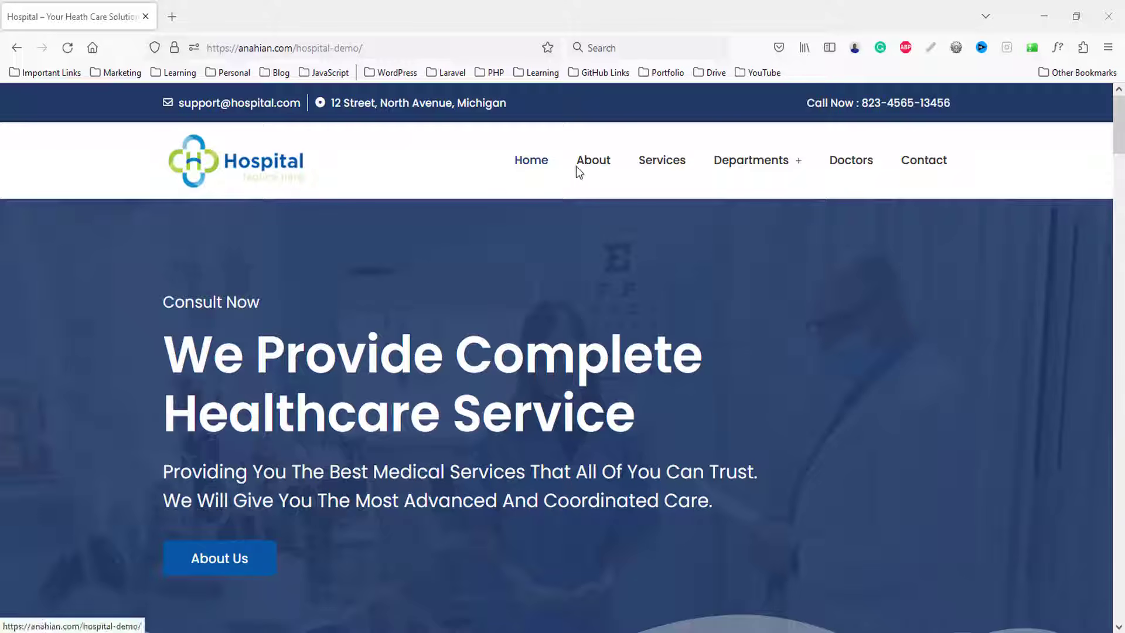
- Examine the hospital home page from the header and hero banner through the welcome, services and statistics sections
{"action": "mouse_move", "coordinate": [763, 163]}
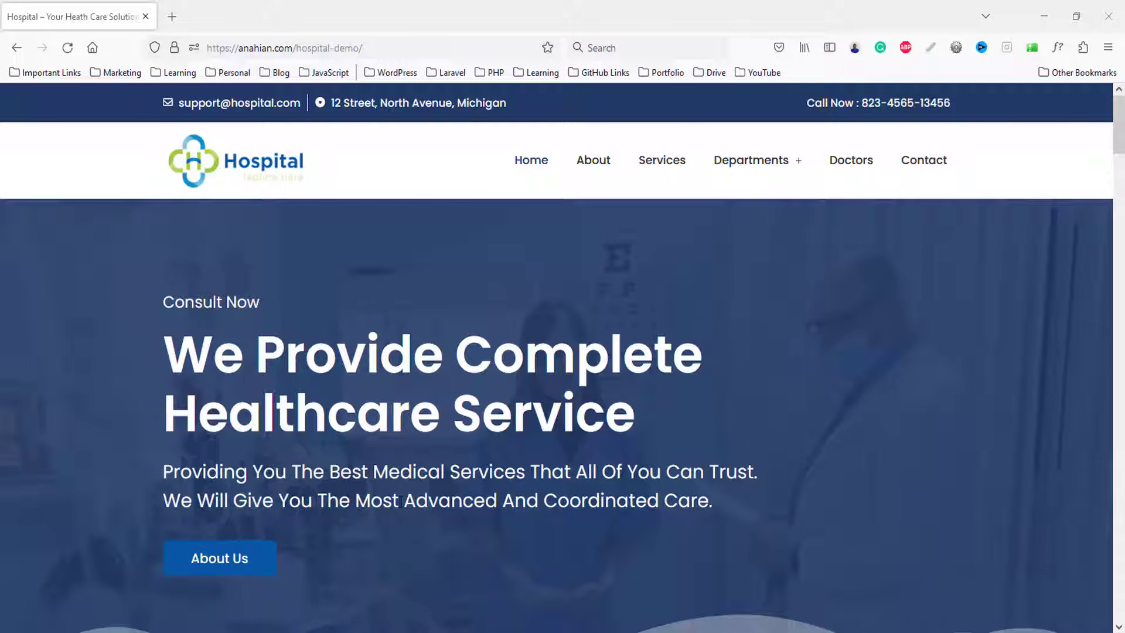
{"action": "scroll", "coordinate": [431, 486], "scroll_direction": "down", "scroll_amount": 2}
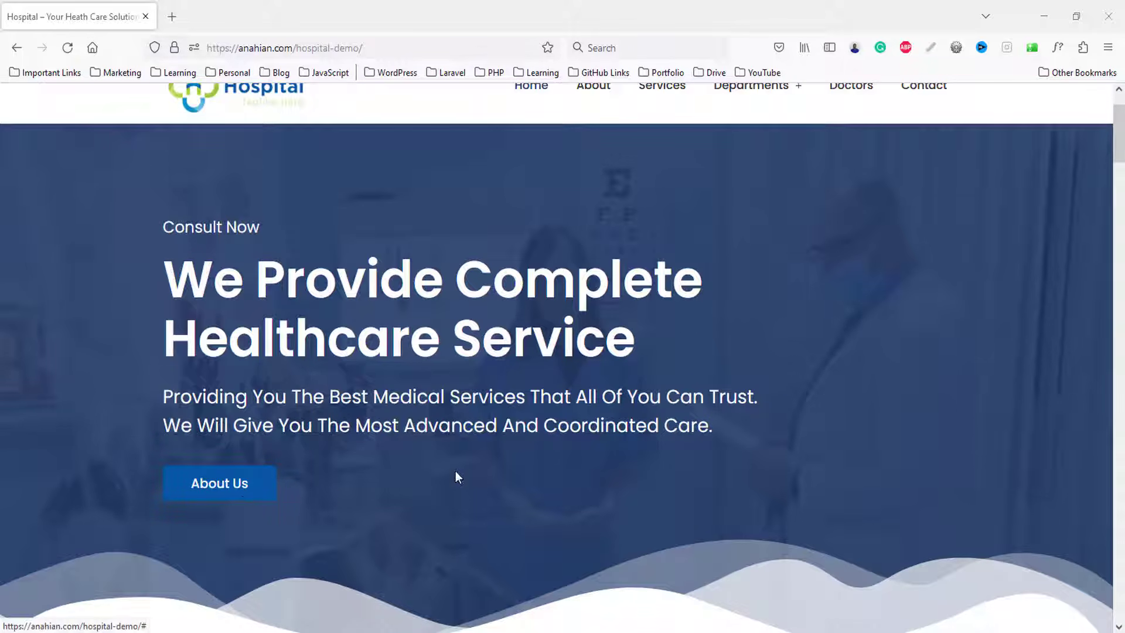
{"action": "scroll", "coordinate": [454, 474], "scroll_direction": "down", "scroll_amount": 2}
{"action": "scroll", "coordinate": [527, 453], "scroll_direction": "down", "scroll_amount": 7}
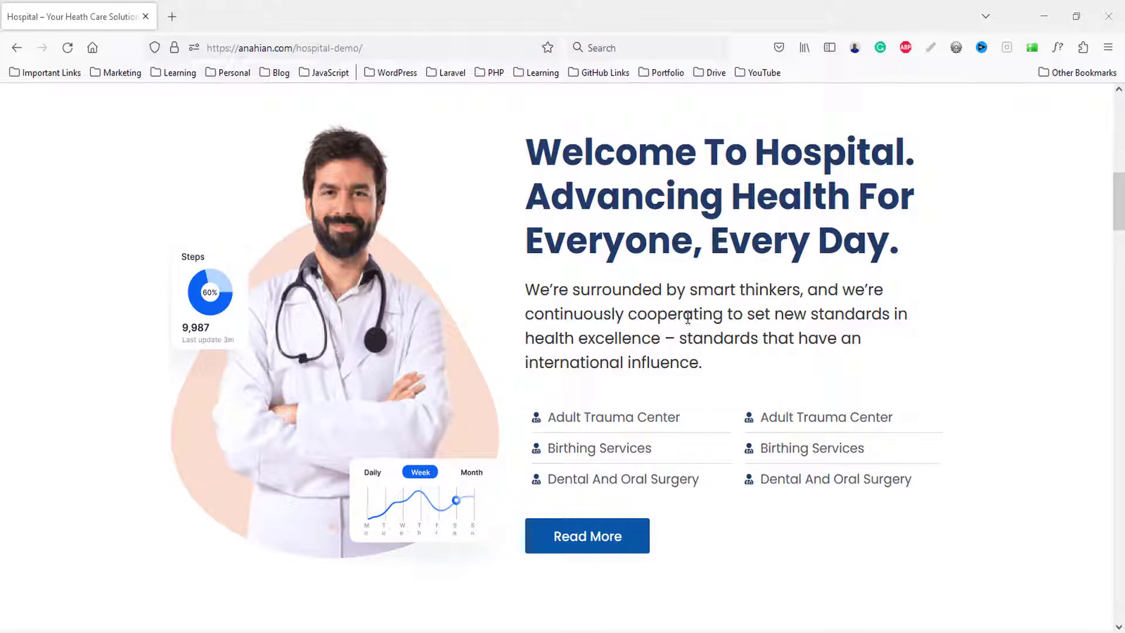
{"action": "scroll", "coordinate": [653, 335], "scroll_direction": "down", "scroll_amount": 2}
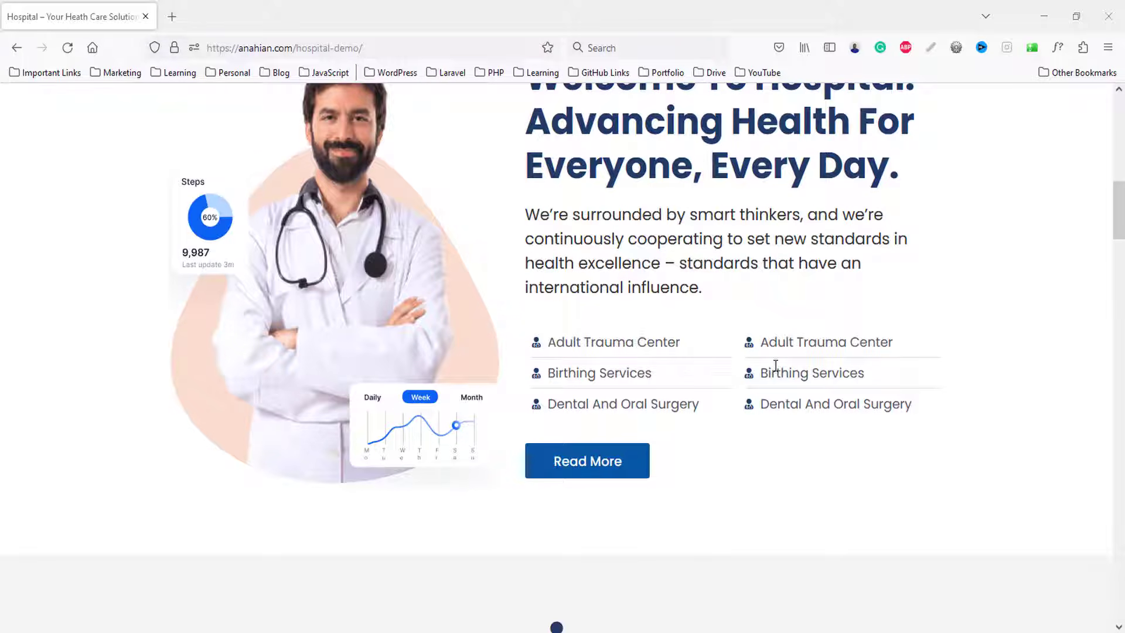
{"action": "scroll", "coordinate": [783, 364], "scroll_direction": "down", "scroll_amount": 2}
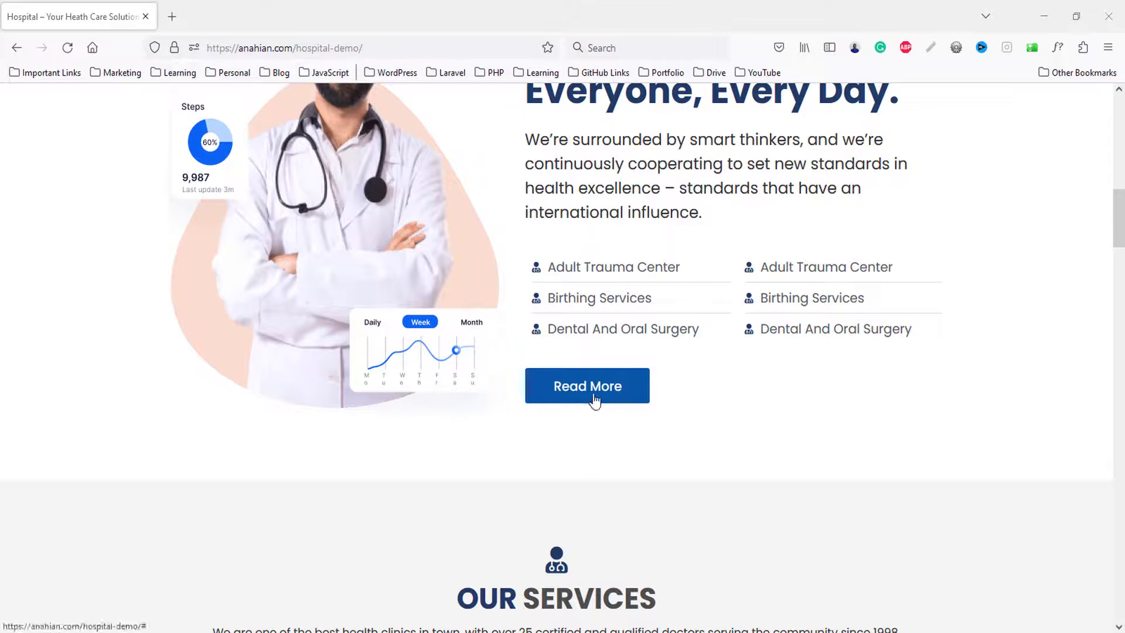
{"action": "scroll", "coordinate": [694, 371], "scroll_direction": "down", "scroll_amount": 8}
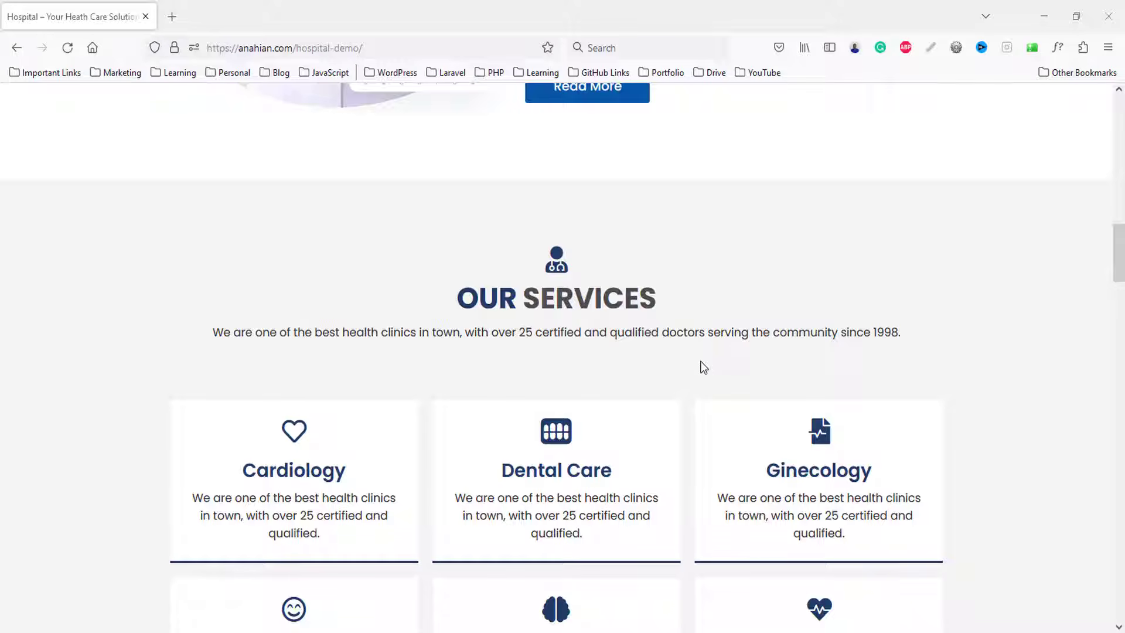
{"action": "scroll", "coordinate": [714, 377], "scroll_direction": "down", "scroll_amount": 6}
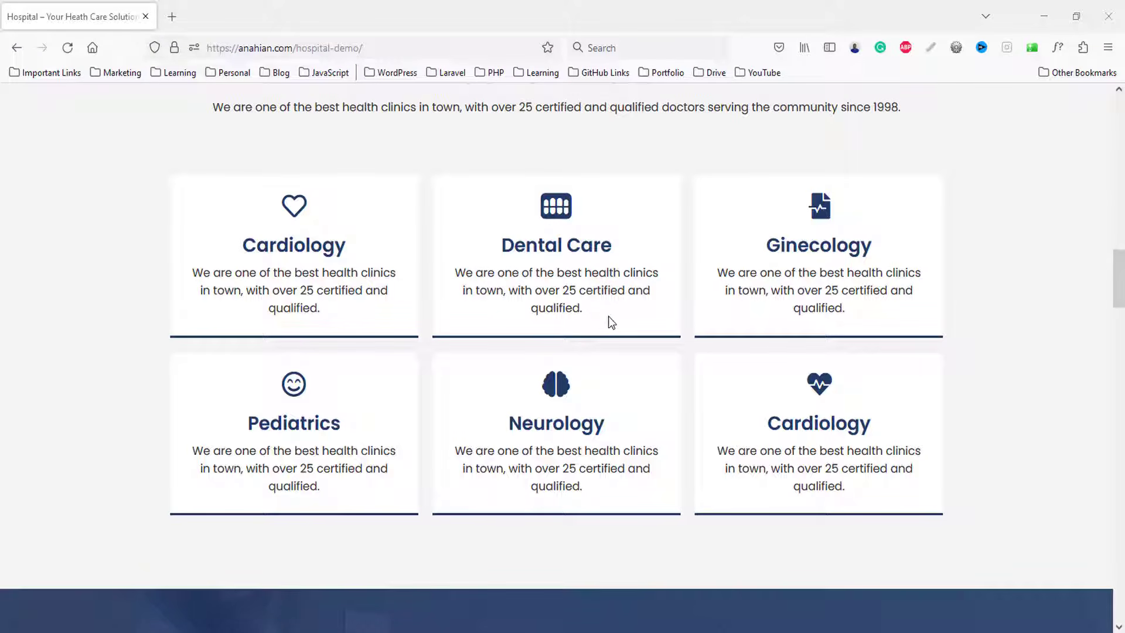
{"action": "scroll", "coordinate": [652, 352], "scroll_direction": "down", "scroll_amount": 10}
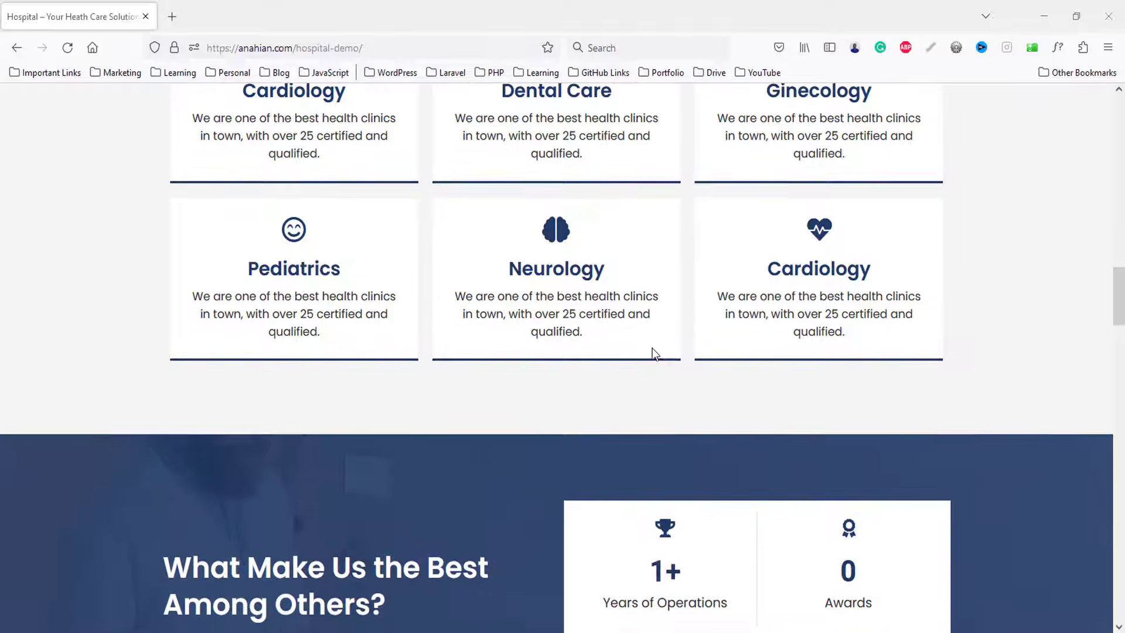
{"action": "scroll", "coordinate": [505, 388], "scroll_direction": "down", "scroll_amount": 2}
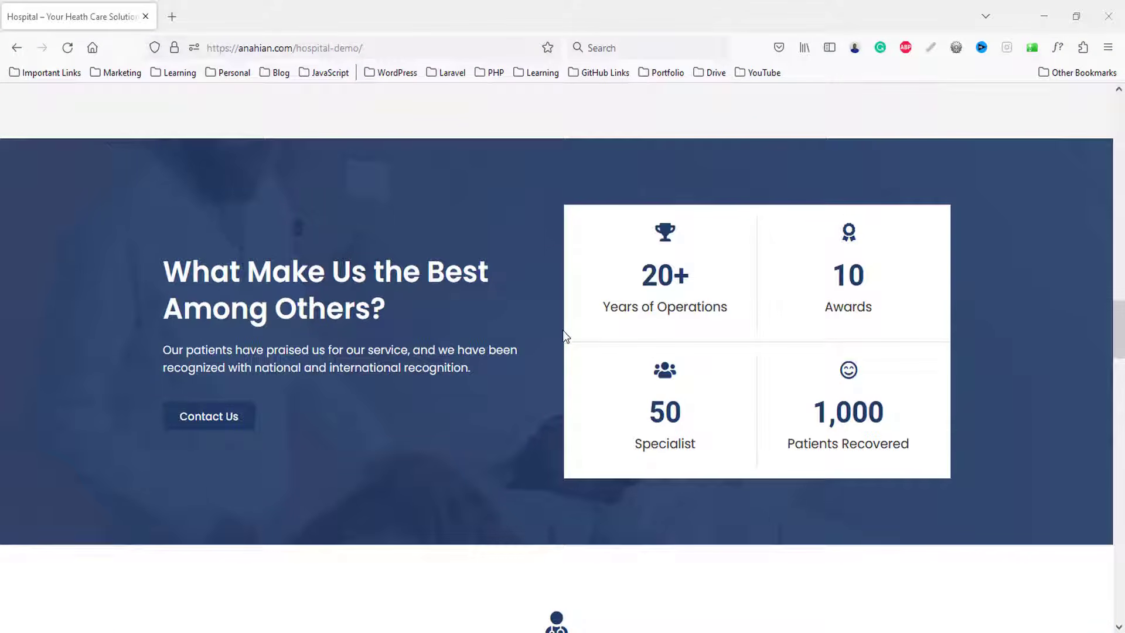
- Examine the rest of the home page: Why Choose Us, Experienced Doctors, Clients Reviews, Our Achievements and the footer
{"action": "scroll", "coordinate": [565, 335], "scroll_direction": "down", "scroll_amount": 10}
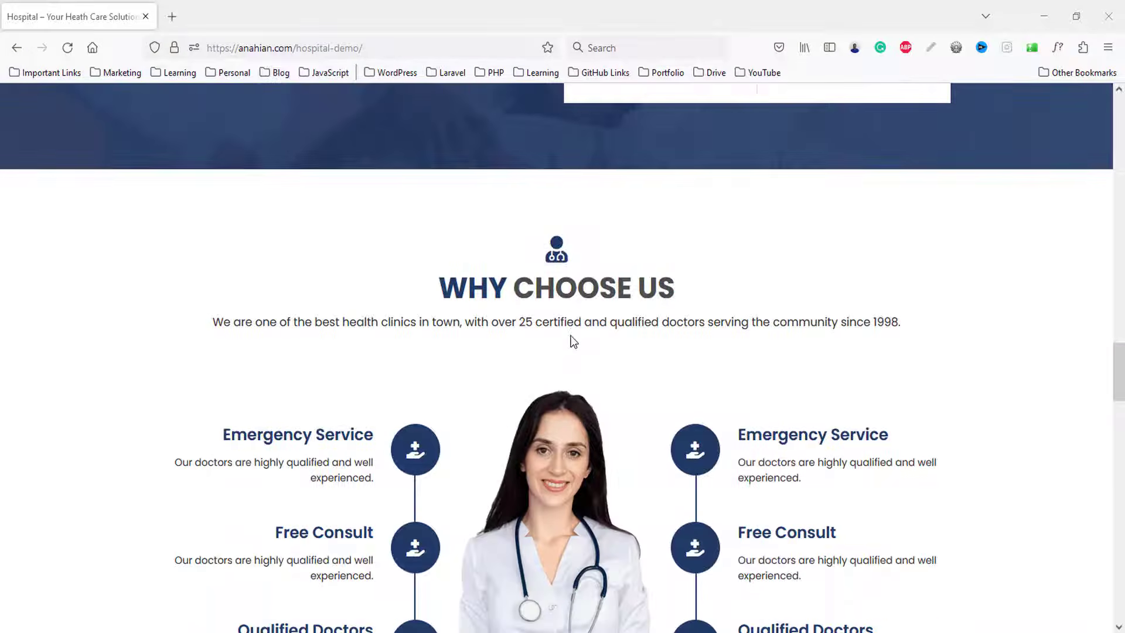
{"action": "scroll", "coordinate": [1072, 321], "scroll_direction": "down", "scroll_amount": 2}
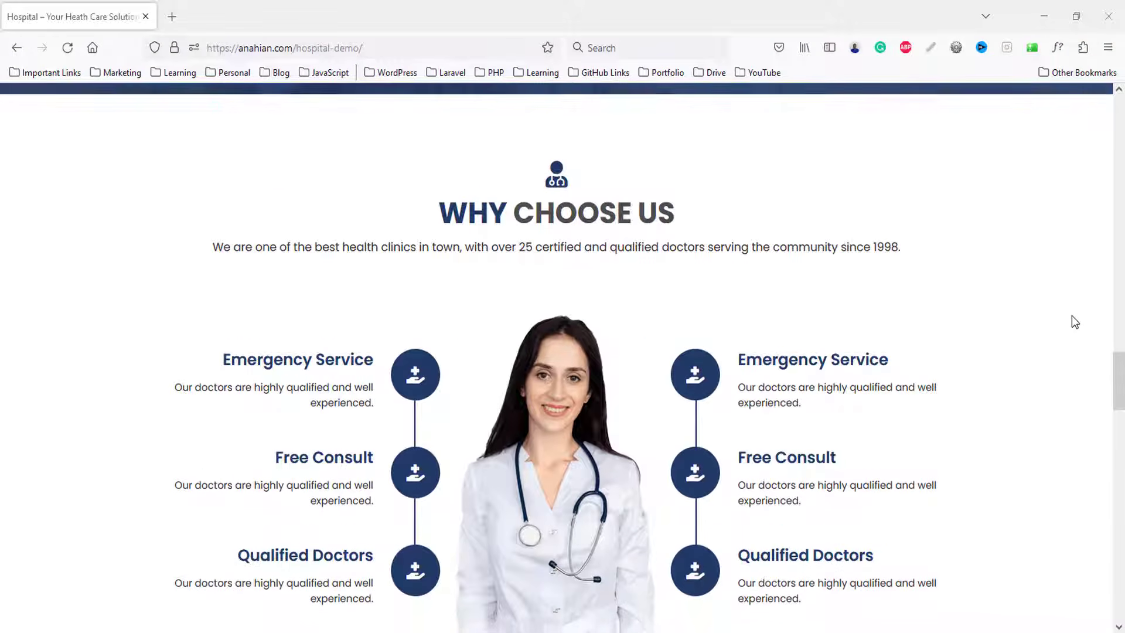
{"action": "scroll", "coordinate": [1075, 322], "scroll_direction": "down", "scroll_amount": 14}
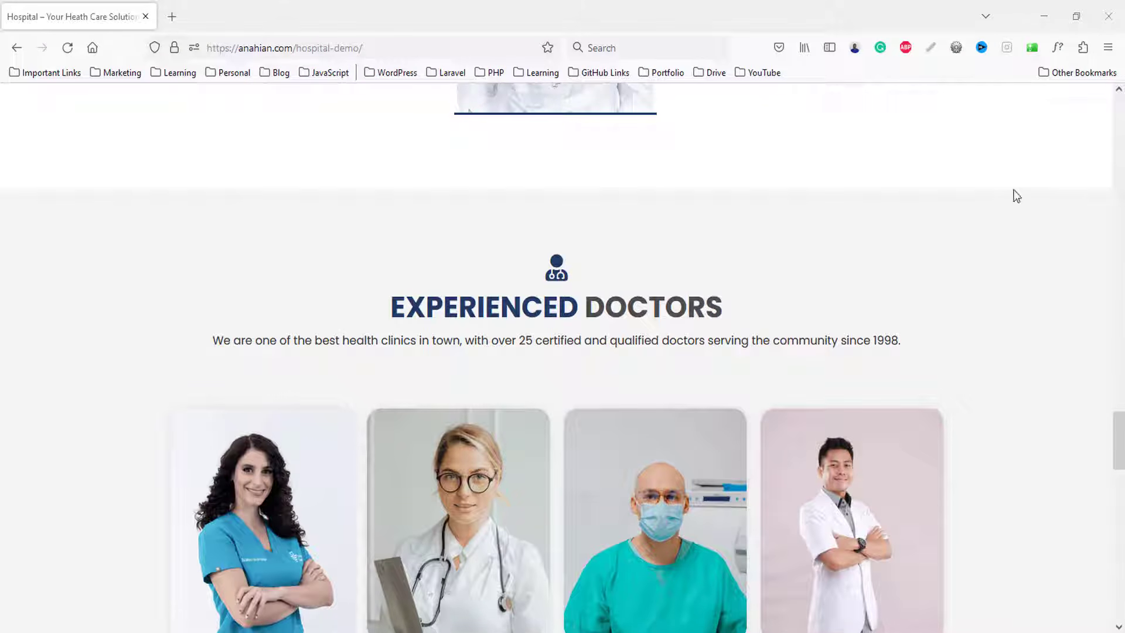
{"action": "scroll", "coordinate": [1061, 276], "scroll_direction": "down", "scroll_amount": 4}
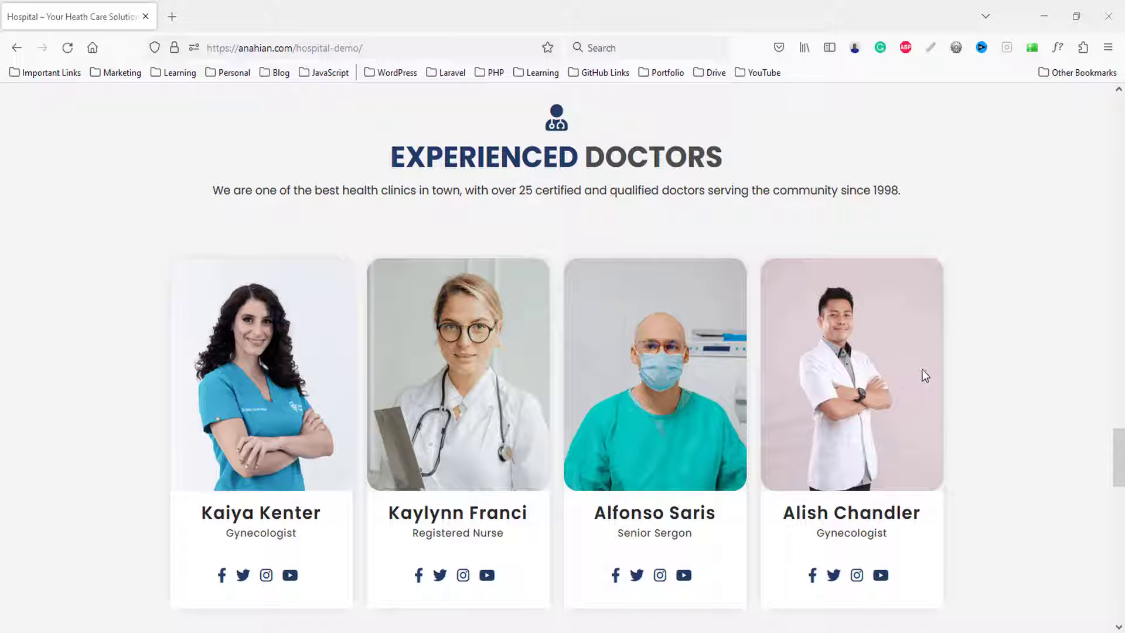
{"action": "scroll", "coordinate": [923, 376], "scroll_direction": "down", "scroll_amount": 8}
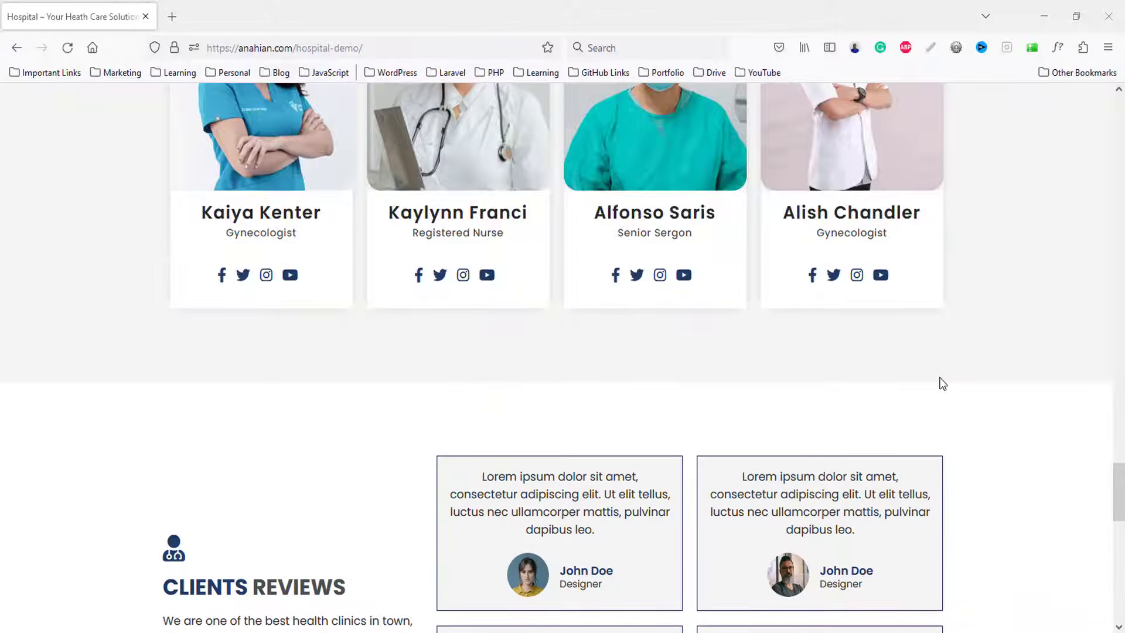
{"action": "scroll", "coordinate": [942, 384], "scroll_direction": "down", "scroll_amount": 4}
{"action": "scroll", "coordinate": [941, 384], "scroll_direction": "down", "scroll_amount": 4}
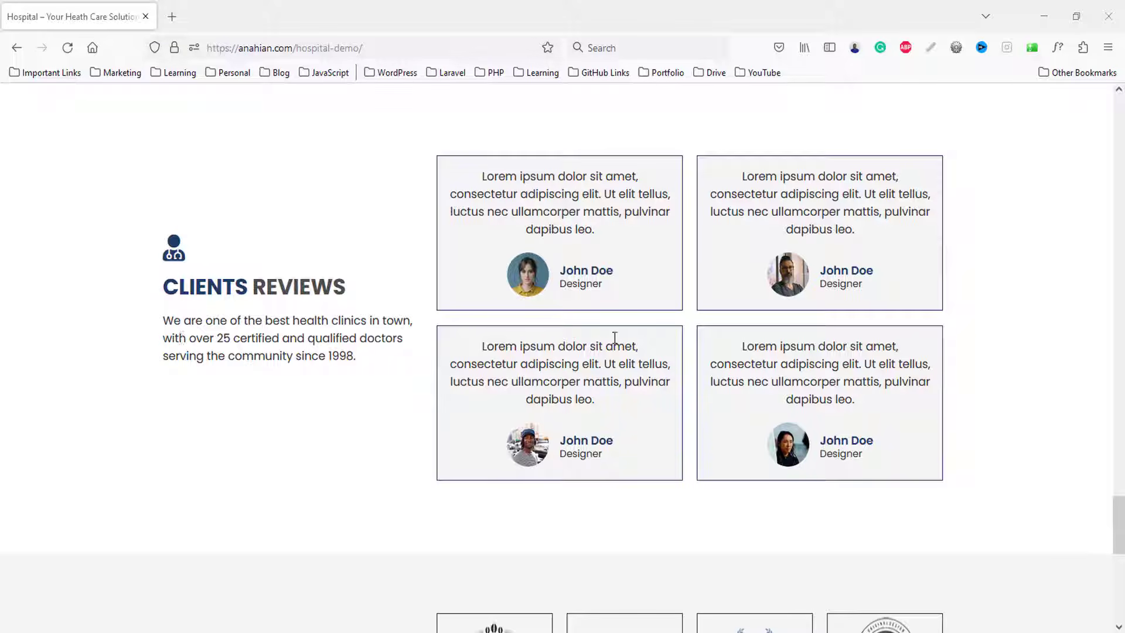
{"action": "scroll", "coordinate": [631, 390], "scroll_direction": "down", "scroll_amount": 6}
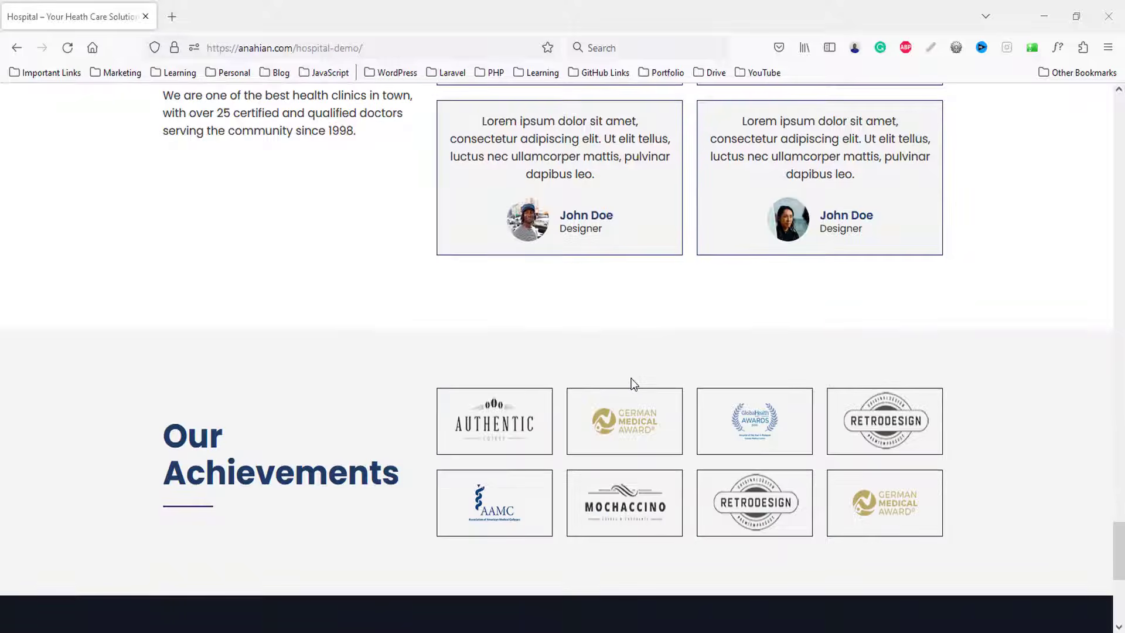
{"action": "scroll", "coordinate": [633, 383], "scroll_direction": "down", "scroll_amount": 2}
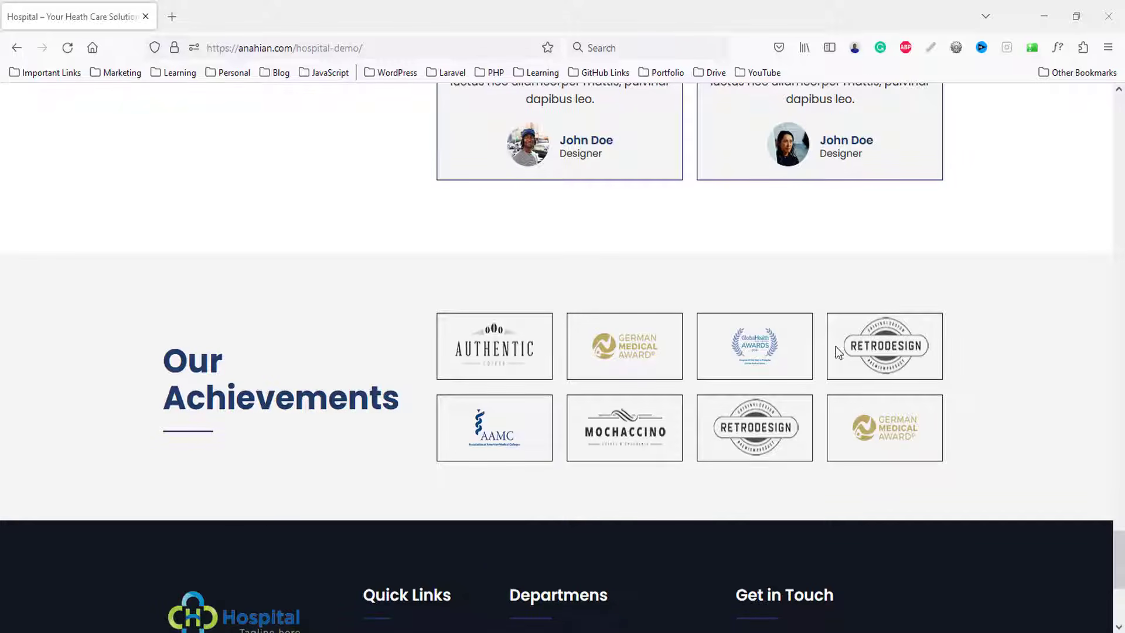
{"action": "scroll", "coordinate": [874, 413], "scroll_direction": "down", "scroll_amount": 2}
{"action": "scroll", "coordinate": [874, 412], "scroll_direction": "down", "scroll_amount": 2}
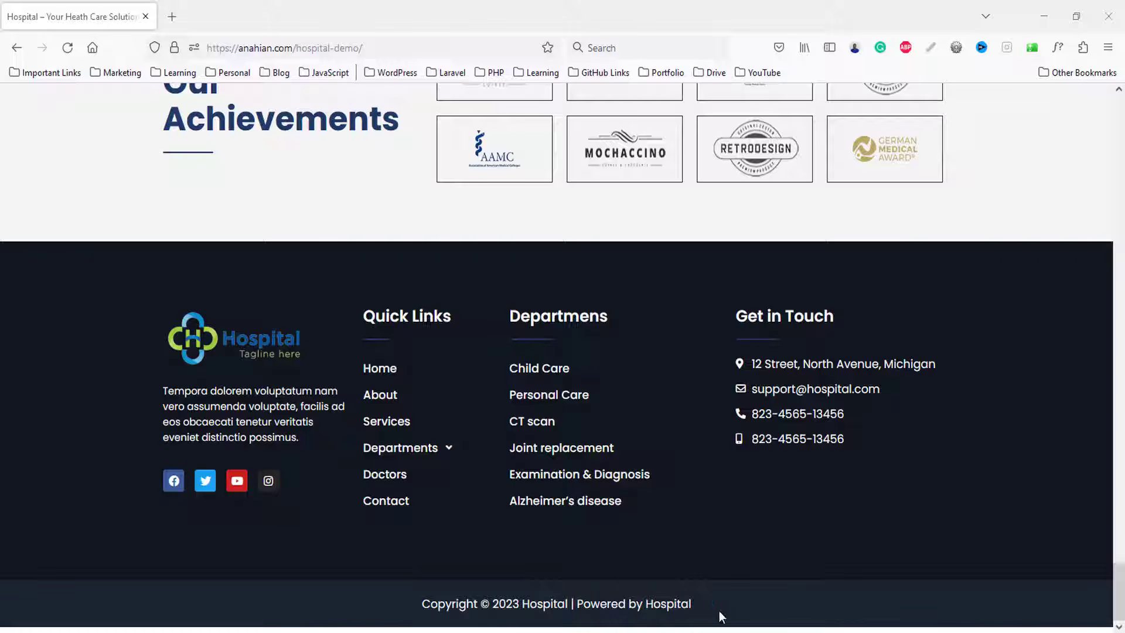
- Open the site's About page and look through its mission and vision, statistics and achievements sections
{"action": "left_click_drag", "start_coordinate": [1119, 612], "coordinate": [1115, 105]}
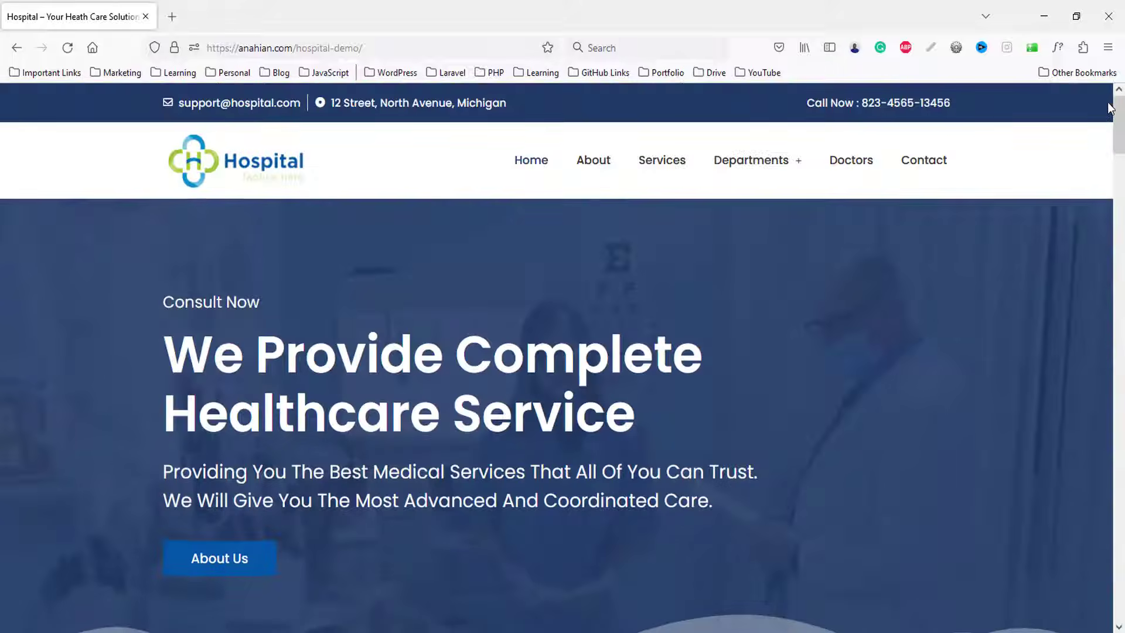
{"action": "left_click", "coordinate": [600, 166]}
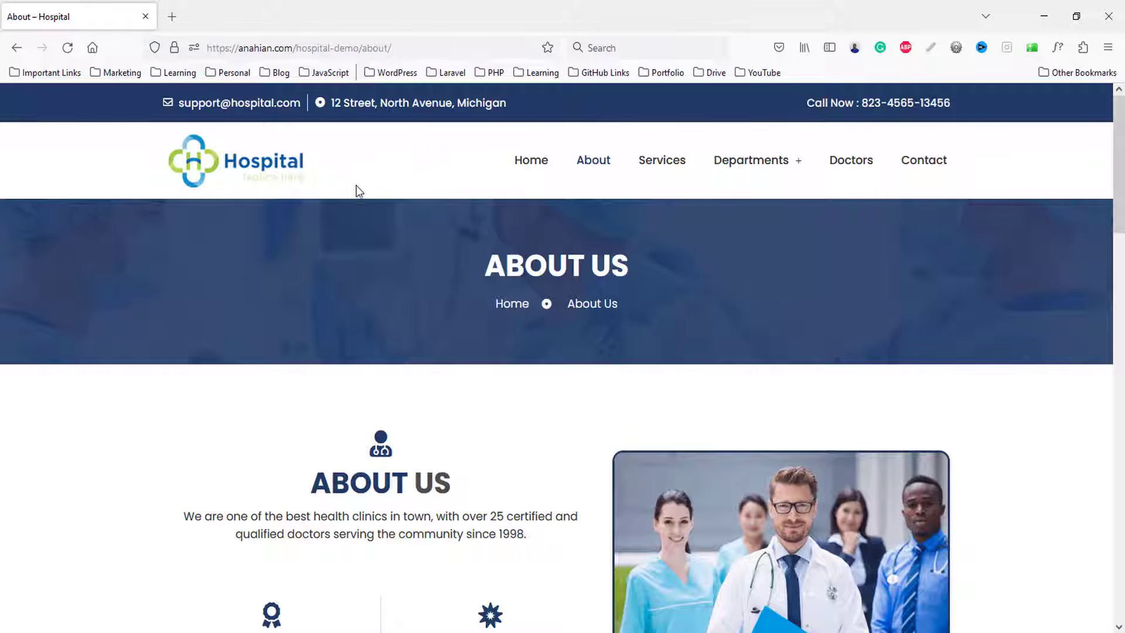
{"action": "scroll", "coordinate": [844, 299], "scroll_direction": "down", "scroll_amount": 2}
{"action": "scroll", "coordinate": [851, 302], "scroll_direction": "down", "scroll_amount": 4}
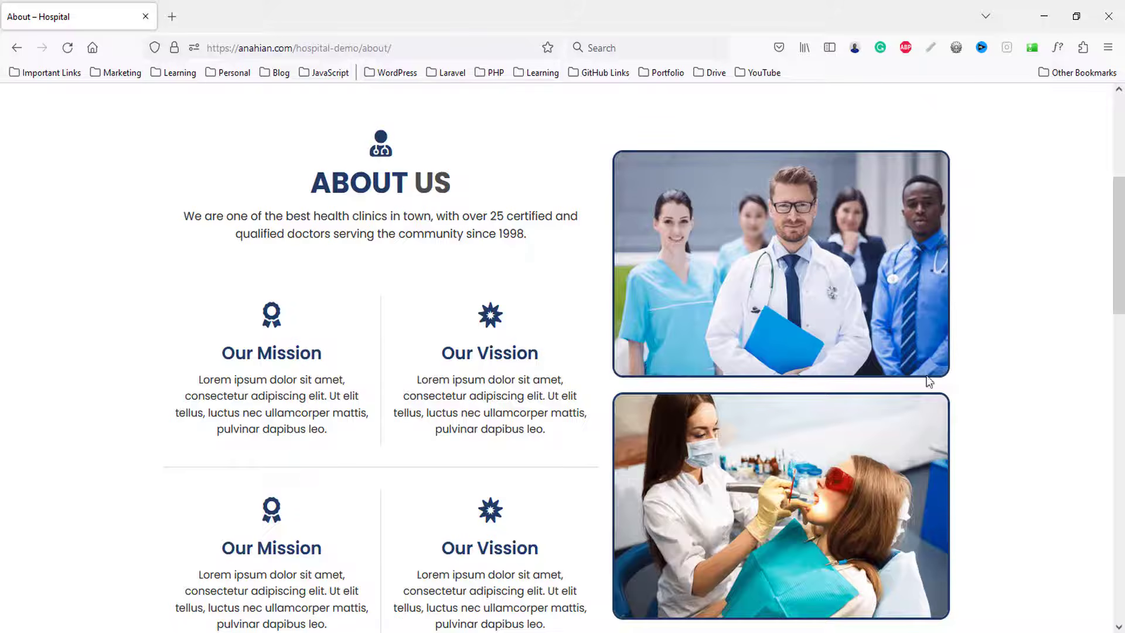
{"action": "scroll", "coordinate": [928, 381], "scroll_direction": "down", "scroll_amount": 9}
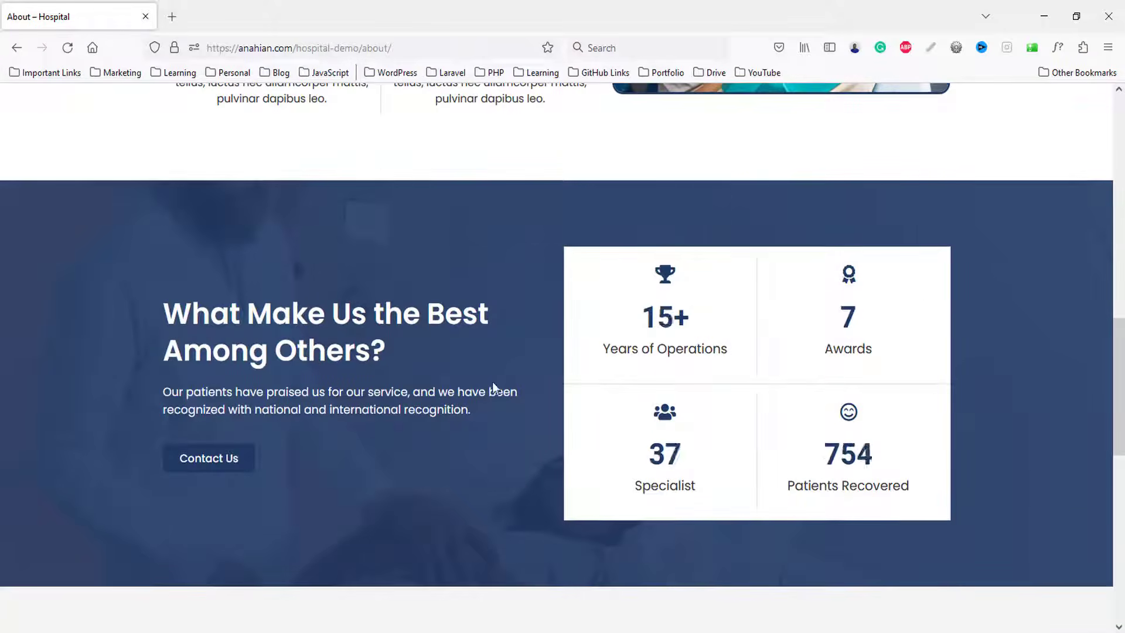
{"action": "scroll", "coordinate": [514, 389], "scroll_direction": "down", "scroll_amount": 6}
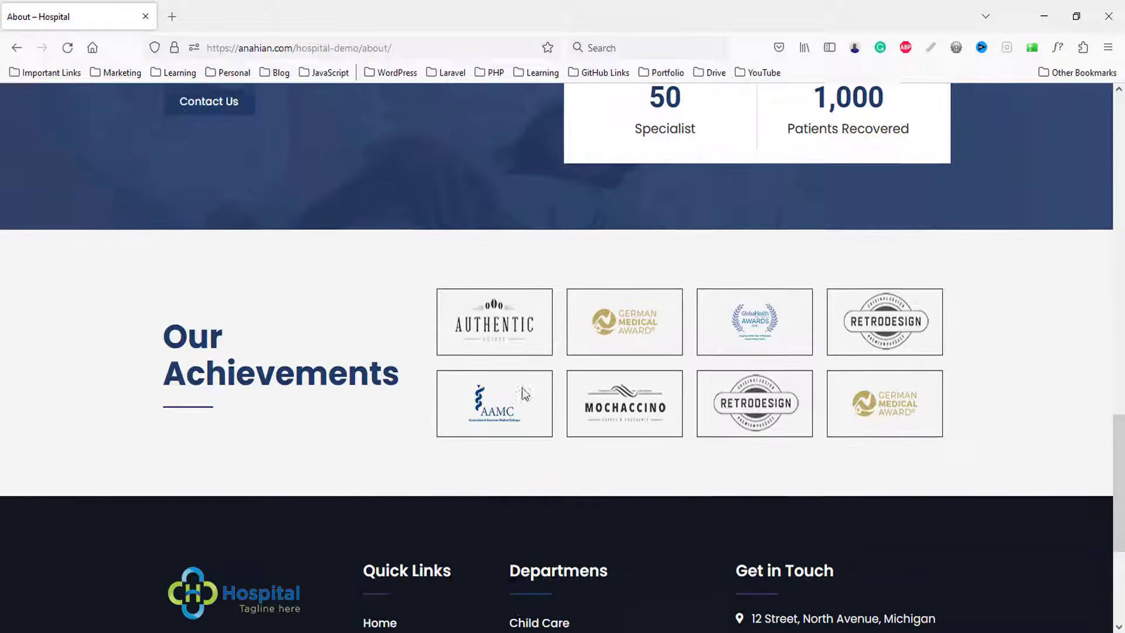
{"action": "scroll", "coordinate": [349, 434], "scroll_direction": "down", "scroll_amount": 3}
{"action": "scroll", "coordinate": [354, 443], "scroll_direction": "up", "scroll_amount": 2}
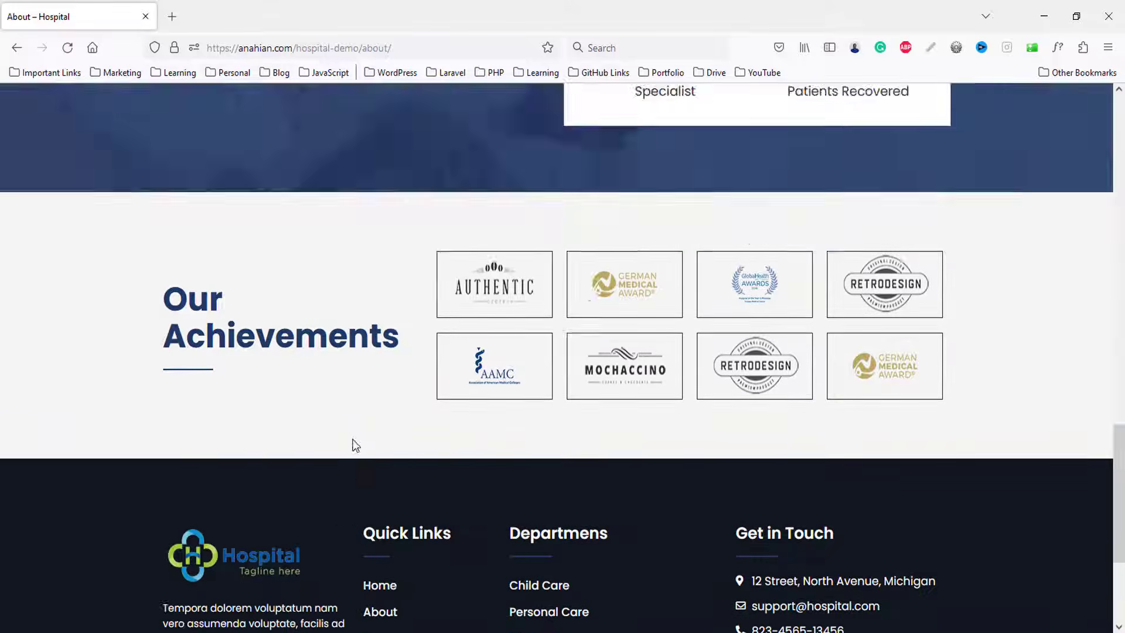
- Open the Services page and look through its care introduction, service cards, doctor features and achievements
{"action": "scroll", "coordinate": [356, 445], "scroll_direction": "up", "scroll_amount": 20}
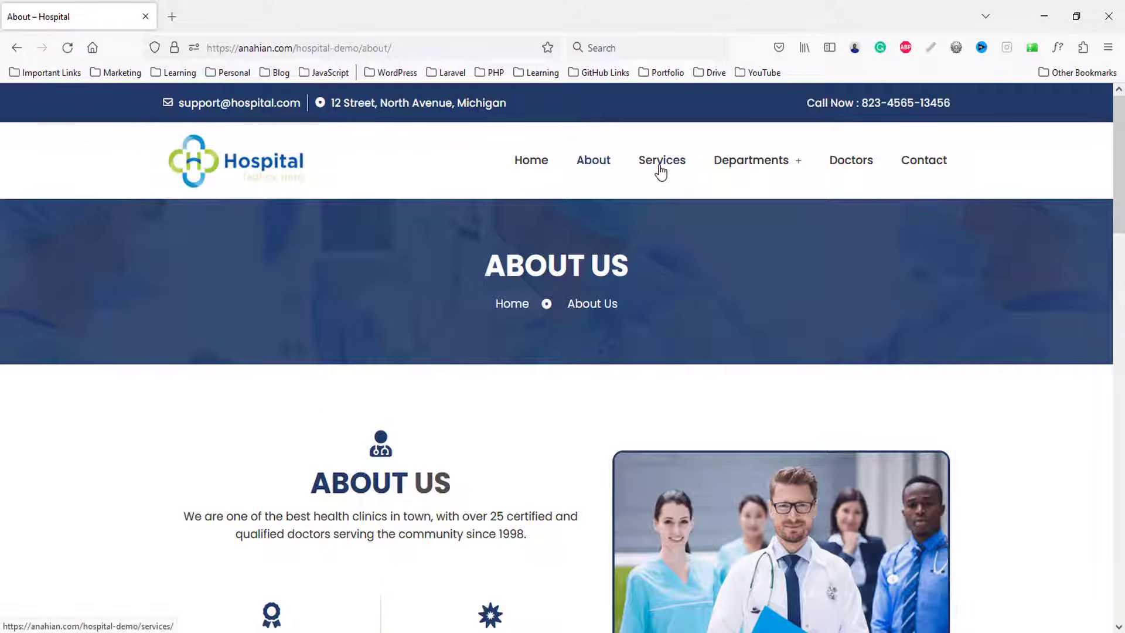
{"action": "left_click", "coordinate": [660, 170]}
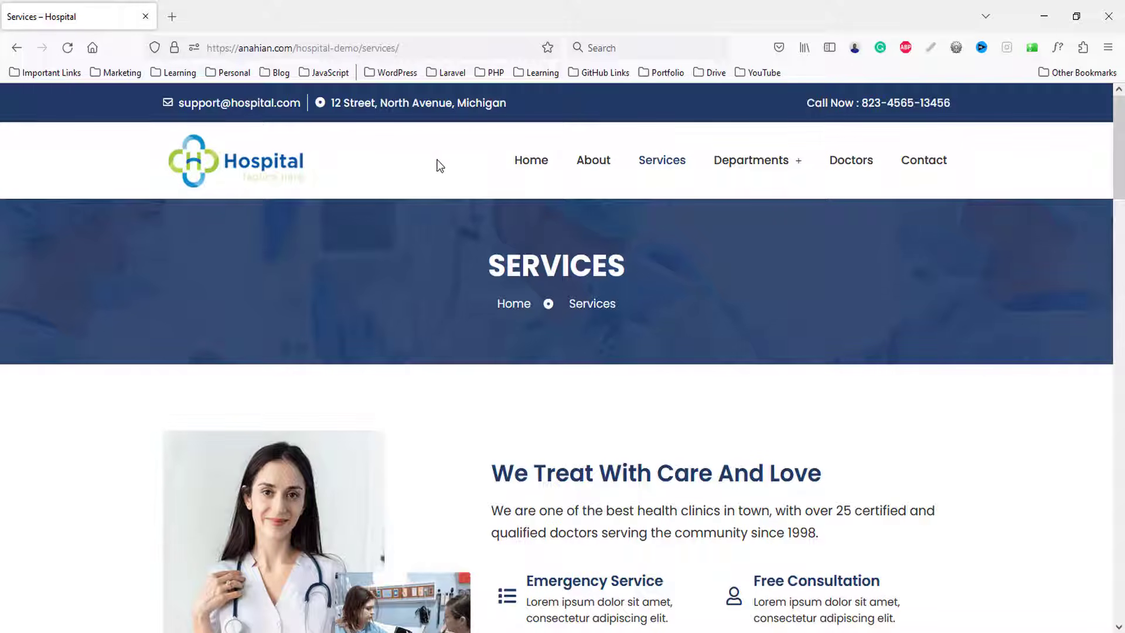
{"action": "scroll", "coordinate": [417, 276], "scroll_direction": "down", "scroll_amount": 5}
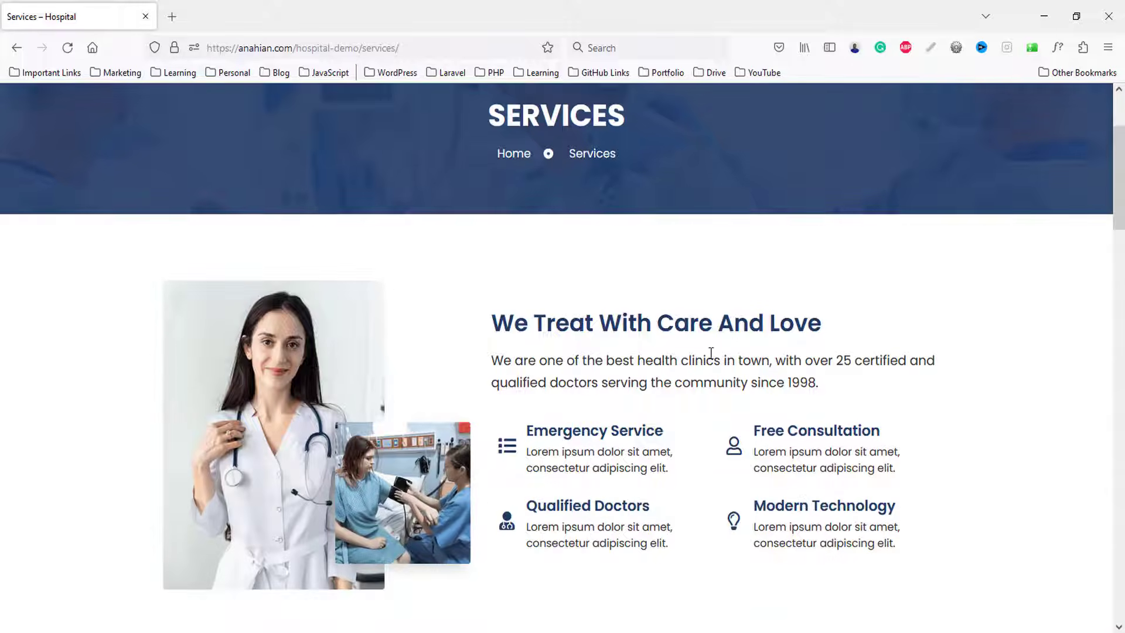
{"action": "scroll", "coordinate": [751, 367], "scroll_direction": "down", "scroll_amount": 6}
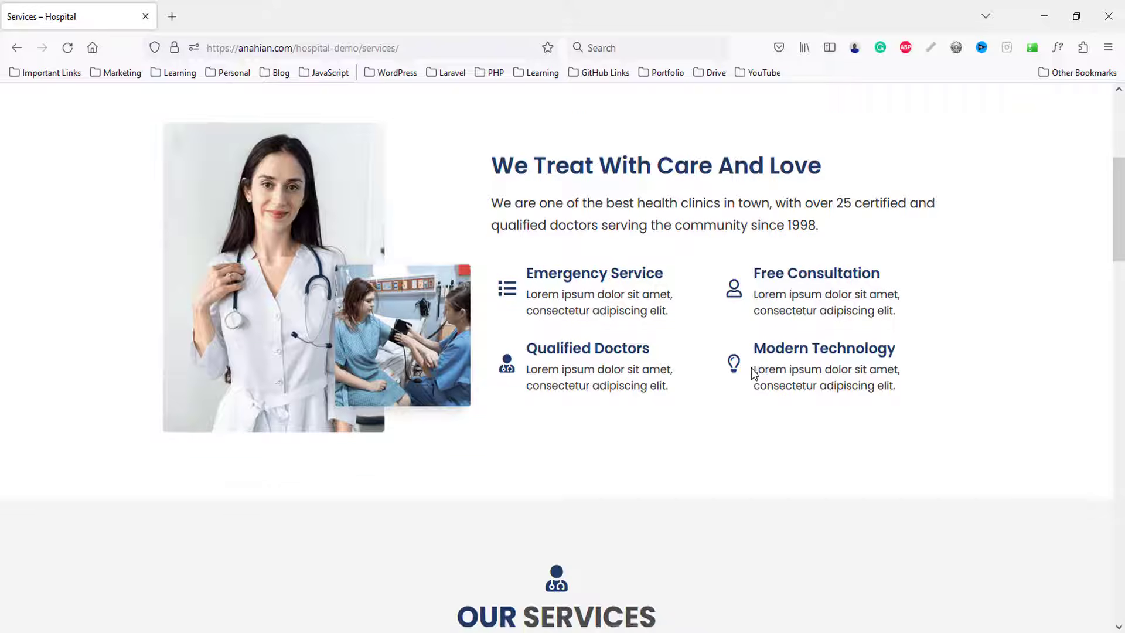
{"action": "scroll", "coordinate": [726, 349], "scroll_direction": "down", "scroll_amount": 6}
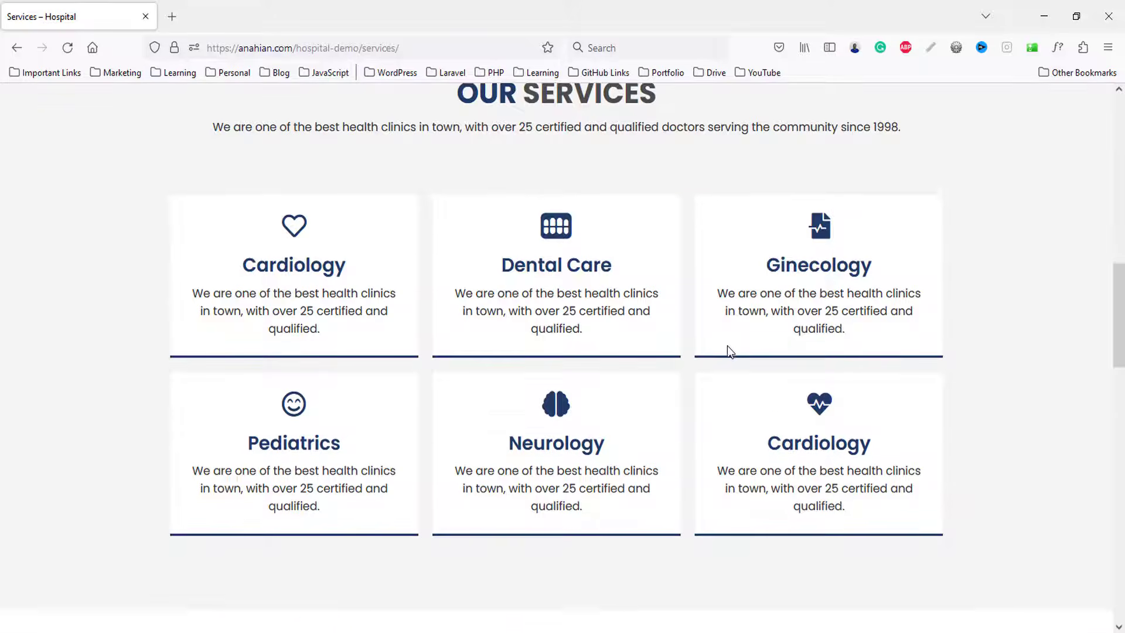
{"action": "scroll", "coordinate": [727, 350], "scroll_direction": "down", "scroll_amount": 9}
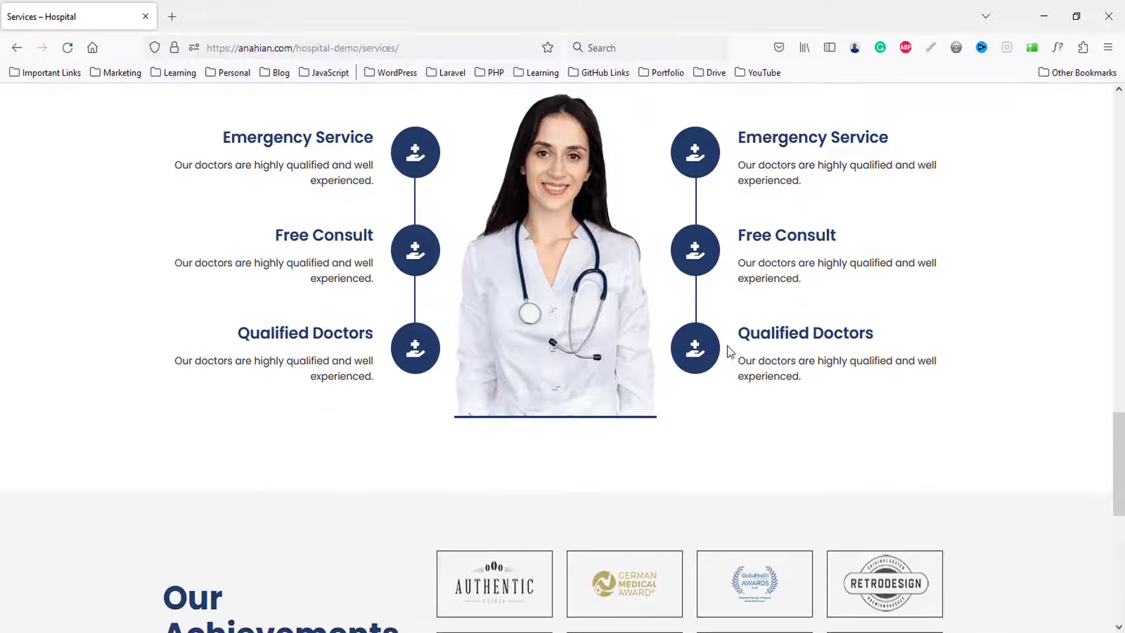
{"action": "scroll", "coordinate": [715, 375], "scroll_direction": "down", "scroll_amount": 5}
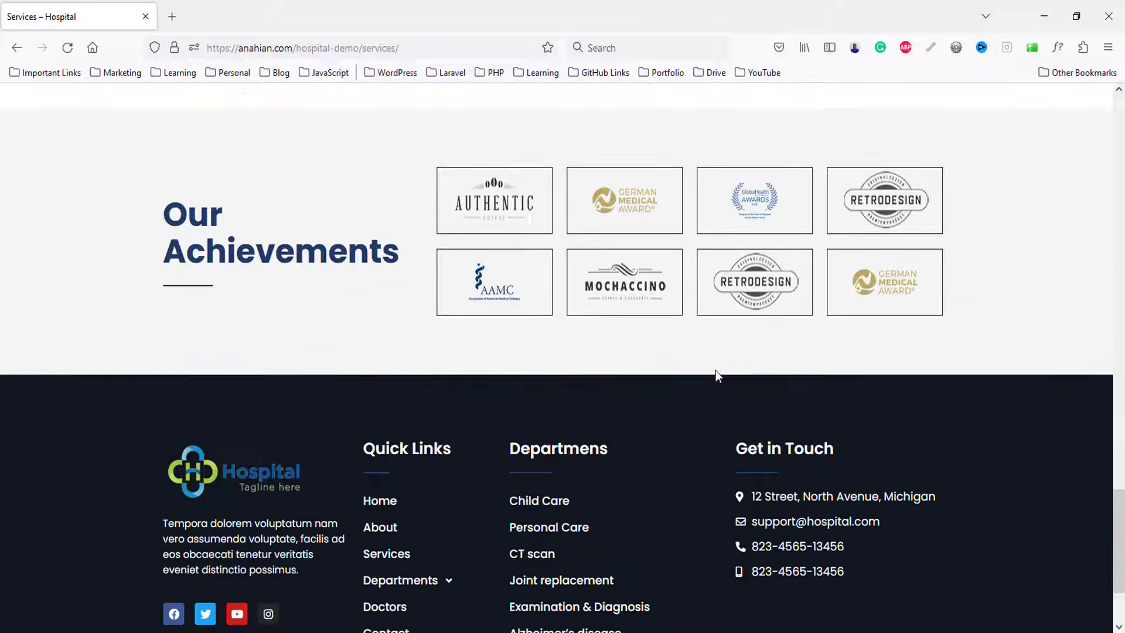
- Open the Departments page and look over the department cards from Child Care to Alzheimer's Disease
{"action": "scroll", "coordinate": [715, 421], "scroll_direction": "up", "scroll_amount": 14}
{"action": "scroll", "coordinate": [720, 423], "scroll_direction": "up", "scroll_amount": 15}
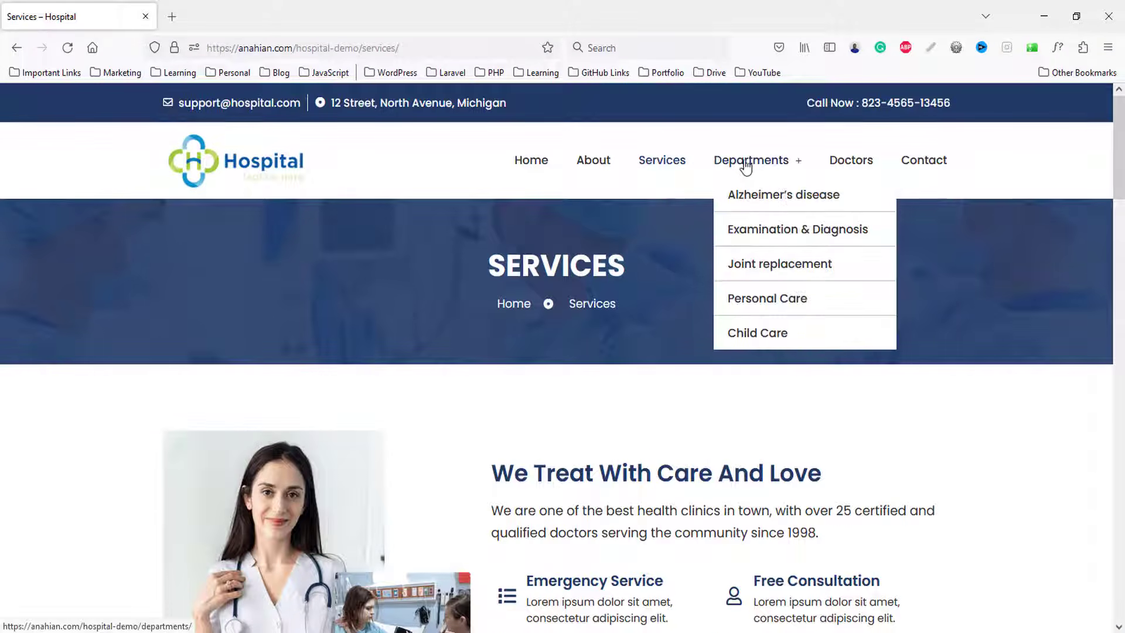
{"action": "left_click", "coordinate": [755, 167]}
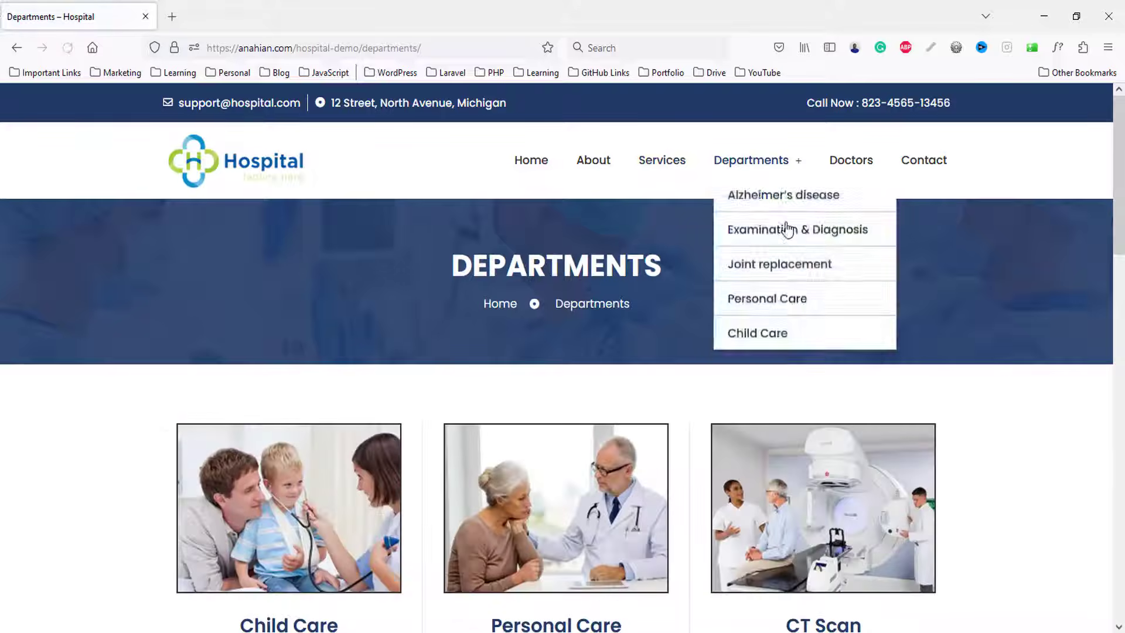
{"action": "scroll", "coordinate": [562, 358], "scroll_direction": "down", "scroll_amount": 3}
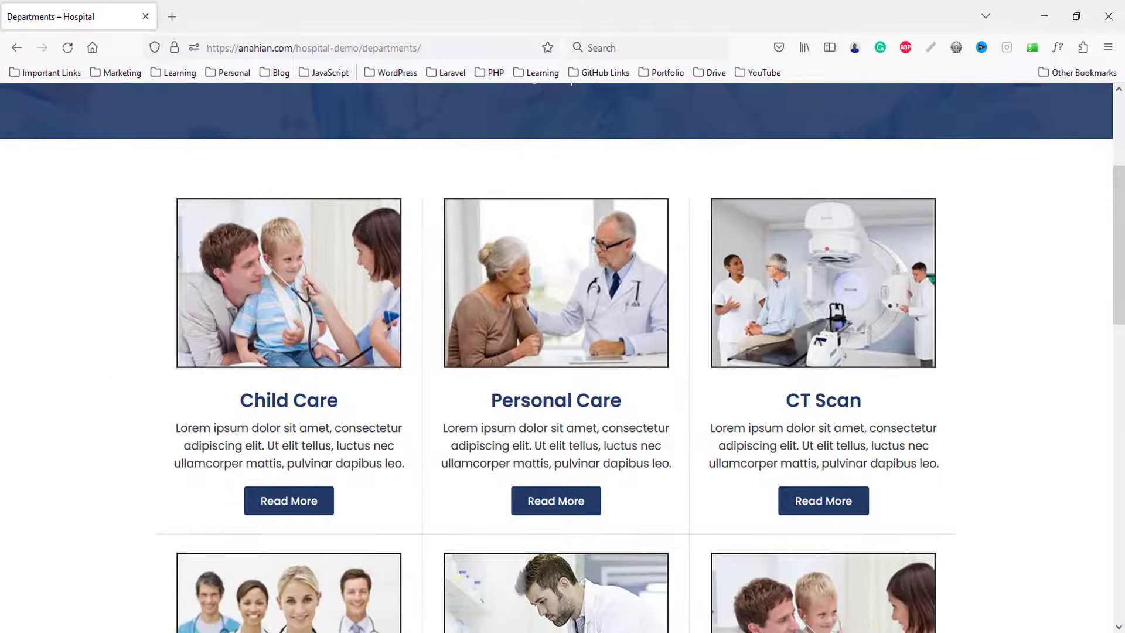
{"action": "scroll", "coordinate": [562, 358], "scroll_direction": "down", "scroll_amount": 3}
{"action": "scroll", "coordinate": [1123, 404], "scroll_direction": "down", "scroll_amount": 2}
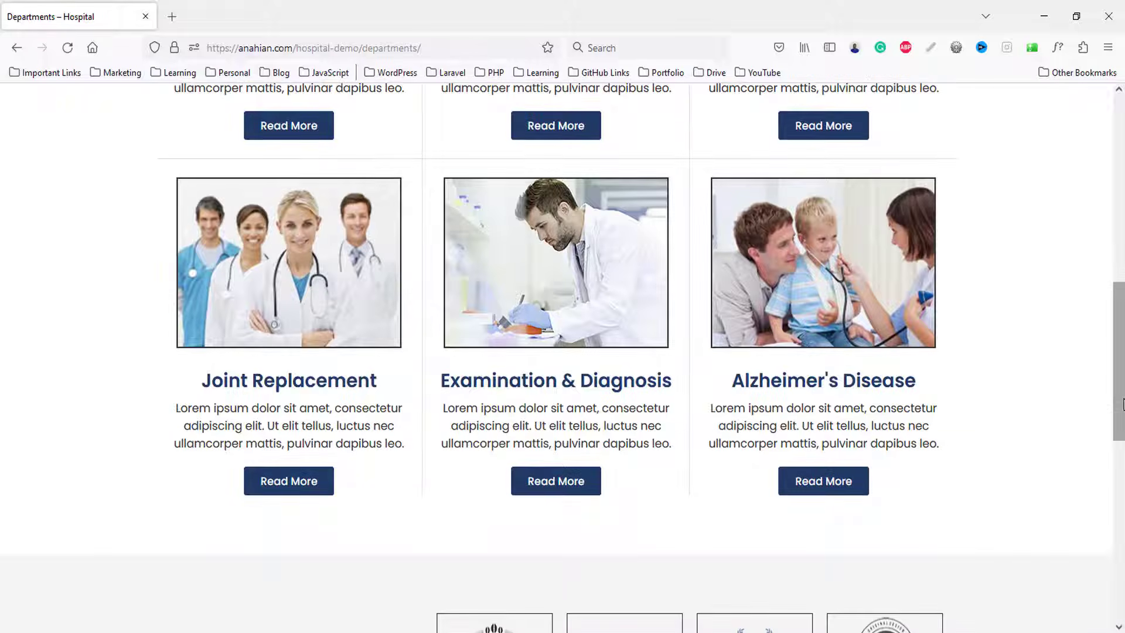
- Open the Alzheimer's disease department page and look through its description, time schedule and services features
{"action": "scroll", "coordinate": [1057, 384], "scroll_direction": "up", "scroll_amount": 8}
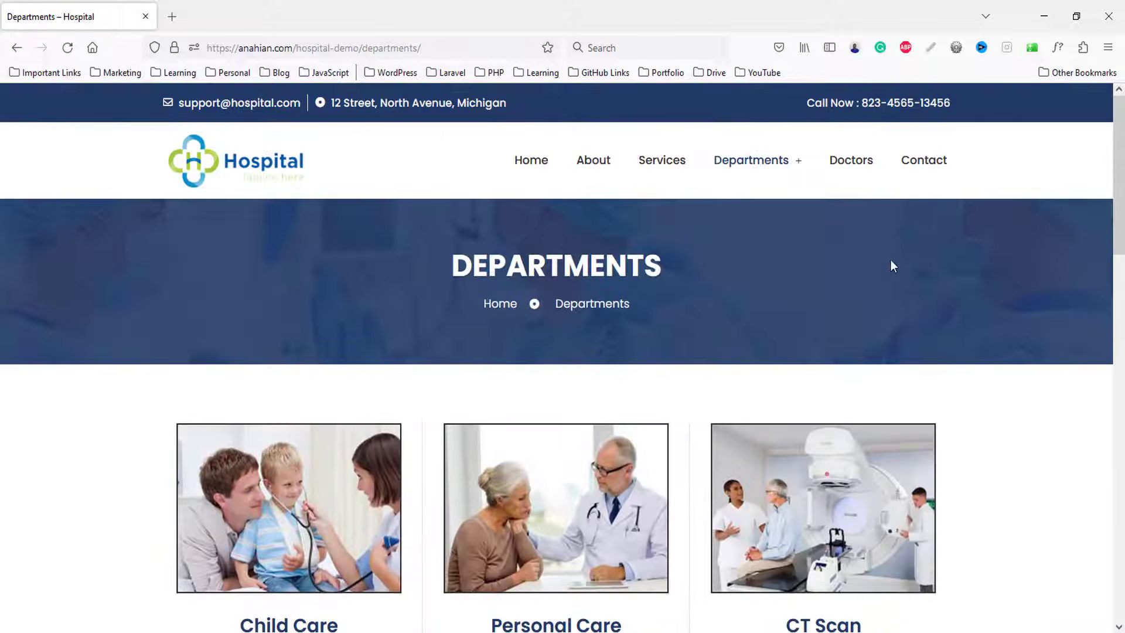
{"action": "mouse_move", "coordinate": [761, 170]}
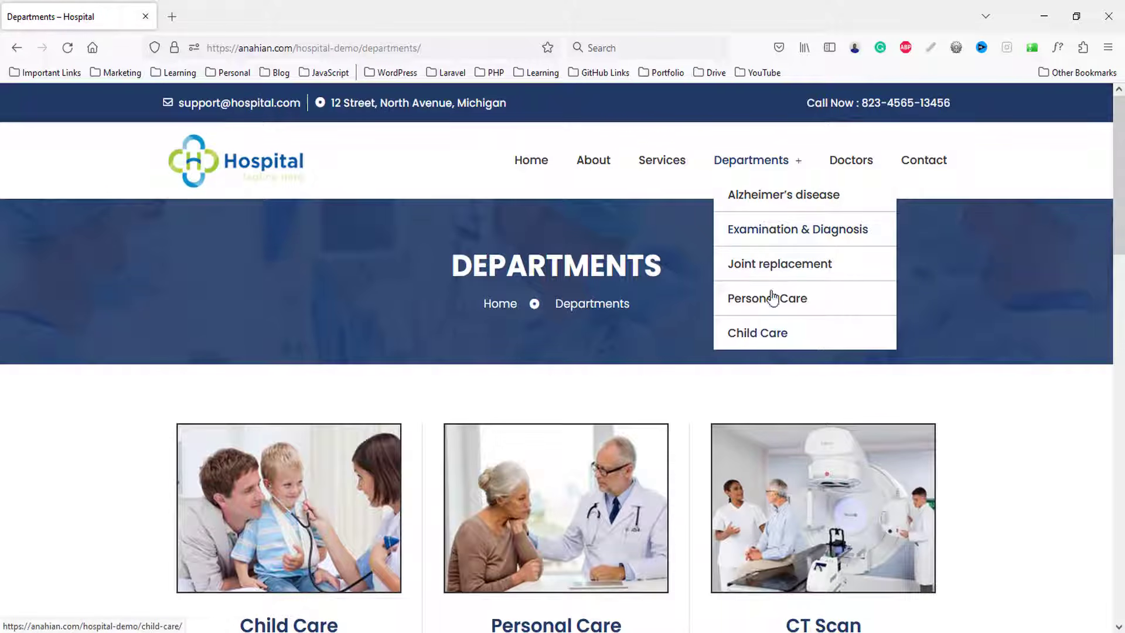
{"action": "left_click", "coordinate": [764, 199]}
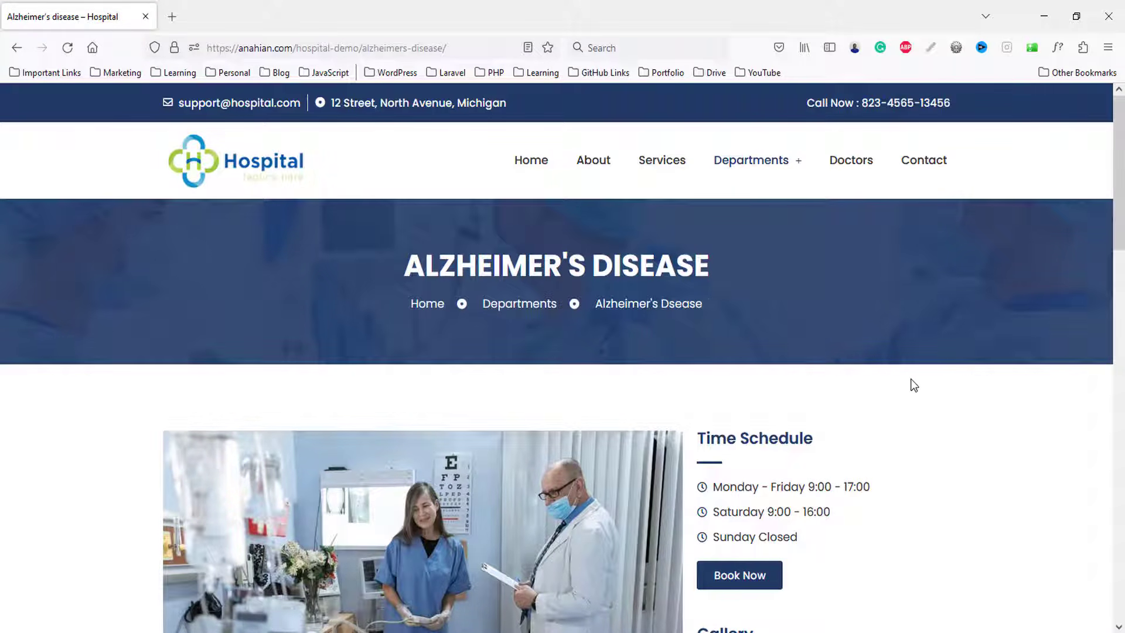
{"action": "scroll", "coordinate": [550, 332], "scroll_direction": "down", "scroll_amount": 3}
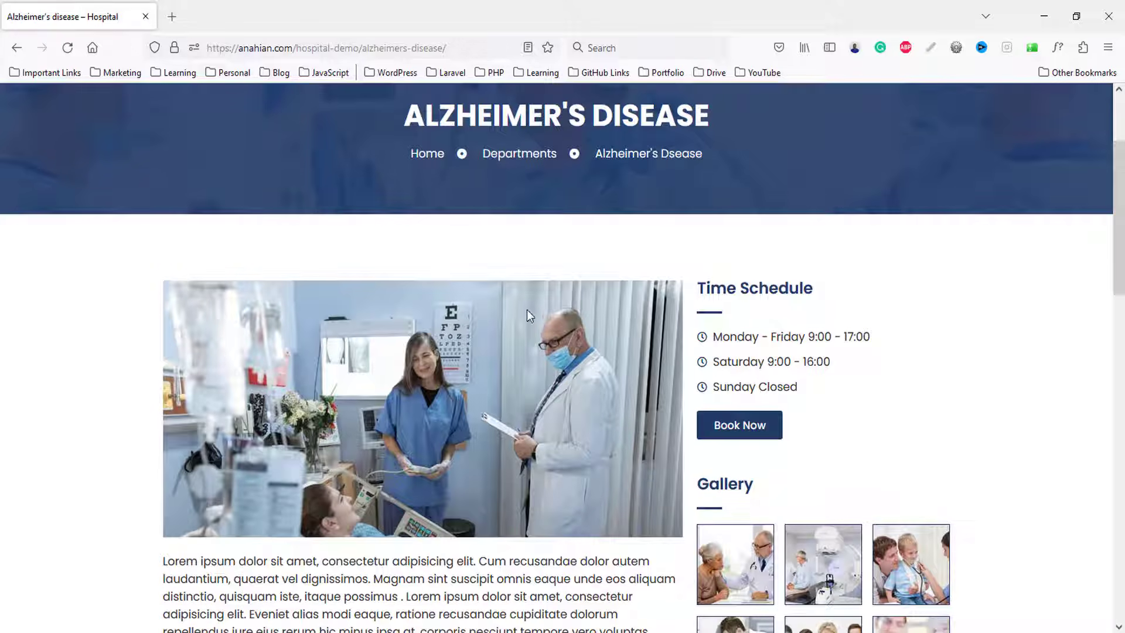
{"action": "scroll", "coordinate": [555, 408], "scroll_direction": "down", "scroll_amount": 5}
{"action": "scroll", "coordinate": [352, 531], "scroll_direction": "down", "scroll_amount": 4}
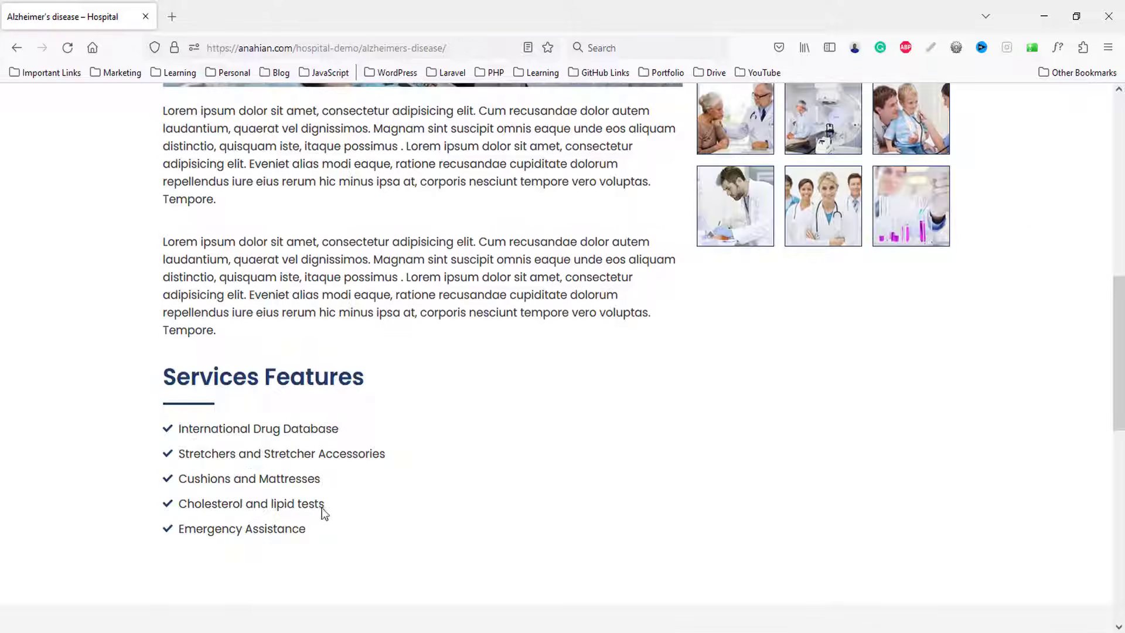
{"action": "scroll", "coordinate": [413, 510], "scroll_direction": "up", "scroll_amount": 9}
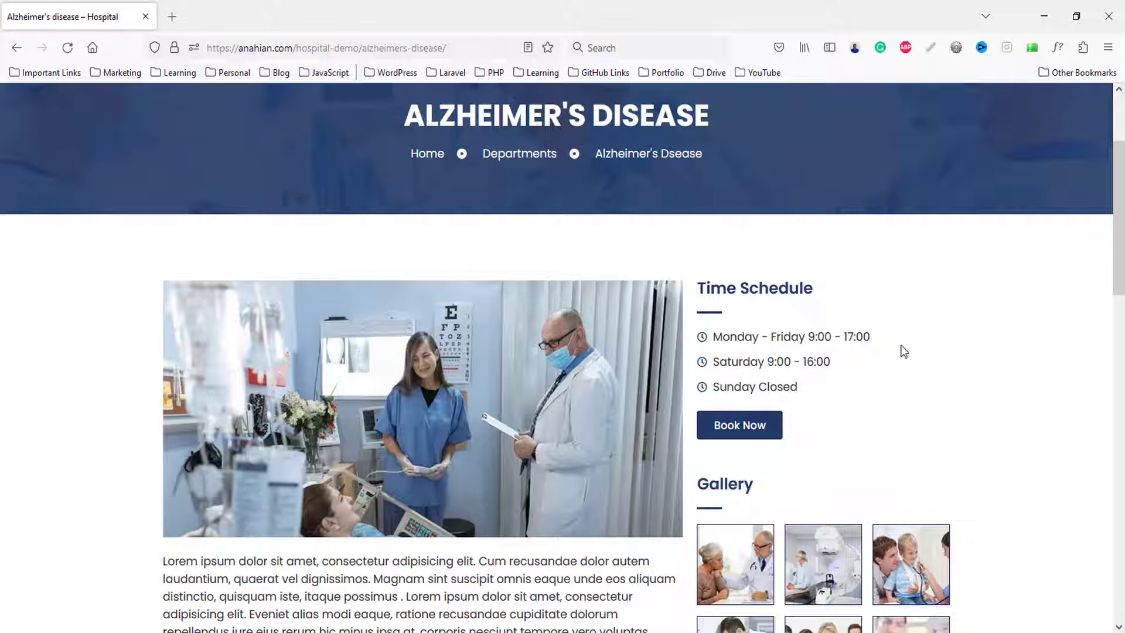
- View the Alzheimer's disease page's gallery images enlarged, browse through a few, and close the viewer
{"action": "scroll", "coordinate": [905, 387], "scroll_direction": "down", "scroll_amount": 3}
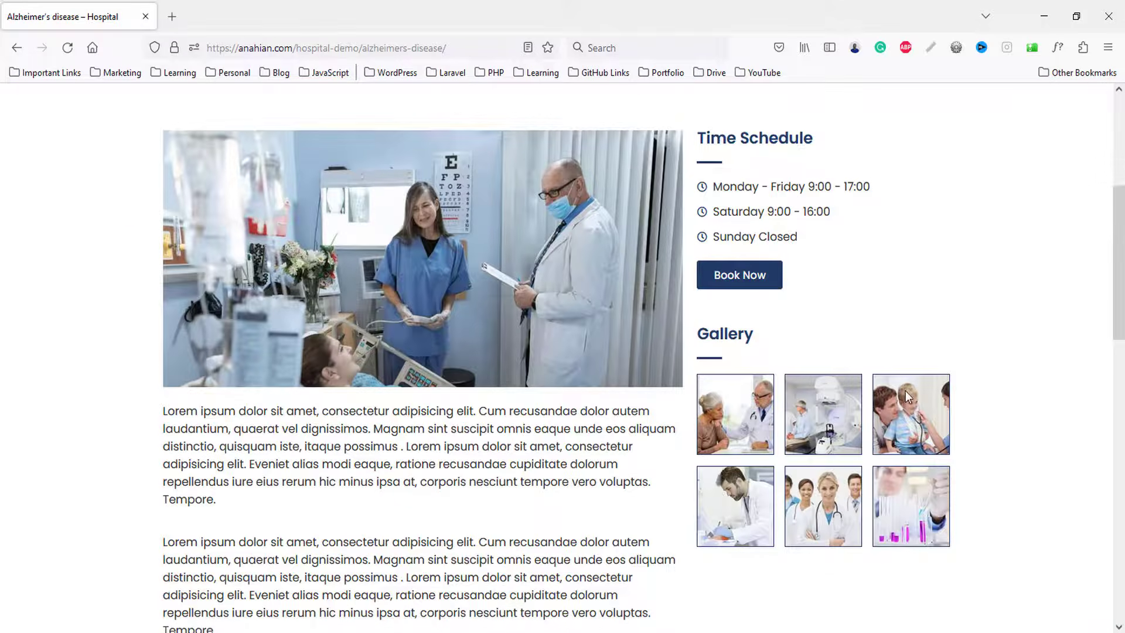
{"action": "left_click", "coordinate": [754, 420]}
{"action": "left_click", "coordinate": [1025, 360]}
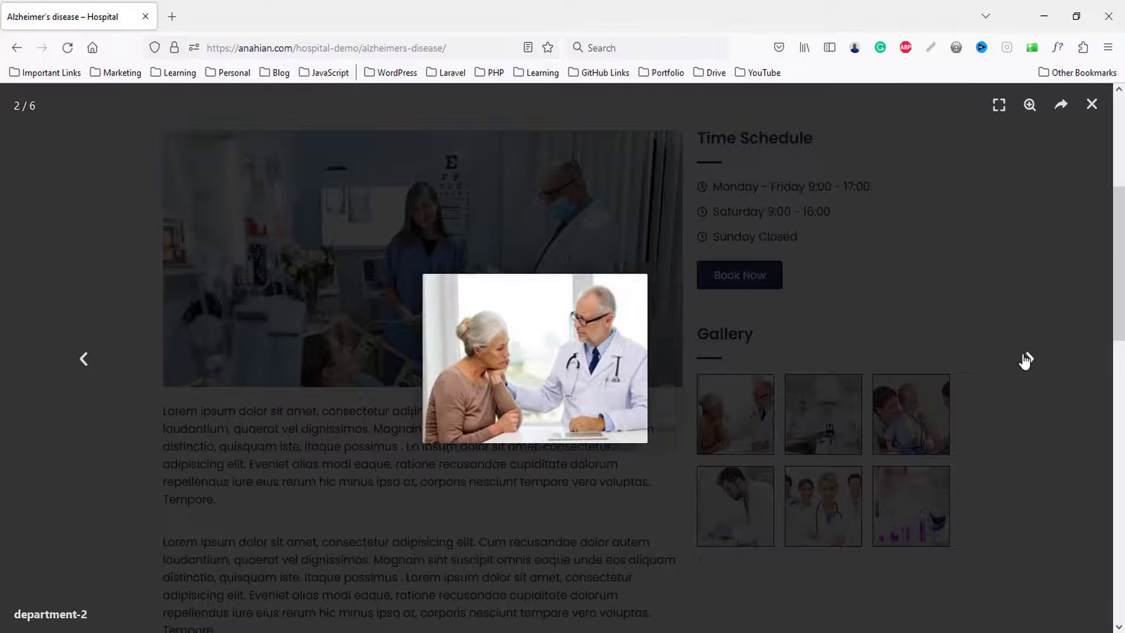
{"action": "left_click", "coordinate": [1025, 359]}
{"action": "left_click", "coordinate": [1091, 105]}
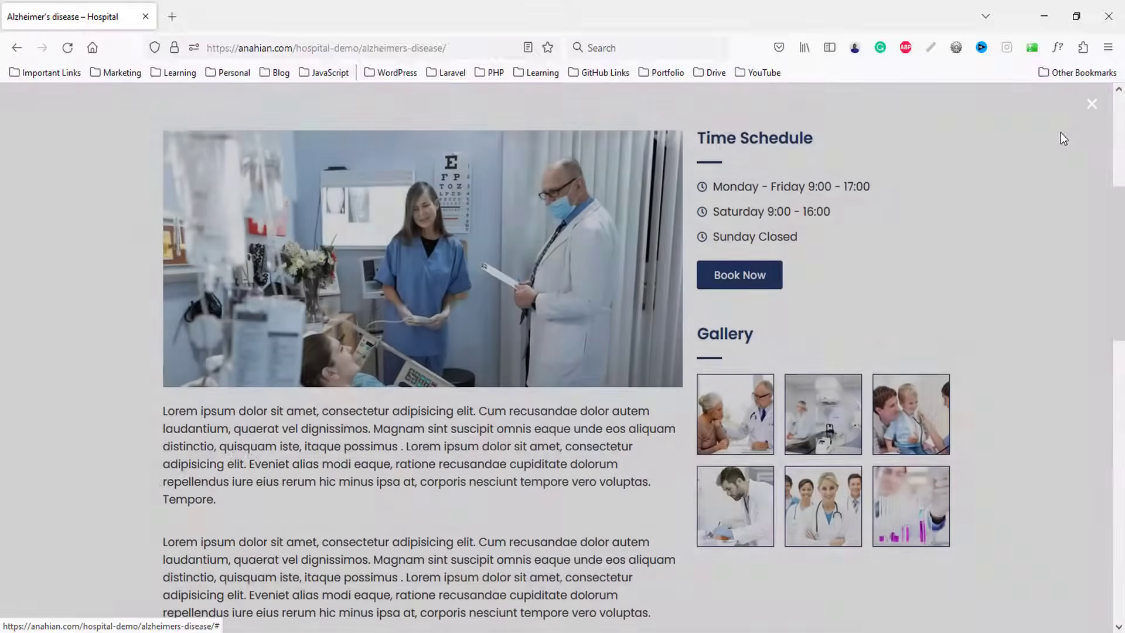
- Open the Examination & Diagnosis department page and look over its content
{"action": "scroll", "coordinate": [826, 245], "scroll_direction": "up", "scroll_amount": 6}
{"action": "mouse_move", "coordinate": [763, 170]}
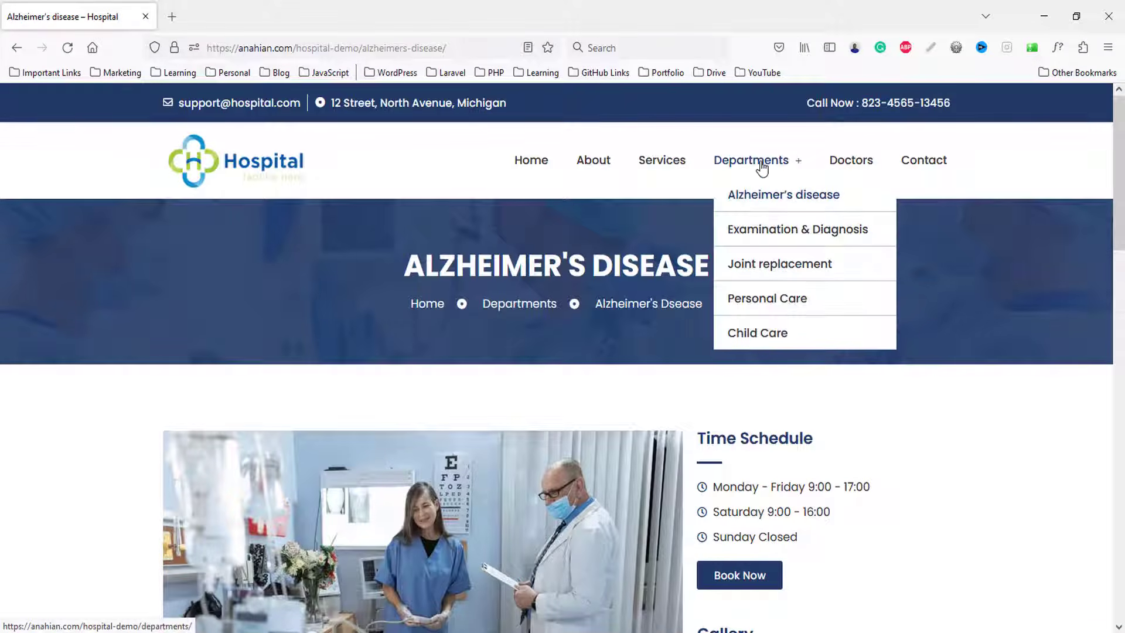
{"action": "left_click", "coordinate": [756, 233]}
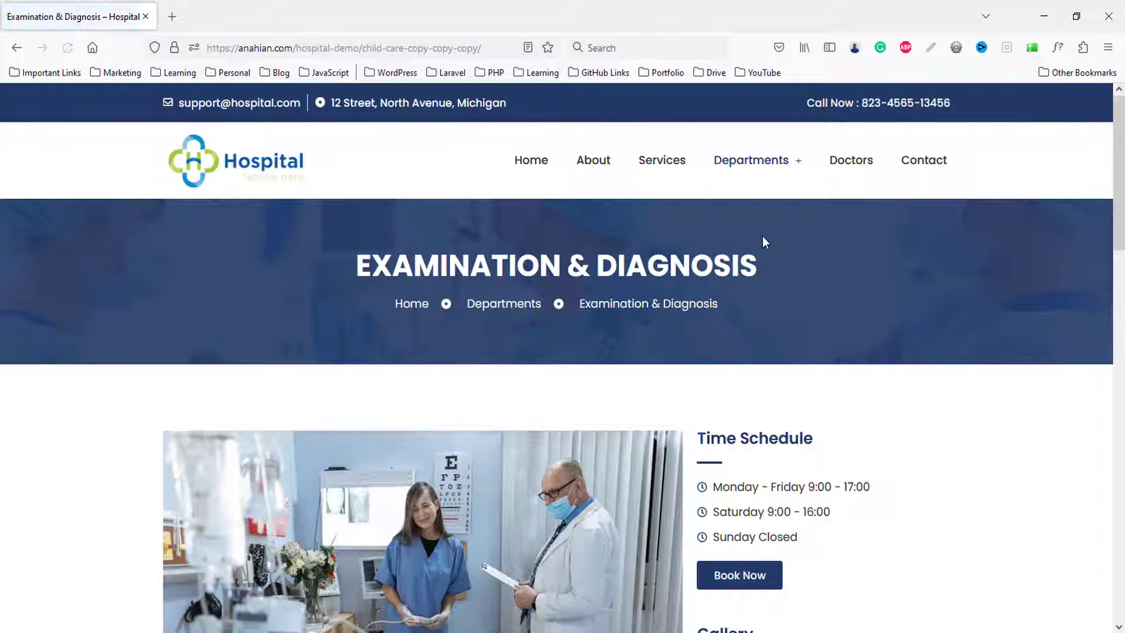
{"action": "scroll", "coordinate": [964, 377], "scroll_direction": "down", "scroll_amount": 5}
{"action": "scroll", "coordinate": [964, 393], "scroll_direction": "up", "scroll_amount": 5}
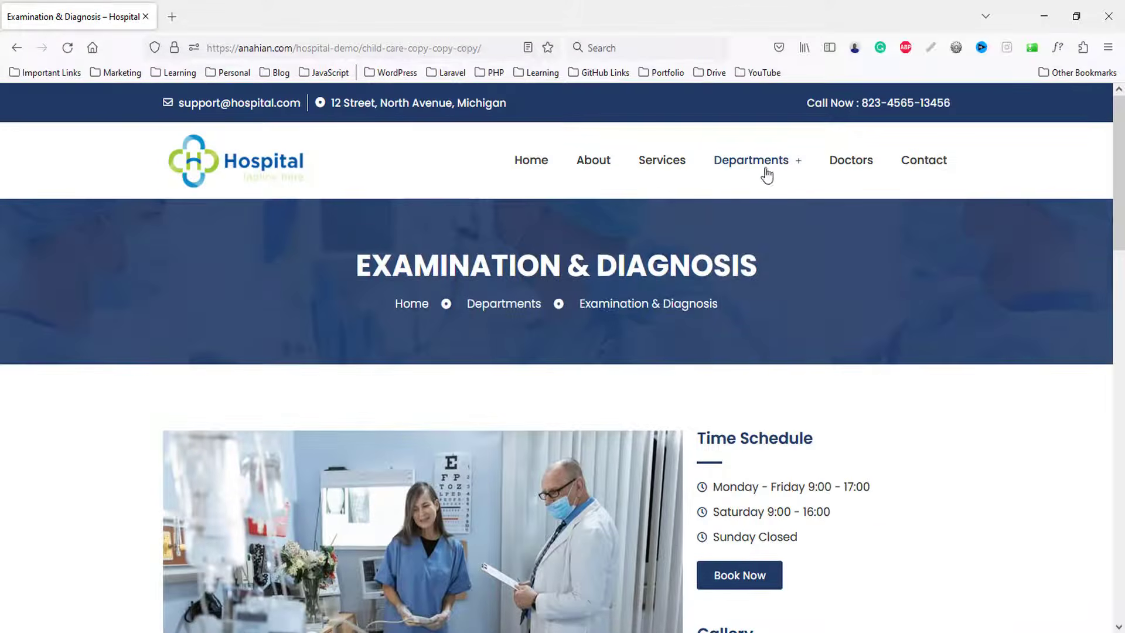
- Open the Joint replacement department page and look over its text, gallery and services features
{"action": "mouse_move", "coordinate": [766, 170]}
{"action": "left_click", "coordinate": [750, 271]}
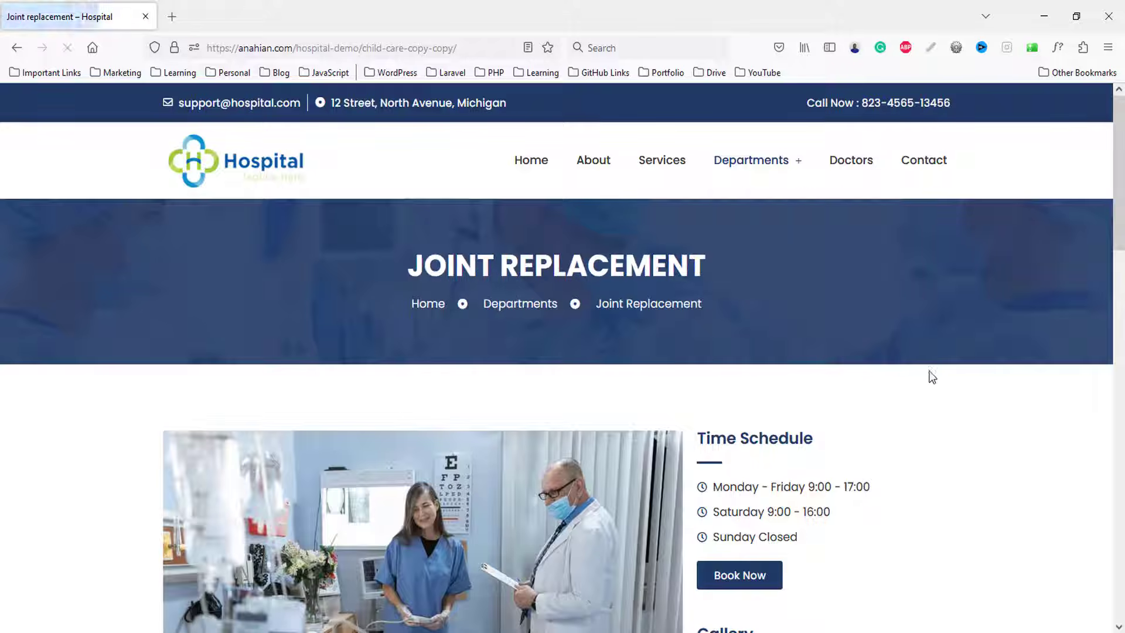
{"action": "scroll", "coordinate": [964, 397], "scroll_direction": "down", "scroll_amount": 5}
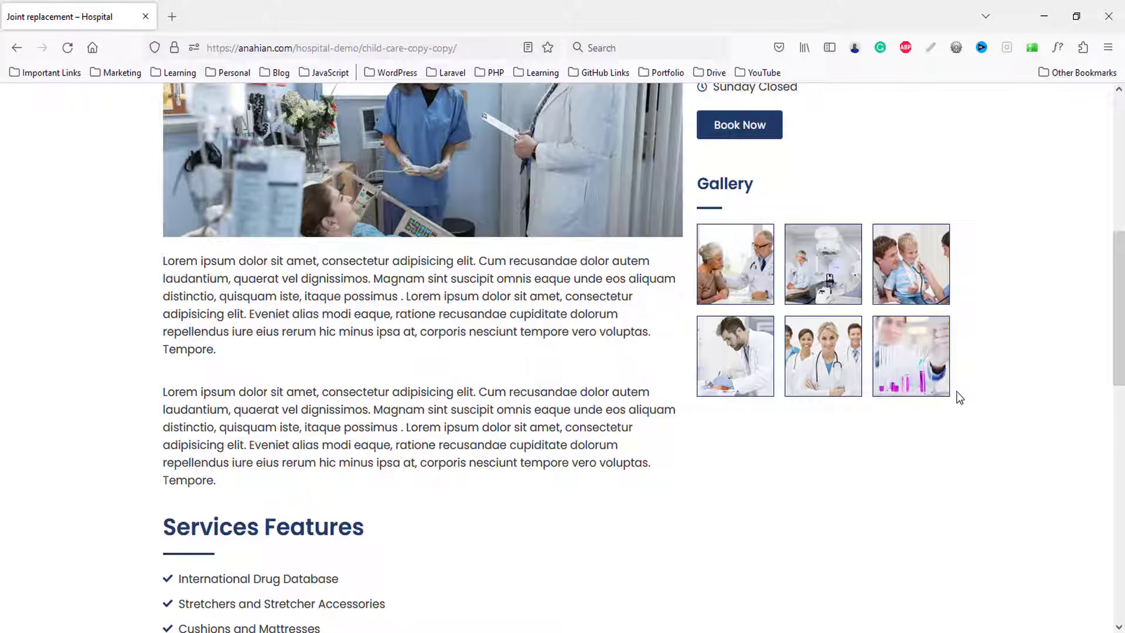
{"action": "scroll", "coordinate": [933, 412], "scroll_direction": "up", "scroll_amount": 5}
- Open the Personal Care department page and look through it from start to end
{"action": "mouse_move", "coordinate": [732, 161]}
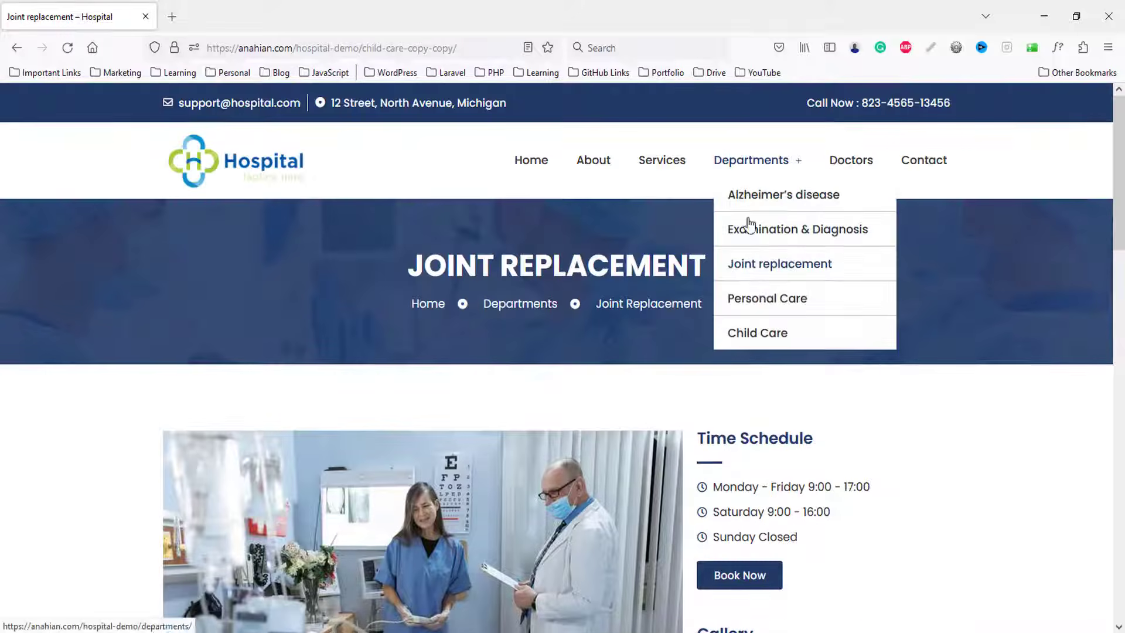
{"action": "left_click", "coordinate": [768, 311]}
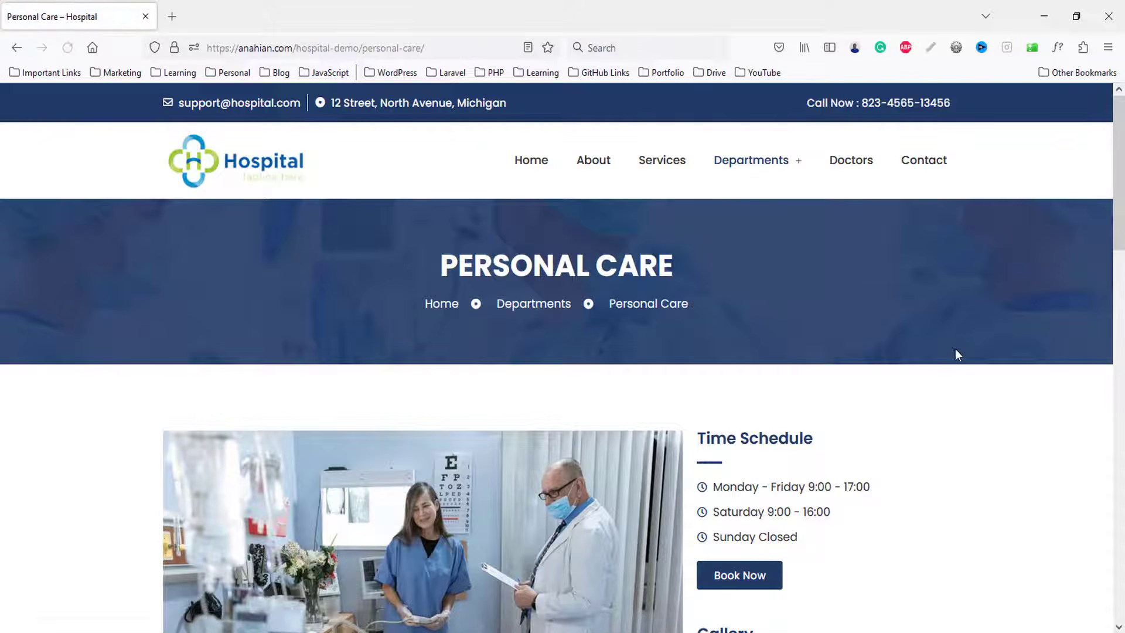
{"action": "scroll", "coordinate": [955, 352], "scroll_direction": "down", "scroll_amount": 15}
{"action": "scroll", "coordinate": [955, 351], "scroll_direction": "up", "scroll_amount": 15}
- Open the Child Care department page and look through its full length
{"action": "mouse_move", "coordinate": [767, 175]}
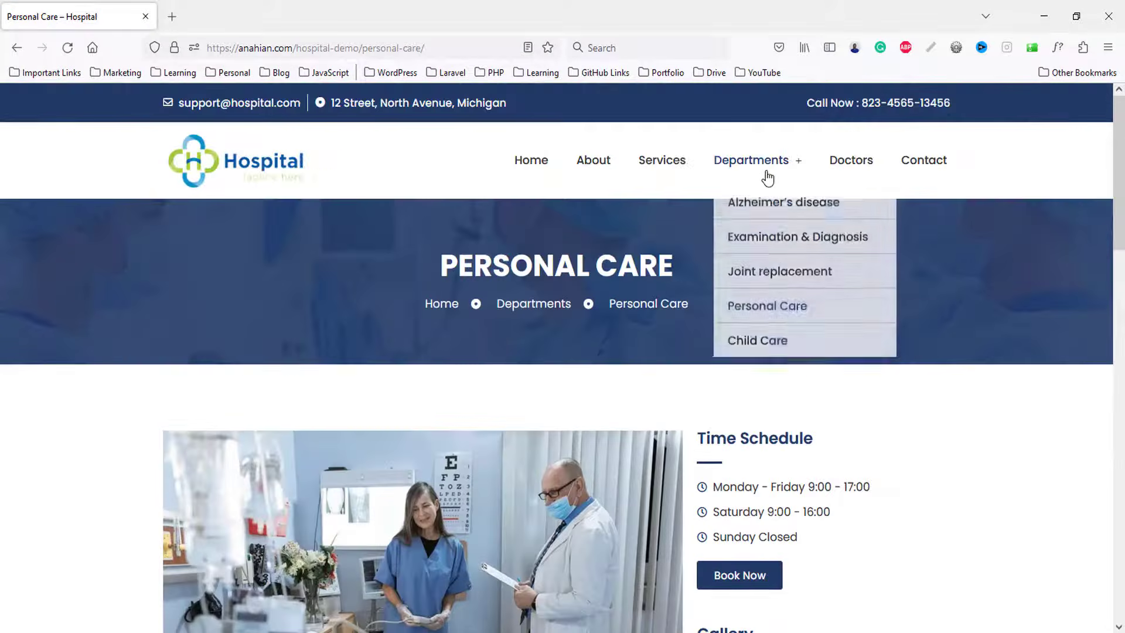
{"action": "left_click", "coordinate": [756, 333]}
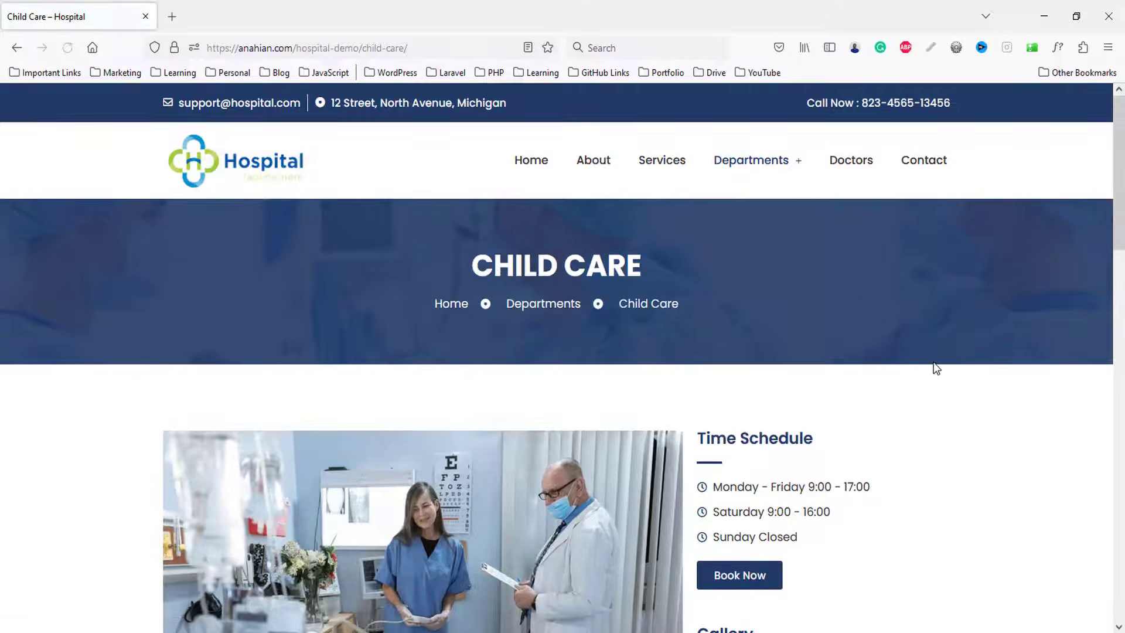
{"action": "scroll", "coordinate": [932, 366], "scroll_direction": "down", "scroll_amount": 20}
{"action": "scroll", "coordinate": [934, 356], "scroll_direction": "up", "scroll_amount": 14}
{"action": "scroll", "coordinate": [937, 358], "scroll_direction": "up", "scroll_amount": 6}
- Open the Doctors page and look over both rows of doctor profile cards
{"action": "left_click", "coordinate": [847, 156]}
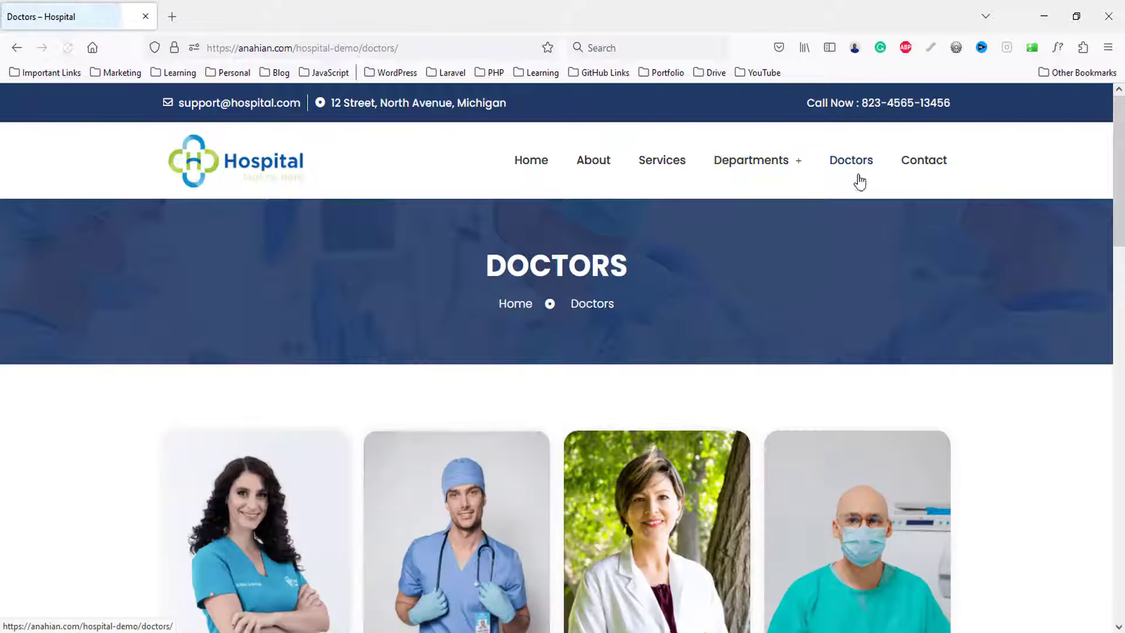
{"action": "scroll", "coordinate": [1122, 386], "scroll_direction": "down", "scroll_amount": 4}
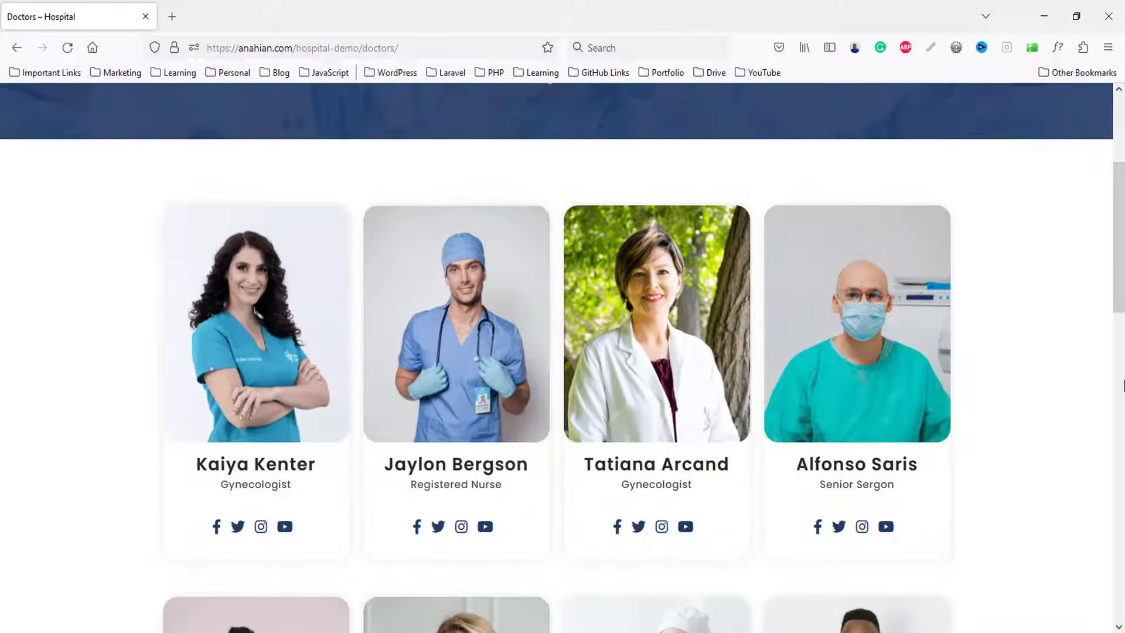
{"action": "scroll", "coordinate": [1123, 385], "scroll_direction": "down", "scroll_amount": 12}
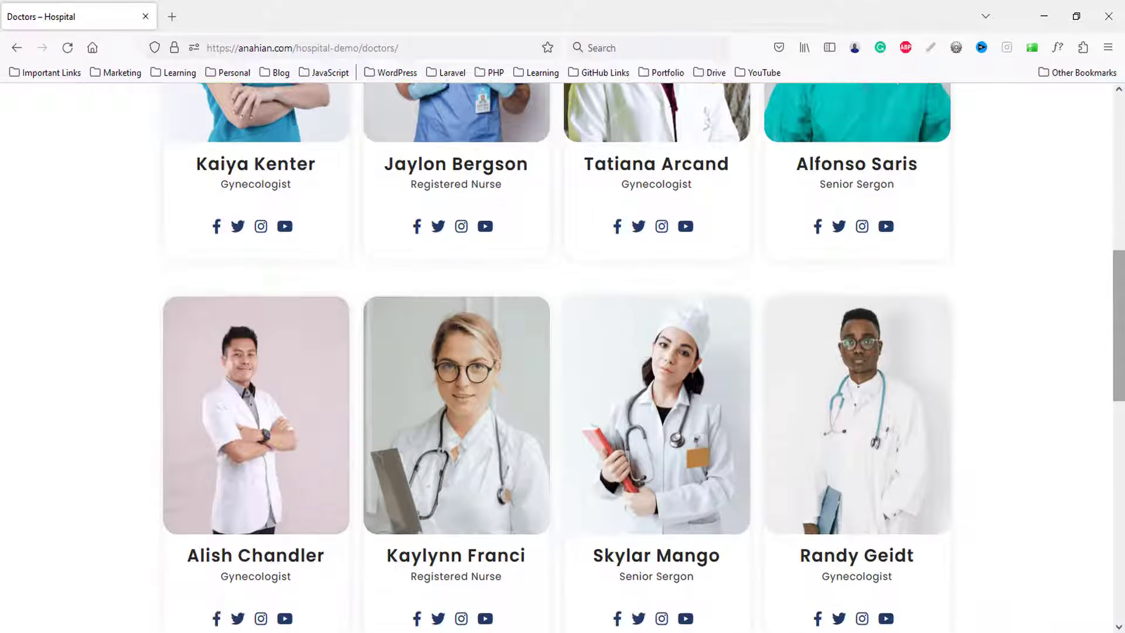
{"action": "scroll", "coordinate": [562, 357], "scroll_direction": "up", "scroll_amount": 12}
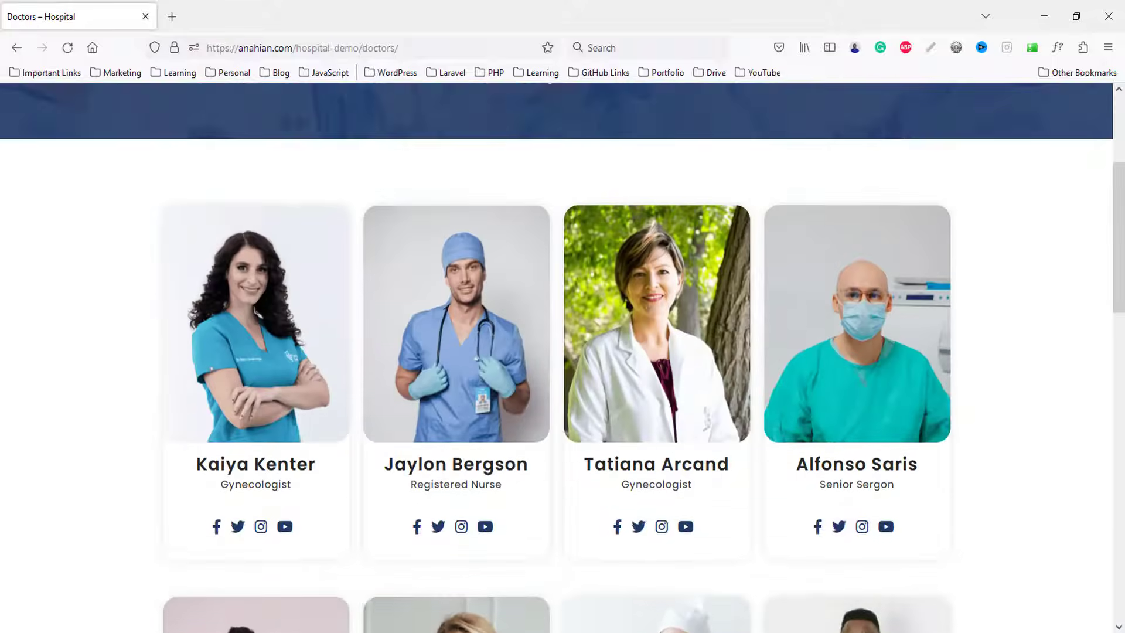
{"action": "scroll", "coordinate": [1116, 385], "scroll_direction": "down", "scroll_amount": 13}
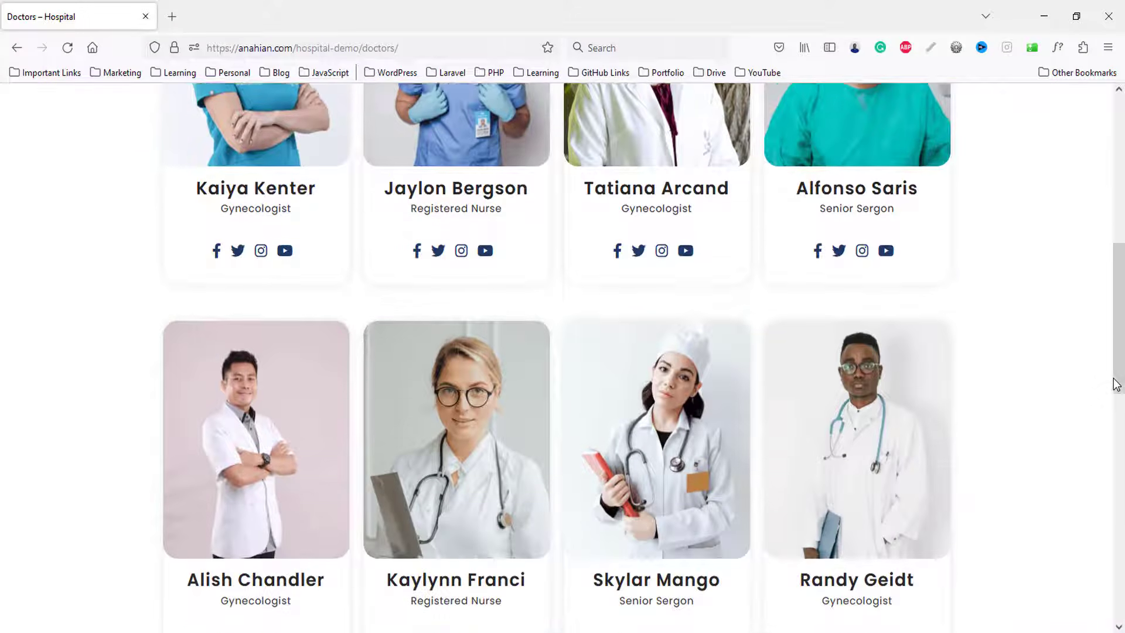
{"action": "scroll", "coordinate": [1117, 386], "scroll_direction": "up", "scroll_amount": 11}
{"action": "scroll", "coordinate": [1113, 380], "scroll_direction": "up", "scroll_amount": 6}
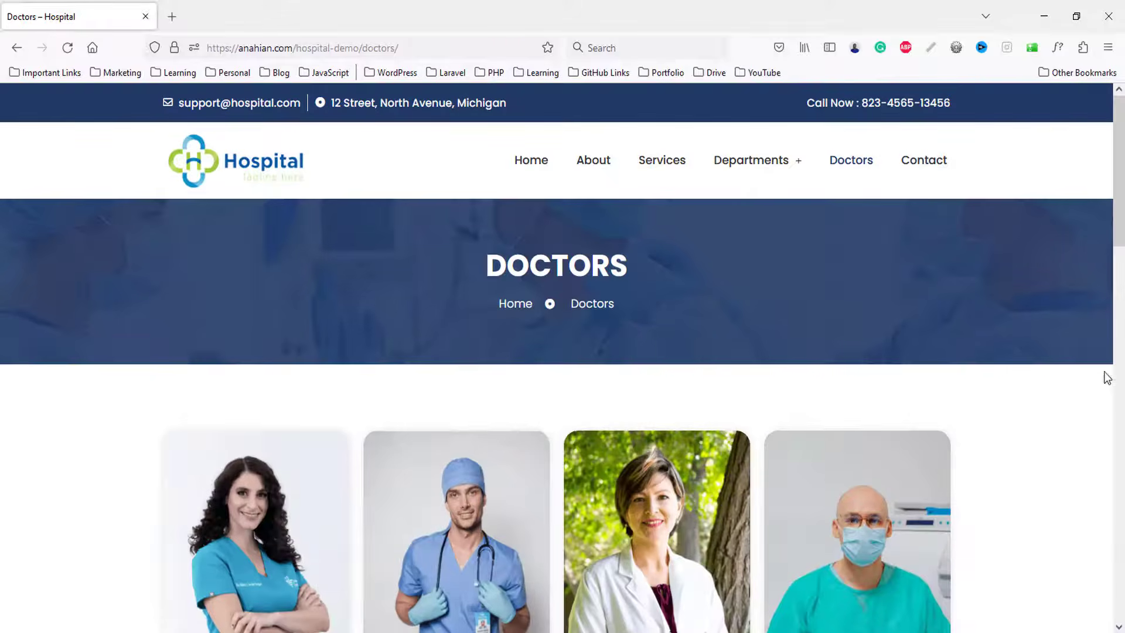
- Open the Contact page, examine its contact details, form, map and achievements, and return to the home page
{"action": "left_click", "coordinate": [927, 175]}
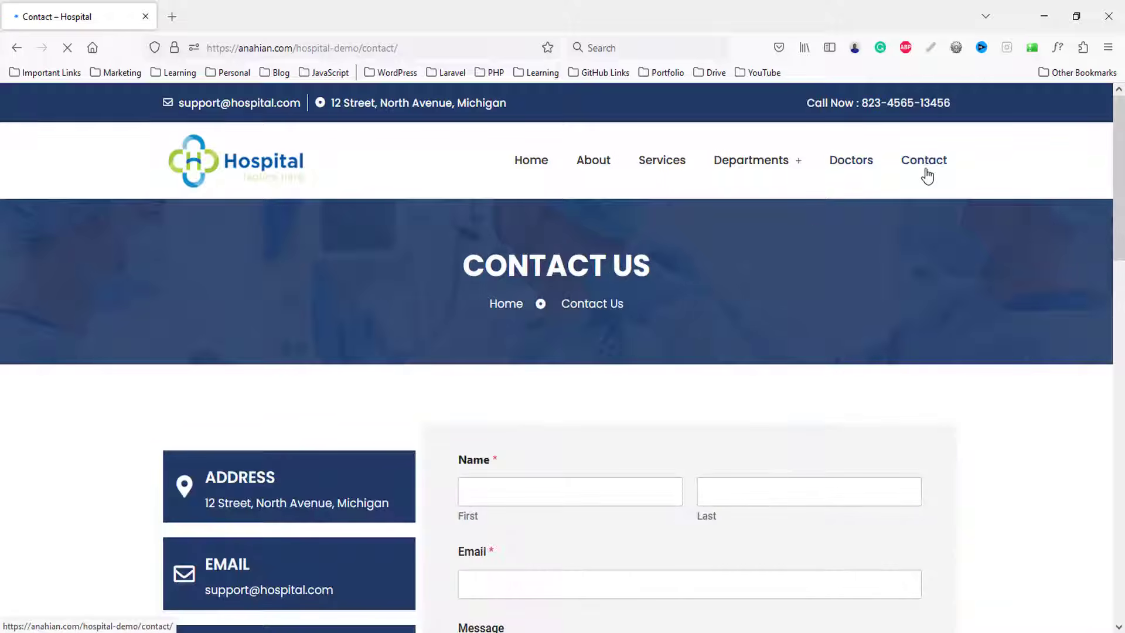
{"action": "scroll", "coordinate": [1004, 382], "scroll_direction": "down", "scroll_amount": 4}
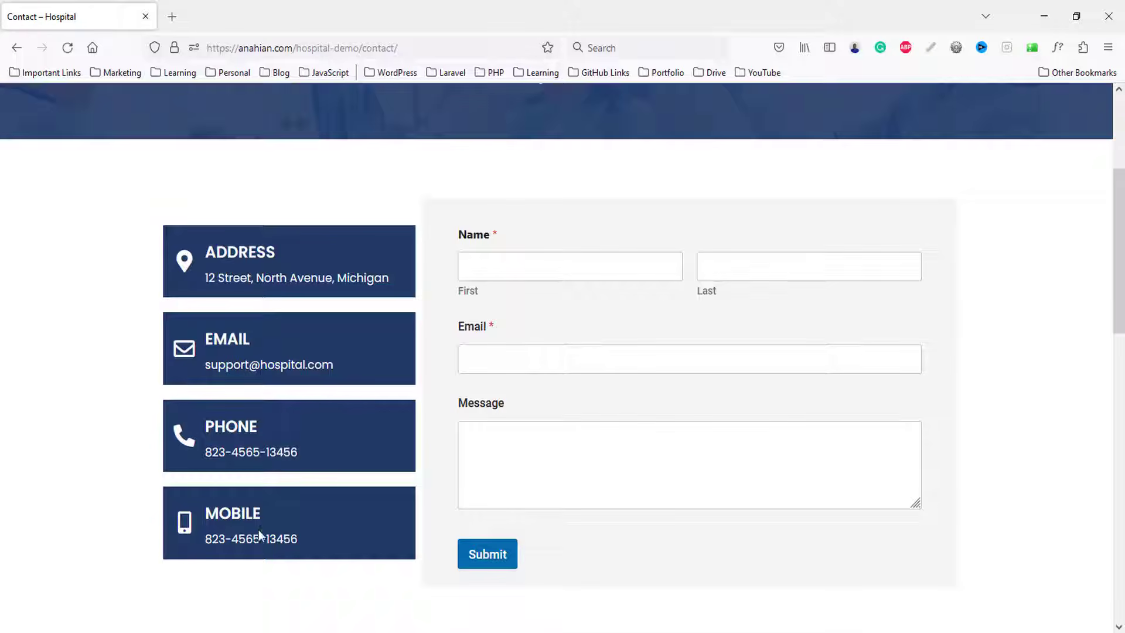
{"action": "scroll", "coordinate": [761, 344], "scroll_direction": "down", "scroll_amount": 9}
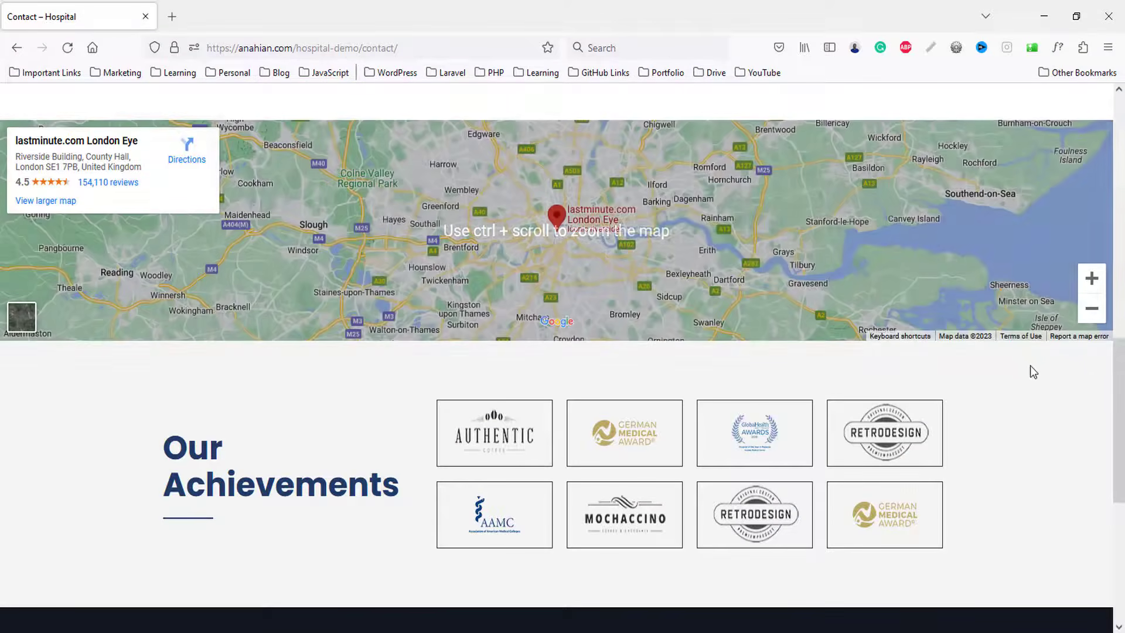
{"action": "scroll", "coordinate": [1029, 372], "scroll_direction": "down", "scroll_amount": 4}
{"action": "left_click_drag", "start_coordinate": [1123, 572], "coordinate": [1084, 134]}
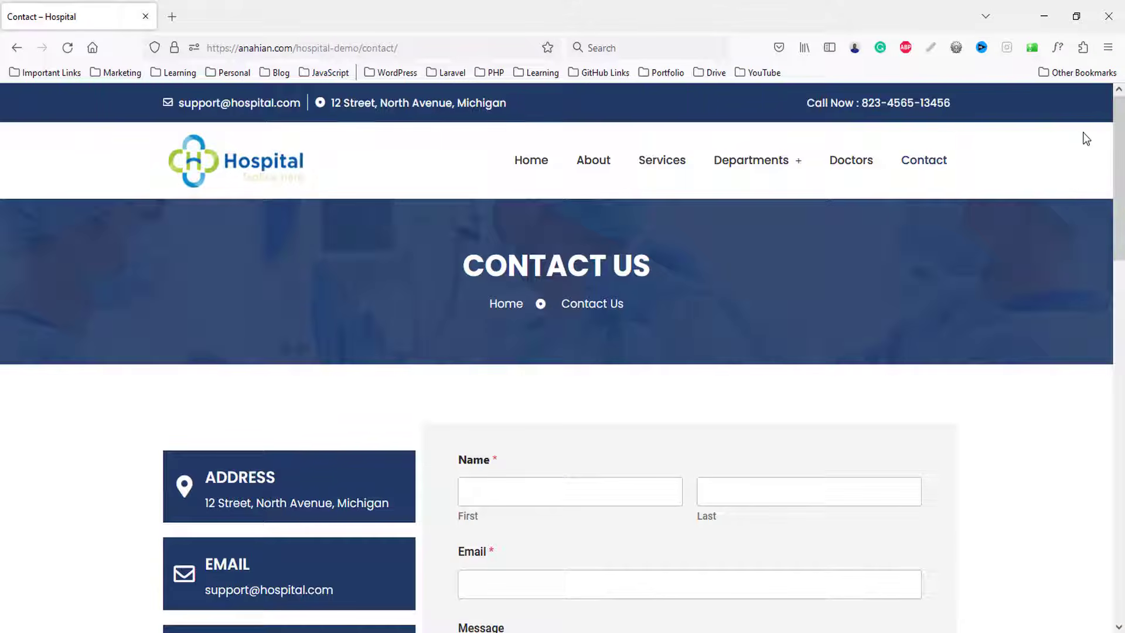
{"action": "left_click", "coordinate": [526, 169]}
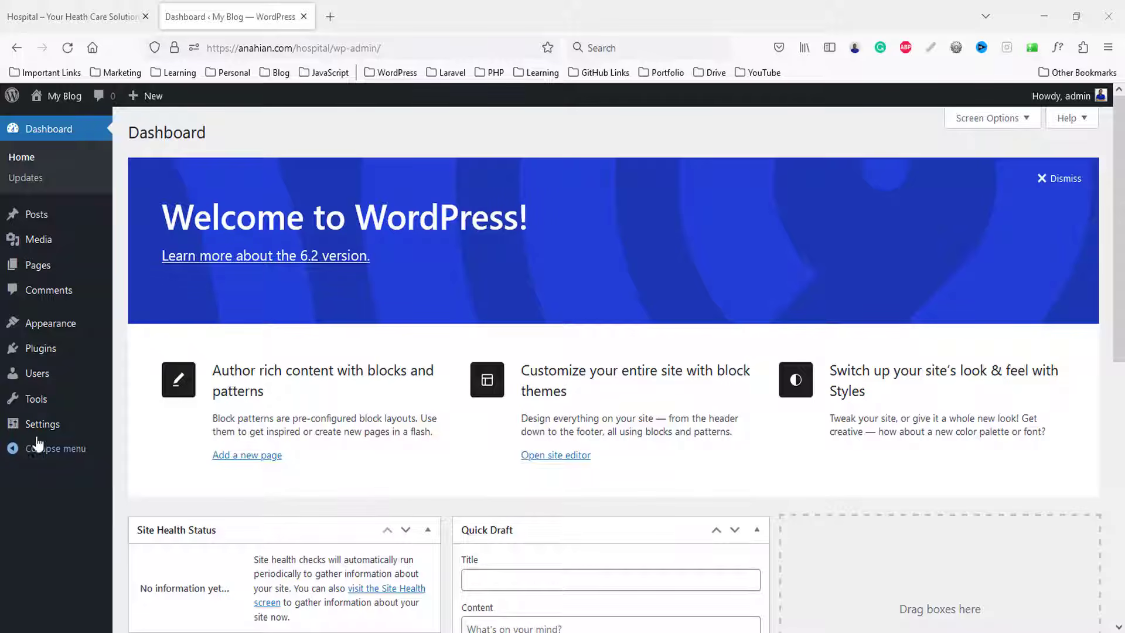
- In the general settings, set the site title to "Hospital" and the tagline to "Your Health Care Solution"
{"action": "mouse_move", "coordinate": [88, 428]}
{"action": "left_click", "coordinate": [143, 429]}
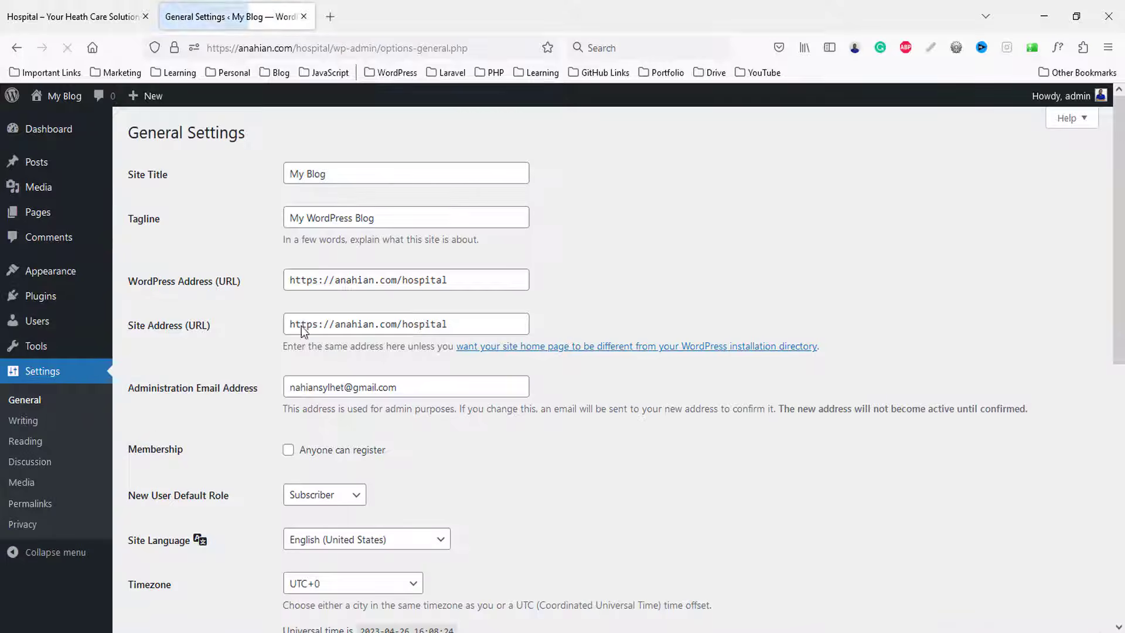
{"action": "left_click_drag", "start_coordinate": [339, 176], "coordinate": [240, 172]}
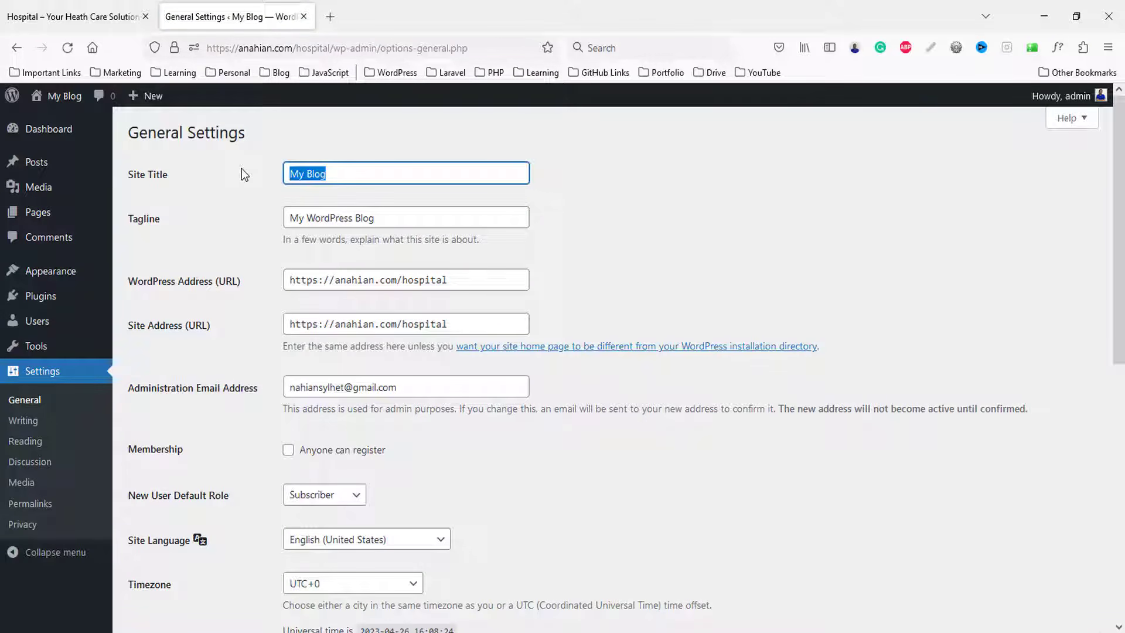
{"action": "type", "text": "Hosp"}
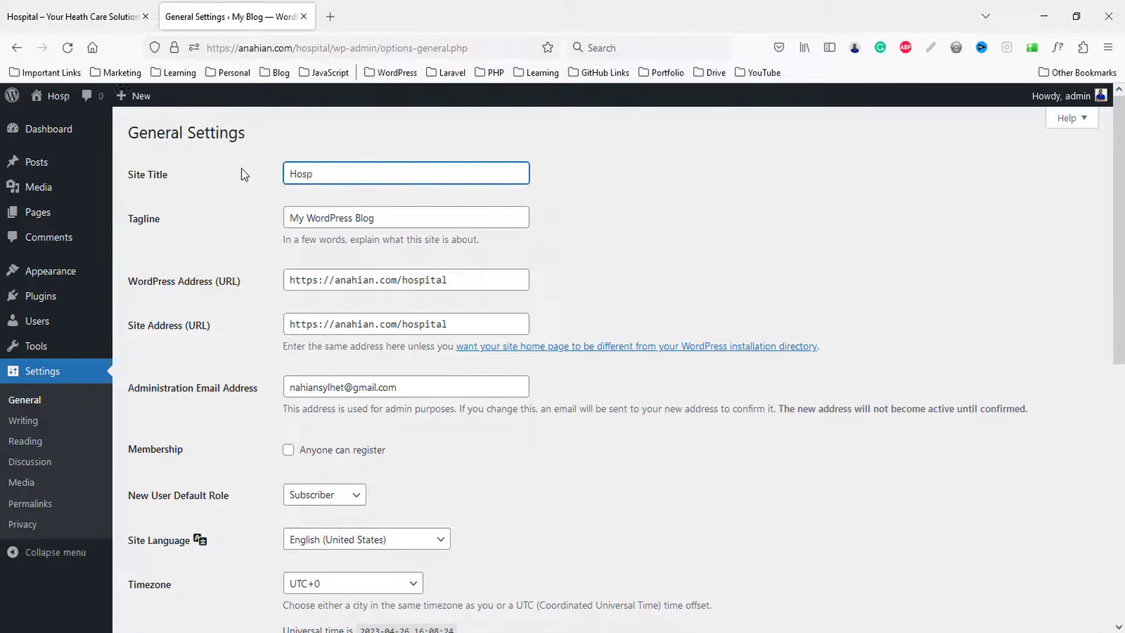
{"action": "type", "text": "ital"}
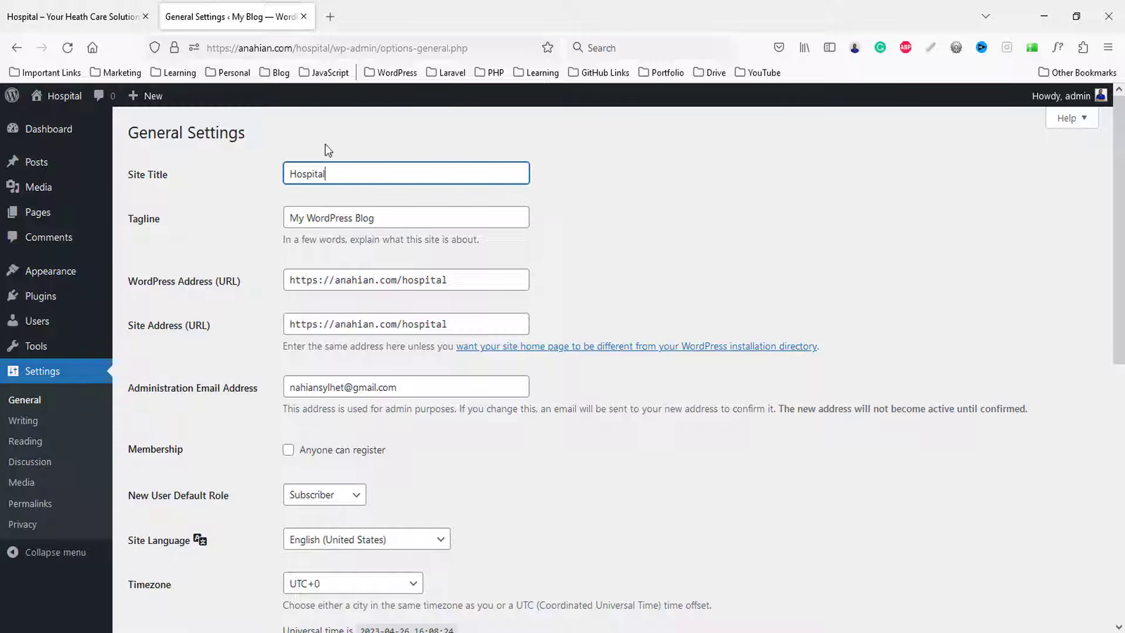
{"action": "left_click_drag", "start_coordinate": [384, 220], "coordinate": [232, 205]}
{"action": "type", "text": "Your Health Care Solution"}
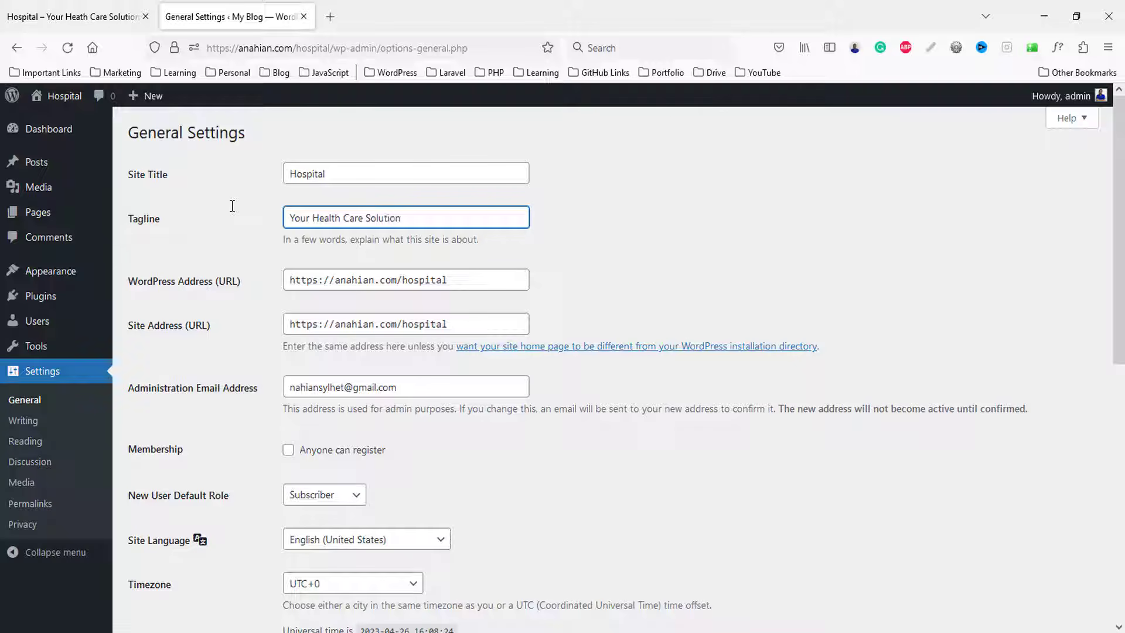
- Set the site timezone to UTC+6 and save the general settings
{"action": "scroll", "coordinate": [420, 346], "scroll_direction": "down", "scroll_amount": 4}
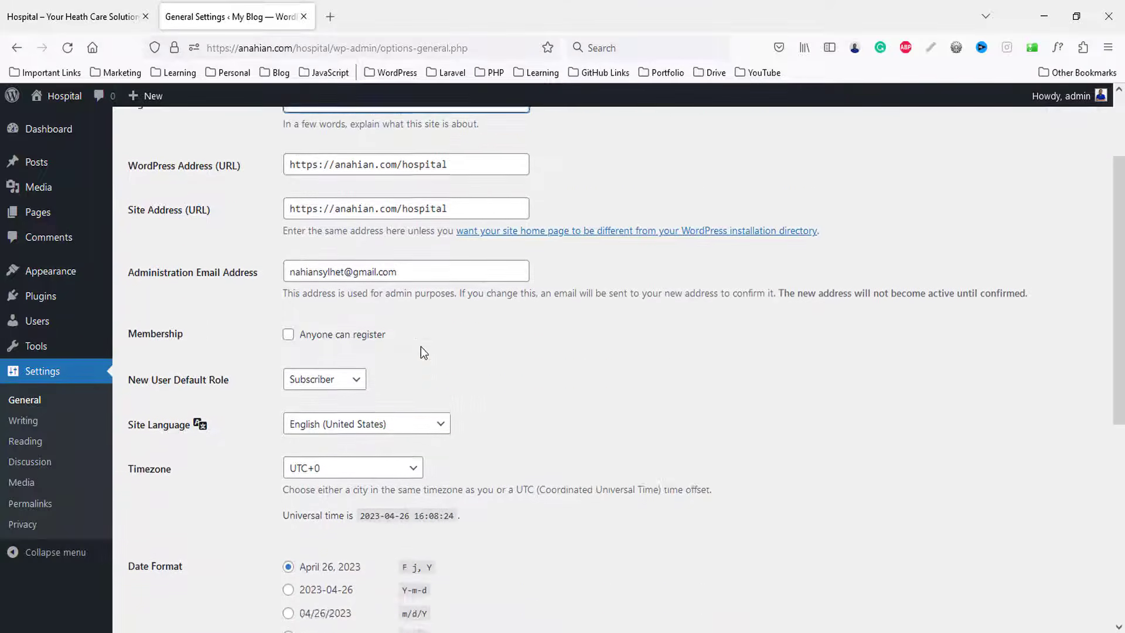
{"action": "scroll", "coordinate": [384, 356], "scroll_direction": "down", "scroll_amount": 1}
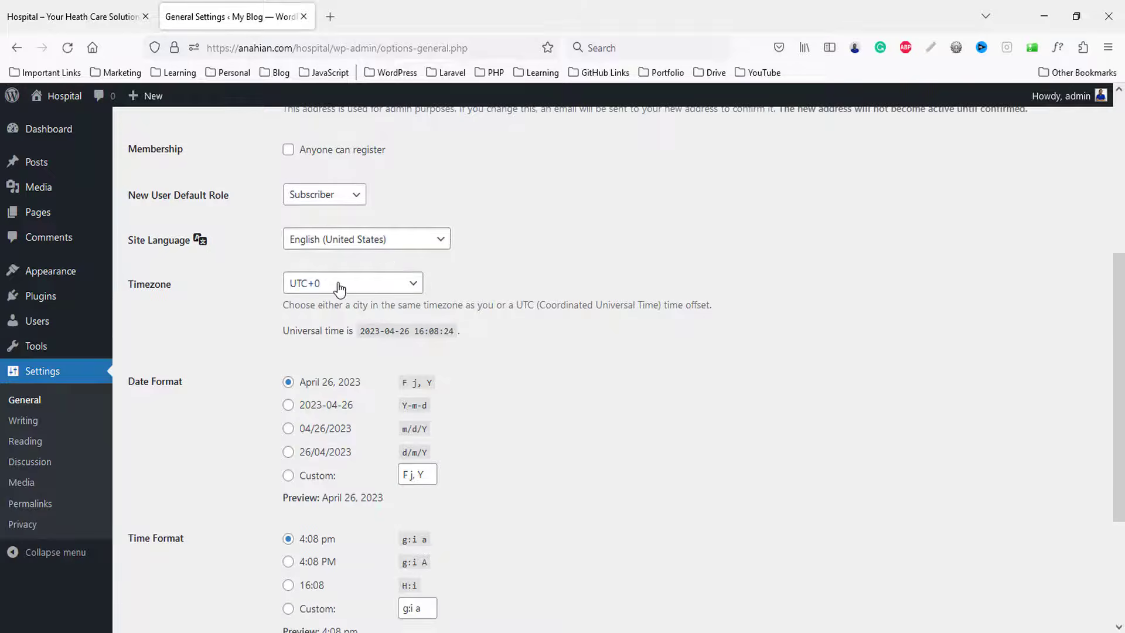
{"action": "left_click", "coordinate": [339, 286]}
{"action": "scroll", "coordinate": [385, 410], "scroll_direction": "down", "scroll_amount": 4}
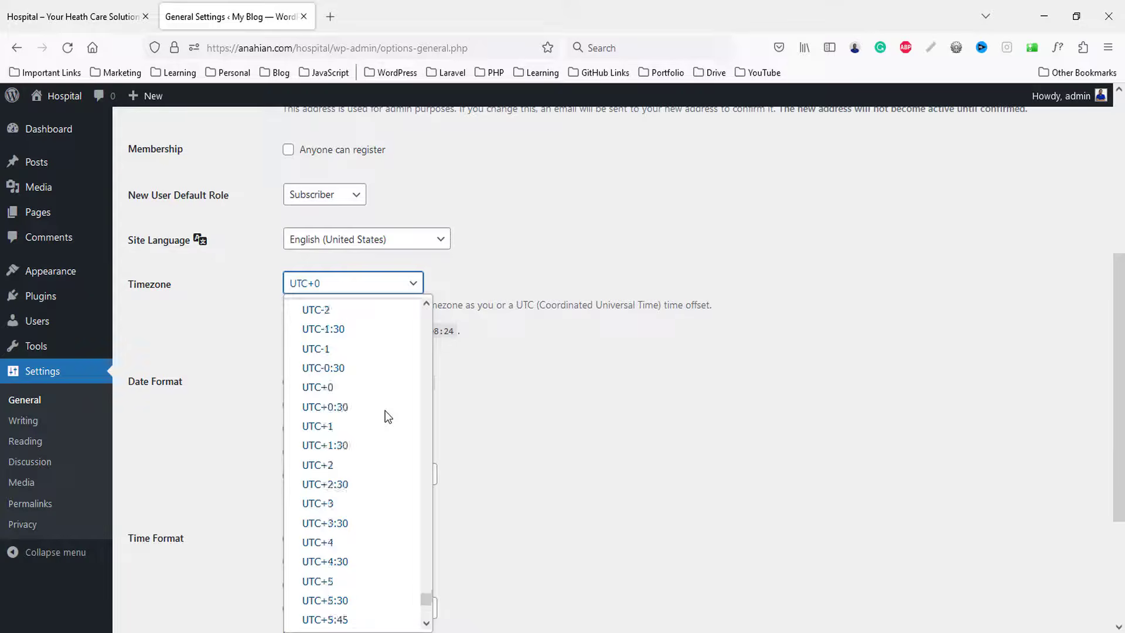
{"action": "scroll", "coordinate": [385, 410], "scroll_direction": "down", "scroll_amount": 3}
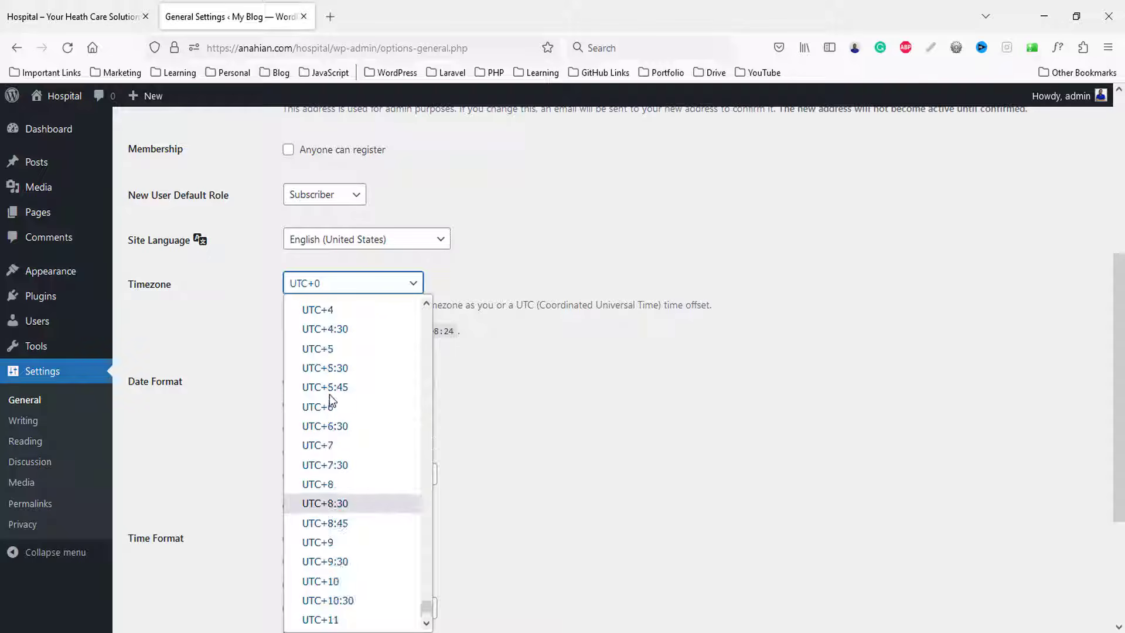
{"action": "left_click", "coordinate": [327, 408]}
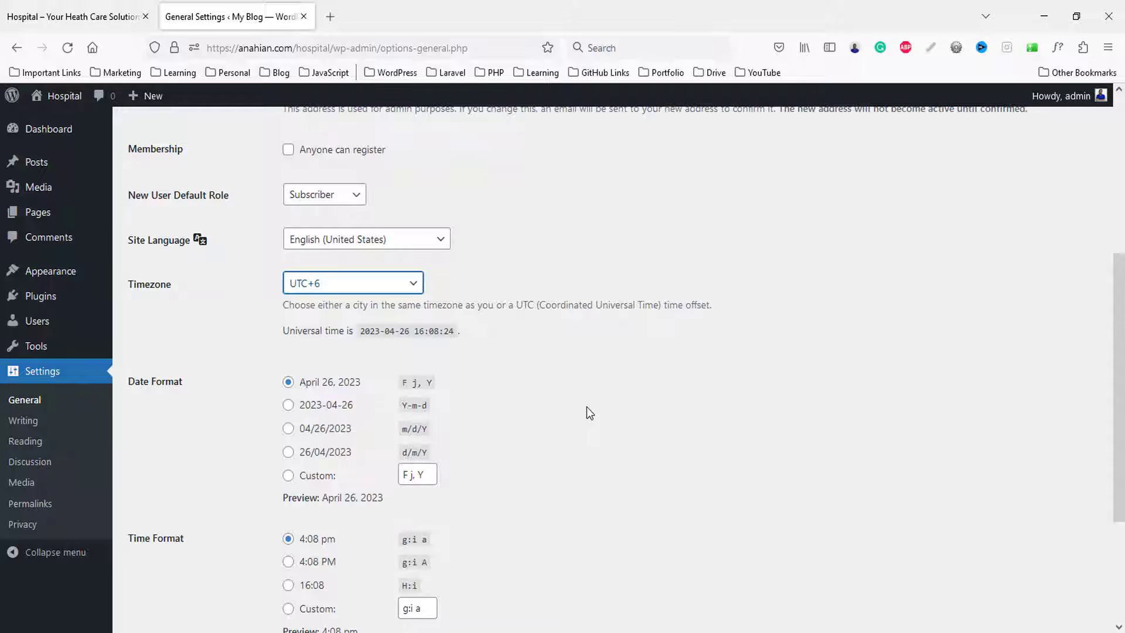
{"action": "scroll", "coordinate": [589, 412], "scroll_direction": "down", "scroll_amount": 3}
{"action": "left_click", "coordinate": [170, 557]}
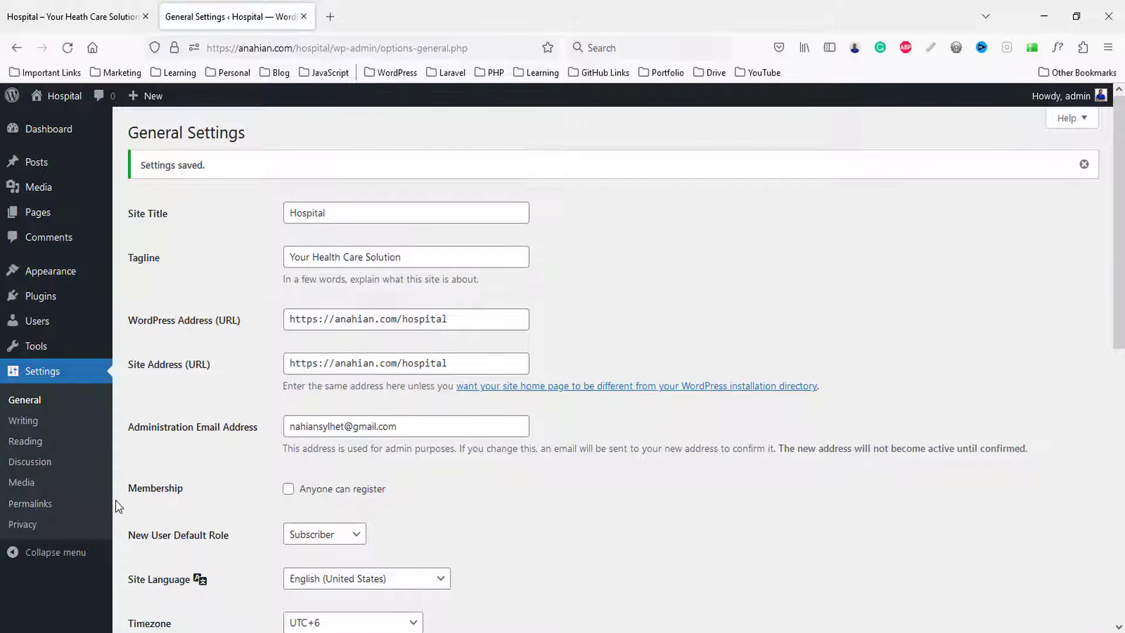
- Change the permalink structure to Post name and save it
{"action": "left_click", "coordinate": [23, 503]}
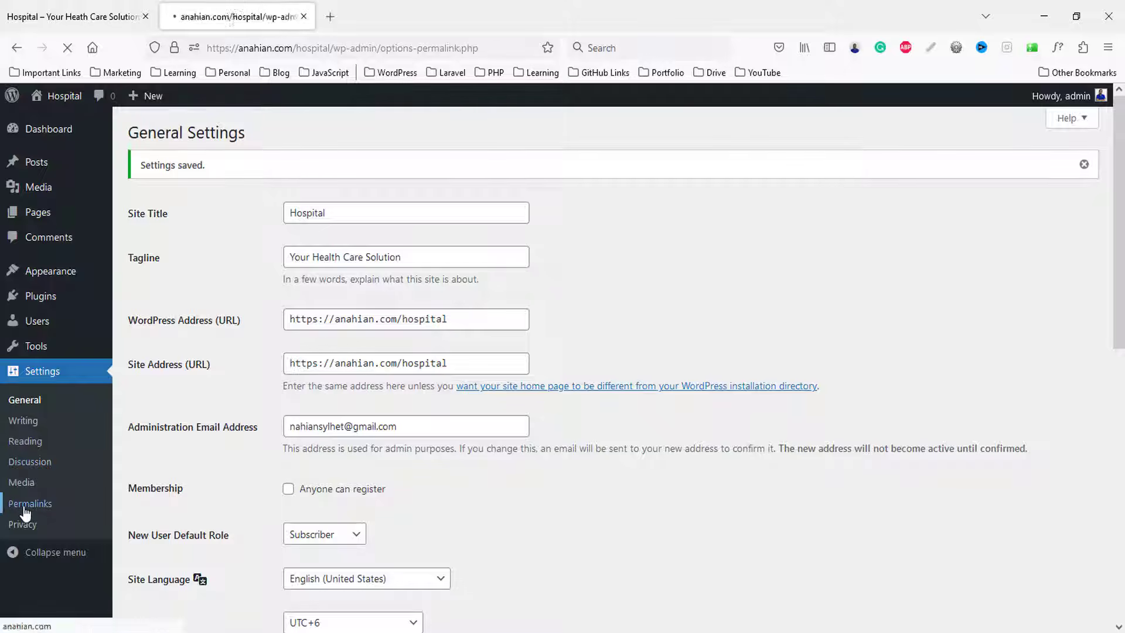
{"action": "scroll", "coordinate": [431, 438], "scroll_direction": "down", "scroll_amount": 3}
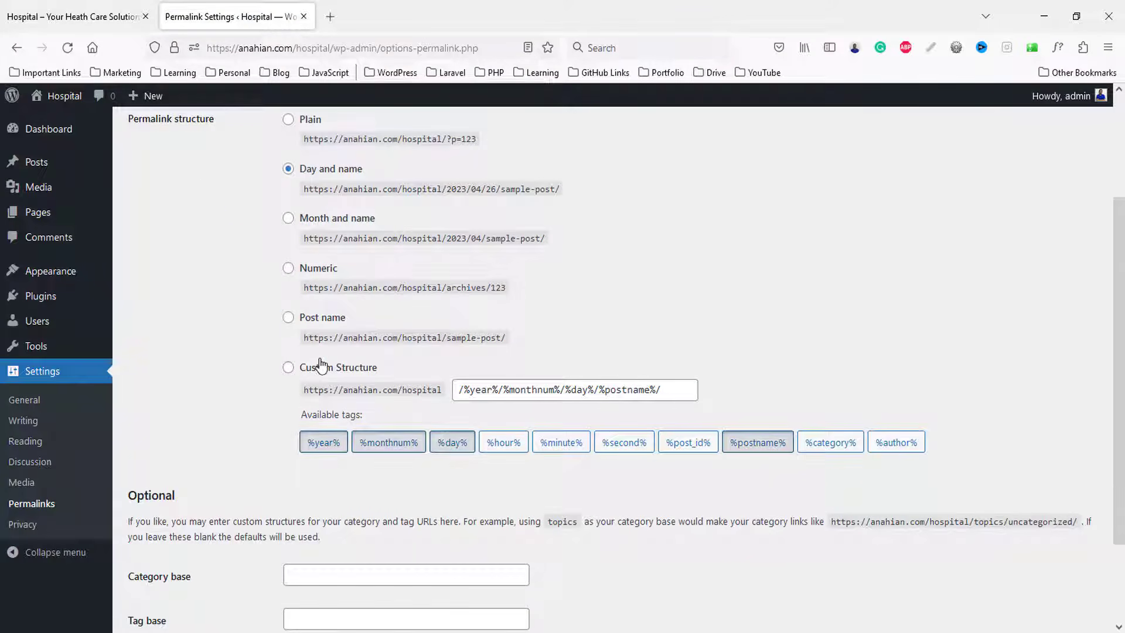
{"action": "left_click", "coordinate": [288, 318]}
{"action": "scroll", "coordinate": [292, 487], "scroll_direction": "down", "scroll_amount": 2}
{"action": "left_click", "coordinate": [171, 559]}
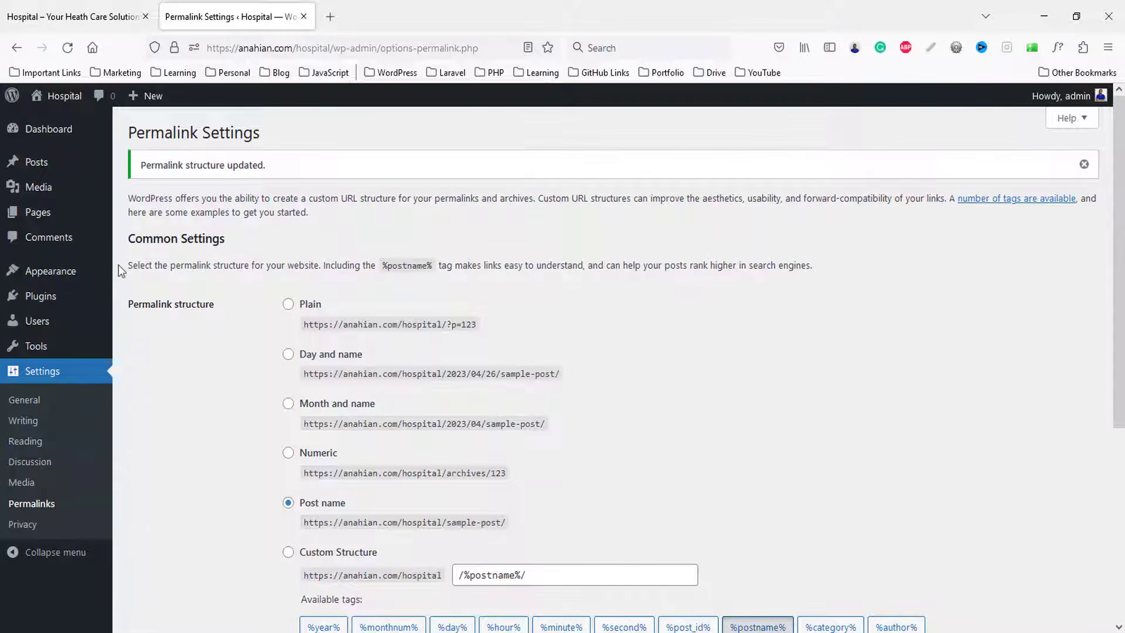
- Install the Hello Elementor theme from the popular themes and activate it
{"action": "mouse_move", "coordinate": [59, 275]}
{"action": "left_click", "coordinate": [164, 280]}
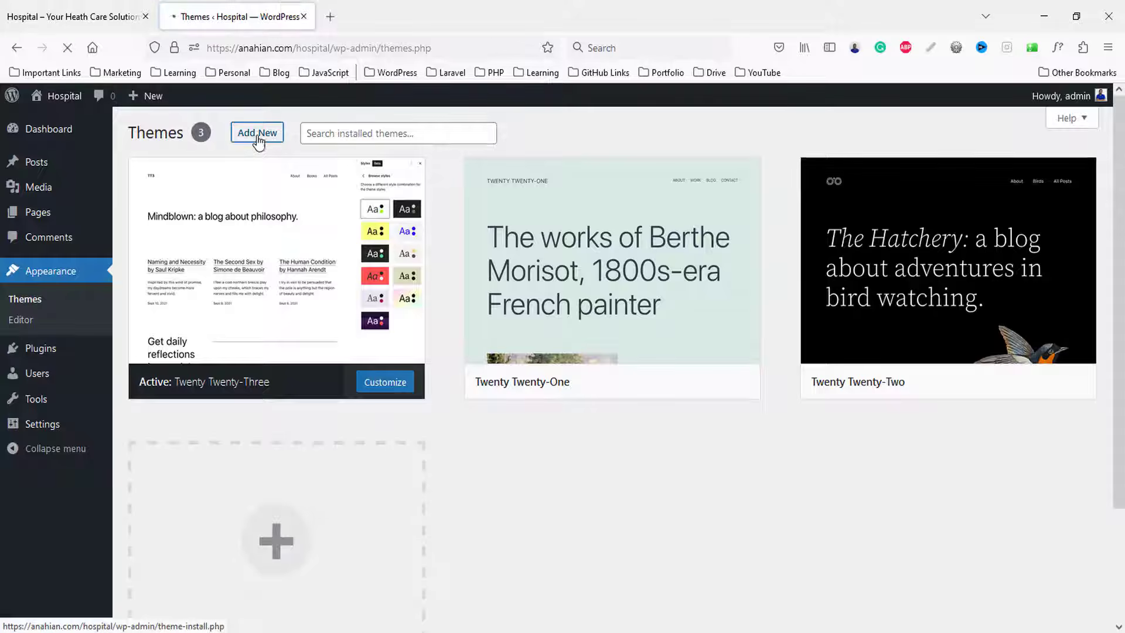
{"action": "left_click", "coordinate": [257, 134]}
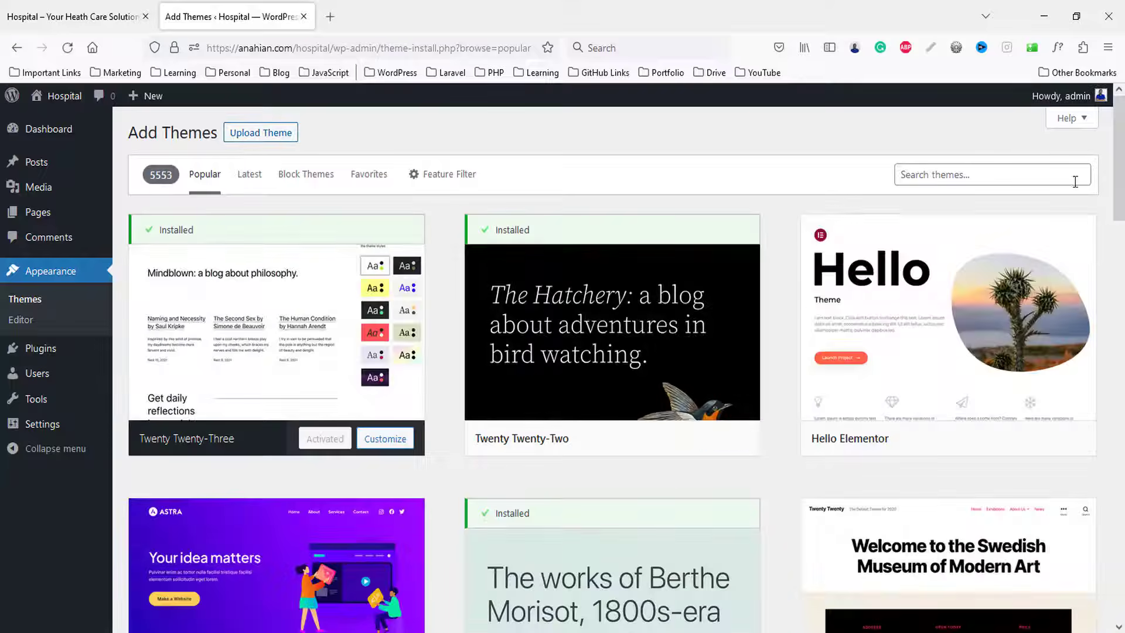
{"action": "mouse_move", "coordinate": [896, 255]}
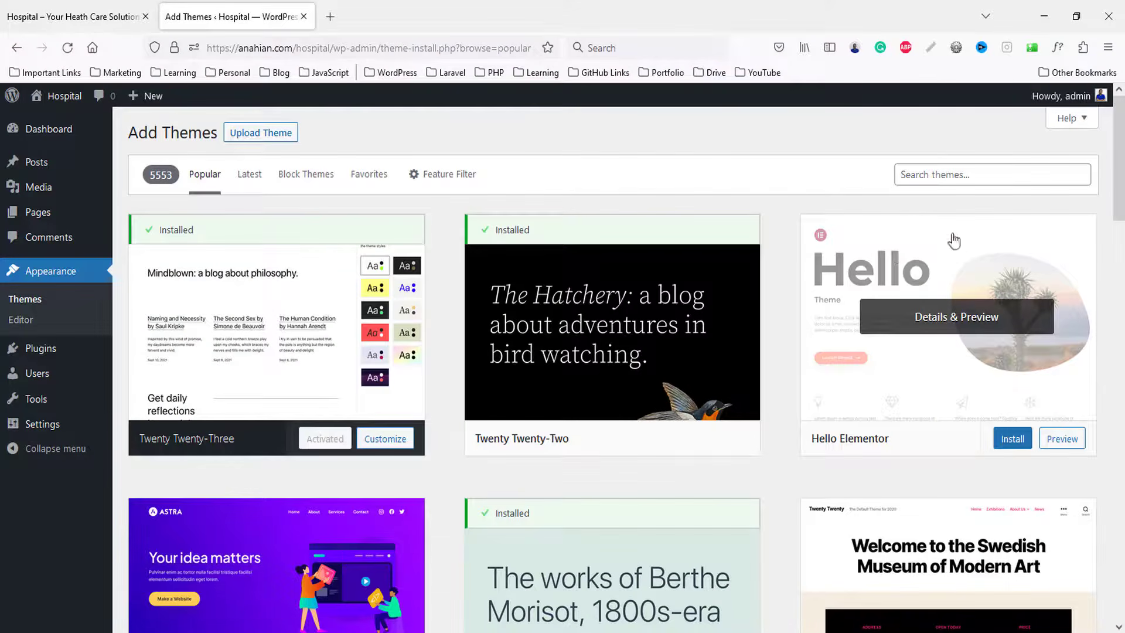
{"action": "left_click", "coordinate": [1016, 444]}
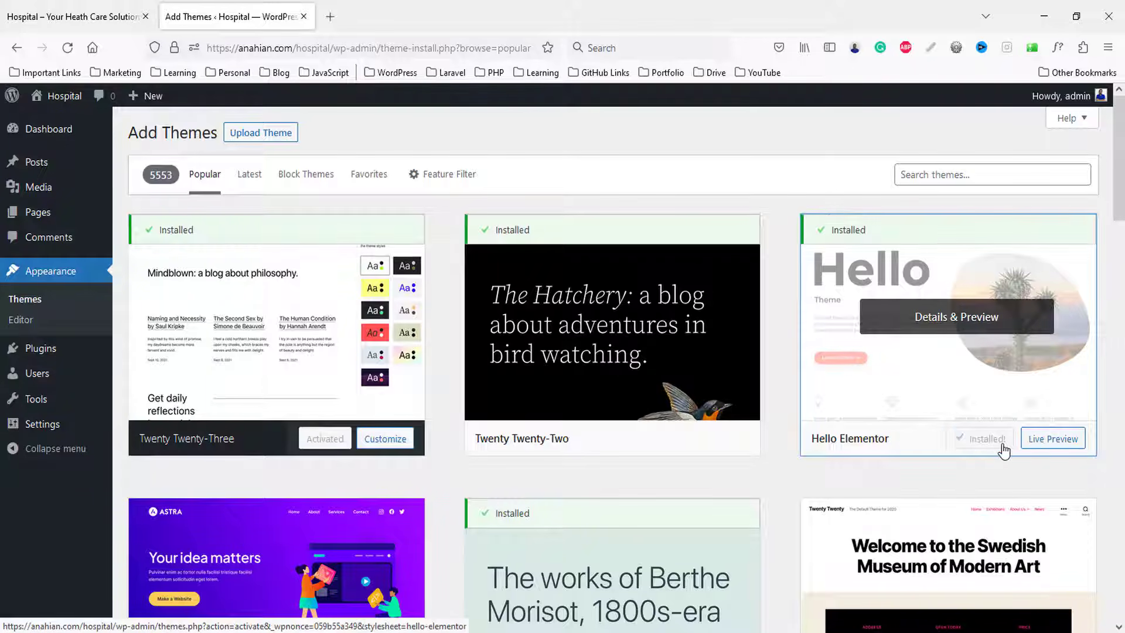
{"action": "left_click", "coordinate": [988, 440]}
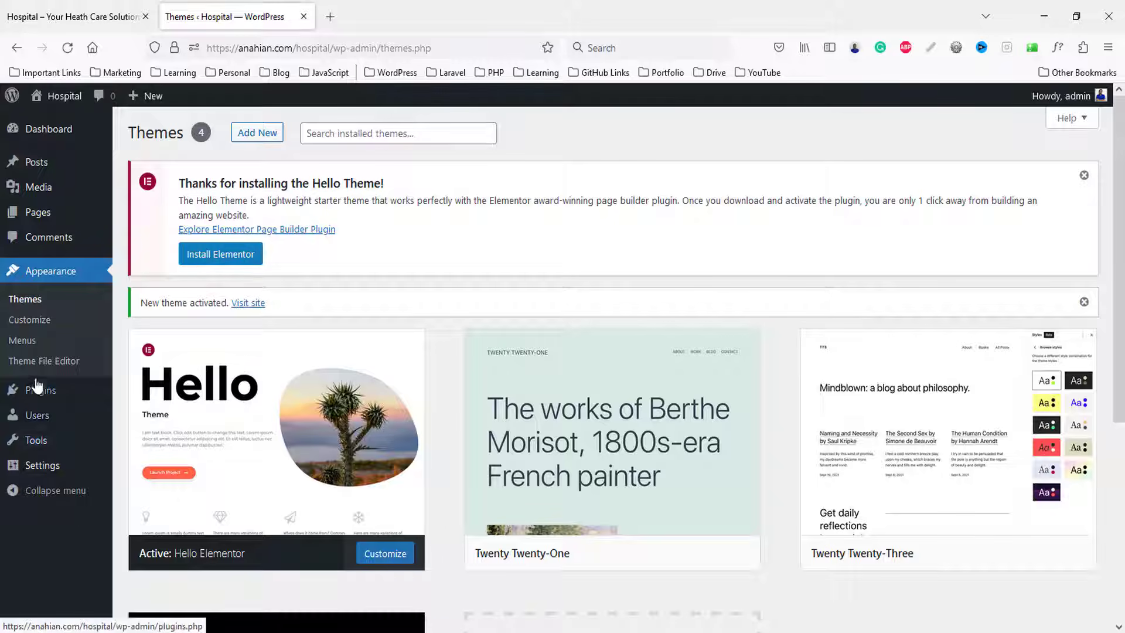
- Search the plugin directory for "elementor" and install Elementor Website Builder
{"action": "mouse_move", "coordinate": [41, 389]}
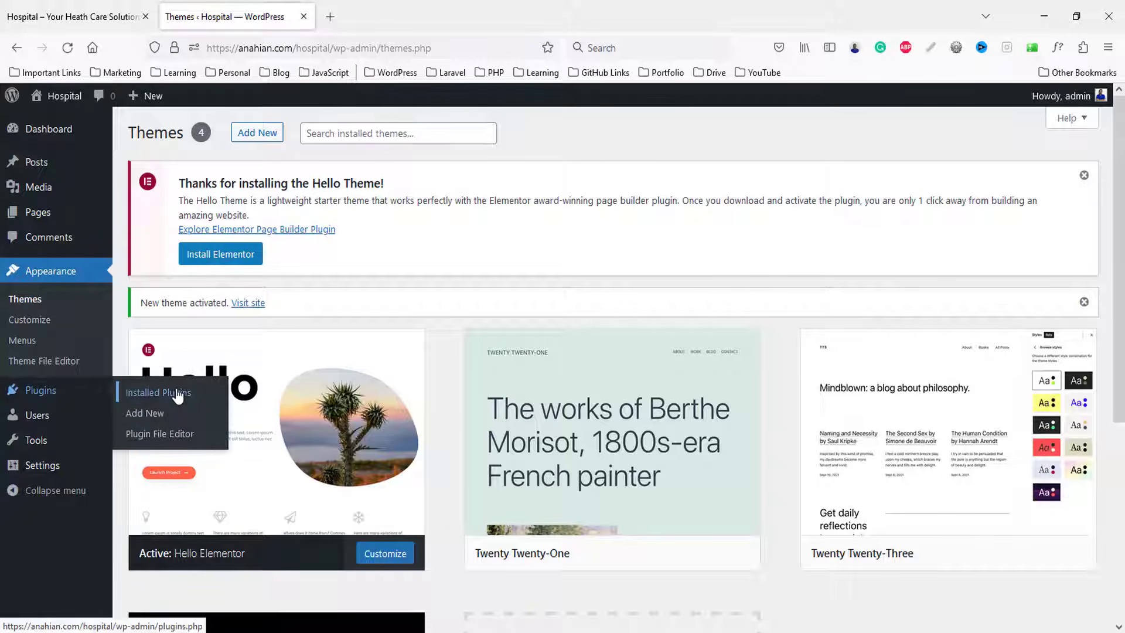
{"action": "left_click", "coordinate": [153, 414]}
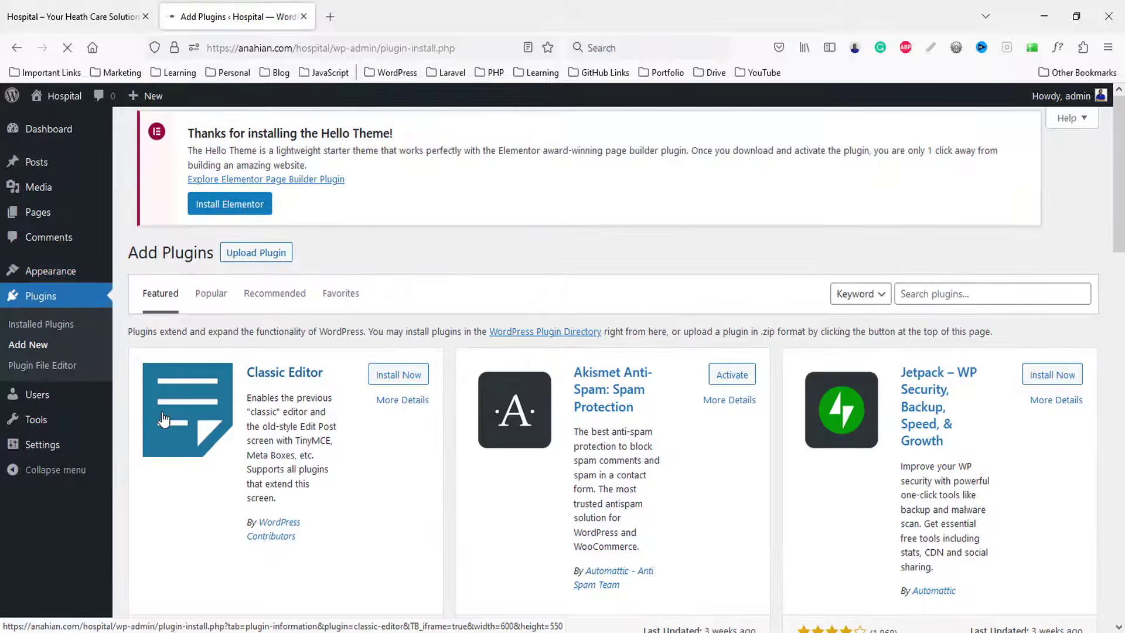
{"action": "left_click", "coordinate": [935, 296]}
{"action": "type", "text": "elementor"}
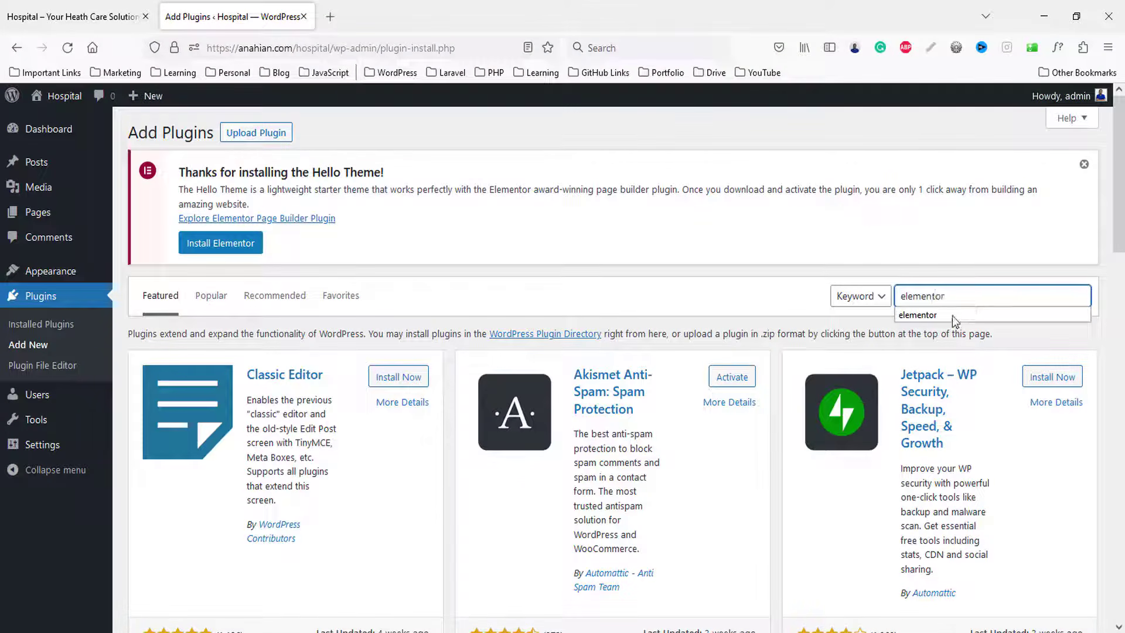
{"action": "left_click", "coordinate": [951, 315]}
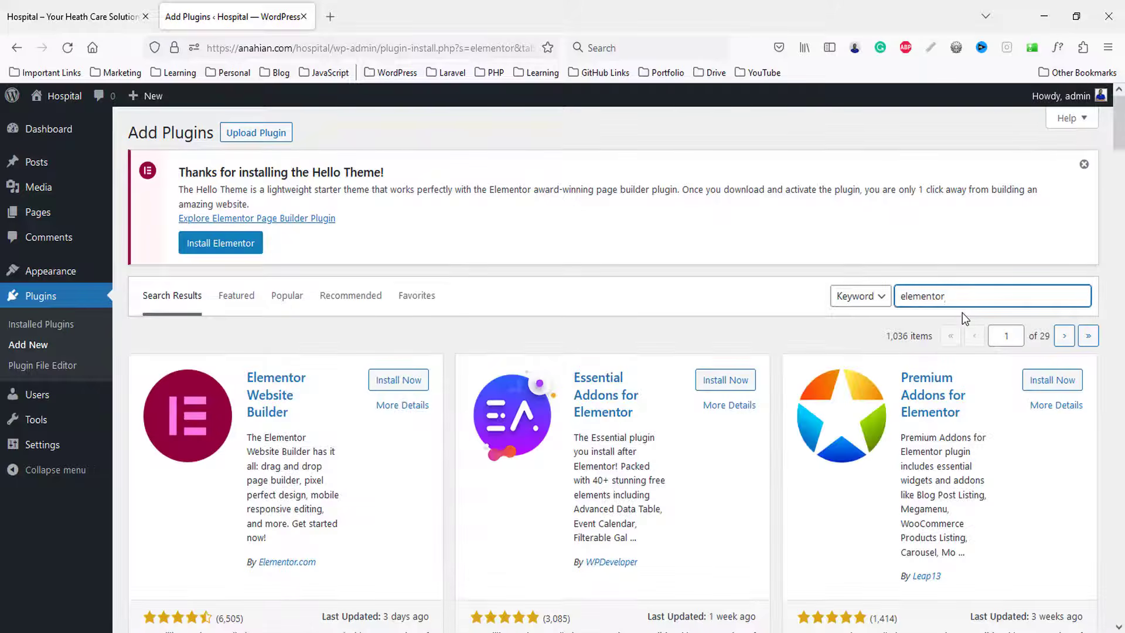
{"action": "left_click", "coordinate": [399, 382]}
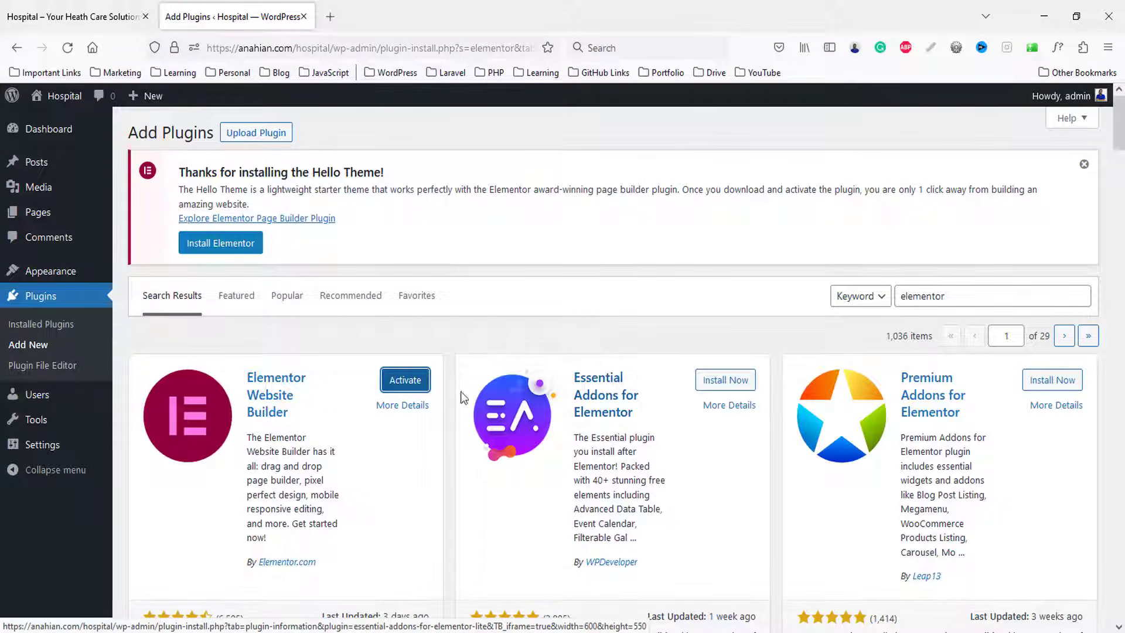
- Install Essential Addons for Elementor and activate Elementor Website Builder, leaving its setup wizard without creating an account
{"action": "left_click", "coordinate": [727, 381]}
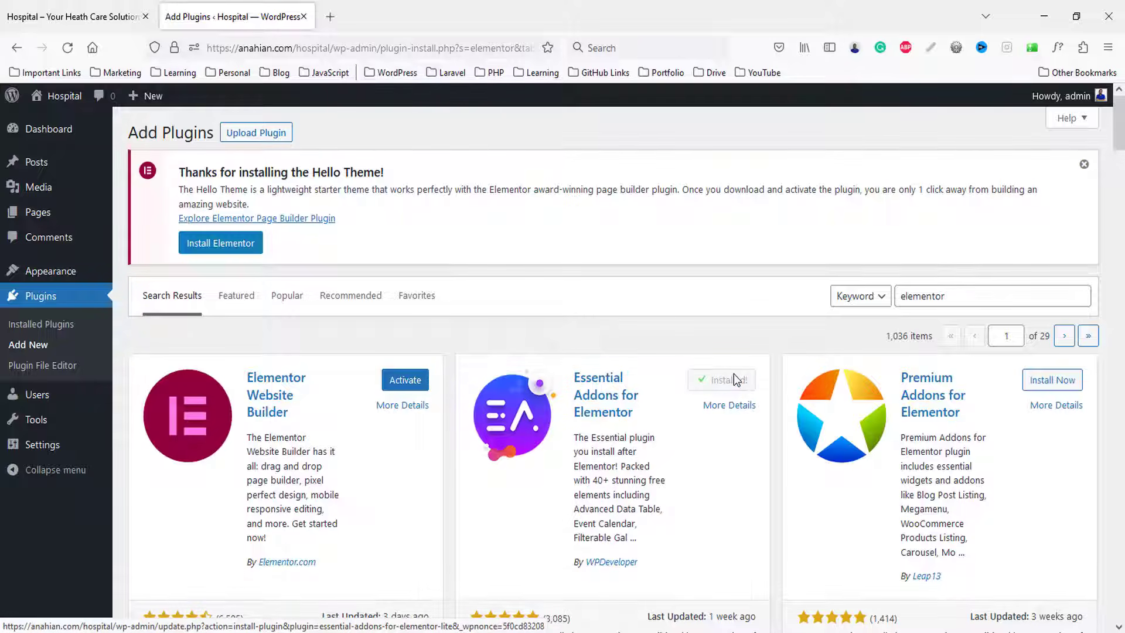
{"action": "left_click", "coordinate": [413, 381]}
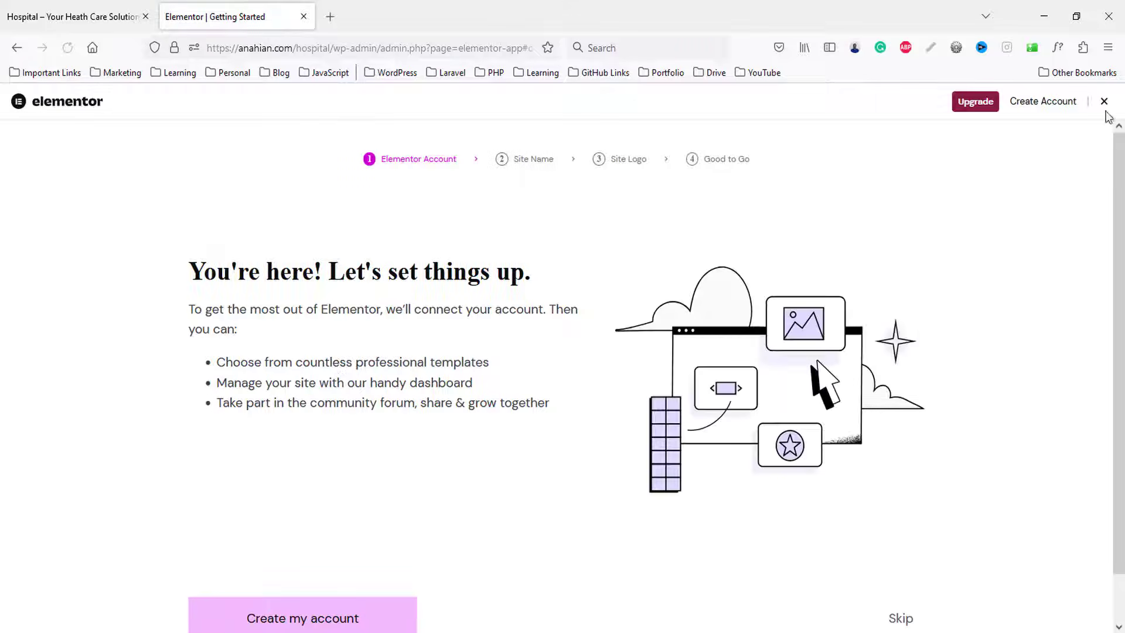
{"action": "left_click", "coordinate": [1104, 103]}
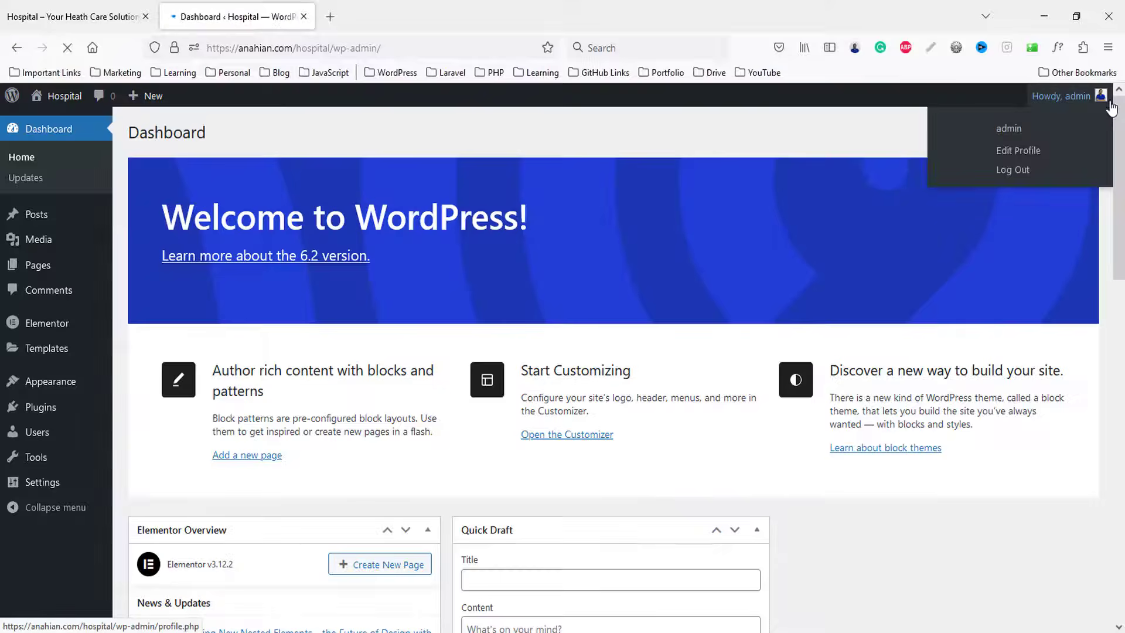
- Search the plugin directory for "wpforms", and install and activate Contact Form by WPForms
{"action": "mouse_move", "coordinate": [56, 399]}
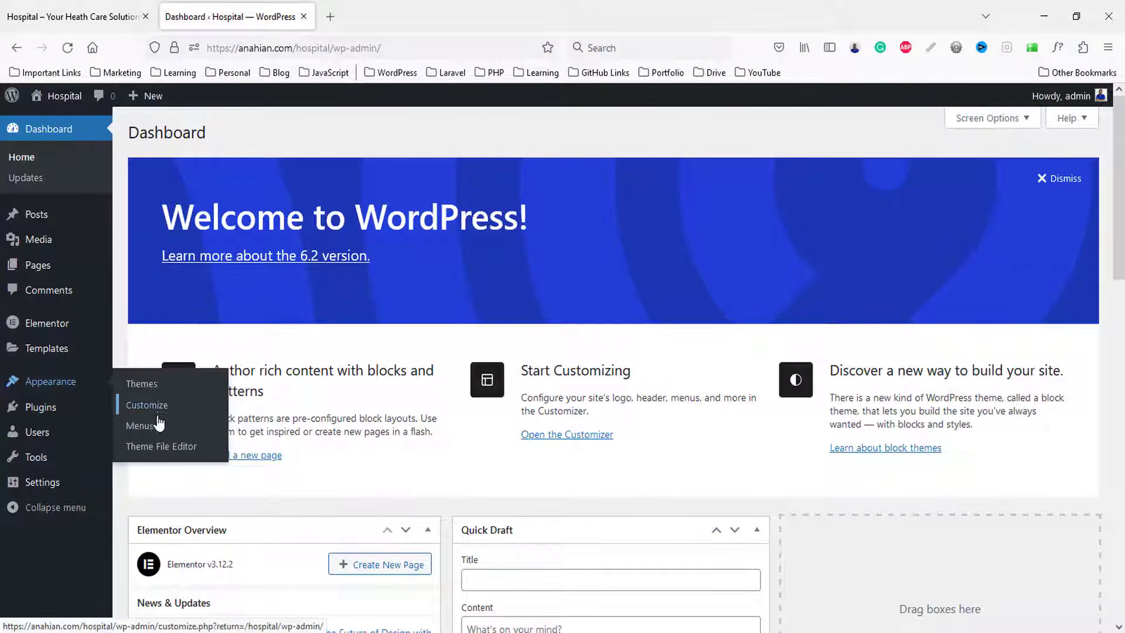
{"action": "left_click", "coordinate": [150, 438]}
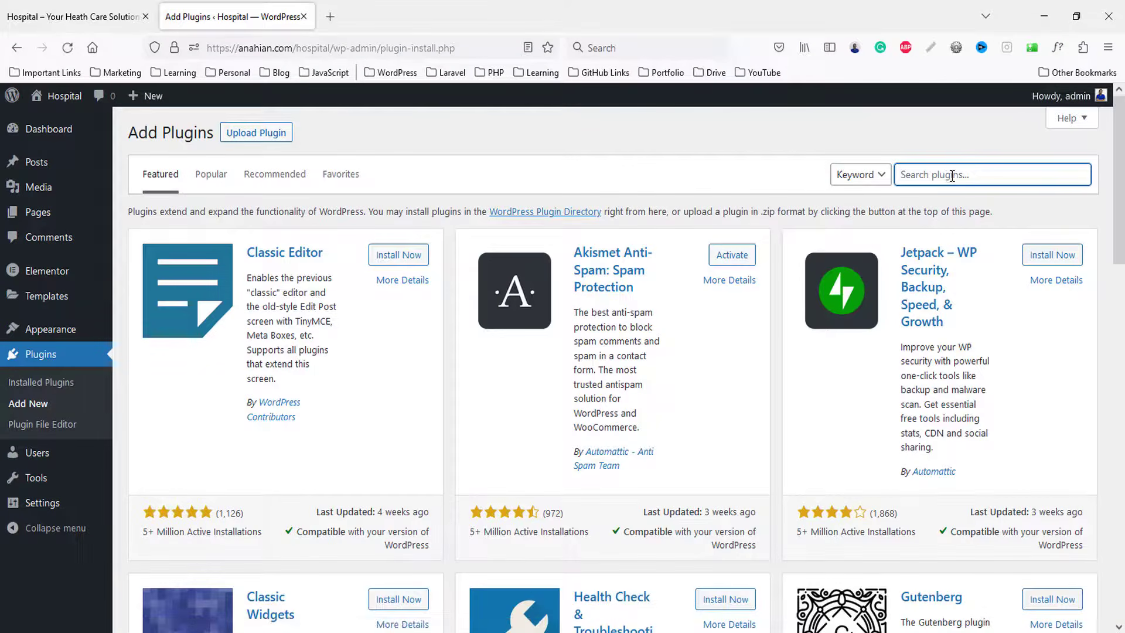
{"action": "type", "text": "wpforms"}
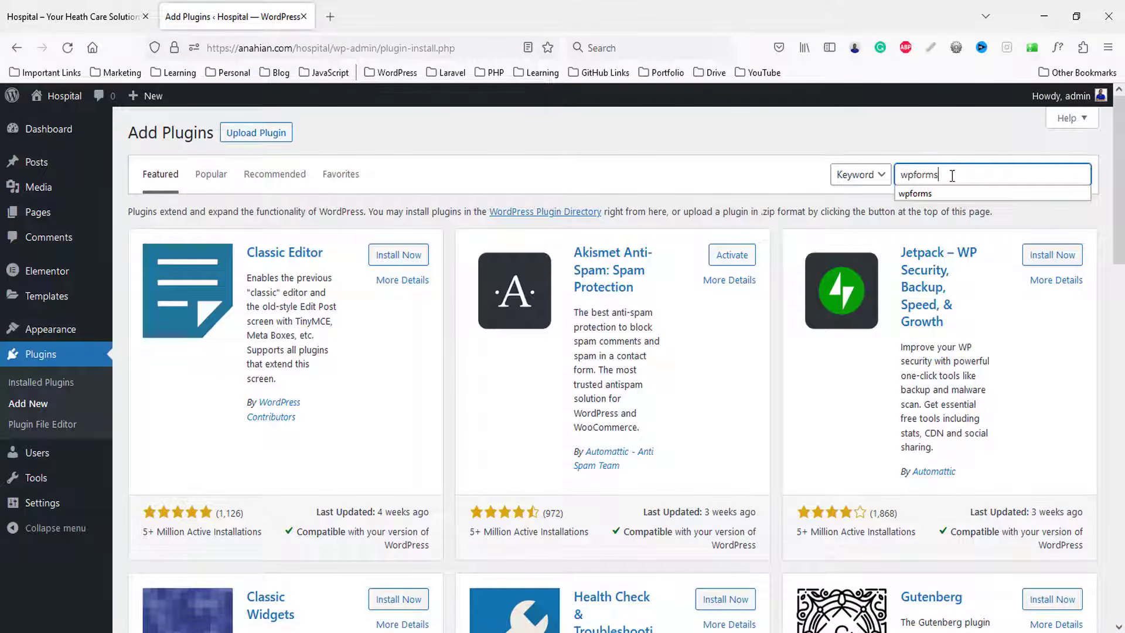
{"action": "left_click", "coordinate": [934, 195]}
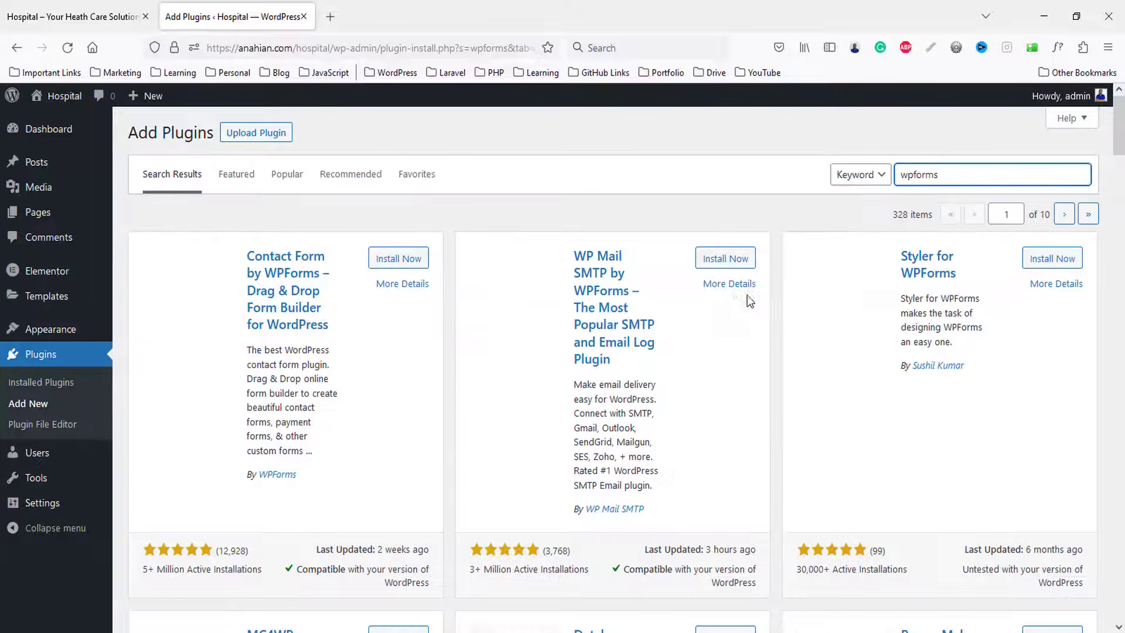
{"action": "left_click", "coordinate": [399, 262]}
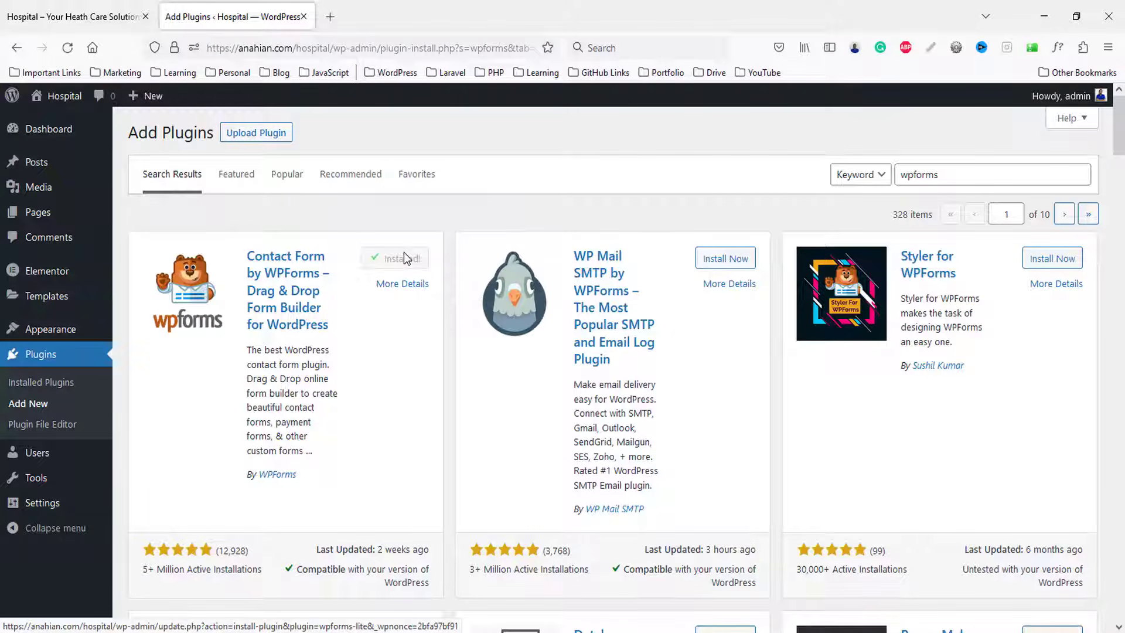
{"action": "left_click", "coordinate": [403, 263]}
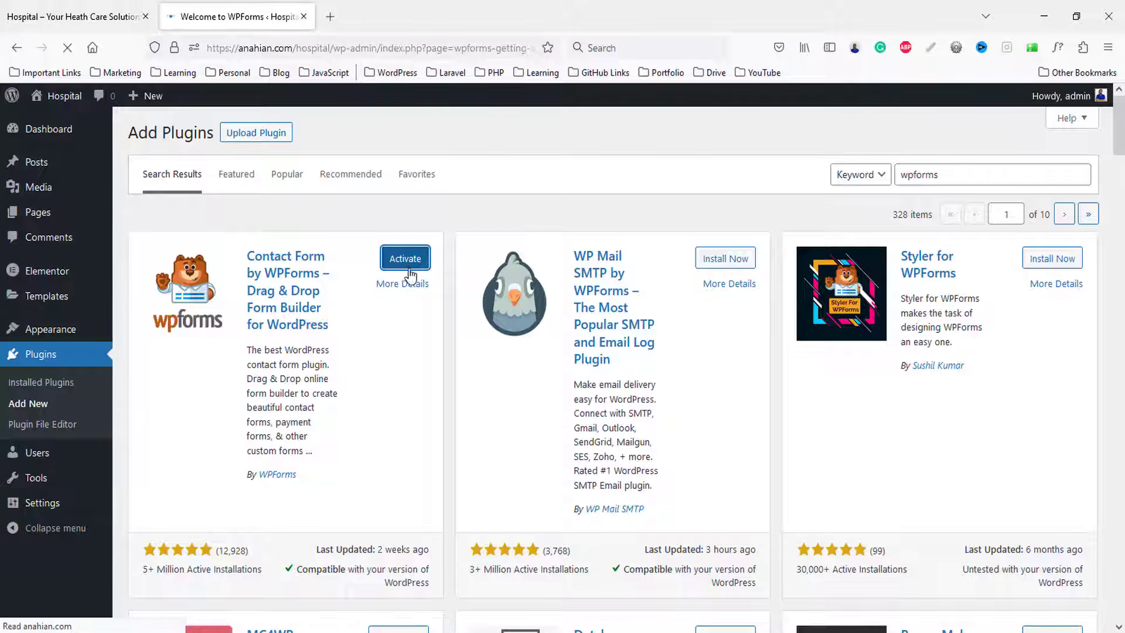
{"action": "scroll", "coordinate": [351, 363], "scroll_direction": "down", "scroll_amount": 3}
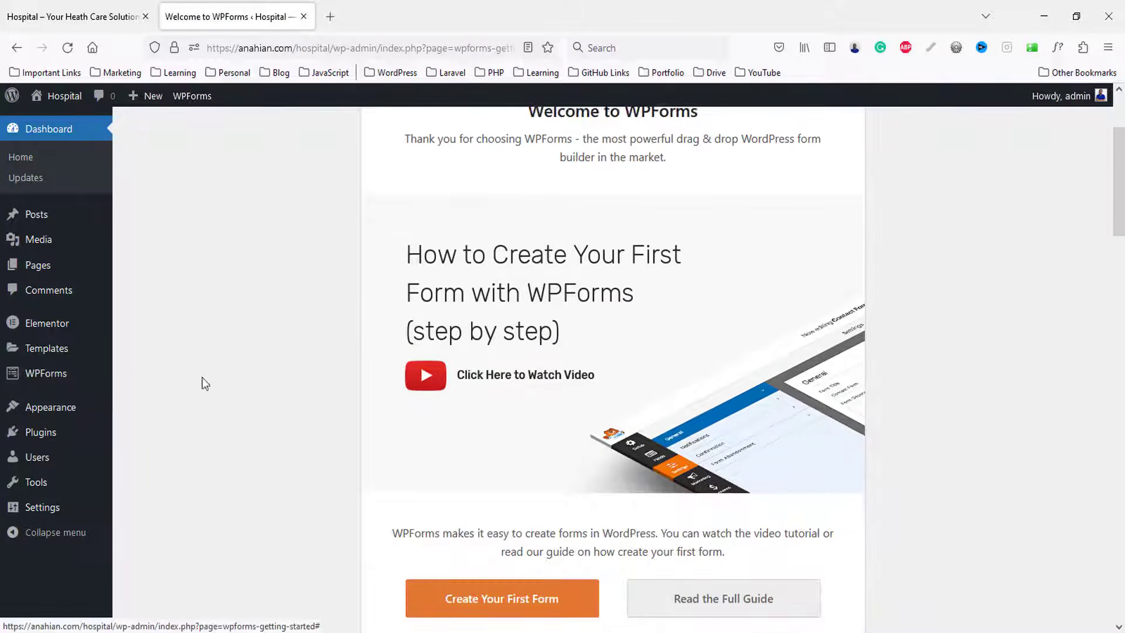
- Search the plugin directory for "elementor header", and install and activate Elementor Header & Footer Builder
{"action": "mouse_move", "coordinate": [50, 432]}
{"action": "left_click", "coordinate": [137, 462]}
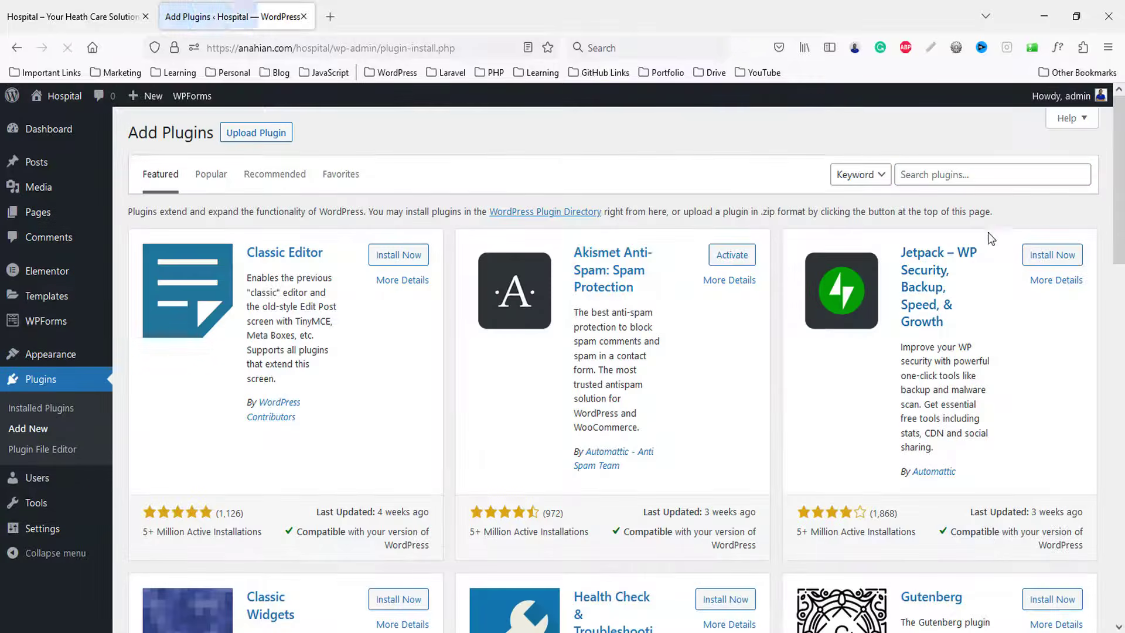
{"action": "left_click", "coordinate": [942, 175]}
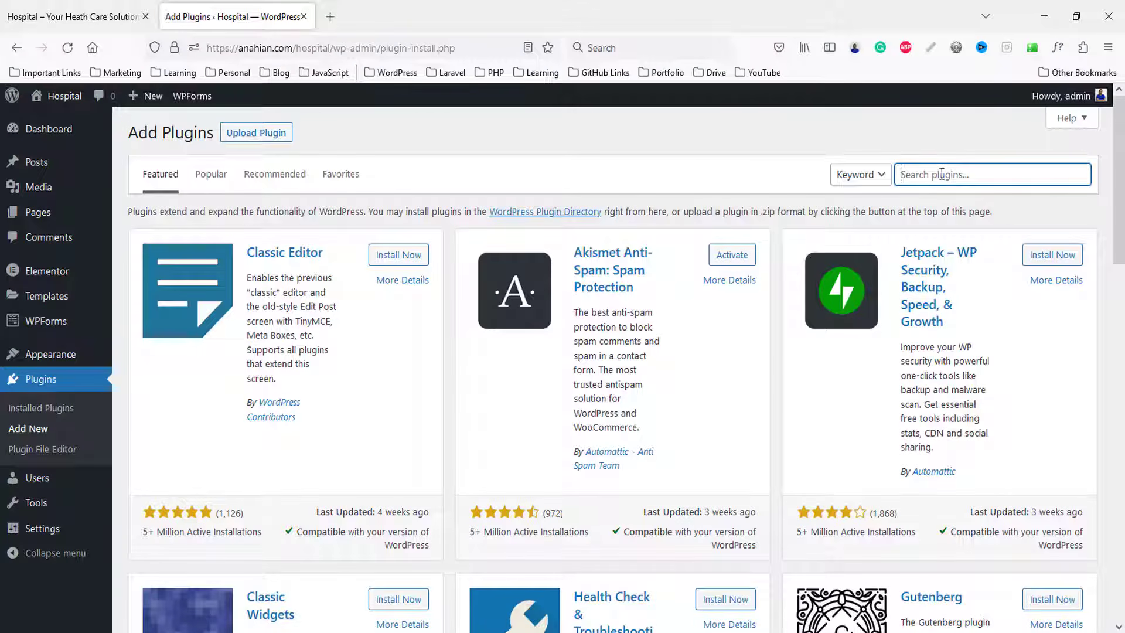
{"action": "type", "text": "elementor "}
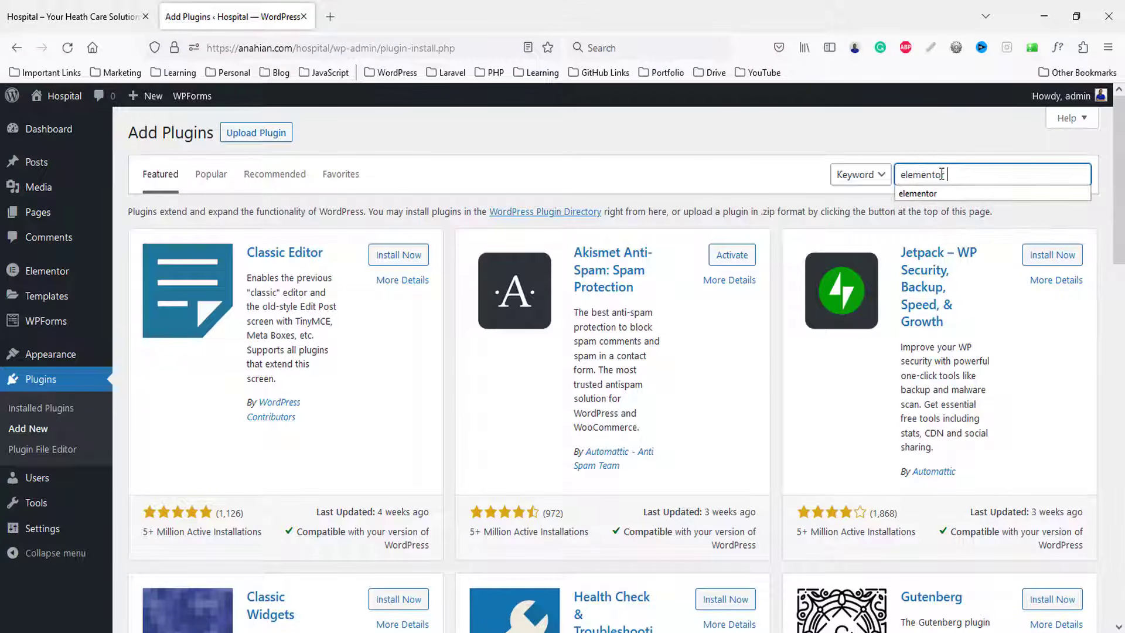
{"action": "type", "text": "header"}
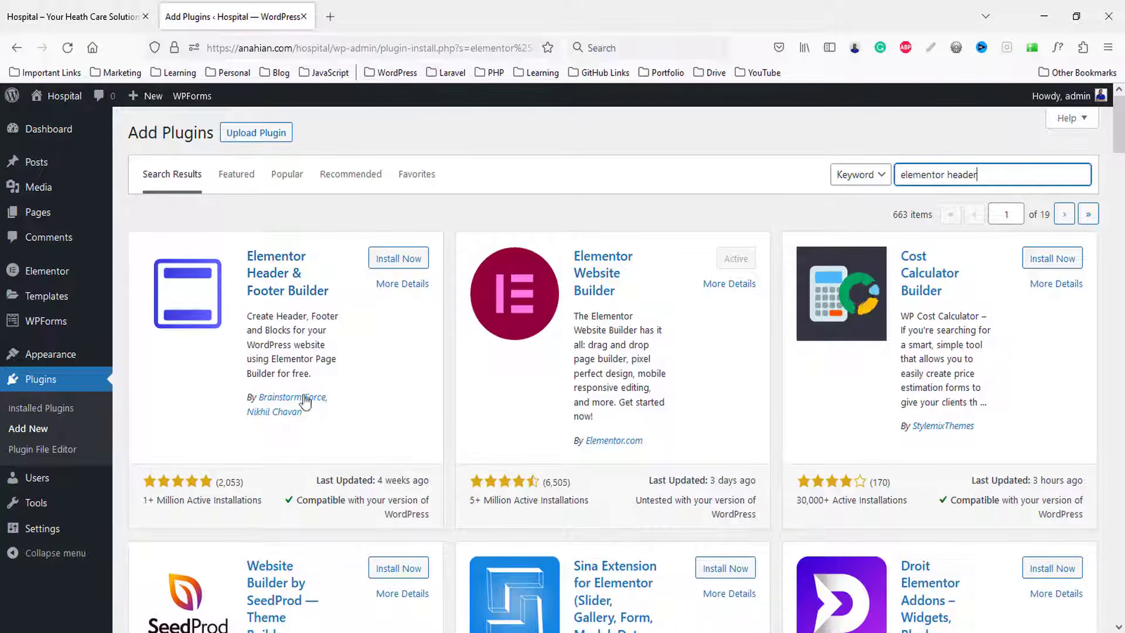
{"action": "left_click", "coordinate": [389, 258]}
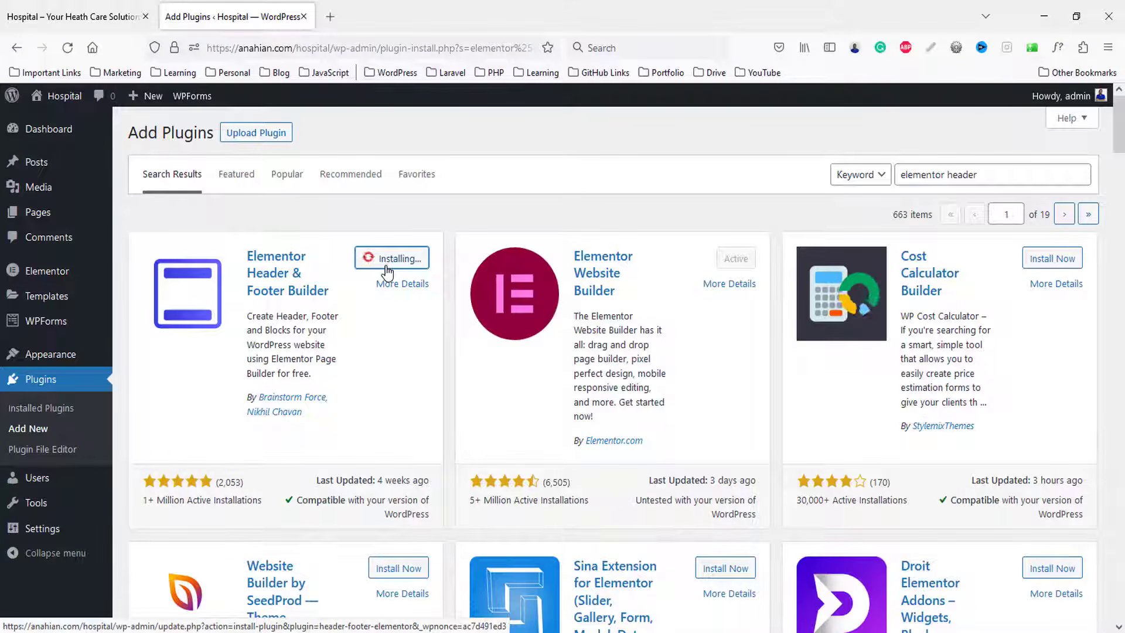
{"action": "left_click", "coordinate": [397, 267]}
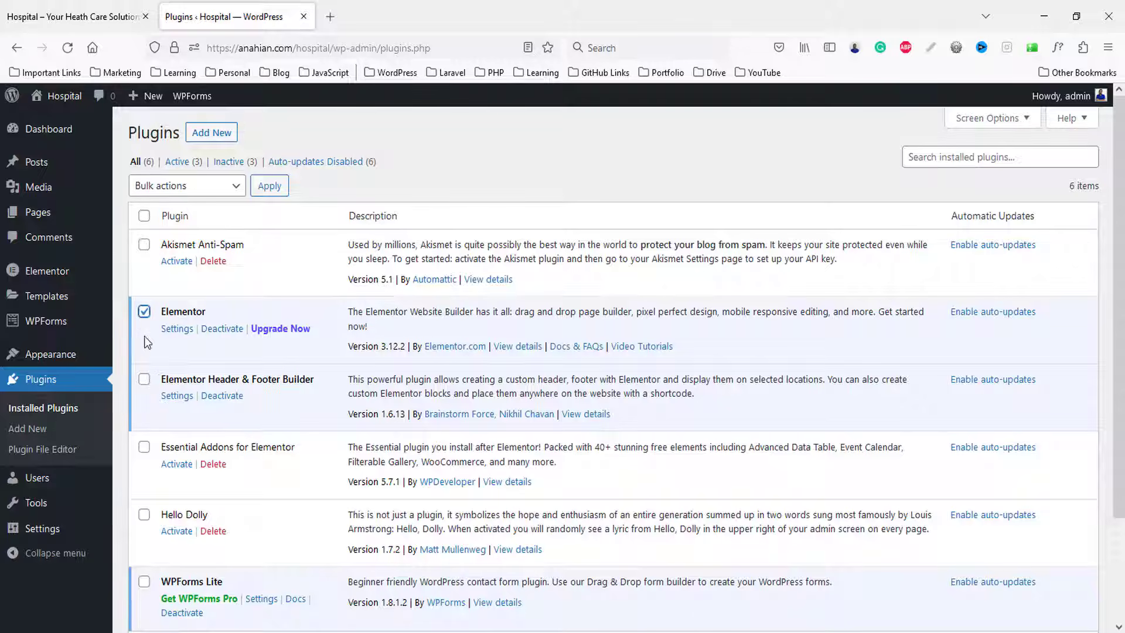
- Activate the Essential Addons for Elementor plugin and accept the Basic (Recommended) configuration in its setup wizard
{"action": "scroll", "coordinate": [281, 378], "scroll_direction": "down", "scroll_amount": 2}
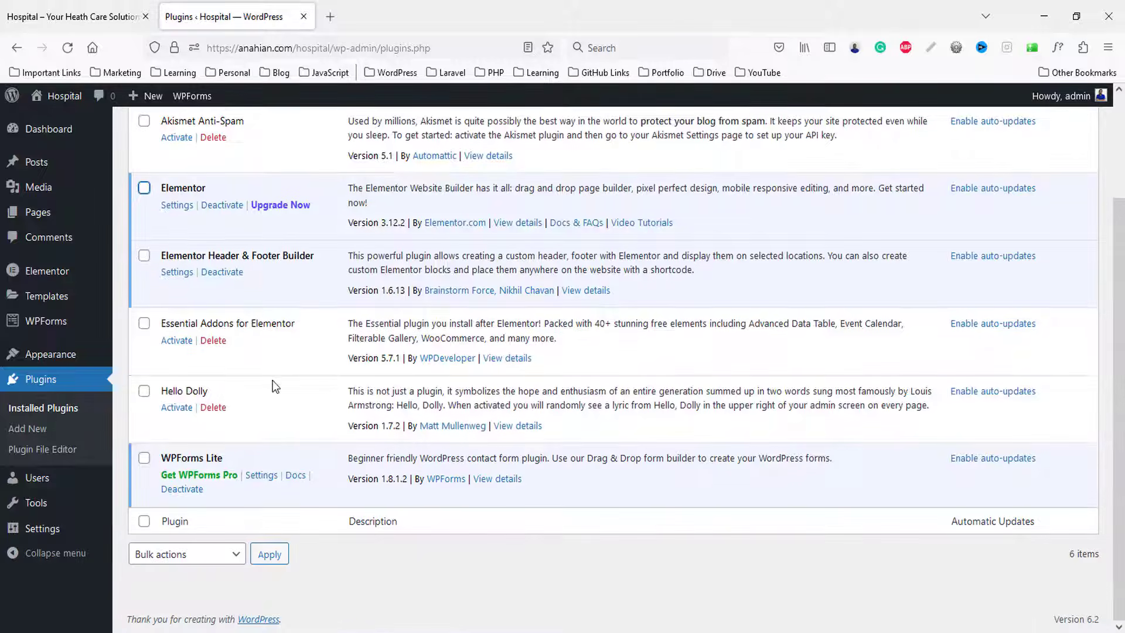
{"action": "left_click", "coordinate": [187, 341]}
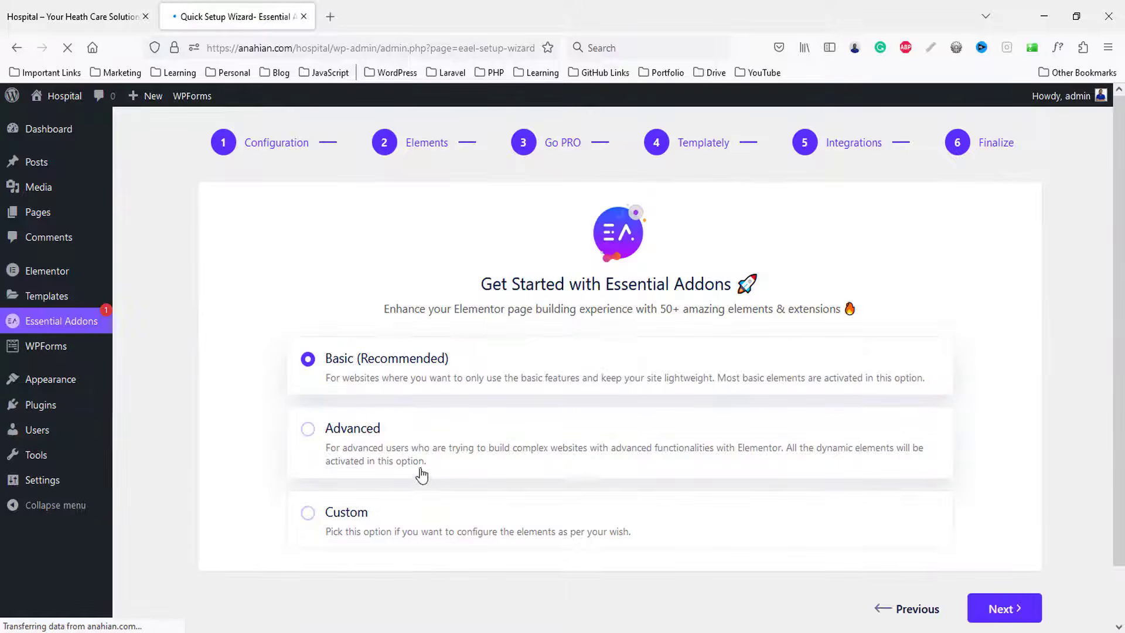
{"action": "scroll", "coordinate": [820, 516], "scroll_direction": "down", "scroll_amount": 1}
{"action": "left_click", "coordinate": [1002, 551]}
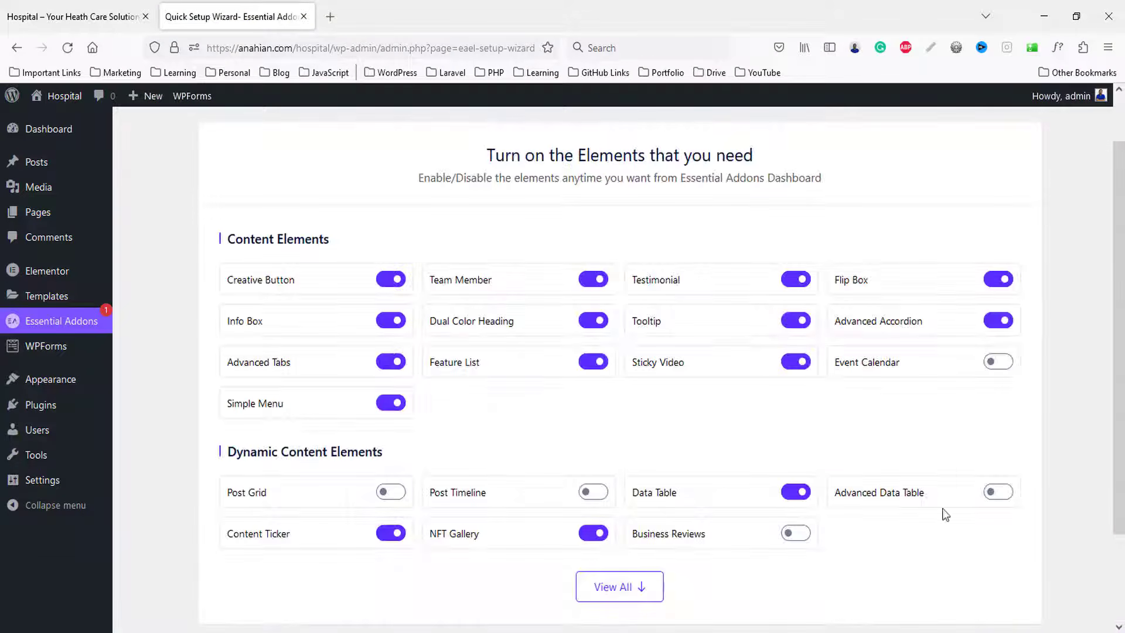
- Expand and review the full list of Essential Addons elements, and accept the default selection
{"action": "scroll", "coordinate": [666, 401], "scroll_direction": "down", "scroll_amount": 2}
{"action": "left_click", "coordinate": [645, 472]}
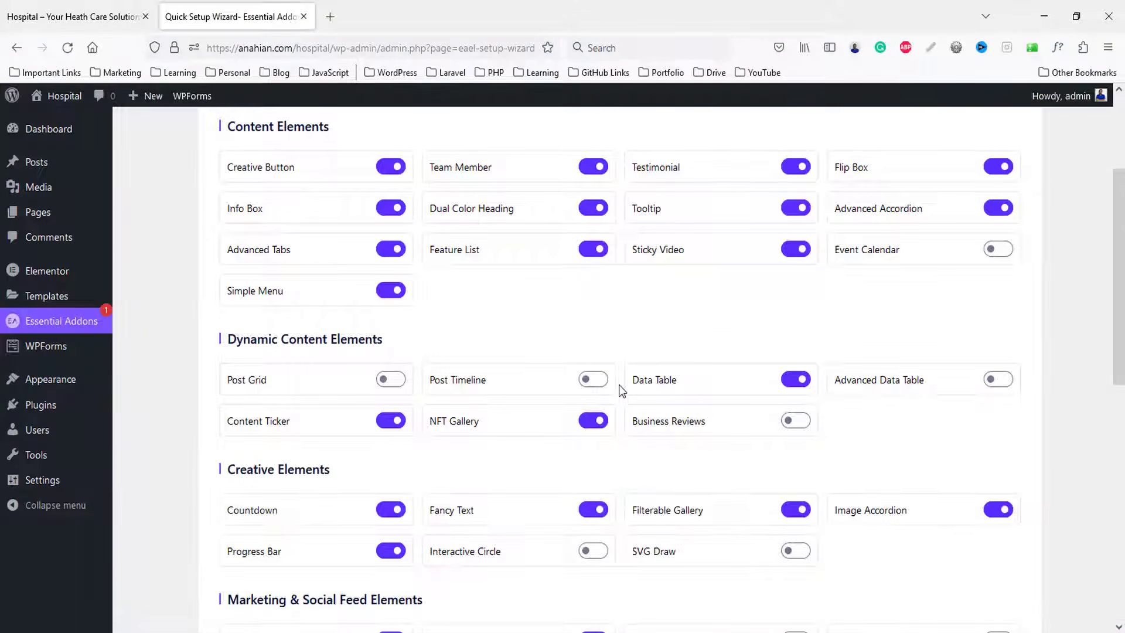
{"action": "scroll", "coordinate": [622, 391], "scroll_direction": "down", "scroll_amount": 3}
{"action": "scroll", "coordinate": [622, 388], "scroll_direction": "down", "scroll_amount": 7}
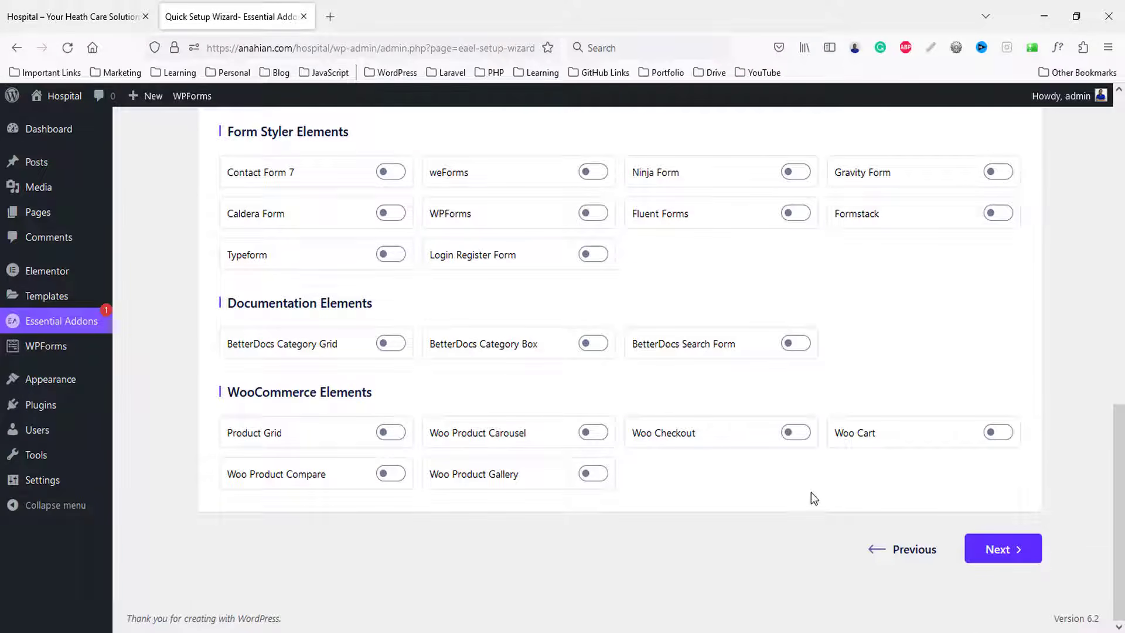
{"action": "scroll", "coordinate": [810, 492], "scroll_direction": "up", "scroll_amount": 15}
{"action": "scroll", "coordinate": [940, 472], "scroll_direction": "down", "scroll_amount": 8}
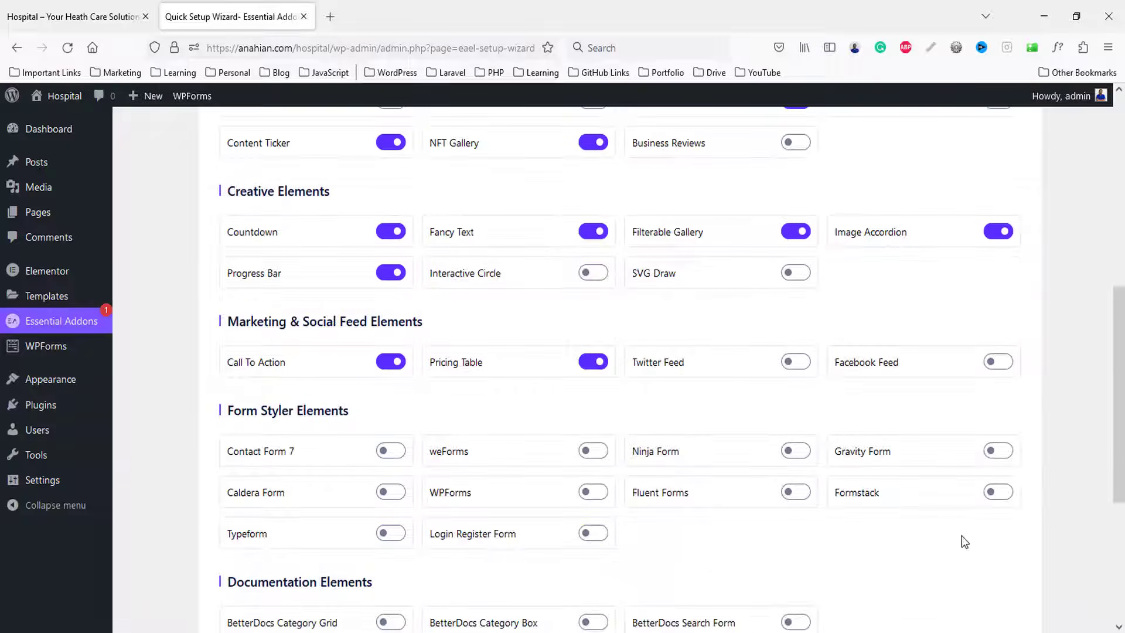
{"action": "scroll", "coordinate": [607, 401], "scroll_direction": "down", "scroll_amount": 4}
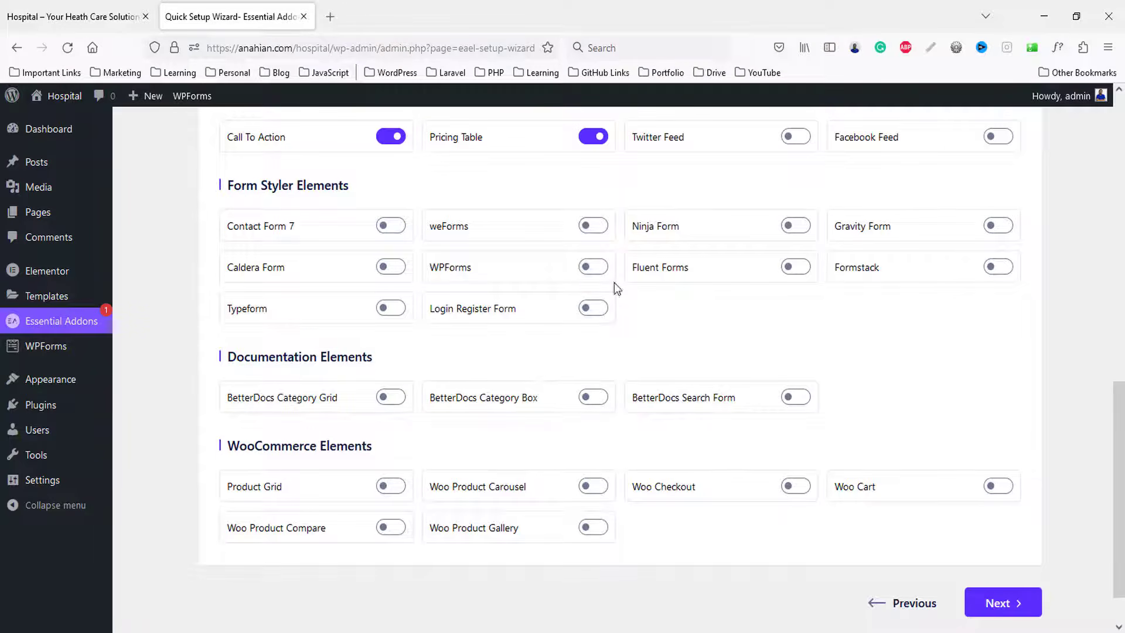
{"action": "left_click", "coordinate": [1000, 603]}
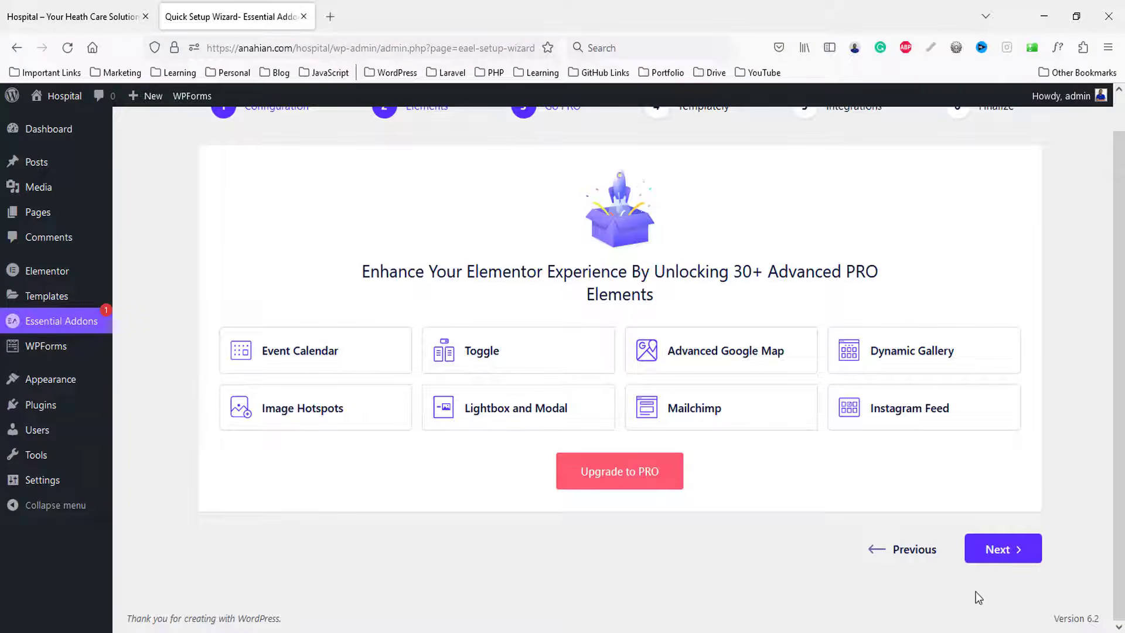
- Skip the Go PRO, Templately and Integrations offers and finish the Essential Addons setup wizard
{"action": "left_click", "coordinate": [1003, 551]}
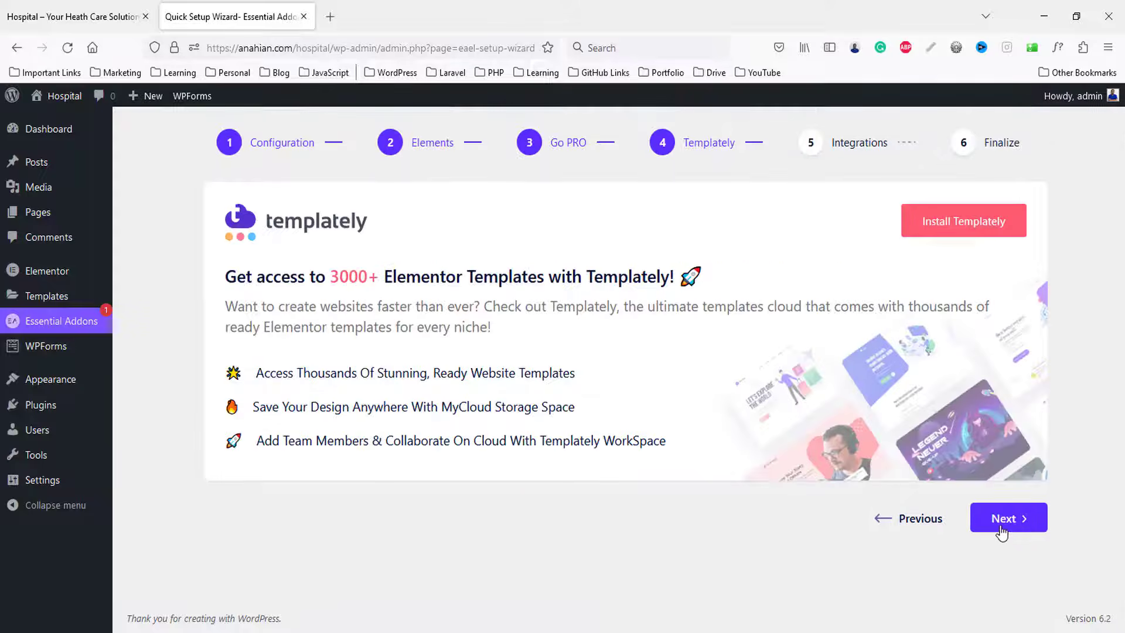
{"action": "left_click", "coordinate": [1001, 526]}
{"action": "scroll", "coordinate": [998, 525], "scroll_direction": "down", "scroll_amount": 2}
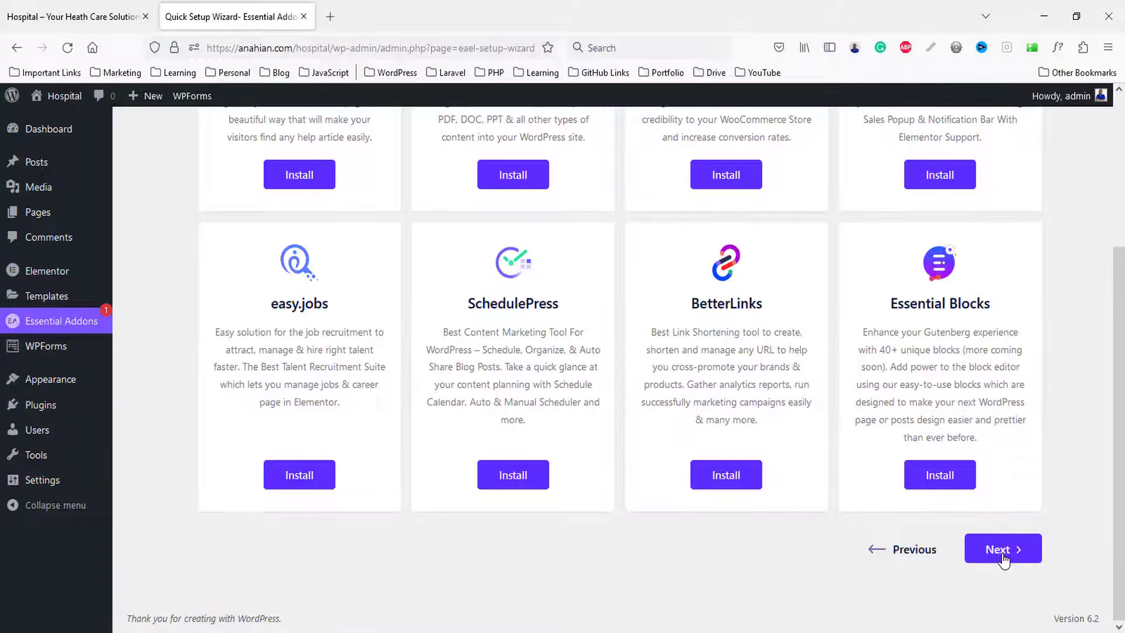
{"action": "left_click", "coordinate": [1003, 556]}
{"action": "left_click", "coordinate": [537, 463]}
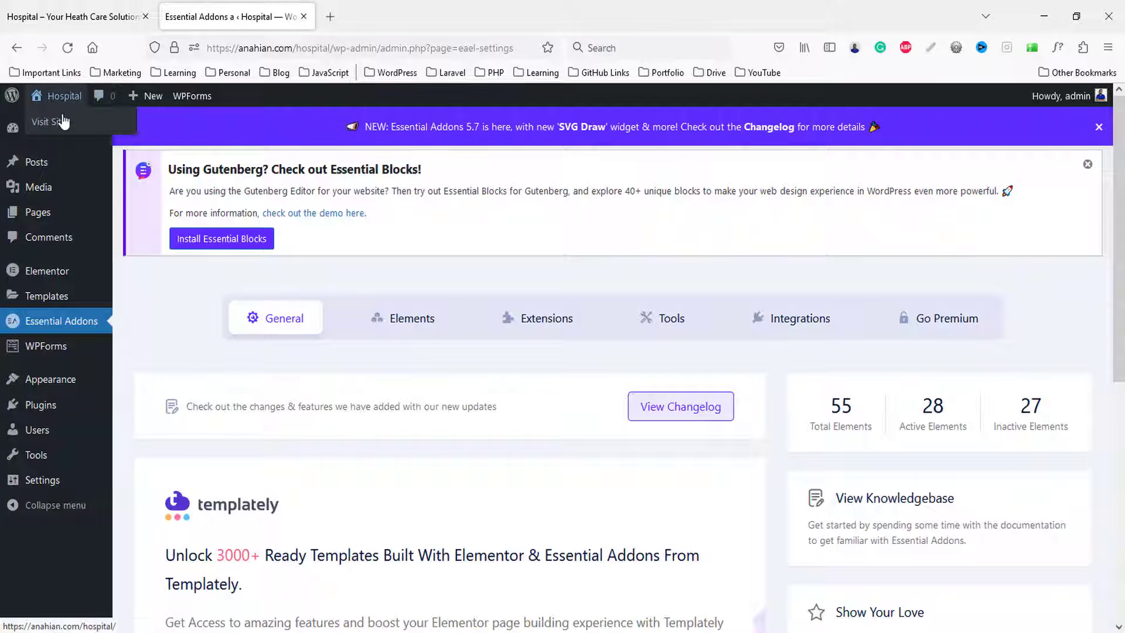
- Open the new site's front page in a separate tab and compare it with the hospital demo site
{"action": "middle_click", "coordinate": [58, 96]}
{"action": "left_click", "coordinate": [377, 16]}
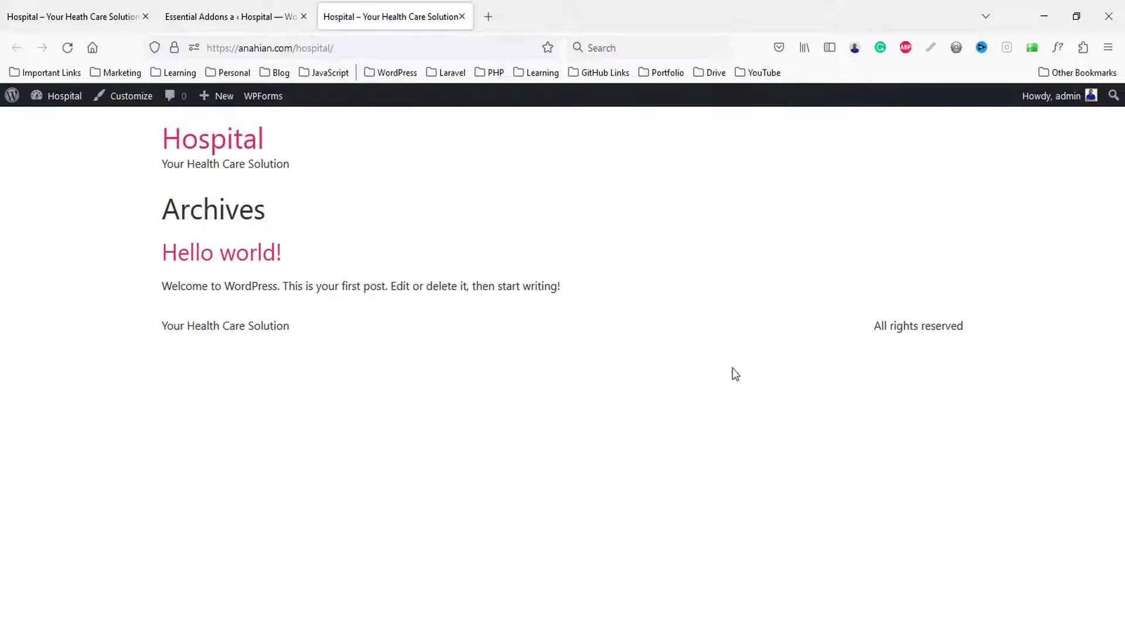
{"action": "left_click", "coordinate": [234, 17]}
{"action": "mouse_move", "coordinate": [54, 402]}
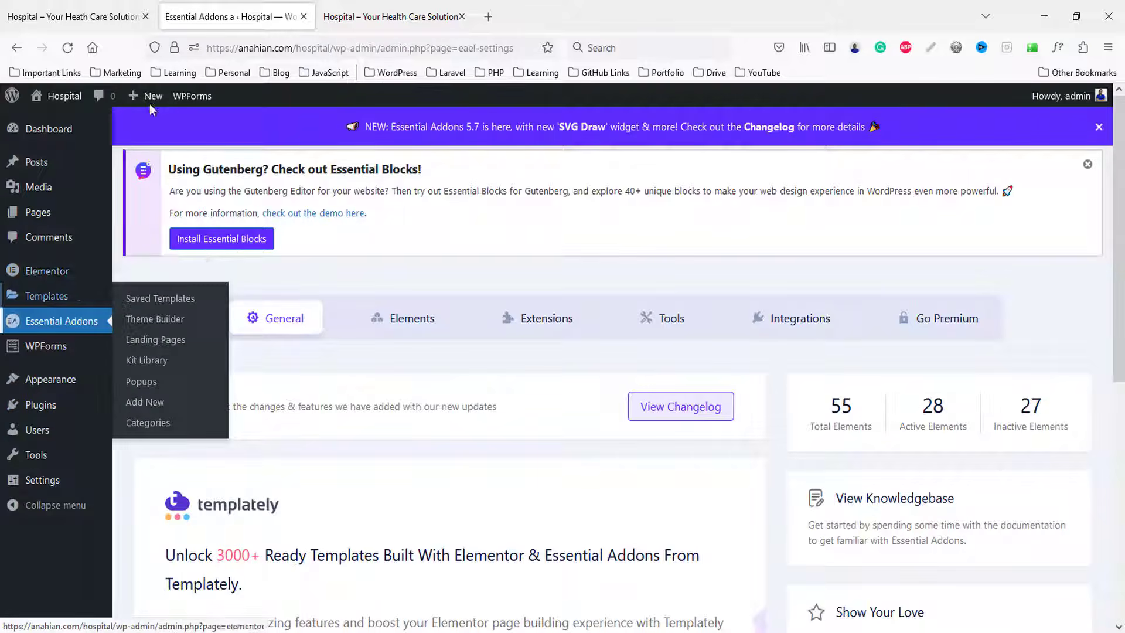
{"action": "left_click", "coordinate": [53, 16]}
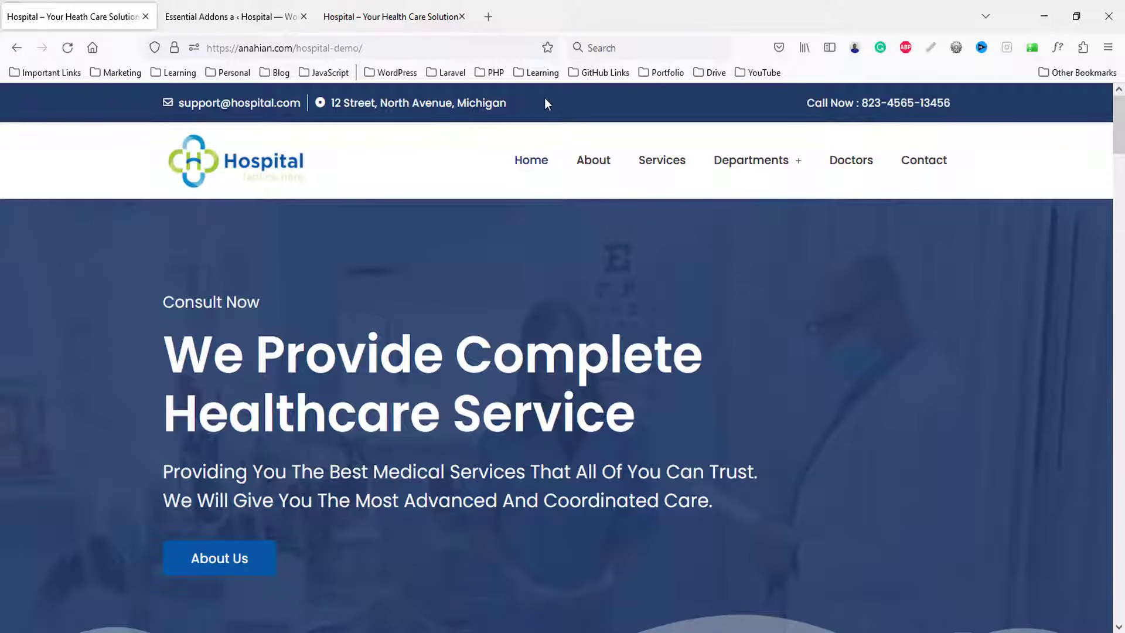
{"action": "left_click_drag", "start_coordinate": [1119, 134], "coordinate": [1012, 129]}
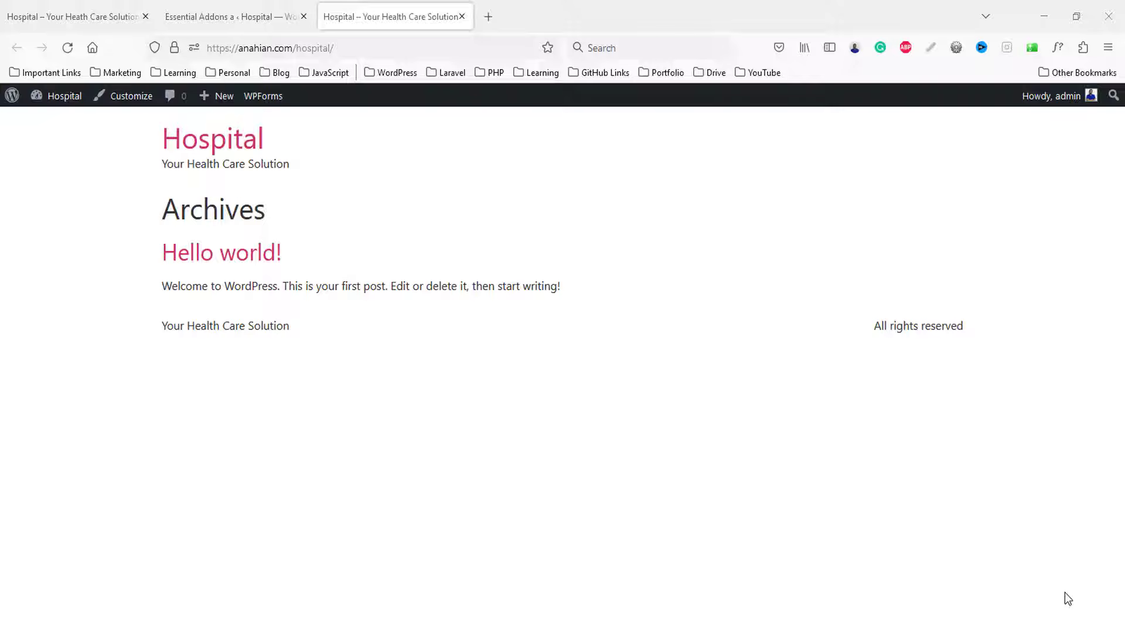
- Examine the hospital demo homepage from header to footer, and return to the new site's front page
{"action": "left_click", "coordinate": [65, 7]}
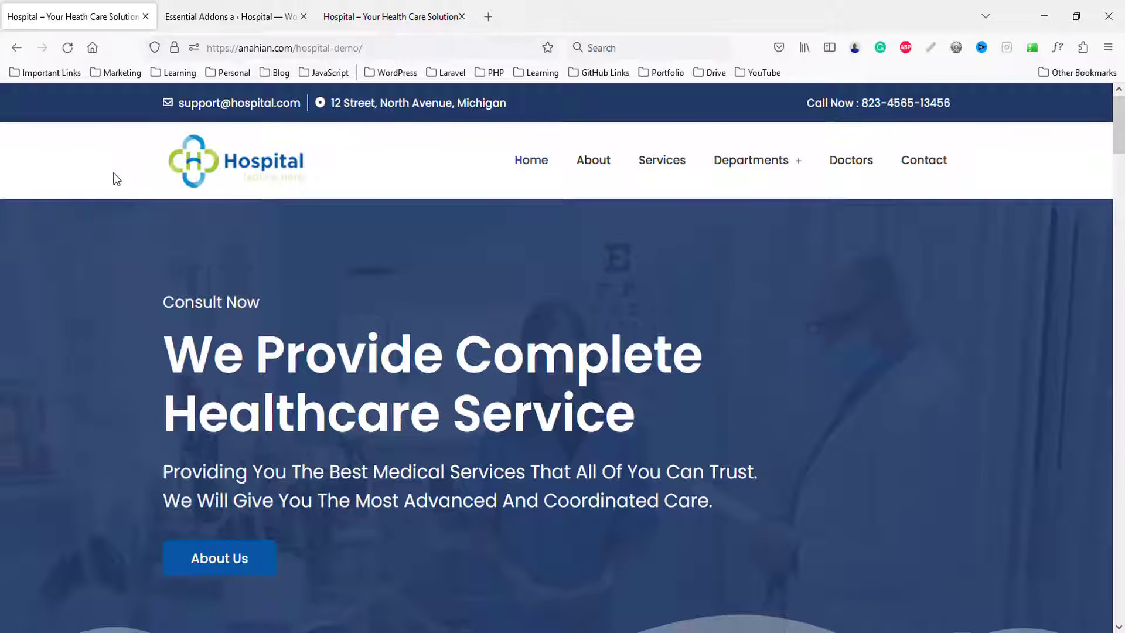
{"action": "left_click_drag", "start_coordinate": [1117, 141], "coordinate": [1098, 576]}
{"action": "scroll", "coordinate": [50, 454], "scroll_direction": "down", "scroll_amount": 2}
{"action": "scroll", "coordinate": [47, 453], "scroll_direction": "down", "scroll_amount": 1}
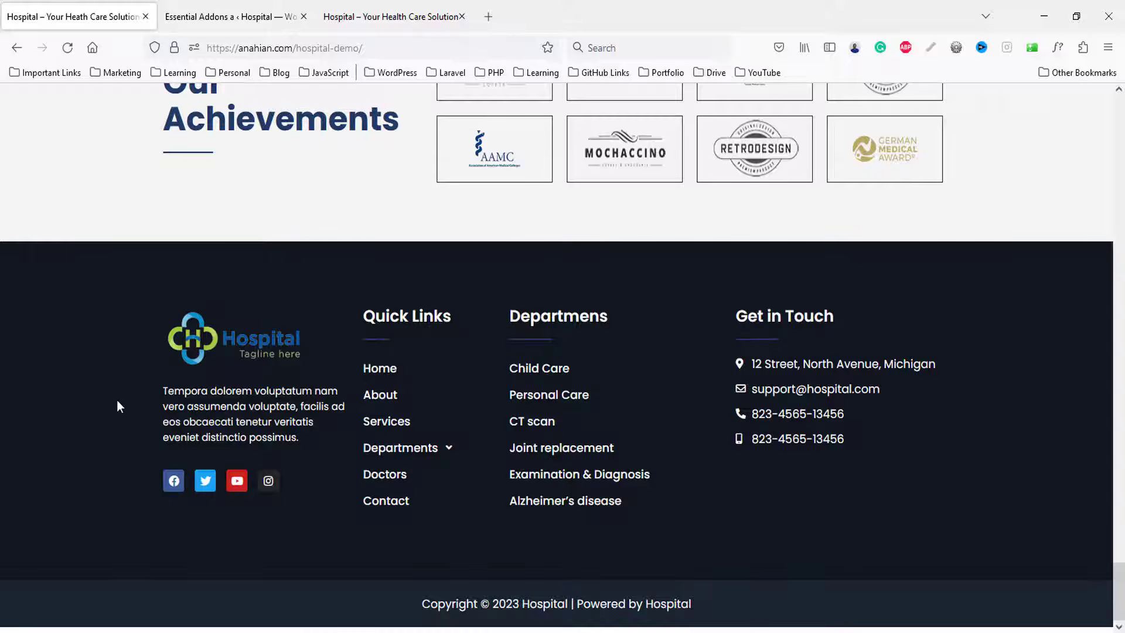
{"action": "scroll", "coordinate": [118, 400], "scroll_direction": "up", "scroll_amount": 20}
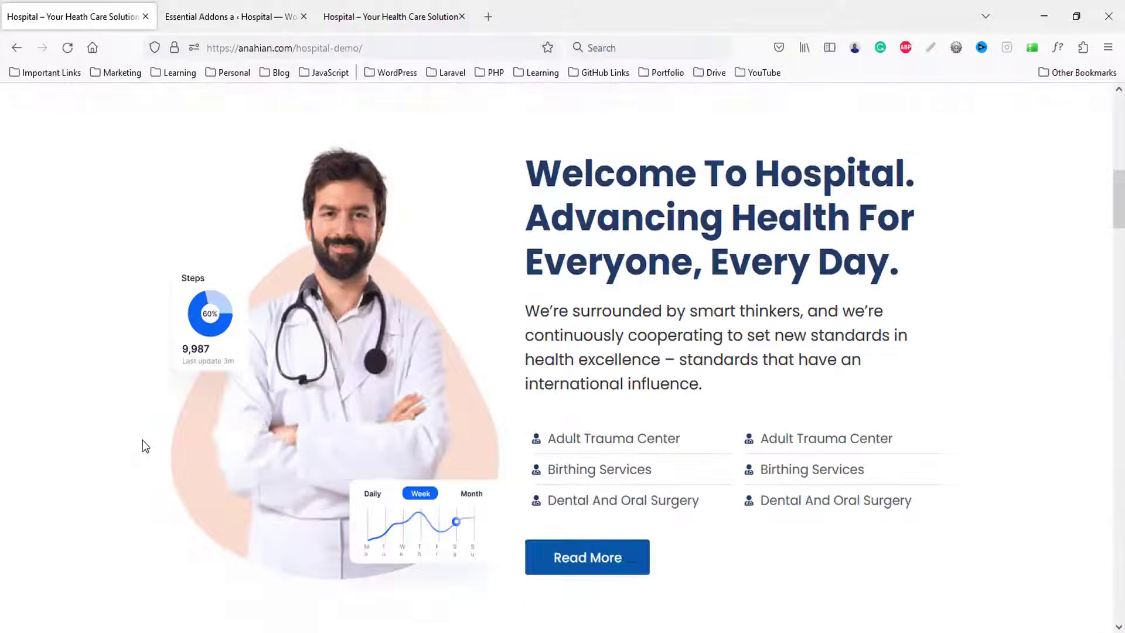
{"action": "scroll", "coordinate": [146, 446], "scroll_direction": "up", "scroll_amount": 5}
{"action": "left_click", "coordinate": [368, 1]}
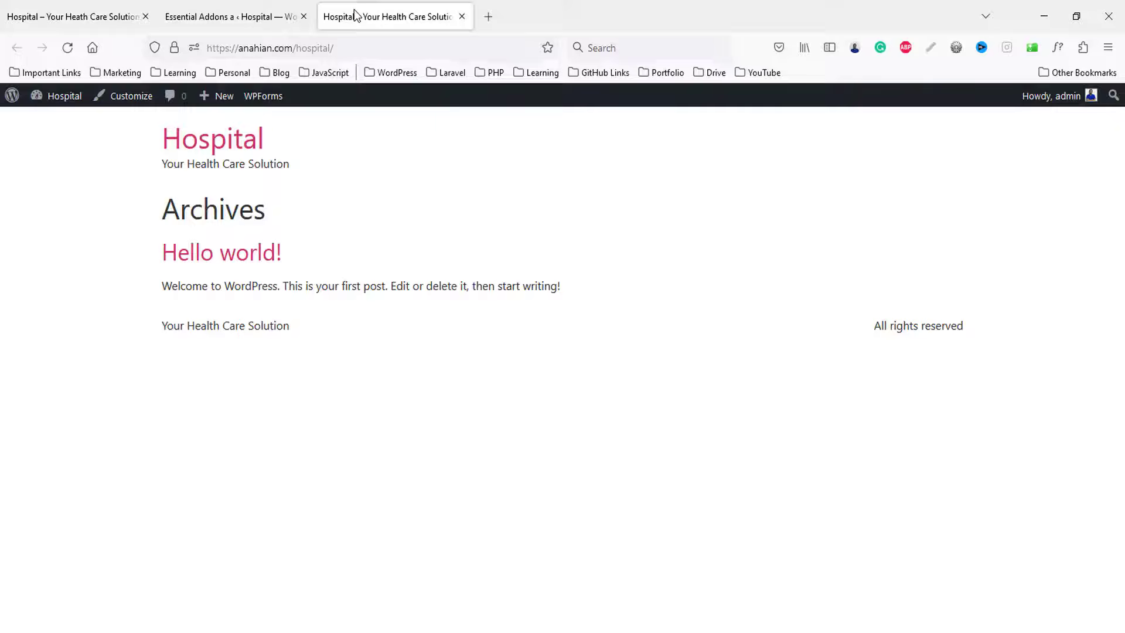
- Add a new Elementor Header & Footer Builder template in a separate tab, titled "Header" with template type Header
{"action": "left_click", "coordinate": [238, 9]}
{"action": "mouse_move", "coordinate": [56, 383]}
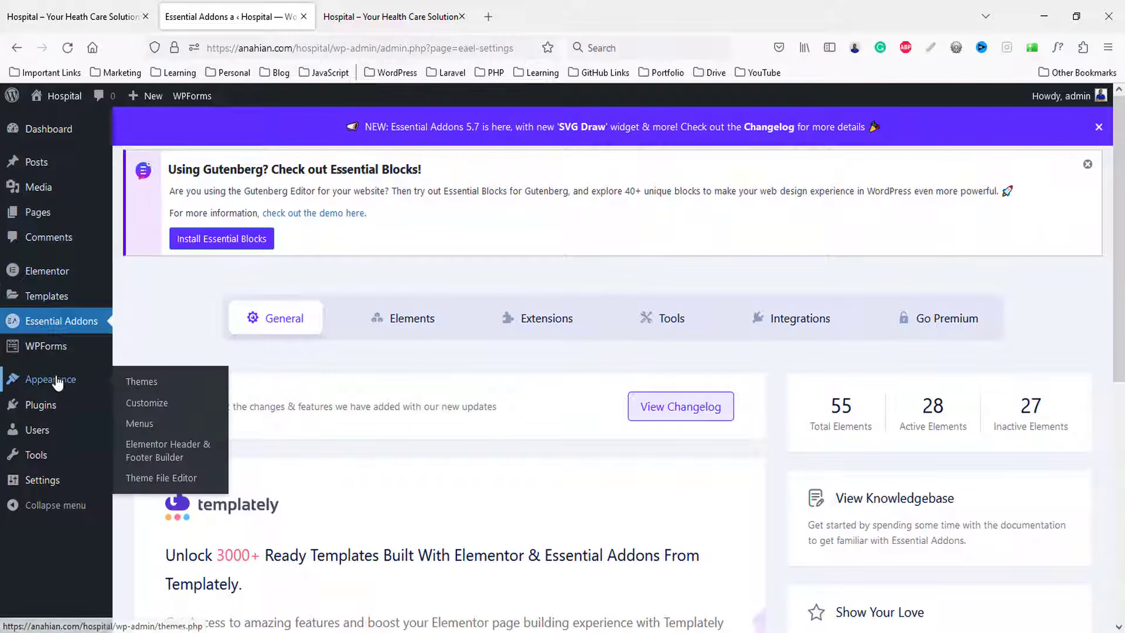
{"action": "left_click", "coordinate": [170, 443]}
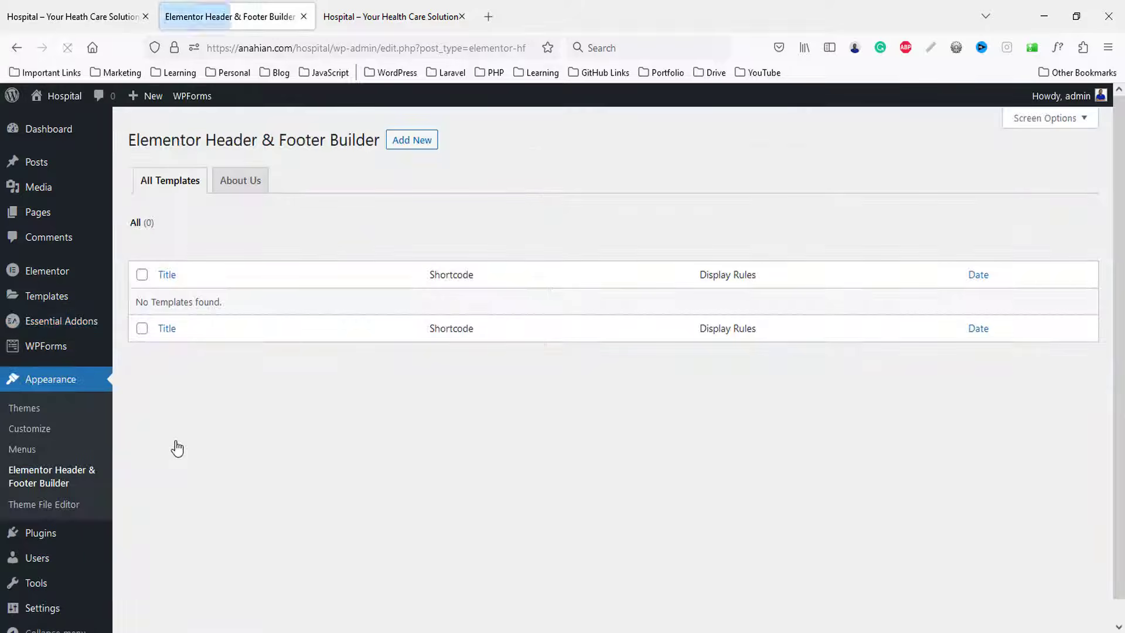
{"action": "middle_click", "coordinate": [411, 141]}
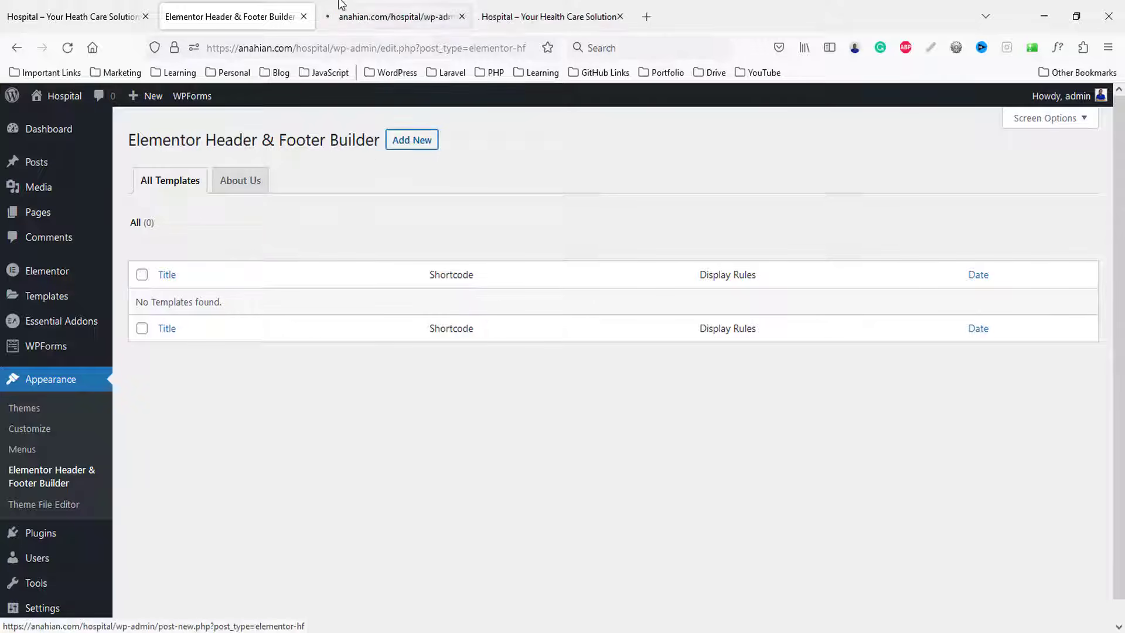
{"action": "left_click", "coordinate": [387, 5]}
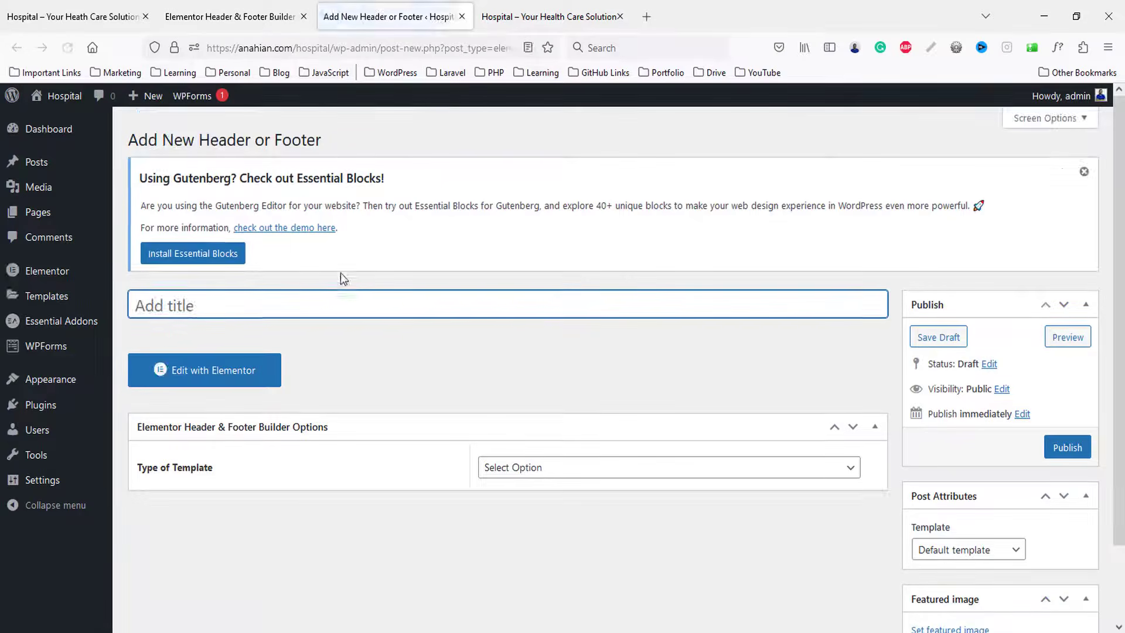
{"action": "type", "text": "Header"}
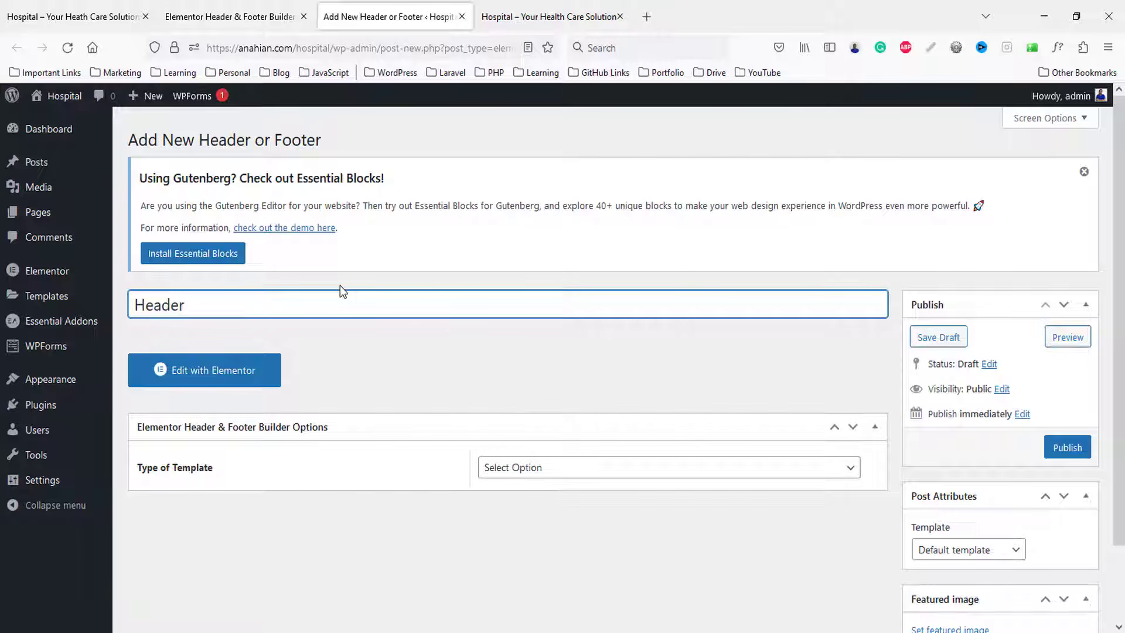
{"action": "left_click", "coordinate": [532, 473]}
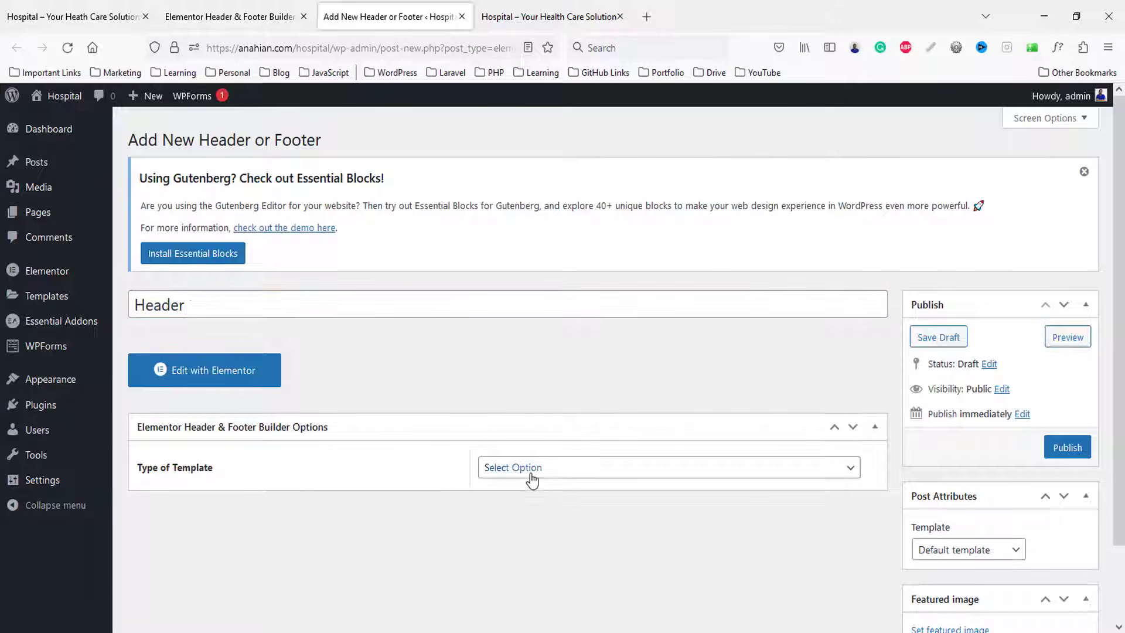
{"action": "left_click", "coordinate": [512, 516]}
- Set the header template to display on the Entire Website, publish it, and dismiss the Essential Blocks notice
{"action": "scroll", "coordinate": [424, 507], "scroll_direction": "down", "scroll_amount": 3}
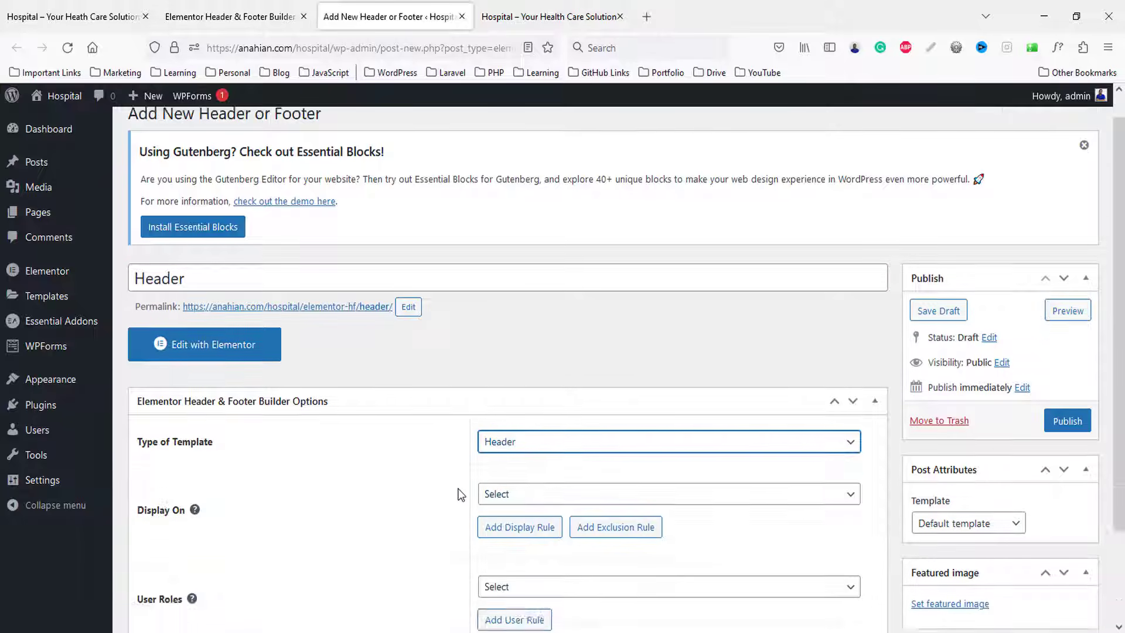
{"action": "left_click", "coordinate": [549, 392]}
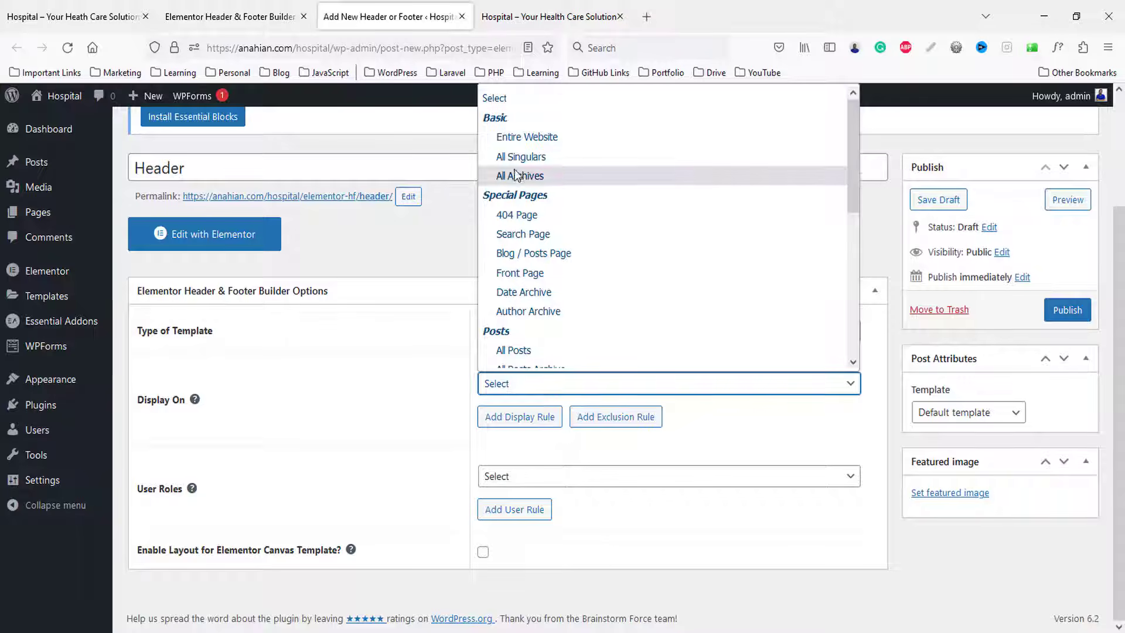
{"action": "left_click", "coordinate": [509, 138]}
{"action": "left_click", "coordinate": [1066, 312]}
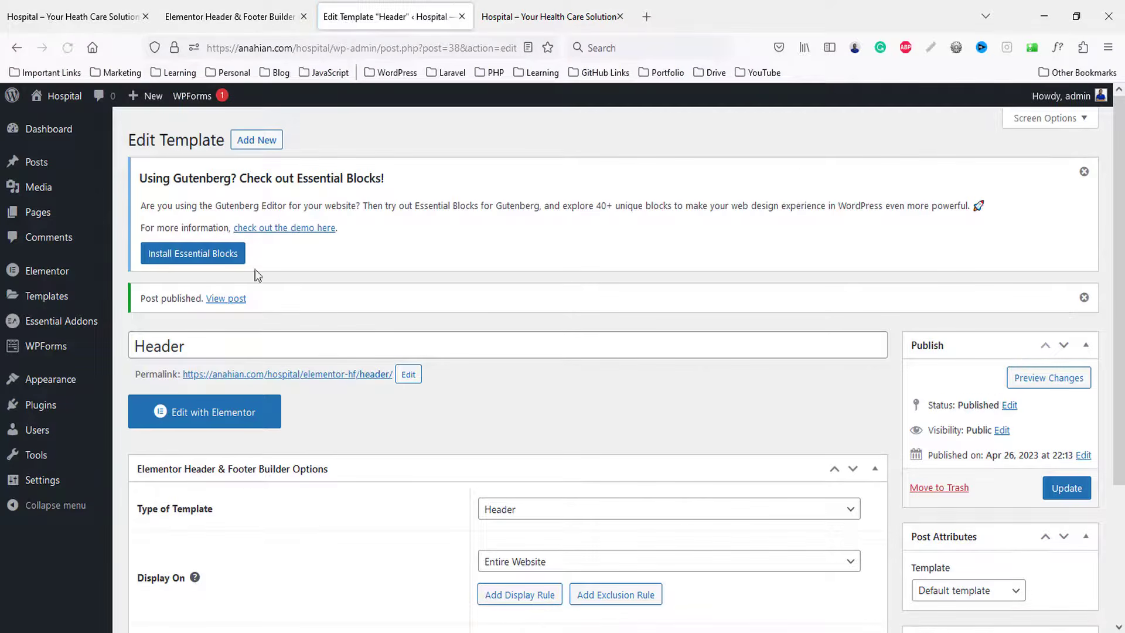
{"action": "left_click", "coordinate": [1085, 172]}
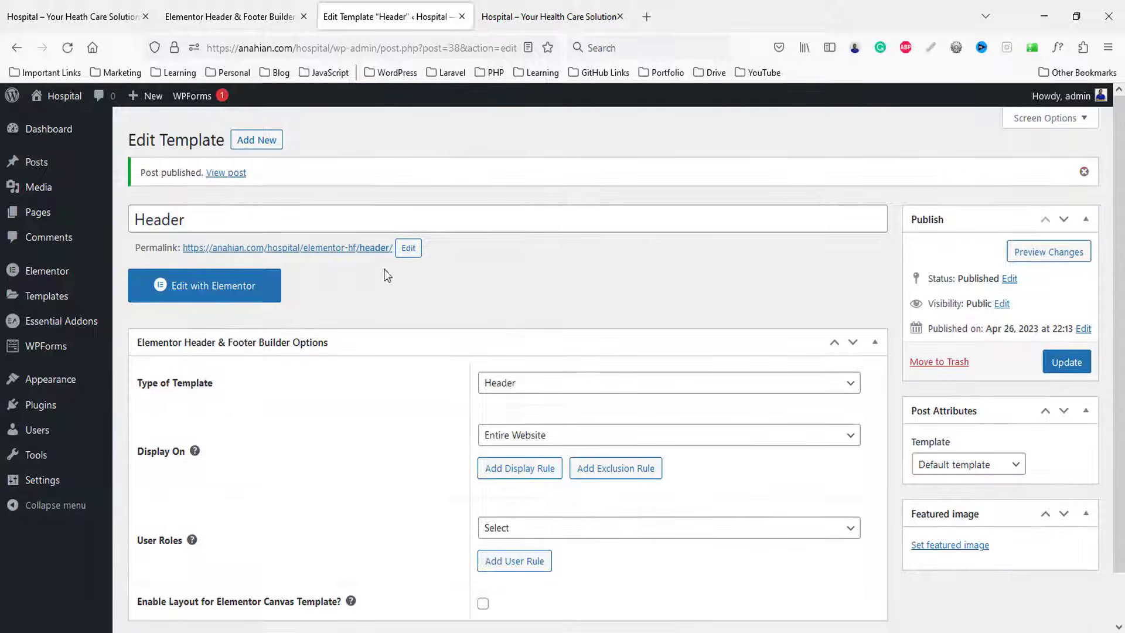
- Open the Header template in Elementor, dismissing the What's New notice, and bring up the site's Global Colors settings
{"action": "left_click", "coordinate": [217, 293]}
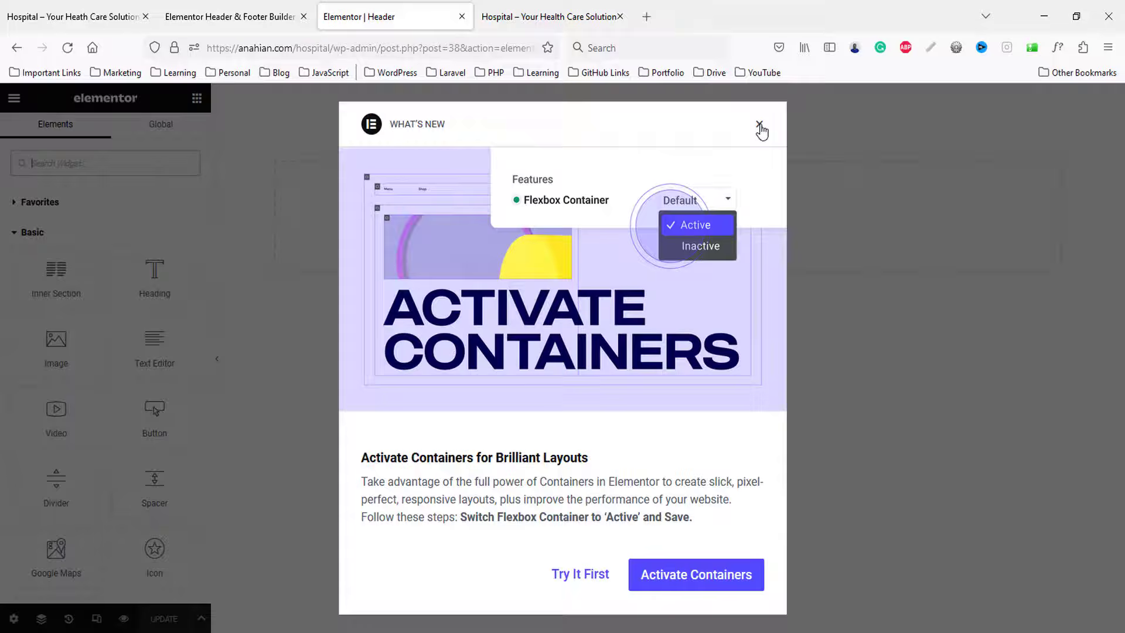
{"action": "left_click", "coordinate": [759, 126]}
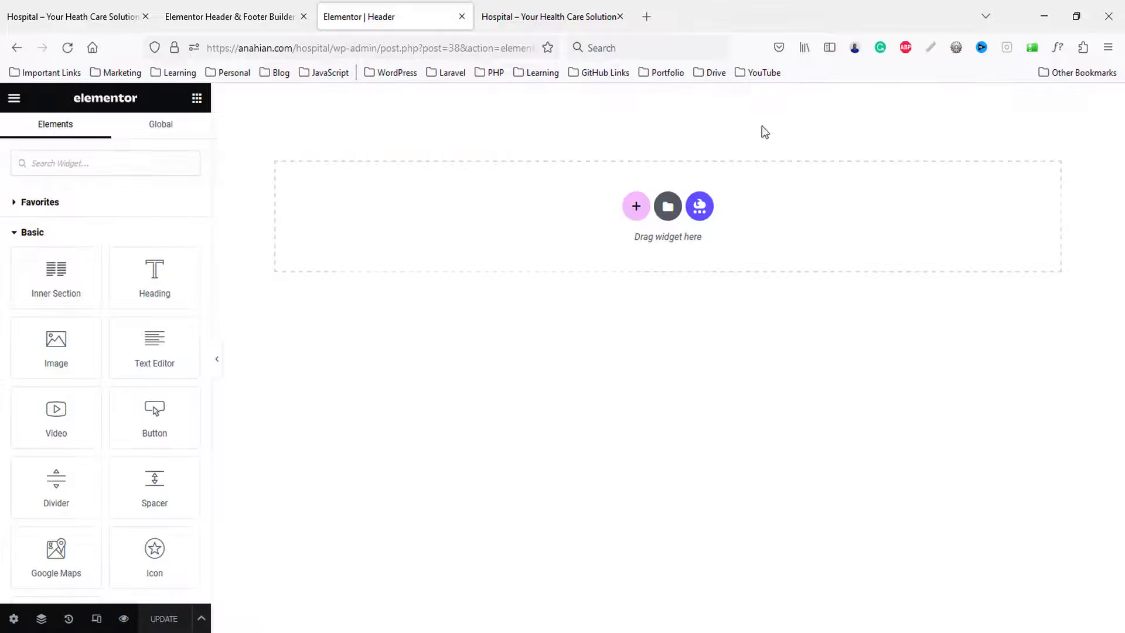
{"action": "left_click", "coordinate": [13, 98]}
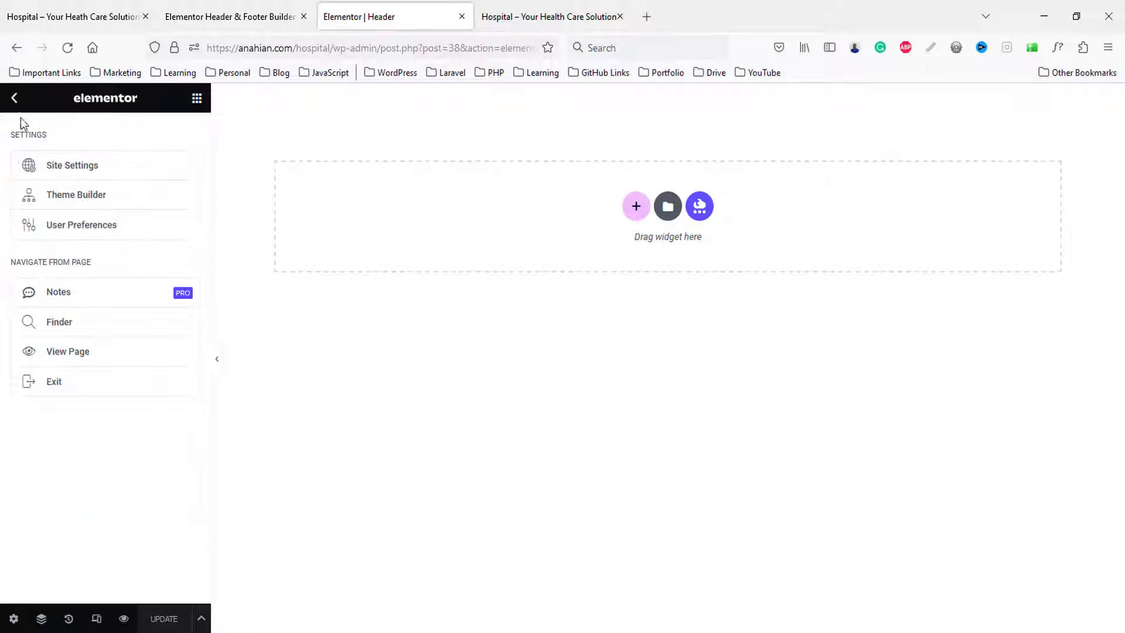
{"action": "left_click", "coordinate": [73, 172]}
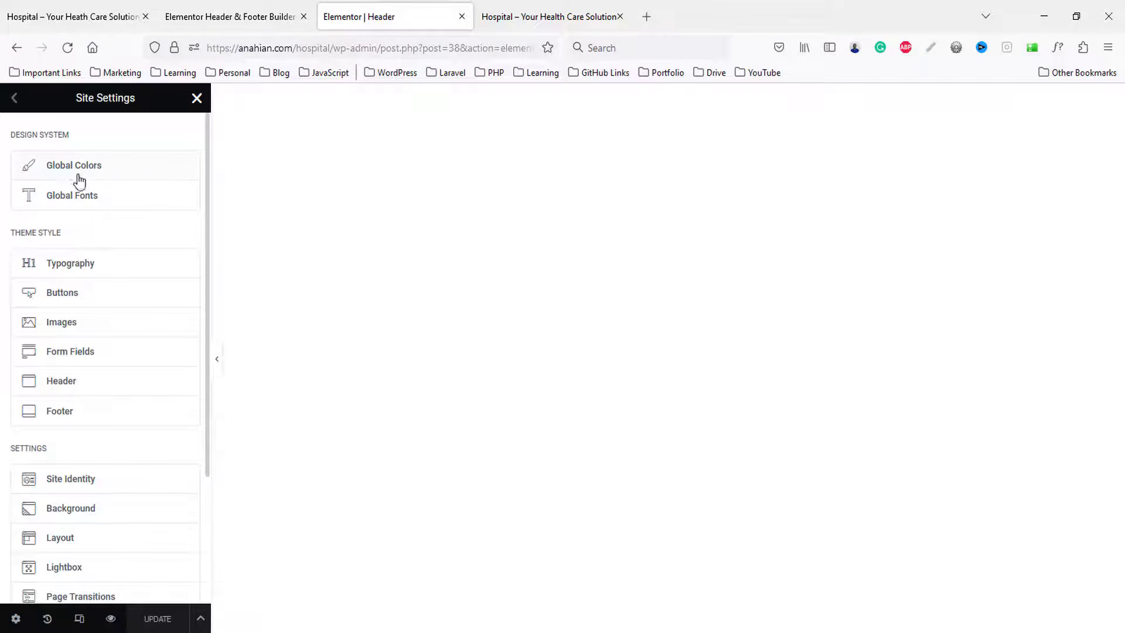
{"action": "left_click", "coordinate": [78, 170]}
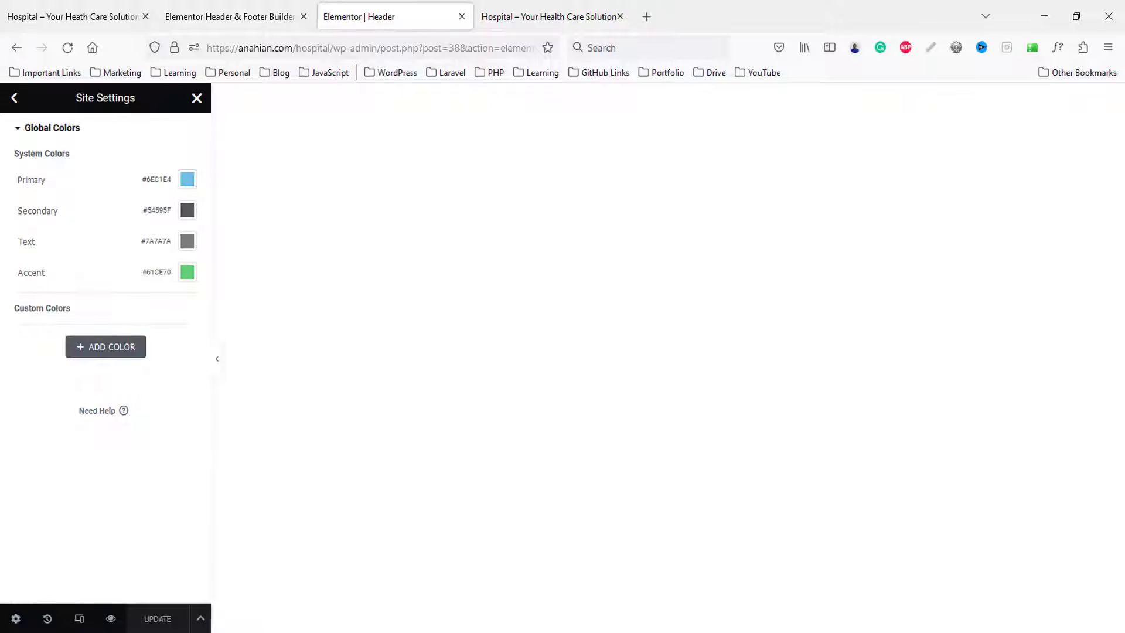
- Copy the color code #223a66 from the Notepad note and set it as the Primary global color
{"action": "key", "text": "alt+Tab"}
{"action": "left_click_drag", "start_coordinate": [383, 216], "coordinate": [308, 203]}
{"action": "key", "text": "ctrl+c"}
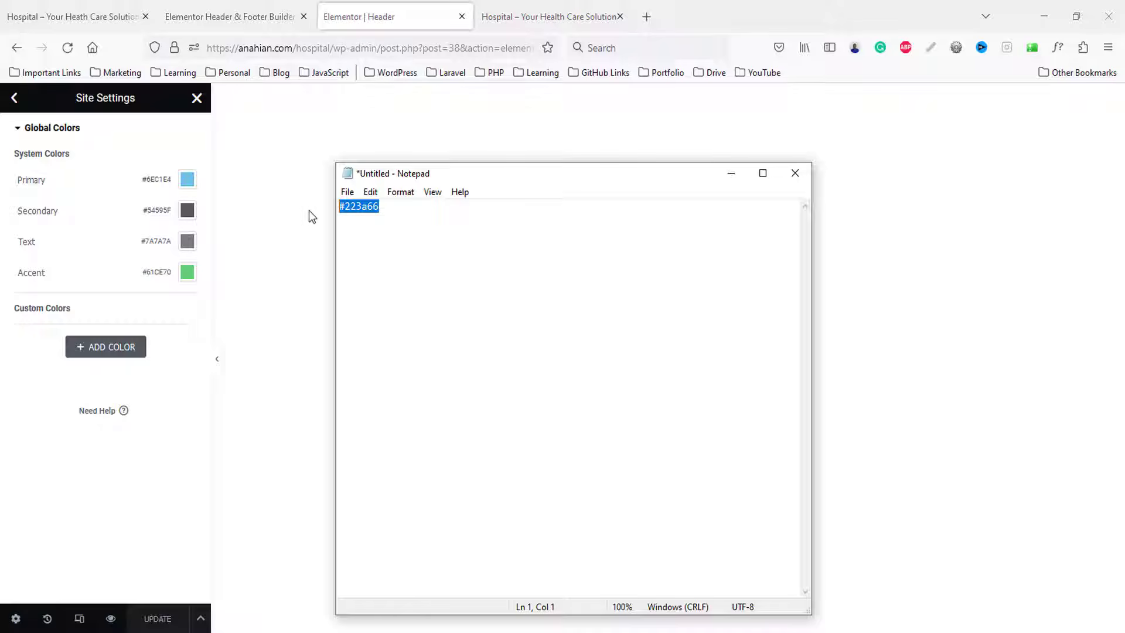
{"action": "left_click", "coordinate": [188, 179]}
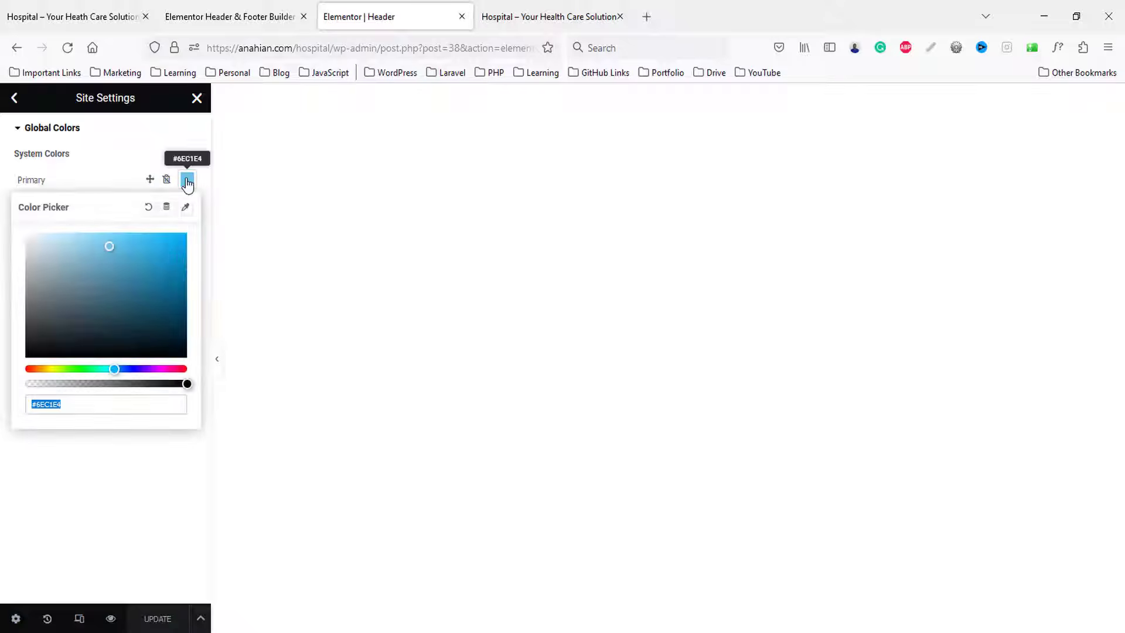
{"action": "key", "text": "ctrl+v"}
{"action": "left_click", "coordinate": [198, 214]}
- Set the Secondary, Text and Accent global colors to #333
{"action": "left_click", "coordinate": [188, 210]}
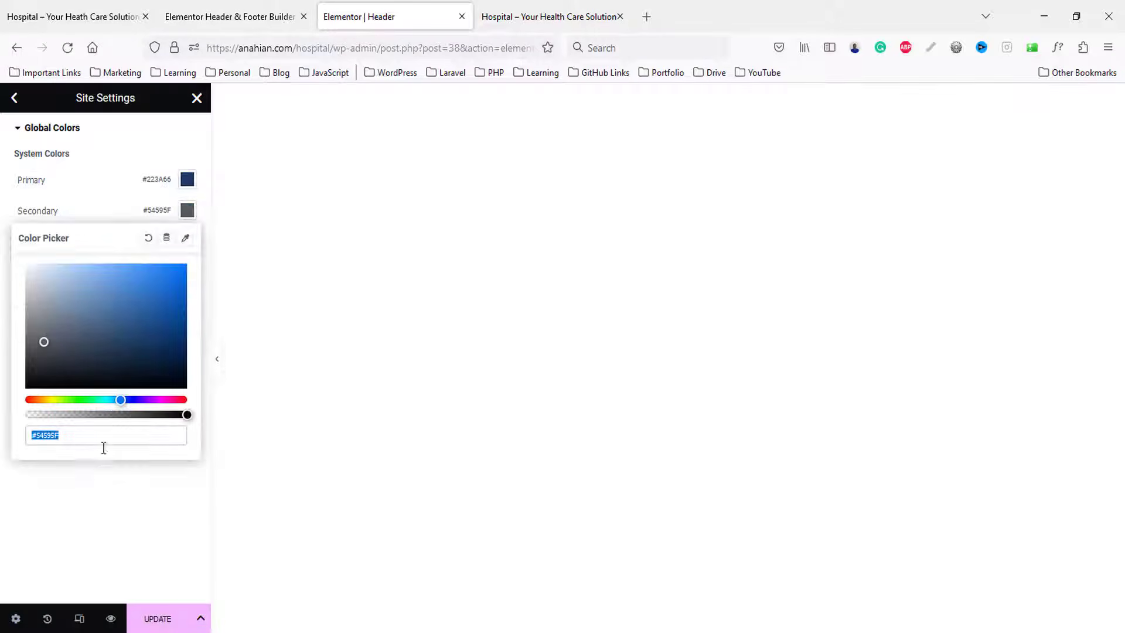
{"action": "type", "text": "#333"}
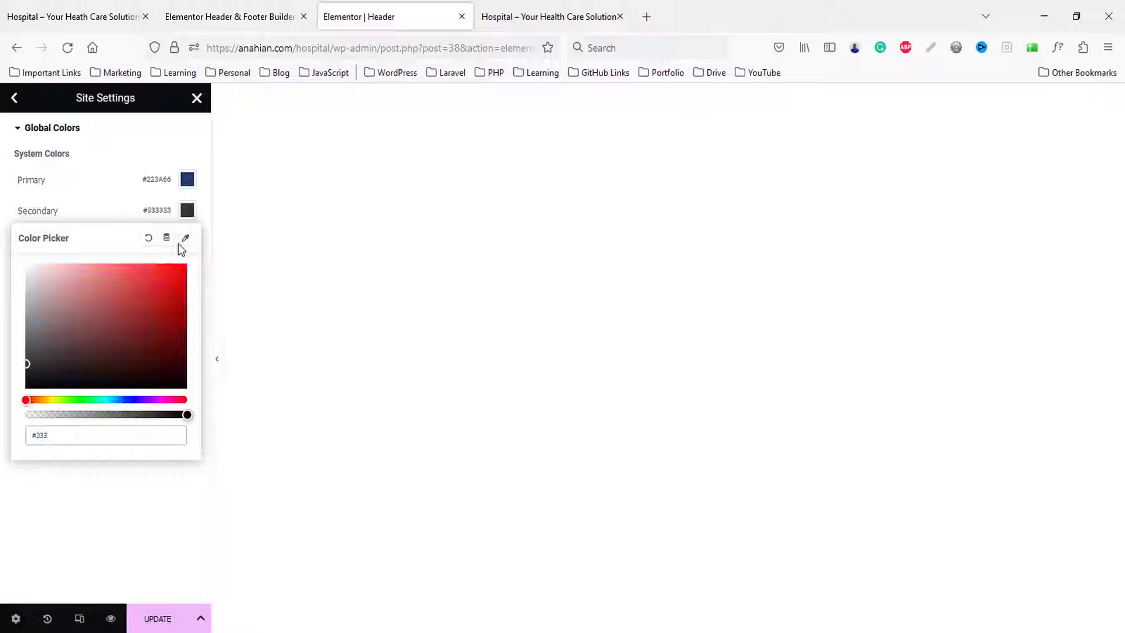
{"action": "left_click", "coordinate": [188, 212]}
{"action": "left_click", "coordinate": [187, 241]}
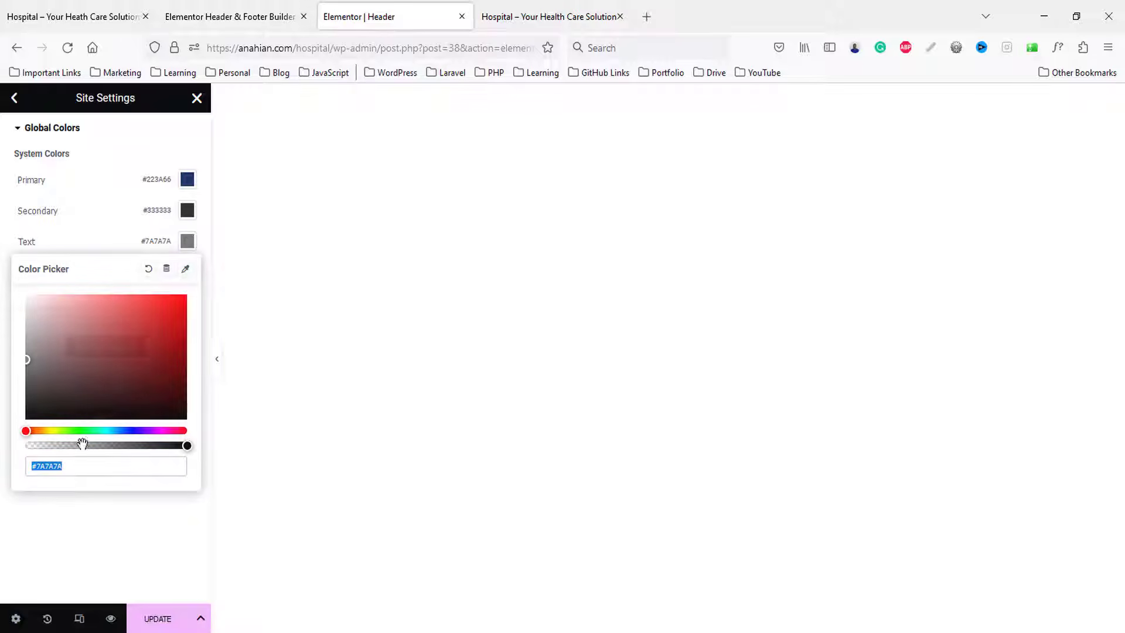
{"action": "double_click", "coordinate": [74, 468]}
{"action": "type", "text": "333"}
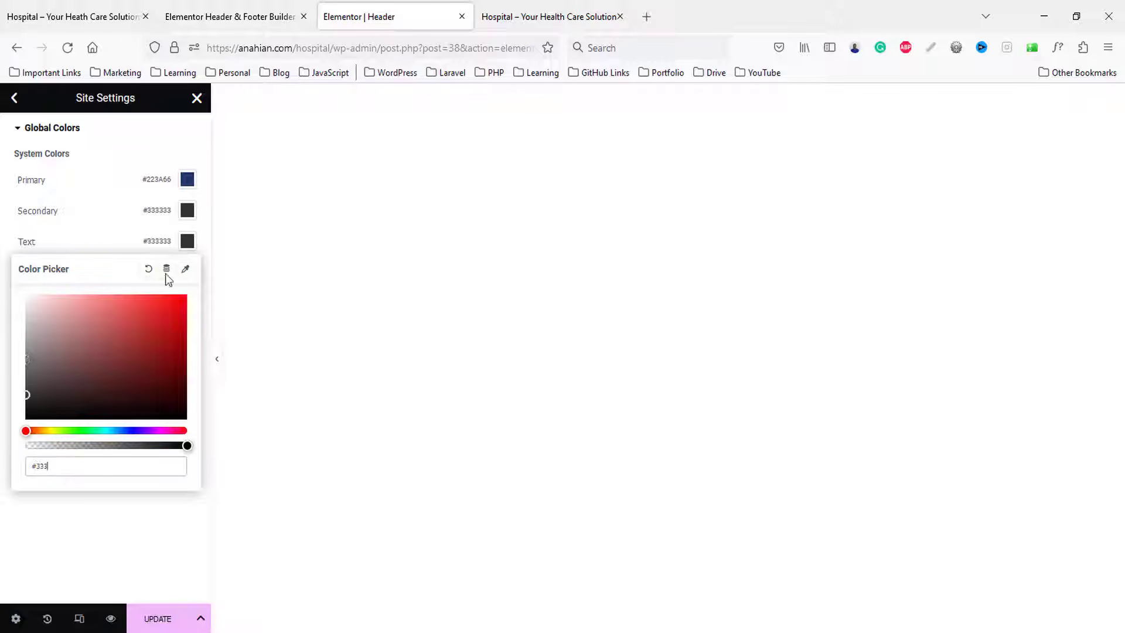
{"action": "left_click", "coordinate": [188, 246]}
{"action": "left_click", "coordinate": [187, 274]}
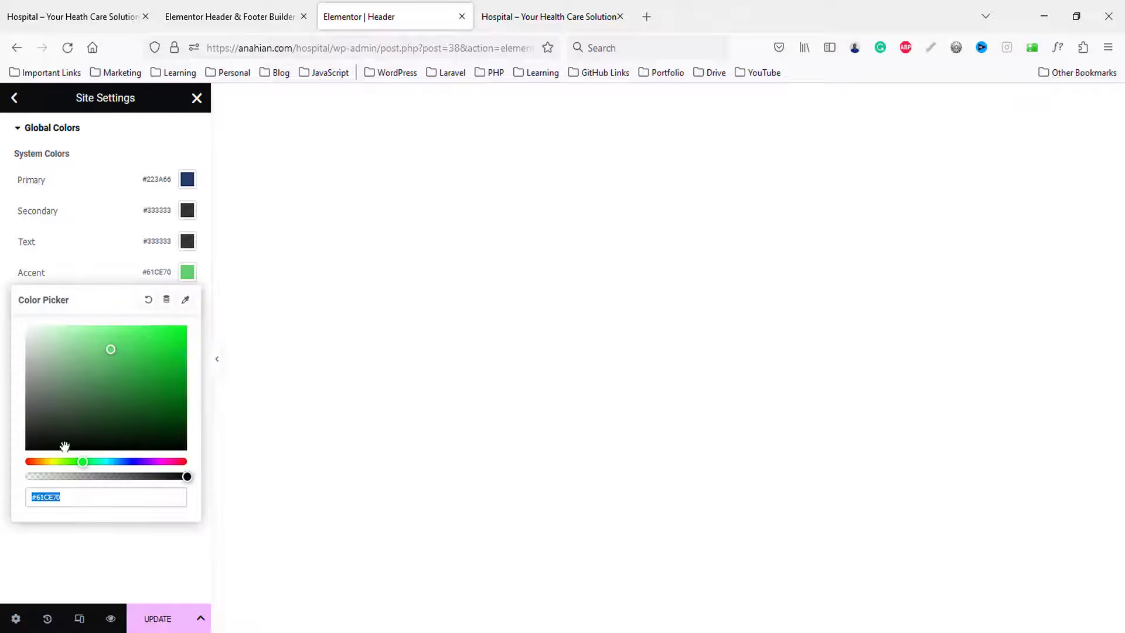
{"action": "double_click", "coordinate": [69, 490]}
{"action": "type", "text": "333"}
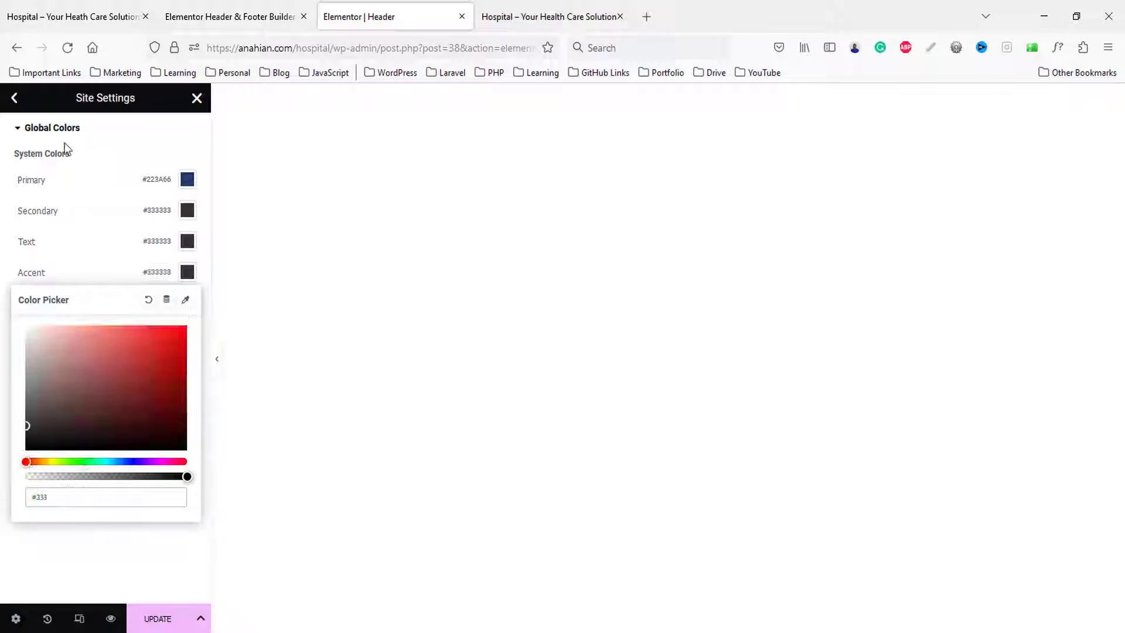
- In the site's Global Fonts settings, set the Primary font family to Poppins
{"action": "left_click", "coordinate": [14, 99]}
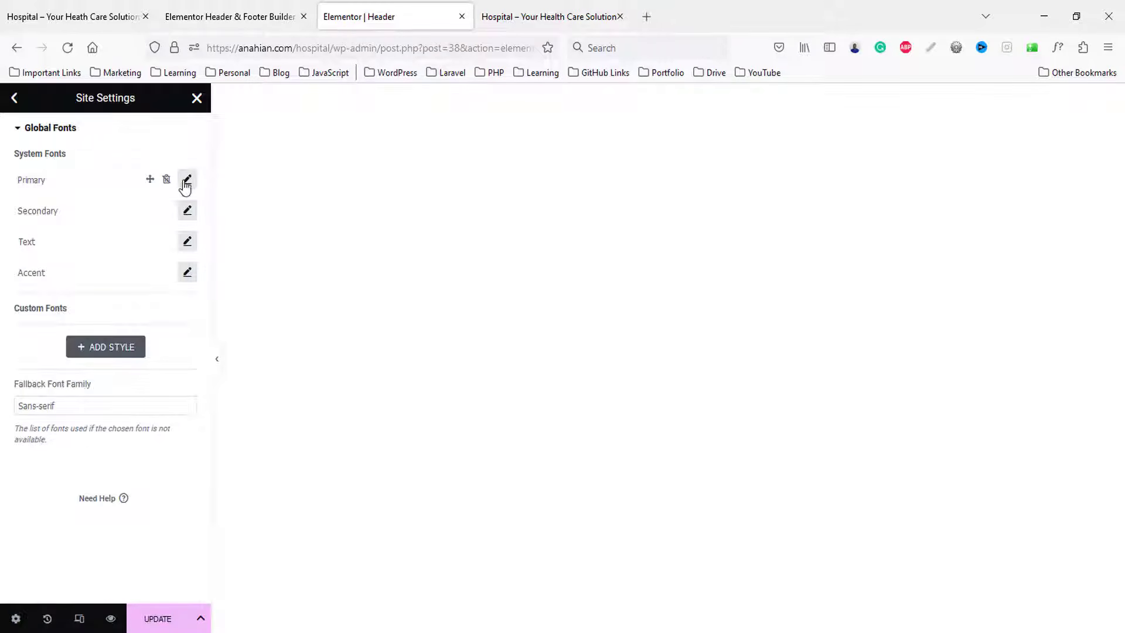
{"action": "left_click", "coordinate": [186, 181]}
{"action": "left_click", "coordinate": [137, 246]}
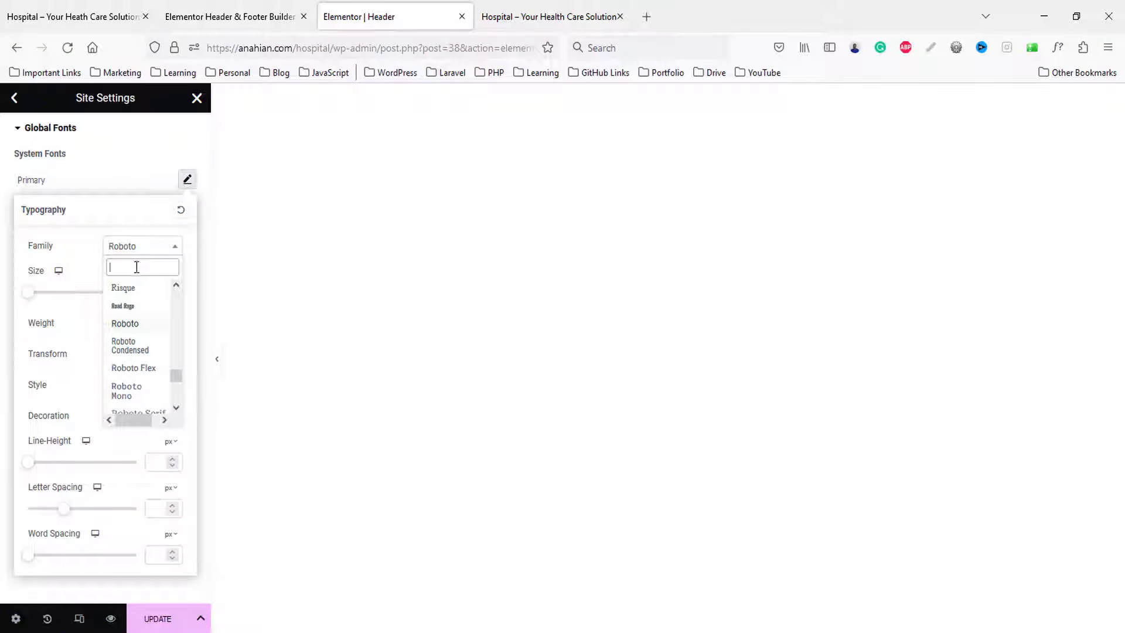
{"action": "type", "text": "popp"}
{"action": "left_click", "coordinate": [128, 306]}
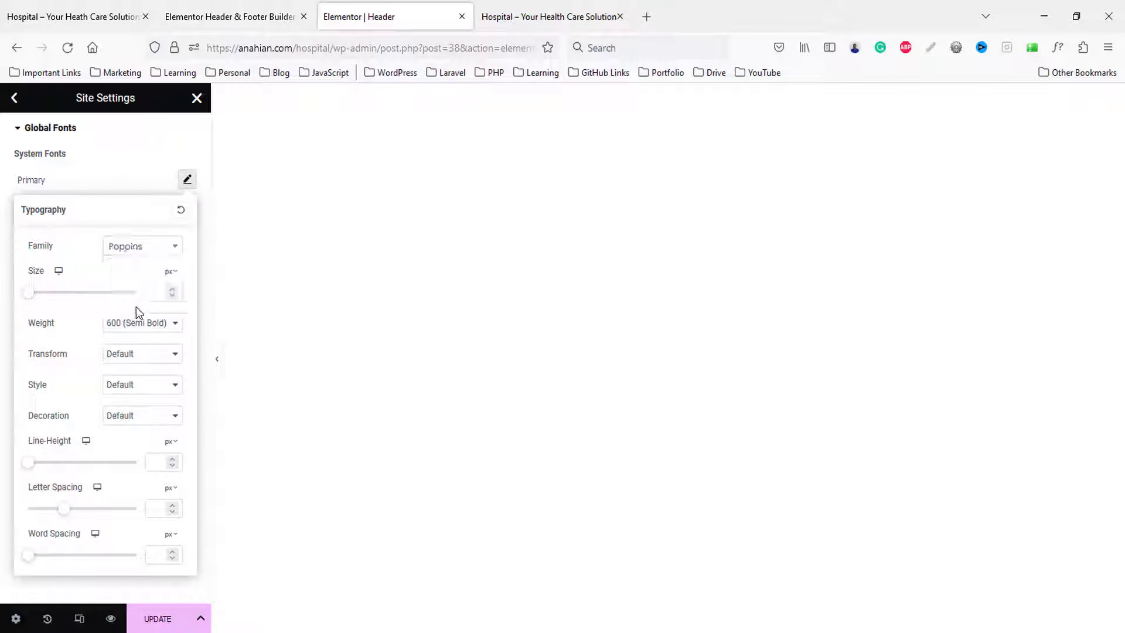
{"action": "left_click", "coordinate": [144, 179]}
- Set the Secondary global font family to Poppins
{"action": "left_click", "coordinate": [187, 210]}
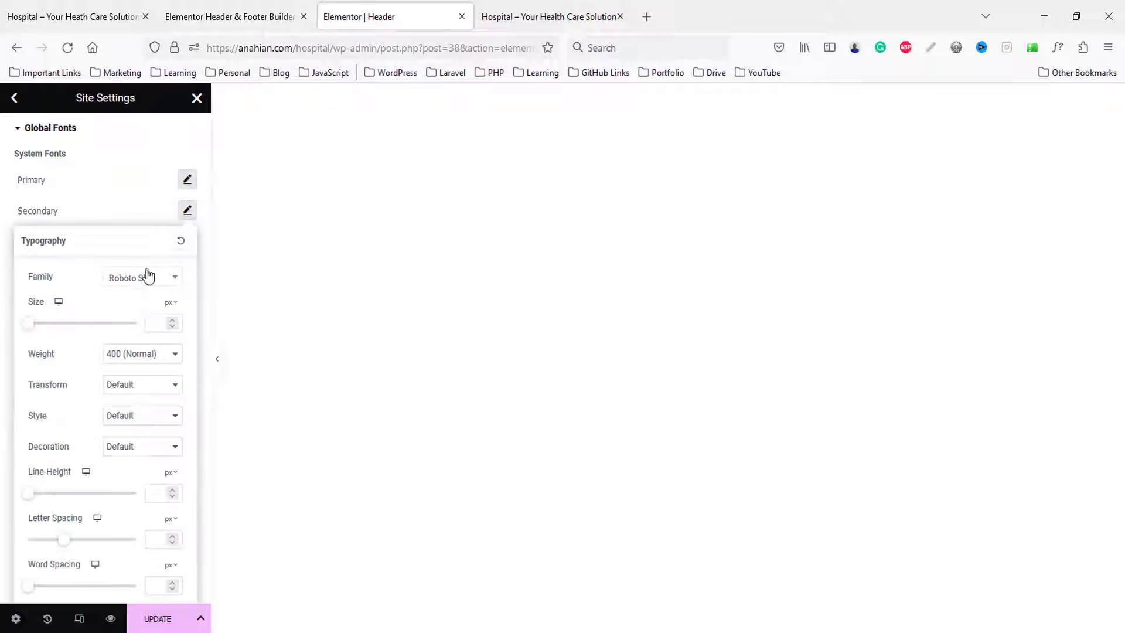
{"action": "left_click", "coordinate": [137, 277]}
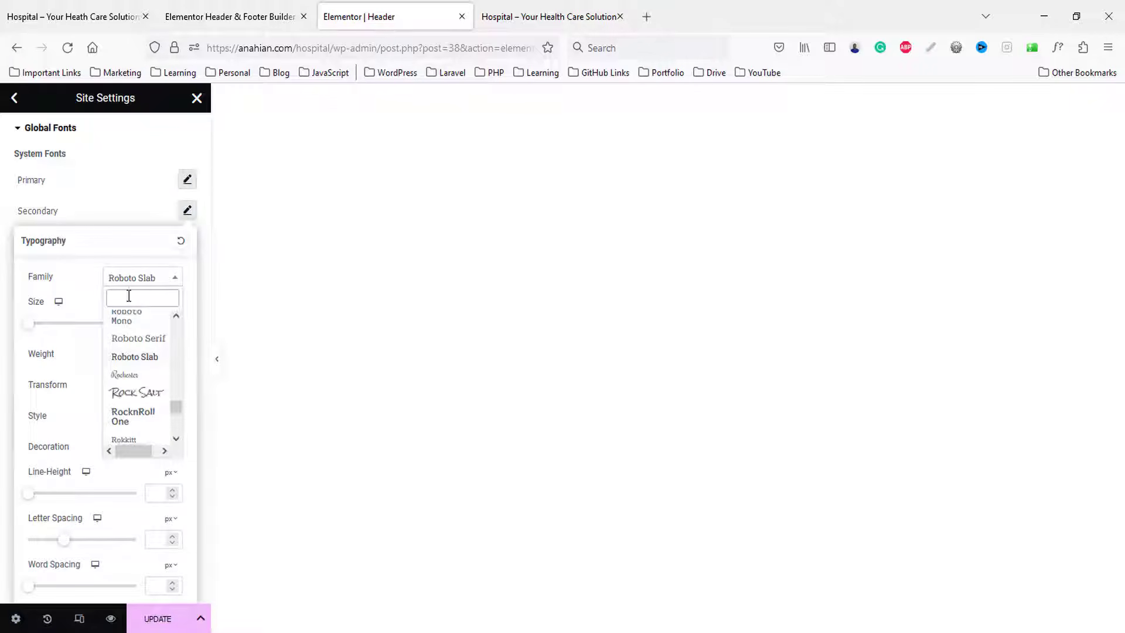
{"action": "type", "text": "popp"}
{"action": "left_click", "coordinate": [129, 333]}
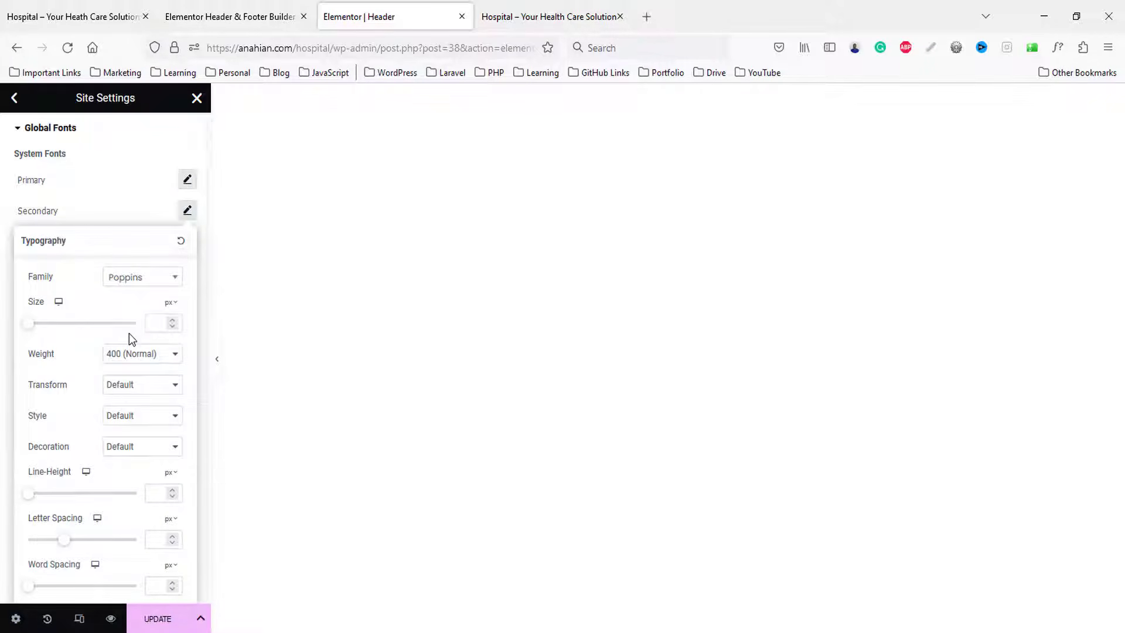
{"action": "left_click", "coordinate": [123, 186]}
- Change the Text global font family to Poppins
{"action": "left_click", "coordinate": [188, 240]}
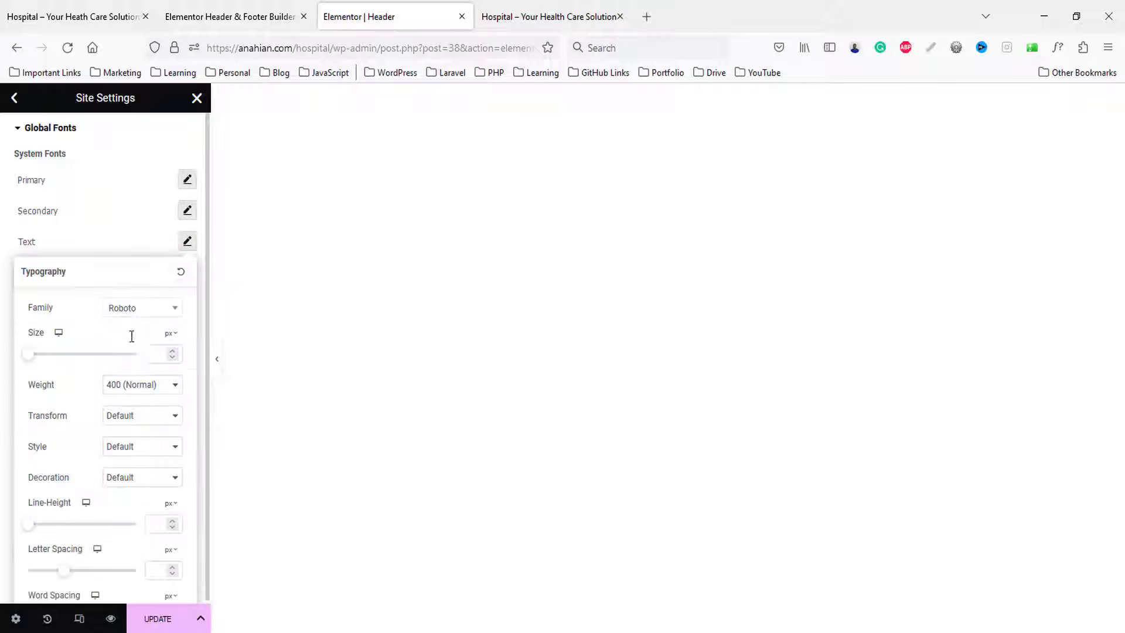
{"action": "left_click", "coordinate": [133, 308]}
{"action": "type", "text": "popp"}
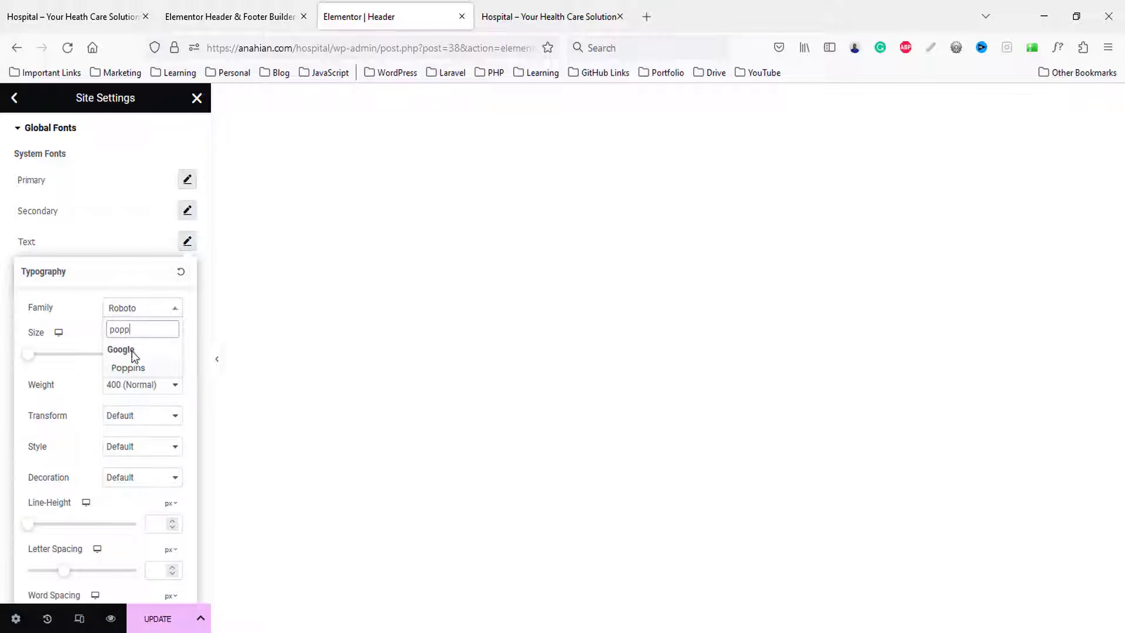
{"action": "left_click", "coordinate": [128, 367]}
{"action": "left_click", "coordinate": [123, 221]}
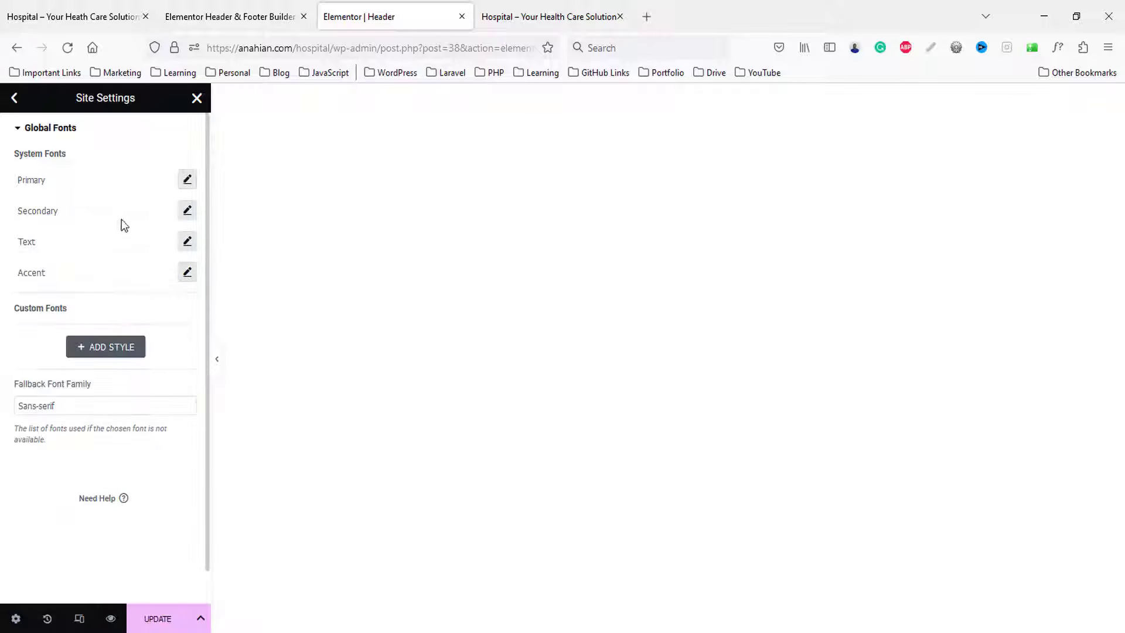
- Set the Accent global font family to Poppins, then save the site settings and return to the header editor
{"action": "left_click", "coordinate": [187, 272]}
{"action": "left_click", "coordinate": [139, 340]}
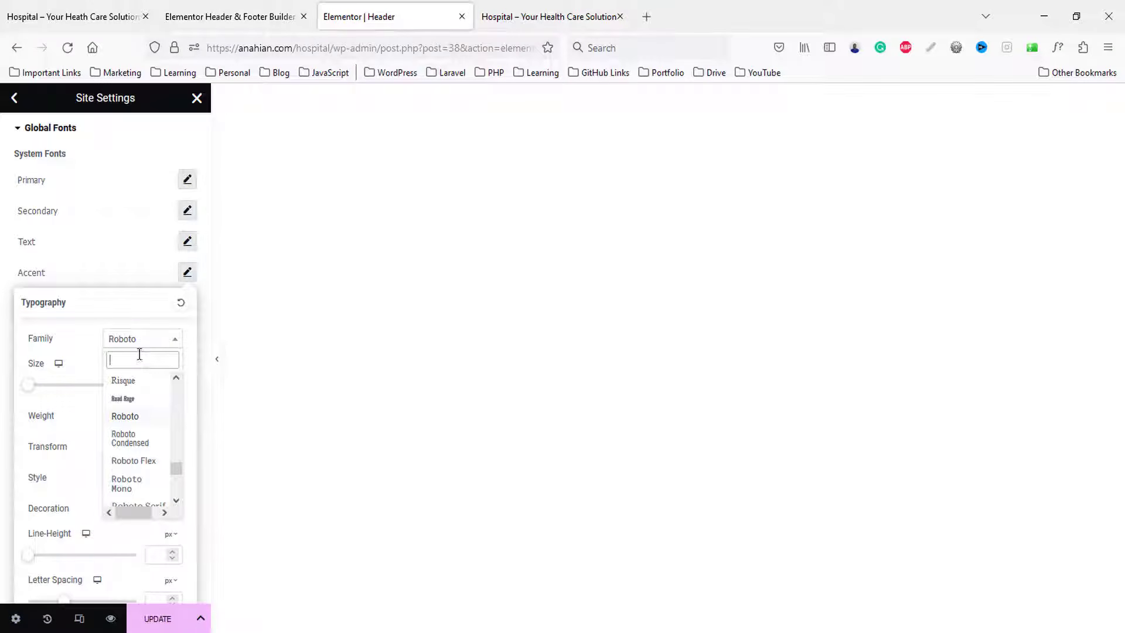
{"action": "type", "text": "popp"}
{"action": "left_click", "coordinate": [134, 401]}
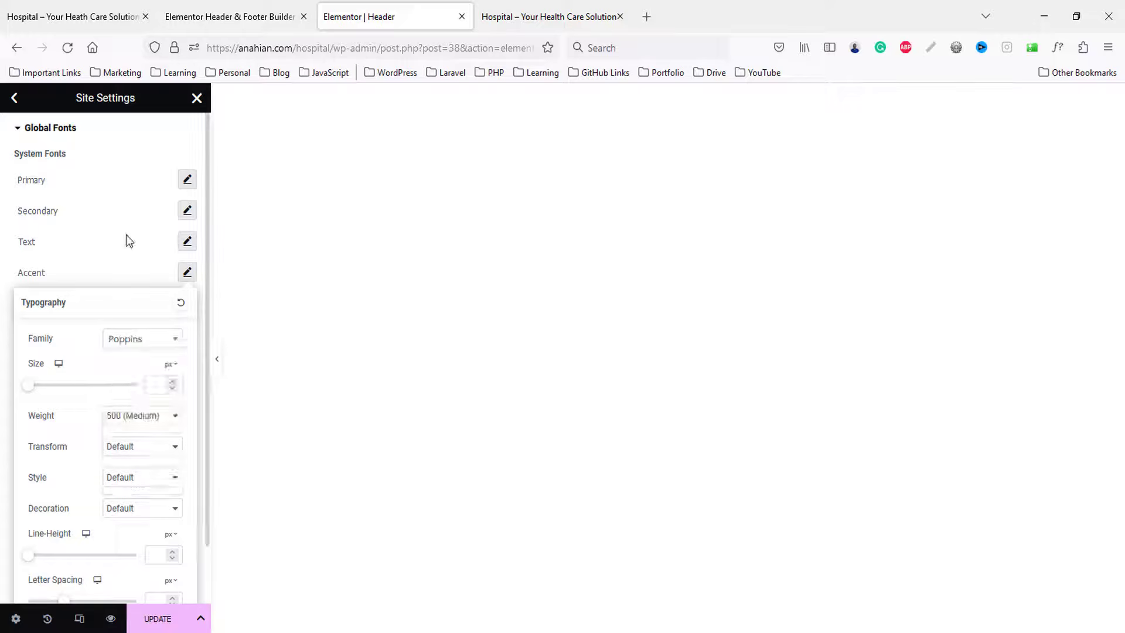
{"action": "left_click", "coordinate": [126, 234]}
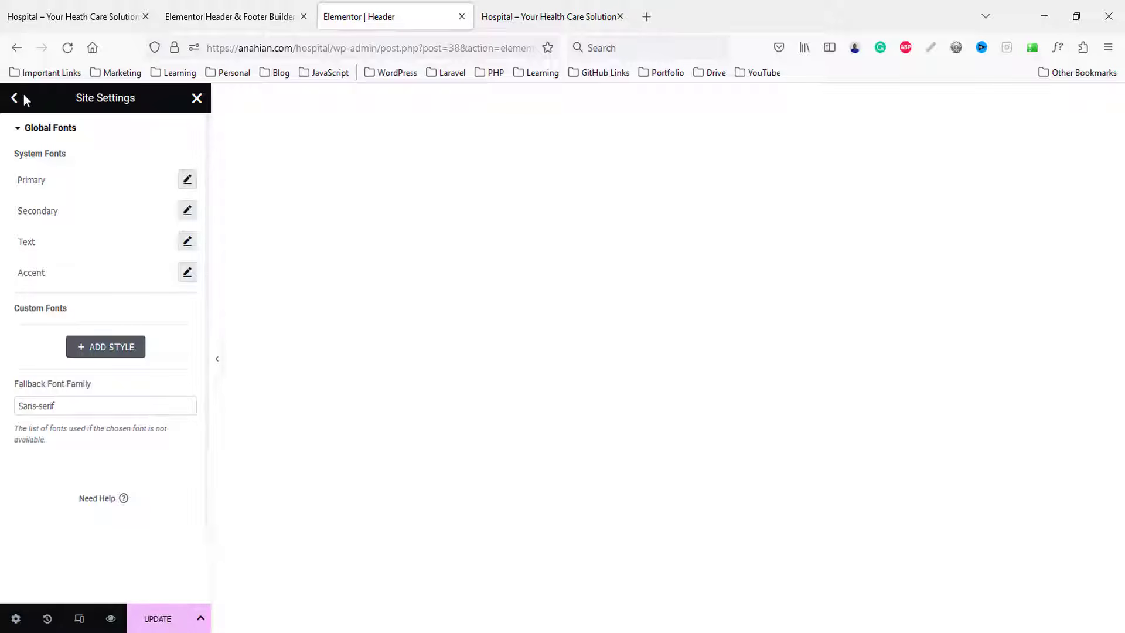
{"action": "left_click", "coordinate": [156, 618]}
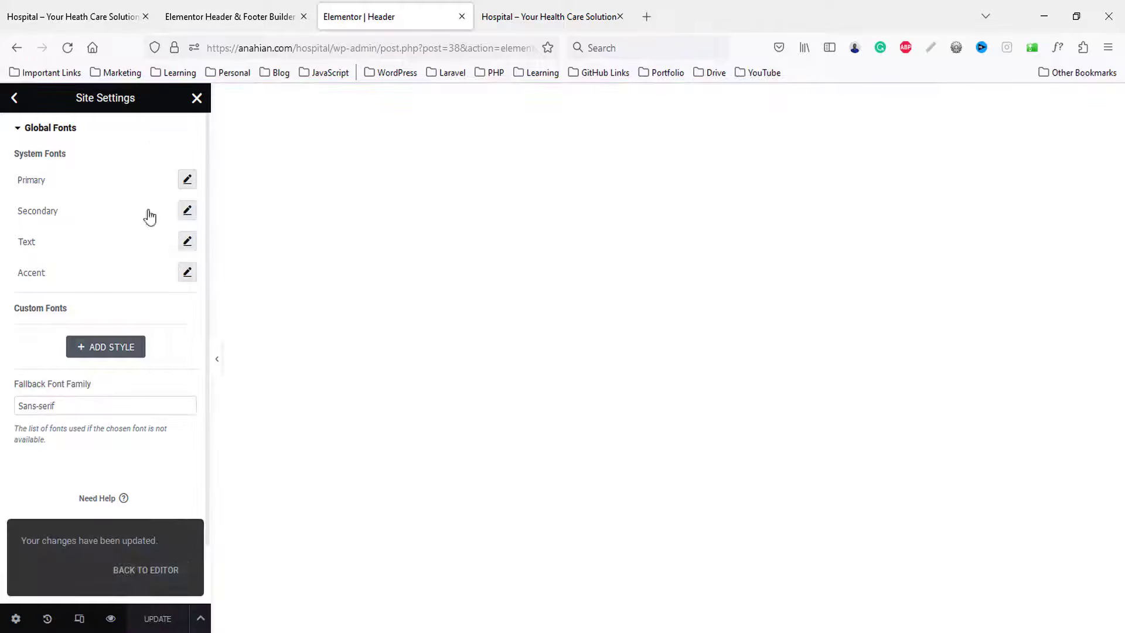
{"action": "left_click", "coordinate": [125, 569]}
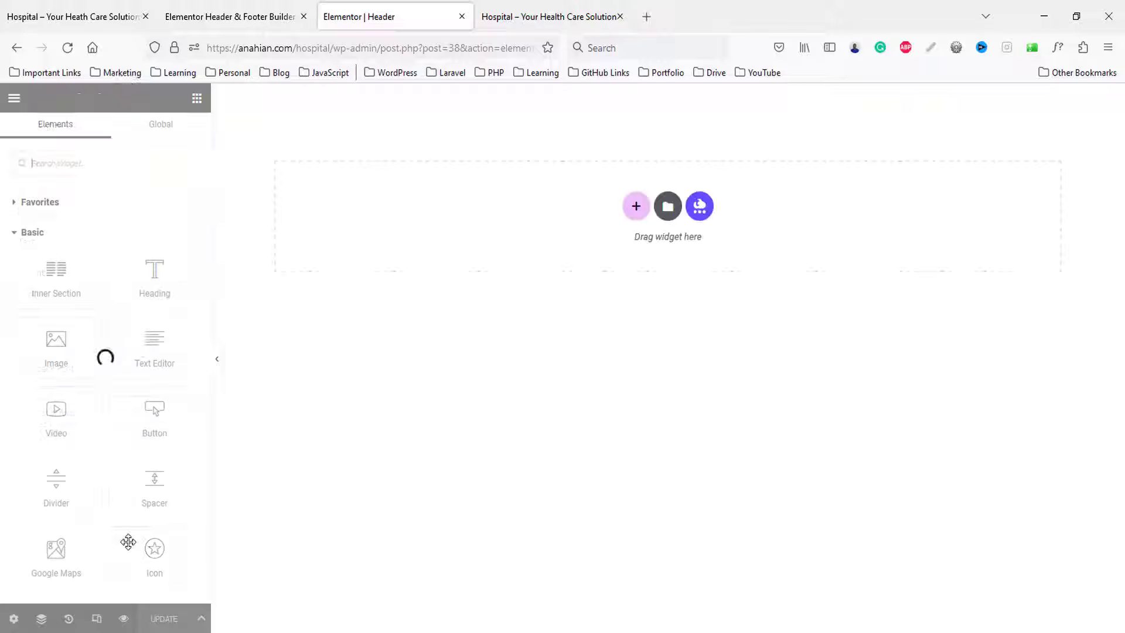
- Check the demo site's header for reference and add a section with two equal columns to the header template
{"action": "left_click", "coordinate": [22, 11]}
{"action": "scroll", "coordinate": [58, 103], "scroll_direction": "up", "scroll_amount": 4}
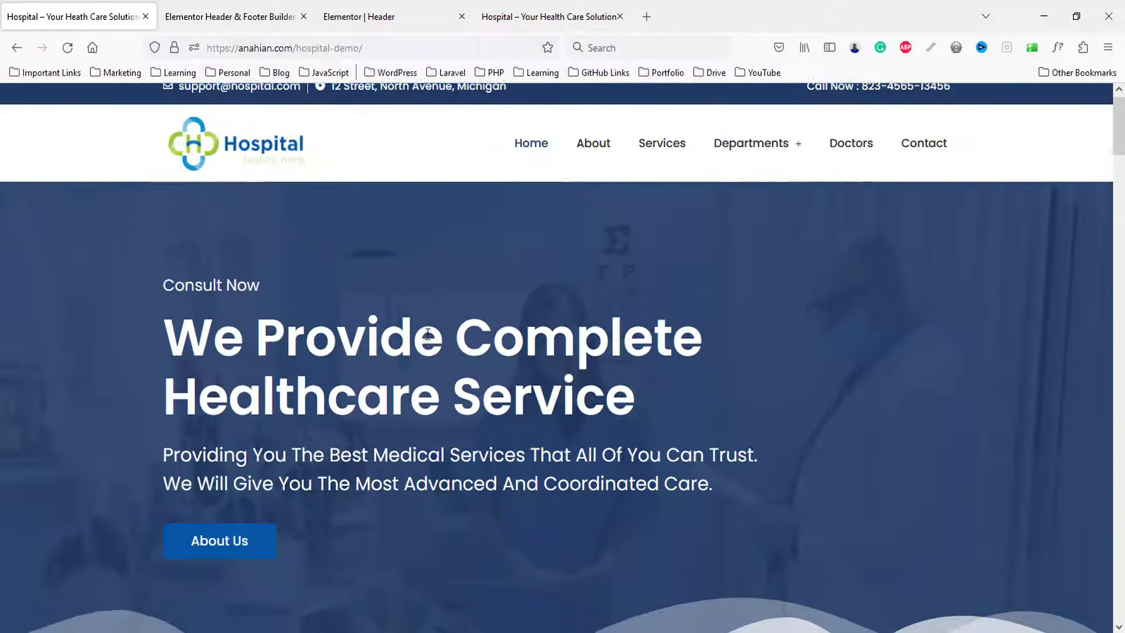
{"action": "left_click", "coordinate": [352, 16]}
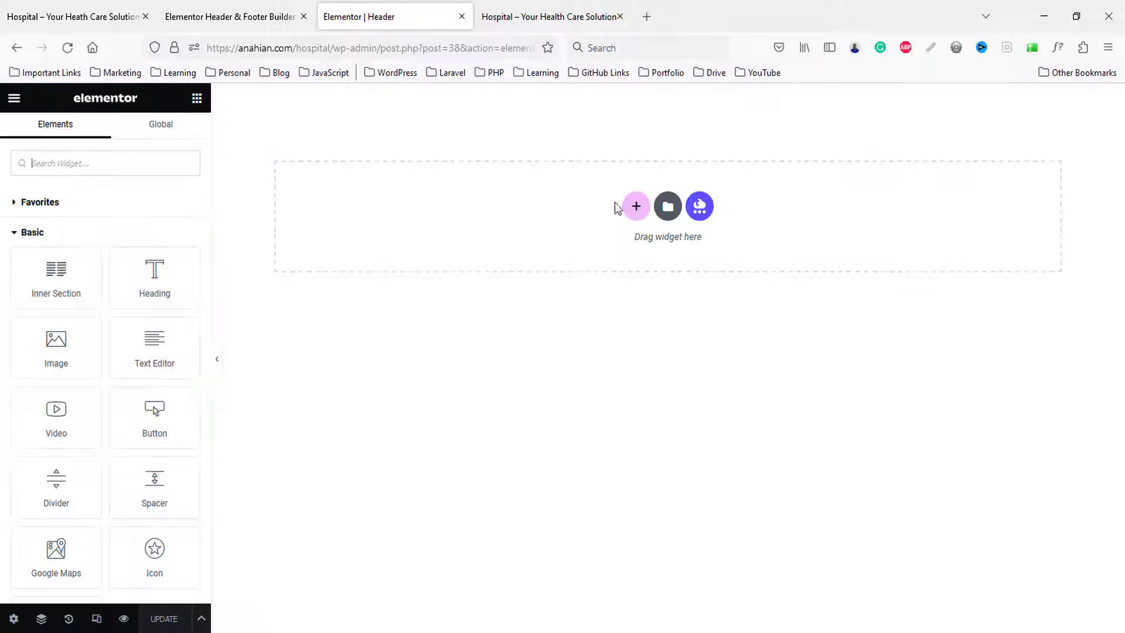
{"action": "left_click", "coordinate": [638, 209]}
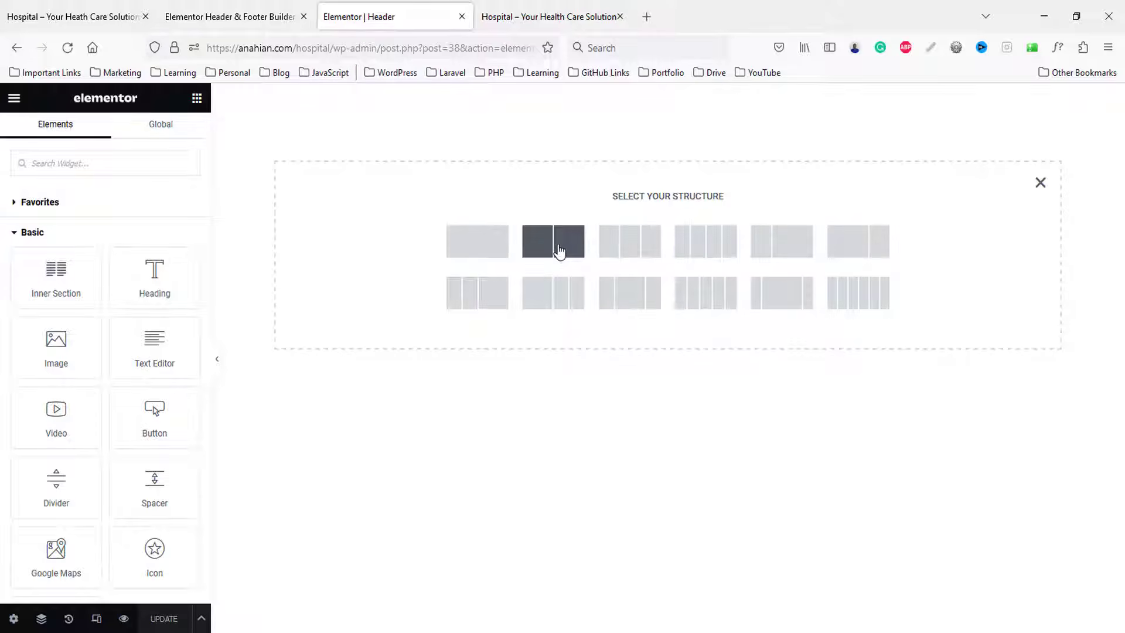
{"action": "left_click", "coordinate": [559, 252]}
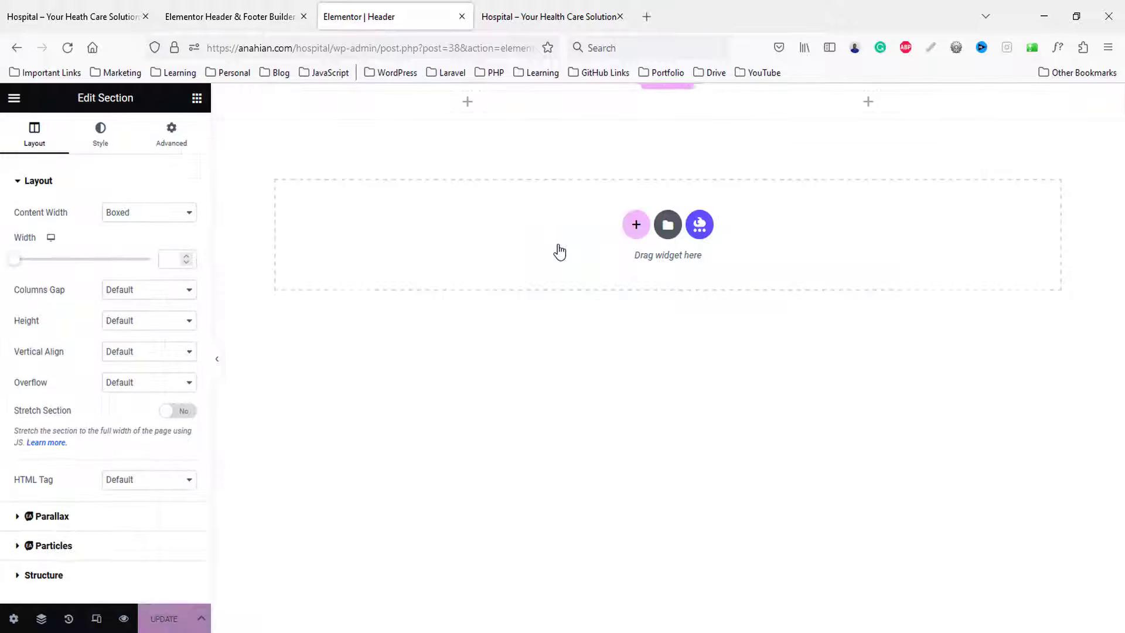
- Give the two-column section a classic background in the Primary global color and return to the widget list
{"action": "left_click", "coordinate": [100, 140]}
{"action": "left_click", "coordinate": [130, 245]}
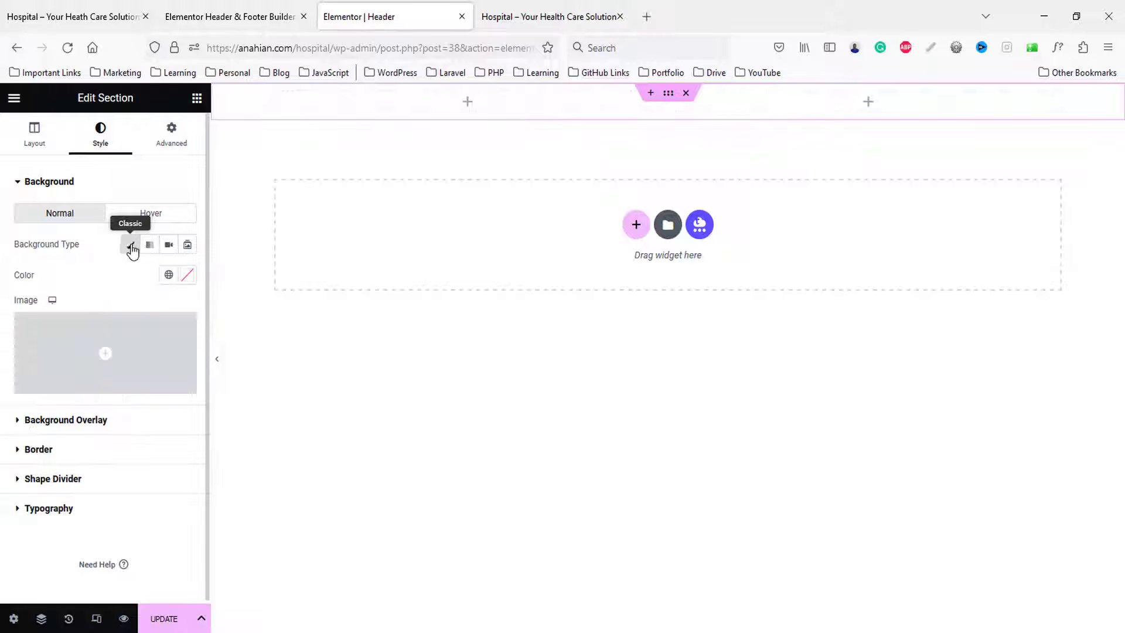
{"action": "left_click", "coordinate": [168, 276]}
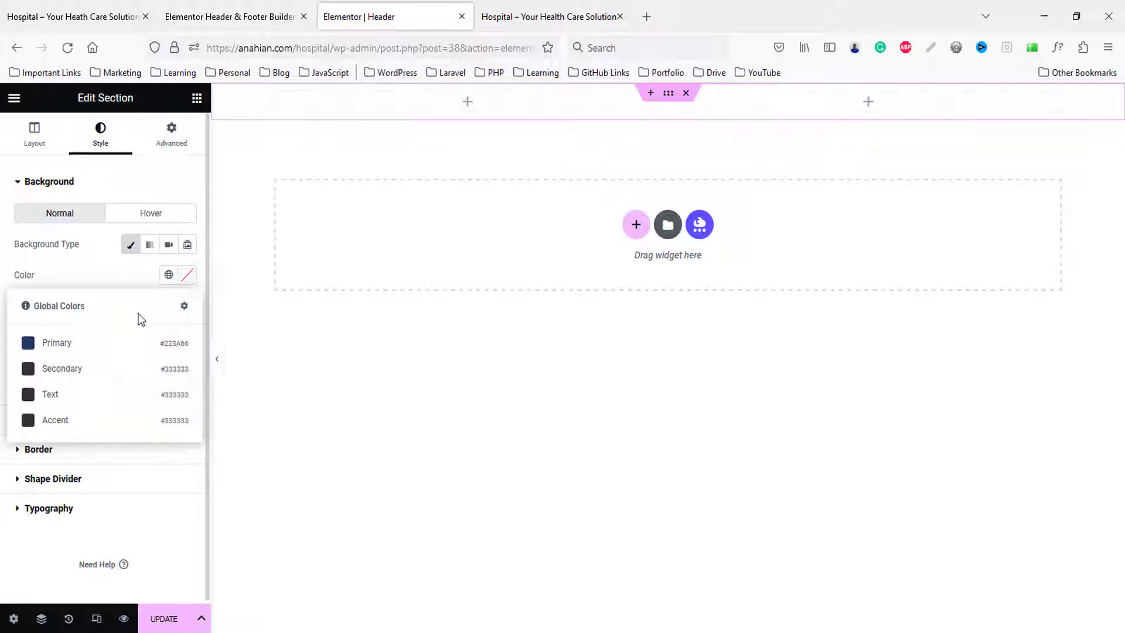
{"action": "left_click", "coordinate": [50, 345]}
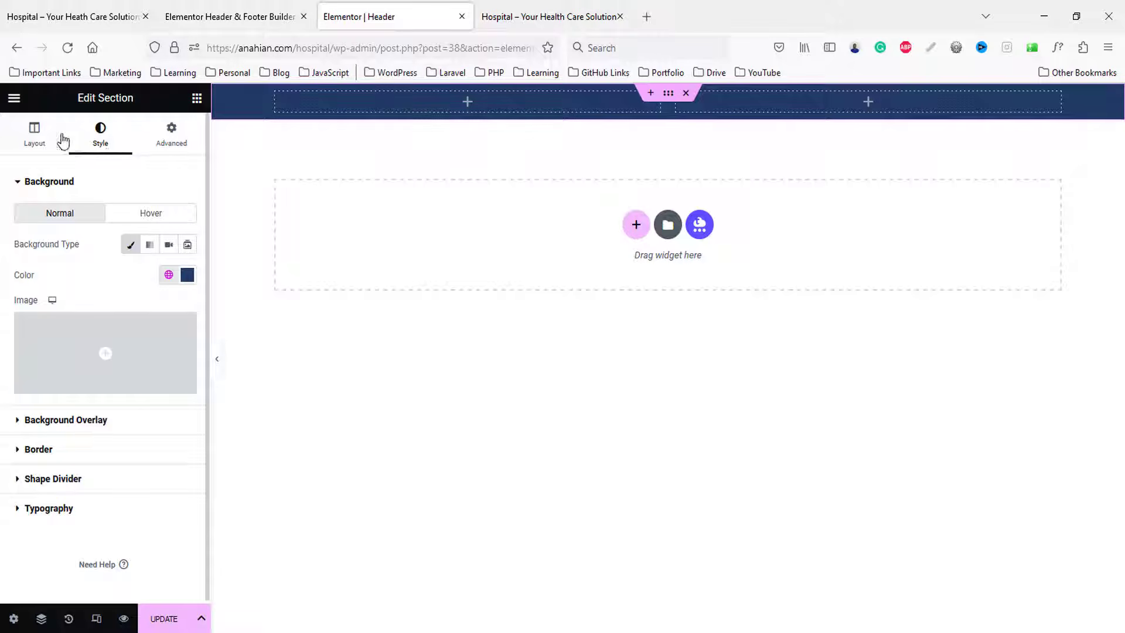
{"action": "left_click", "coordinate": [197, 98]}
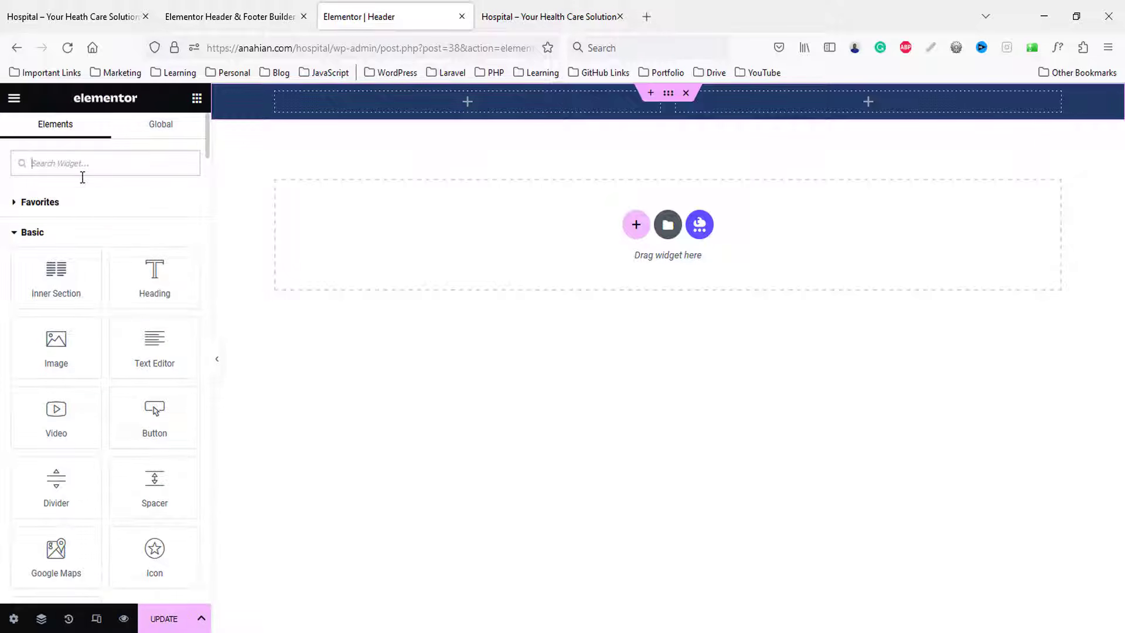
- Add an Icon List widget to the header section's first column and set its layout to inline
{"action": "type", "text": "list"}
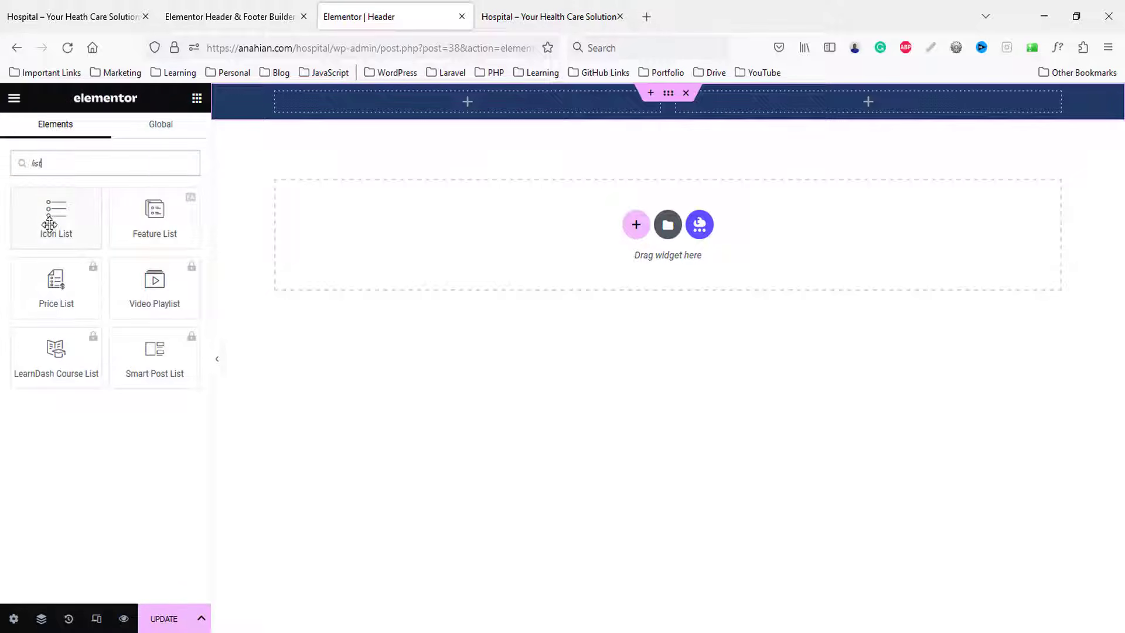
{"action": "left_click_drag", "start_coordinate": [49, 224], "coordinate": [387, 135]}
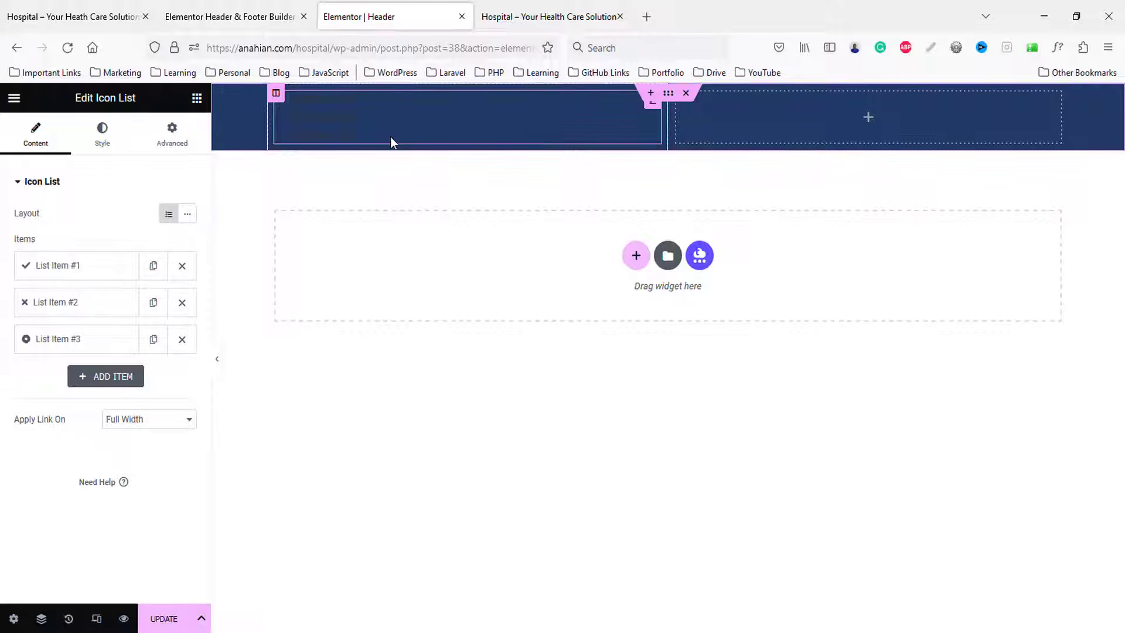
{"action": "left_click", "coordinate": [188, 214]}
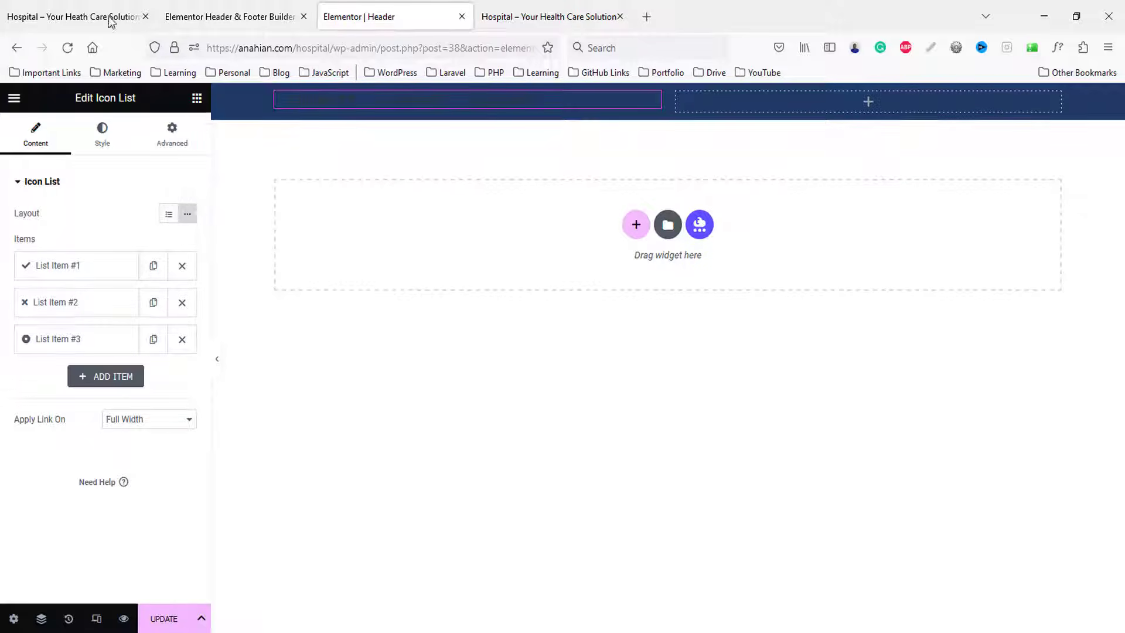
- Copy the support e-mail from the demo site's header and use it as the first list item's text
{"action": "left_click", "coordinate": [88, 16]}
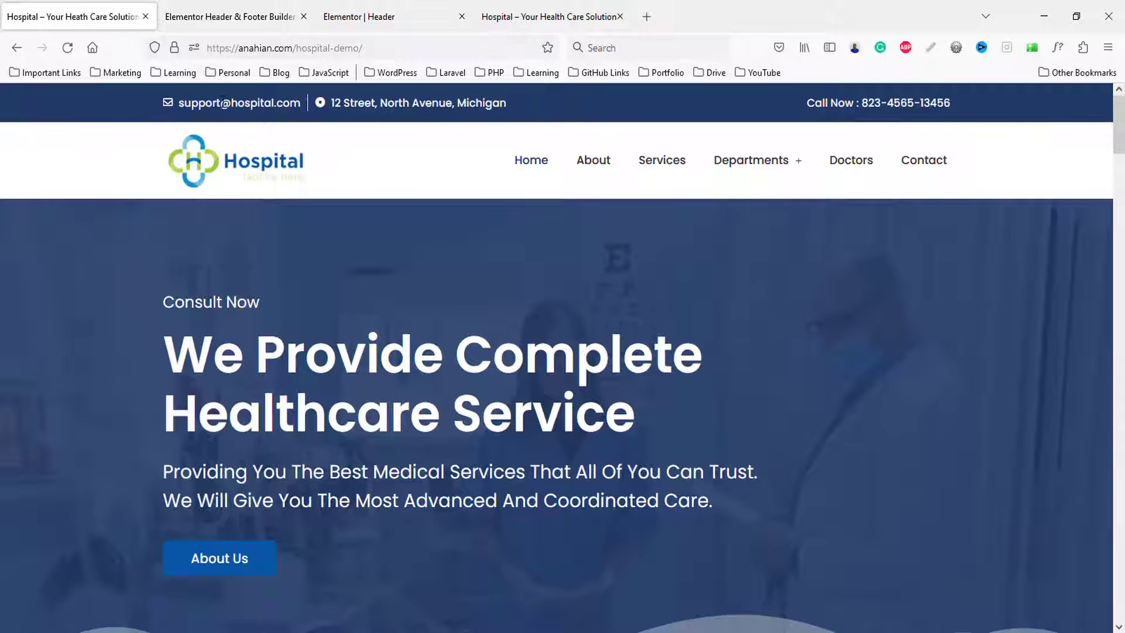
{"action": "left_click_drag", "start_coordinate": [299, 104], "coordinate": [180, 103]}
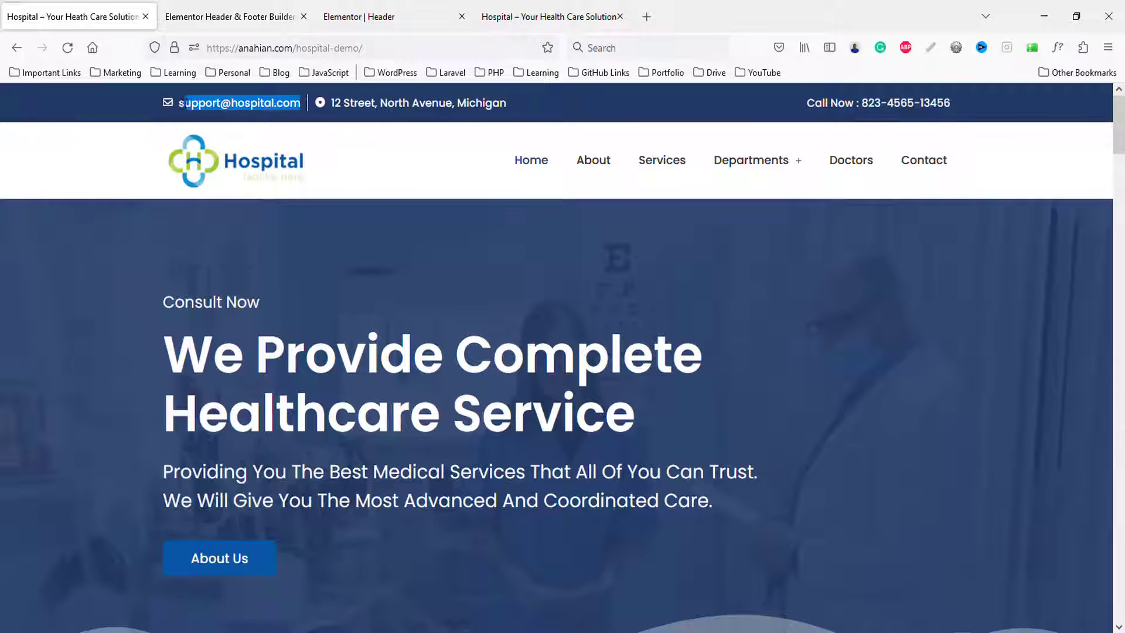
{"action": "left_click", "coordinate": [404, 16]}
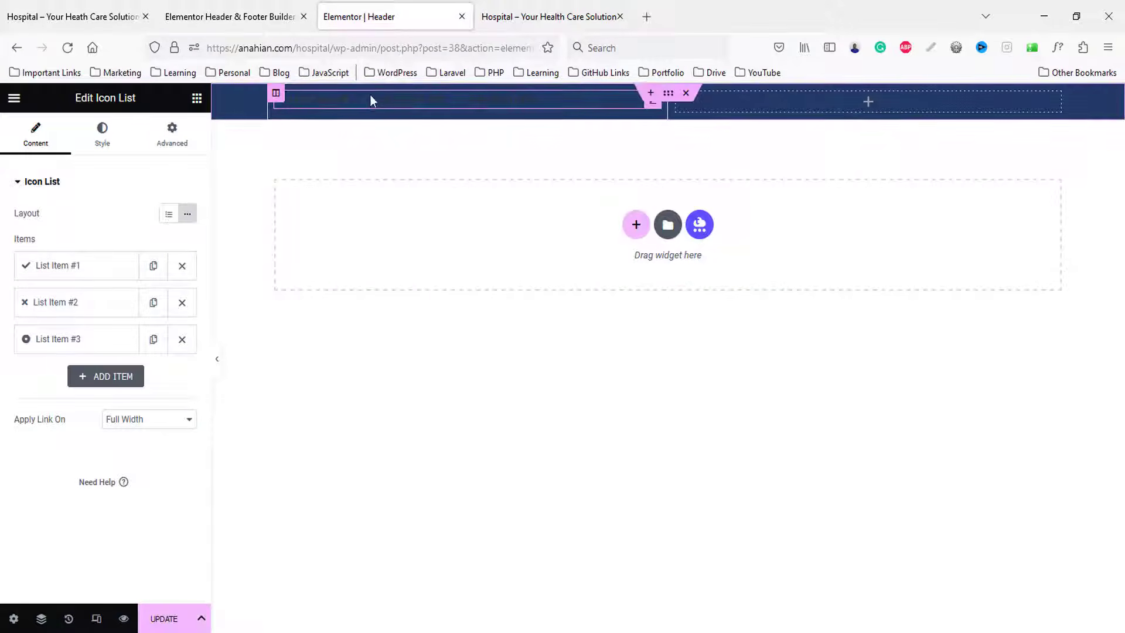
{"action": "left_click", "coordinate": [69, 263]}
{"action": "triple_click", "coordinate": [78, 317]}
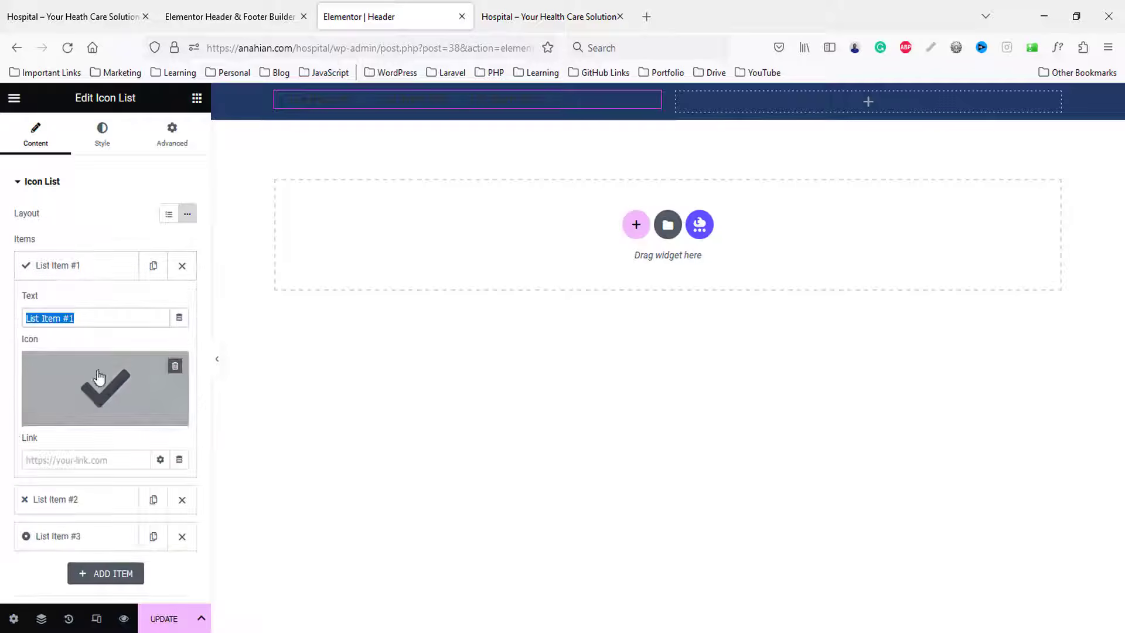
{"action": "key", "text": "ctrl+v"}
- Change the e-mail list item's icon to the outlined envelope from the icon library
{"action": "left_click", "coordinate": [116, 388]}
{"action": "left_click", "coordinate": [439, 159]}
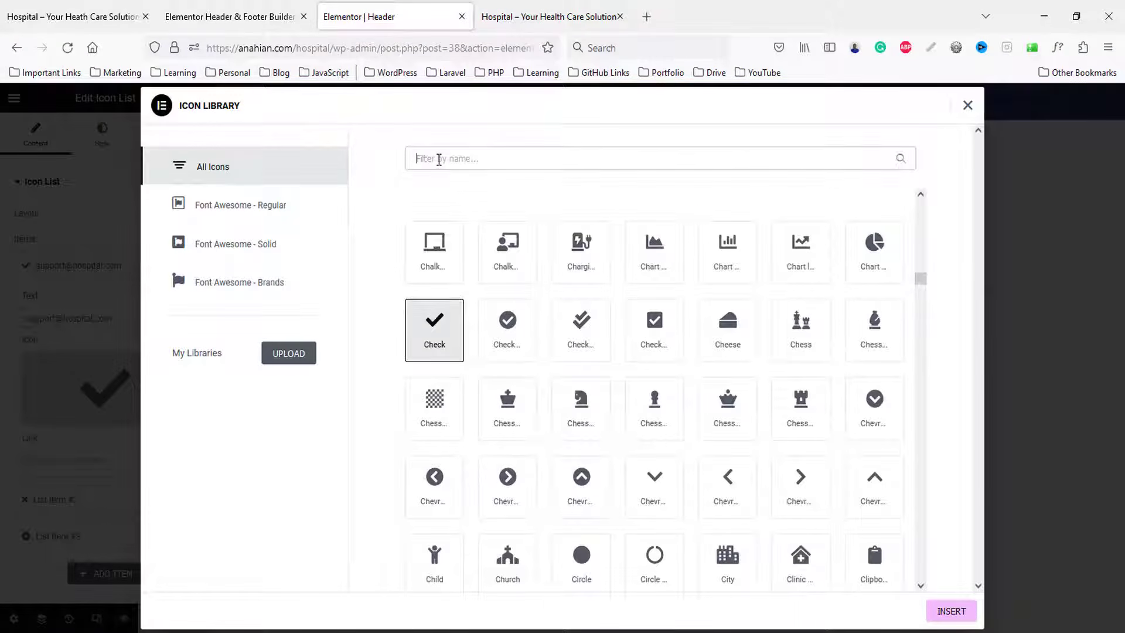
{"action": "type", "text": "enve"}
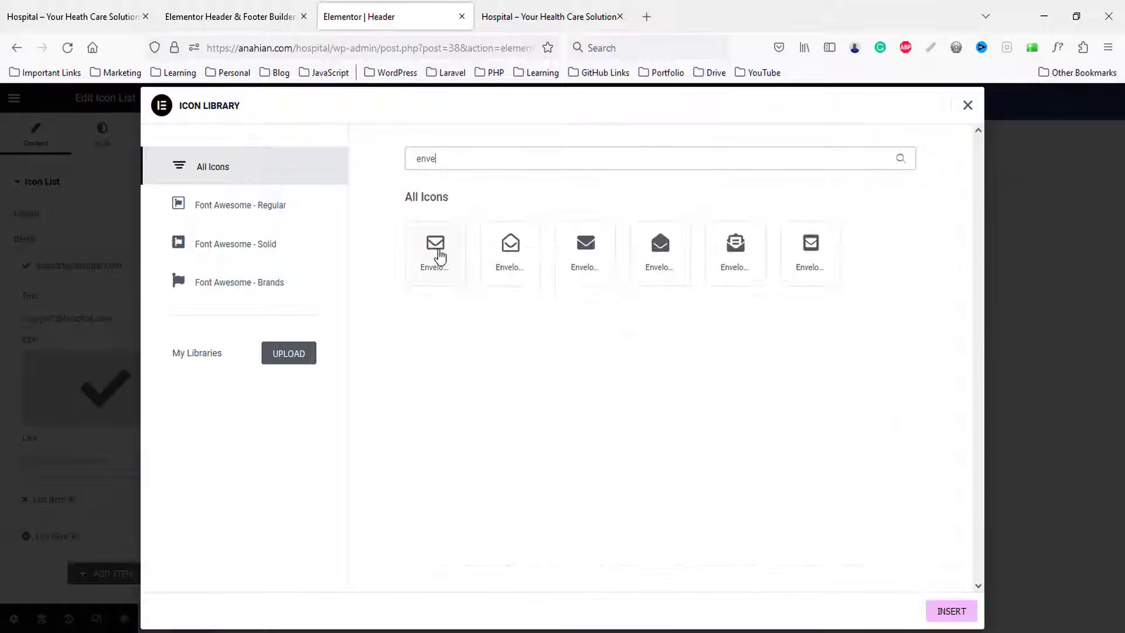
{"action": "left_click", "coordinate": [433, 243]}
{"action": "left_click", "coordinate": [947, 613]}
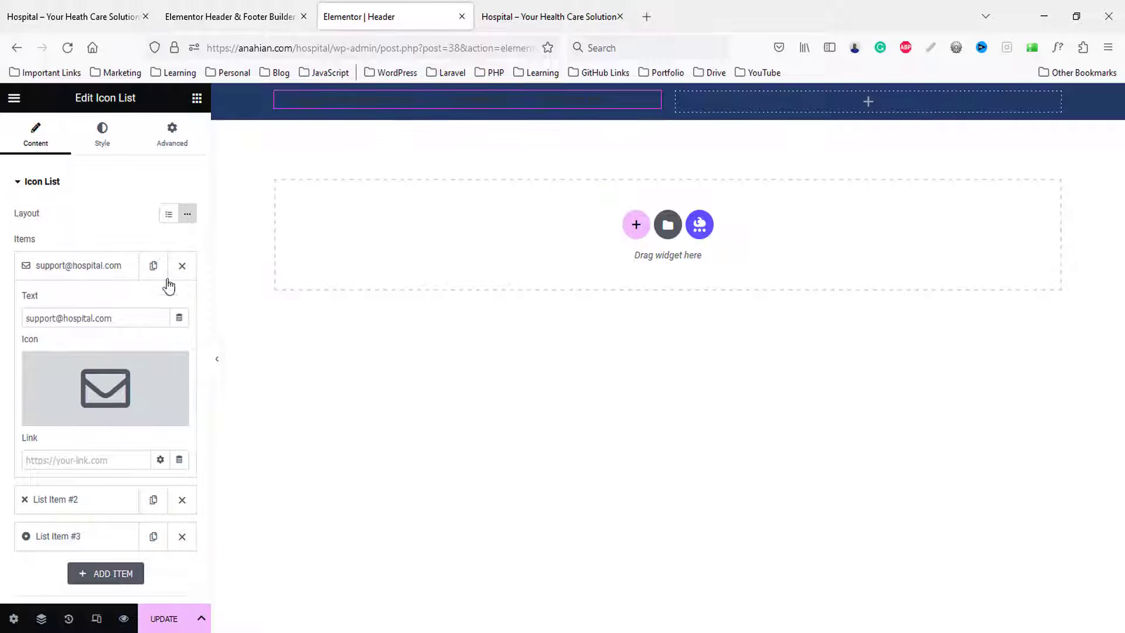
- Delete List Item #2 and replace the text of List Item #3 with the street address copied from the demo site's header
{"action": "left_click", "coordinate": [89, 275]}
{"action": "left_click", "coordinate": [182, 303]}
{"action": "left_click", "coordinate": [69, 302]}
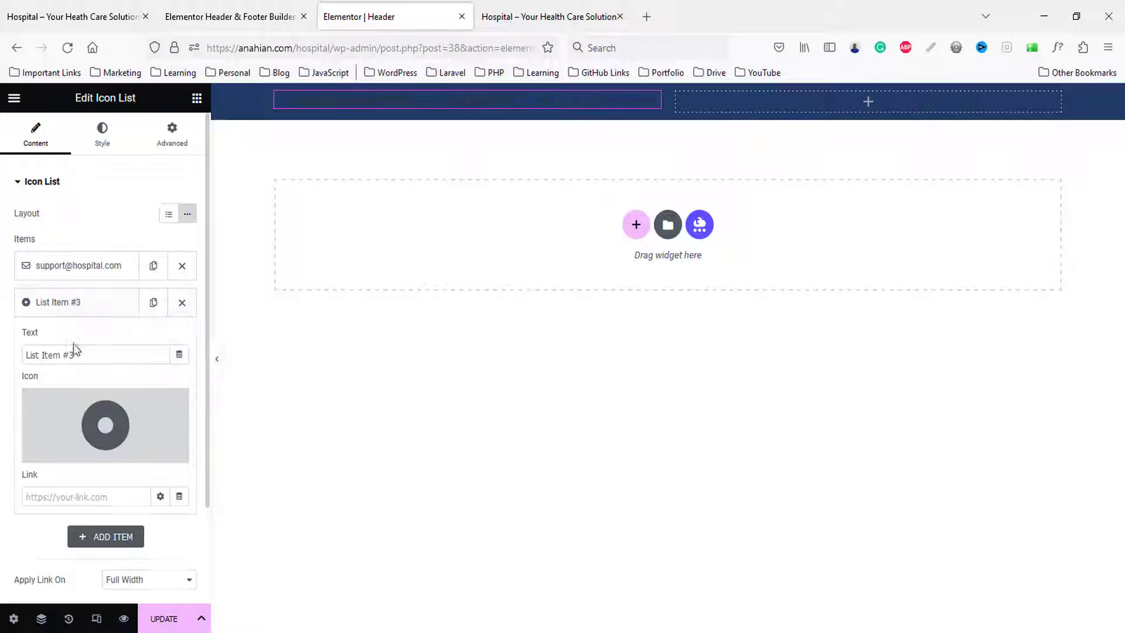
{"action": "triple_click", "coordinate": [30, 355]}
{"action": "left_click", "coordinate": [76, 16]}
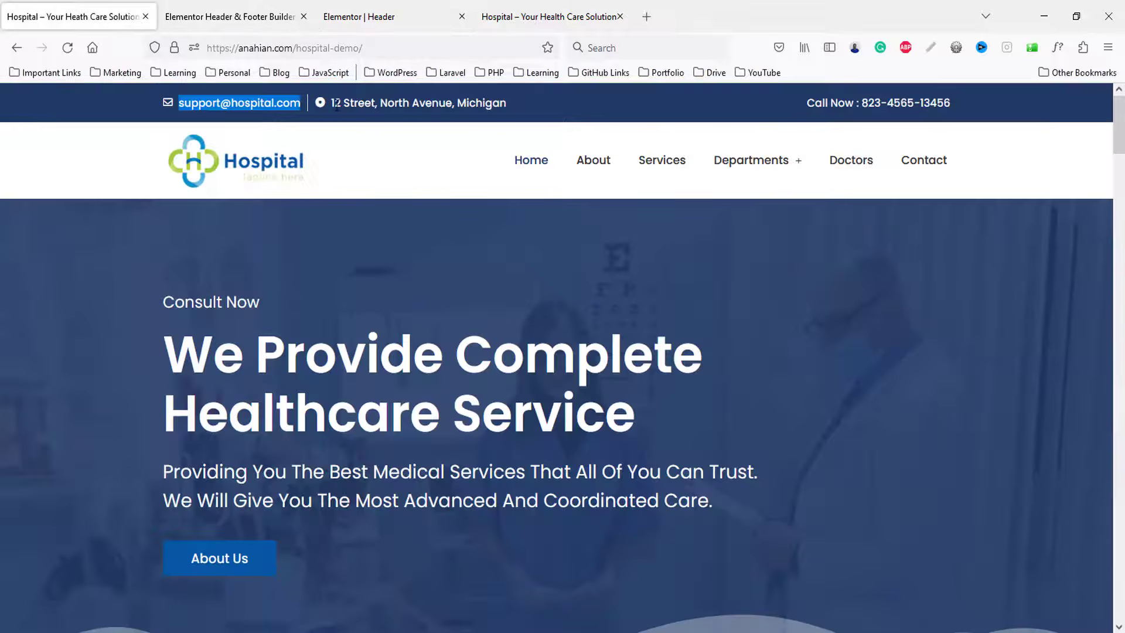
{"action": "left_click_drag", "start_coordinate": [337, 104], "coordinate": [516, 104]}
{"action": "key", "text": "ctrl+c"}
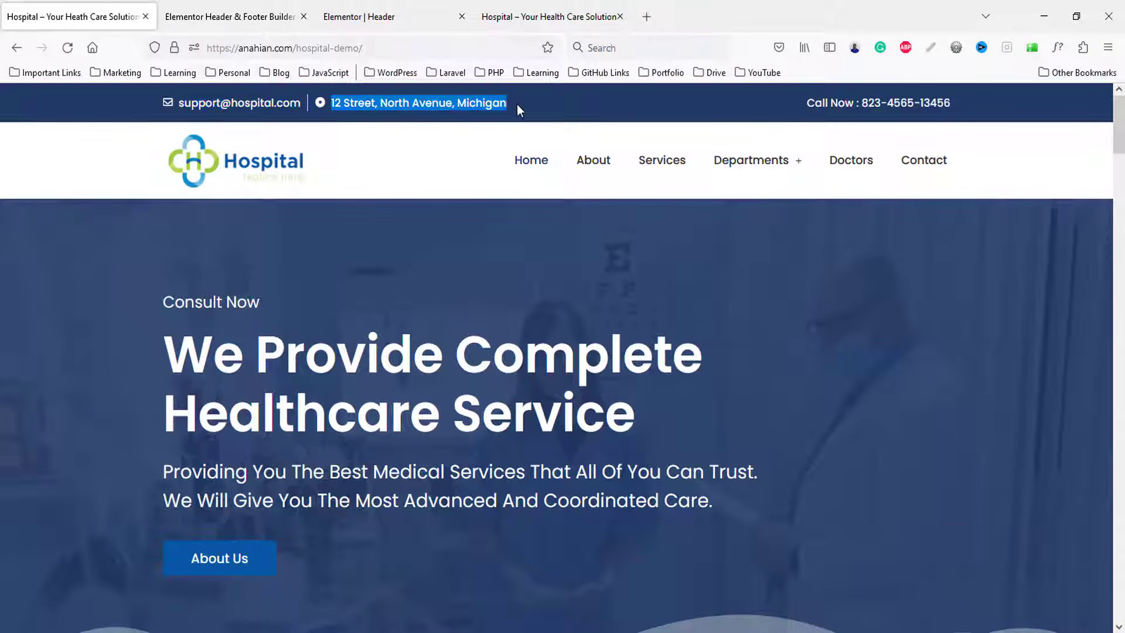
{"action": "left_click", "coordinate": [375, 13]}
{"action": "left_click", "coordinate": [98, 360]}
{"action": "triple_click", "coordinate": [41, 357]}
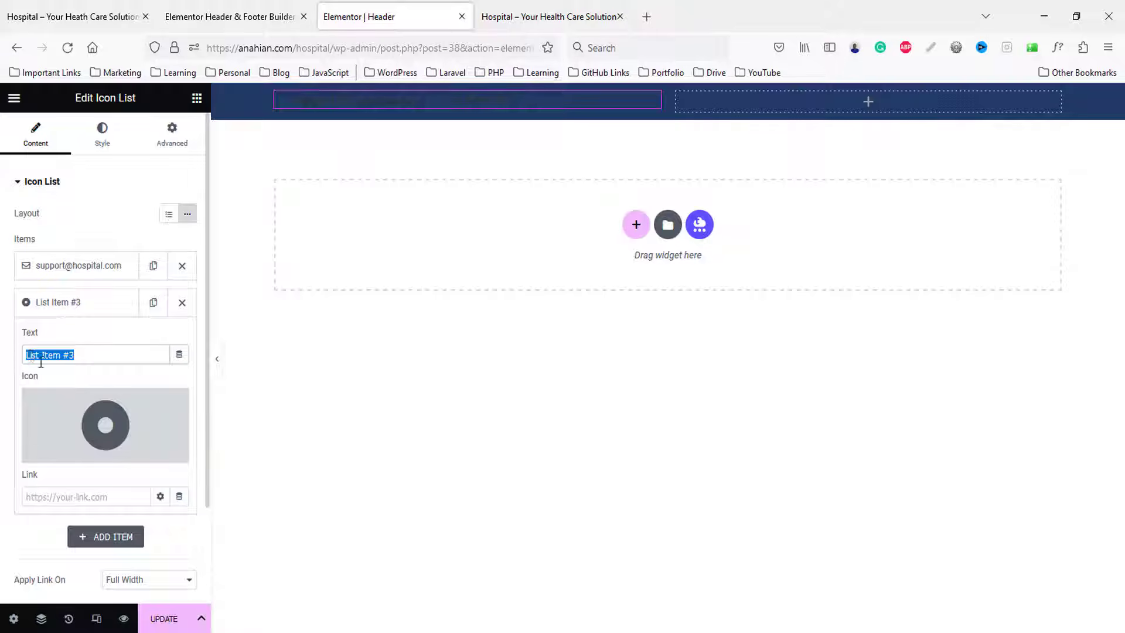
{"action": "key", "text": "ctrl+v"}
- Change the address list item's icon to the map marker with a hollow centre from the icon library
{"action": "left_click", "coordinate": [115, 429]}
{"action": "left_click", "coordinate": [488, 157]}
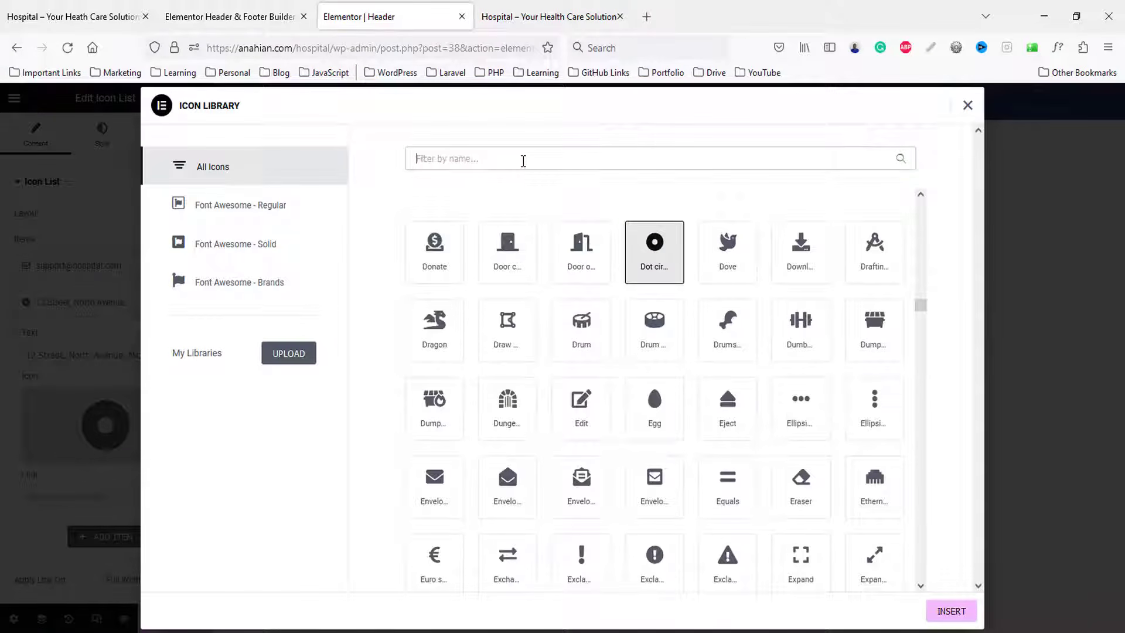
{"action": "type", "text": "m"}
{"action": "key", "text": "BackSpace"}
{"action": "type", "text": "map"}
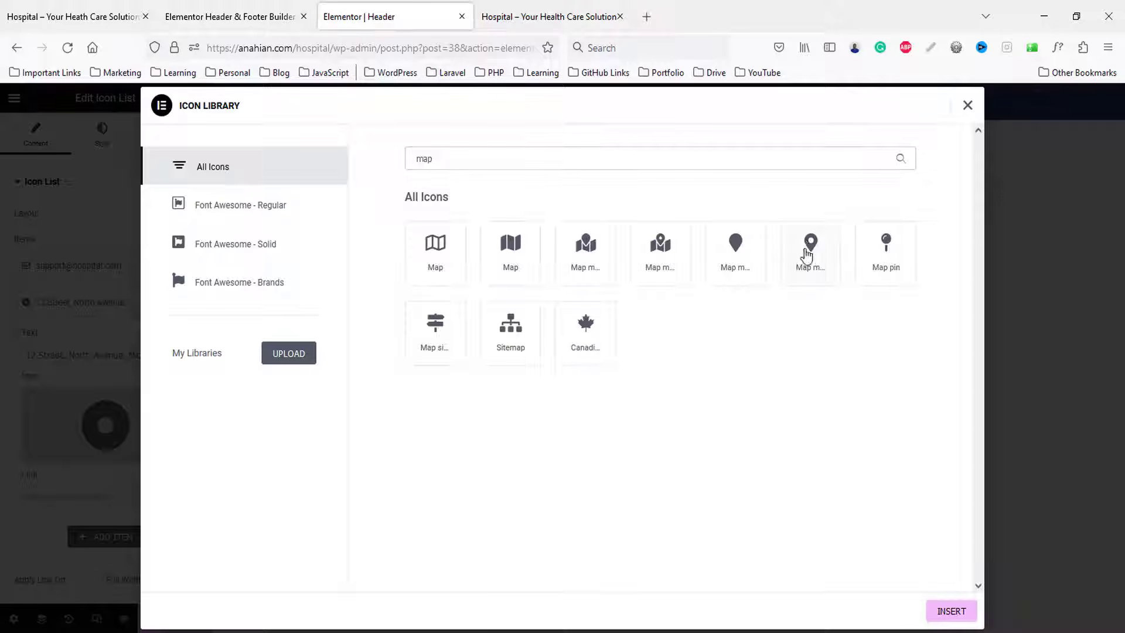
{"action": "left_click", "coordinate": [810, 246]}
{"action": "left_click", "coordinate": [951, 611]}
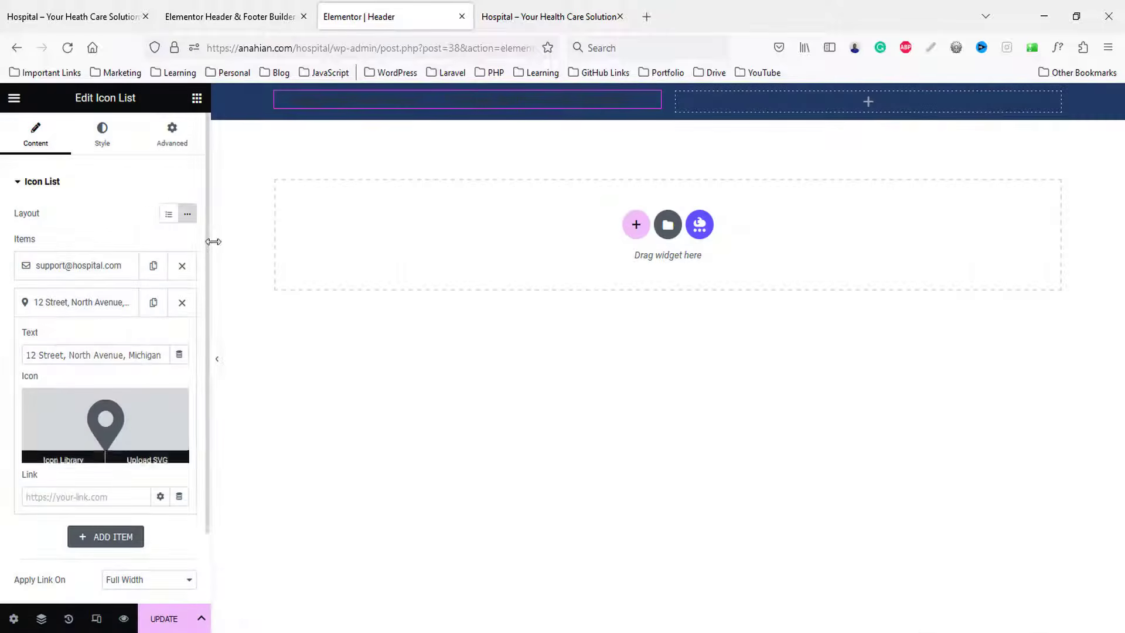
- Turn on the icon list's divider and set the space between items to 17 px
{"action": "left_click", "coordinate": [102, 134]}
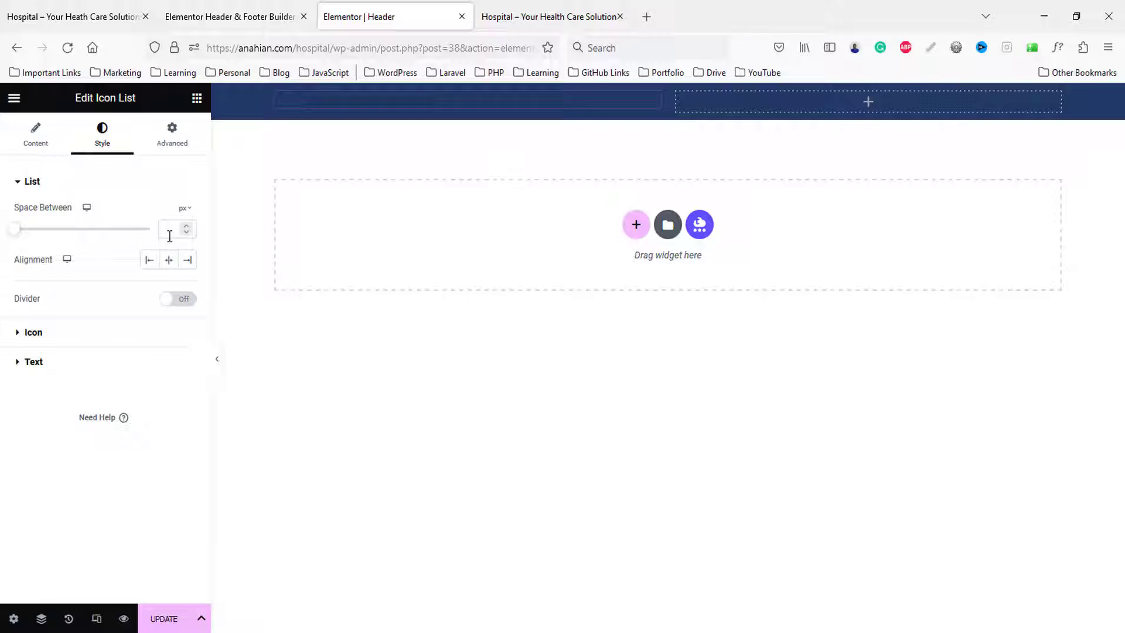
{"action": "left_click", "coordinate": [183, 299]}
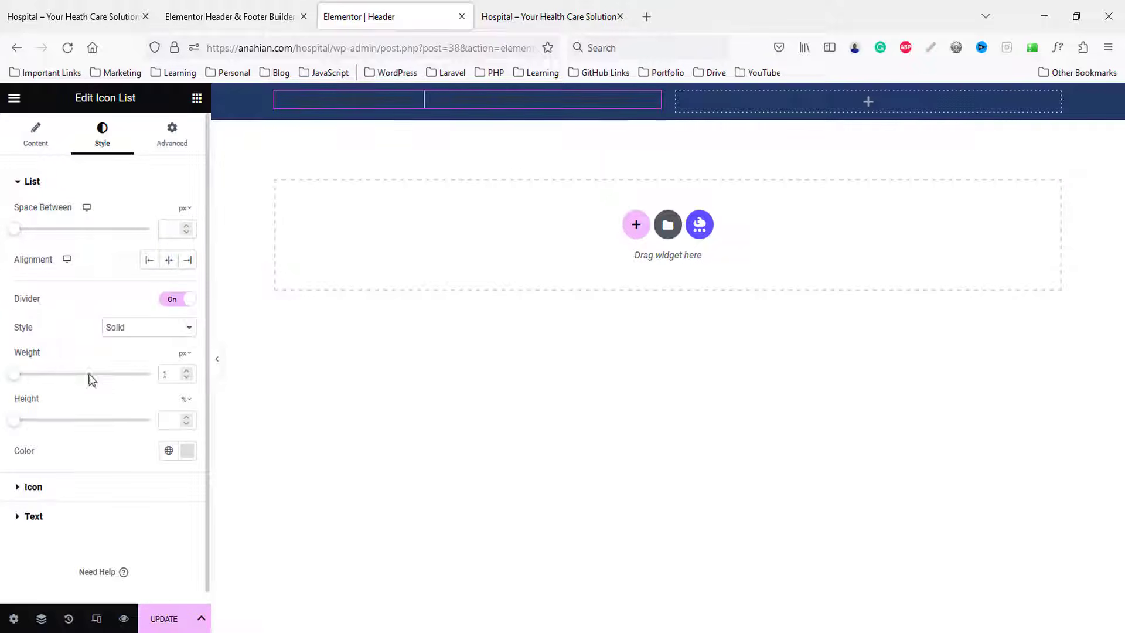
{"action": "scroll", "coordinate": [123, 411], "scroll_direction": "down", "scroll_amount": 1}
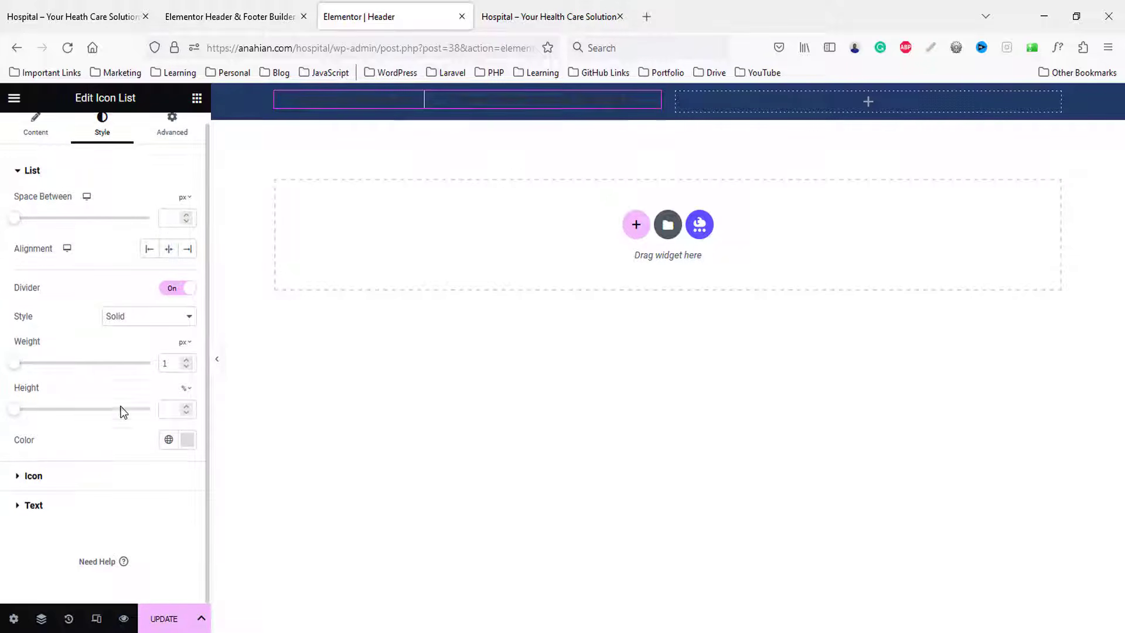
{"action": "left_click", "coordinate": [188, 215]}
{"action": "left_click", "coordinate": [188, 216]}
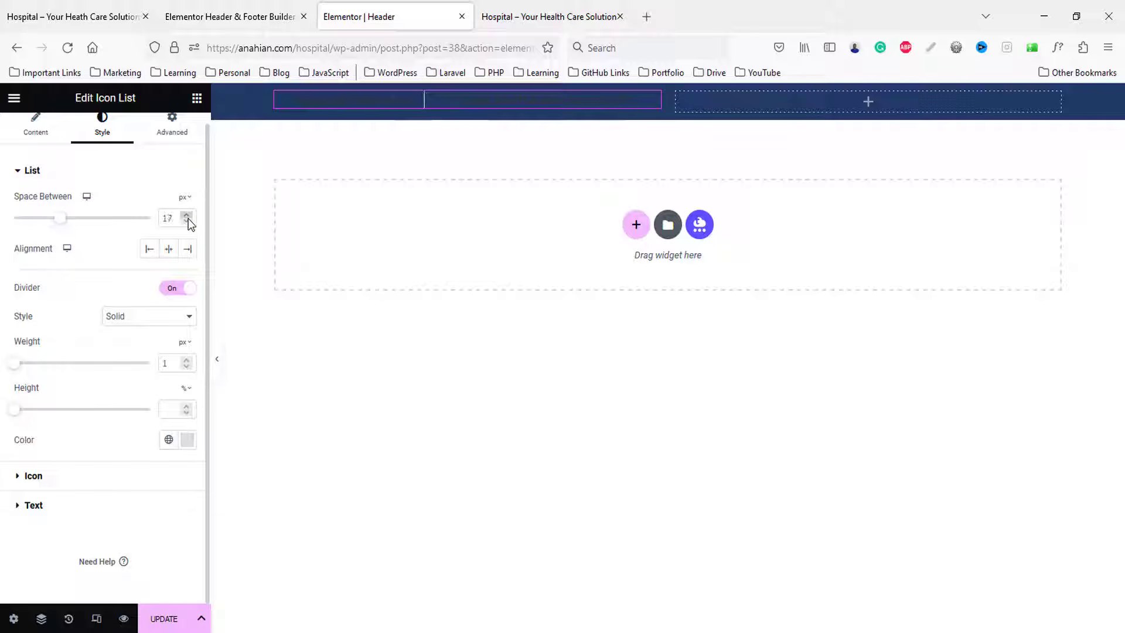
- Set the icon list's normal icon color to white
{"action": "left_click", "coordinate": [35, 475]}
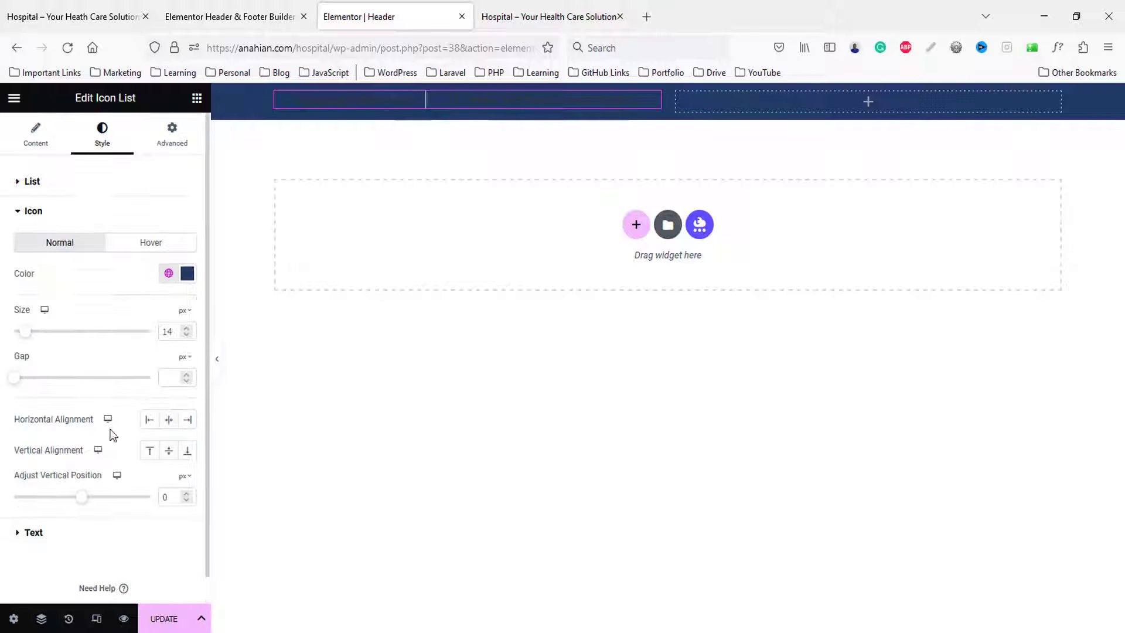
{"action": "left_click", "coordinate": [187, 274]}
{"action": "left_click_drag", "start_coordinate": [103, 377], "coordinate": [2, 322]}
{"action": "left_click", "coordinate": [185, 279]}
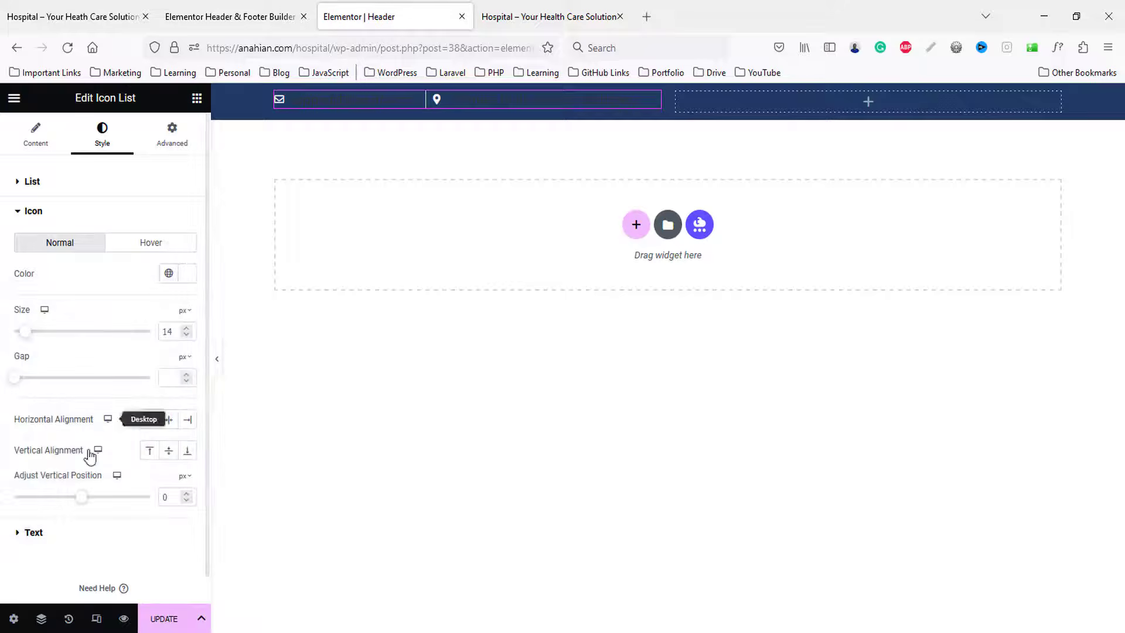
- Set the icon list's text color to #FFFFFF and its typography size to 16 px
{"action": "left_click", "coordinate": [40, 534]}
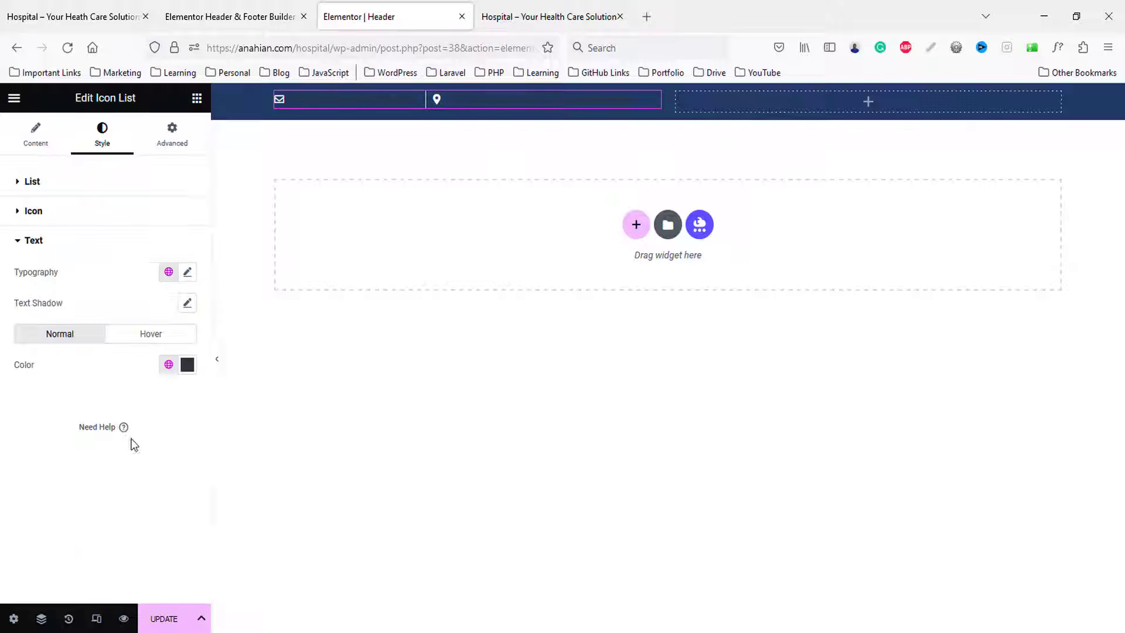
{"action": "left_click", "coordinate": [187, 364]}
{"action": "left_click_drag", "start_coordinate": [120, 464], "coordinate": [2, 382]}
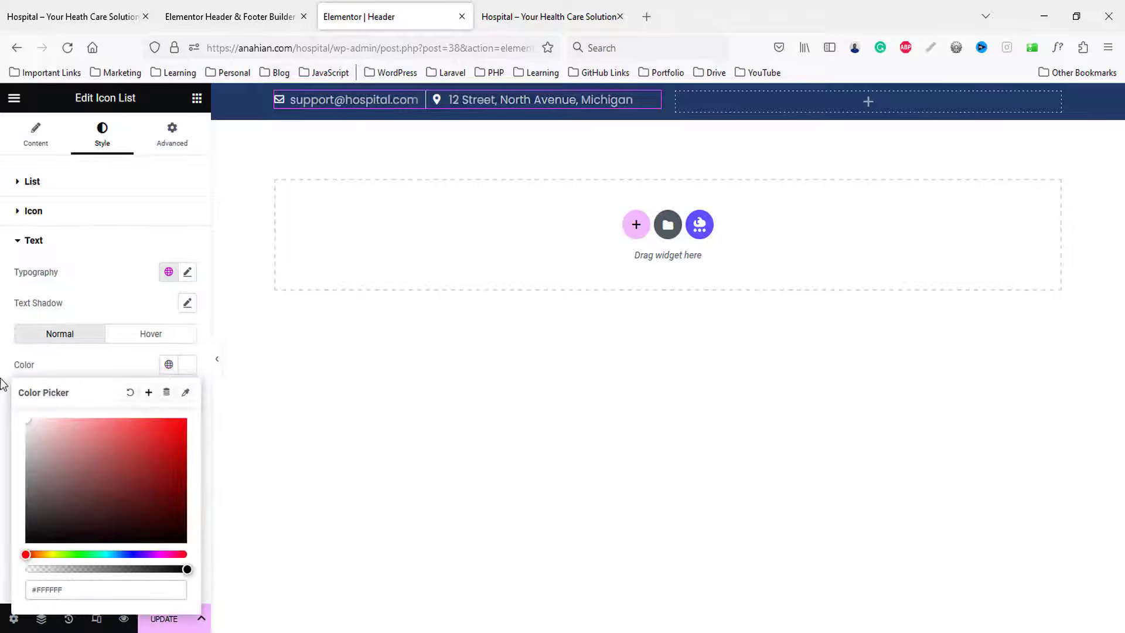
{"action": "left_click", "coordinate": [187, 304]}
{"action": "left_click", "coordinate": [113, 307]}
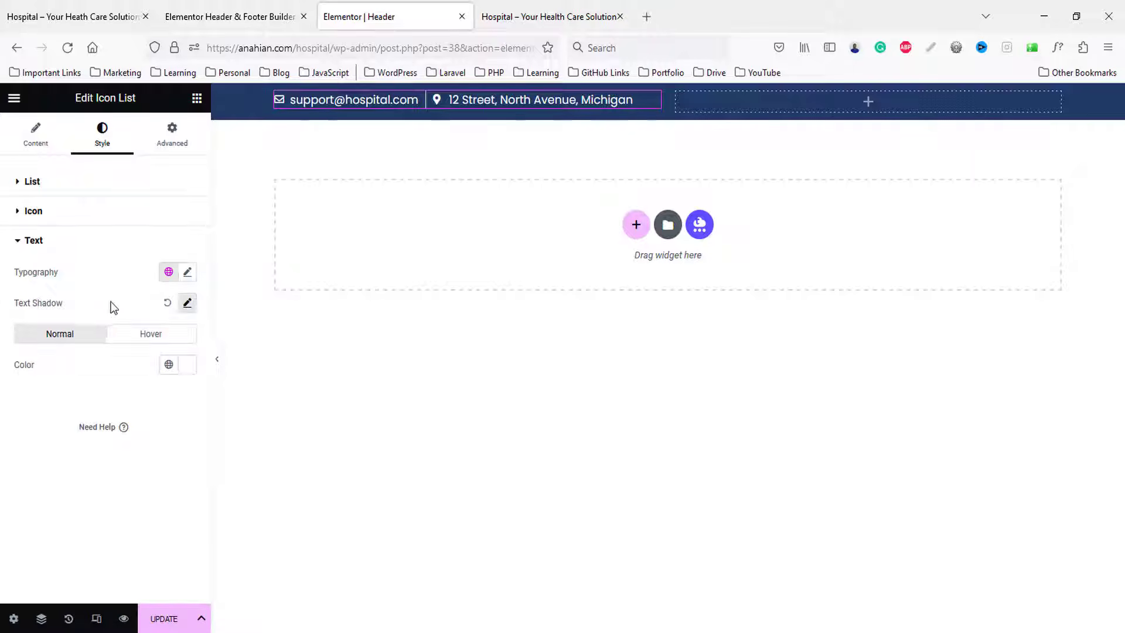
{"action": "left_click", "coordinate": [188, 273]}
{"action": "type", "text": "16"}
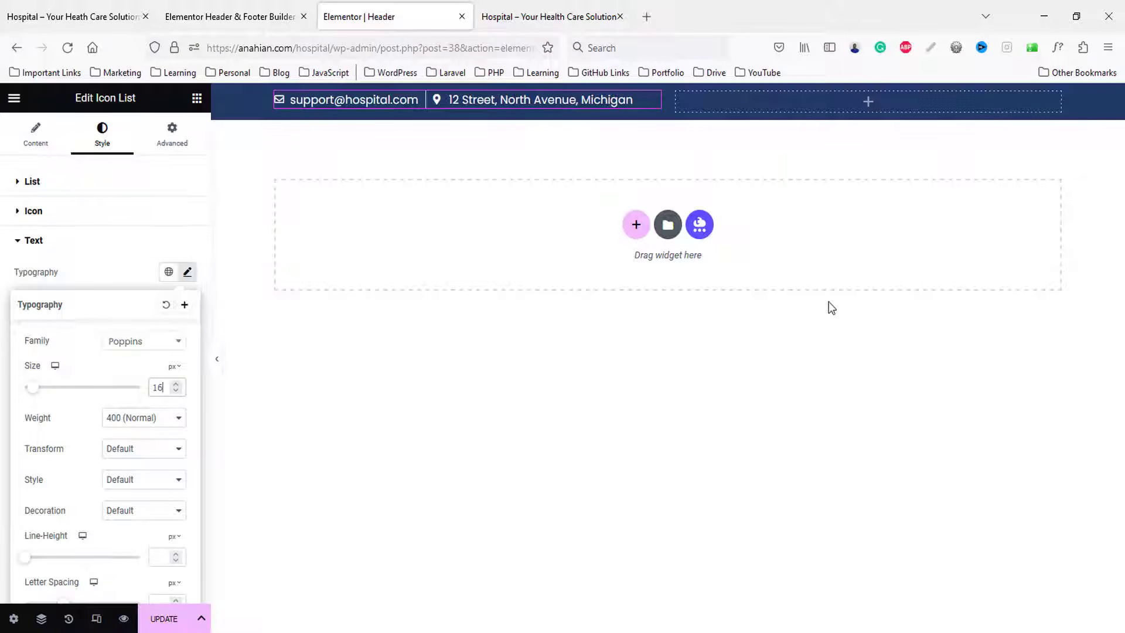
- Add a Heading widget to the header section's second column and set its HTML tag to p
{"action": "left_click", "coordinate": [197, 98]}
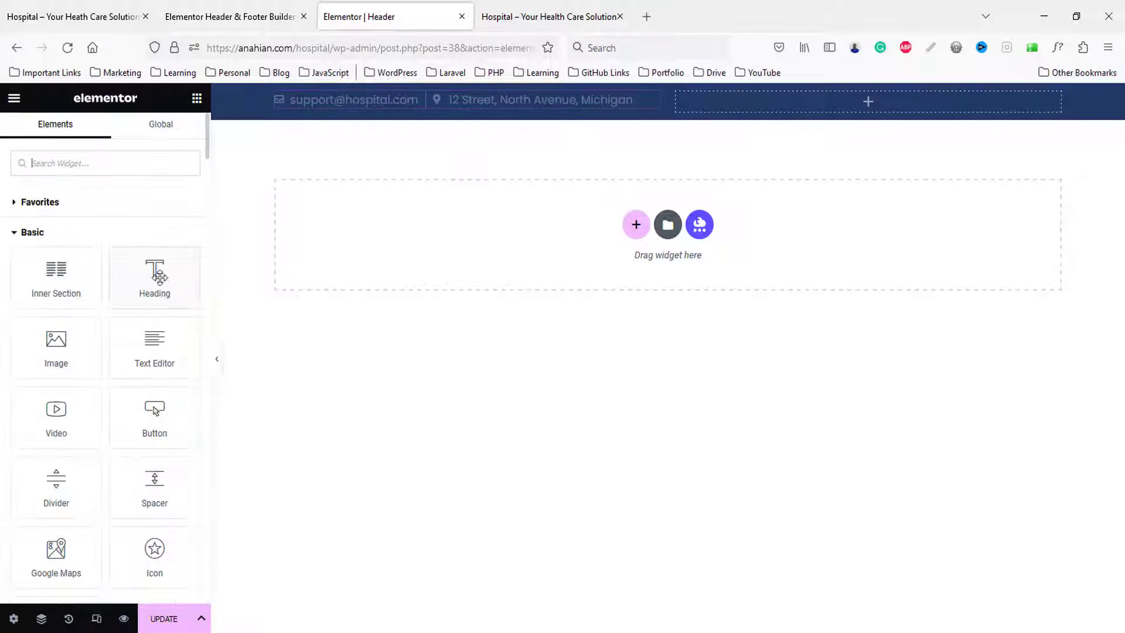
{"action": "left_click_drag", "start_coordinate": [154, 277], "coordinate": [926, 102]}
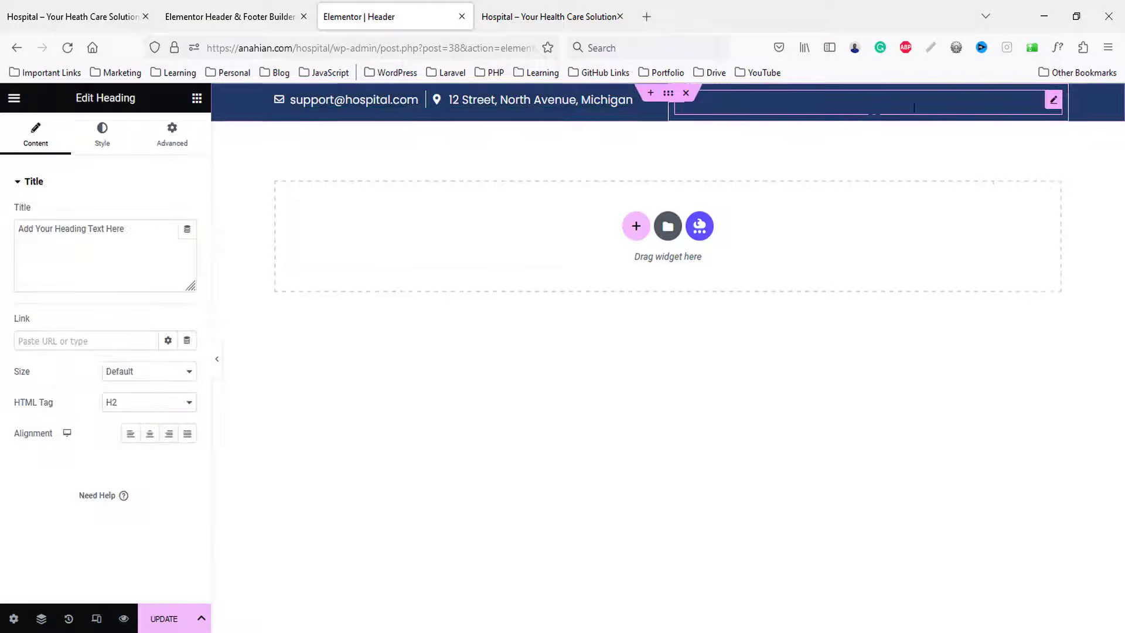
{"action": "left_click", "coordinate": [125, 407]}
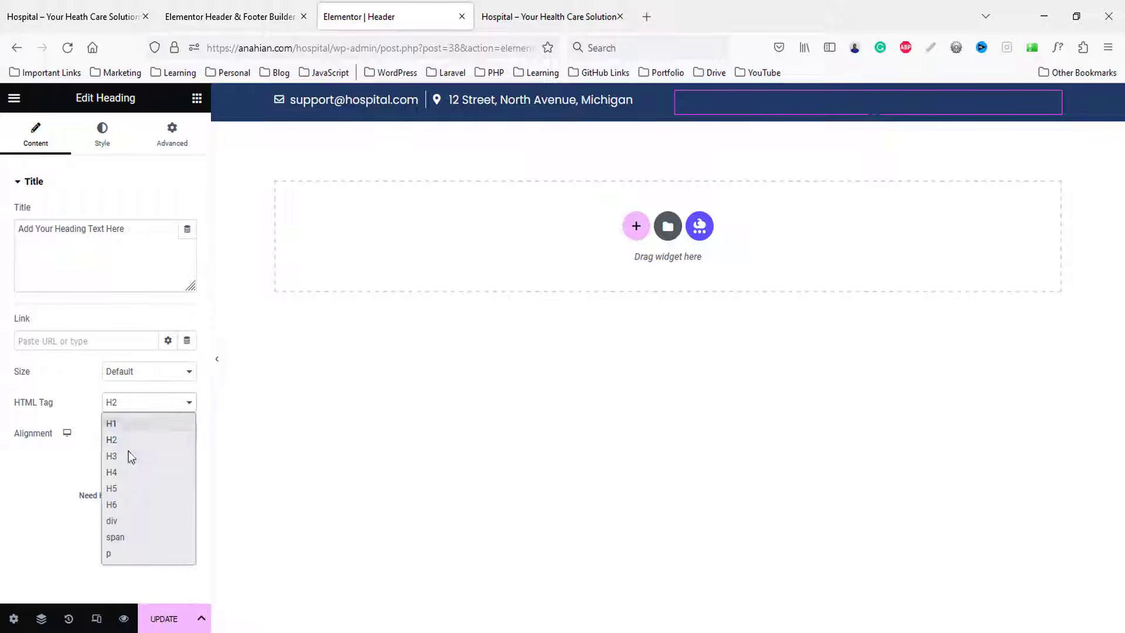
{"action": "left_click", "coordinate": [118, 548]}
- Copy the Call Now line with its phone number from the demo site's header into the heading's title
{"action": "left_click", "coordinate": [69, 7]}
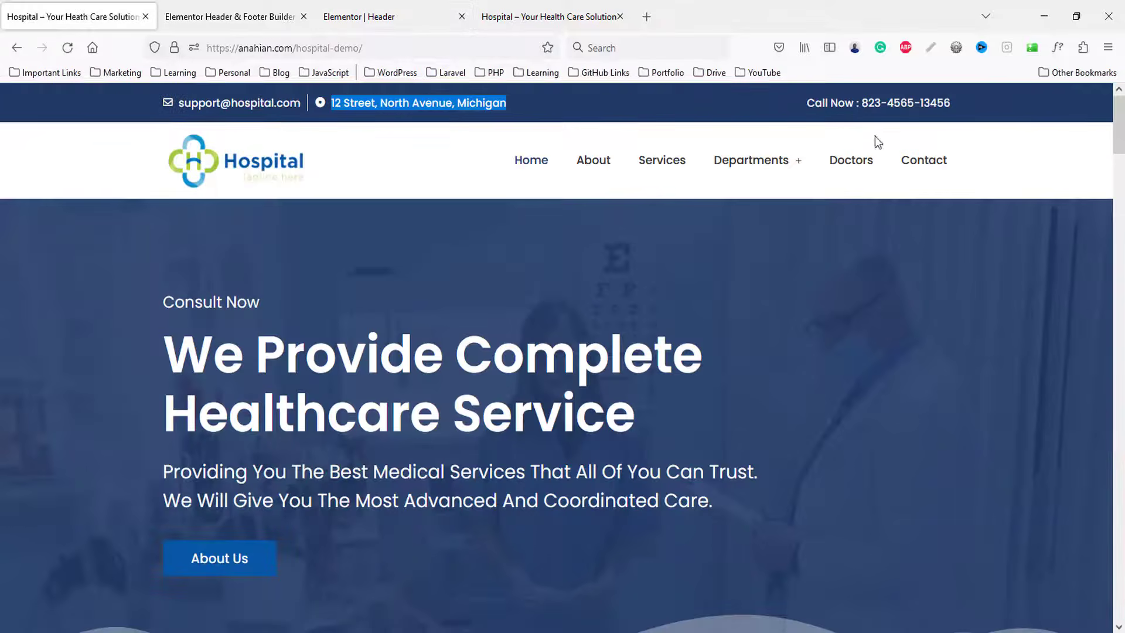
{"action": "left_click_drag", "start_coordinate": [807, 102], "coordinate": [1005, 103]}
{"action": "key", "text": "ctrl+c"}
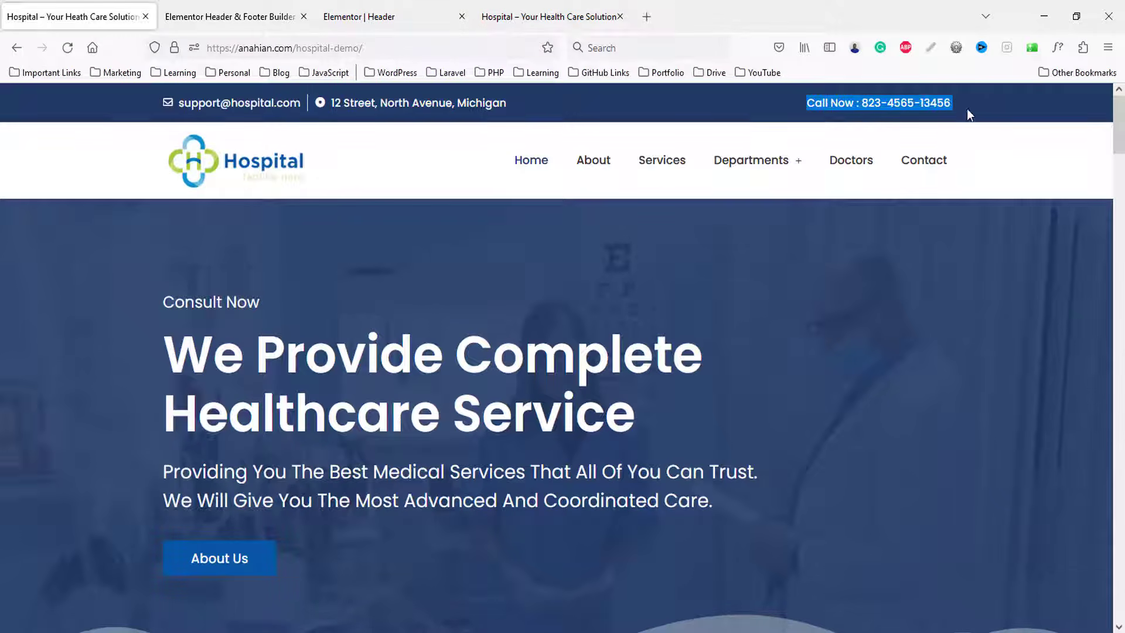
{"action": "left_click", "coordinate": [420, 8]}
{"action": "left_click_drag", "start_coordinate": [133, 230], "coordinate": [7, 240]}
{"action": "key", "text": "ctrl+v"}
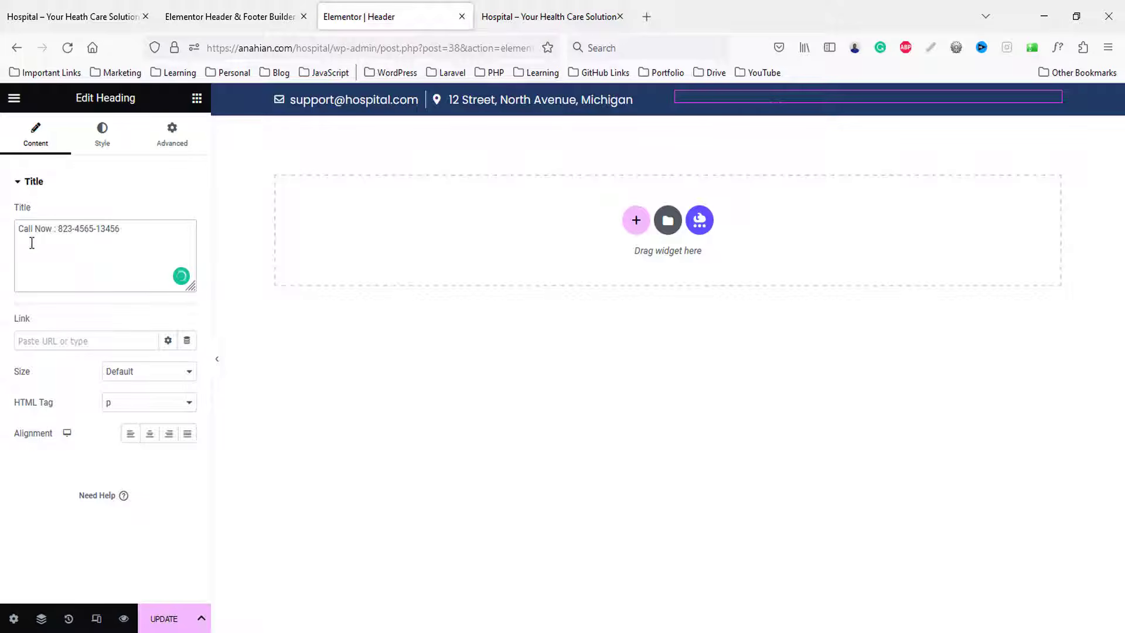
- Set the Call Now heading's text color to #FFFFFF
{"action": "left_click", "coordinate": [102, 134]}
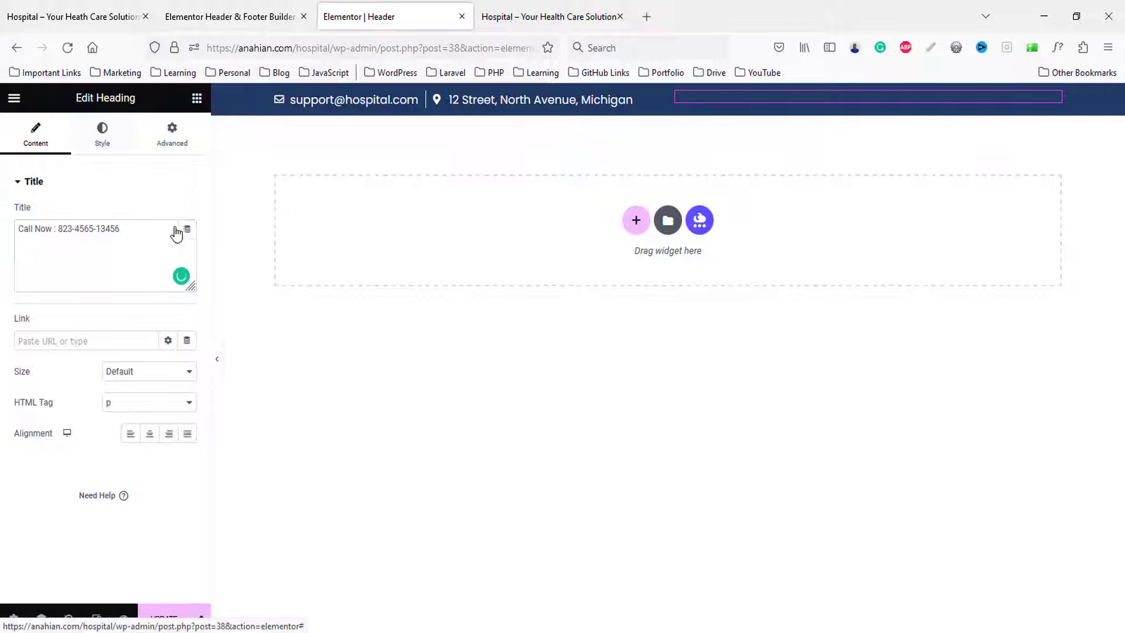
{"action": "left_click", "coordinate": [188, 214]}
{"action": "left_click_drag", "start_coordinate": [116, 338], "coordinate": [1, 202]}
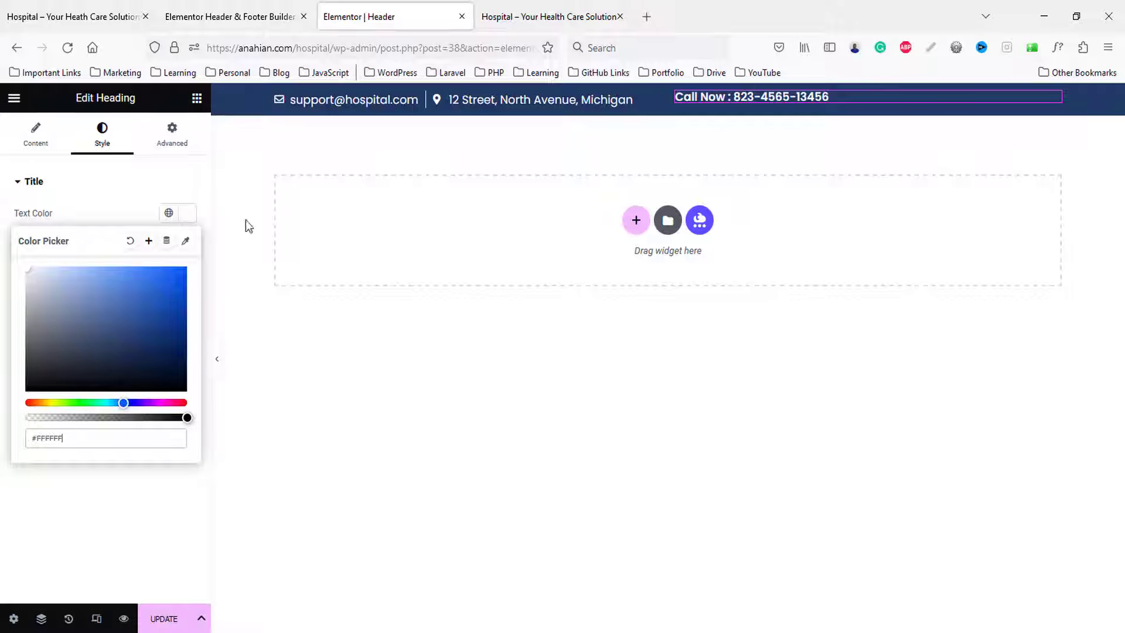
- Align the Call Now heading to the right side of its column
{"action": "left_click", "coordinate": [126, 210]}
{"action": "left_click", "coordinate": [53, 145]}
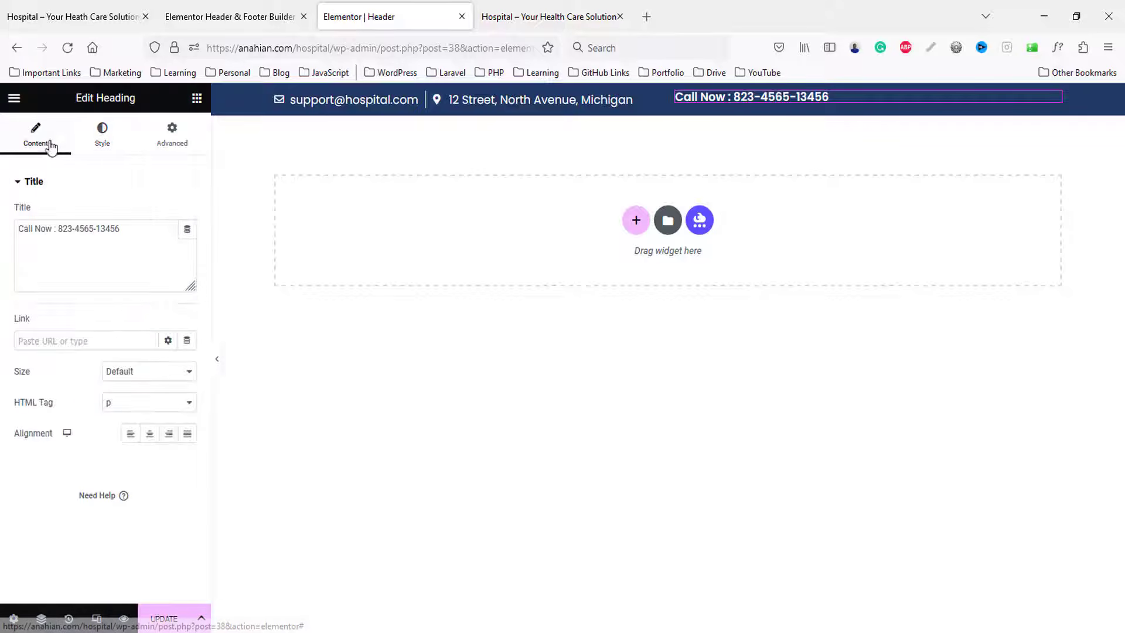
{"action": "left_click", "coordinate": [169, 436]}
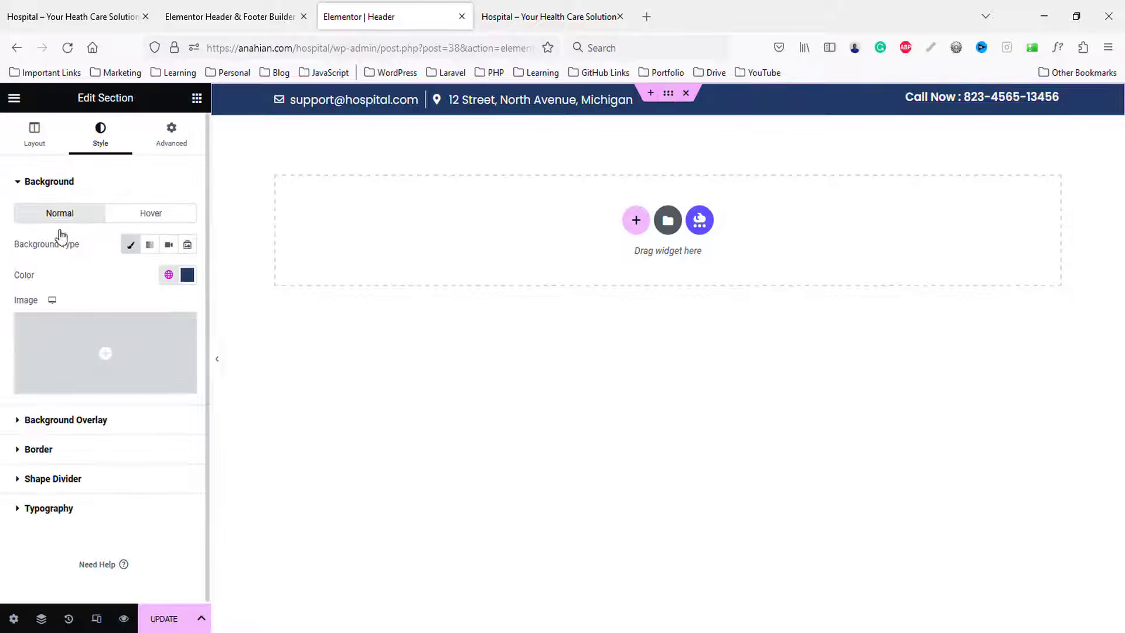
- Set the top bar section's vertical alignment to Middle
{"action": "left_click", "coordinate": [29, 141]}
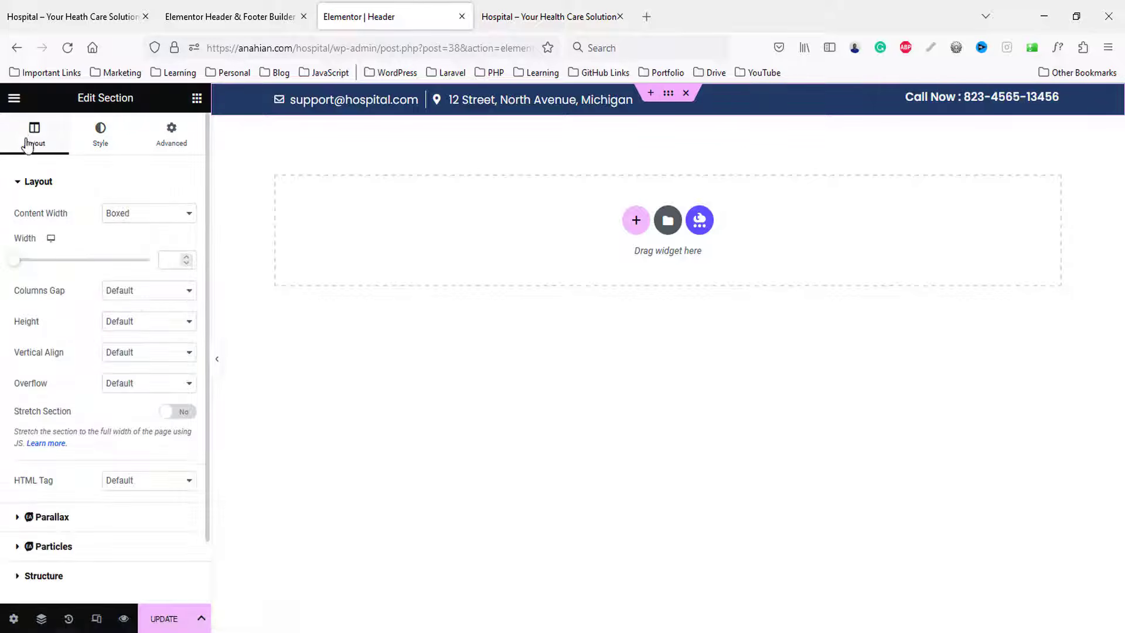
{"action": "left_click", "coordinate": [126, 353]}
{"action": "left_click", "coordinate": [128, 406]}
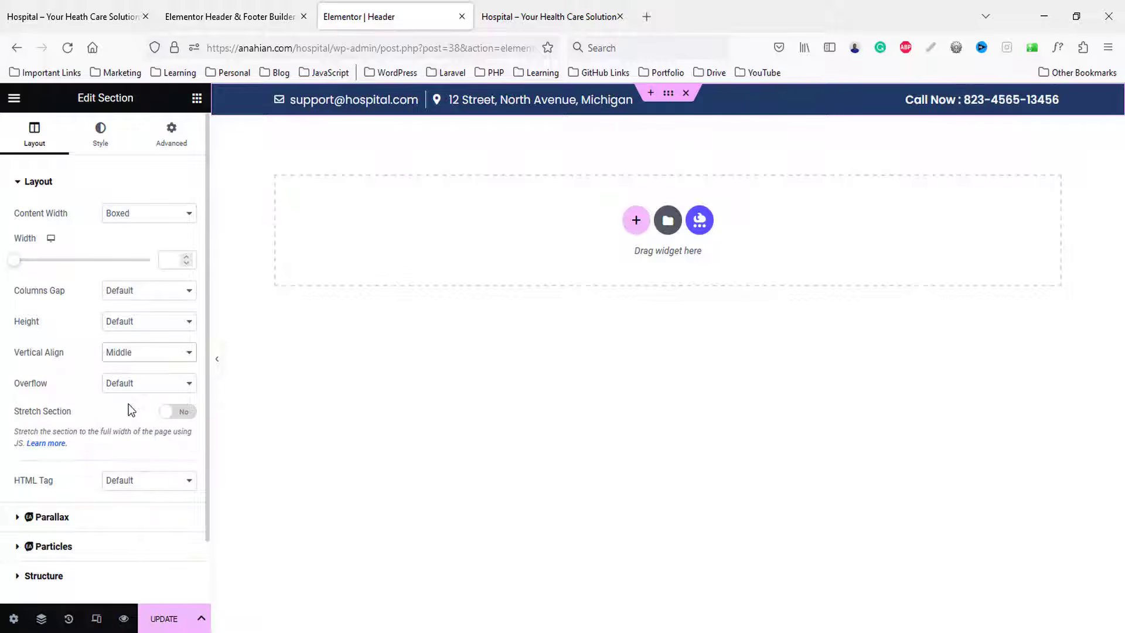
- Set the top bar section's top and bottom padding to 10 px and update the header template
{"action": "left_click", "coordinate": [9, 11]}
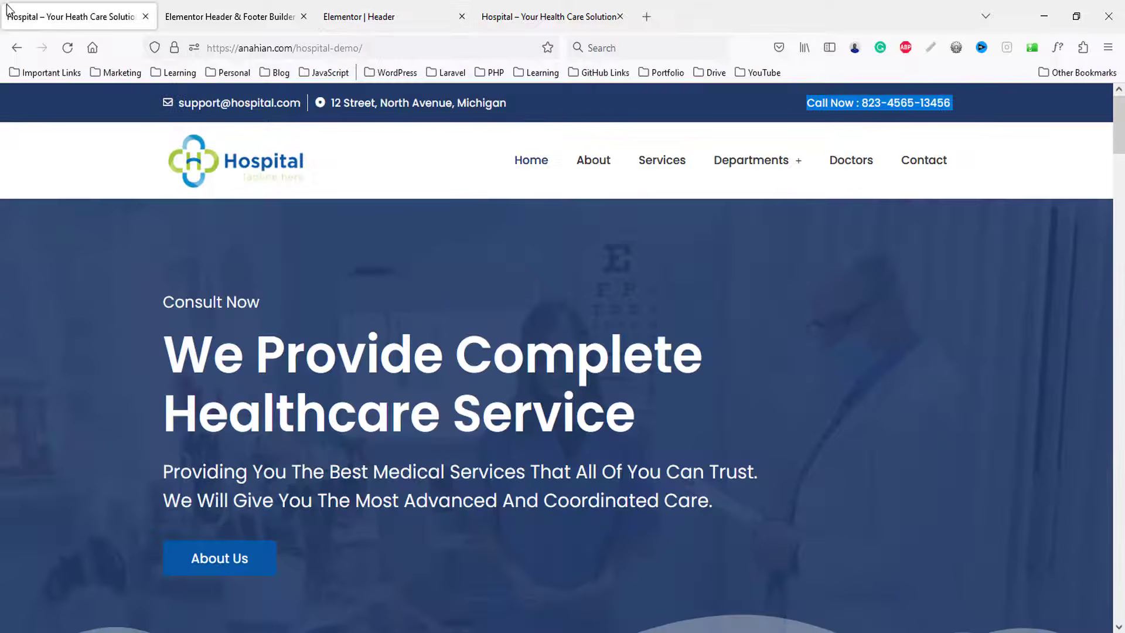
{"action": "left_click", "coordinate": [435, 16]}
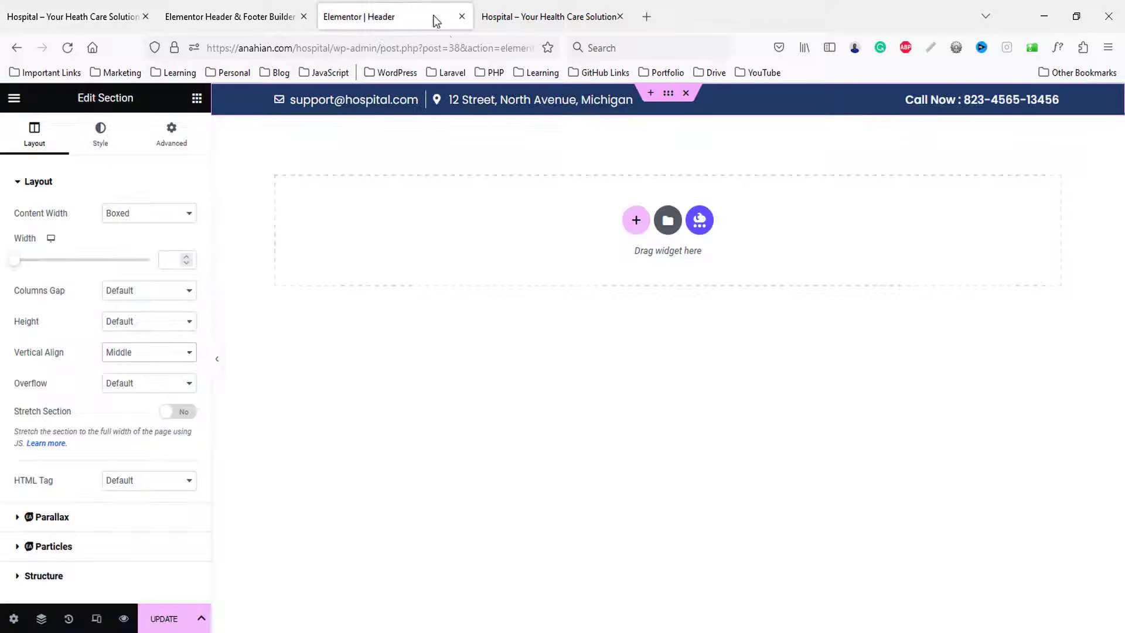
{"action": "left_click", "coordinate": [171, 135]}
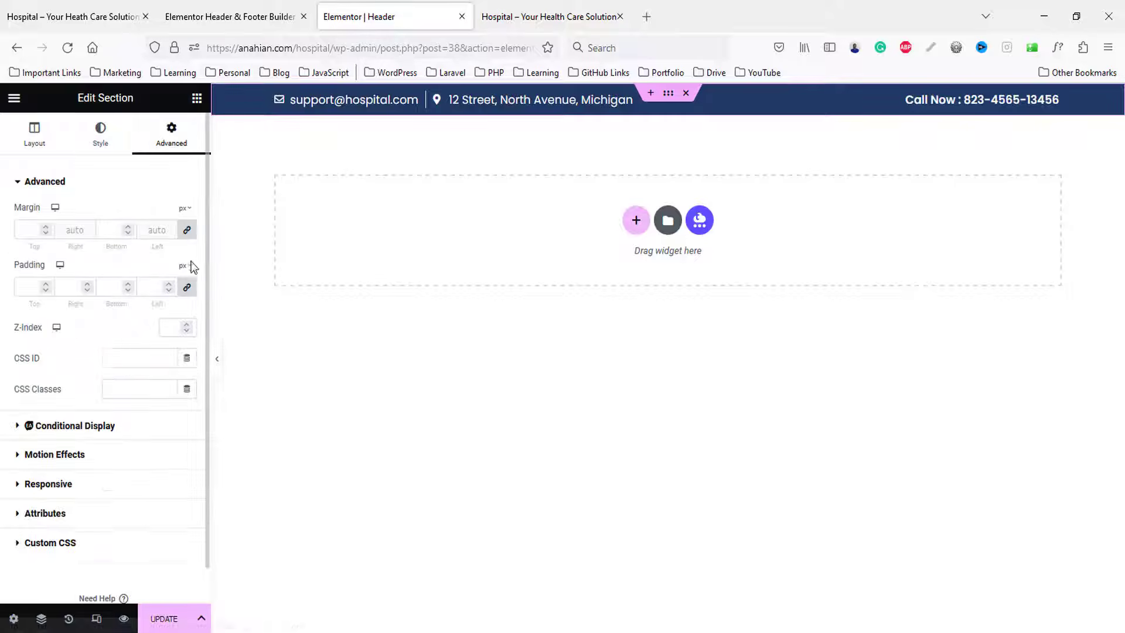
{"action": "left_click", "coordinate": [40, 290]}
{"action": "type", "text": "10"}
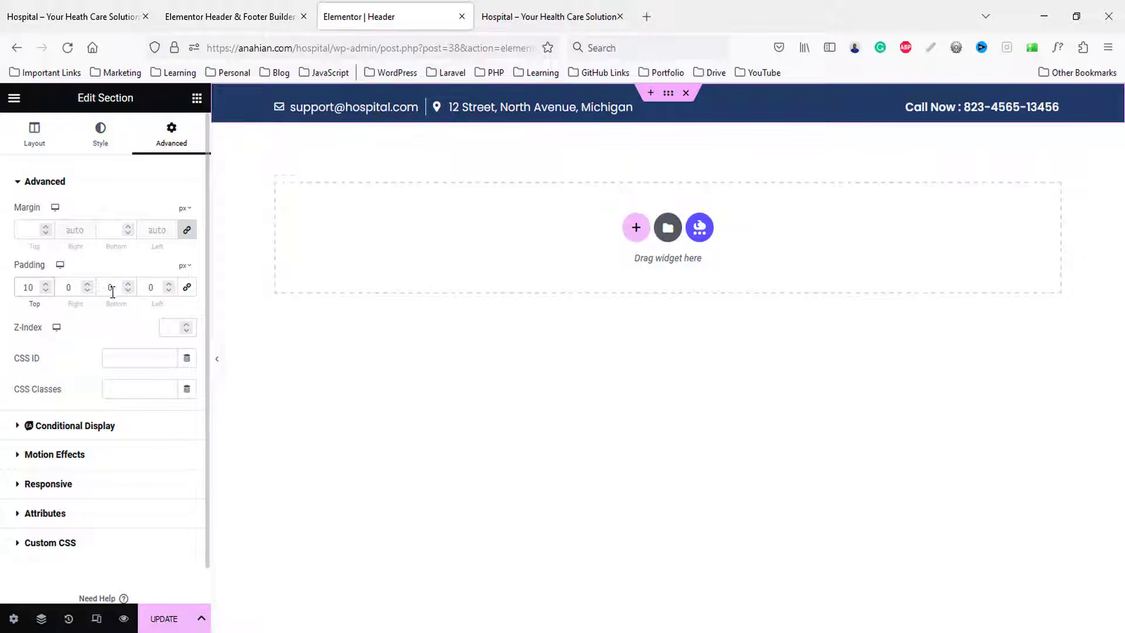
{"action": "left_click", "coordinate": [108, 287]}
{"action": "type", "text": "10"}
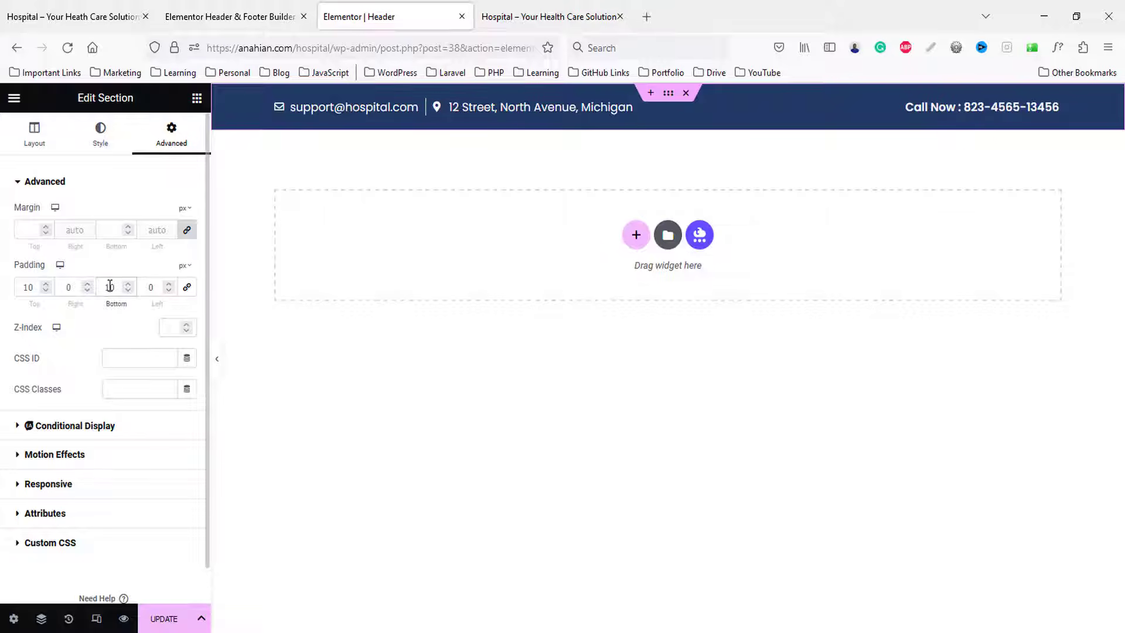
{"action": "left_click", "coordinate": [179, 622]}
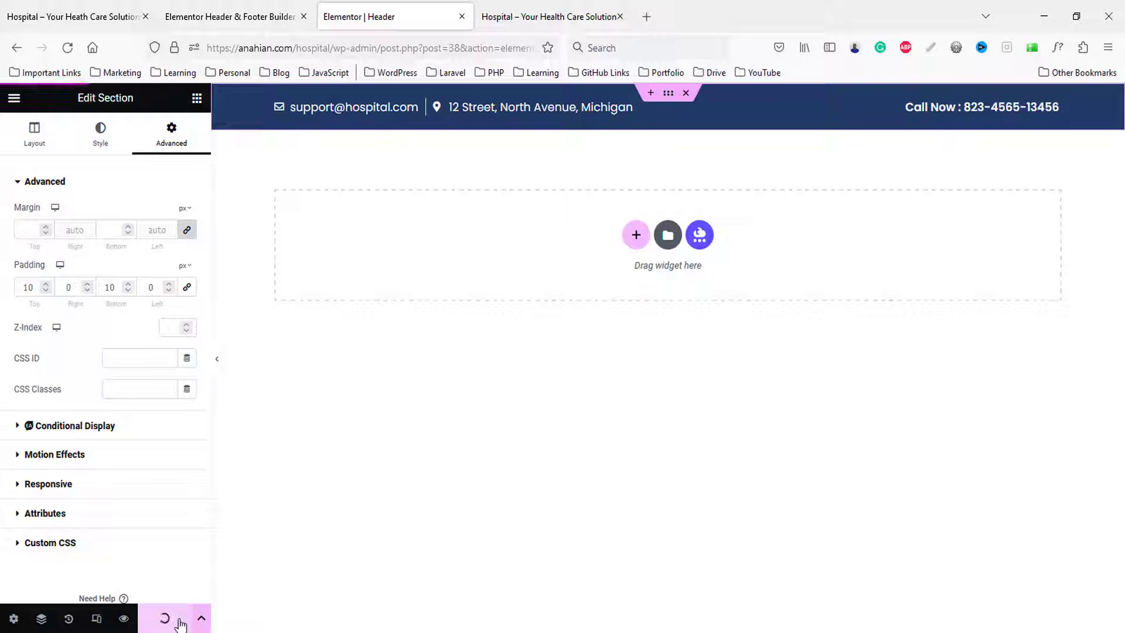
- Preview the header template and compare it with the demo site's header and page layout
{"action": "left_click", "coordinate": [124, 619]}
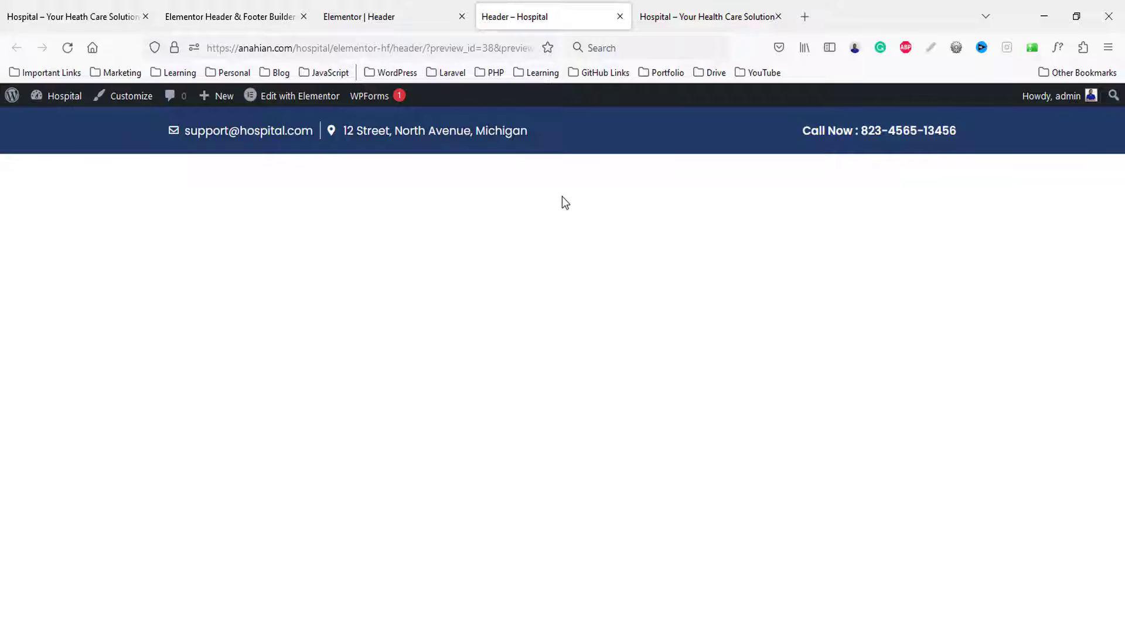
{"action": "left_click", "coordinate": [8, 5]}
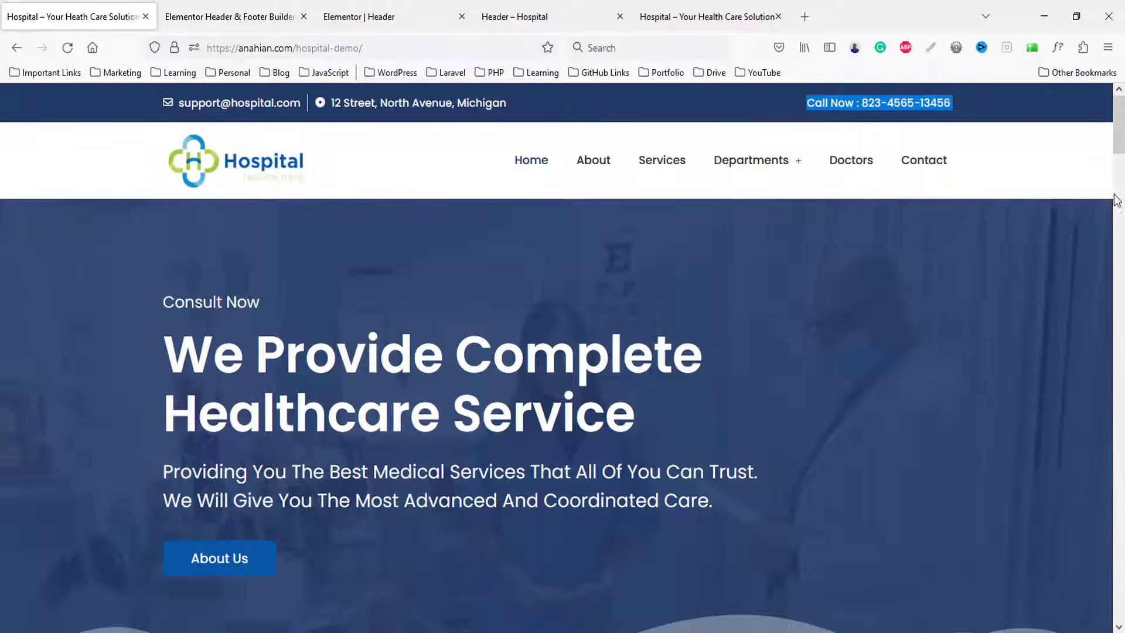
{"action": "scroll", "coordinate": [480, 551], "scroll_direction": "down", "scroll_amount": 20}
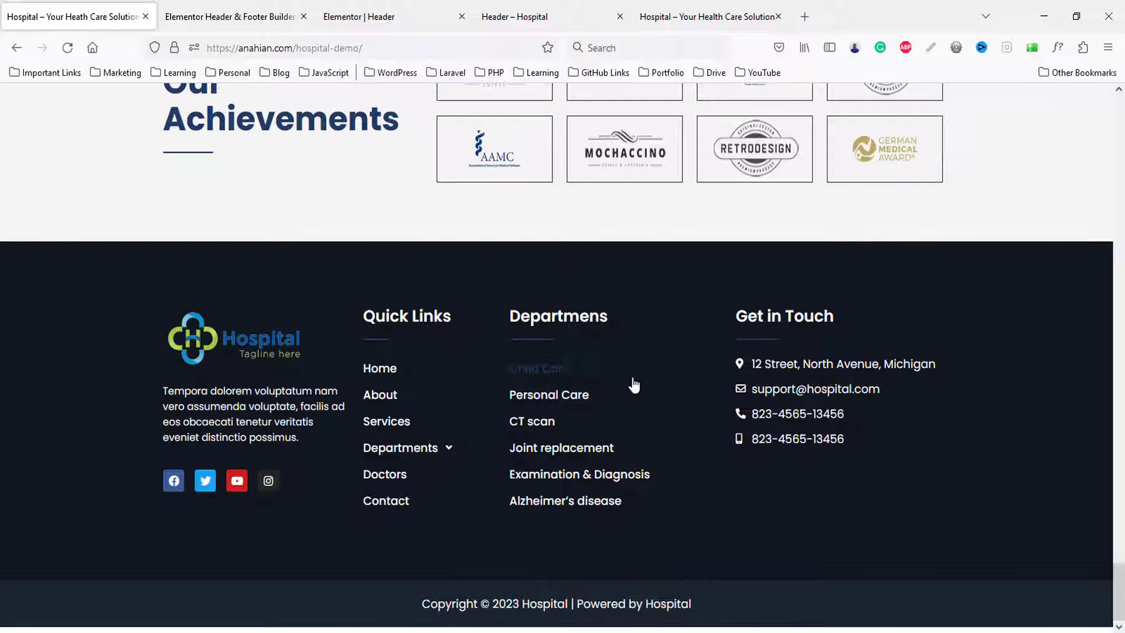
{"action": "scroll", "coordinate": [712, 519], "scroll_direction": "up", "scroll_amount": 5}
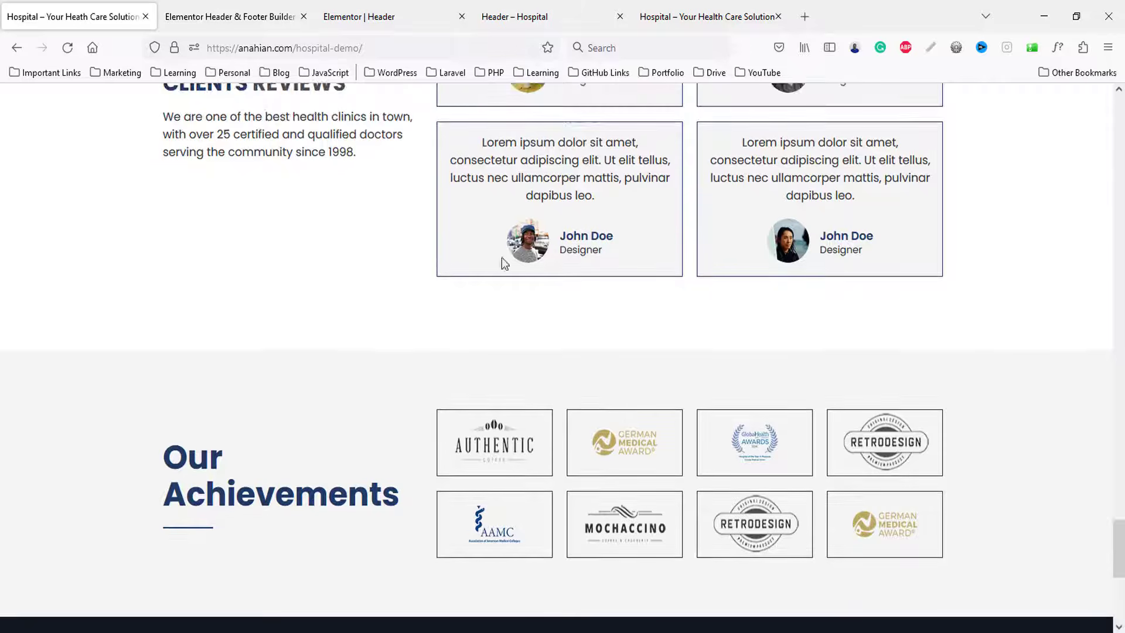
{"action": "left_click", "coordinate": [543, 6]}
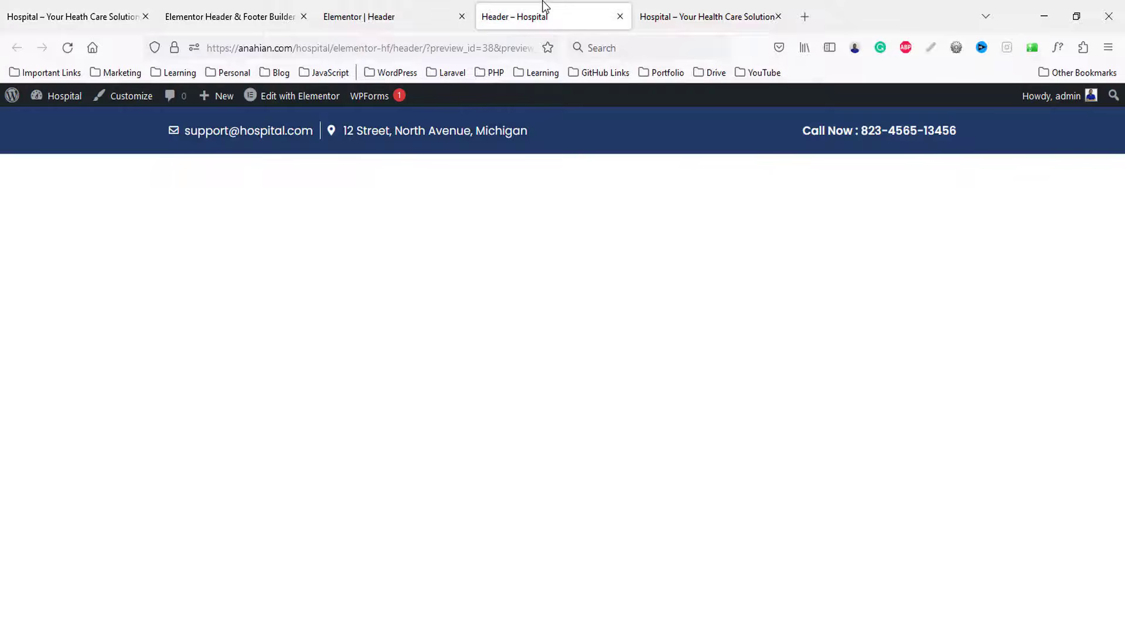
{"action": "left_click", "coordinate": [433, 7]}
{"action": "left_click", "coordinate": [609, 6]}
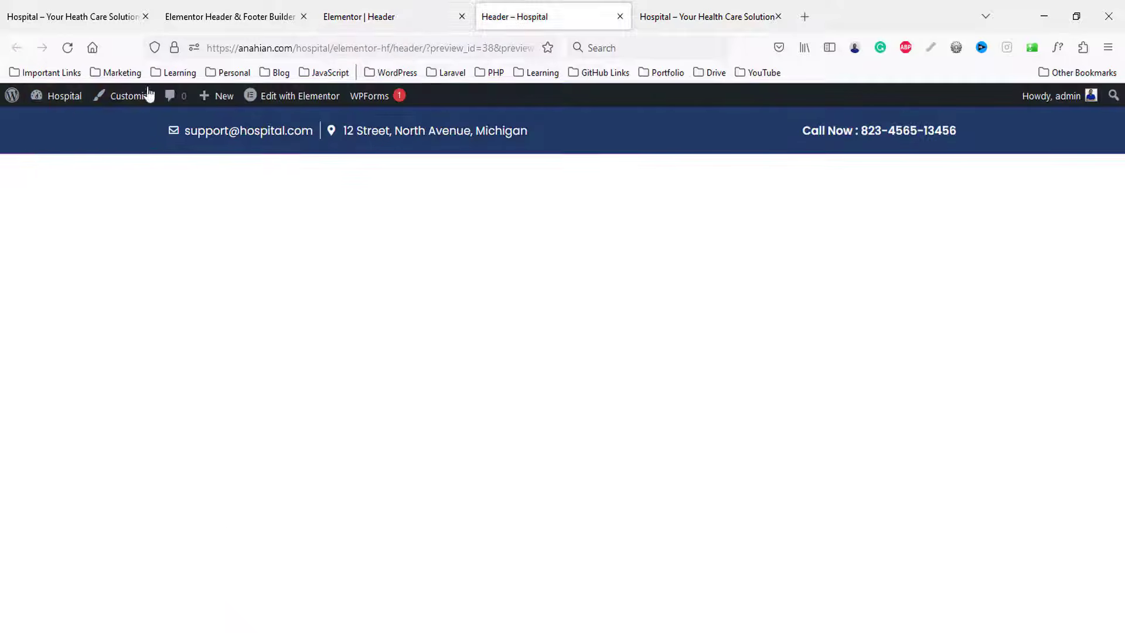
- Open the site's Pages list in the WordPress dashboard and move the Privacy Policy and Sample Page entries to the trash
{"action": "mouse_move", "coordinate": [55, 99]}
{"action": "middle_click", "coordinate": [53, 120]}
{"action": "left_click", "coordinate": [670, 7]}
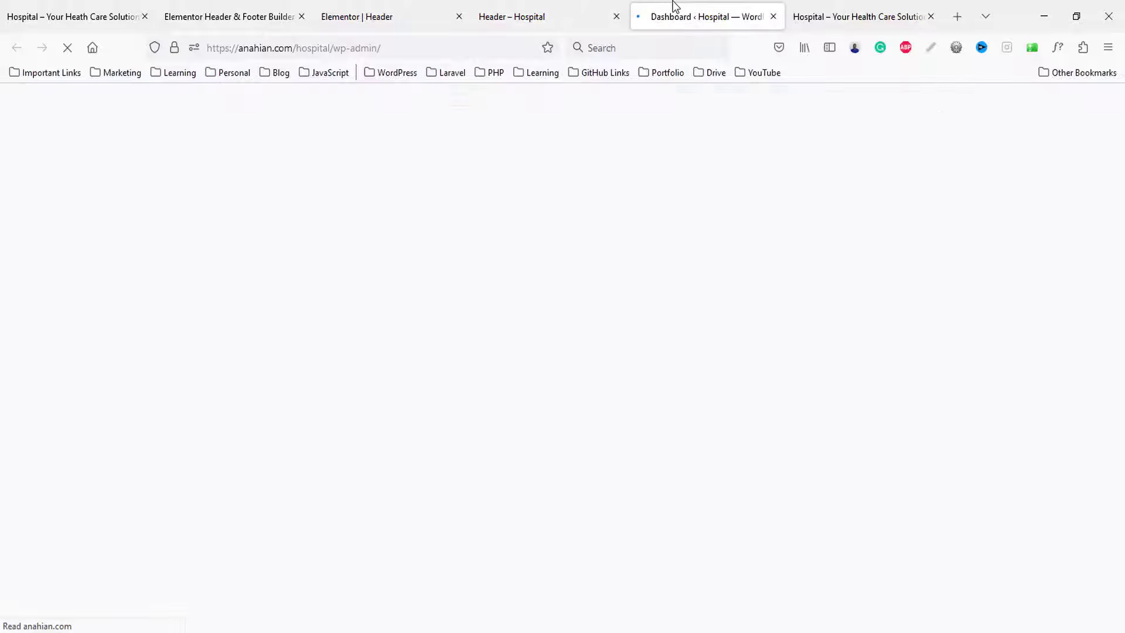
{"action": "mouse_move", "coordinate": [56, 271]}
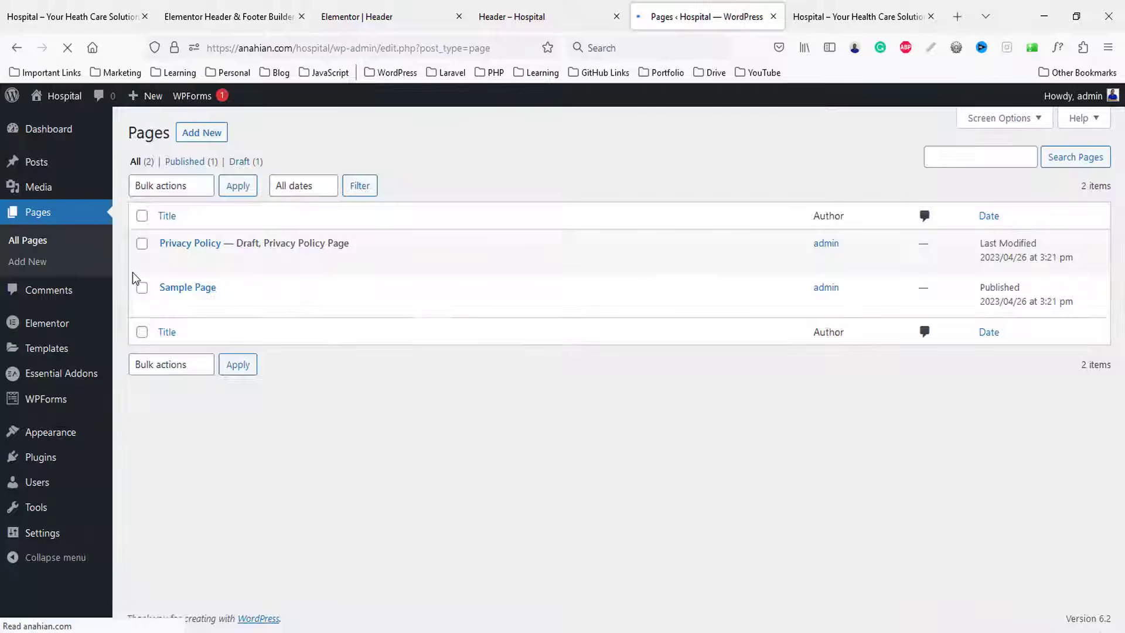
{"action": "left_click", "coordinate": [141, 215]}
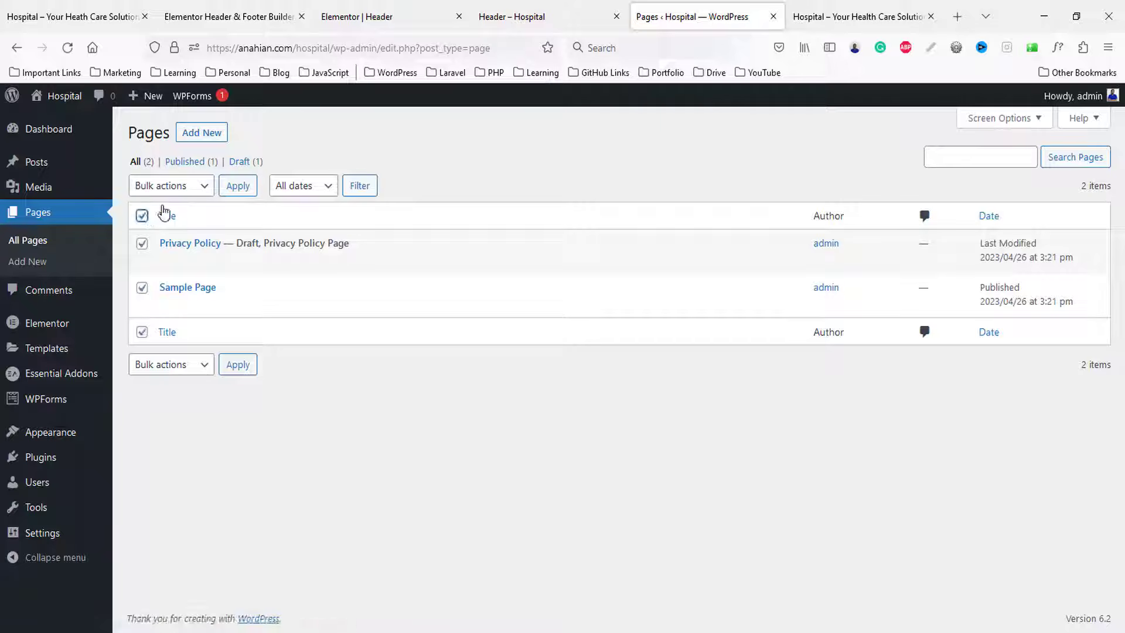
{"action": "left_click", "coordinate": [170, 185]}
{"action": "left_click", "coordinate": [164, 251]}
{"action": "left_click", "coordinate": [237, 186]}
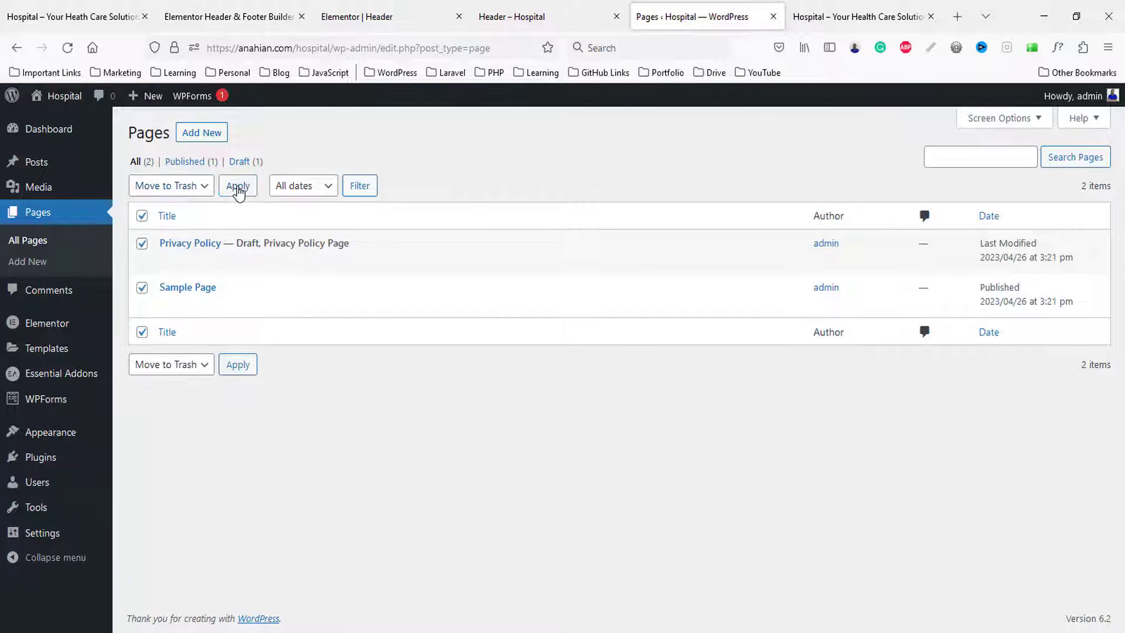
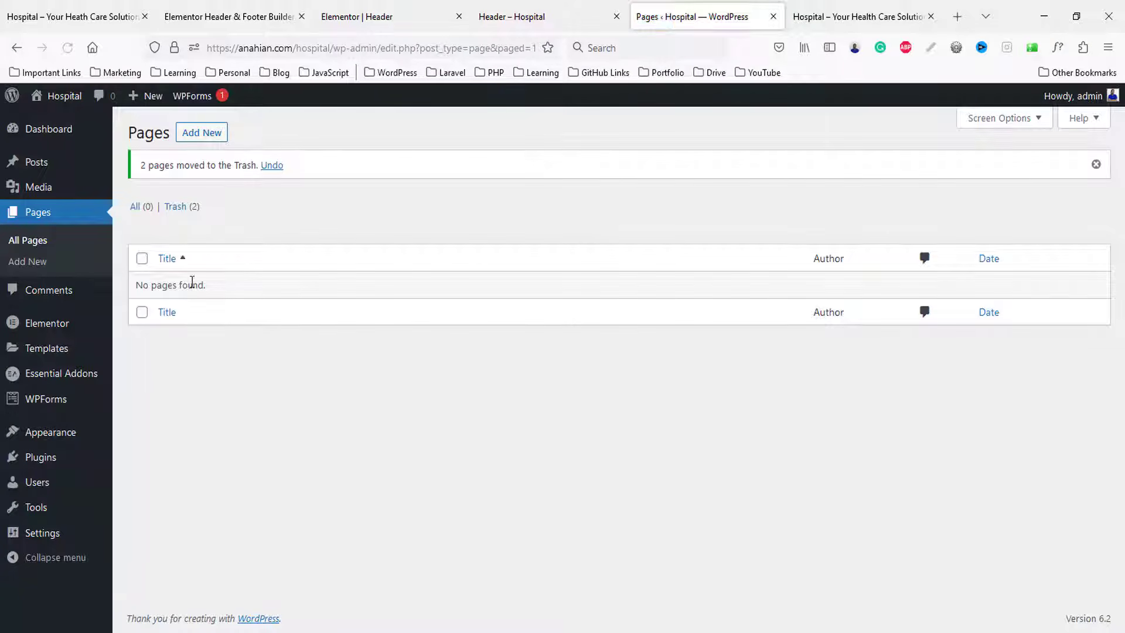
- Create and publish a new page titled Home, using the demo site's menu as reference
{"action": "middle_click", "coordinate": [196, 134]}
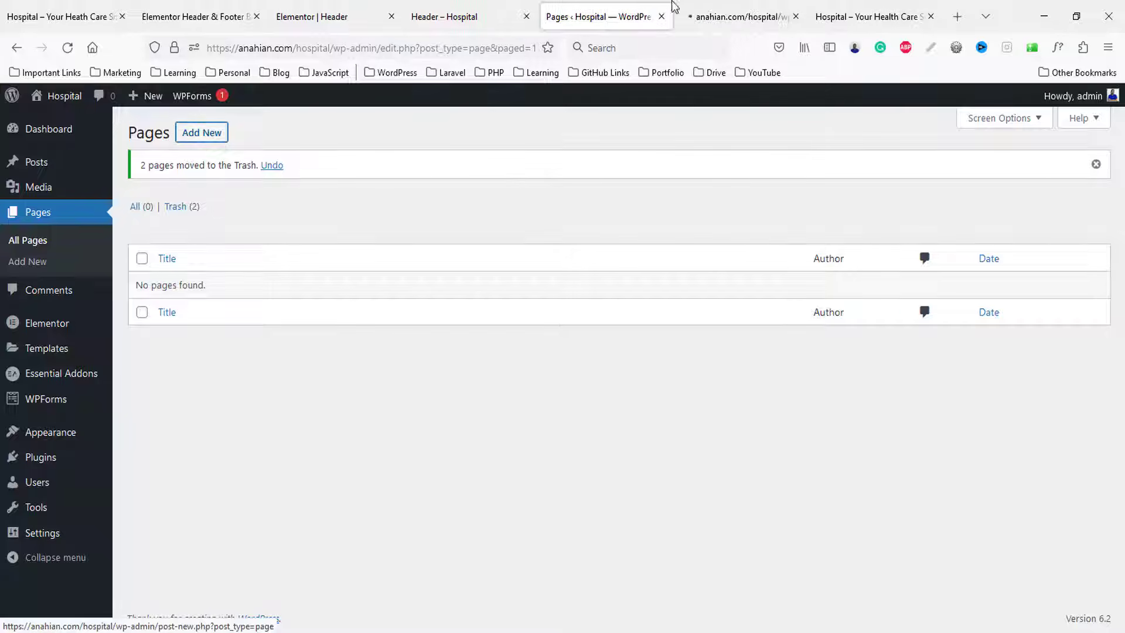
{"action": "left_click", "coordinate": [747, 23]}
{"action": "left_click", "coordinate": [35, 8]}
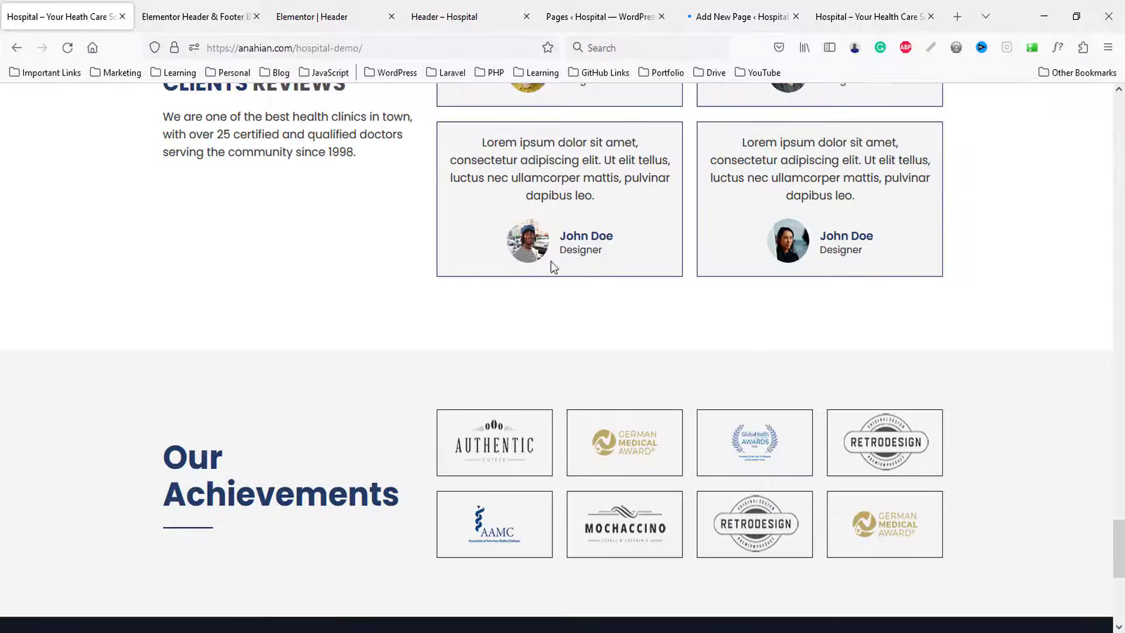
{"action": "scroll", "coordinate": [839, 343], "scroll_direction": "up", "scroll_amount": 10}
{"action": "scroll", "coordinate": [838, 344], "scroll_direction": "up", "scroll_amount": 15}
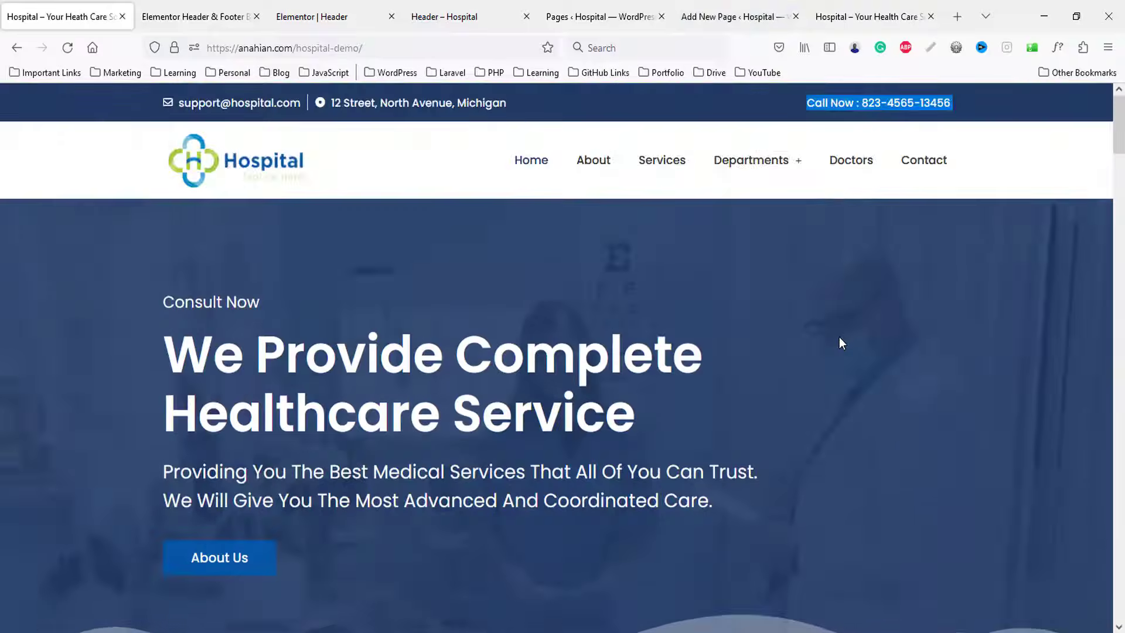
{"action": "left_click", "coordinate": [765, 16]}
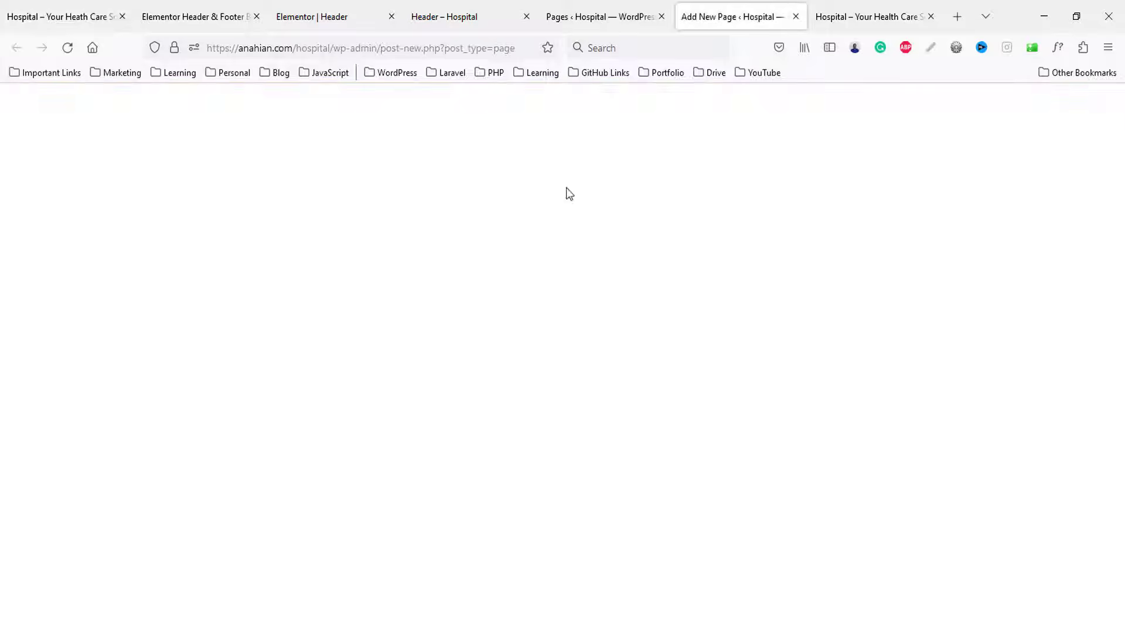
{"action": "type", "text": "Home"}
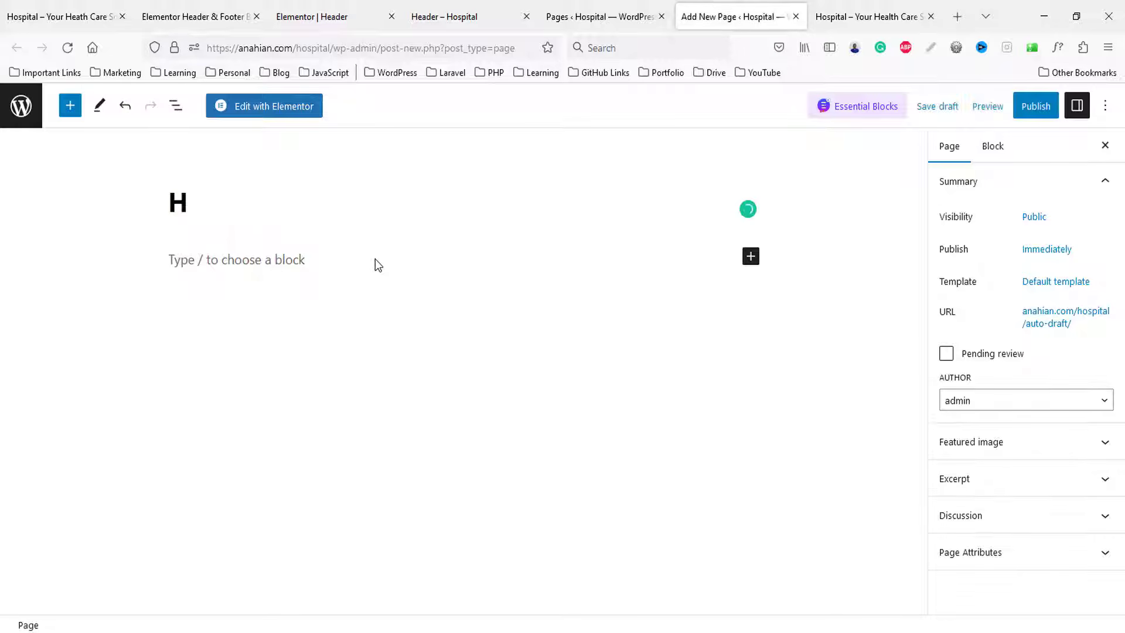
{"action": "left_click", "coordinate": [1035, 105]}
{"action": "left_click", "coordinate": [979, 105]}
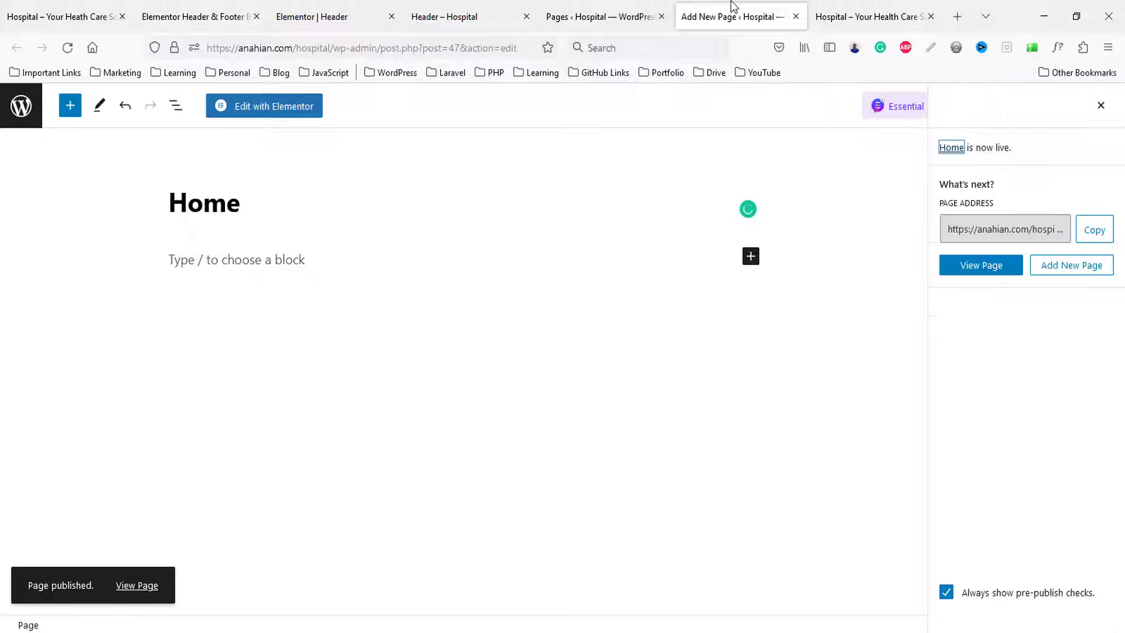
{"action": "middle_click", "coordinate": [731, 7]}
- Refresh the Pages list and open nine blank new-page editors in separate browser tabs
{"action": "left_click", "coordinate": [659, 9]}
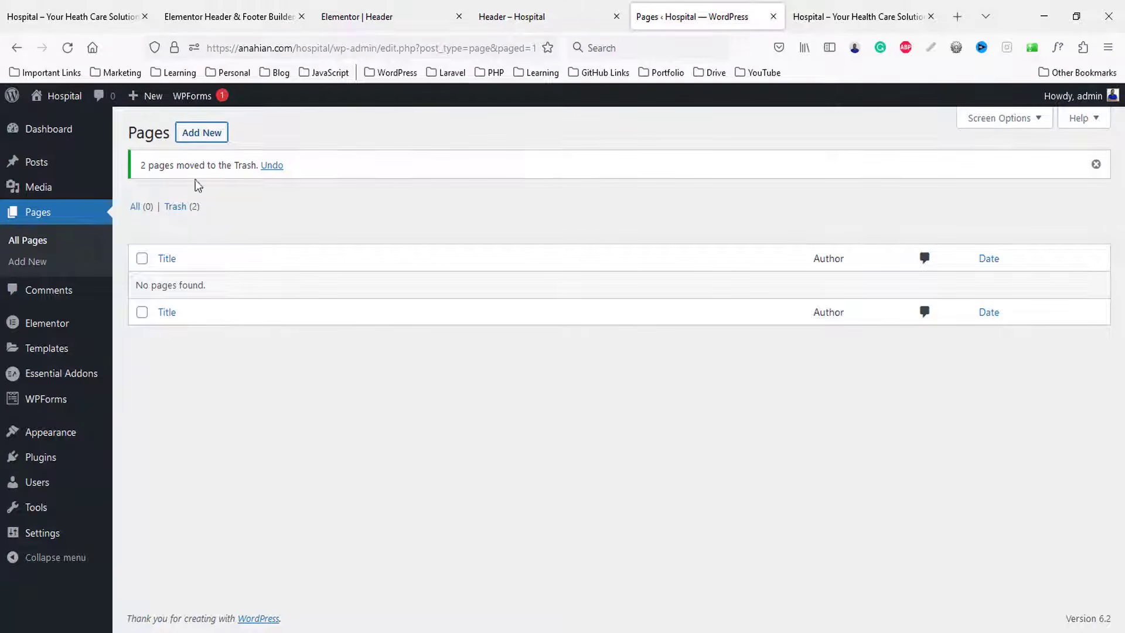
{"action": "key", "text": "F5"}
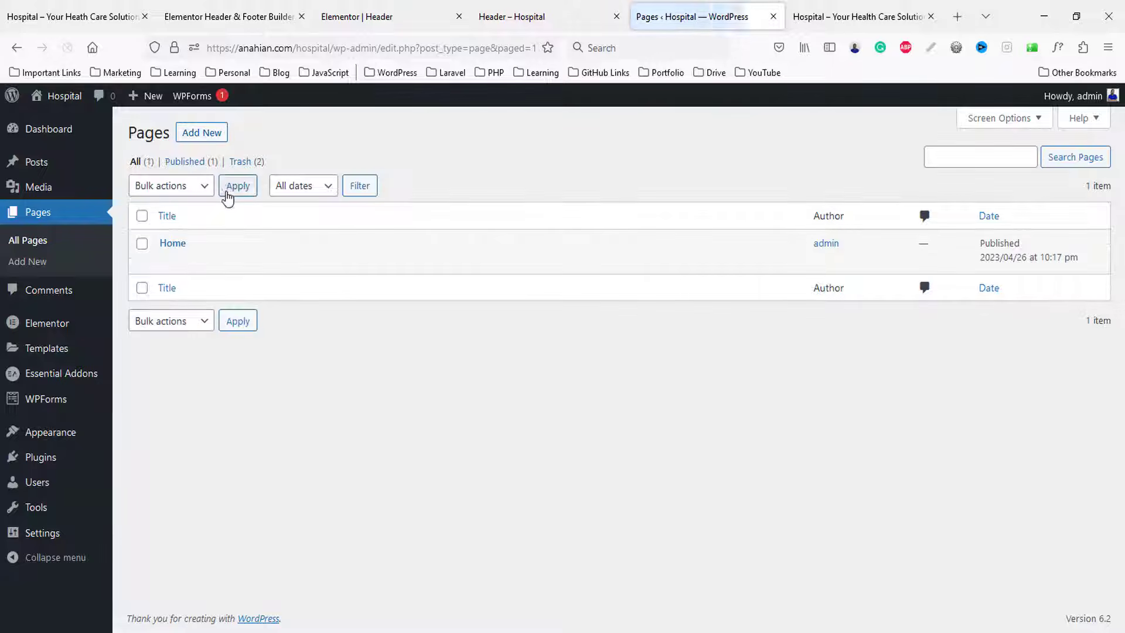
{"action": "middle_click", "coordinate": [195, 135]}
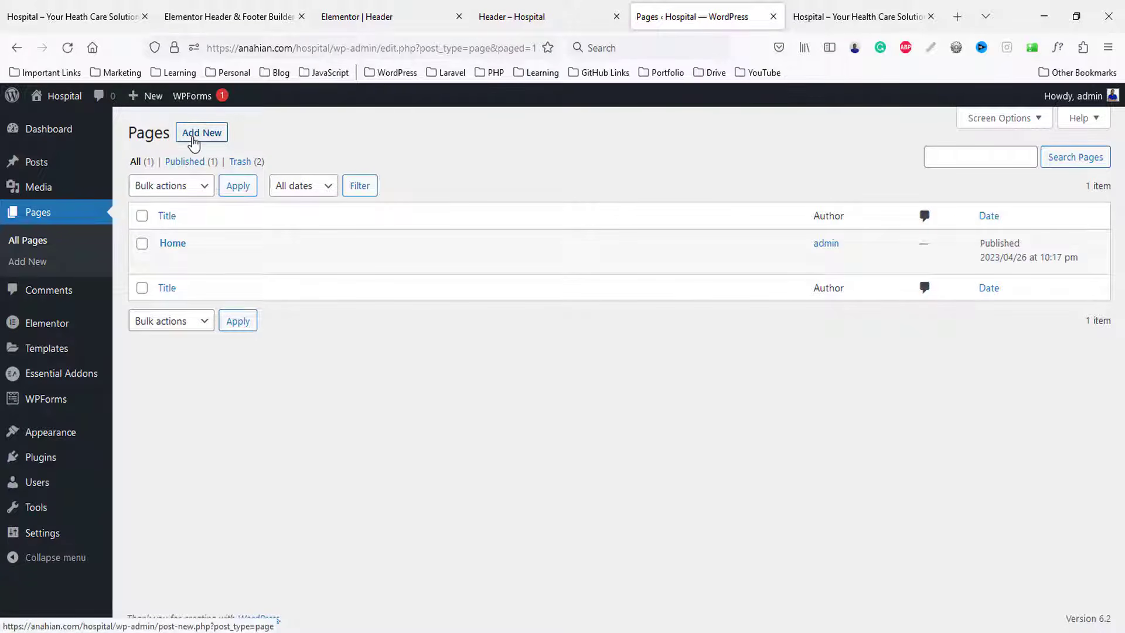
{"action": "middle_click", "coordinate": [194, 138]}
{"action": "middle_click", "coordinate": [194, 141]}
{"action": "middle_click", "coordinate": [194, 142]}
{"action": "middle_click", "coordinate": [194, 142]}
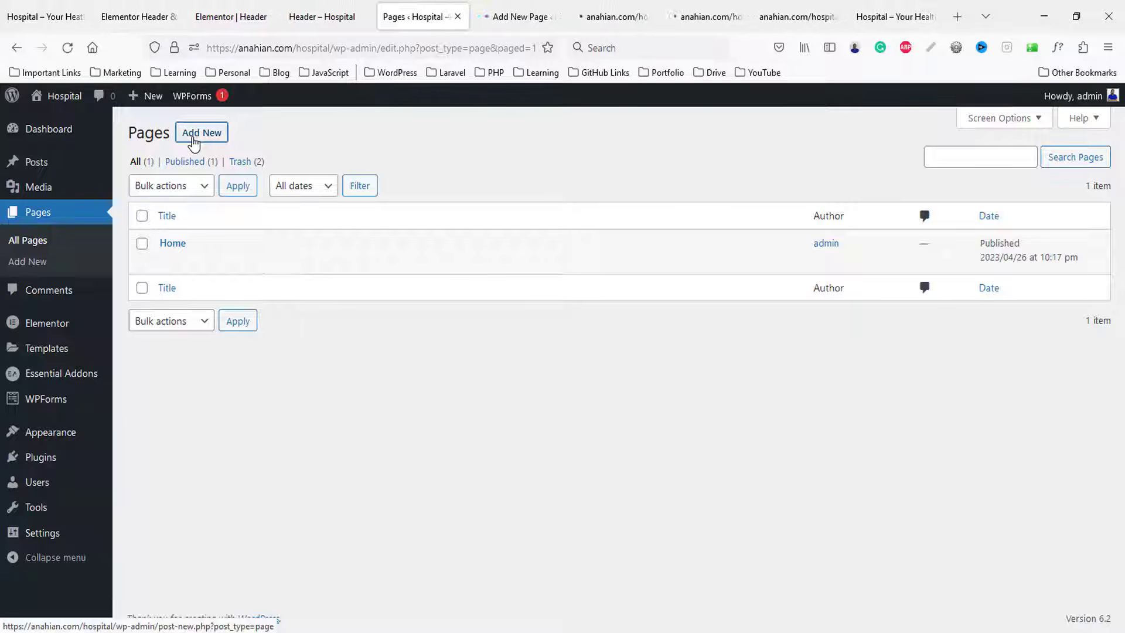
{"action": "middle_click", "coordinate": [193, 141]}
{"action": "middle_click", "coordinate": [194, 141]}
{"action": "middle_click", "coordinate": [193, 141]}
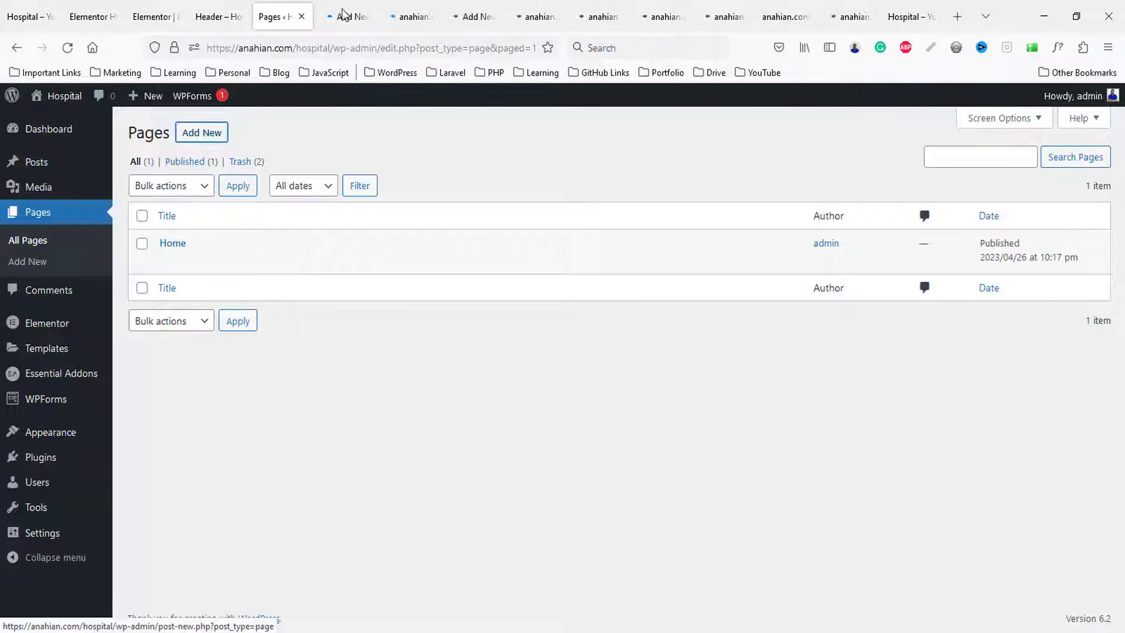
- Create and publish a page titled About, copying the title from the demo site's menu, and close its editor
{"action": "left_click", "coordinate": [344, 12]}
{"action": "left_click", "coordinate": [41, 13]}
{"action": "left_click_drag", "start_coordinate": [573, 163], "coordinate": [622, 160]}
{"action": "key", "text": "ctrl+c"}
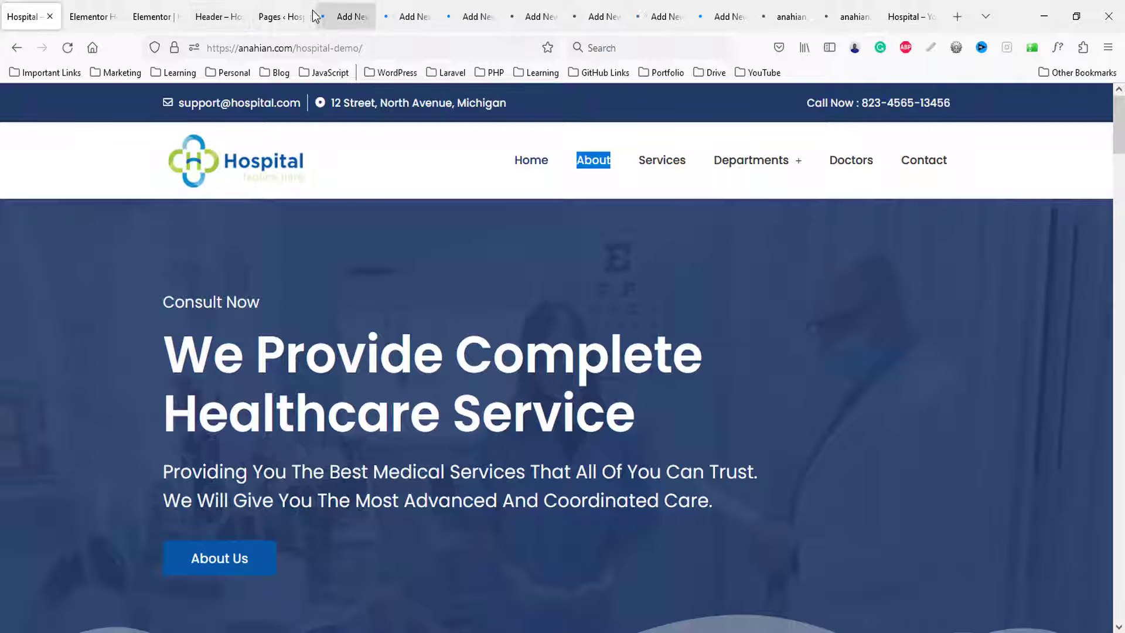
{"action": "left_click", "coordinate": [346, 16]}
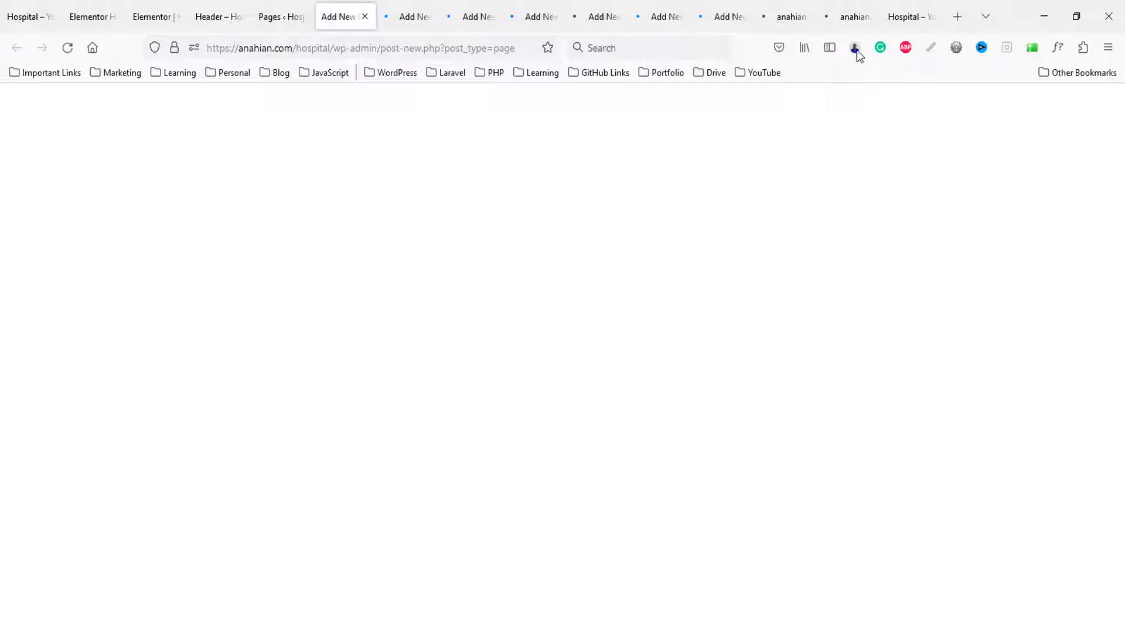
{"action": "key", "text": "ctrl+v"}
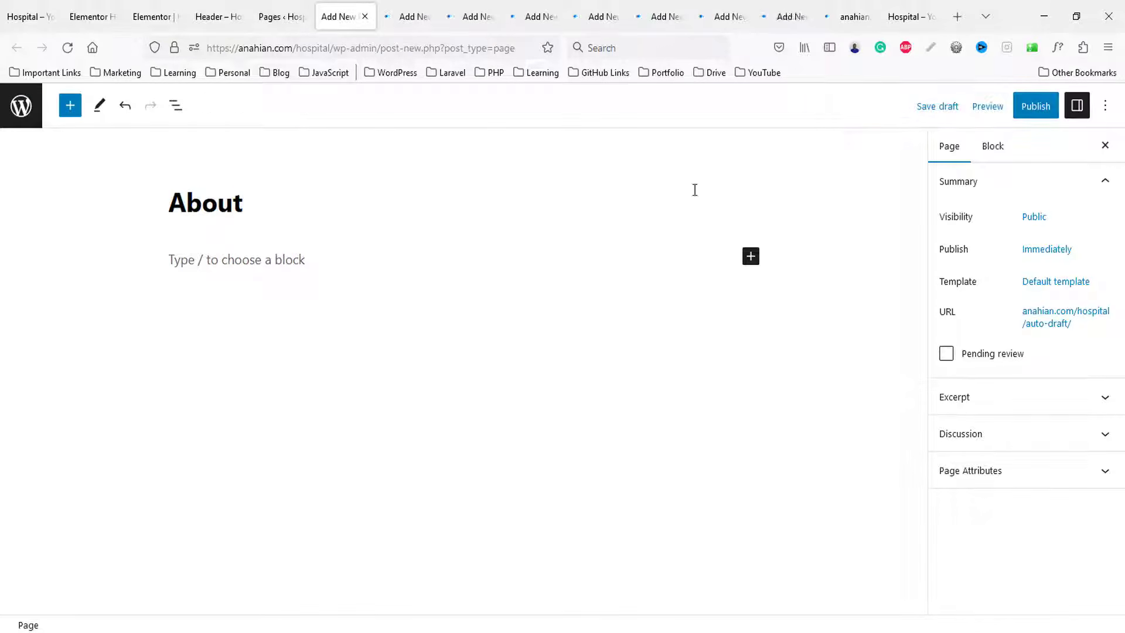
{"action": "left_click", "coordinate": [1026, 109]}
{"action": "left_click", "coordinate": [981, 108]}
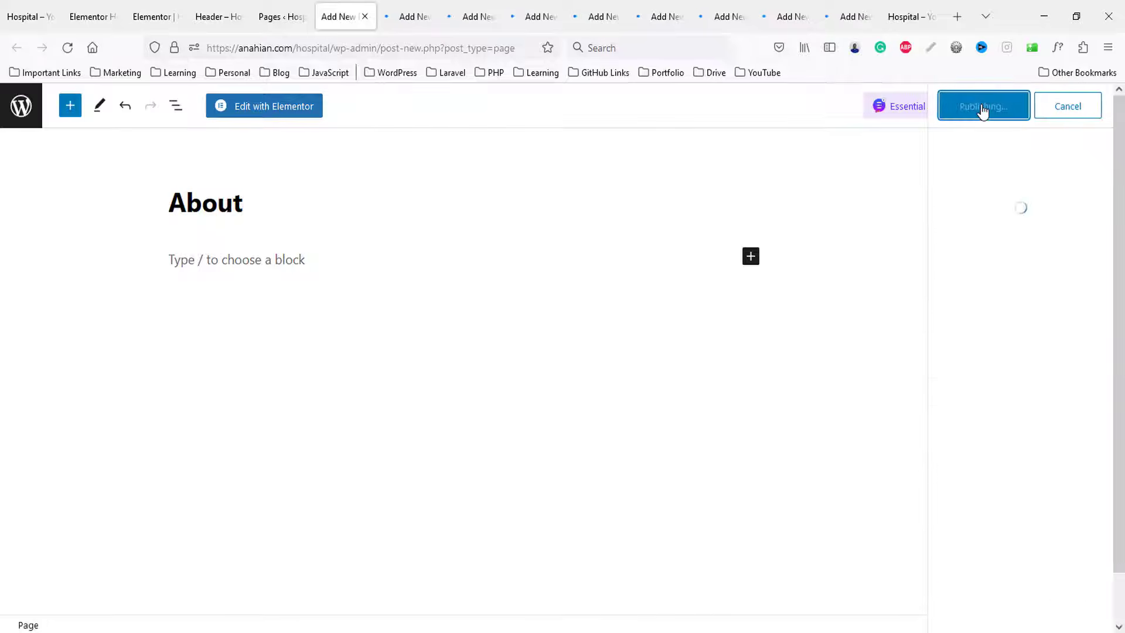
{"action": "key", "text": "ctrl+w"}
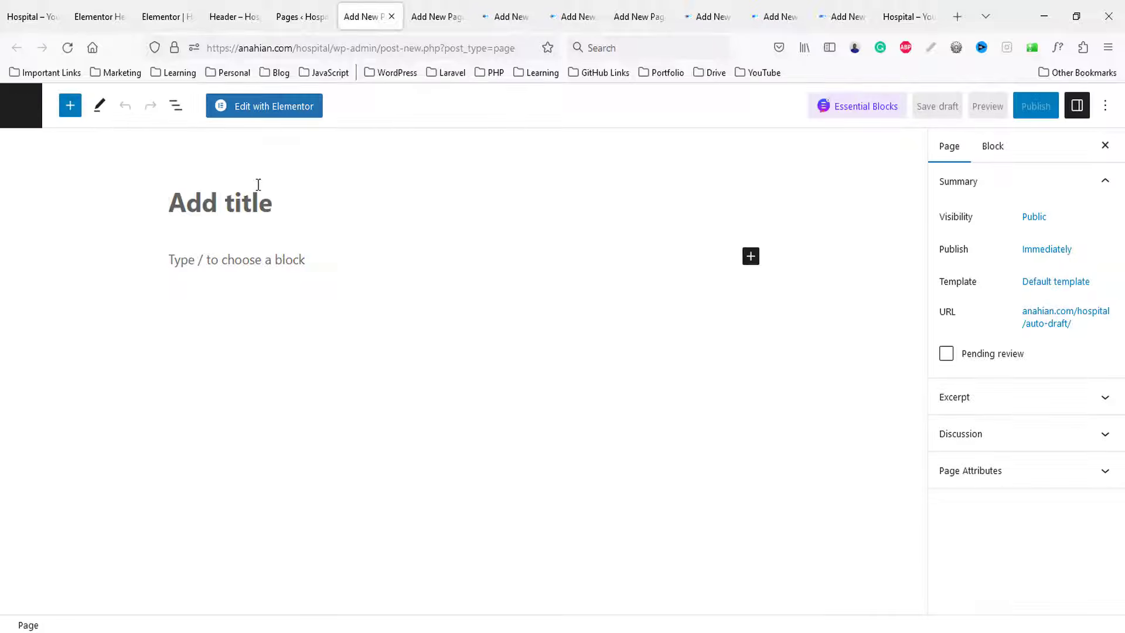
- Title the blank new page Services, publish it and close its editor
{"action": "type", "text": "Services"}
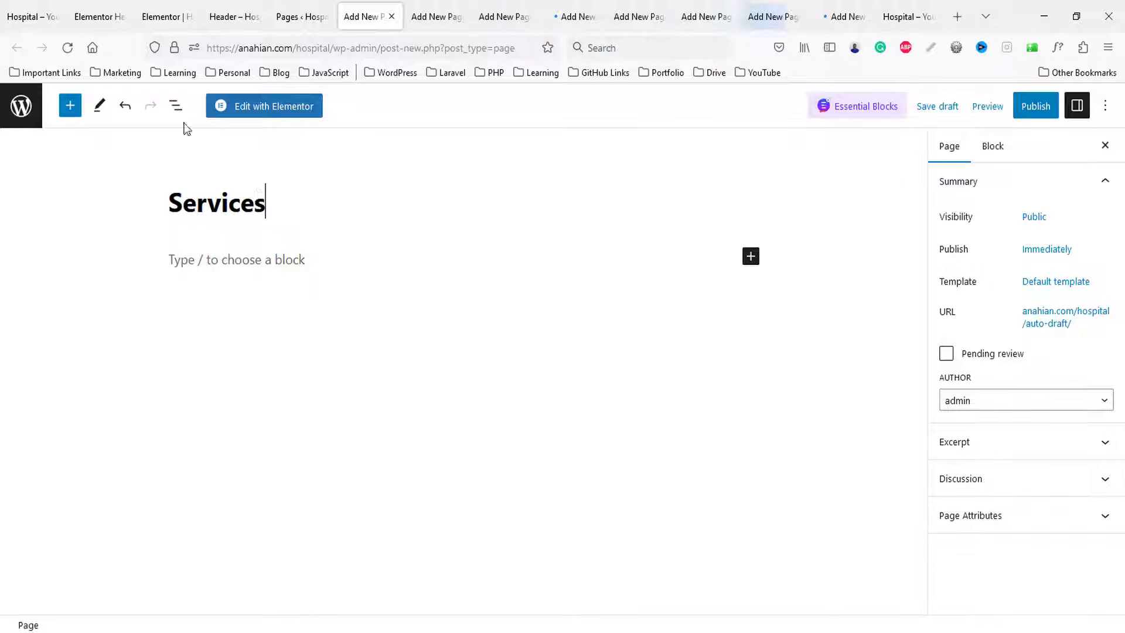
{"action": "left_click", "coordinate": [1036, 114]}
{"action": "left_click", "coordinate": [966, 114]}
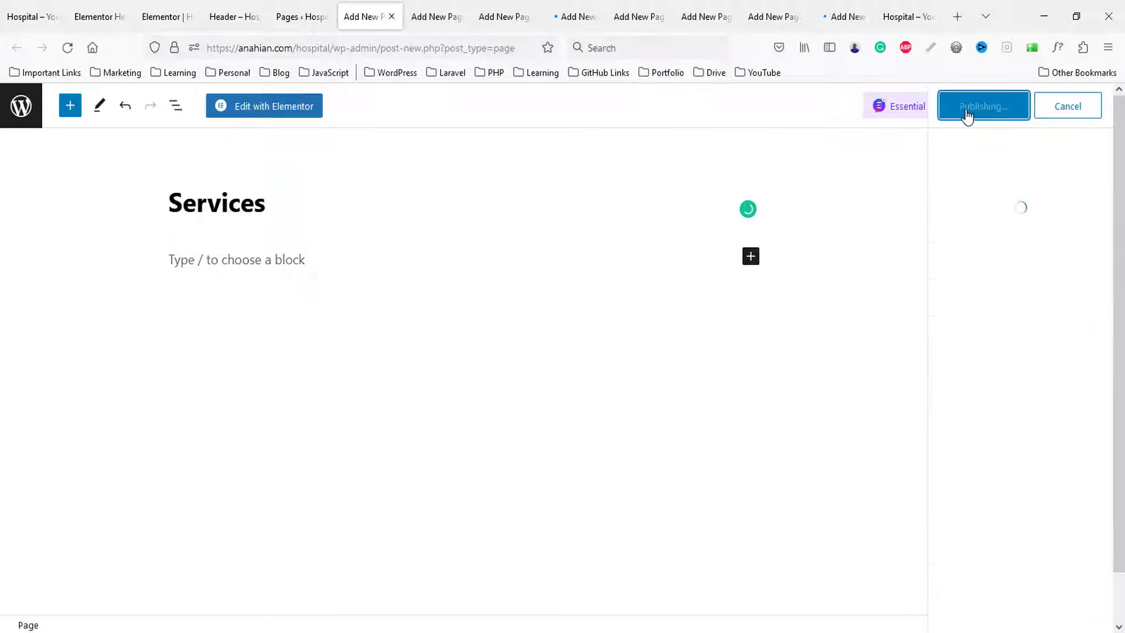
{"action": "left_click", "coordinate": [391, 16]}
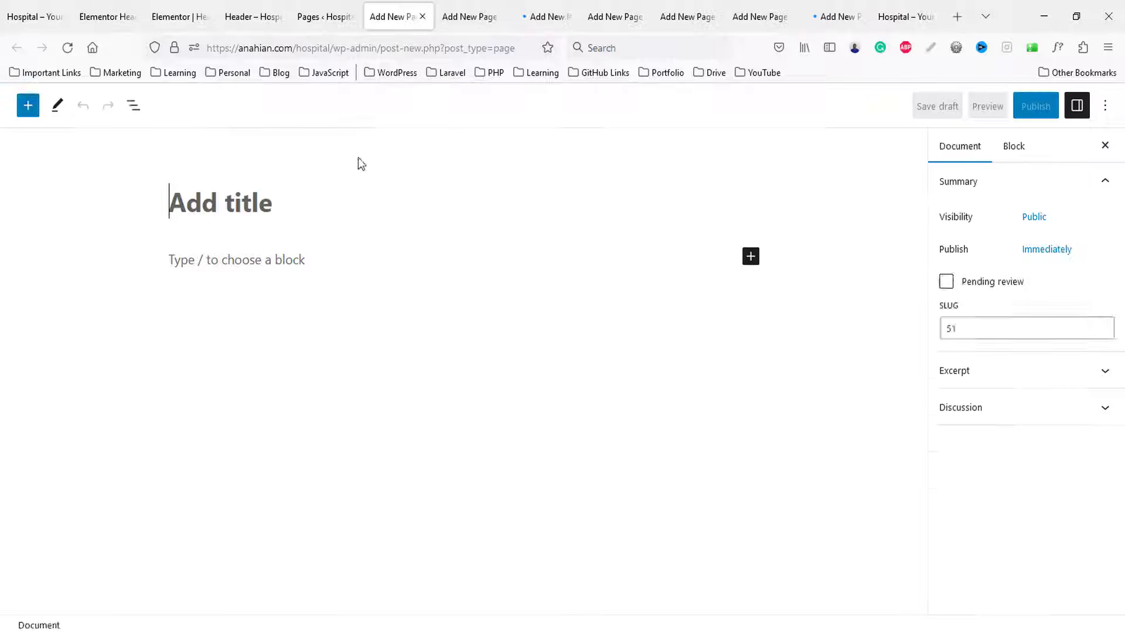
- Title the following blank page Departments, publish it and close its editor
{"action": "type", "text": "Departments"}
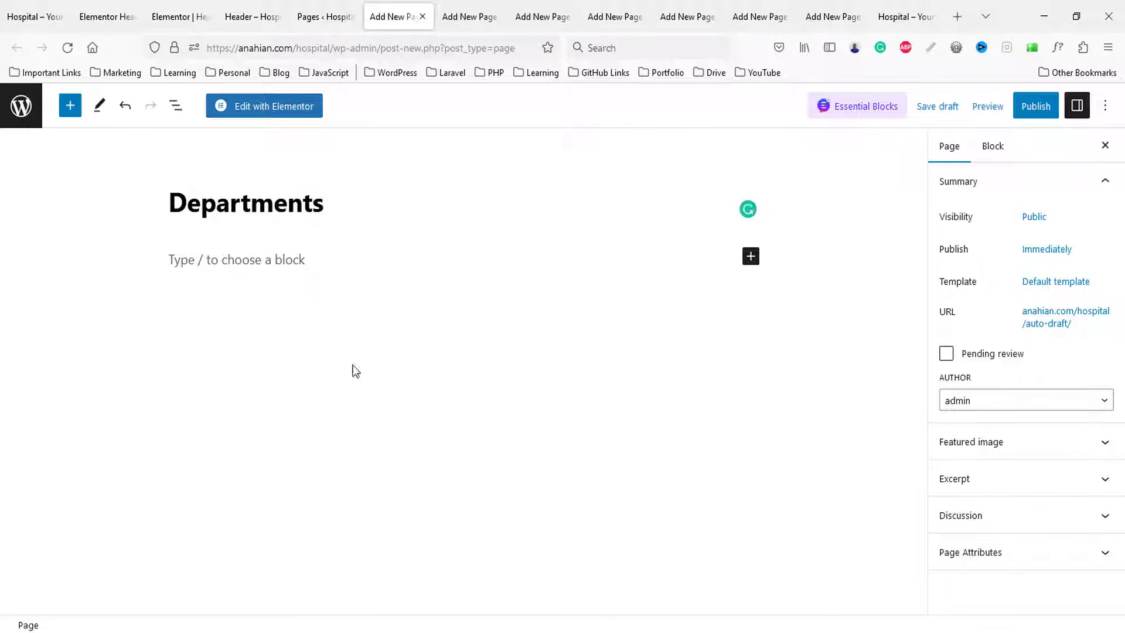
{"action": "left_click", "coordinate": [1036, 106]}
{"action": "left_click", "coordinate": [976, 109]}
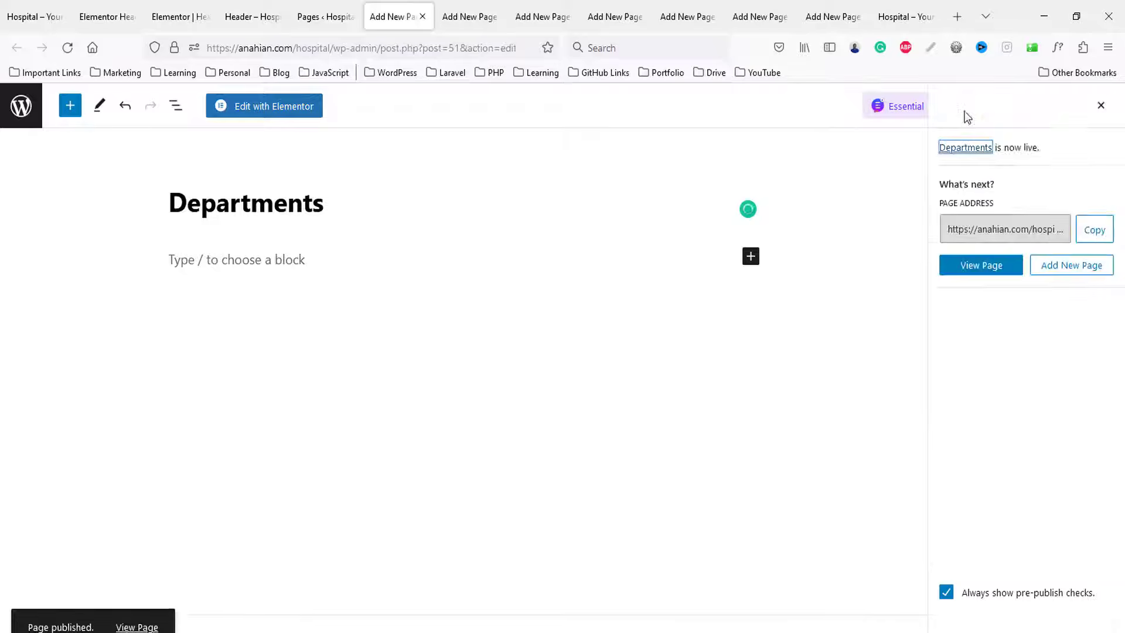
{"action": "left_click", "coordinate": [422, 16]}
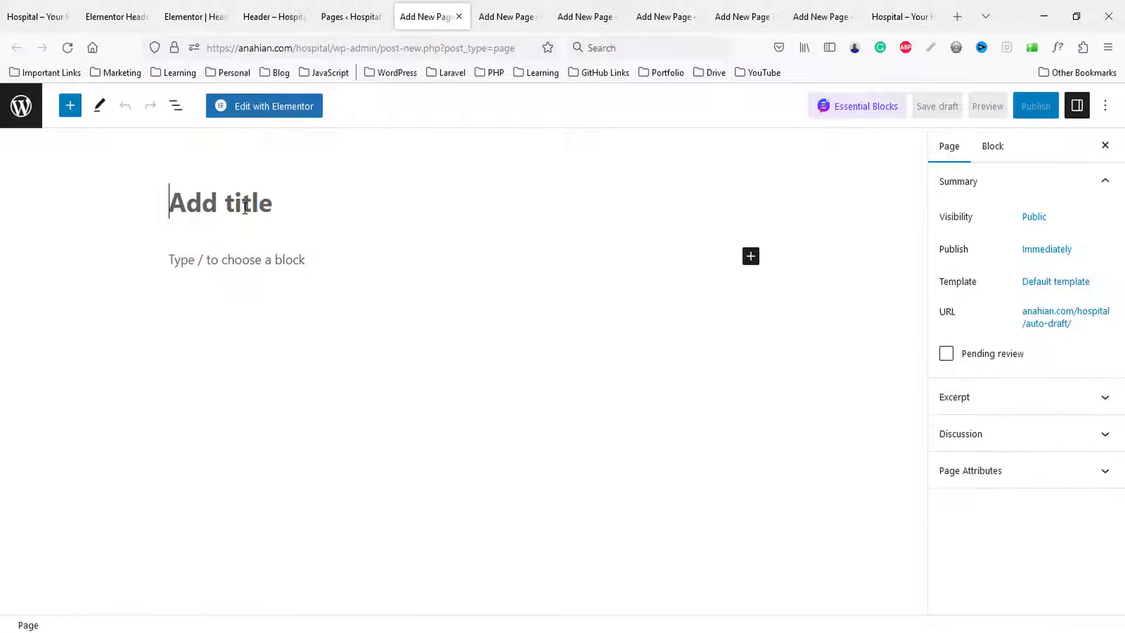
- Publish another of the blank pages under the title Doctors and close its editor
{"action": "type", "text": "Doctors"}
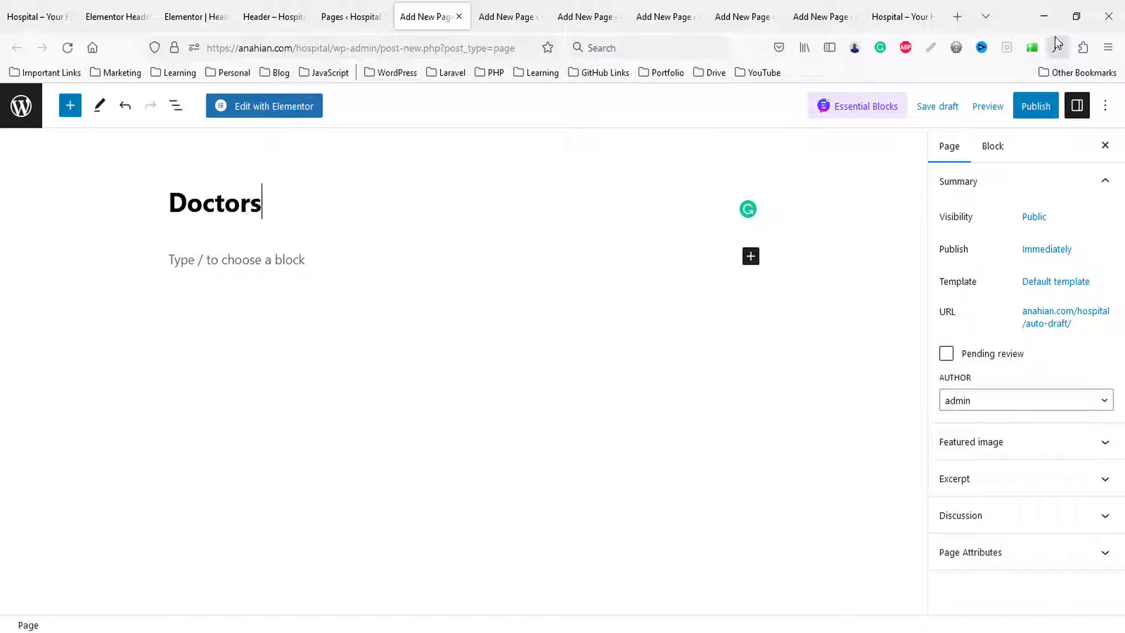
{"action": "left_click", "coordinate": [1033, 108]}
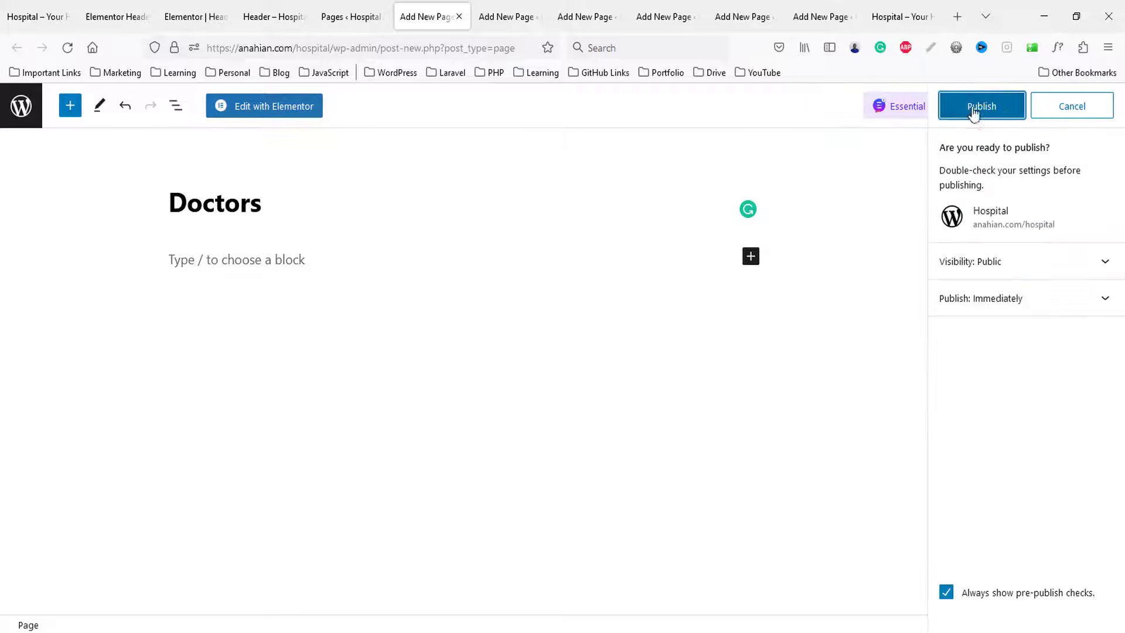
{"action": "left_click", "coordinate": [975, 109]}
{"action": "left_click", "coordinate": [459, 16]}
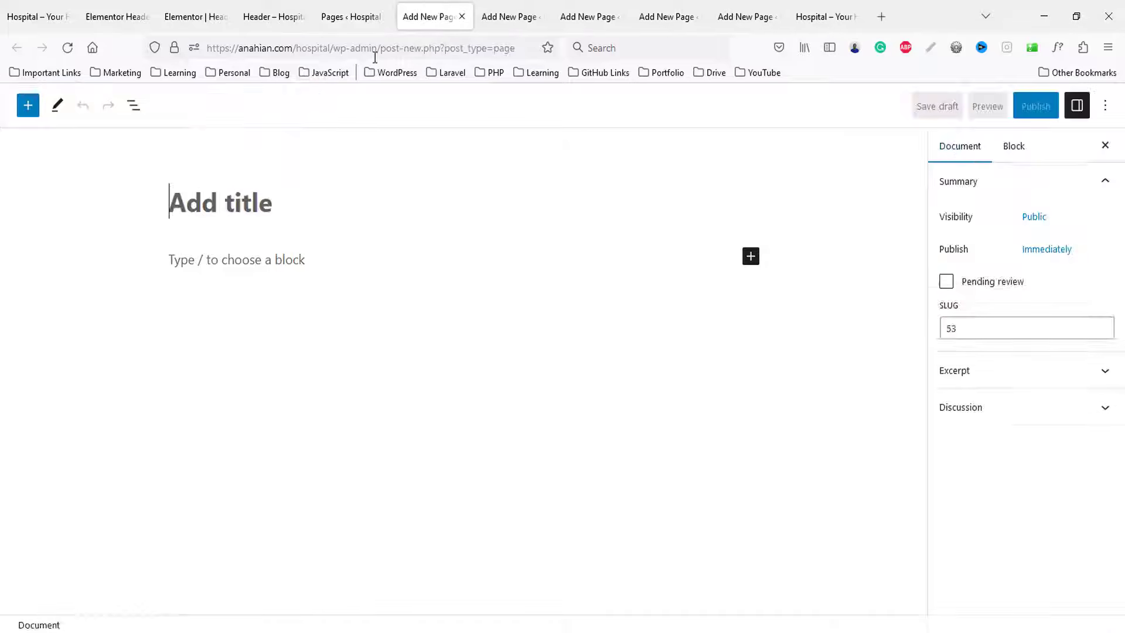
- Title the open blank page Contact, dismiss the WPForms suggestion, publish the page and close its editor
{"action": "type", "text": "Contact"}
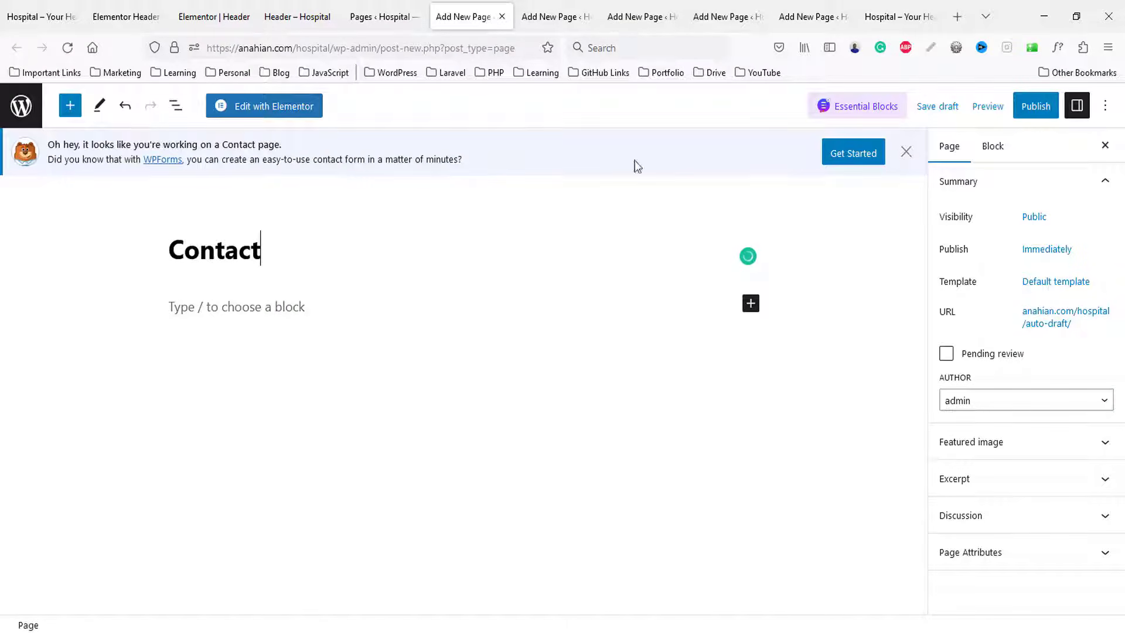
{"action": "left_click", "coordinate": [906, 152]}
{"action": "left_click", "coordinate": [1028, 115]}
{"action": "left_click", "coordinate": [983, 107]}
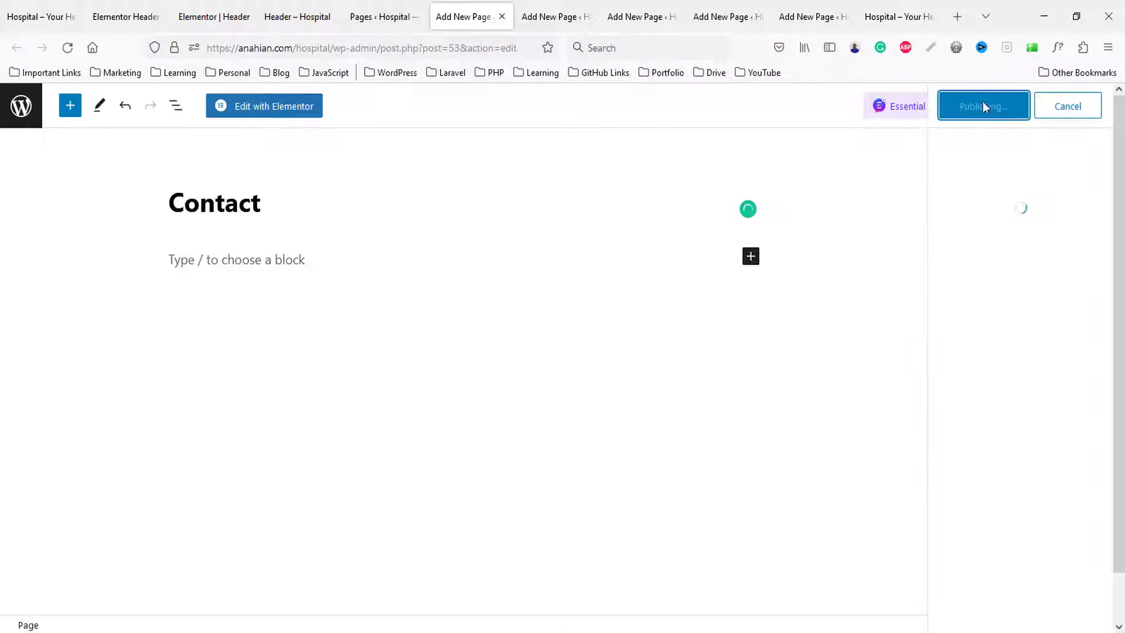
{"action": "left_click", "coordinate": [501, 17]}
- Look up the first department on the demo site's Departments page and publish a blank page titled Child care
{"action": "left_click", "coordinate": [41, 16]}
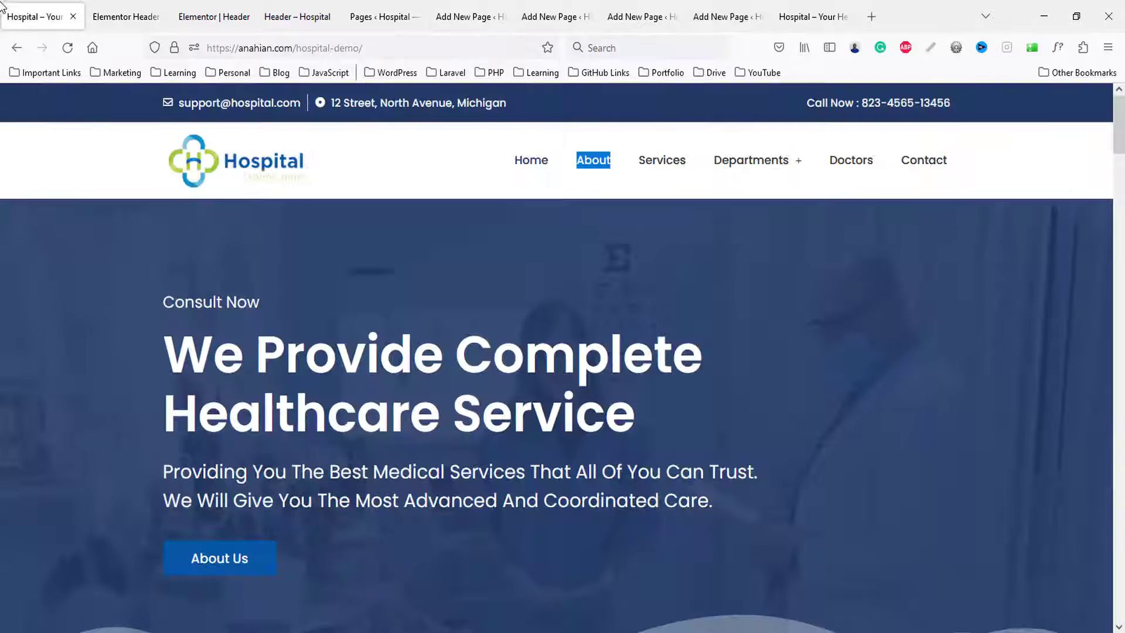
{"action": "left_click", "coordinate": [754, 173]}
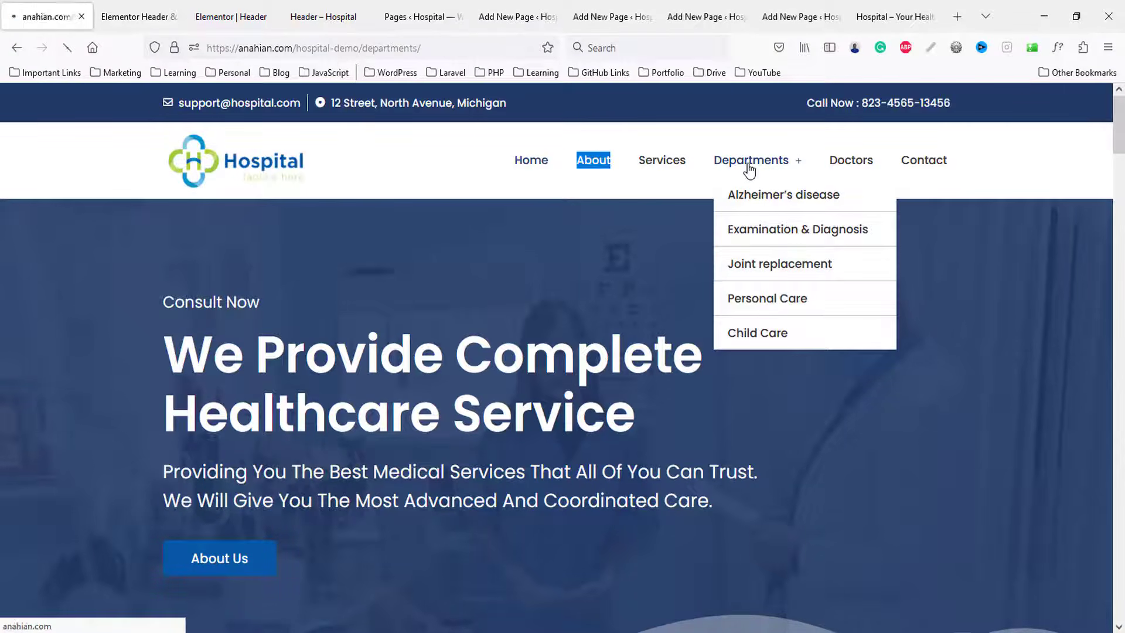
{"action": "scroll", "coordinate": [291, 460], "scroll_direction": "down", "scroll_amount": 4}
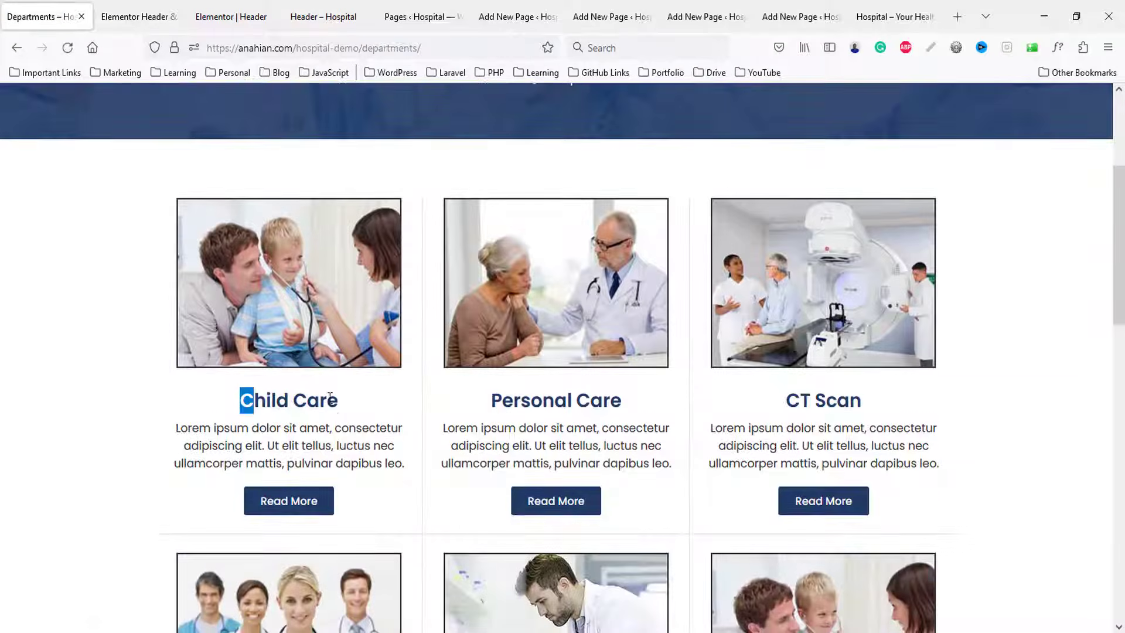
{"action": "left_click_drag", "start_coordinate": [330, 396], "coordinate": [367, 403]}
{"action": "left_click", "coordinate": [505, 16]}
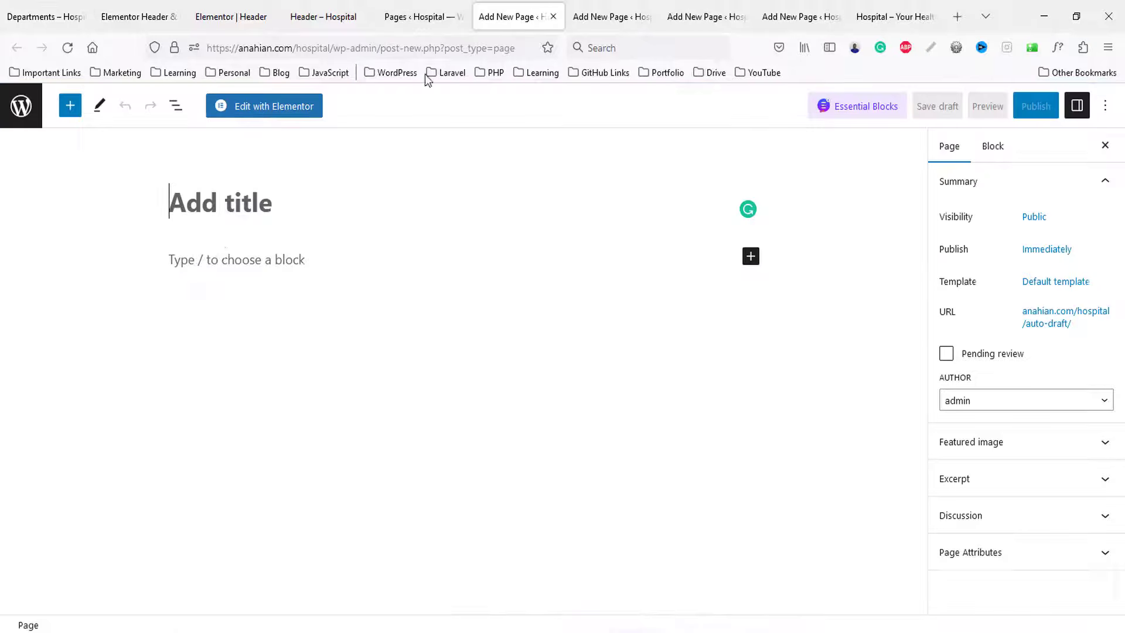
{"action": "type", "text": "Child care"}
{"action": "left_click", "coordinate": [1036, 111]}
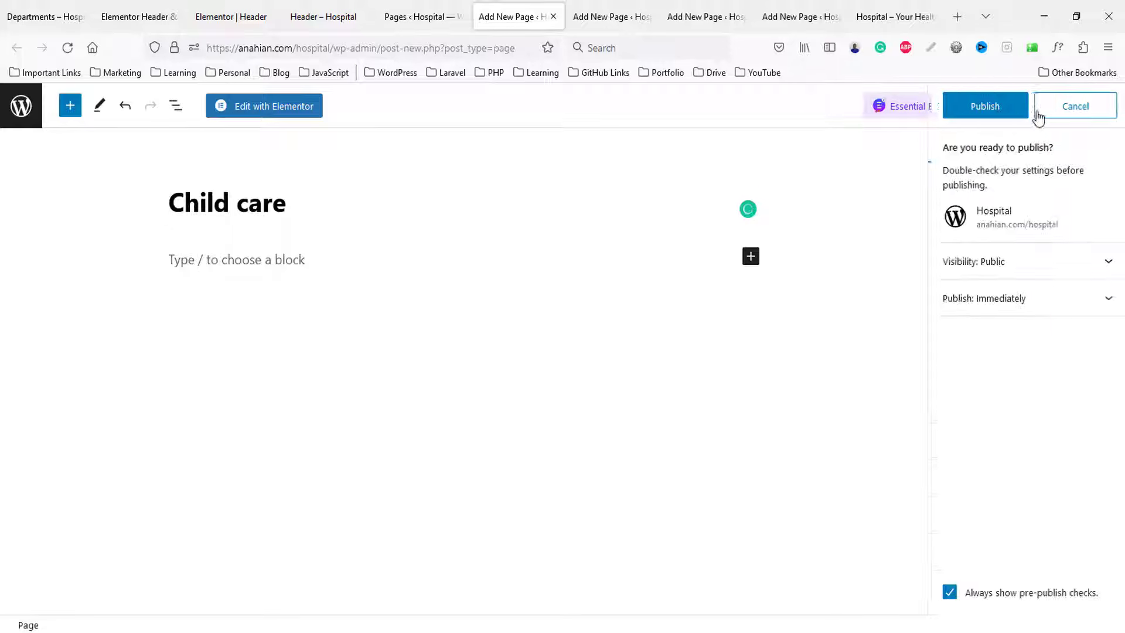
{"action": "left_click", "coordinate": [974, 111]}
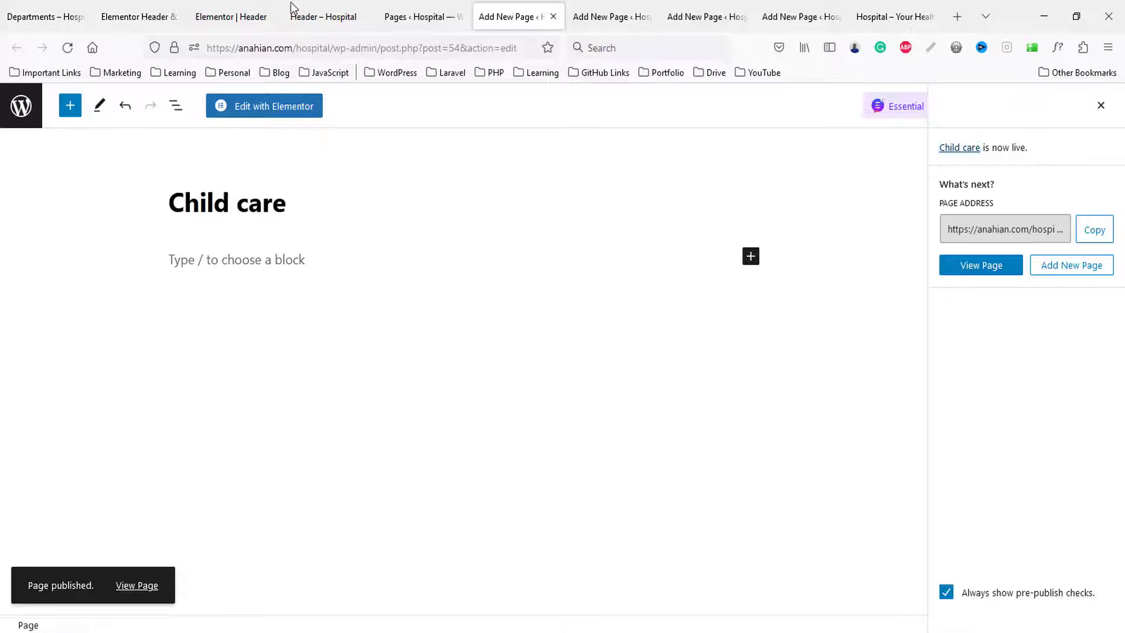
{"action": "left_click", "coordinate": [553, 17]}
- Copy the Personal Care heading from the demo's Departments page, publish a blank page with that title and close its editor
{"action": "left_click", "coordinate": [47, 17]}
{"action": "left_click_drag", "start_coordinate": [488, 401], "coordinate": [647, 404]}
{"action": "key", "text": "ctrl+c"}
{"action": "left_click", "coordinate": [574, 16]}
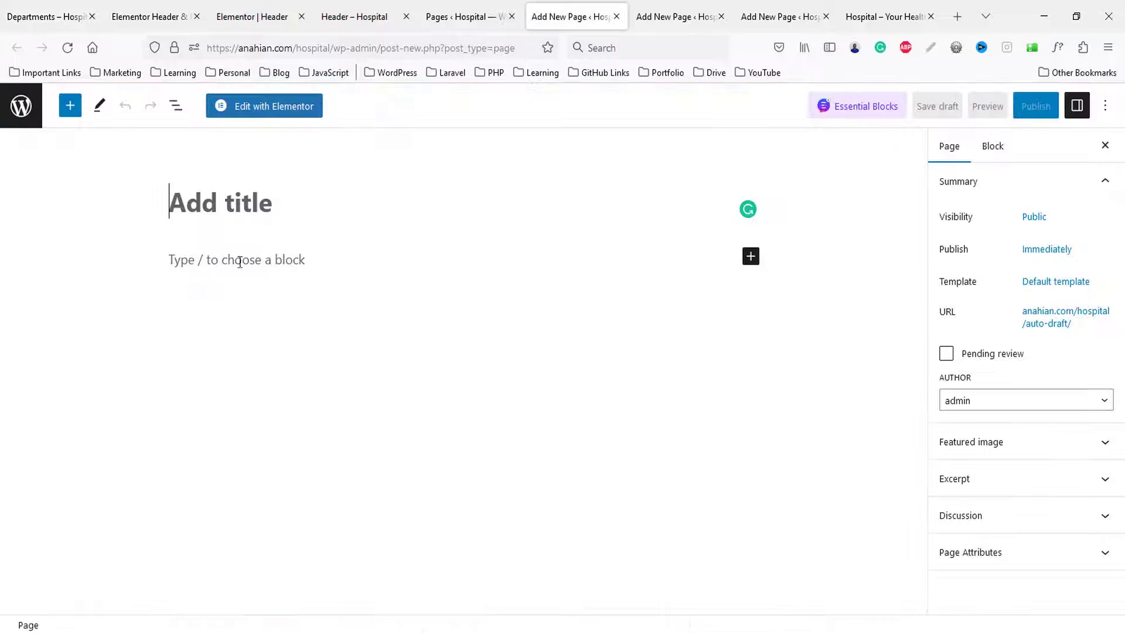
{"action": "key", "text": "ctrl+v"}
{"action": "left_click", "coordinate": [1032, 107]}
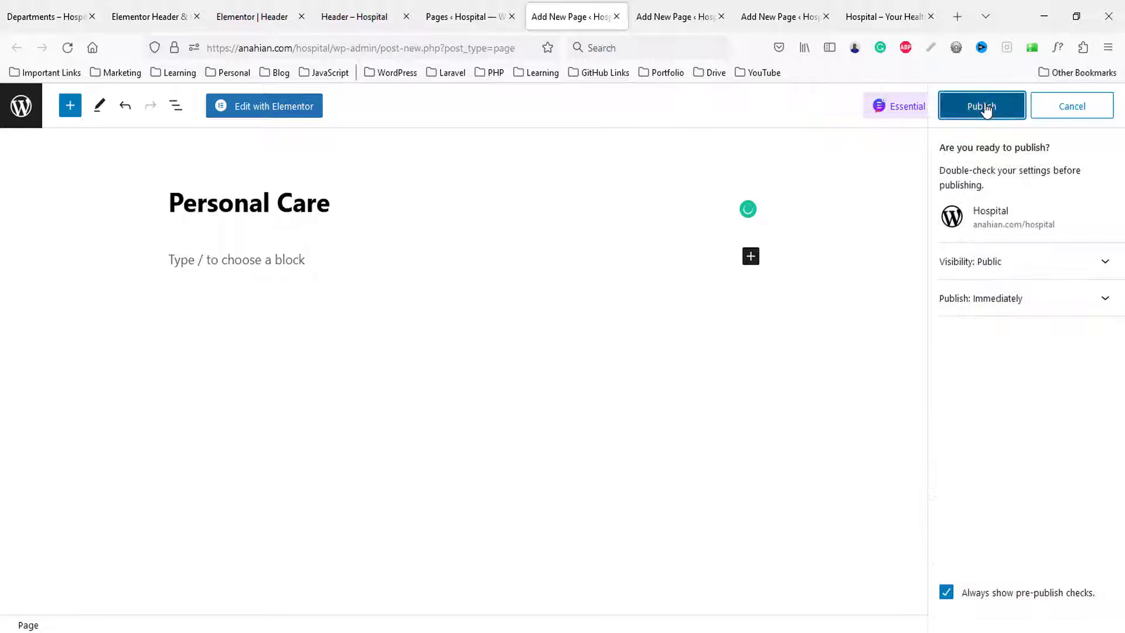
{"action": "left_click", "coordinate": [981, 106]}
{"action": "middle_click", "coordinate": [566, 6]}
- Using the third department on the demo page as reference, publish a blank page titled CT scan and close its editor
{"action": "left_click", "coordinate": [6, 5]}
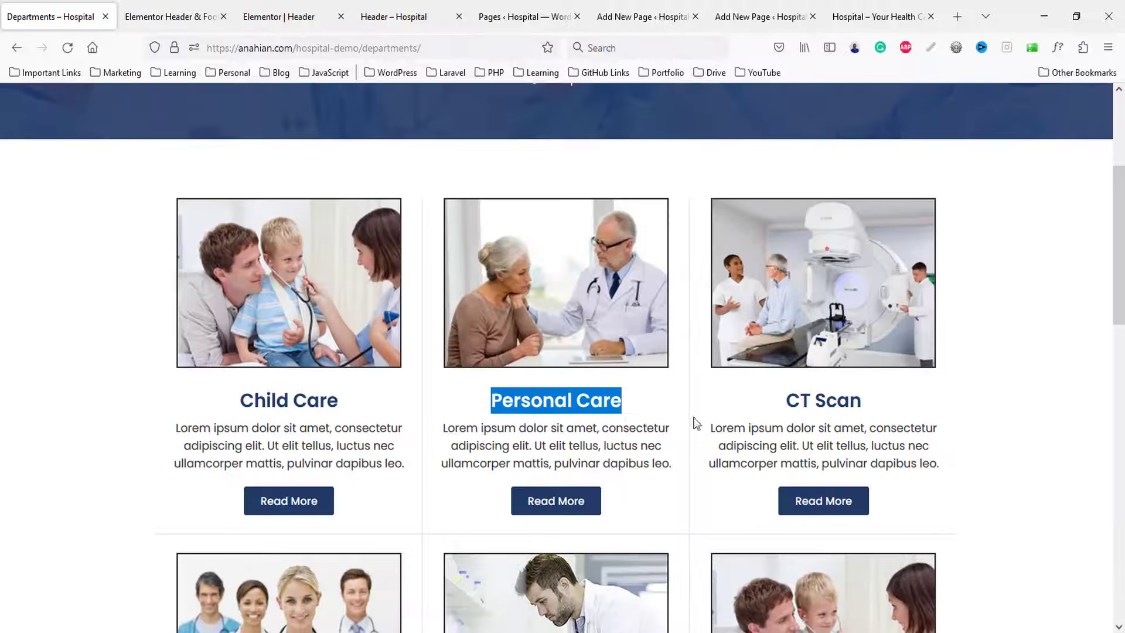
{"action": "scroll", "coordinate": [697, 420], "scroll_direction": "down", "scroll_amount": 1}
{"action": "left_click_drag", "start_coordinate": [783, 328], "coordinate": [877, 338]}
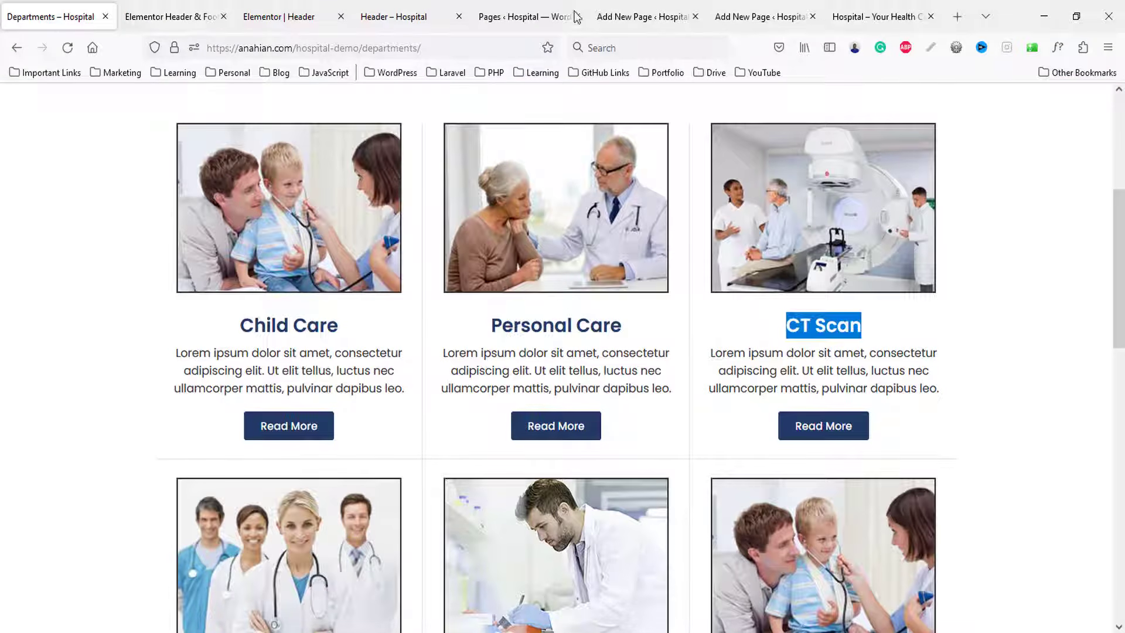
{"action": "left_click", "coordinate": [621, 17]}
{"action": "type", "text": "CT scan"}
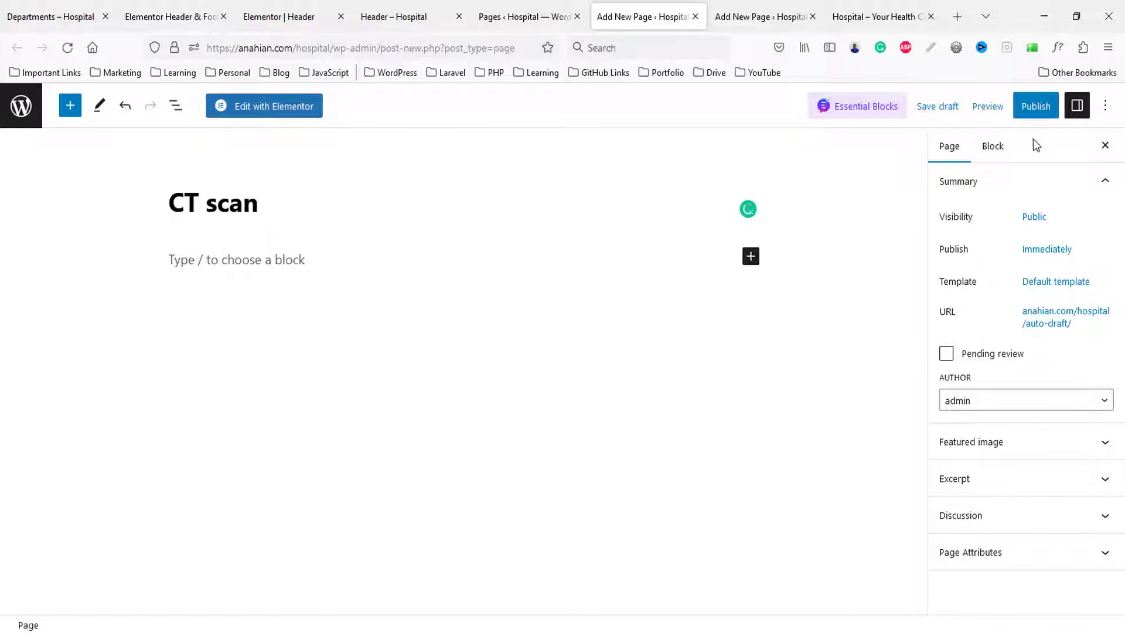
{"action": "left_click", "coordinate": [1035, 106]}
{"action": "left_click", "coordinate": [974, 110]}
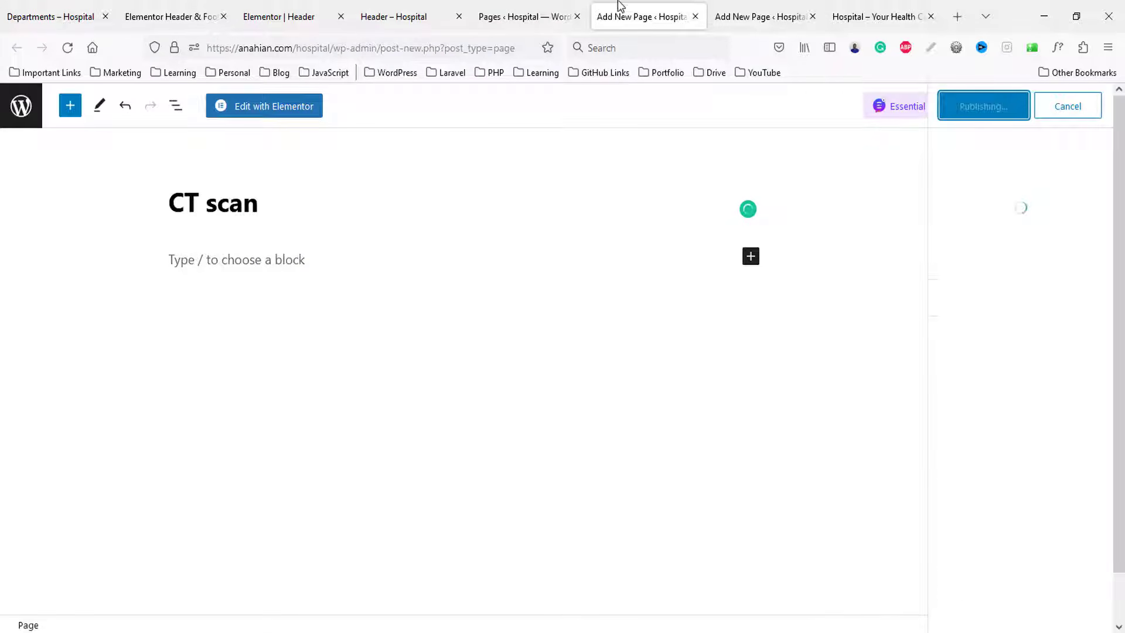
{"action": "key", "text": "ctrl+w"}
- Using the demo's second row of departments as reference, publish the last blank page as Joint replacement and close its editor
{"action": "scroll", "coordinate": [677, 389], "scroll_direction": "down", "scroll_amount": 5}
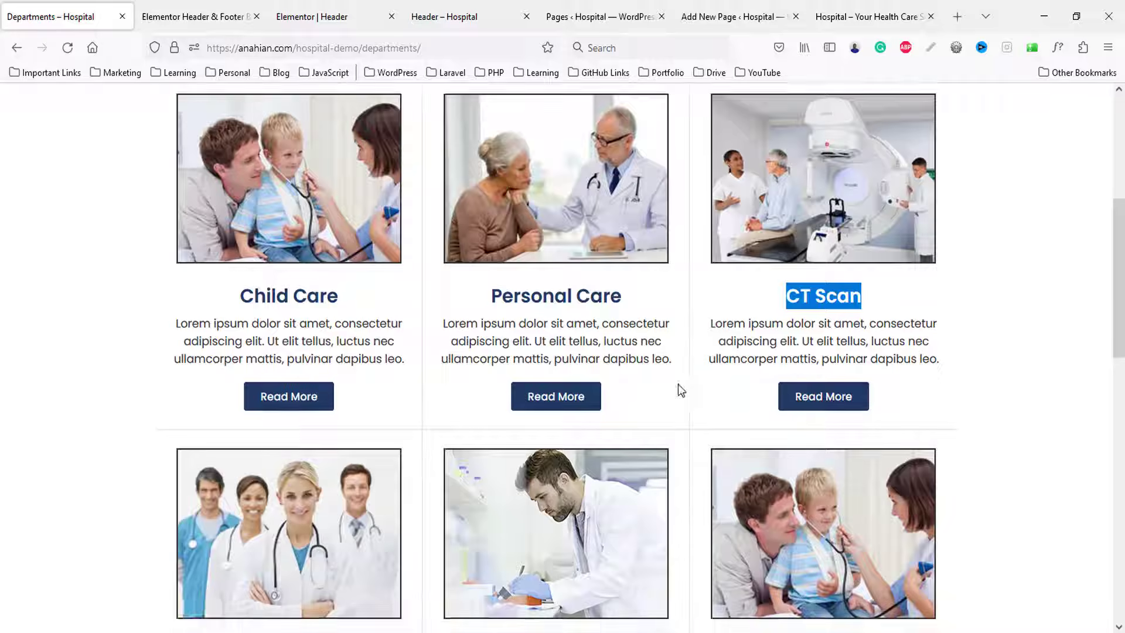
{"action": "left_click_drag", "start_coordinate": [203, 380], "coordinate": [410, 381]}
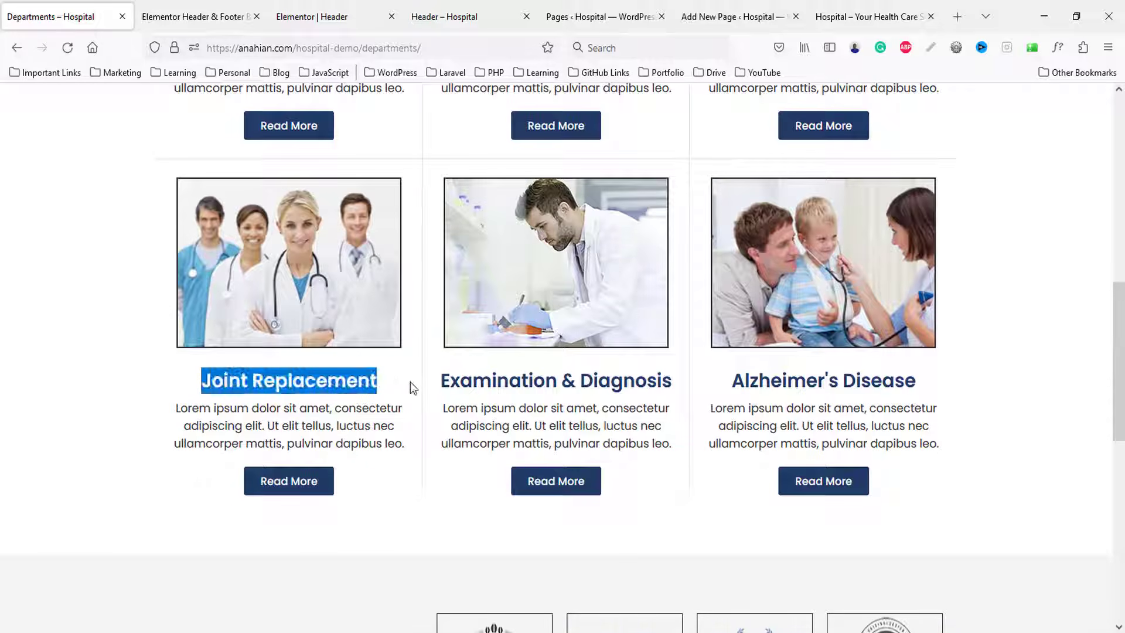
{"action": "left_click", "coordinate": [698, 19]}
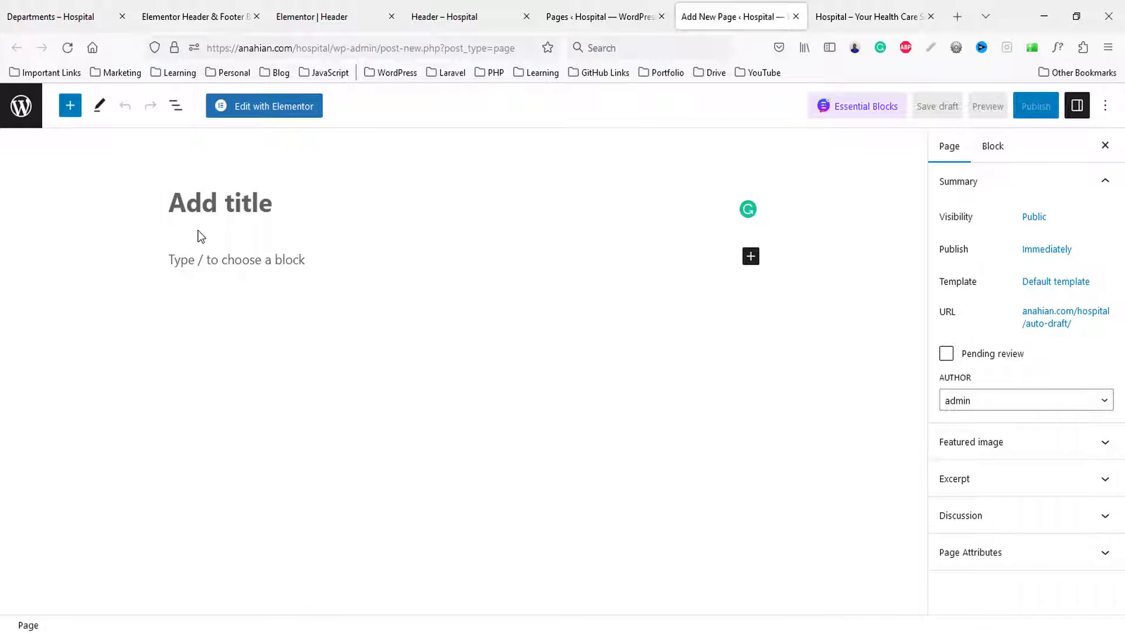
{"action": "type", "text": "Joint replacement"}
{"action": "left_click", "coordinate": [1048, 110]}
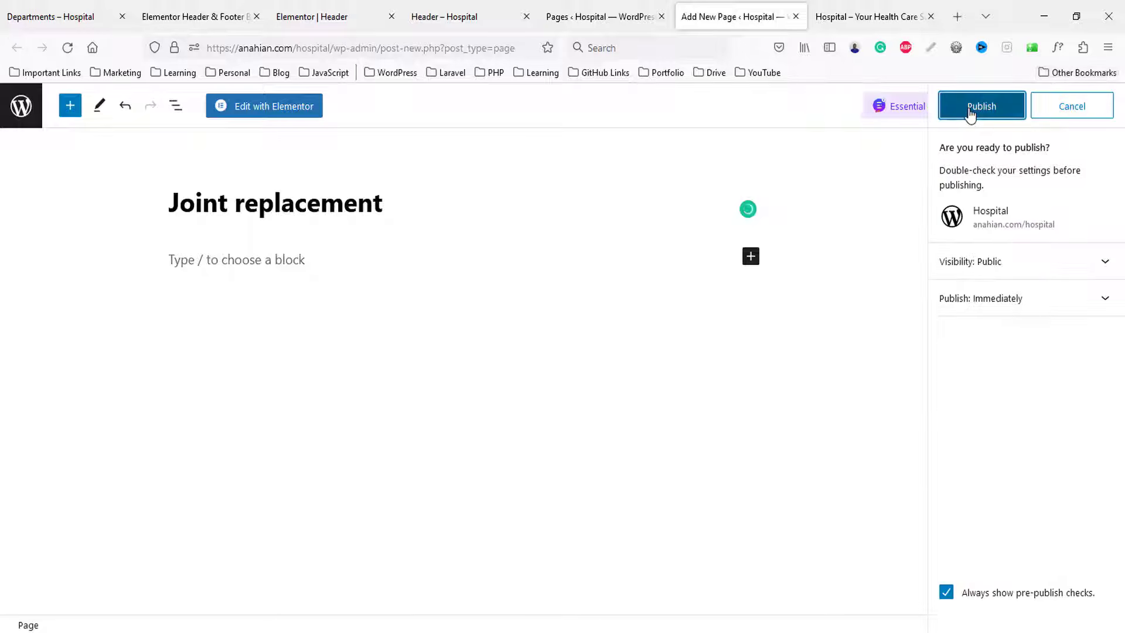
{"action": "left_click", "coordinate": [977, 108]}
{"action": "key", "text": "ctrl+w"}
- Check the remaining departments on the demo site, then return to the WordPress Pages list and refresh it
{"action": "left_click", "coordinate": [62, 9]}
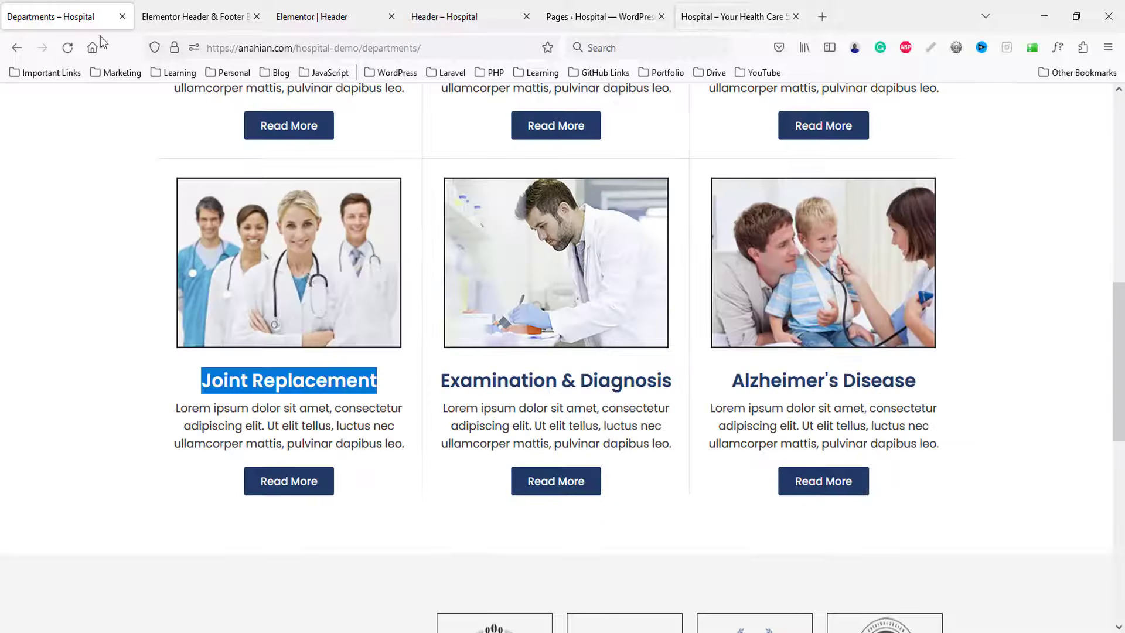
{"action": "left_click", "coordinate": [721, 12]}
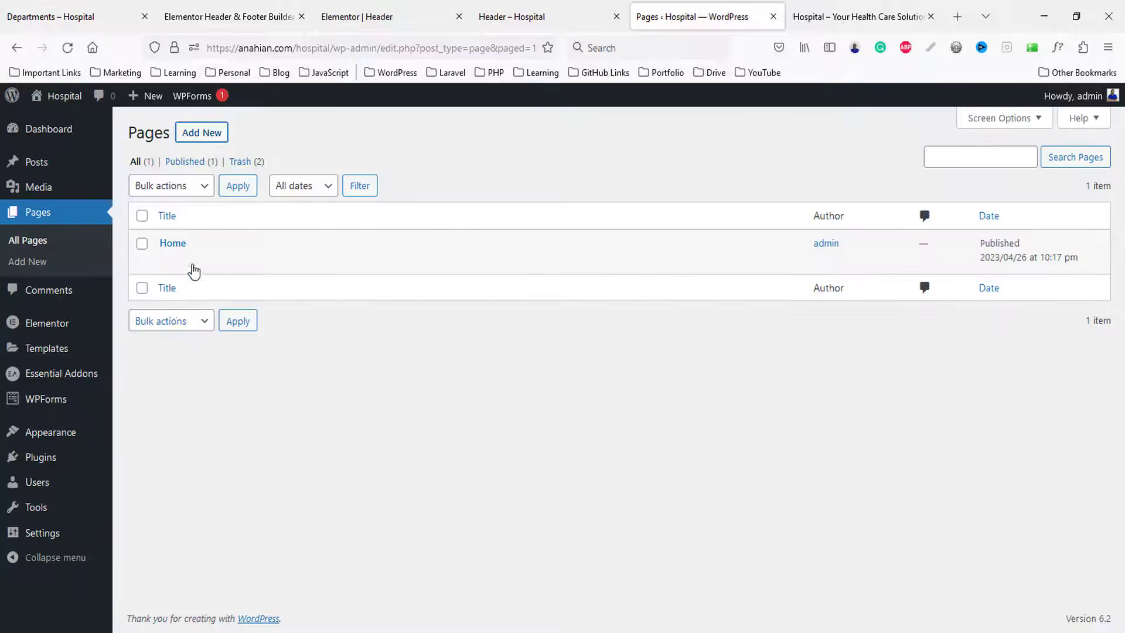
{"action": "left_click", "coordinate": [68, 48]}
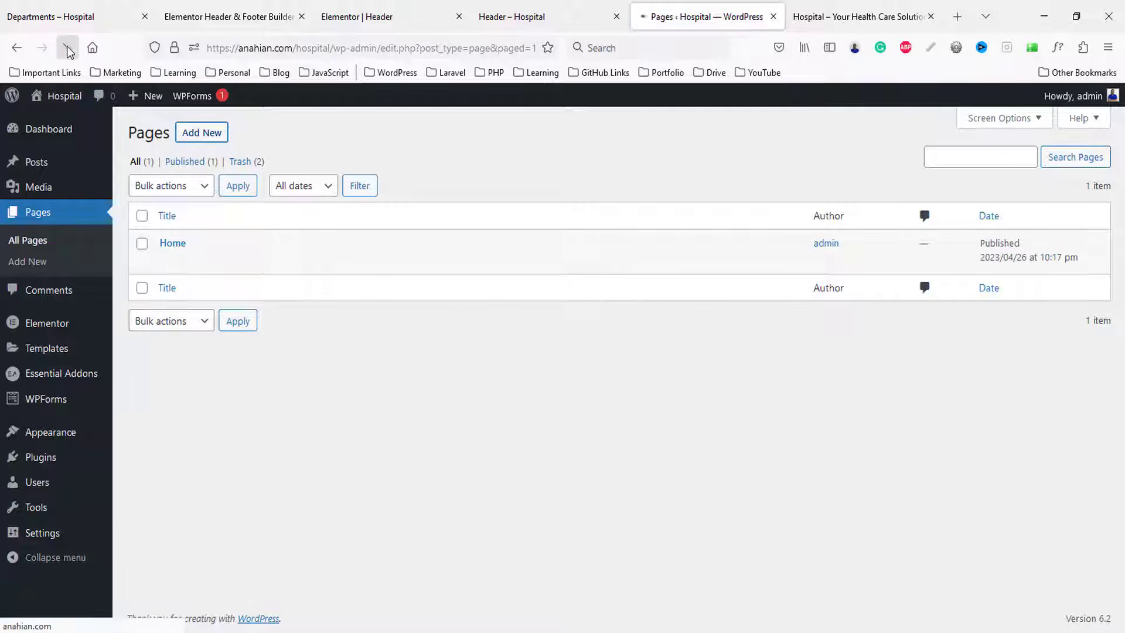
- Look over the refreshed Pages list and open two new blank page editors
{"action": "scroll", "coordinate": [322, 419], "scroll_direction": "down", "scroll_amount": 5}
{"action": "scroll", "coordinate": [336, 441], "scroll_direction": "up", "scroll_amount": 5}
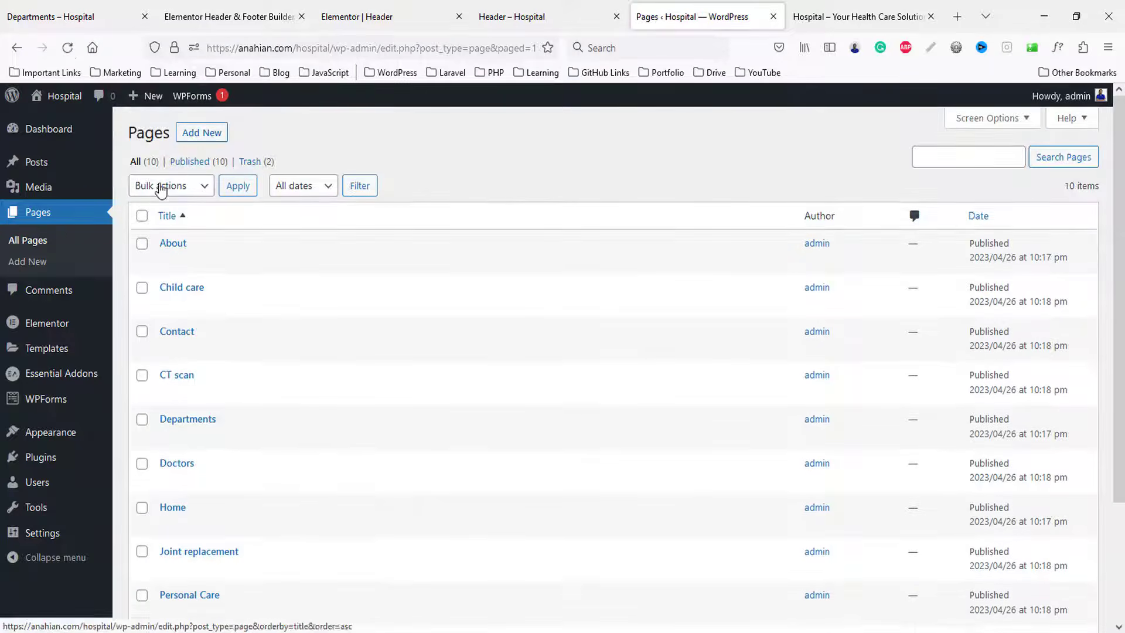
{"action": "middle_click", "coordinate": [199, 130]}
{"action": "middle_click", "coordinate": [198, 136]}
- Copy the Examination & Diagnosis heading from the demo's Departments page, publish a blank page with that title and close its editor
{"action": "left_click", "coordinate": [98, 7]}
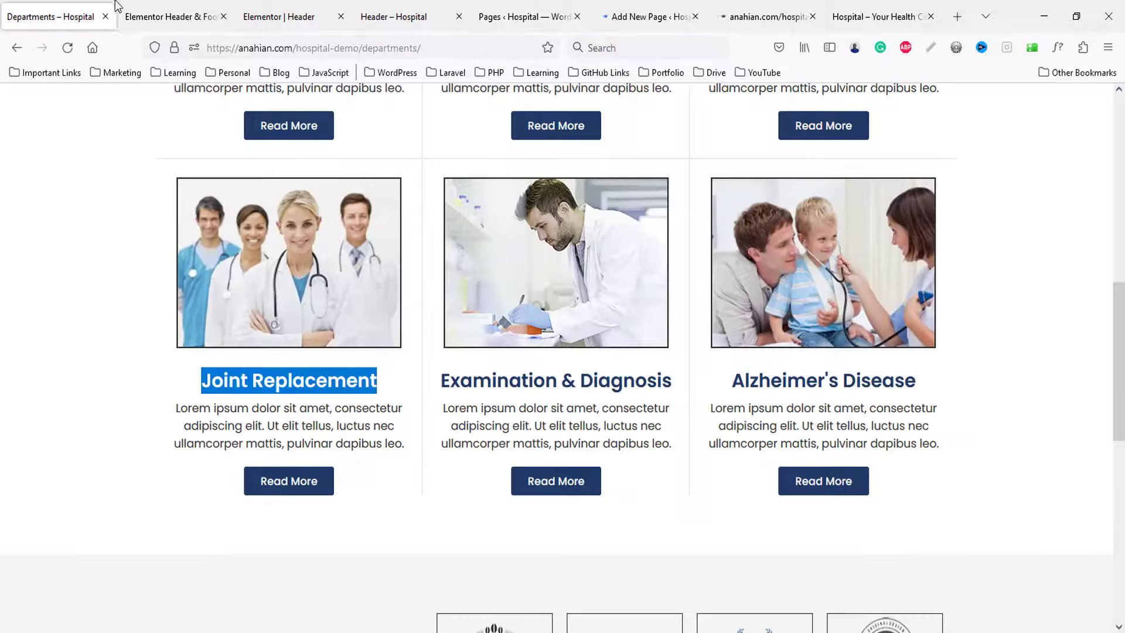
{"action": "left_click_drag", "start_coordinate": [447, 384], "coordinate": [686, 390]}
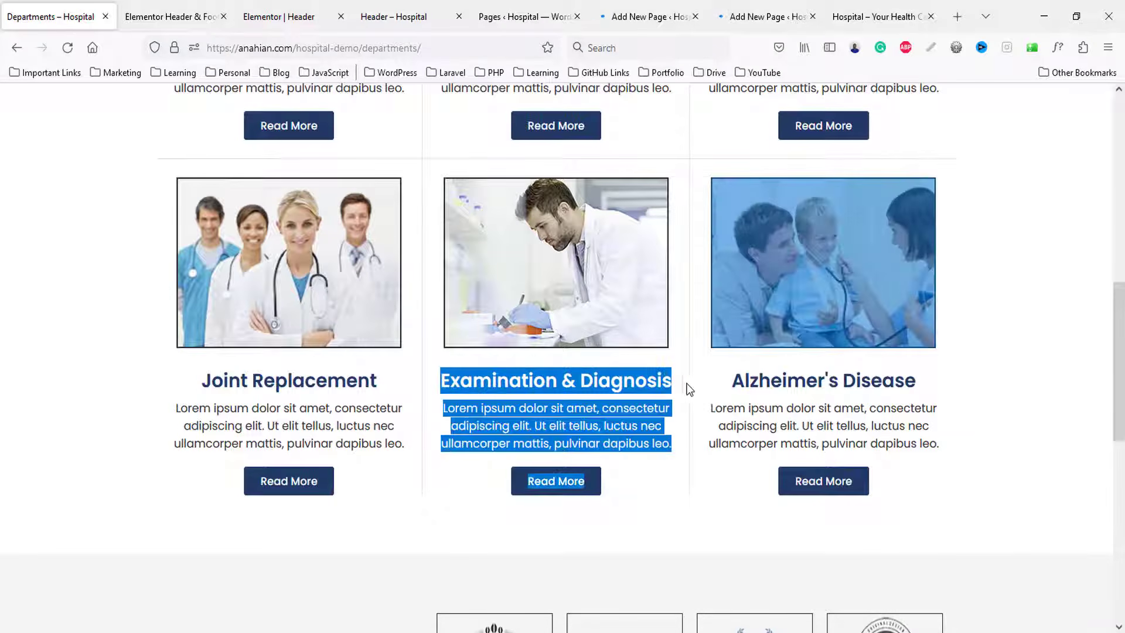
{"action": "left_click", "coordinate": [557, 416]}
{"action": "left_click_drag", "start_coordinate": [444, 386], "coordinate": [648, 376]}
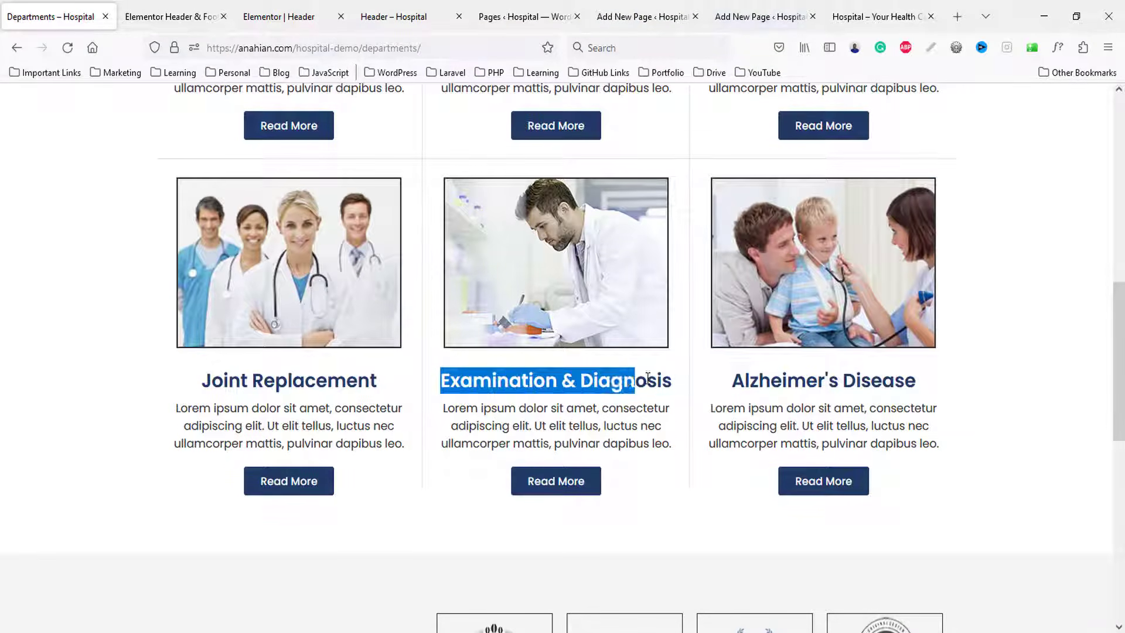
{"action": "key", "text": "ctrl+c"}
{"action": "left_click", "coordinate": [633, 16]}
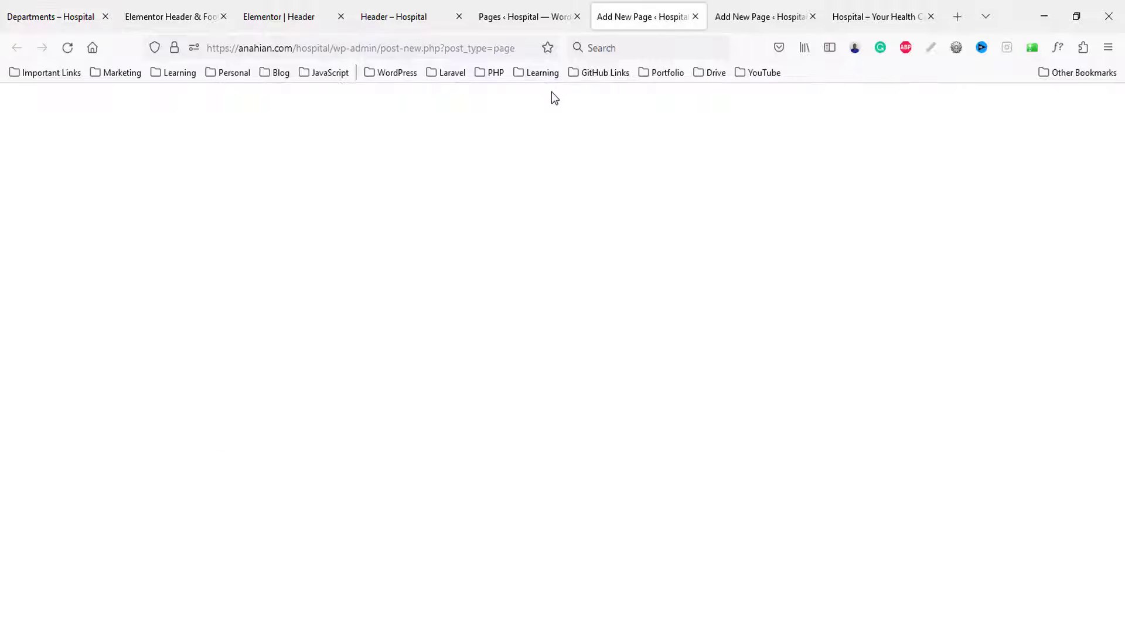
{"action": "key", "text": "ctrl+v"}
{"action": "left_click", "coordinate": [1035, 106]}
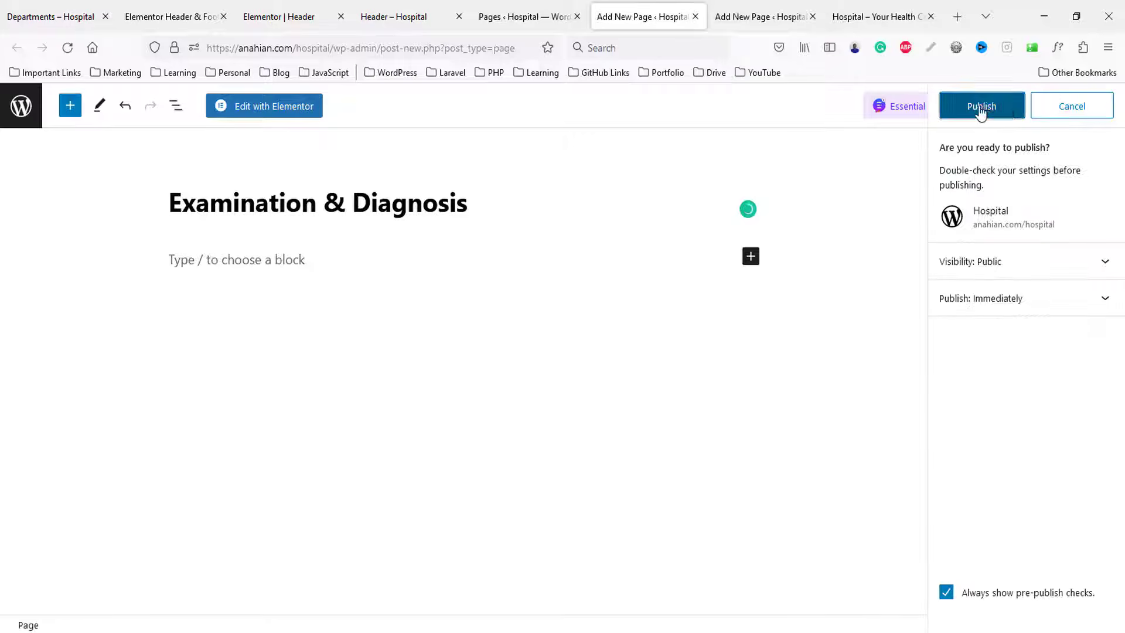
{"action": "left_click", "coordinate": [979, 107]}
{"action": "middle_click", "coordinate": [656, 6]}
- Copy the Alzheimer's Disease heading from the demo page, publish the remaining blank page as Alzheimer's disease and close its editor
{"action": "left_click", "coordinate": [4, 5]}
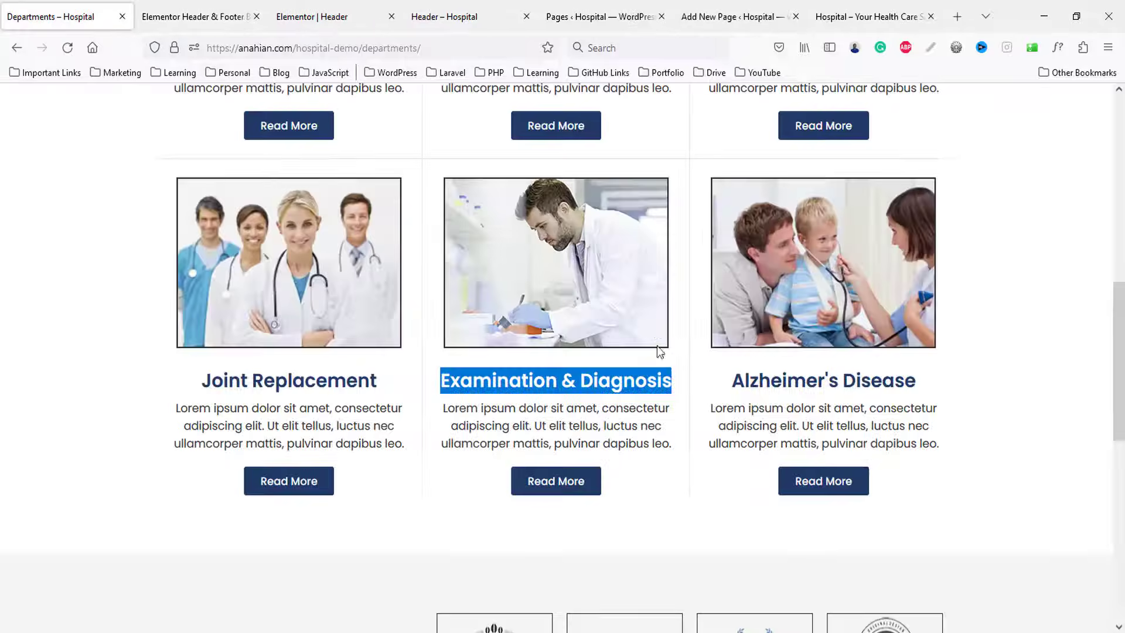
{"action": "left_click_drag", "start_coordinate": [729, 382], "coordinate": [947, 389]}
{"action": "key", "text": "ctrl+c"}
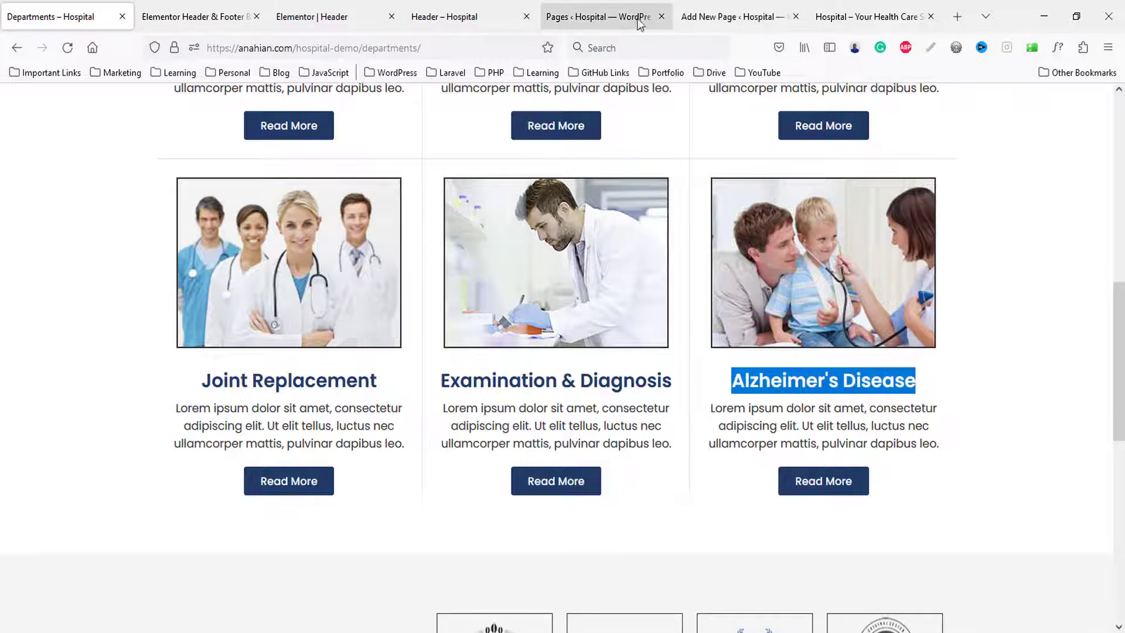
{"action": "left_click", "coordinate": [694, 20]}
{"action": "key", "text": "ctrl+v"}
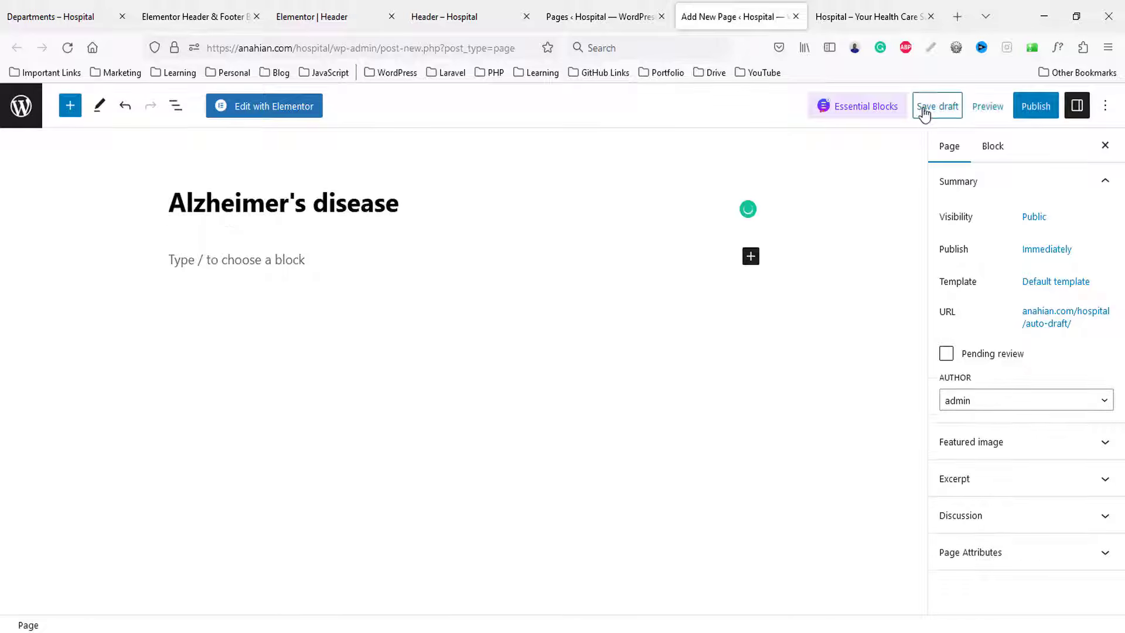
{"action": "left_click", "coordinate": [1041, 108]}
{"action": "left_click", "coordinate": [990, 108]}
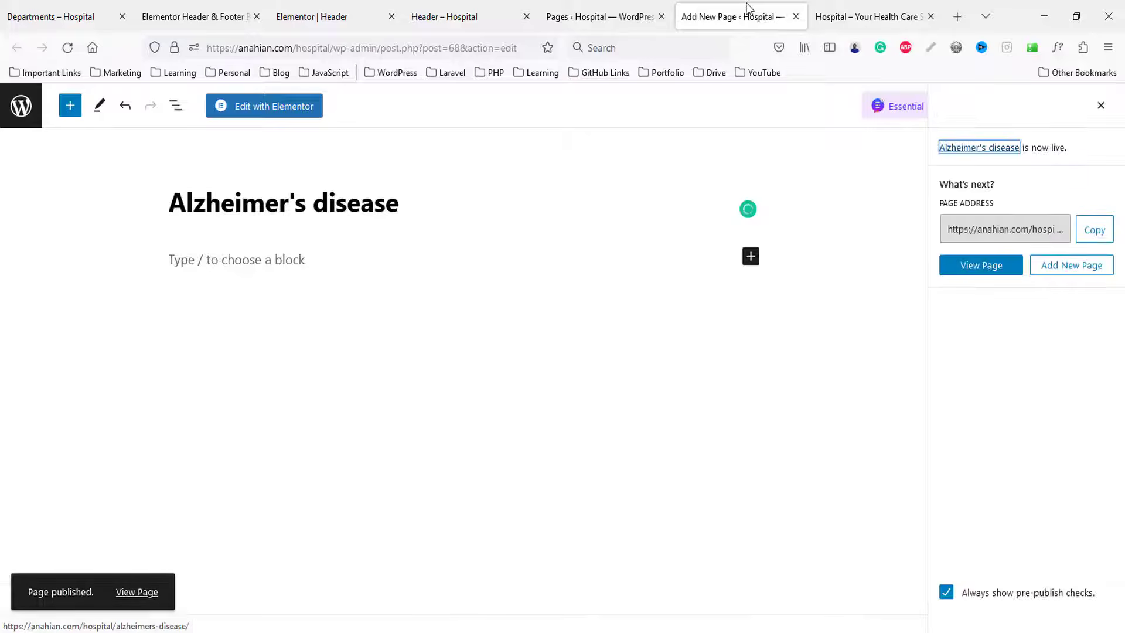
{"action": "middle_click", "coordinate": [729, 9]}
- Refresh the WordPress Pages list, review the published pages and check the header preview
{"action": "left_click", "coordinate": [560, 19]}
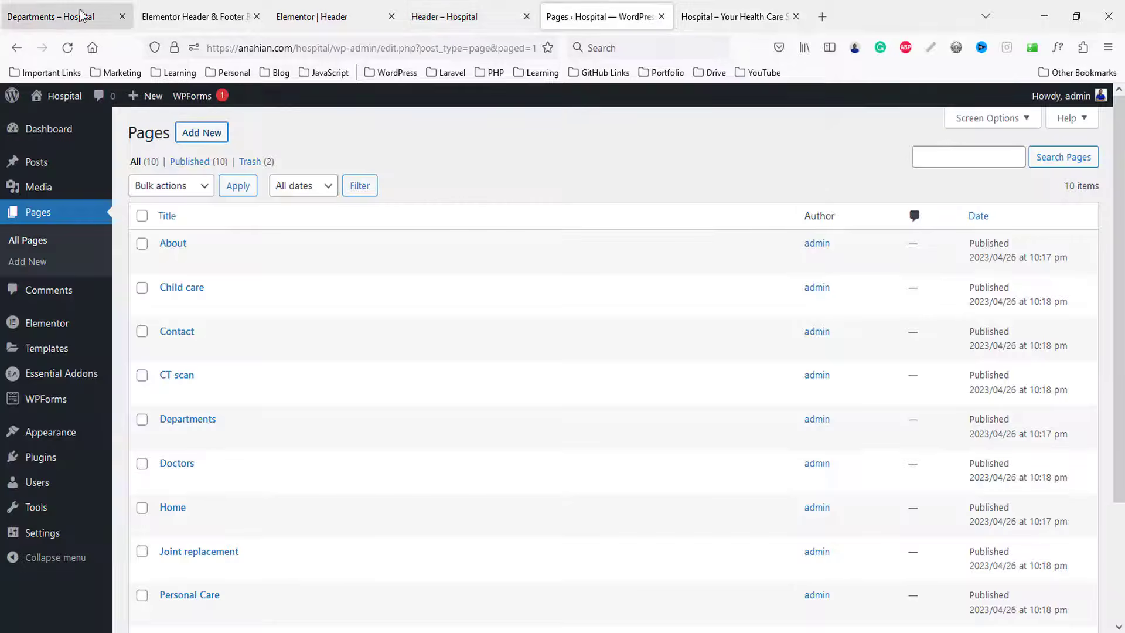
{"action": "left_click", "coordinate": [68, 49]}
{"action": "scroll", "coordinate": [873, 477], "scroll_direction": "down", "scroll_amount": 3}
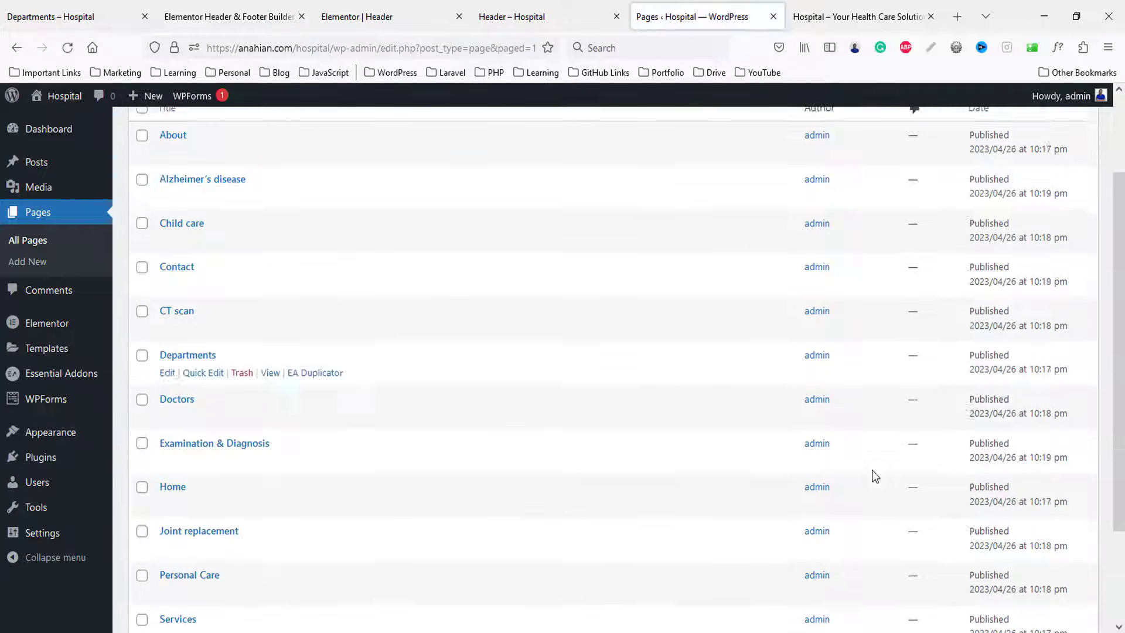
{"action": "scroll", "coordinate": [880, 536], "scroll_direction": "up", "scroll_amount": 3}
{"action": "scroll", "coordinate": [882, 544], "scroll_direction": "up", "scroll_amount": 1}
{"action": "left_click", "coordinate": [566, 11]}
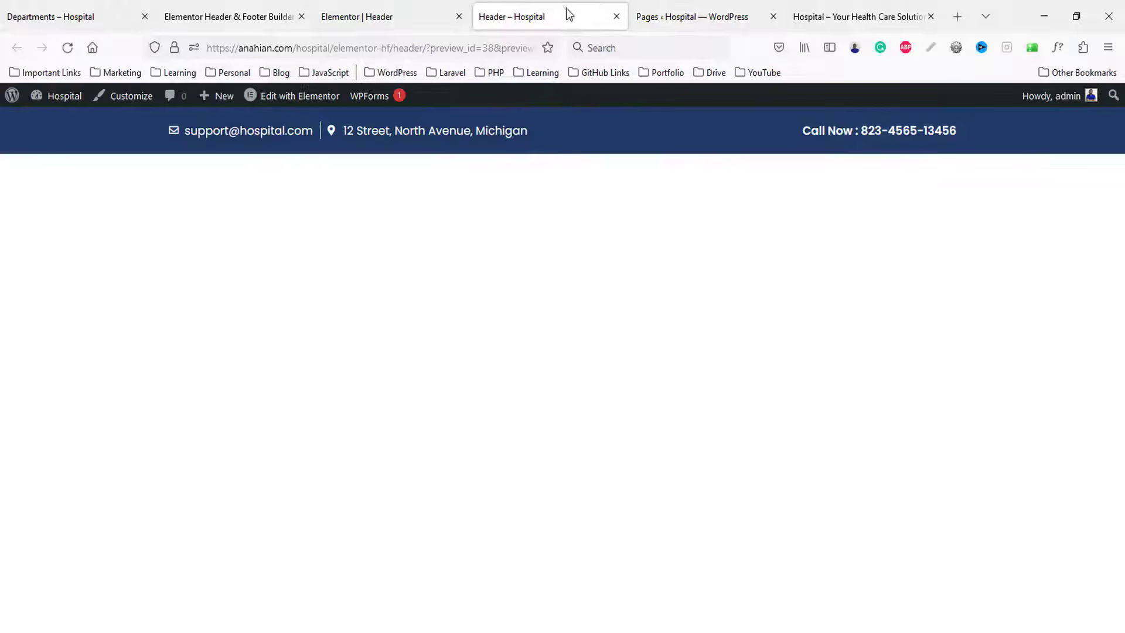
- In the Reading settings, make the homepage a static page using Home, save the change and close the settings
{"action": "left_click", "coordinate": [691, 9]}
{"action": "mouse_move", "coordinate": [50, 540]}
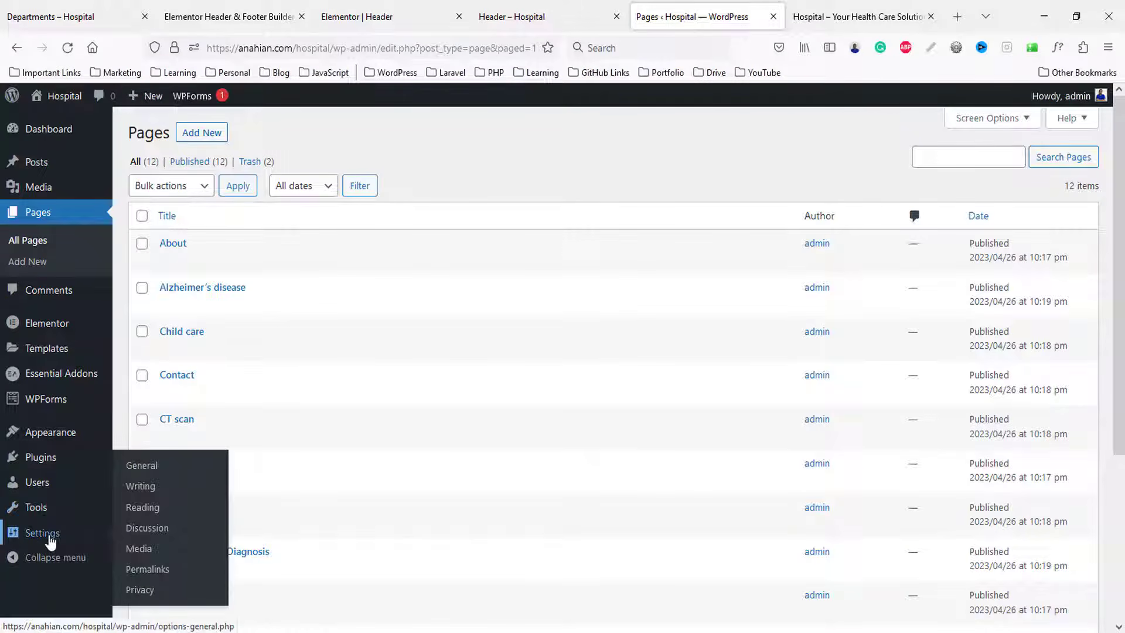
{"action": "middle_click", "coordinate": [132, 516]}
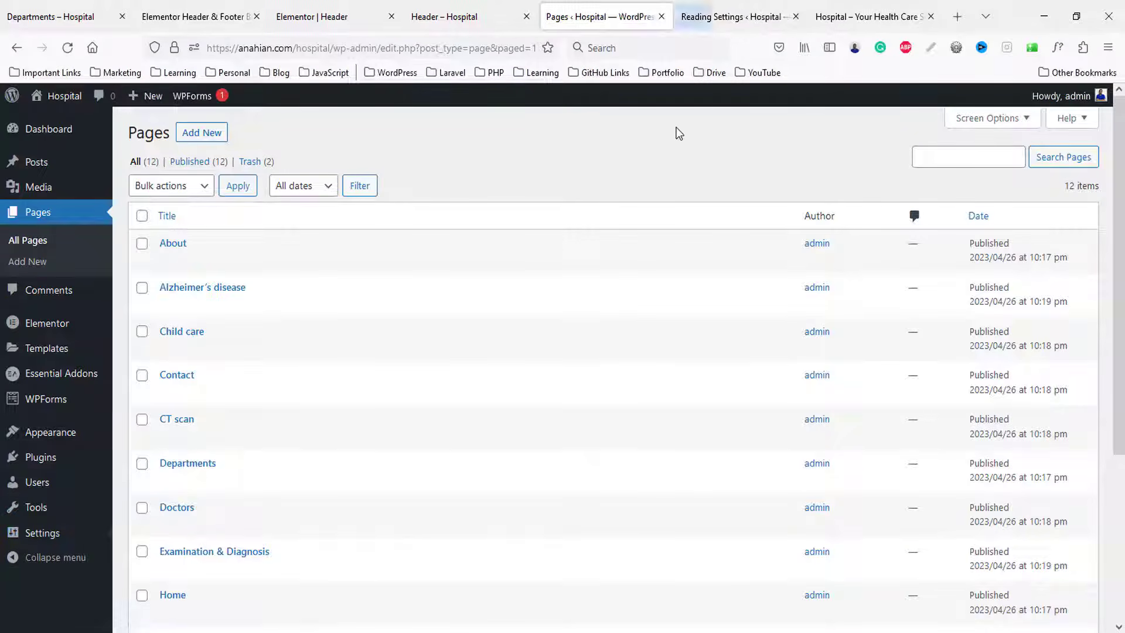
{"action": "key", "text": "ctrl+Tab"}
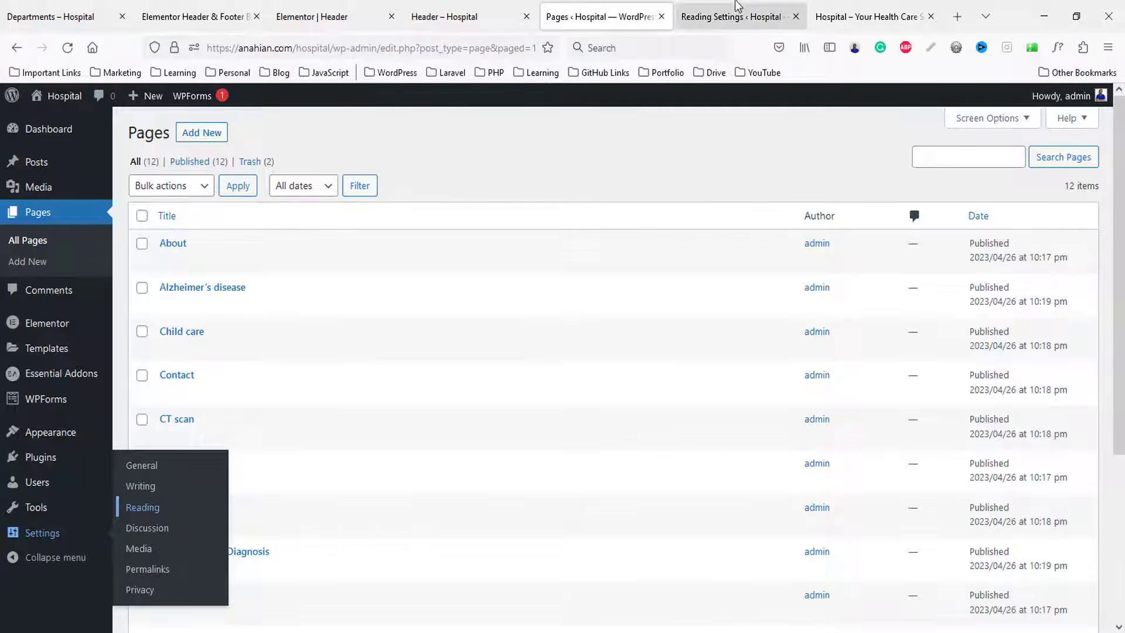
{"action": "left_click", "coordinate": [288, 197]}
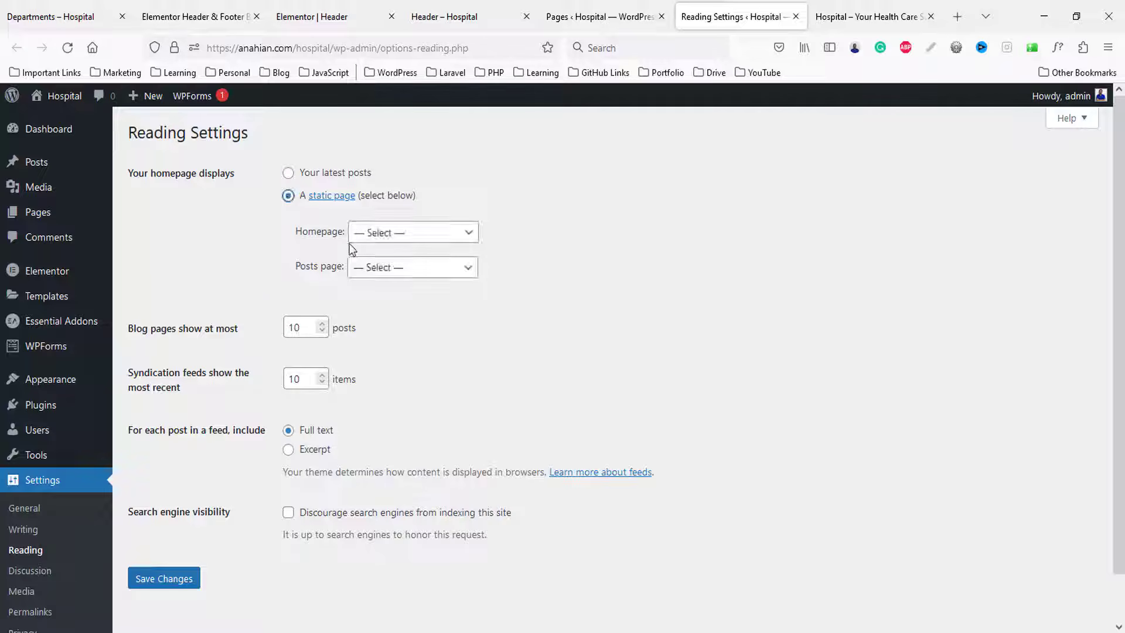
{"action": "left_click", "coordinate": [365, 239]}
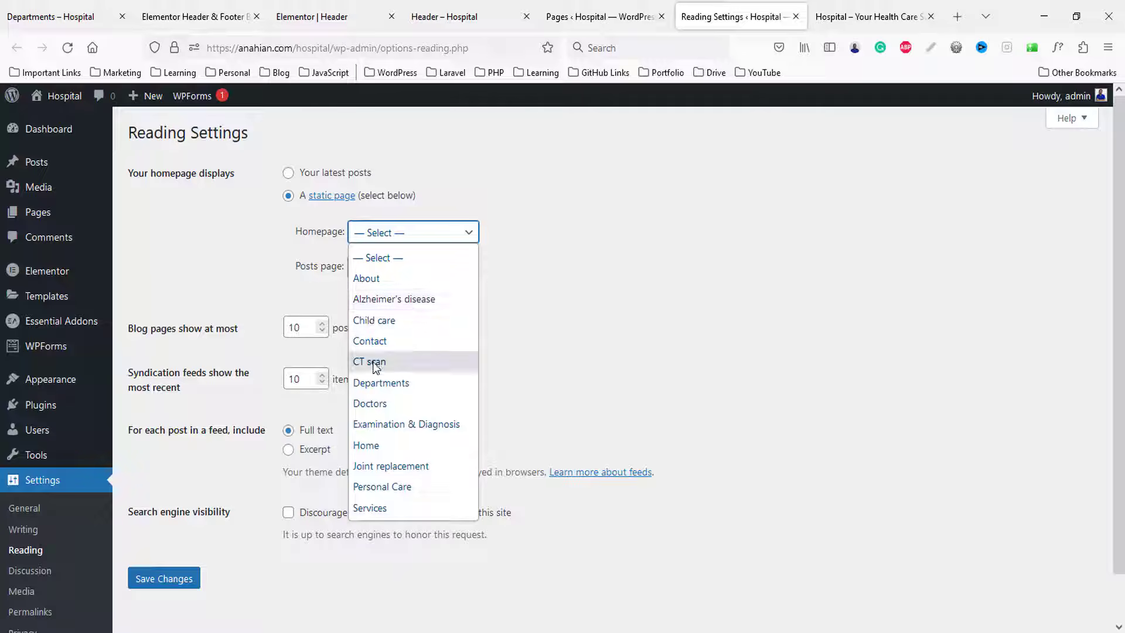
{"action": "left_click", "coordinate": [364, 446]}
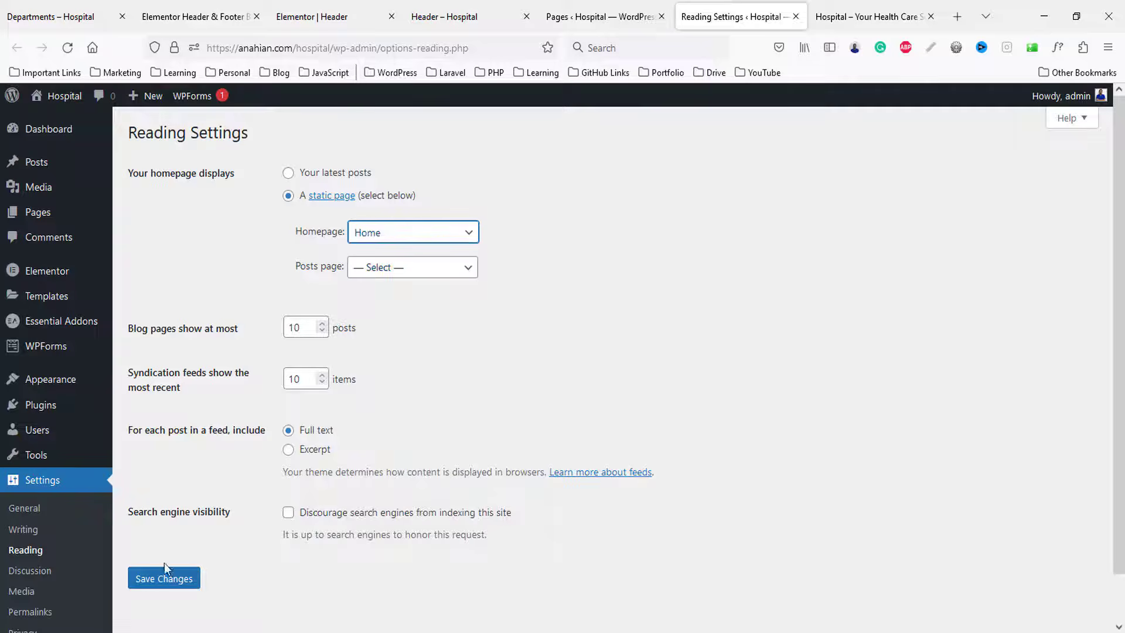
{"action": "left_click", "coordinate": [167, 583]}
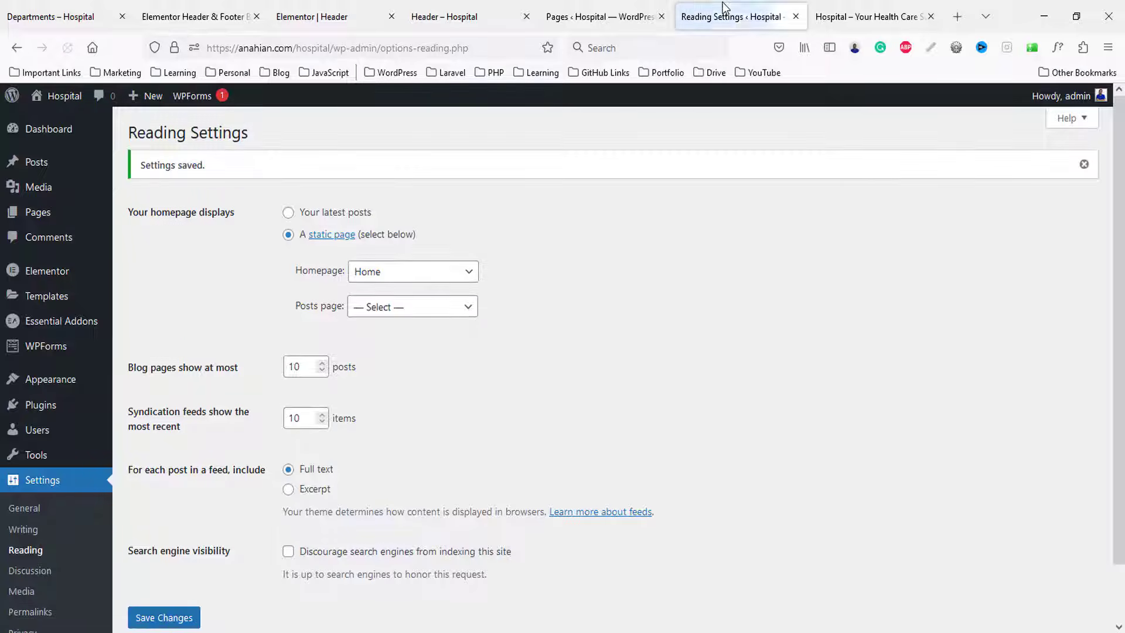
{"action": "middle_click", "coordinate": [698, 7]}
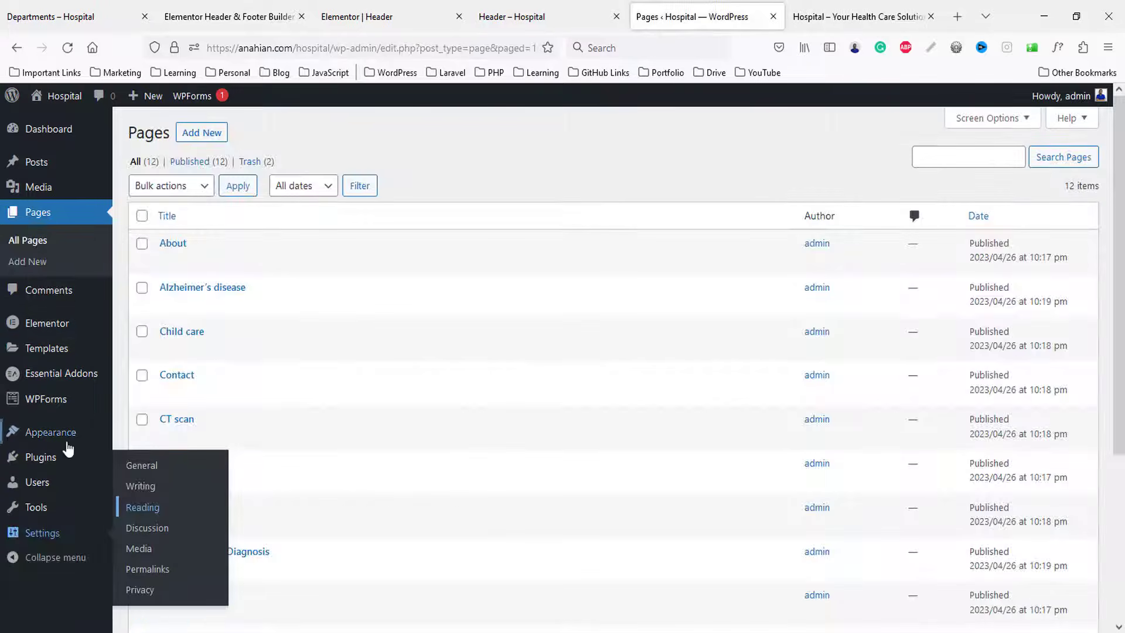
- Create a navigation menu named Main Menu and assign it to the Header display location
{"action": "mouse_move", "coordinate": [93, 439]}
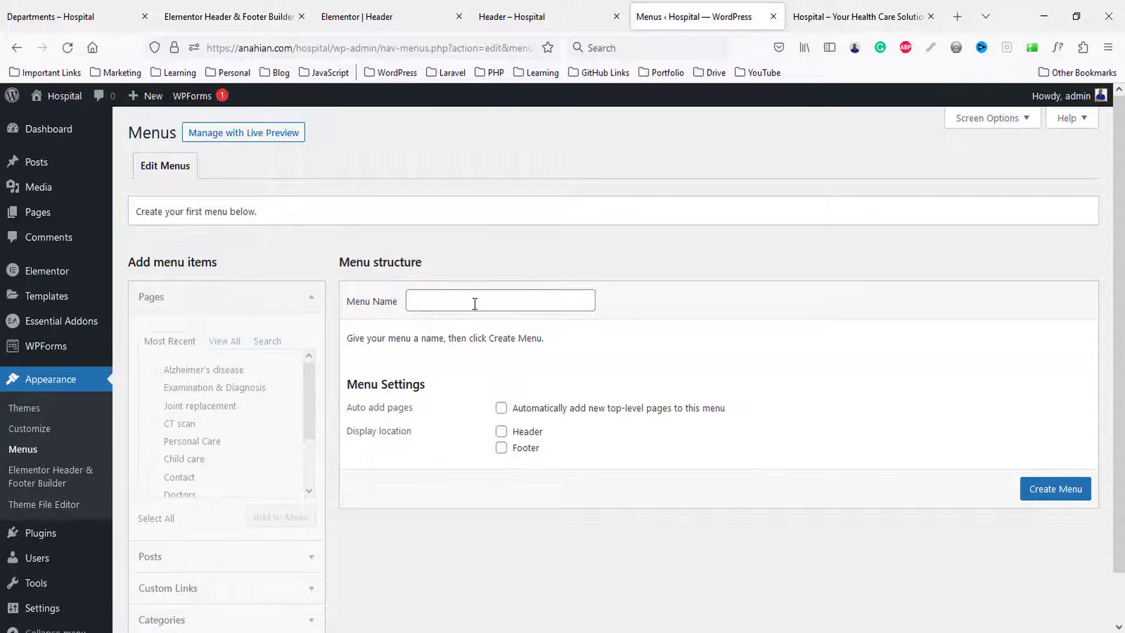
{"action": "left_click", "coordinate": [473, 303]}
{"action": "left_click", "coordinate": [455, 321]}
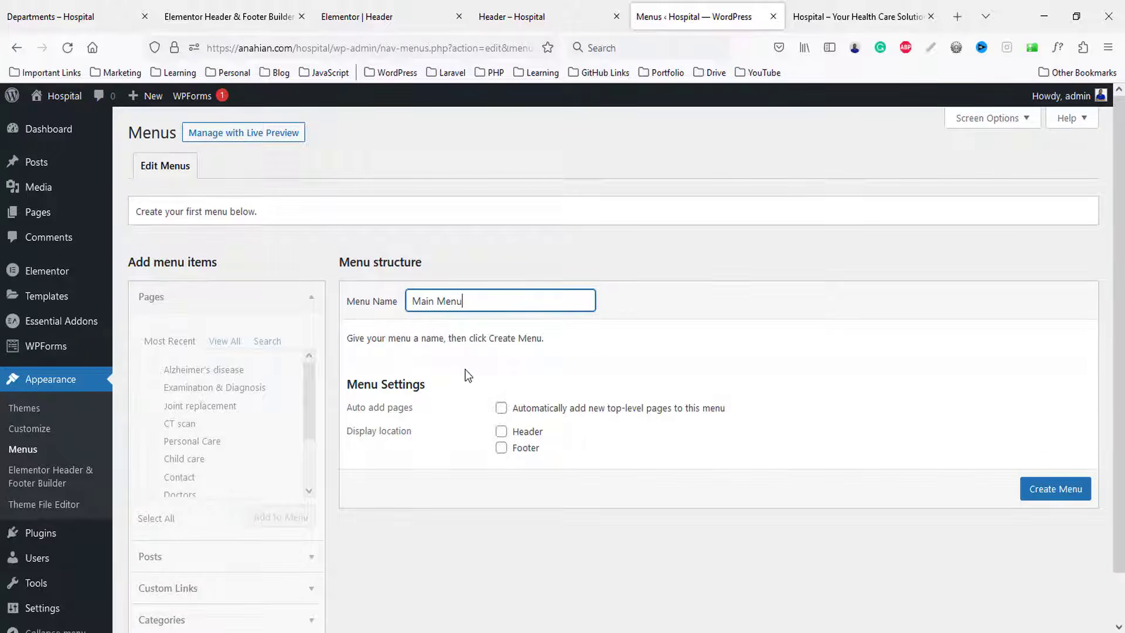
{"action": "left_click", "coordinate": [517, 434]}
{"action": "left_click", "coordinate": [1035, 493]}
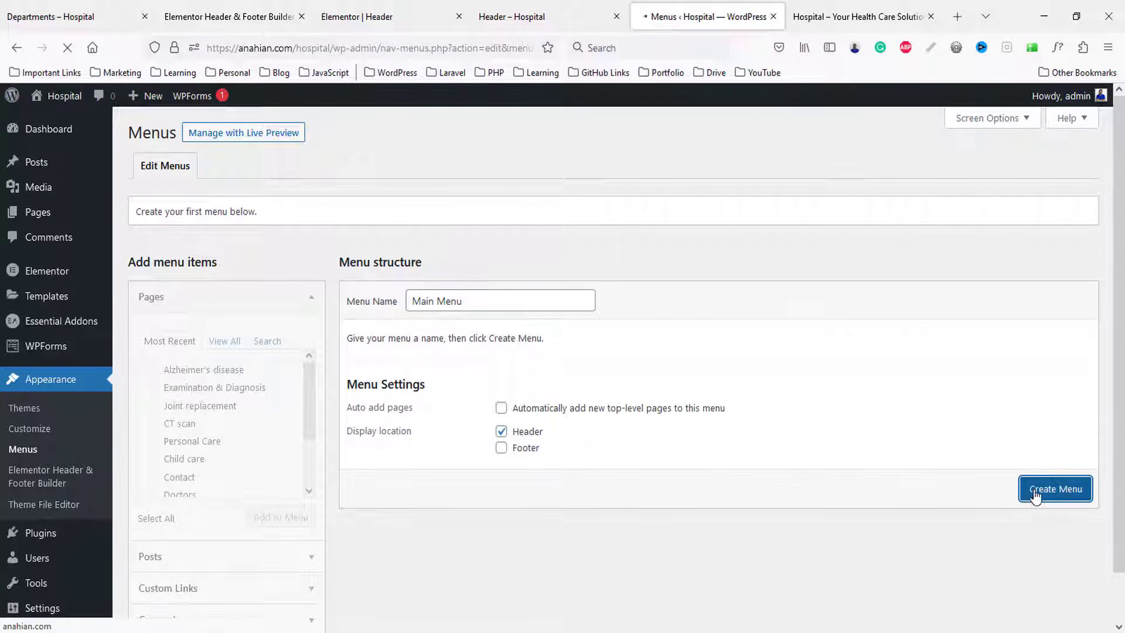
- From the full list of pages, add every page except Contact to Main Menu
{"action": "scroll", "coordinate": [982, 409], "scroll_direction": "down", "scroll_amount": 1}
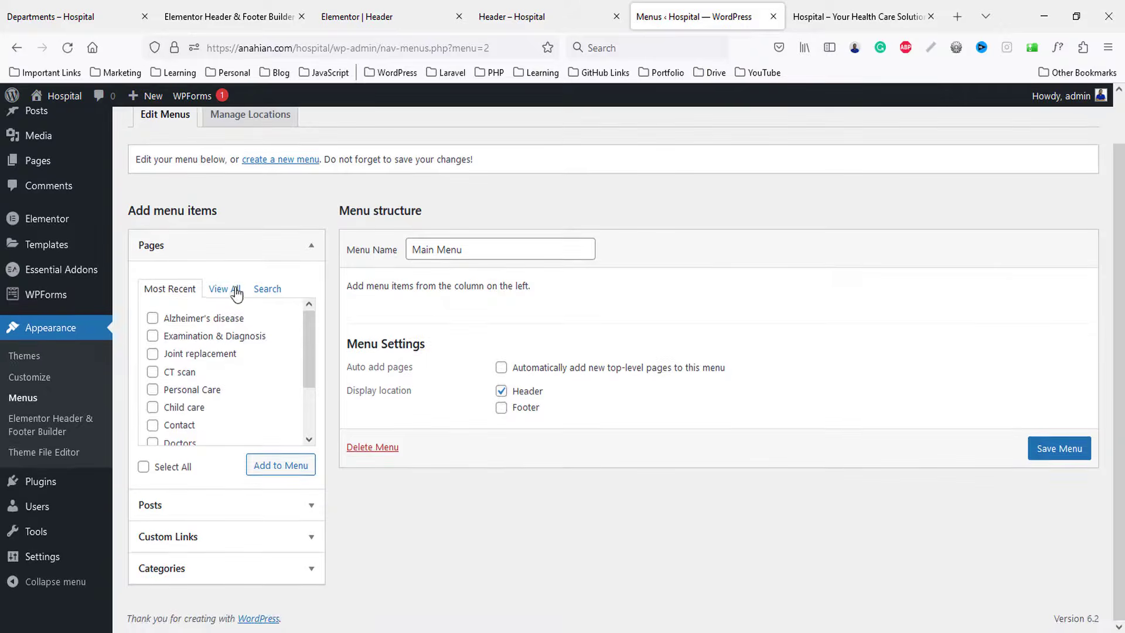
{"action": "left_click", "coordinate": [224, 288]}
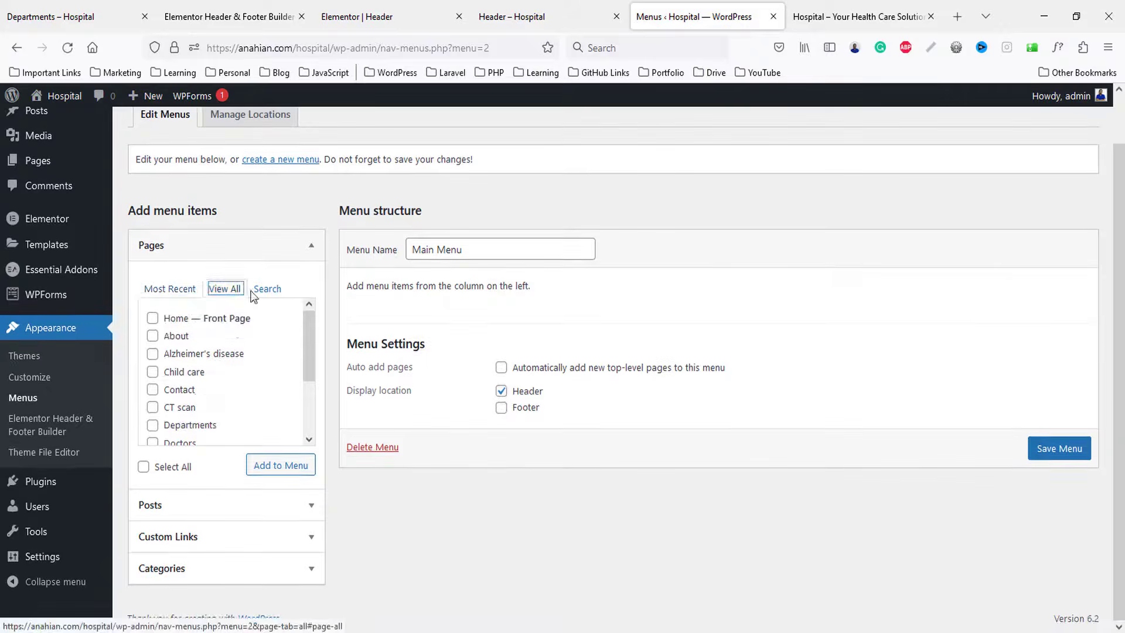
{"action": "left_click", "coordinate": [174, 324]}
{"action": "left_click", "coordinate": [176, 336]}
{"action": "left_click", "coordinate": [178, 354]}
{"action": "left_click", "coordinate": [180, 372]}
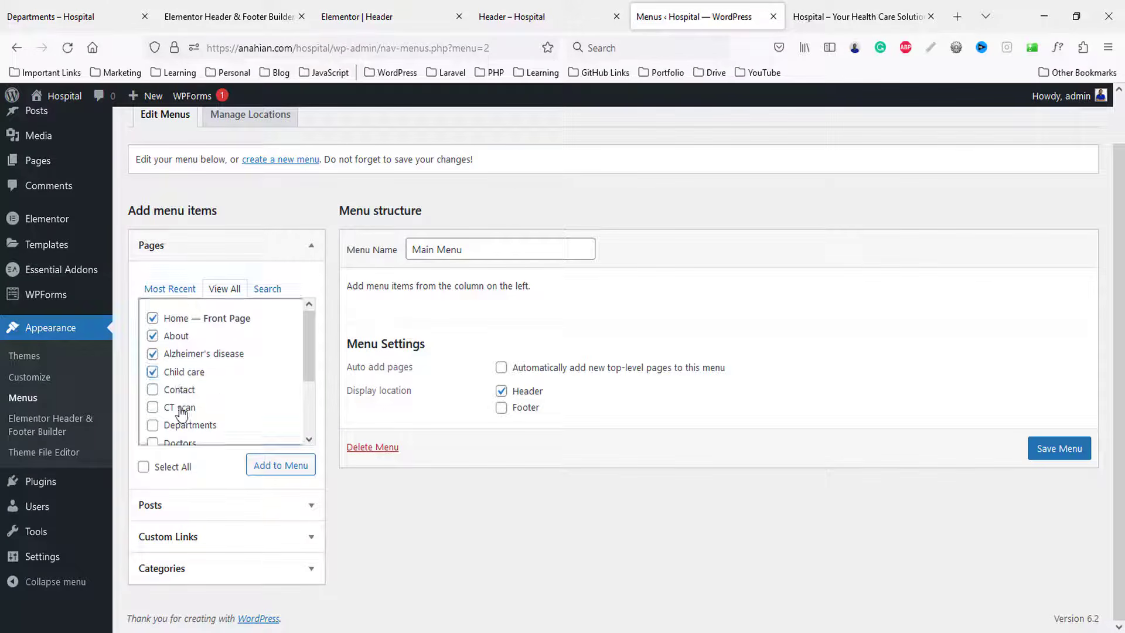
{"action": "left_click", "coordinate": [182, 409]}
{"action": "scroll", "coordinate": [199, 389], "scroll_direction": "down", "scroll_amount": 2}
{"action": "left_click", "coordinate": [189, 350]}
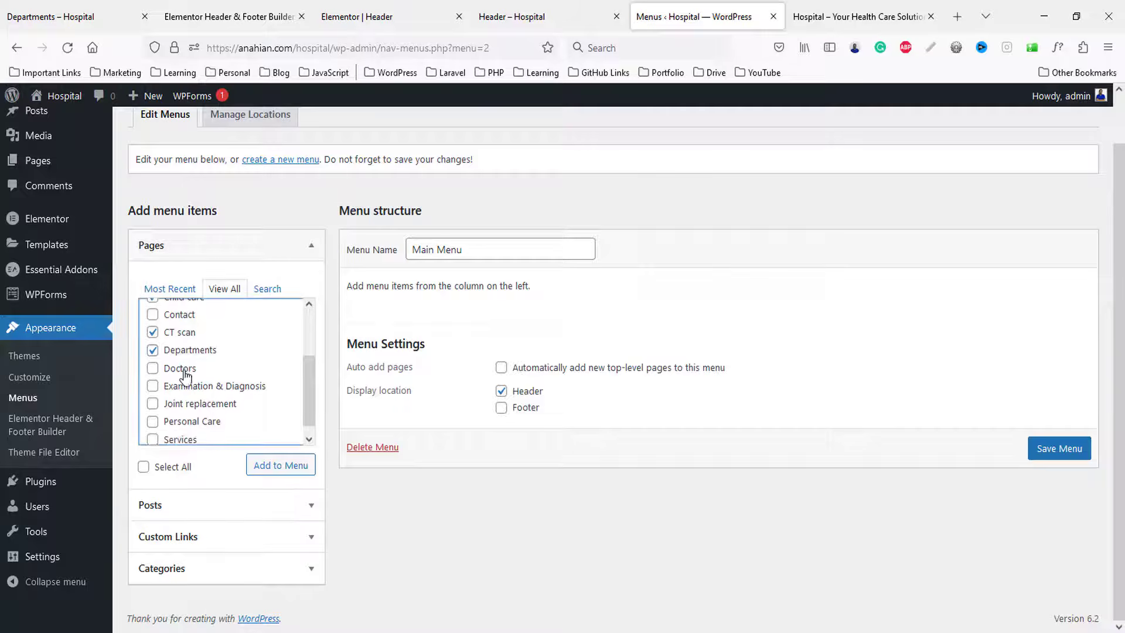
{"action": "left_click", "coordinate": [185, 369]}
{"action": "left_click", "coordinate": [191, 387]}
{"action": "left_click", "coordinate": [196, 404]}
{"action": "left_click", "coordinate": [196, 421]}
{"action": "scroll", "coordinate": [217, 408], "scroll_direction": "down", "scroll_amount": 1}
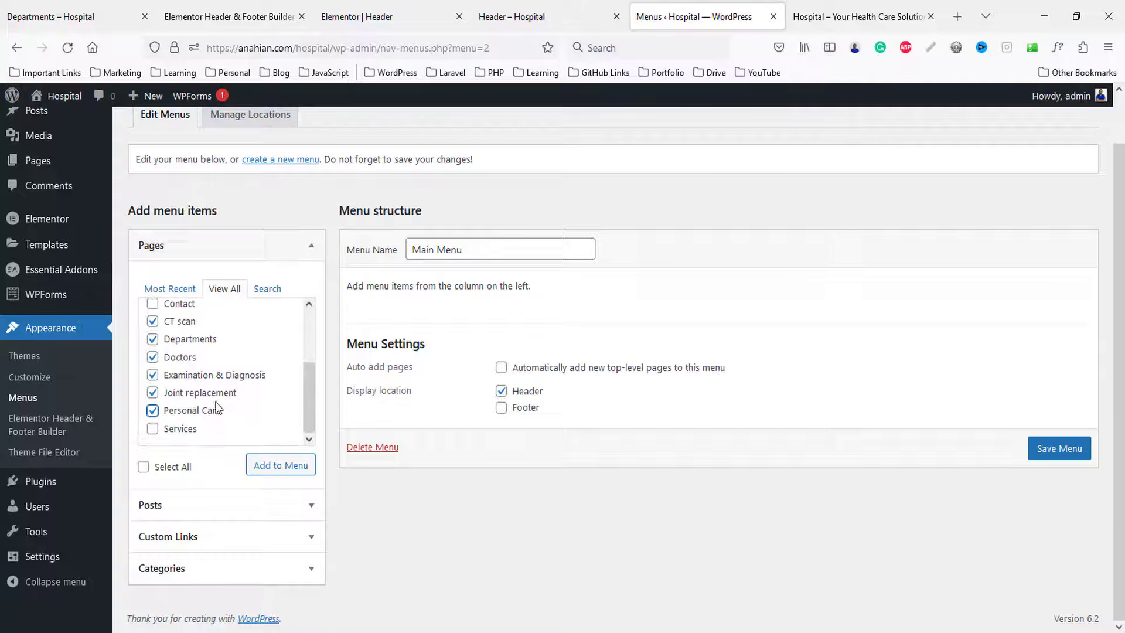
{"action": "left_click", "coordinate": [189, 428]}
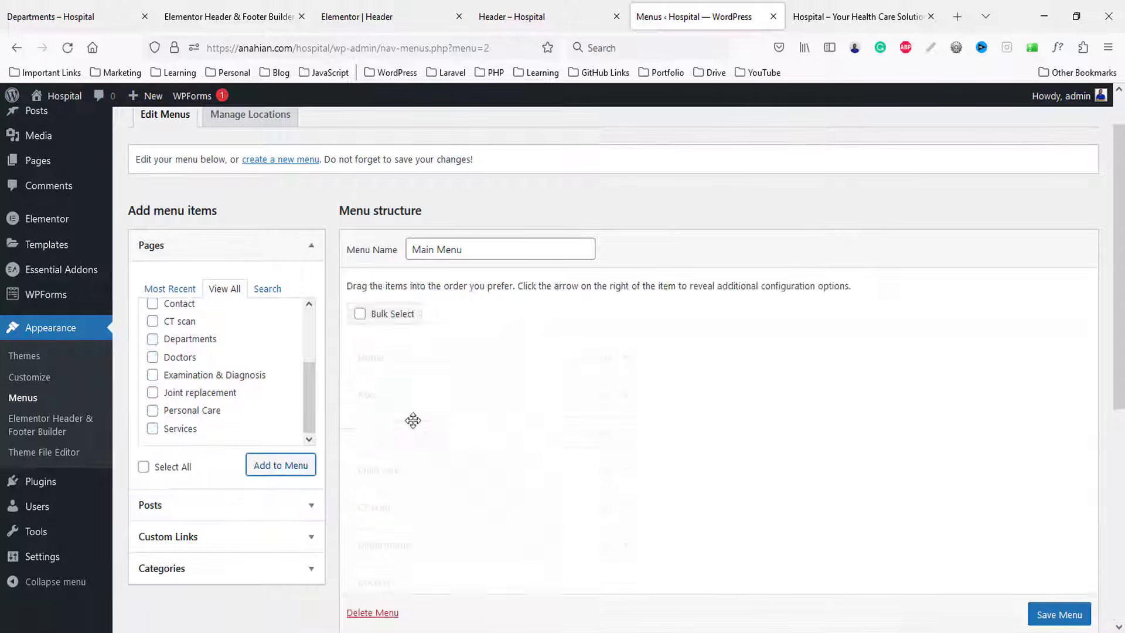
- Reorder the menu so Services follows About and Departments follows Services
{"action": "scroll", "coordinate": [622, 356], "scroll_direction": "down", "scroll_amount": 2}
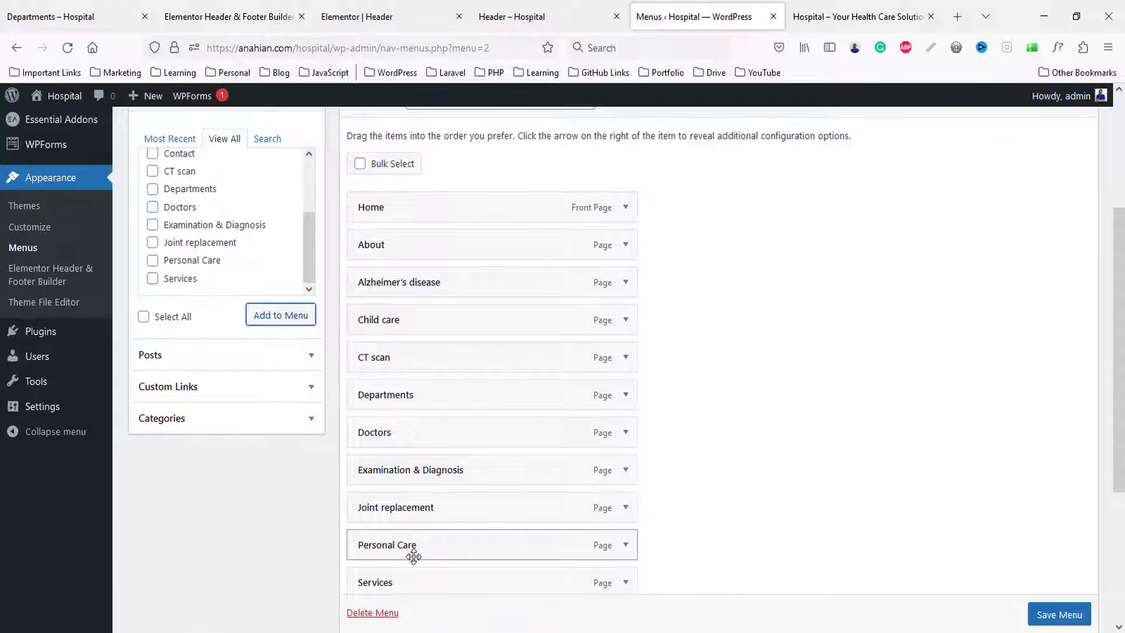
{"action": "left_click_drag", "start_coordinate": [417, 577], "coordinate": [422, 293]}
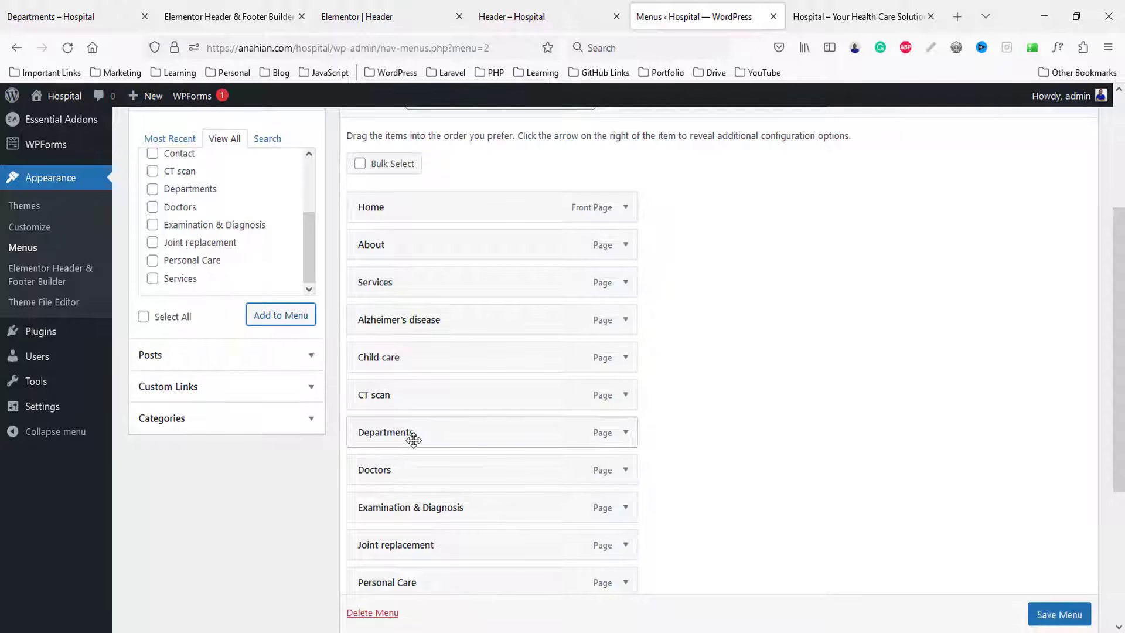
{"action": "left_click_drag", "start_coordinate": [413, 439], "coordinate": [425, 331]}
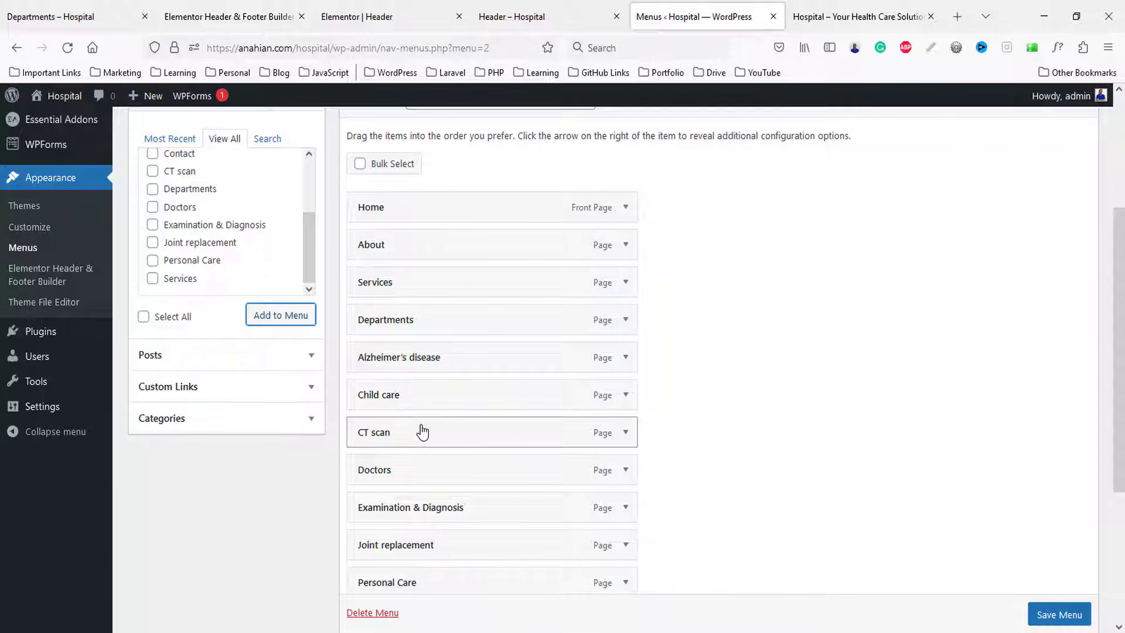
- Nest Alzheimer's disease, Child care, CT scan, Examination & Diagnosis, Joint replacement and Personal Care under Departments as sub items
{"action": "left_click_drag", "start_coordinate": [430, 358], "coordinate": [448, 359]}
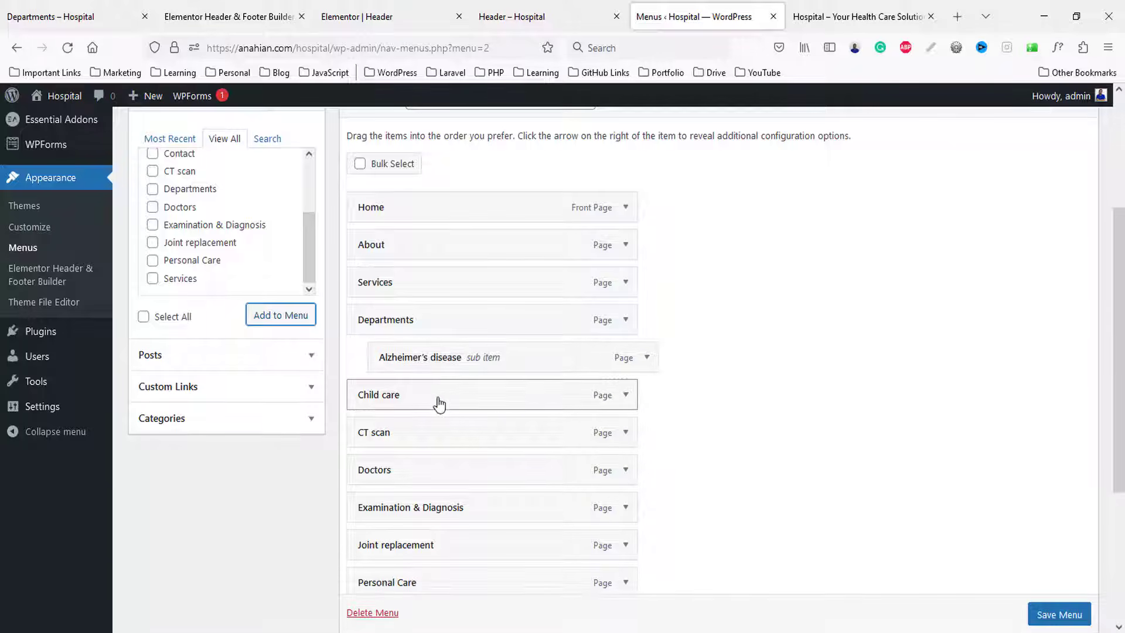
{"action": "left_click_drag", "start_coordinate": [437, 402], "coordinate": [463, 394]}
{"action": "left_click_drag", "start_coordinate": [444, 435], "coordinate": [466, 402]}
{"action": "scroll", "coordinate": [414, 406], "scroll_direction": "down", "scroll_amount": 2}
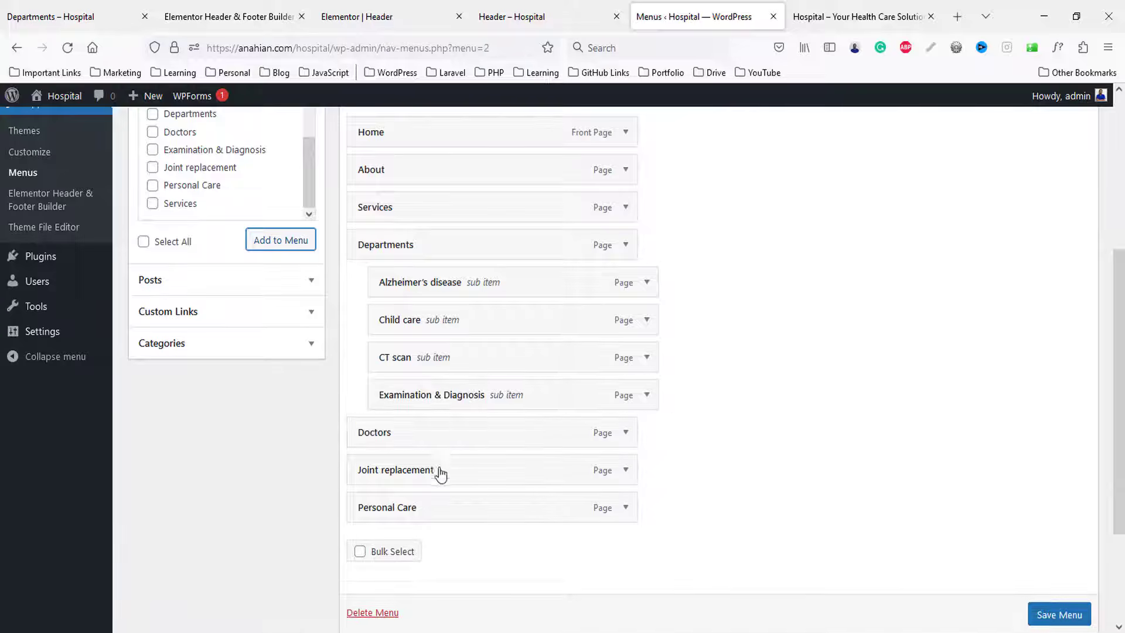
{"action": "left_click_drag", "start_coordinate": [437, 471], "coordinate": [460, 436]}
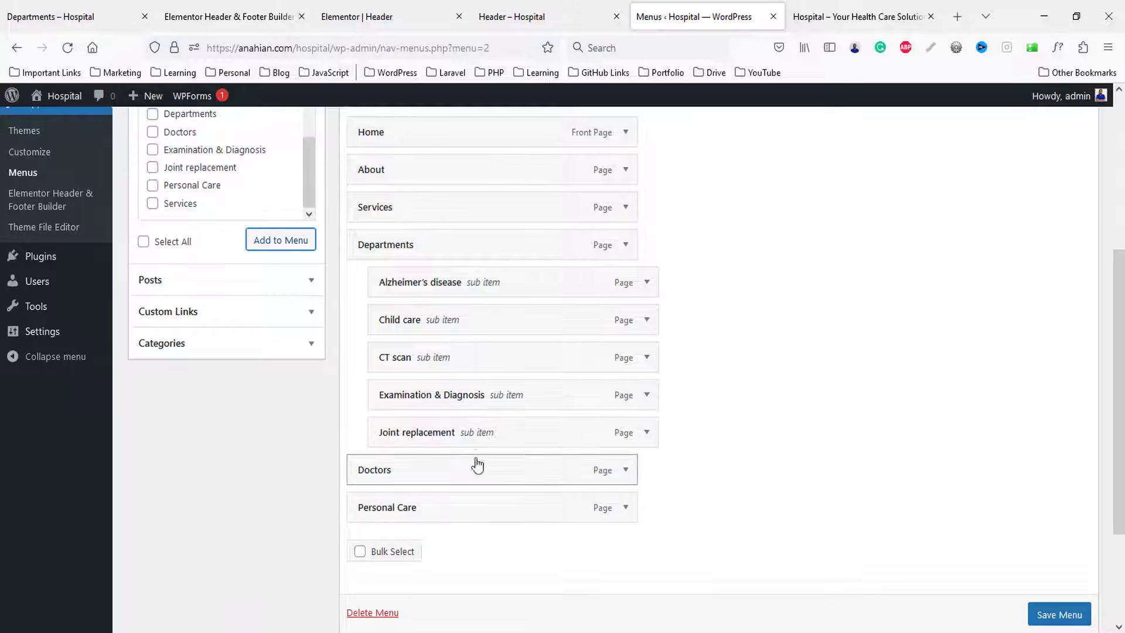
{"action": "scroll", "coordinate": [445, 422], "scroll_direction": "down", "scroll_amount": 3}
{"action": "mouse_move", "coordinate": [427, 358]}
{"action": "left_mouse_down"}
{"action": "mouse_move", "coordinate": [452, 356]}
{"action": "mouse_move", "coordinate": [443, 362]}
{"action": "left_mouse_up"}
- Add the Contact page to the end of Main Menu and save the menu
{"action": "scroll", "coordinate": [546, 415], "scroll_direction": "up", "scroll_amount": 3}
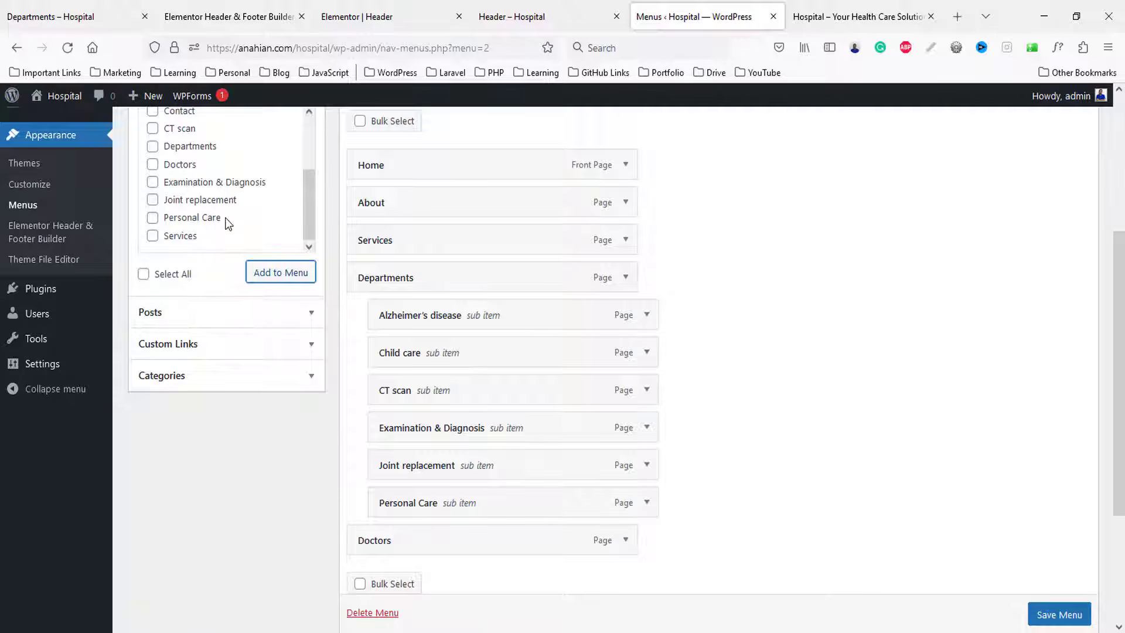
{"action": "scroll", "coordinate": [226, 221], "scroll_direction": "up", "scroll_amount": 2}
{"action": "left_click", "coordinate": [181, 186]}
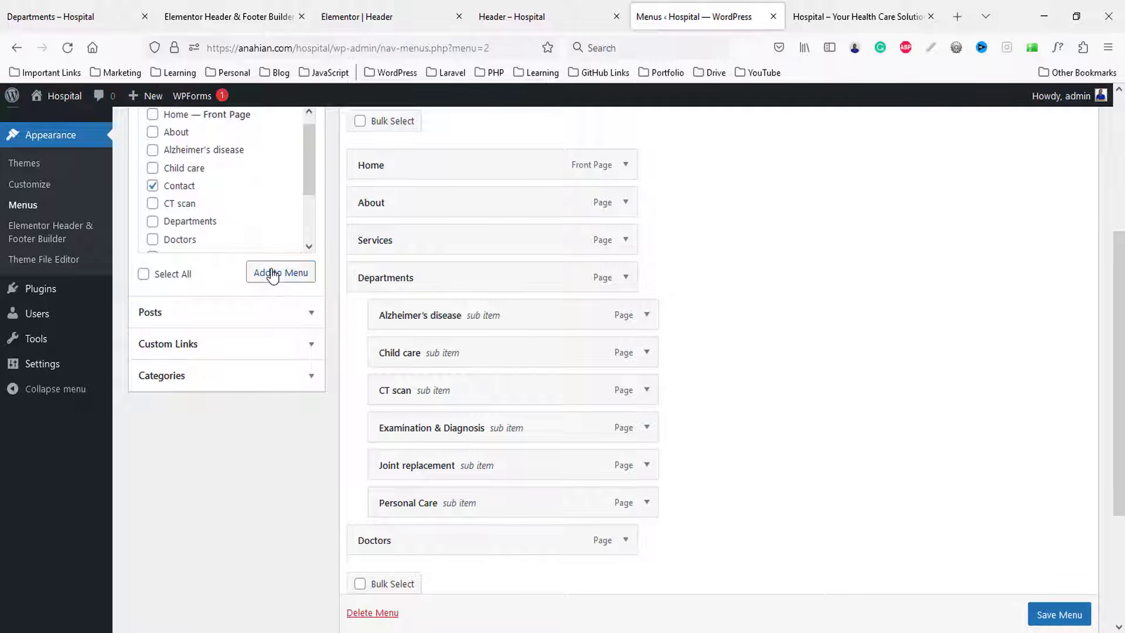
{"action": "left_click", "coordinate": [272, 274]}
{"action": "scroll", "coordinate": [784, 279], "scroll_direction": "up", "scroll_amount": 3}
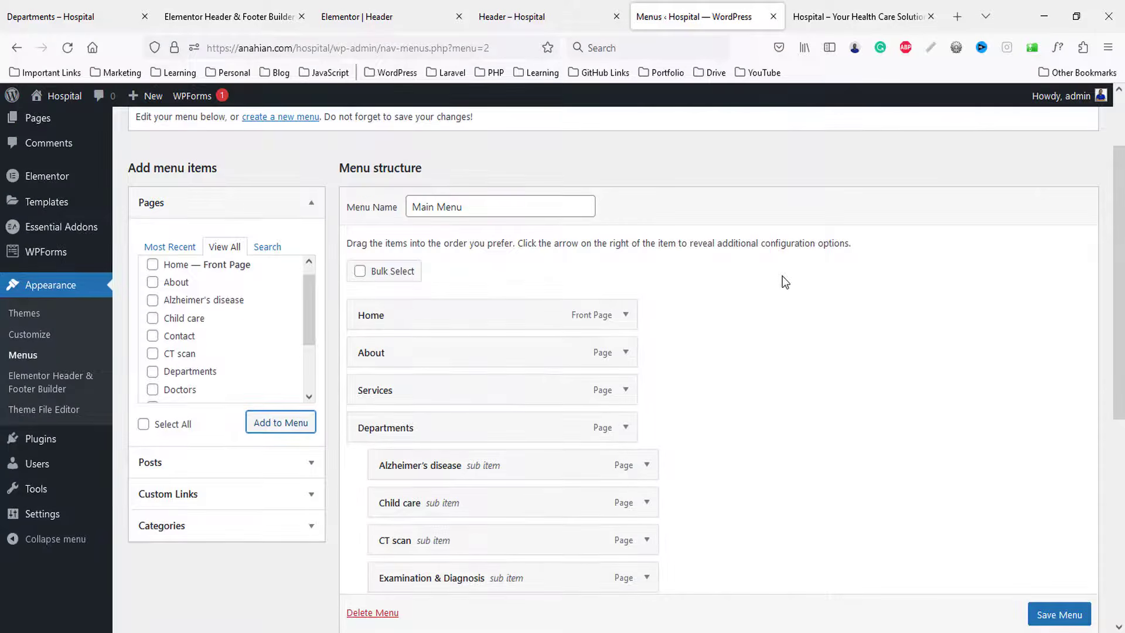
{"action": "scroll", "coordinate": [785, 282], "scroll_direction": "down", "scroll_amount": 5}
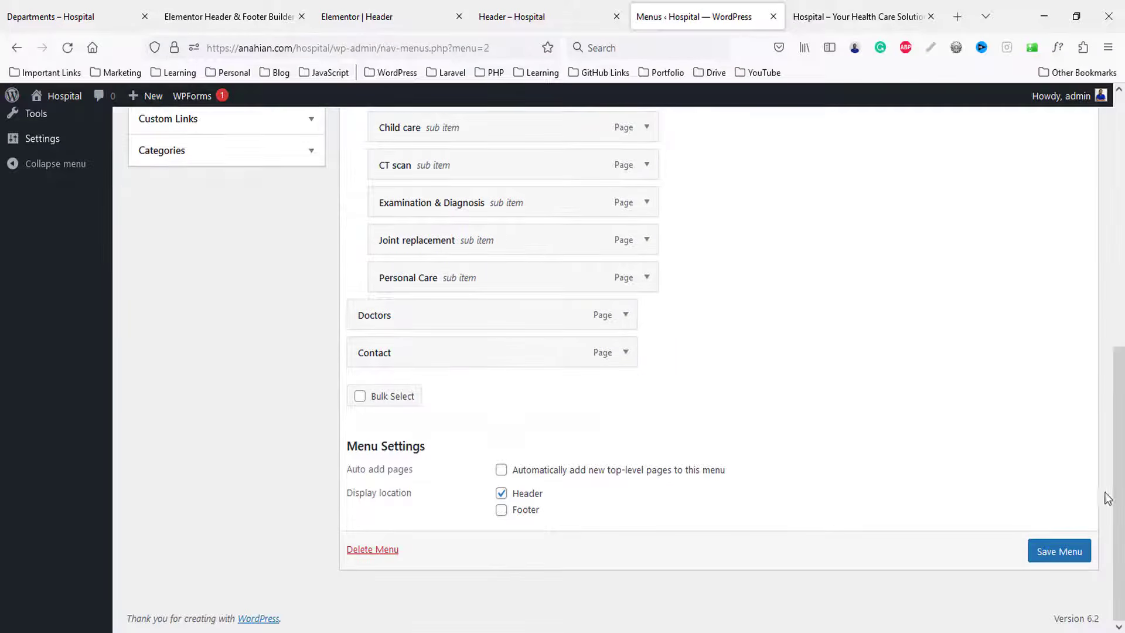
{"action": "left_click", "coordinate": [1065, 558]}
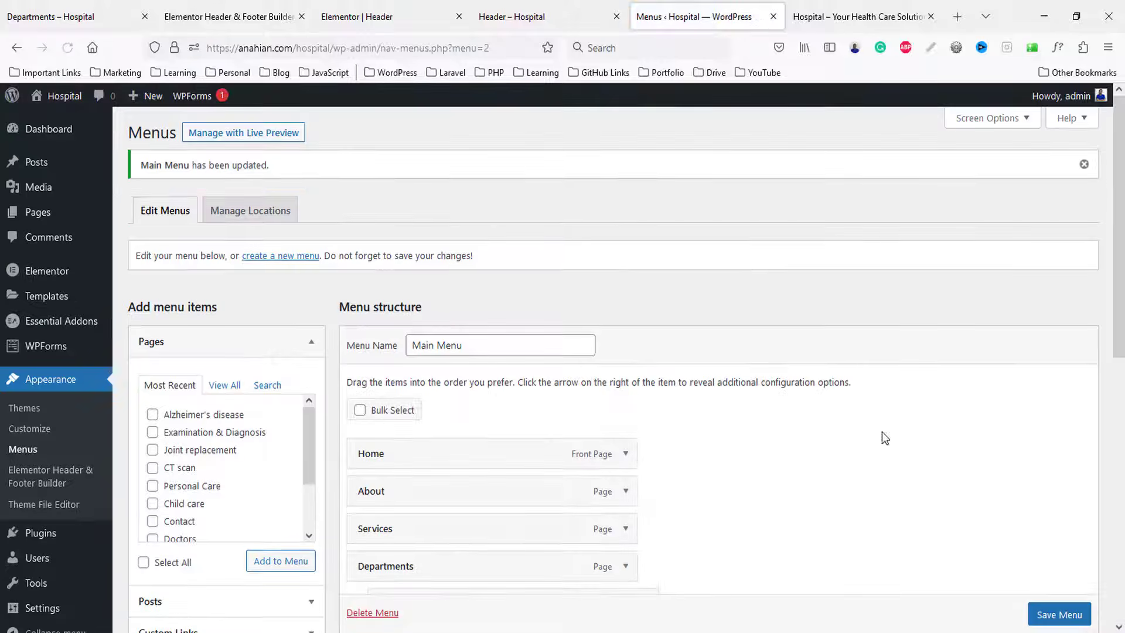
- Create a second navigation menu named Footer and assign it to the Footer display location
{"action": "left_click", "coordinate": [292, 258]}
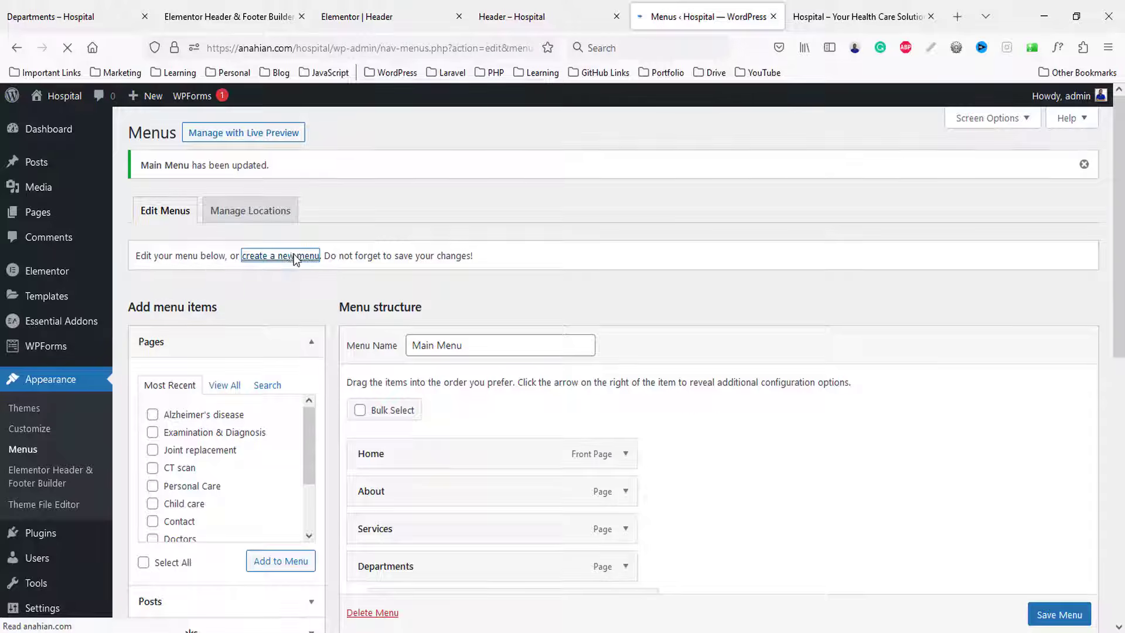
{"action": "left_click", "coordinate": [457, 307]}
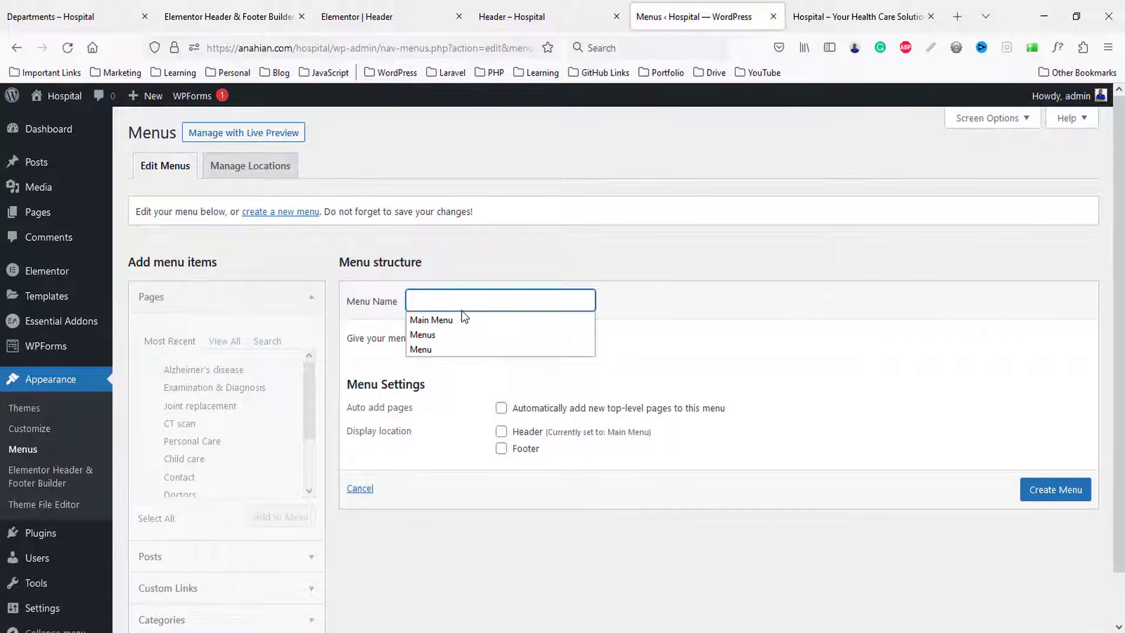
{"action": "type", "text": "Footer"}
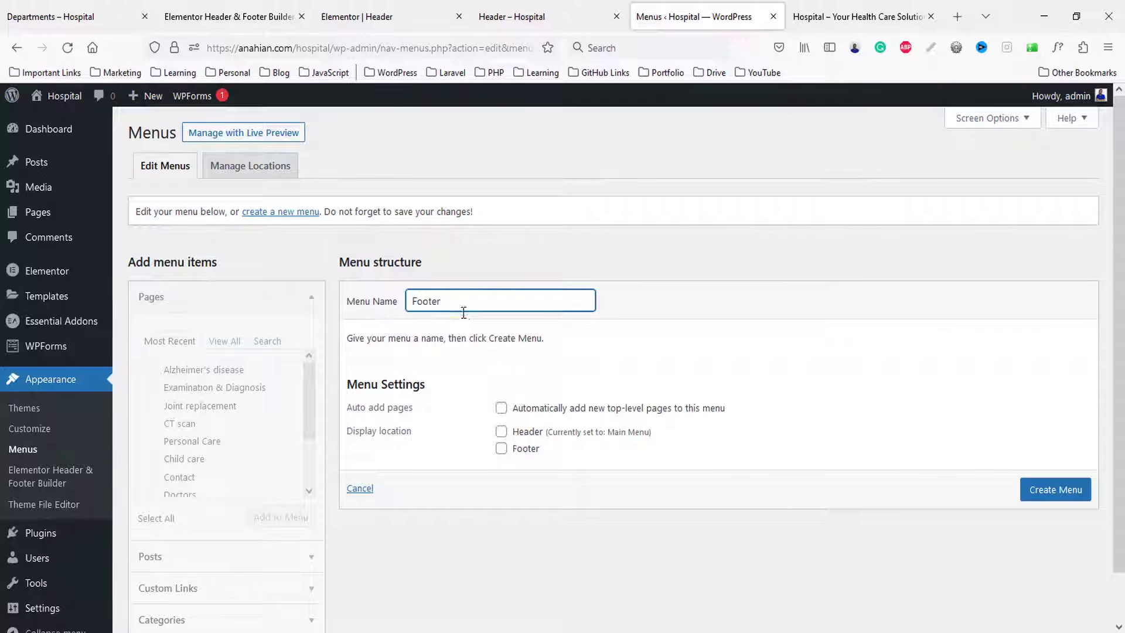
{"action": "left_click", "coordinate": [524, 456]}
{"action": "left_click", "coordinate": [1032, 502]}
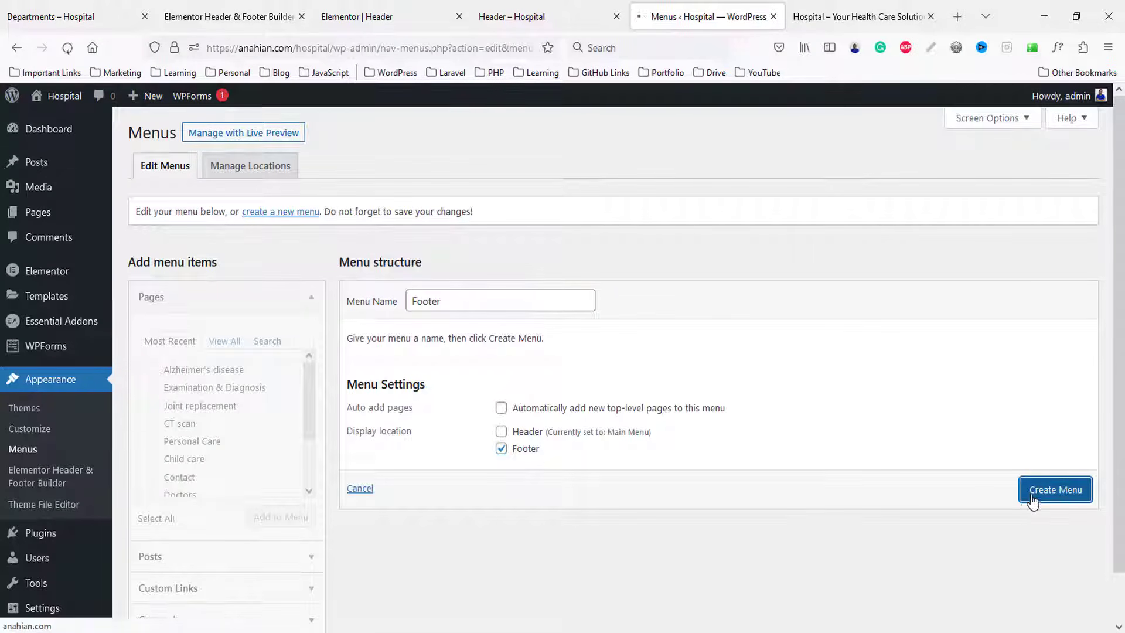
- Add the Alzheimer's disease, Examination & Diagnosis, Joint replacement, CT scan, Personal Care and Child care pages to the Footer menu and save it
{"action": "left_click", "coordinate": [227, 350]}
{"action": "scroll", "coordinate": [360, 359], "scroll_direction": "down", "scroll_amount": 1}
{"action": "scroll", "coordinate": [359, 359], "scroll_direction": "down", "scroll_amount": 1}
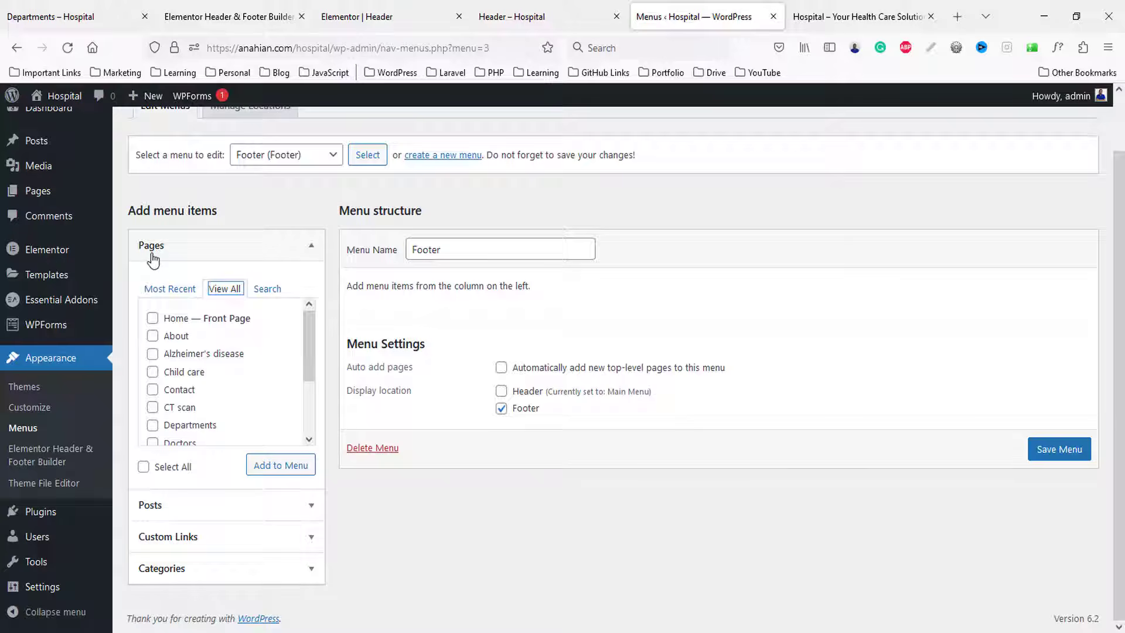
{"action": "left_click", "coordinate": [170, 291]}
{"action": "left_click", "coordinate": [182, 319]}
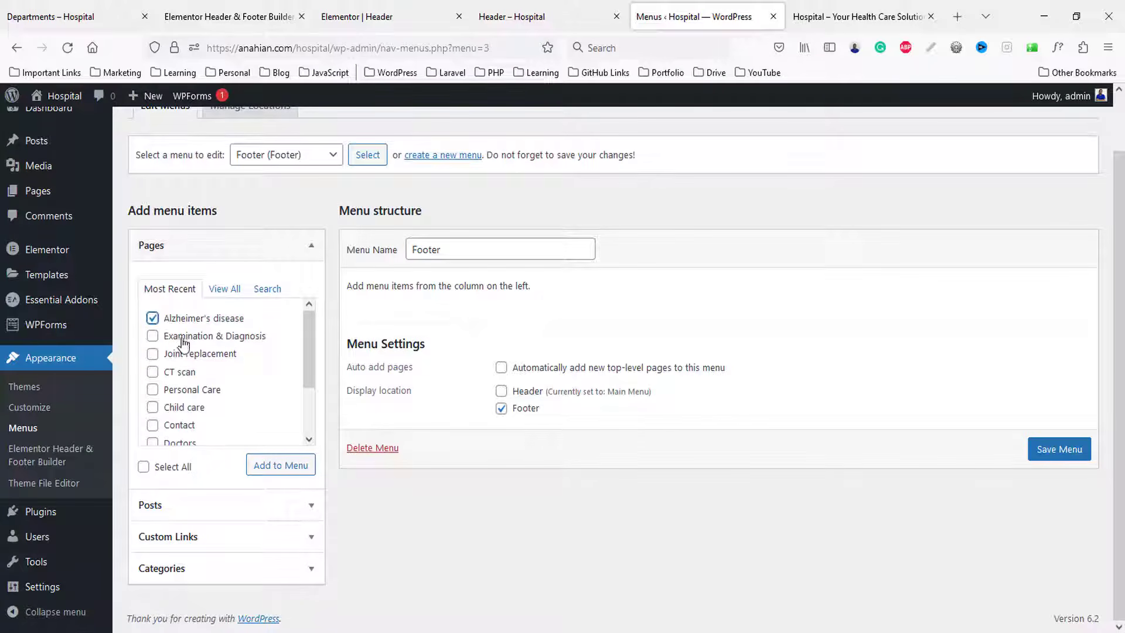
{"action": "left_click", "coordinate": [182, 391]}
{"action": "left_click", "coordinate": [183, 408]}
{"action": "scroll", "coordinate": [277, 465], "scroll_direction": "down", "scroll_amount": 3}
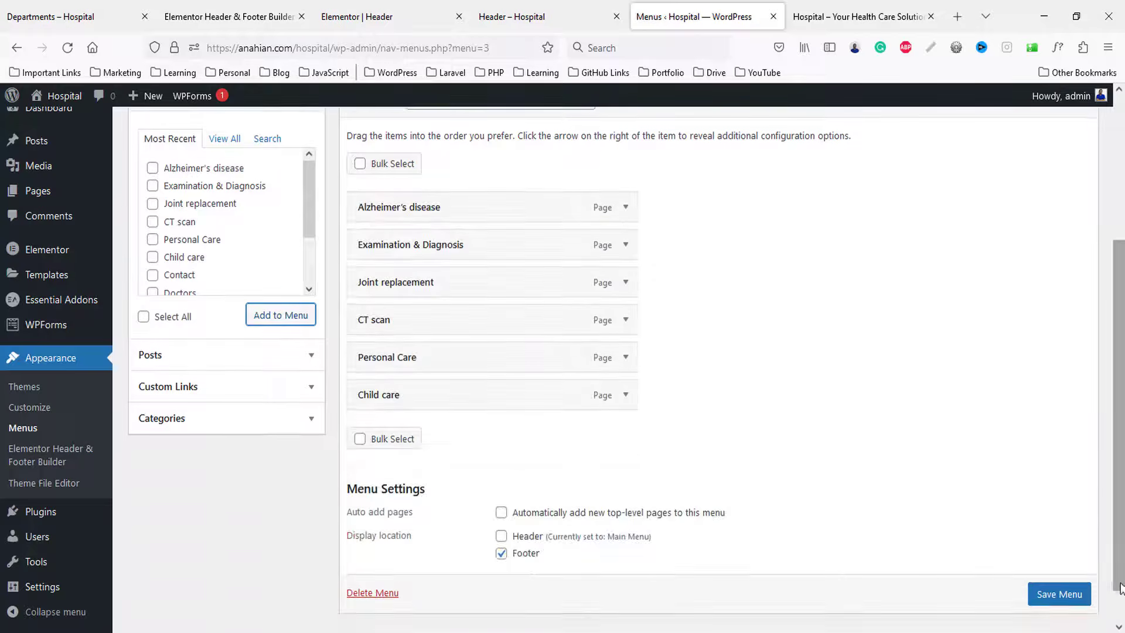
{"action": "scroll", "coordinate": [1078, 608], "scroll_direction": "down", "scroll_amount": 1}
{"action": "left_click", "coordinate": [1055, 580]}
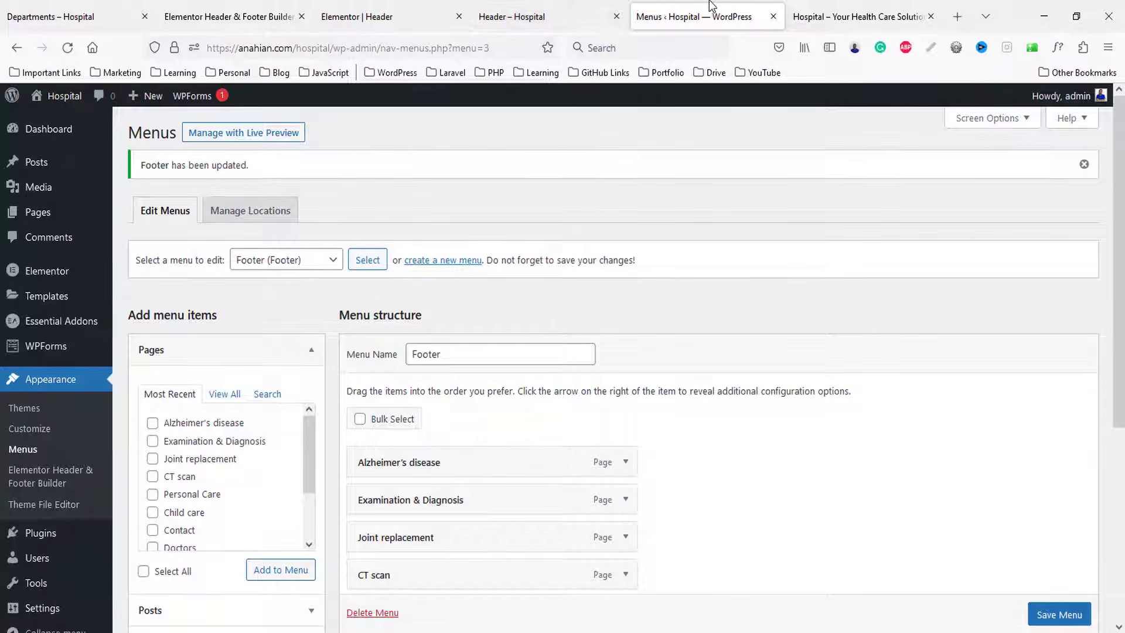
- Close the menu editing page and open the site's admin dashboard from the header preview
{"action": "key", "text": "ctrl+w"}
{"action": "left_click", "coordinate": [530, 7]}
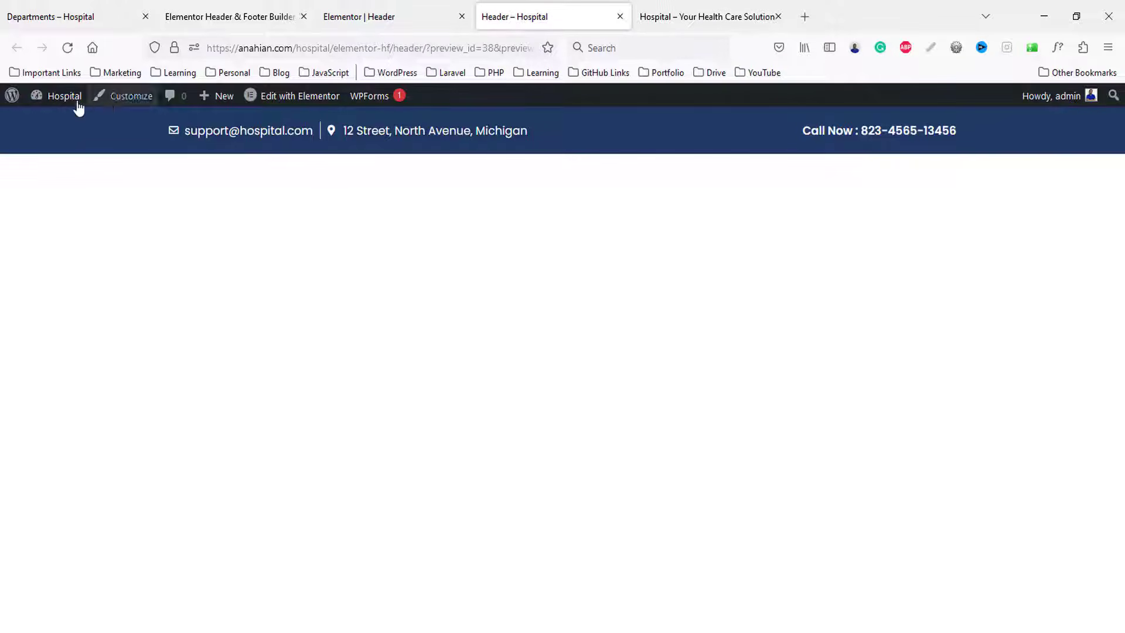
{"action": "left_click", "coordinate": [68, 121]}
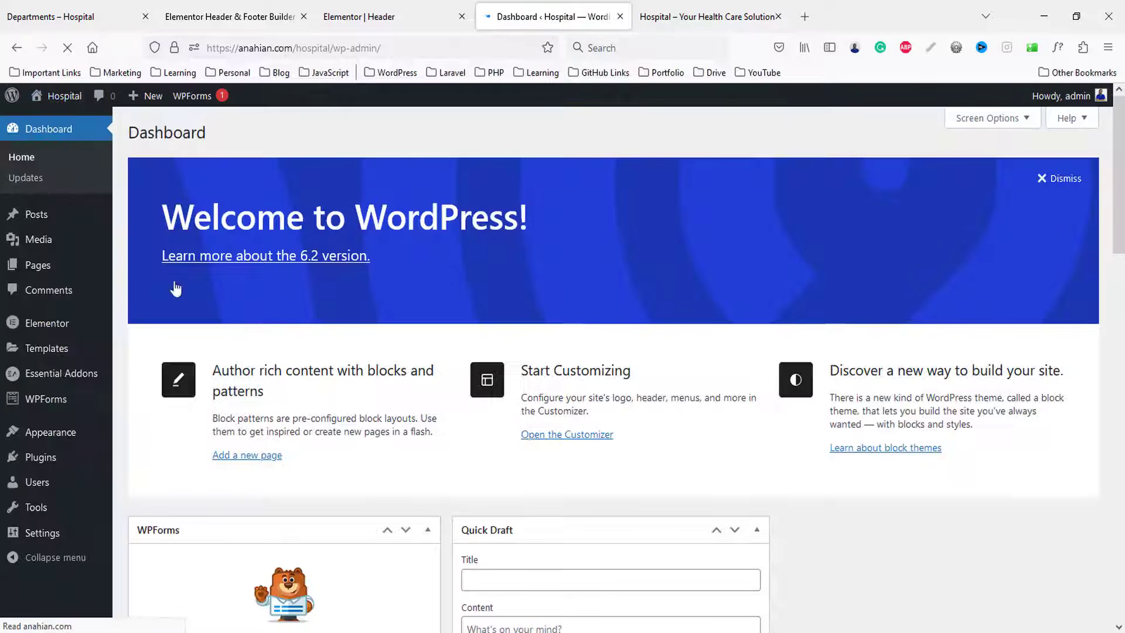
{"action": "mouse_move", "coordinate": [69, 443]}
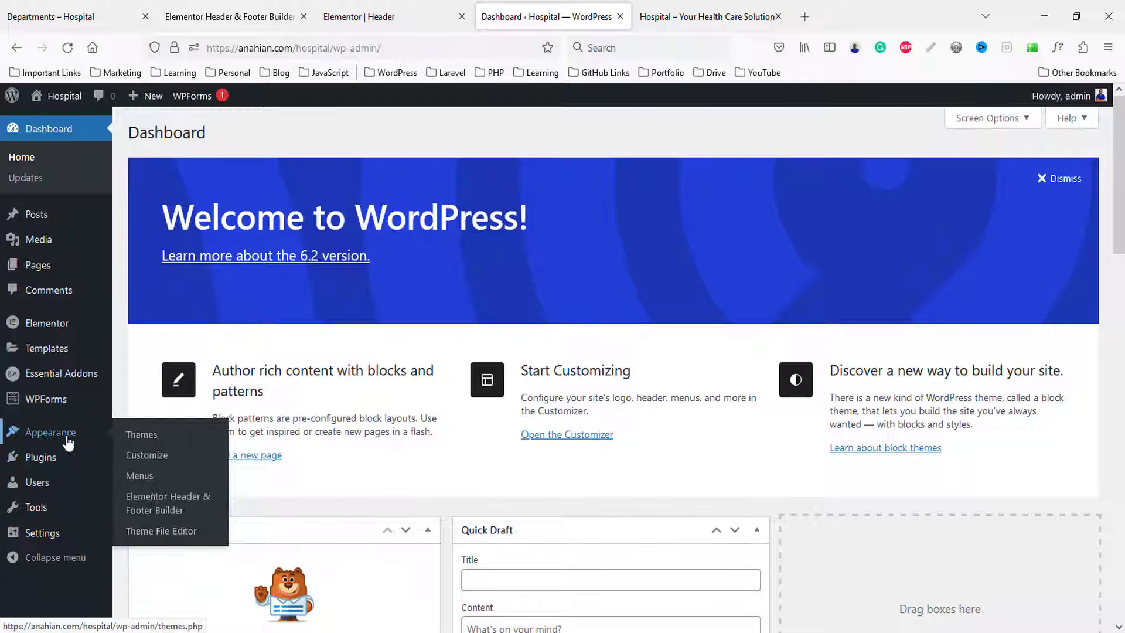
- Reload the Elementor header editor and add a two-column section with a narrow first and wide second column below the contact bar
{"action": "left_click", "coordinate": [413, 9]}
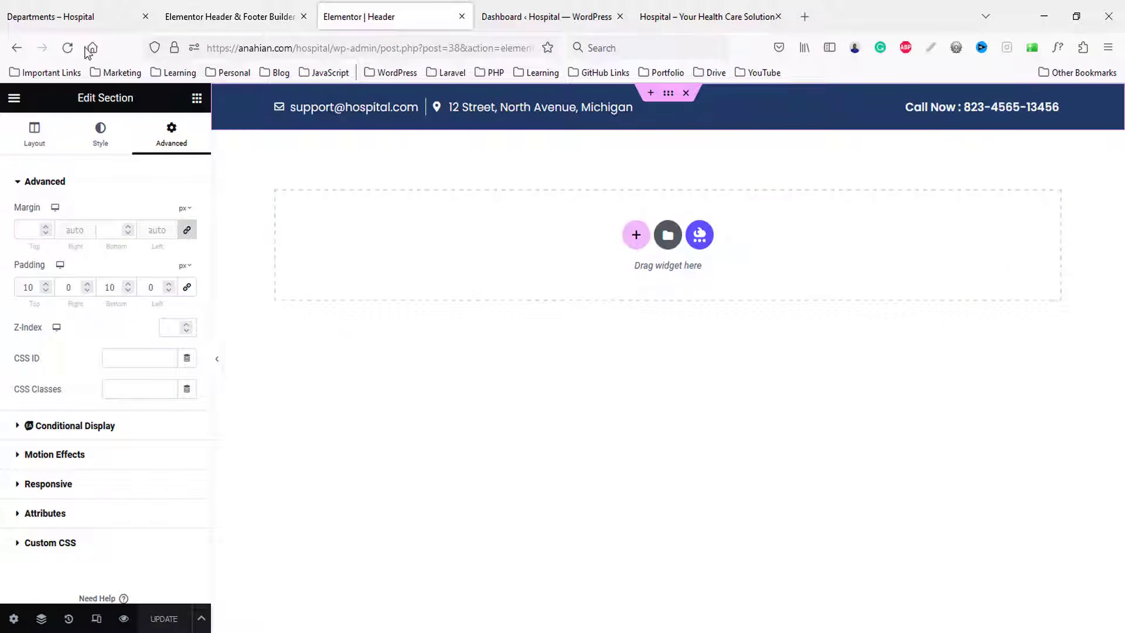
{"action": "left_click", "coordinate": [67, 49]}
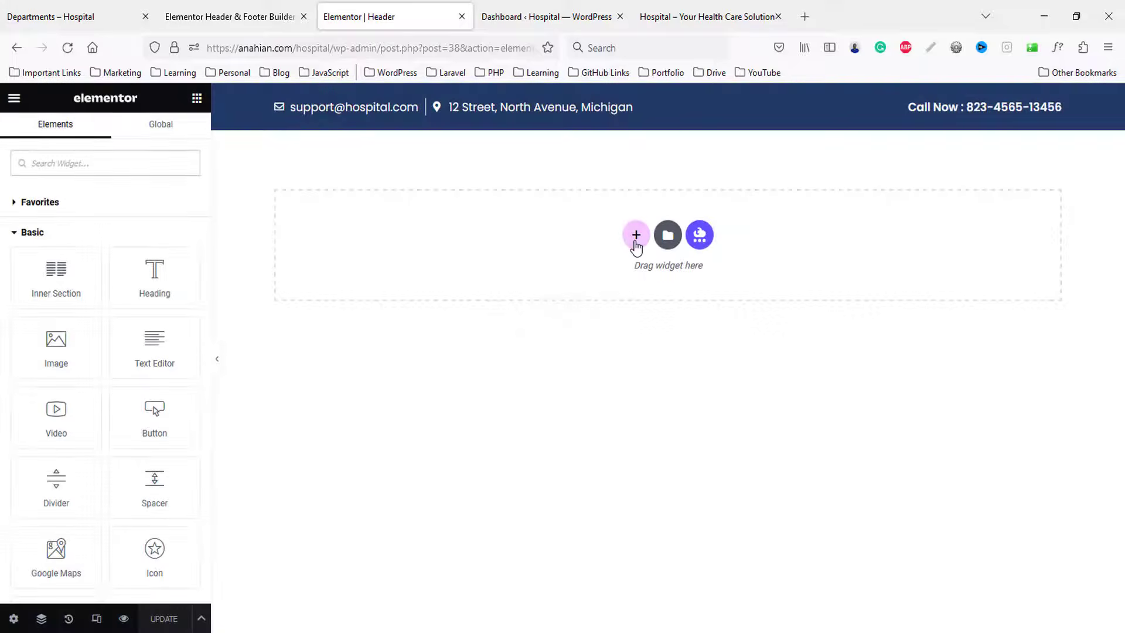
{"action": "left_click", "coordinate": [635, 243]}
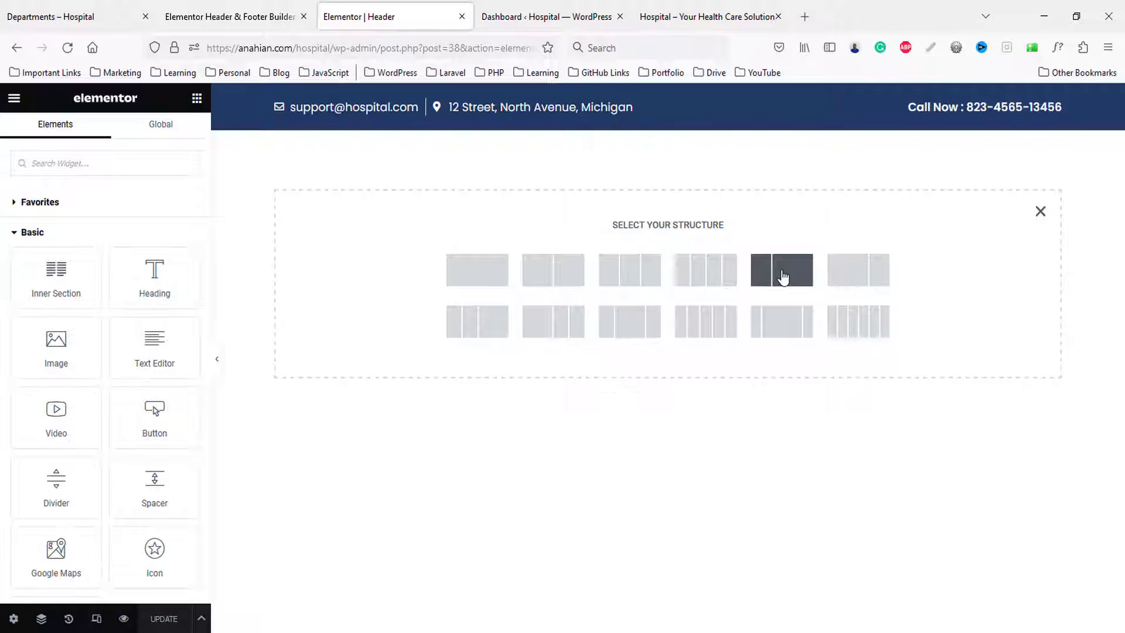
{"action": "left_click", "coordinate": [782, 277]}
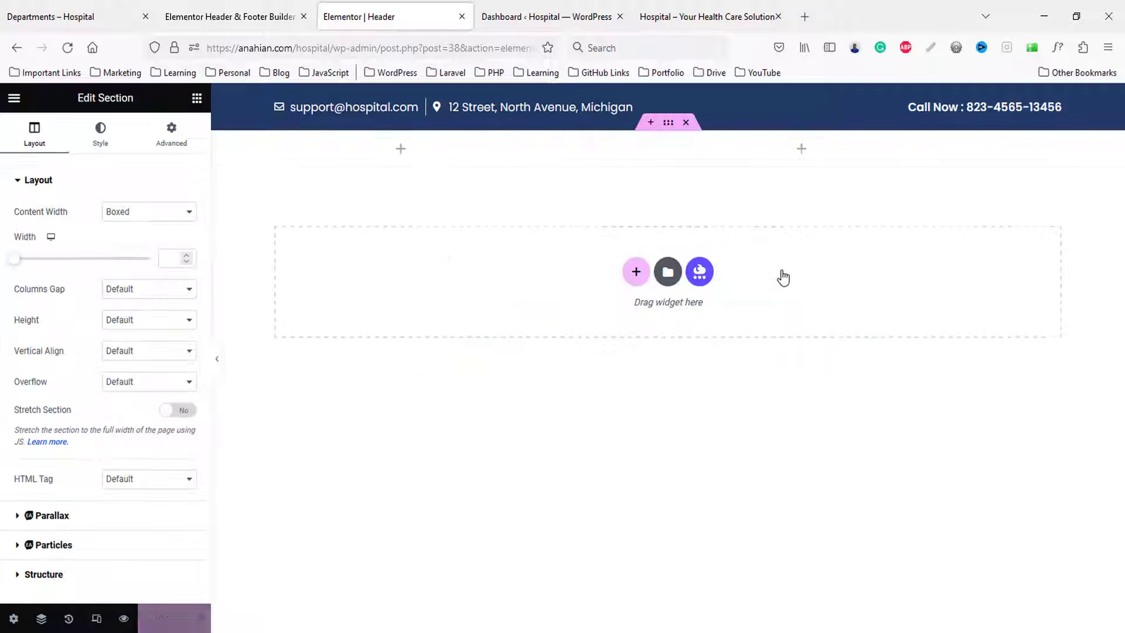
- Insert an Image widget with logo.png from the media library in the section's narrow column and align it left
{"action": "left_click", "coordinate": [197, 109]}
{"action": "left_click_drag", "start_coordinate": [68, 350], "coordinate": [413, 158]}
{"action": "left_click", "coordinate": [108, 252]}
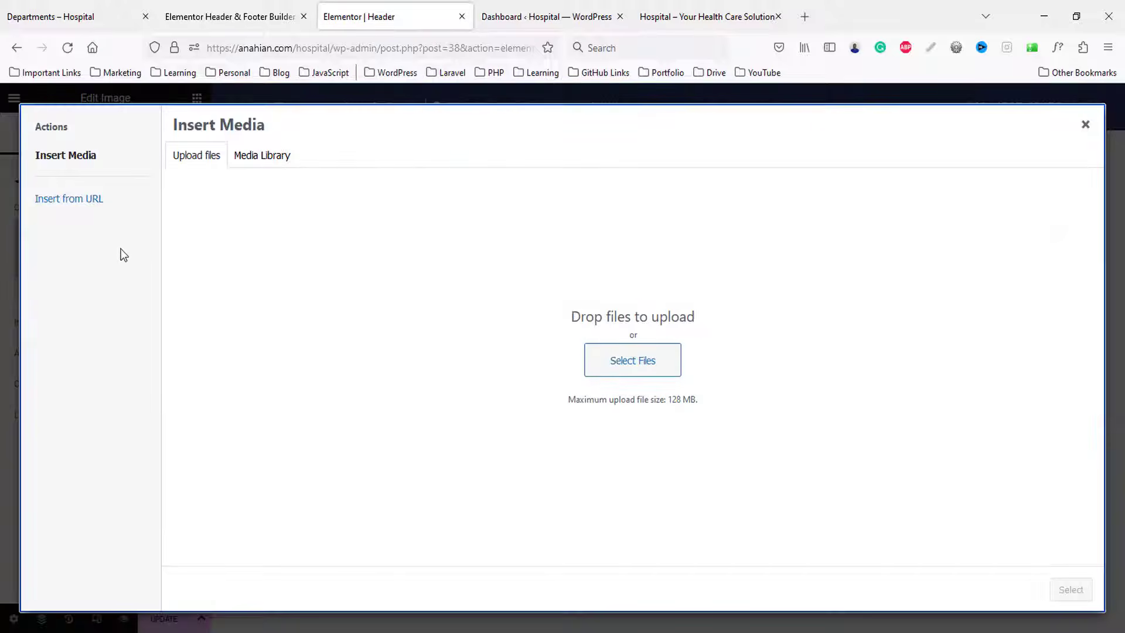
{"action": "left_click", "coordinate": [276, 165]}
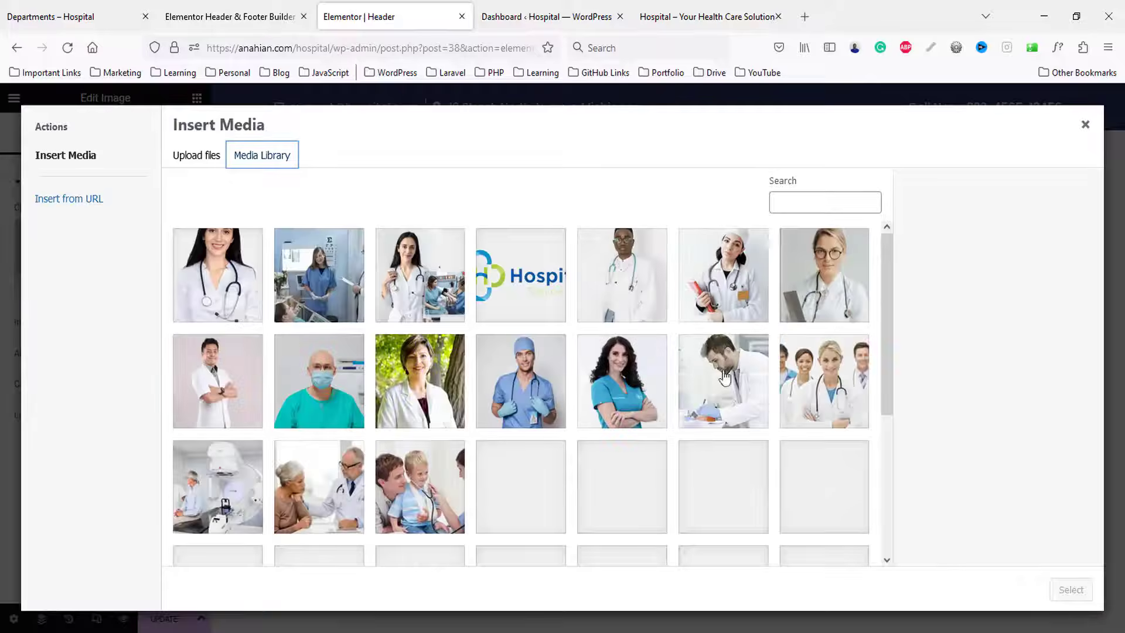
{"action": "left_click", "coordinate": [541, 275]}
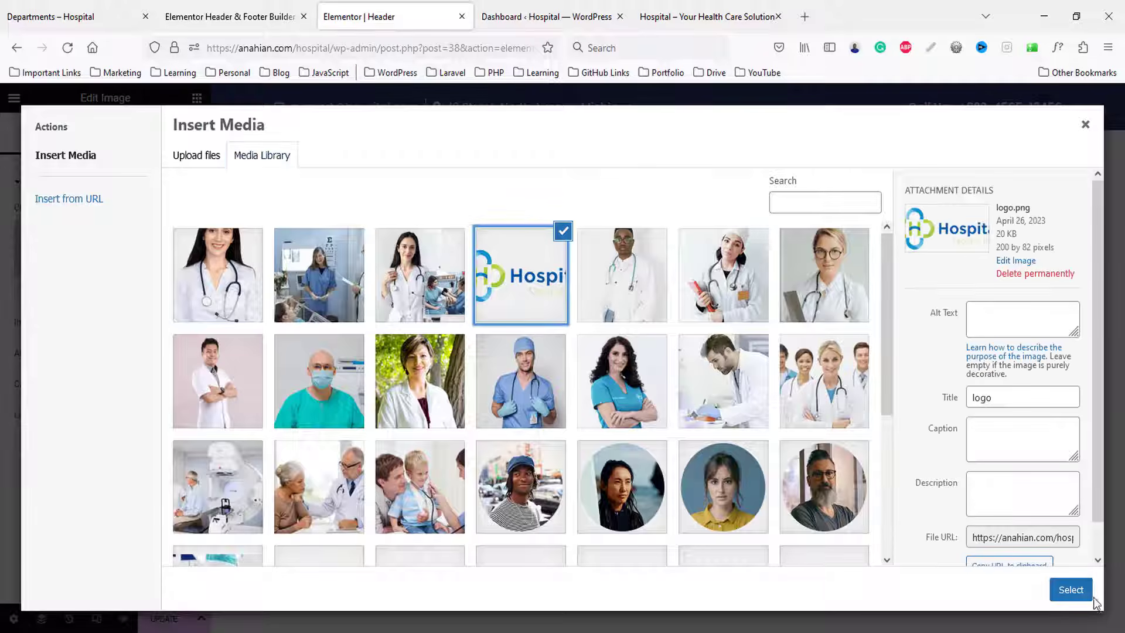
{"action": "left_click", "coordinate": [1071, 589]}
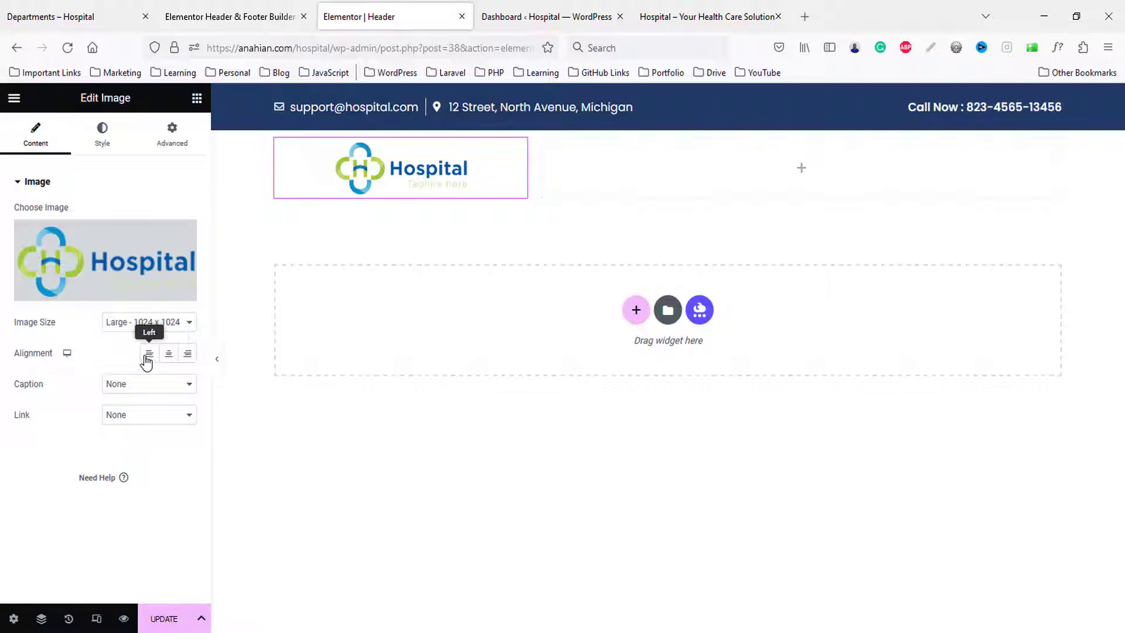
{"action": "left_click", "coordinate": [148, 355]}
- Add a Navigation Menu widget to the wide column beside the logo and set its menu to Main Menu
{"action": "left_click", "coordinate": [197, 98]}
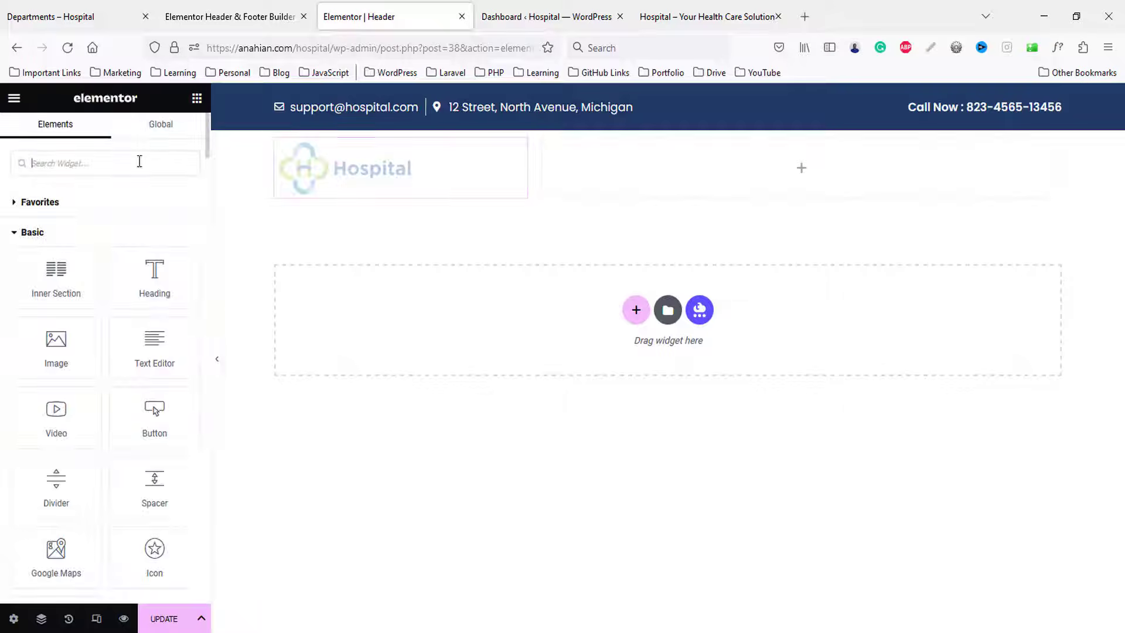
{"action": "type", "text": "menu"}
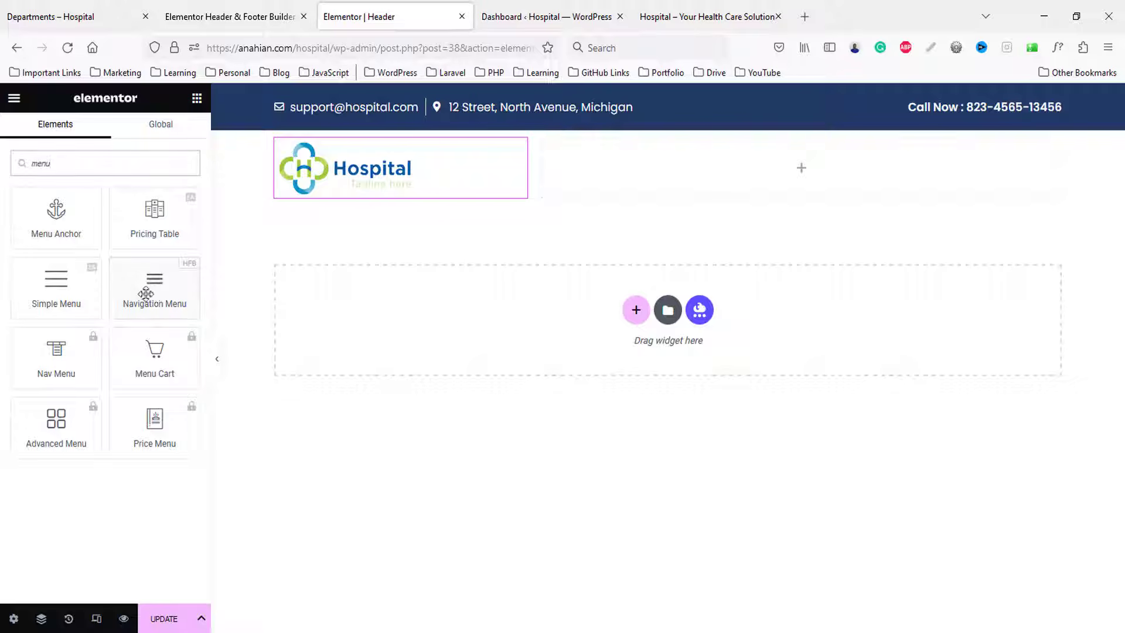
{"action": "left_click_drag", "start_coordinate": [257, 294], "coordinate": [812, 198]}
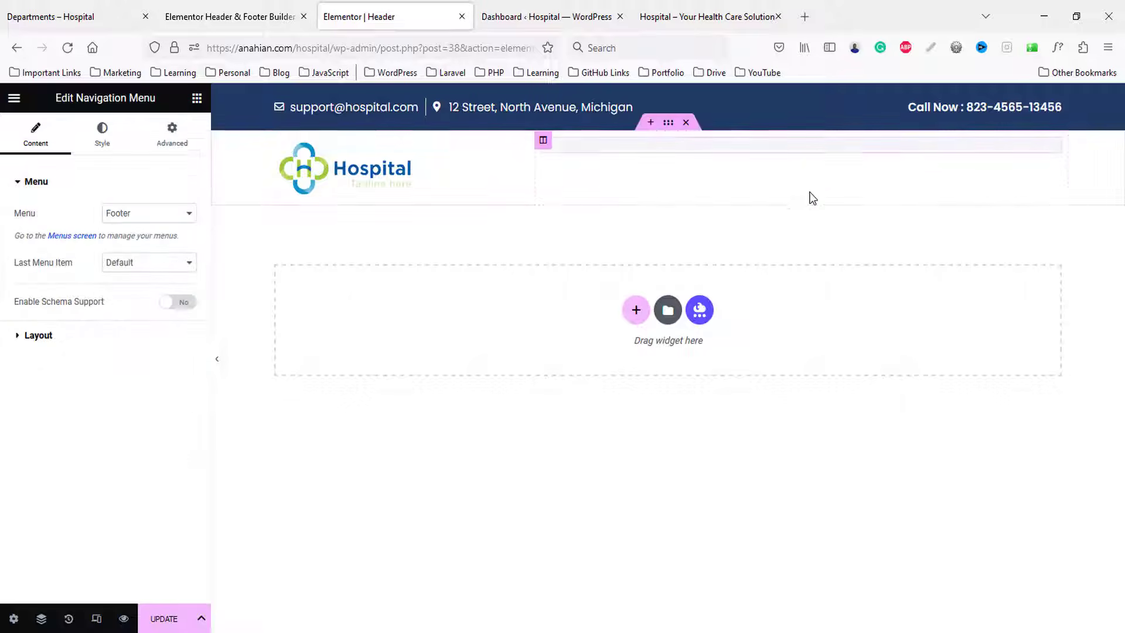
{"action": "left_click", "coordinate": [139, 215]}
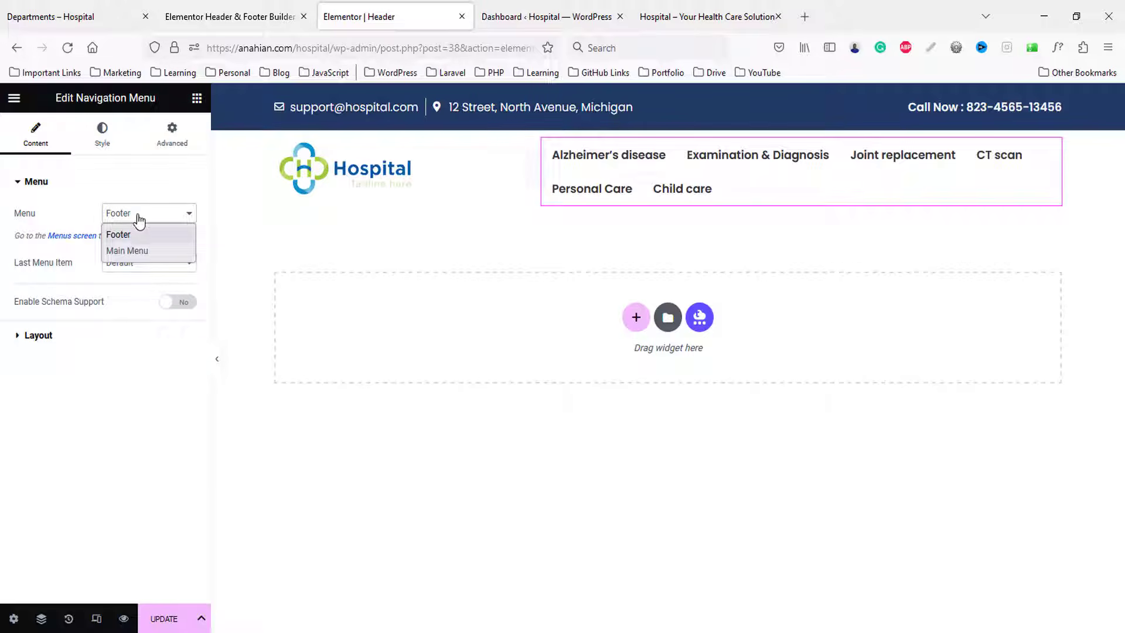
{"action": "left_click", "coordinate": [127, 250]}
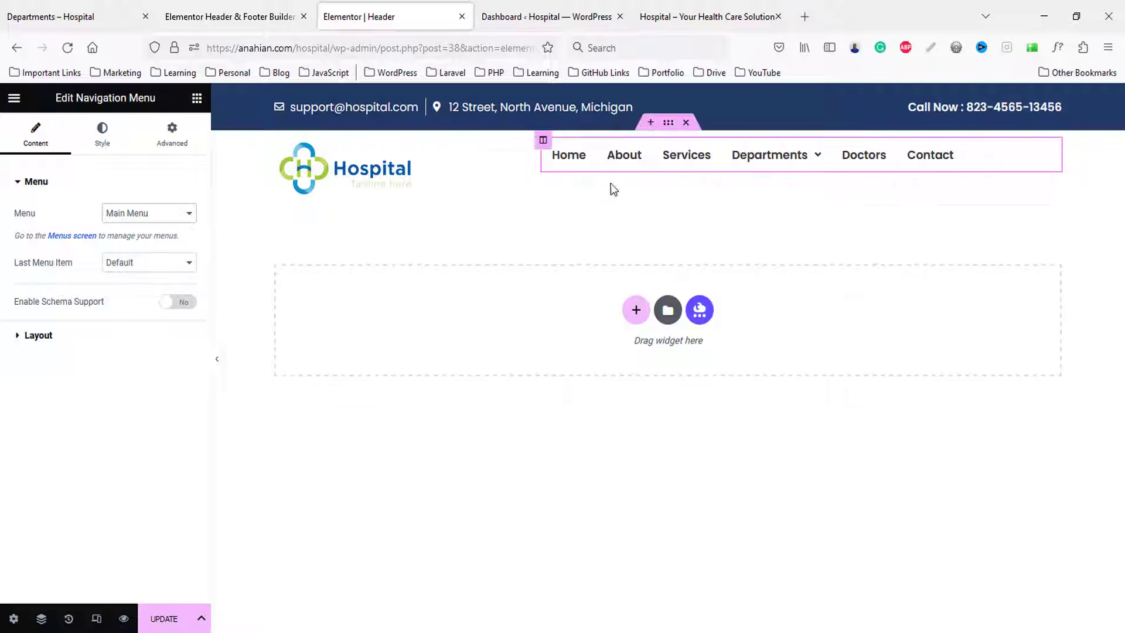
- Set the vertical alignment of the logo and menu section to Middle
{"action": "left_click", "coordinate": [669, 125]}
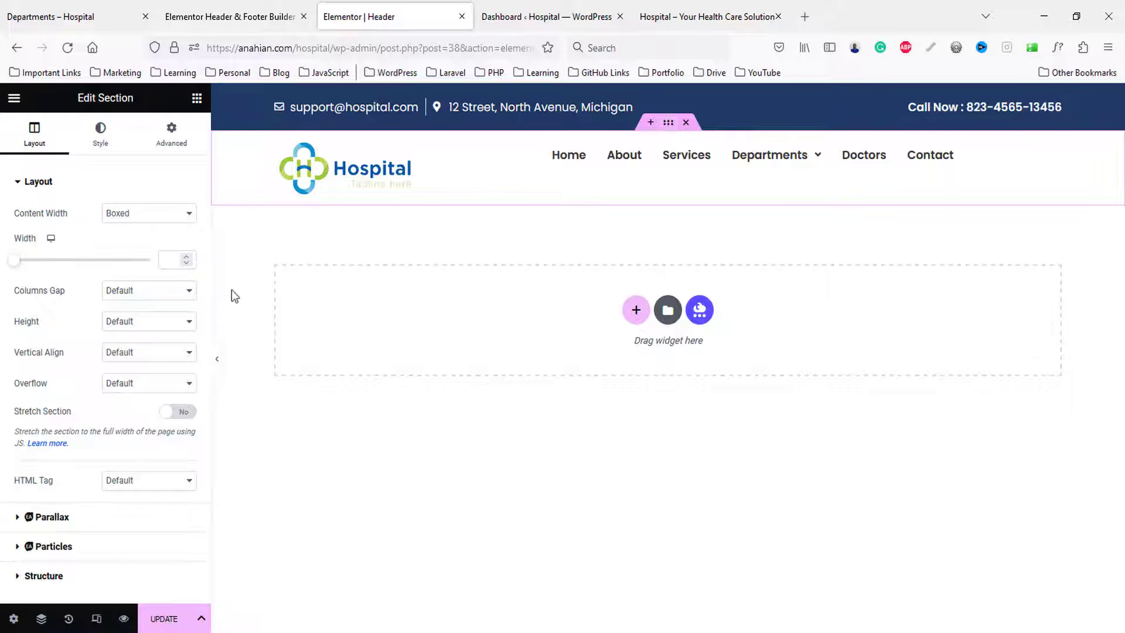
{"action": "left_click", "coordinate": [129, 355]}
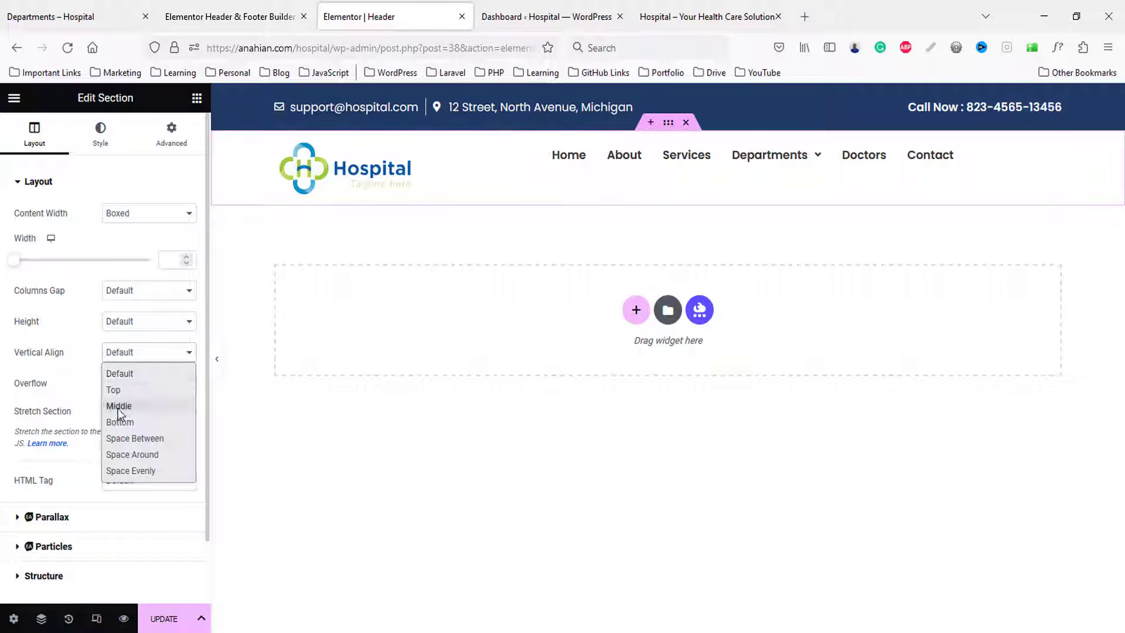
{"action": "left_click", "coordinate": [118, 405]}
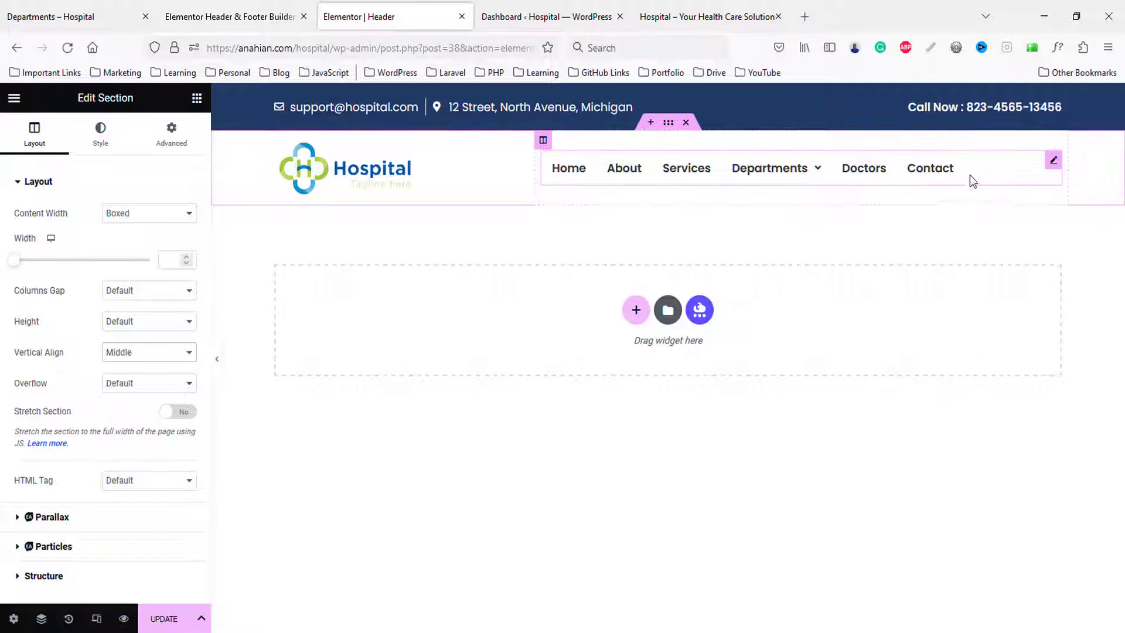
- Align the header's navigation menu items to the right in the widget's layout settings
{"action": "left_click", "coordinate": [727, 173]}
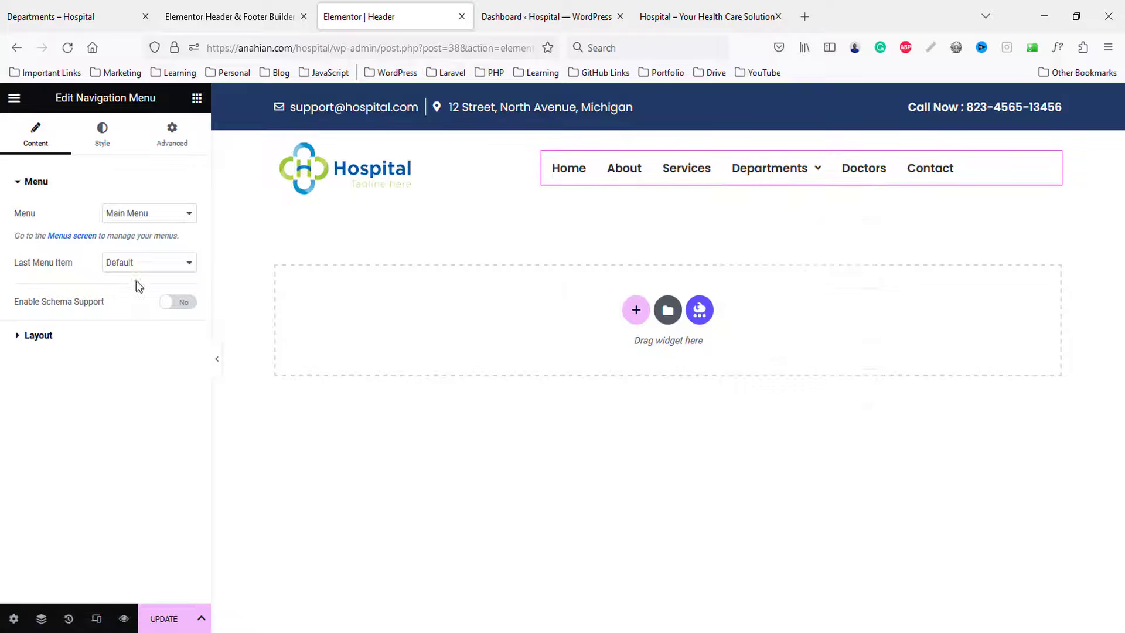
{"action": "left_click", "coordinate": [39, 335]}
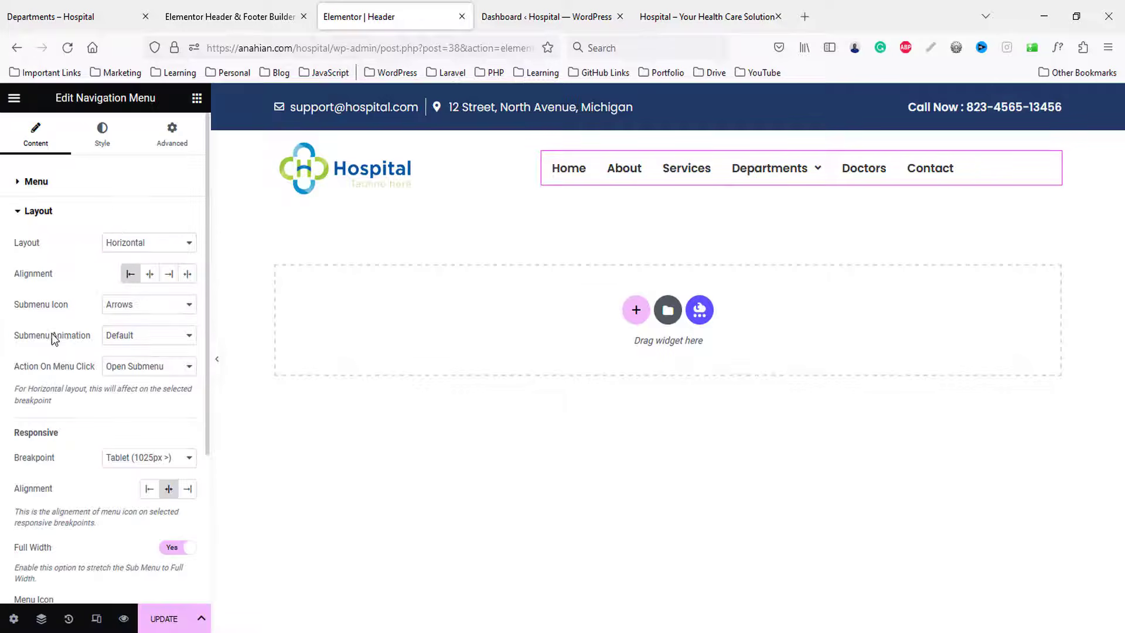
{"action": "left_click", "coordinate": [168, 274]}
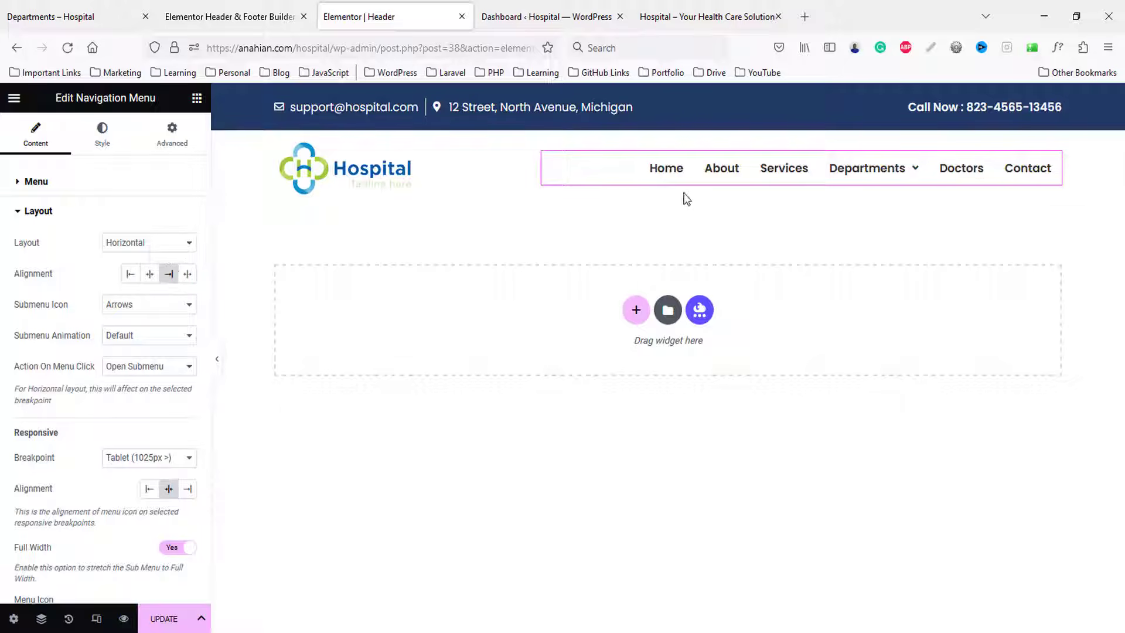
- Set the Space Between value of the main menu items to 15
{"action": "left_click", "coordinate": [99, 133]}
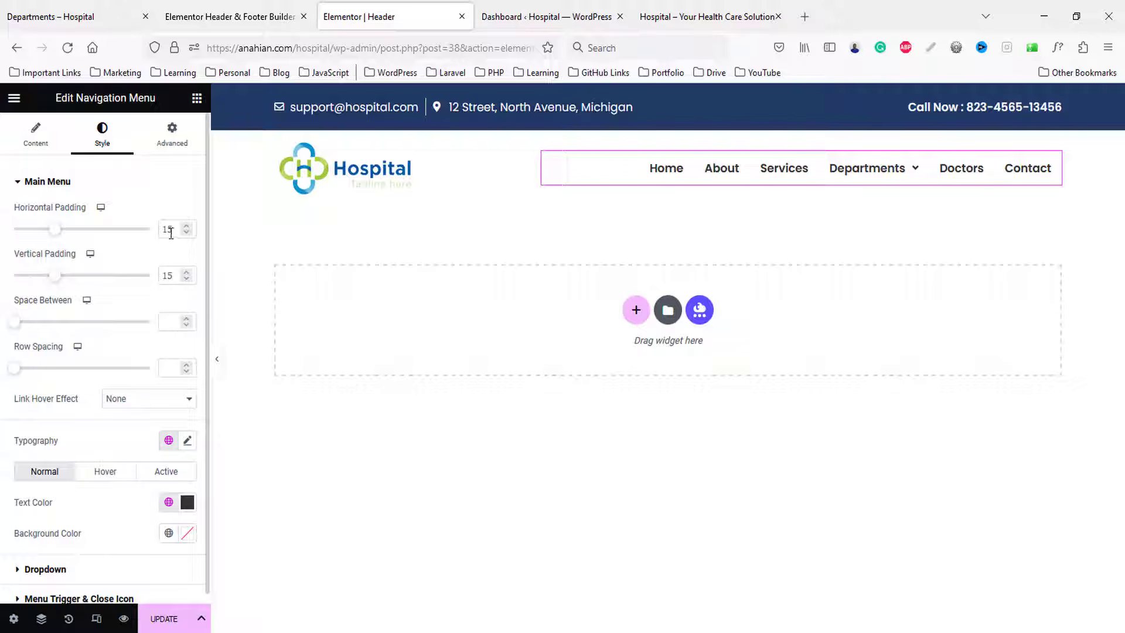
{"action": "key", "text": "Up"}
{"action": "key", "text": "Up"}
{"action": "key", "text": "Up"}
{"action": "key", "text": "Up"}
{"action": "key", "text": "Up"}
{"action": "key", "text": "Up"}
{"action": "key", "text": "Up"}
{"action": "key", "text": "Up"}
{"action": "key", "text": "Up"}
{"action": "key", "text": "Up"}
{"action": "key", "text": "Up"}
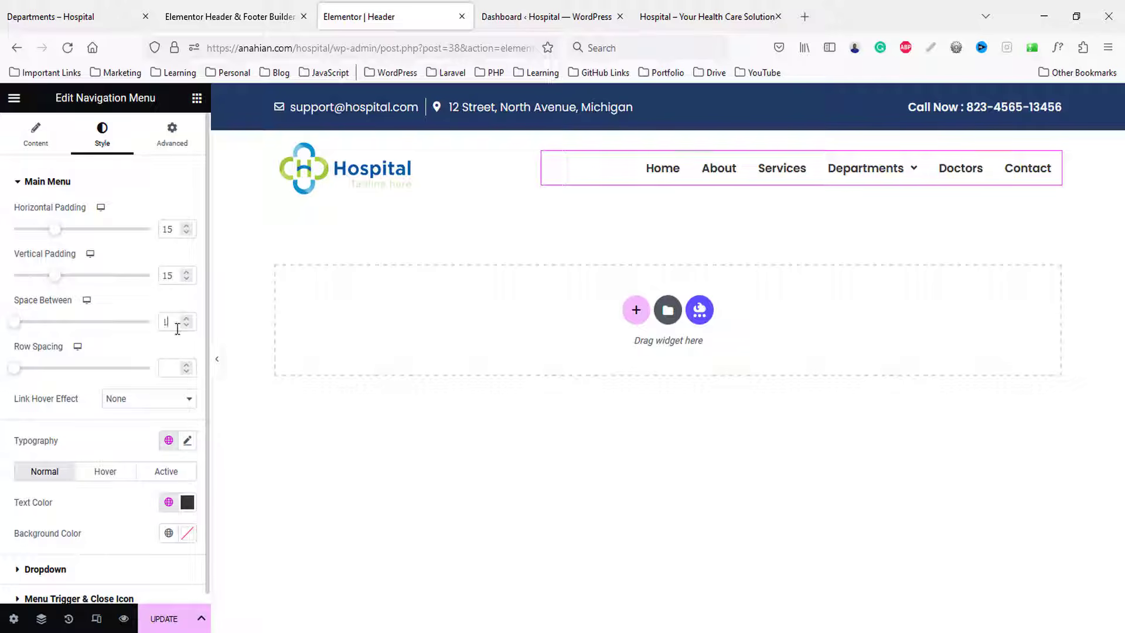
{"action": "key", "text": "Up"}
{"action": "key", "text": "Up"}
{"action": "key", "text": "Up"}
{"action": "key", "text": "Up"}
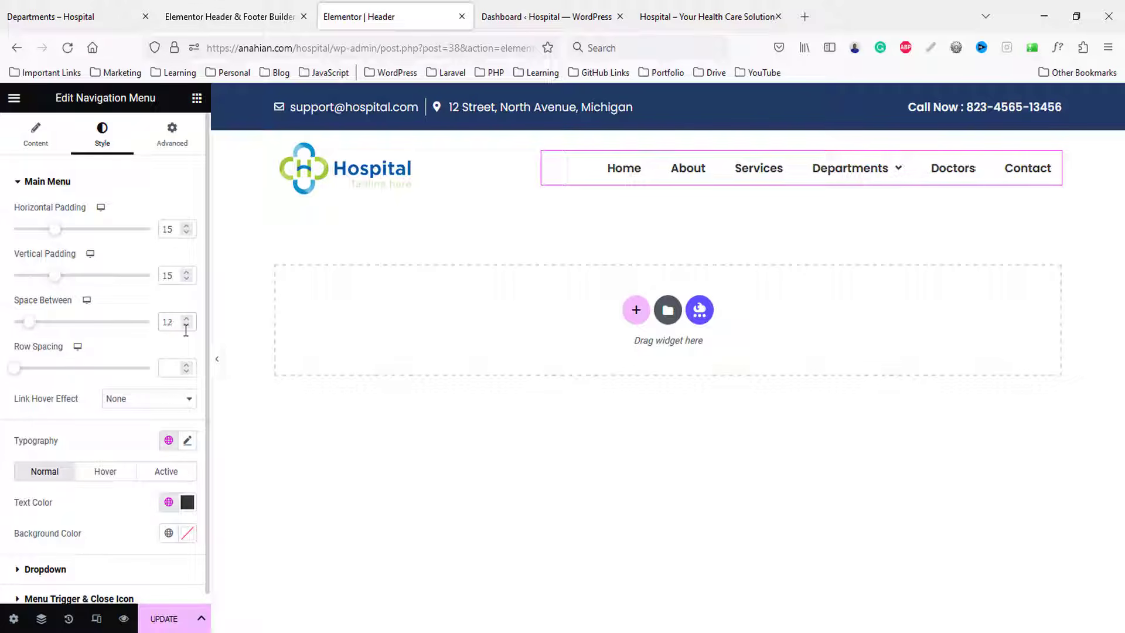
- Set the main menu items' Horizontal Padding to 0
{"action": "key", "text": "Down"}
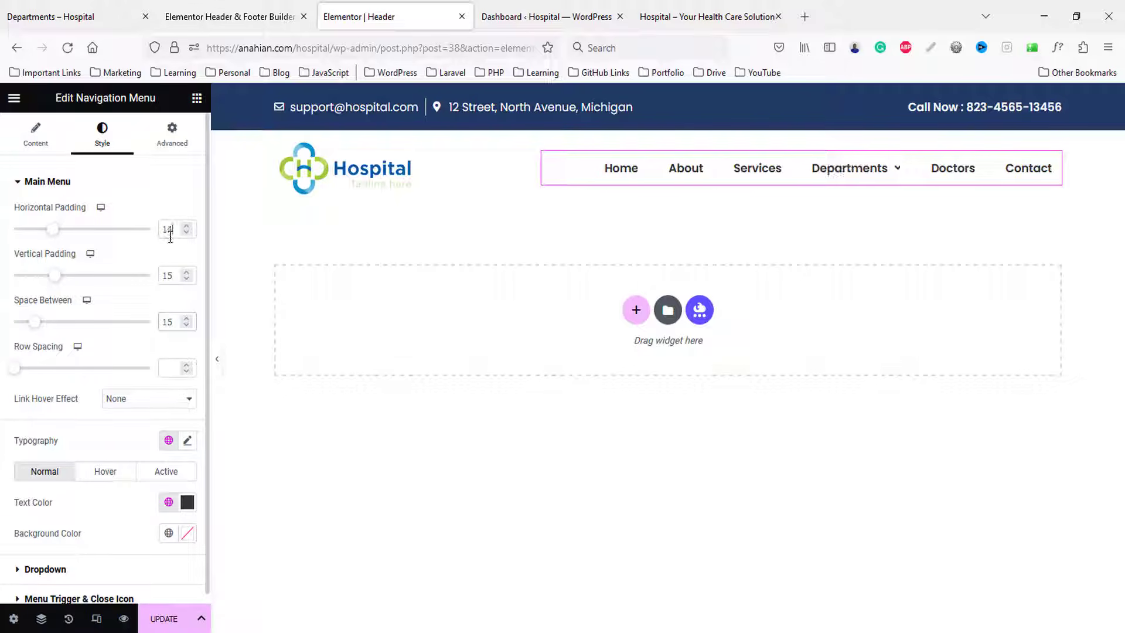
{"action": "key", "text": "Down"}
{"action": "key", "text": "Down"}
{"action": "key", "text": "Down"}
{"action": "key", "text": "Down"}
{"action": "key", "text": "Down"}
{"action": "key", "text": "Down"}
{"action": "key", "text": "Down"}
{"action": "key", "text": "Down"}
{"action": "key", "text": "Down"}
{"action": "key", "text": "Down"}
{"action": "key", "text": "Down"}
{"action": "key", "text": "Down"}
{"action": "key", "text": "Down"}
{"action": "key", "text": "Down"}
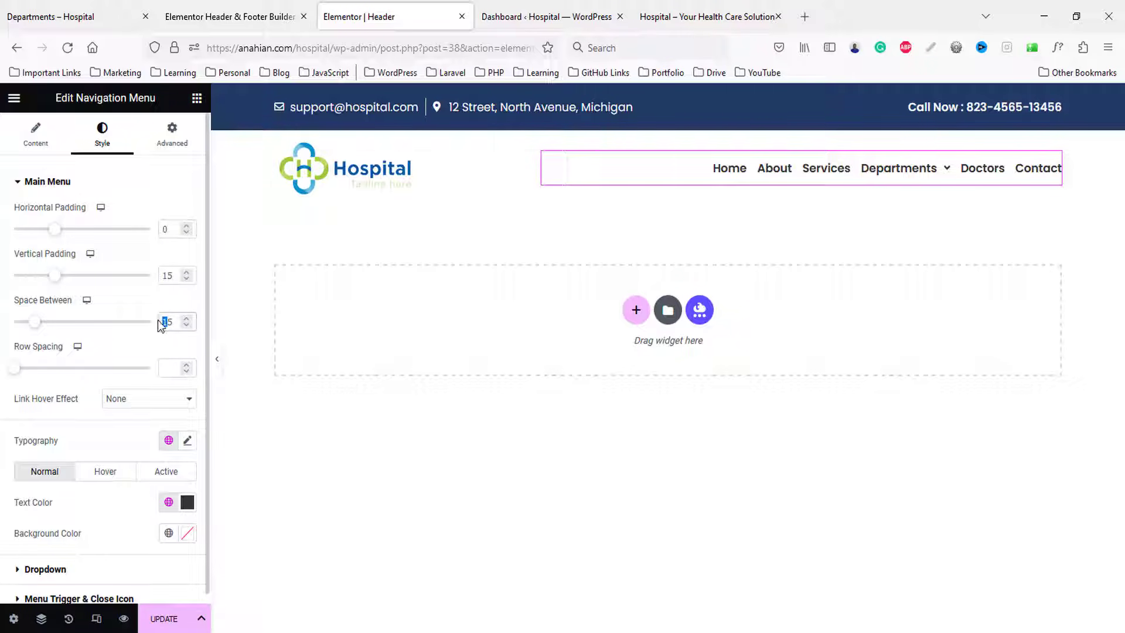
- Set the main menu items' Space Between to 45, using the demo site's header as the reference
{"action": "type", "text": "3"}
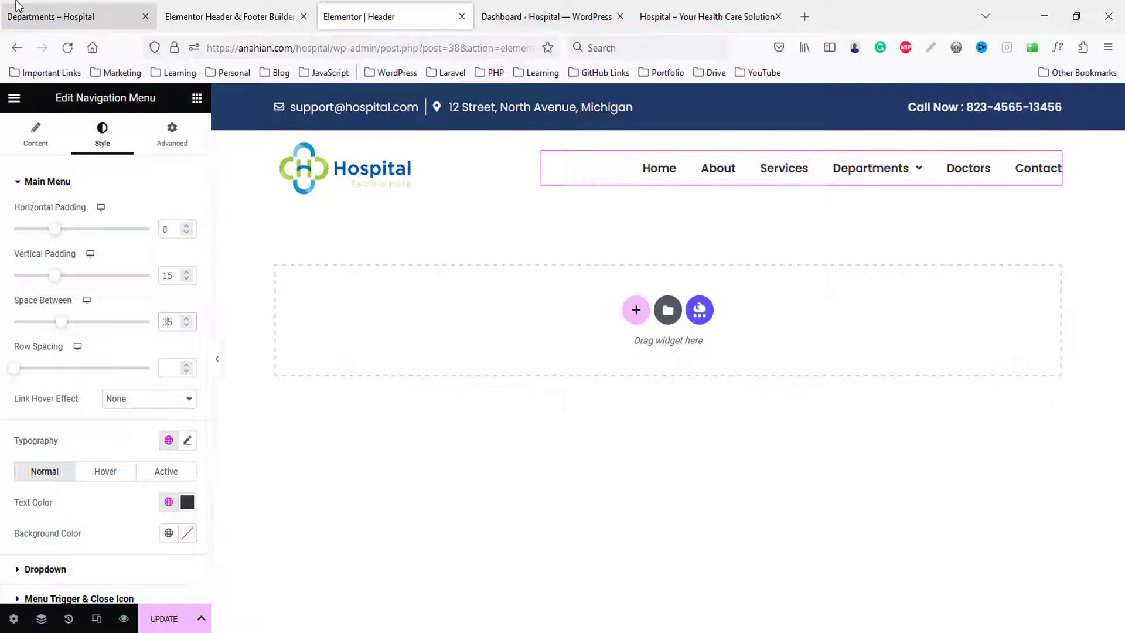
{"action": "left_click", "coordinate": [17, 6]}
{"action": "scroll", "coordinate": [117, 263], "scroll_direction": "up", "scroll_amount": 10}
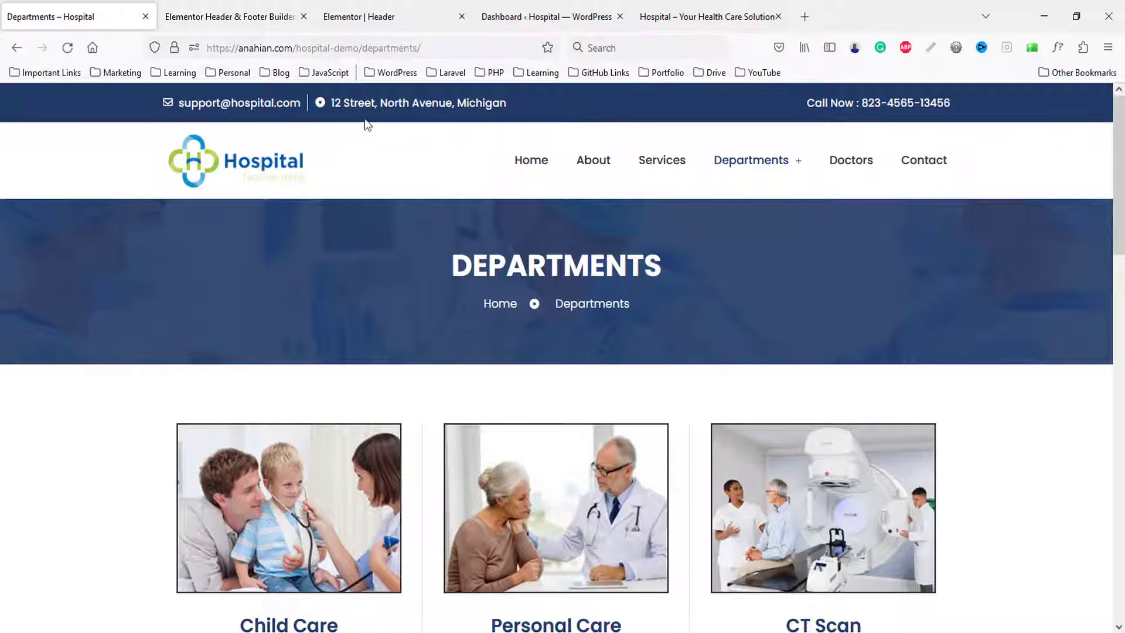
{"action": "left_click", "coordinate": [544, 16]}
{"action": "left_click", "coordinate": [381, 16]}
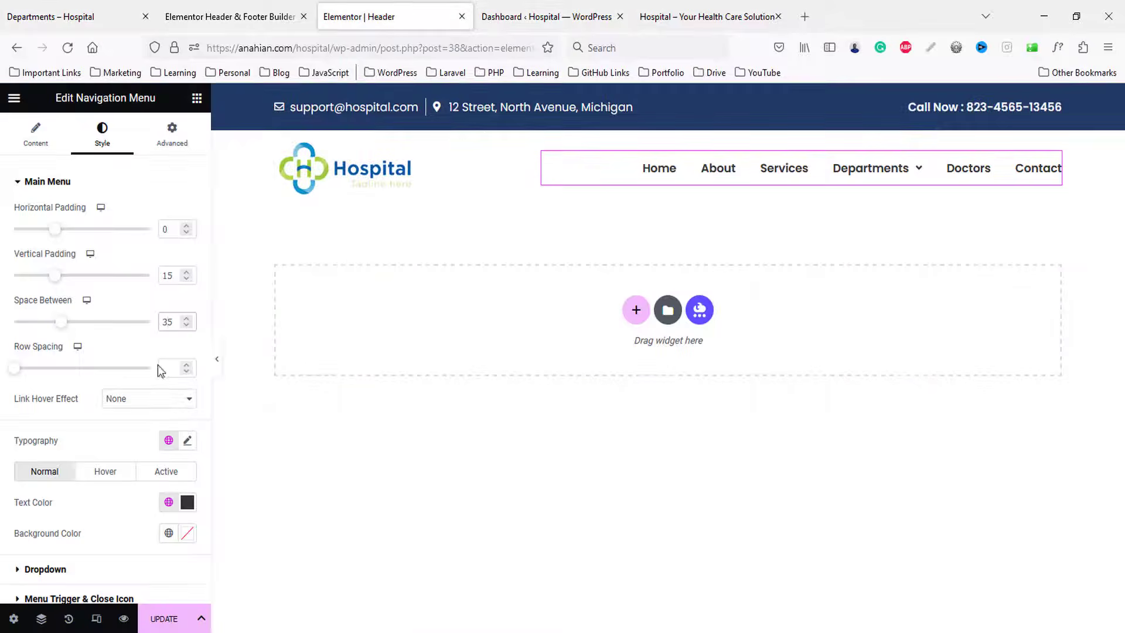
{"action": "key", "text": "Up"}
{"action": "key", "text": "Up"}
{"action": "key", "text": "Up"}
{"action": "key", "text": "Up"}
{"action": "key", "text": "Up"}
{"action": "key", "text": "Up"}
{"action": "key", "text": "Up"}
{"action": "key", "text": "Up"}
{"action": "key", "text": "Up"}
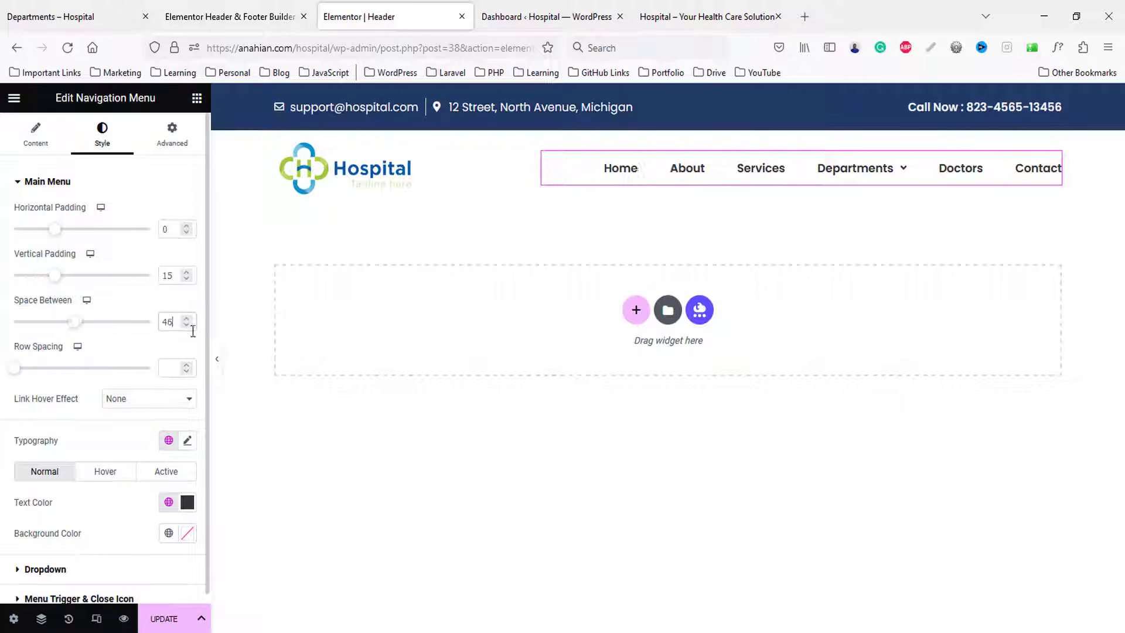
{"action": "key", "text": "Up"}
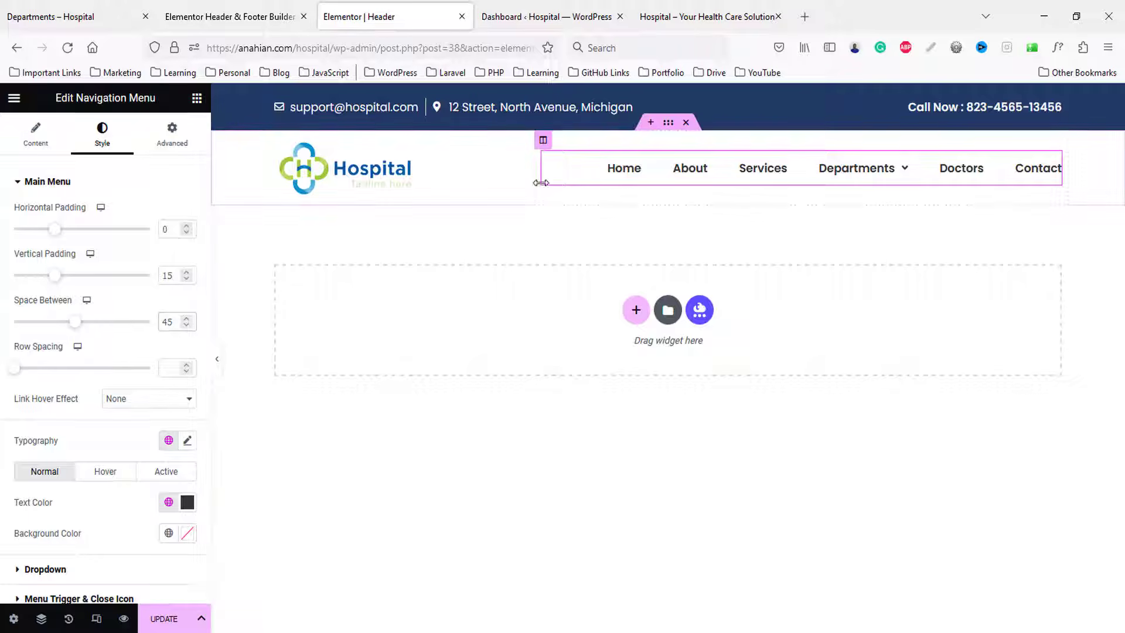
- Set the main menu's hover and active text colors to the global Primary color
{"action": "scroll", "coordinate": [91, 466], "scroll_direction": "down", "scroll_amount": 1}
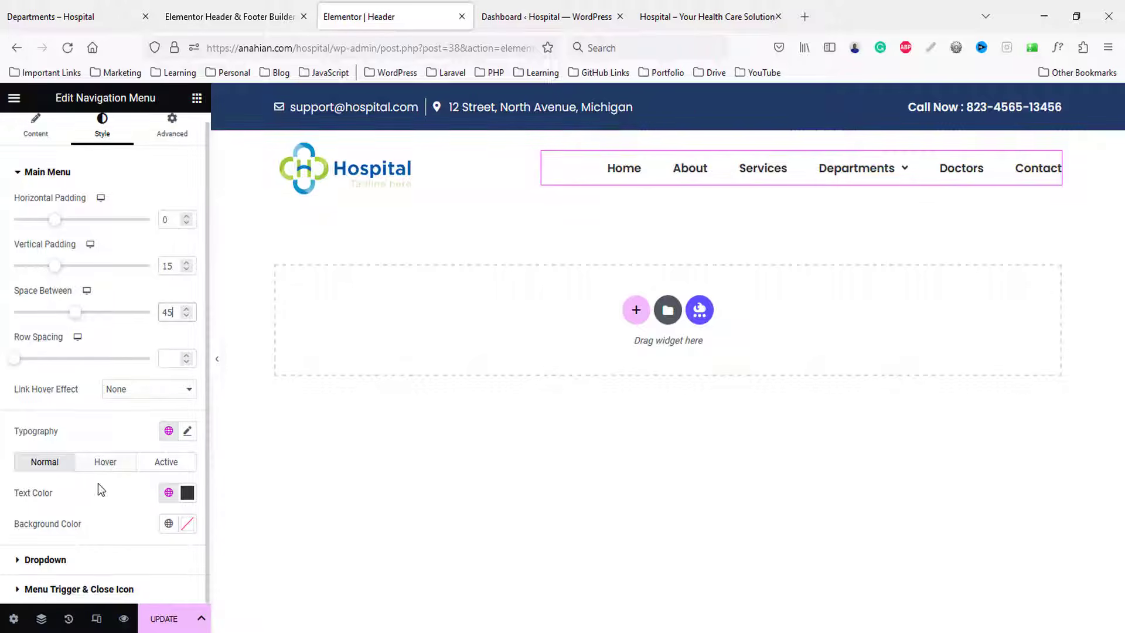
{"action": "left_click", "coordinate": [109, 464]}
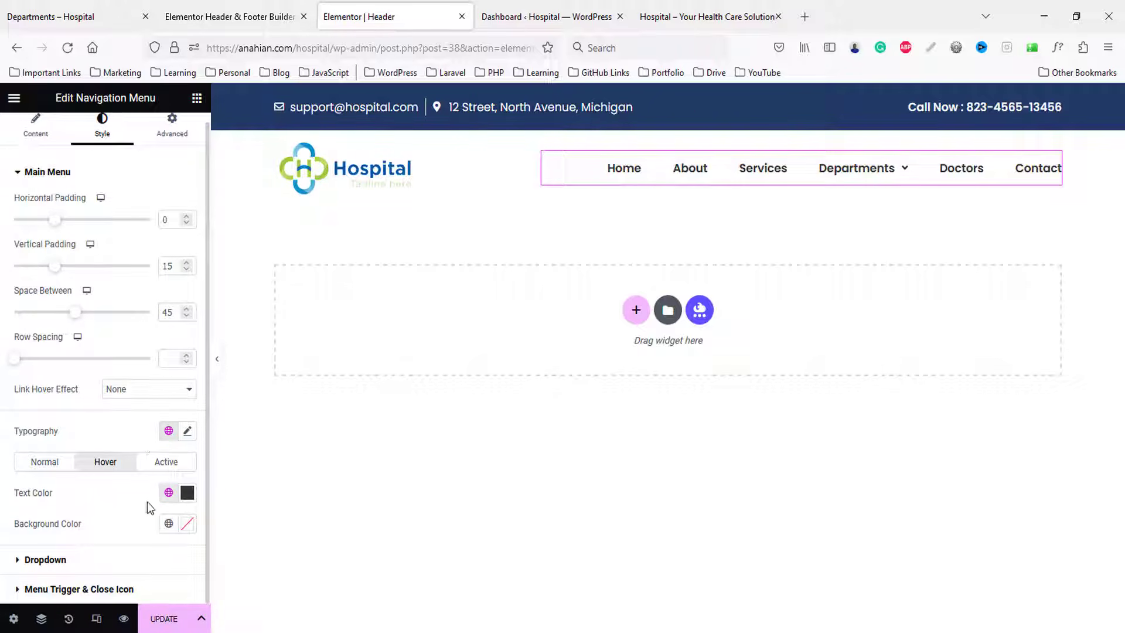
{"action": "left_click", "coordinate": [166, 495]}
{"action": "left_click", "coordinate": [67, 382]}
{"action": "mouse_move", "coordinate": [818, 173]}
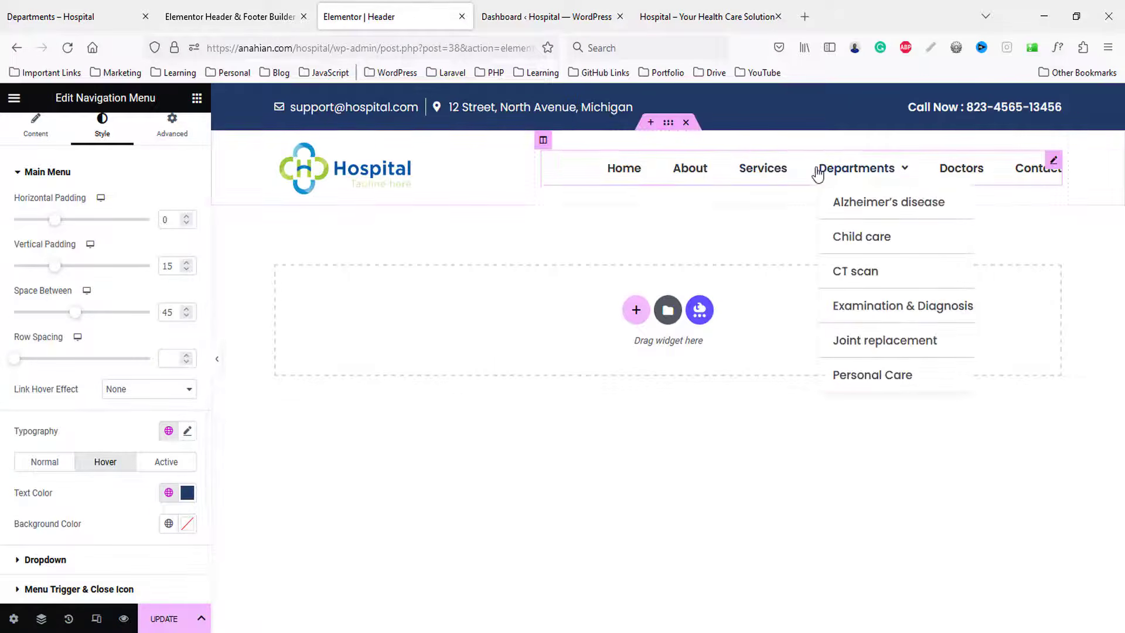
{"action": "left_click", "coordinate": [169, 465]}
{"action": "left_click", "coordinate": [168, 492]}
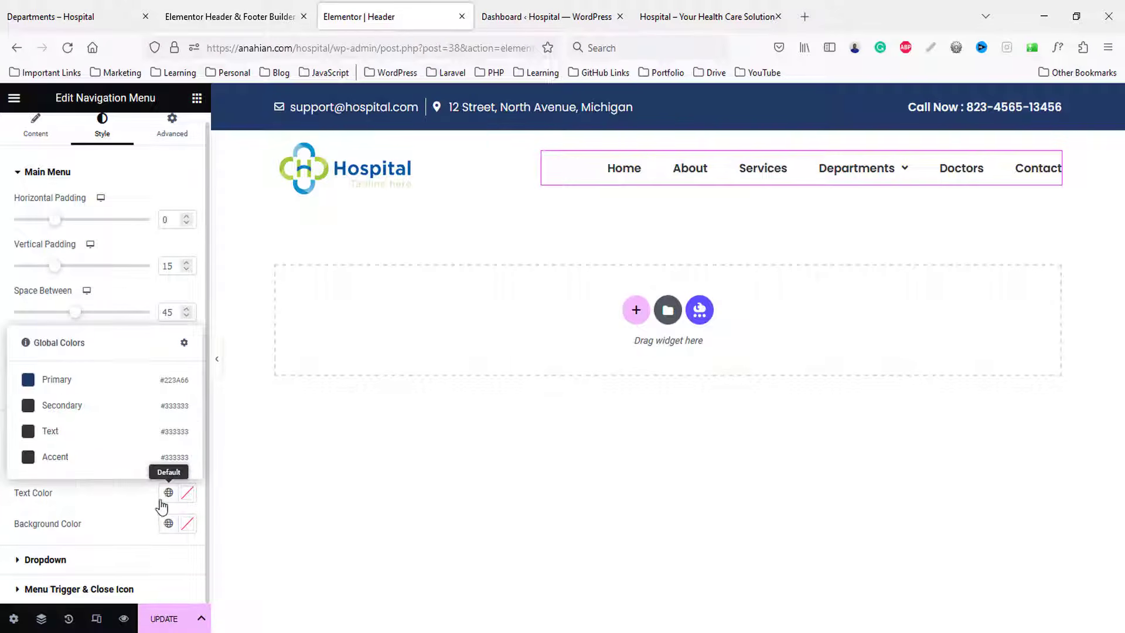
{"action": "left_click", "coordinate": [53, 383]}
{"action": "mouse_move", "coordinate": [899, 175]}
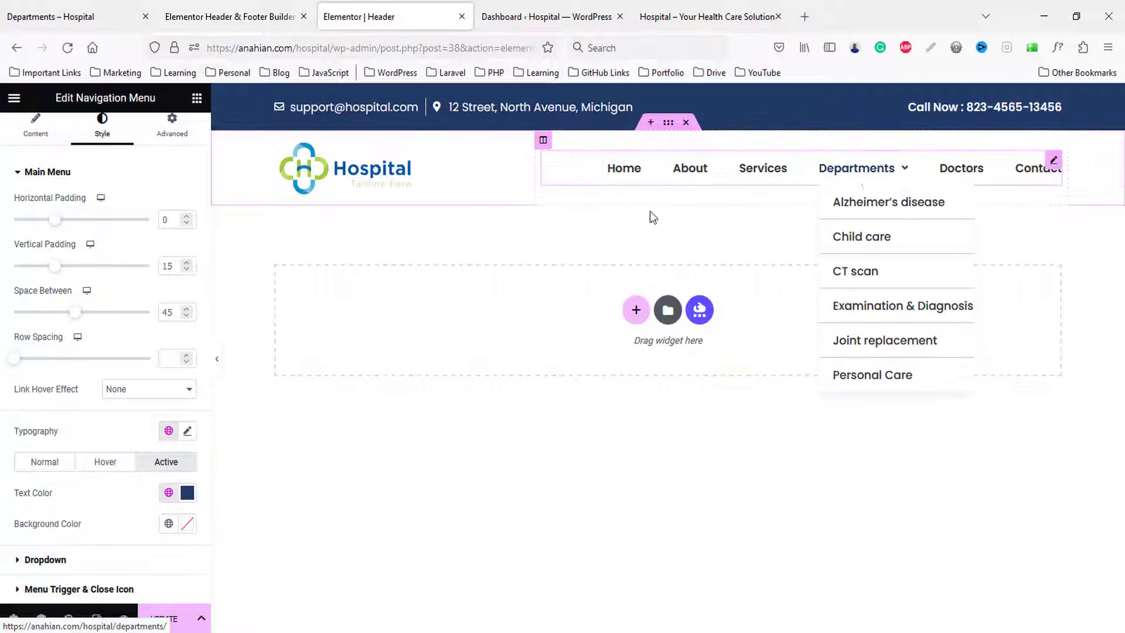
- Set the navigation menu's Dropdown Width to 280 px so the longest Departments submenu item fits
{"action": "left_click", "coordinate": [82, 560]}
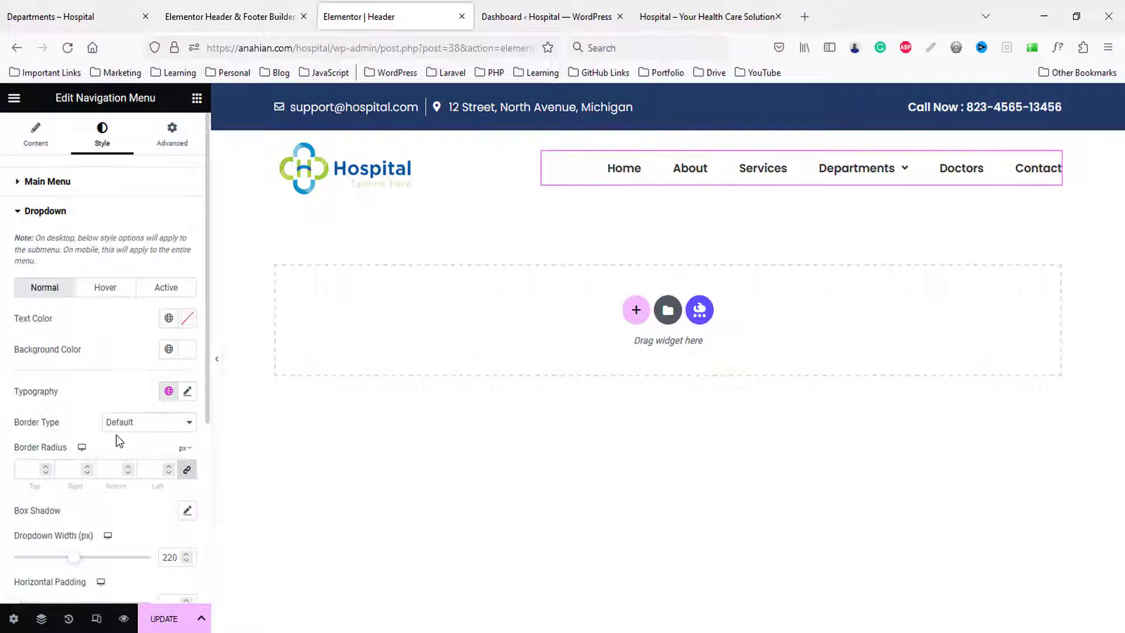
{"action": "scroll", "coordinate": [125, 449], "scroll_direction": "up", "scroll_amount": 2}
{"action": "mouse_move", "coordinate": [846, 170]}
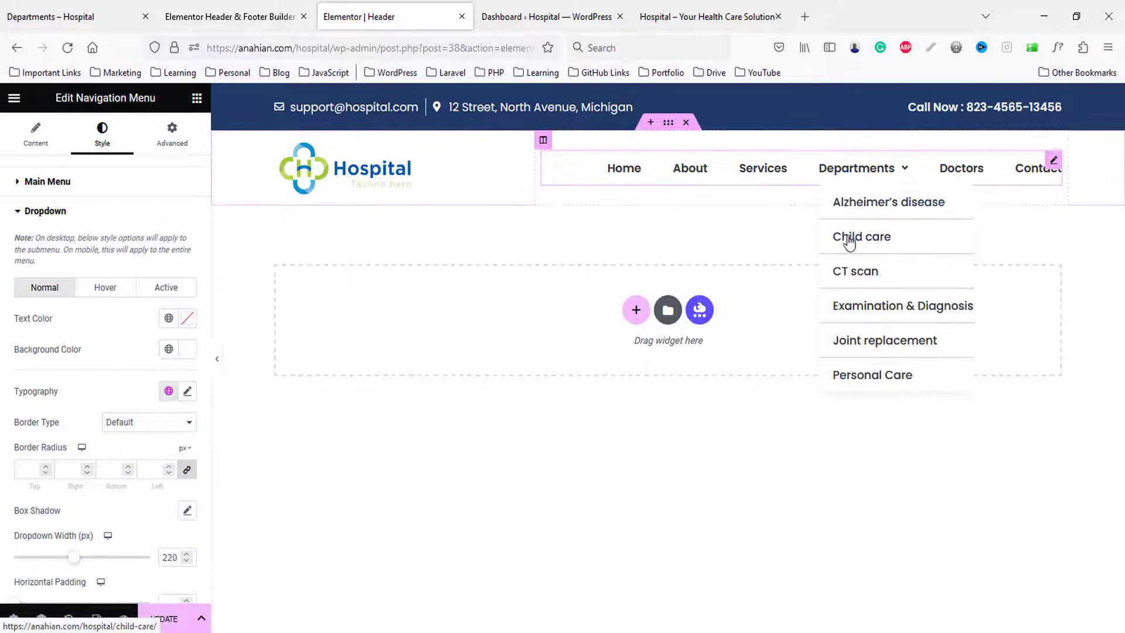
{"action": "scroll", "coordinate": [154, 498], "scroll_direction": "down", "scroll_amount": 3}
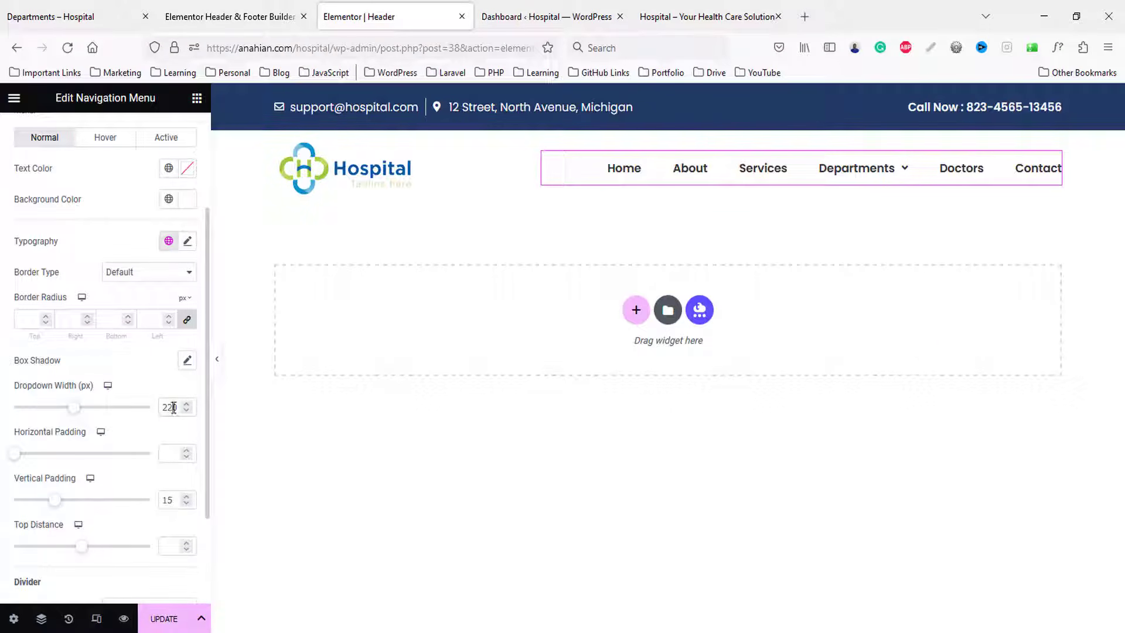
{"action": "type", "text": "8"}
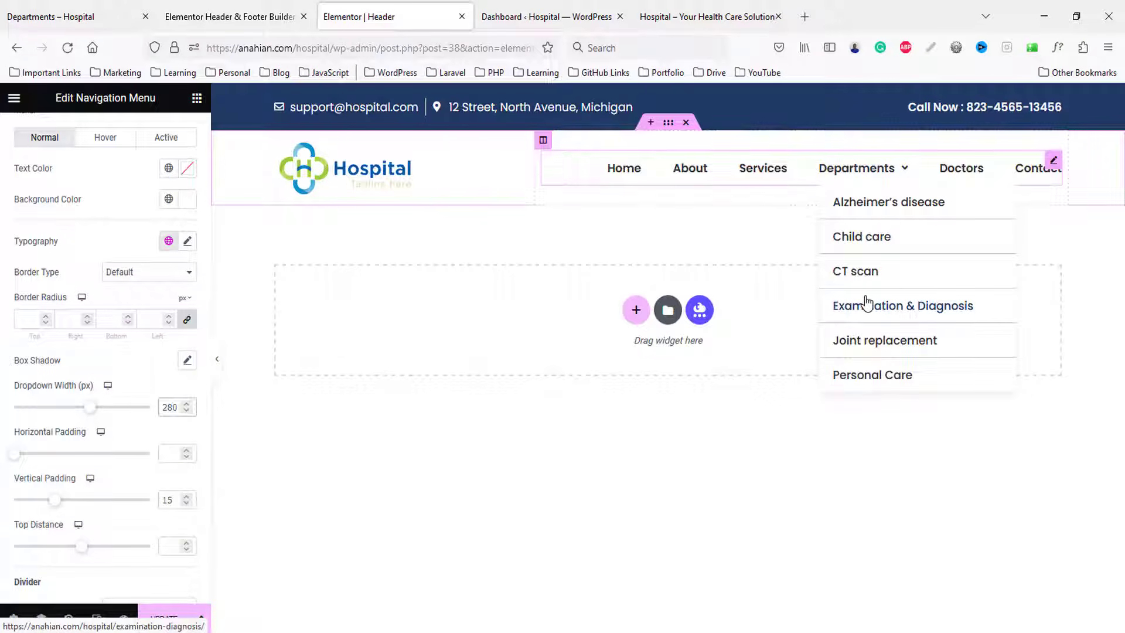
- Change the navigation menu's submenu icon to Plus Sign and its submenu animation to Slide Up
{"action": "scroll", "coordinate": [28, 309], "scroll_direction": "up", "scroll_amount": 3}
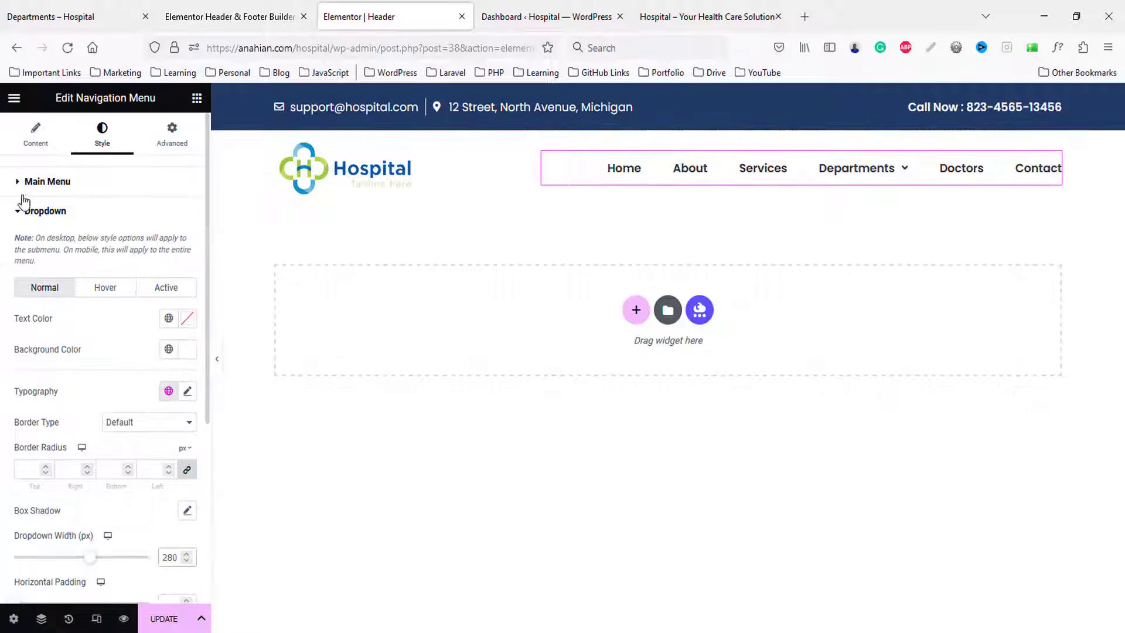
{"action": "left_click", "coordinate": [33, 143]}
{"action": "left_click", "coordinate": [40, 335]}
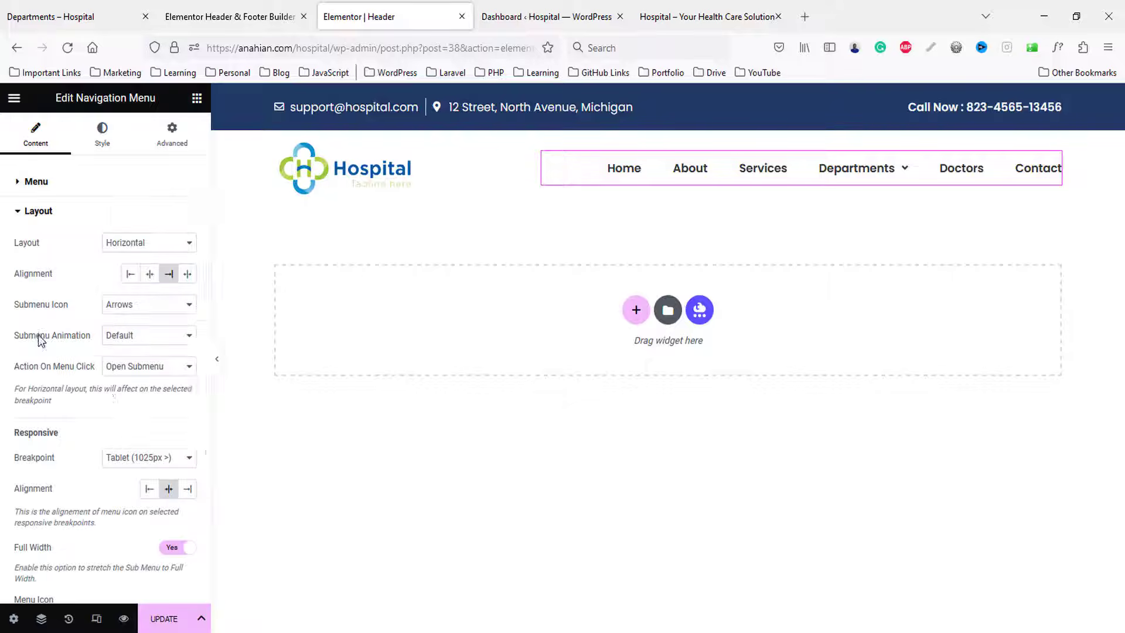
{"action": "scroll", "coordinate": [121, 437], "scroll_direction": "down", "scroll_amount": 2}
{"action": "scroll", "coordinate": [120, 436], "scroll_direction": "down", "scroll_amount": 1}
{"action": "scroll", "coordinate": [117, 437], "scroll_direction": "up", "scroll_amount": 3}
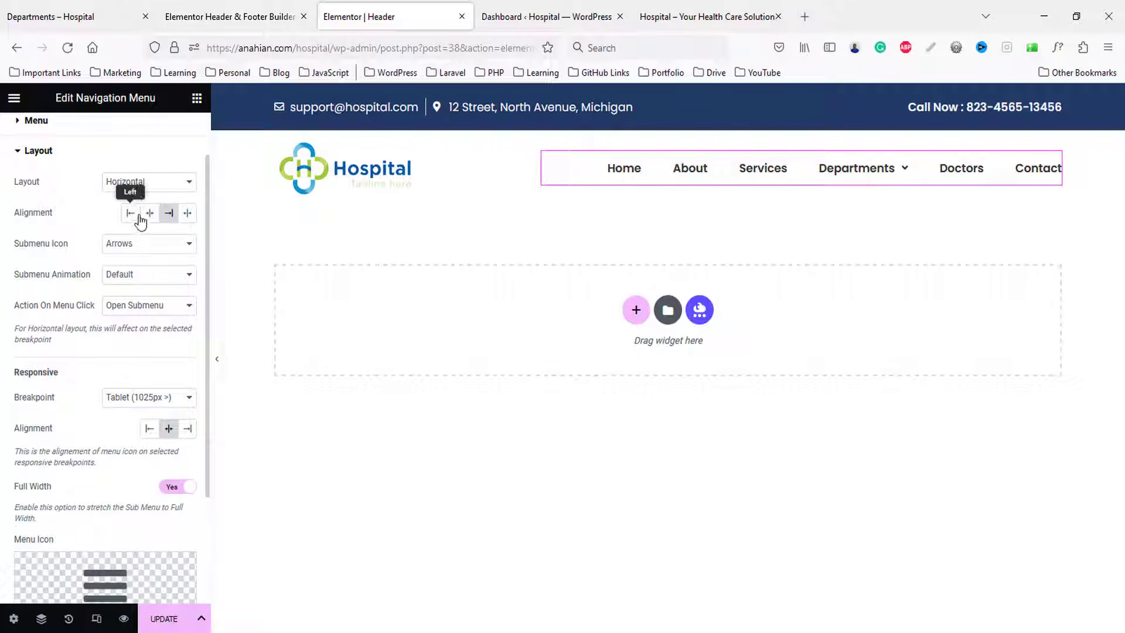
{"action": "left_click", "coordinate": [122, 253]}
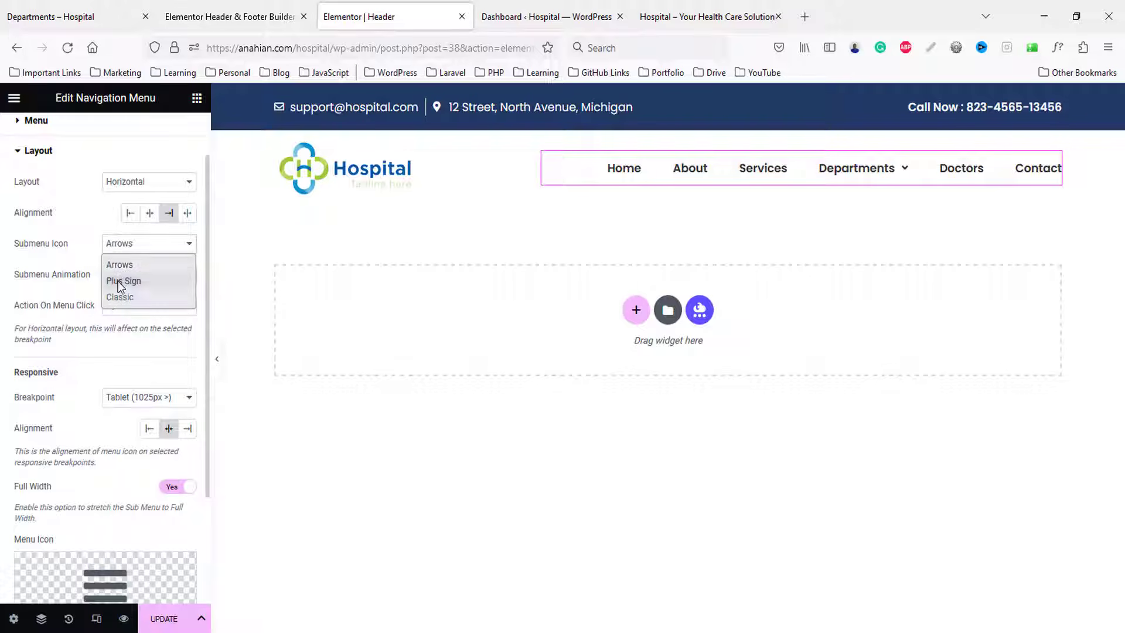
{"action": "left_click", "coordinate": [118, 280]}
{"action": "left_click", "coordinate": [150, 307]}
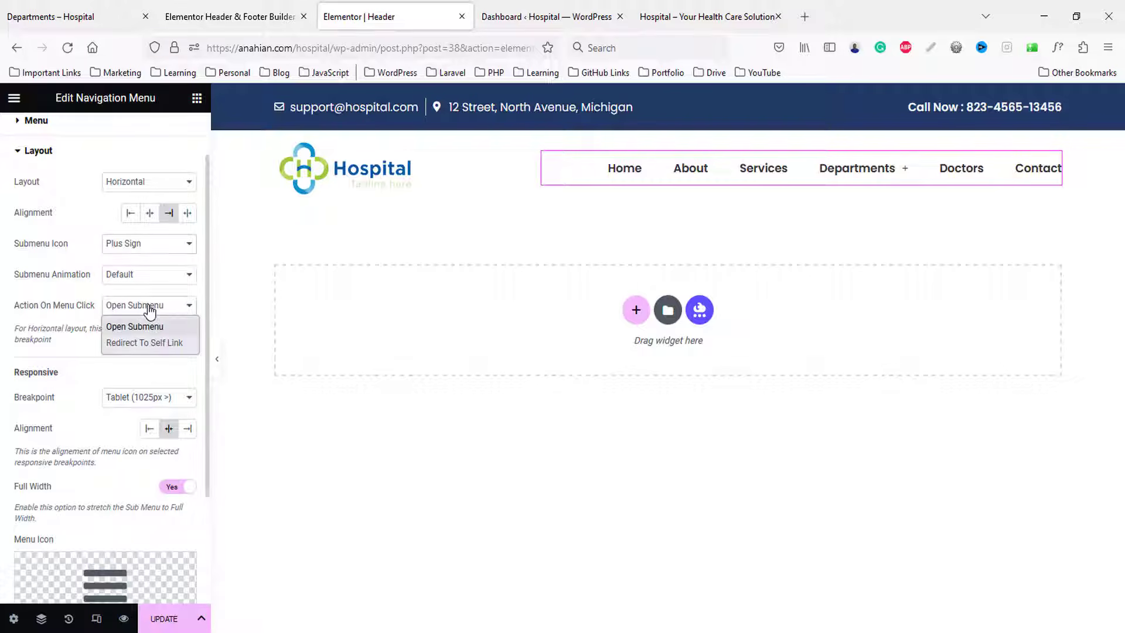
{"action": "left_click", "coordinate": [141, 279]}
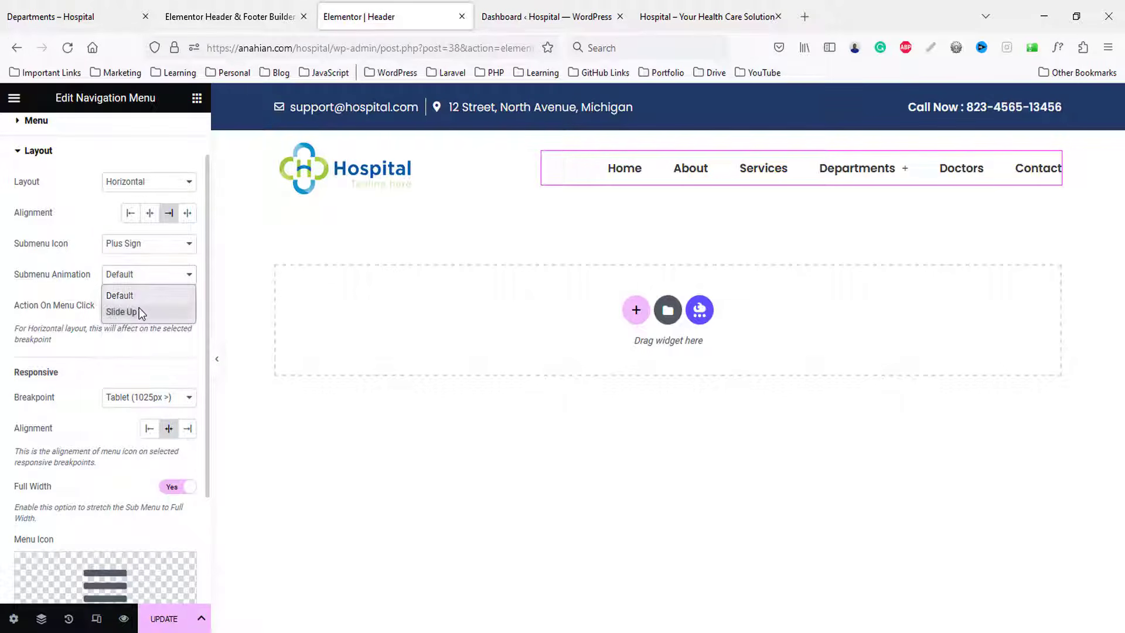
{"action": "left_click", "coordinate": [139, 311]}
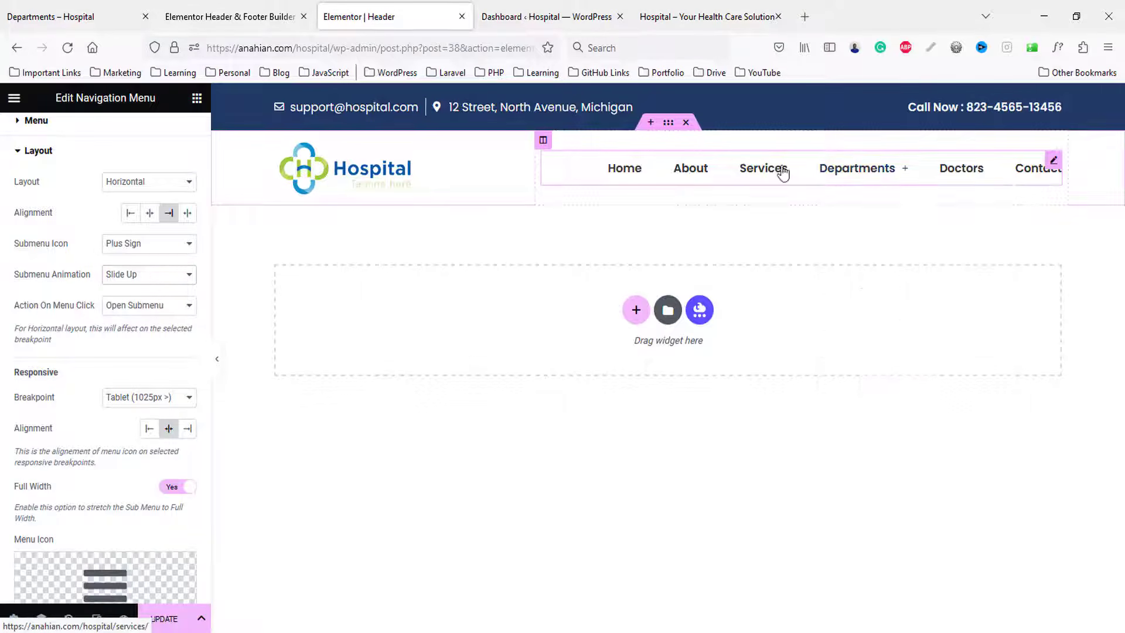
- Update the header and compare its preview, including the Departments submenu, with the demo site's header
{"action": "left_click", "coordinate": [166, 620]}
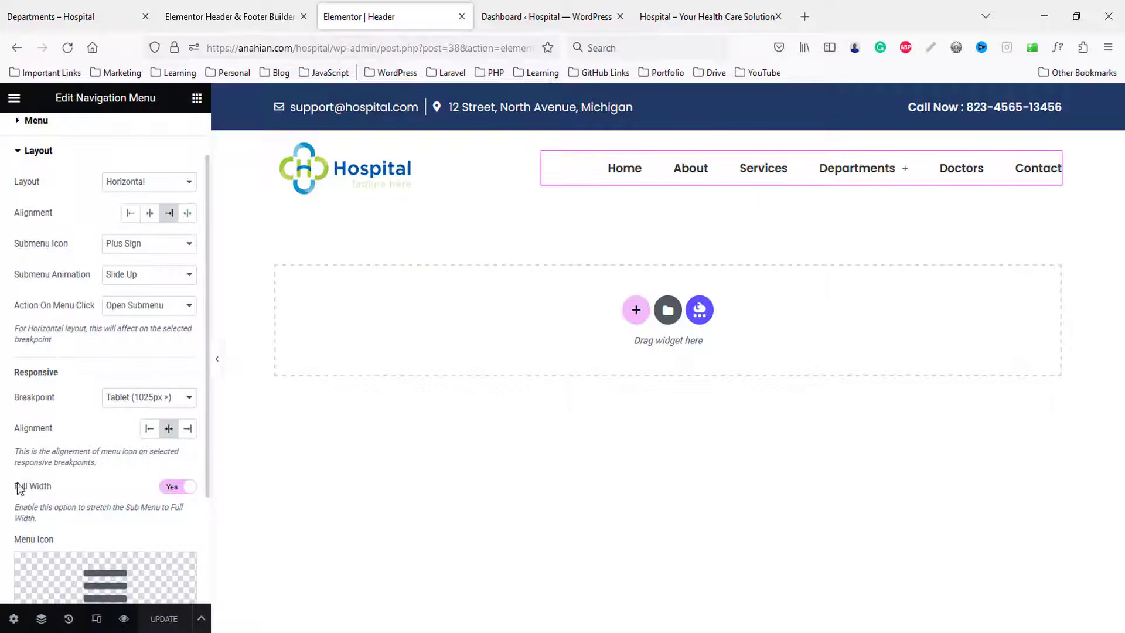
{"action": "left_click", "coordinate": [123, 619]}
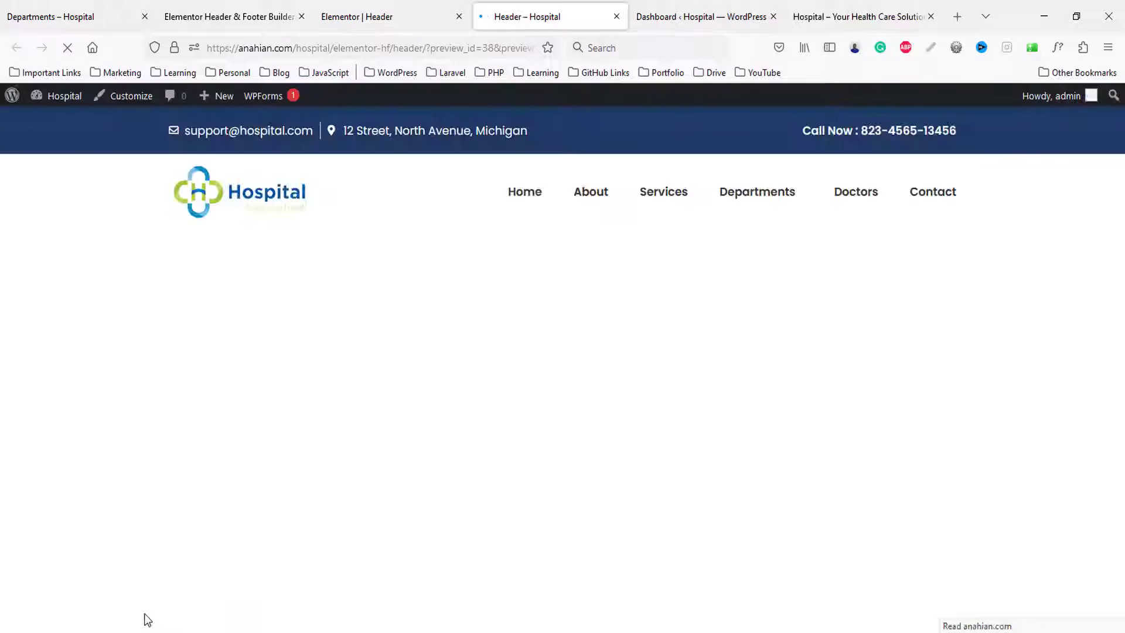
{"action": "mouse_move", "coordinate": [771, 201]}
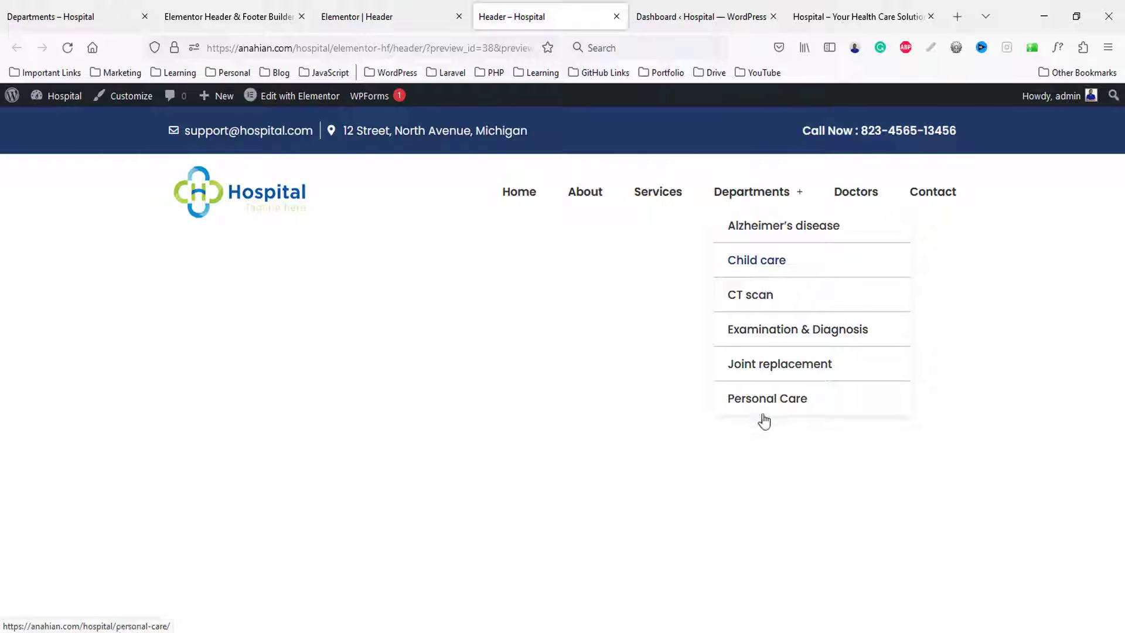
{"action": "key", "text": "ctrl+1"}
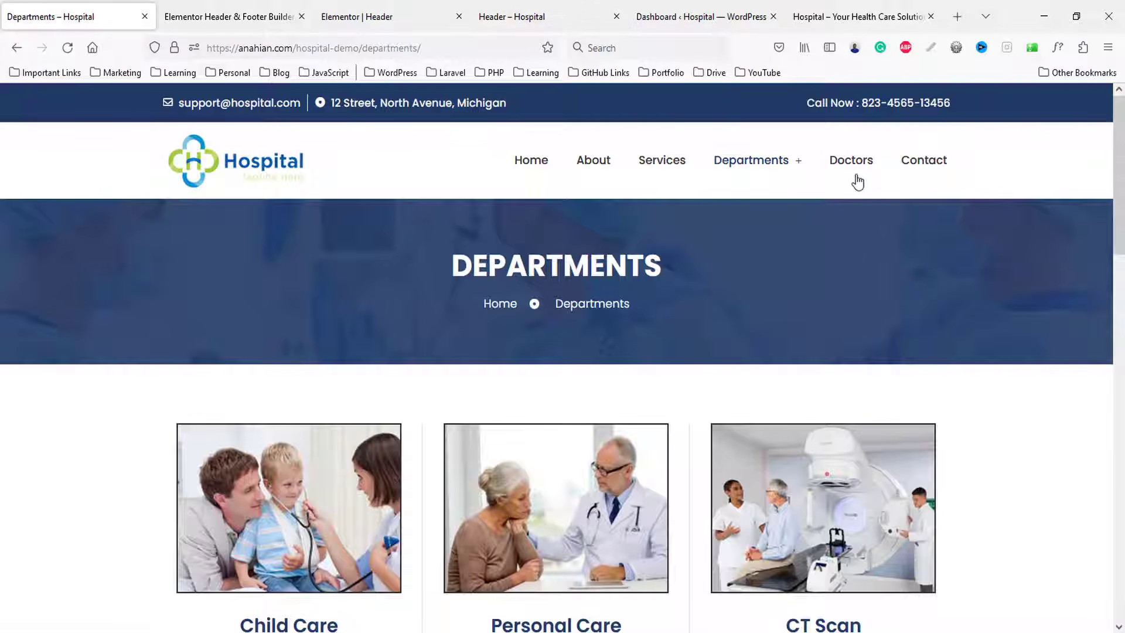
{"action": "left_click", "coordinate": [559, 6]}
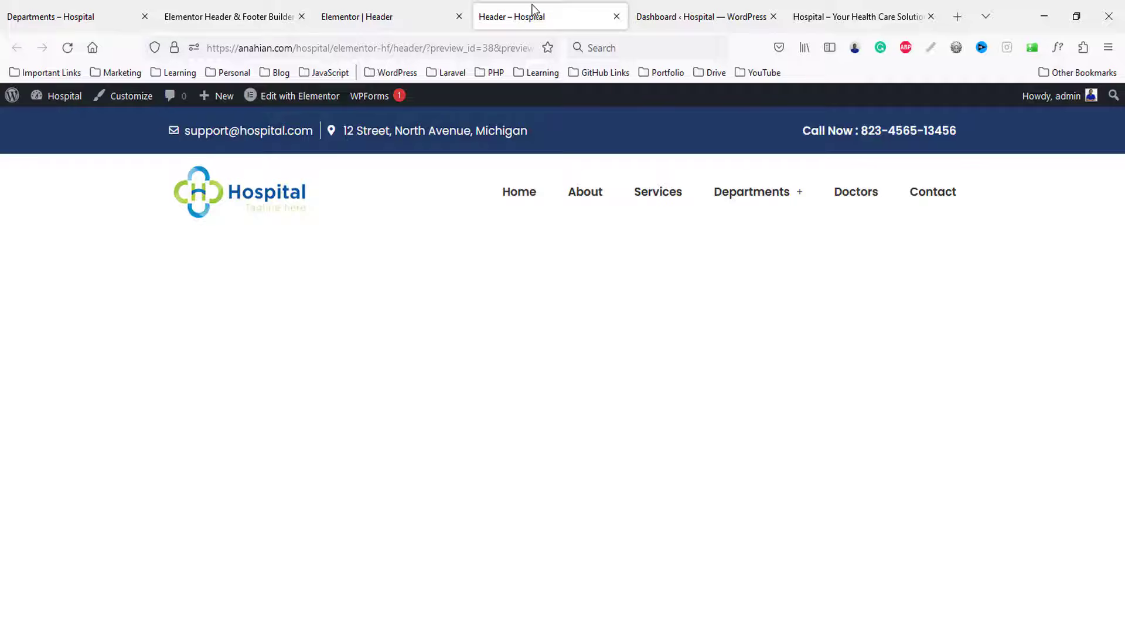
{"action": "middle_click", "coordinate": [473, 10]}
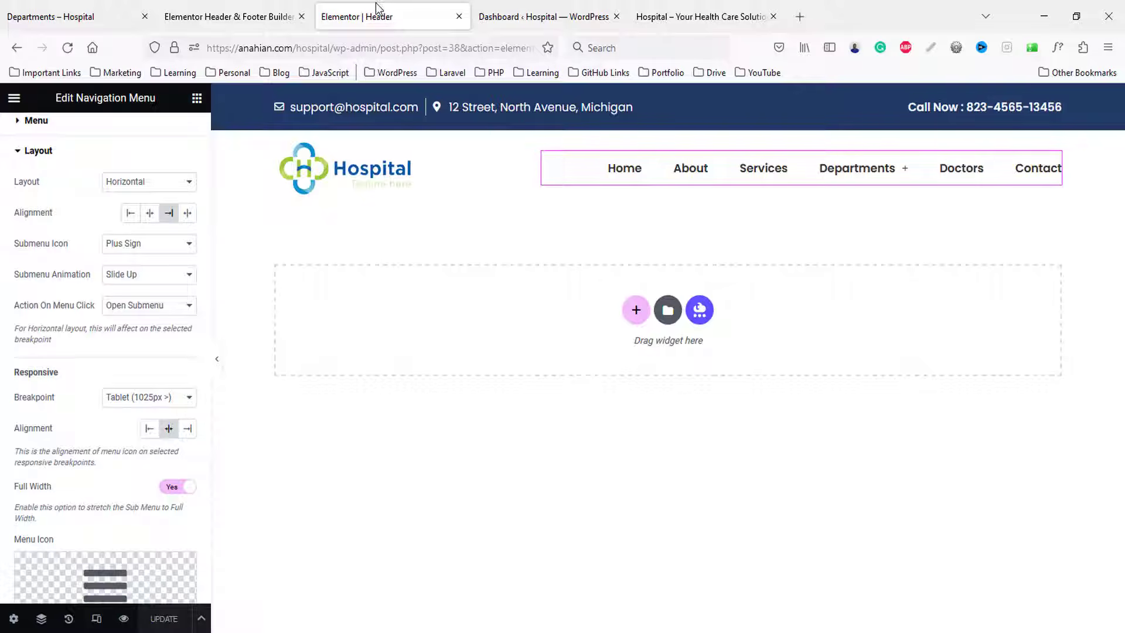
- Close the header editor and start a new Elementor Header & Footer Builder template titled "Footer", skipping the introductory questionnaire
{"action": "middle_click", "coordinate": [375, 4]}
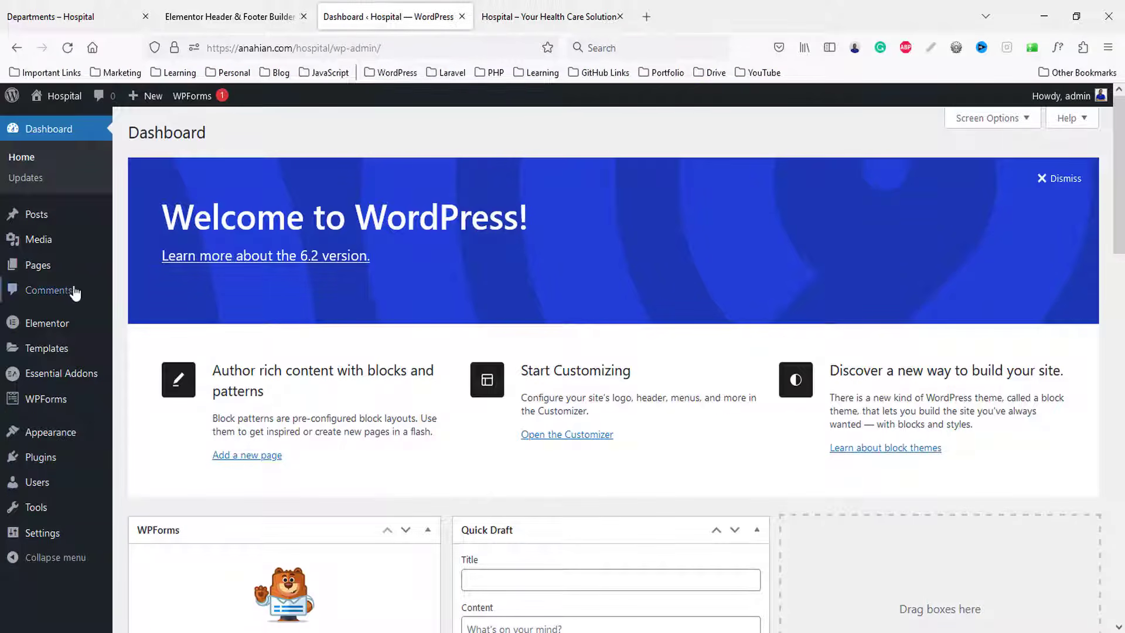
{"action": "left_click", "coordinate": [234, 16]}
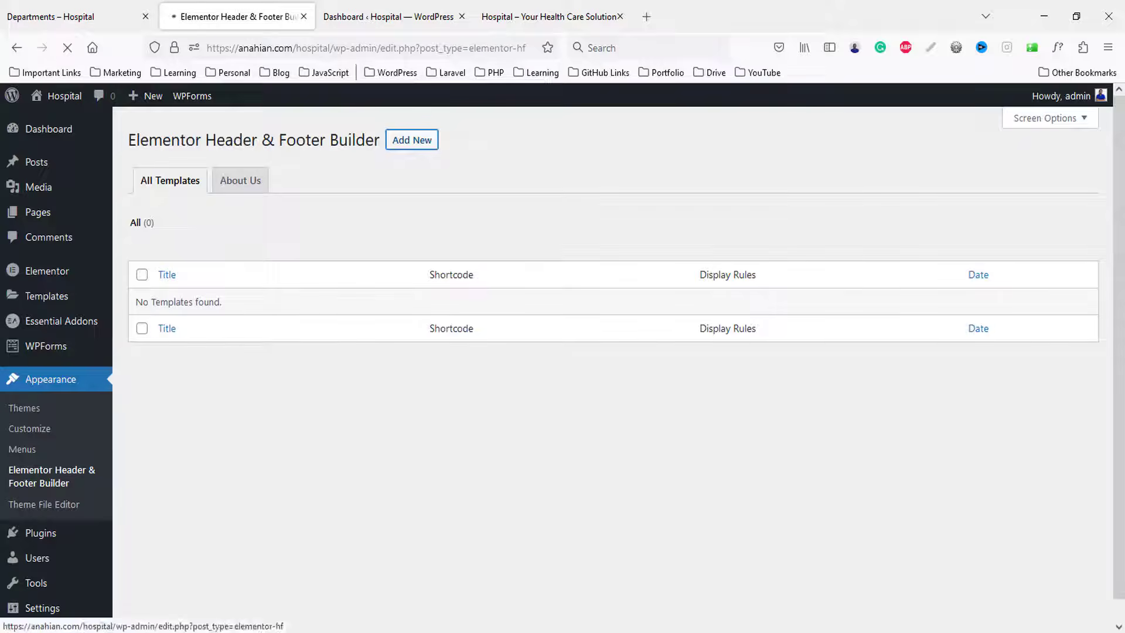
{"action": "left_click", "coordinate": [406, 142]}
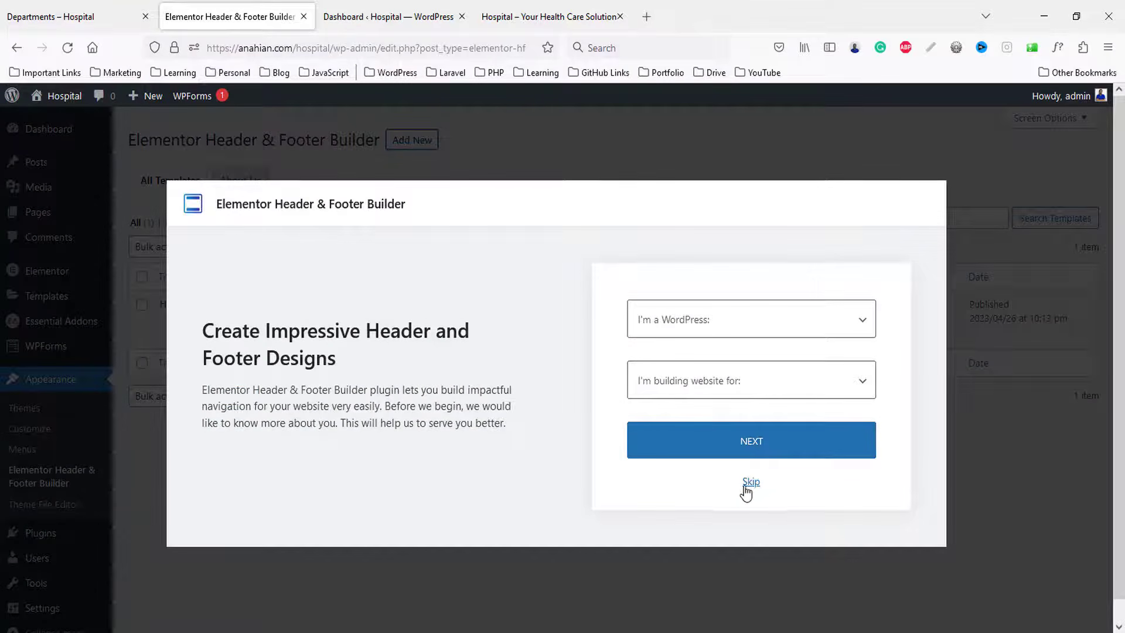
{"action": "left_click", "coordinate": [745, 487]}
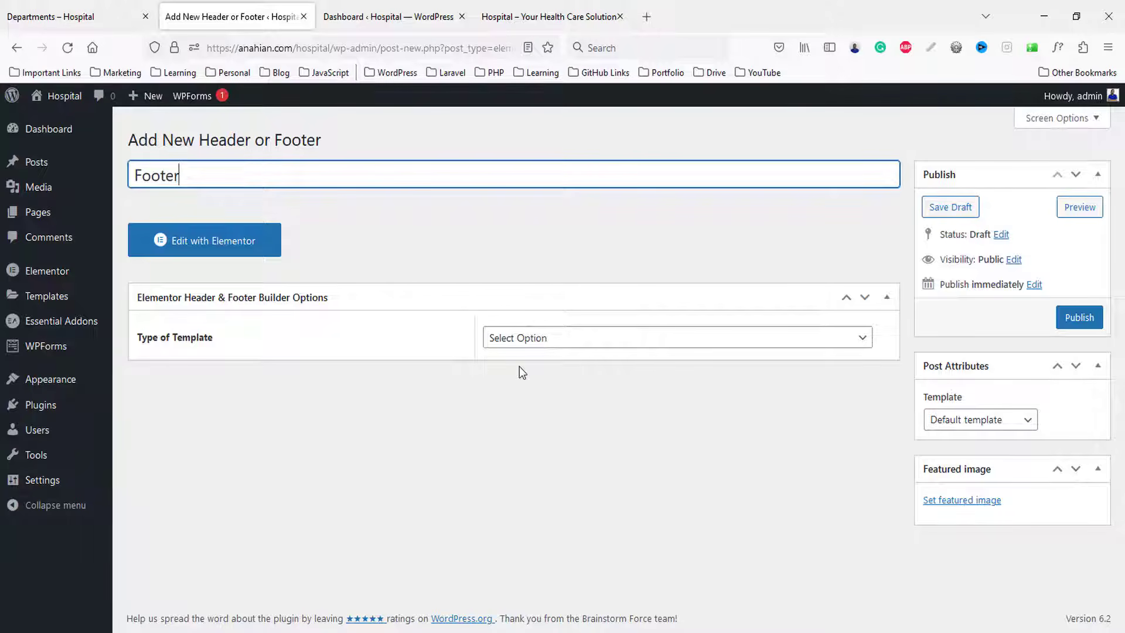
- Set the template type to Footer with its display rule on Entire Website, and publish it
{"action": "left_click", "coordinate": [515, 337]}
{"action": "left_click", "coordinate": [509, 422]}
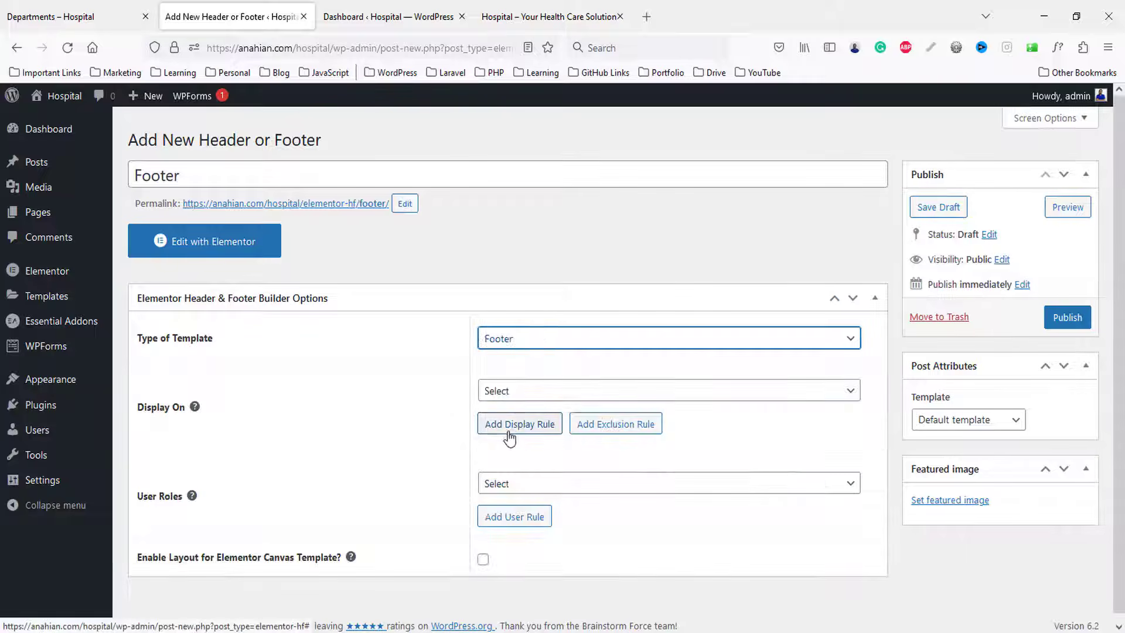
{"action": "left_click", "coordinate": [511, 391]}
{"action": "left_click", "coordinate": [519, 138]}
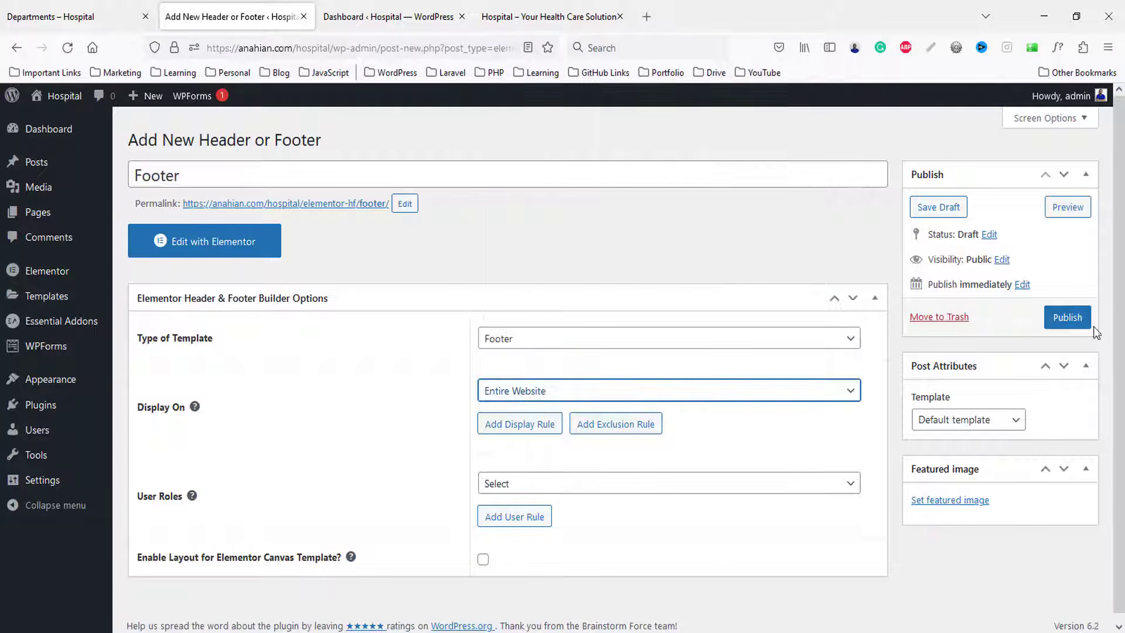
{"action": "left_click", "coordinate": [1053, 318]}
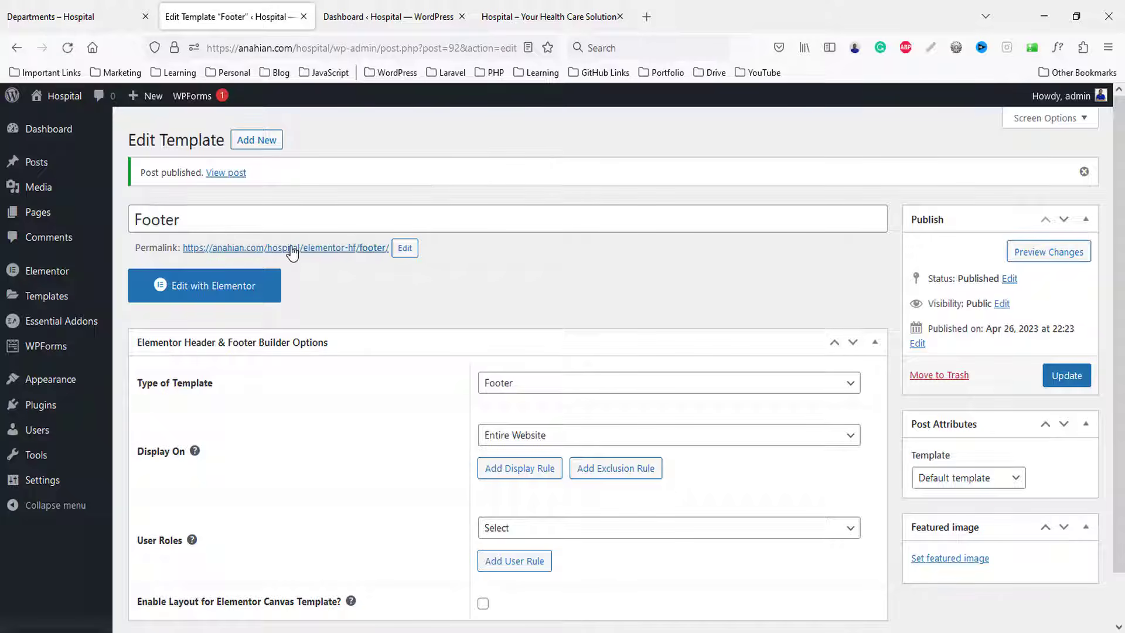
- Open the published Footer template for editing with Elementor
{"action": "left_click", "coordinate": [292, 252]}
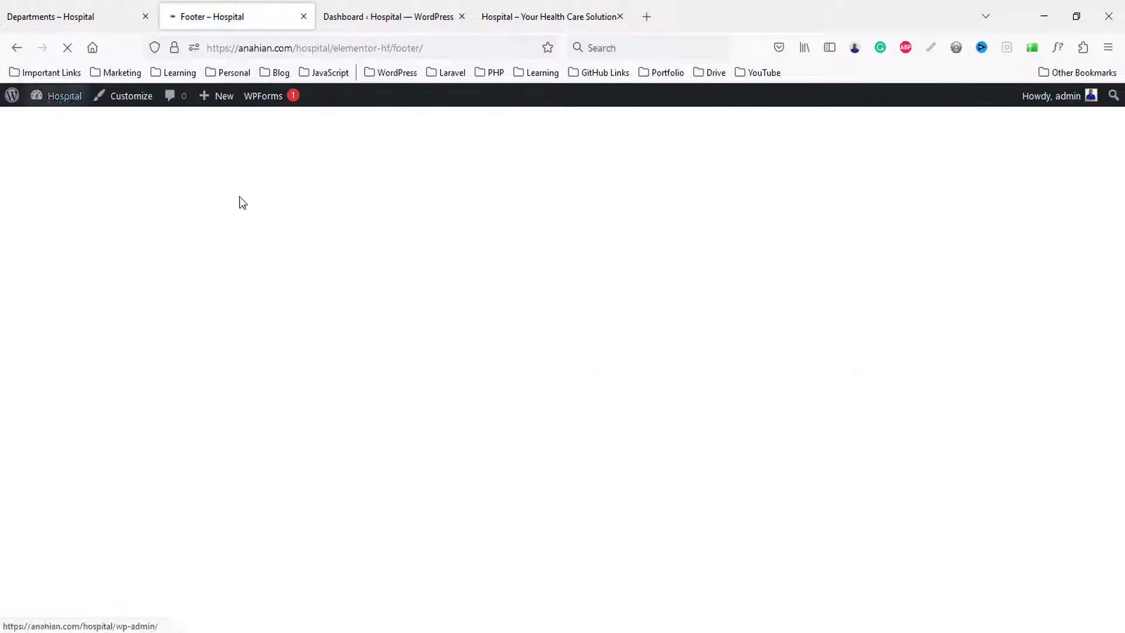
{"action": "key", "text": "alt+Left"}
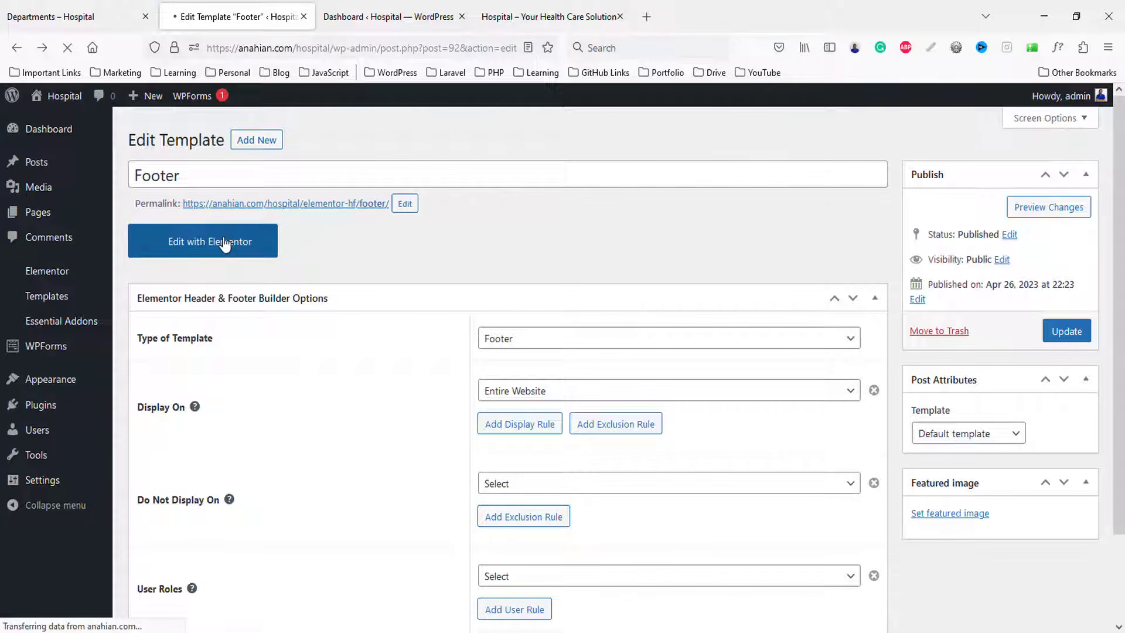
{"action": "left_click", "coordinate": [225, 245]}
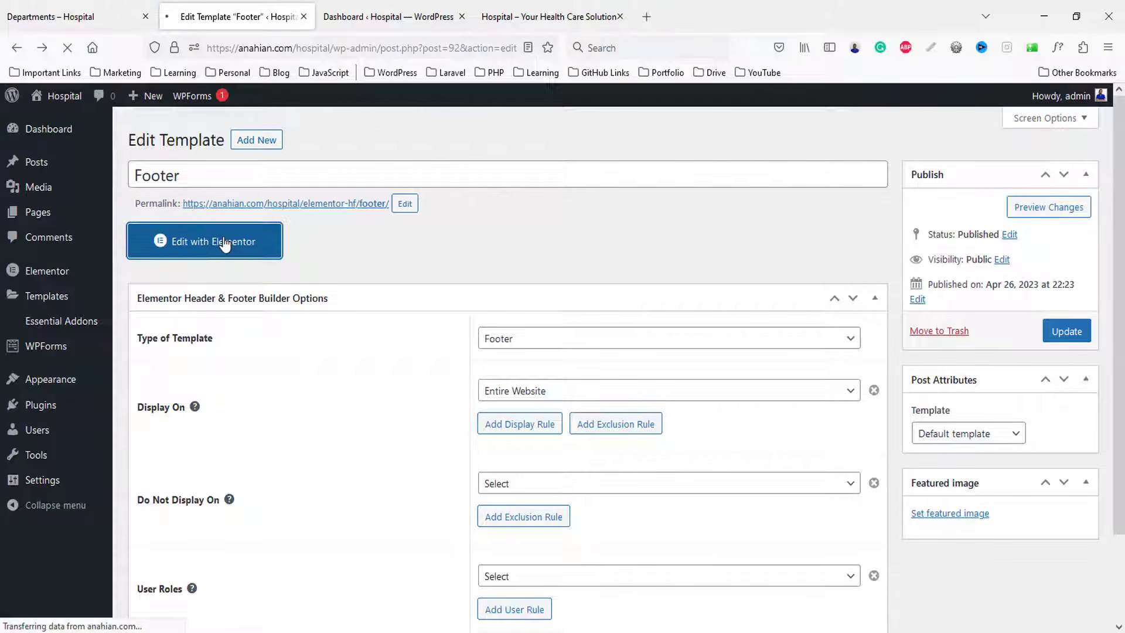
- Examine the footer design at the end of the demo site's Departments page
{"action": "left_click", "coordinate": [55, 7]}
{"action": "scroll", "coordinate": [960, 368], "scroll_direction": "down", "scroll_amount": 6}
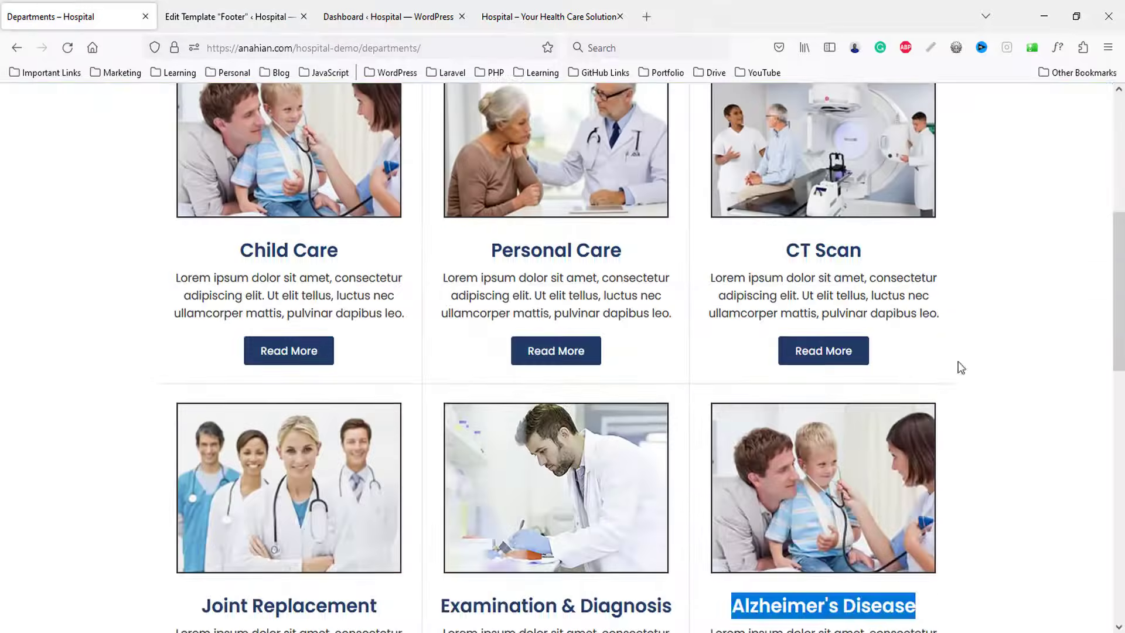
- Review the achievements section on the Departments demo page and open the Footer template for editing in Elementor
{"action": "scroll", "coordinate": [943, 505], "scroll_direction": "down", "scroll_amount": 10}
{"action": "scroll", "coordinate": [382, 340], "scroll_direction": "up", "scroll_amount": 3}
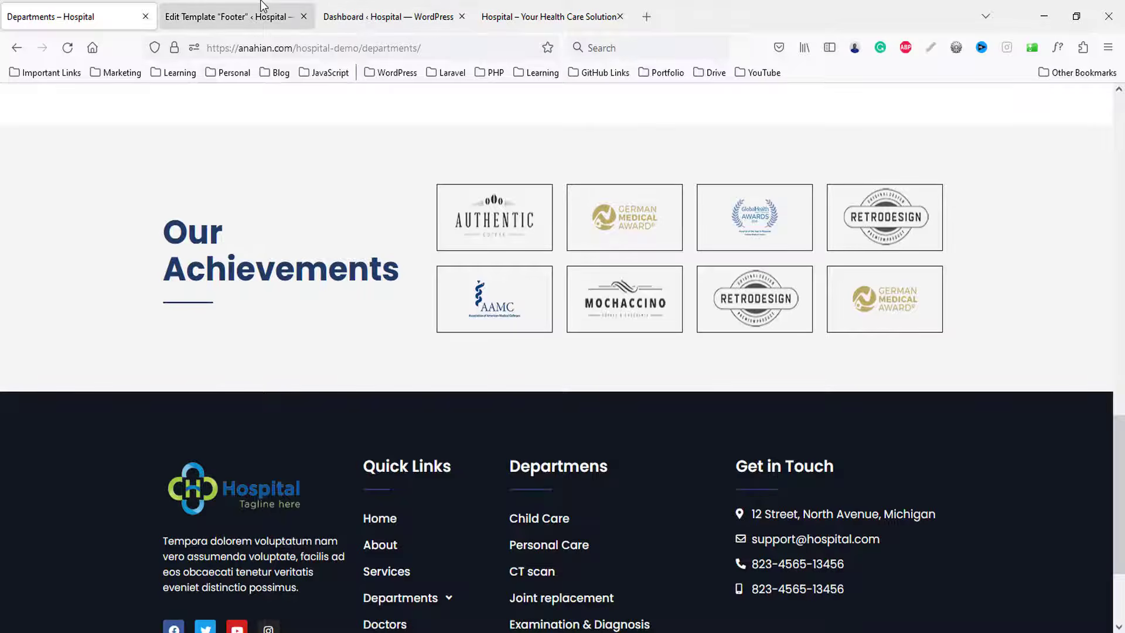
{"action": "left_click", "coordinate": [293, 12]}
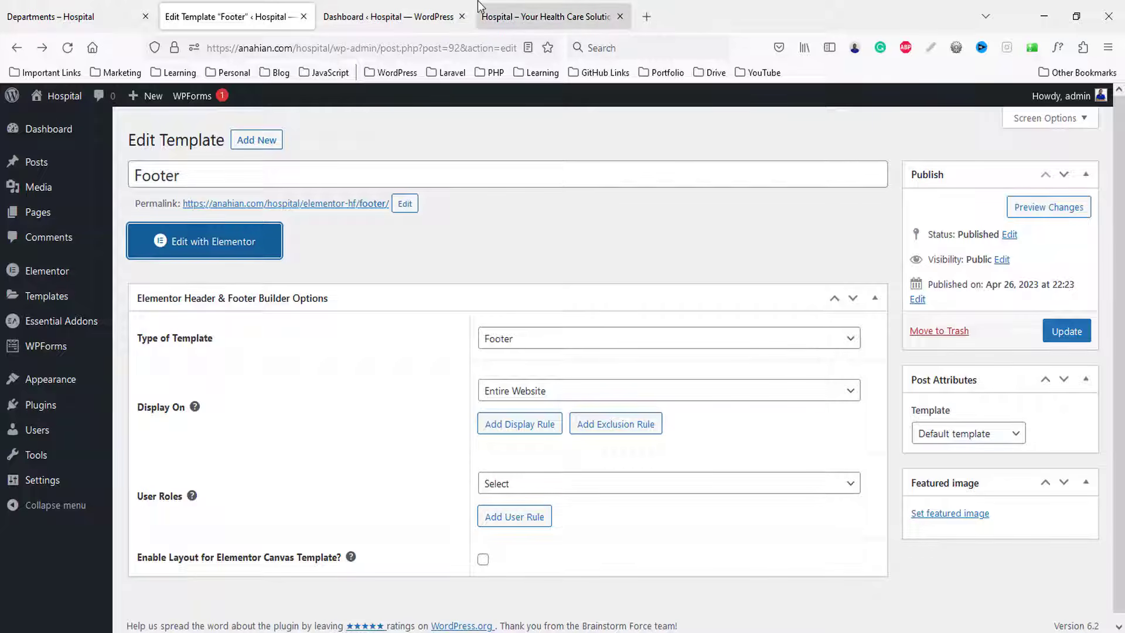
{"action": "left_click", "coordinate": [227, 241]}
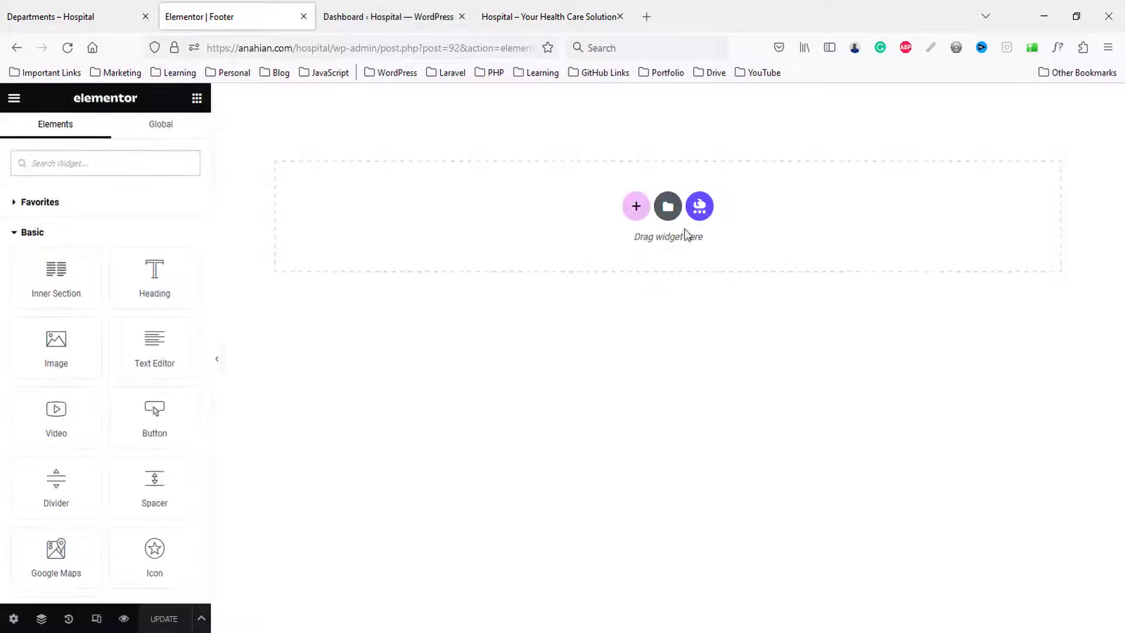
- Add a section with a narrow first column and a wide second column, and give it a classic #f4f4f4 background
{"action": "left_click", "coordinate": [635, 206]}
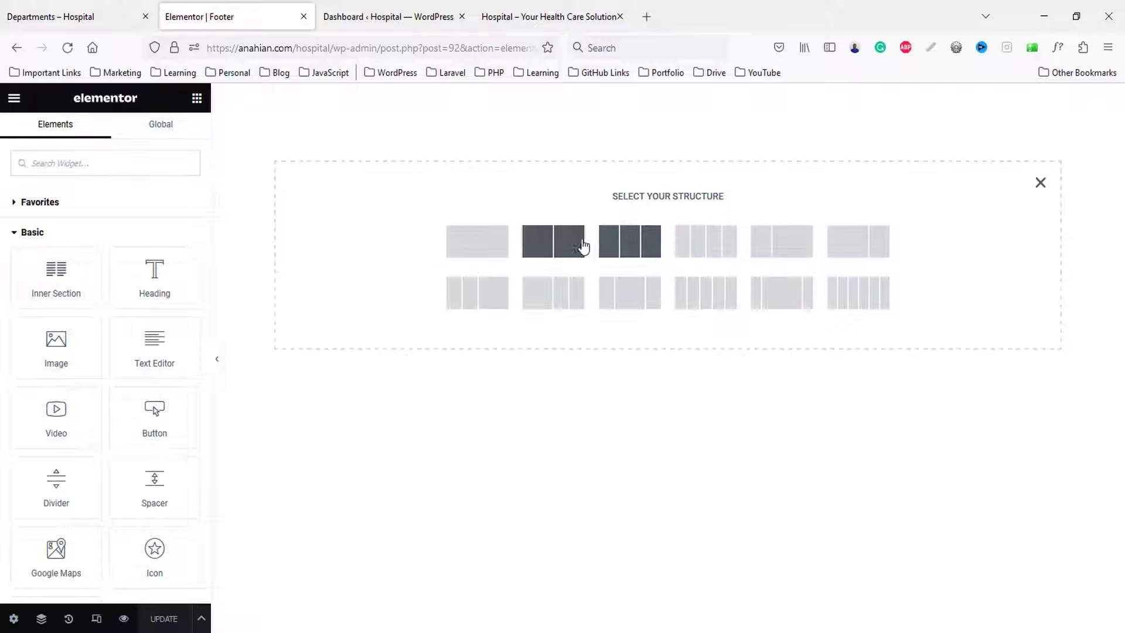
{"action": "left_click", "coordinate": [778, 253]}
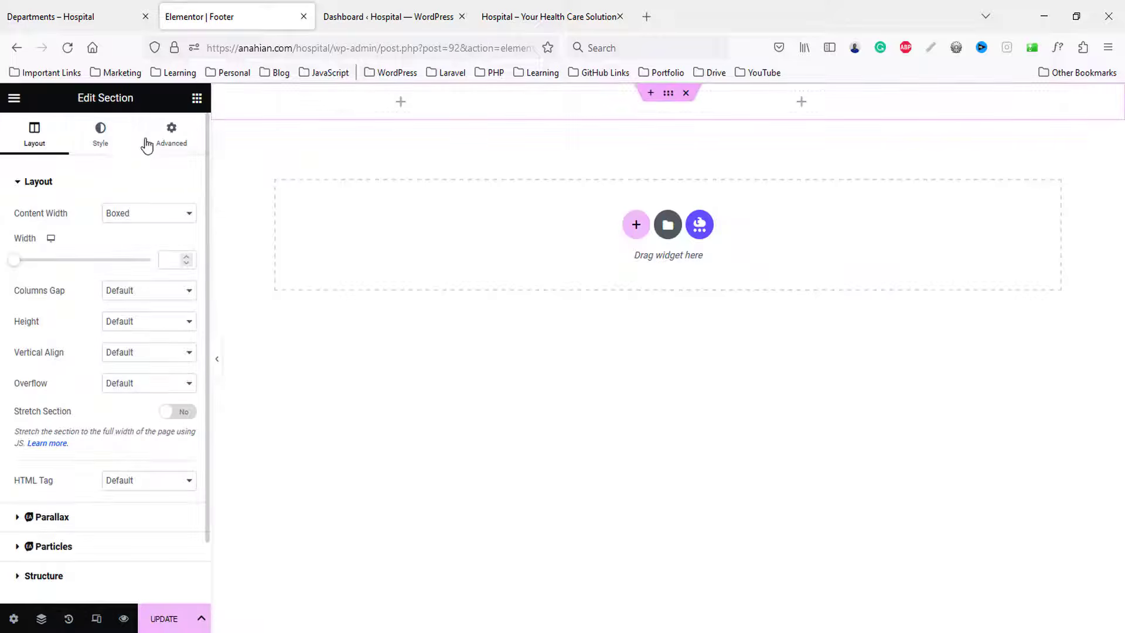
{"action": "left_click", "coordinate": [102, 131]}
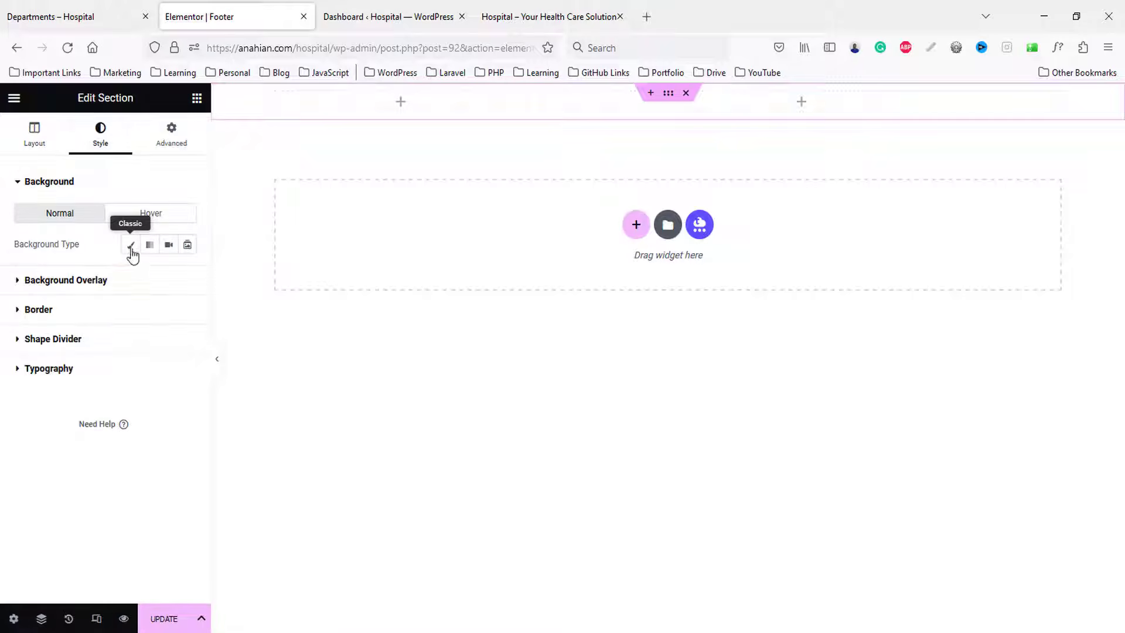
{"action": "left_click", "coordinate": [132, 244]}
{"action": "left_click", "coordinate": [187, 275]}
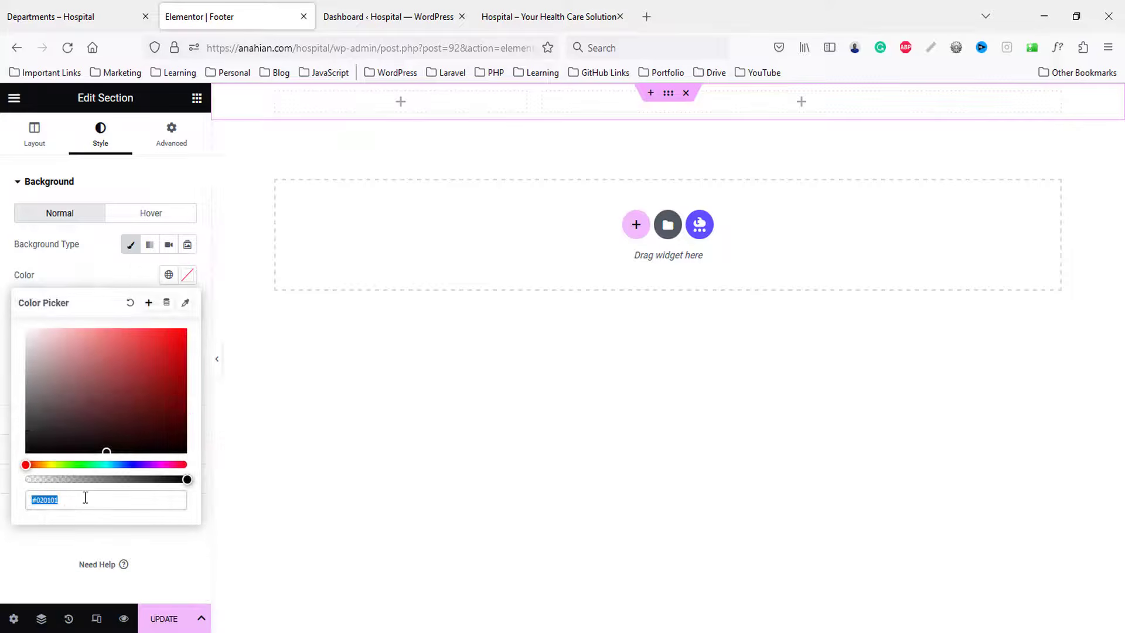
{"action": "type", "text": "#f4f4f4"}
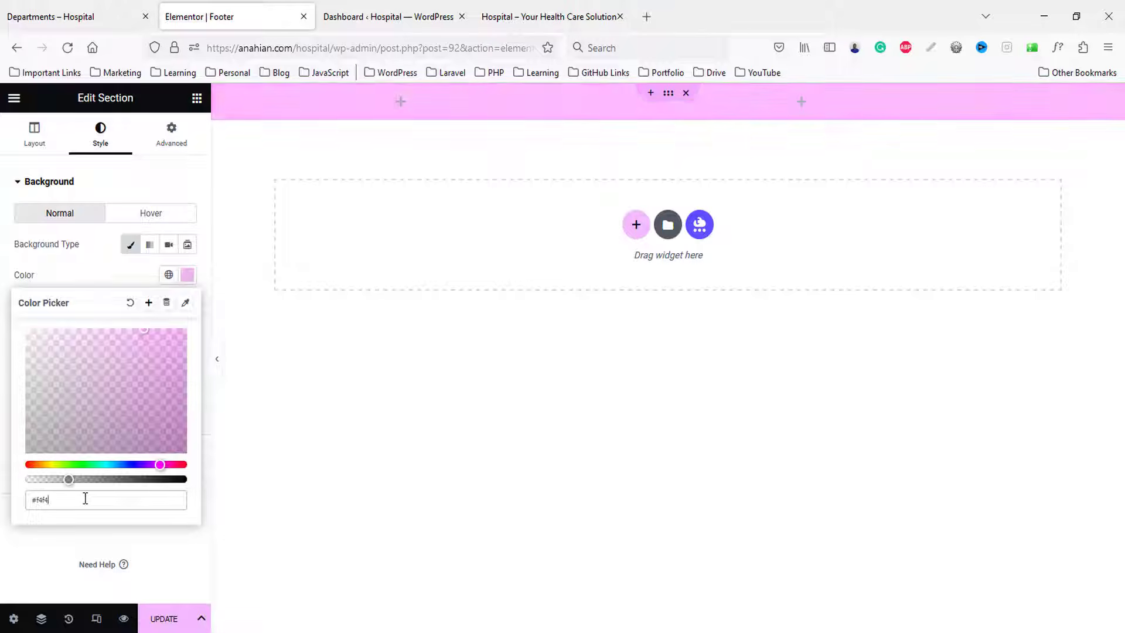
- Set the section's top and bottom padding to 60 px
{"action": "left_click", "coordinate": [171, 138]}
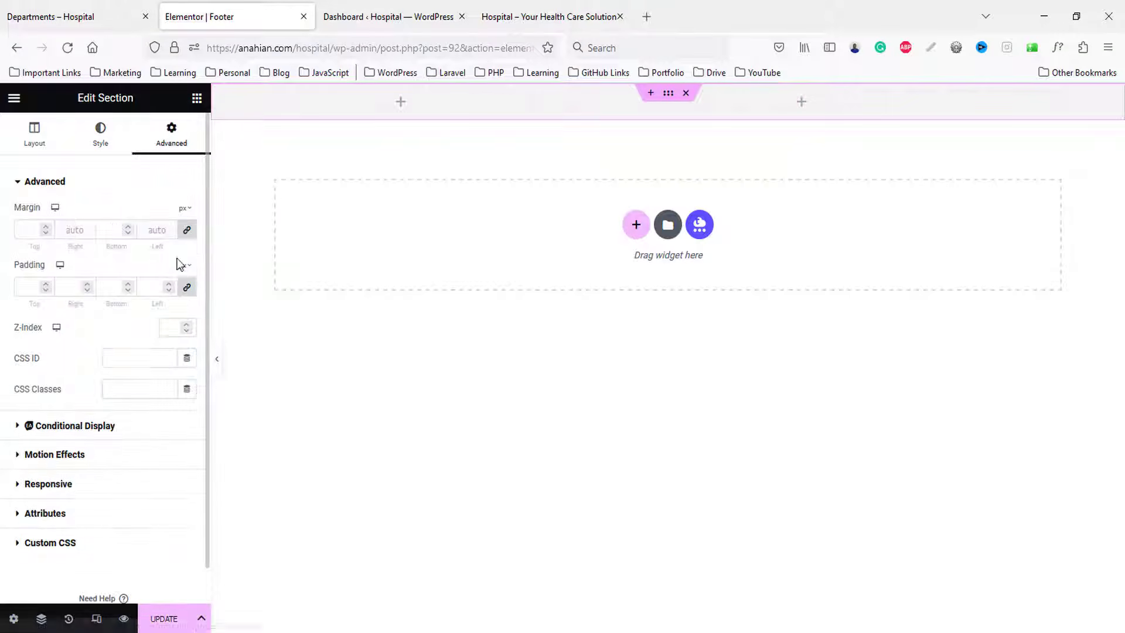
{"action": "left_click", "coordinate": [28, 287]}
{"action": "type", "text": "60"}
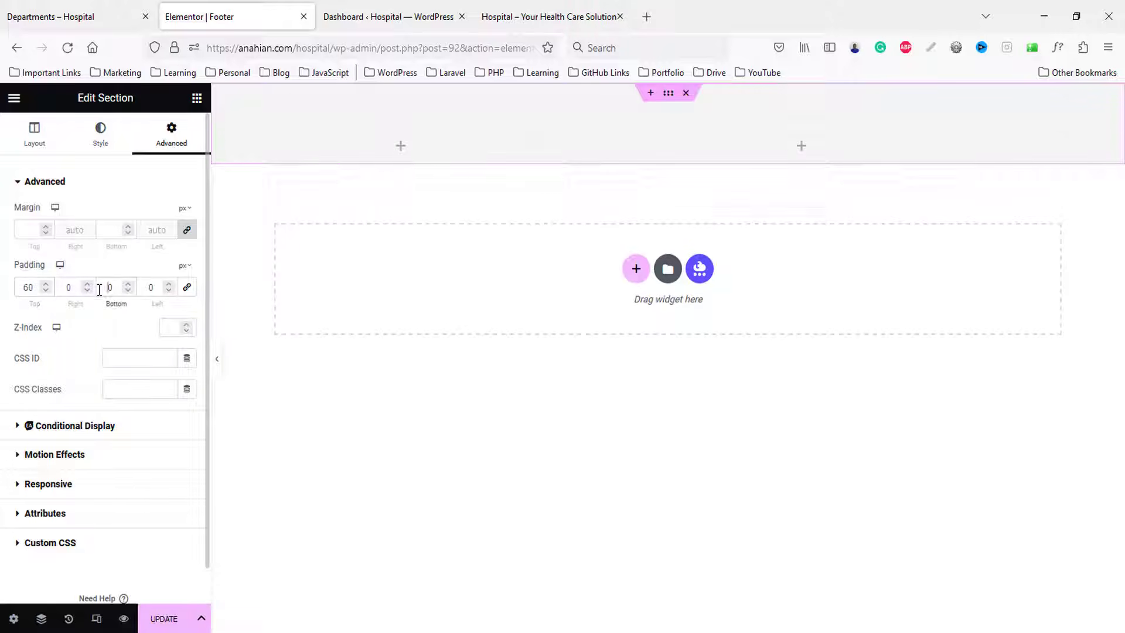
{"action": "type", "text": "60"}
- Set the section's vertical alignment to Middle
{"action": "left_click", "coordinate": [34, 134]}
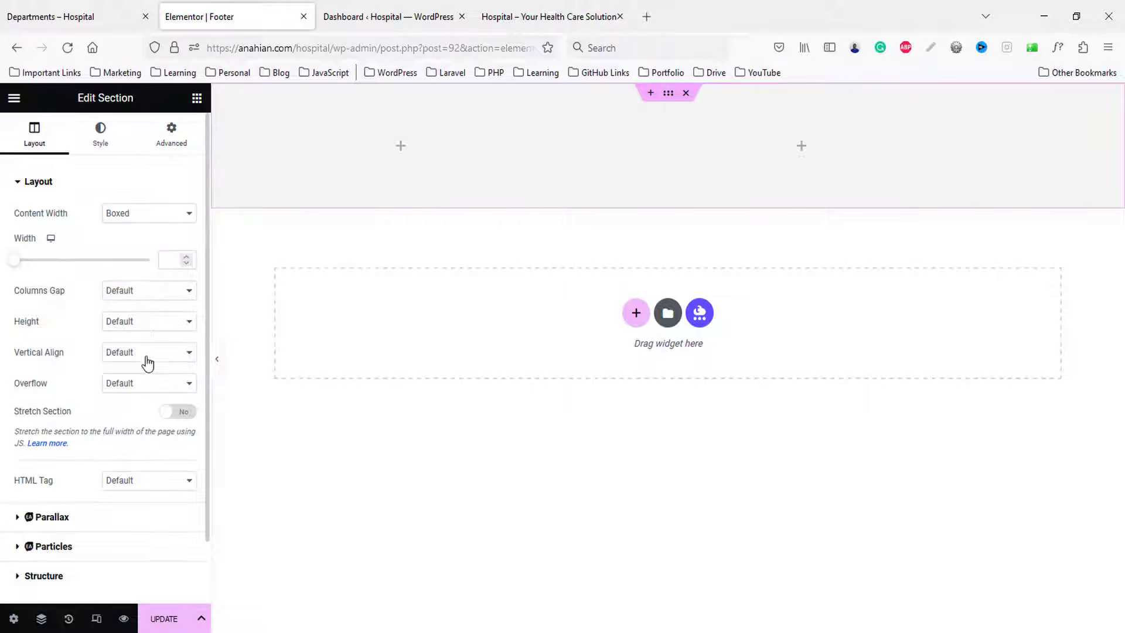
{"action": "left_click", "coordinate": [142, 353]}
{"action": "left_click", "coordinate": [124, 422]}
{"action": "left_click", "coordinate": [123, 350]}
{"action": "left_click", "coordinate": [125, 406]}
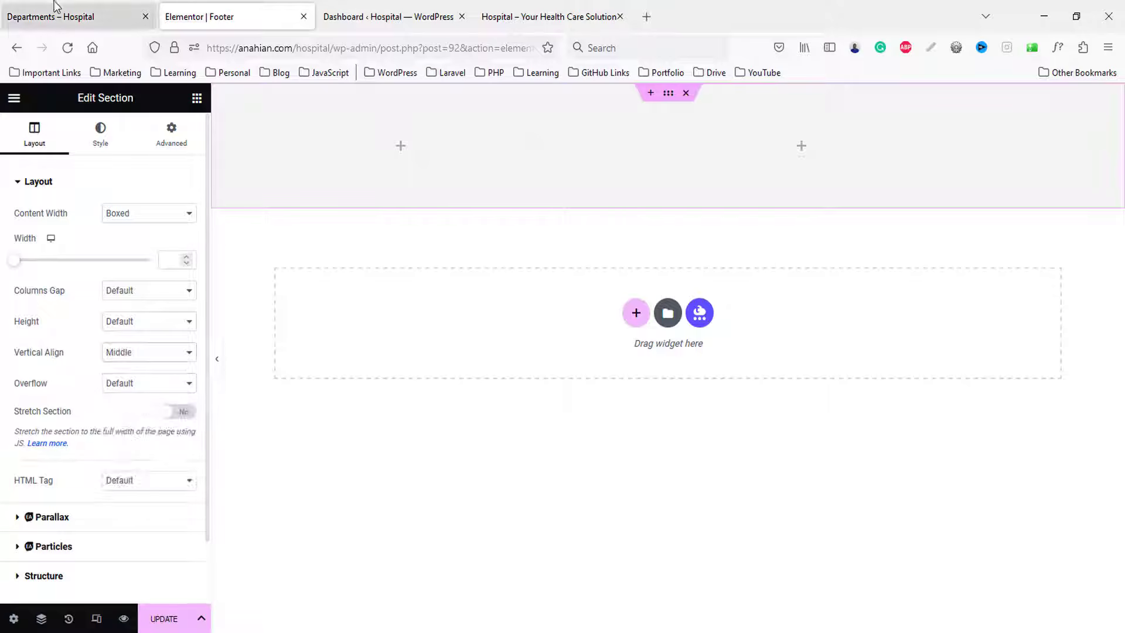
- Copy the "Our Achievements" text from the Departments demo page into a new Heading widget in the section's narrow column
{"action": "left_click", "coordinate": [59, 16]}
{"action": "left_click_drag", "start_coordinate": [166, 229], "coordinate": [401, 267]}
{"action": "key", "text": "ctrl+c"}
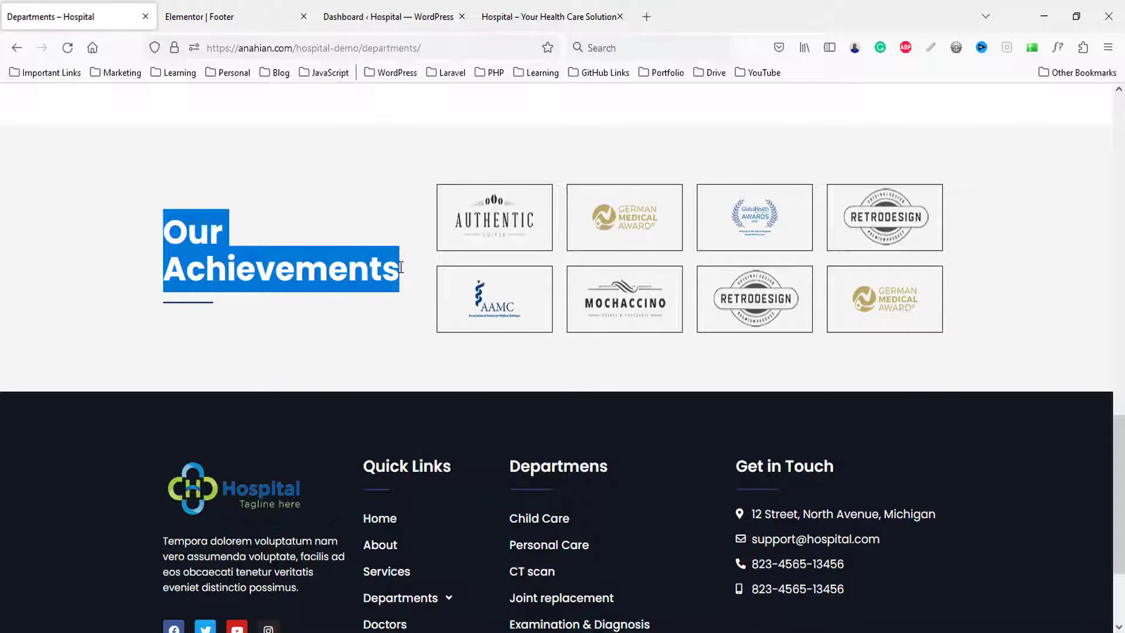
{"action": "left_click", "coordinate": [225, 18]}
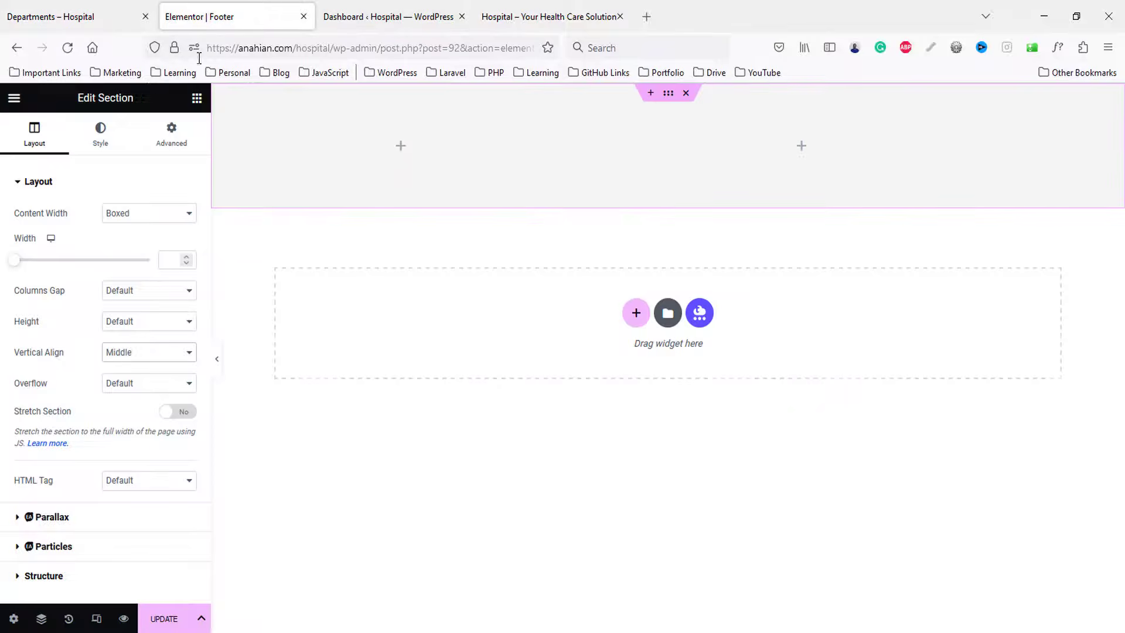
{"action": "left_click", "coordinate": [197, 98]}
{"action": "left_click_drag", "start_coordinate": [130, 297], "coordinate": [354, 210]}
{"action": "left_click_drag", "start_coordinate": [138, 228], "coordinate": [5, 249]}
{"action": "key", "text": "ctrl+v"}
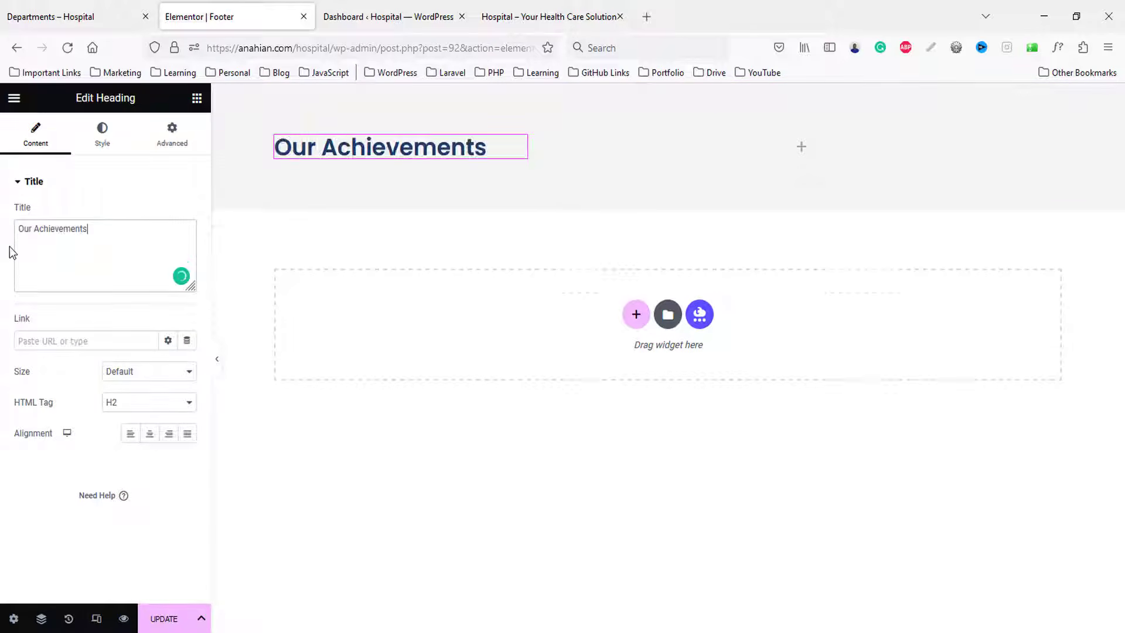
- Set the "Our Achievements" heading's font size to 50 px and its line height to 60 px
{"action": "left_click", "coordinate": [102, 140]}
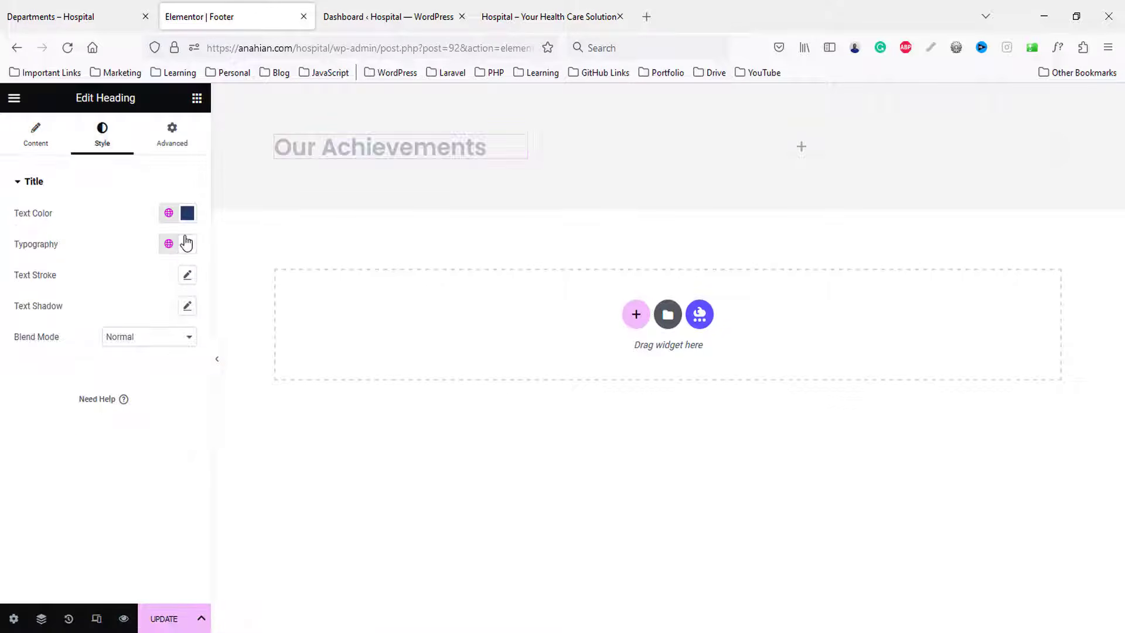
{"action": "left_click", "coordinate": [188, 243]}
{"action": "type", "text": "22"}
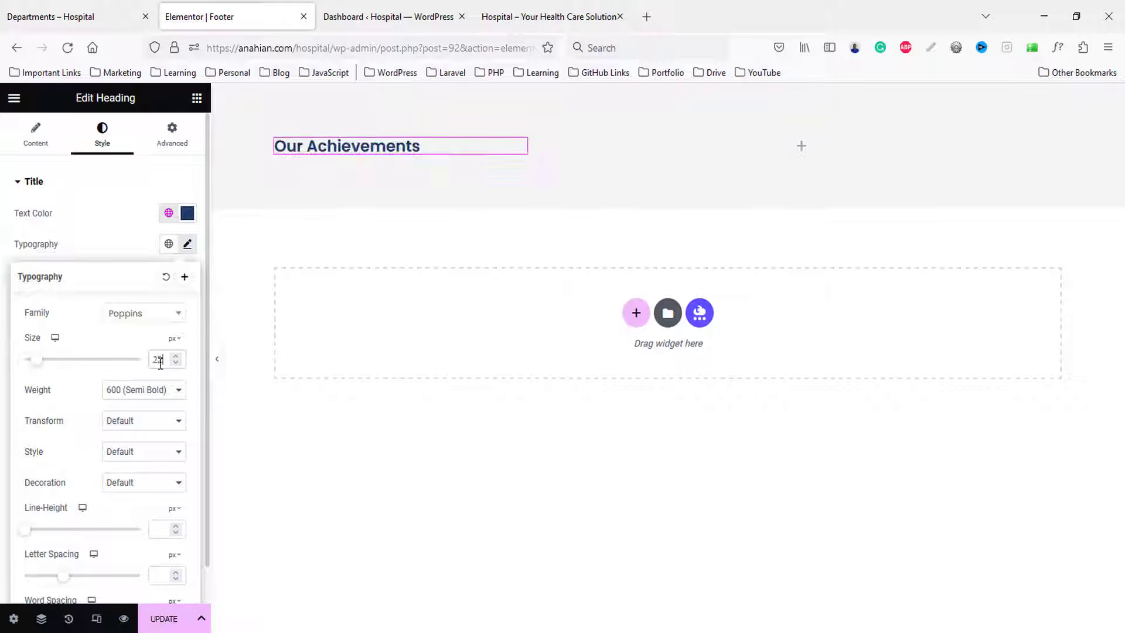
{"action": "key", "text": "Up"}
{"action": "key", "text": "Up"}
{"action": "key", "text": "Up"}
{"action": "key", "text": "Up"}
{"action": "key", "text": "Up"}
{"action": "key", "text": "Up"}
{"action": "key", "text": "Up"}
{"action": "key", "text": "Up"}
{"action": "key", "text": "Up"}
{"action": "key", "text": "Up"}
{"action": "key", "text": "Up"}
{"action": "key", "text": "Up"}
{"action": "key", "text": "Up"}
{"action": "key", "text": "Up"}
{"action": "key", "text": "Up"}
{"action": "key", "text": "Up"}
{"action": "key", "text": "Up"}
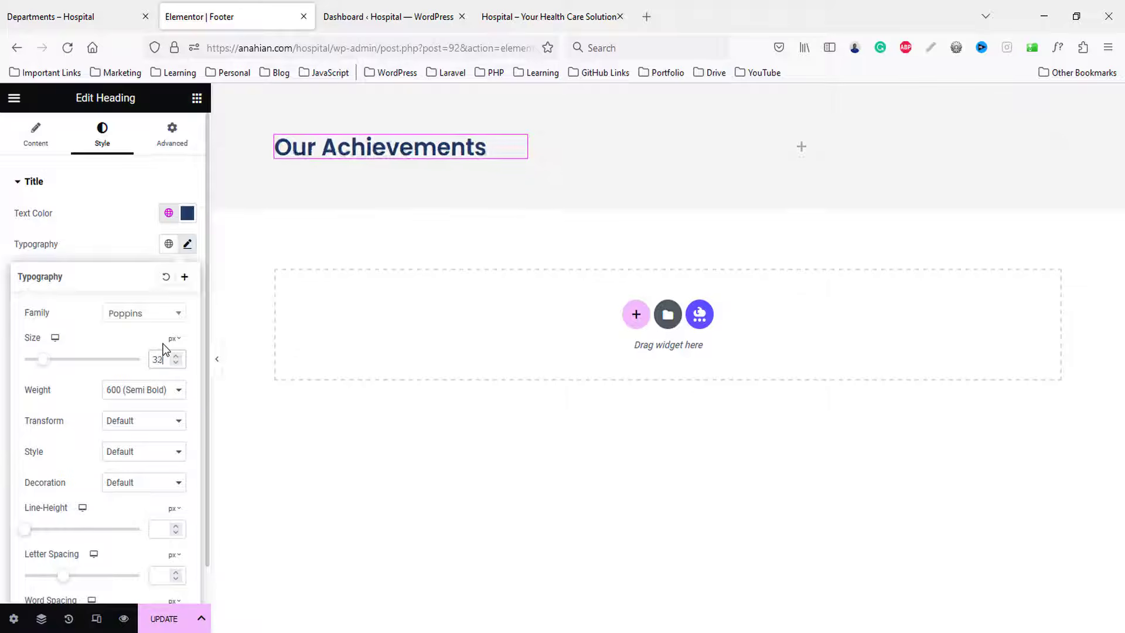
{"action": "key", "text": "Up"}
{"action": "key", "text": "Up"}
{"action": "key", "text": "Up"}
{"action": "key", "text": "Up"}
{"action": "key", "text": "Up"}
{"action": "key", "text": "Up"}
{"action": "key", "text": "Up"}
{"action": "key", "text": "Up"}
{"action": "key", "text": "Up"}
{"action": "key", "text": "Up"}
{"action": "key", "text": "Up"}
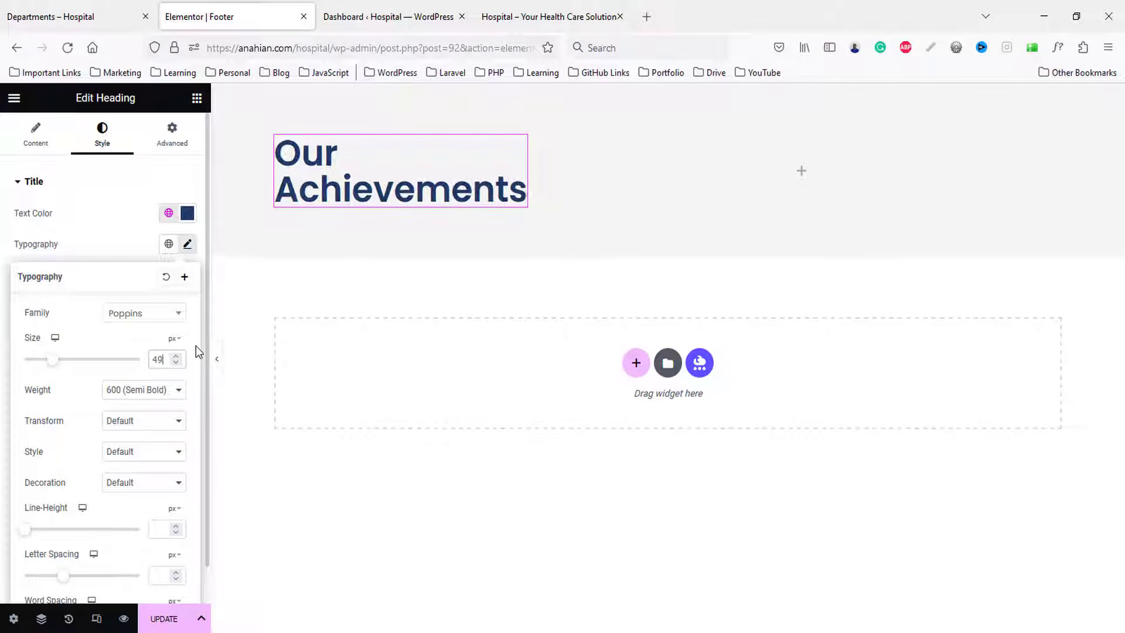
{"action": "left_click", "coordinate": [163, 526]}
{"action": "type", "text": "60"}
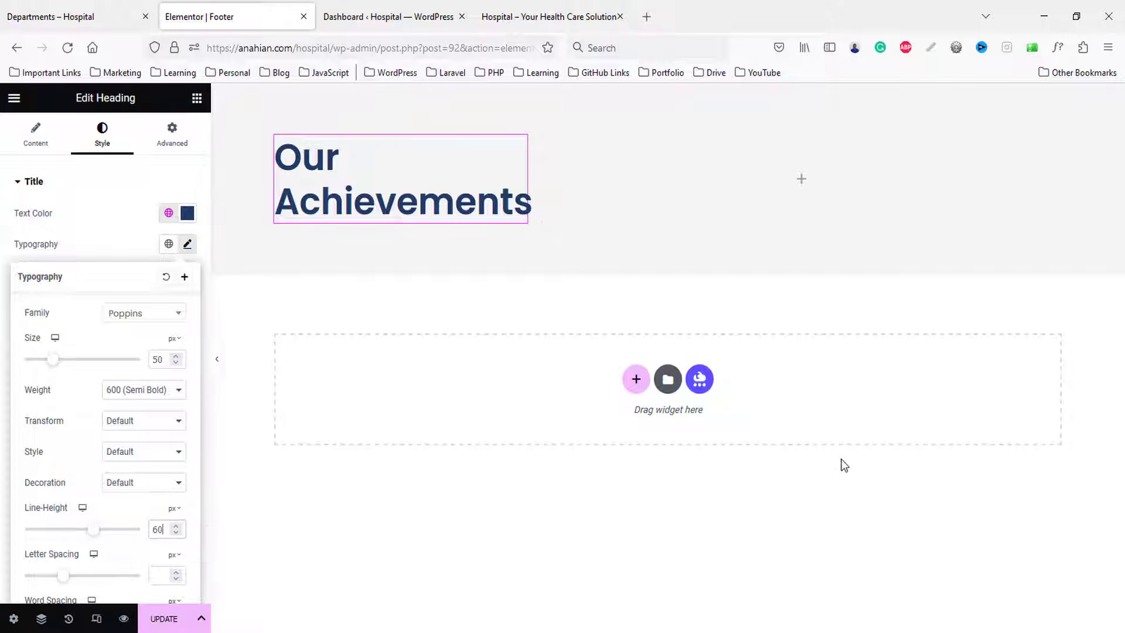
- Compare the heading with the one on the Departments demo page and set its weight to 700 (Bold)
{"action": "left_click", "coordinate": [125, 6]}
{"action": "left_click", "coordinate": [152, 254]}
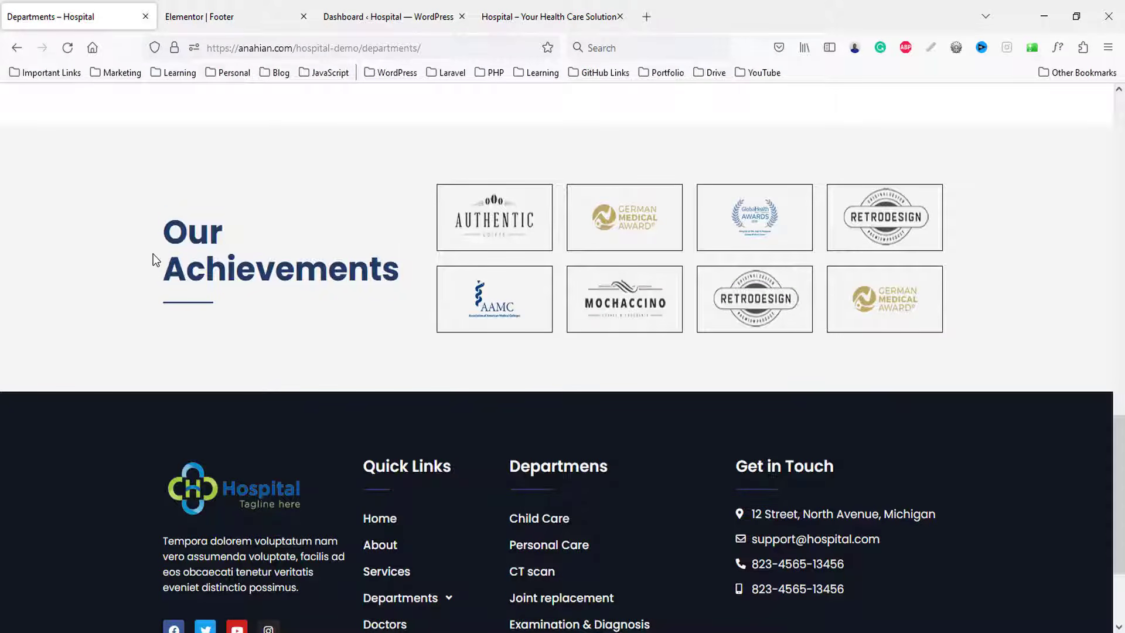
{"action": "left_click", "coordinate": [280, 11]}
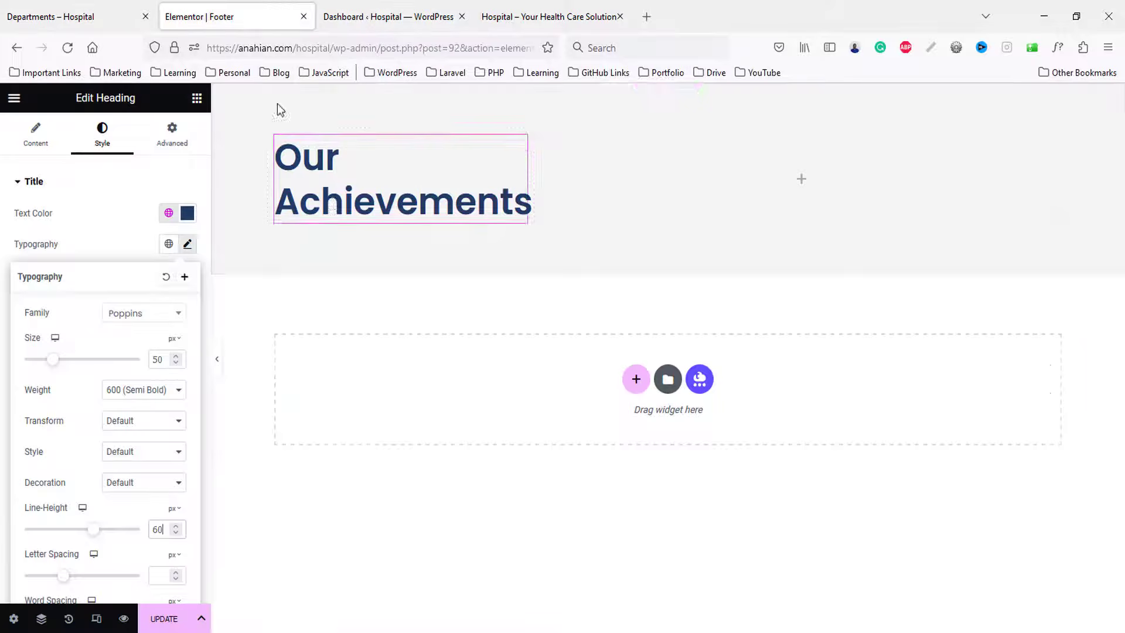
{"action": "left_click", "coordinate": [334, 190]}
{"action": "left_click", "coordinate": [187, 244]}
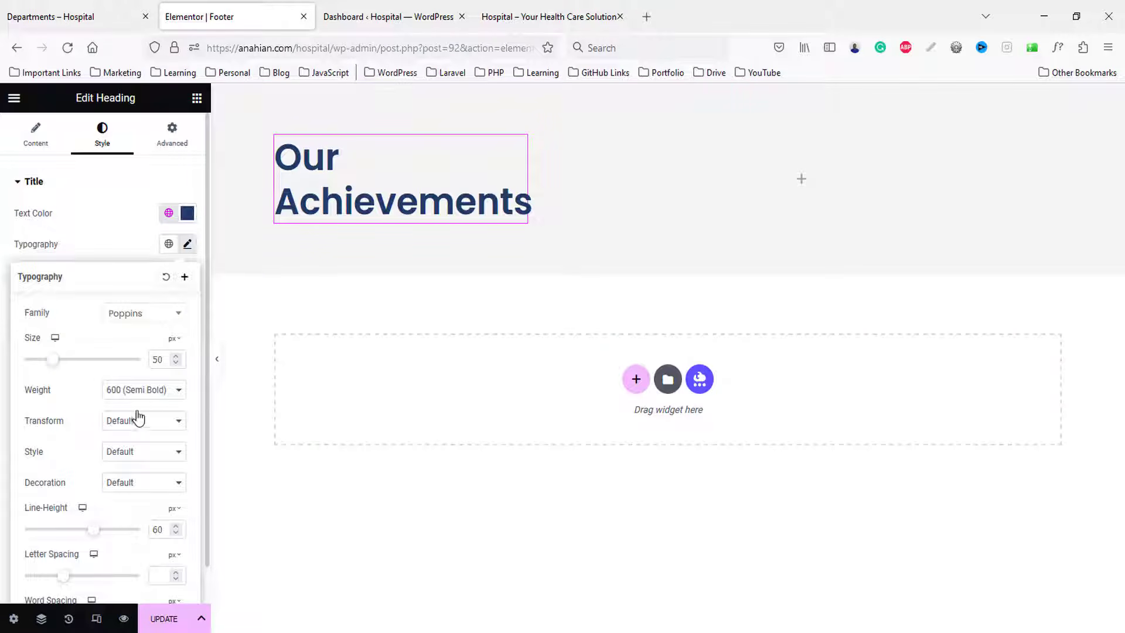
{"action": "left_click", "coordinate": [138, 390]}
{"action": "left_click", "coordinate": [122, 506]}
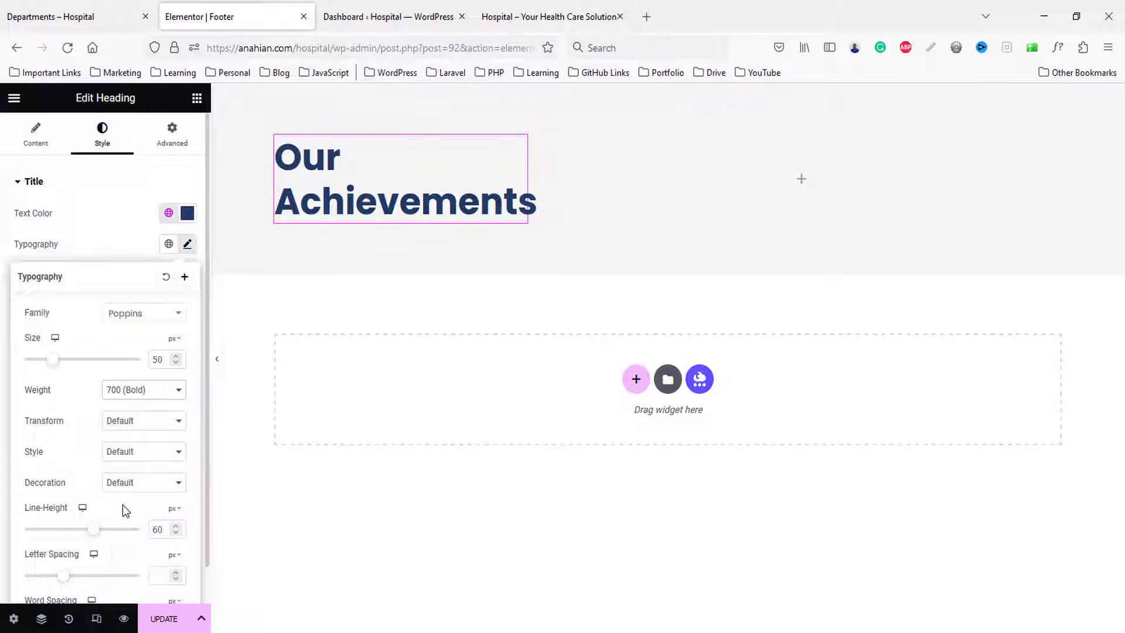
- Reduce the heading's font size to 45 px and its line height to 56 px
{"action": "left_click", "coordinate": [428, 192]}
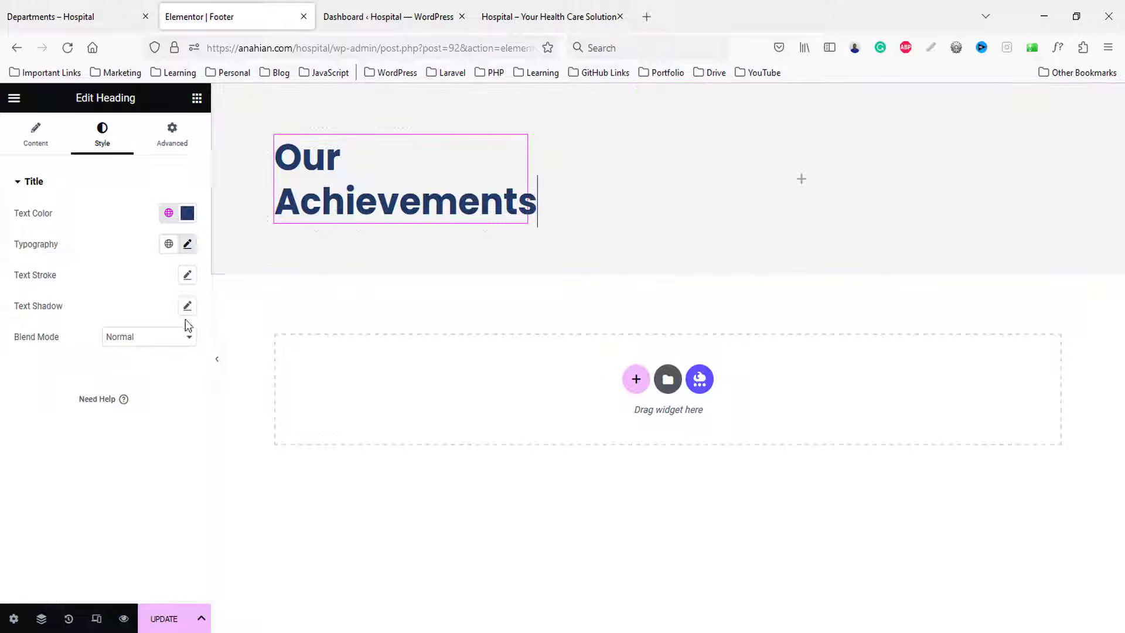
{"action": "left_click", "coordinate": [187, 244]}
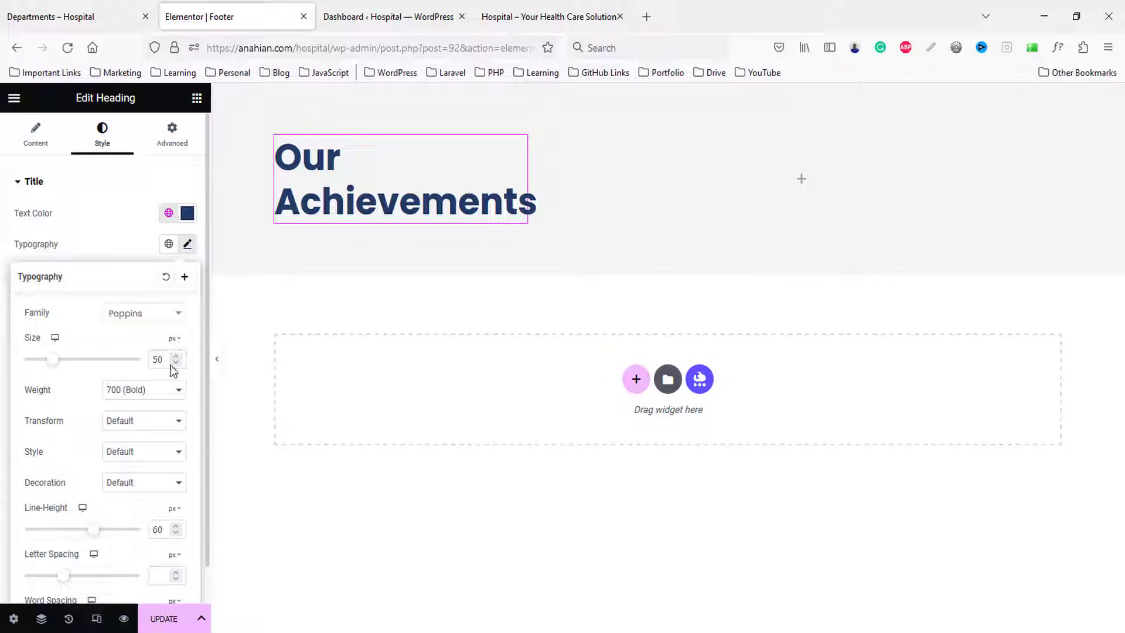
{"action": "left_click", "coordinate": [174, 362]}
{"action": "left_click", "coordinate": [174, 362]}
{"action": "left_click", "coordinate": [174, 363]}
{"action": "left_click", "coordinate": [174, 363]}
{"action": "left_click", "coordinate": [173, 362]}
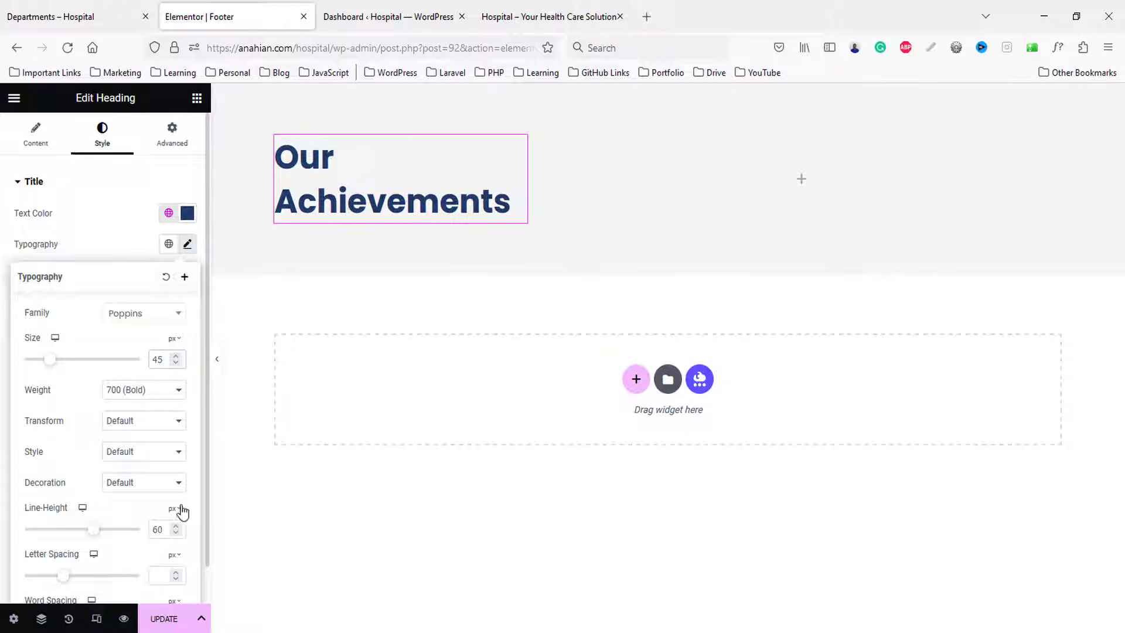
{"action": "left_click", "coordinate": [162, 530]}
{"action": "key", "text": "Down"}
{"action": "key", "text": "Down"}
{"action": "key", "text": "Down"}
{"action": "key", "text": "Down"}
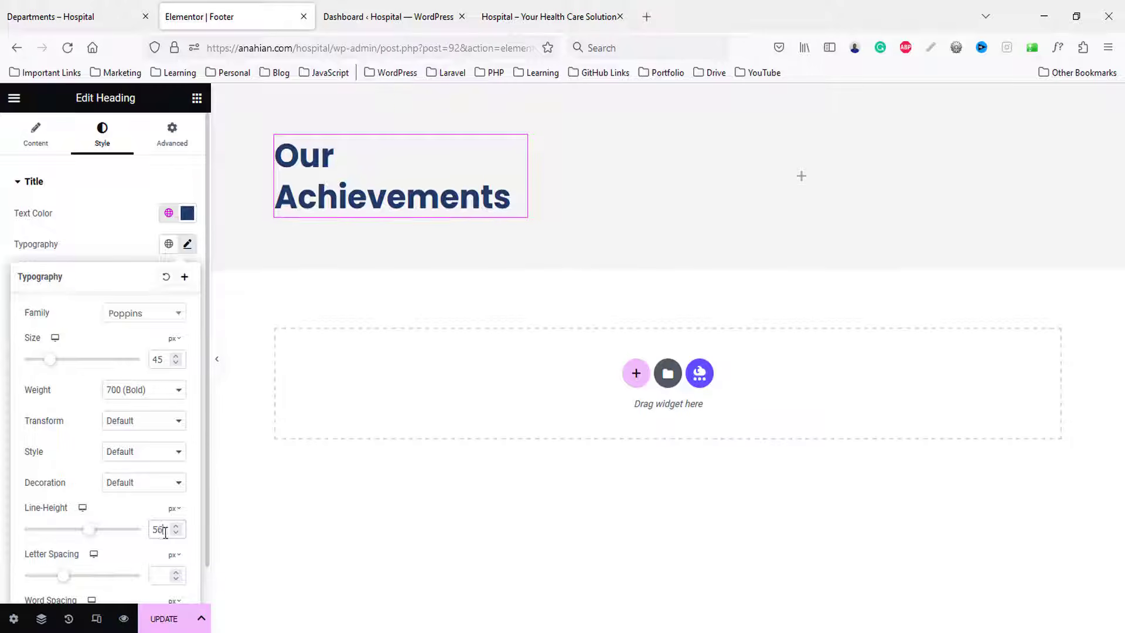
- Add a Divider widget below the "Our Achievements" heading and set its width to 30%
{"action": "left_click", "coordinate": [197, 98]}
{"action": "left_click_drag", "start_coordinate": [57, 483], "coordinate": [395, 284]}
{"action": "left_click", "coordinate": [102, 135]}
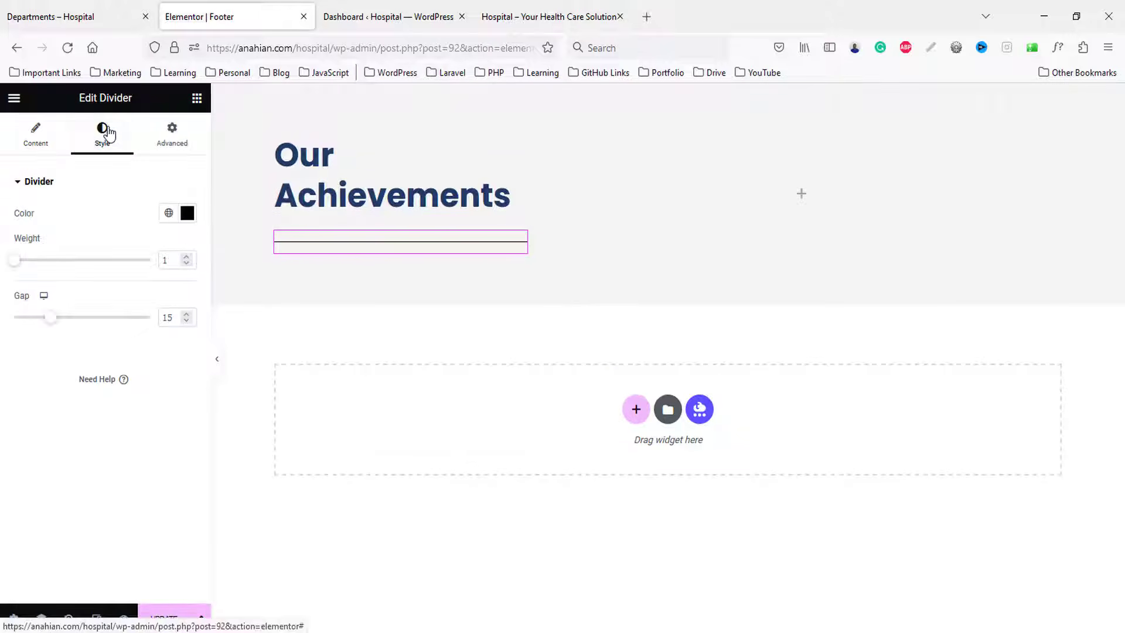
{"action": "left_click", "coordinate": [42, 142]}
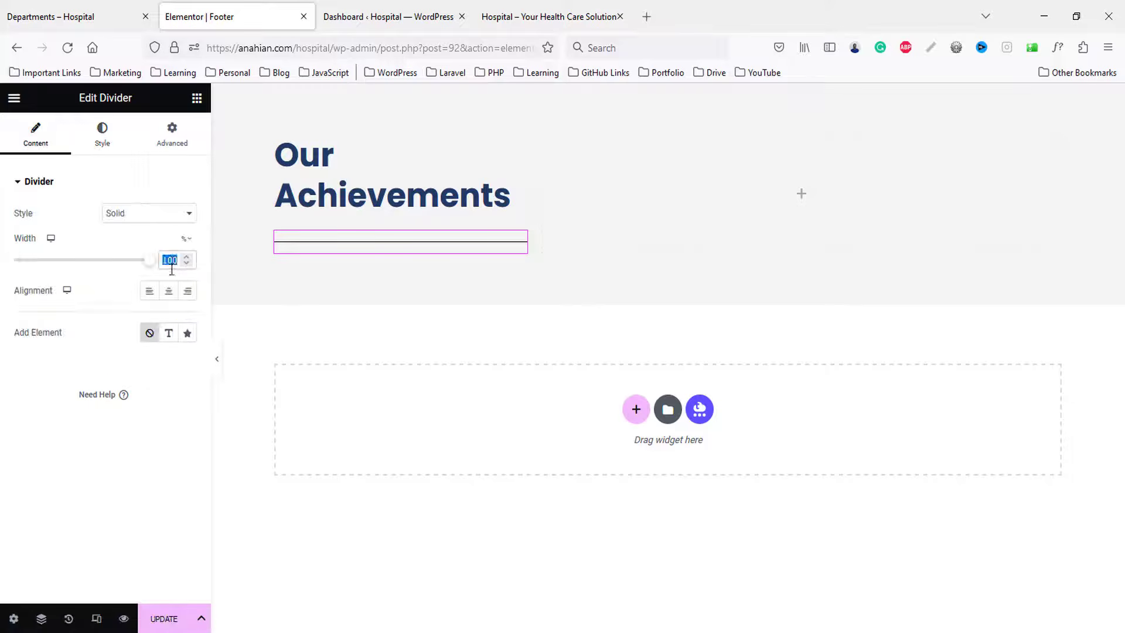
{"action": "type", "text": "30"}
- Style the divider with a weight of 2 and the dark blue global color, and clear its gap value
{"action": "left_click", "coordinate": [103, 137]}
{"action": "type", "text": "2"}
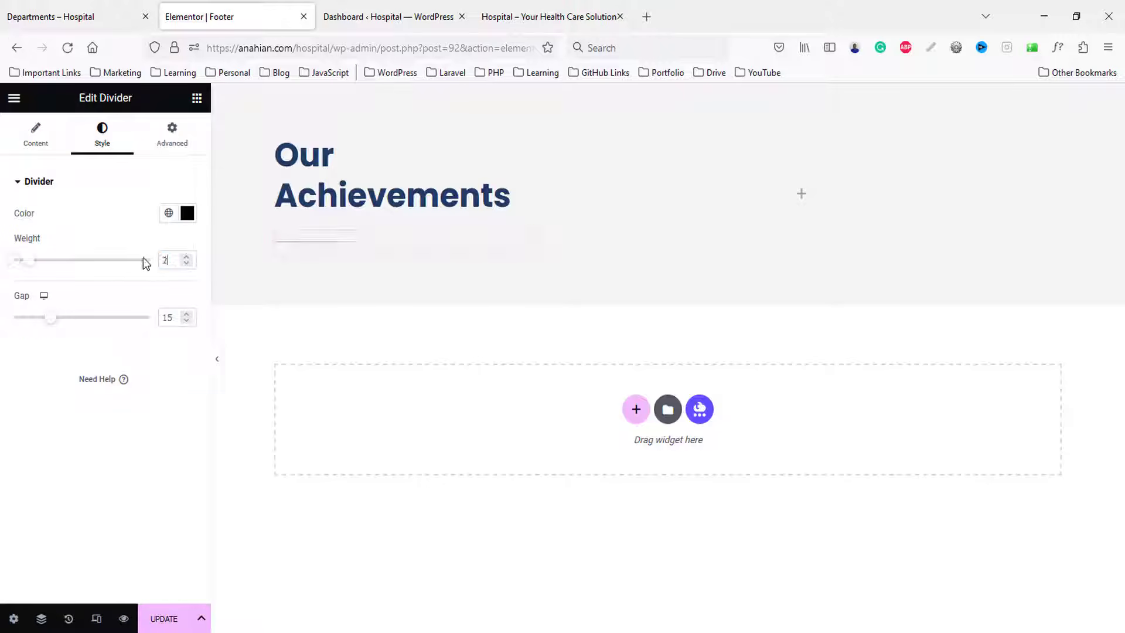
{"action": "left_click", "coordinate": [186, 213]}
{"action": "left_click", "coordinate": [169, 214]}
{"action": "left_click", "coordinate": [73, 282]}
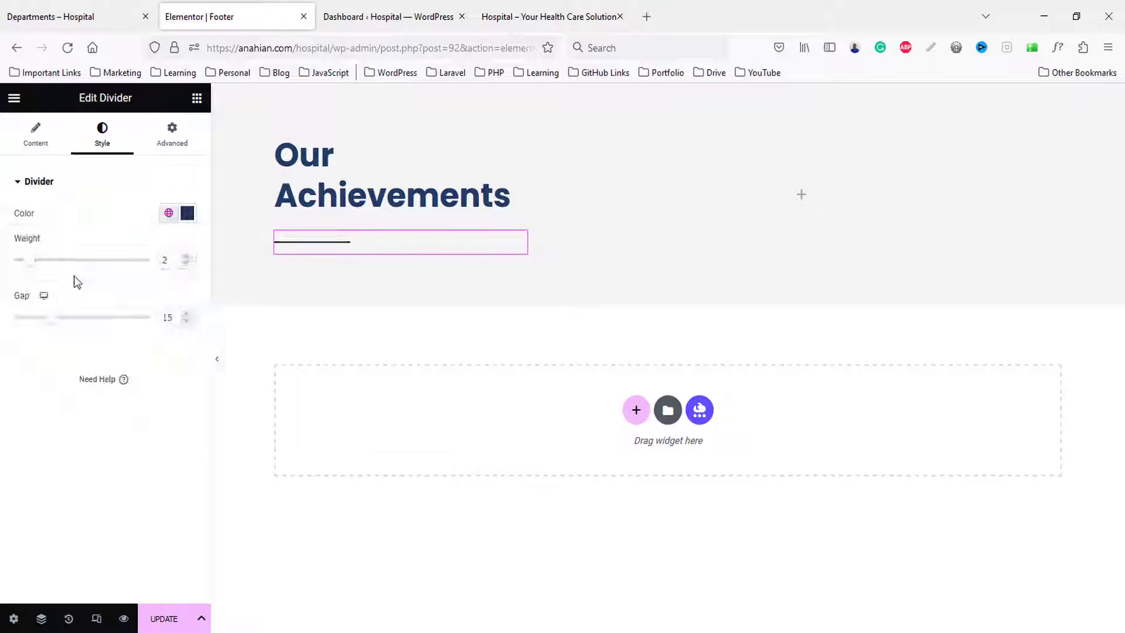
{"action": "key", "text": "BackSpace"}
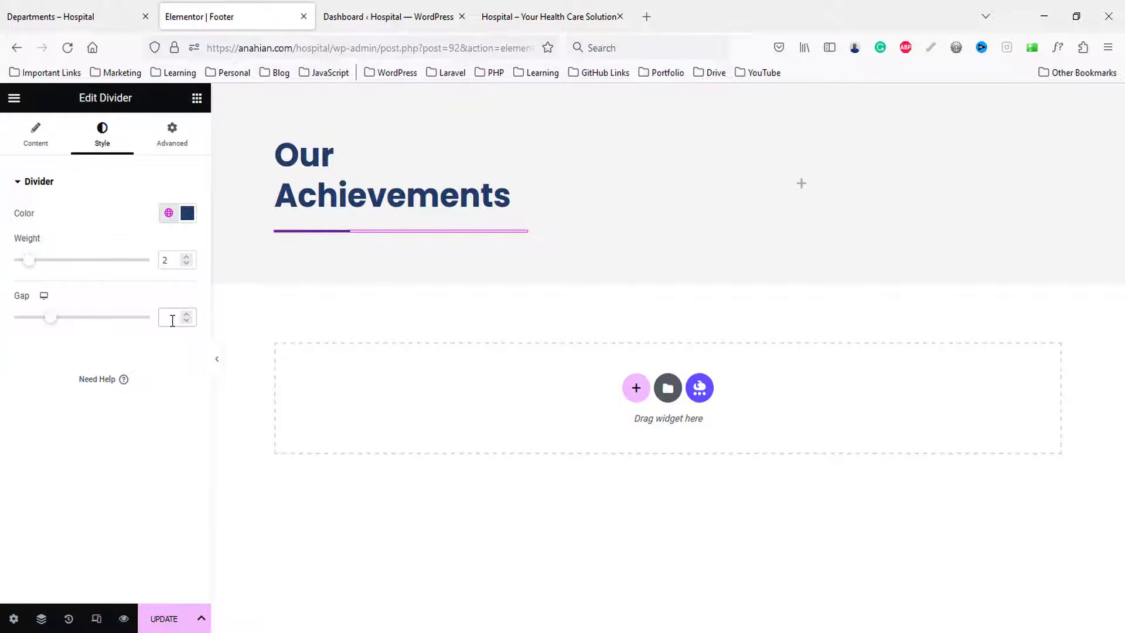
- Compare the divider with the one on the Departments demo page and set its width to 20%
{"action": "left_click", "coordinate": [5, 4]}
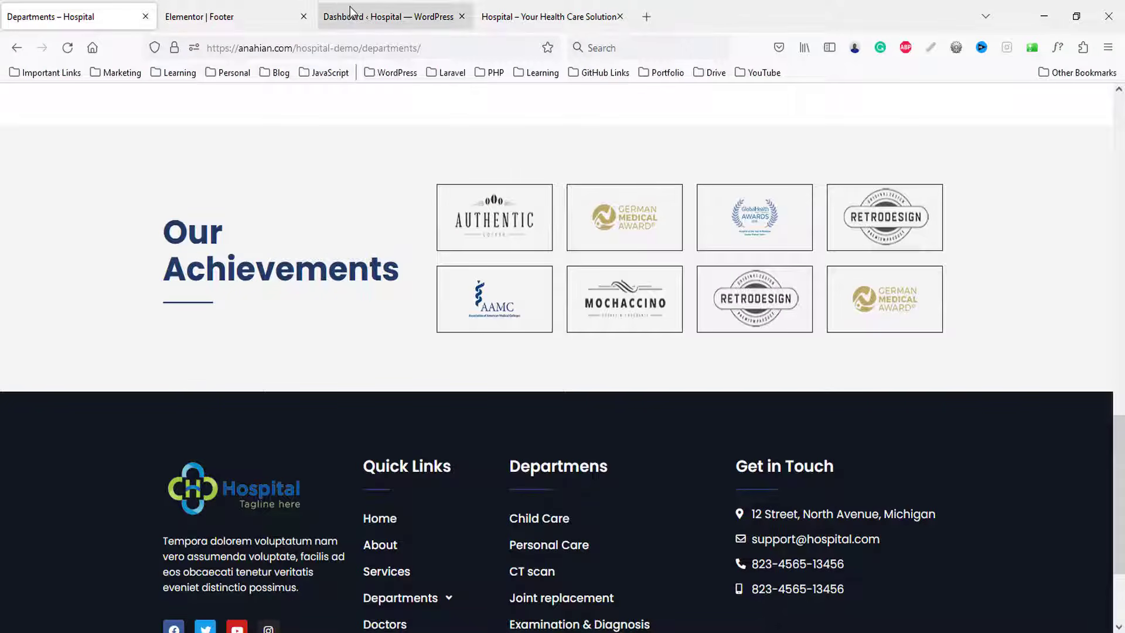
{"action": "left_click", "coordinate": [218, 6]}
{"action": "left_click", "coordinate": [36, 137]}
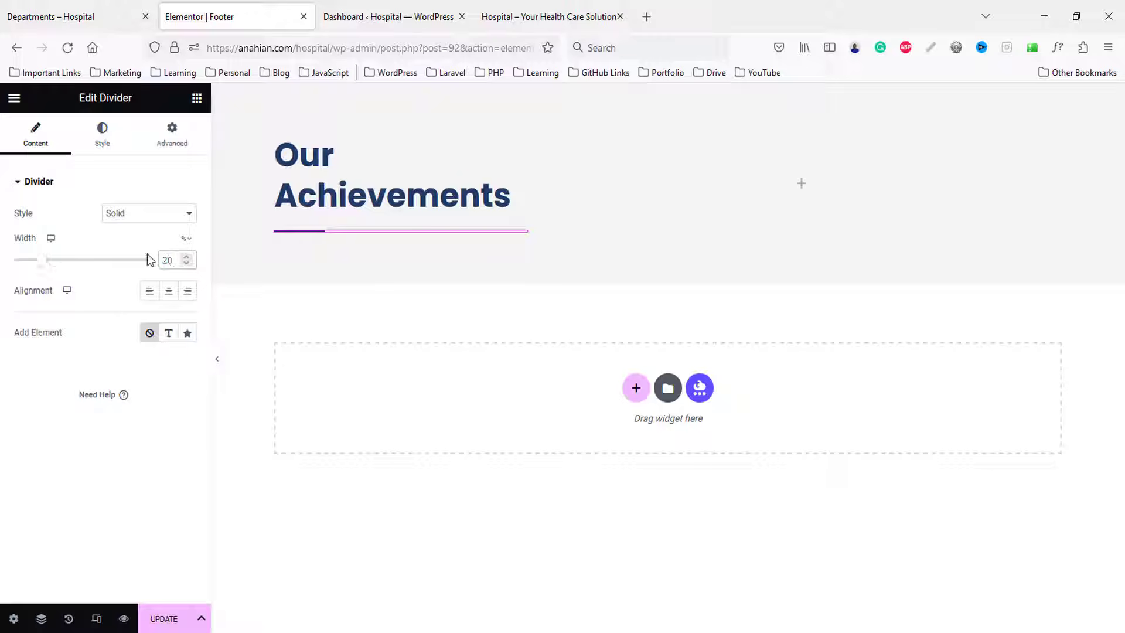
- Add an Inner Section beside the "Our Achievements" heading and duplicate its columns to make four
{"action": "left_click", "coordinate": [197, 98]}
{"action": "left_click_drag", "start_coordinate": [67, 271], "coordinate": [826, 258]}
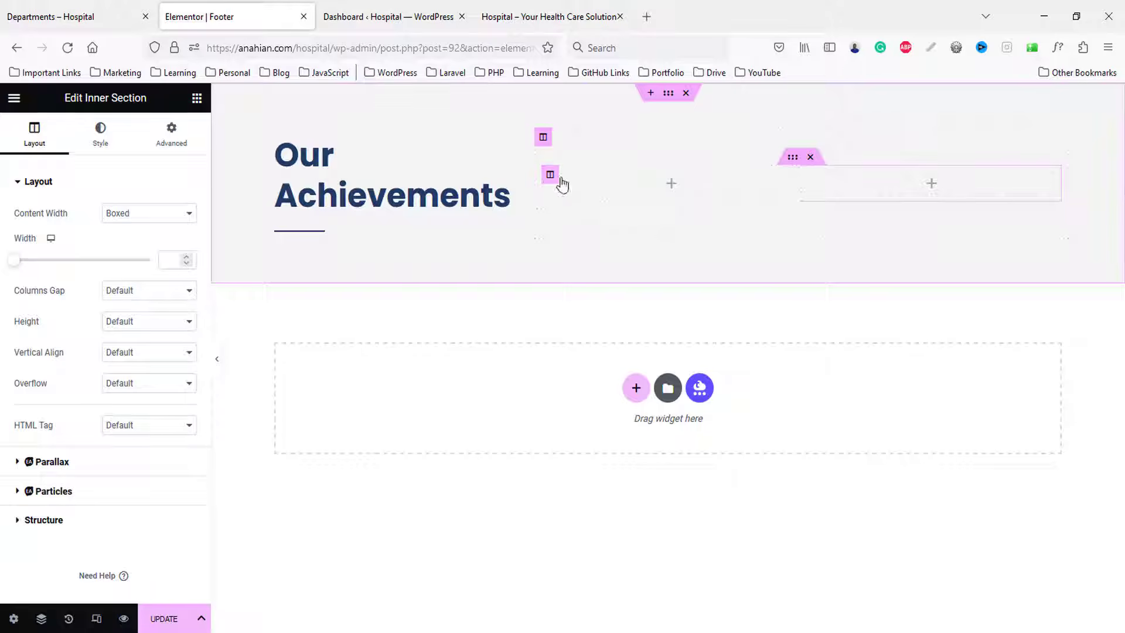
{"action": "right_click", "coordinate": [550, 175]}
{"action": "left_click", "coordinate": [580, 210]}
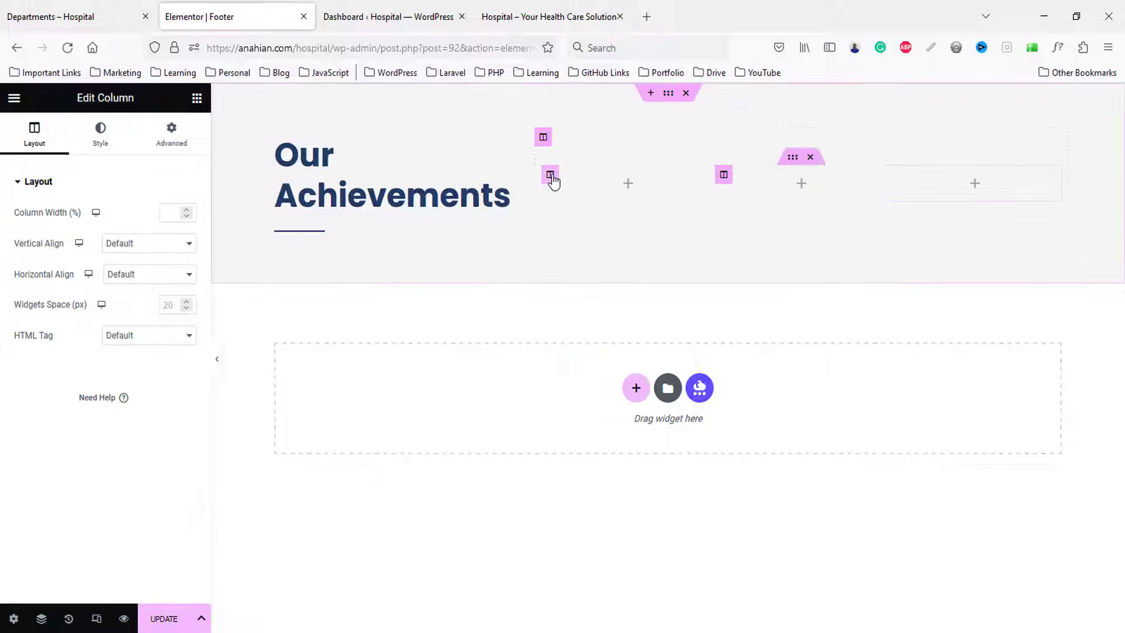
{"action": "right_click", "coordinate": [580, 209]}
{"action": "left_click", "coordinate": [613, 241]}
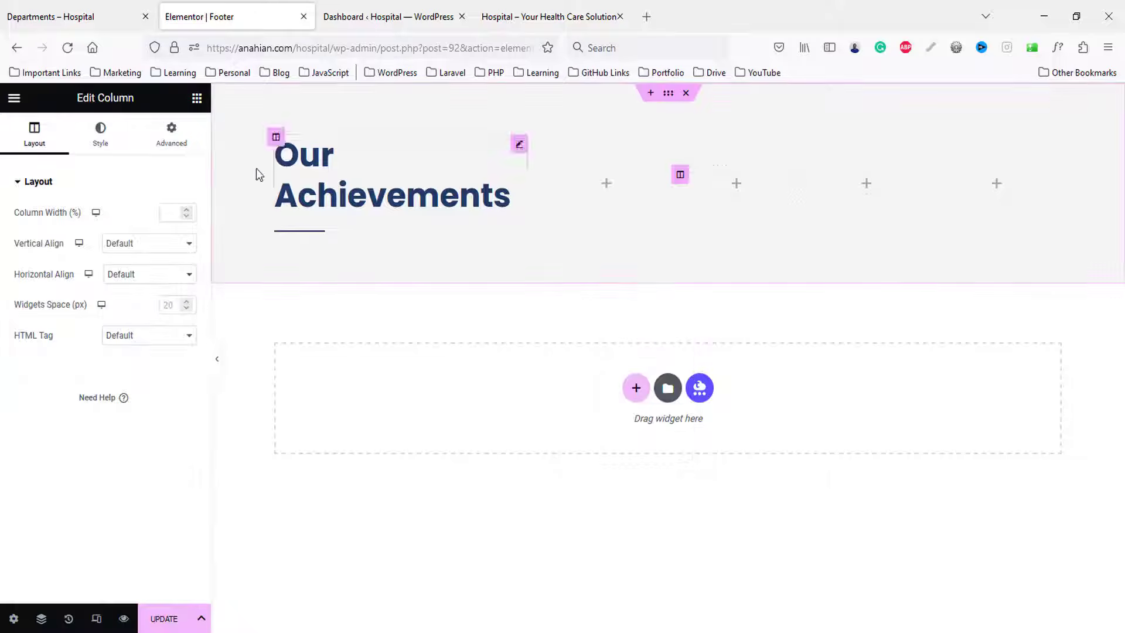
- Add an Image widget to the first inner column and choose the Authentic logo from the media library
{"action": "left_click", "coordinate": [197, 98]}
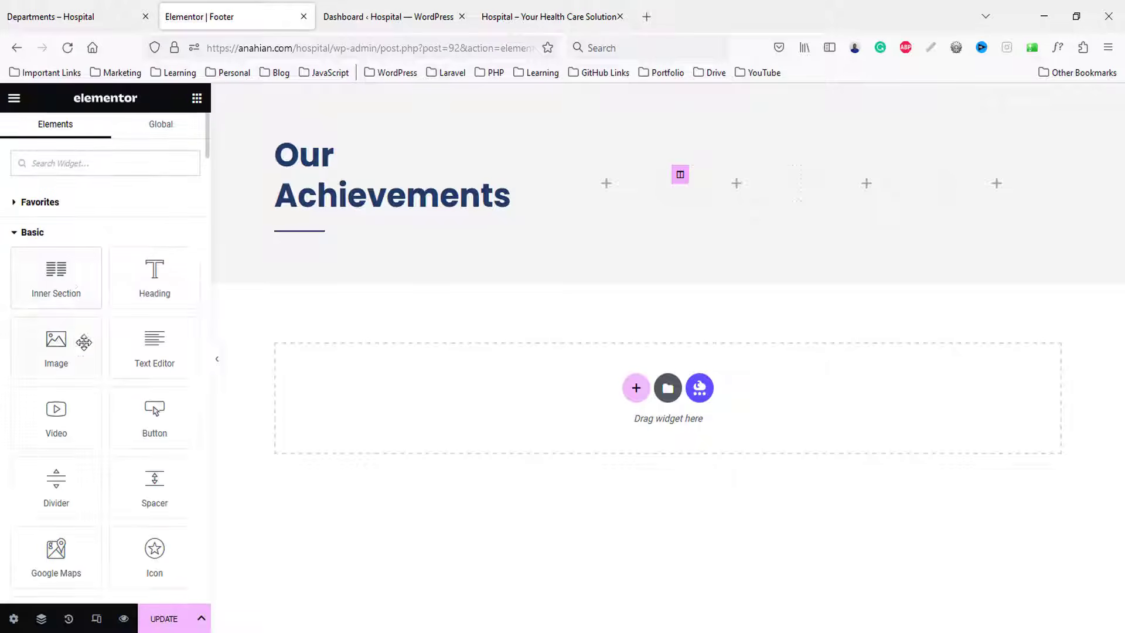
{"action": "left_click_drag", "start_coordinate": [83, 339], "coordinate": [748, 263]}
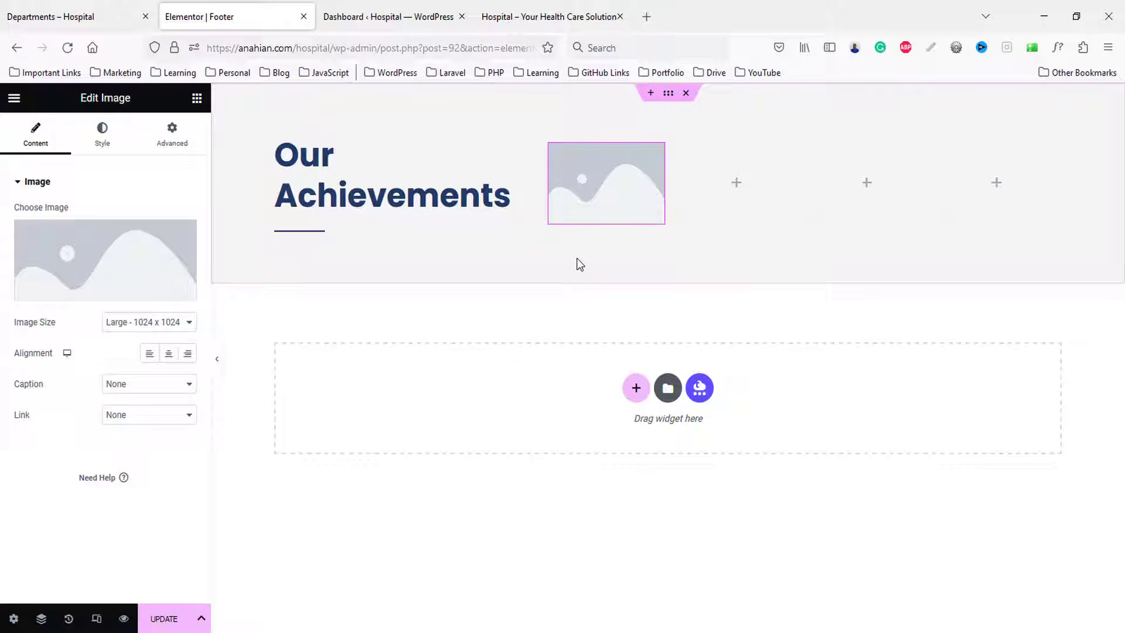
{"action": "left_click", "coordinate": [69, 241]}
{"action": "scroll", "coordinate": [674, 361], "scroll_direction": "down", "scroll_amount": 4}
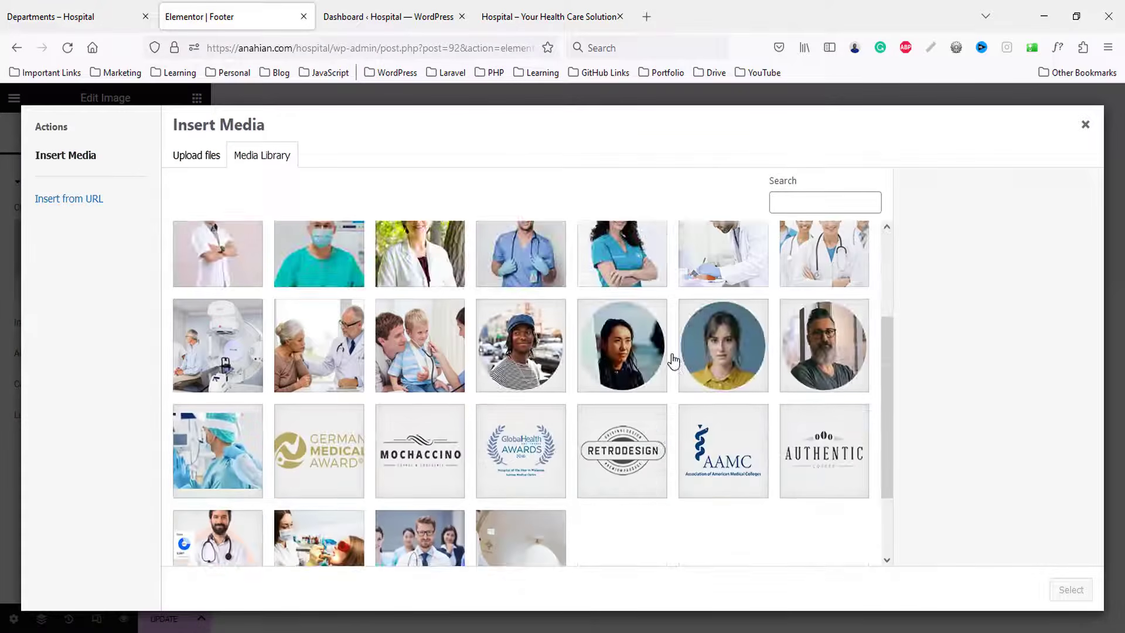
{"action": "left_click", "coordinate": [848, 373]}
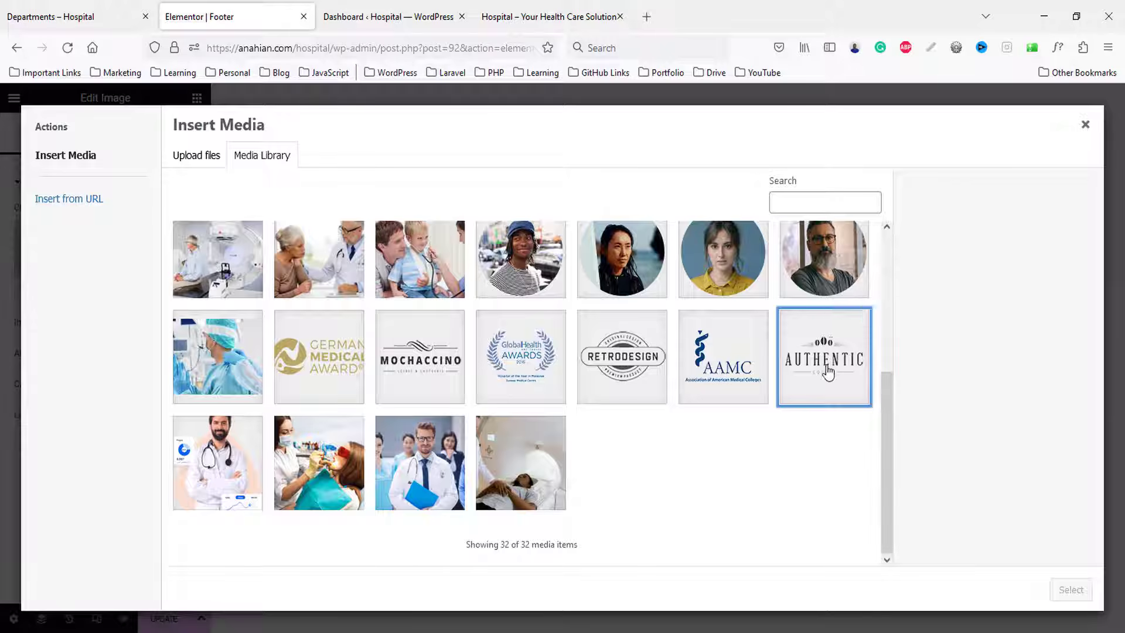
{"action": "left_click", "coordinate": [1071, 589]}
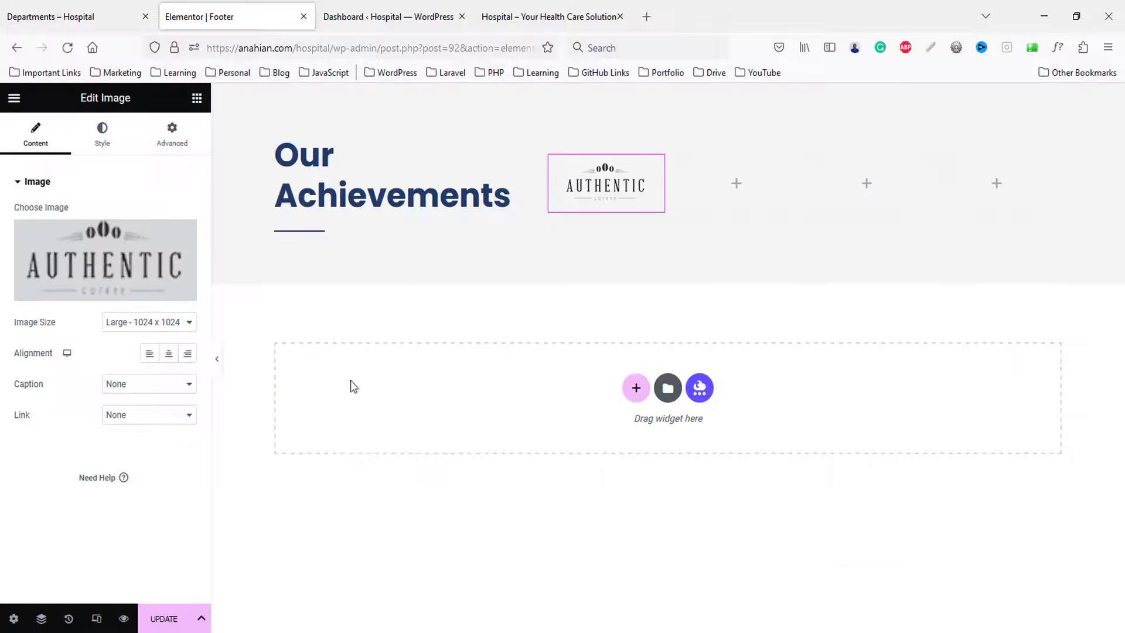
- Check the logos on the Departments demo page and try a Solid border in the Authentic image's style settings
{"action": "left_click", "coordinate": [64, 14]}
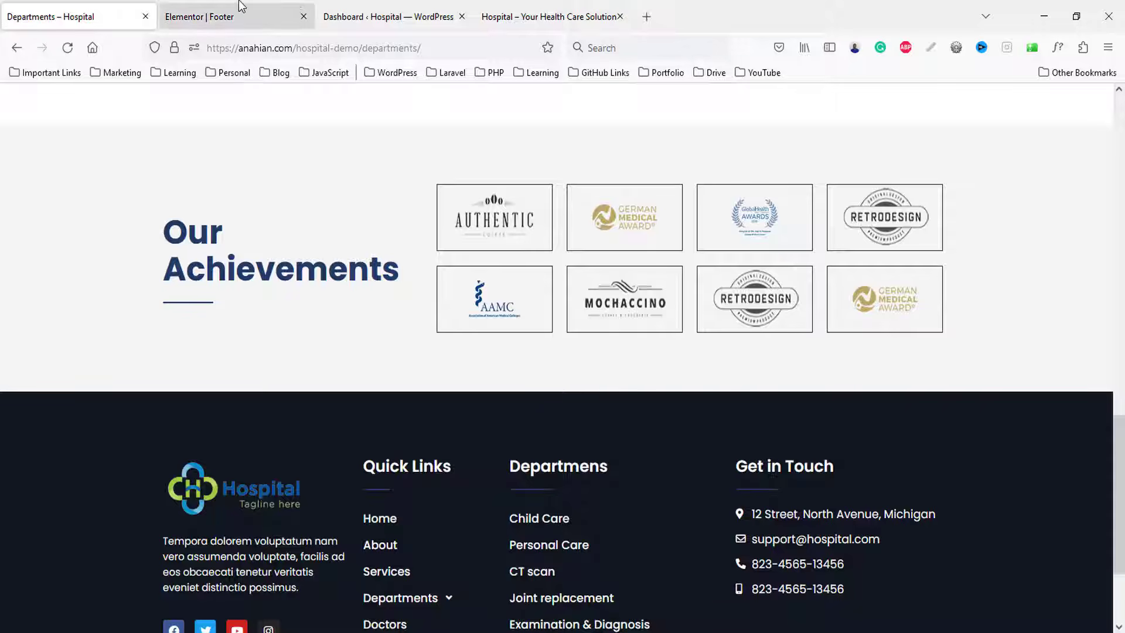
{"action": "left_click", "coordinate": [287, 17]}
{"action": "left_click_drag", "start_coordinate": [656, 167], "coordinate": [652, 168]}
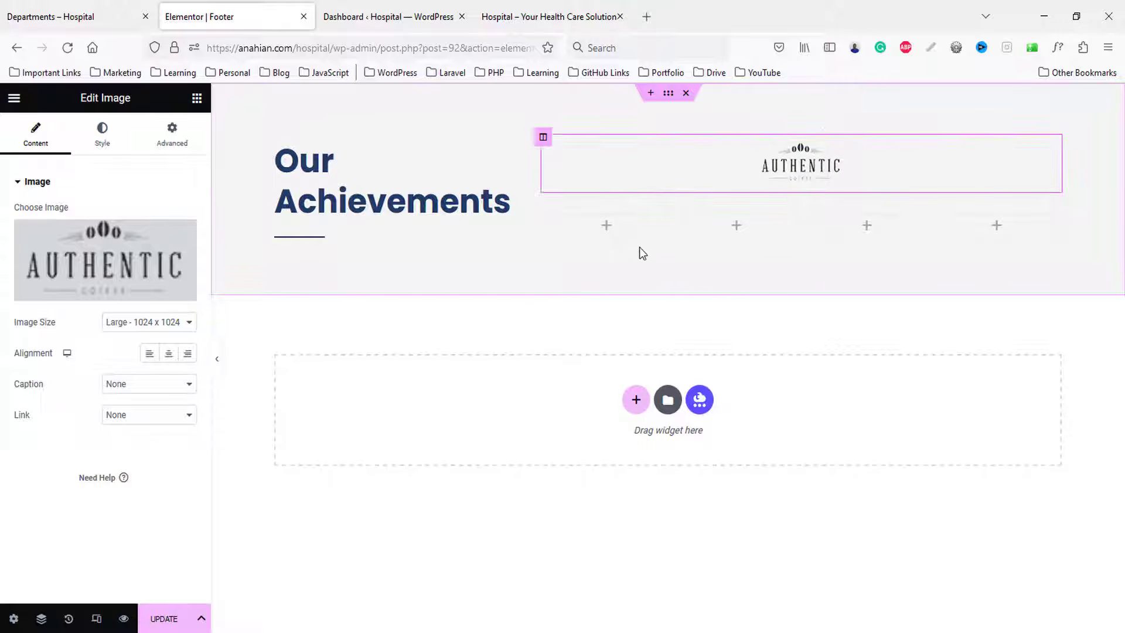
{"action": "key", "text": "ctrl+z"}
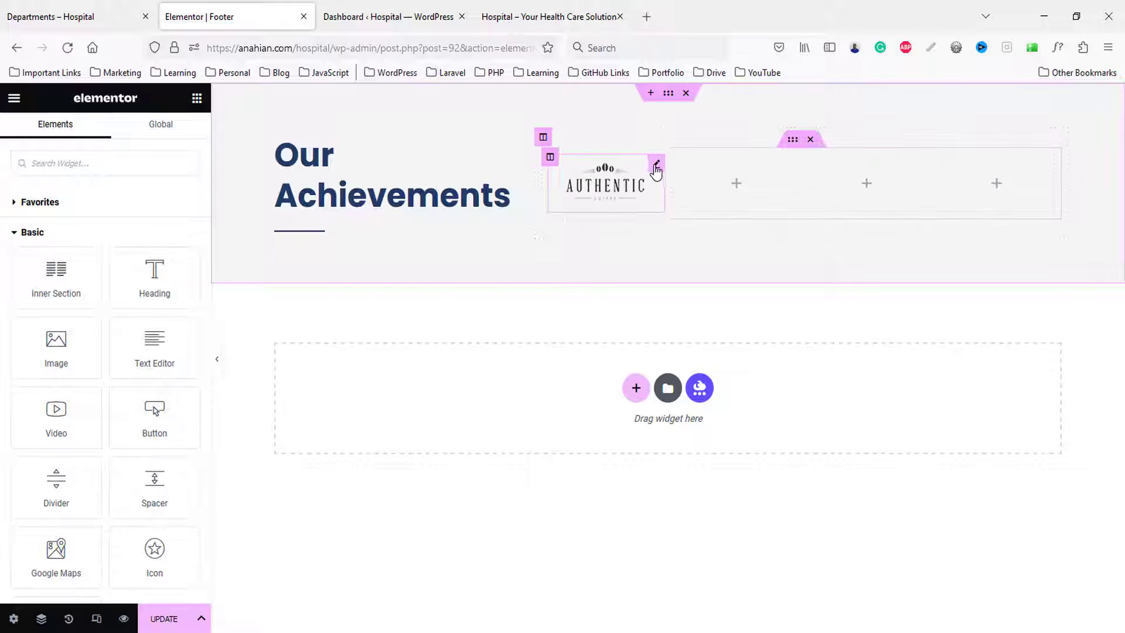
{"action": "left_click", "coordinate": [656, 168]}
{"action": "left_click", "coordinate": [164, 145]}
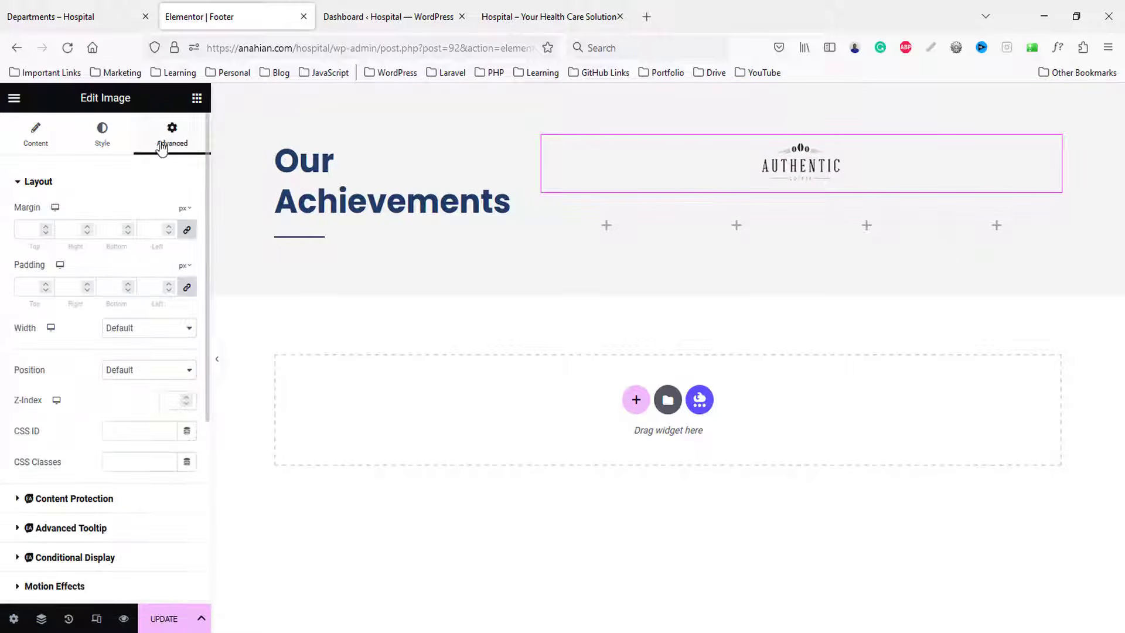
{"action": "left_click", "coordinate": [121, 131]}
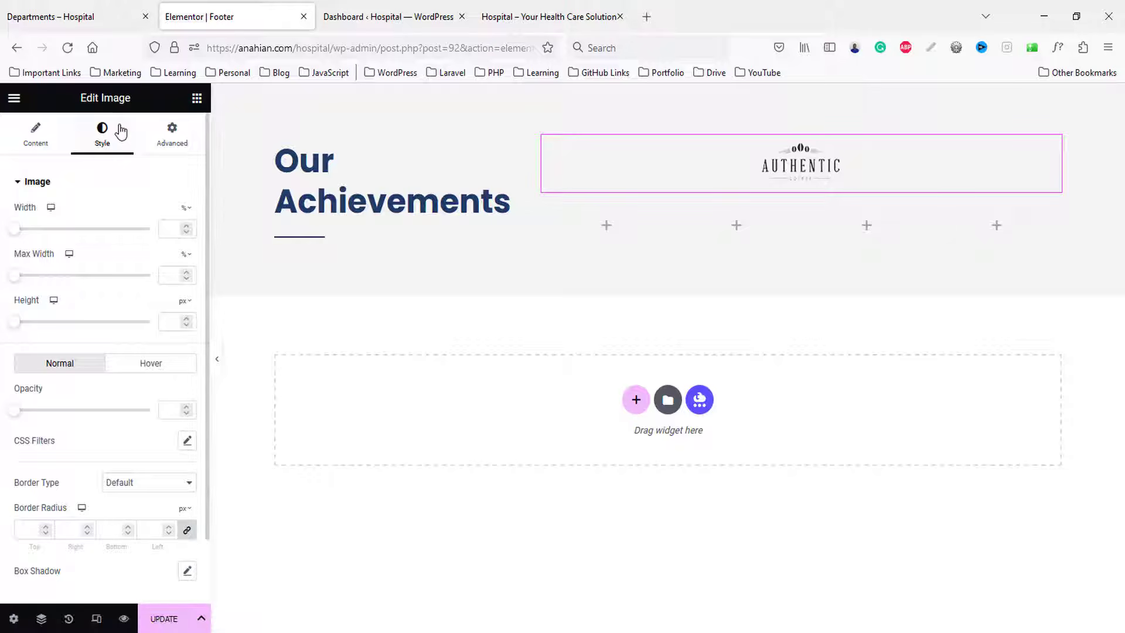
{"action": "scroll", "coordinate": [123, 507], "scroll_direction": "down", "scroll_amount": 2}
{"action": "left_click", "coordinate": [123, 411]}
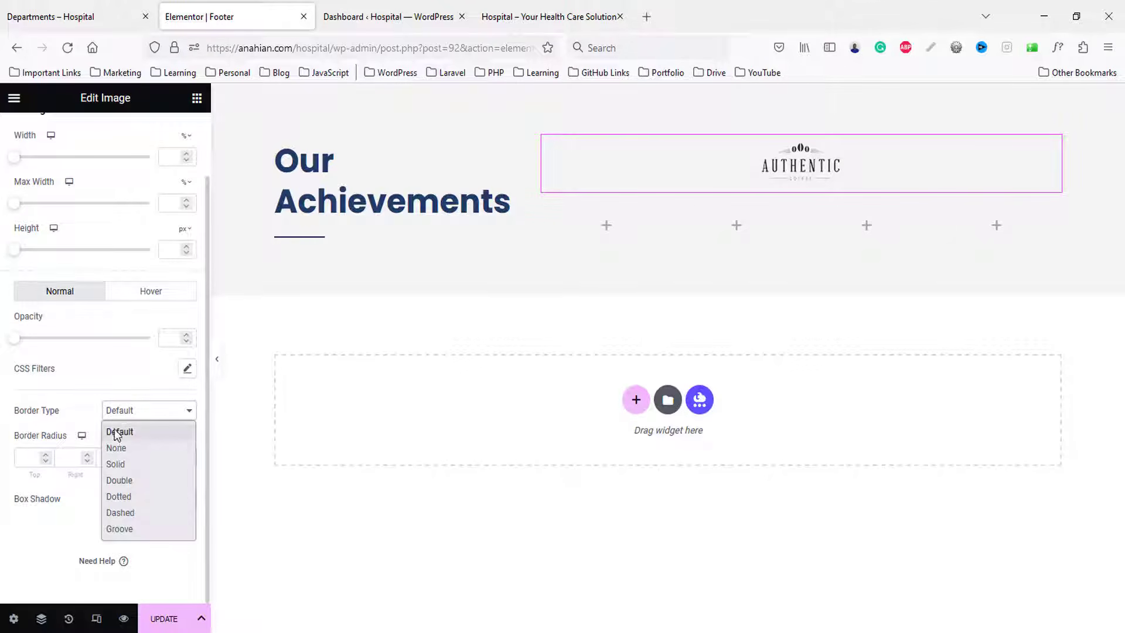
{"action": "left_click", "coordinate": [114, 463]}
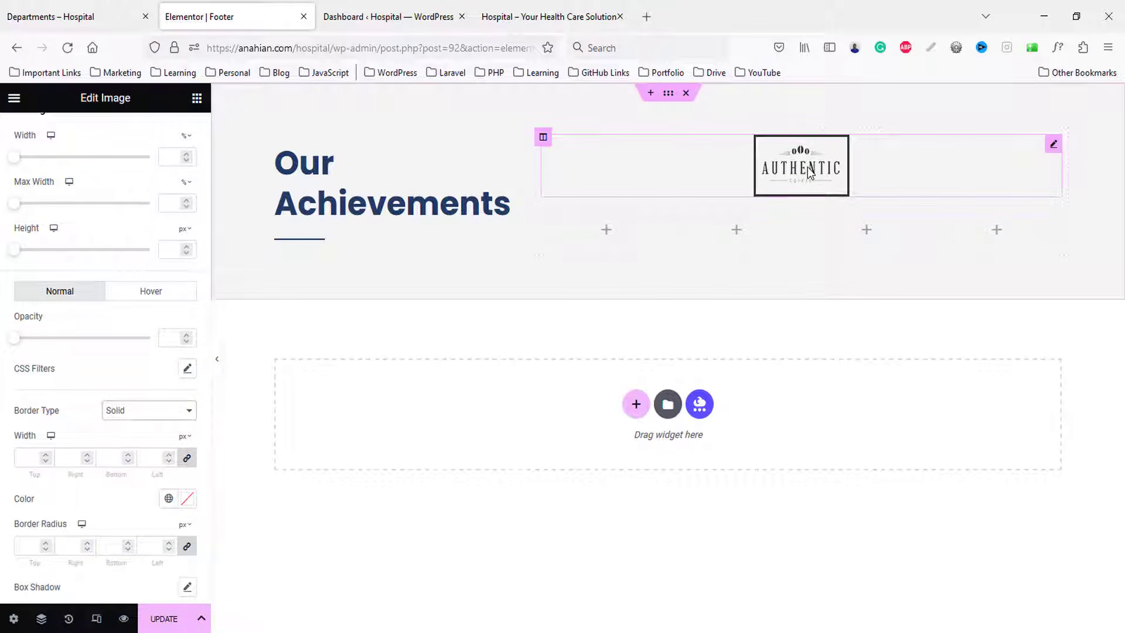
- Move the Authentic image back into the first inner column and reset its style border type to Default
{"action": "left_click_drag", "start_coordinate": [809, 170], "coordinate": [670, 292]}
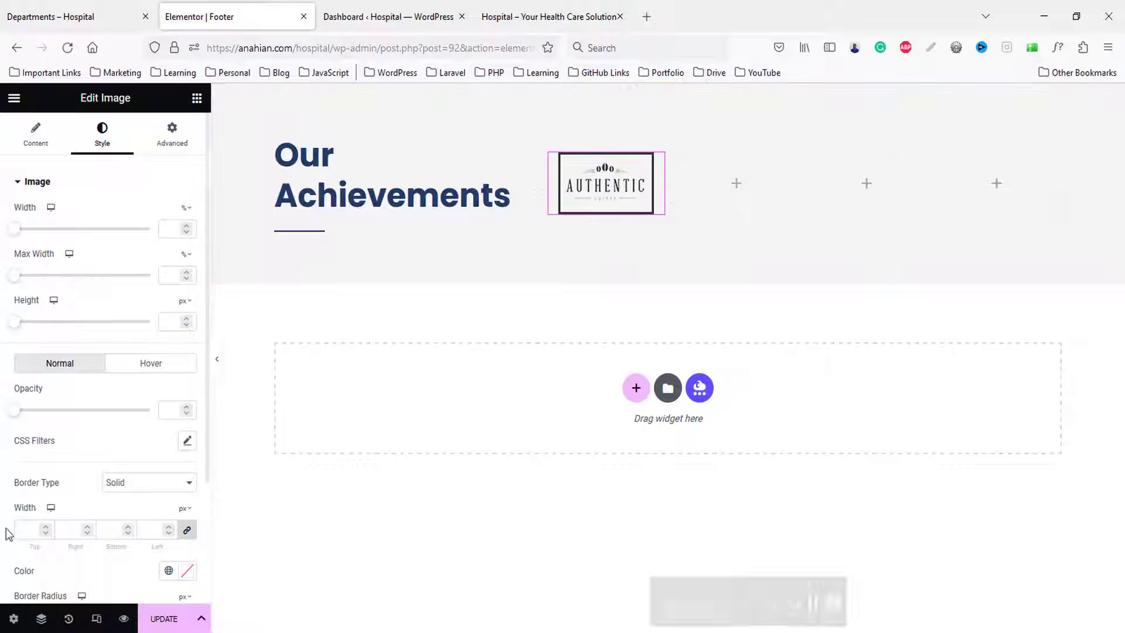
{"action": "left_click", "coordinate": [126, 484]}
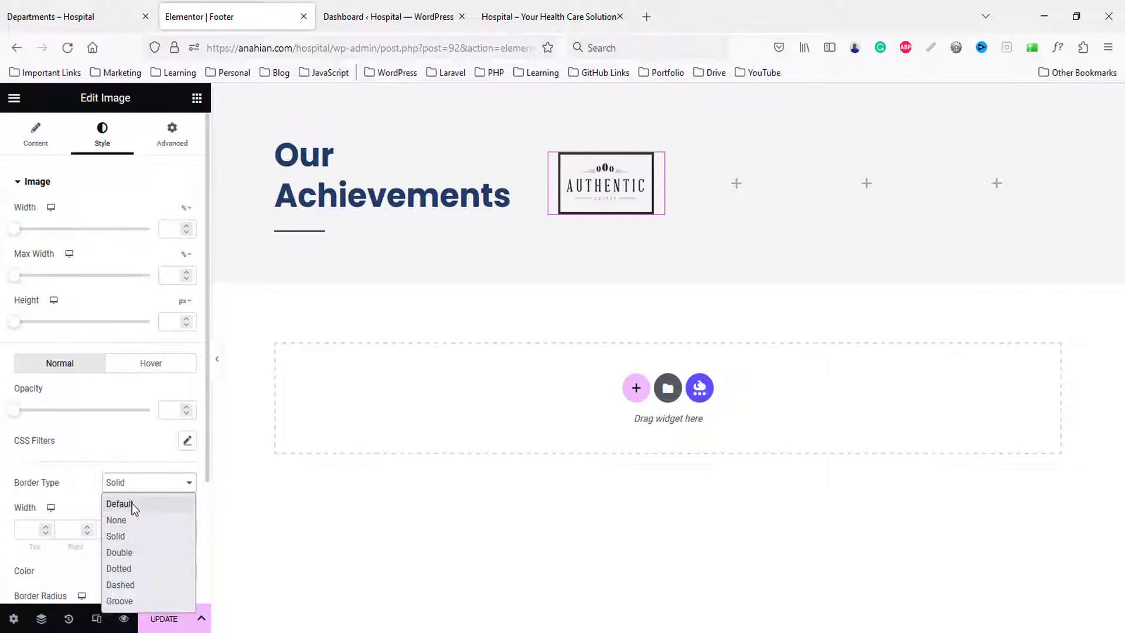
{"action": "left_click", "coordinate": [132, 503]}
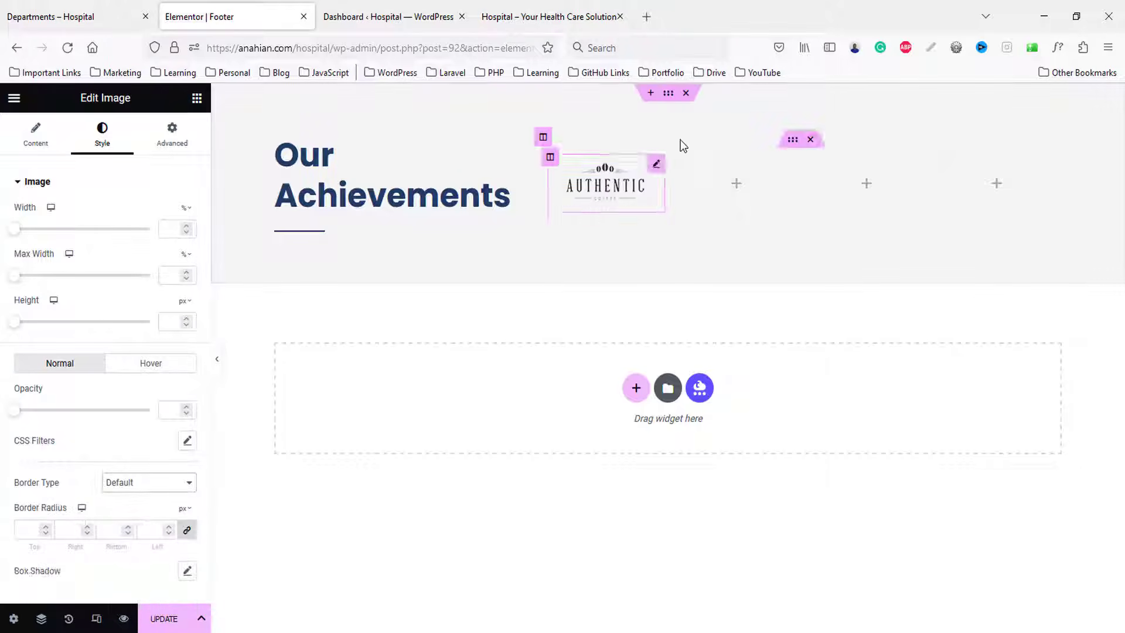
- Set the border type of the Authentic image widget to Solid in its advanced settings
{"action": "right_click", "coordinate": [599, 177]}
{"action": "left_click", "coordinate": [585, 195]}
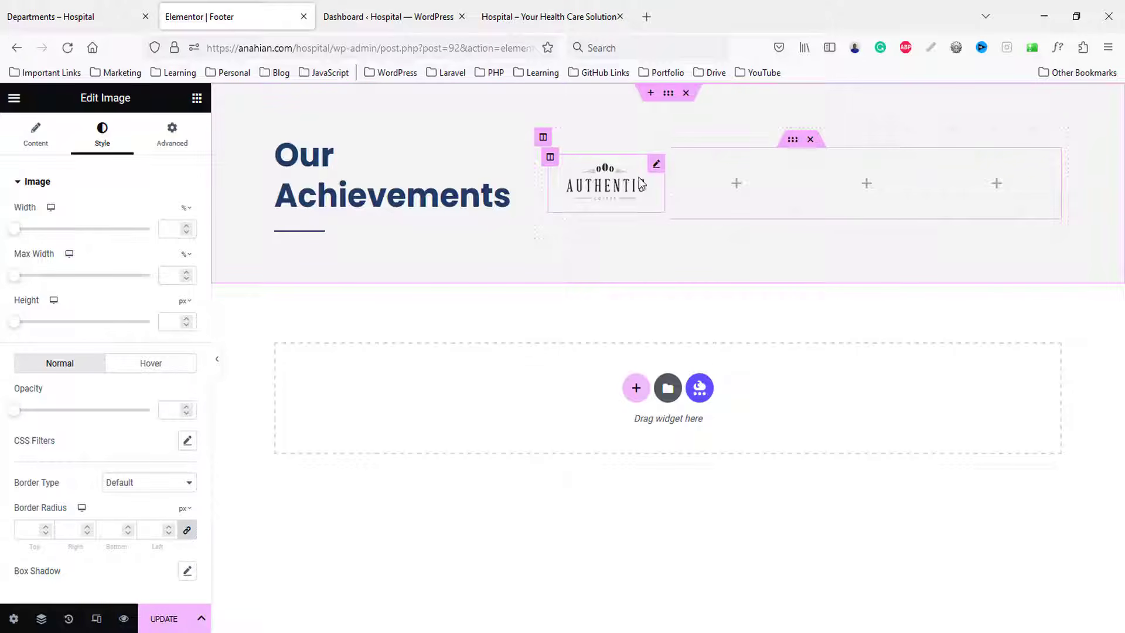
{"action": "right_click", "coordinate": [593, 189]}
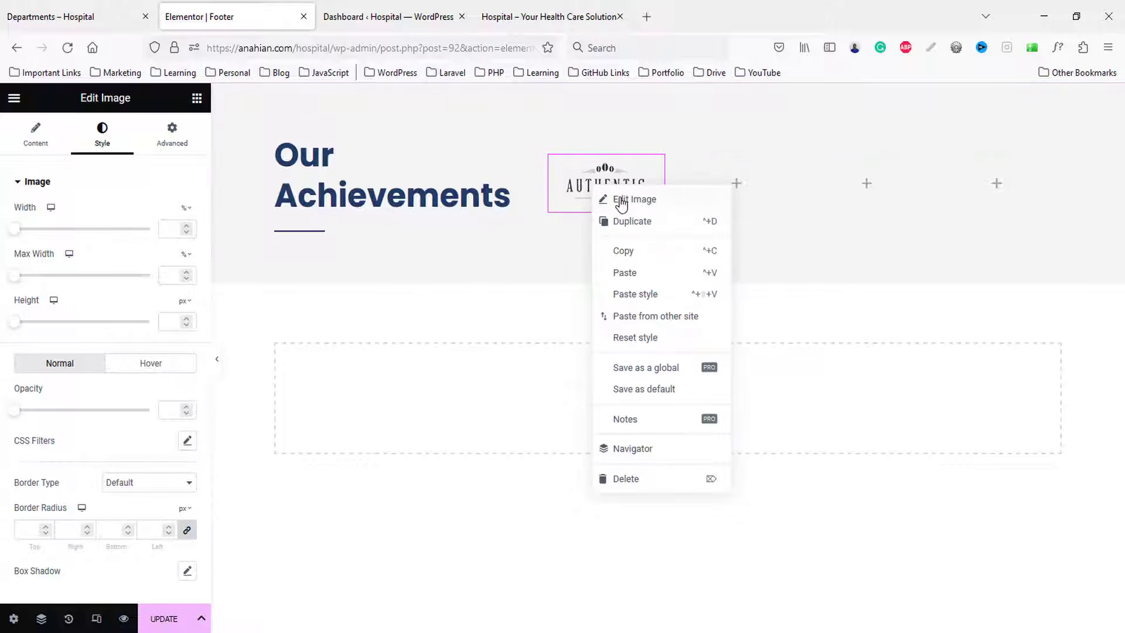
{"action": "left_click", "coordinate": [621, 201]}
{"action": "left_click", "coordinate": [190, 142]}
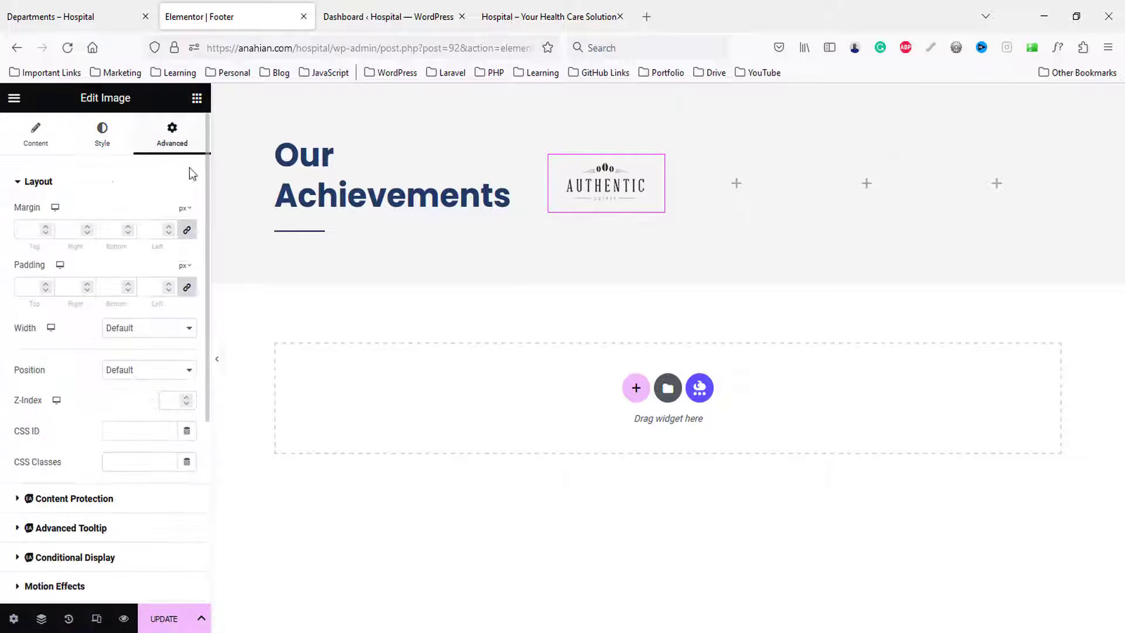
{"action": "scroll", "coordinate": [47, 537], "scroll_direction": "down", "scroll_amount": 4}
{"action": "left_click", "coordinate": [38, 449]}
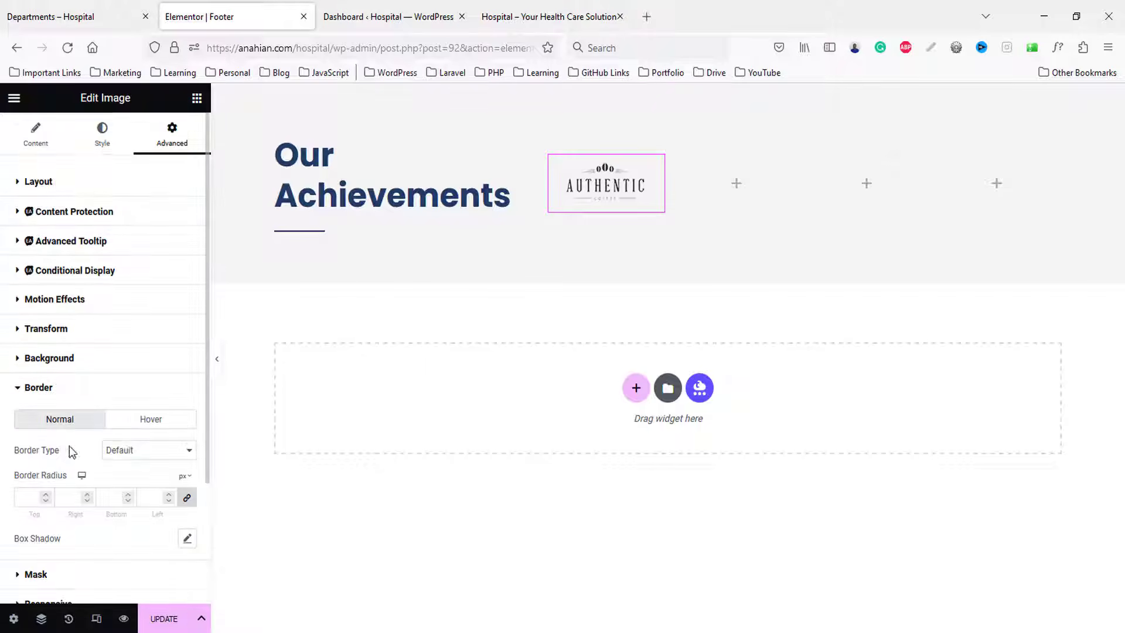
{"action": "scroll", "coordinate": [147, 433], "scroll_direction": "down", "scroll_amount": 3}
{"action": "left_click", "coordinate": [127, 299]}
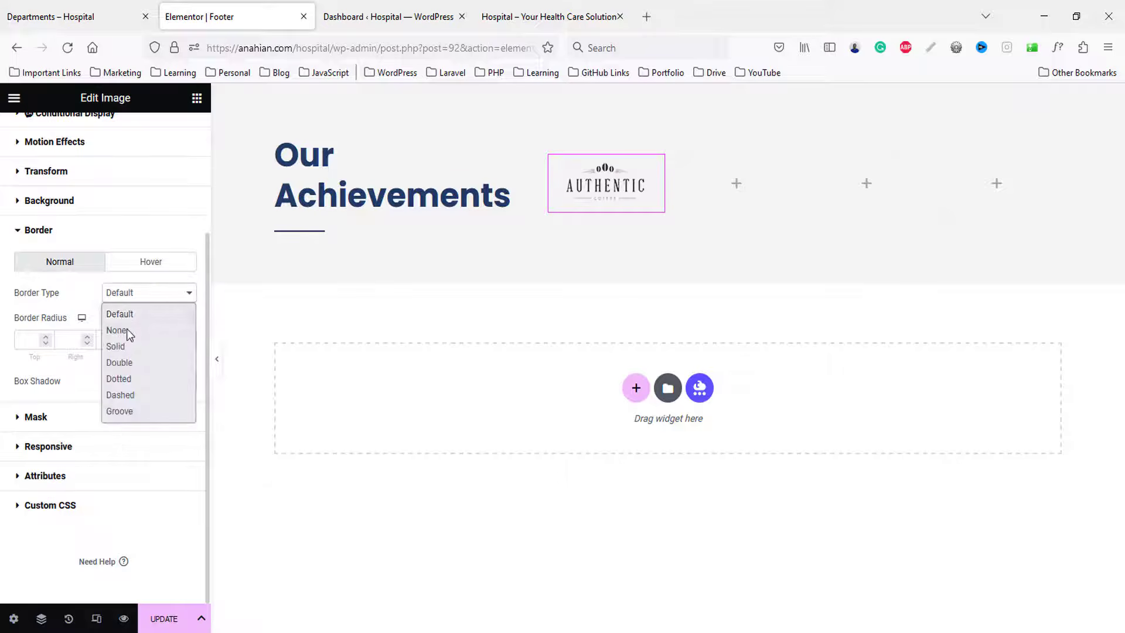
{"action": "left_click", "coordinate": [125, 343]}
- Set the widget border's width to 1 px on all sides and its color to the Primary global color
{"action": "left_click", "coordinate": [31, 343]}
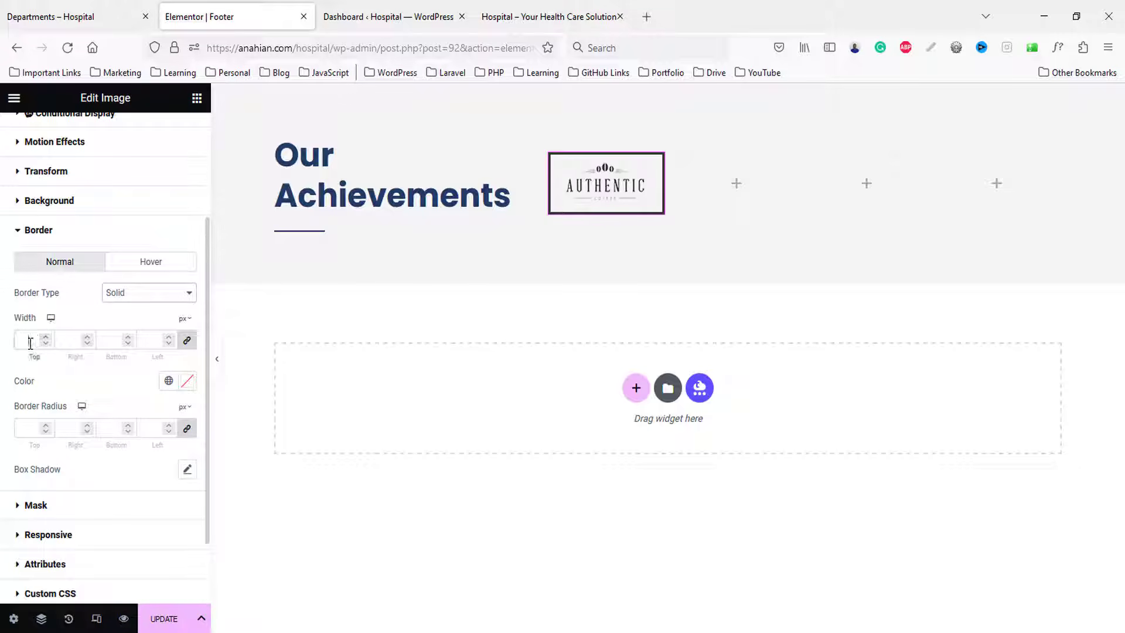
{"action": "type", "text": "1"}
{"action": "left_click", "coordinate": [168, 381]}
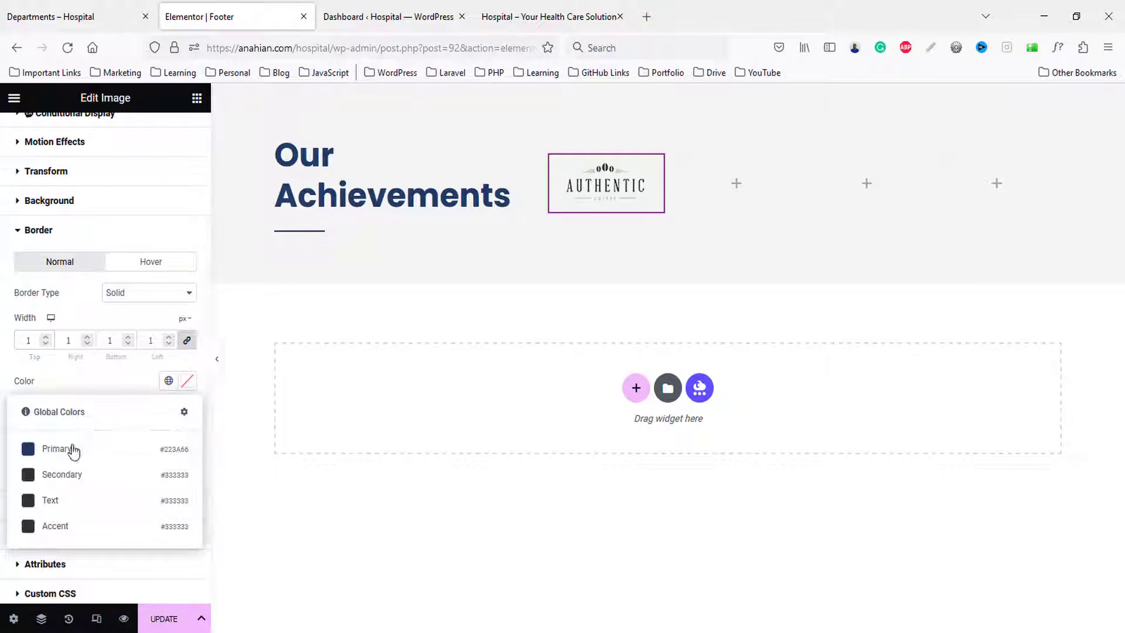
{"action": "left_click", "coordinate": [67, 451]}
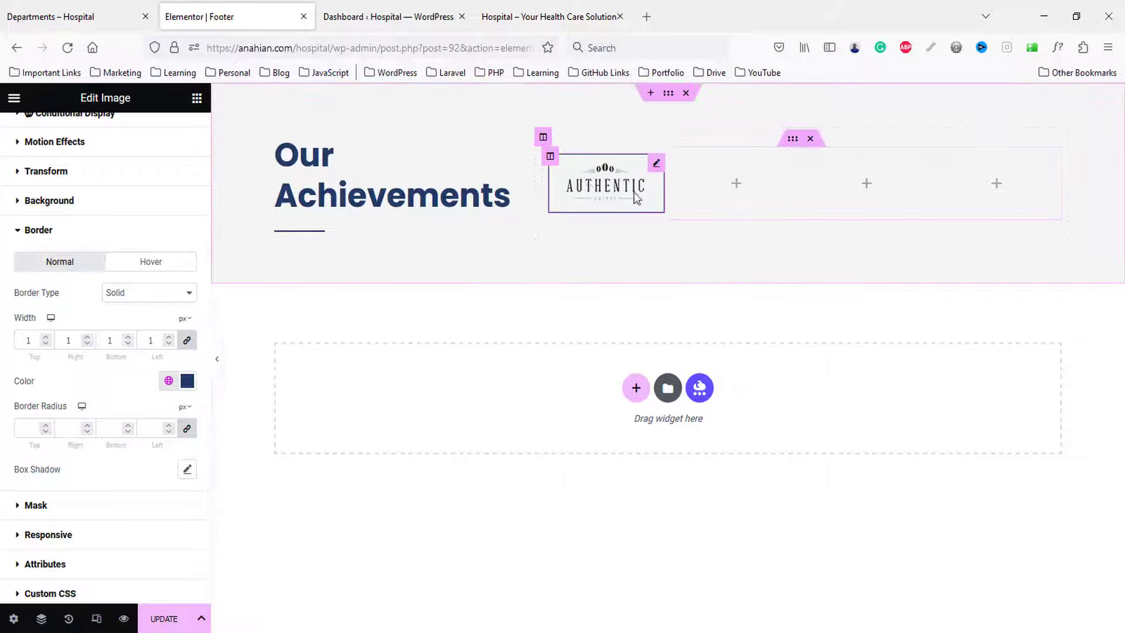
- Copy the bordered Authentic image into the other three inner columns and duplicate the inner section as a second row
{"action": "right_click", "coordinate": [609, 203]}
{"action": "left_click", "coordinate": [622, 250]}
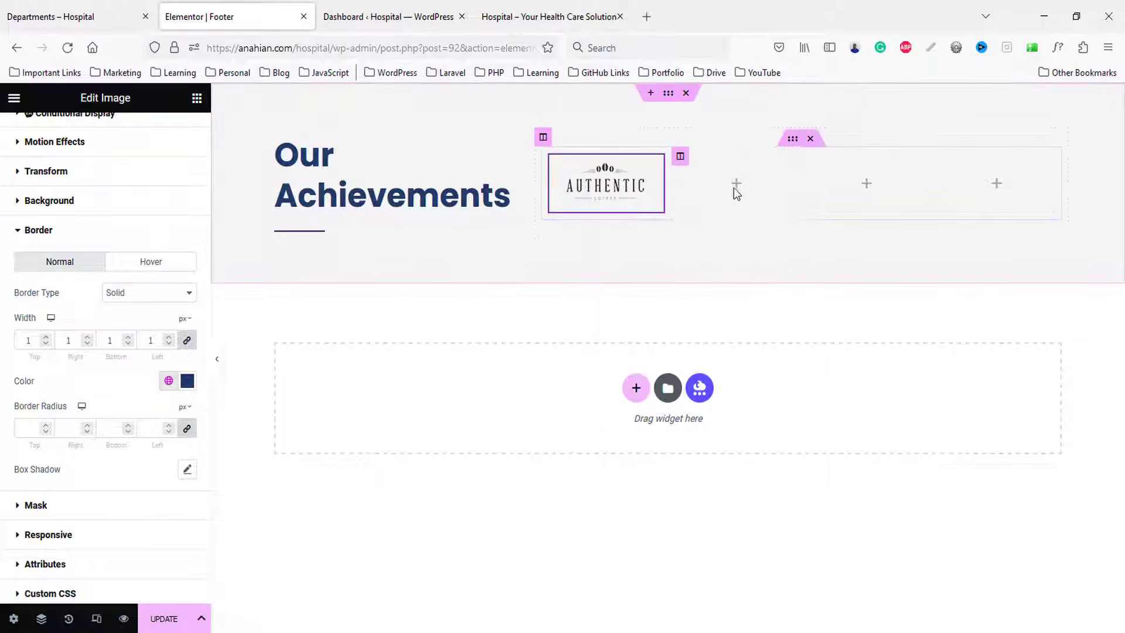
{"action": "right_click", "coordinate": [732, 186]}
{"action": "left_click", "coordinate": [752, 295]}
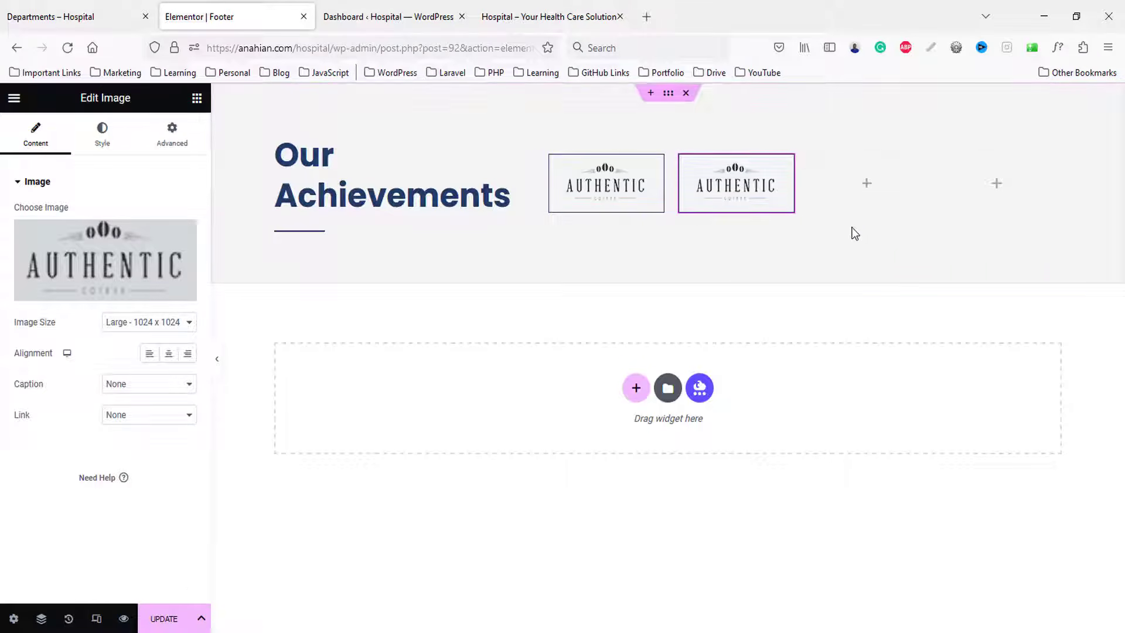
{"action": "right_click", "coordinate": [837, 180]}
{"action": "left_click", "coordinate": [867, 294]}
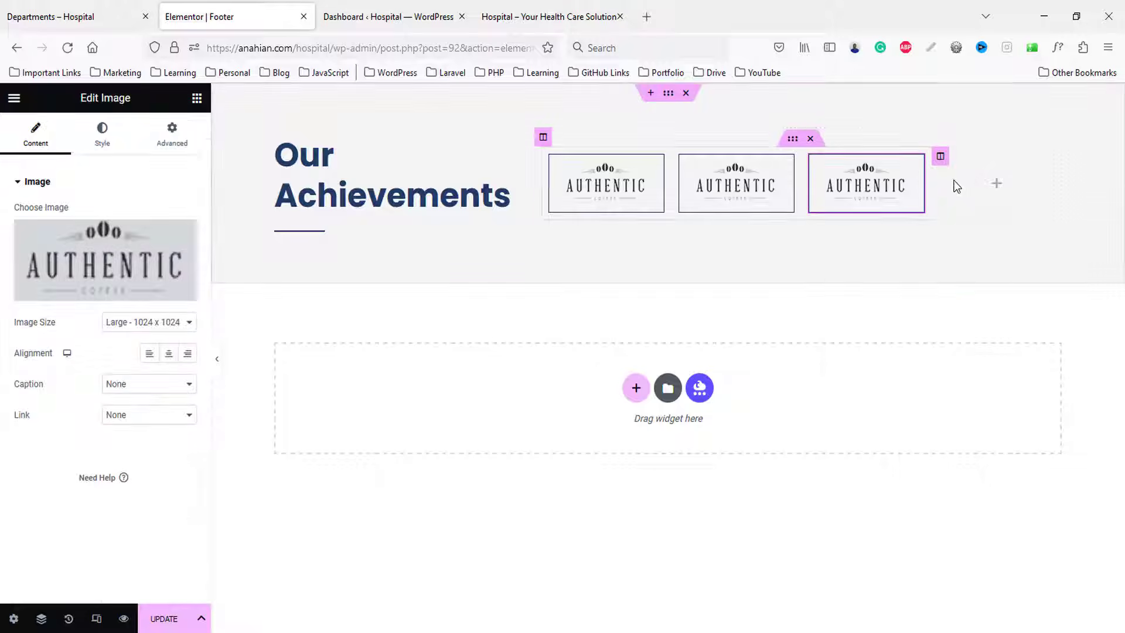
{"action": "right_click", "coordinate": [957, 183]}
{"action": "left_click", "coordinate": [990, 298]}
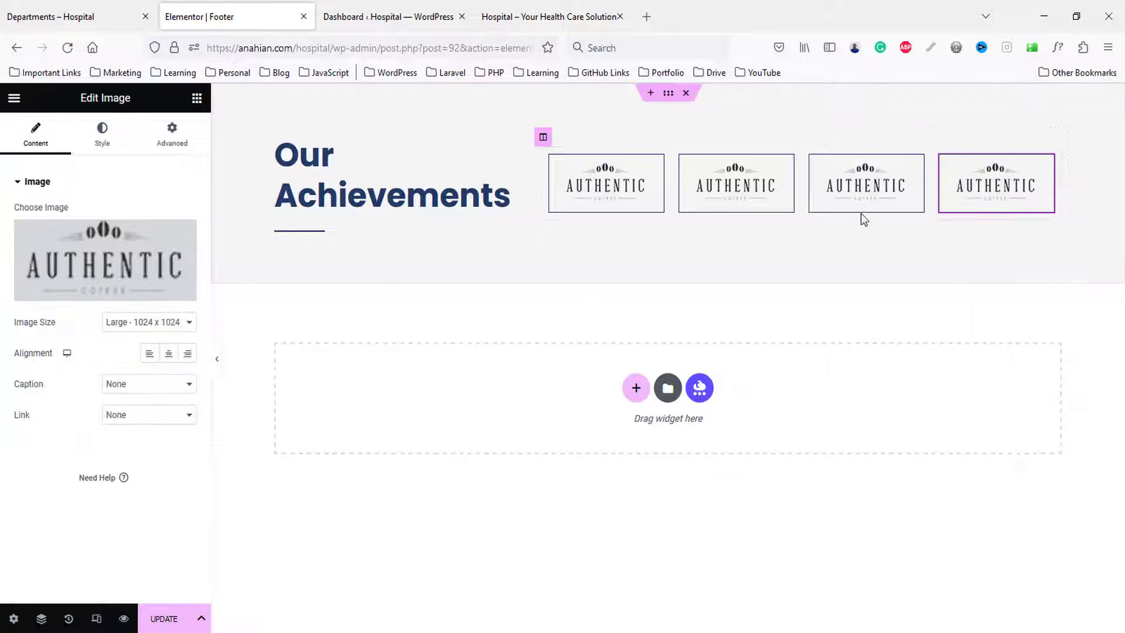
{"action": "right_click", "coordinate": [793, 139]}
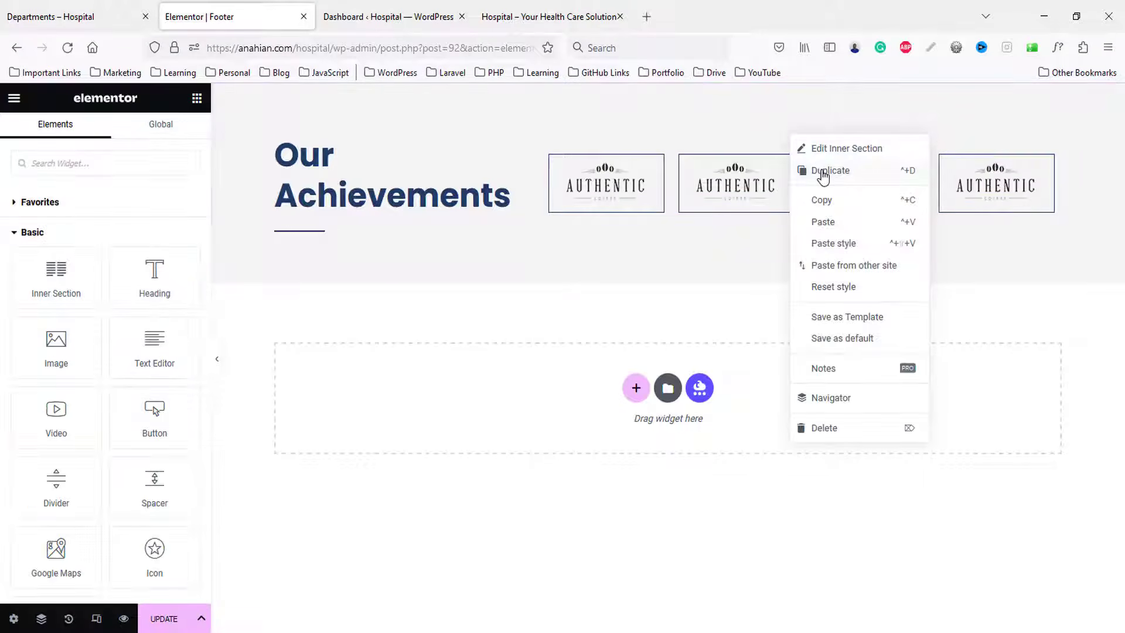
{"action": "left_click", "coordinate": [822, 174]}
- Replace the Authentic image in the first row's second column with the AAMC logo (achievement-3.png) from the media library
{"action": "left_click", "coordinate": [724, 174]}
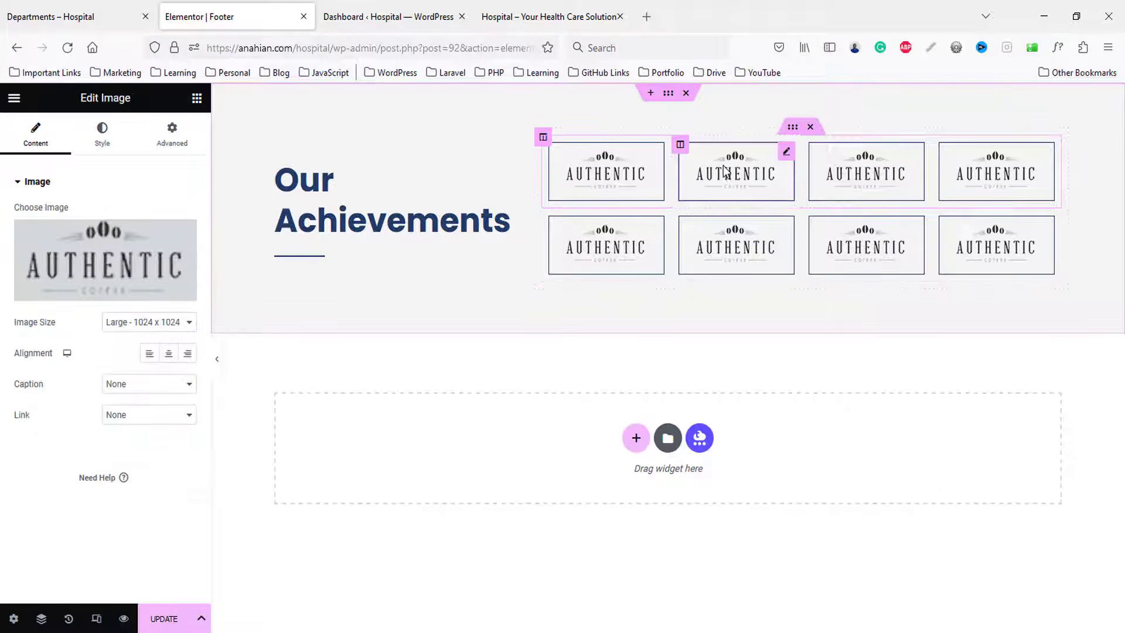
{"action": "left_click", "coordinate": [76, 16]}
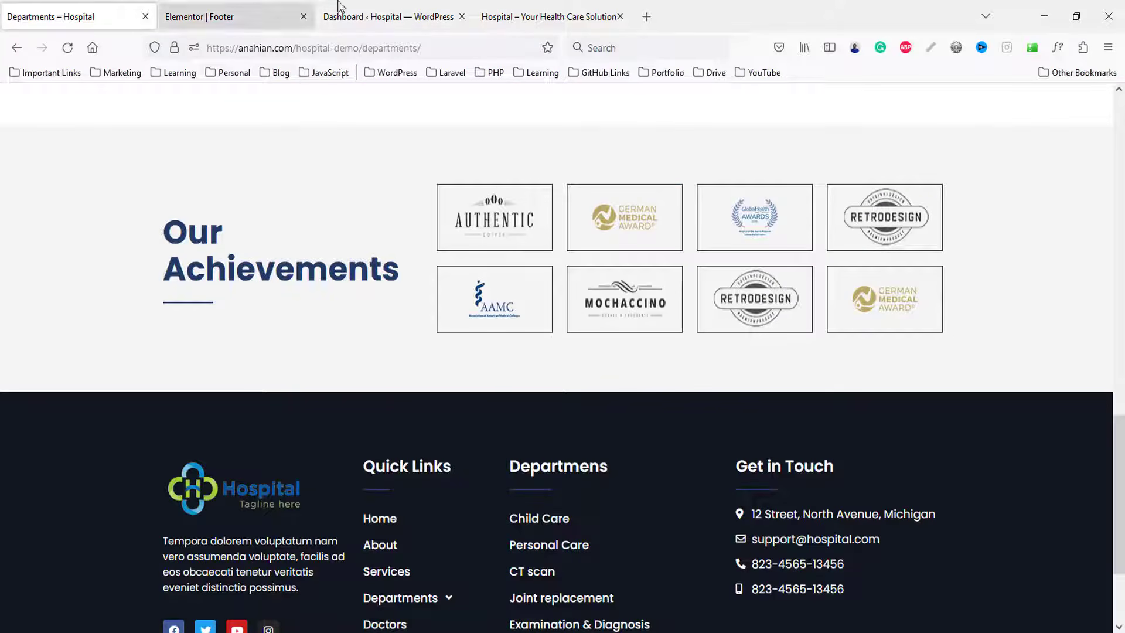
{"action": "left_click", "coordinate": [309, 10]}
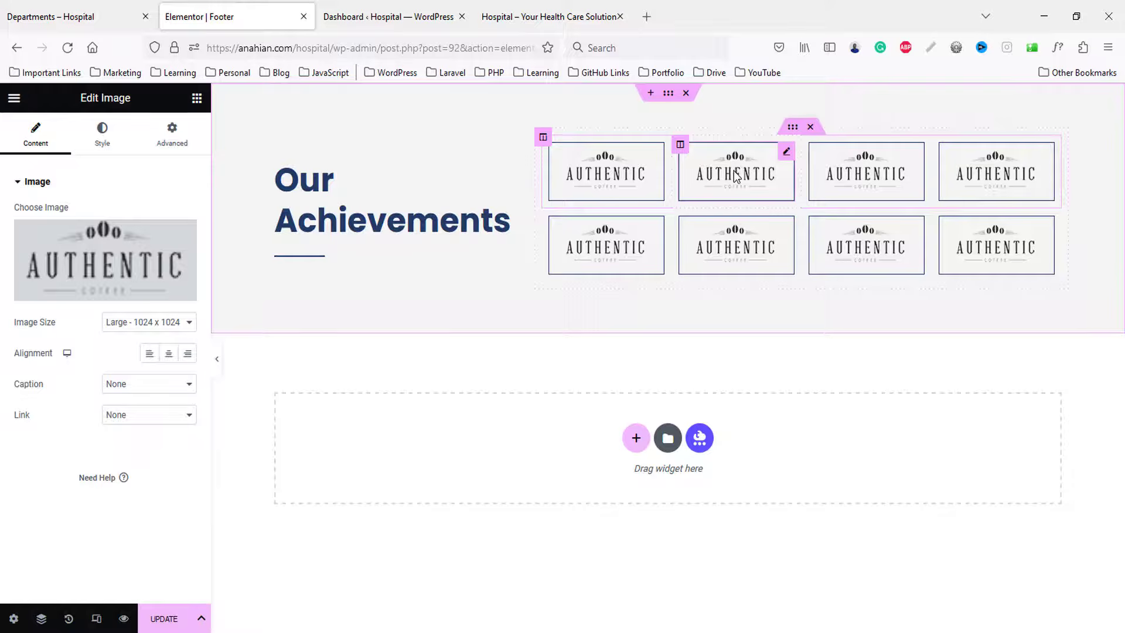
{"action": "left_click", "coordinate": [57, 252]}
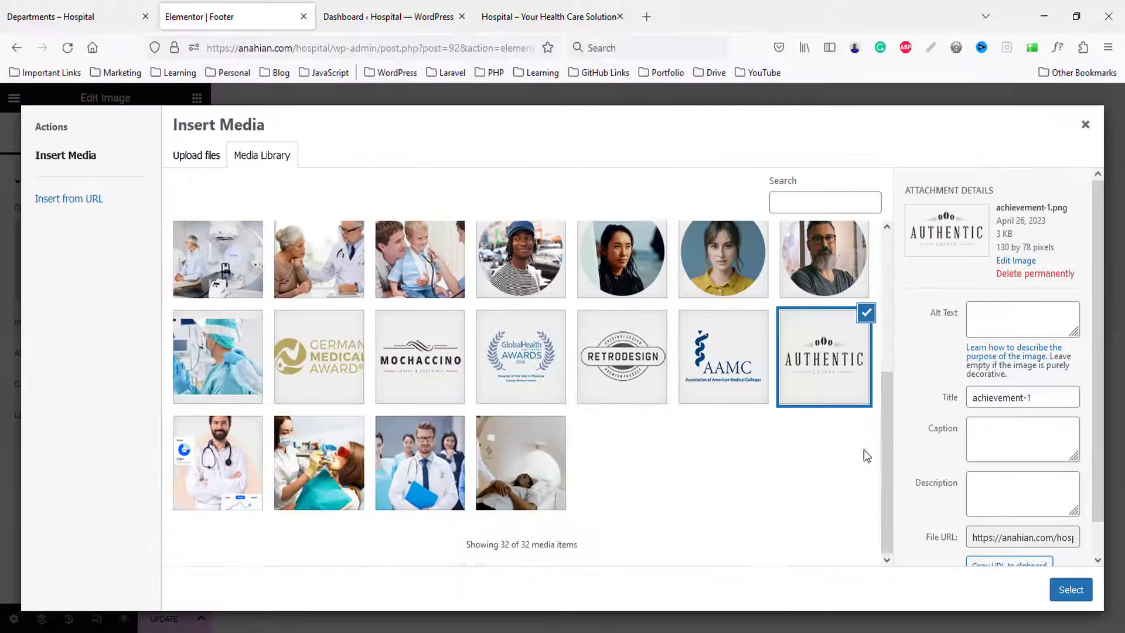
{"action": "left_click", "coordinate": [723, 357]}
{"action": "left_click", "coordinate": [1070, 589]}
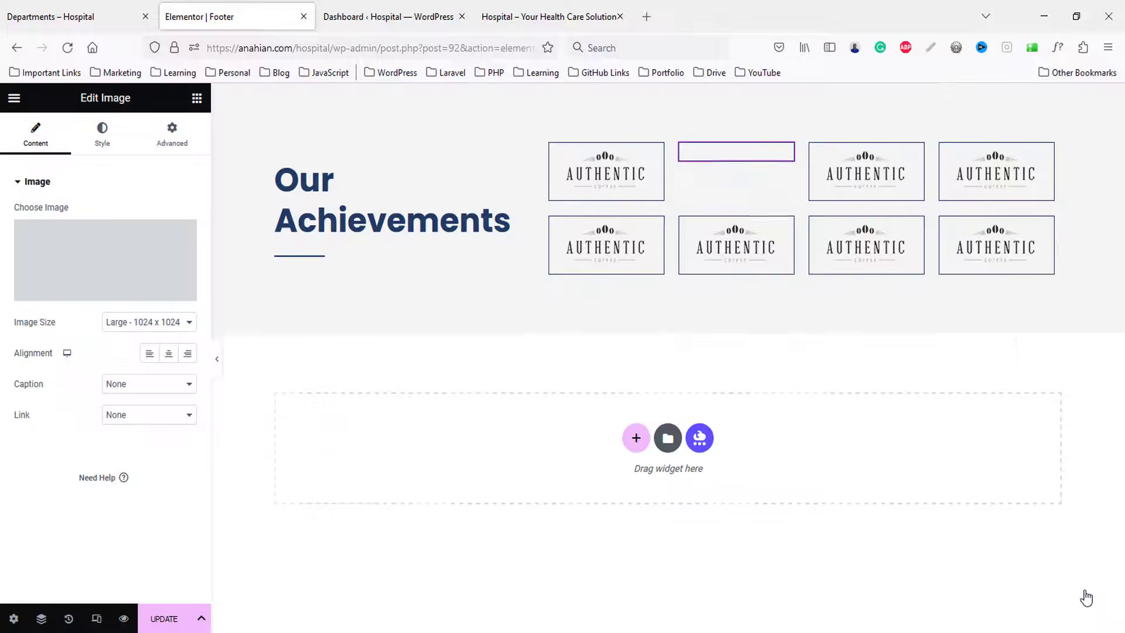
- Try the RETRODESIGN logo in the first row's third column, and replace it with the GlobalHealth Awards logo
{"action": "left_click", "coordinate": [861, 175]}
{"action": "left_click", "coordinate": [131, 240]}
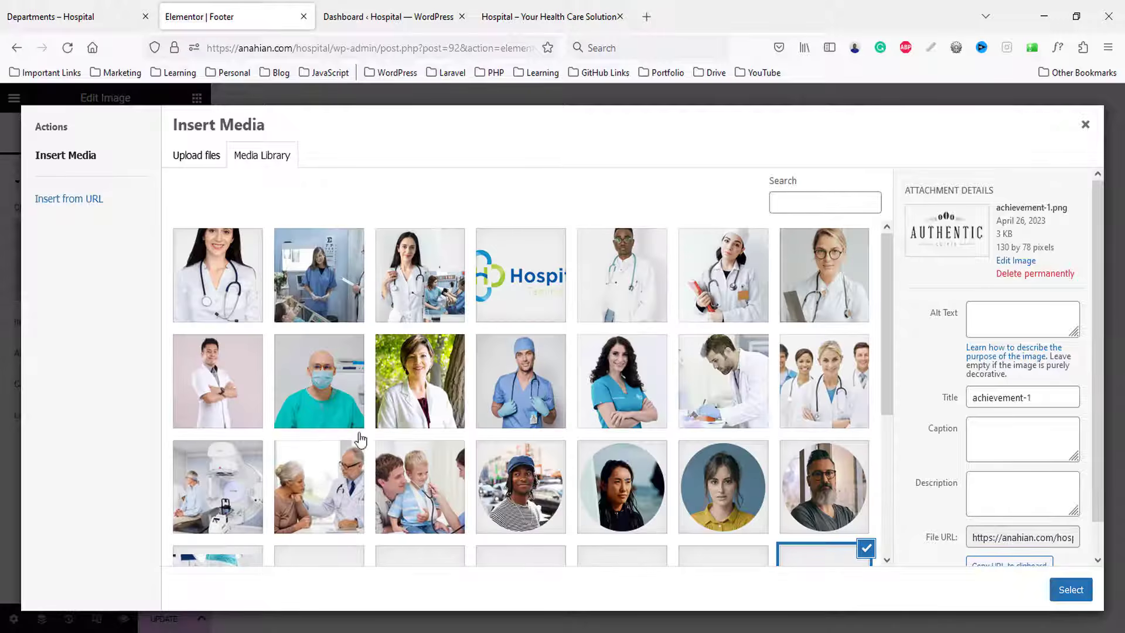
{"action": "scroll", "coordinate": [361, 440], "scroll_direction": "down", "scroll_amount": 4}
{"action": "left_click", "coordinate": [603, 378]}
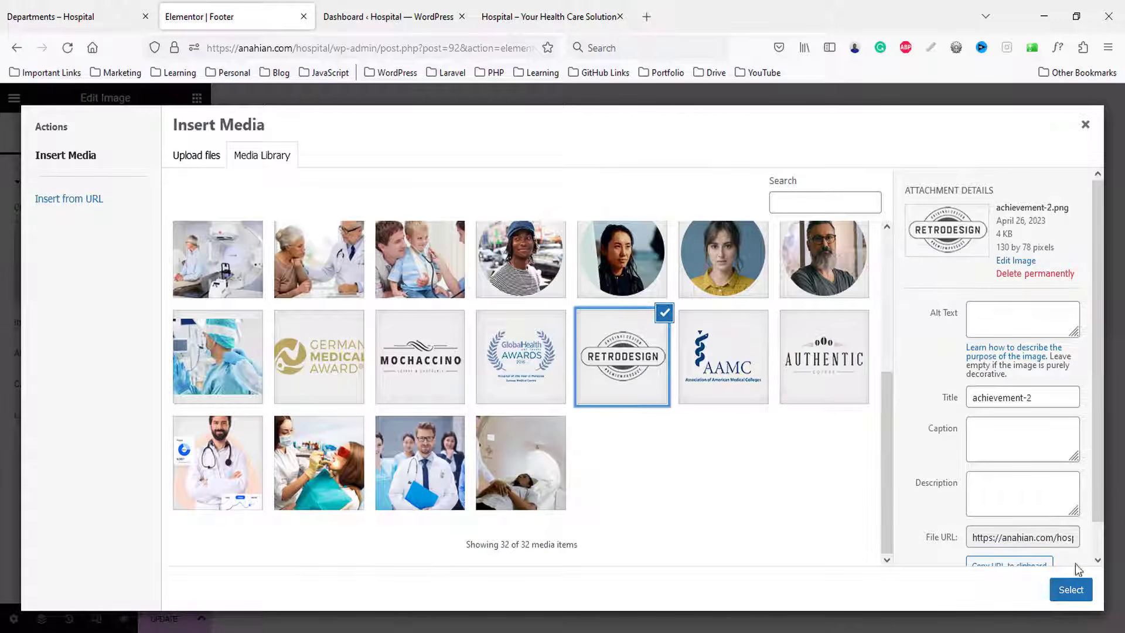
{"action": "left_click", "coordinate": [1070, 589]}
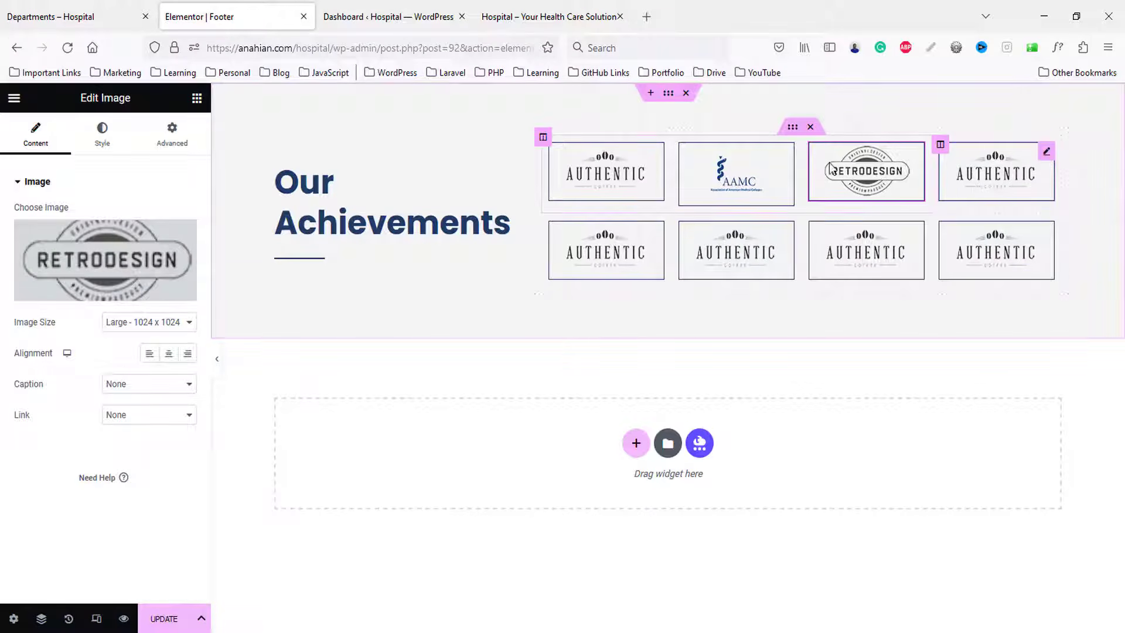
{"action": "left_click", "coordinate": [120, 271]}
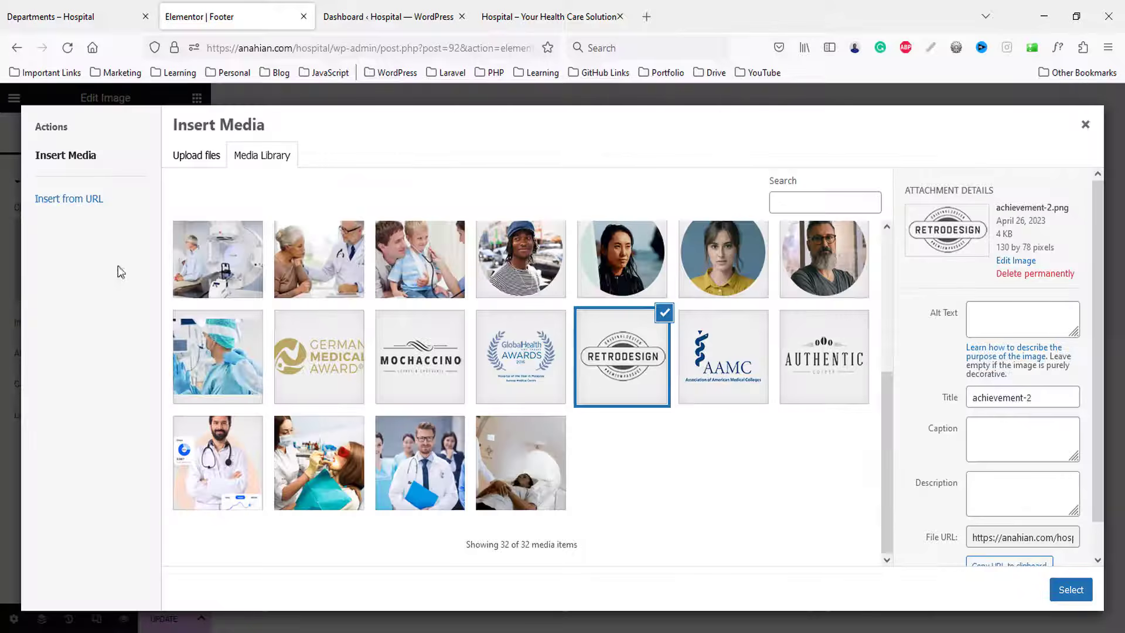
{"action": "left_click", "coordinate": [515, 360]}
{"action": "left_click", "coordinate": [1070, 589]}
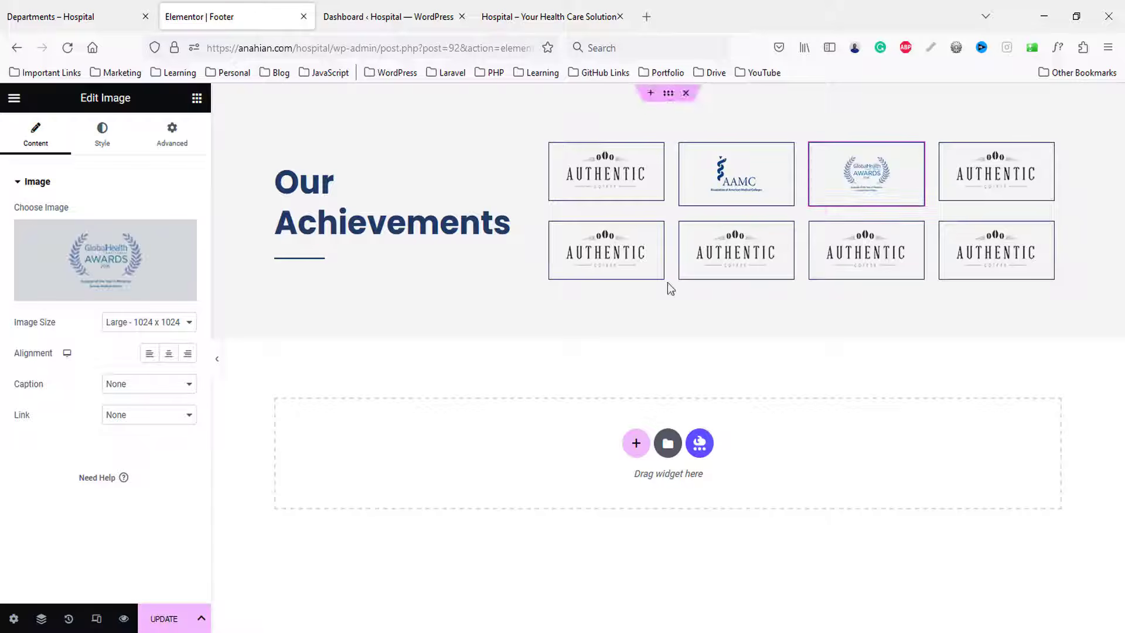
- Replace the Authentic image in the second row's first column with the MOCHACCINO logo (achievement-6.png)
{"action": "left_click", "coordinate": [593, 258]}
{"action": "left_click", "coordinate": [58, 268]}
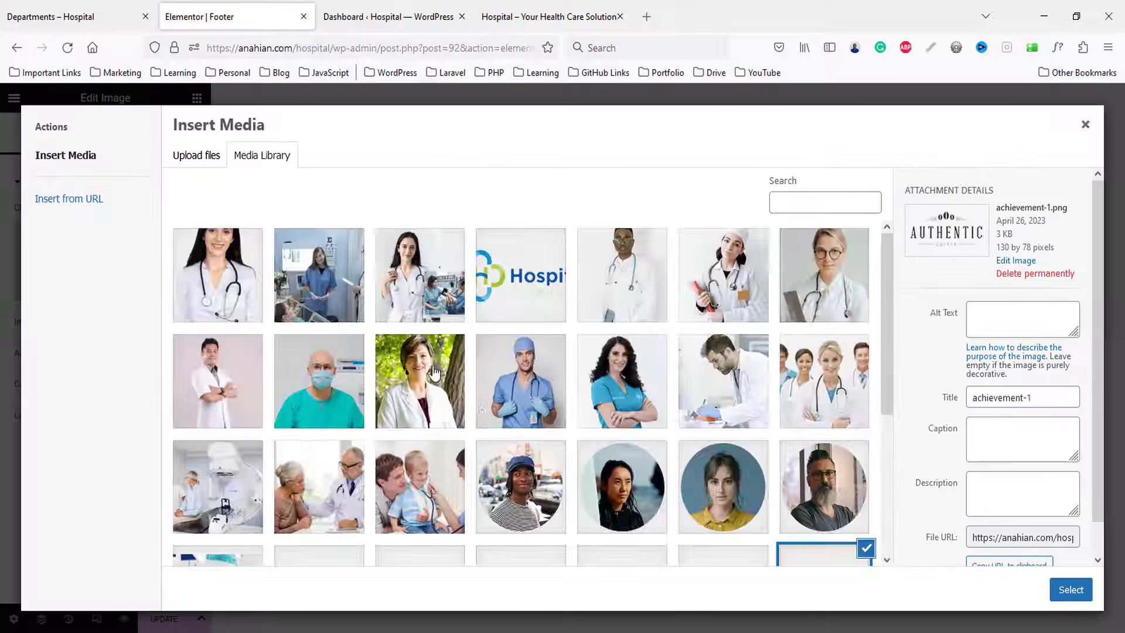
{"action": "scroll", "coordinate": [495, 456], "scroll_direction": "down", "scroll_amount": 4}
{"action": "left_click", "coordinate": [425, 366]}
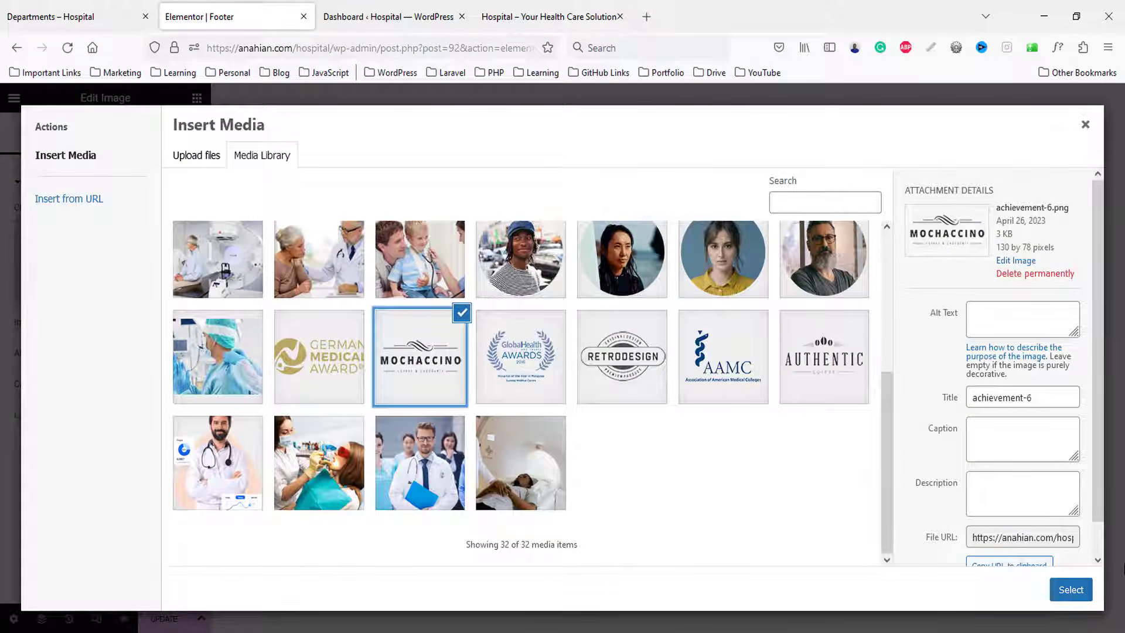
{"action": "left_click", "coordinate": [1072, 590]}
- Try the MOCHACCINO logo in the second row's second column, and replace it with the AAMC logo (achievement-3.png)
{"action": "left_click", "coordinate": [724, 271]}
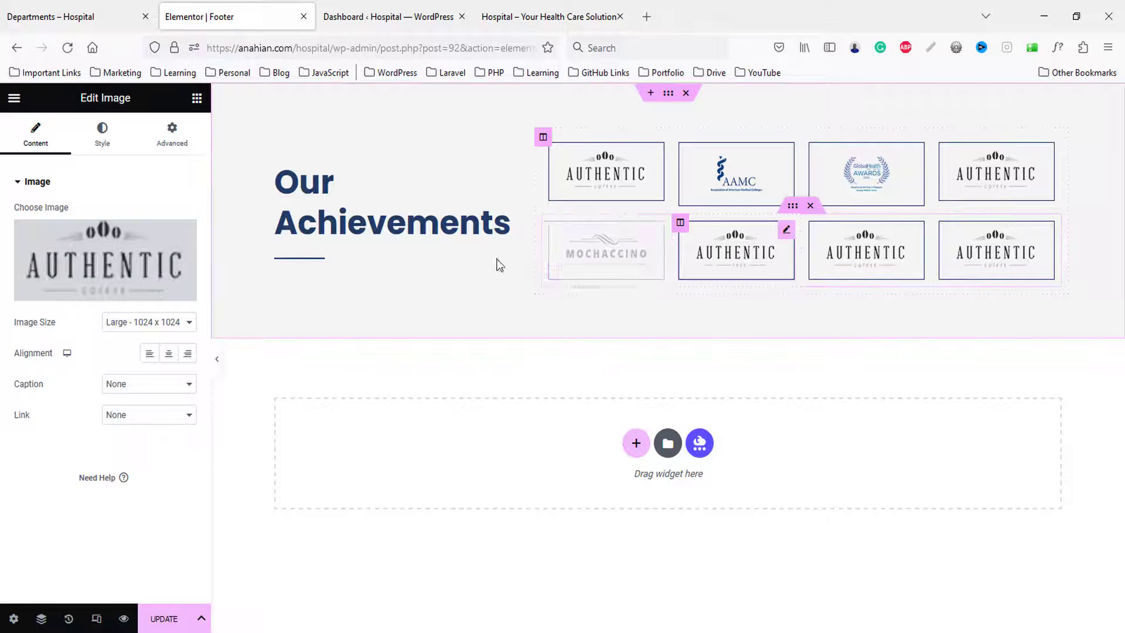
{"action": "left_click", "coordinate": [126, 258]}
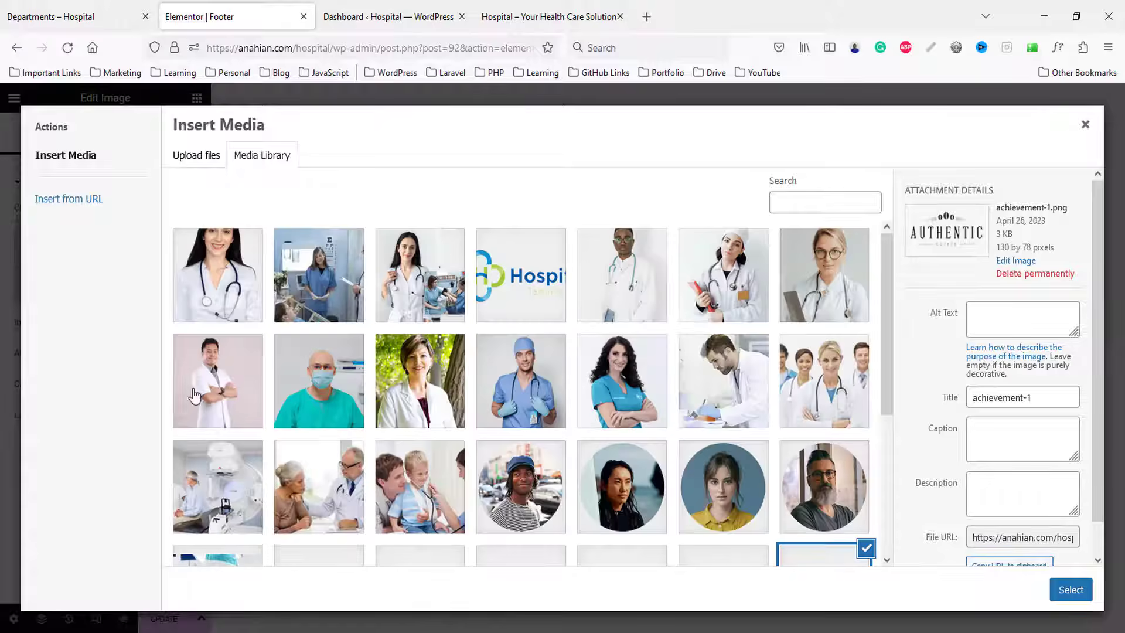
{"action": "scroll", "coordinate": [329, 448], "scroll_direction": "down", "scroll_amount": 5}
{"action": "left_click", "coordinate": [385, 372]}
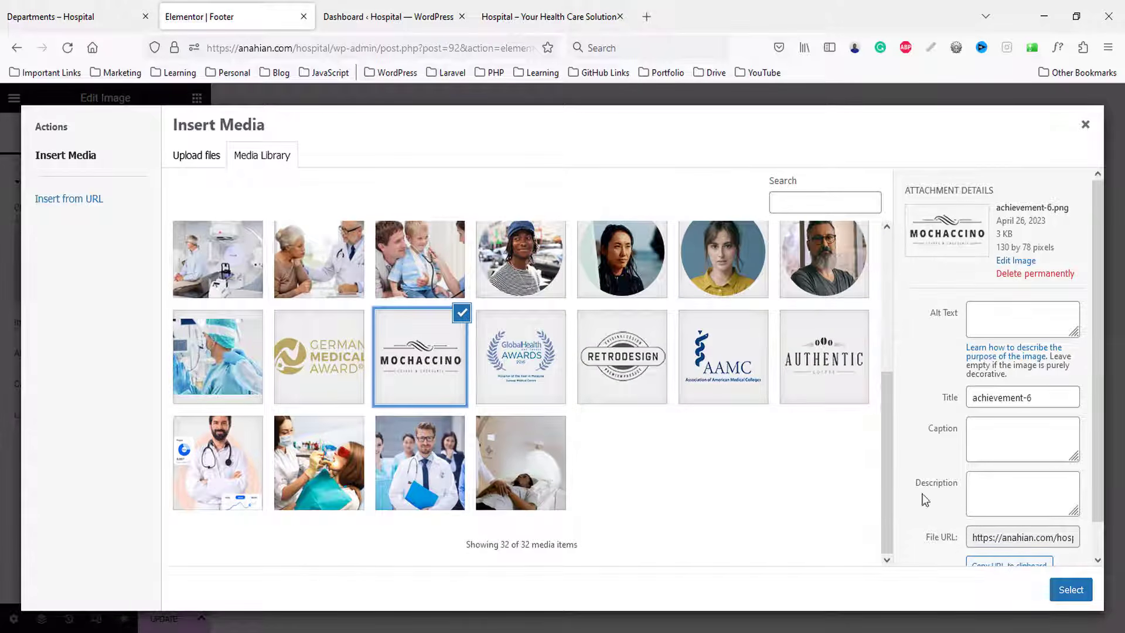
{"action": "left_click", "coordinate": [1066, 583]}
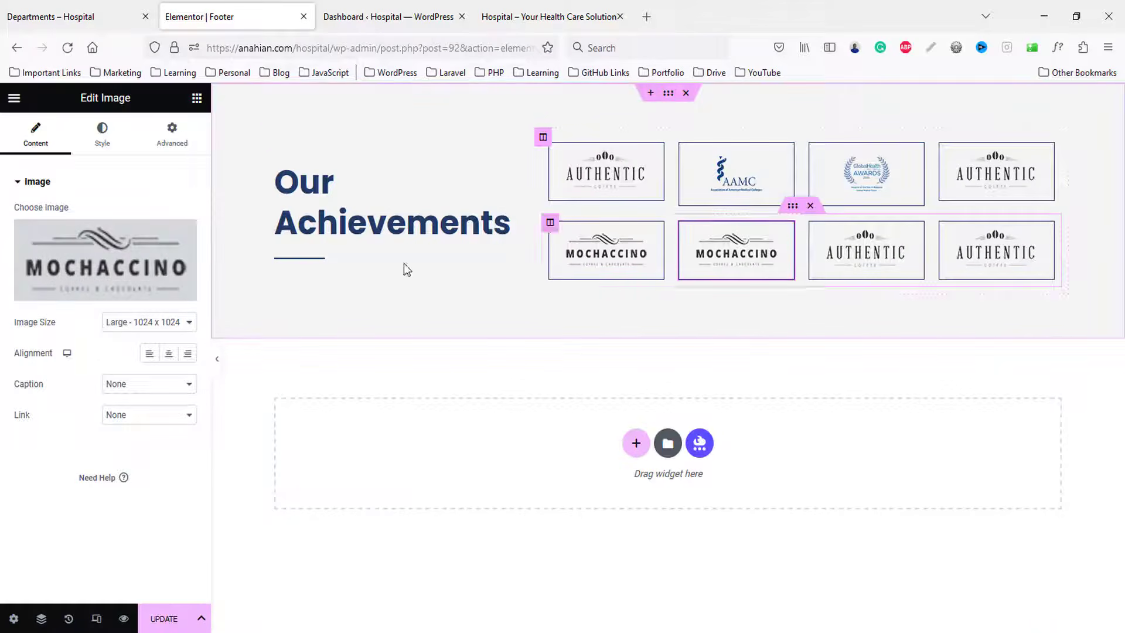
{"action": "left_click", "coordinate": [106, 263]}
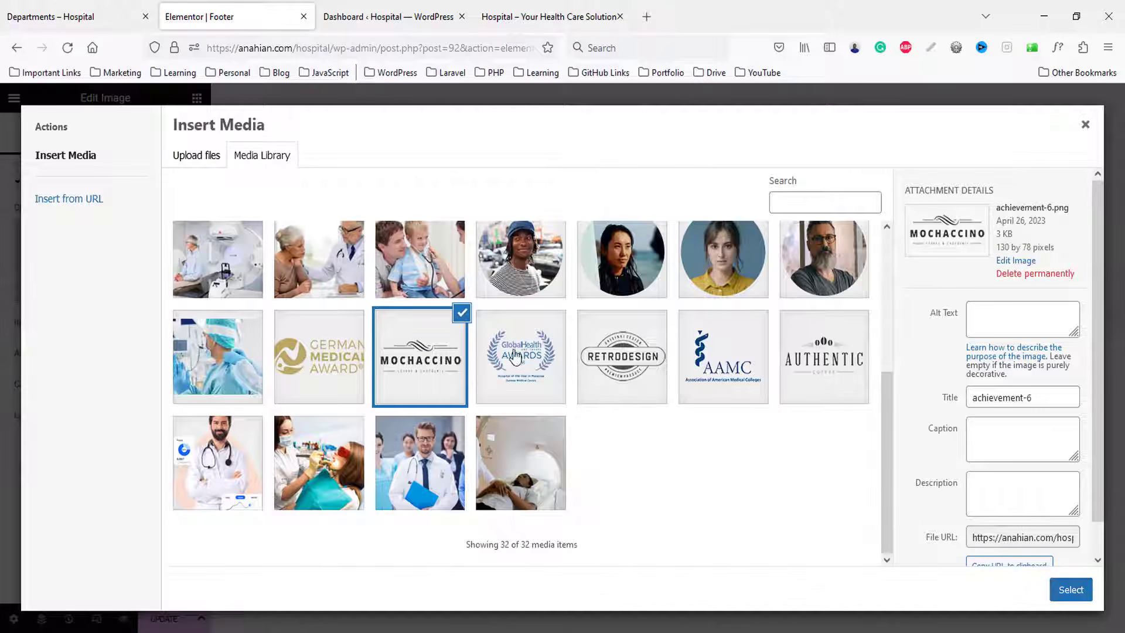
{"action": "left_click", "coordinate": [732, 366]}
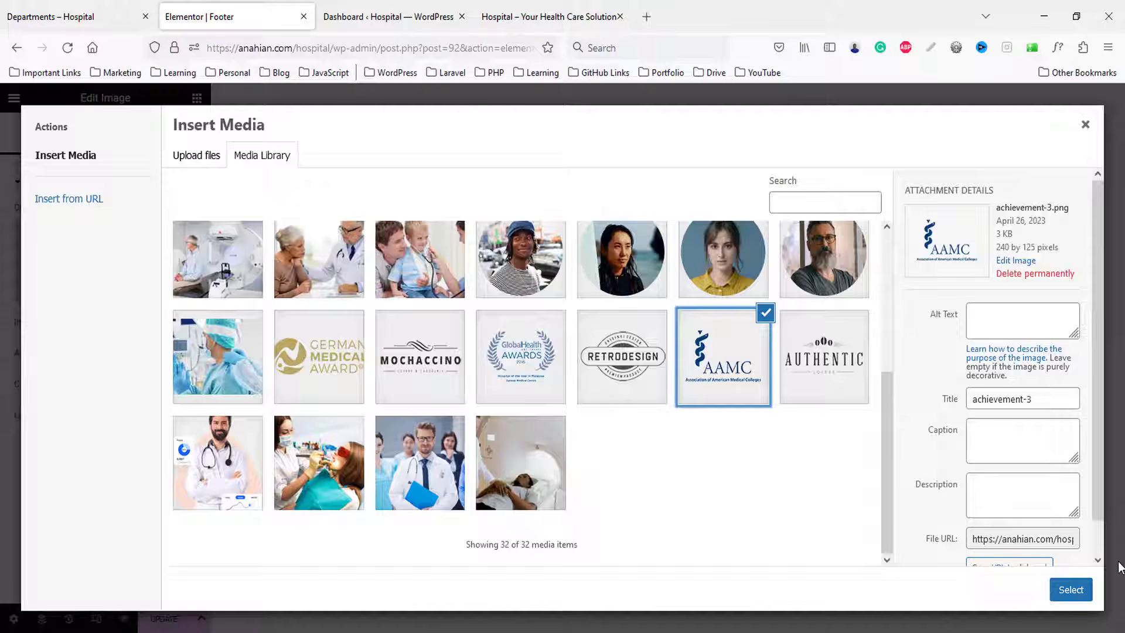
{"action": "left_click", "coordinate": [1070, 589]}
- Replace the Authentic image in the second row's third column with the German Medical Award logo (achievement-5.png)
{"action": "left_click", "coordinate": [865, 252]}
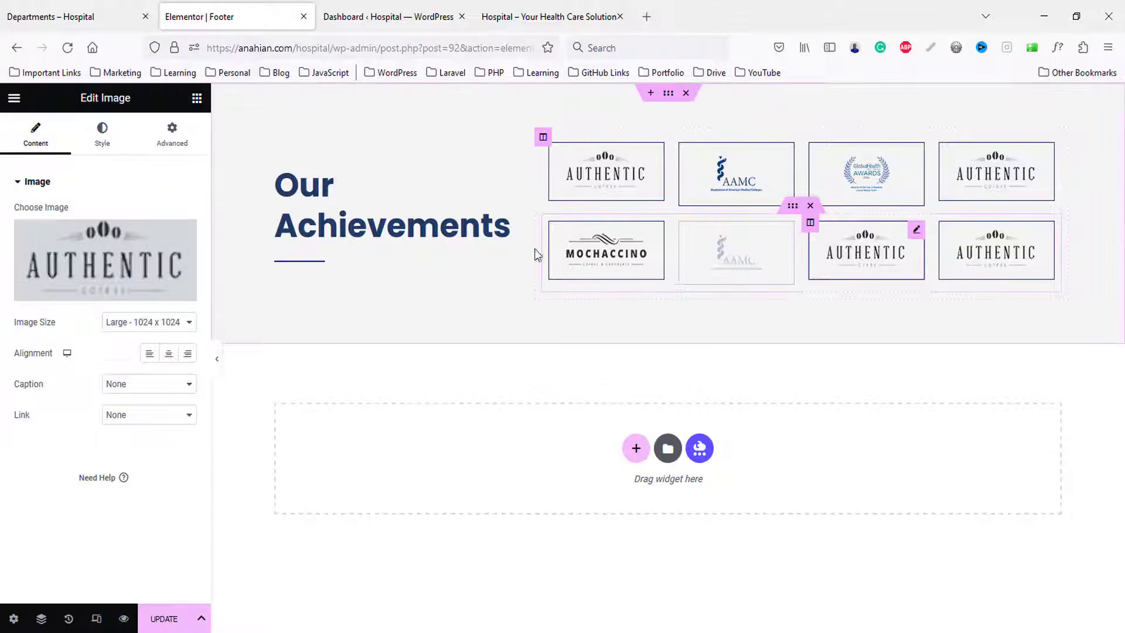
{"action": "left_click", "coordinate": [64, 263]}
{"action": "scroll", "coordinate": [346, 422], "scroll_direction": "down", "scroll_amount": 3}
{"action": "left_click", "coordinate": [325, 380]}
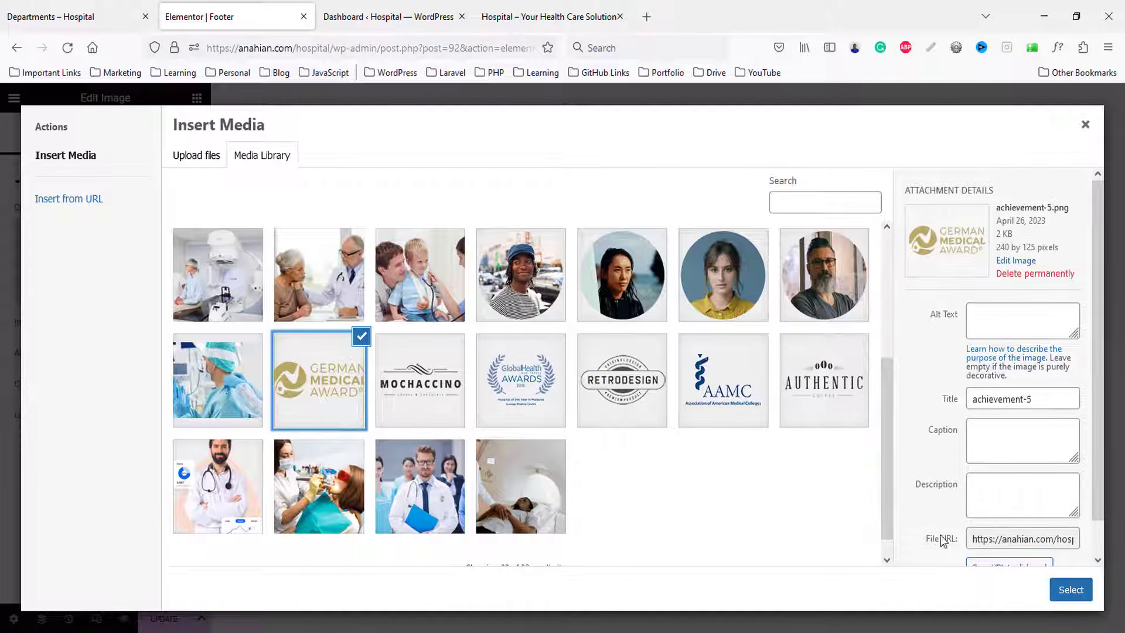
{"action": "left_click", "coordinate": [1072, 590]}
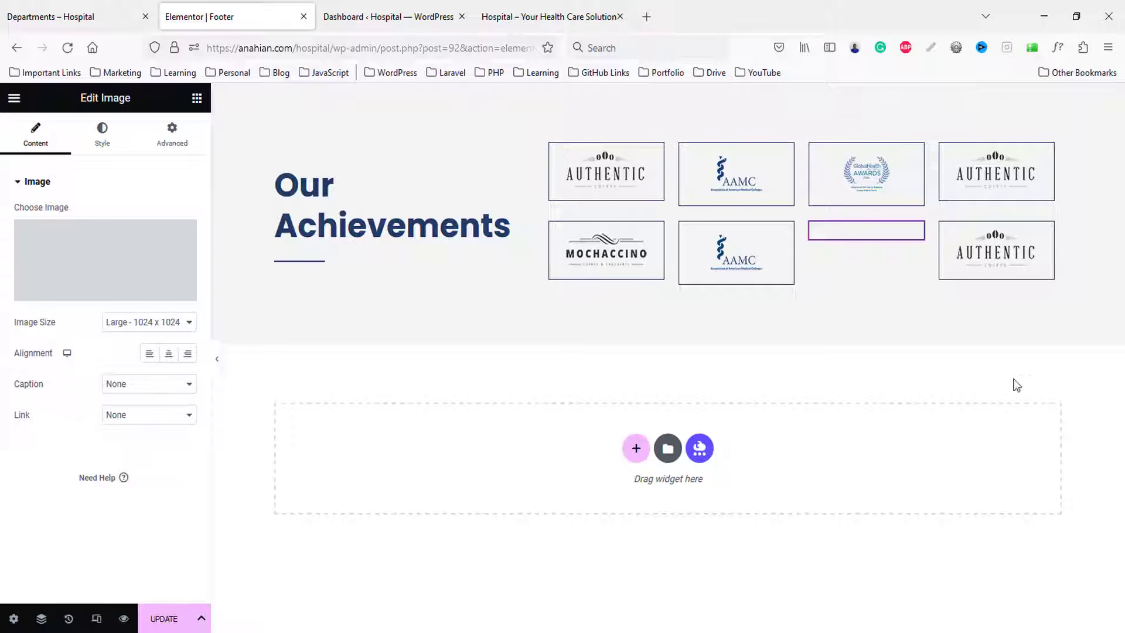
- Replace the Authentic image in the second row's fourth column with the RETRODESIGN logo
{"action": "left_click", "coordinate": [997, 244]}
{"action": "left_click", "coordinate": [107, 253]}
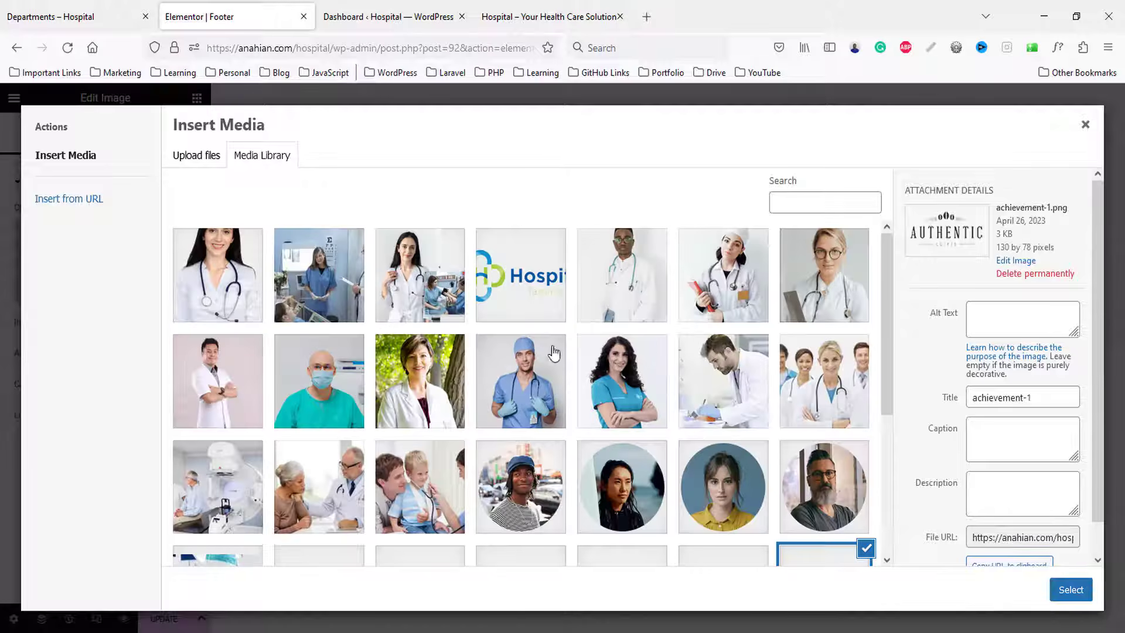
{"action": "scroll", "coordinate": [716, 404], "scroll_direction": "down", "scroll_amount": 1}
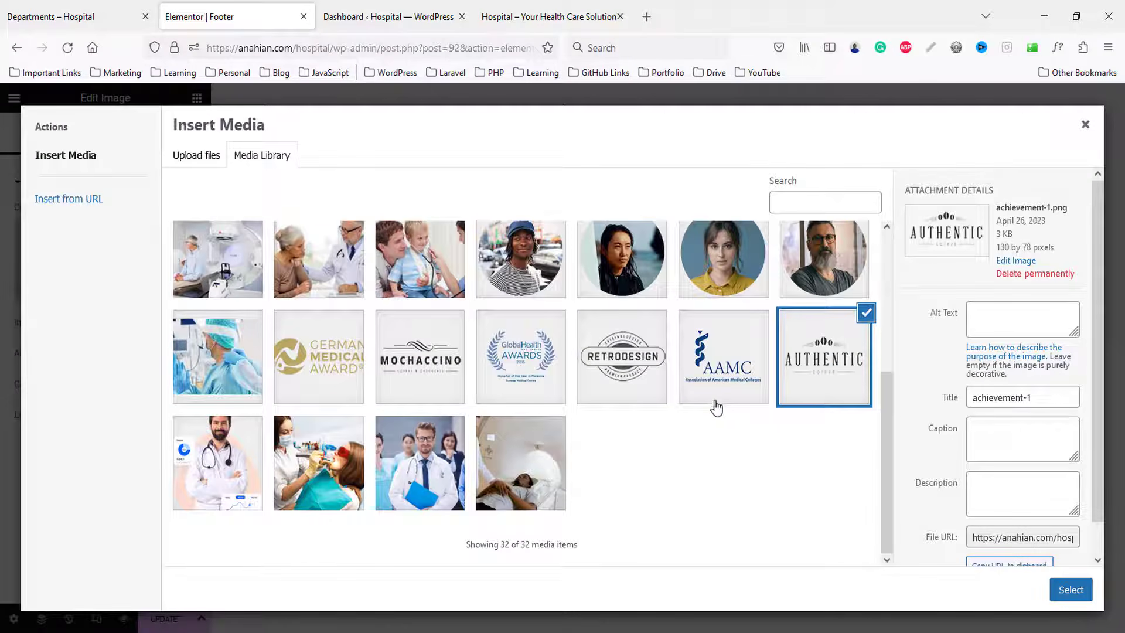
{"action": "left_click", "coordinate": [624, 367]}
{"action": "left_click", "coordinate": [1072, 590]}
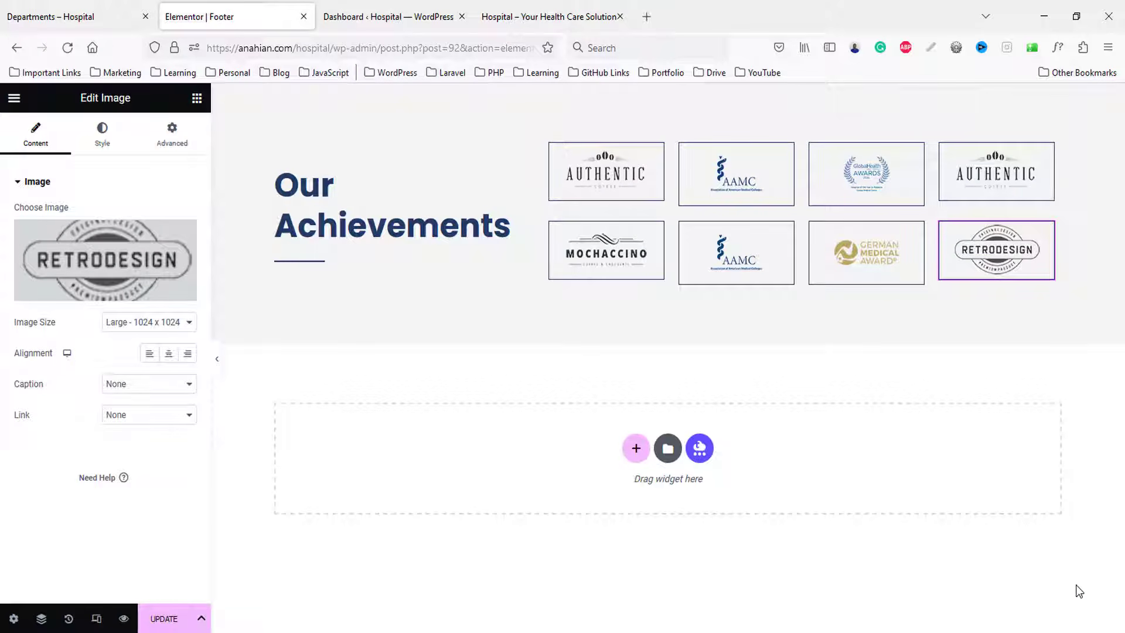
- Set the image height of the first row's leading Authentic logo to 120 px and reduce it gradually to about 88 px
{"action": "left_click", "coordinate": [595, 174]}
{"action": "left_click", "coordinate": [172, 134]}
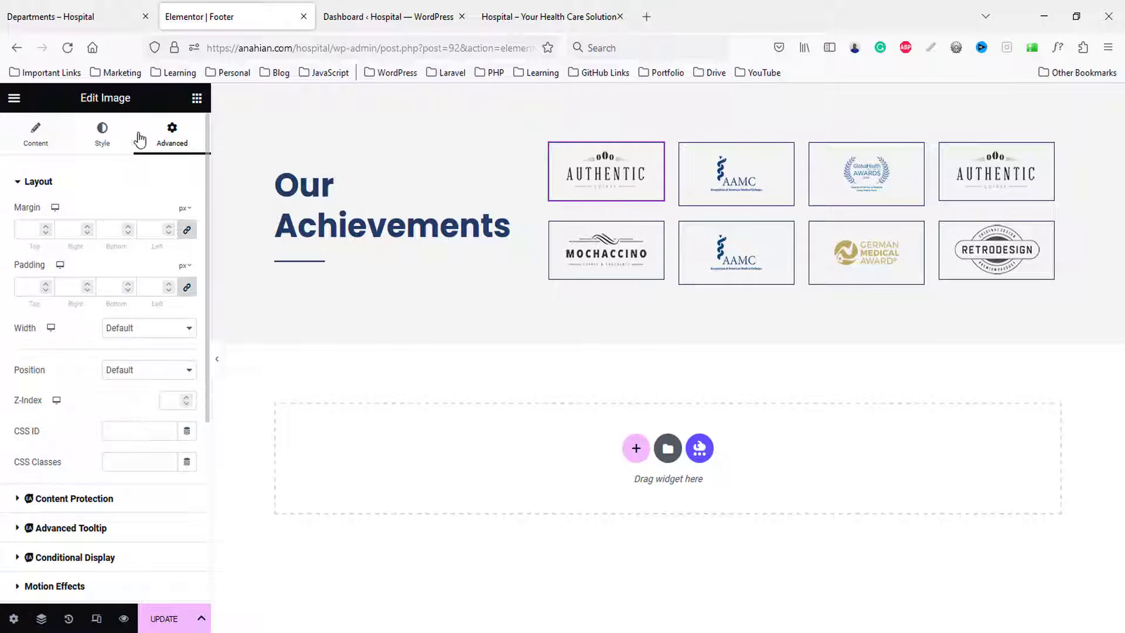
{"action": "left_click", "coordinate": [104, 141]}
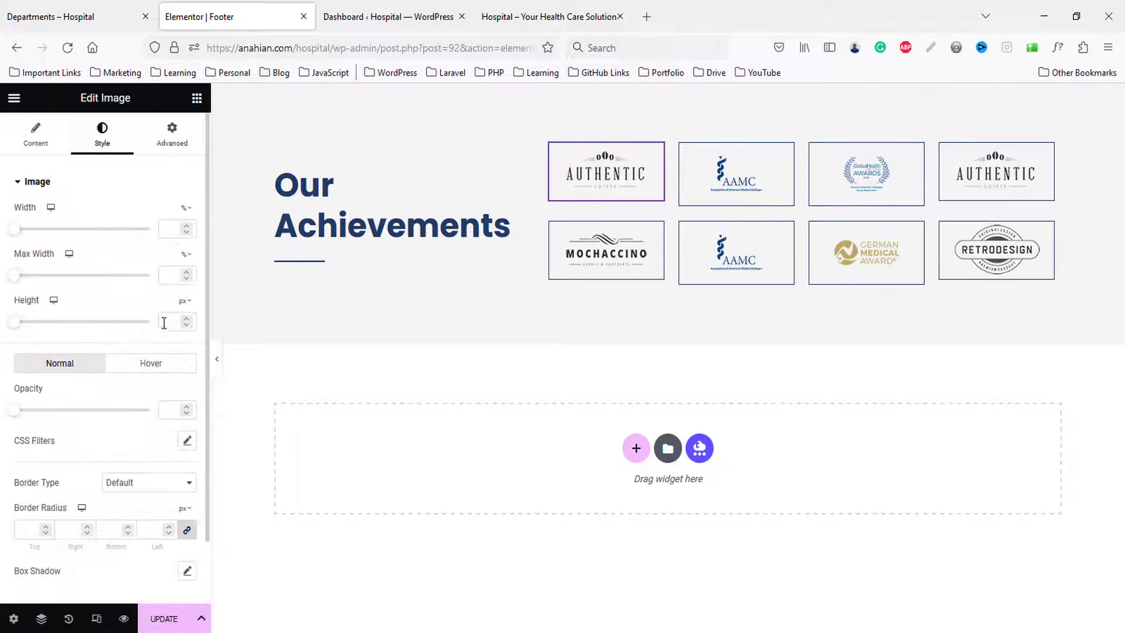
{"action": "type", "text": "12"}
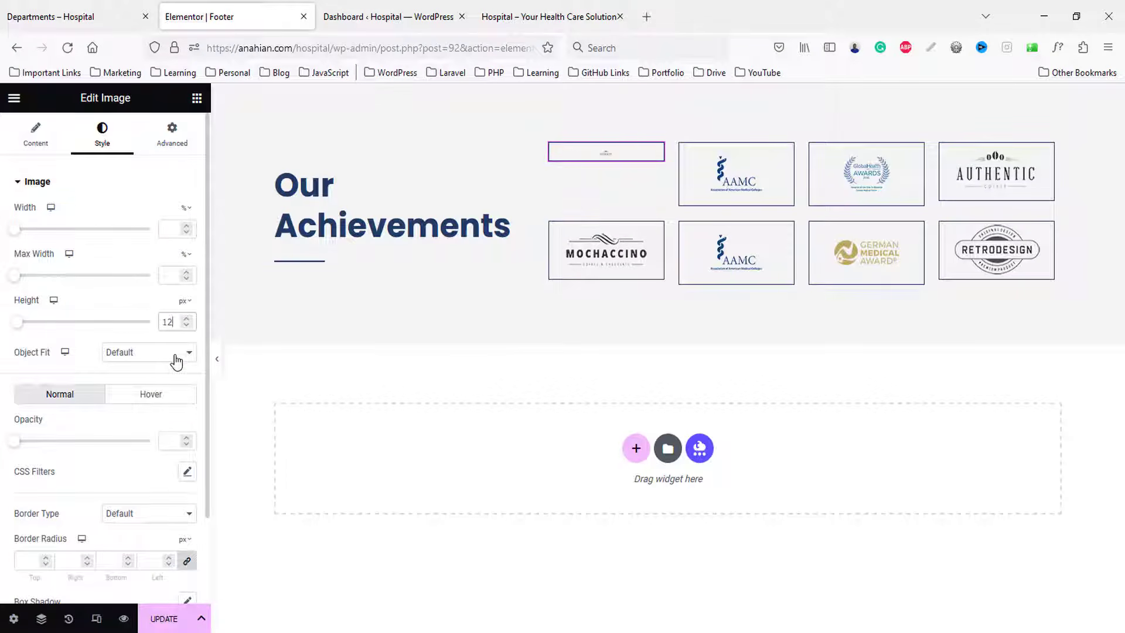
{"action": "type", "text": "0"}
{"action": "key", "text": "Down"}
{"action": "key", "text": "Down"}
{"action": "key", "text": "Down"}
{"action": "key", "text": "Down"}
{"action": "key", "text": "Down"}
{"action": "key", "text": "Down"}
{"action": "key", "text": "Down"}
{"action": "key", "text": "Down"}
{"action": "key", "text": "Down"}
{"action": "key", "text": "Down"}
{"action": "key", "text": "Down"}
{"action": "key", "text": "Down"}
{"action": "key", "text": "Down"}
{"action": "key", "text": "Down"}
{"action": "key", "text": "Down"}
{"action": "key", "text": "Down"}
{"action": "key", "text": "Down"}
{"action": "key", "text": "Down"}
{"action": "key", "text": "Down"}
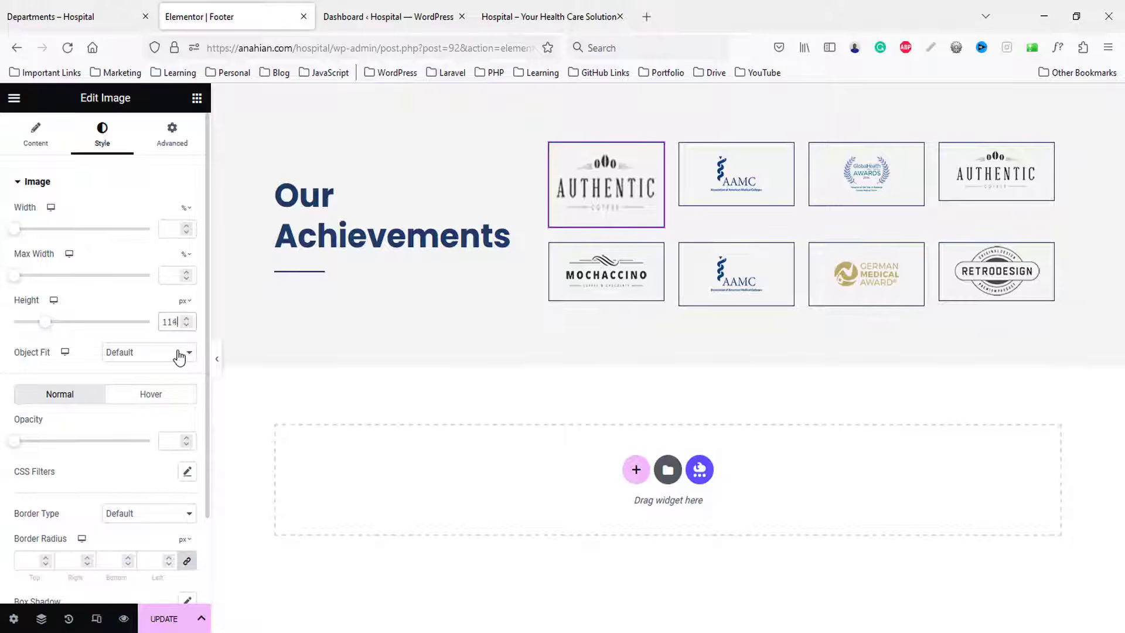
{"action": "key", "text": "Down"}
{"action": "key", "text": "Down"}
{"action": "key", "text": "Down"}
{"action": "key", "text": "Down"}
{"action": "key", "text": "Down"}
{"action": "key", "text": "Down"}
{"action": "key", "text": "Down"}
{"action": "key", "text": "Down"}
{"action": "key", "text": "Down"}
{"action": "key", "text": "Down"}
{"action": "key", "text": "Down"}
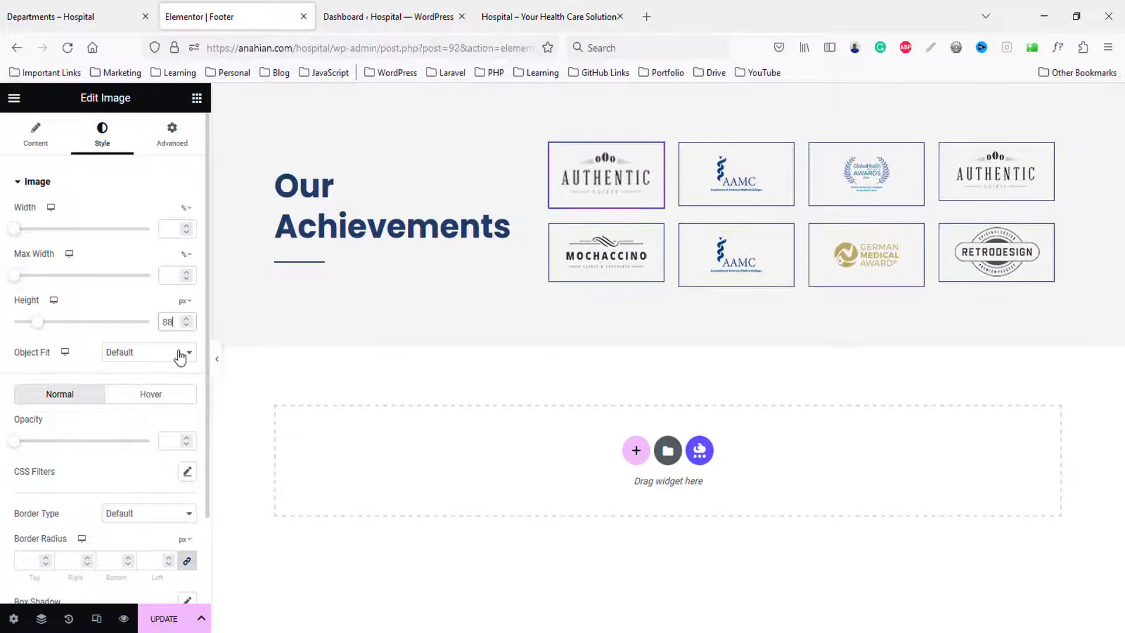
- Copy the resized Authentic image and paste its style onto the other three images in the first row
{"action": "right_click", "coordinate": [636, 178]}
{"action": "left_click", "coordinate": [662, 239]}
{"action": "right_click", "coordinate": [730, 179]}
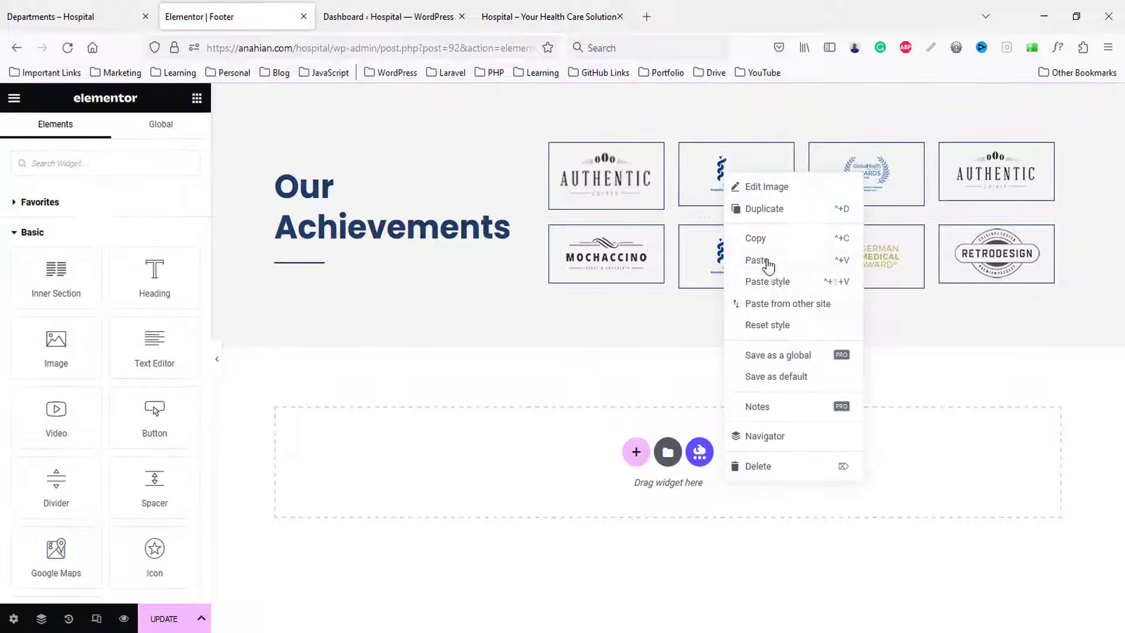
{"action": "left_click", "coordinate": [769, 283]}
{"action": "right_click", "coordinate": [849, 191]}
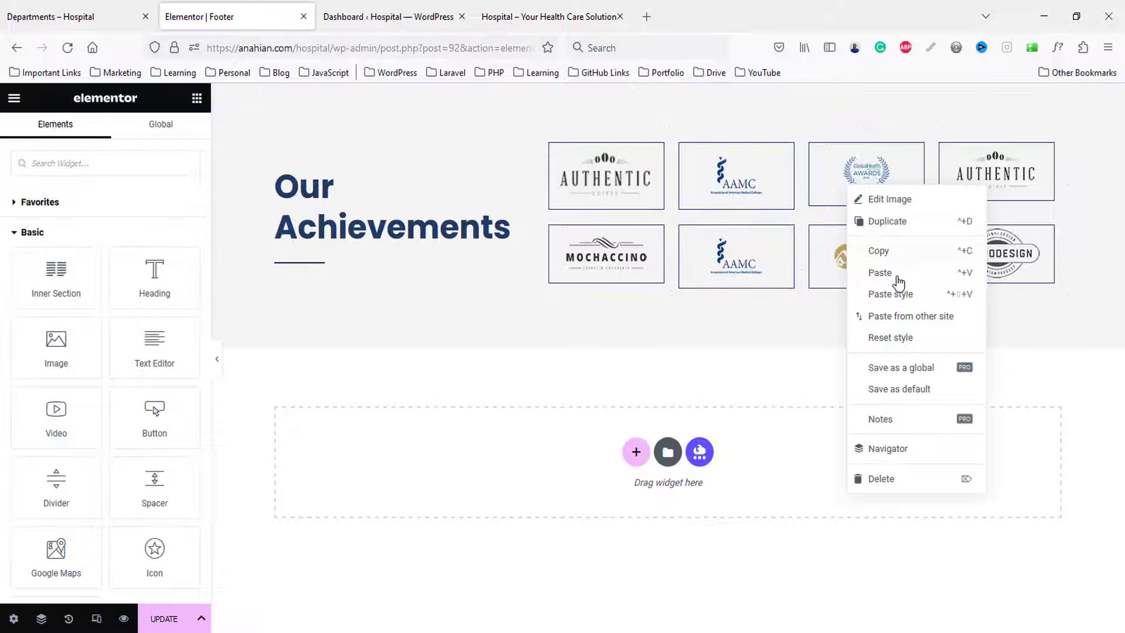
{"action": "left_click", "coordinate": [910, 292]}
{"action": "right_click", "coordinate": [973, 186]}
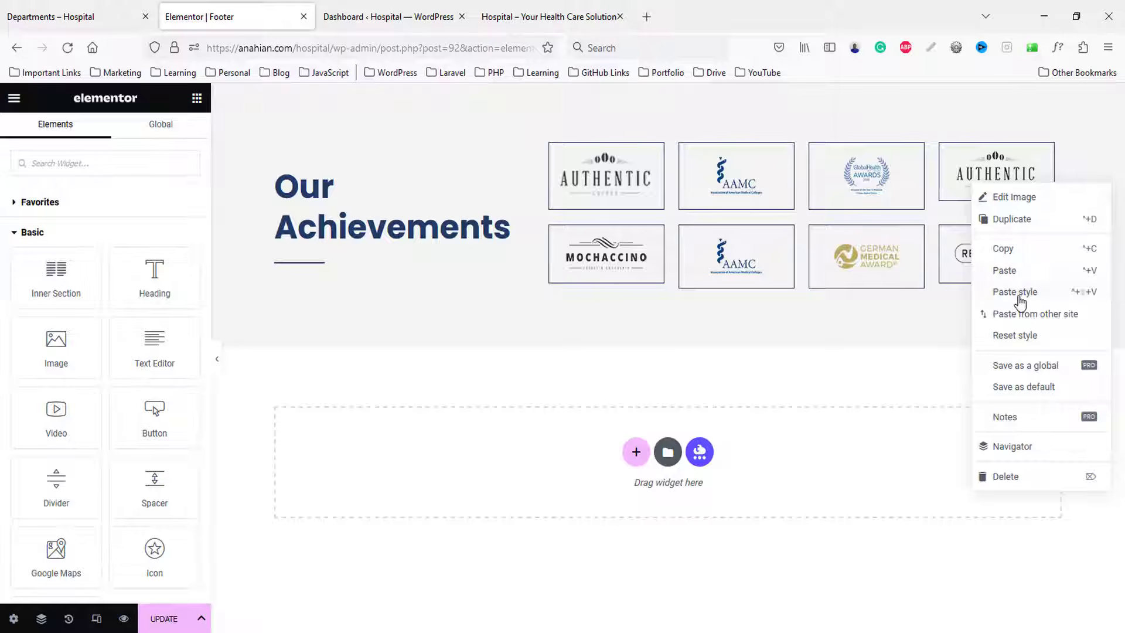
{"action": "left_click", "coordinate": [1019, 301]}
- Paste the copied style onto the MOCHACCINO, AAMC and German Medical Award images in the second row
{"action": "right_click", "coordinate": [615, 251]}
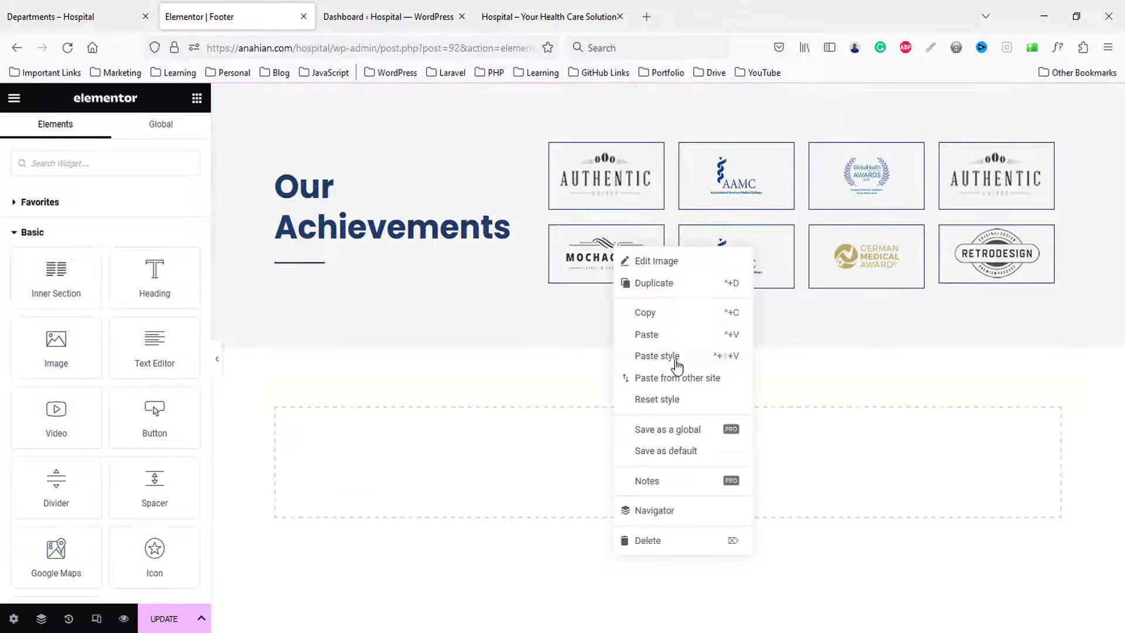
{"action": "left_click", "coordinate": [676, 358]}
{"action": "right_click", "coordinate": [737, 268]}
{"action": "left_click", "coordinate": [779, 369]}
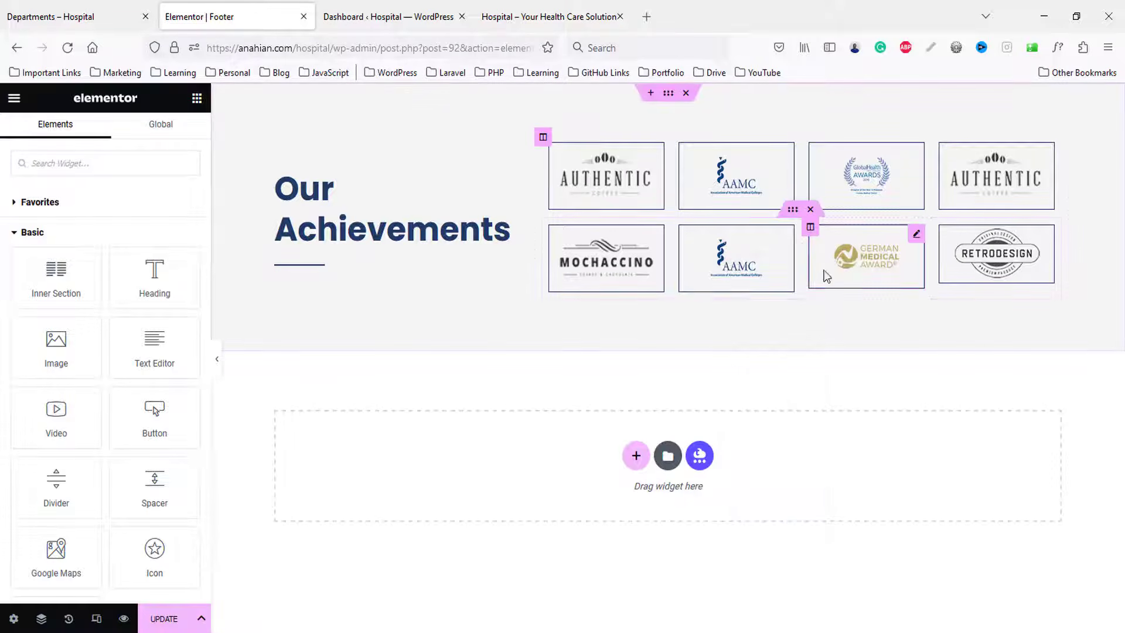
{"action": "right_click", "coordinate": [852, 269]}
{"action": "left_click", "coordinate": [892, 372]}
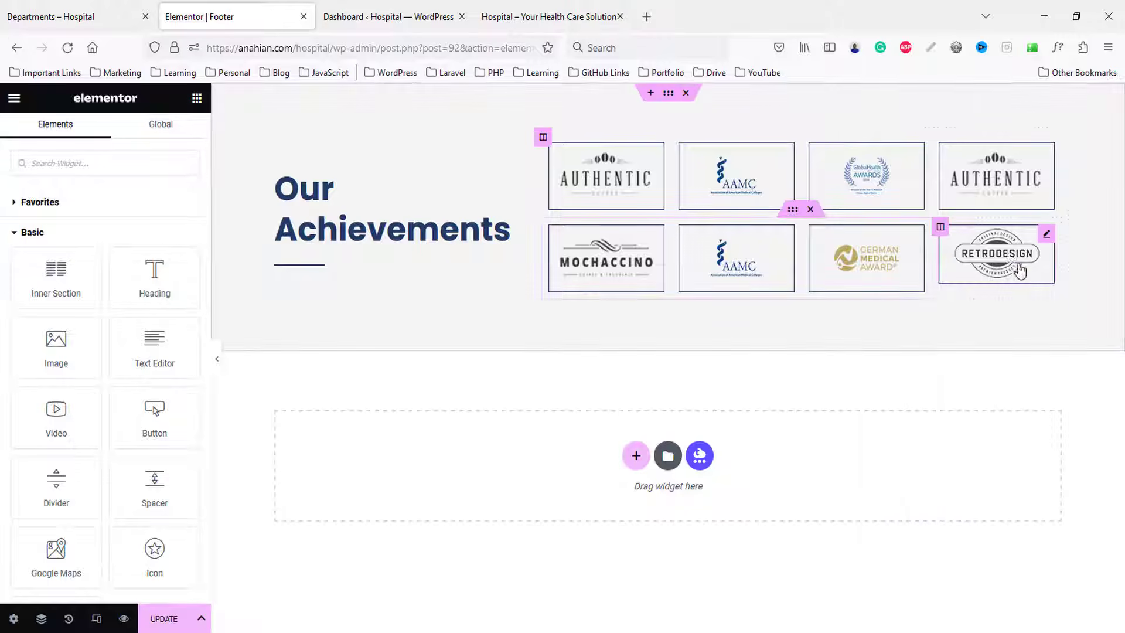
- Paste the copied style onto the RETRODESIGN image in the second row, update the Footer template and preview it
{"action": "right_click", "coordinate": [1016, 268]}
{"action": "left_click", "coordinate": [1042, 372]}
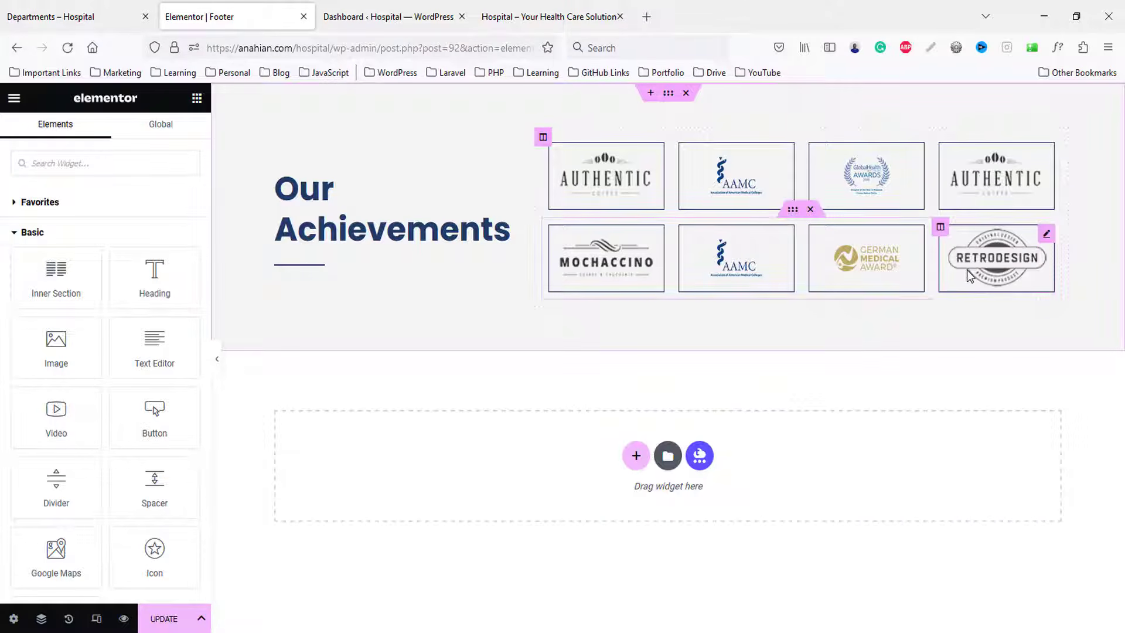
{"action": "left_click", "coordinate": [164, 618]}
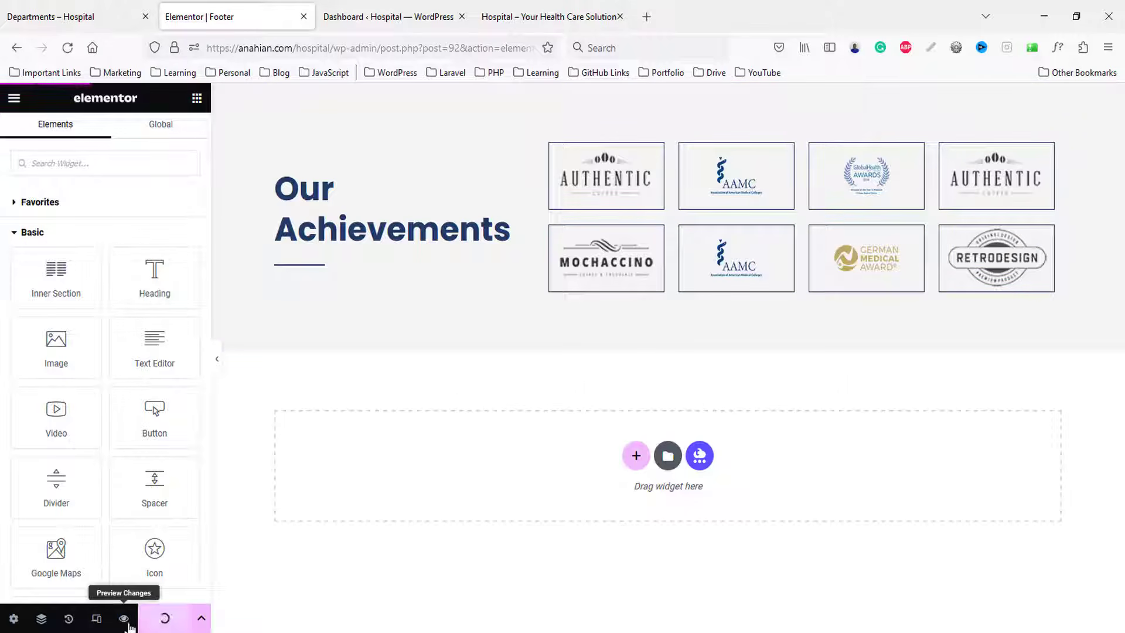
{"action": "left_click", "coordinate": [123, 619]}
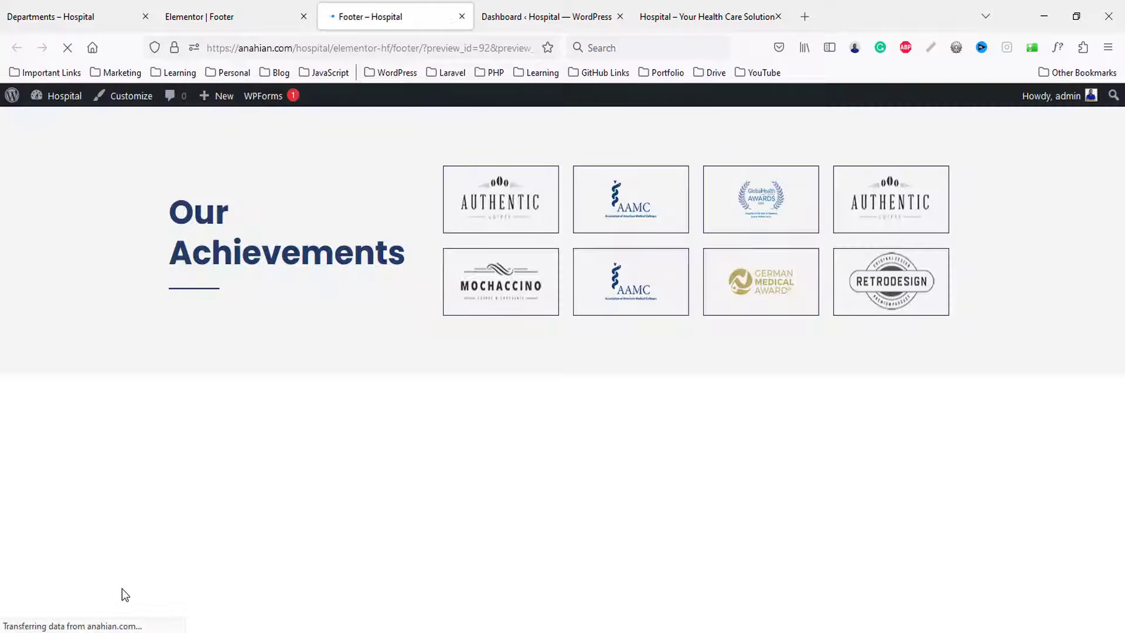
- Check the demo site's footer layout and add an empty four-column section below Our Achievements in the Footer template
{"action": "left_click", "coordinate": [50, 16]}
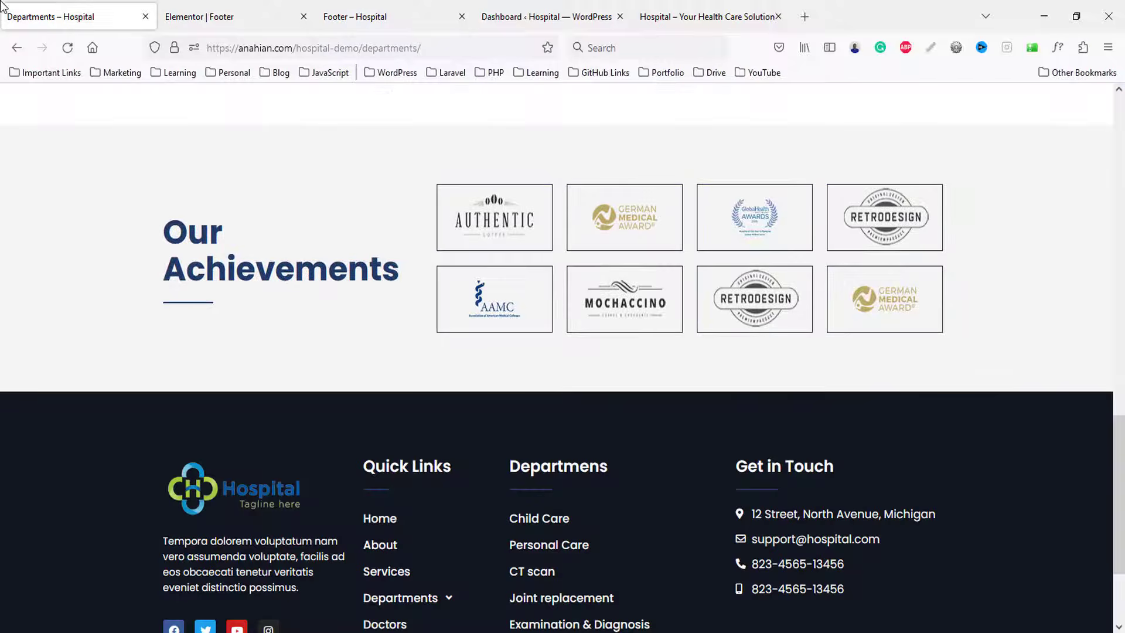
{"action": "scroll", "coordinate": [7, 347], "scroll_direction": "down", "scroll_amount": 3}
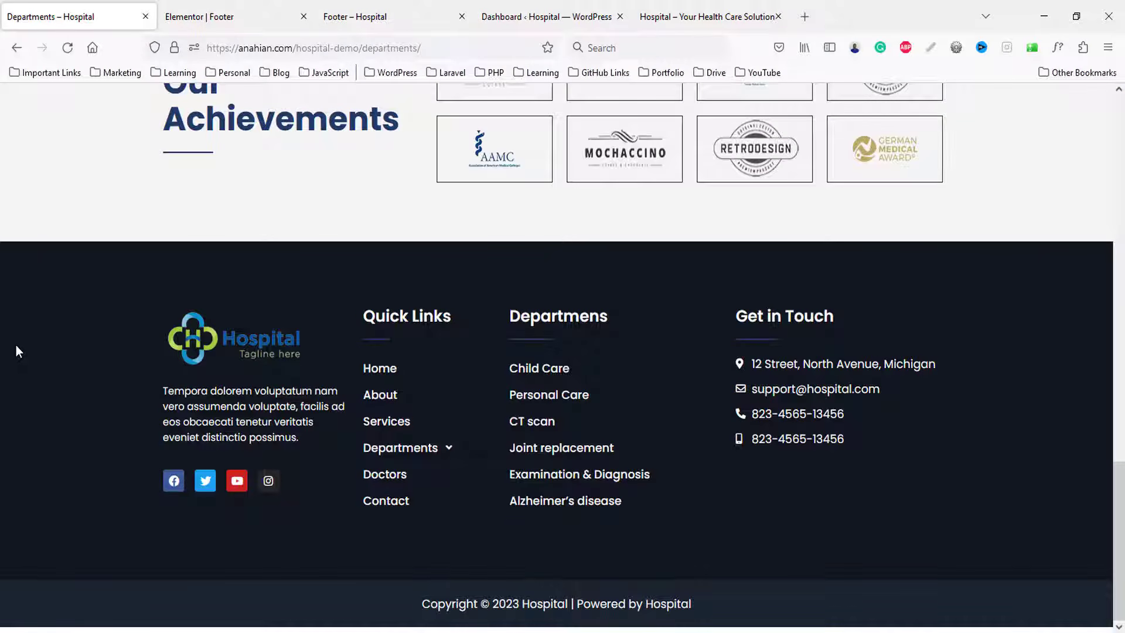
{"action": "left_click", "coordinate": [235, 17]}
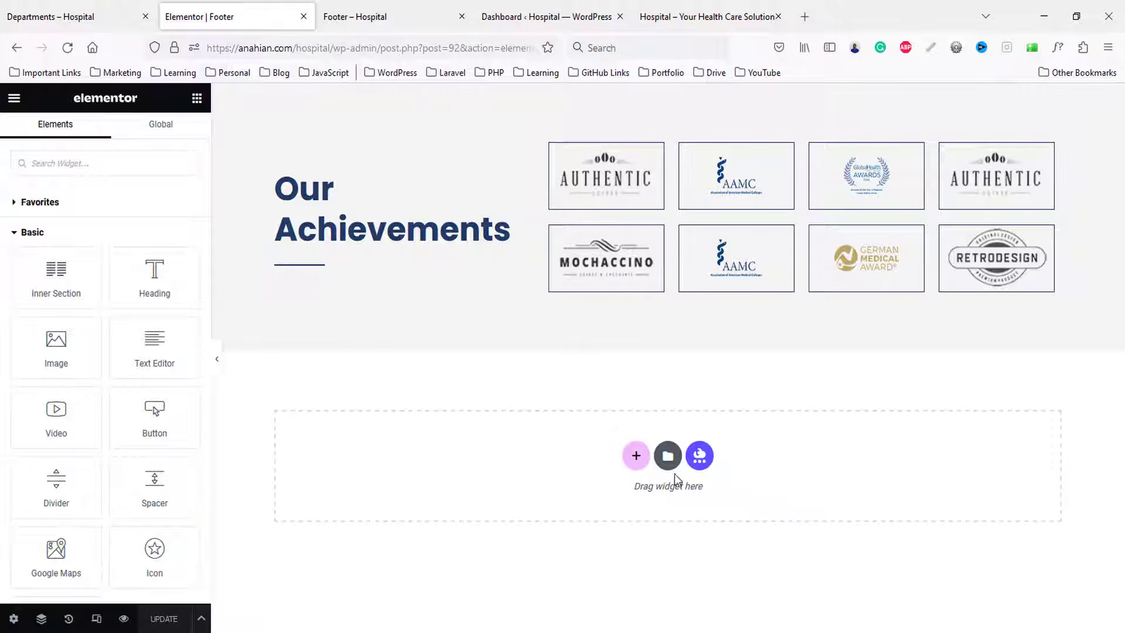
{"action": "left_click", "coordinate": [635, 453]}
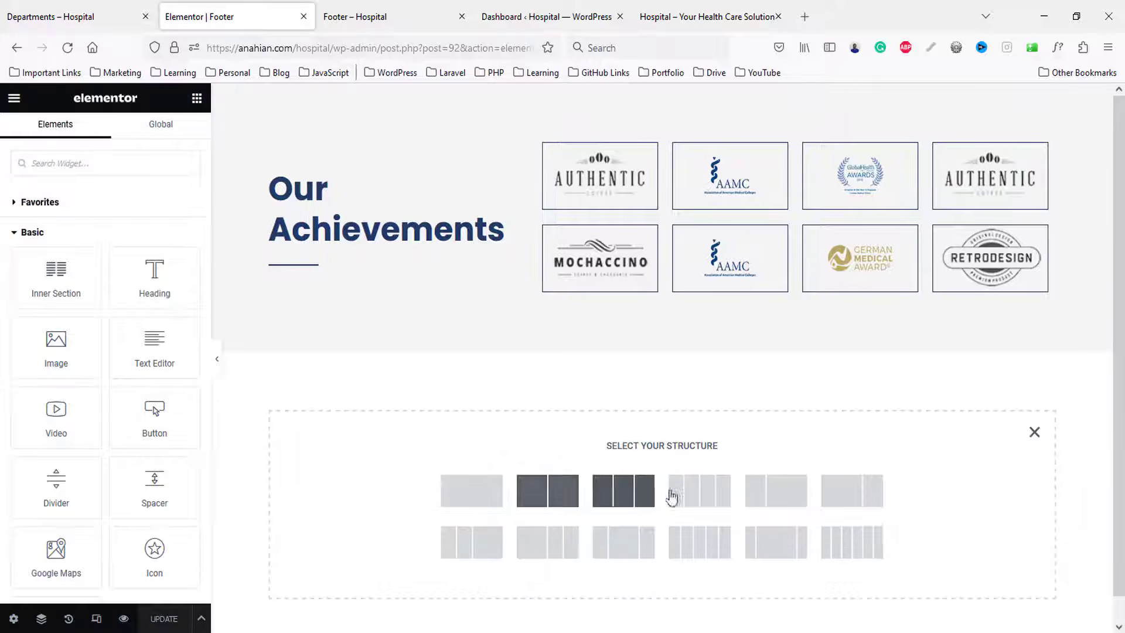
{"action": "left_click", "coordinate": [699, 489]}
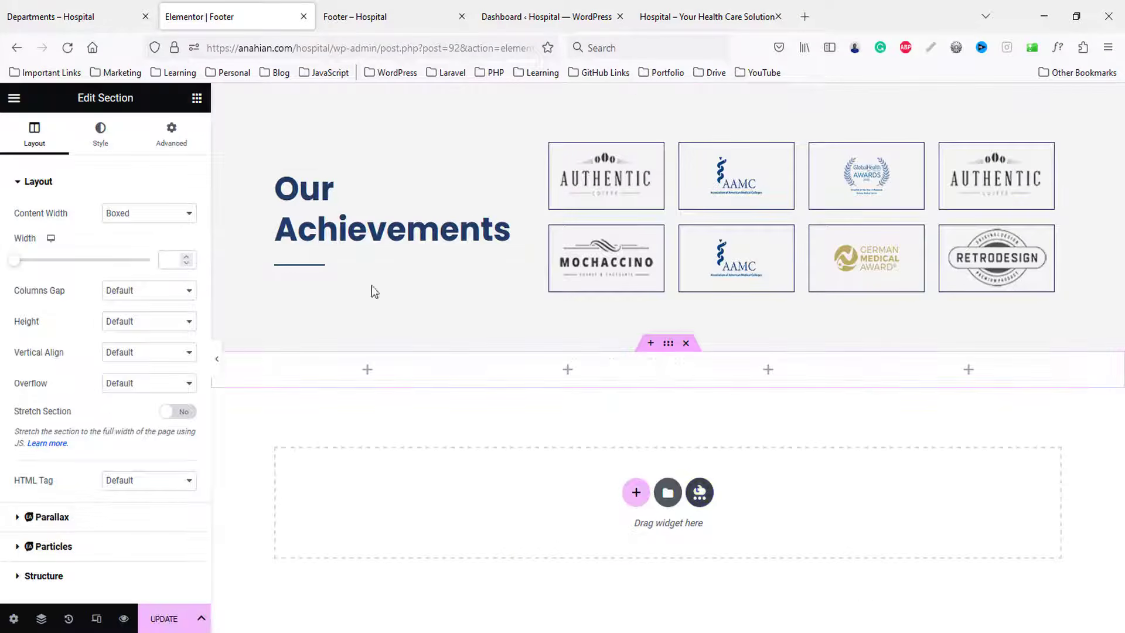
- Sample the dark background colour of the demo site's footer with the page inspector's eyedropper
{"action": "left_click", "coordinate": [37, 17]}
{"action": "right_click", "coordinate": [187, 258]}
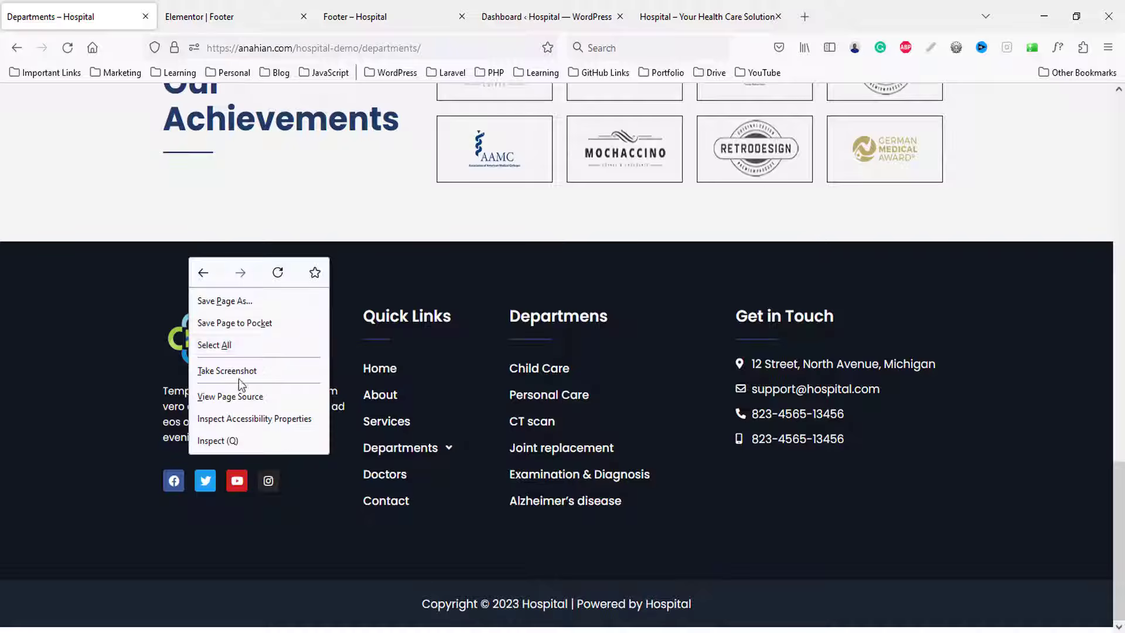
{"action": "left_click", "coordinate": [246, 440]}
{"action": "left_click", "coordinate": [726, 377]}
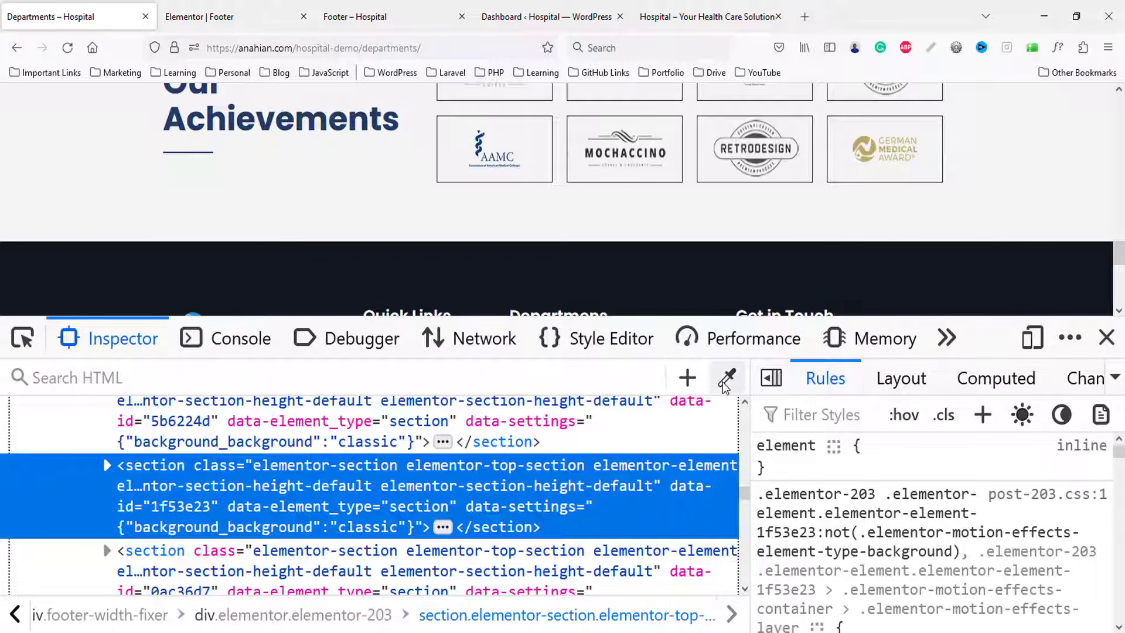
{"action": "left_click", "coordinate": [1106, 337]}
- Give the new four-column section a classic background in the sampled colour #12171f
{"action": "left_click", "coordinate": [229, 17]}
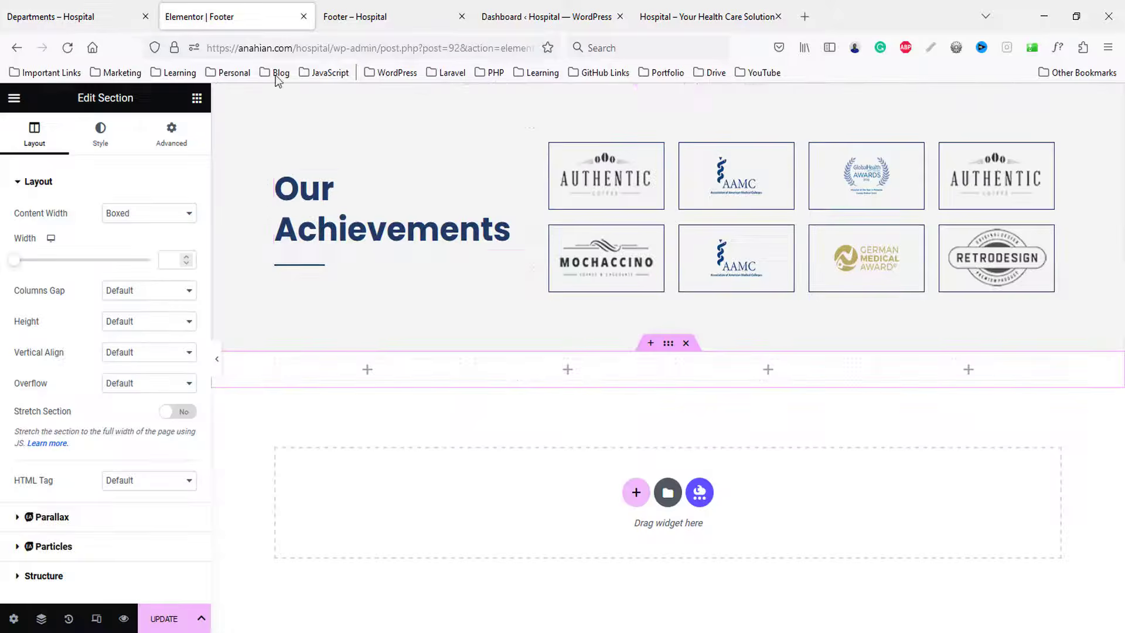
{"action": "left_click", "coordinate": [99, 133]}
{"action": "left_click", "coordinate": [131, 245]}
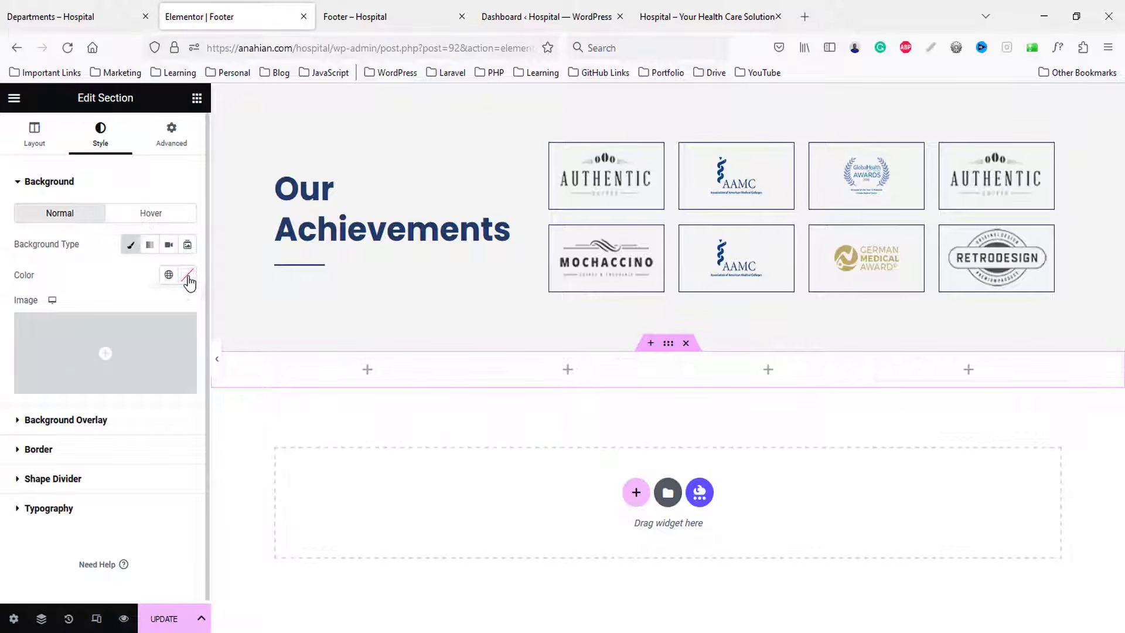
{"action": "left_click", "coordinate": [187, 275]}
{"action": "type", "text": "#12171f"}
{"action": "left_click", "coordinate": [181, 138]}
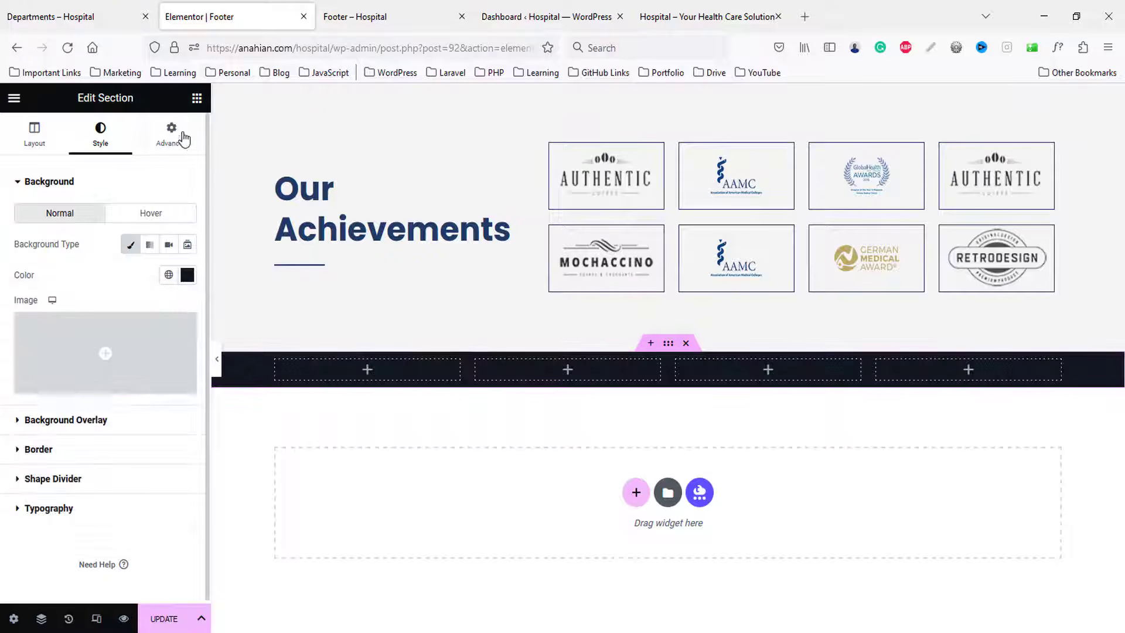
- Set the dark section's padding to 60 px at the top and 60 px at the bottom
{"action": "left_click", "coordinate": [175, 141]}
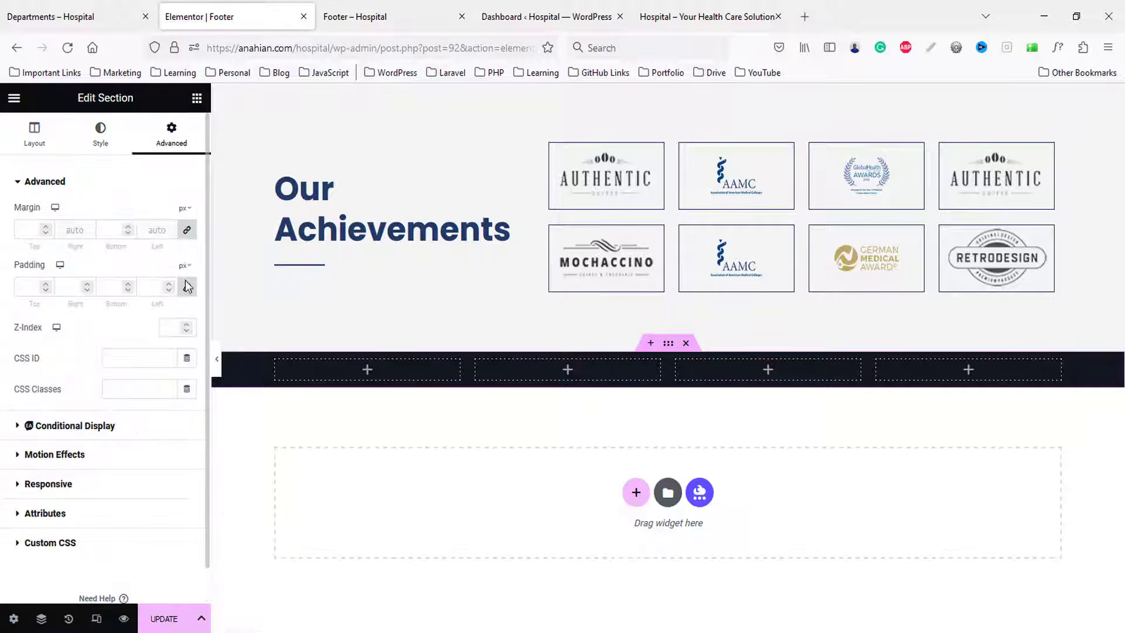
{"action": "left_click", "coordinate": [30, 287]}
{"action": "type", "text": "60"}
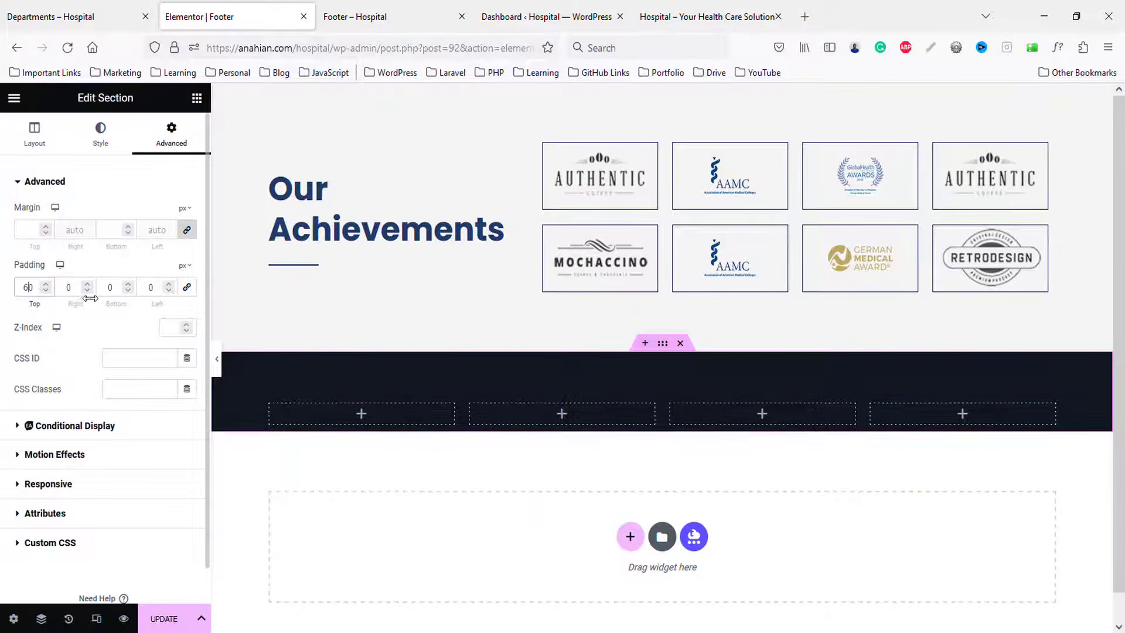
{"action": "left_click", "coordinate": [111, 287]}
{"action": "type", "text": "60"}
{"action": "scroll", "coordinate": [332, 234], "scroll_direction": "down", "scroll_amount": 2}
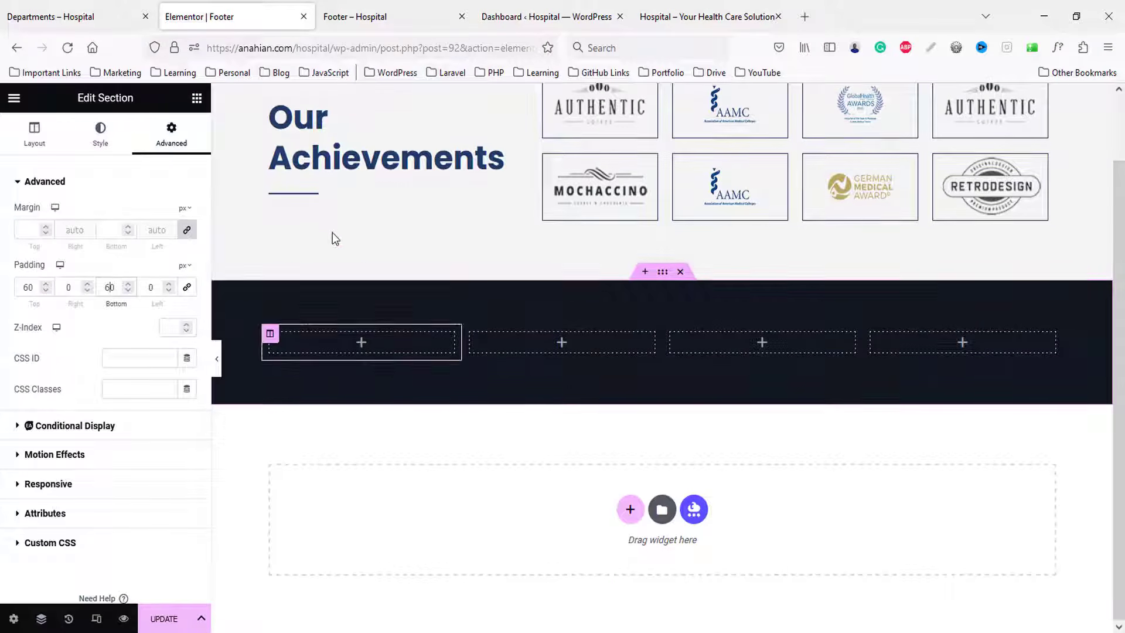
- Add an Image widget with the Hospital logo to the dark section's first column and align it left
{"action": "left_click", "coordinate": [197, 98]}
{"action": "left_click_drag", "start_coordinate": [52, 346], "coordinate": [339, 352]}
{"action": "left_click", "coordinate": [111, 258]}
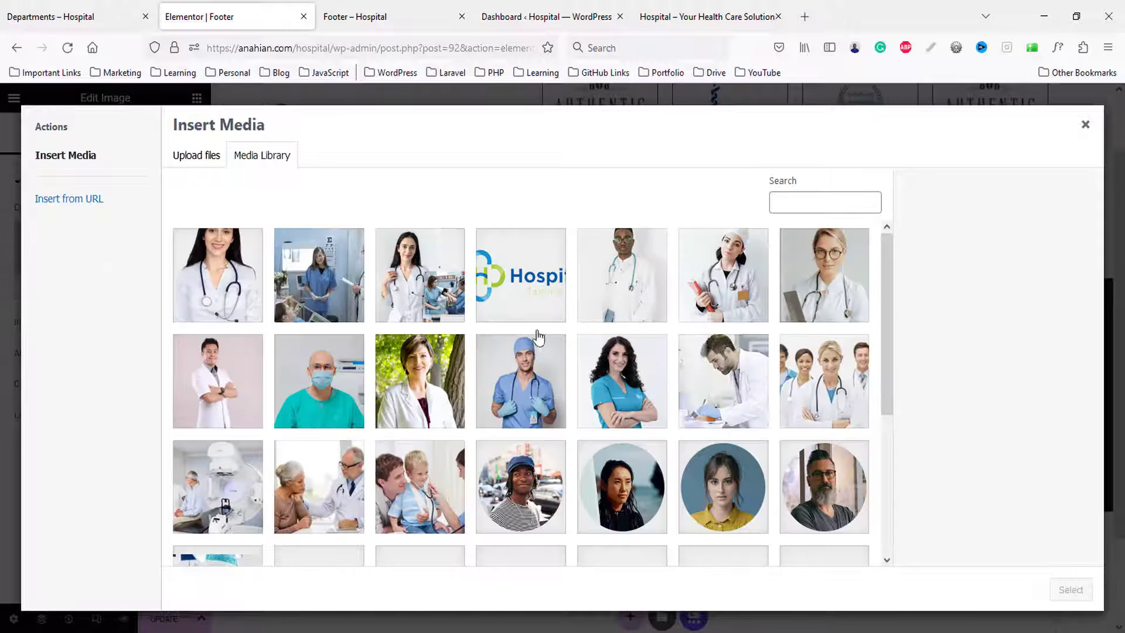
{"action": "left_click", "coordinate": [547, 271]}
{"action": "left_click", "coordinate": [1070, 589]}
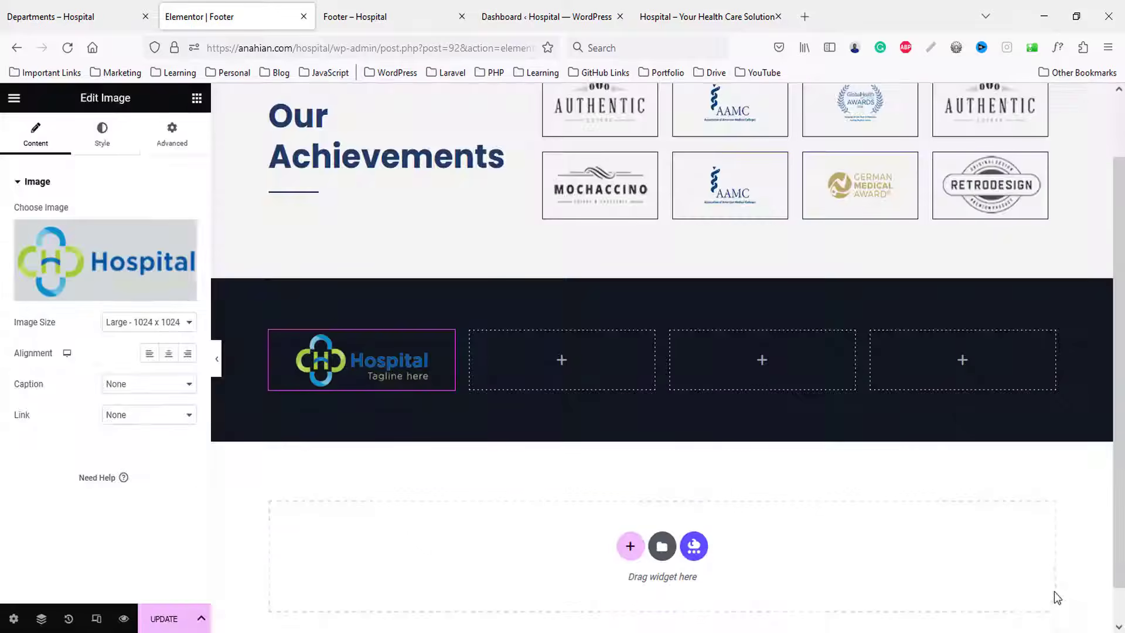
{"action": "left_click", "coordinate": [149, 354]}
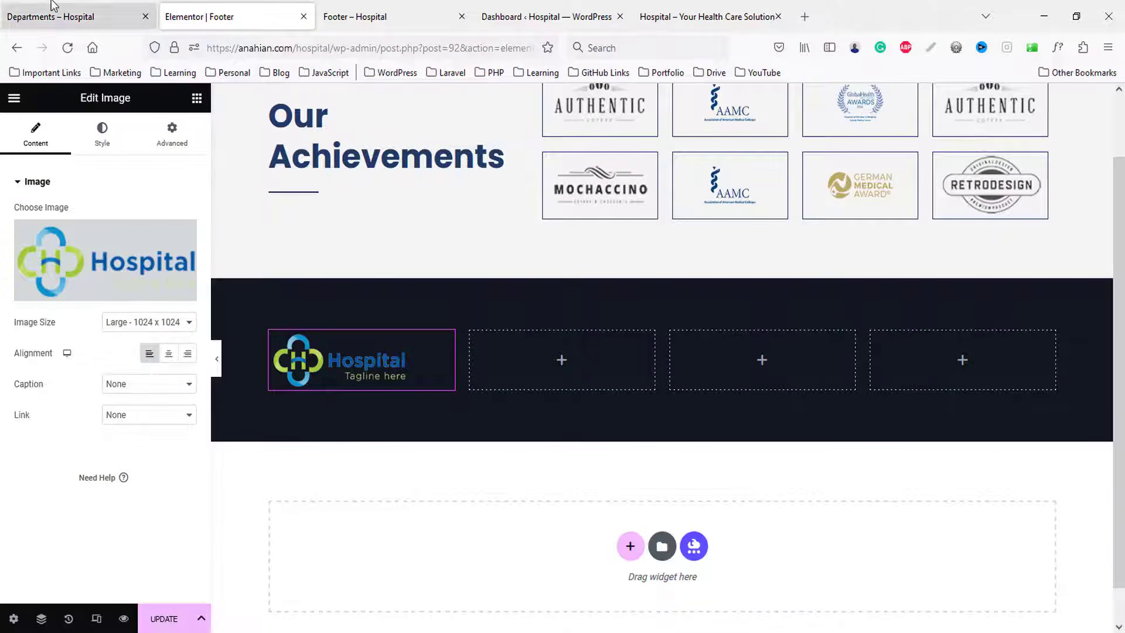
- Copy the "Tempora dolorem voluptatum" description paragraph from under the logo in the demo site's footer
{"action": "left_click", "coordinate": [59, 16]}
{"action": "left_click_drag", "start_coordinate": [160, 390], "coordinate": [318, 439]}
{"action": "key", "text": "ctrl+c"}
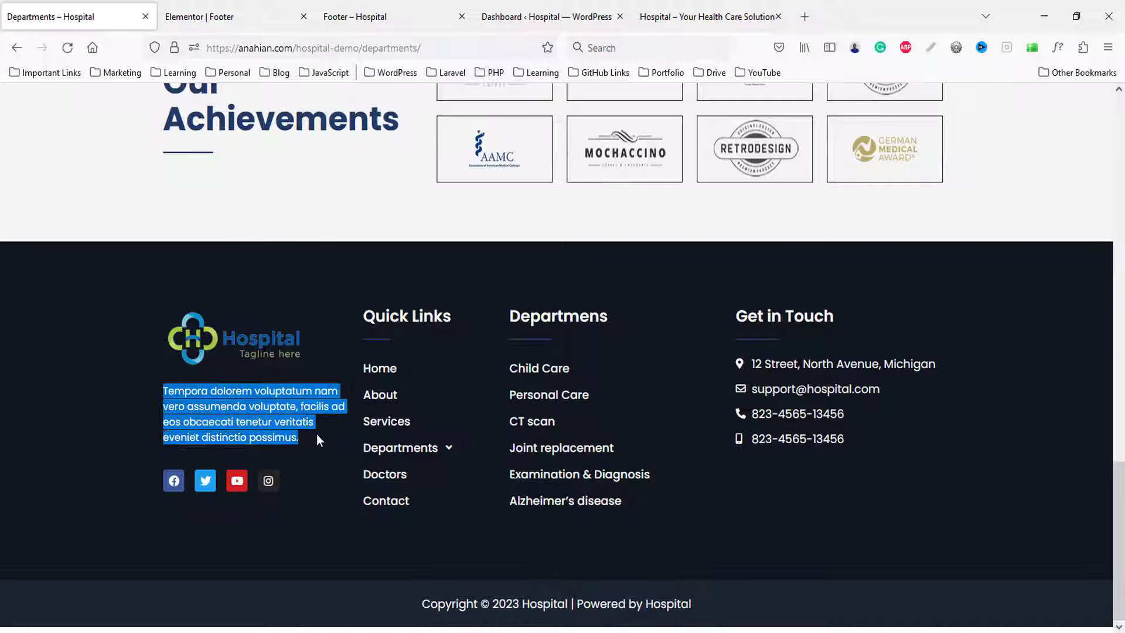
{"action": "key", "text": "ctrl+Tab"}
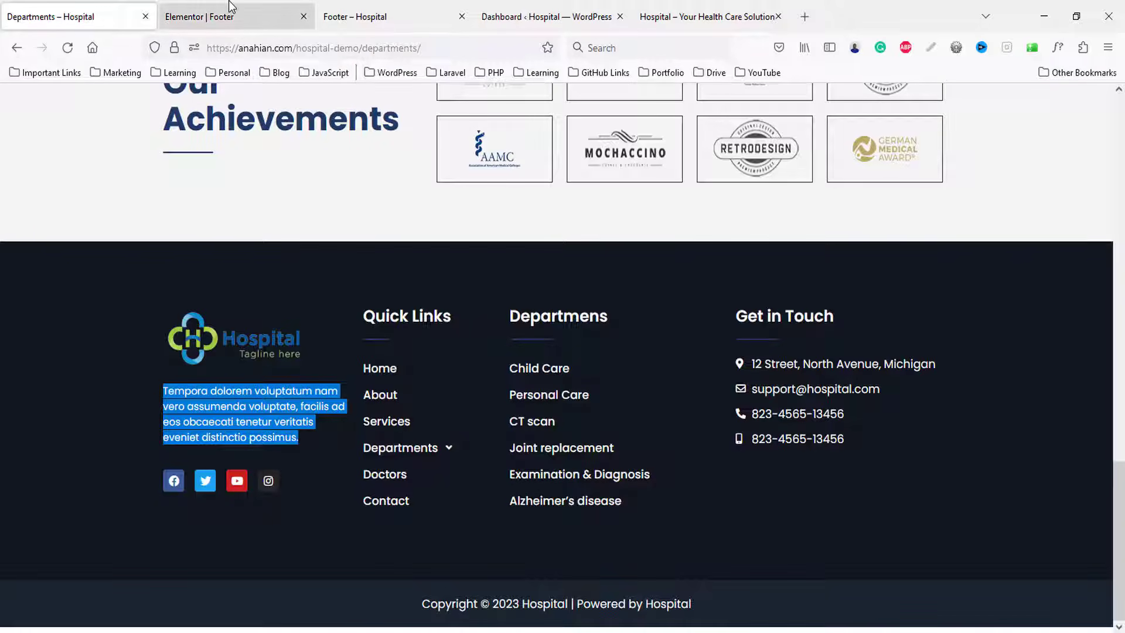
- Add a left-aligned Heading with HTML tag p below the Hospital logo, and paste the copied paragraph as its title
{"action": "left_click", "coordinate": [196, 98]}
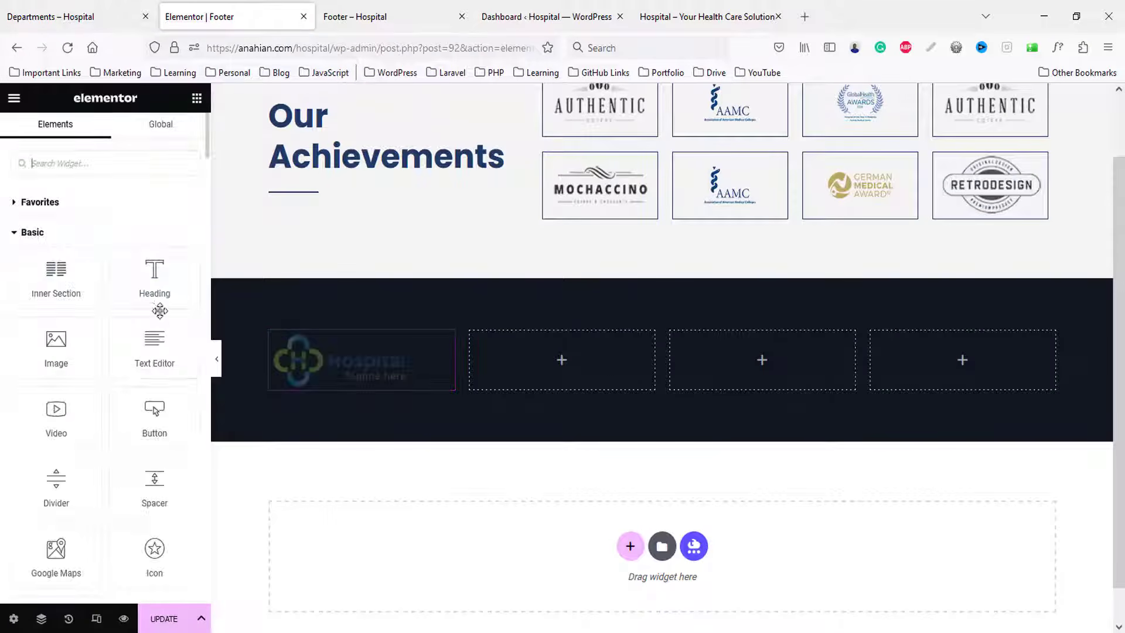
{"action": "left_click_drag", "start_coordinate": [143, 286], "coordinate": [339, 380]}
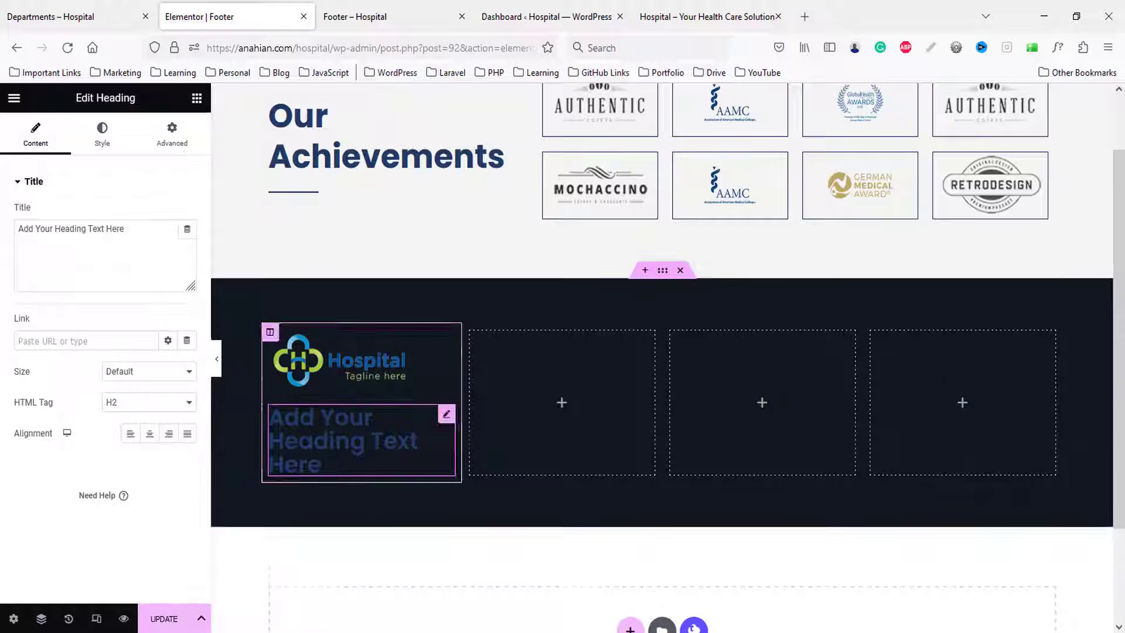
{"action": "left_click", "coordinate": [128, 410]}
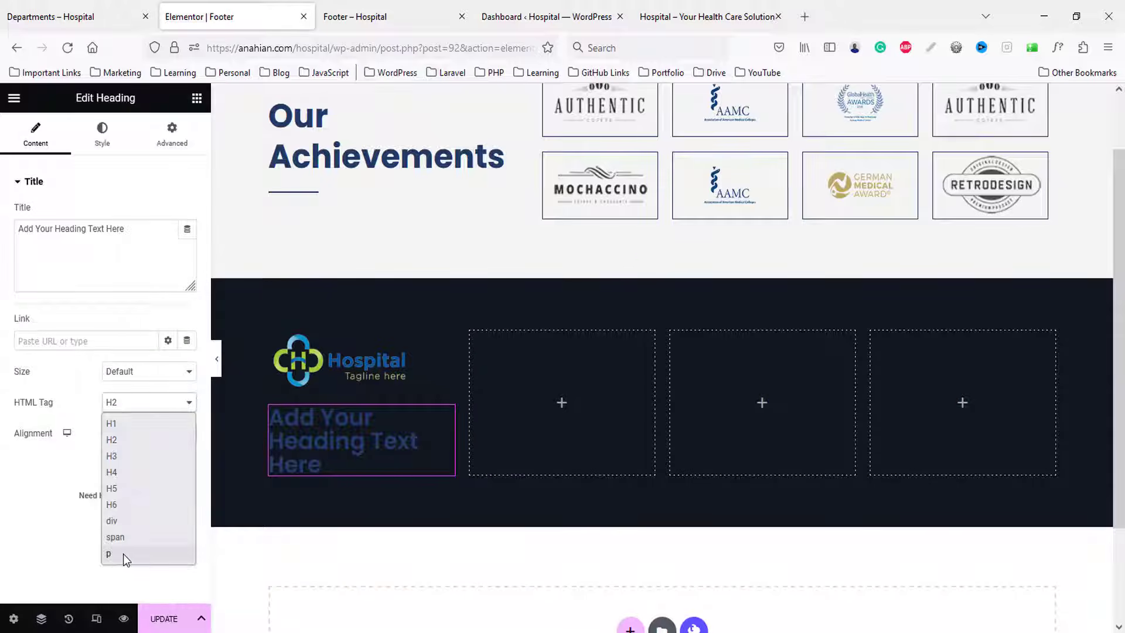
{"action": "left_click", "coordinate": [123, 553]}
{"action": "left_click", "coordinate": [129, 434]}
{"action": "triple_click", "coordinate": [93, 229]}
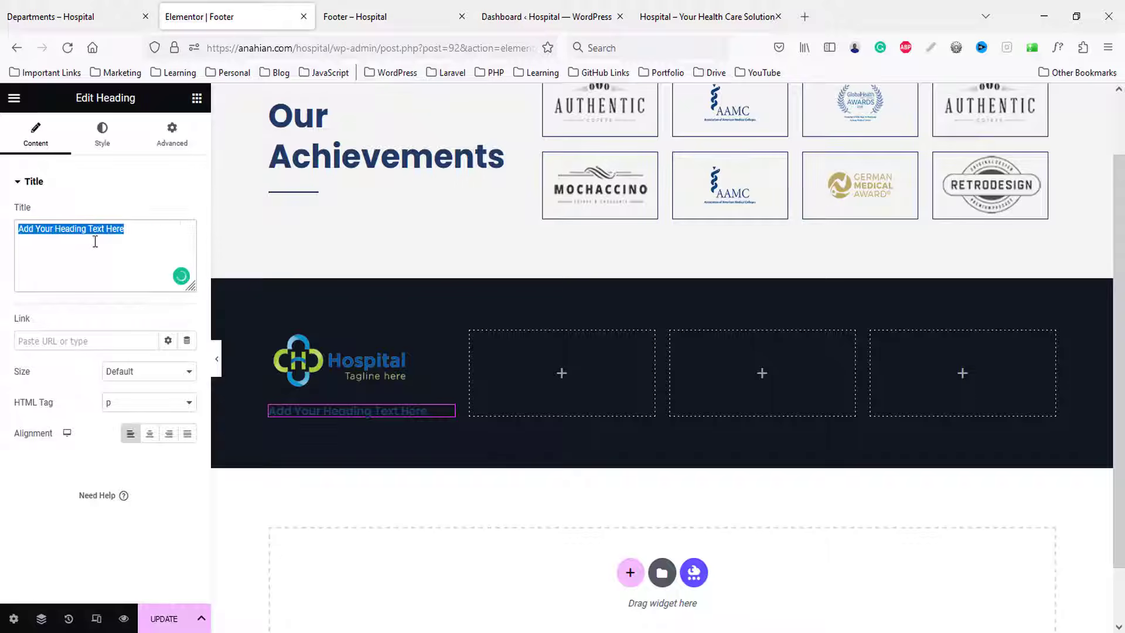
{"action": "key", "text": "ctrl+v"}
- Set the text colour of the description under the logo to white
{"action": "left_click", "coordinate": [102, 127]}
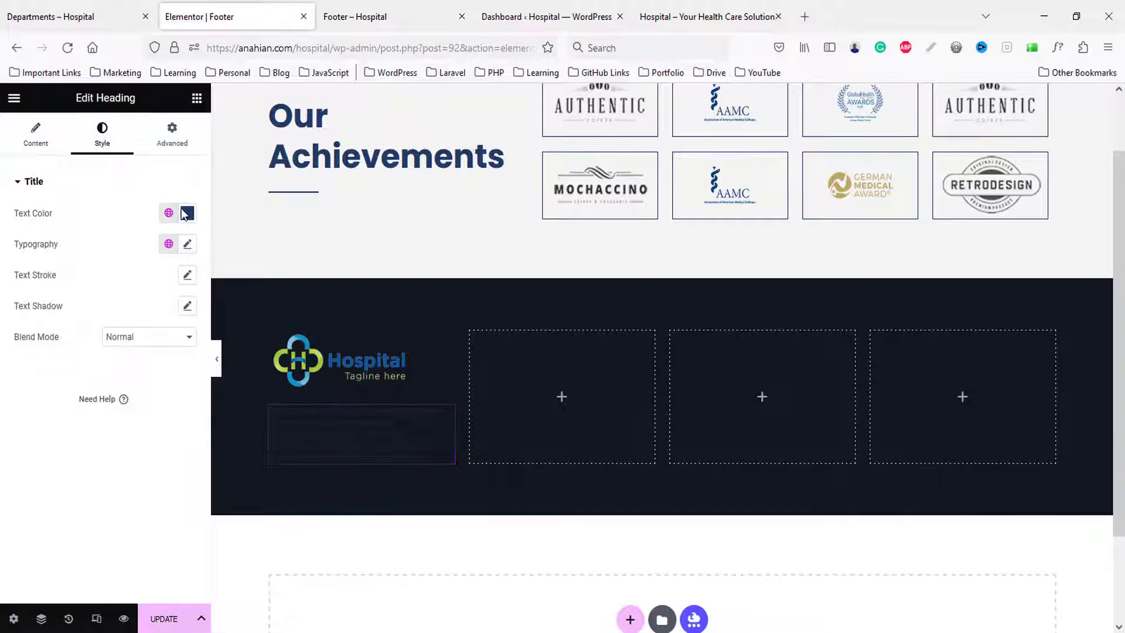
{"action": "left_click", "coordinate": [187, 213]}
{"action": "left_click", "coordinate": [92, 318]}
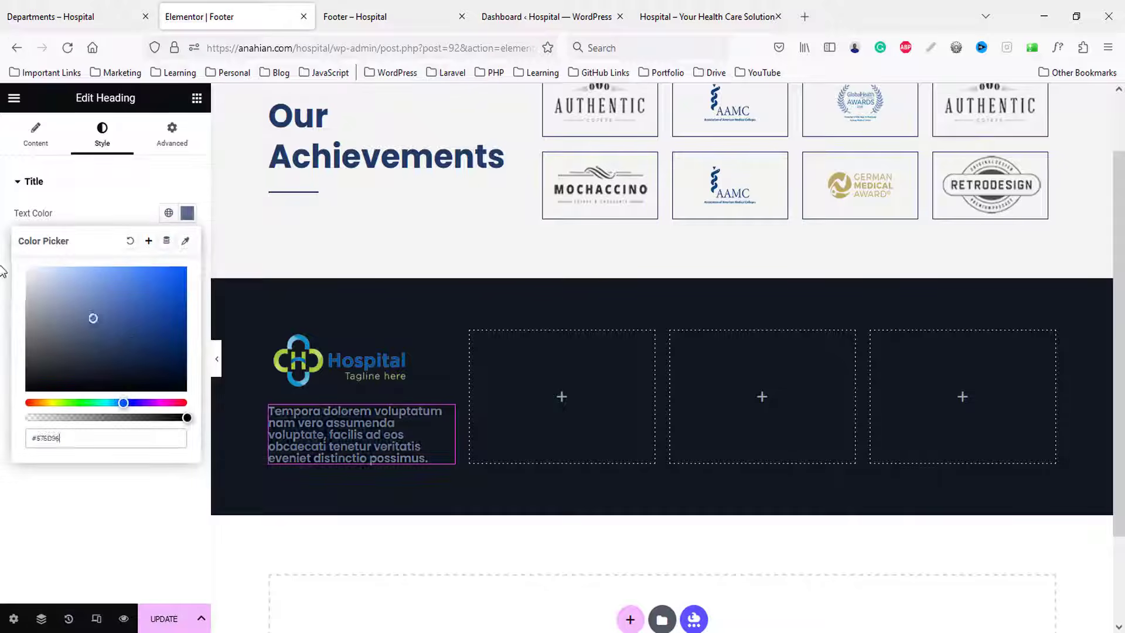
{"action": "left_click", "coordinate": [187, 214]}
- Set the description's typography to weight 400 (Normal) and size 14 px
{"action": "left_click", "coordinate": [187, 245]}
{"action": "scroll", "coordinate": [165, 356], "scroll_direction": "down", "scroll_amount": 1}
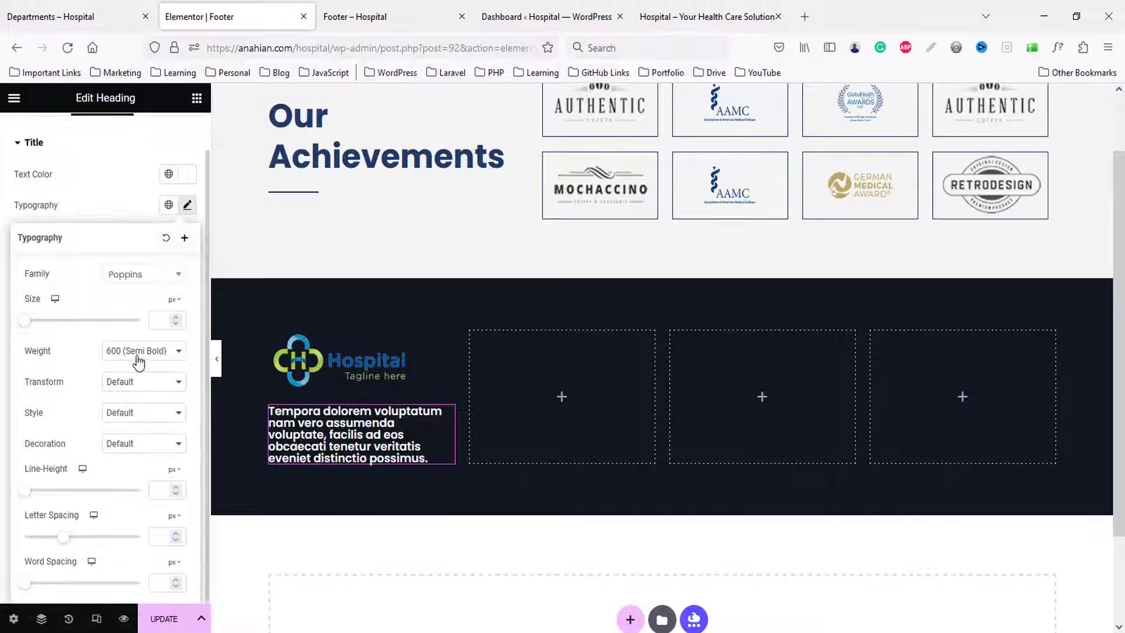
{"action": "left_click", "coordinate": [139, 351]}
{"action": "left_click", "coordinate": [128, 421]}
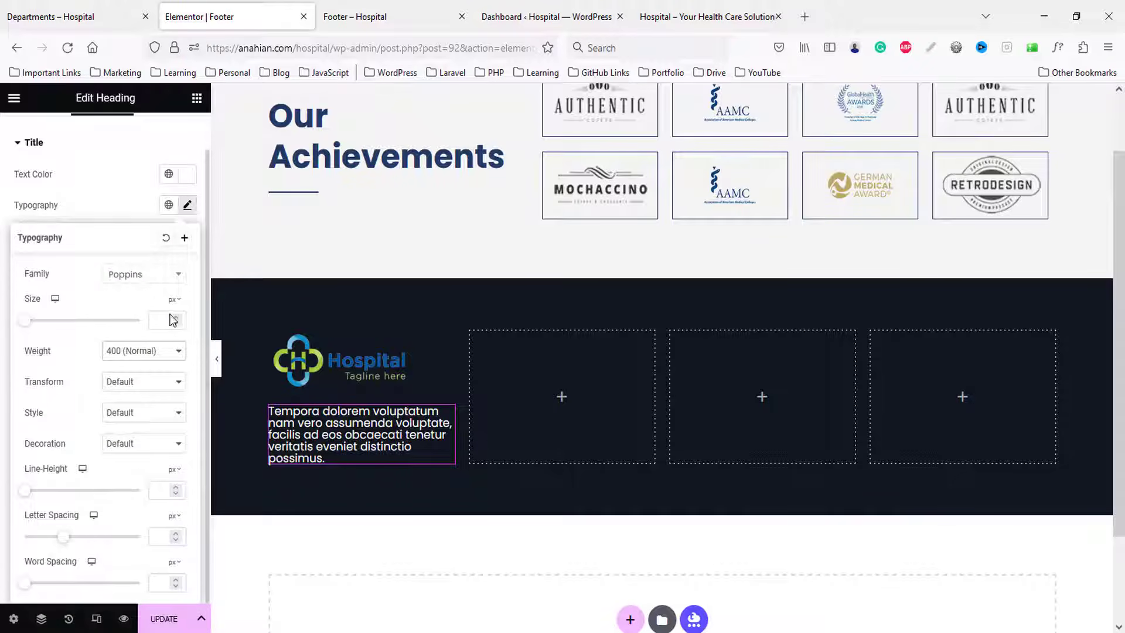
{"action": "left_click", "coordinate": [166, 321]}
{"action": "type", "text": "14"}
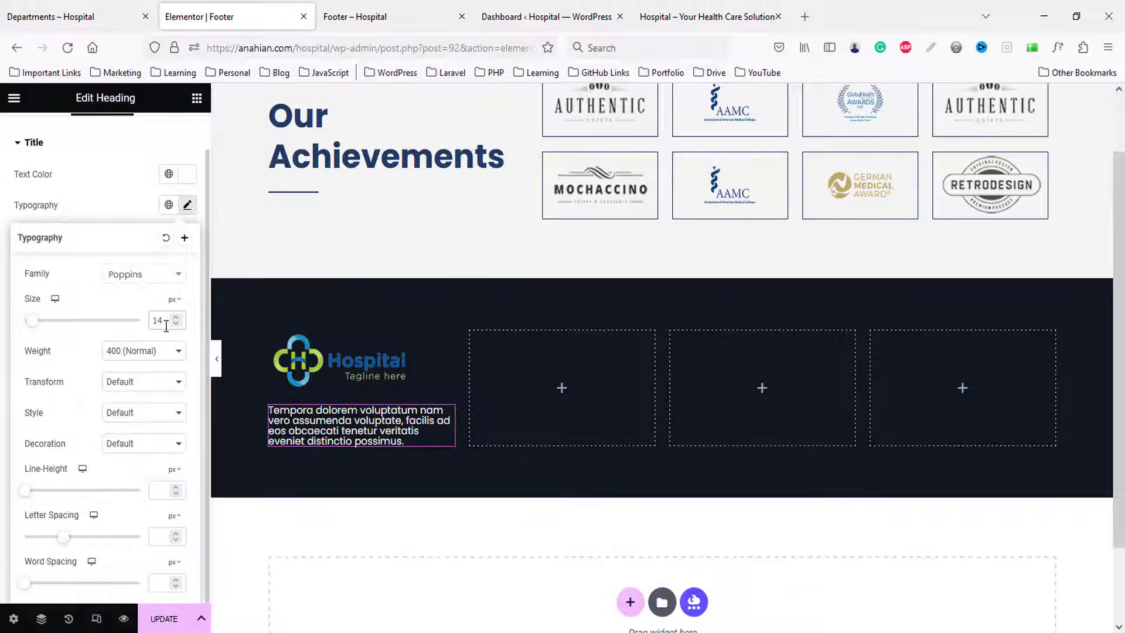
{"action": "key", "text": "Up"}
{"action": "key", "text": "Down"}
- Increase the description's line height to 20 px
{"action": "left_click", "coordinate": [166, 491]}
{"action": "type", "text": "1"}
{"action": "left_click", "coordinate": [175, 487]}
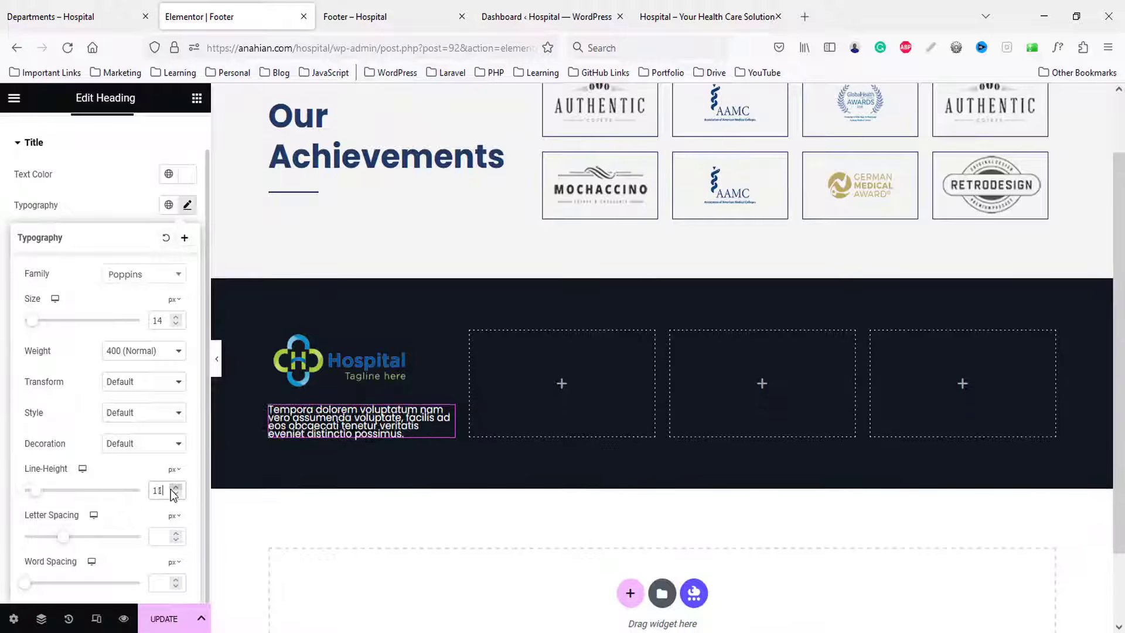
{"action": "key", "text": "Up"}
{"action": "key", "text": "Up"}
{"action": "key", "text": "Up"}
{"action": "key", "text": "Up"}
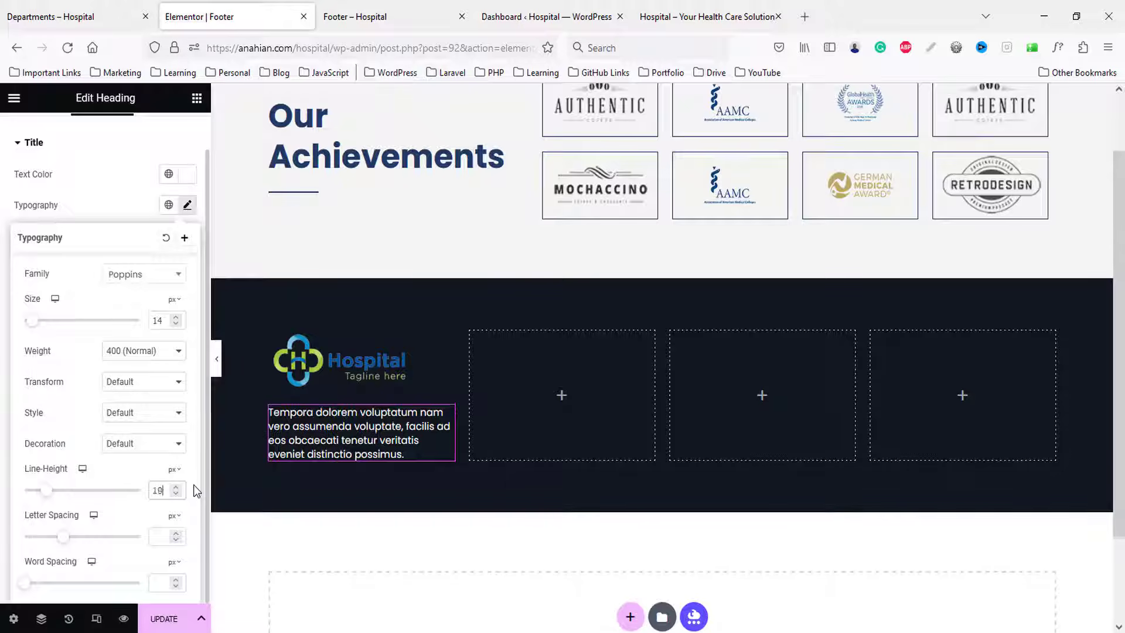
- Add a Social Icons widget below the description in the first footer column and align it left
{"action": "key", "text": "ctrl+Page_Up"}
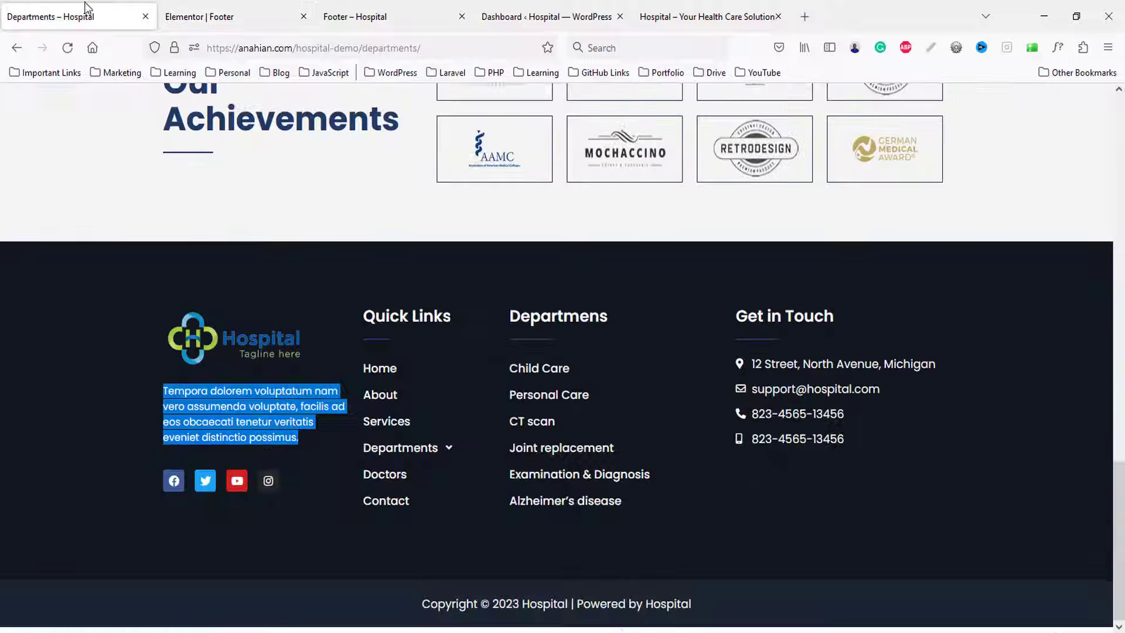
{"action": "left_click", "coordinate": [82, 383]}
{"action": "left_click", "coordinate": [223, 17]}
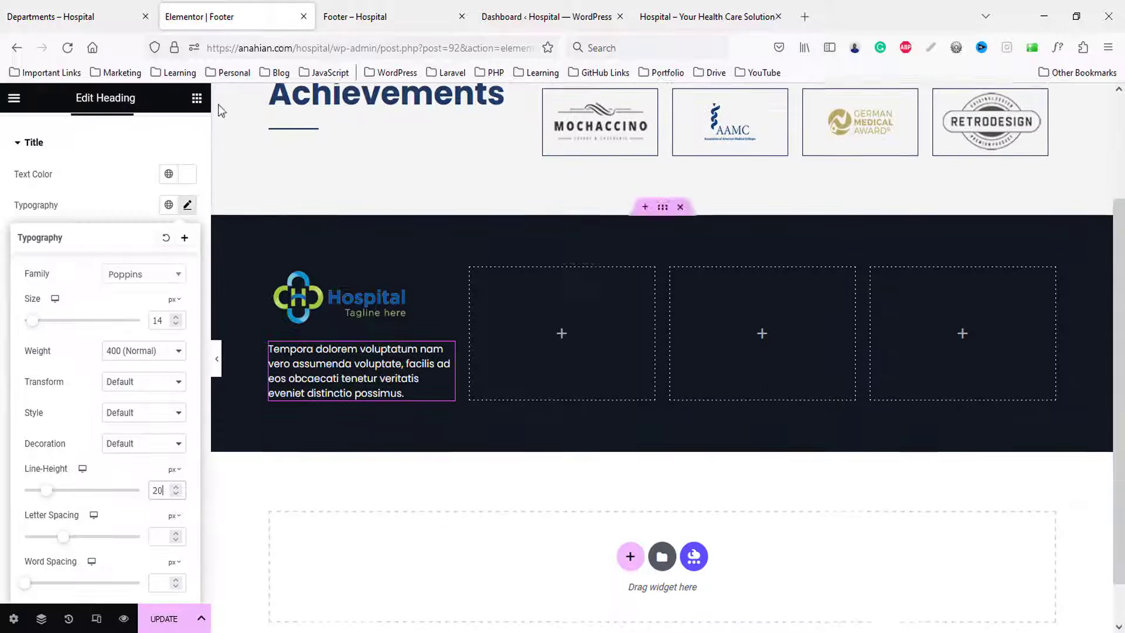
{"action": "left_click", "coordinate": [197, 98]}
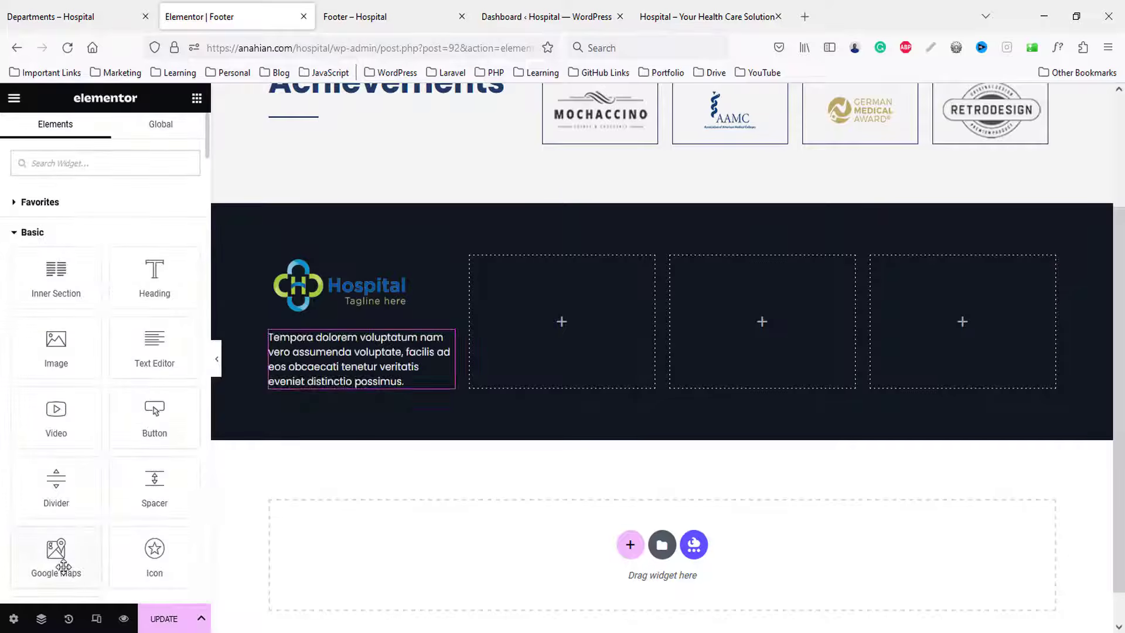
{"action": "scroll", "coordinate": [150, 369], "scroll_direction": "down", "scroll_amount": 4}
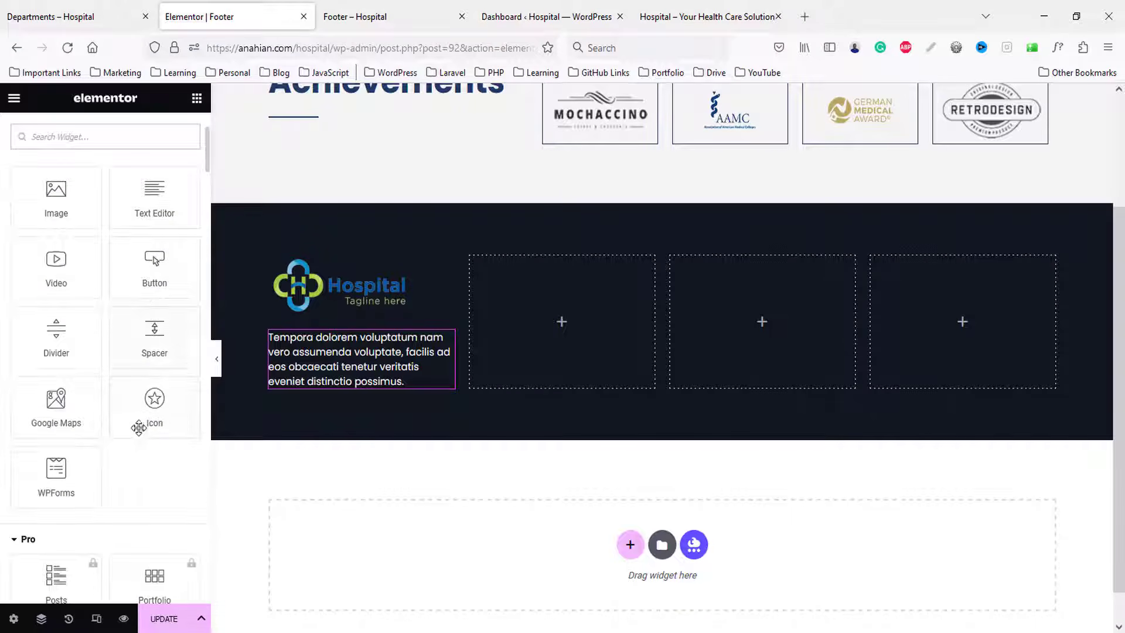
{"action": "type", "text": "socia"}
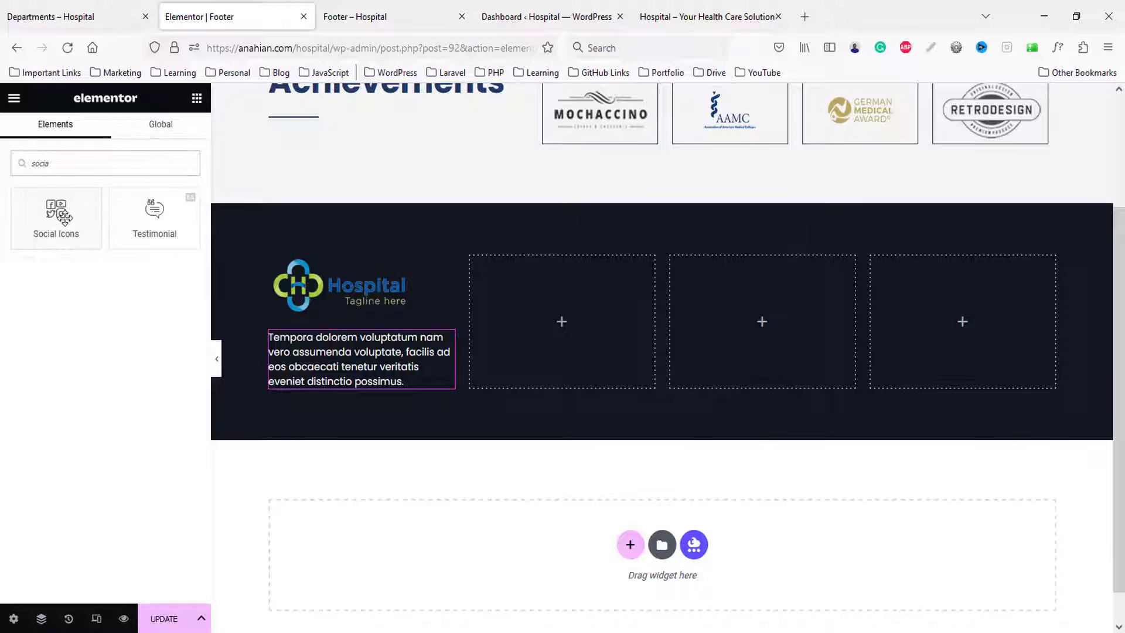
{"action": "left_click_drag", "start_coordinate": [56, 212], "coordinate": [386, 403]}
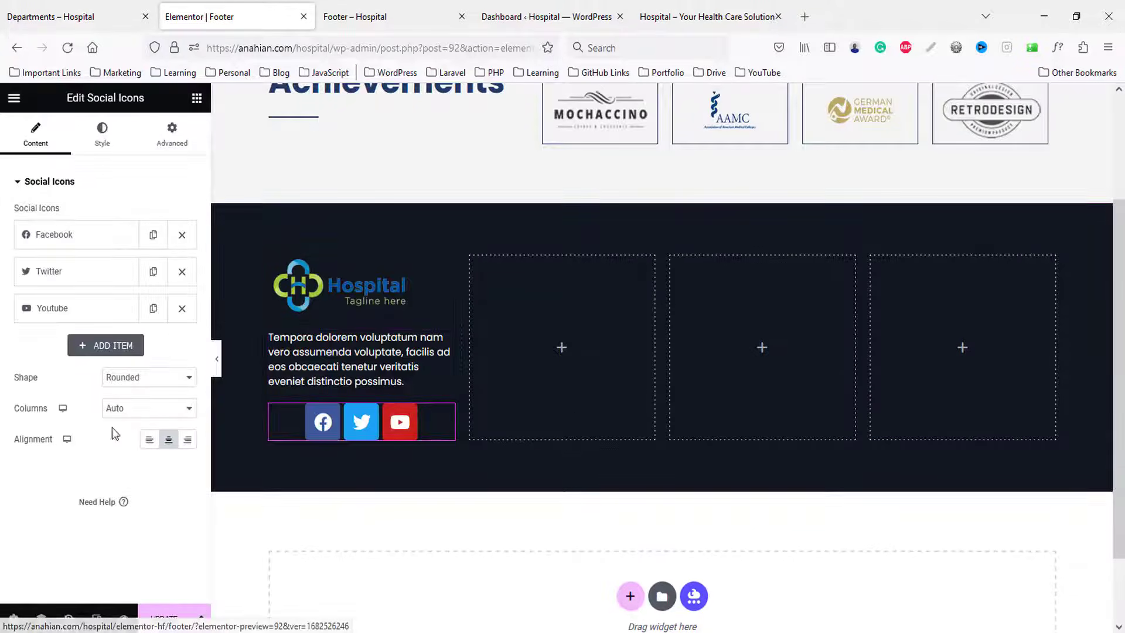
{"action": "left_click", "coordinate": [149, 439]}
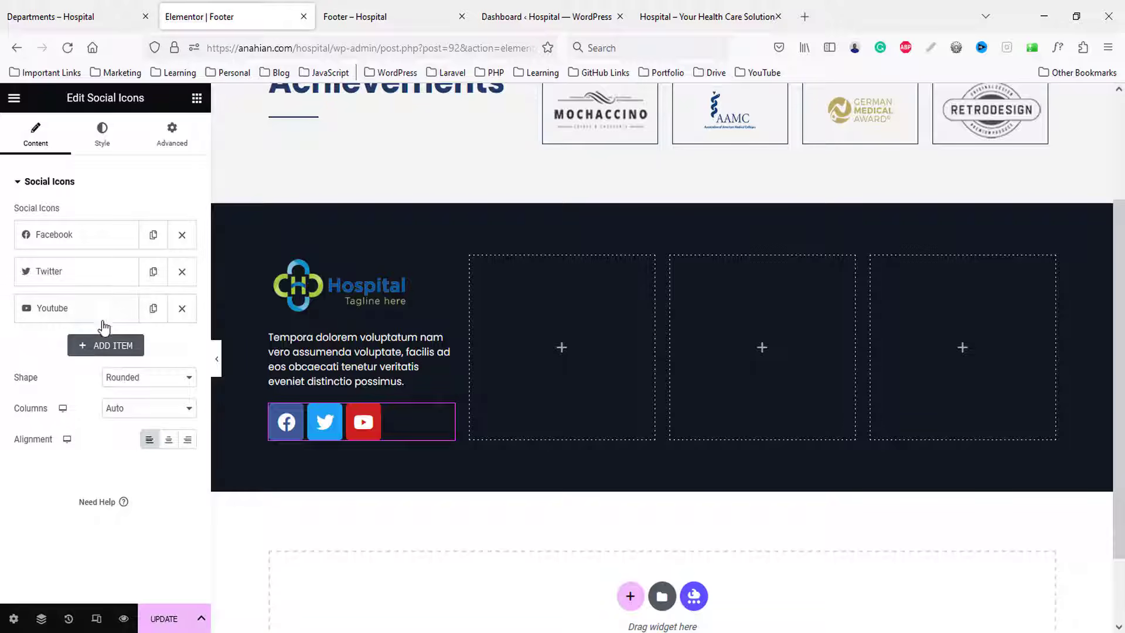
- Add a fourth item to the social icons and give it the Instagram icon from the icon library
{"action": "left_click", "coordinate": [111, 346]}
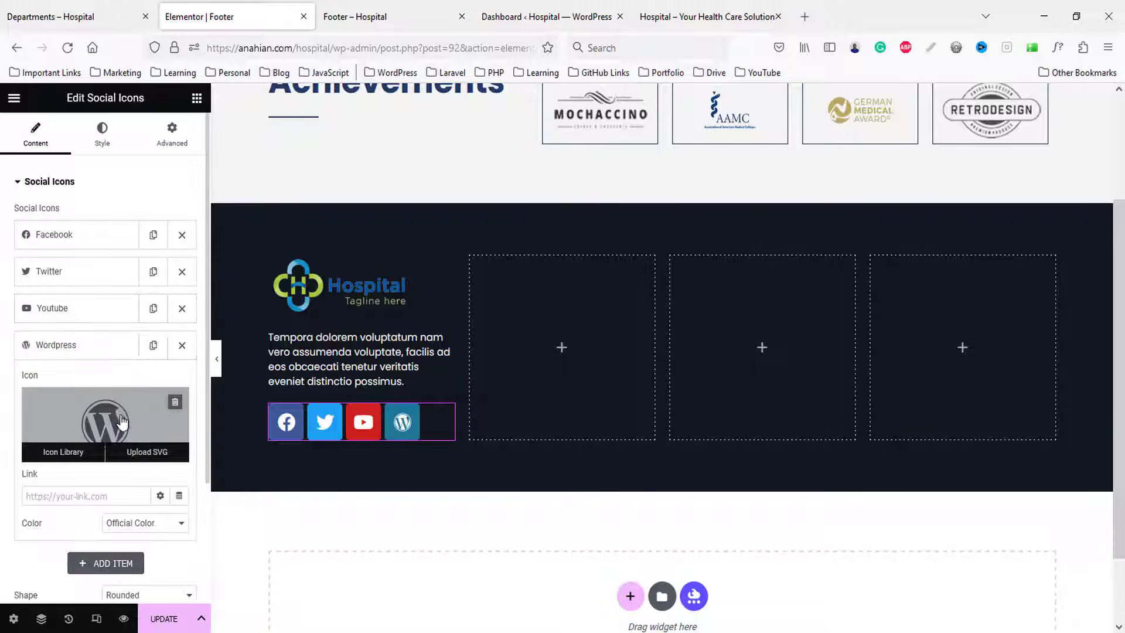
{"action": "left_click", "coordinate": [58, 451]}
{"action": "left_click", "coordinate": [449, 166]}
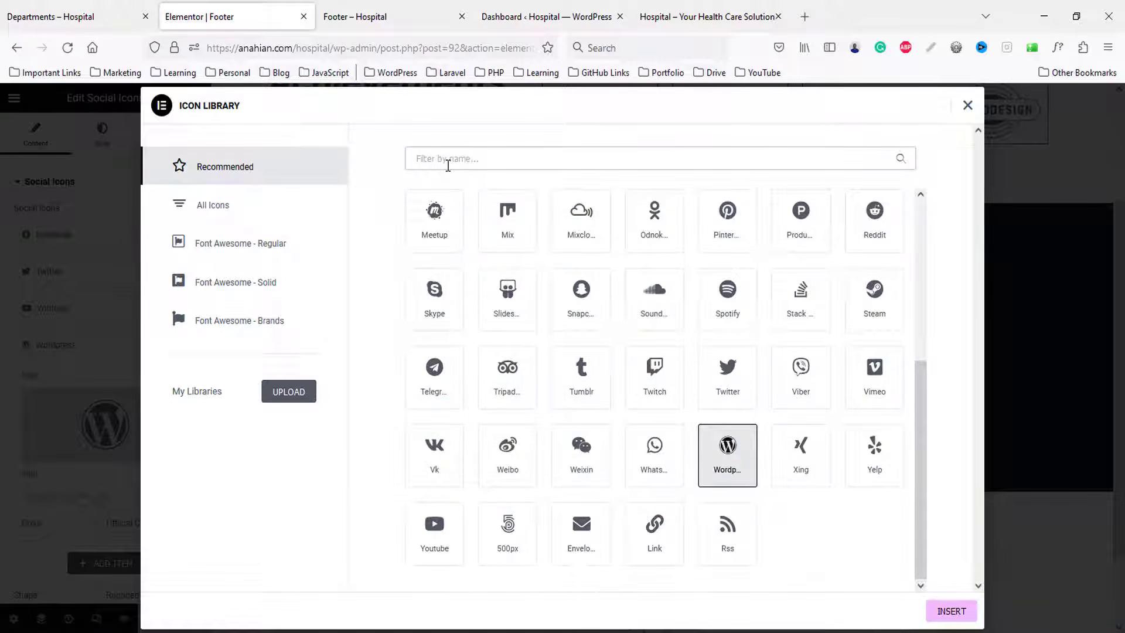
{"action": "type", "text": "insta"}
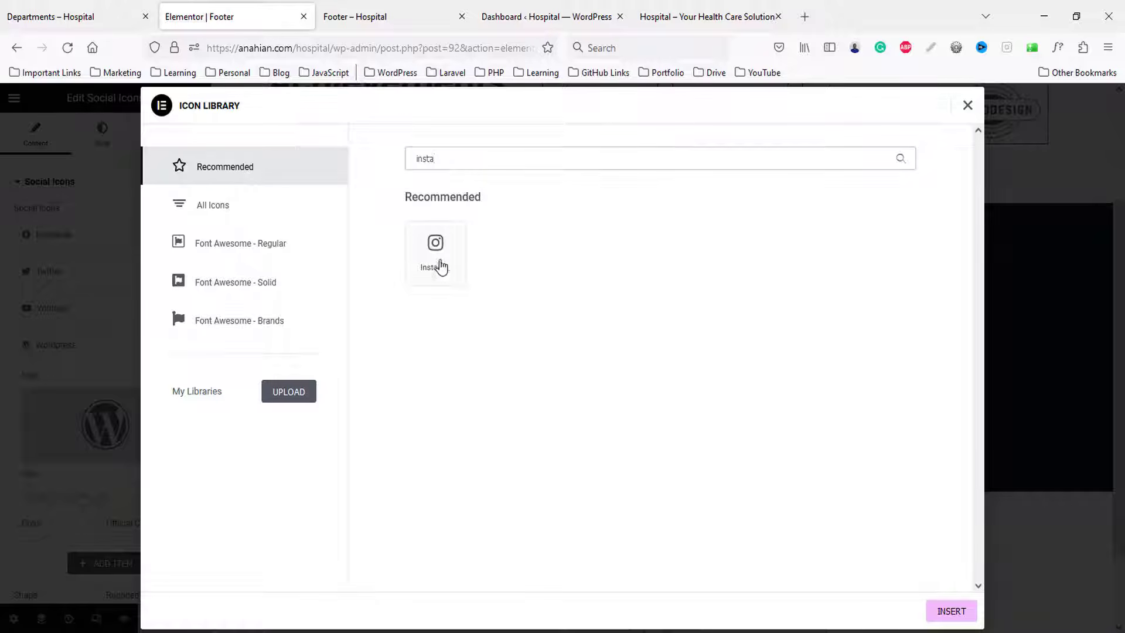
{"action": "left_click", "coordinate": [438, 263]}
{"action": "left_click", "coordinate": [950, 611]}
- Check the social icons in the demo footer and centre the icon row in the first column
{"action": "left_click", "coordinate": [18, 7]}
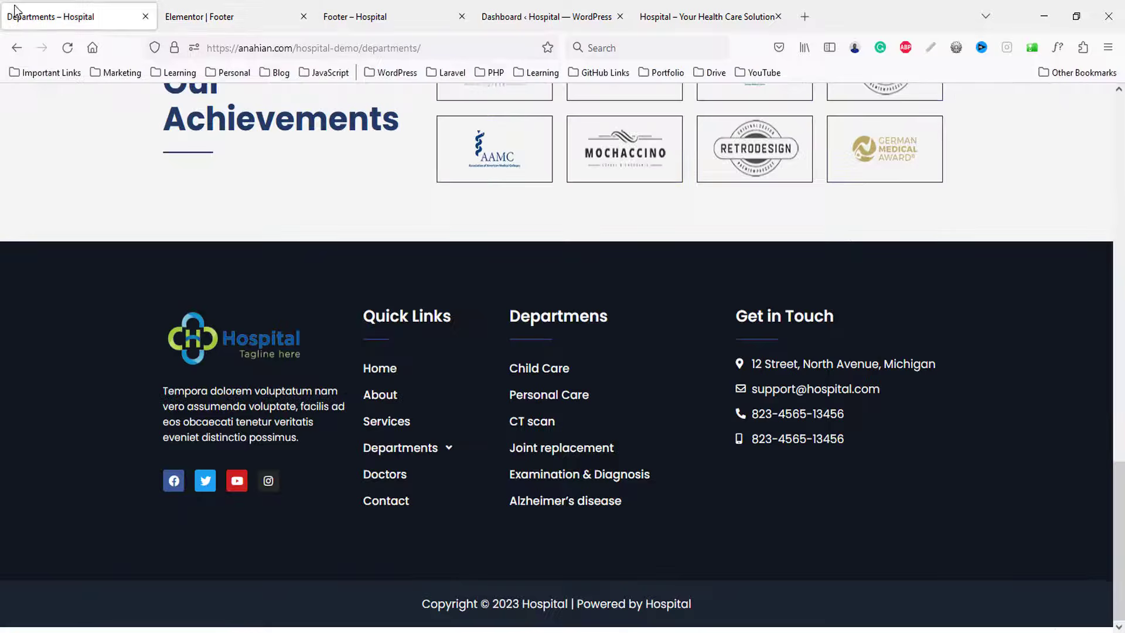
{"action": "left_click", "coordinate": [237, 7]}
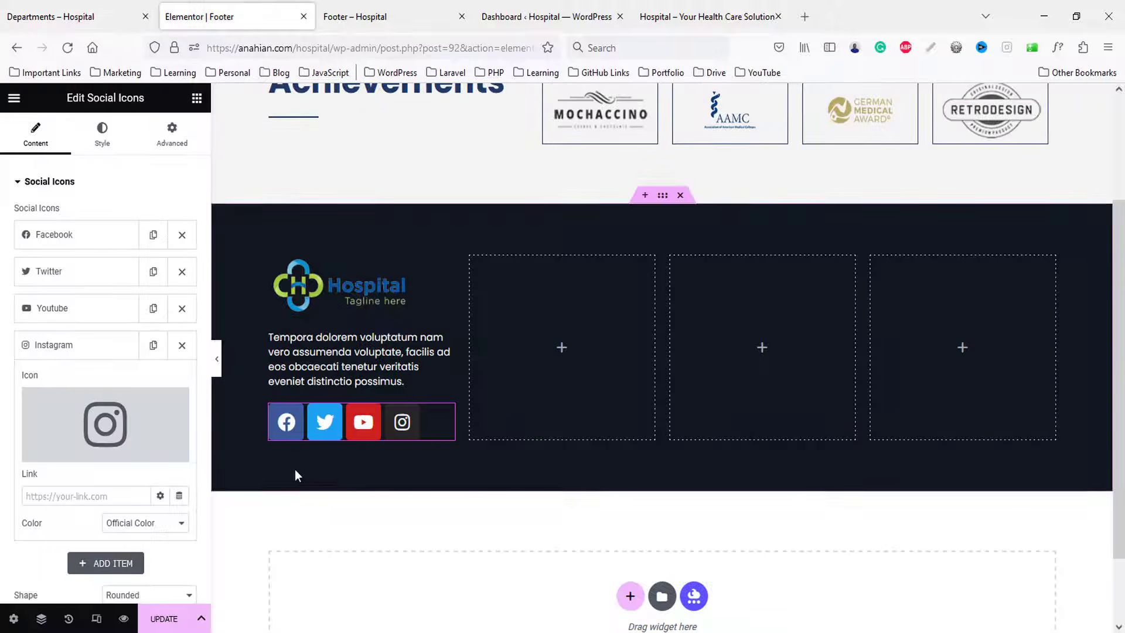
{"action": "scroll", "coordinate": [45, 468], "scroll_direction": "down", "scroll_amount": 3}
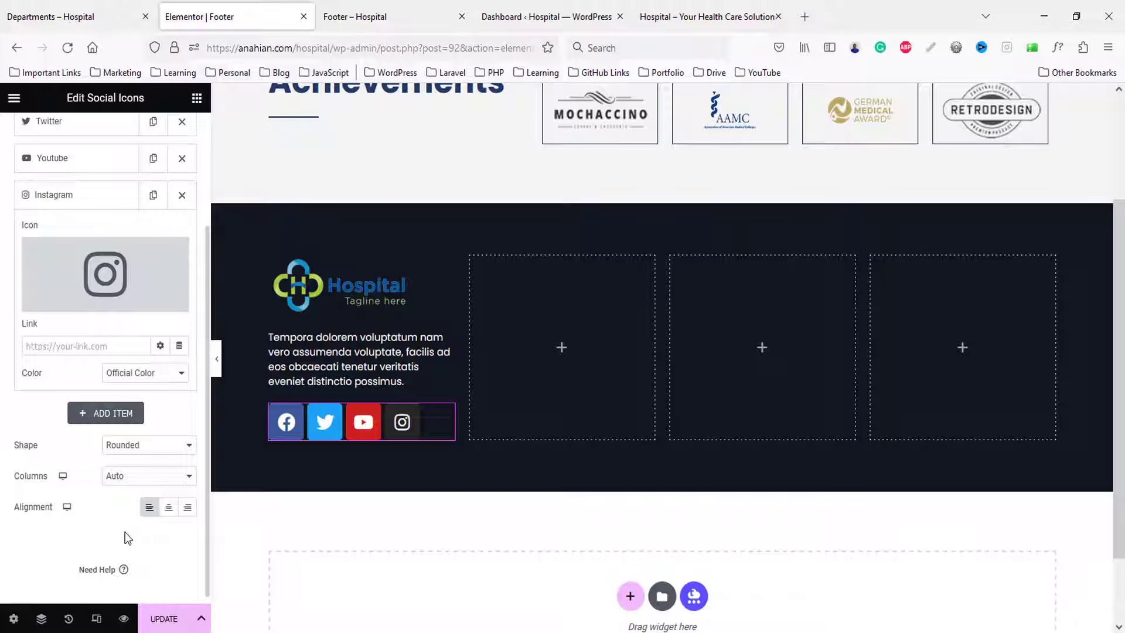
{"action": "left_click", "coordinate": [168, 508]}
{"action": "scroll", "coordinate": [176, 318], "scroll_direction": "up", "scroll_amount": 3}
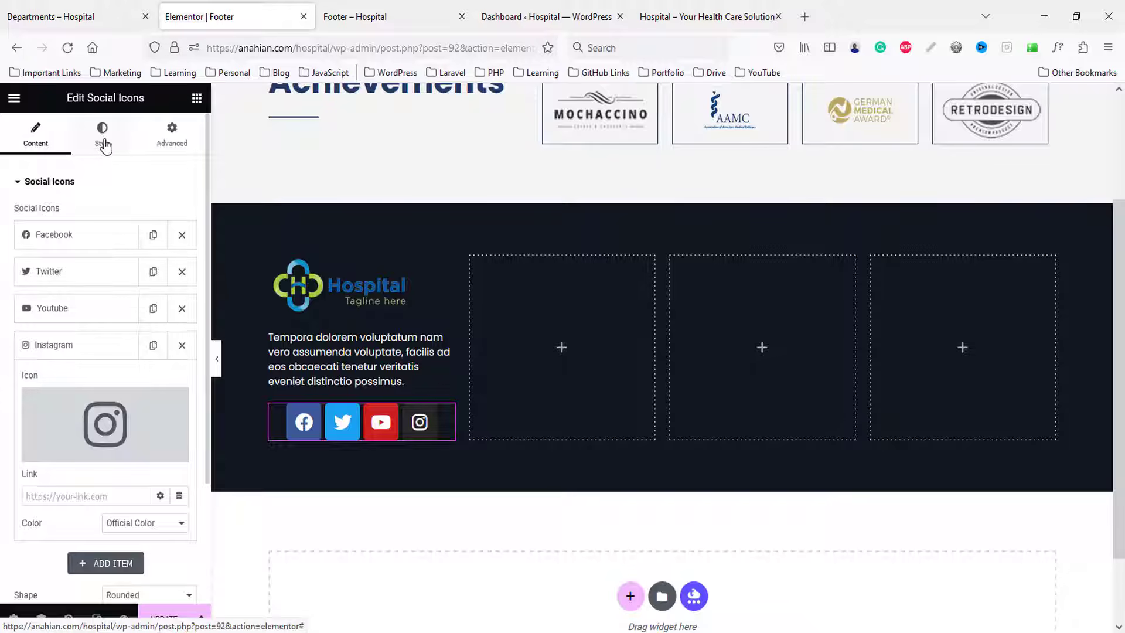
- Set the size of the social icons to 18 px
{"action": "scroll", "coordinate": [82, 326], "scroll_direction": "down", "scroll_amount": 3}
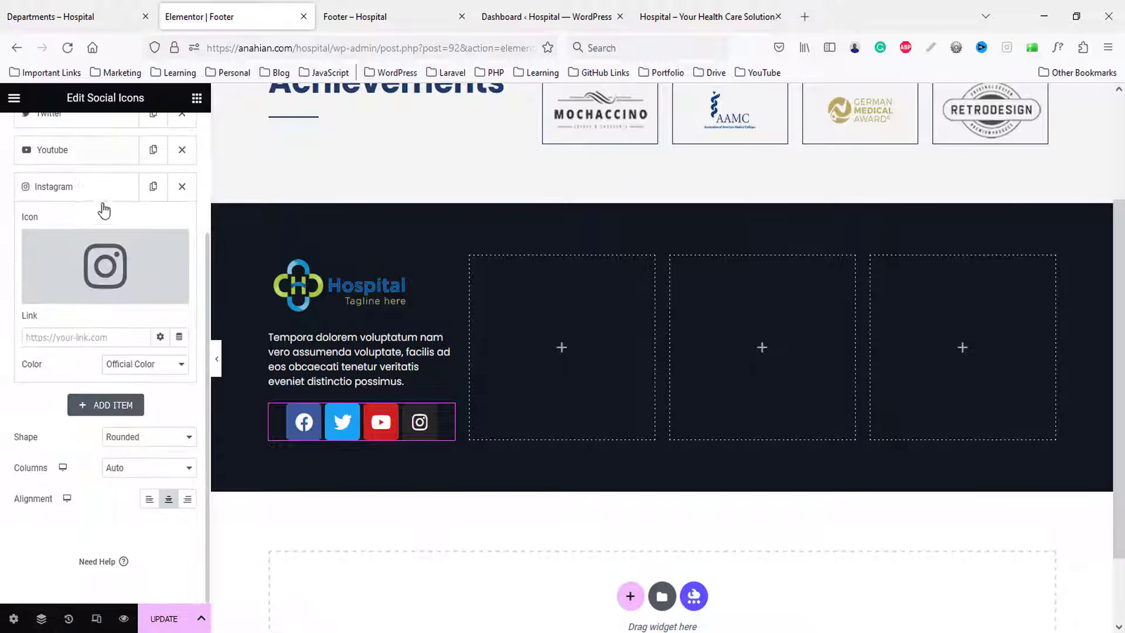
{"action": "scroll", "coordinate": [101, 208], "scroll_direction": "up", "scroll_amount": 3}
{"action": "left_click", "coordinate": [98, 134]}
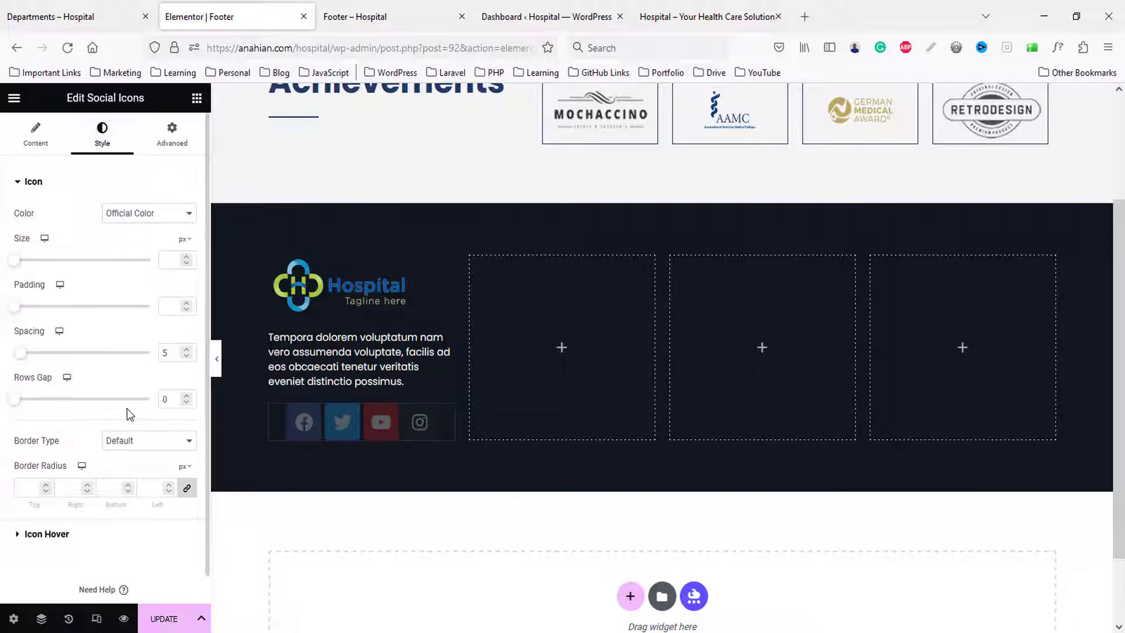
{"action": "type", "text": "21"}
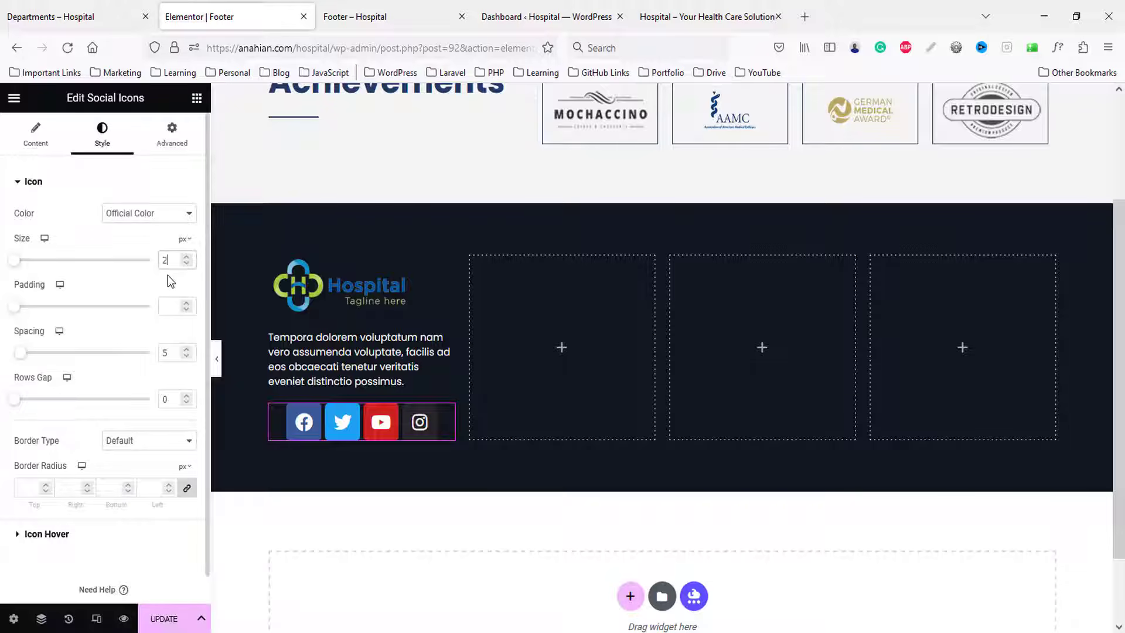
{"action": "key", "text": "Down"}
{"action": "key", "text": "Down"}
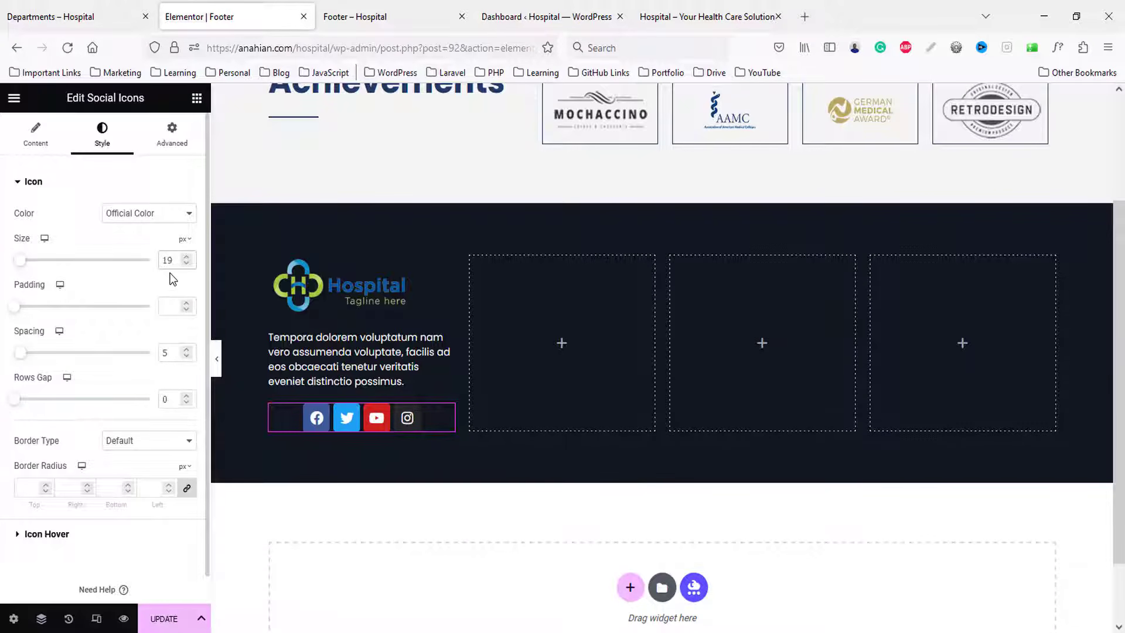
{"action": "key", "text": "Down"}
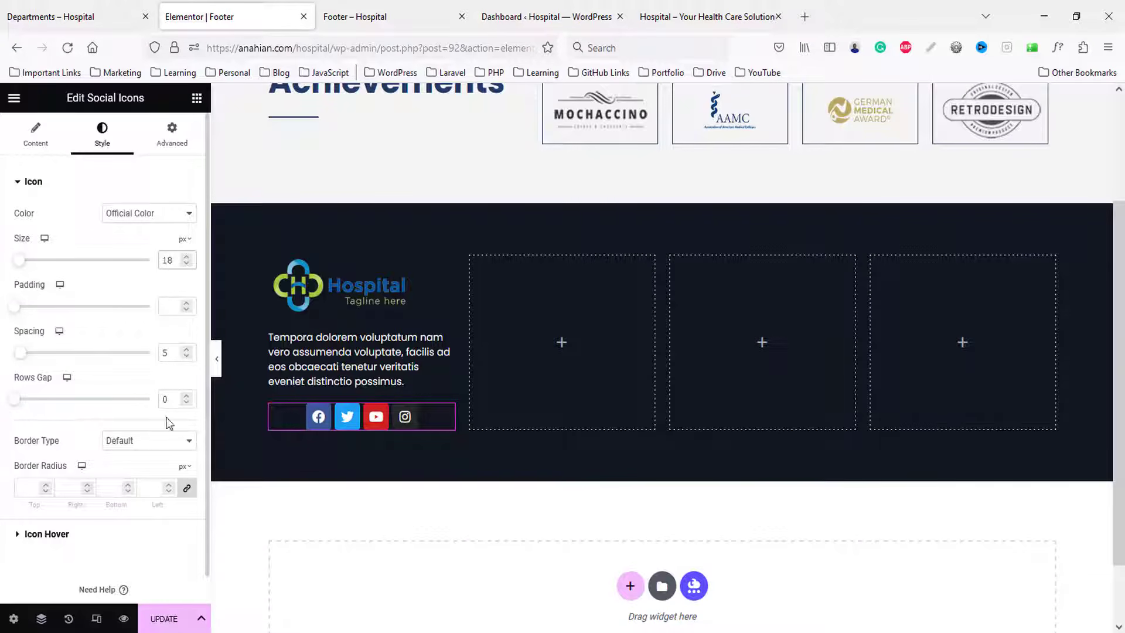
- Increase the spacing between the social icons to 15 px
{"action": "key", "text": "Up"}
{"action": "key", "text": "Up"}
{"action": "key", "text": "Up"}
{"action": "key", "text": "Up"}
{"action": "key", "text": "Up"}
{"action": "key", "text": "Up"}
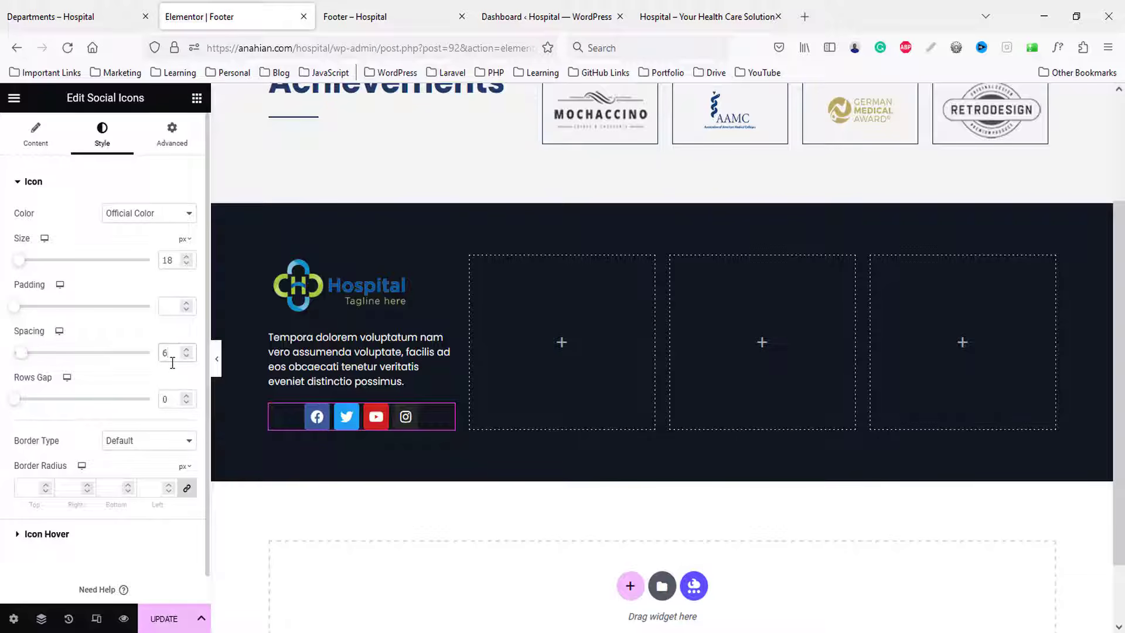
{"action": "key", "text": "Up"}
{"action": "key", "text": "Up"}
{"action": "key", "text": "Up"}
{"action": "key", "text": "Up"}
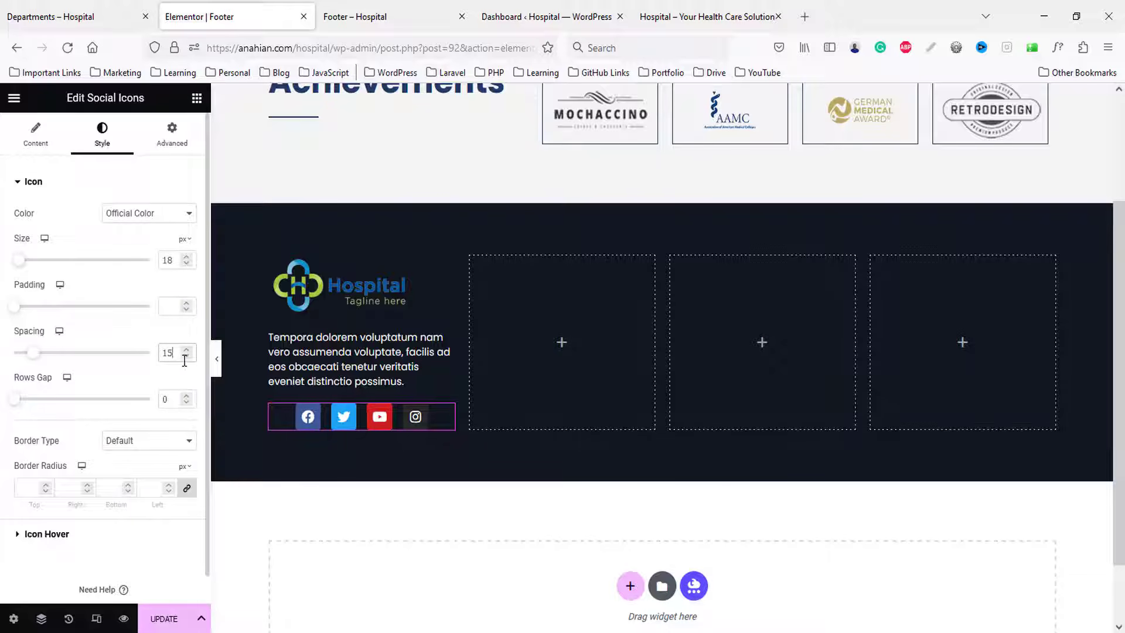
- Compare the social icons with the demo site's footer and save the footer template
{"action": "left_click", "coordinate": [57, 6]}
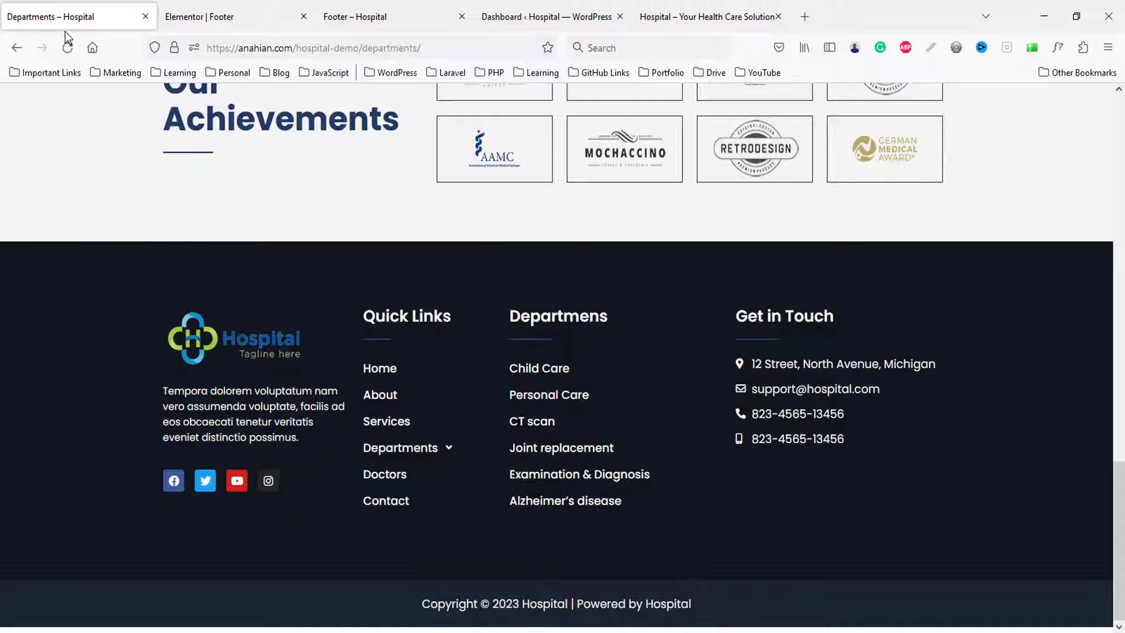
{"action": "left_click", "coordinate": [221, 10]}
{"action": "left_click", "coordinate": [170, 619]}
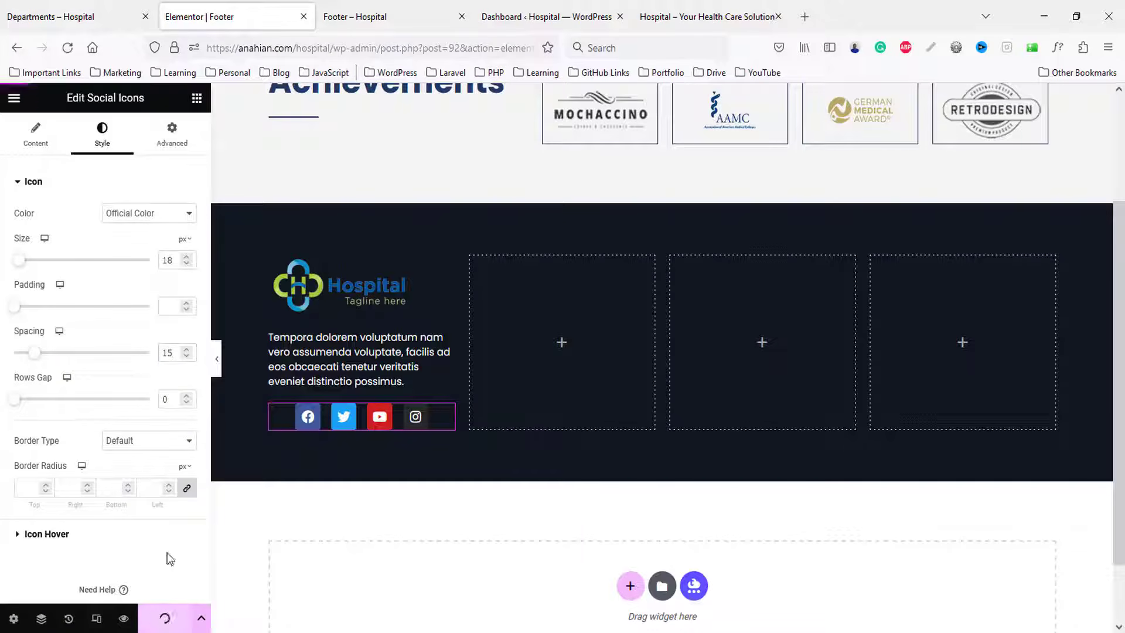
{"action": "left_click", "coordinate": [57, 7]}
{"action": "left_click", "coordinate": [249, 7]}
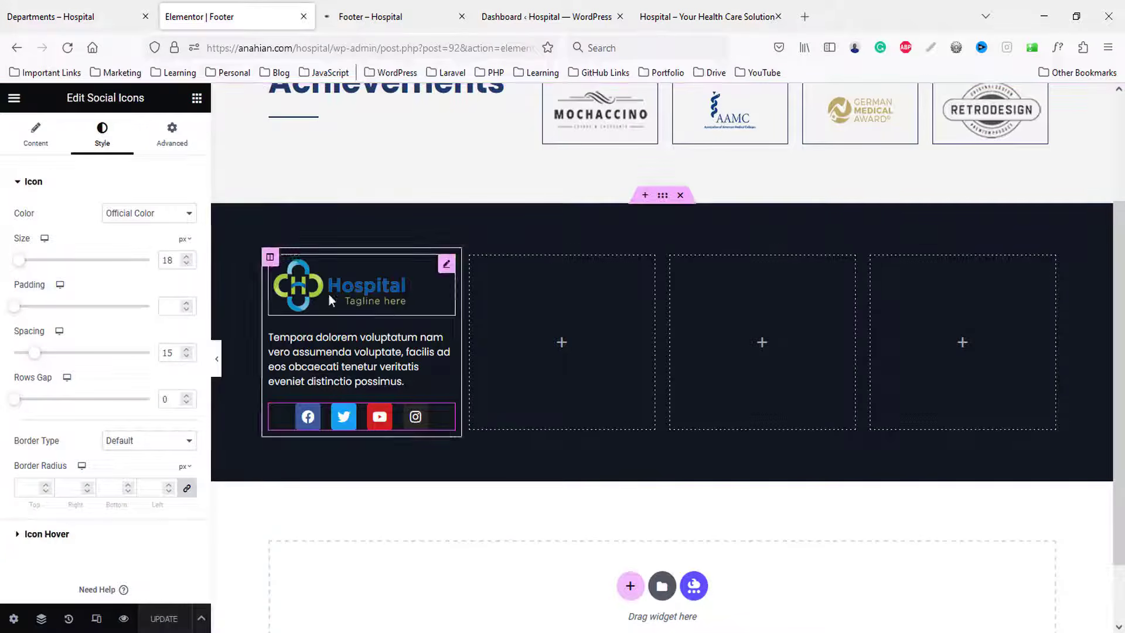
- Add a Heading to the second footer column with the title "Quick Links"
{"action": "left_click", "coordinate": [196, 98]}
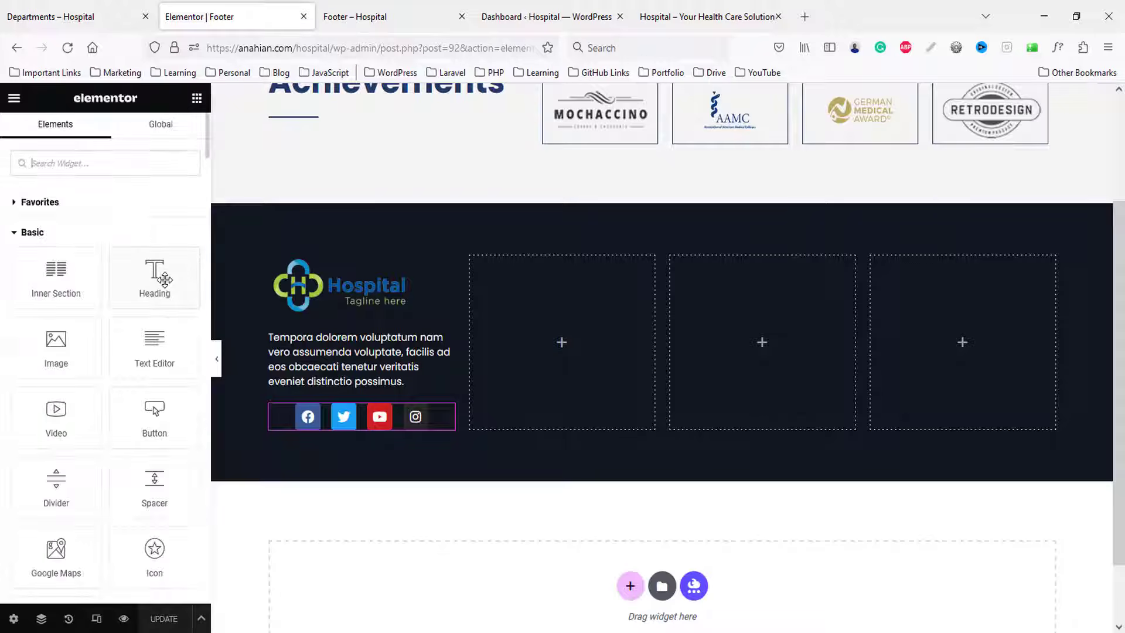
{"action": "left_click_drag", "start_coordinate": [153, 282], "coordinate": [584, 308]}
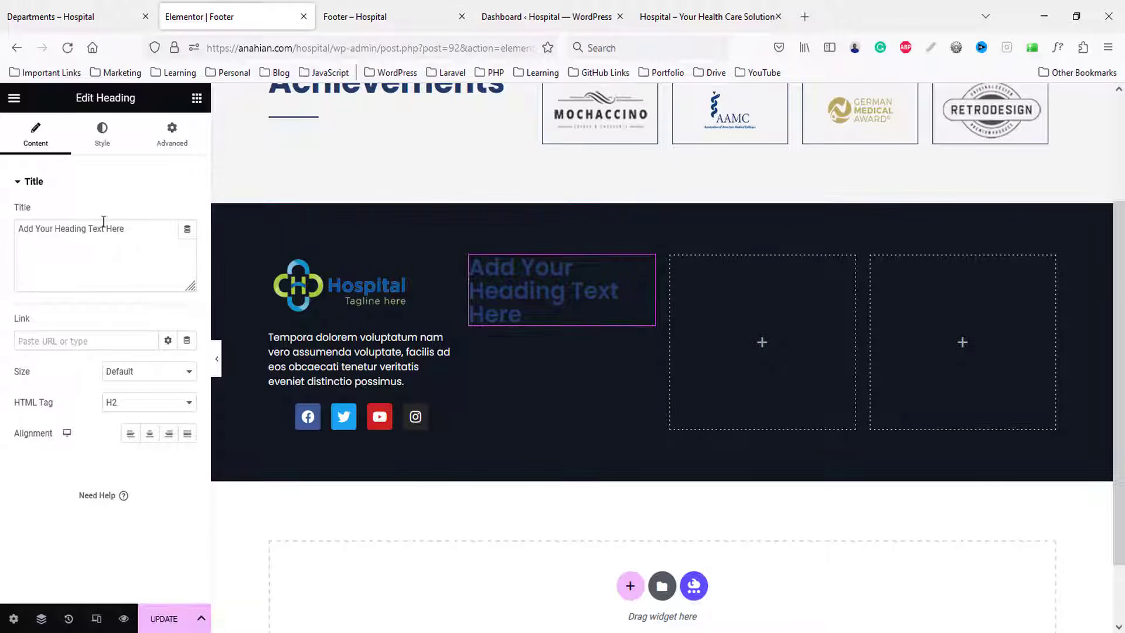
{"action": "triple_click", "coordinate": [36, 228]}
{"action": "type", "text": "Quick Links"}
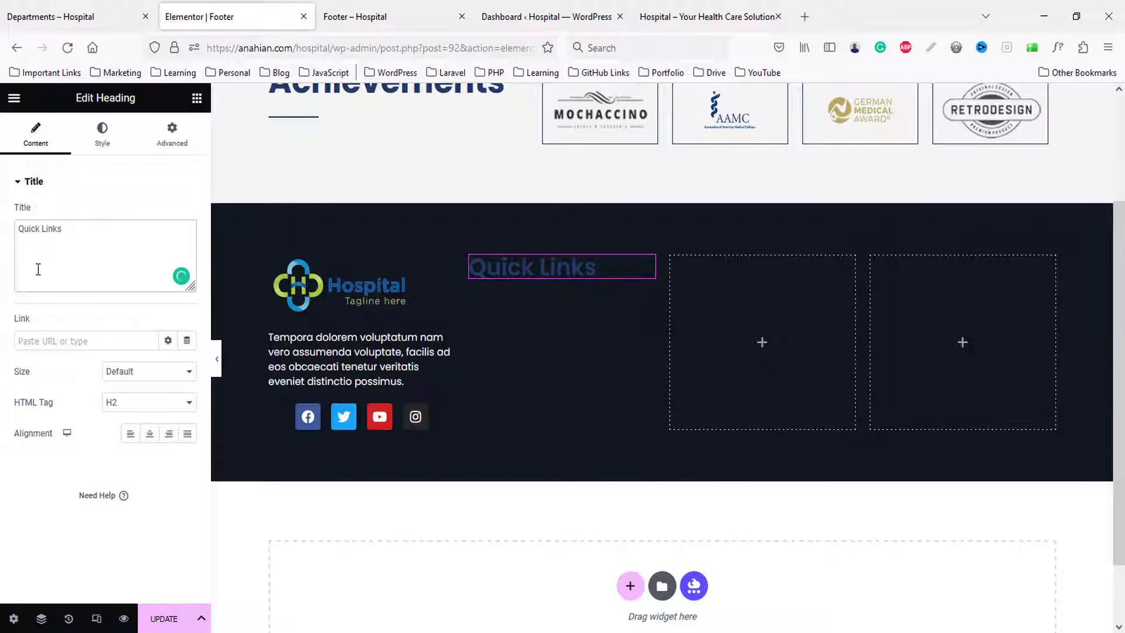
- Set the text colour of the Quick Links heading to #FFFFFF
{"action": "left_click", "coordinate": [102, 132]}
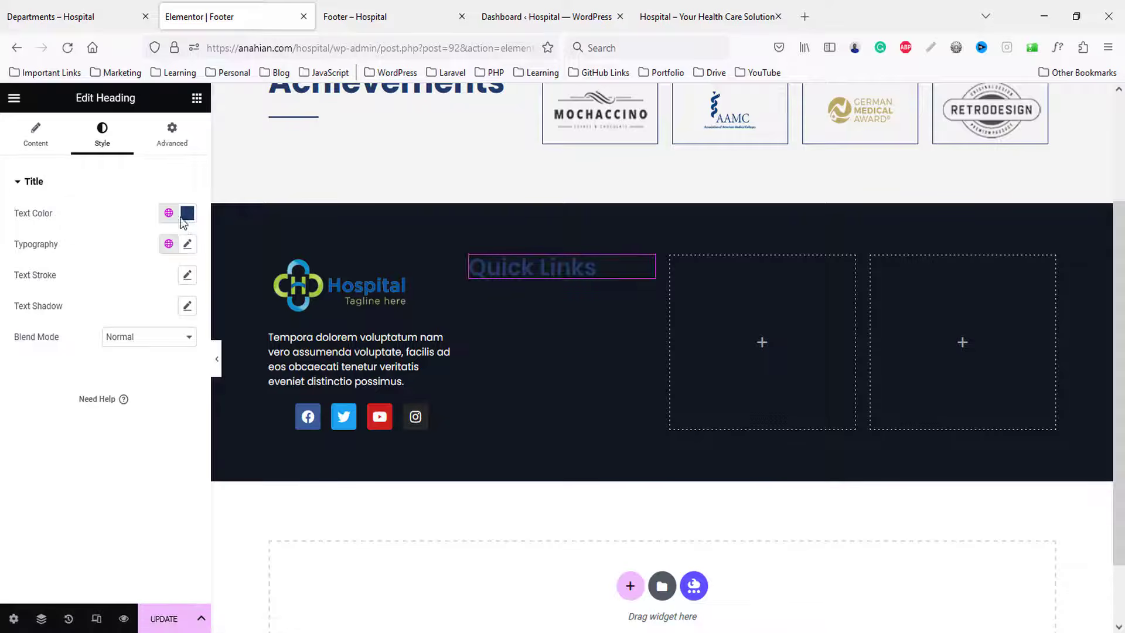
{"action": "left_click", "coordinate": [186, 214]}
{"action": "type", "text": "#FFFFFF"}
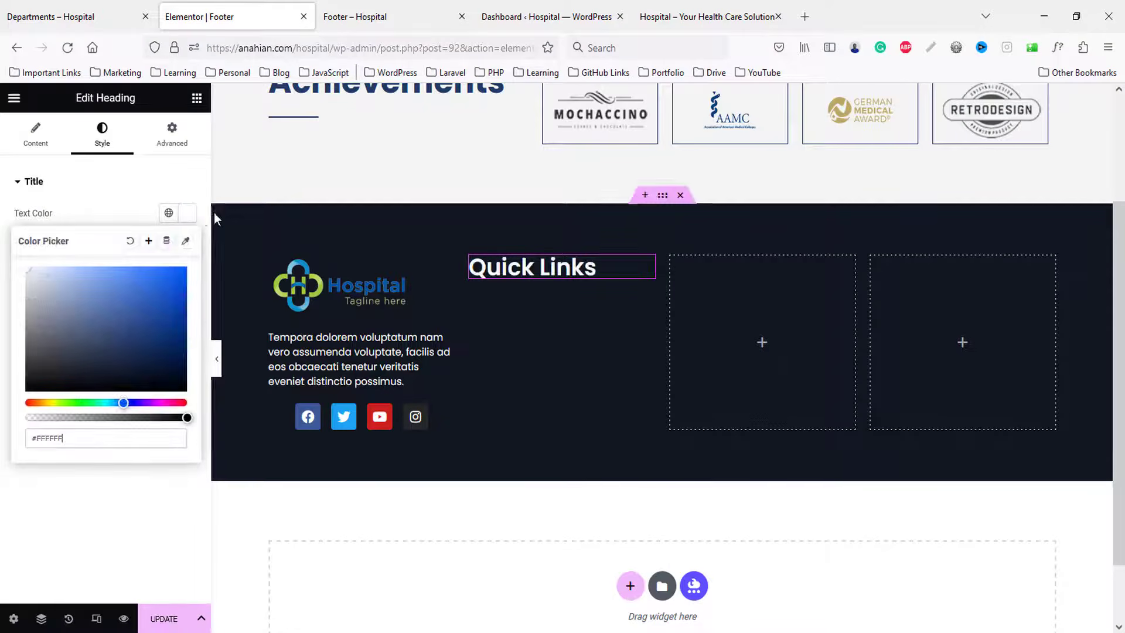
{"action": "left_click", "coordinate": [188, 214]}
- Set the typography size of the Quick Links heading to 22 px
{"action": "left_click", "coordinate": [188, 244]}
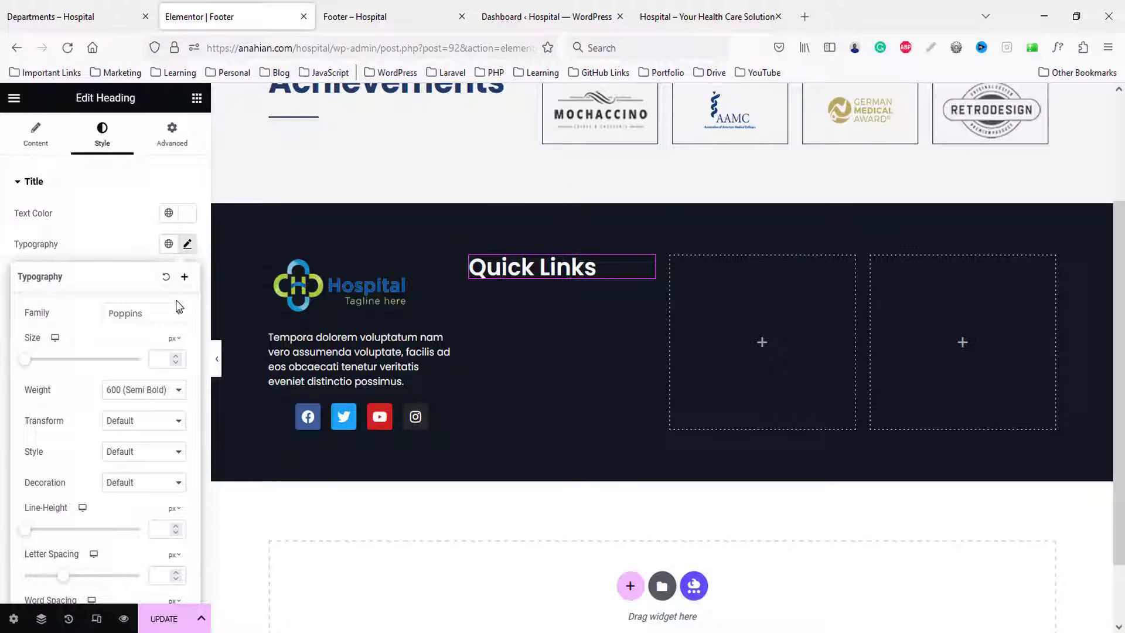
{"action": "left_click", "coordinate": [165, 354]}
{"action": "type", "text": "1"}
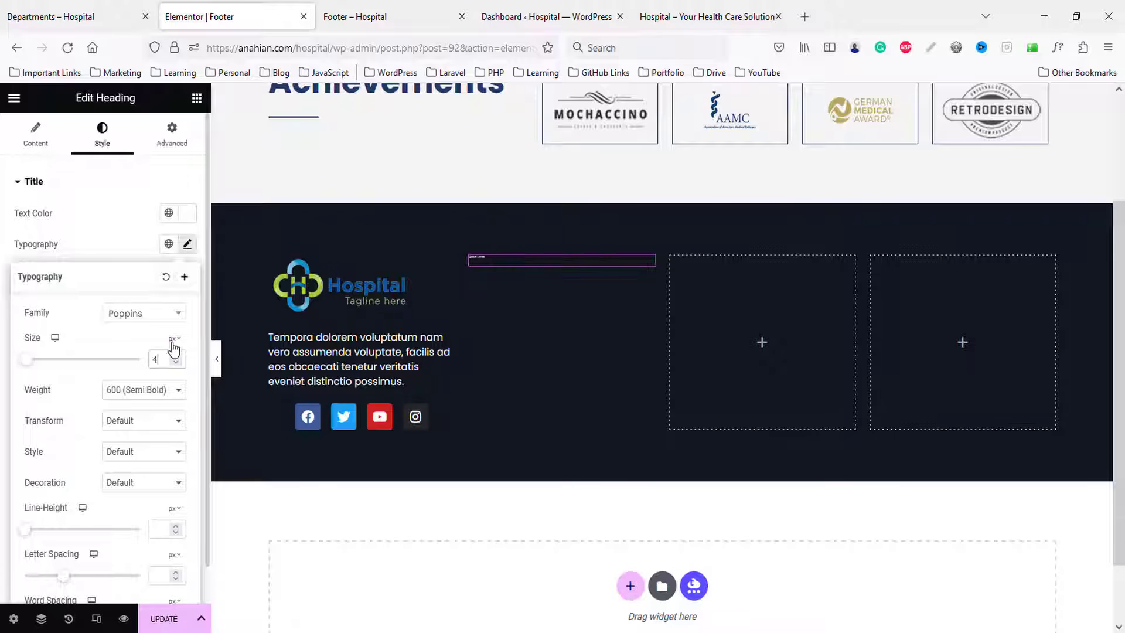
{"action": "type", "text": "9"}
{"action": "key", "text": "Up"}
{"action": "key", "text": "Up"}
{"action": "key", "text": "Up"}
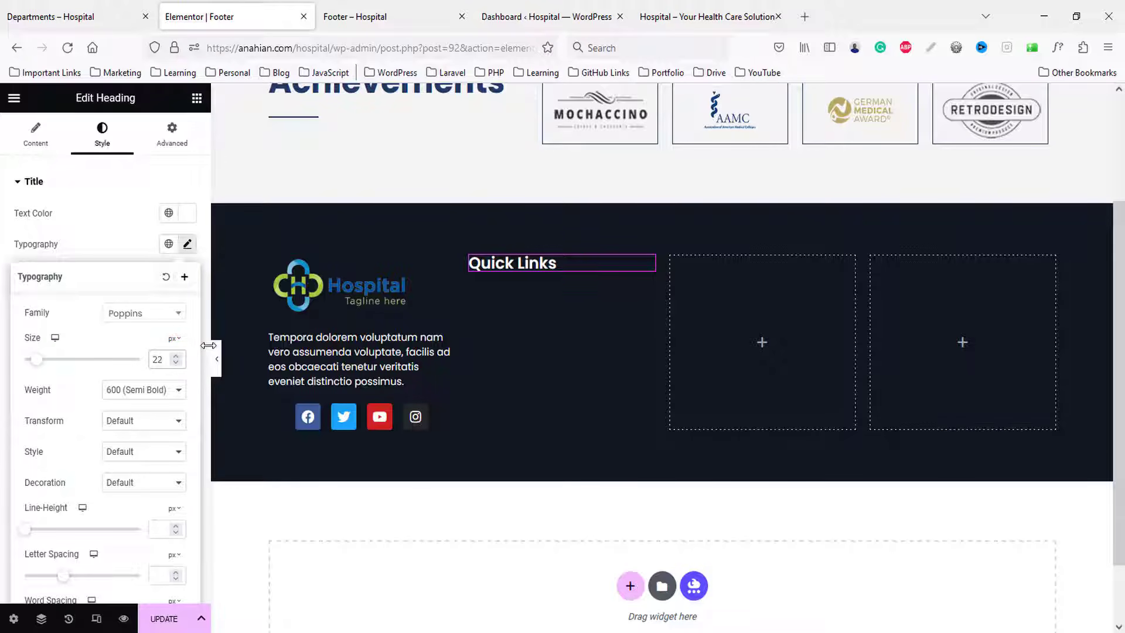
- Add a Divider to the second footer column and place it below the Quick Links heading
{"action": "left_click", "coordinate": [197, 98]}
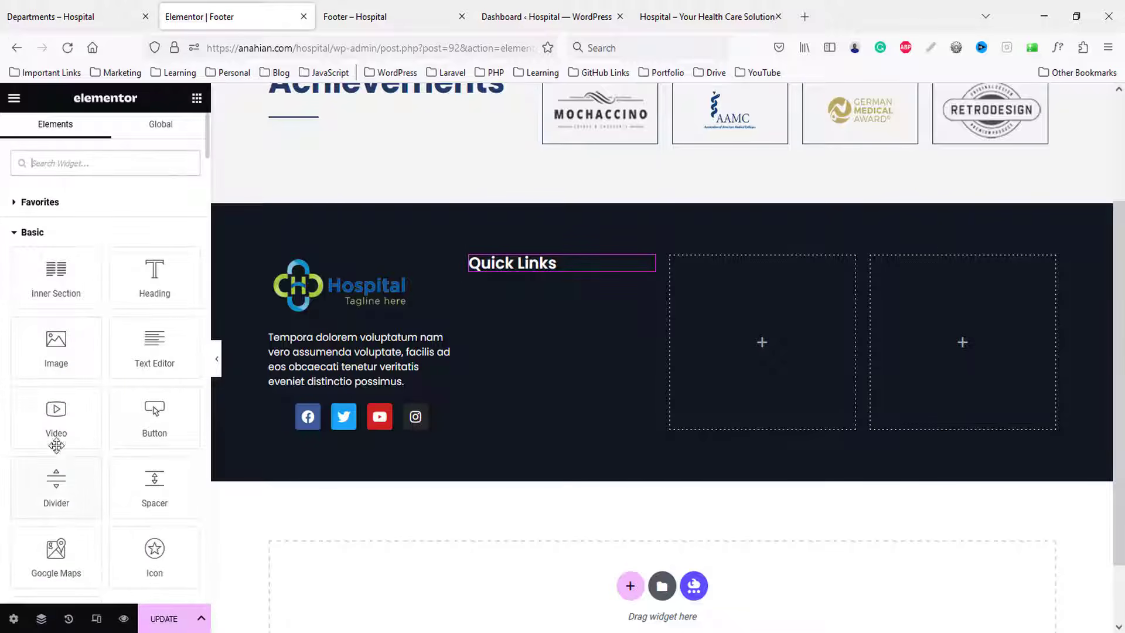
{"action": "left_click_drag", "start_coordinate": [56, 478], "coordinate": [501, 271]}
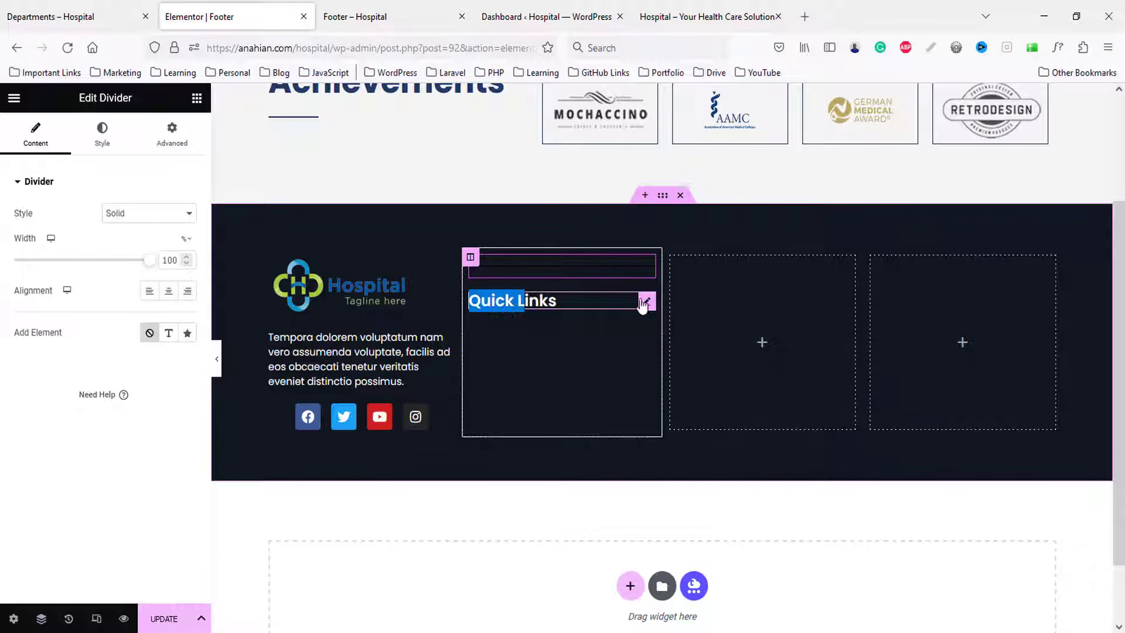
{"action": "left_click_drag", "start_coordinate": [644, 302], "coordinate": [630, 254]}
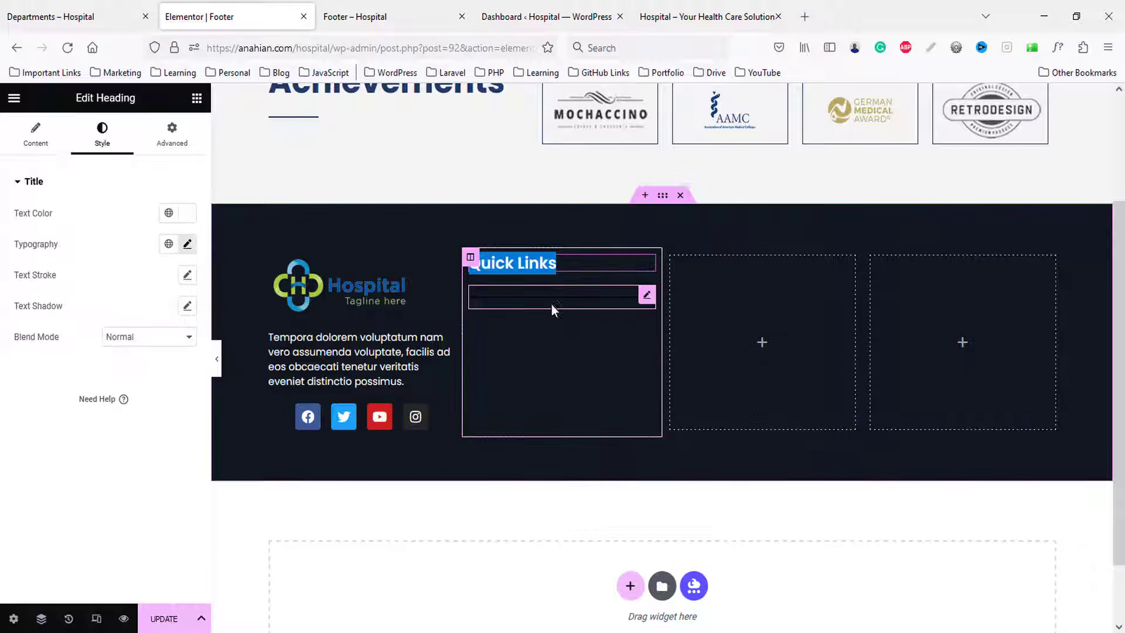
- Set the width of the divider below the Quick Links heading to 20%
{"action": "left_click", "coordinate": [529, 301]}
{"action": "double_click", "coordinate": [170, 260]}
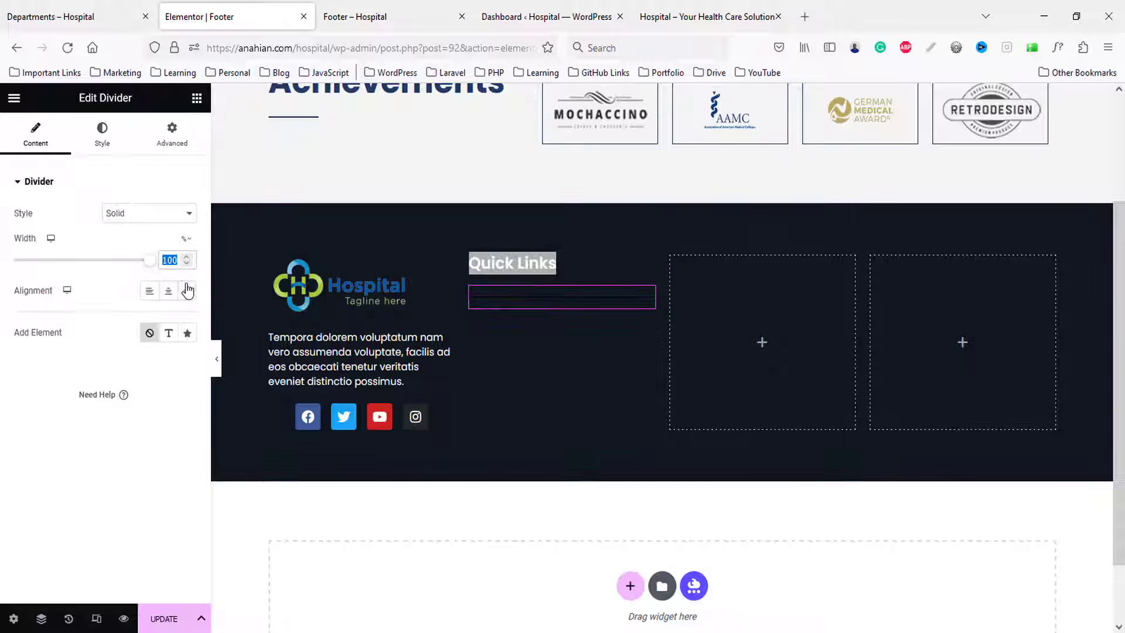
{"action": "type", "text": "20"}
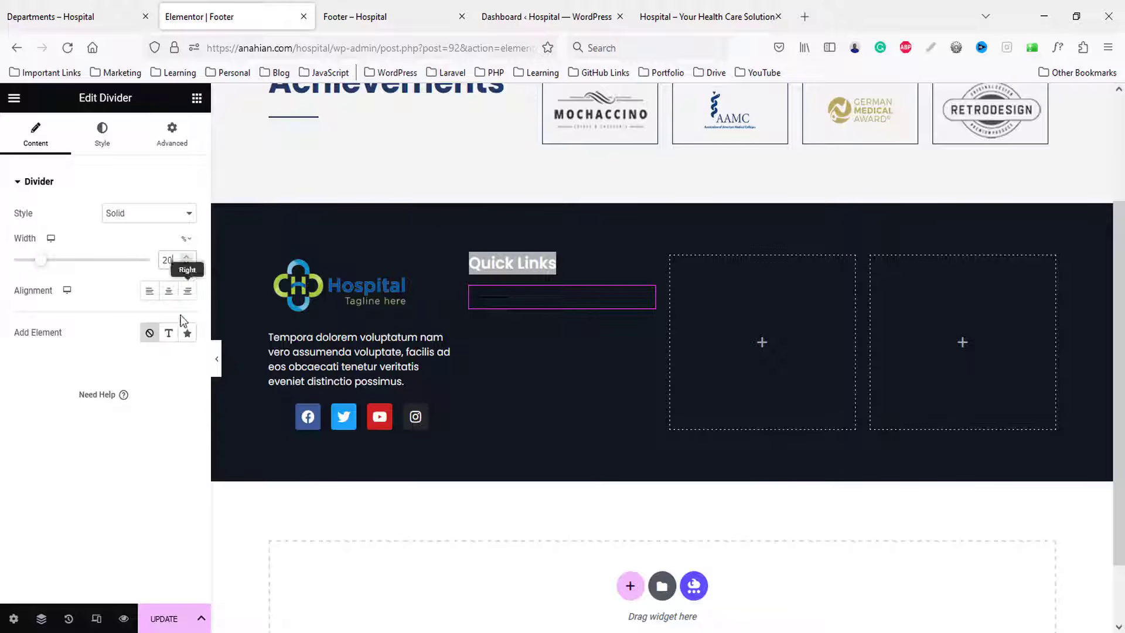
- Apply the global dark blue colour to the Quick Links divider and clear its gap value
{"action": "left_click", "coordinate": [102, 138]}
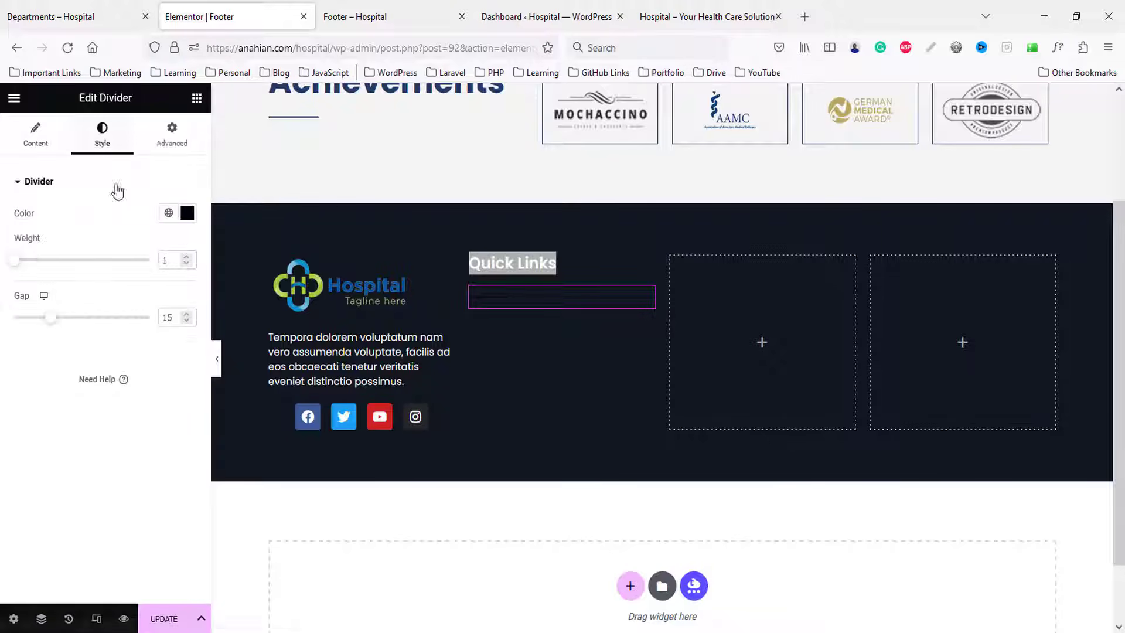
{"action": "left_click", "coordinate": [168, 213]}
{"action": "left_click", "coordinate": [59, 281]}
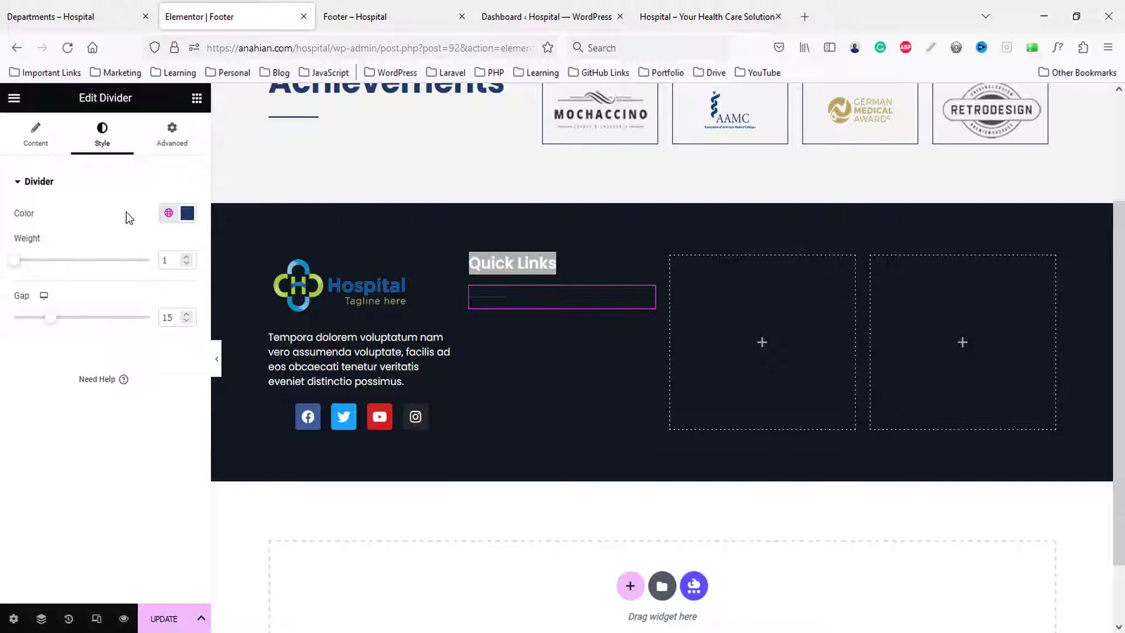
{"action": "double_click", "coordinate": [170, 318]}
{"action": "key", "text": "BackSpace"}
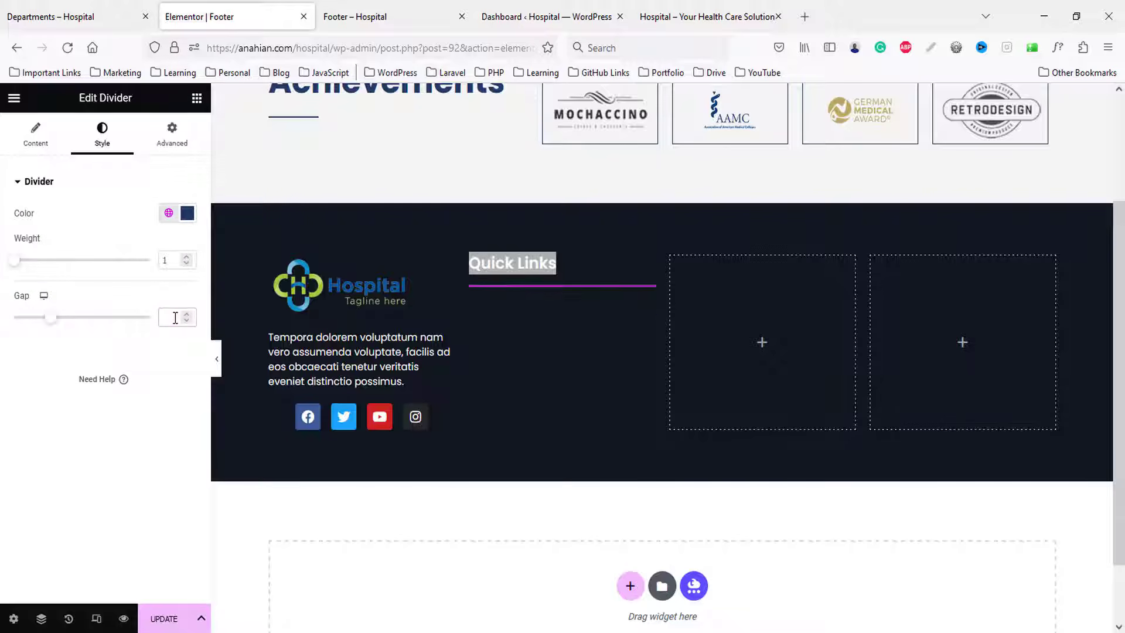
{"action": "left_click", "coordinate": [511, 263]}
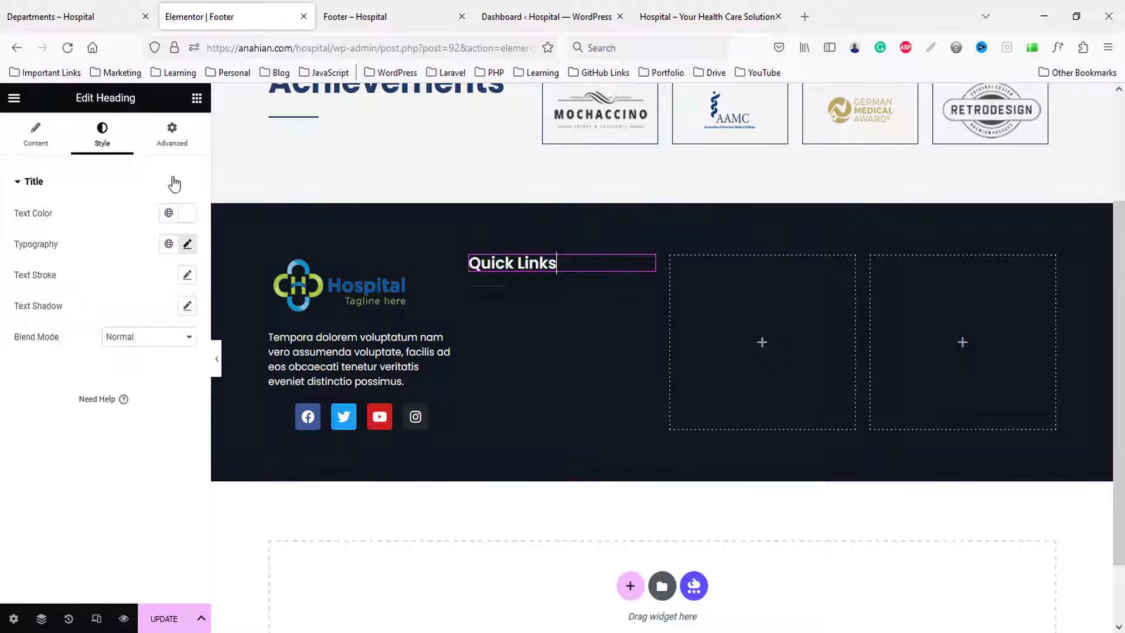
- Add a Navigation Menu widget to the Quick Links column and place the divider between the heading and the menu
{"action": "left_click", "coordinate": [197, 99]}
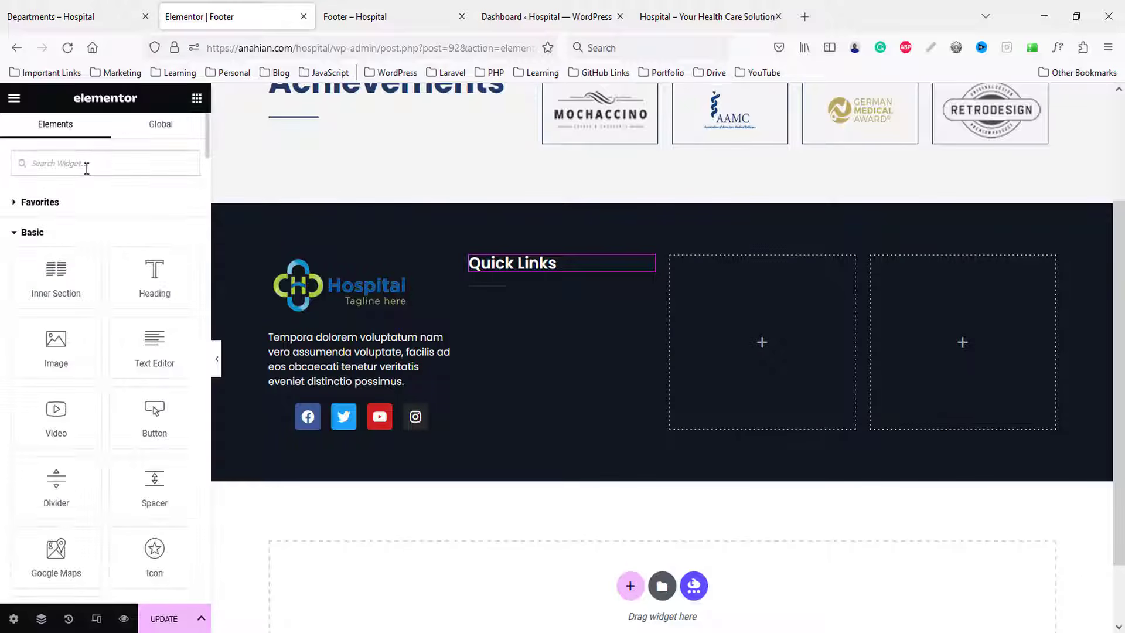
{"action": "type", "text": "menu"}
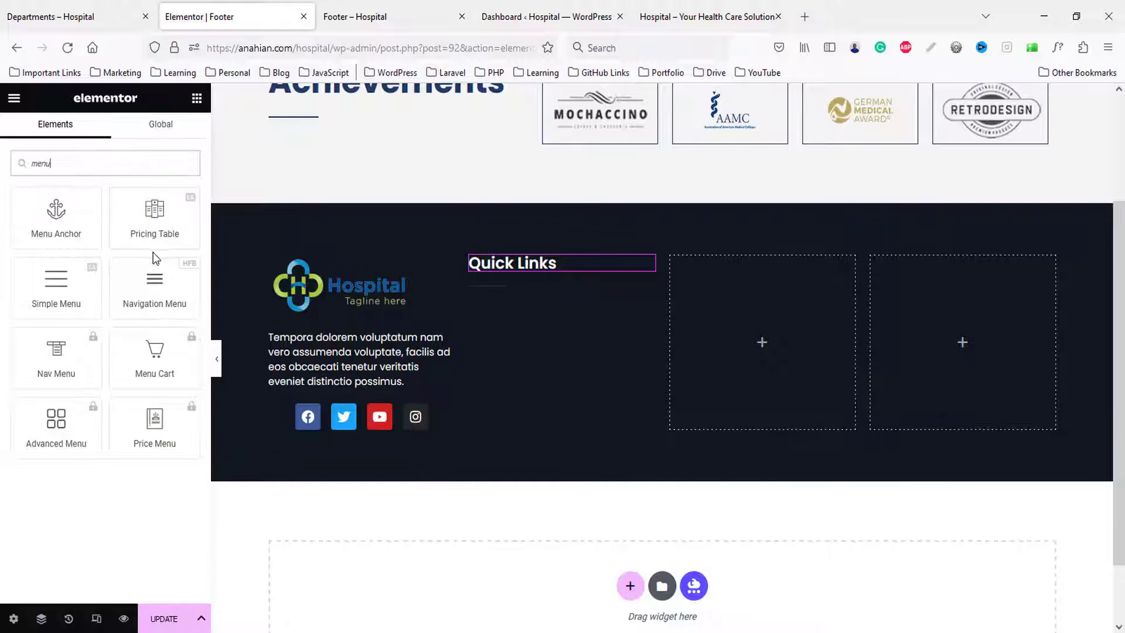
{"action": "left_click_drag", "start_coordinate": [155, 280], "coordinate": [537, 275]}
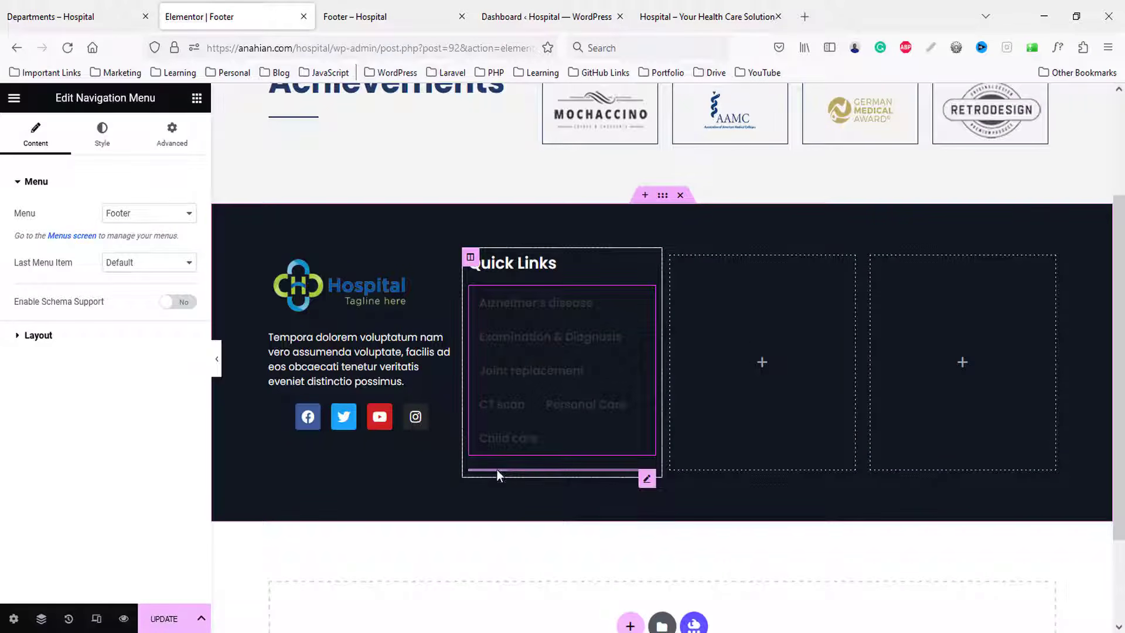
{"action": "left_click_drag", "start_coordinate": [497, 469], "coordinate": [588, 375]}
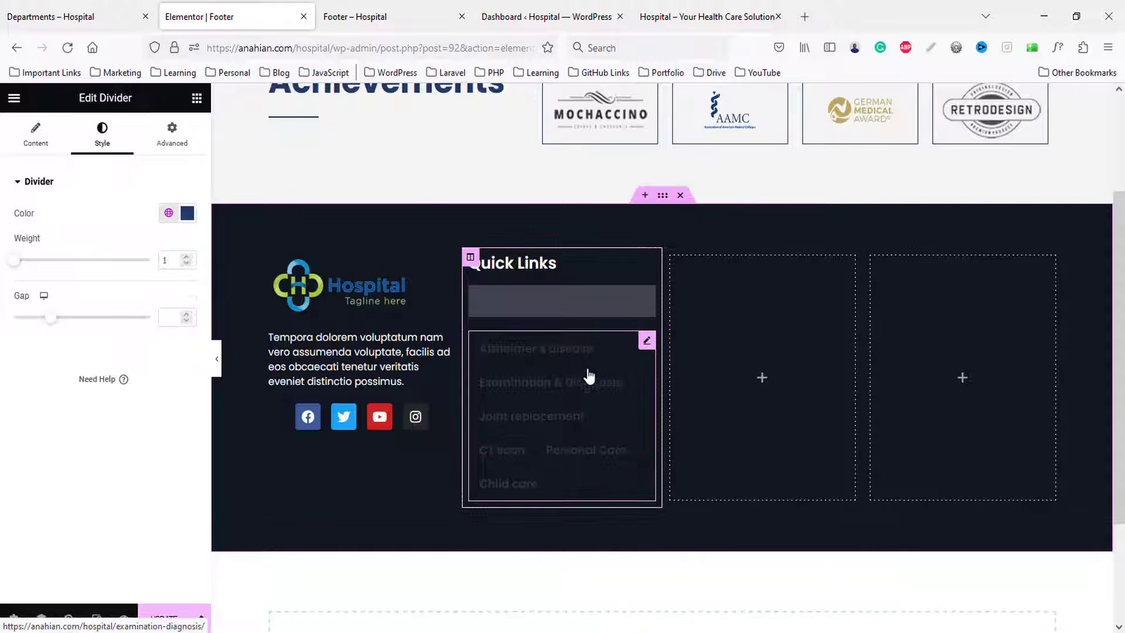
- Set the layout of the Quick Links navigation menu to Vertical
{"action": "left_click", "coordinate": [558, 369]}
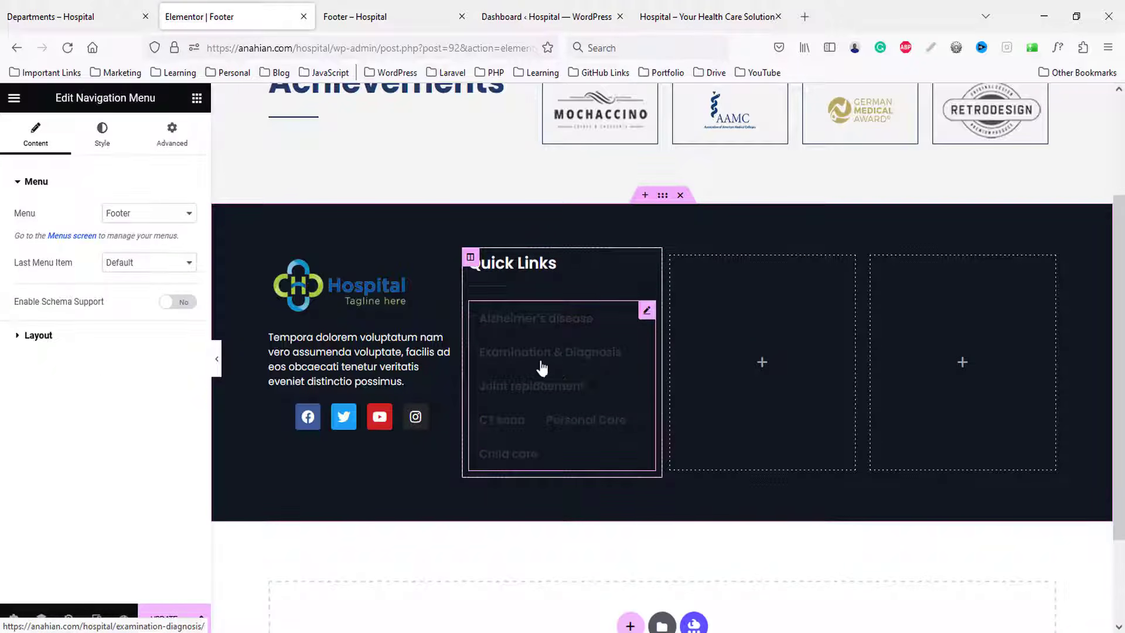
{"action": "left_click", "coordinate": [50, 336]}
{"action": "left_click", "coordinate": [134, 252]}
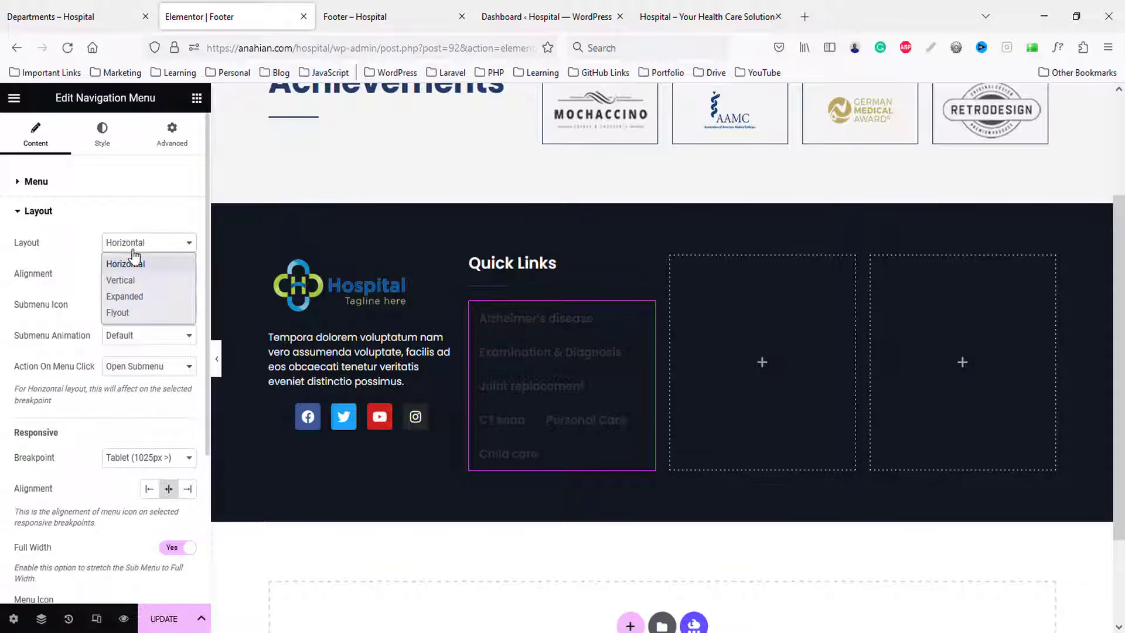
{"action": "left_click", "coordinate": [132, 282]}
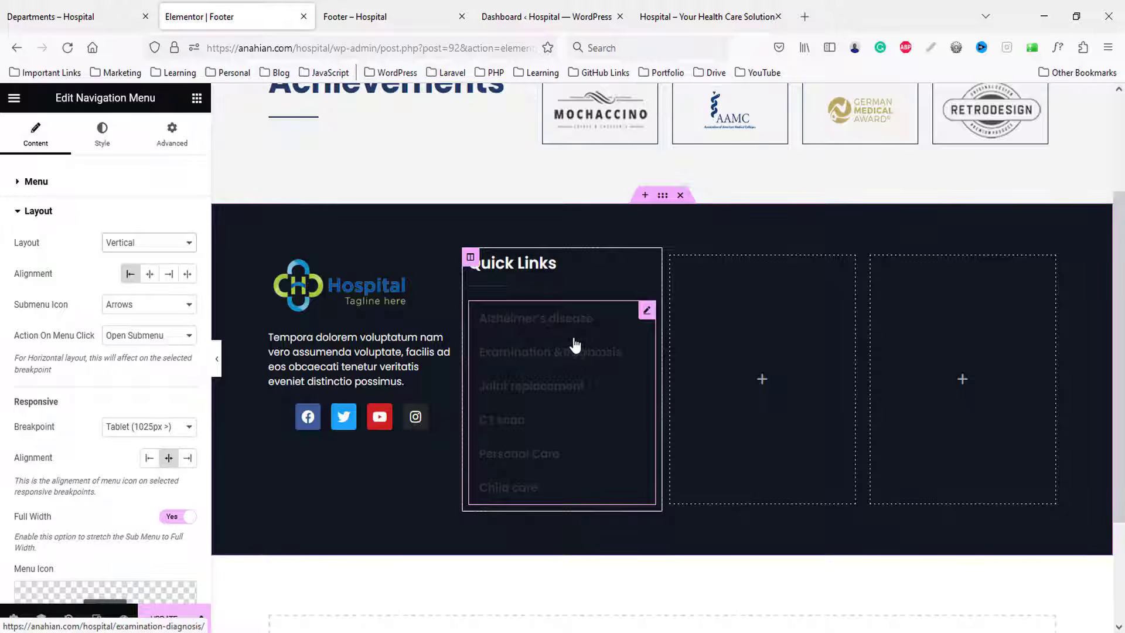
- Set the Main Menu as the source menu of the Quick Links navigation widget
{"action": "left_click", "coordinate": [50, 185]}
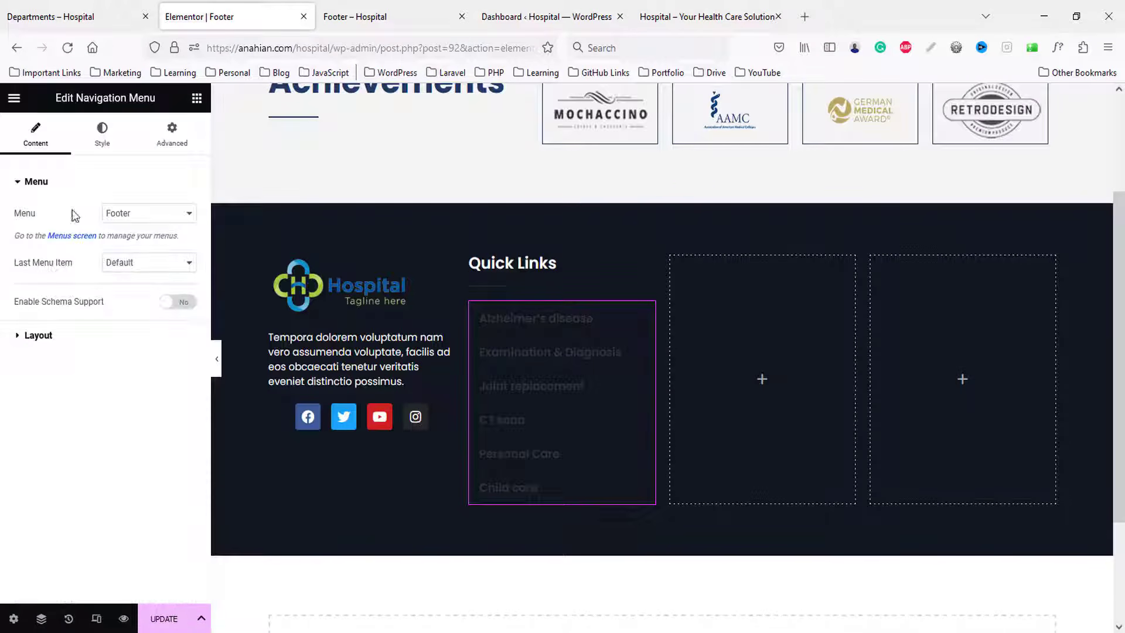
{"action": "left_click", "coordinate": [144, 214]}
{"action": "left_click", "coordinate": [131, 250]}
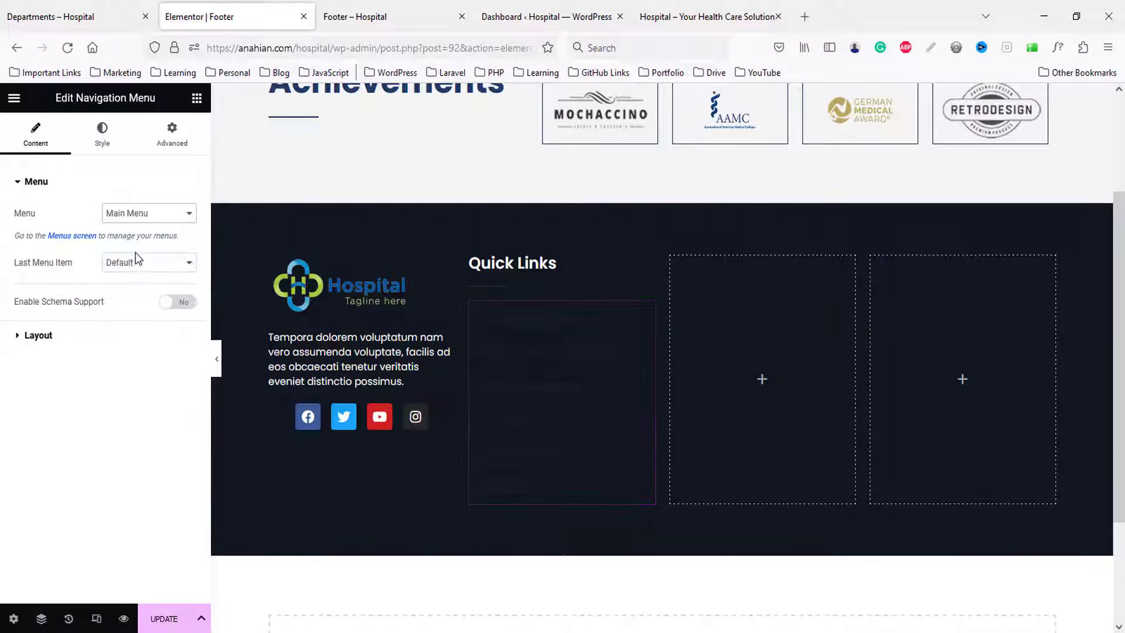
- Set the normal text colour of the navigation menu to #FFFFFF
{"action": "left_click", "coordinate": [102, 135]}
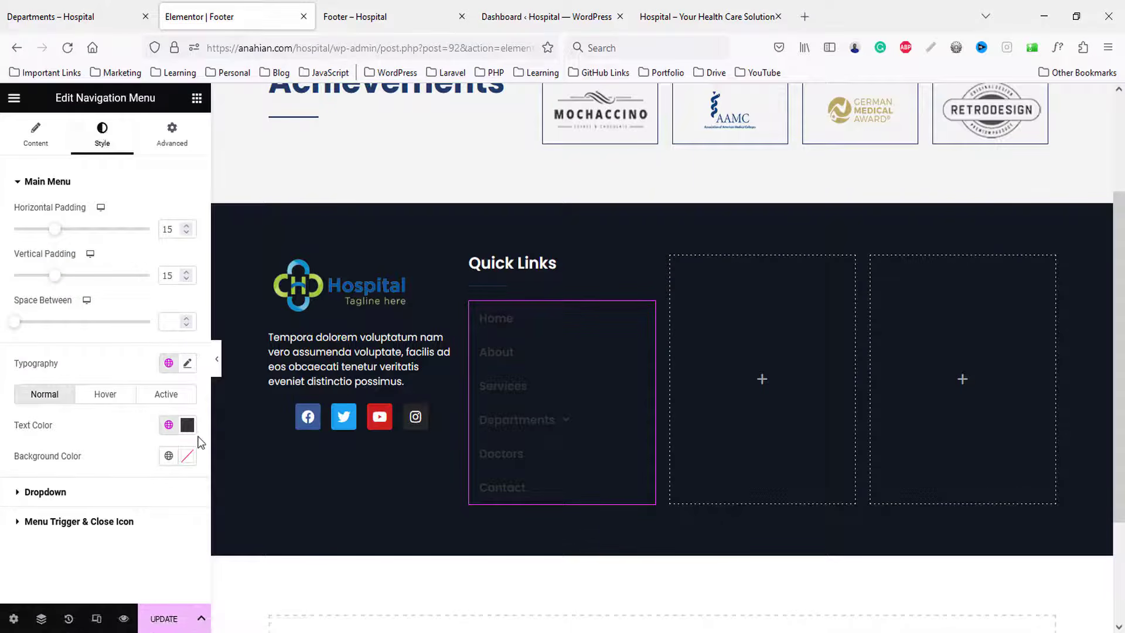
{"action": "left_click", "coordinate": [187, 426]}
{"action": "type", "text": "#FFFFFF"}
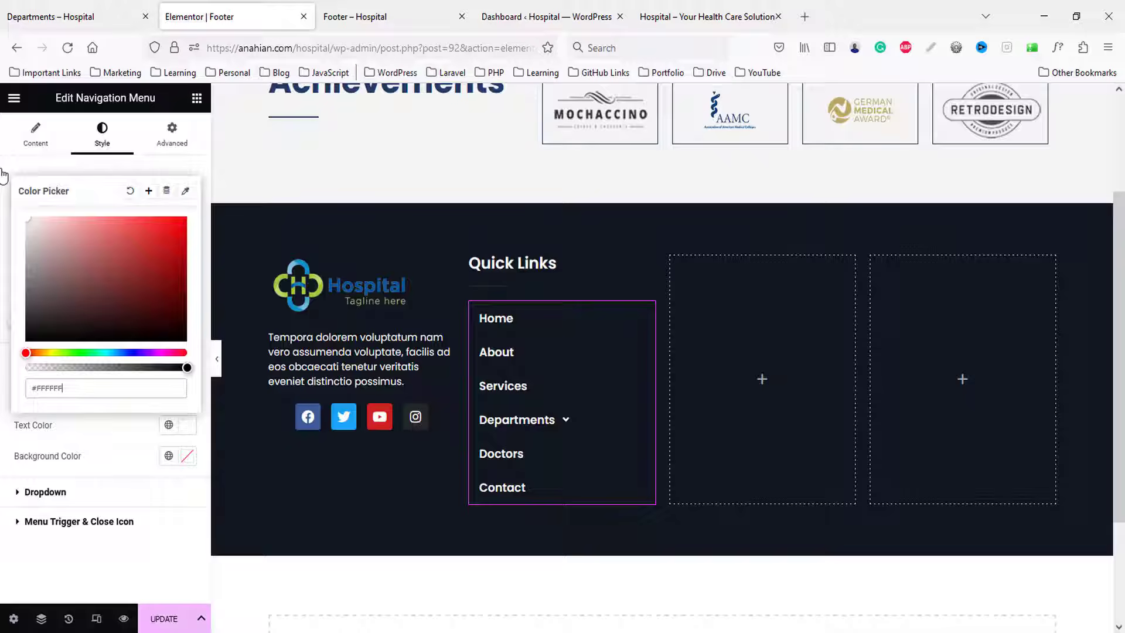
{"action": "left_click", "coordinate": [125, 452]}
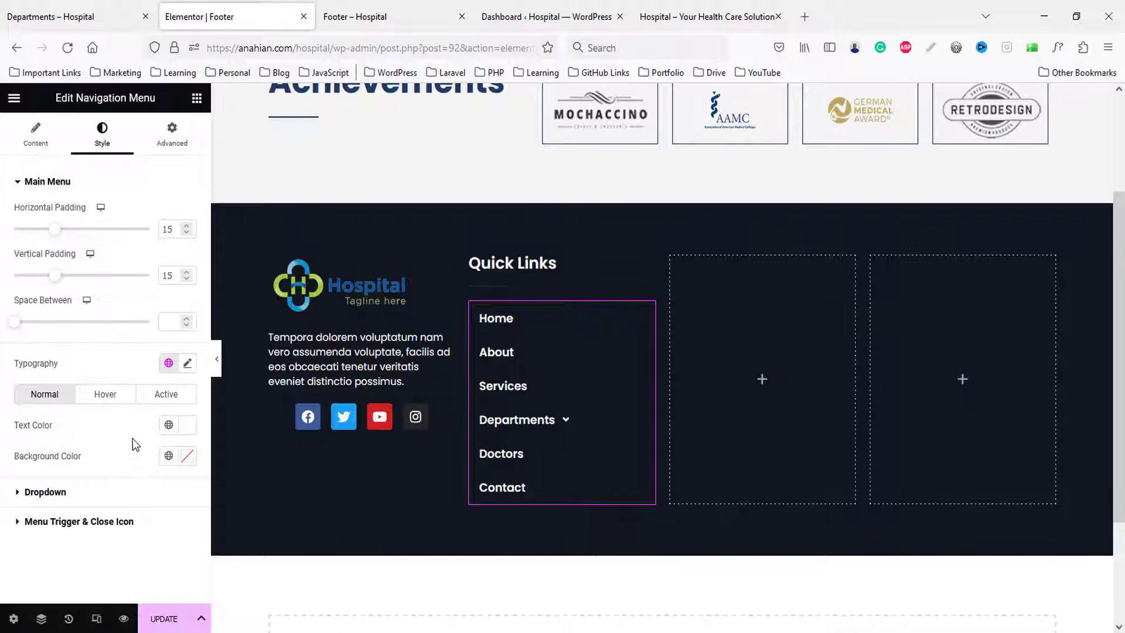
- Apply the global dark blue colour to the navigation menu's hover text
{"action": "left_click", "coordinate": [105, 394]}
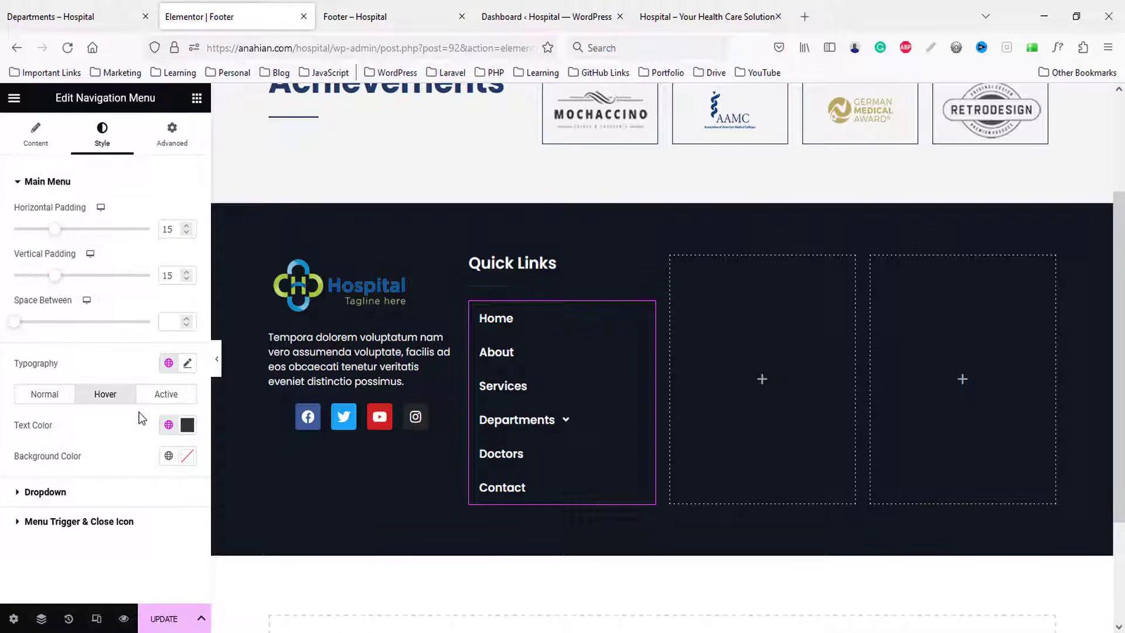
{"action": "left_click", "coordinate": [168, 424]}
{"action": "left_click", "coordinate": [66, 497]}
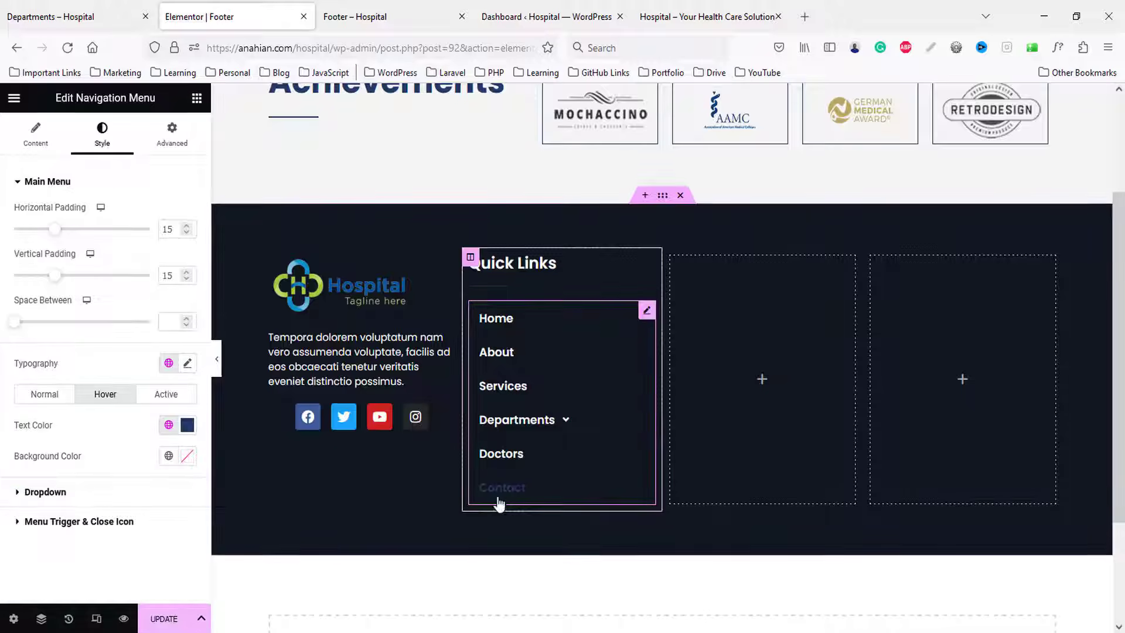
- Set the active text colour of the navigation menu to white
{"action": "left_click", "coordinate": [165, 394]}
{"action": "left_click", "coordinate": [183, 431]}
{"action": "left_click_drag", "start_coordinate": [100, 301], "coordinate": [4, 184]}
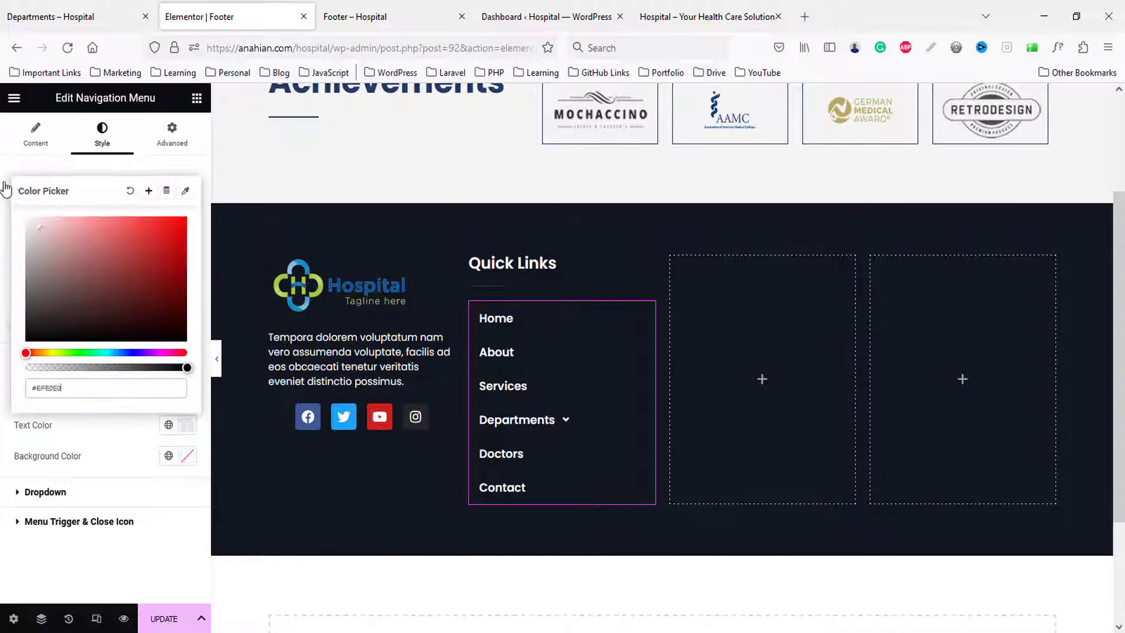
{"action": "left_click", "coordinate": [122, 452]}
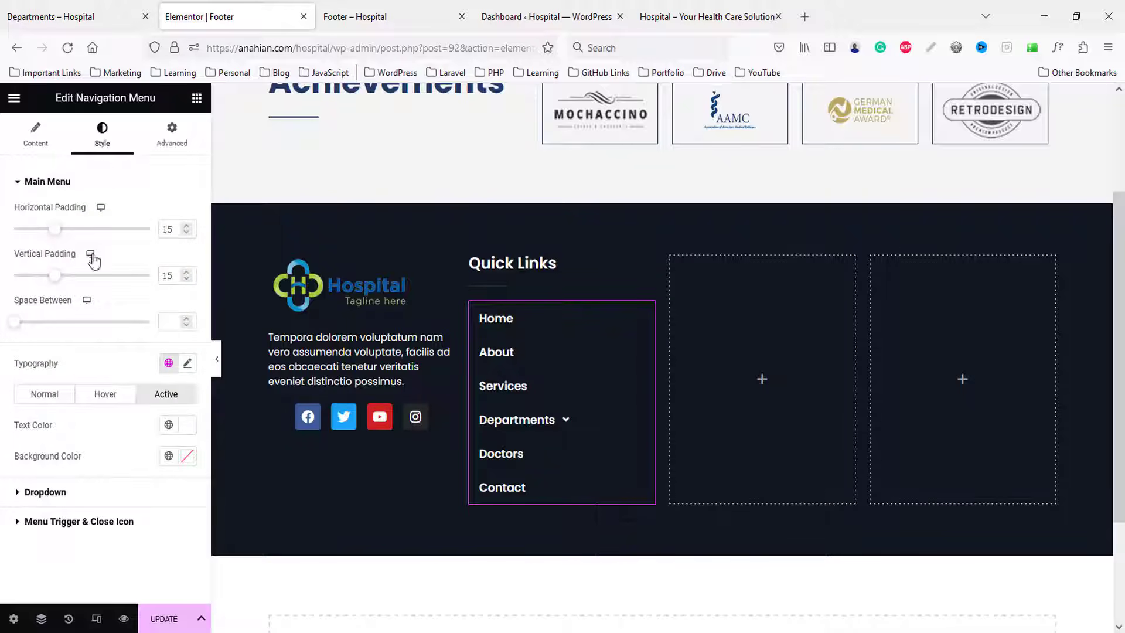
- Set the navigation menu's vertical padding to 12 and its horizontal padding to 0
{"action": "left_click", "coordinate": [45, 492]}
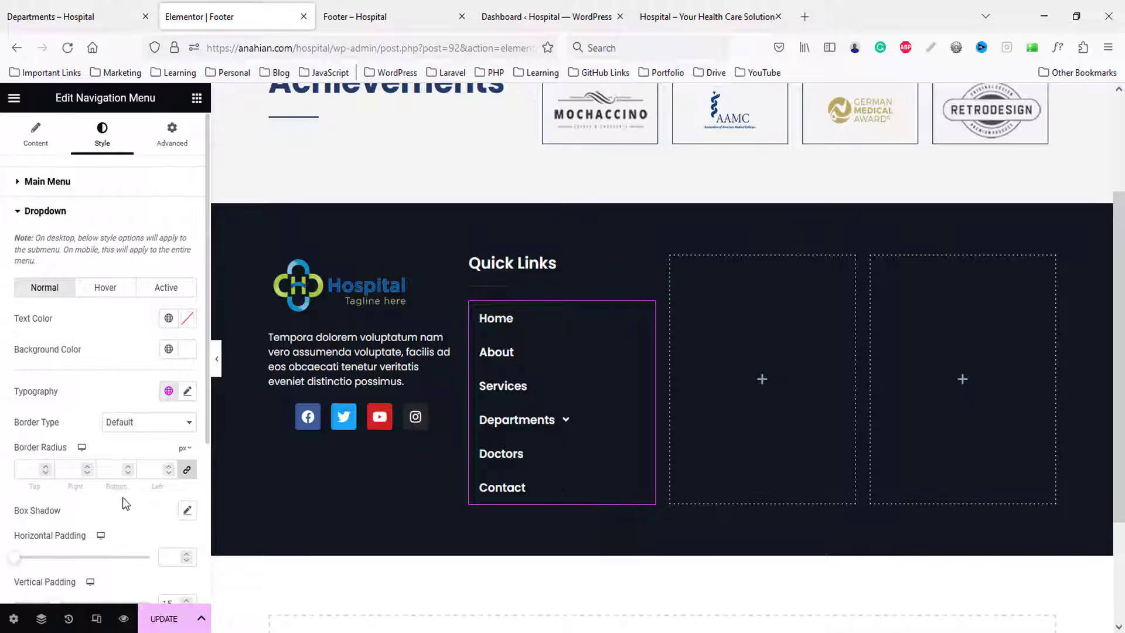
{"action": "left_click", "coordinate": [63, 189]}
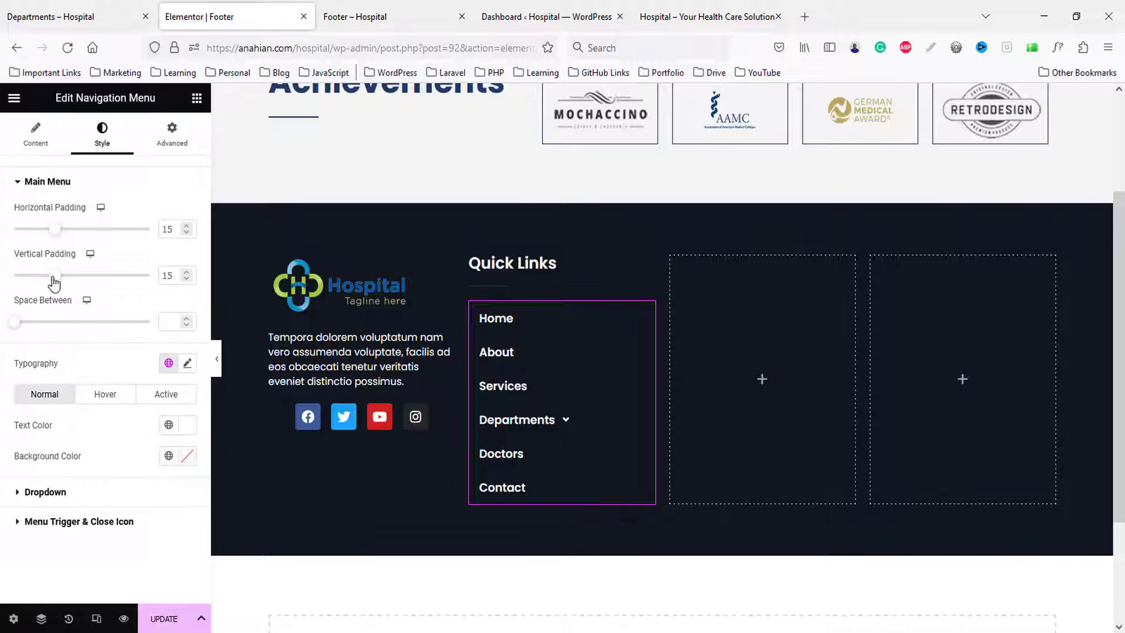
{"action": "mouse_move", "coordinate": [53, 276]}
{"action": "left_mouse_down"}
{"action": "mouse_move", "coordinate": [30, 277]}
{"action": "mouse_move", "coordinate": [39, 277]}
{"action": "left_mouse_up"}
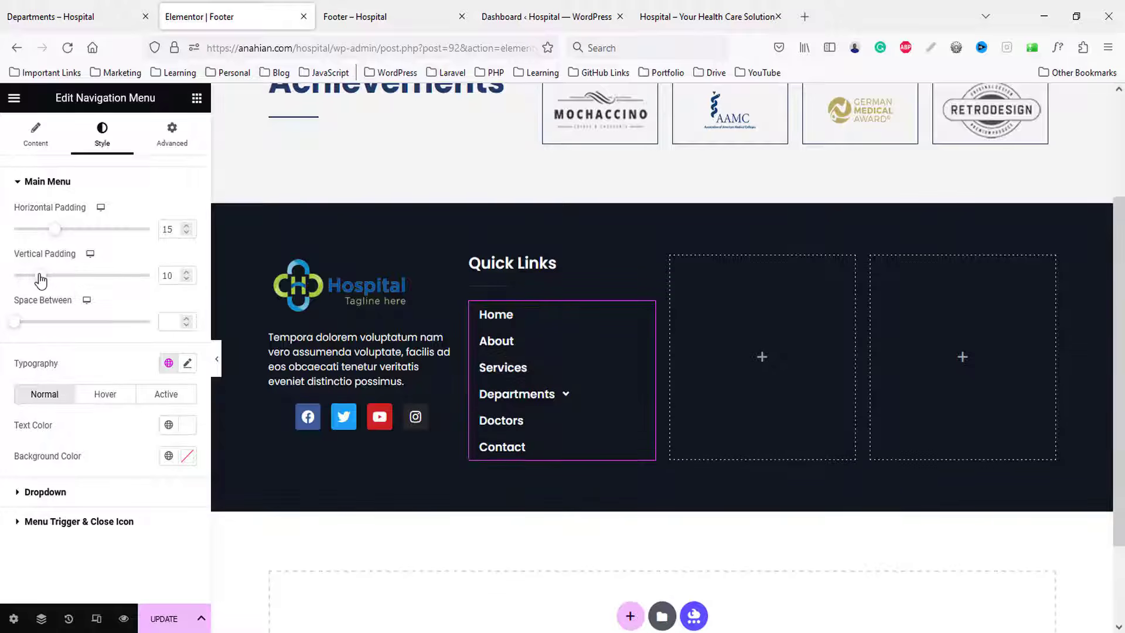
{"action": "left_click", "coordinate": [175, 274]}
{"action": "key", "text": "Up"}
{"action": "key", "text": "Up"}
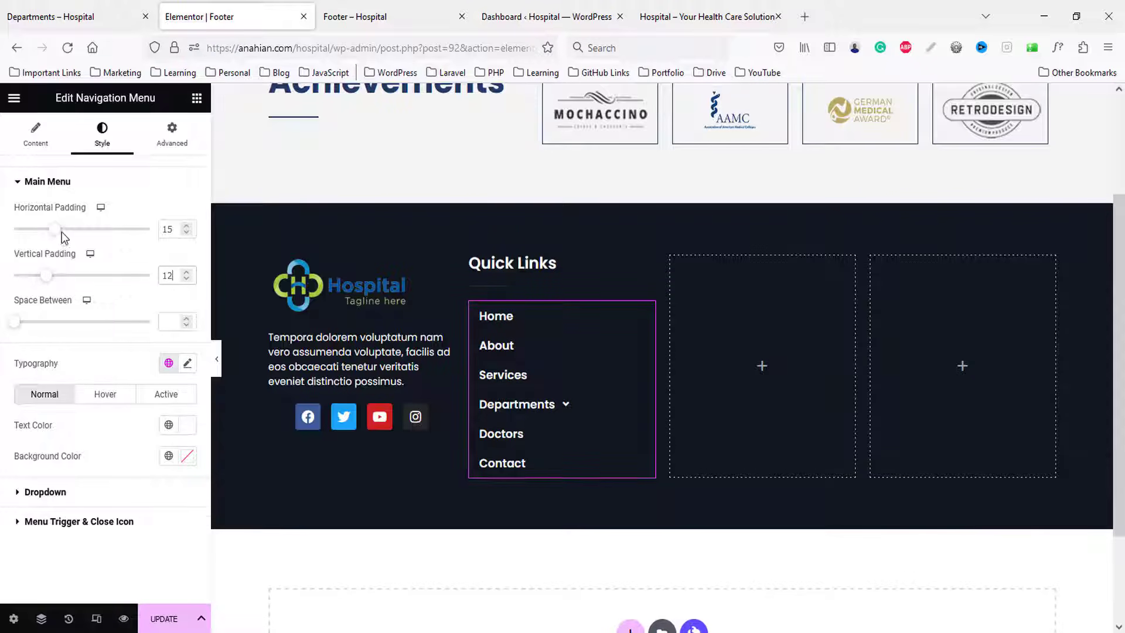
{"action": "left_click_drag", "start_coordinate": [56, 234], "coordinate": [3, 246]}
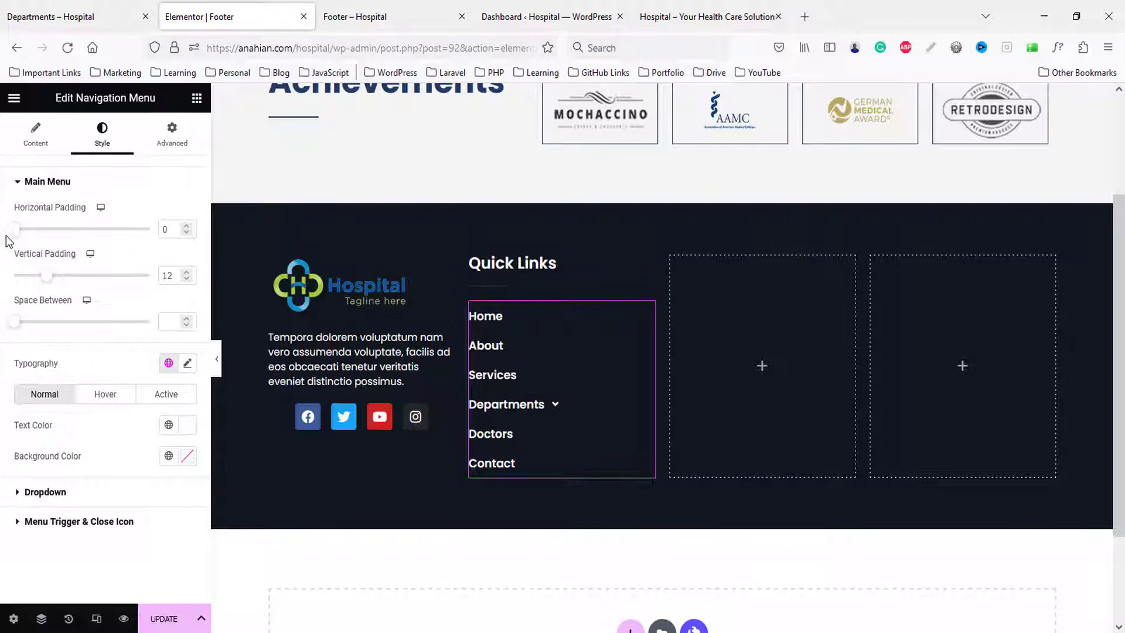
- Duplicate the Quick Links column twice
{"action": "right_click", "coordinate": [472, 261]}
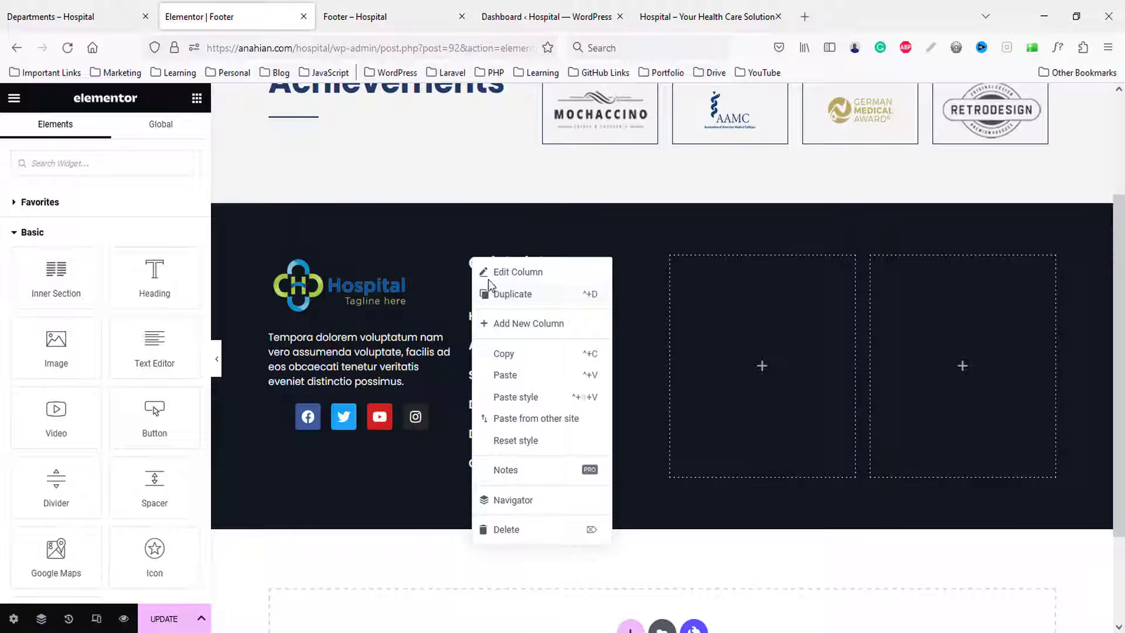
{"action": "left_click", "coordinate": [492, 293]}
{"action": "right_click", "coordinate": [436, 260]}
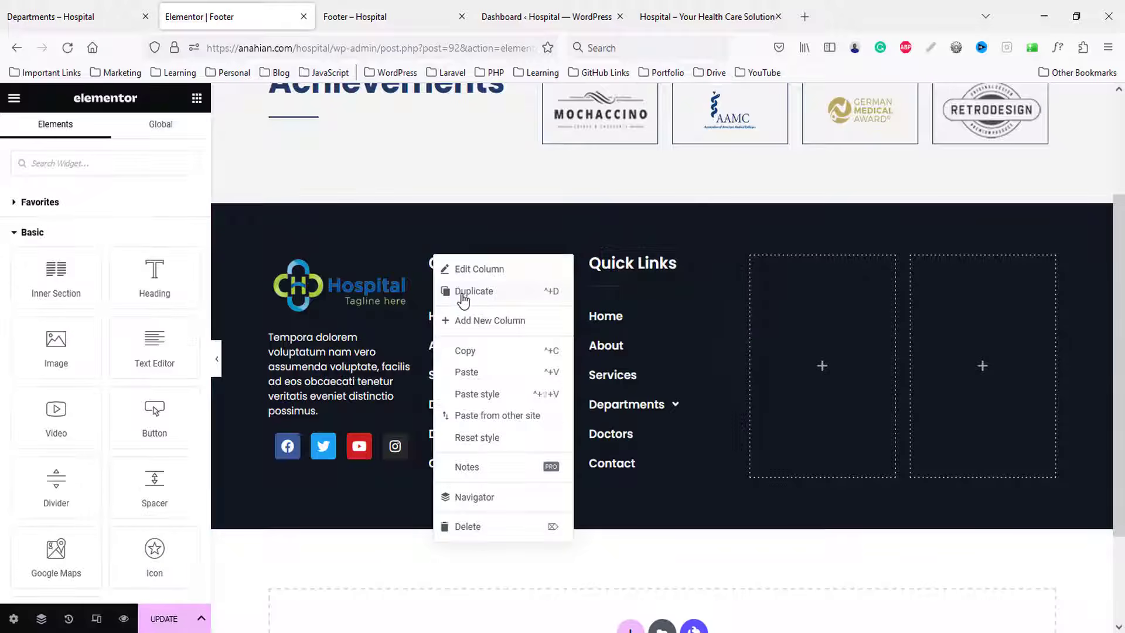
{"action": "left_click", "coordinate": [464, 300]}
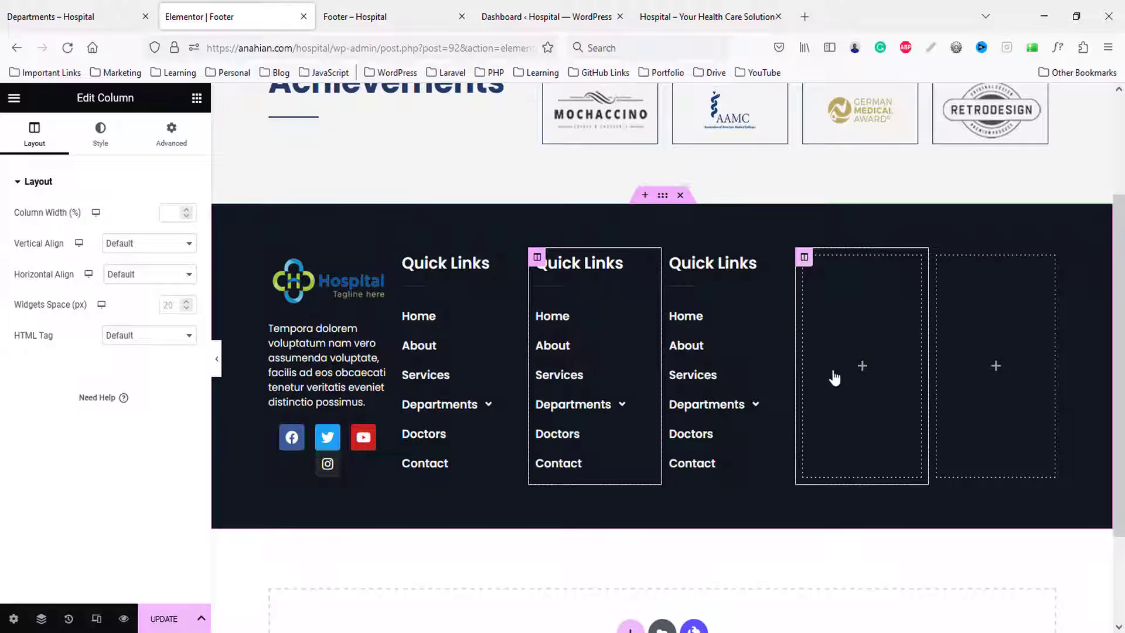
- Delete the two empty columns at the end of the footer section
{"action": "right_click", "coordinate": [803, 257]}
{"action": "left_click", "coordinate": [849, 529]}
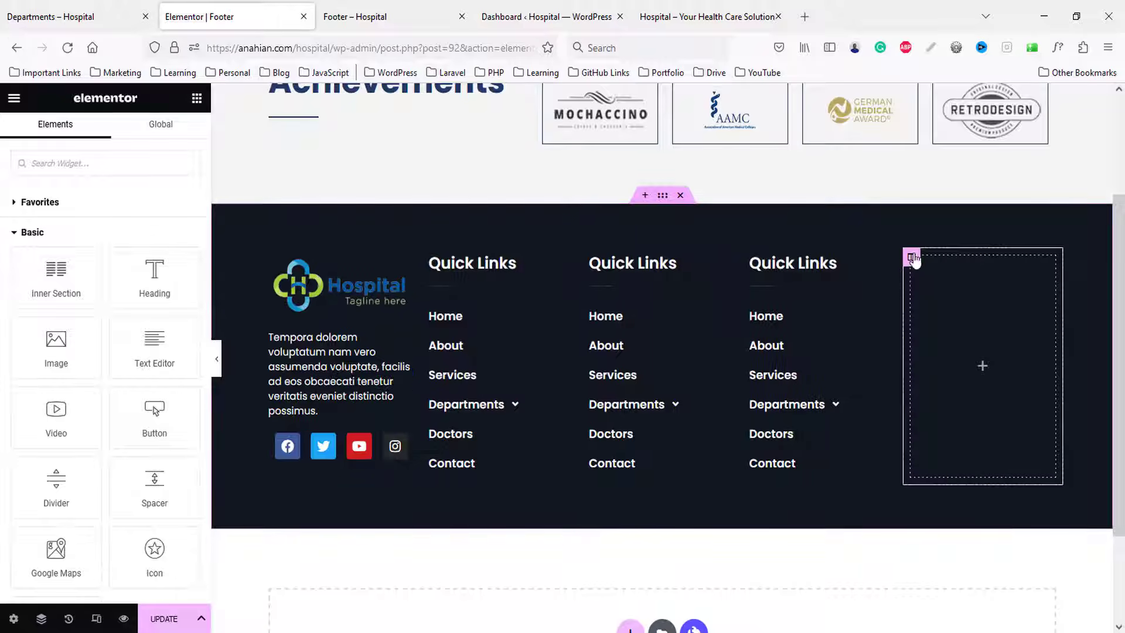
{"action": "right_click", "coordinate": [915, 261]}
{"action": "left_click", "coordinate": [963, 526]}
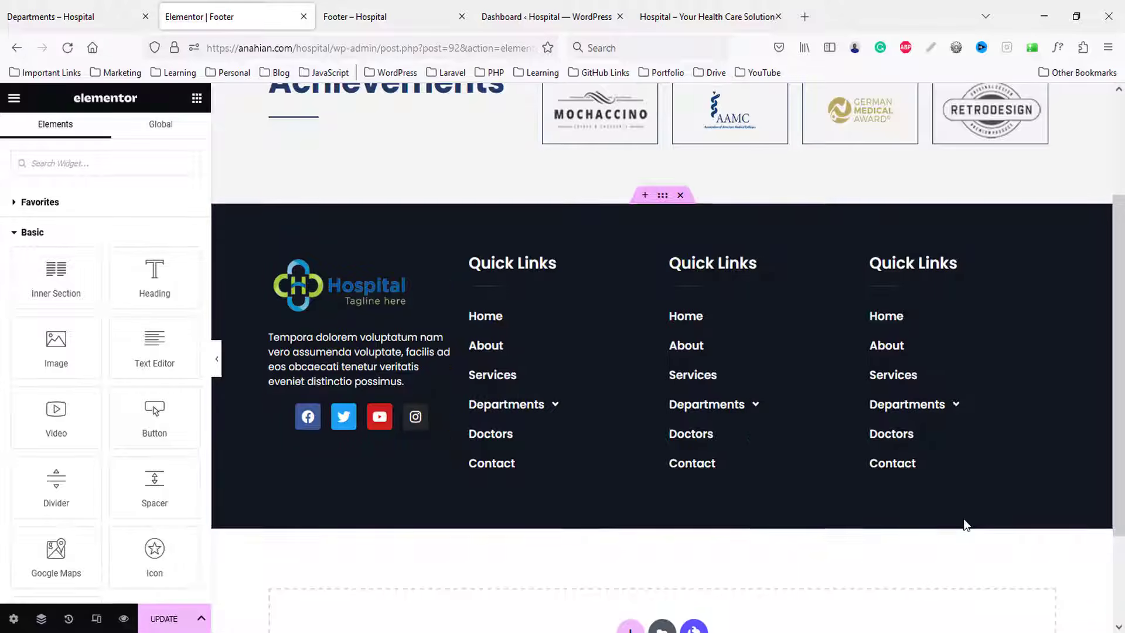
- Copy the "Departmens" heading text from the demo site's footer and use it as the title of the third column's heading
{"action": "key", "text": "ctrl+Page_Up"}
{"action": "double_click", "coordinate": [536, 316]}
{"action": "key", "text": "ctrl+c"}
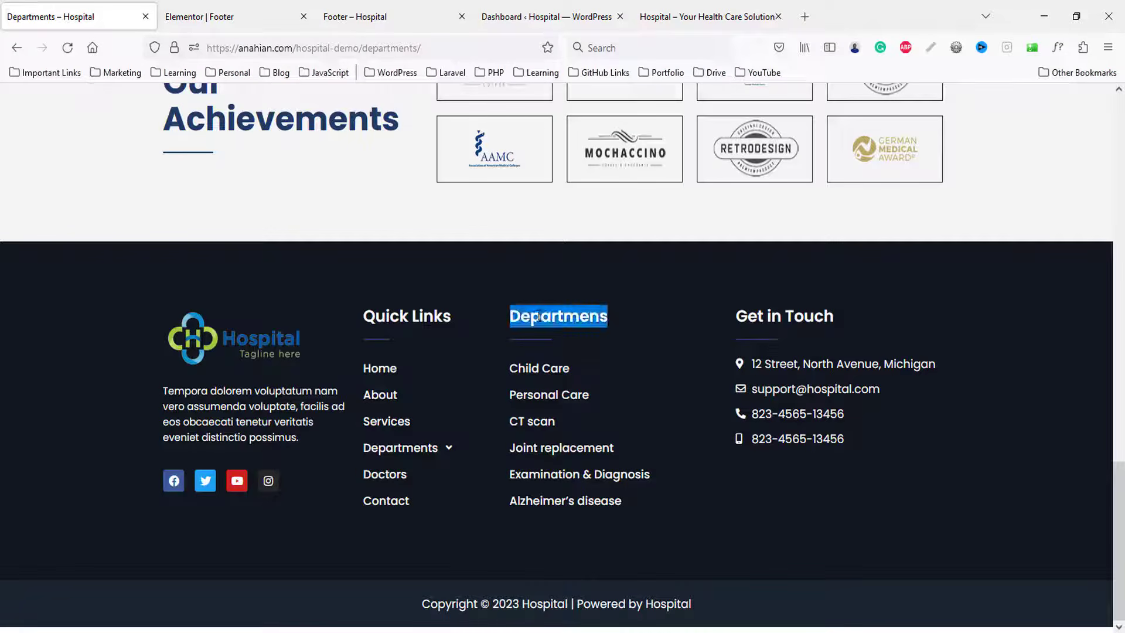
{"action": "left_click", "coordinate": [235, 16]}
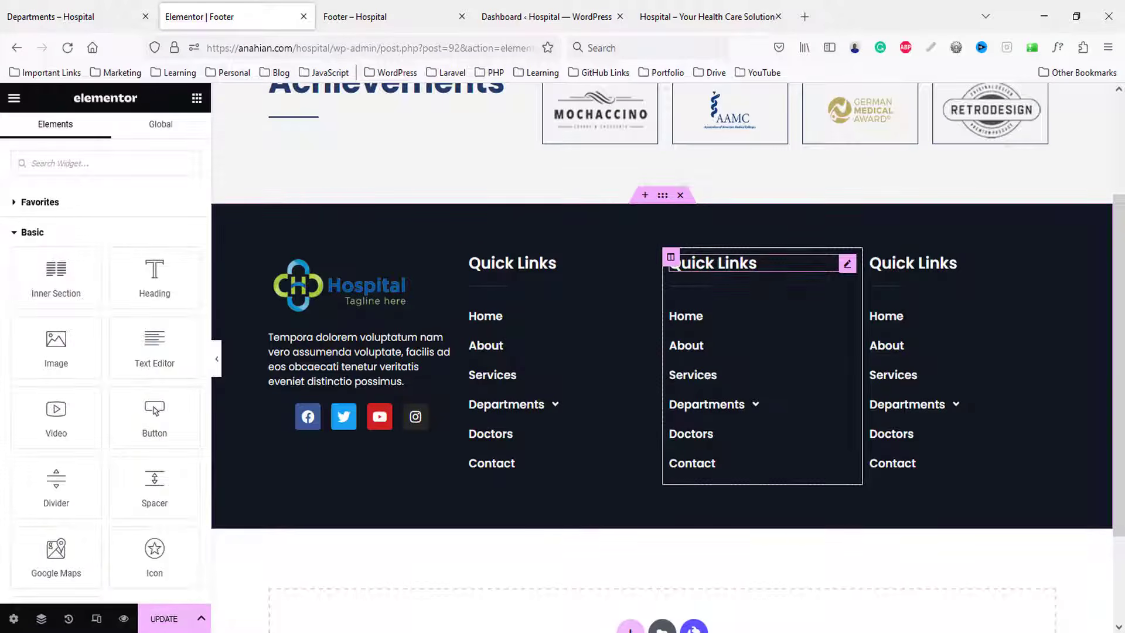
{"action": "left_click", "coordinate": [715, 262]}
{"action": "key", "text": "ctrl+v"}
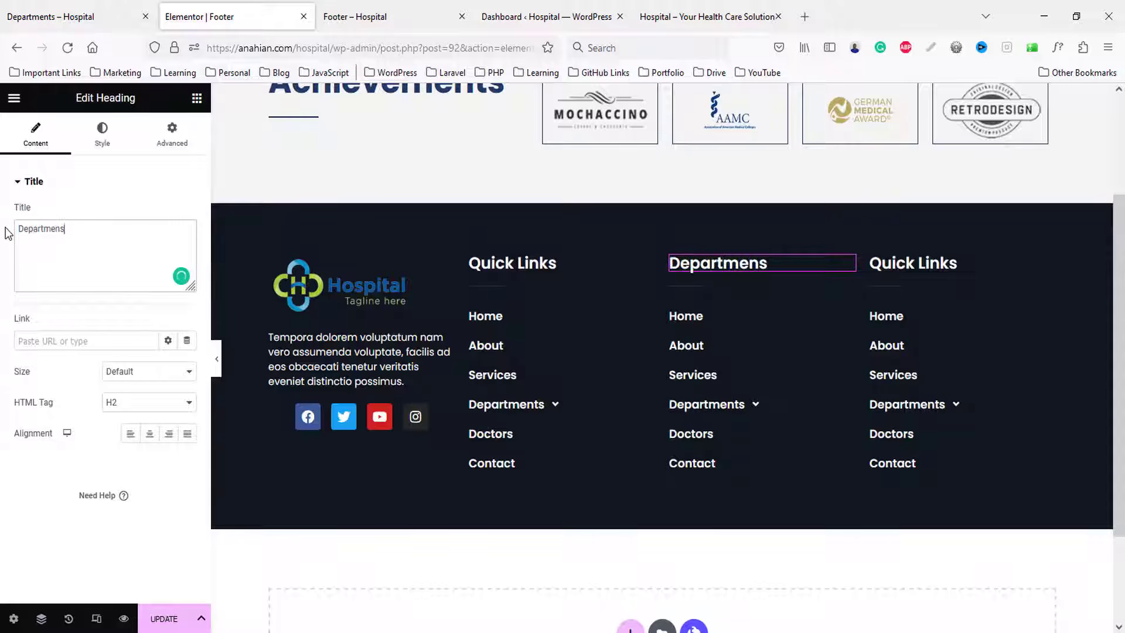
- Set the Departmens column's navigation menu to show the "Footer" menu
{"action": "left_click", "coordinate": [685, 345]}
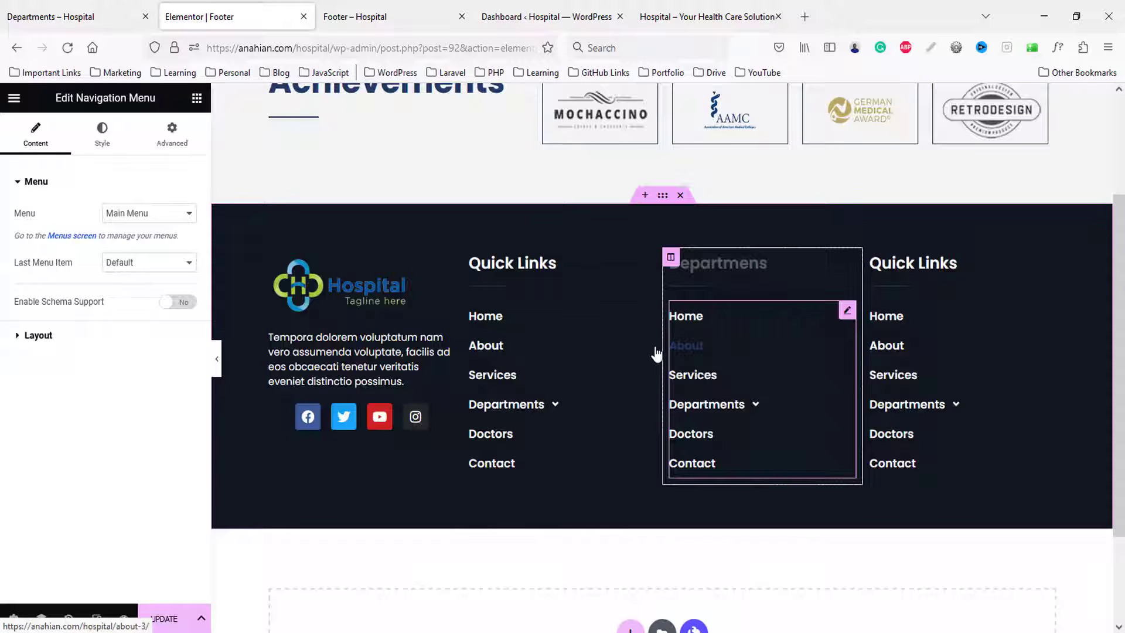
{"action": "left_click", "coordinate": [146, 213]}
{"action": "left_click", "coordinate": [124, 235]}
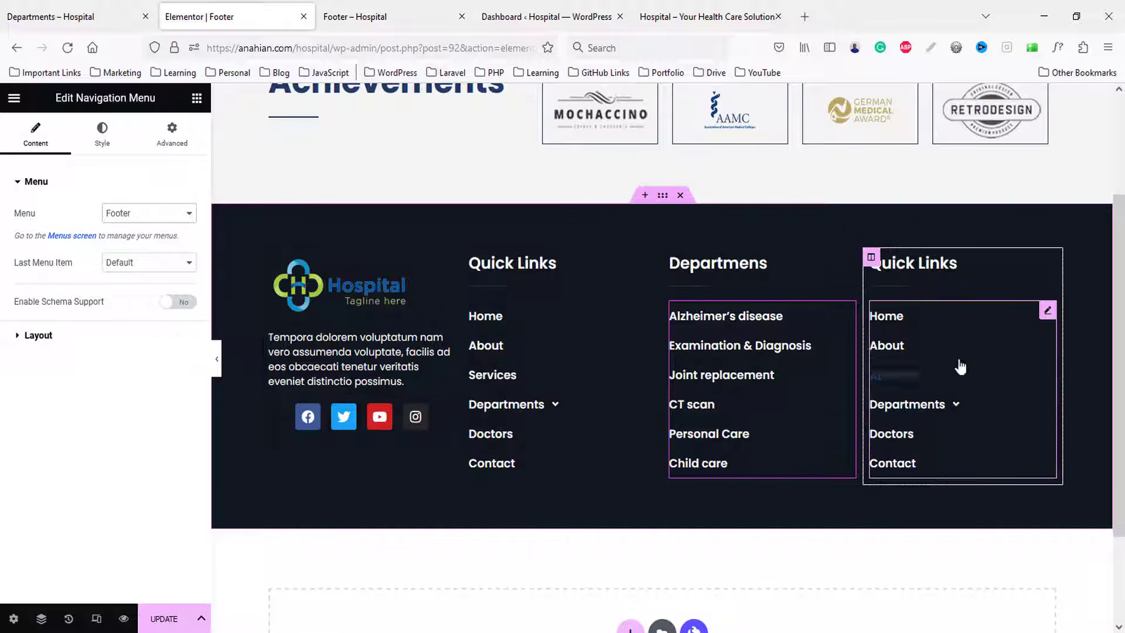
- Copy the "Get in Touch" heading text from the demo site's footer and use it as the title of the fourth column's heading
{"action": "left_click", "coordinate": [65, 17]}
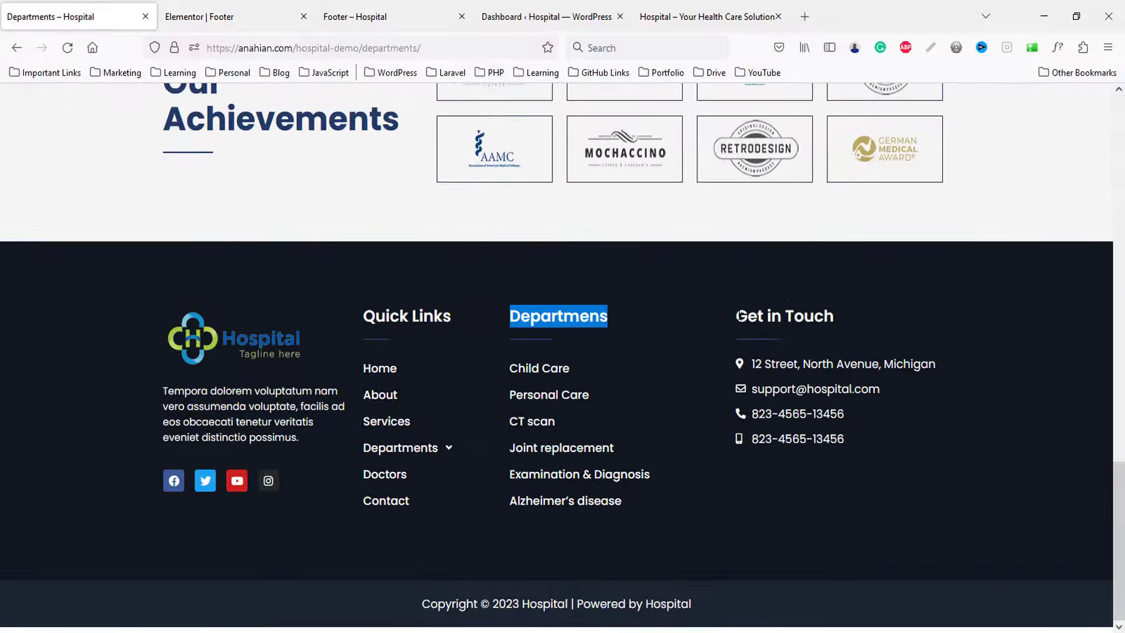
{"action": "left_click_drag", "start_coordinate": [734, 316], "coordinate": [880, 315]}
{"action": "left_click", "coordinate": [275, 9]}
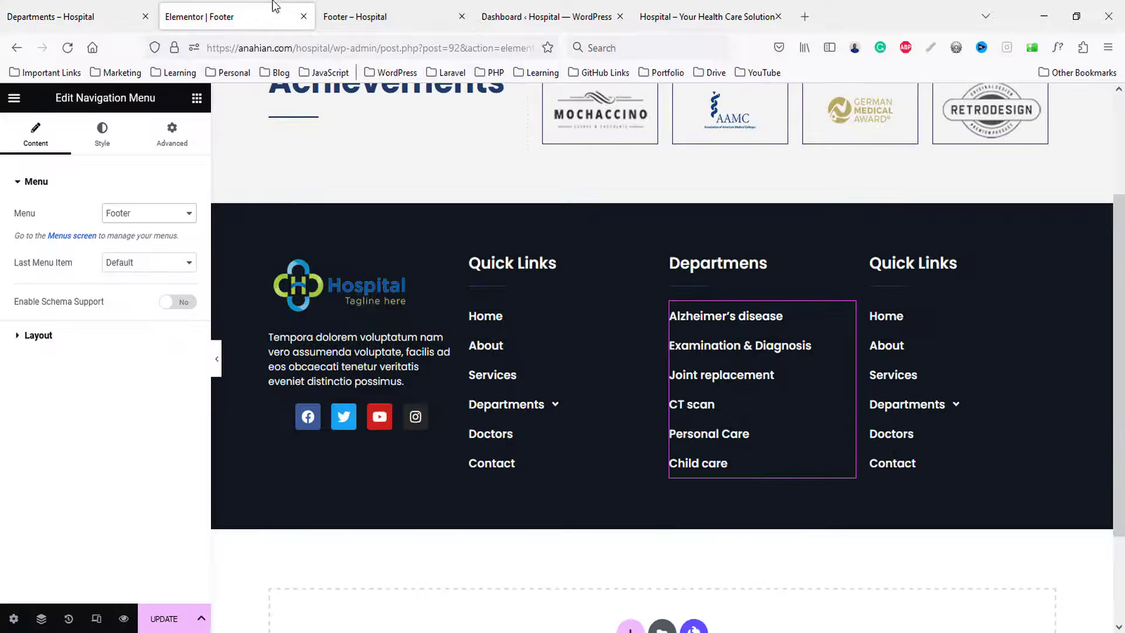
{"action": "left_click", "coordinate": [938, 352]}
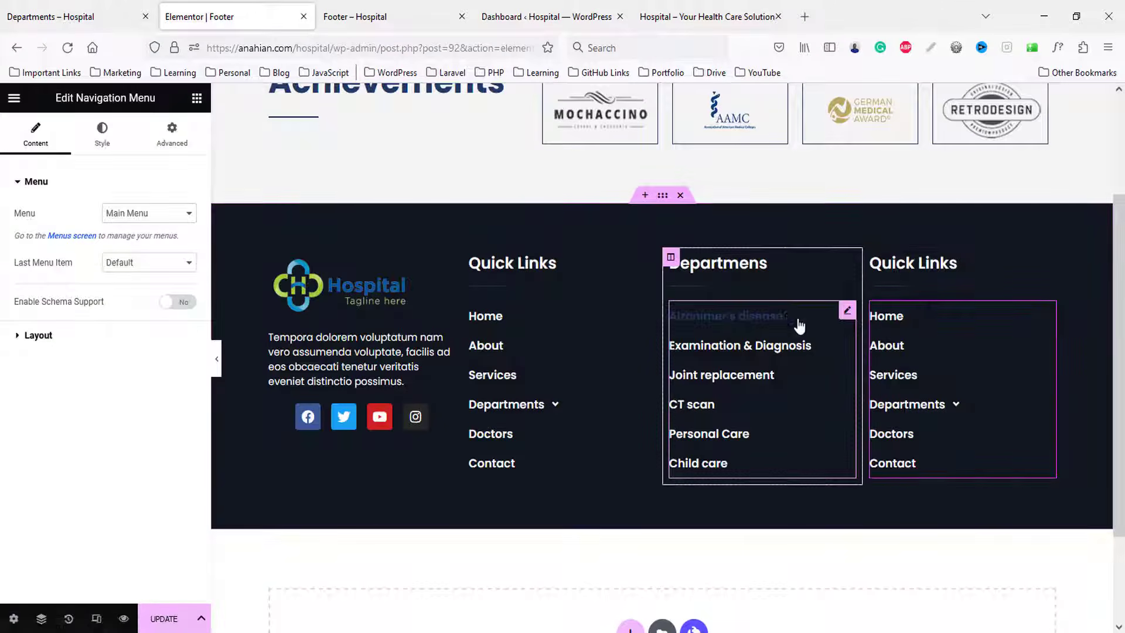
{"action": "left_click", "coordinate": [914, 263]}
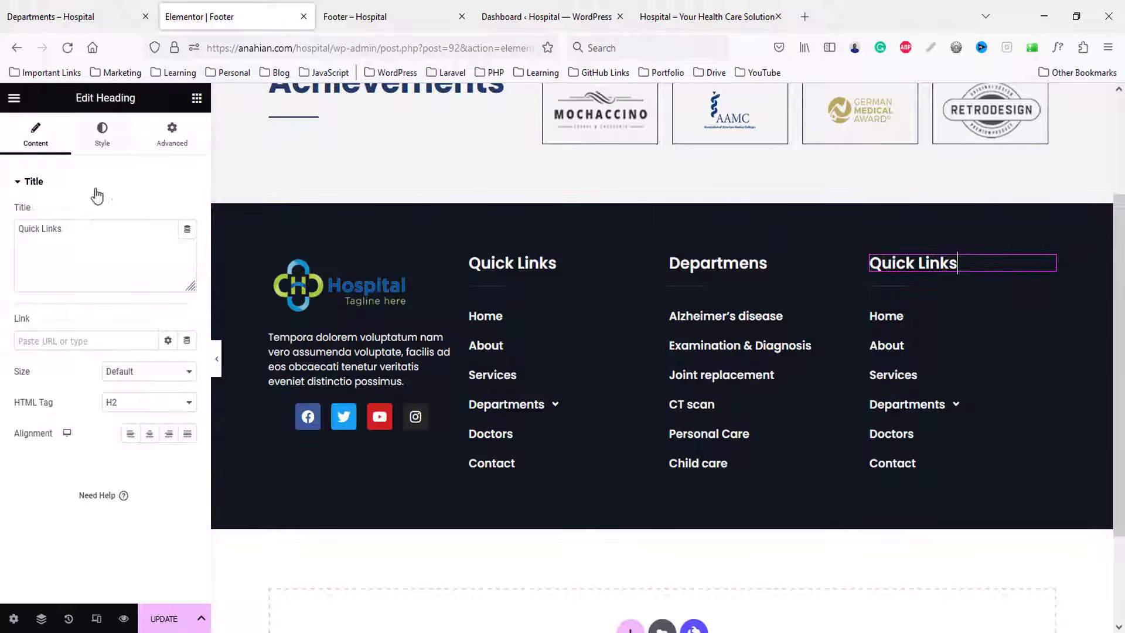
{"action": "left_click", "coordinate": [148, 248]}
{"action": "key", "text": "ctrl+a"}
{"action": "type", "text": "Get in Touch"}
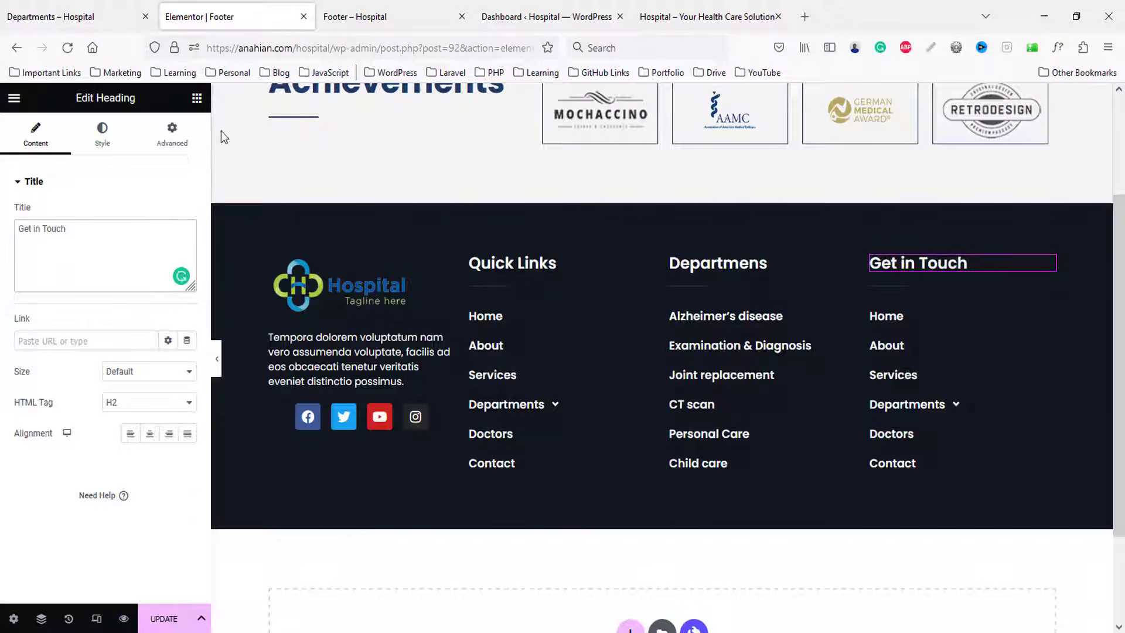
- Add an Icon List widget under the Get in Touch heading and delete the navigation menu from that column
{"action": "left_click", "coordinate": [239, 253]}
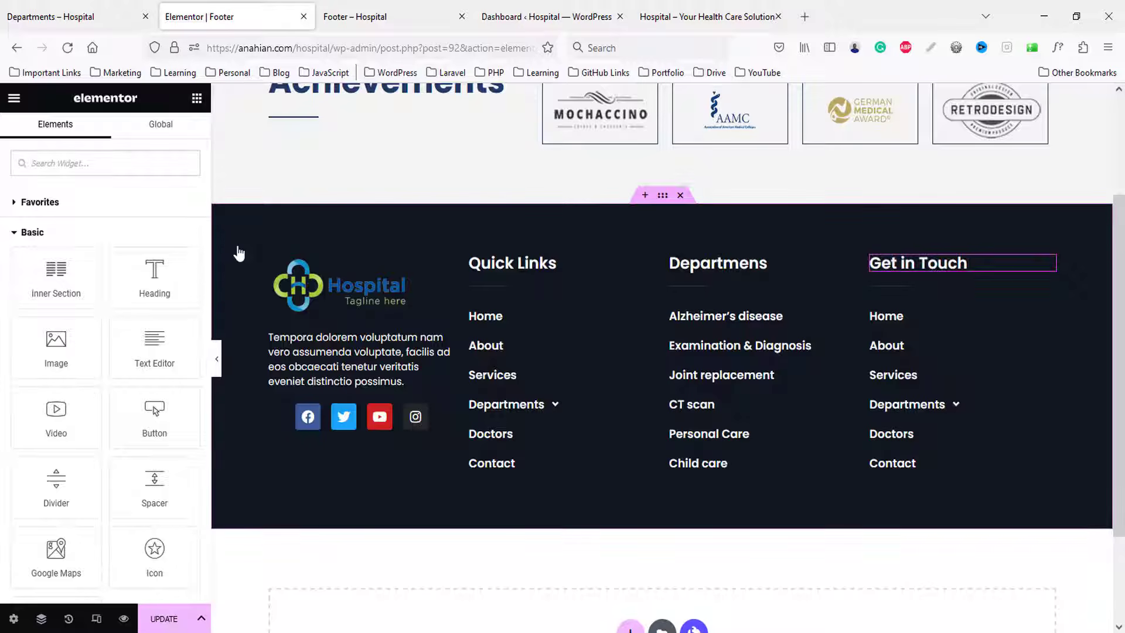
{"action": "type", "text": "list"}
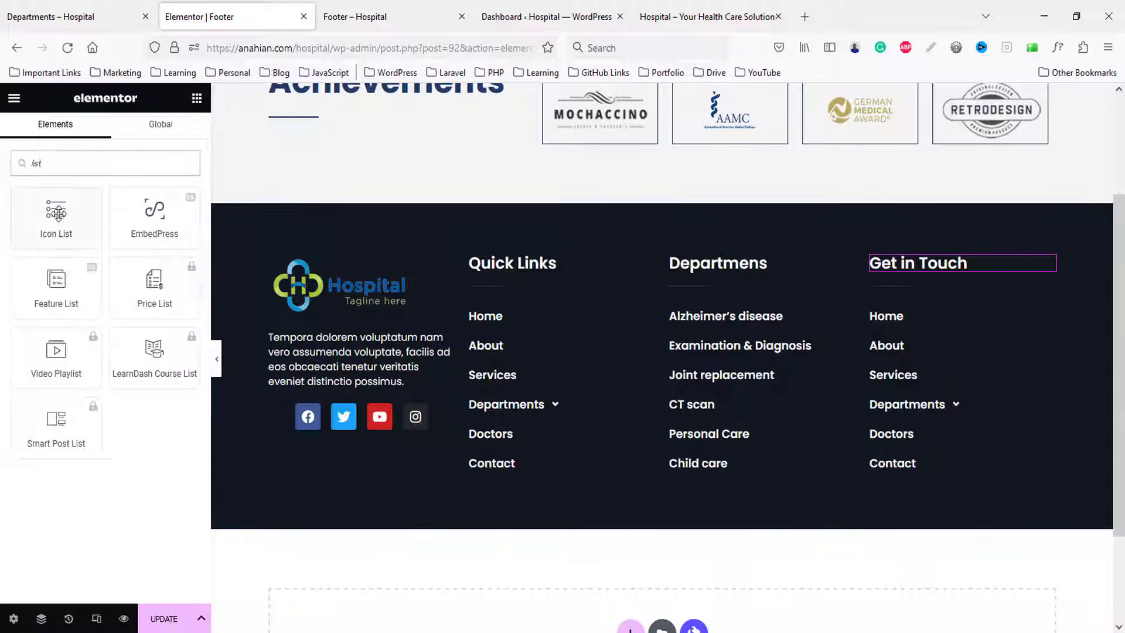
{"action": "left_click_drag", "start_coordinate": [56, 212], "coordinate": [944, 331]}
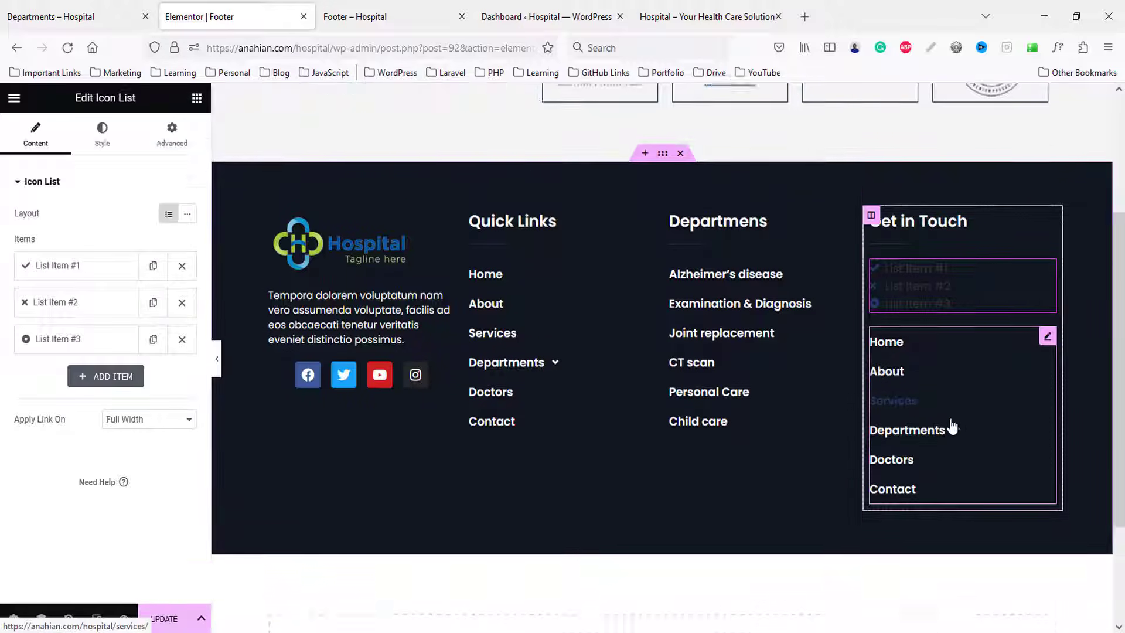
{"action": "right_click", "coordinate": [979, 479]}
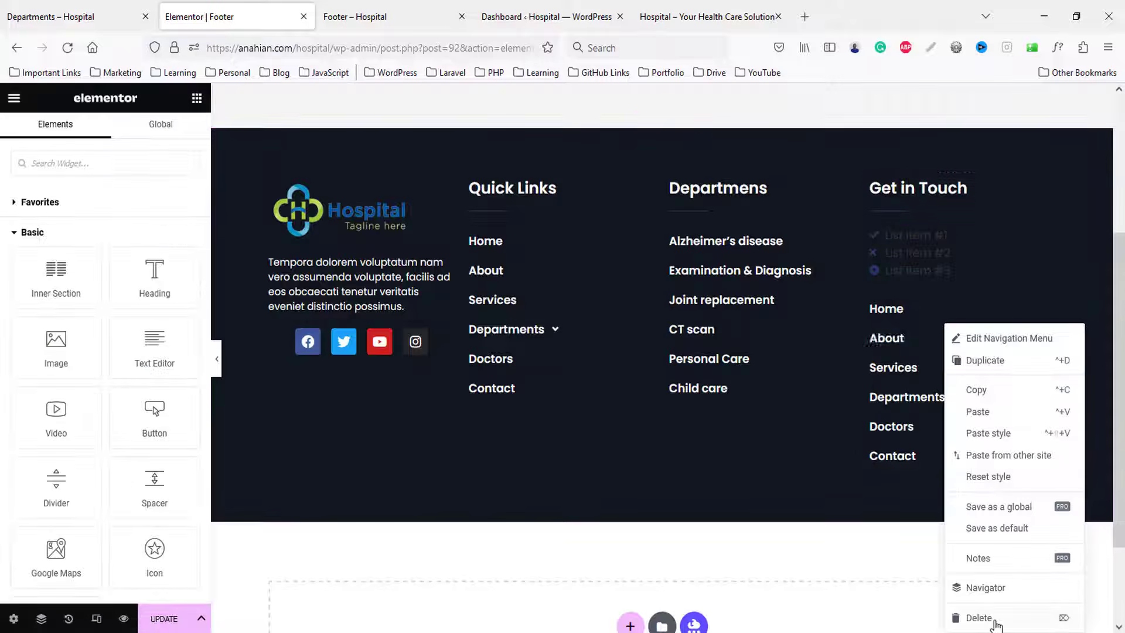
{"action": "left_click", "coordinate": [994, 618]}
- Copy the street address from the demo site's footer and use it as the text of the icon list's first item
{"action": "left_click", "coordinate": [18, 7]}
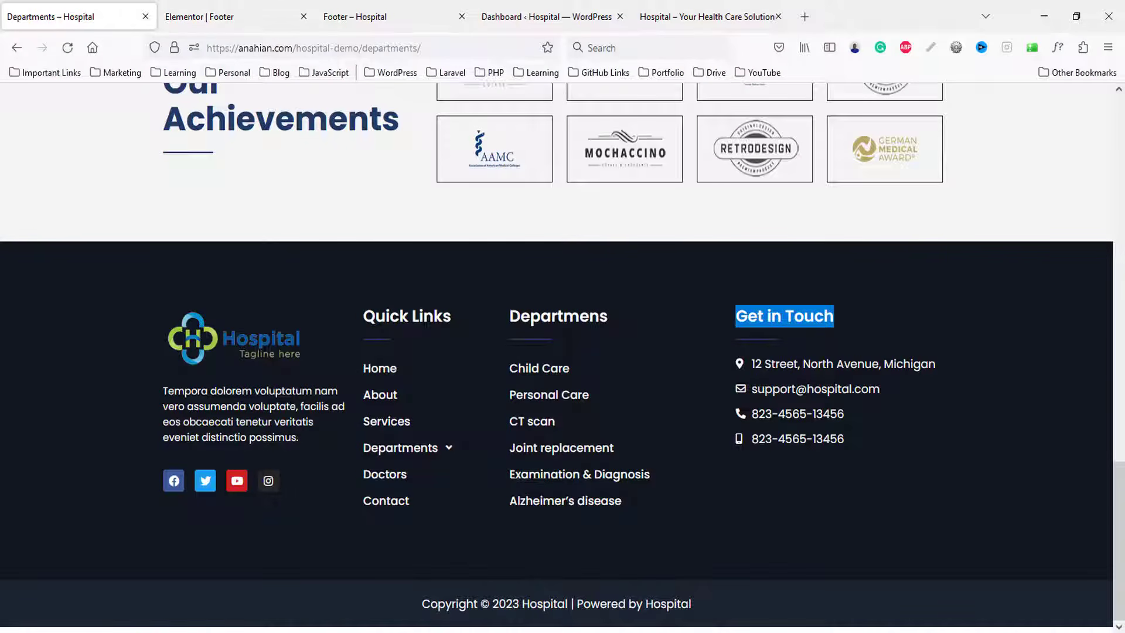
{"action": "left_click_drag", "start_coordinate": [751, 364], "coordinate": [798, 363]}
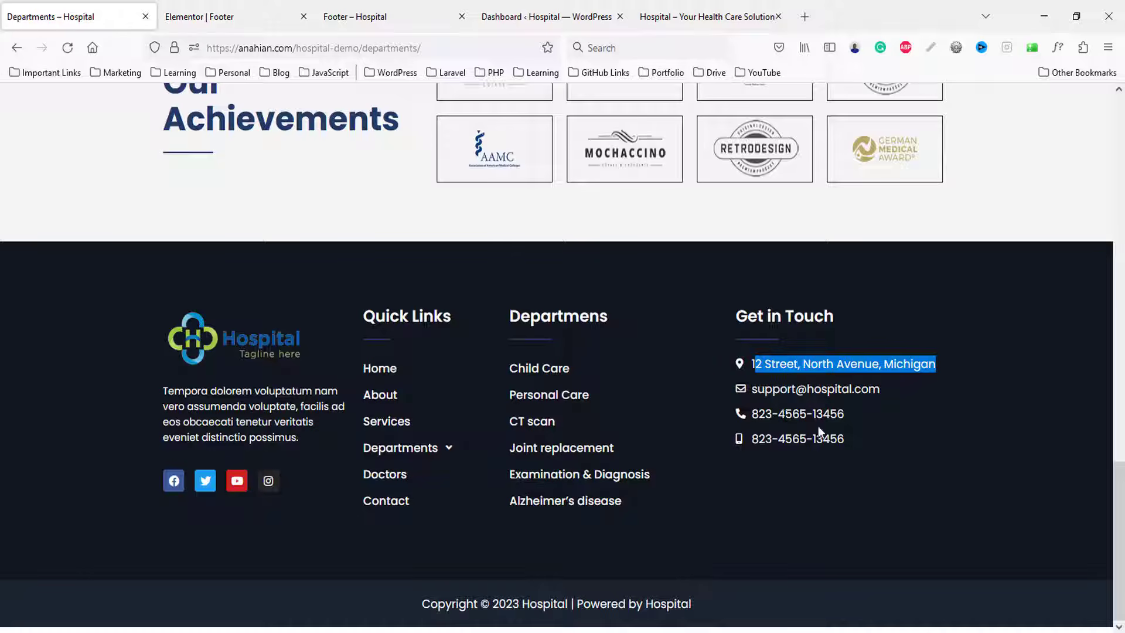
{"action": "key", "text": "shift+Left"}
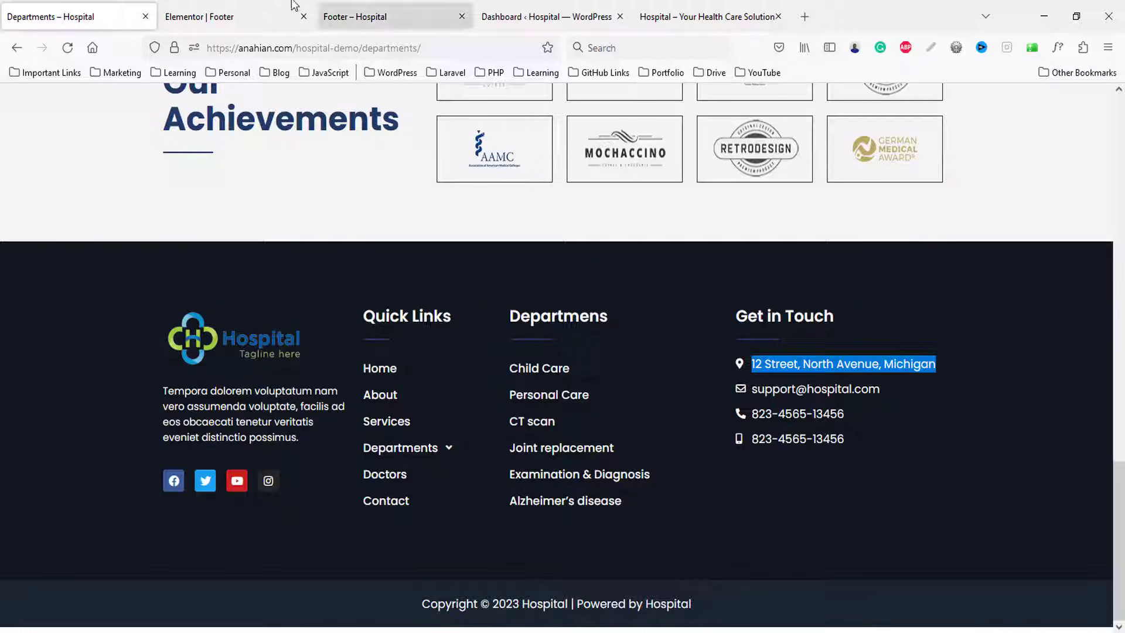
{"action": "left_click", "coordinate": [276, 16]}
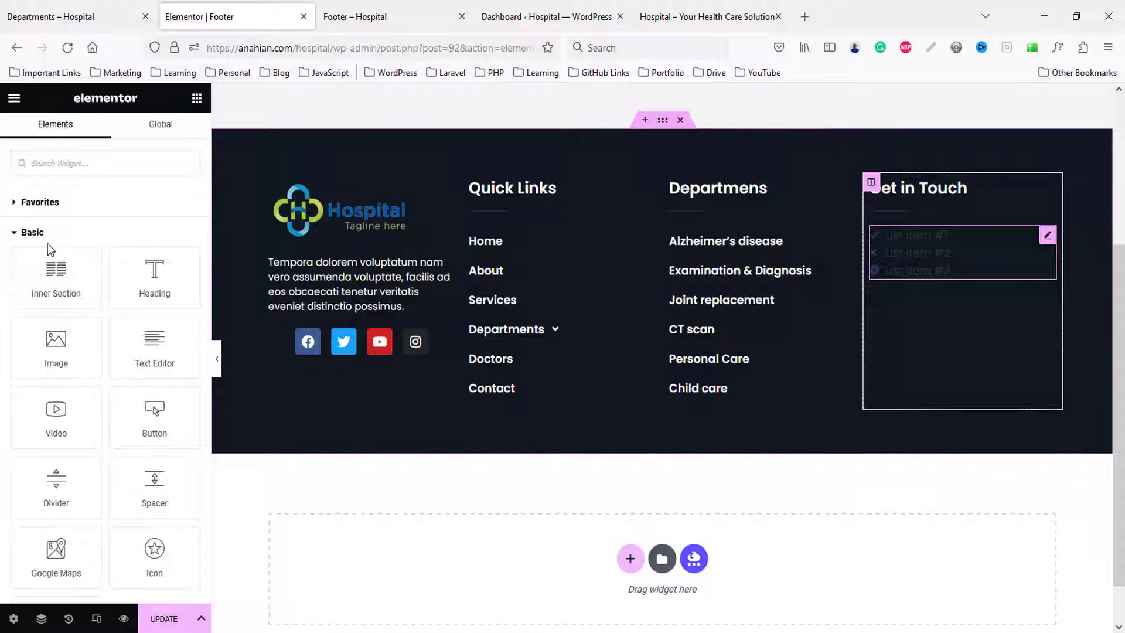
{"action": "left_click", "coordinate": [962, 252]}
{"action": "left_click", "coordinate": [73, 265]}
{"action": "key", "text": "ctrl+v"}
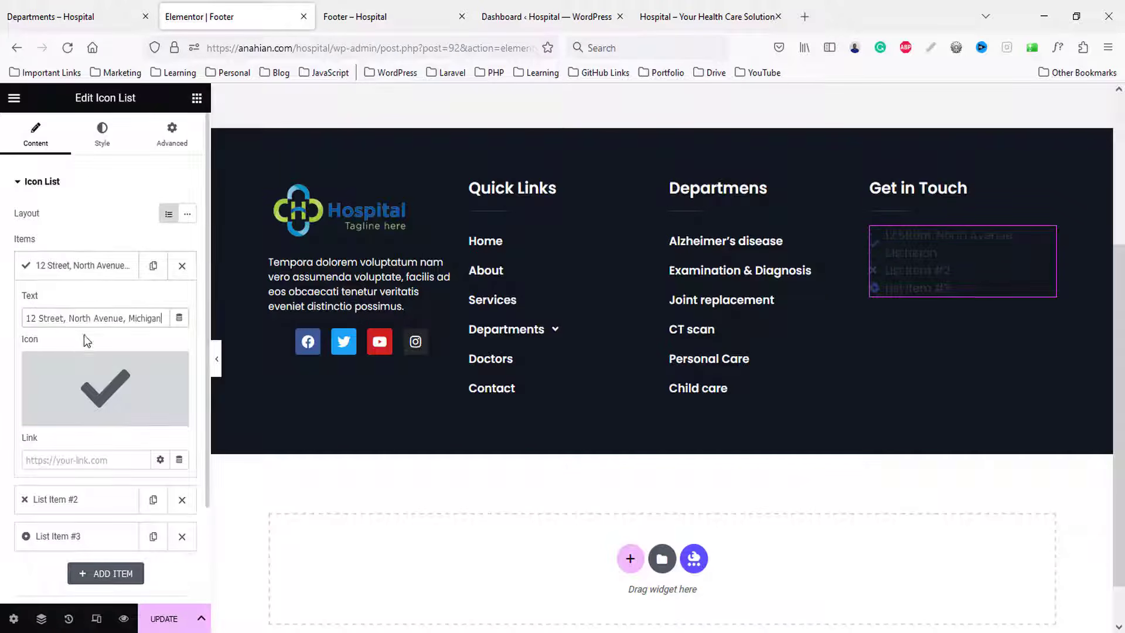
- Find the map icons in the icon library and give the address item the map marker with the hollow centre
{"action": "left_click", "coordinate": [63, 415]}
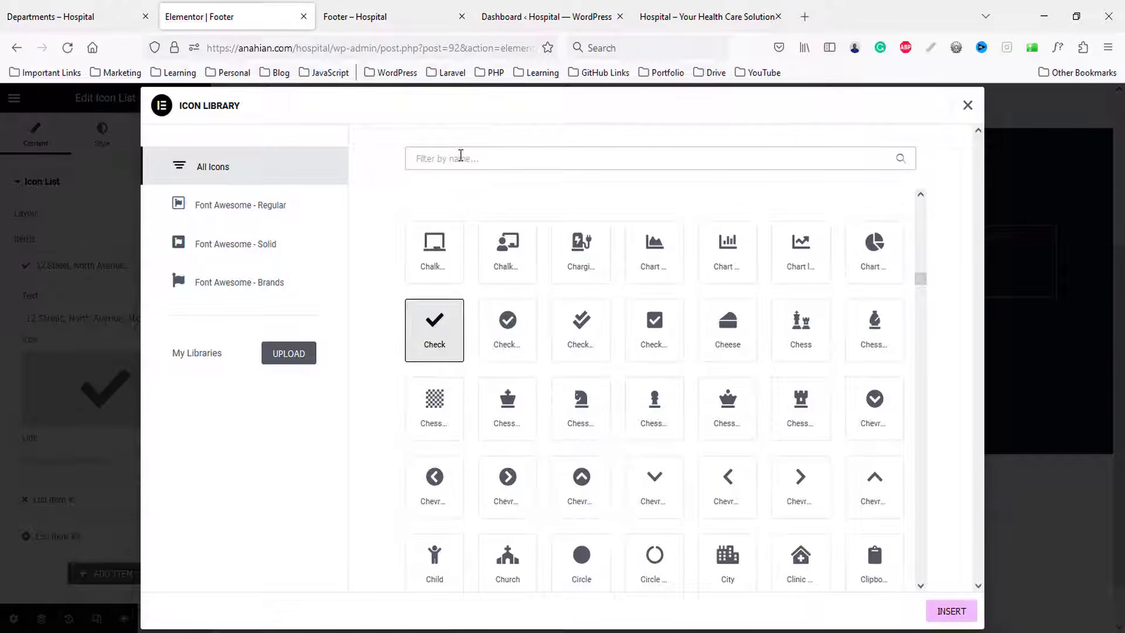
{"action": "left_click", "coordinate": [460, 155]}
{"action": "type", "text": "map"}
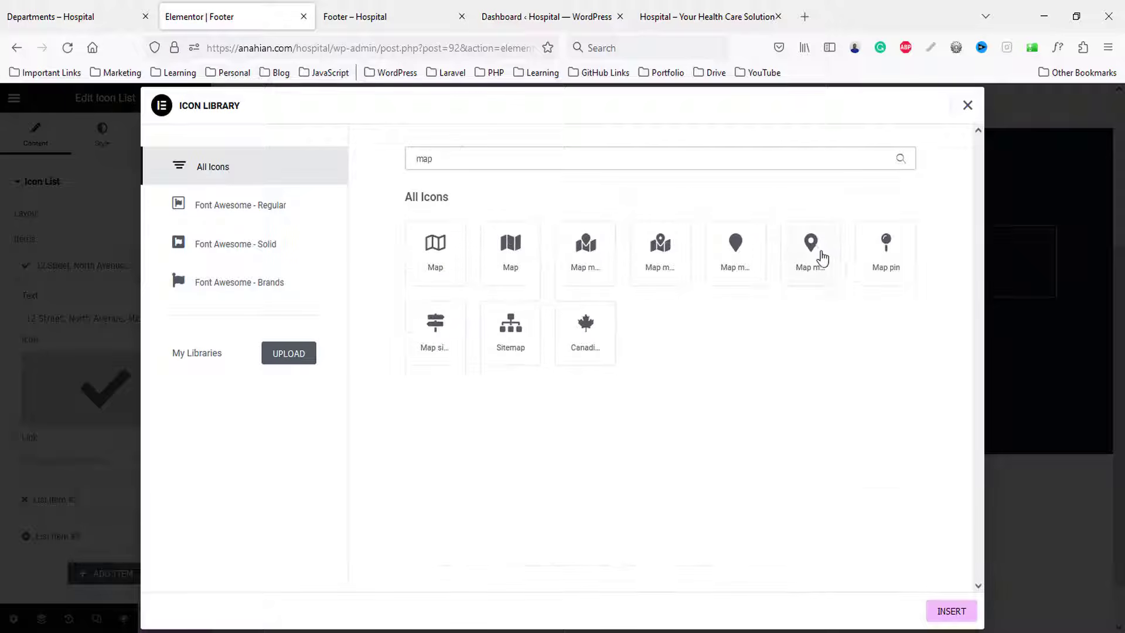
{"action": "left_click", "coordinate": [822, 258]}
{"action": "left_click", "coordinate": [952, 611]}
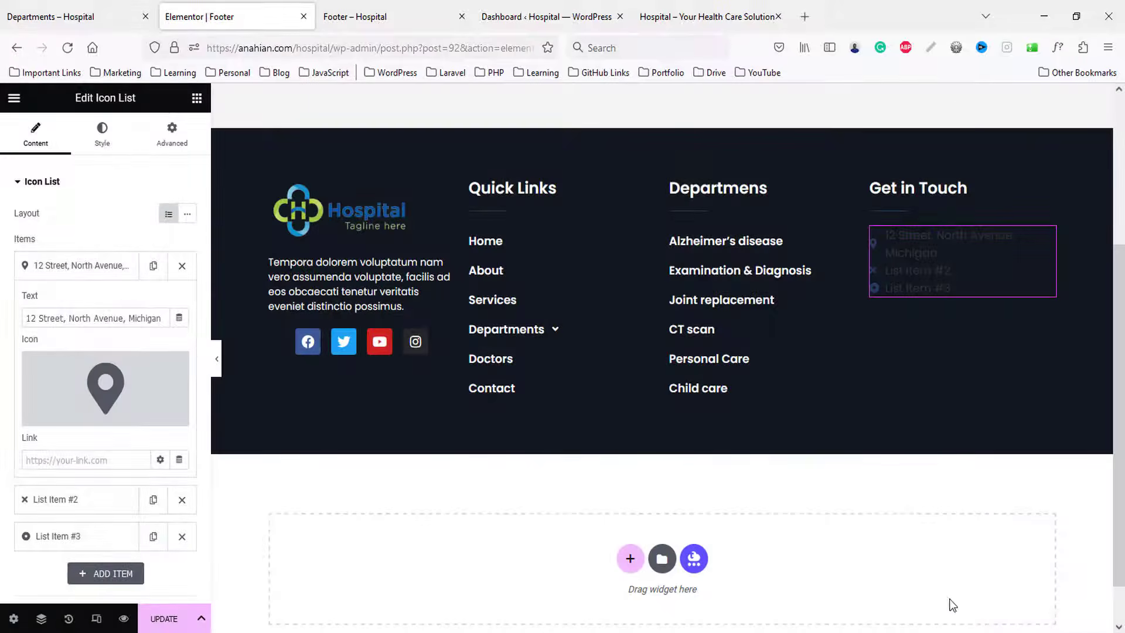
- Copy the support e-mail from the demo site's footer and use it as the text of the icon list's second item
{"action": "left_click", "coordinate": [13, 8]}
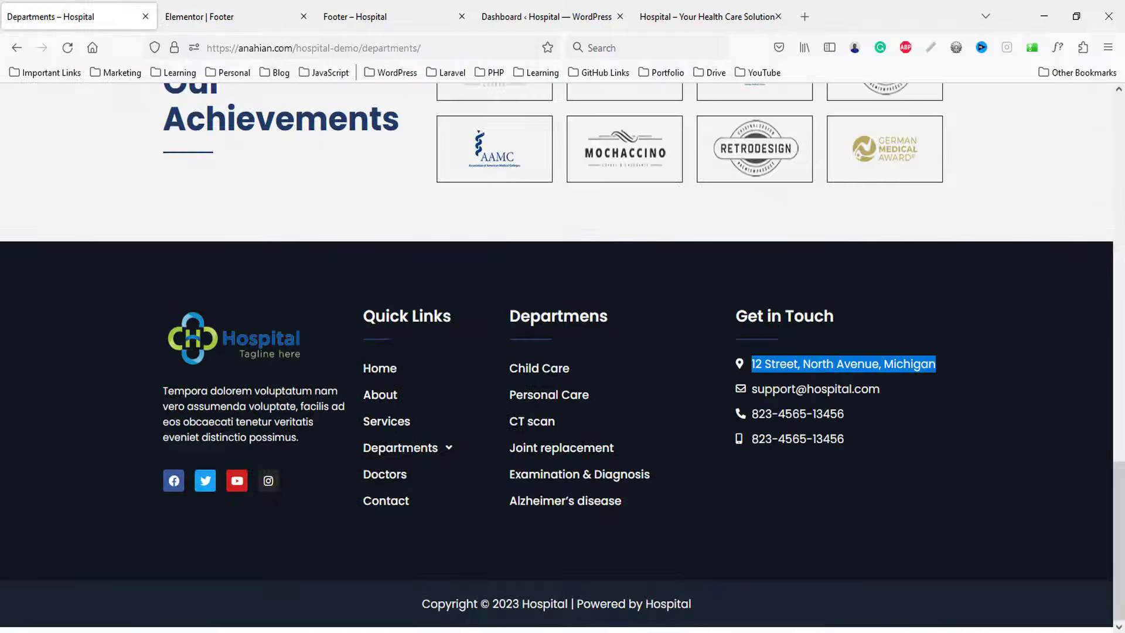
{"action": "left_click_drag", "start_coordinate": [752, 388], "coordinate": [907, 402]}
{"action": "key", "text": "ctrl+c"}
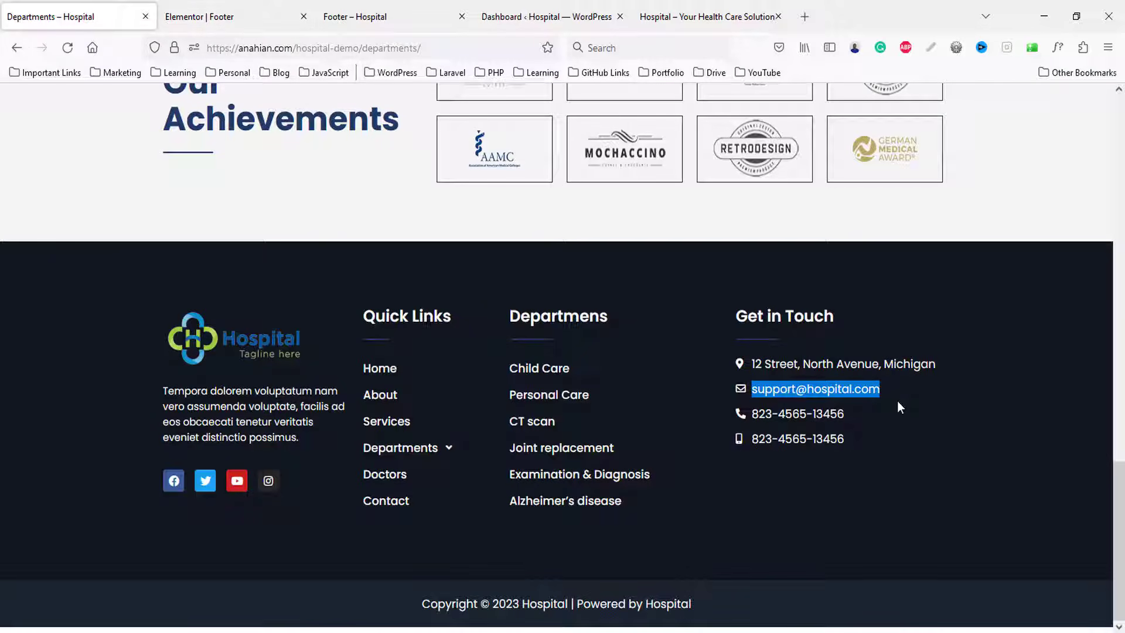
{"action": "left_click", "coordinate": [251, 16]}
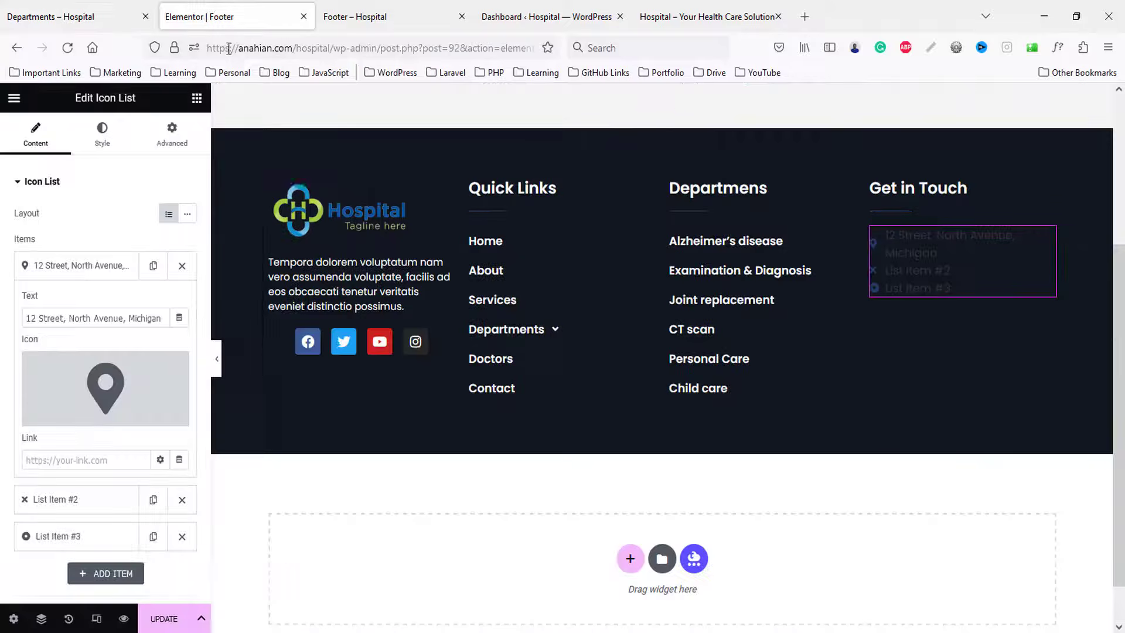
{"action": "left_click", "coordinate": [59, 267]}
{"action": "left_click", "coordinate": [68, 302]}
{"action": "key", "text": "ctrl+v"}
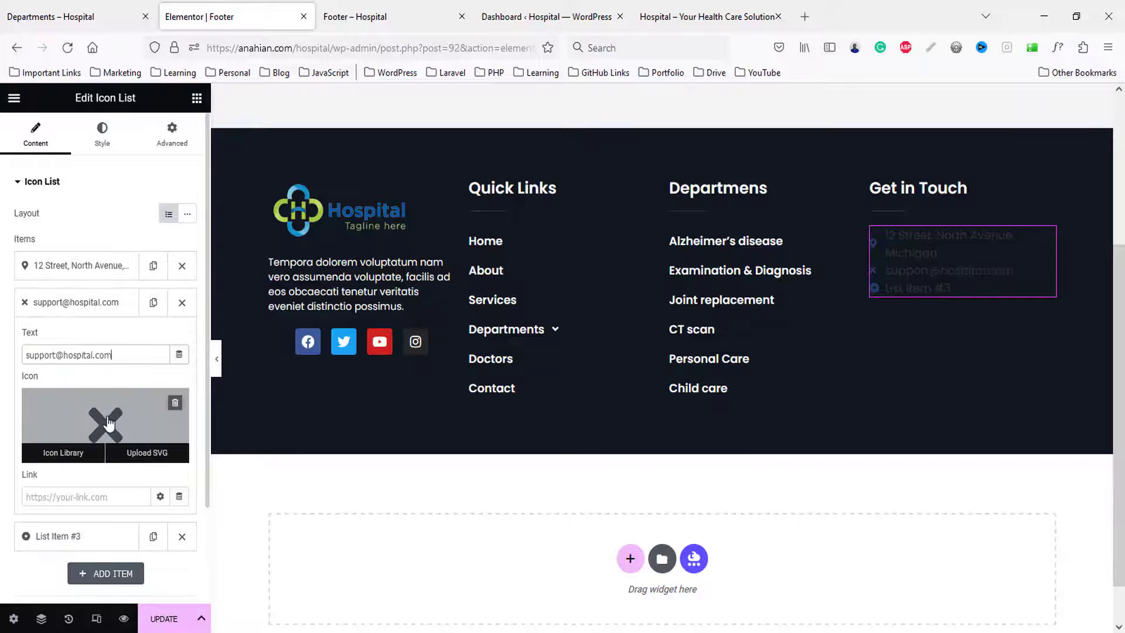
- Find the envelope icons in the icon library and give the e-mail item the outlined closed envelope
{"action": "left_click", "coordinate": [58, 449]}
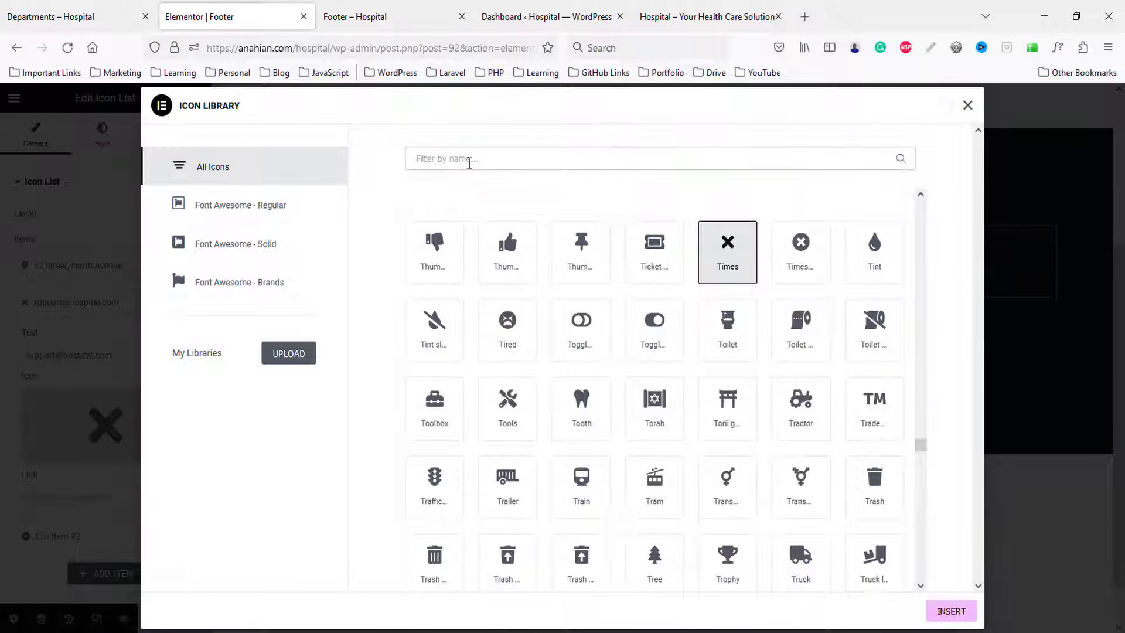
{"action": "type", "text": "enve"}
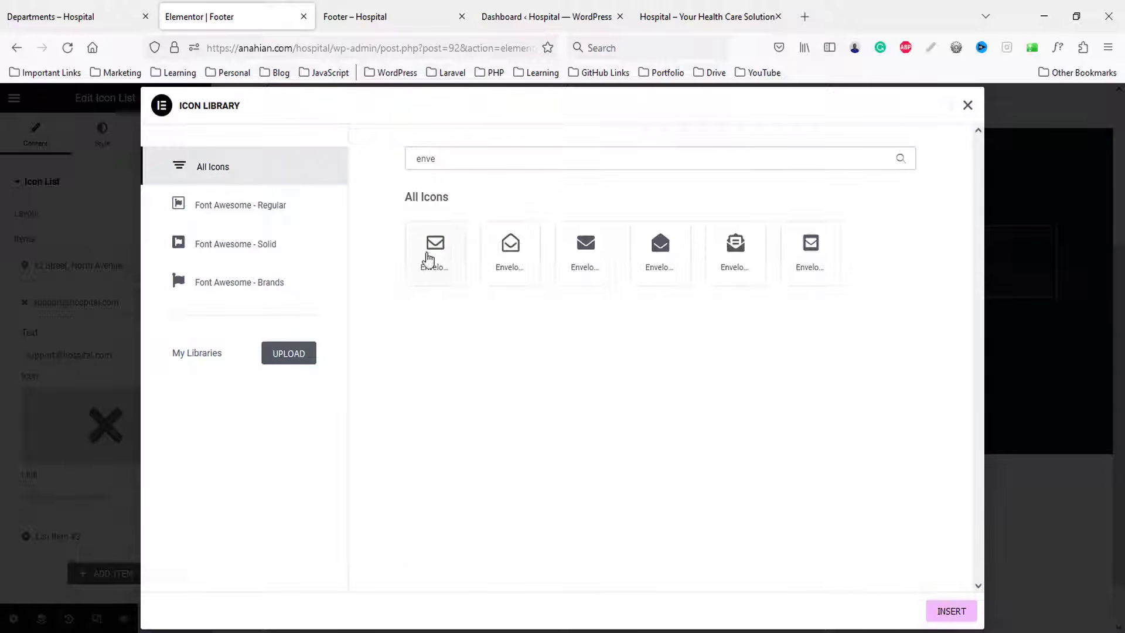
{"action": "left_click", "coordinate": [428, 259]}
{"action": "left_click", "coordinate": [940, 612]}
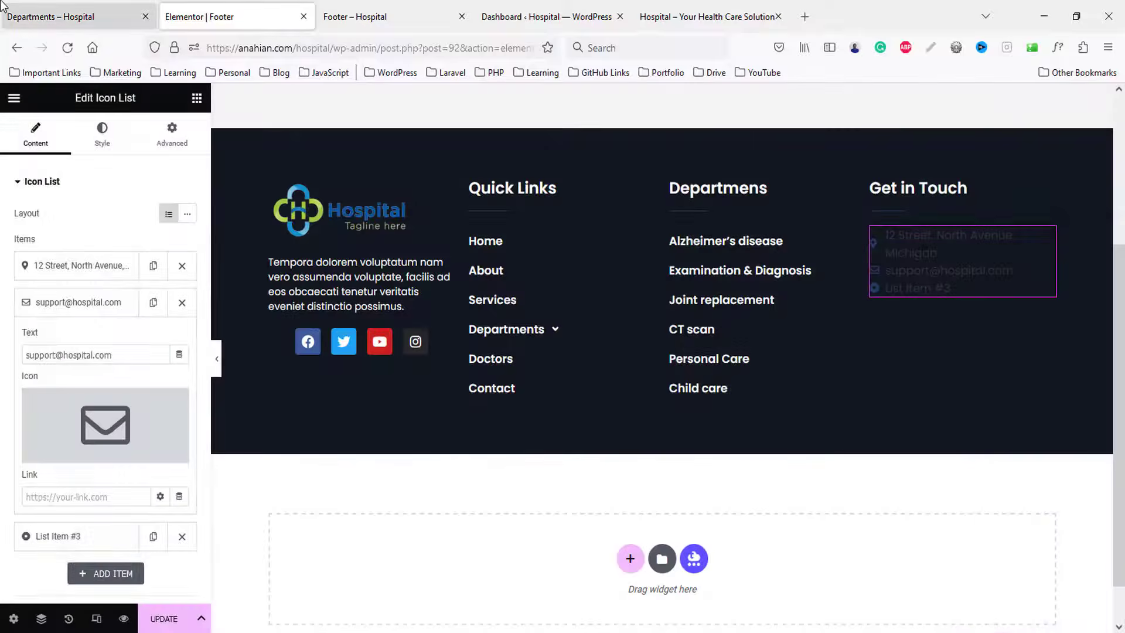
- Copy the first phone number from the demo site's footer and use it as the text of the icon list's third item
{"action": "left_click", "coordinate": [3, 6]}
{"action": "left_click_drag", "start_coordinate": [751, 414], "coordinate": [873, 417]}
{"action": "key", "text": "ctrl+c"}
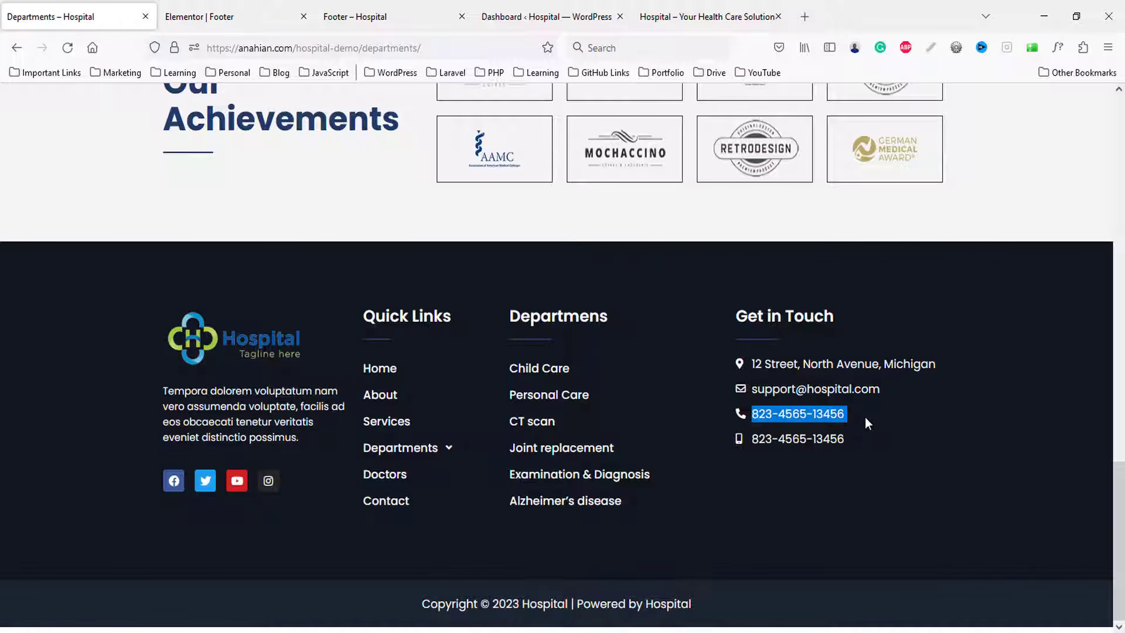
{"action": "left_click", "coordinate": [221, 15]}
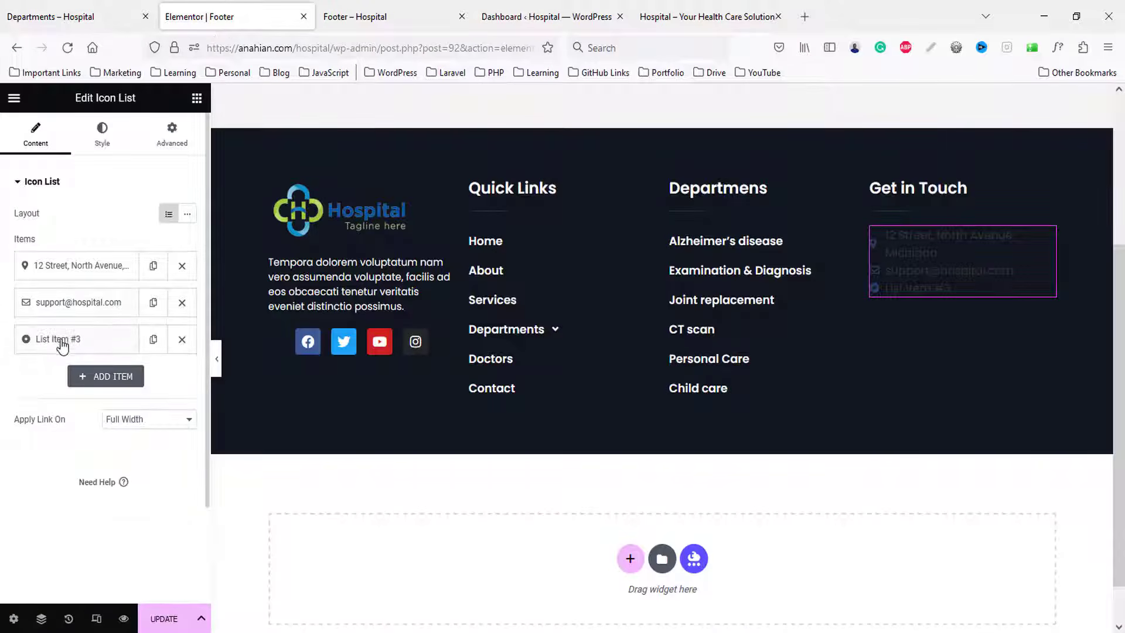
{"action": "left_click", "coordinate": [63, 344]}
{"action": "key", "text": "ctrl+v"}
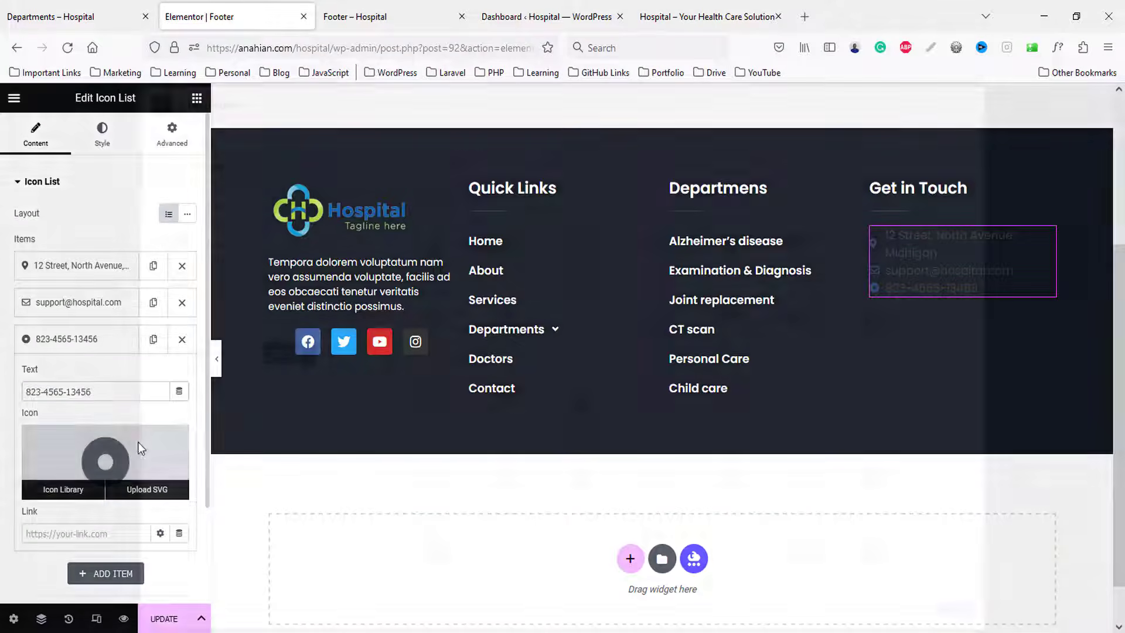
- Find the phone icons in the icon library and give the phone number item the alternate handset that matches the demo footer
{"action": "left_click", "coordinate": [138, 441]}
{"action": "left_click", "coordinate": [453, 157]}
{"action": "type", "text": "phone"}
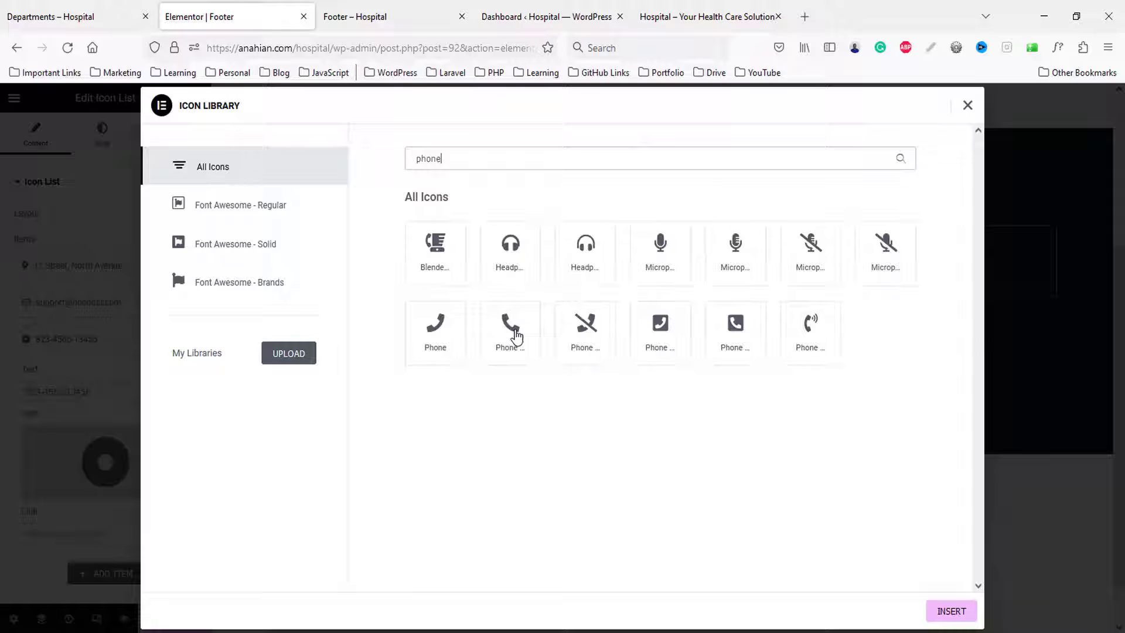
{"action": "left_click", "coordinate": [516, 335]}
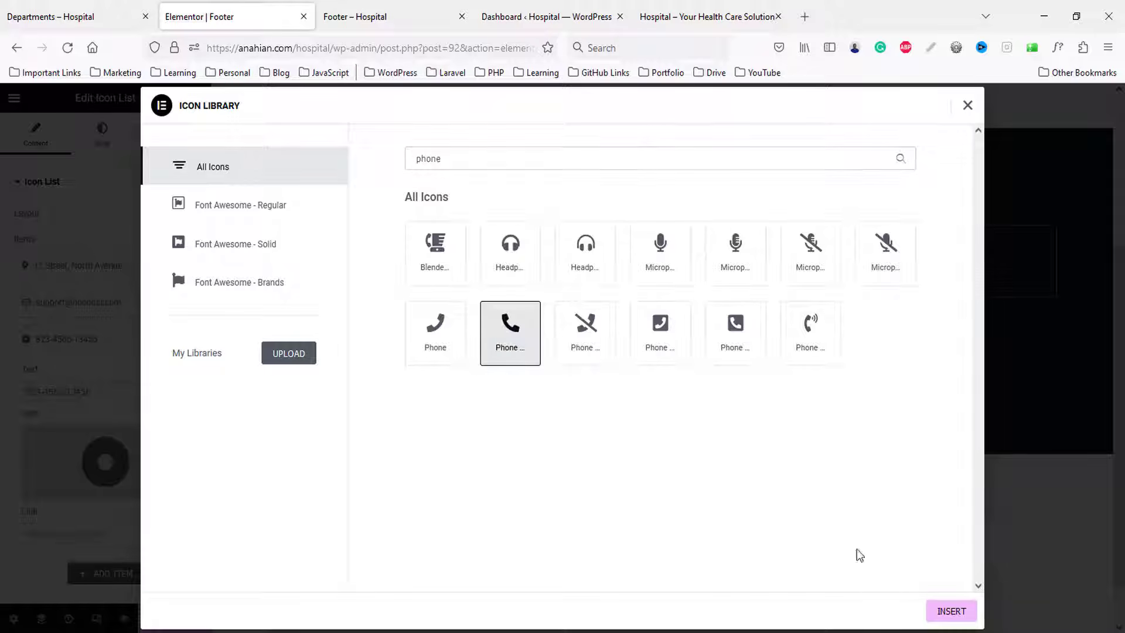
{"action": "left_click", "coordinate": [954, 612]}
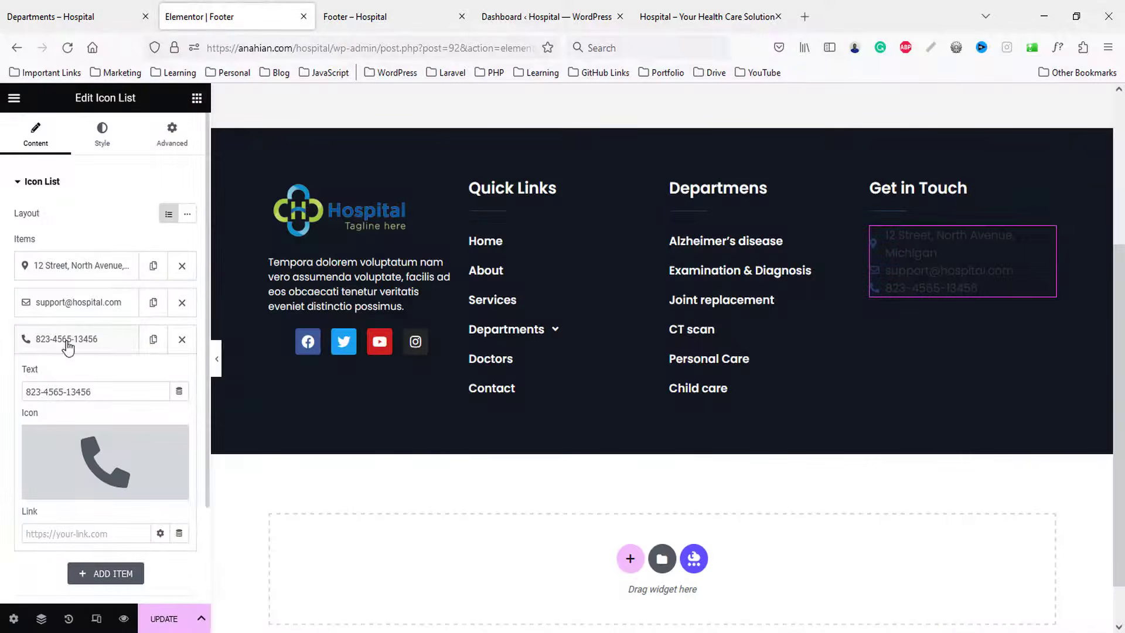
- Duplicate the phone number item in the Get in Touch icon list and give the copy the outlined mobile phone icon
{"action": "left_click", "coordinate": [153, 338]}
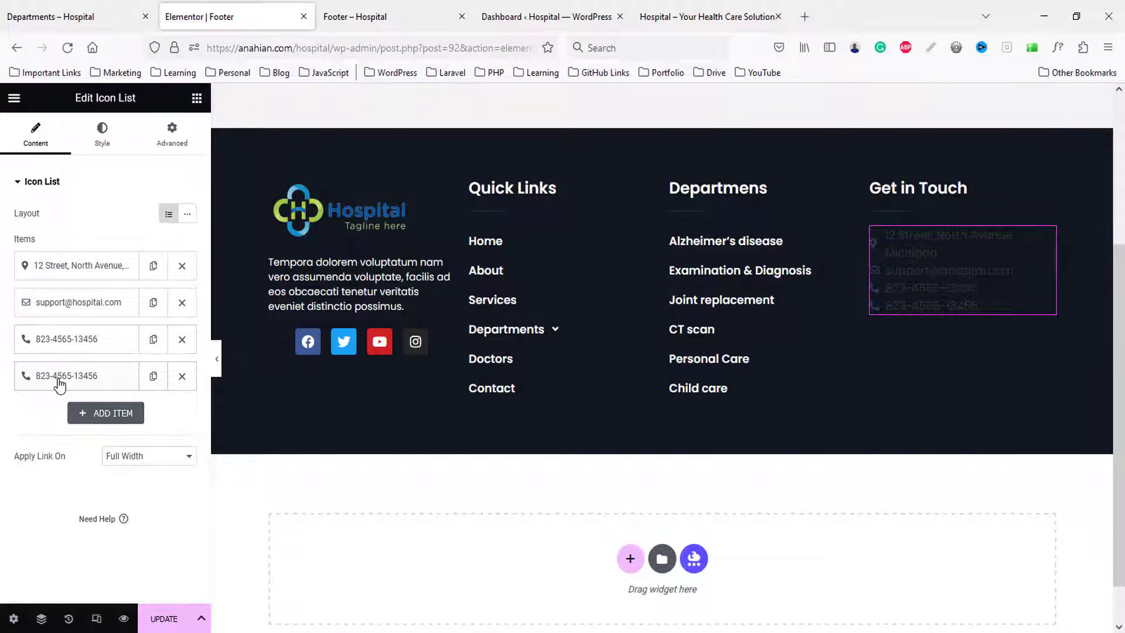
{"action": "left_click", "coordinate": [61, 378]}
{"action": "left_click", "coordinate": [88, 481]}
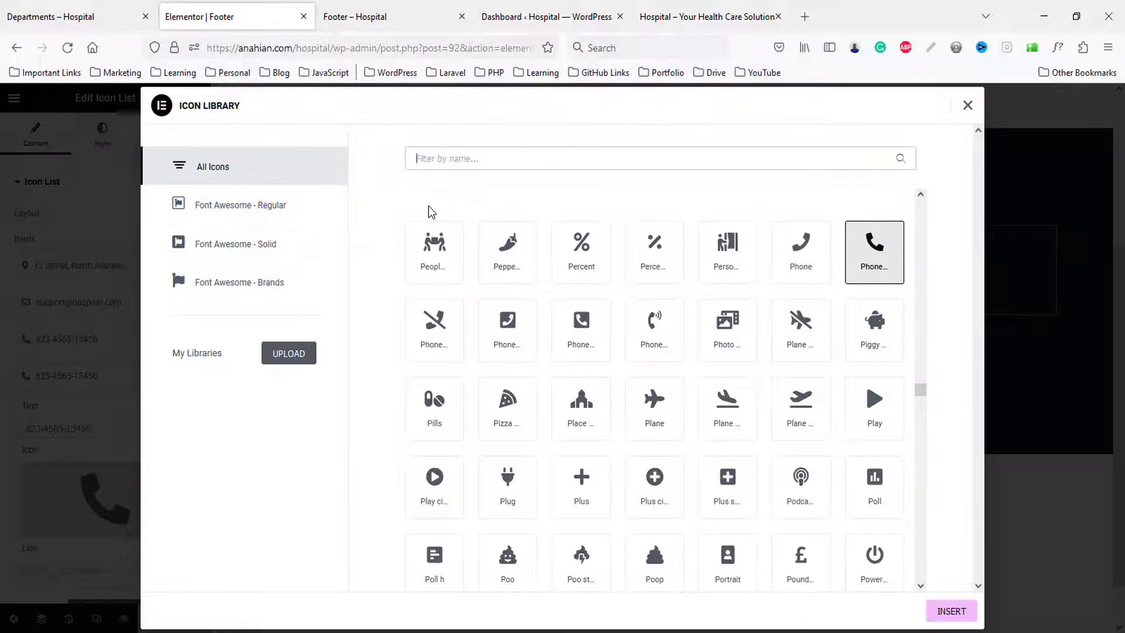
{"action": "type", "text": "mobile"}
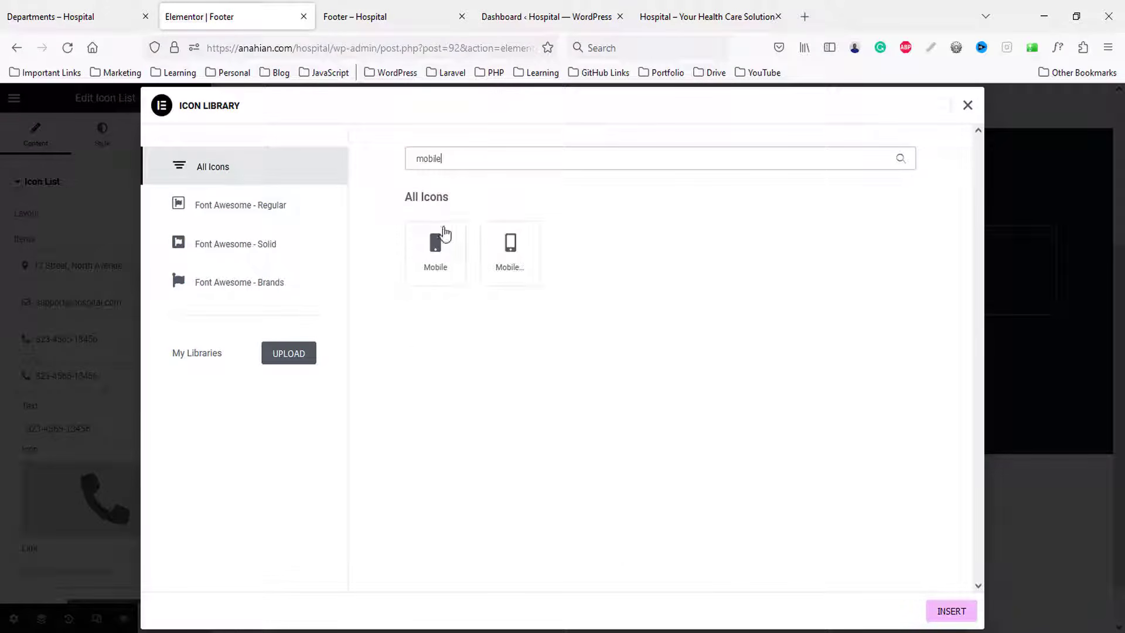
{"action": "left_click", "coordinate": [513, 266]}
{"action": "left_click", "coordinate": [951, 611]}
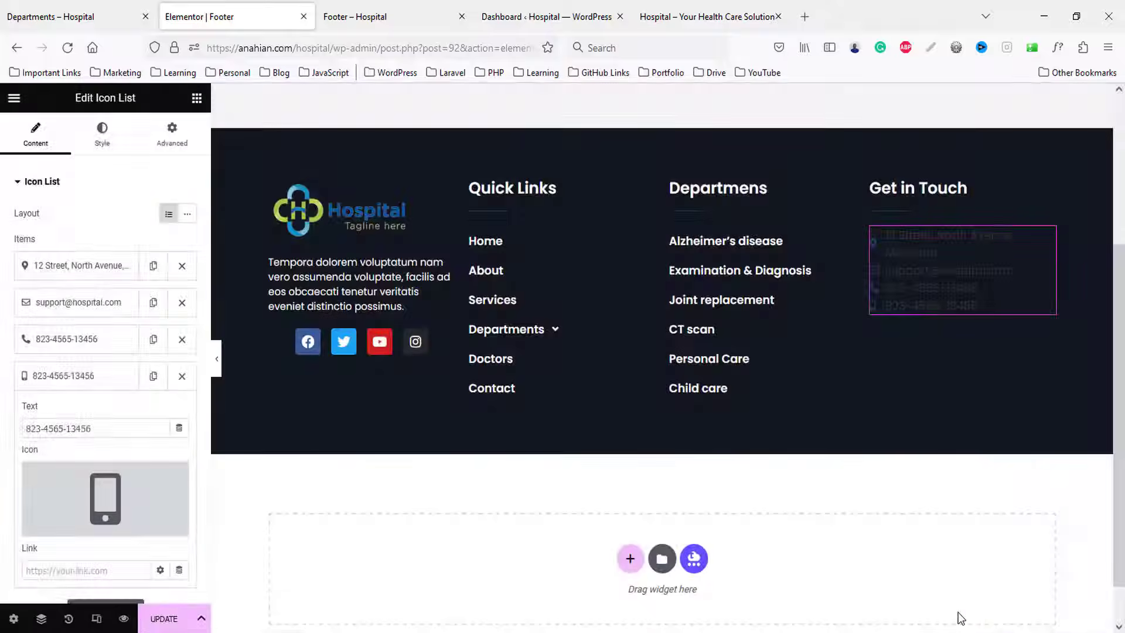
- Set the space between the icon list's items to 15 px
{"action": "left_click", "coordinate": [101, 139]}
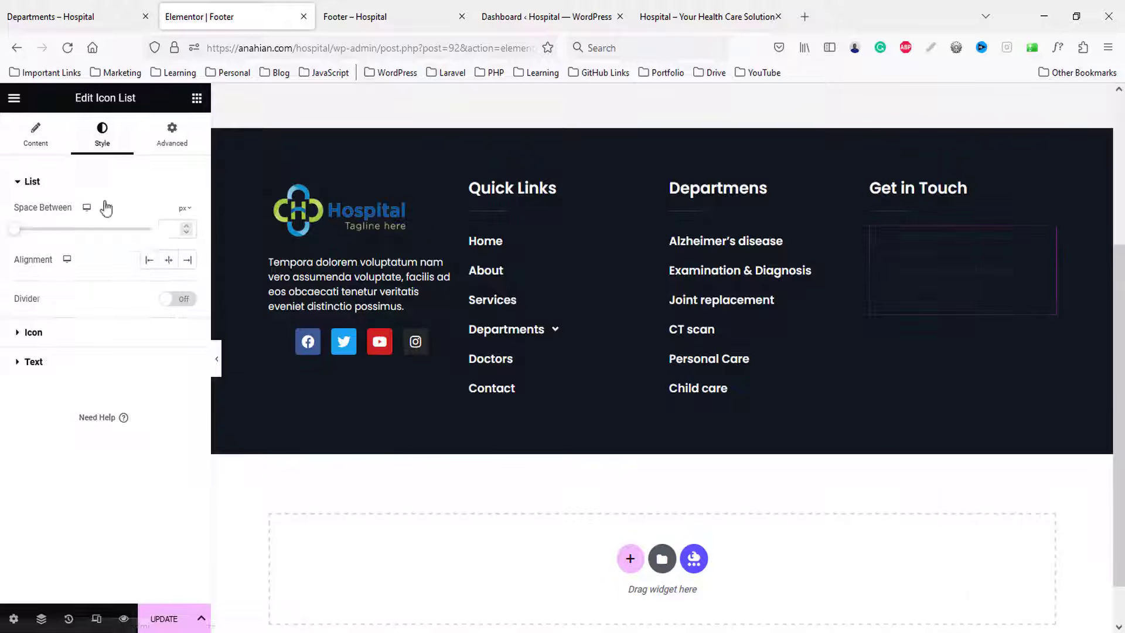
{"action": "left_click", "coordinate": [167, 230]}
{"action": "type", "text": "10"}
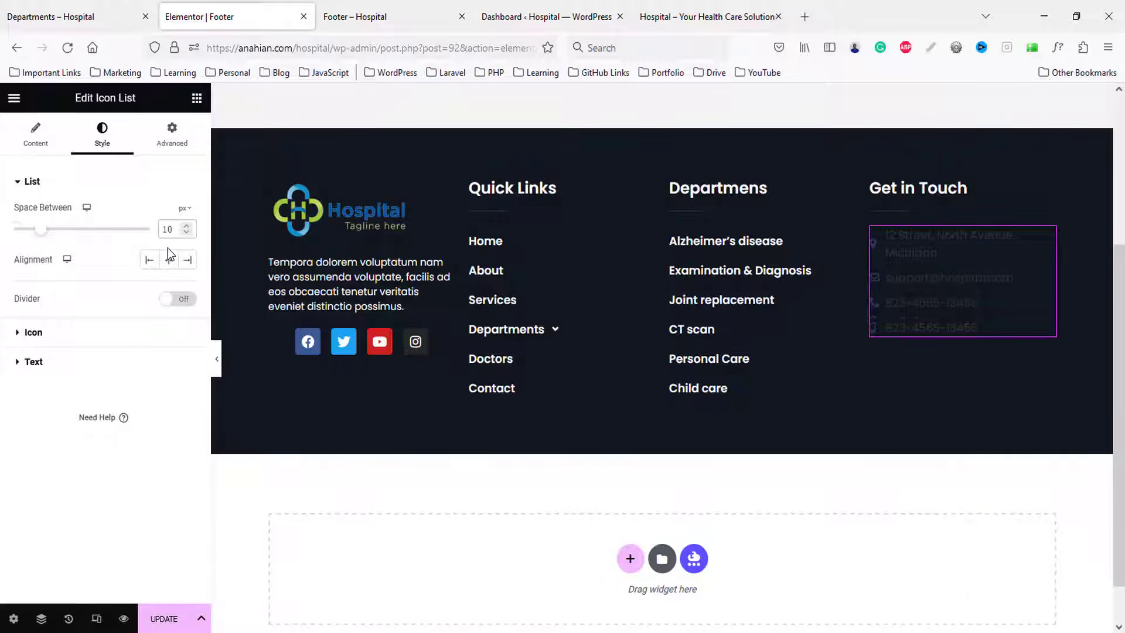
{"action": "key", "text": "Up"}
{"action": "key", "text": "Up"}
{"action": "key", "text": "Up"}
{"action": "key", "text": "Up"}
{"action": "key", "text": "Up"}
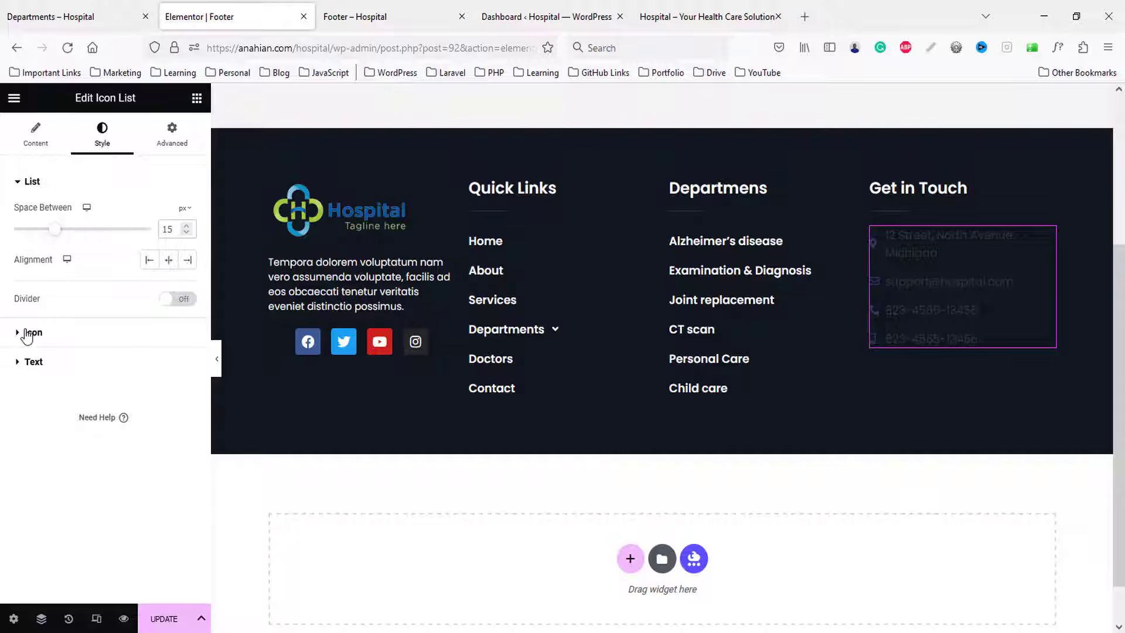
- Set the icon list's icon color to white and its text color to #FFFFFF
{"action": "left_click", "coordinate": [27, 332]}
{"action": "left_click", "coordinate": [187, 273]}
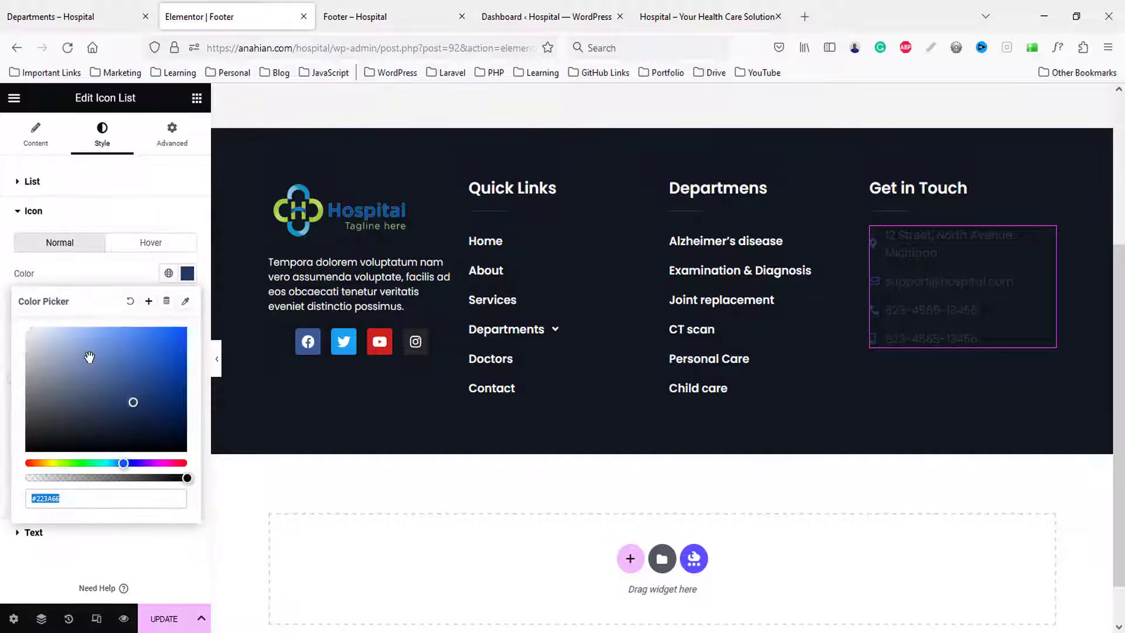
{"action": "key", "text": "BackSpace"}
{"action": "left_click", "coordinate": [186, 273]}
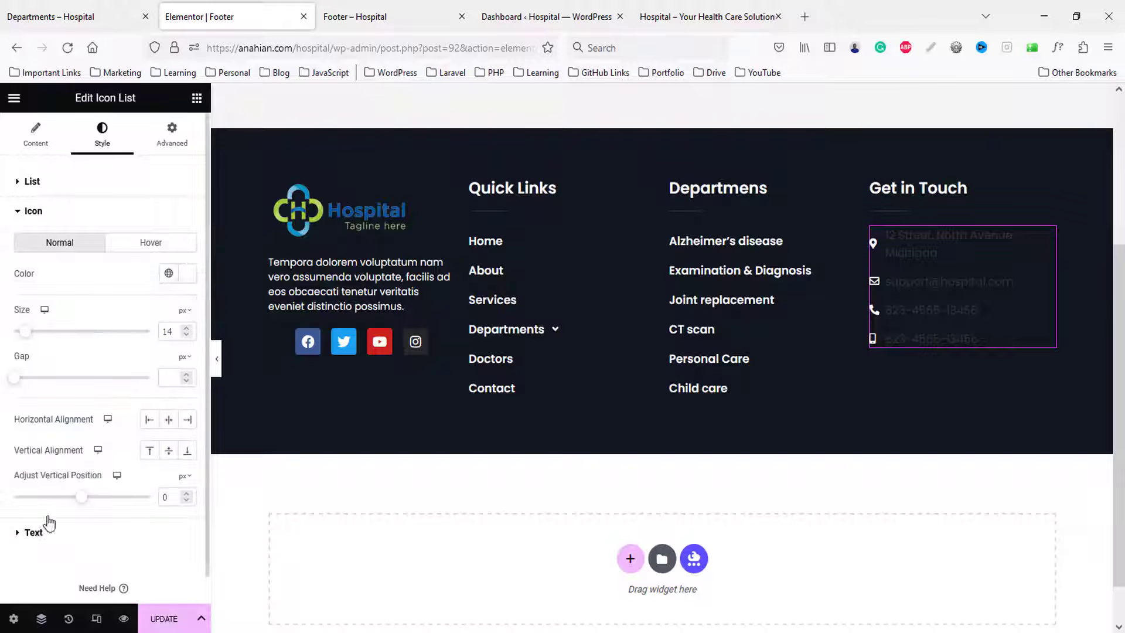
{"action": "left_click", "coordinate": [48, 527]}
{"action": "left_click", "coordinate": [187, 365]}
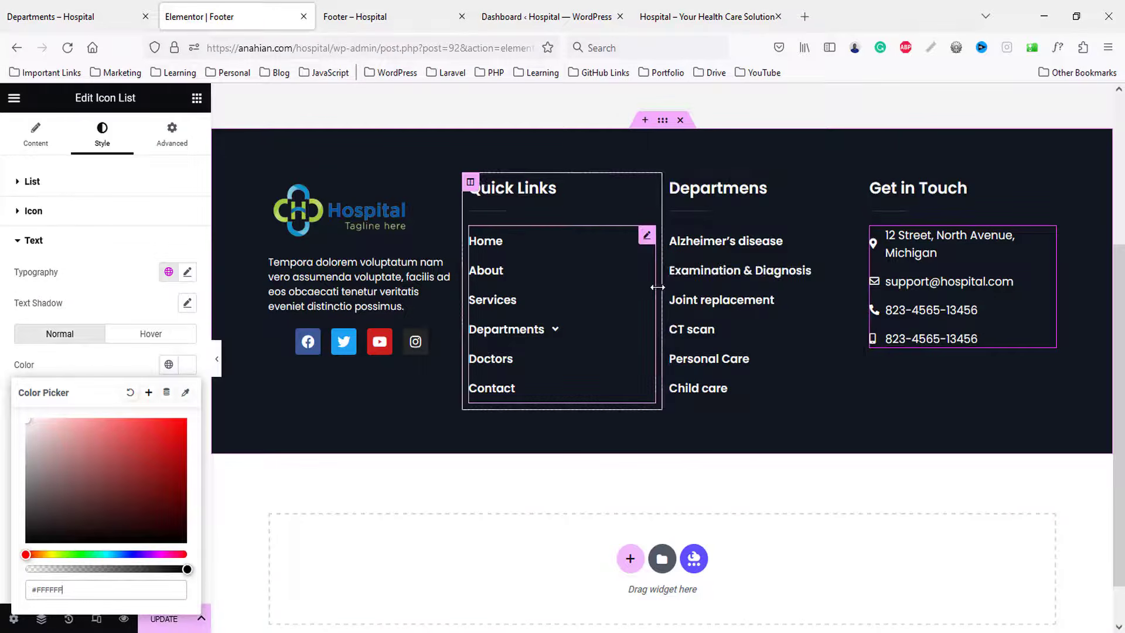
- Narrow the Quick Links and Departments columns, and check the saved footer's preview against the demo site's footer
{"action": "left_click_drag", "start_coordinate": [662, 288], "coordinate": [617, 292]}
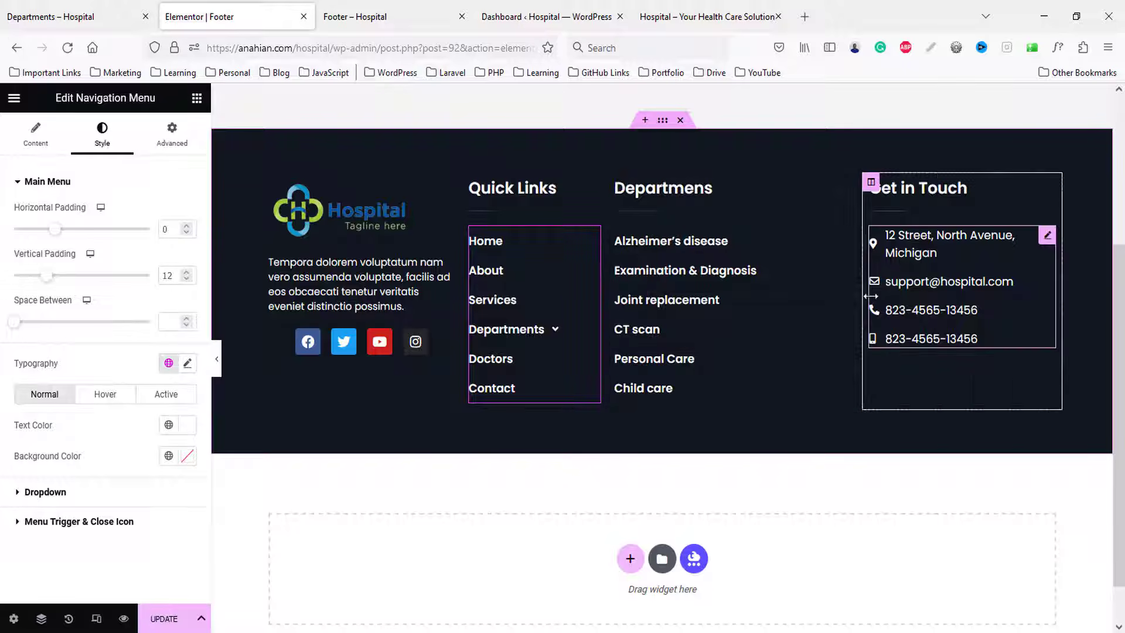
{"action": "left_click_drag", "start_coordinate": [861, 292], "coordinate": [798, 297]}
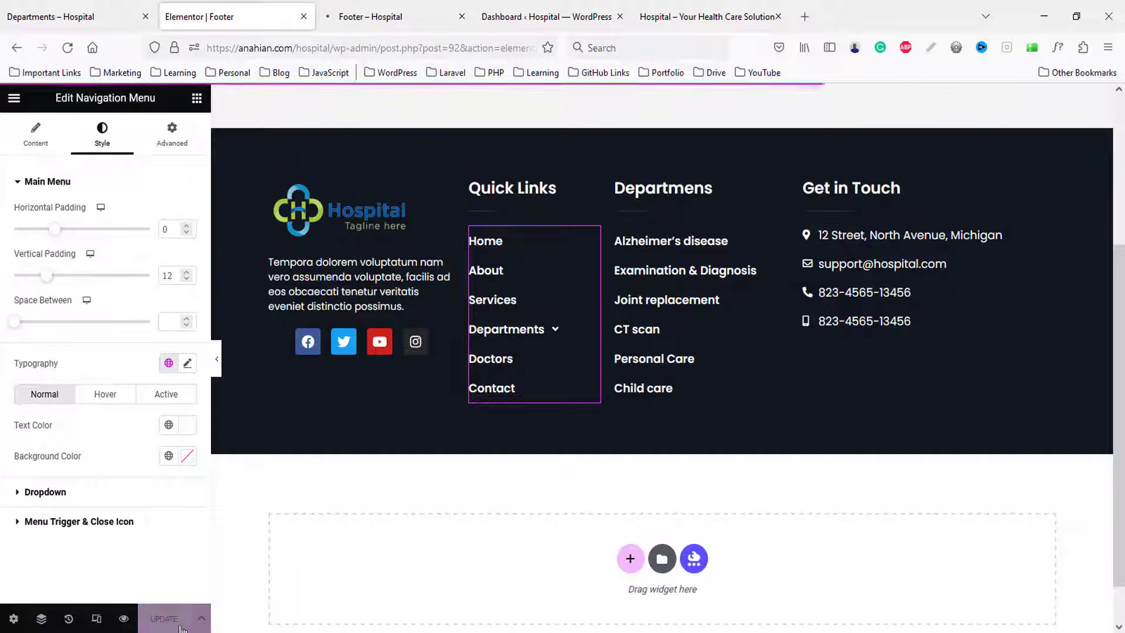
{"action": "left_click", "coordinate": [410, 12]}
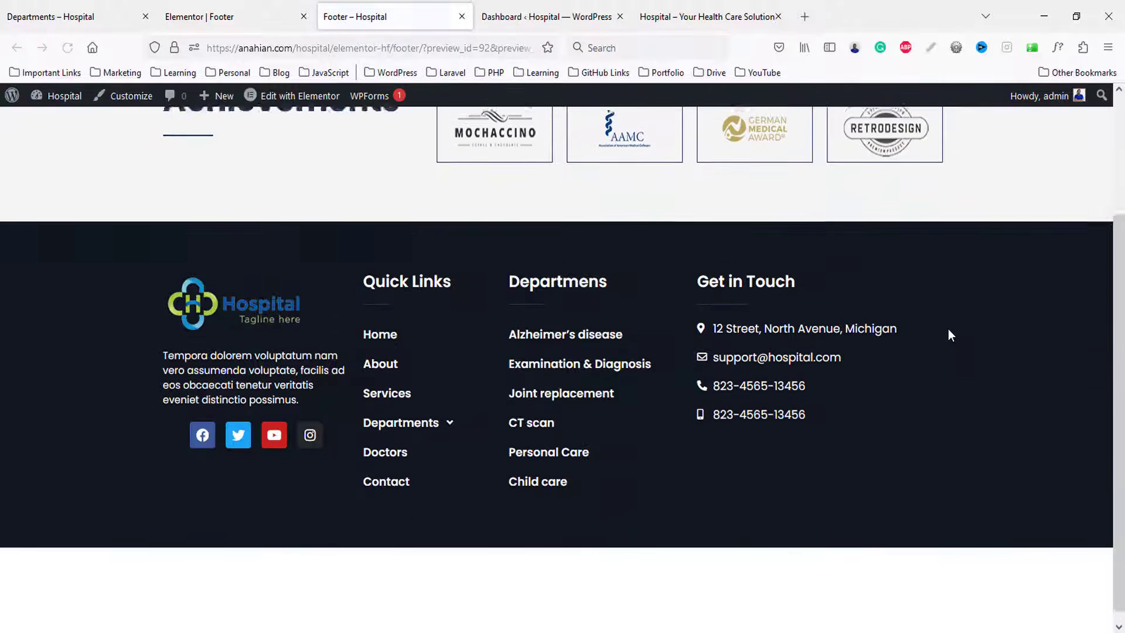
{"action": "left_click", "coordinate": [34, 8]}
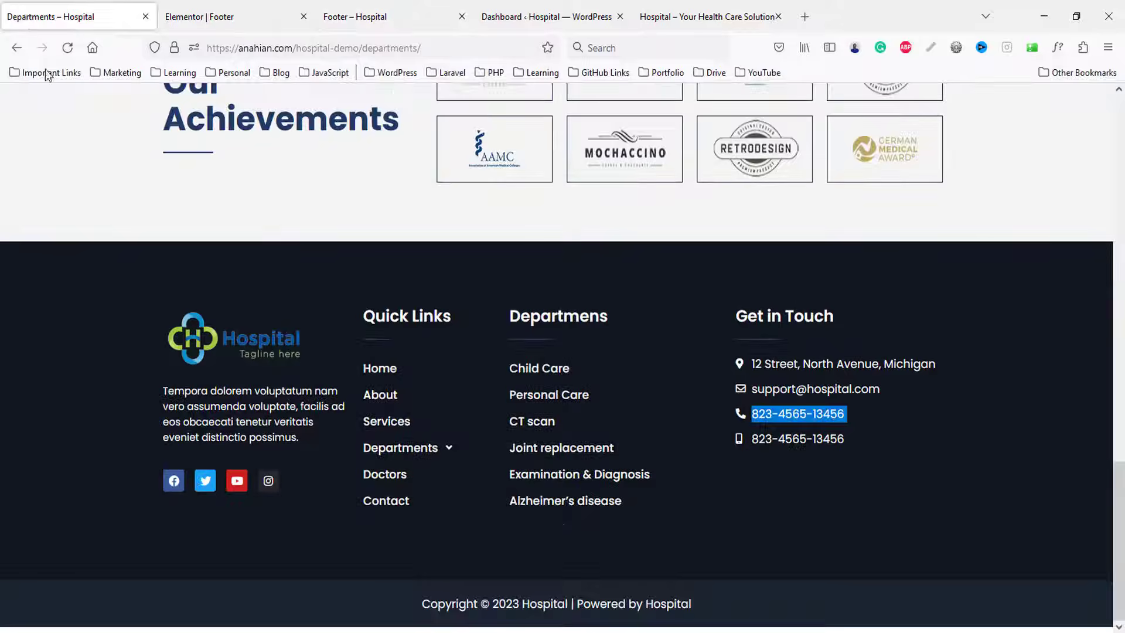
- Add a single-column section below the four-column footer section in Elementor, and return to the demo site
{"action": "left_click", "coordinate": [222, 16]}
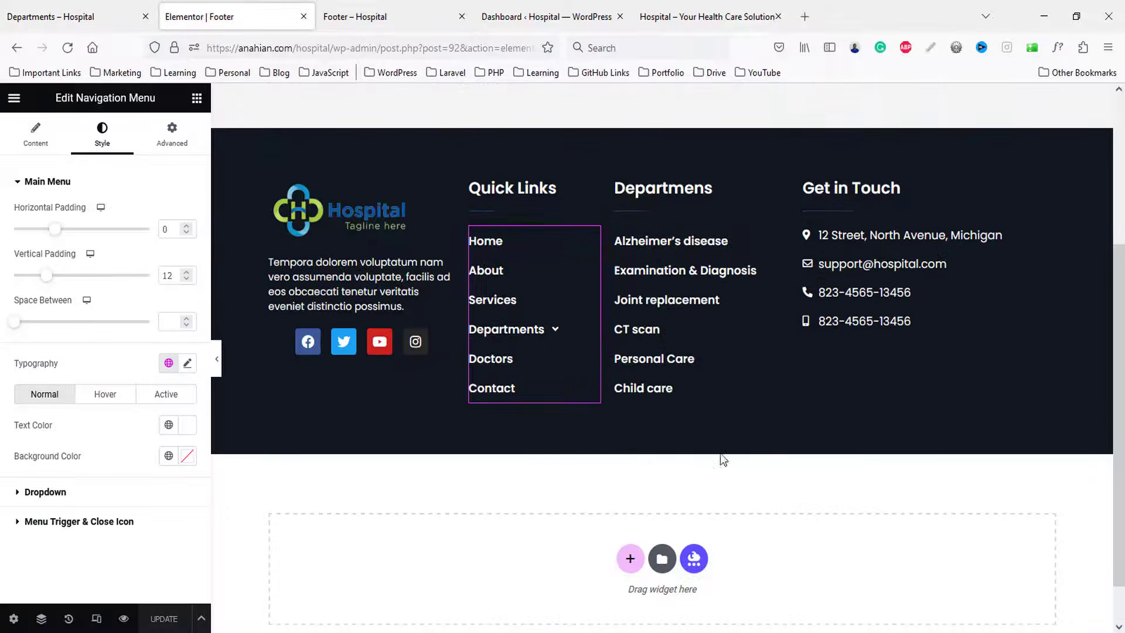
{"action": "scroll", "coordinate": [719, 452], "scroll_direction": "down", "scroll_amount": 1}
{"action": "left_click", "coordinate": [627, 577]}
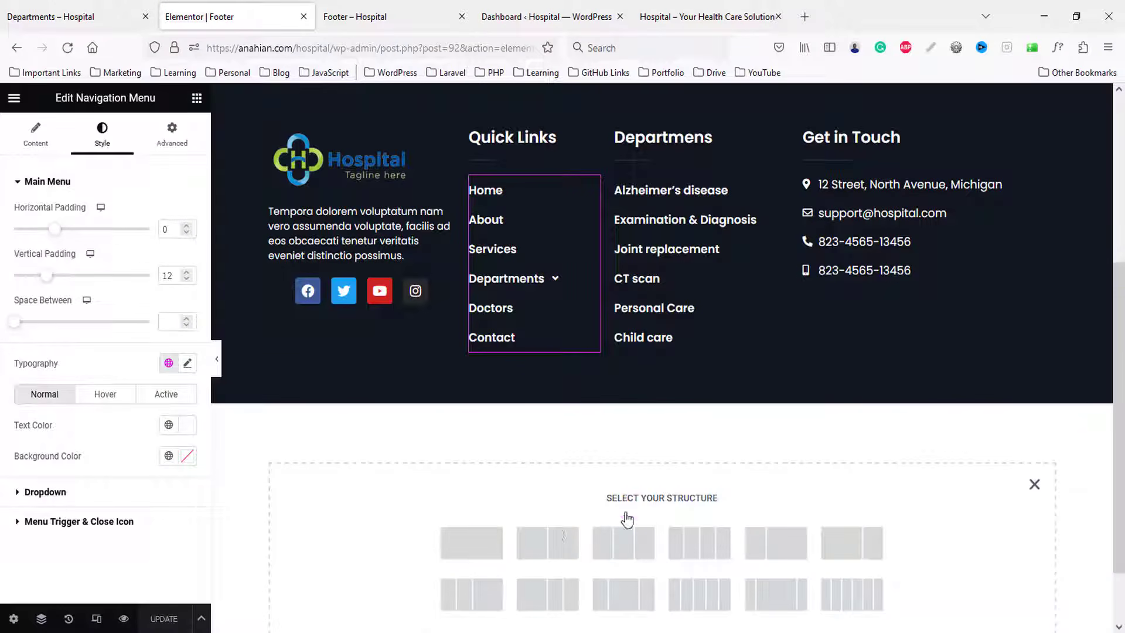
{"action": "left_click", "coordinate": [467, 555]}
{"action": "left_click", "coordinate": [63, 7]}
{"action": "right_click", "coordinate": [349, 602]}
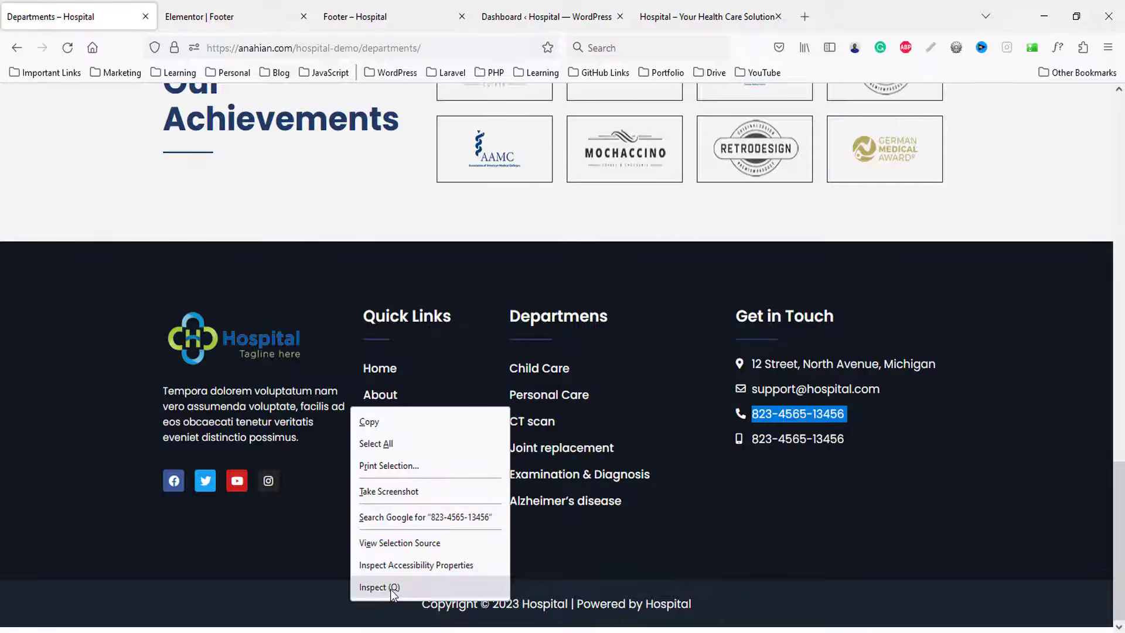
{"action": "left_click", "coordinate": [392, 592]}
{"action": "left_click", "coordinate": [727, 379]}
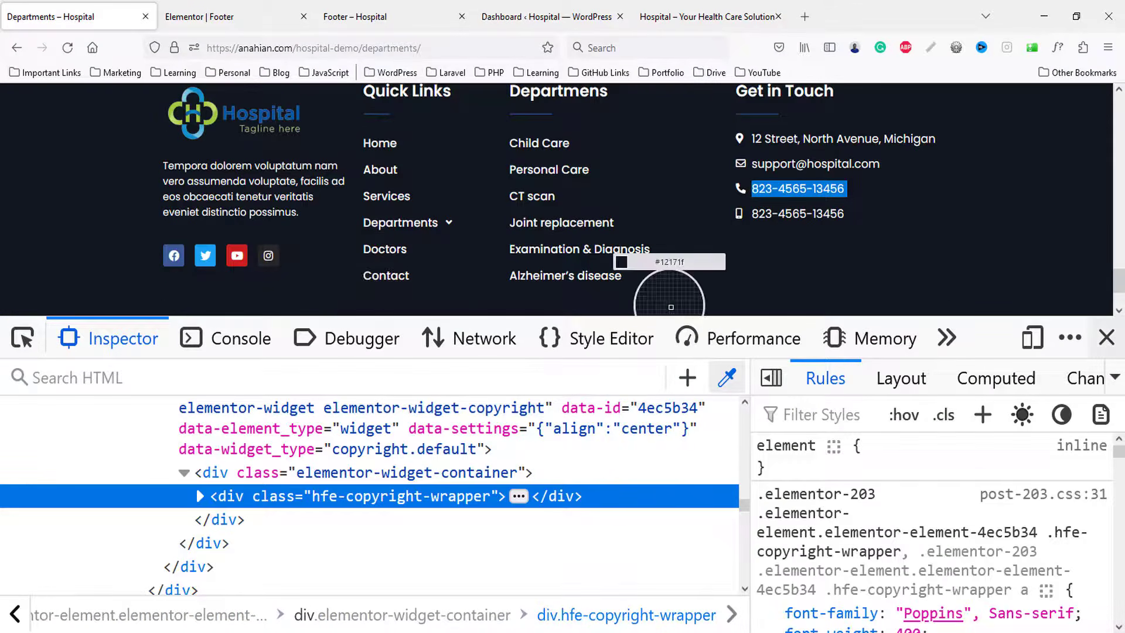
{"action": "left_click", "coordinate": [1106, 338]}
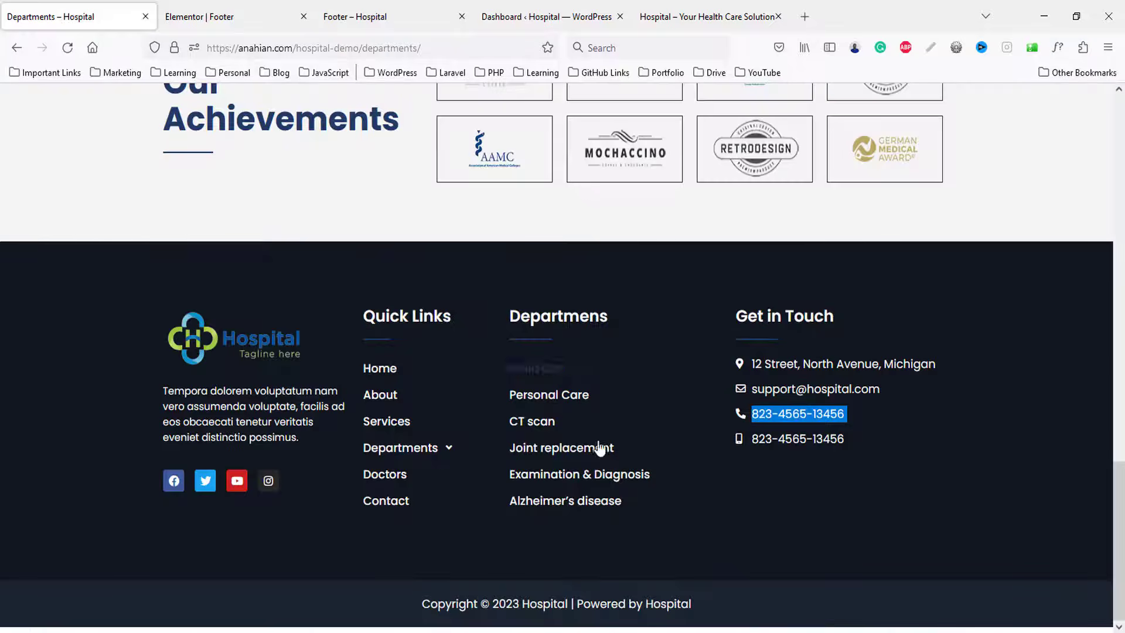
- Sample the background color of the demo site's copyright bar with the inspector's eyedropper
{"action": "right_click", "coordinate": [349, 600]}
{"action": "left_click", "coordinate": [385, 579]}
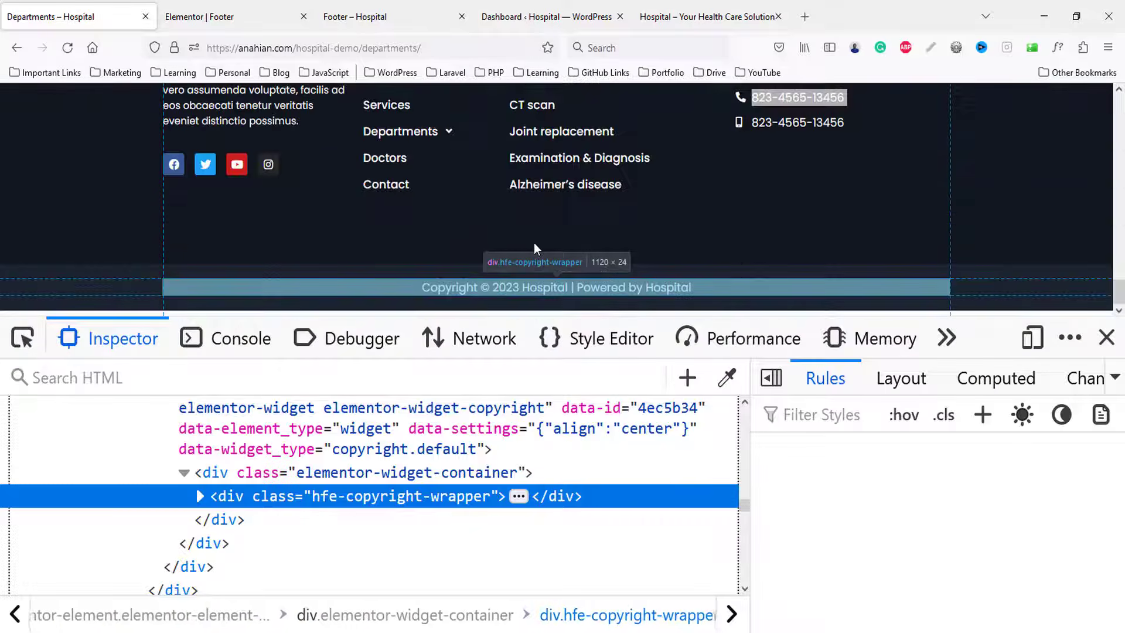
{"action": "left_click", "coordinate": [727, 382]}
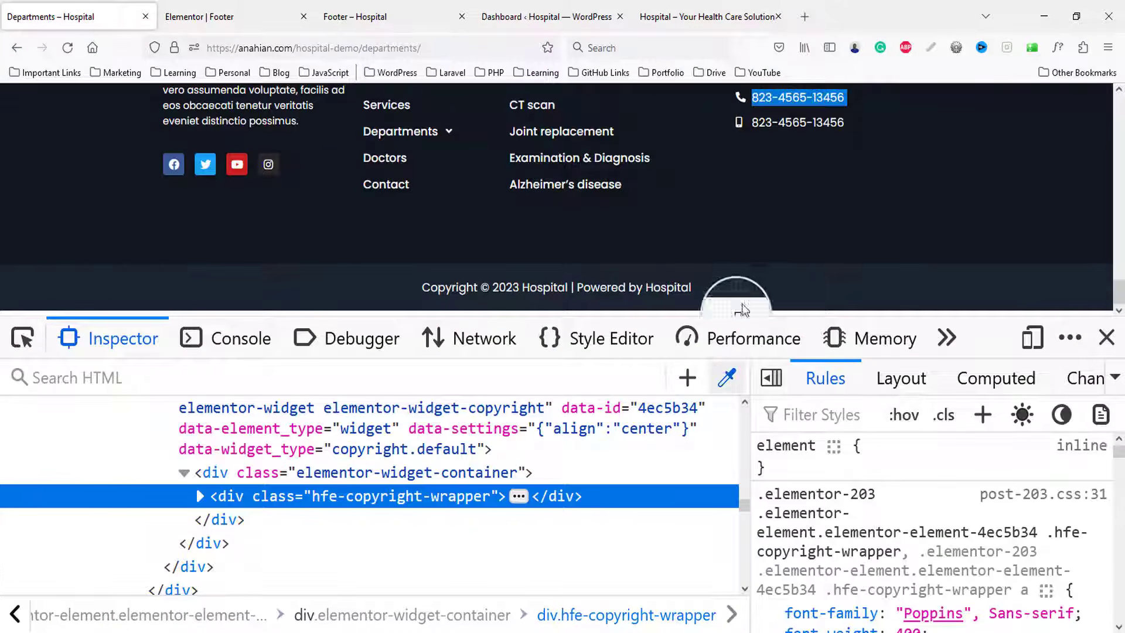
{"action": "left_click", "coordinate": [1107, 337]}
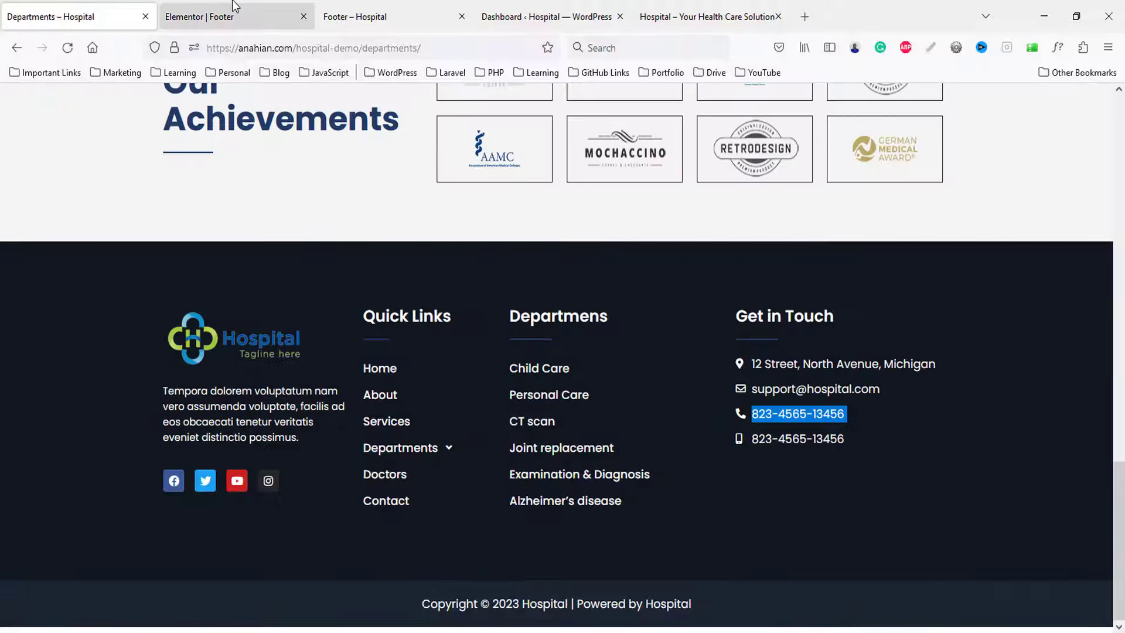
- Give the new section in the Elementor Footer template a classic background in the color copied from the demo's copyright bar
{"action": "left_click", "coordinate": [222, 16]}
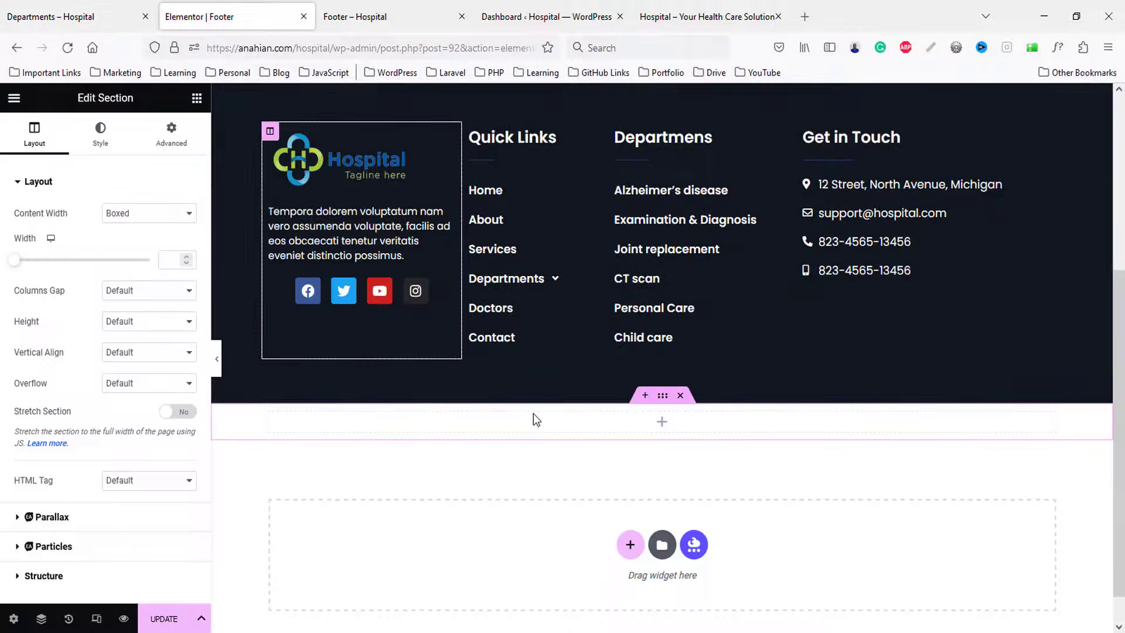
{"action": "left_click", "coordinate": [100, 135]}
{"action": "left_click", "coordinate": [130, 245]}
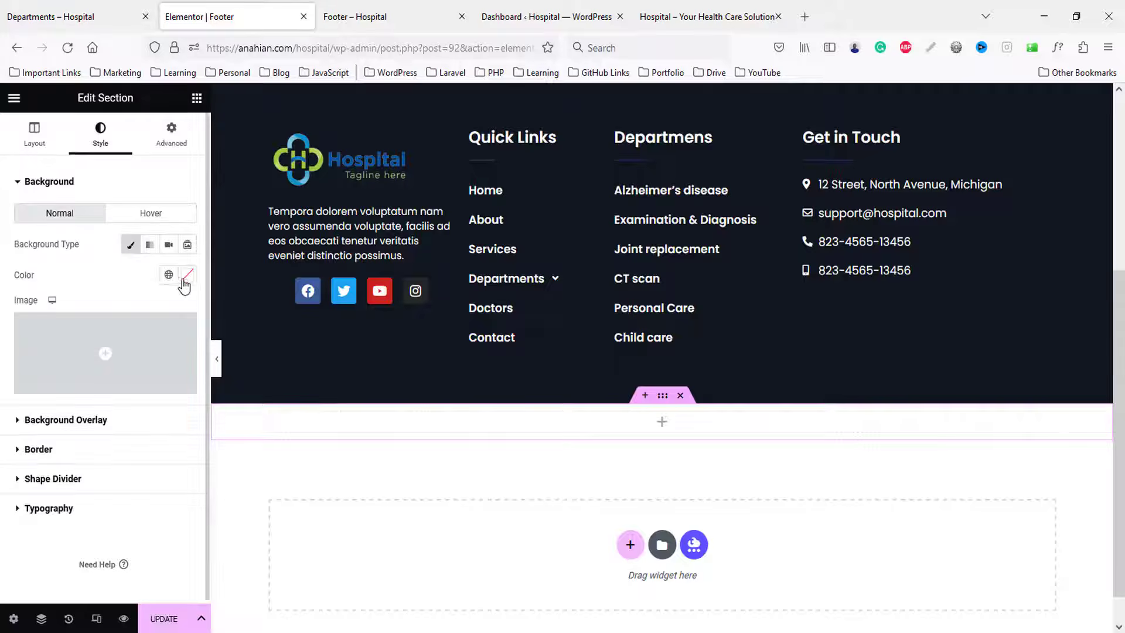
{"action": "left_click", "coordinate": [187, 276]}
{"action": "key", "text": "ctrl+v"}
{"action": "left_click", "coordinate": [188, 279]}
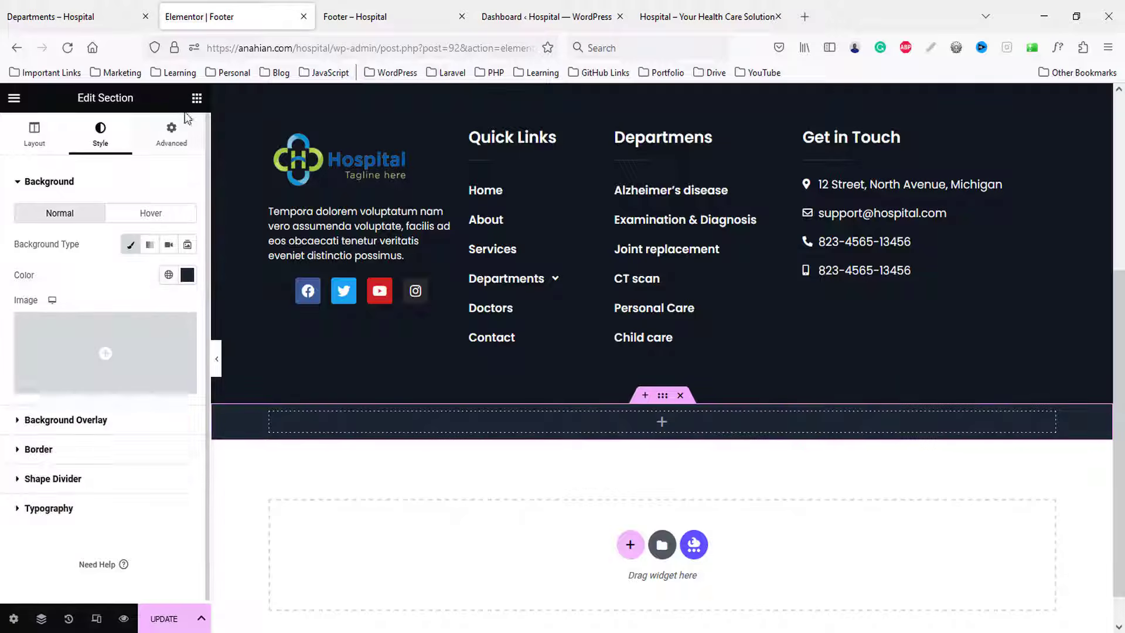
- Find the Copyright widget and place it in the new section below the footer columns
{"action": "left_click", "coordinate": [174, 139]}
{"action": "left_click", "coordinate": [196, 100]}
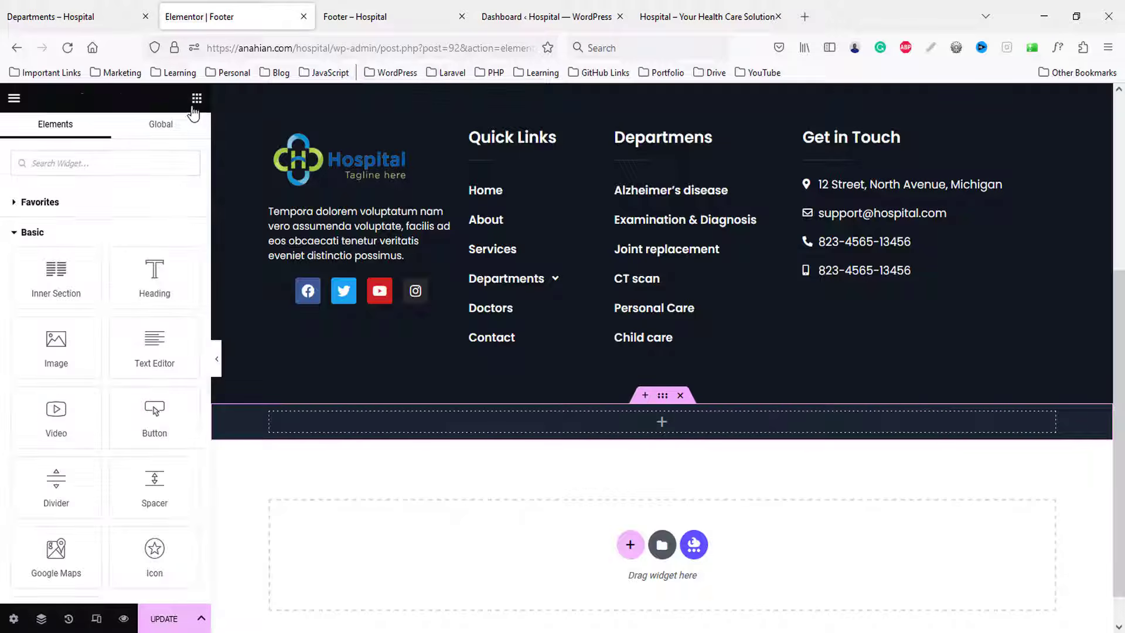
{"action": "type", "text": "copy"}
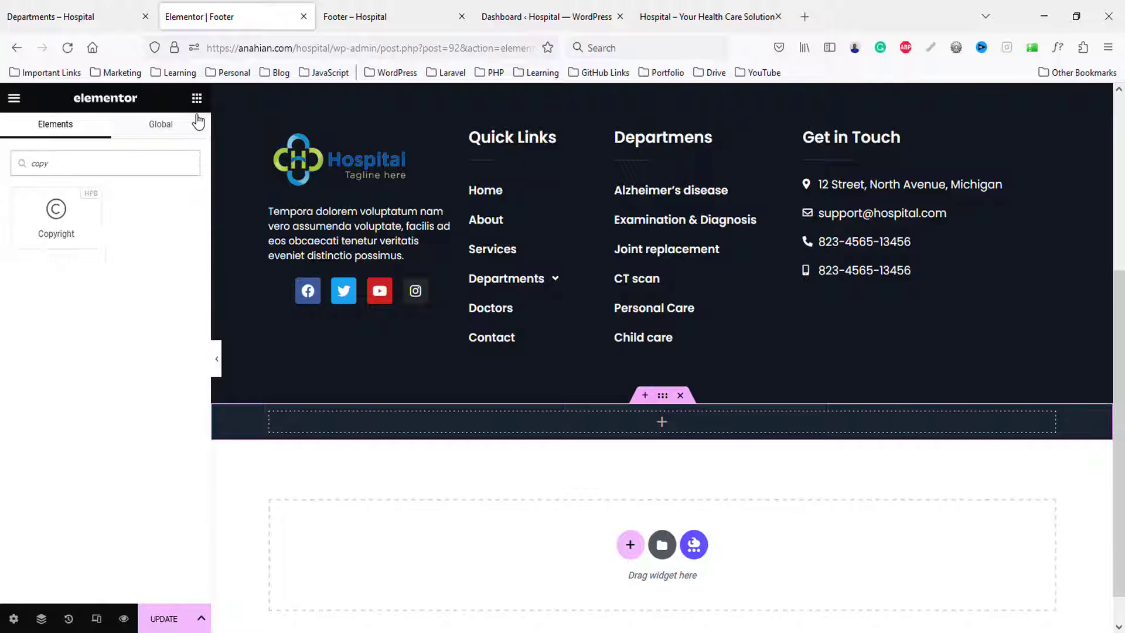
{"action": "left_click_drag", "start_coordinate": [67, 204], "coordinate": [684, 420]}
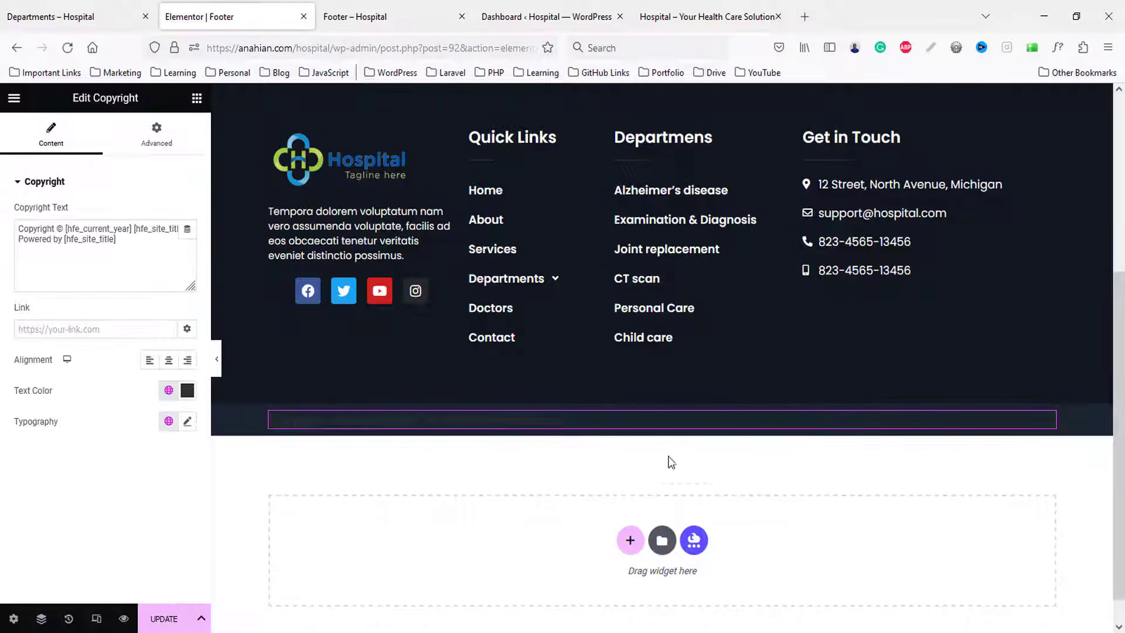
- Center the copyright text and set its text color to #FFFFFF
{"action": "left_click", "coordinate": [187, 390]}
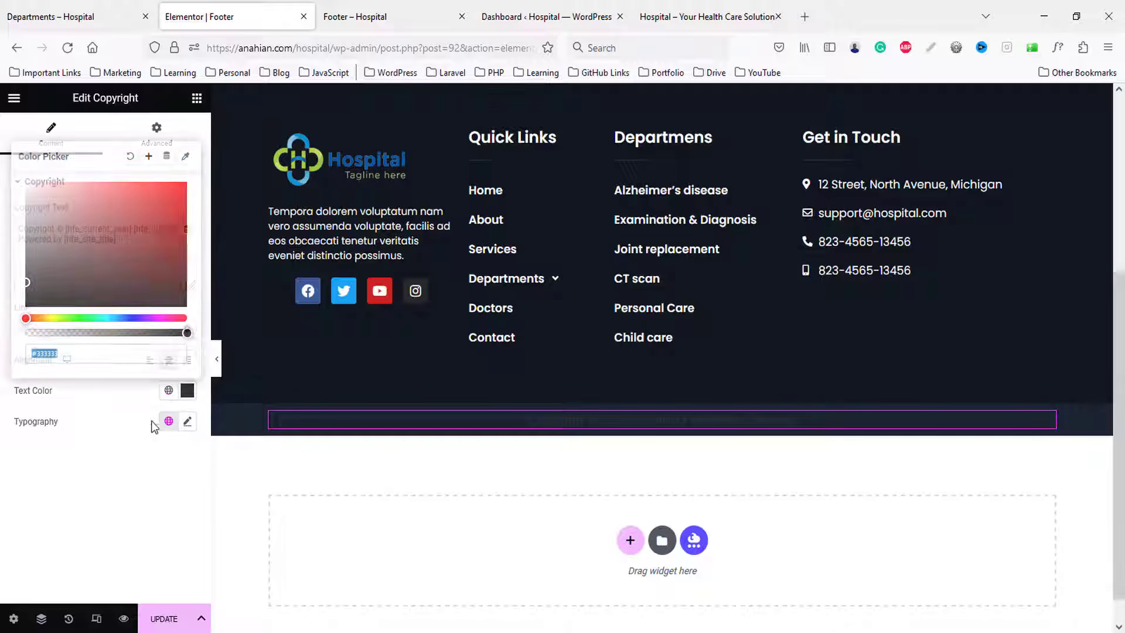
{"action": "type", "text": "#FFFFFF"}
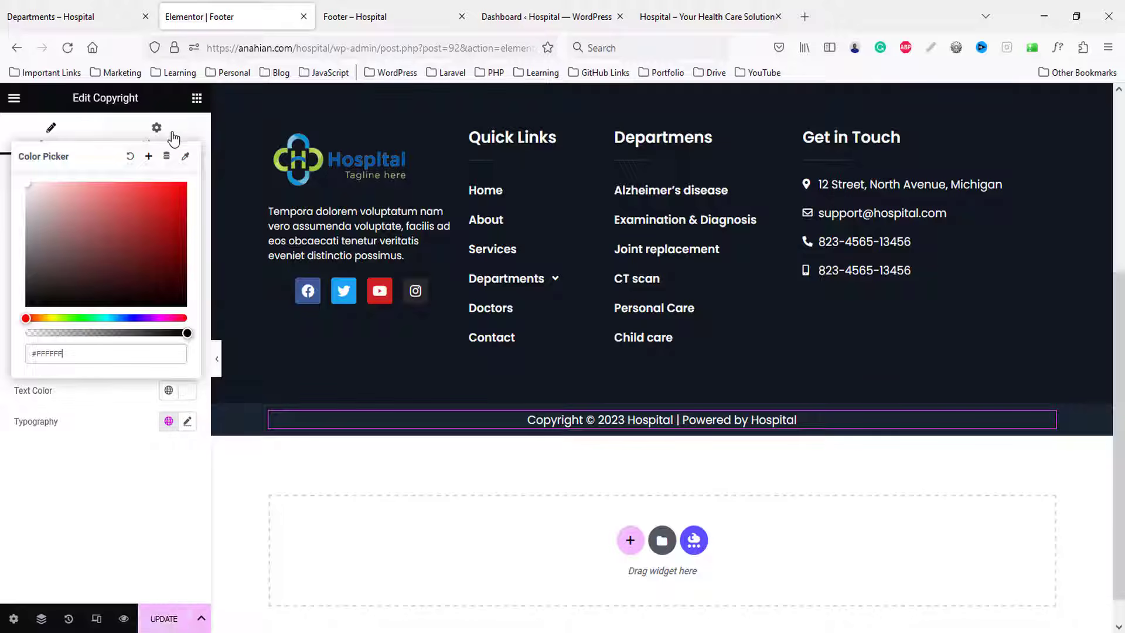
{"action": "left_click", "coordinate": [101, 133]}
- Set the copyright section's padding to 10 px top and bottom and 0 at the sides, and check the updated footer's preview
{"action": "left_click", "coordinate": [663, 395]}
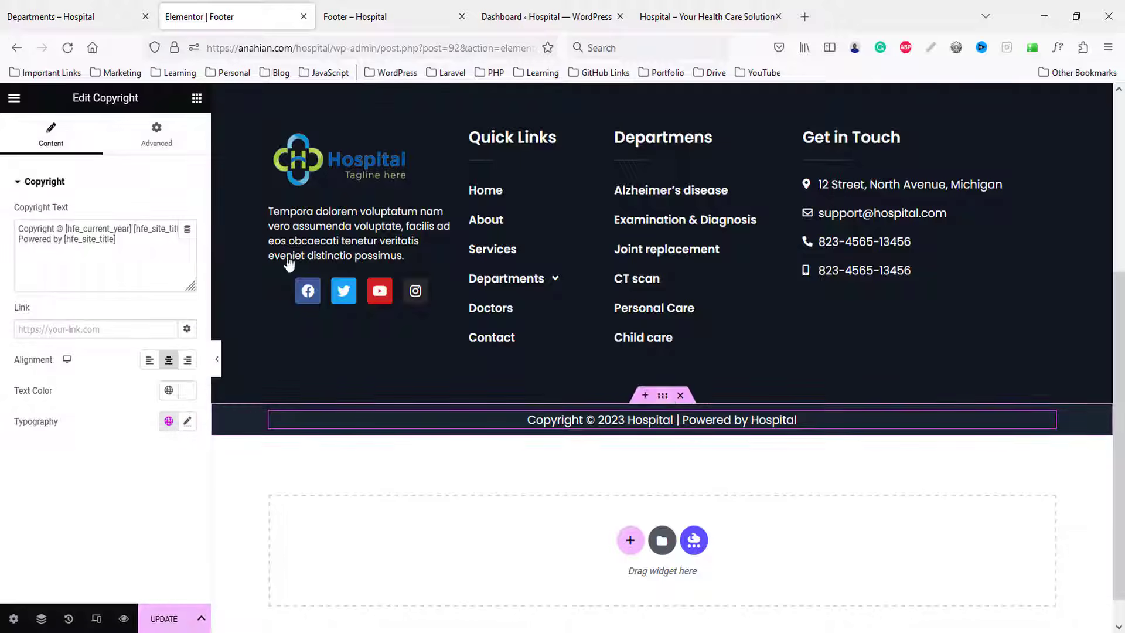
{"action": "left_click", "coordinate": [31, 287]}
{"action": "type", "text": "0"}
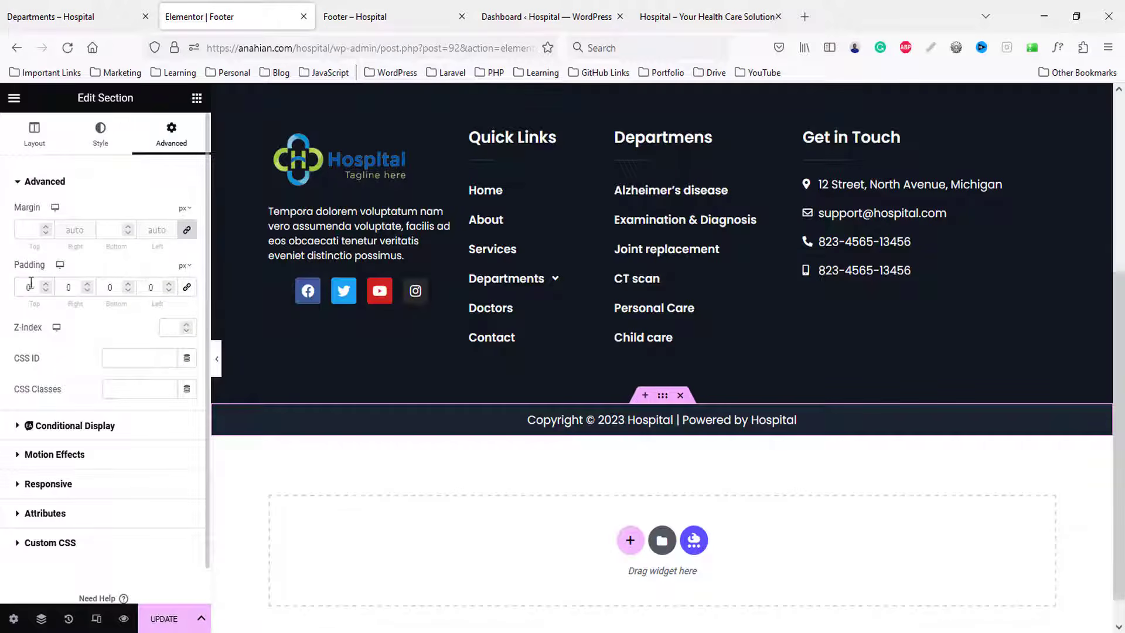
{"action": "type", "text": "1"}
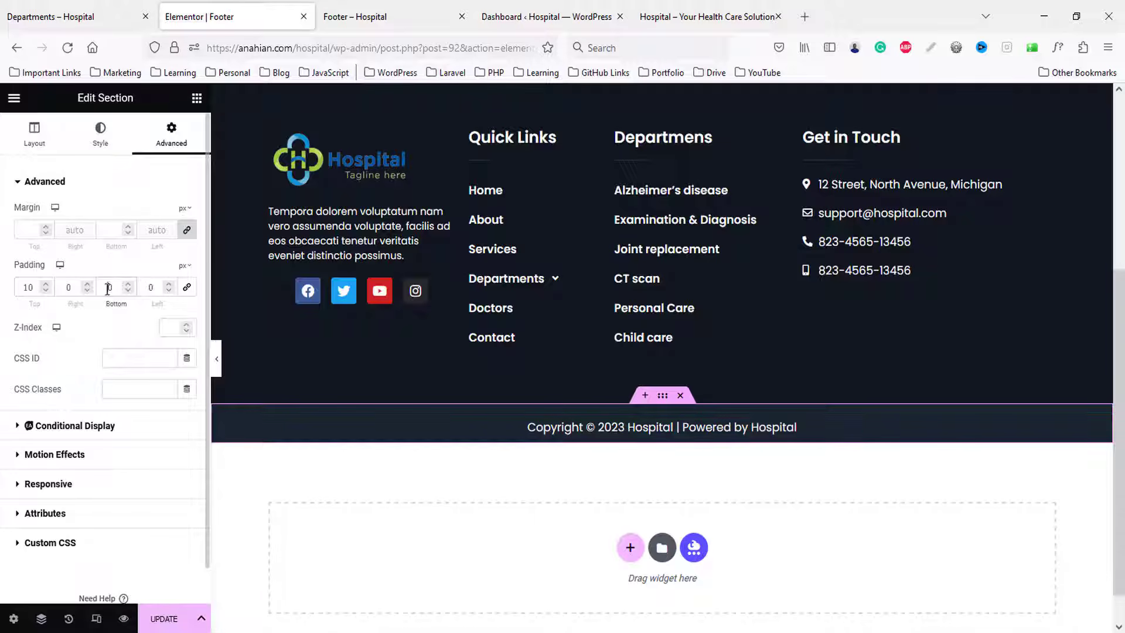
{"action": "type", "text": "1"}
{"action": "left_click", "coordinate": [169, 620]}
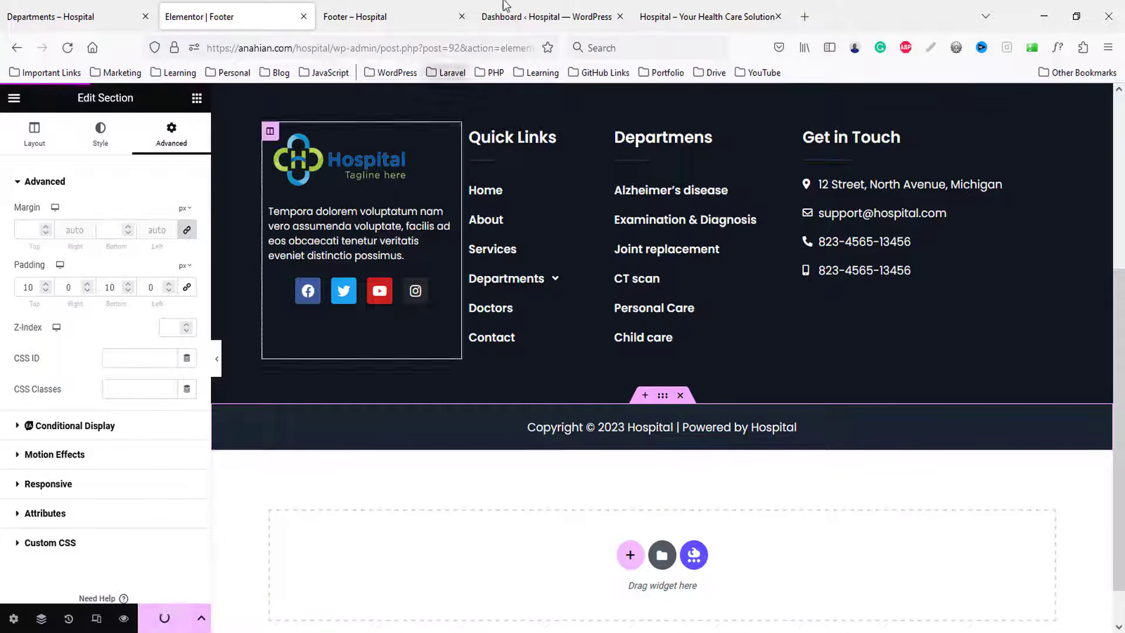
{"action": "left_click", "coordinate": [374, 8]}
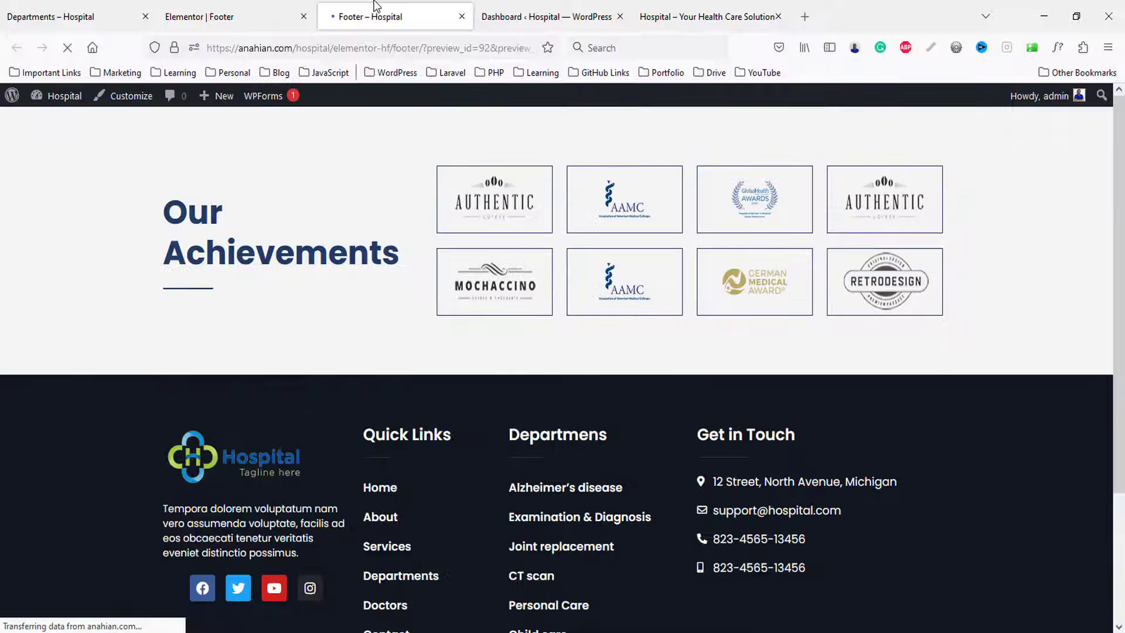
- Review the footer in the template preview and on the reloaded live Hospital home page
{"action": "scroll", "coordinate": [877, 549], "scroll_direction": "up", "scroll_amount": 3}
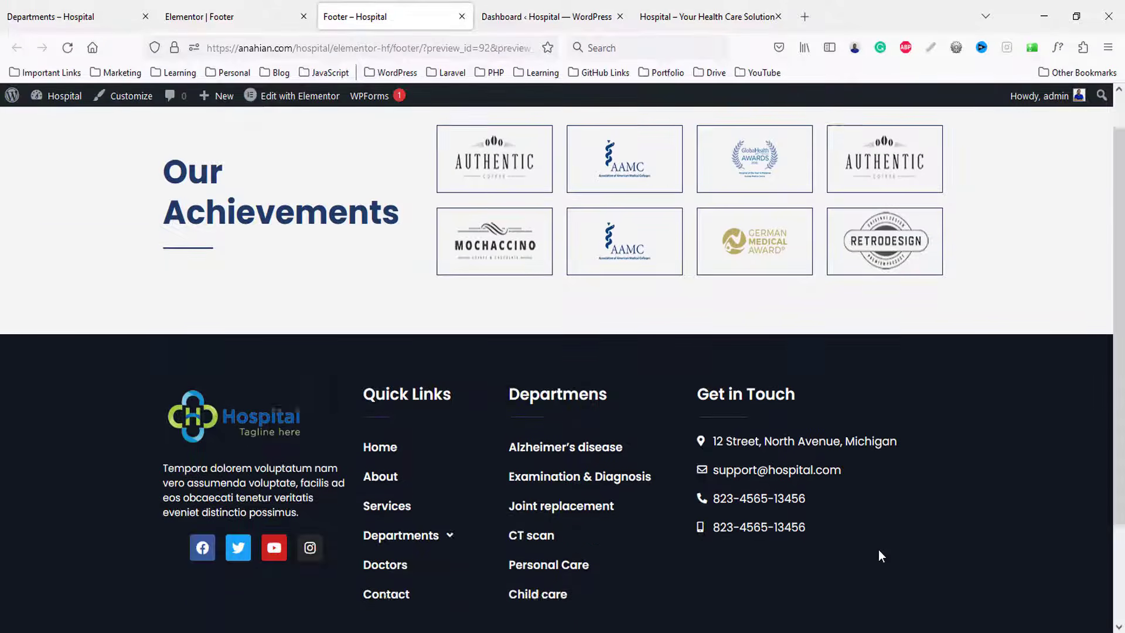
{"action": "left_click", "coordinate": [673, 15]}
{"action": "key", "text": "F5"}
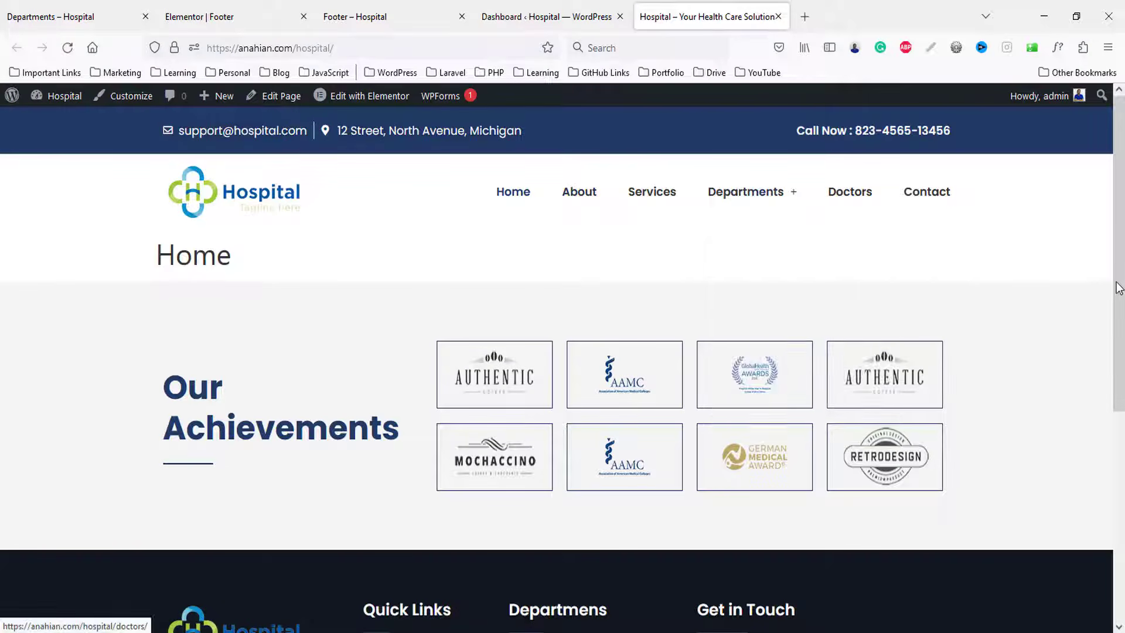
{"action": "scroll", "coordinate": [1114, 290], "scroll_direction": "down", "scroll_amount": 6}
{"action": "scroll", "coordinate": [1111, 292], "scroll_direction": "up", "scroll_amount": 6}
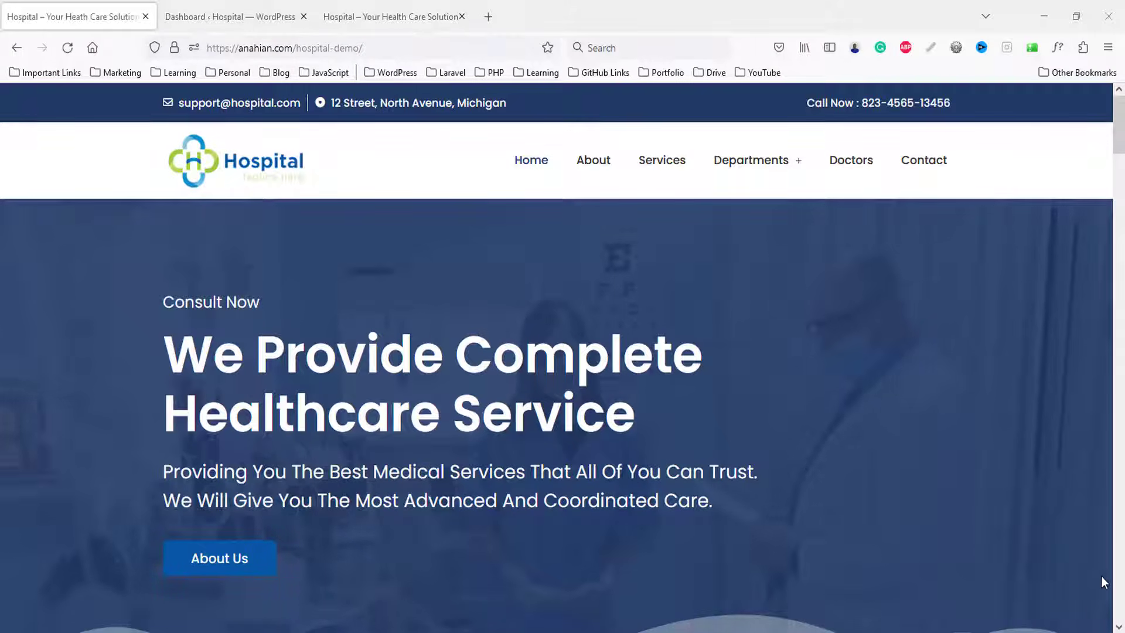
- Find the Home front page in the WordPress pages list and open it for editing in a new tab
{"action": "left_click", "coordinate": [246, 17]}
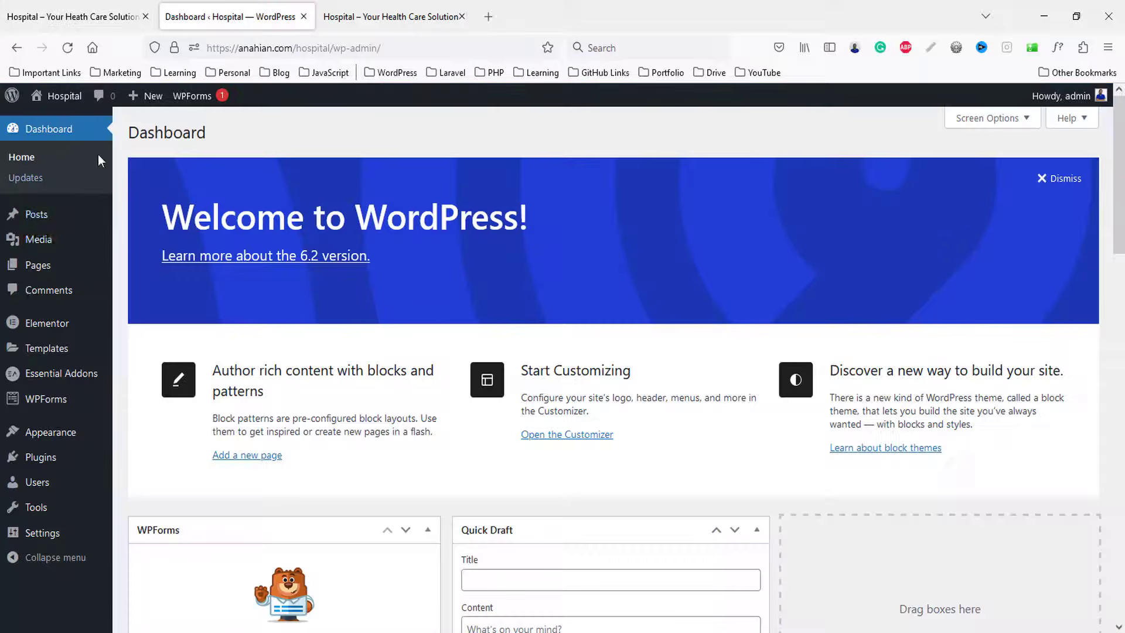
{"action": "left_click", "coordinate": [37, 263]}
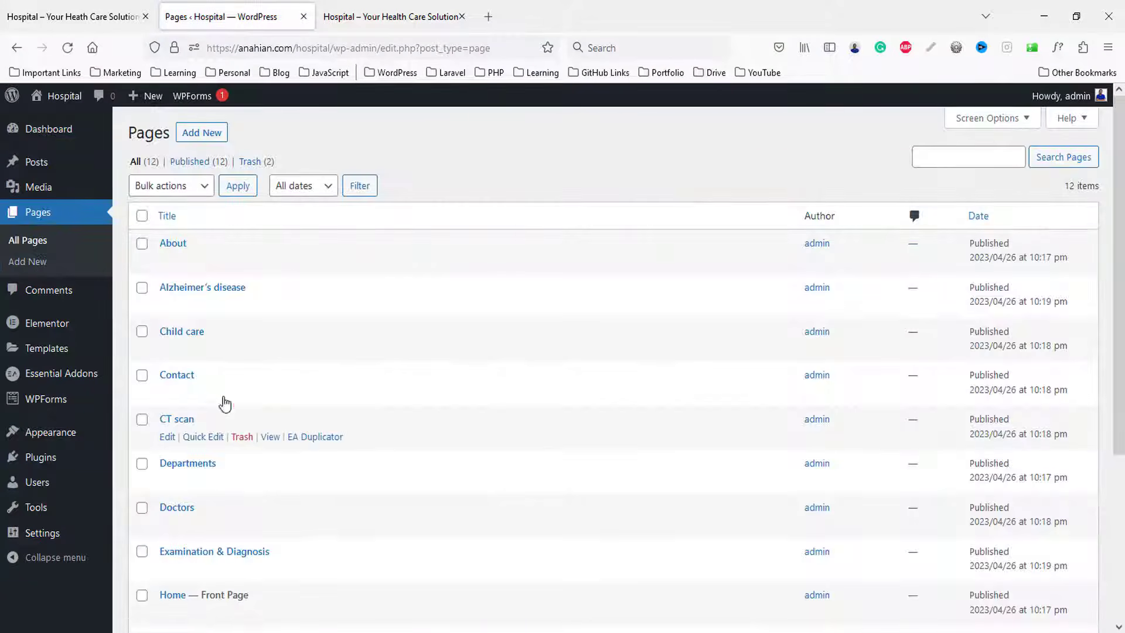
{"action": "scroll", "coordinate": [223, 389], "scroll_direction": "down", "scroll_amount": 4}
{"action": "scroll", "coordinate": [193, 339], "scroll_direction": "up", "scroll_amount": 4}
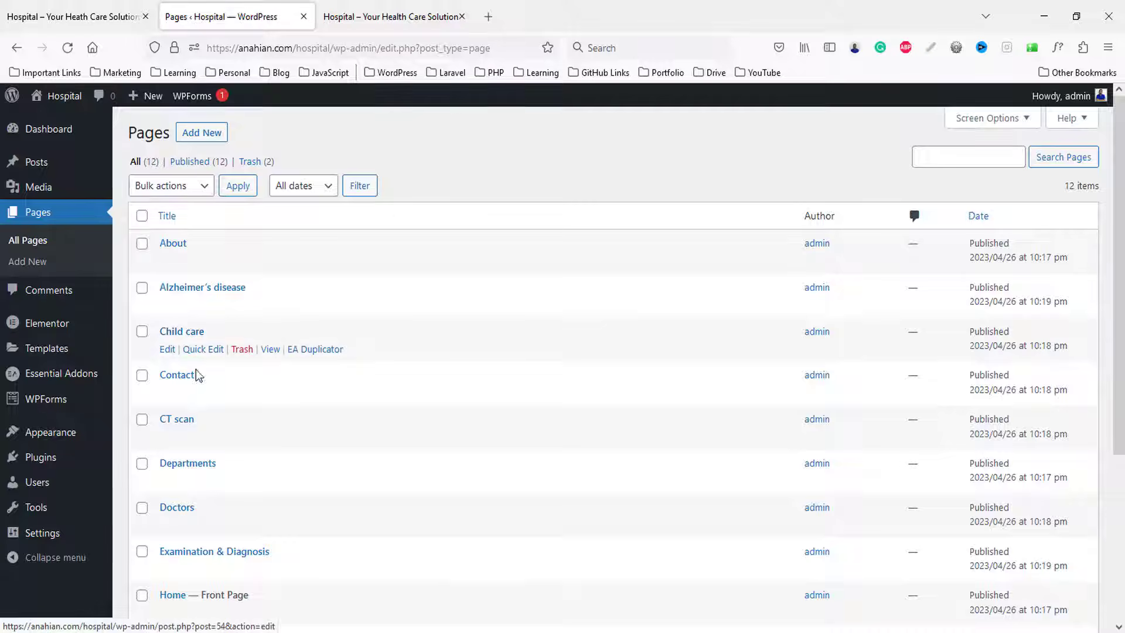
{"action": "scroll", "coordinate": [199, 375], "scroll_direction": "down", "scroll_amount": 4}
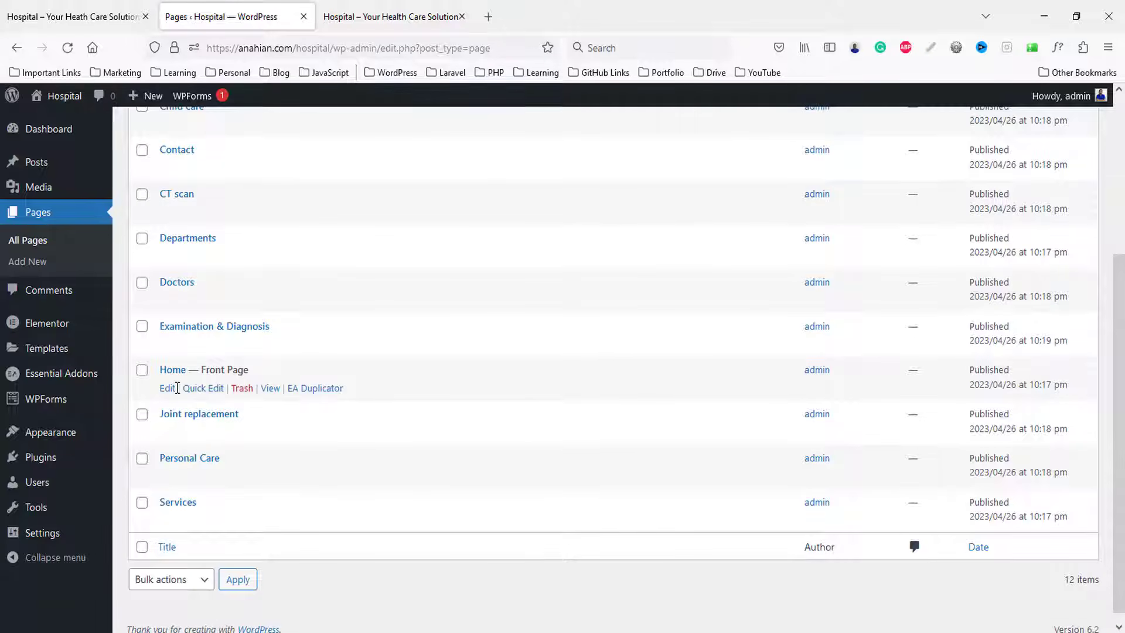
{"action": "middle_click", "coordinate": [167, 388]}
{"action": "middle_click", "coordinate": [533, 10]}
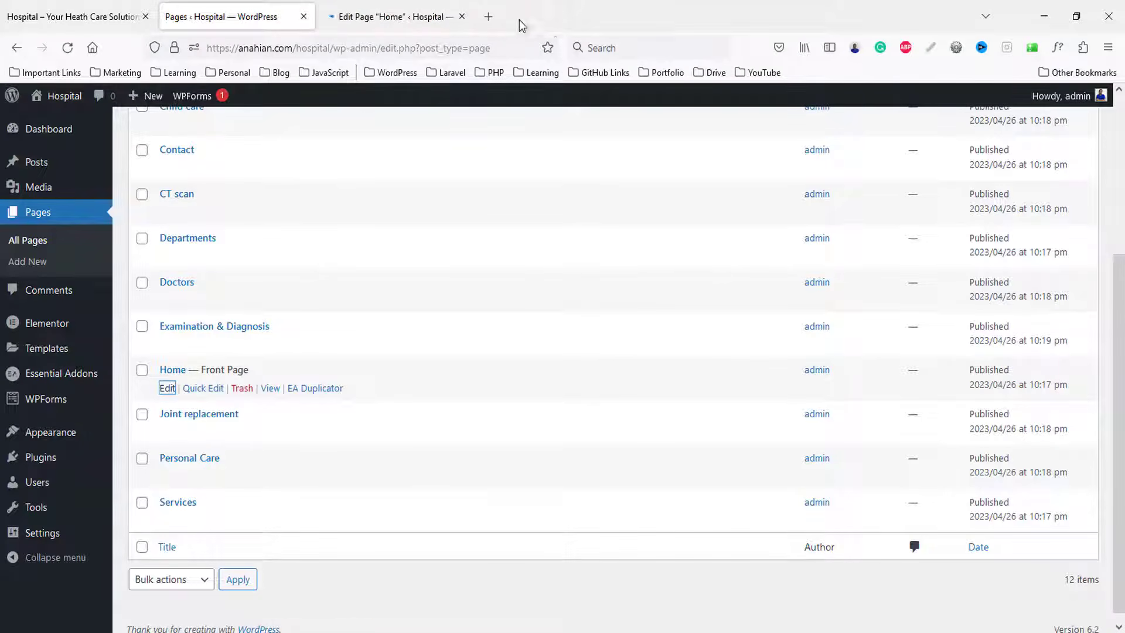
{"action": "left_click", "coordinate": [413, 16]}
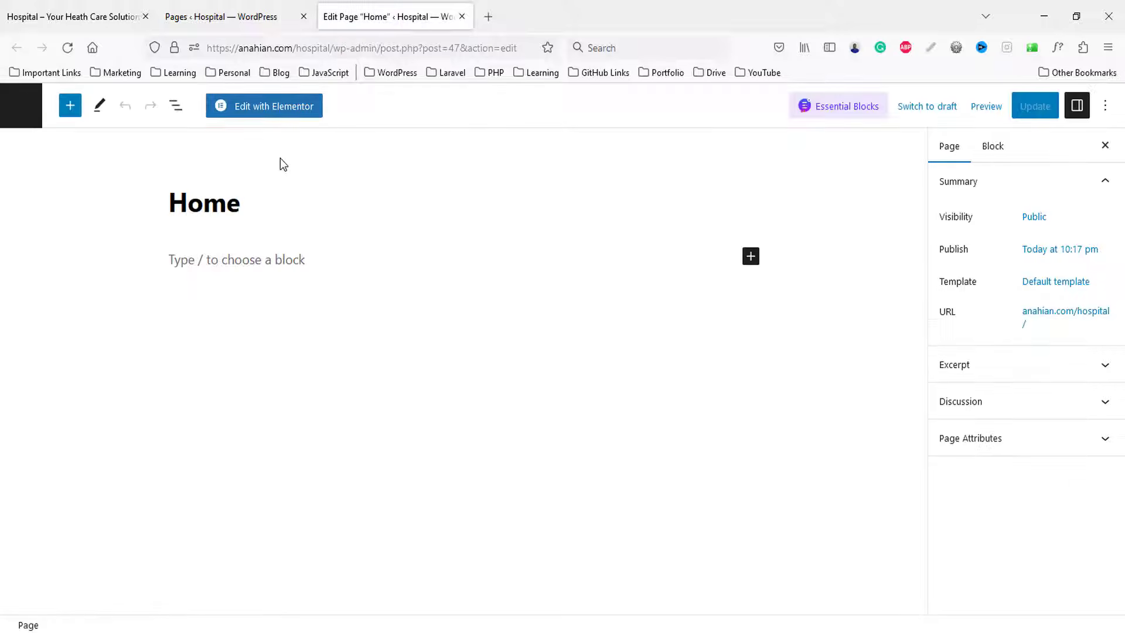
- Examine the demo home page's hero section, including its "Consult Now" line, headline and button
{"action": "left_click", "coordinate": [32, 19]}
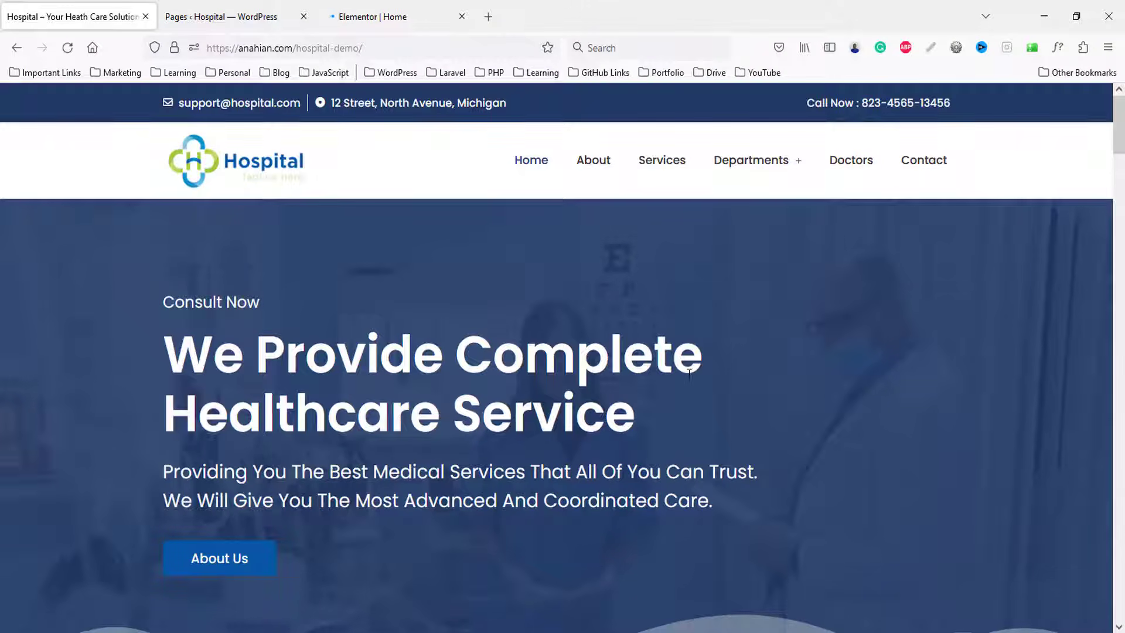
{"action": "scroll", "coordinate": [688, 373], "scroll_direction": "down", "scroll_amount": 2}
{"action": "scroll", "coordinate": [681, 363], "scroll_direction": "up", "scroll_amount": 1}
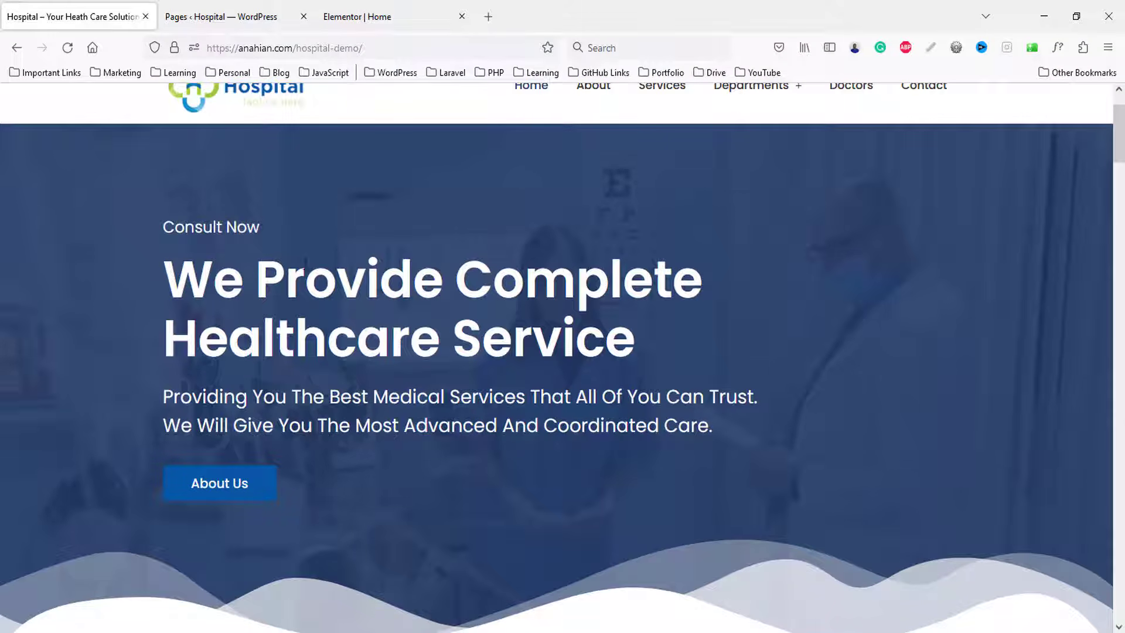
{"action": "left_click_drag", "start_coordinate": [166, 225], "coordinate": [259, 225]}
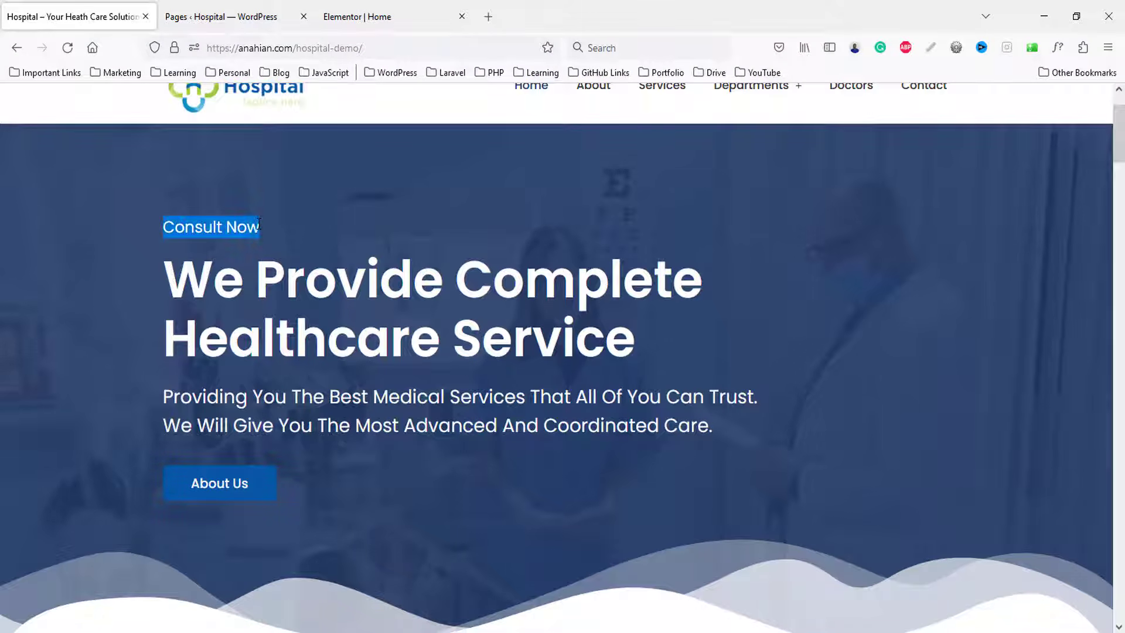
- Set the Home page's layout to Elementor Full Width in its page settings
{"action": "left_click", "coordinate": [352, 18]}
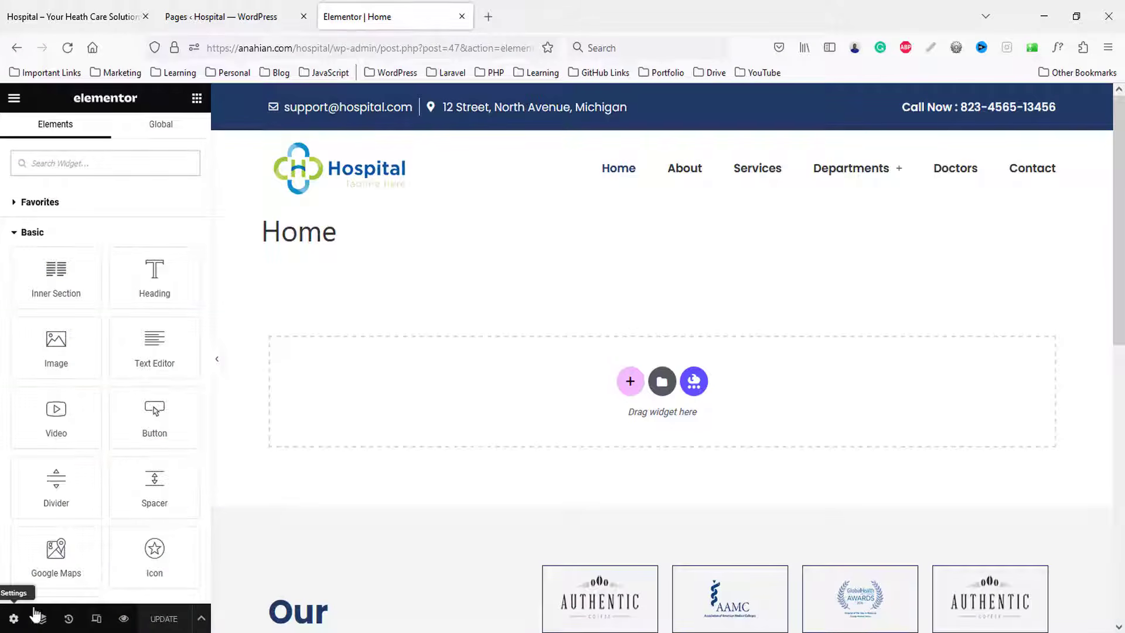
{"action": "left_click", "coordinate": [13, 618]}
{"action": "left_click", "coordinate": [139, 545]}
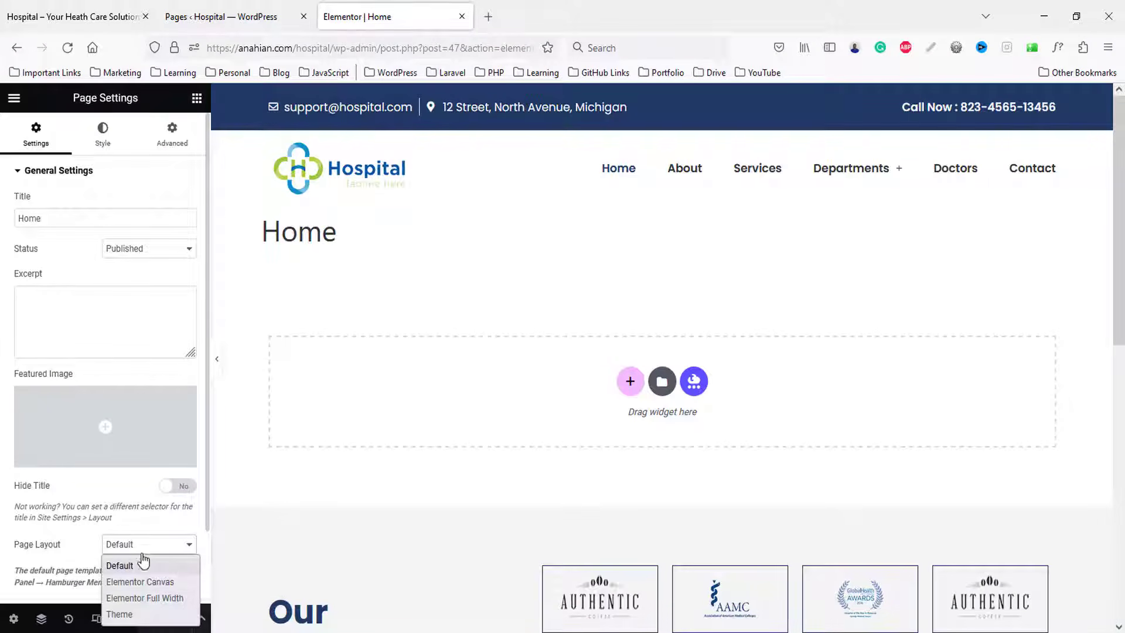
{"action": "left_click", "coordinate": [141, 599]}
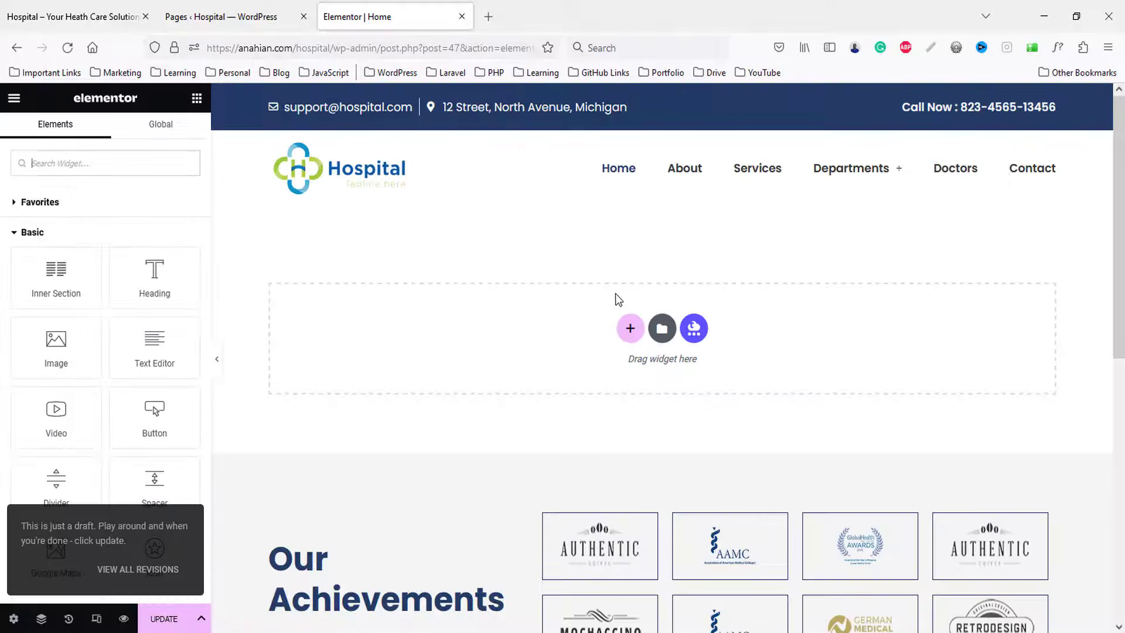
- Add a single-column section to the Home page and give it a classic background
{"action": "left_click", "coordinate": [629, 328]}
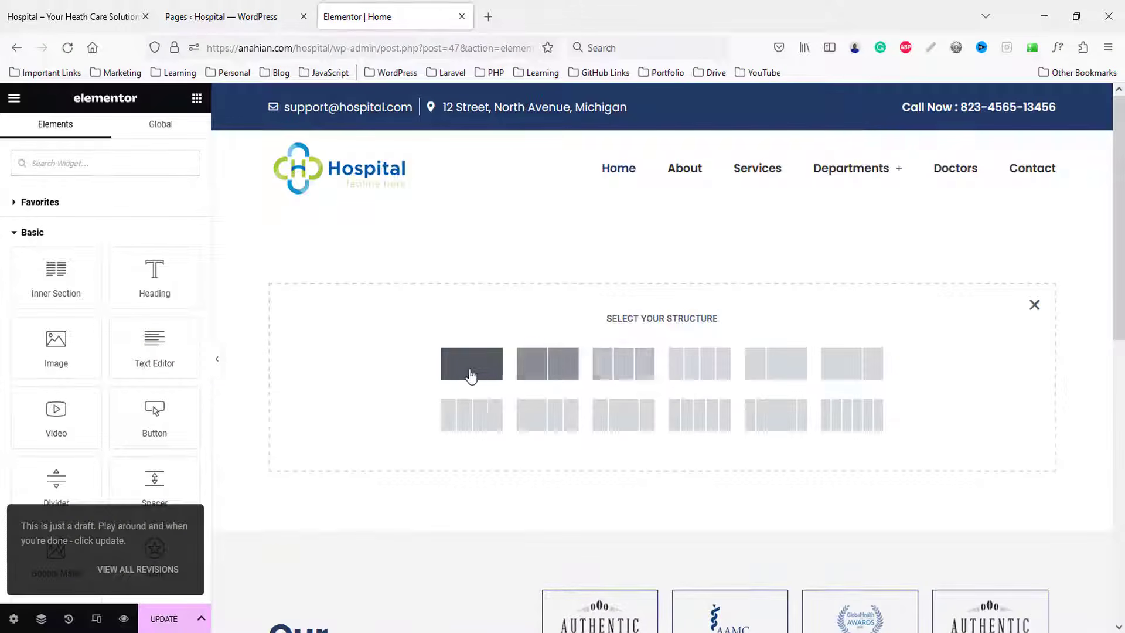
{"action": "left_click", "coordinate": [471, 375]}
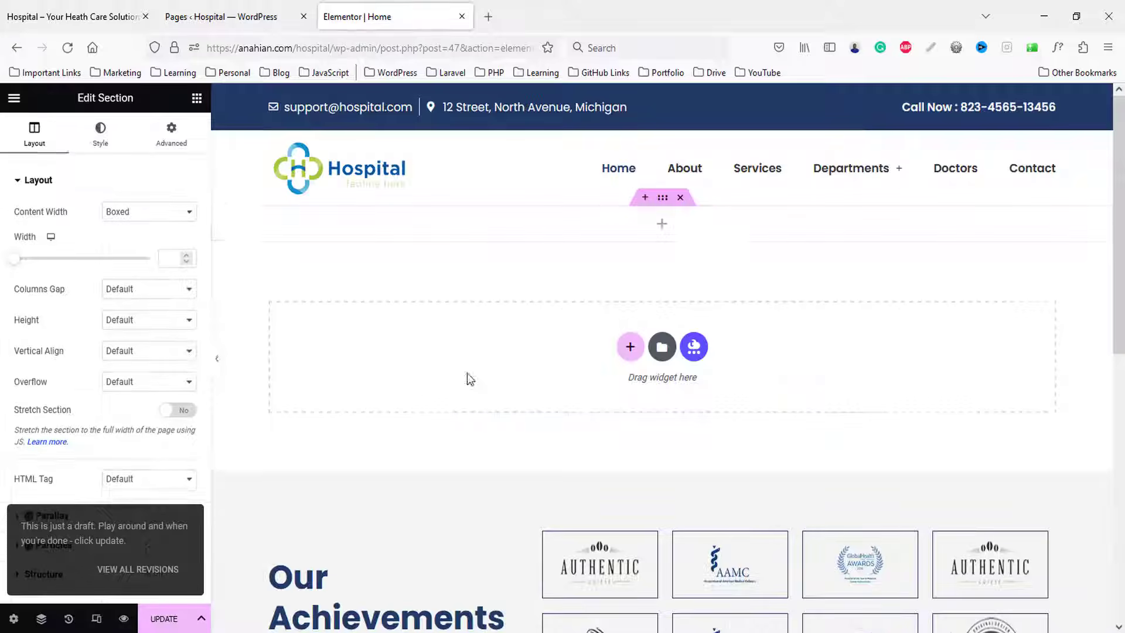
{"action": "left_click", "coordinate": [101, 134]}
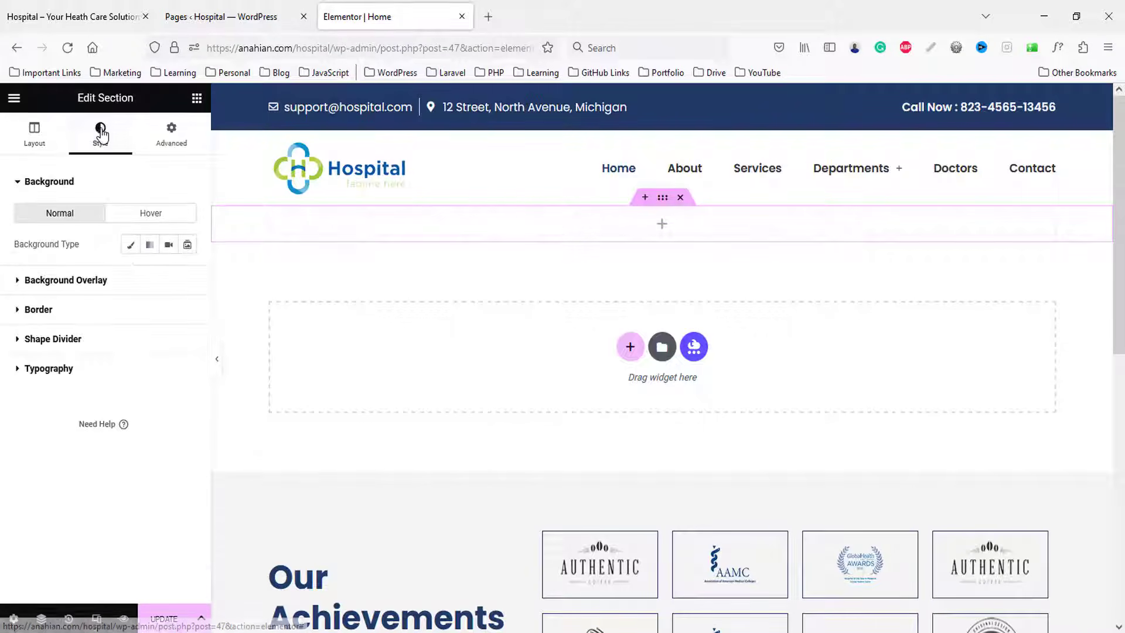
{"action": "left_click", "coordinate": [132, 247]}
- Open the media library for the new section's background image and look through its pictures for the hero photo
{"action": "left_click", "coordinate": [153, 371]}
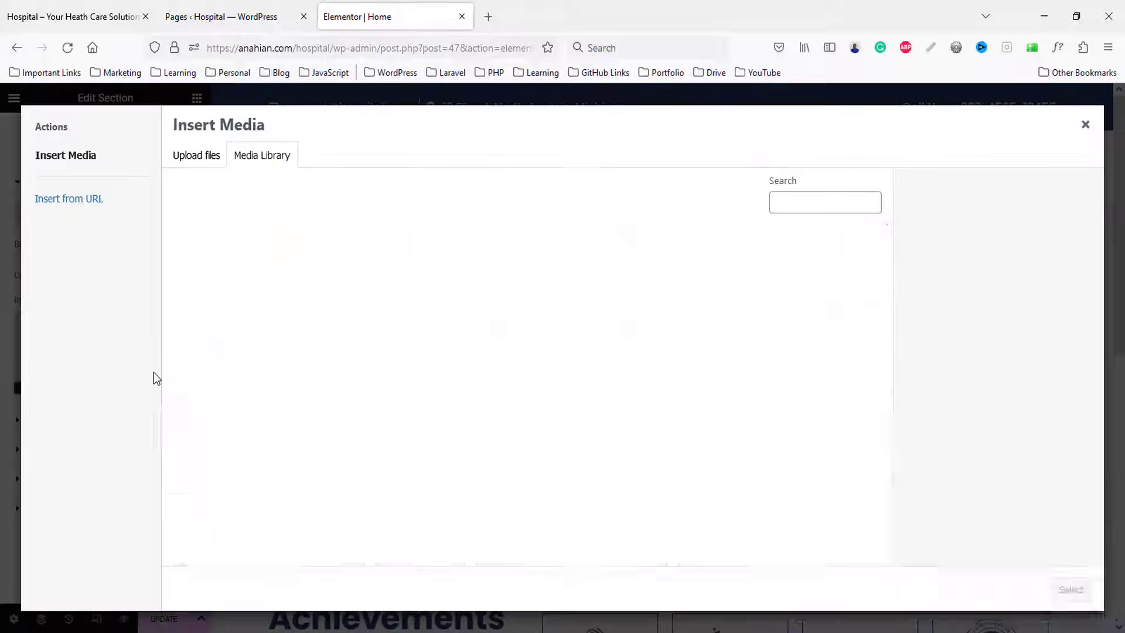
{"action": "scroll", "coordinate": [593, 404], "scroll_direction": "down", "scroll_amount": 4}
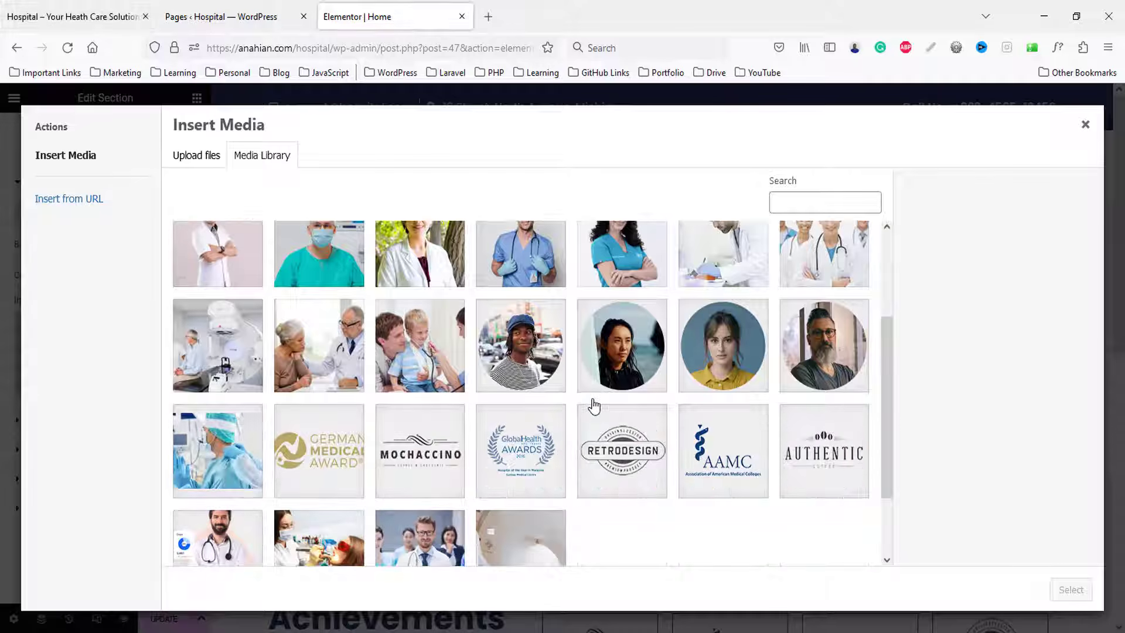
{"action": "scroll", "coordinate": [732, 484], "scroll_direction": "up", "scroll_amount": 4}
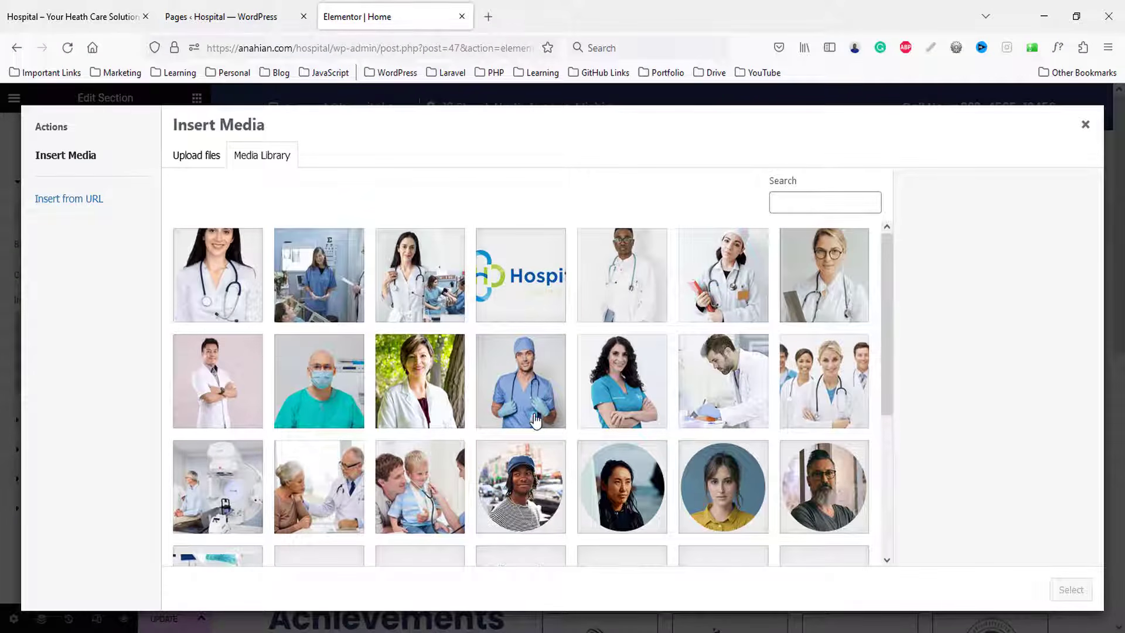
{"action": "scroll", "coordinate": [534, 419], "scroll_direction": "down", "scroll_amount": 2}
{"action": "scroll", "coordinate": [510, 402], "scroll_direction": "up", "scroll_amount": 2}
{"action": "scroll", "coordinate": [437, 404], "scroll_direction": "down", "scroll_amount": 3}
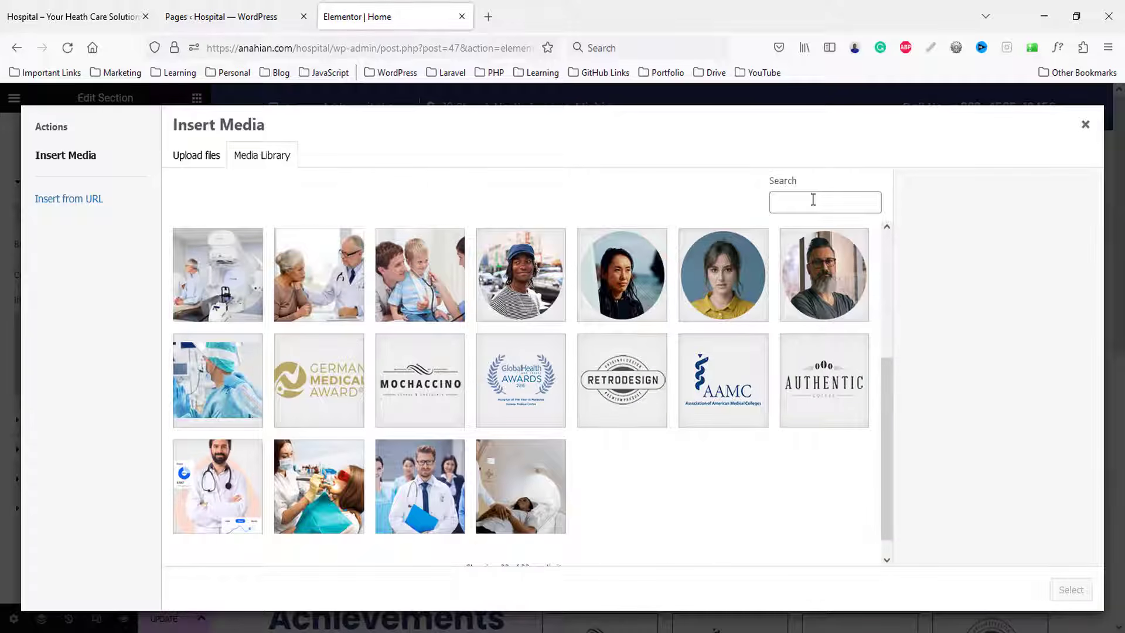
{"action": "left_click", "coordinate": [226, 376]}
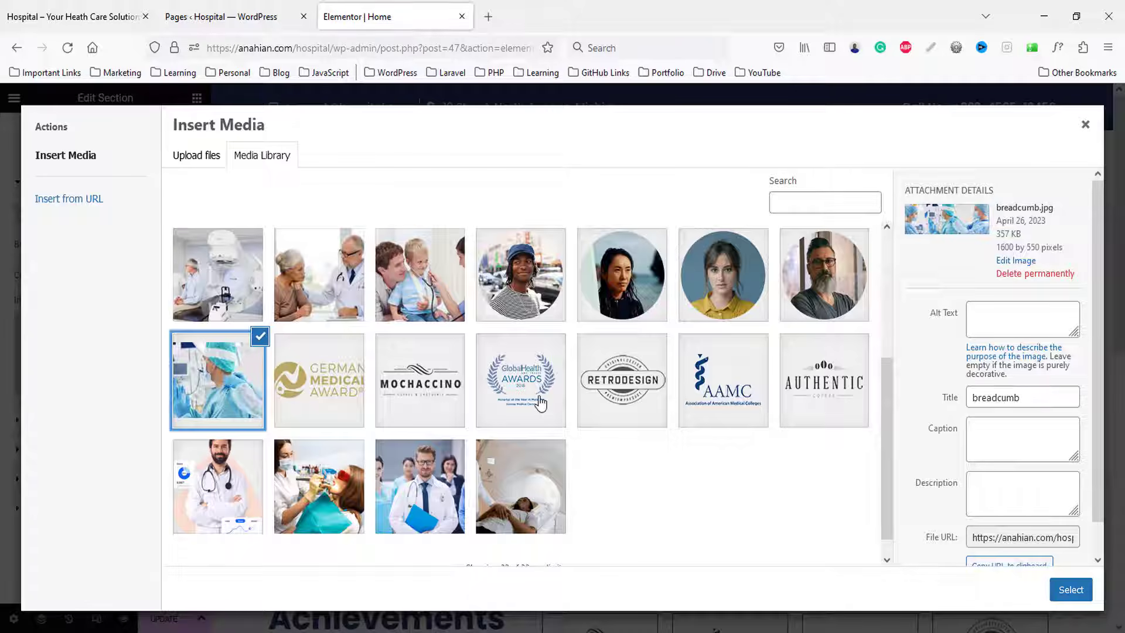
{"action": "scroll", "coordinate": [540, 402], "scroll_direction": "up", "scroll_amount": 2}
{"action": "left_click", "coordinate": [225, 434]}
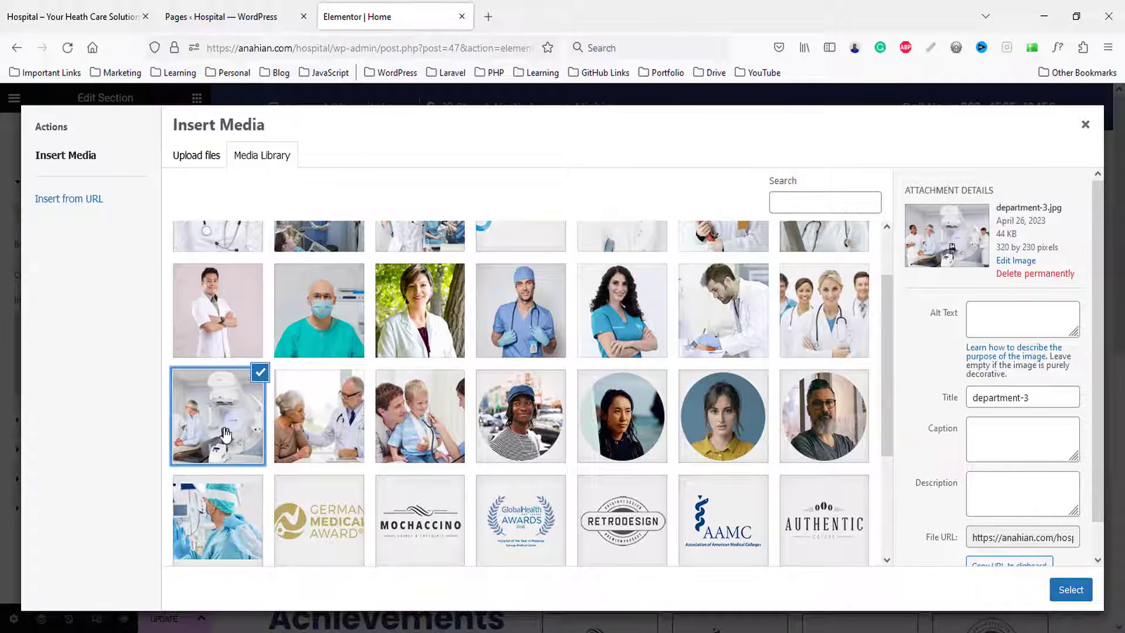
- Check the demo's hero photo and set single-dept.jpg from the media library as the section's background image
{"action": "left_click", "coordinate": [91, 12]}
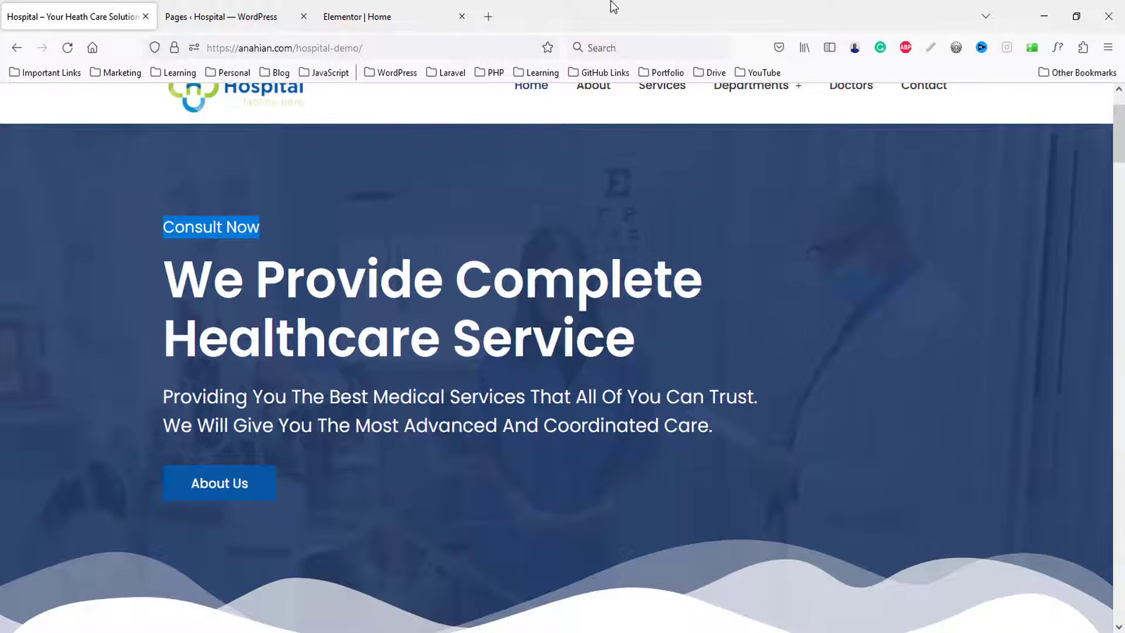
{"action": "left_click", "coordinate": [222, 16]}
{"action": "left_click", "coordinate": [357, 16]}
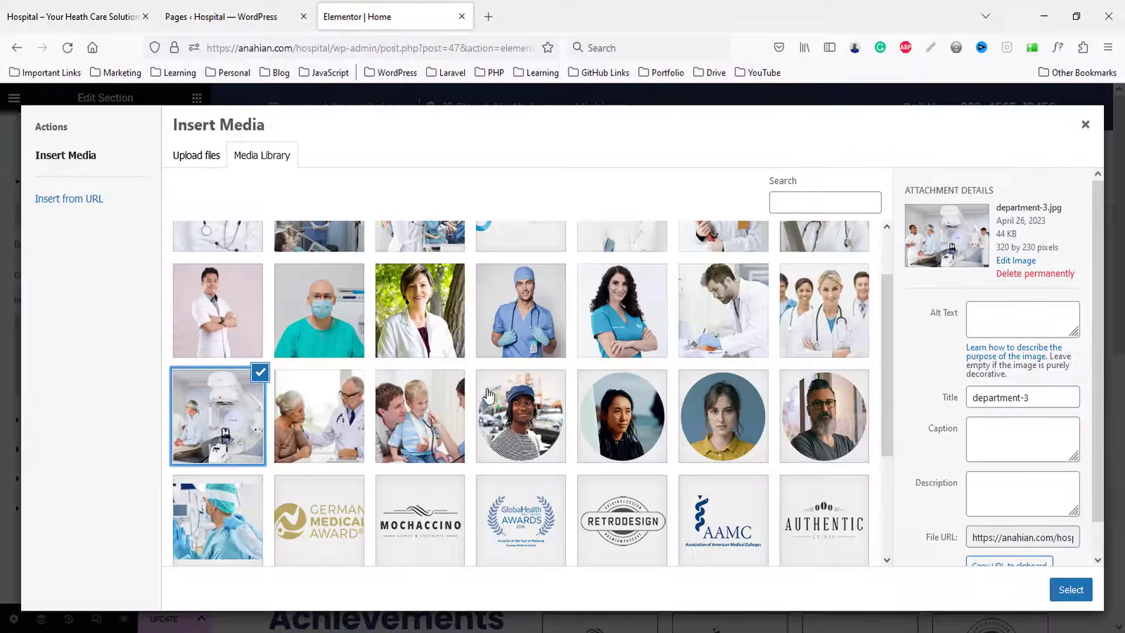
{"action": "scroll", "coordinate": [488, 395], "scroll_direction": "up", "scroll_amount": 2}
{"action": "left_click", "coordinate": [350, 286]}
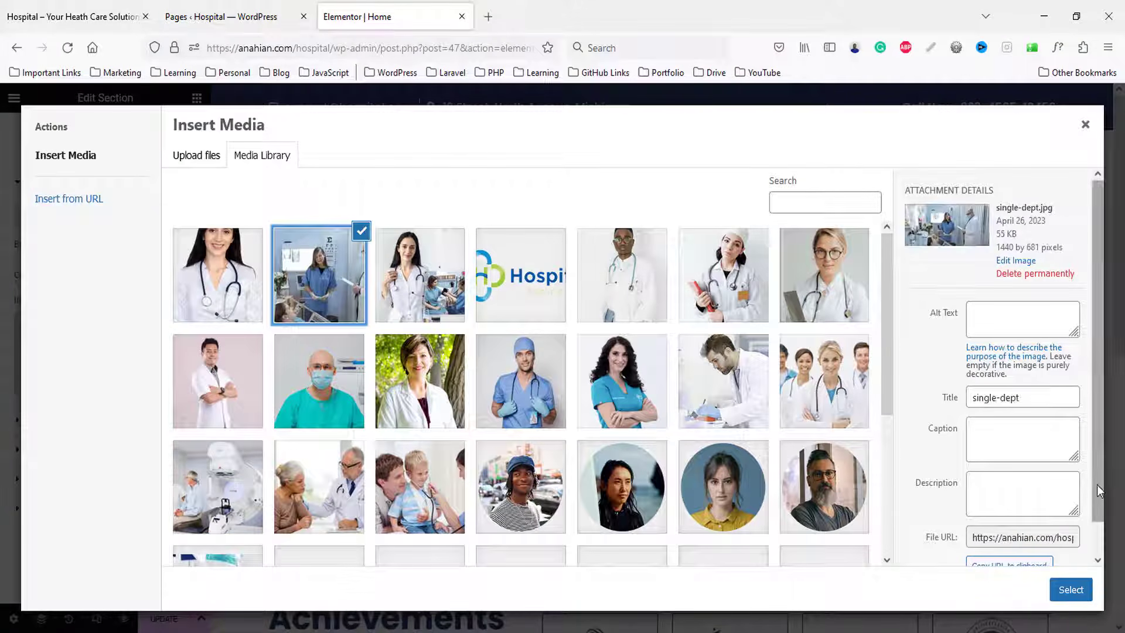
{"action": "left_click", "coordinate": [1073, 590]}
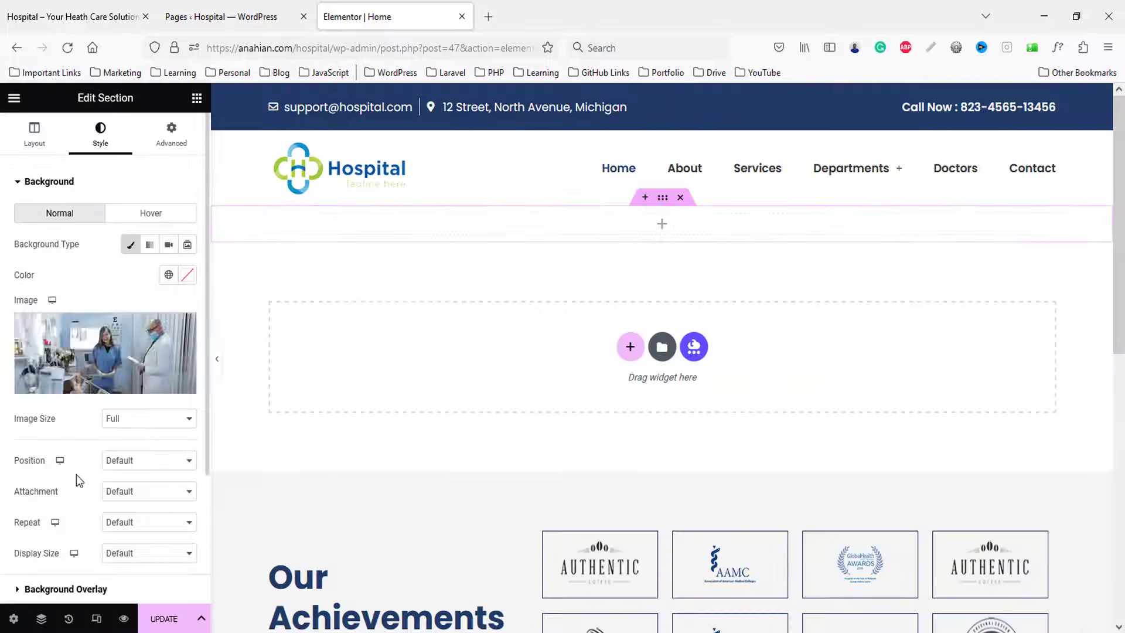
- Set the section's background image position to Center Center and its display size to Cover
{"action": "scroll", "coordinate": [106, 473], "scroll_direction": "down", "scroll_amount": 1}
{"action": "left_click", "coordinate": [121, 385]}
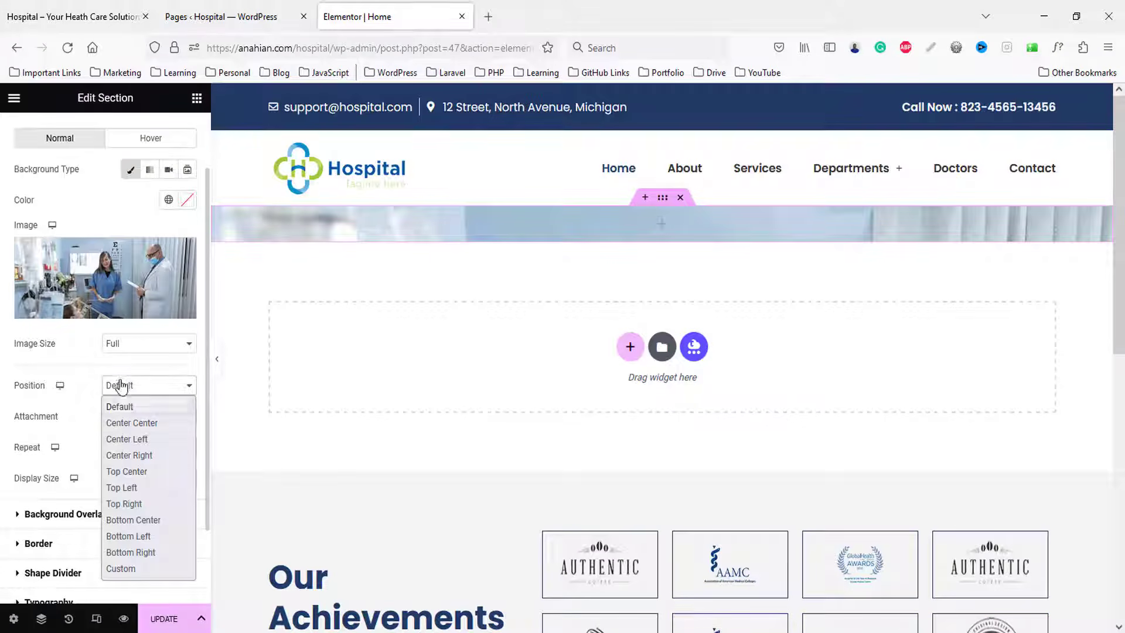
{"action": "left_click", "coordinate": [122, 422]}
{"action": "scroll", "coordinate": [123, 422], "scroll_direction": "down", "scroll_amount": 1}
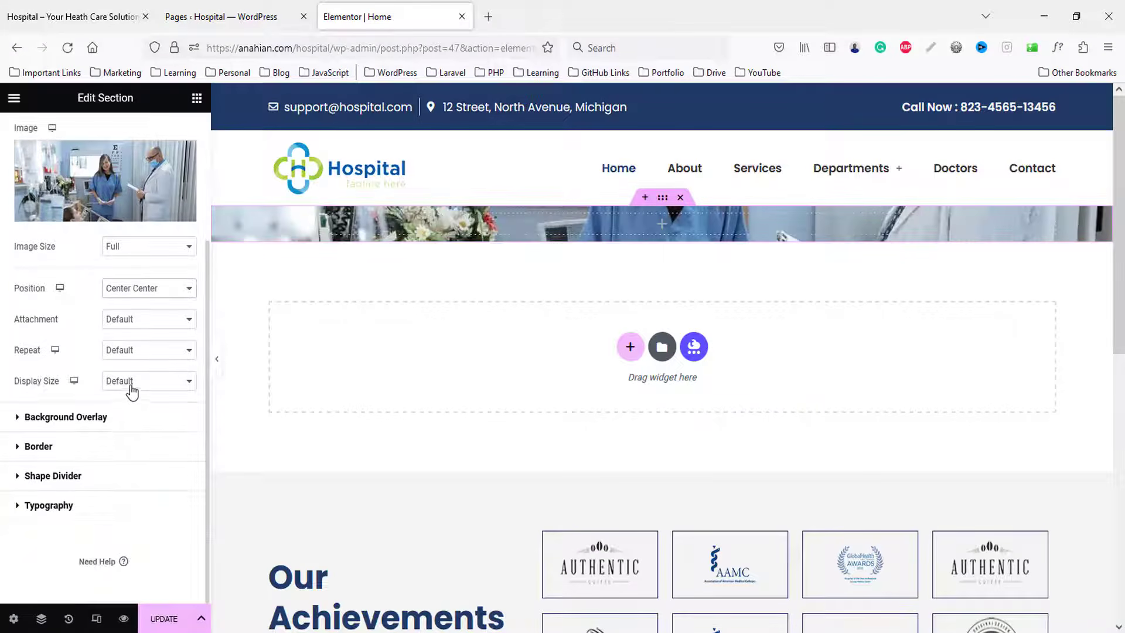
{"action": "left_click", "coordinate": [132, 387]}
{"action": "left_click", "coordinate": [124, 434]}
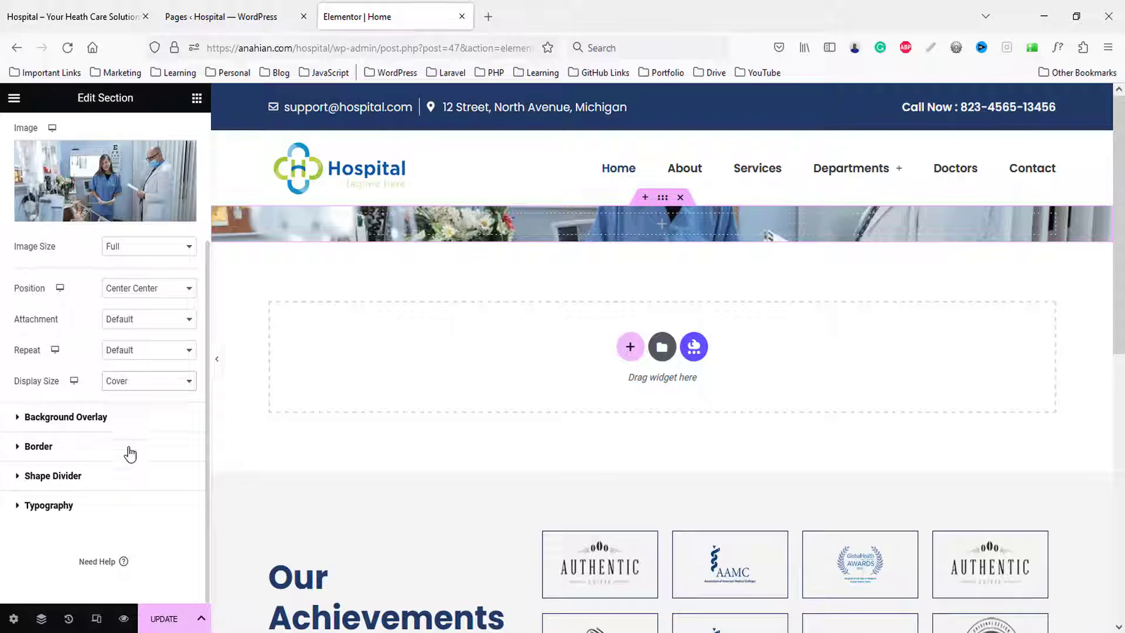
- Give the section a classic background overlay in the site's dark blue global color
{"action": "left_click", "coordinate": [86, 418]}
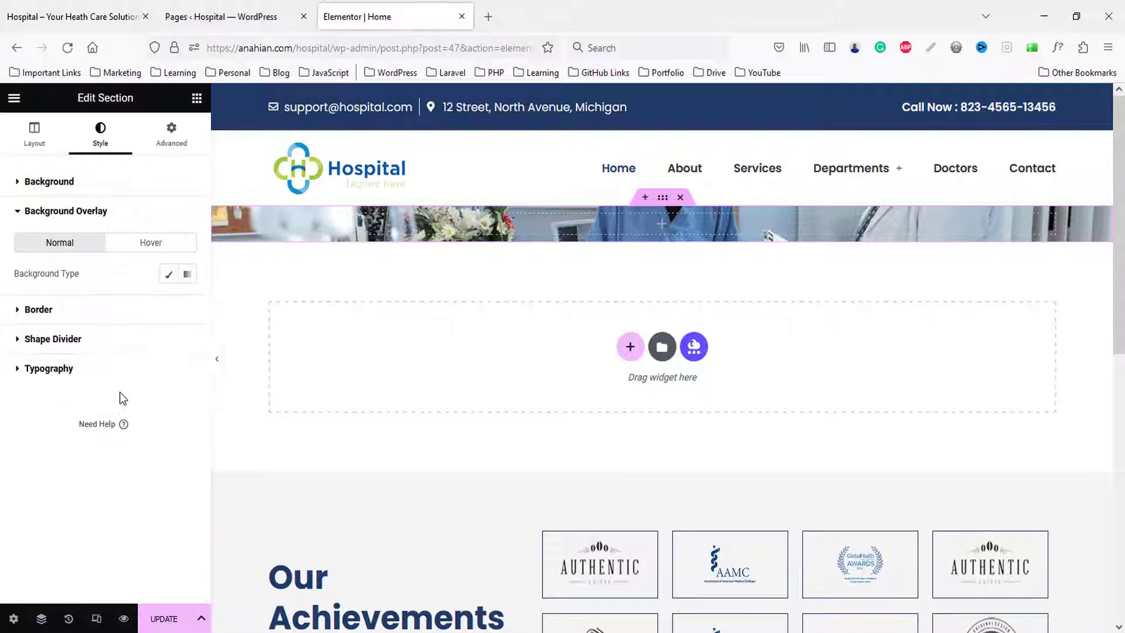
{"action": "left_click", "coordinate": [171, 277]}
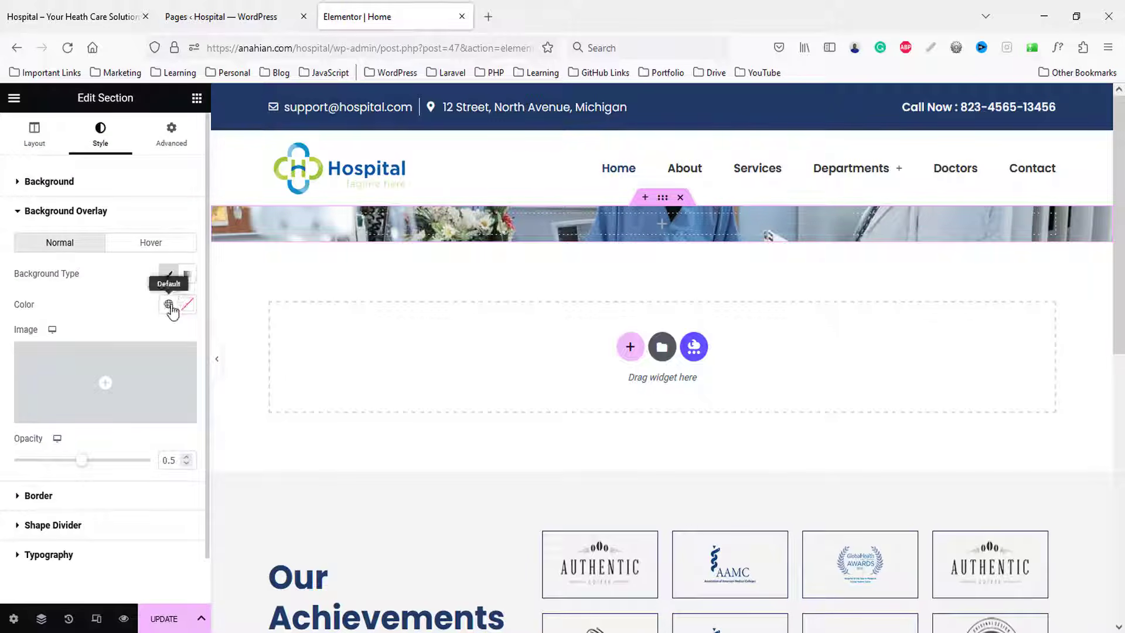
{"action": "left_click", "coordinate": [168, 304]}
{"action": "left_click", "coordinate": [72, 379]}
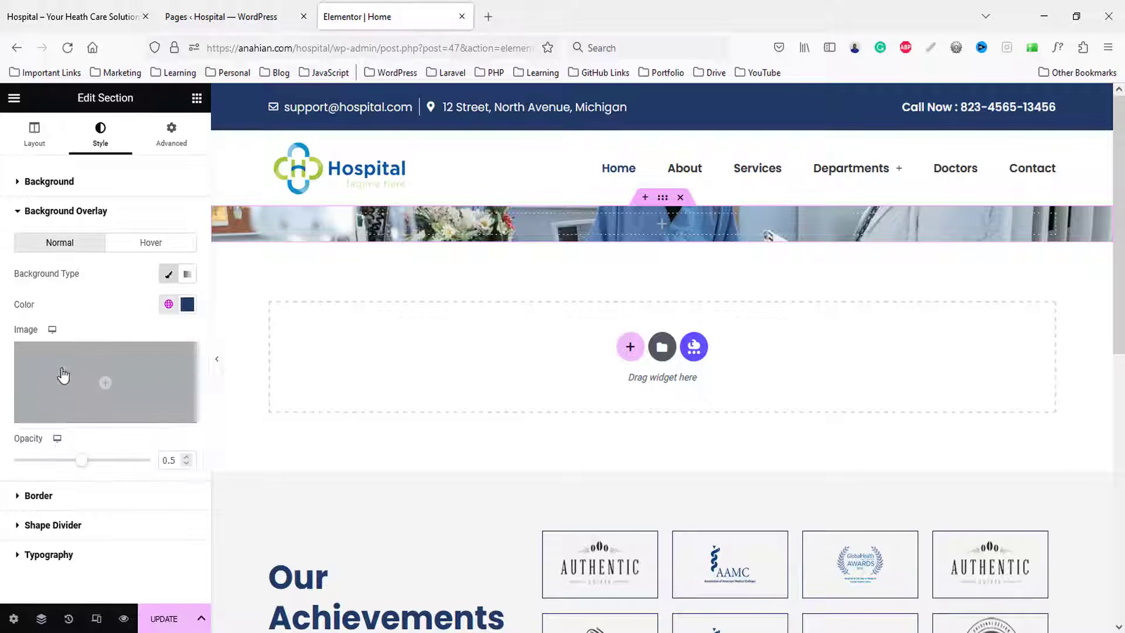
{"action": "left_click", "coordinate": [188, 304]}
{"action": "left_click", "coordinate": [188, 304]}
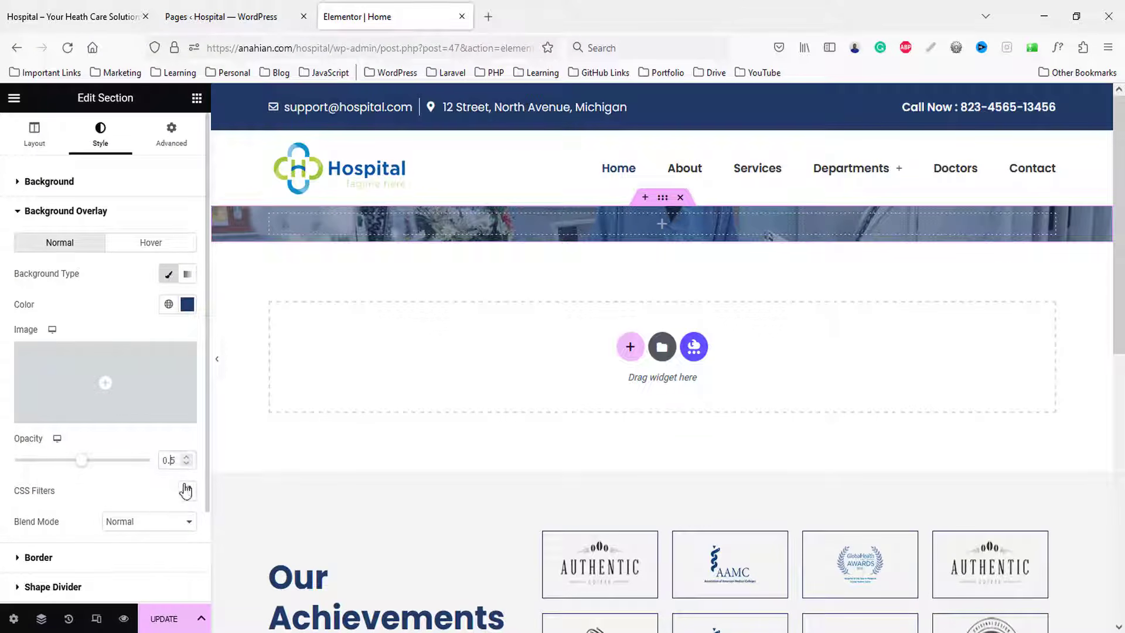
- Set the hero section's background overlay opacity to 0.9
{"action": "type", "text": "8"}
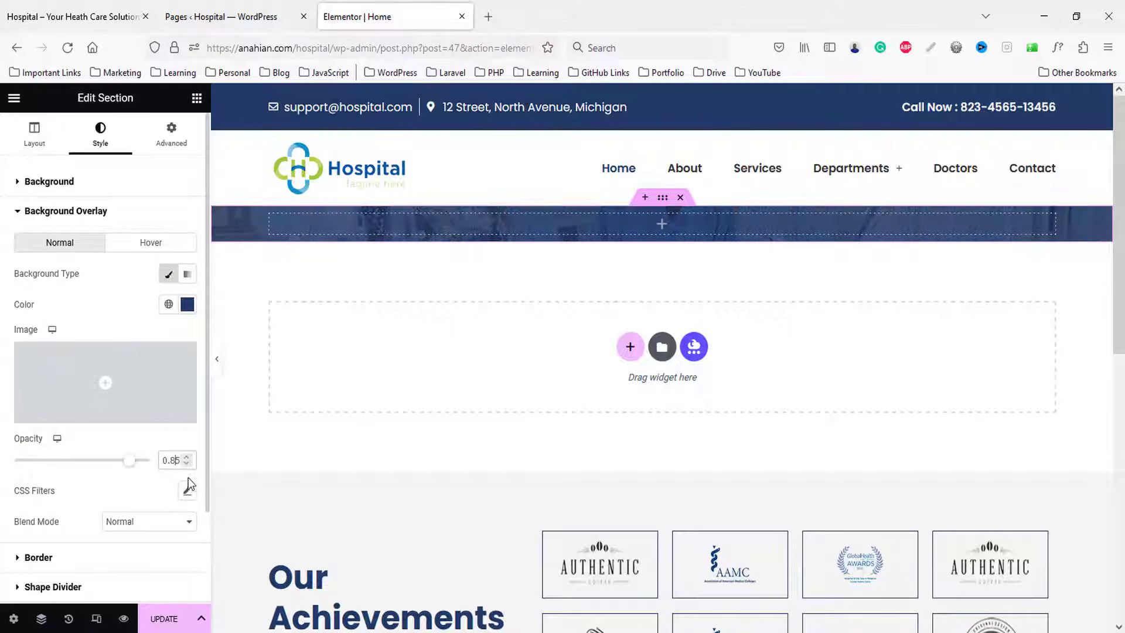
{"action": "key", "text": "Delete"}
{"action": "key", "text": "BackSpace"}
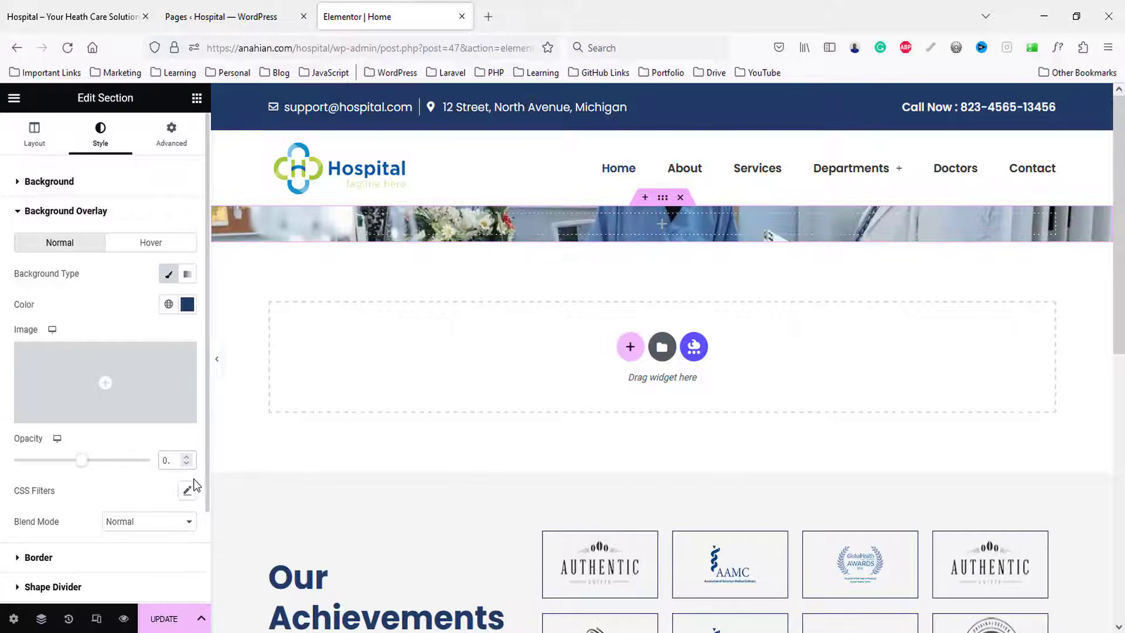
{"action": "type", "text": "9"}
- Unlink the hero section's padding and set it to 160 px at the top, 220 px at the bottom and 0 on the sides
{"action": "left_click", "coordinate": [172, 138]}
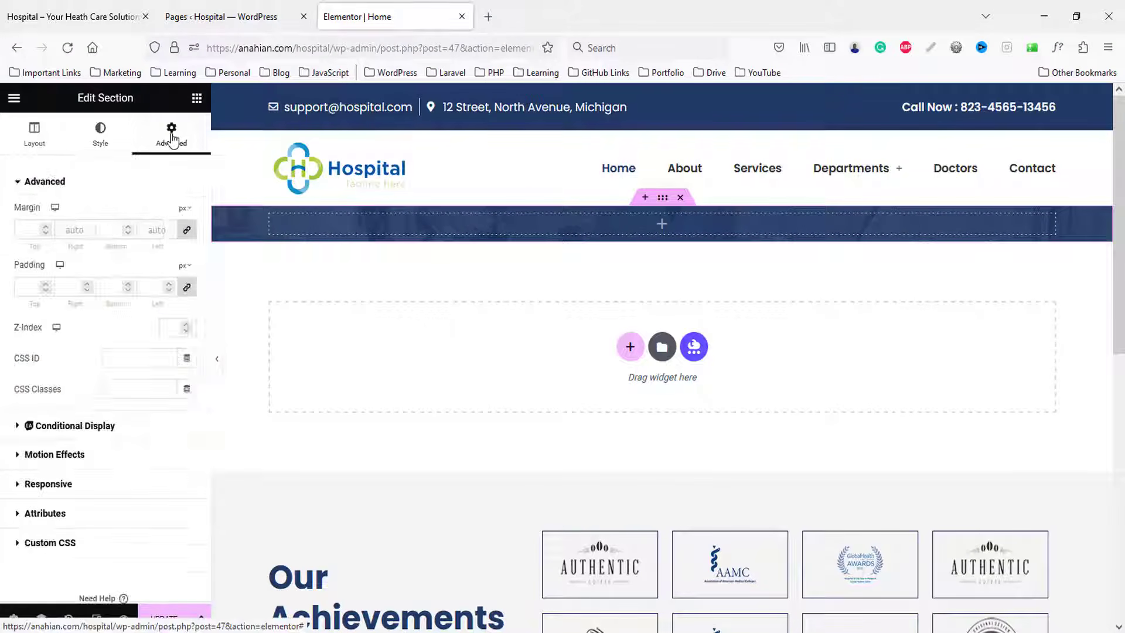
{"action": "left_click", "coordinate": [30, 287]}
{"action": "type", "text": "0"}
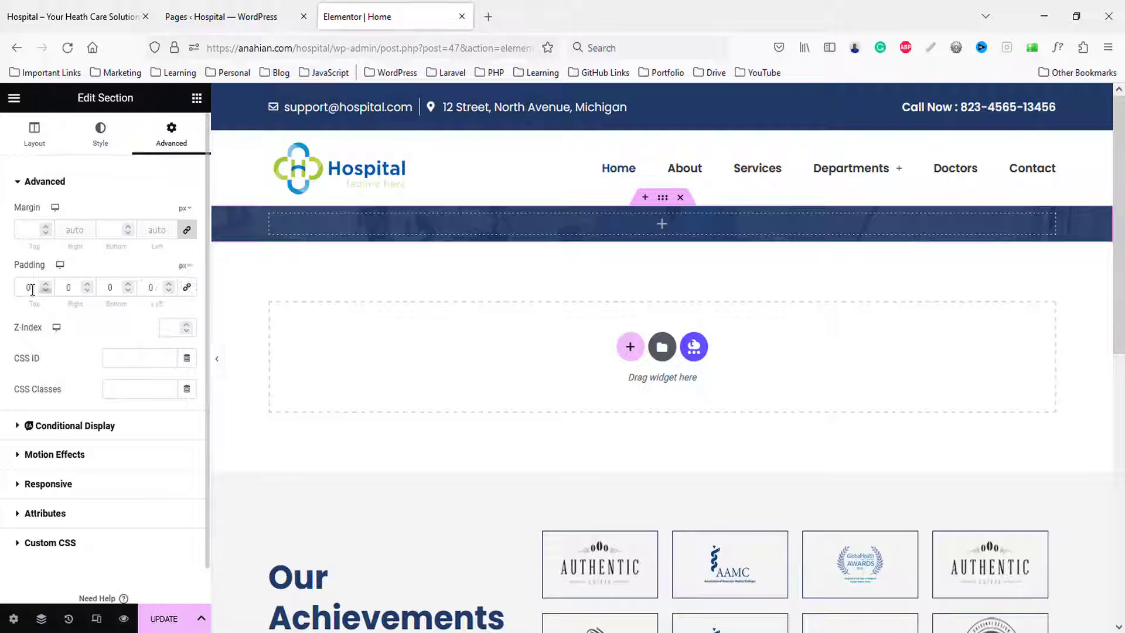
{"action": "type", "text": "20"}
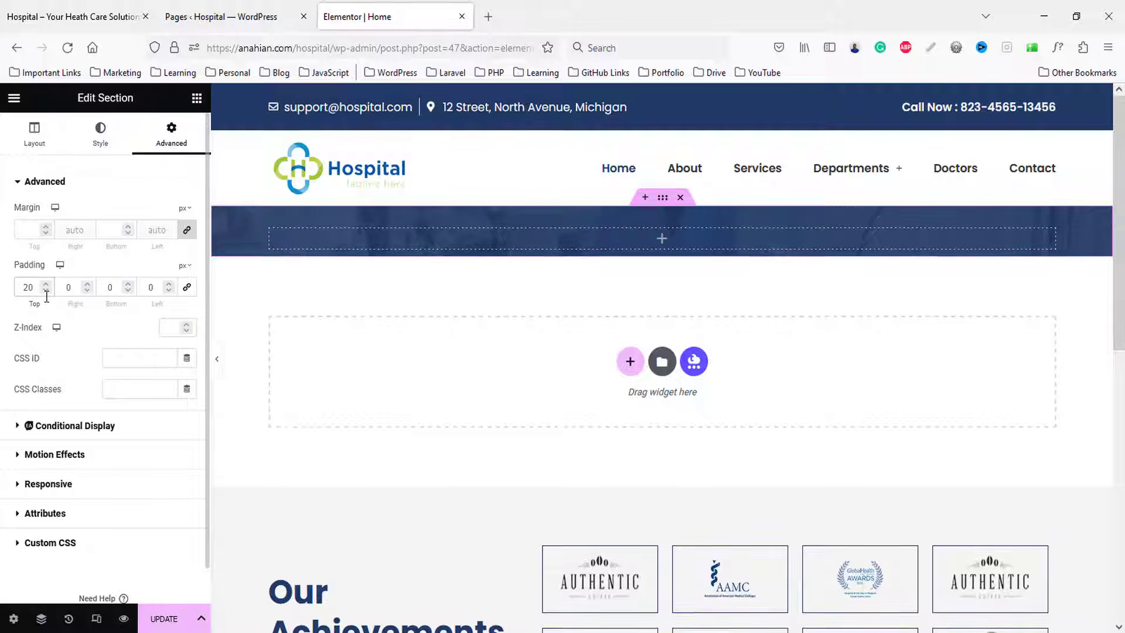
{"action": "key", "text": "BackSpace"}
{"action": "key", "text": "BackSpace"}
{"action": "type", "text": "16"}
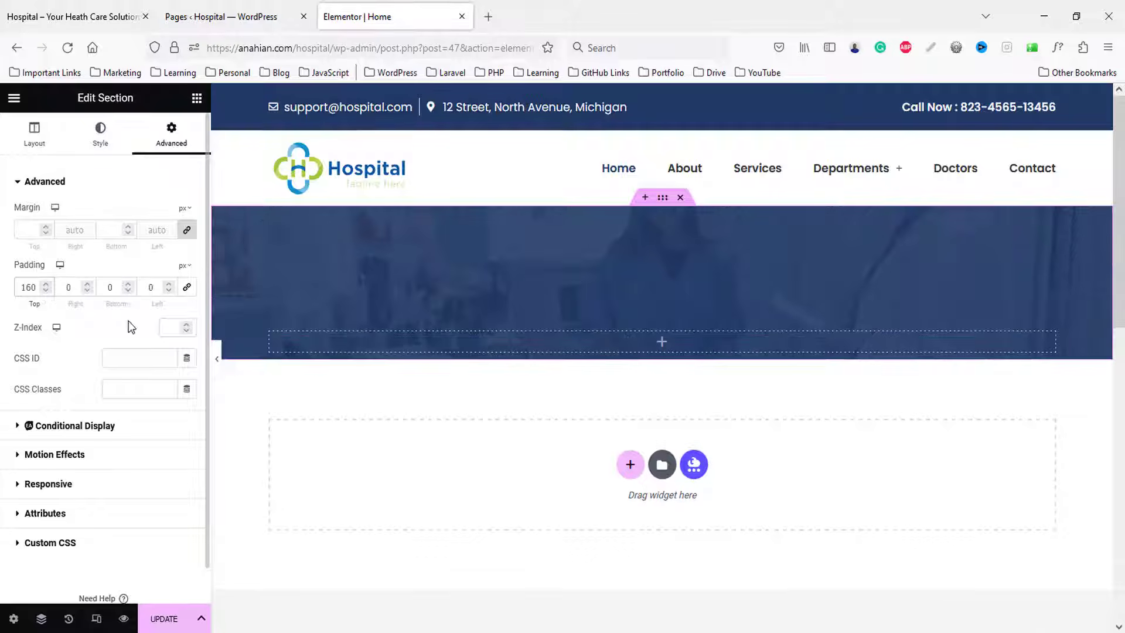
{"action": "type", "text": "22"}
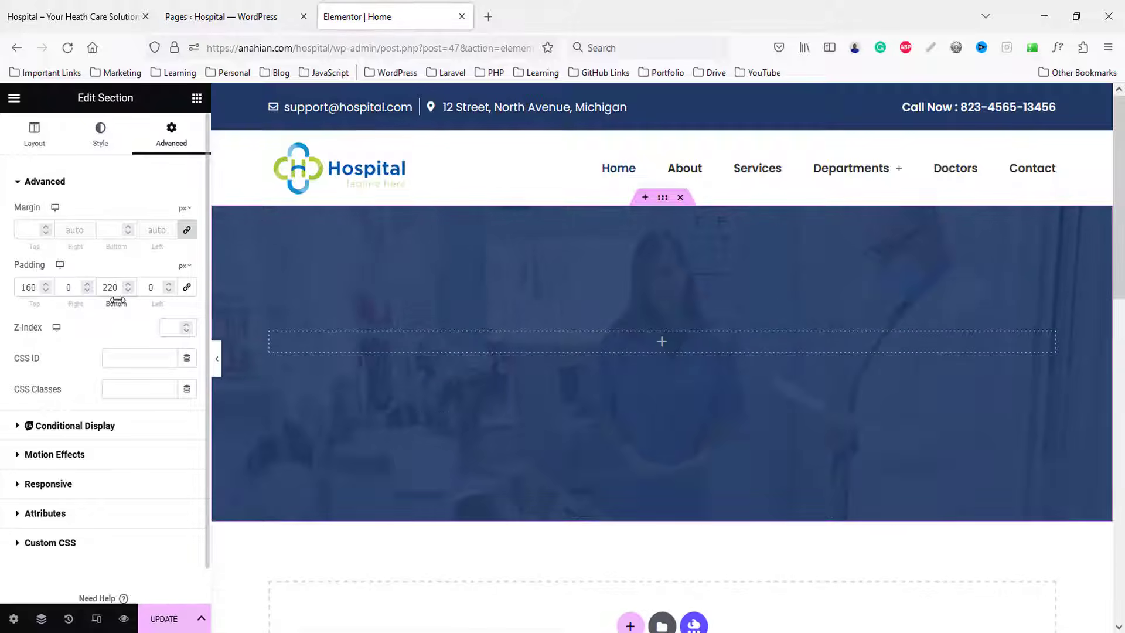
- Add a Mountains shape divider to the bottom of the hero section
{"action": "left_click", "coordinate": [101, 136]}
{"action": "scroll", "coordinate": [143, 439], "scroll_direction": "down", "scroll_amount": 3}
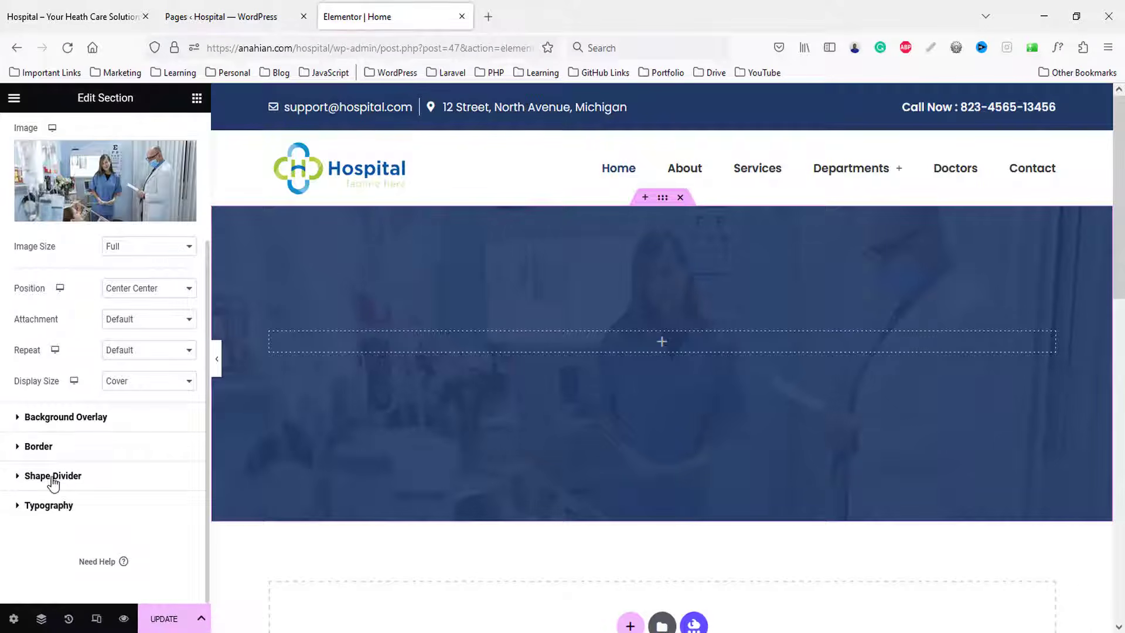
{"action": "left_click", "coordinate": [53, 475]}
{"action": "left_click", "coordinate": [147, 303]}
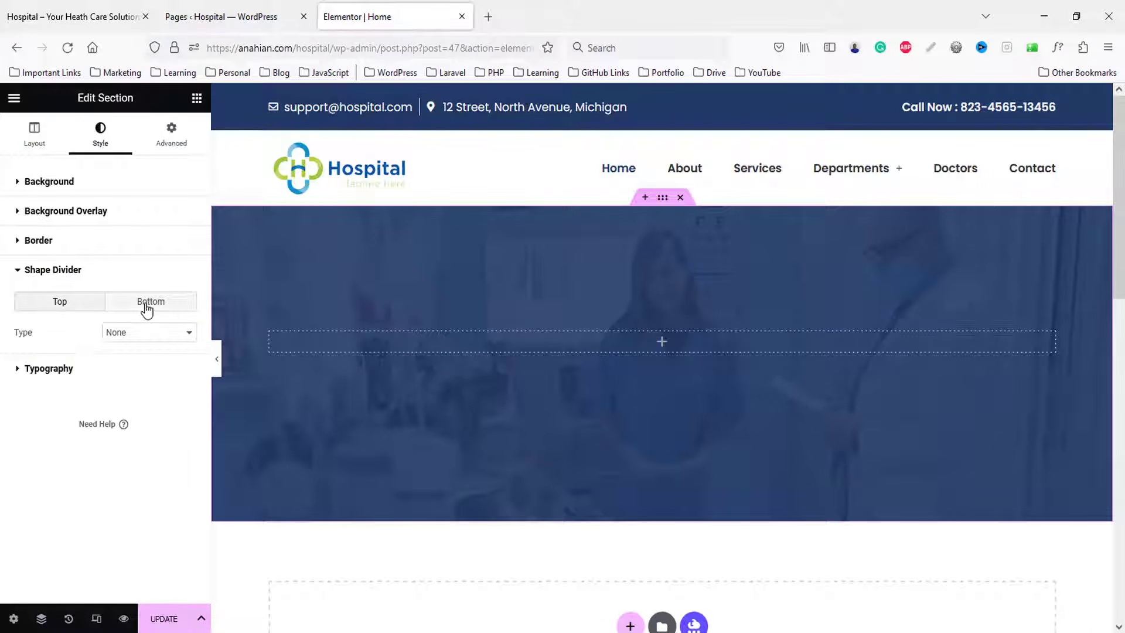
{"action": "left_click", "coordinate": [147, 332]}
{"action": "left_click", "coordinate": [136, 375]}
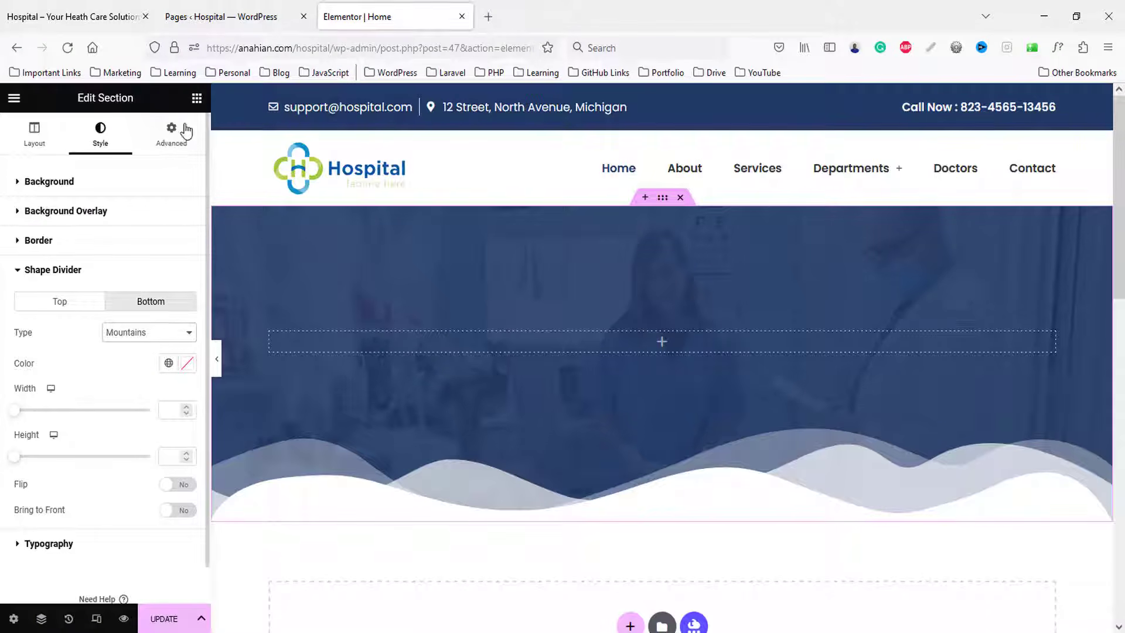
- Add a Heading widget to the hero section with the title "consult now"
{"action": "left_click", "coordinate": [197, 98]}
{"action": "left_click_drag", "start_coordinate": [154, 285], "coordinate": [460, 343]}
{"action": "left_click", "coordinate": [80, 270]}
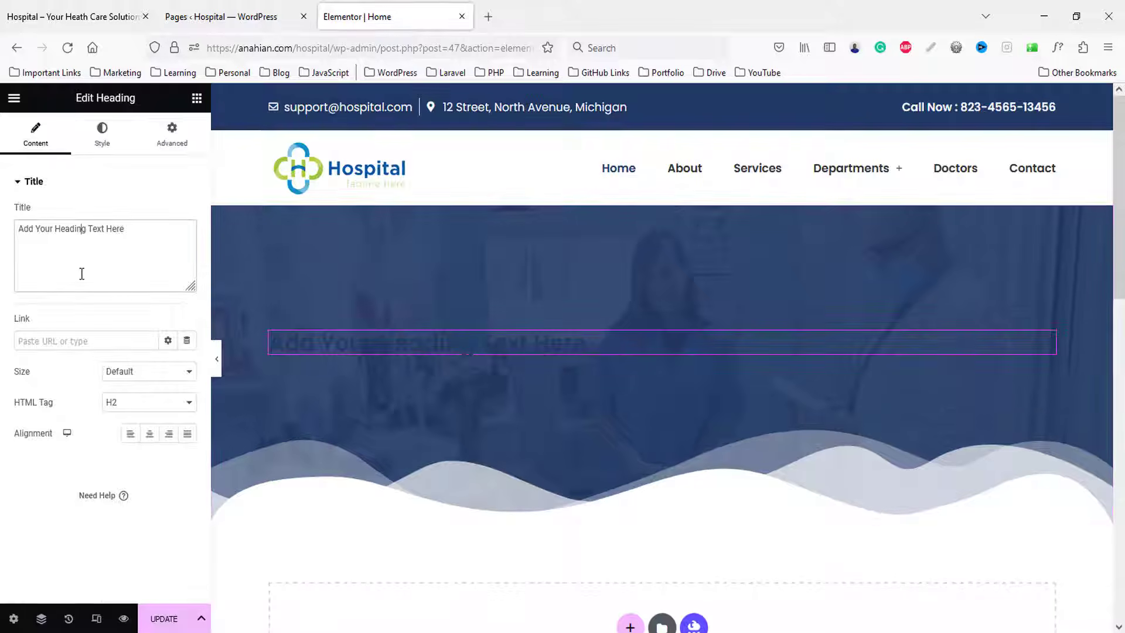
{"action": "key", "text": "ctrl+a"}
{"action": "type", "text": "consult now"}
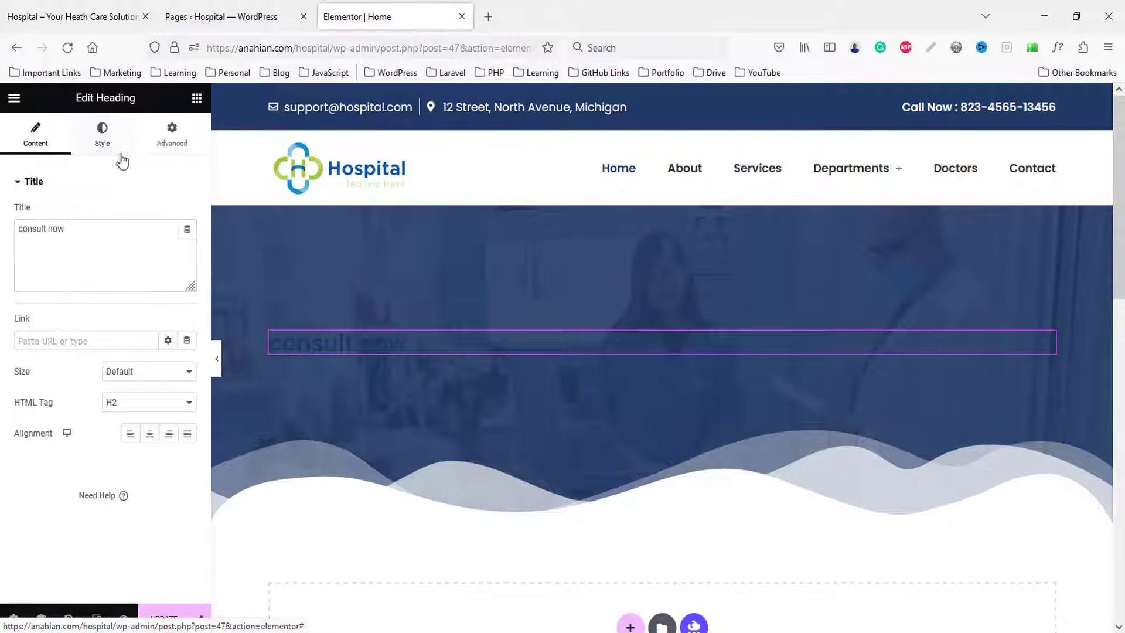
- Set the "consult now" heading's text color to white, #FFFFFF
{"action": "left_click", "coordinate": [102, 135]}
{"action": "left_click", "coordinate": [187, 212]}
{"action": "type", "text": "#E0E1E3"}
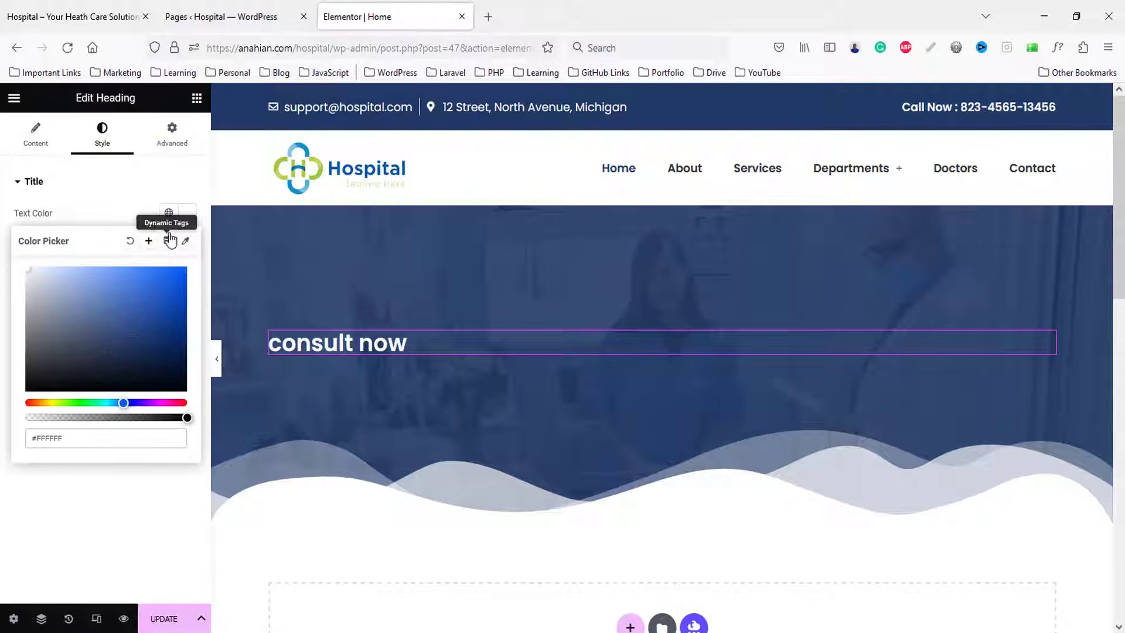
{"action": "left_click", "coordinate": [188, 214]}
- Set the "consult now" heading's typography to 22 px, weight 500 (Medium) and Capitalize transform
{"action": "left_click", "coordinate": [187, 243]}
{"action": "left_click", "coordinate": [167, 356]}
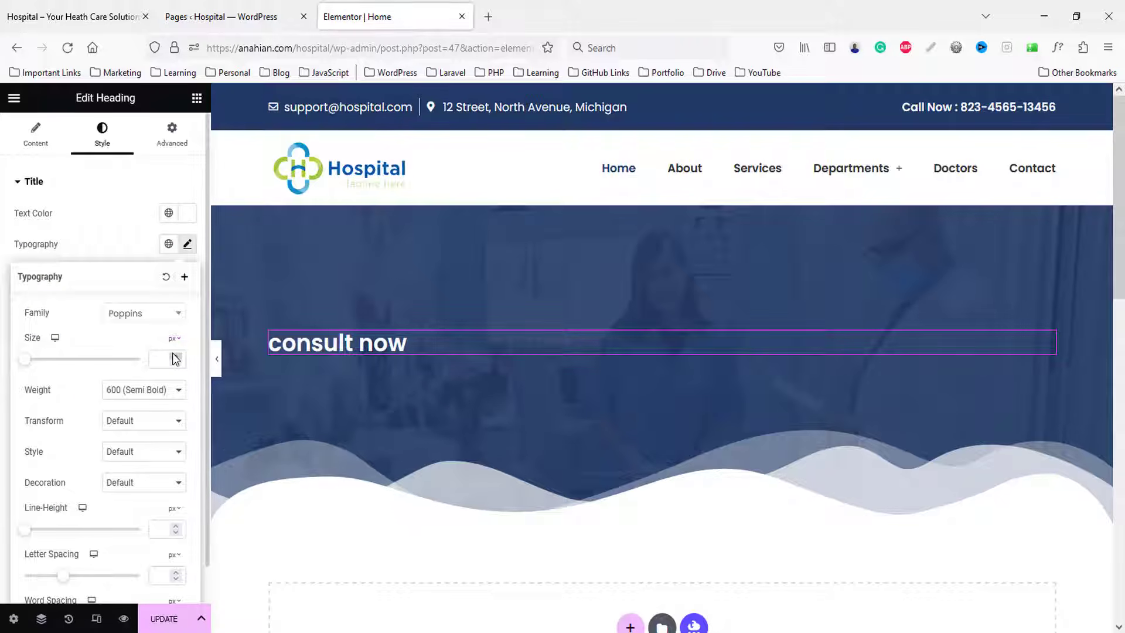
{"action": "type", "text": "1"}
{"action": "type", "text": "22"}
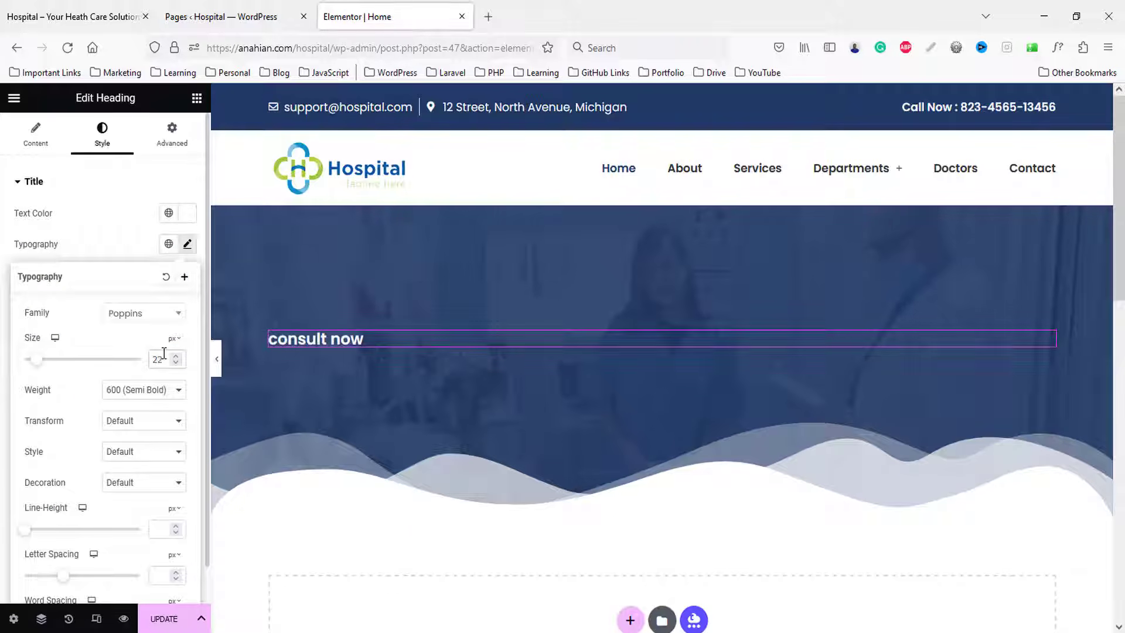
{"action": "left_click", "coordinate": [142, 394]}
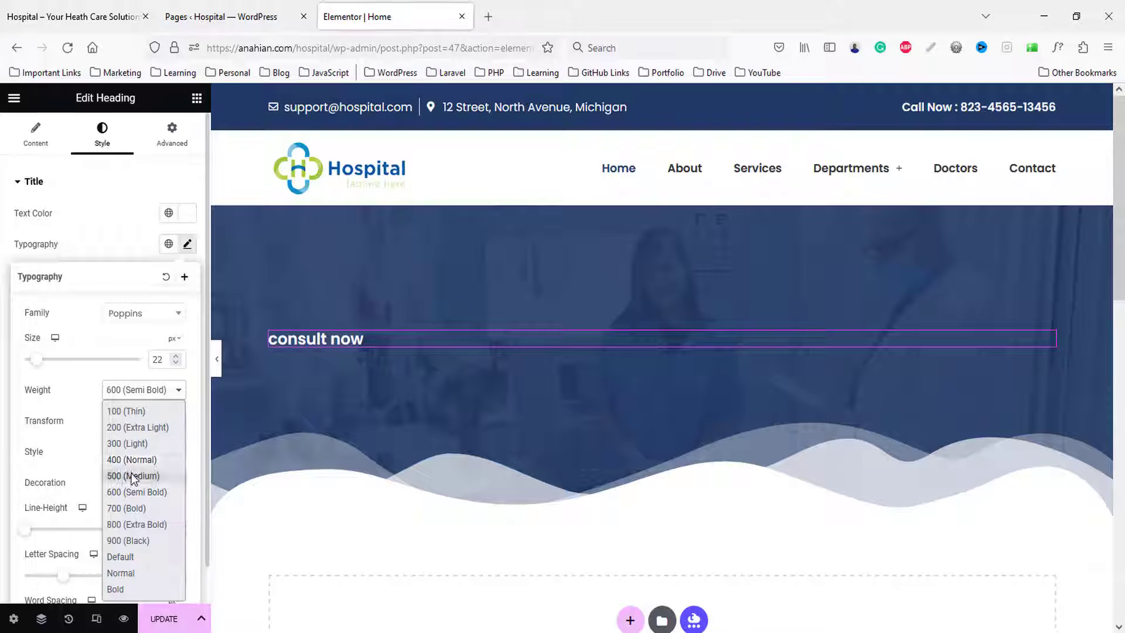
{"action": "left_click", "coordinate": [134, 476]}
{"action": "left_click", "coordinate": [141, 424]}
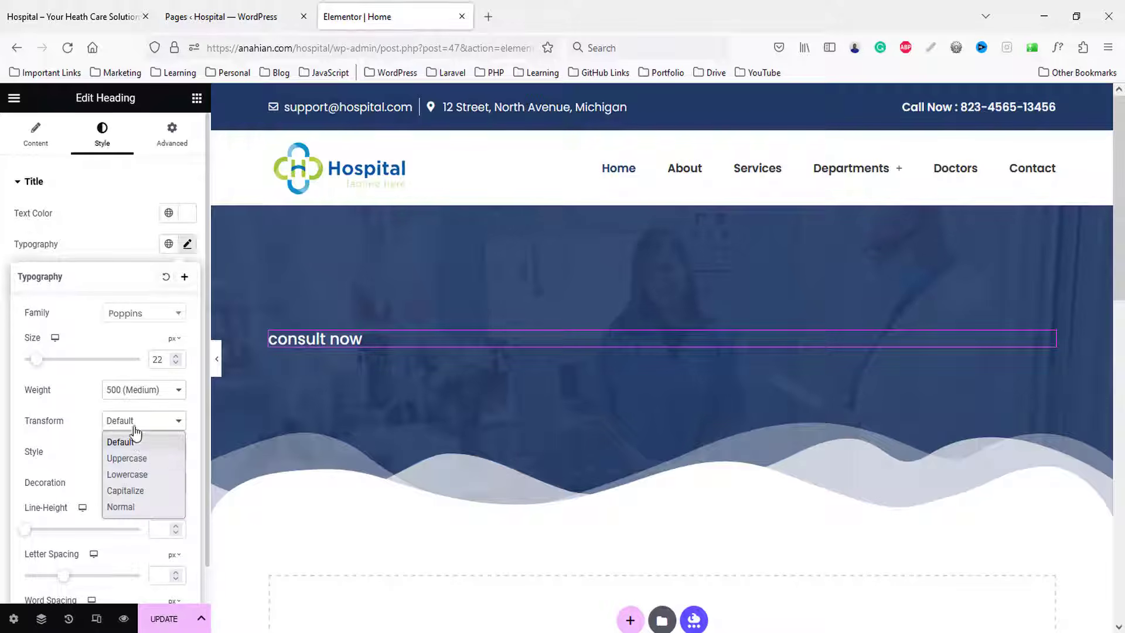
{"action": "left_click", "coordinate": [129, 486]}
- Duplicate the Consult Now heading and copy the headline text "We Provide Complete Healthcare Service" from the demo site's hero
{"action": "right_click", "coordinate": [331, 347]}
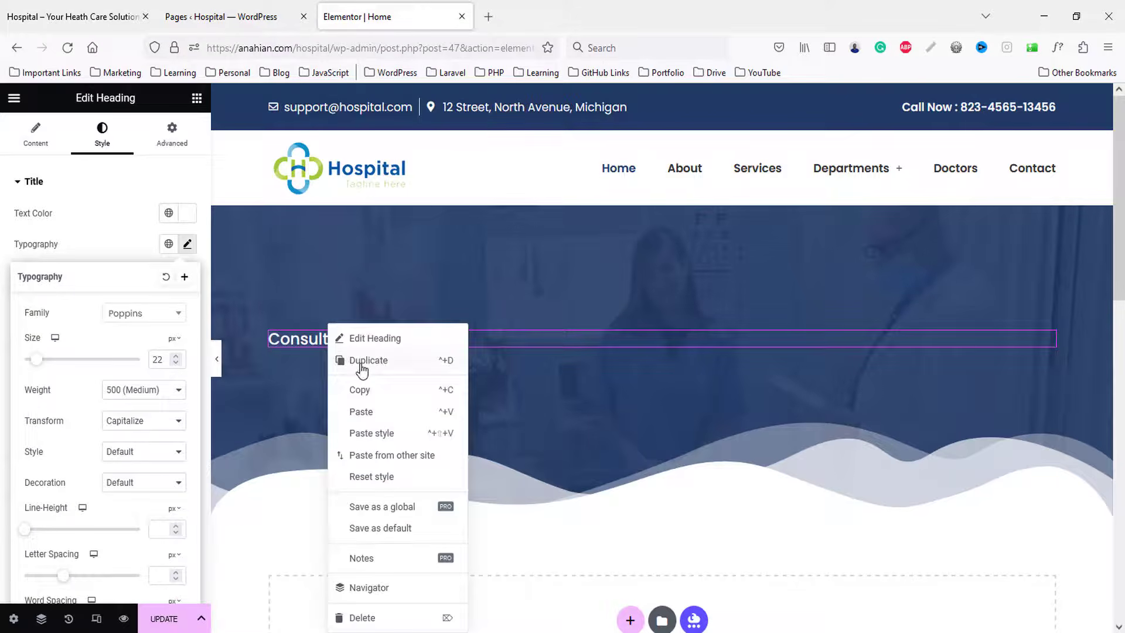
{"action": "left_click", "coordinate": [361, 360]}
{"action": "left_click", "coordinate": [78, 23]}
{"action": "mouse_move", "coordinate": [179, 280]}
{"action": "left_mouse_down"}
{"action": "mouse_move", "coordinate": [609, 337]}
{"action": "mouse_move", "coordinate": [672, 334]}
{"action": "left_mouse_up"}
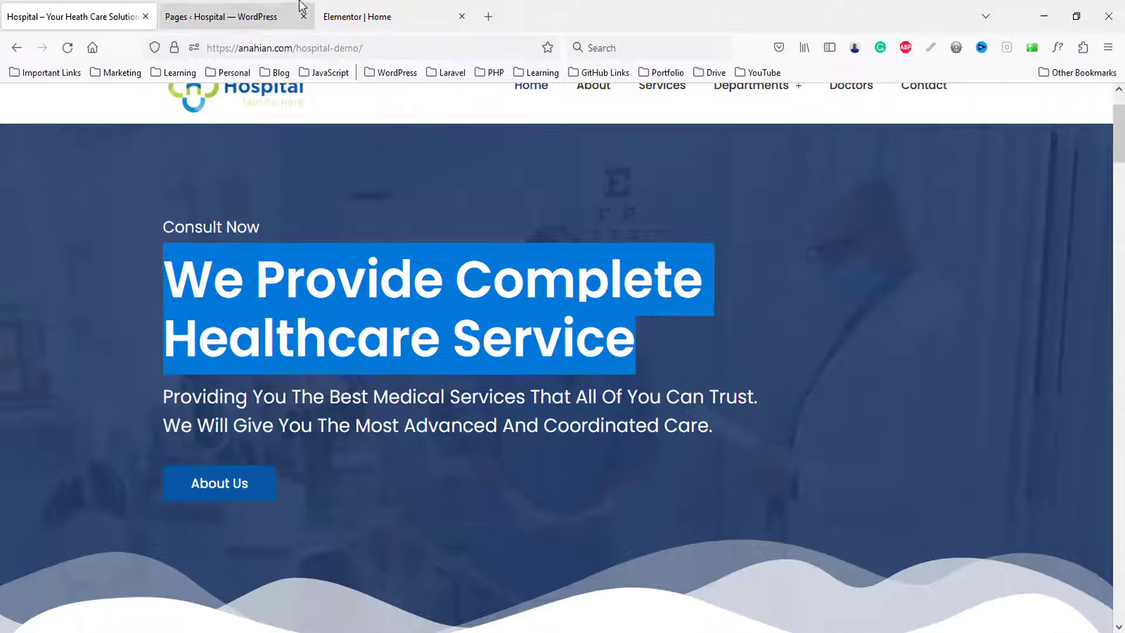
- Replace the duplicate heading's title with "We provide complete <br> healthcare service" so it breaks after "complete"
{"action": "left_click", "coordinate": [343, 16]}
{"action": "left_click", "coordinate": [76, 259]}
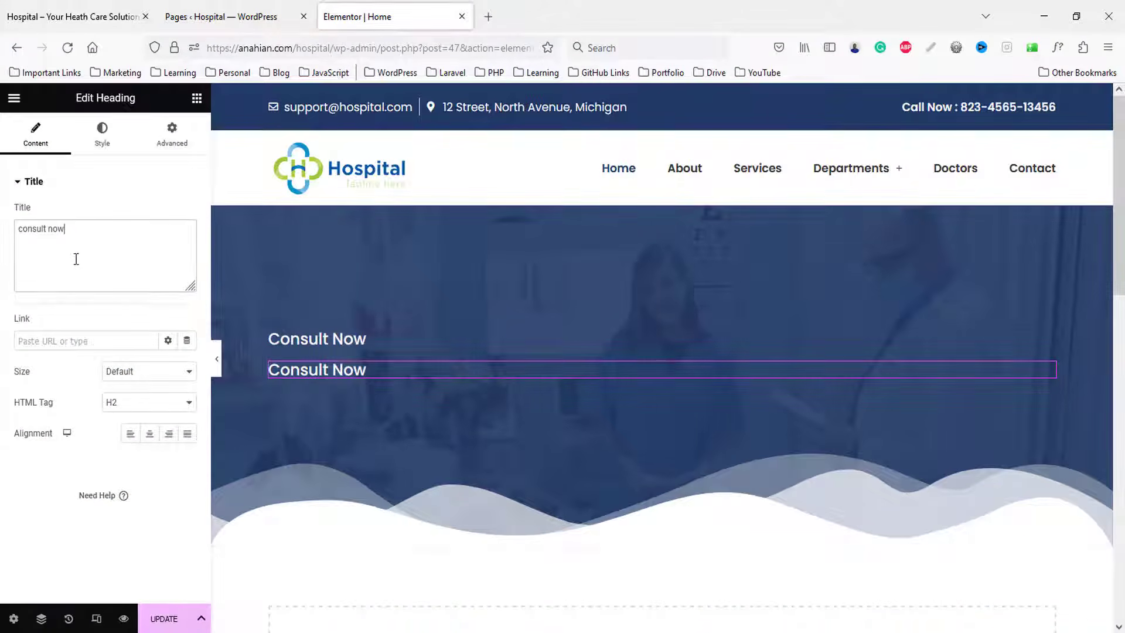
{"action": "key", "text": "ctrl+a"}
{"action": "type", "text": "We provide complete healthcare service"}
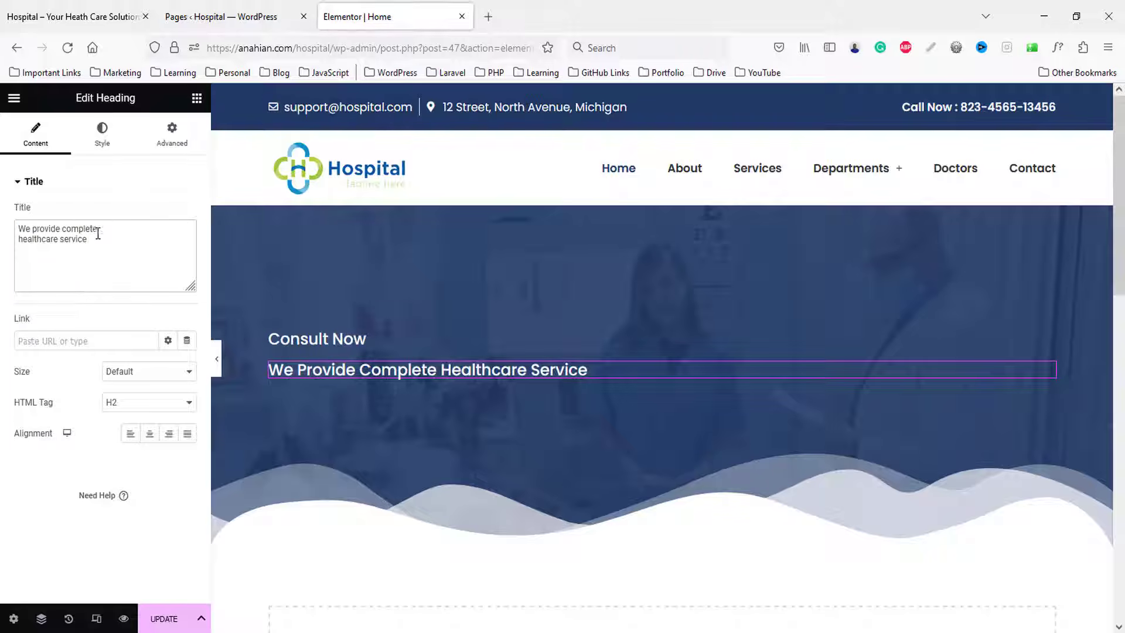
{"action": "type", "text": "<> "}
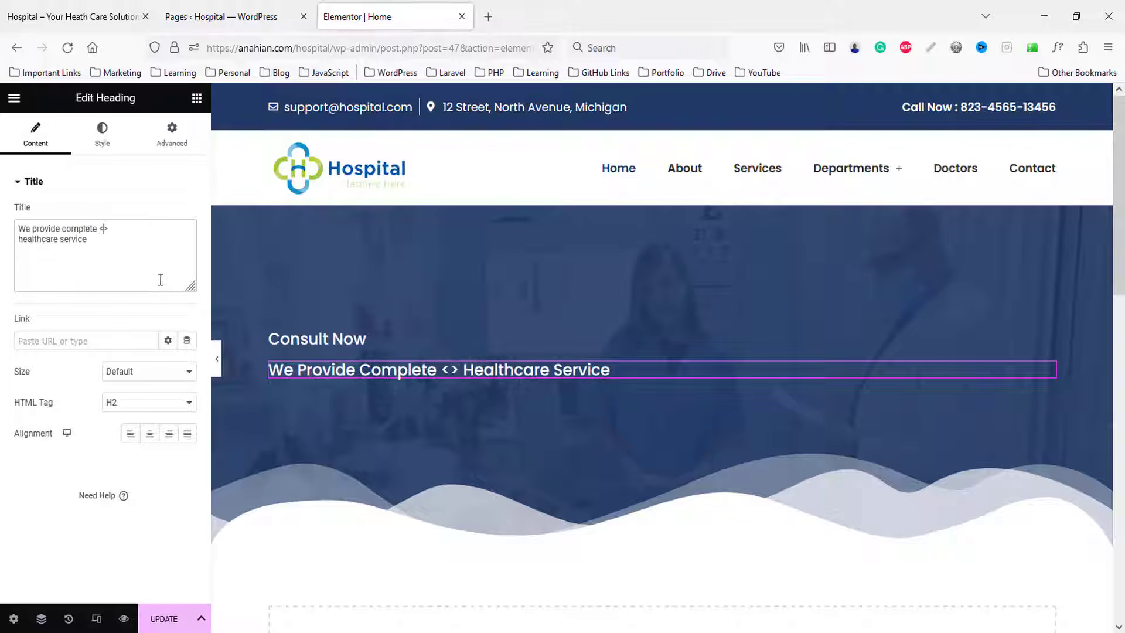
{"action": "type", "text": "br"}
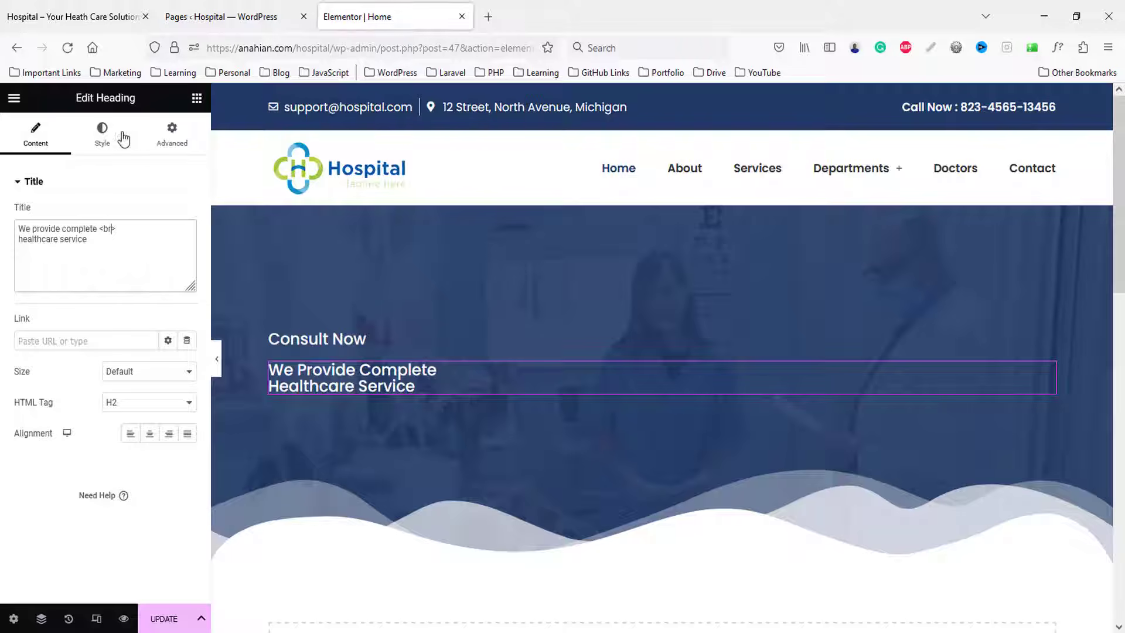
- Set the hero headline's font weight to 700 (Bold)
{"action": "left_click", "coordinate": [106, 134]}
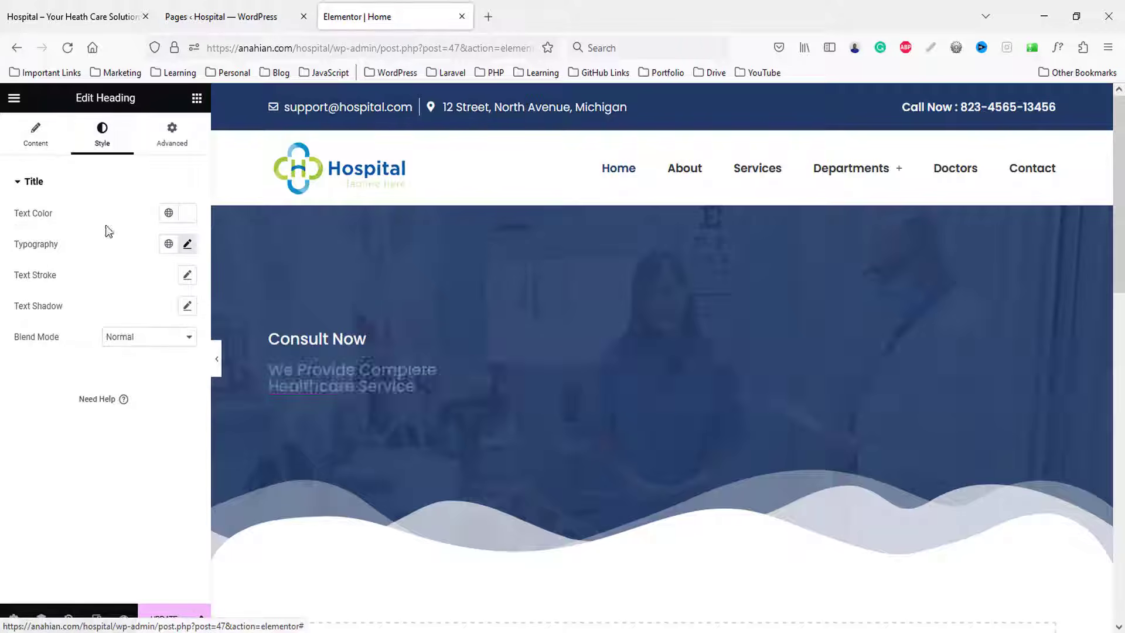
{"action": "left_click", "coordinate": [187, 244]}
{"action": "left_click", "coordinate": [129, 395]}
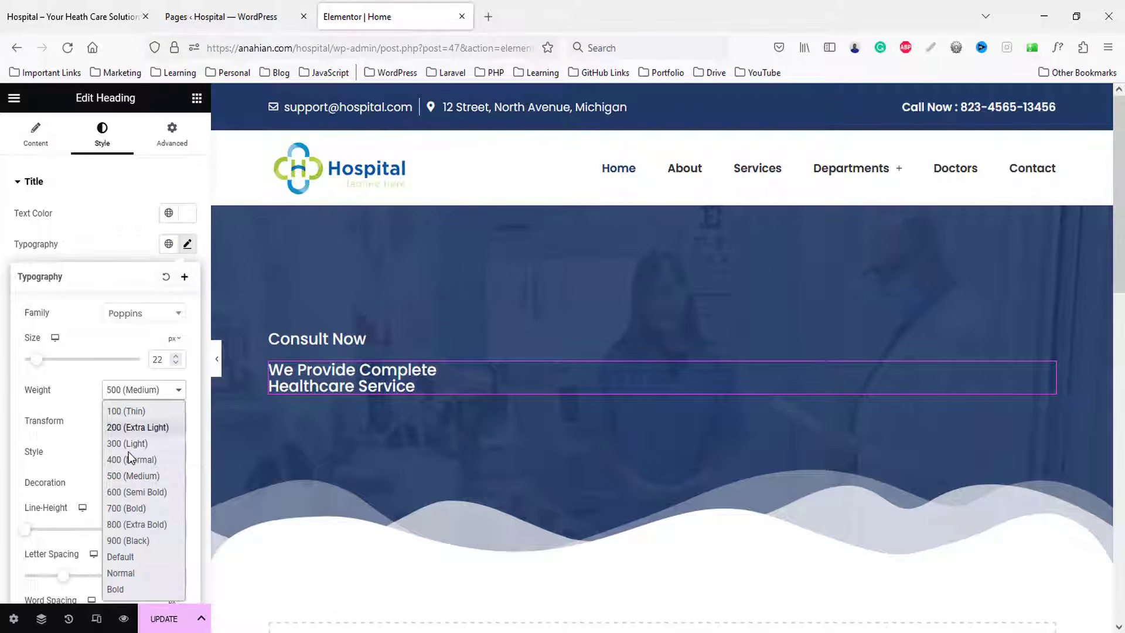
{"action": "left_click", "coordinate": [125, 510]}
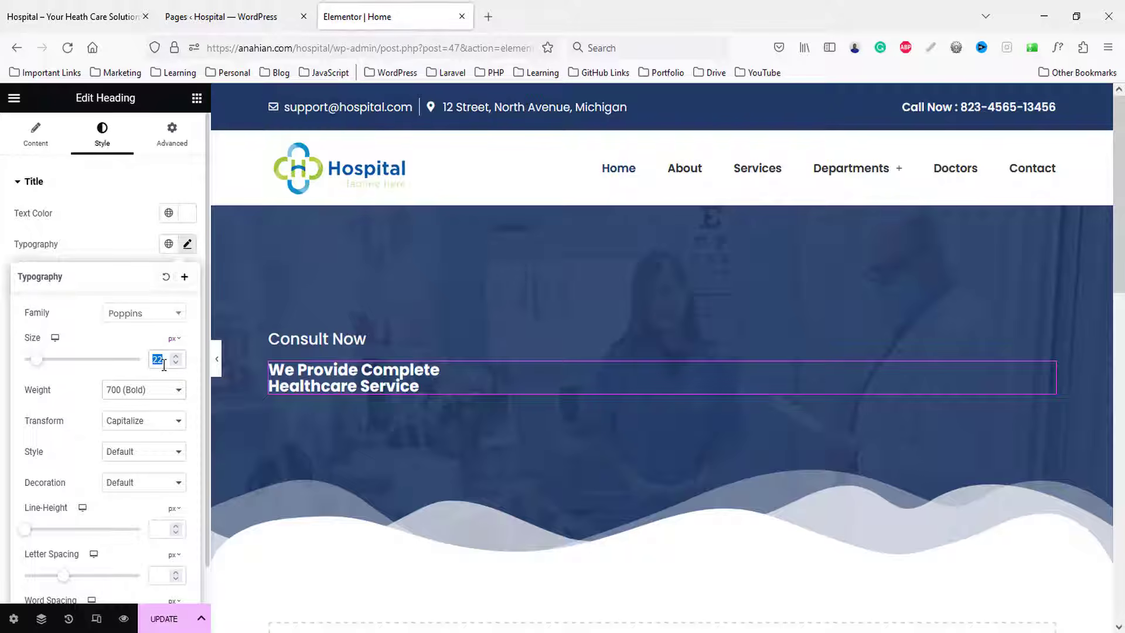
- Set the hero headline's font size to 60 px and its line height to 65 px
{"action": "type", "text": "50"}
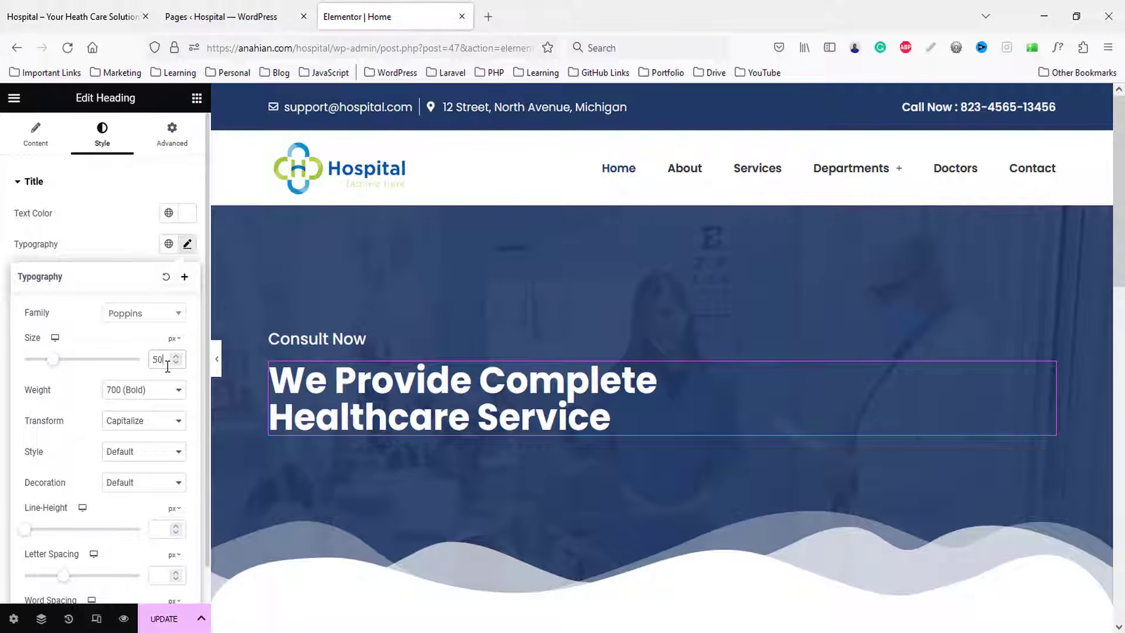
{"action": "type", "text": "60"}
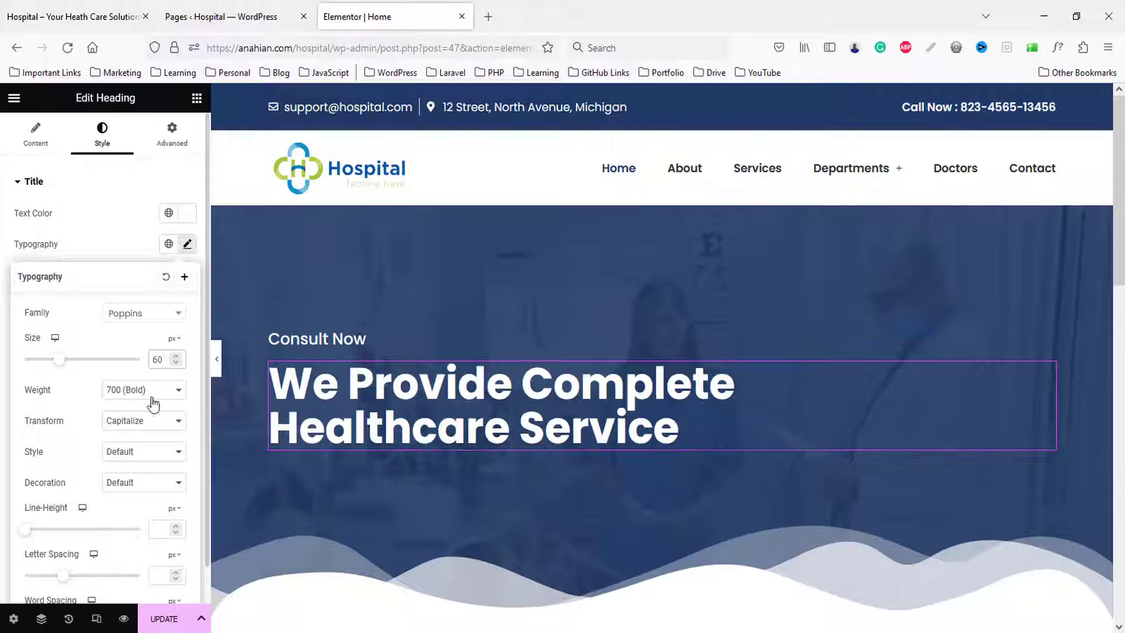
{"action": "type", "text": "60"}
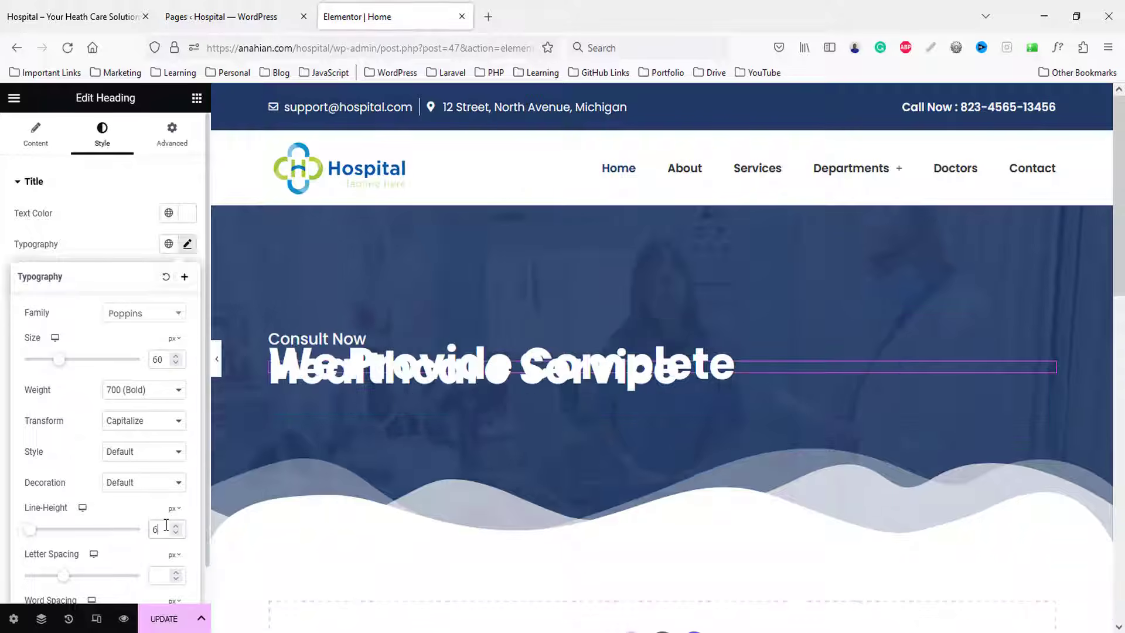
{"action": "key", "text": "Up"}
{"action": "key", "text": "Up"}
{"action": "key", "text": "Up"}
{"action": "key", "text": "Up"}
{"action": "key", "text": "Up"}
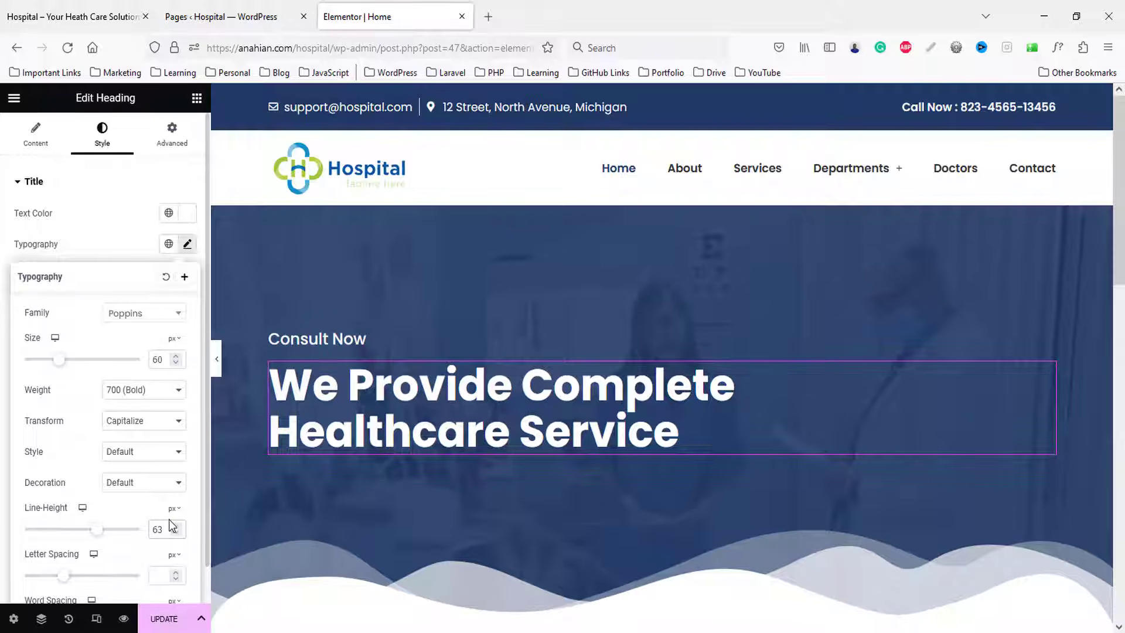
- Compare the headline with the demo's hero and set both its font size and line height to 80 px
{"action": "left_click", "coordinate": [52, 4]}
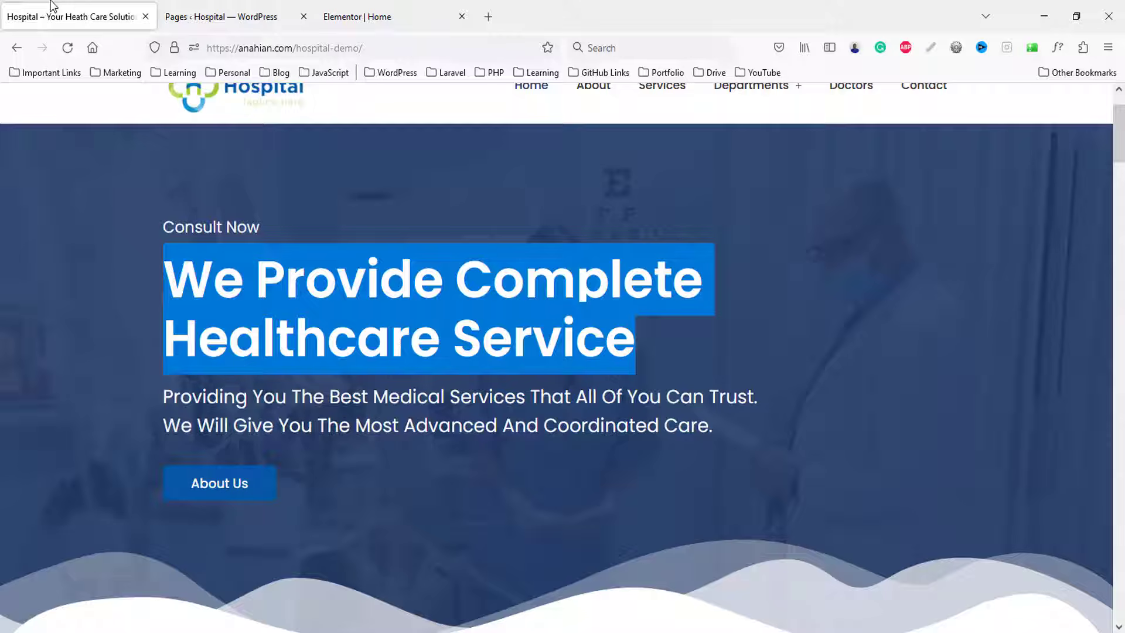
{"action": "left_click", "coordinate": [267, 323]}
{"action": "left_click", "coordinate": [393, 12]}
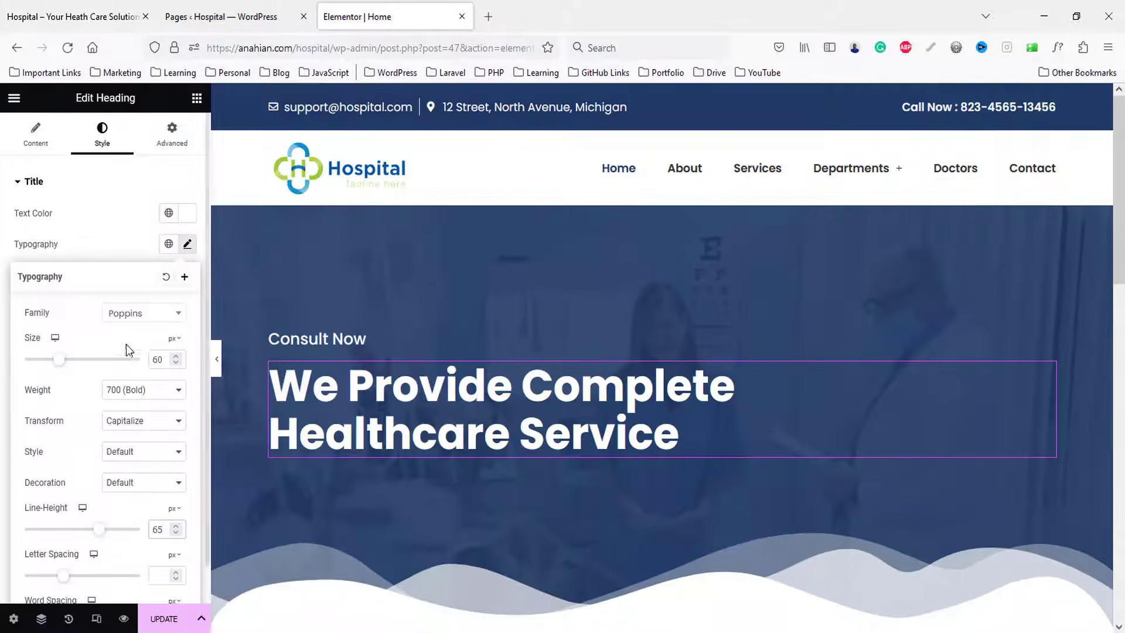
{"action": "type", "text": "80"}
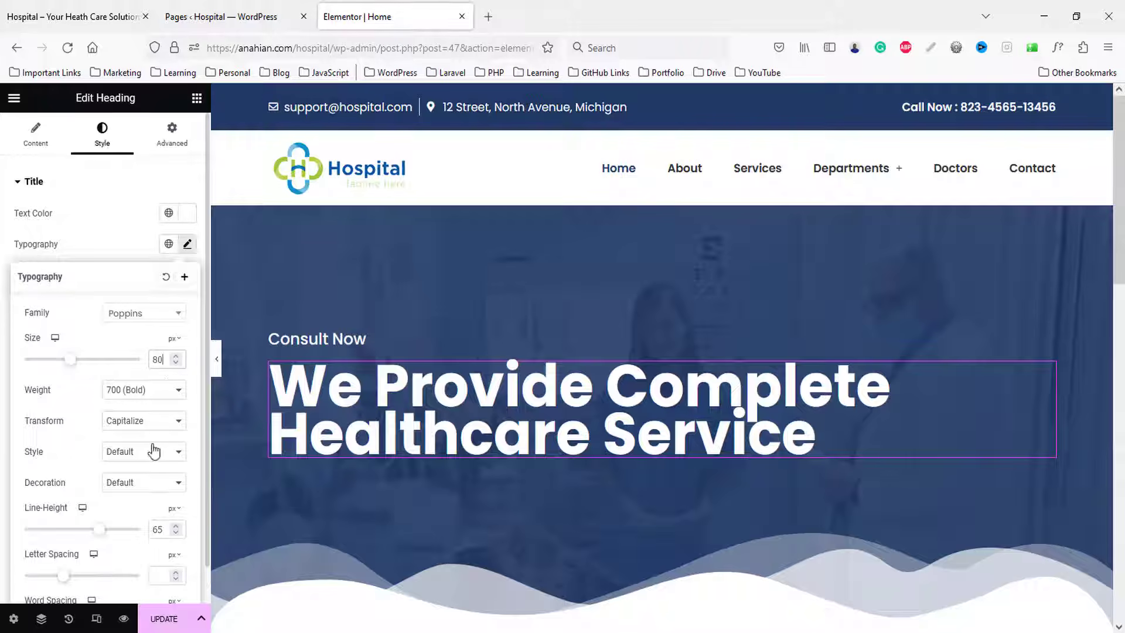
{"action": "type", "text": "80"}
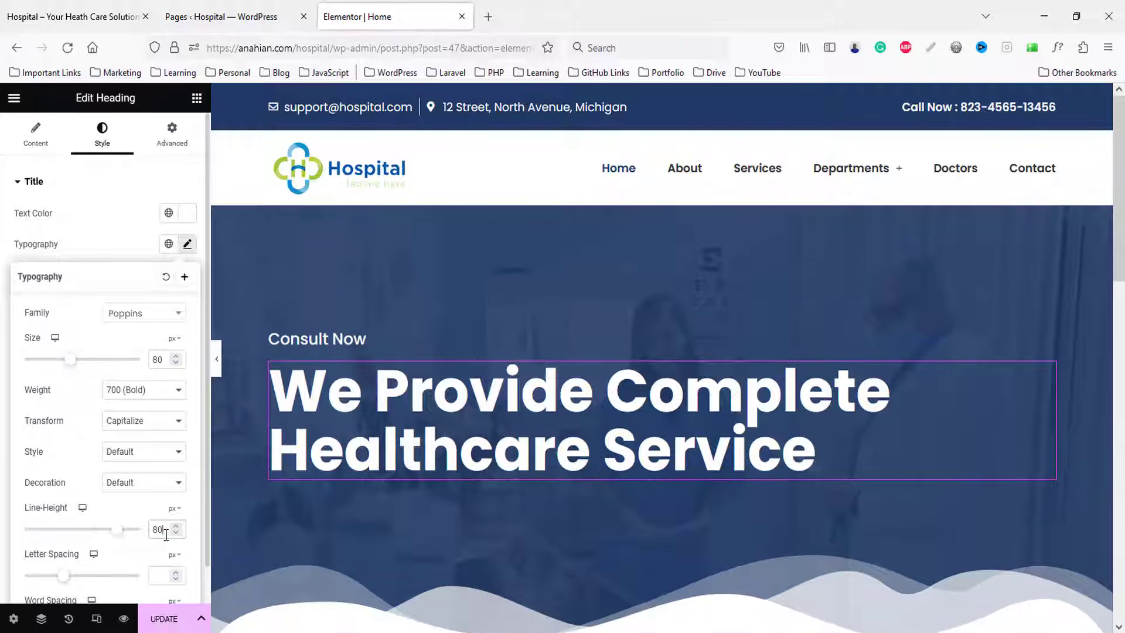
{"action": "left_click", "coordinate": [76, 16]}
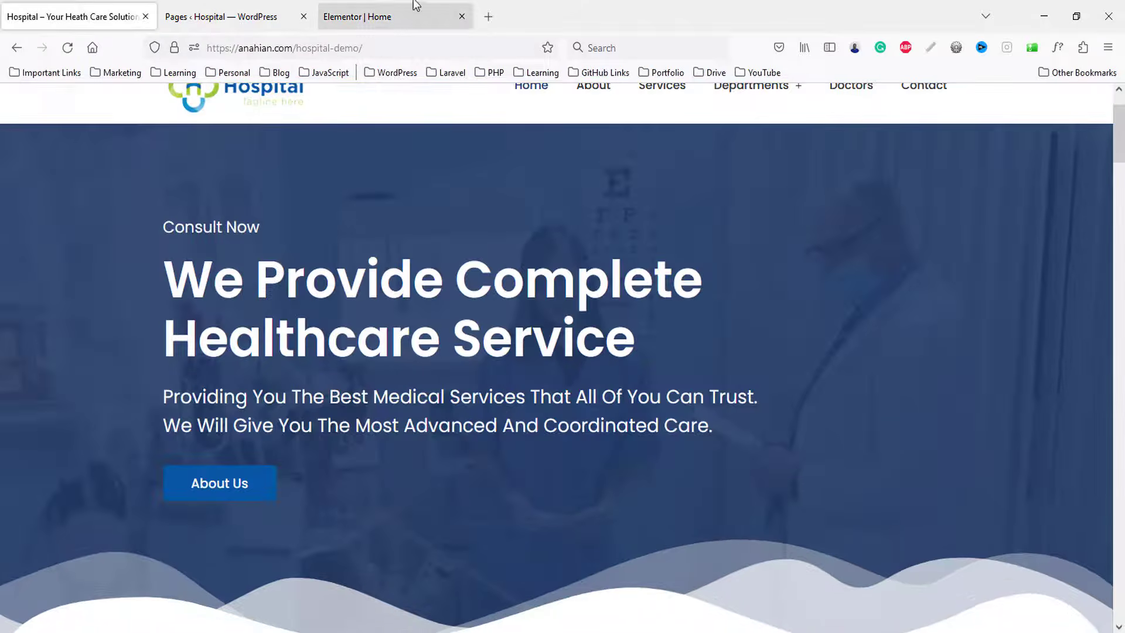
- Return to the Elementor editor and set the hero headline's font size to 70 px
{"action": "left_click", "coordinate": [360, 13]}
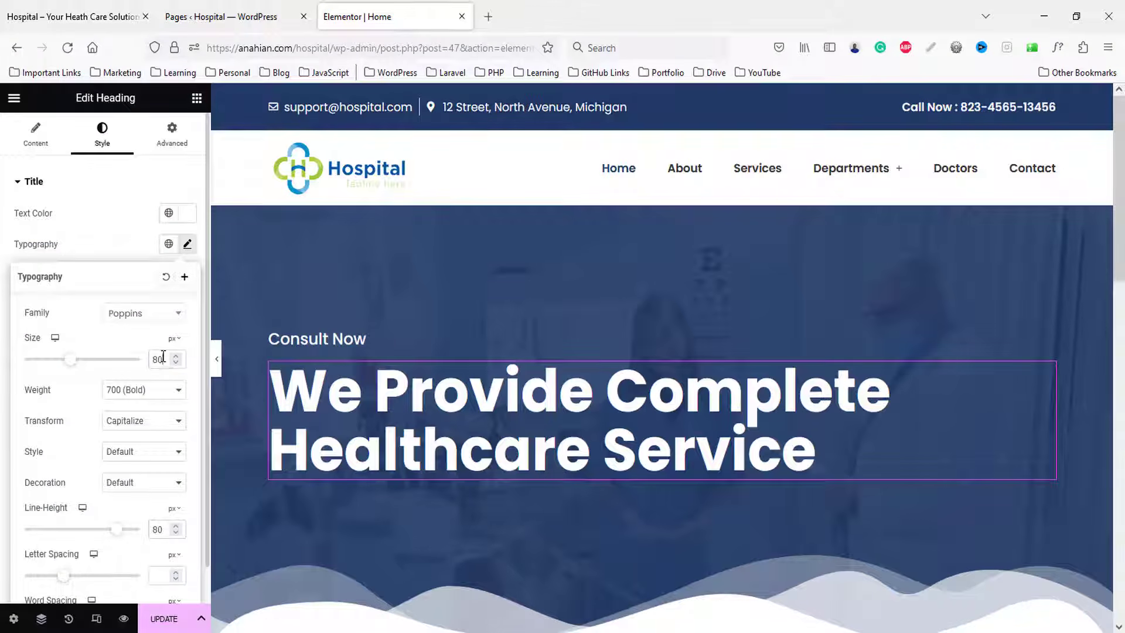
{"action": "type", "text": "70"}
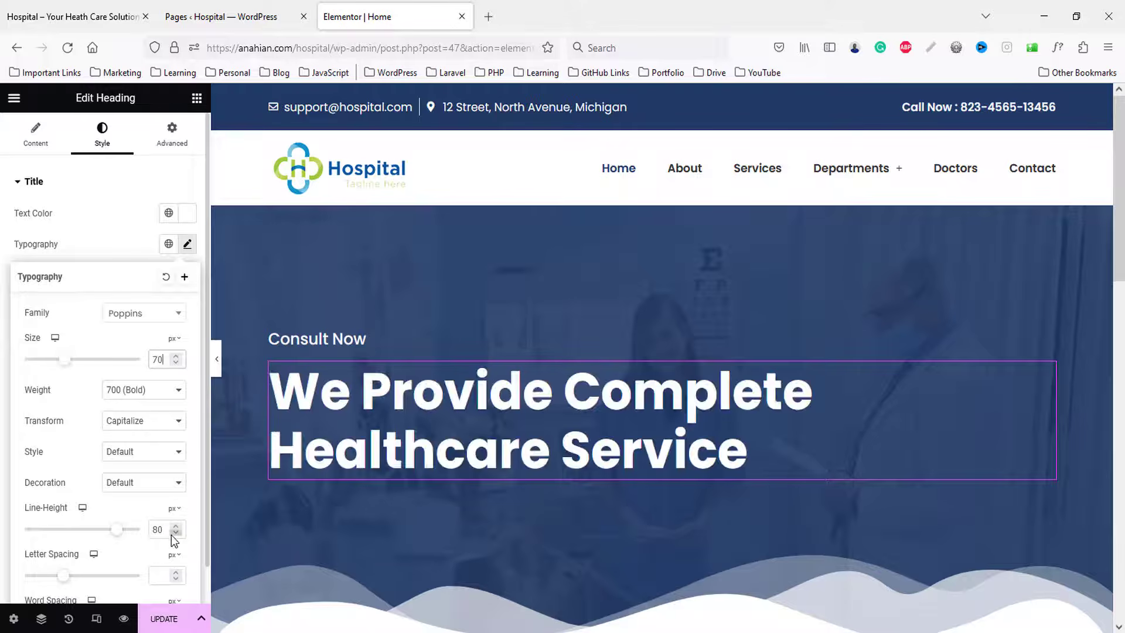
- Try a line height of 75 px for the hero headline
{"action": "left_click", "coordinate": [165, 532]}
{"action": "type", "text": "75"}
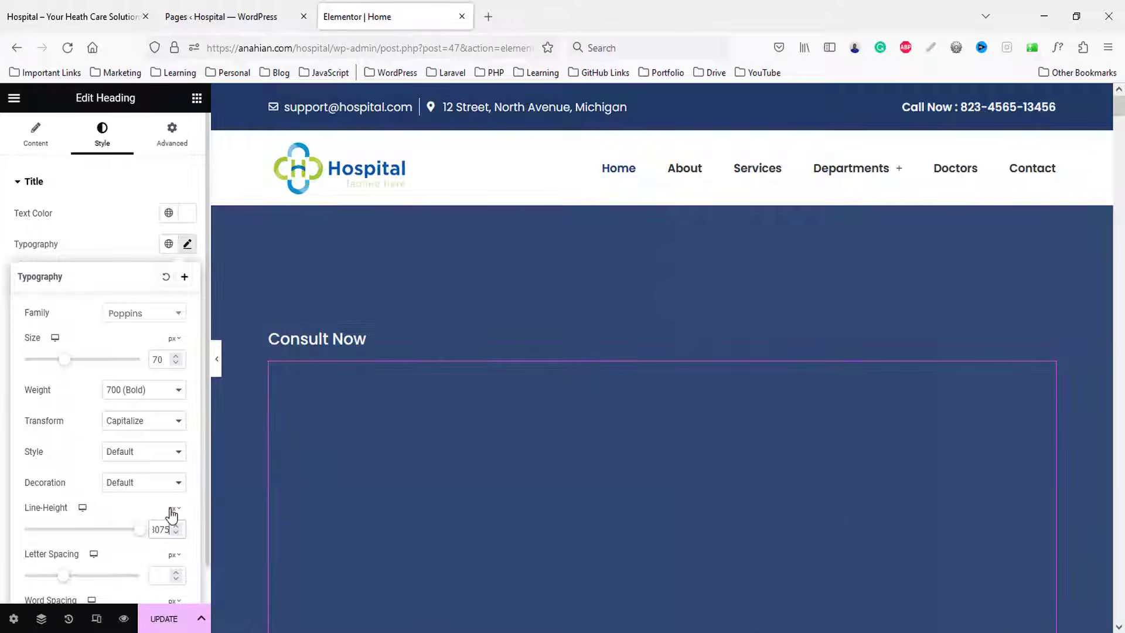
{"action": "left_click", "coordinate": [171, 508]}
{"action": "left_click", "coordinate": [167, 533]}
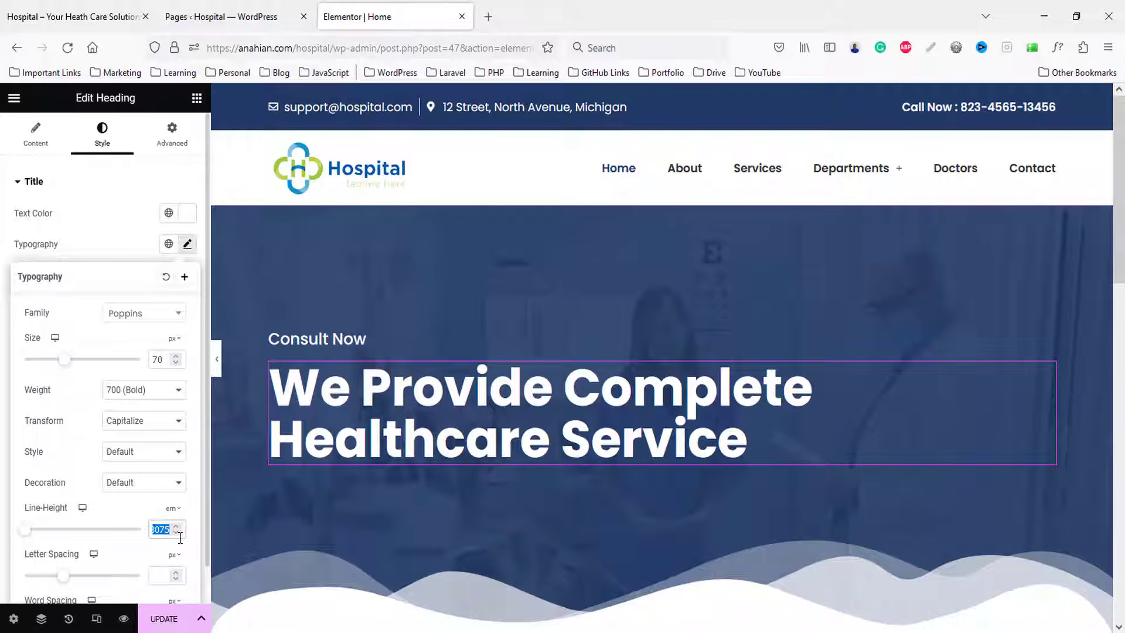
{"action": "type", "text": "75"}
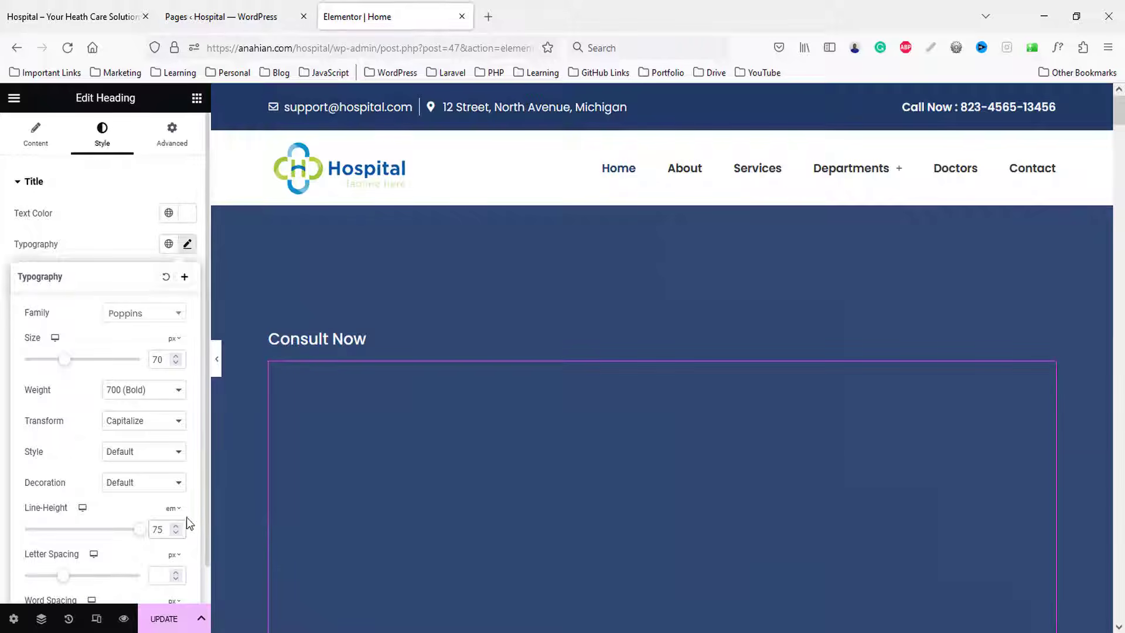
{"action": "left_click", "coordinate": [172, 509]}
{"action": "left_click", "coordinate": [168, 513]}
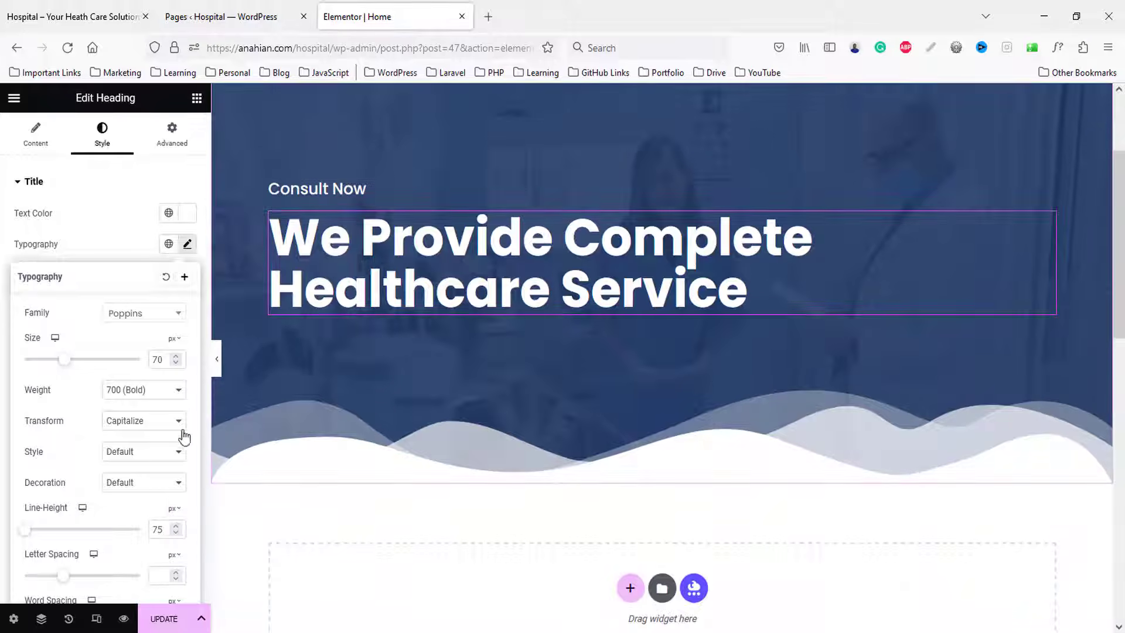
- Raise the hero headline's line height to 80 px
{"action": "left_click", "coordinate": [167, 525]}
{"action": "key", "text": "Up"}
{"action": "key", "text": "Up"}
{"action": "key", "text": "Up"}
{"action": "key", "text": "Up"}
{"action": "key", "text": "Up"}
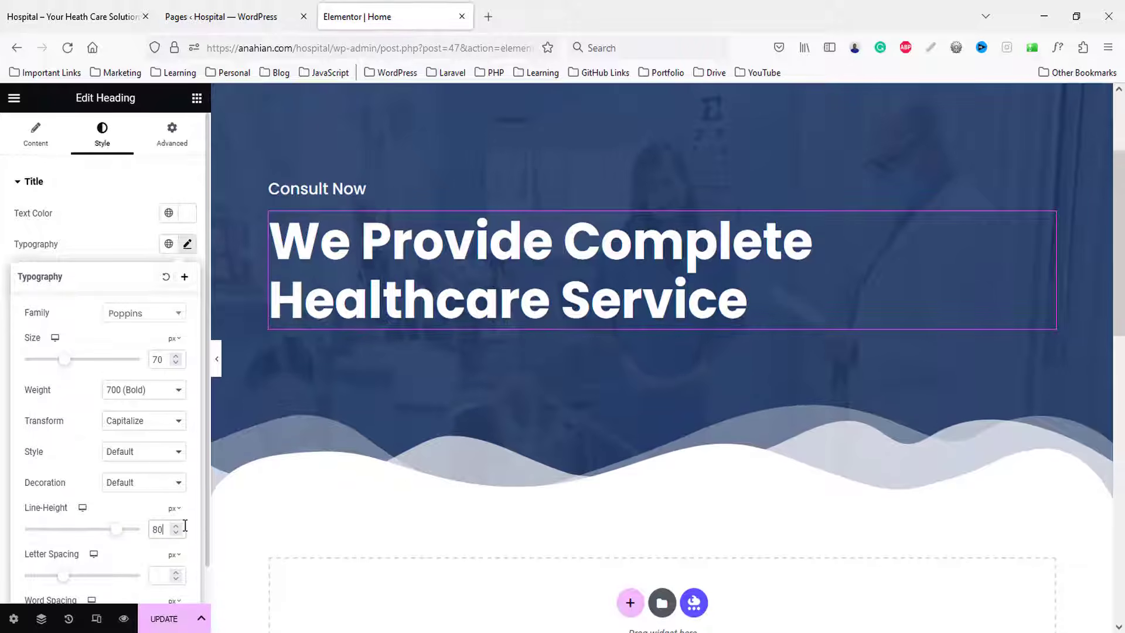
- Copy the two-sentence hero paragraph from the demo site and go back to the Elementor editor
{"action": "left_click", "coordinate": [2, 5]}
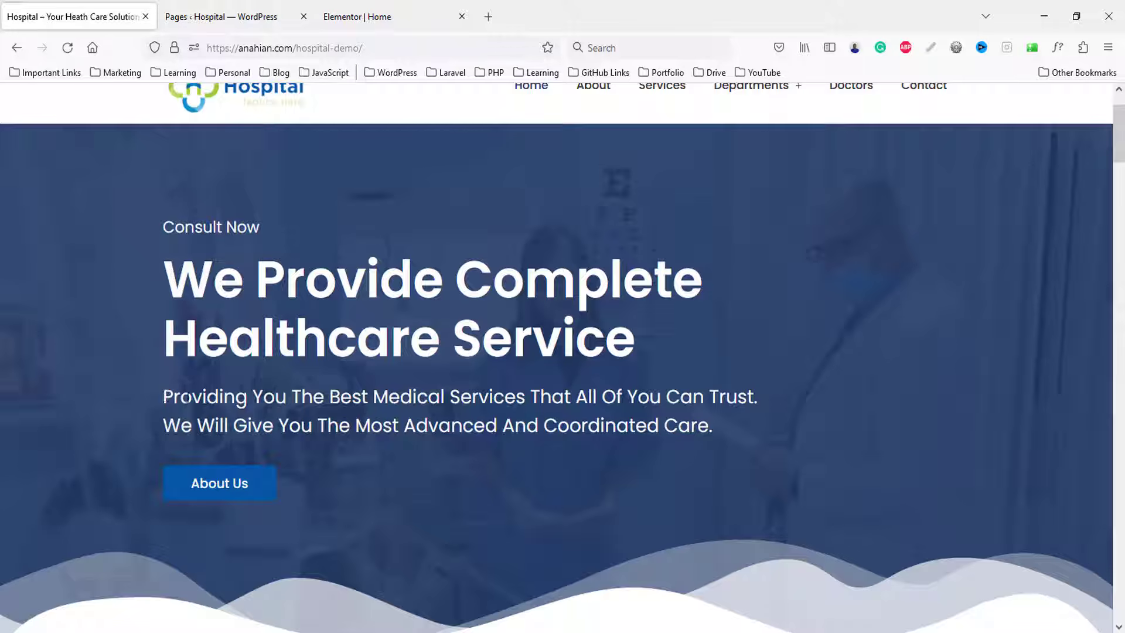
{"action": "left_click_drag", "start_coordinate": [163, 396], "coordinate": [779, 427]}
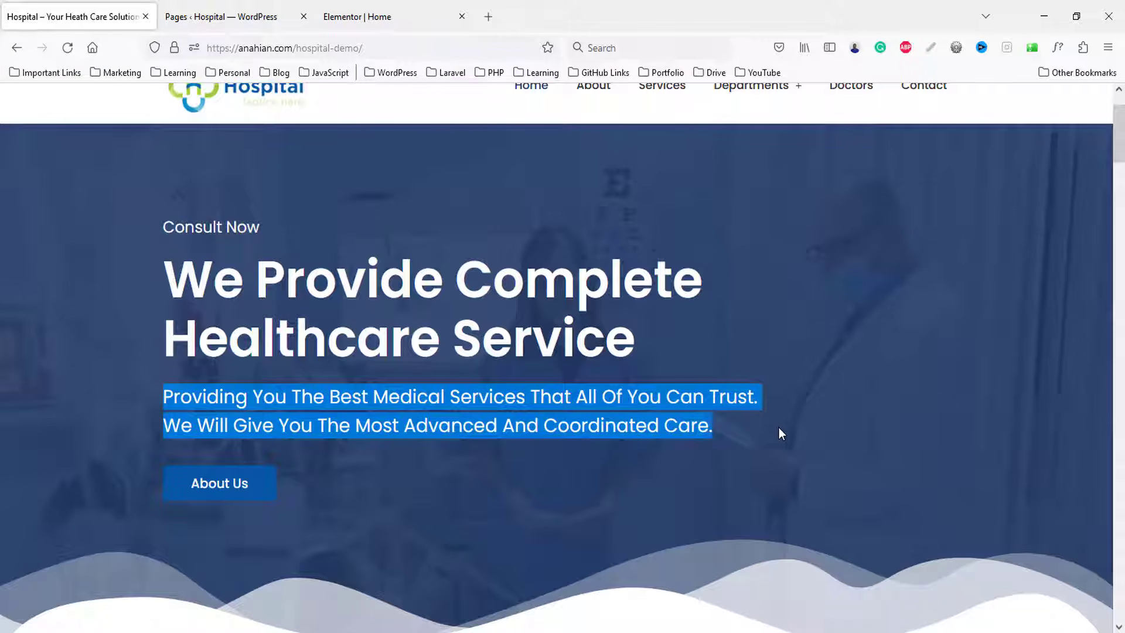
{"action": "left_click", "coordinate": [322, 14]}
- Add a Text Editor widget below the hero headline and replace its placeholder with the copied paragraph
{"action": "left_click", "coordinate": [196, 99]}
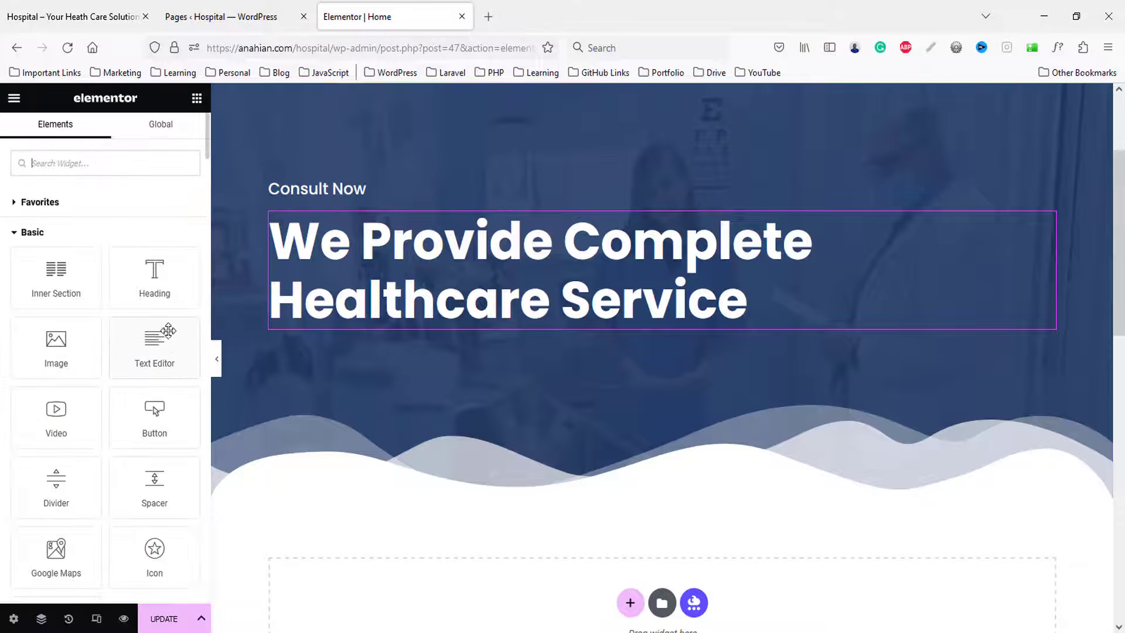
{"action": "left_click_drag", "start_coordinate": [168, 330], "coordinate": [357, 302]}
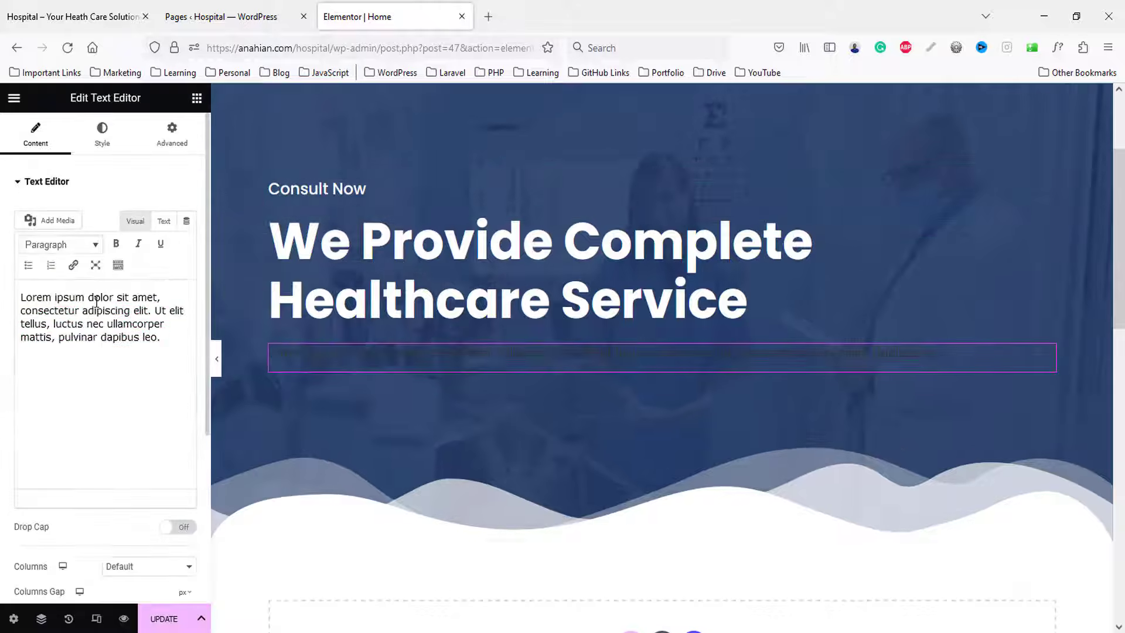
{"action": "left_click", "coordinate": [97, 301]}
{"action": "key", "text": "ctrl+a"}
{"action": "type", "text": "Providing you the best medical services that all of you can trust. We will give you the most advanced and coordinated care."}
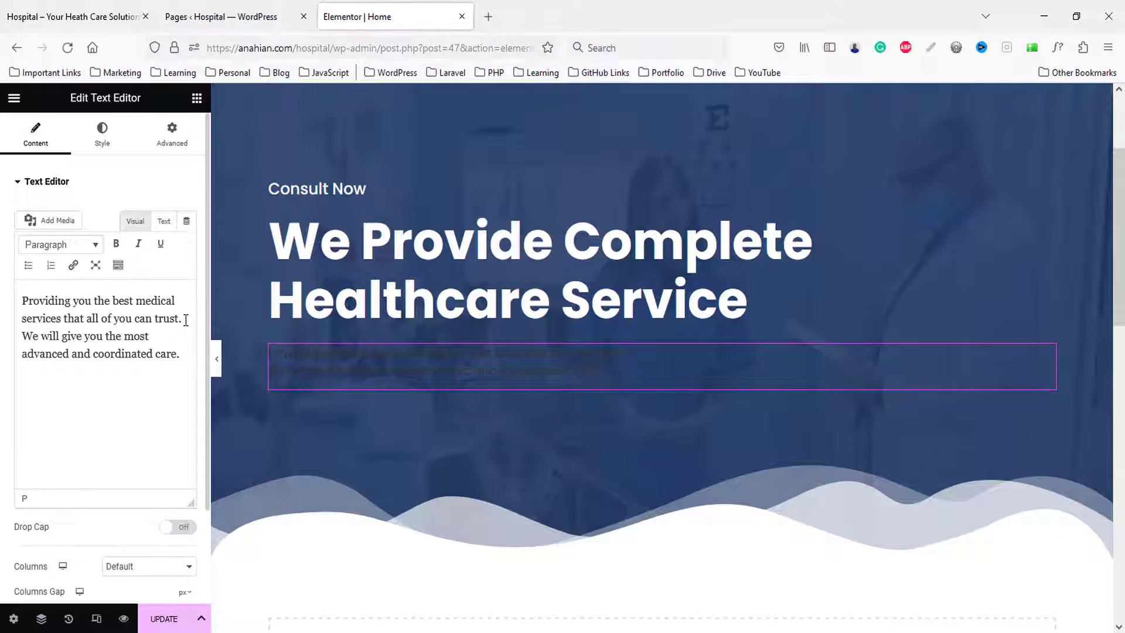
- Set the hero paragraph's text color to white (#FFFFFF)
{"action": "left_click", "coordinate": [109, 147]}
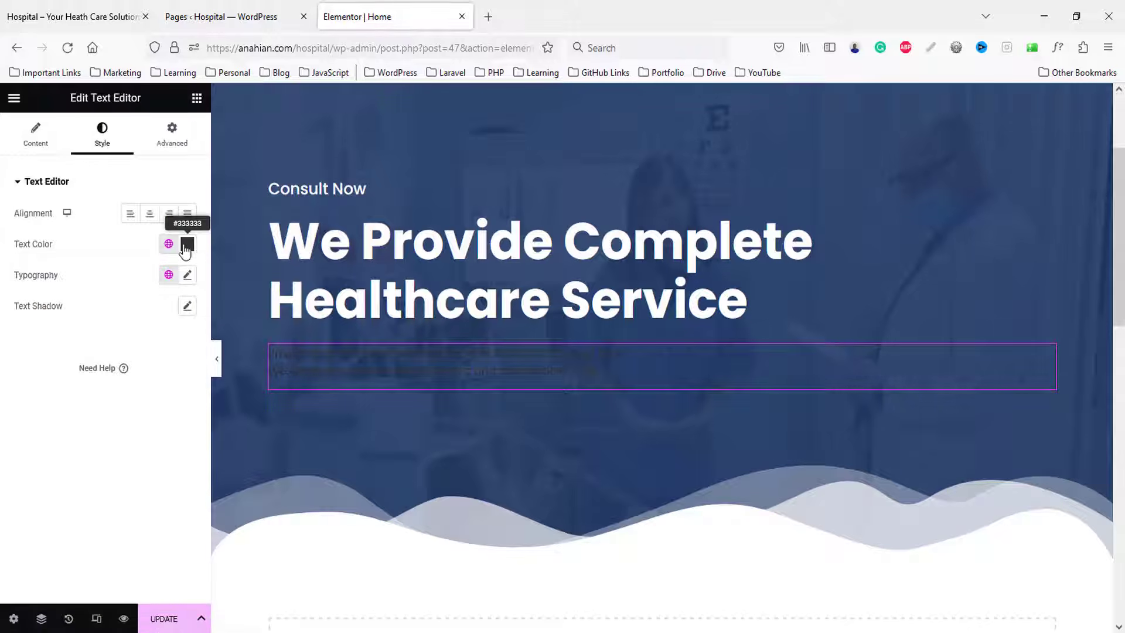
{"action": "left_click", "coordinate": [186, 249]}
{"action": "left_click_drag", "start_coordinate": [100, 375], "coordinate": [20, 296]}
{"action": "left_click", "coordinate": [180, 248]}
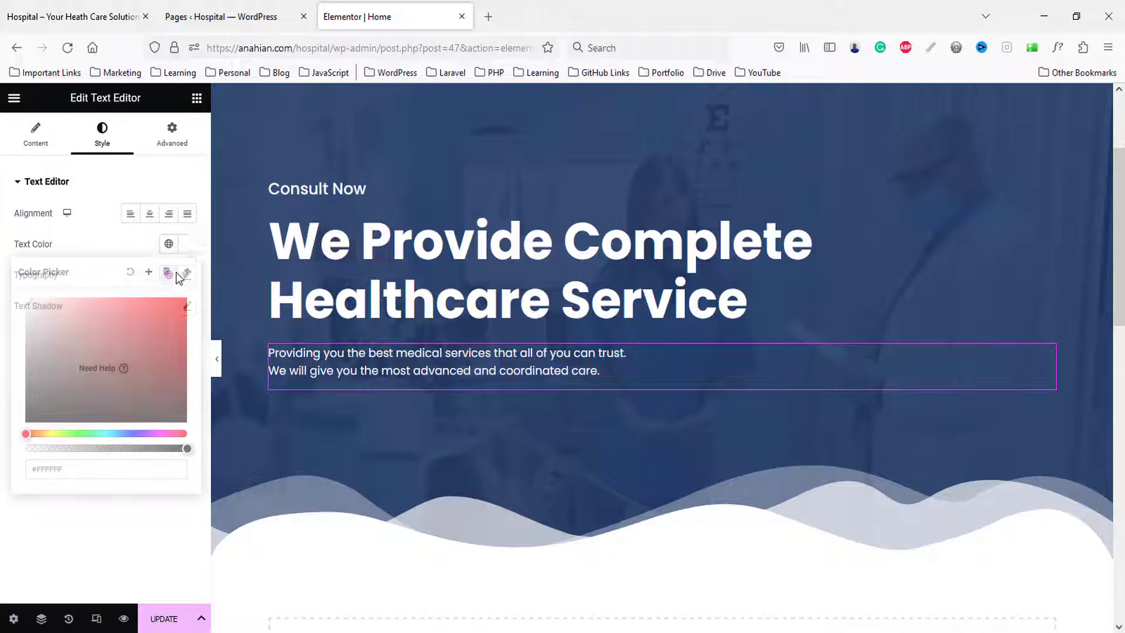
- Set the hero paragraph's font size to 30 px
{"action": "left_click", "coordinate": [187, 274]}
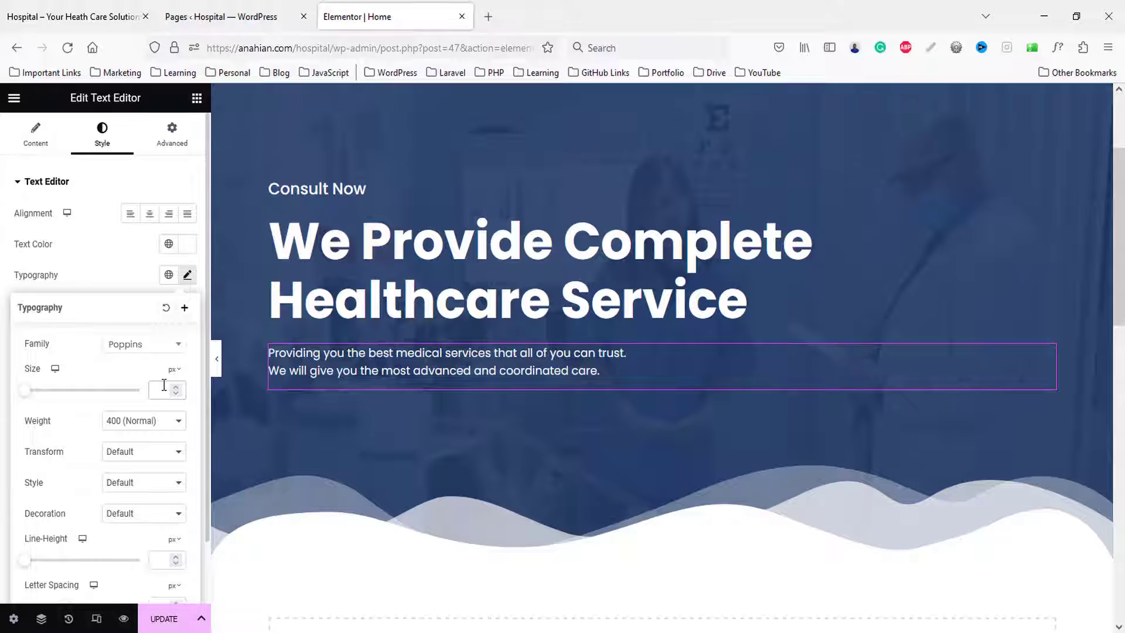
{"action": "left_click", "coordinate": [164, 384]}
{"action": "type", "text": "30"}
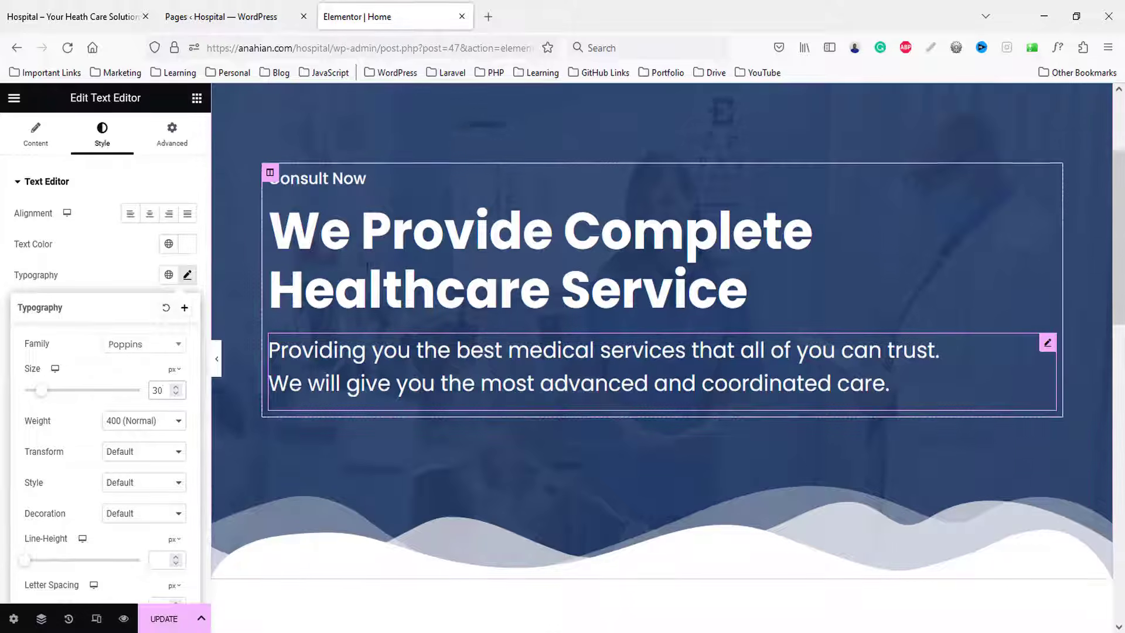
- Add a Button widget below the hero paragraph and label it "Read More"
{"action": "scroll", "coordinate": [367, 267], "scroll_direction": "down", "scroll_amount": 1}
{"action": "left_click", "coordinate": [196, 97]}
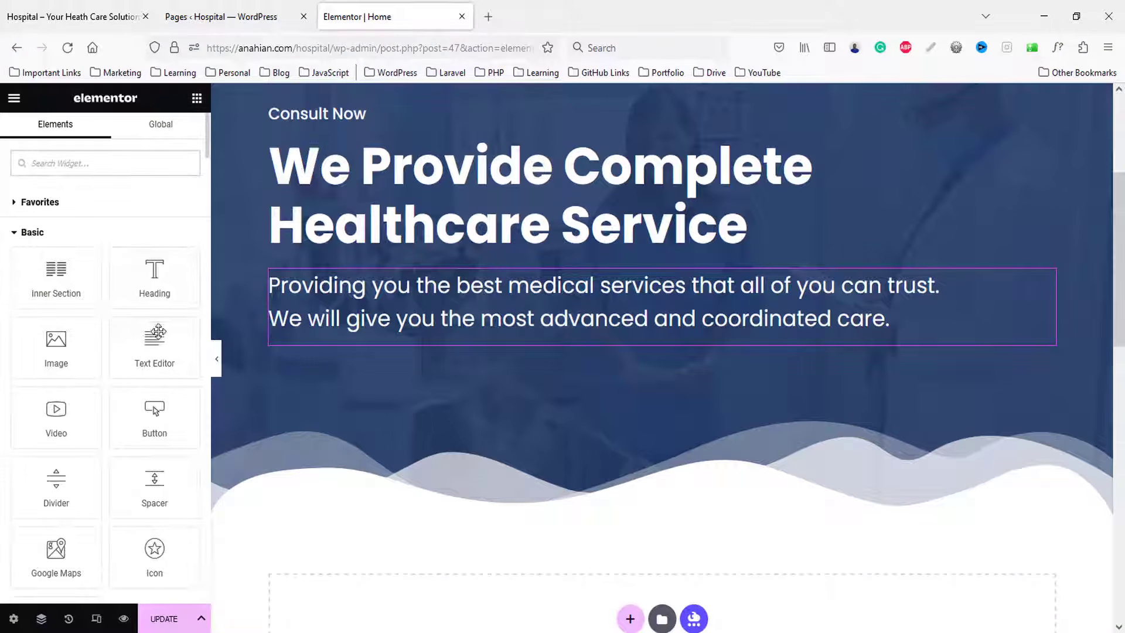
{"action": "left_click_drag", "start_coordinate": [155, 413], "coordinate": [324, 344]}
{"action": "scroll", "coordinate": [236, 359], "scroll_direction": "down", "scroll_amount": 1}
{"action": "left_click", "coordinate": [29, 243]}
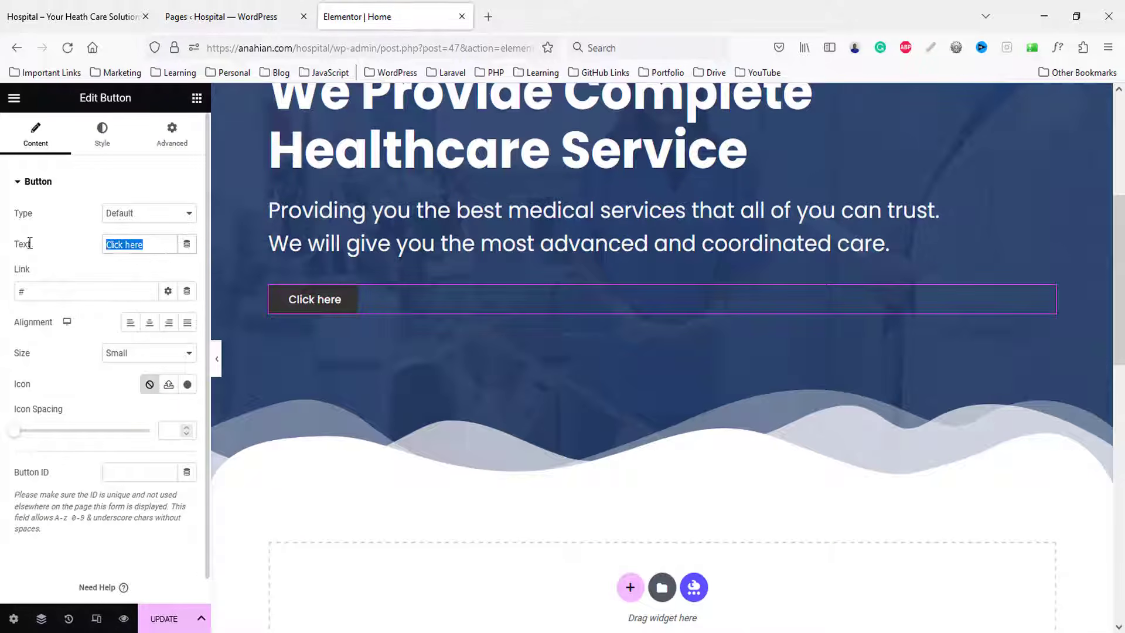
{"action": "type", "text": "Read"}
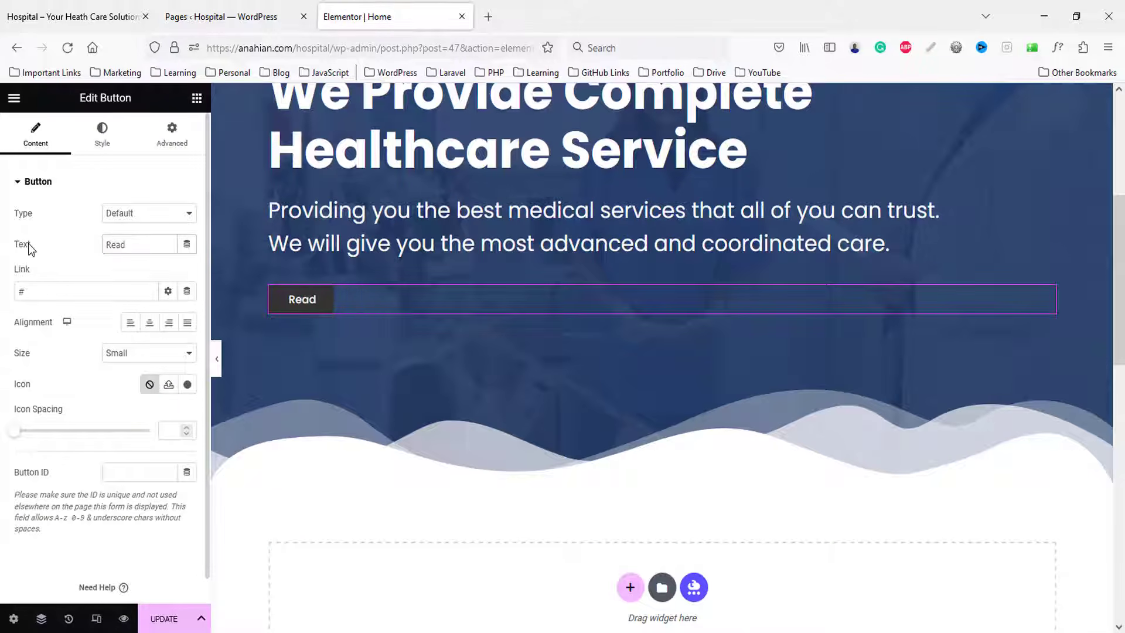
{"action": "type", "text": " More"}
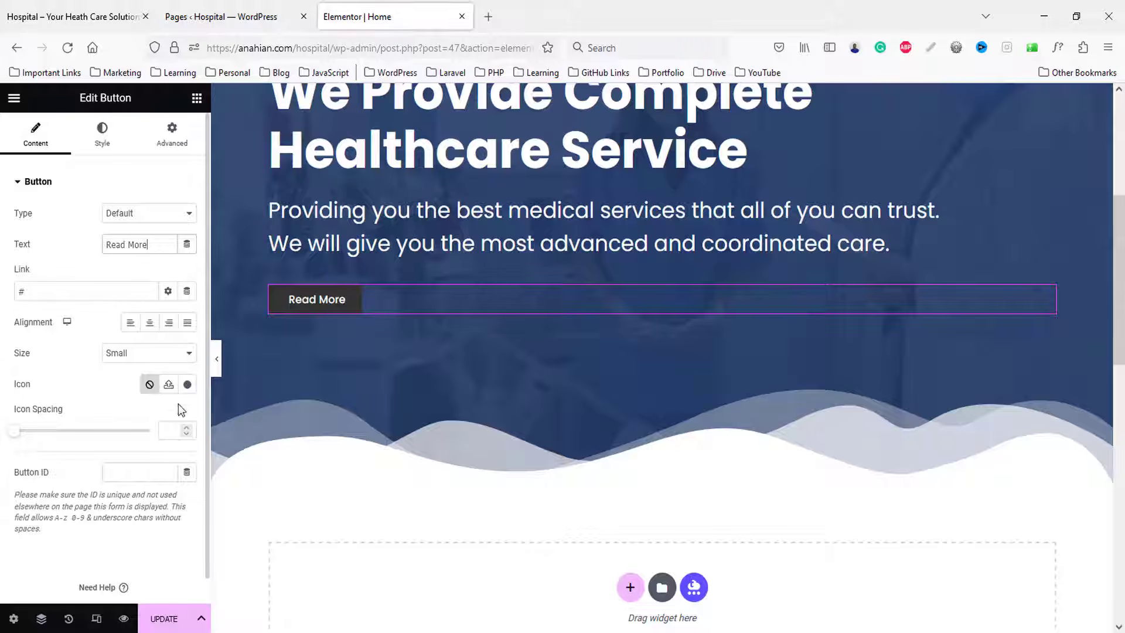
- Give the Read More button a Classic background in the global Primary color for its normal state
{"action": "left_click", "coordinate": [105, 133]}
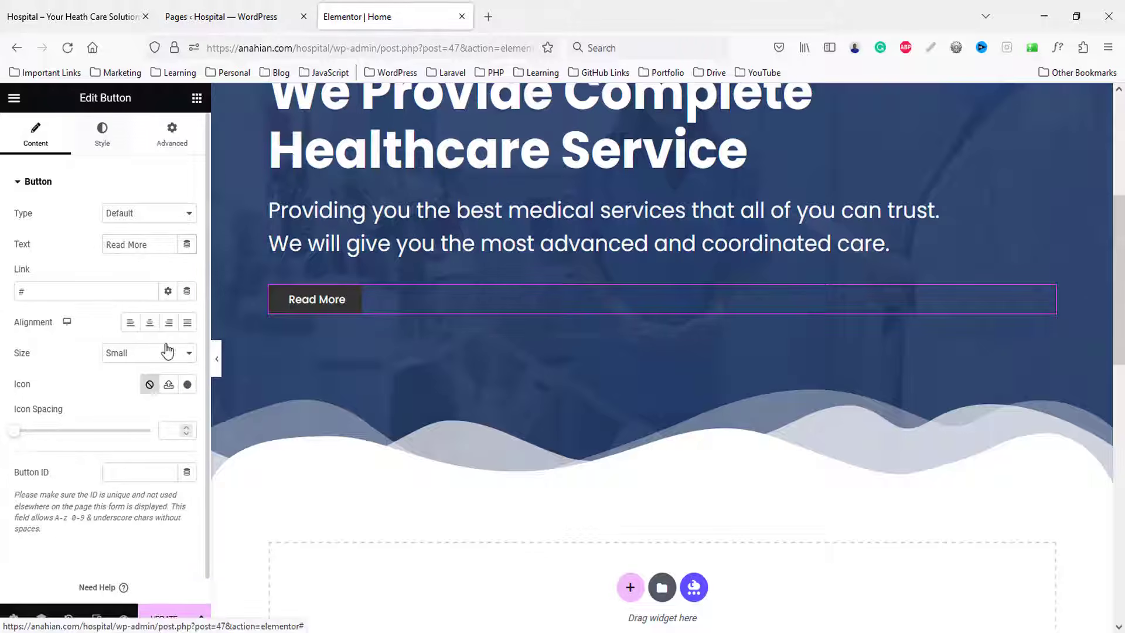
{"action": "scroll", "coordinate": [157, 339], "scroll_direction": "down", "scroll_amount": 2}
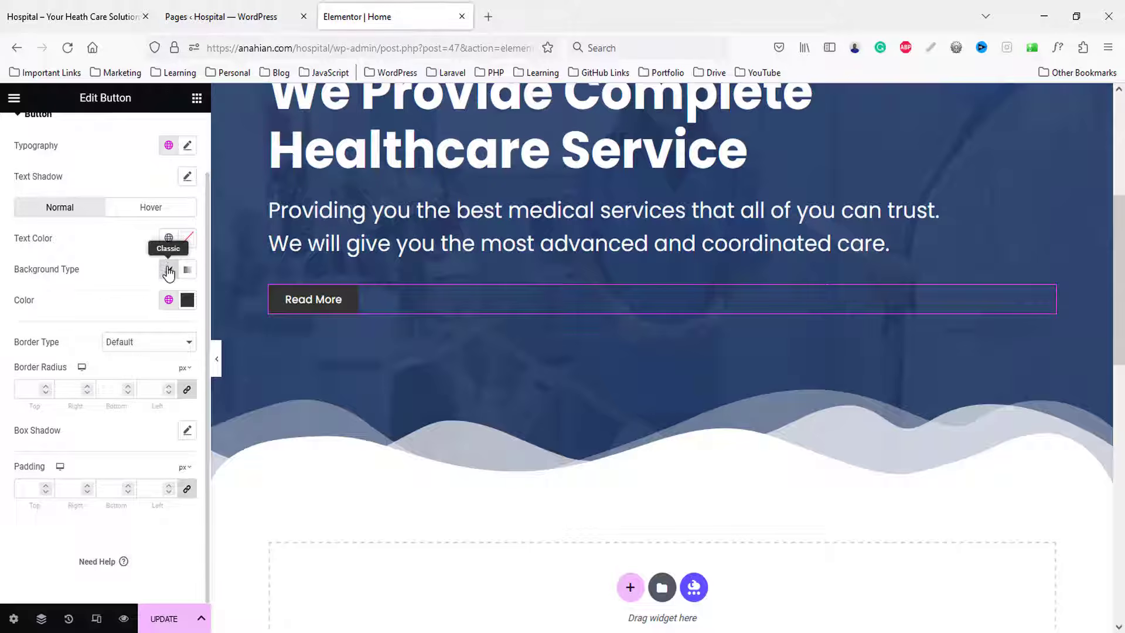
{"action": "scroll", "coordinate": [169, 271], "scroll_direction": "up", "scroll_amount": 1}
{"action": "left_click", "coordinate": [168, 271]}
{"action": "left_click", "coordinate": [147, 272]}
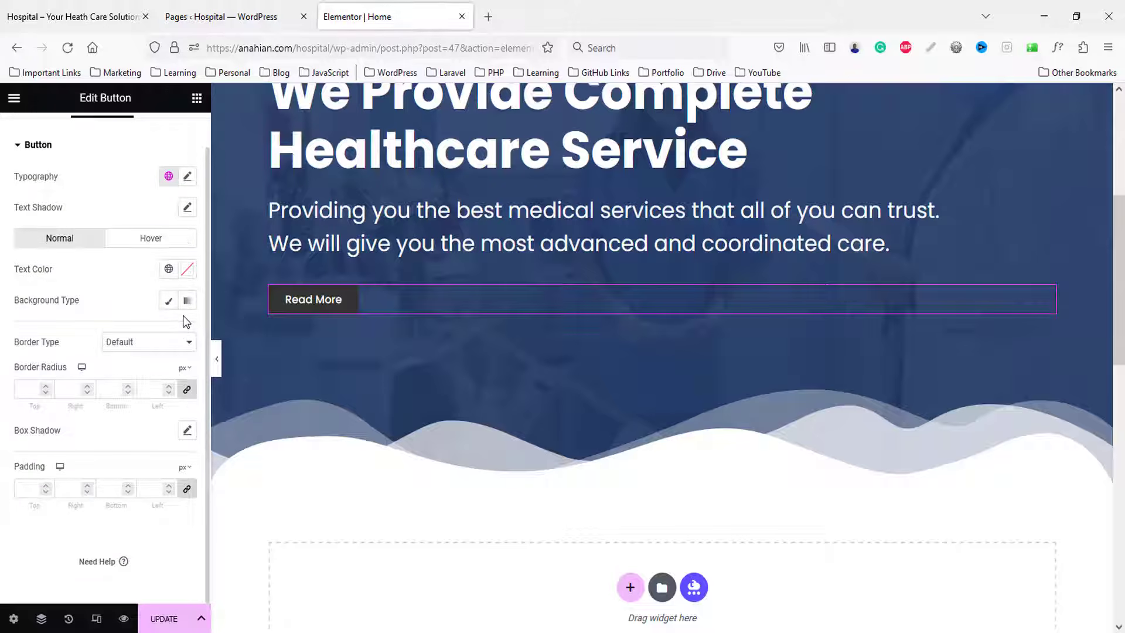
{"action": "left_click", "coordinate": [169, 301]}
{"action": "left_click", "coordinate": [170, 332]}
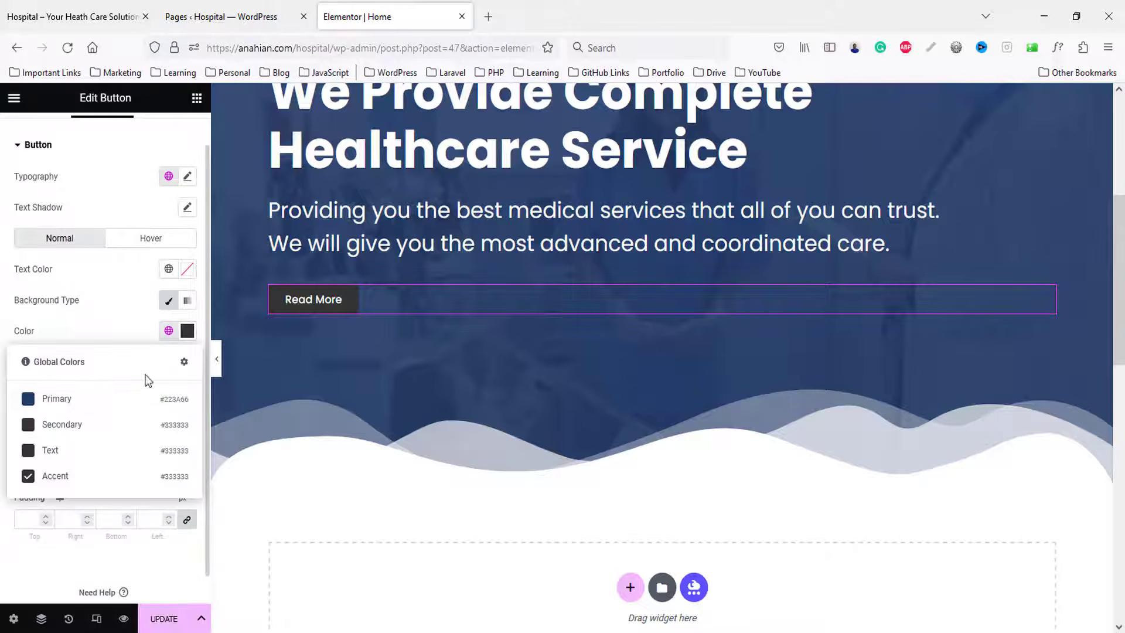
{"action": "left_click", "coordinate": [50, 396]}
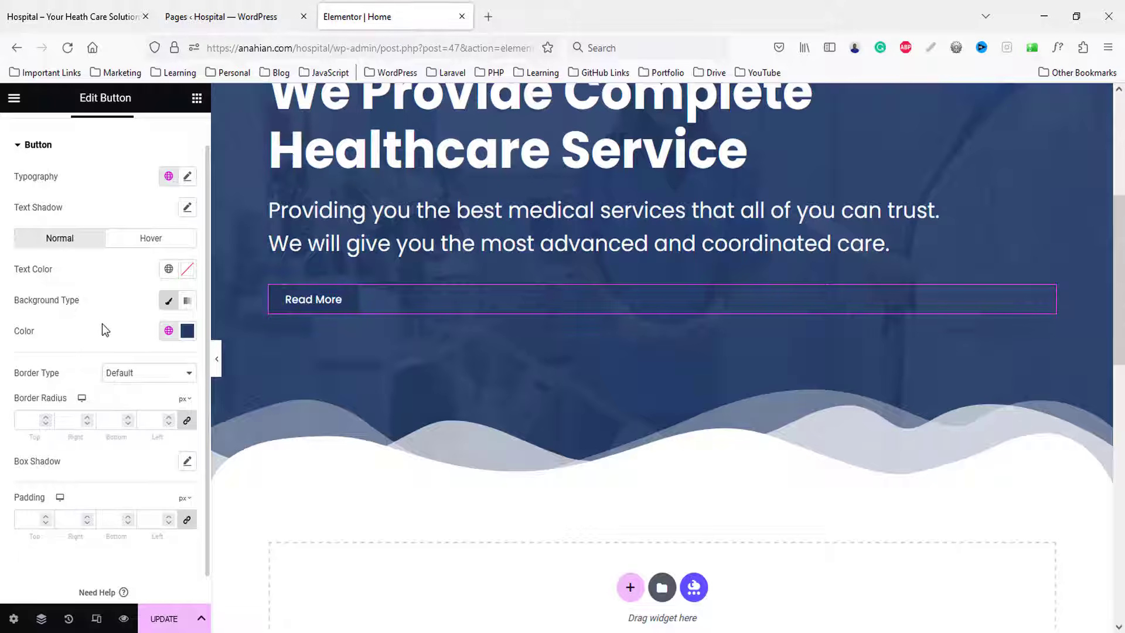
- Set the Read More button's hover background to the global Secondary color
{"action": "left_click", "coordinate": [144, 246]}
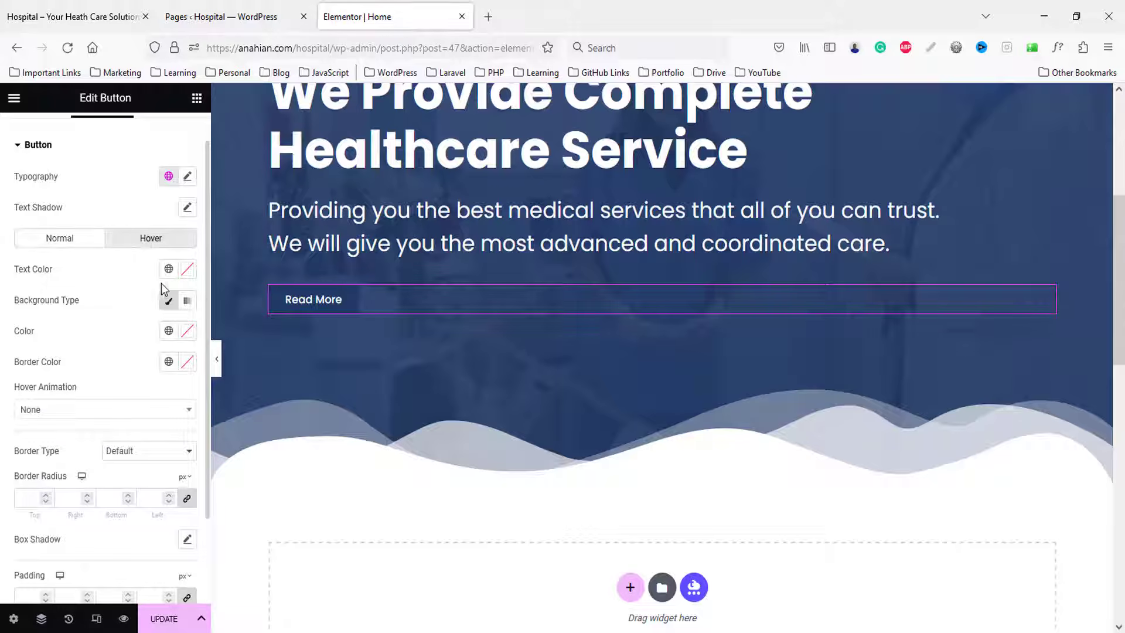
{"action": "left_click", "coordinate": [168, 330]}
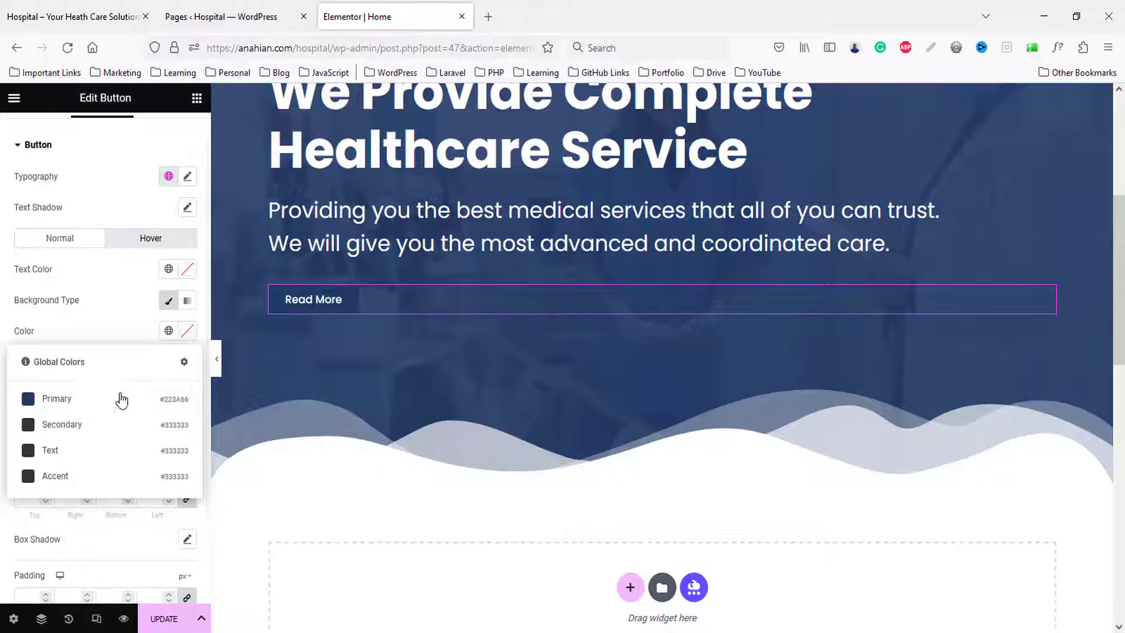
{"action": "left_click", "coordinate": [59, 425]}
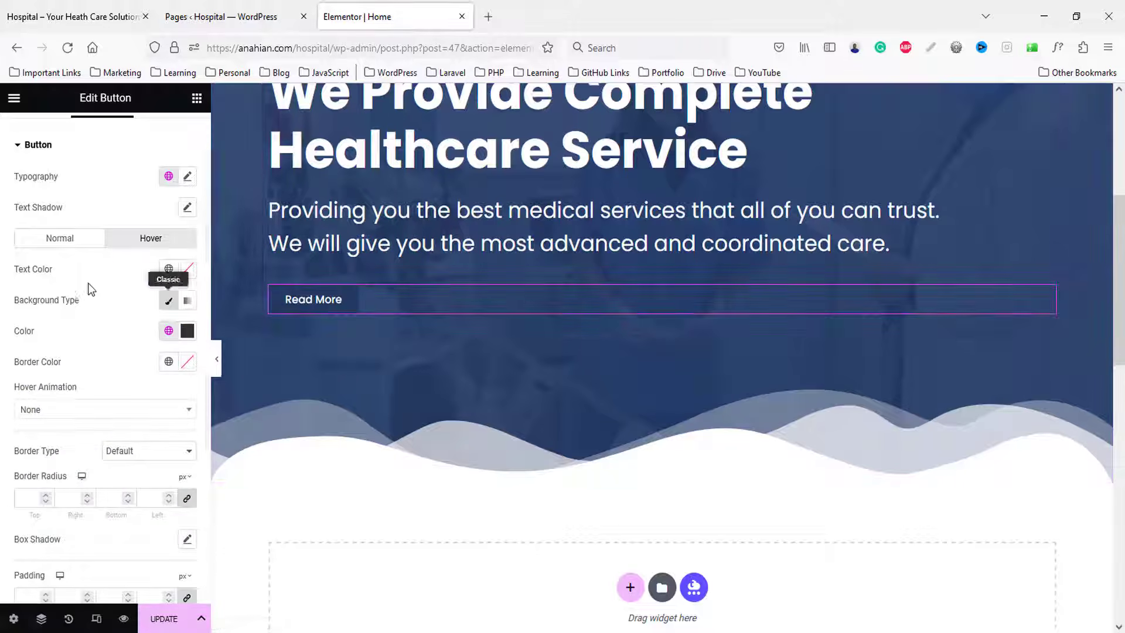
- Unlink the Read More button's padding and set top and bottom to 15 px, right and left to 40 px
{"action": "scroll", "coordinate": [101, 463], "scroll_direction": "down", "scroll_amount": 2}
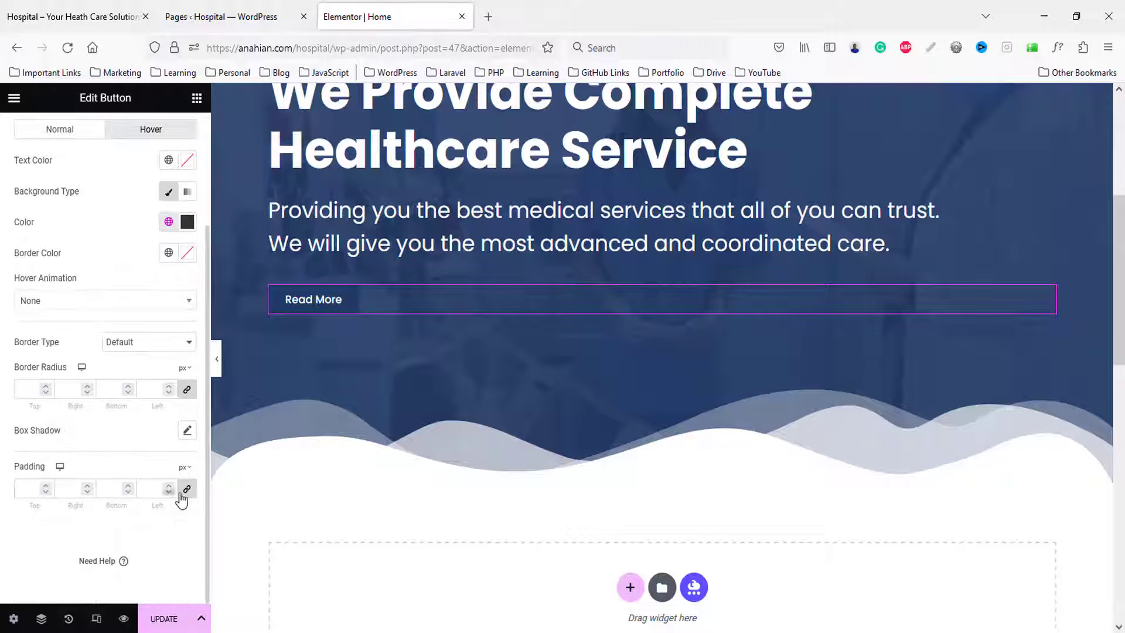
{"action": "left_click", "coordinate": [16, 489]}
{"action": "type", "text": "0"}
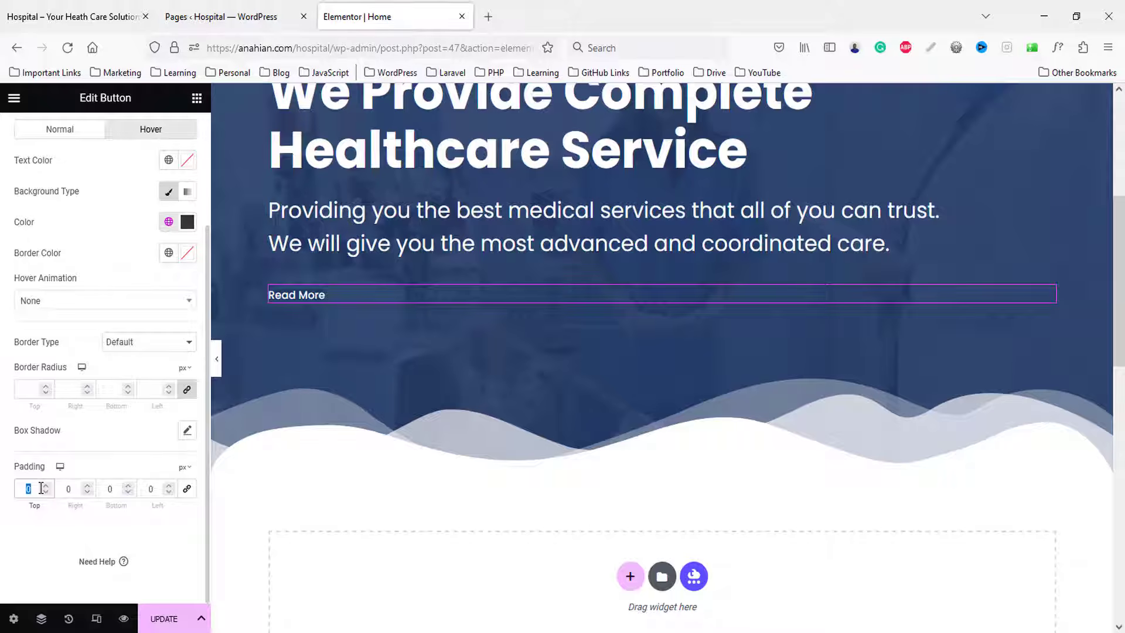
{"action": "type", "text": "15"}
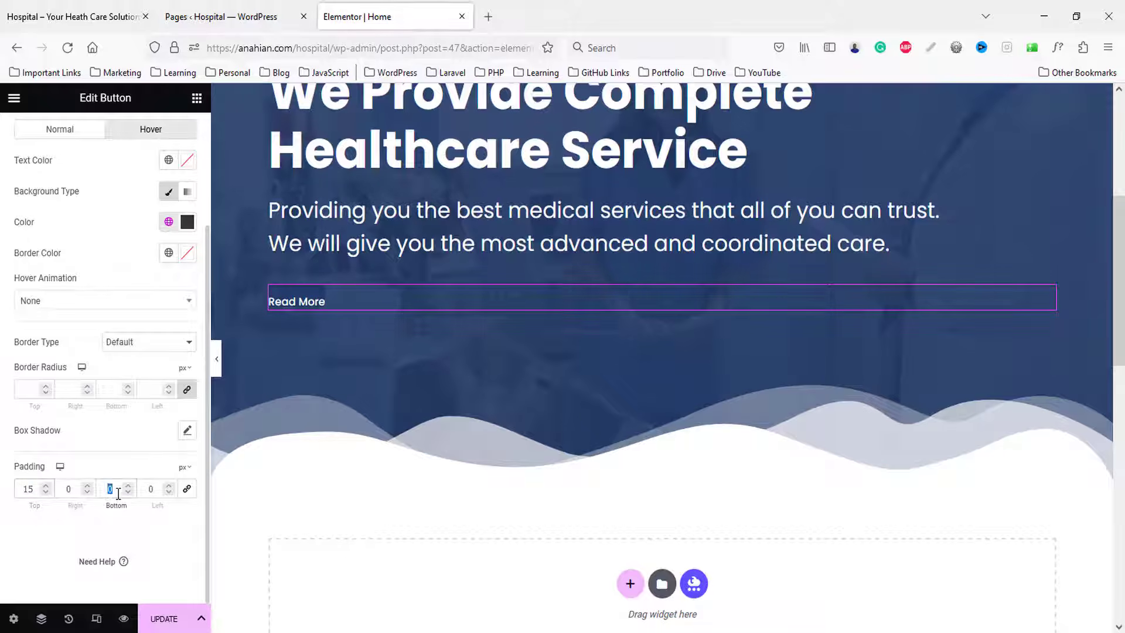
{"action": "type", "text": "15"}
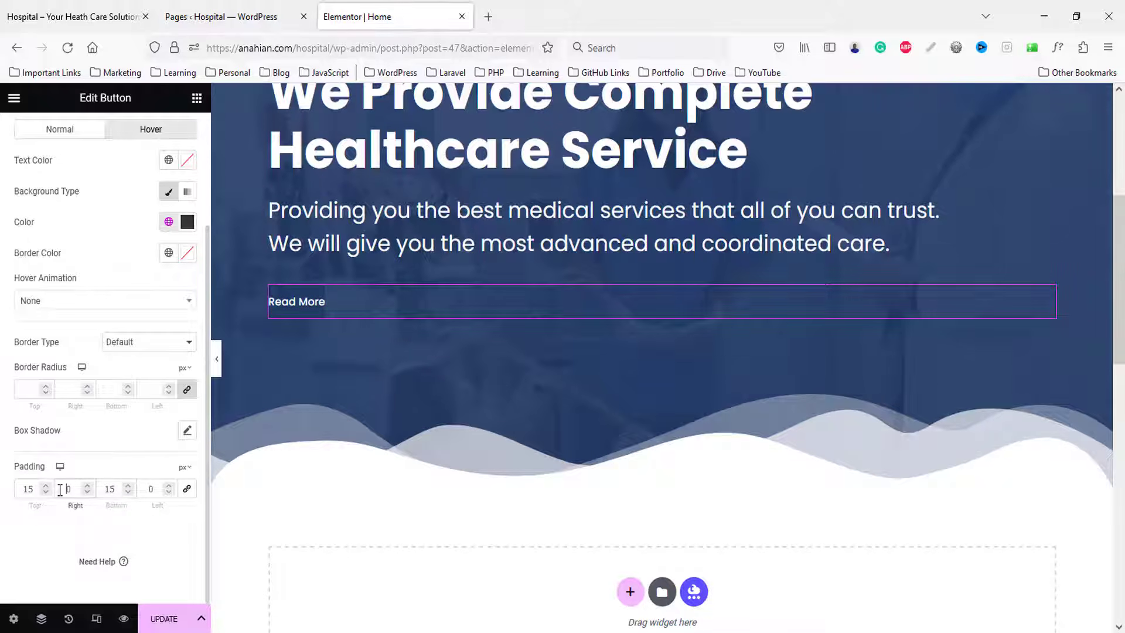
{"action": "left_click", "coordinate": [85, 496]}
{"action": "type", "text": "40"}
{"action": "left_click", "coordinate": [145, 490]}
{"action": "type", "text": "40"}
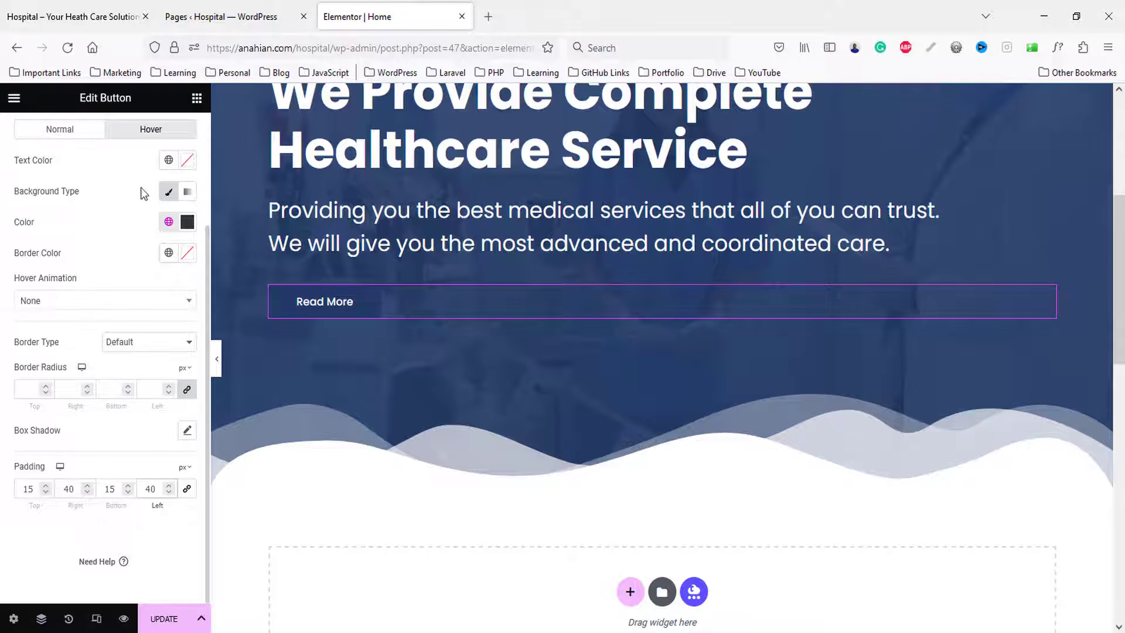
- Compare the Read More button with the demo site's hero button and check its hover state in the editor
{"action": "scroll", "coordinate": [24, 304], "scroll_direction": "up", "scroll_amount": 3}
{"action": "left_click", "coordinate": [18, 8]}
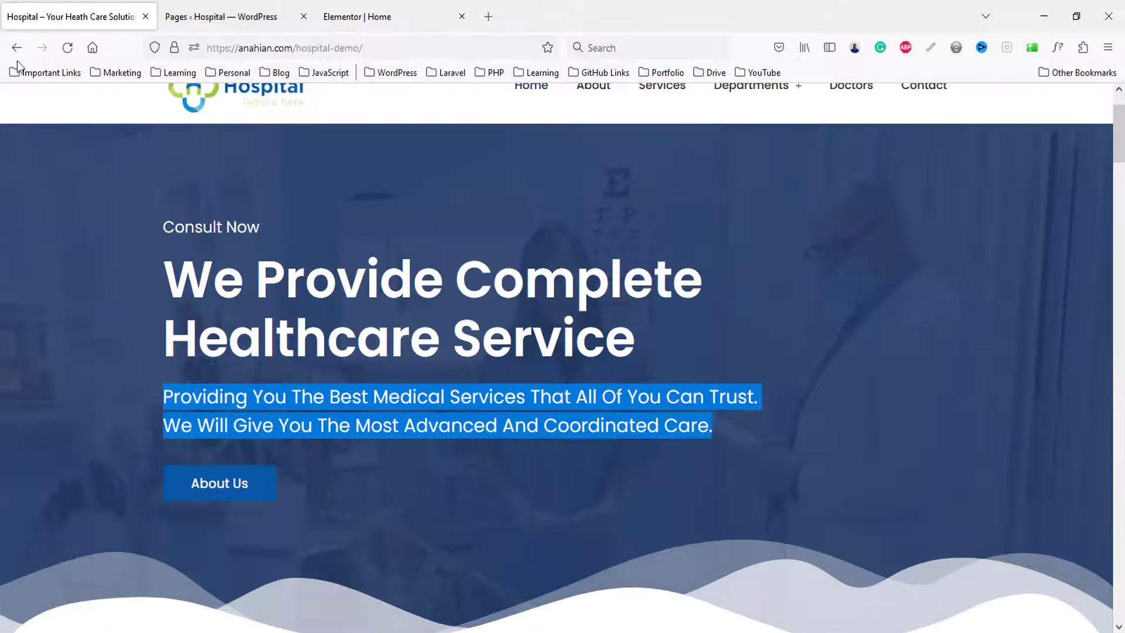
{"action": "left_click", "coordinate": [228, 16]}
{"action": "left_click", "coordinate": [369, 17]}
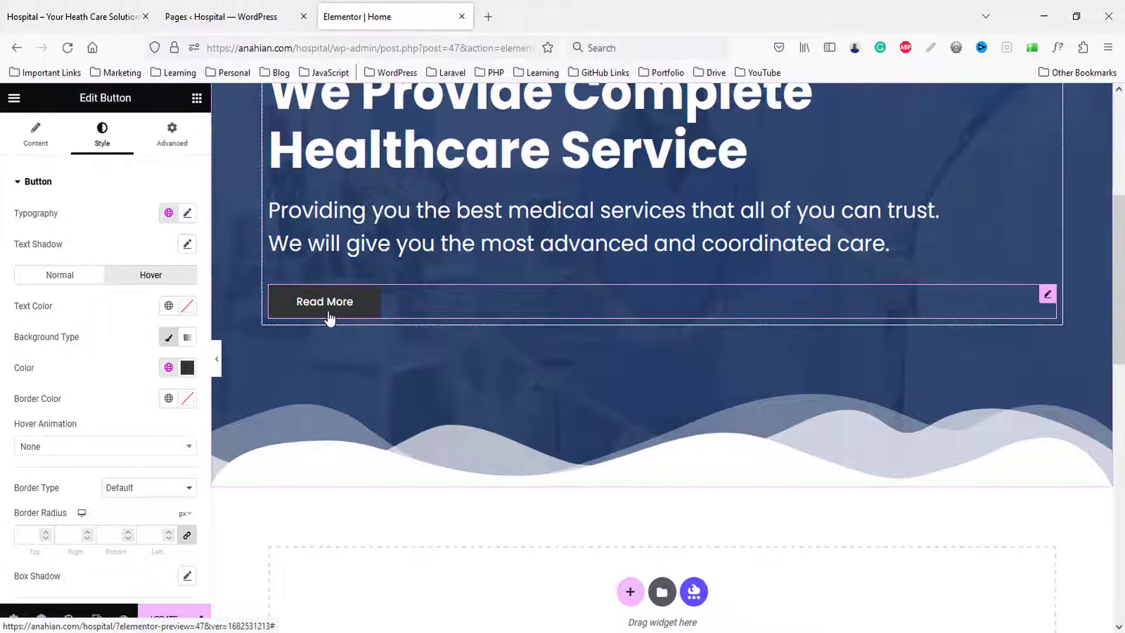
- Set the hero section's padding to 120 px at the top and 250 px at the bottom
{"action": "scroll", "coordinate": [482, 434], "scroll_direction": "up", "scroll_amount": 5}
{"action": "scroll", "coordinate": [481, 435], "scroll_direction": "down", "scroll_amount": 5}
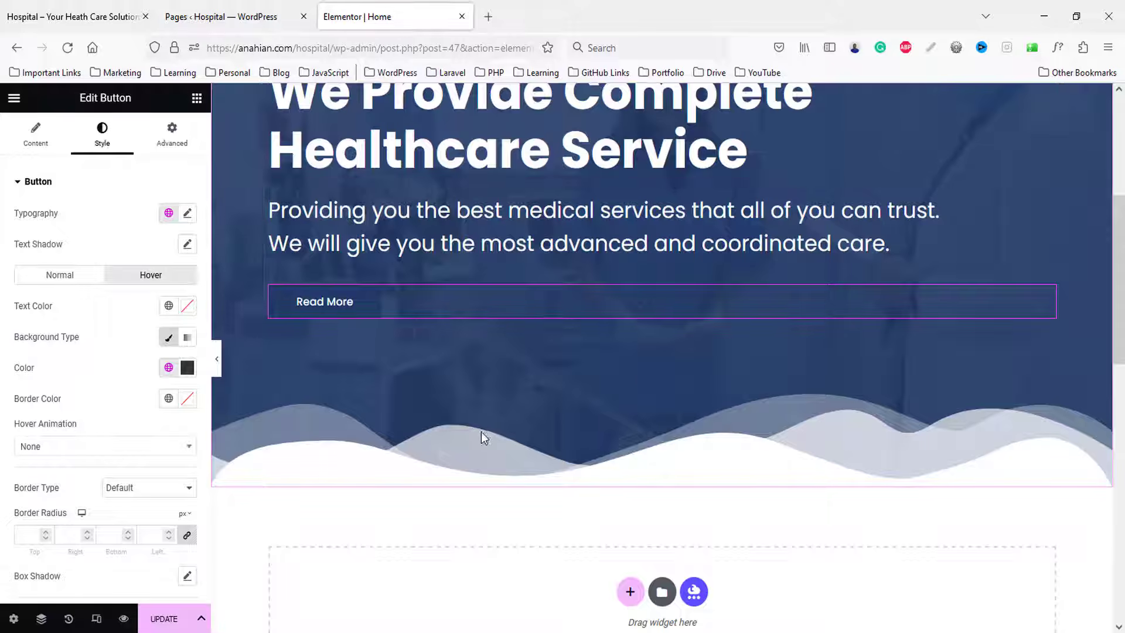
{"action": "scroll", "coordinate": [480, 431], "scroll_direction": "up", "scroll_amount": 3}
{"action": "scroll", "coordinate": [670, 375], "scroll_direction": "up", "scroll_amount": 1}
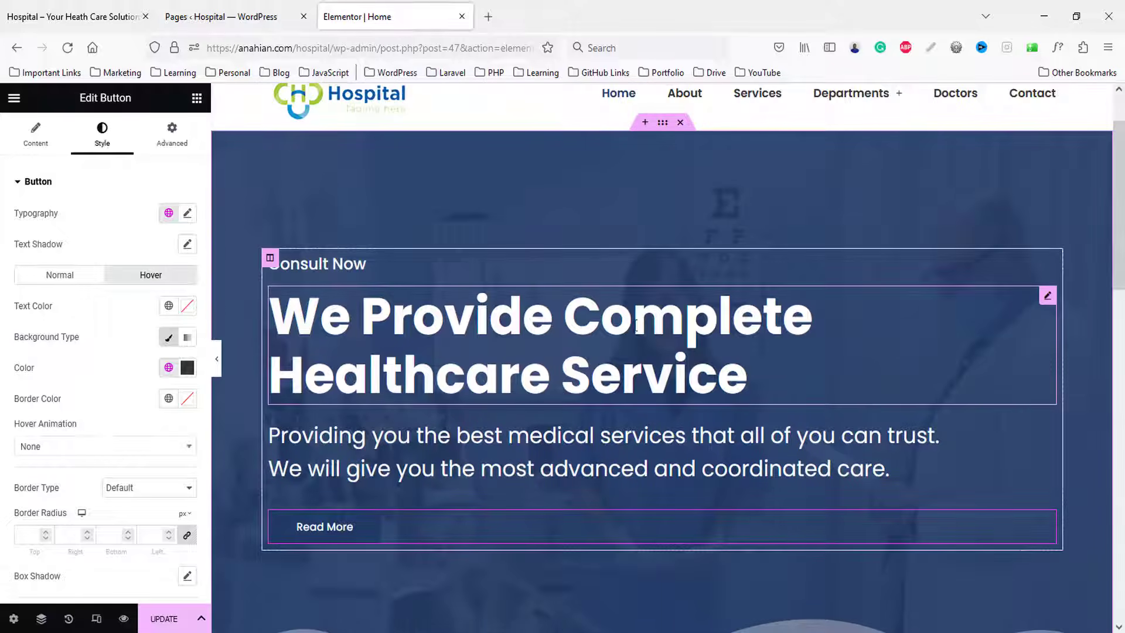
{"action": "left_click", "coordinate": [347, 135]}
{"action": "left_click", "coordinate": [171, 135]}
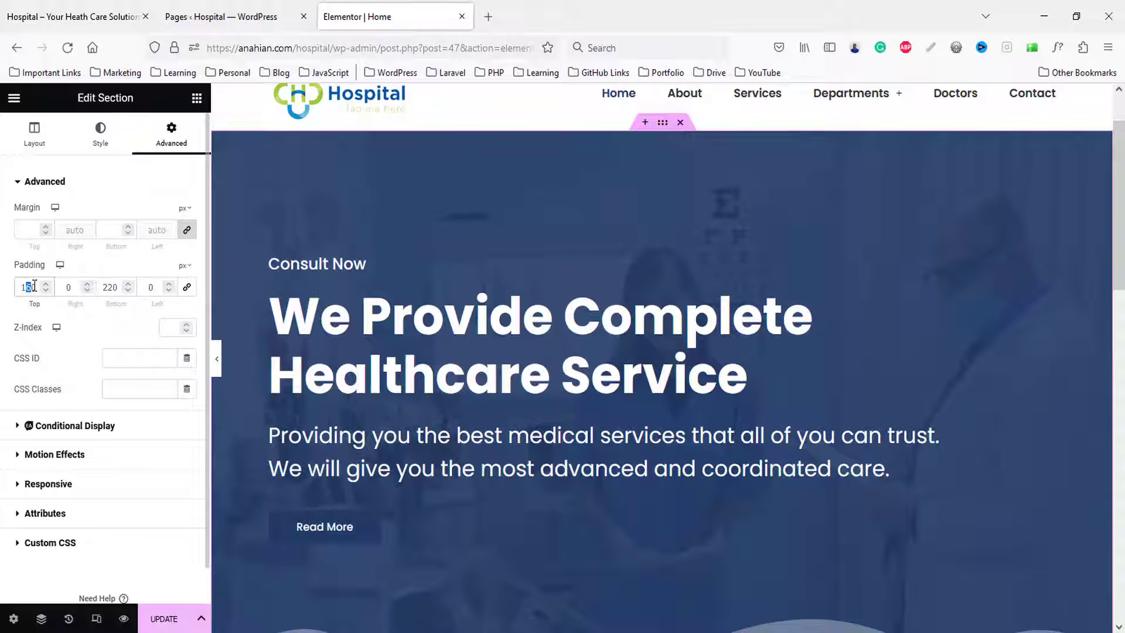
{"action": "type", "text": "20"}
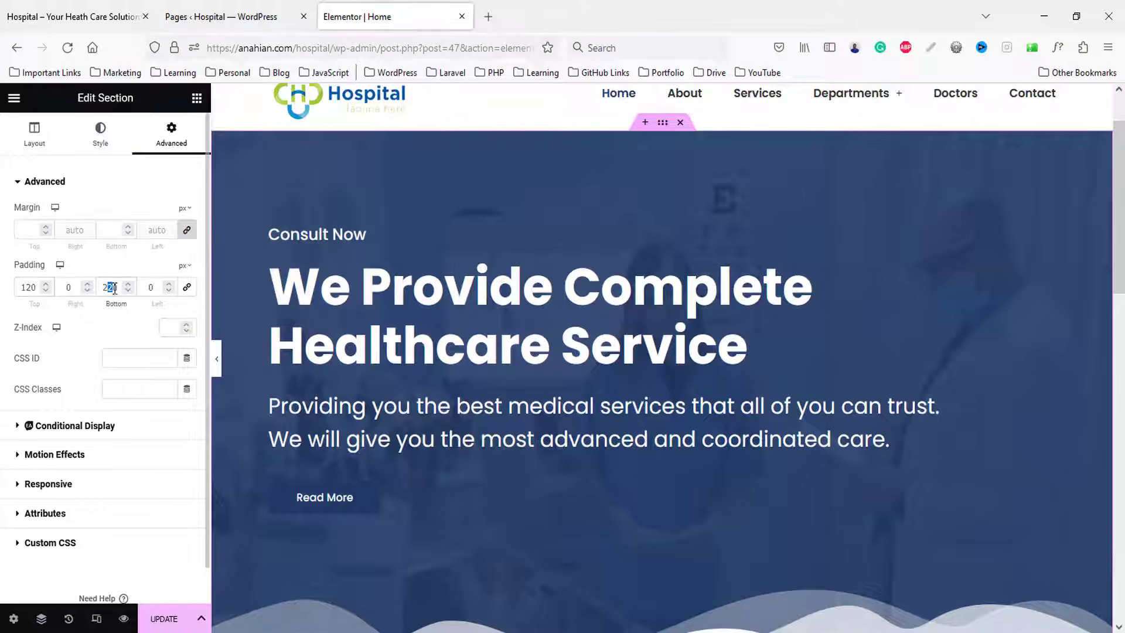
{"action": "type", "text": "5"}
{"action": "scroll", "coordinate": [447, 455], "scroll_direction": "down", "scroll_amount": 3}
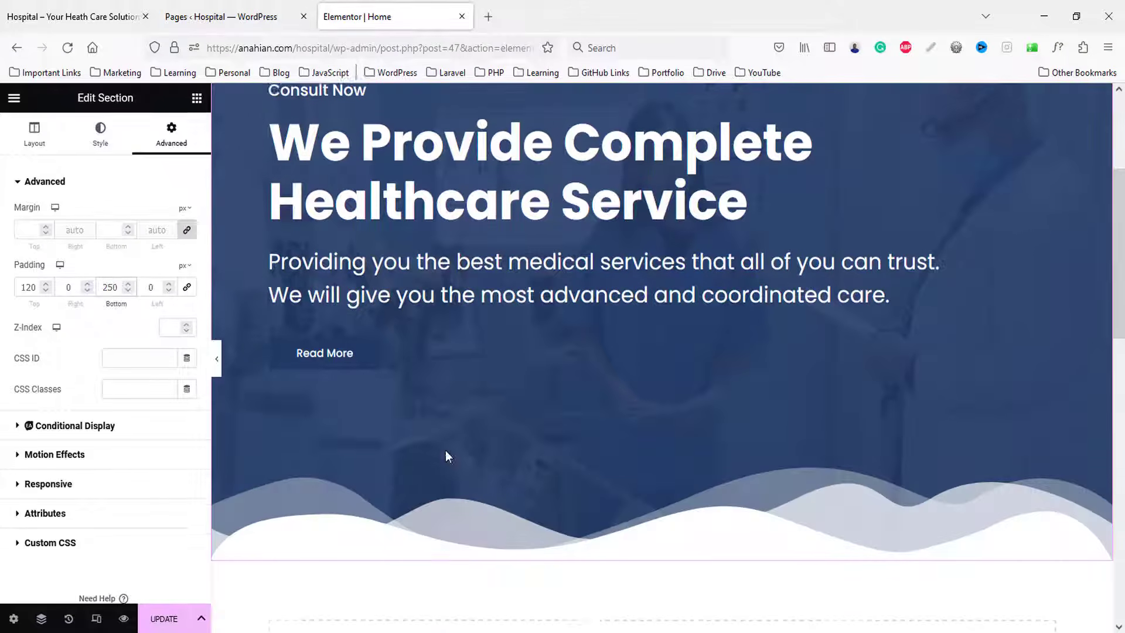
- Update the Home page and preview its hero section in a new tab to compare it with the demo site's hero
{"action": "left_click", "coordinate": [163, 619]}
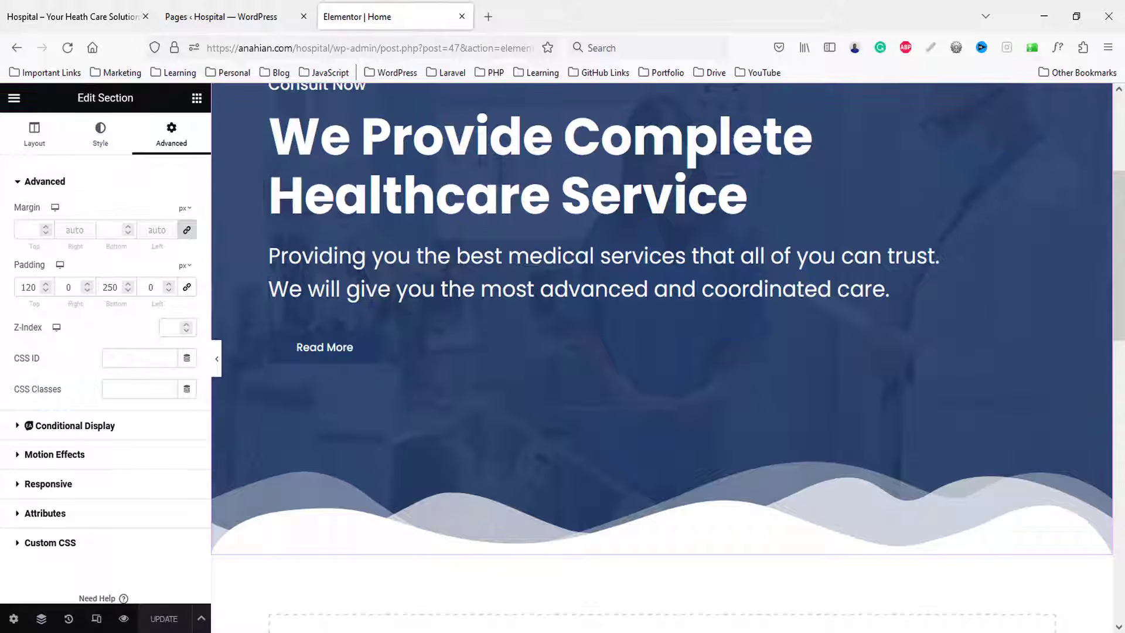
{"action": "left_click", "coordinate": [123, 619]}
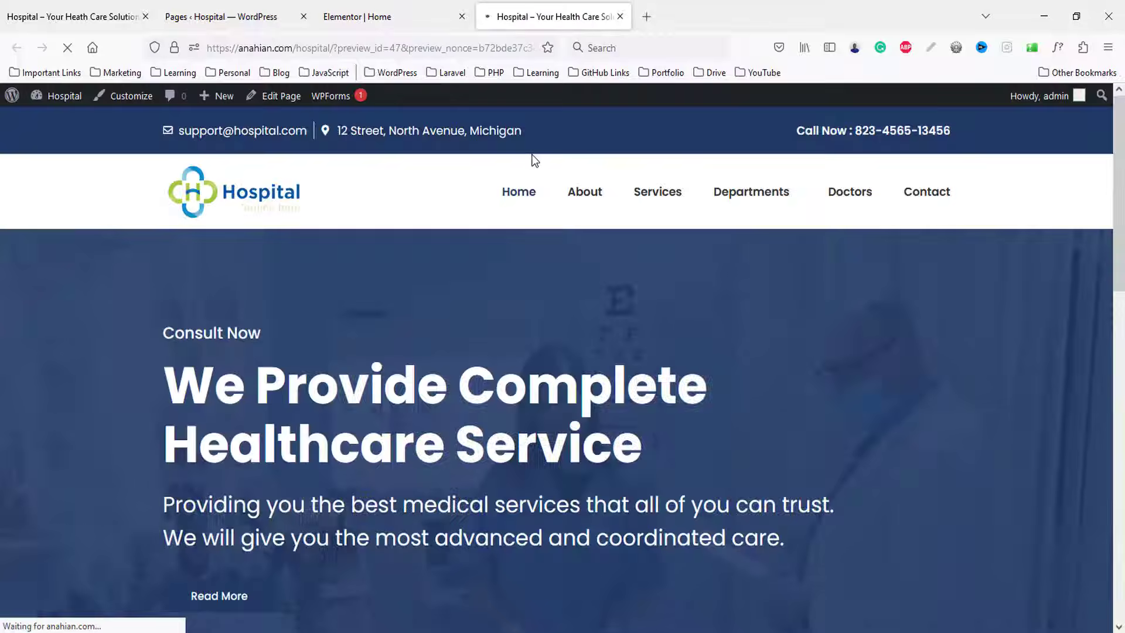
{"action": "scroll", "coordinate": [740, 349], "scroll_direction": "down", "scroll_amount": 1}
{"action": "scroll", "coordinate": [739, 342], "scroll_direction": "down", "scroll_amount": 1}
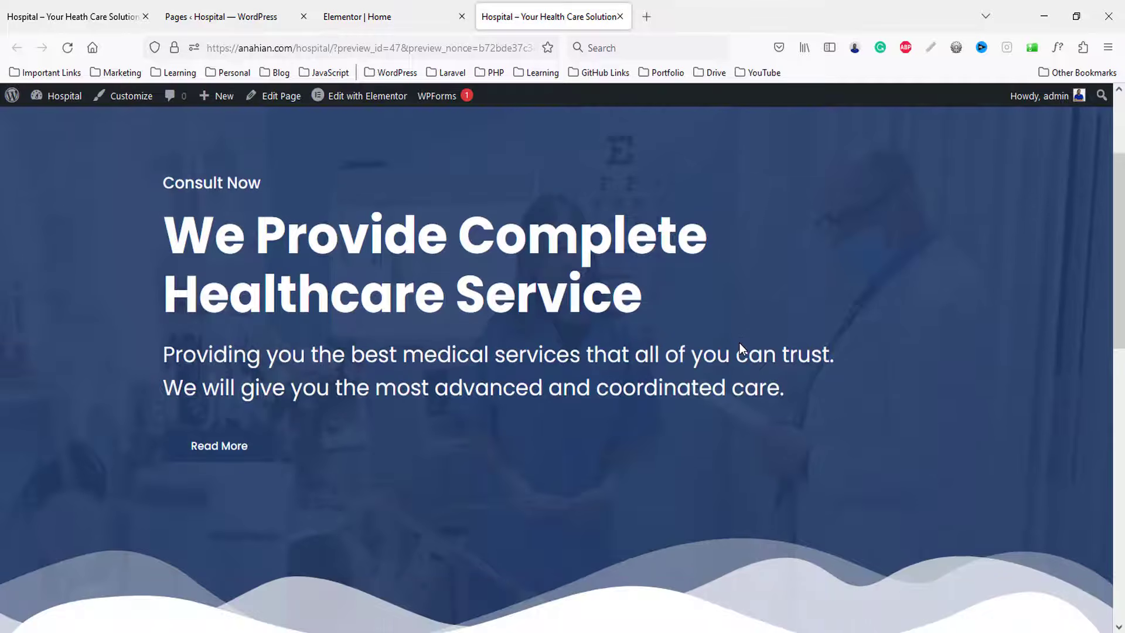
{"action": "scroll", "coordinate": [739, 342], "scroll_direction": "up", "scroll_amount": 2}
{"action": "scroll", "coordinate": [739, 342], "scroll_direction": "down", "scroll_amount": 3}
{"action": "scroll", "coordinate": [739, 342], "scroll_direction": "up", "scroll_amount": 3}
{"action": "left_click", "coordinate": [64, 16]}
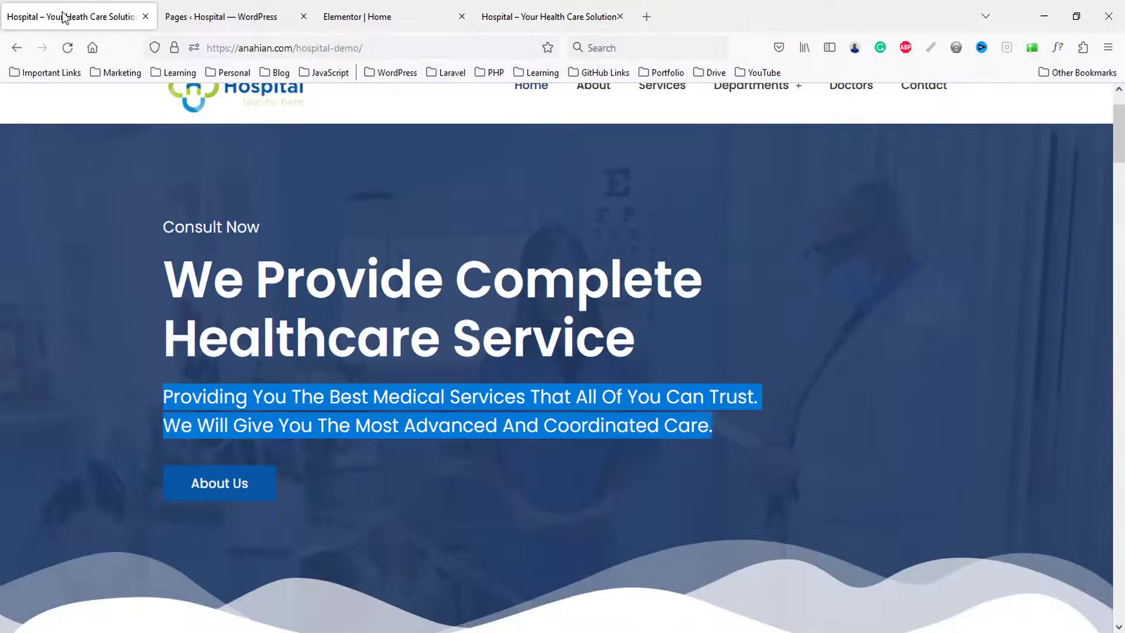
- Check the welcome section on the demo page and add a two-column section below the hero section in the Elementor editor
{"action": "scroll", "coordinate": [294, 381], "scroll_direction": "down", "scroll_amount": 5}
{"action": "scroll", "coordinate": [294, 382], "scroll_direction": "down", "scroll_amount": 3}
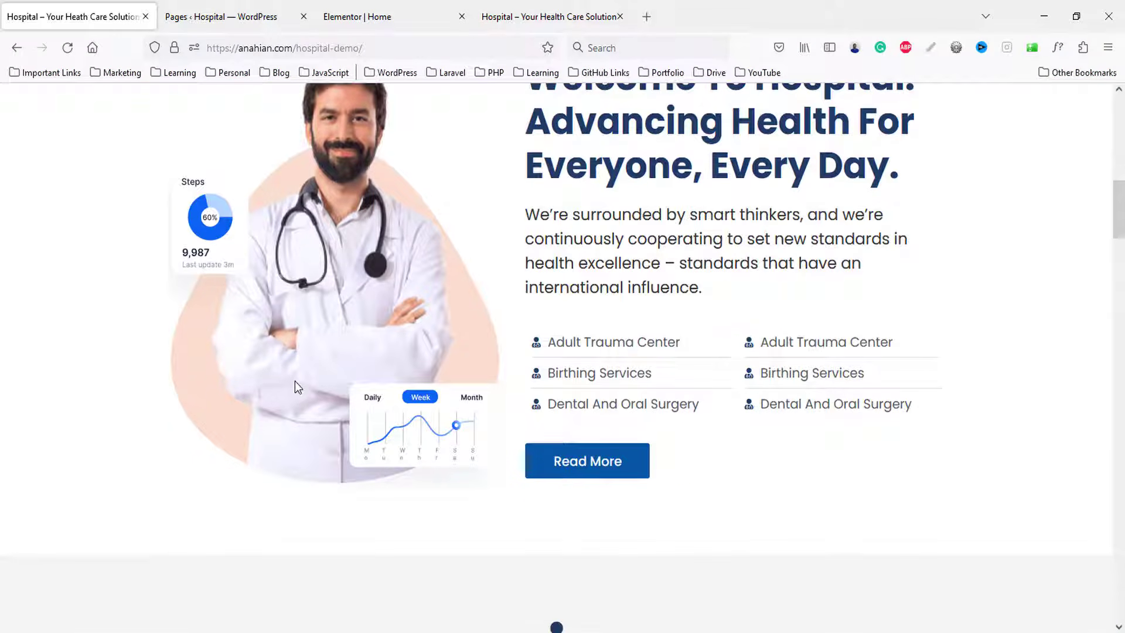
{"action": "scroll", "coordinate": [294, 380], "scroll_direction": "up", "scroll_amount": 2}
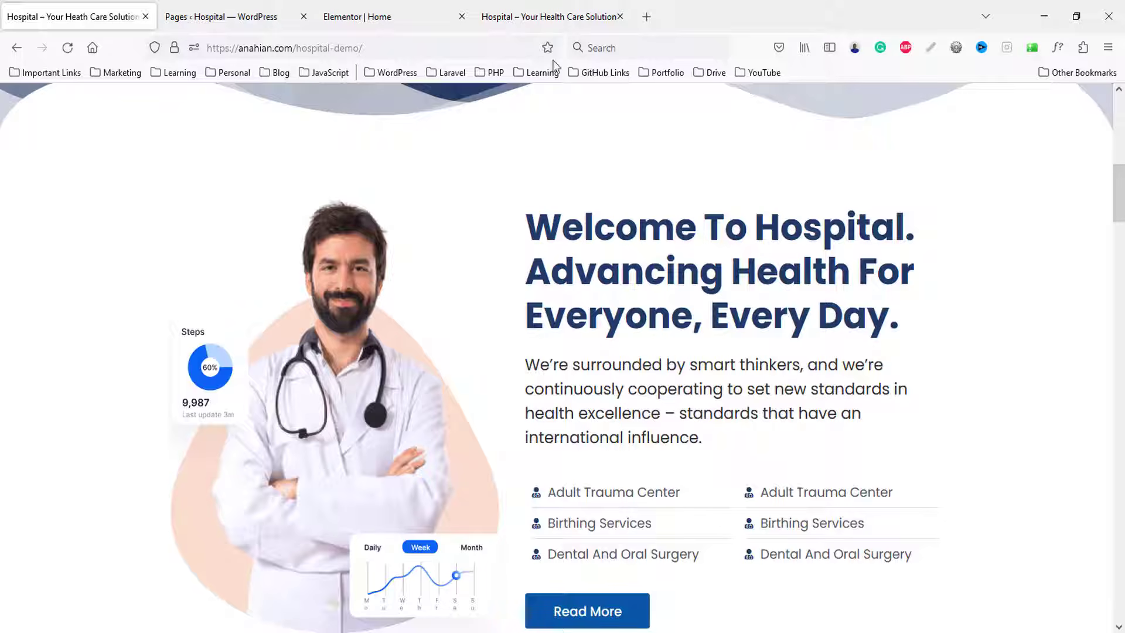
{"action": "left_click", "coordinate": [389, 9]}
{"action": "scroll", "coordinate": [745, 373], "scroll_direction": "down", "scroll_amount": 3}
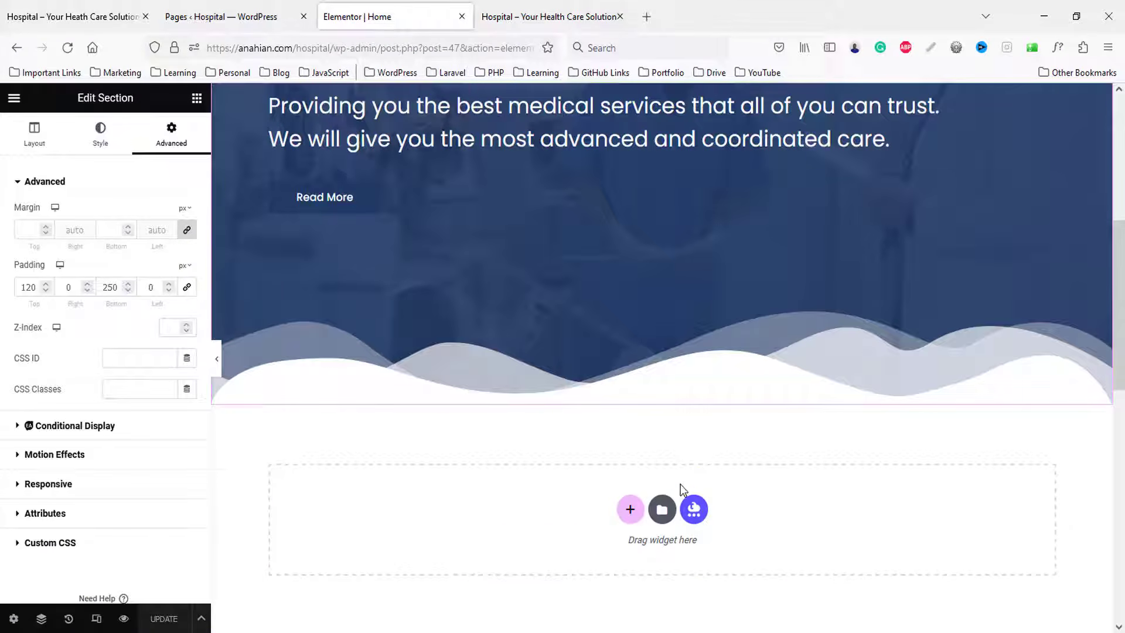
{"action": "left_click", "coordinate": [631, 510]}
{"action": "scroll", "coordinate": [747, 399], "scroll_direction": "down", "scroll_amount": 3}
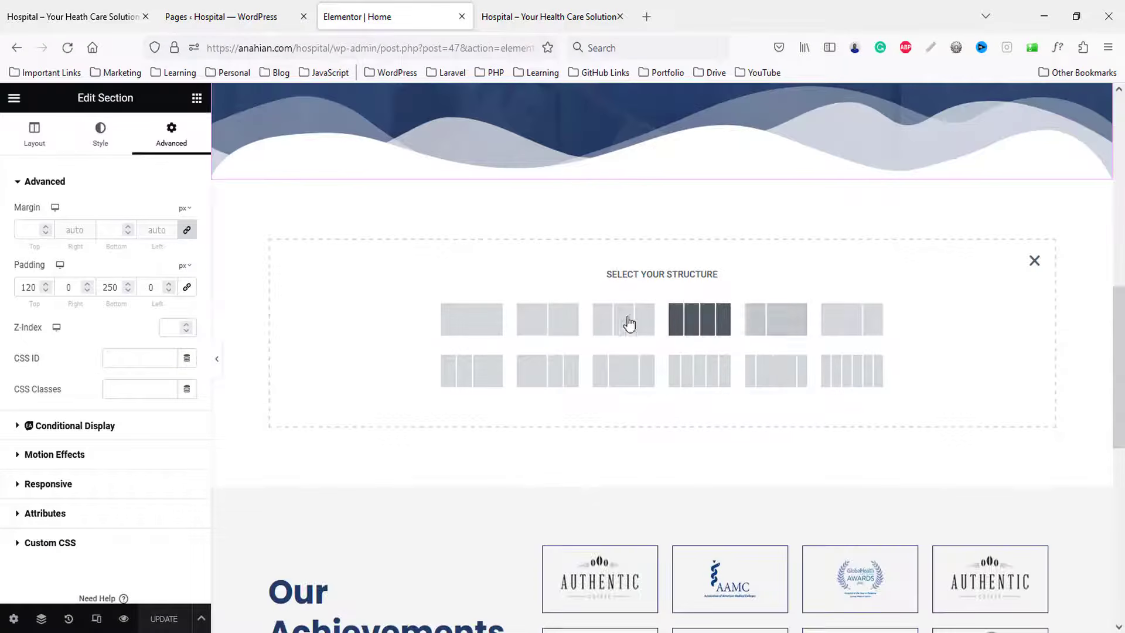
{"action": "left_click", "coordinate": [523, 326]}
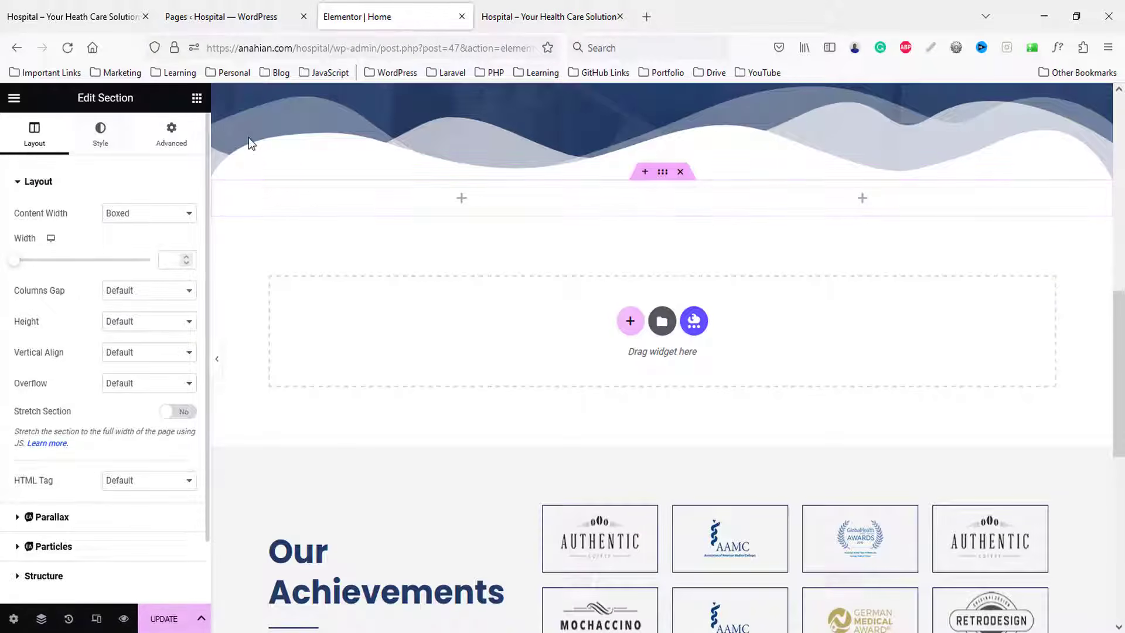
- Give the new section 80 px top and bottom padding with 0 on the sides, and set its vertical alignment to Middle
{"action": "left_click", "coordinate": [174, 136]}
{"action": "left_click", "coordinate": [187, 287]}
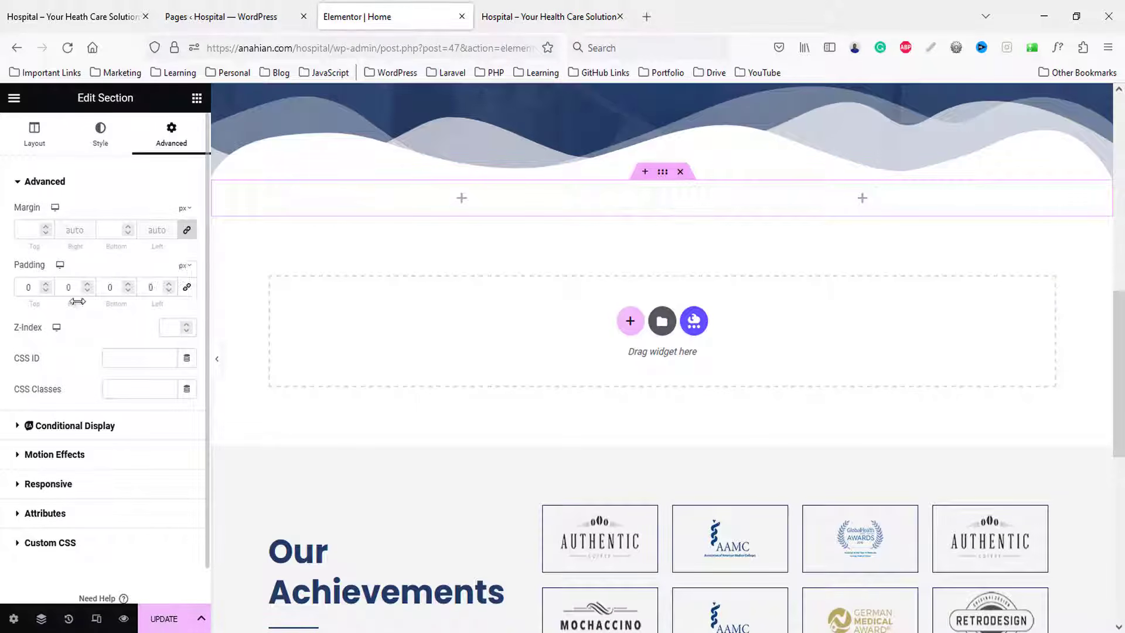
{"action": "type", "text": "80"}
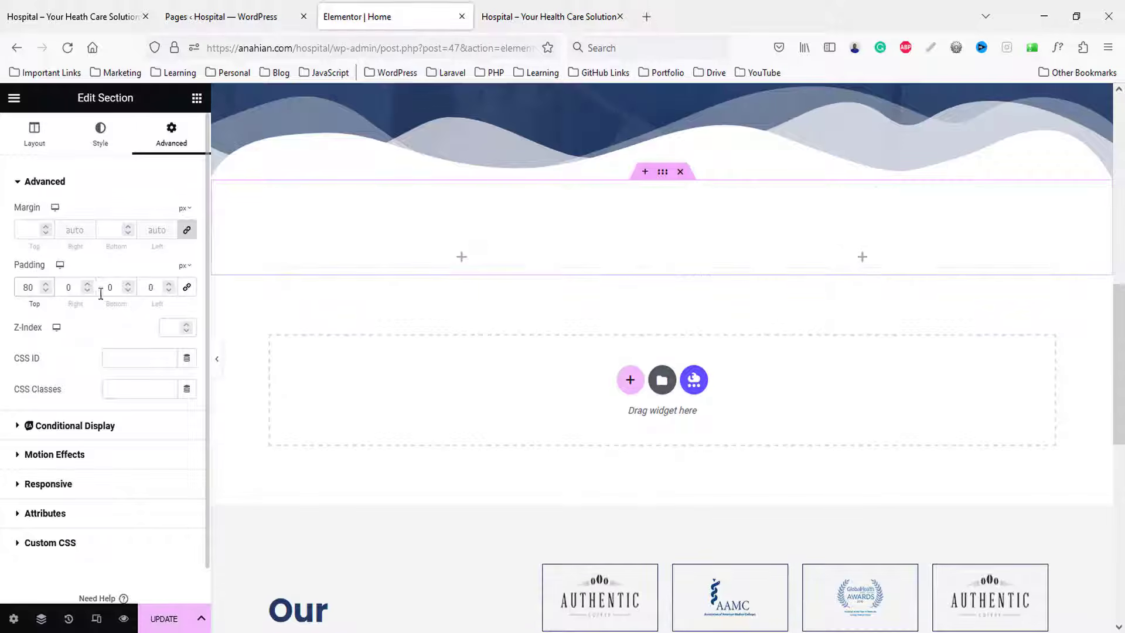
{"action": "left_click", "coordinate": [106, 287]}
{"action": "type", "text": "80"}
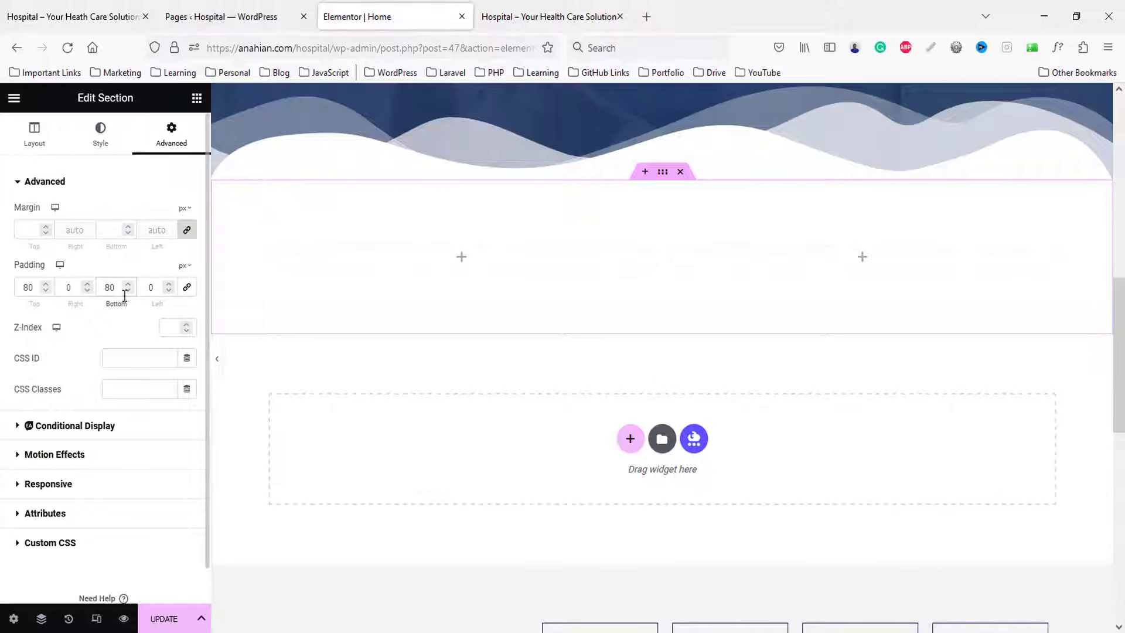
{"action": "left_click", "coordinate": [35, 134]}
{"action": "left_click", "coordinate": [137, 353]}
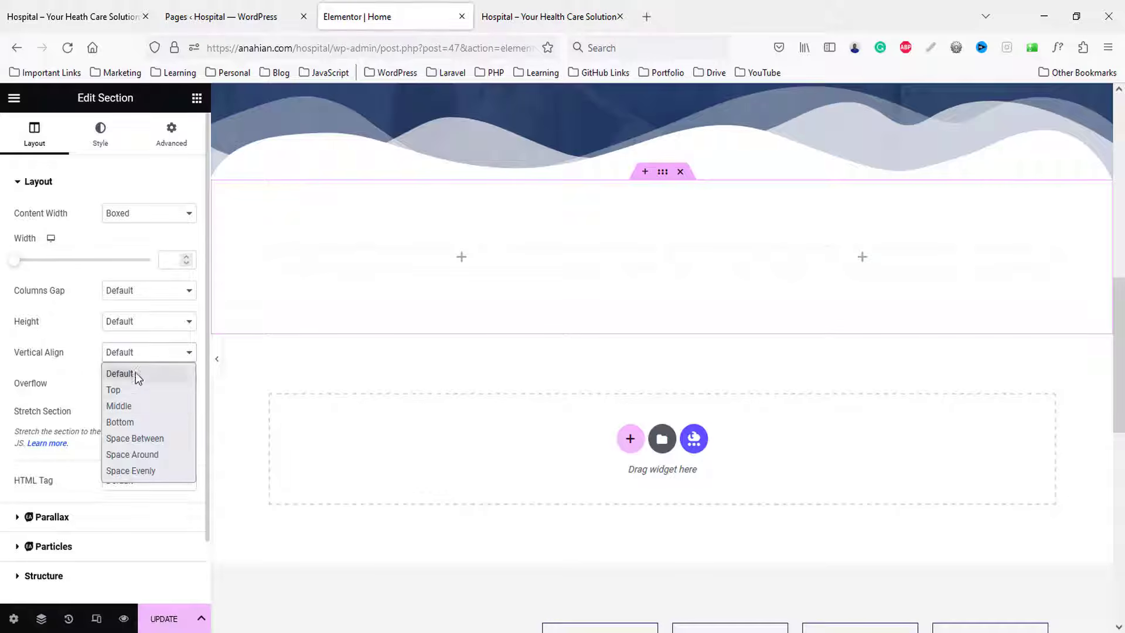
{"action": "left_click", "coordinate": [132, 404]}
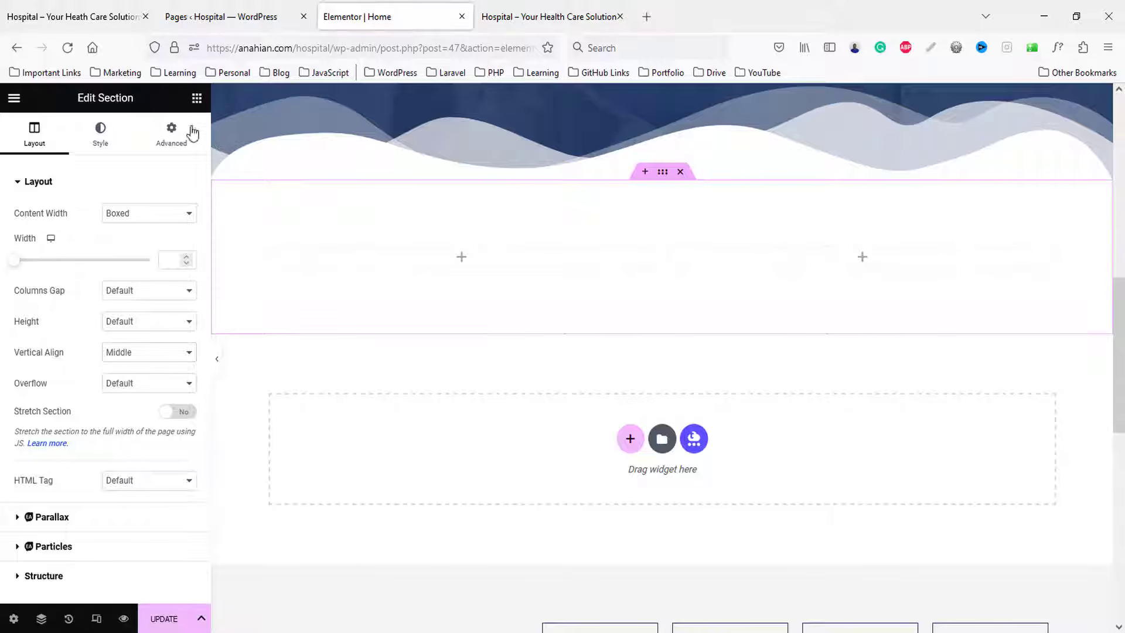
- Add an Image widget to the new section's left column and insert about-home.png from the media library
{"action": "left_click", "coordinate": [197, 98]}
{"action": "left_click_drag", "start_coordinate": [58, 346], "coordinate": [459, 267]}
{"action": "left_click", "coordinate": [72, 271]}
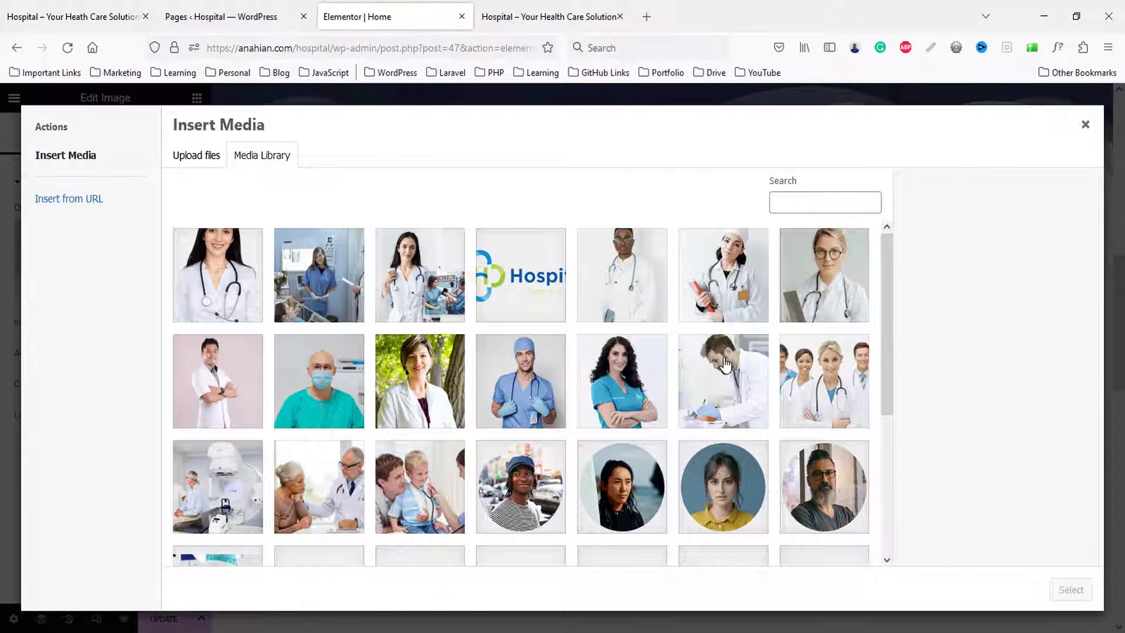
{"action": "scroll", "coordinate": [725, 363], "scroll_direction": "down", "scroll_amount": 2}
{"action": "scroll", "coordinate": [725, 363], "scroll_direction": "down", "scroll_amount": 2}
{"action": "left_click", "coordinate": [218, 498]}
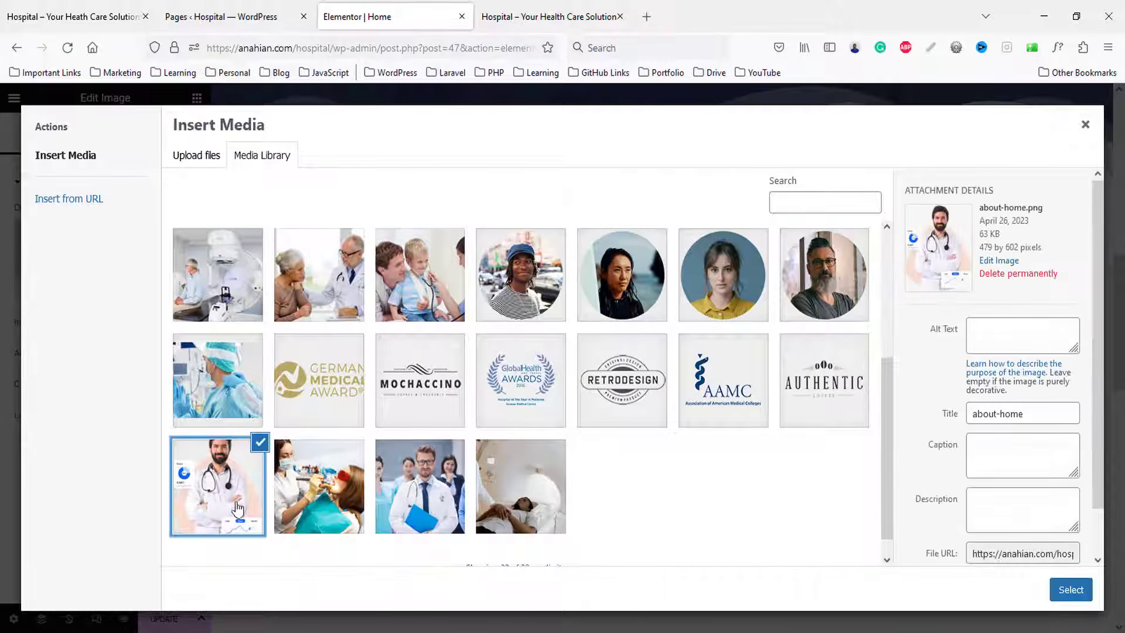
{"action": "left_click", "coordinate": [1071, 590]}
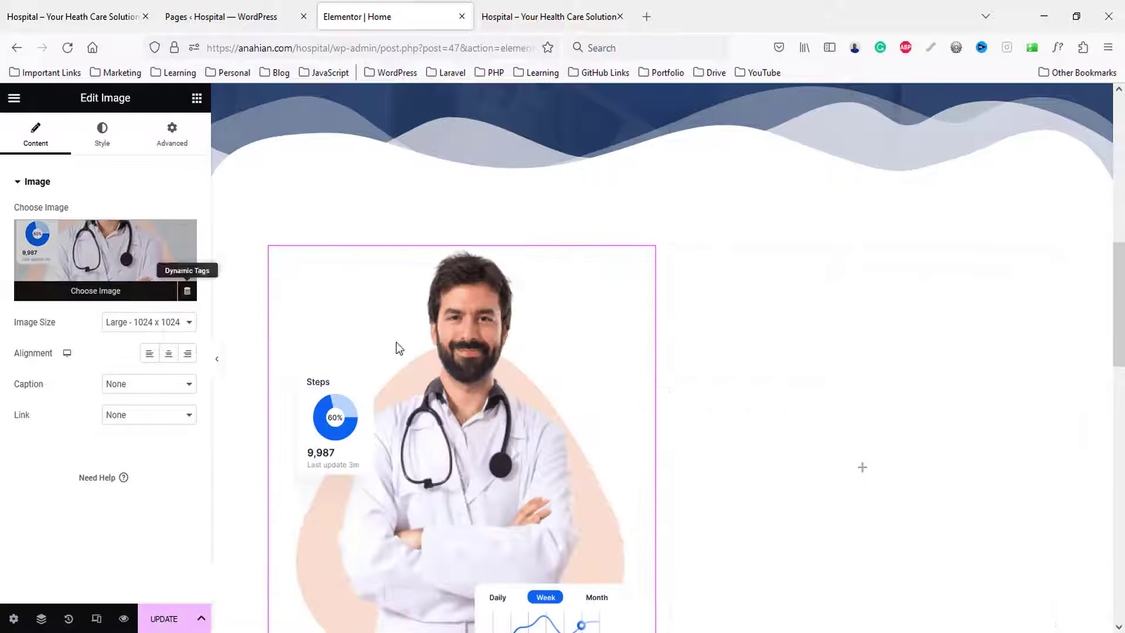
- Copy the heading text "Welcome To Hospital. Advancing Health For Everyone, Every Day." from the demo page
{"action": "scroll", "coordinate": [557, 385], "scroll_direction": "down", "scroll_amount": 3}
{"action": "scroll", "coordinate": [558, 389], "scroll_direction": "up", "scroll_amount": 1}
{"action": "left_click", "coordinate": [34, 17]}
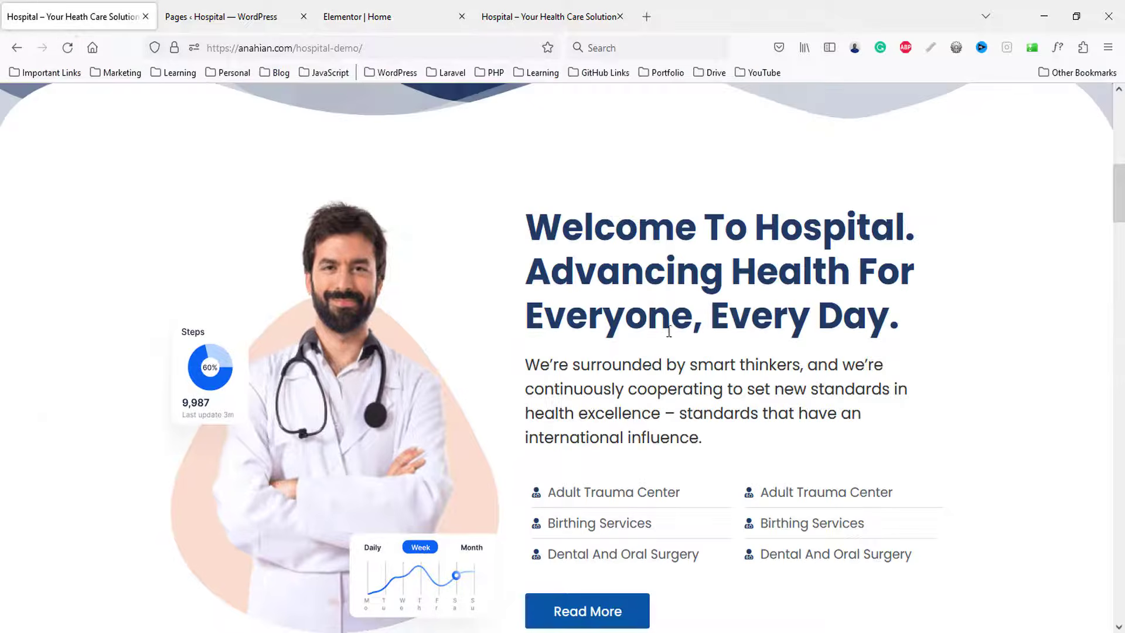
{"action": "mouse_move", "coordinate": [541, 230]}
{"action": "left_mouse_down"}
{"action": "mouse_move", "coordinate": [597, 235]}
{"action": "mouse_move", "coordinate": [915, 317]}
{"action": "left_mouse_up"}
{"action": "key", "text": "ctrl+c"}
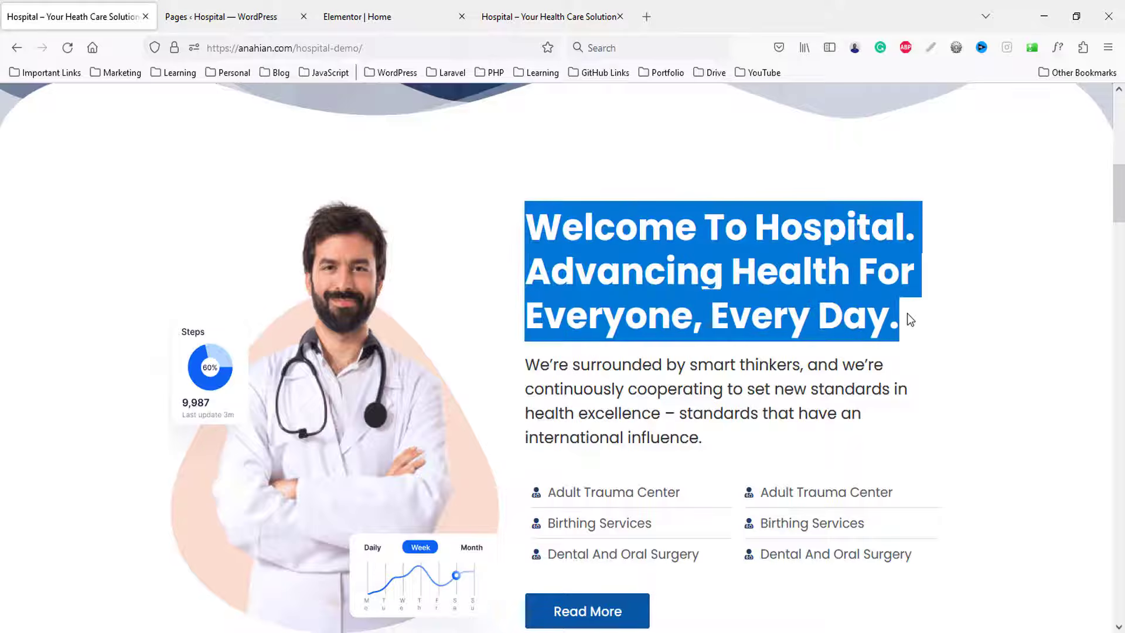
- Add a Heading widget to the right column and replace its title with the copied welcome text
{"action": "left_click", "coordinate": [340, 16]}
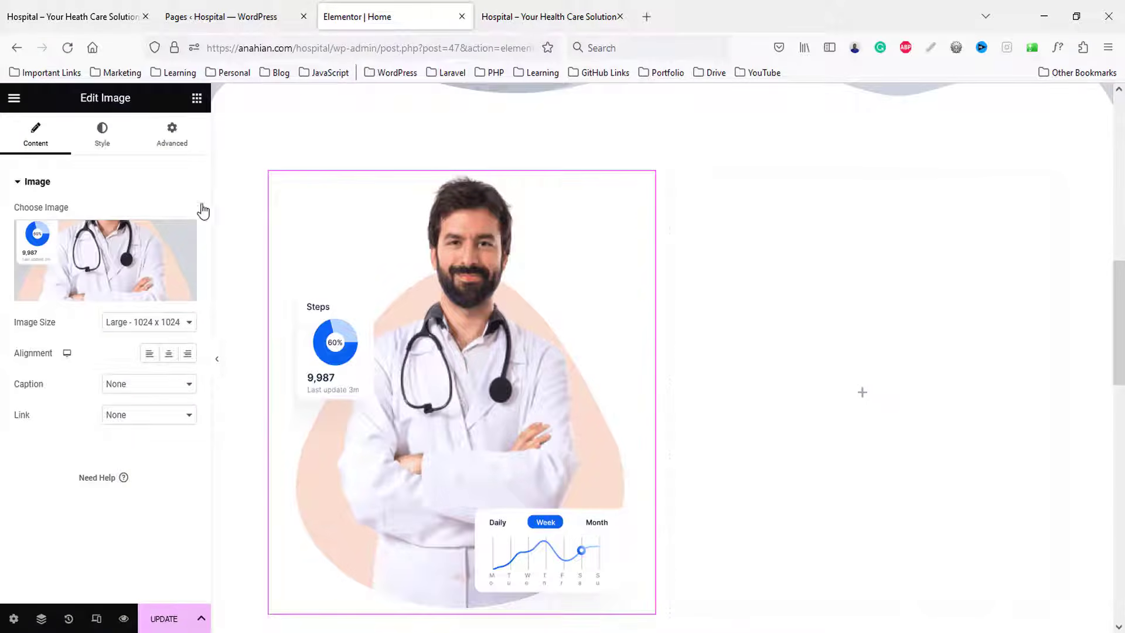
{"action": "left_click", "coordinate": [197, 98]}
{"action": "left_click_drag", "start_coordinate": [153, 275], "coordinate": [866, 304]}
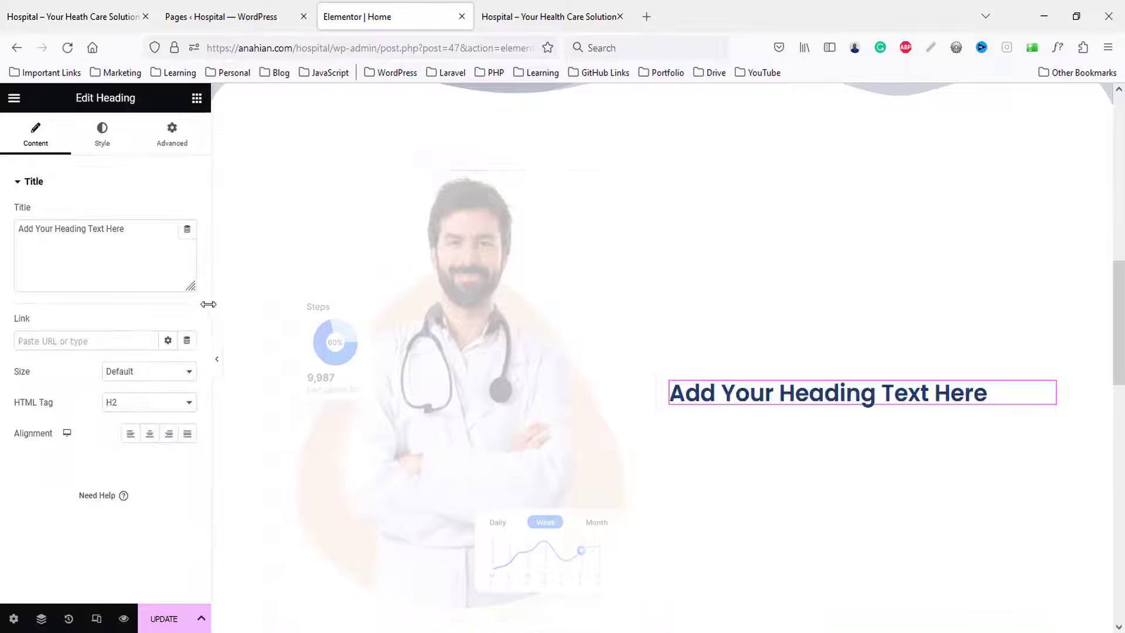
{"action": "left_click", "coordinate": [90, 276]}
{"action": "key", "text": "ctrl+a"}
{"action": "key", "text": "ctrl+v"}
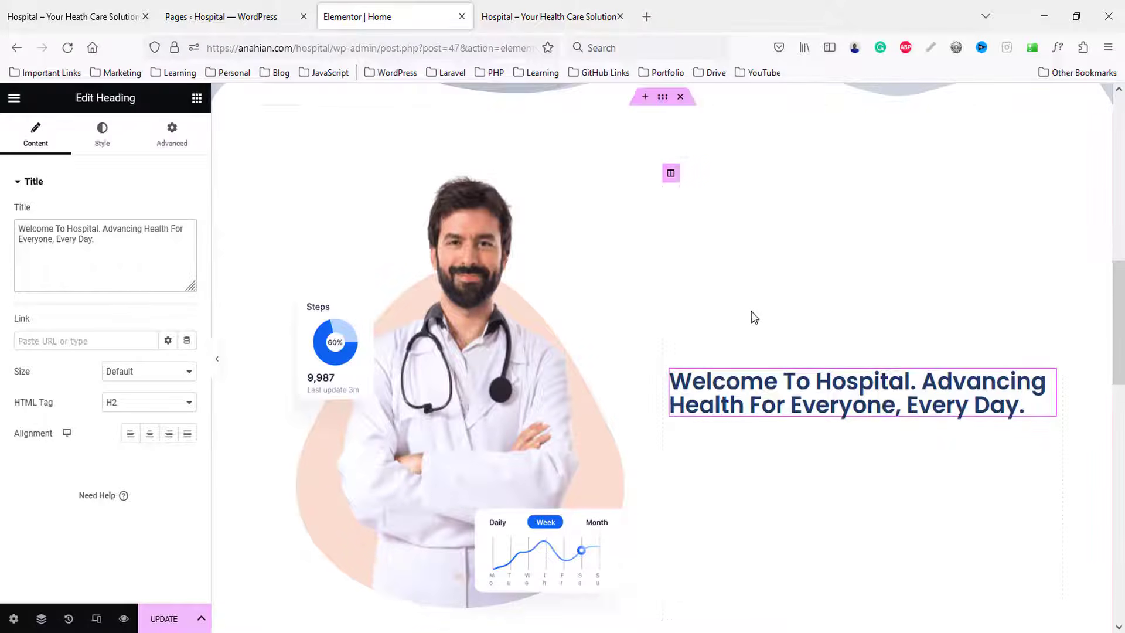
- Set the welcome heading's font weight to 700 (Bold) and its font size to 49 px
{"action": "scroll", "coordinate": [754, 317], "scroll_direction": "down", "scroll_amount": 2}
{"action": "left_click", "coordinate": [105, 132]}
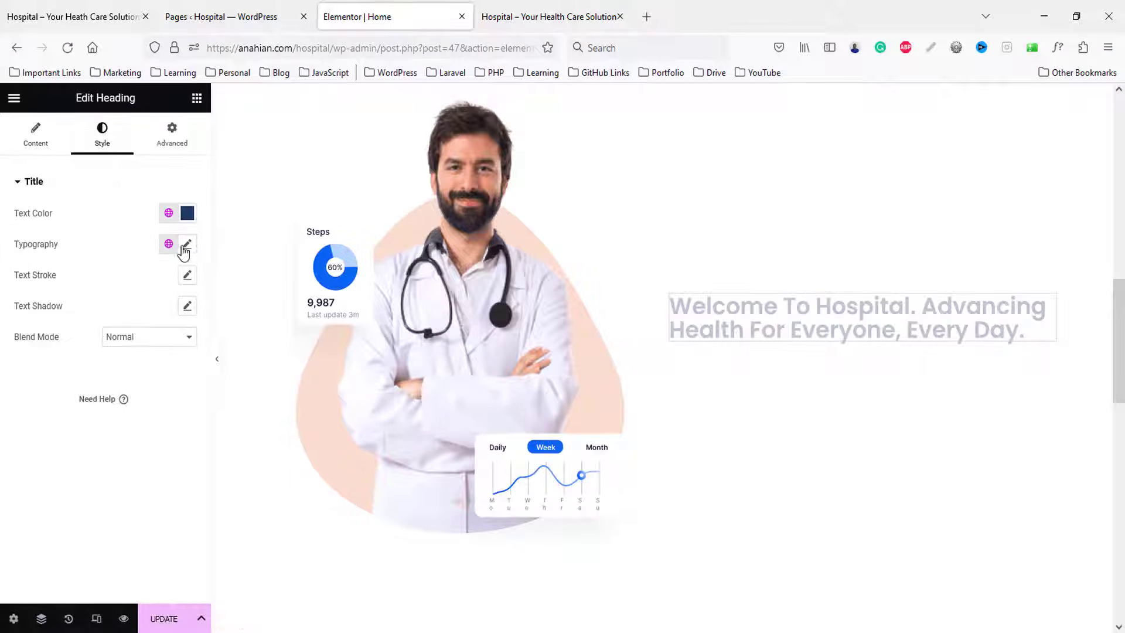
{"action": "left_click", "coordinate": [187, 244]}
{"action": "left_click", "coordinate": [138, 396]}
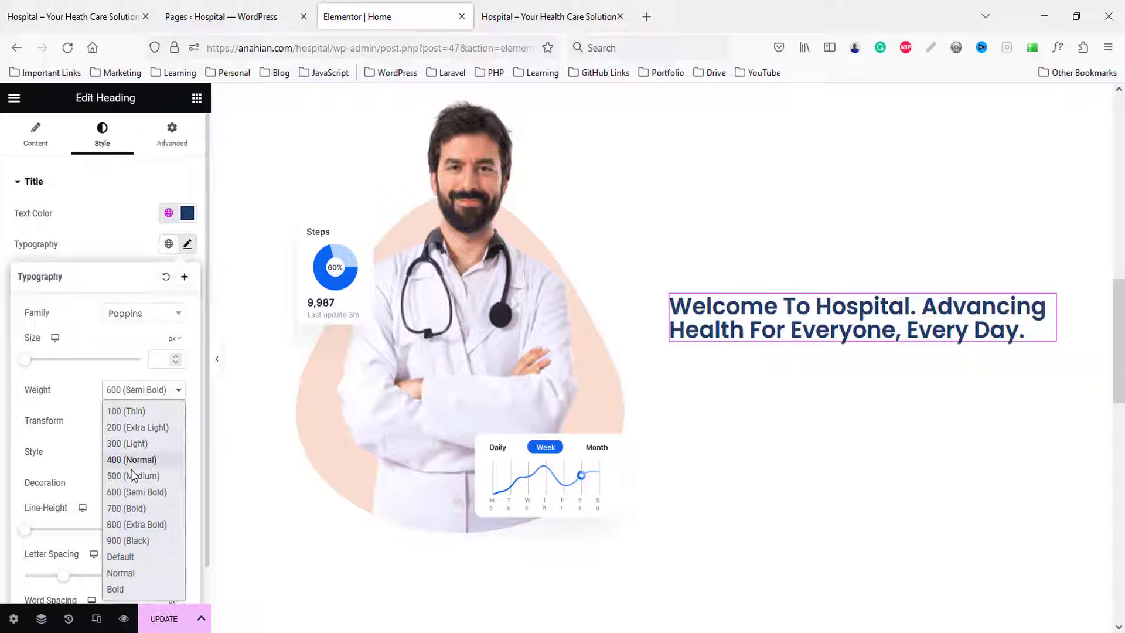
{"action": "left_click", "coordinate": [135, 511]}
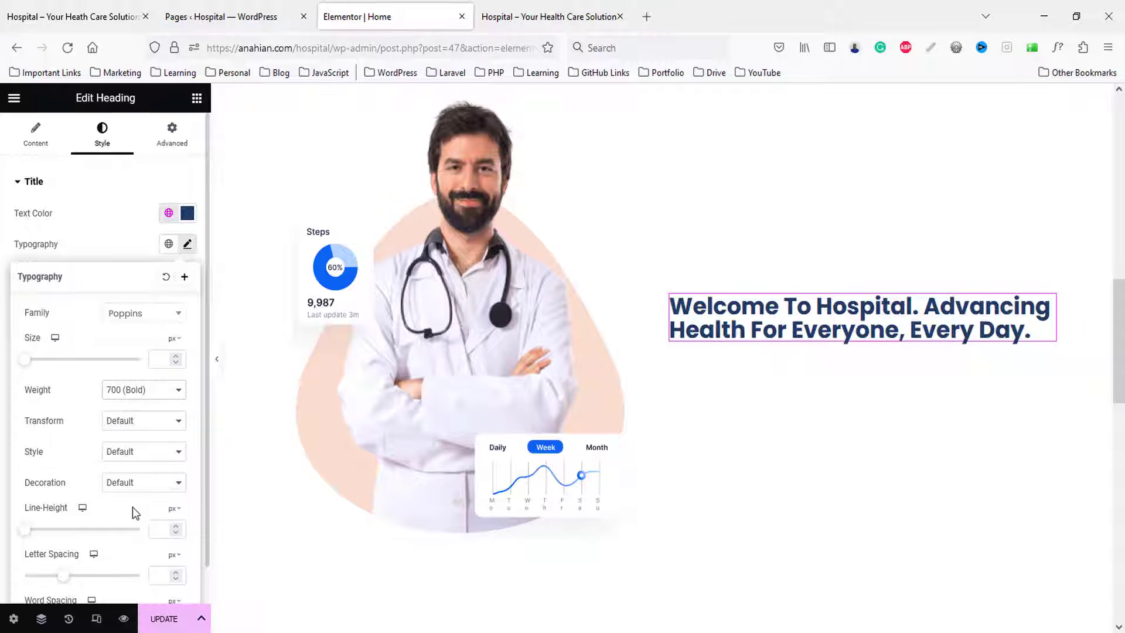
{"action": "left_click", "coordinate": [161, 360]}
{"action": "type", "text": "32"}
{"action": "key", "text": "Up"}
{"action": "key", "text": "Up"}
{"action": "key", "text": "Up"}
{"action": "key", "text": "Up"}
{"action": "key", "text": "Up"}
{"action": "key", "text": "Up"}
{"action": "key", "text": "Up"}
{"action": "key", "text": "Up"}
{"action": "key", "text": "Up"}
{"action": "key", "text": "Up"}
{"action": "key", "text": "Up"}
{"action": "key", "text": "Up"}
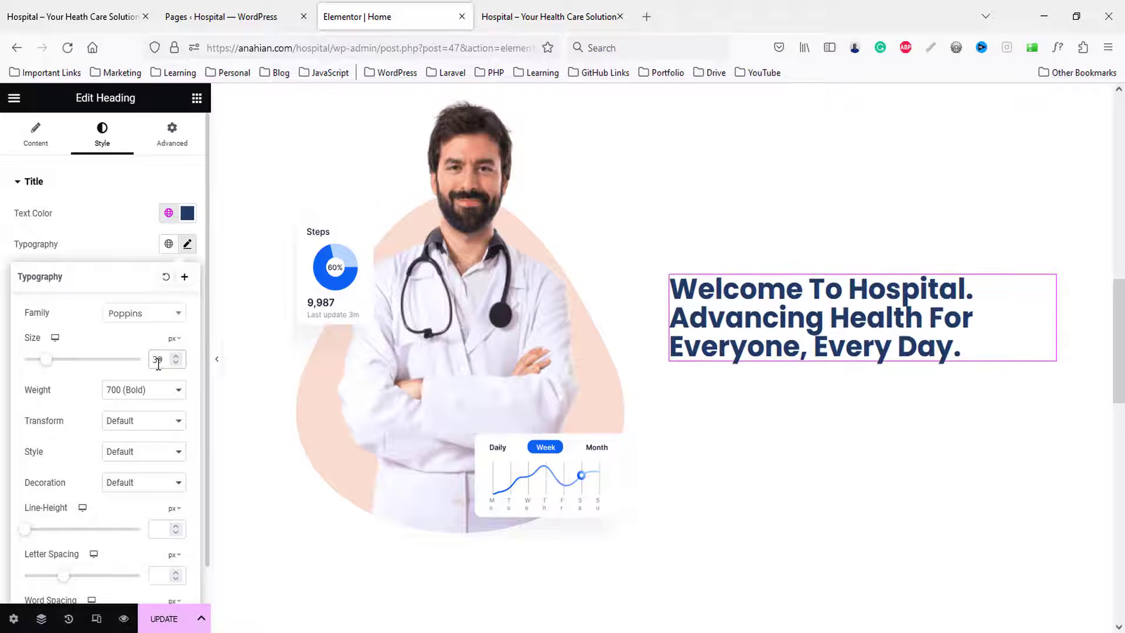
{"action": "key", "text": "Up"}
{"action": "key", "text": "Up"}
{"action": "key", "text": "Up"}
{"action": "key", "text": "Up"}
{"action": "key", "text": "Up"}
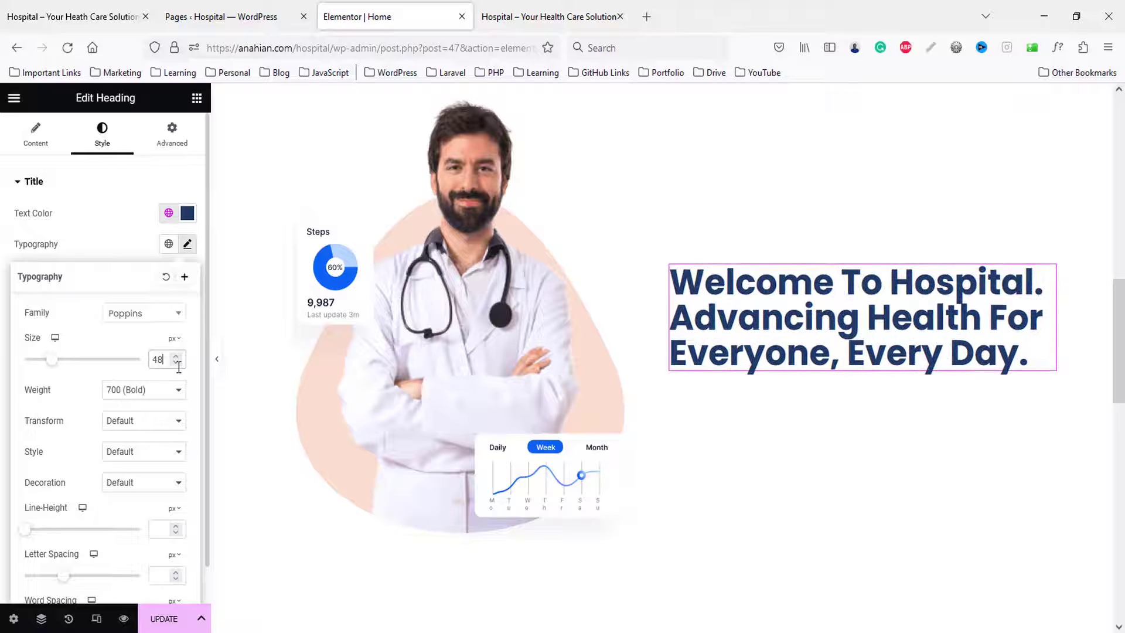
- Set the welcome heading's line height to 60 px
{"action": "left_click", "coordinate": [162, 529]}
{"action": "key", "text": "Up"}
{"action": "key", "text": "Up"}
{"action": "key", "text": "Up"}
{"action": "key", "text": "Up"}
{"action": "key", "text": "Up"}
{"action": "key", "text": "Up"}
{"action": "key", "text": "Up"}
{"action": "key", "text": "Up"}
{"action": "key", "text": "Up"}
{"action": "key", "text": "Up"}
{"action": "key", "text": "Up"}
{"action": "key", "text": "Up"}
{"action": "key", "text": "Up"}
{"action": "key", "text": "Up"}
{"action": "key", "text": "Up"}
{"action": "key", "text": "Up"}
{"action": "key", "text": "Up"}
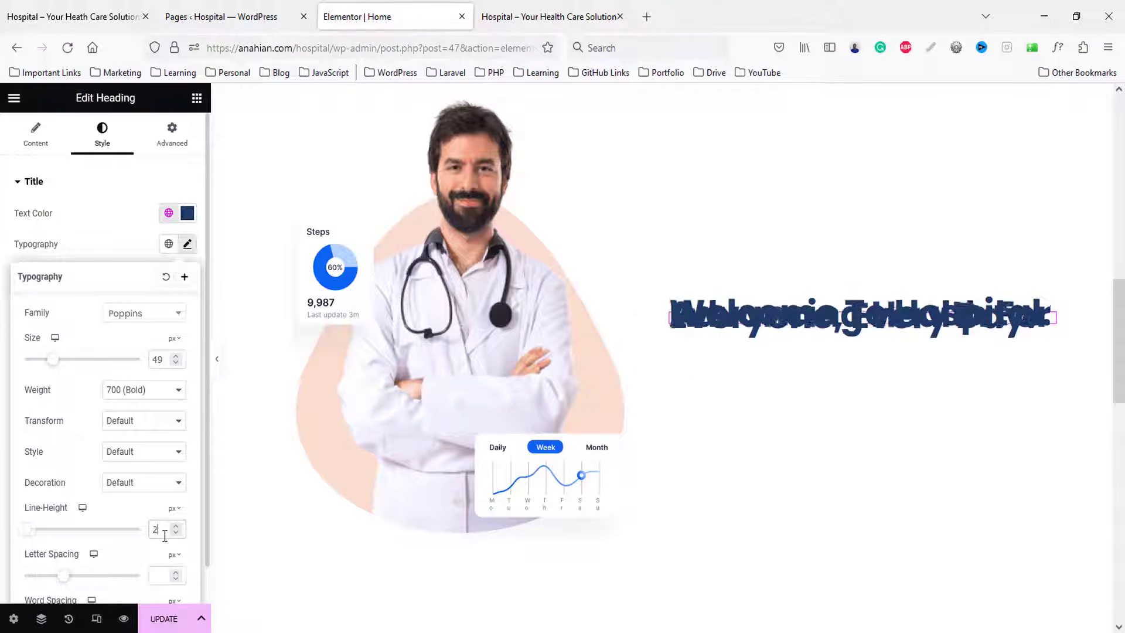
{"action": "key", "text": "Up"}
{"action": "key", "text": "Up"}
{"action": "key", "text": "Up"}
{"action": "key", "text": "Up"}
{"action": "key", "text": "Up"}
{"action": "key", "text": "Up"}
{"action": "key", "text": "Up"}
{"action": "key", "text": "Up"}
{"action": "key", "text": "Up"}
{"action": "key", "text": "Up"}
{"action": "key", "text": "Up"}
{"action": "key", "text": "Up"}
{"action": "key", "text": "Up"}
{"action": "key", "text": "Up"}
{"action": "key", "text": "Up"}
{"action": "key", "text": "Up"}
{"action": "key", "text": "Up"}
{"action": "key", "text": "Up"}
{"action": "key", "text": "Up"}
{"action": "key", "text": "Up"}
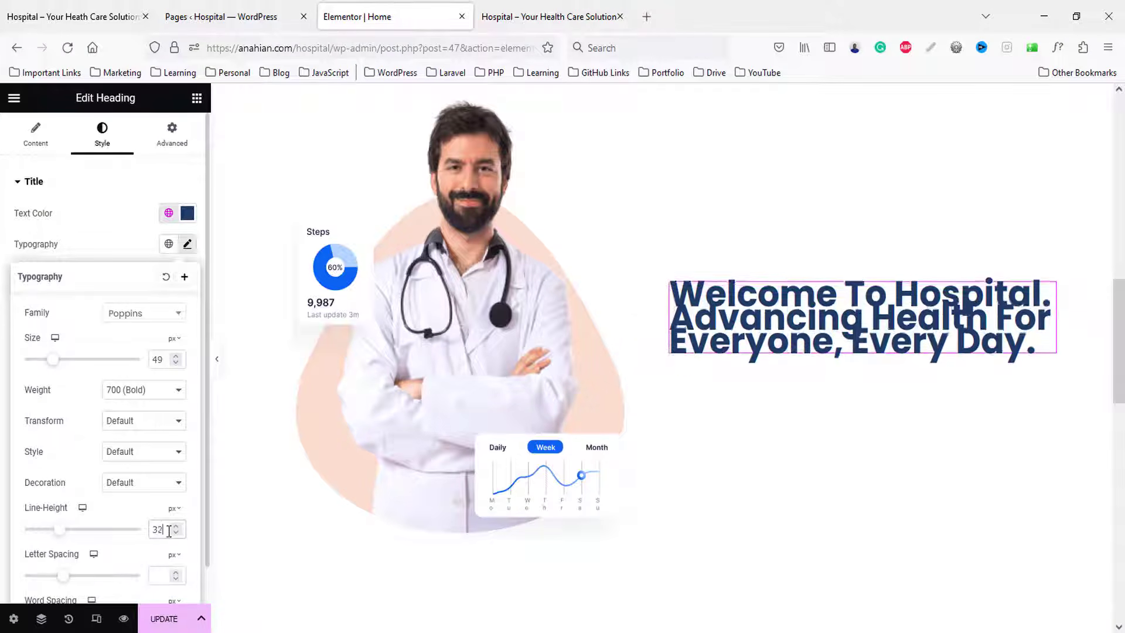
{"action": "key", "text": "Up"}
{"action": "key", "text": "Up"}
{"action": "key", "text": "Up"}
{"action": "key", "text": "Up"}
{"action": "key", "text": "Up"}
{"action": "key", "text": "Up"}
{"action": "key", "text": "Up"}
{"action": "key", "text": "Up"}
{"action": "key", "text": "Up"}
{"action": "key", "text": "Up"}
{"action": "key", "text": "Up"}
{"action": "key", "text": "Up"}
{"action": "key", "text": "Up"}
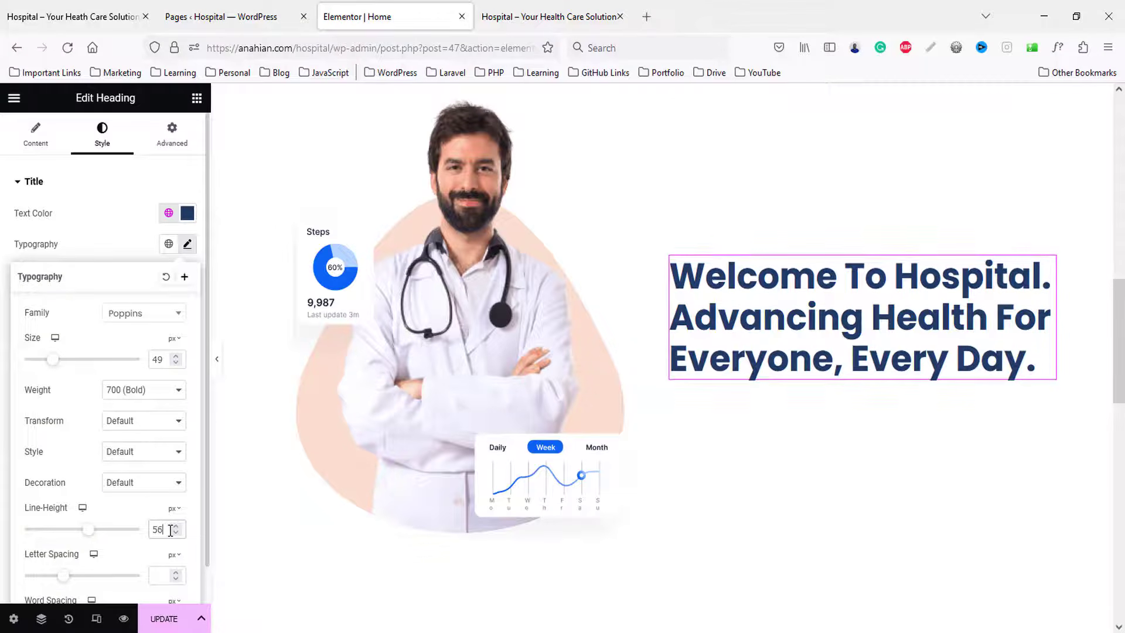
- Compare the heading with the demo page and narrow the image column to widen the heading column
{"action": "left_click", "coordinate": [26, 6]}
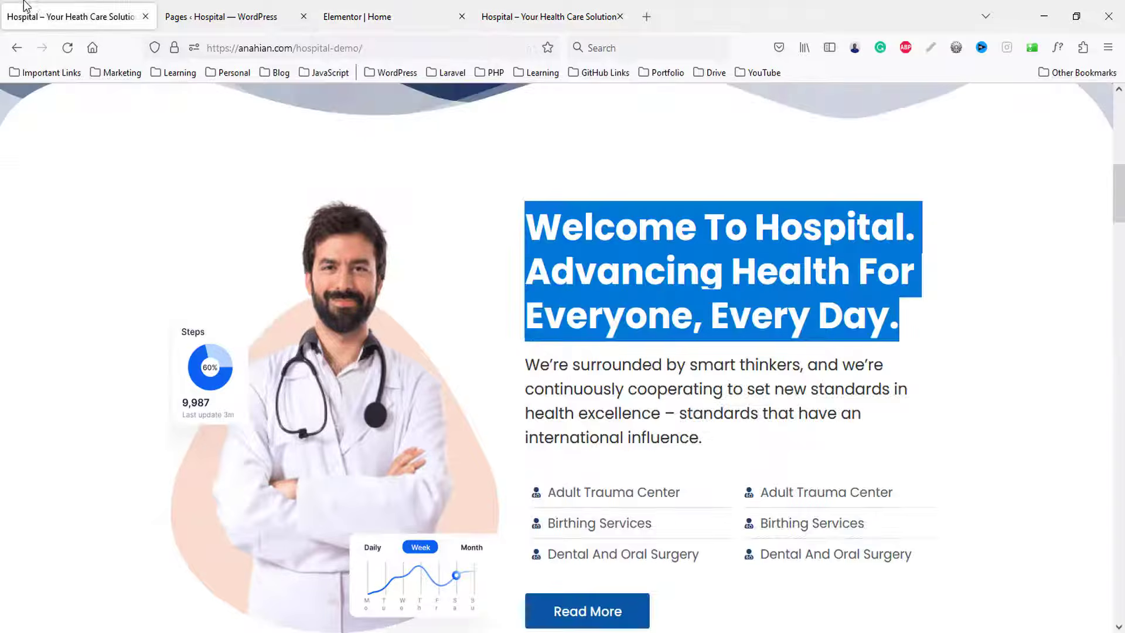
{"action": "left_click", "coordinate": [720, 256]}
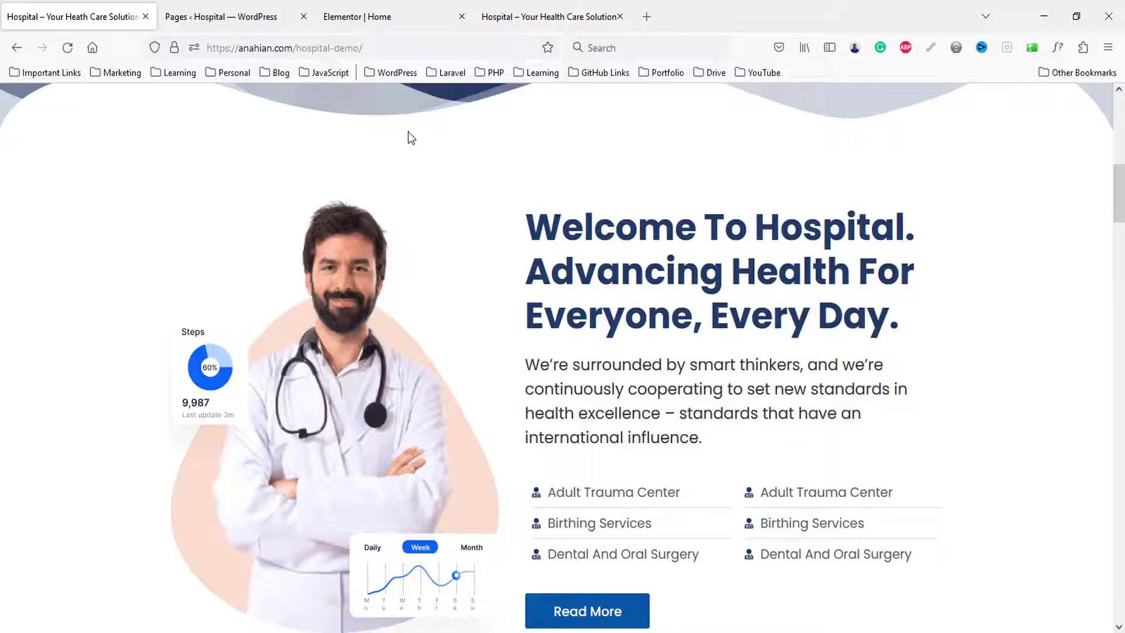
{"action": "left_click", "coordinate": [364, 17]}
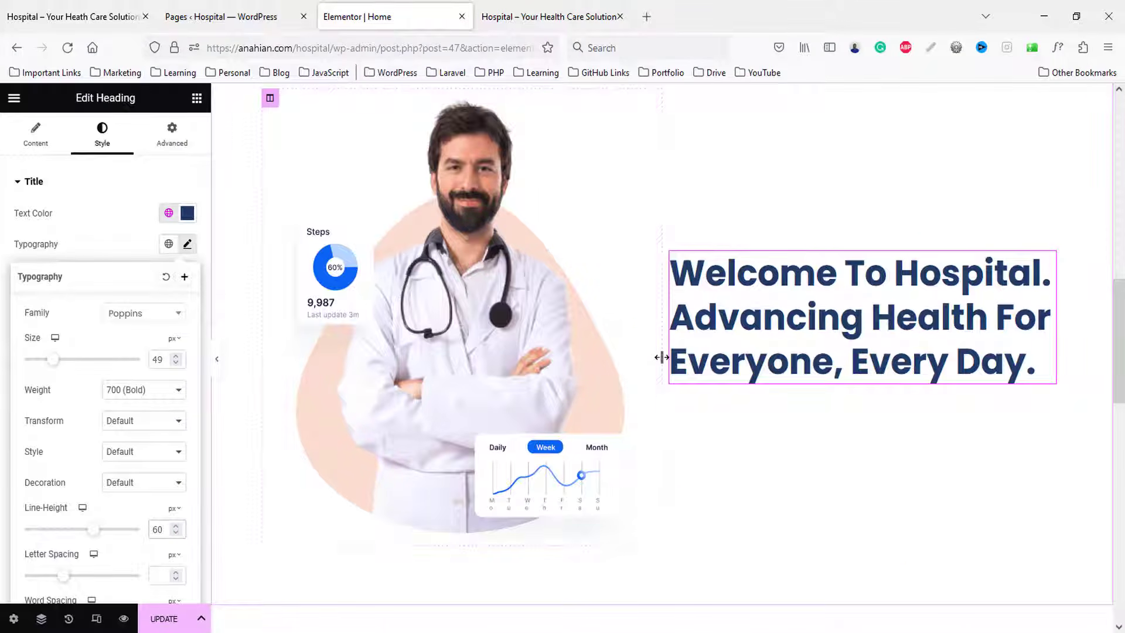
{"action": "left_click_drag", "start_coordinate": [652, 356], "coordinate": [596, 345]}
- Increase the welcome heading's font size to 55 px
{"action": "left_click", "coordinate": [187, 244]}
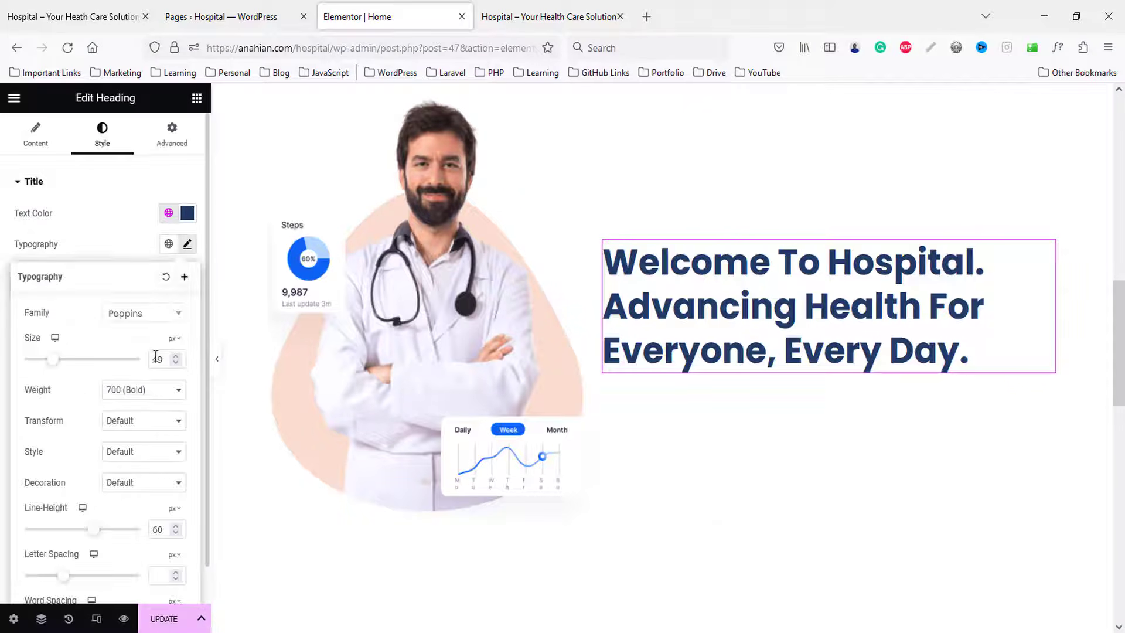
{"action": "key", "text": "Up"}
{"action": "key", "text": "Up"}
{"action": "key", "text": "Up"}
{"action": "key", "text": "Up"}
{"action": "key", "text": "Up"}
{"action": "key", "text": "Up"}
{"action": "key", "text": "Up"}
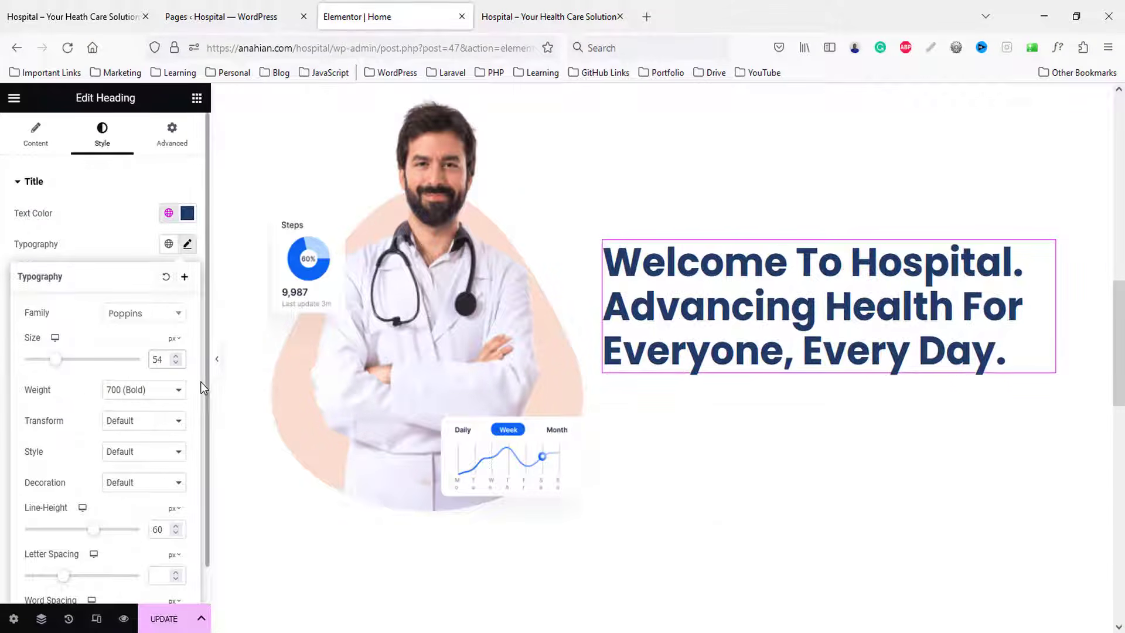
{"action": "key", "text": "Up"}
{"action": "key", "text": "Down"}
{"action": "key", "text": "Down"}
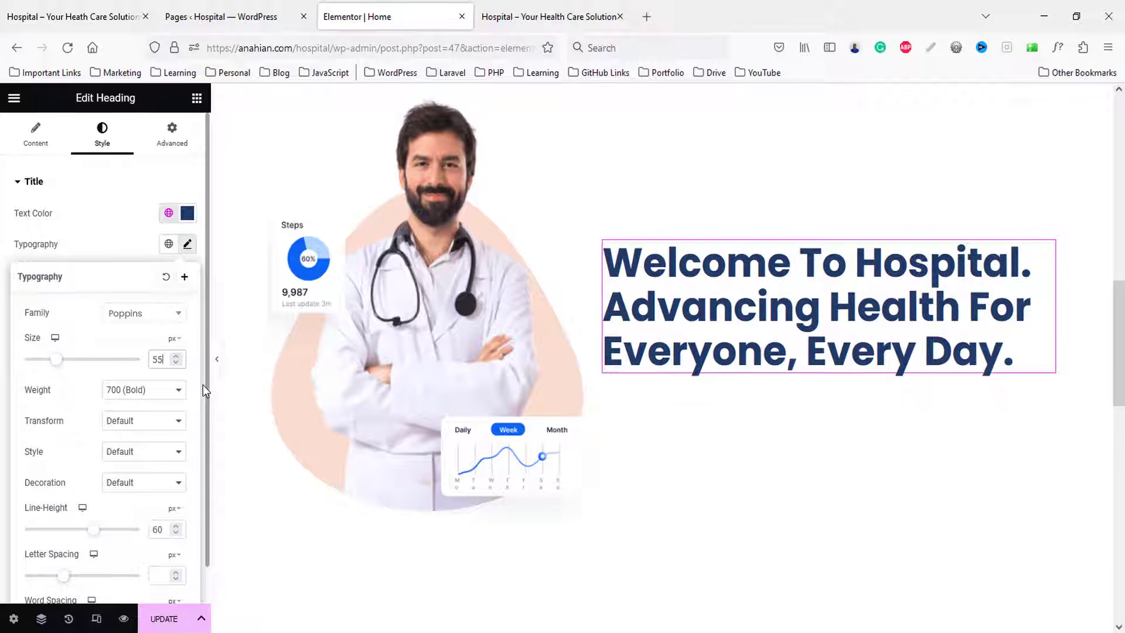
- Increase the welcome heading's line height to 64 px
{"action": "left_click", "coordinate": [160, 530]}
{"action": "key", "text": "Up"}
{"action": "key", "text": "Up"}
{"action": "key", "text": "Up"}
{"action": "key", "text": "Up"}
{"action": "key", "text": "Up"}
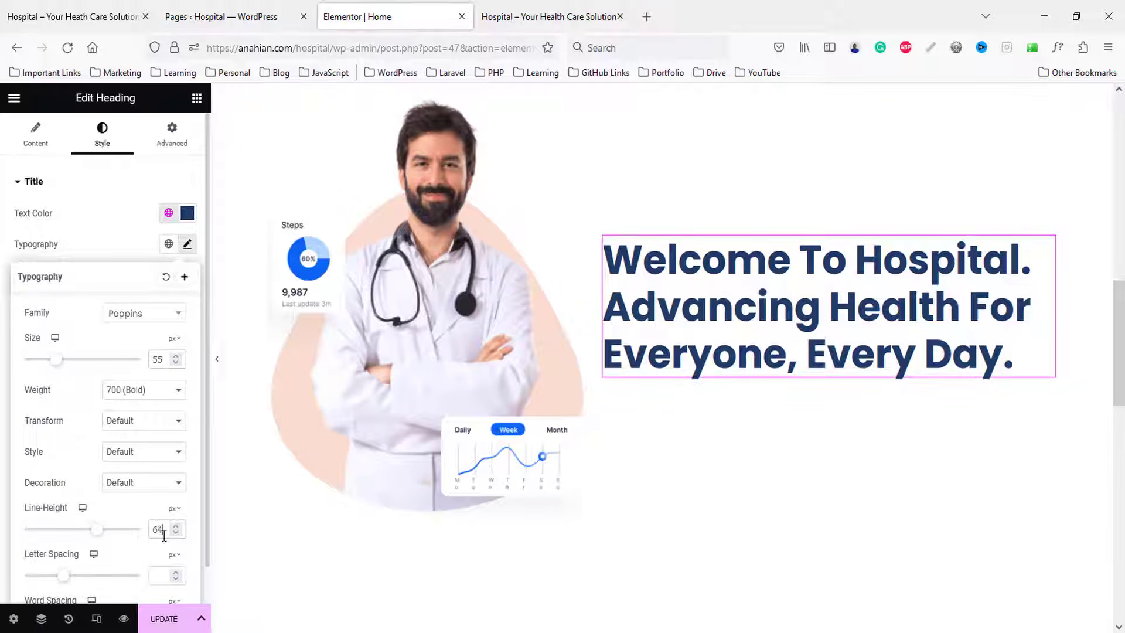
- Copy the paragraph beginning "We're surrounded by smart thinkers" below the welcome heading on the demo page
{"action": "left_click", "coordinate": [2, 6]}
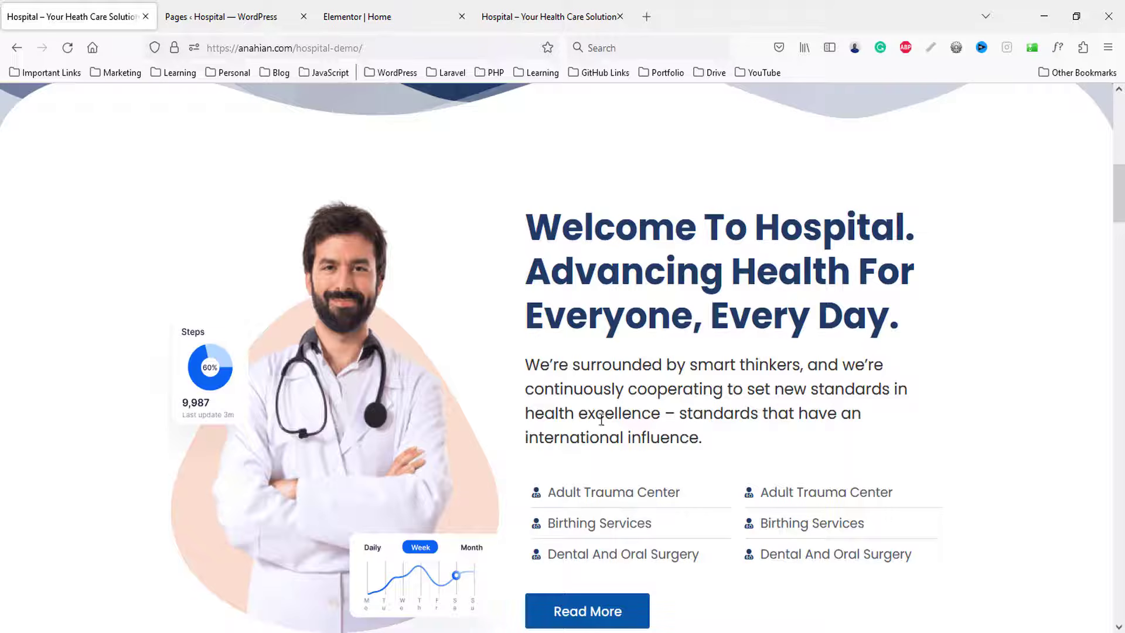
{"action": "left_click_drag", "start_coordinate": [529, 365], "coordinate": [745, 449]}
{"action": "key", "text": "ctrl+c"}
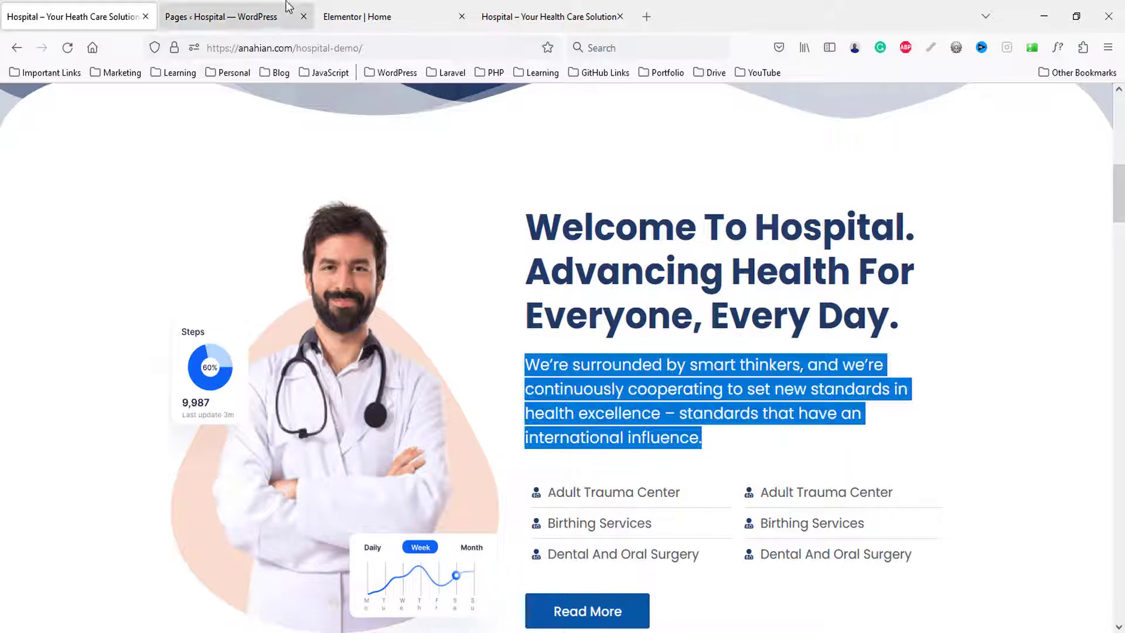
- Add a Text Editor widget below the welcome heading and replace its placeholder with the copied "We're surrounded by smart thinkers" paragraph
{"action": "left_click", "coordinate": [351, 17]}
{"action": "left_click", "coordinate": [196, 98]}
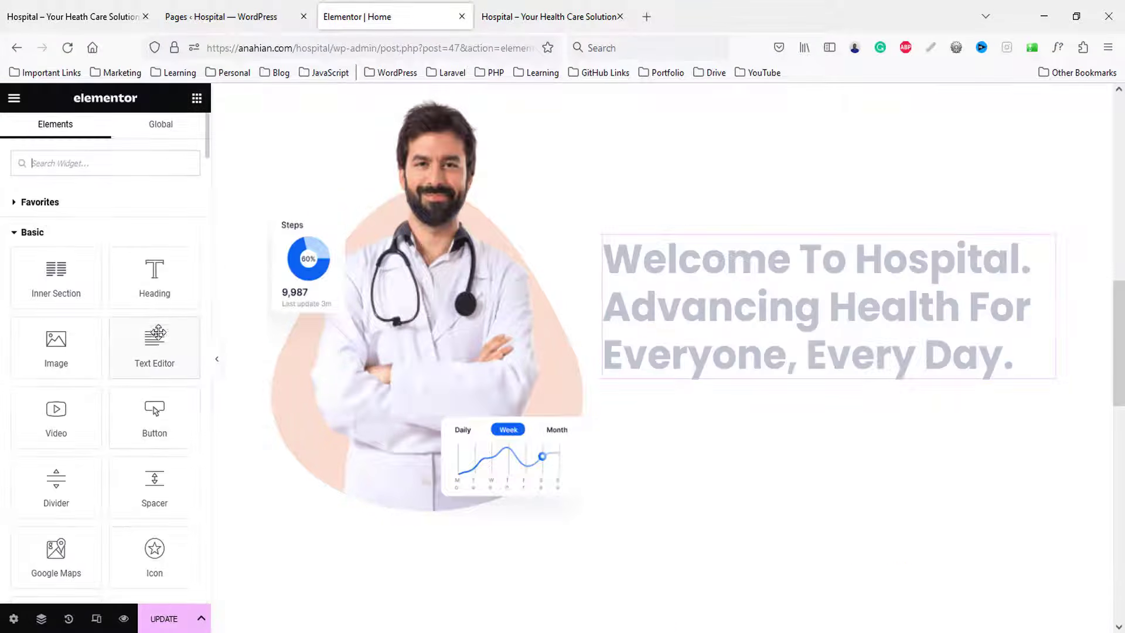
{"action": "left_click_drag", "start_coordinate": [154, 346], "coordinate": [724, 380]}
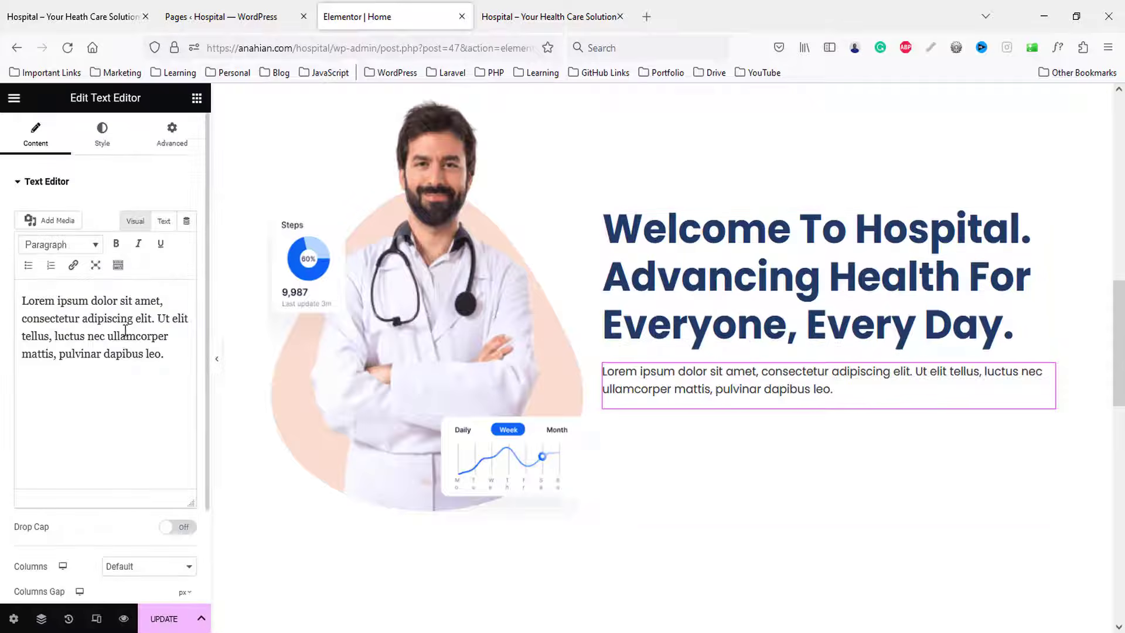
{"action": "triple_click", "coordinate": [127, 335]}
{"action": "key", "text": "ctrl+v"}
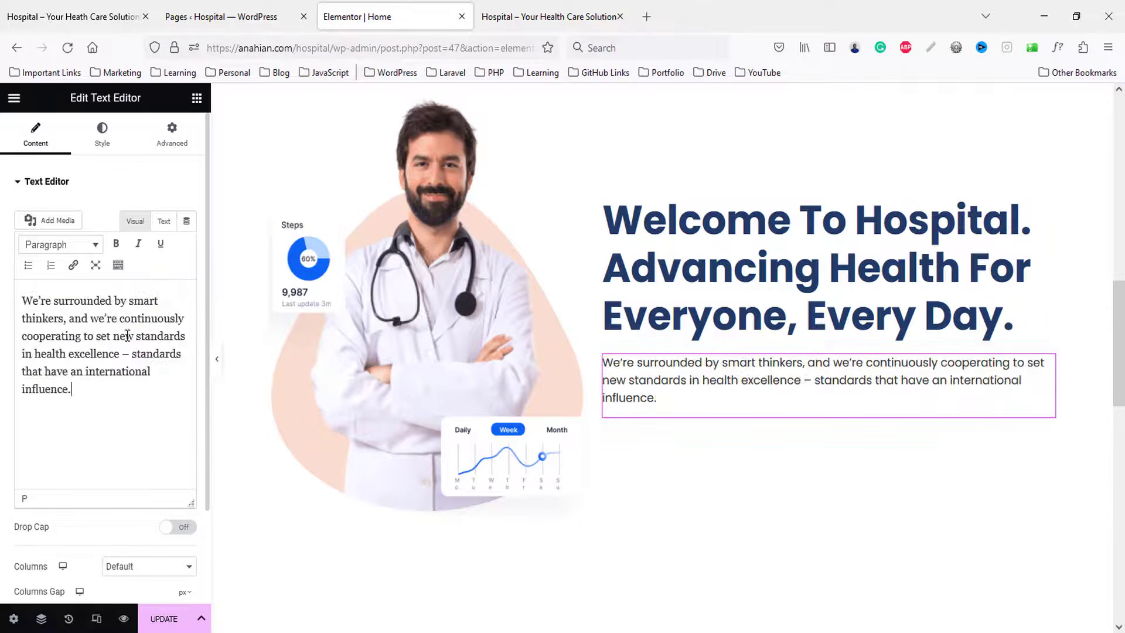
- Set the description paragraph's font size to 21 px
{"action": "left_click", "coordinate": [99, 141]}
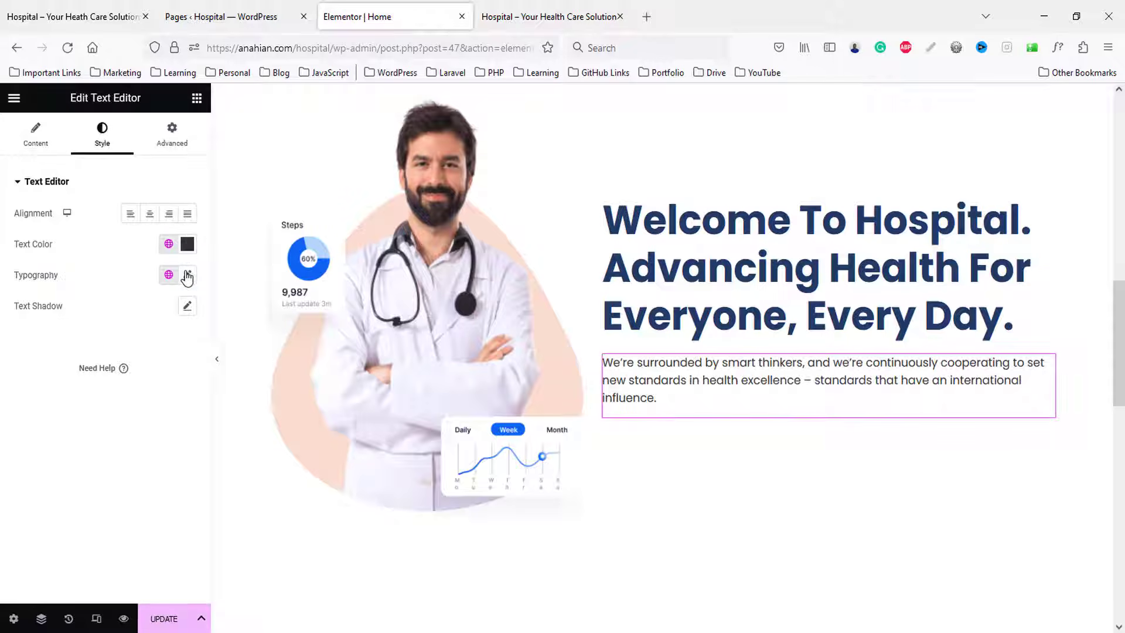
{"action": "left_click", "coordinate": [187, 275]}
{"action": "type", "text": "22"}
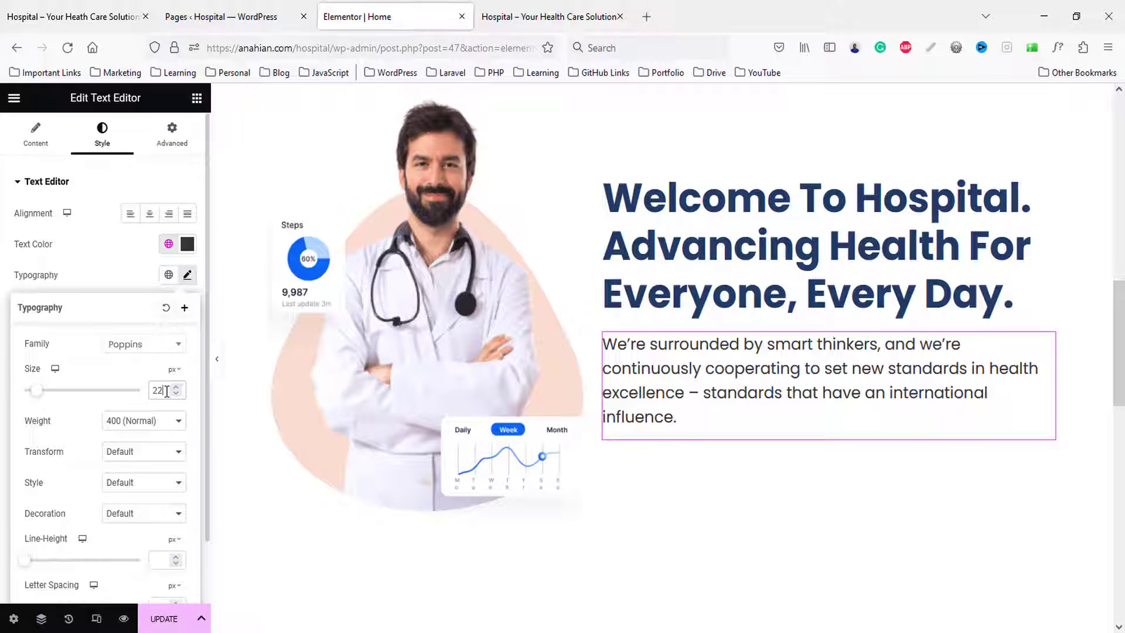
{"action": "key", "text": "Down"}
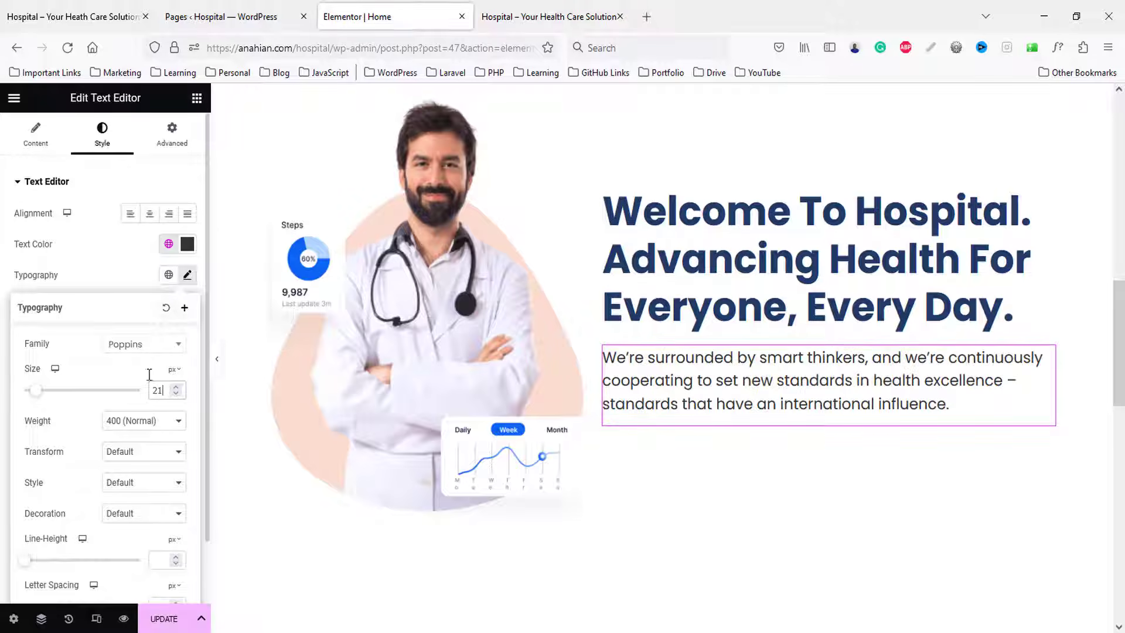
- Compare the description with the demo page, try font sizes up to 25 px, and return it to 21 px
{"action": "left_click", "coordinate": [2, 5]}
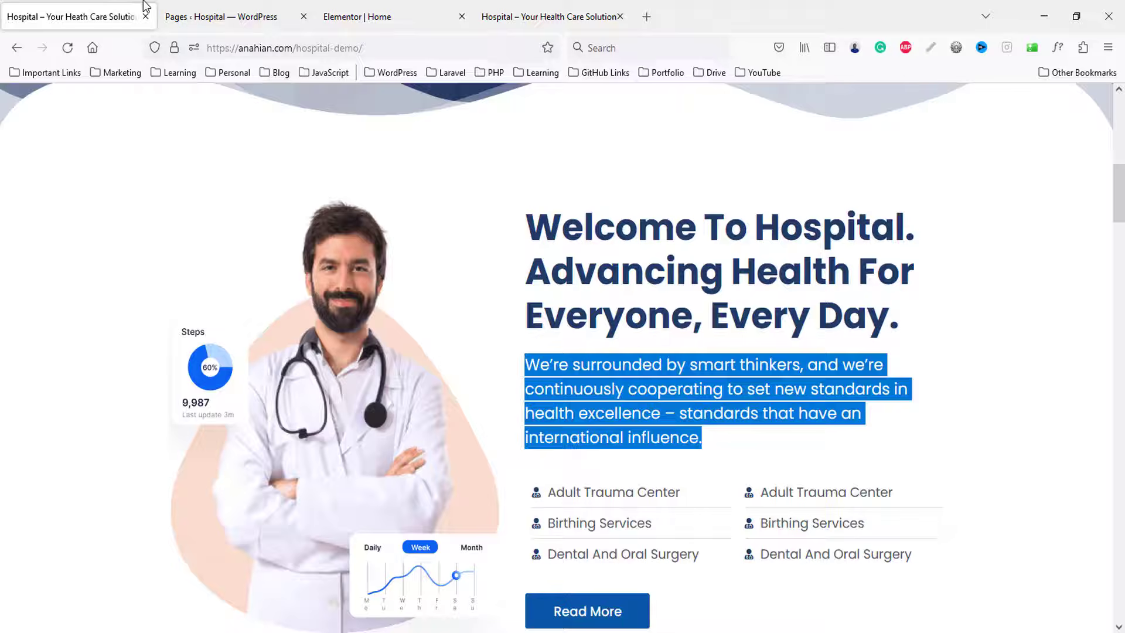
{"action": "left_click", "coordinate": [375, 16]}
{"action": "key", "text": "Up"}
{"action": "key", "text": "Up"}
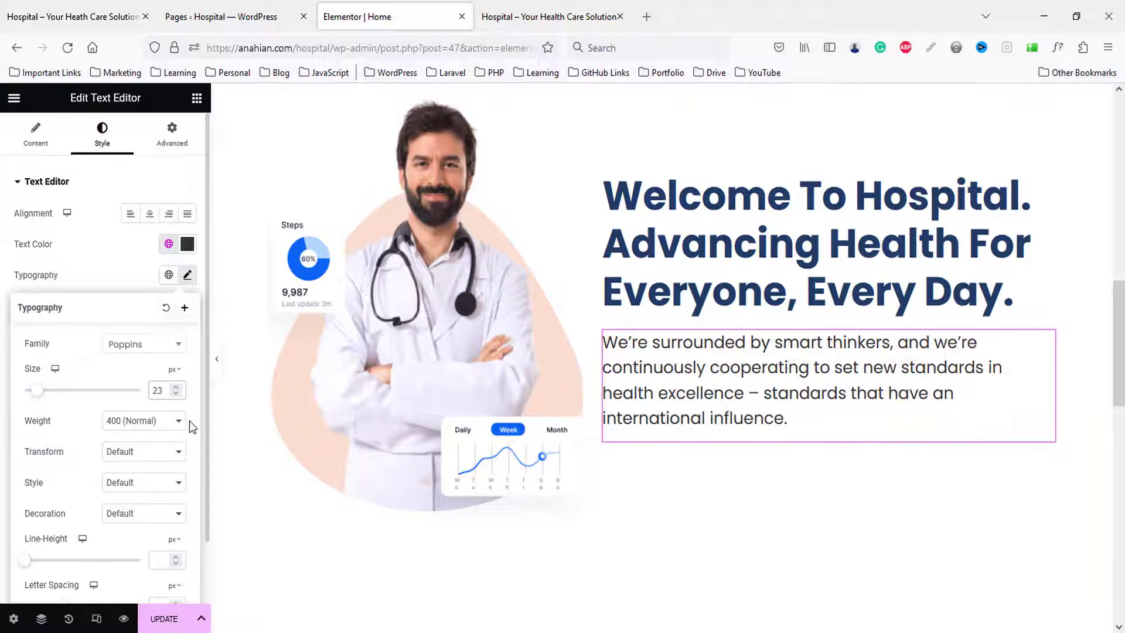
{"action": "key", "text": "Up"}
{"action": "key", "text": "Up"}
{"action": "key", "text": "Down"}
{"action": "key", "text": "Down"}
{"action": "key", "text": "Down"}
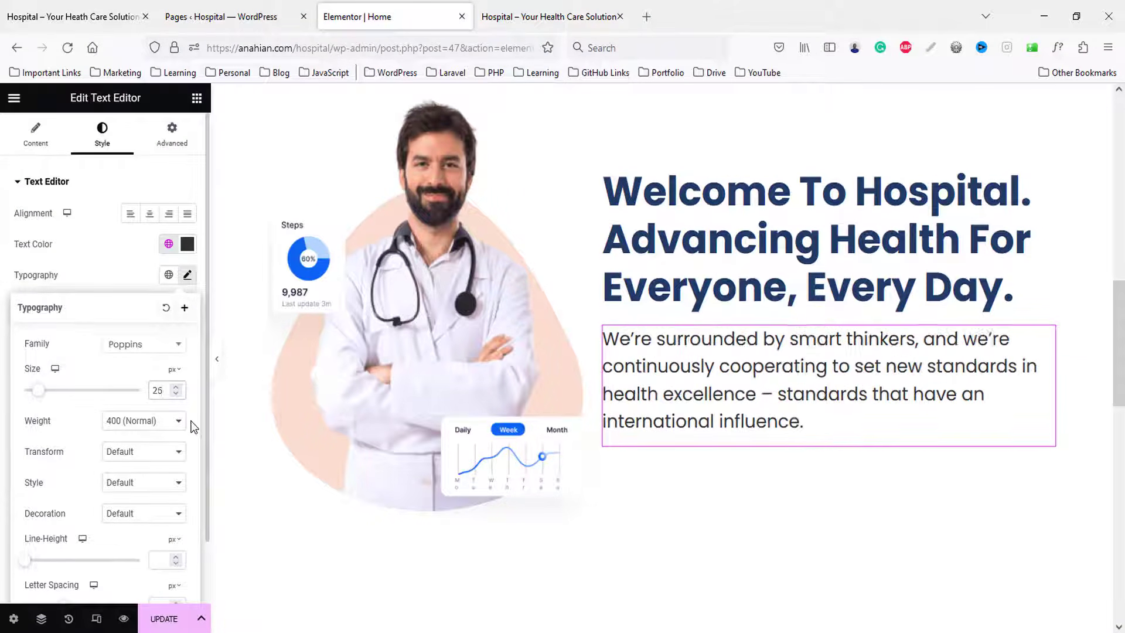
{"action": "key", "text": "Down"}
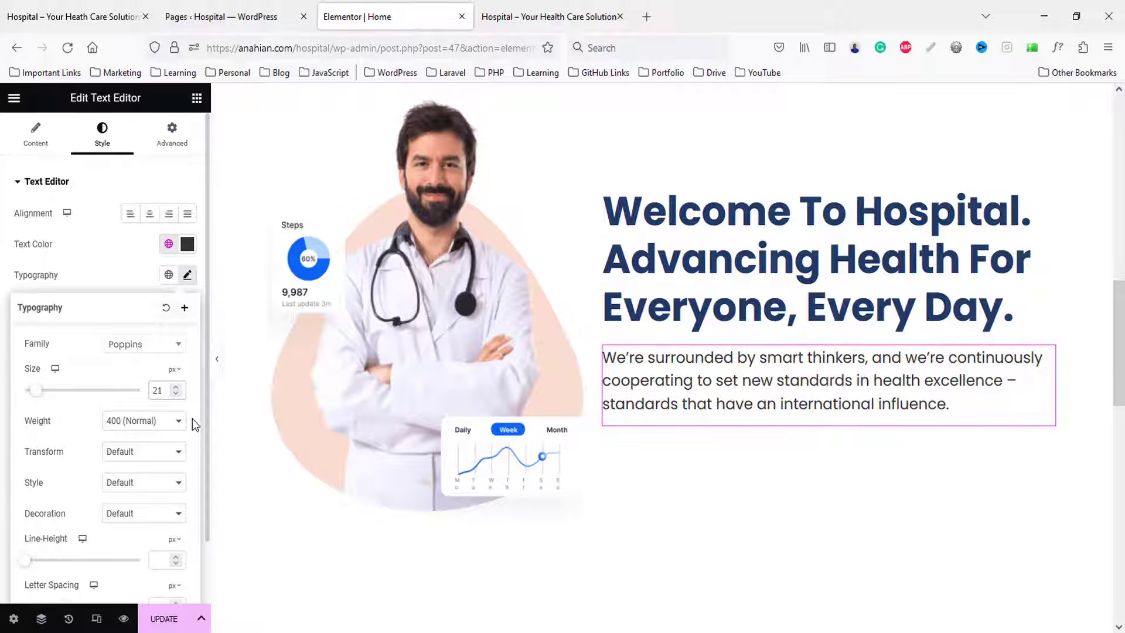
- Check the list layout on the demo page and add a two-column inner section below the description paragraph
{"action": "left_click", "coordinate": [73, 17]}
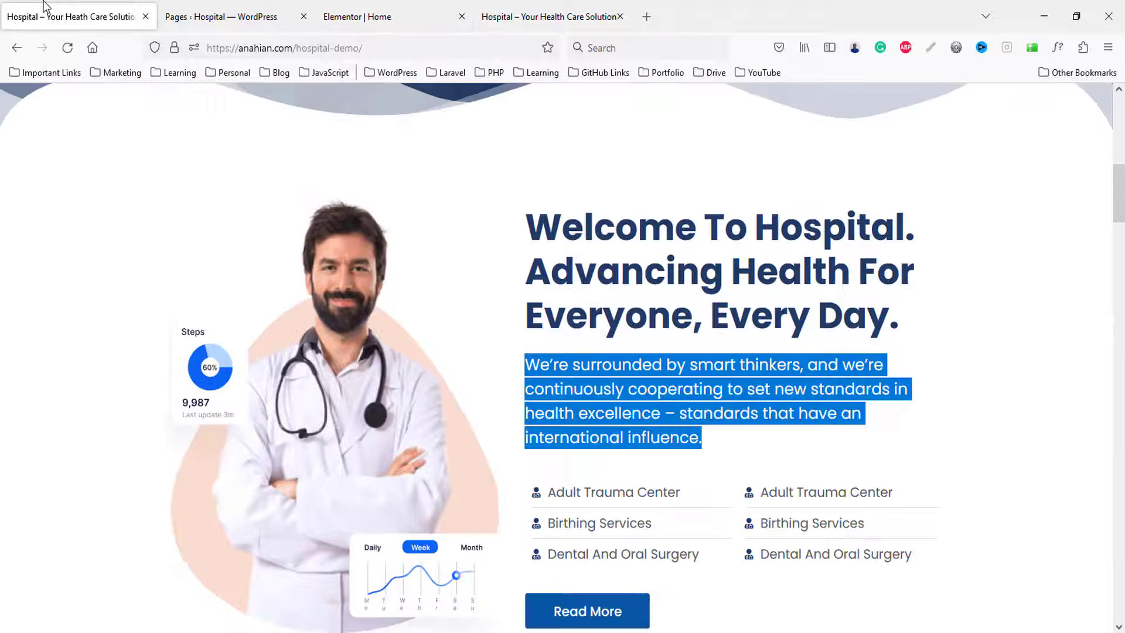
{"action": "left_click", "coordinate": [569, 444]}
{"action": "scroll", "coordinate": [671, 502], "scroll_direction": "down", "scroll_amount": 1}
{"action": "scroll", "coordinate": [671, 502], "scroll_direction": "down", "scroll_amount": 1}
{"action": "left_click", "coordinate": [357, 16]}
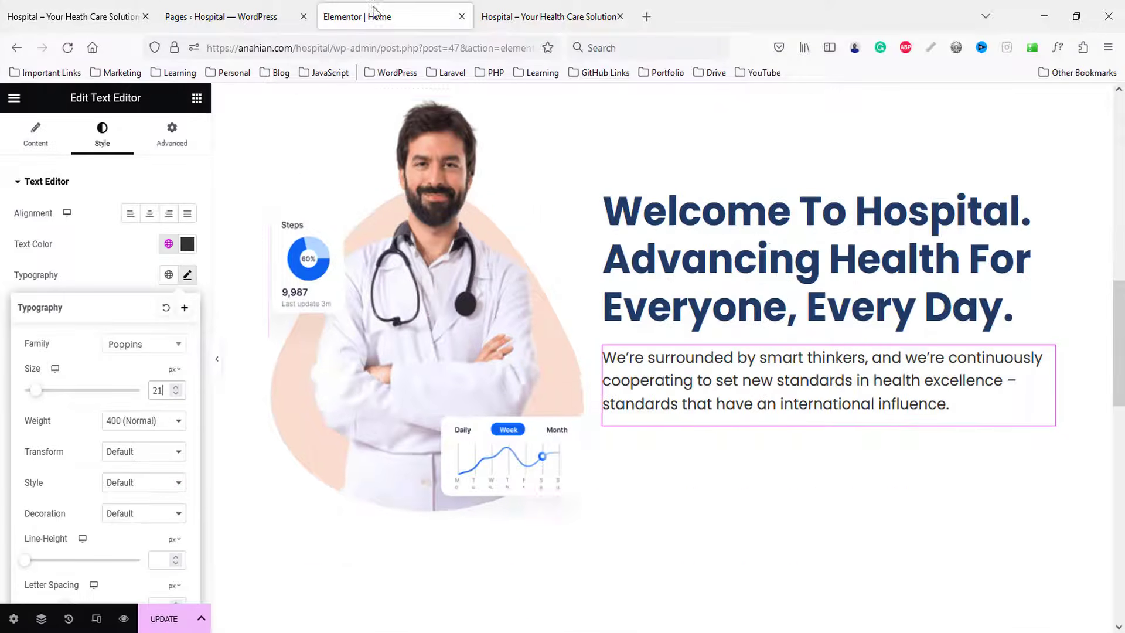
{"action": "left_click", "coordinate": [197, 97]}
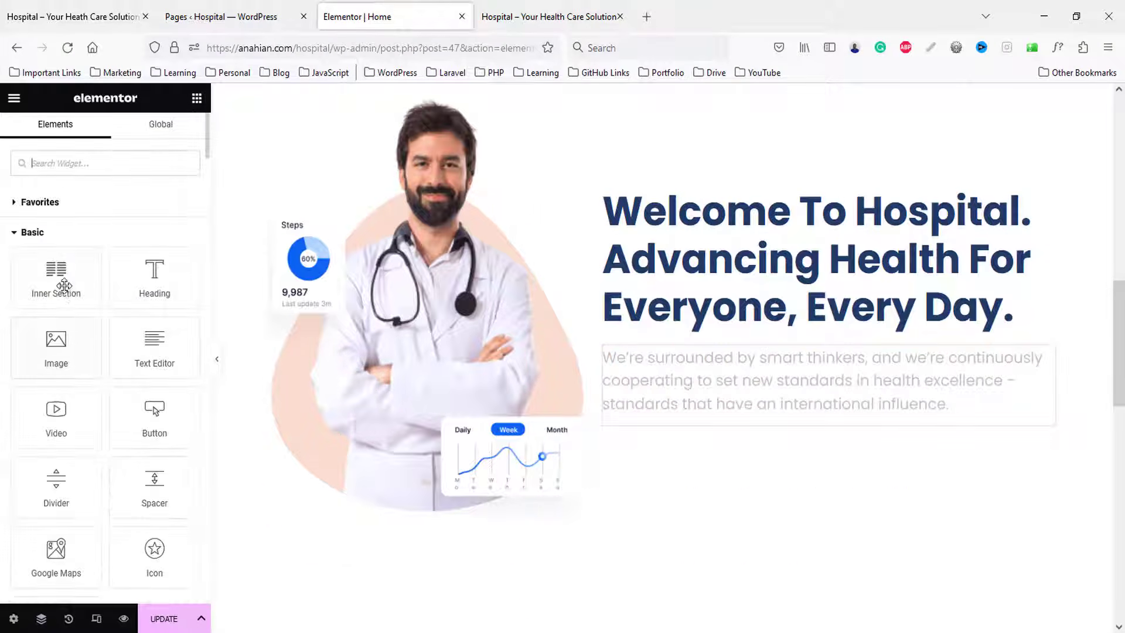
{"action": "left_click_drag", "start_coordinate": [56, 277], "coordinate": [776, 459]}
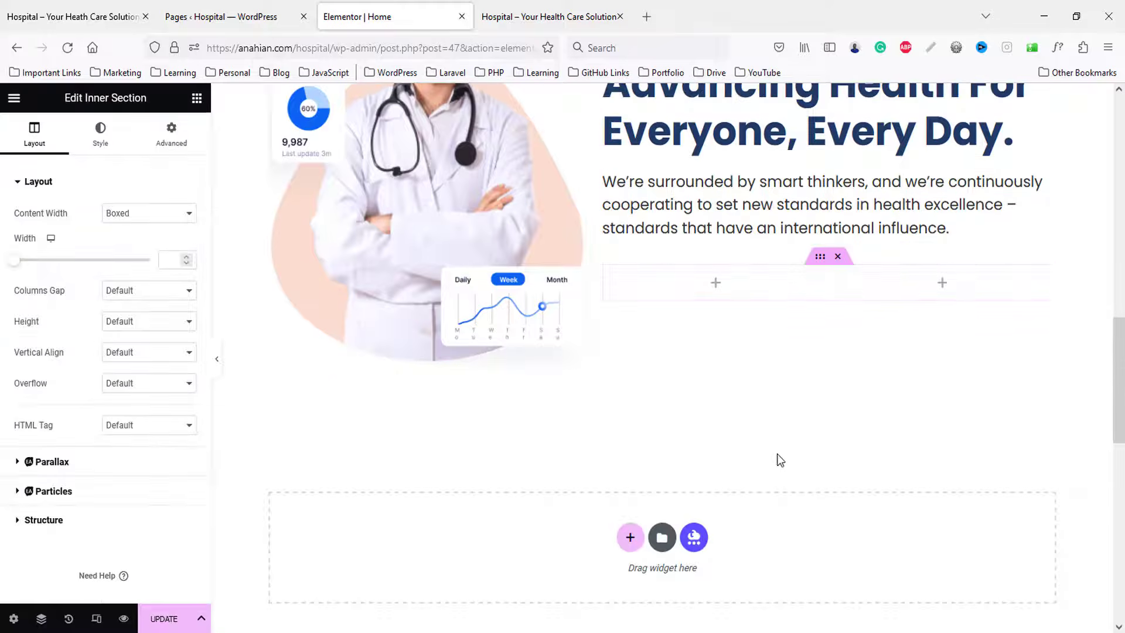
- Add an Icon List widget to the inner section's first column and remove all its items except the first
{"action": "left_click", "coordinate": [197, 106]}
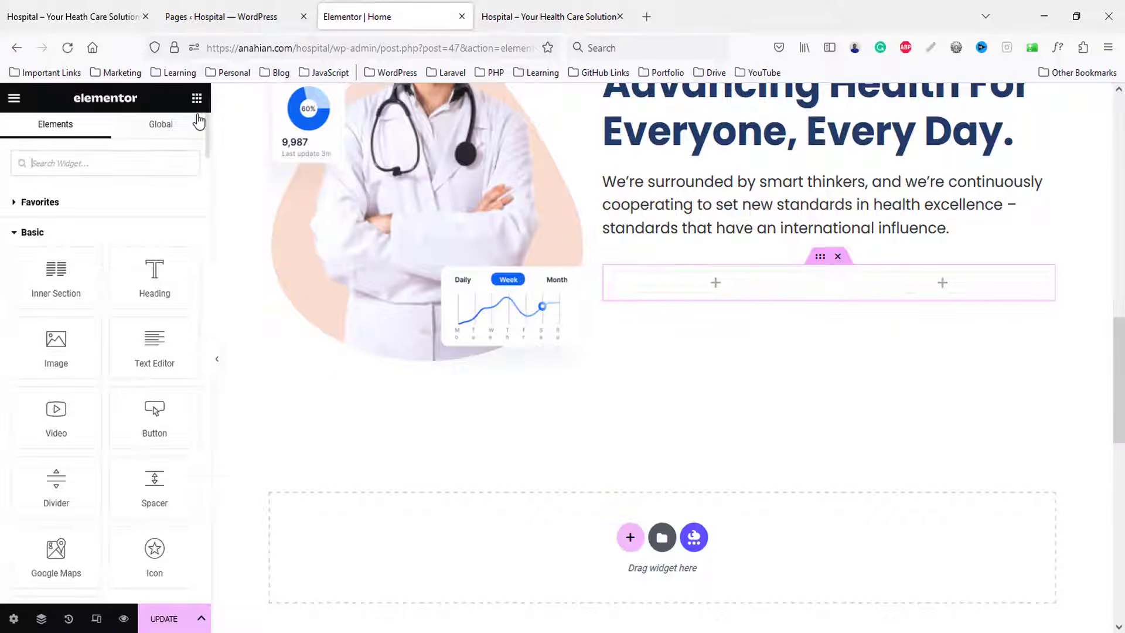
{"action": "scroll", "coordinate": [204, 121], "scroll_direction": "down", "scroll_amount": 5}
{"action": "type", "text": "list"}
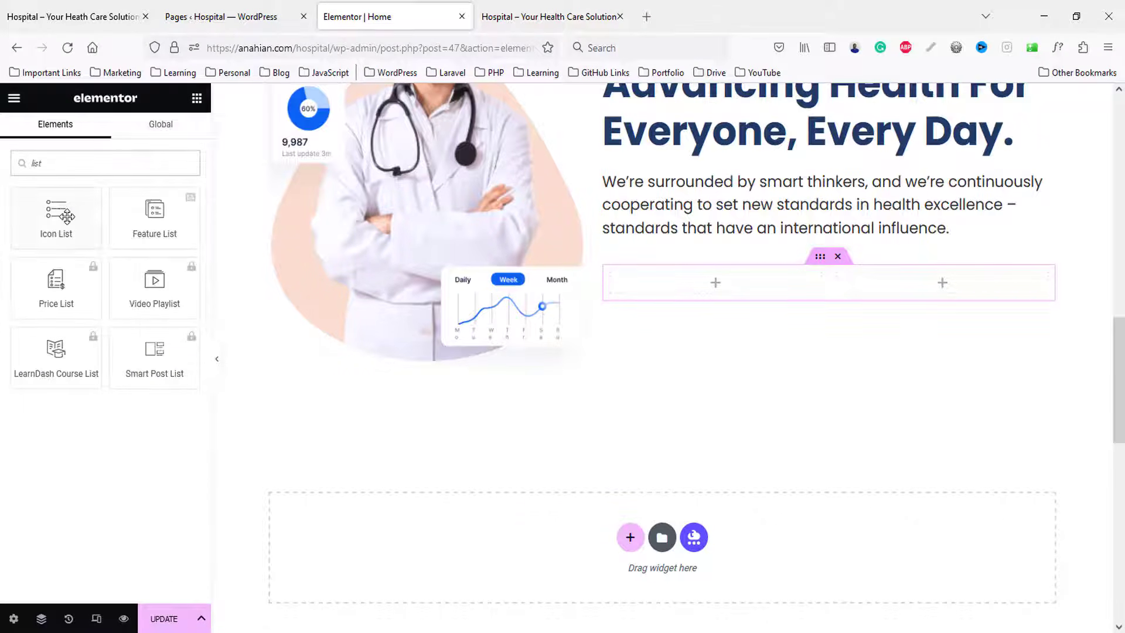
{"action": "left_click_drag", "start_coordinate": [67, 216], "coordinate": [718, 349]}
{"action": "left_click", "coordinate": [189, 307]}
{"action": "left_click", "coordinate": [183, 304]}
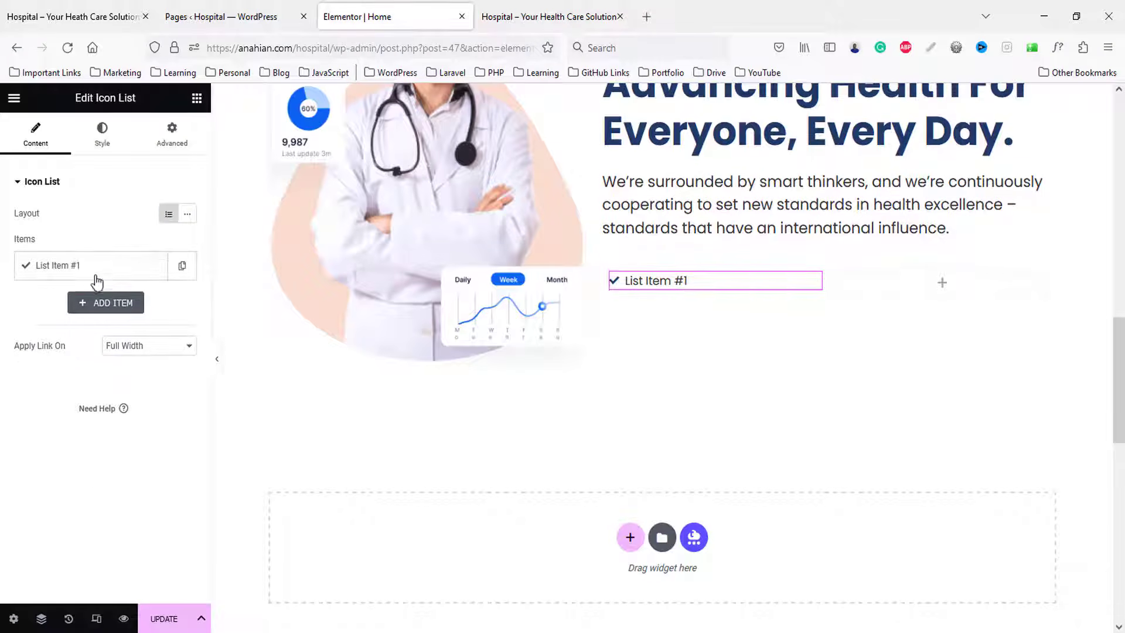
- Change the list item's icon to the user icon with a stethoscope from the icon library
{"action": "left_click", "coordinate": [91, 270]}
{"action": "left_click", "coordinate": [117, 378]}
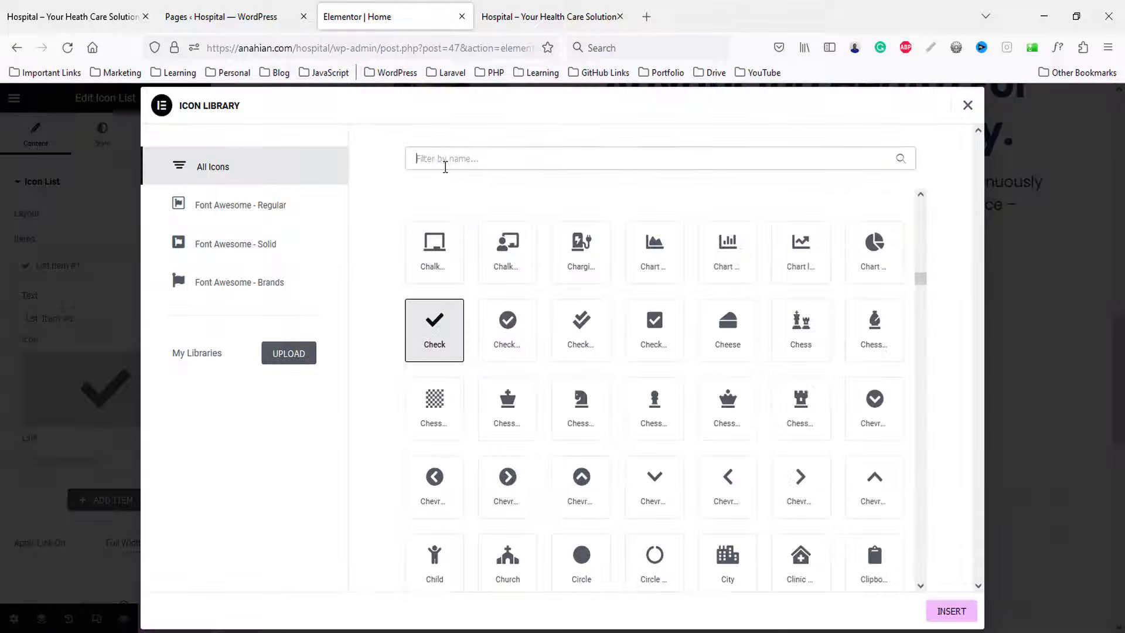
{"action": "type", "text": "user"}
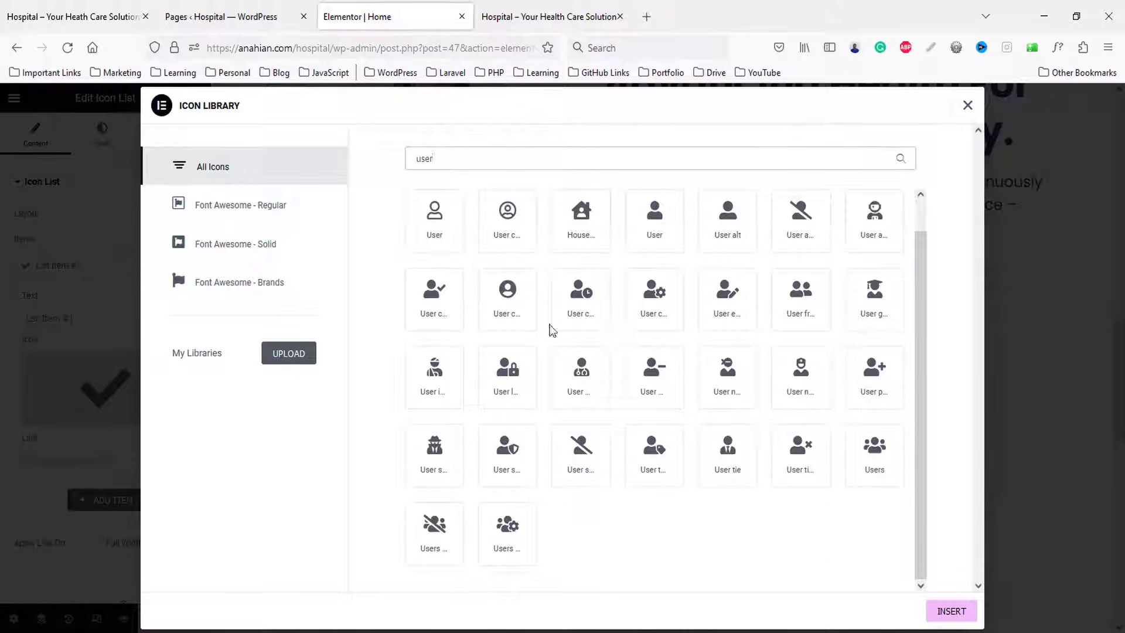
{"action": "left_click", "coordinate": [580, 378]}
{"action": "left_click", "coordinate": [951, 610]}
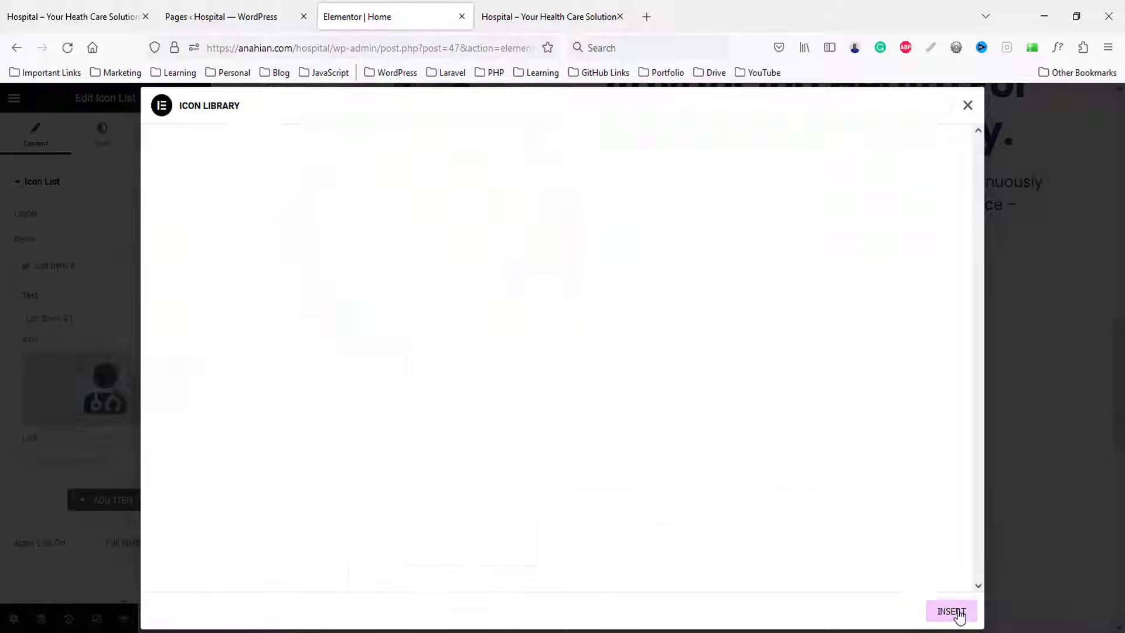
- Replace the list item's text with "Adult Trauma Center" copied from the demo page
{"action": "key", "text": "ctrl+1"}
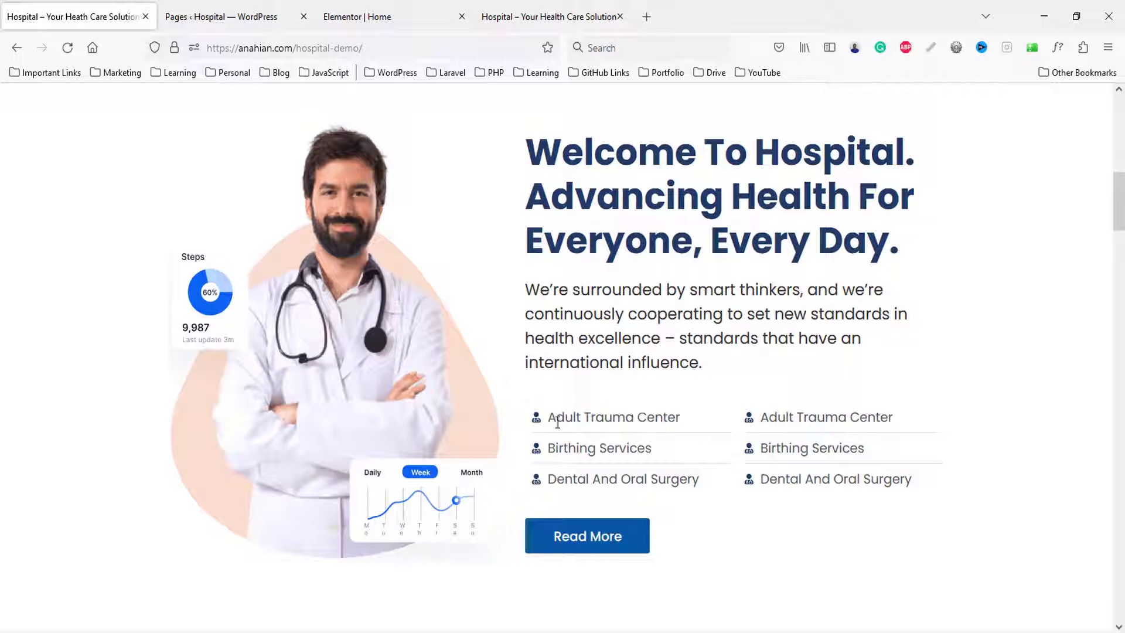
{"action": "left_click_drag", "start_coordinate": [549, 419], "coordinate": [684, 423]}
{"action": "key", "text": "ctrl+c"}
{"action": "left_click", "coordinate": [357, 16]}
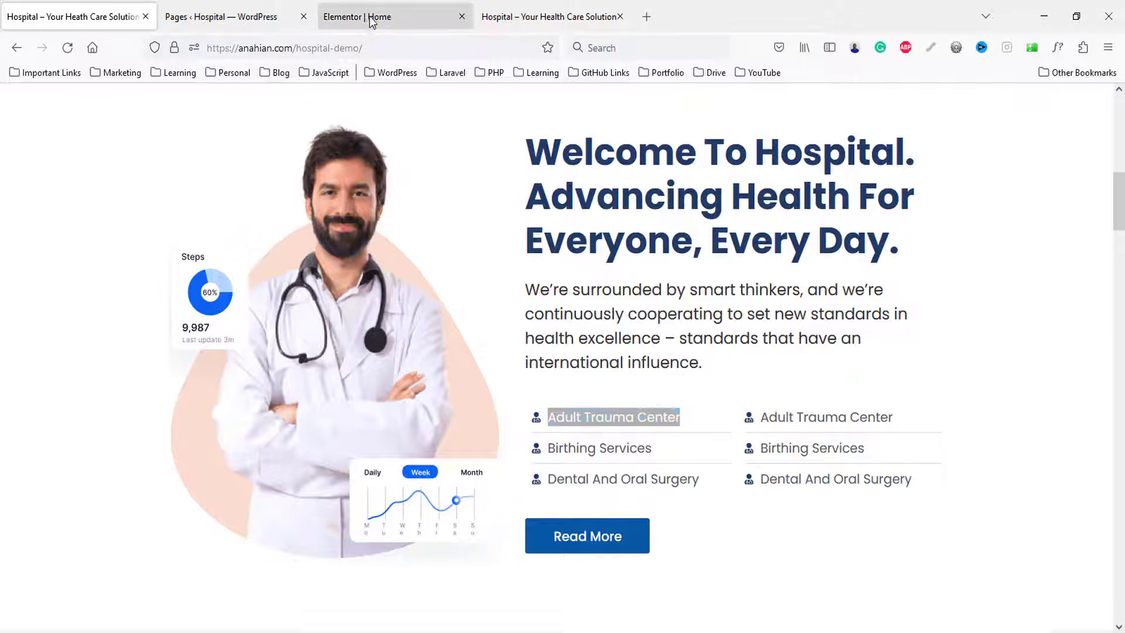
{"action": "triple_click", "coordinate": [26, 317]}
{"action": "key", "text": "ctrl+v"}
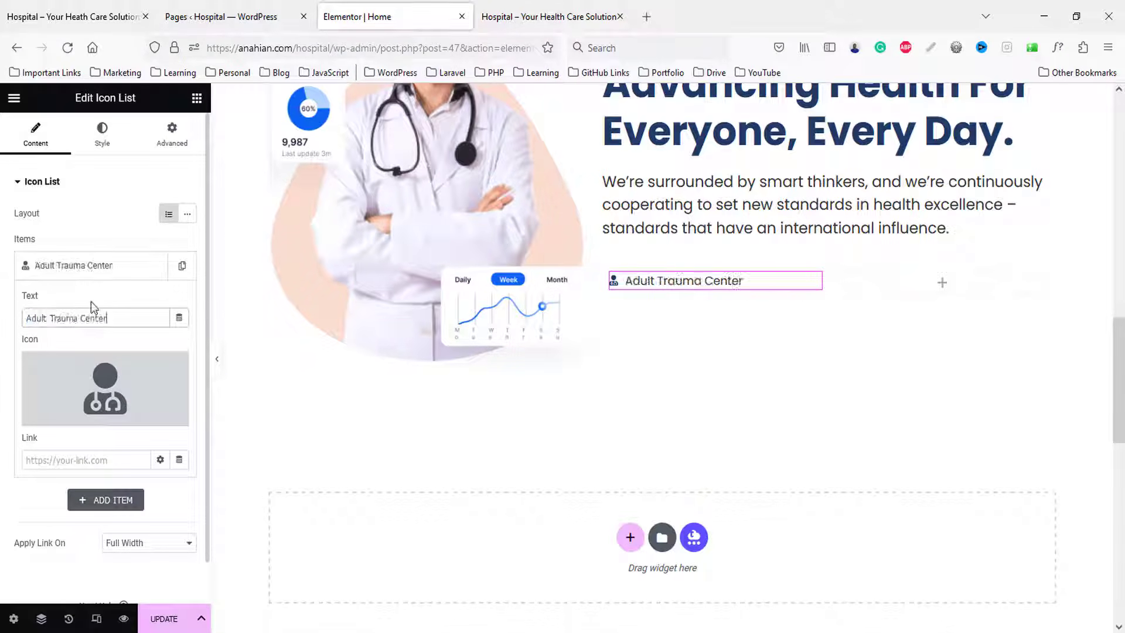
- Duplicate the "Adult Trauma Center" item twice to make a three-item list and check the demo page
{"action": "left_click", "coordinate": [91, 267]}
{"action": "left_click", "coordinate": [181, 266]}
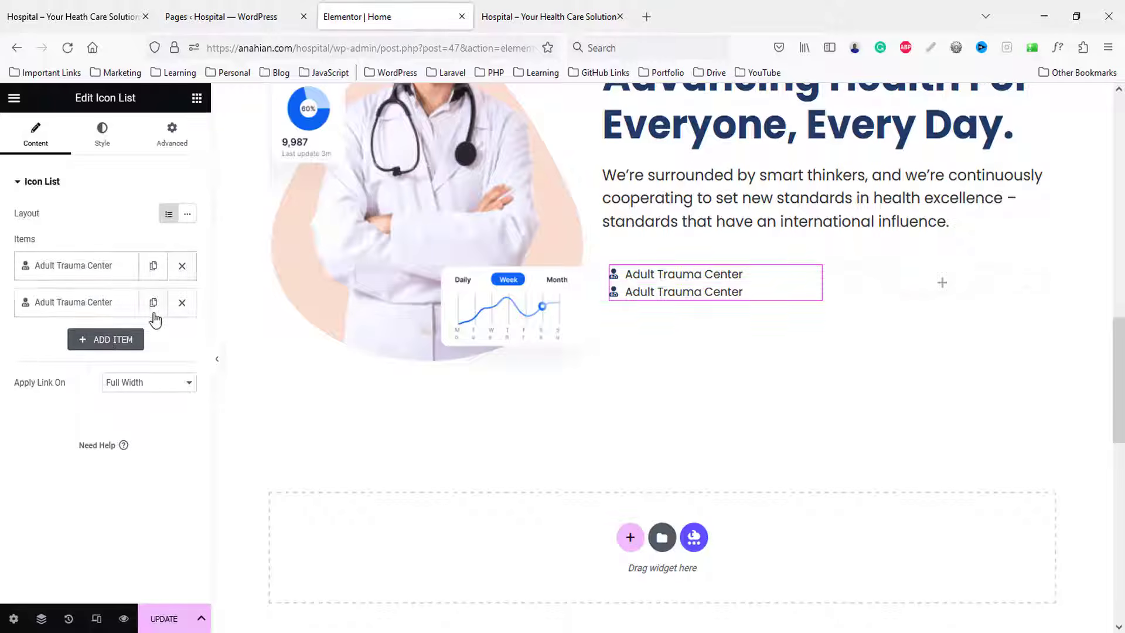
{"action": "left_click", "coordinate": [80, 8]}
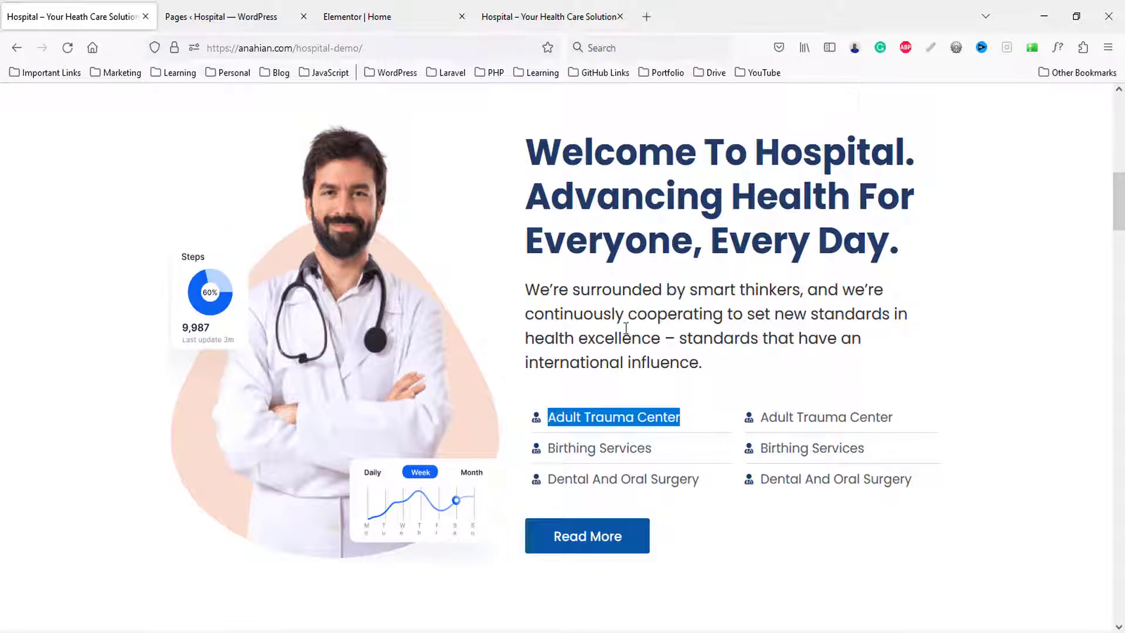
{"action": "left_click", "coordinate": [375, 16]}
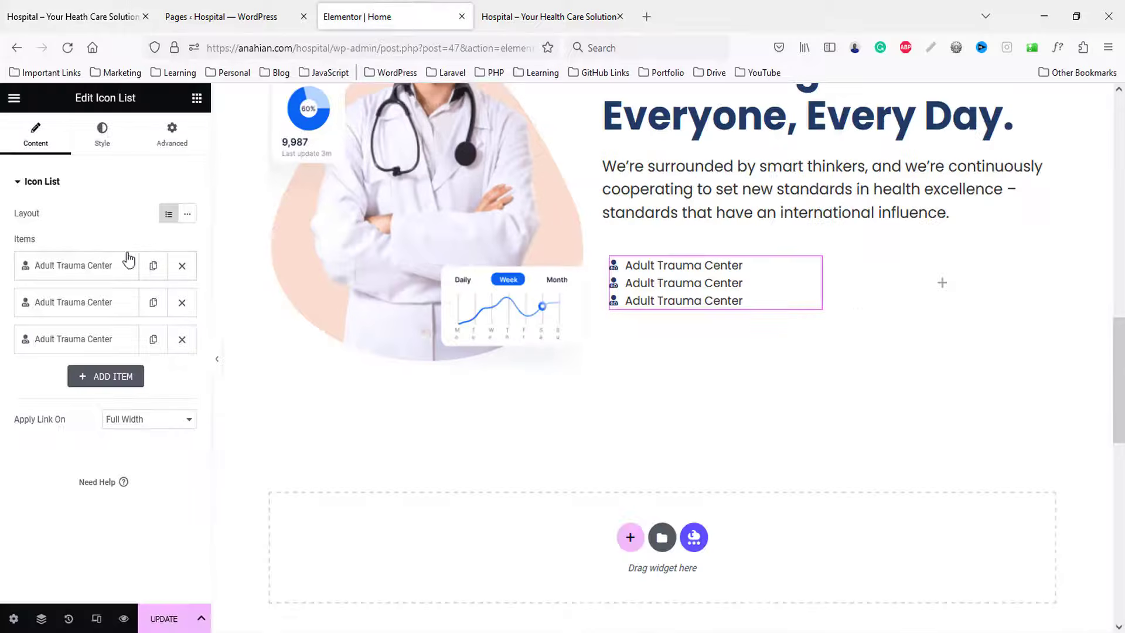
- Set the space between the icon list items to 20 px and turn on the divider
{"action": "left_click", "coordinate": [108, 123]}
{"action": "left_click", "coordinate": [187, 227]}
{"action": "left_click", "coordinate": [186, 226]}
{"action": "left_click", "coordinate": [186, 226]}
{"action": "left_click", "coordinate": [187, 227]}
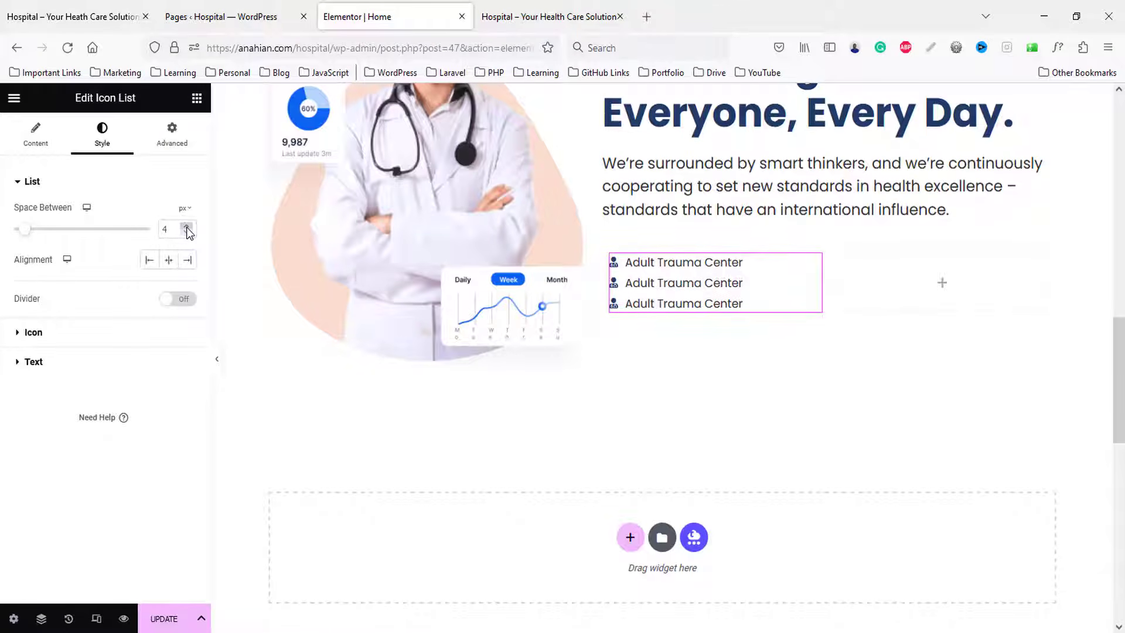
{"action": "left_click", "coordinate": [186, 227]}
{"action": "left_click", "coordinate": [186, 226]}
{"action": "left_click", "coordinate": [187, 227]}
{"action": "left_click", "coordinate": [186, 227]}
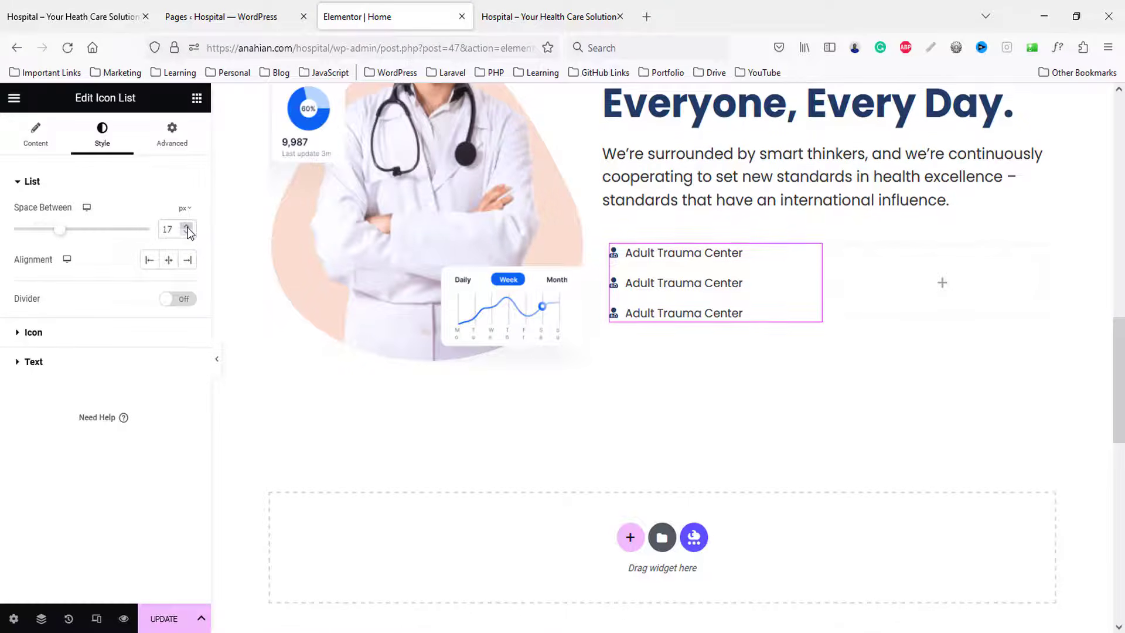
{"action": "left_click", "coordinate": [186, 227]}
{"action": "left_click", "coordinate": [186, 227]}
{"action": "left_click", "coordinate": [186, 227]}
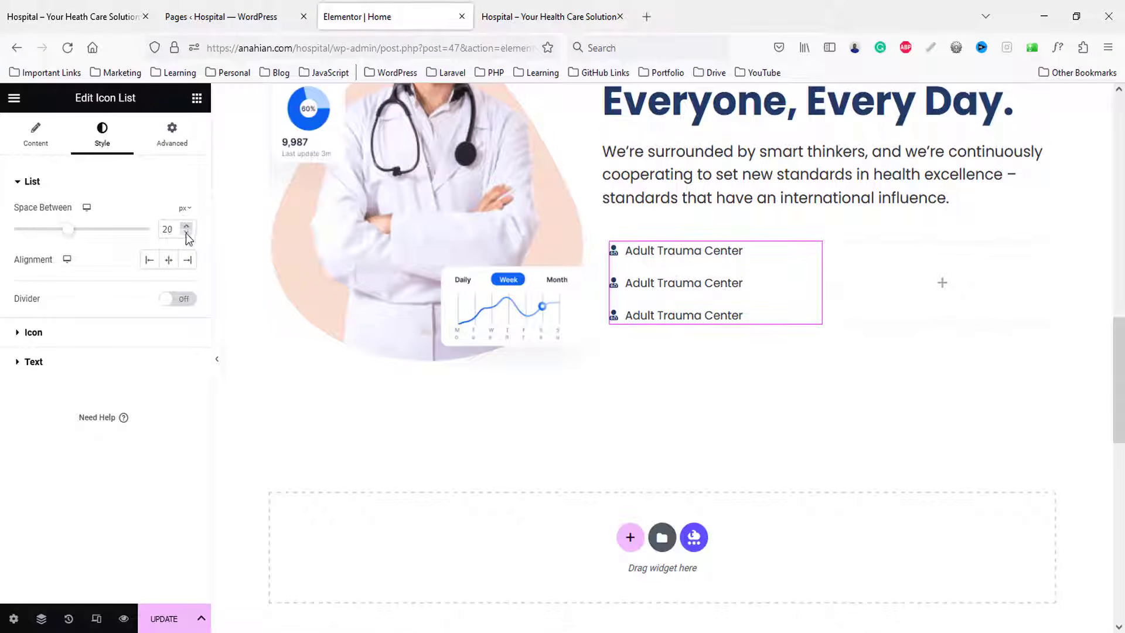
{"action": "left_click", "coordinate": [184, 300]}
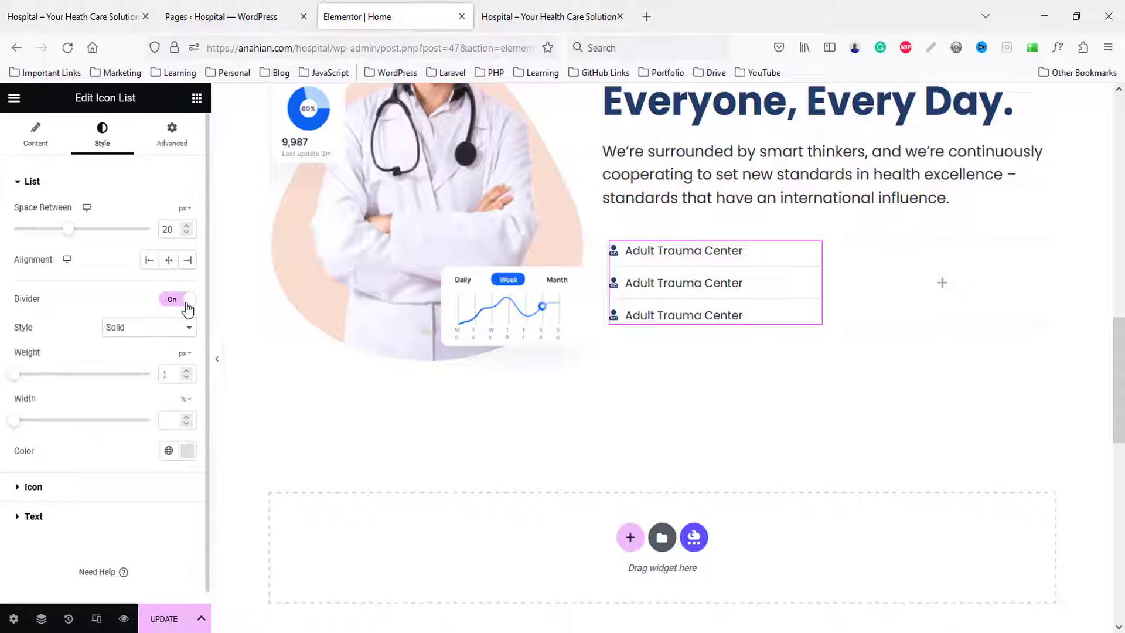
- Copy the icon list and paste it into the inner section's second column
{"action": "right_click", "coordinate": [710, 251]}
{"action": "left_click", "coordinate": [740, 316]}
{"action": "right_click", "coordinate": [891, 280]}
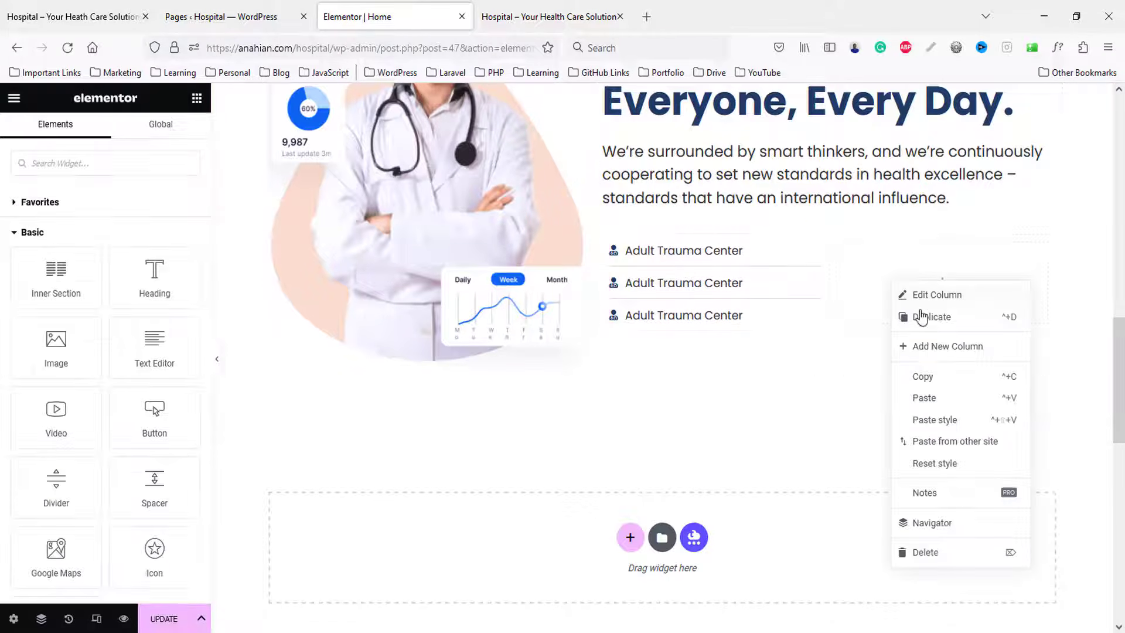
{"action": "left_click", "coordinate": [925, 397]}
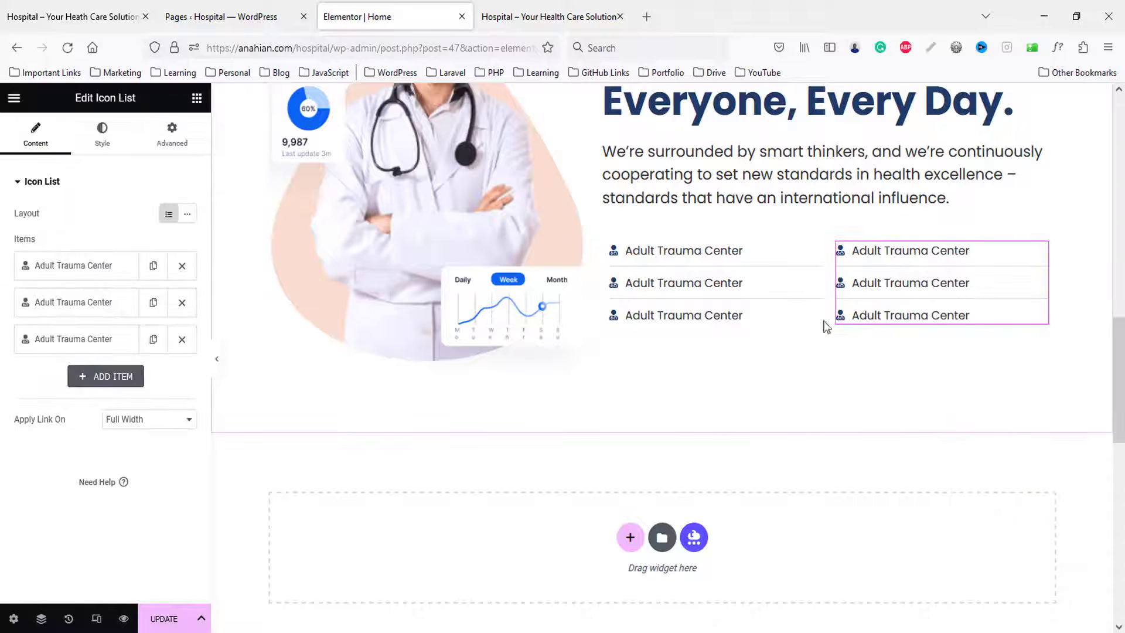
- Set the text size of the second column's icon list to 18 px, using the demo page's list as reference
{"action": "left_click", "coordinate": [223, 16]}
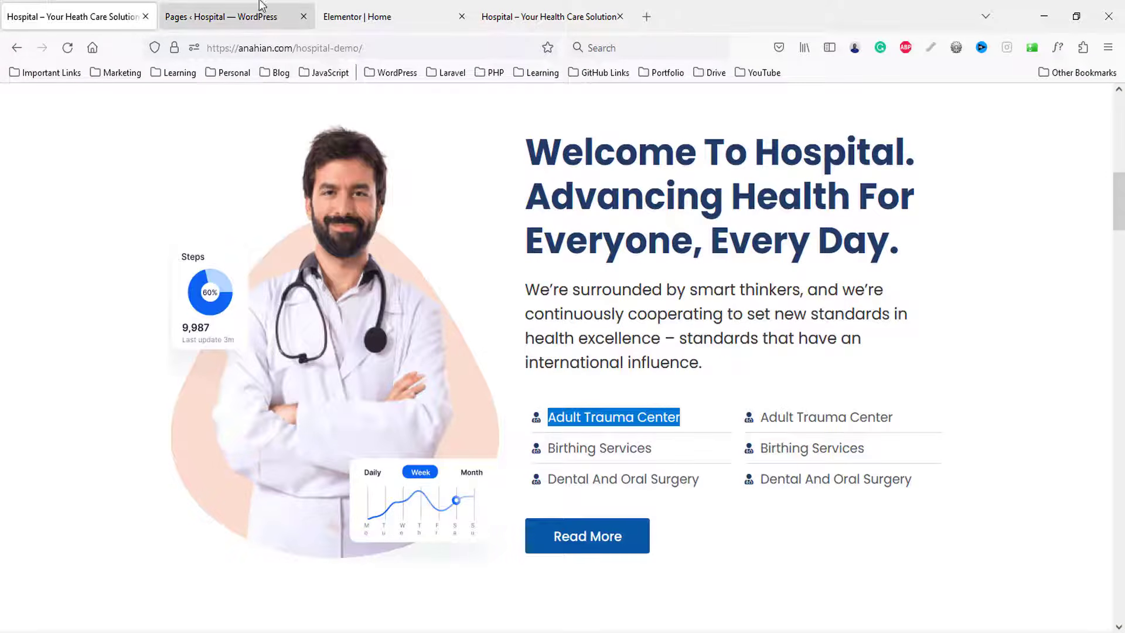
{"action": "left_click", "coordinate": [387, 13]}
{"action": "left_click", "coordinate": [102, 135]}
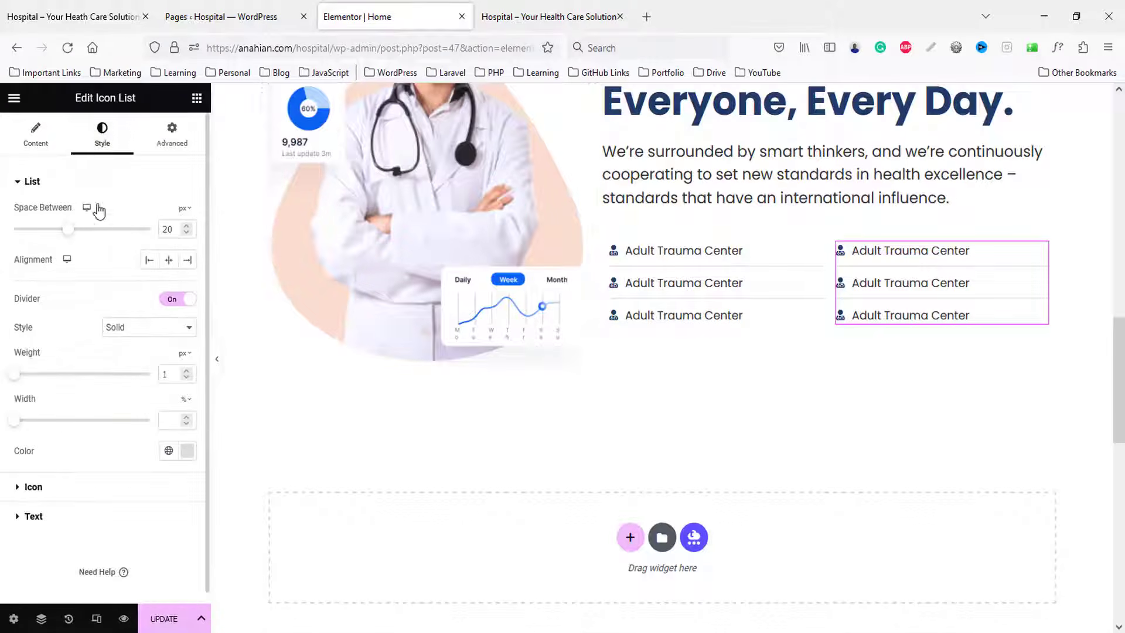
{"action": "scroll", "coordinate": [83, 482], "scroll_direction": "down", "scroll_amount": 1}
{"action": "left_click", "coordinate": [58, 506]}
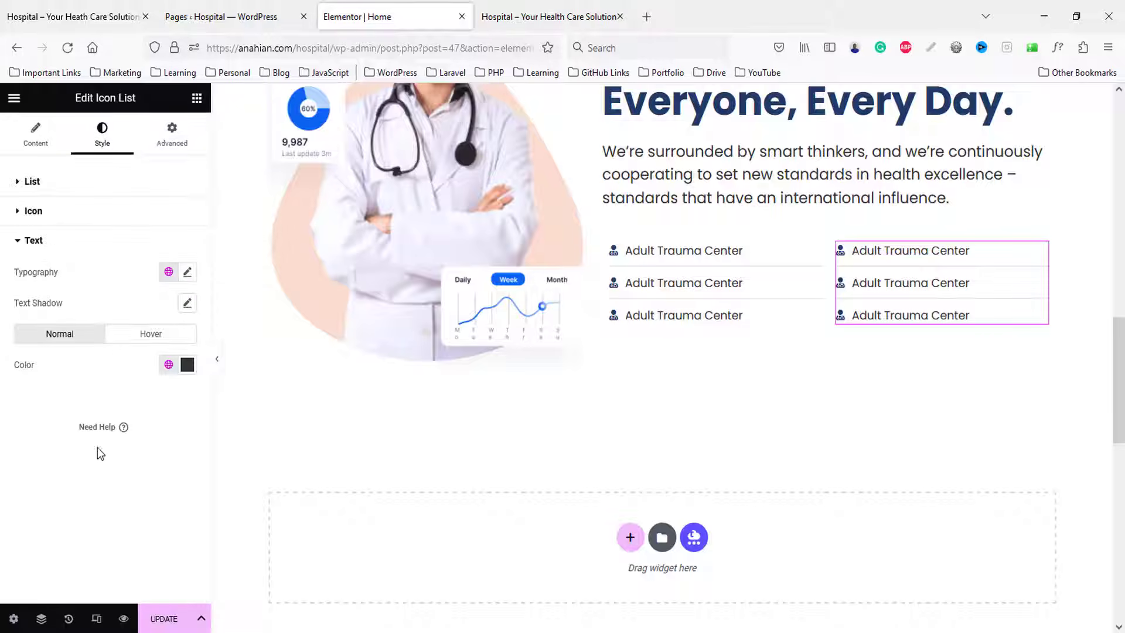
{"action": "left_click", "coordinate": [187, 303]}
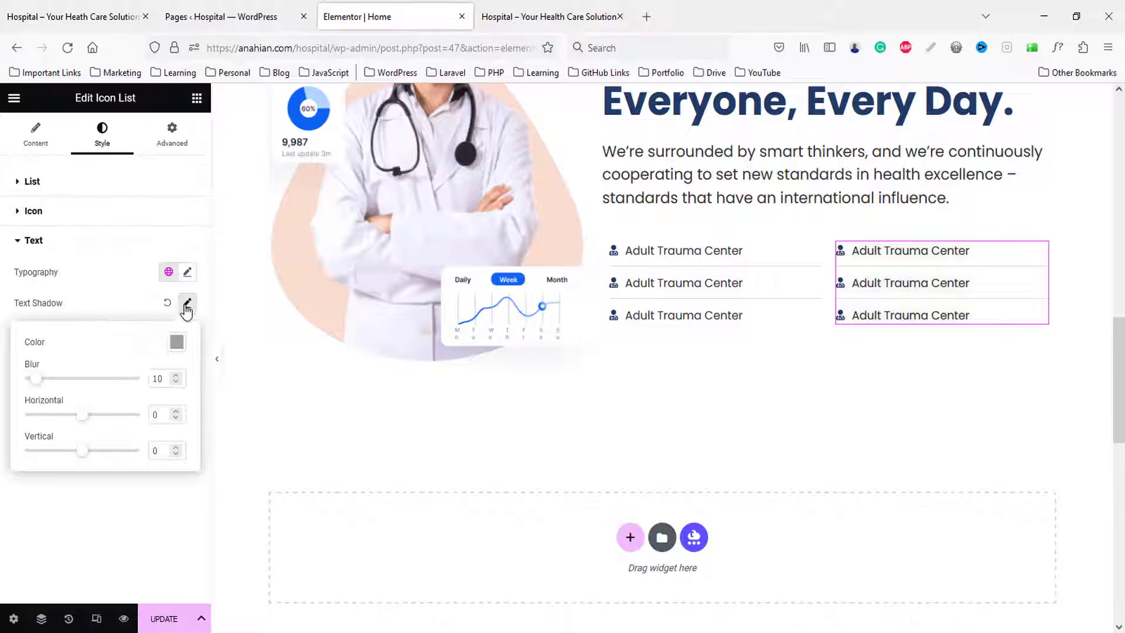
{"action": "left_click", "coordinate": [187, 274]}
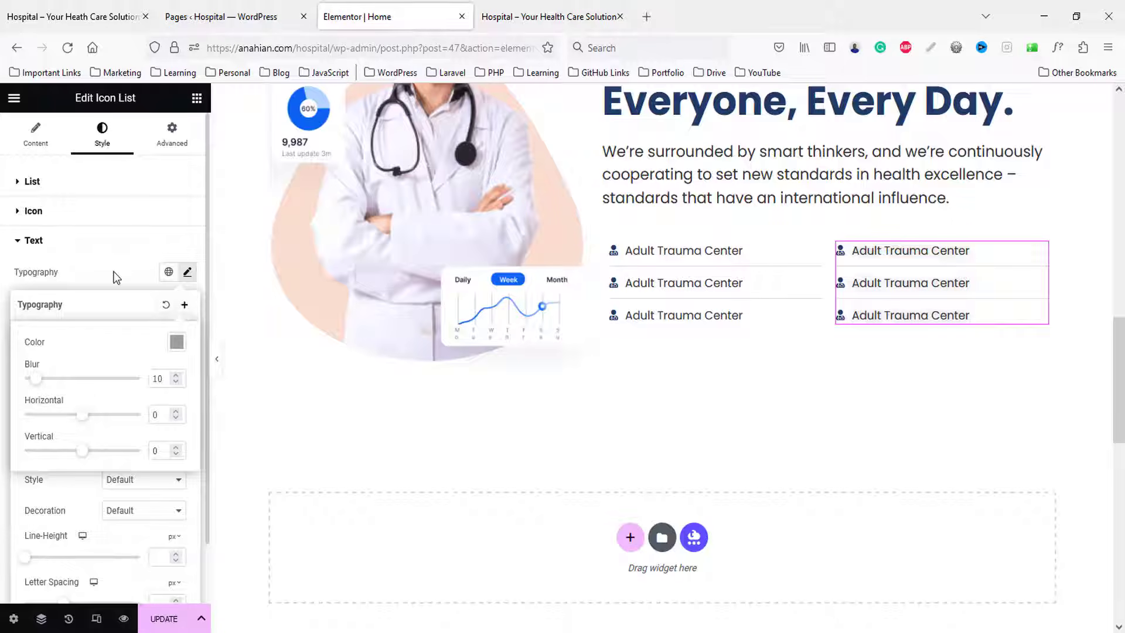
{"action": "left_click", "coordinate": [187, 272]}
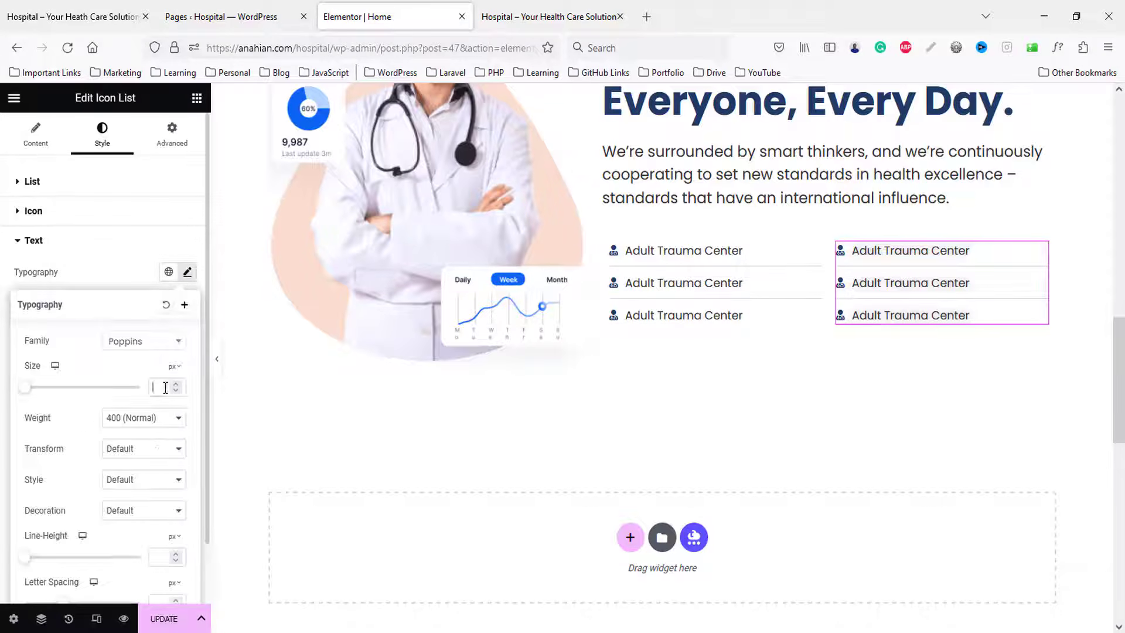
{"action": "type", "text": "18"}
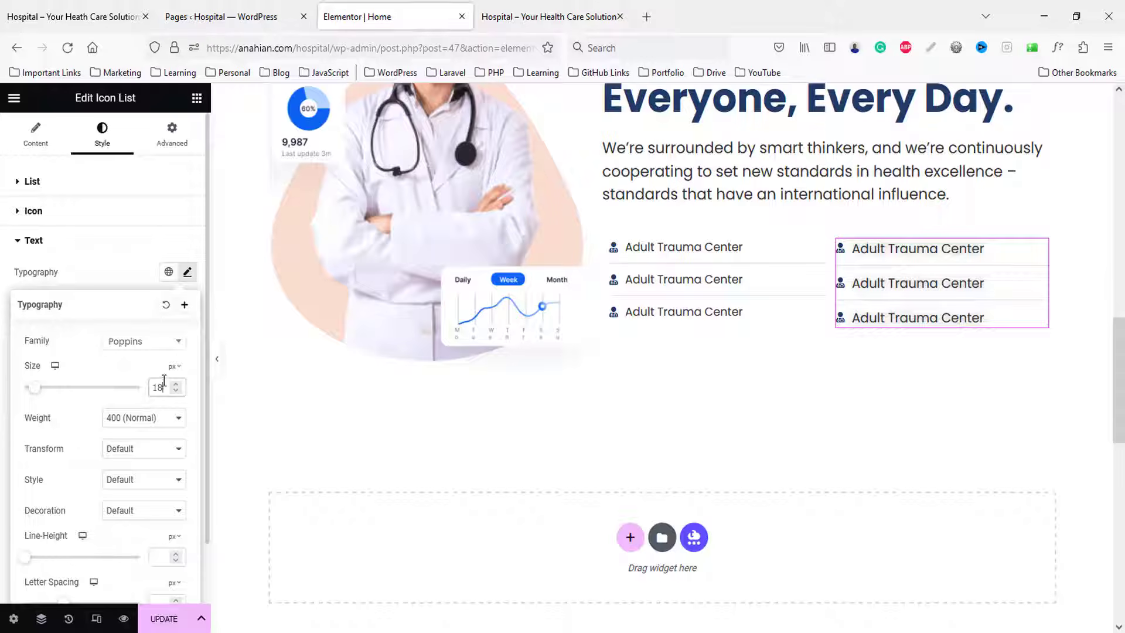
{"action": "key", "text": "Up"}
{"action": "key", "text": "Down"}
{"action": "left_click", "coordinate": [132, 255]}
{"action": "left_click", "coordinate": [57, 213]}
{"action": "left_click", "coordinate": [58, 213]}
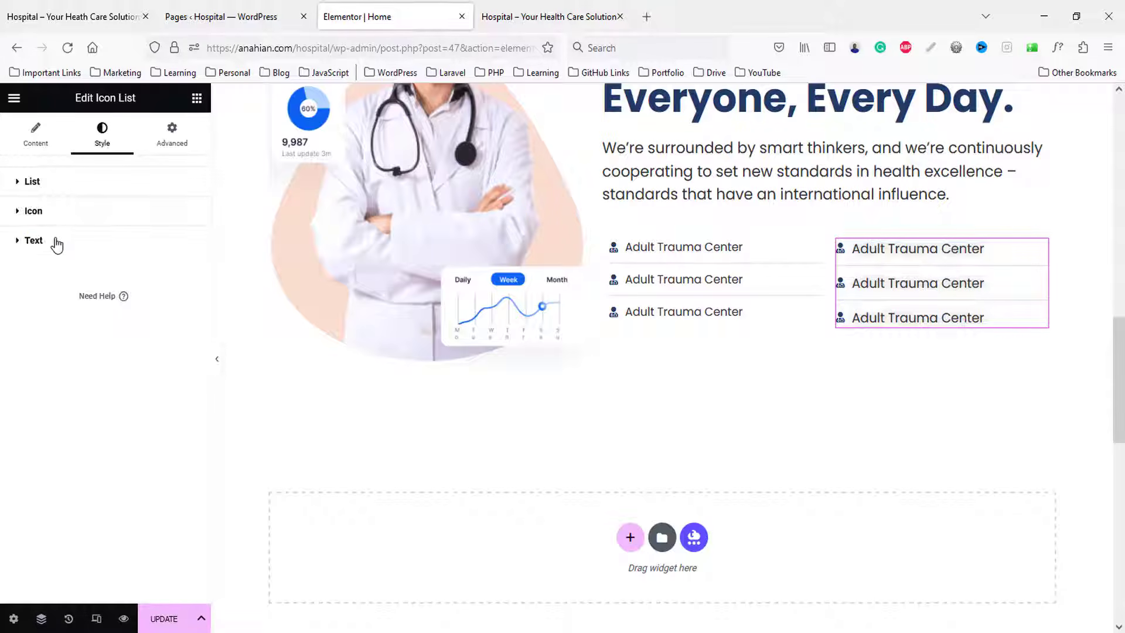
{"action": "left_click", "coordinate": [56, 243]}
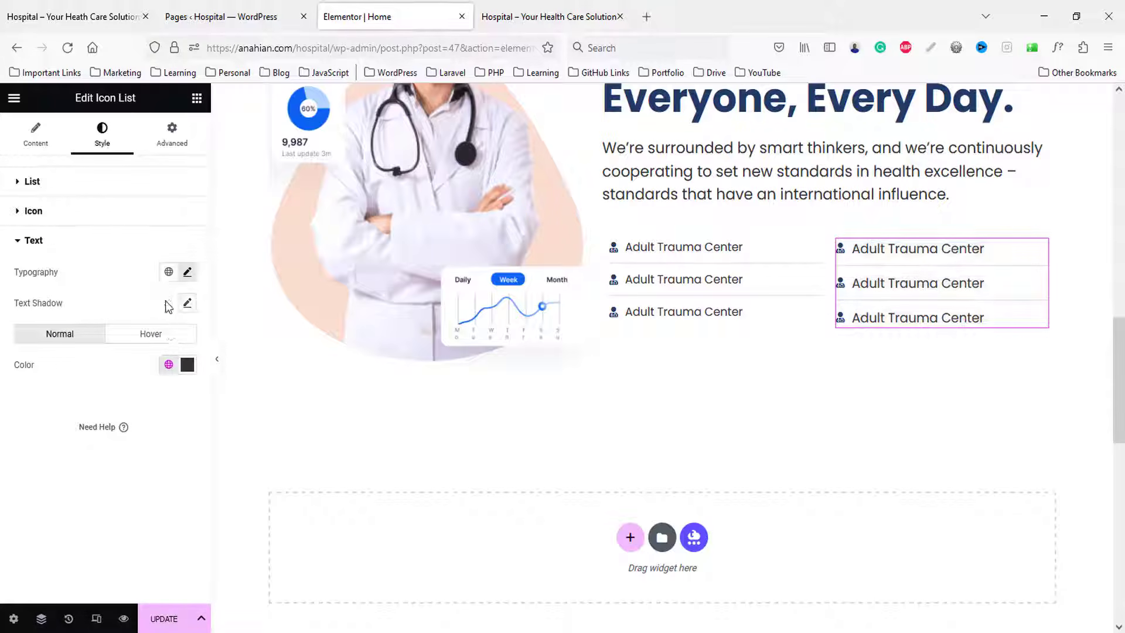
- Copy the second column's icon list and paste its style onto the icon list in the first column
{"action": "right_click", "coordinate": [902, 285]}
{"action": "left_click", "coordinate": [677, 296]}
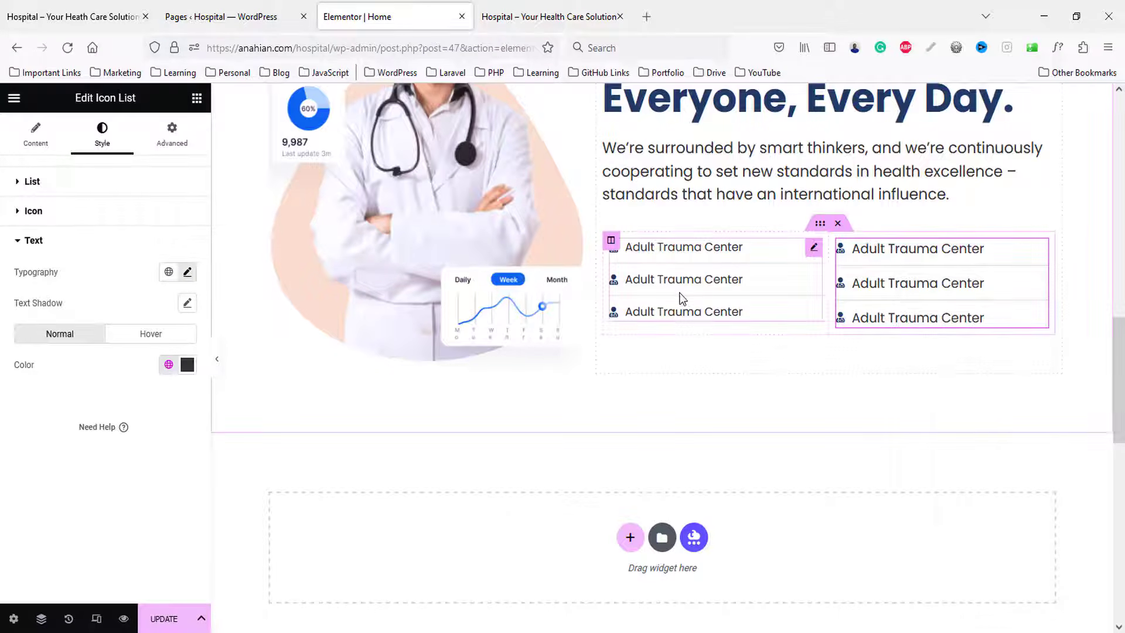
{"action": "right_click", "coordinate": [682, 297]}
{"action": "left_click", "coordinate": [719, 395]}
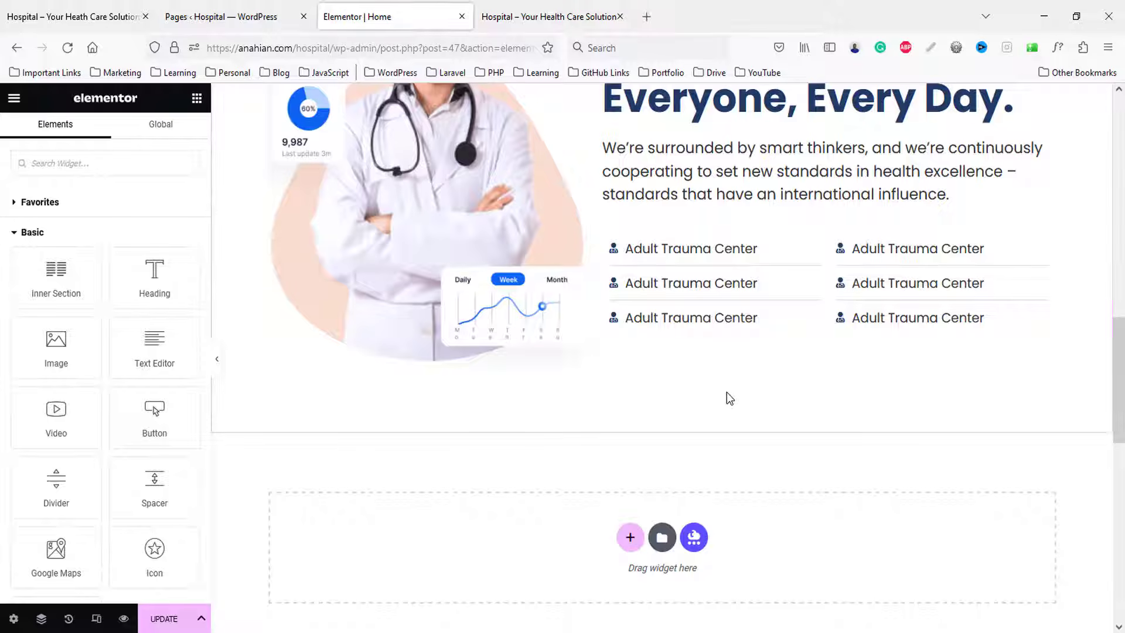
- Copy the hero section's Read More button into the welcome section and place it below the inner section with the icon lists
{"action": "key", "text": "ctrl+1"}
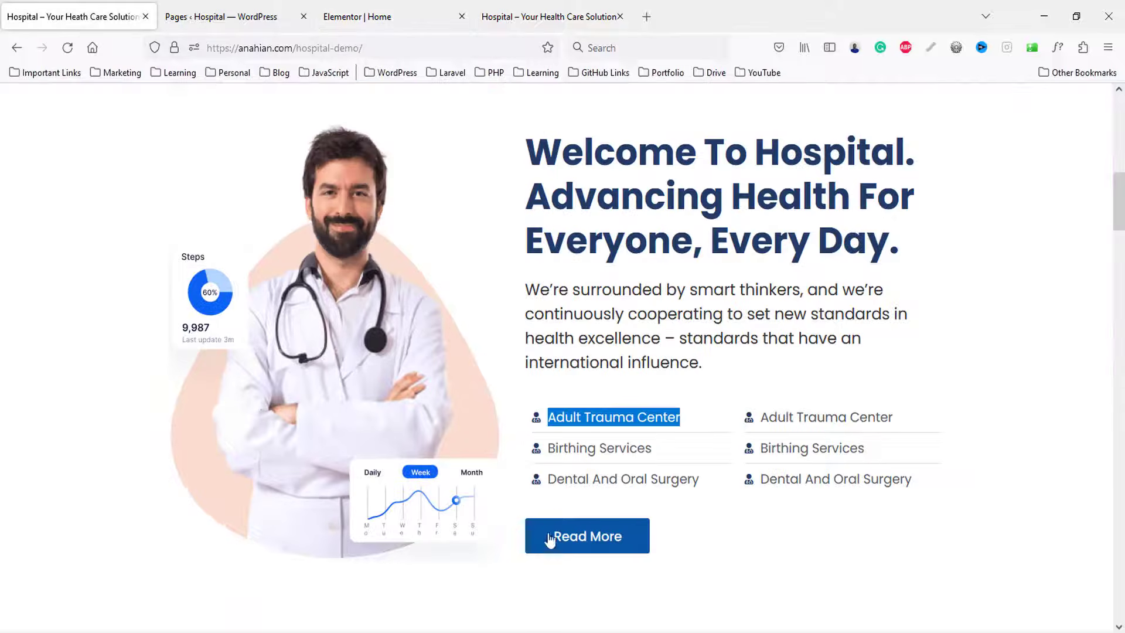
{"action": "scroll", "coordinate": [596, 450], "scroll_direction": "down", "scroll_amount": 3}
{"action": "key", "text": "ctrl+3"}
{"action": "scroll", "coordinate": [375, 367], "scroll_direction": "up", "scroll_amount": 10}
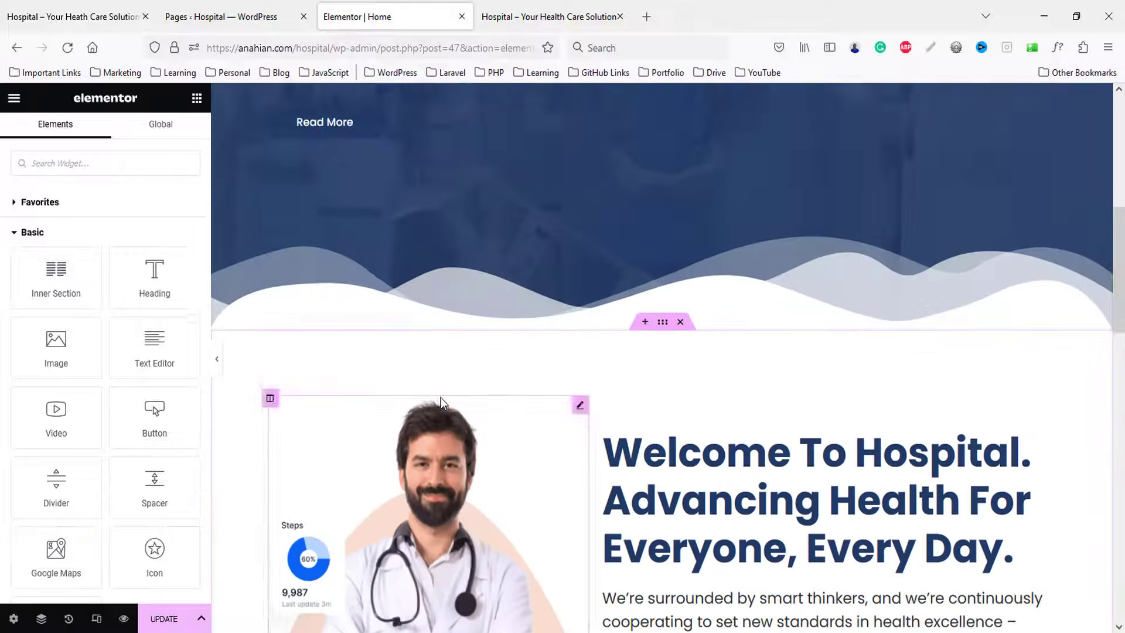
{"action": "right_click", "coordinate": [327, 284]}
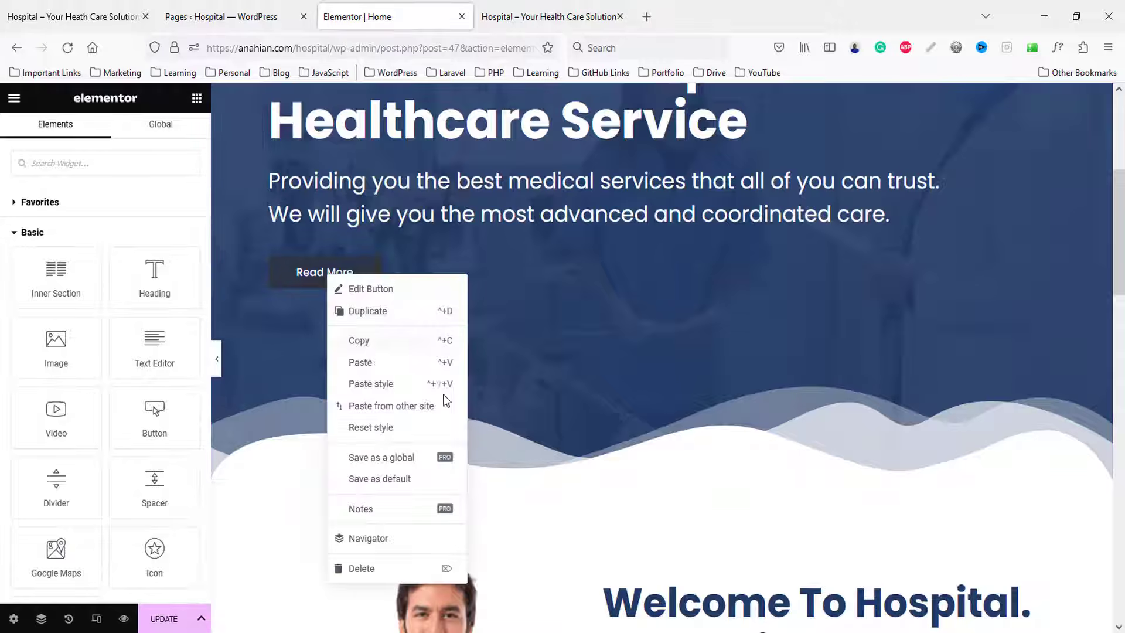
{"action": "scroll", "coordinate": [797, 477], "scroll_direction": "down", "scroll_amount": 8}
{"action": "right_click", "coordinate": [706, 404]}
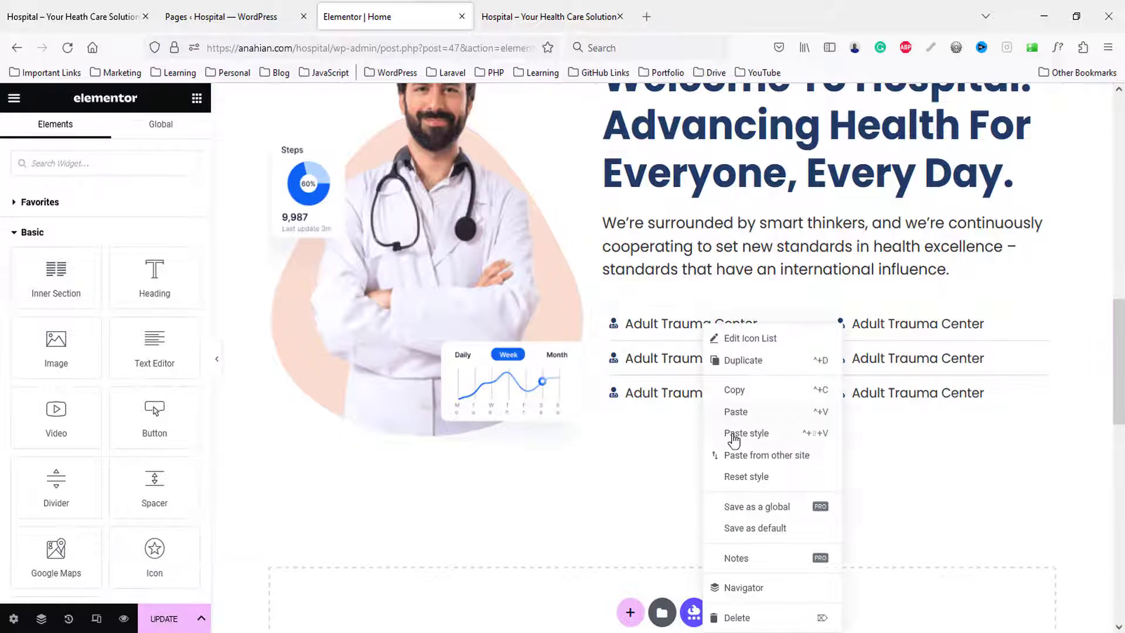
{"action": "left_click", "coordinate": [734, 412]}
{"action": "scroll", "coordinate": [720, 399], "scroll_direction": "down", "scroll_amount": 3}
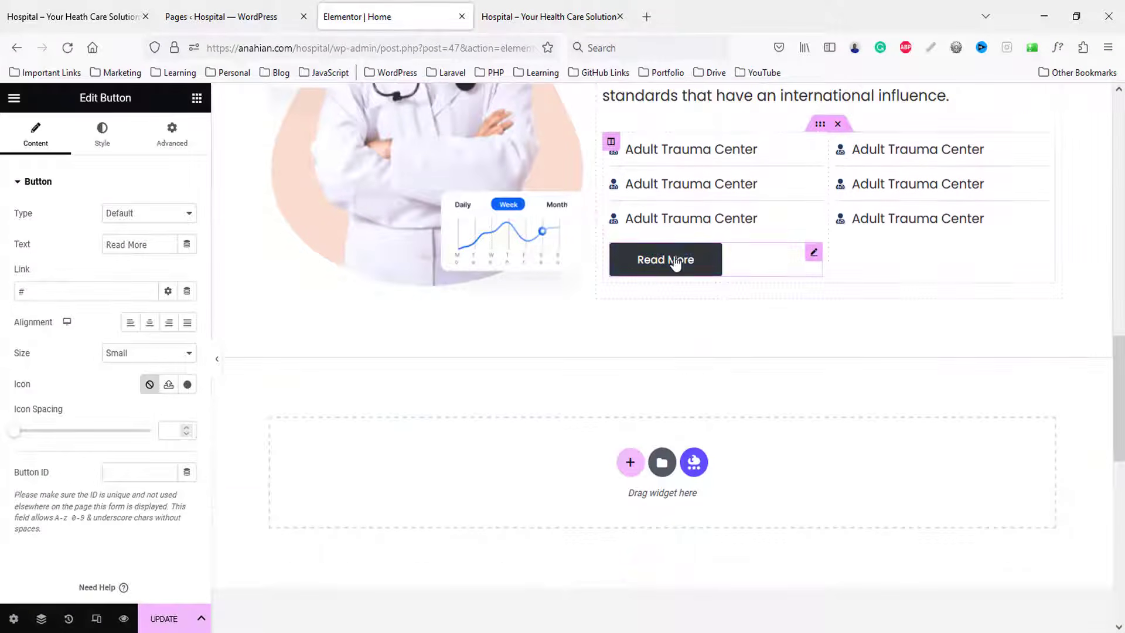
{"action": "left_click_drag", "start_coordinate": [672, 258], "coordinate": [680, 362]}
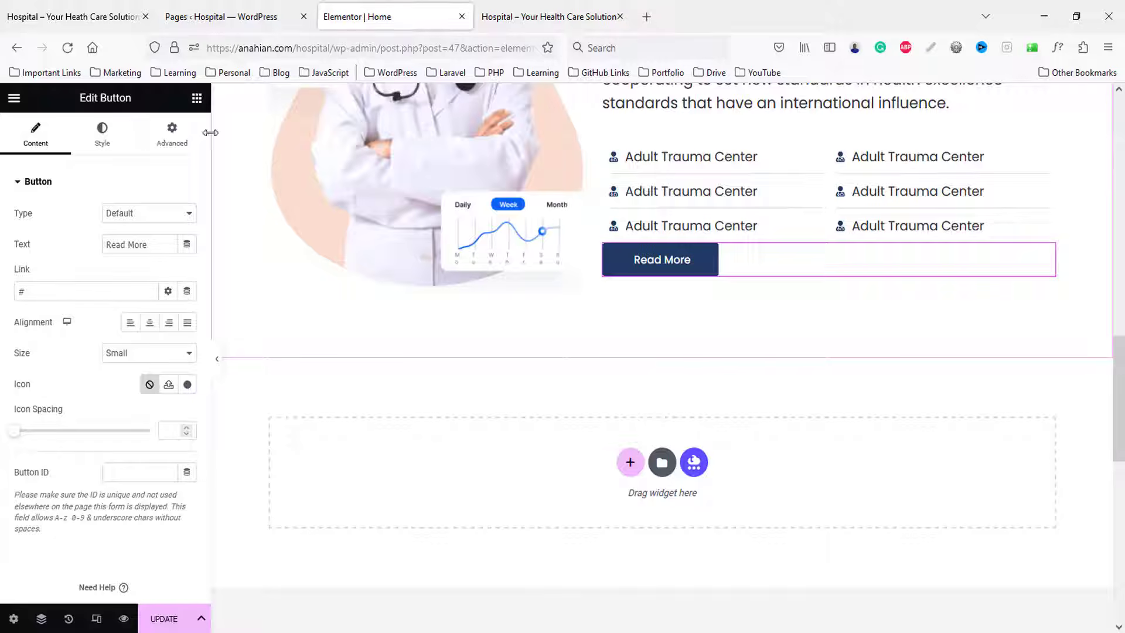
- Give the welcome section's Read More button a 30 px top margin, then update the page and check its preview
{"action": "left_click", "coordinate": [177, 134]}
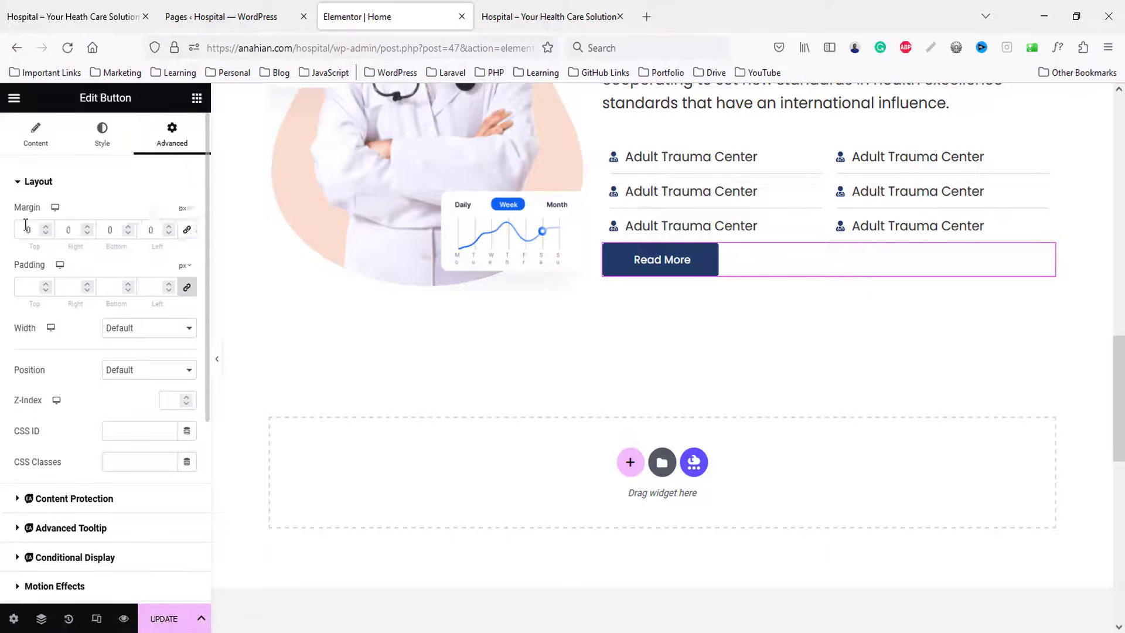
{"action": "type", "text": "30"}
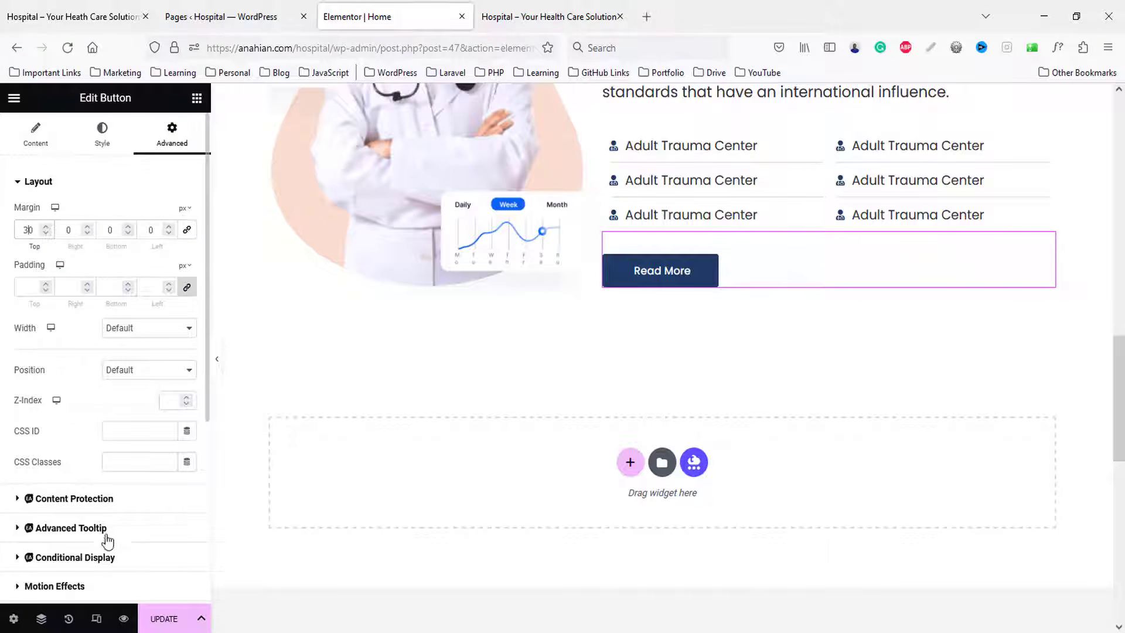
{"action": "left_click", "coordinate": [164, 624]}
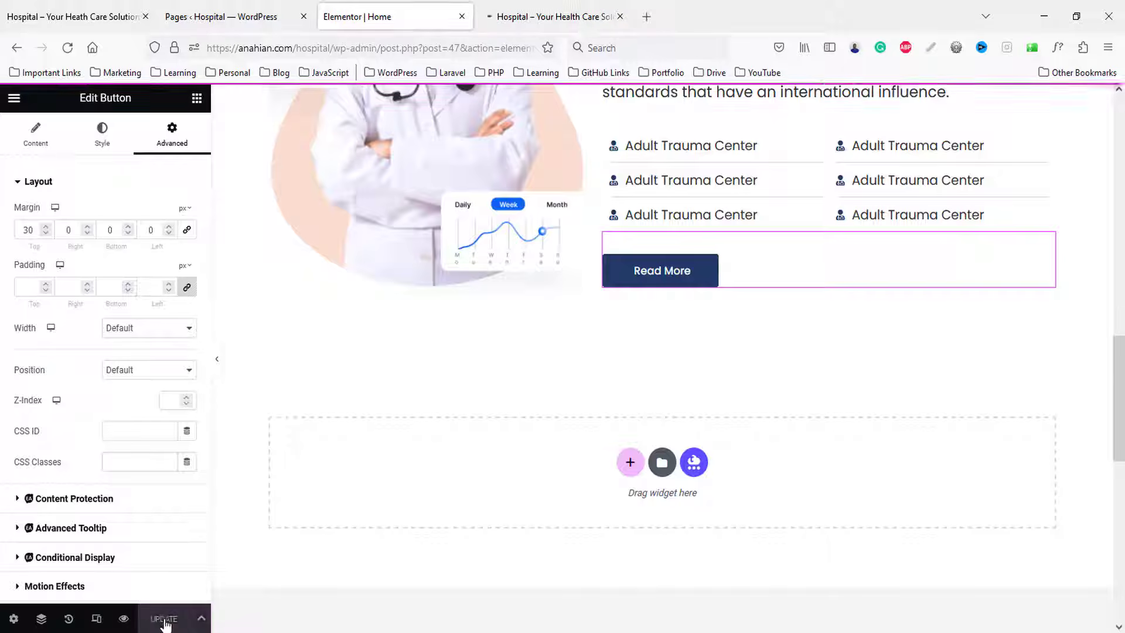
{"action": "left_click", "coordinate": [551, 17]}
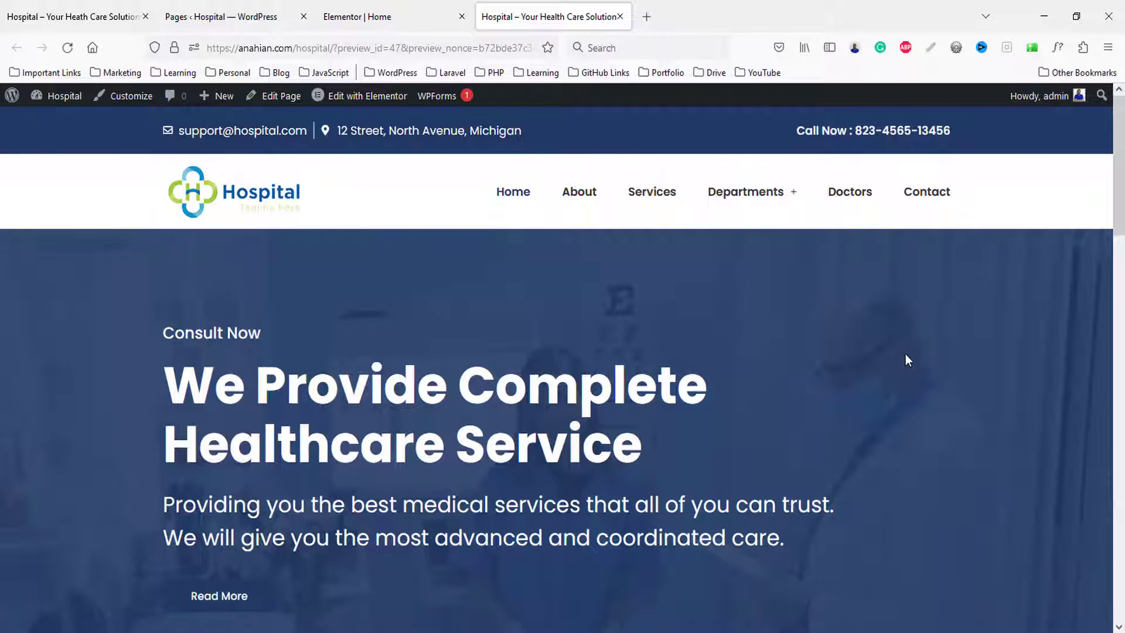
{"action": "scroll", "coordinate": [845, 354], "scroll_direction": "down", "scroll_amount": 8}
{"action": "scroll", "coordinate": [845, 354], "scroll_direction": "down", "scroll_amount": 6}
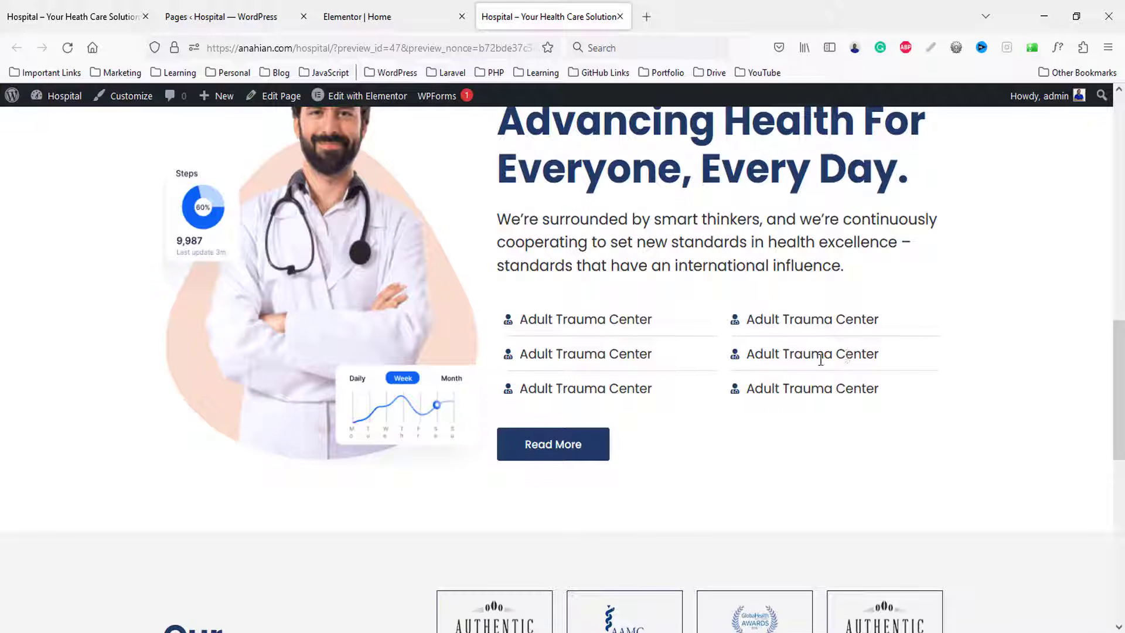
- Check the demo page's Our Services section and add a single-column section below the welcome section
{"action": "left_click", "coordinate": [31, 10]}
{"action": "scroll", "coordinate": [786, 352], "scroll_direction": "down", "scroll_amount": 5}
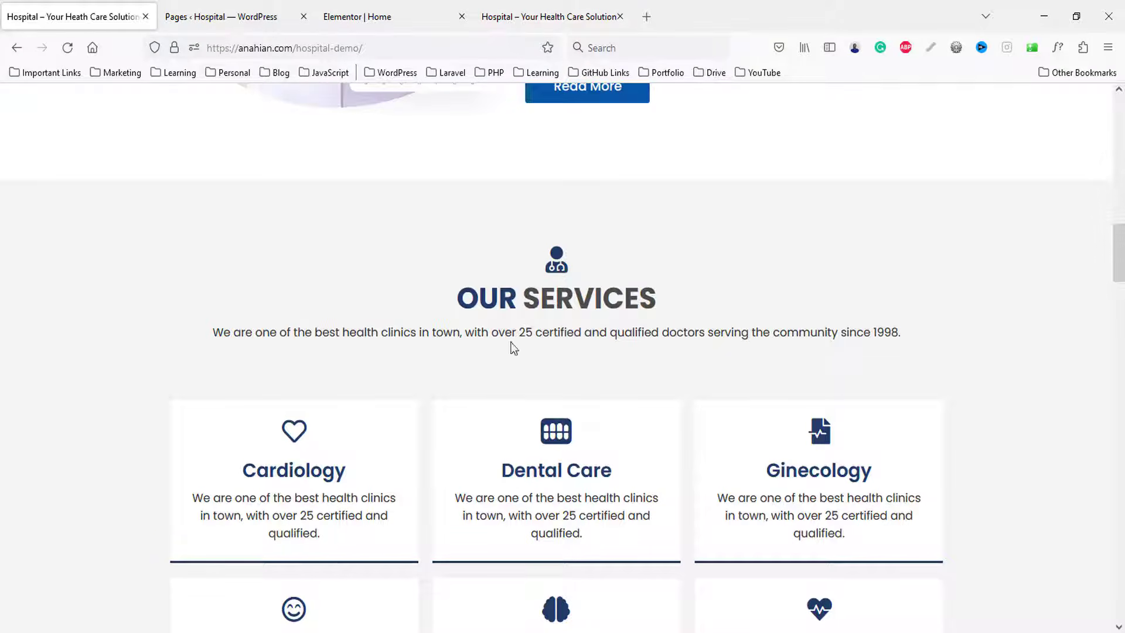
{"action": "scroll", "coordinate": [751, 403], "scroll_direction": "down", "scroll_amount": 3}
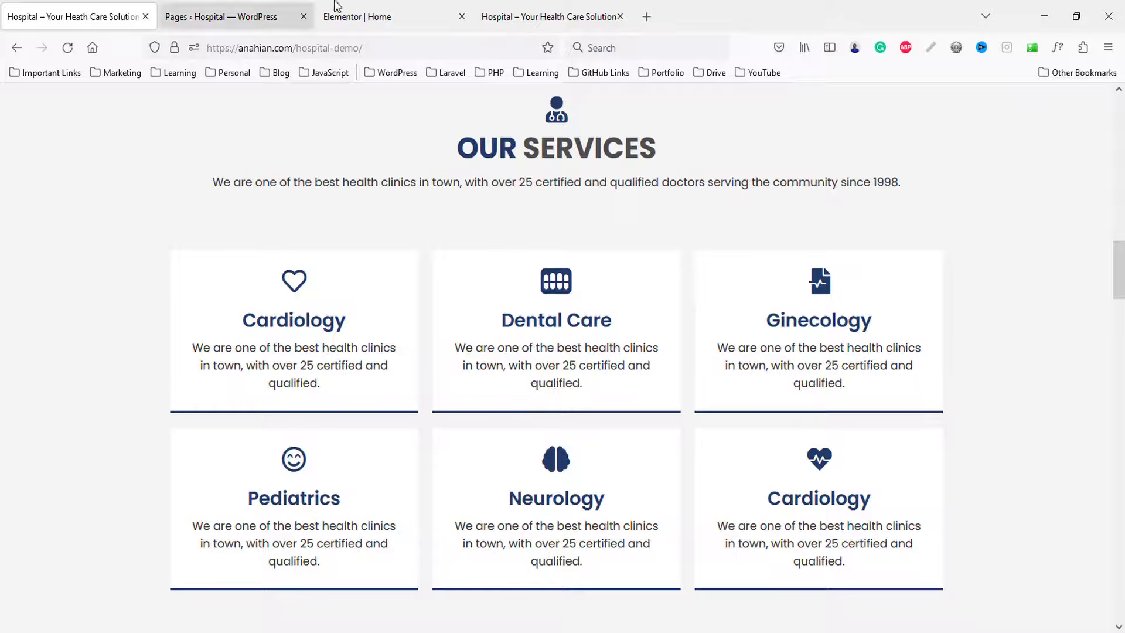
{"action": "left_click", "coordinate": [358, 16]}
{"action": "scroll", "coordinate": [674, 398], "scroll_direction": "down", "scroll_amount": 4}
{"action": "left_click", "coordinate": [630, 236]}
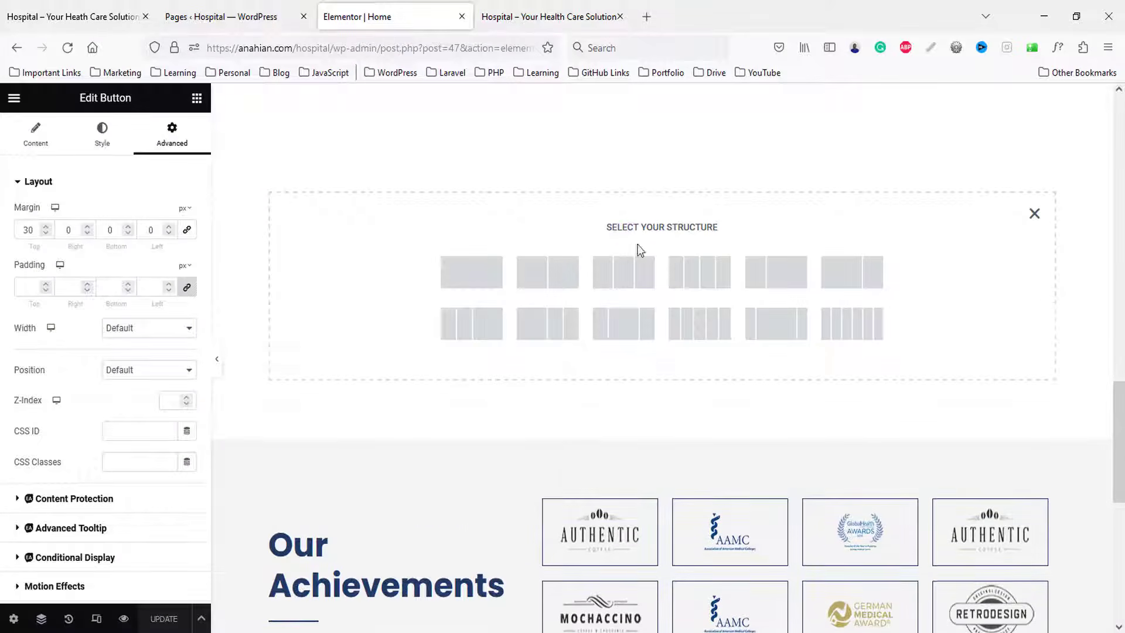
{"action": "left_click", "coordinate": [465, 282]}
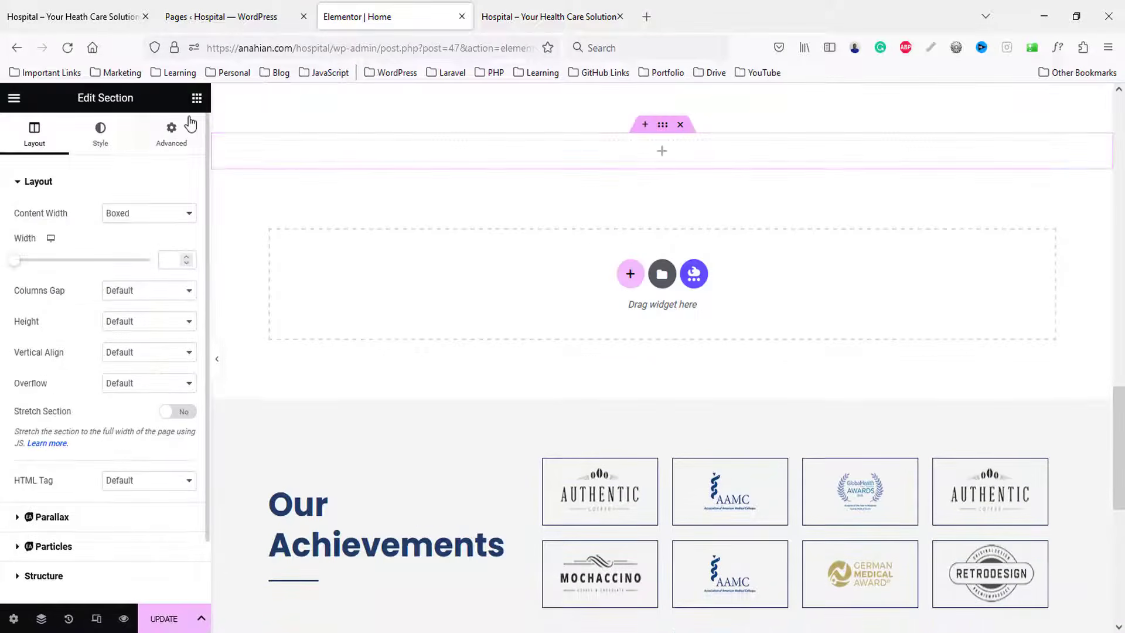
- Give the new section a classic background with the color #f4f4f4
{"action": "left_click", "coordinate": [101, 135]}
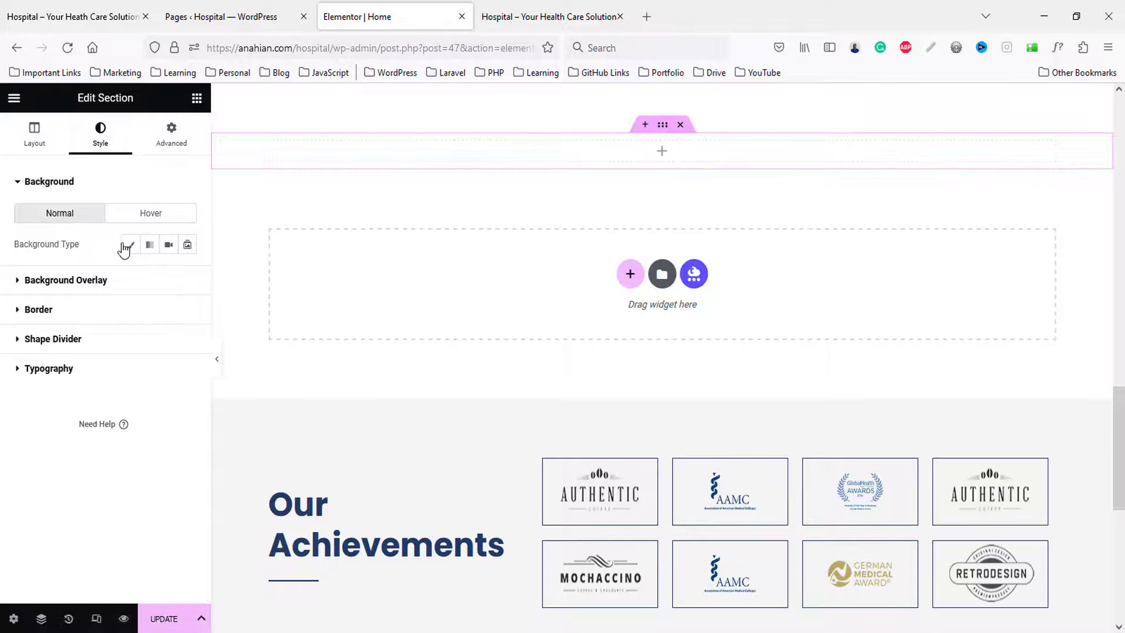
{"action": "left_click", "coordinate": [131, 244]}
{"action": "left_click", "coordinate": [187, 275]}
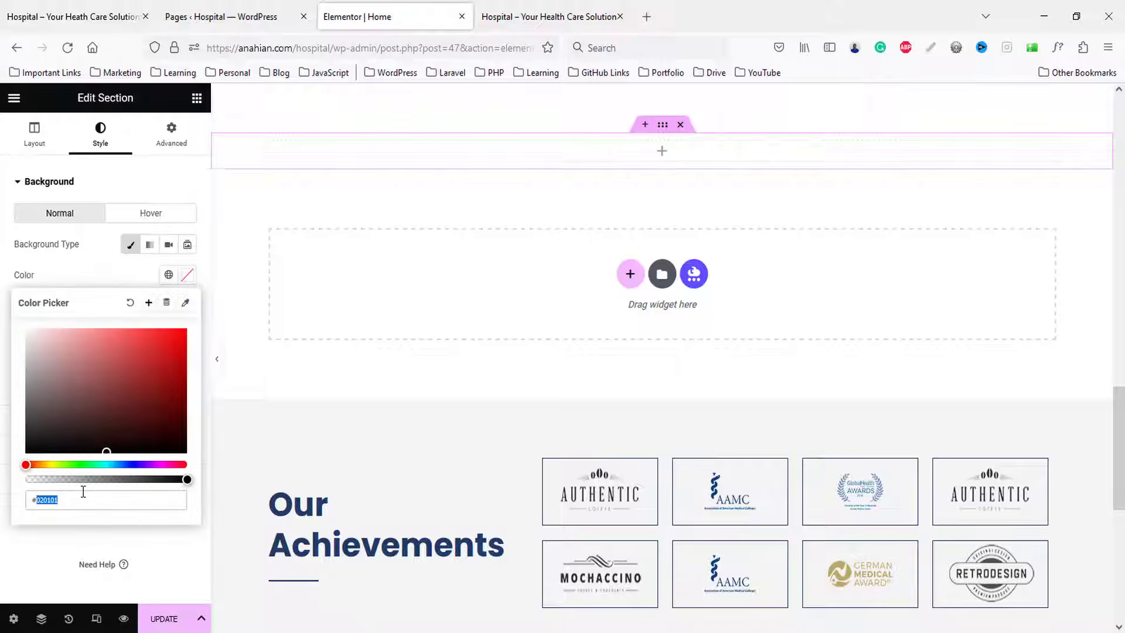
{"action": "type", "text": "#f4f4f4"}
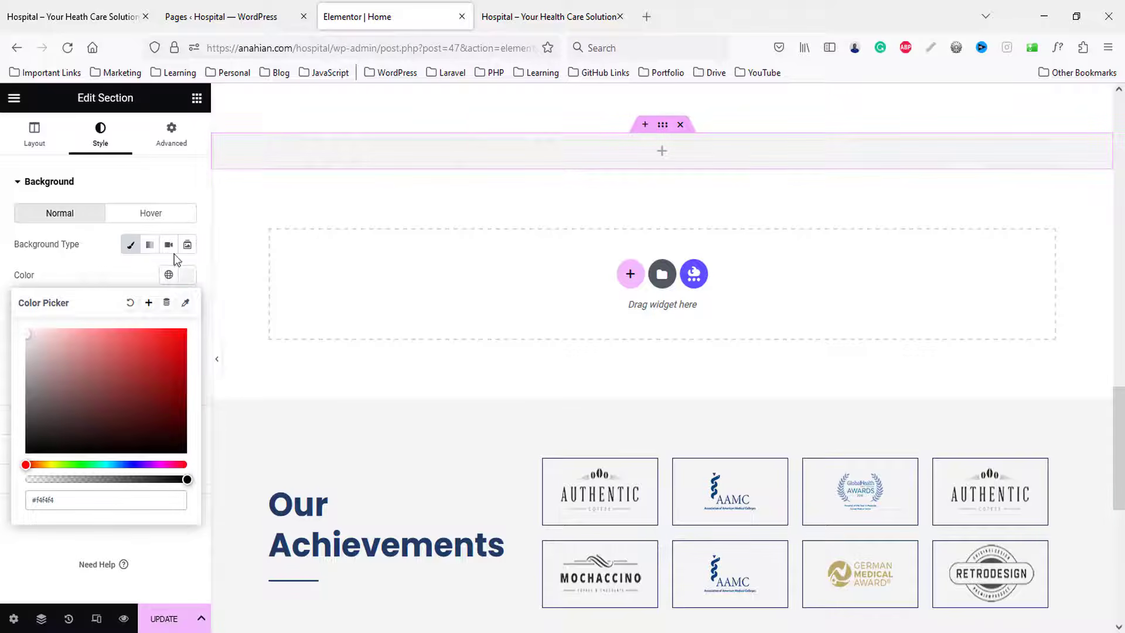
- Unlink the new section's padding values and set its top and bottom padding to 80 px
{"action": "left_click", "coordinate": [171, 131]}
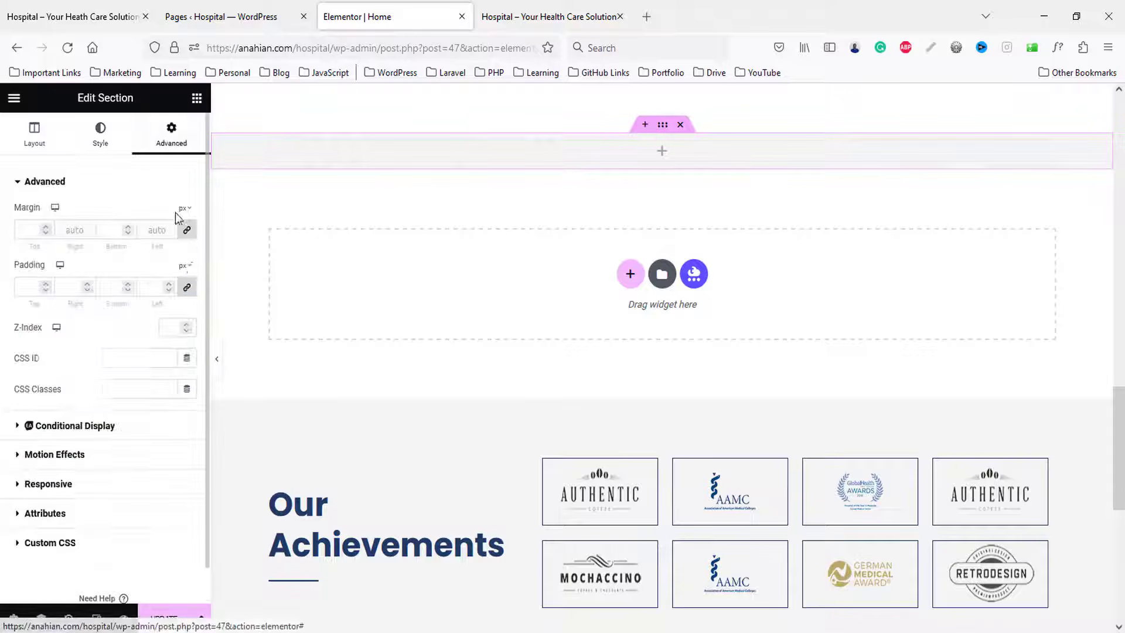
{"action": "left_click", "coordinate": [186, 287]}
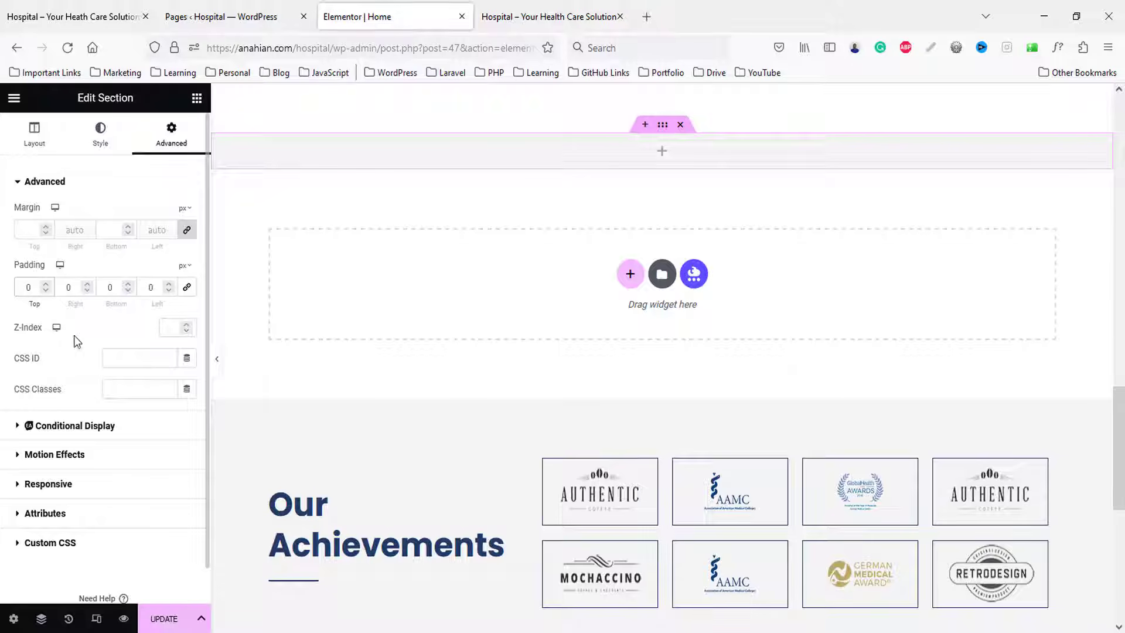
{"action": "type", "text": "8"}
{"action": "left_click", "coordinate": [108, 288]}
{"action": "type", "text": "8"}
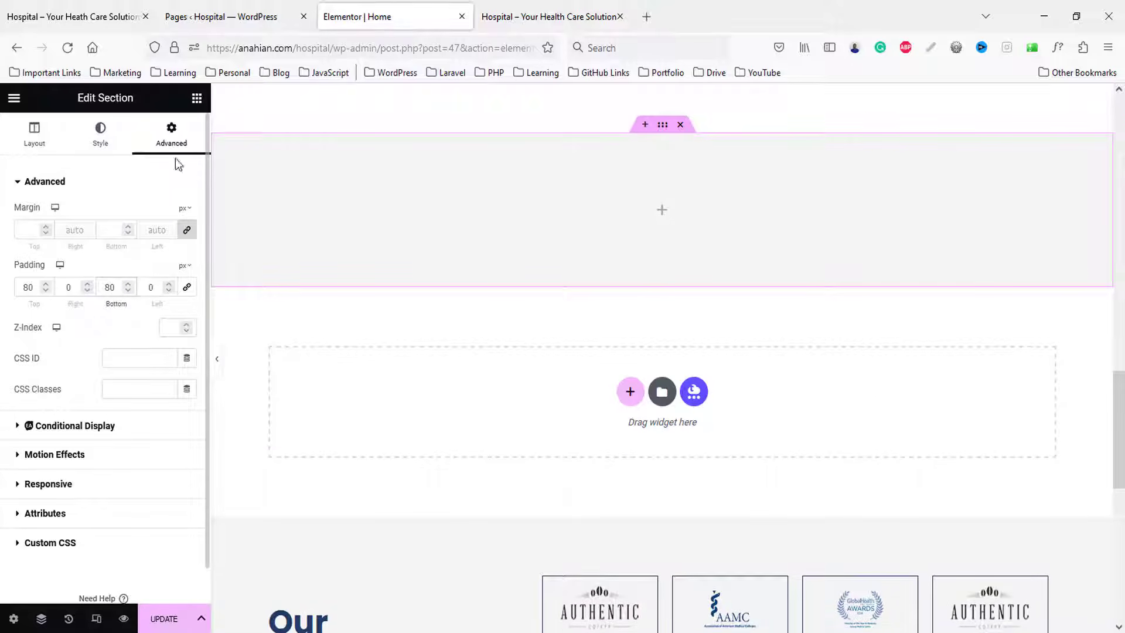
- Insert a two-column inner section into the new gray section and duplicate it below
{"action": "left_click", "coordinate": [197, 98]}
{"action": "left_click_drag", "start_coordinate": [58, 281], "coordinate": [639, 208]}
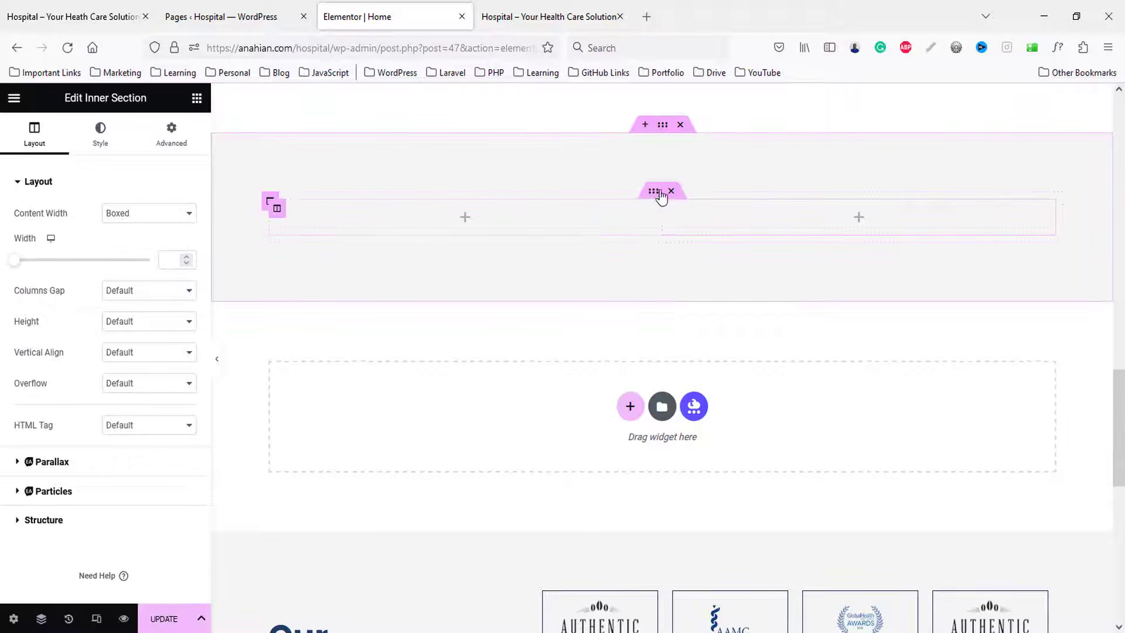
{"action": "right_click", "coordinate": [653, 193]}
{"action": "left_click", "coordinate": [675, 228]}
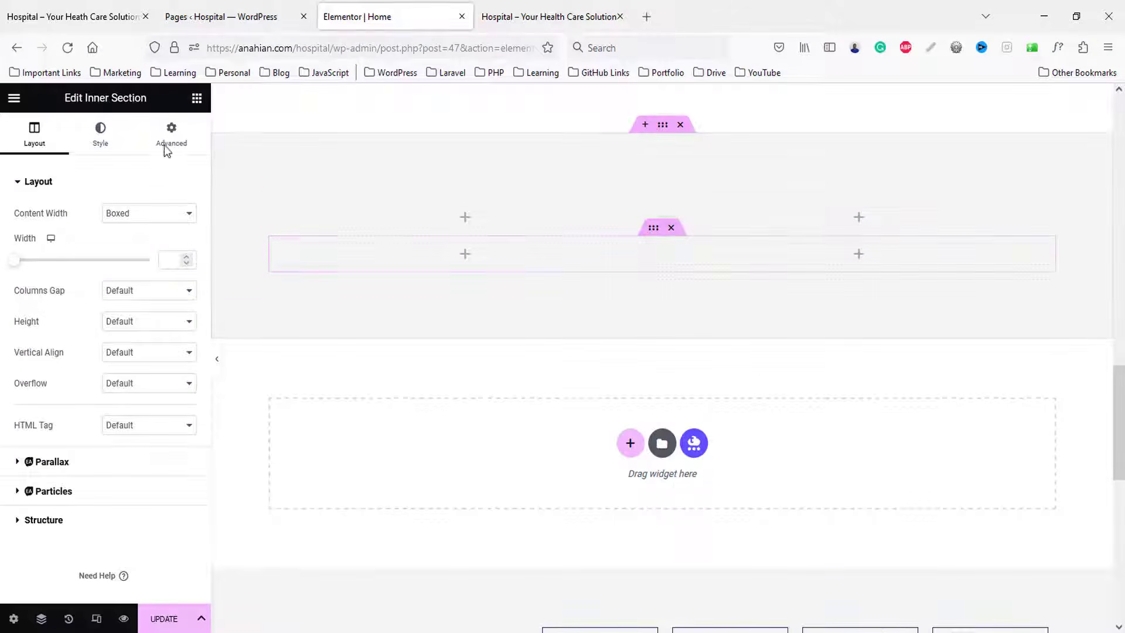
{"action": "left_click", "coordinate": [197, 97]}
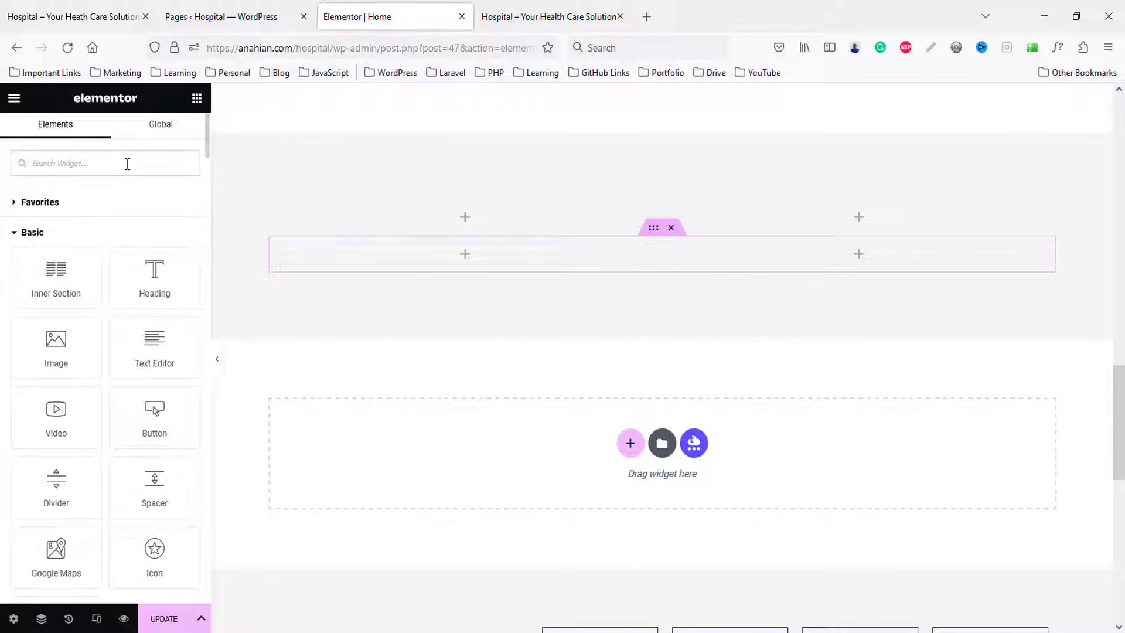
- Find the Dual Color Heading widget, place it in the upper inner section's first column, and delete the empty second column
{"action": "left_click", "coordinate": [144, 163]}
{"action": "type", "text": "du"}
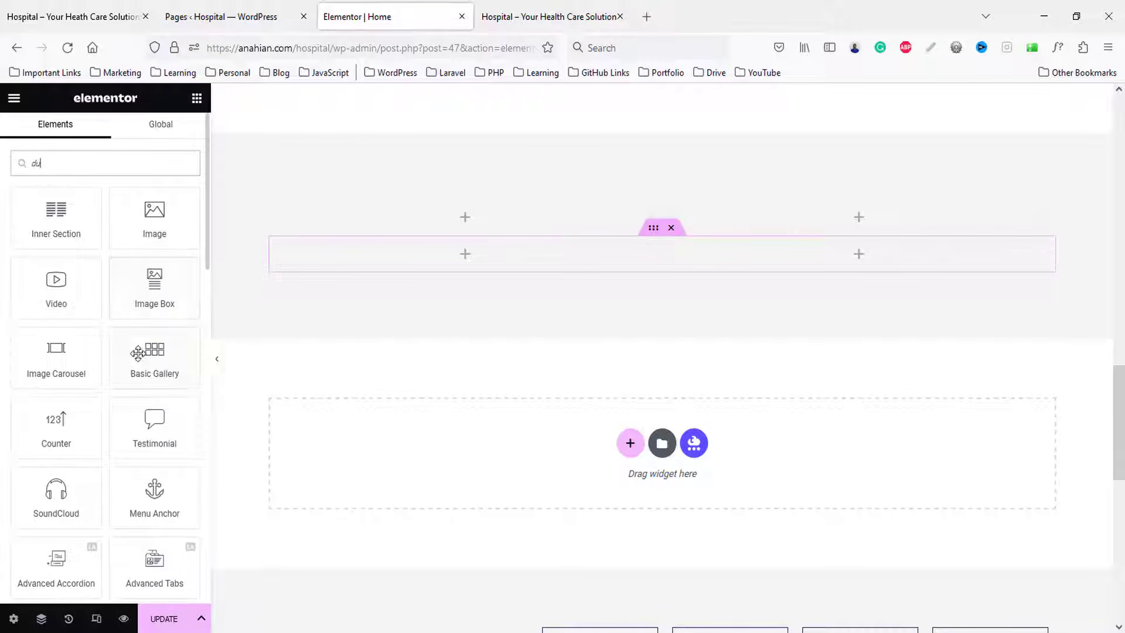
{"action": "scroll", "coordinate": [139, 359], "scroll_direction": "down", "scroll_amount": 1}
{"action": "scroll", "coordinate": [139, 358], "scroll_direction": "down", "scroll_amount": 3}
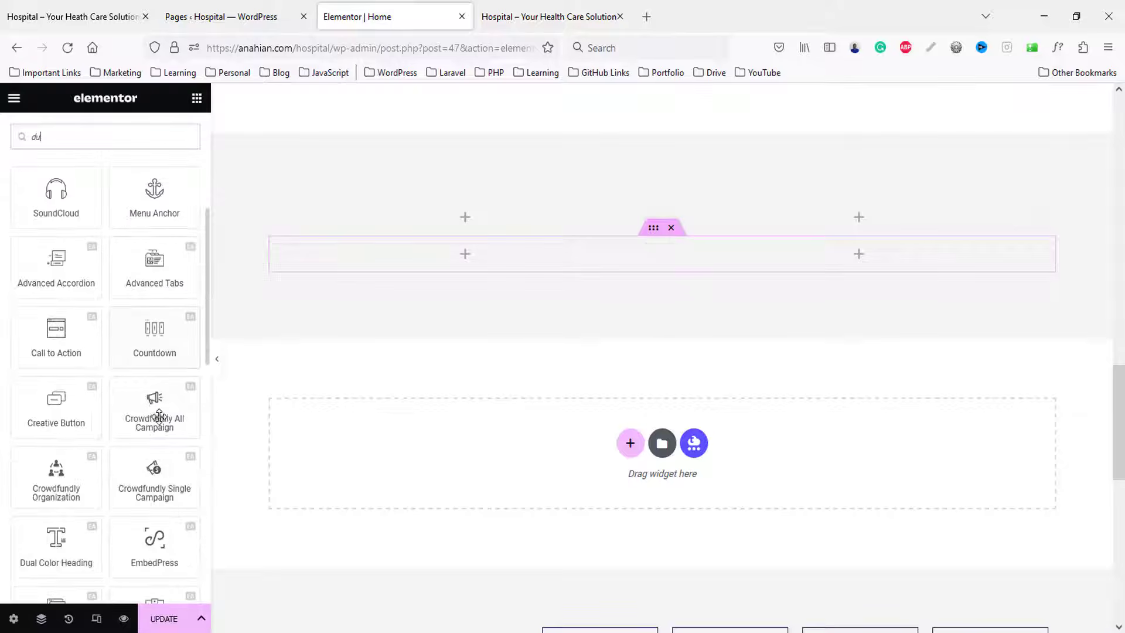
{"action": "scroll", "coordinate": [158, 417], "scroll_direction": "up", "scroll_amount": 4}
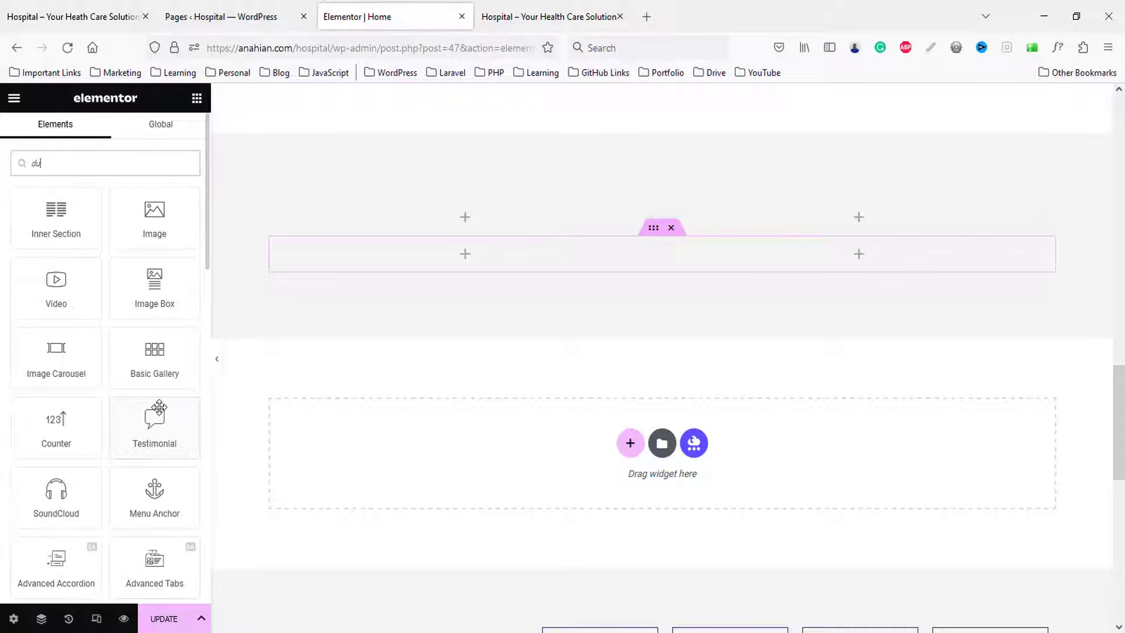
{"action": "type", "text": "e"}
{"action": "key", "text": "BackSpace"}
{"action": "key", "text": "BackSpace"}
{"action": "key", "text": "BackSpace"}
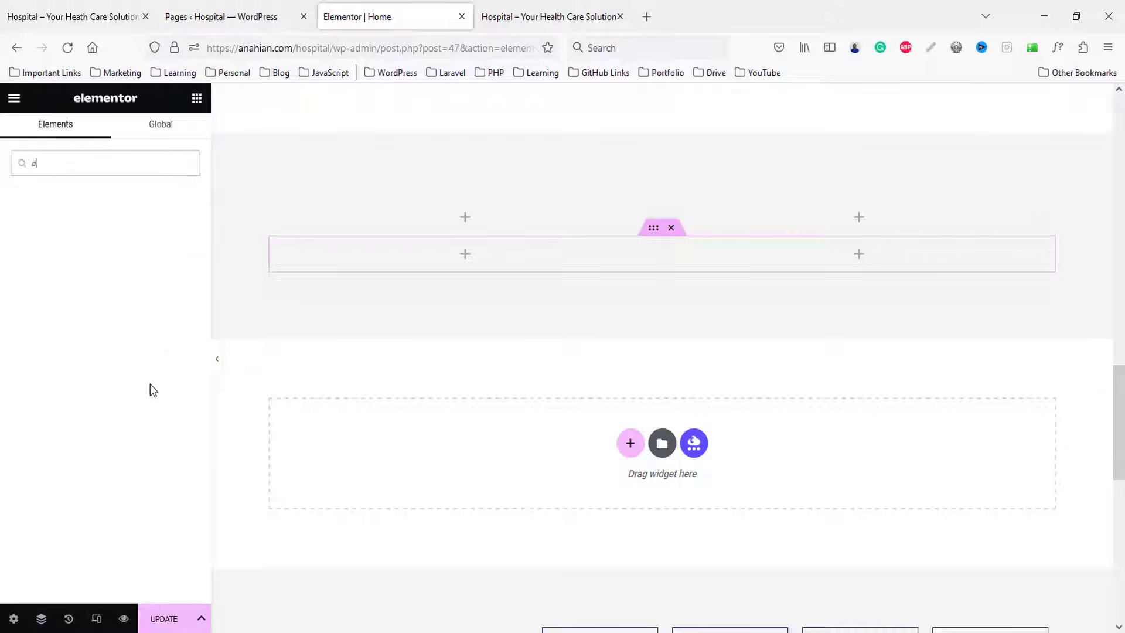
{"action": "type", "text": "co"}
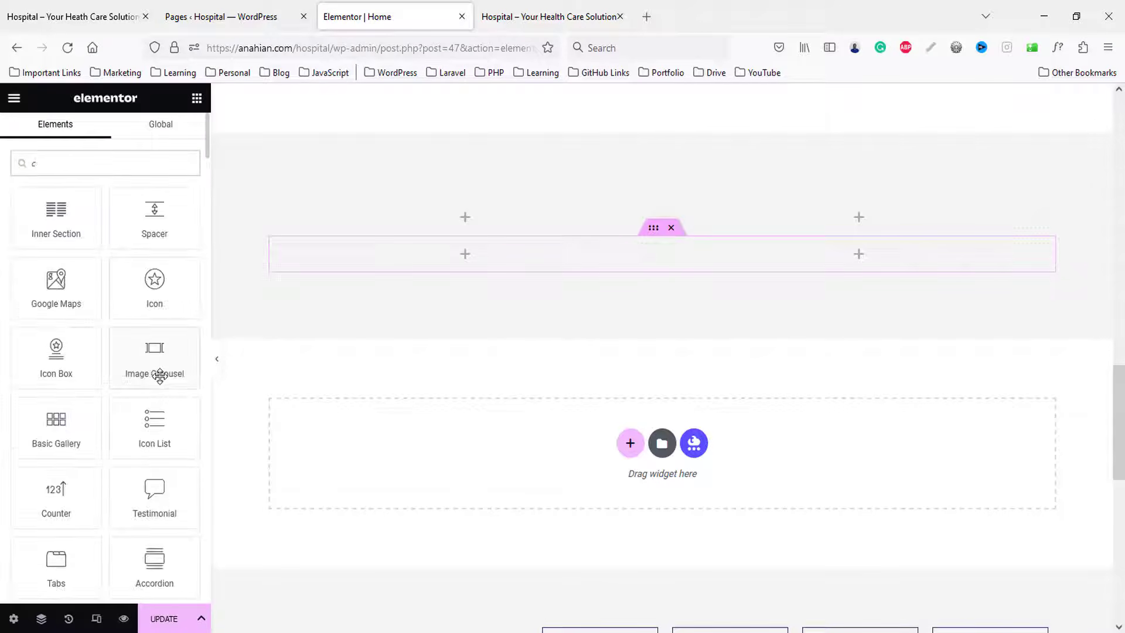
{"action": "key", "text": "BackSpace"}
{"action": "key", "text": "BackSpace"}
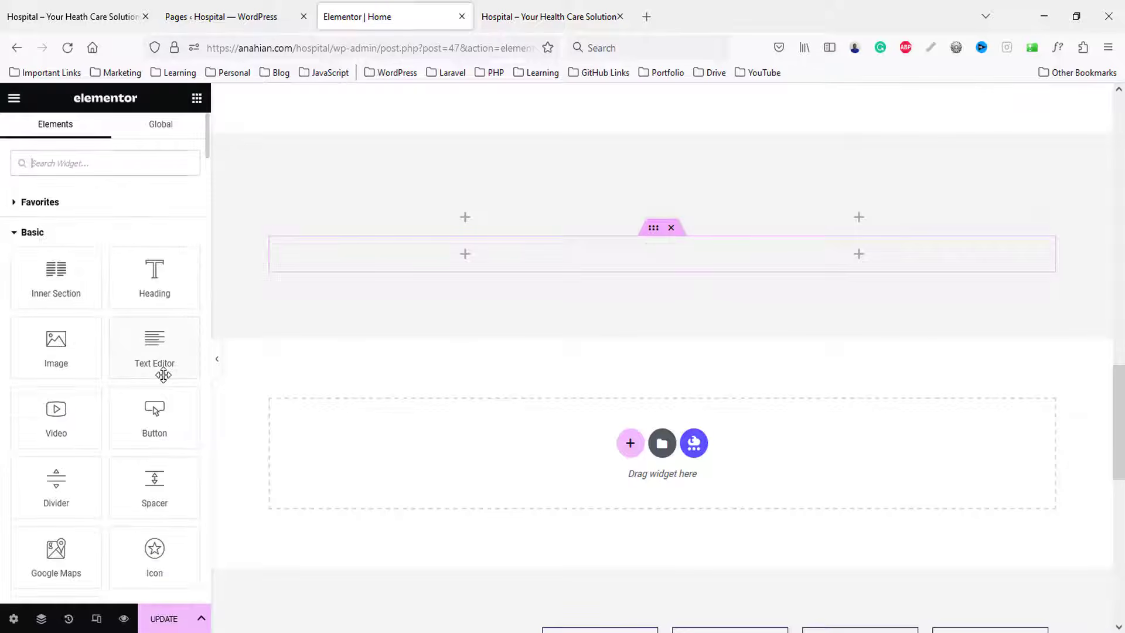
{"action": "type", "text": "heading"}
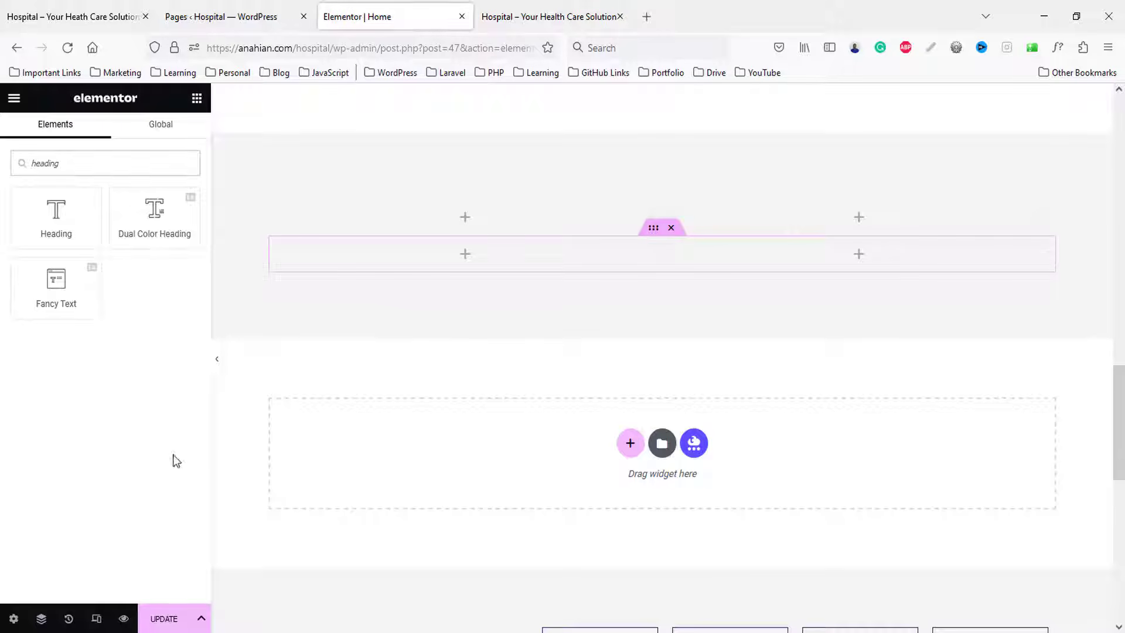
{"action": "left_click_drag", "start_coordinate": [147, 194], "coordinate": [686, 269]}
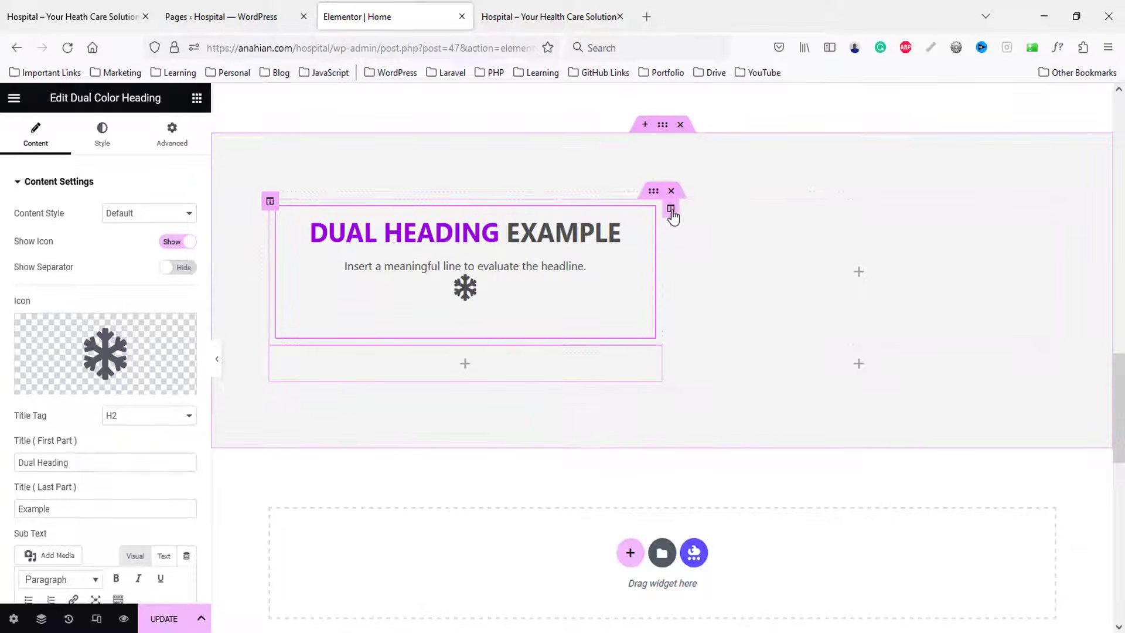
{"action": "right_click", "coordinate": [672, 210]}
{"action": "left_click", "coordinate": [706, 481]}
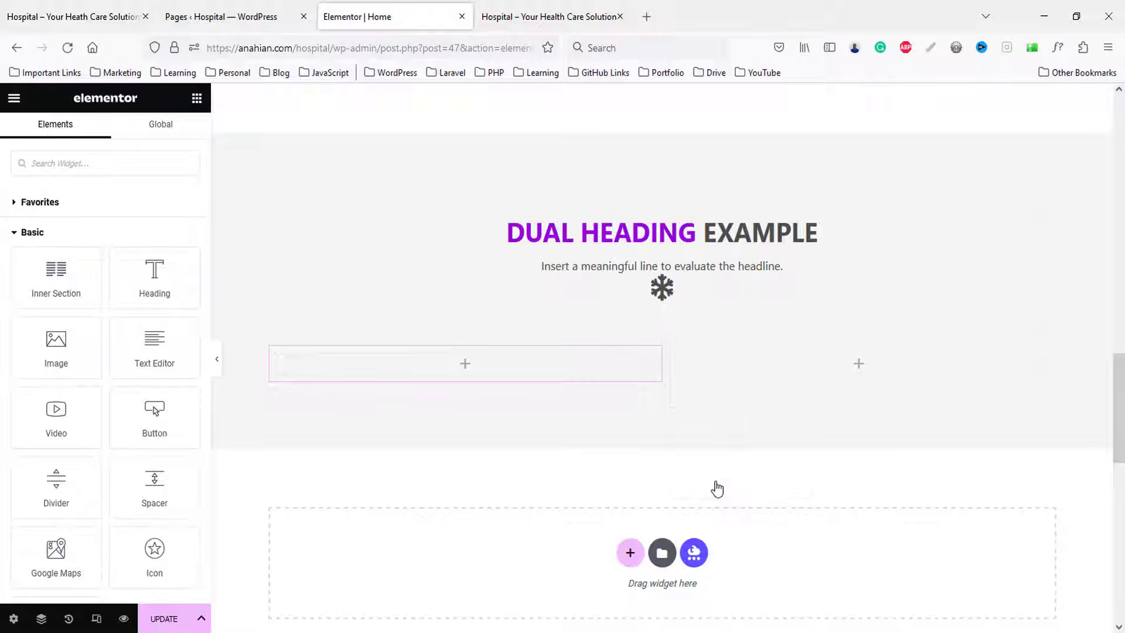
- Set the dual color heading's content style to Icon on top
{"action": "left_click", "coordinate": [592, 251]}
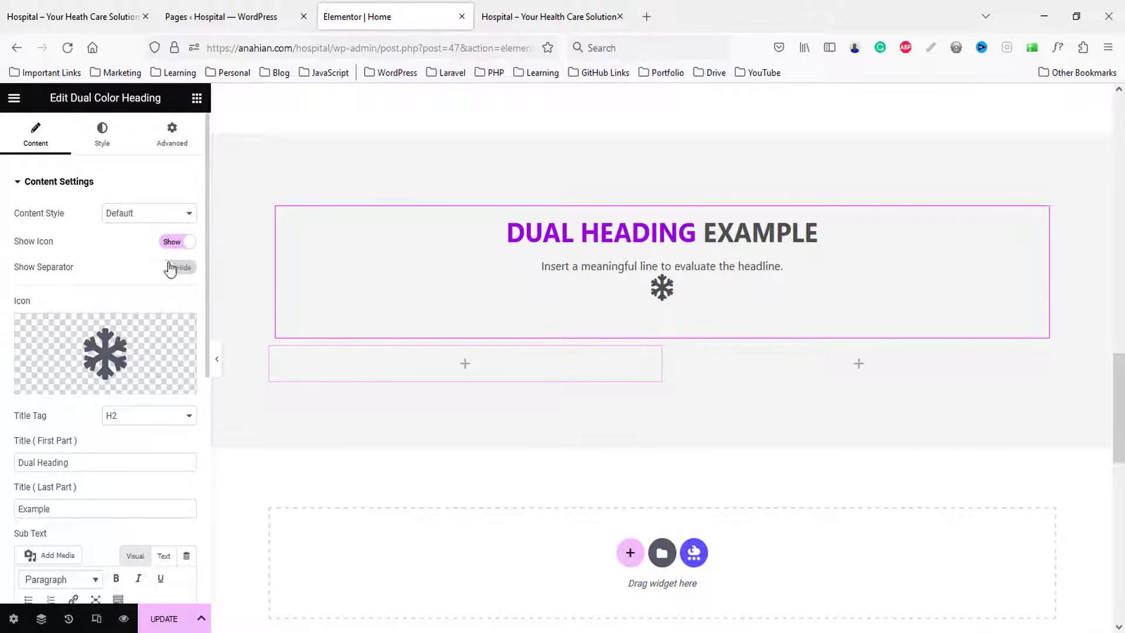
{"action": "left_click", "coordinate": [131, 213]}
{"action": "left_click", "coordinate": [142, 250]}
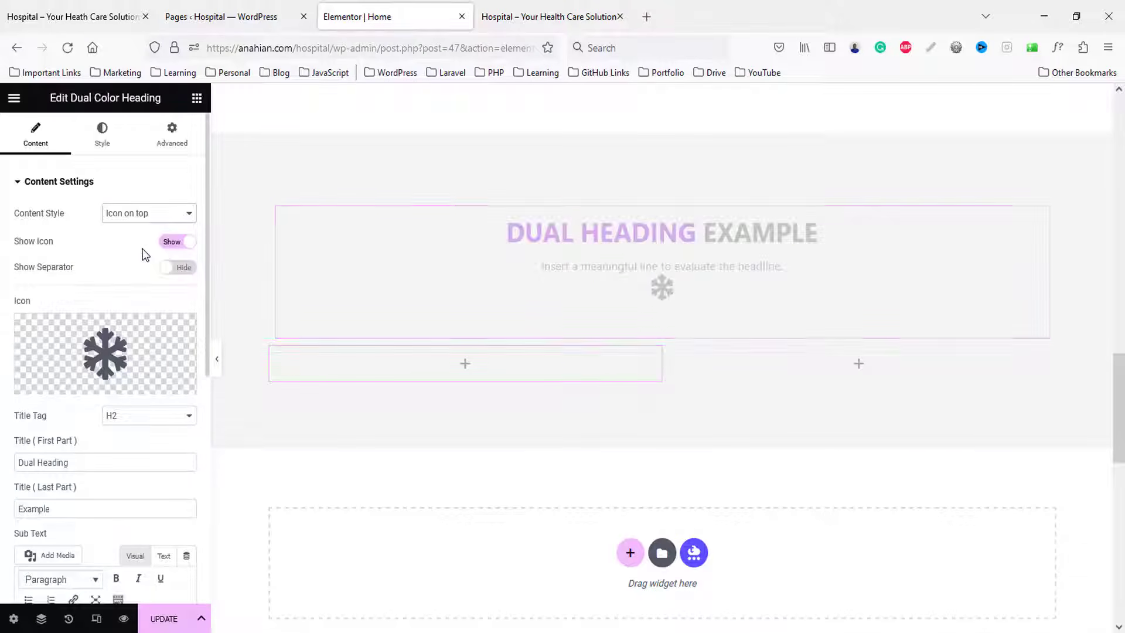
- Copy the sentence below the Our Services heading on the demo page and return to the Elementor editor
{"action": "left_click", "coordinate": [3, 7]}
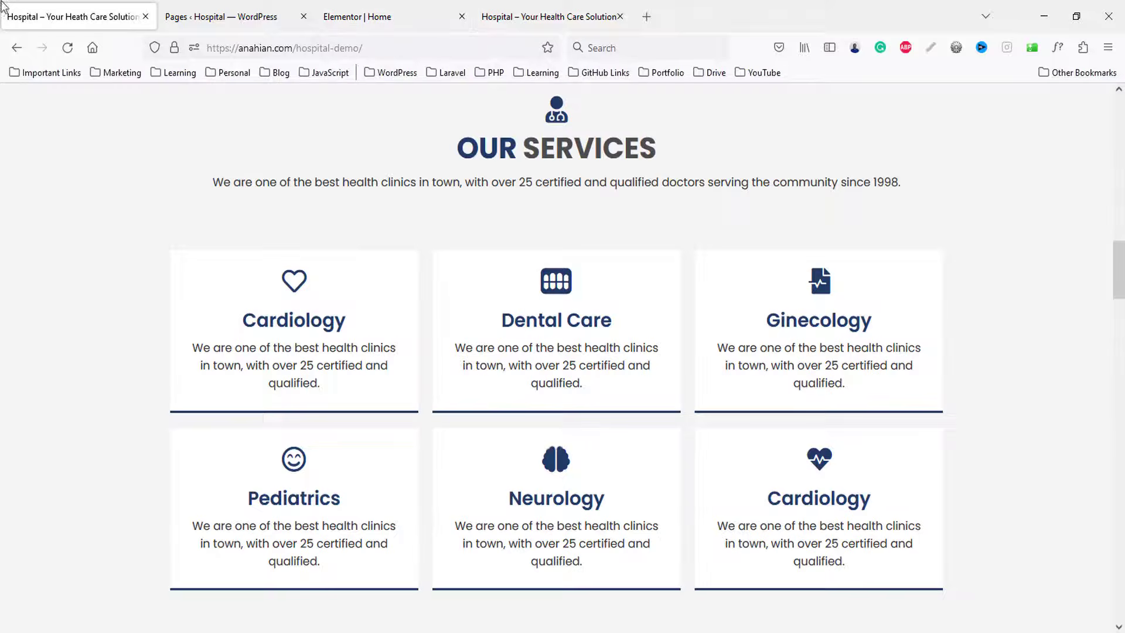
{"action": "left_click_drag", "start_coordinate": [214, 183], "coordinate": [941, 188]}
{"action": "key", "text": "ctrl+c"}
{"action": "left_click", "coordinate": [375, 17]}
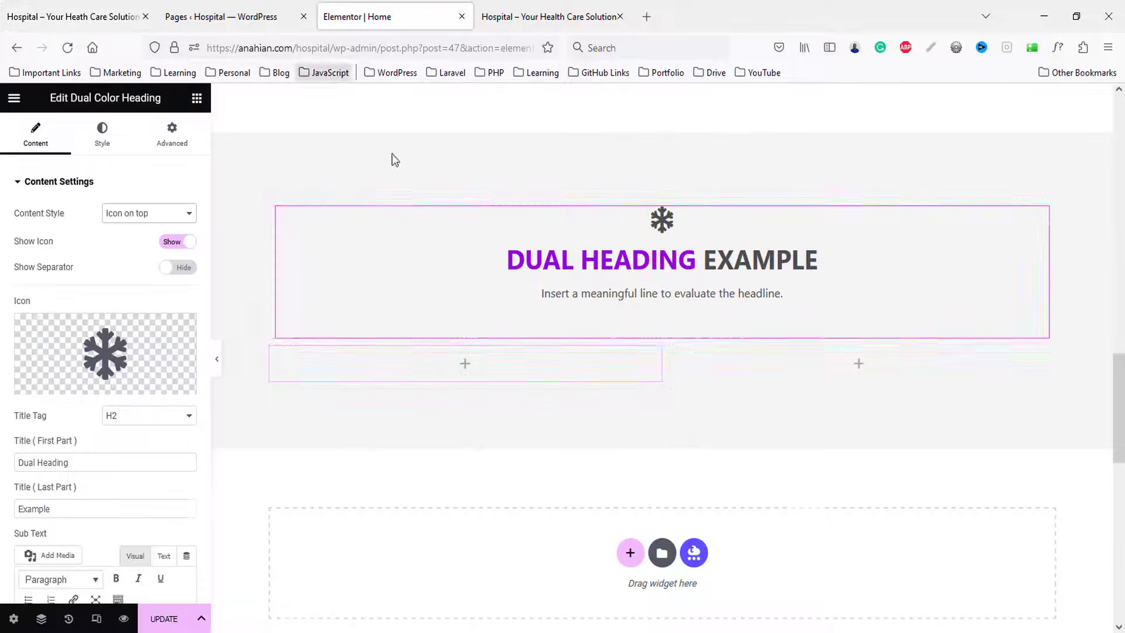
- Replace the heading's snowflake icon with the doctor icon from the "user" results in the icon library
{"action": "left_click", "coordinate": [122, 336]}
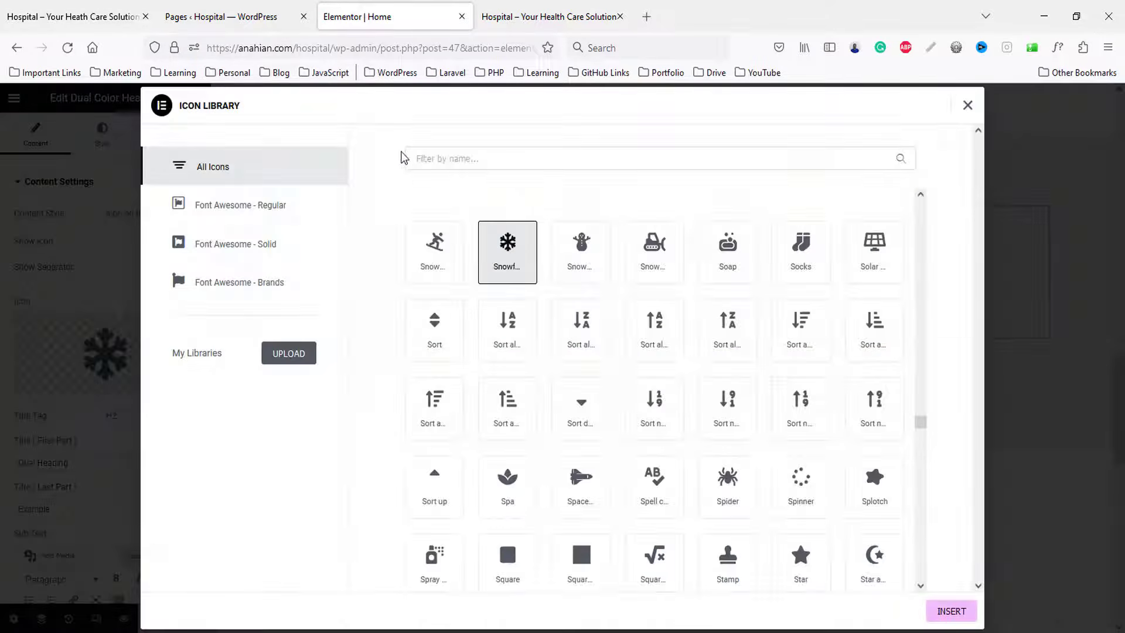
{"action": "type", "text": "user"}
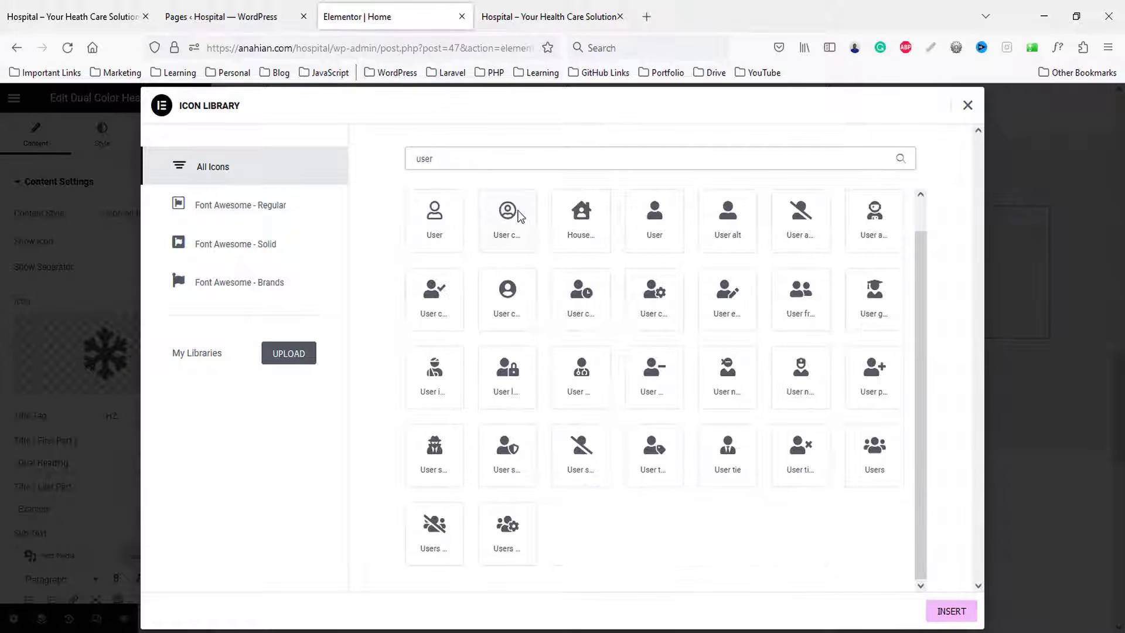
{"action": "left_click", "coordinate": [582, 369]}
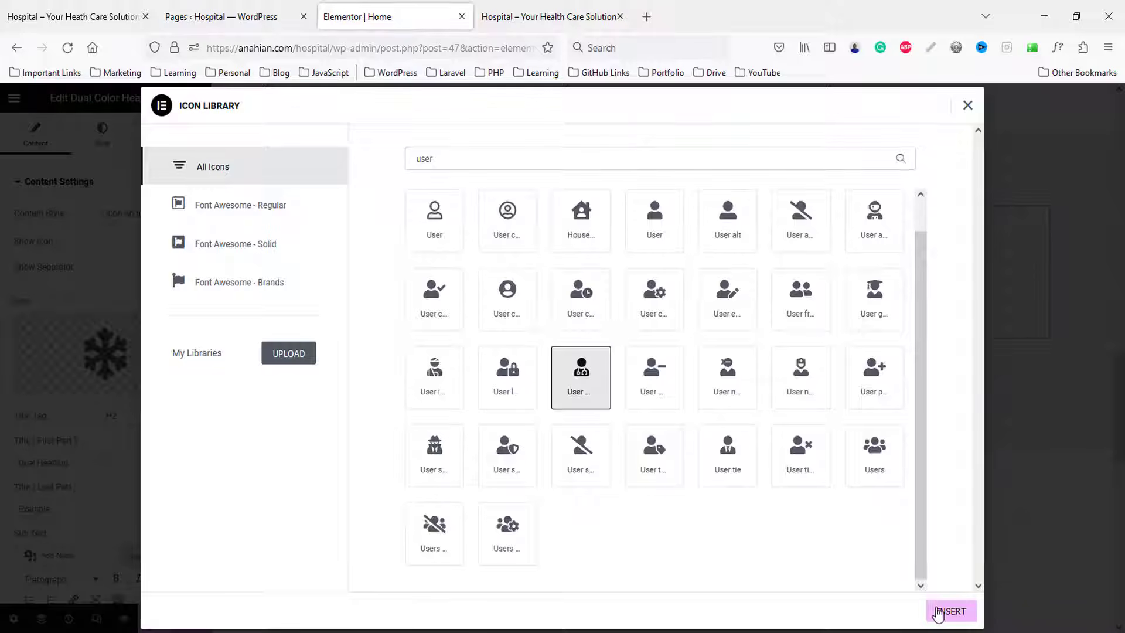
{"action": "left_click", "coordinate": [942, 610]}
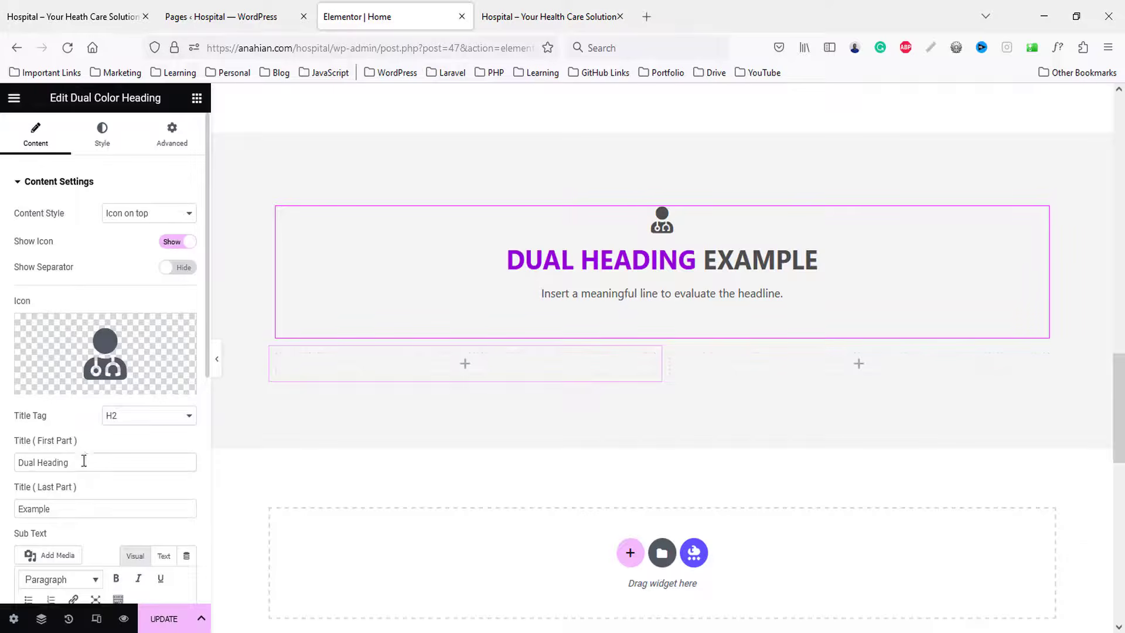
- Set the heading's first title part to "Our" and its last part to "Services"
{"action": "left_click_drag", "start_coordinate": [84, 461], "coordinate": [1, 461]}
{"action": "type", "text": "Our"}
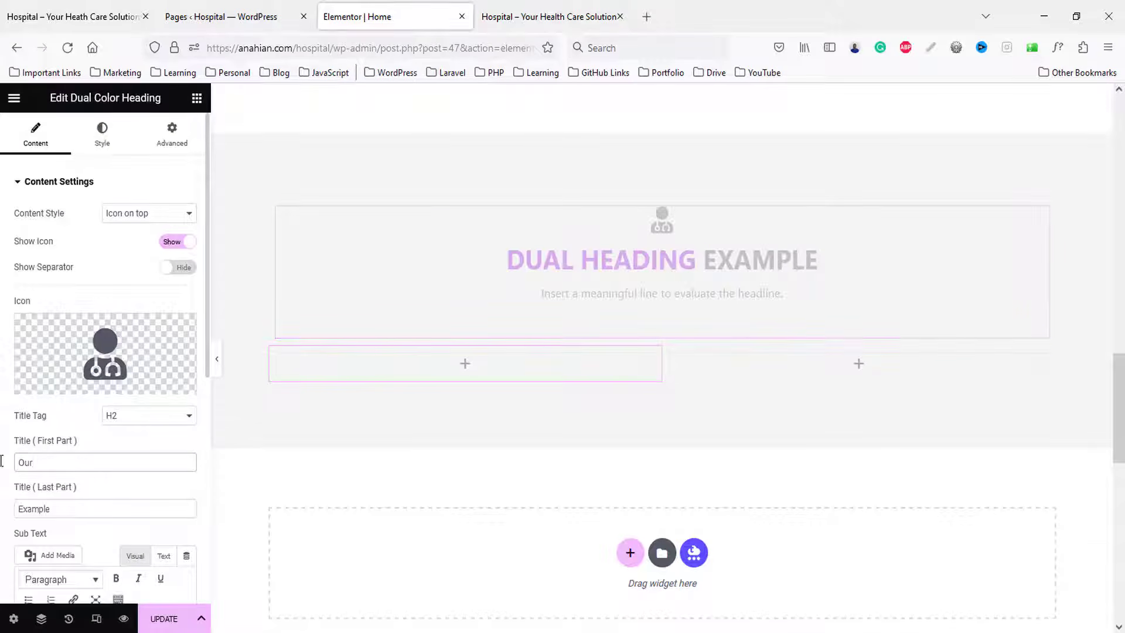
{"action": "key", "text": "Tab"}
{"action": "type", "text": "Serv"}
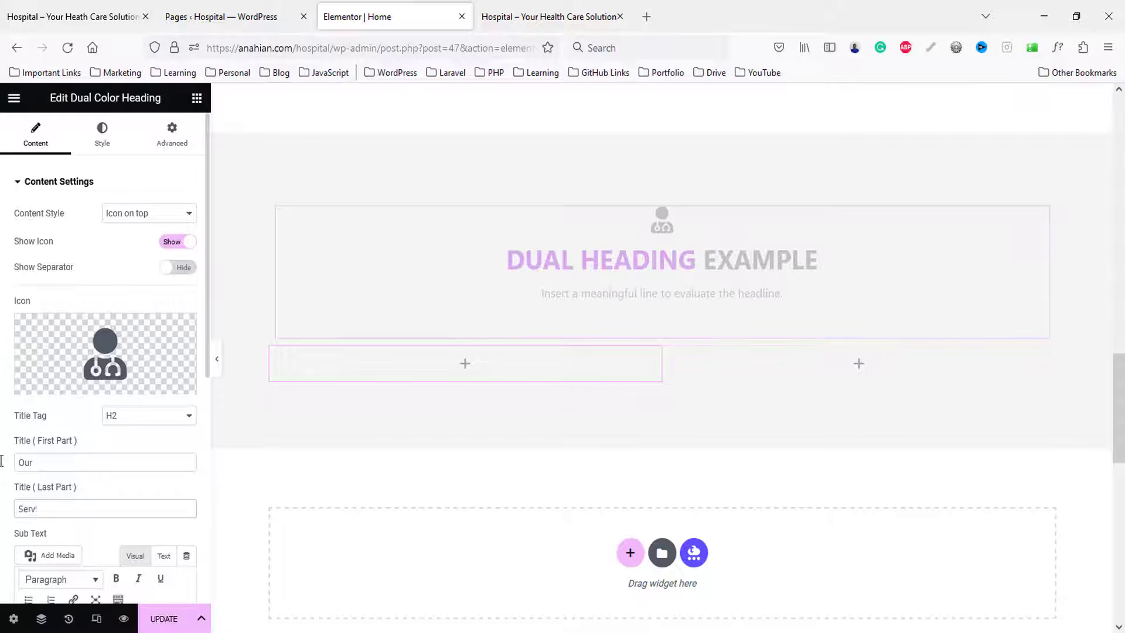
{"action": "type", "text": "ices"}
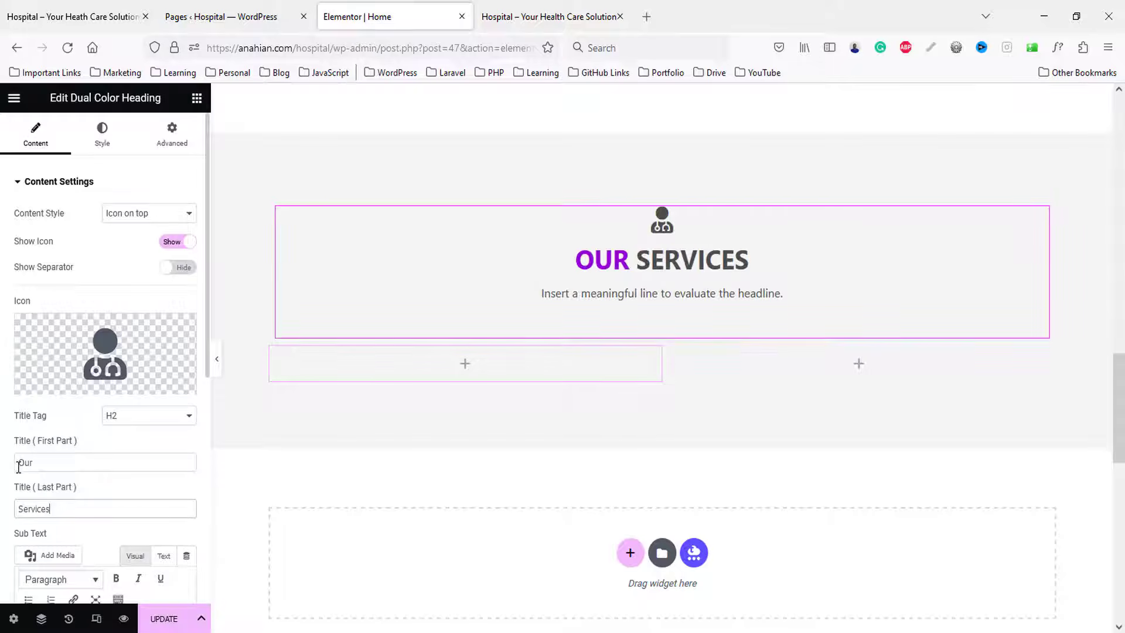
- Replace the heading's placeholder sub text with the copied sentence about being one of the best health clinics in town
{"action": "scroll", "coordinate": [156, 275], "scroll_direction": "down", "scroll_amount": 3}
{"action": "left_click_drag", "start_coordinate": [144, 509], "coordinate": [2, 465]}
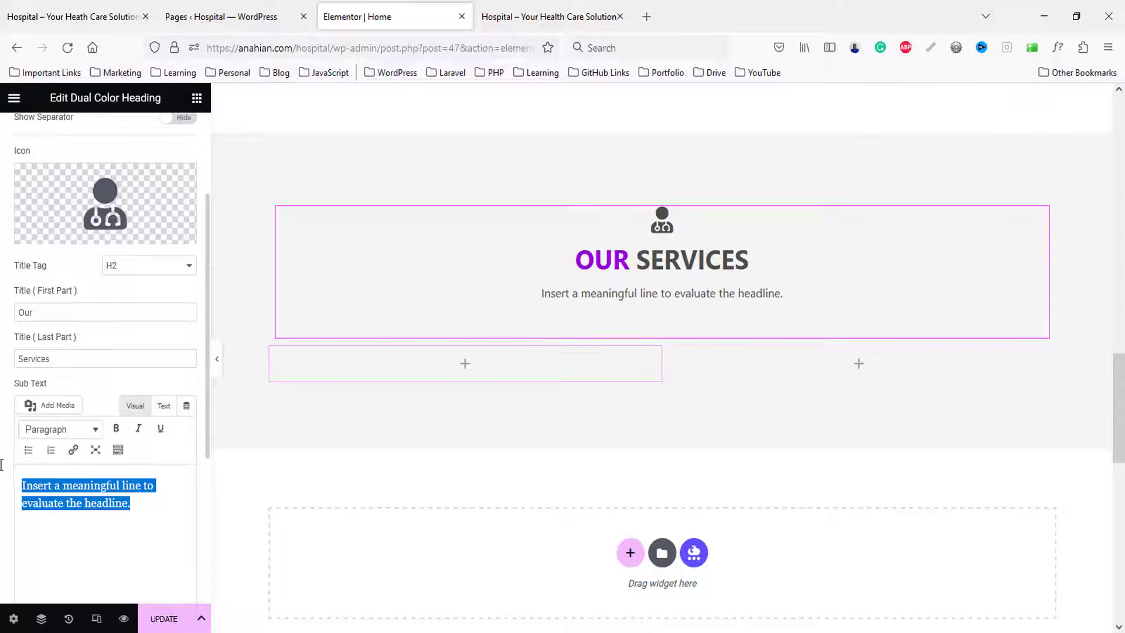
{"action": "key", "text": "ctrl+v"}
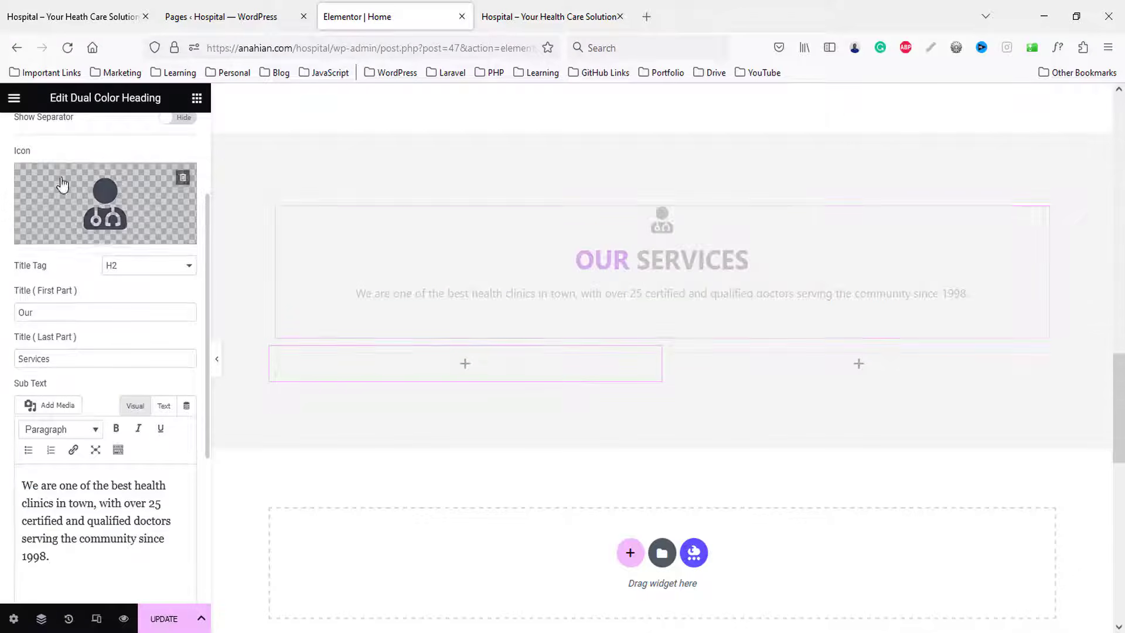
- Give the heading's icon the global Primary color and reduce its size to 30
{"action": "scroll", "coordinate": [98, 206], "scroll_direction": "up", "scroll_amount": 3}
{"action": "left_click", "coordinate": [101, 136]}
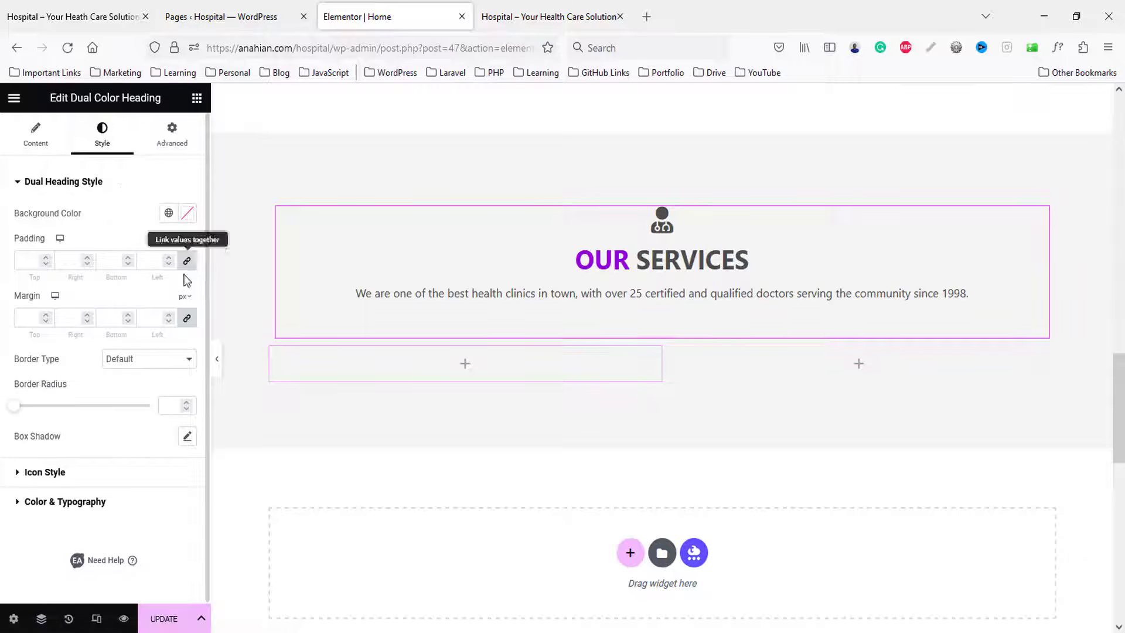
{"action": "left_click", "coordinate": [44, 471]}
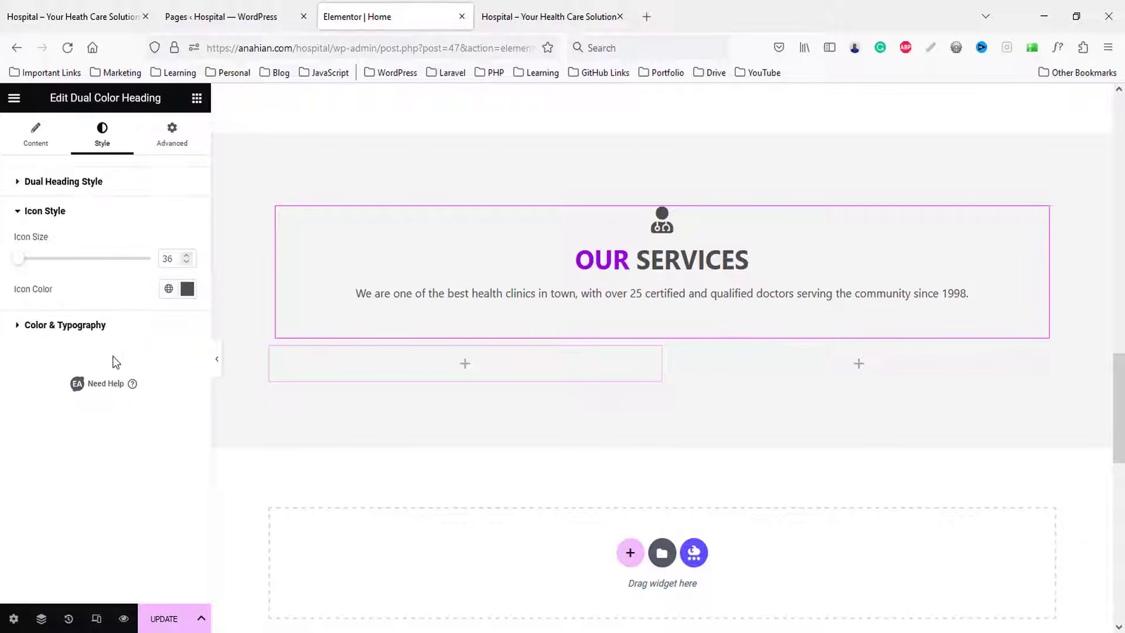
{"action": "left_click", "coordinate": [161, 290]}
{"action": "left_click", "coordinate": [63, 359]}
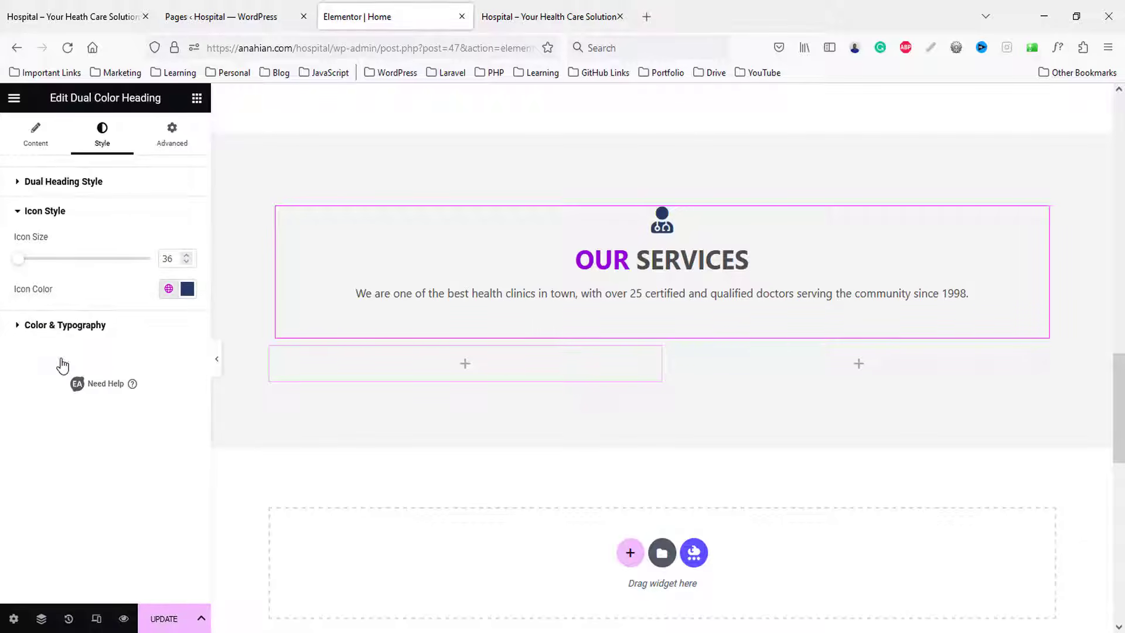
{"action": "key", "text": "Down"}
{"action": "key", "text": "Down"}
{"action": "key", "text": "Down"}
{"action": "key", "text": "Down"}
{"action": "key", "text": "Down"}
{"action": "key", "text": "Down"}
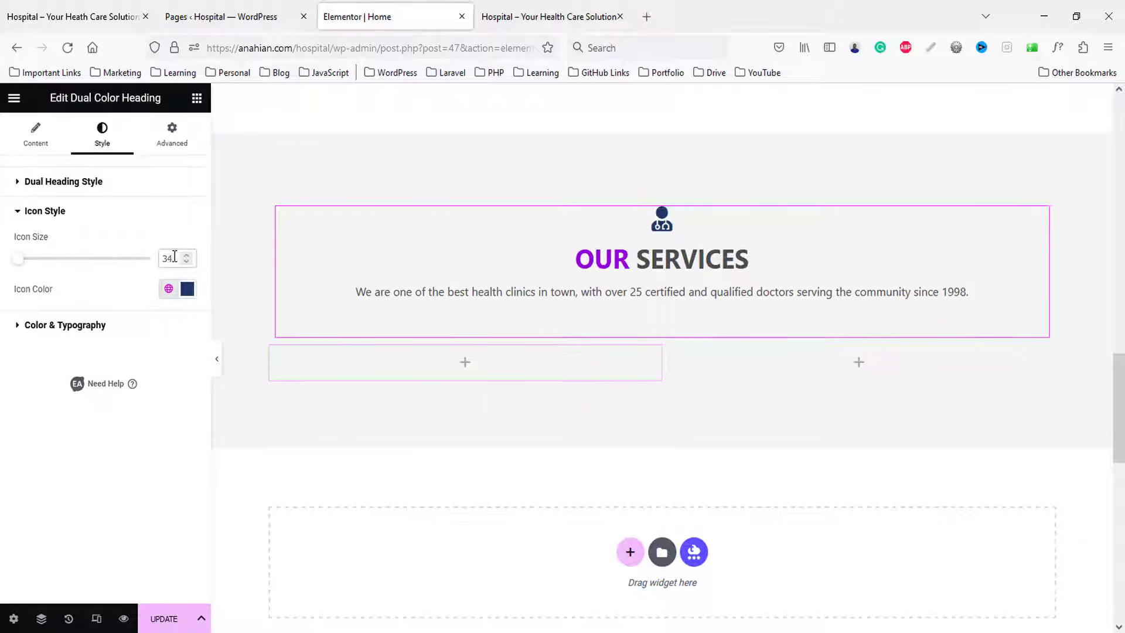
- Set the solid dual color of the heading's first title part to the global Primary color
{"action": "left_click", "coordinate": [67, 329]}
{"action": "left_click", "coordinate": [168, 355]}
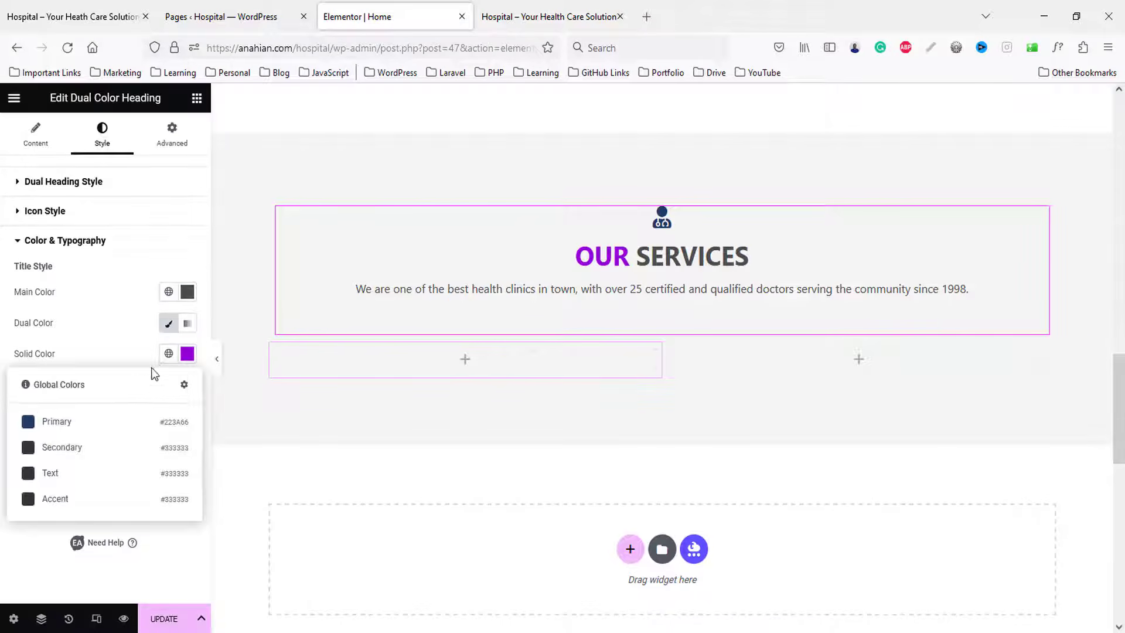
{"action": "left_click", "coordinate": [57, 422]}
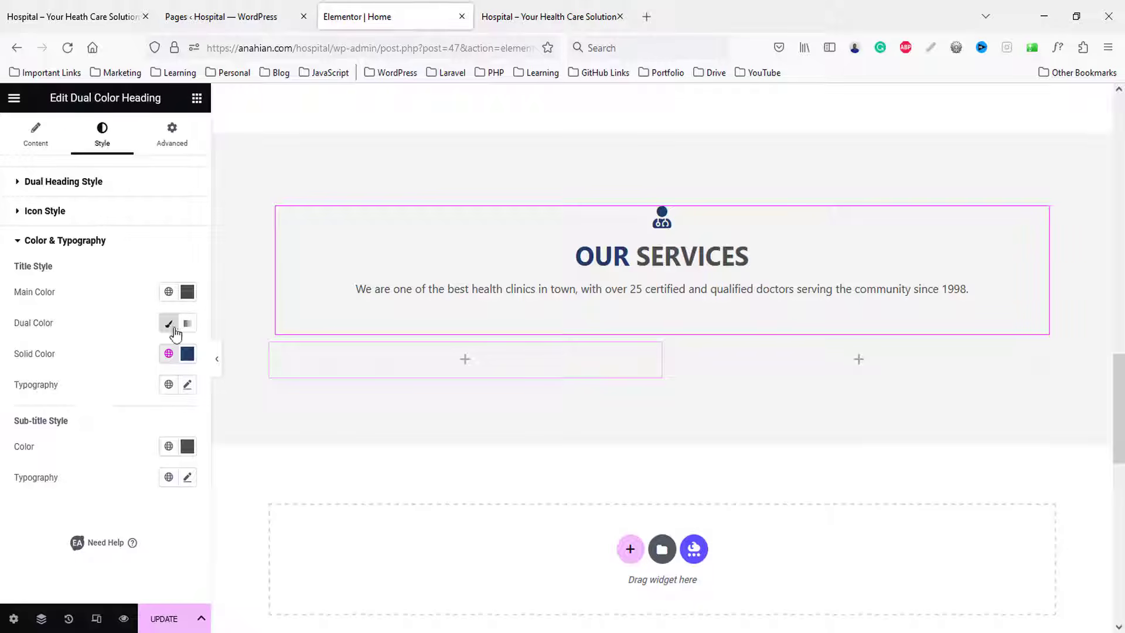
- Set the sub-title's font weight to 500 (Medium) in its typography settings
{"action": "left_click", "coordinate": [188, 478]}
{"action": "scroll", "coordinate": [158, 463], "scroll_direction": "down", "scroll_amount": 5}
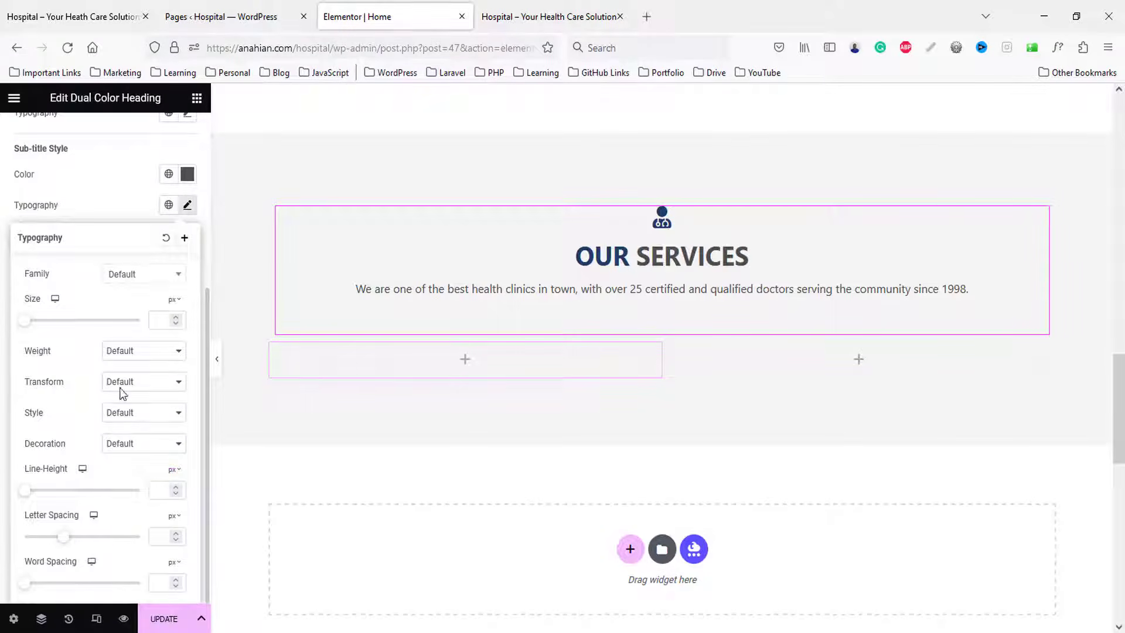
{"action": "left_click", "coordinate": [121, 350]}
{"action": "left_click", "coordinate": [124, 441]}
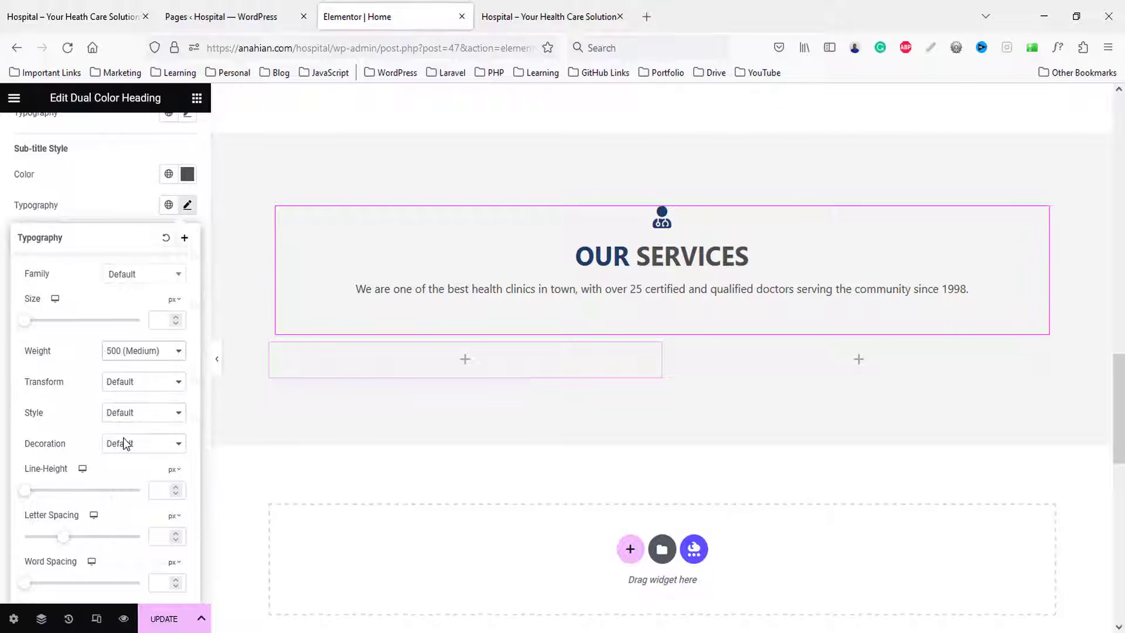
{"action": "left_click", "coordinate": [126, 205]}
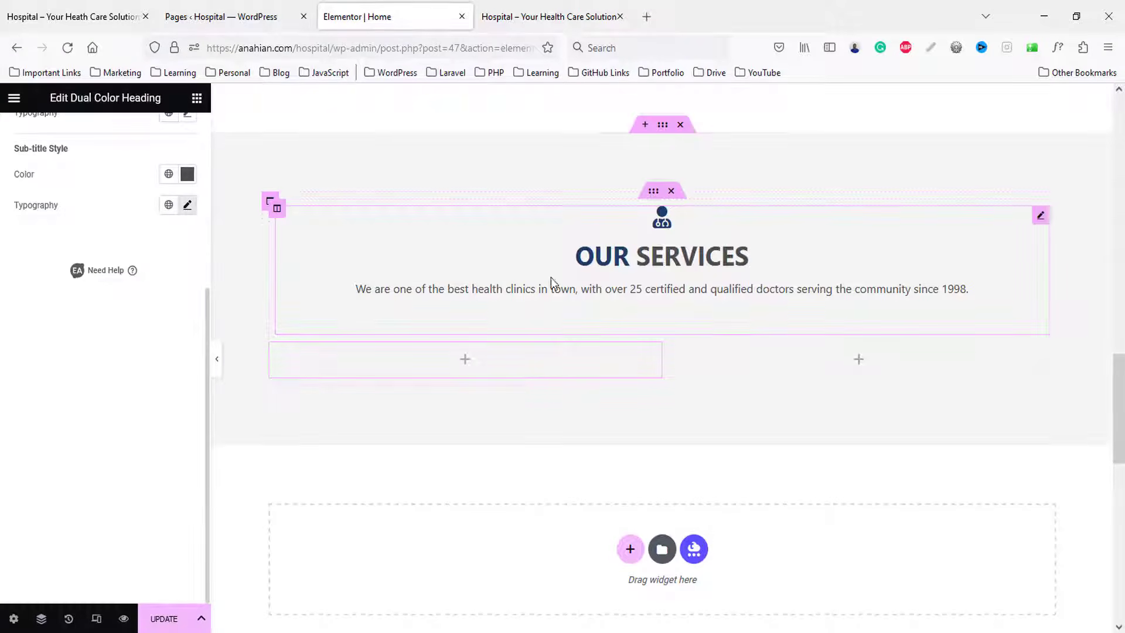
- Set the sub-title's font family to Poppins and compare it with the demo page's Our Services heading
{"action": "left_click", "coordinate": [188, 205]}
{"action": "left_click", "coordinate": [128, 280]}
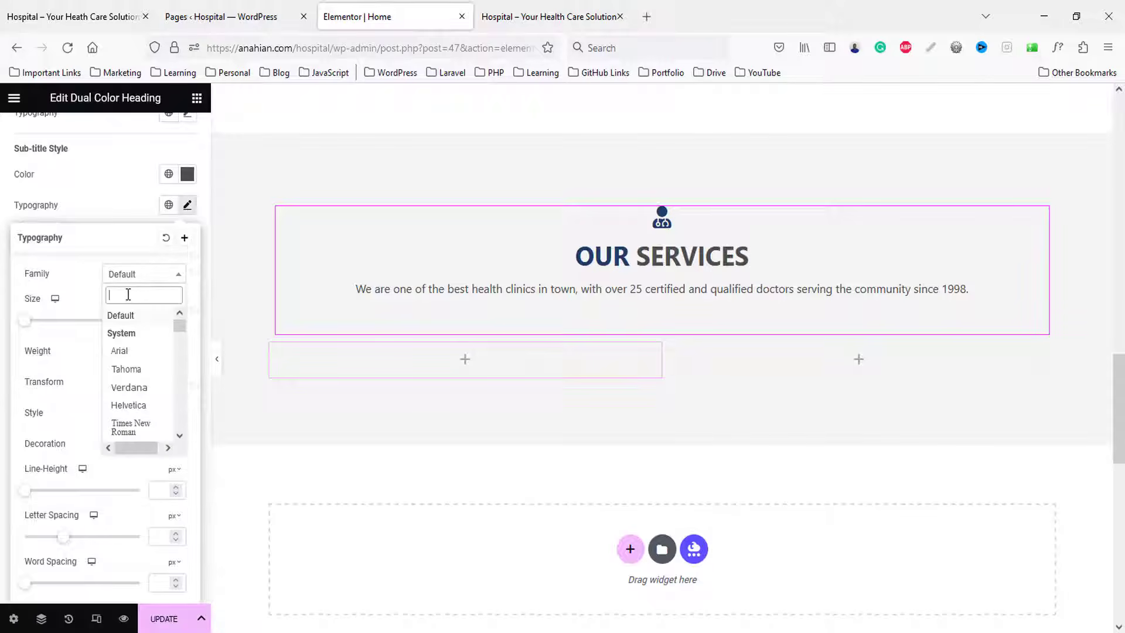
{"action": "type", "text": "popp"}
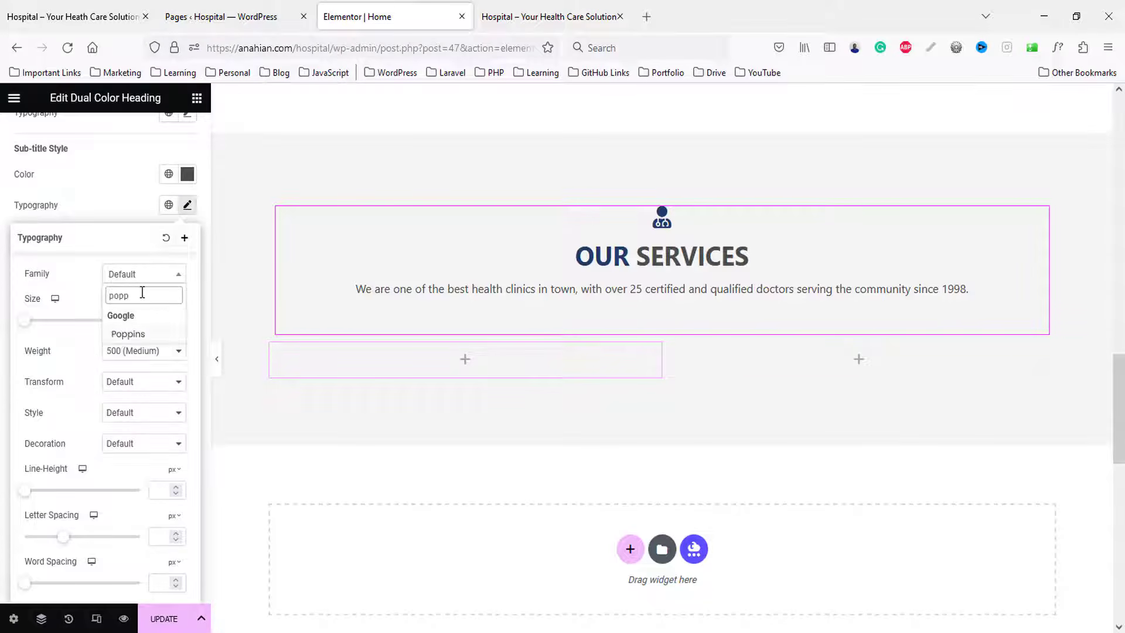
{"action": "left_click", "coordinate": [128, 334]}
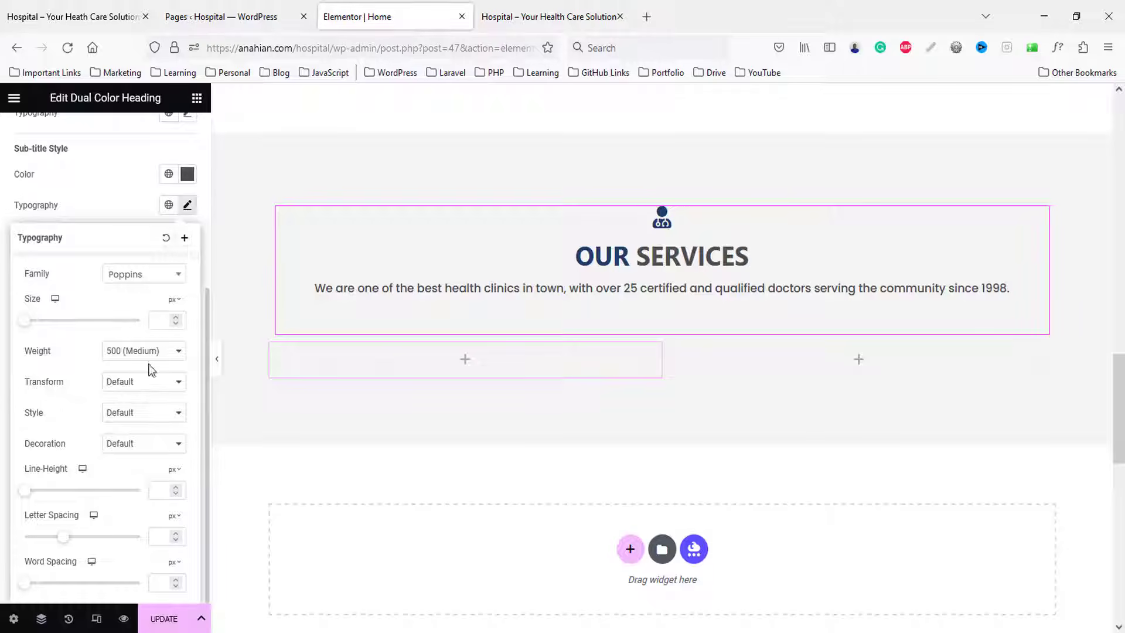
{"action": "left_click", "coordinate": [2, 6]}
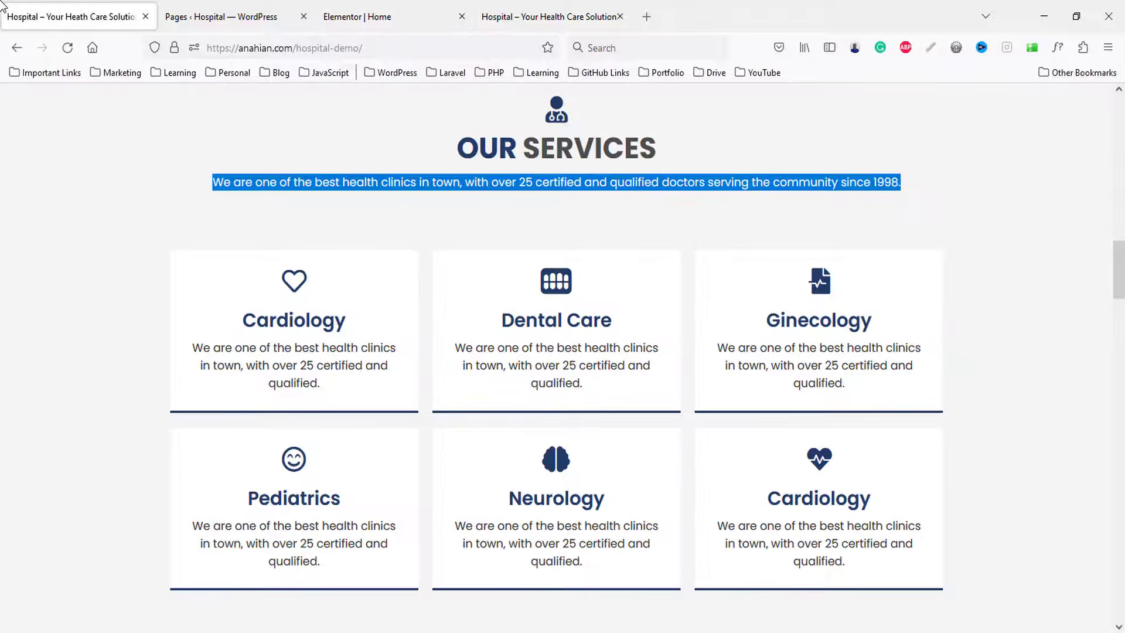
- Set the Our Services sub-title's color to the global Text color
{"action": "left_click", "coordinate": [3, 285]}
{"action": "left_click", "coordinate": [392, 13]}
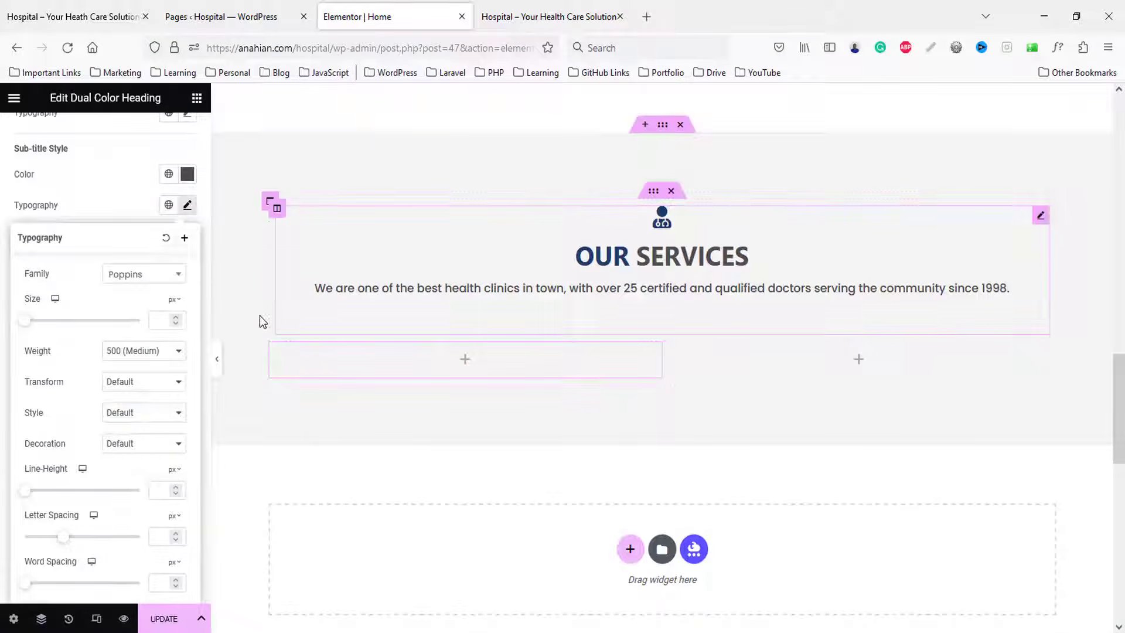
{"action": "left_click", "coordinate": [142, 195]}
{"action": "left_click", "coordinate": [168, 173]}
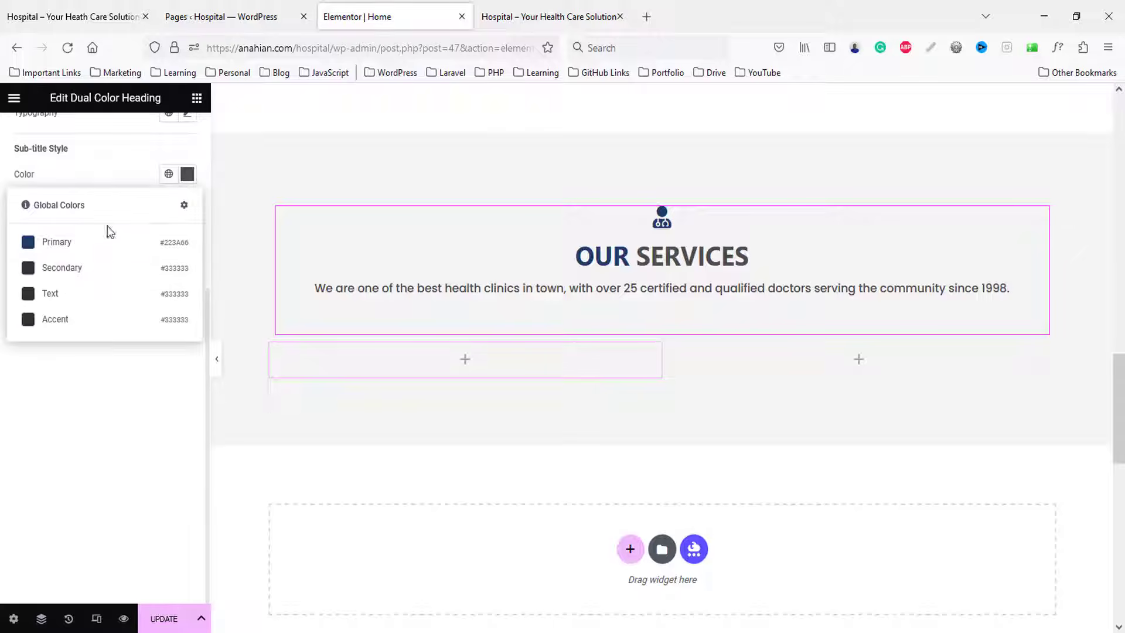
{"action": "left_click", "coordinate": [56, 294]}
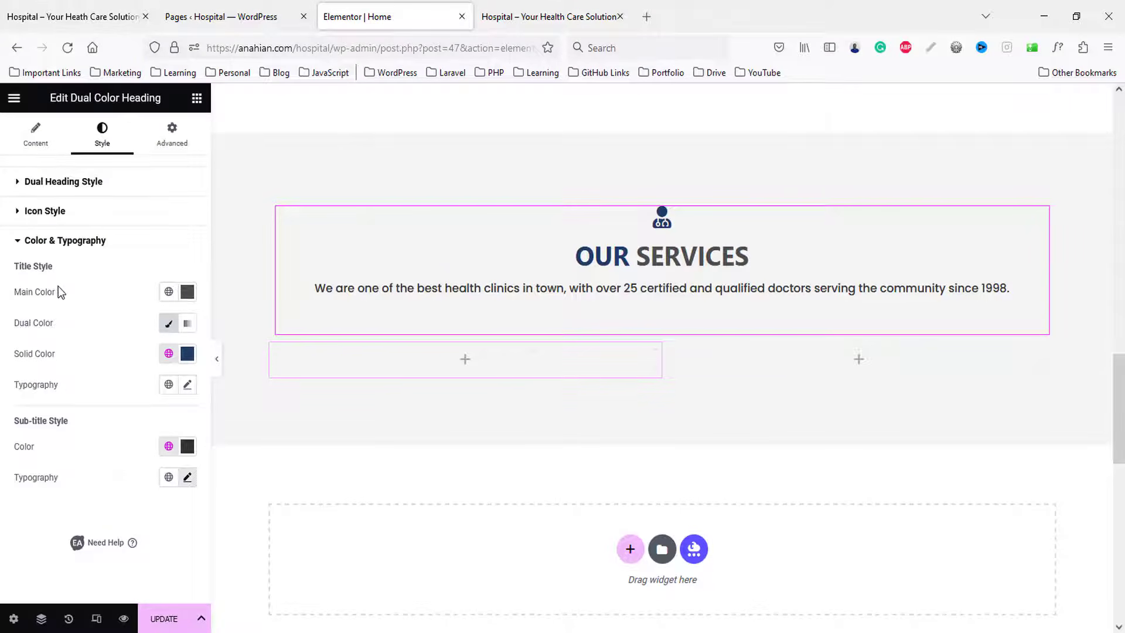
- Check the demo page's service boxes and add an Icon Box widget to the first column below the Our Services heading
{"action": "left_click", "coordinate": [76, 17]}
{"action": "scroll", "coordinate": [526, 430], "scroll_direction": "down", "scroll_amount": 2}
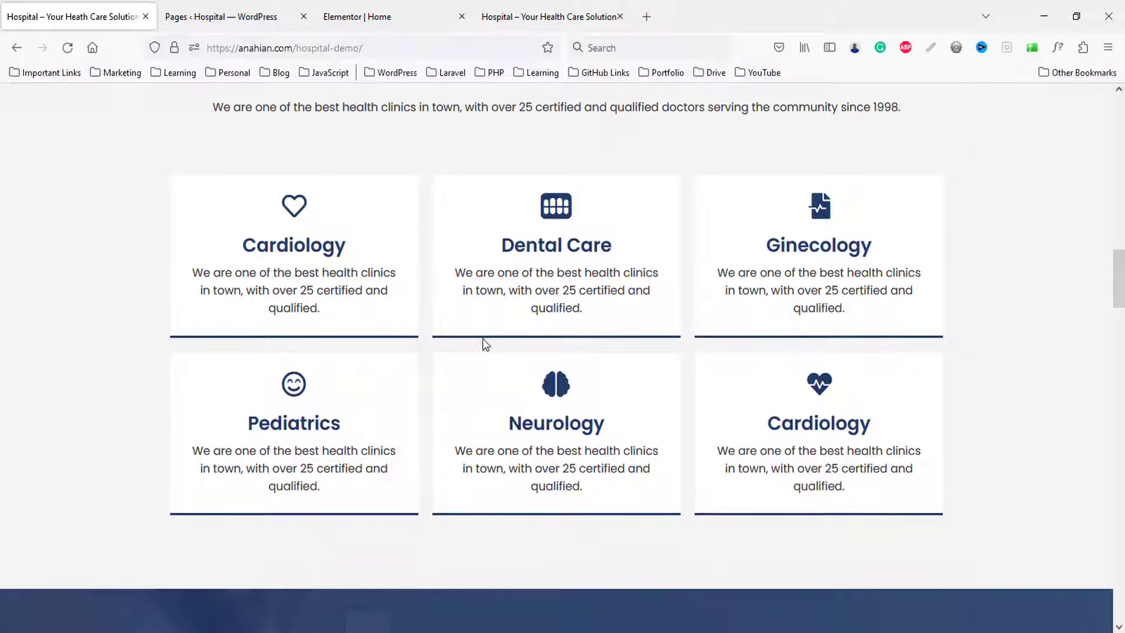
{"action": "left_click", "coordinate": [391, 18]}
{"action": "scroll", "coordinate": [494, 360], "scroll_direction": "down", "scroll_amount": 2}
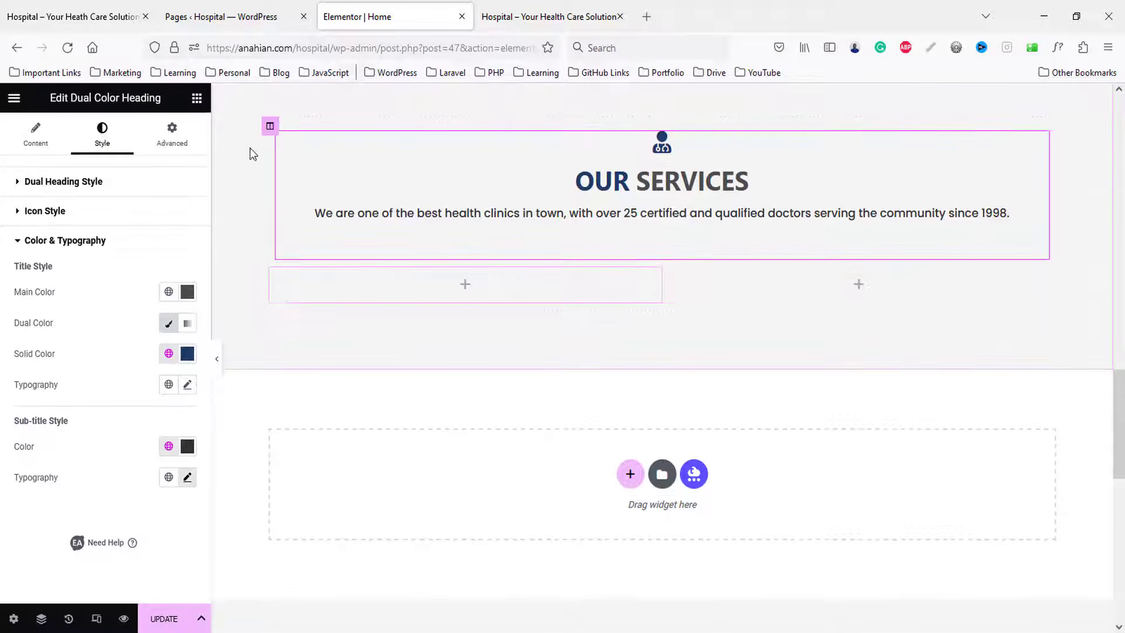
{"action": "left_click", "coordinate": [230, 214]}
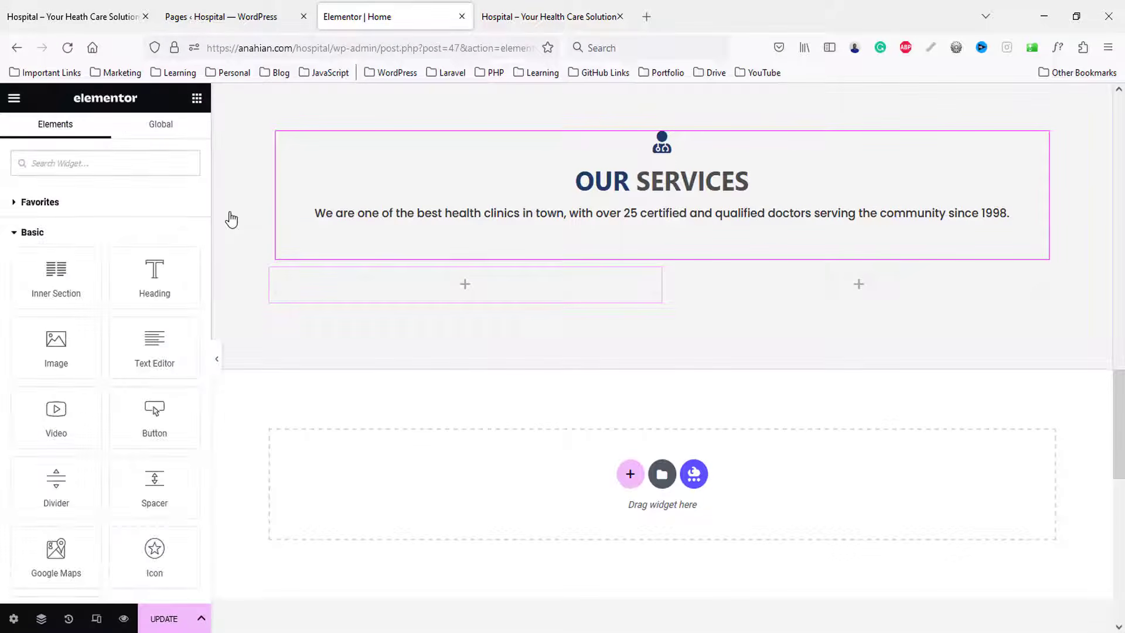
{"action": "type", "text": "icon"}
{"action": "left_click_drag", "start_coordinate": [157, 221], "coordinate": [466, 283]}
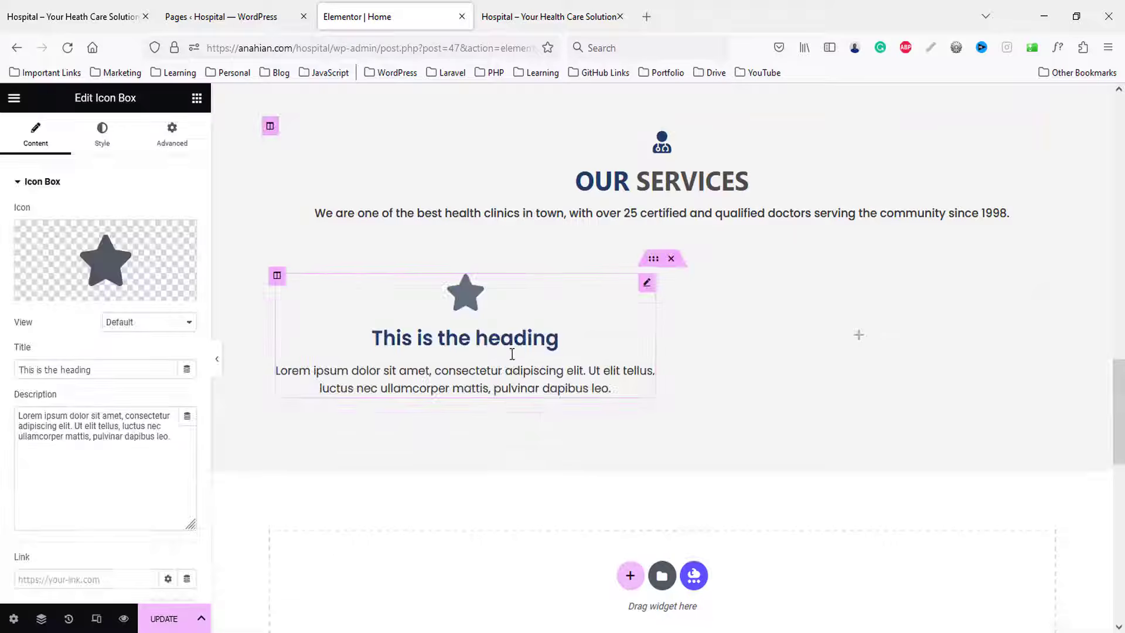
- Give the icon box the outlined Heart icon and set its title to Cardiology, as in the demo page's first service box
{"action": "left_click", "coordinate": [58, 7]}
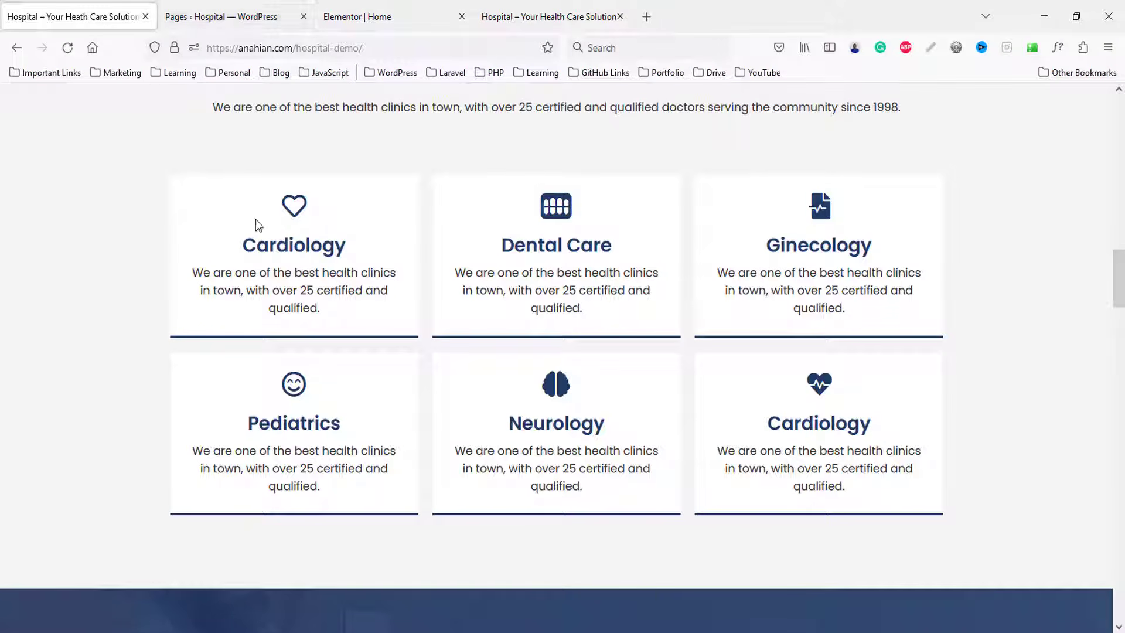
{"action": "double_click", "coordinate": [257, 245]}
{"action": "left_click", "coordinate": [357, 17]}
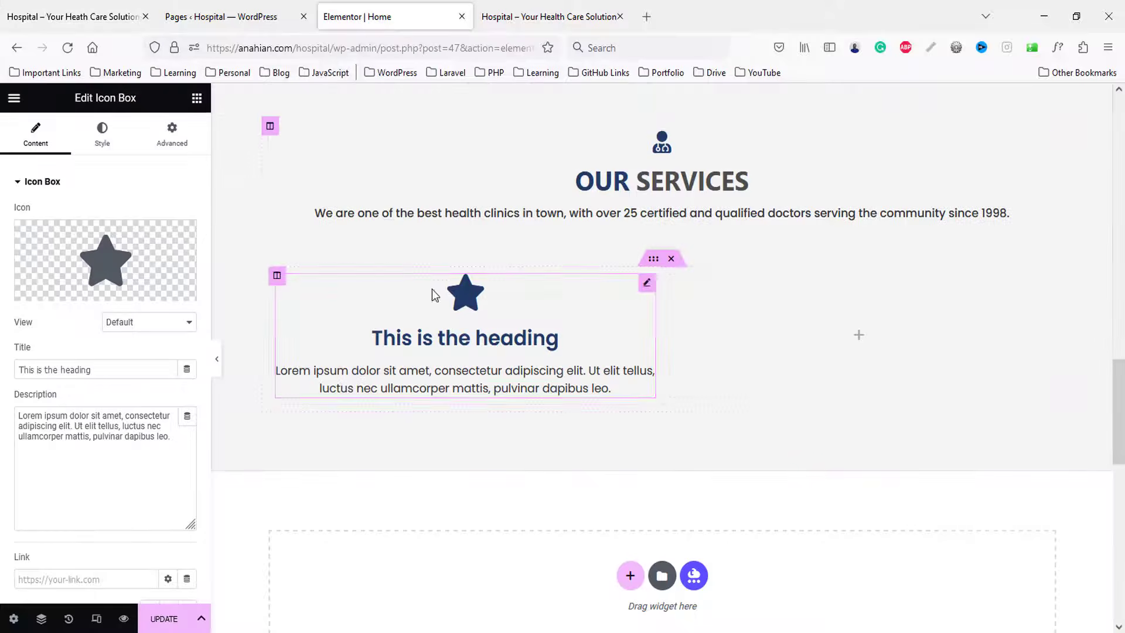
{"action": "left_click", "coordinate": [82, 289]}
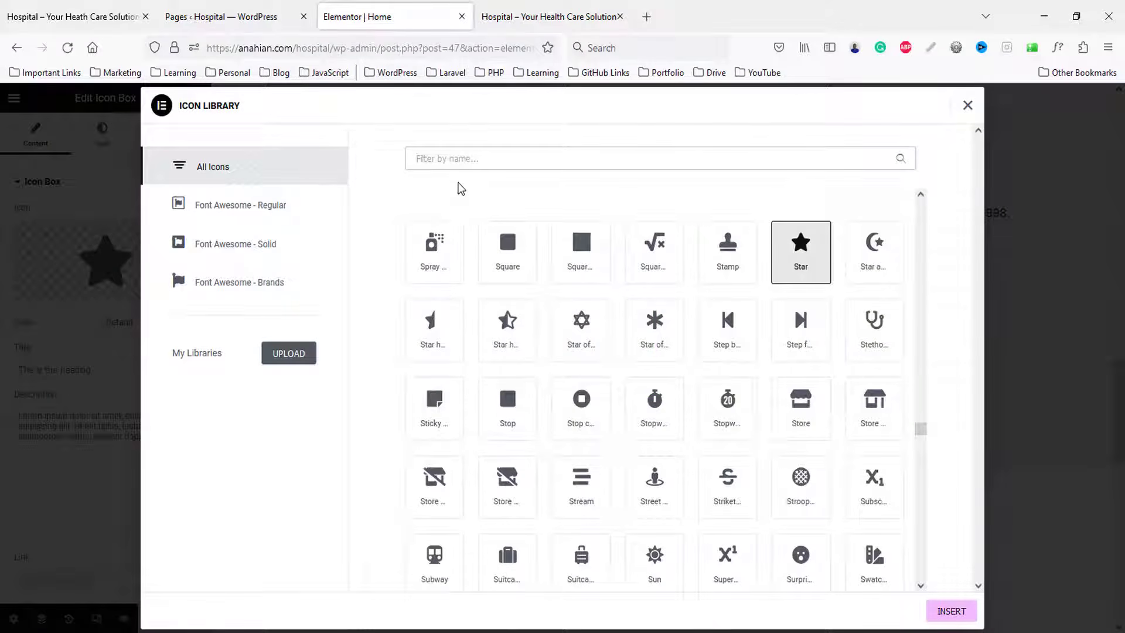
{"action": "type", "text": "head"}
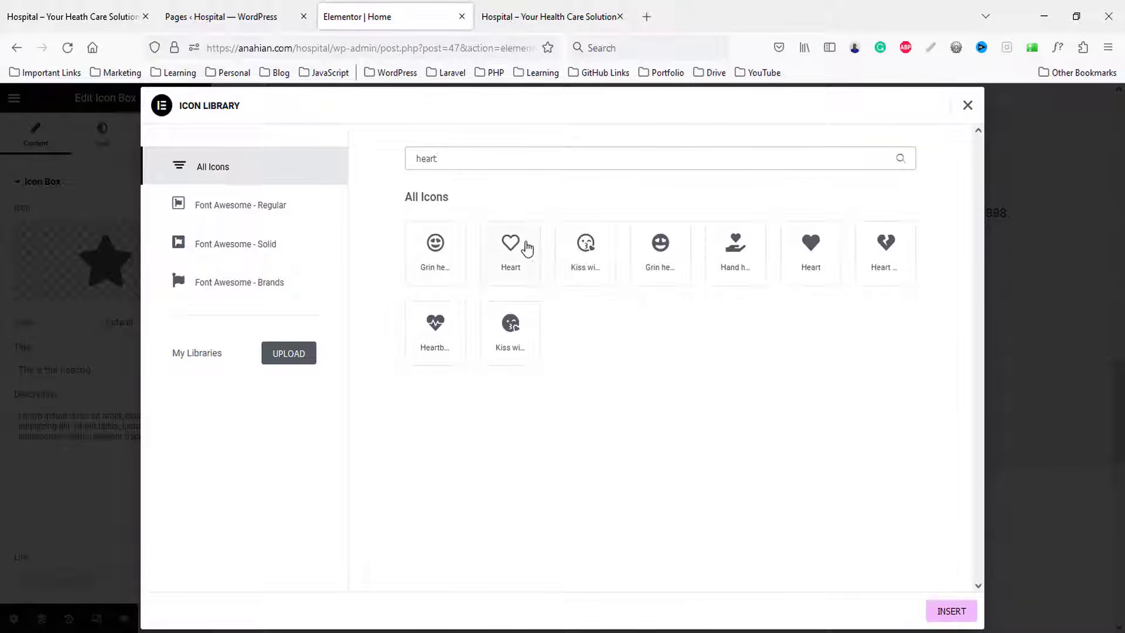
{"action": "left_click", "coordinate": [515, 249]}
{"action": "left_click", "coordinate": [951, 611]}
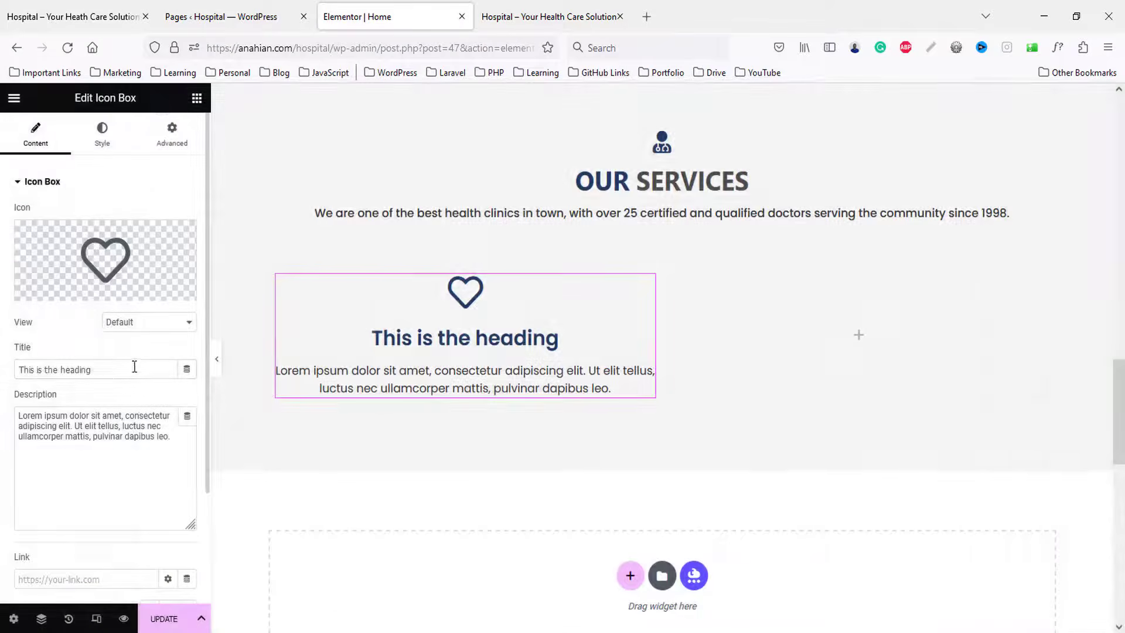
{"action": "left_click_drag", "start_coordinate": [135, 369], "coordinate": [3, 370]}
{"action": "type", "text": "Cardiology"}
- Set the icon box description to "We are one of the best health clinics in town, with over 25 certified and qualified."
{"action": "left_click", "coordinate": [11, 5]}
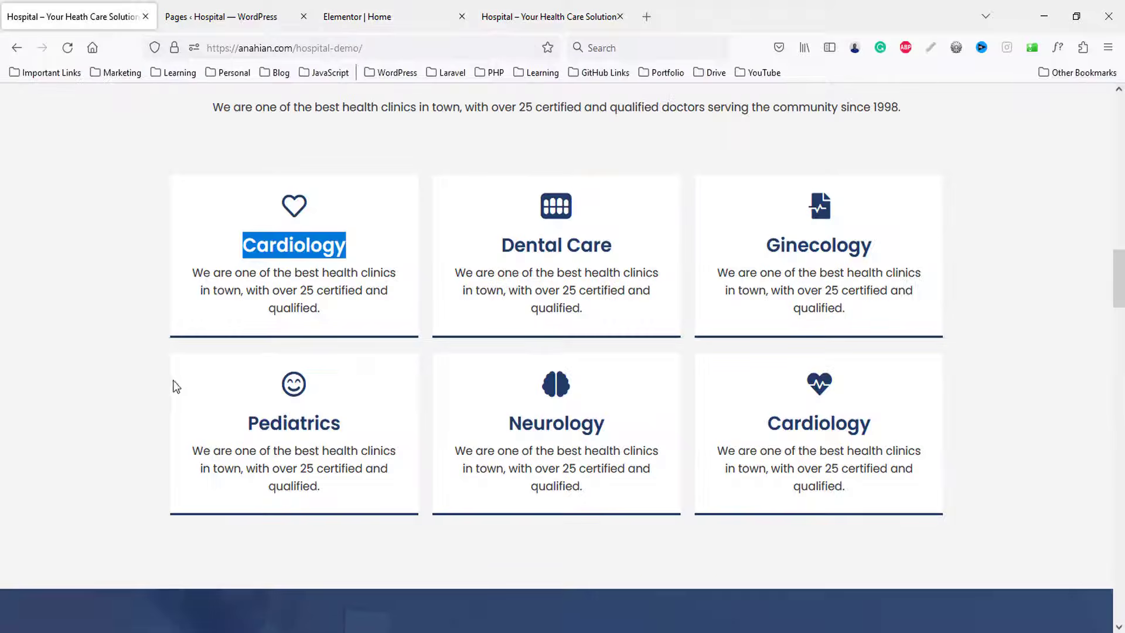
{"action": "left_click_drag", "start_coordinate": [195, 273], "coordinate": [347, 299]}
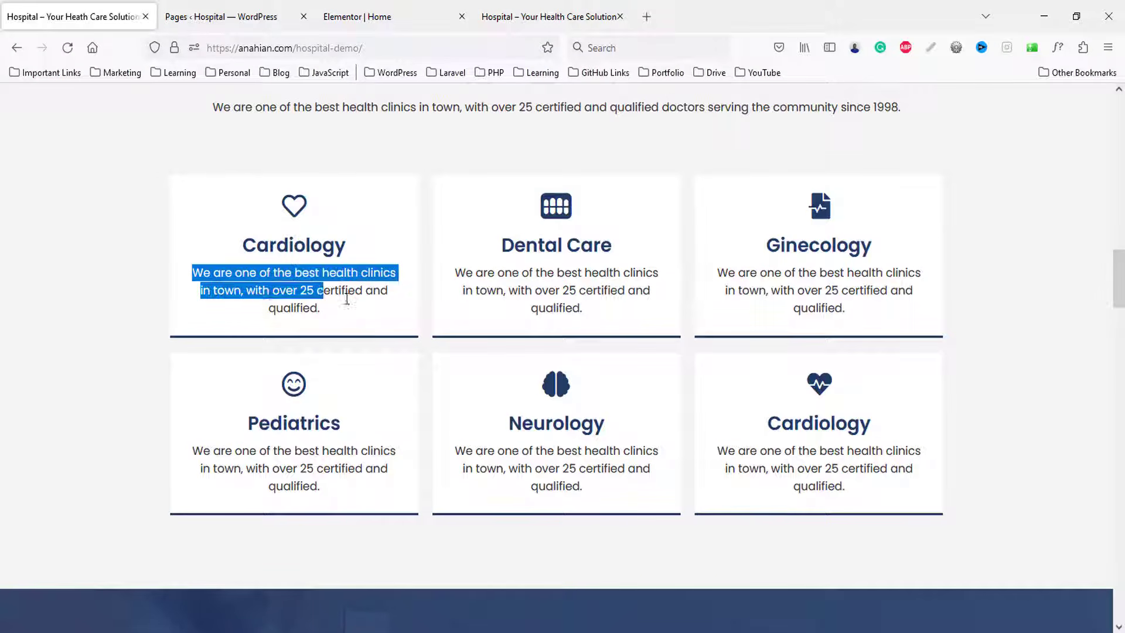
{"action": "left_click", "coordinate": [334, 16]}
{"action": "key", "text": "ctrl+a"}
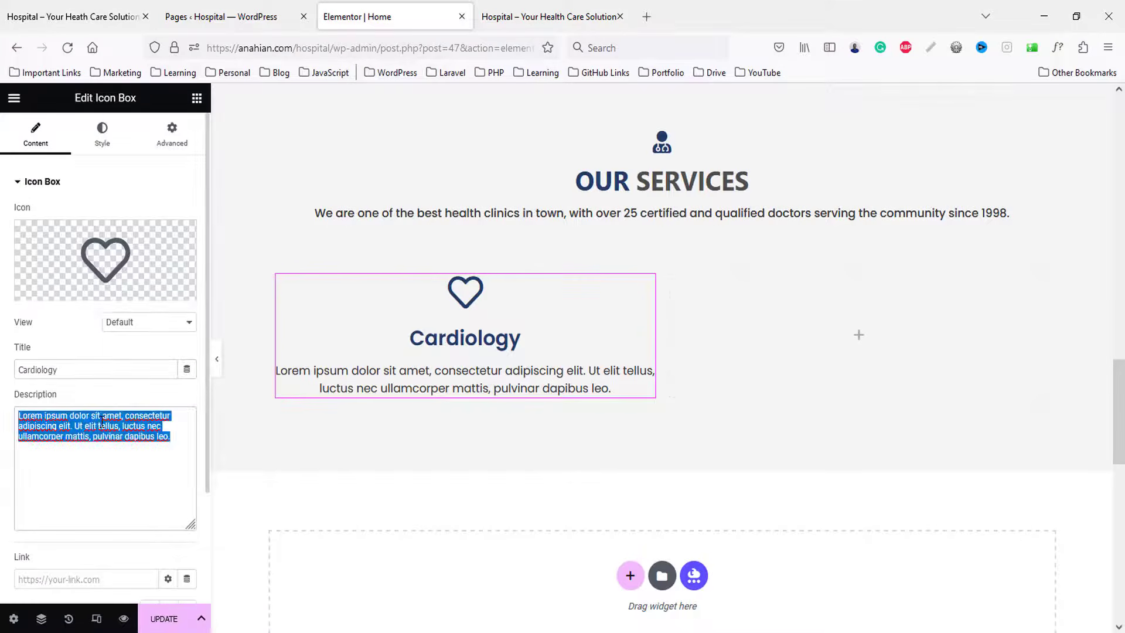
{"action": "type", "text": "We are one of the best health clinics in town, with over 25 certified and qualified."}
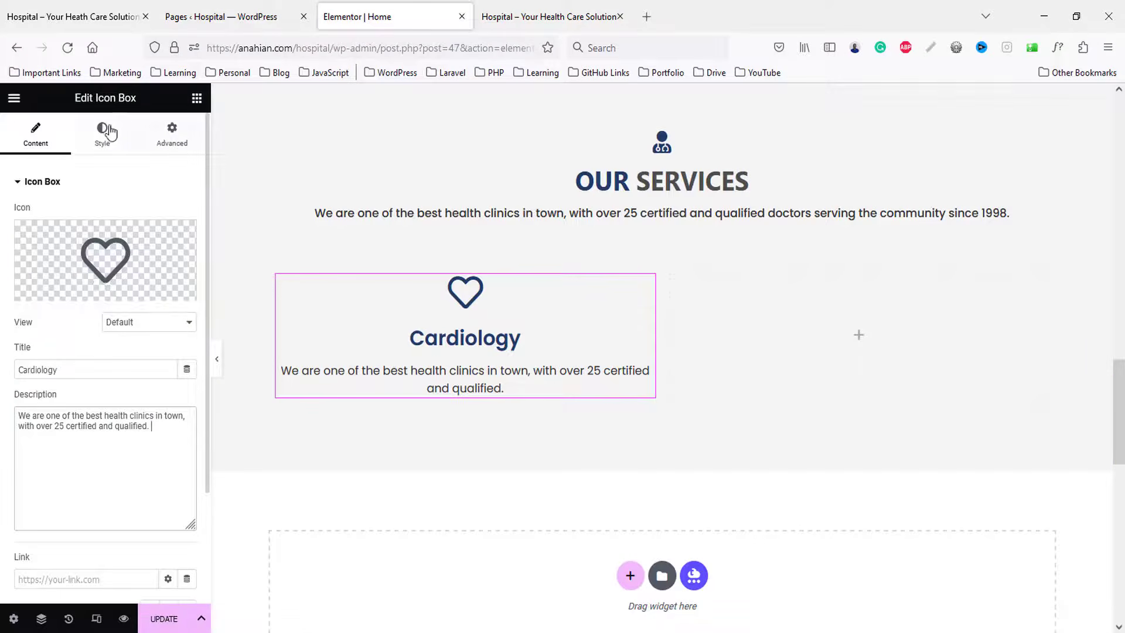
- Give the Cardiology icon box a classic background with the color #FFFFFF
{"action": "left_click", "coordinate": [172, 136]}
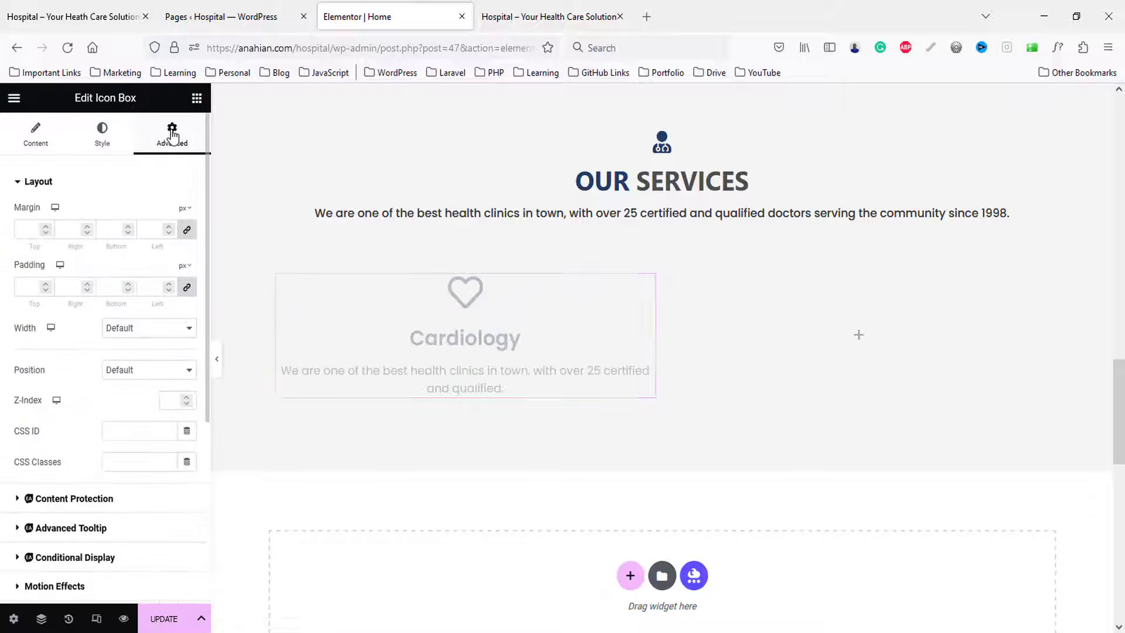
{"action": "scroll", "coordinate": [155, 332], "scroll_direction": "down", "scroll_amount": 5}
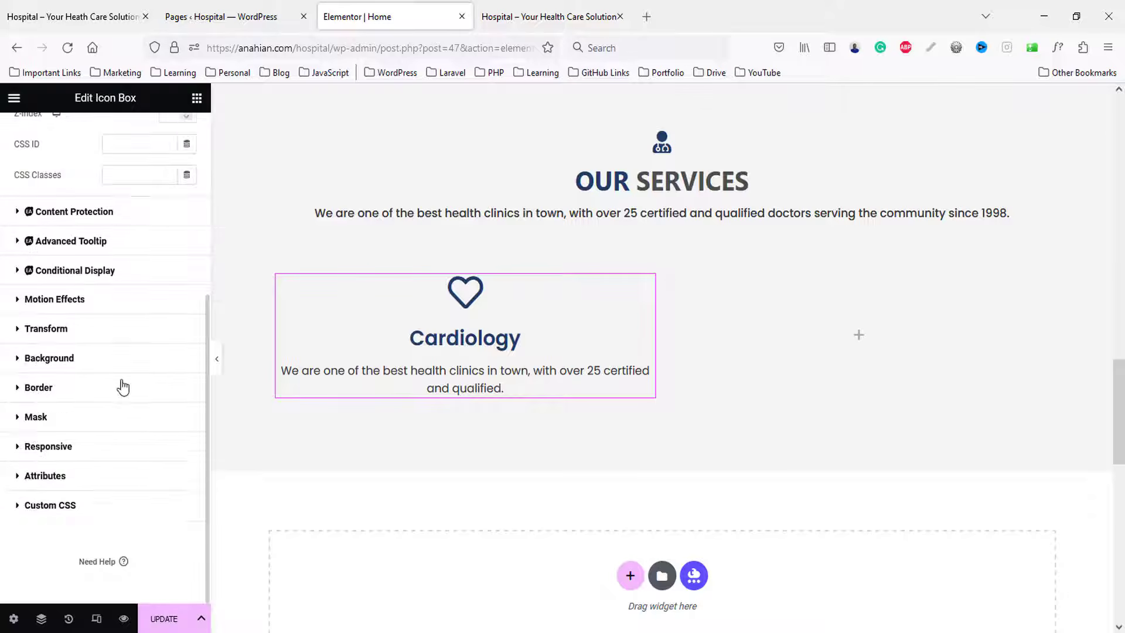
{"action": "scroll", "coordinate": [121, 381], "scroll_direction": "up", "scroll_amount": 4}
{"action": "scroll", "coordinate": [104, 184], "scroll_direction": "up", "scroll_amount": 2}
{"action": "left_click", "coordinate": [101, 138]}
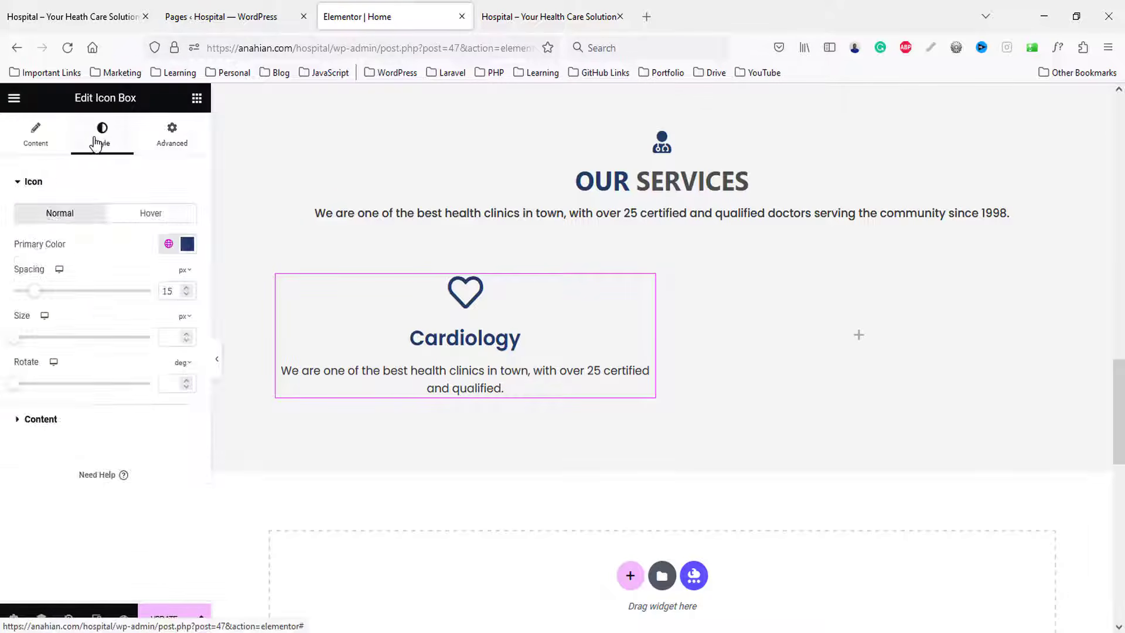
{"action": "left_click", "coordinate": [176, 130]}
{"action": "scroll", "coordinate": [96, 256], "scroll_direction": "down", "scroll_amount": 4}
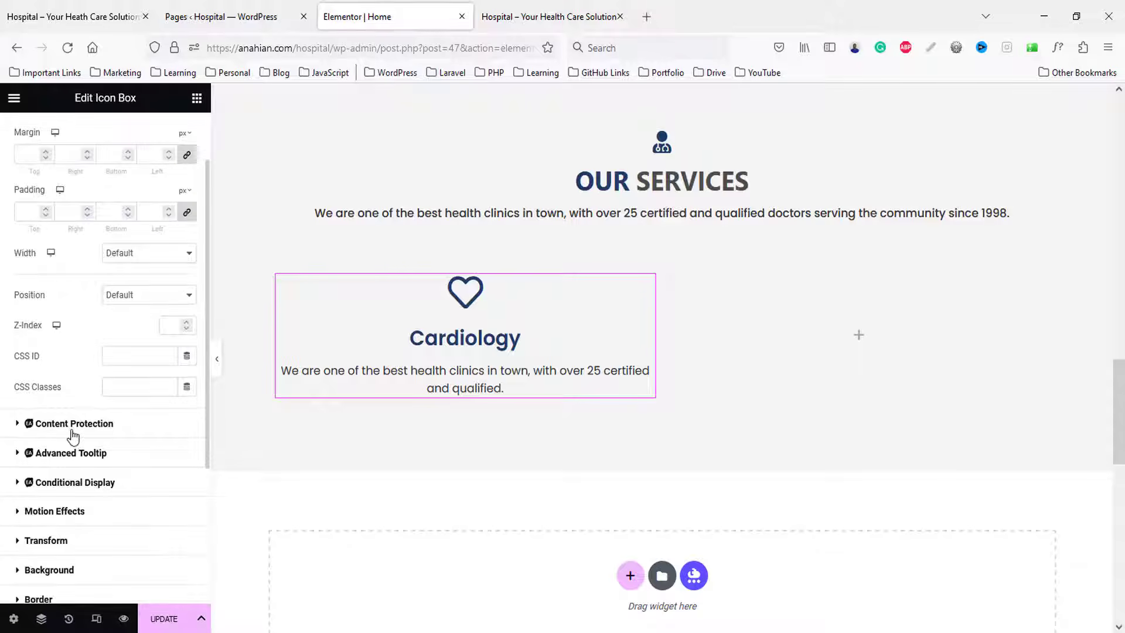
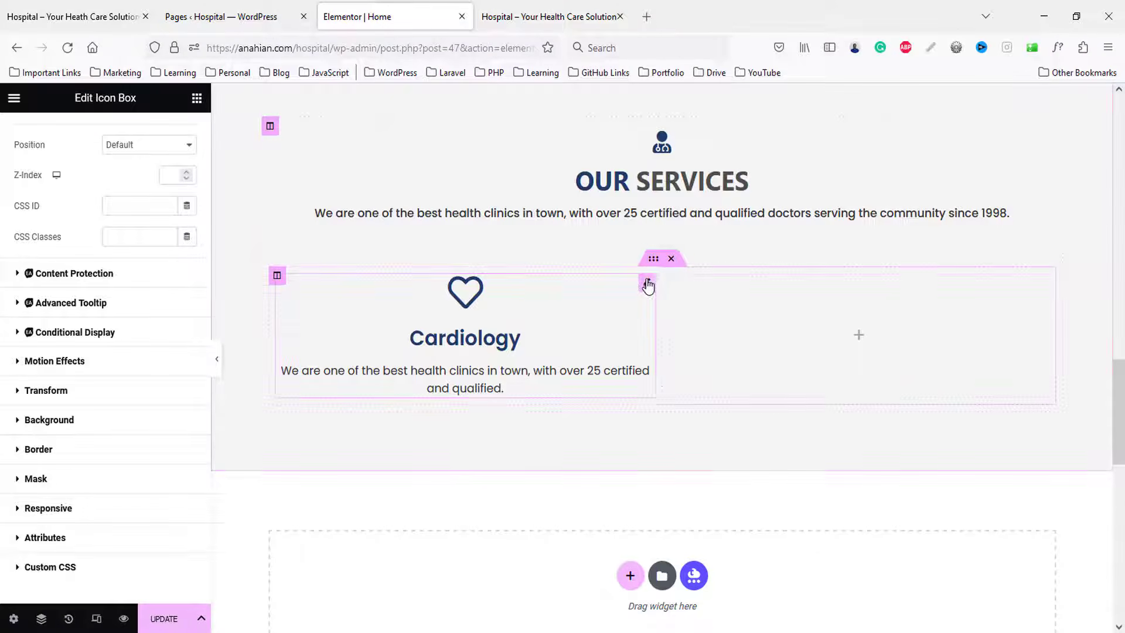
{"action": "left_click", "coordinate": [46, 420]}
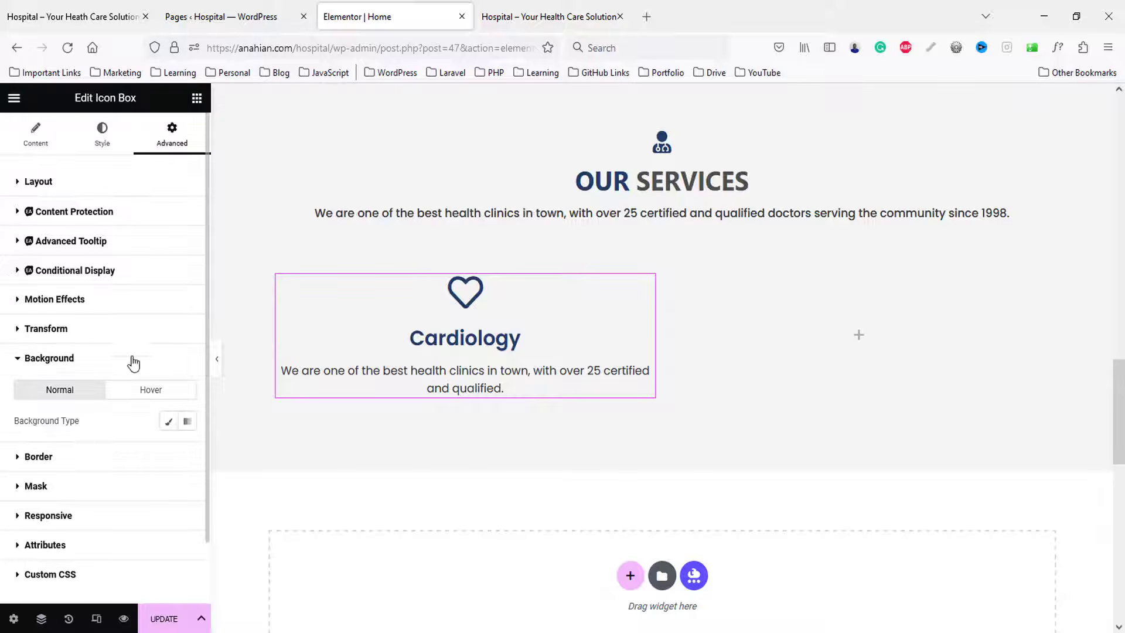
{"action": "scroll", "coordinate": [88, 452], "scroll_direction": "down", "scroll_amount": 1}
{"action": "left_click", "coordinate": [168, 352]}
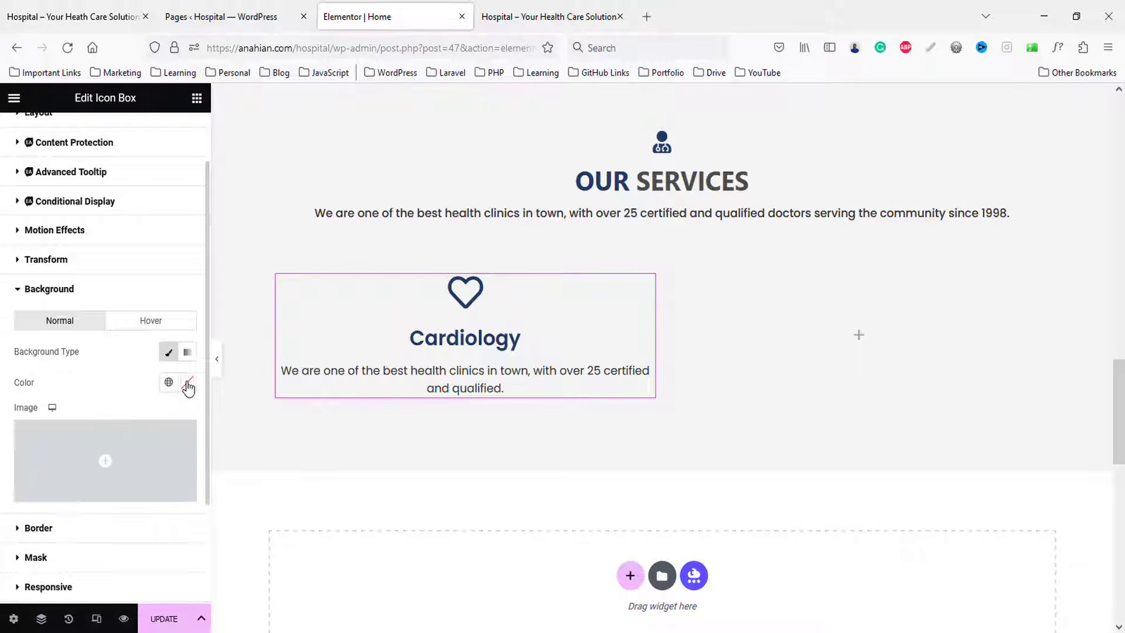
{"action": "left_click", "coordinate": [187, 386]}
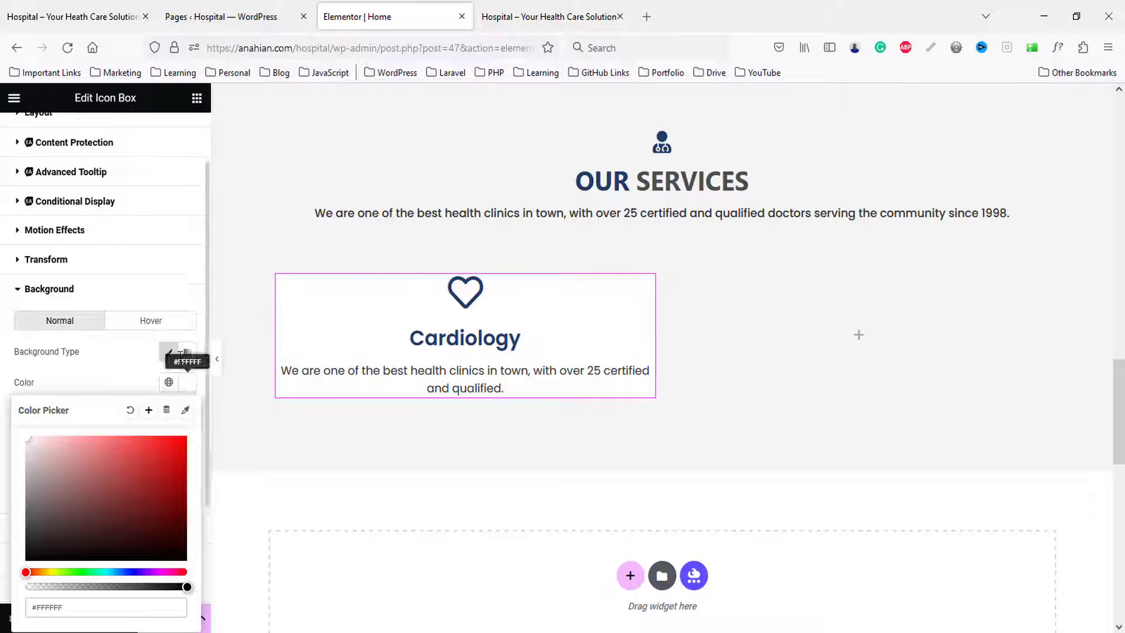
- Set the Cardiology icon box's padding to 20 px on all four sides
{"action": "scroll", "coordinate": [70, 188], "scroll_direction": "up", "scroll_amount": 2}
{"action": "left_click", "coordinate": [42, 181]}
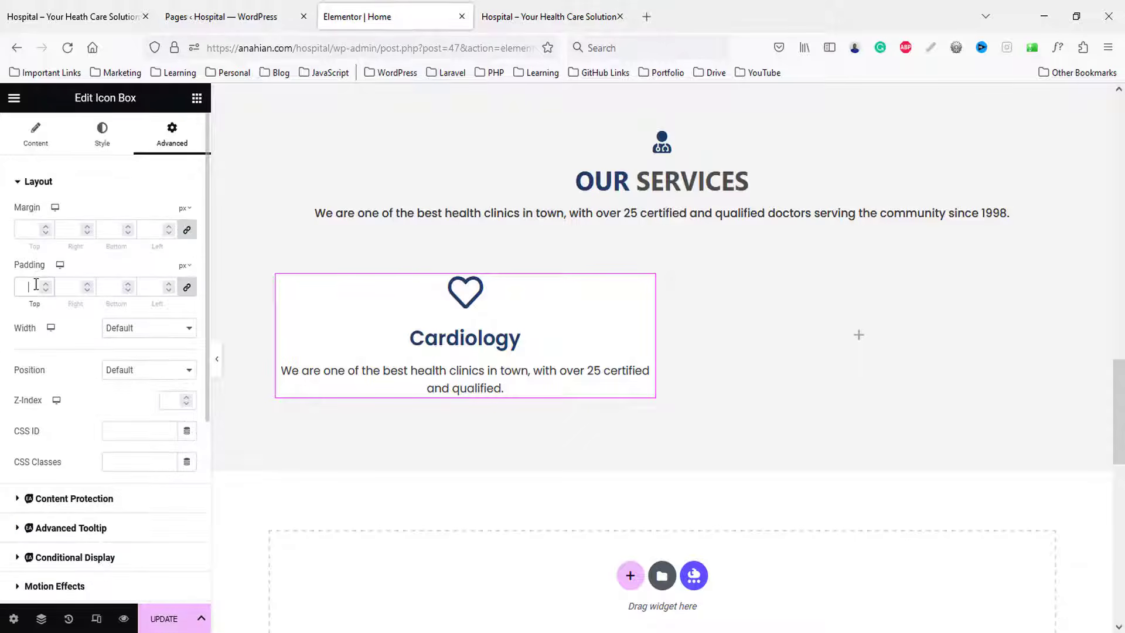
{"action": "left_click", "coordinate": [38, 287]}
{"action": "type", "text": "20"}
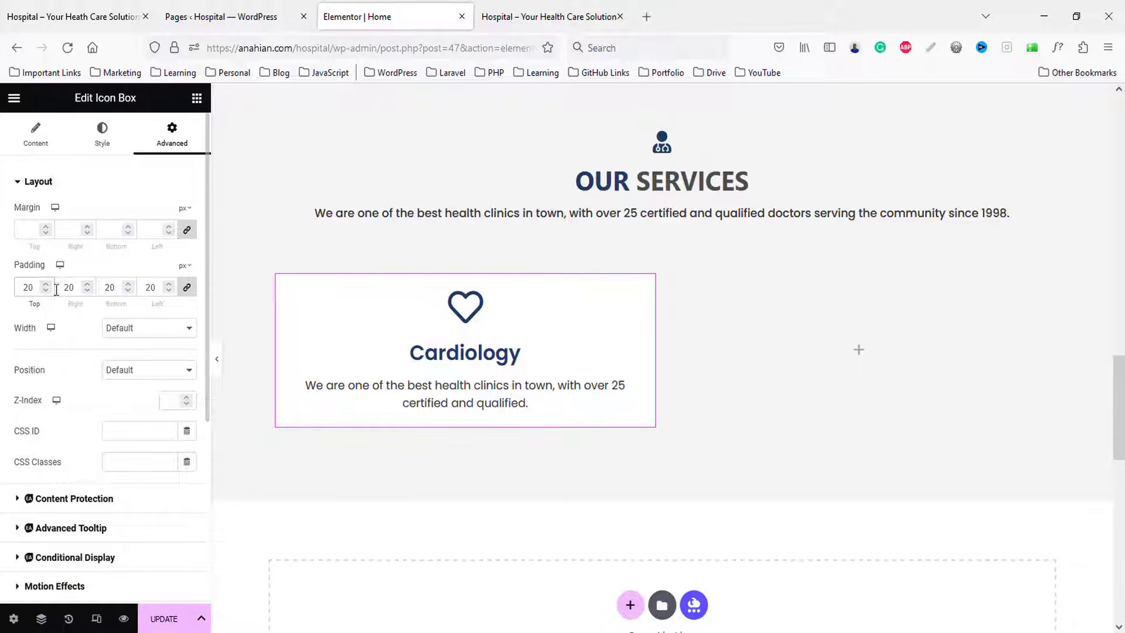
- Reduce the icon spacing of the Cardiology icon box to 10 px
{"action": "left_click", "coordinate": [103, 139]}
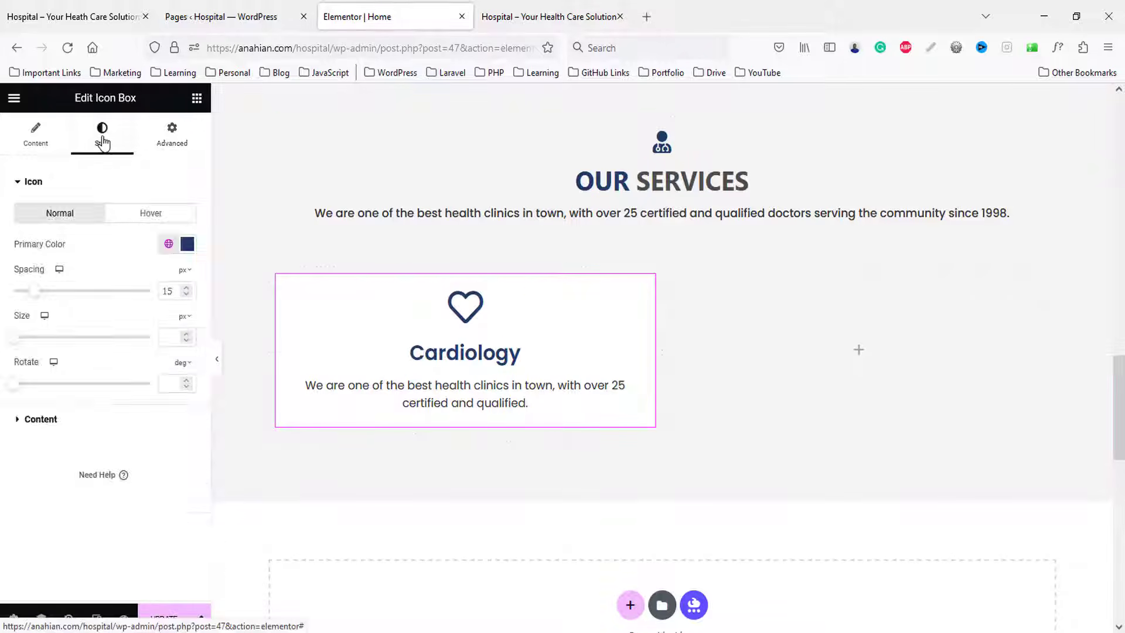
{"action": "left_click", "coordinate": [171, 297]}
{"action": "key", "text": "Down"}
{"action": "key", "text": "Down"}
{"action": "key", "text": "Down"}
{"action": "key", "text": "Down"}
{"action": "key", "text": "Down"}
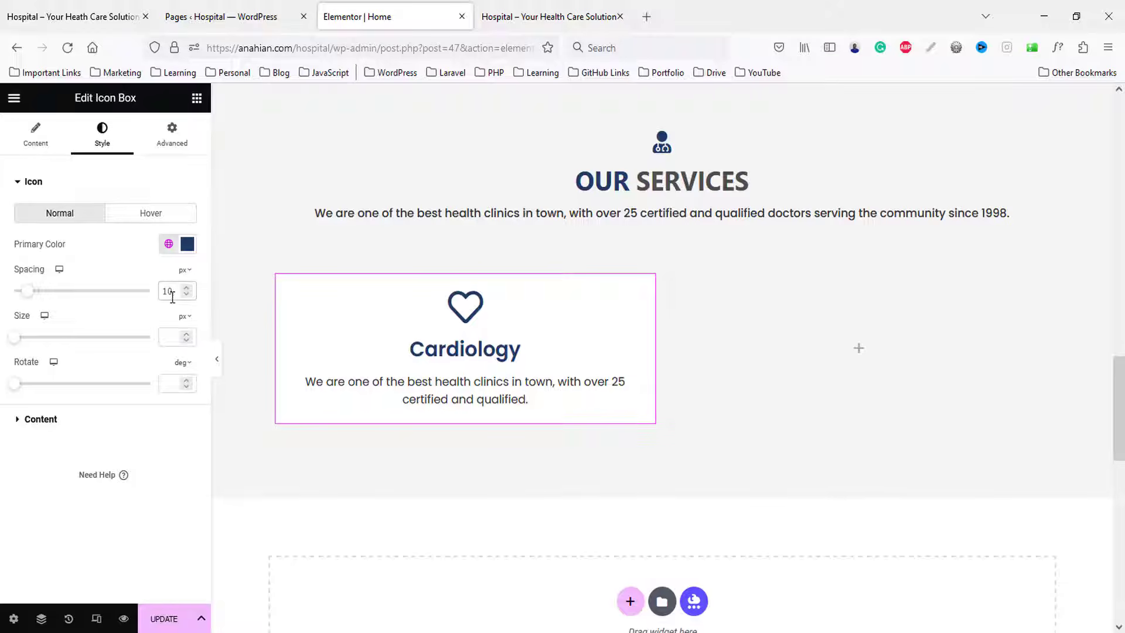
- Set the size of the Cardiology box's heart icon to 36 px
{"action": "type", "text": "6"}
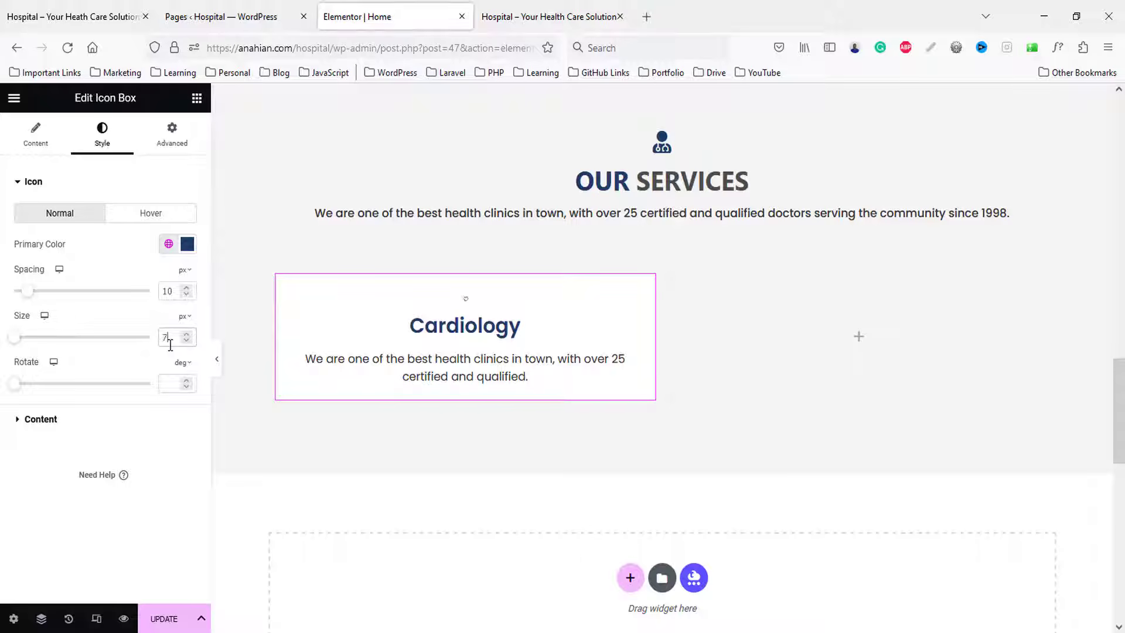
{"action": "key", "text": "Up"}
{"action": "key", "text": "Up"}
{"action": "key", "text": "Up"}
{"action": "key", "text": "Up"}
{"action": "key", "text": "Up"}
{"action": "key", "text": "Up"}
{"action": "key", "text": "Up"}
{"action": "key", "text": "Up"}
{"action": "key", "text": "Up"}
{"action": "key", "text": "Up"}
{"action": "key", "text": "Up"}
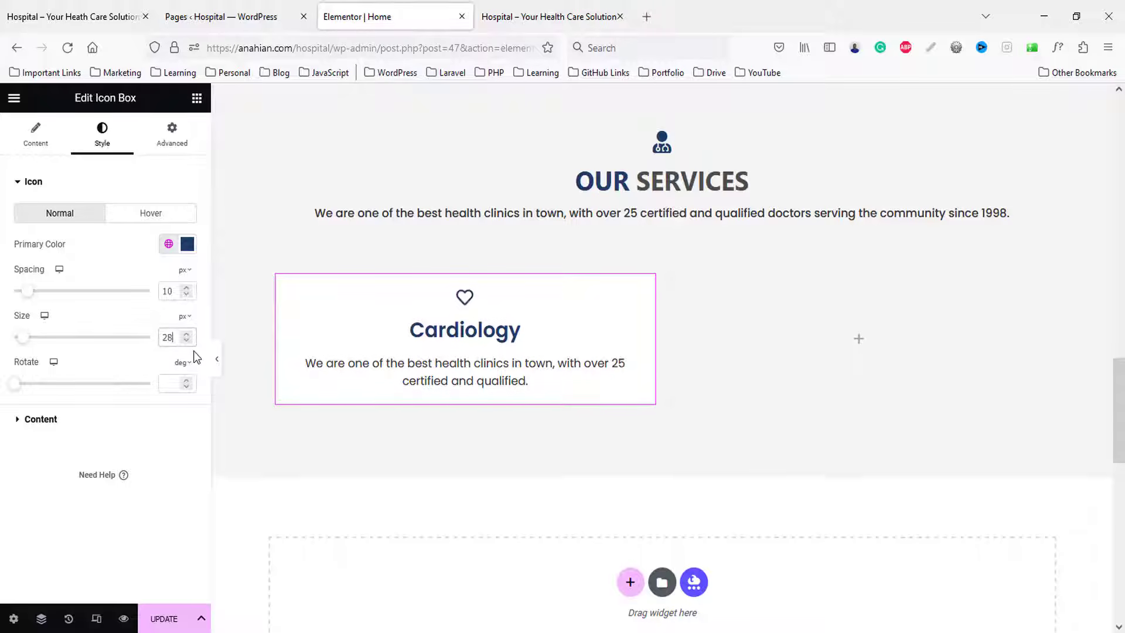
{"action": "key", "text": "Up"}
{"action": "key", "text": "Up"}
{"action": "key", "text": "Up"}
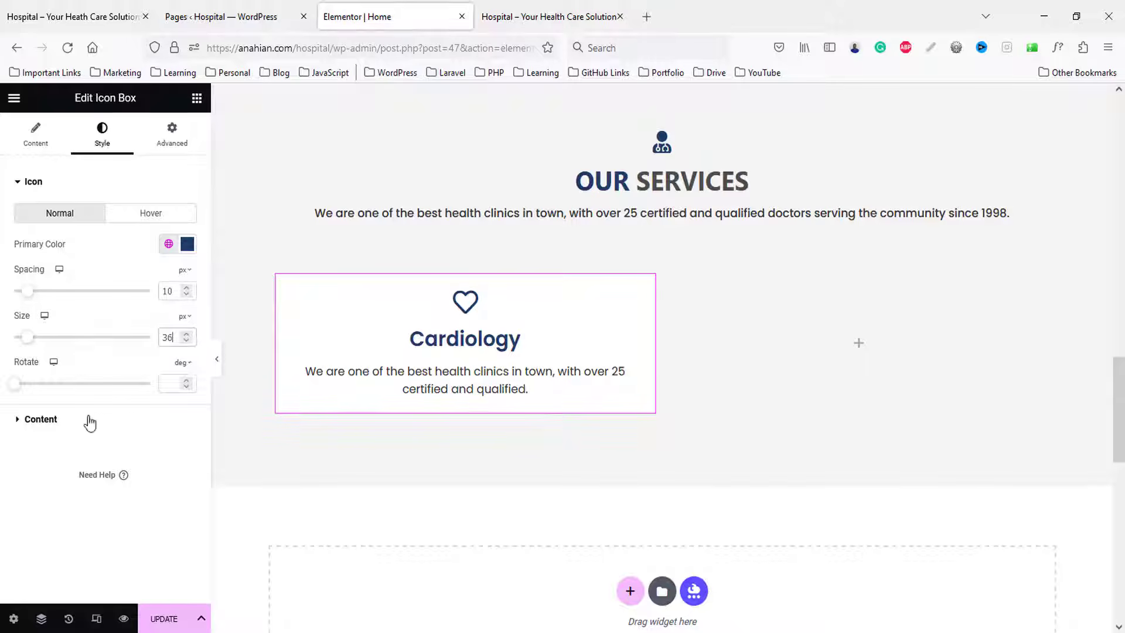
- Check the typography settings of the Cardiology icon box's title
{"action": "left_click", "coordinate": [126, 418]}
{"action": "scroll", "coordinate": [152, 375], "scroll_direction": "down", "scroll_amount": 2}
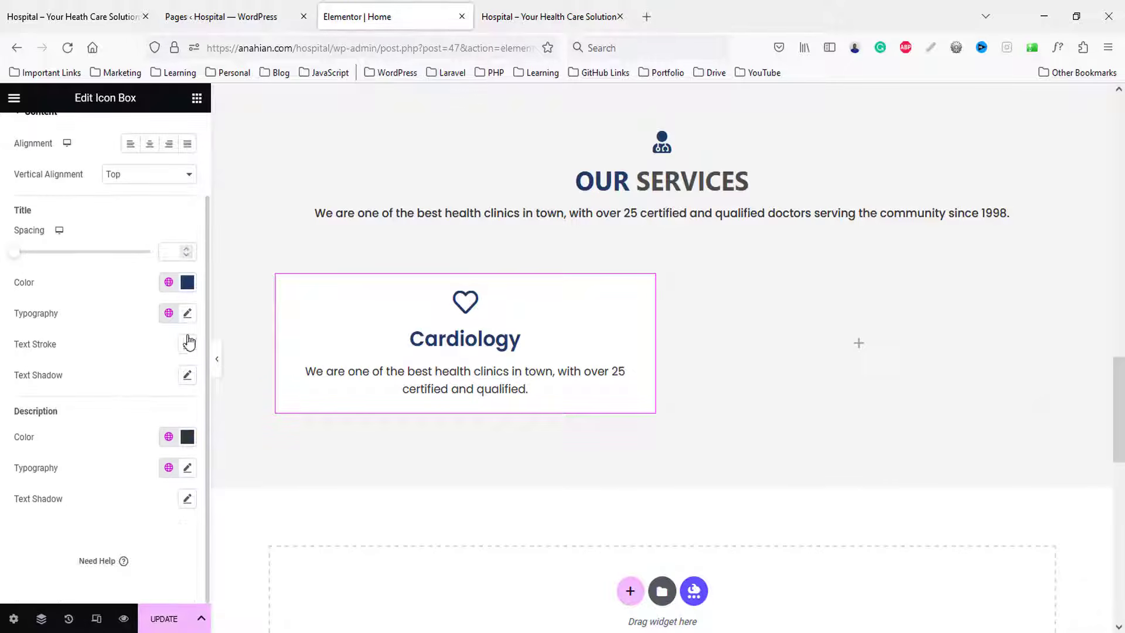
{"action": "left_click", "coordinate": [186, 313]}
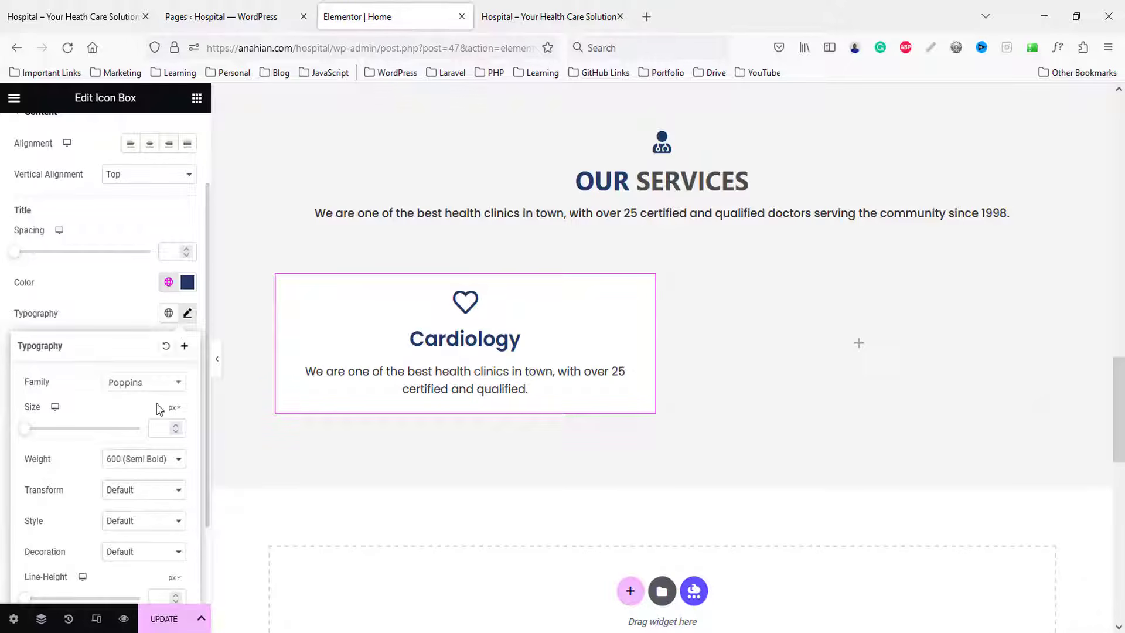
{"action": "left_click", "coordinate": [128, 297]}
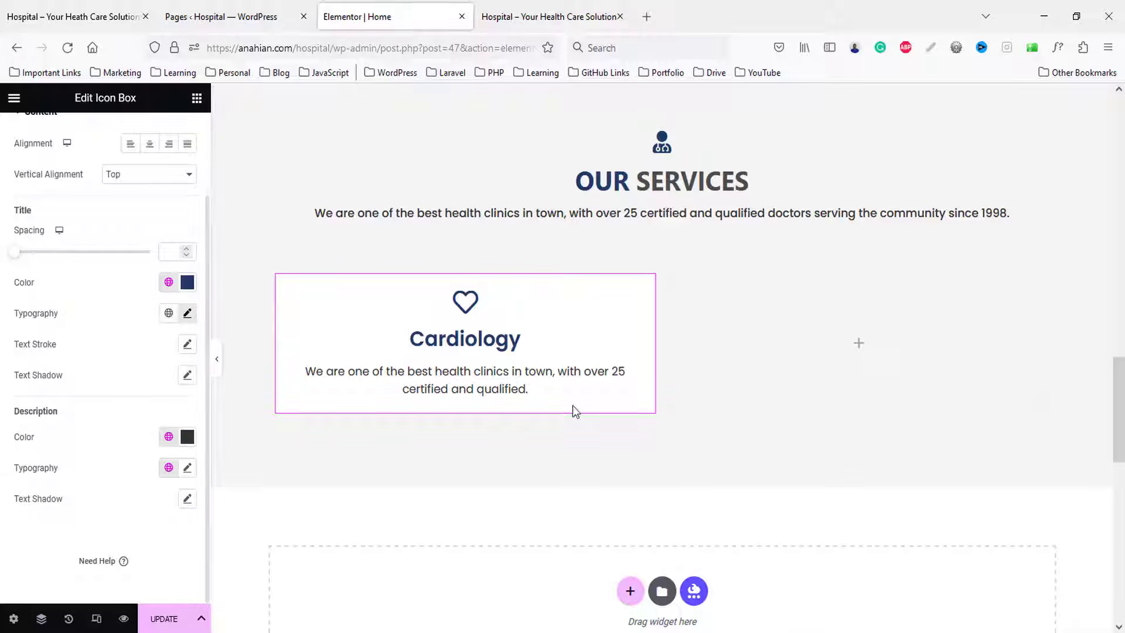
- Copy the finished Cardiology icon box and paste it into the empty second column of the Our Services inner section
{"action": "right_click", "coordinate": [339, 297]}
{"action": "left_click", "coordinate": [369, 355]}
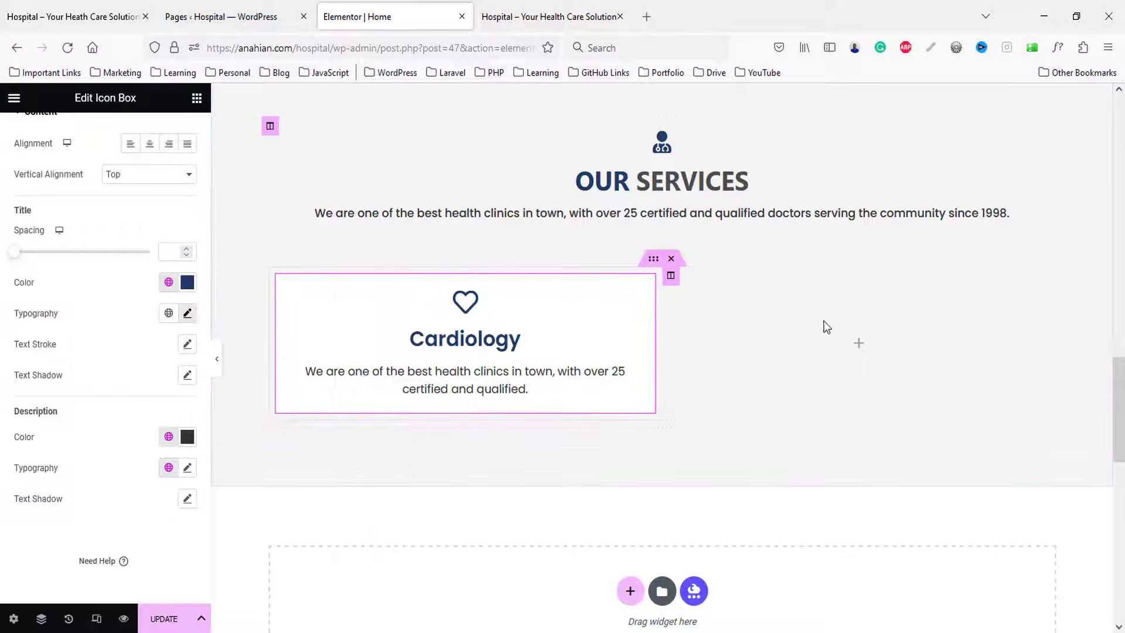
{"action": "right_click", "coordinate": [794, 316]}
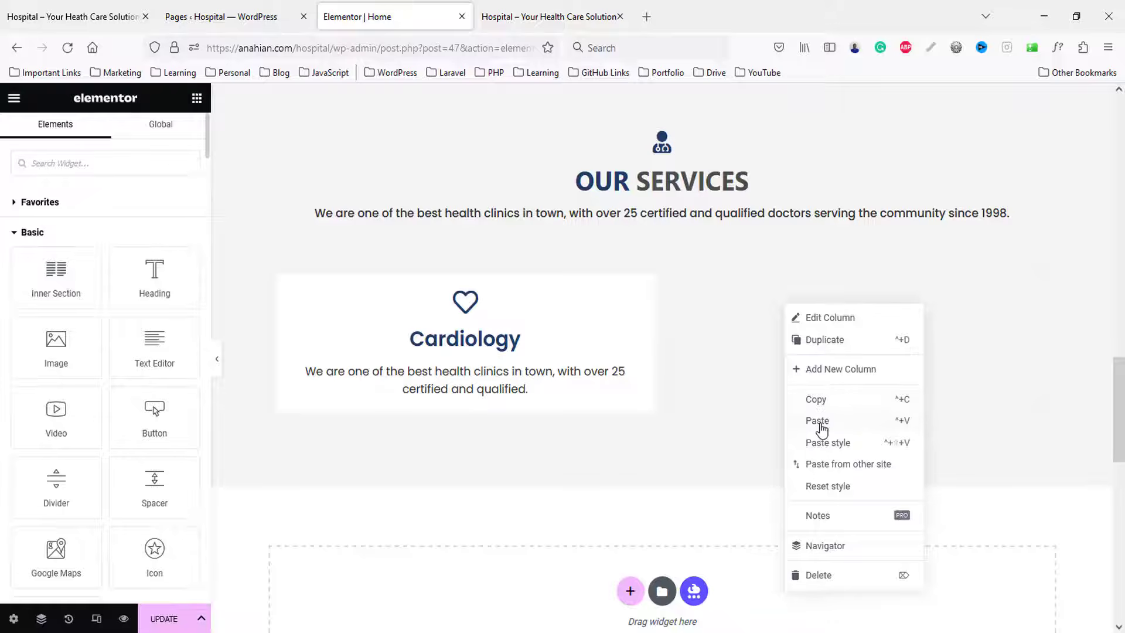
{"action": "left_click", "coordinate": [818, 420]}
- Duplicate the second column to make a row of three Cardiology boxes, and duplicate that inner section as a second row
{"action": "right_click", "coordinate": [703, 304]}
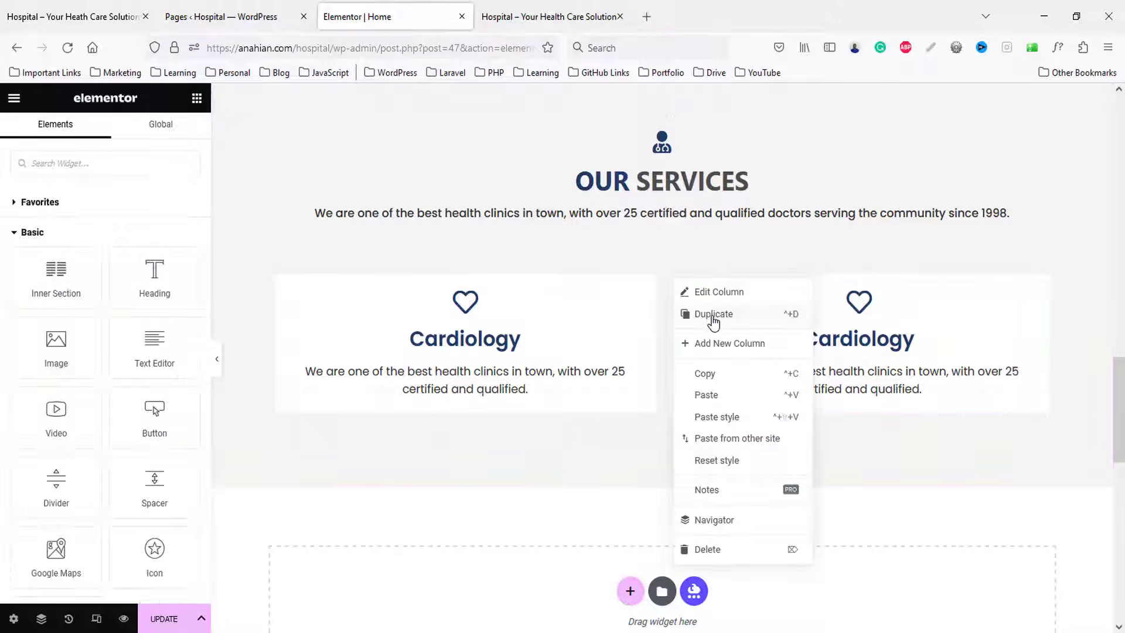
{"action": "left_click", "coordinate": [711, 316]}
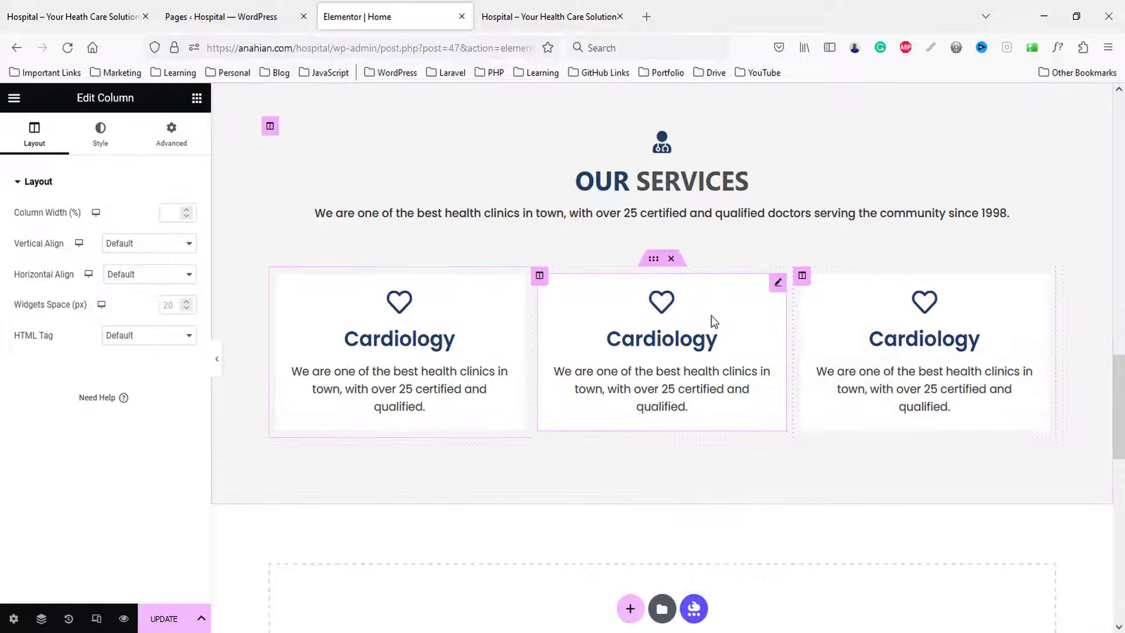
{"action": "right_click", "coordinate": [656, 259]}
{"action": "left_click", "coordinate": [684, 297]}
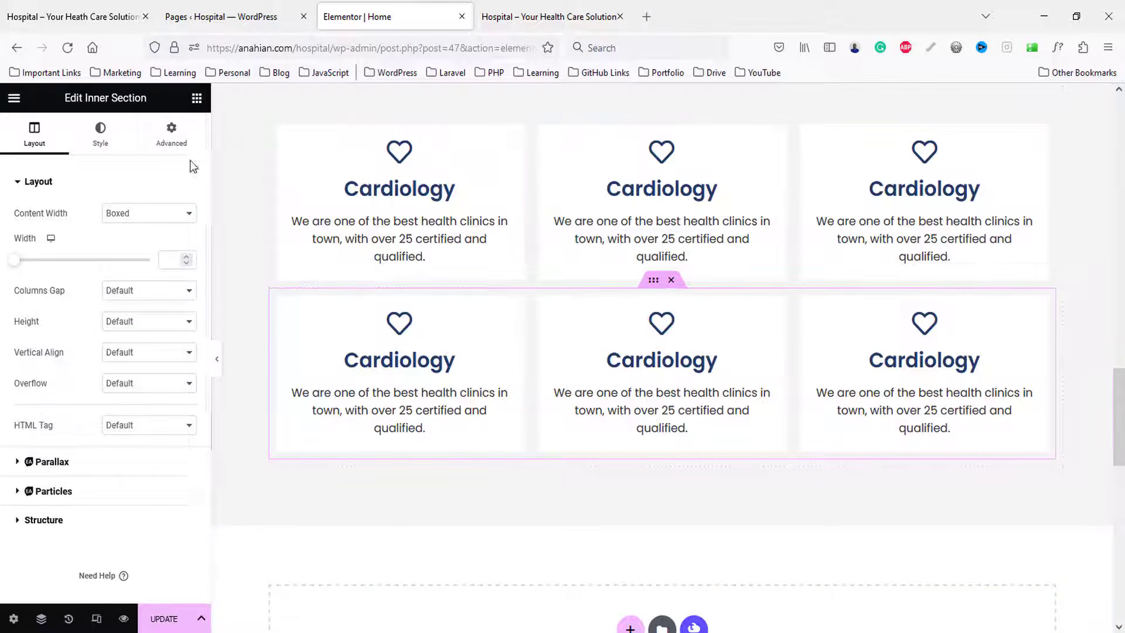
{"action": "left_click", "coordinate": [177, 139]}
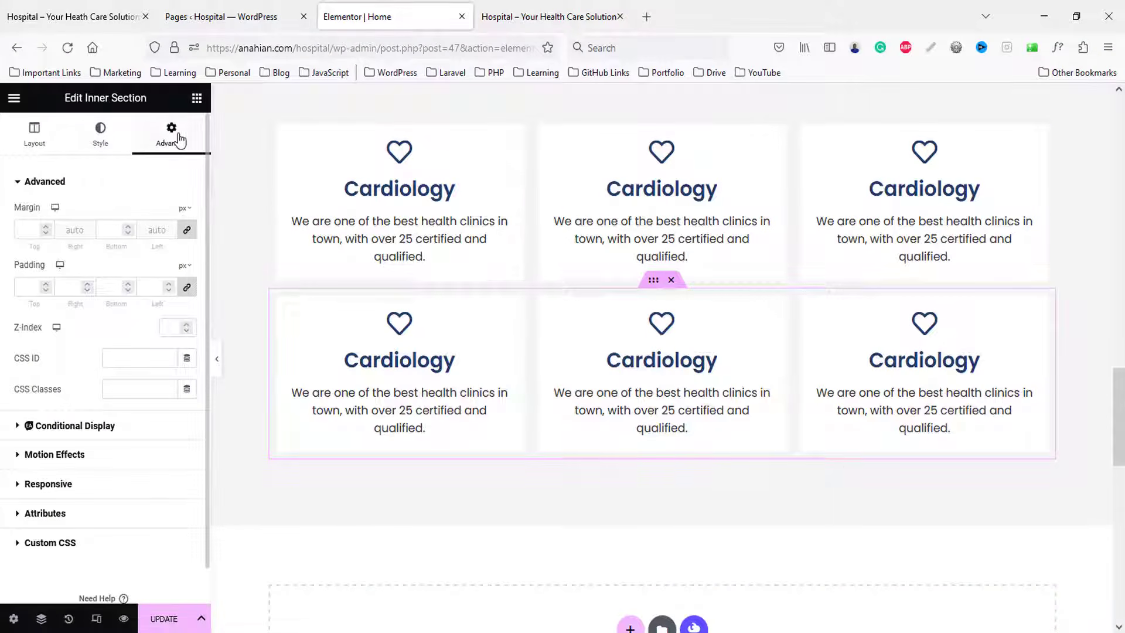
{"action": "left_click", "coordinate": [106, 138]}
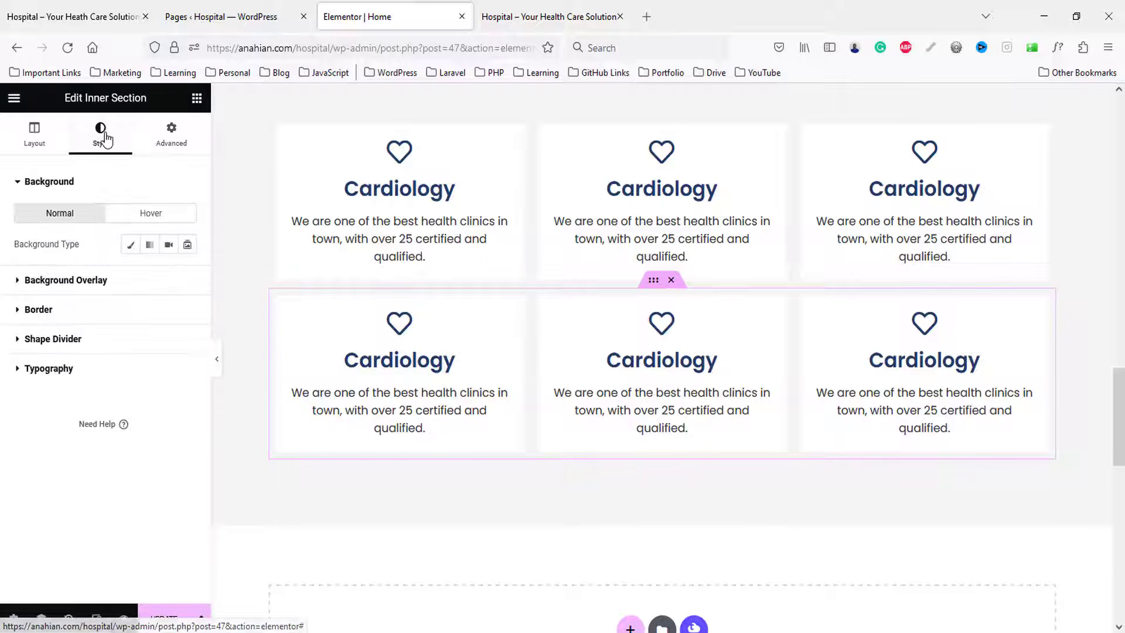
{"action": "left_click", "coordinate": [44, 313]}
- Give the first Cardiology icon box a solid border in the global Primary color, 2 px wide at the bottom and 0 on other sides
{"action": "left_click", "coordinate": [447, 222]}
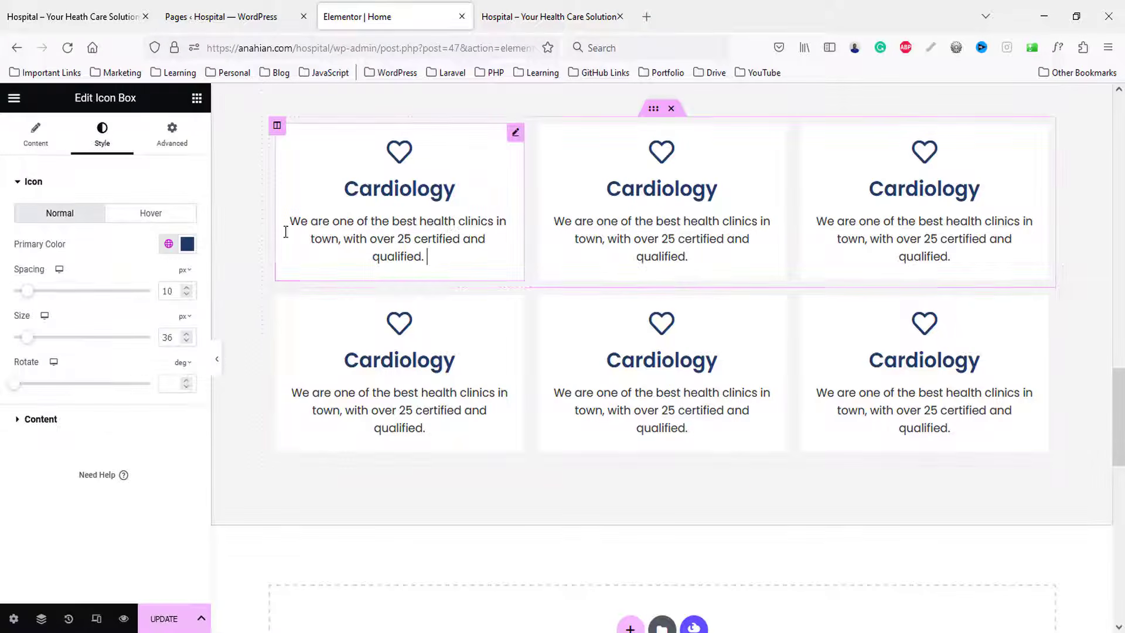
{"action": "left_click", "coordinate": [171, 139]}
{"action": "scroll", "coordinate": [63, 452], "scroll_direction": "down", "scroll_amount": 5}
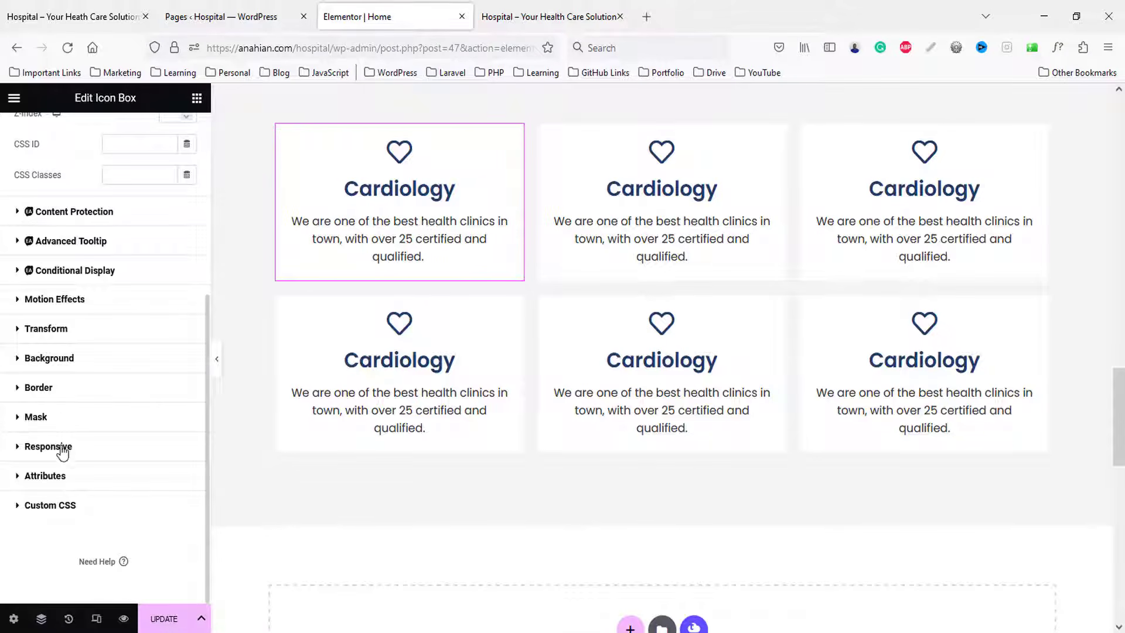
{"action": "left_click", "coordinate": [38, 387]}
{"action": "scroll", "coordinate": [164, 411], "scroll_direction": "down", "scroll_amount": 3}
{"action": "left_click", "coordinate": [141, 293]}
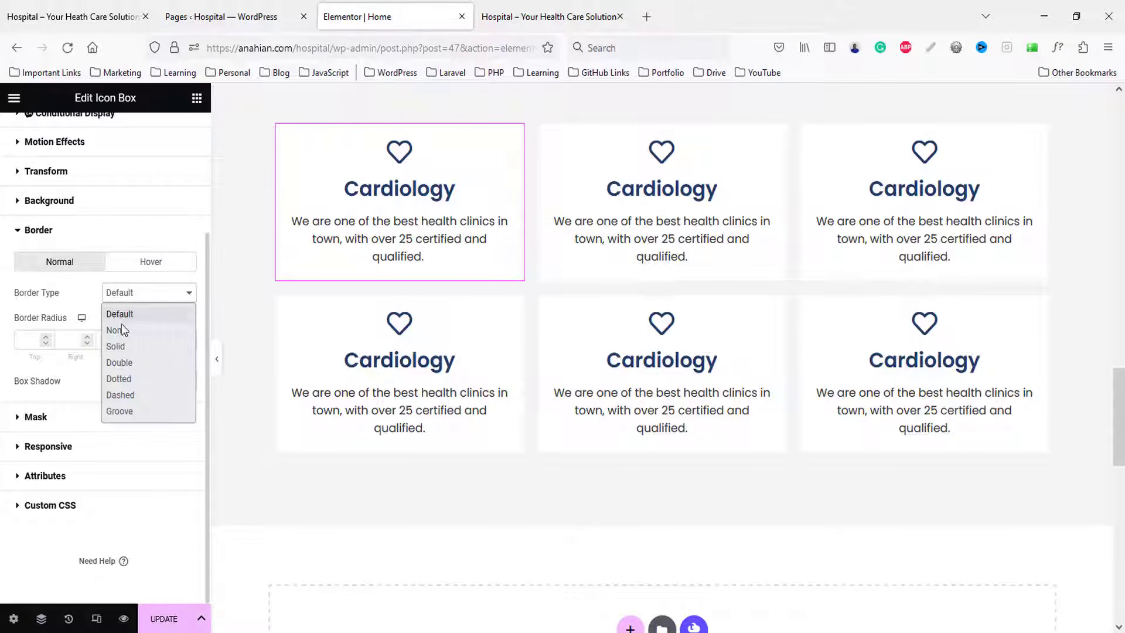
{"action": "left_click", "coordinate": [116, 338]}
{"action": "left_click", "coordinate": [108, 341]}
{"action": "type", "text": "0"}
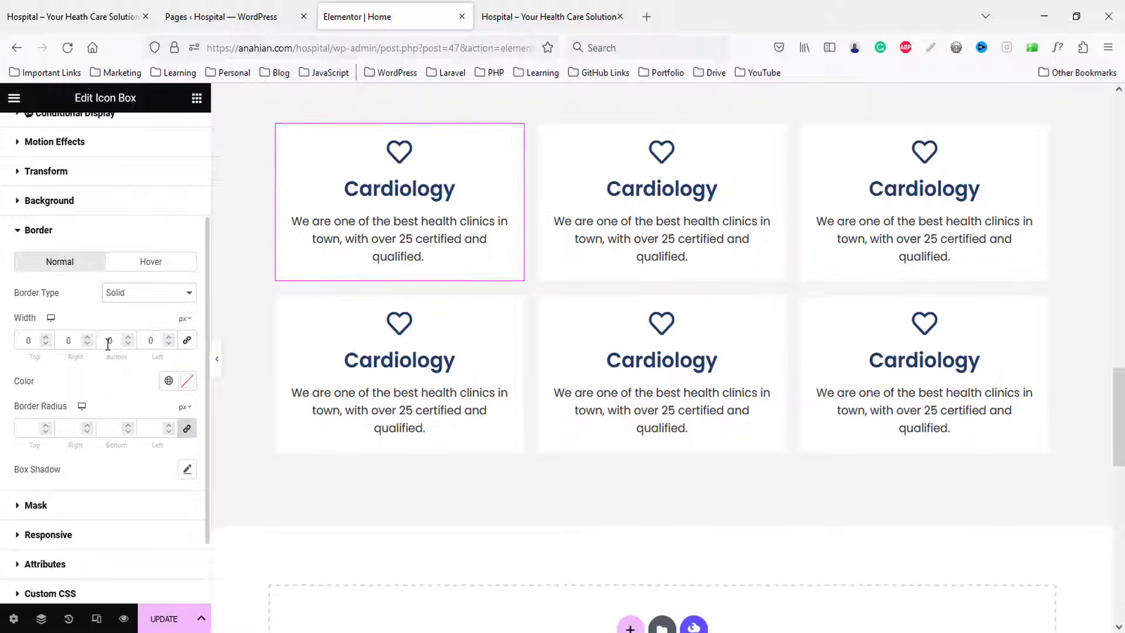
{"action": "type", "text": "2"}
{"action": "left_click", "coordinate": [169, 381]}
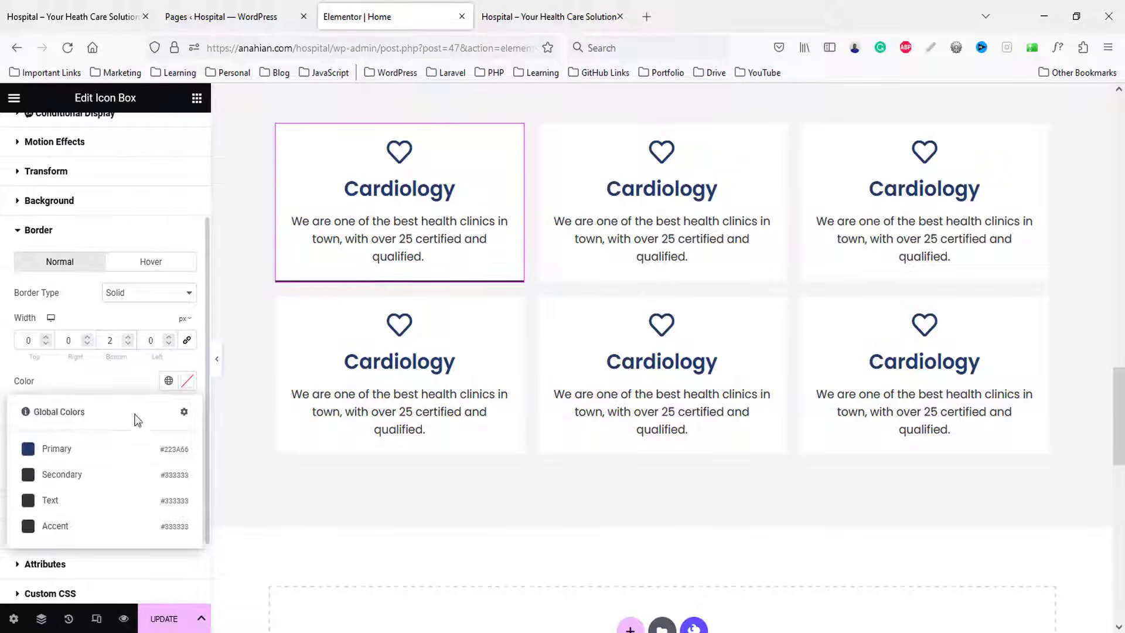
{"action": "left_click", "coordinate": [57, 452]}
- Copy the first icon box and paste its style onto the second and third boxes of the first row
{"action": "right_click", "coordinate": [364, 197]}
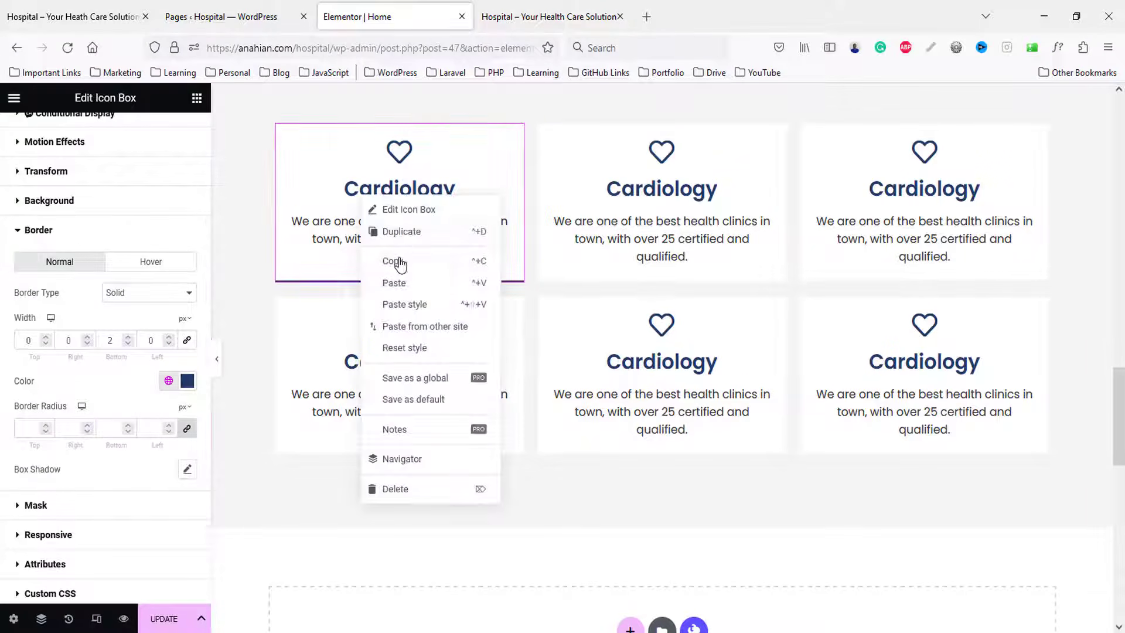
{"action": "left_click", "coordinate": [467, 261]}
{"action": "right_click", "coordinate": [697, 283]}
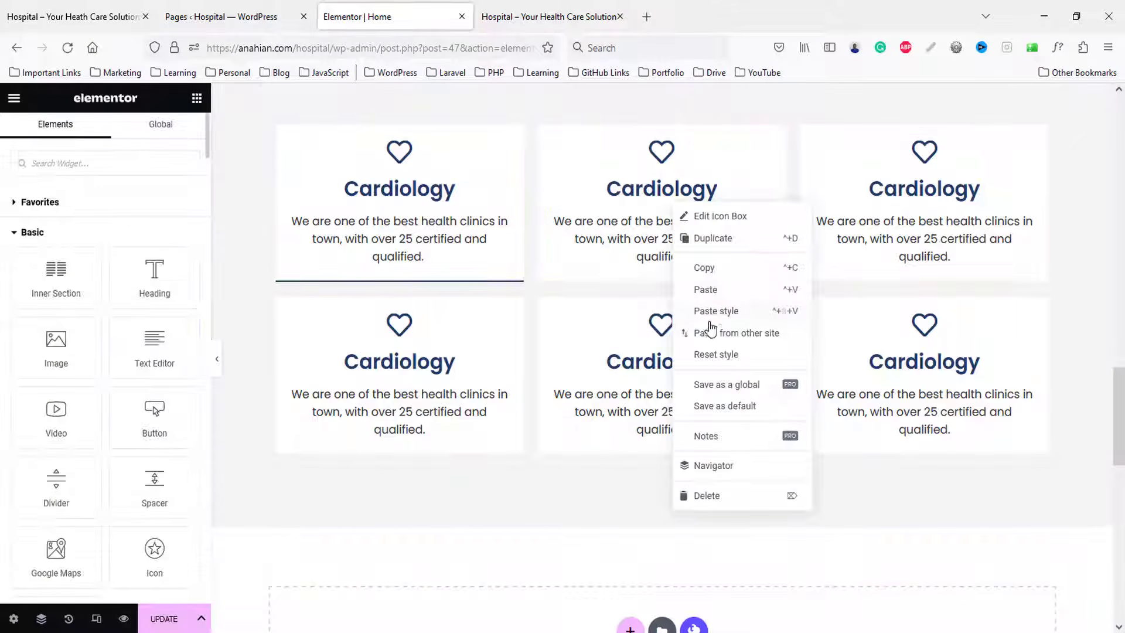
{"action": "left_click", "coordinate": [708, 312]}
{"action": "right_click", "coordinate": [906, 187]}
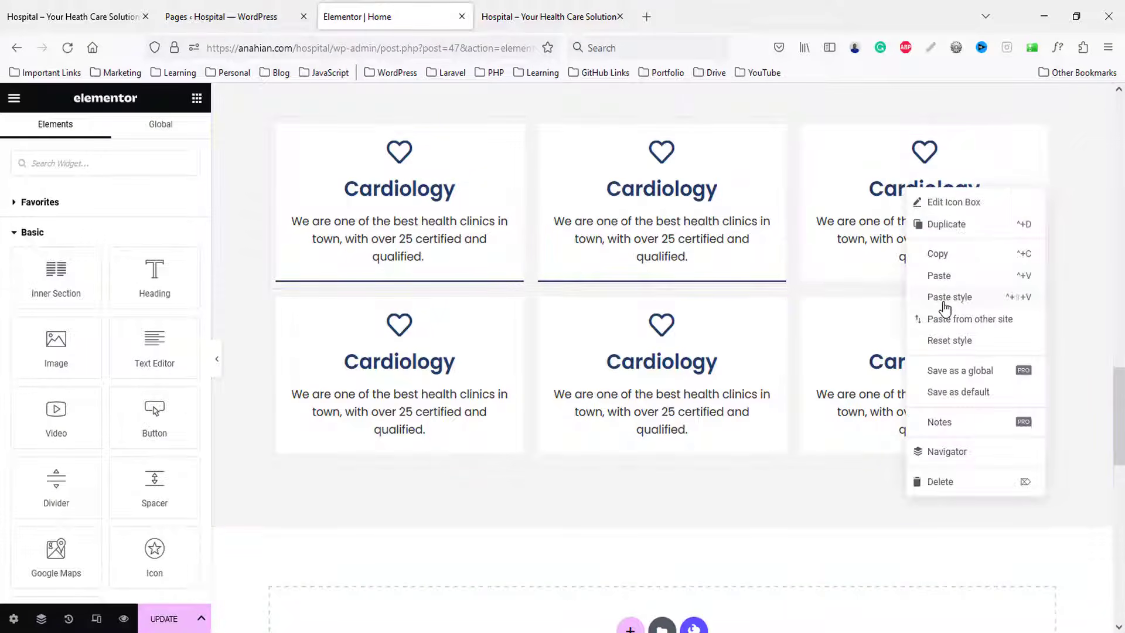
{"action": "left_click", "coordinate": [944, 305]}
- Paste the copied bottom-border style onto all three icon boxes in the second row
{"action": "scroll", "coordinate": [369, 292], "scroll_direction": "down", "scroll_amount": 3}
{"action": "right_click", "coordinate": [402, 227]}
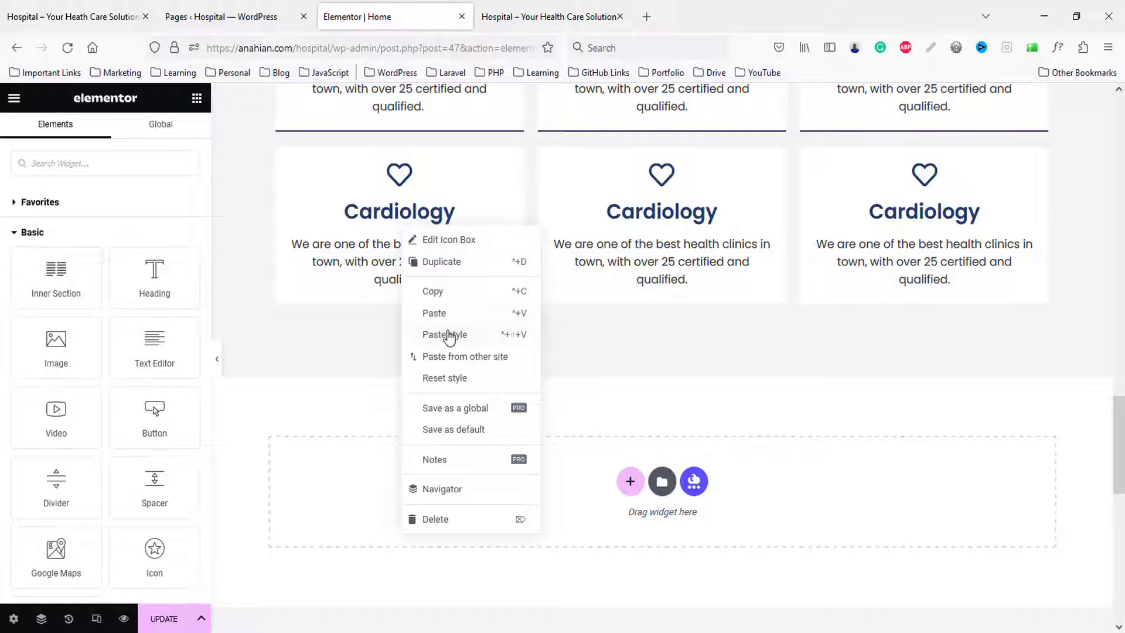
{"action": "left_click", "coordinate": [449, 335]}
{"action": "right_click", "coordinate": [612, 214]}
{"action": "left_click", "coordinate": [649, 312]}
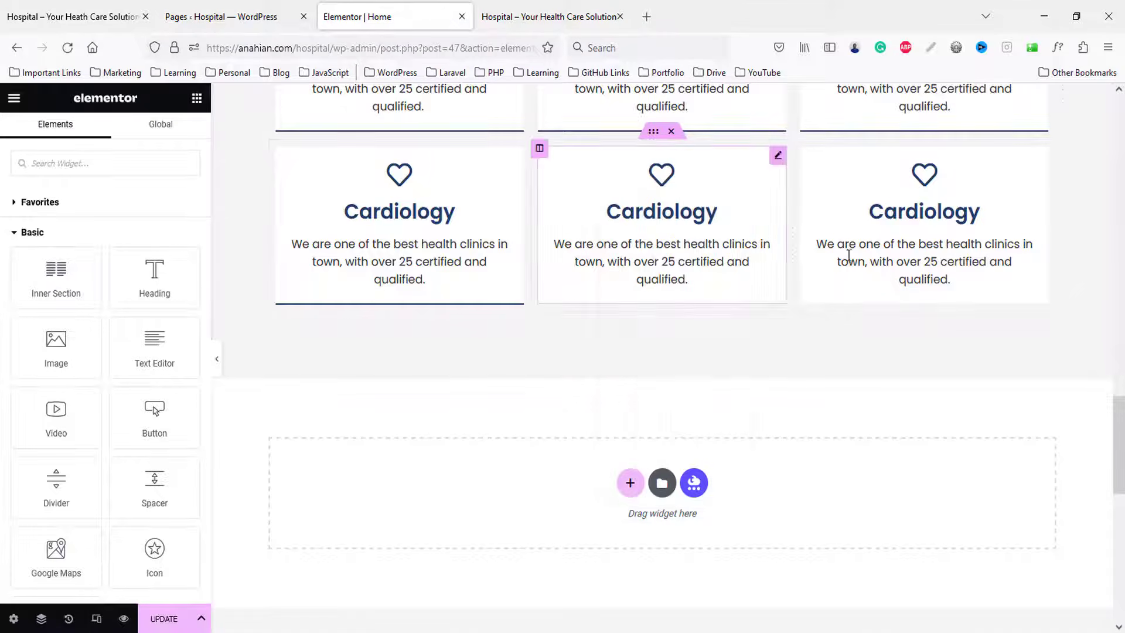
{"action": "right_click", "coordinate": [856, 231]}
{"action": "left_click", "coordinate": [897, 335]}
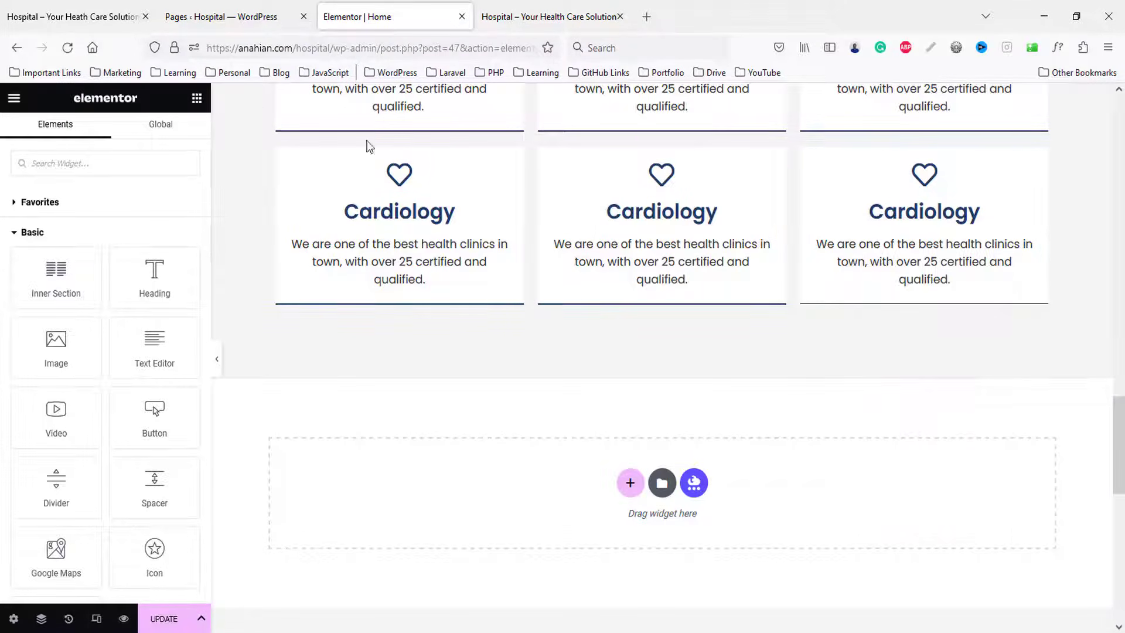
- Copy the title "Dental Care" from the demo hospital page and set it as the title of the first row's second icon box
{"action": "left_click", "coordinate": [5, 8]}
{"action": "left_click", "coordinate": [2, 230]}
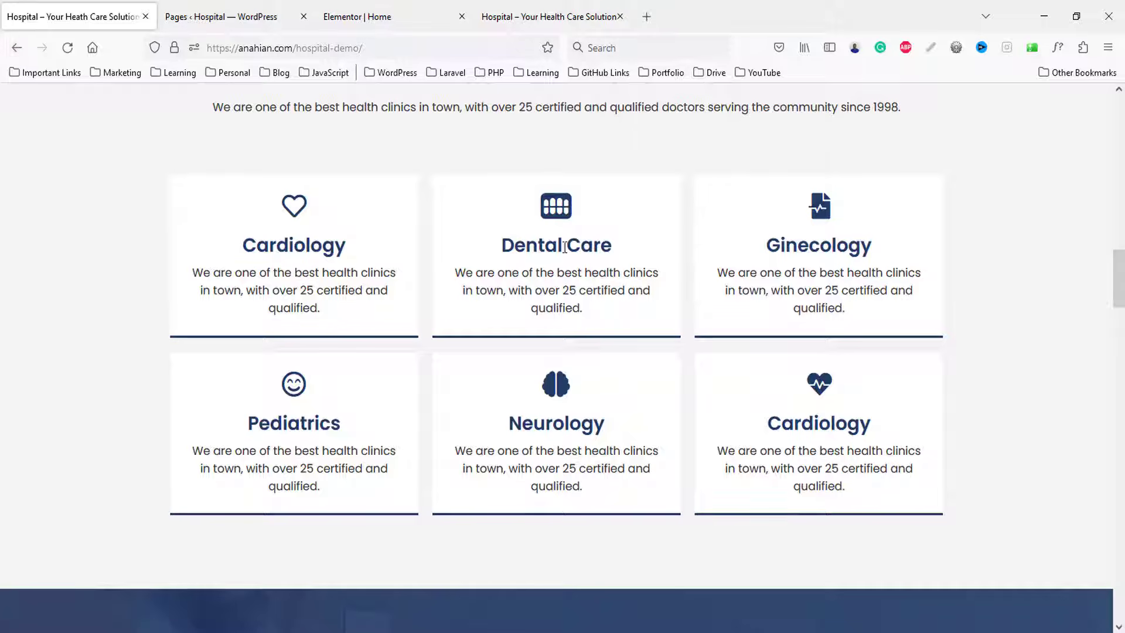
{"action": "left_click_drag", "start_coordinate": [496, 248], "coordinate": [628, 246]}
{"action": "left_click", "coordinate": [357, 16]}
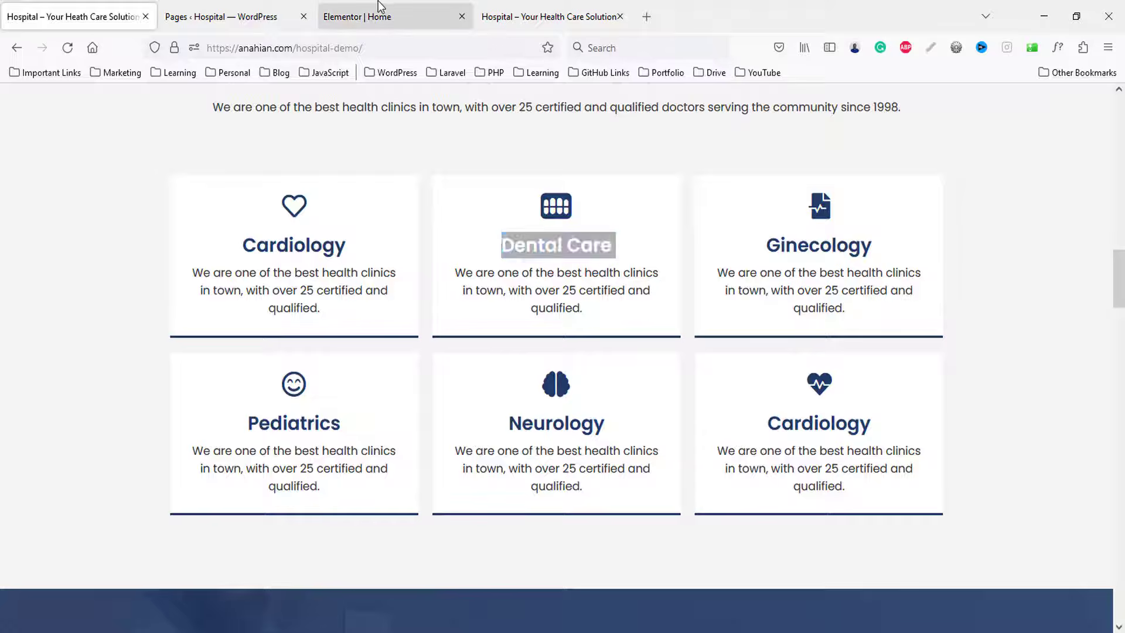
{"action": "scroll", "coordinate": [678, 291], "scroll_direction": "up", "scroll_amount": 4}
{"action": "left_click", "coordinate": [647, 274]}
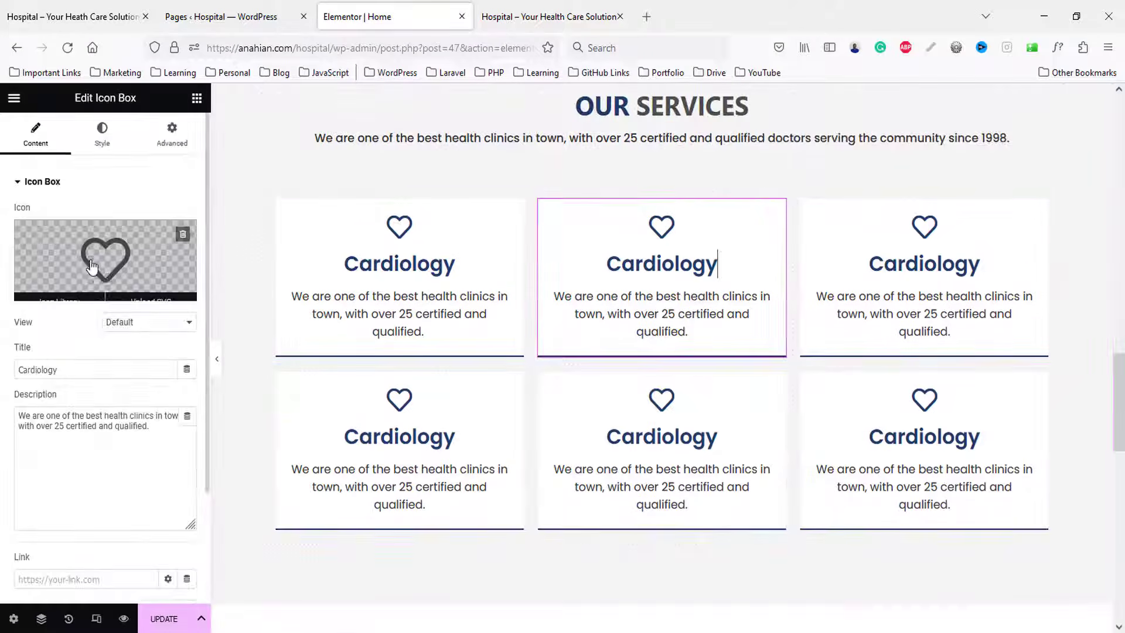
{"action": "double_click", "coordinate": [59, 366]}
{"action": "key", "text": "ctrl+v"}
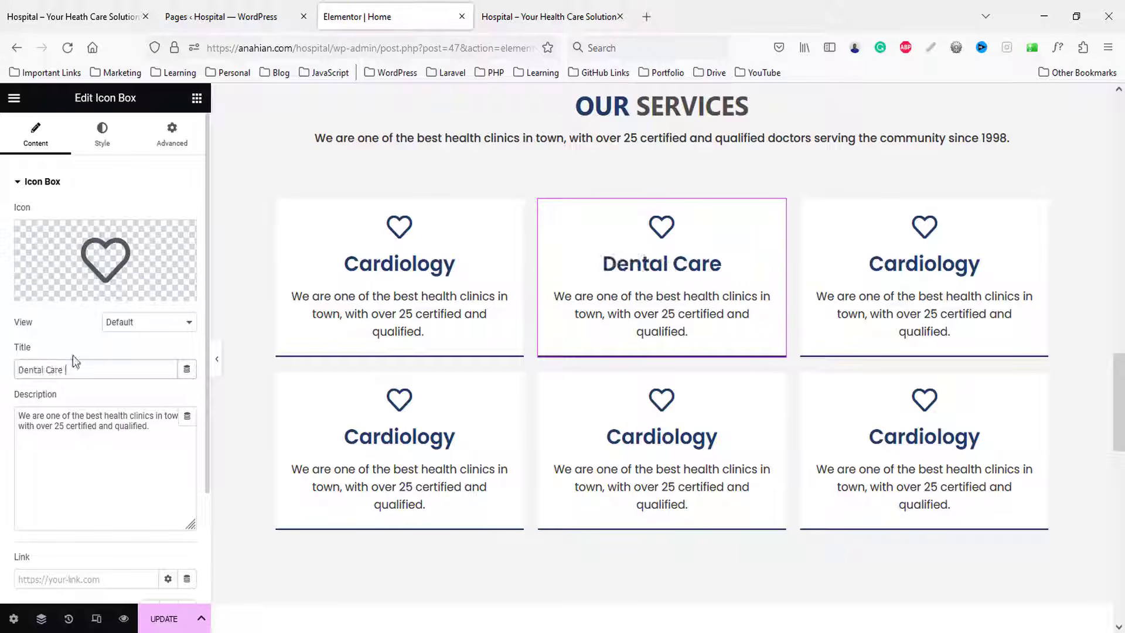
- Search the icon library for "teet" and insert the Teeth icon into the Dental Care box
{"action": "left_click", "coordinate": [100, 196]}
{"action": "left_click", "coordinate": [60, 195]}
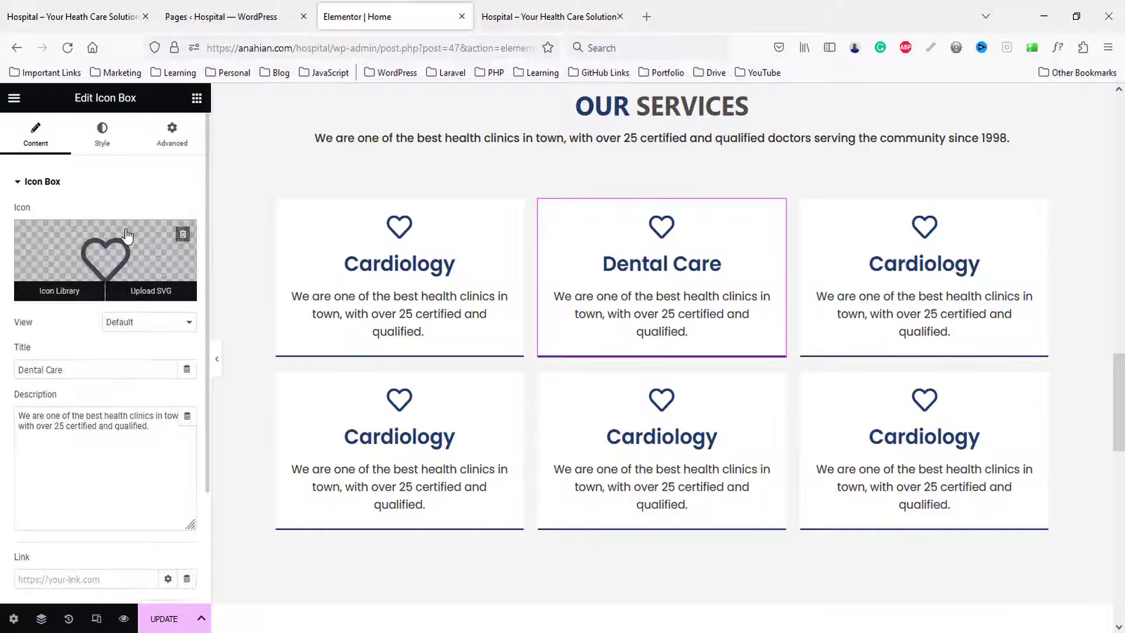
{"action": "left_click", "coordinate": [106, 257]}
{"action": "left_click", "coordinate": [463, 155]}
{"action": "type", "text": "teet"}
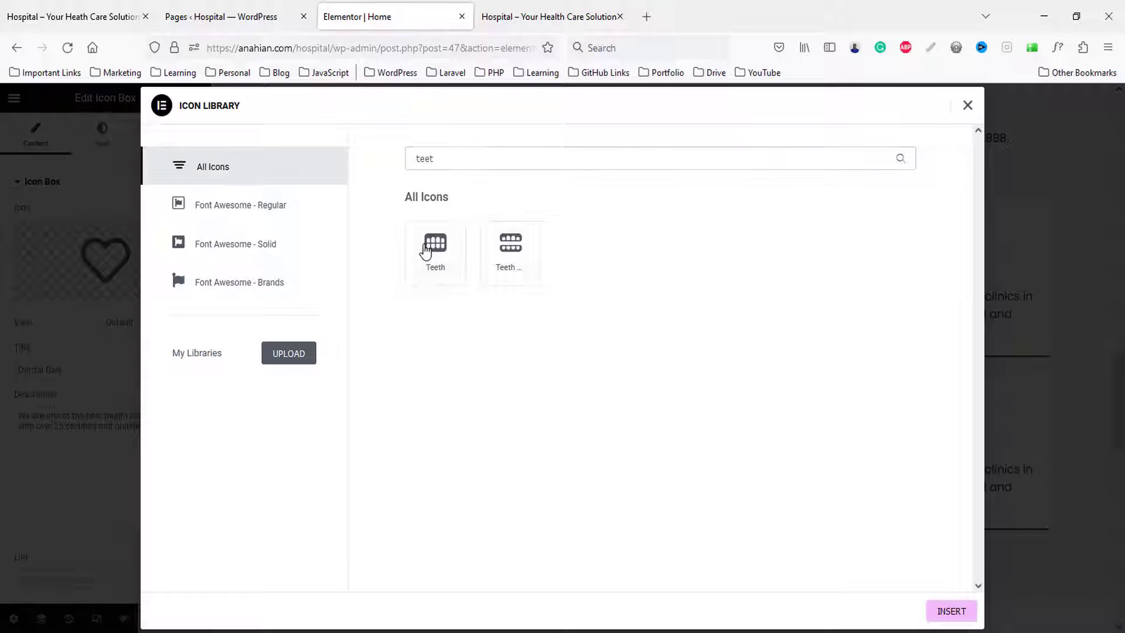
{"action": "left_click", "coordinate": [434, 244]}
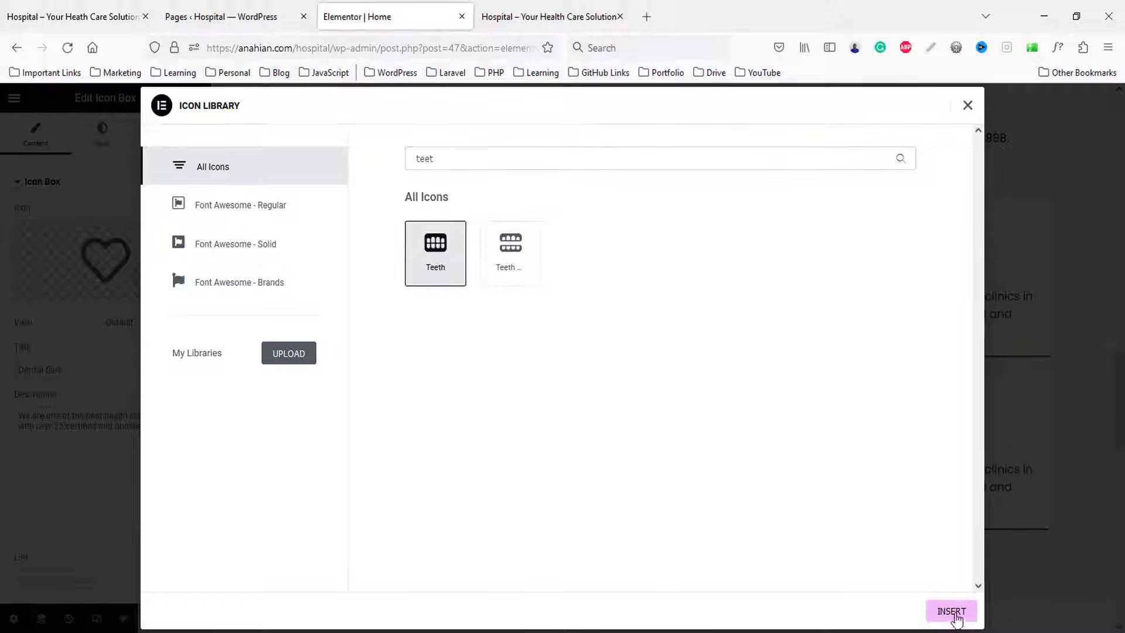
{"action": "left_click", "coordinate": [955, 616]}
- Copy the title "Ginecology" from the demo hospital page and set it as the title of the first row's third icon box
{"action": "left_click", "coordinate": [9, 8]}
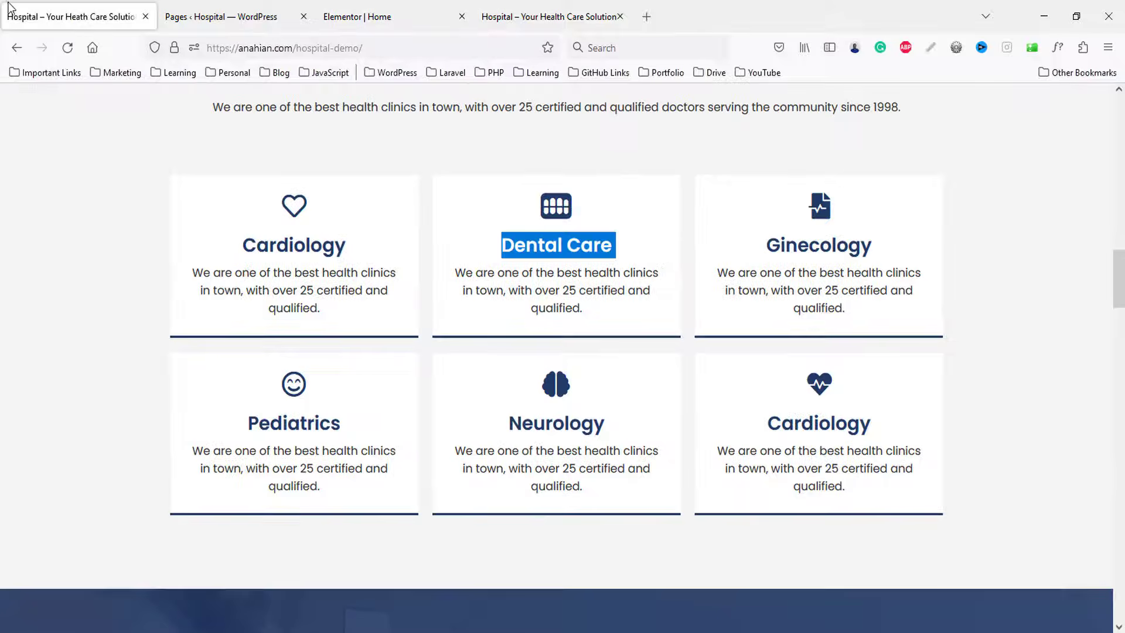
{"action": "double_click", "coordinate": [803, 253]}
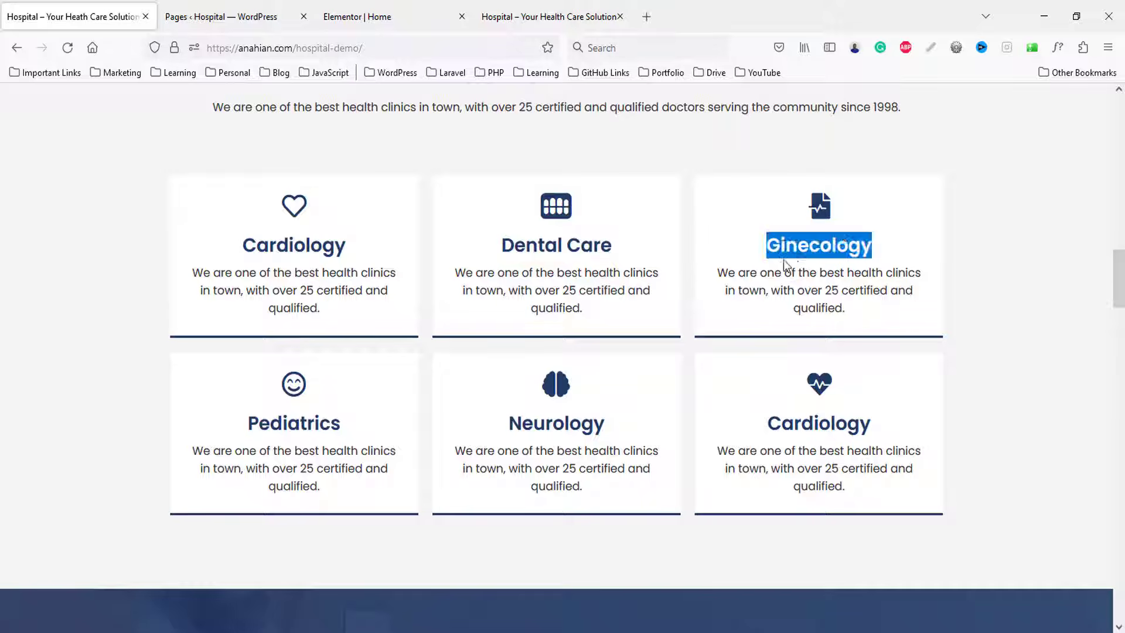
{"action": "left_click", "coordinate": [363, 17]}
{"action": "left_click", "coordinate": [935, 273]}
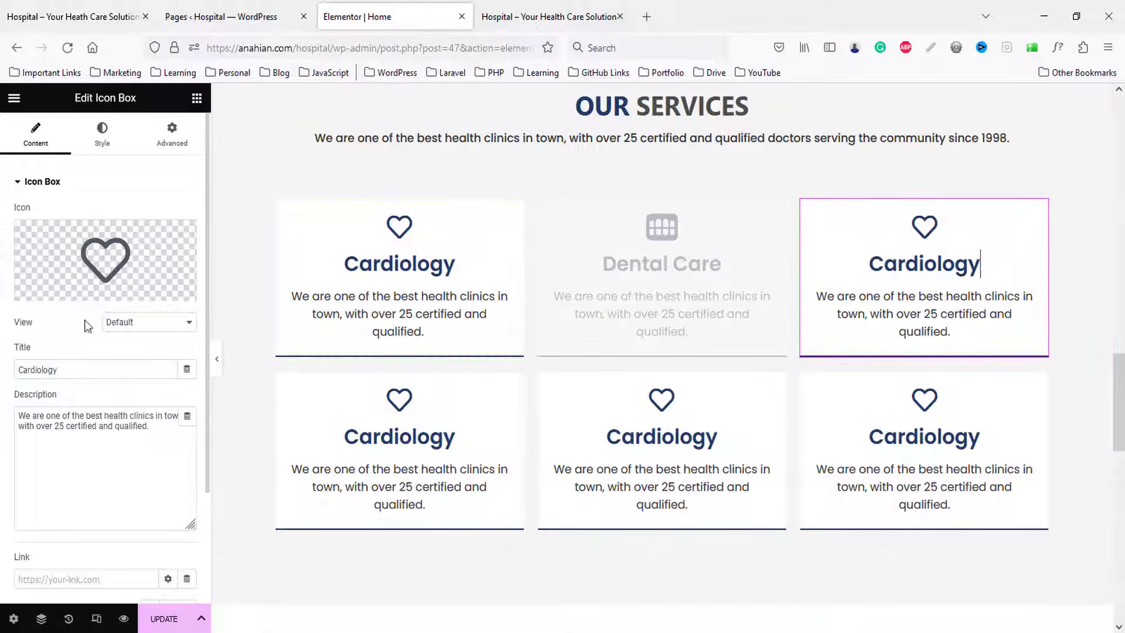
{"action": "double_click", "coordinate": [123, 369]}
{"action": "key", "text": "ctrl+v"}
- Compare the Ginecology icon with the demo page, search the icon library for "heart" and "line", and insert the line chart icon
{"action": "left_click", "coordinate": [136, 256]}
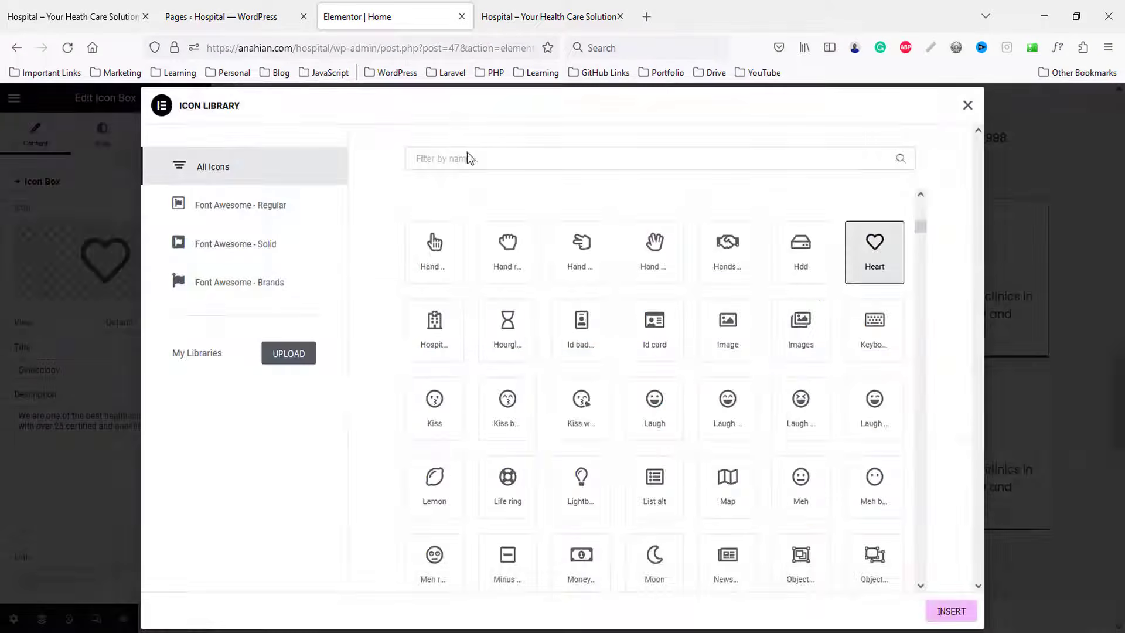
{"action": "left_click", "coordinate": [467, 156]}
{"action": "type", "text": "heart"}
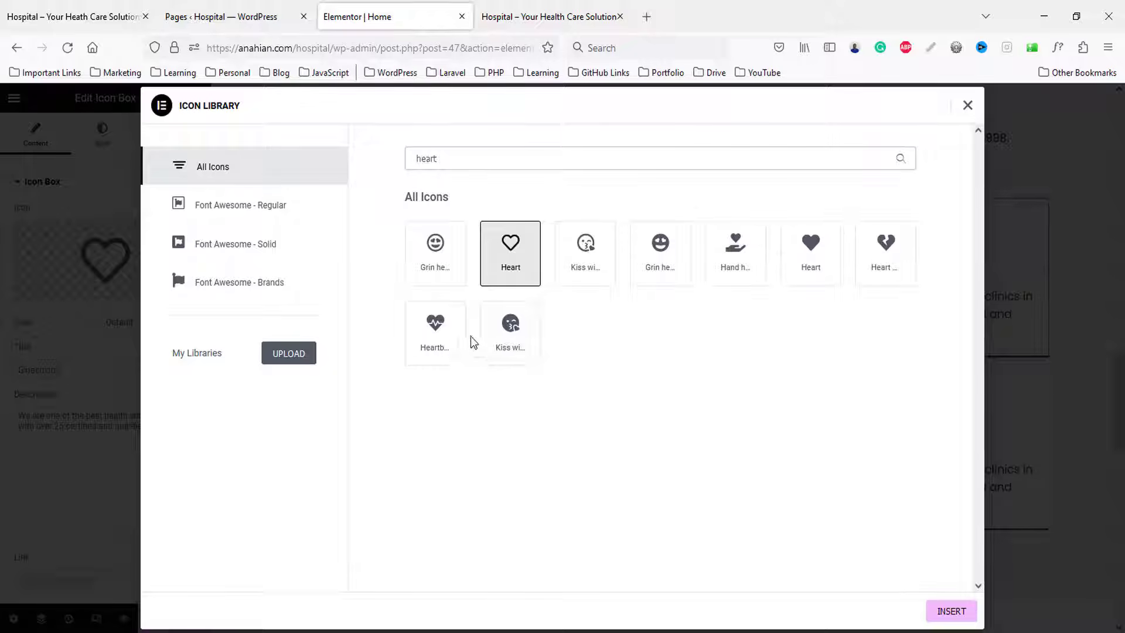
{"action": "left_click", "coordinate": [16, 7]}
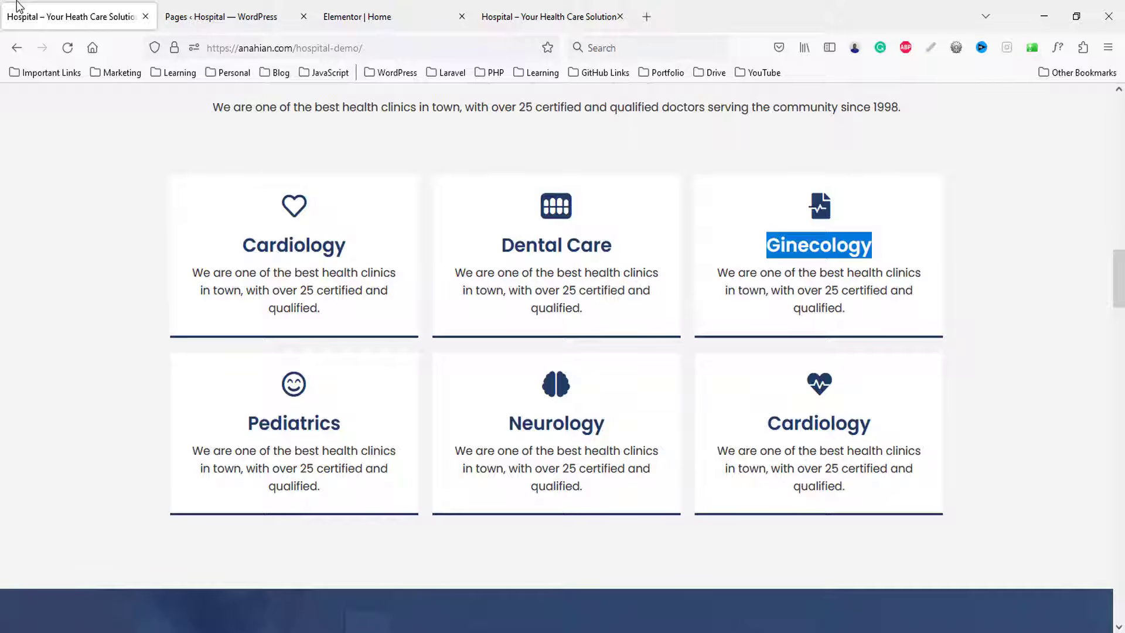
{"action": "left_click", "coordinate": [348, 17]}
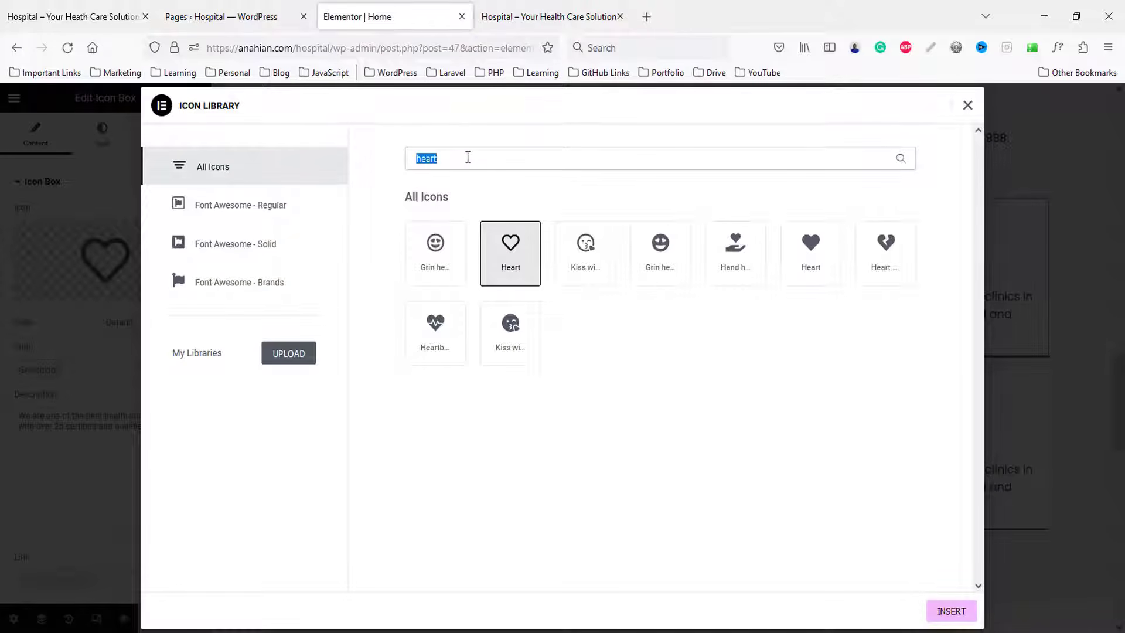
{"action": "type", "text": "line"}
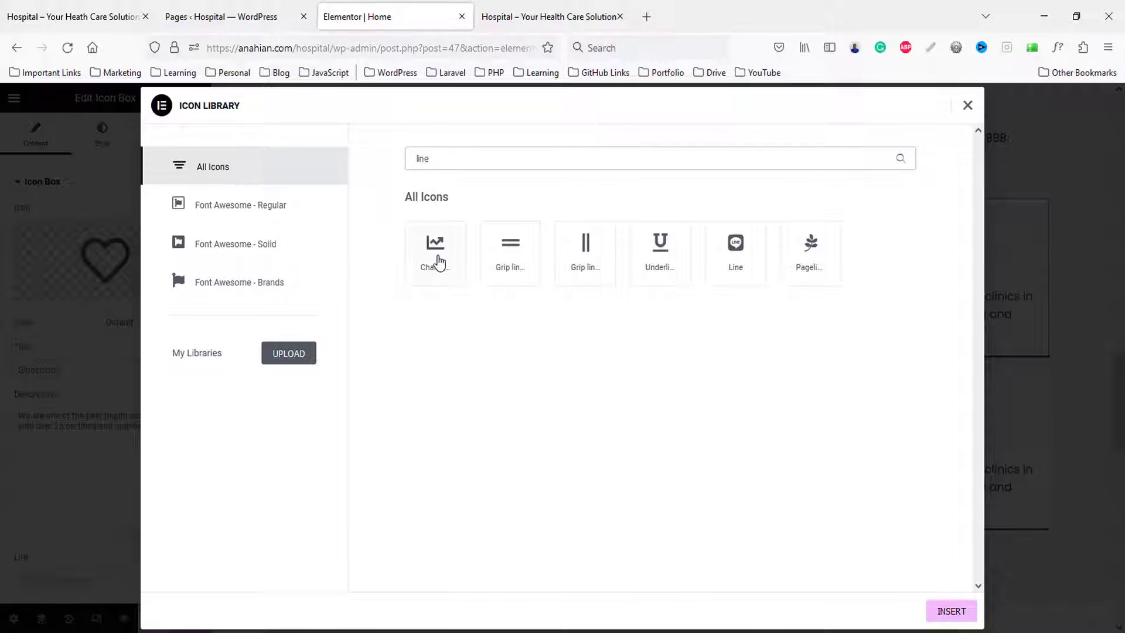
{"action": "left_click", "coordinate": [434, 246]}
{"action": "left_click", "coordinate": [951, 611]}
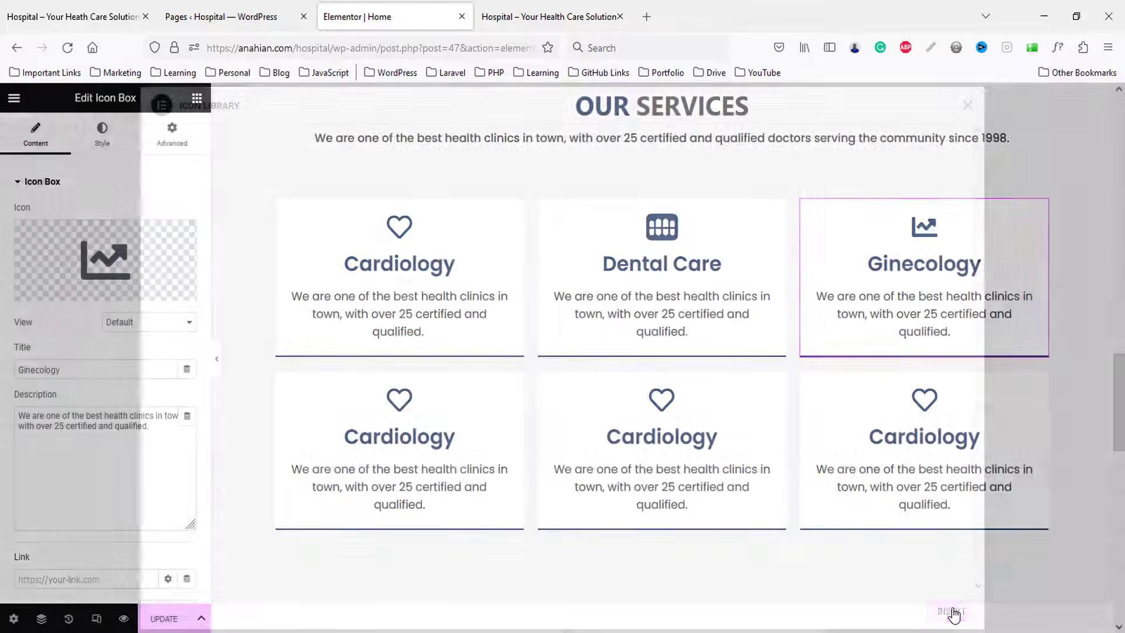
- Copy the title "Pediatrics" from the services section of the demo hospital page
{"action": "left_click", "coordinate": [76, 17]}
{"action": "scroll", "coordinate": [173, 193], "scroll_direction": "down", "scroll_amount": 2}
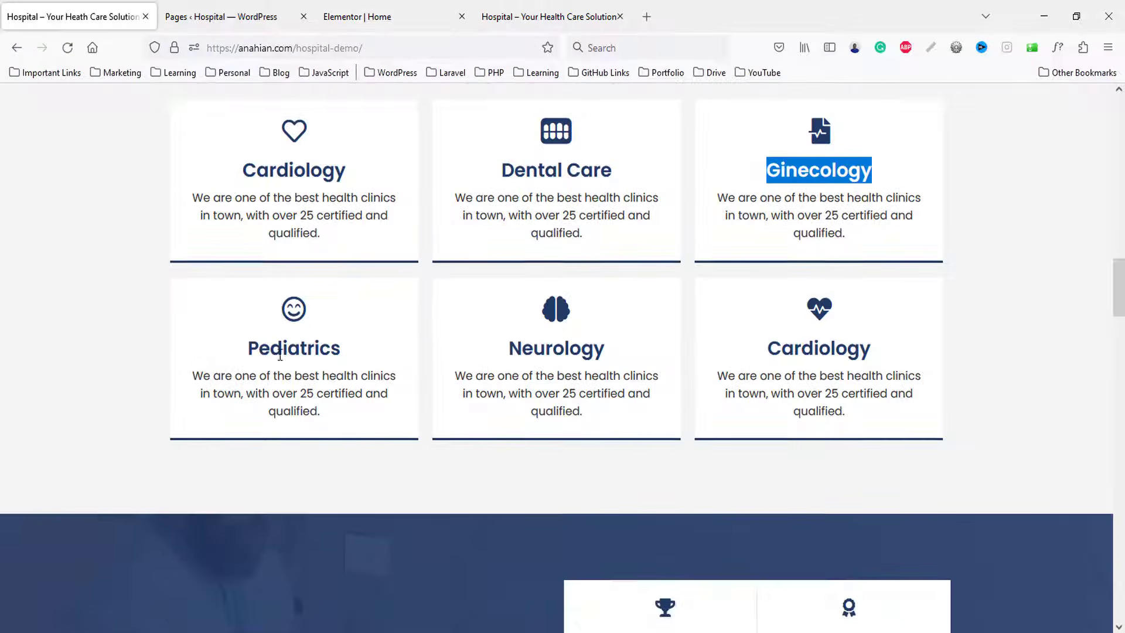
{"action": "double_click", "coordinate": [279, 351]}
{"action": "left_click", "coordinate": [363, 17]}
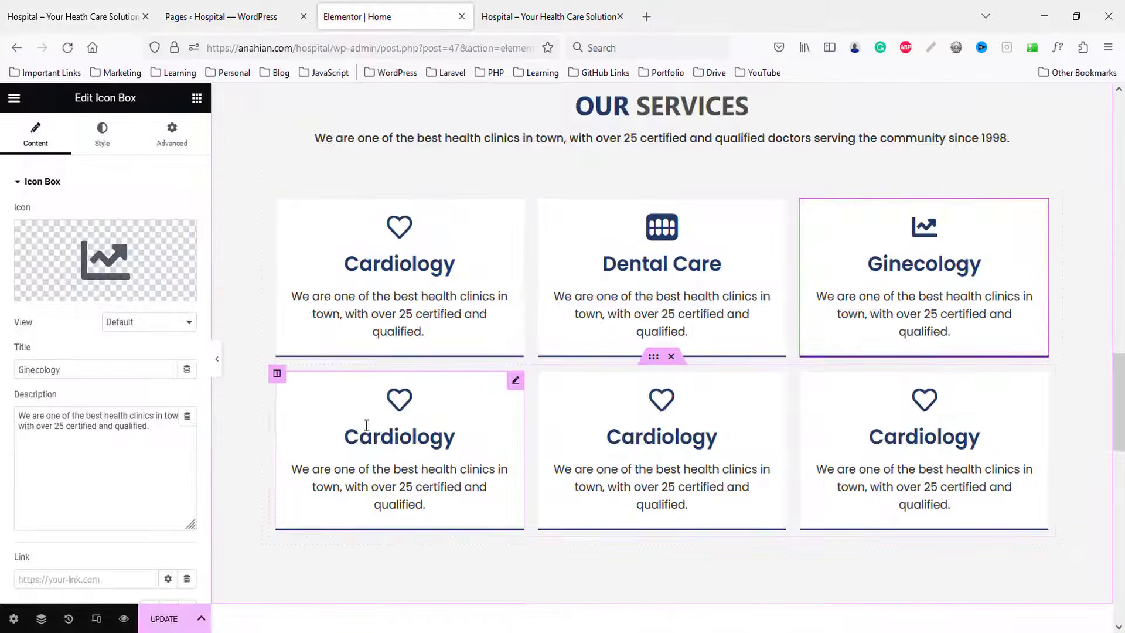
- In the second row's first icon box, insert the smiling-eyes Smile icon found by searching "smil" and set the title to "Pediatrics"
{"action": "left_click", "coordinate": [399, 437]}
{"action": "left_click", "coordinate": [105, 260]}
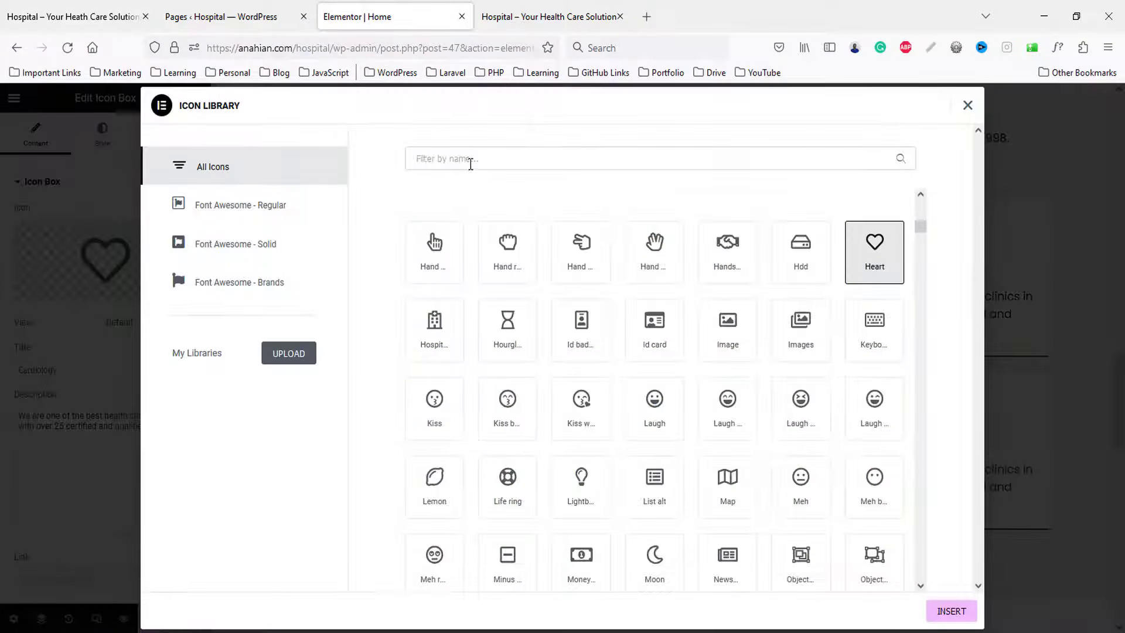
{"action": "left_click", "coordinate": [470, 162]}
{"action": "type", "text": "smil"}
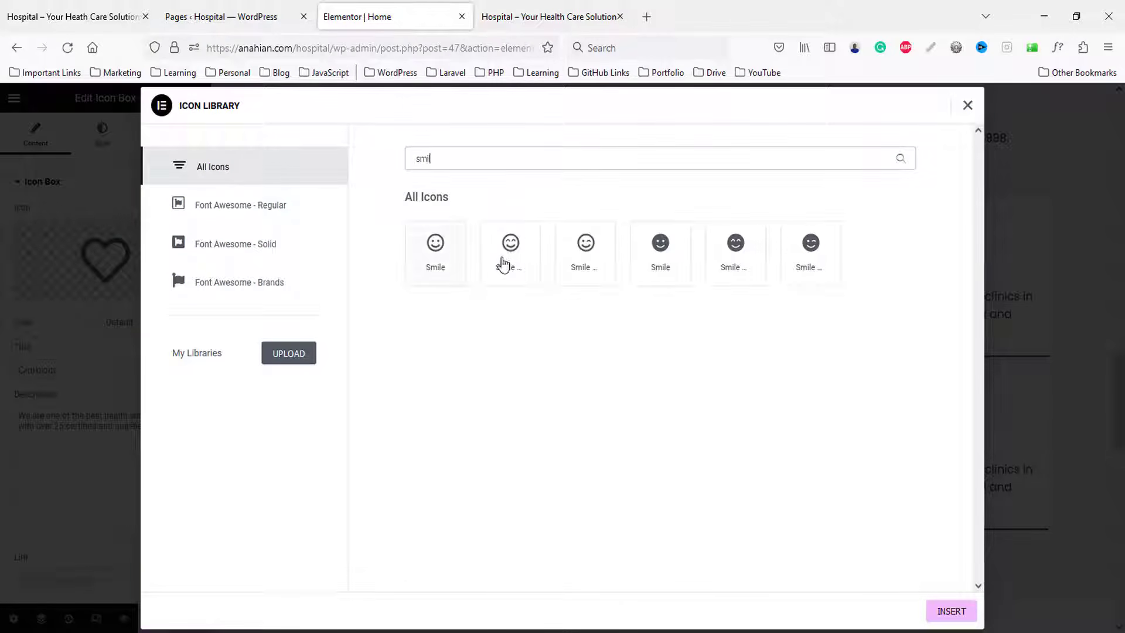
{"action": "left_click", "coordinate": [503, 263]}
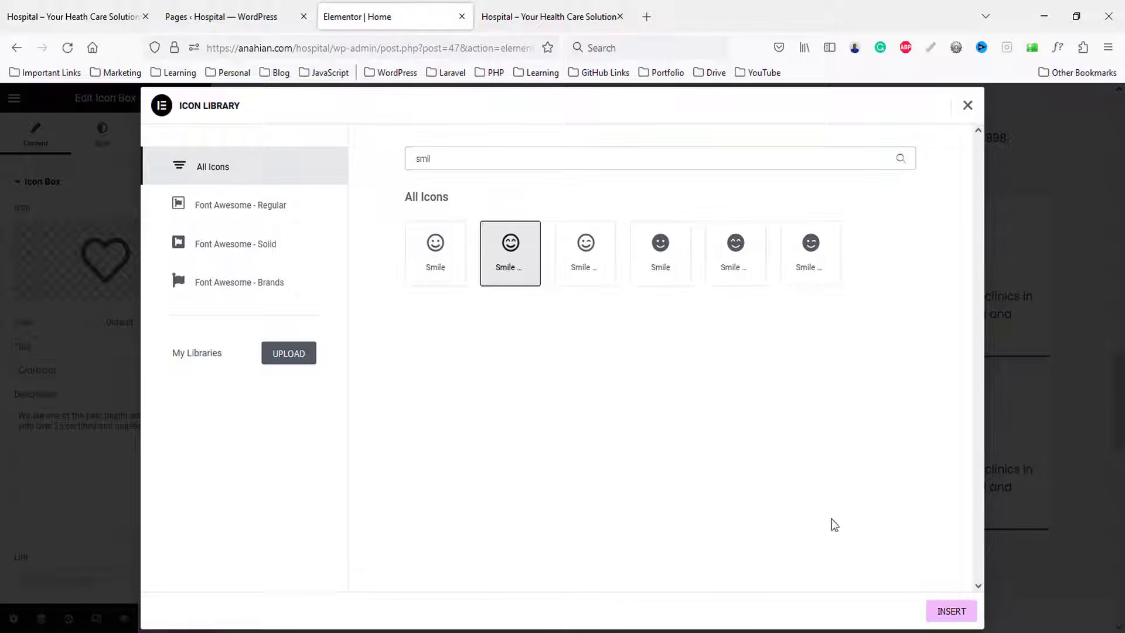
{"action": "left_click", "coordinate": [935, 610]}
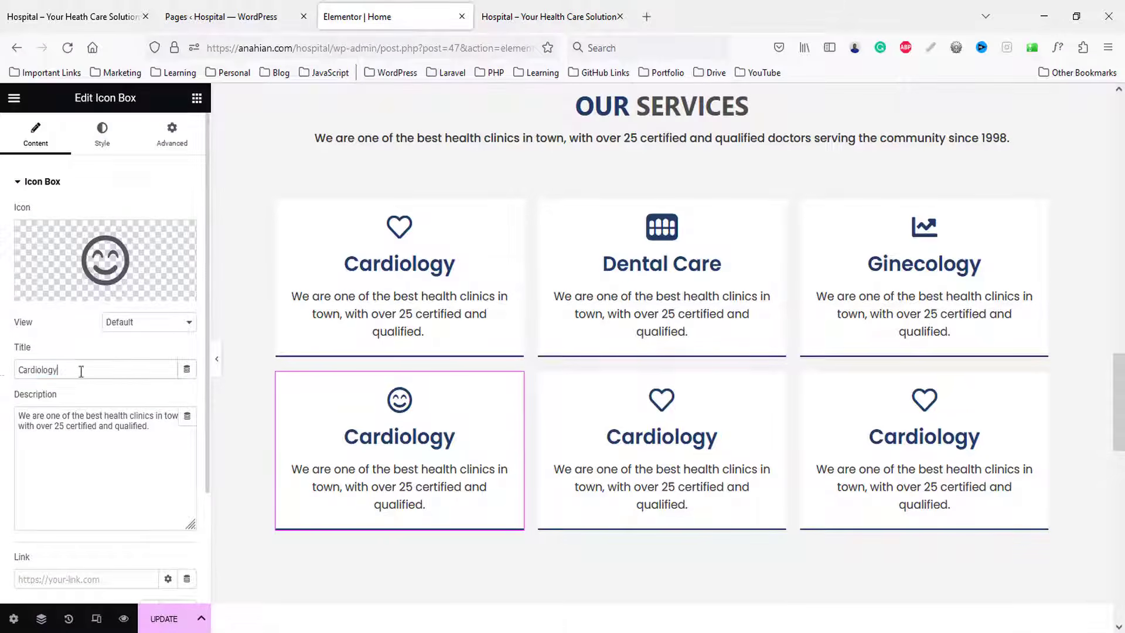
{"action": "double_click", "coordinate": [34, 378]}
{"action": "type", "text": "Pediatrics"}
- Copy the title "Neurology" from the demo hospital page and set it as the title of the second row's second icon box
{"action": "left_click", "coordinate": [19, 9]}
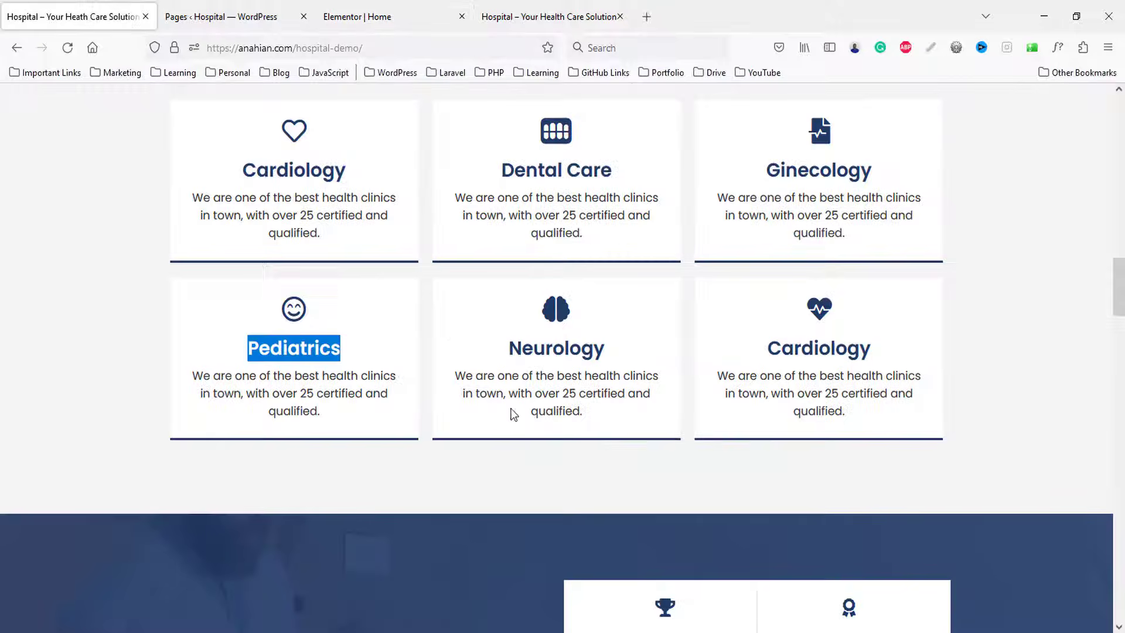
{"action": "double_click", "coordinate": [542, 347]}
{"action": "key", "text": "ctrl+c"}
{"action": "left_click", "coordinate": [410, 16]}
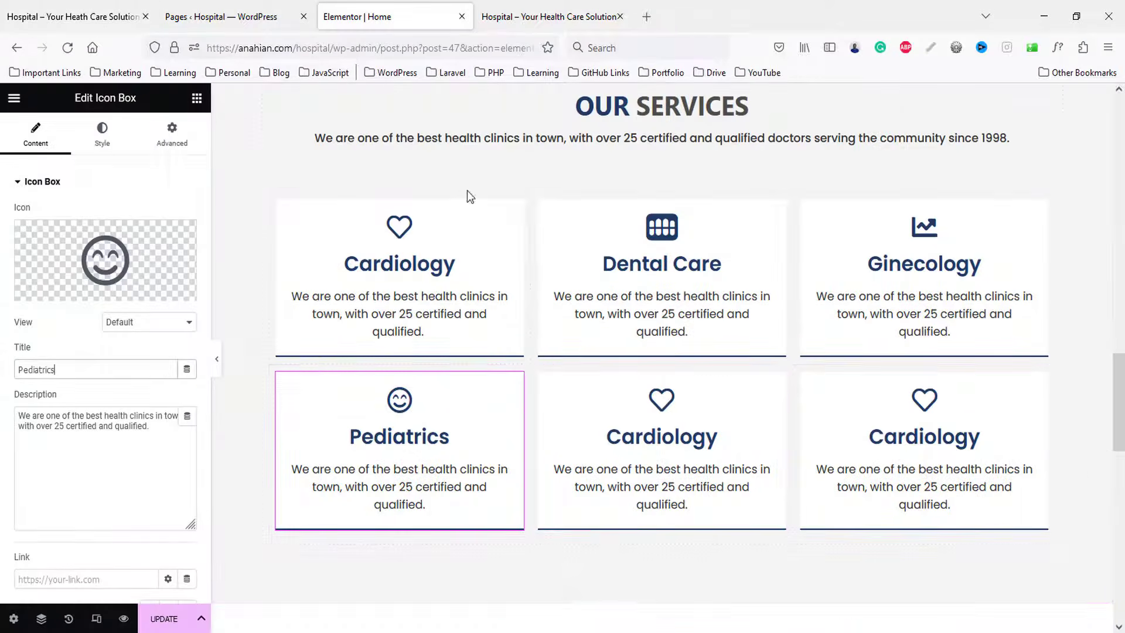
{"action": "left_click", "coordinate": [647, 445]}
{"action": "double_click", "coordinate": [74, 369]}
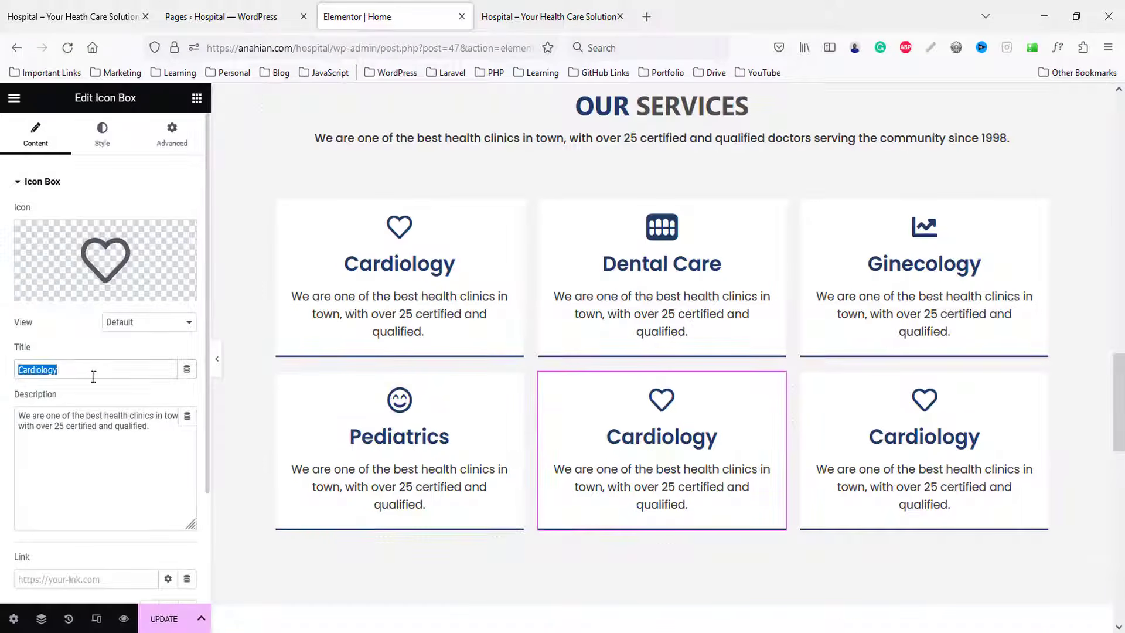
{"action": "key", "text": "ctrl+v"}
- Check the demo page's Neurology icon, search the icon library for "bra" and insert the Brain icon into the Neurology box
{"action": "left_click", "coordinate": [127, 252]}
{"action": "left_click", "coordinate": [463, 158]}
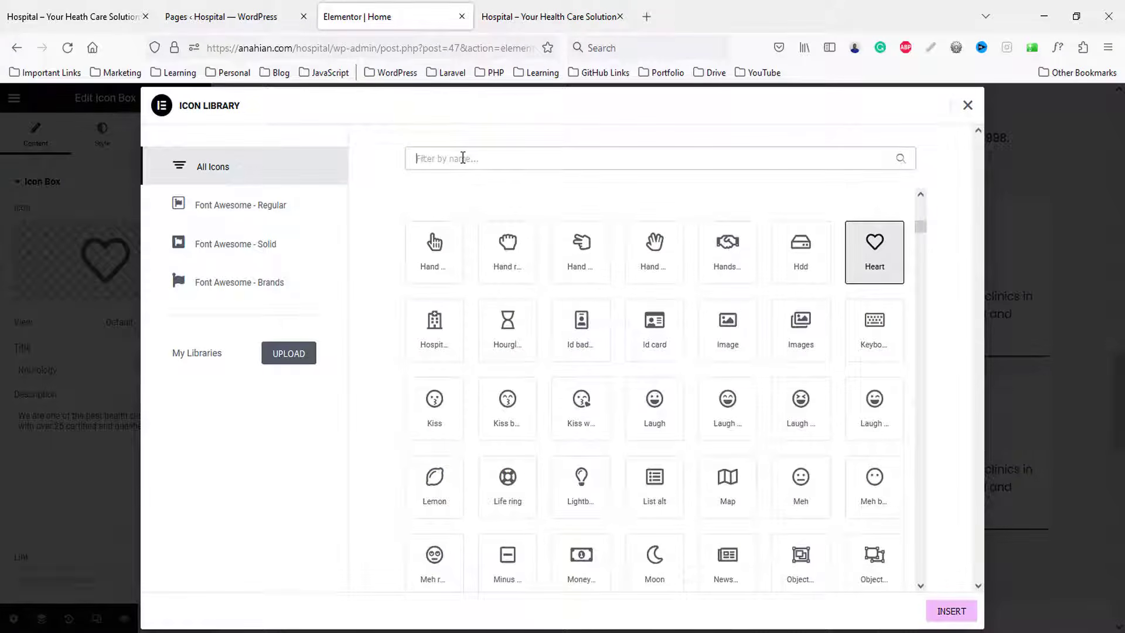
{"action": "type", "text": "heart"}
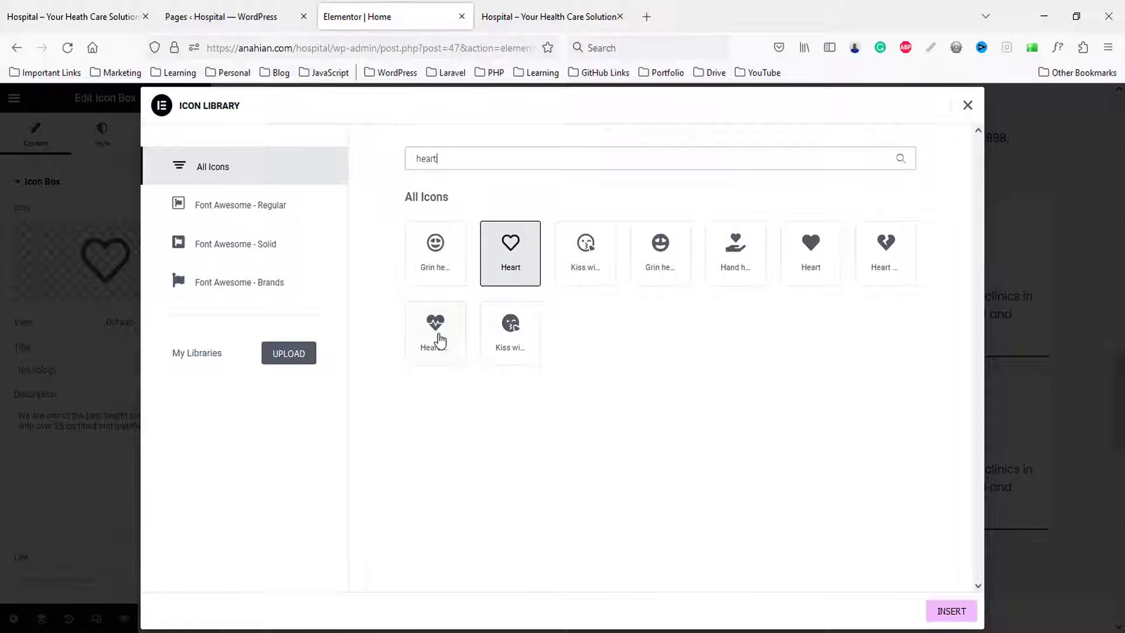
{"action": "left_click", "coordinate": [439, 340]}
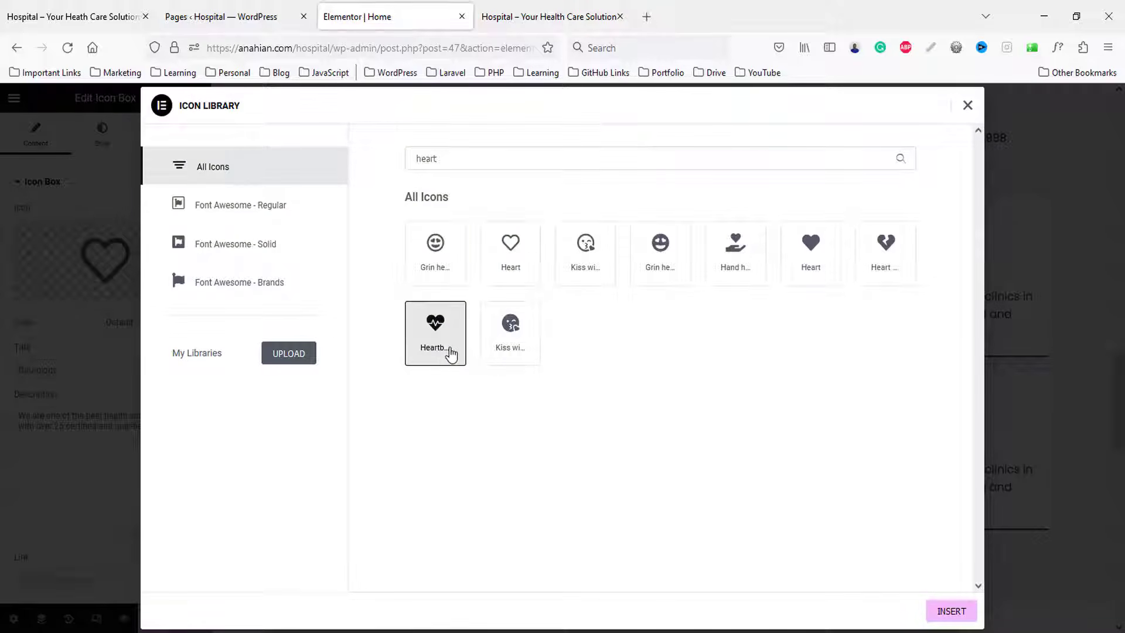
{"action": "left_click", "coordinate": [20, 13]}
{"action": "left_click", "coordinate": [377, 19]}
{"action": "double_click", "coordinate": [440, 157]}
{"action": "type", "text": "bra"}
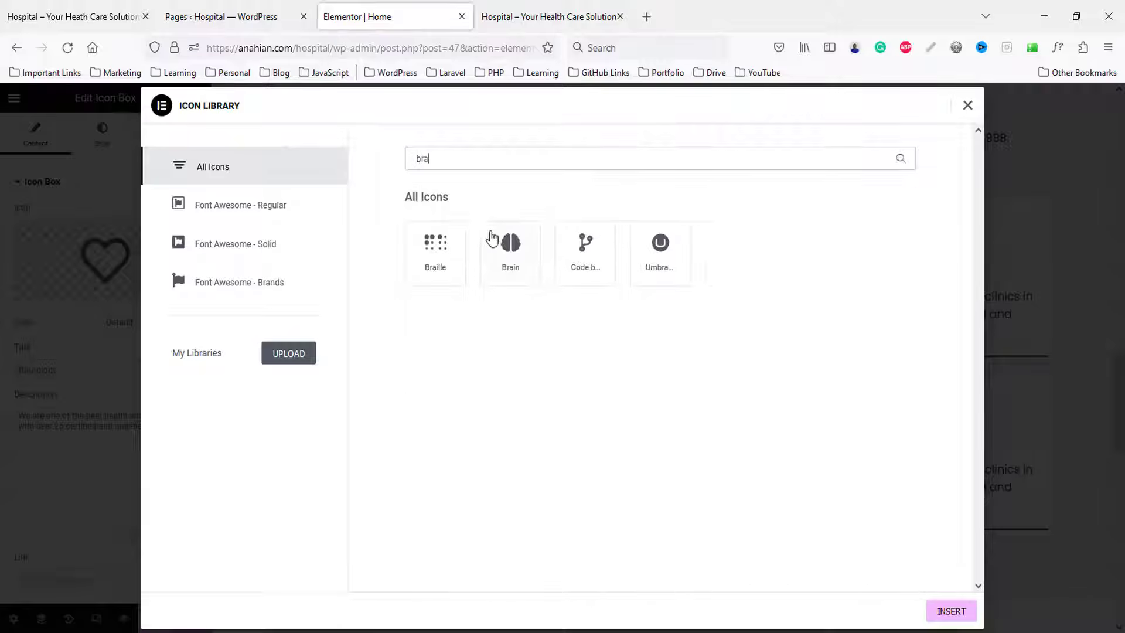
{"action": "left_click", "coordinate": [510, 260]}
{"action": "left_click", "coordinate": [945, 613]}
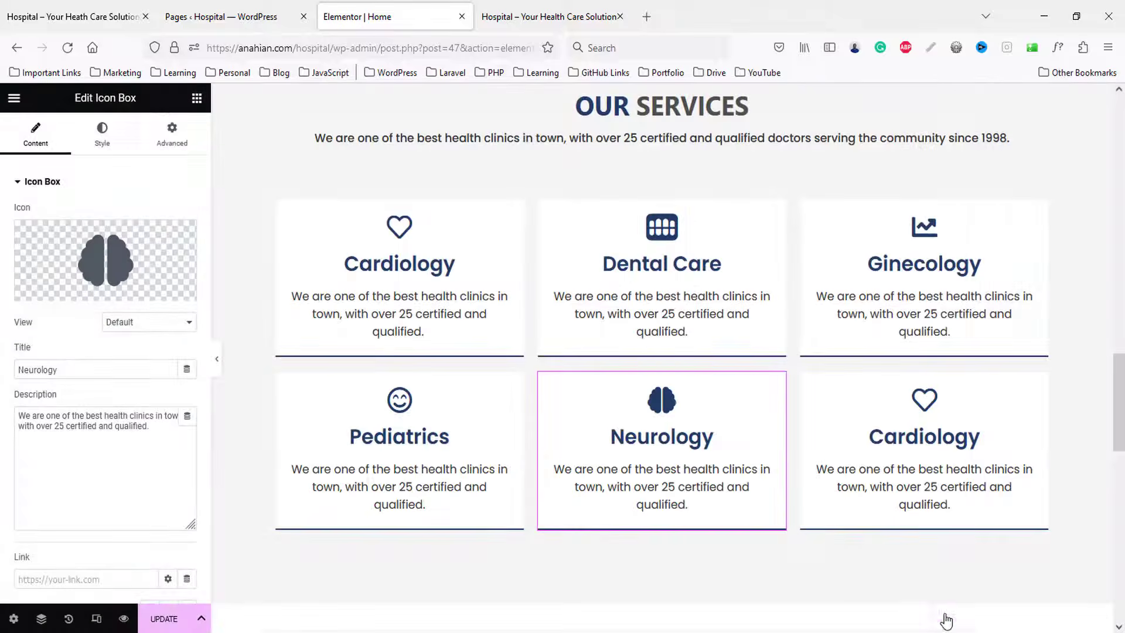
- Copy the title "Cardiology" from the demo hospital page and use it as the title of the second row's third icon box
{"action": "left_click", "coordinate": [76, 16]}
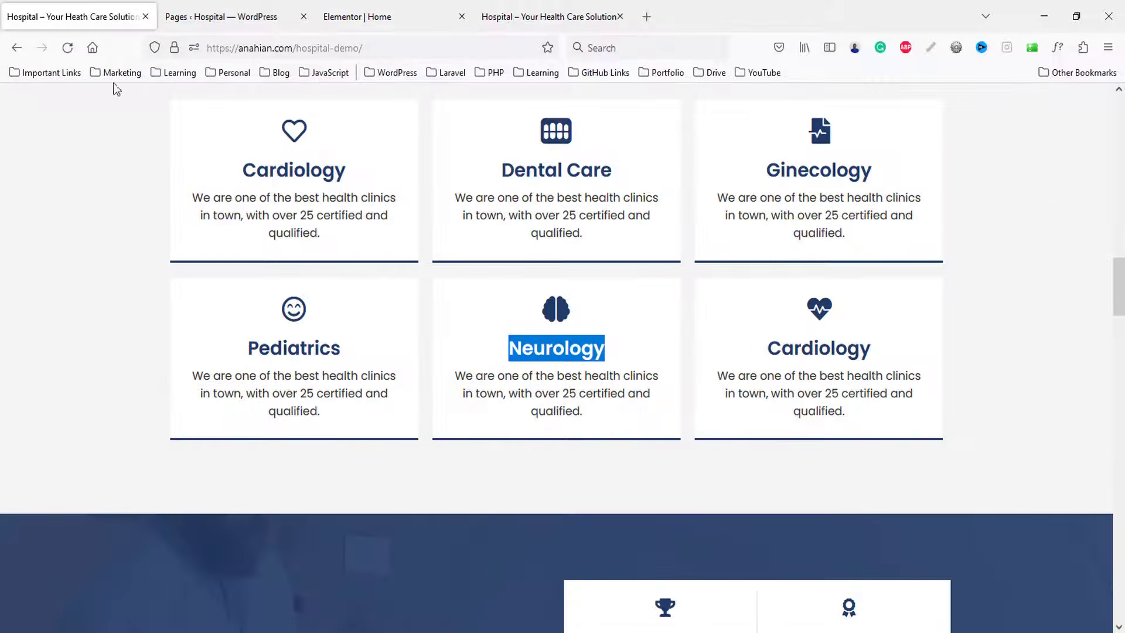
{"action": "double_click", "coordinate": [827, 352]}
{"action": "left_click", "coordinate": [386, 16]}
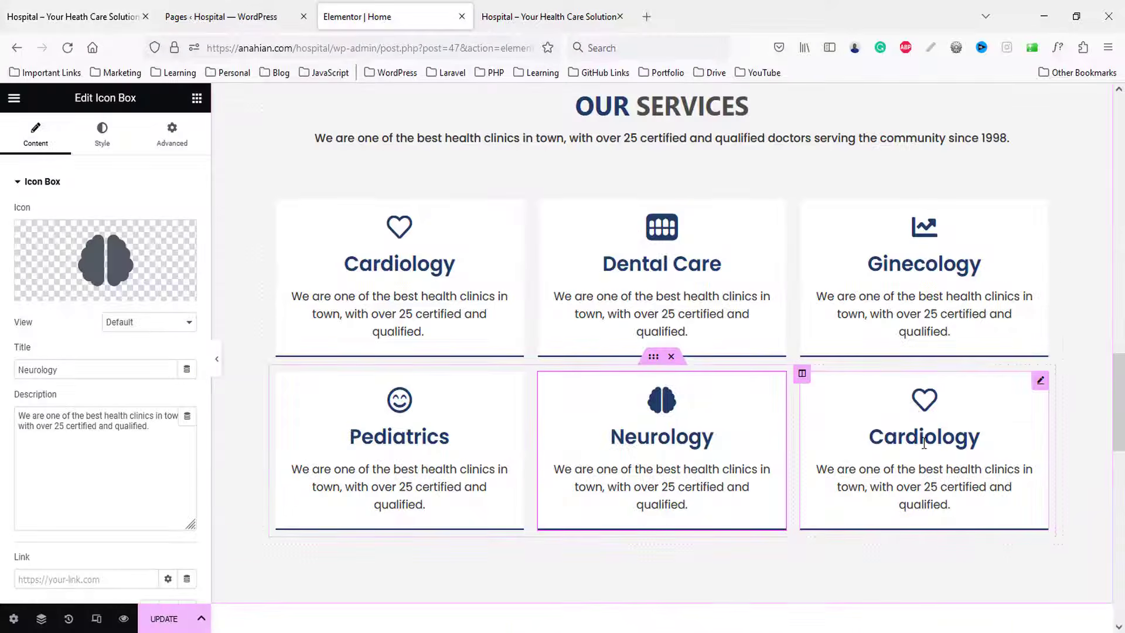
{"action": "double_click", "coordinate": [111, 371]}
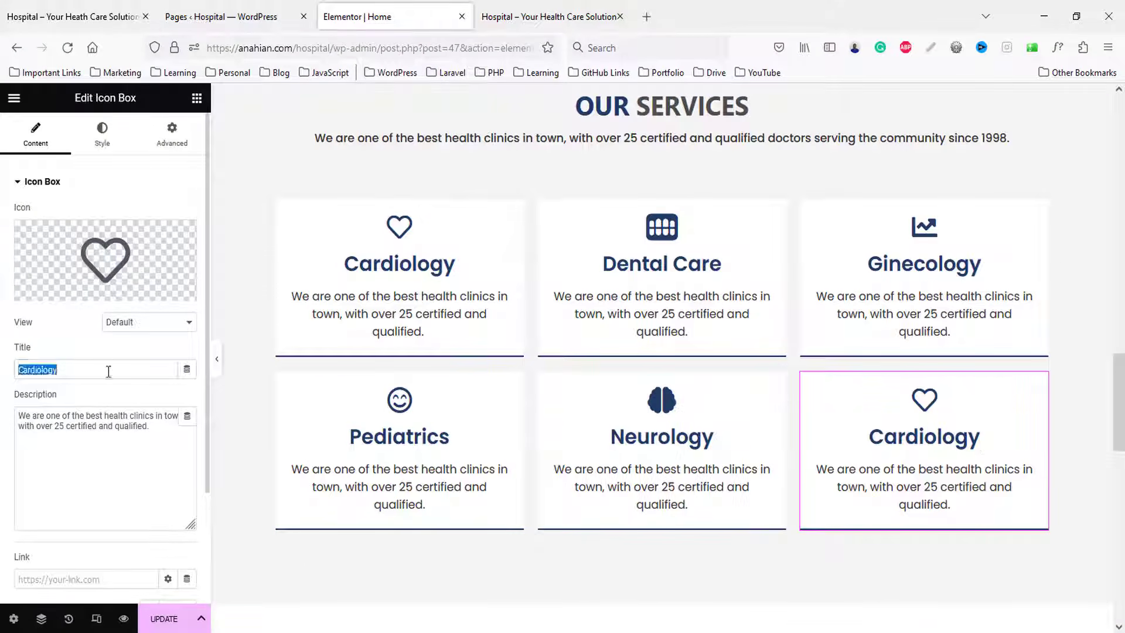
- Search the icon library for "heart" and insert the Heartbeat icon into the second row's Cardiology box
{"action": "left_click", "coordinate": [87, 291]}
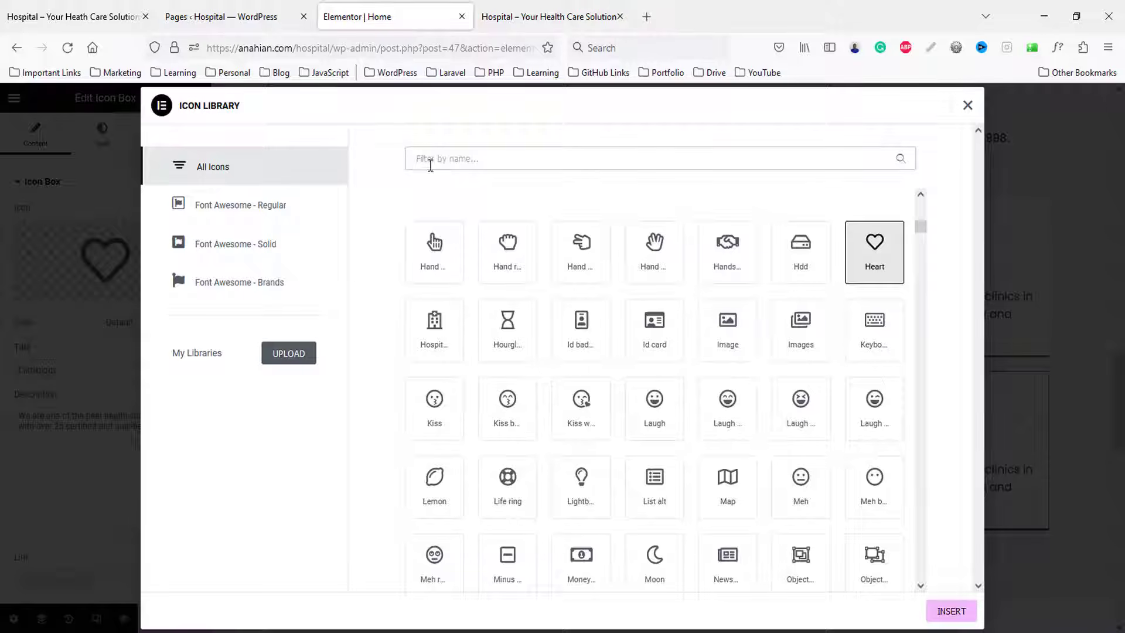
{"action": "type", "text": "heart"}
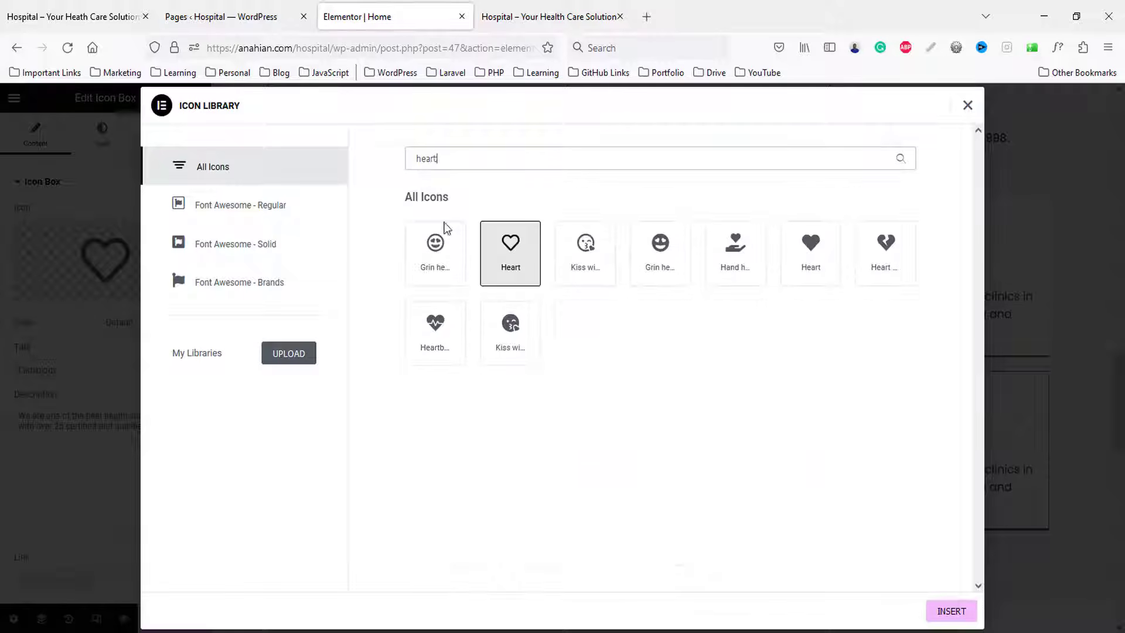
{"action": "left_click", "coordinate": [457, 332]}
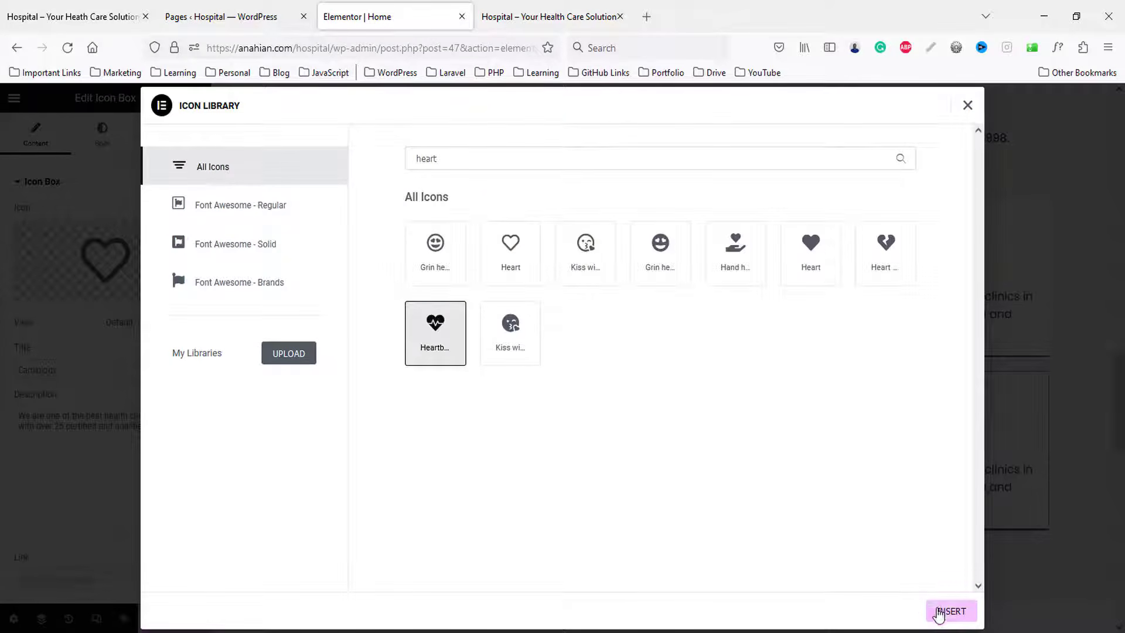
{"action": "left_click", "coordinate": [945, 611]}
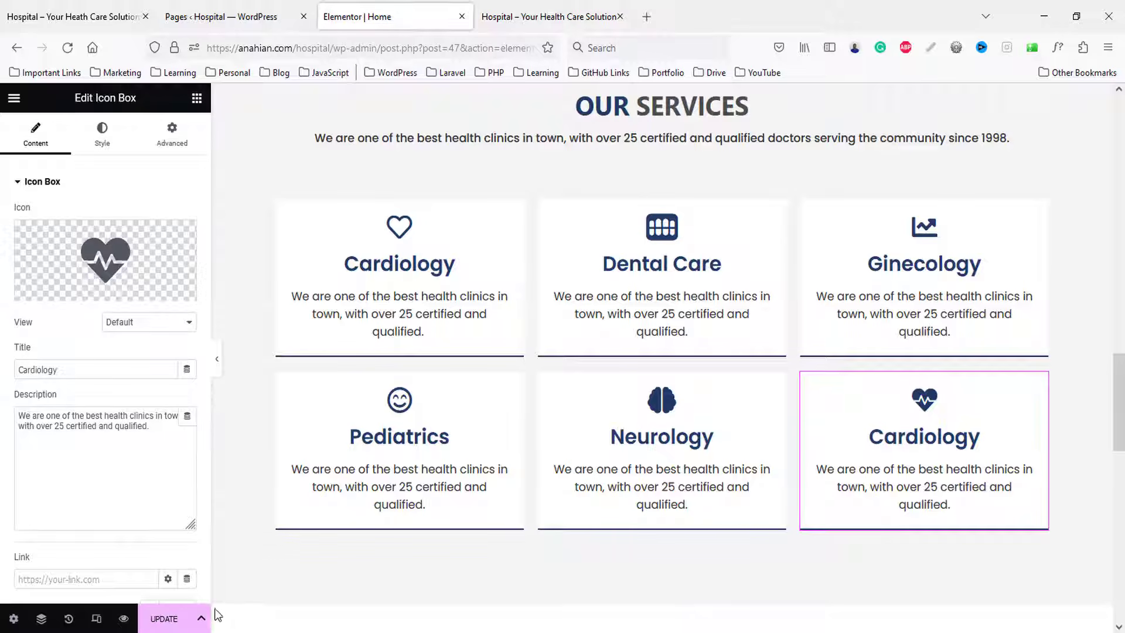
- Update the home page and review the Our Services section and the rest of the page in the preview
{"action": "left_click", "coordinate": [167, 618]}
{"action": "left_click", "coordinate": [539, 17]}
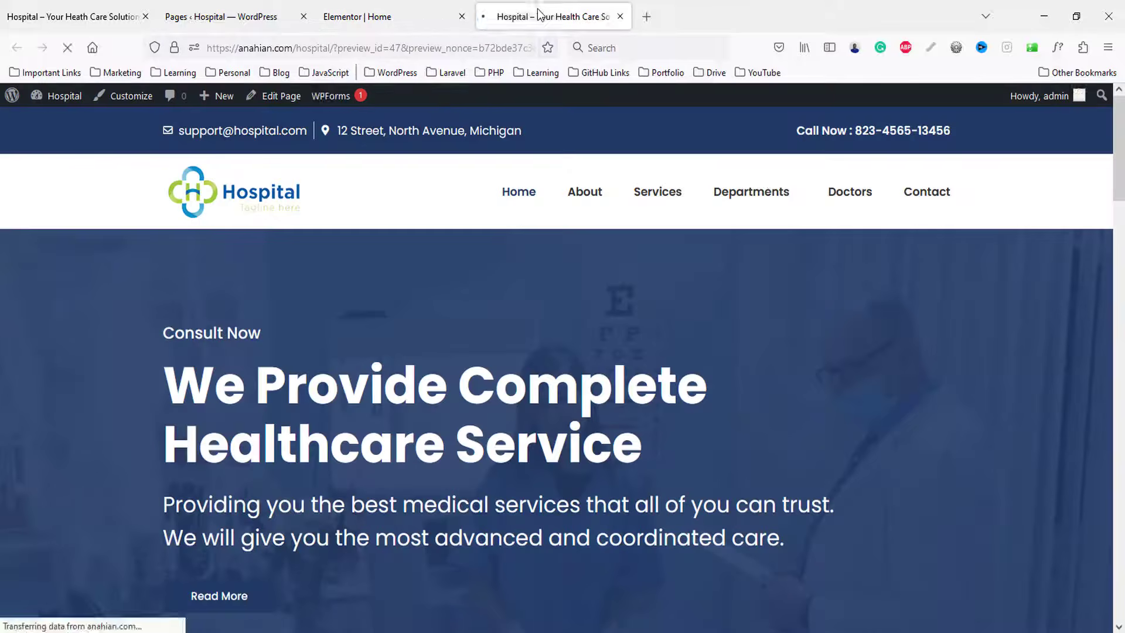
{"action": "scroll", "coordinate": [831, 315], "scroll_direction": "down", "scroll_amount": 5}
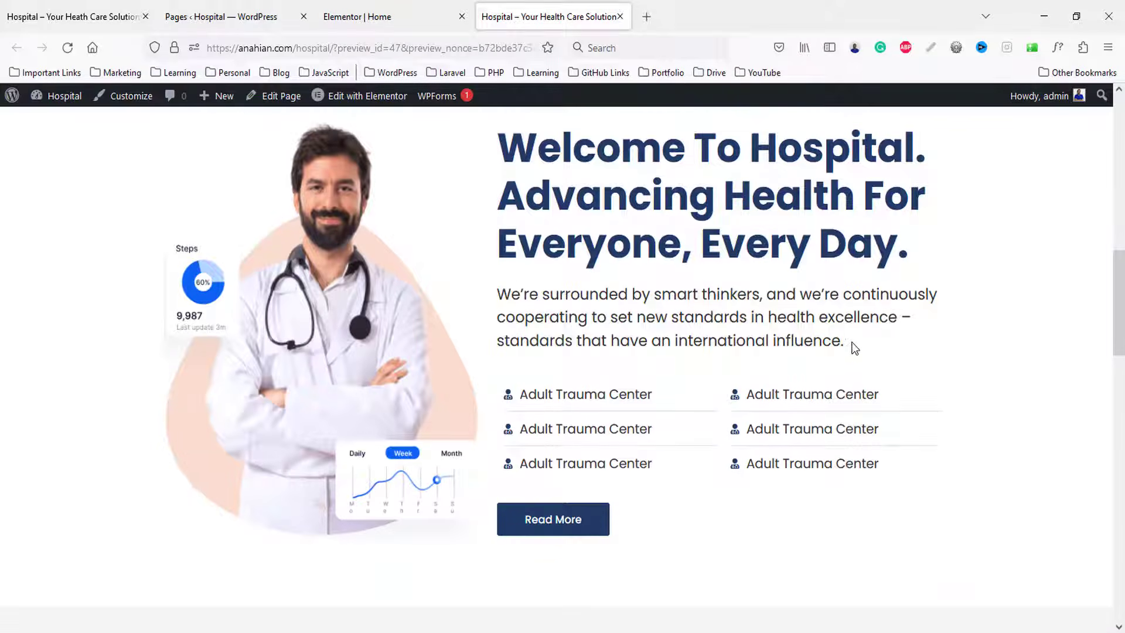
{"action": "scroll", "coordinate": [854, 348], "scroll_direction": "down", "scroll_amount": 10}
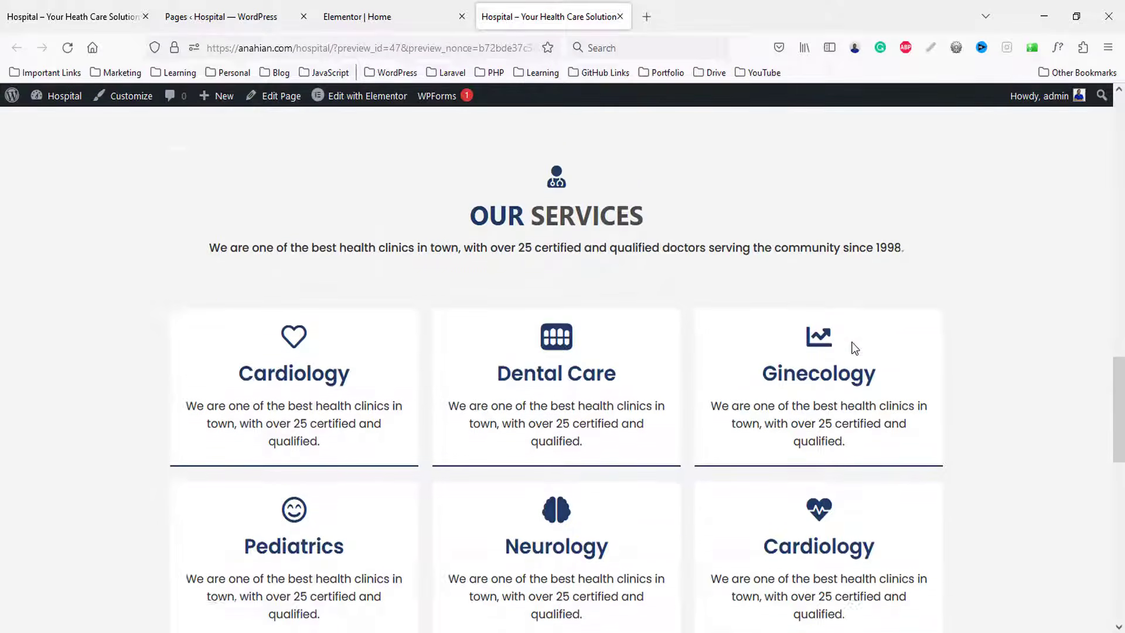
{"action": "scroll", "coordinate": [852, 343], "scroll_direction": "down", "scroll_amount": 3}
{"action": "scroll", "coordinate": [853, 342], "scroll_direction": "down", "scroll_amount": 4}
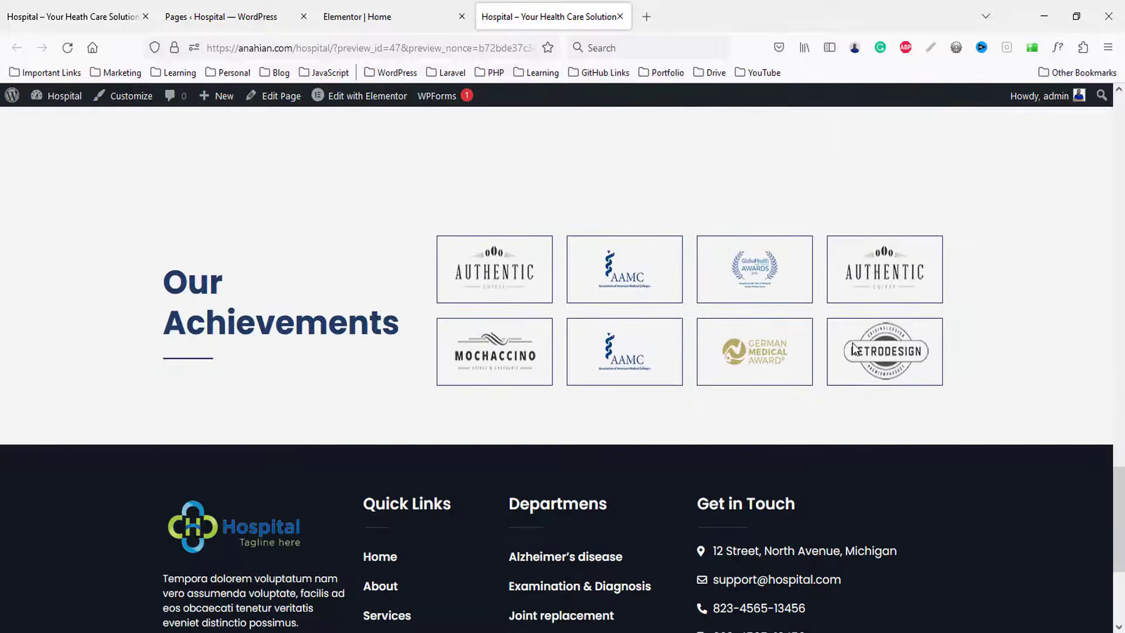
{"action": "scroll", "coordinate": [852, 343], "scroll_direction": "up", "scroll_amount": 8}
{"action": "scroll", "coordinate": [852, 343], "scroll_direction": "up", "scroll_amount": 8}
- Check the demo's "What Make Us the Best Among Others?" section, add a two-column section below Our Services and vertically align it to Middle
{"action": "key", "text": "ctrl+Tab"}
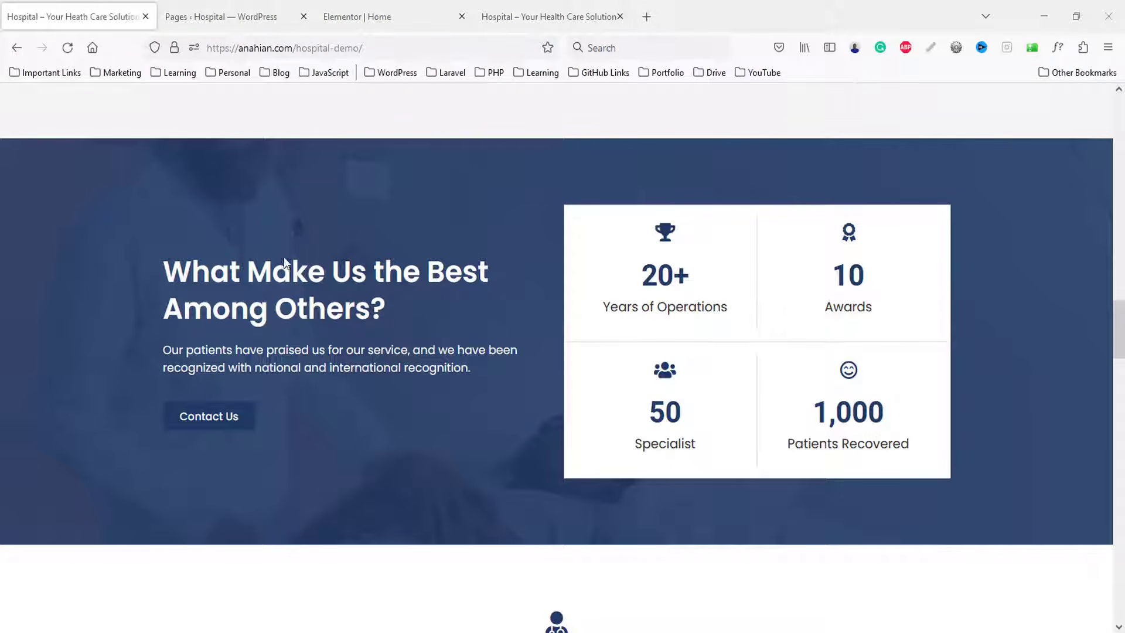
{"action": "key", "text": "ctrl+Tab"}
{"action": "key", "text": "ctrl+Tab"}
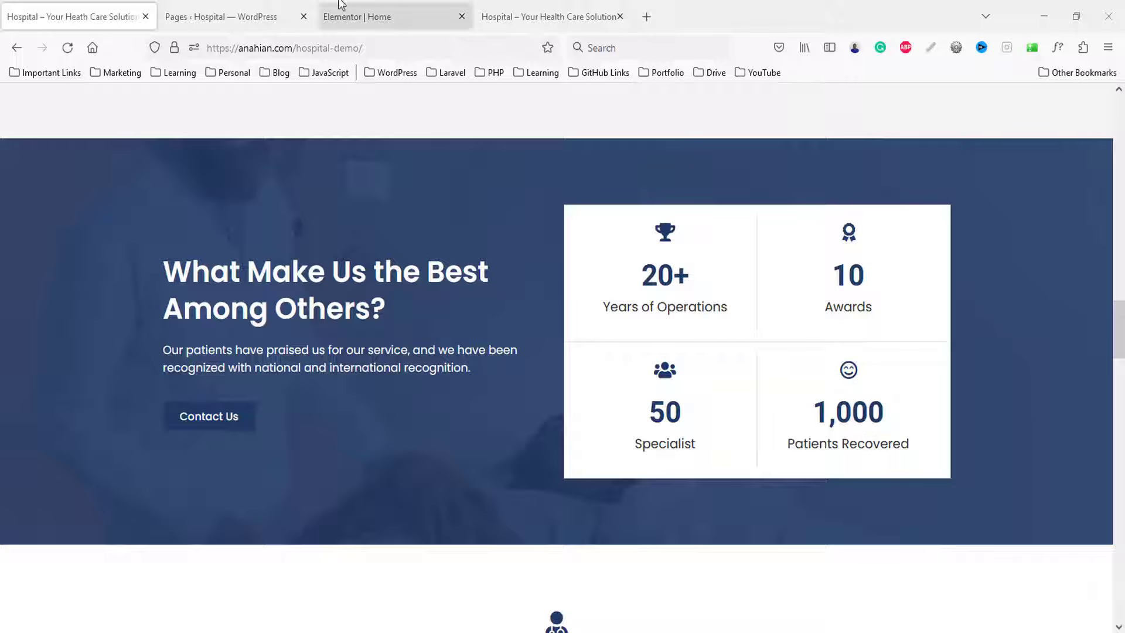
{"action": "scroll", "coordinate": [592, 386], "scroll_direction": "down", "scroll_amount": 6}
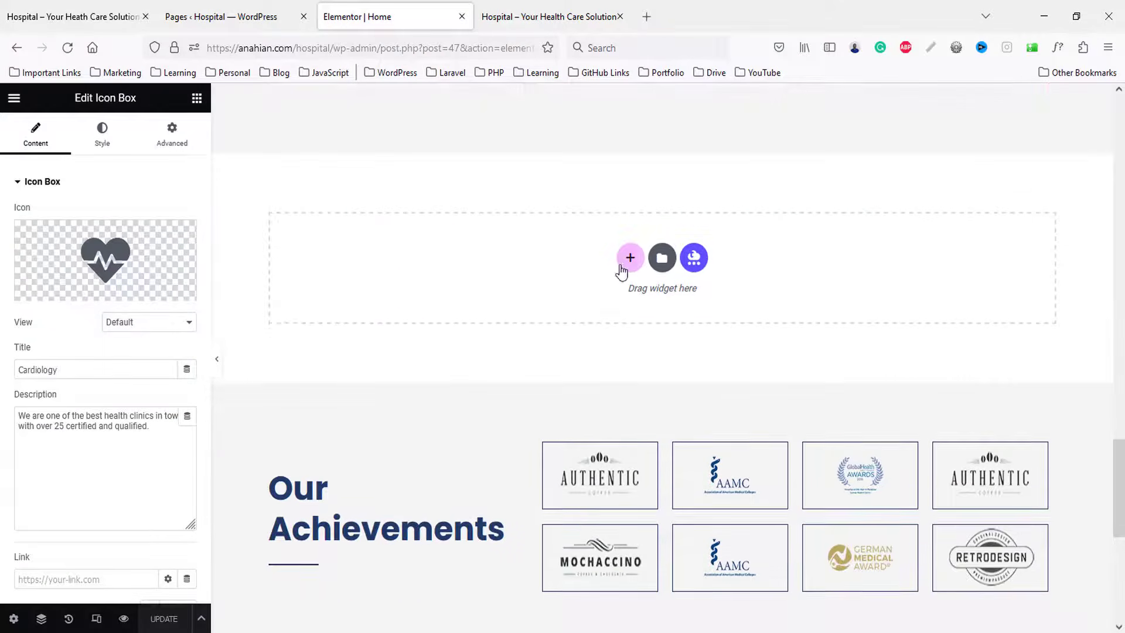
{"action": "left_click", "coordinate": [626, 261]}
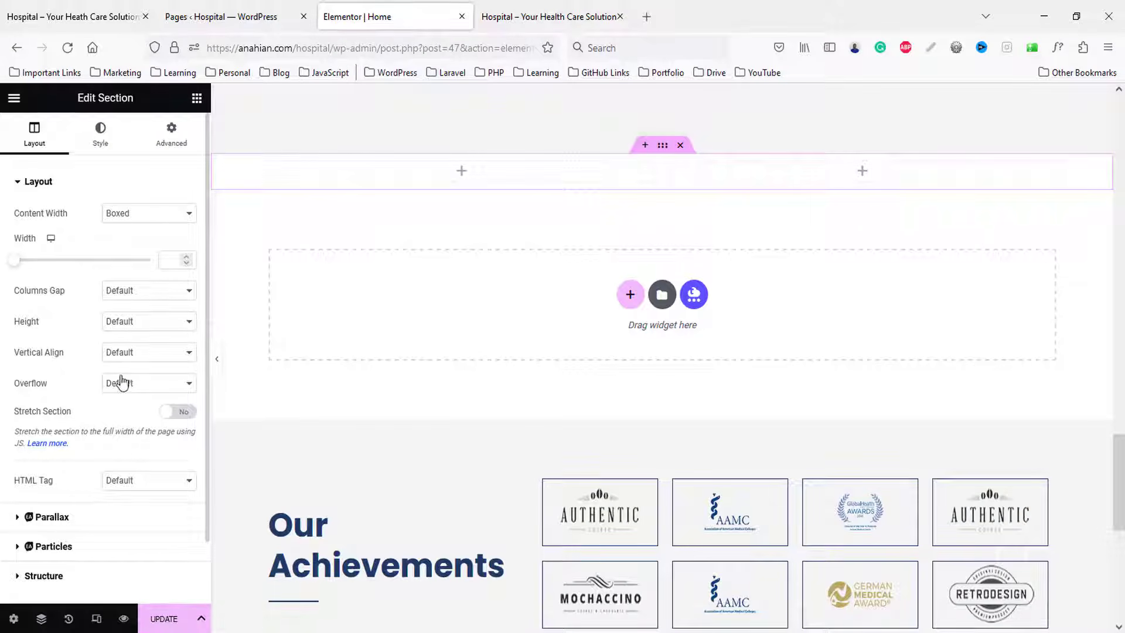
{"action": "left_click", "coordinate": [123, 353]}
{"action": "left_click", "coordinate": [123, 405]}
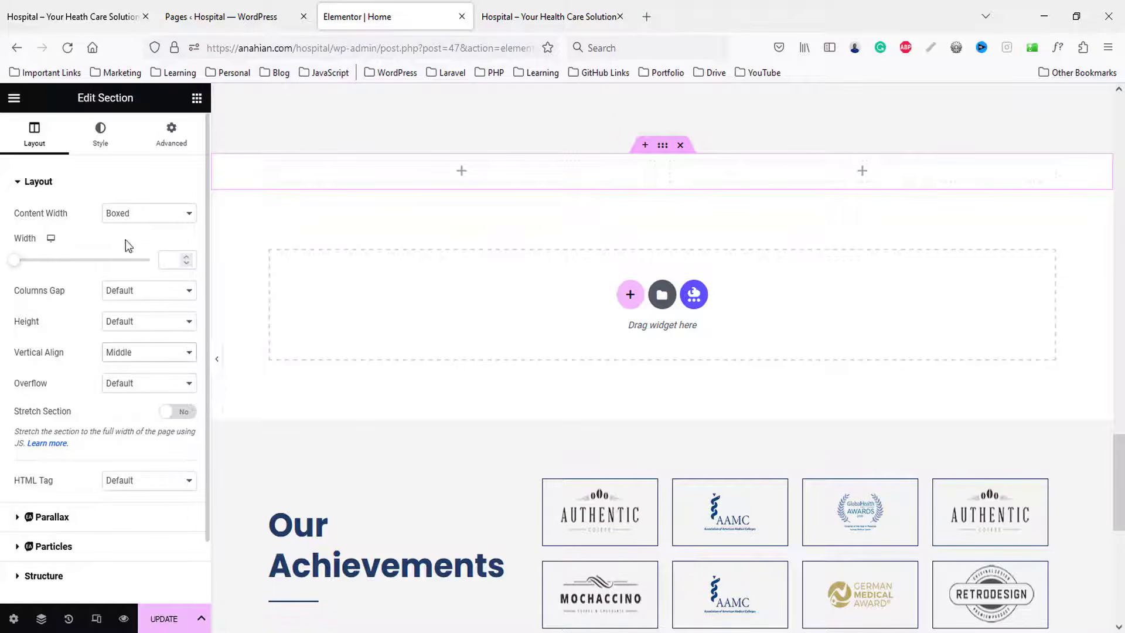
- Set about.jpg from the media library as the classic background image of the new two-column section
{"action": "left_click", "coordinate": [105, 136]}
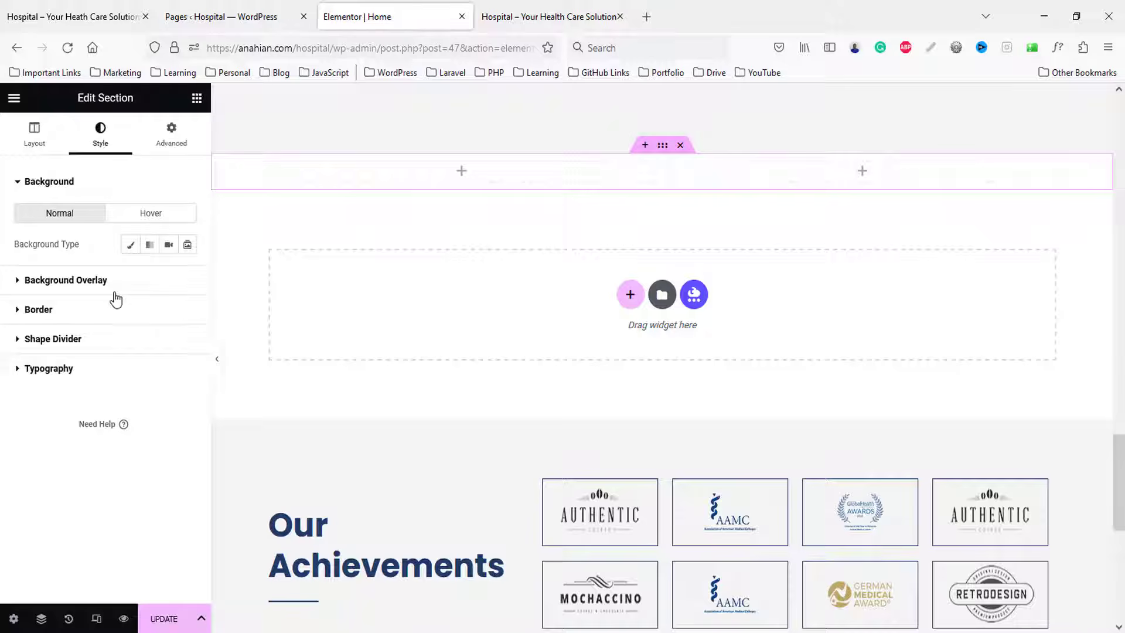
{"action": "left_click", "coordinate": [130, 245]}
{"action": "left_click", "coordinate": [117, 345]}
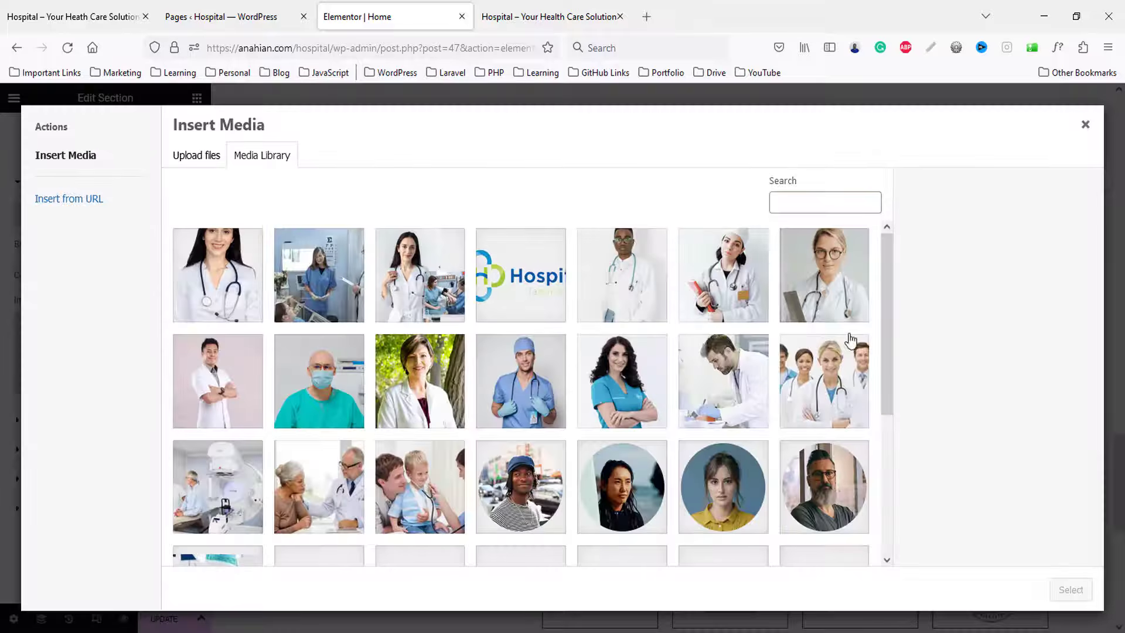
{"action": "scroll", "coordinate": [539, 404], "scroll_direction": "down", "scroll_amount": 5}
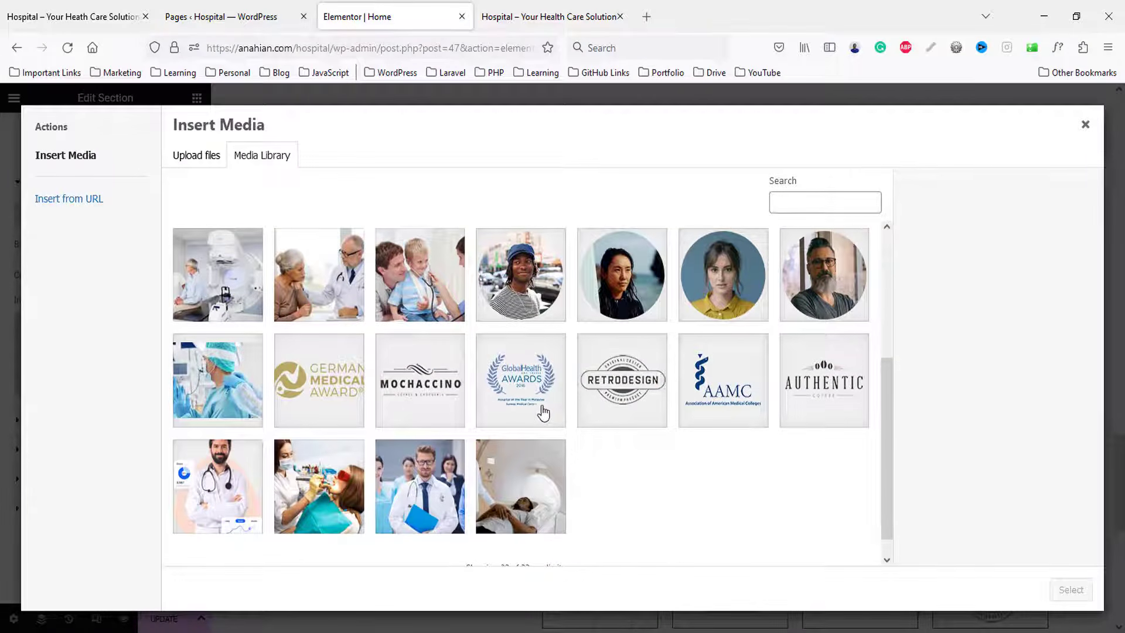
{"action": "left_click", "coordinate": [532, 466]}
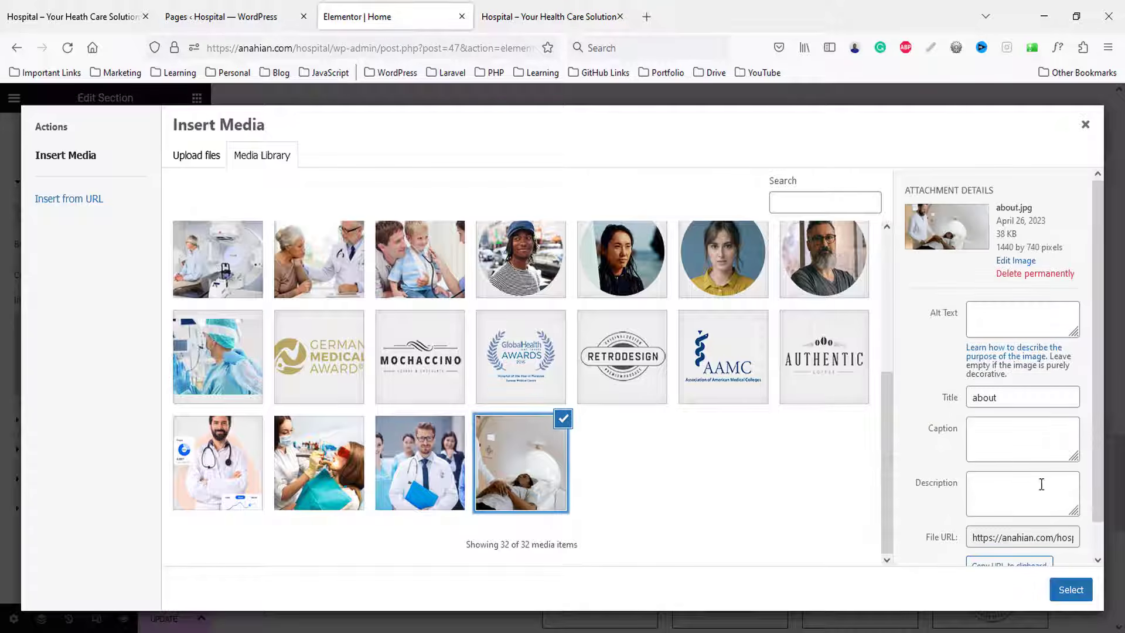
{"action": "scroll", "coordinate": [685, 451], "scroll_direction": "down", "scroll_amount": 5}
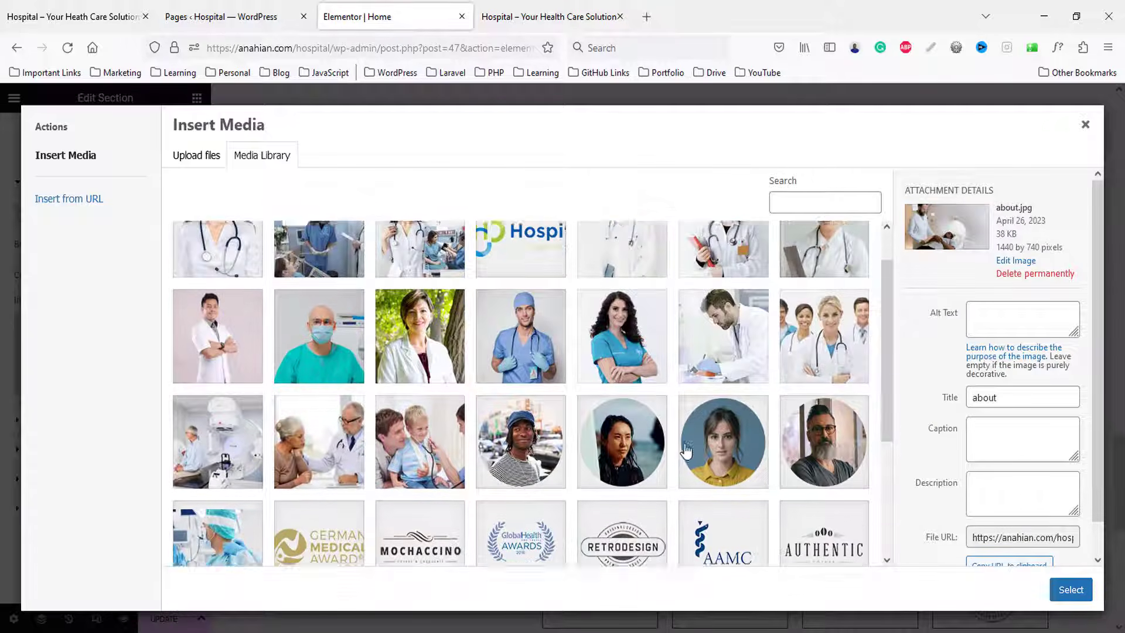
{"action": "left_click", "coordinate": [1074, 590]}
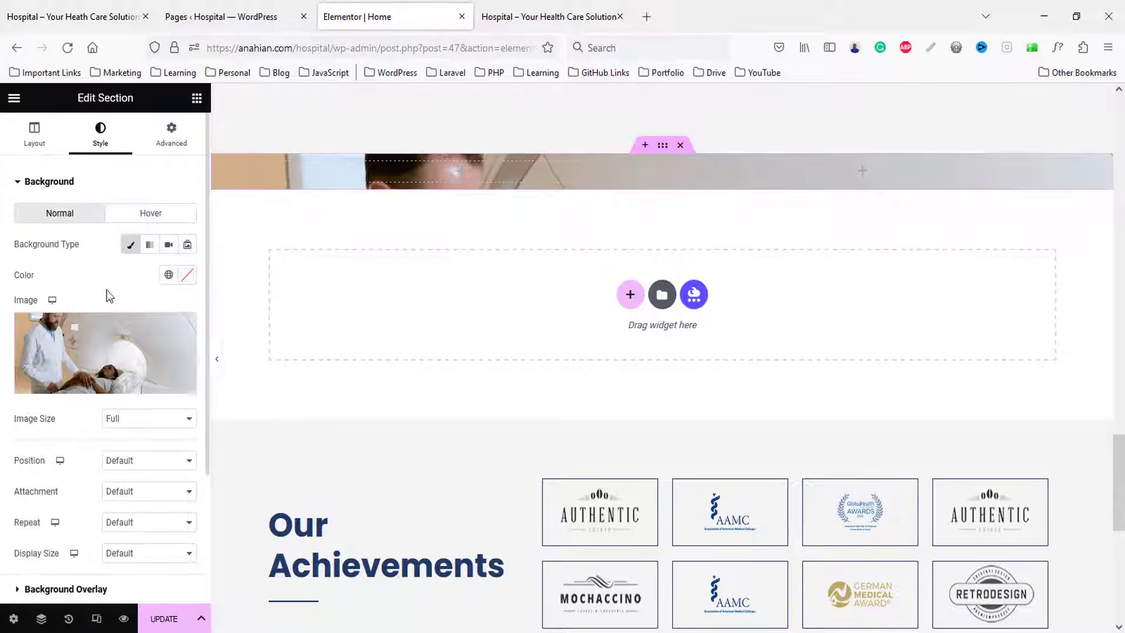
- Set the section's background image position to Center Center and its display size to Cover
{"action": "scroll", "coordinate": [79, 436], "scroll_direction": "down", "scroll_amount": 3}
{"action": "left_click", "coordinate": [123, 311]}
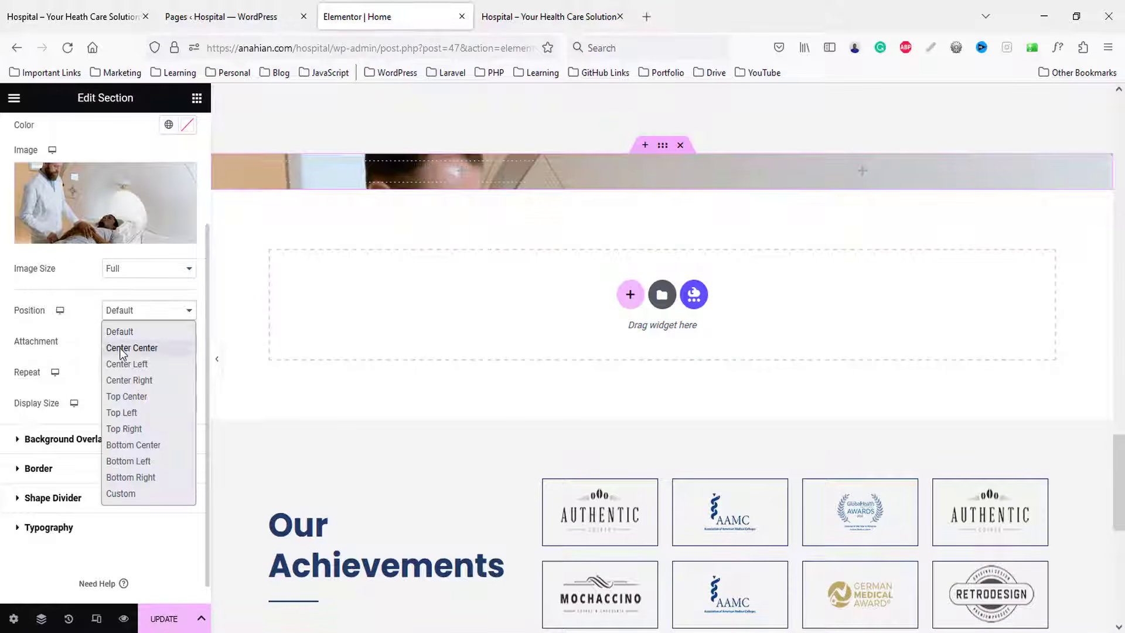
{"action": "left_click", "coordinate": [120, 346]}
{"action": "scroll", "coordinate": [103, 374], "scroll_direction": "down", "scroll_amount": 1}
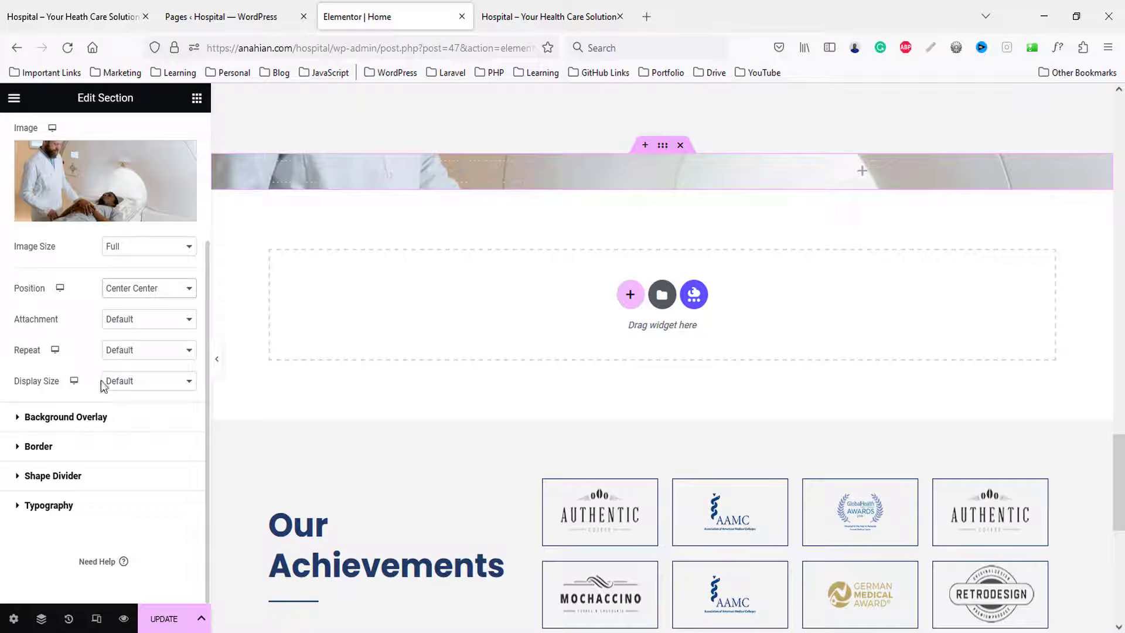
{"action": "left_click", "coordinate": [130, 386]}
{"action": "left_click", "coordinate": [107, 434]}
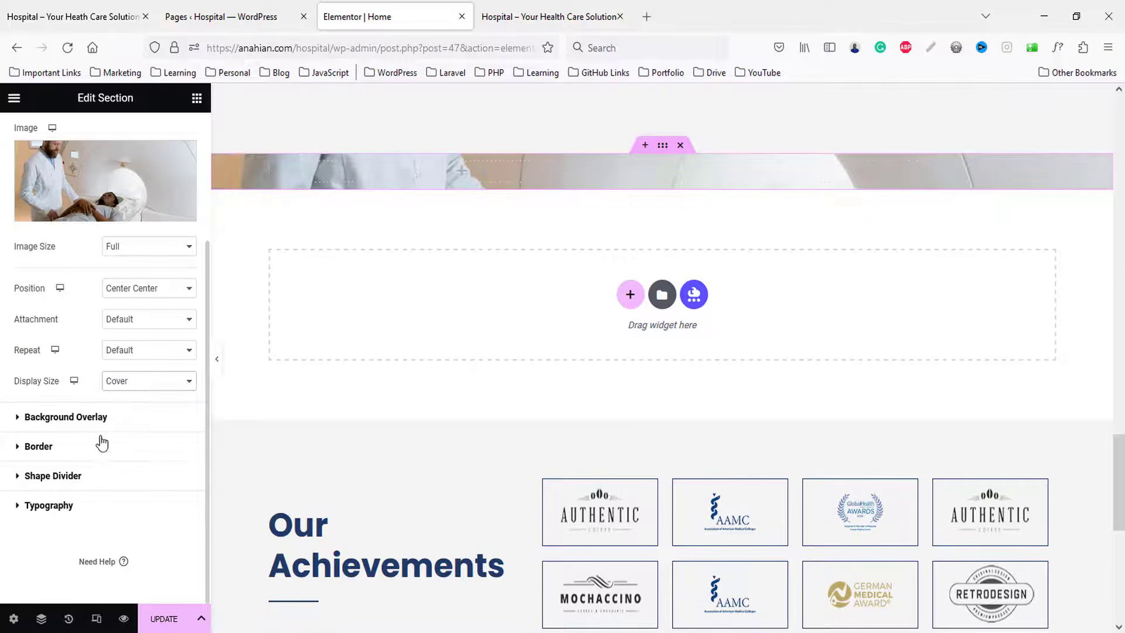
- Add a classic background overlay to the section in the dark blue global color with an opacity of 0.9
{"action": "left_click", "coordinate": [91, 417]}
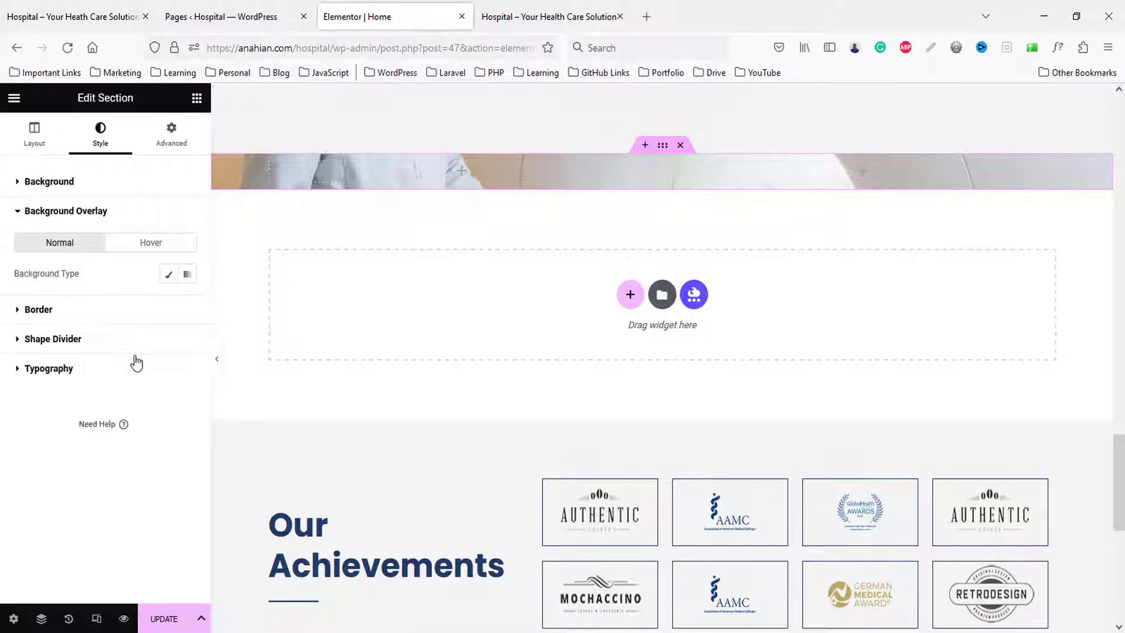
{"action": "left_click", "coordinate": [167, 274]}
{"action": "left_click", "coordinate": [167, 304]}
{"action": "left_click", "coordinate": [65, 369]}
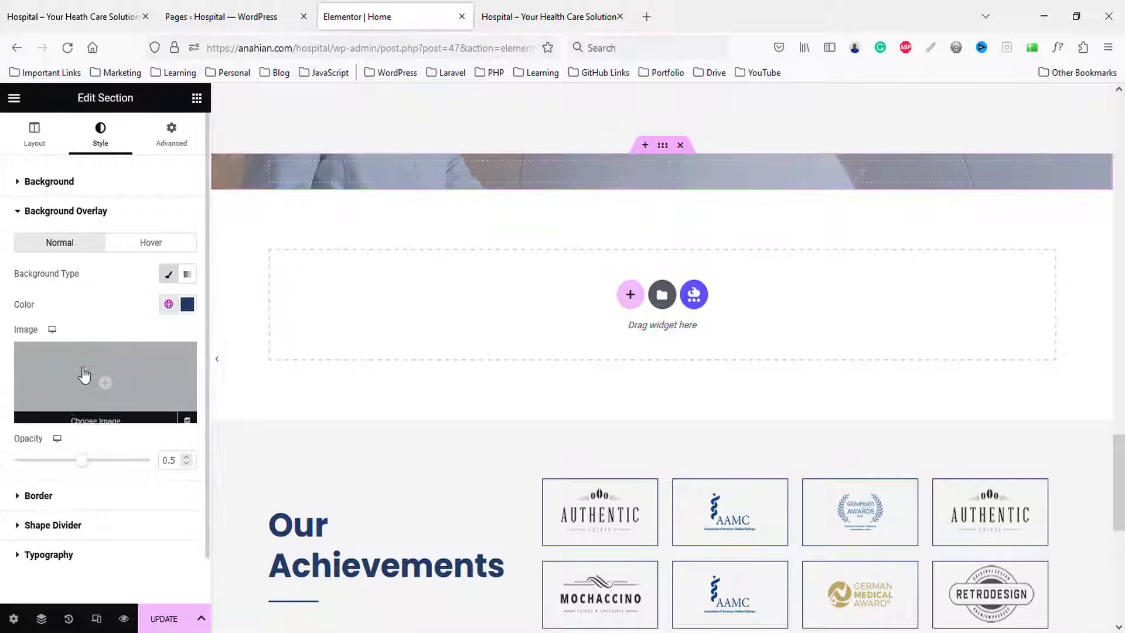
{"action": "scroll", "coordinate": [172, 438], "scroll_direction": "down", "scroll_amount": 2}
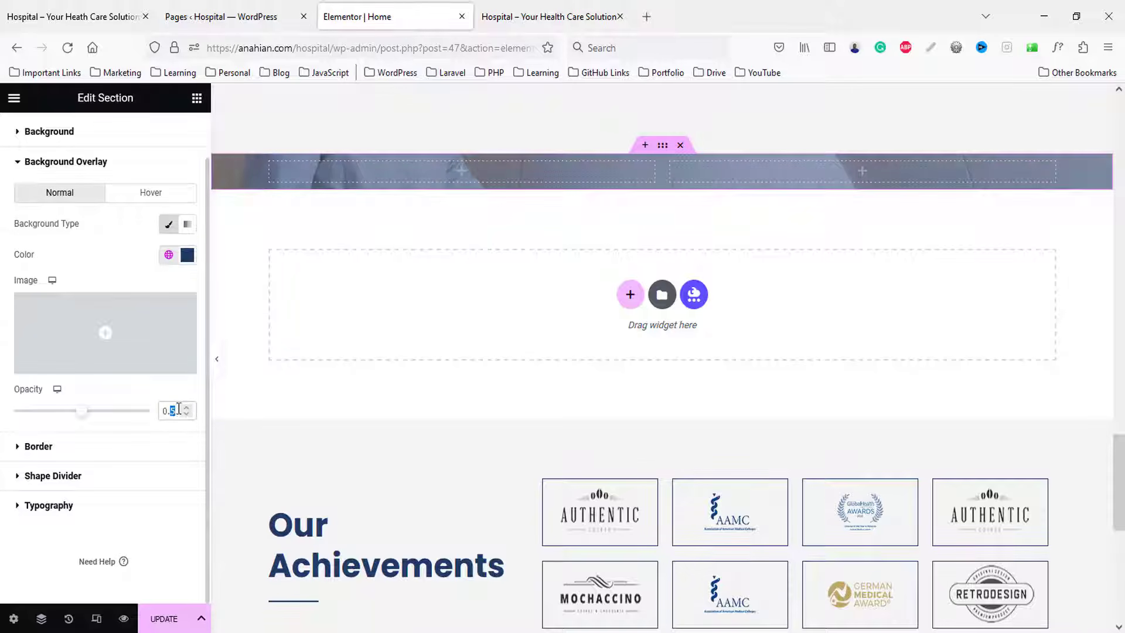
{"action": "type", "text": "9"}
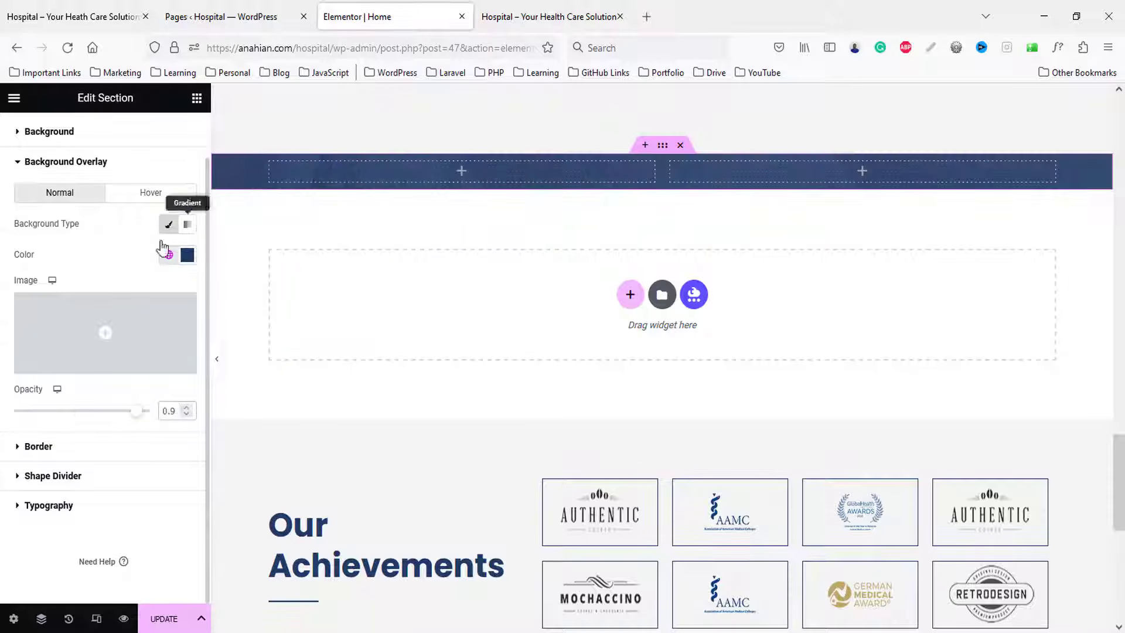
- Unlink the section's padding values and set 80 px of padding at the top and bottom
{"action": "scroll", "coordinate": [166, 249], "scroll_direction": "up", "scroll_amount": 2}
{"action": "left_click", "coordinate": [169, 149]}
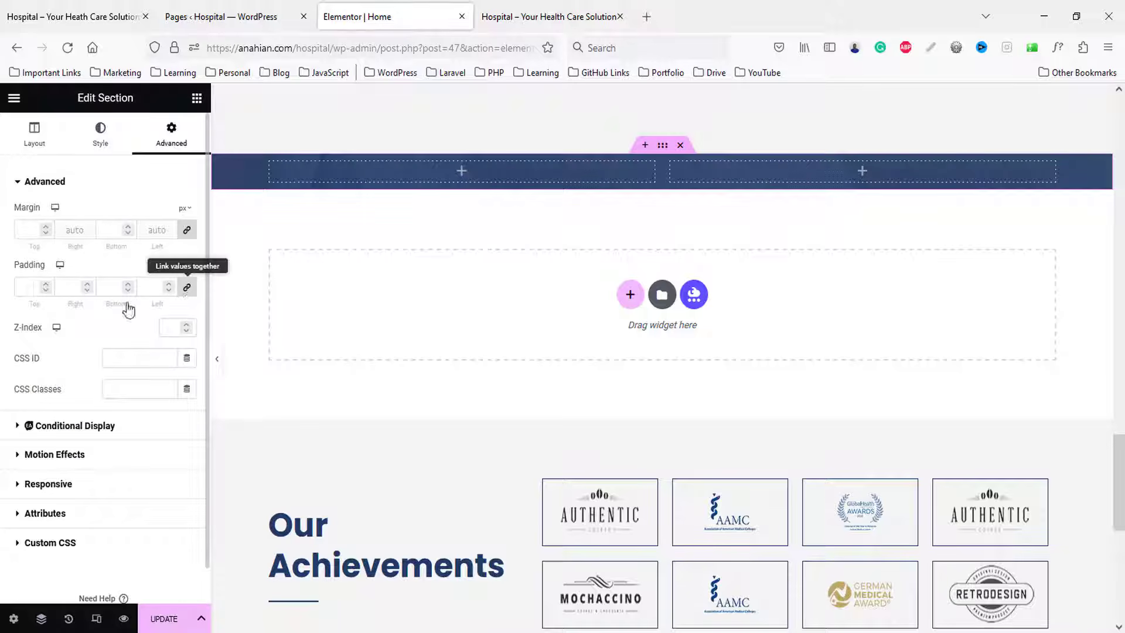
{"action": "left_click", "coordinate": [25, 287]}
{"action": "type", "text": "80"}
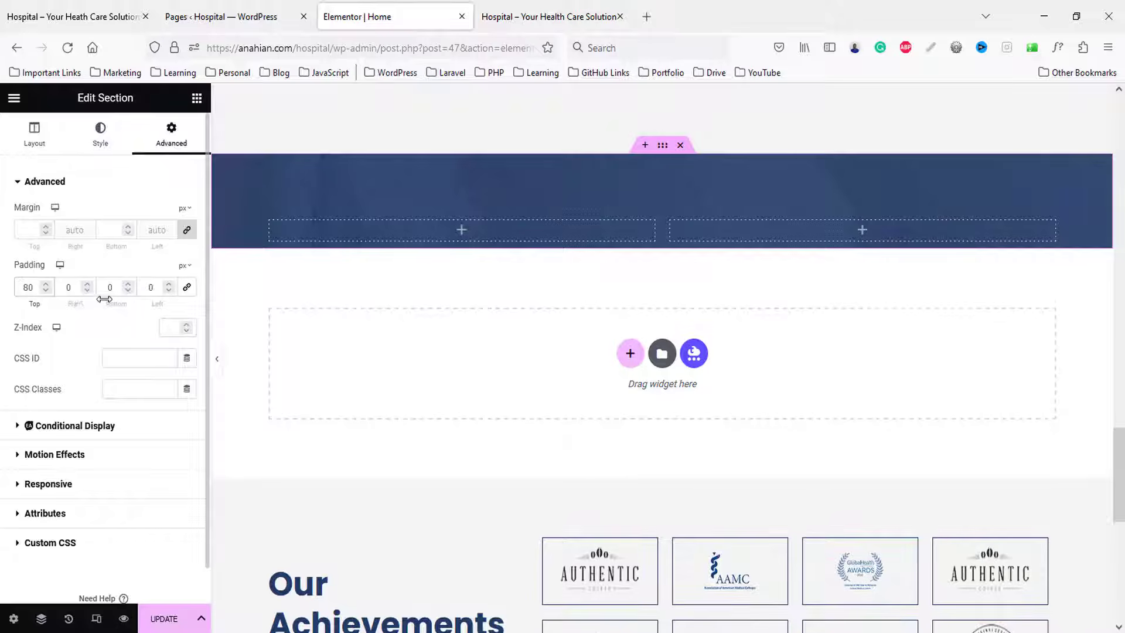
{"action": "left_click", "coordinate": [107, 288]}
{"action": "type", "text": "8"}
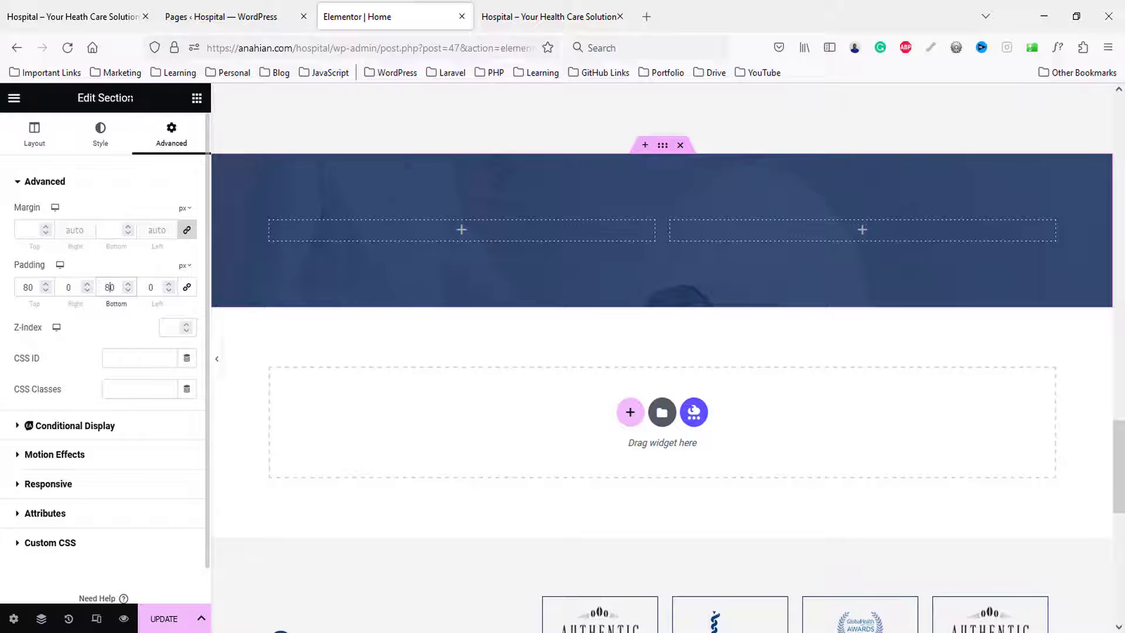
- Copy "What Make Us the Best Among Others?" from the demo page into a new Heading widget in the section's left column
{"action": "left_click", "coordinate": [82, 6]}
{"action": "left_click_drag", "start_coordinate": [166, 269], "coordinate": [416, 301]}
{"action": "key", "text": "ctrl+c"}
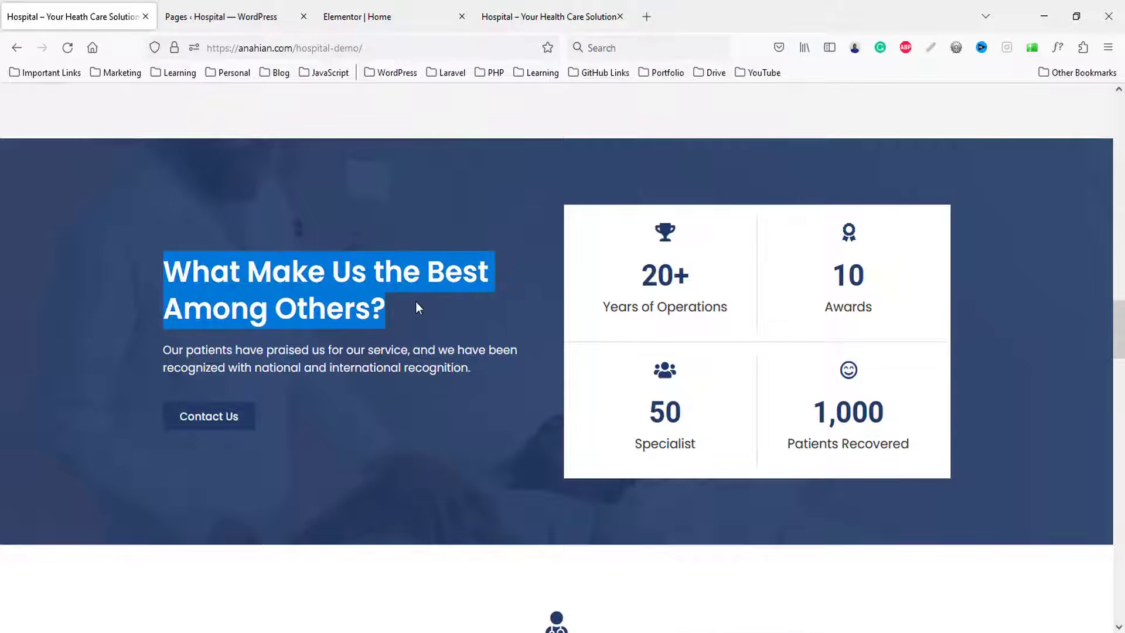
{"action": "left_click", "coordinate": [354, 14]}
{"action": "left_click", "coordinate": [197, 98]}
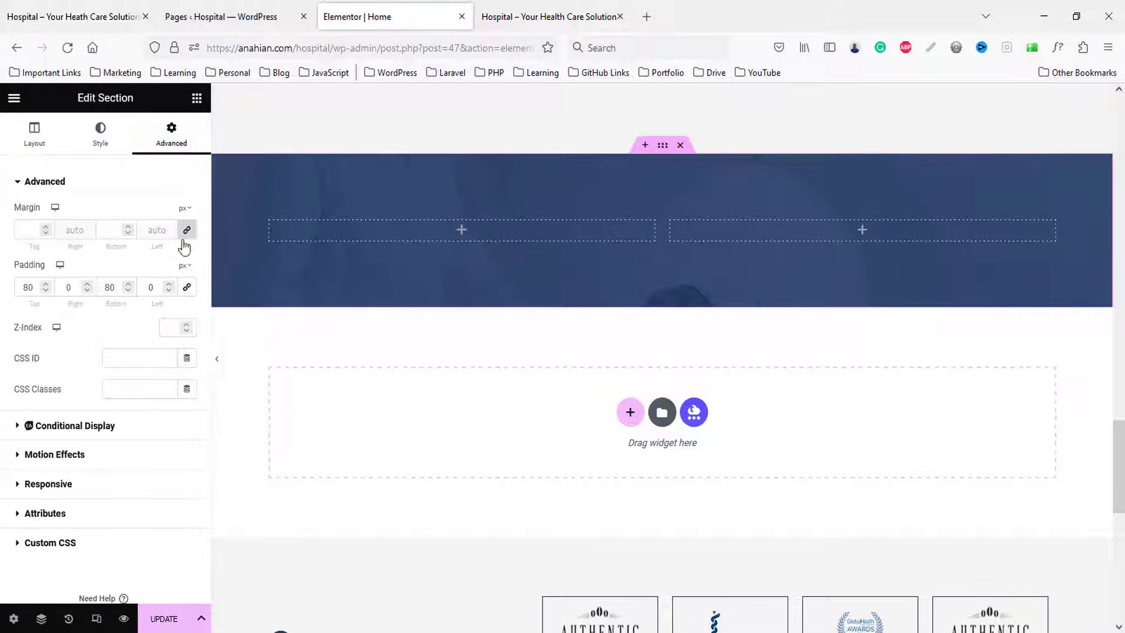
{"action": "left_click_drag", "start_coordinate": [155, 278], "coordinate": [475, 237]}
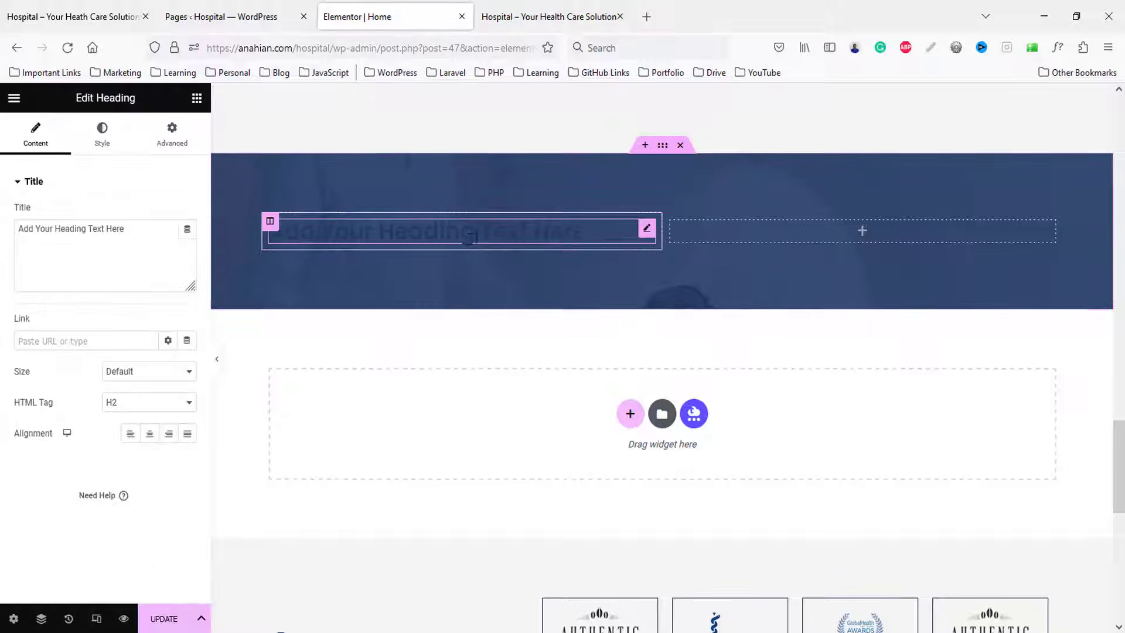
{"action": "left_click", "coordinate": [93, 256]}
{"action": "key", "text": "ctrl+a"}
{"action": "key", "text": "ctrl+v"}
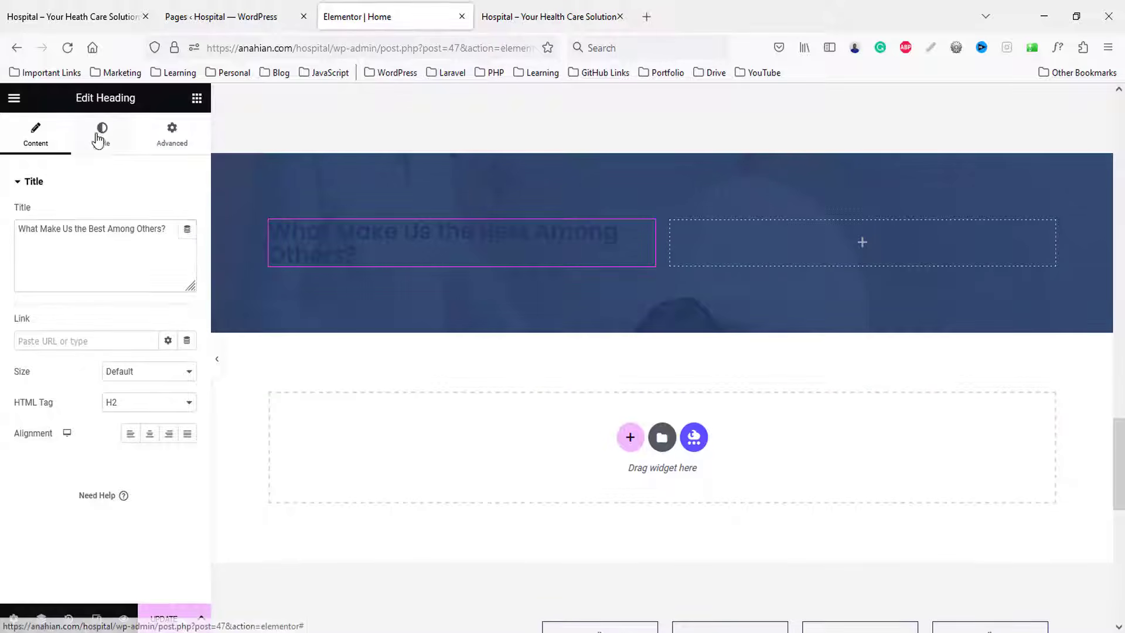
- Set the new heading's text color to white (#FFFFFF)
{"action": "left_click", "coordinate": [101, 132]}
{"action": "left_click", "coordinate": [186, 213]}
{"action": "left_click_drag", "start_coordinate": [103, 304], "coordinate": [26, 267]}
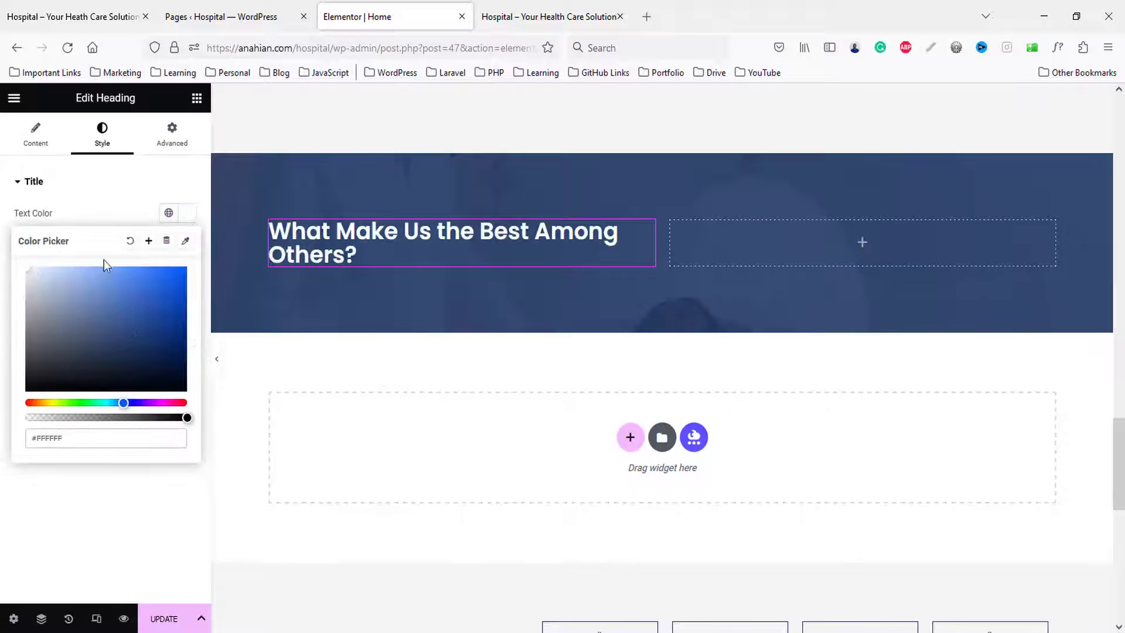
- Insert a <br/> line break before "Among Others?" in the heading's title to match the demo
{"action": "left_click", "coordinate": [55, 138]}
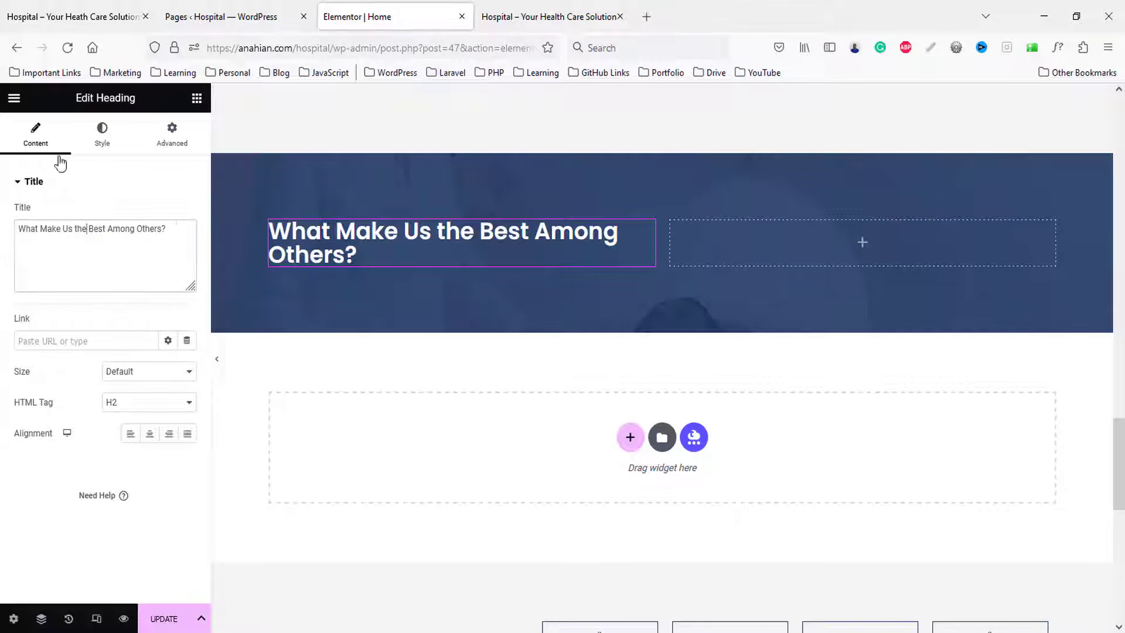
{"action": "left_click", "coordinate": [5, 5]}
{"action": "left_click", "coordinate": [353, 15]}
{"action": "type", "text": "<>"}
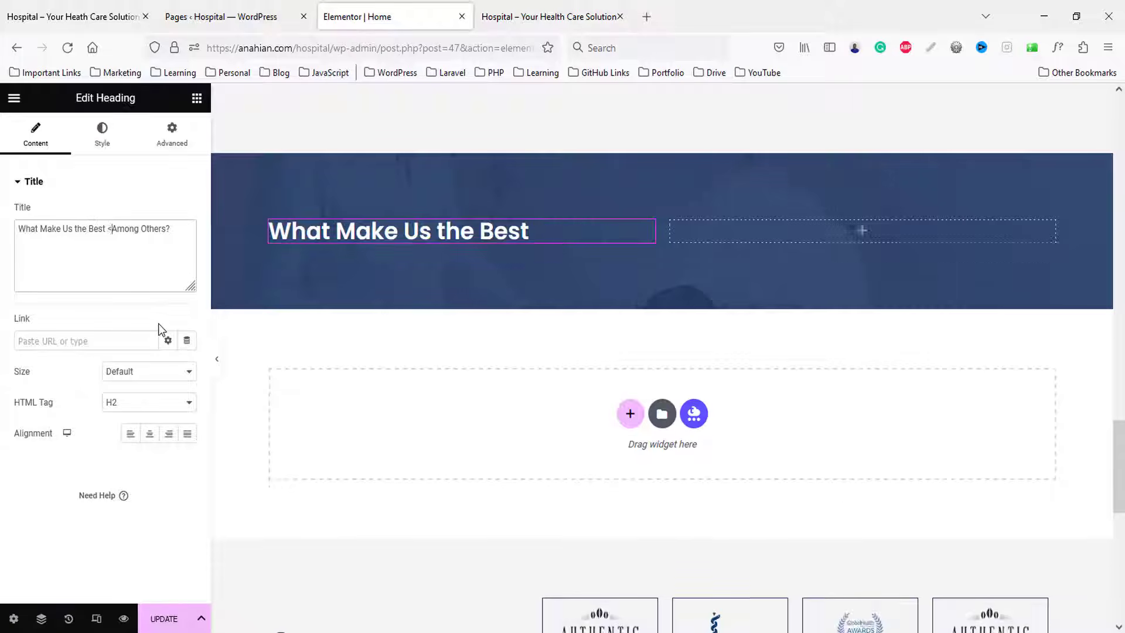
{"action": "key", "text": "Left"}
{"action": "type", "text": "br/"}
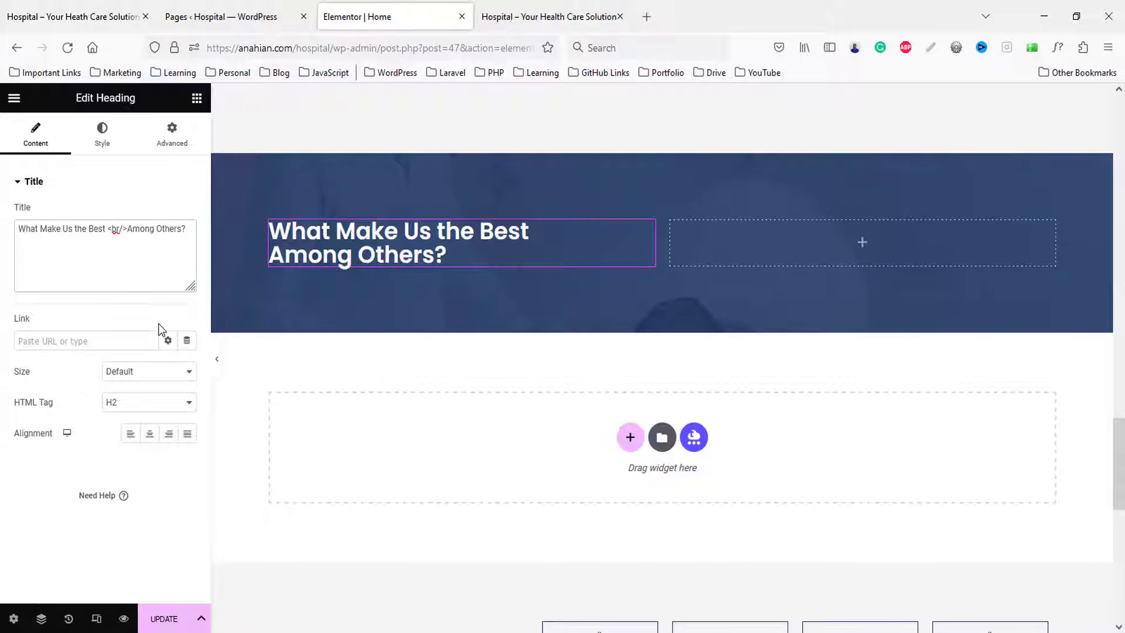
- Set the heading's font size to 36 px in its typography settings
{"action": "left_click", "coordinate": [104, 134]}
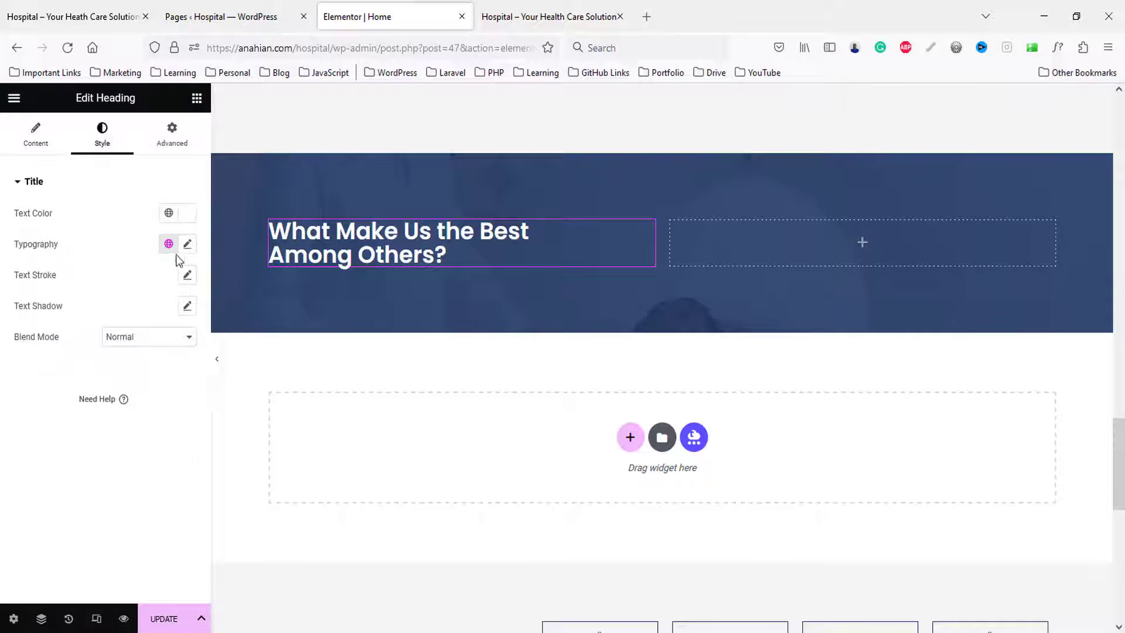
{"action": "left_click", "coordinate": [187, 244]}
{"action": "type", "text": "22"}
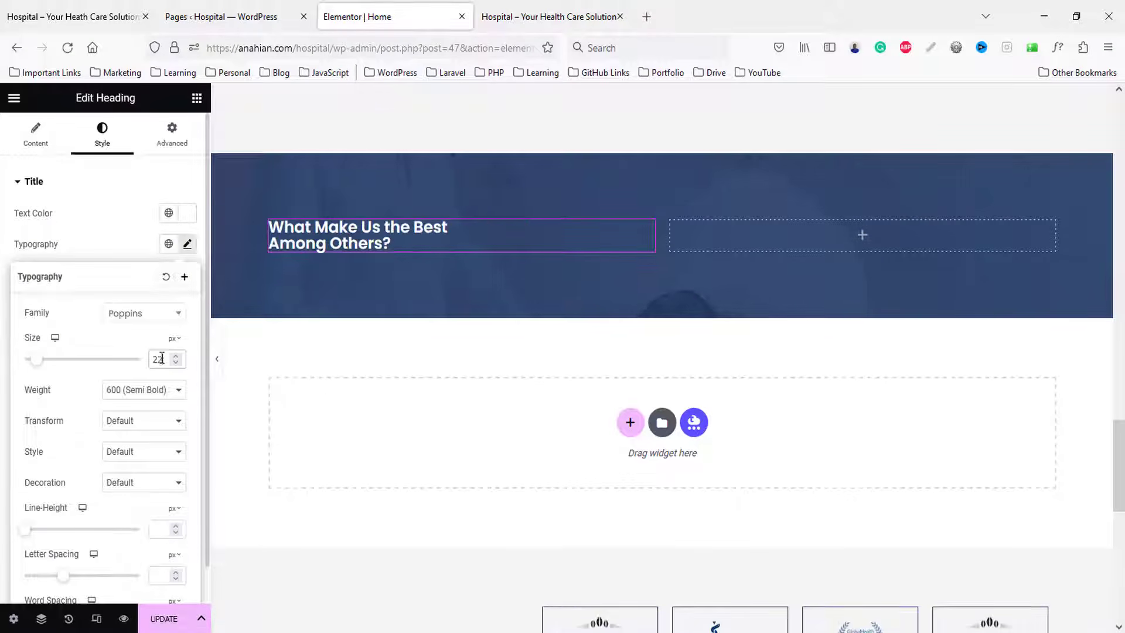
{"action": "key", "text": "Up"}
{"action": "key", "text": "Up"}
{"action": "key", "text": "Up"}
{"action": "key", "text": "Up"}
{"action": "key", "text": "Up"}
{"action": "key", "text": "Up"}
{"action": "key", "text": "Up"}
{"action": "key", "text": "Up"}
{"action": "key", "text": "Up"}
{"action": "key", "text": "Up"}
{"action": "key", "text": "Up"}
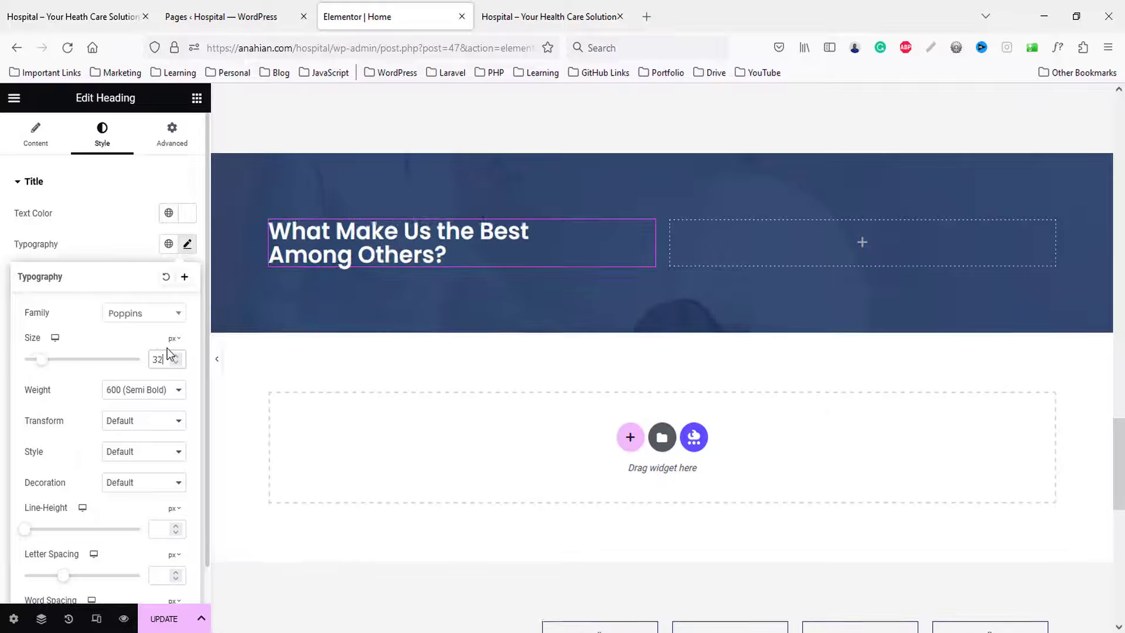
{"action": "key", "text": "Up"}
{"action": "key", "text": "Up"}
{"action": "key", "text": "Up"}
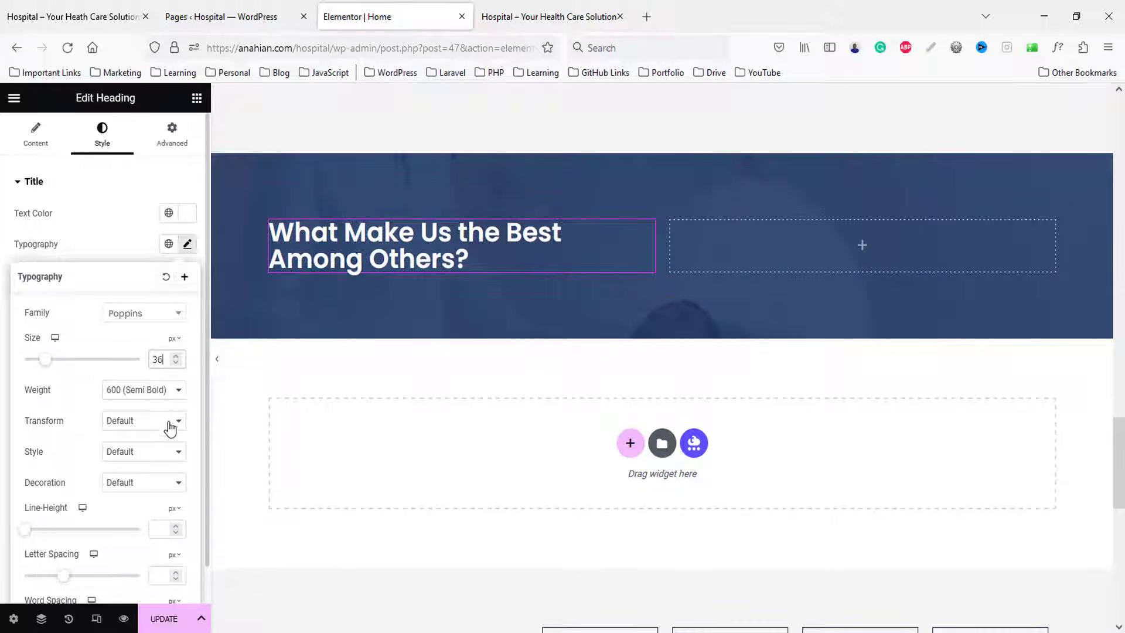
- Set the heading's line height to 42 px
{"action": "left_click", "coordinate": [165, 526]}
{"action": "type", "text": "15"}
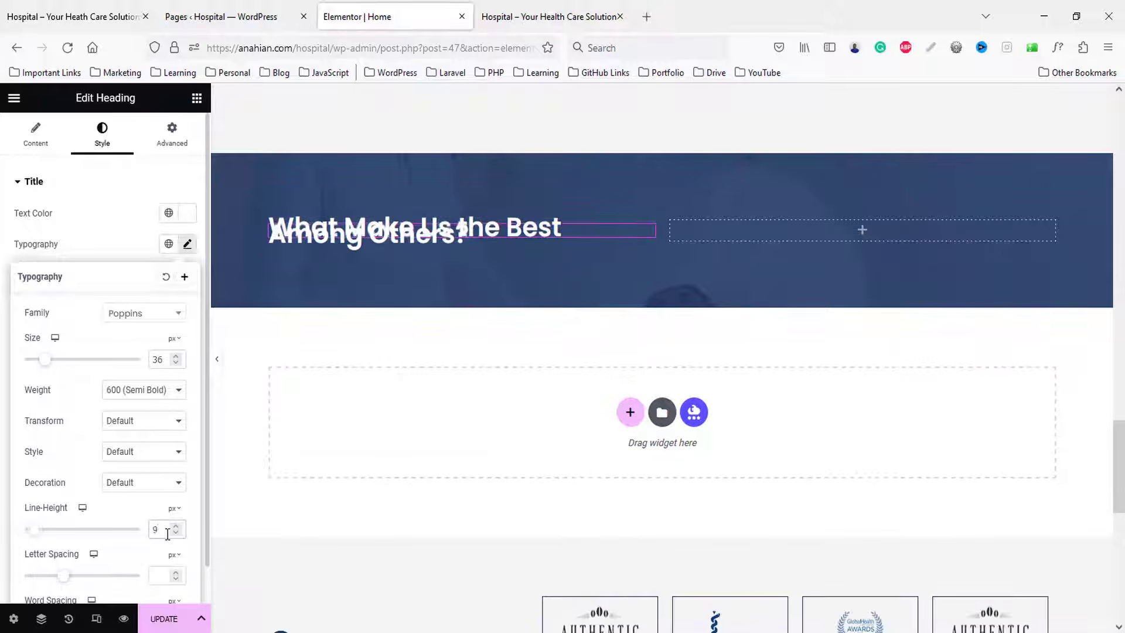
{"action": "key", "text": "Up"}
{"action": "key", "text": "Up"}
{"action": "key", "text": "Up"}
{"action": "key", "text": "Up"}
{"action": "key", "text": "Up"}
{"action": "key", "text": "Up"}
{"action": "key", "text": "Up"}
{"action": "key", "text": "Up"}
{"action": "key", "text": "Up"}
{"action": "key", "text": "Up"}
{"action": "key", "text": "Up"}
{"action": "key", "text": "Up"}
{"action": "key", "text": "Up"}
{"action": "key", "text": "Up"}
{"action": "key", "text": "Up"}
{"action": "key", "text": "Up"}
{"action": "key", "text": "Up"}
{"action": "key", "text": "Up"}
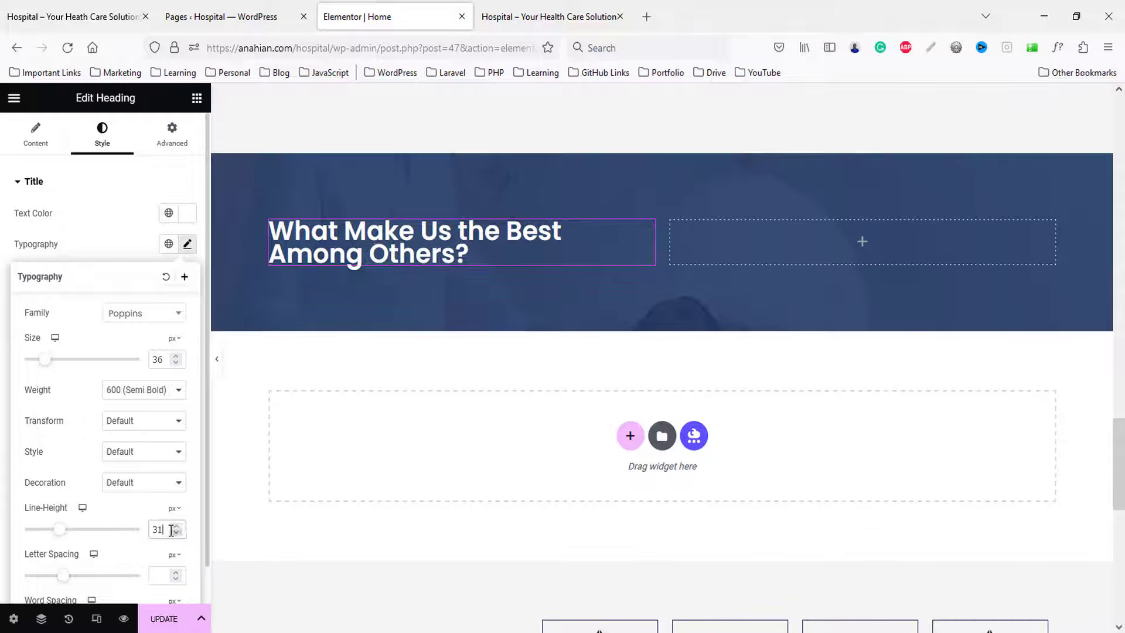
{"action": "key", "text": "Up"}
{"action": "key", "text": "Up"}
{"action": "key", "text": "Up"}
{"action": "key", "text": "Up"}
{"action": "key", "text": "Up"}
{"action": "key", "text": "Up"}
{"action": "key", "text": "Up"}
{"action": "key", "text": "Up"}
{"action": "key", "text": "Up"}
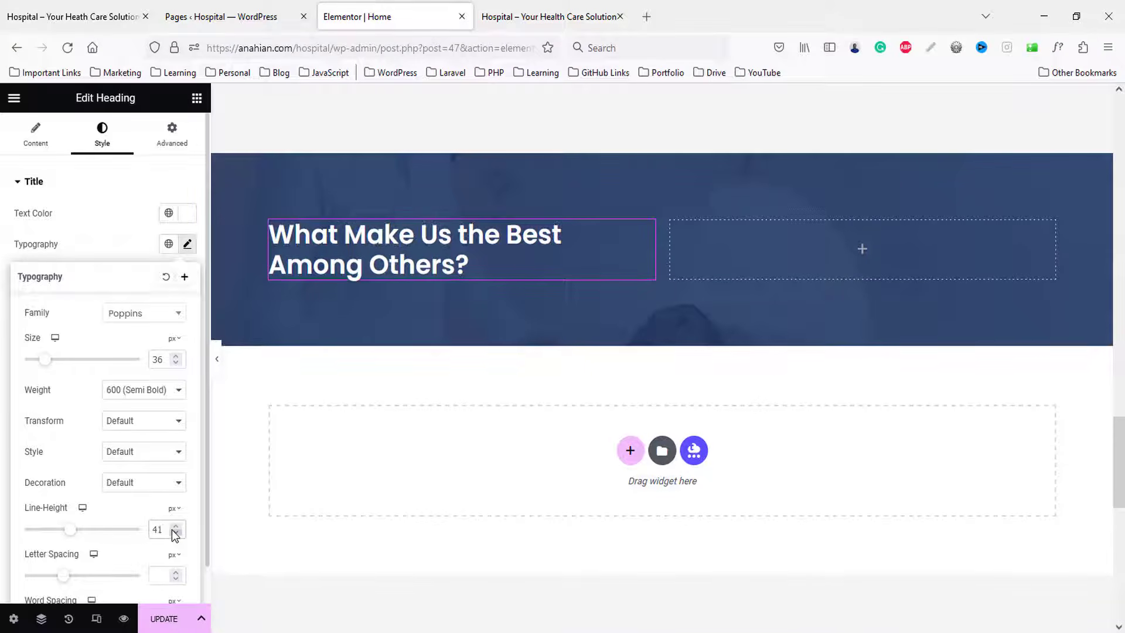
- Add a text editor widget below the heading with the demo's paragraph starting "Our patients have praised us for our service"
{"action": "key", "text": "ctrl+1"}
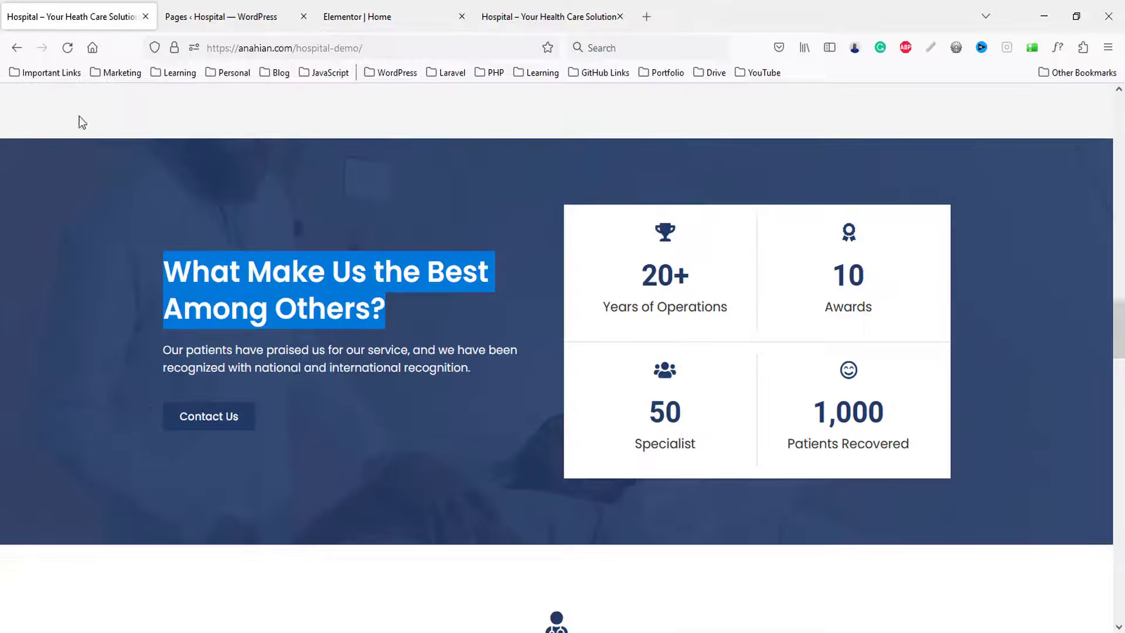
{"action": "left_click_drag", "start_coordinate": [164, 350], "coordinate": [505, 374]}
{"action": "key", "text": "ctrl+c"}
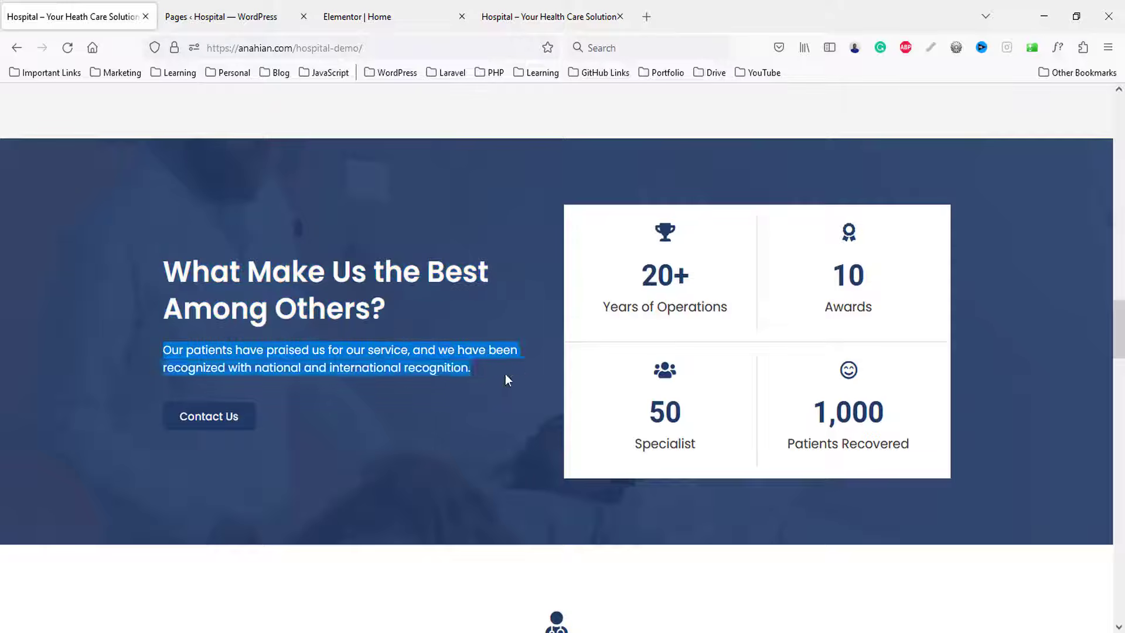
{"action": "left_click", "coordinate": [389, 12]}
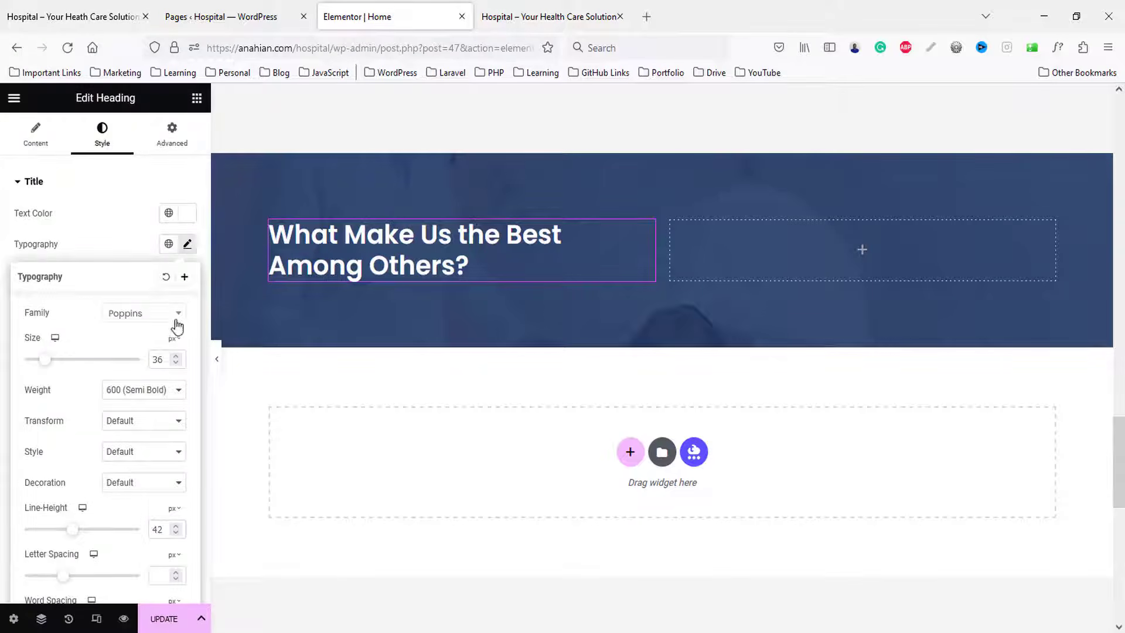
{"action": "left_click_drag", "start_coordinate": [153, 351], "coordinate": [364, 287]}
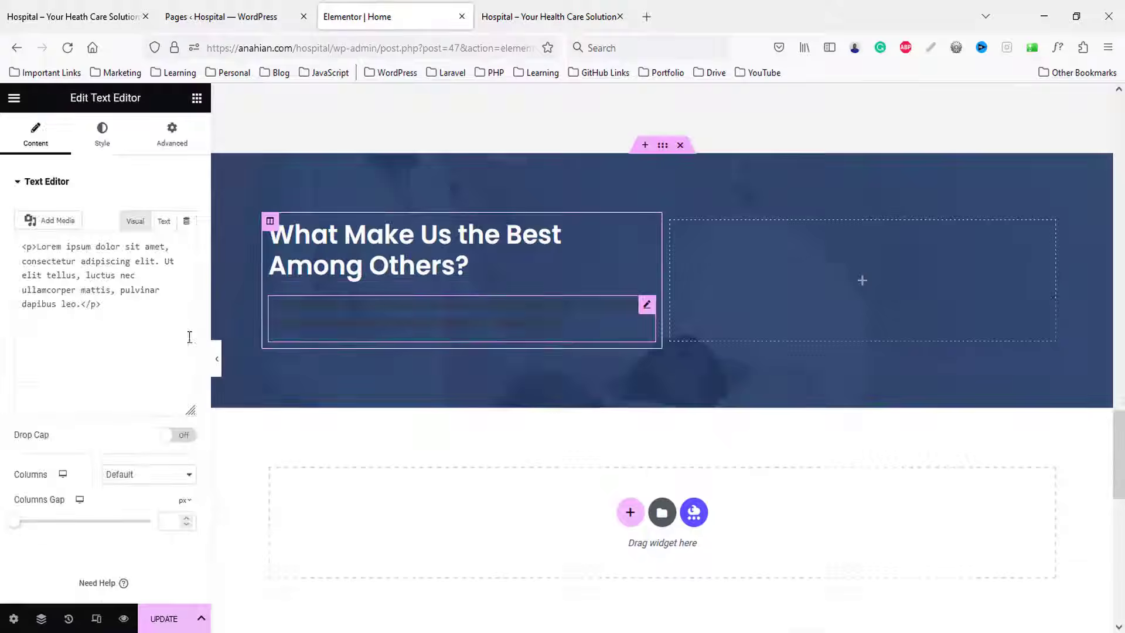
{"action": "left_click", "coordinate": [109, 347]}
{"action": "key", "text": "ctrl+a"}
{"action": "key", "text": "ctrl+v"}
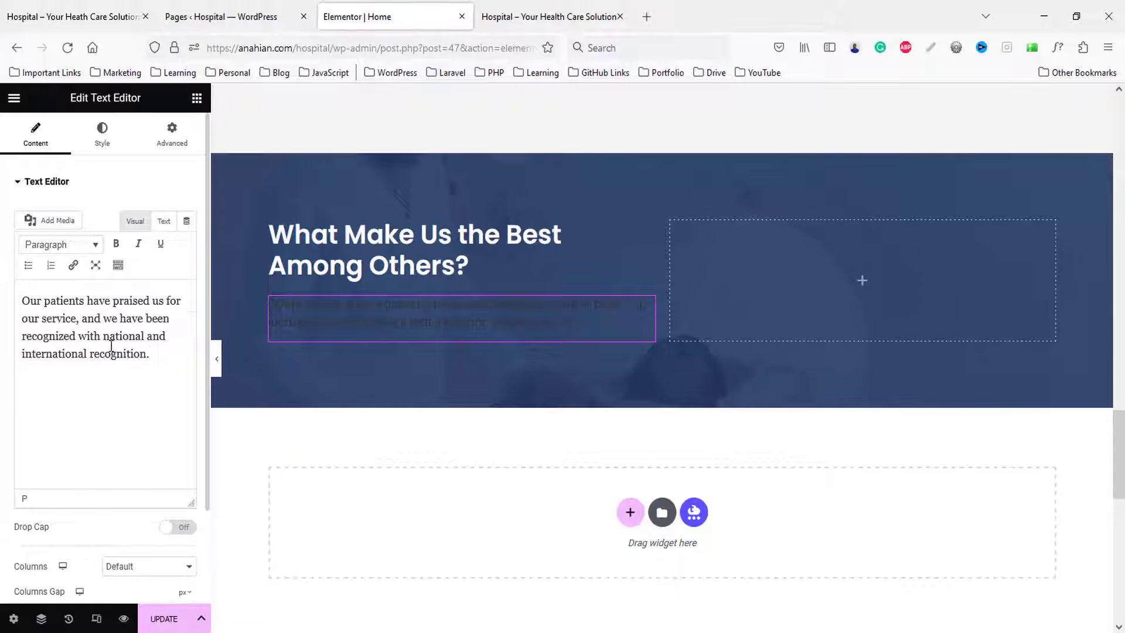
- Set the new paragraph's text color to light gray #ECECEC
{"action": "left_click", "coordinate": [98, 133]}
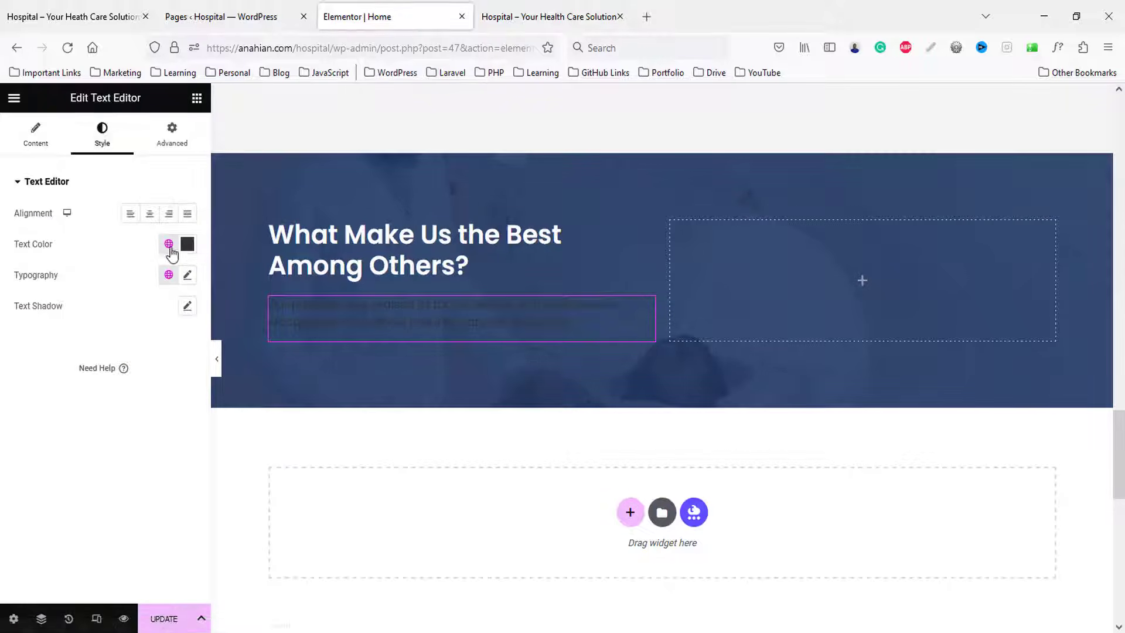
{"action": "left_click", "coordinate": [187, 243]}
{"action": "left_click_drag", "start_coordinate": [105, 373], "coordinate": [3, 314]}
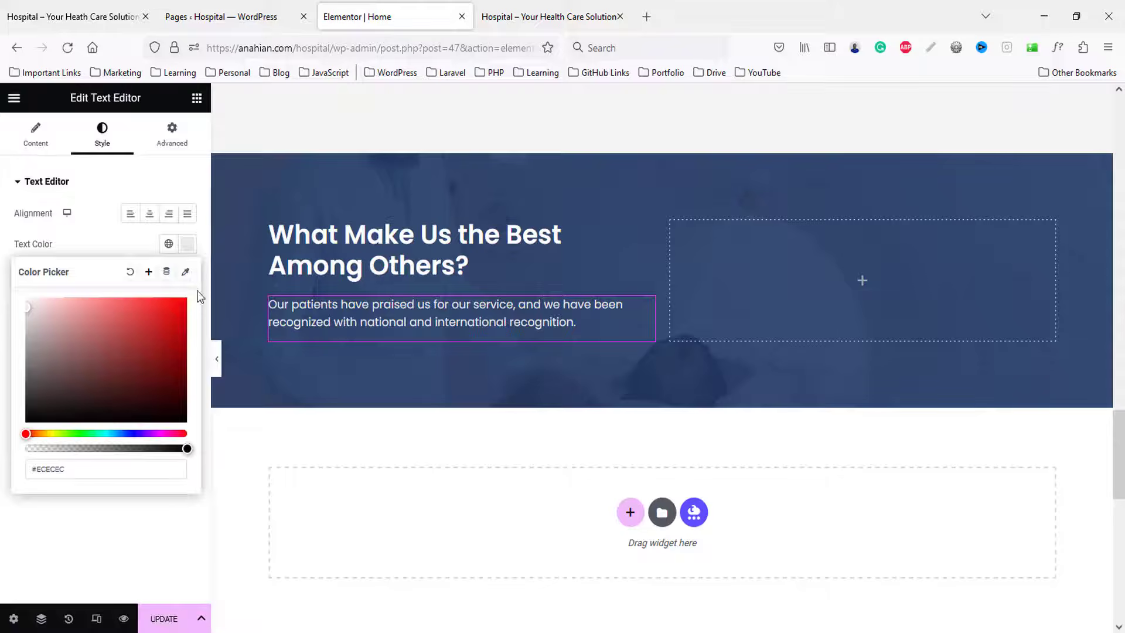
- Copy the "Read More" button from the section above Our Services and paste it below the "Our patients have praised us" paragraph
{"action": "scroll", "coordinate": [555, 296], "scroll_direction": "up", "scroll_amount": 10}
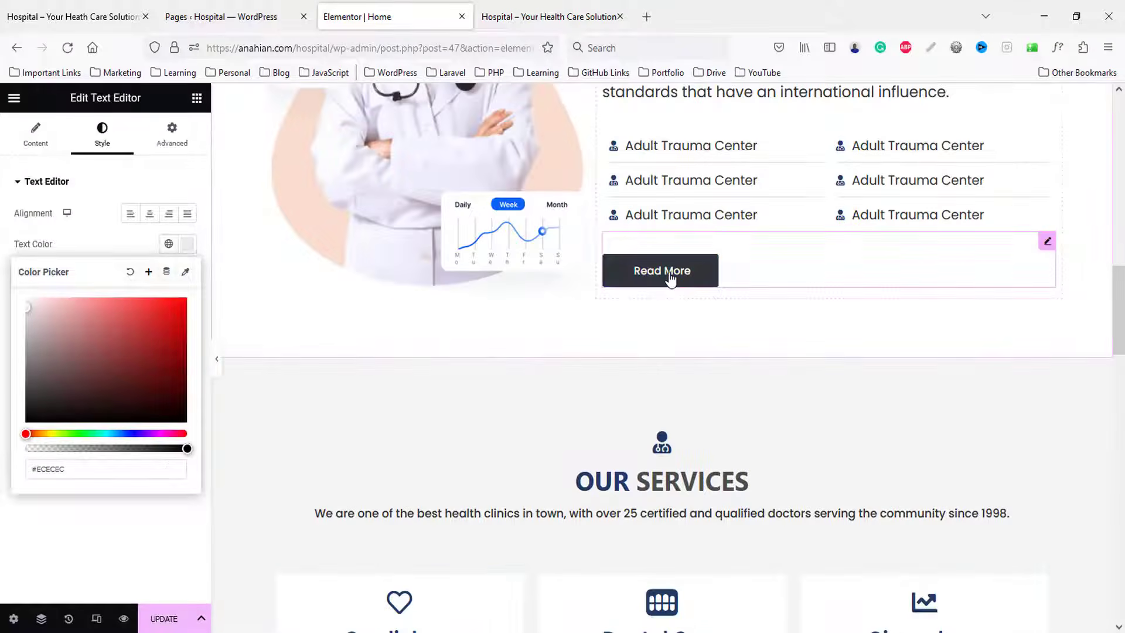
{"action": "right_click", "coordinate": [669, 275]}
{"action": "left_click", "coordinate": [696, 330]}
{"action": "scroll", "coordinate": [436, 429], "scroll_direction": "down", "scroll_amount": 10}
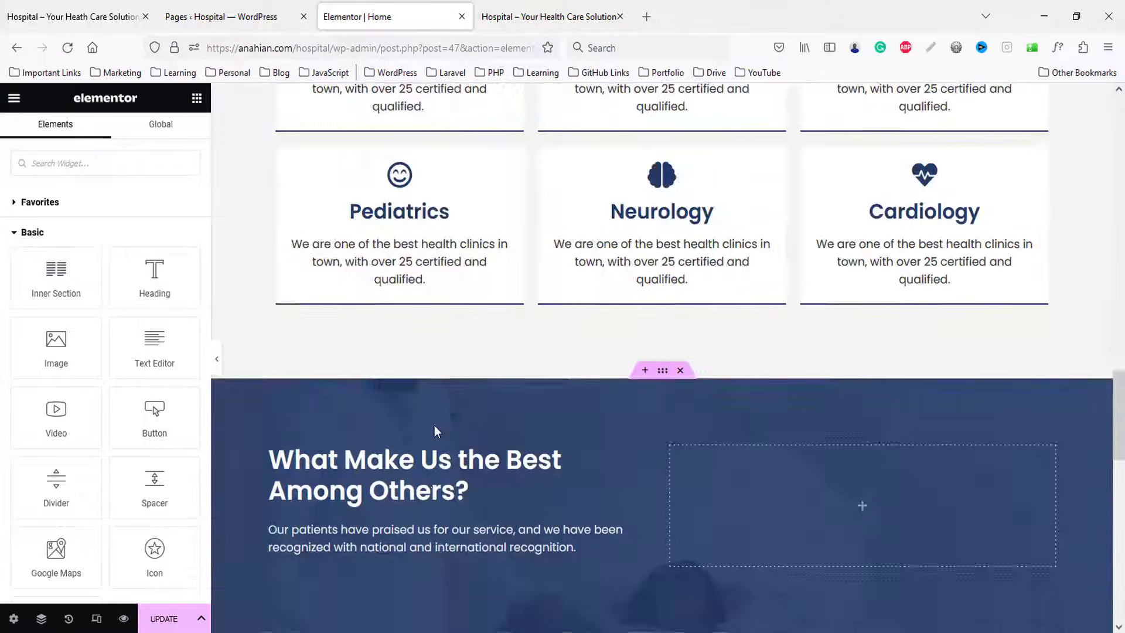
{"action": "scroll", "coordinate": [435, 430], "scroll_direction": "down", "scroll_amount": 5}
{"action": "right_click", "coordinate": [361, 249]}
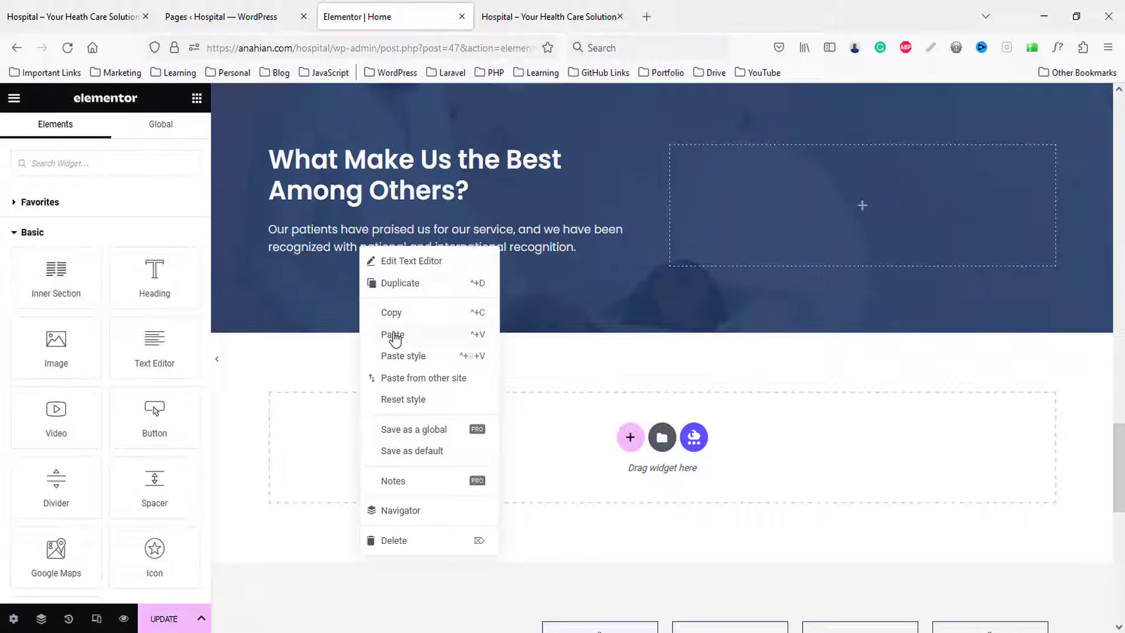
{"action": "left_click", "coordinate": [394, 337]}
- Set the pasted button's top margin to 0 and change its text to "Contact Us"
{"action": "left_click", "coordinate": [171, 135]}
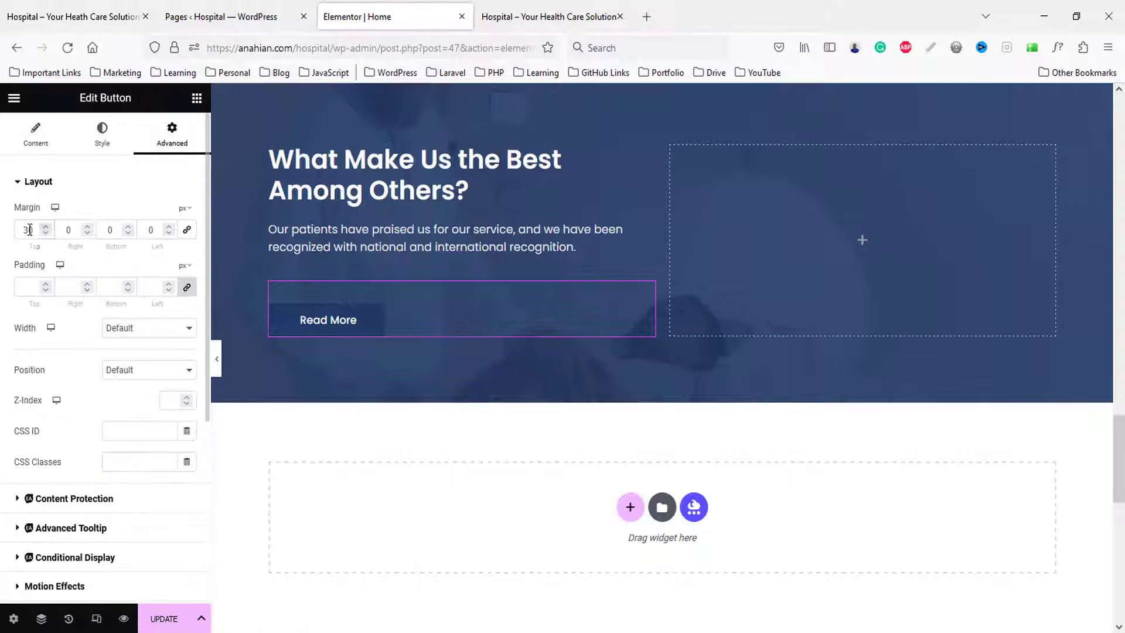
{"action": "left_click", "coordinate": [27, 3]}
{"action": "left_click", "coordinate": [386, 17]}
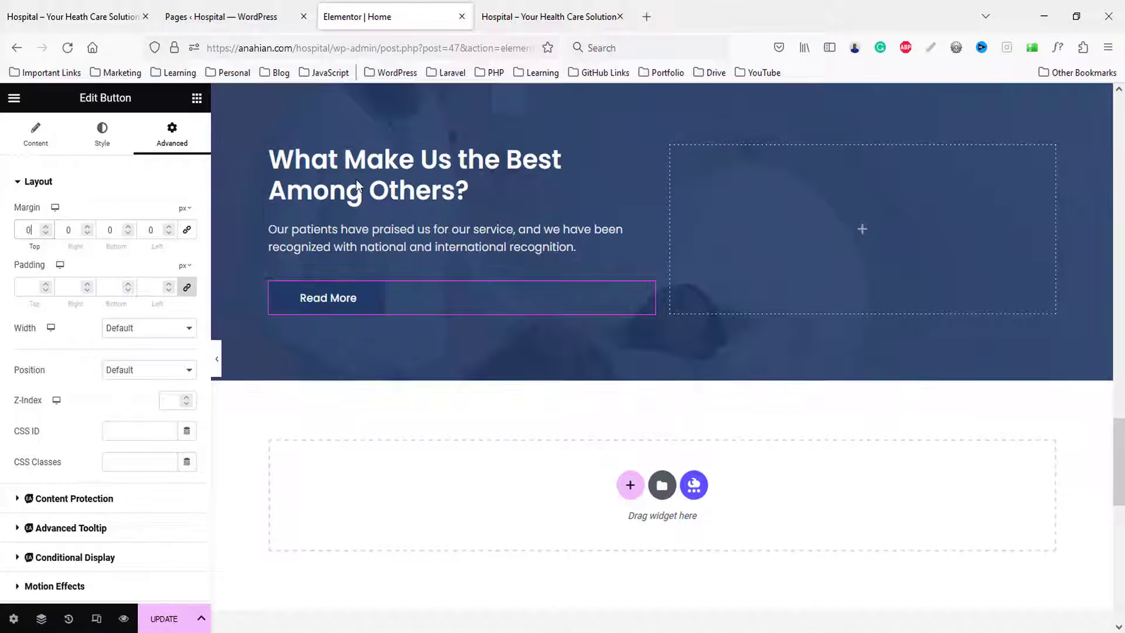
{"action": "left_click", "coordinate": [354, 297]}
{"action": "left_click", "coordinate": [46, 135]}
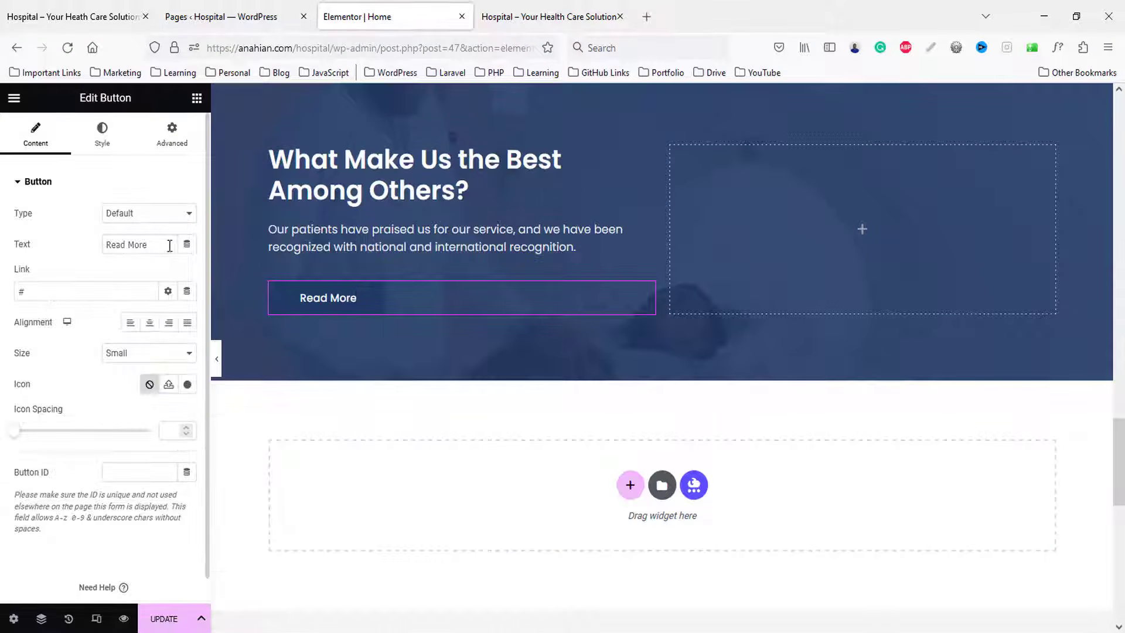
{"action": "type", "text": "Contact Us"}
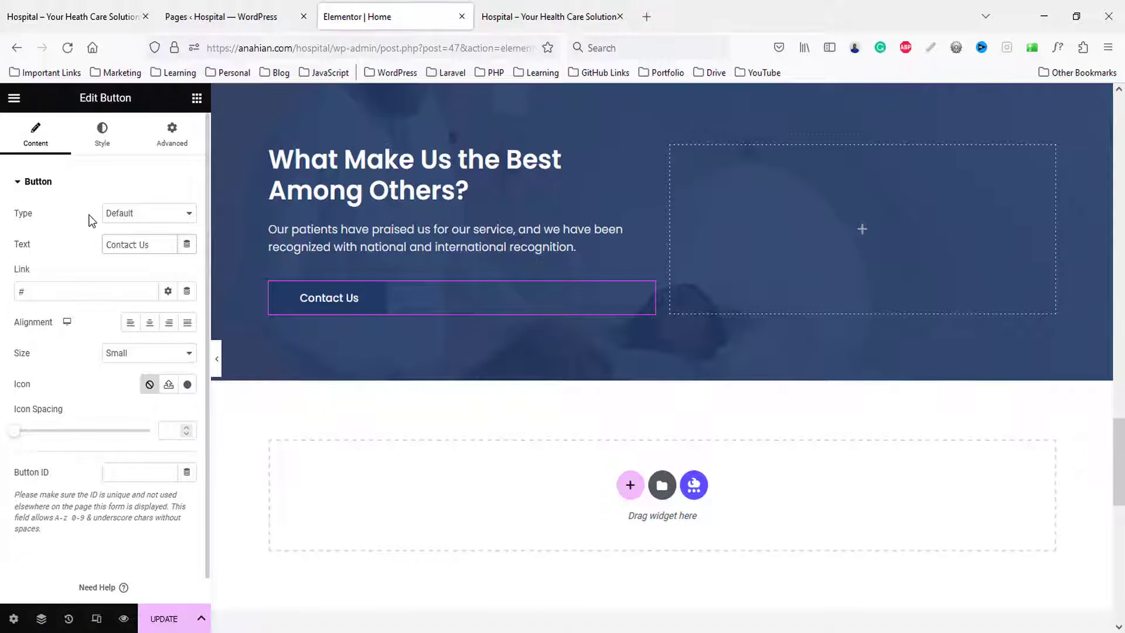
- Check the statistics box on the demo page and place a two-column inner section in the empty column beside the heading
{"action": "left_click", "coordinate": [21, 18]}
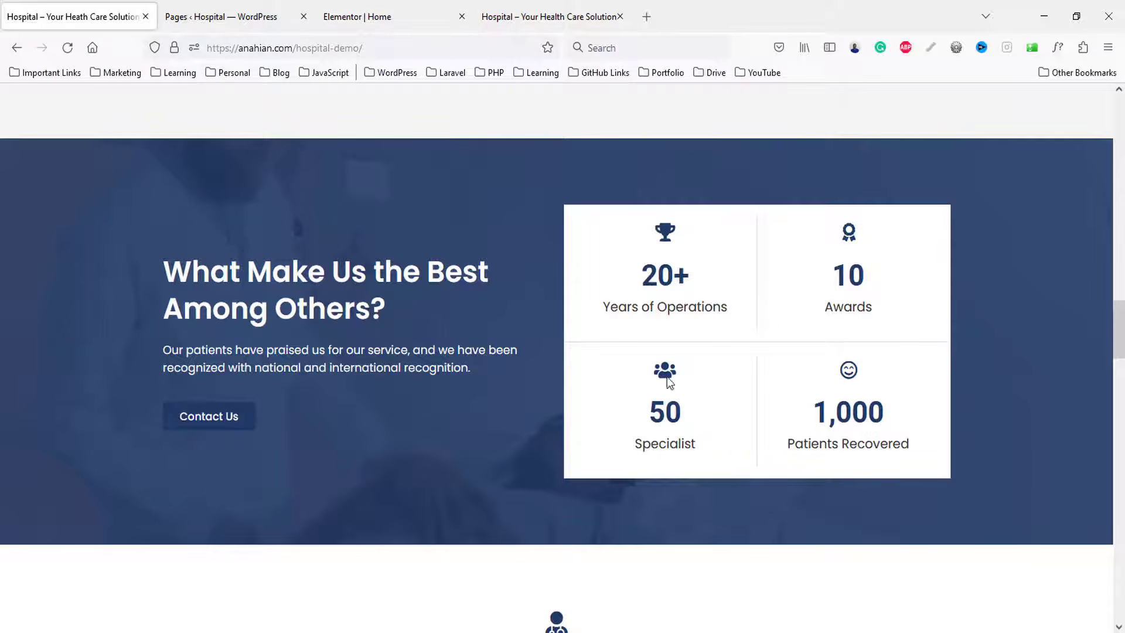
{"action": "left_click", "coordinate": [404, 11]}
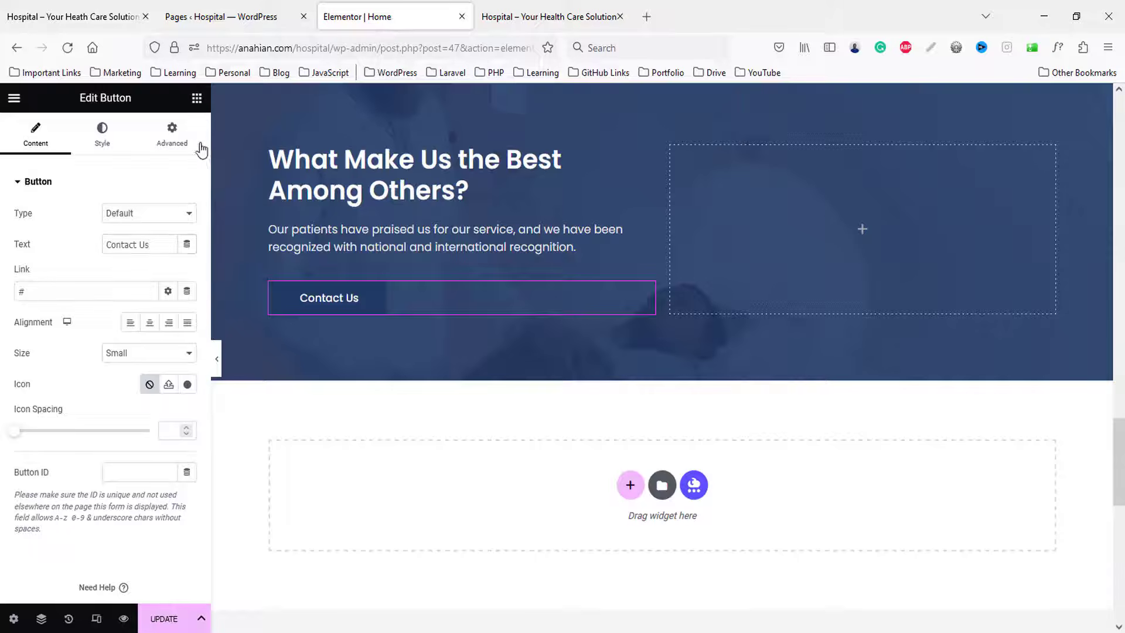
{"action": "left_click", "coordinate": [197, 98]}
{"action": "left_click_drag", "start_coordinate": [61, 274], "coordinate": [843, 251]}
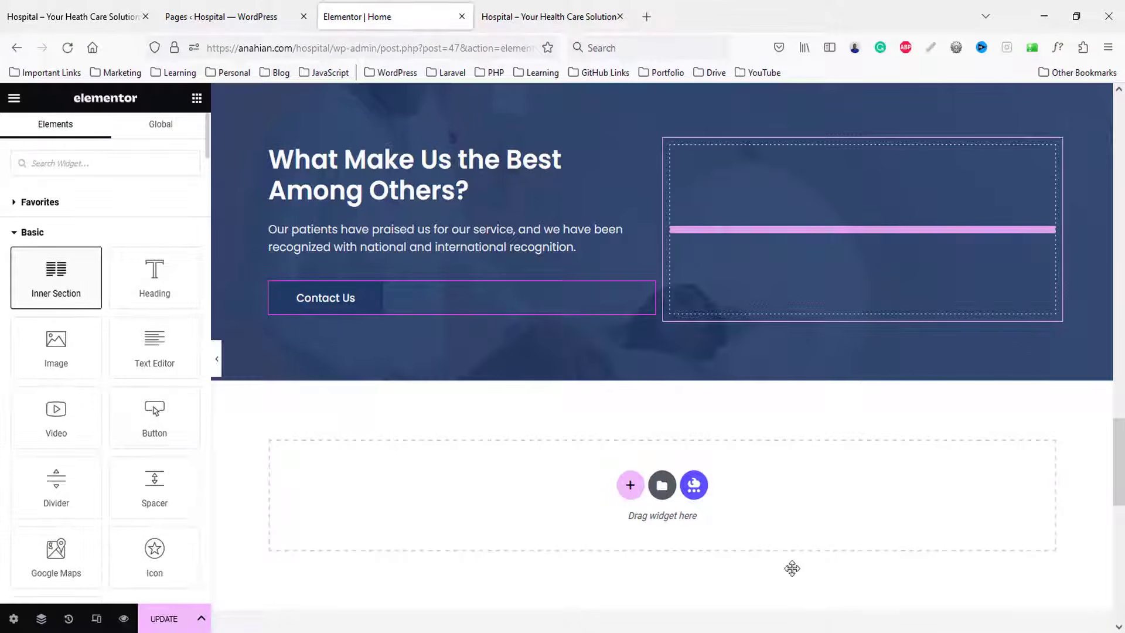
{"action": "left_click_drag", "start_coordinate": [792, 568], "coordinate": [799, 625]}
- Give the column holding the inner section a solid white (#FFFFFF) background
{"action": "left_click", "coordinate": [670, 146]}
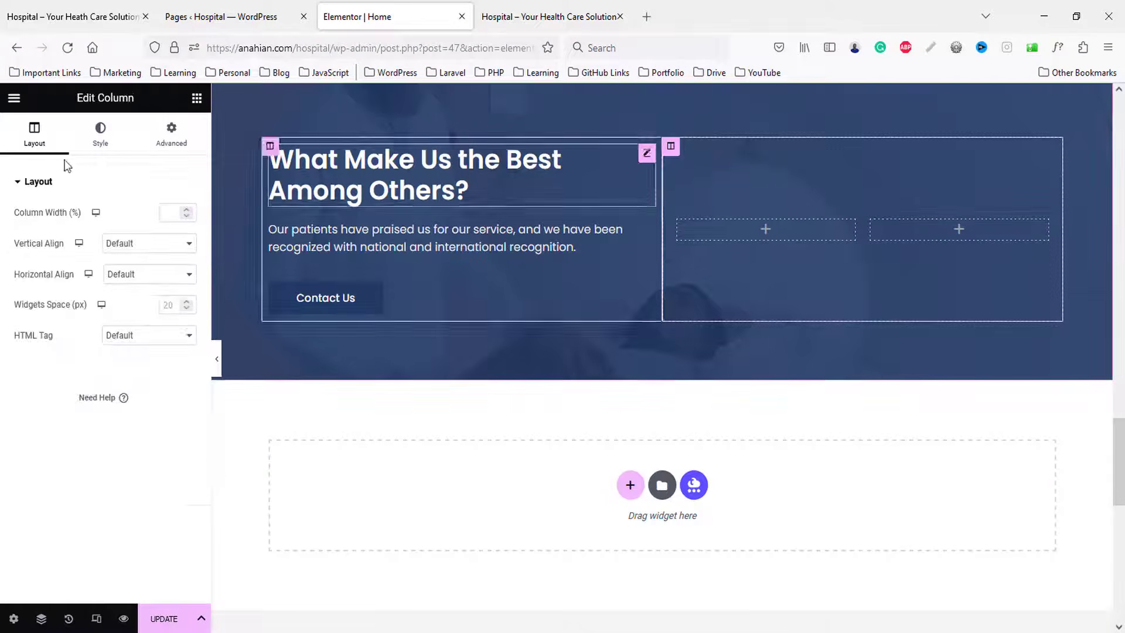
{"action": "left_click", "coordinate": [100, 136]}
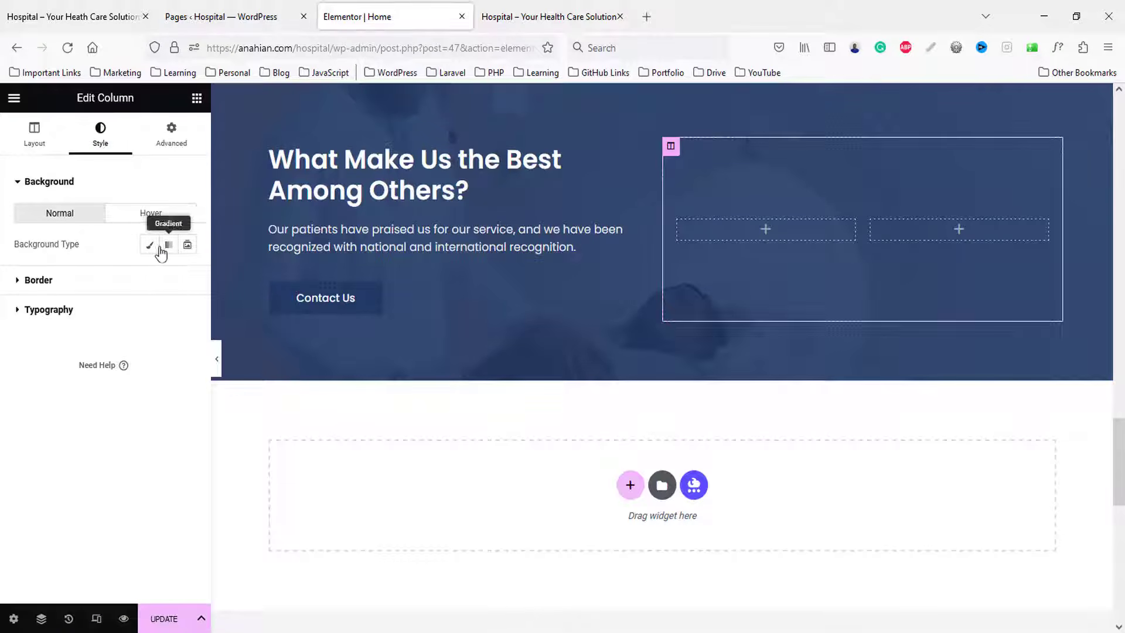
{"action": "left_click", "coordinate": [154, 246]}
{"action": "left_click", "coordinate": [187, 275]}
{"action": "left_click", "coordinate": [28, 332]}
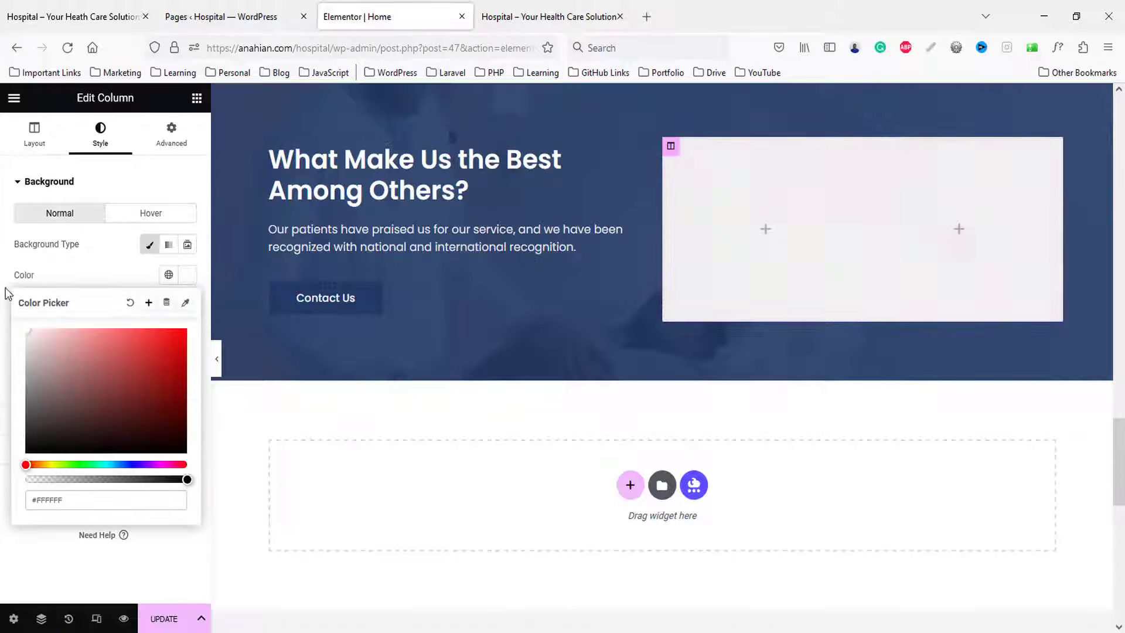
- Add a Counter widget to the first column of the inner section
{"action": "left_click", "coordinate": [197, 97]}
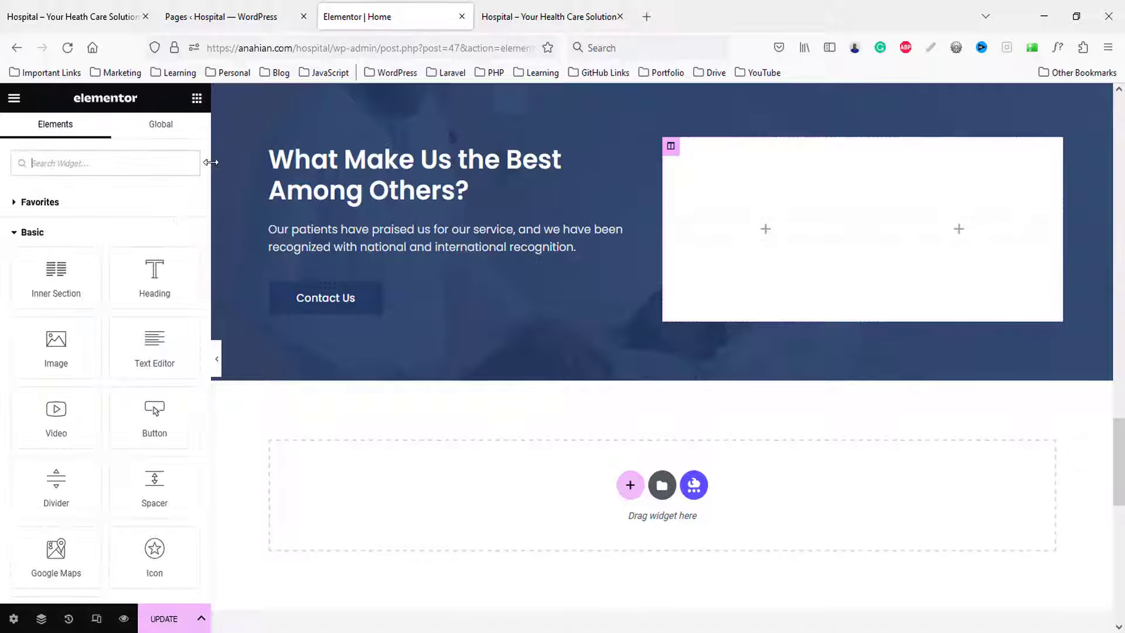
{"action": "type", "text": "counte"}
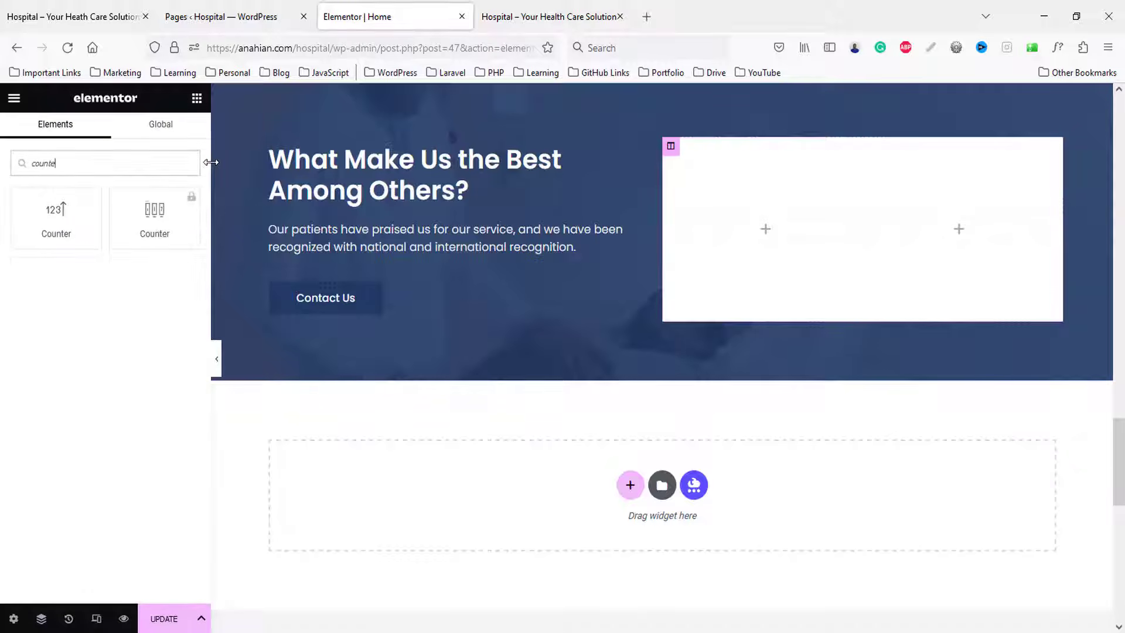
{"action": "left_click_drag", "start_coordinate": [61, 219], "coordinate": [782, 235]}
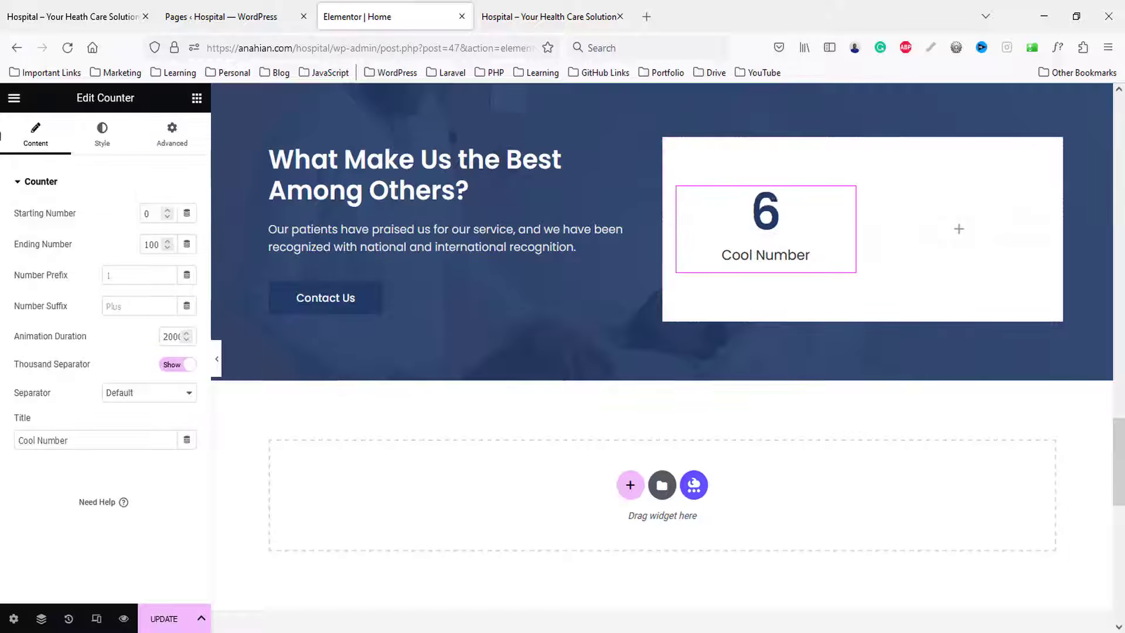
- Compare with the demo and place an Icon widget above the counter in the white box
{"action": "left_click", "coordinate": [12, 18]}
{"action": "left_click", "coordinate": [355, 13]}
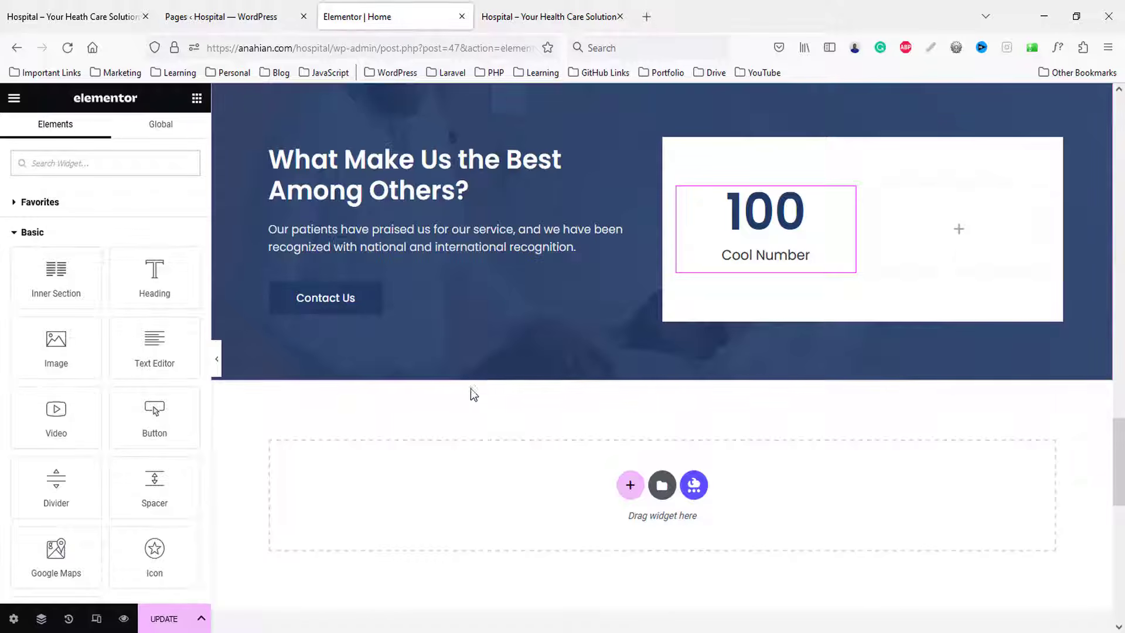
{"action": "left_click_drag", "start_coordinate": [140, 563], "coordinate": [952, 275]}
- Replace the new icon with the Trophy icon from the icon library, matching the demo
{"action": "left_click", "coordinate": [51, 5]}
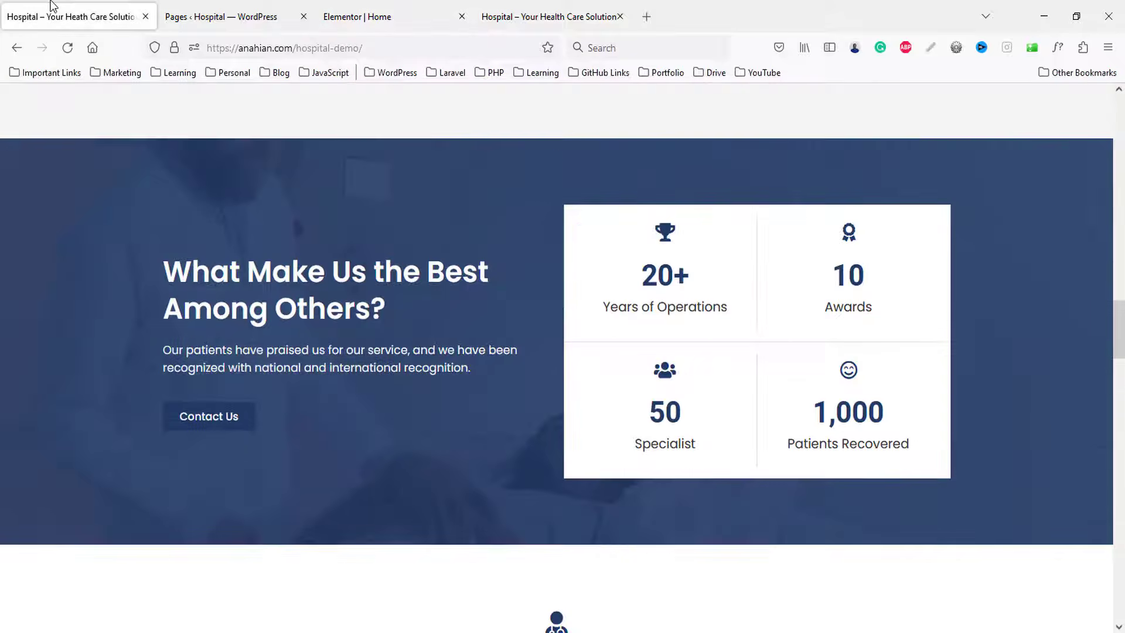
{"action": "left_click", "coordinate": [351, 16]}
{"action": "left_click", "coordinate": [64, 291]}
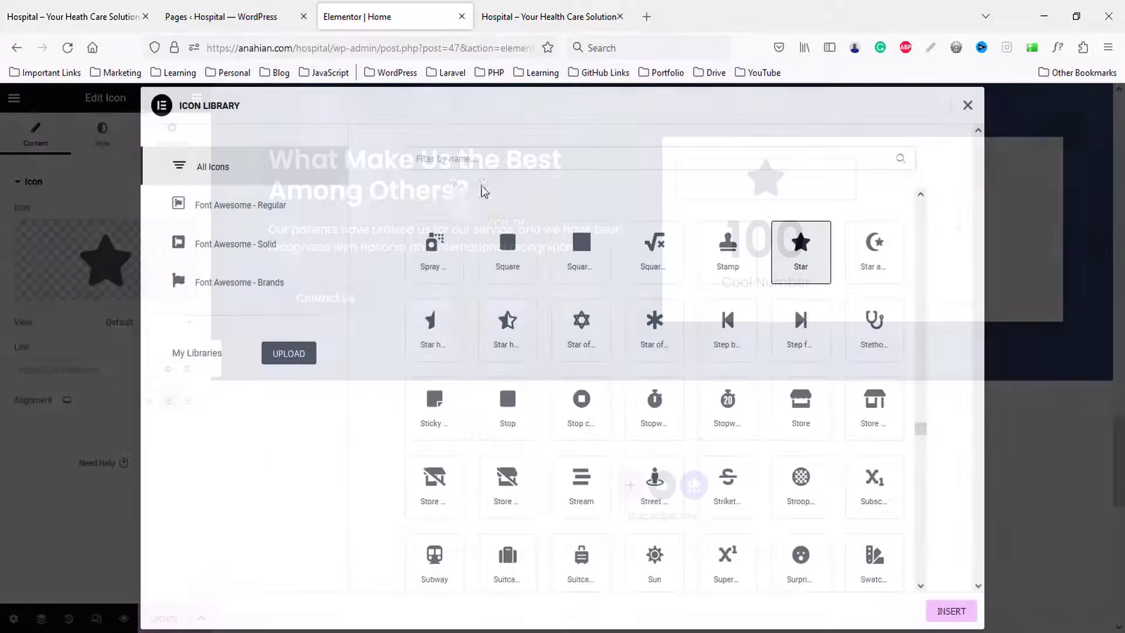
{"action": "type", "text": "tr"}
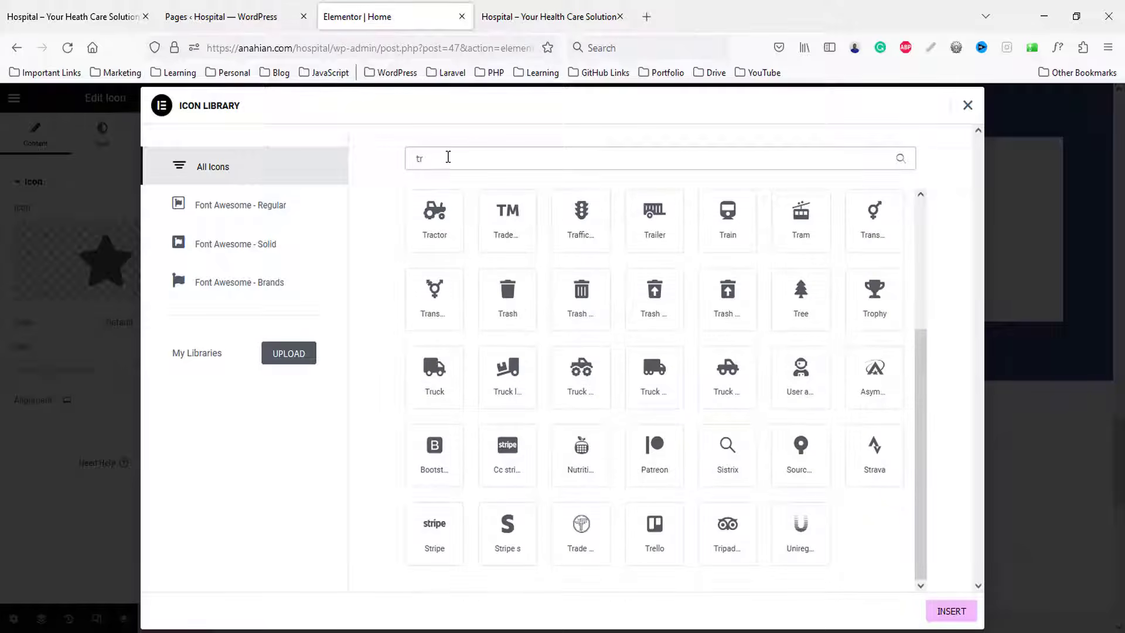
{"action": "type", "text": "op"}
{"action": "left_click", "coordinate": [435, 252]}
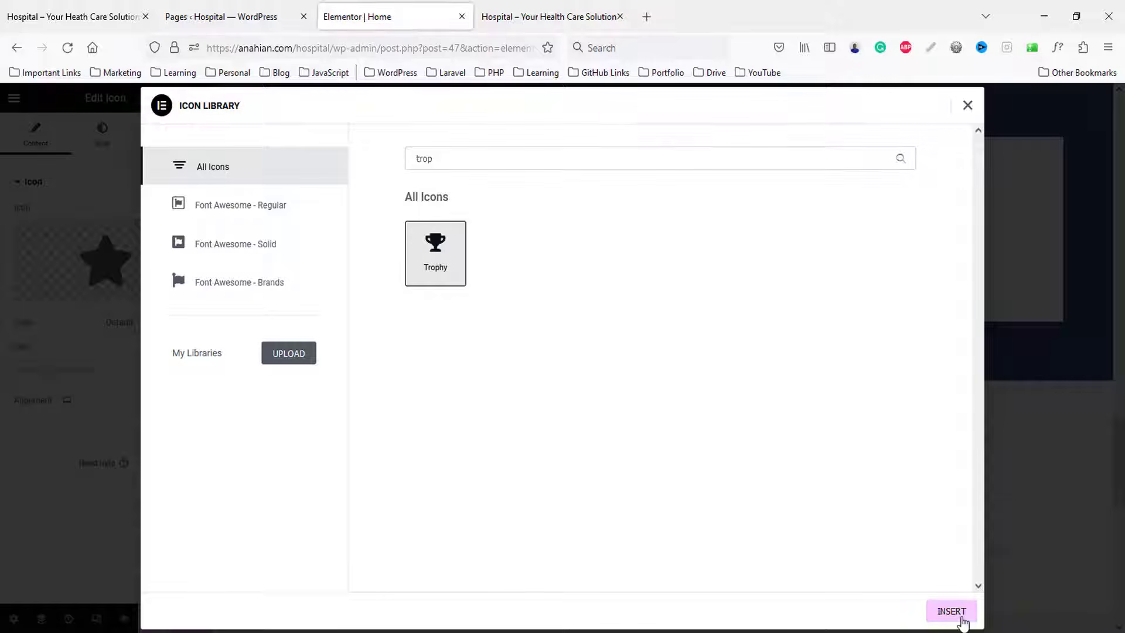
{"action": "left_click", "coordinate": [951, 611]}
- Set the counter's ending number to 20, its suffix to "+" and its title to the demo's "Years of Operations"
{"action": "left_click", "coordinate": [73, 17]}
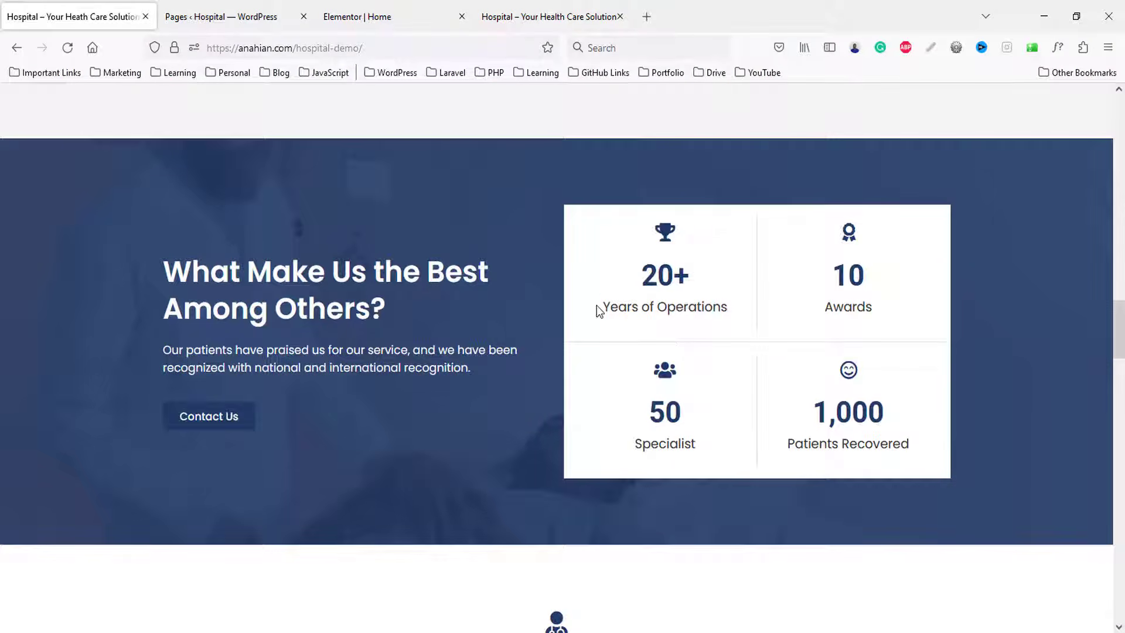
{"action": "left_click_drag", "start_coordinate": [599, 311], "coordinate": [728, 312]}
{"action": "left_click", "coordinate": [375, 17]}
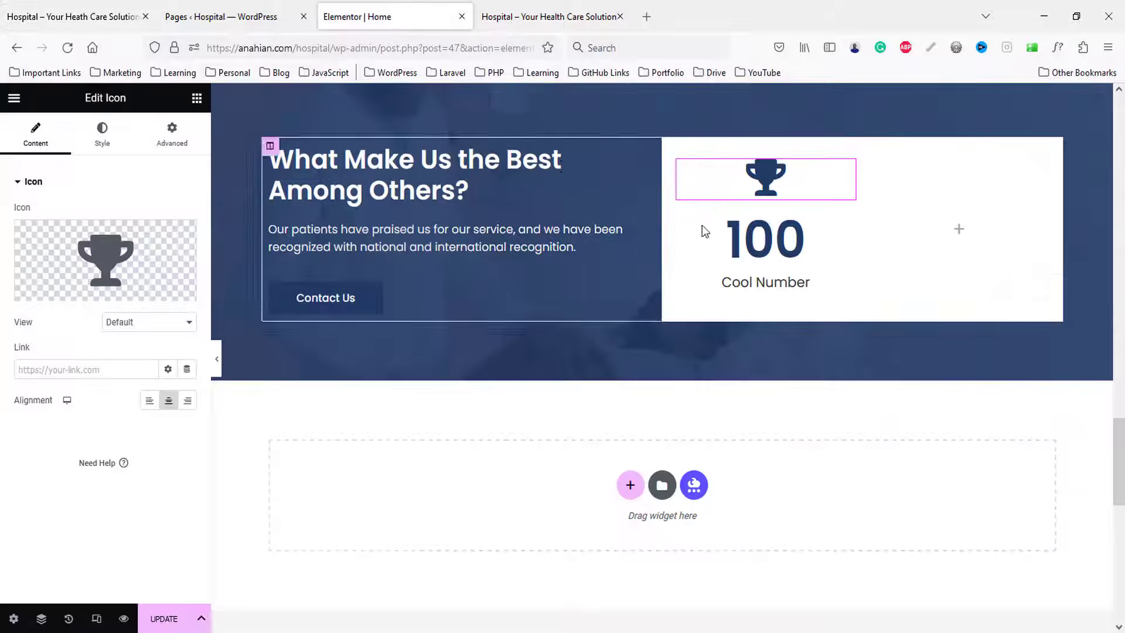
{"action": "left_click", "coordinate": [772, 237]}
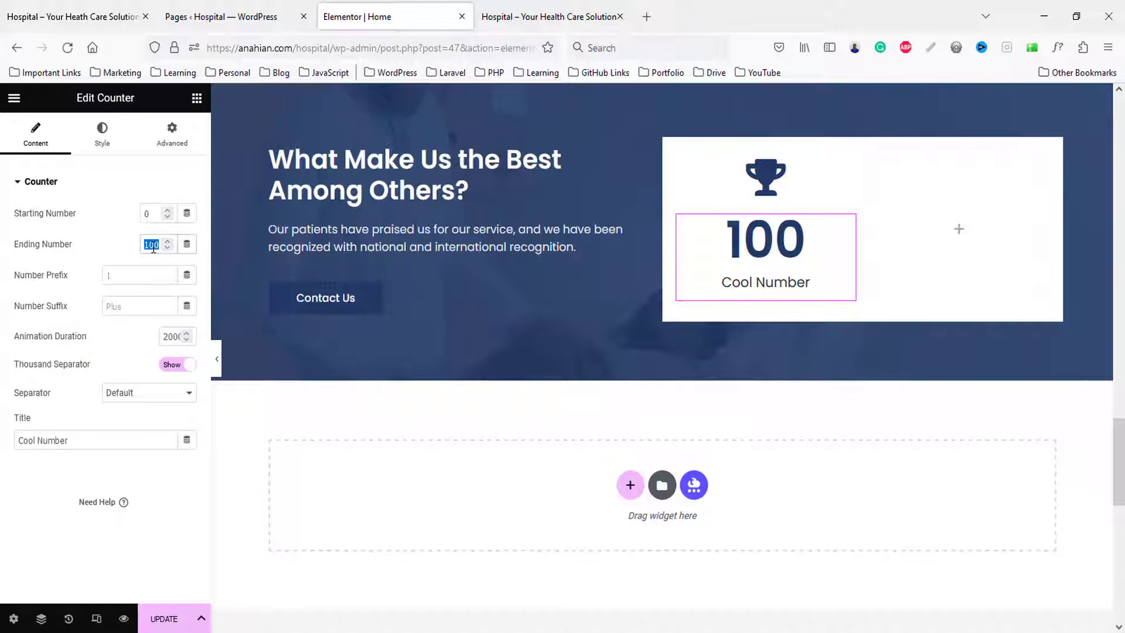
{"action": "type", "text": "20"}
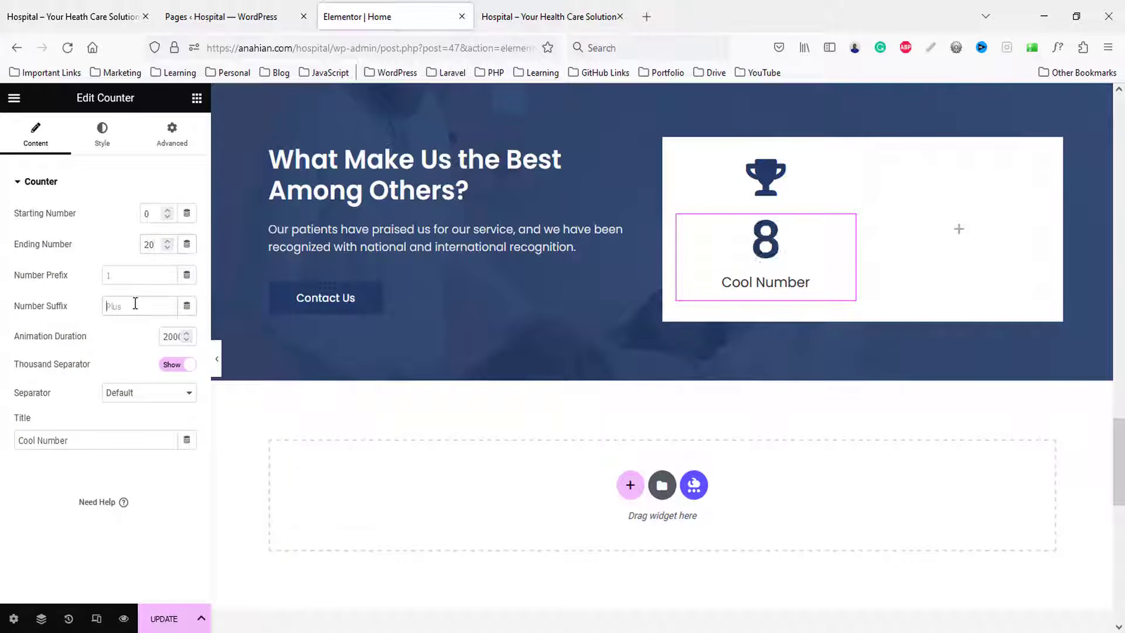
{"action": "type", "text": "+"}
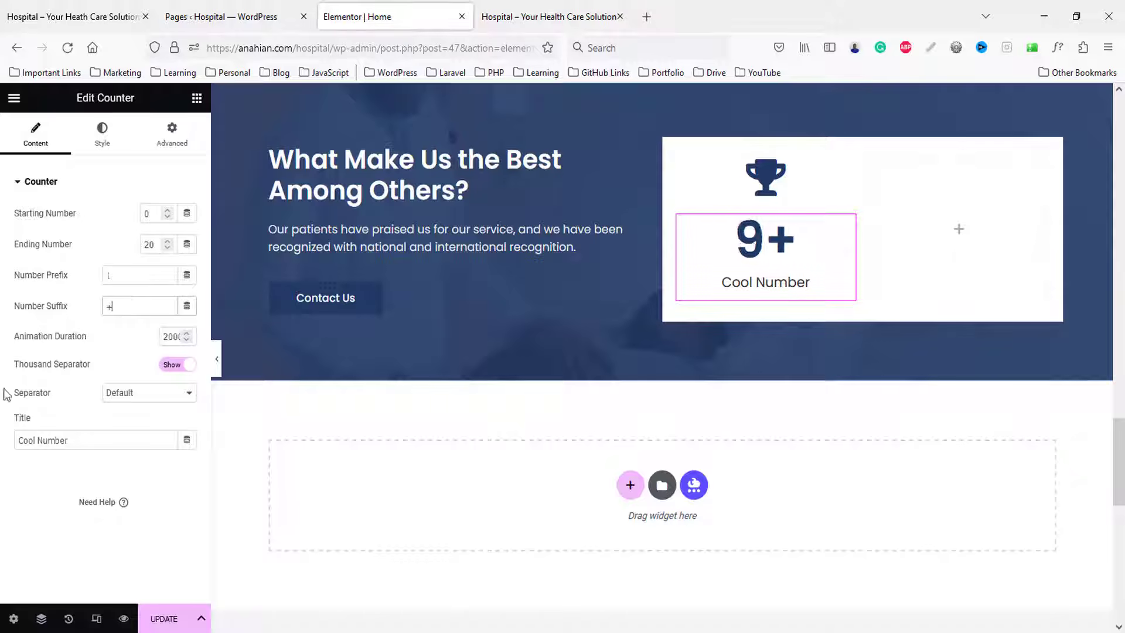
{"action": "left_click_drag", "start_coordinate": [101, 443], "coordinate": [7, 444]}
{"action": "type", "text": "Years of Operations"}
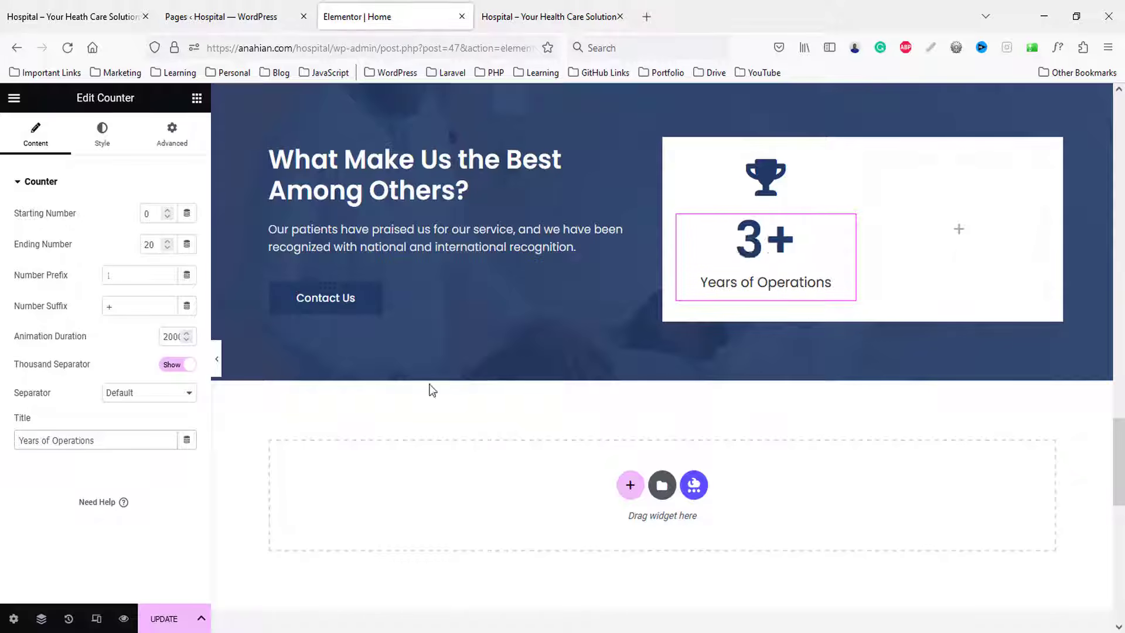
- Set the size of the trophy icon above the counter to 25 px
{"action": "left_click", "coordinate": [765, 178]}
{"action": "left_click", "coordinate": [102, 134]}
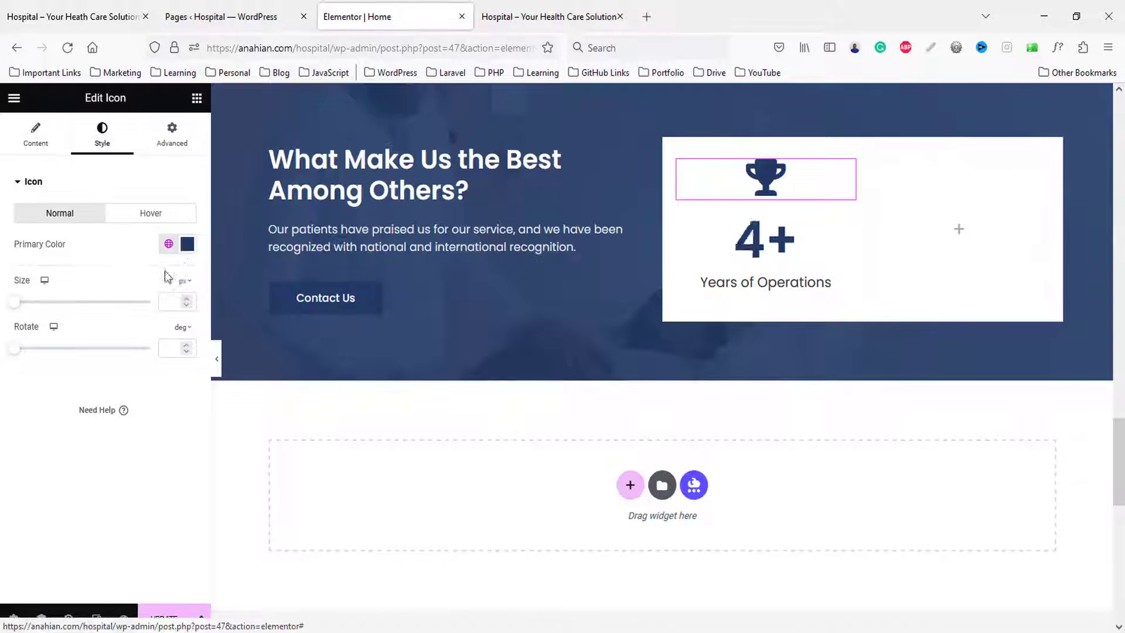
{"action": "left_click", "coordinate": [173, 306]}
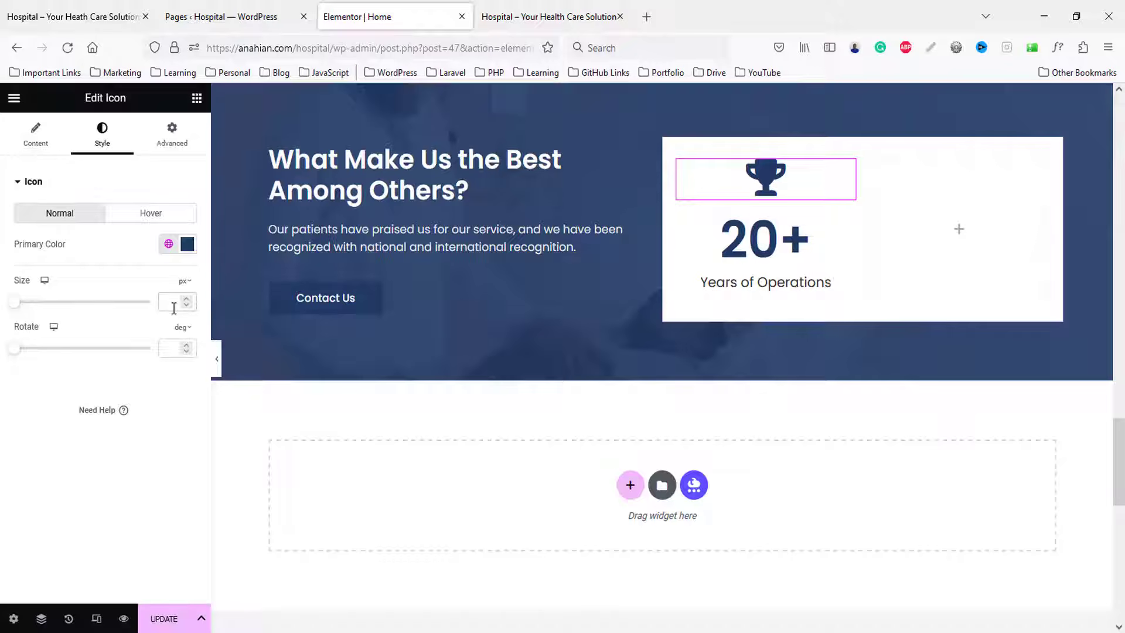
{"action": "type", "text": "2"}
{"action": "type", "text": "1"}
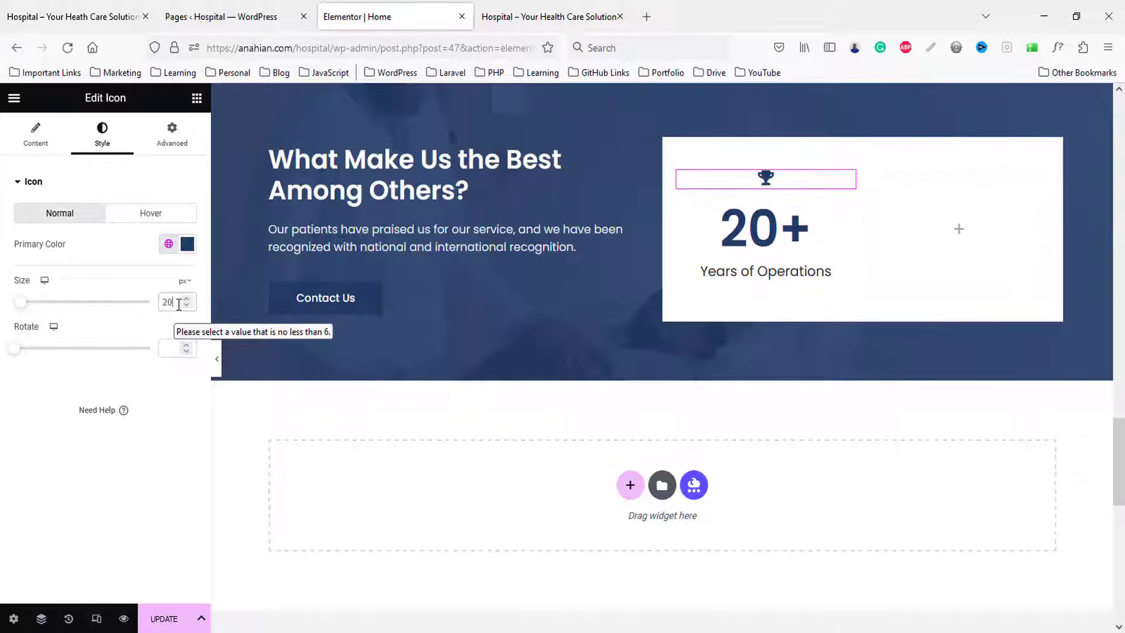
{"action": "left_click", "coordinate": [185, 300]}
{"action": "left_click", "coordinate": [186, 301]}
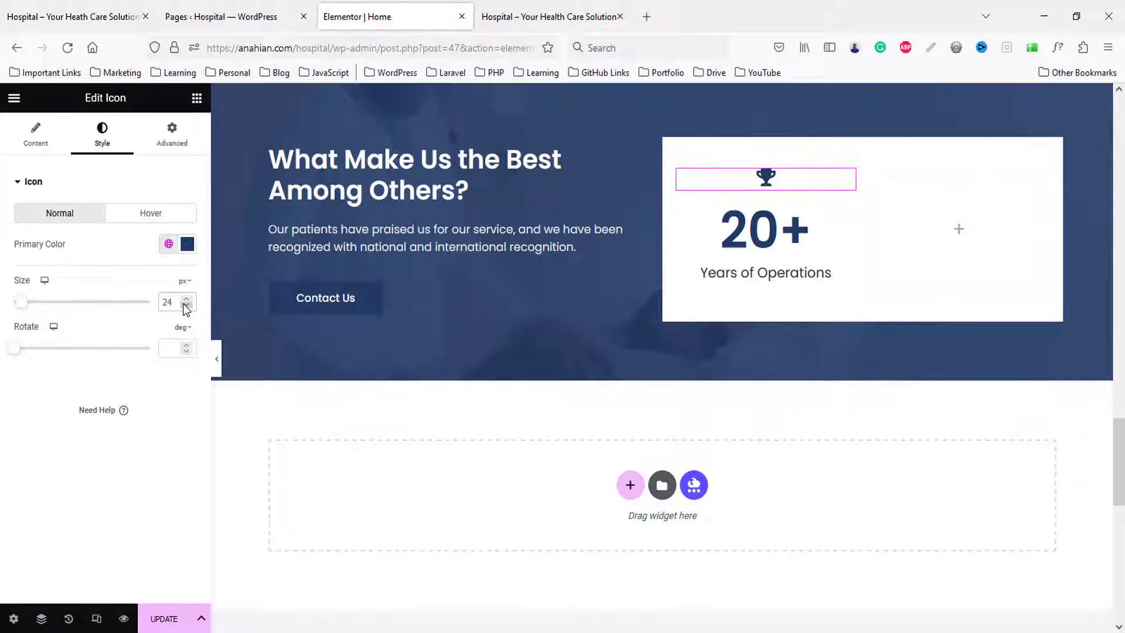
{"action": "left_click", "coordinate": [185, 301]}
- Set the counter number's typography to size 50 px and weight 700 (Bold)
{"action": "left_click", "coordinate": [763, 274]}
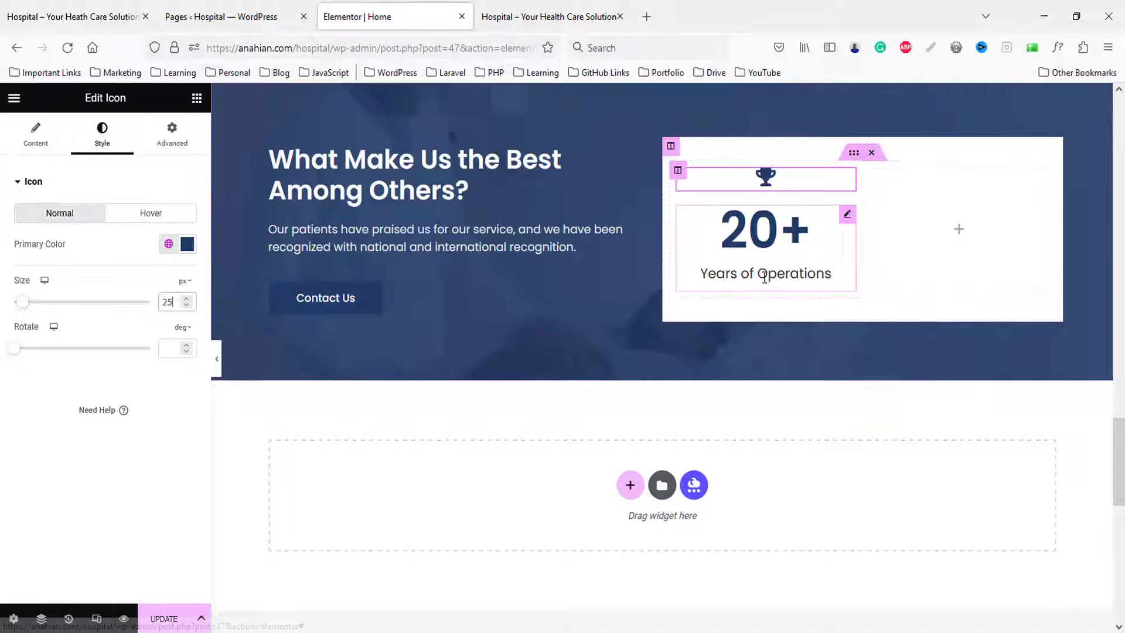
{"action": "left_click", "coordinate": [100, 140]}
{"action": "left_click", "coordinate": [187, 244]}
{"action": "left_click", "coordinate": [164, 358]}
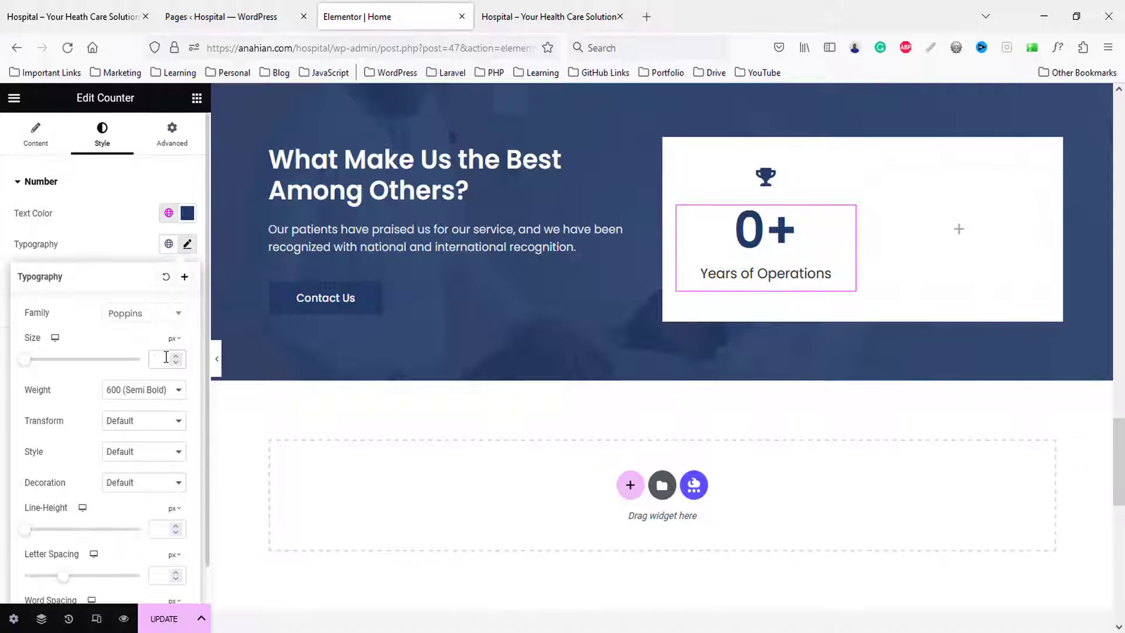
{"action": "type", "text": "1"}
{"action": "type", "text": "8"}
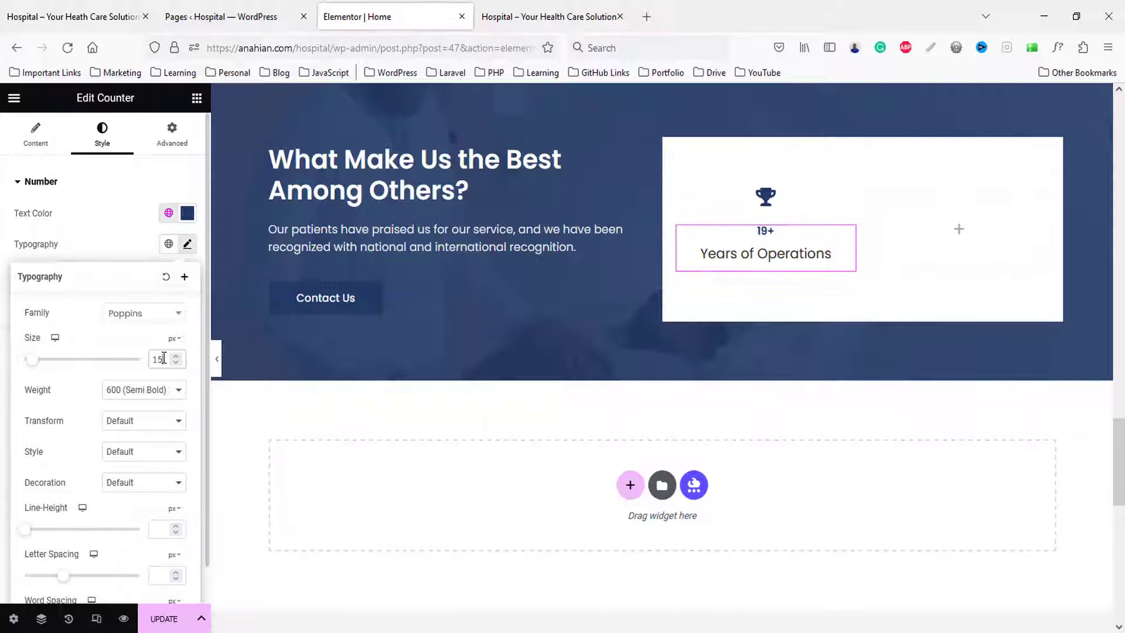
{"action": "left_click", "coordinate": [172, 356]}
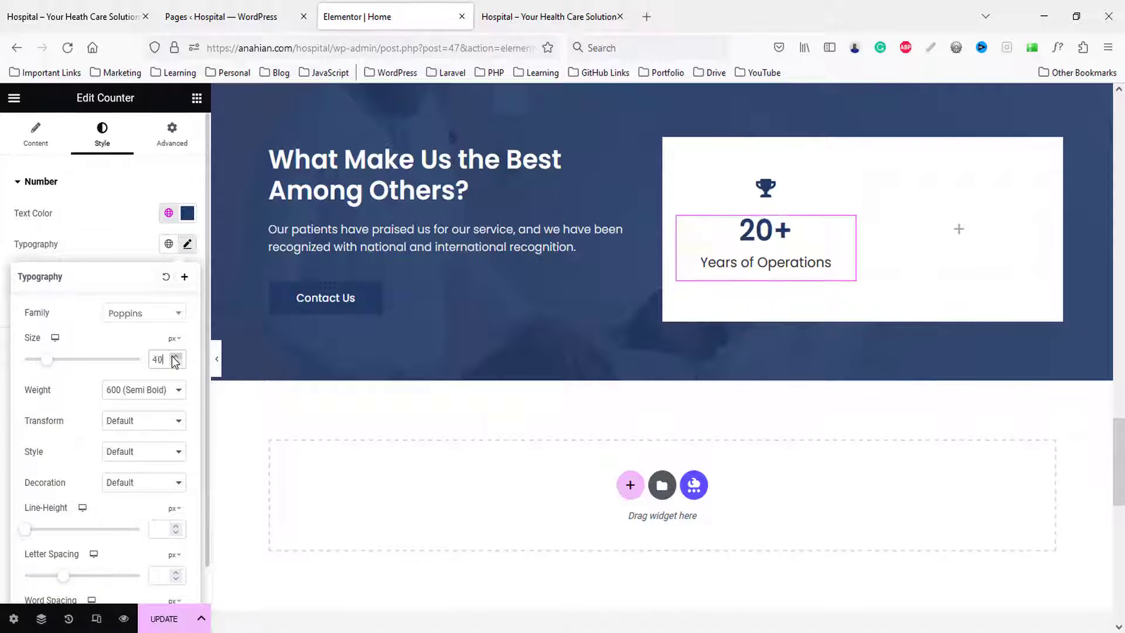
{"action": "left_click", "coordinate": [174, 355]}
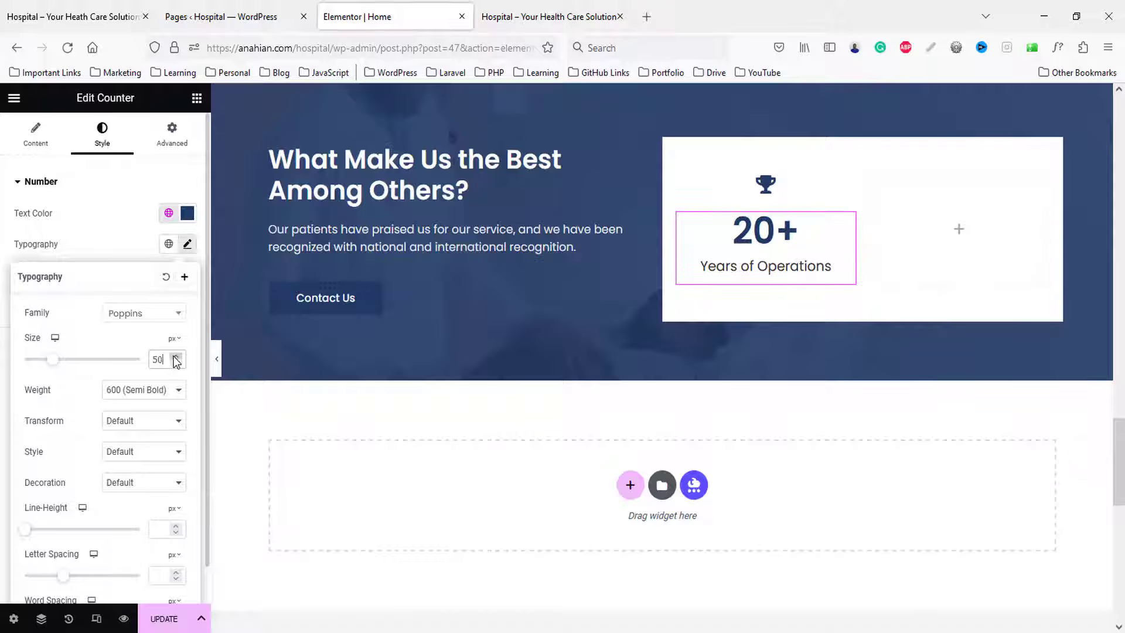
{"action": "left_click", "coordinate": [158, 395]}
{"action": "left_click", "coordinate": [128, 516]}
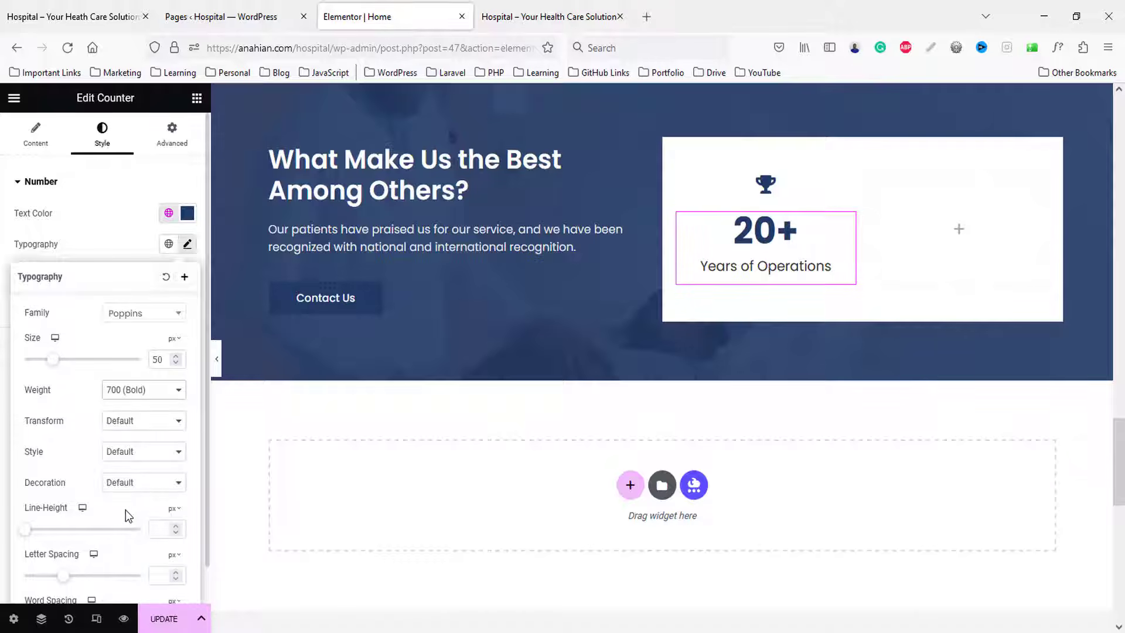
{"action": "left_click", "coordinate": [122, 228]}
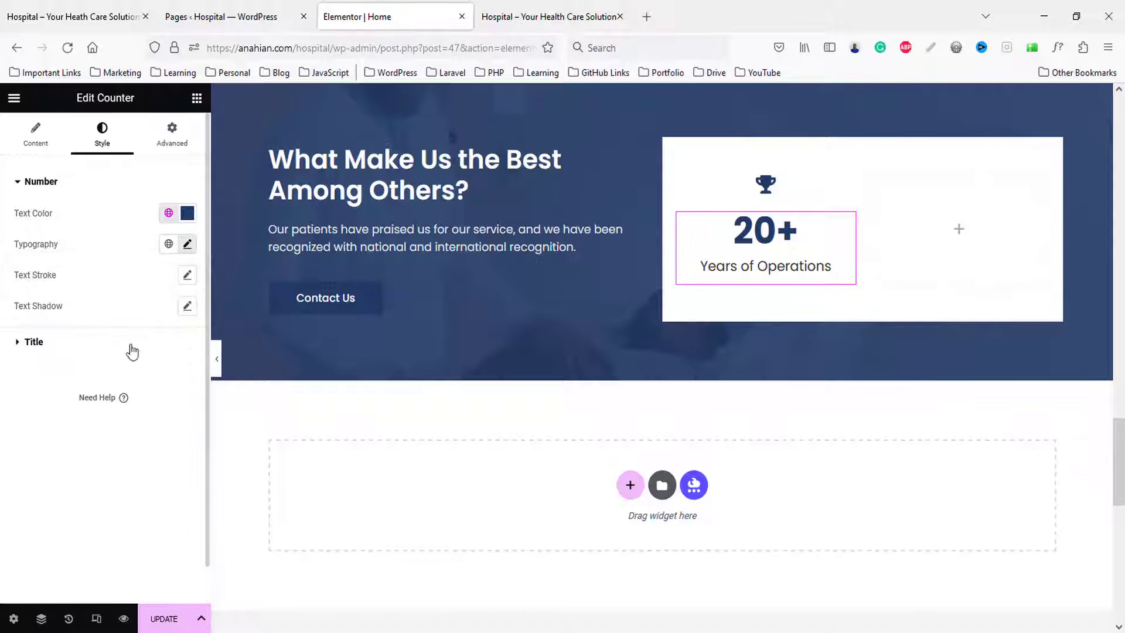
- Set the counter title's typography to size 20 px and weight 500 (Medium)
{"action": "left_click", "coordinate": [173, 342]}
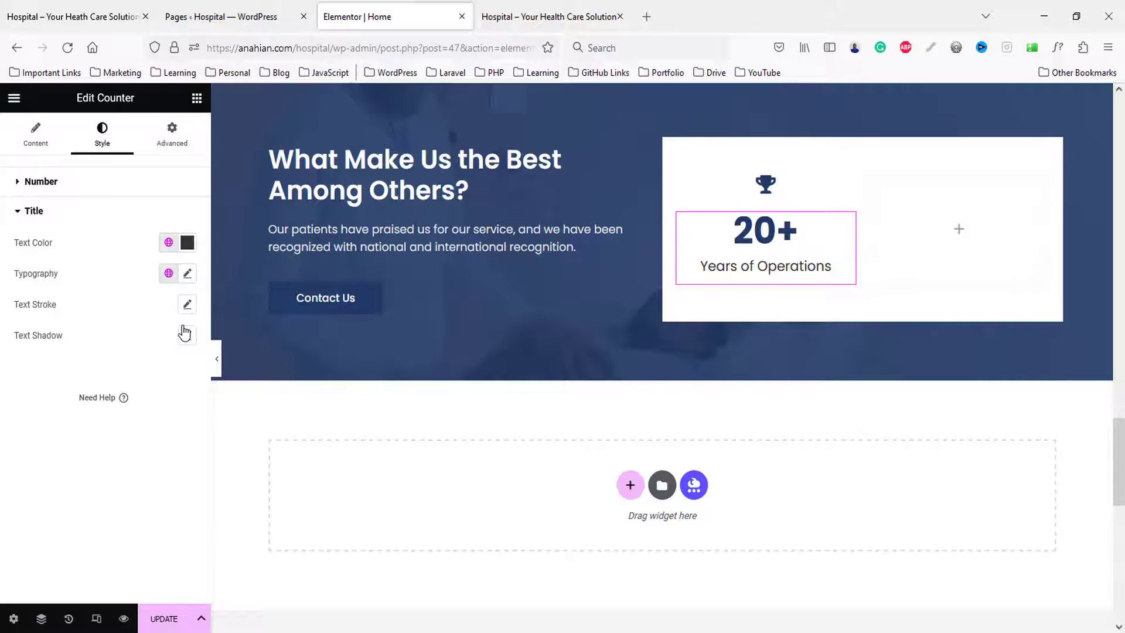
{"action": "left_click", "coordinate": [187, 274]}
{"action": "left_click", "coordinate": [162, 382]}
{"action": "type", "text": "22"}
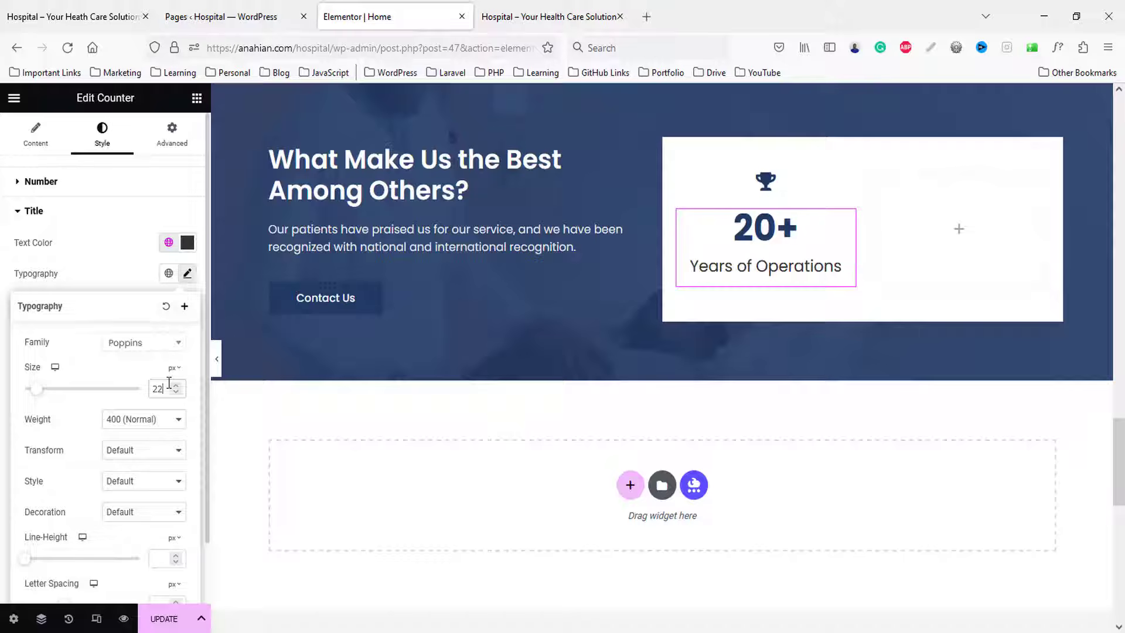
{"action": "key", "text": "BackSpace"}
{"action": "type", "text": "0"}
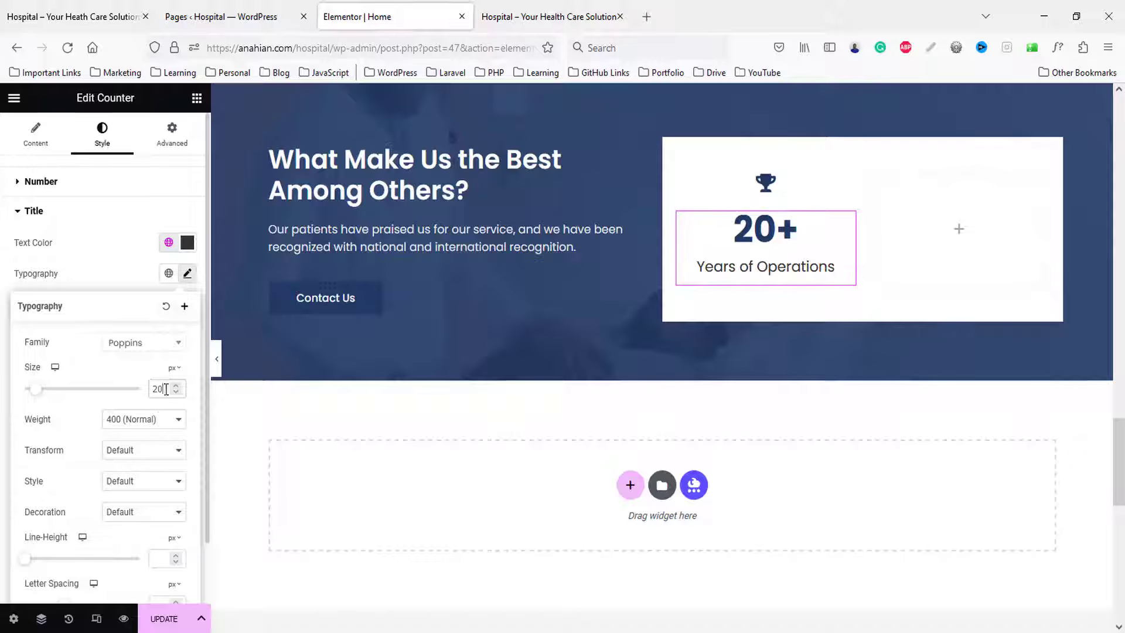
{"action": "left_click", "coordinate": [151, 419]}
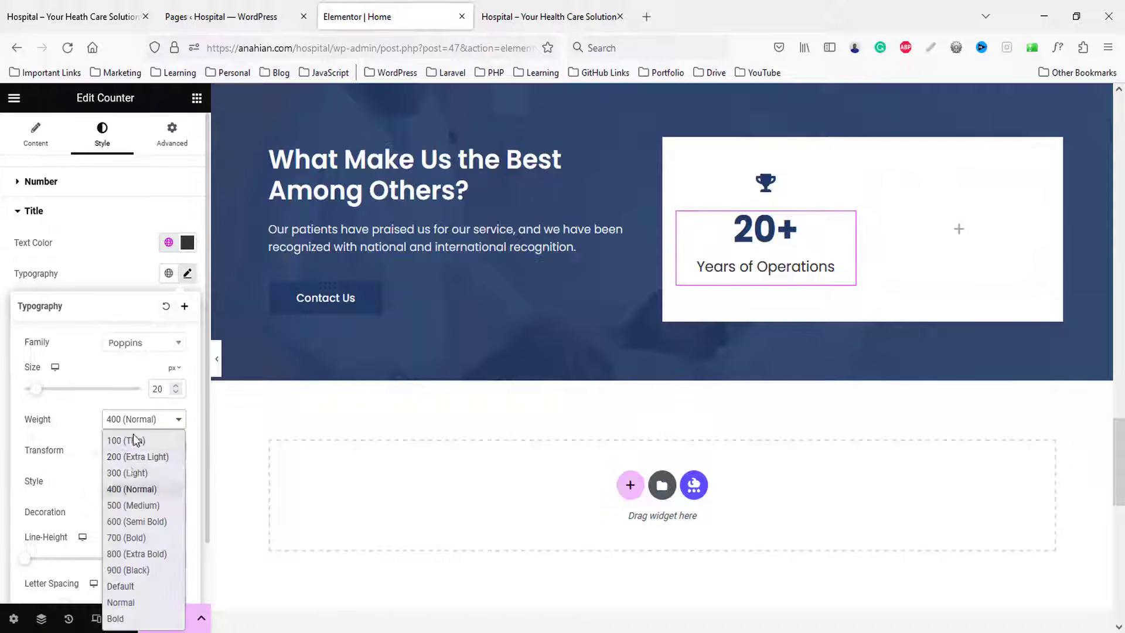
{"action": "left_click", "coordinate": [130, 504]}
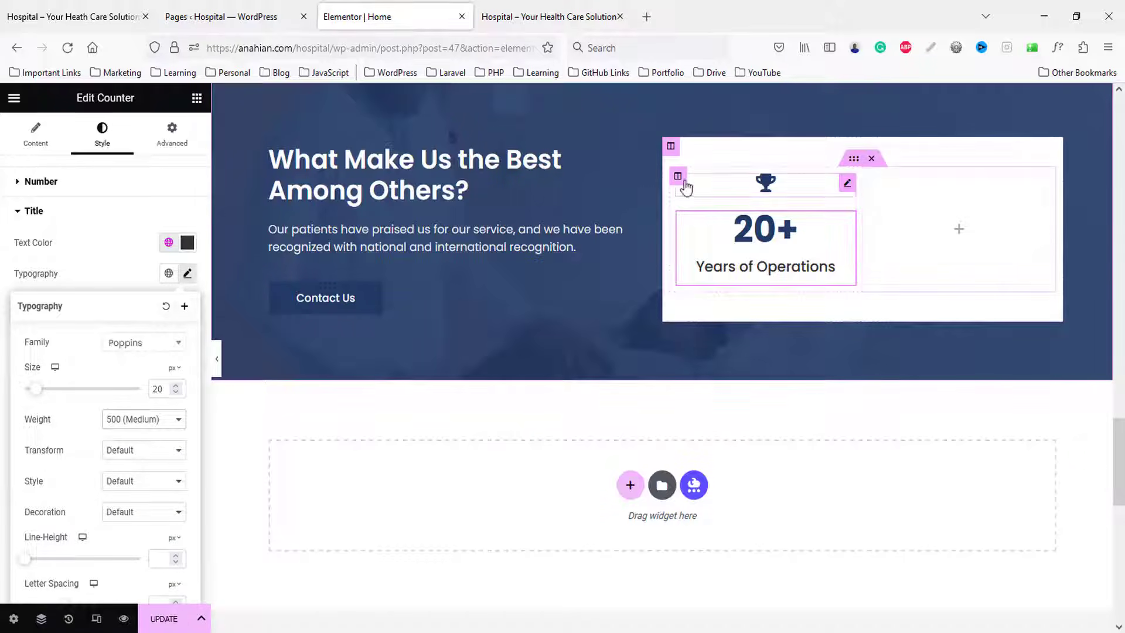
- Duplicate the column with the icon and counter, and delete the empty column beside it
{"action": "right_click", "coordinate": [720, 217]}
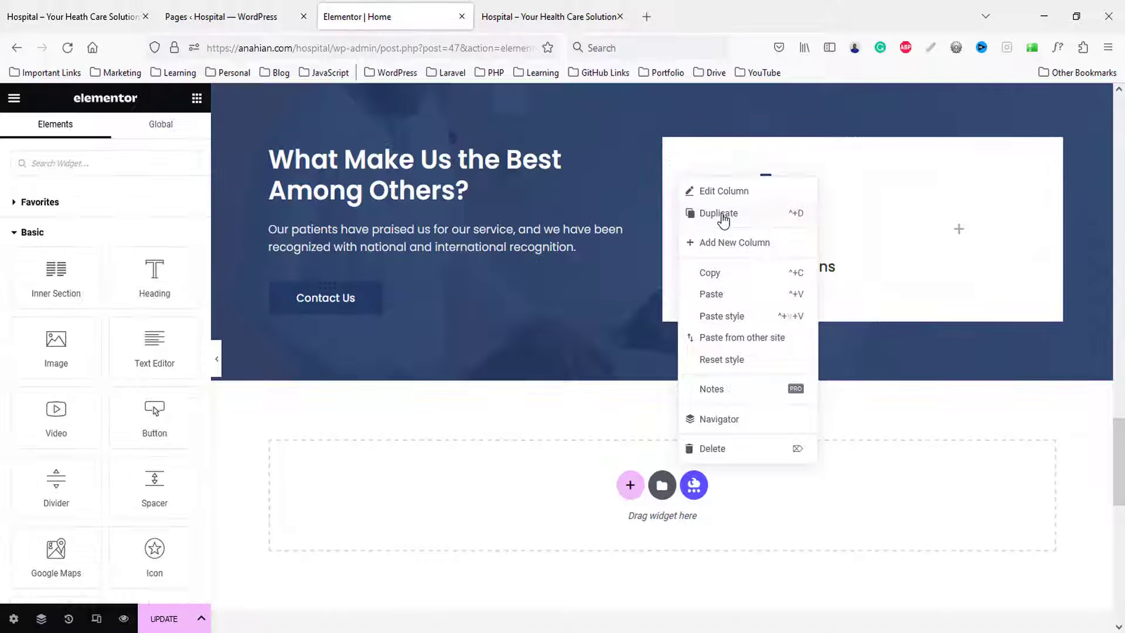
{"action": "left_click", "coordinate": [784, 218]}
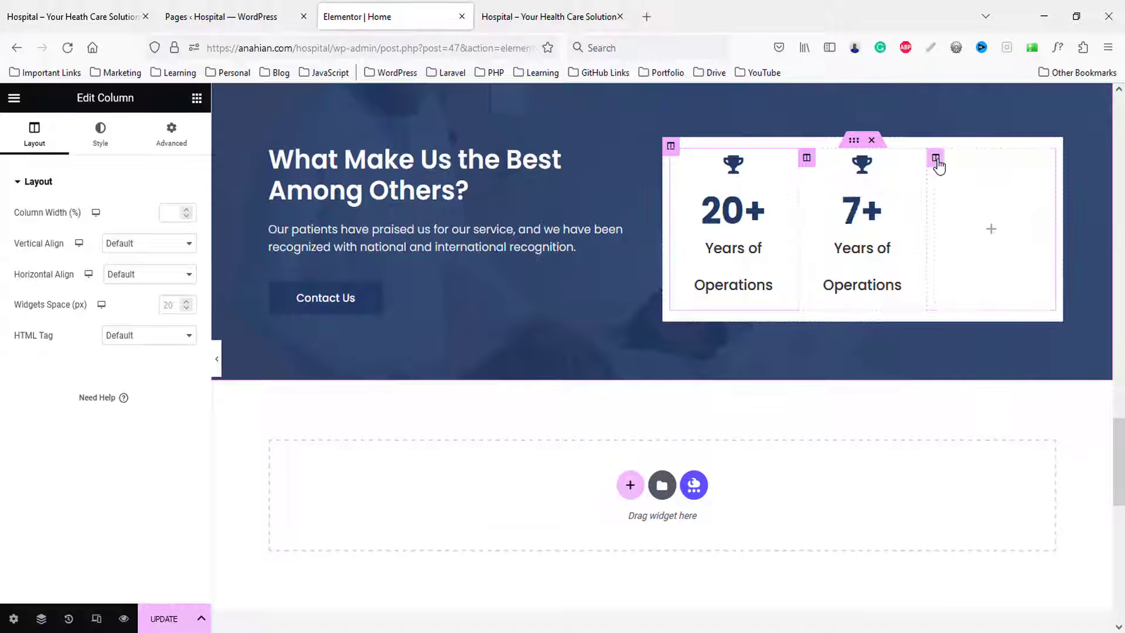
{"action": "right_click", "coordinate": [966, 278]}
{"action": "left_click", "coordinate": [968, 429]}
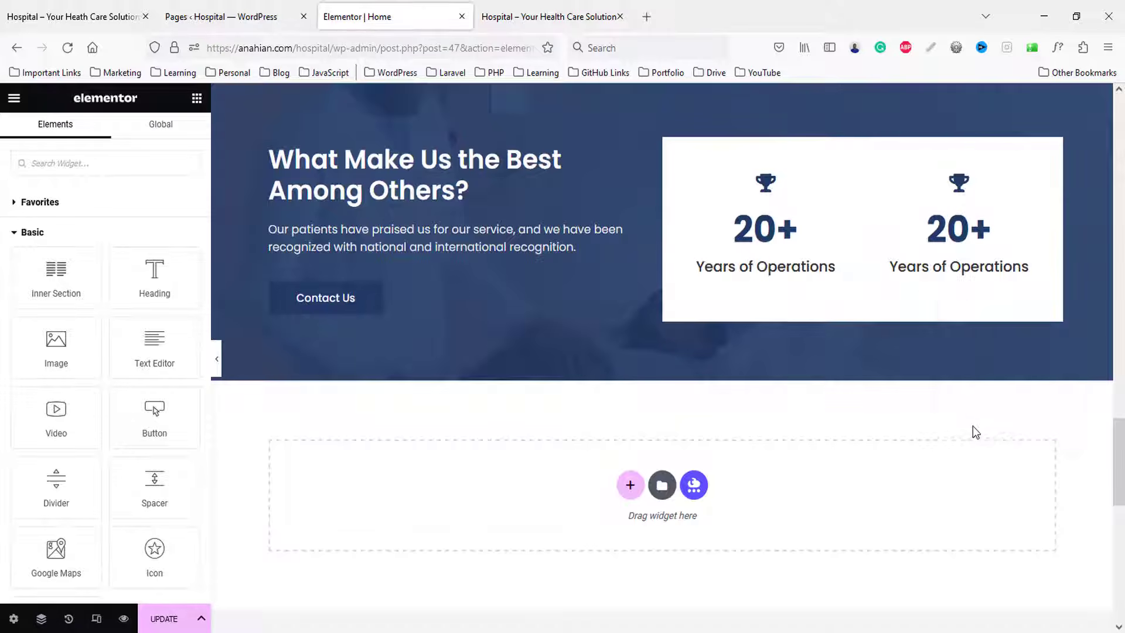
- Compare with the demo's counter box and give the first counter column a solid border, 1 px wide on its right side only
{"action": "left_click", "coordinate": [58, 7]}
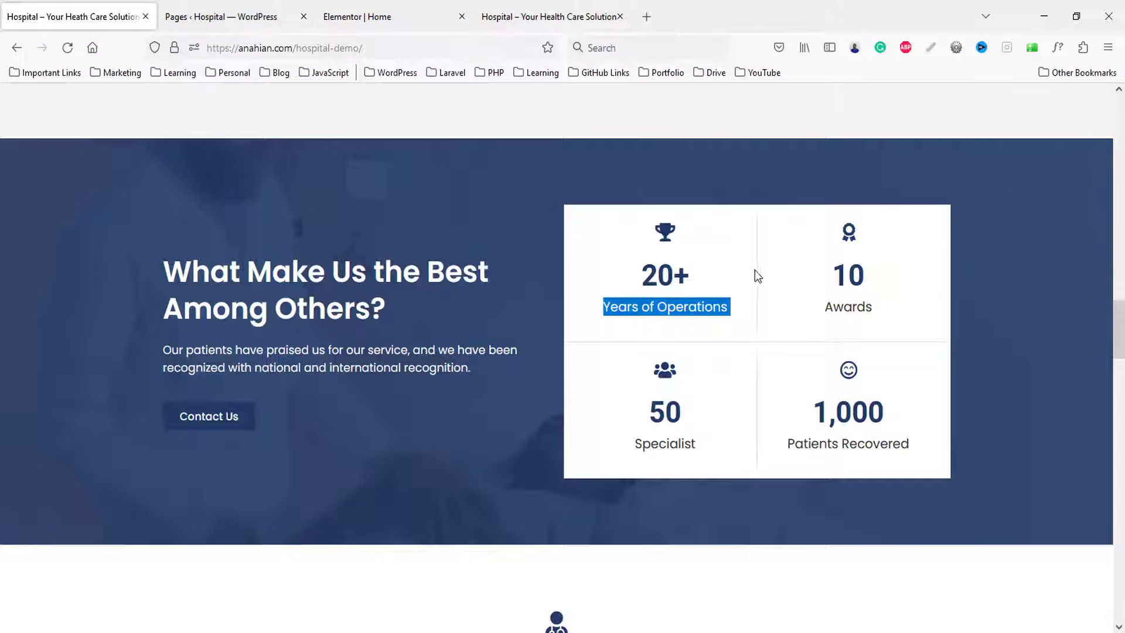
{"action": "left_click", "coordinate": [357, 17]}
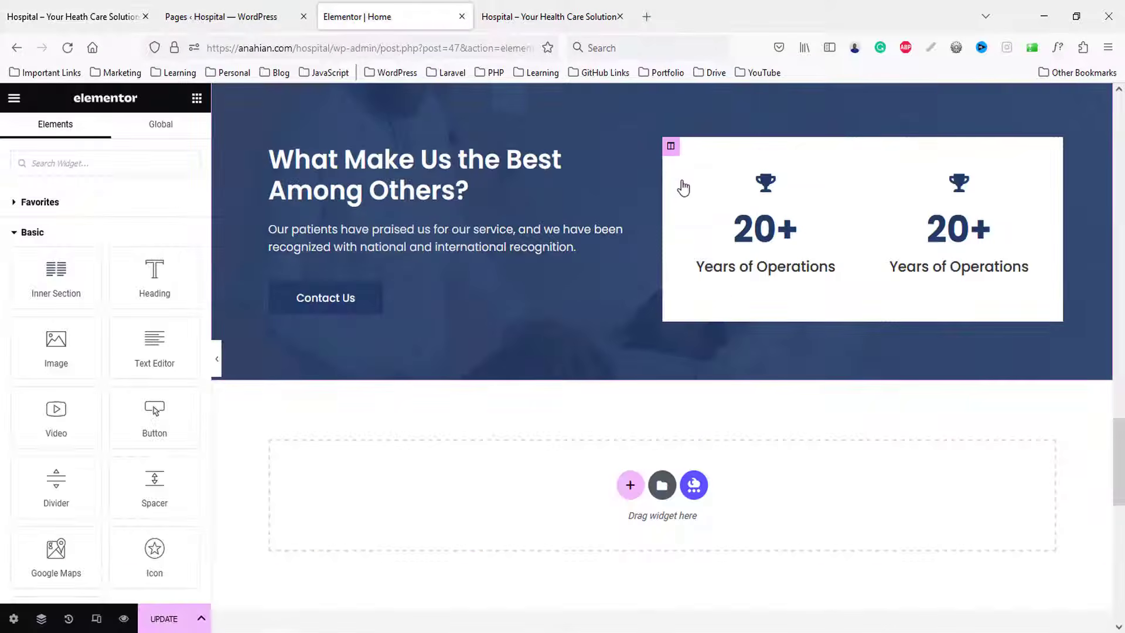
{"action": "left_click", "coordinate": [677, 177]}
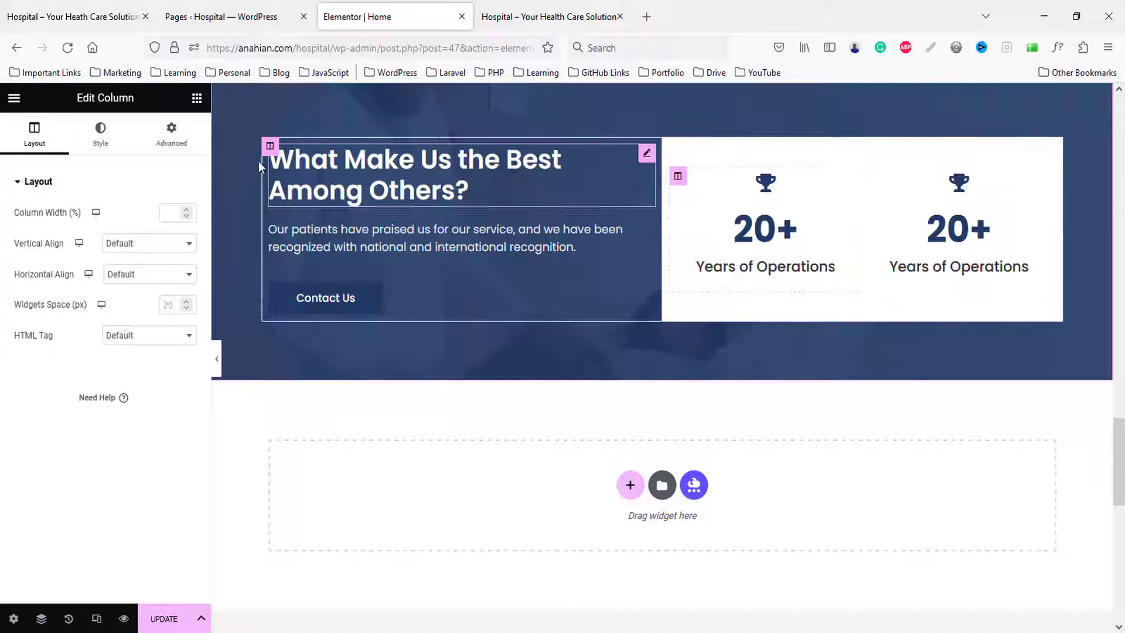
{"action": "left_click", "coordinate": [101, 135]}
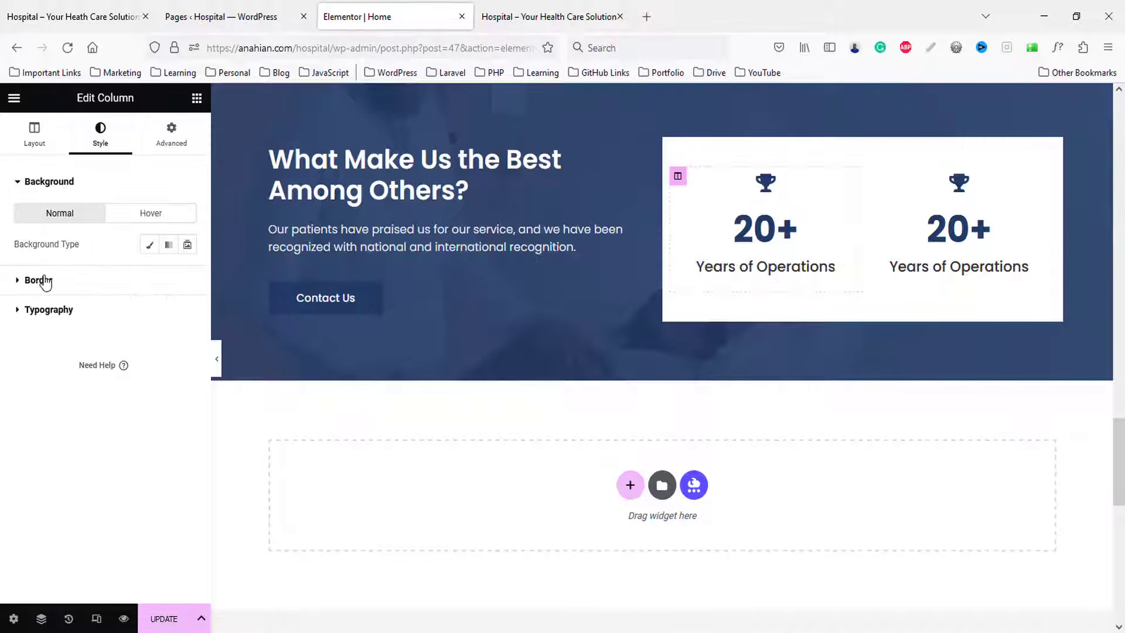
{"action": "left_click", "coordinate": [40, 280]}
{"action": "left_click", "coordinate": [148, 275]}
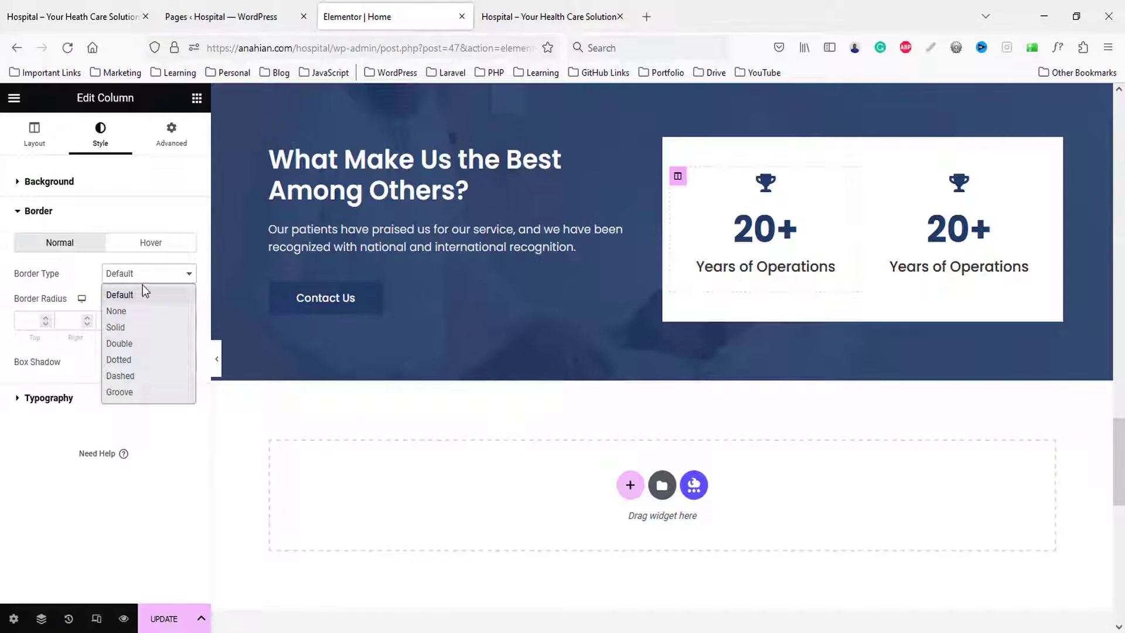
{"action": "left_click", "coordinate": [130, 324]}
{"action": "left_click", "coordinate": [187, 321]}
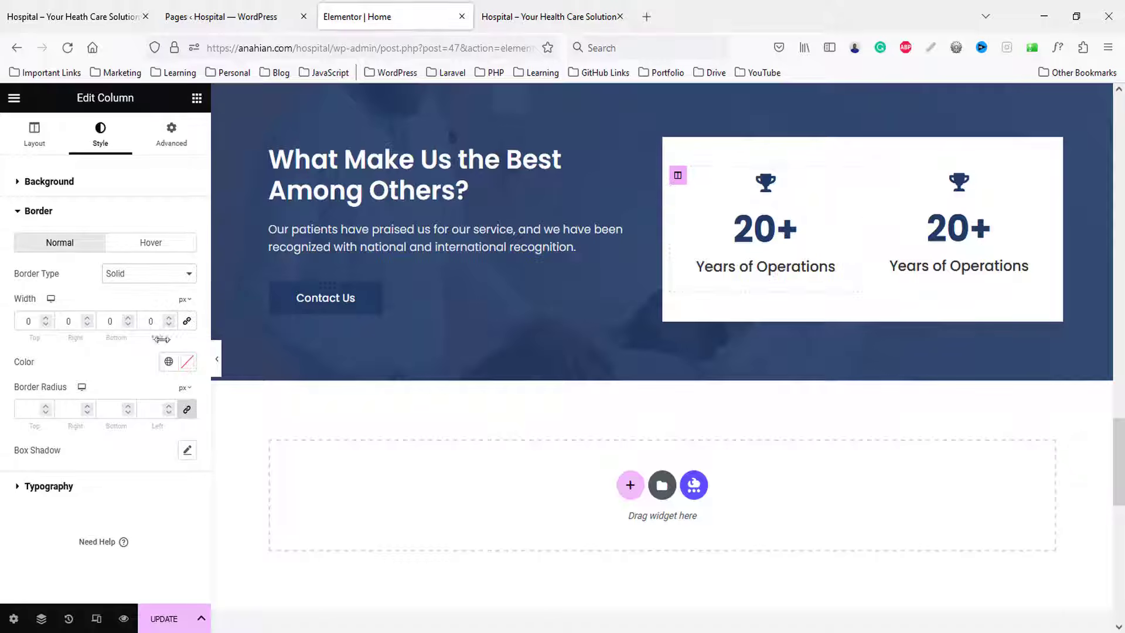
{"action": "left_click", "coordinate": [87, 318]}
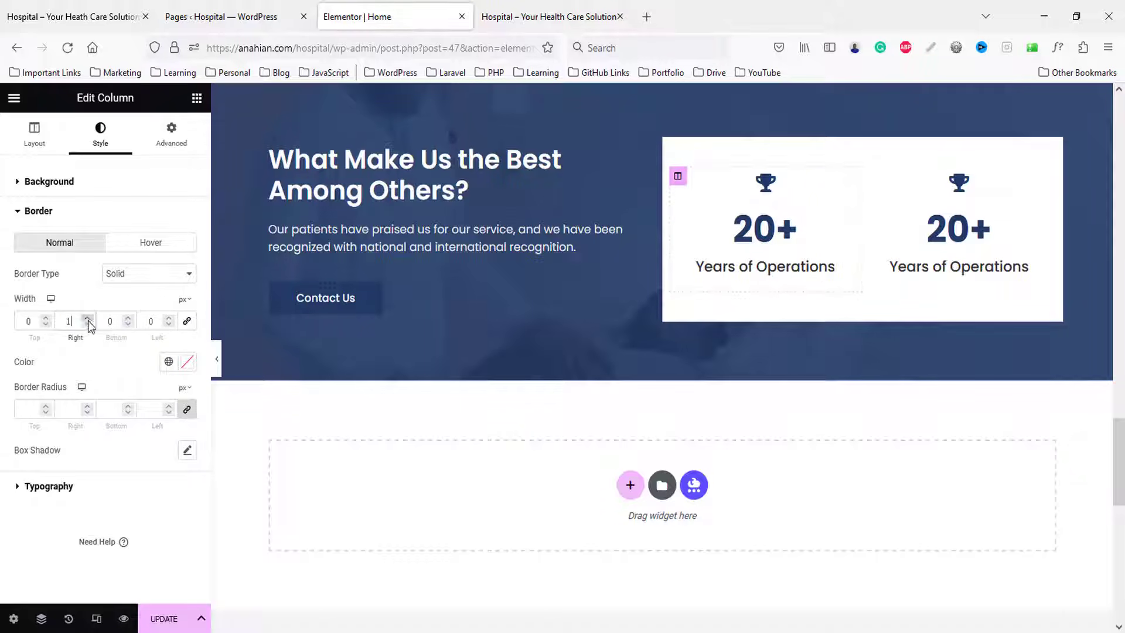
- Color the first counter column's border light grey and preview the section without the editing panel
{"action": "left_click", "coordinate": [187, 361]}
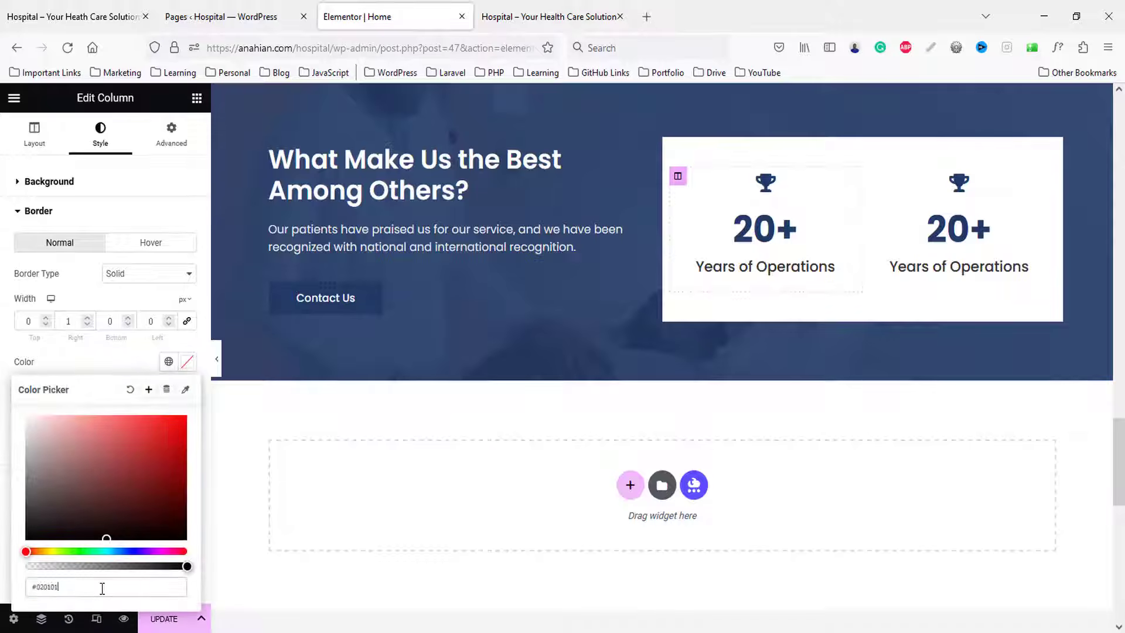
{"action": "left_click", "coordinate": [218, 362]}
{"action": "left_click", "coordinate": [218, 360]}
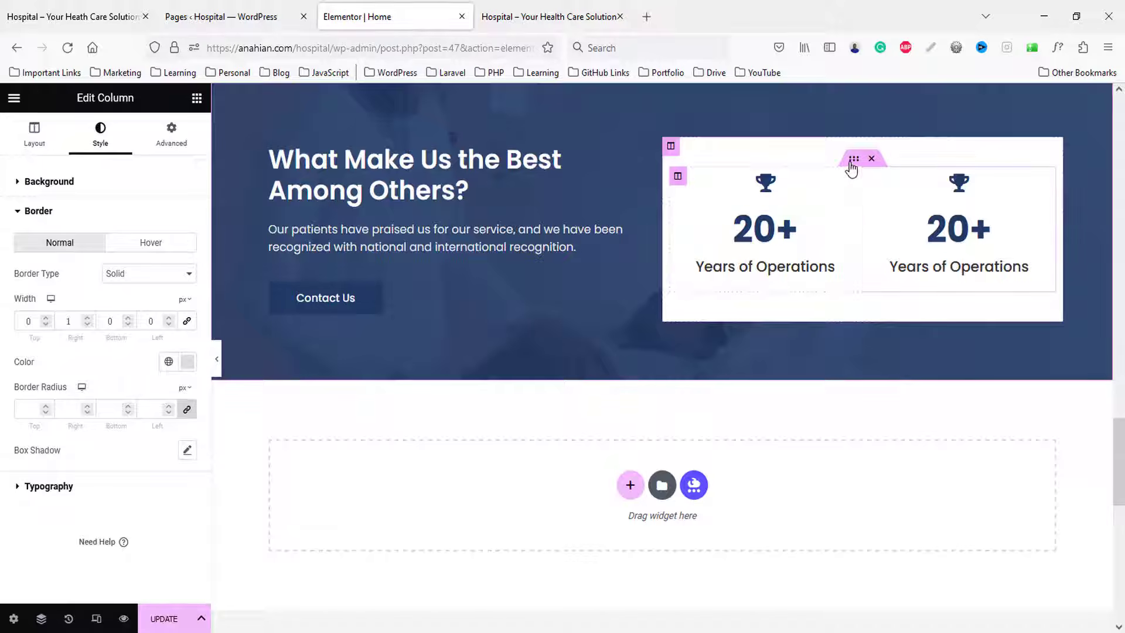
- Duplicate the counters' inner section, give the lower copy a solid border 1 px wide on top only, and preview it
{"action": "right_click", "coordinate": [869, 180]}
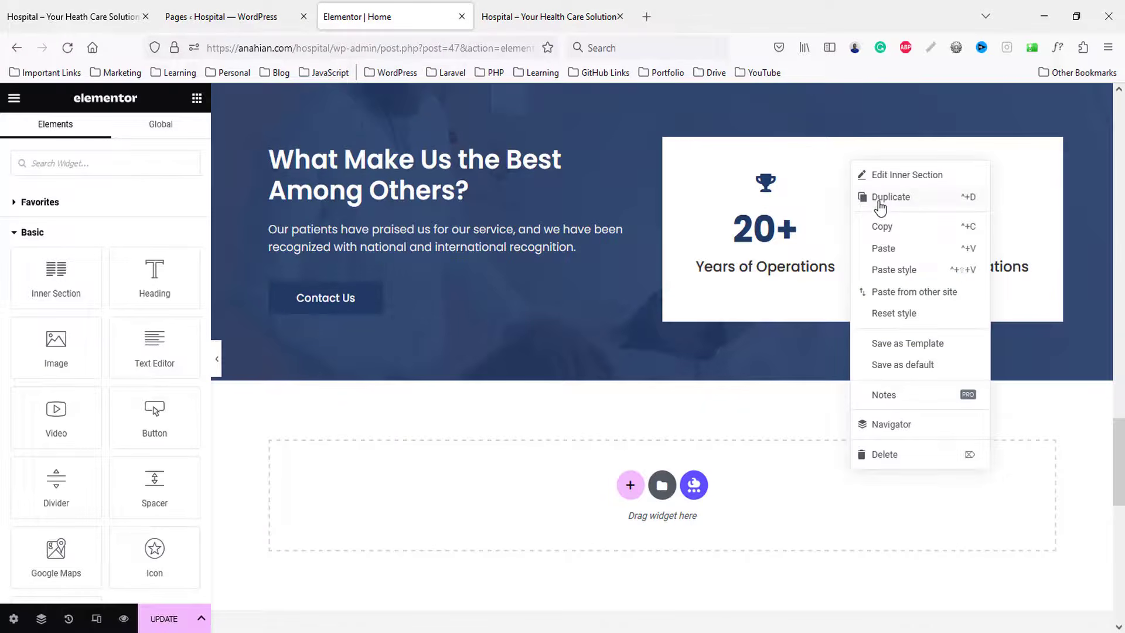
{"action": "left_click", "coordinate": [878, 198]}
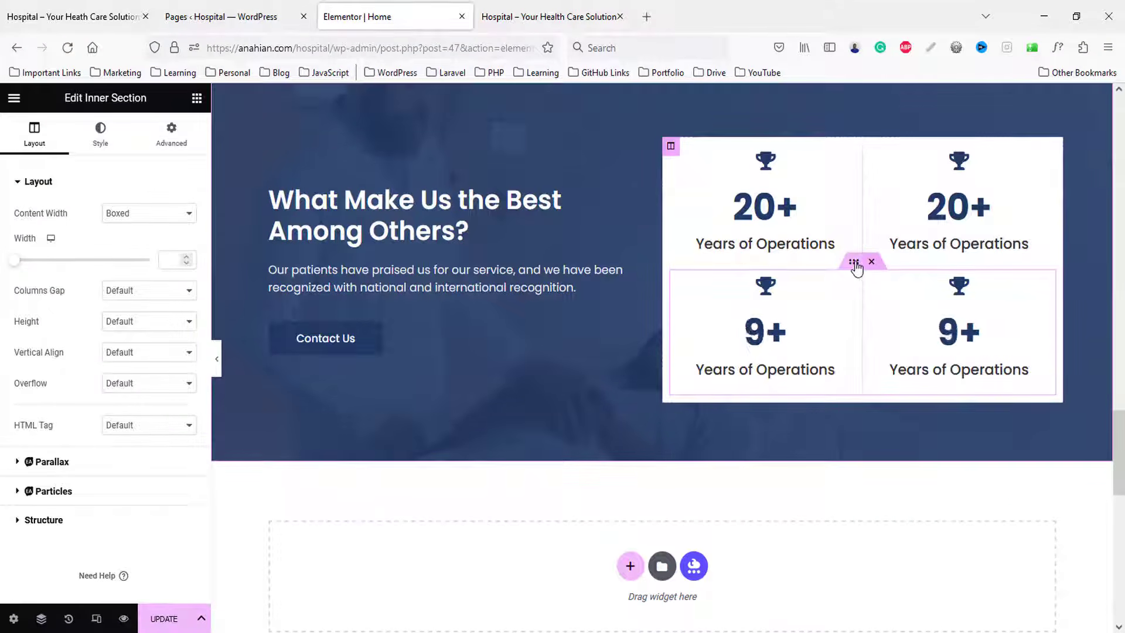
{"action": "left_click", "coordinate": [95, 139]}
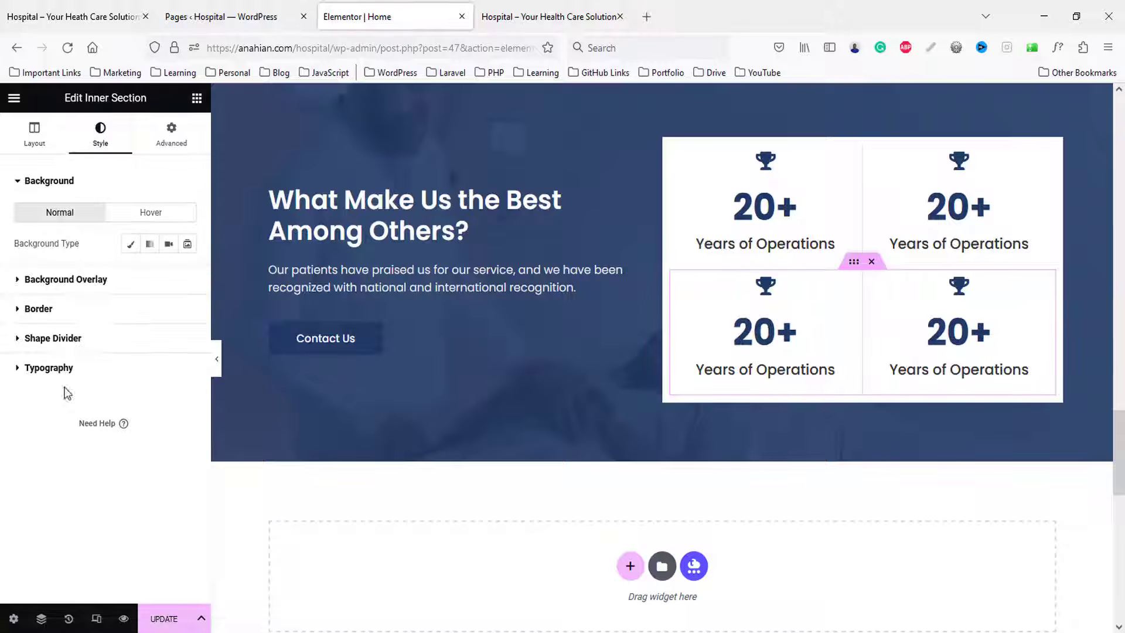
{"action": "left_click", "coordinate": [39, 307]}
{"action": "left_click", "coordinate": [149, 303]}
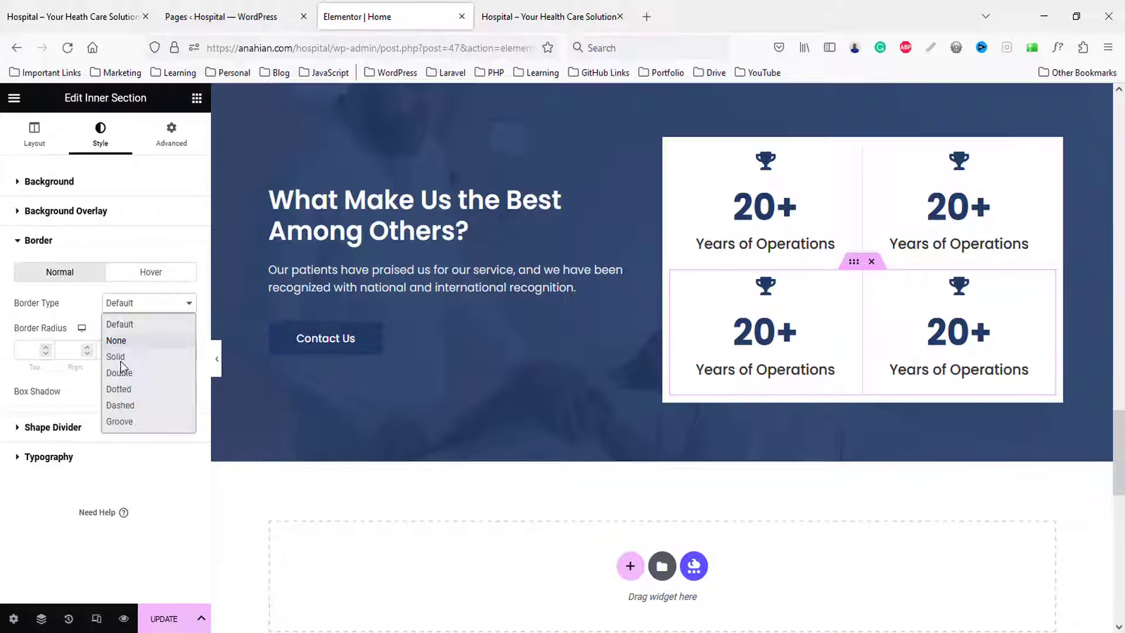
{"action": "left_click", "coordinate": [123, 357]}
{"action": "left_click", "coordinate": [46, 354]}
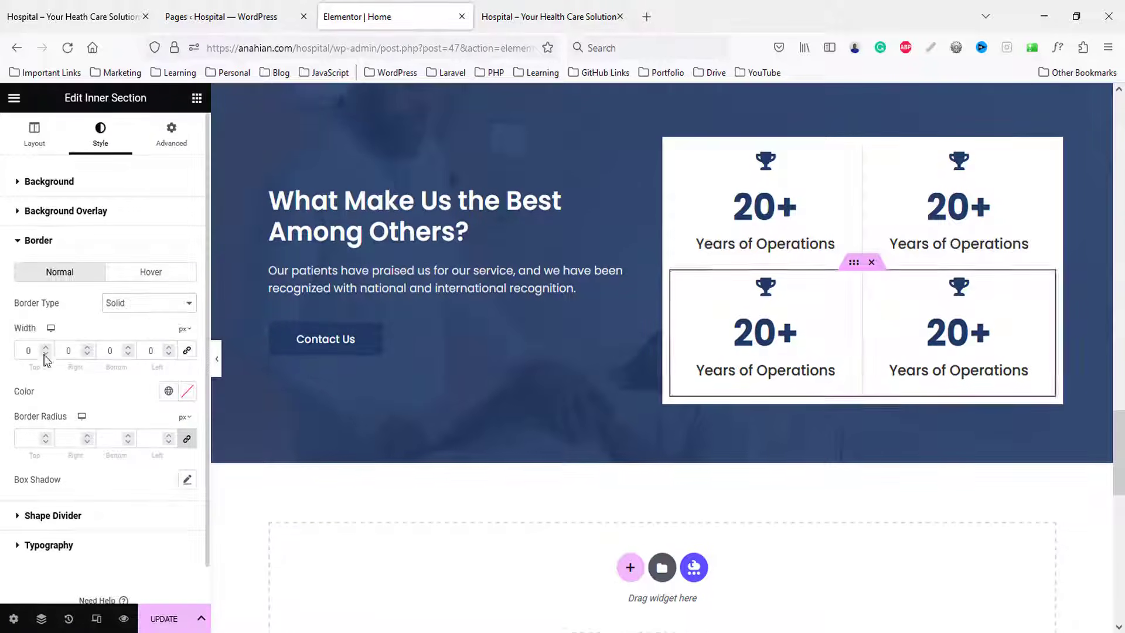
{"action": "left_click", "coordinate": [44, 348]}
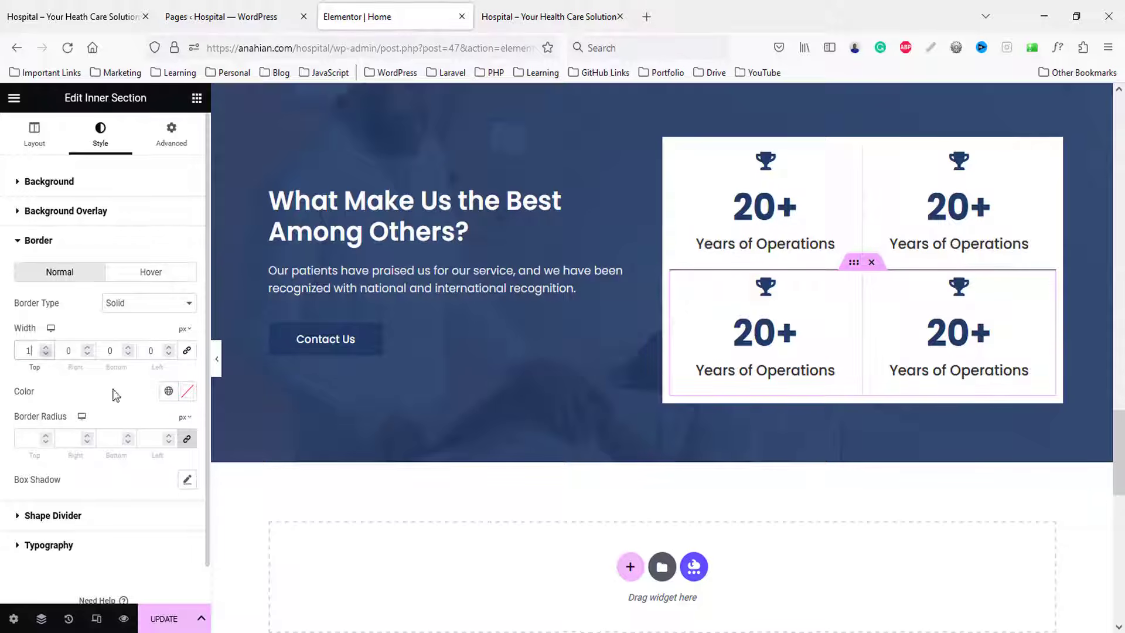
{"action": "left_click", "coordinate": [217, 360]}
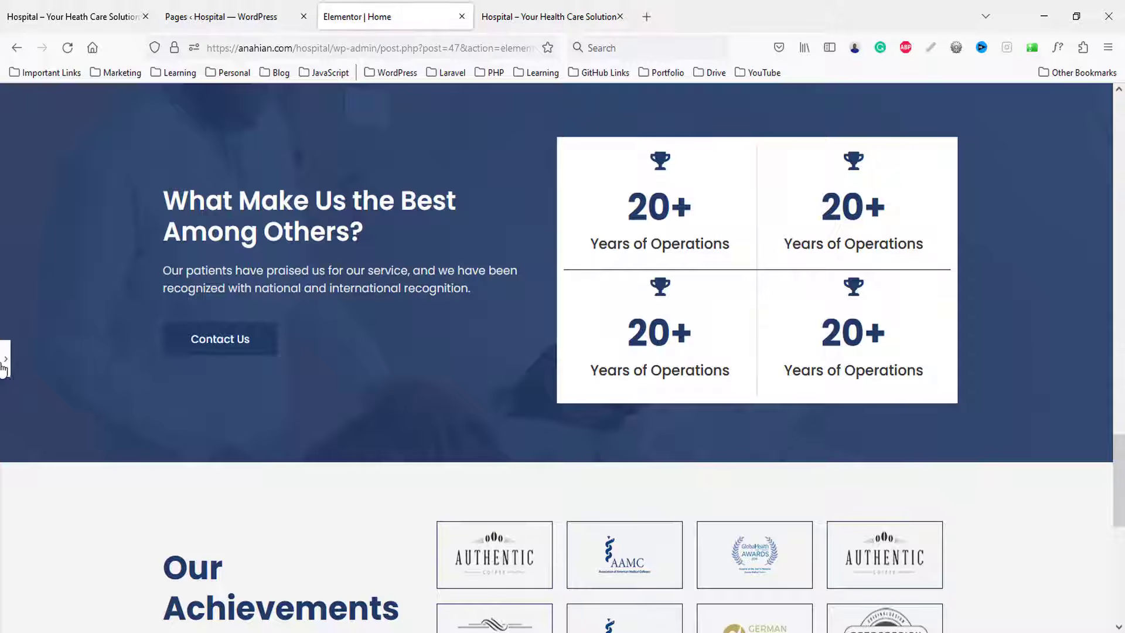
- Color the lower inner section's top border #ddd and preview the section without the editing panel
{"action": "left_click", "coordinate": [5, 360]}
{"action": "left_click", "coordinate": [185, 393]}
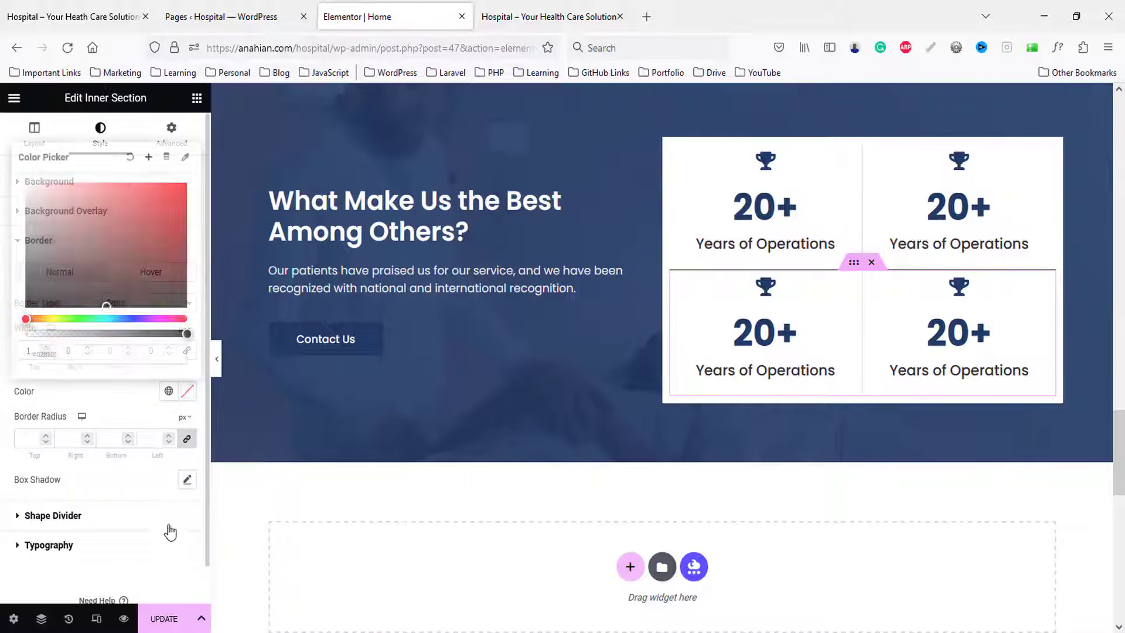
{"action": "double_click", "coordinate": [84, 363]}
{"action": "type", "text": "d"}
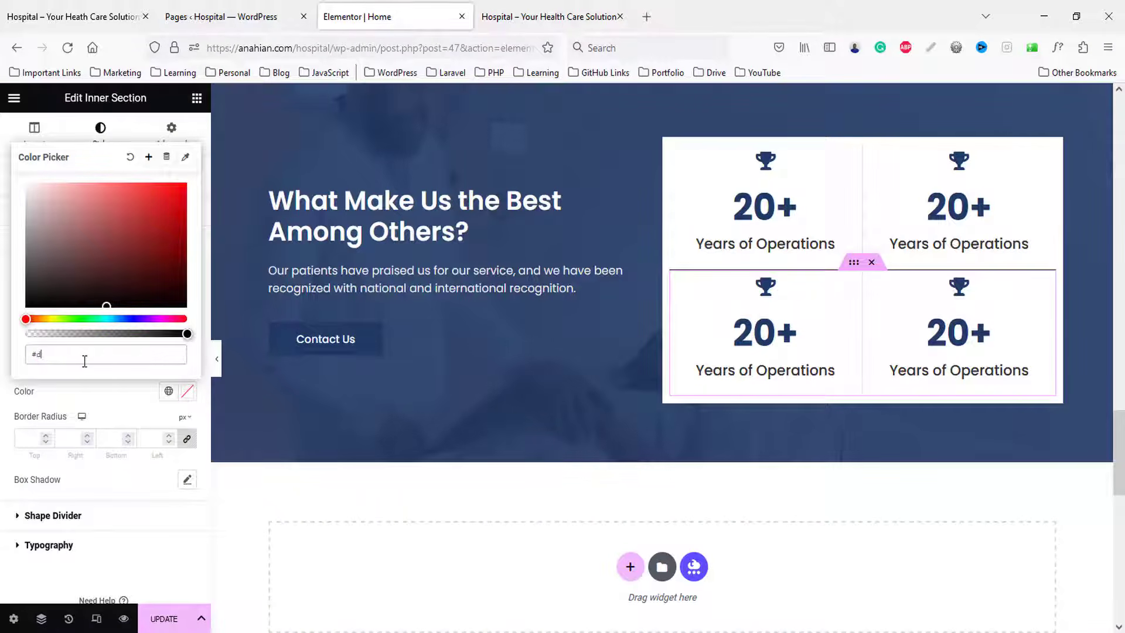
{"action": "type", "text": "dd"}
{"action": "left_click", "coordinate": [217, 363]}
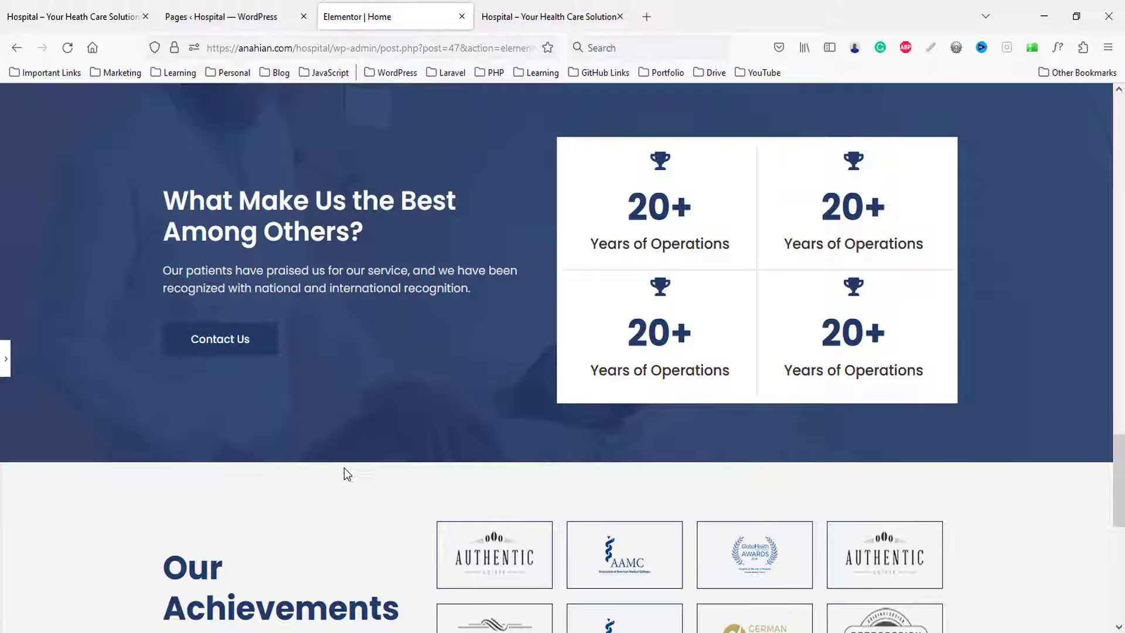
- Copy the "Awards" label from the demo page and use it as the title of the second counter in the top row
{"action": "left_click", "coordinate": [98, 7]}
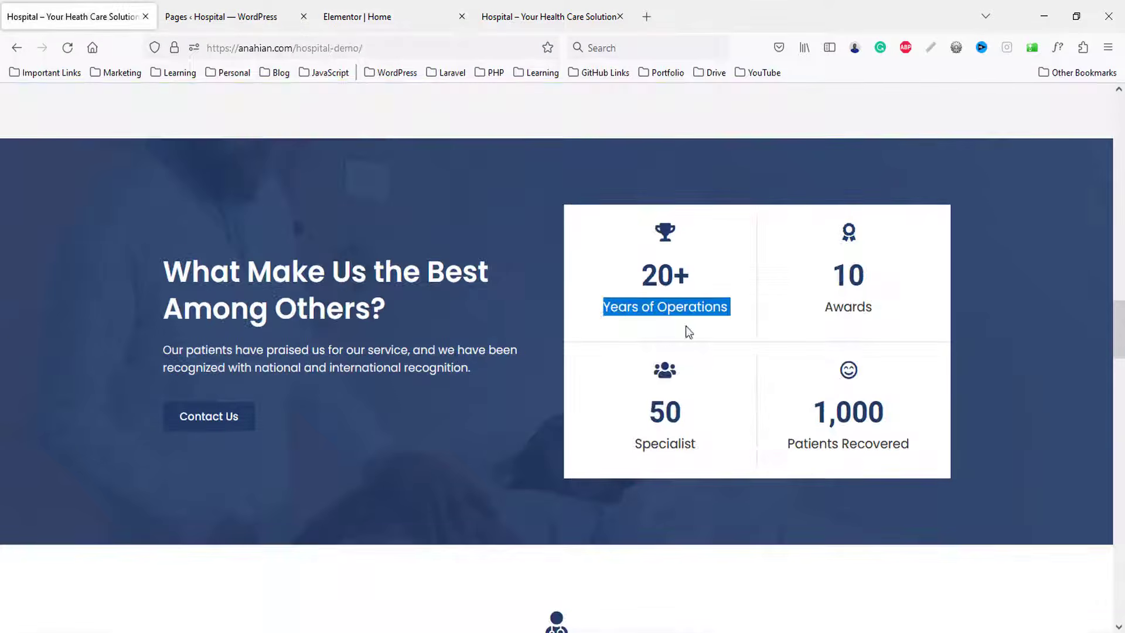
{"action": "double_click", "coordinate": [848, 312]}
{"action": "key", "text": "ctrl+c"}
{"action": "left_click", "coordinate": [335, 16]}
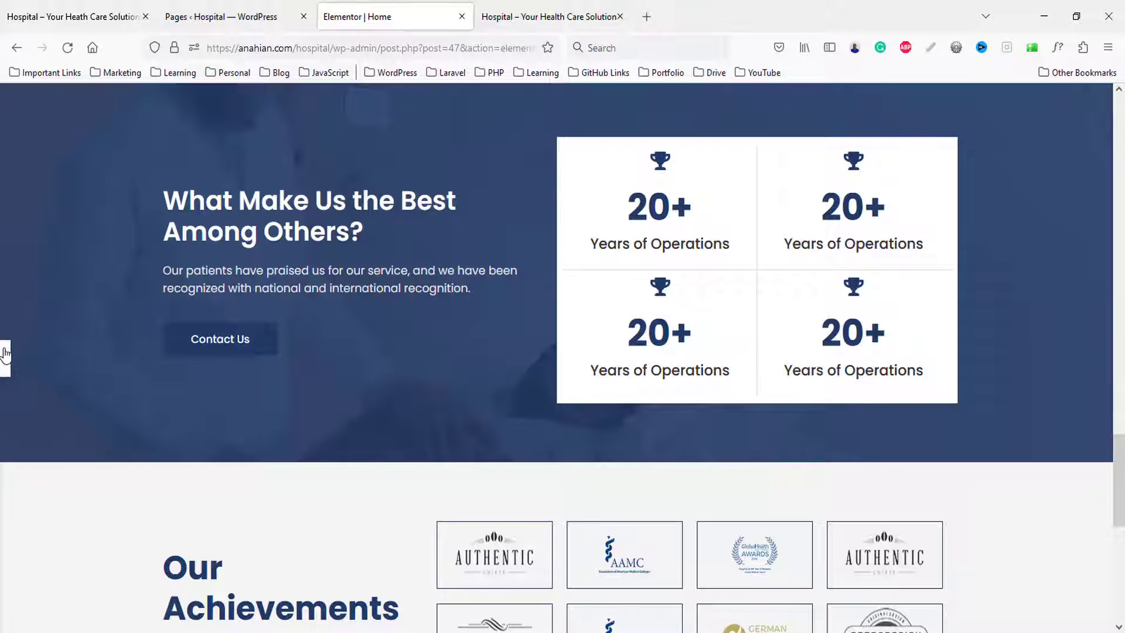
{"action": "left_click", "coordinate": [6, 358]}
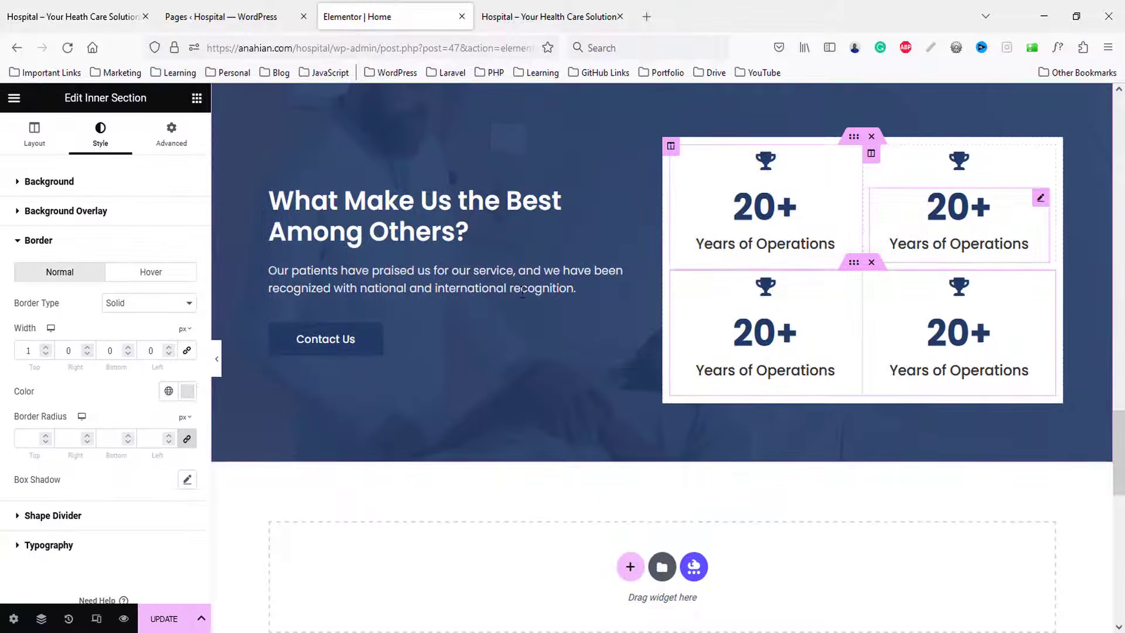
{"action": "left_click", "coordinate": [953, 248]}
{"action": "triple_click", "coordinate": [67, 438]}
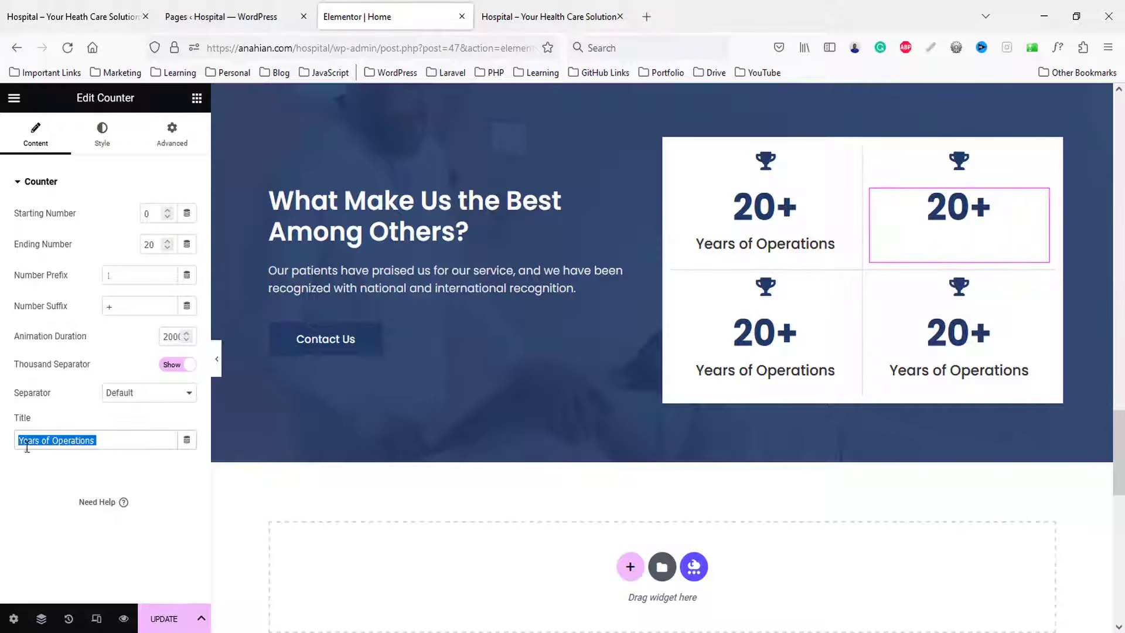
{"action": "key", "text": "ctrl+v"}
- Check the demo's Awards figure, then set the Awards counter's ending number to 10 and remove its number suffix
{"action": "left_click", "coordinate": [11, 6]}
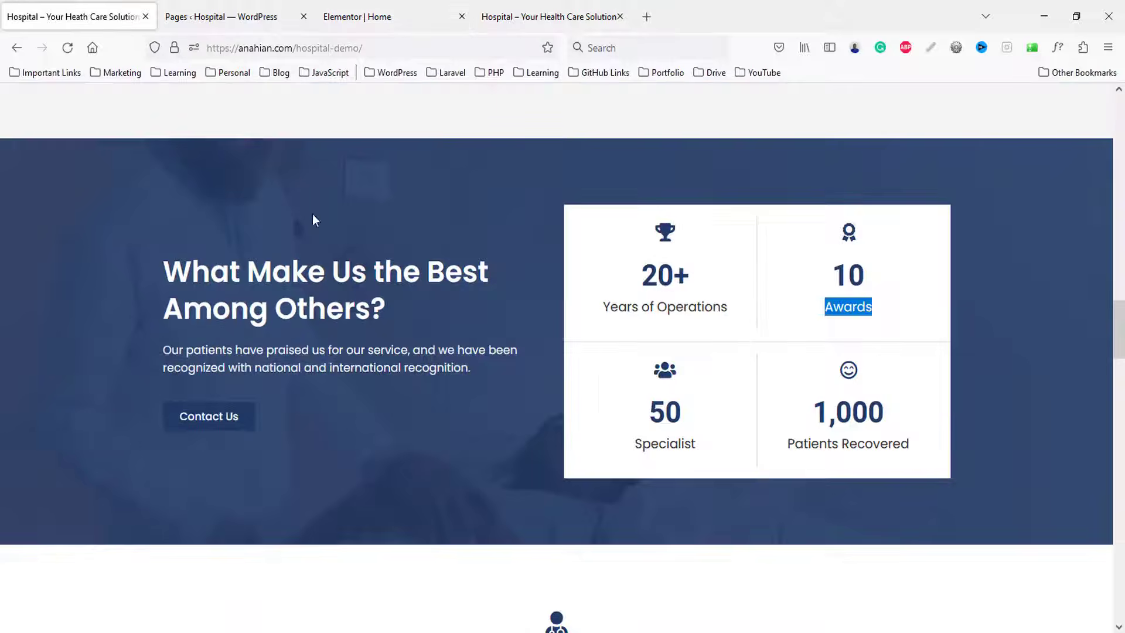
{"action": "left_click", "coordinate": [345, 16]}
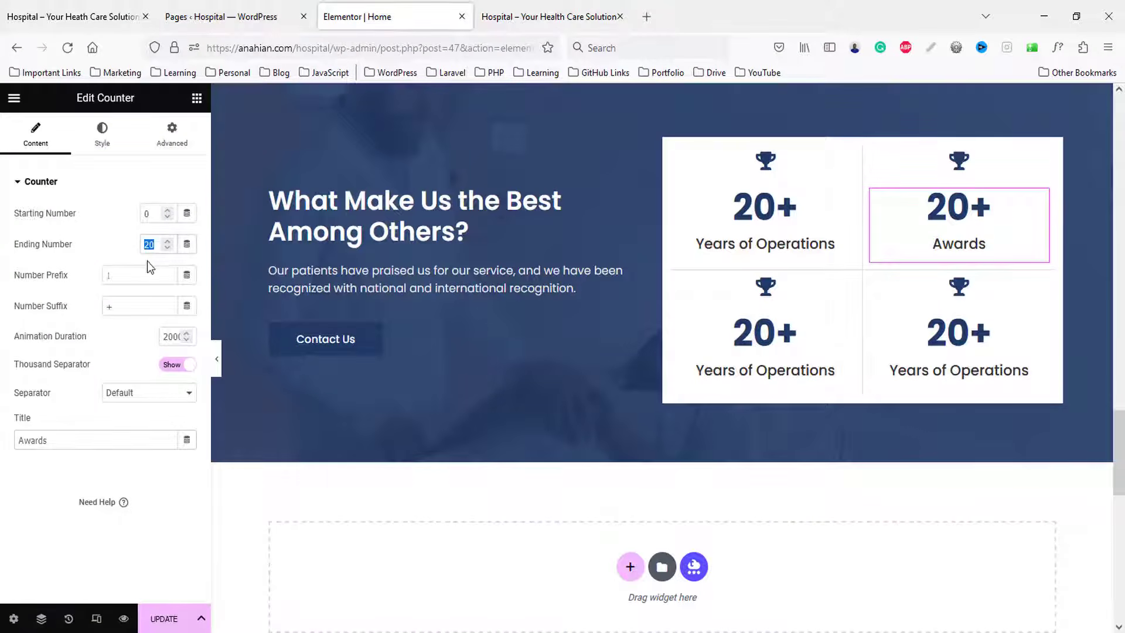
{"action": "type", "text": "1"}
{"action": "left_click", "coordinate": [131, 305]}
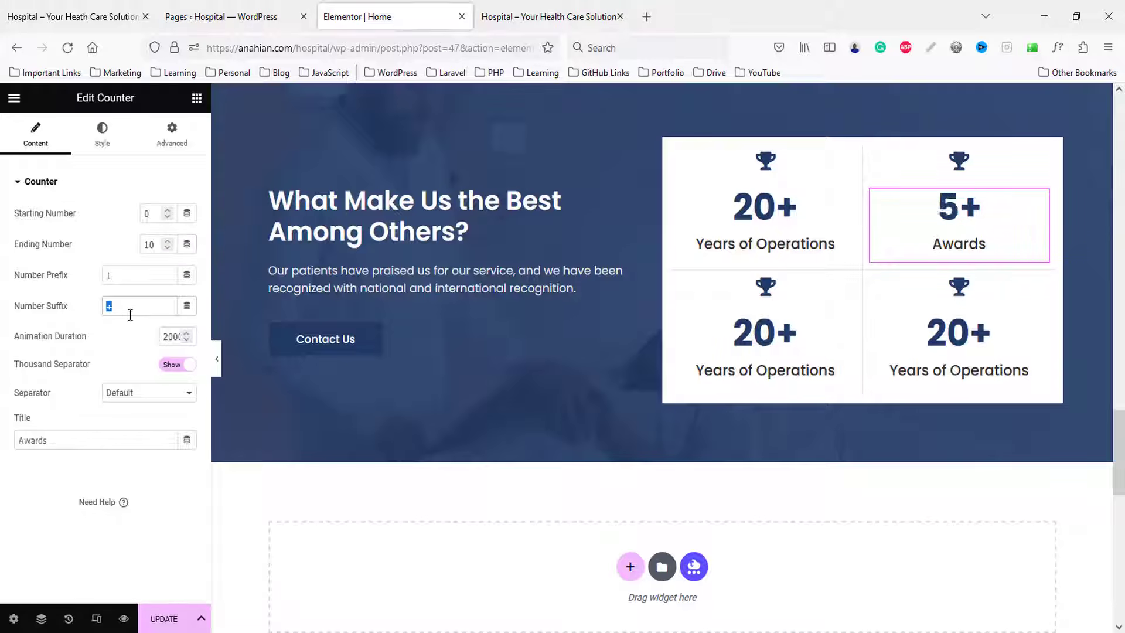
{"action": "key", "text": "BackSpace"}
- Replace the trophy above the Awards counter with the award ribbon icon shown in the demo
{"action": "left_click", "coordinate": [2, 5]}
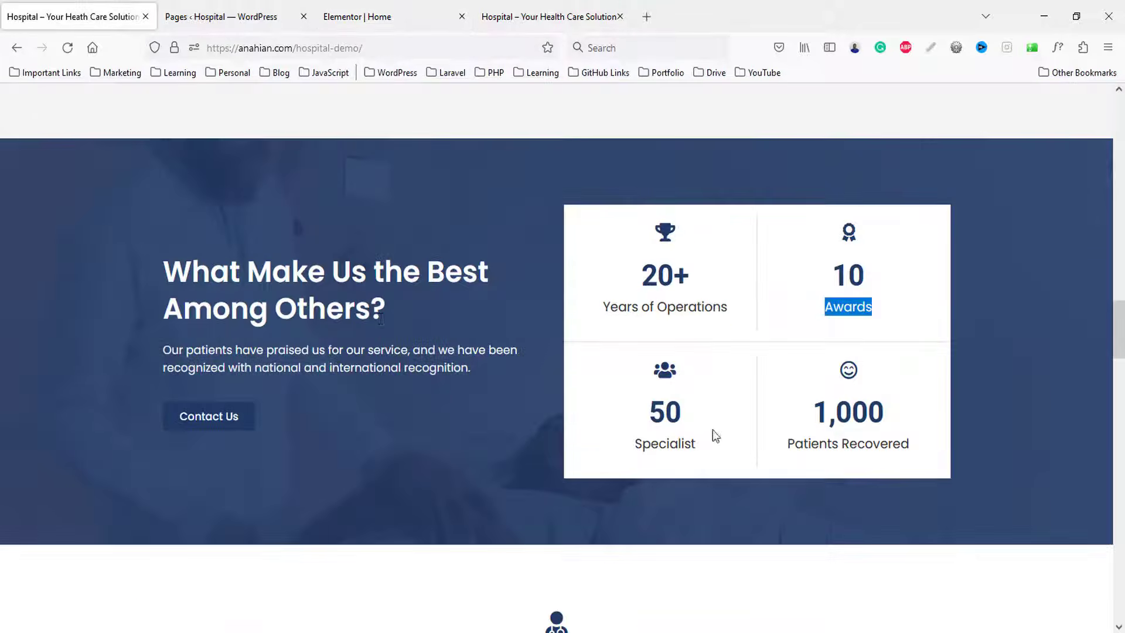
{"action": "left_click", "coordinate": [359, 17]}
{"action": "left_click", "coordinate": [952, 167]}
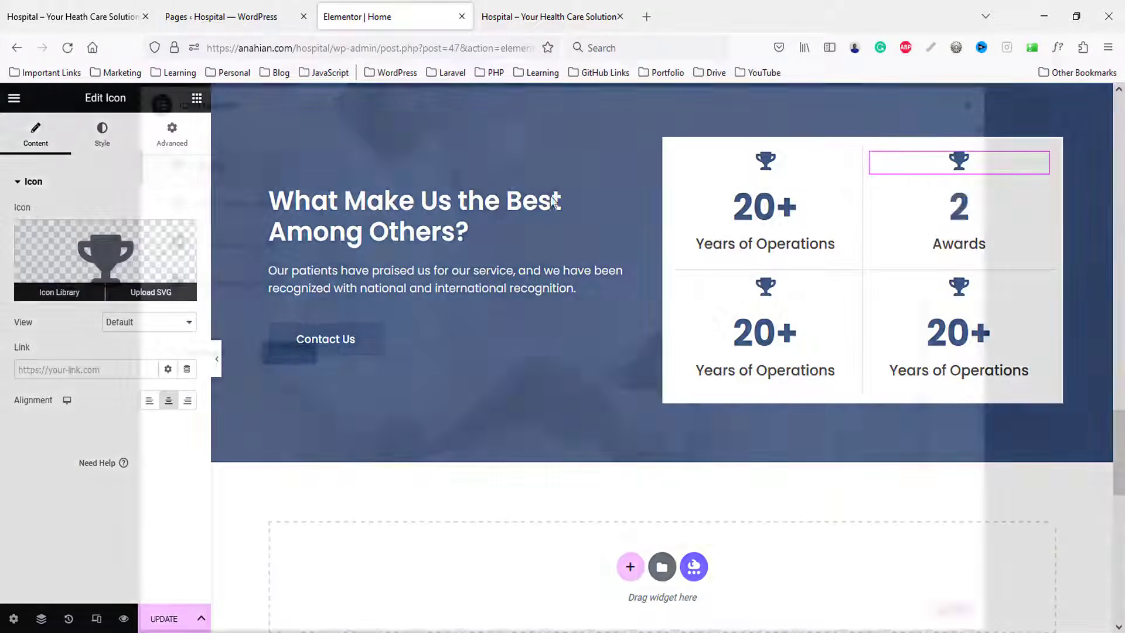
{"action": "left_click", "coordinate": [55, 289]}
{"action": "left_click", "coordinate": [510, 159]}
{"action": "type", "text": "awards"}
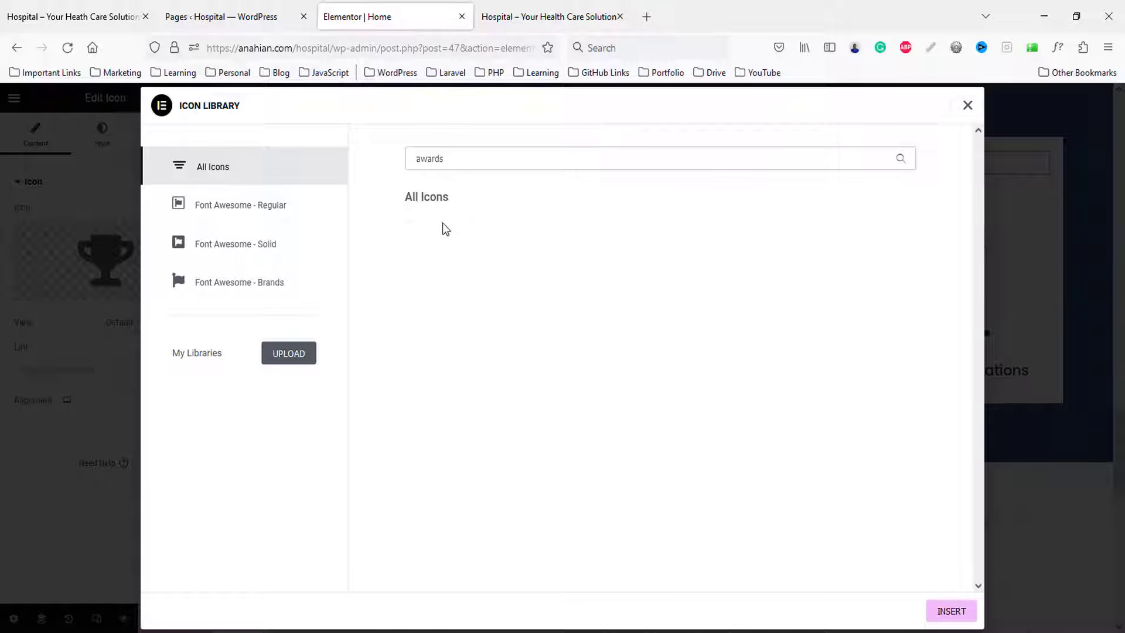
{"action": "key", "text": "BackSpace"}
{"action": "left_click", "coordinate": [451, 259]}
{"action": "left_click", "coordinate": [952, 611]}
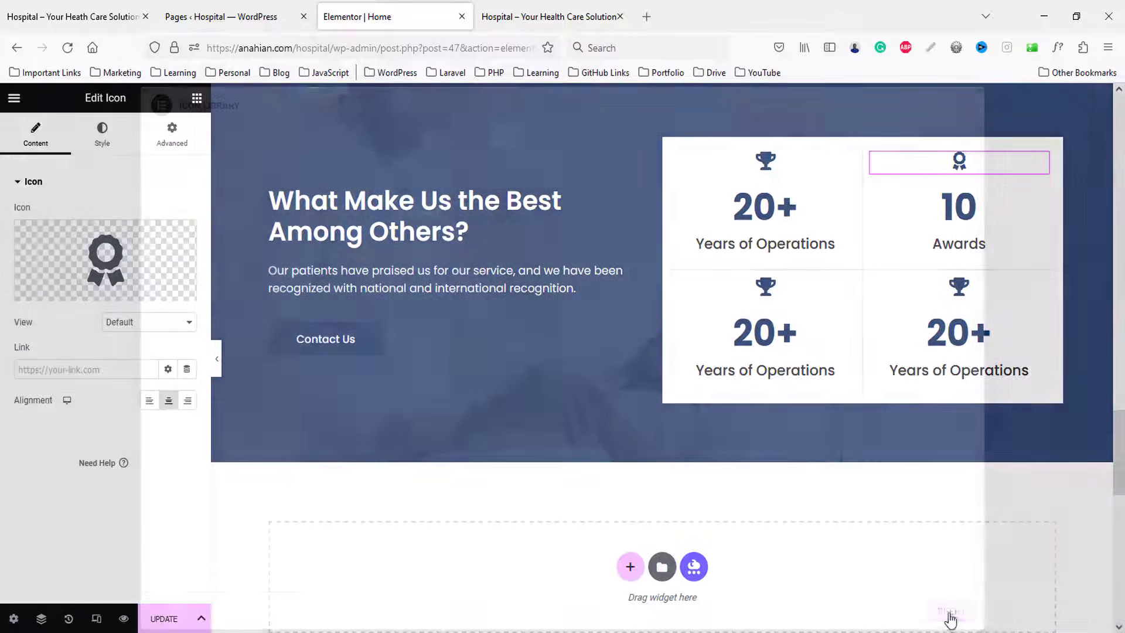
- Copy the "Specialist" label from the demo and change the icon of the bottom row's first counter to Users
{"action": "left_click", "coordinate": [23, 18]}
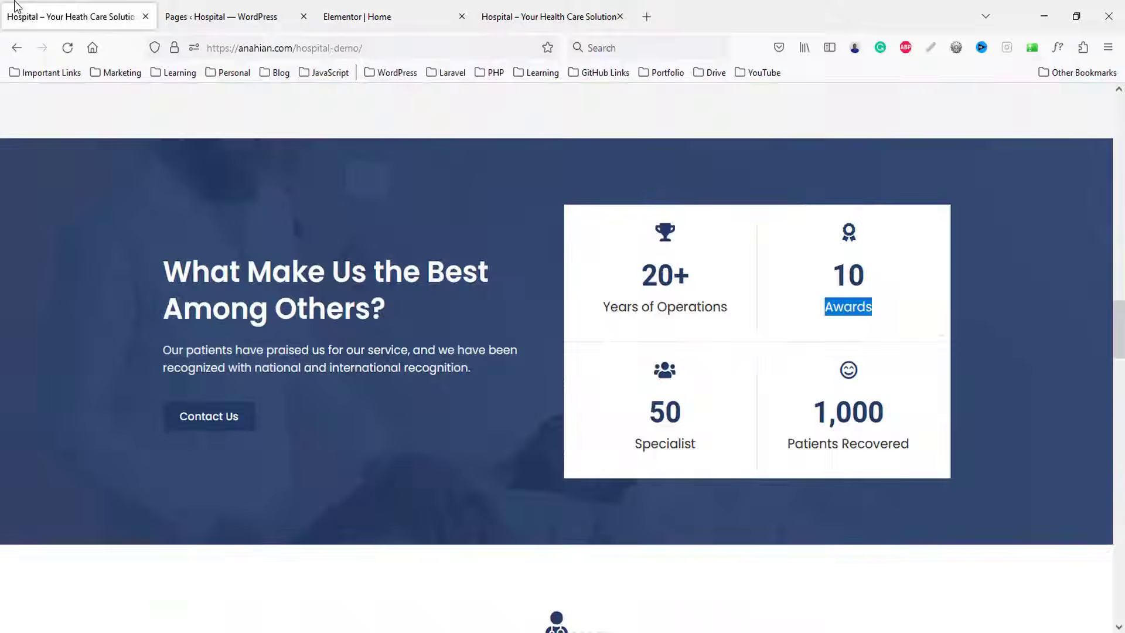
{"action": "double_click", "coordinate": [678, 446]}
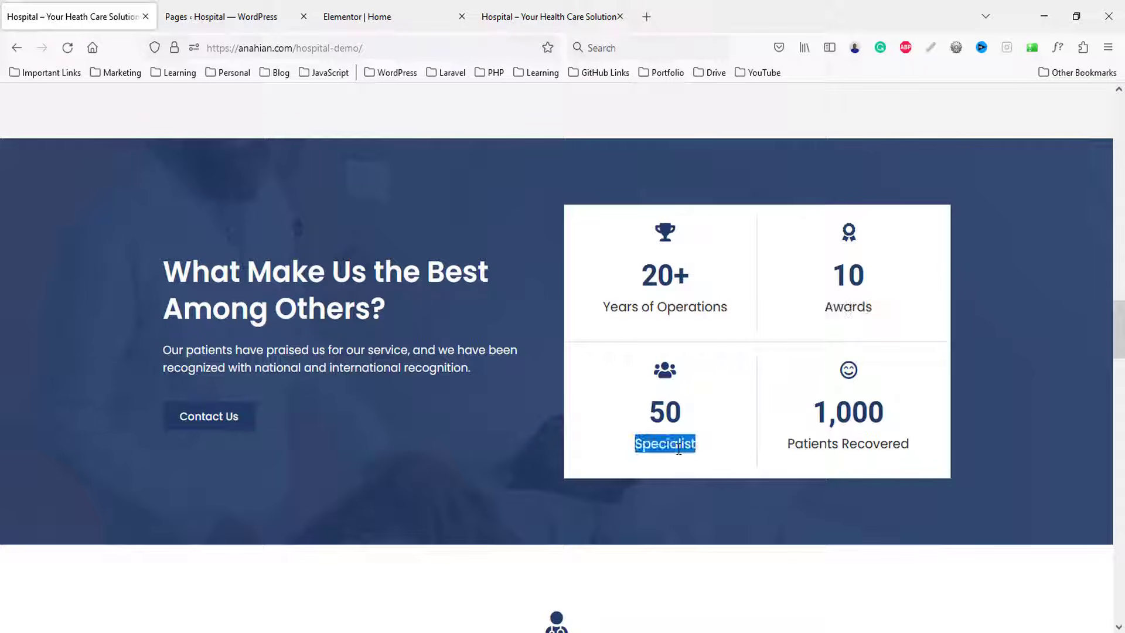
{"action": "left_click", "coordinate": [364, 16]}
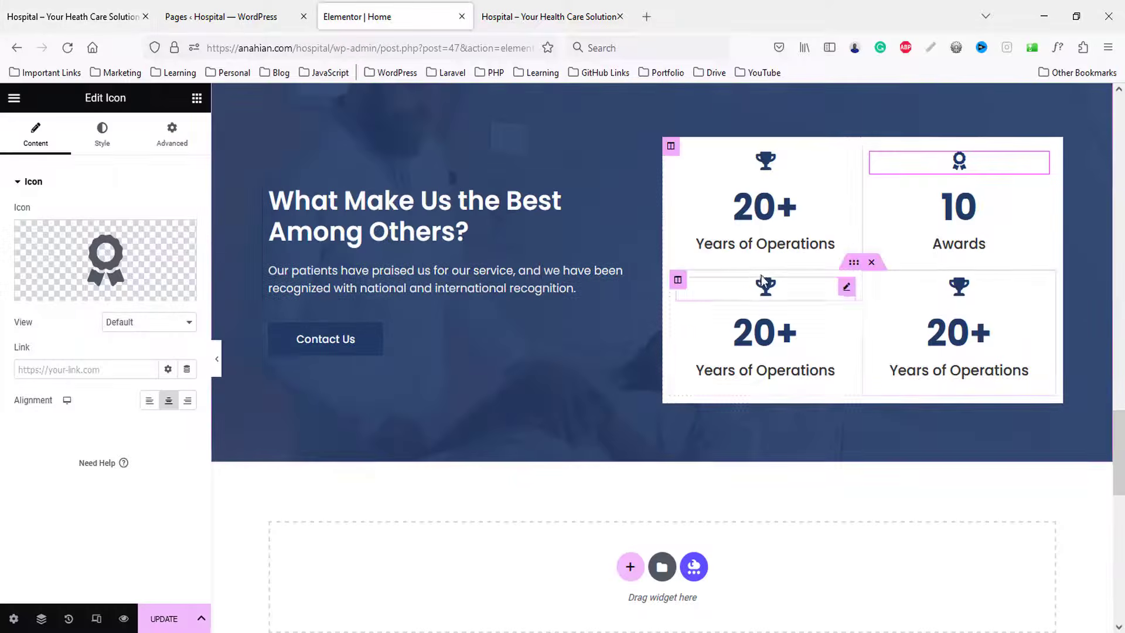
{"action": "left_click", "coordinate": [765, 286]}
{"action": "left_click", "coordinate": [68, 291]}
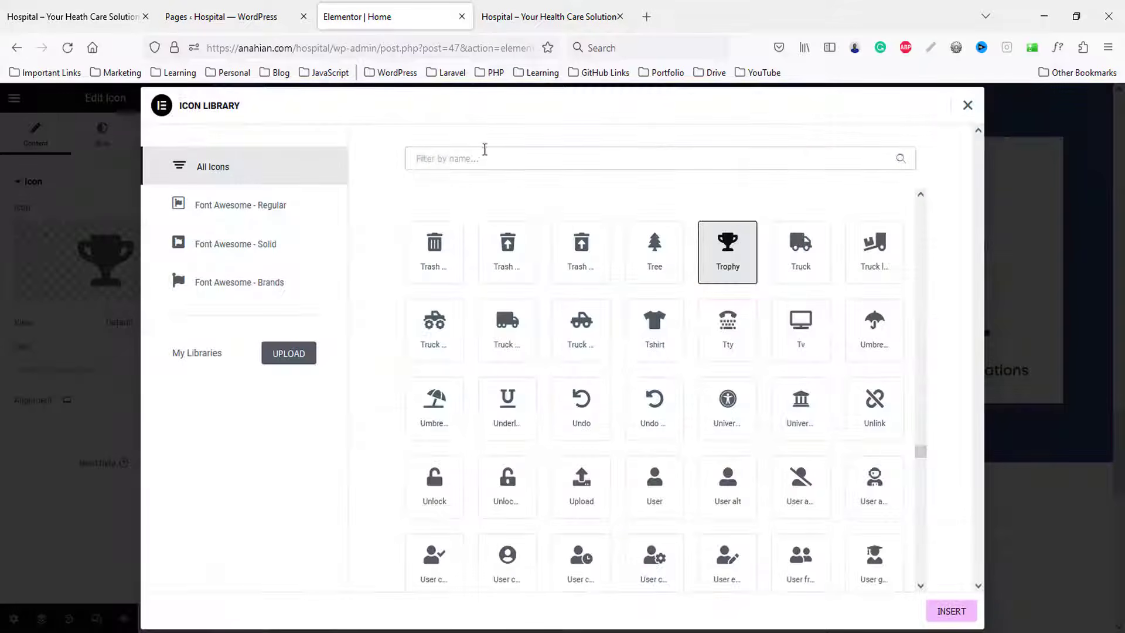
{"action": "type", "text": "user"}
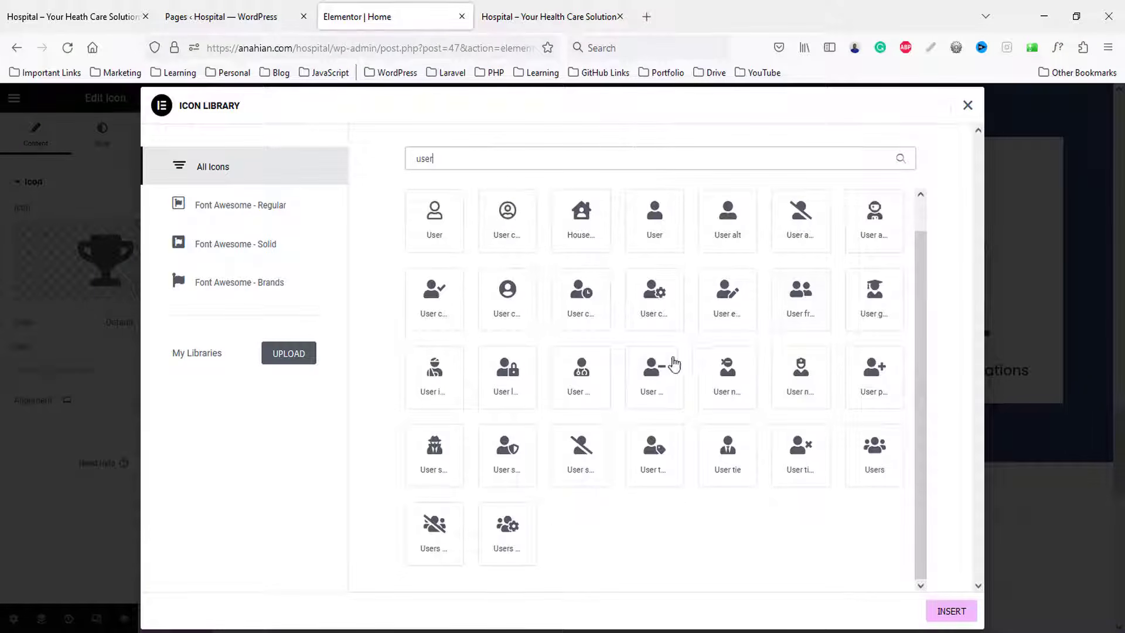
{"action": "left_click", "coordinate": [875, 458]}
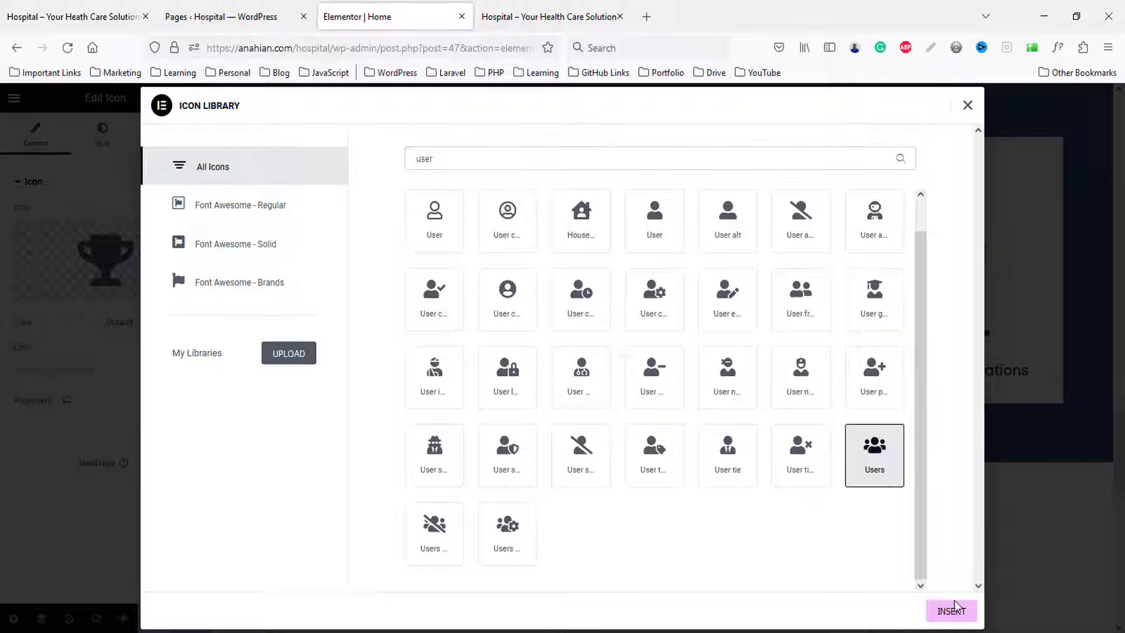
{"action": "left_click", "coordinate": [946, 610]}
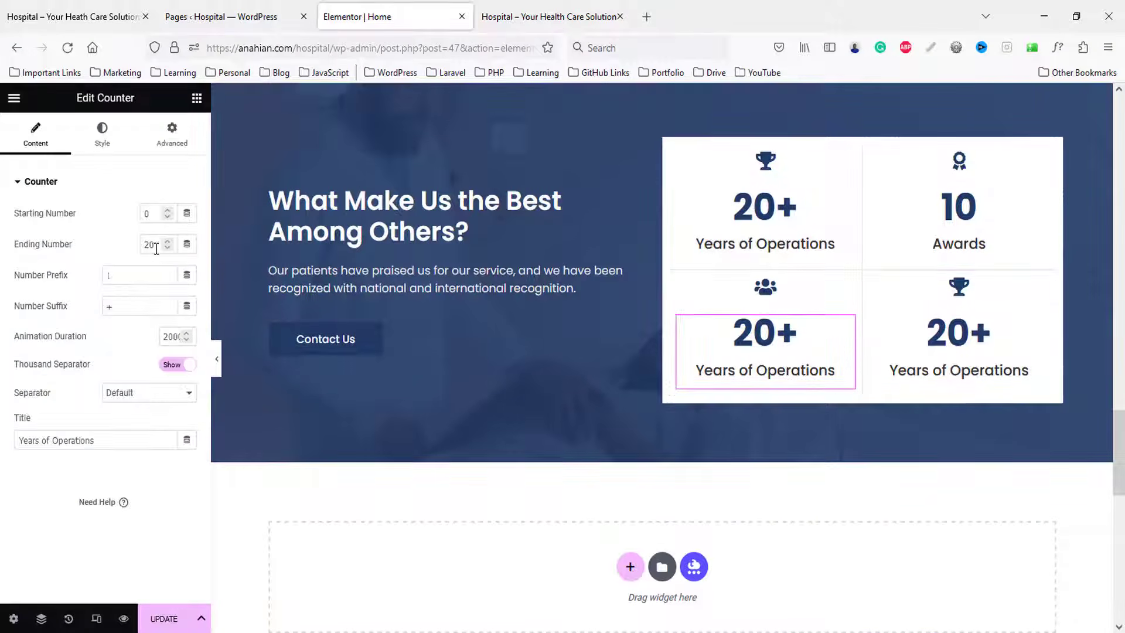
- Set the bottom row's first counter to an ending number of 50 and title it "Specialist"
{"action": "type", "text": "50"}
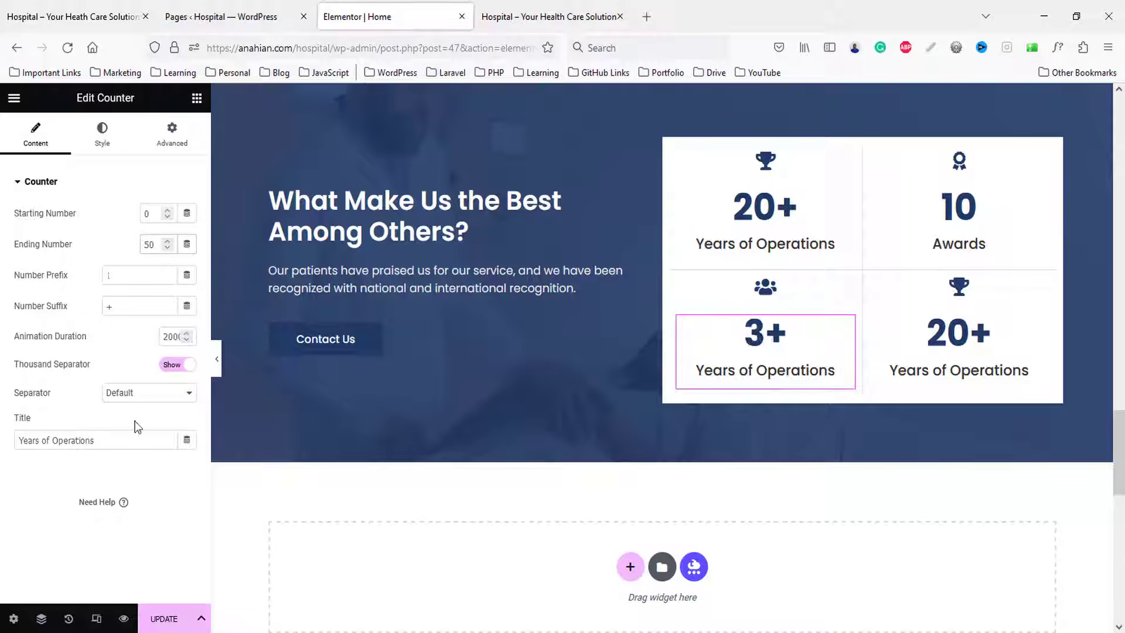
{"action": "left_click_drag", "start_coordinate": [144, 441], "coordinate": [10, 430]}
{"action": "type", "text": "Specialist"}
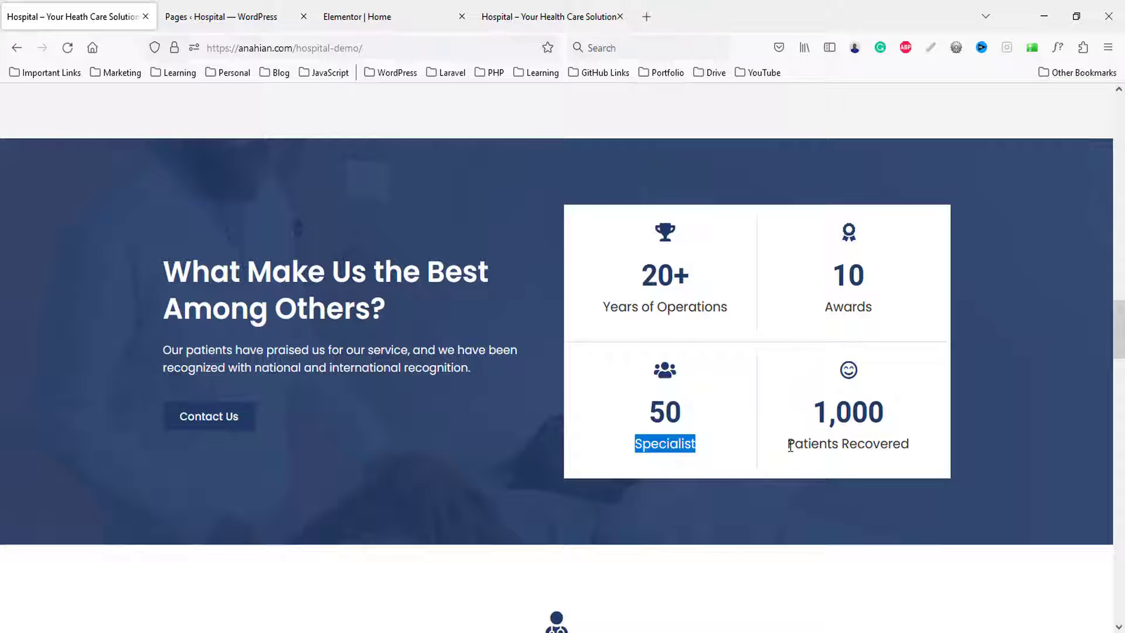
- Copy "Patients Recovered" from the demo and change the last counter's icon to the outlined smiling face with closed eyes
{"action": "left_click_drag", "start_coordinate": [789, 444], "coordinate": [923, 445]}
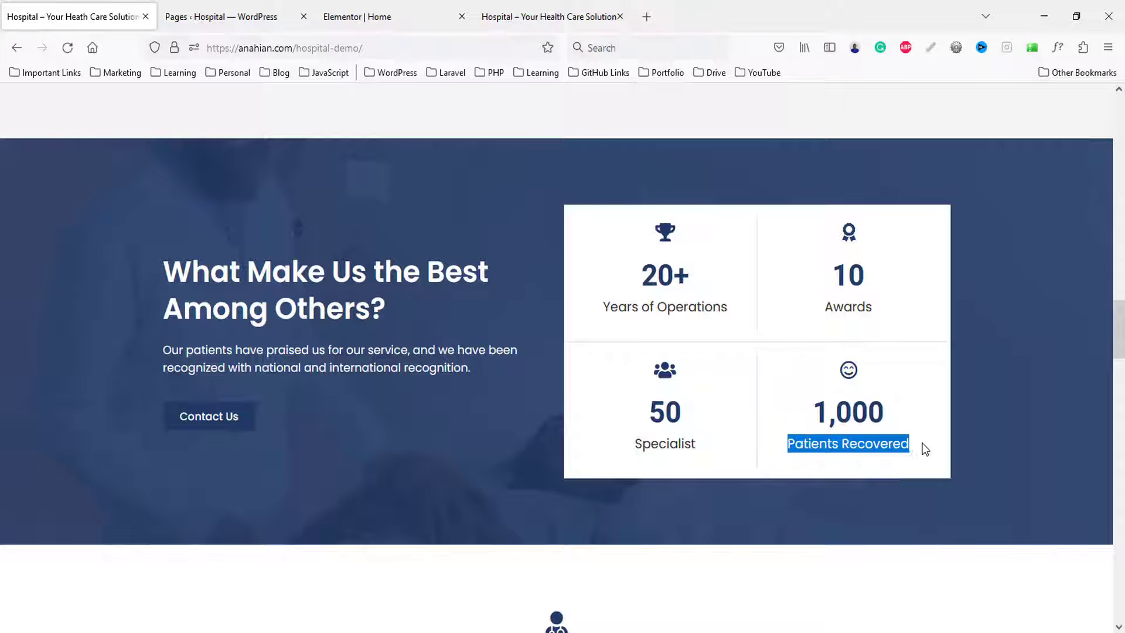
{"action": "left_click", "coordinate": [386, 17]}
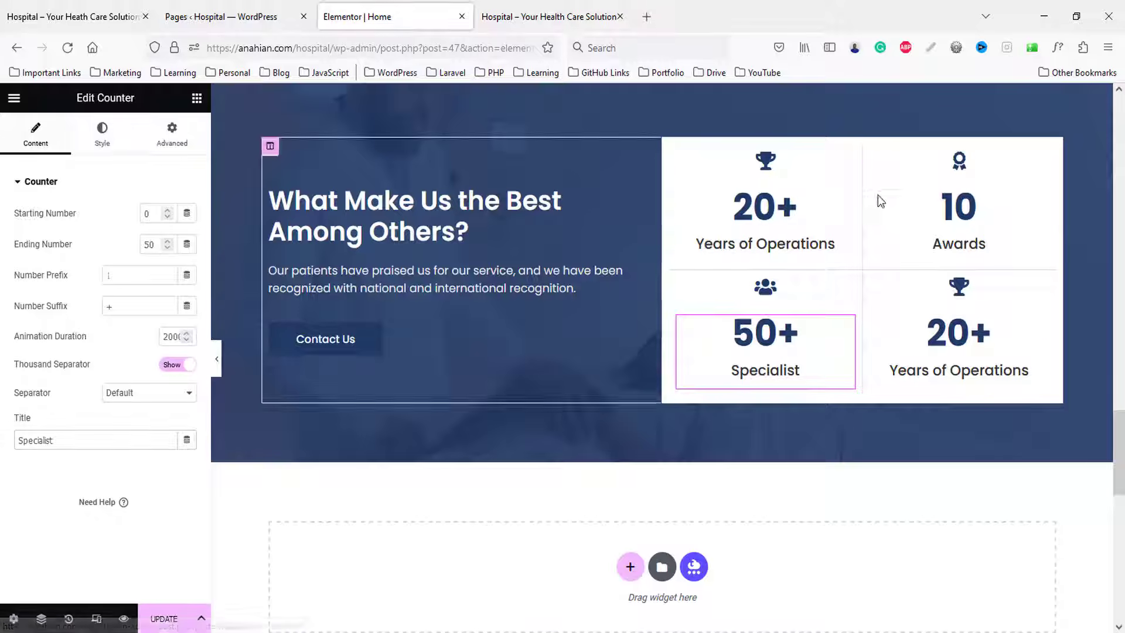
{"action": "left_click", "coordinate": [956, 292]}
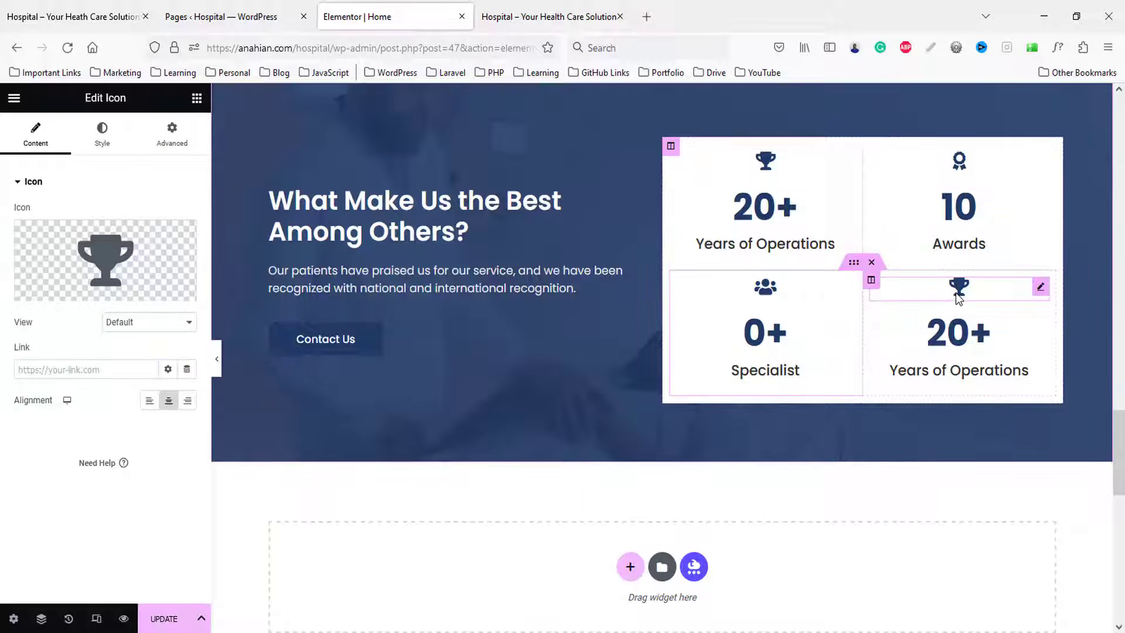
{"action": "left_click", "coordinate": [82, 275]}
{"action": "left_click", "coordinate": [71, 6]}
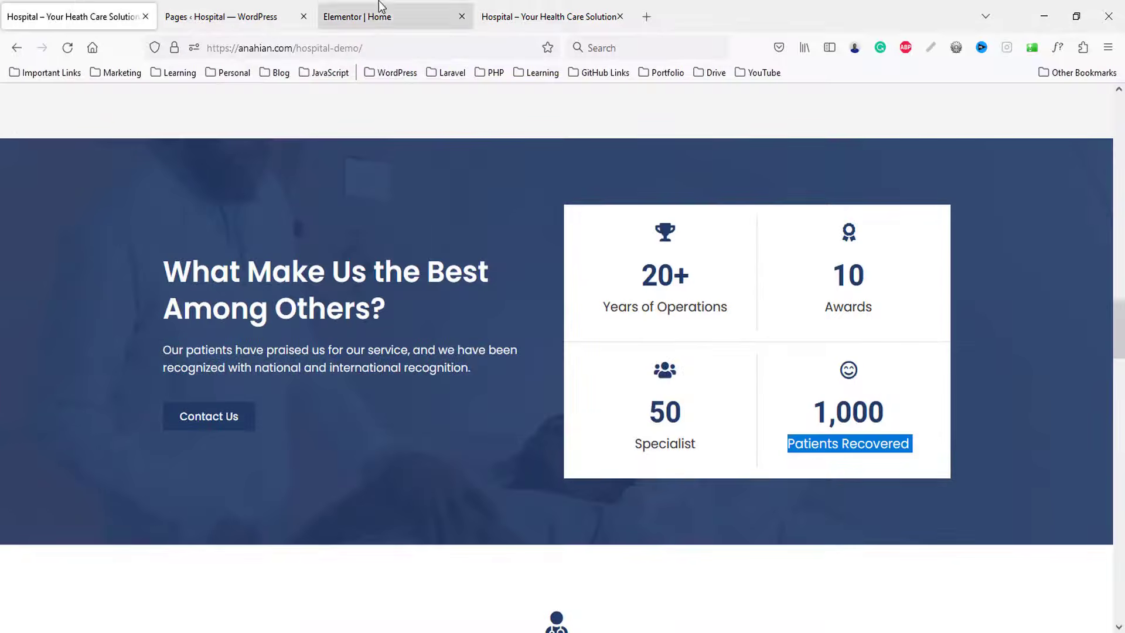
{"action": "left_click", "coordinate": [406, 16]}
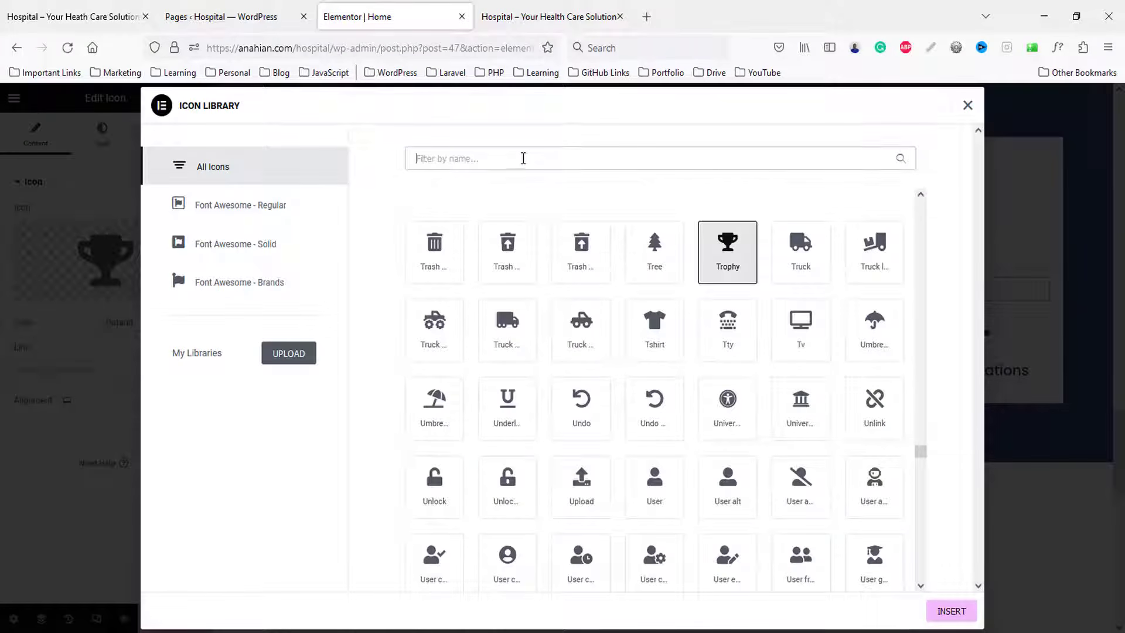
{"action": "left_click", "coordinate": [522, 159]}
{"action": "type", "text": "smil"}
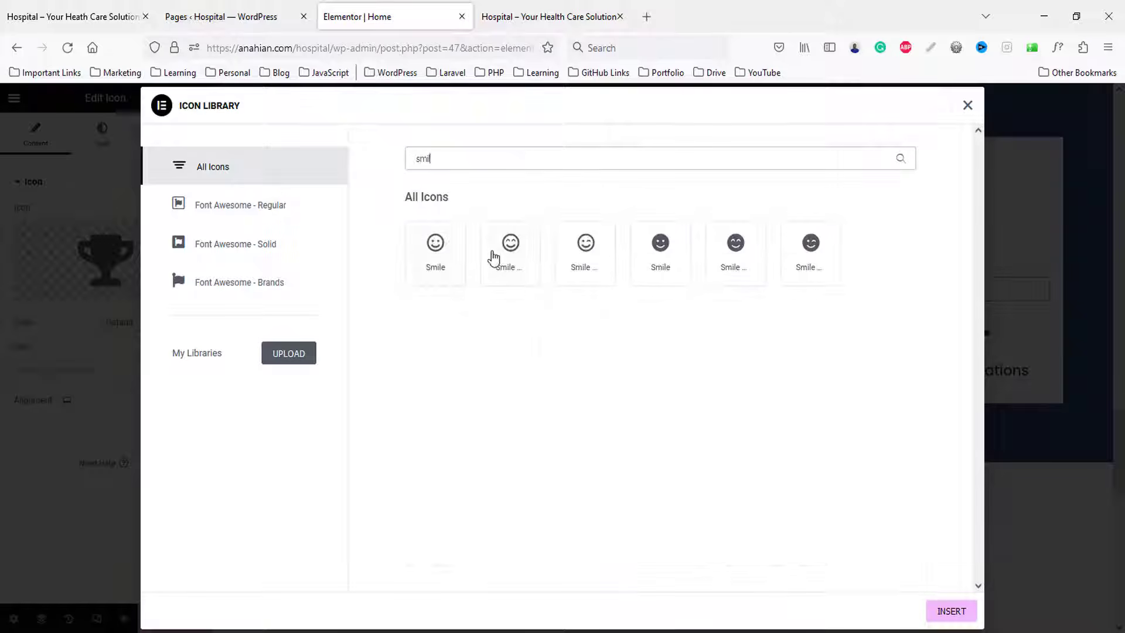
{"action": "left_click", "coordinate": [494, 257]}
{"action": "left_click", "coordinate": [949, 610]}
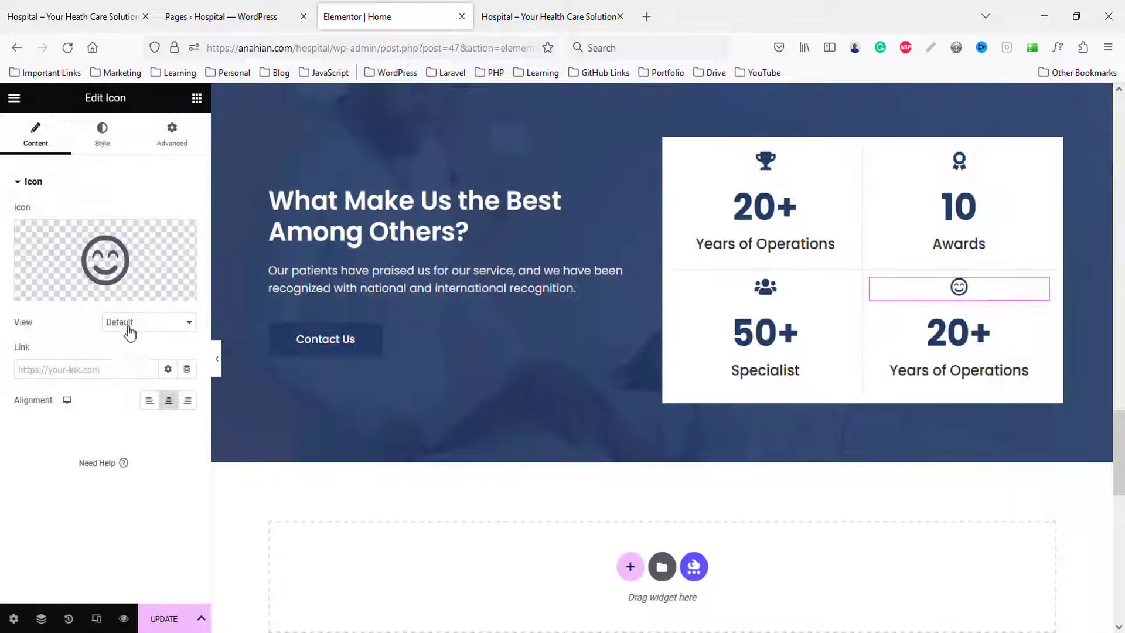
- Set the last counter's ending number to 1000 and title it "Patients Recovered"
{"action": "left_click", "coordinate": [996, 347]}
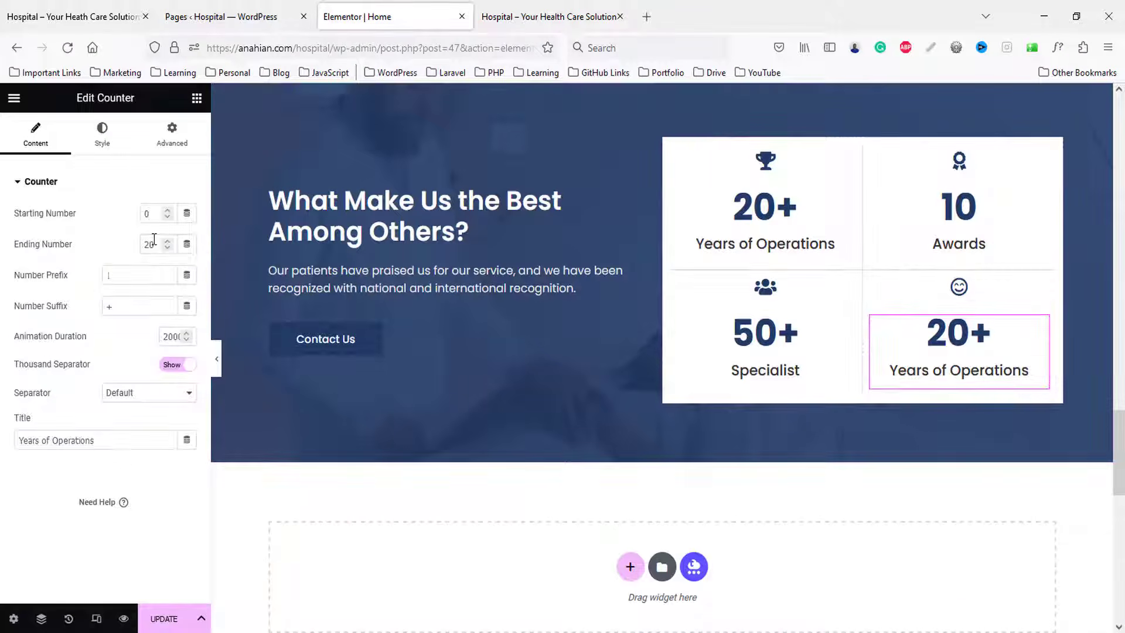
{"action": "type", "text": "1000"}
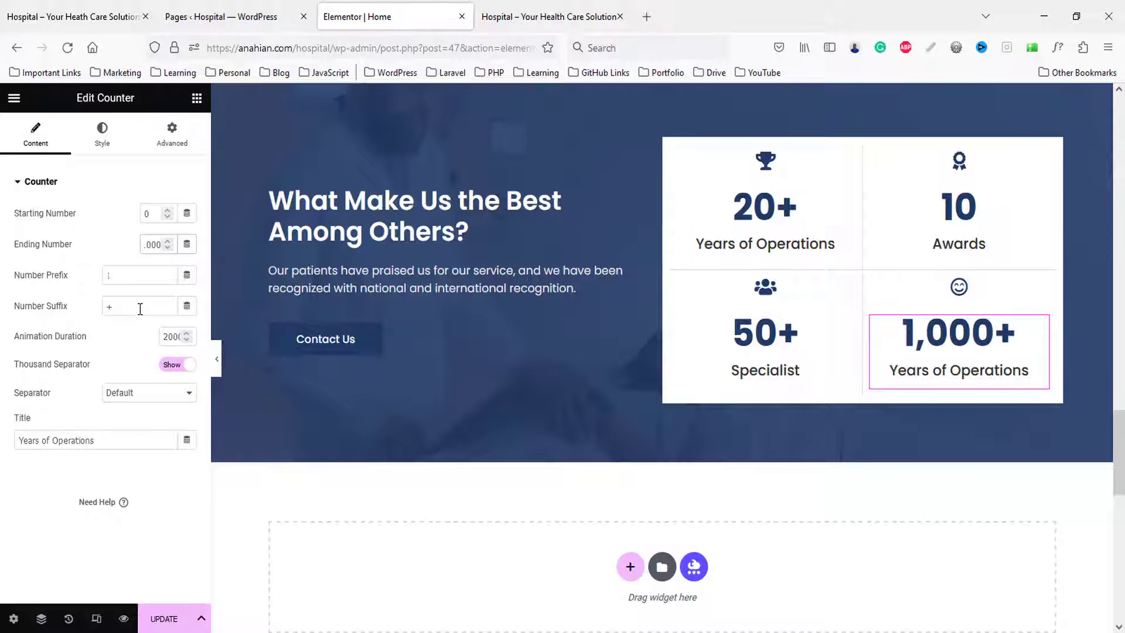
{"action": "triple_click", "coordinate": [119, 434]}
{"action": "type", "text": "Patients Recovered"}
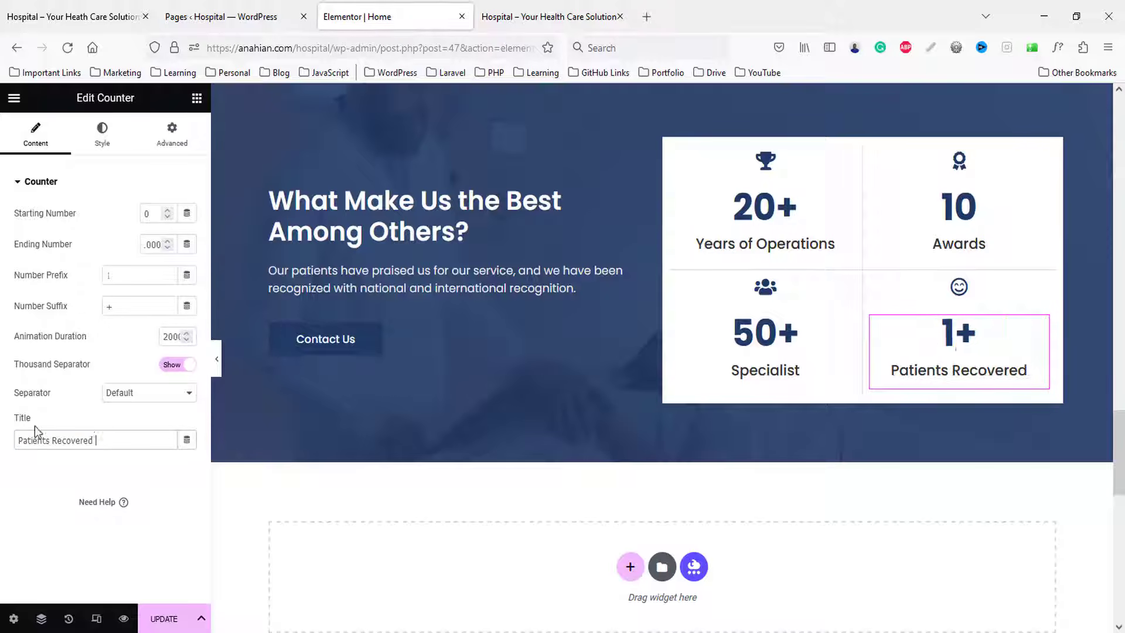
- Set the font size of the number in the "Years of Operations" counter to 40 px
{"action": "left_click", "coordinate": [102, 134]}
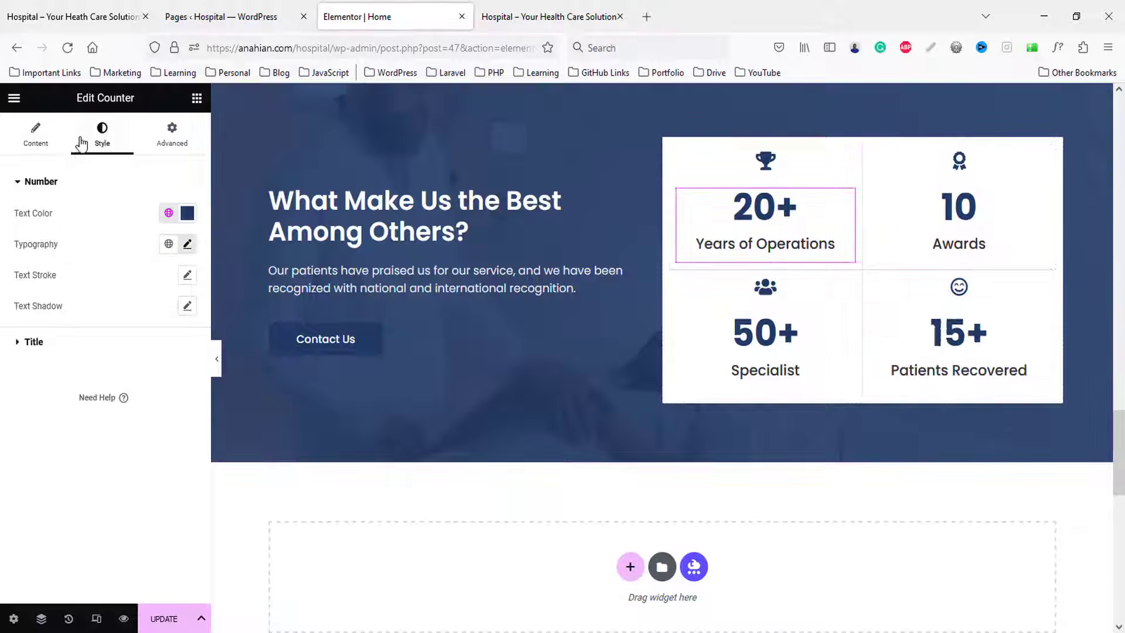
{"action": "left_click", "coordinate": [188, 245]}
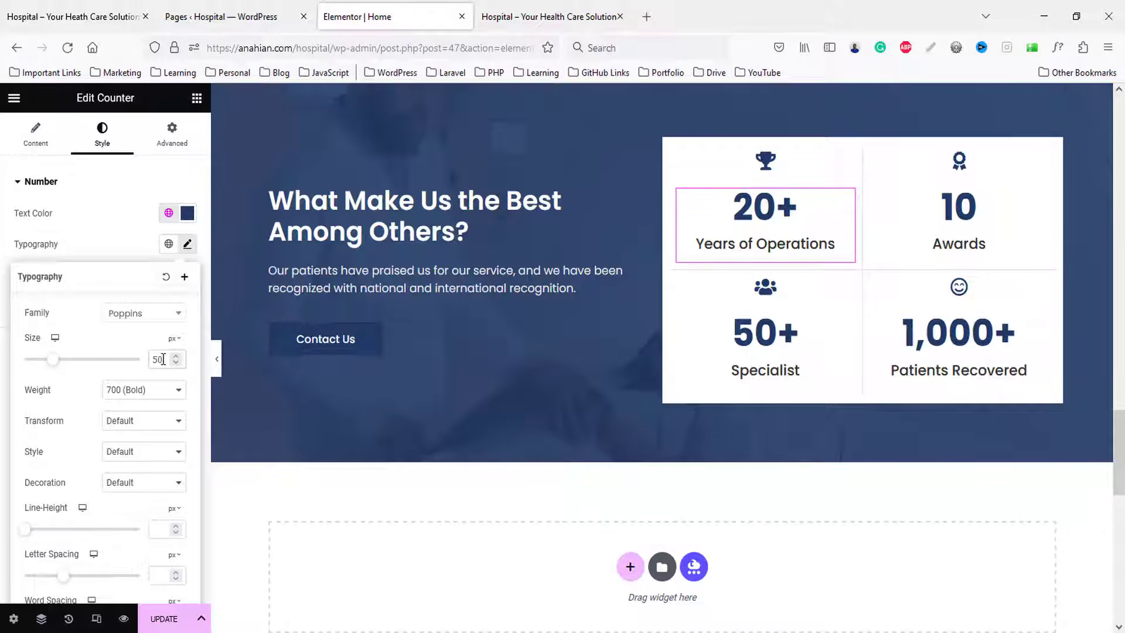
{"action": "key", "text": "Down"}
{"action": "key", "text": "Down"}
{"action": "key", "text": "Down"}
{"action": "key", "text": "Down"}
{"action": "key", "text": "Down"}
{"action": "key", "text": "Down"}
{"action": "key", "text": "Down"}
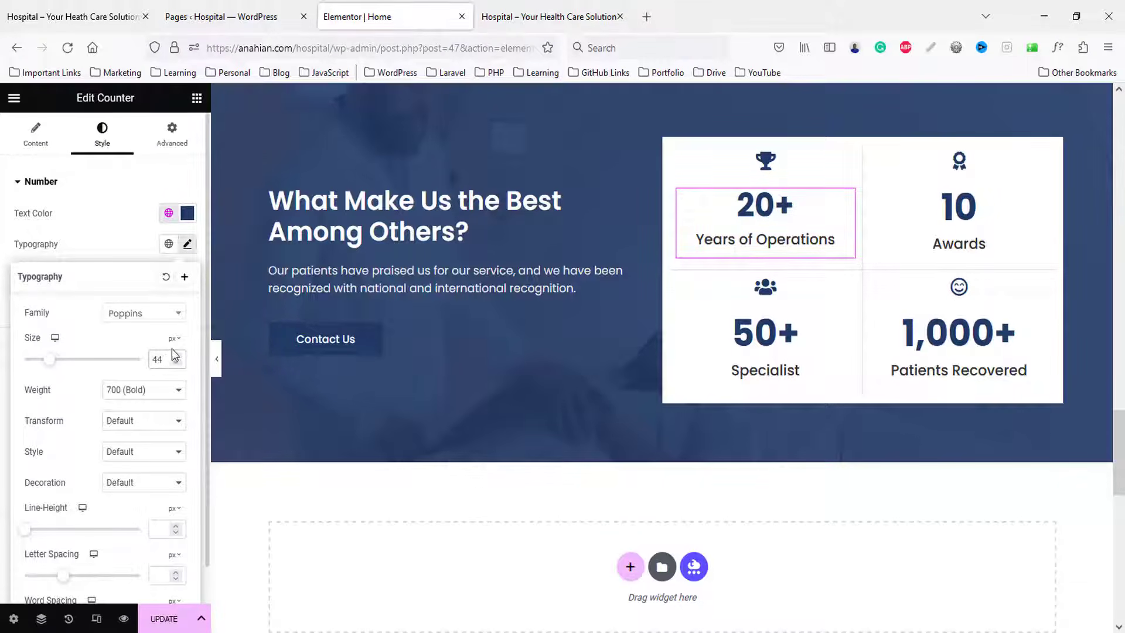
{"action": "key", "text": "Down"}
{"action": "key", "text": "Down"}
{"action": "key", "text": "Down"}
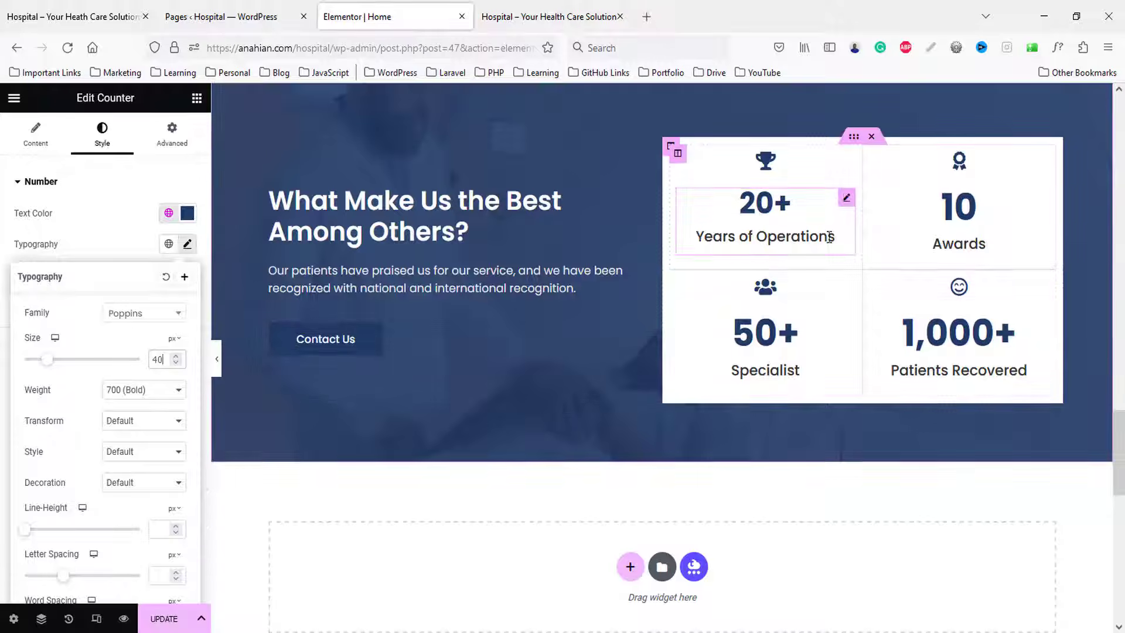
- Copy the "Years of Operations" counter and paste its style onto the Awards, Specialist and Patients Recovered counters
{"action": "right_click", "coordinate": [757, 204]}
{"action": "left_click", "coordinate": [786, 262]}
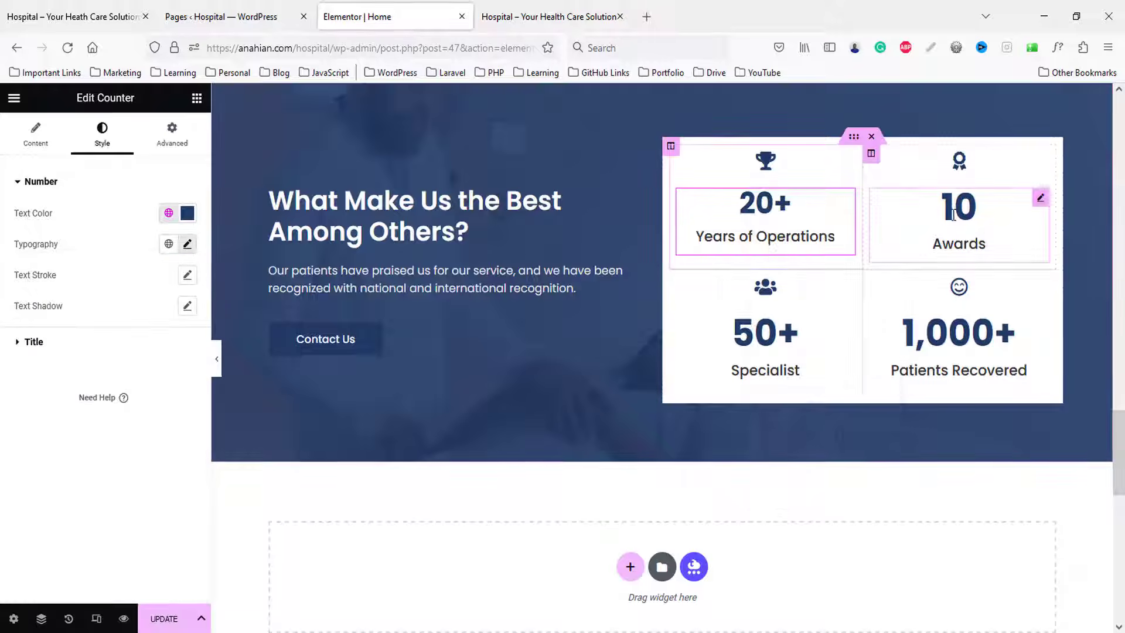
{"action": "right_click", "coordinate": [955, 212]}
{"action": "left_click", "coordinate": [994, 318]}
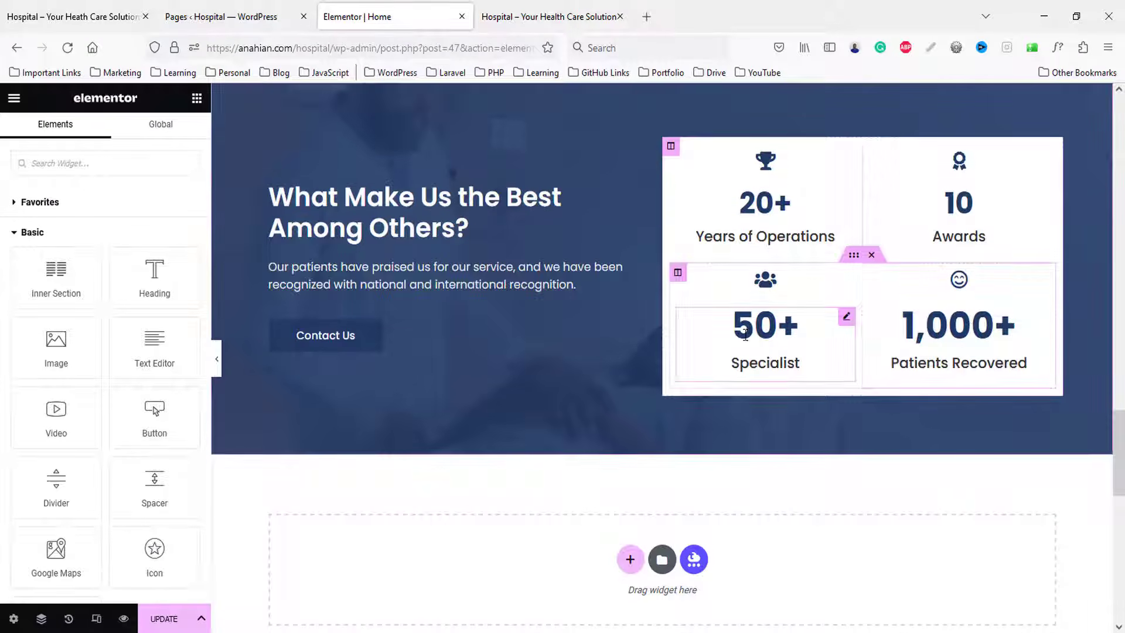
{"action": "right_click", "coordinate": [753, 330]}
{"action": "left_click", "coordinate": [785, 435]}
{"action": "right_click", "coordinate": [956, 328]}
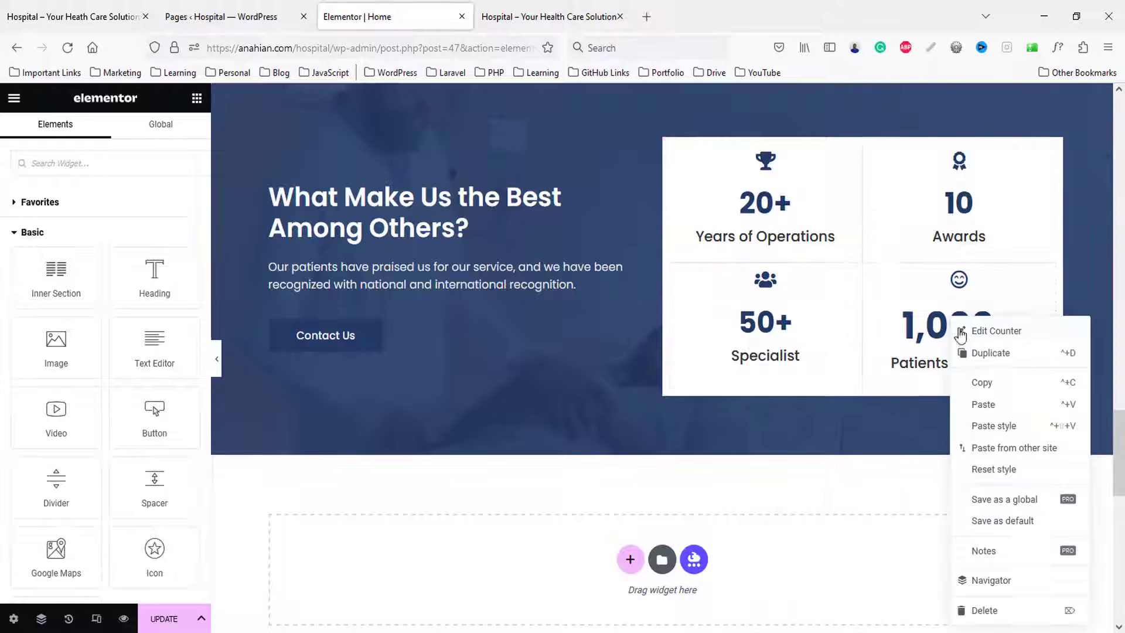
{"action": "left_click", "coordinate": [996, 432]}
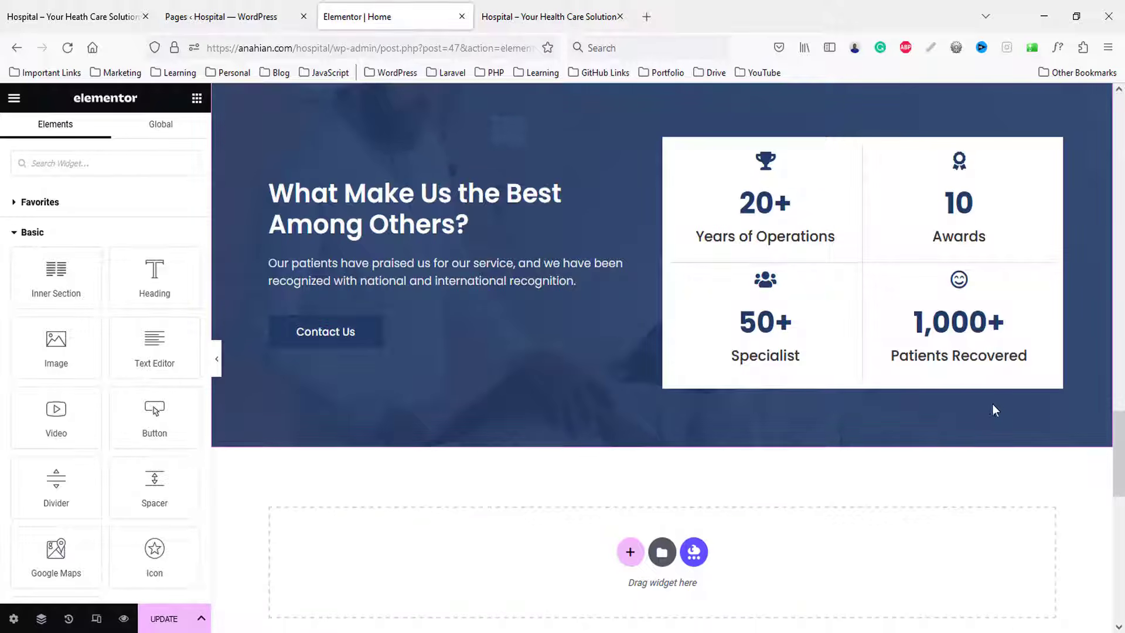
- Update the page and check the counters of the "What Make Us the Best Among Others?" section in the preview
{"action": "left_click", "coordinate": [167, 618]}
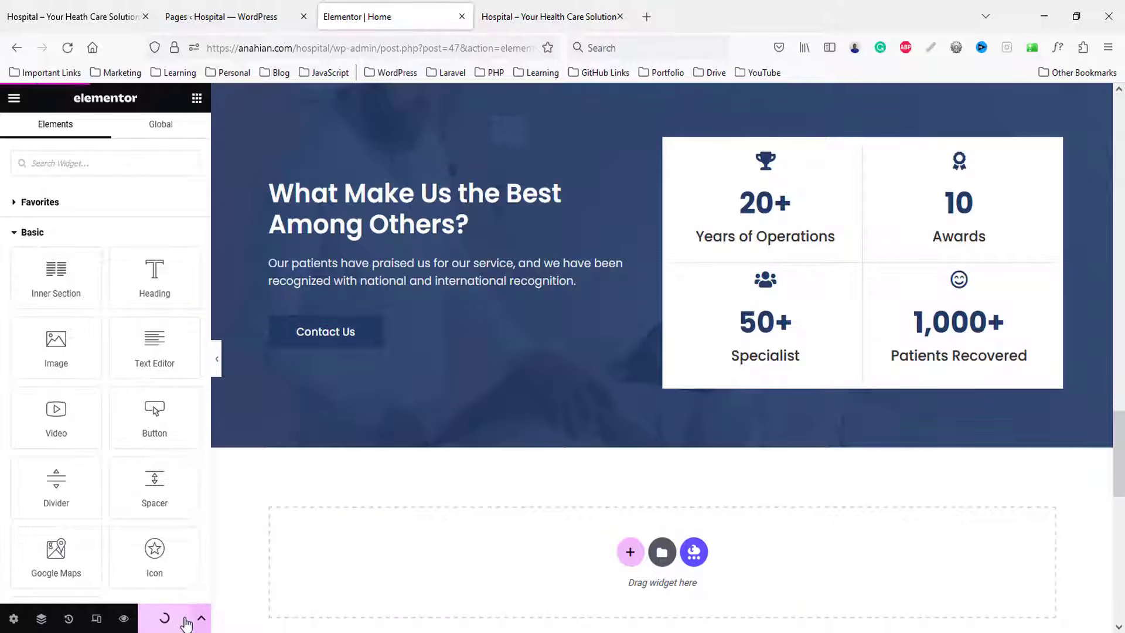
{"action": "left_click", "coordinate": [569, 3]}
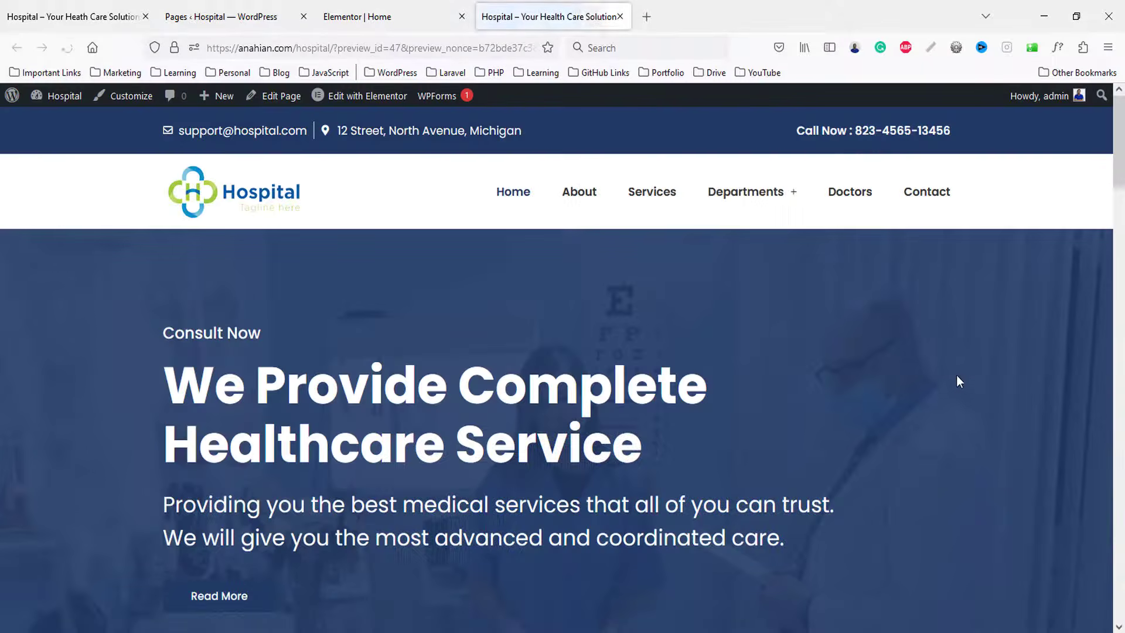
{"action": "scroll", "coordinate": [961, 379], "scroll_direction": "down", "scroll_amount": 10}
{"action": "scroll", "coordinate": [969, 383], "scroll_direction": "down", "scroll_amount": 15}
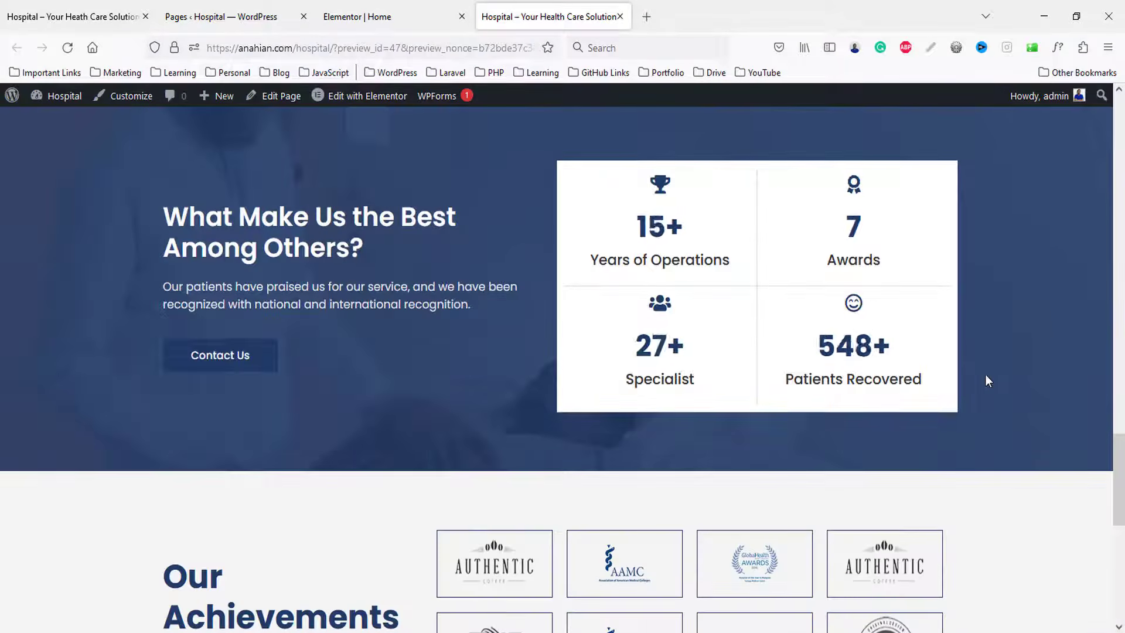
- Review the demo's "Why Choose Us" section and add a single-column section between the counters section and "Our Achievements"
{"action": "left_click", "coordinate": [9, 5]}
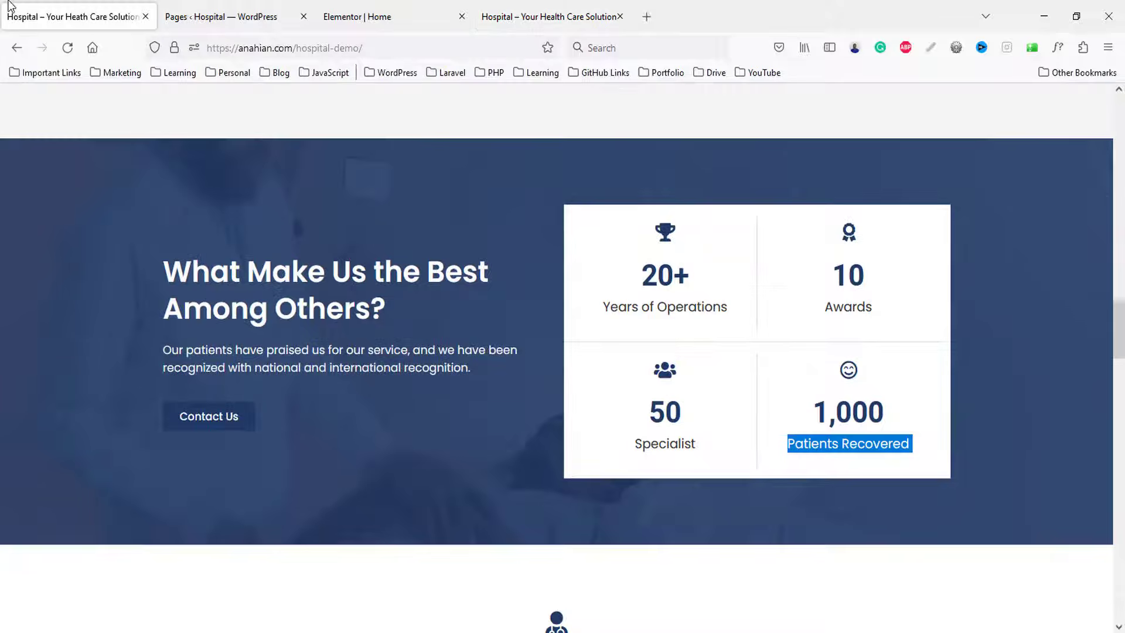
{"action": "scroll", "coordinate": [497, 446], "scroll_direction": "down", "scroll_amount": 5}
{"action": "scroll", "coordinate": [499, 451], "scroll_direction": "down", "scroll_amount": 3}
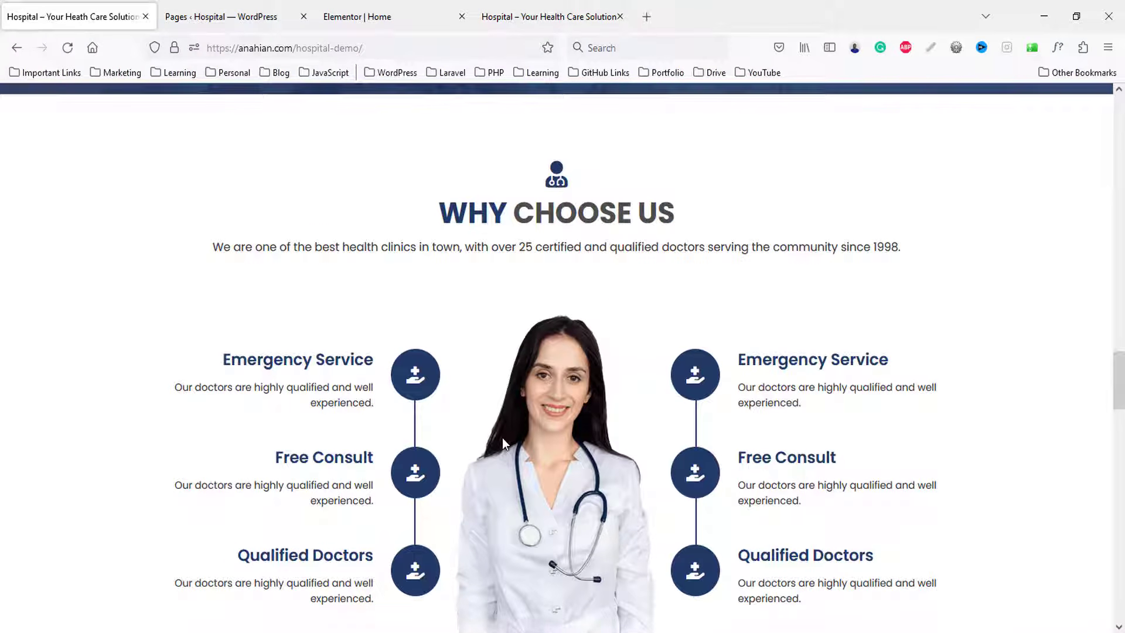
{"action": "scroll", "coordinate": [501, 438], "scroll_direction": "down", "scroll_amount": 1}
{"action": "left_click", "coordinate": [375, 16]}
{"action": "scroll", "coordinate": [660, 430], "scroll_direction": "down", "scroll_amount": 5}
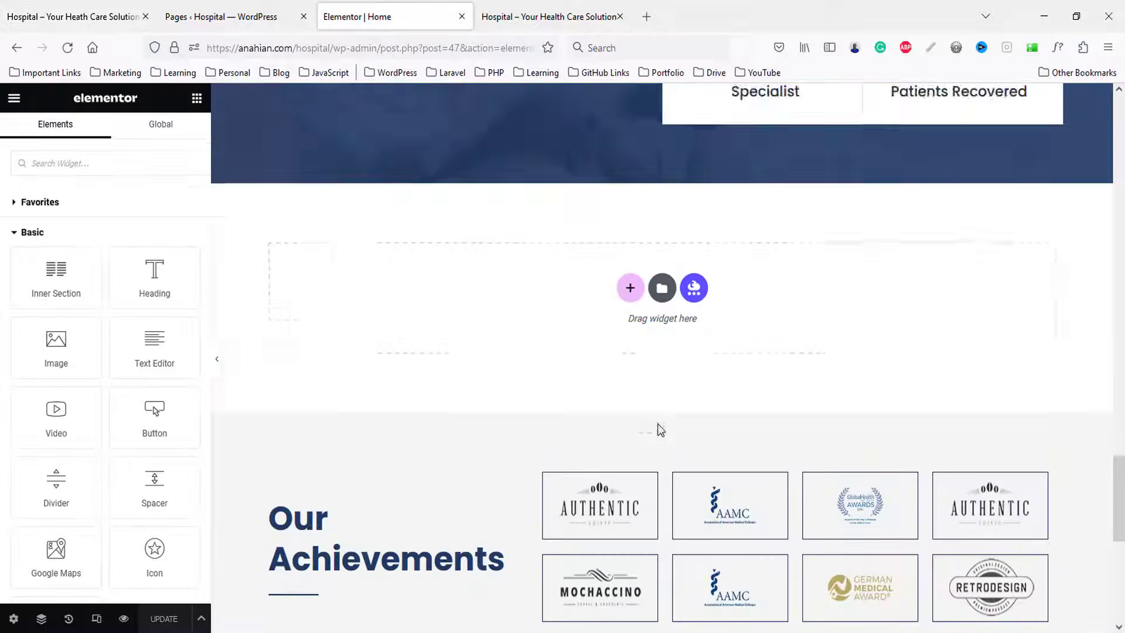
{"action": "left_click", "coordinate": [630, 253]}
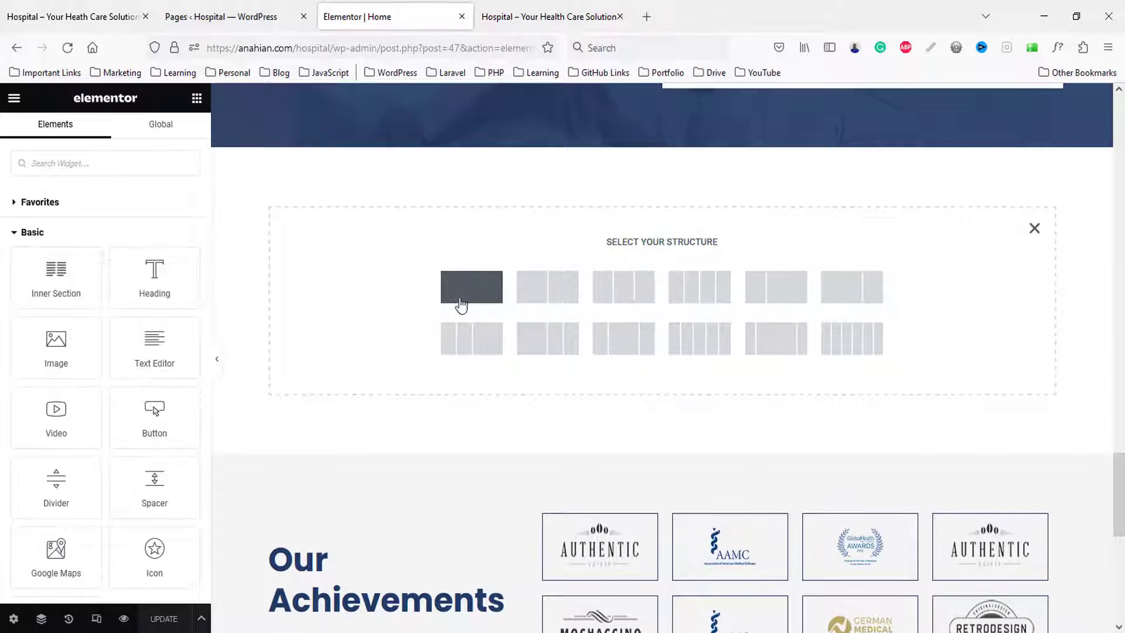
{"action": "left_click", "coordinate": [461, 305]}
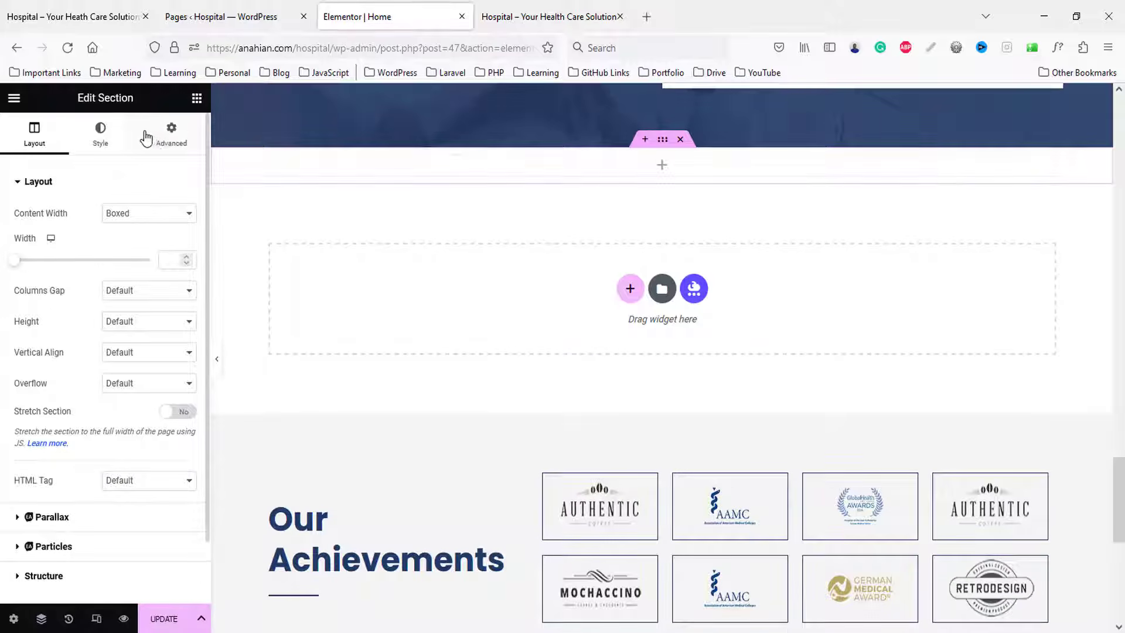
- Set the new empty section's padding to 80 px above and below and 0 px on both sides
{"action": "left_click", "coordinate": [170, 136]}
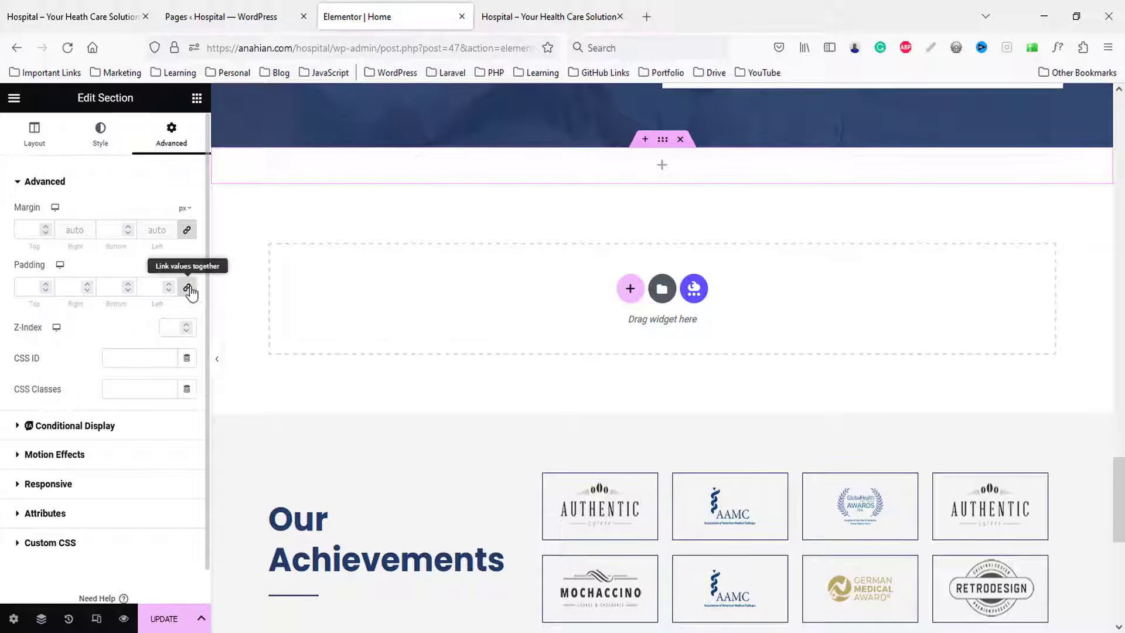
{"action": "left_click", "coordinate": [188, 288]}
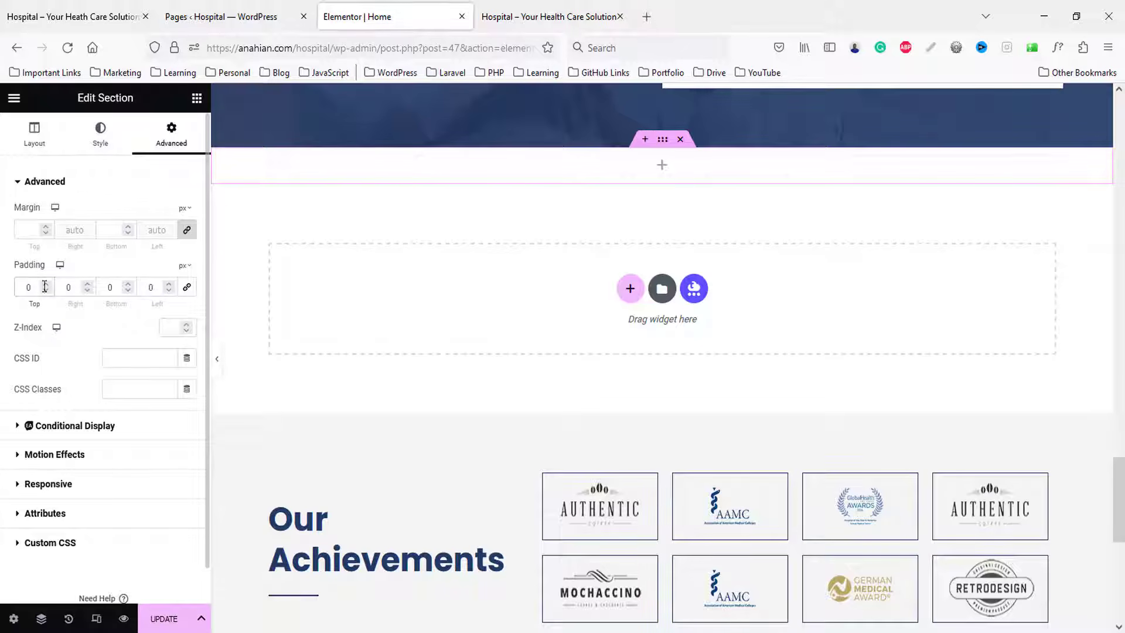
{"action": "type", "text": "8"}
{"action": "type", "text": "8"}
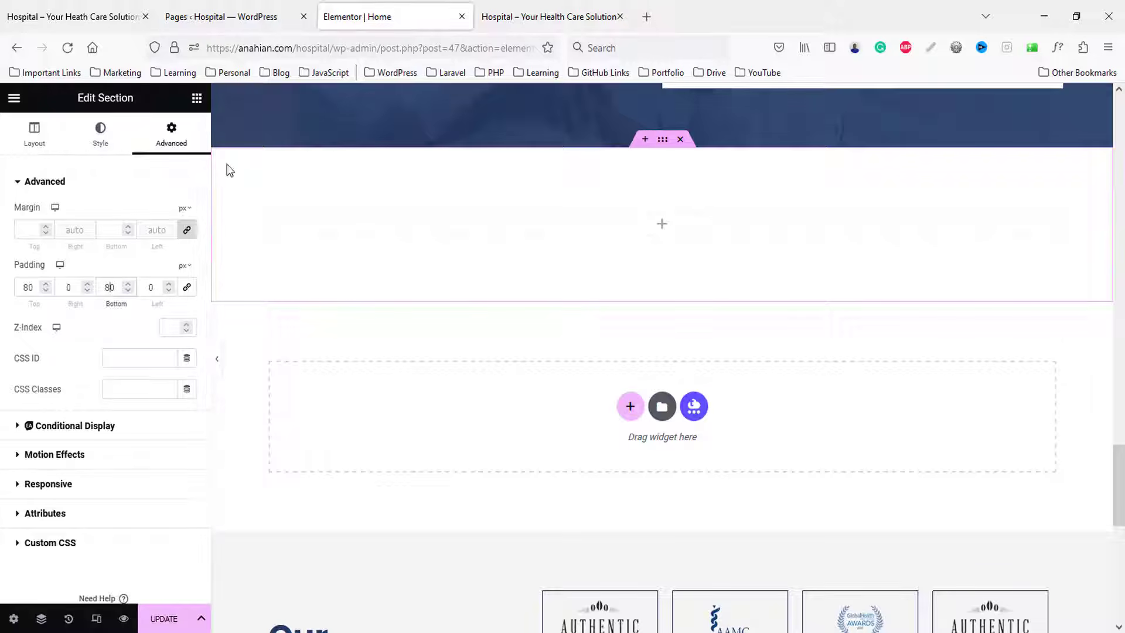
- Add an Inner Section to the new section and duplicate it directly beneath
{"action": "left_click", "coordinate": [197, 99]}
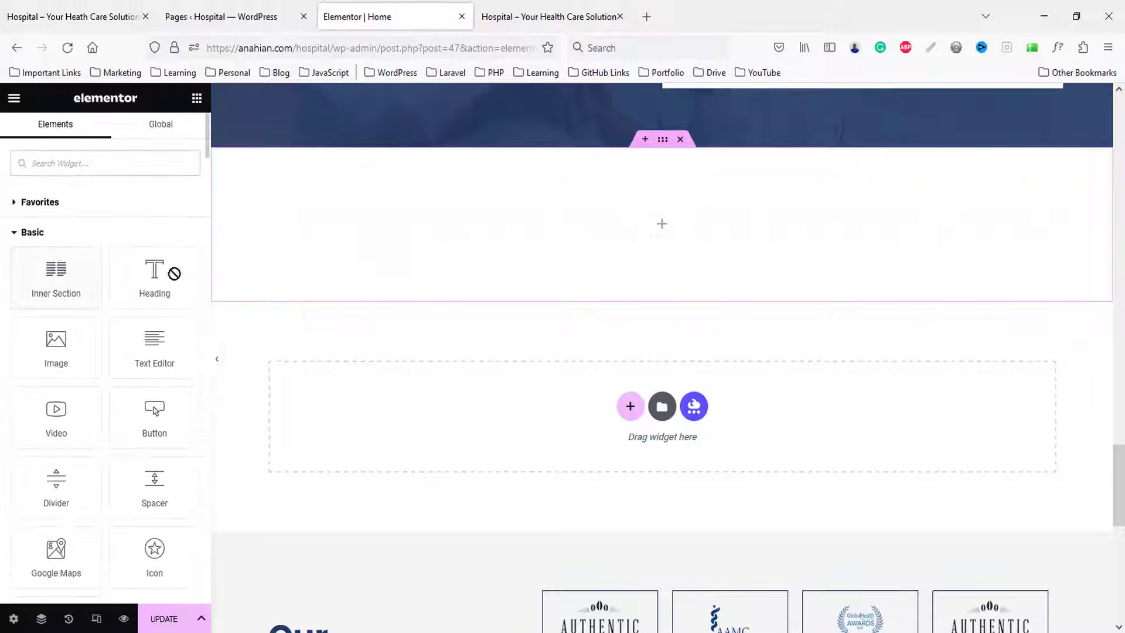
{"action": "left_click_drag", "start_coordinate": [56, 274], "coordinate": [646, 260]}
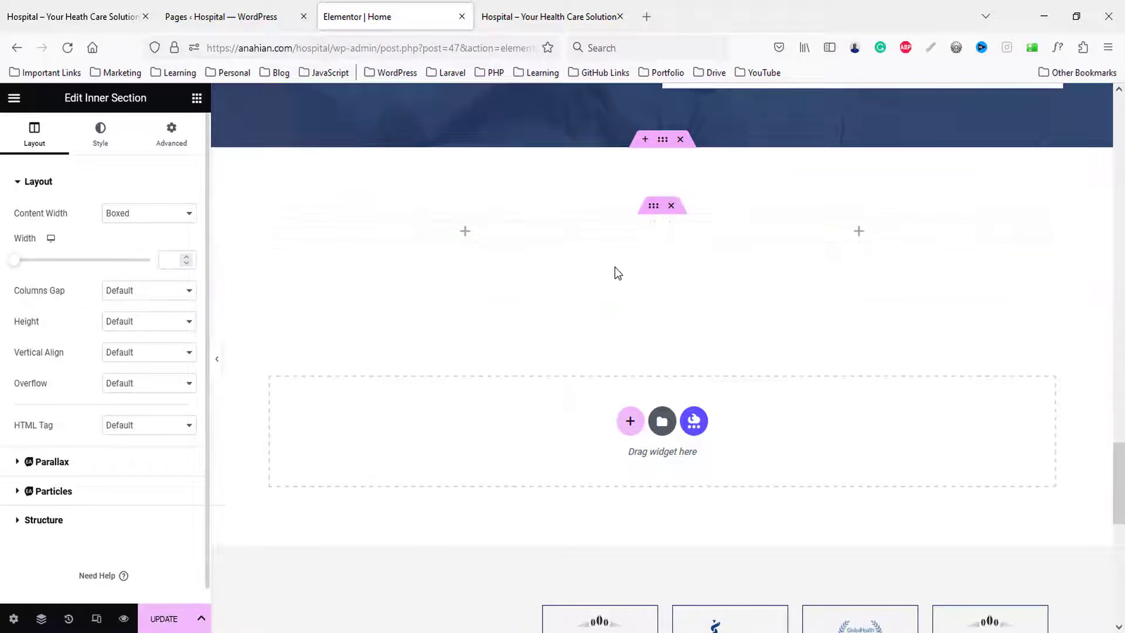
{"action": "right_click", "coordinate": [655, 212]}
{"action": "left_click", "coordinate": [683, 242]}
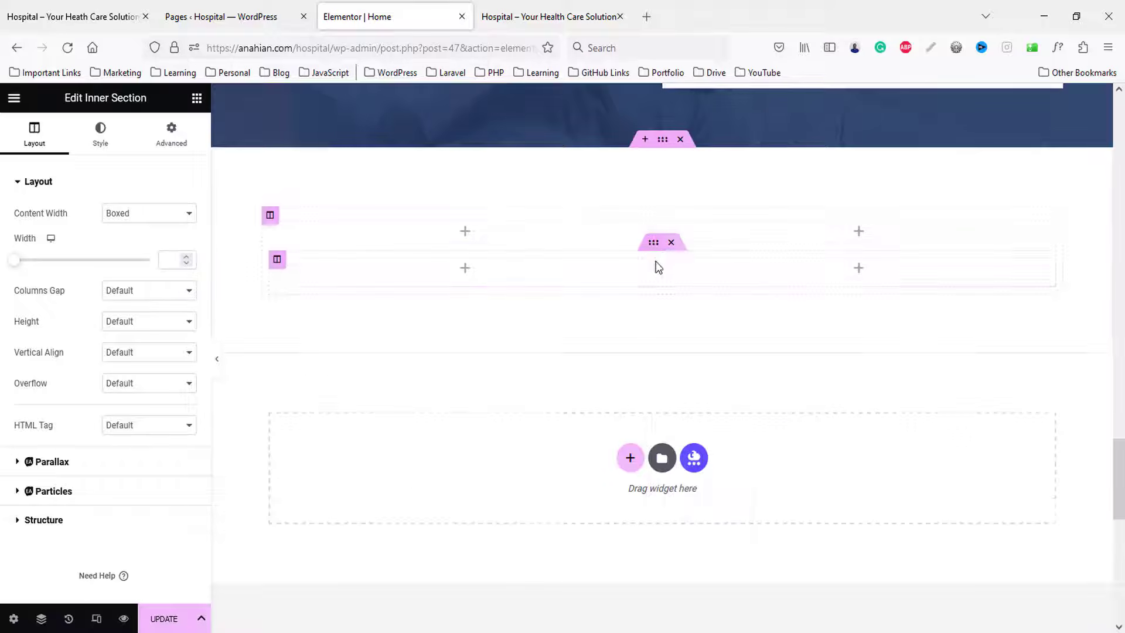
- Copy the Our Services heading into the upper inner section's first column and delete the empty column beside it
{"action": "scroll", "coordinate": [654, 263], "scroll_direction": "down", "scroll_amount": 10}
{"action": "scroll", "coordinate": [654, 265], "scroll_direction": "up", "scroll_amount": 4}
{"action": "scroll", "coordinate": [645, 293], "scroll_direction": "down", "scroll_amount": 2}
{"action": "scroll", "coordinate": [639, 315], "scroll_direction": "down", "scroll_amount": 2}
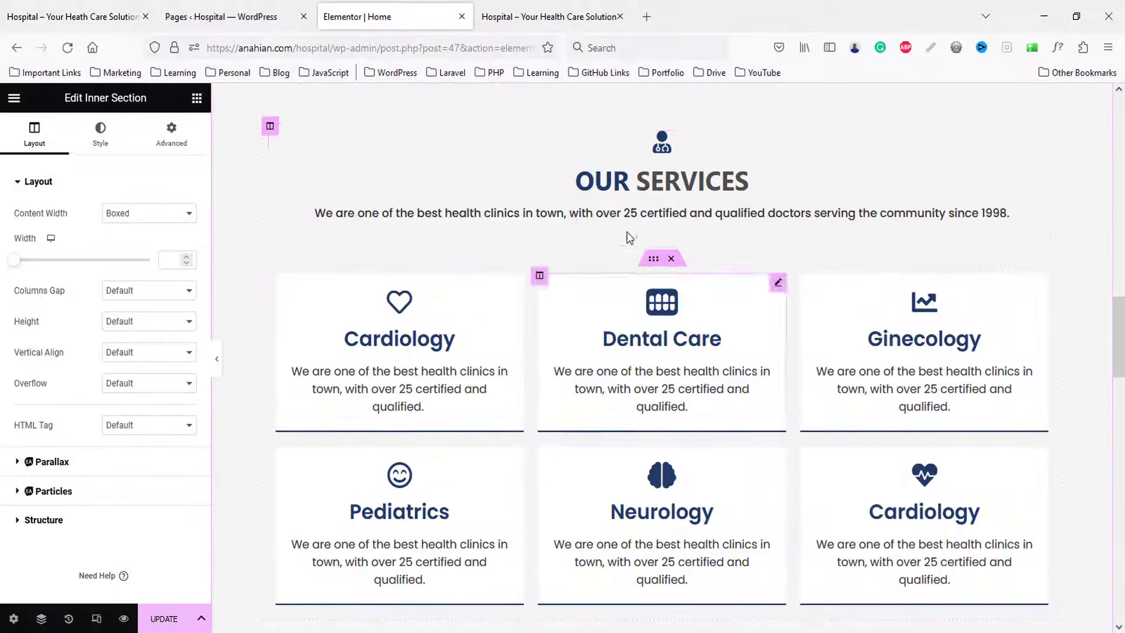
{"action": "right_click", "coordinate": [614, 186]}
{"action": "left_click", "coordinate": [656, 249]}
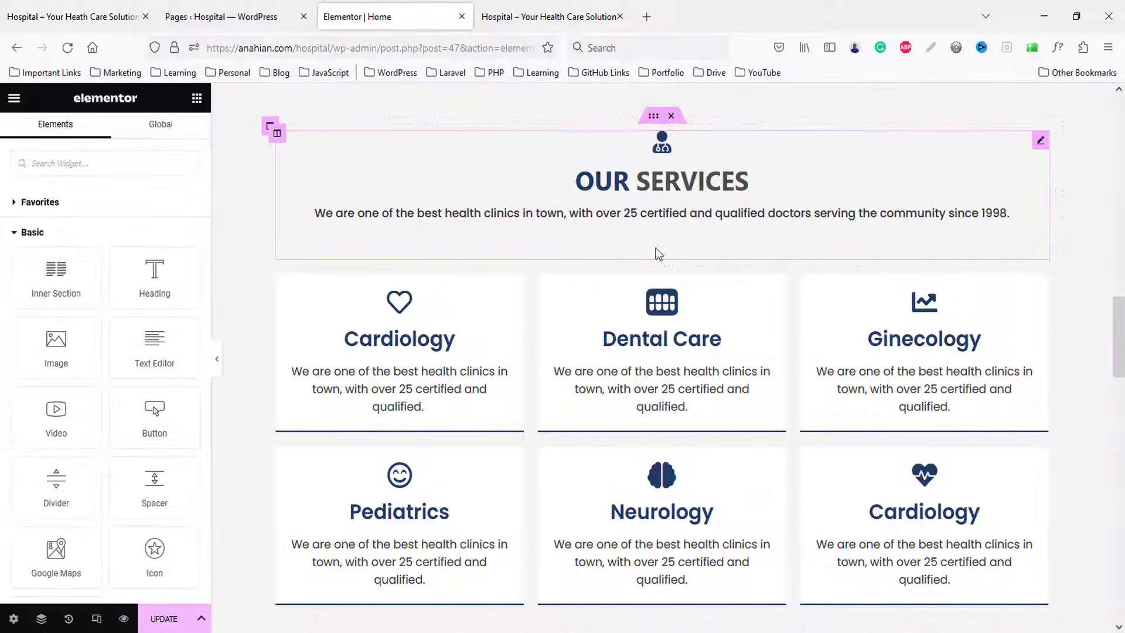
{"action": "scroll", "coordinate": [656, 253], "scroll_direction": "down", "scroll_amount": 12}
{"action": "scroll", "coordinate": [657, 259], "scroll_direction": "down", "scroll_amount": 1}
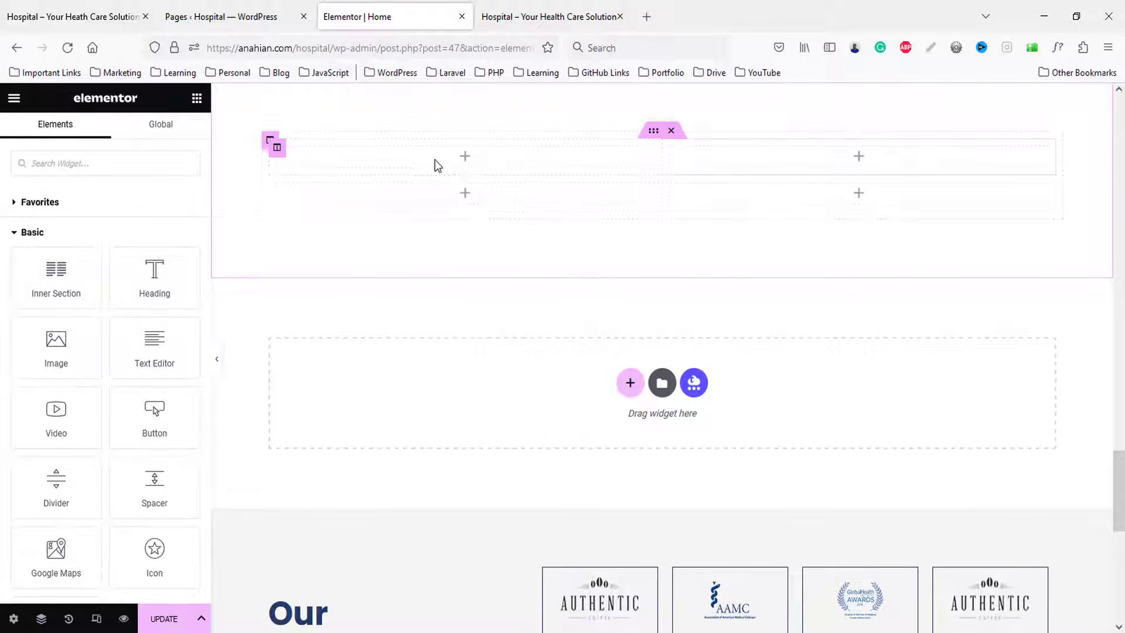
{"action": "right_click", "coordinate": [434, 166]}
{"action": "left_click", "coordinate": [478, 277]}
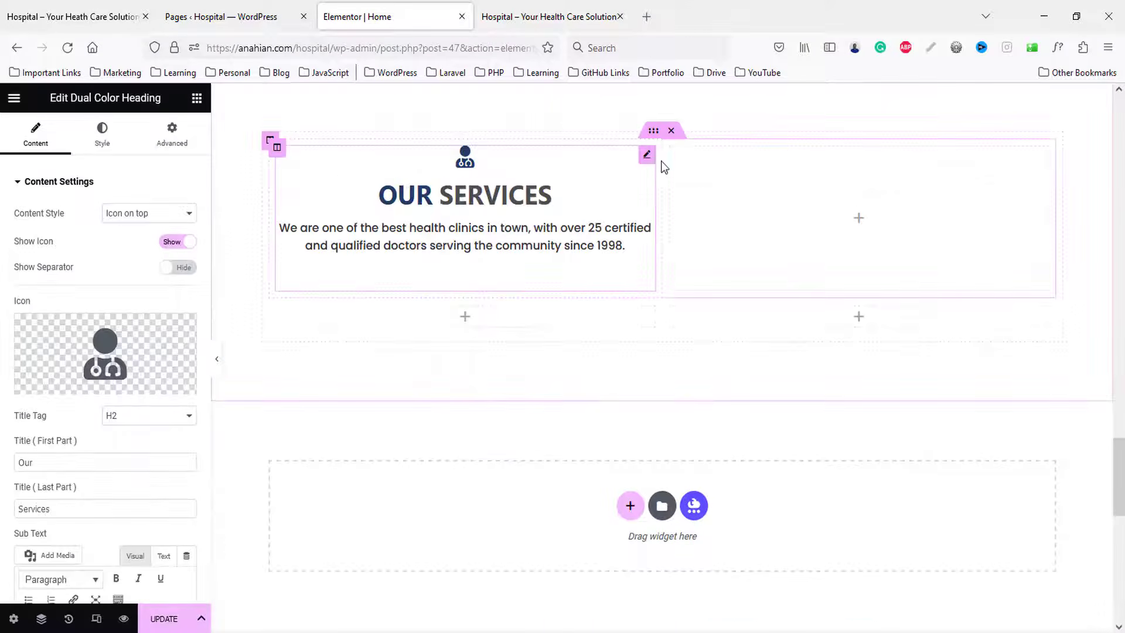
{"action": "right_click", "coordinate": [678, 166]}
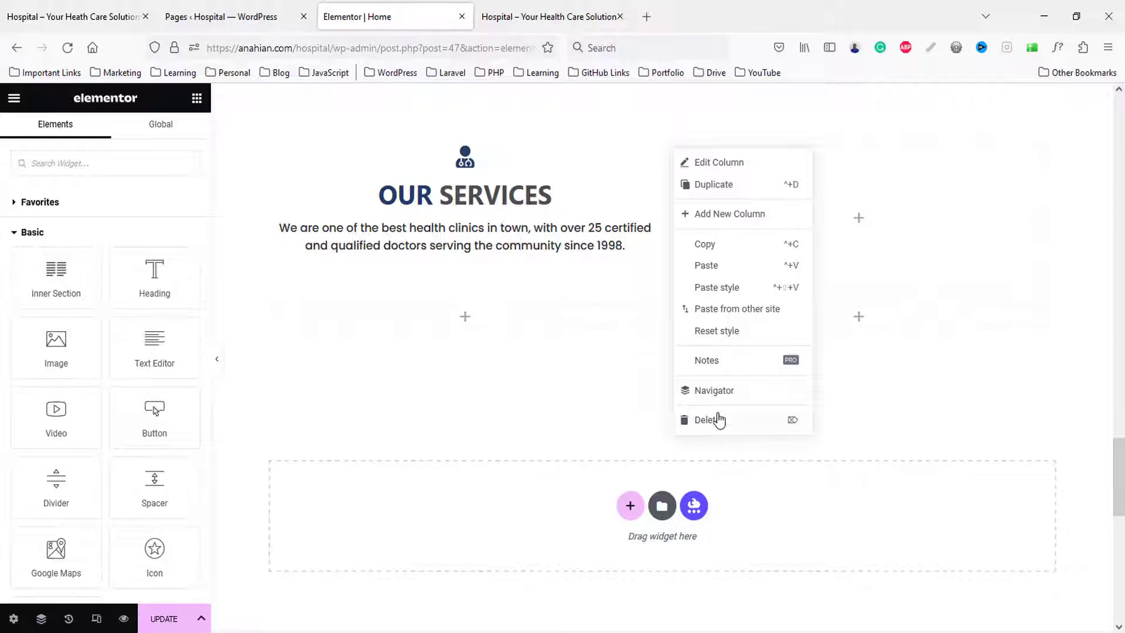
{"action": "left_click", "coordinate": [719, 420]}
- Change the copied heading's first part to "Why" and its last part to "Choose Us", matching the demo page
{"action": "left_click", "coordinate": [30, 7]}
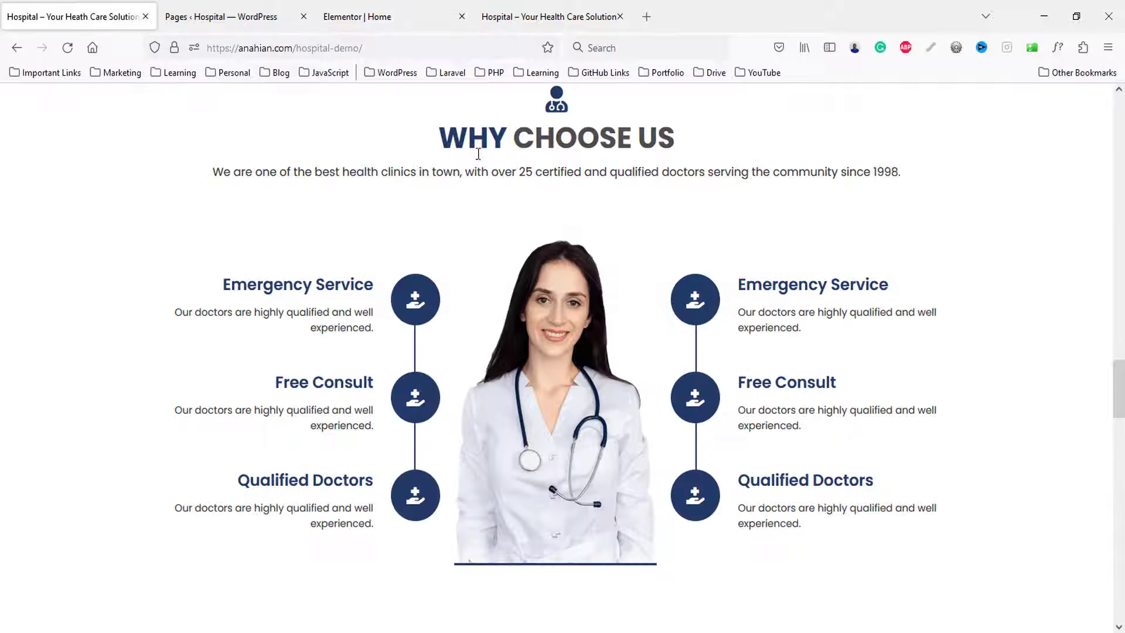
{"action": "left_click", "coordinate": [364, 16]}
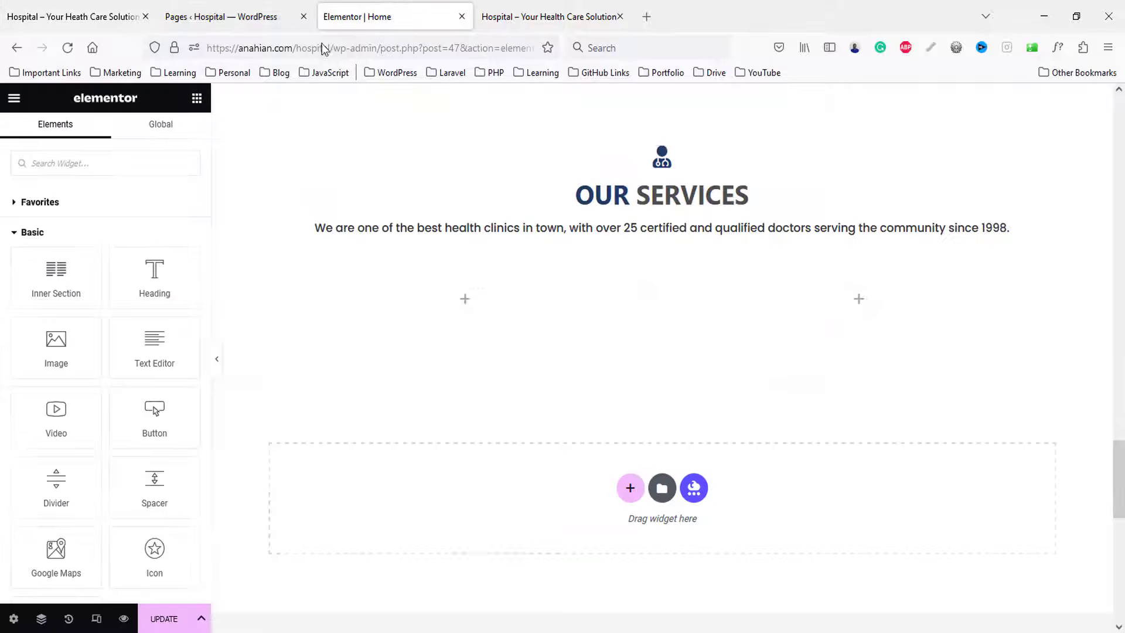
{"action": "left_click", "coordinate": [324, 275]}
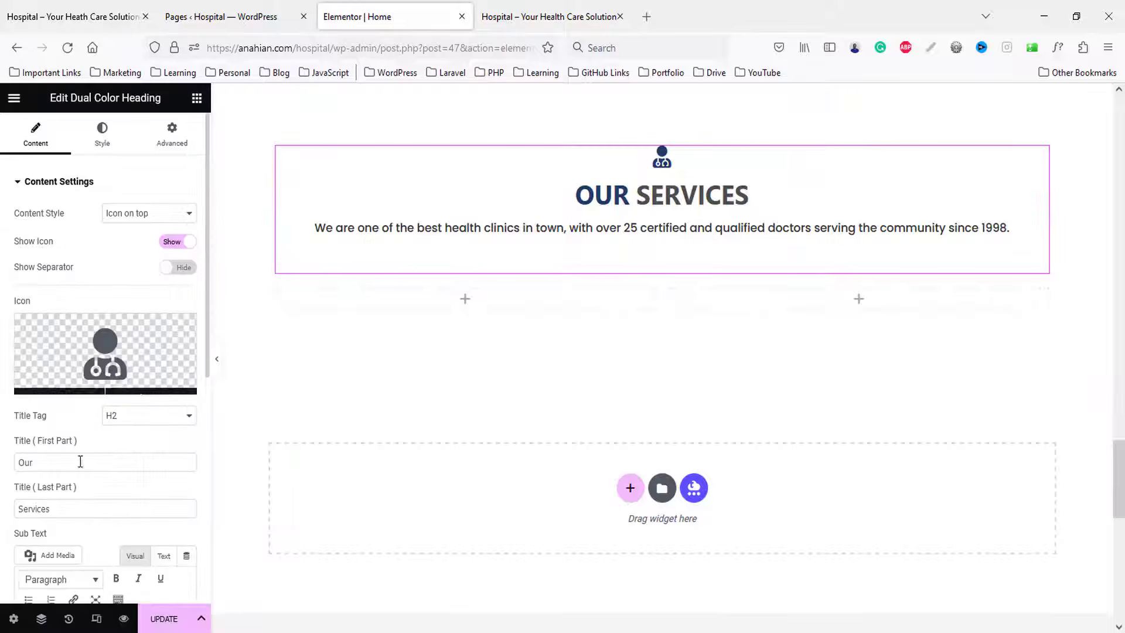
{"action": "scroll", "coordinate": [64, 421], "scroll_direction": "down", "scroll_amount": 3}
{"action": "type", "text": "Why"}
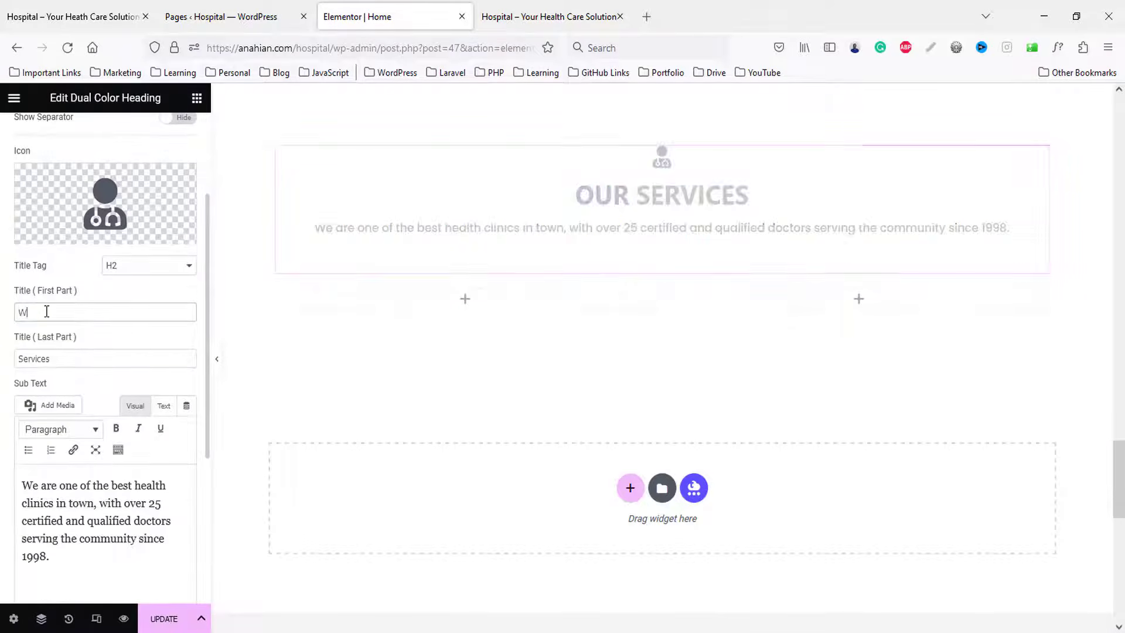
{"action": "key", "text": "Tab"}
{"action": "type", "text": "Choose Us"}
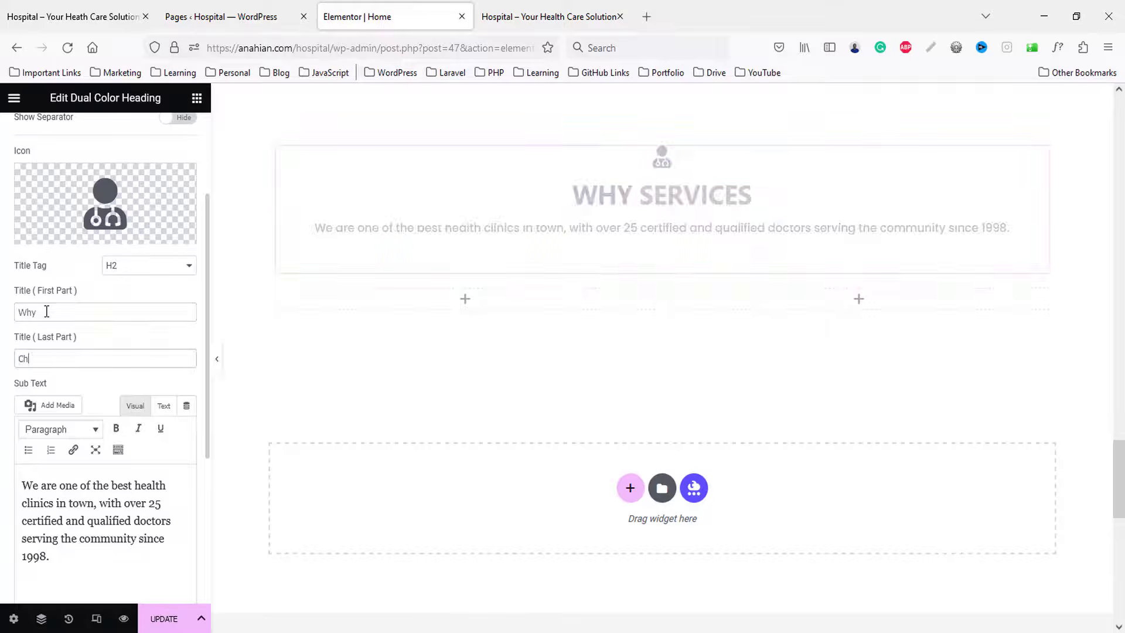
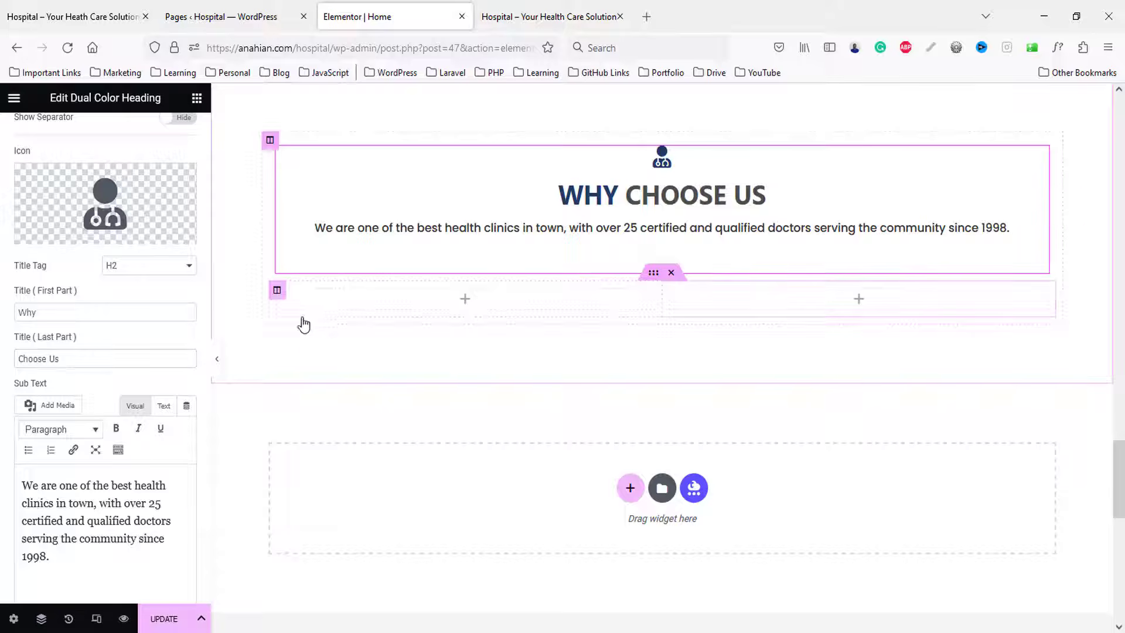
- Add a third column to the lower inner section and place the why.png doctor image in its middle column
{"action": "right_click", "coordinate": [303, 324]}
{"action": "left_click", "coordinate": [317, 334]}
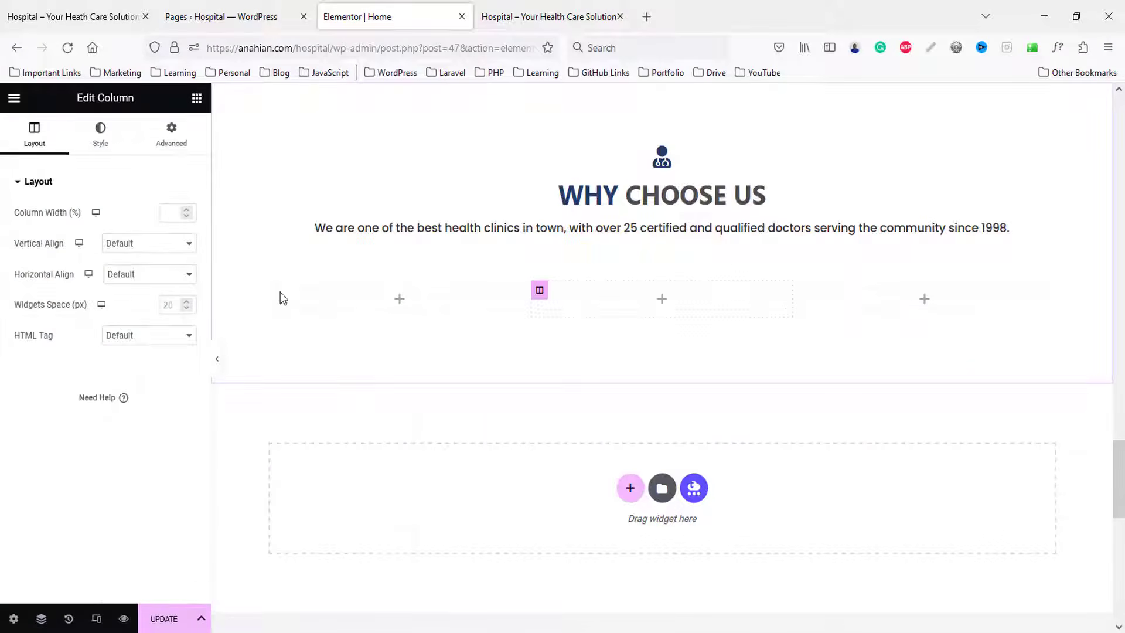
{"action": "left_click", "coordinate": [197, 99]}
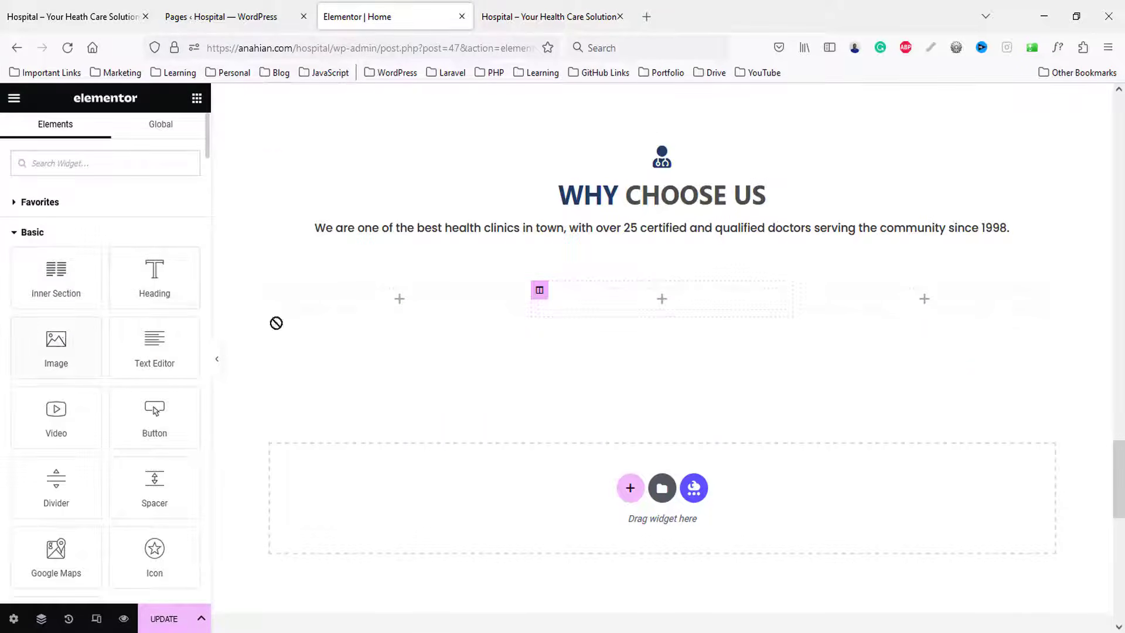
{"action": "left_click_drag", "start_coordinate": [275, 323], "coordinate": [655, 319]}
{"action": "left_click", "coordinate": [93, 271]}
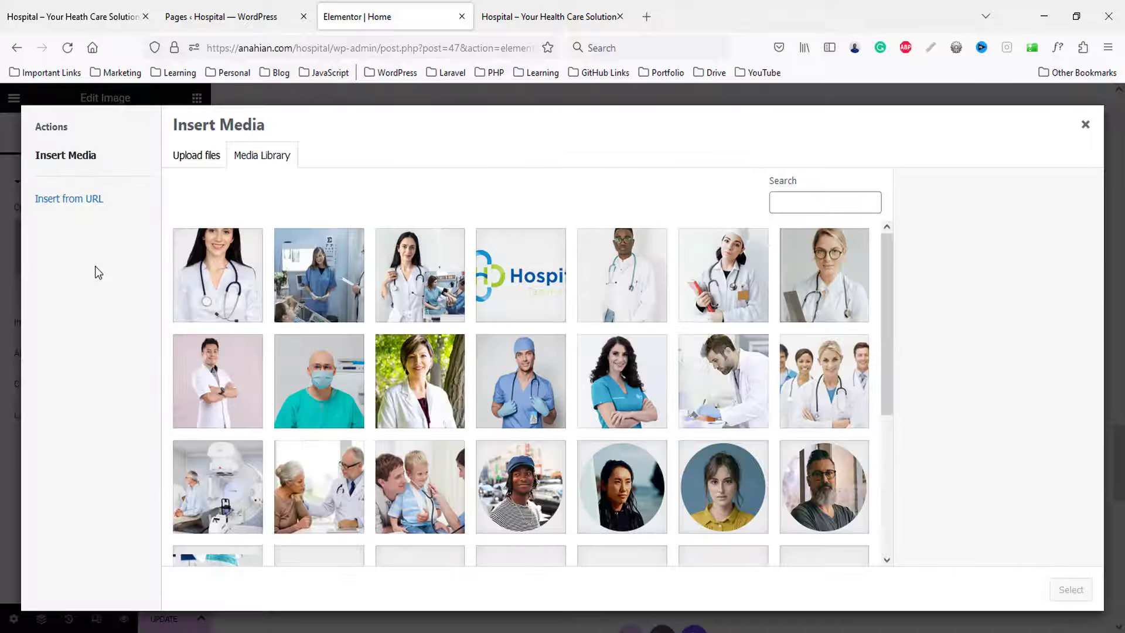
{"action": "left_click", "coordinate": [219, 262]}
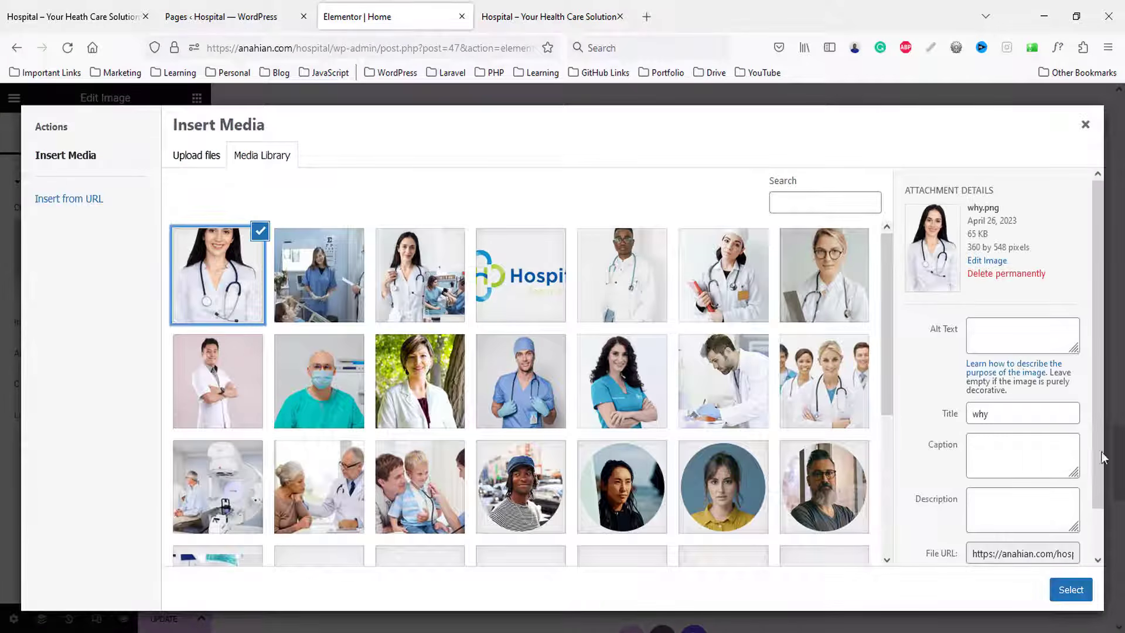
{"action": "left_click", "coordinate": [1072, 592]}
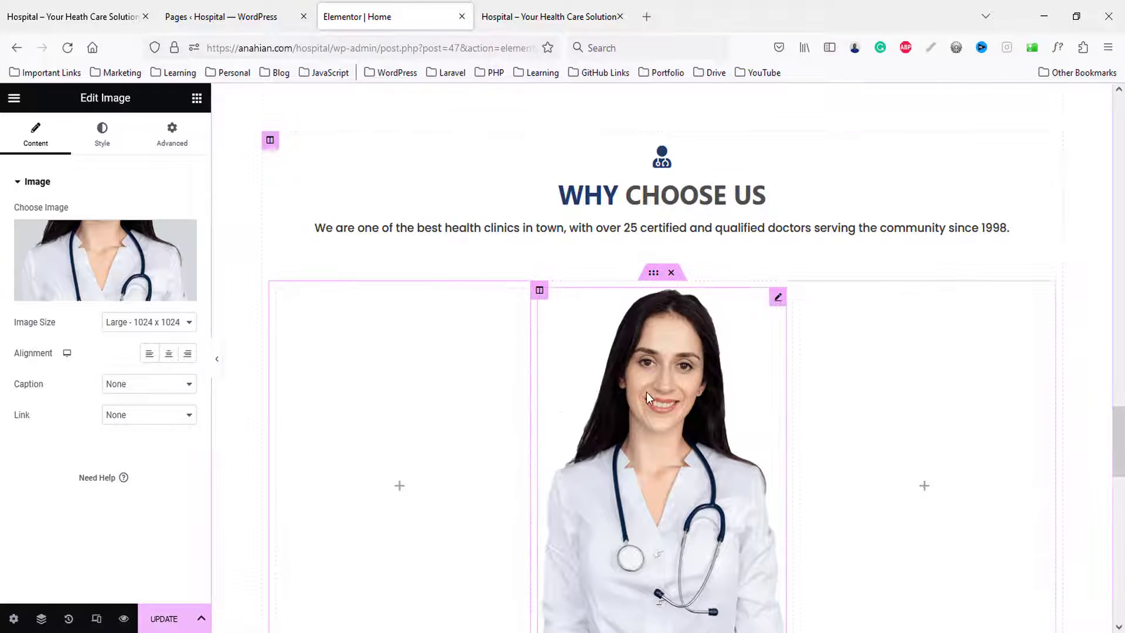
- Give the doctor image a solid border only along its bottom edge, 3 px wide, in the global dark blue color
{"action": "scroll", "coordinate": [646, 392], "scroll_direction": "down", "scroll_amount": 3}
{"action": "left_click", "coordinate": [102, 135]}
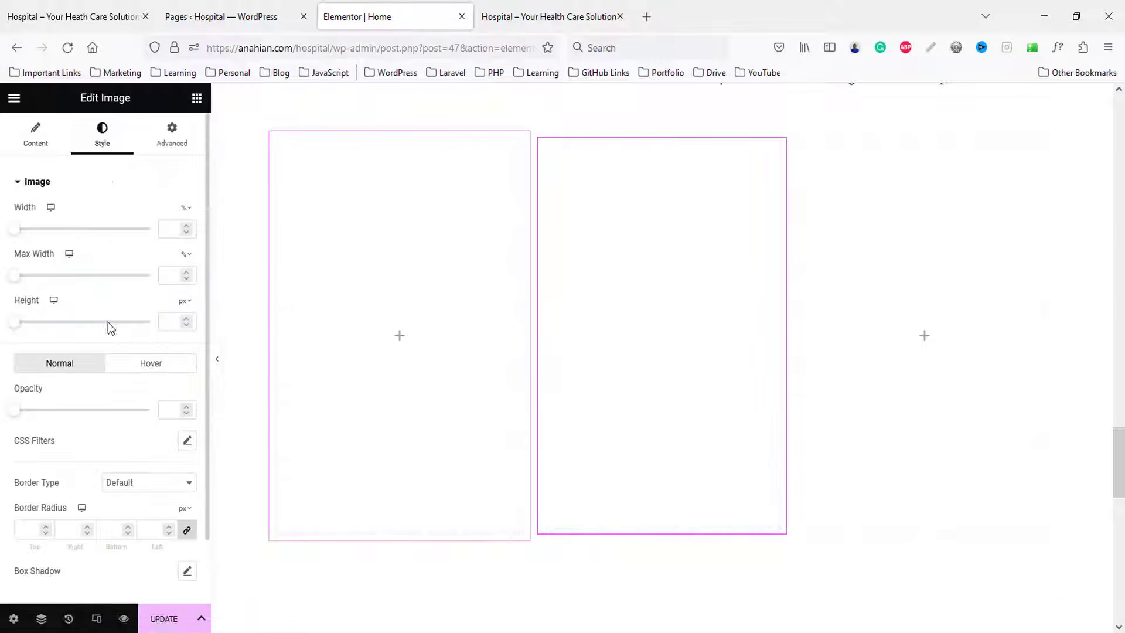
{"action": "scroll", "coordinate": [125, 417], "scroll_direction": "down", "scroll_amount": 2}
{"action": "left_click", "coordinate": [155, 412]}
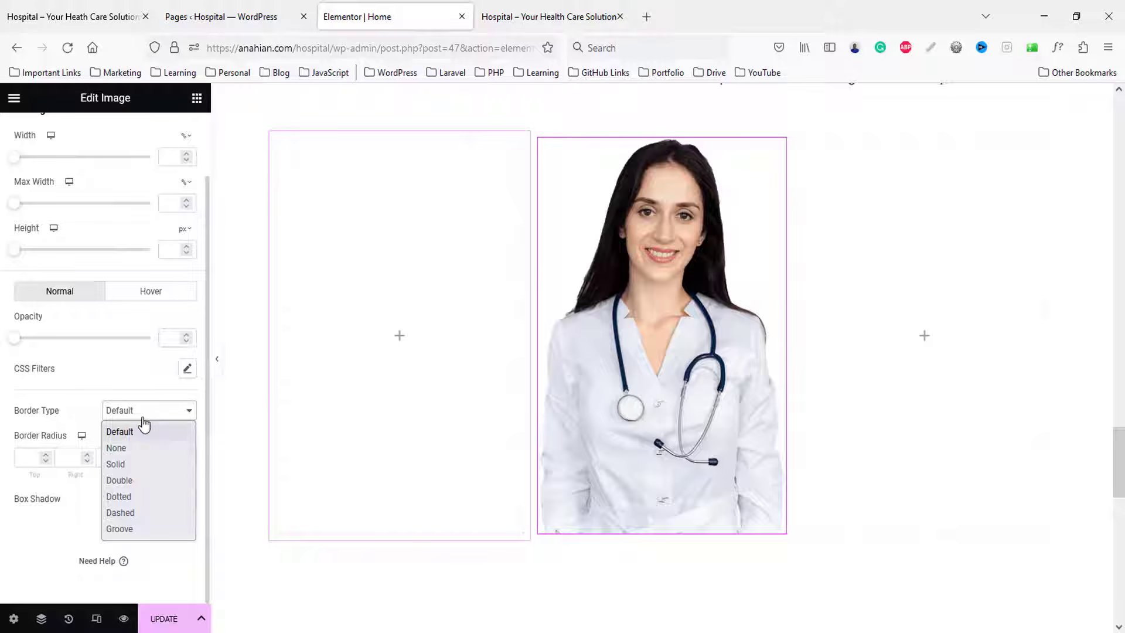
{"action": "left_click", "coordinate": [130, 459]}
{"action": "left_click", "coordinate": [187, 369]}
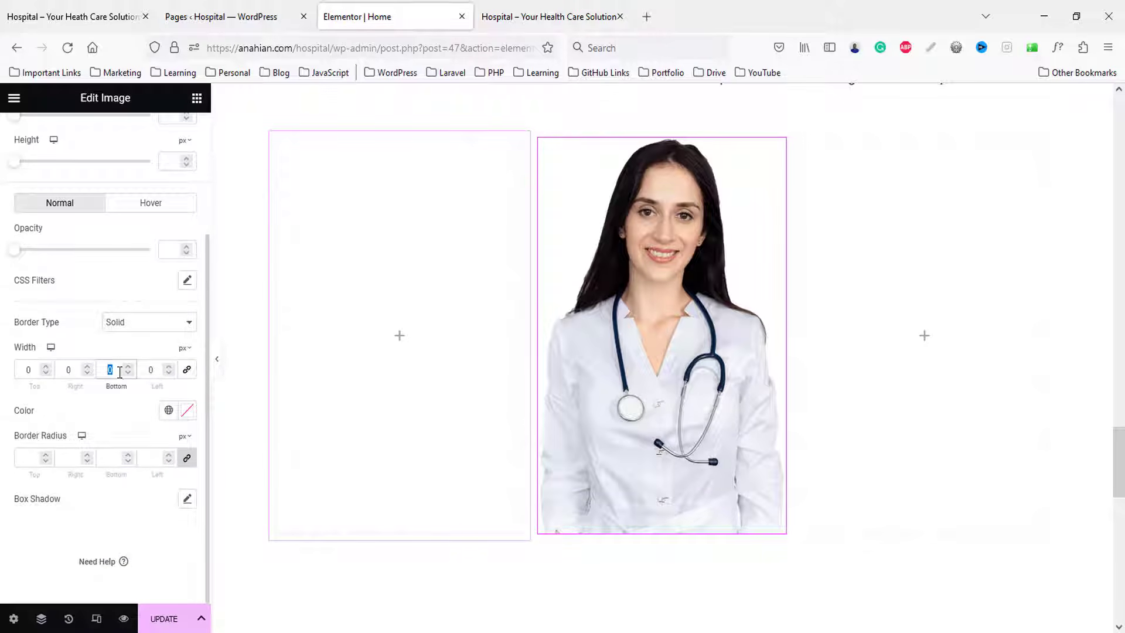
{"action": "type", "text": "3"}
{"action": "left_click", "coordinate": [169, 410]}
{"action": "left_click", "coordinate": [70, 477]}
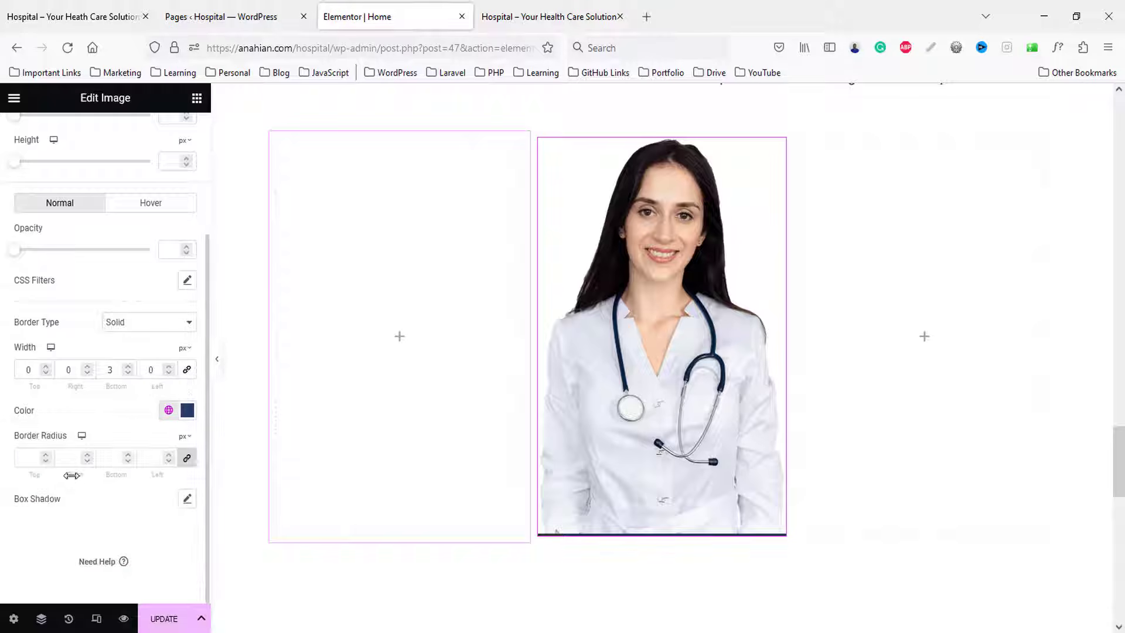
- Check the demo layout and add a Feature List widget to the empty column before the doctor image
{"action": "left_click", "coordinate": [42, 7]}
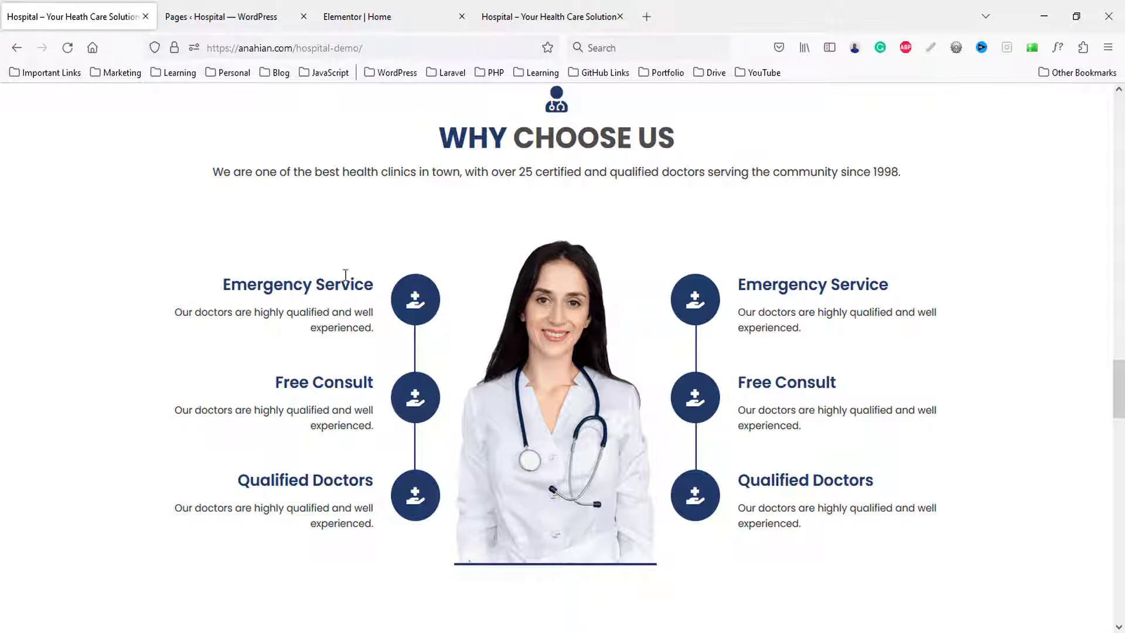
{"action": "left_click", "coordinate": [369, 17]}
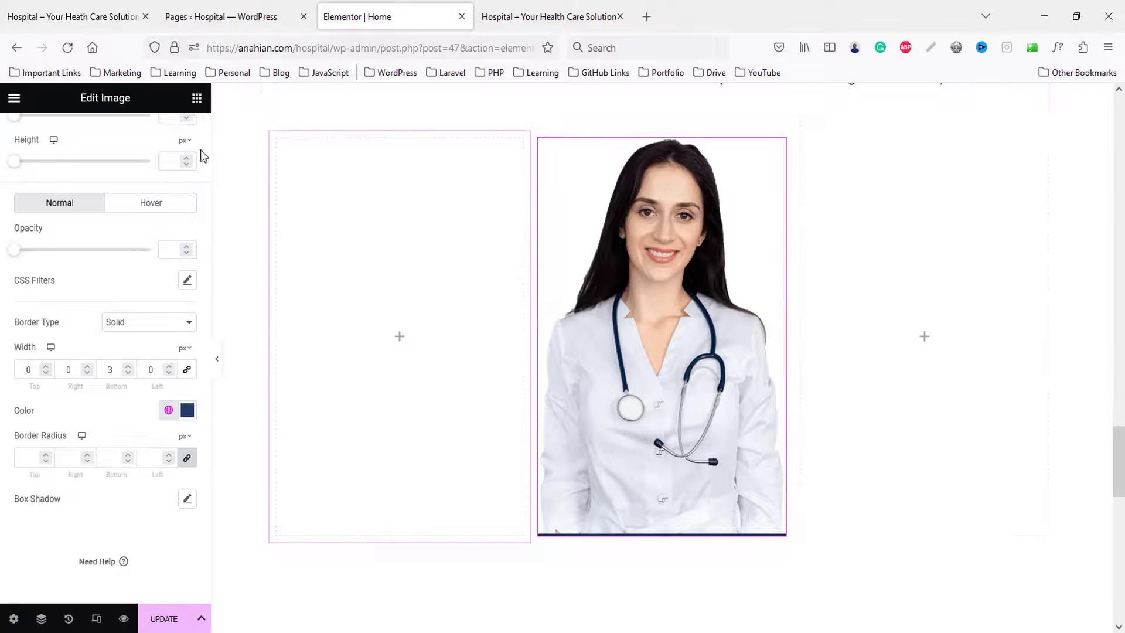
{"action": "type", "text": "f"}
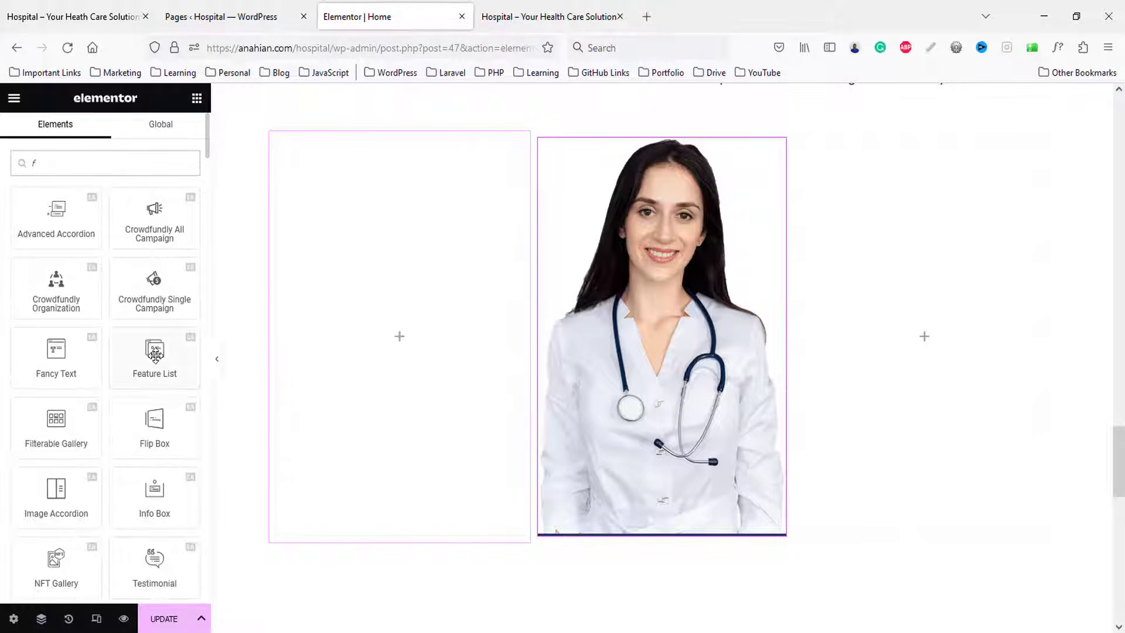
{"action": "left_click_drag", "start_coordinate": [155, 353], "coordinate": [448, 324]}
{"action": "left_click_drag", "start_coordinate": [549, 429], "coordinate": [562, 430]}
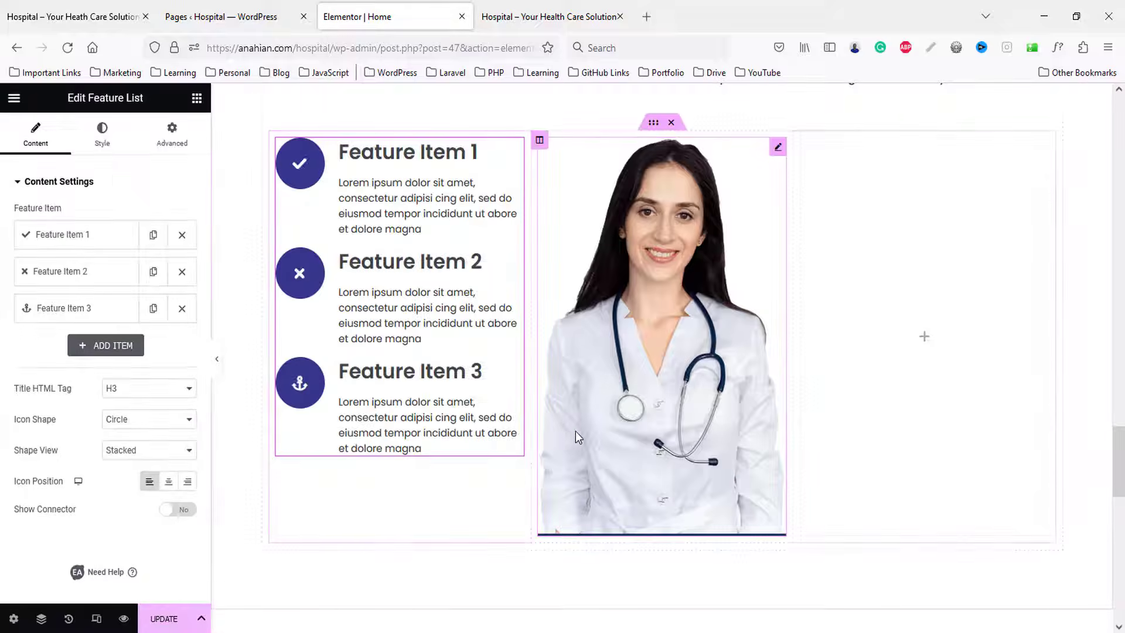
- Set the feature list's icon position to Right and show the connector between the icons
{"action": "scroll", "coordinate": [140, 380], "scroll_direction": "down", "scroll_amount": 1}
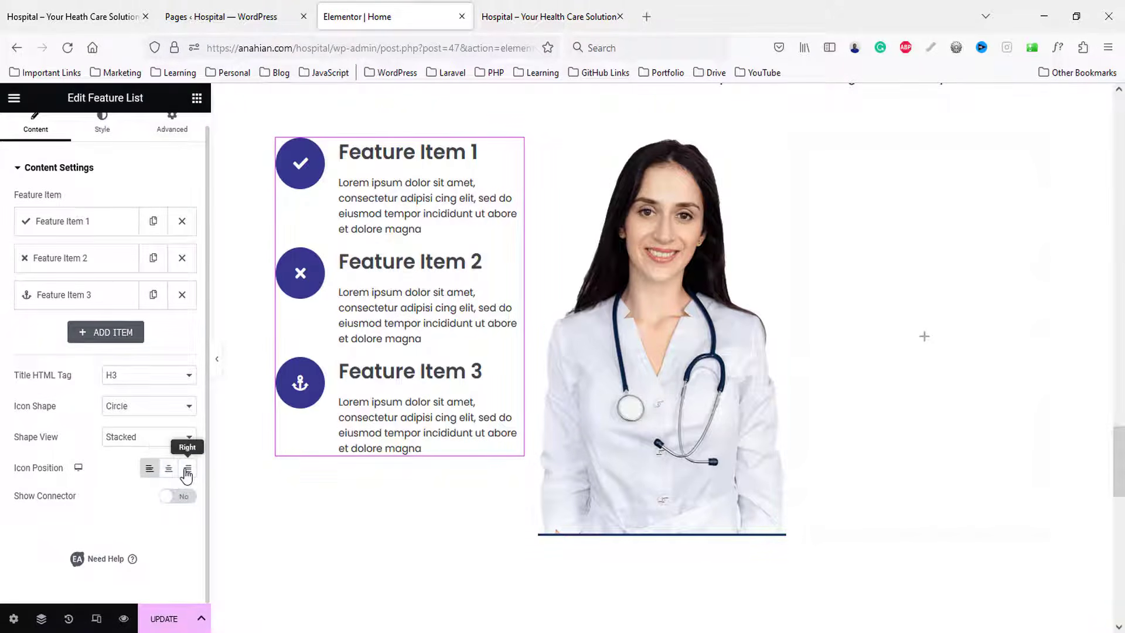
{"action": "left_click", "coordinate": [187, 468]}
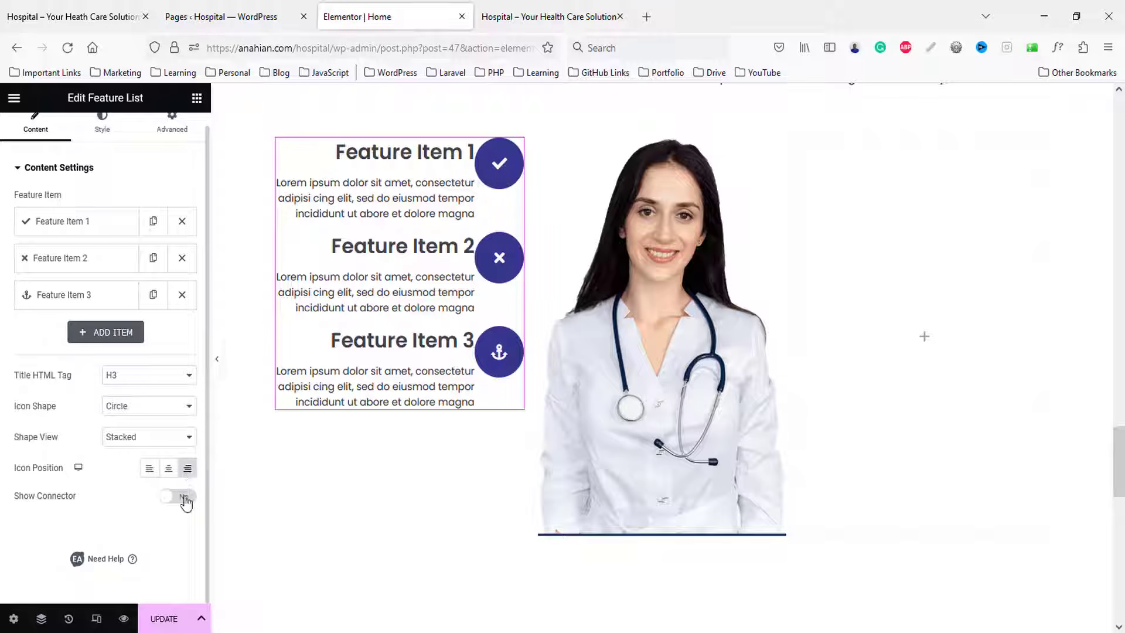
{"action": "left_click", "coordinate": [184, 497]}
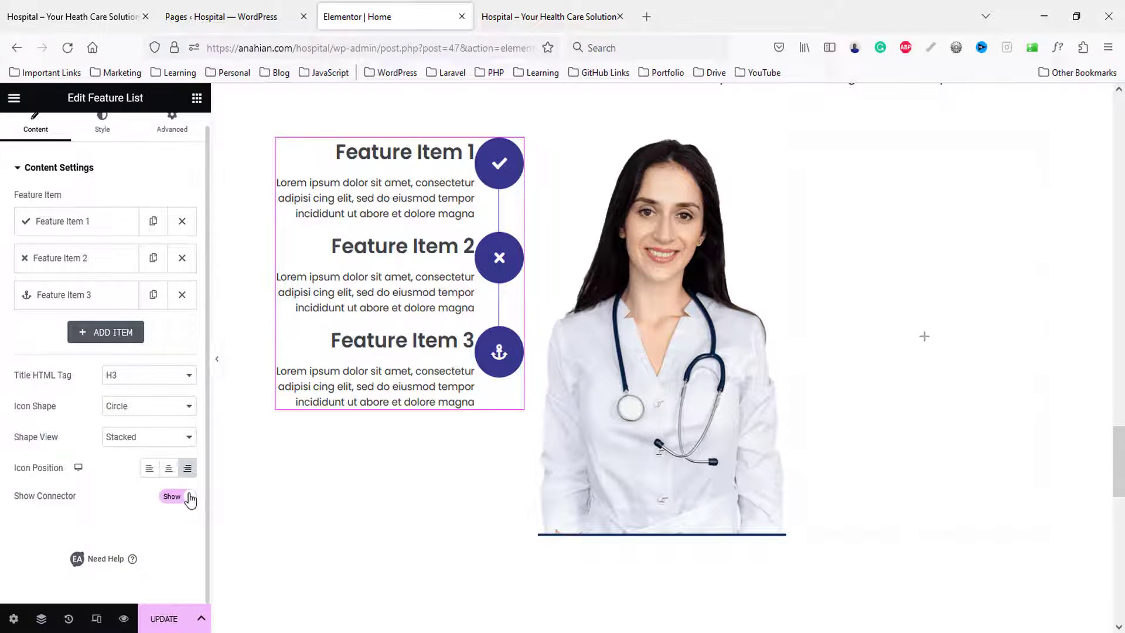
- Copy the "Emergency Service" title from the demo site and paste it as the first feature item's title
{"action": "left_click", "coordinate": [28, 8]}
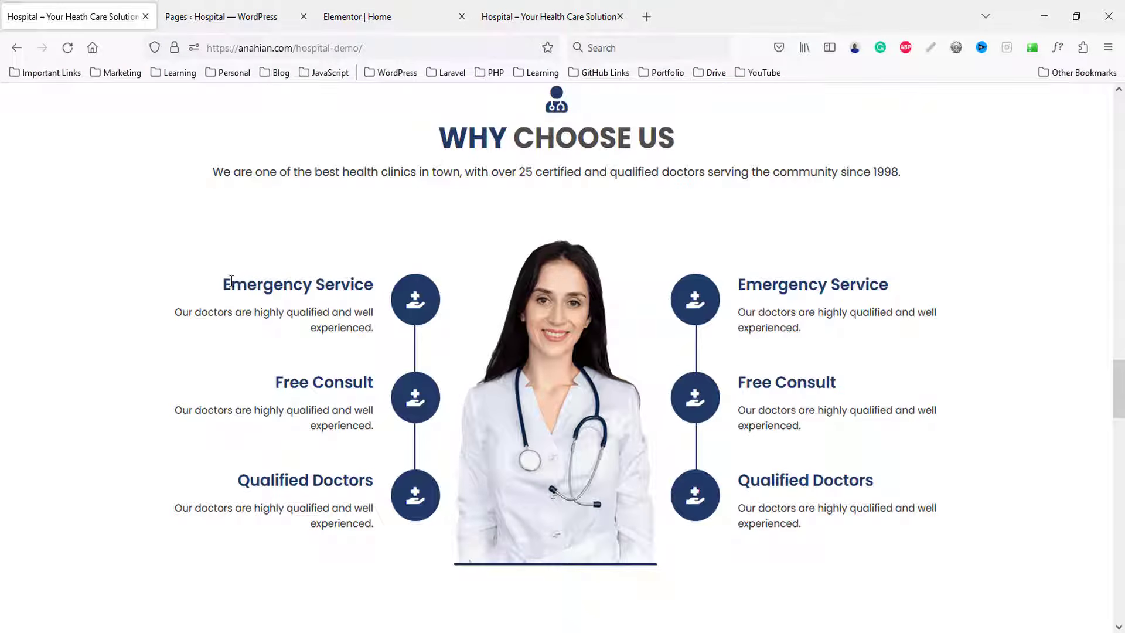
{"action": "left_click_drag", "start_coordinate": [224, 284], "coordinate": [377, 284]}
{"action": "key", "text": "ctrl+c"}
{"action": "left_click", "coordinate": [342, 14]}
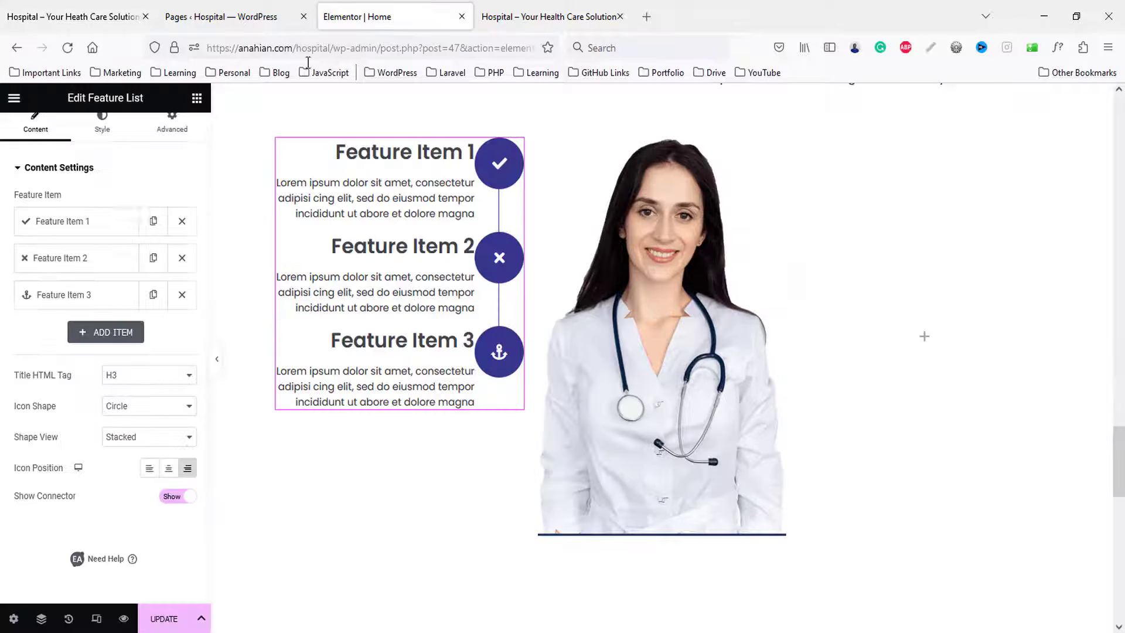
{"action": "left_click", "coordinate": [56, 229]}
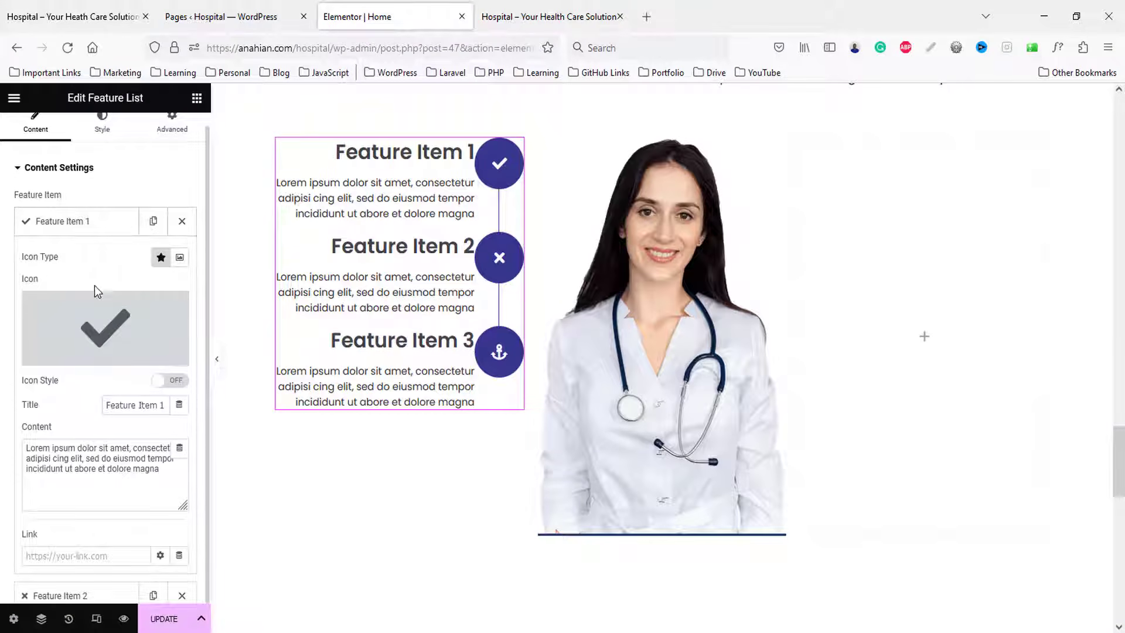
{"action": "triple_click", "coordinate": [136, 408]}
{"action": "key", "text": "ctrl+v"}
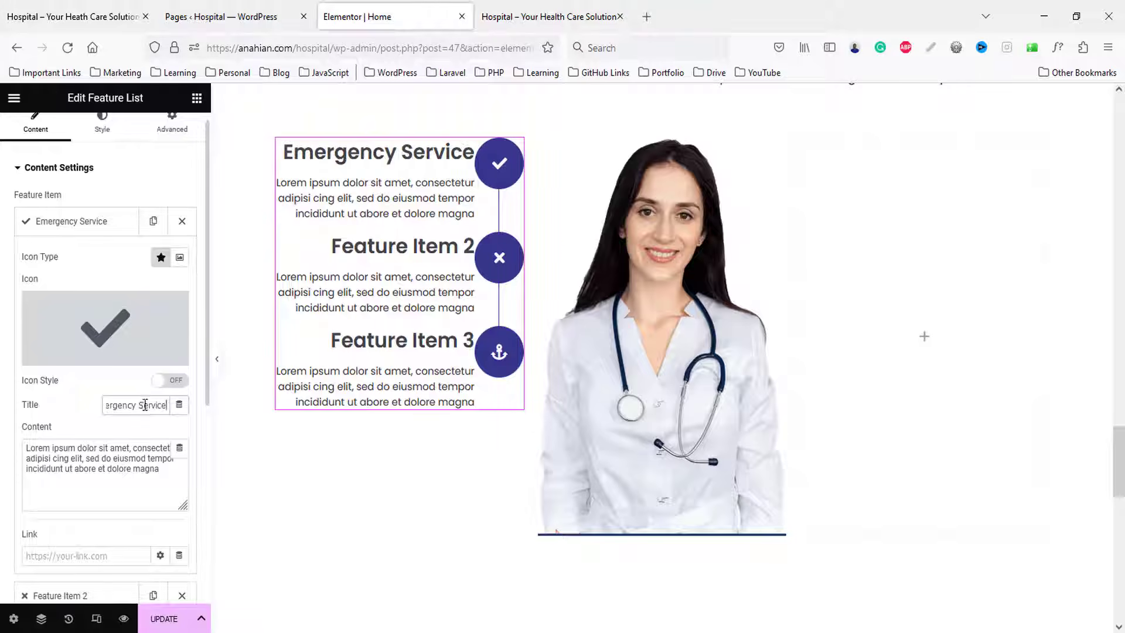
- Copy the demo's Emergency Service description and replace the first item's content with "Our doctors are highly qualified and well experienced."
{"action": "left_click", "coordinate": [48, 16]}
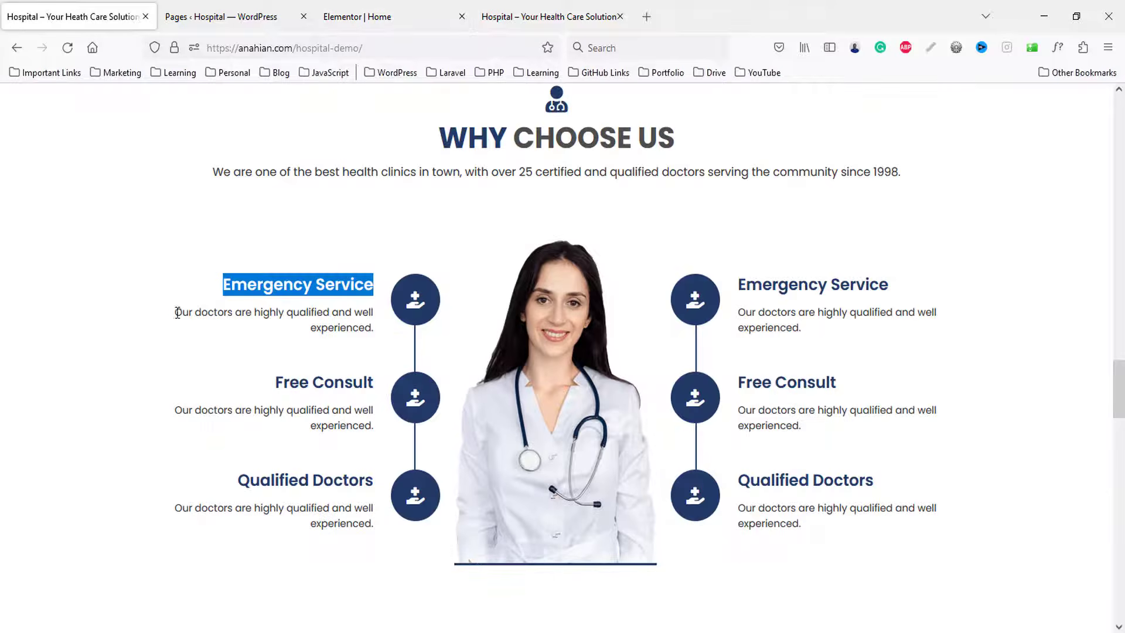
{"action": "left_click_drag", "start_coordinate": [177, 313], "coordinate": [380, 331]}
{"action": "key", "text": "ctrl+c"}
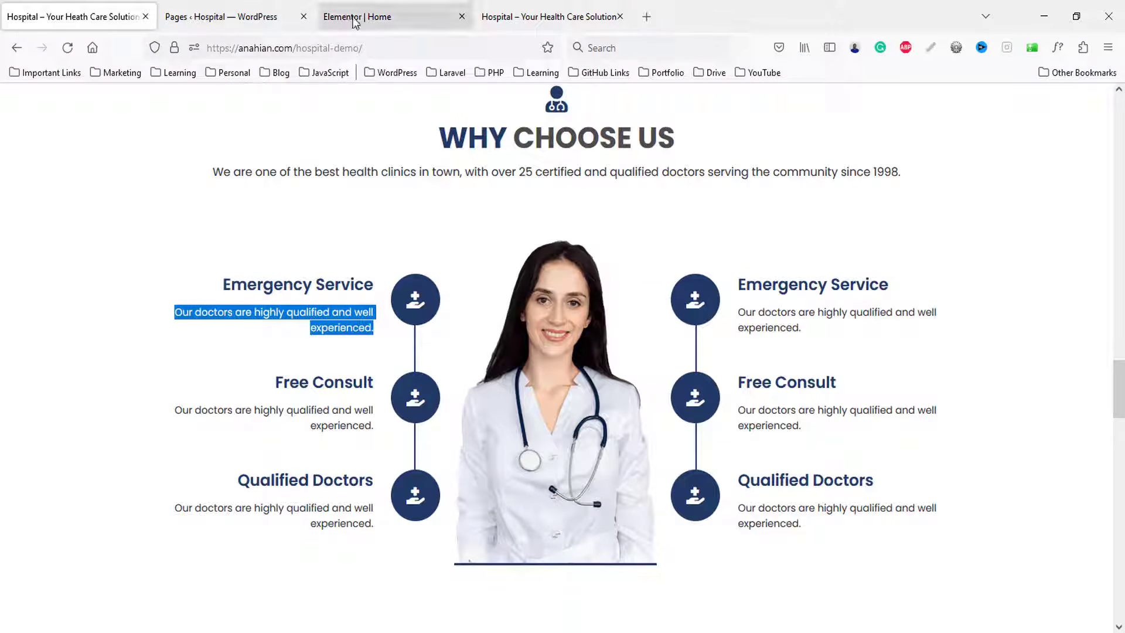
{"action": "left_click", "coordinate": [261, 13]}
{"action": "left_click", "coordinate": [327, 27]}
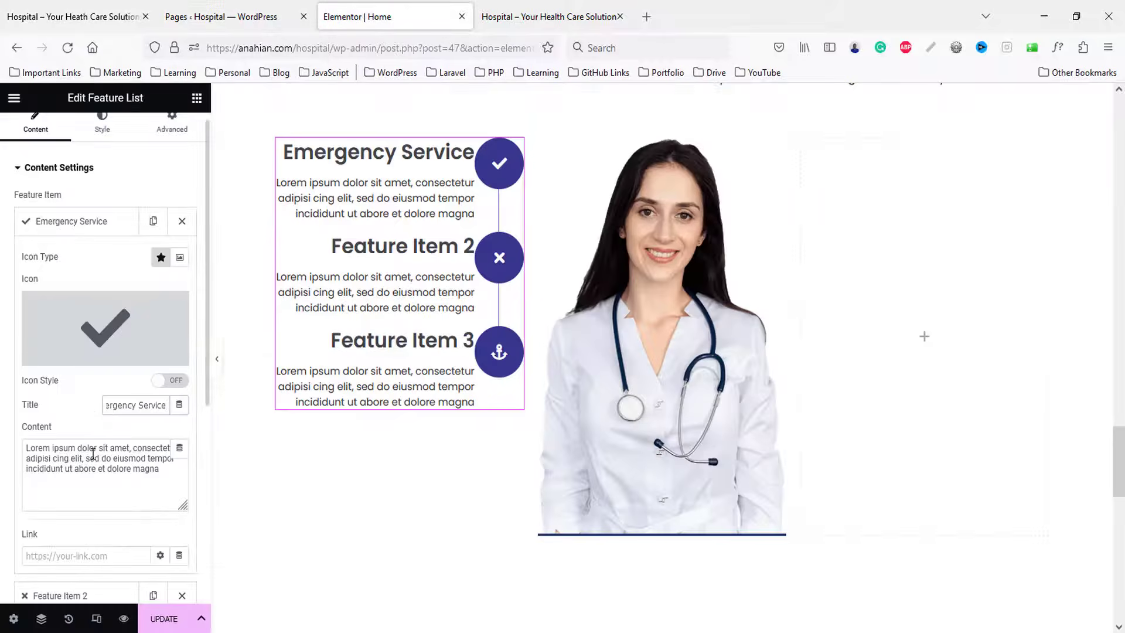
{"action": "left_click", "coordinate": [104, 448]}
{"action": "key", "text": "ctrl+a"}
{"action": "key", "text": "ctrl+v"}
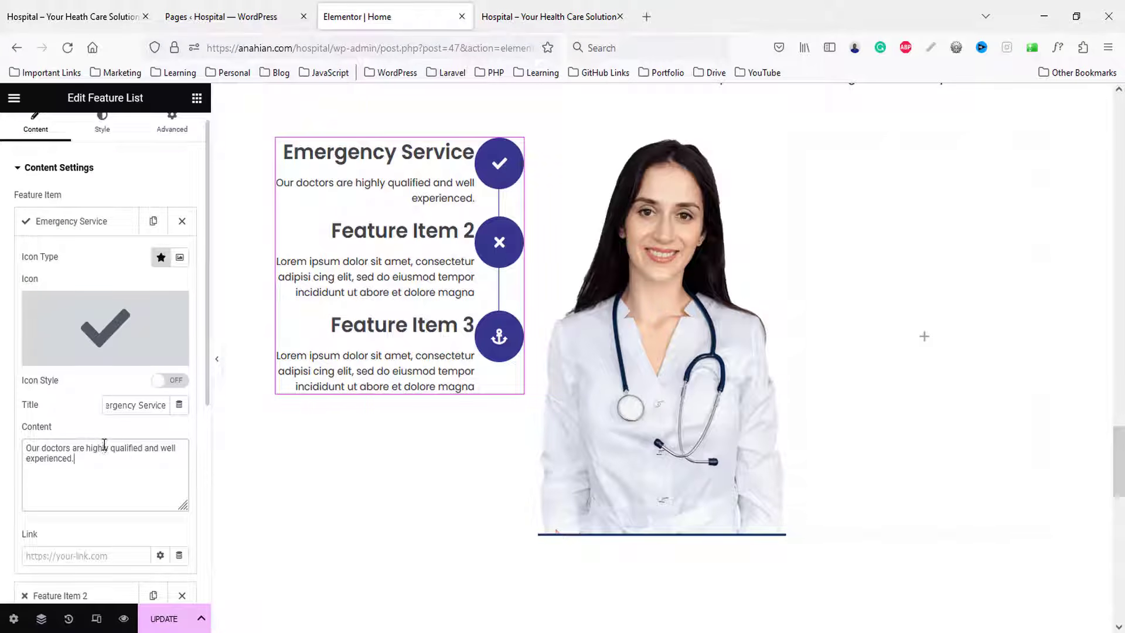
- Replace the Emergency Service item's check icon with the doctor icon, filtering the icon library by "user"
{"action": "left_click", "coordinate": [106, 343]}
{"action": "left_click", "coordinate": [507, 153]}
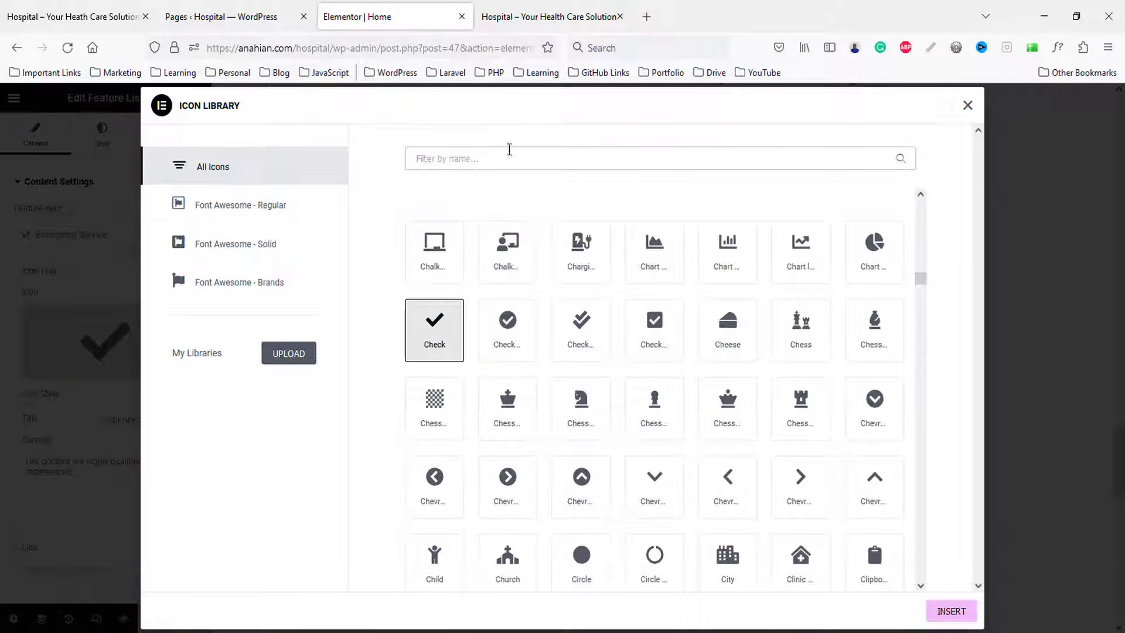
{"action": "type", "text": "user"}
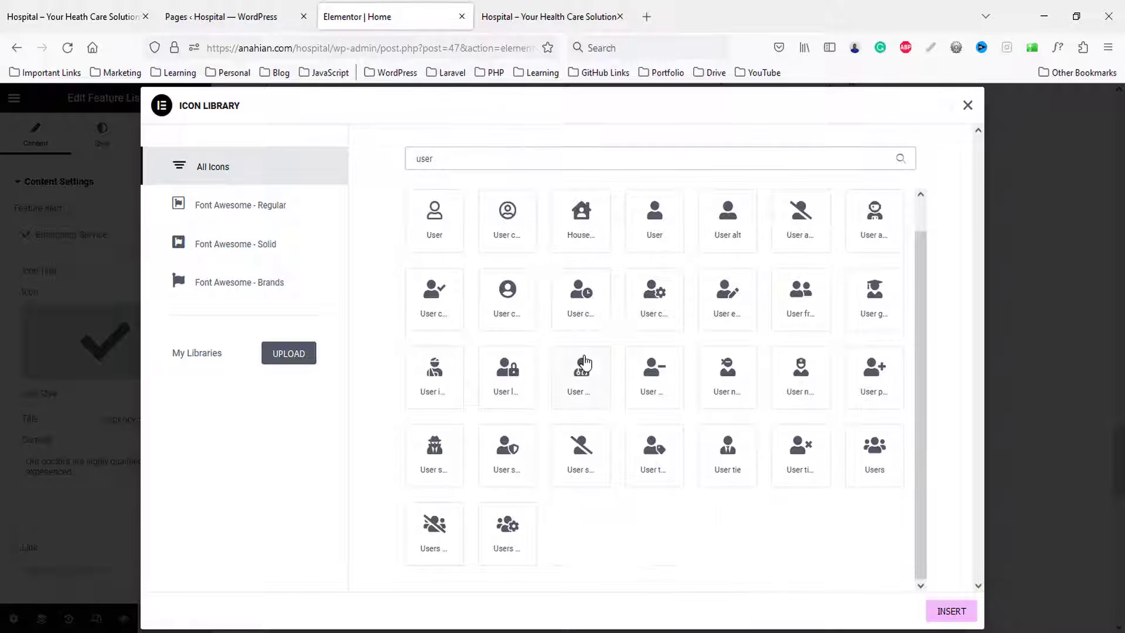
{"action": "left_click", "coordinate": [584, 363]}
{"action": "left_click", "coordinate": [950, 611]}
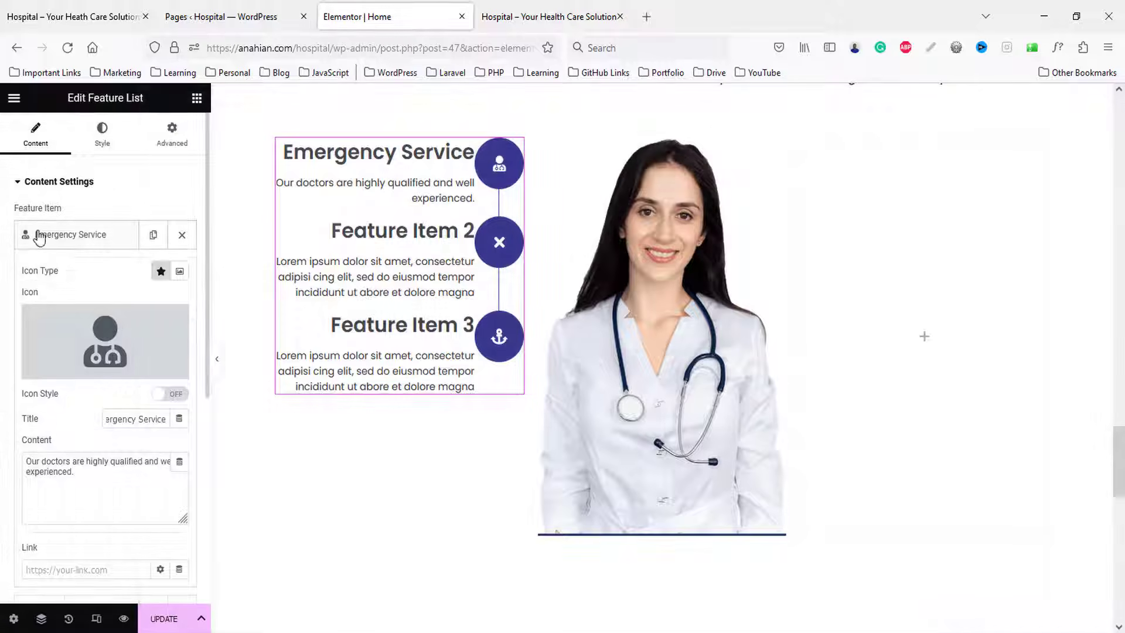
- Delete the Feature Item 2 and Feature Item 3 entries, keeping only the Emergency Service item
{"action": "left_click", "coordinate": [39, 236]}
{"action": "left_click", "coordinate": [182, 270]}
{"action": "left_click", "coordinate": [182, 271]}
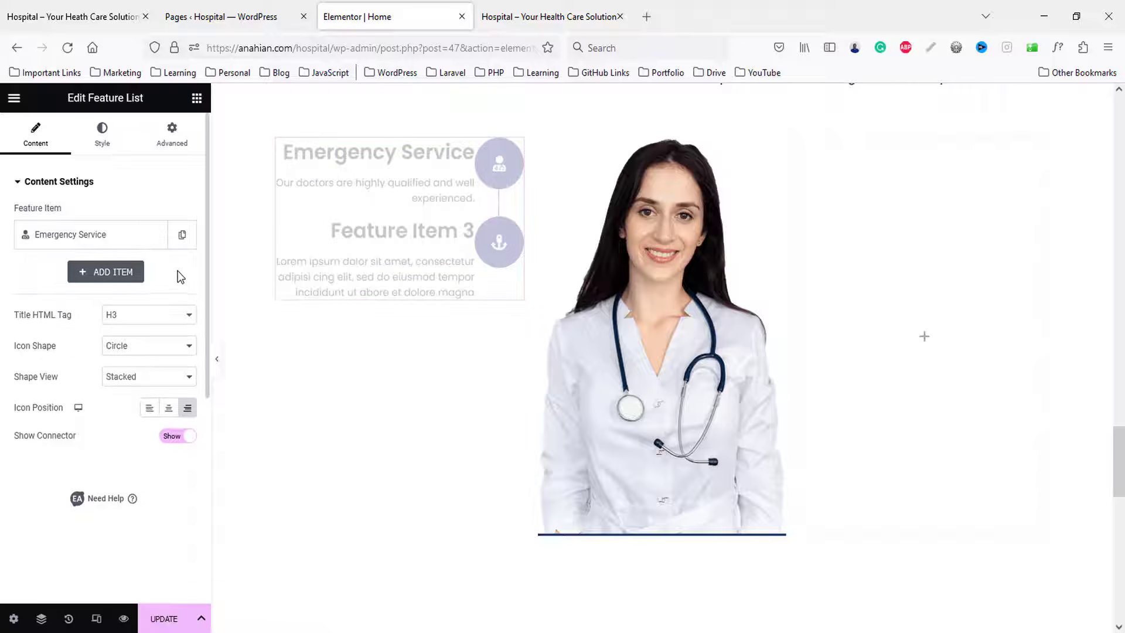
{"action": "left_click", "coordinate": [182, 234]}
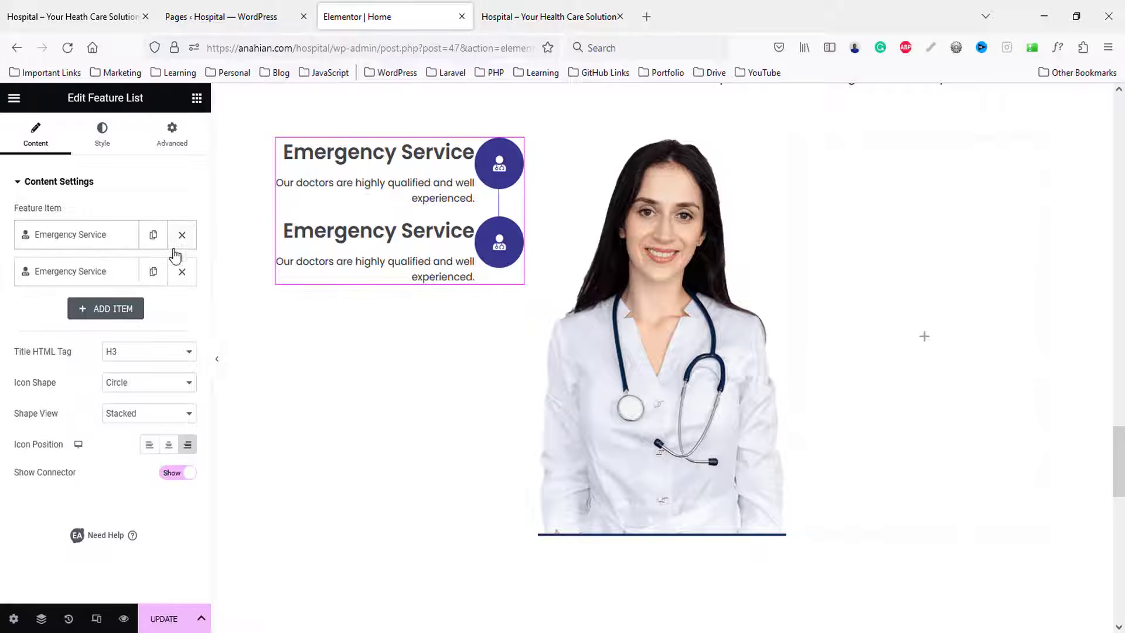
{"action": "left_click", "coordinate": [155, 272]}
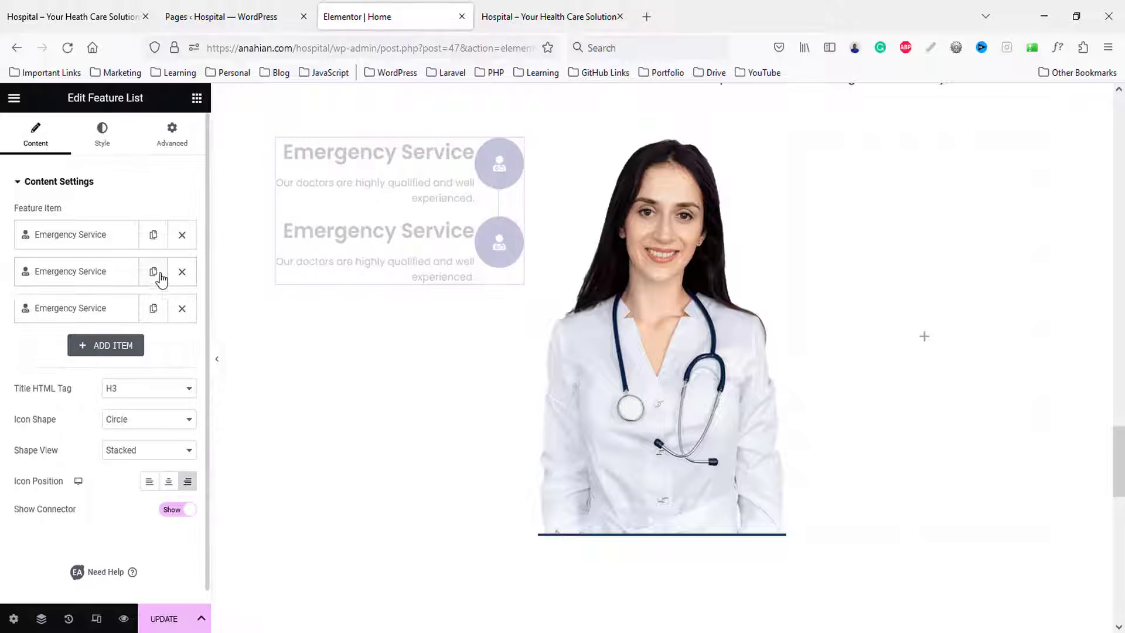
{"action": "left_click", "coordinate": [182, 308]}
{"action": "left_click", "coordinate": [181, 271]}
- Turn on Icon Style for the Emergency Service item and set its icon background to the global dark blue color
{"action": "left_click", "coordinate": [88, 238]}
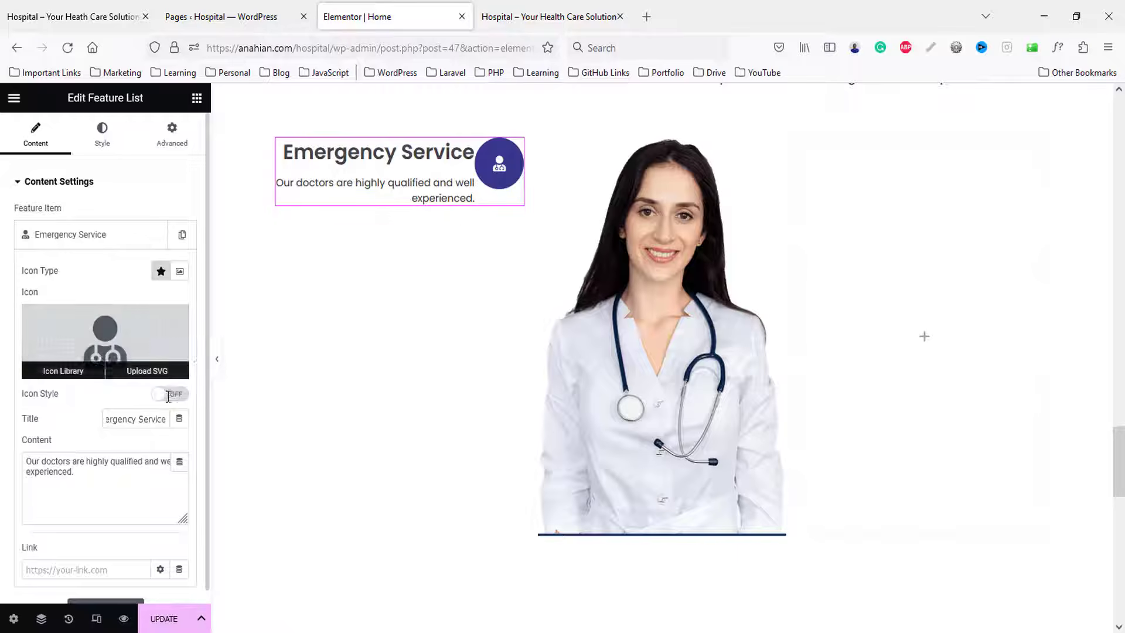
{"action": "scroll", "coordinate": [170, 302], "scroll_direction": "down", "scroll_amount": 2}
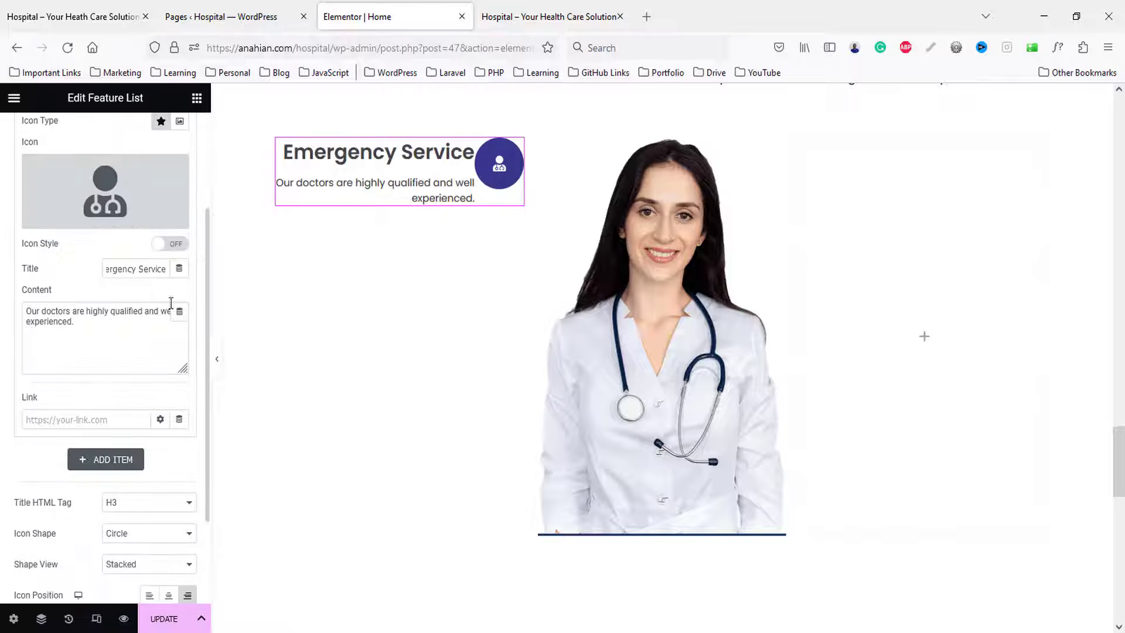
{"action": "left_click", "coordinate": [177, 244]}
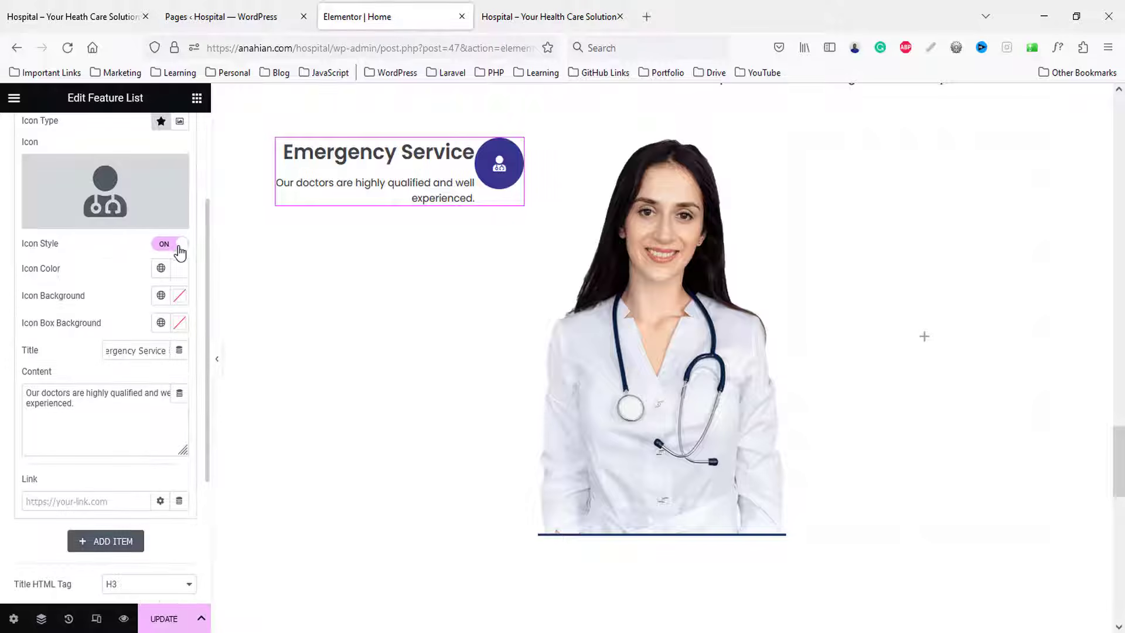
{"action": "left_click", "coordinate": [162, 296]}
{"action": "left_click", "coordinate": [65, 365]}
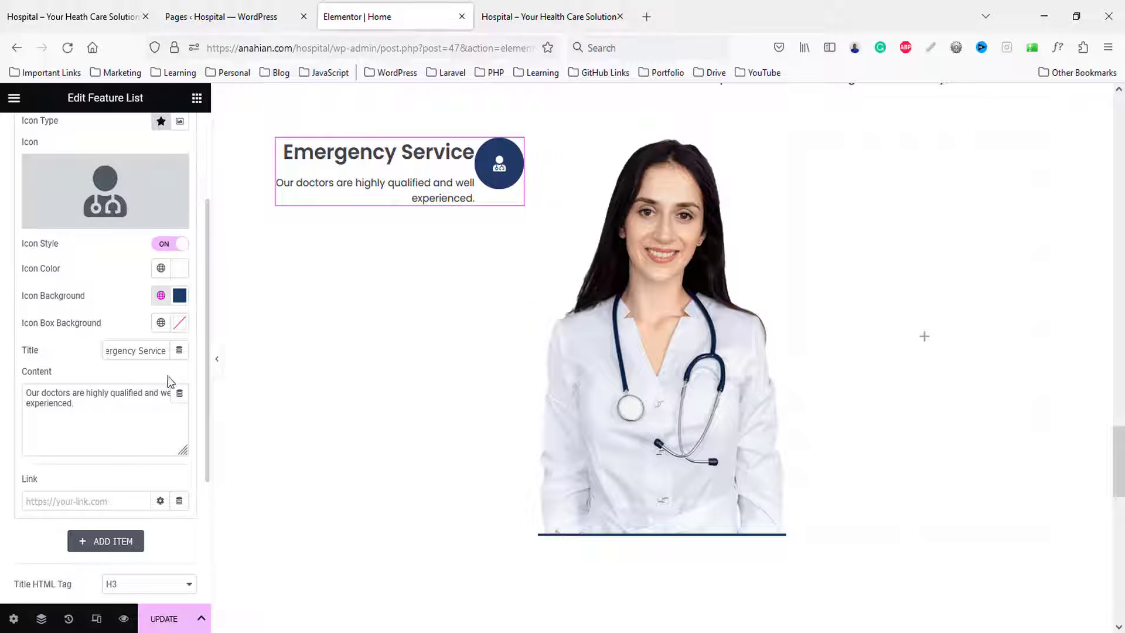
{"action": "scroll", "coordinate": [130, 335], "scroll_direction": "up", "scroll_amount": 3}
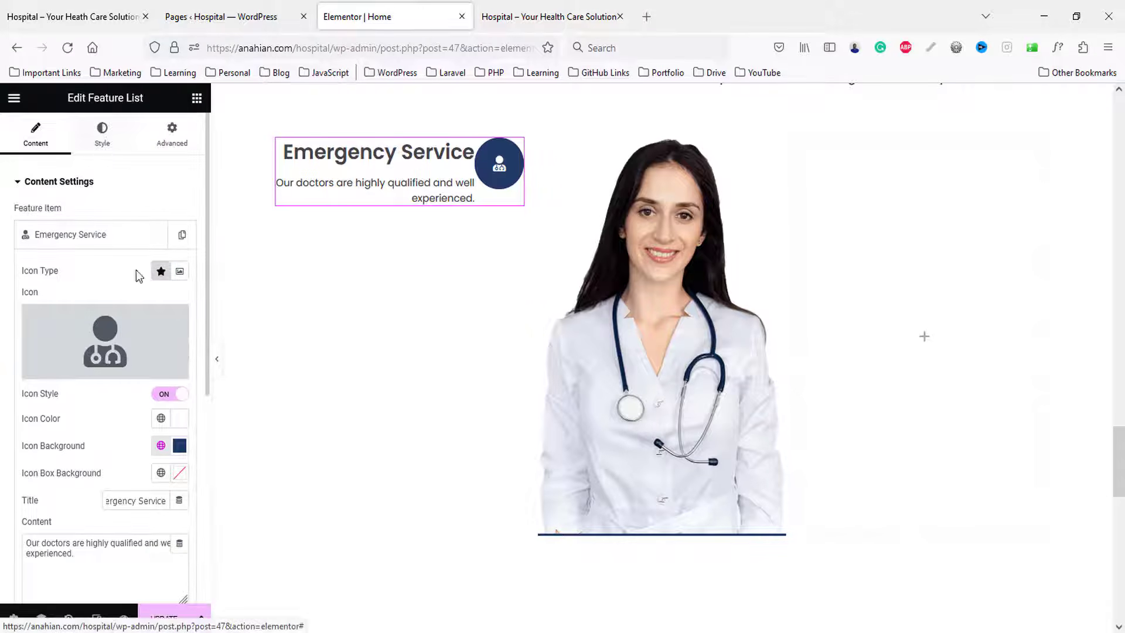
- Duplicate the Emergency Service item twice so the feature list has three items
{"action": "left_click", "coordinate": [111, 242]}
{"action": "left_click", "coordinate": [183, 234]}
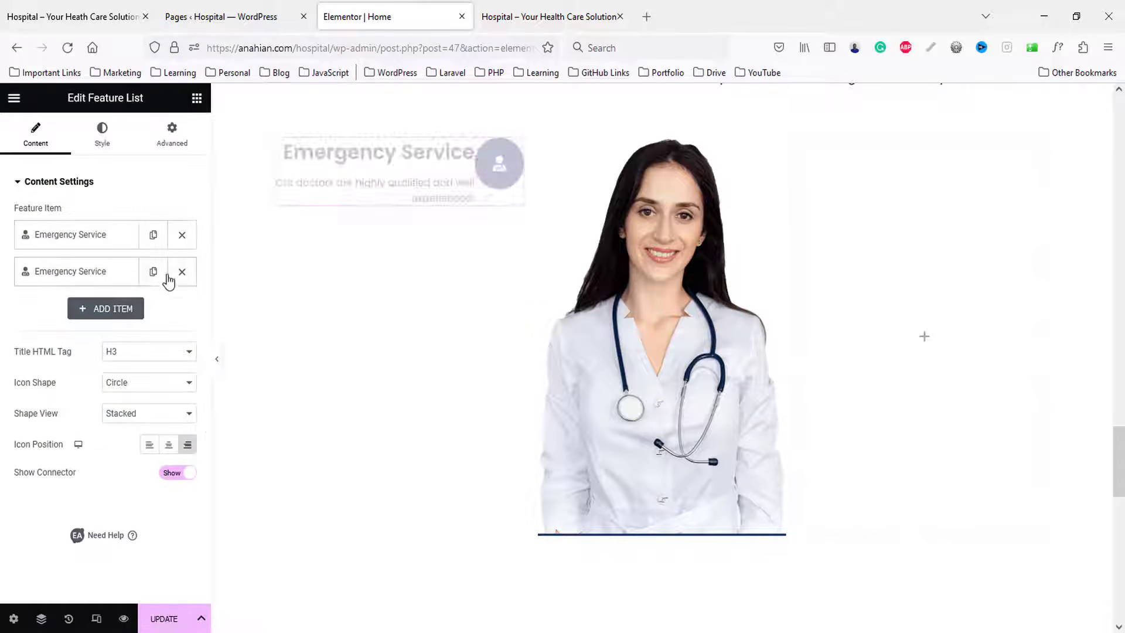
{"action": "left_click", "coordinate": [153, 272]}
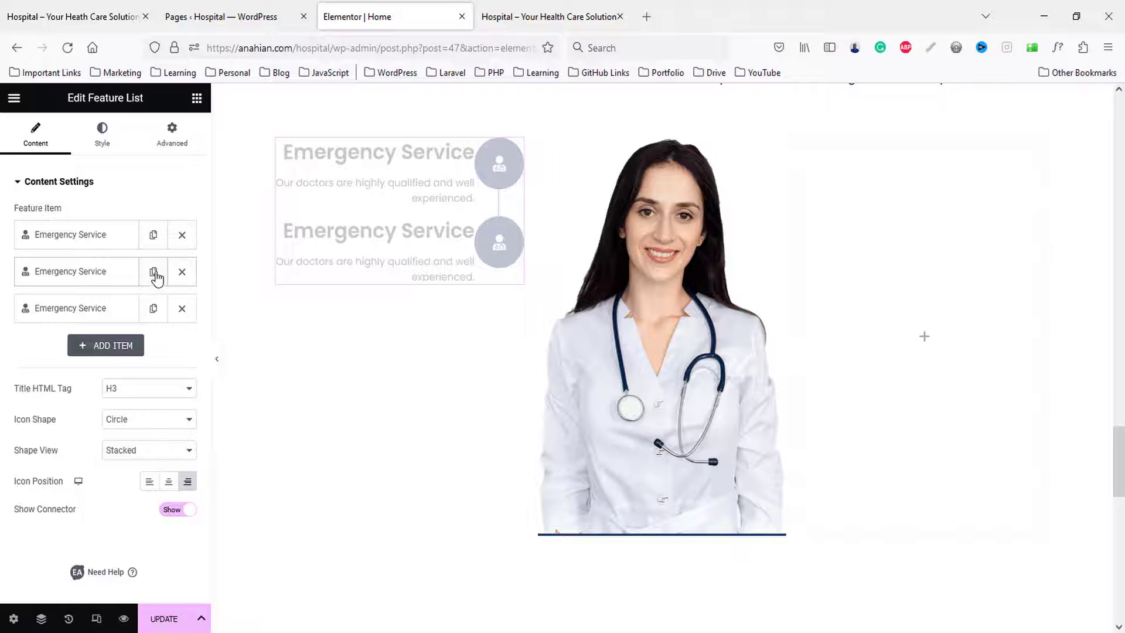
{"action": "left_click", "coordinate": [110, 130]}
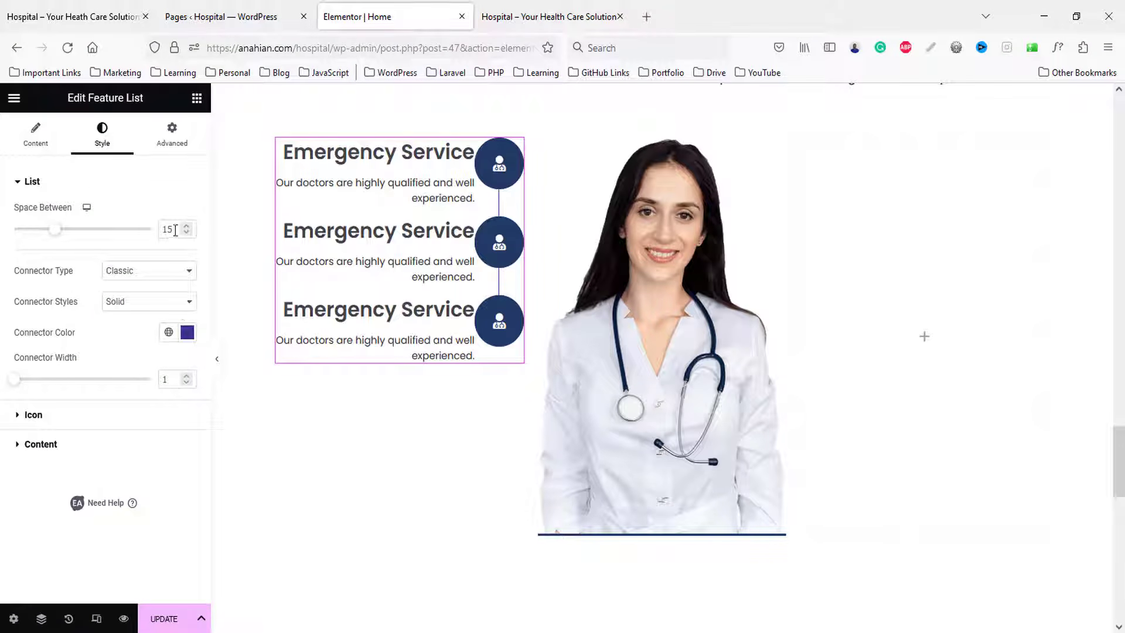
{"action": "key", "text": "Down"}
{"action": "key", "text": "Down"}
{"action": "key", "text": "Down"}
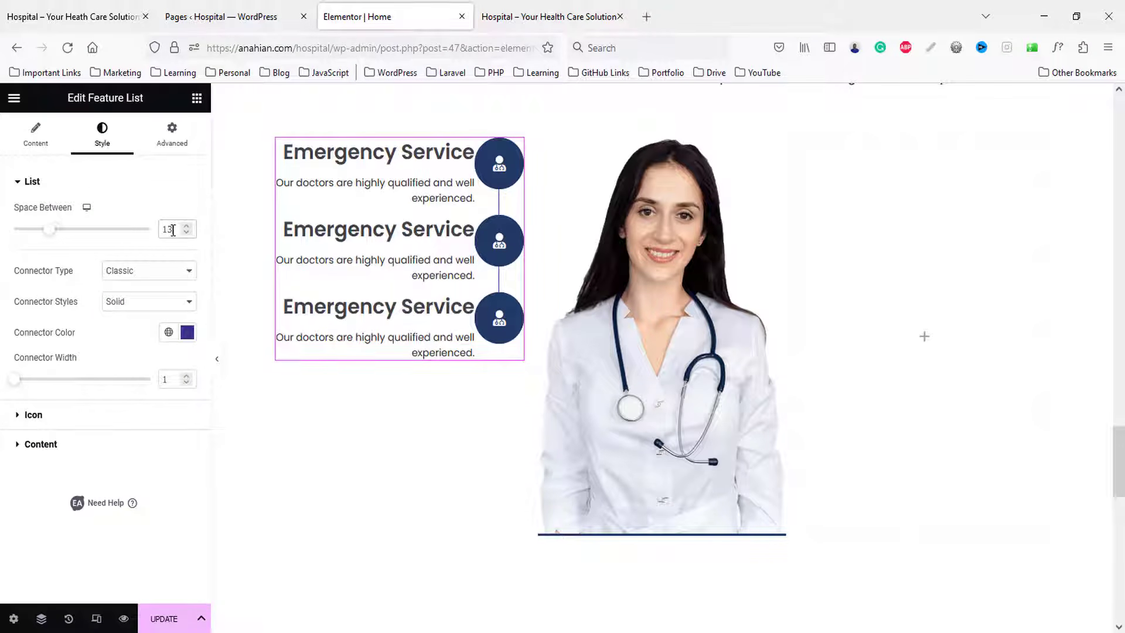
{"action": "key", "text": "Up"}
{"action": "key", "text": "Up"}
{"action": "key", "text": "Up"}
{"action": "key", "text": "Up"}
{"action": "key", "text": "Down"}
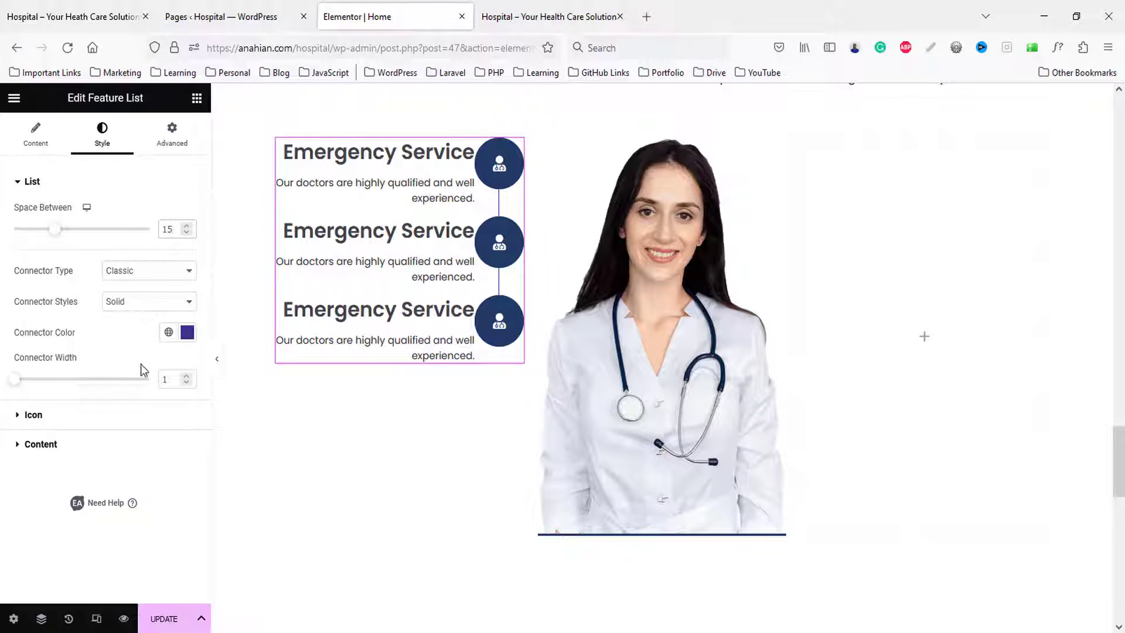
- Reduce the size of the feature list's icon circles to 60
{"action": "left_click", "coordinate": [33, 416]}
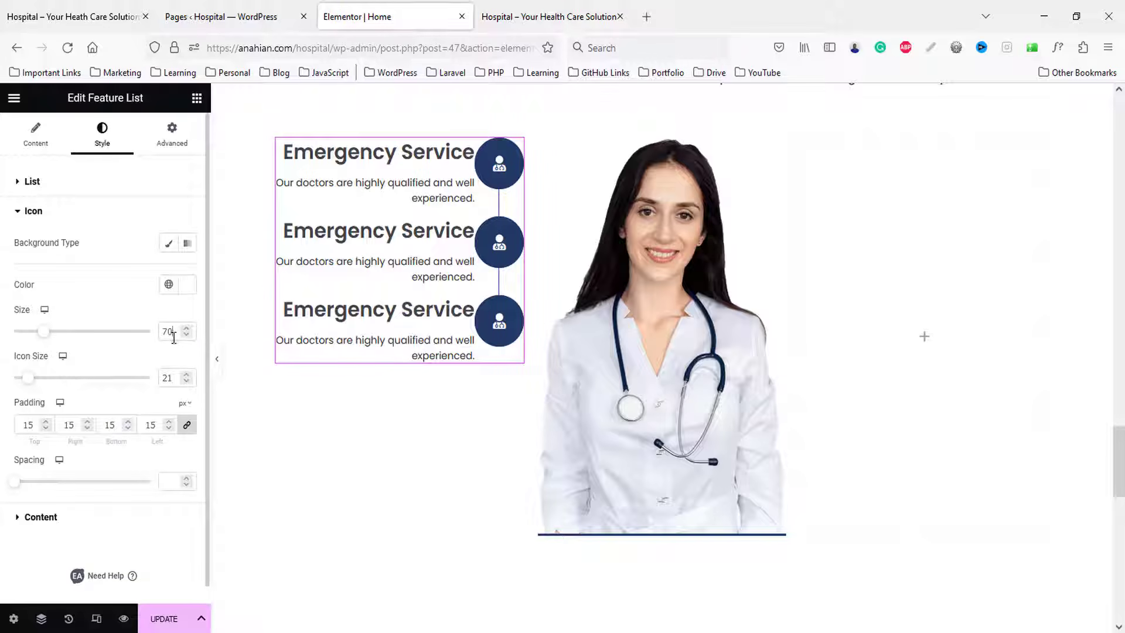
{"action": "key", "text": "Down"}
{"action": "key", "text": "Down"}
{"action": "key", "text": "Down"}
{"action": "key", "text": "Down"}
{"action": "key", "text": "Down"}
{"action": "key", "text": "Down"}
{"action": "key", "text": "Down"}
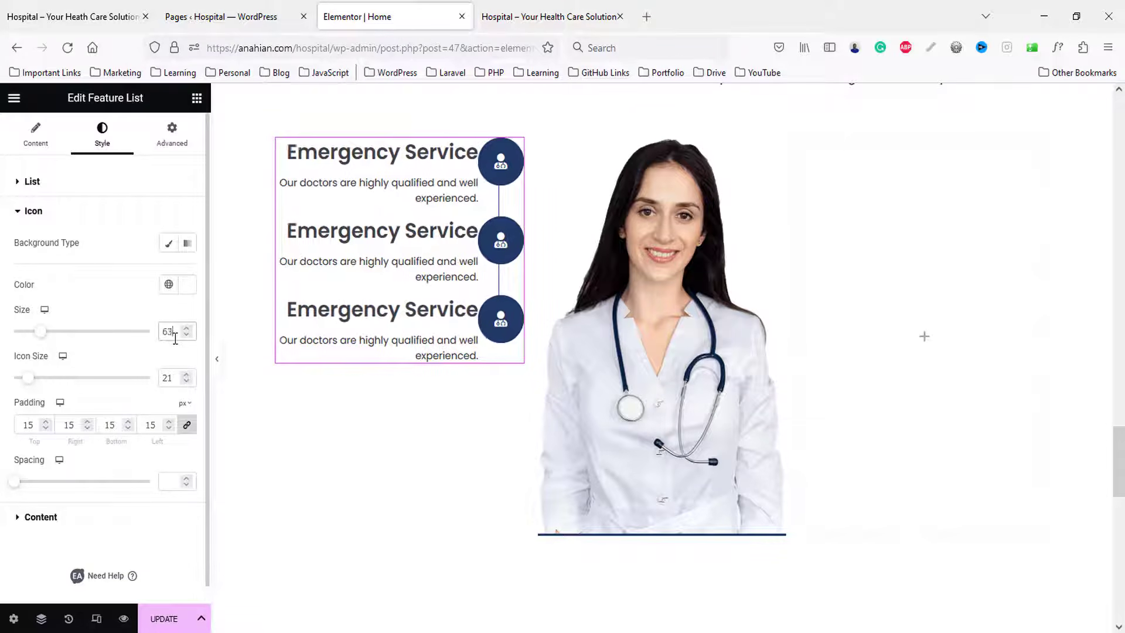
{"action": "key", "text": "Down"}
{"action": "key", "text": "Down"}
{"action": "key", "text": "Down"}
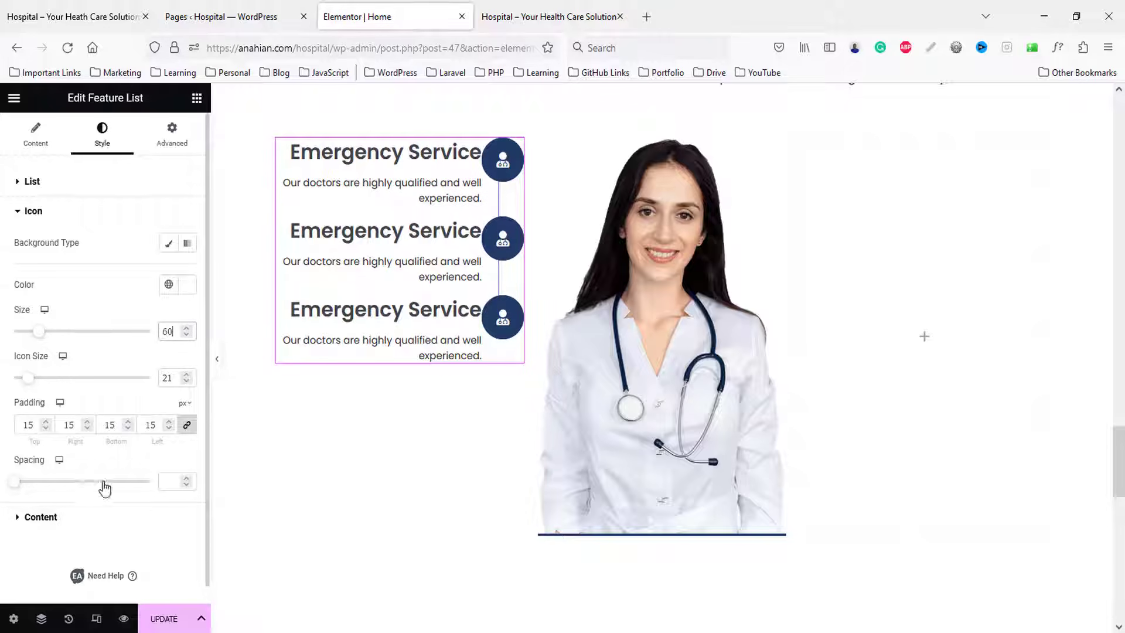
- Set the spacing between the feature list's icons and text to 15
{"action": "left_click", "coordinate": [167, 482]}
{"action": "key", "text": "Up"}
{"action": "key", "text": "Up"}
{"action": "key", "text": "Up"}
{"action": "key", "text": "Up"}
{"action": "key", "text": "Up"}
{"action": "key", "text": "Up"}
{"action": "key", "text": "Up"}
{"action": "key", "text": "Up"}
{"action": "key", "text": "Up"}
{"action": "key", "text": "Up"}
{"action": "key", "text": "Up"}
{"action": "key", "text": "Up"}
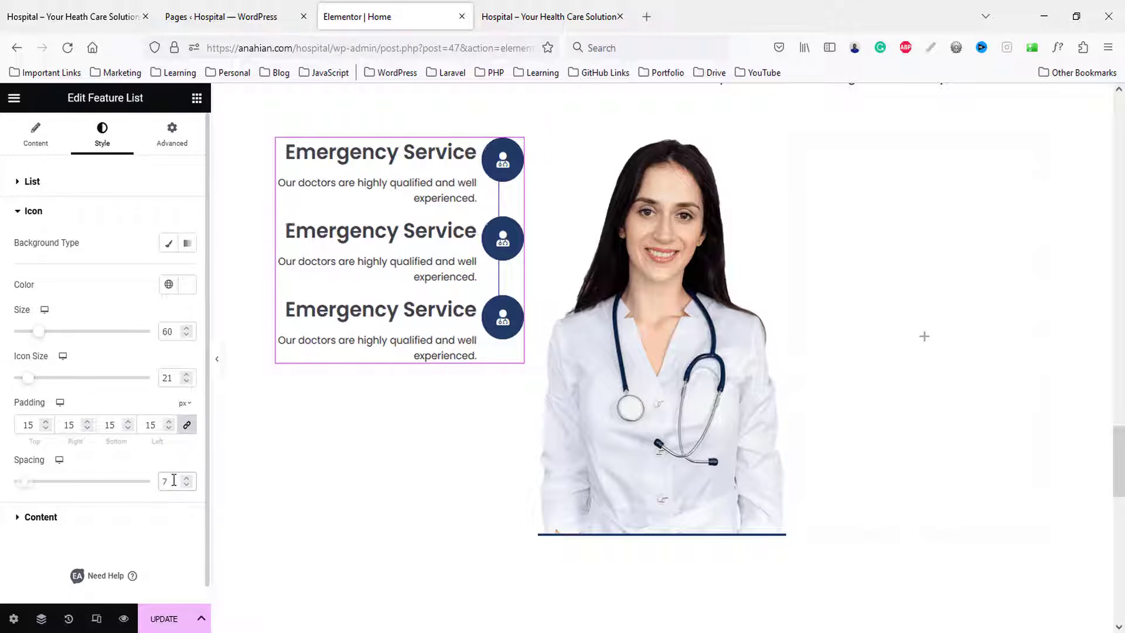
{"action": "key", "text": "Up"}
{"action": "key", "text": "Up"}
{"action": "key", "text": "Up"}
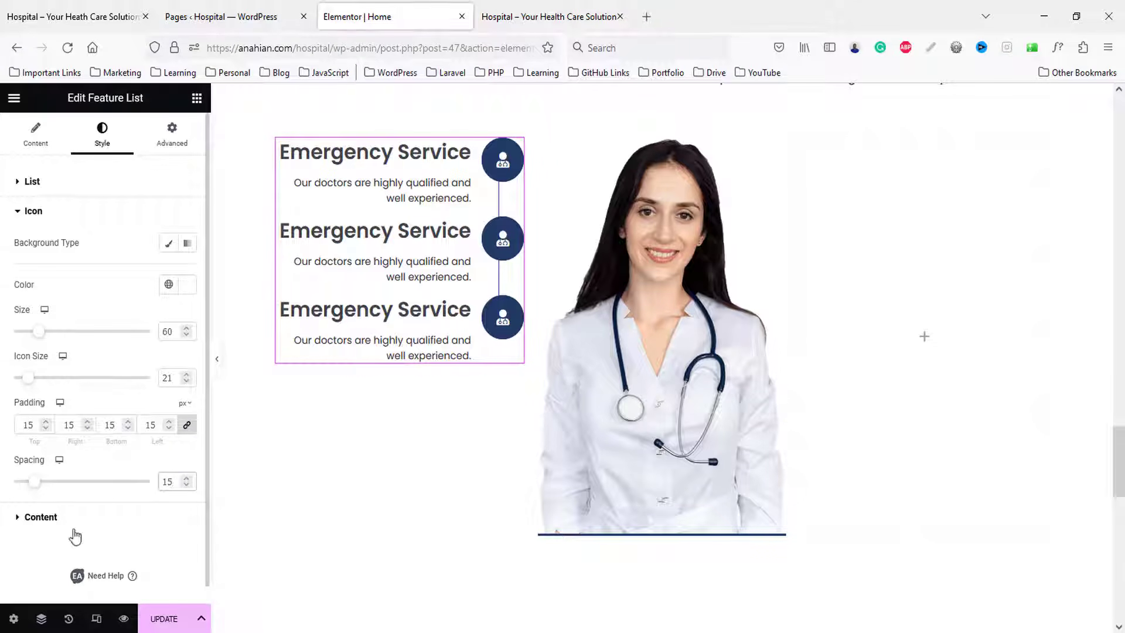
- Set the feature titles' color to the global Primary color (#223A66)
{"action": "left_click", "coordinate": [109, 516]}
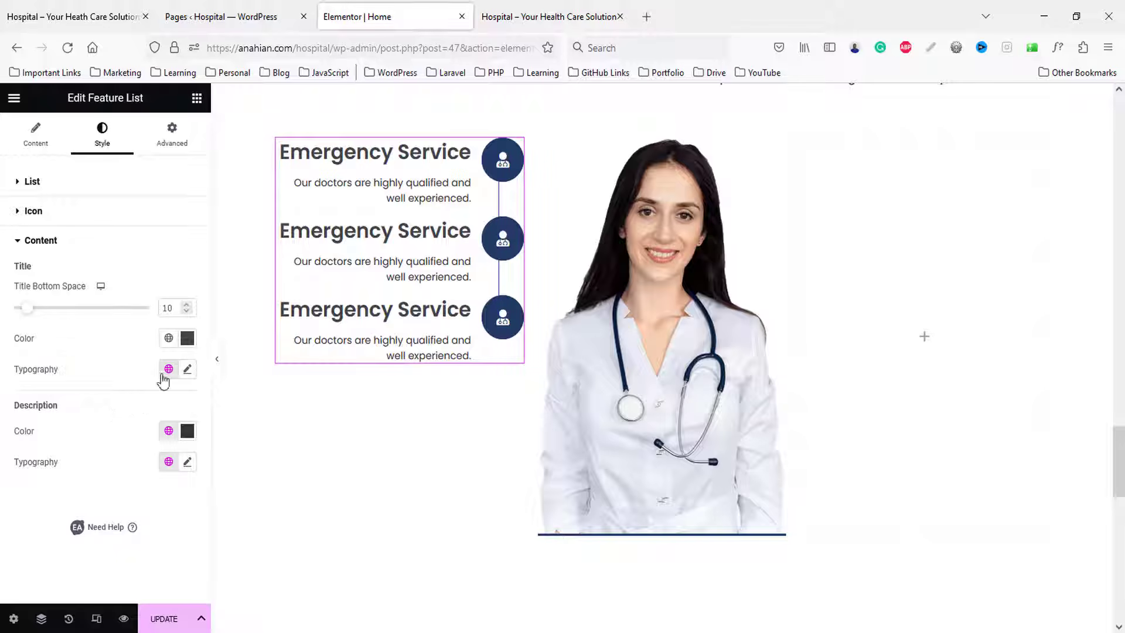
{"action": "left_click", "coordinate": [168, 338]}
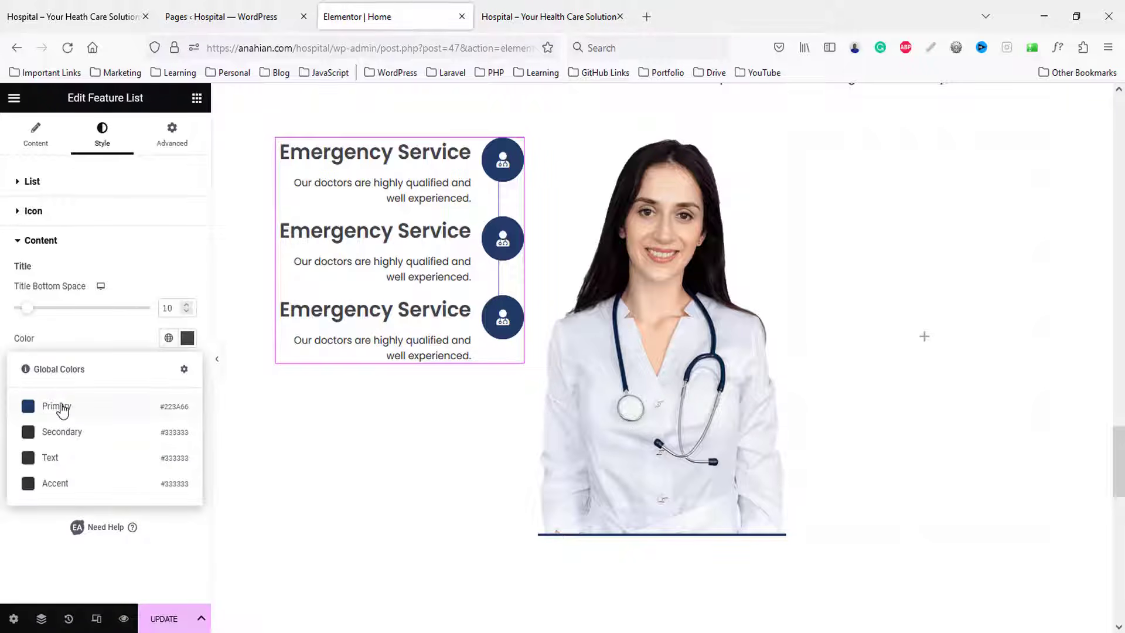
{"action": "left_click", "coordinate": [57, 406]}
- Set the feature titles' font size to 22 px in their typography settings
{"action": "left_click", "coordinate": [187, 369]}
{"action": "scroll", "coordinate": [156, 432], "scroll_direction": "down", "scroll_amount": 4}
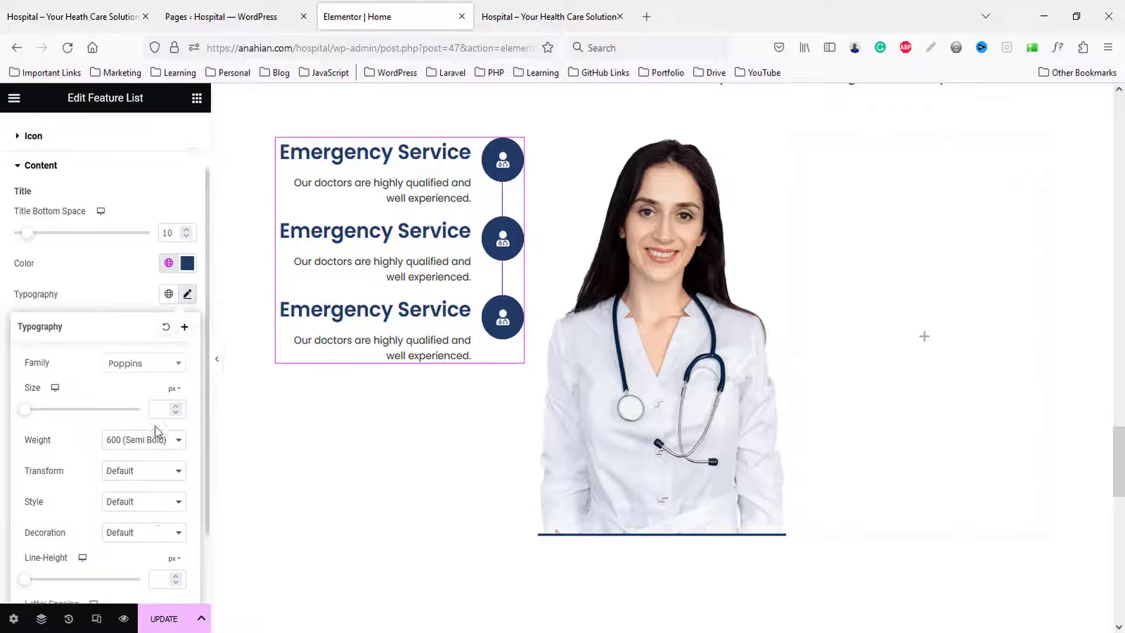
{"action": "left_click", "coordinate": [157, 334]}
{"action": "type", "text": "32"}
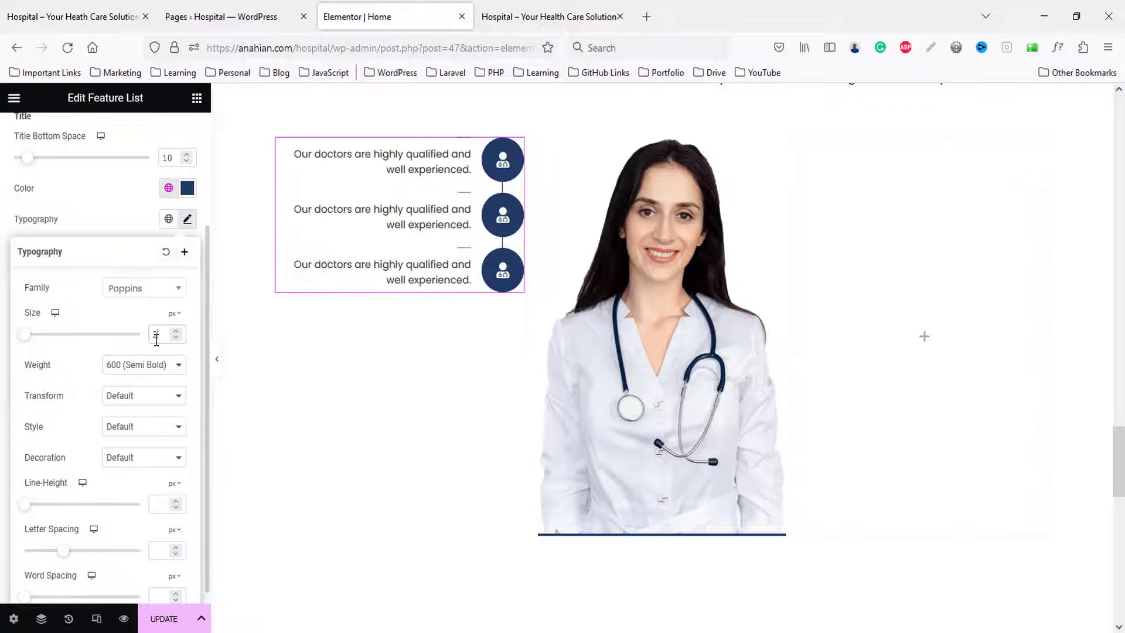
{"action": "key", "text": "BackSpace"}
{"action": "type", "text": "0"}
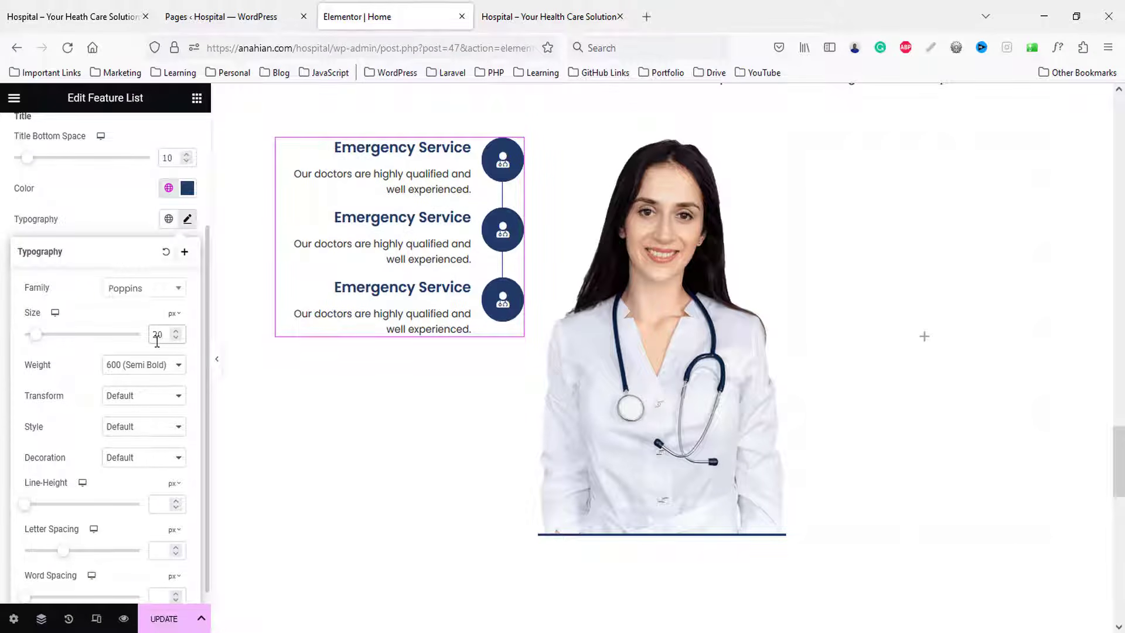
{"action": "key", "text": "BackSpace"}
{"action": "type", "text": "1"}
{"action": "key", "text": "BackSpace"}
{"action": "type", "text": "2"}
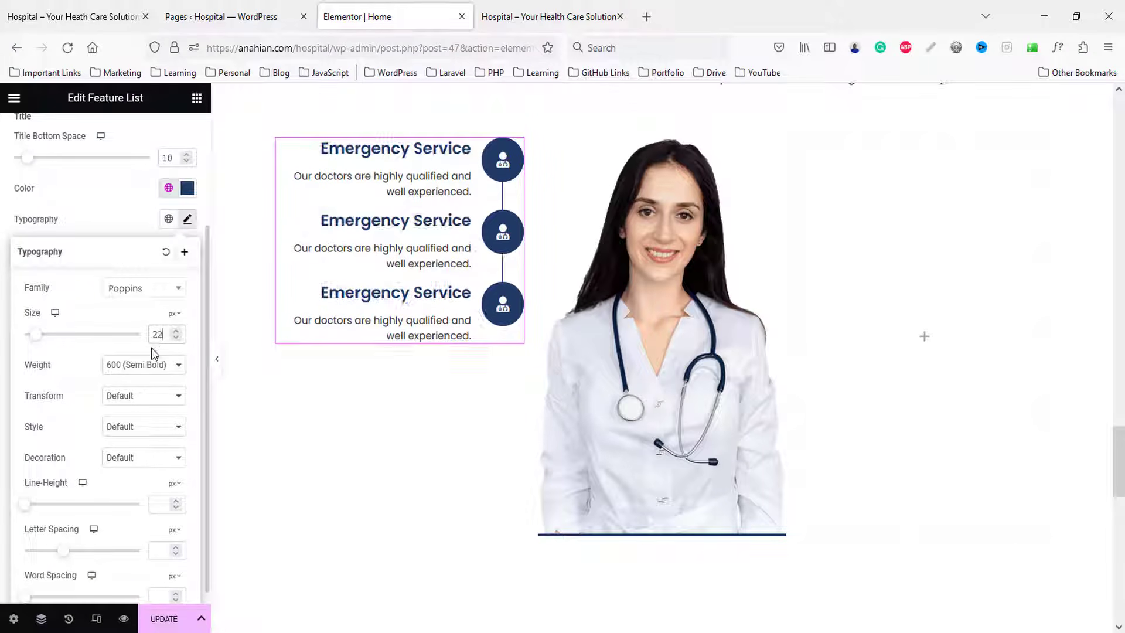
- Set the bottom space of the feature list's titles to 5
{"action": "left_click", "coordinate": [112, 216]}
{"action": "scroll", "coordinate": [118, 243], "scroll_direction": "up", "scroll_amount": 3}
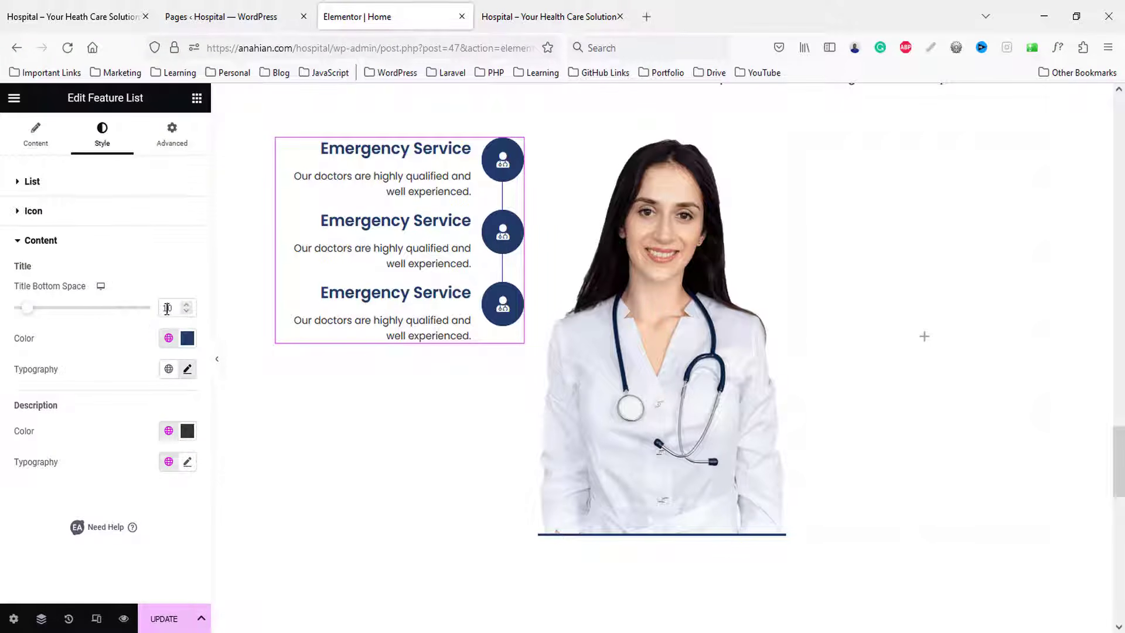
{"action": "key", "text": "Up"}
{"action": "key", "text": "Down"}
{"action": "key", "text": "Down"}
{"action": "key", "text": "Down"}
{"action": "key", "text": "Down"}
{"action": "key", "text": "Down"}
{"action": "key", "text": "Down"}
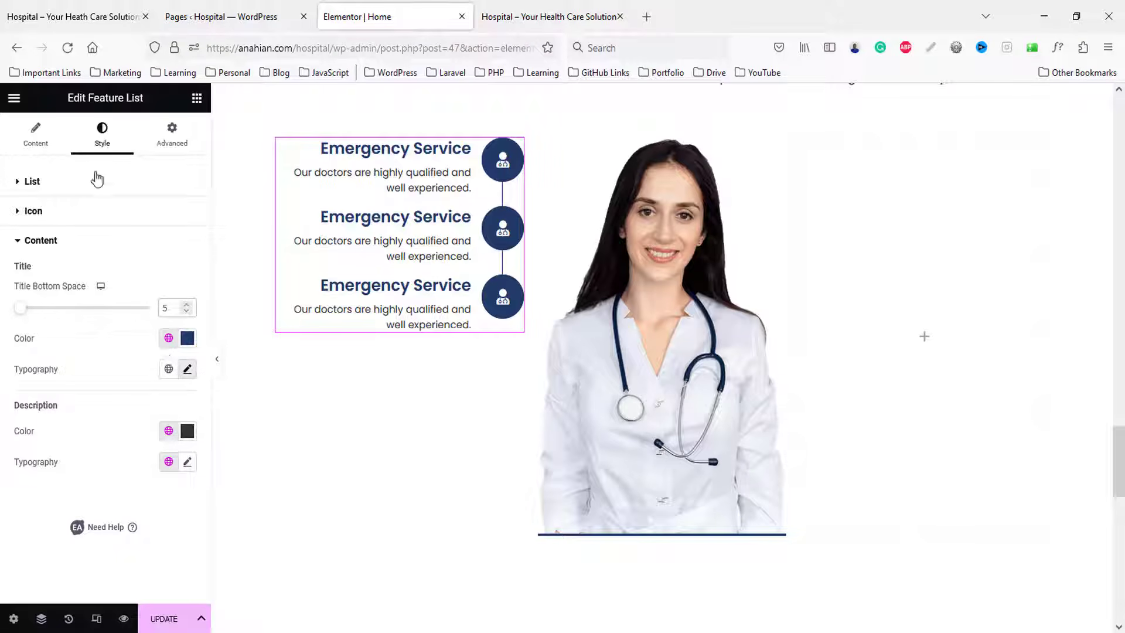
- Increase the space between the feature list's items to 40, comparing the spacing with the demo site's list
{"action": "left_click", "coordinate": [33, 182]}
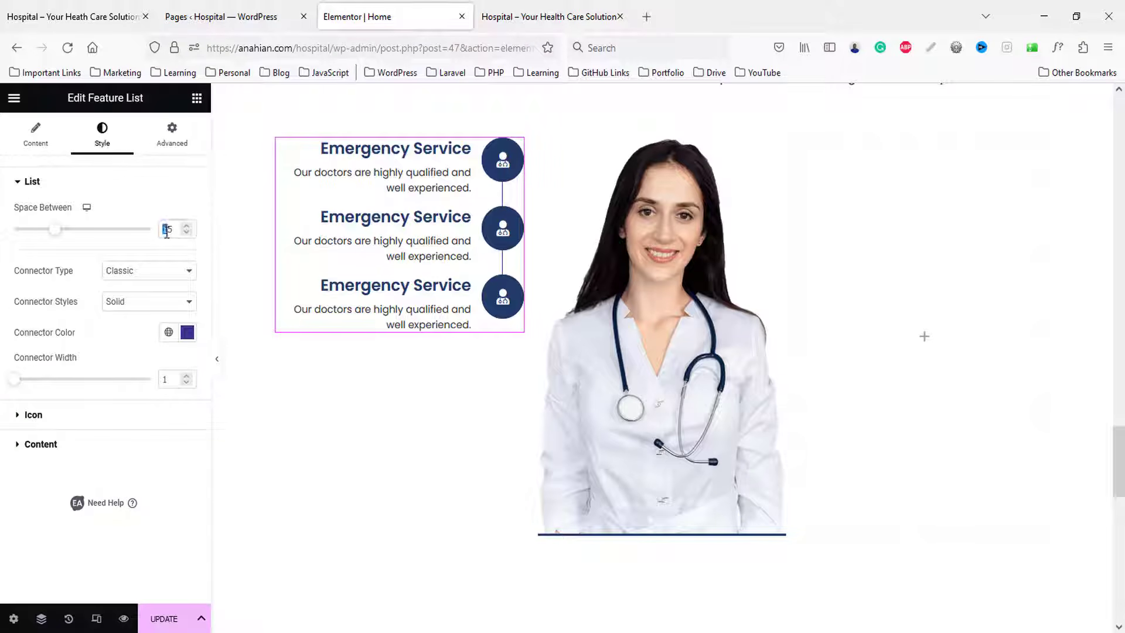
{"action": "key", "text": "Up"}
{"action": "key", "text": "Up"}
{"action": "key", "text": "Up"}
{"action": "key", "text": "Up"}
{"action": "key", "text": "Up"}
{"action": "key", "text": "Up"}
{"action": "key", "text": "Up"}
{"action": "key", "text": "Up"}
{"action": "key", "text": "Up"}
{"action": "key", "text": "Up"}
{"action": "key", "text": "Up"}
{"action": "key", "text": "Up"}
{"action": "key", "text": "Up"}
{"action": "key", "text": "Up"}
{"action": "key", "text": "Up"}
{"action": "key", "text": "Up"}
{"action": "key", "text": "Up"}
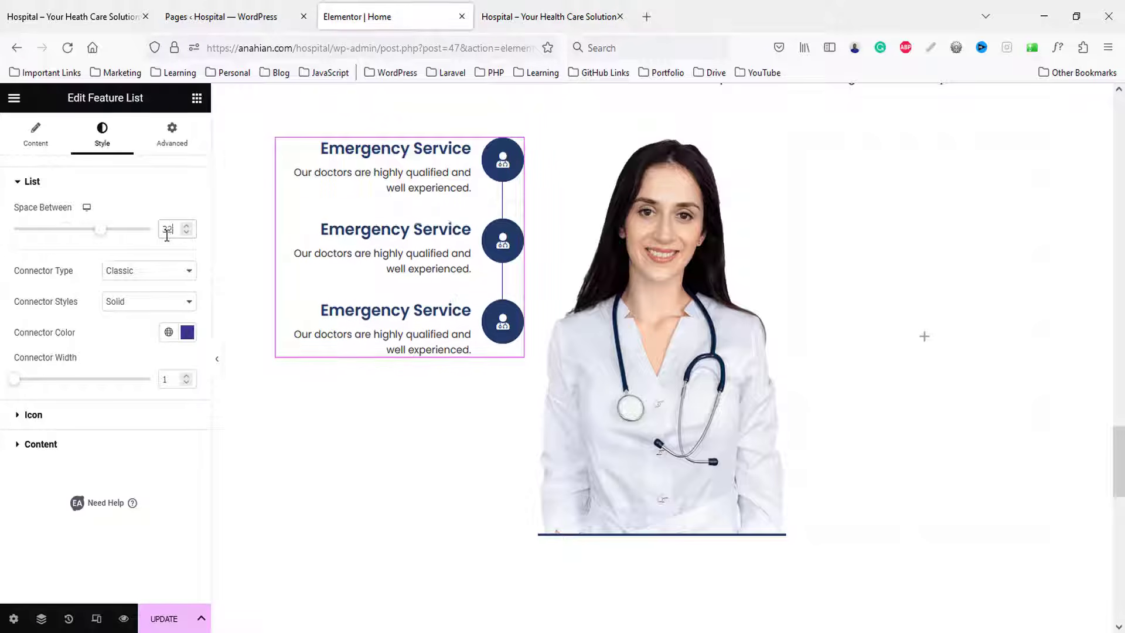
{"action": "key", "text": "Up"}
{"action": "key", "text": "Up"}
{"action": "key", "text": "Up"}
{"action": "key", "text": "Up"}
{"action": "key", "text": "Up"}
{"action": "key", "text": "Up"}
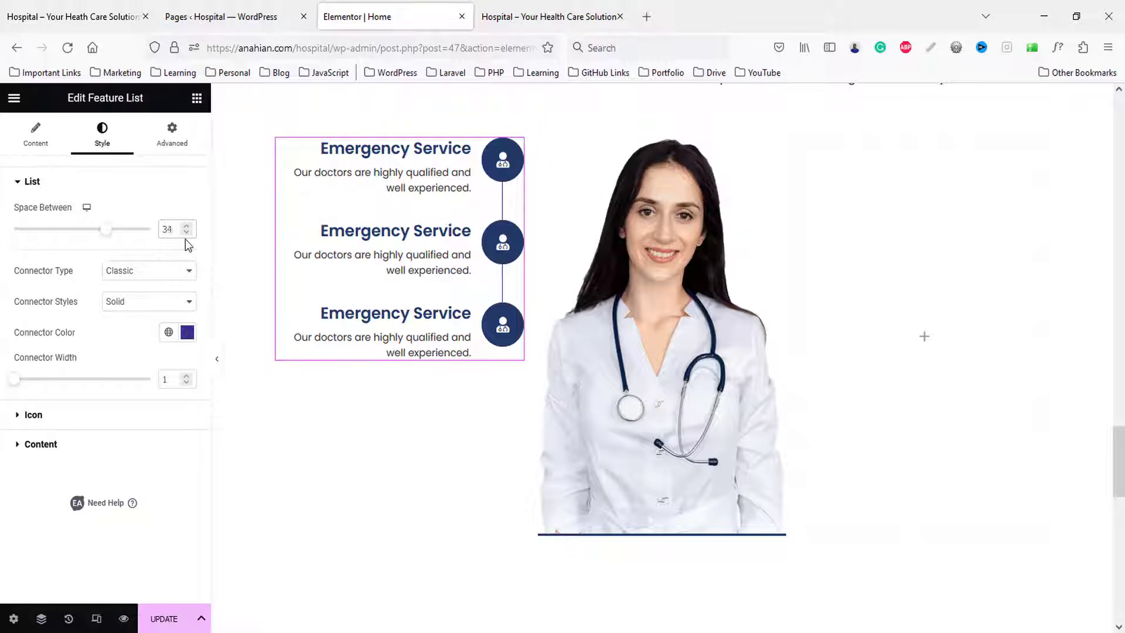
{"action": "left_click", "coordinate": [25, 6]}
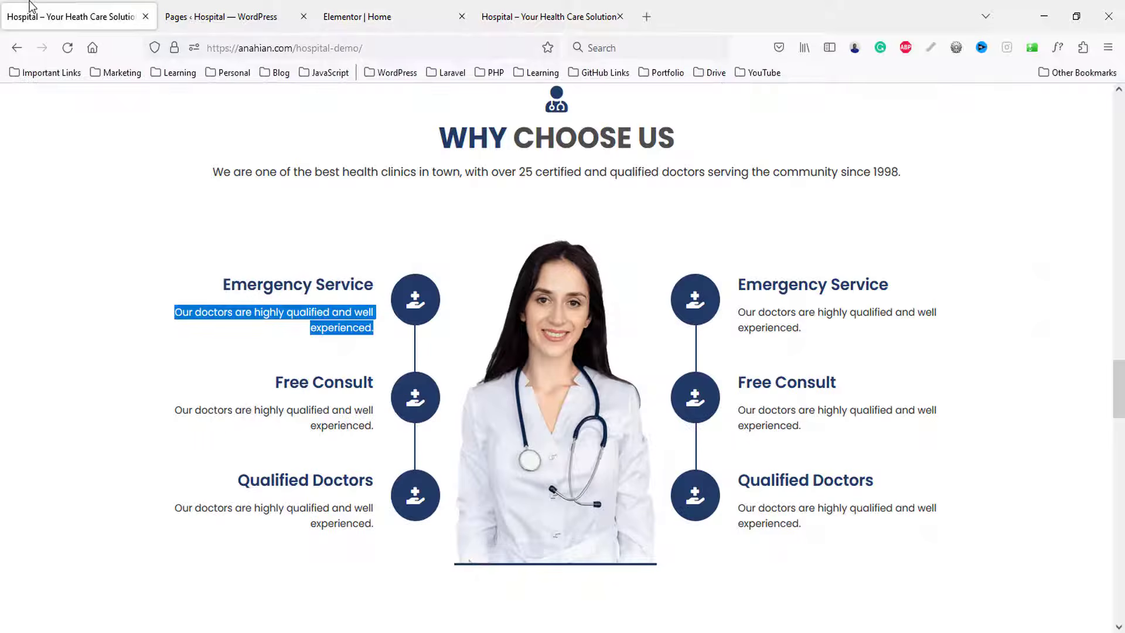
{"action": "left_click", "coordinate": [81, 345]}
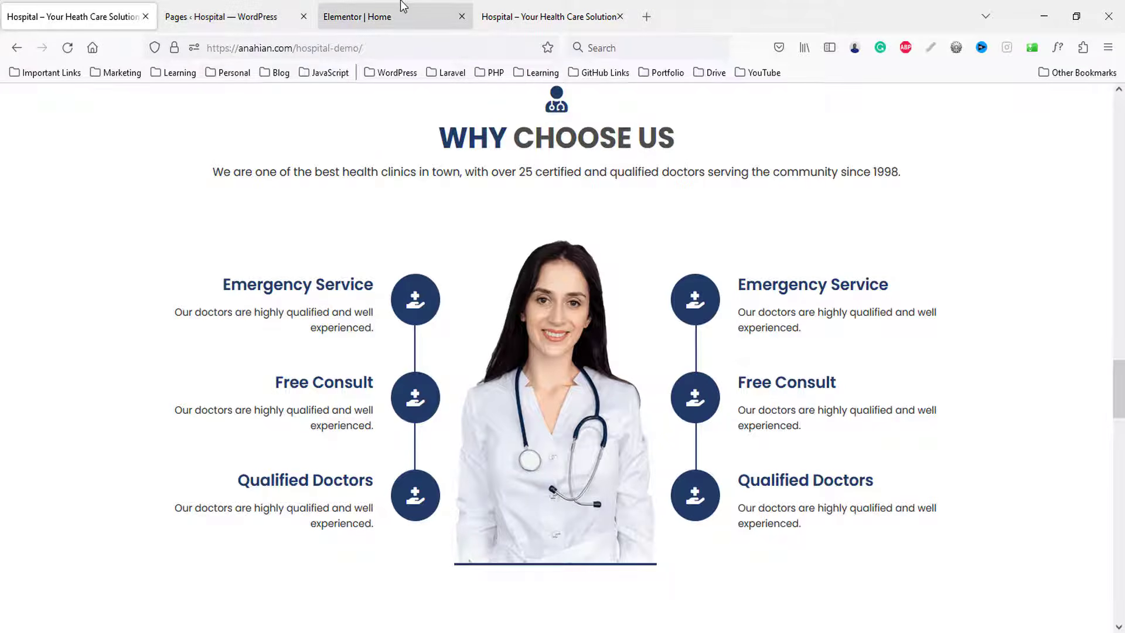
{"action": "left_click", "coordinate": [357, 17]}
{"action": "key", "text": "Up"}
{"action": "key", "text": "Up"}
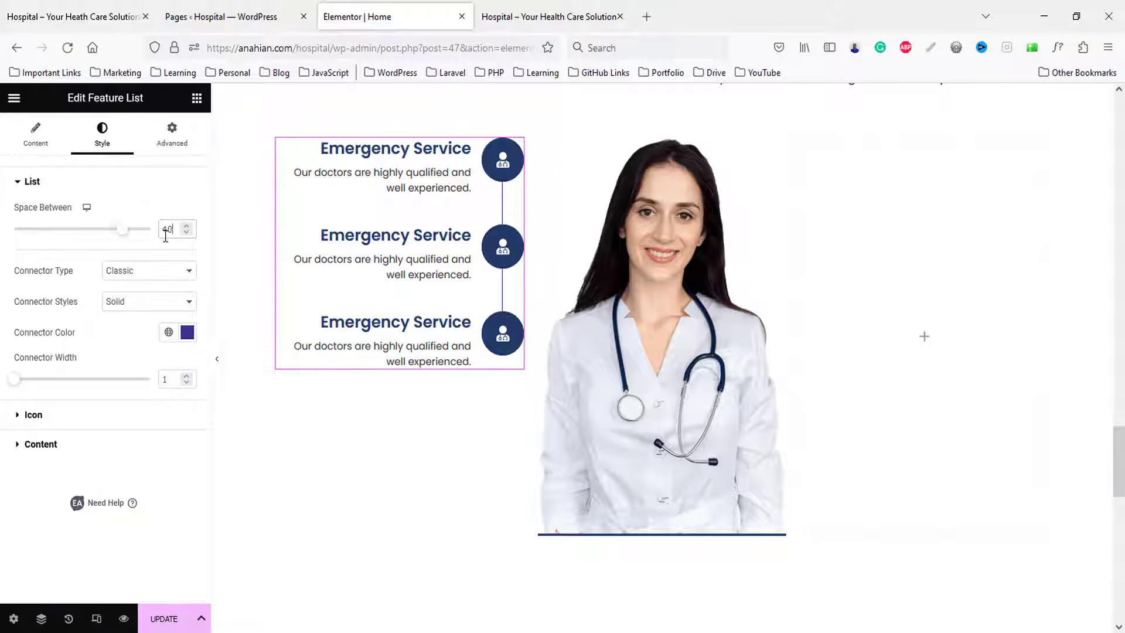
- Set the vertical alignment of the inner section holding the feature list and doctor image to Middle
{"action": "left_click", "coordinate": [649, 122]}
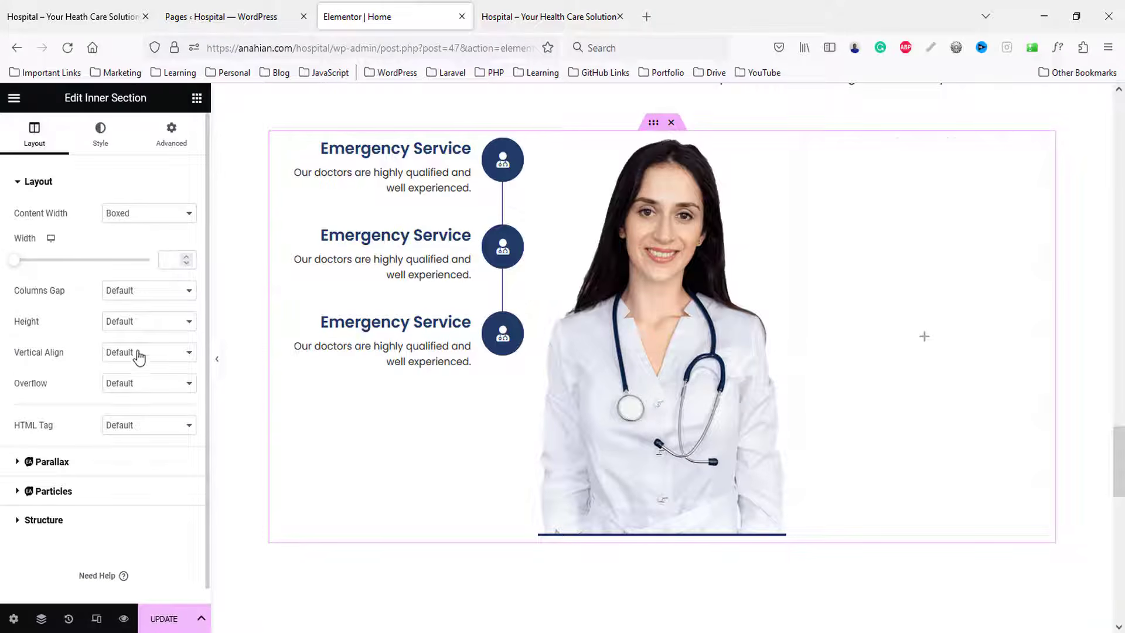
{"action": "left_click", "coordinate": [139, 353]}
{"action": "left_click", "coordinate": [120, 405]}
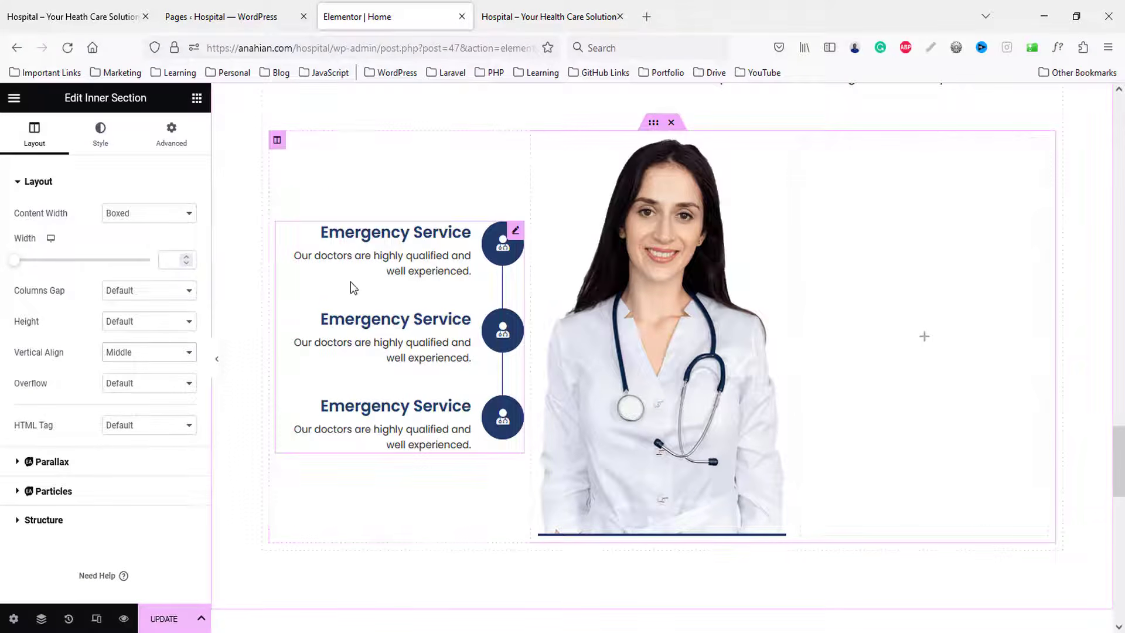
- Copy the feature list into the empty column beside the doctor image and set the copy's icon position to left
{"action": "right_click", "coordinate": [389, 345]}
{"action": "key", "text": "Escape"}
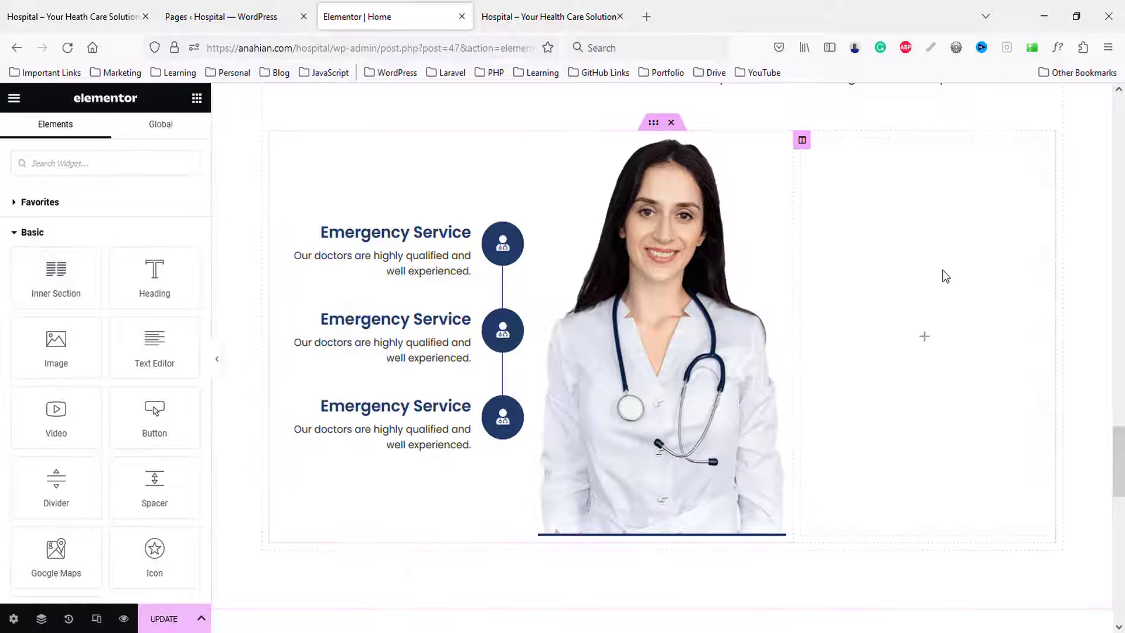
{"action": "right_click", "coordinate": [884, 281]}
{"action": "left_click", "coordinate": [937, 394]}
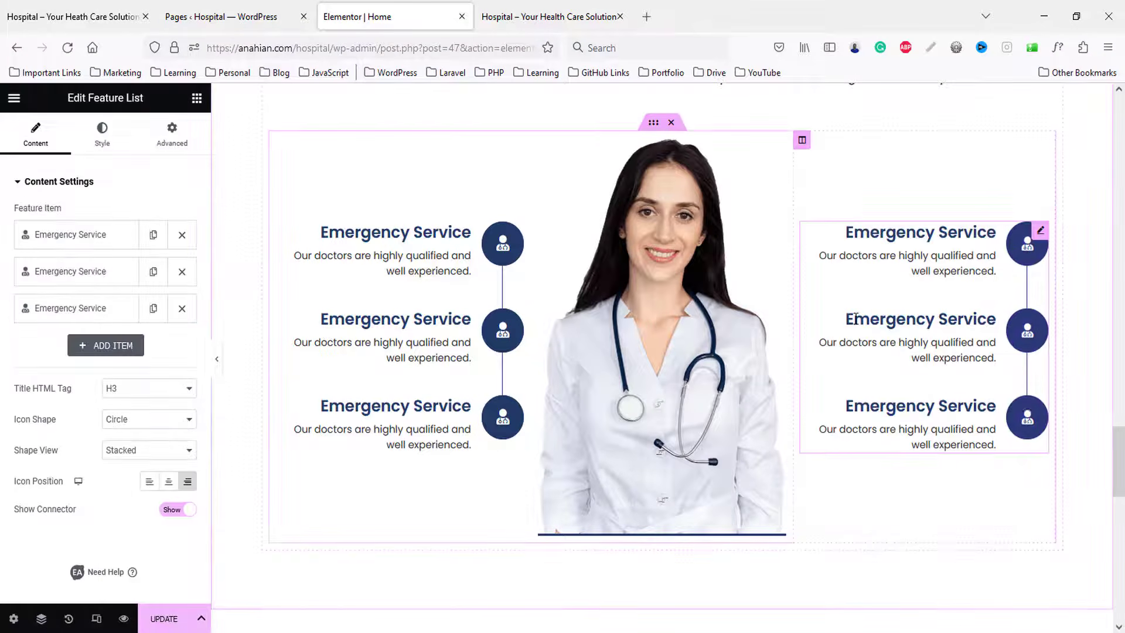
{"action": "scroll", "coordinate": [170, 504], "scroll_direction": "down", "scroll_amount": 1}
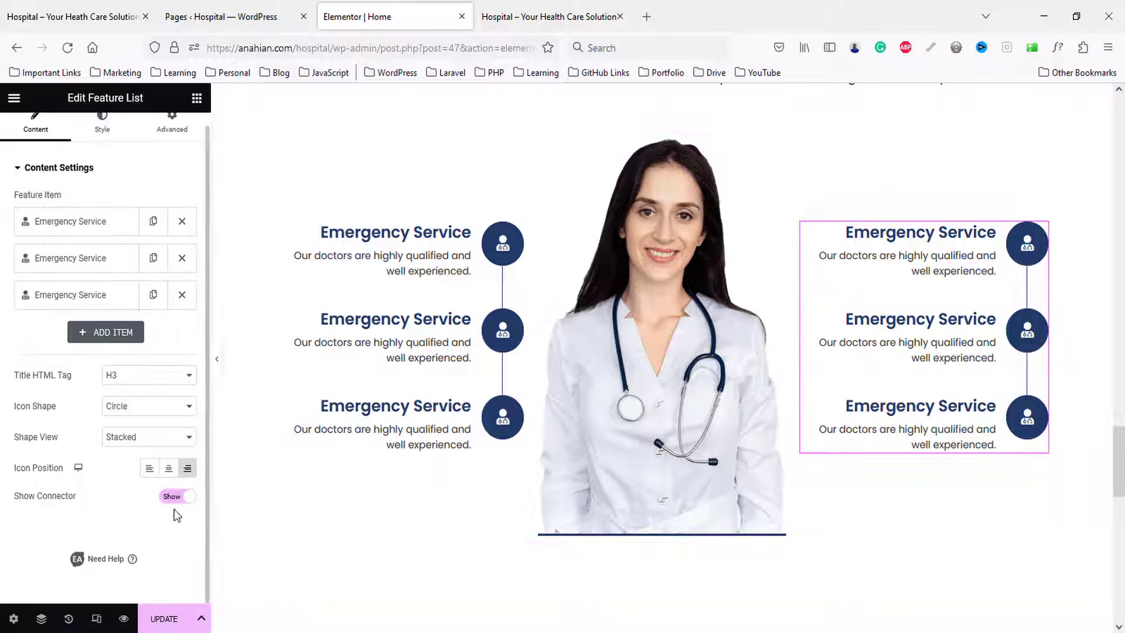
{"action": "left_click", "coordinate": [150, 468]}
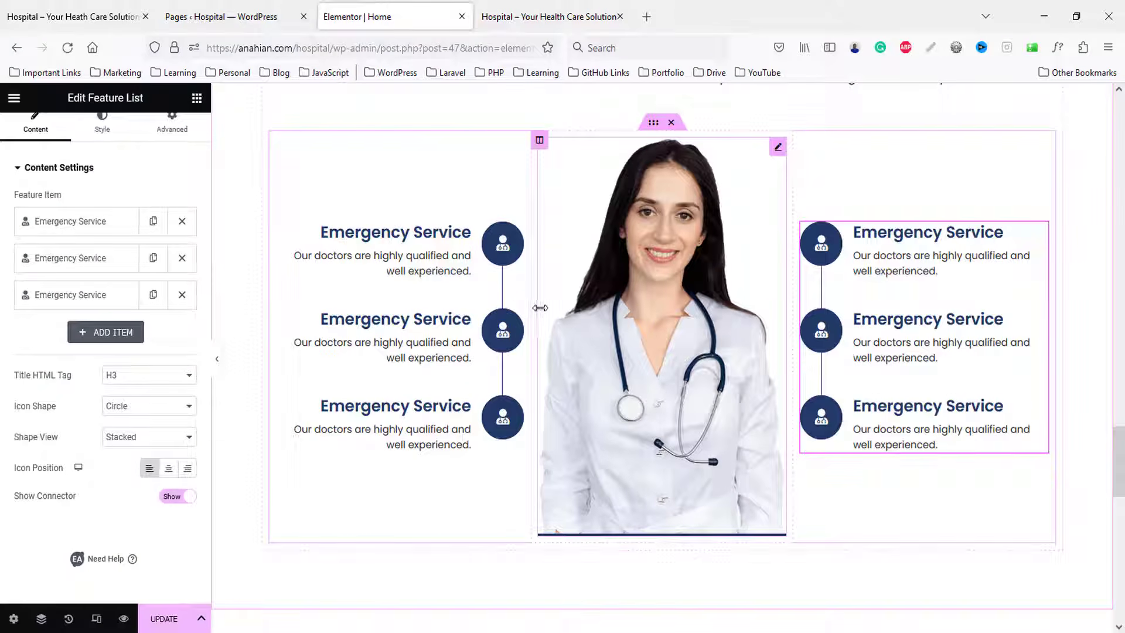
- Narrow the doctor image's column from both sides so its proportions match the demo site's layout
{"action": "left_click_drag", "start_coordinate": [531, 306], "coordinate": [586, 308]}
{"action": "left_click_drag", "start_coordinate": [776, 313], "coordinate": [747, 309]}
{"action": "scroll", "coordinate": [838, 425], "scroll_direction": "up", "scroll_amount": 2}
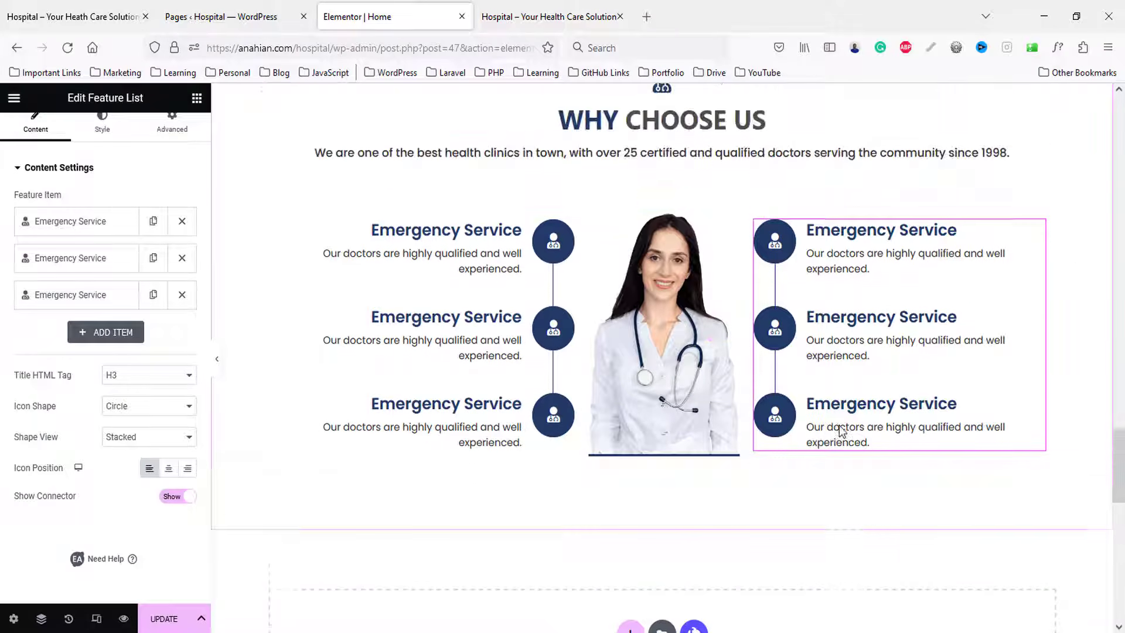
{"action": "left_click", "coordinate": [45, 16]}
{"action": "left_click", "coordinate": [372, 16]}
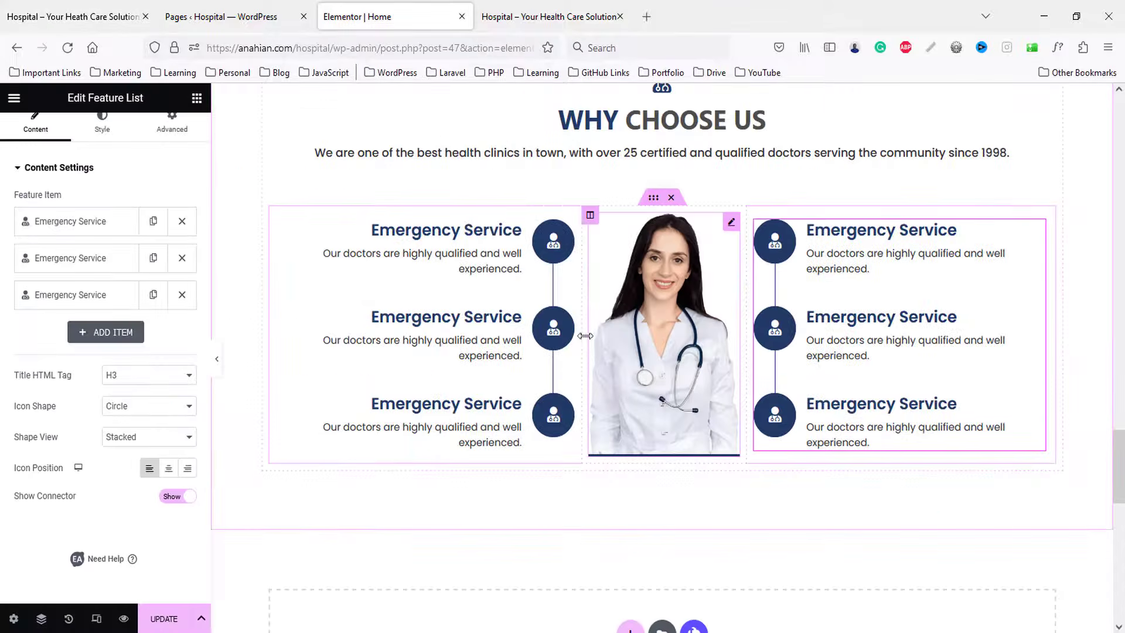
{"action": "left_click_drag", "start_coordinate": [581, 329], "coordinate": [545, 344]}
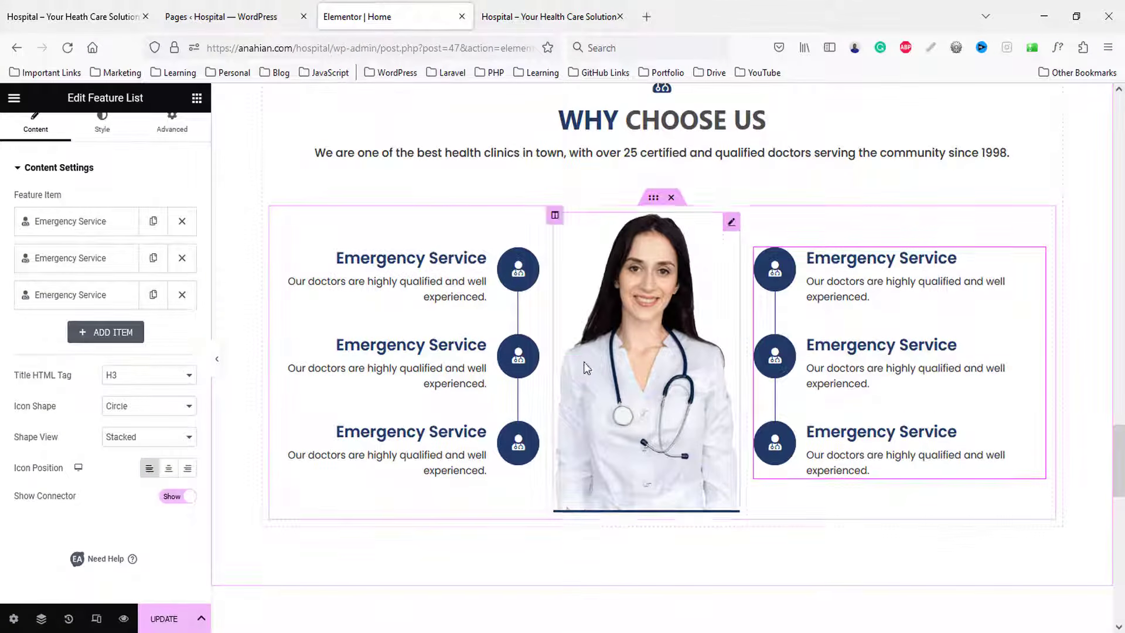
{"action": "left_click_drag", "start_coordinate": [745, 370], "coordinate": [772, 385]}
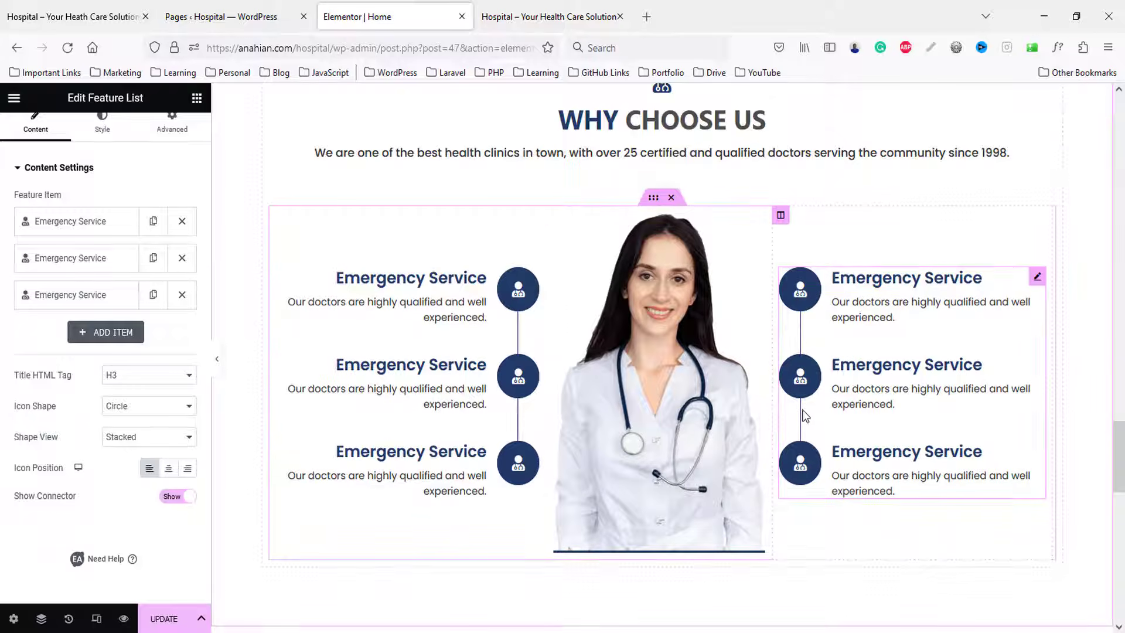
- Save the page update and check the Why Choose Us section in the page preview
{"action": "scroll", "coordinate": [803, 411], "scroll_direction": "down", "scroll_amount": 2}
{"action": "left_click", "coordinate": [165, 618]}
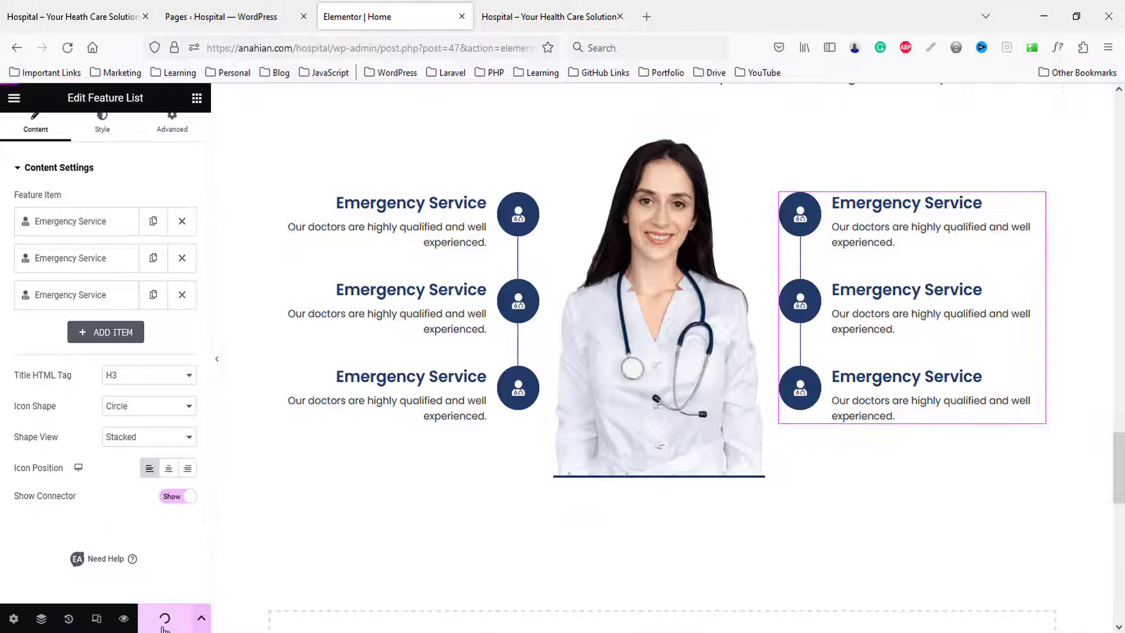
{"action": "left_click", "coordinate": [548, 17]}
{"action": "scroll", "coordinate": [831, 439], "scroll_direction": "down", "scroll_amount": 20}
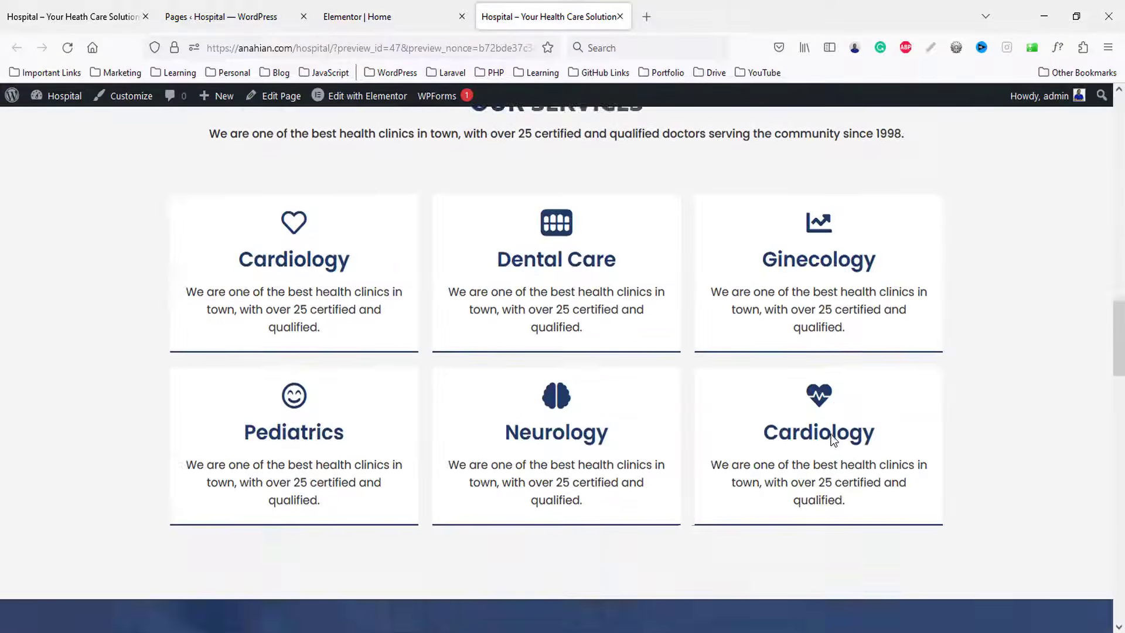
{"action": "scroll", "coordinate": [830, 436], "scroll_direction": "down", "scroll_amount": 10}
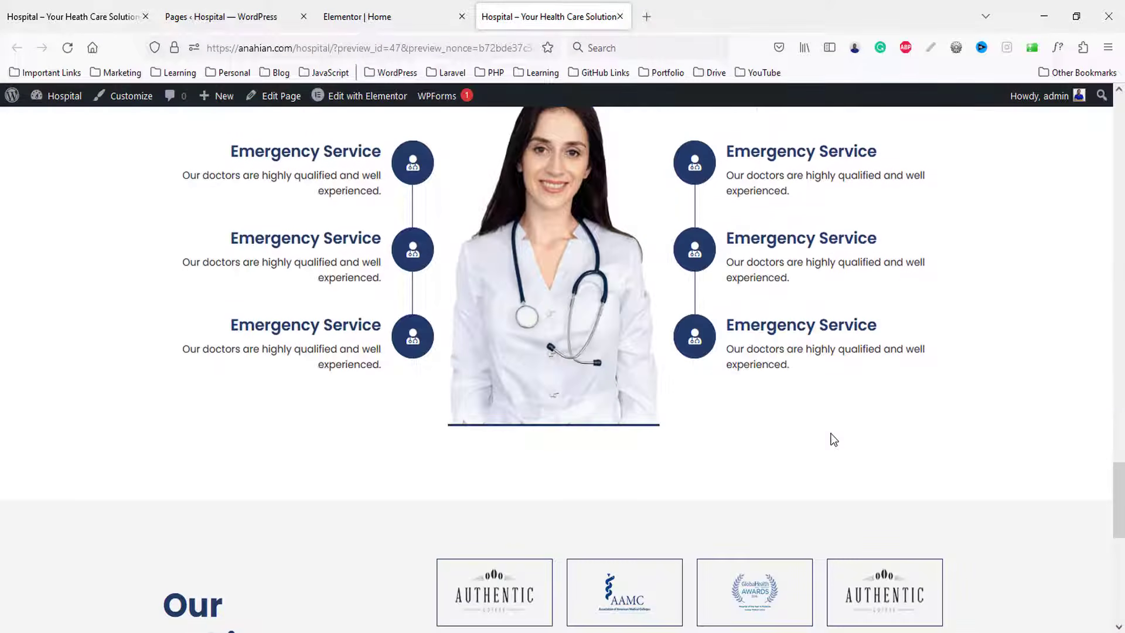
{"action": "scroll", "coordinate": [834, 439], "scroll_direction": "up", "scroll_amount": 4}
- Review the demo site's Experienced Doctors section and add a single-column section below the Why Choose Us section
{"action": "left_click", "coordinate": [51, 13]}
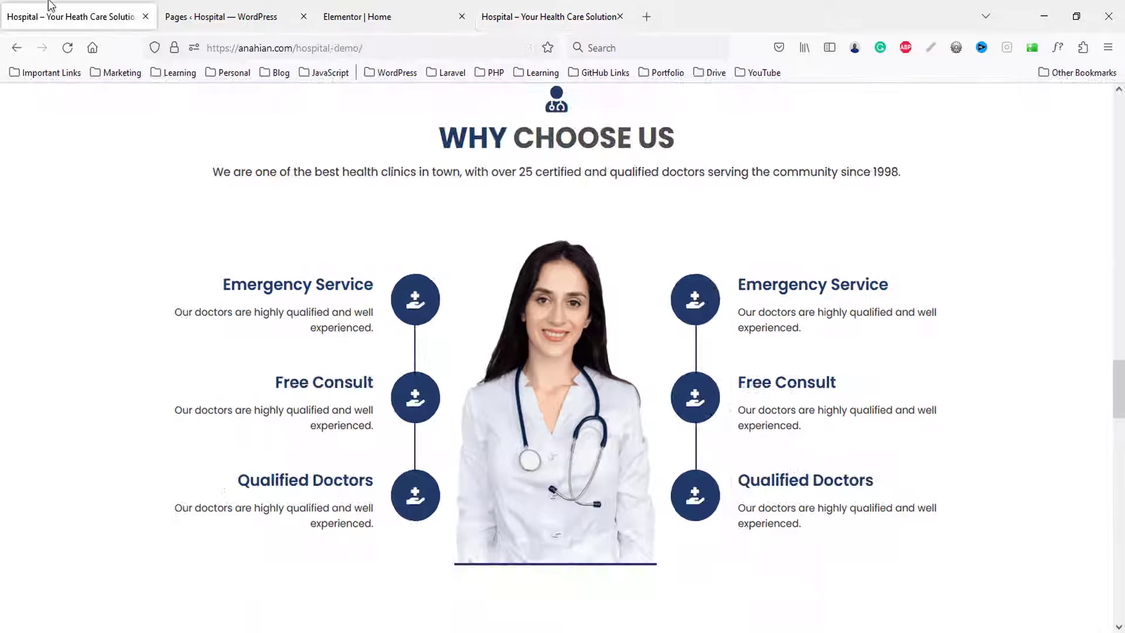
{"action": "scroll", "coordinate": [546, 438], "scroll_direction": "down", "scroll_amount": 5}
{"action": "scroll", "coordinate": [546, 439], "scroll_direction": "down", "scroll_amount": 9}
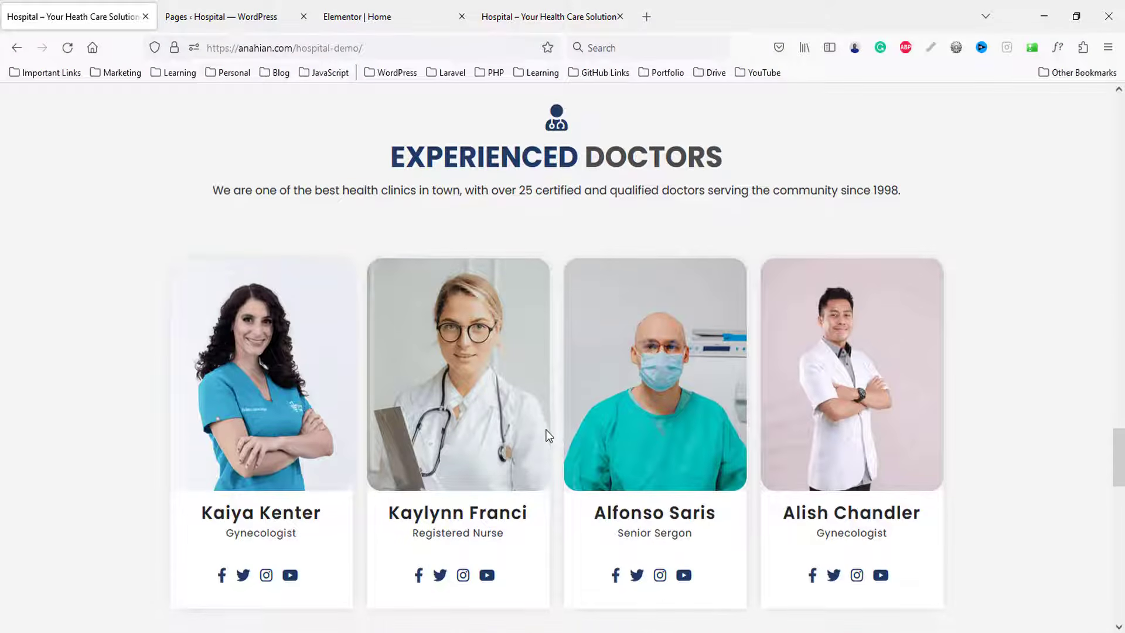
{"action": "scroll", "coordinate": [551, 421], "scroll_direction": "up", "scroll_amount": 5}
{"action": "left_click", "coordinate": [358, 16]}
{"action": "scroll", "coordinate": [582, 410], "scroll_direction": "down", "scroll_amount": 5}
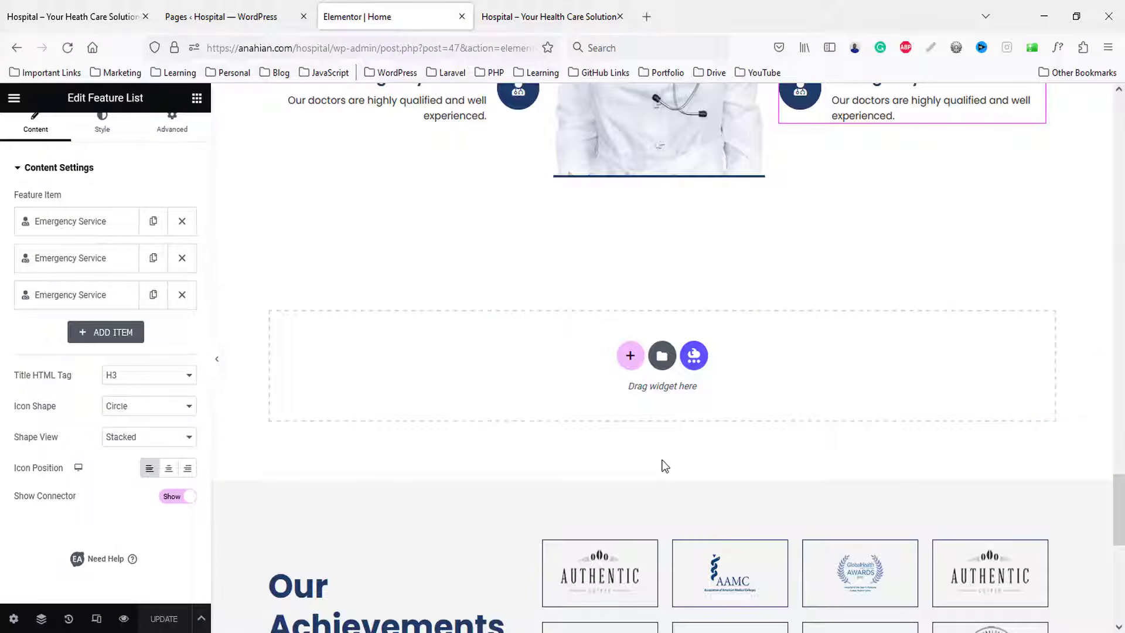
{"action": "left_click", "coordinate": [631, 357]}
{"action": "left_click", "coordinate": [73, 16]}
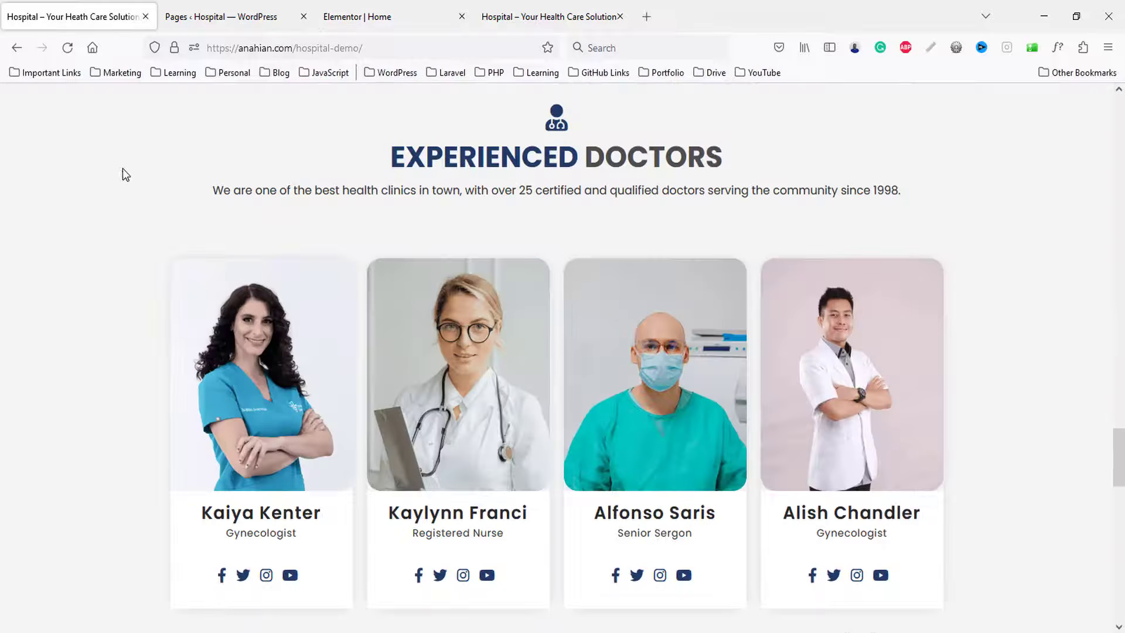
{"action": "left_click", "coordinate": [357, 16]}
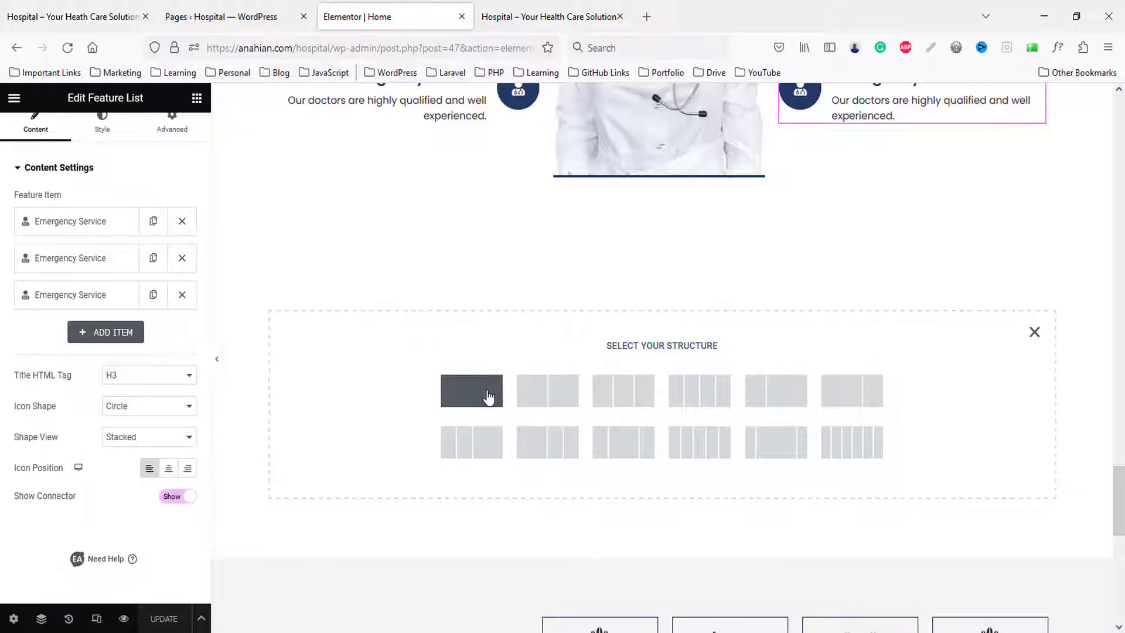
{"action": "left_click", "coordinate": [491, 393]}
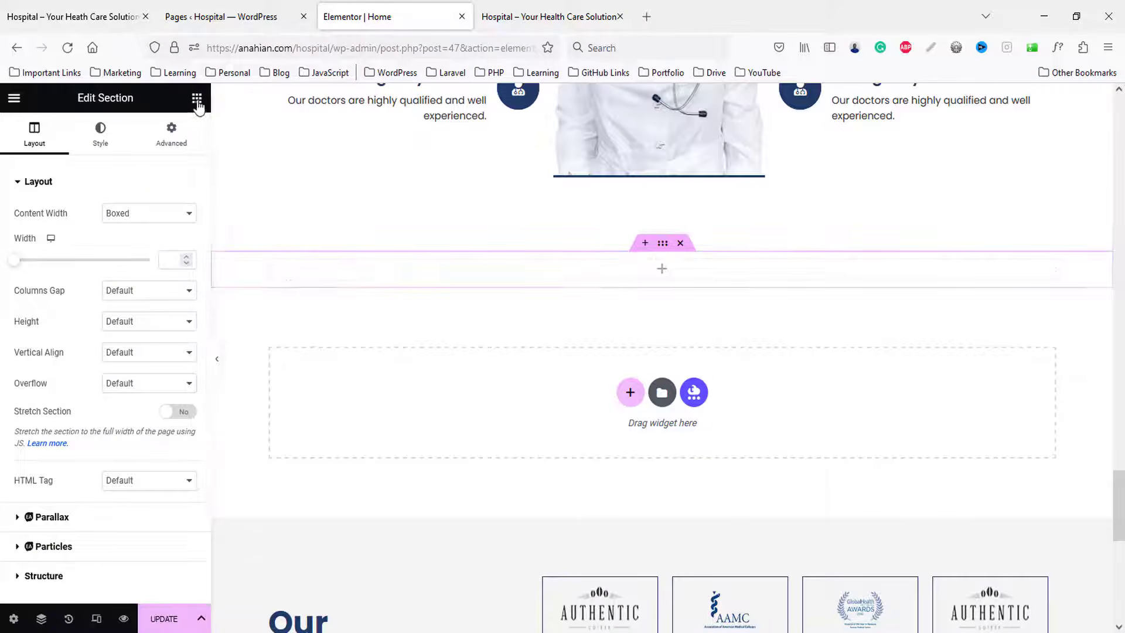
- Give the new section a classic background with the color #f4f4f4
{"action": "left_click", "coordinate": [100, 146]}
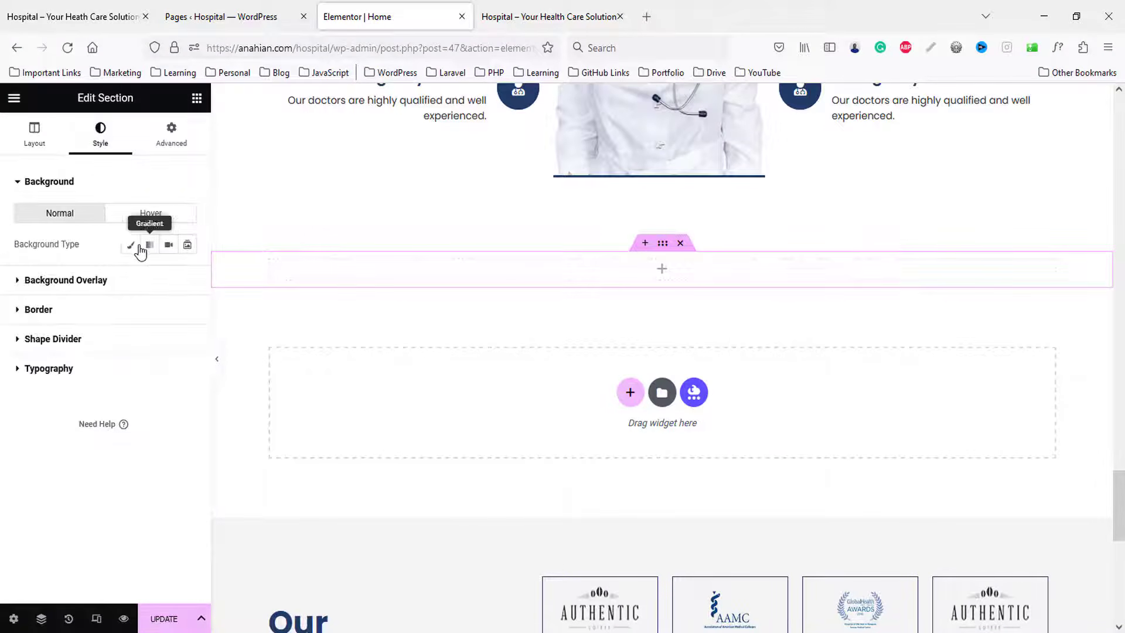
{"action": "left_click", "coordinate": [187, 275]}
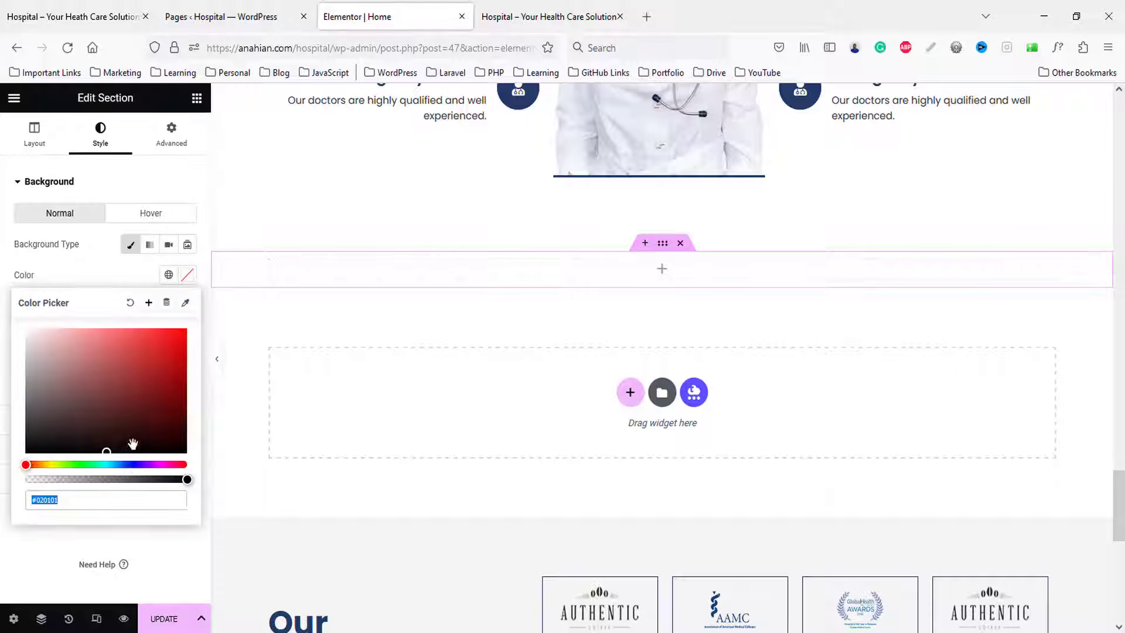
{"action": "double_click", "coordinate": [111, 503]}
{"action": "type", "text": "f4f4f4"}
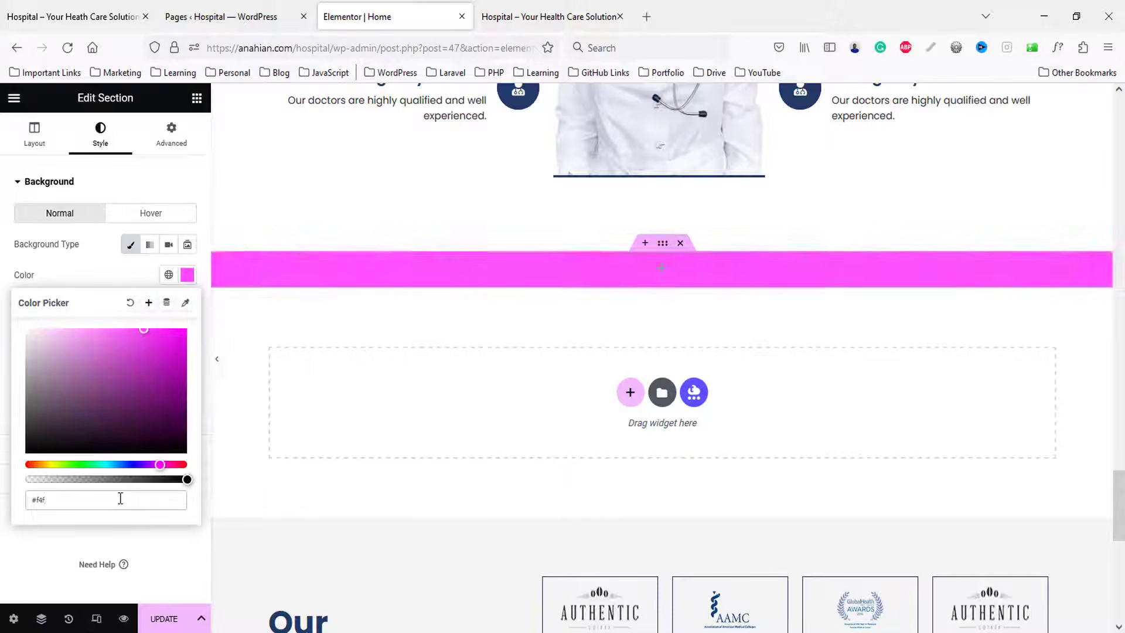
{"action": "left_click", "coordinate": [159, 139]}
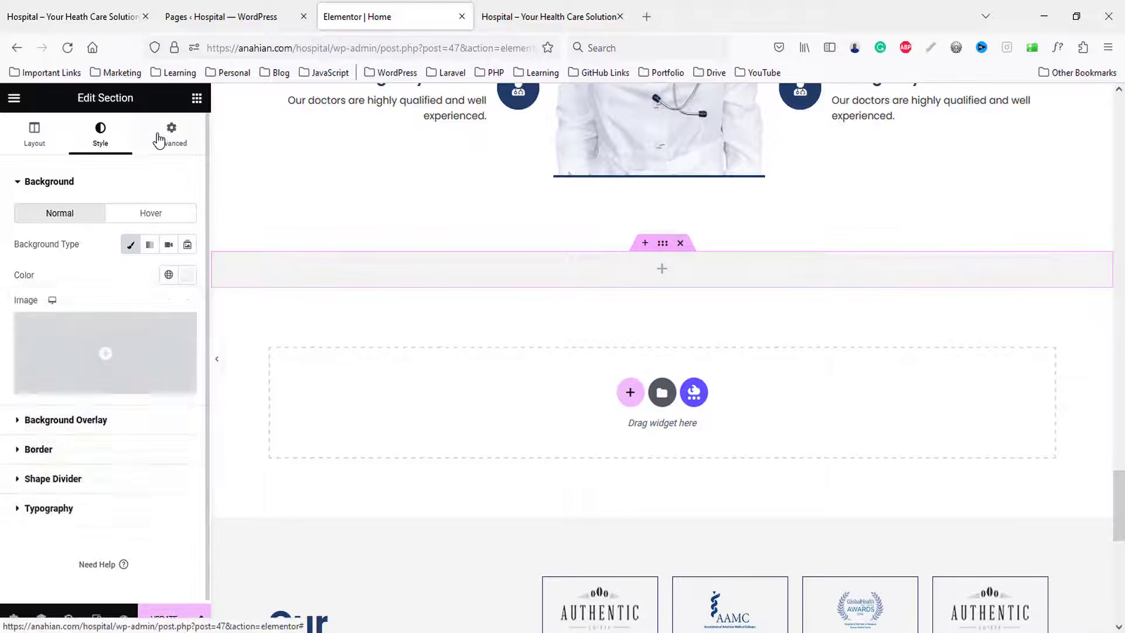
- Set the new section's top and bottom padding to 80 px
{"action": "left_click", "coordinate": [164, 138]}
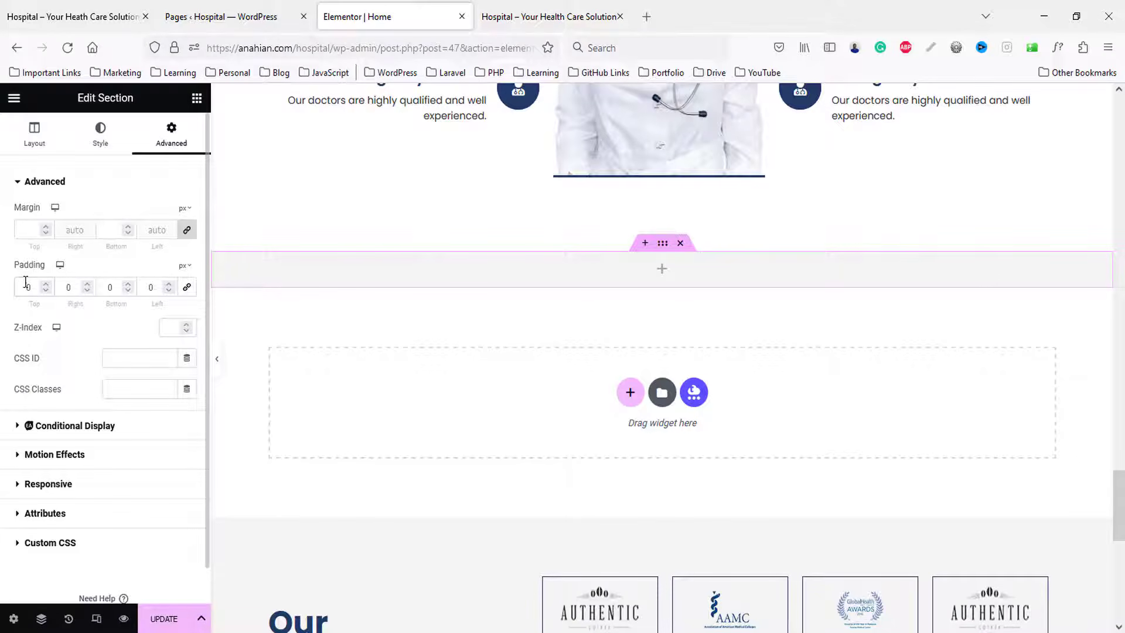
{"action": "type", "text": "8"}
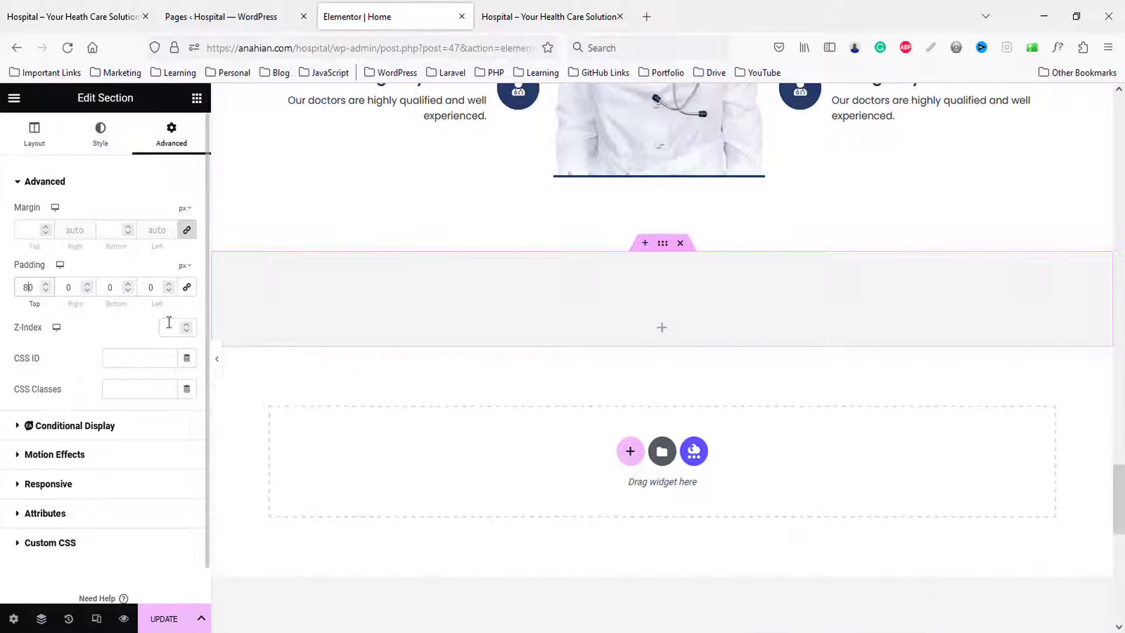
{"action": "left_click", "coordinate": [111, 287]}
{"action": "type", "text": "8"}
{"action": "scroll", "coordinate": [712, 381], "scroll_direction": "up", "scroll_amount": 6}
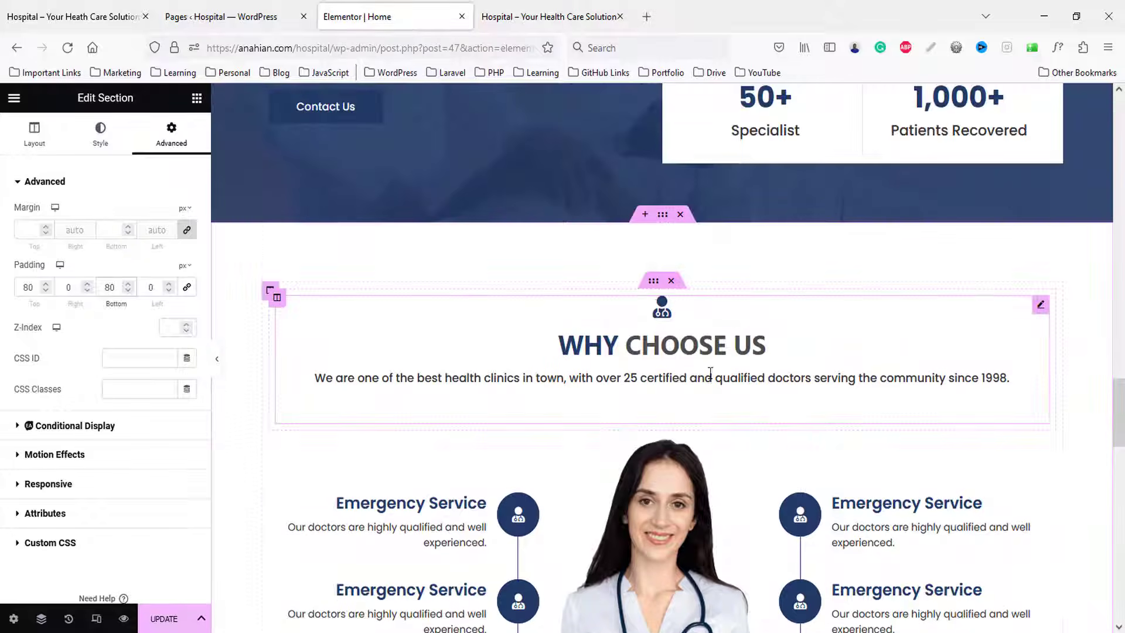
{"action": "scroll", "coordinate": [605, 319], "scroll_direction": "down", "scroll_amount": 3}
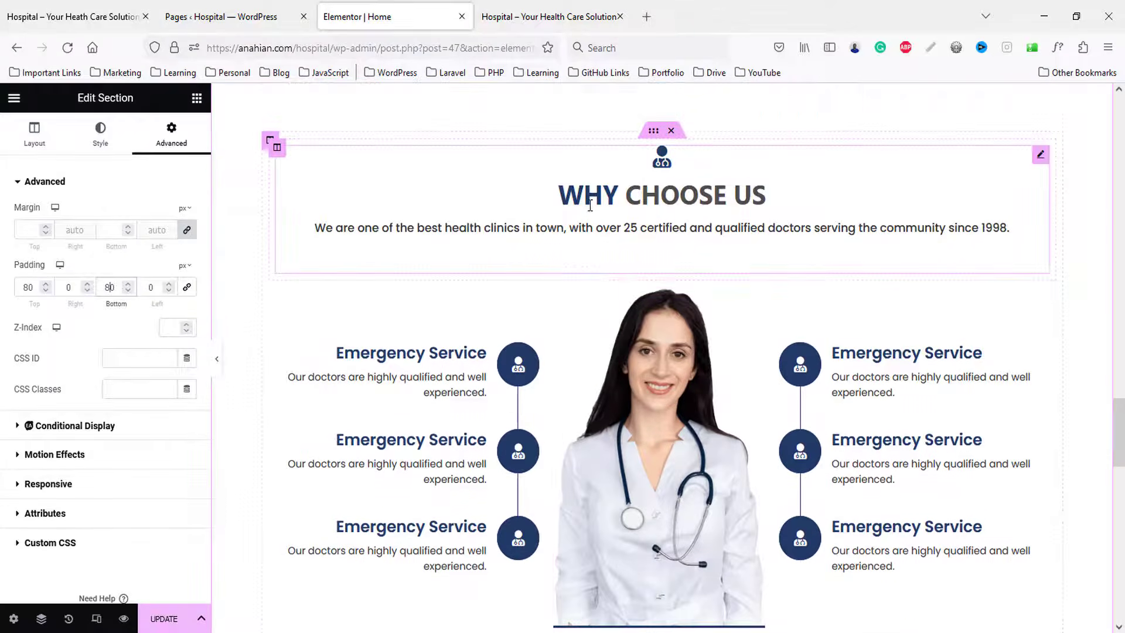
- Copy the Why Choose Us heading widget, then add a two-column inner section to the new gray section and duplicate it
{"action": "right_click", "coordinate": [589, 207]}
{"action": "left_click", "coordinate": [627, 273]}
{"action": "scroll", "coordinate": [660, 385], "scroll_direction": "down", "scroll_amount": 10}
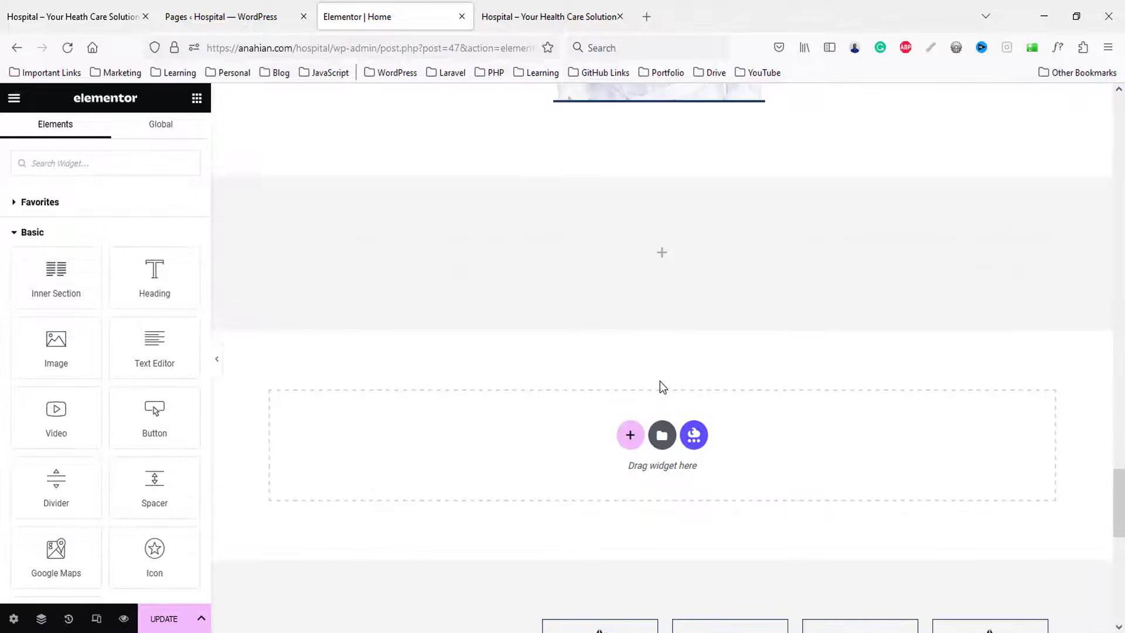
{"action": "scroll", "coordinate": [661, 385], "scroll_direction": "up", "scroll_amount": 3}
{"action": "left_click_drag", "start_coordinate": [59, 287], "coordinate": [639, 375]}
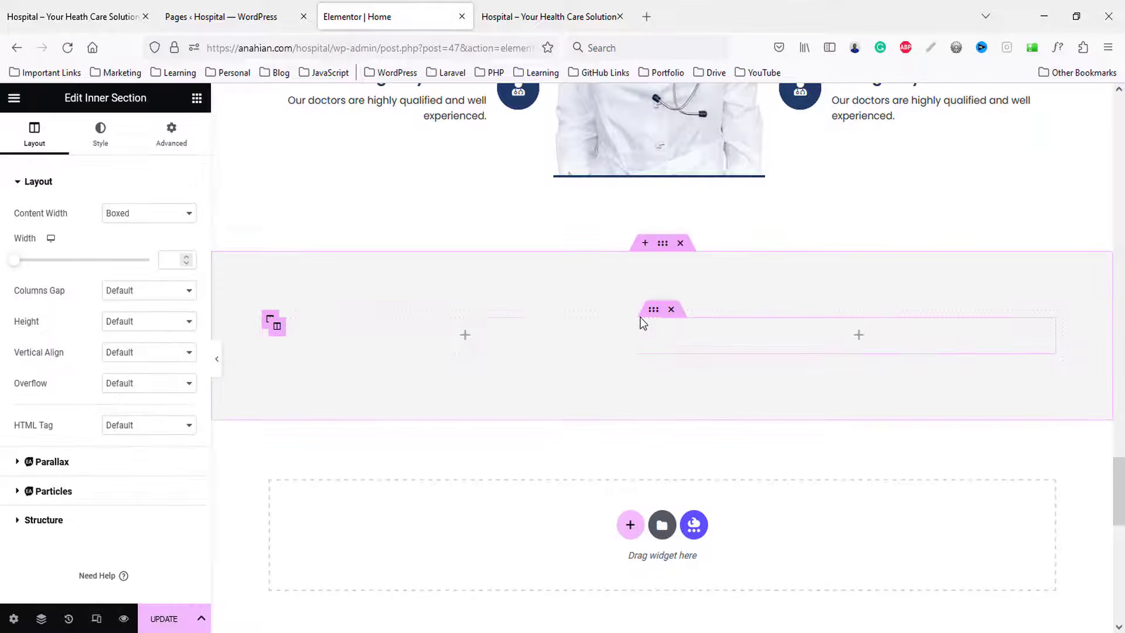
{"action": "right_click", "coordinate": [654, 310]}
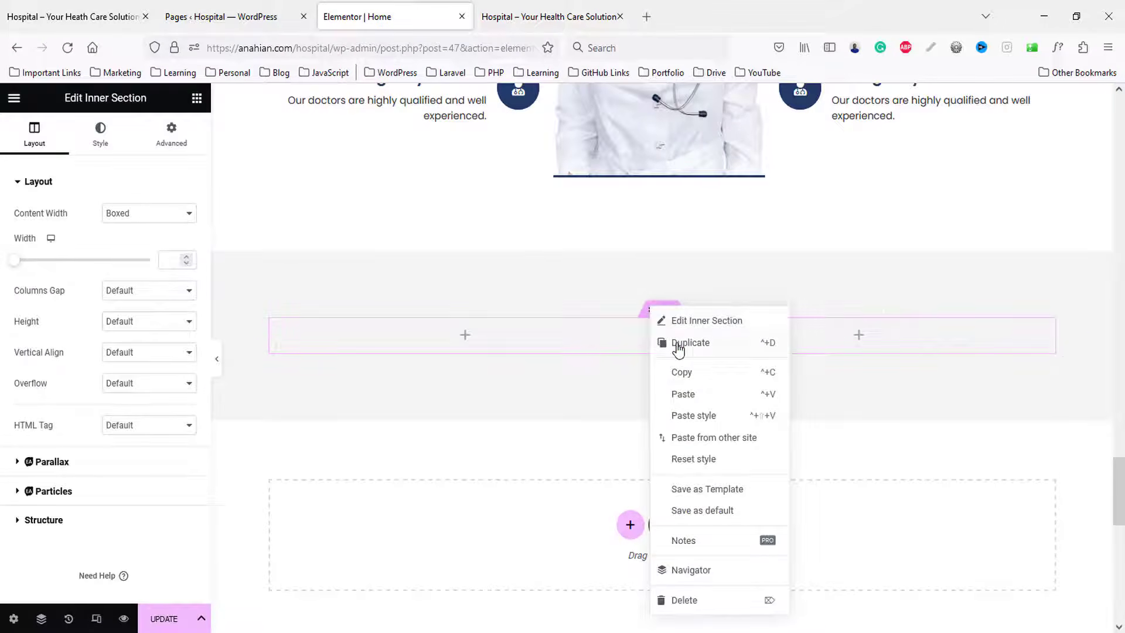
- Paste the copied heading into the upper inner section's first column and delete that inner section's empty second column
{"action": "right_click", "coordinate": [399, 328]}
{"action": "left_click", "coordinate": [438, 457]}
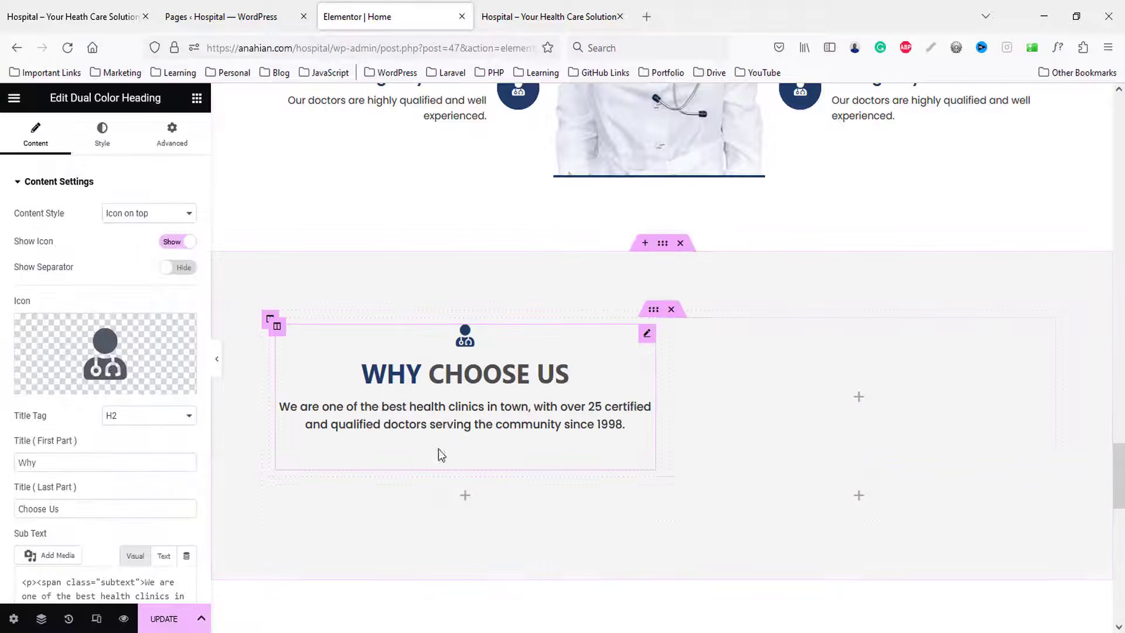
{"action": "right_click", "coordinate": [705, 428]}
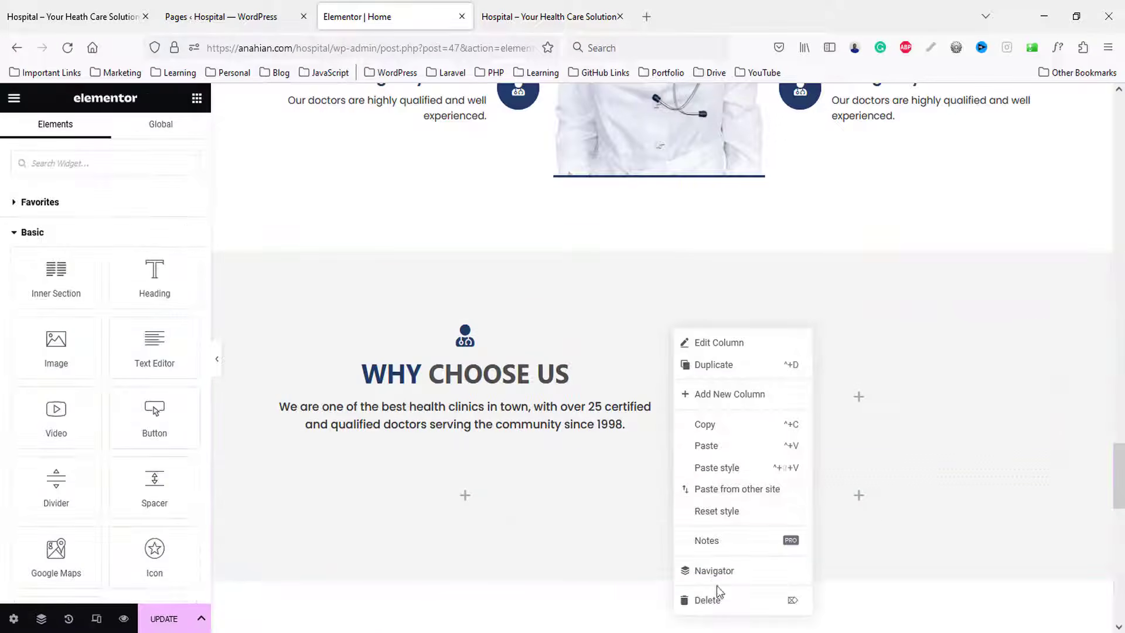
{"action": "left_click", "coordinate": [715, 604]}
- Using the demo site's title, set the pasted heading's first part to "Experienced" and its last part to "Doctors"
{"action": "left_click", "coordinate": [3, 8]}
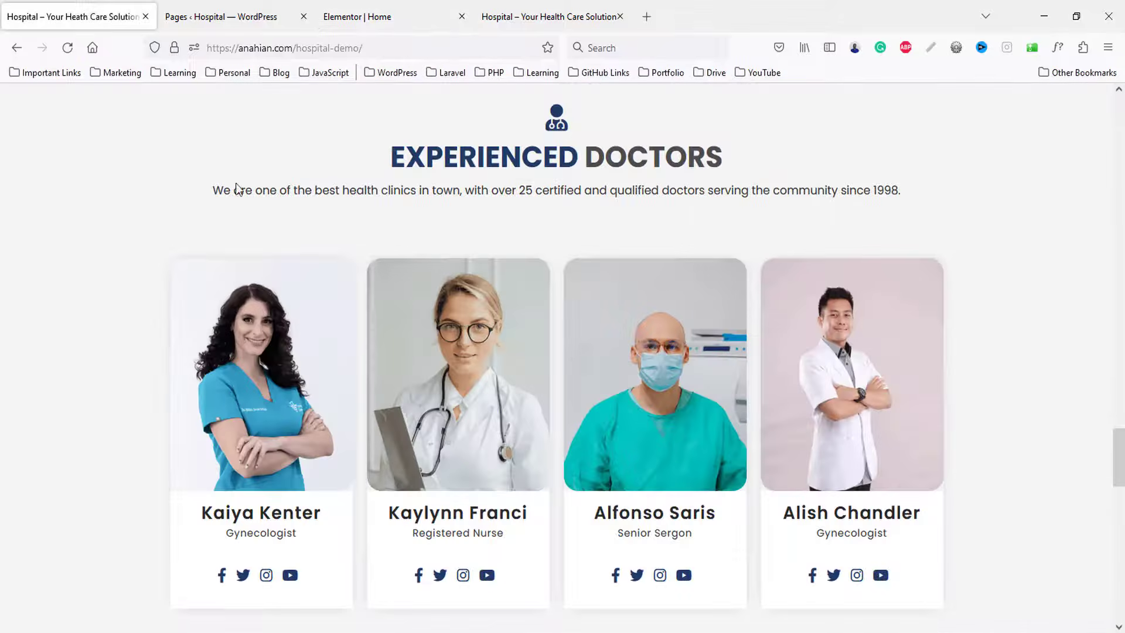
{"action": "left_click_drag", "start_coordinate": [392, 157], "coordinate": [739, 161]}
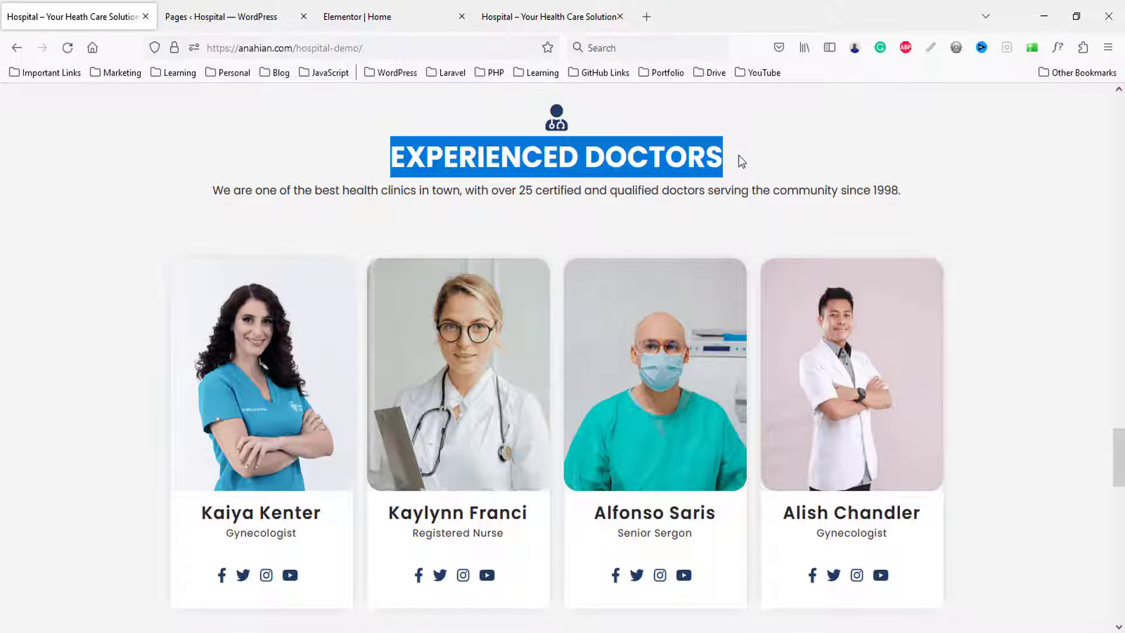
{"action": "left_click", "coordinate": [465, 9]}
{"action": "left_click", "coordinate": [615, 374]}
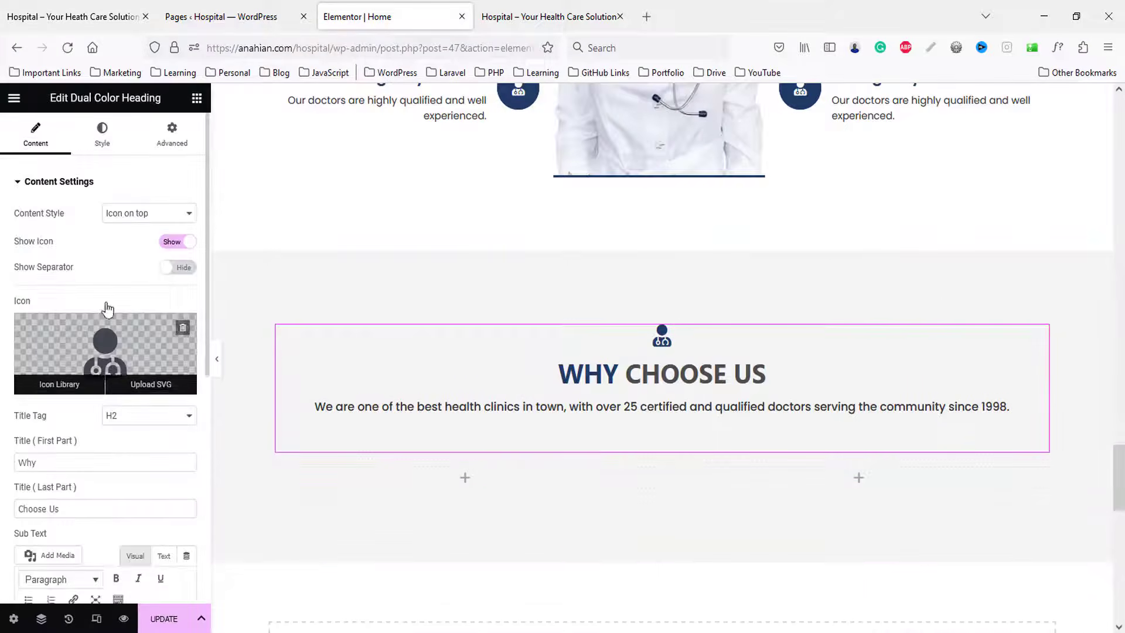
{"action": "scroll", "coordinate": [130, 398], "scroll_direction": "down", "scroll_amount": 3}
{"action": "left_click", "coordinate": [56, 314]}
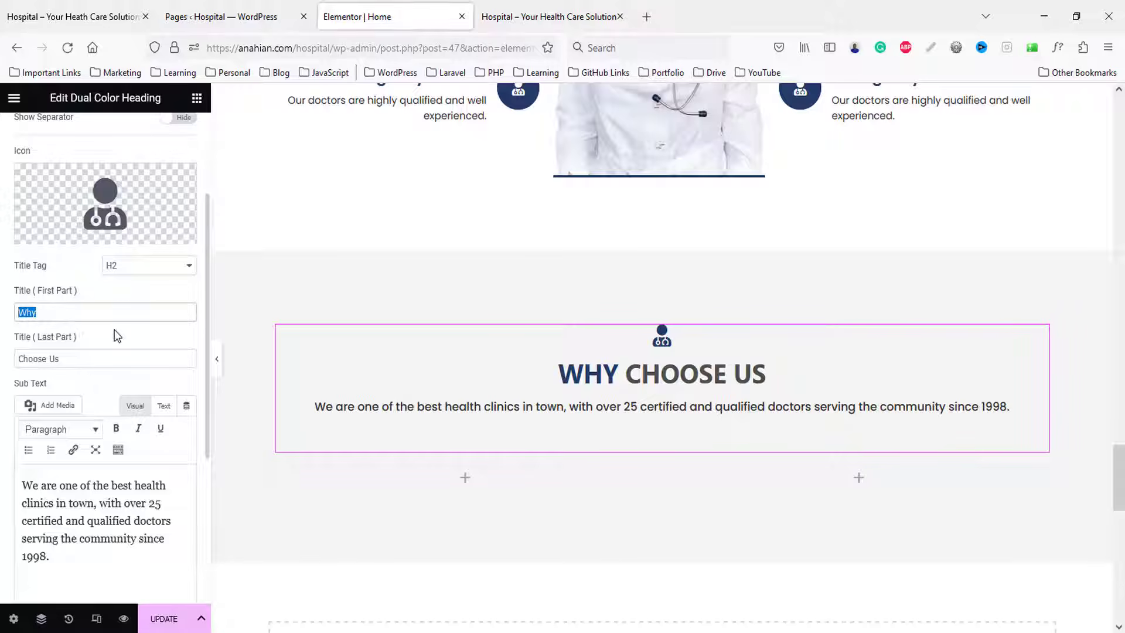
{"action": "key", "text": "ctrl+v"}
{"action": "double_click", "coordinate": [92, 314]}
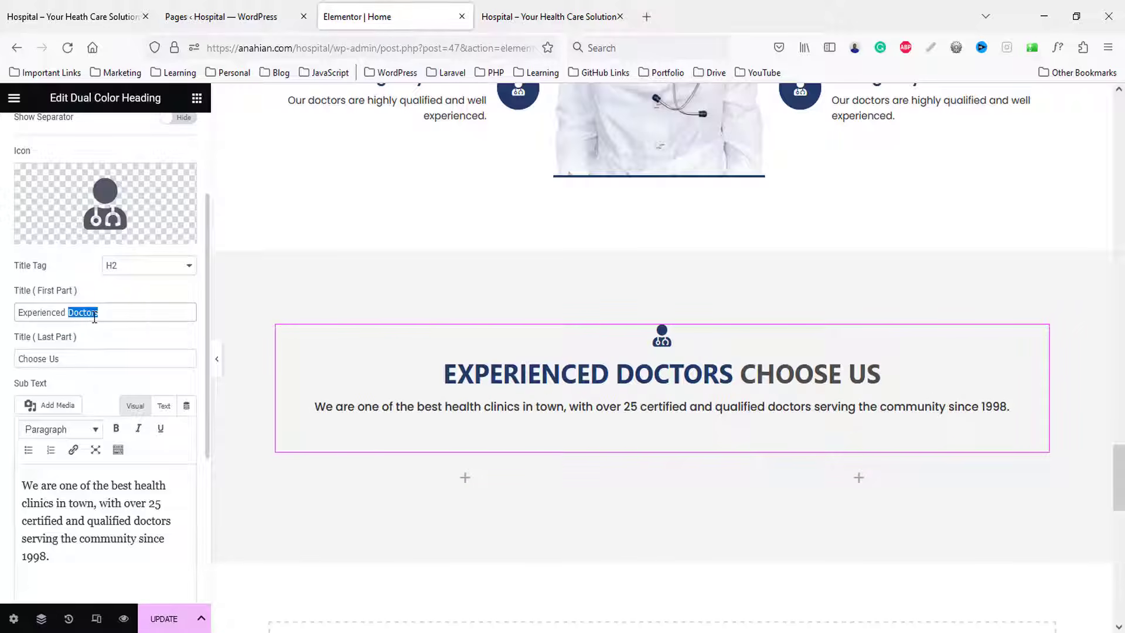
{"action": "key", "text": "BackSpace"}
{"action": "left_click_drag", "start_coordinate": [82, 359], "coordinate": [2, 358]}
{"action": "type", "text": "Doctors"}
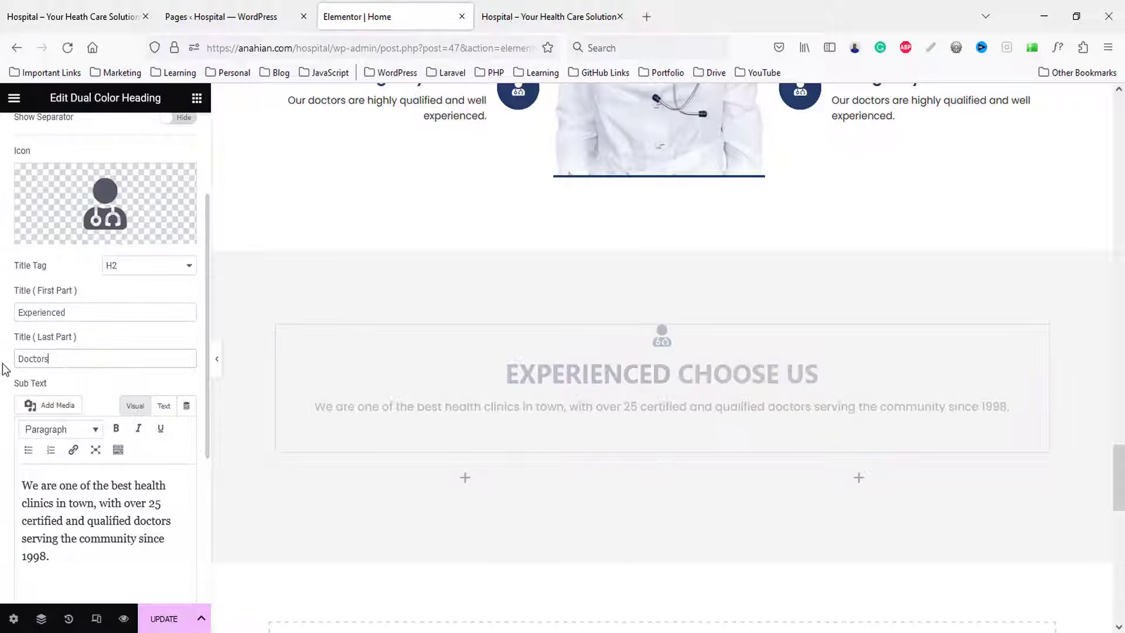
- Duplicate the first empty column of the lower inner section twice to make four columns
{"action": "scroll", "coordinate": [359, 438], "scroll_direction": "down", "scroll_amount": 4}
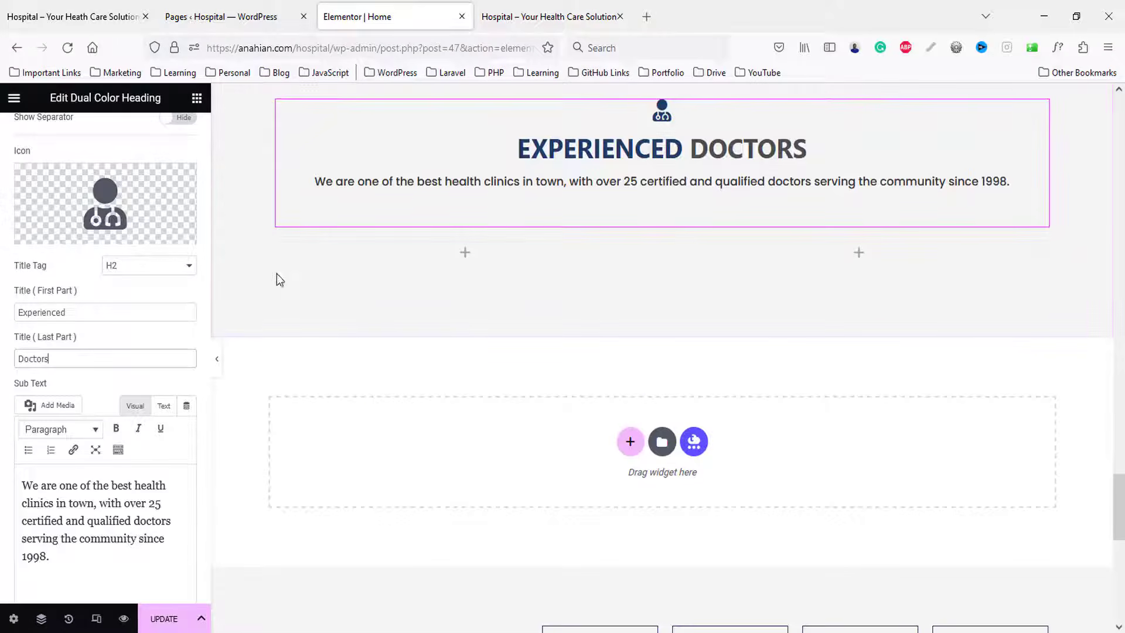
{"action": "right_click", "coordinate": [290, 264]}
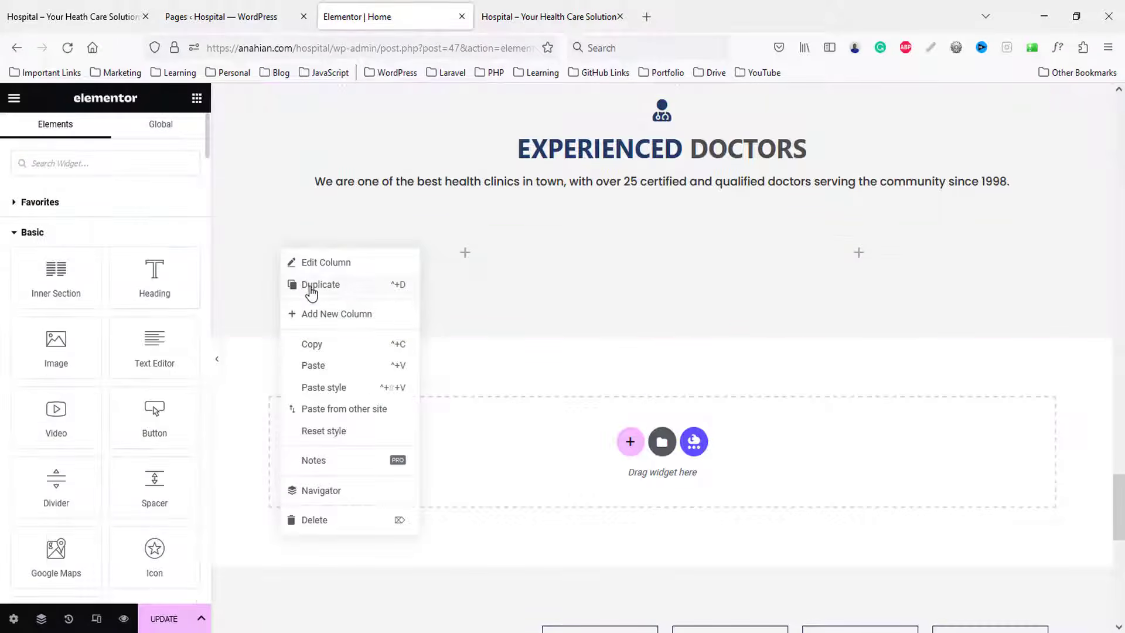
{"action": "left_click", "coordinate": [311, 291]}
{"action": "right_click", "coordinate": [287, 256]}
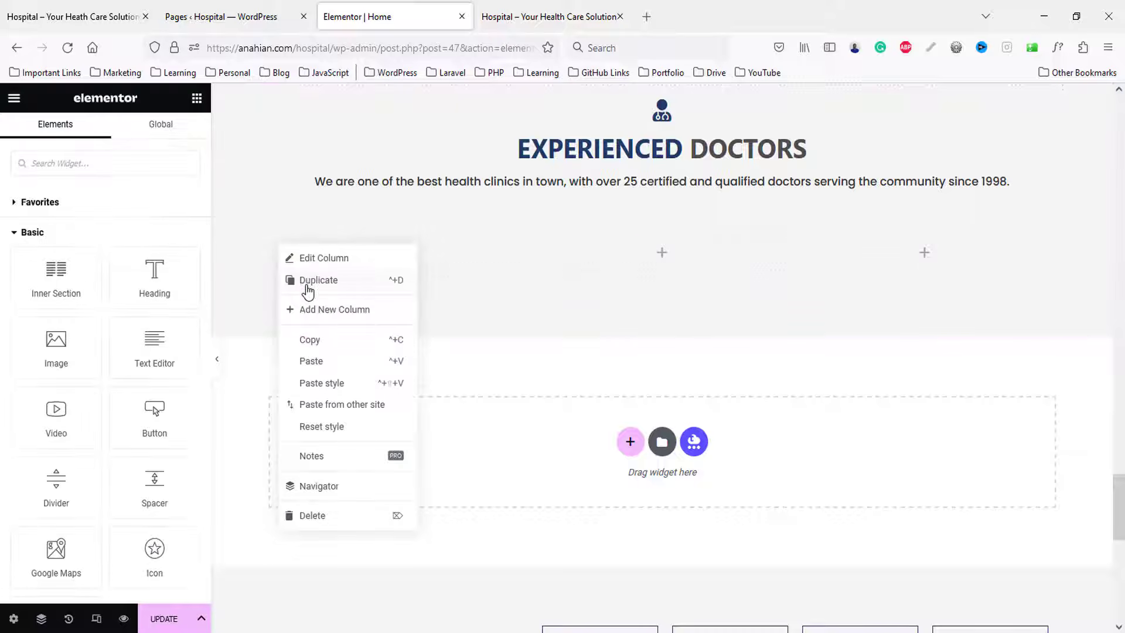
{"action": "left_click", "coordinate": [309, 280]}
- Search the widgets for "team" and place a Team Member widget in the first of the four columns
{"action": "left_click", "coordinate": [197, 98]}
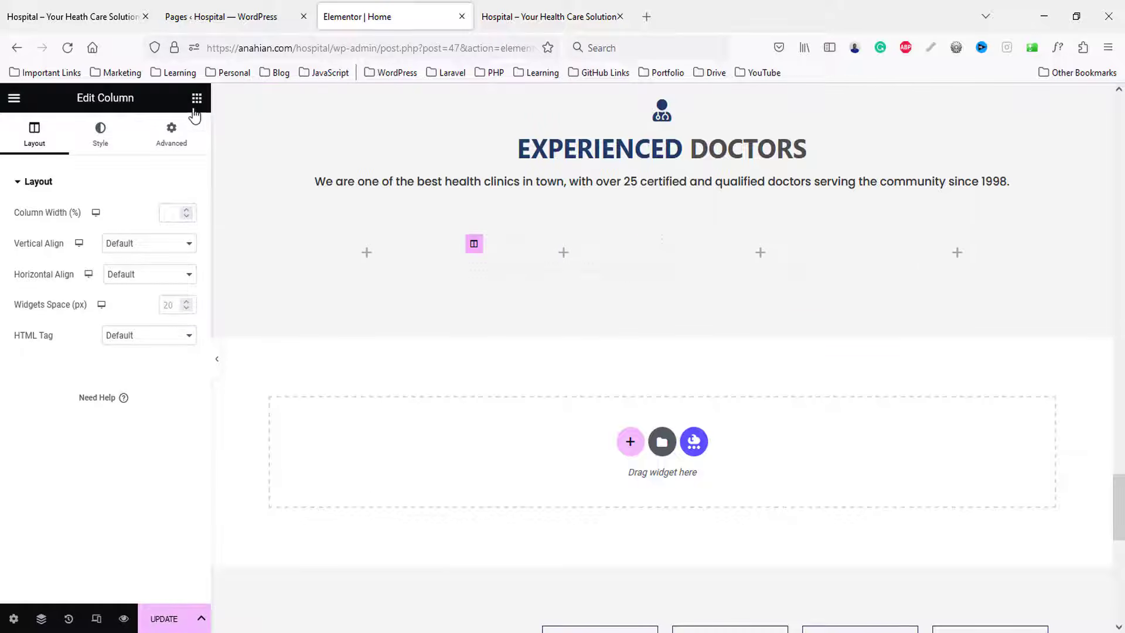
{"action": "type", "text": "team"}
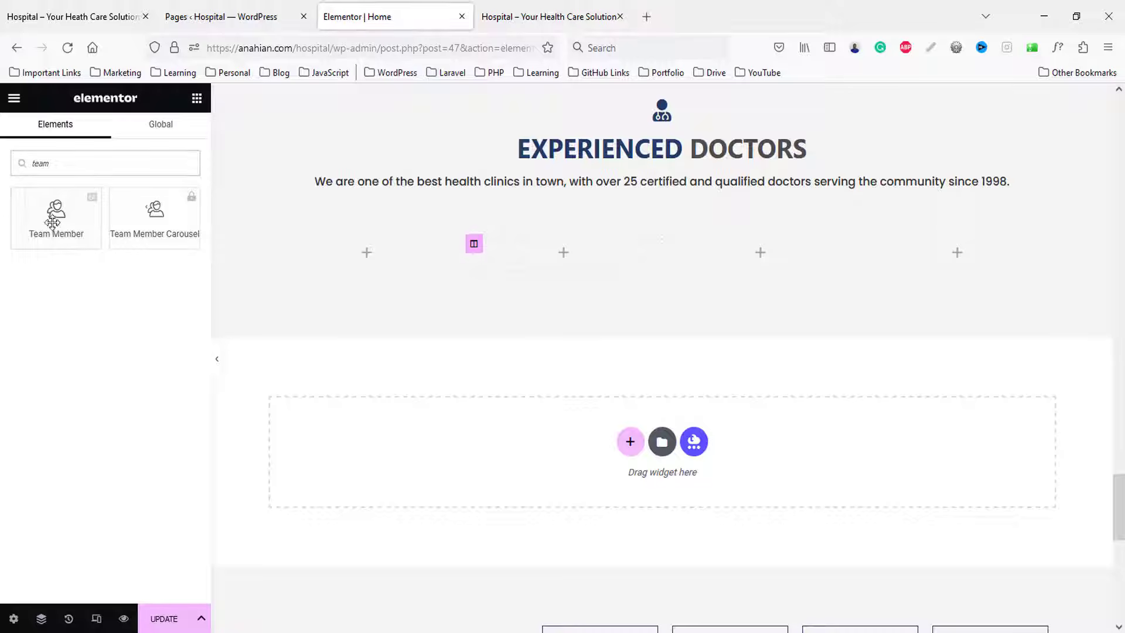
{"action": "left_click_drag", "start_coordinate": [57, 211], "coordinate": [369, 257]}
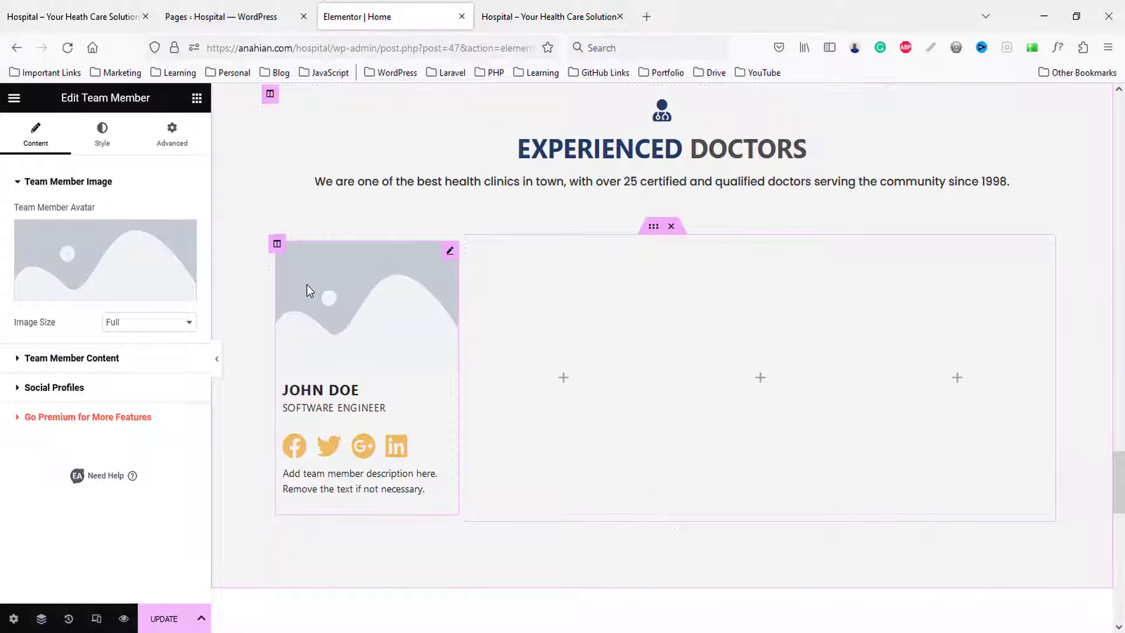
- Check the demo site's doctor cards and set the team member avatar to the library photo of the dark-haired woman in teal scrubs
{"action": "key", "text": "ctrl+1"}
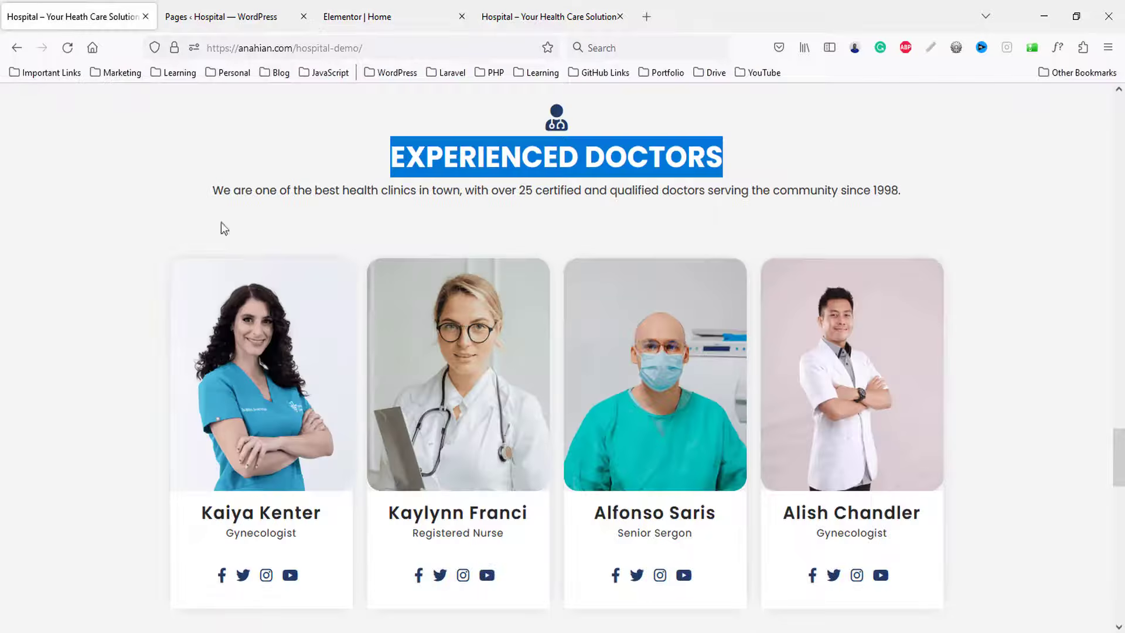
{"action": "left_click", "coordinate": [350, 16]}
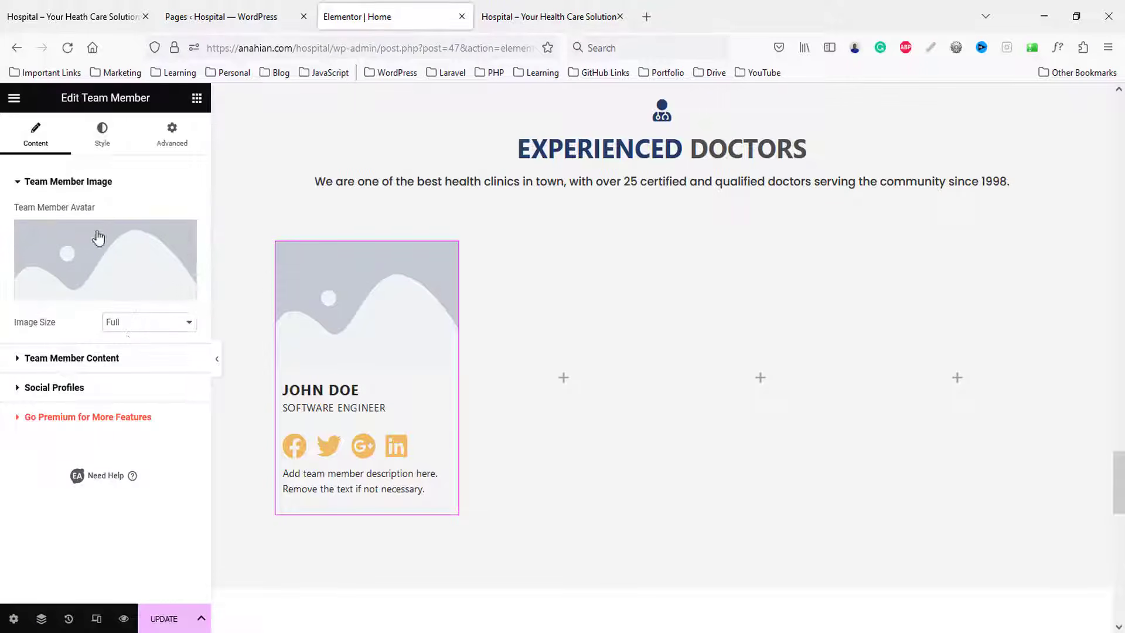
{"action": "left_click", "coordinate": [106, 276]}
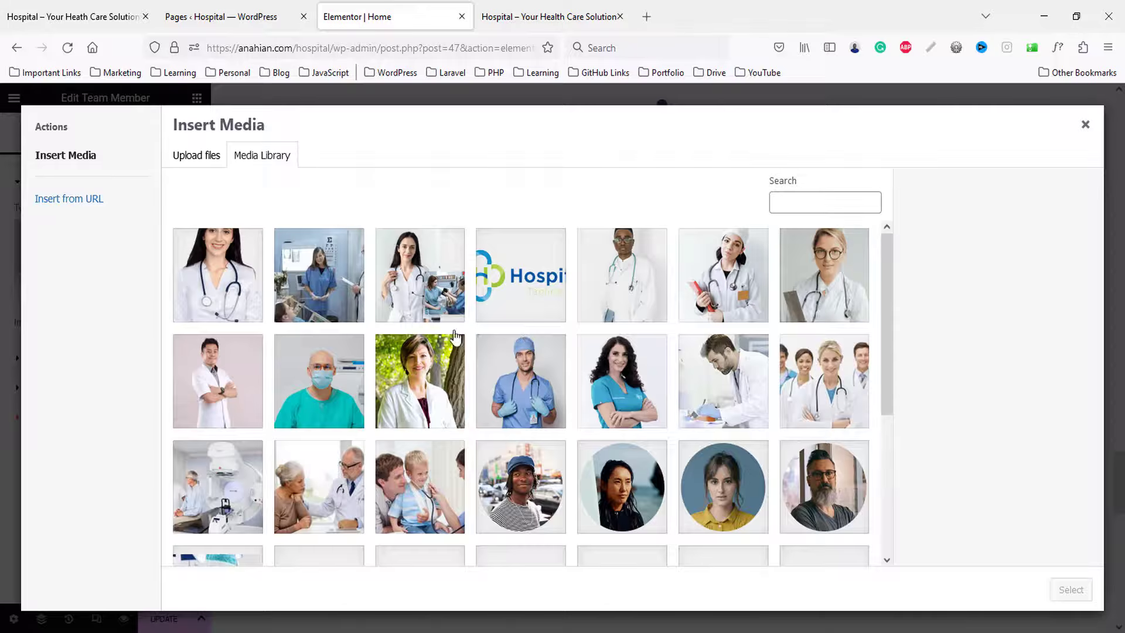
{"action": "scroll", "coordinate": [763, 417], "scroll_direction": "down", "scroll_amount": 8}
{"action": "scroll", "coordinate": [755, 410], "scroll_direction": "up", "scroll_amount": 4}
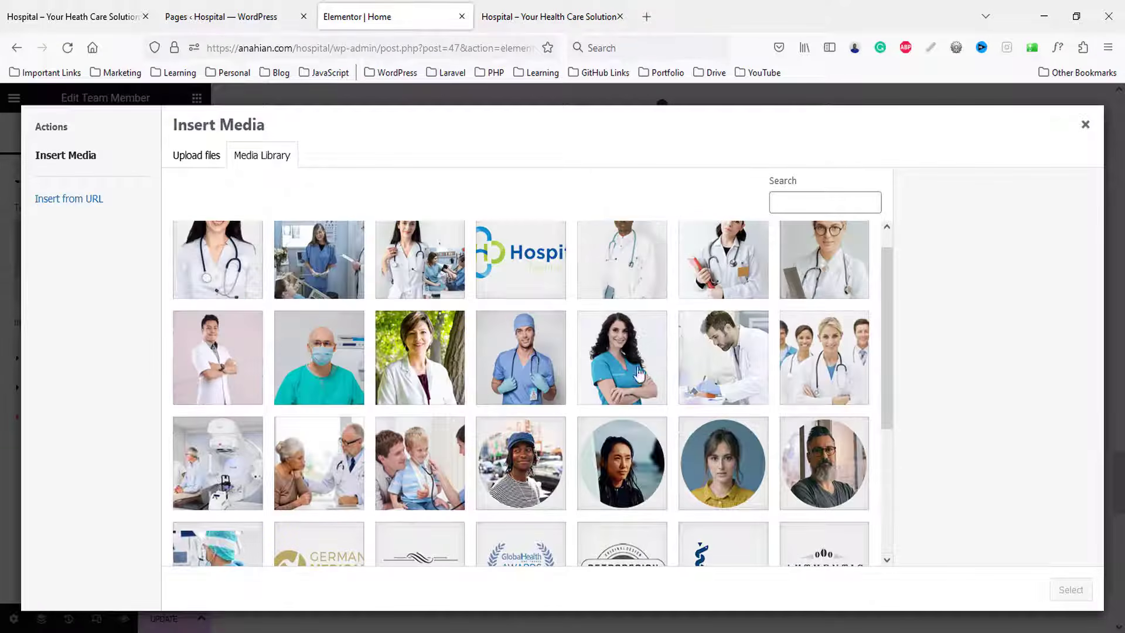
{"action": "left_click", "coordinate": [648, 369]}
{"action": "left_click", "coordinate": [1071, 590]}
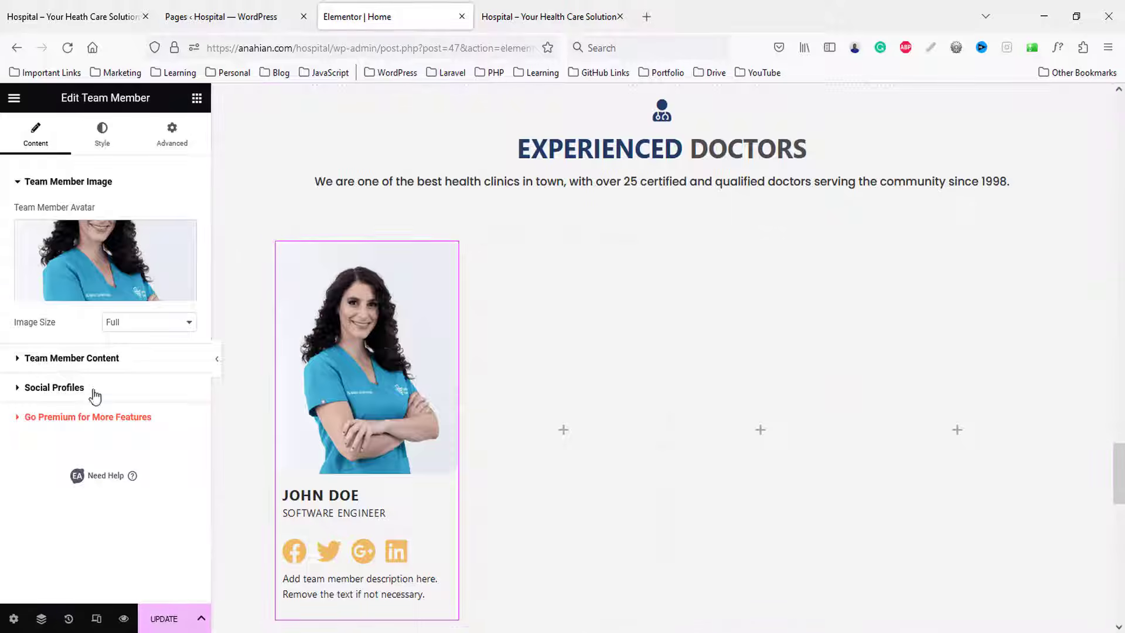
- Clear the team member's description text
{"action": "left_click", "coordinate": [82, 357]}
{"action": "left_click_drag", "start_coordinate": [123, 336], "coordinate": [3, 317]}
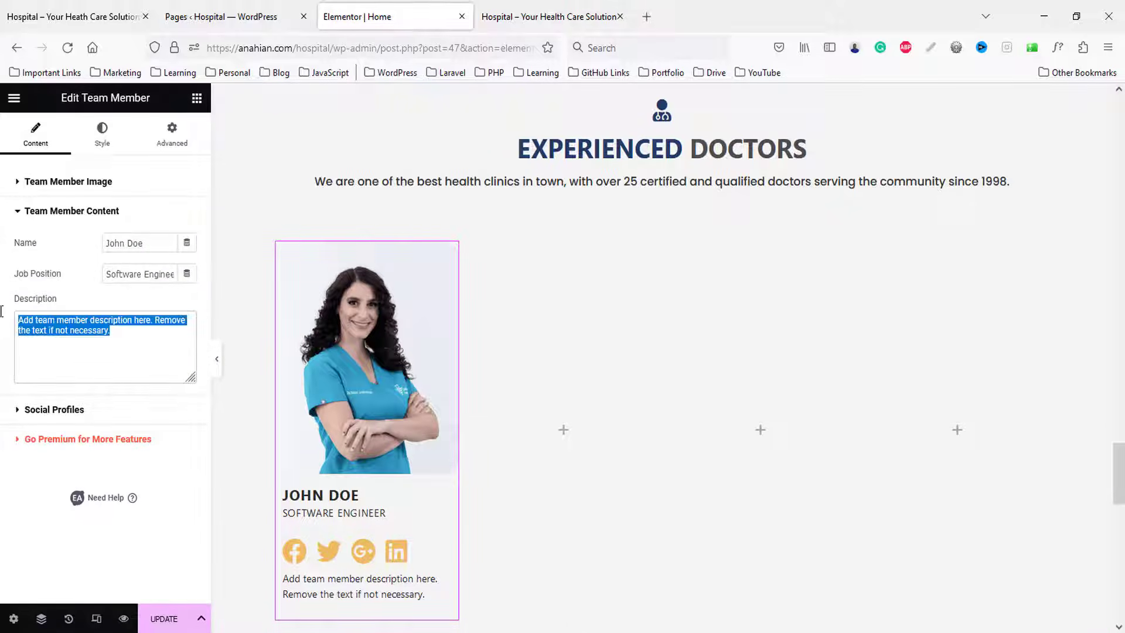
{"action": "key", "text": "BackSpace"}
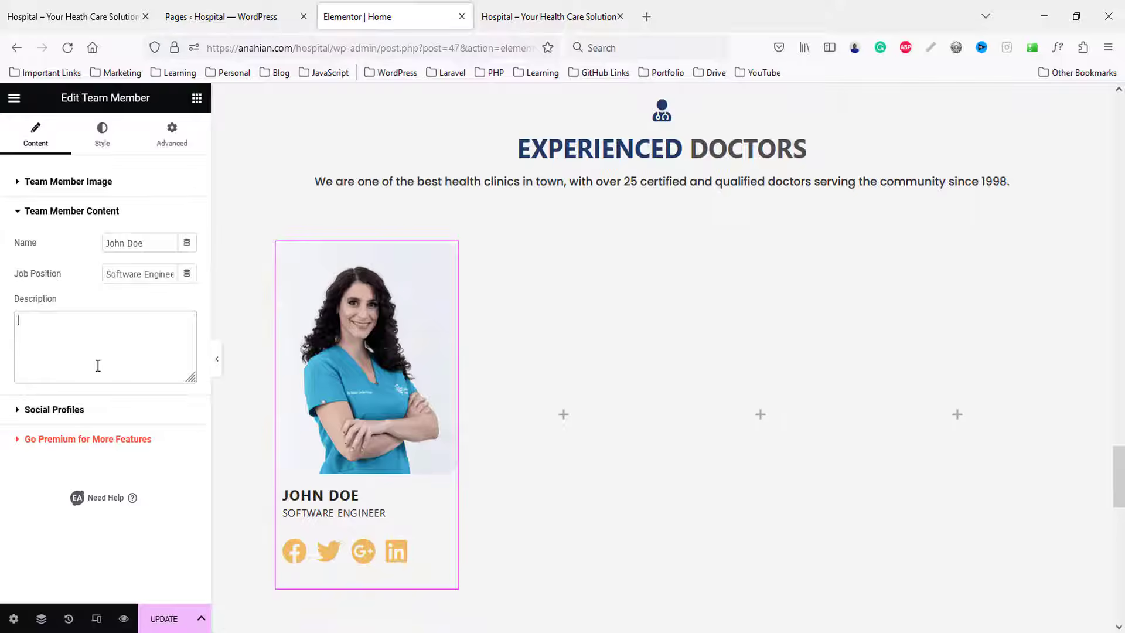
- Set the team member card's content alignment to center
{"action": "left_click", "coordinate": [109, 130]}
{"action": "scroll", "coordinate": [139, 409], "scroll_direction": "down", "scroll_amount": 2}
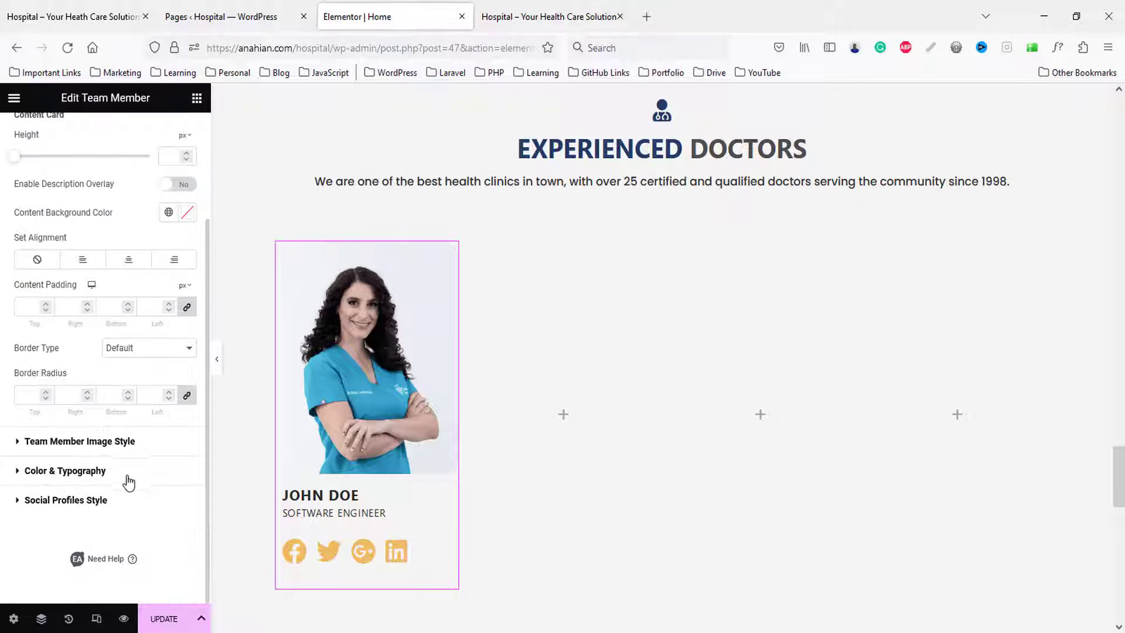
{"action": "scroll", "coordinate": [129, 481], "scroll_direction": "up", "scroll_amount": 2}
{"action": "left_click", "coordinate": [115, 398]}
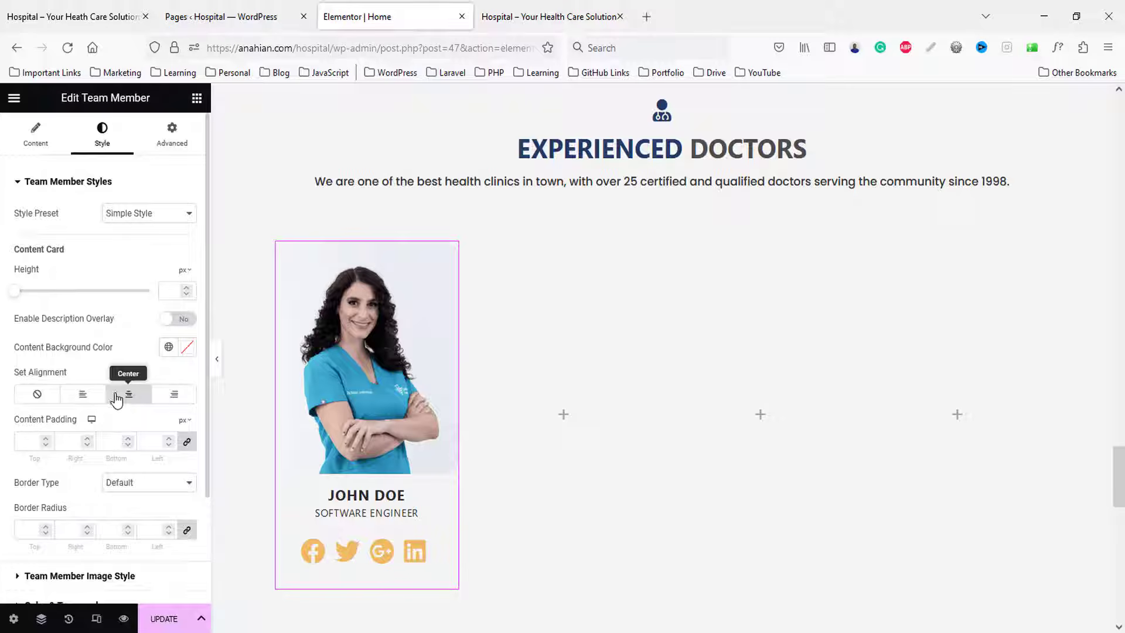
- Look over the page preview and examine the demo site's doctor cards for names, job positions and social icons
{"action": "left_click", "coordinate": [531, 14]}
{"action": "scroll", "coordinate": [510, 319], "scroll_direction": "down", "scroll_amount": 10}
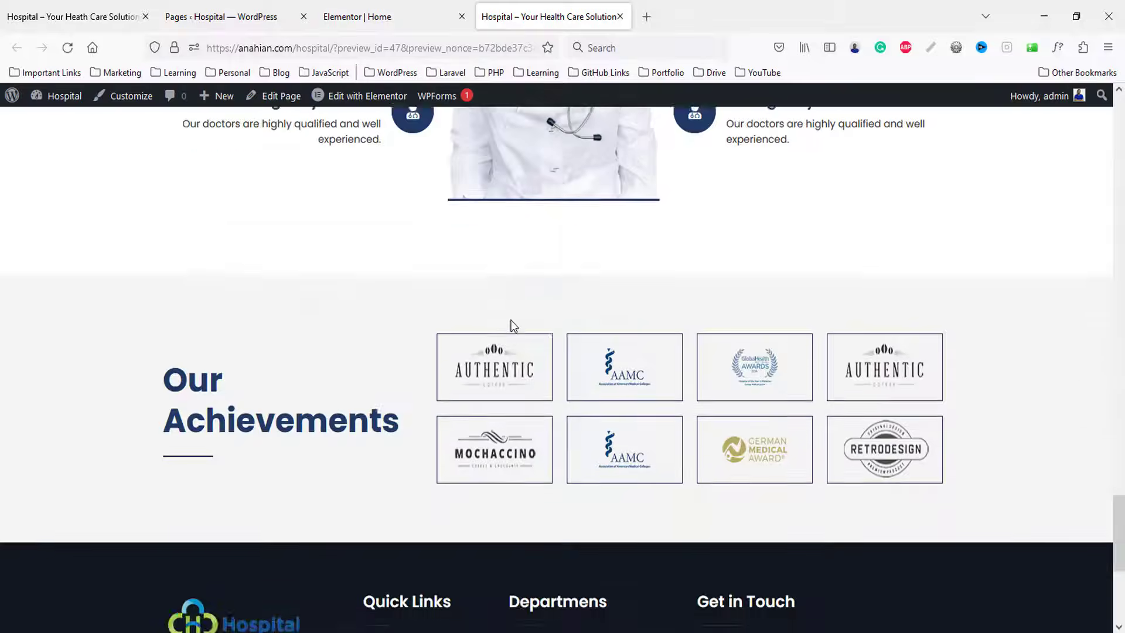
{"action": "scroll", "coordinate": [510, 323], "scroll_direction": "up", "scroll_amount": 7}
{"action": "left_click", "coordinate": [75, 13]}
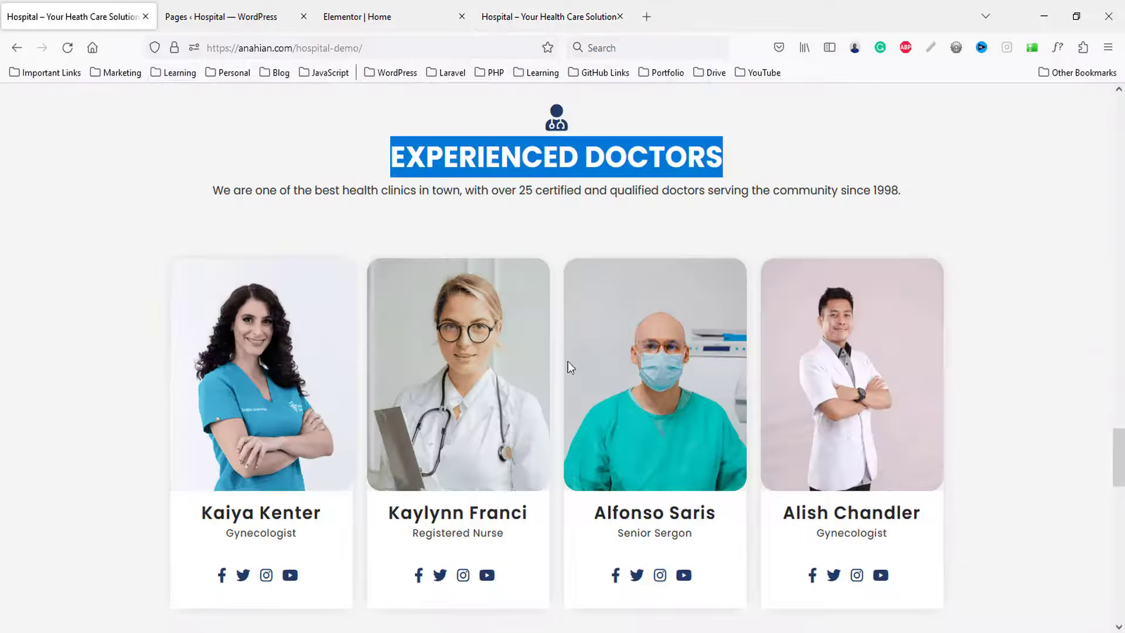
{"action": "scroll", "coordinate": [568, 367], "scroll_direction": "down", "scroll_amount": 5}
{"action": "left_click_drag", "start_coordinate": [232, 281], "coordinate": [368, 275]}
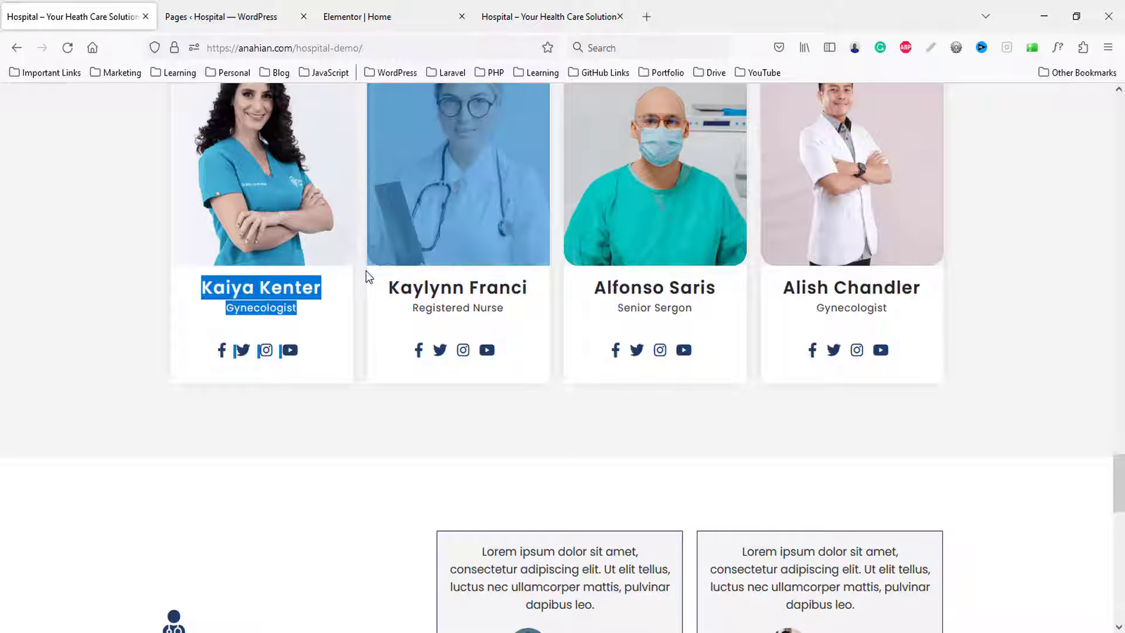
{"action": "left_click", "coordinate": [240, 352]}
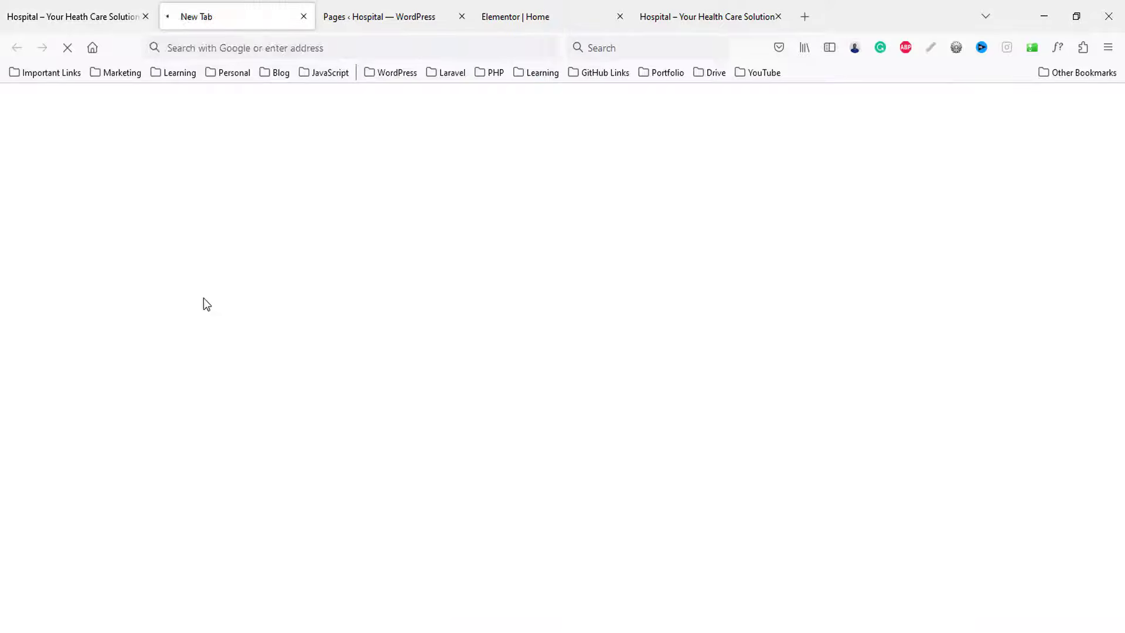
{"action": "middle_click", "coordinate": [230, 13]}
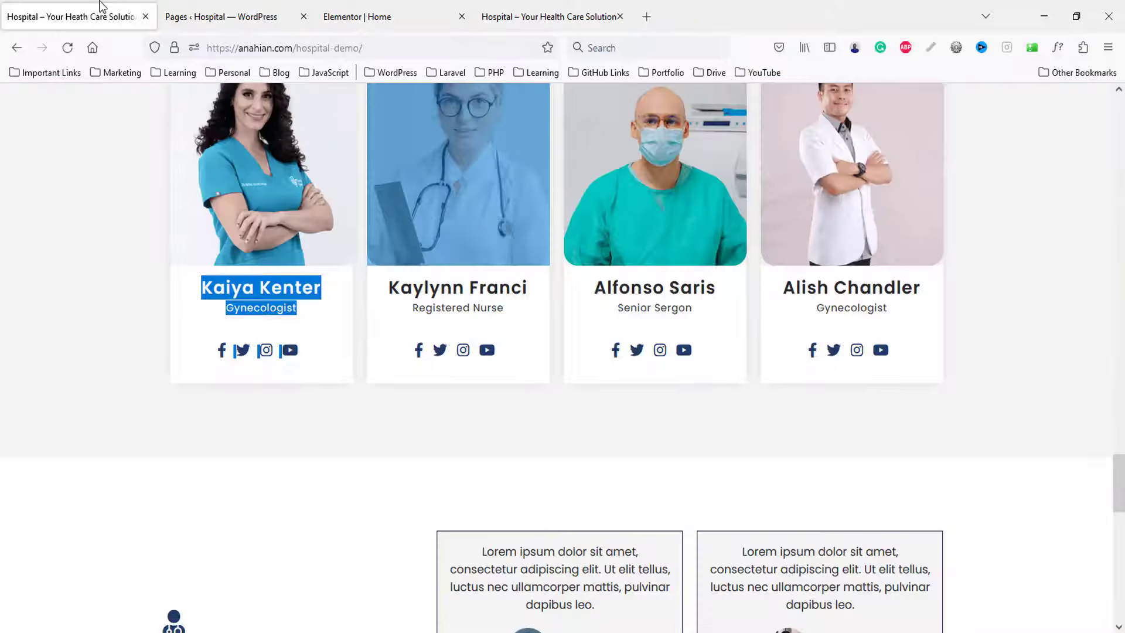
- Copy the first doctor's name from the demo site and set it as the team member's name
{"action": "left_click_drag", "start_coordinate": [196, 291], "coordinate": [336, 291]}
{"action": "key", "text": "alt+Tab"}
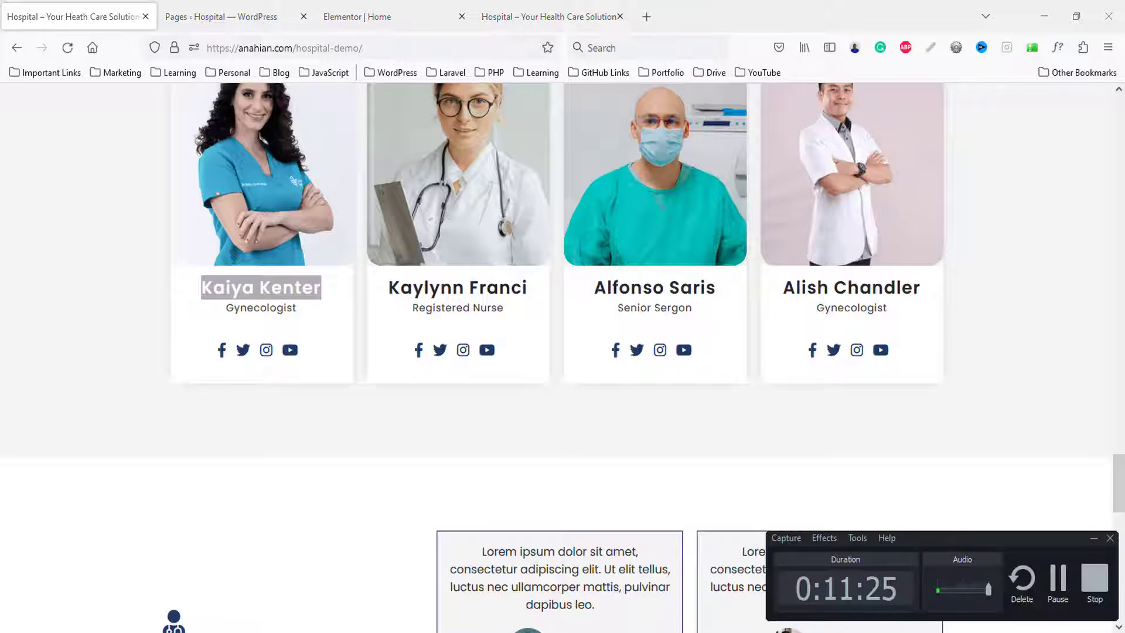
{"action": "left_click", "coordinate": [1090, 539]}
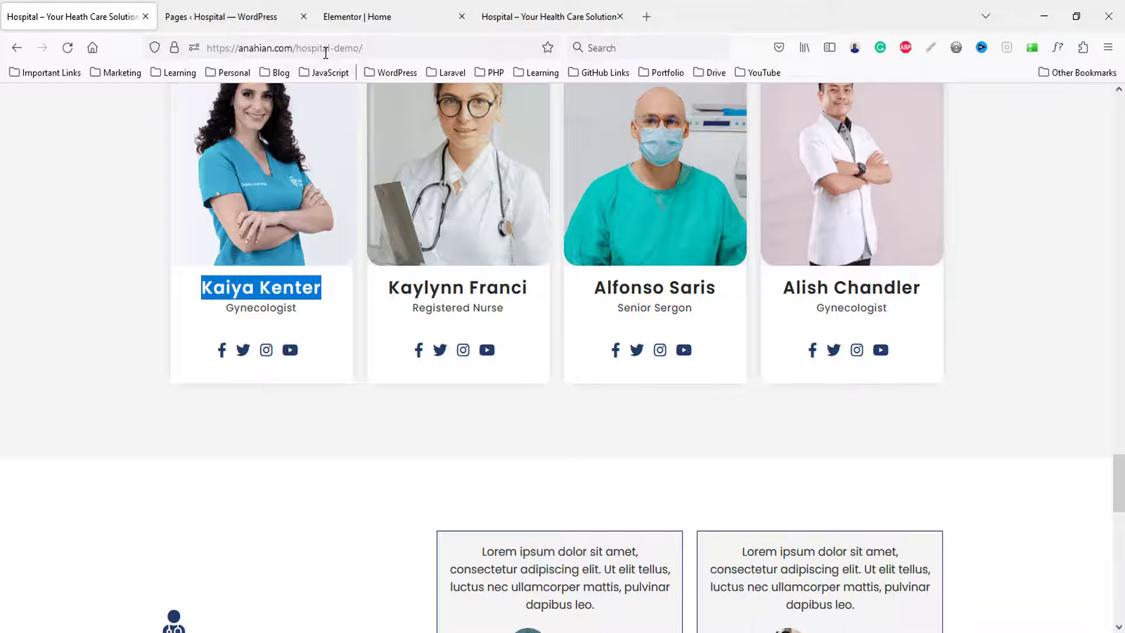
{"action": "left_click", "coordinate": [351, 17]}
{"action": "left_click", "coordinate": [34, 139]}
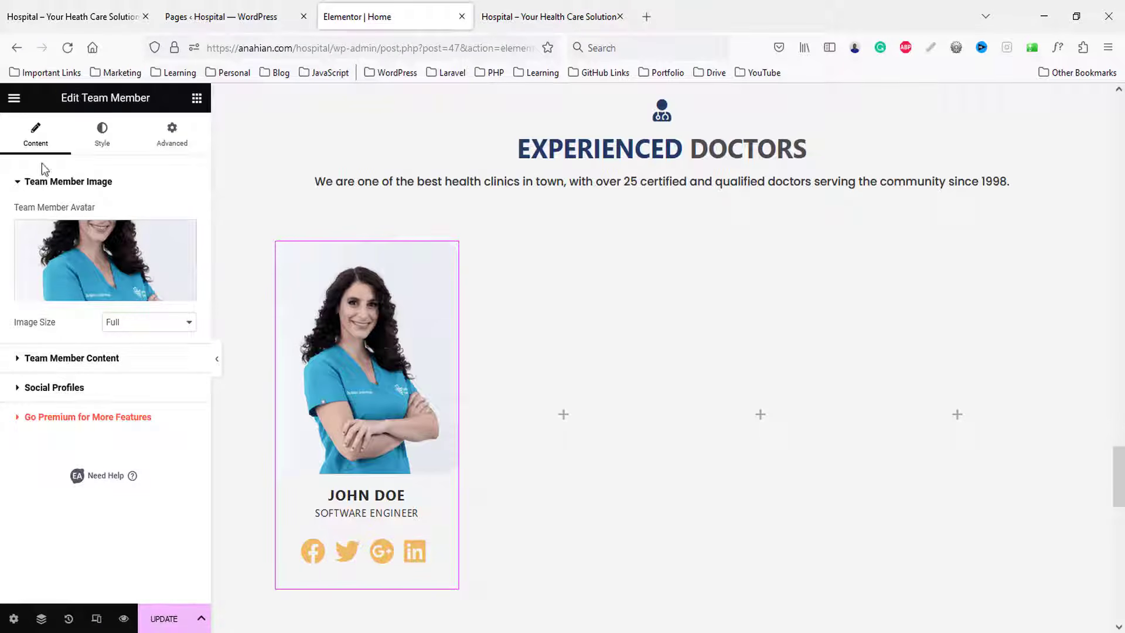
{"action": "left_click", "coordinate": [82, 359]}
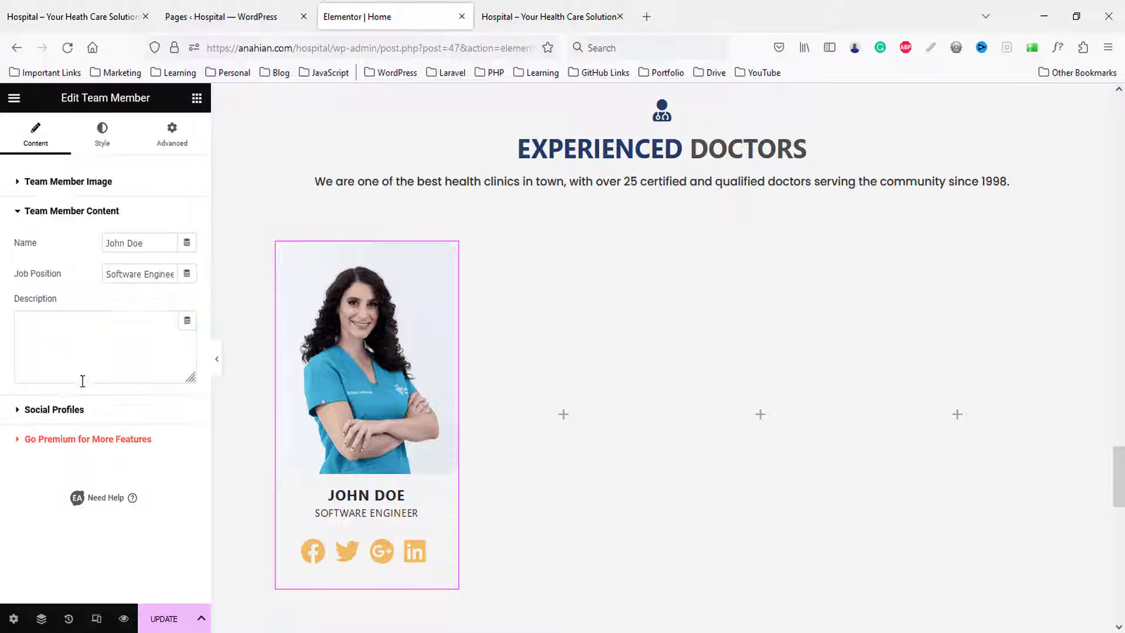
{"action": "triple_click", "coordinate": [146, 242]}
{"action": "type", "text": "Kaiya Kenter"}
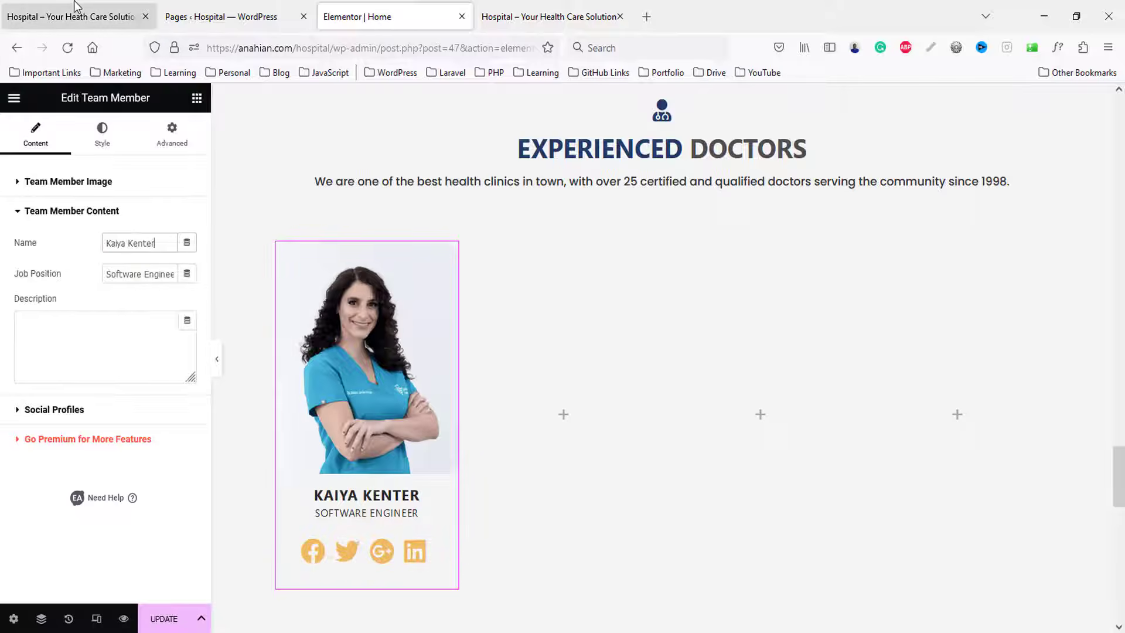
- Copy the first doctor's job title from the demo site and set the team member's job position to Gynecologist
{"action": "left_click", "coordinate": [75, 8]}
{"action": "double_click", "coordinate": [242, 307]}
{"action": "key", "text": "ctrl+c"}
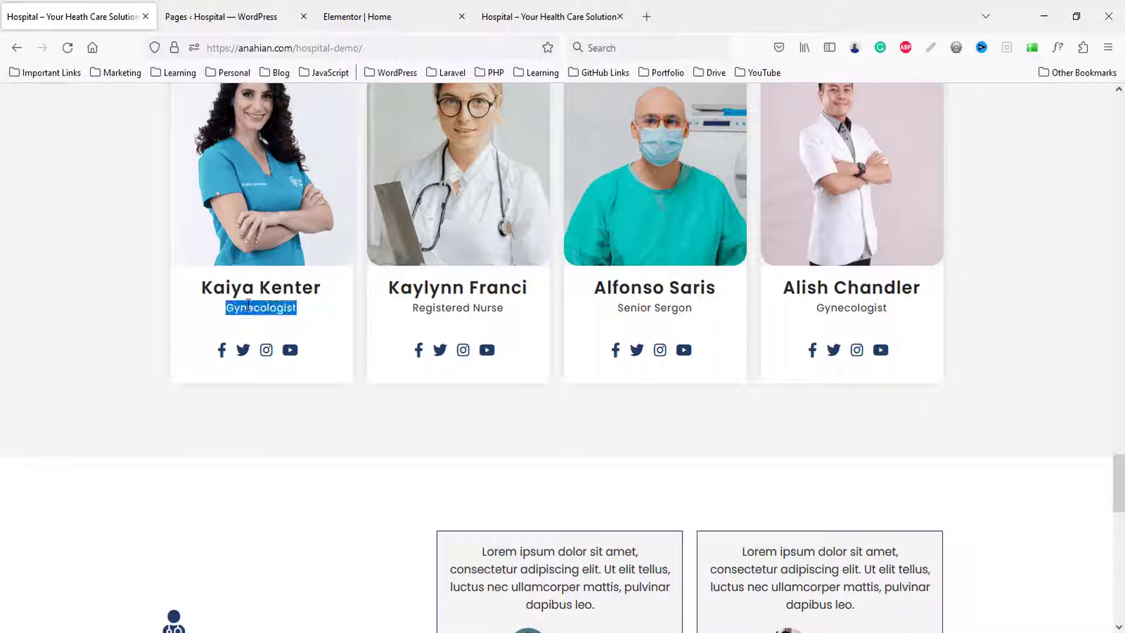
{"action": "left_click", "coordinate": [357, 16]}
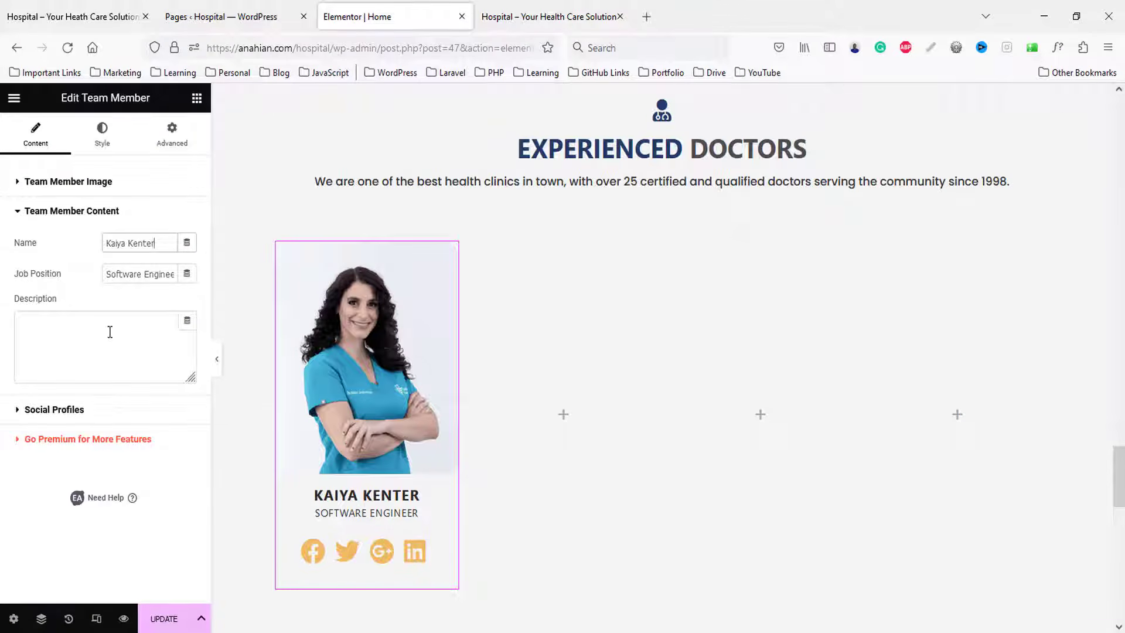
{"action": "triple_click", "coordinate": [138, 273]}
{"action": "key", "text": "ctrl+v"}
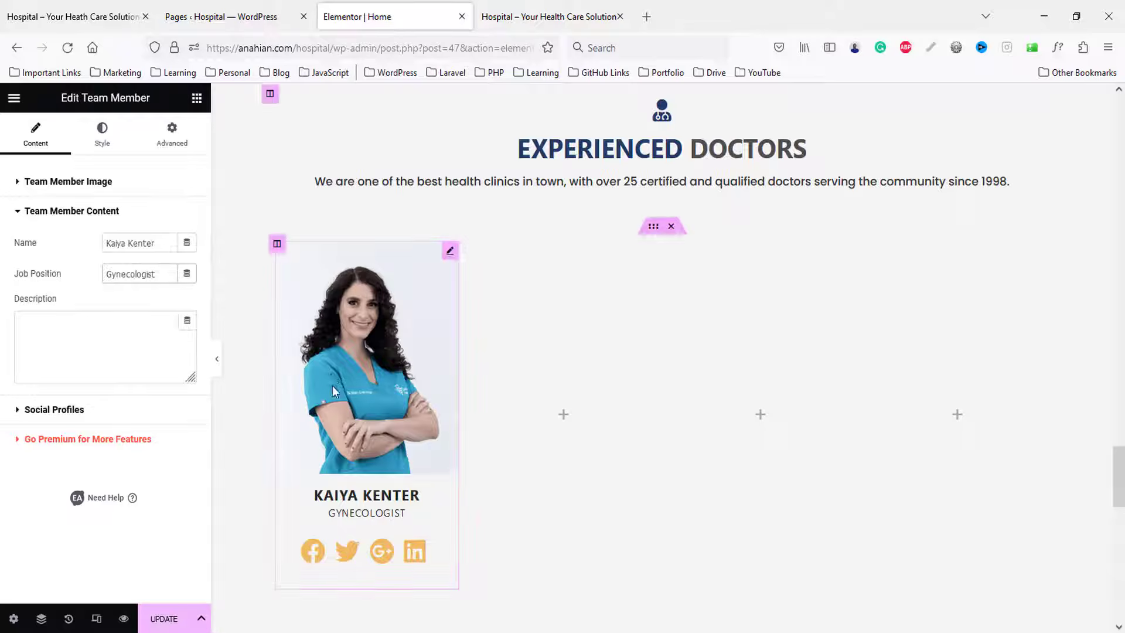
{"action": "scroll", "coordinate": [382, 419], "scroll_direction": "down", "scroll_amount": 2}
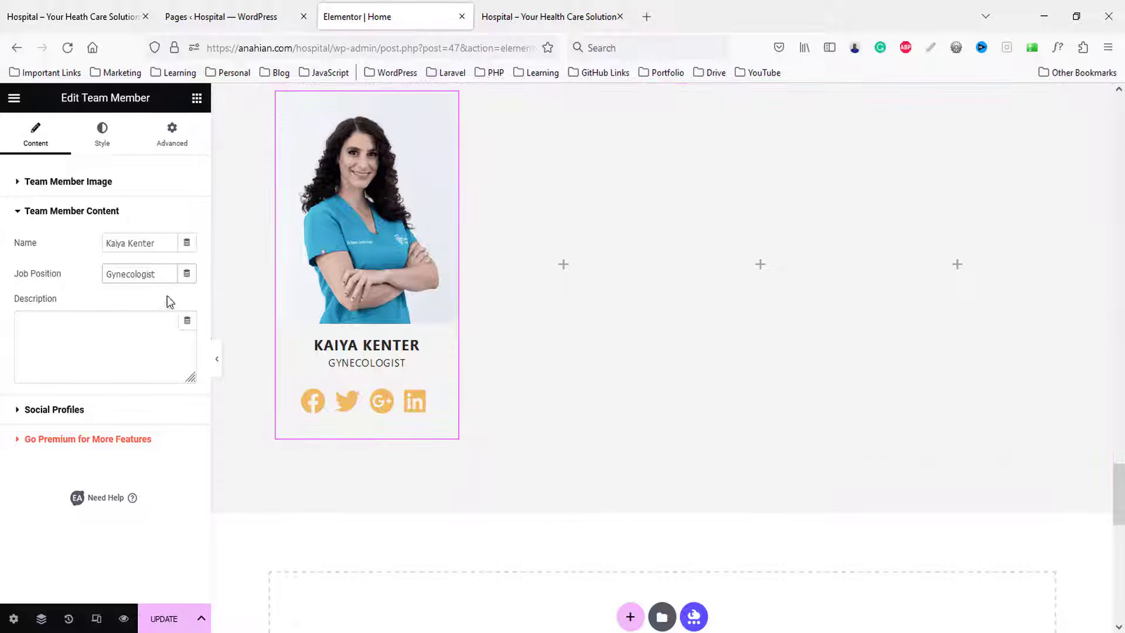
- Remove the Google Plus and LinkedIn entries from the team member's social profiles
{"action": "left_click", "coordinate": [54, 410]}
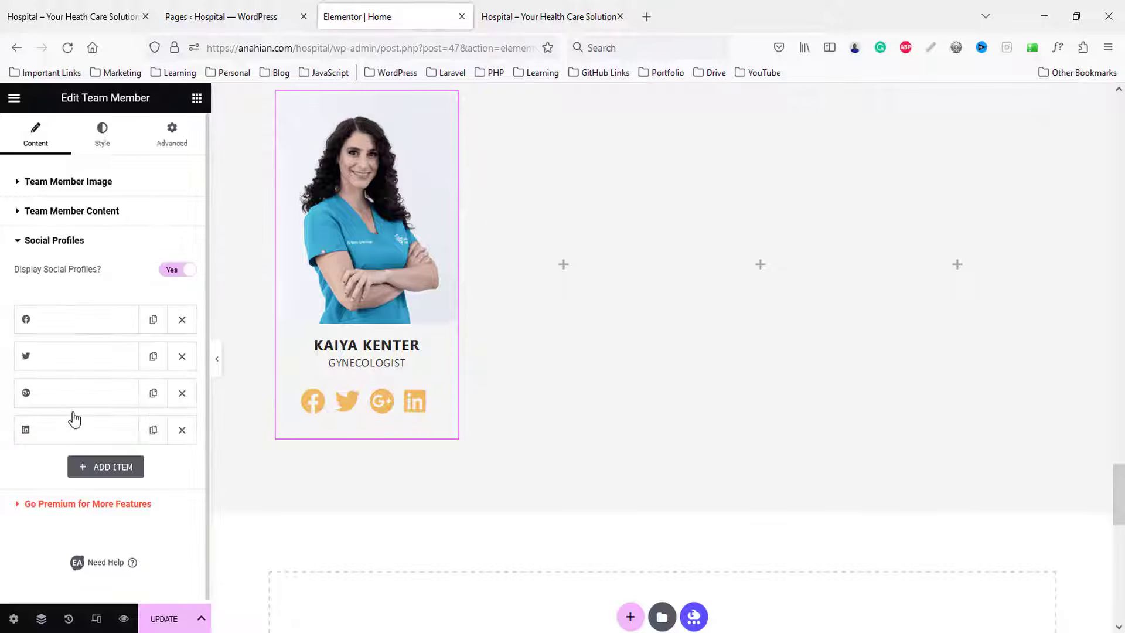
{"action": "left_click", "coordinate": [182, 394]}
{"action": "left_click", "coordinate": [182, 393]}
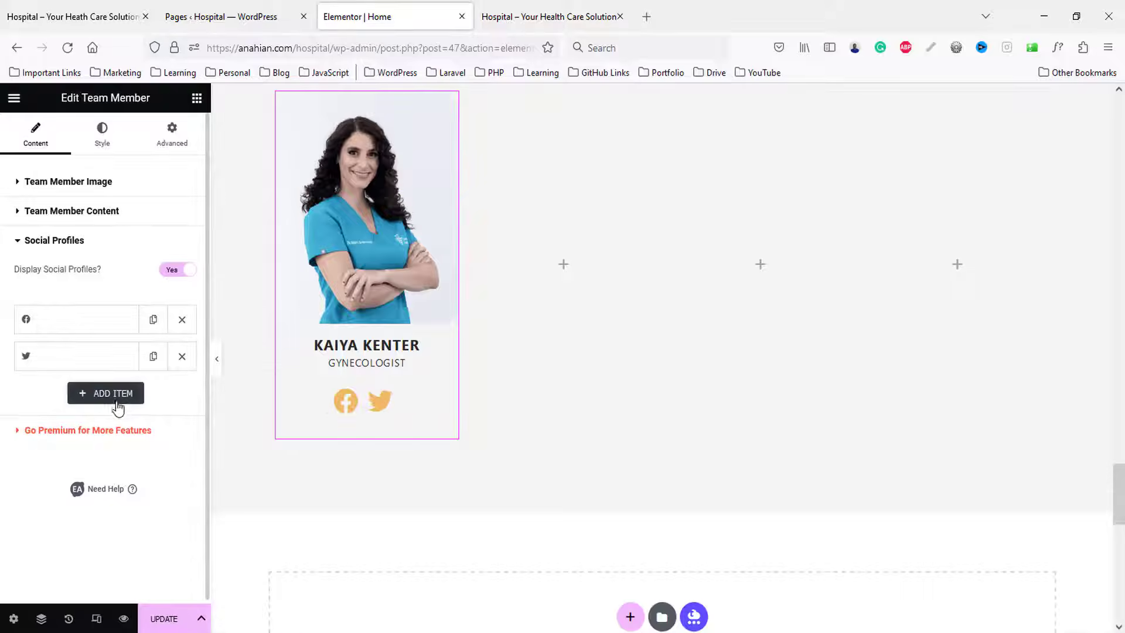
- Add a social profile with the Youtube icon from the icon library to the team member card
{"action": "left_click", "coordinate": [97, 397]}
{"action": "left_click", "coordinate": [99, 477]}
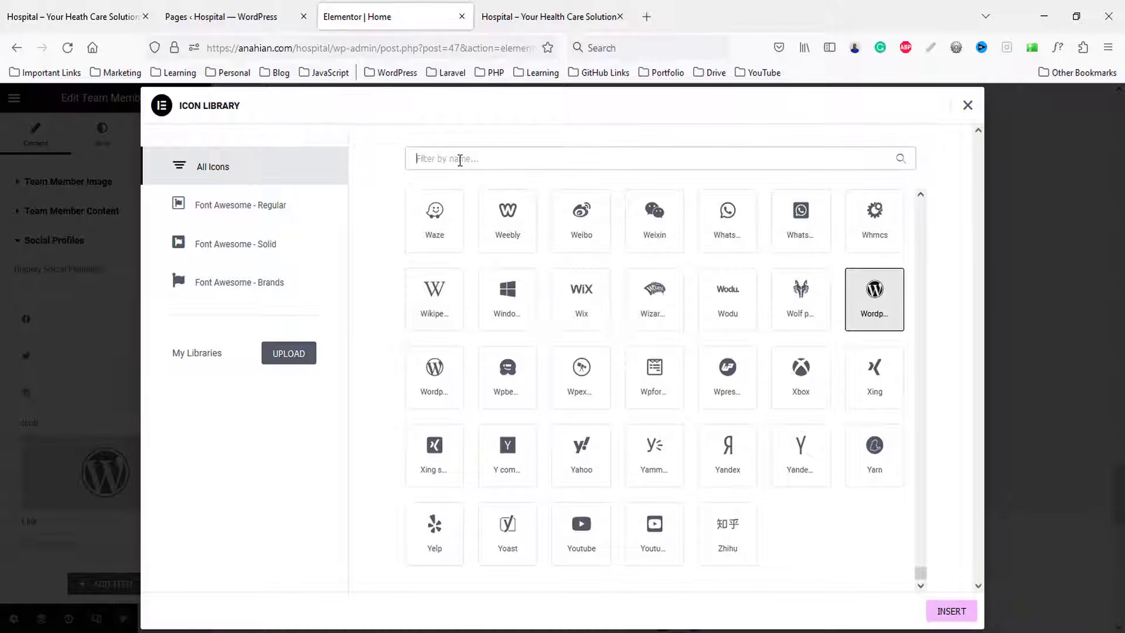
{"action": "type", "text": "you"}
{"action": "left_click", "coordinate": [454, 251]}
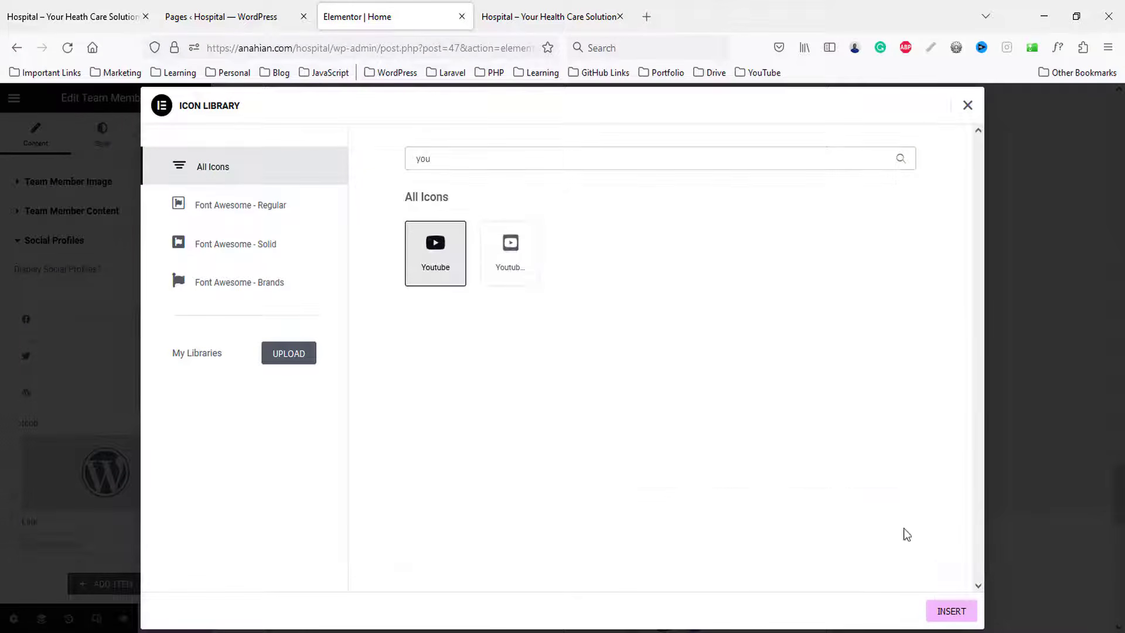
{"action": "left_click", "coordinate": [951, 611]}
{"action": "left_click", "coordinate": [30, 393]}
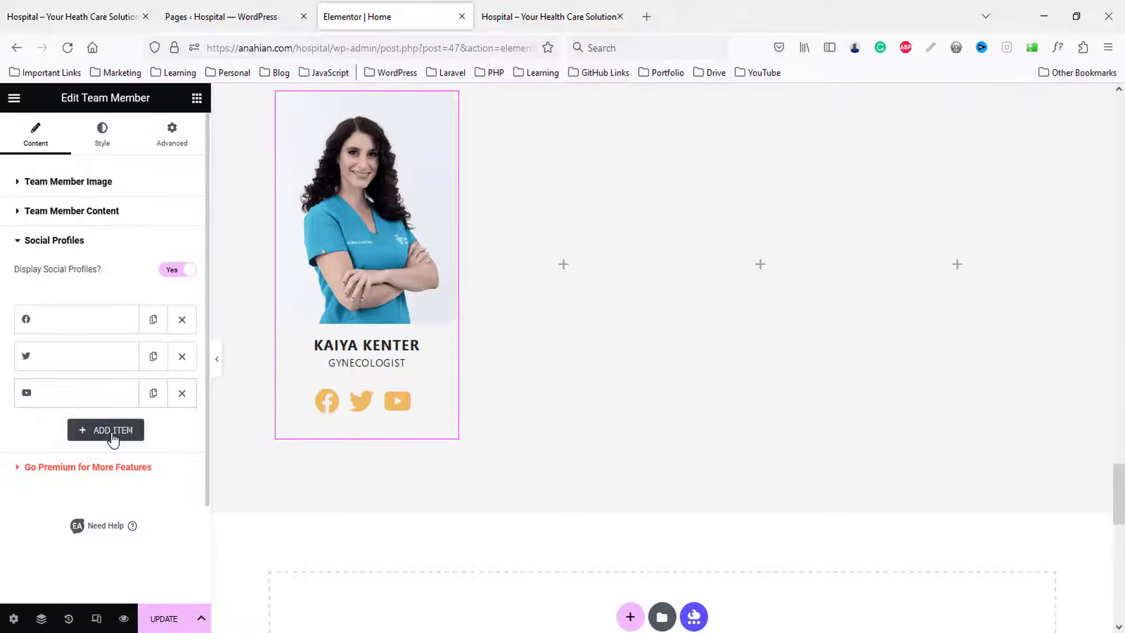
- Add another social profile with the Instagram icon from the icon library
{"action": "left_click", "coordinate": [111, 432]}
{"action": "left_click", "coordinate": [81, 510]}
{"action": "left_click", "coordinate": [452, 159]}
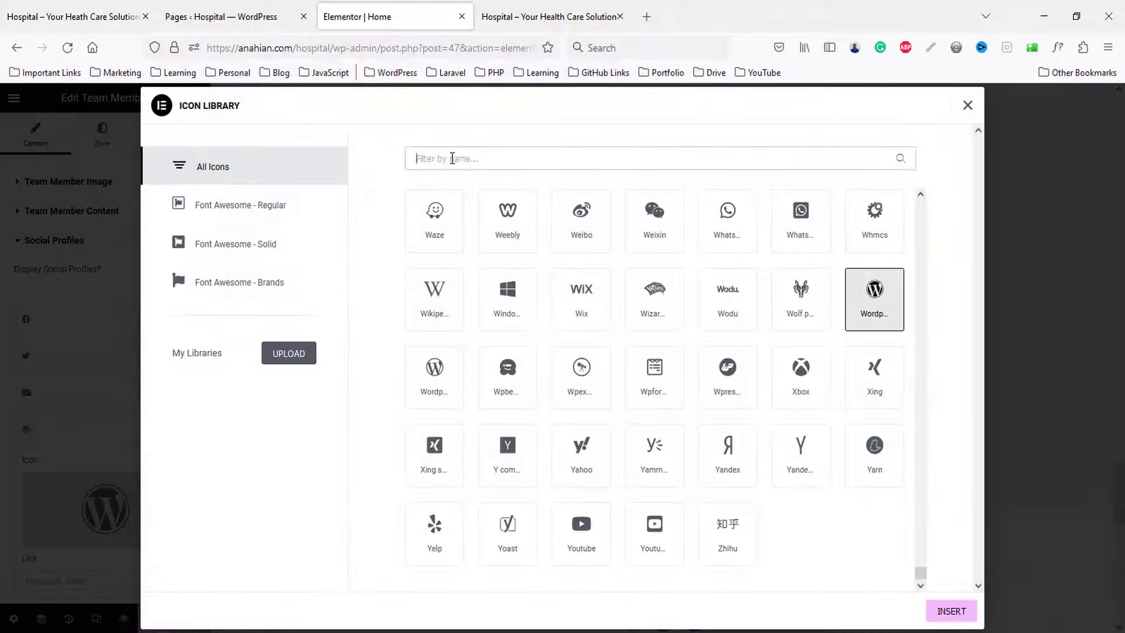
{"action": "type", "text": "inst"}
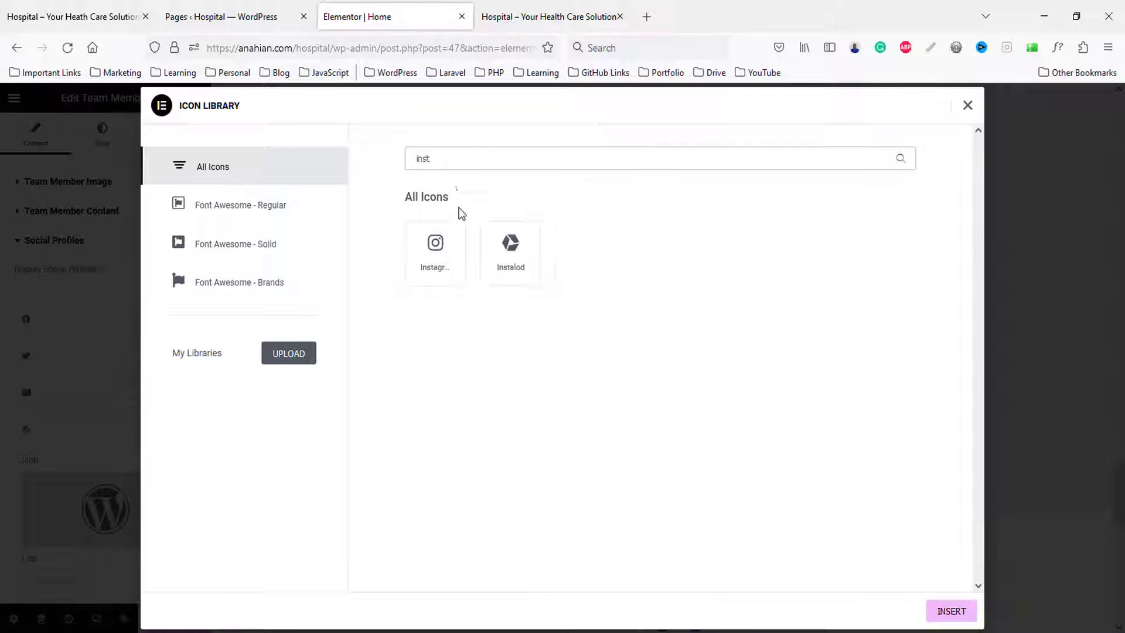
{"action": "left_click", "coordinate": [452, 270]}
{"action": "left_click", "coordinate": [949, 611]}
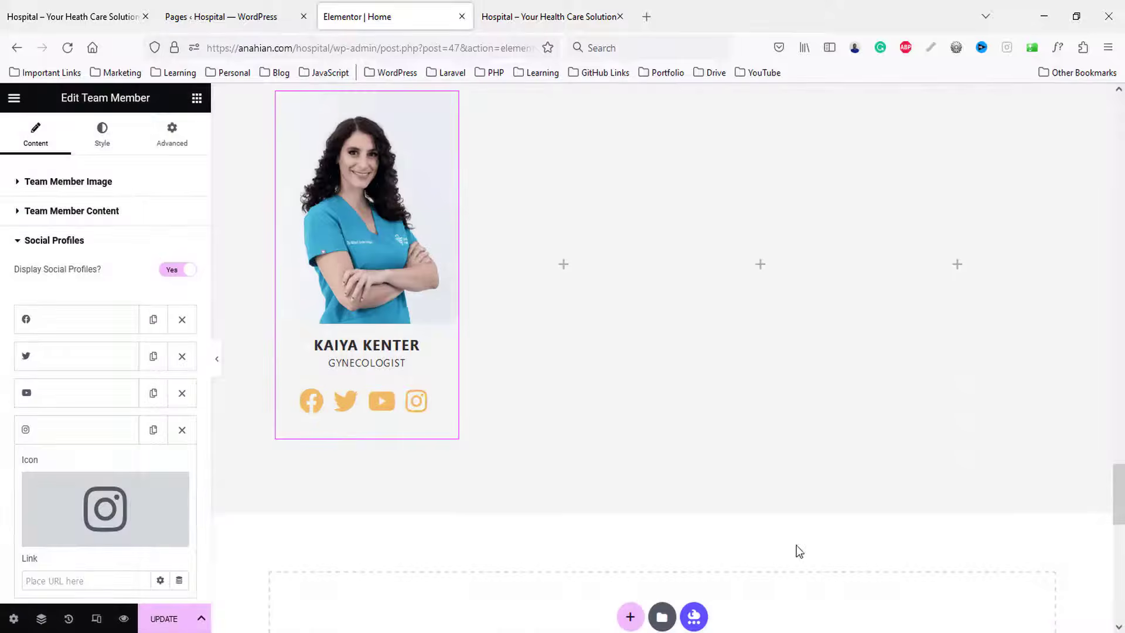
- Set the link of the Facebook, Twitter, YouTube and Instagram social profiles to the placeholder #
{"action": "left_click", "coordinate": [46, 322]}
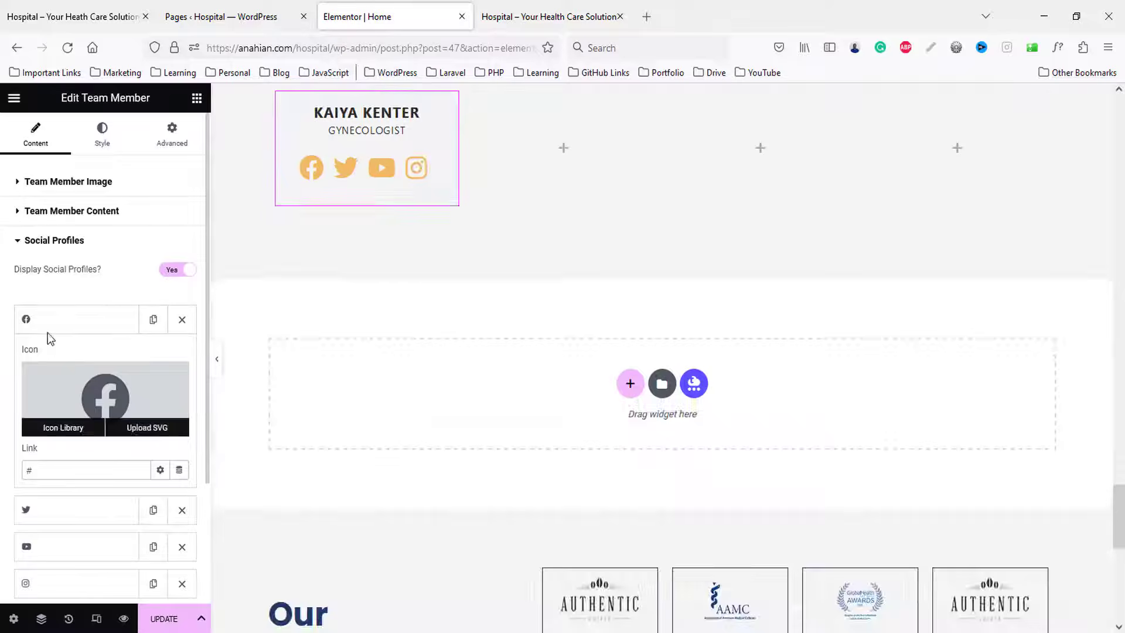
{"action": "left_click", "coordinate": [47, 328]}
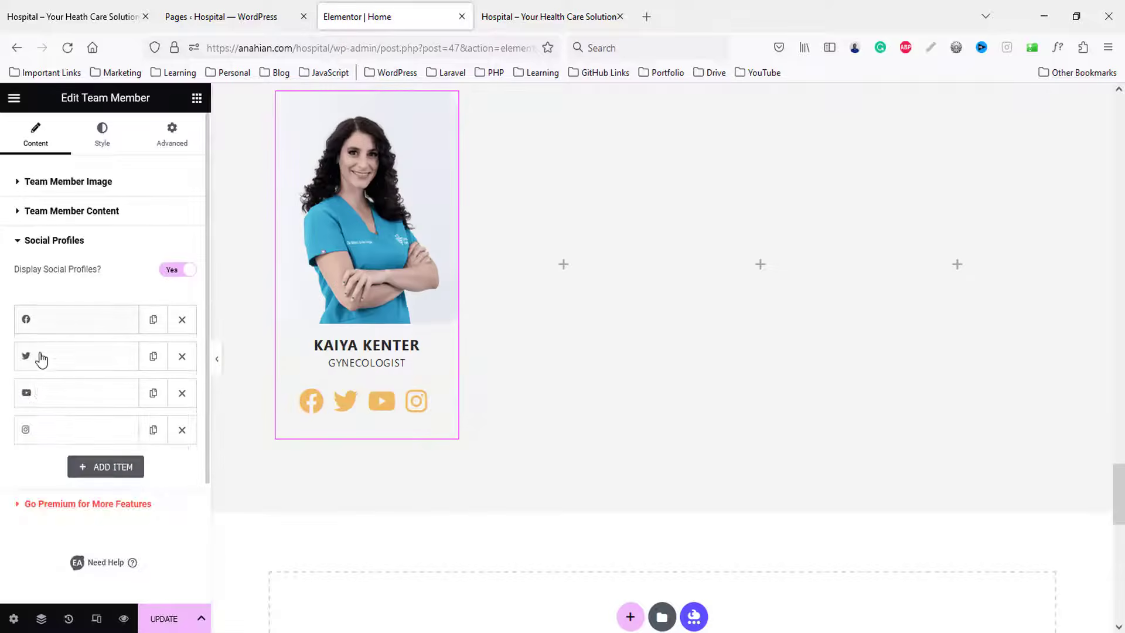
{"action": "left_click", "coordinate": [37, 359]}
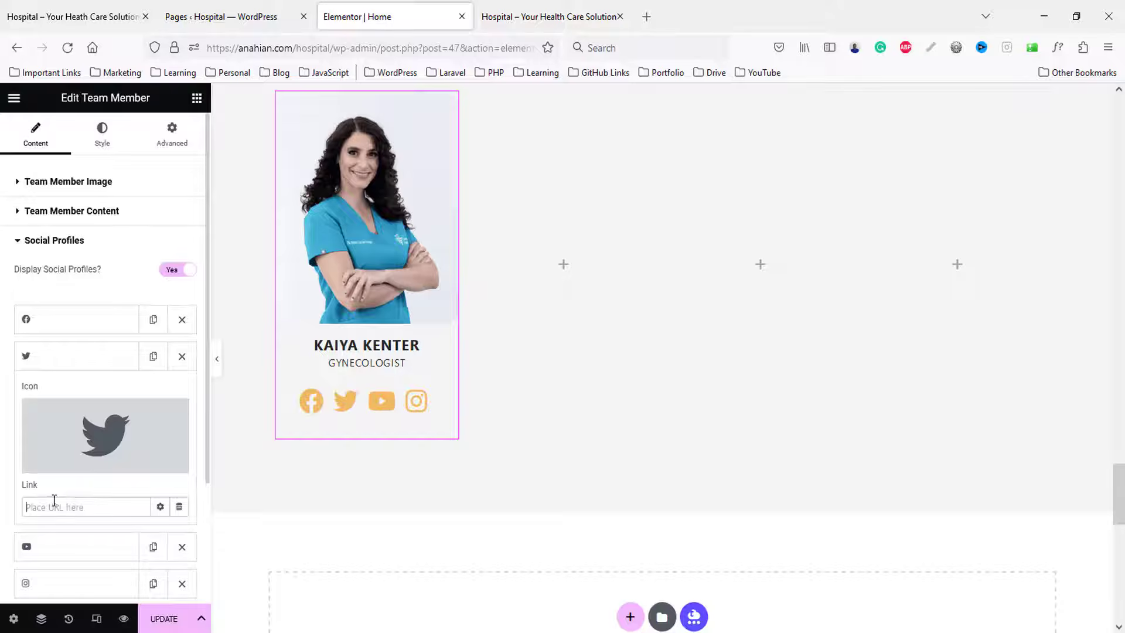
{"action": "left_click", "coordinate": [39, 360]}
{"action": "left_click", "coordinate": [39, 396]}
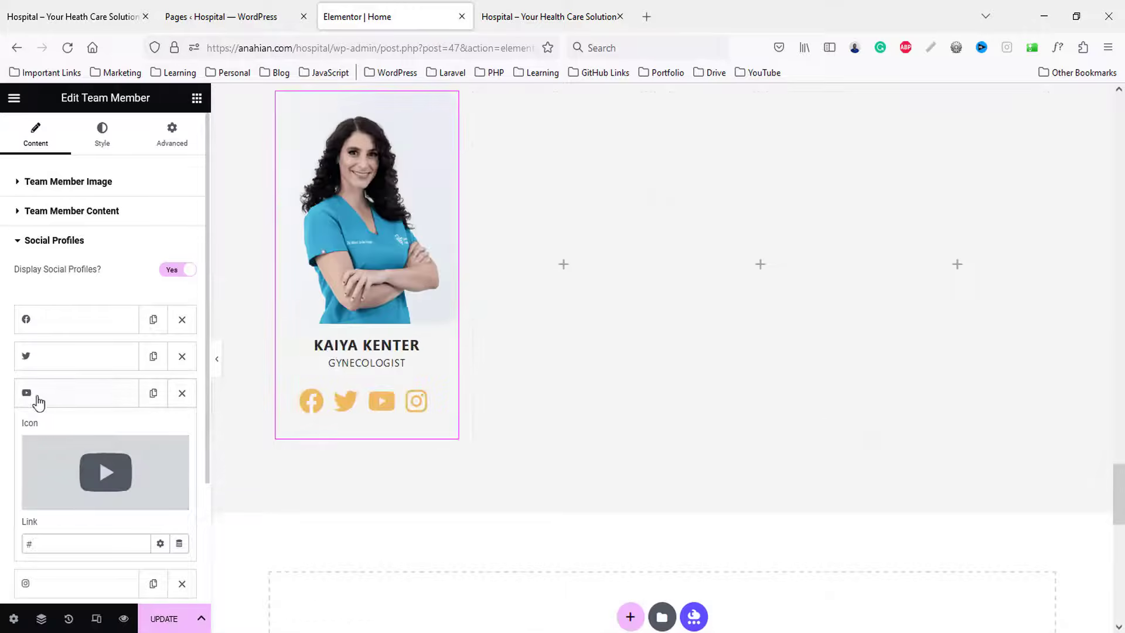
{"action": "left_click", "coordinate": [35, 396]}
{"action": "left_click", "coordinate": [41, 430]}
{"action": "left_click", "coordinate": [63, 580]}
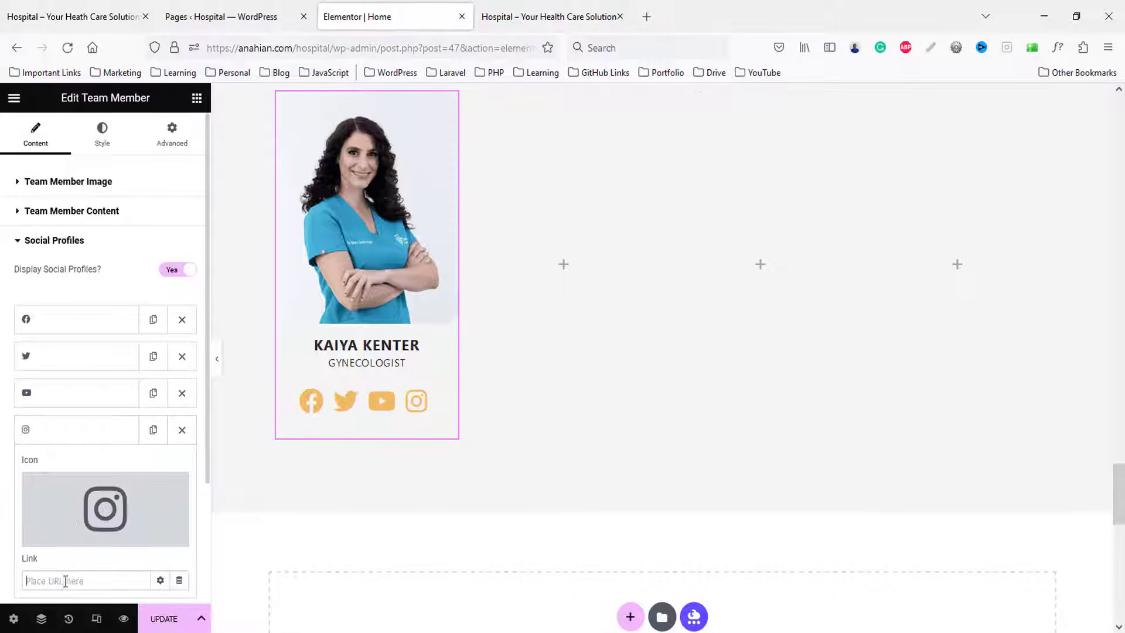
{"action": "type", "text": "#"}
{"action": "left_click", "coordinate": [44, 434]}
- Replace the Facebook profile's round icon with the plain "f" Facebook icon from the icon library
{"action": "left_click", "coordinate": [48, 325]}
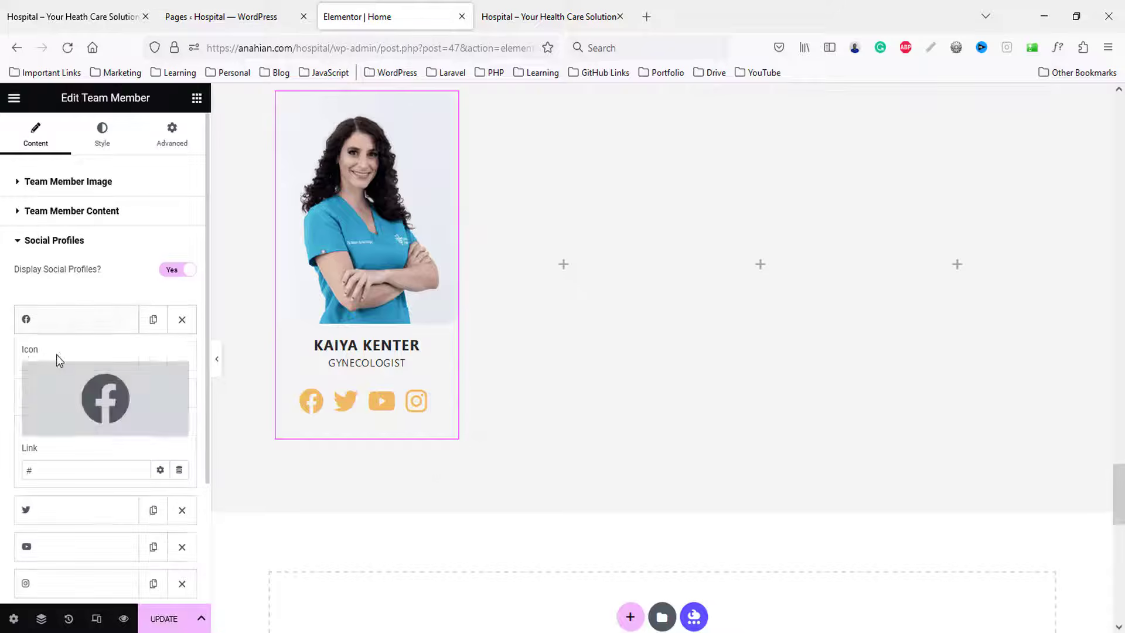
{"action": "left_click", "coordinate": [115, 378]}
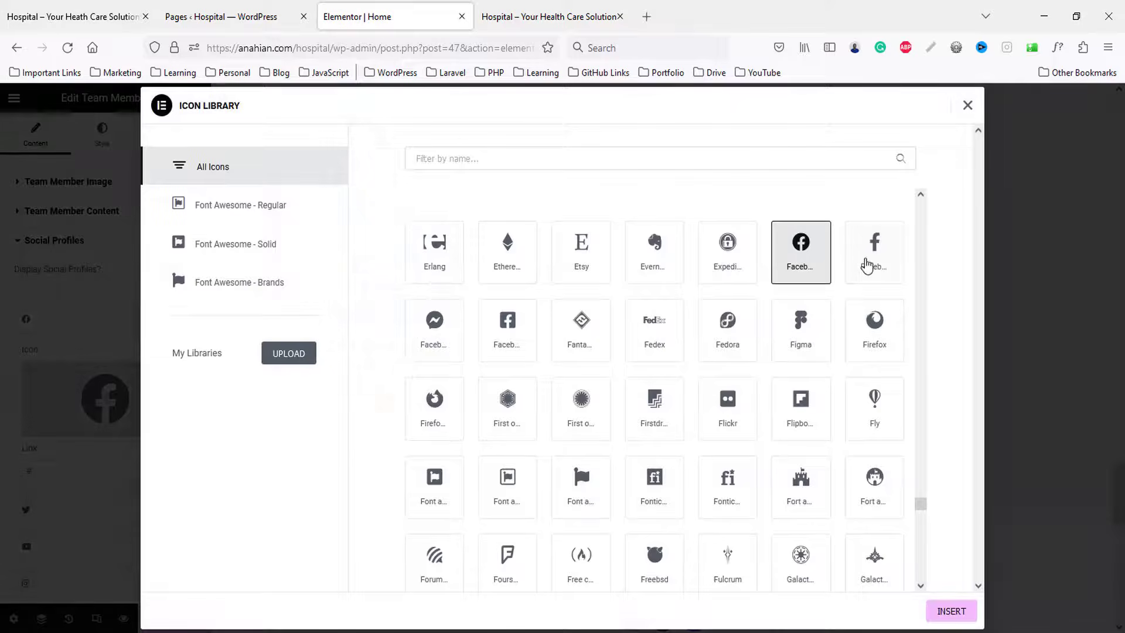
{"action": "left_click", "coordinate": [866, 268]}
{"action": "left_click", "coordinate": [950, 611]}
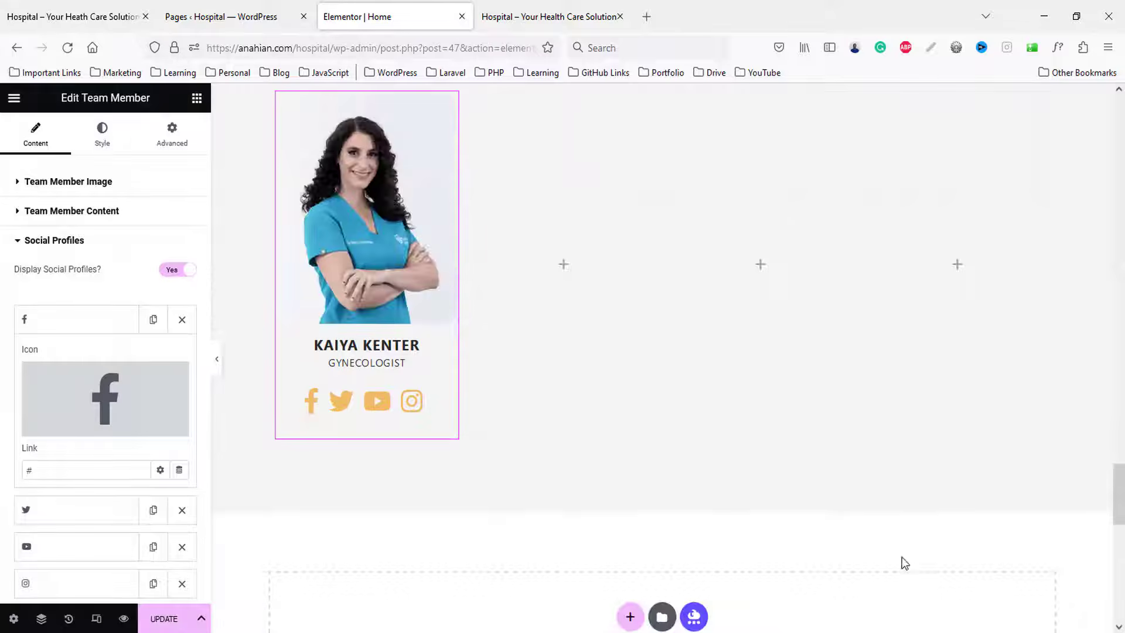
- Set the team member's name color to the global Text color #333333
{"action": "left_click", "coordinate": [102, 134]}
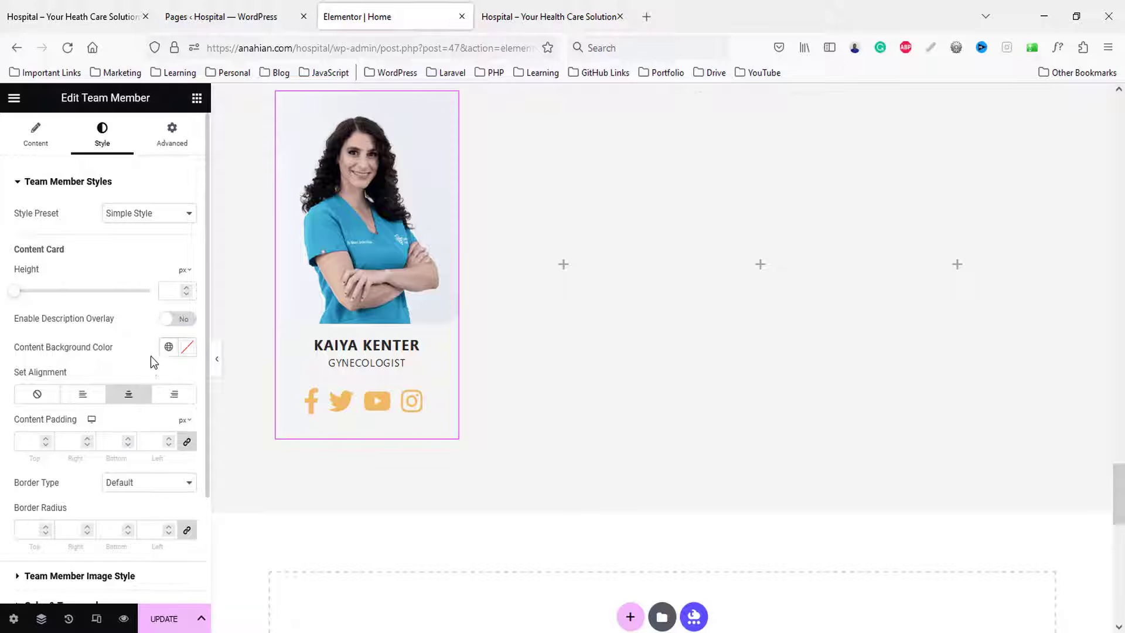
{"action": "scroll", "coordinate": [150, 356], "scroll_direction": "down", "scroll_amount": 3}
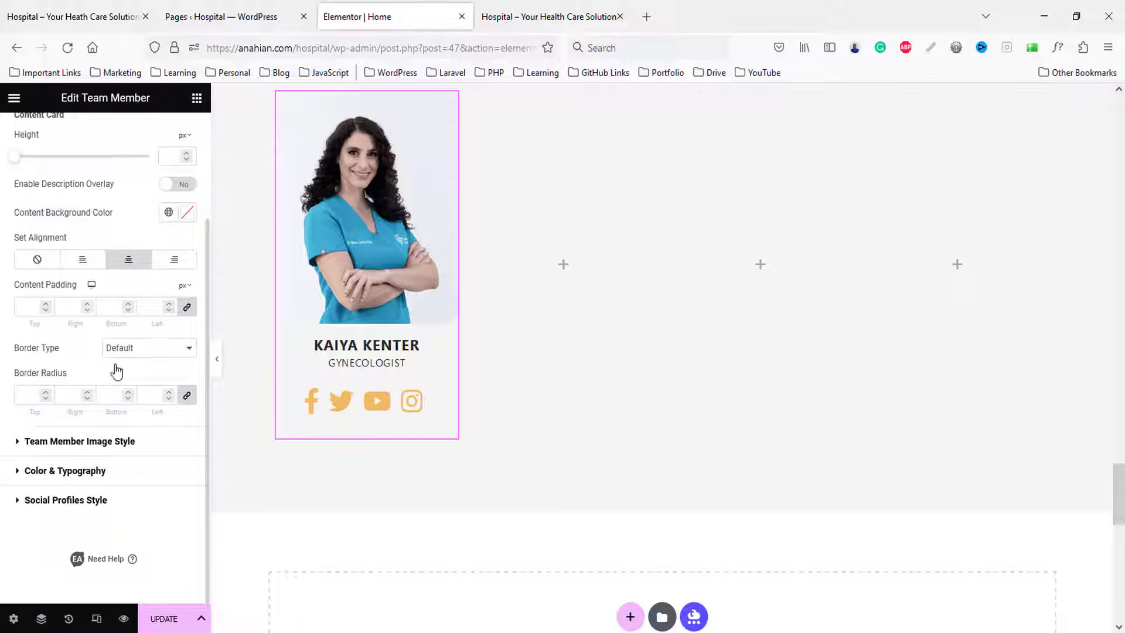
{"action": "left_click", "coordinate": [31, 394]}
{"action": "left_click", "coordinate": [66, 441]}
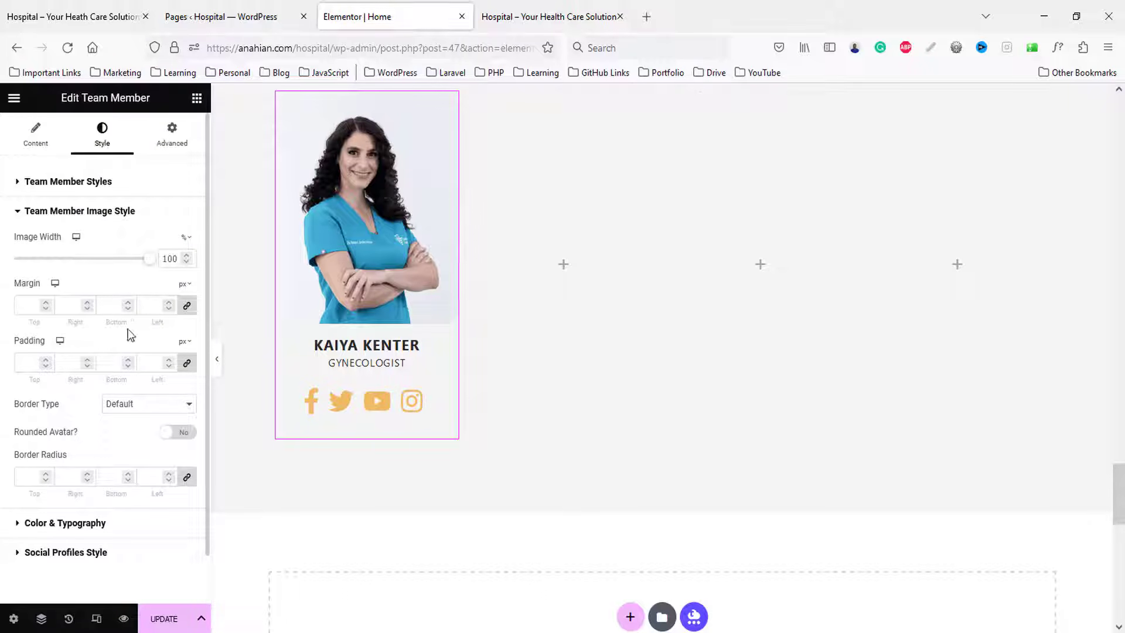
{"action": "scroll", "coordinate": [82, 340], "scroll_direction": "down", "scroll_amount": 1}
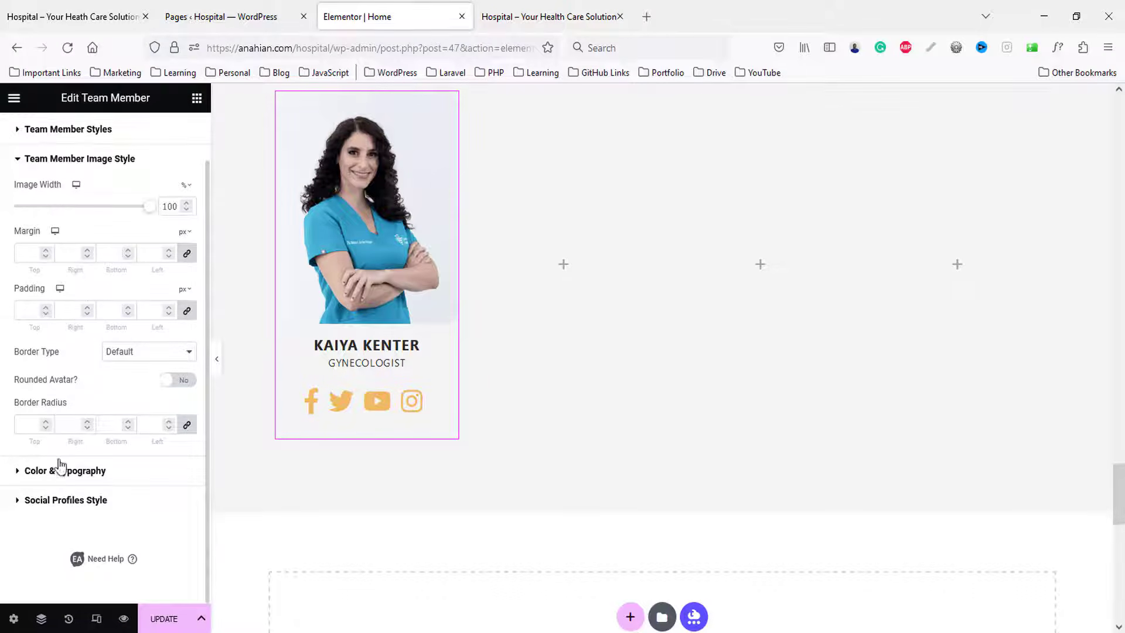
{"action": "left_click", "coordinate": [82, 471]}
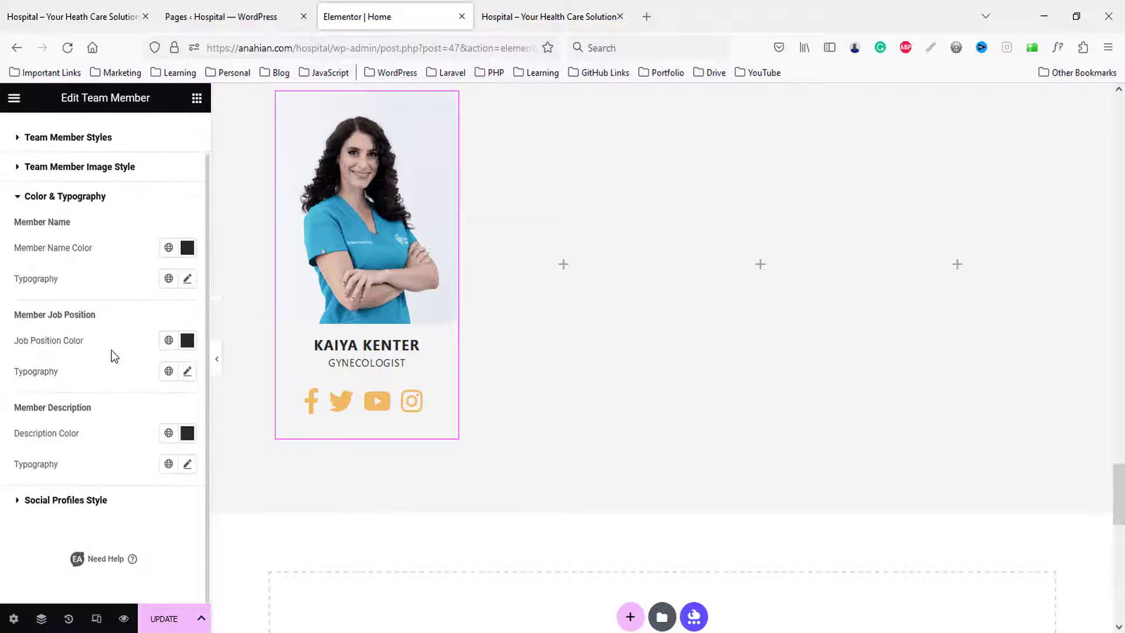
{"action": "left_click", "coordinate": [168, 247]}
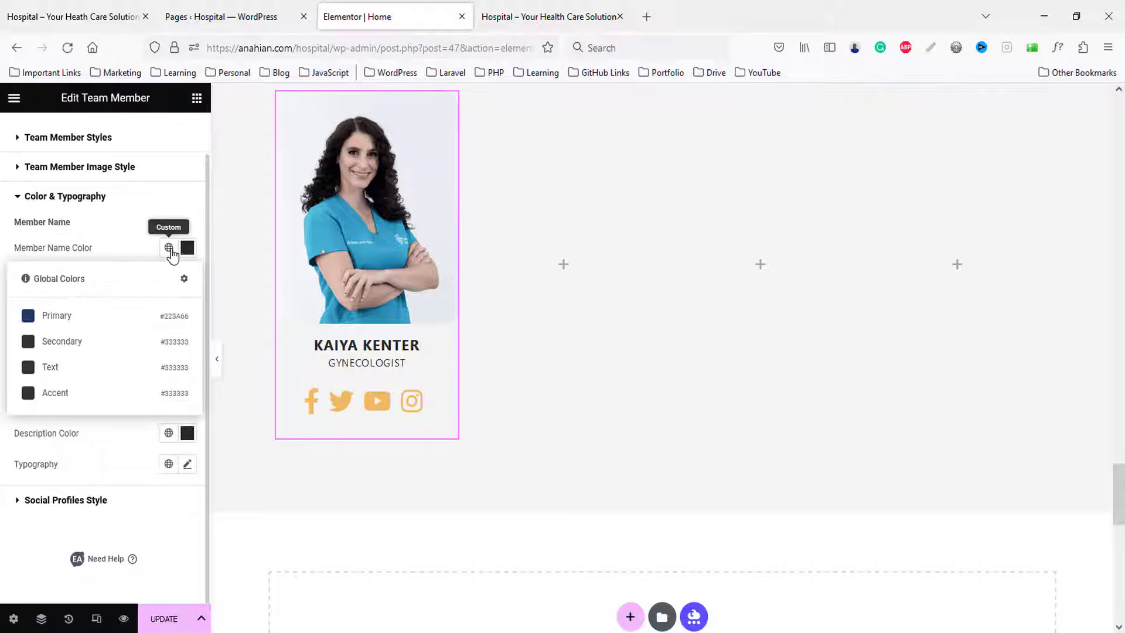
{"action": "left_click", "coordinate": [47, 369]}
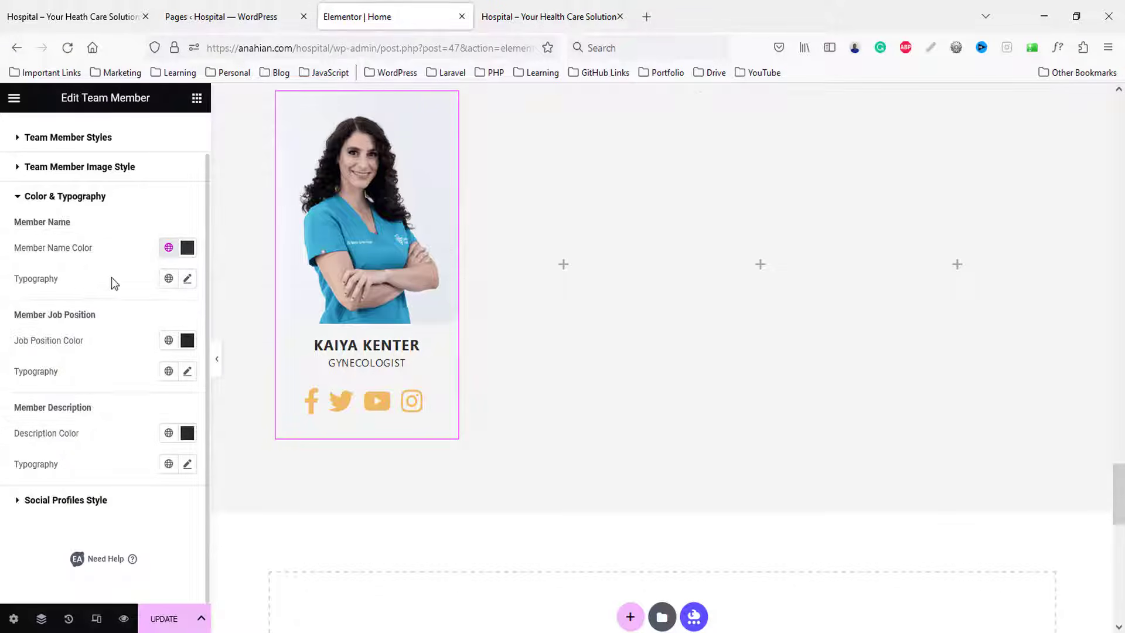
- Set the member name's typography size to 22 px
{"action": "left_click", "coordinate": [187, 278]}
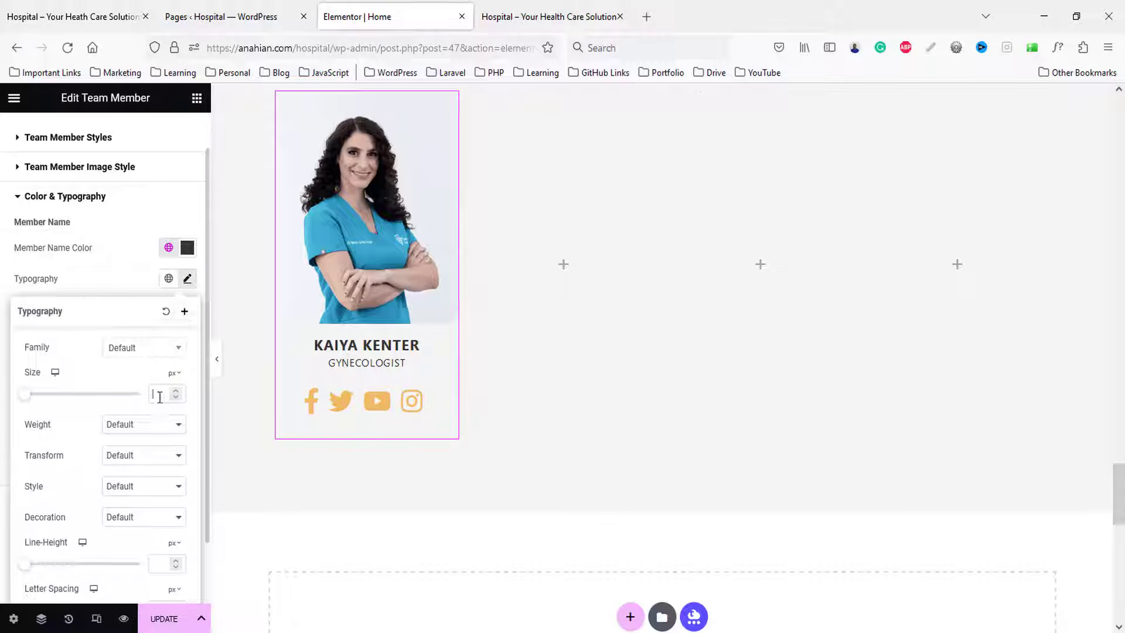
{"action": "left_click", "coordinate": [159, 394]}
{"action": "type", "text": "22"}
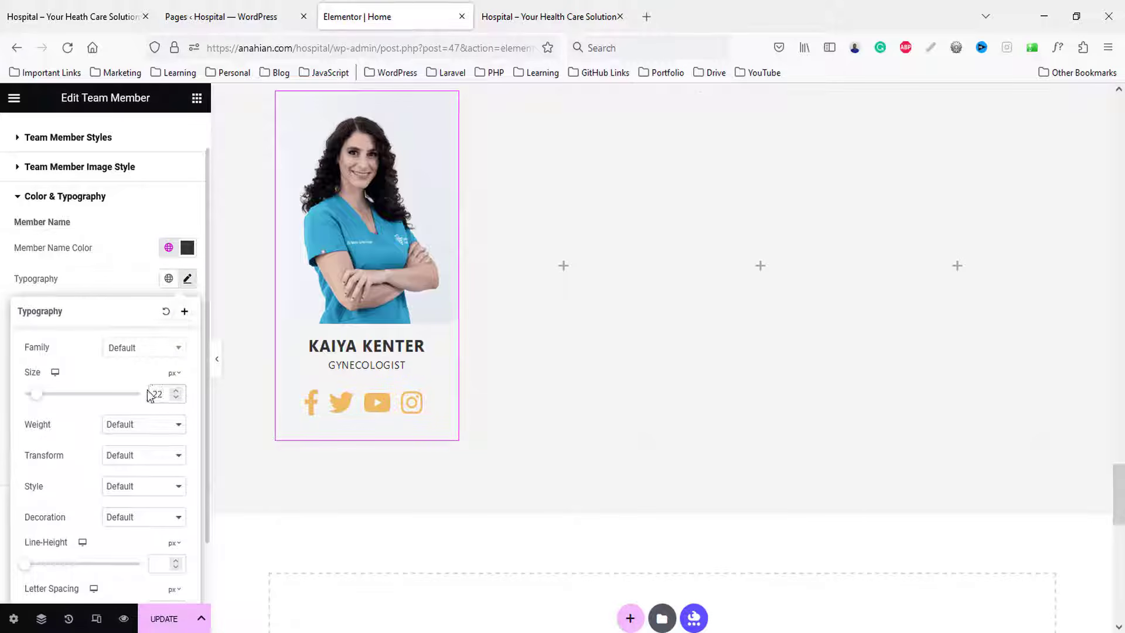
{"action": "left_click", "coordinate": [123, 260]}
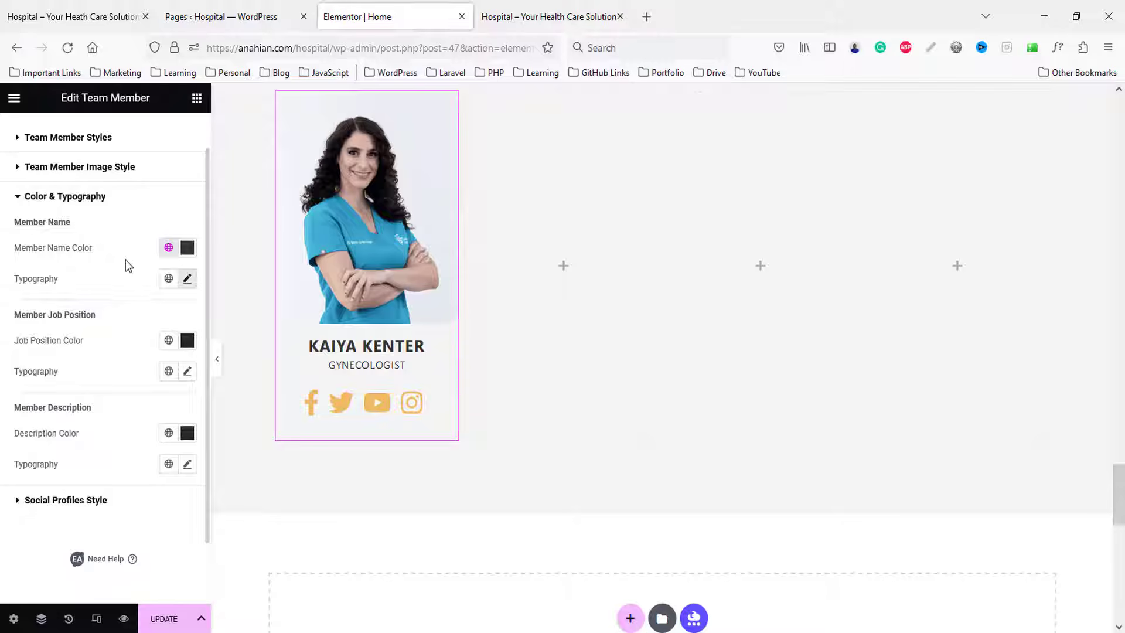
- Set the member job position's color to the global Text color and its font weight to 500 (Medium)
{"action": "left_click", "coordinate": [168, 340]}
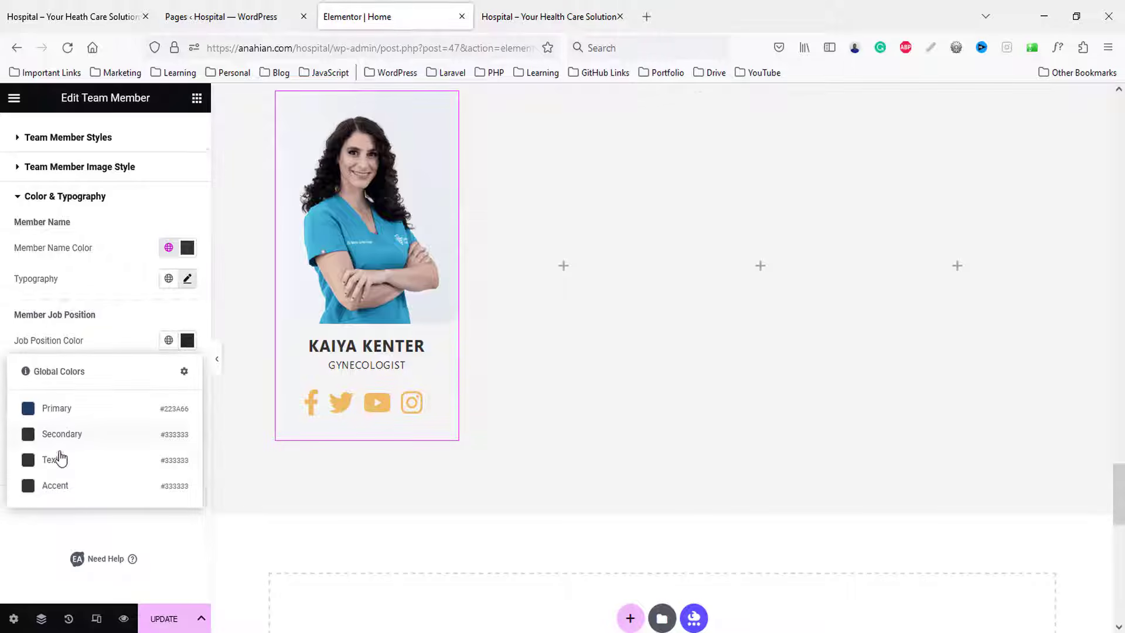
{"action": "left_click", "coordinate": [56, 460]}
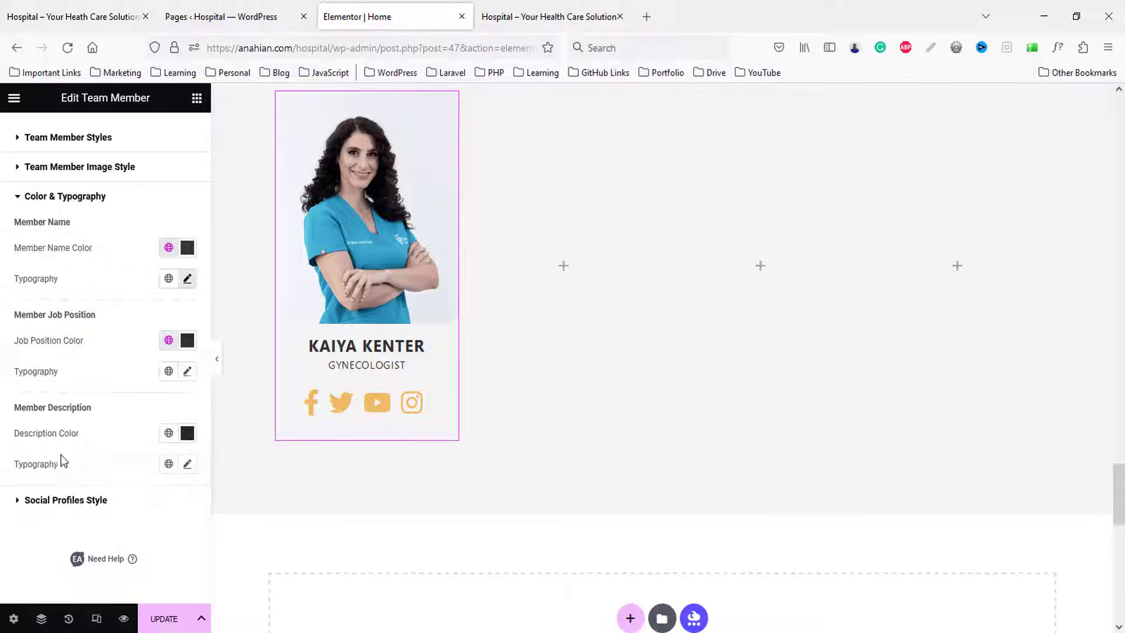
{"action": "left_click", "coordinate": [187, 372]}
{"action": "scroll", "coordinate": [124, 451], "scroll_direction": "down", "scroll_amount": 3}
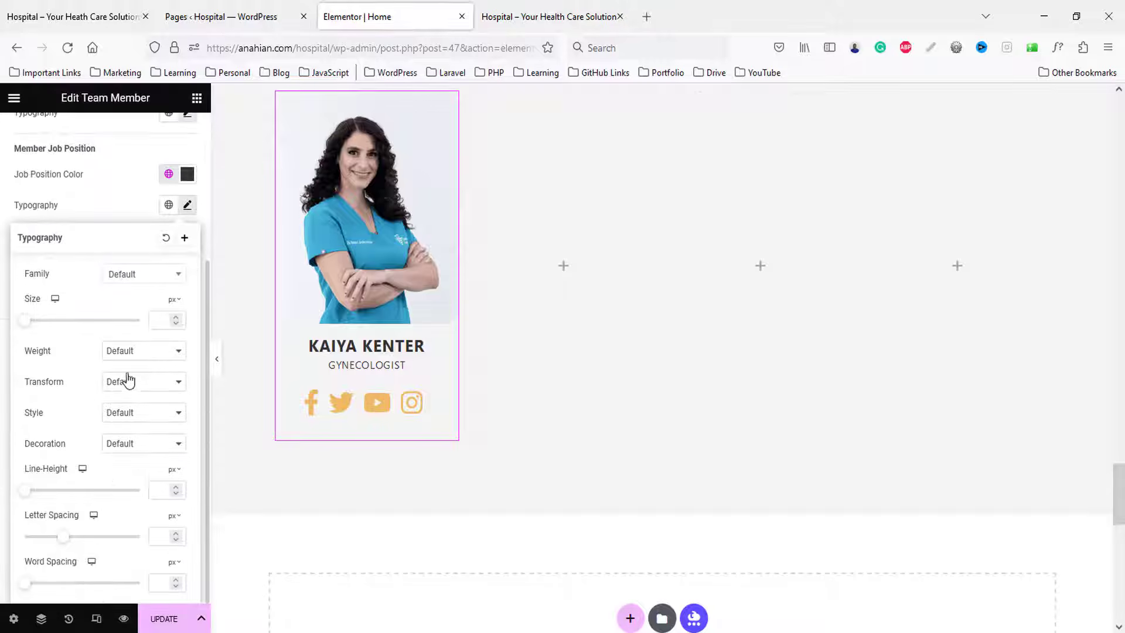
{"action": "left_click", "coordinate": [130, 350]}
{"action": "left_click", "coordinate": [124, 436]}
{"action": "left_click", "coordinate": [124, 203]}
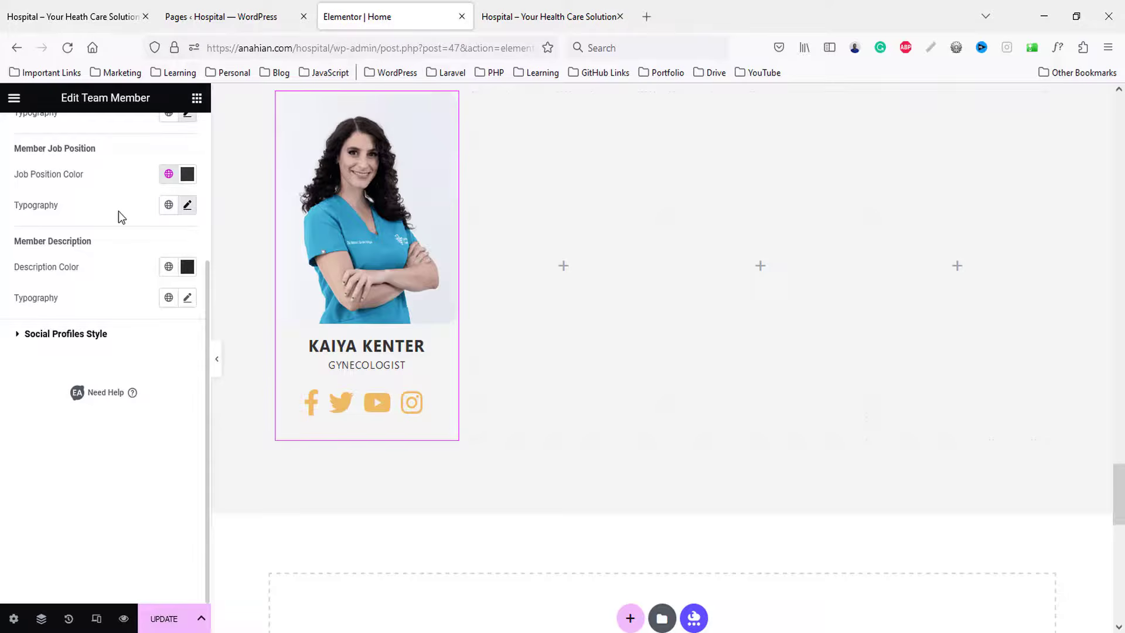
- Set the job position's typography font family to Poppins
{"action": "left_click", "coordinate": [188, 298]}
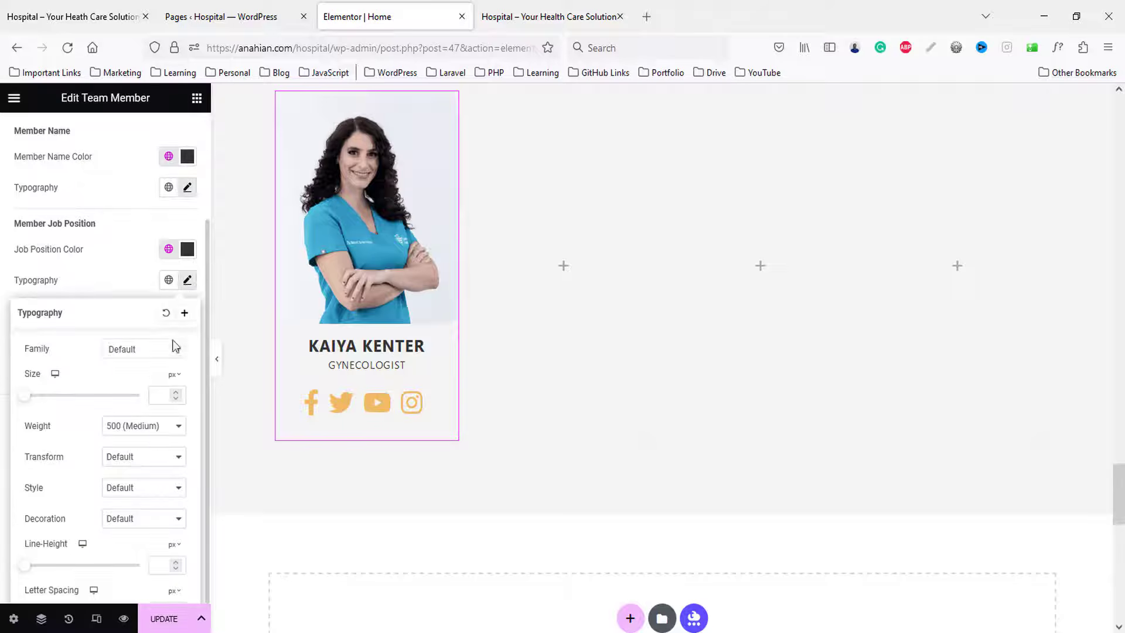
{"action": "left_click", "coordinate": [130, 281]}
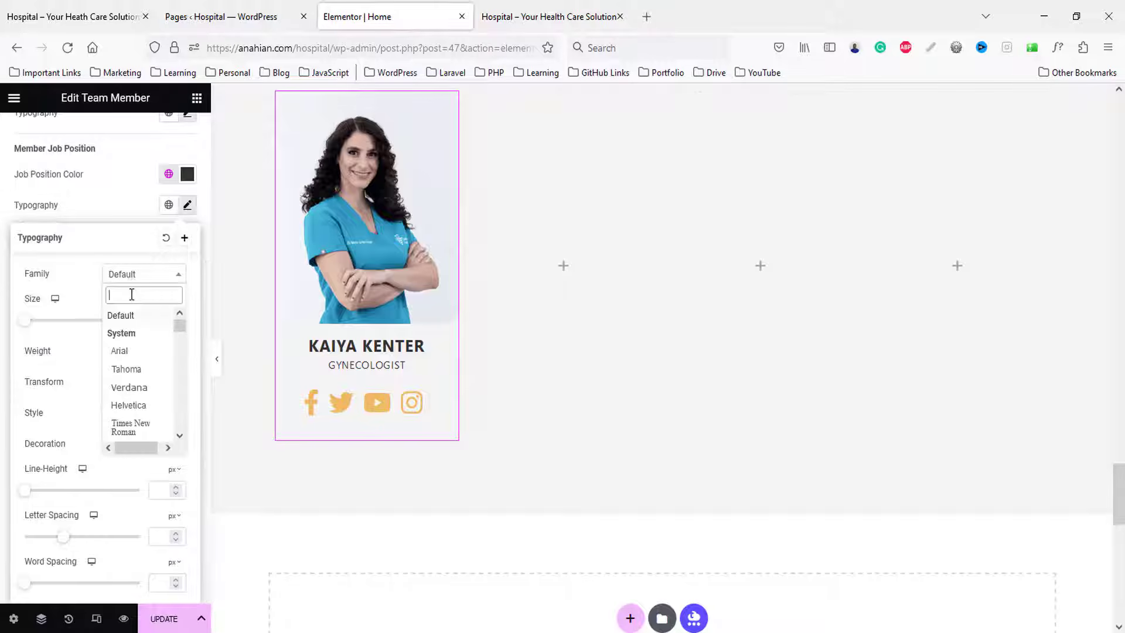
{"action": "type", "text": "popp"}
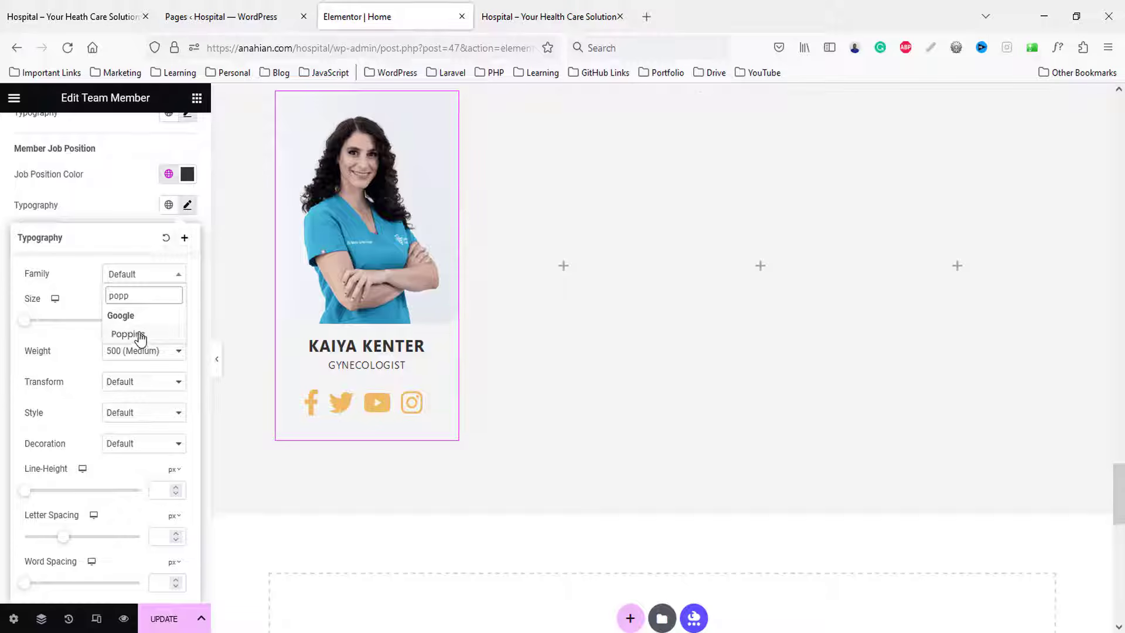
{"action": "left_click", "coordinate": [141, 331]}
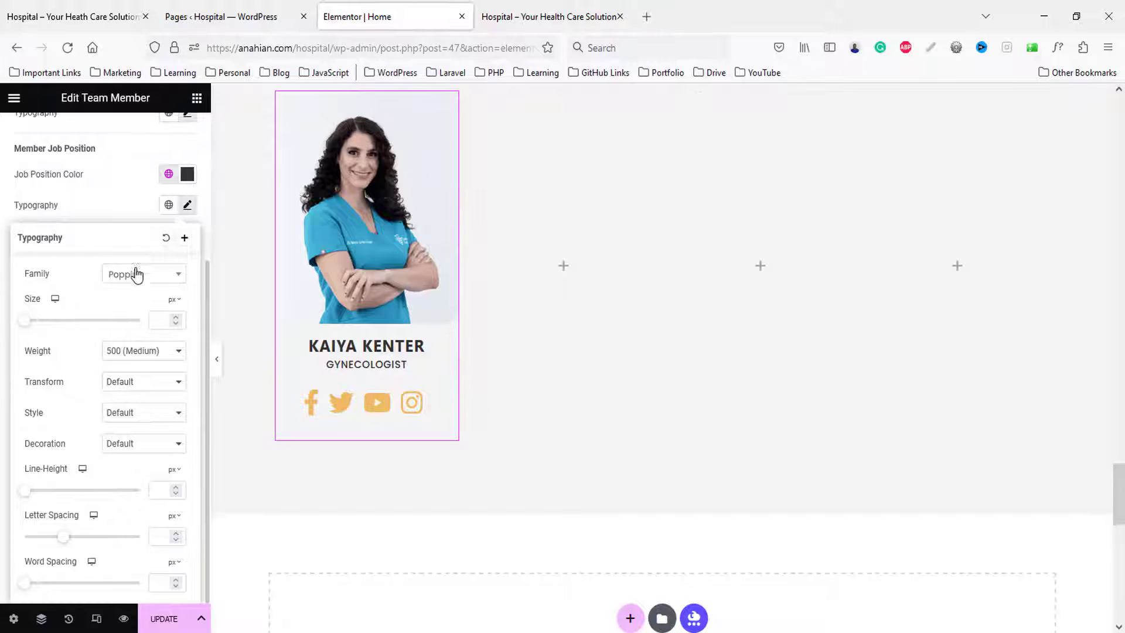
{"action": "left_click", "coordinate": [134, 220]}
- Set the member name's typography font family to Poppins
{"action": "left_click", "coordinate": [187, 264]}
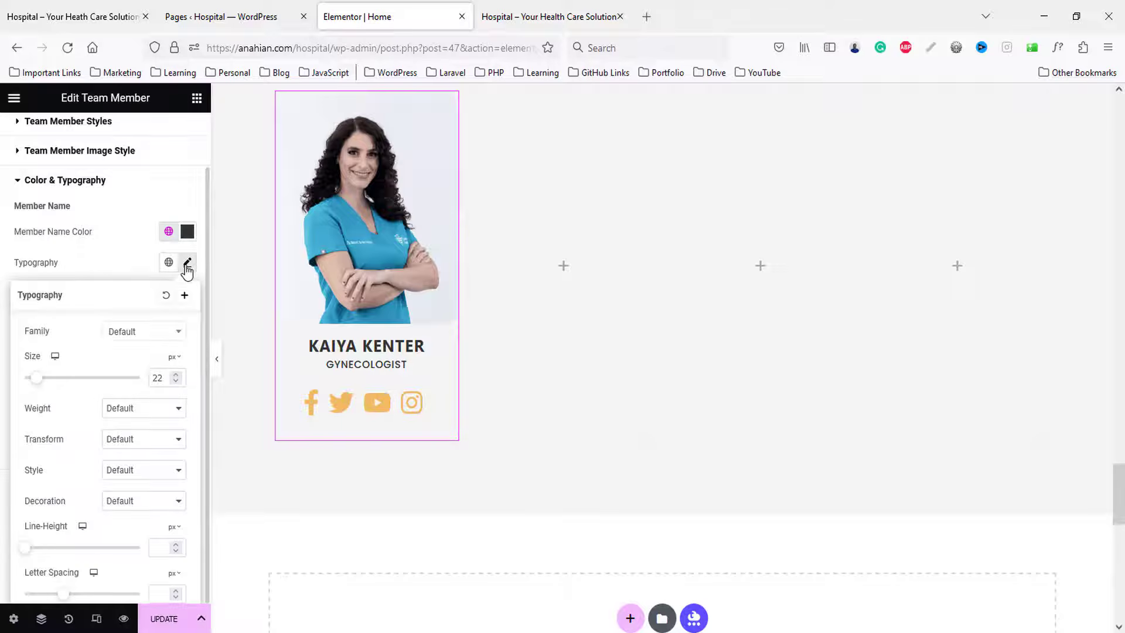
{"action": "left_click", "coordinate": [141, 332]}
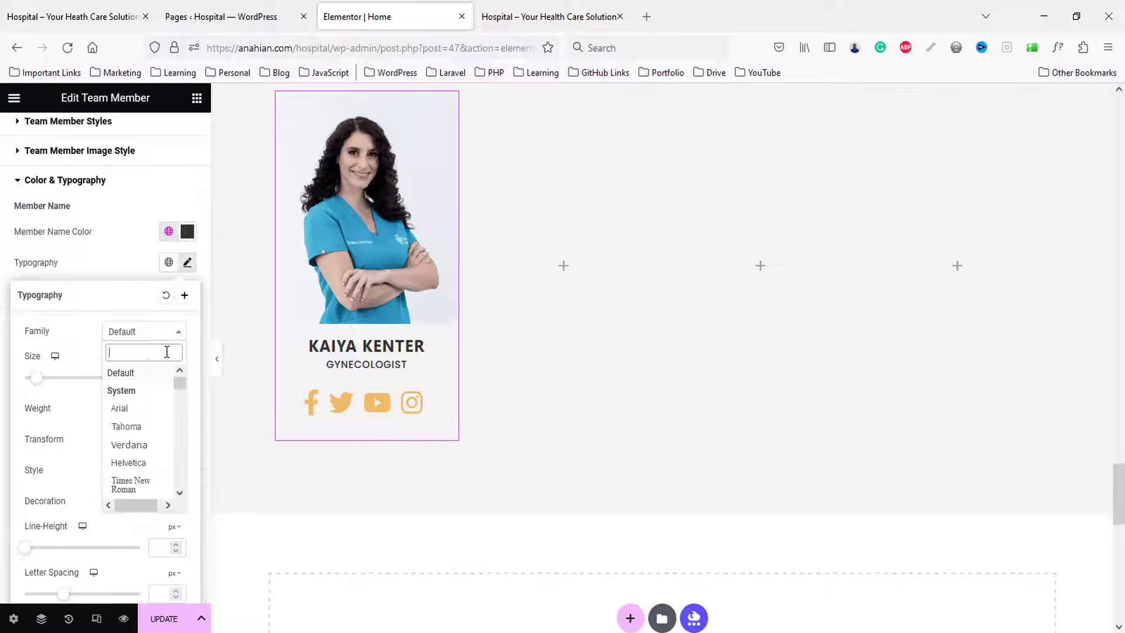
{"action": "type", "text": "popp"}
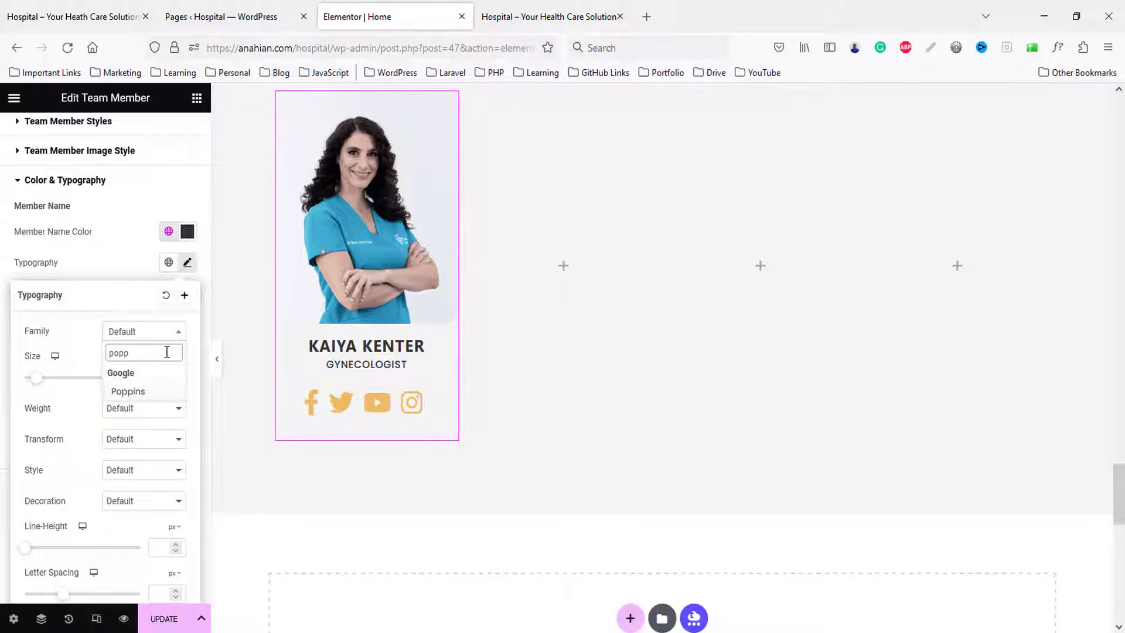
{"action": "left_click", "coordinate": [144, 392]}
{"action": "left_click", "coordinate": [123, 267]}
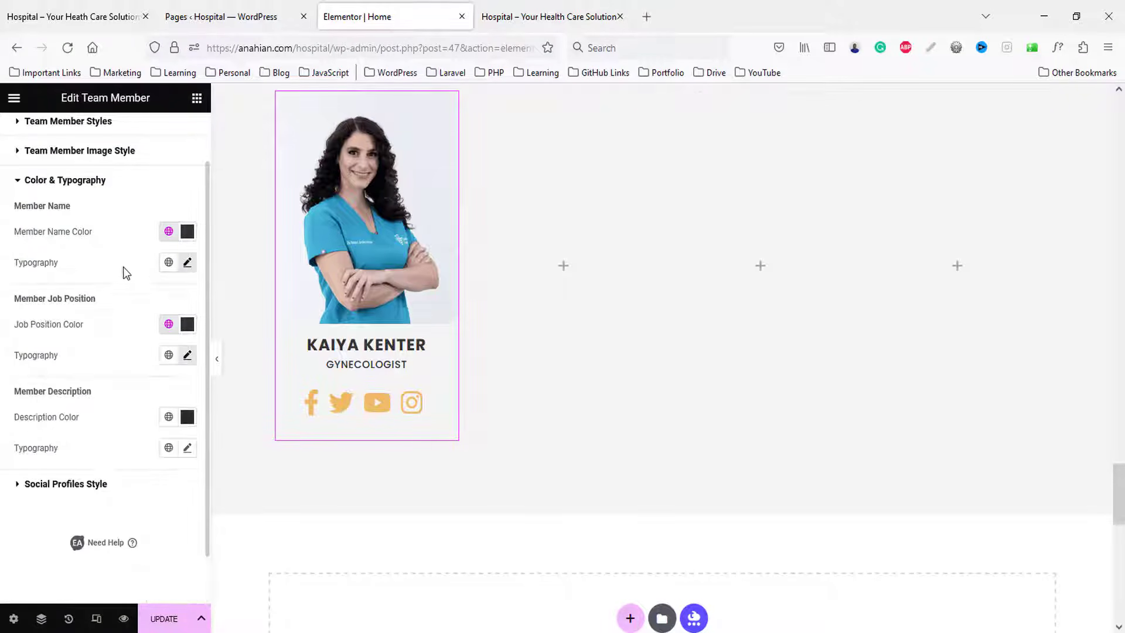
- Set the social profiles' normal icon color to the global Text color #333333
{"action": "left_click", "coordinate": [65, 483]}
{"action": "scroll", "coordinate": [97, 384], "scroll_direction": "down", "scroll_amount": 4}
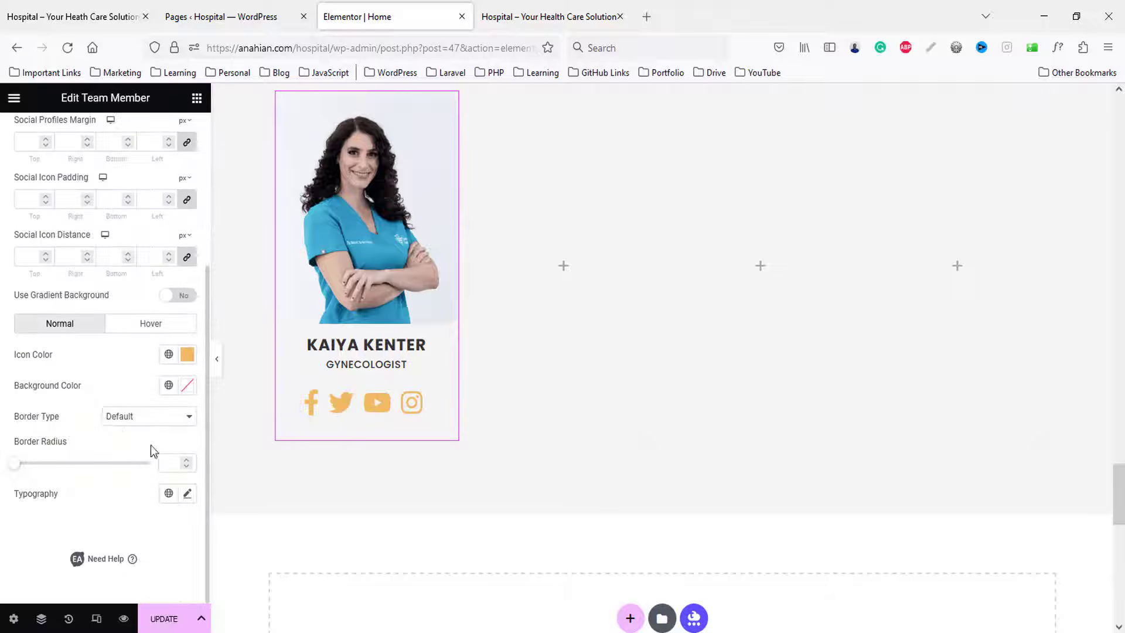
{"action": "left_click", "coordinate": [166, 359]}
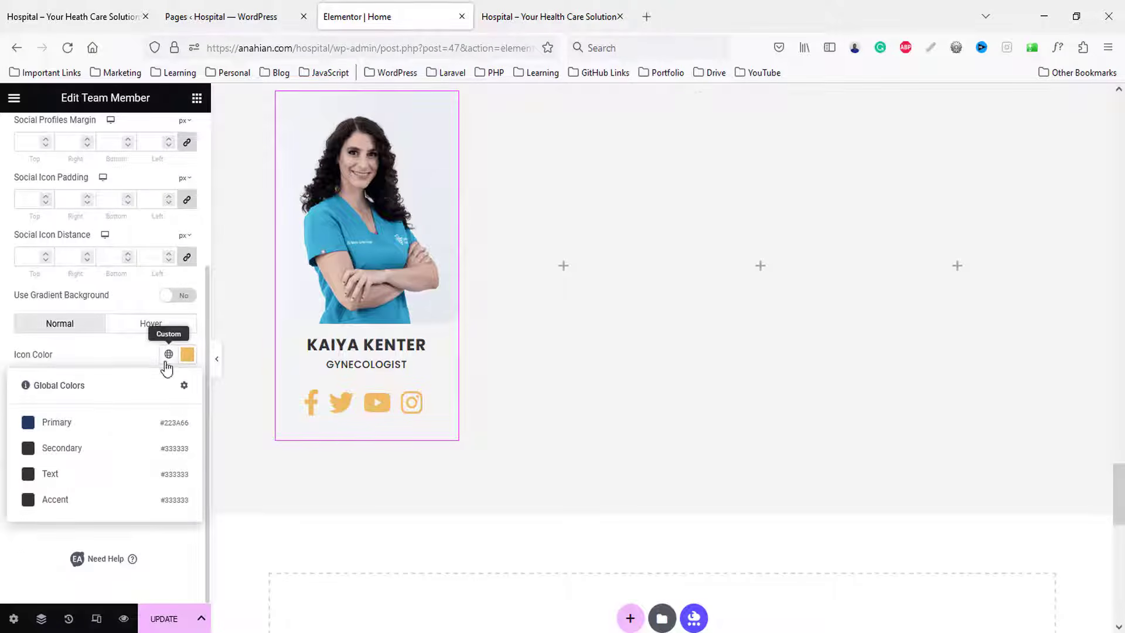
{"action": "left_click", "coordinate": [59, 475]}
- Reduce the social profiles' icon size to 20
{"action": "scroll", "coordinate": [139, 364], "scroll_direction": "up", "scroll_amount": 3}
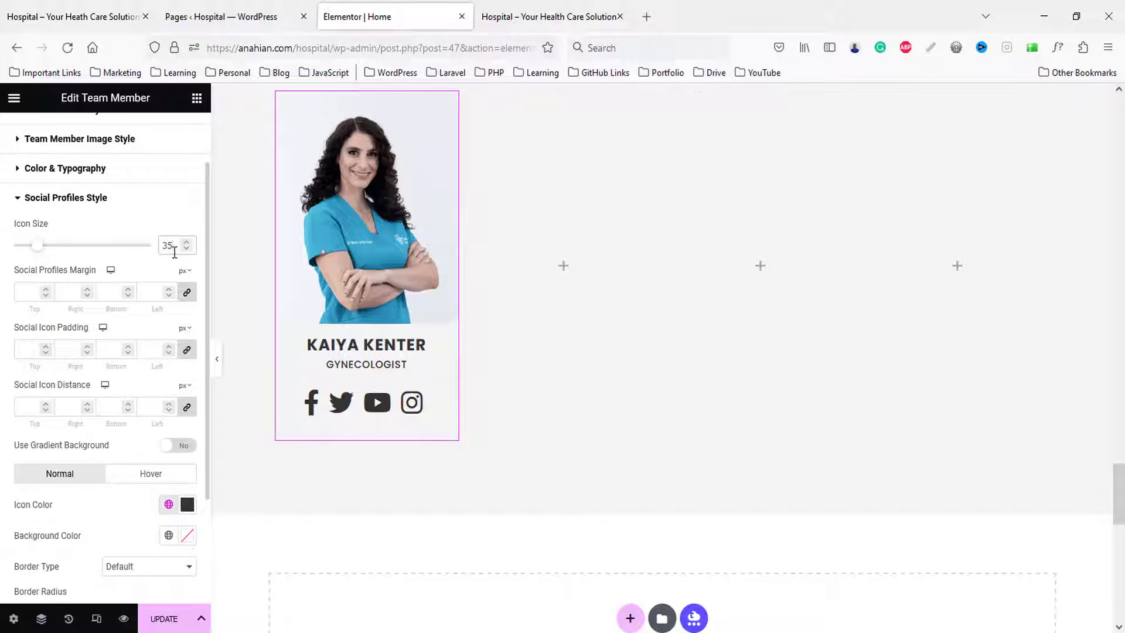
{"action": "key", "text": "Down"}
{"action": "key", "text": "Down"}
{"action": "key", "text": "Down"}
{"action": "key", "text": "Down"}
{"action": "key", "text": "Down"}
{"action": "key", "text": "Down"}
{"action": "key", "text": "Down"}
{"action": "key", "text": "Down"}
{"action": "key", "text": "Down"}
{"action": "key", "text": "Down"}
{"action": "key", "text": "Down"}
{"action": "key", "text": "Down"}
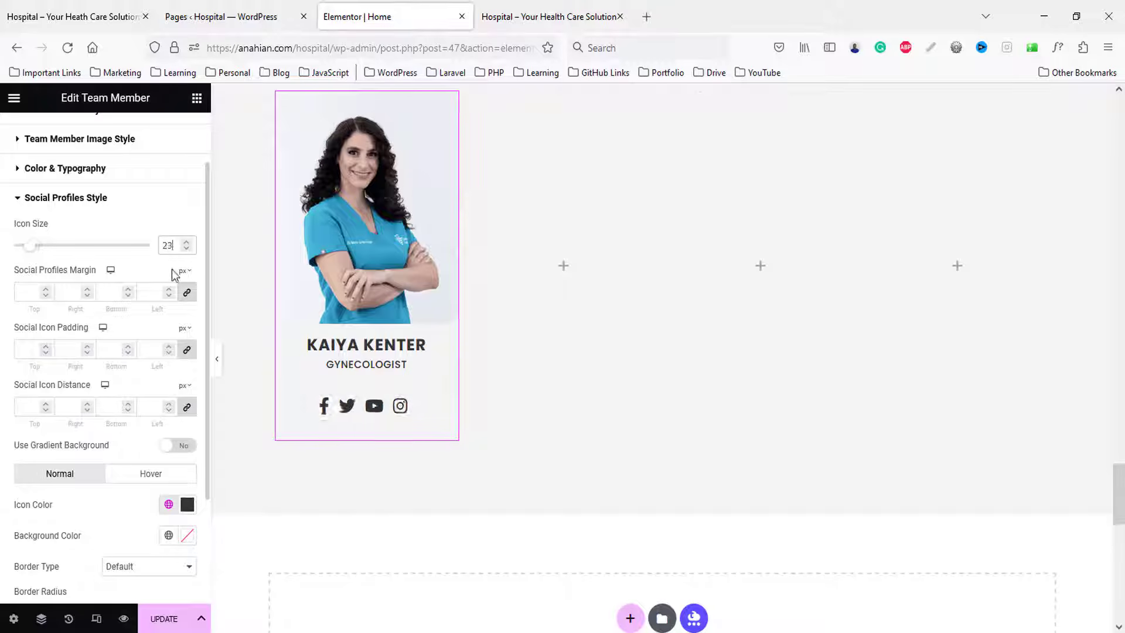
{"action": "key", "text": "Down"}
{"action": "key", "text": "Down"}
{"action": "key", "text": "Down"}
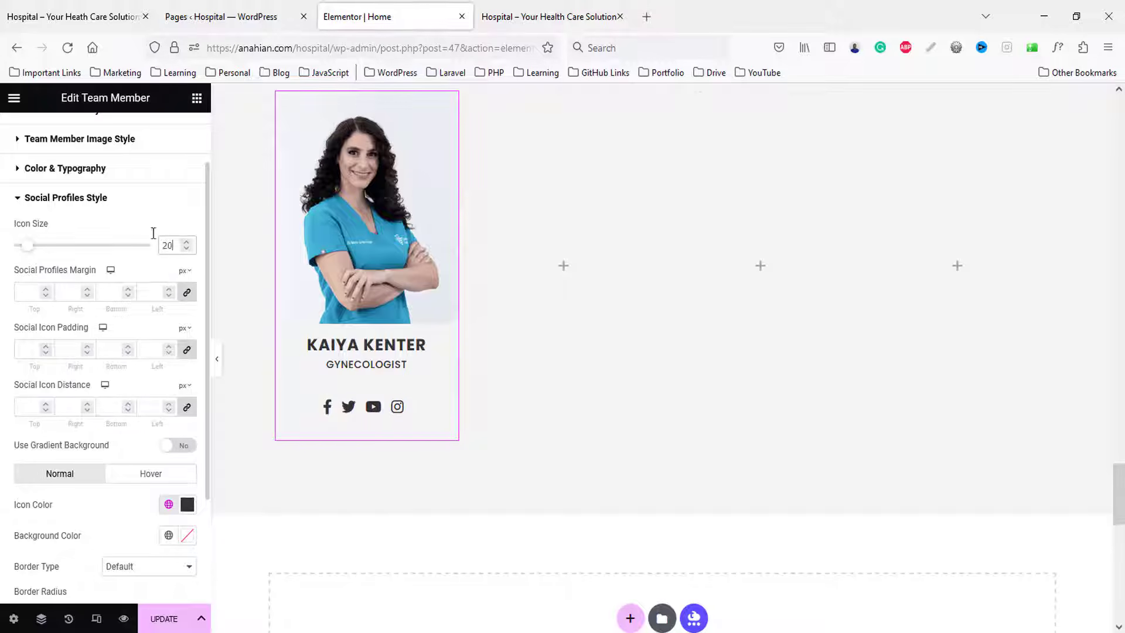
{"action": "scroll", "coordinate": [125, 439], "scroll_direction": "down", "scroll_amount": 3}
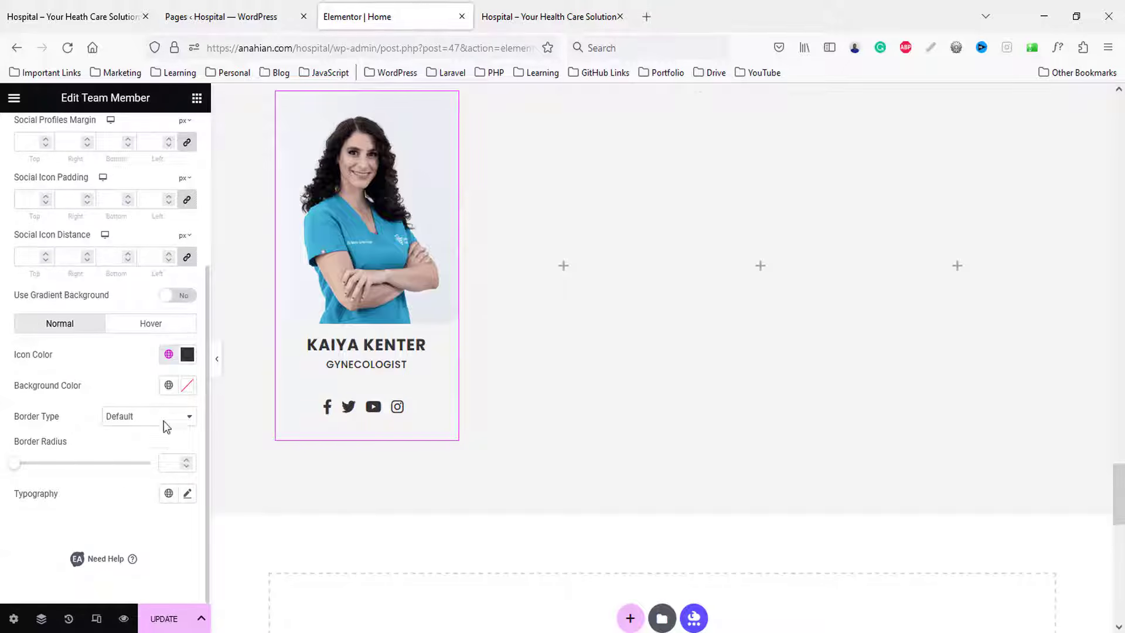
{"action": "left_click", "coordinate": [186, 386]}
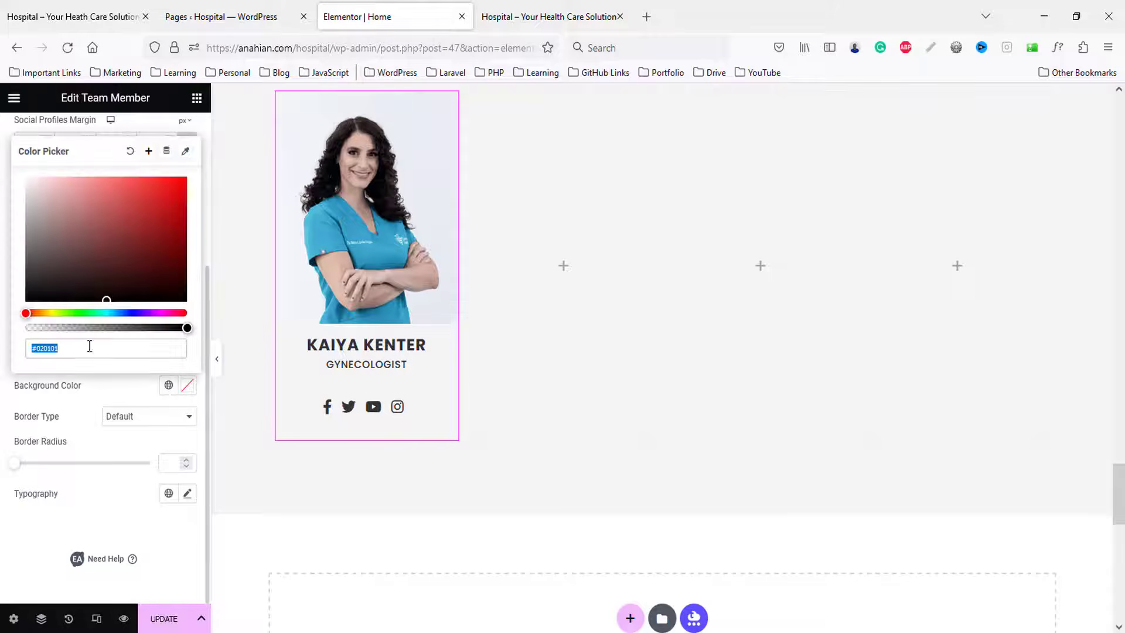
{"action": "left_click", "coordinate": [27, 177]}
- Set the team member card's content background color to #FFFFFF in the Team Member Styles
{"action": "scroll", "coordinate": [93, 508], "scroll_direction": "up", "scroll_amount": 4}
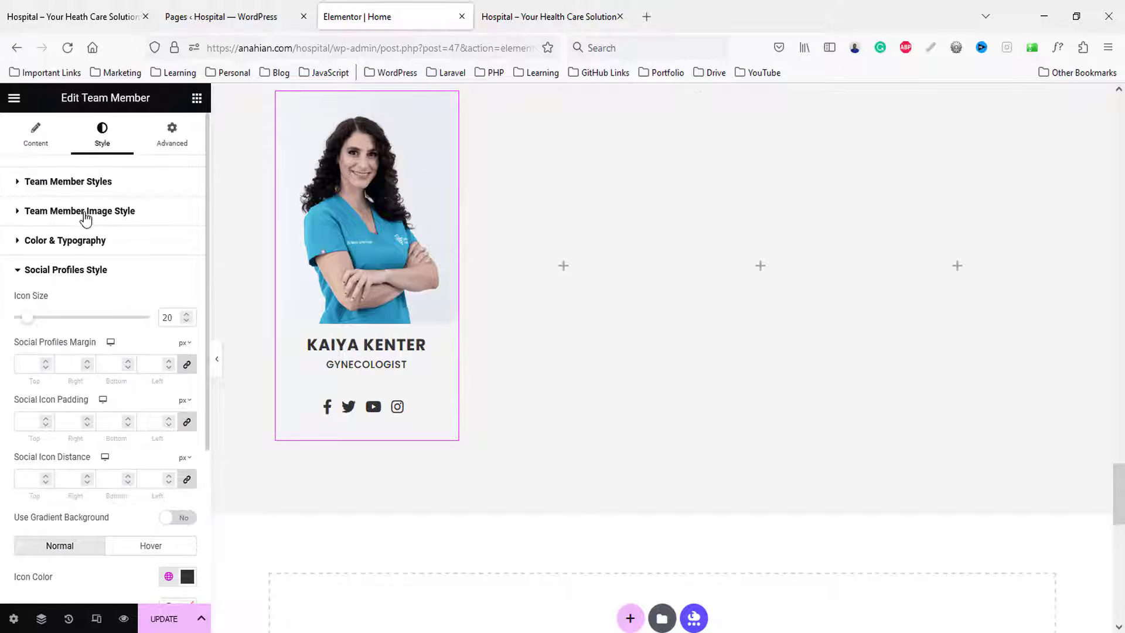
{"action": "left_click", "coordinate": [82, 182]}
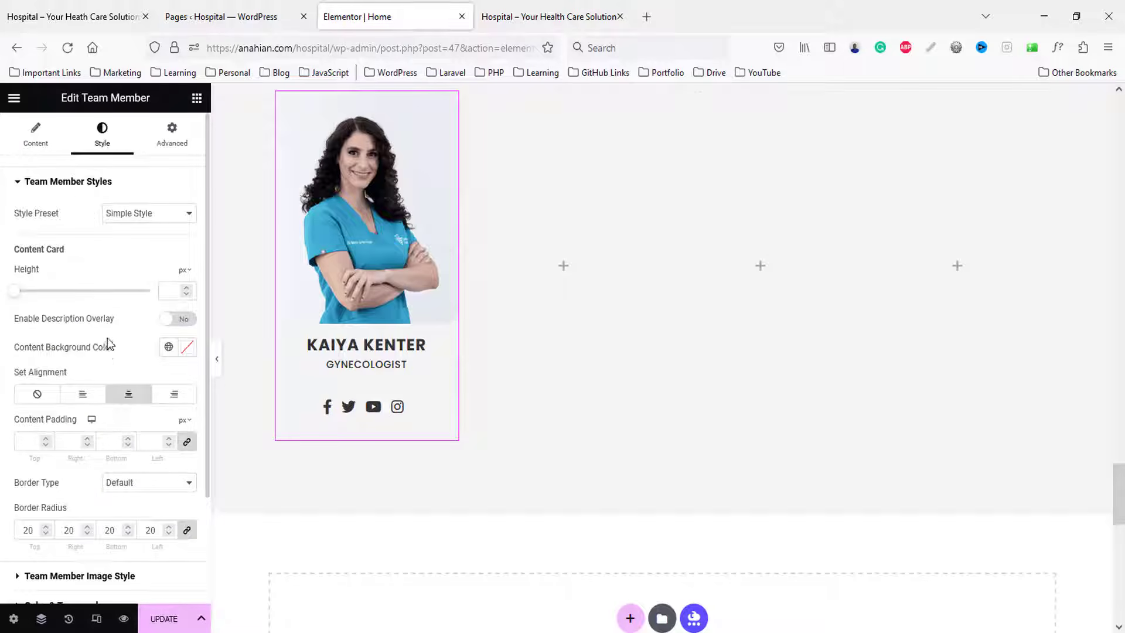
{"action": "left_click", "coordinate": [186, 348]}
{"action": "type", "text": "#FFFFFF"}
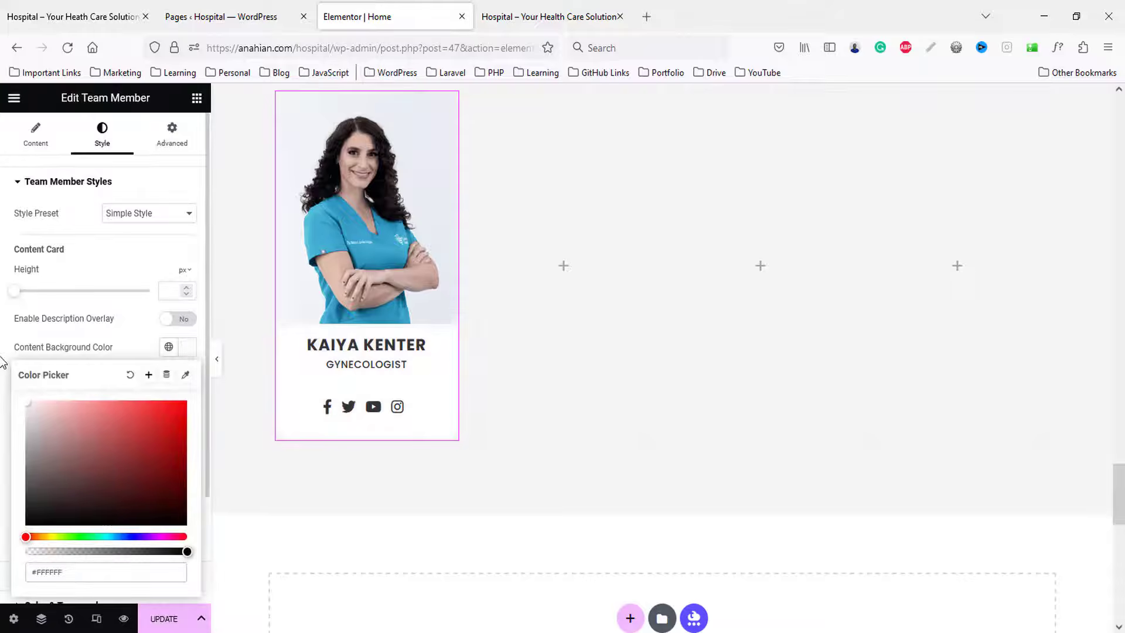
{"action": "left_click", "coordinate": [146, 319]}
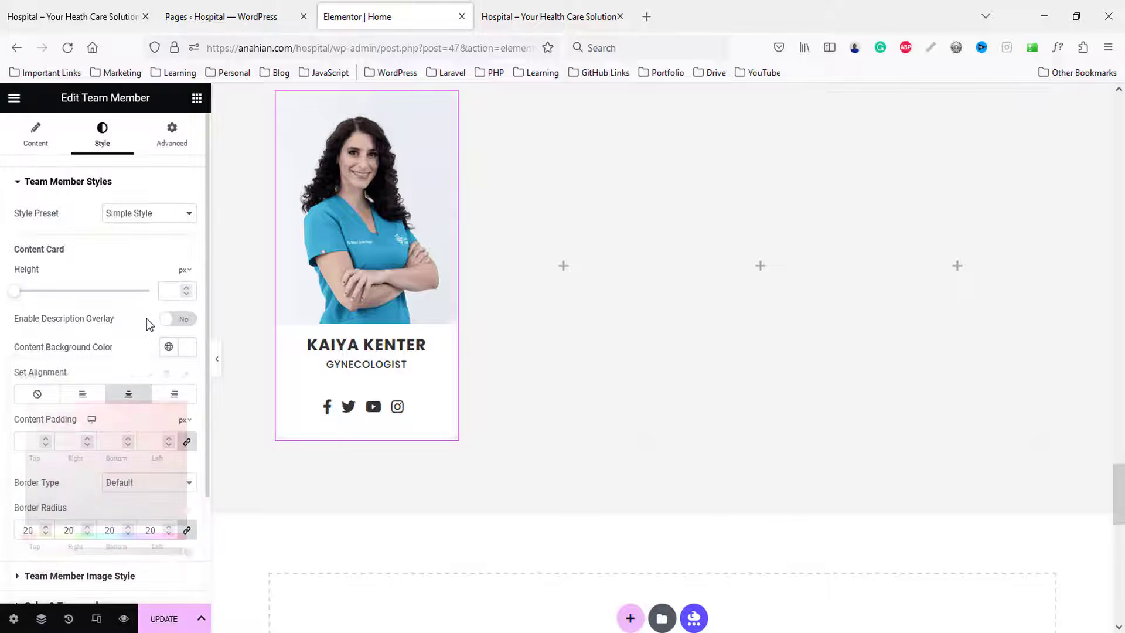
{"action": "scroll", "coordinate": [145, 357], "scroll_direction": "down", "scroll_amount": 2}
{"action": "scroll", "coordinate": [145, 363], "scroll_direction": "up", "scroll_amount": 2}
{"action": "scroll", "coordinate": [143, 359], "scroll_direction": "down", "scroll_amount": 2}
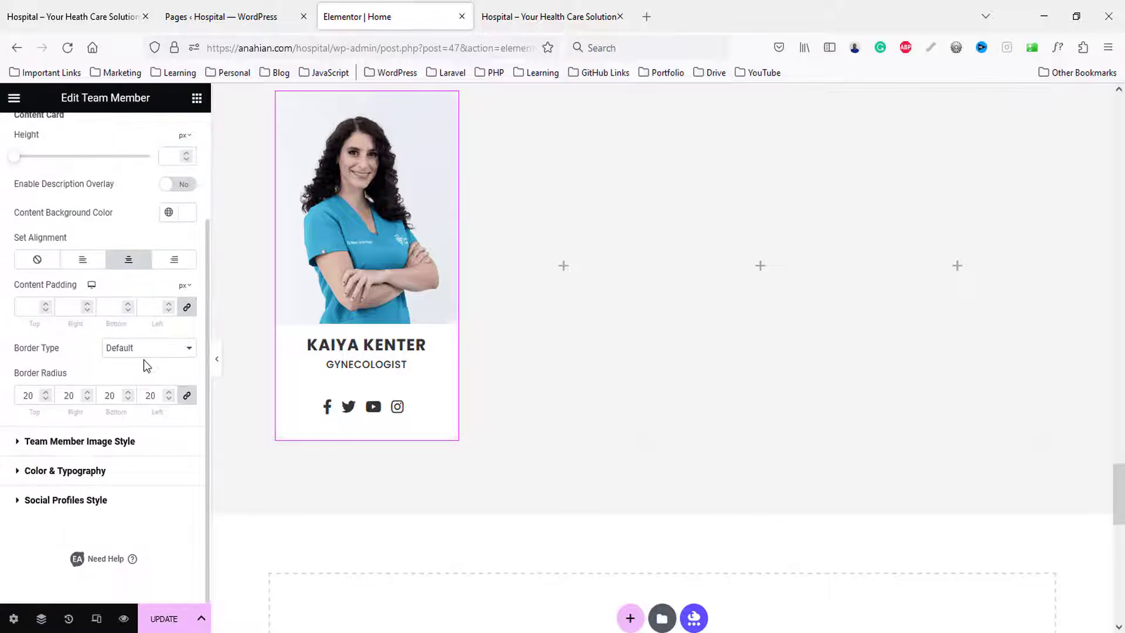
{"action": "scroll", "coordinate": [143, 360], "scroll_direction": "up", "scroll_amount": 2}
{"action": "scroll", "coordinate": [145, 365], "scroll_direction": "down", "scroll_amount": 2}
{"action": "scroll", "coordinate": [190, 157], "scroll_direction": "up", "scroll_amount": 3}
- Add a box shadow with color rgba(0, 0, 0, 0.1) to the team member widget's border and preview the card without the editing panel
{"action": "left_click", "coordinate": [174, 144]}
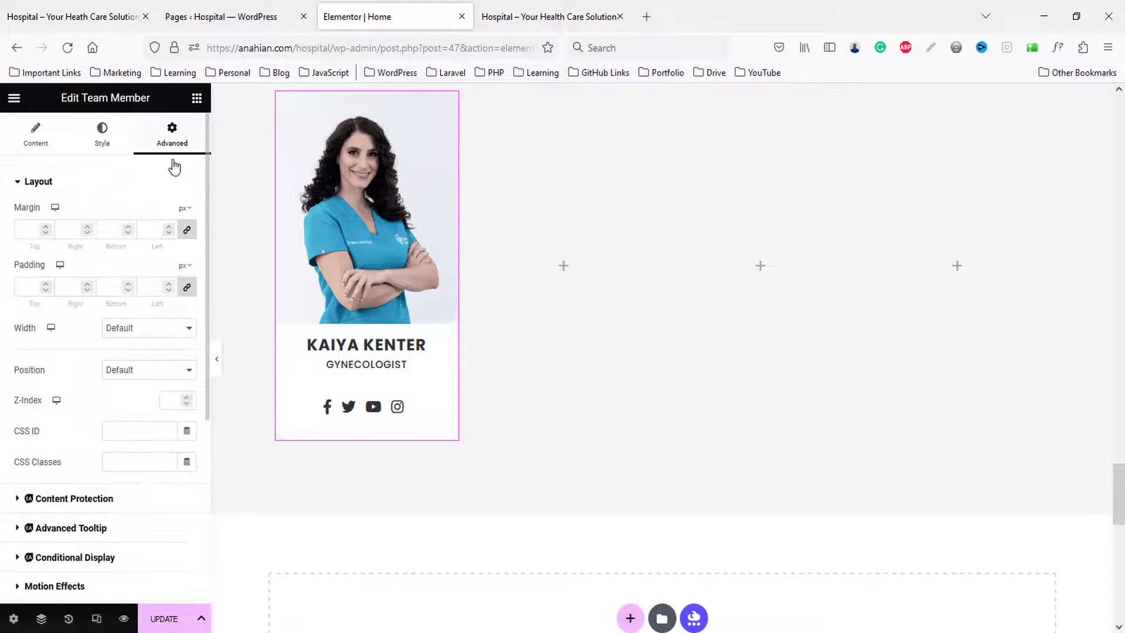
{"action": "scroll", "coordinate": [46, 492], "scroll_direction": "down", "scroll_amount": 5}
{"action": "left_click", "coordinate": [53, 390]}
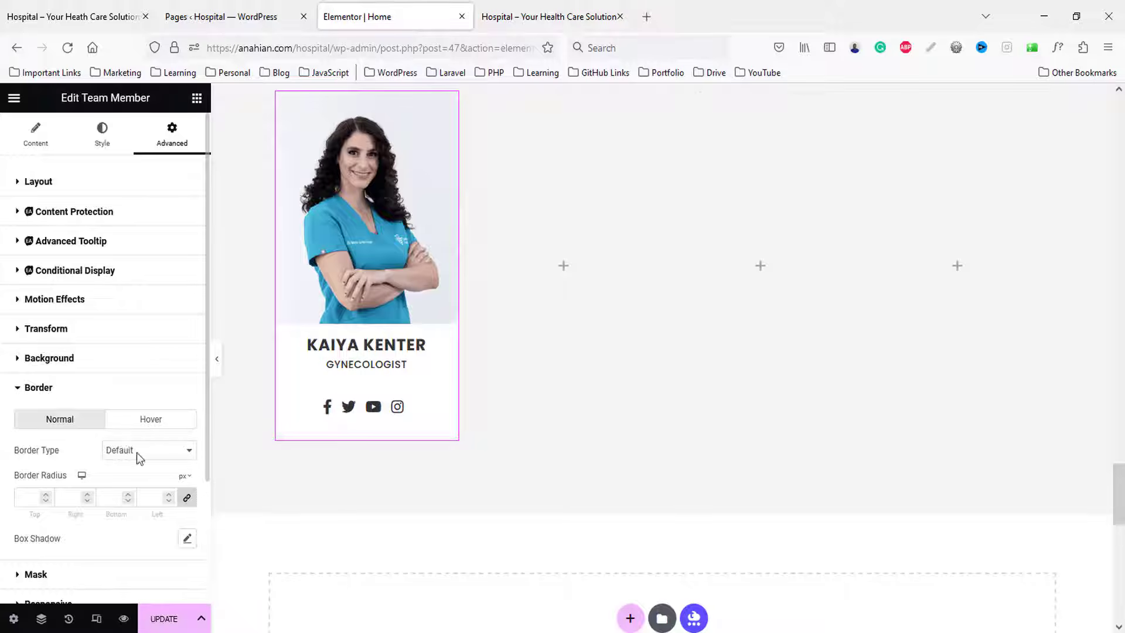
{"action": "scroll", "coordinate": [147, 439], "scroll_direction": "down", "scroll_amount": 3}
{"action": "left_click", "coordinate": [188, 375]}
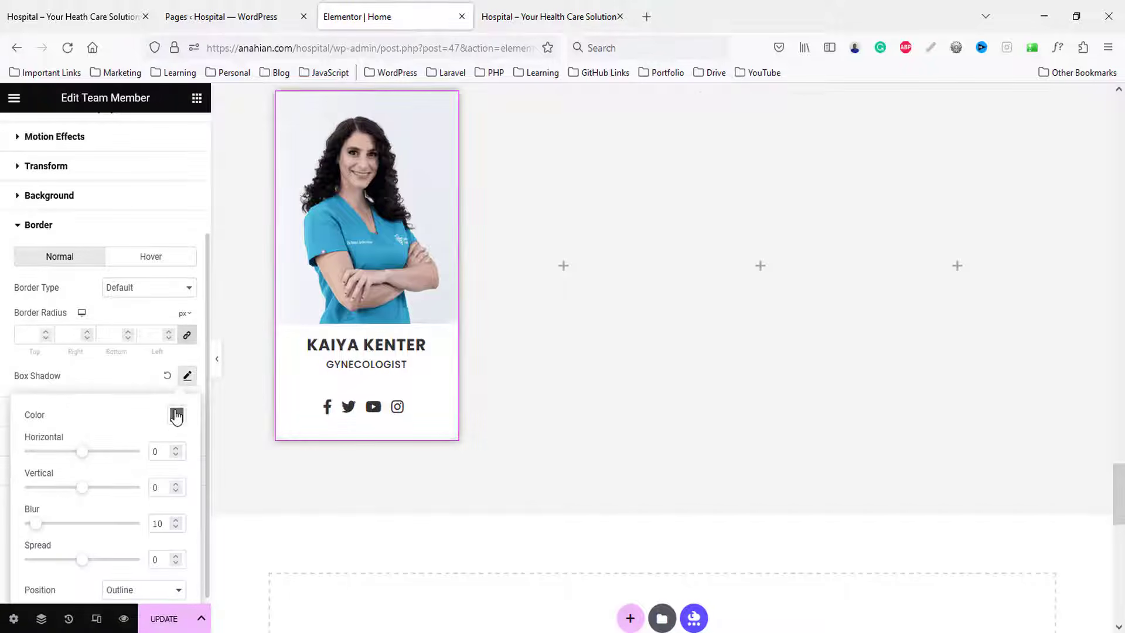
{"action": "left_click", "coordinate": [177, 414]}
{"action": "left_click", "coordinate": [162, 378]}
{"action": "key", "text": "BackSpace"}
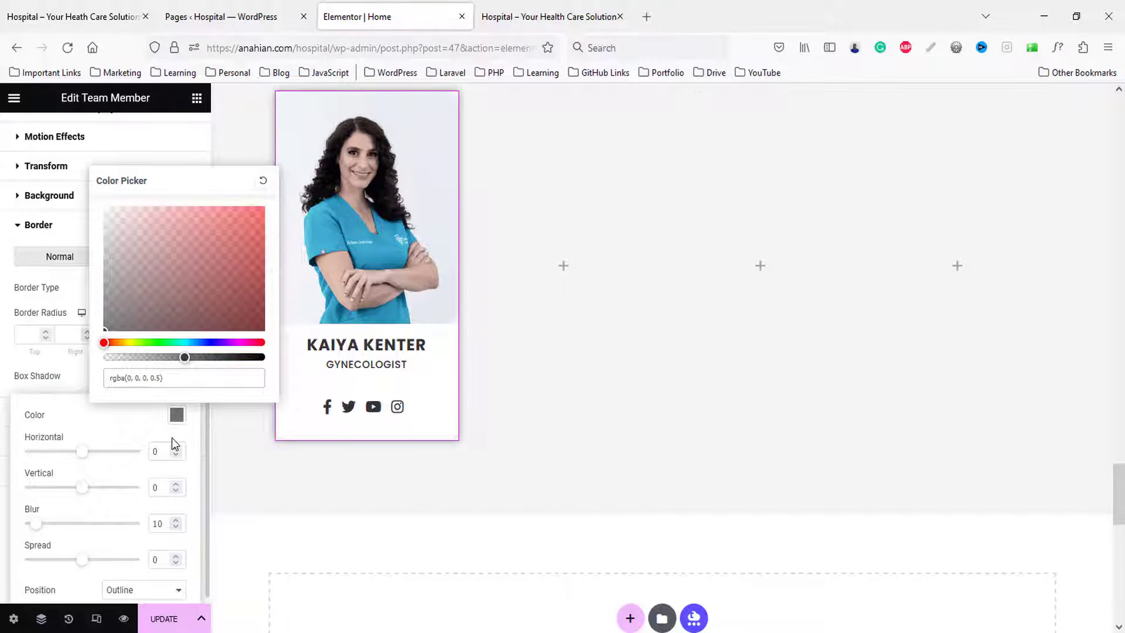
{"action": "type", "text": "1"}
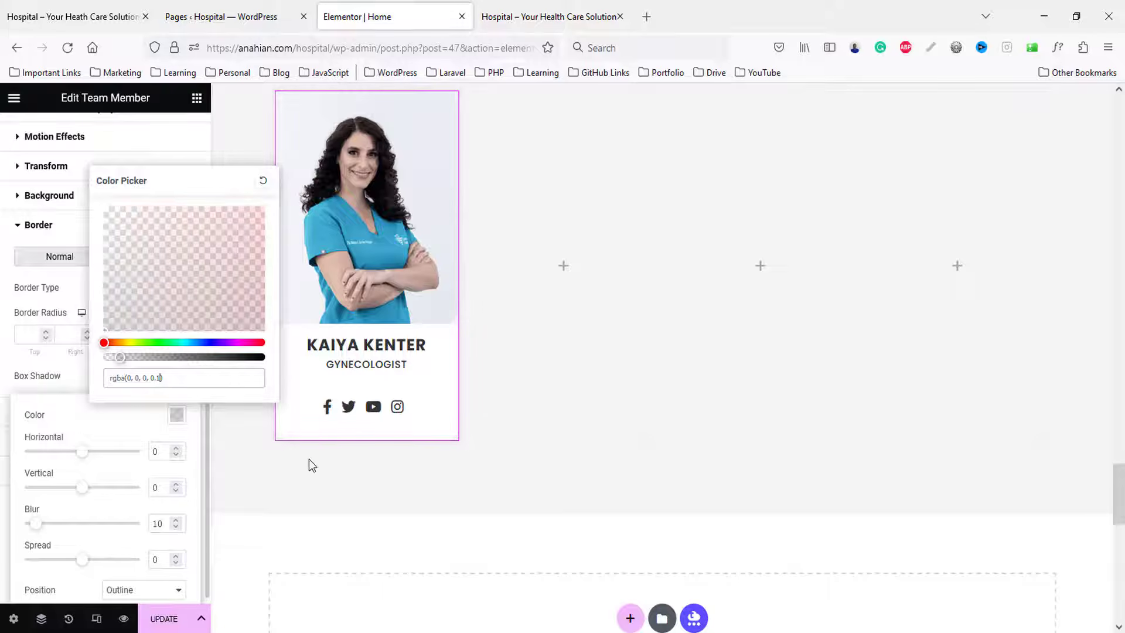
{"action": "left_click", "coordinate": [255, 494]}
{"action": "left_click", "coordinate": [193, 524]}
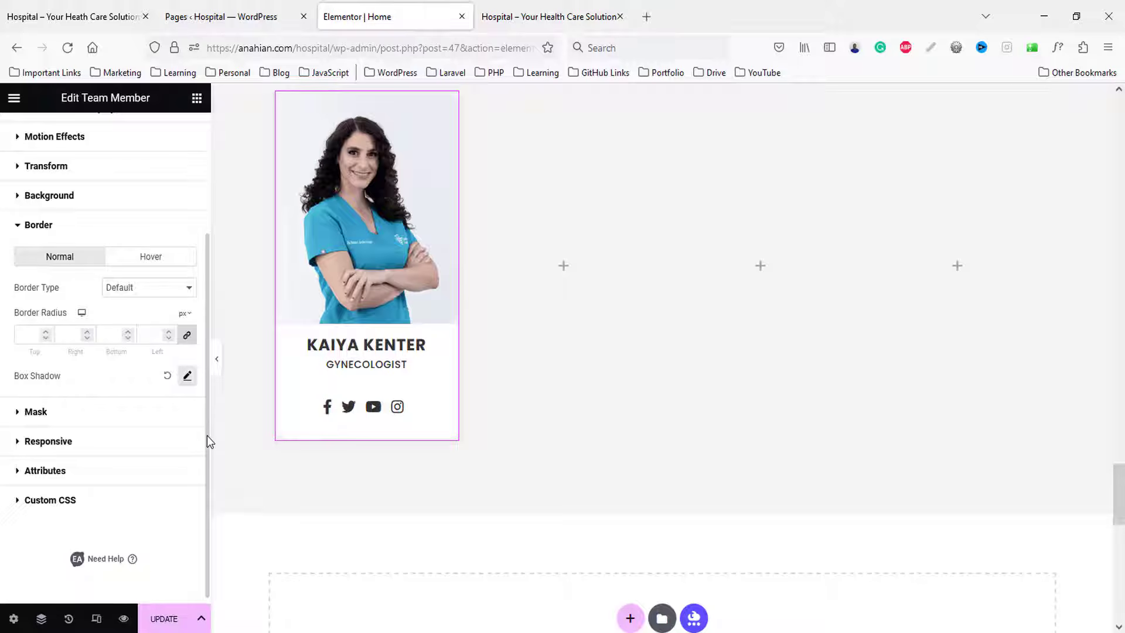
{"action": "left_click", "coordinate": [216, 374]}
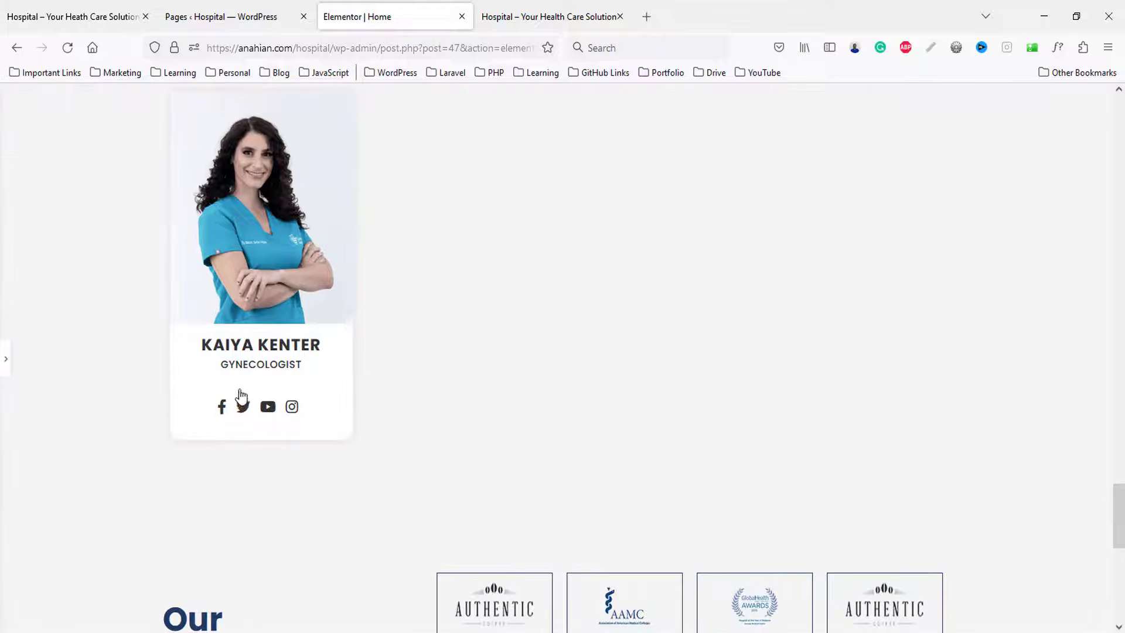
{"action": "left_click", "coordinate": [3, 362]}
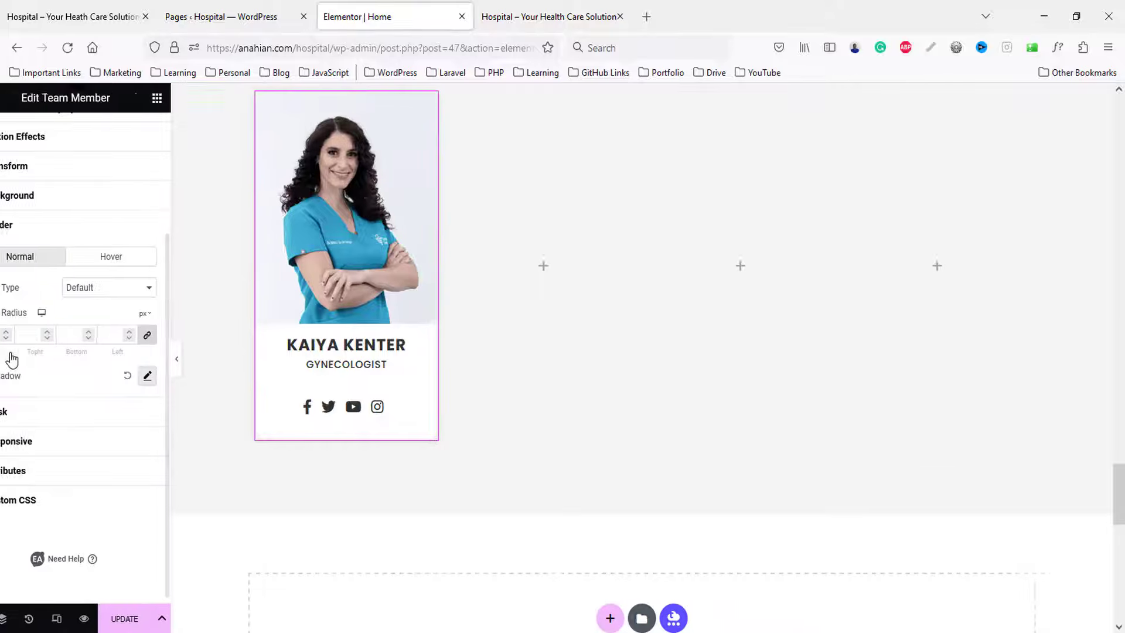
- Copy the styled team member card and paste it into the three empty columns of the Experienced Doctors section
{"action": "right_click", "coordinate": [318, 205]}
{"action": "left_click", "coordinate": [406, 263]}
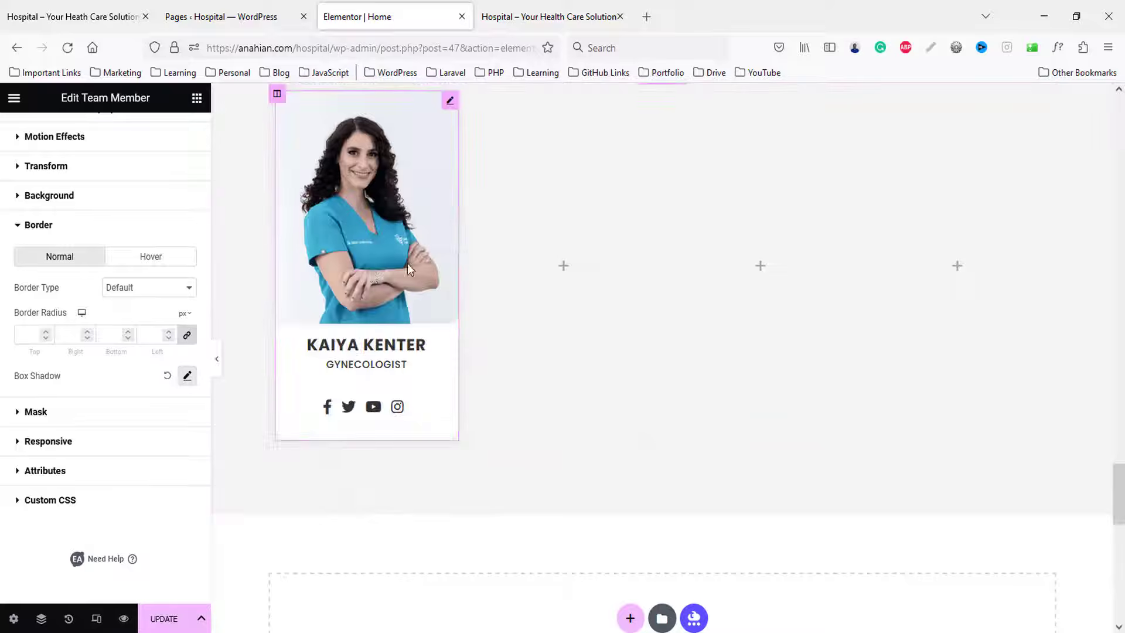
{"action": "right_click", "coordinate": [553, 227]}
{"action": "left_click", "coordinate": [593, 346]}
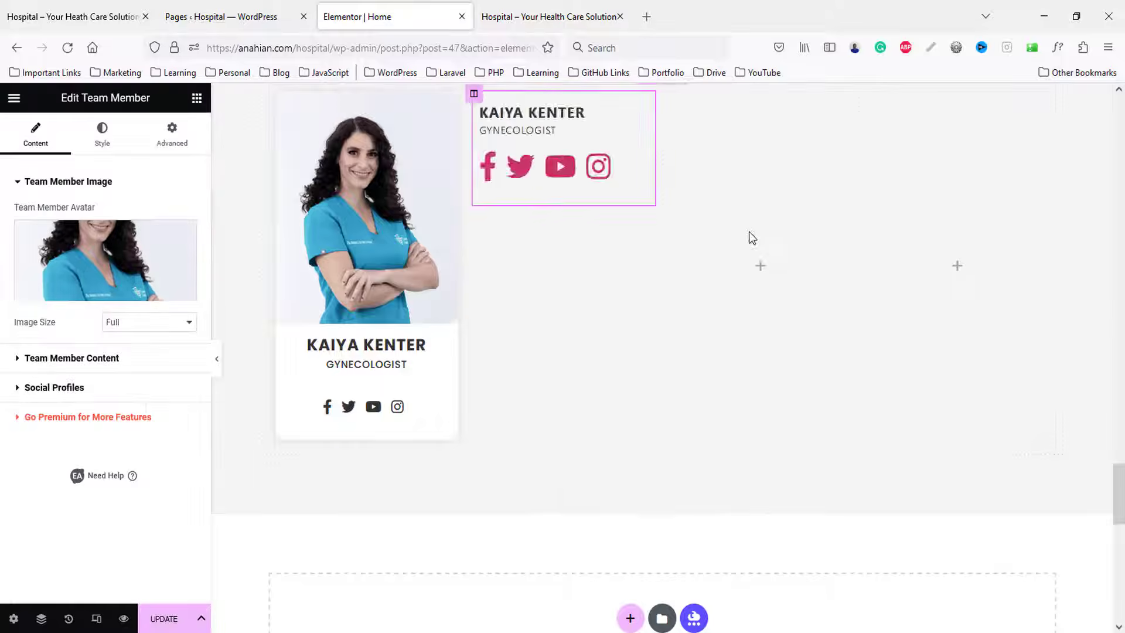
{"action": "right_click", "coordinate": [756, 203]}
{"action": "left_click", "coordinate": [791, 319]}
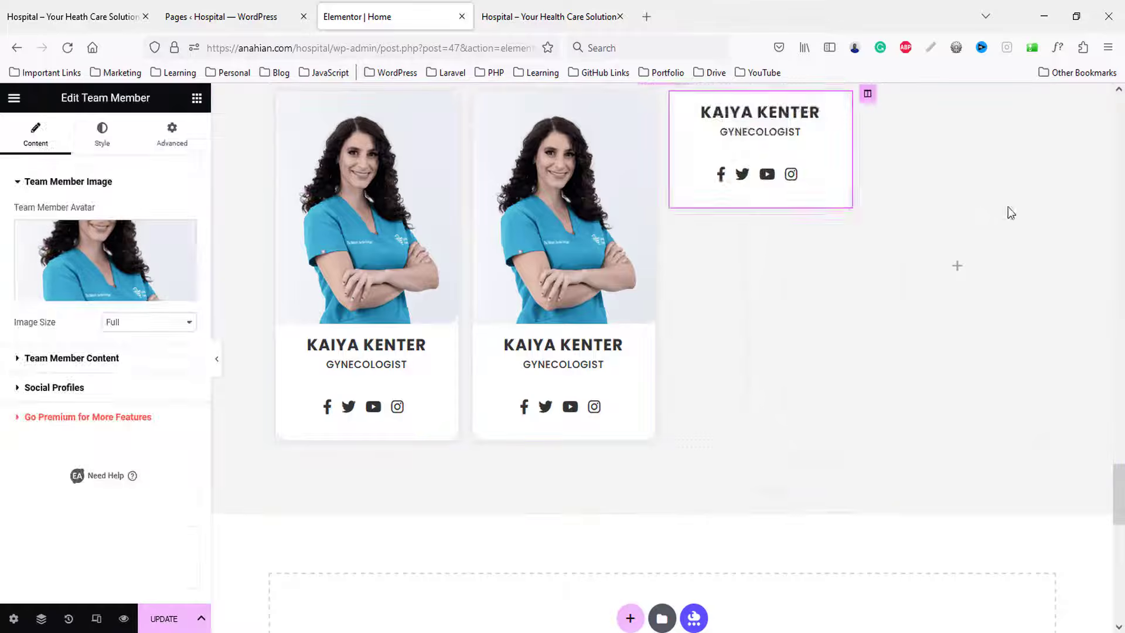
{"action": "right_click", "coordinate": [961, 202]}
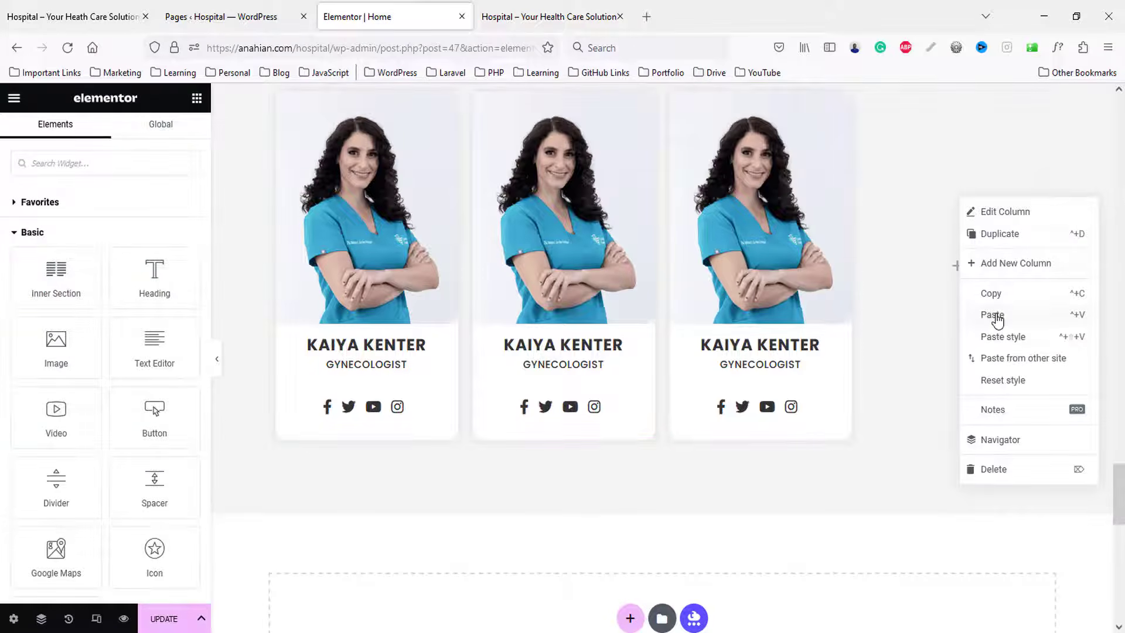
{"action": "left_click", "coordinate": [995, 317]}
- Replace the second team member card's avatar with the media library photo of the man in blue scrubs and cap
{"action": "scroll", "coordinate": [547, 237], "scroll_direction": "up", "scroll_amount": 2}
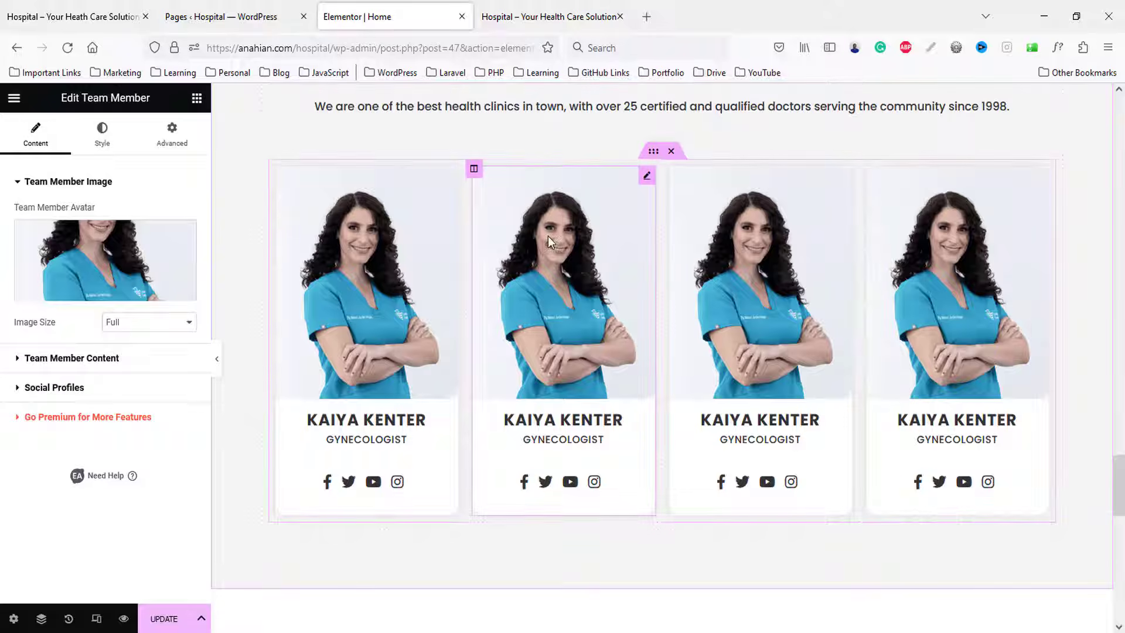
{"action": "left_click", "coordinate": [547, 236]}
{"action": "left_click", "coordinate": [124, 259]}
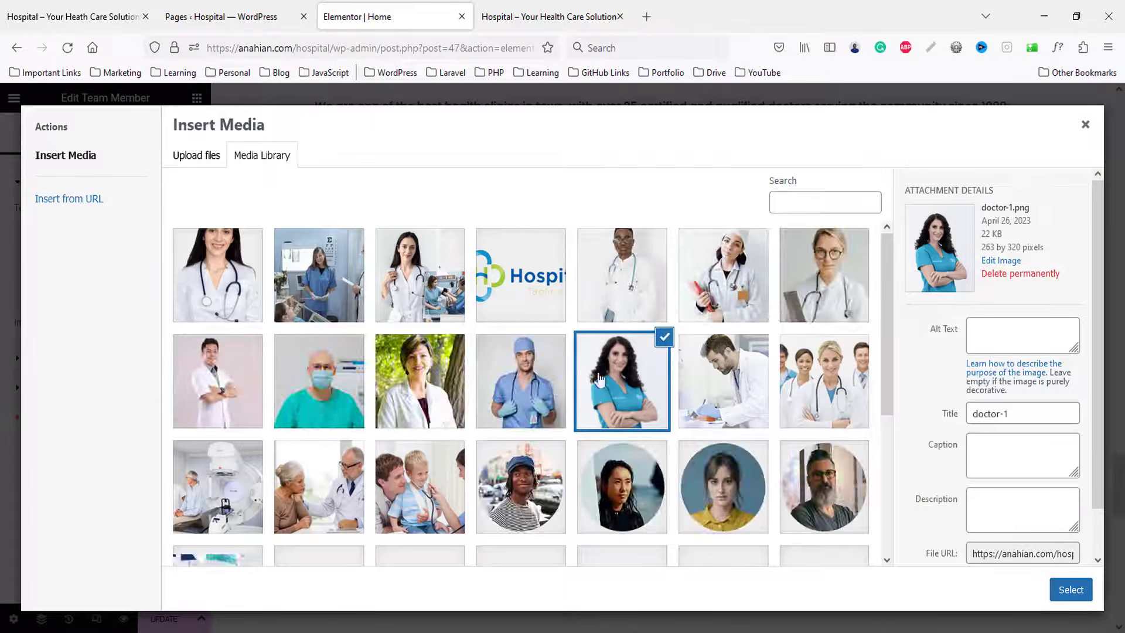
{"action": "left_click", "coordinate": [487, 378]}
{"action": "left_click", "coordinate": [1062, 589]}
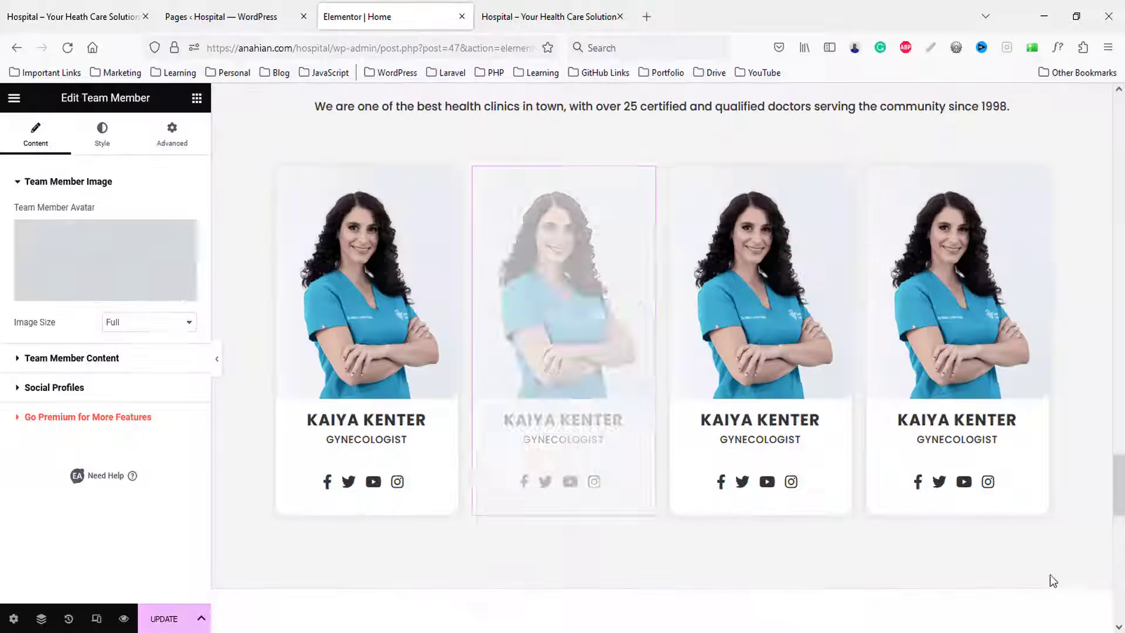
- Replace the third team member card's avatar with the photo of the short-haired woman in a white coat outdoors
{"action": "left_click", "coordinate": [755, 303]}
{"action": "left_click", "coordinate": [104, 287]}
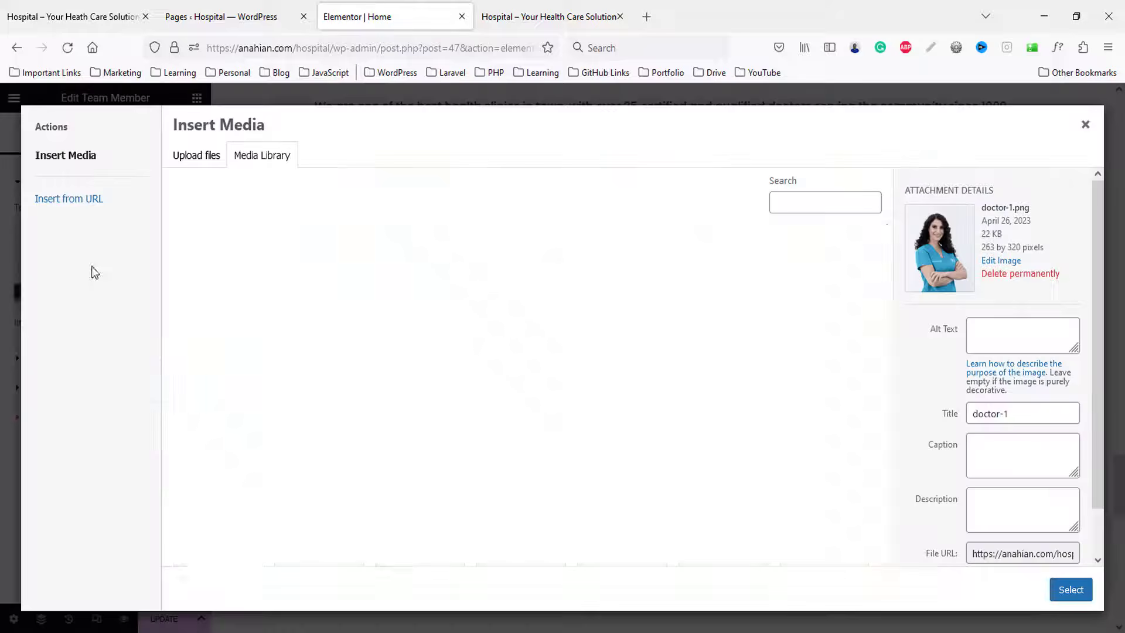
{"action": "left_click", "coordinate": [419, 380]}
{"action": "left_click", "coordinate": [1090, 591]}
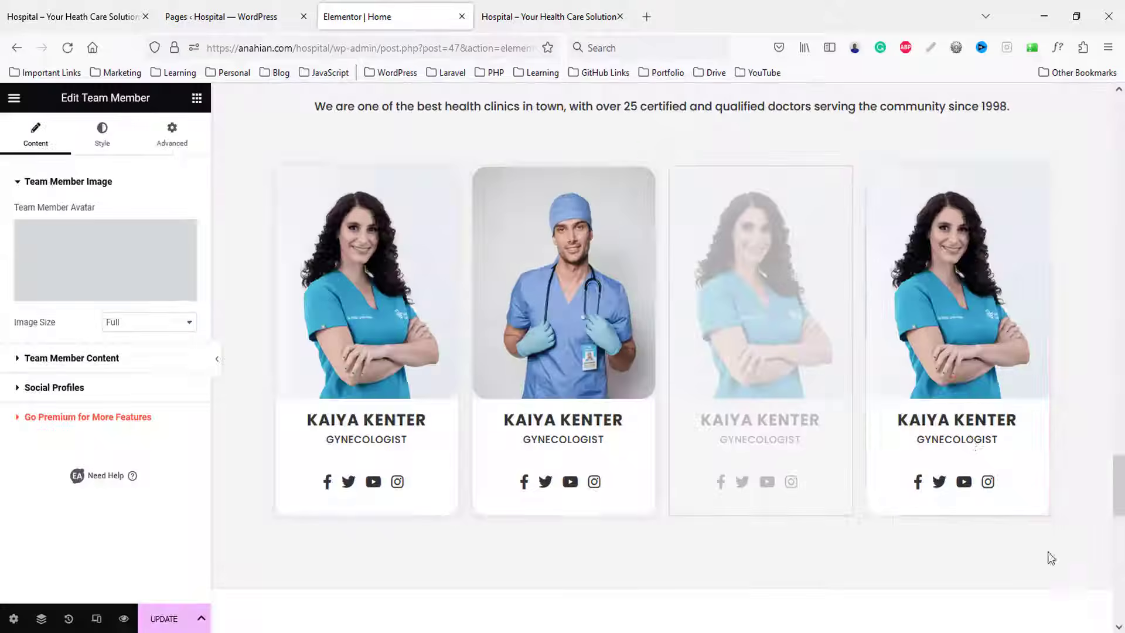
- Replace the fourth team member card's avatar with the photo of the masked doctor in green scrubs
{"action": "left_click", "coordinate": [898, 290]}
{"action": "left_click", "coordinate": [127, 265]}
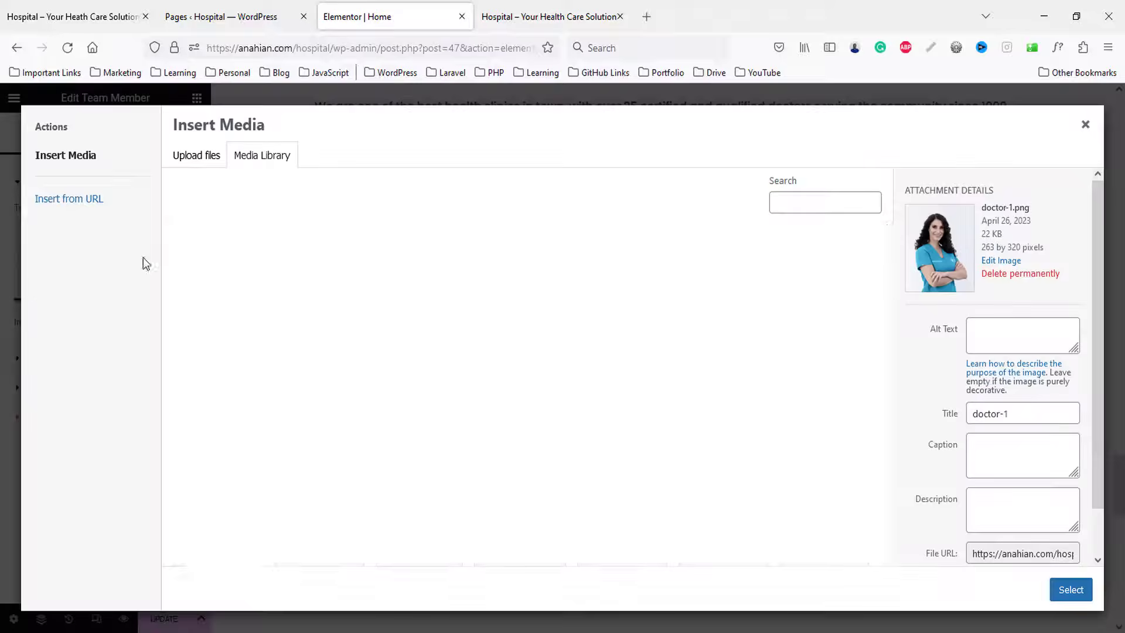
{"action": "left_click", "coordinate": [318, 381]}
{"action": "left_click", "coordinate": [1071, 589]}
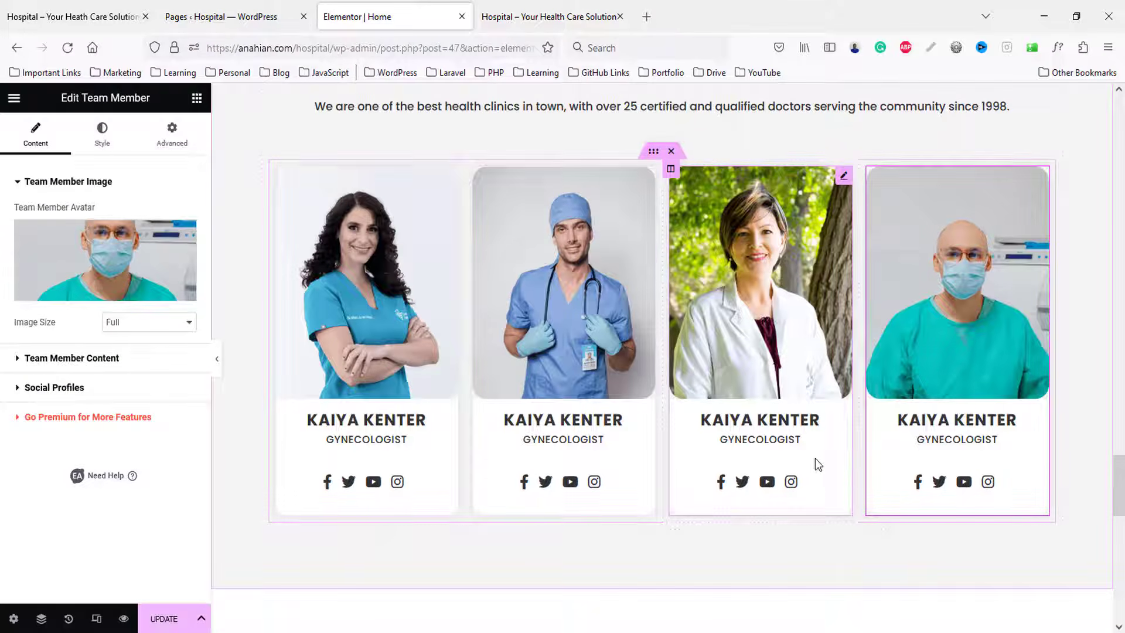
- Update the page and review the four Experienced Doctors cards in the page preview
{"action": "left_click", "coordinate": [165, 620]}
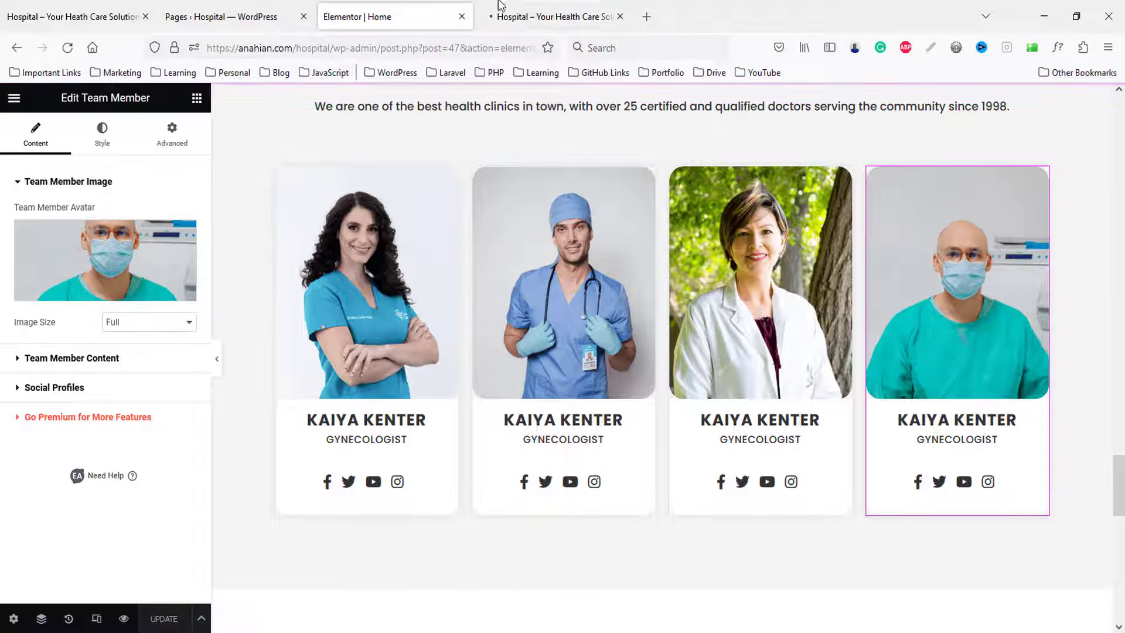
{"action": "left_click", "coordinate": [519, 12]}
{"action": "scroll", "coordinate": [19, 334], "scroll_direction": "down", "scroll_amount": 7}
{"action": "scroll", "coordinate": [16, 331], "scroll_direction": "down", "scroll_amount": 20}
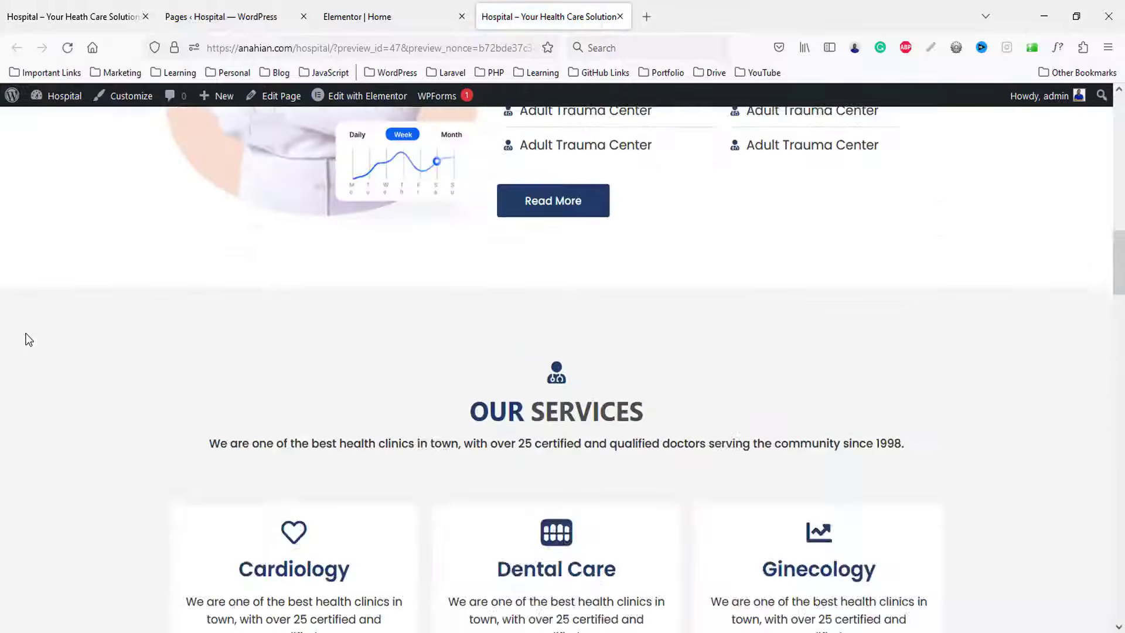
{"action": "scroll", "coordinate": [36, 348], "scroll_direction": "down", "scroll_amount": 4}
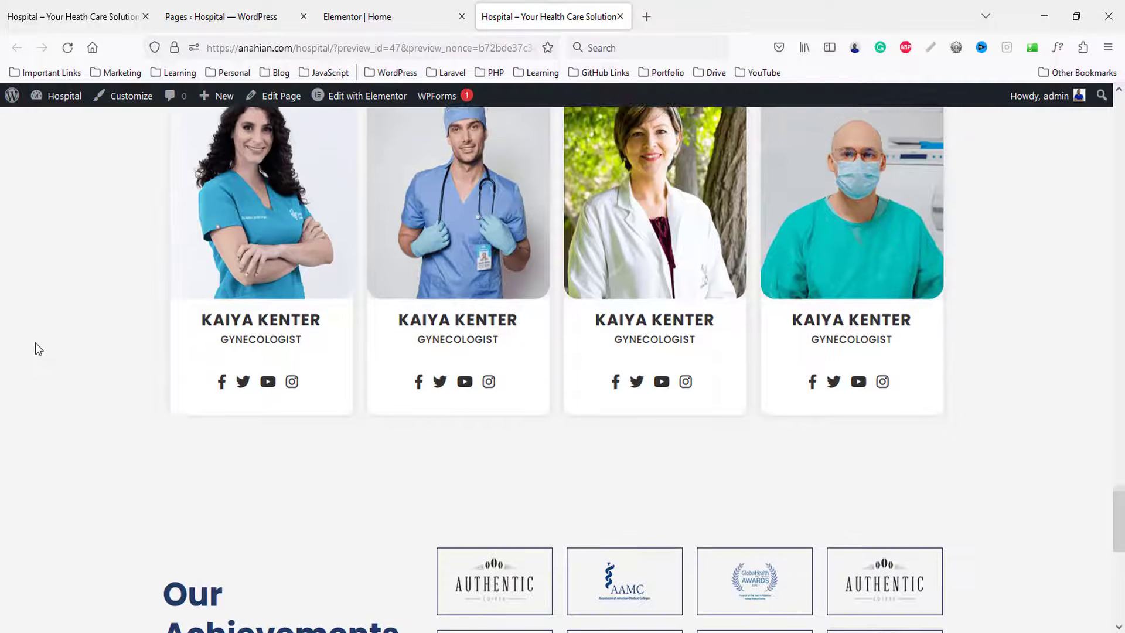
- Check the demo's Clients Reviews layout and add a section with a narrow first and wide second column below the doctors
{"action": "left_click", "coordinate": [41, 7]}
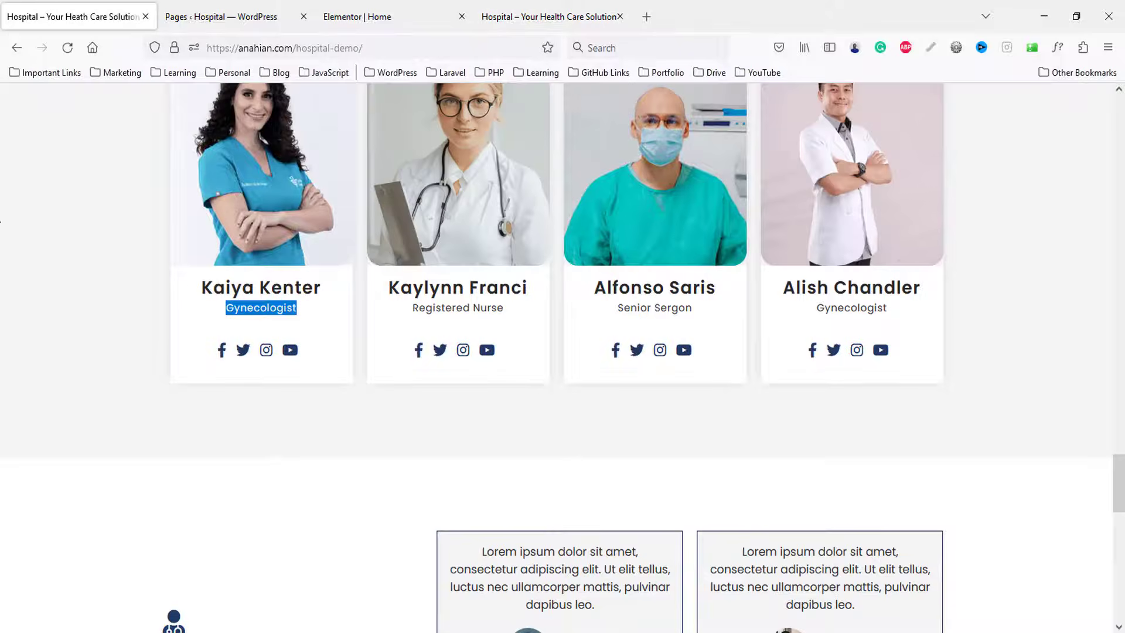
{"action": "scroll", "coordinate": [8, 280], "scroll_direction": "down", "scroll_amount": 5}
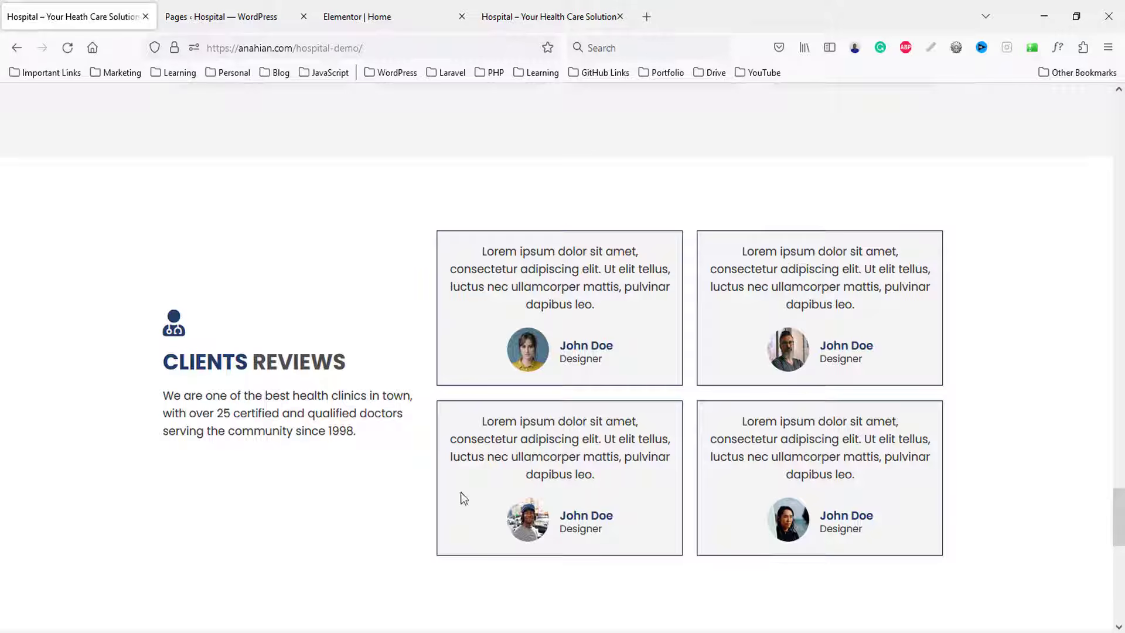
{"action": "left_click", "coordinate": [410, 12]}
{"action": "scroll", "coordinate": [532, 273], "scroll_direction": "down", "scroll_amount": 7}
{"action": "left_click", "coordinate": [631, 391]}
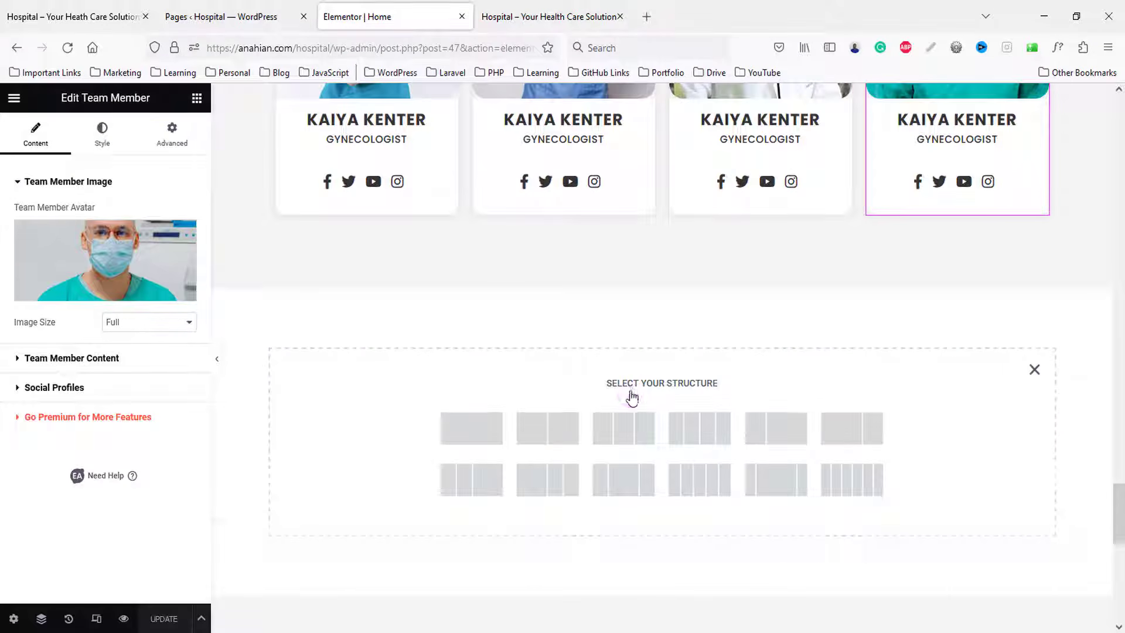
{"action": "left_click", "coordinate": [770, 435]}
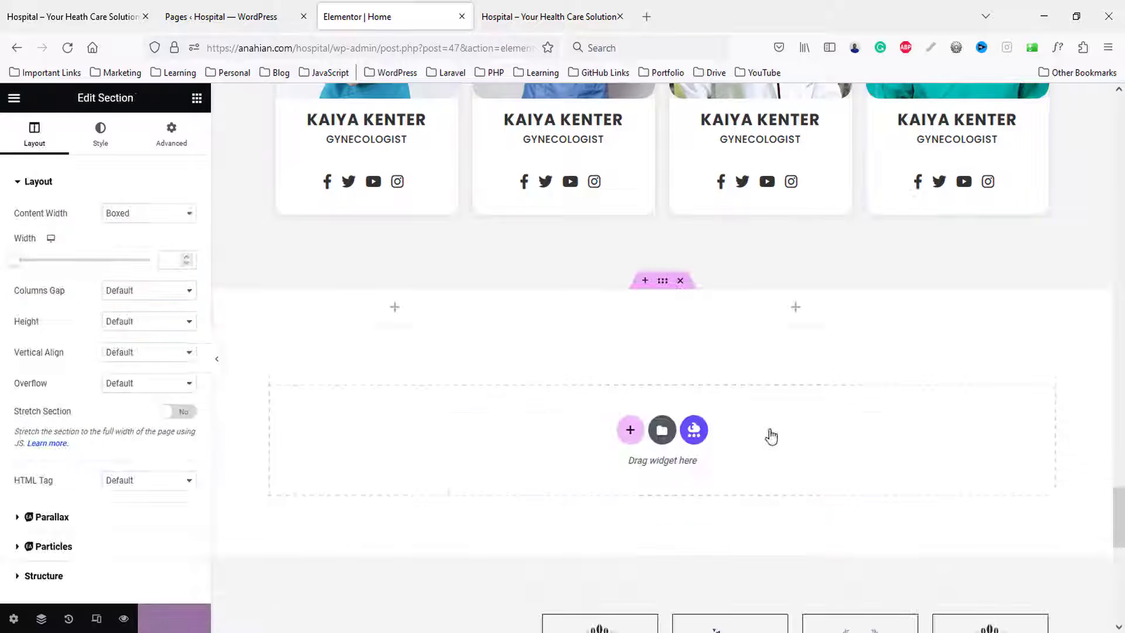
- Set the new section's padding to 80 px top and bottom and 0 px left and right
{"action": "left_click", "coordinate": [171, 133]}
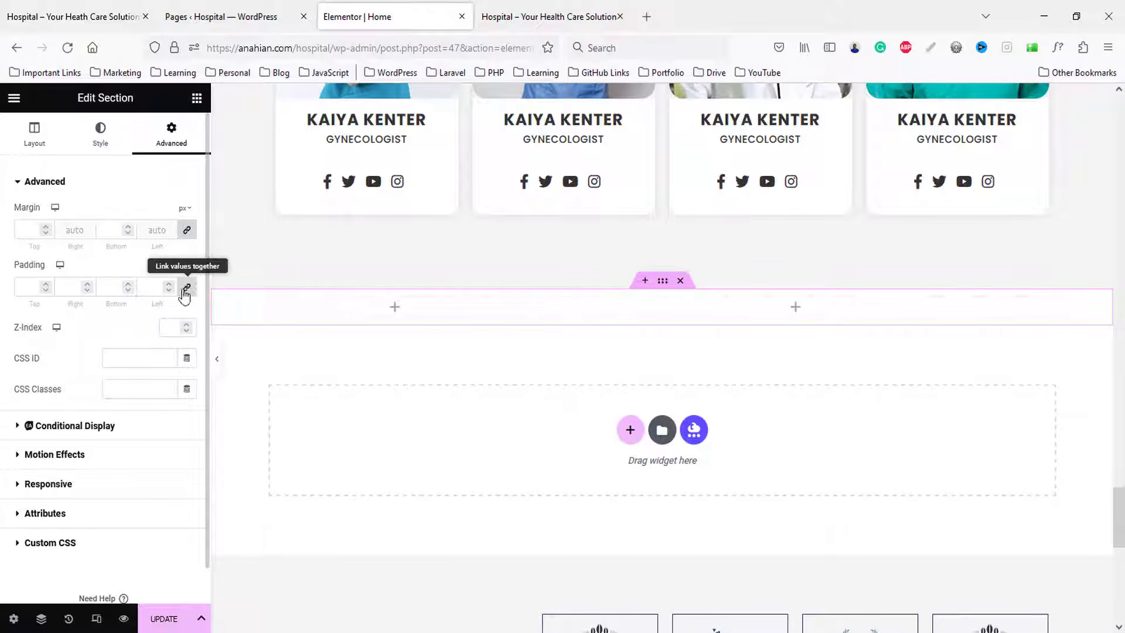
{"action": "left_click", "coordinate": [24, 287]}
{"action": "type", "text": "0"}
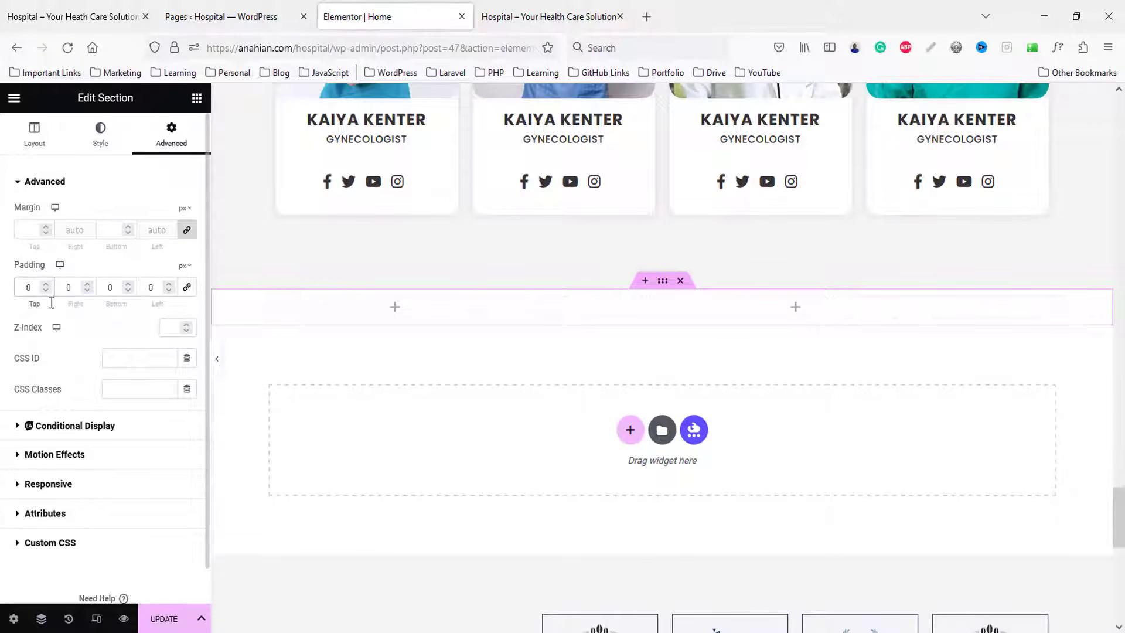
{"action": "type", "text": "8"}
{"action": "left_click", "coordinate": [108, 287]}
{"action": "type", "text": "8"}
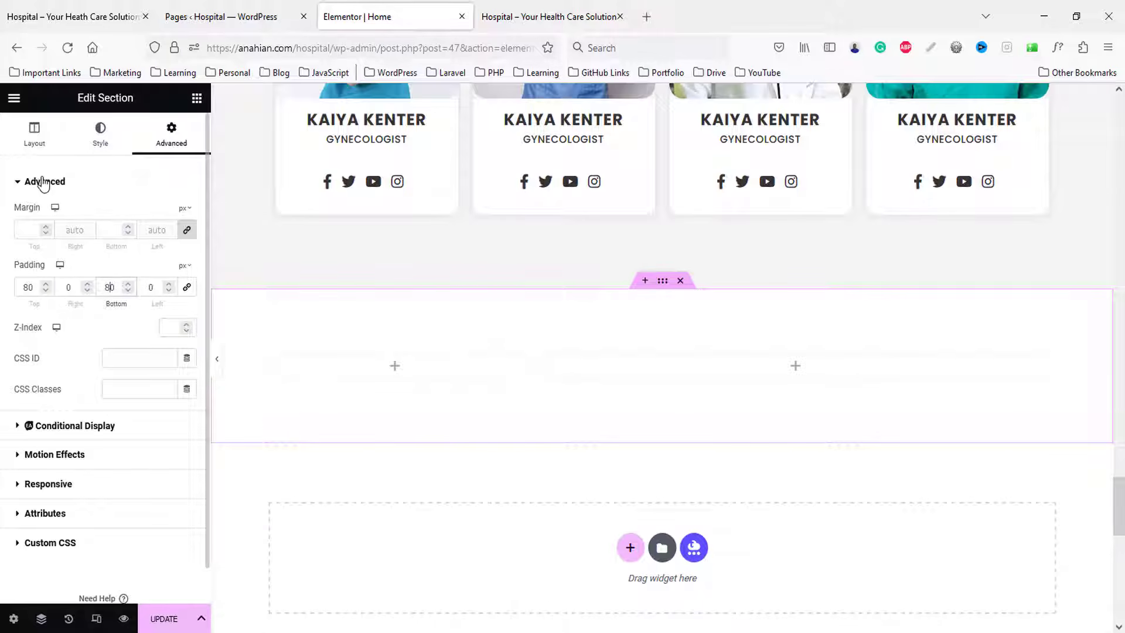
- Set the new section's vertical alignment to Middle
{"action": "left_click", "coordinate": [39, 141]}
{"action": "left_click", "coordinate": [139, 352]}
{"action": "left_click", "coordinate": [139, 404]}
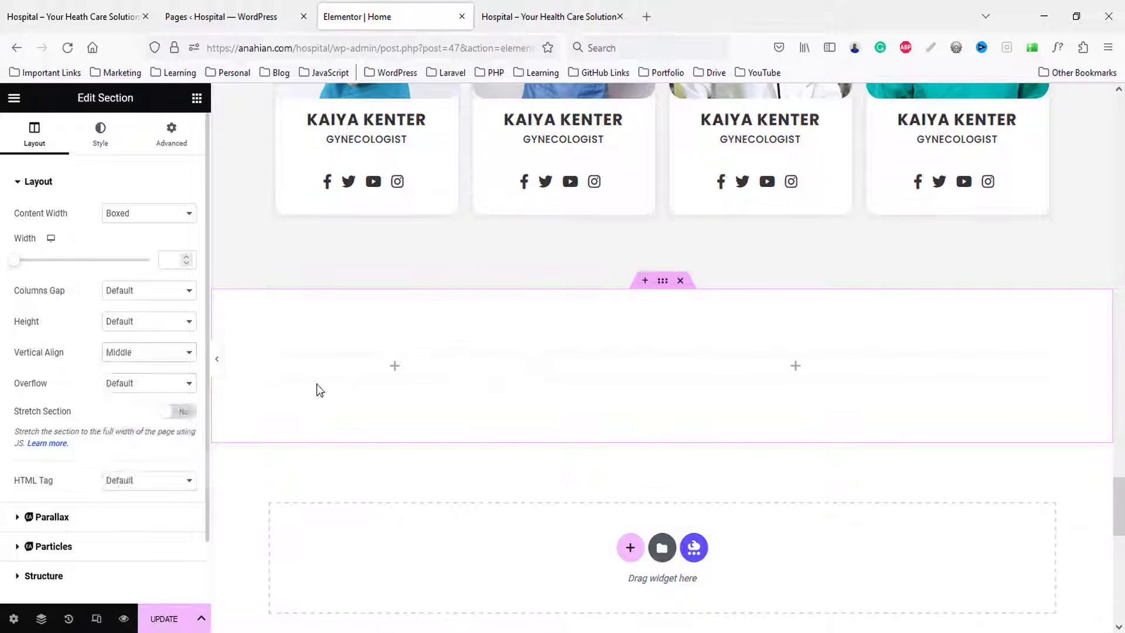
- Copy the "What Make Us the Best Among Others?" heading and paste it into the new section's first column
{"action": "left_click", "coordinate": [79, 7]}
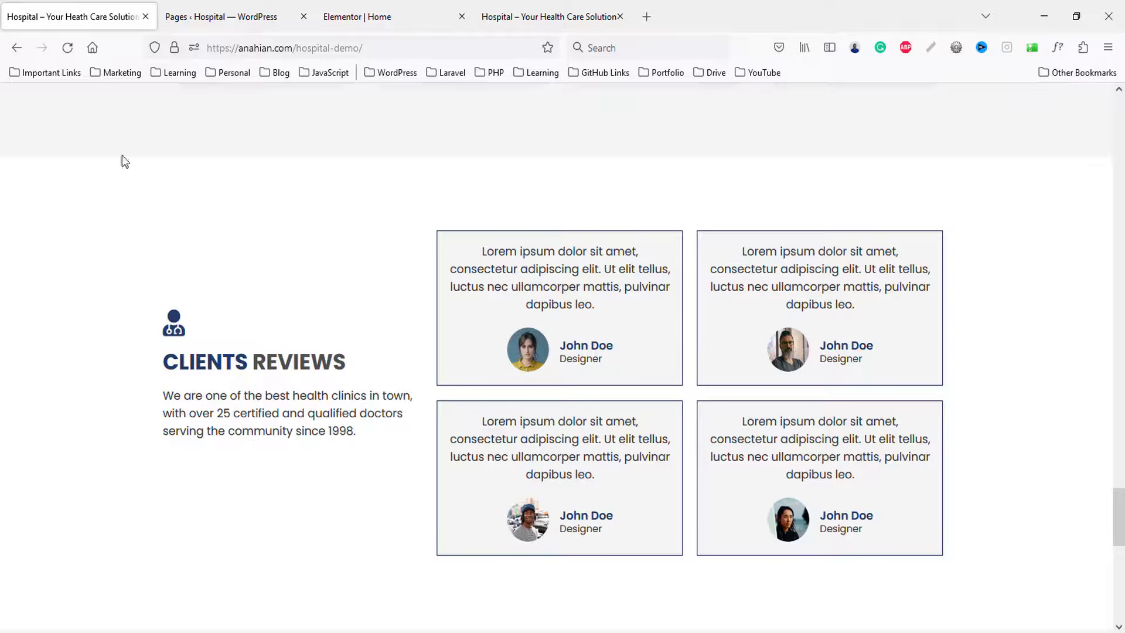
{"action": "scroll", "coordinate": [241, 280], "scroll_direction": "up", "scroll_amount": 5}
{"action": "left_click", "coordinate": [451, 14]}
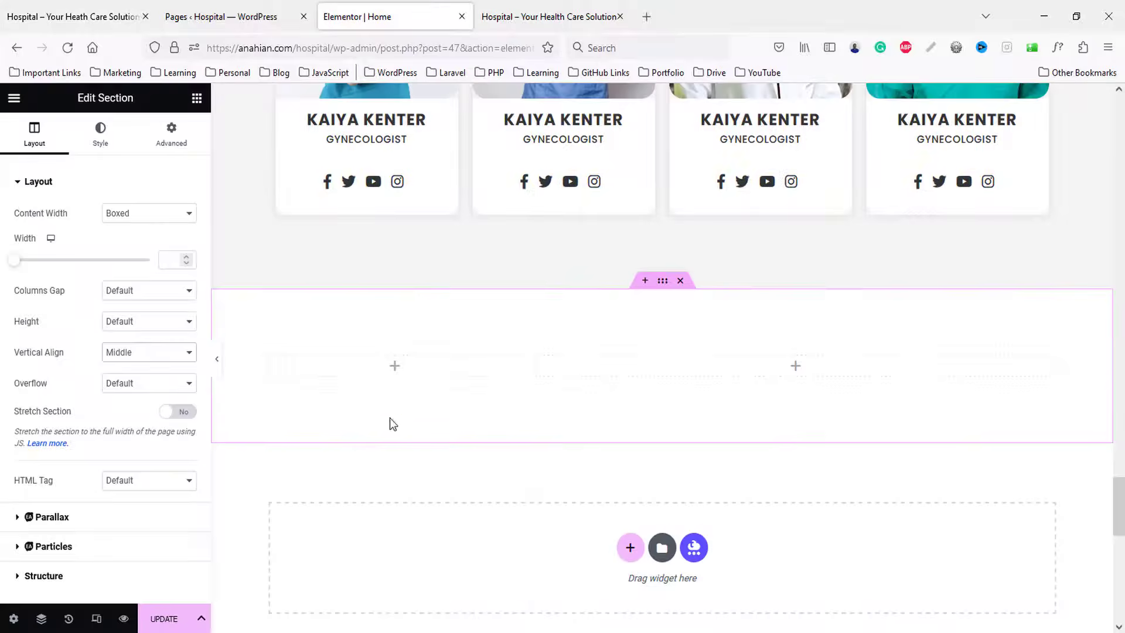
{"action": "scroll", "coordinate": [384, 433], "scroll_direction": "up", "scroll_amount": 7}
{"action": "scroll", "coordinate": [378, 449], "scroll_direction": "up", "scroll_amount": 10}
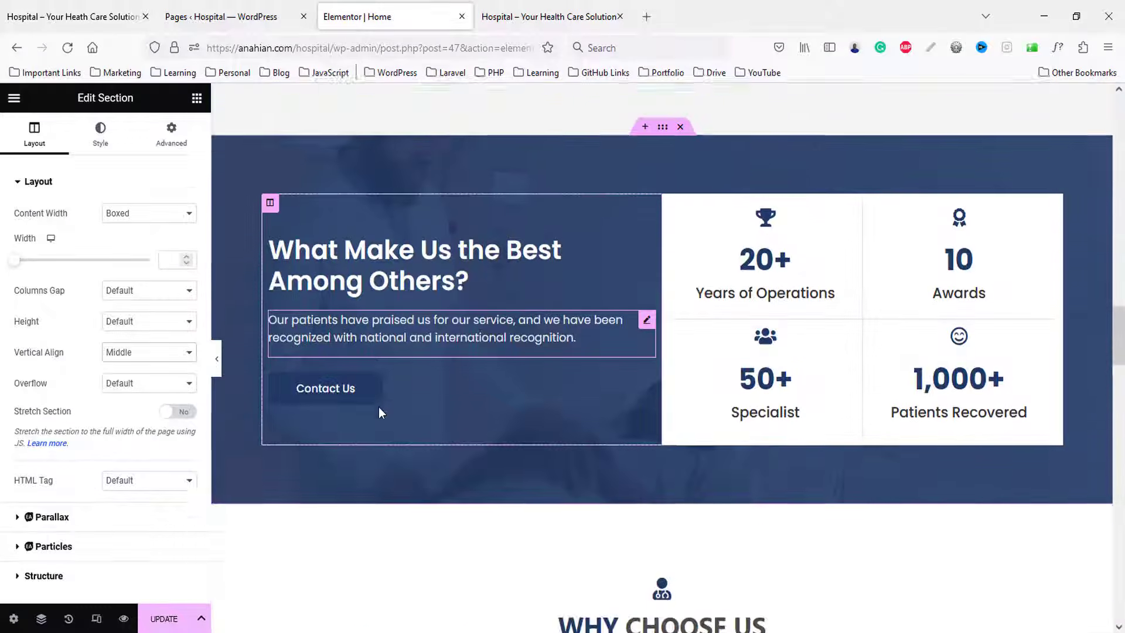
{"action": "scroll", "coordinate": [381, 413], "scroll_direction": "down", "scroll_amount": 1}
{"action": "right_click", "coordinate": [359, 225]}
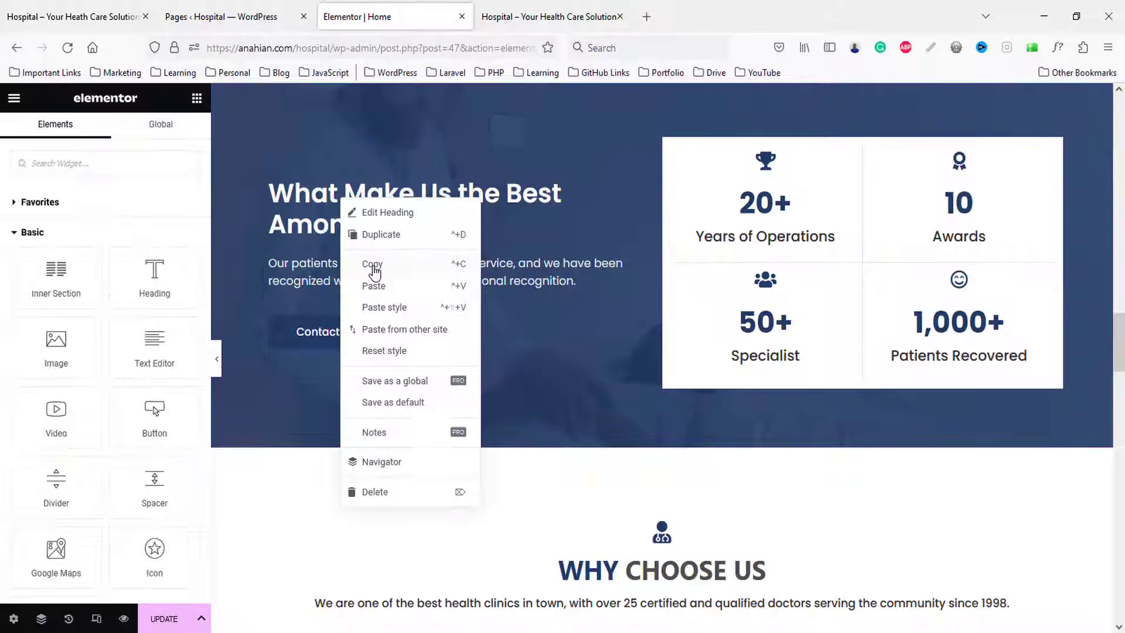
{"action": "left_click", "coordinate": [375, 274]}
{"action": "scroll", "coordinate": [403, 451], "scroll_direction": "down", "scroll_amount": 12}
{"action": "scroll", "coordinate": [398, 446], "scroll_direction": "down", "scroll_amount": 7}
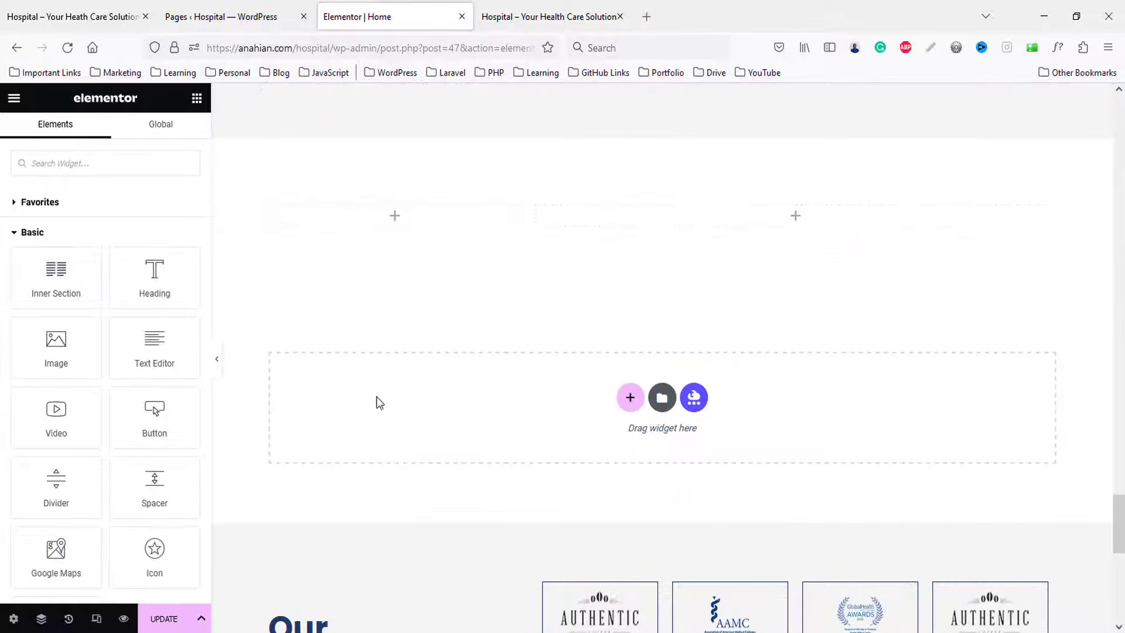
{"action": "right_click", "coordinate": [323, 219]}
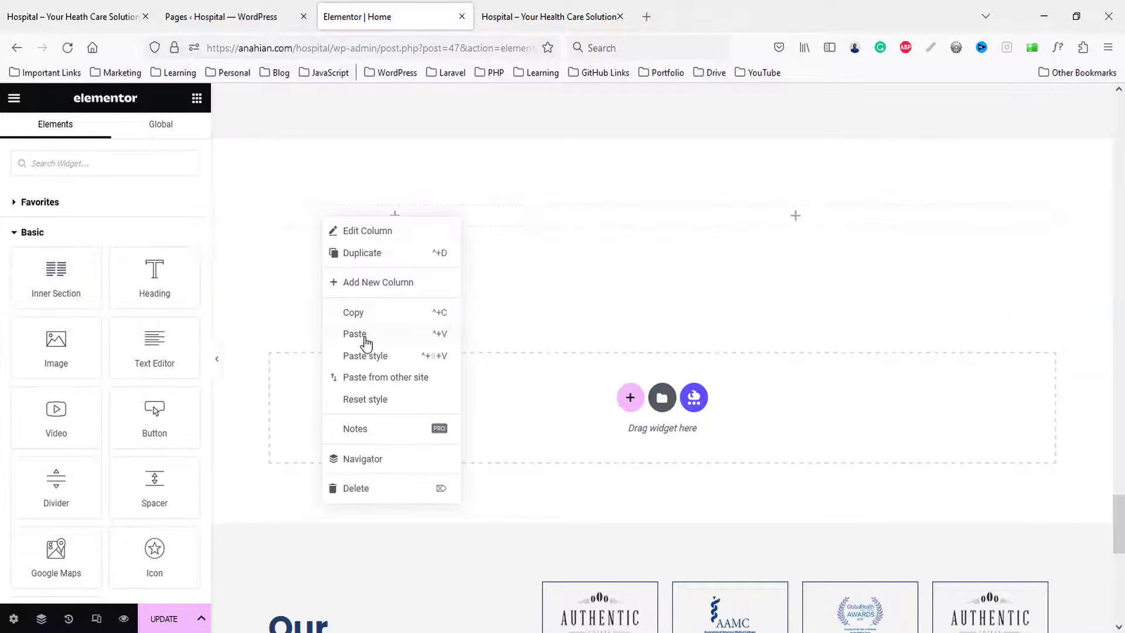
{"action": "left_click", "coordinate": [355, 334]}
- Set the pasted heading's text color to the dark blue global color
{"action": "left_click", "coordinate": [102, 134]}
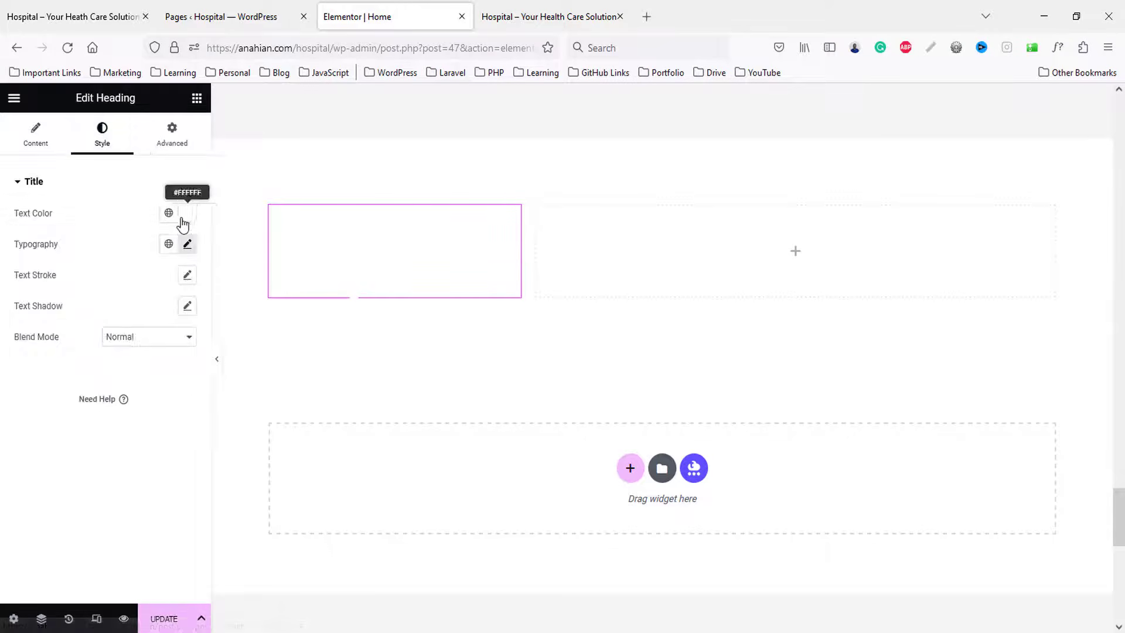
{"action": "left_click", "coordinate": [169, 212]}
{"action": "left_click", "coordinate": [71, 284]}
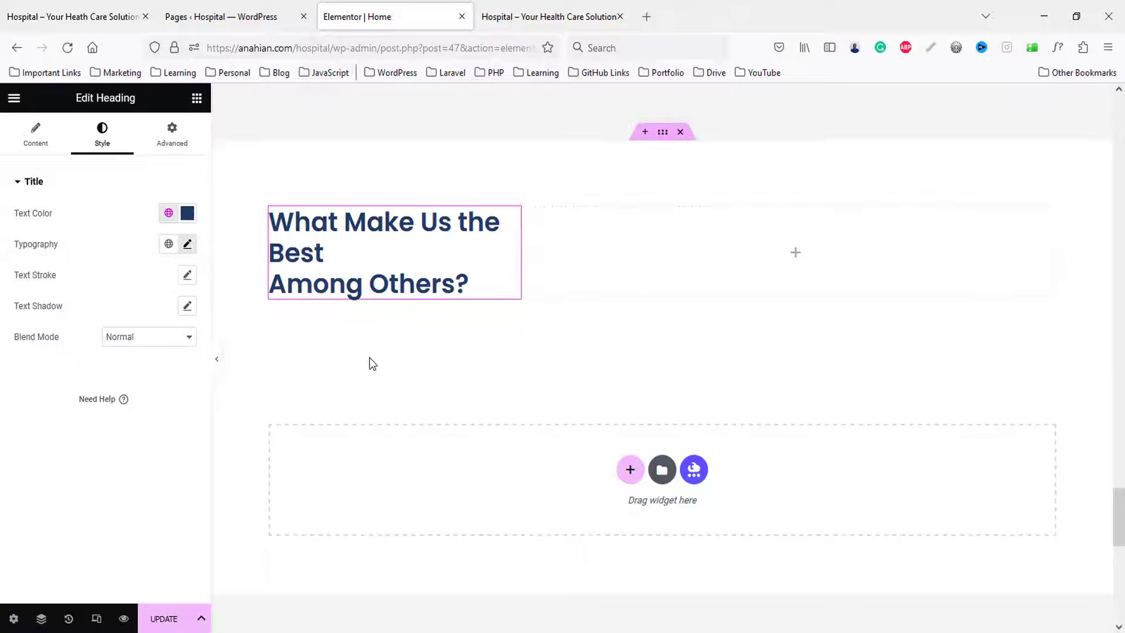
- Copy the "Our patients have praised us" paragraph and paste it under the heading in the new section's first column
{"action": "scroll", "coordinate": [369, 357], "scroll_direction": "up", "scroll_amount": 15}
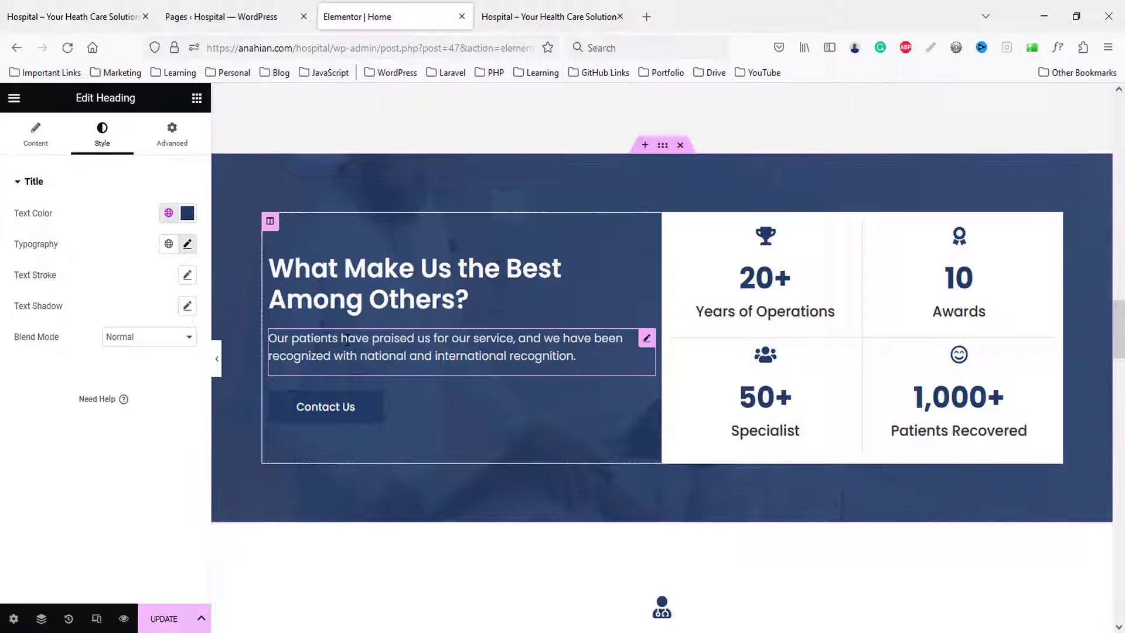
{"action": "right_click", "coordinate": [368, 367]}
{"action": "left_click", "coordinate": [375, 388]}
{"action": "scroll", "coordinate": [414, 431], "scroll_direction": "down", "scroll_amount": 15}
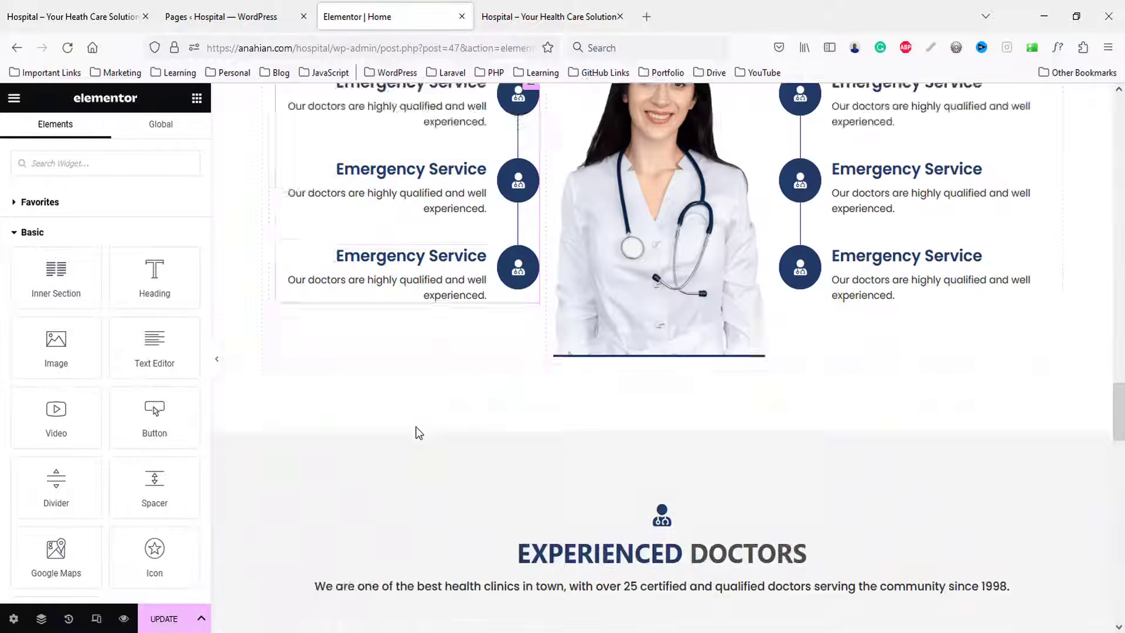
{"action": "scroll", "coordinate": [415, 418], "scroll_direction": "down", "scroll_amount": 8}
{"action": "right_click", "coordinate": [334, 288]}
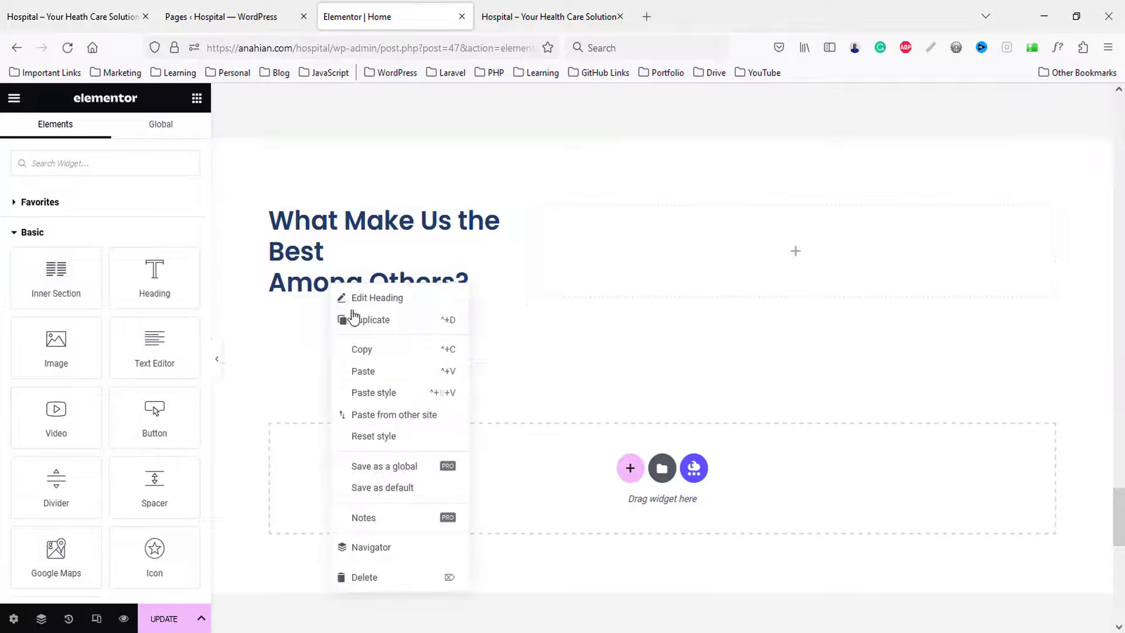
{"action": "left_click", "coordinate": [363, 372]}
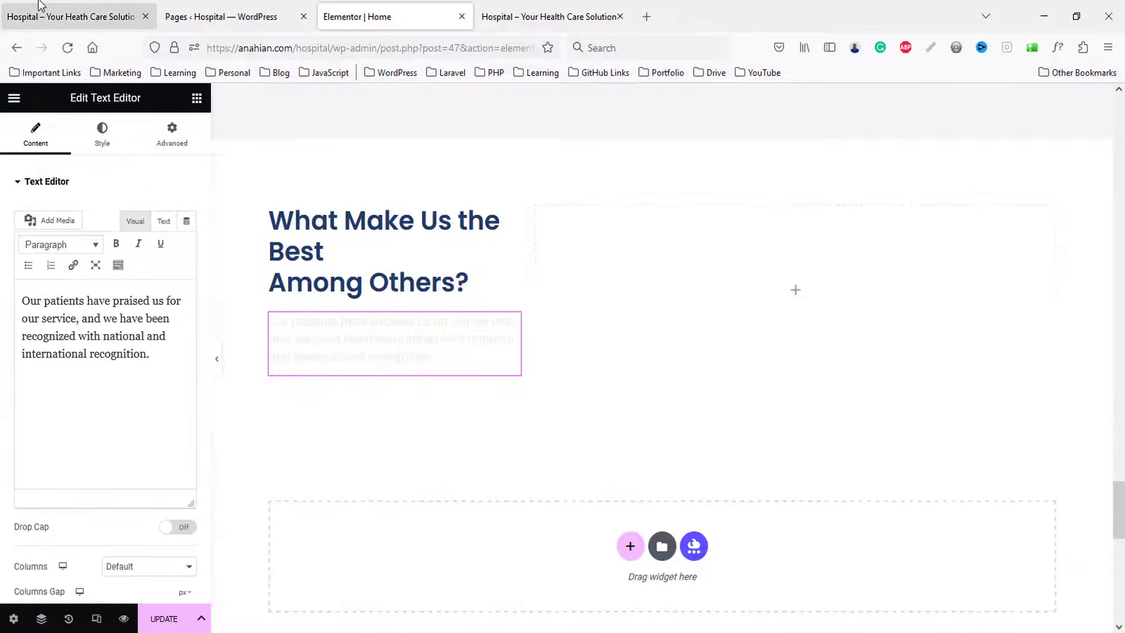
- Copy the "Clients Reviews" title from the demo page and replace the new section's heading text with it
{"action": "left_click", "coordinate": [41, 7]}
{"action": "scroll", "coordinate": [178, 252], "scroll_direction": "down", "scroll_amount": 7}
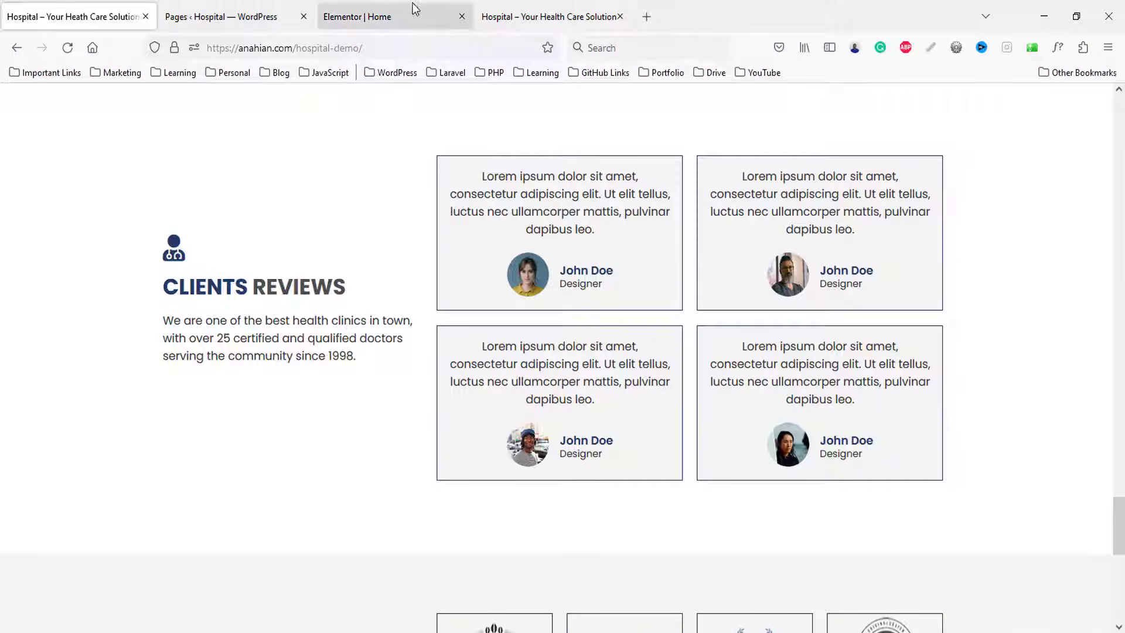
{"action": "left_click_drag", "start_coordinate": [164, 286], "coordinate": [351, 289]}
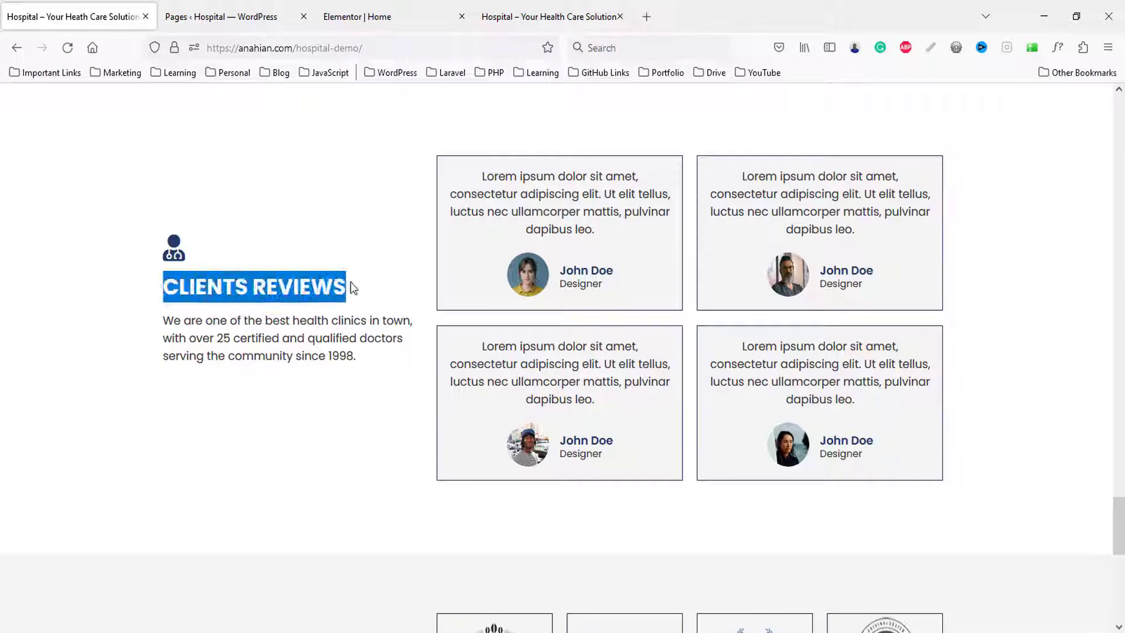
{"action": "left_click", "coordinate": [340, 12]}
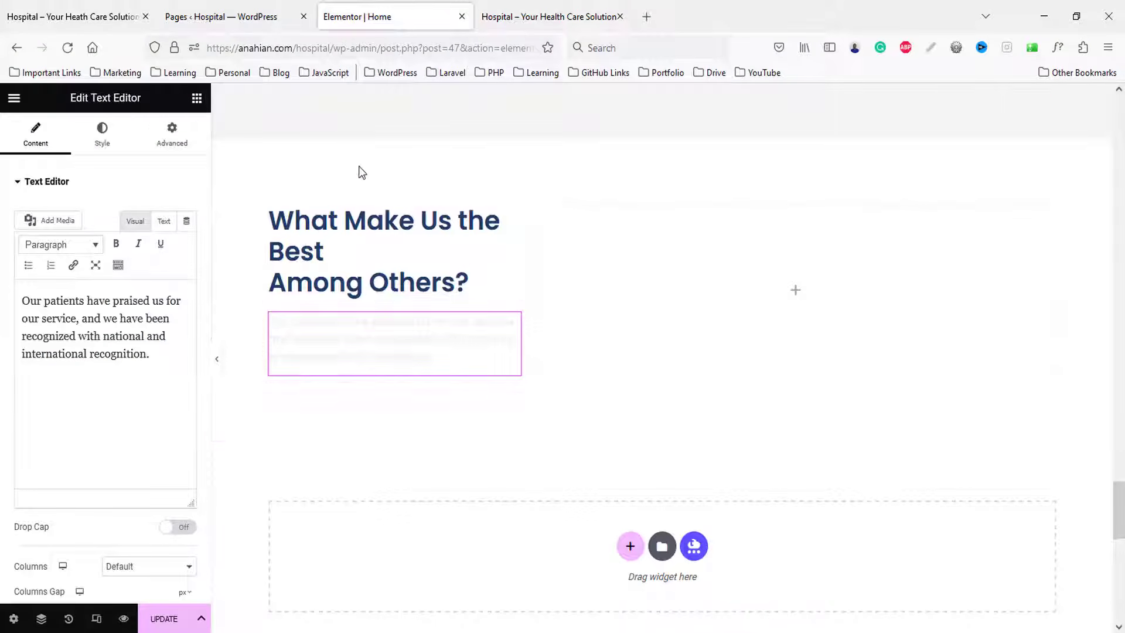
{"action": "left_click", "coordinate": [337, 259]}
{"action": "left_click", "coordinate": [36, 136]}
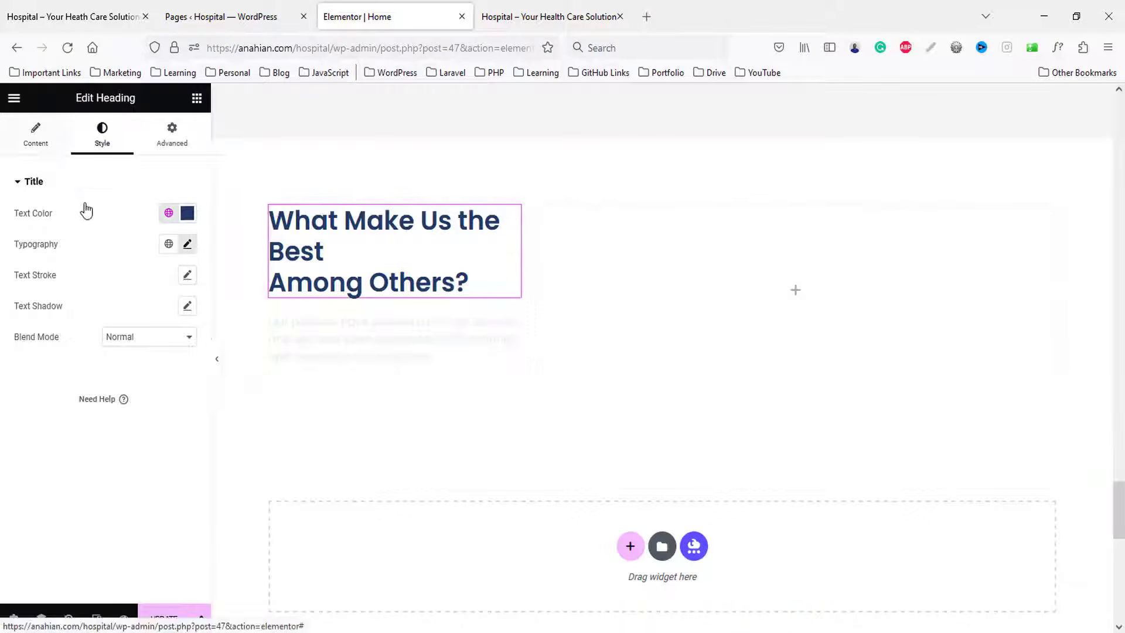
{"action": "key", "text": "ctrl+a"}
{"action": "key", "text": "ctrl+v"}
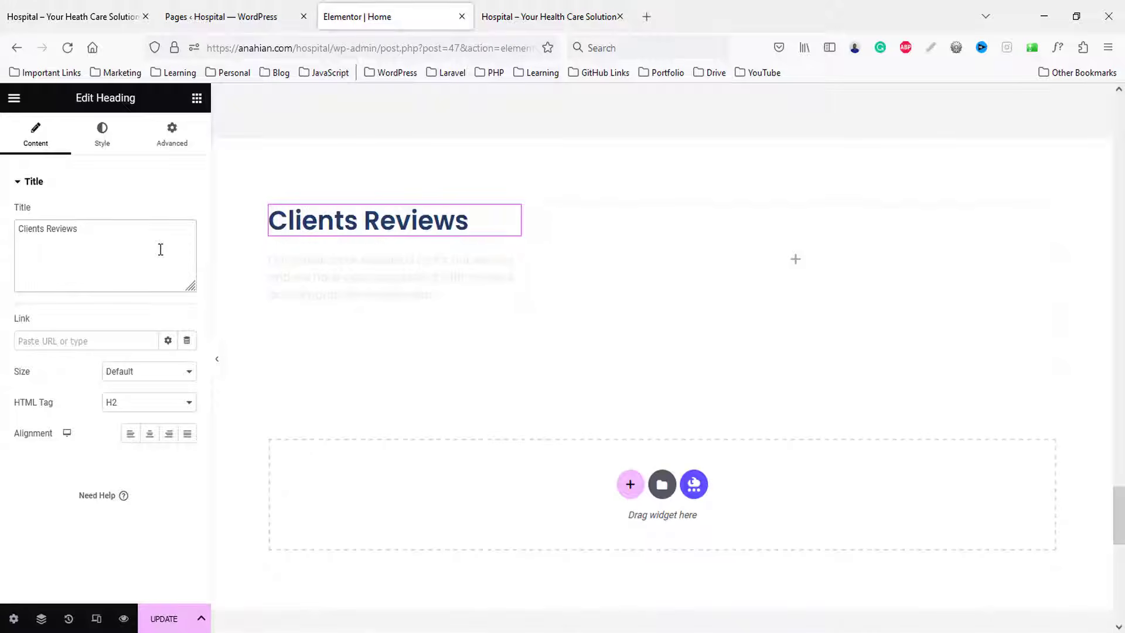
- Replace the paragraph under the heading with the demo page's "We are one of the best health clinics in town" text
{"action": "left_click", "coordinate": [87, 7]}
{"action": "left_click_drag", "start_coordinate": [167, 313], "coordinate": [384, 354]}
{"action": "left_click", "coordinate": [345, 18]}
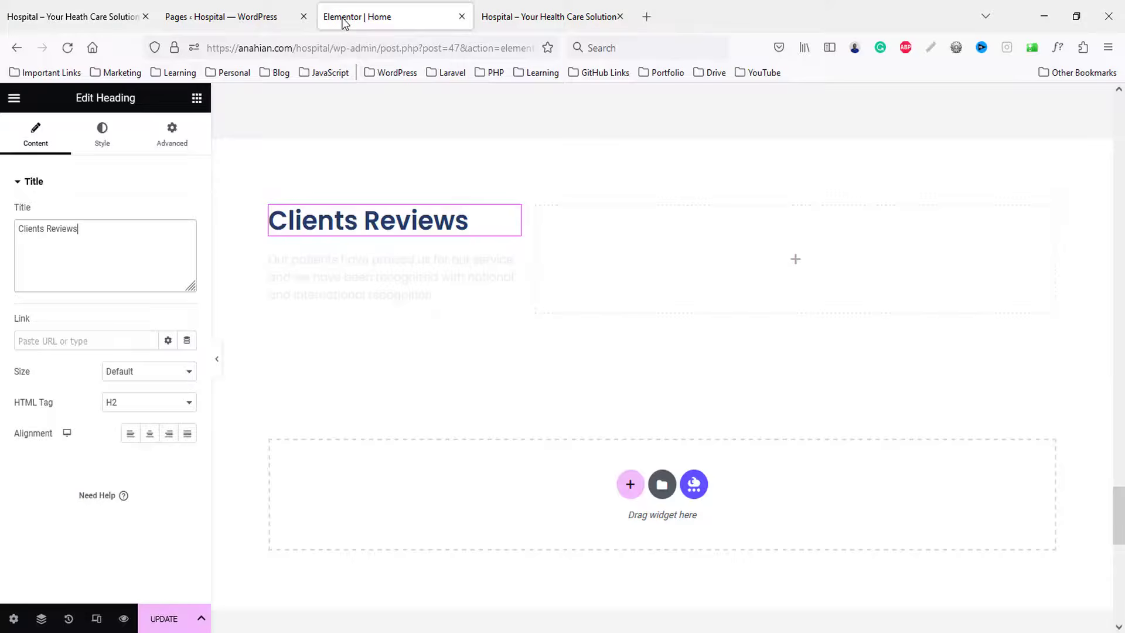
{"action": "left_click", "coordinate": [311, 281]}
{"action": "key", "text": "ctrl+a"}
{"action": "left_click", "coordinate": [100, 351]}
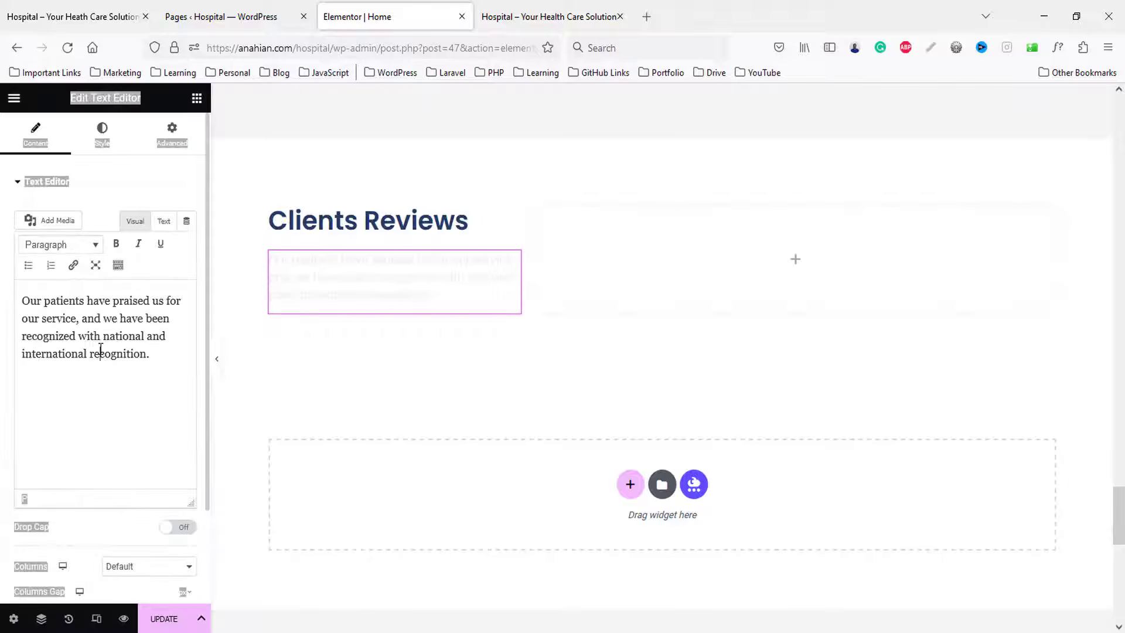
{"action": "left_click_drag", "start_coordinate": [80, 336], "coordinate": [2, 295]}
{"action": "left_click", "coordinate": [99, 320]}
{"action": "key", "text": "ctrl+v"}
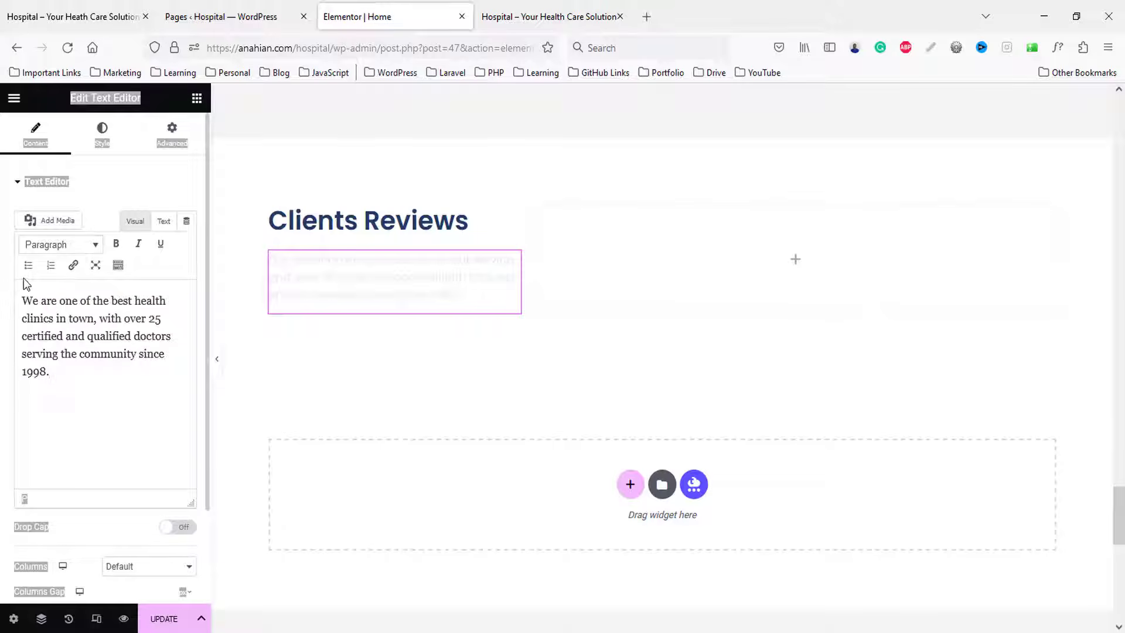
- Set the Clients Reviews paragraph's text color to the global Text color
{"action": "left_click", "coordinate": [102, 135]}
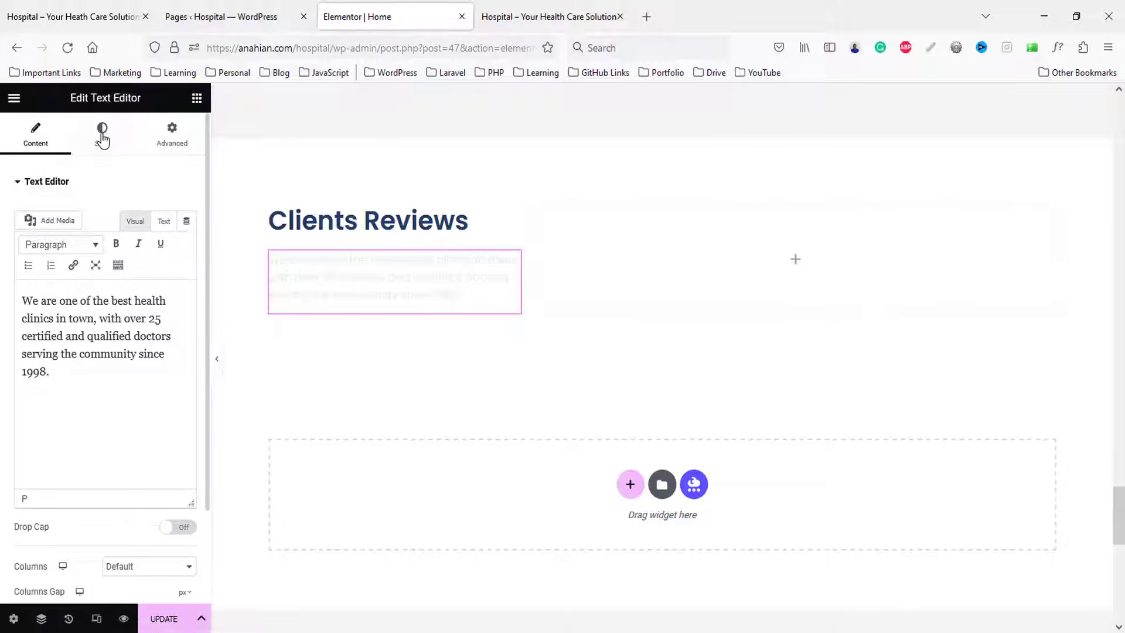
{"action": "left_click", "coordinate": [102, 134]}
{"action": "left_click", "coordinate": [168, 244]}
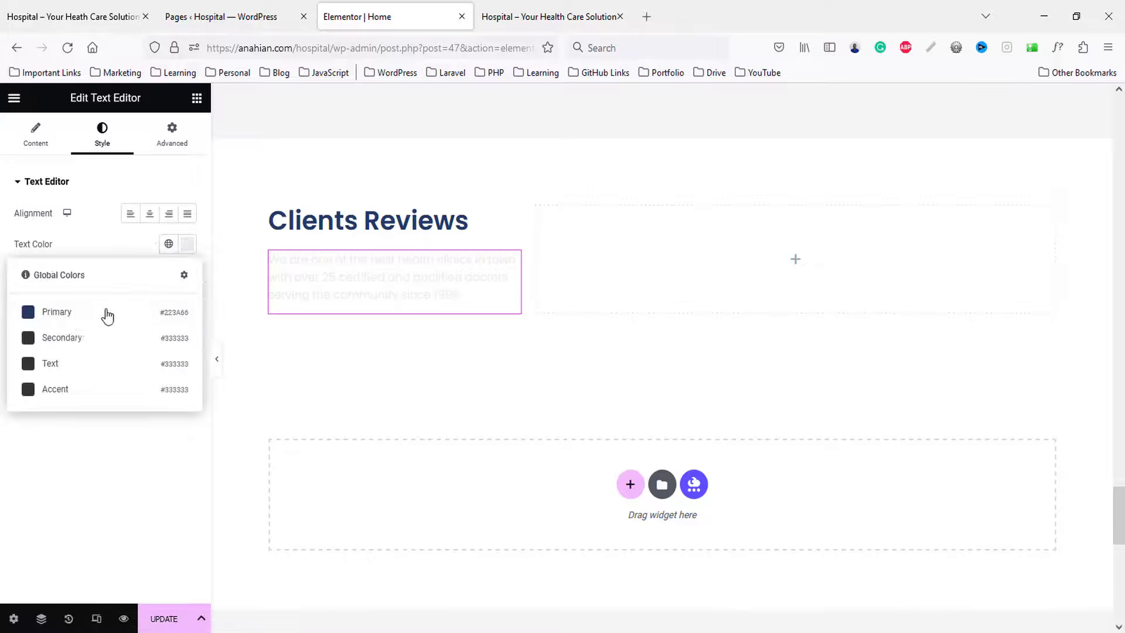
{"action": "left_click", "coordinate": [61, 363]}
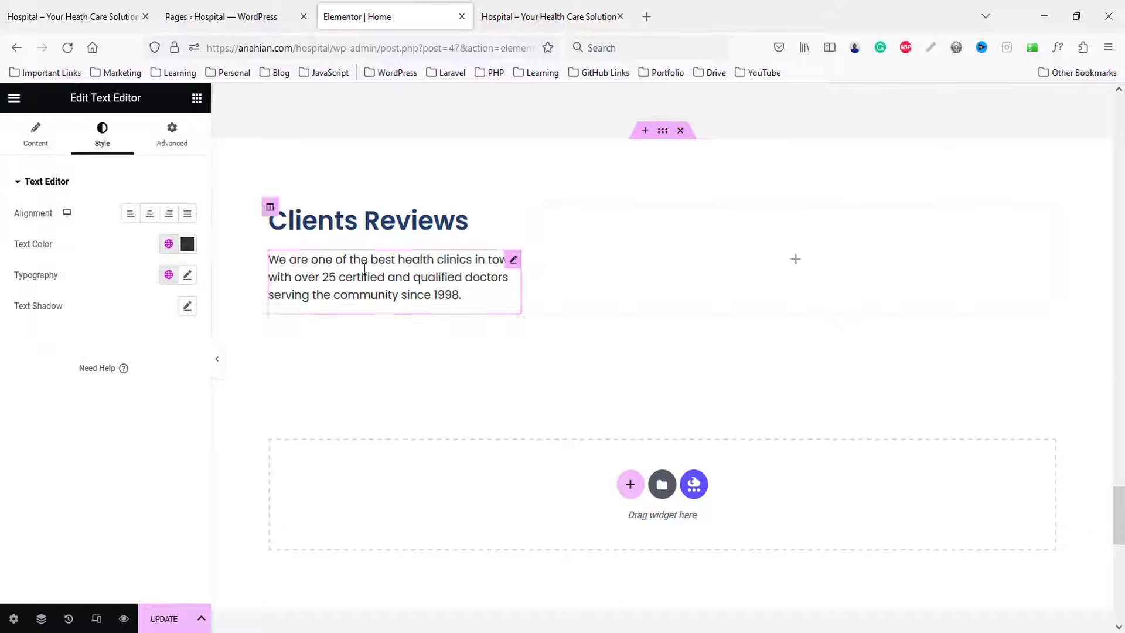
- Add an Icon widget above the Clients Reviews heading and give it the doctor icon with a stethoscope, found by searching "user"
{"action": "left_click", "coordinate": [197, 99]}
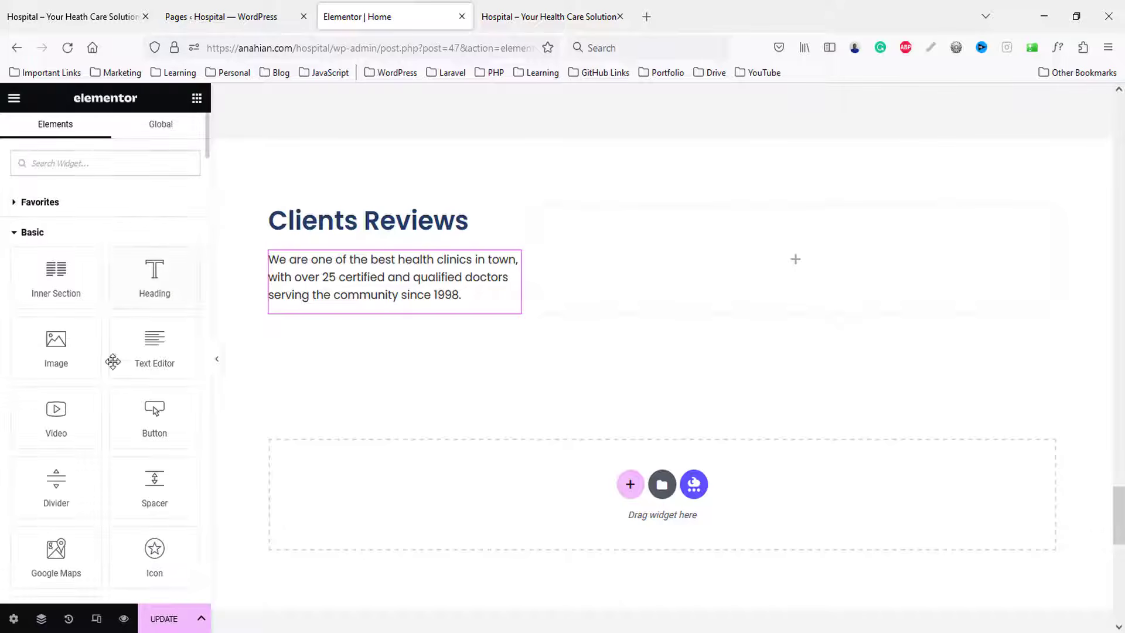
{"action": "left_click_drag", "start_coordinate": [154, 554], "coordinate": [316, 202]}
{"action": "left_click", "coordinate": [56, 290]}
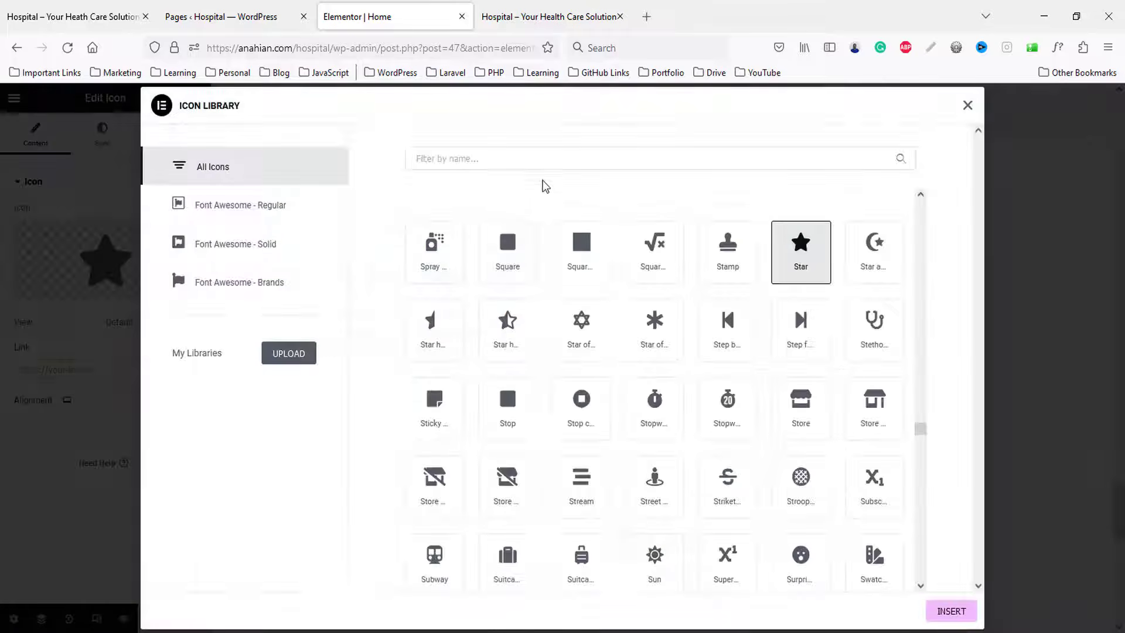
{"action": "type", "text": "user"}
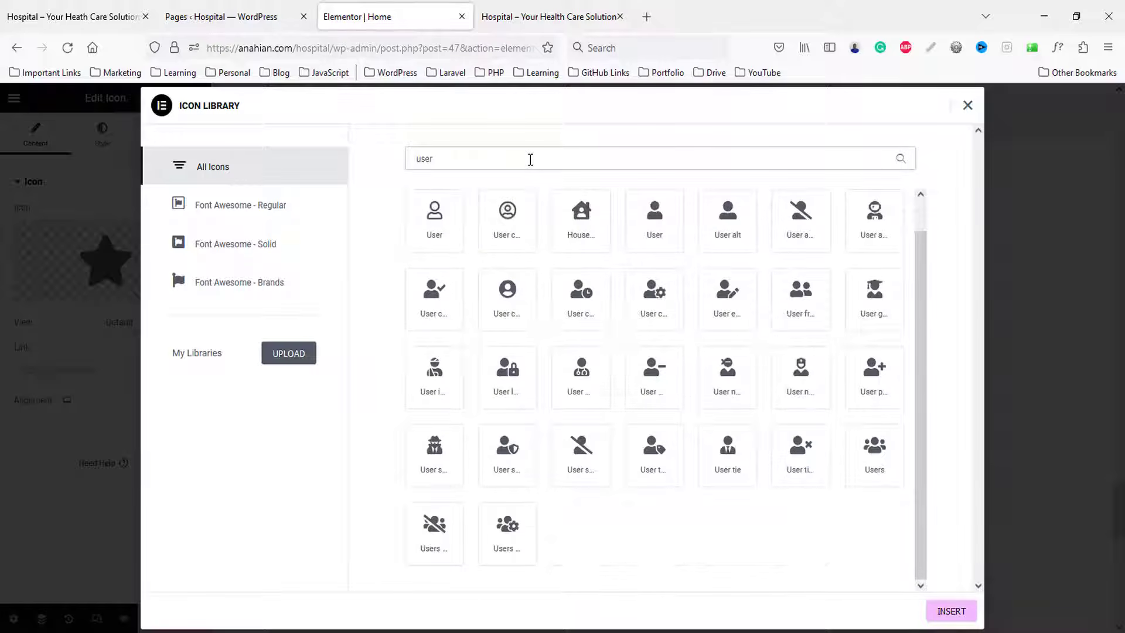
{"action": "left_click", "coordinate": [590, 376]}
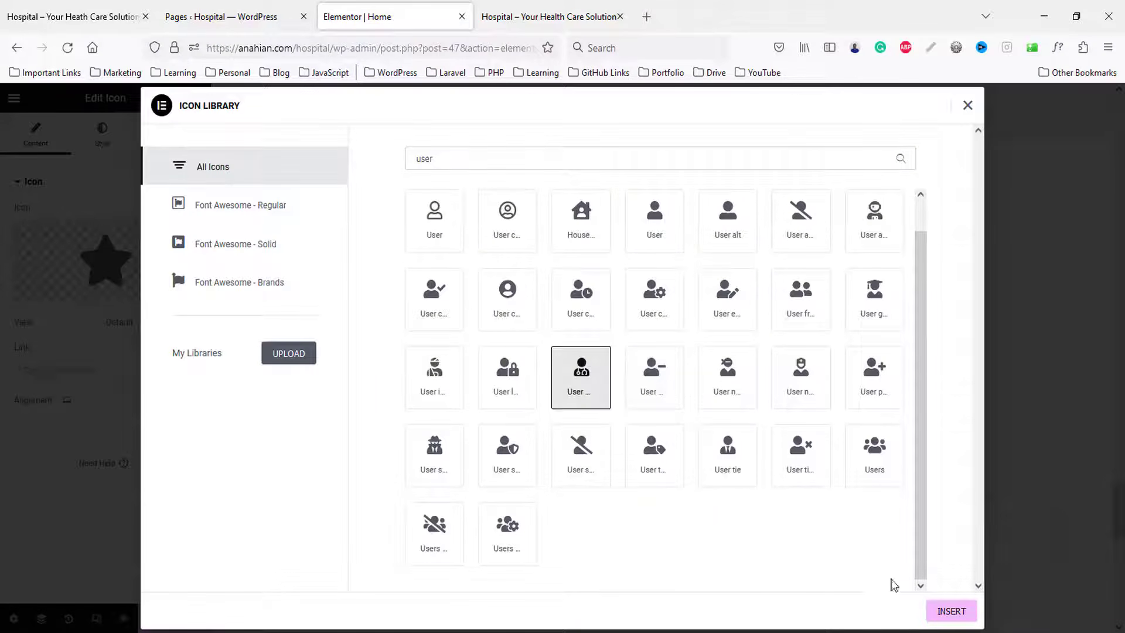
{"action": "left_click", "coordinate": [949, 611]}
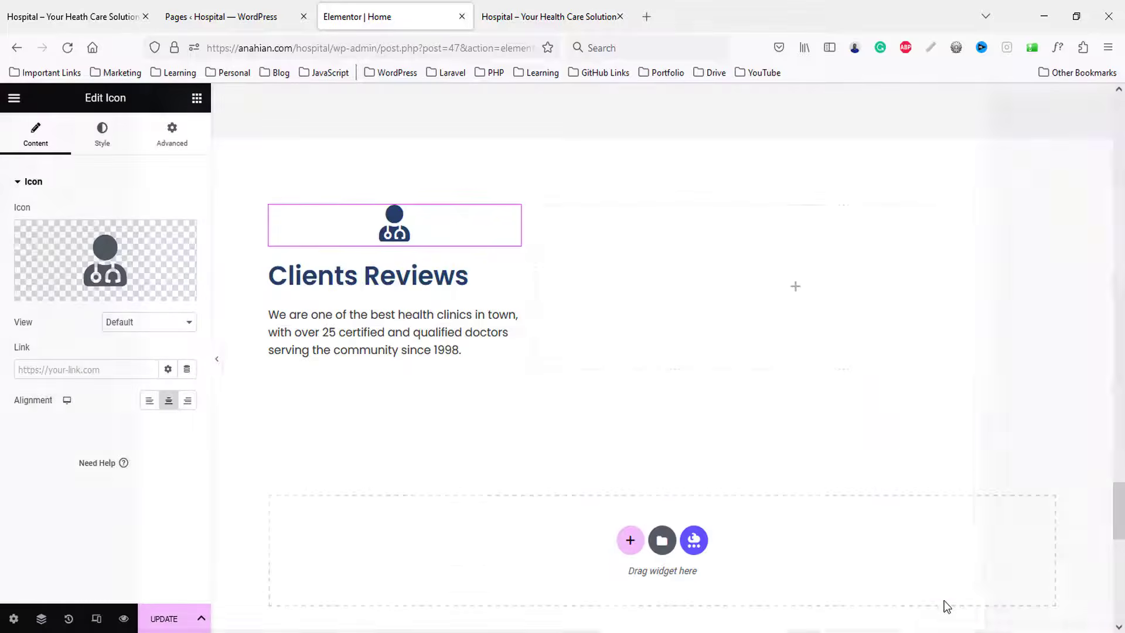
- Align the doctor icon to the left and set its size to 30 px
{"action": "left_click", "coordinate": [151, 402]}
{"action": "left_click", "coordinate": [101, 133]}
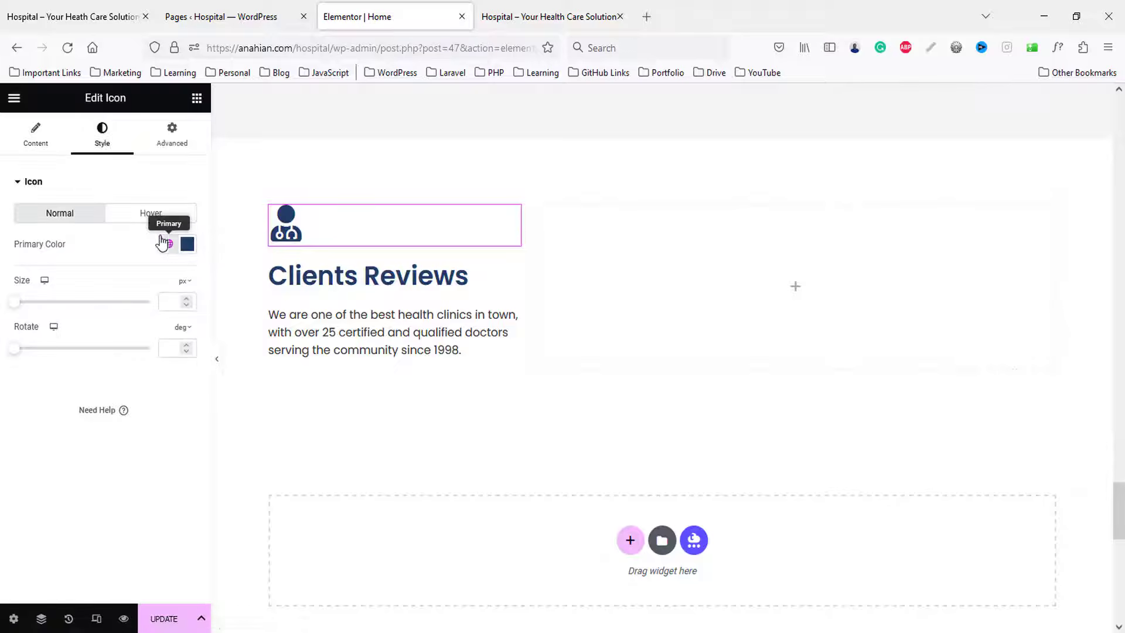
{"action": "left_click", "coordinate": [174, 301]}
{"action": "type", "text": "25"}
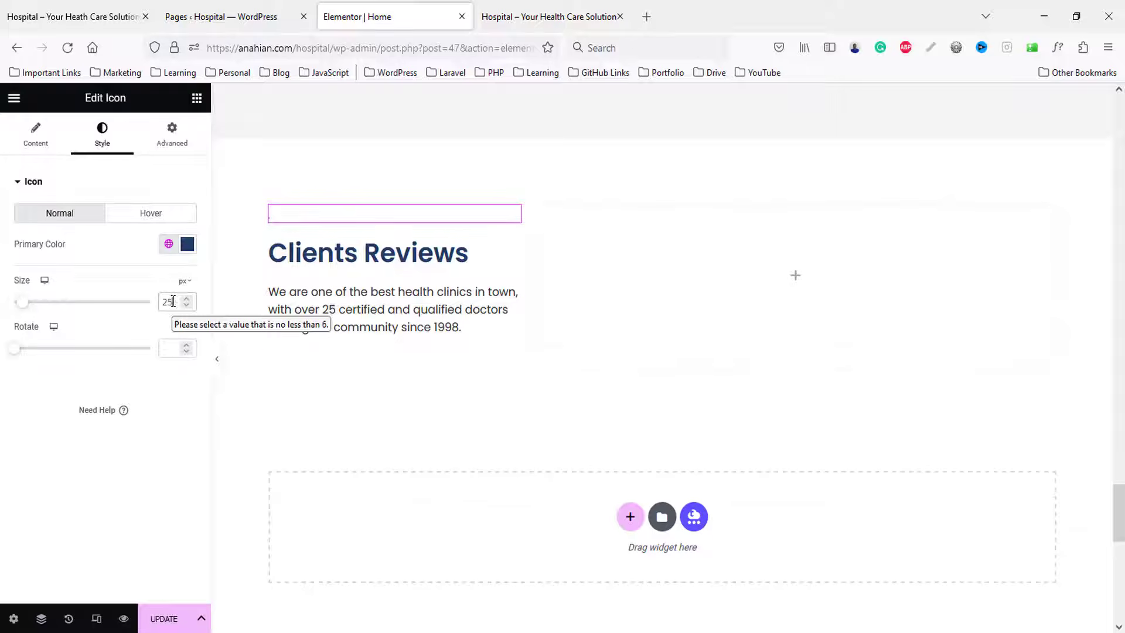
{"action": "key", "text": "Up"}
{"action": "key", "text": "Up"}
{"action": "key", "text": "Up"}
{"action": "key", "text": "Up"}
{"action": "key", "text": "Up"}
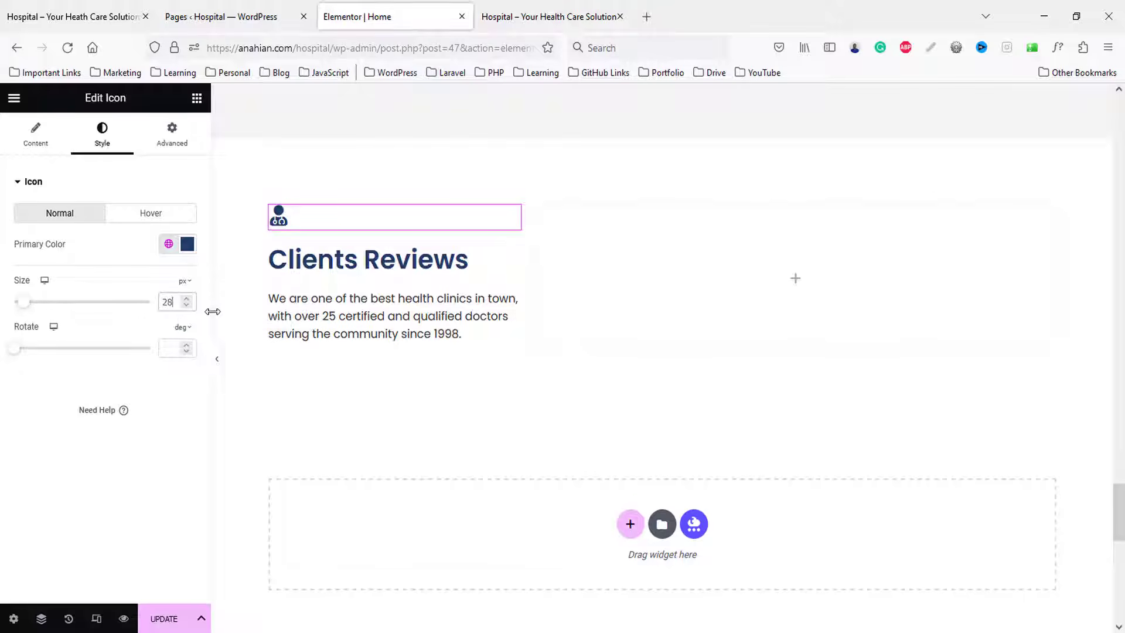
- Set the Clients Reviews heading's font size to 30 px
{"action": "left_click", "coordinate": [352, 257]}
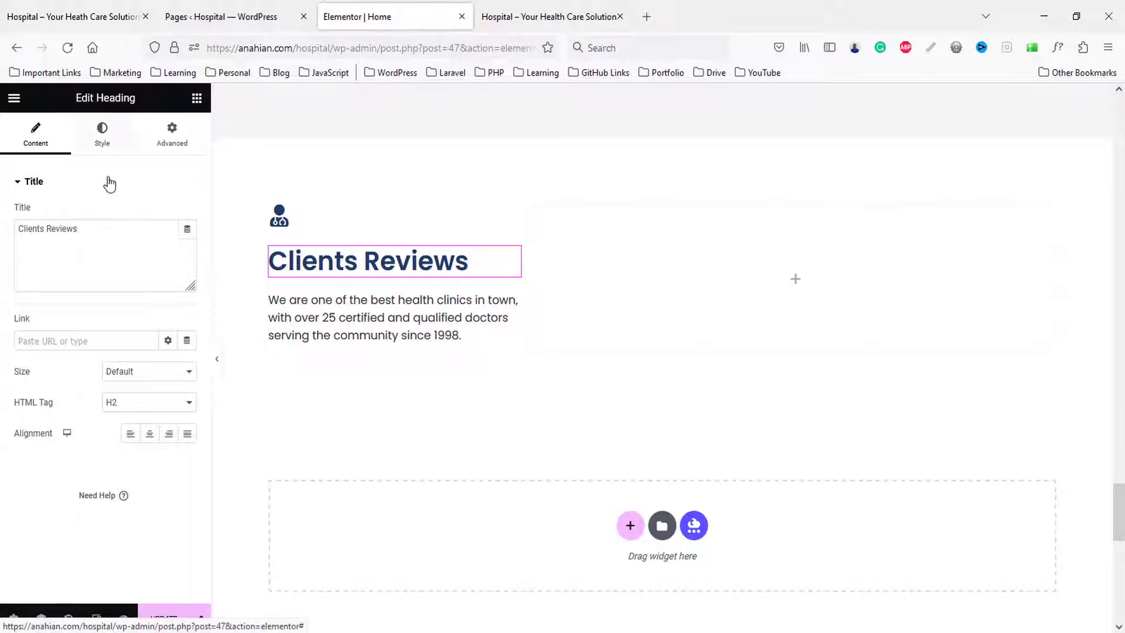
{"action": "left_click", "coordinate": [101, 135]}
{"action": "left_click", "coordinate": [187, 245]}
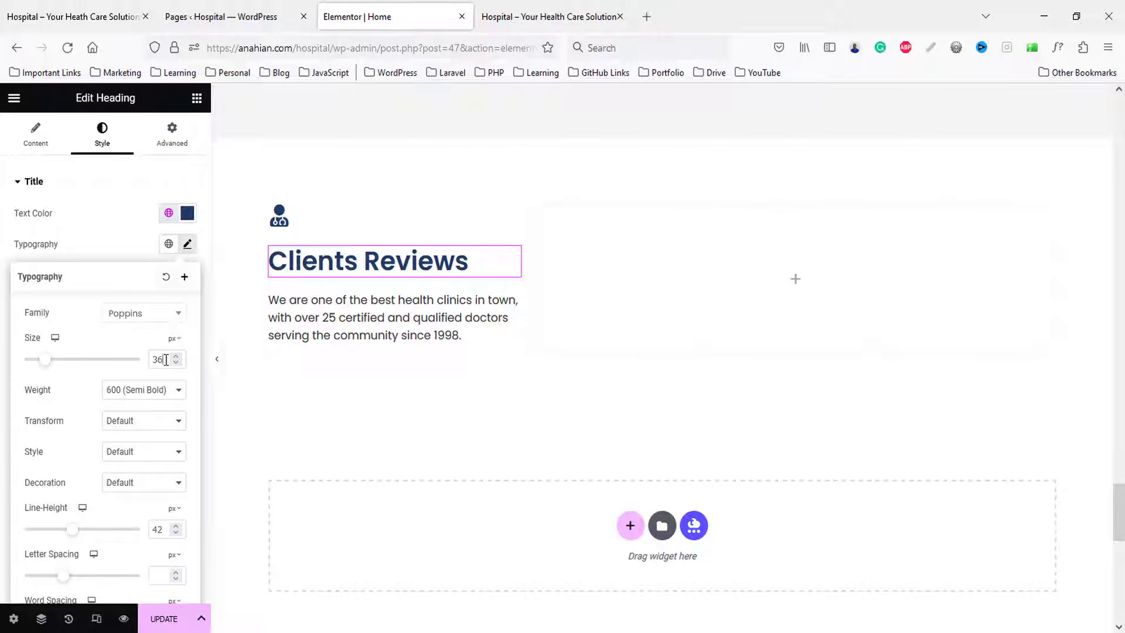
{"action": "key", "text": "Down"}
{"action": "key", "text": "Down"}
{"action": "key", "text": "Down"}
{"action": "key", "text": "Down"}
{"action": "key", "text": "Down"}
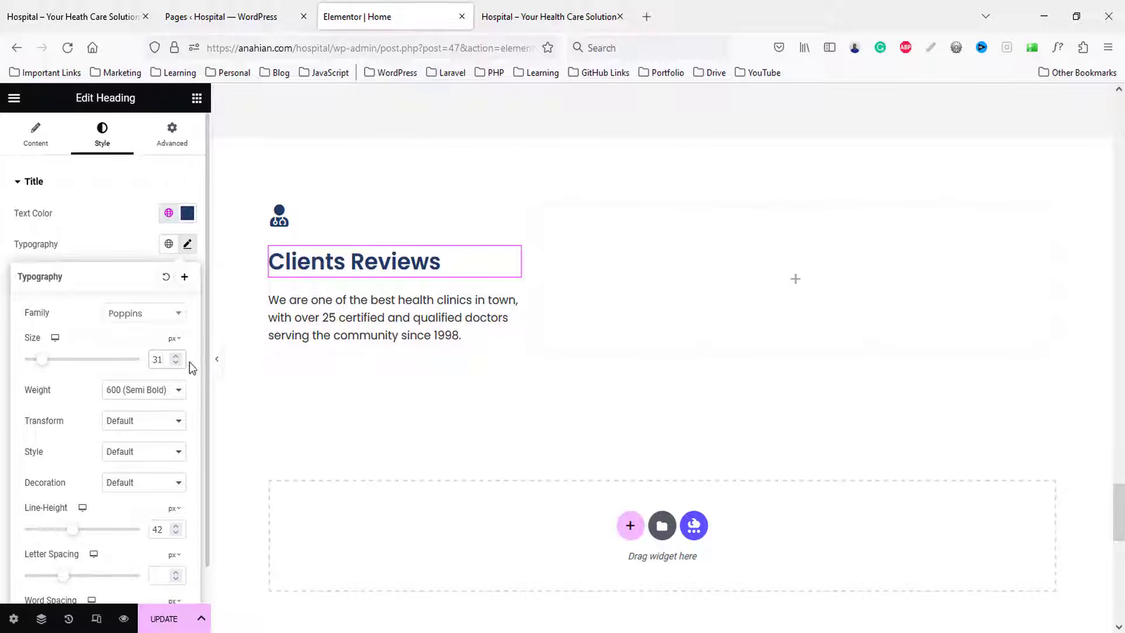
{"action": "key", "text": "Down"}
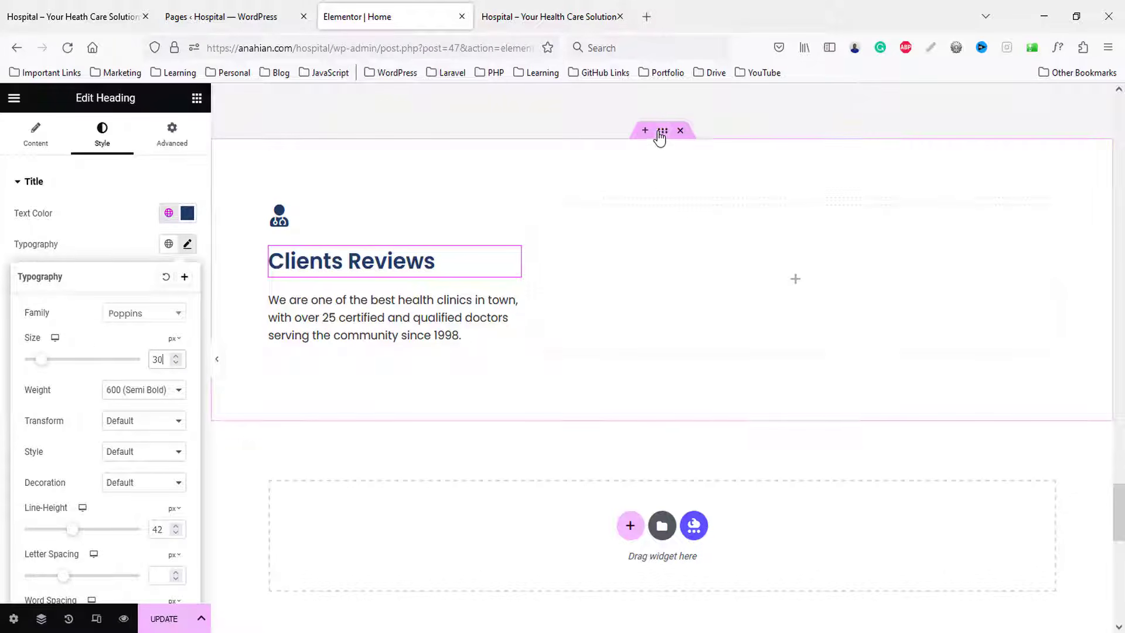
- Add an inner section to the Clients Reviews section's second column and place a Testimonial widget in its first column
{"action": "left_click", "coordinate": [660, 135]}
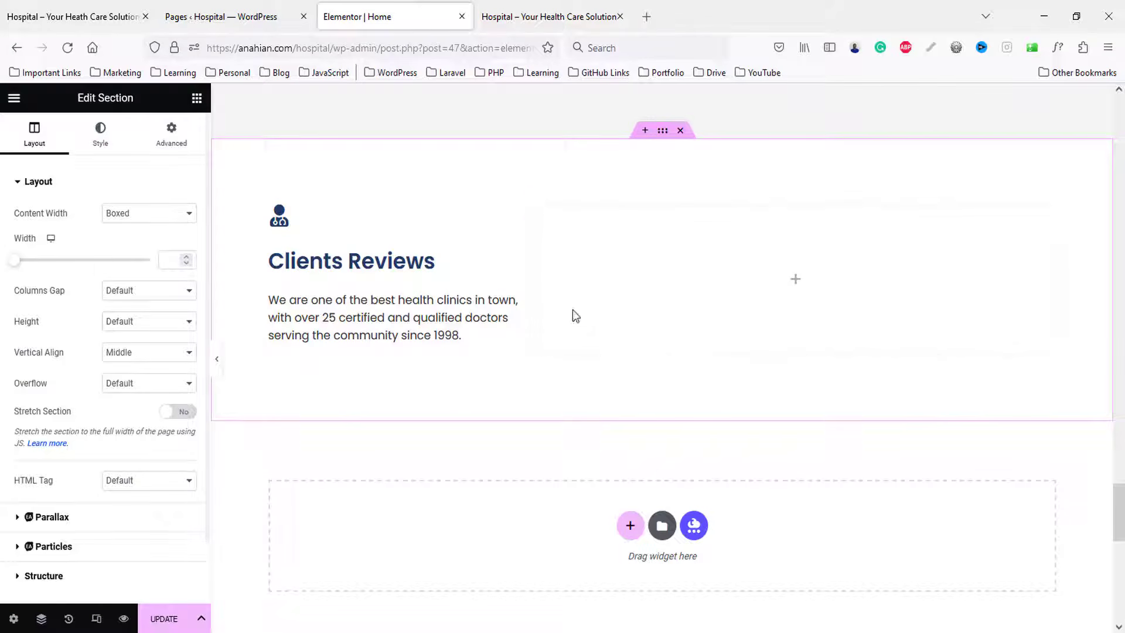
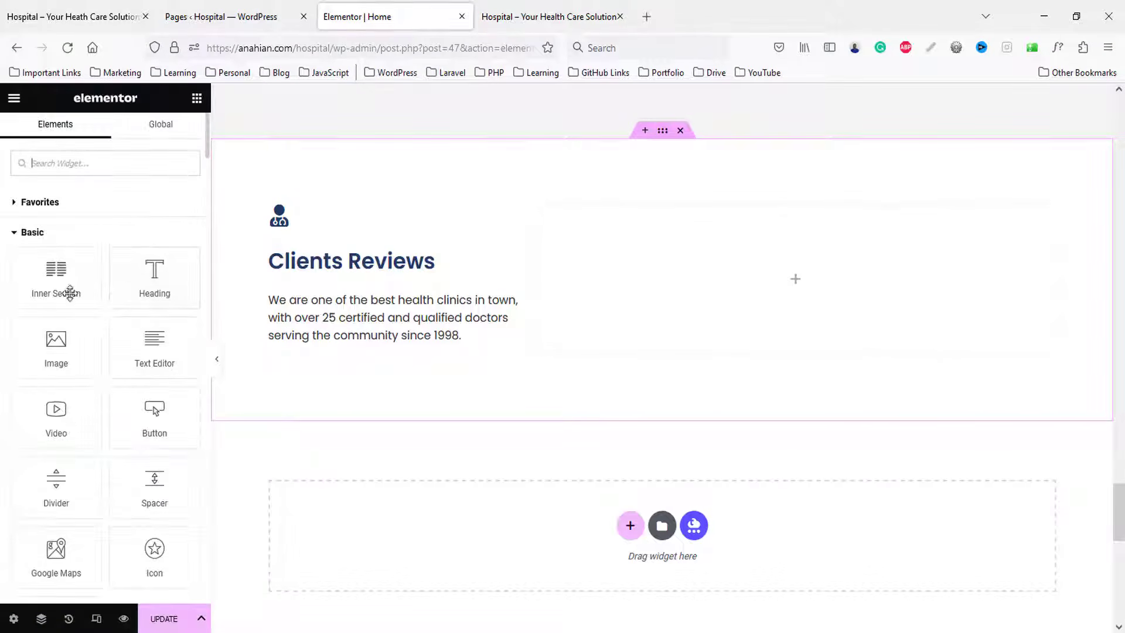
{"action": "left_click_drag", "start_coordinate": [71, 291], "coordinate": [769, 335]}
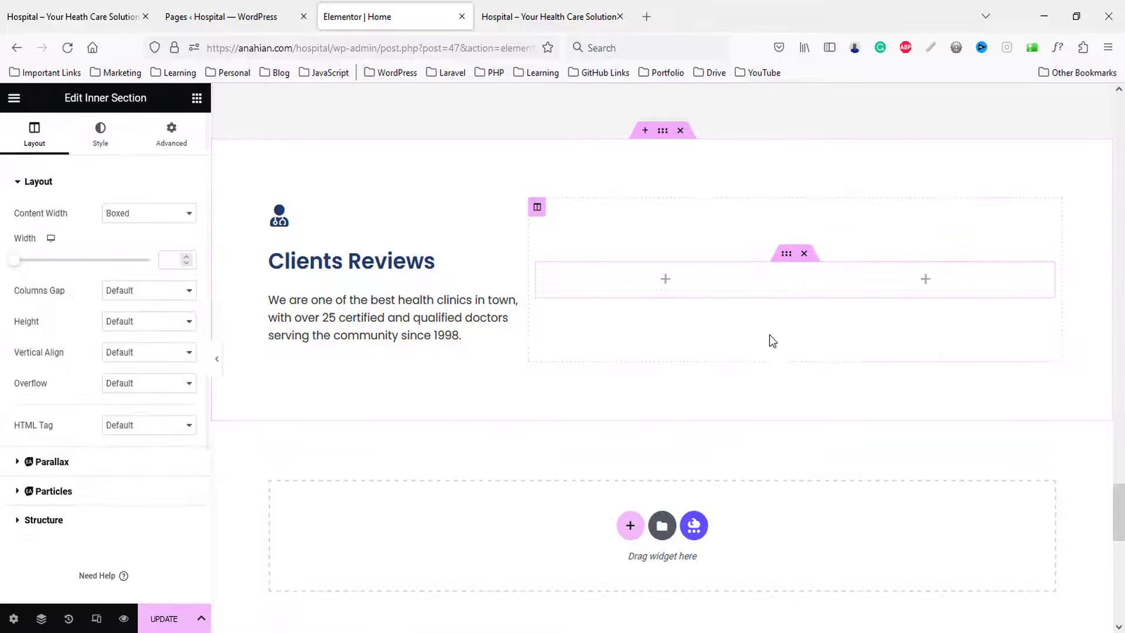
{"action": "left_click", "coordinate": [76, 16]}
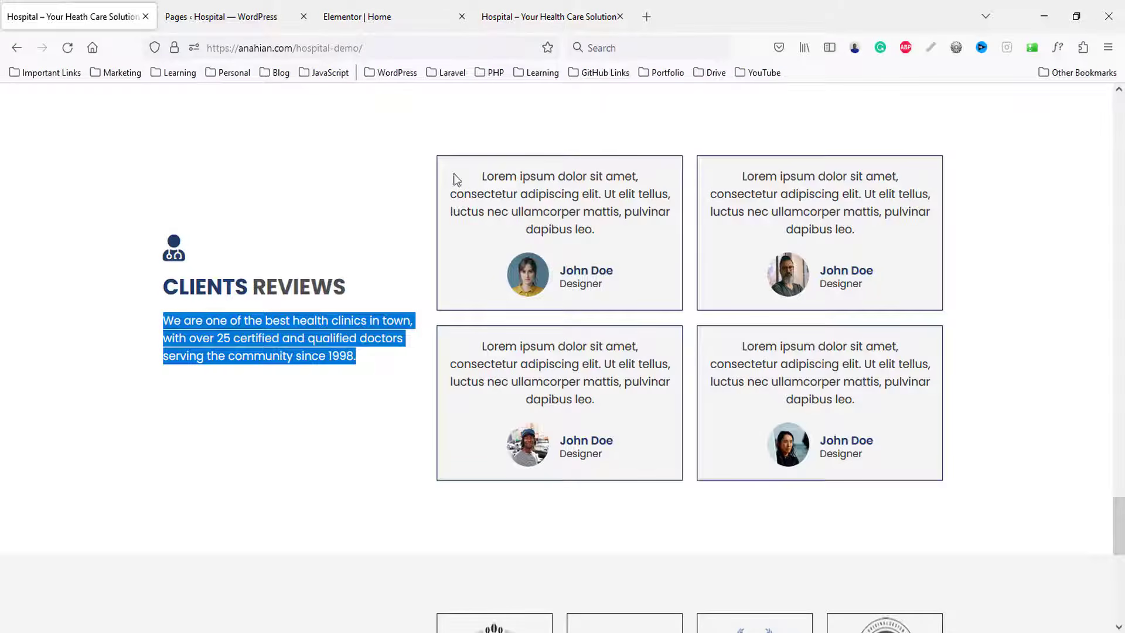
{"action": "left_click", "coordinate": [373, 14]}
{"action": "left_click", "coordinate": [197, 99]}
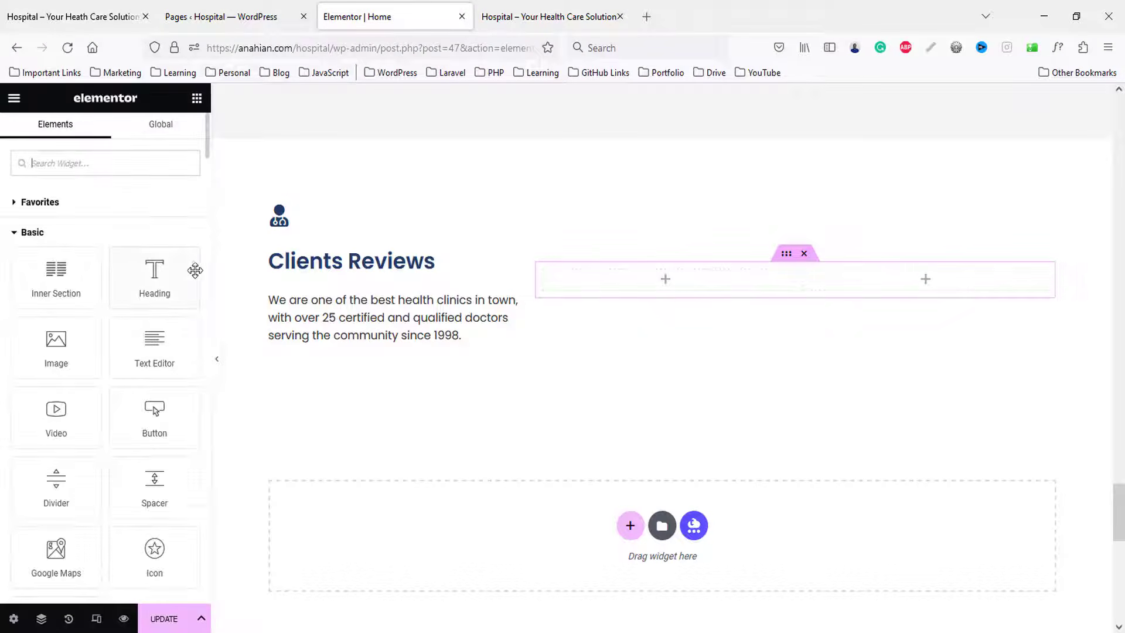
{"action": "type", "text": "tes"}
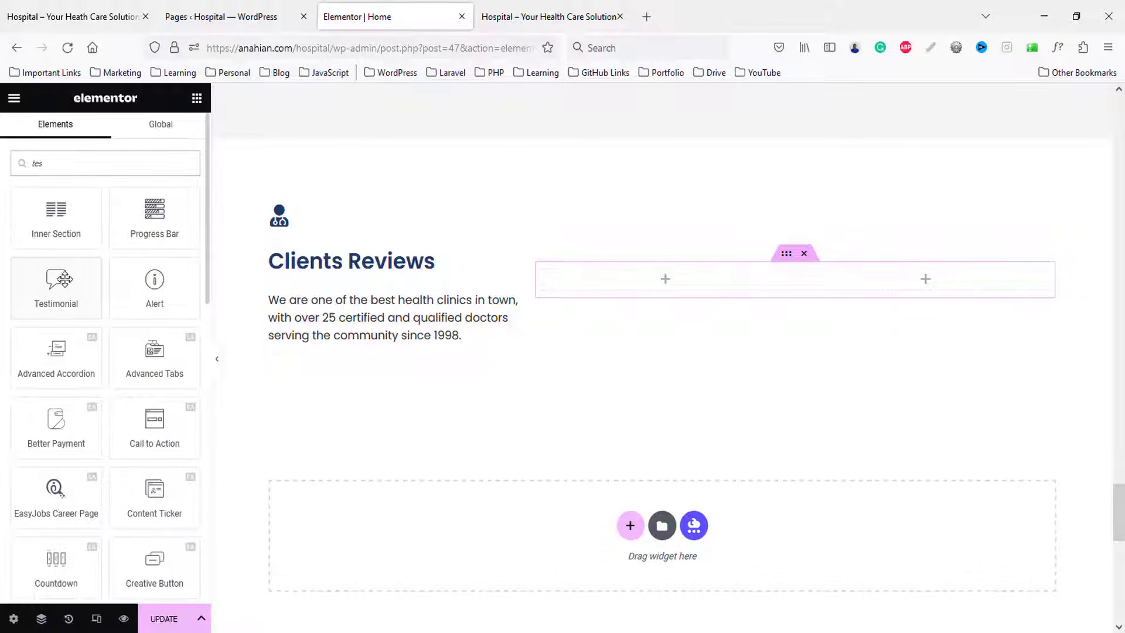
{"action": "left_click_drag", "start_coordinate": [65, 279], "coordinate": [664, 280]}
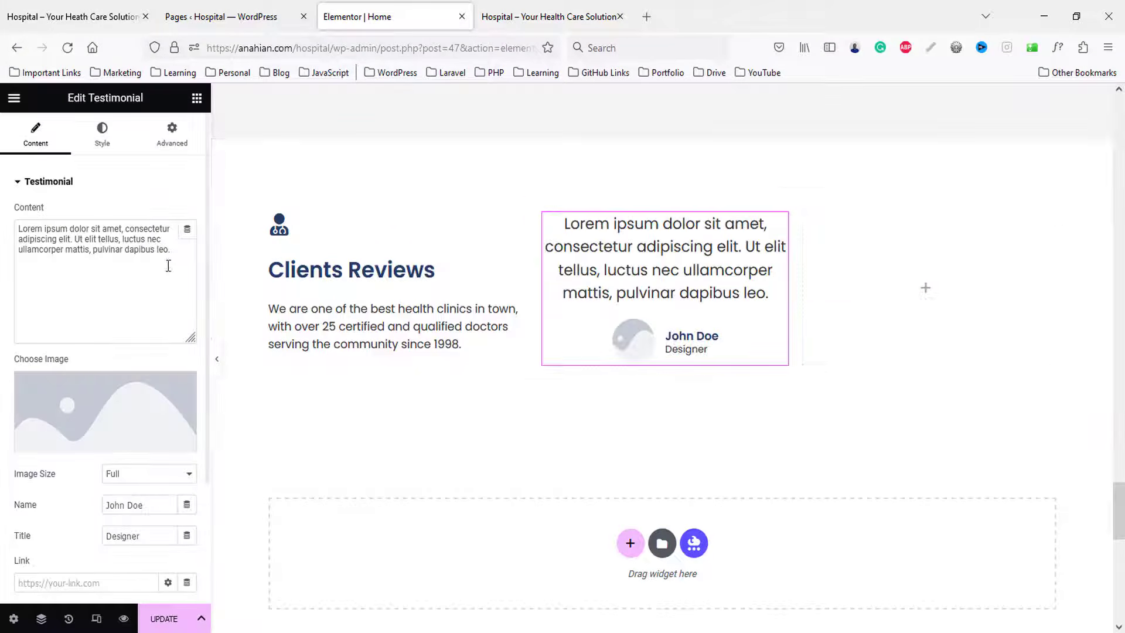
- Set the testimonial's image to the media library's round portrait of the bearded man with glasses, checking the demo site's review cards
{"action": "left_click", "coordinate": [97, 448]}
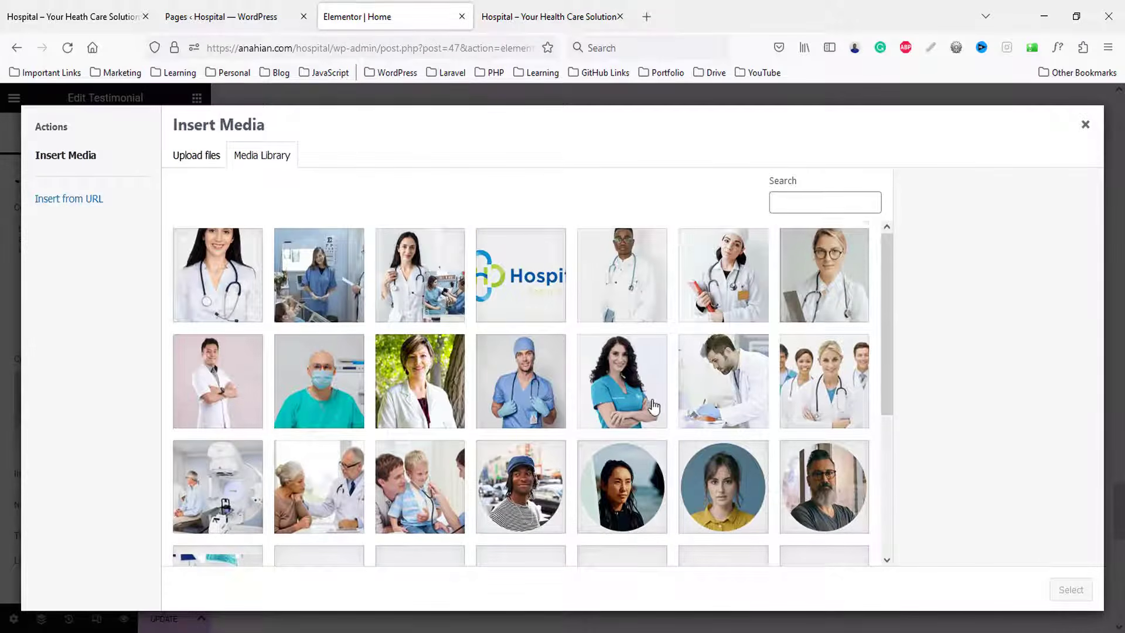
{"action": "scroll", "coordinate": [654, 406], "scroll_direction": "down", "scroll_amount": 4}
{"action": "scroll", "coordinate": [780, 370], "scroll_direction": "up", "scroll_amount": 1}
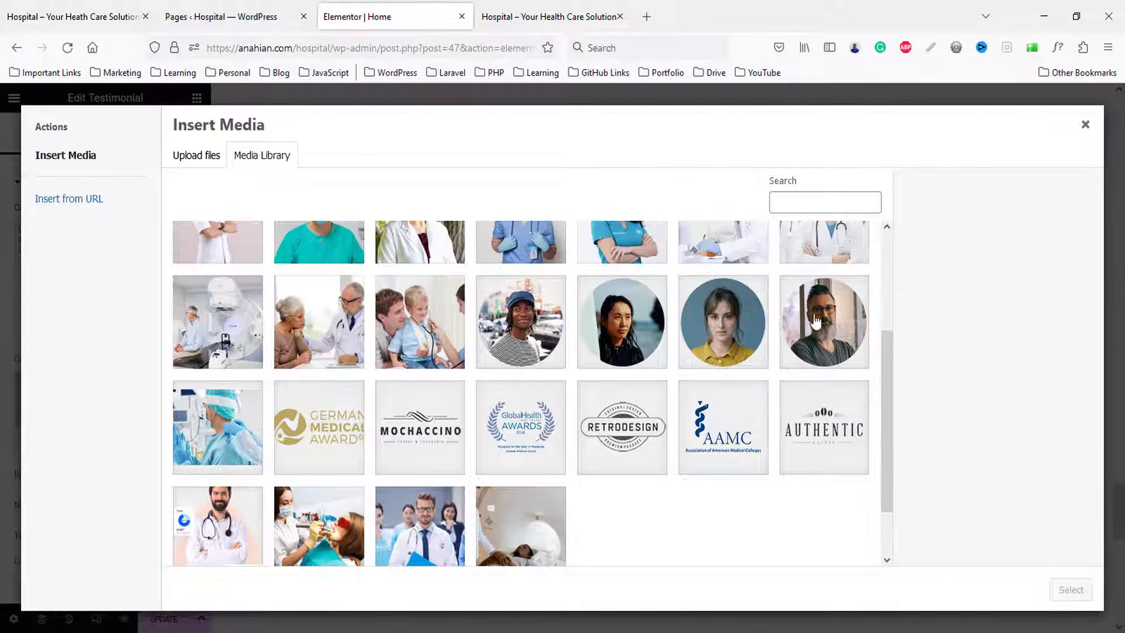
{"action": "left_click", "coordinate": [73, 17]}
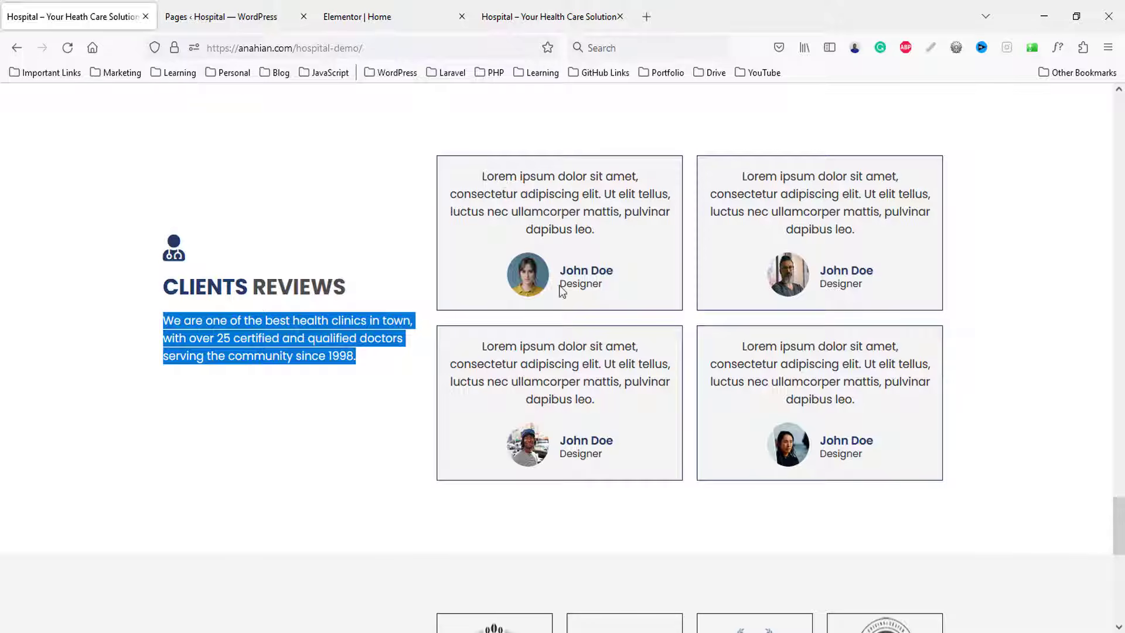
{"action": "left_click_drag", "start_coordinate": [560, 271], "coordinate": [631, 279]}
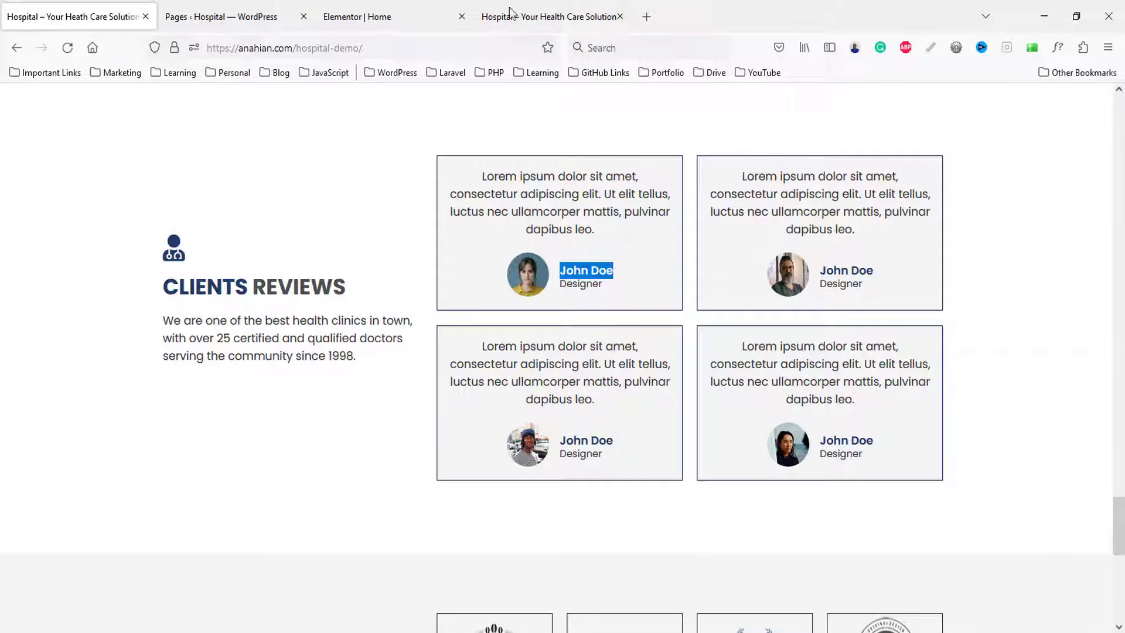
{"action": "left_click", "coordinate": [375, 16]}
{"action": "left_click", "coordinate": [718, 348]}
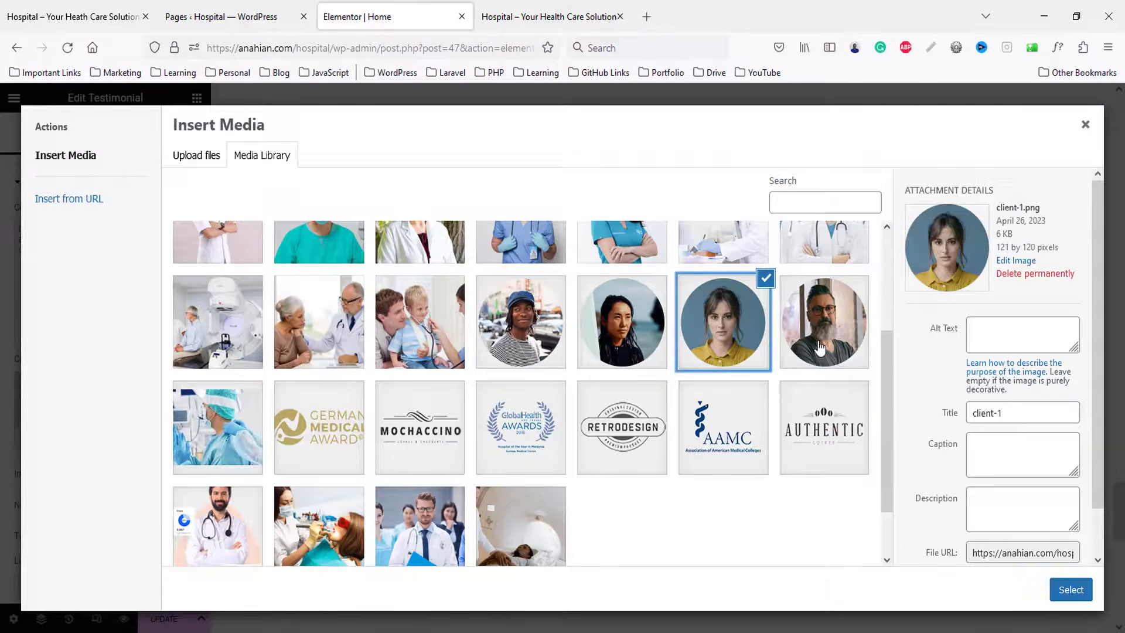
{"action": "left_click", "coordinate": [853, 361]}
{"action": "left_click", "coordinate": [1071, 589]}
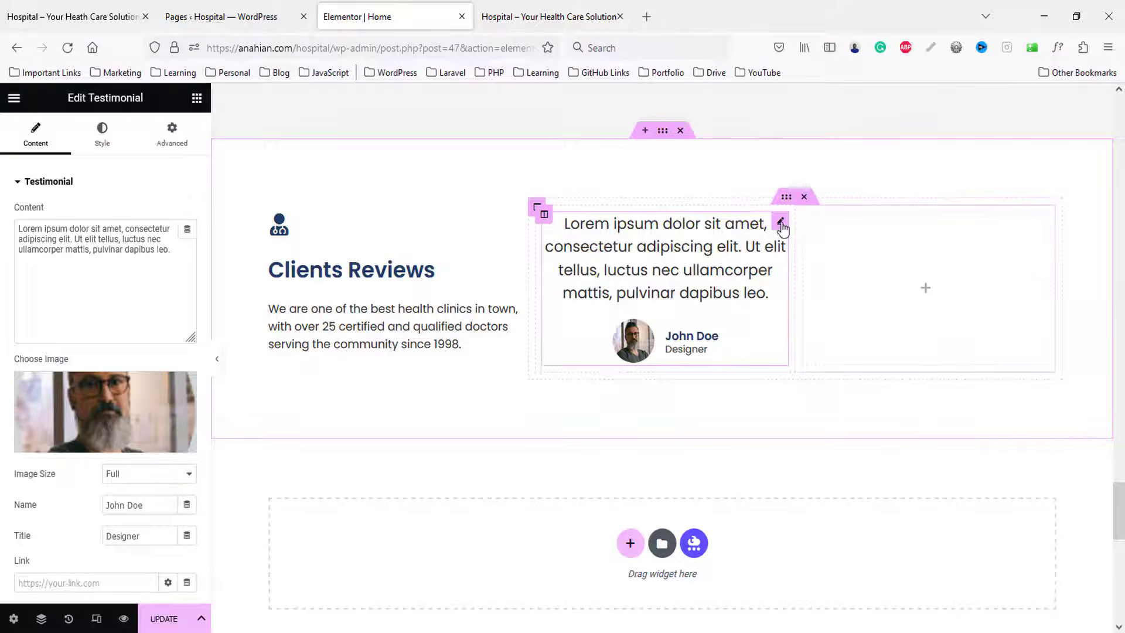
- Give the testimonial a classic background with the color #f4f4f4
{"action": "left_click", "coordinate": [98, 143]}
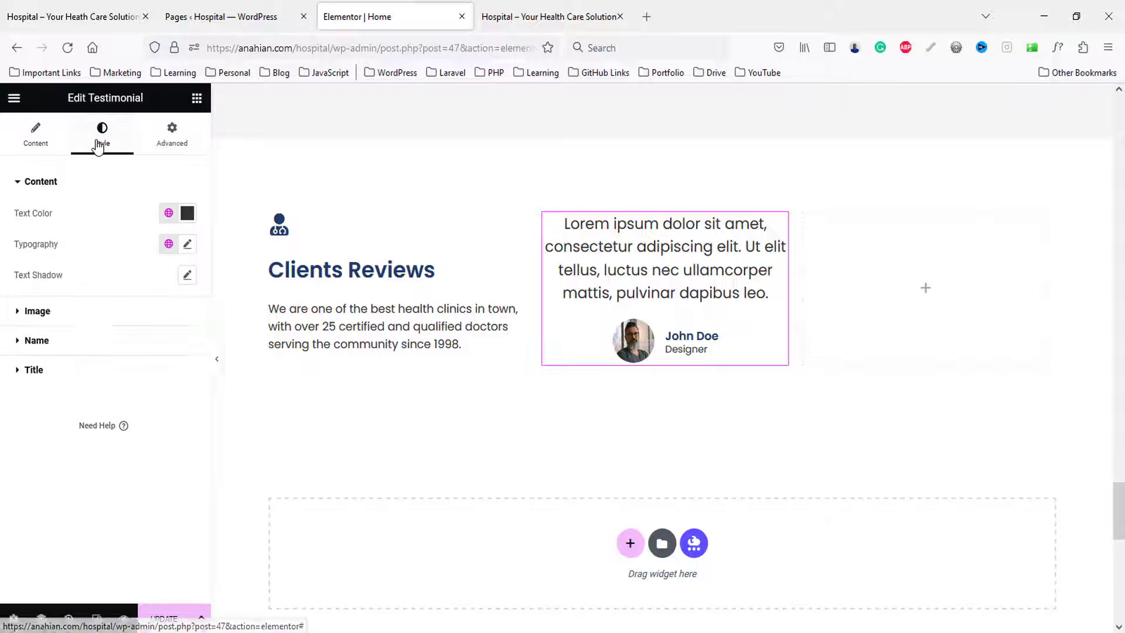
{"action": "left_click", "coordinate": [173, 132]}
{"action": "scroll", "coordinate": [123, 420], "scroll_direction": "down", "scroll_amount": 5}
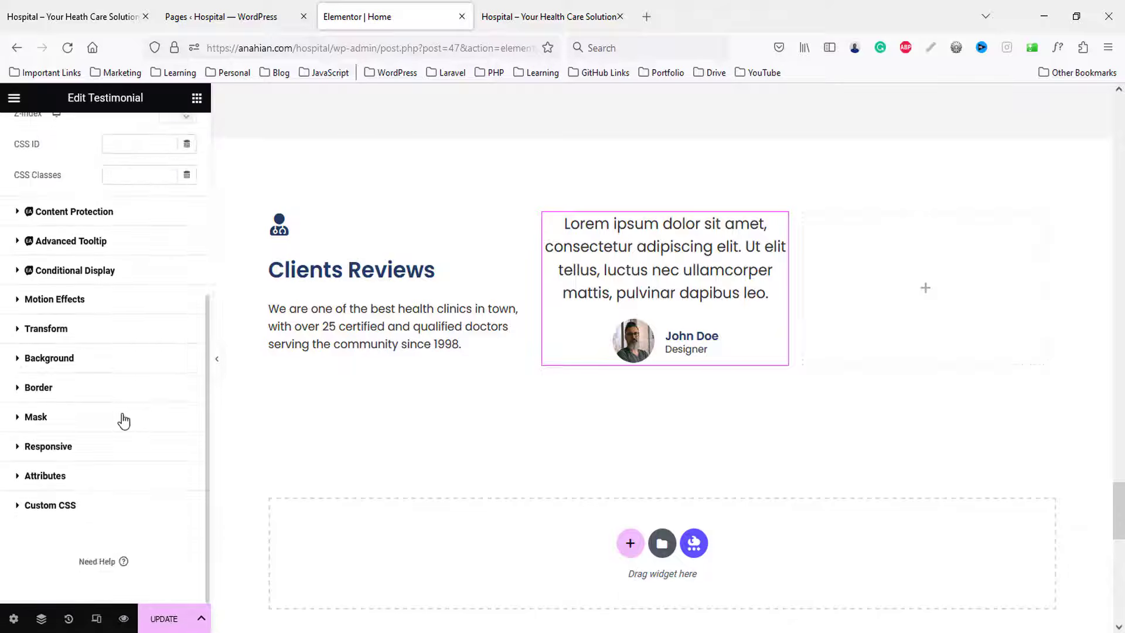
{"action": "left_click", "coordinate": [173, 359]}
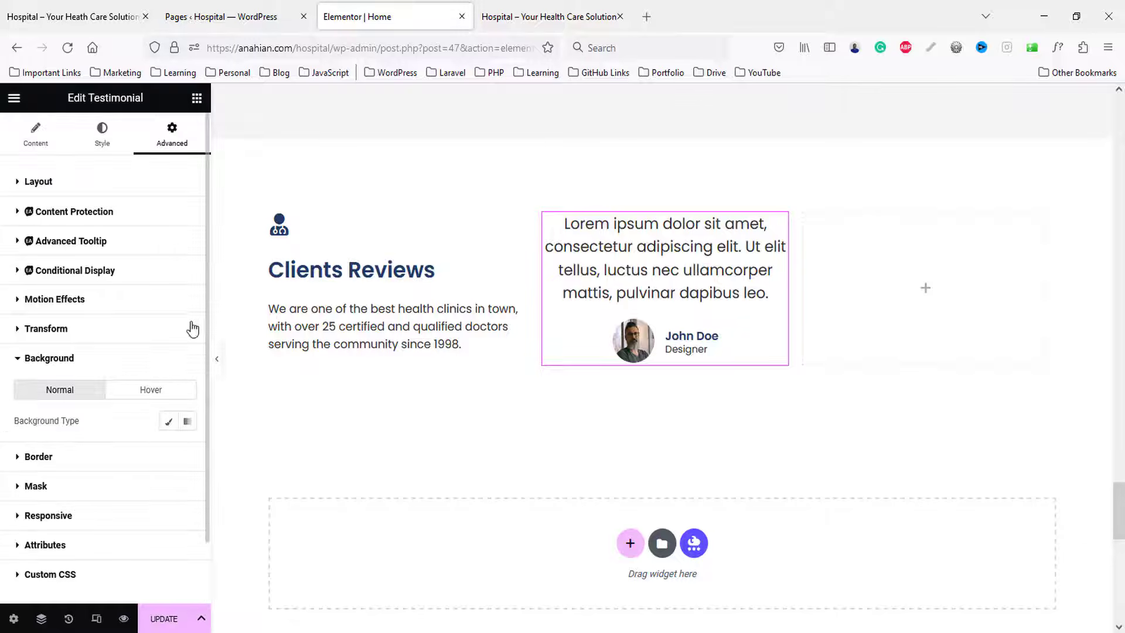
{"action": "left_click", "coordinate": [168, 421]}
{"action": "scroll", "coordinate": [175, 478], "scroll_direction": "down", "scroll_amount": 4}
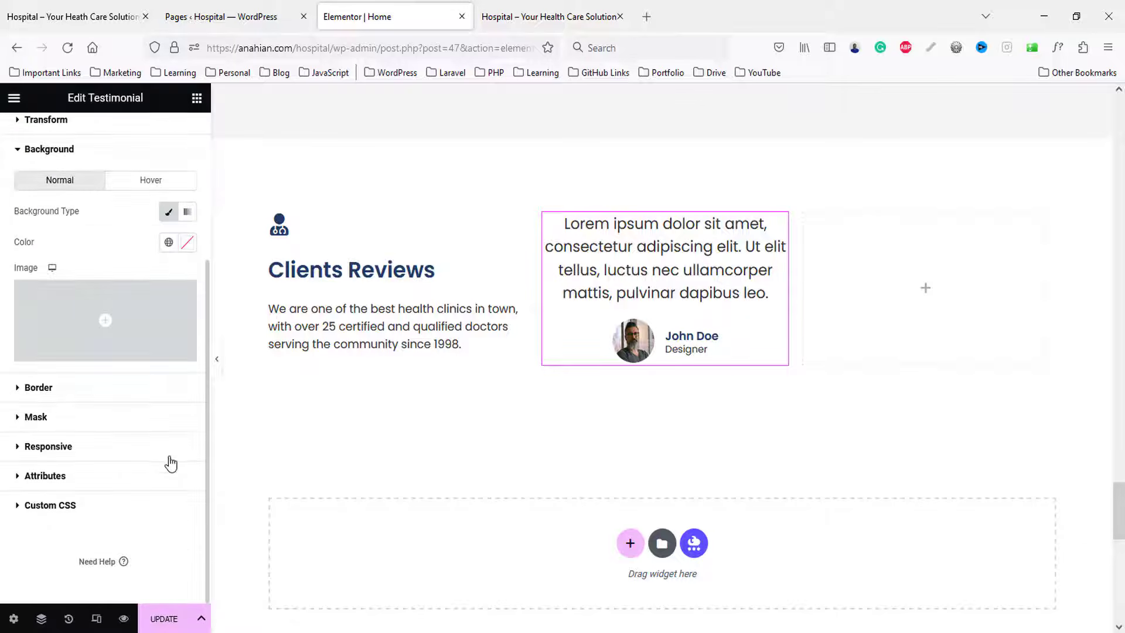
{"action": "left_click", "coordinate": [187, 242]}
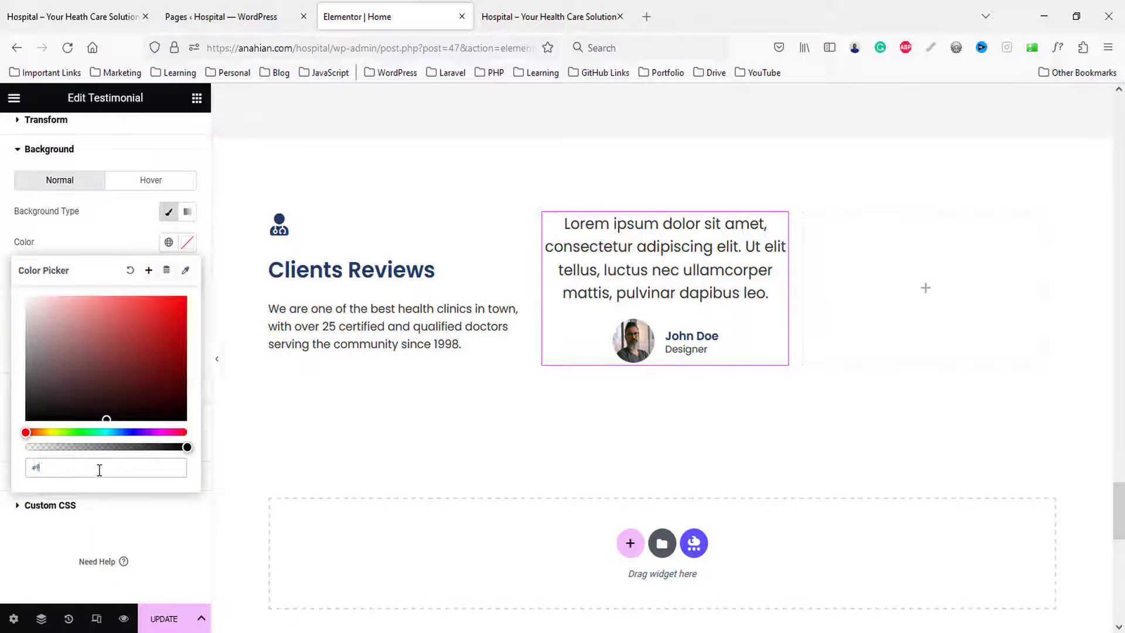
{"action": "type", "text": "#f4f4f4"}
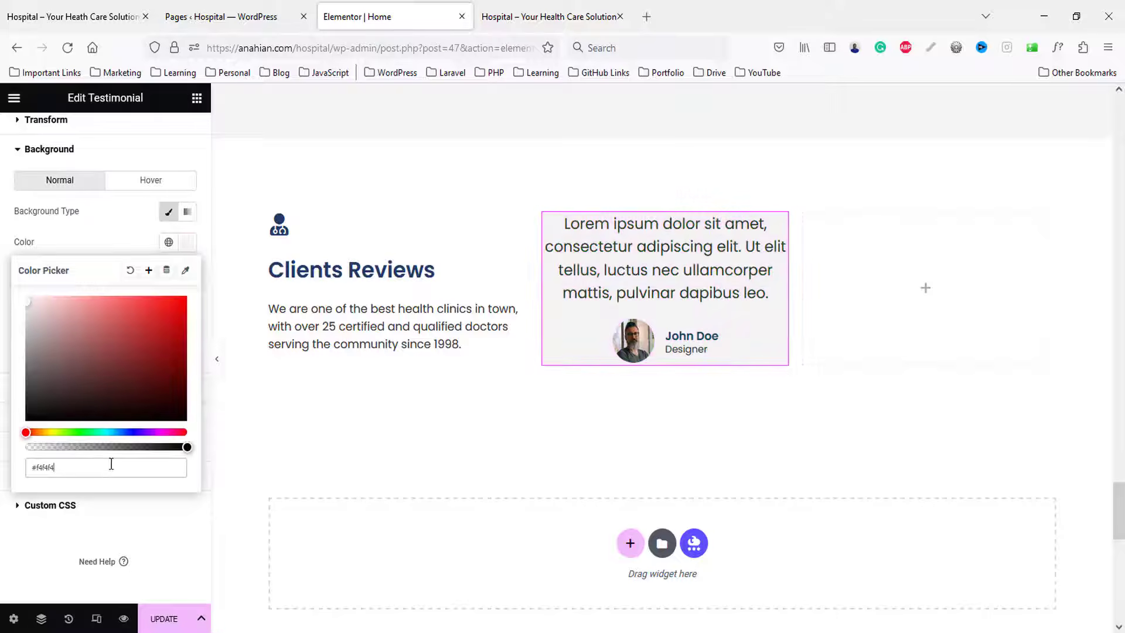
{"action": "left_click", "coordinate": [116, 243]}
- Set the testimonial's padding to 15 px on all sides
{"action": "scroll", "coordinate": [63, 202], "scroll_direction": "up", "scroll_amount": 4}
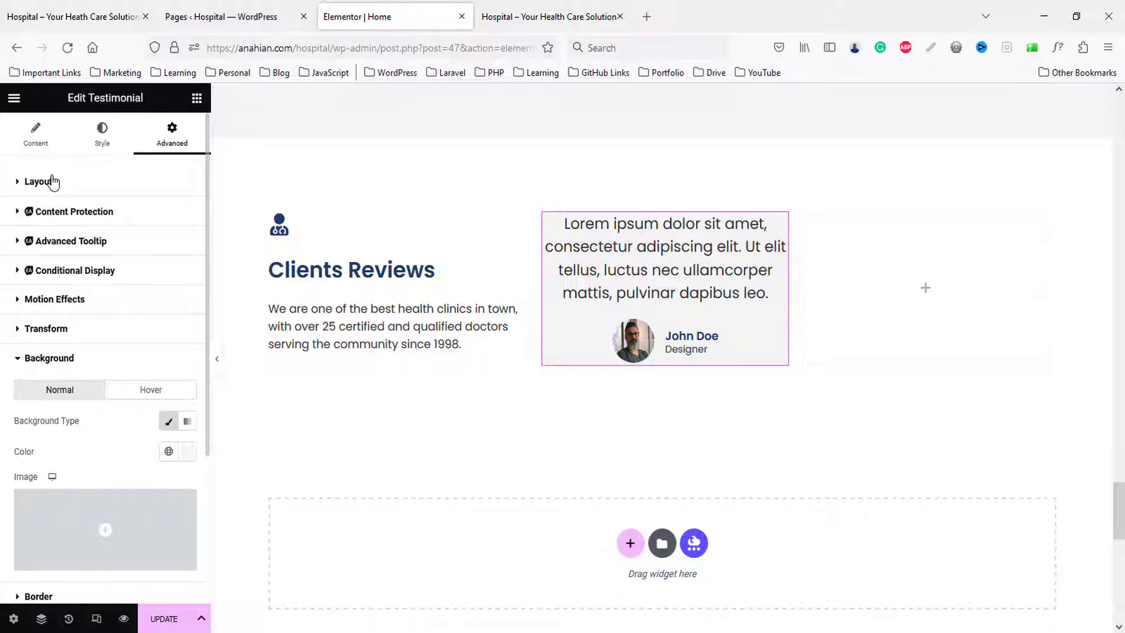
{"action": "left_click", "coordinate": [39, 182]}
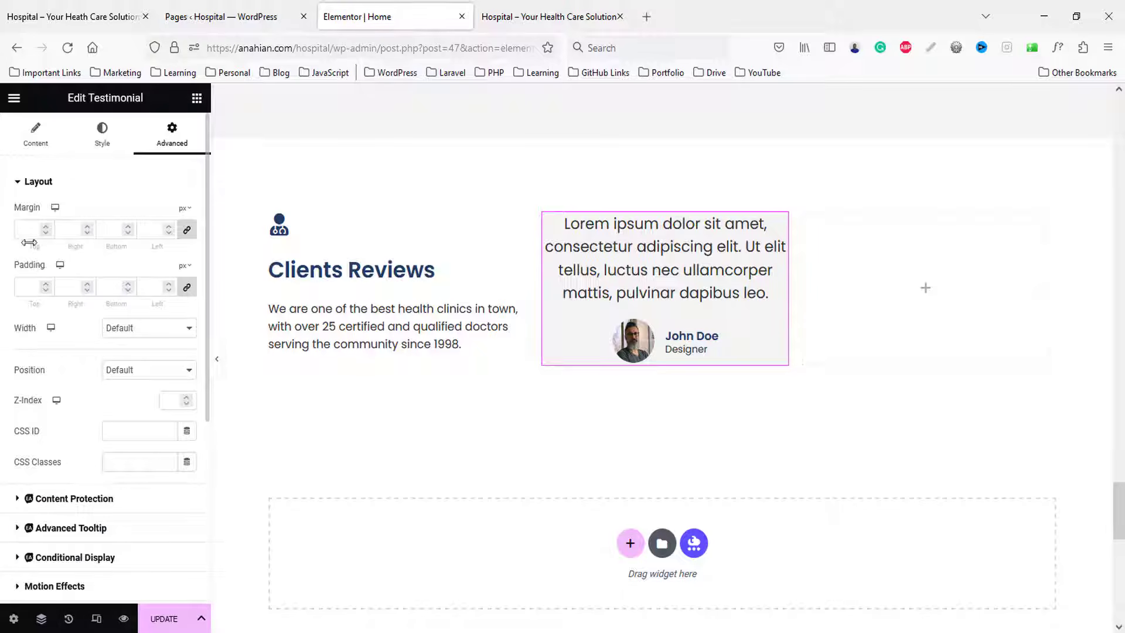
{"action": "left_click", "coordinate": [32, 287]}
{"action": "type", "text": "15"}
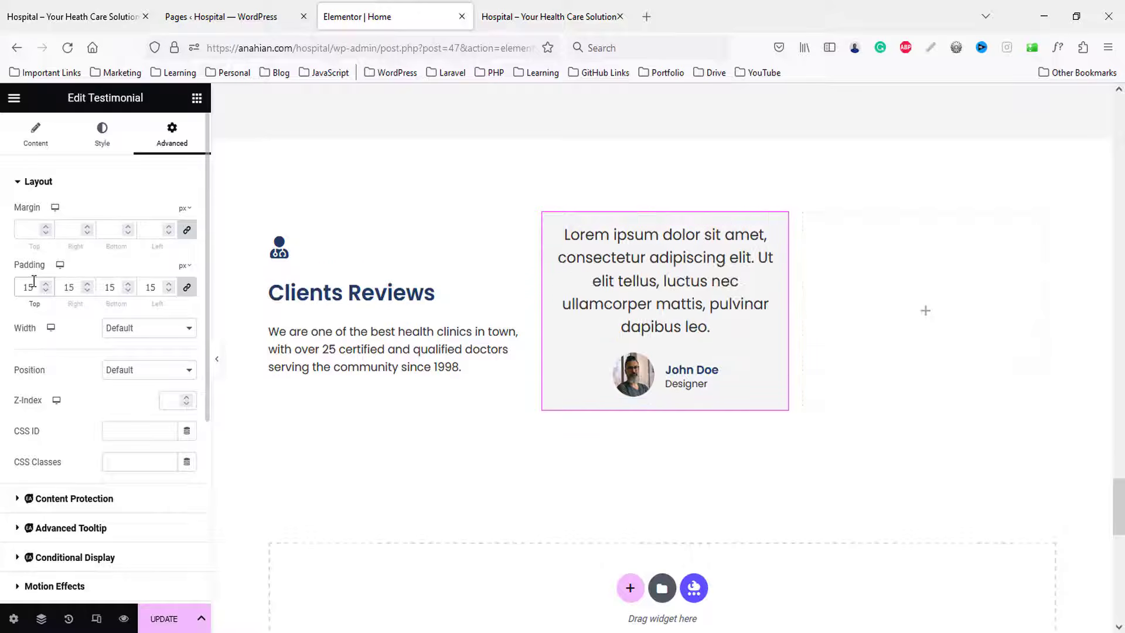
- Set the font size of the testimonial's content text to 18 px
{"action": "left_click", "coordinate": [103, 138]}
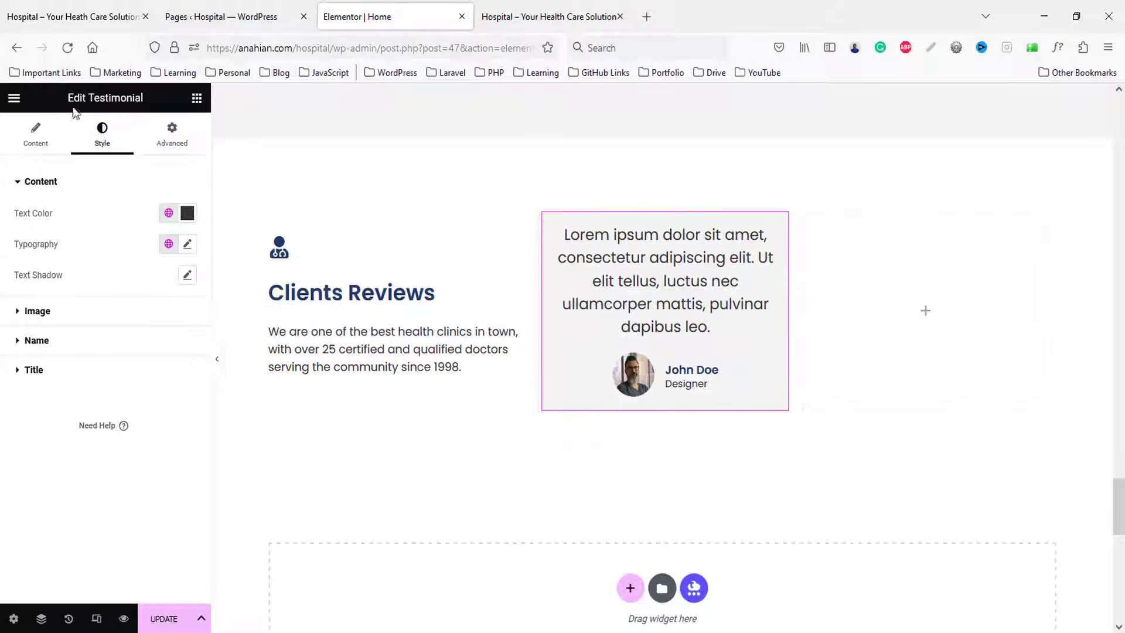
{"action": "left_click", "coordinate": [187, 244]}
{"action": "left_click", "coordinate": [157, 362]}
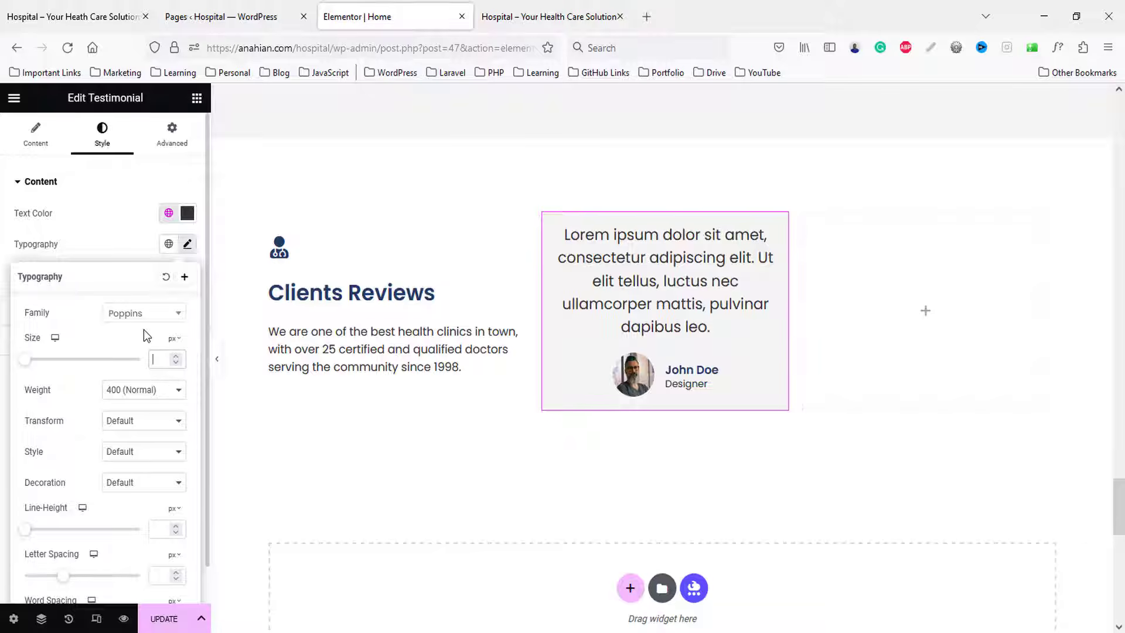
{"action": "type", "text": "17"}
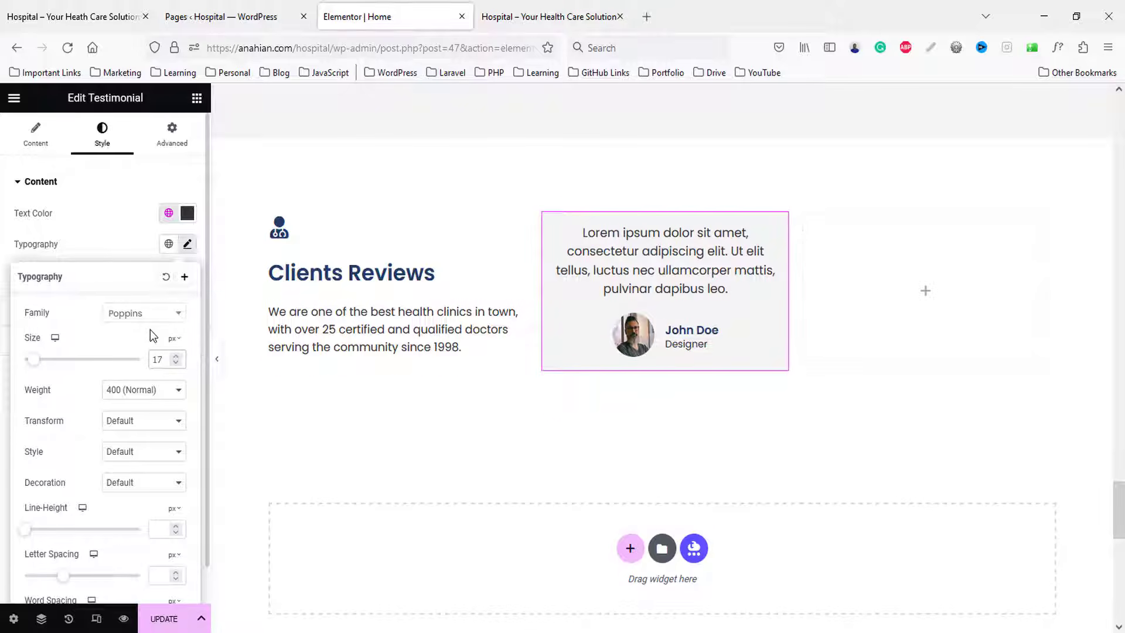
{"action": "key", "text": "Up"}
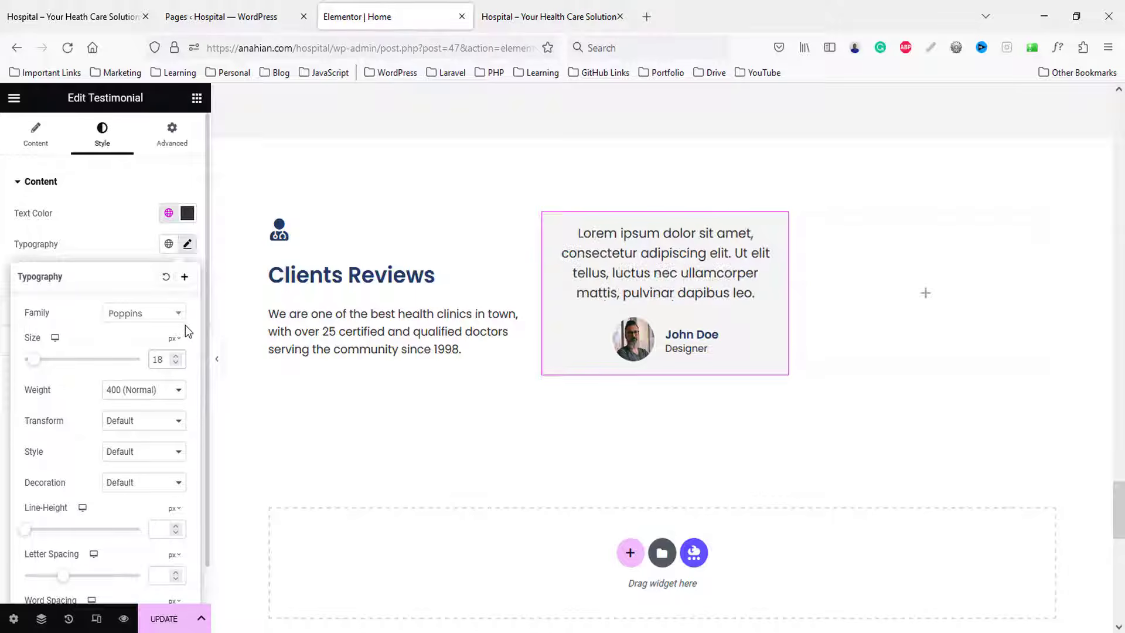
{"action": "left_click", "coordinate": [104, 212]}
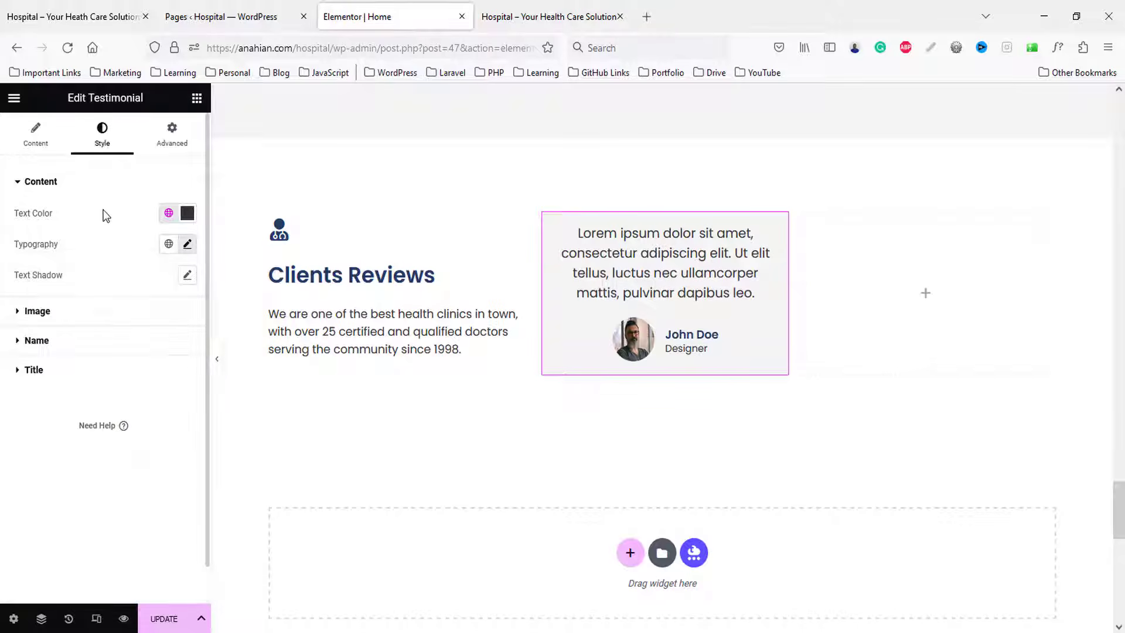
- Copy the styled testimonial into the inner section's second column and paste another copy below it
{"action": "right_click", "coordinate": [650, 270]}
{"action": "left_click", "coordinate": [688, 318]}
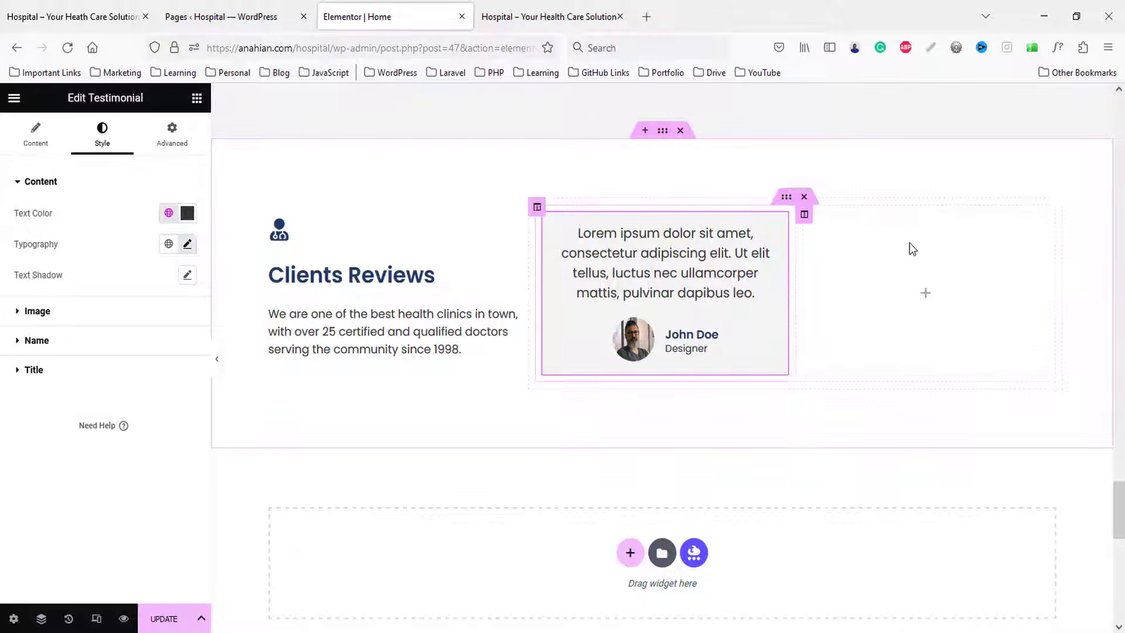
{"action": "right_click", "coordinate": [930, 267]}
{"action": "left_click", "coordinate": [949, 359]}
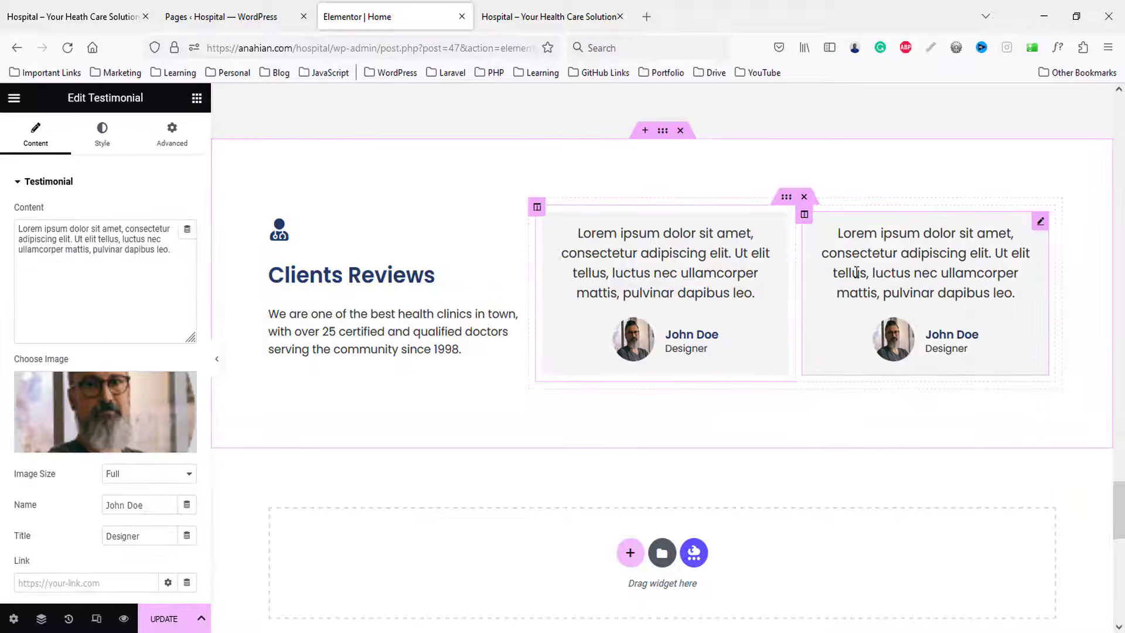
{"action": "right_click", "coordinate": [856, 272]}
{"action": "left_click", "coordinate": [903, 361]}
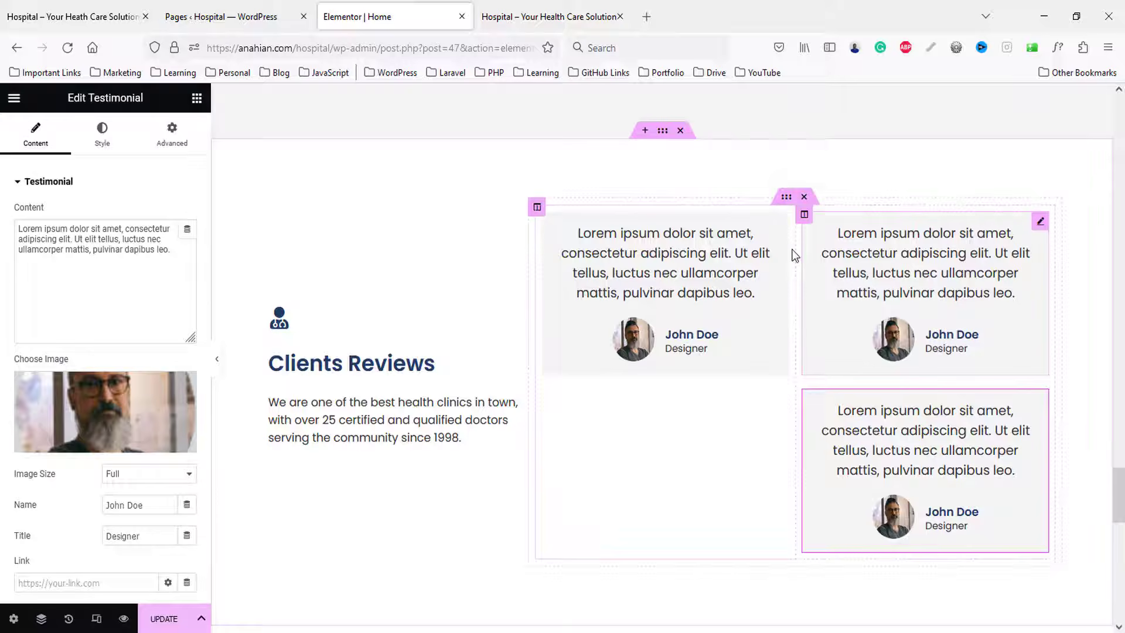
- Duplicate the inner section of testimonials and delete the extra card from the second column of both inner sections
{"action": "right_click", "coordinate": [786, 196]}
{"action": "left_click", "coordinate": [818, 229]}
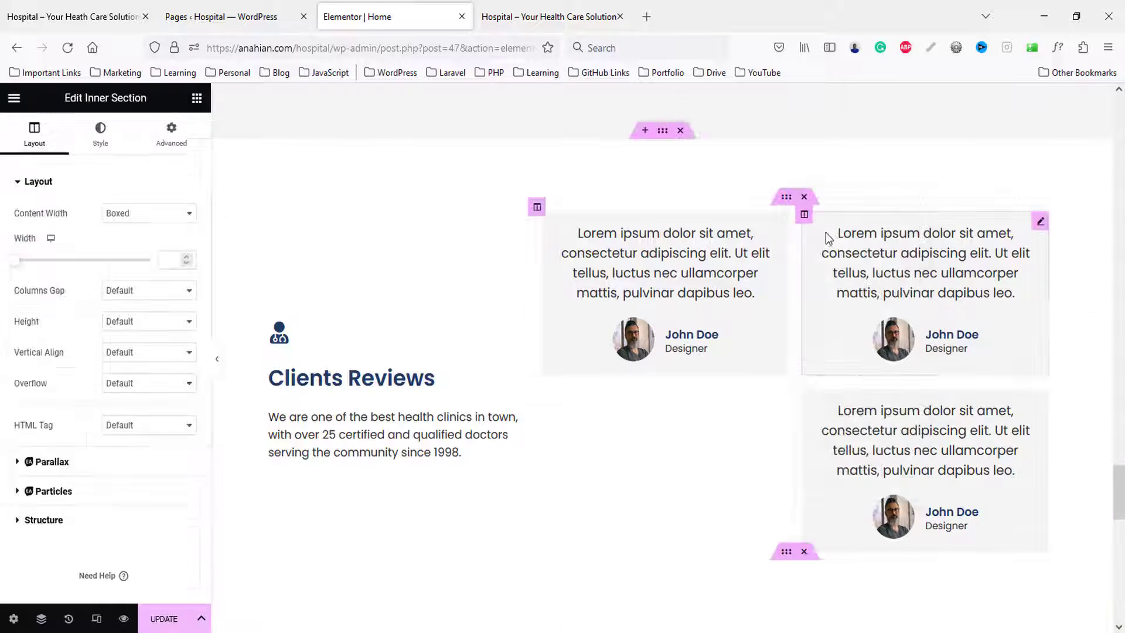
{"action": "right_click", "coordinate": [835, 259]}
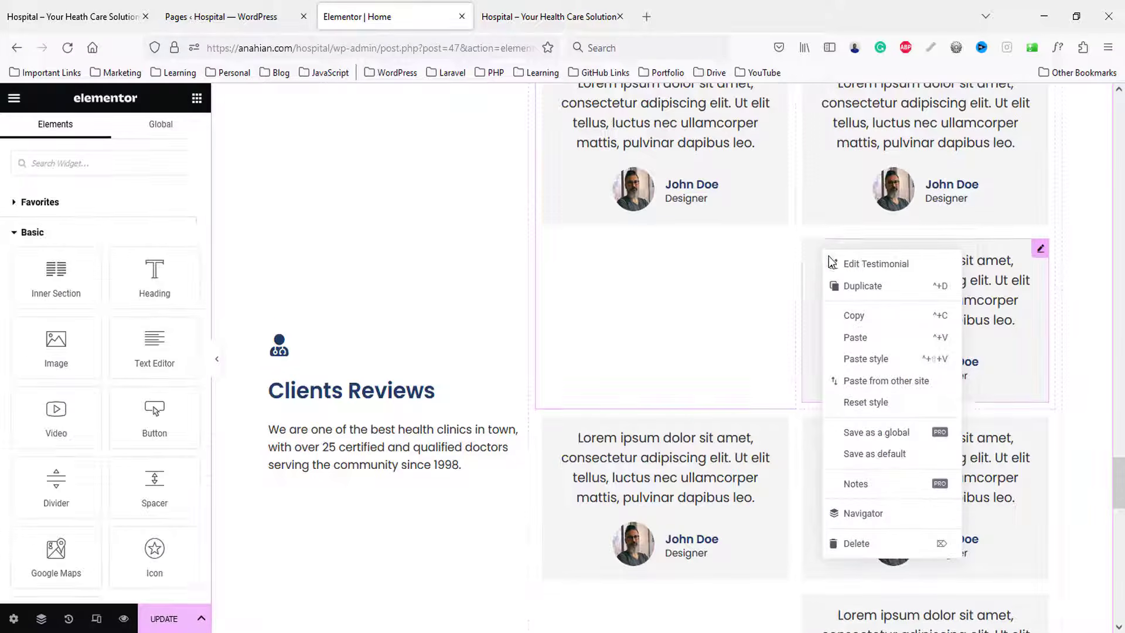
{"action": "left_click", "coordinate": [857, 543]}
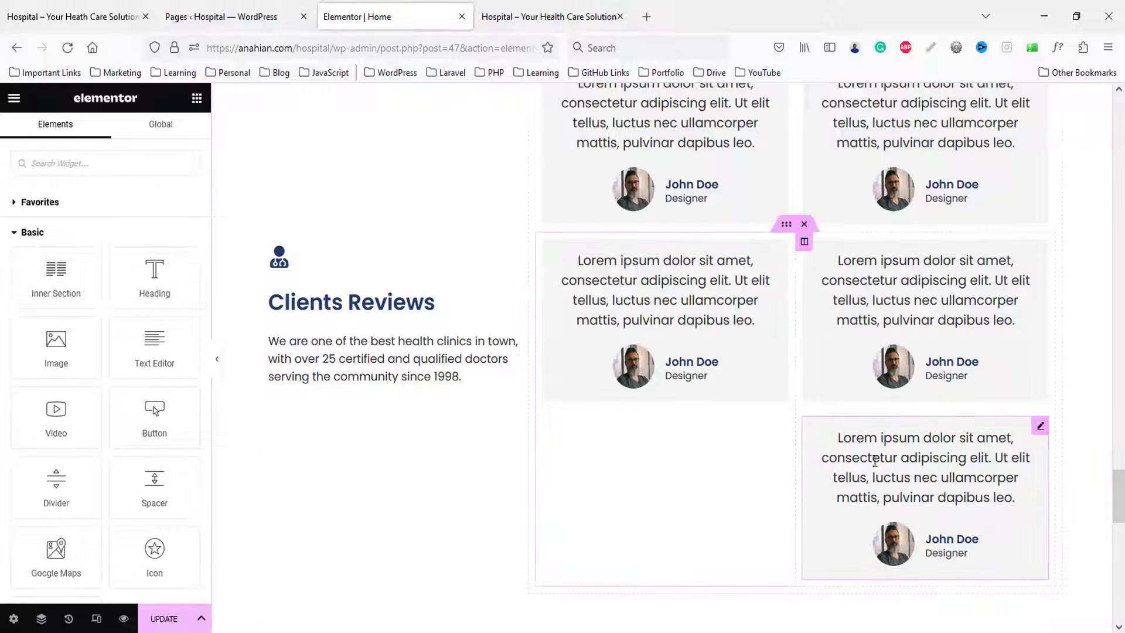
{"action": "right_click", "coordinate": [876, 460]}
{"action": "left_click", "coordinate": [911, 616]}
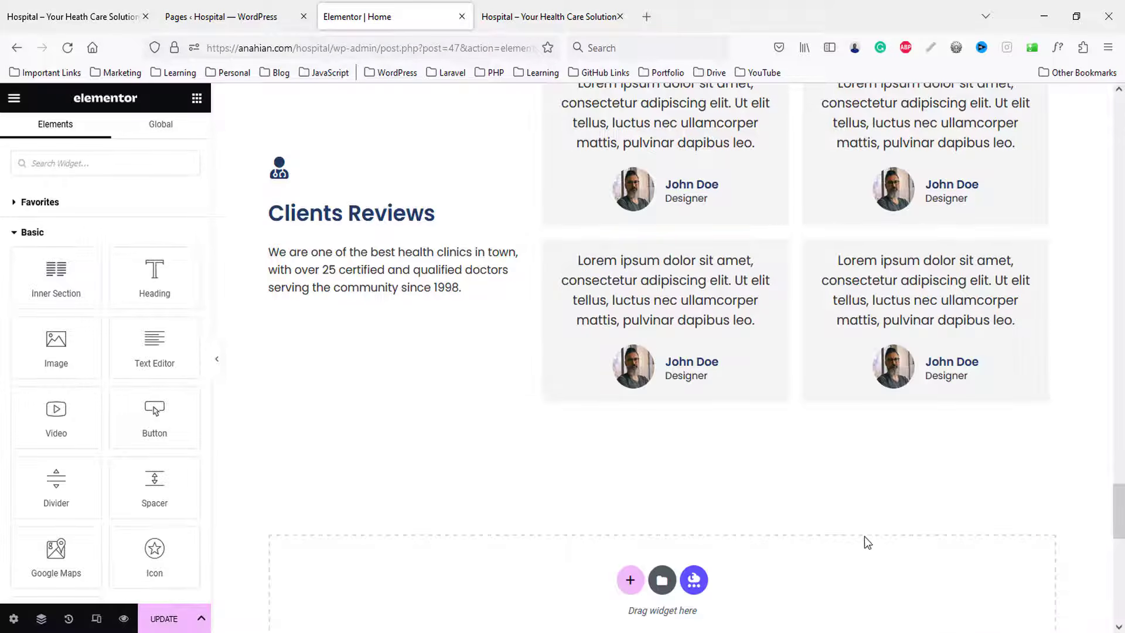
- Give the first testimonial card a solid 1 px border in the global Primary color, matching the demo site's cards
{"action": "left_click", "coordinate": [52, 13]}
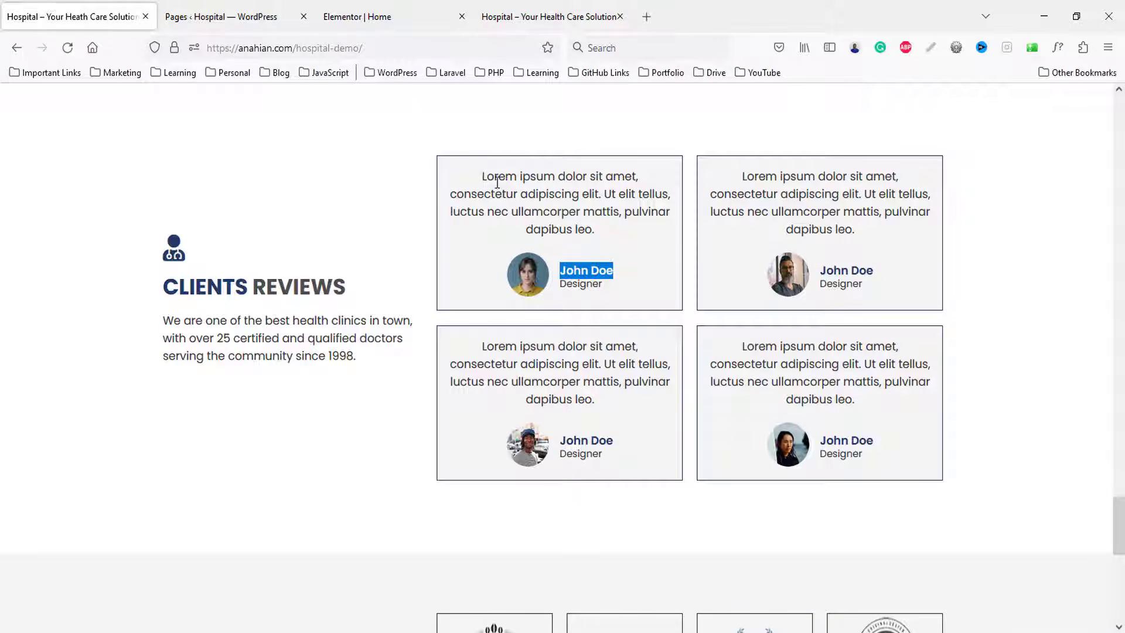
{"action": "key", "text": "ctrl+Tab"}
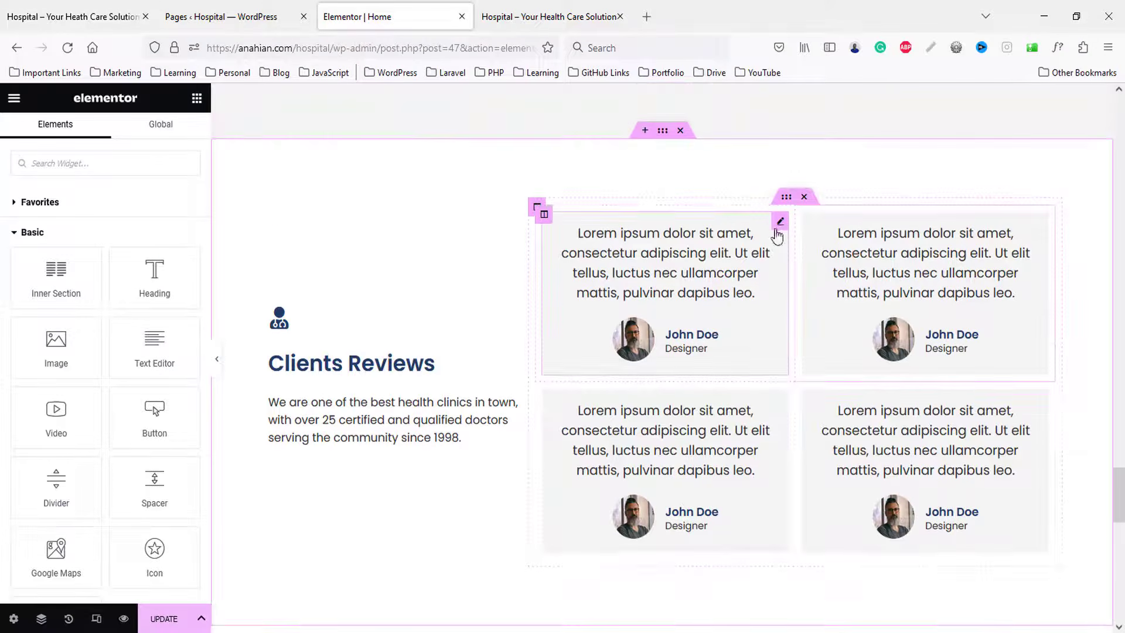
{"action": "left_click", "coordinate": [675, 232]}
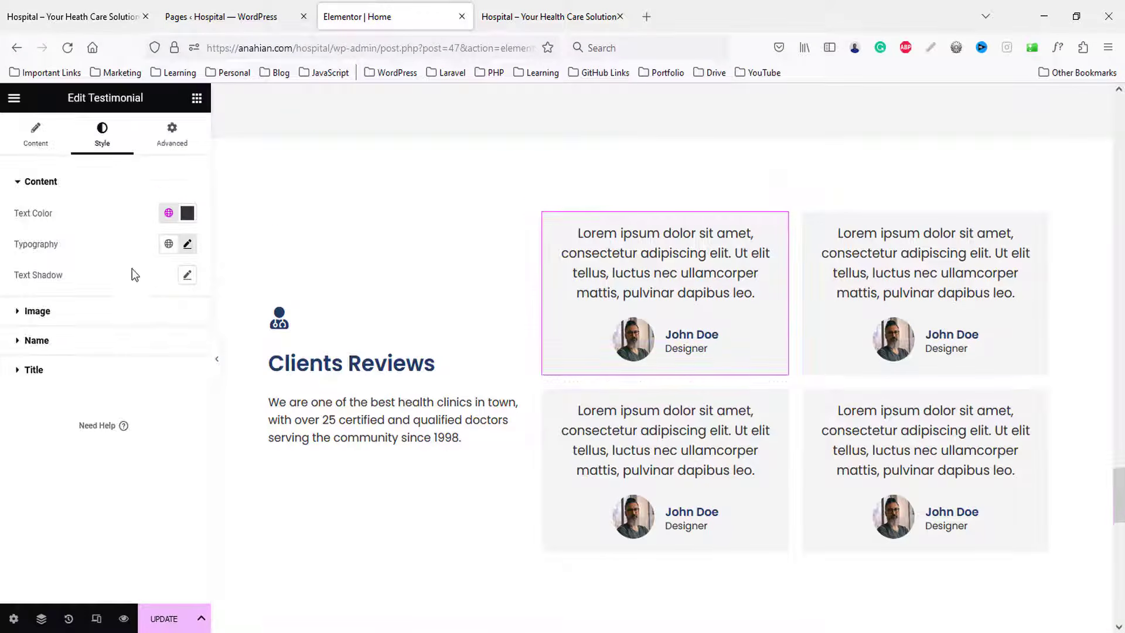
{"action": "left_click", "coordinate": [167, 134]}
{"action": "scroll", "coordinate": [79, 466], "scroll_direction": "down", "scroll_amount": 4}
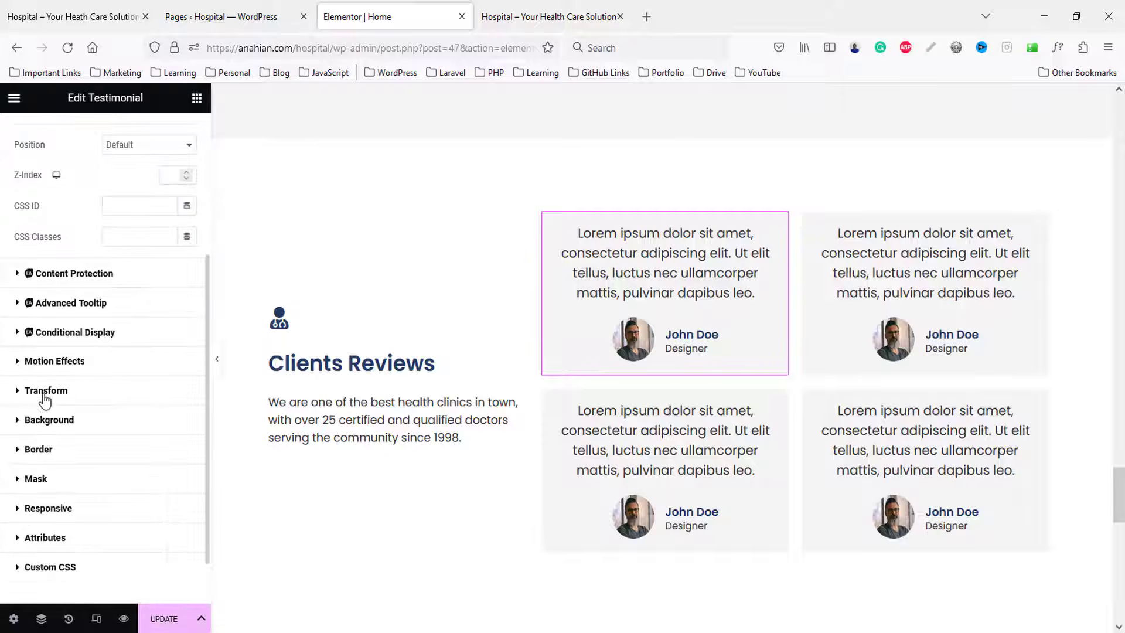
{"action": "left_click", "coordinate": [39, 449]}
{"action": "scroll", "coordinate": [148, 369], "scroll_direction": "down", "scroll_amount": 3}
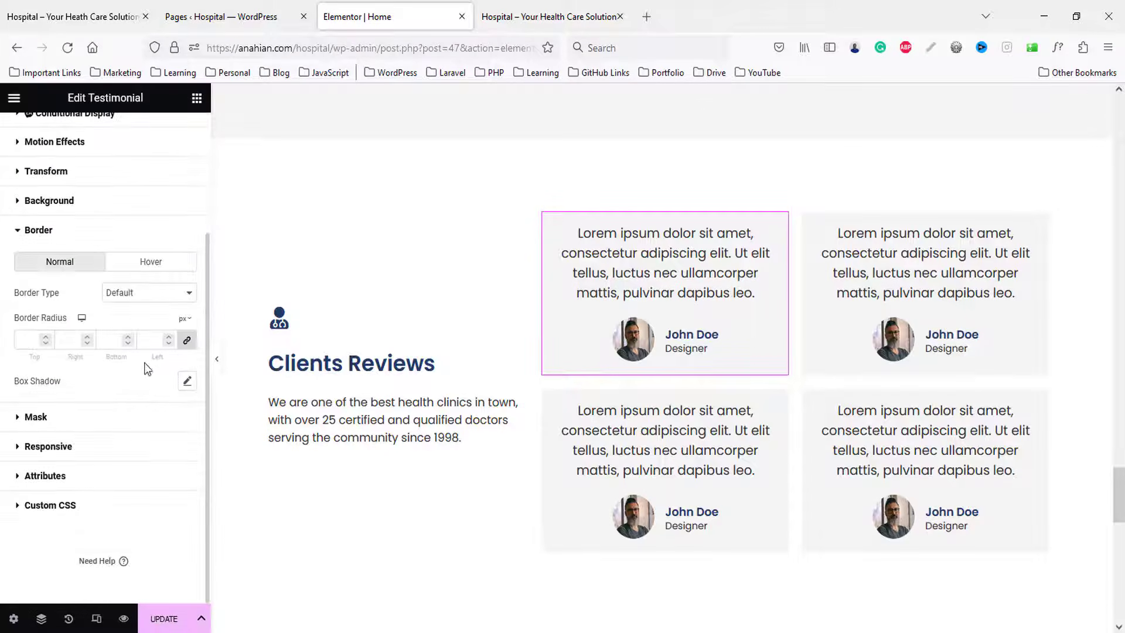
{"action": "left_click", "coordinate": [127, 298]}
{"action": "left_click", "coordinate": [128, 343]}
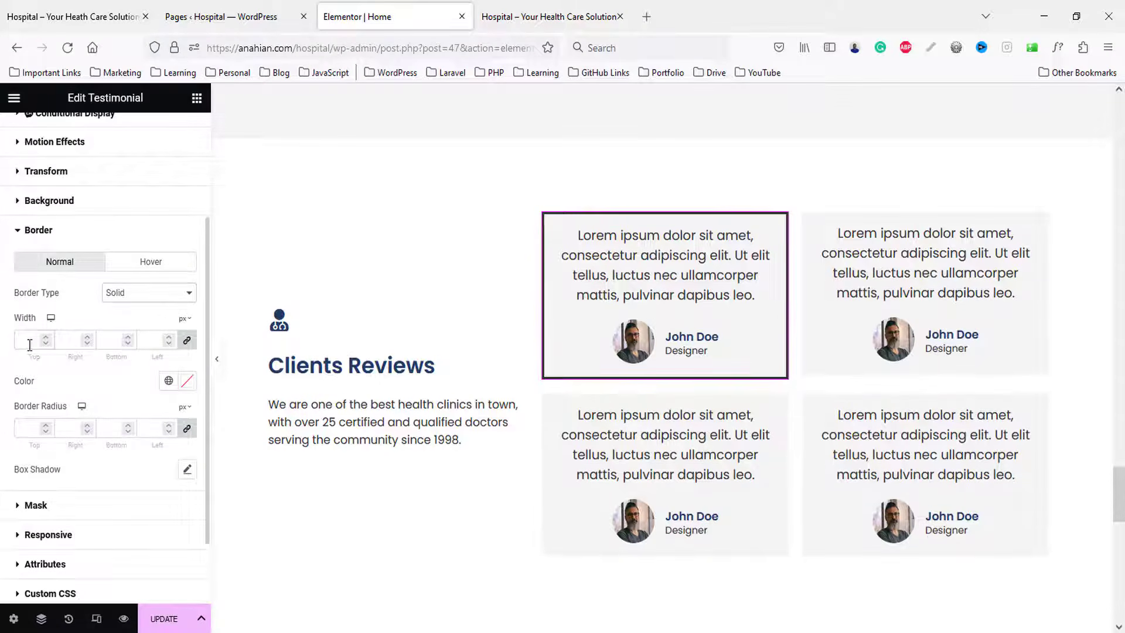
{"action": "left_click", "coordinate": [36, 340]}
{"action": "type", "text": "1"}
{"action": "left_click", "coordinate": [169, 381]}
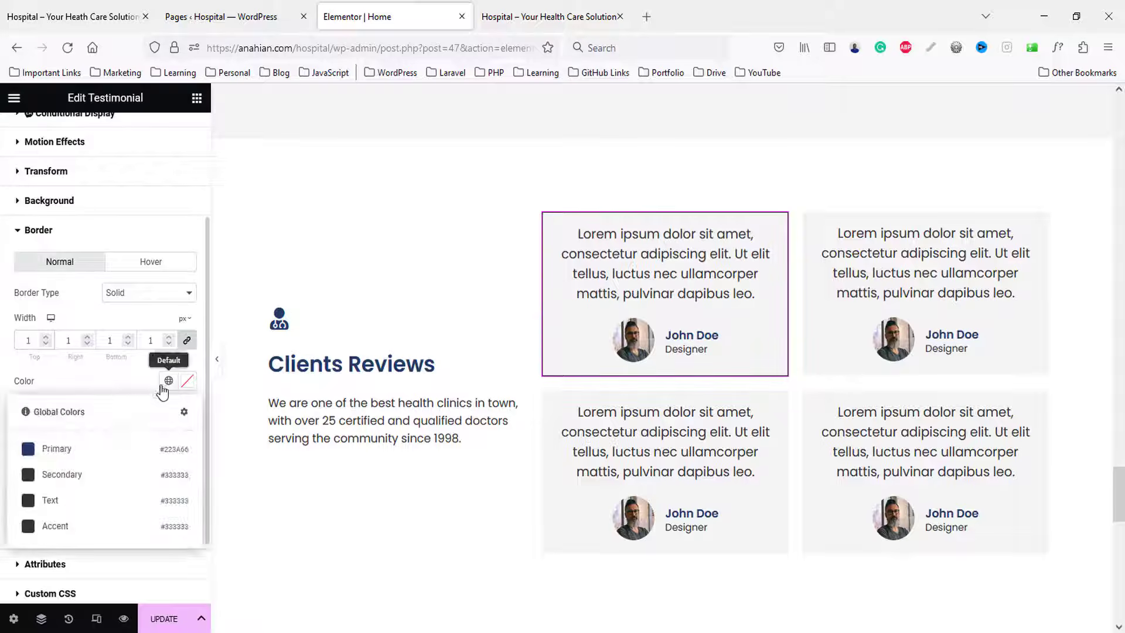
{"action": "left_click", "coordinate": [109, 446]}
- Copy the bordered first testimonial card and paste its style onto the other three testimonial cards
{"action": "right_click", "coordinate": [634, 284]}
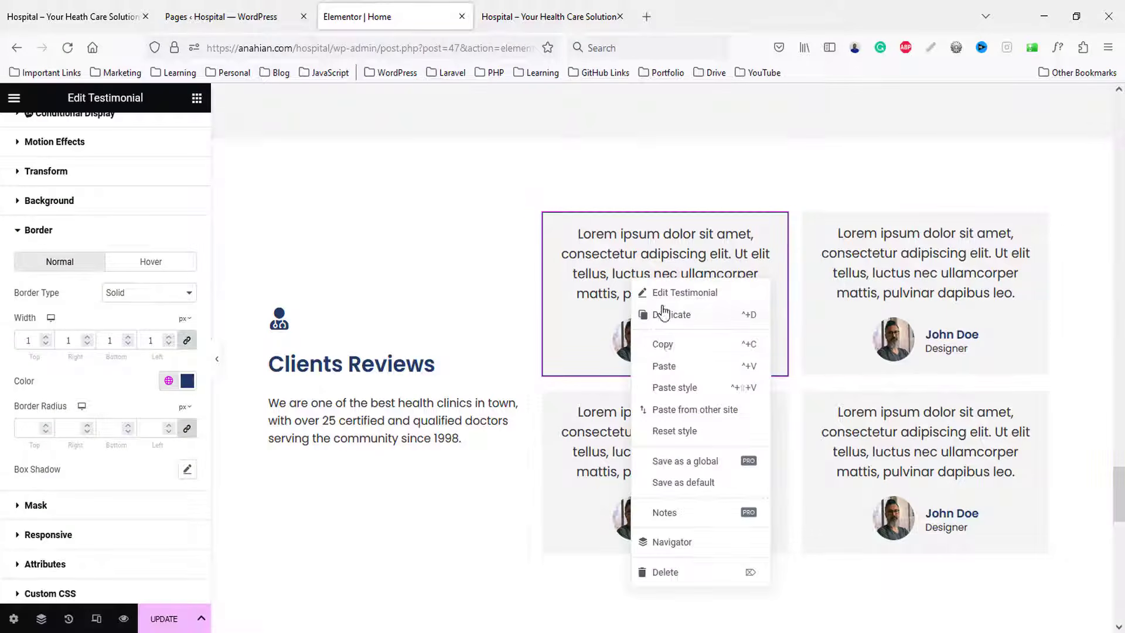
{"action": "left_click", "coordinate": [704, 345]}
{"action": "right_click", "coordinate": [954, 376]}
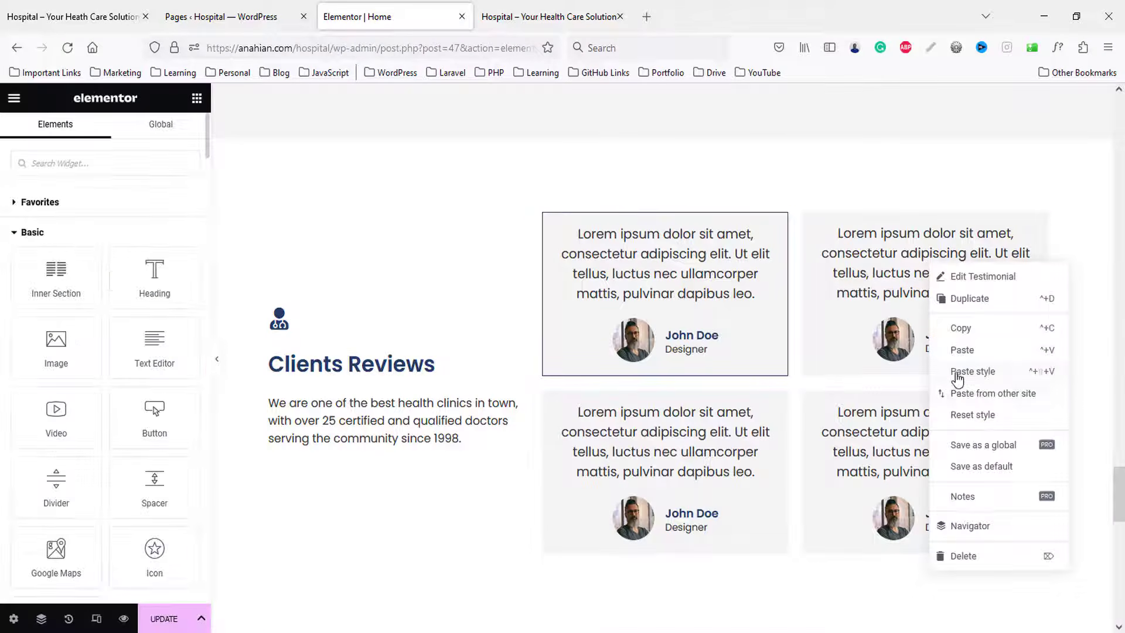
{"action": "left_click", "coordinate": [956, 371]}
{"action": "scroll", "coordinate": [632, 234], "scroll_direction": "down", "scroll_amount": 4}
{"action": "right_click", "coordinate": [633, 234]}
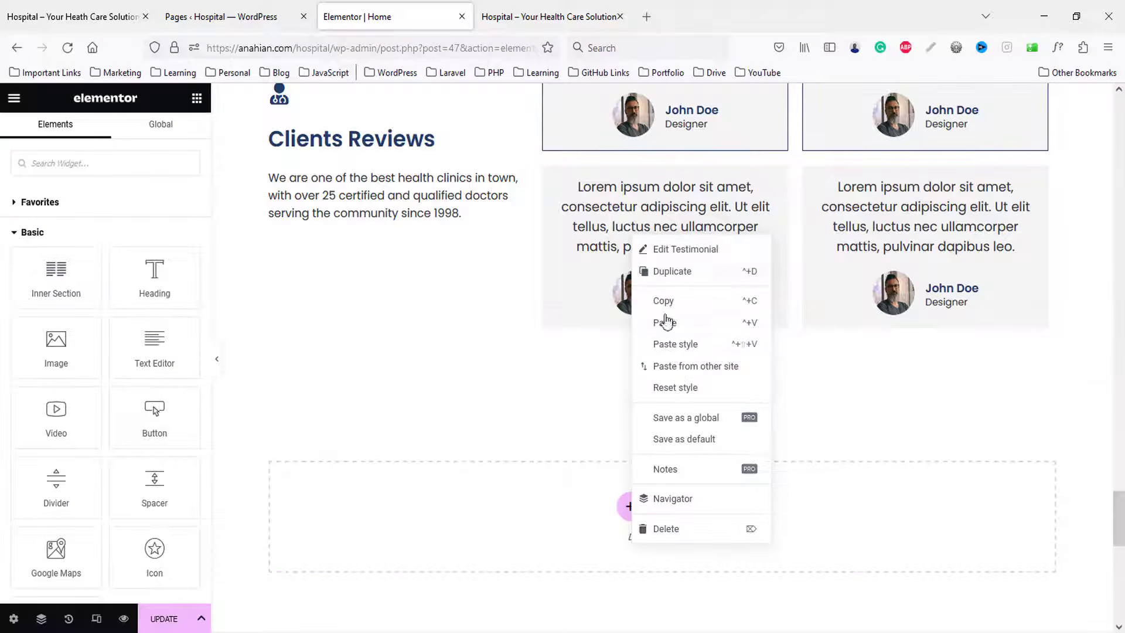
{"action": "left_click", "coordinate": [671, 344]}
{"action": "right_click", "coordinate": [937, 214]}
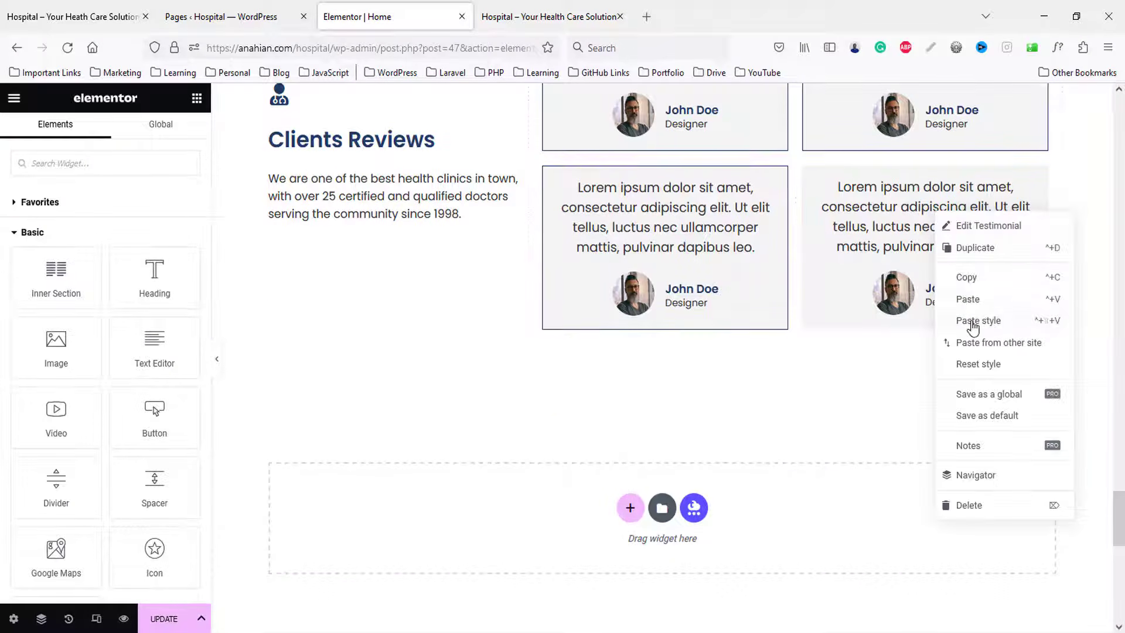
{"action": "left_click", "coordinate": [972, 325]}
- Update the page and check the bordered cards of the Clients Reviews section in the page preview
{"action": "left_click", "coordinate": [161, 618]}
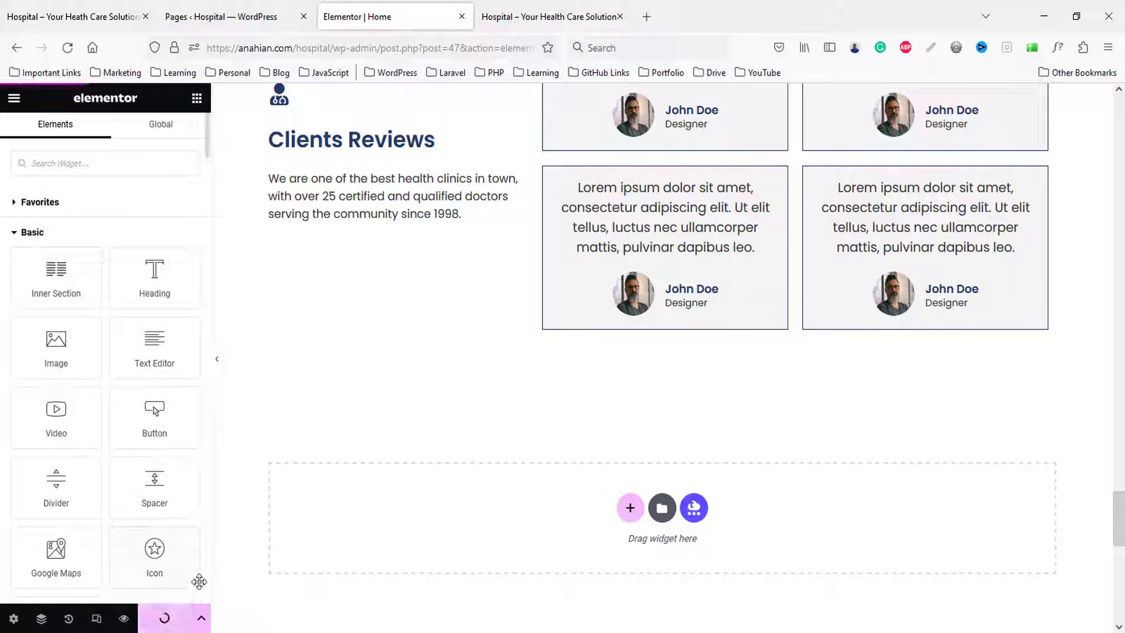
{"action": "left_click", "coordinate": [514, 9]}
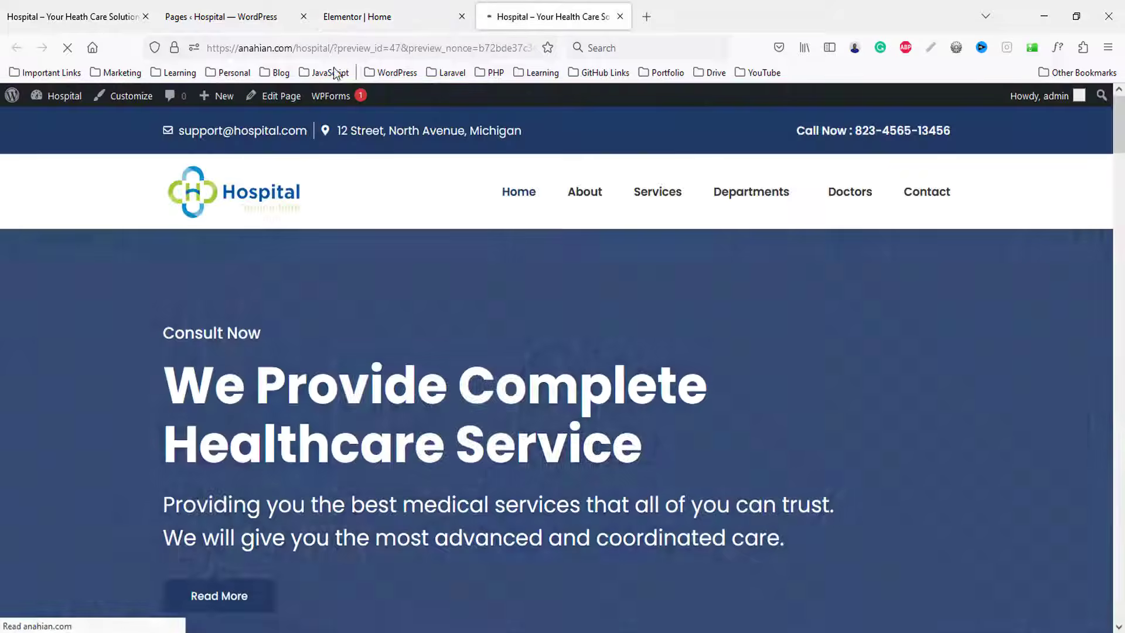
{"action": "scroll", "coordinate": [55, 343], "scroll_direction": "down", "scroll_amount": 6}
{"action": "scroll", "coordinate": [76, 365], "scroll_direction": "down", "scroll_amount": 20}
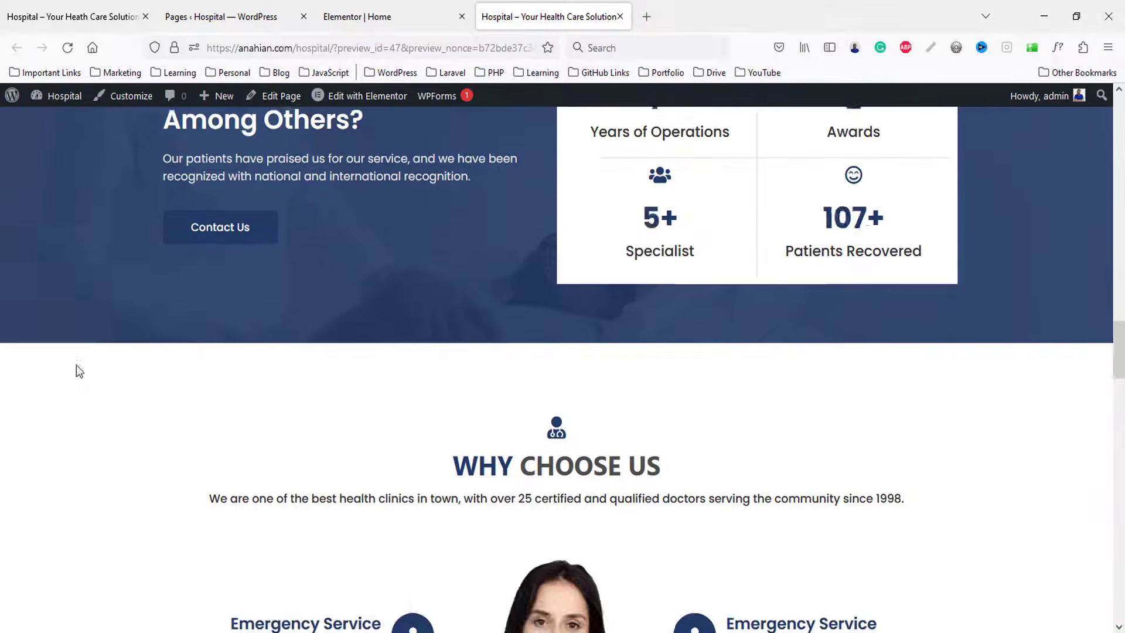
{"action": "scroll", "coordinate": [76, 365], "scroll_direction": "down", "scroll_amount": 15}
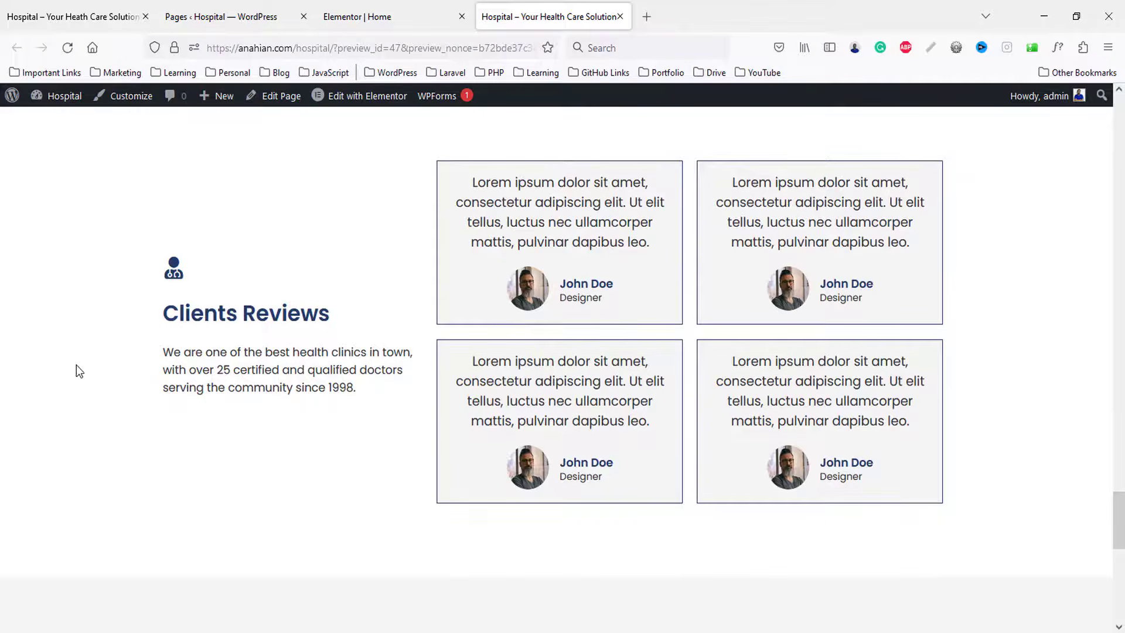
- Replace the photo in the first row's second testimonial with the woman in the yellow shirt from the media library
{"action": "left_click", "coordinate": [432, 12]}
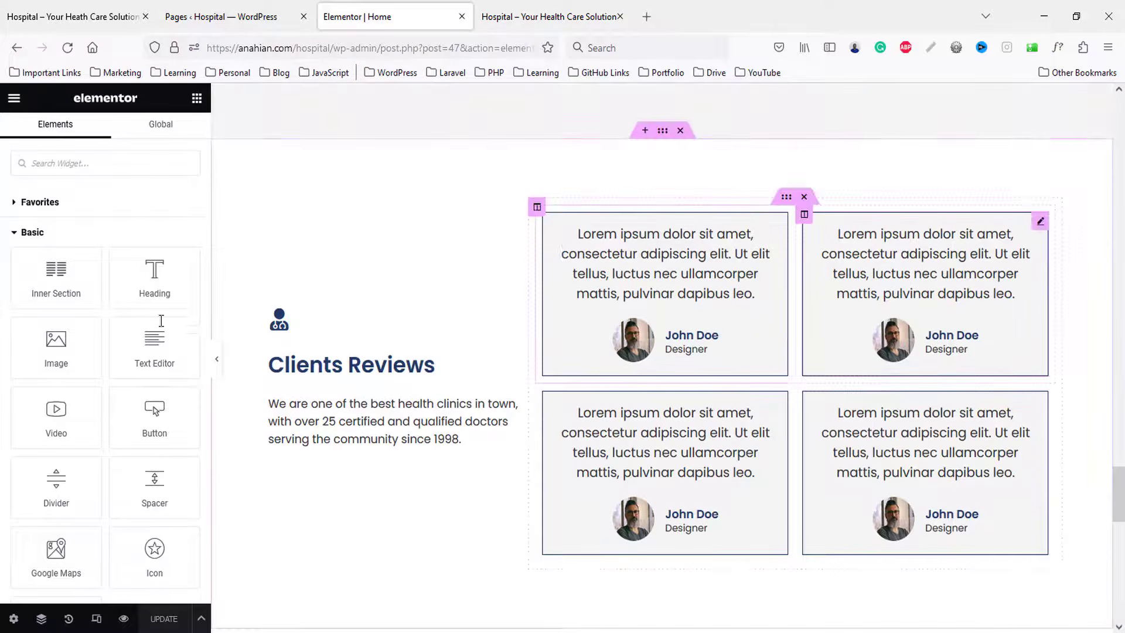
{"action": "left_click", "coordinate": [869, 370]}
{"action": "left_click", "coordinate": [111, 415]}
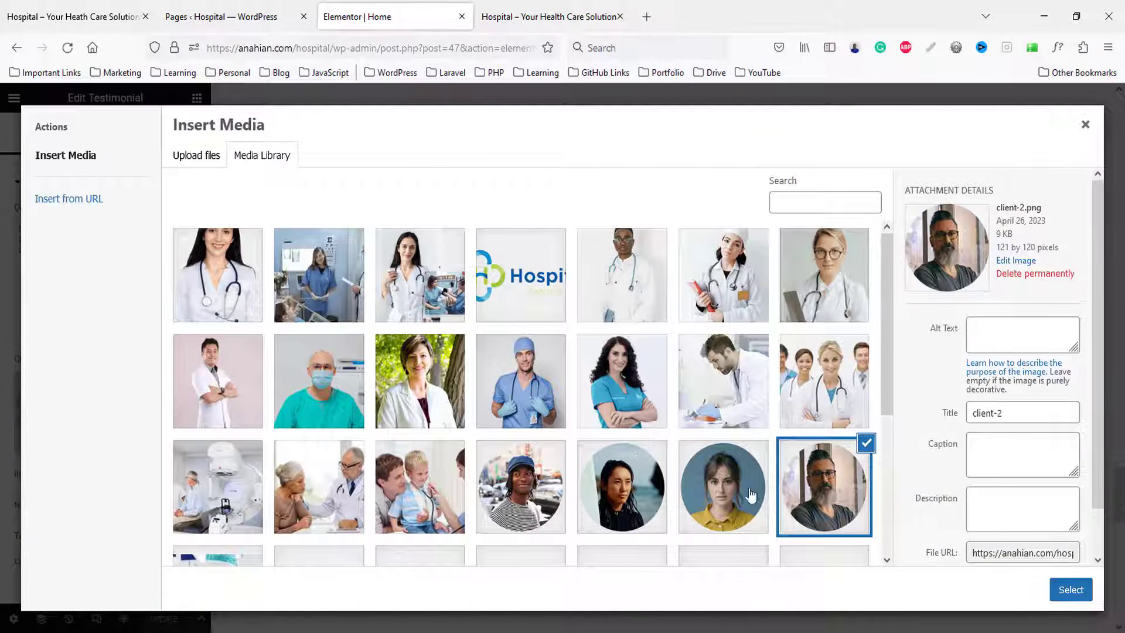
{"action": "left_click", "coordinate": [750, 495]}
{"action": "left_click", "coordinate": [1077, 593]}
- Replace the photo in the second row's first testimonial with client-4.png from the media library
{"action": "scroll", "coordinate": [726, 393], "scroll_direction": "down", "scroll_amount": 2}
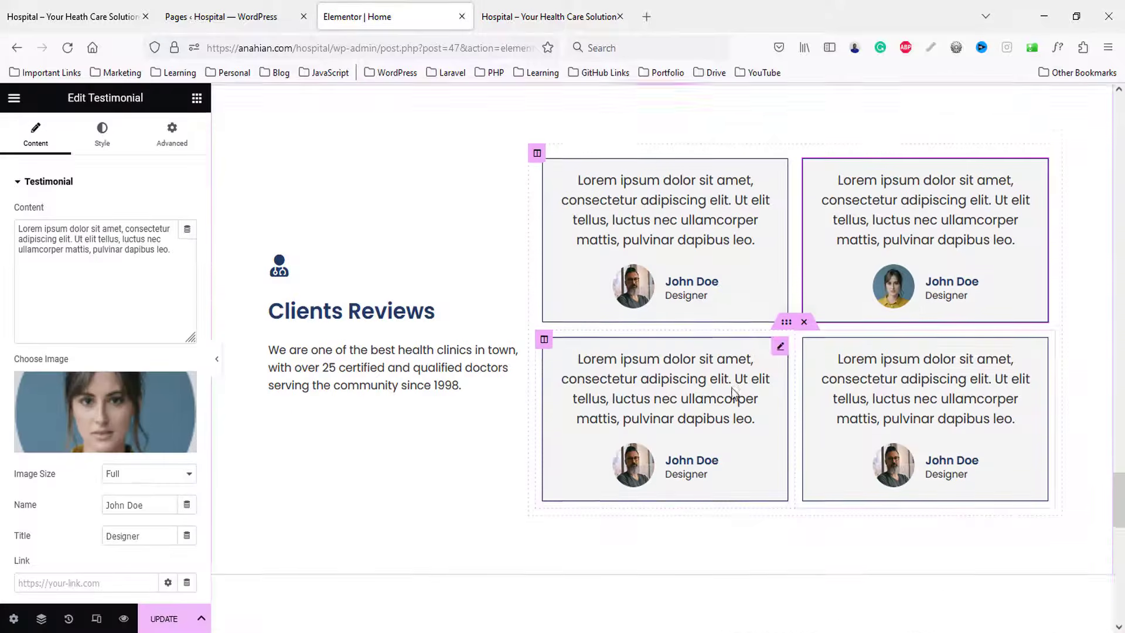
{"action": "left_click", "coordinate": [619, 450]}
{"action": "left_click", "coordinate": [105, 410]}
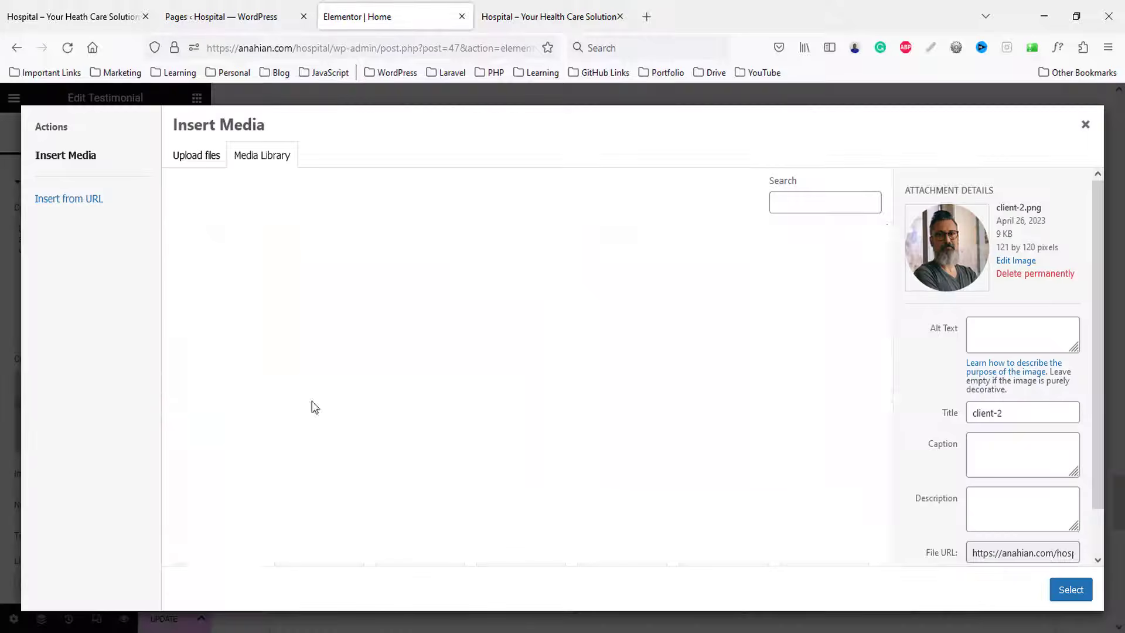
{"action": "left_click", "coordinate": [615, 355]}
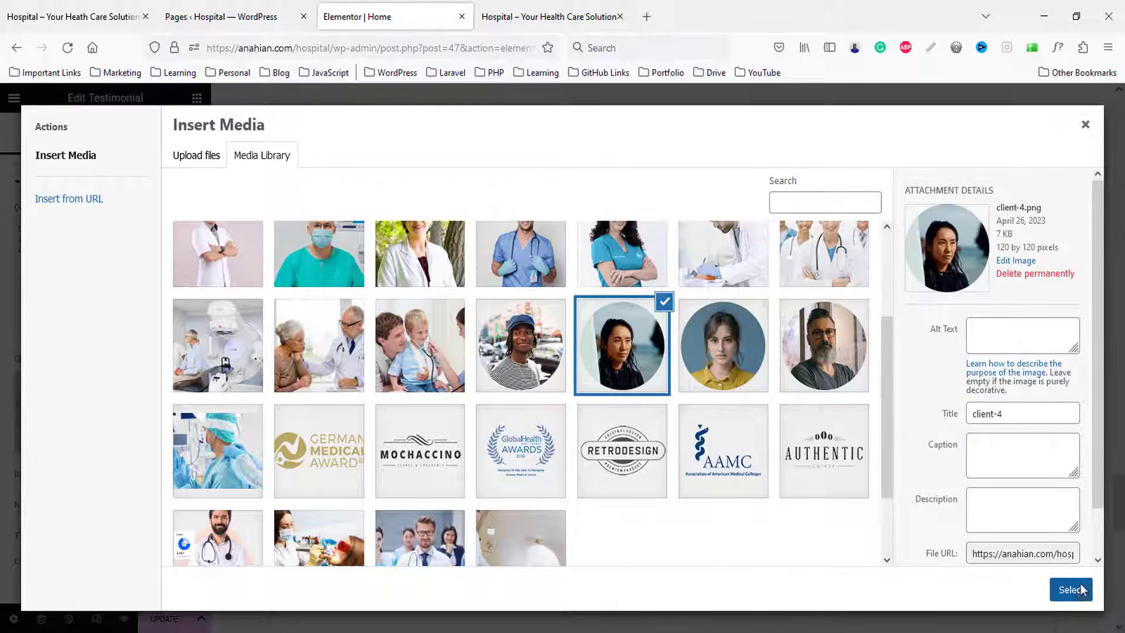
{"action": "left_click", "coordinate": [1079, 590]}
- Replace the photo in the second row's second testimonial with client-3.png from the media library
{"action": "left_click", "coordinate": [893, 444]}
{"action": "left_click", "coordinate": [105, 410]}
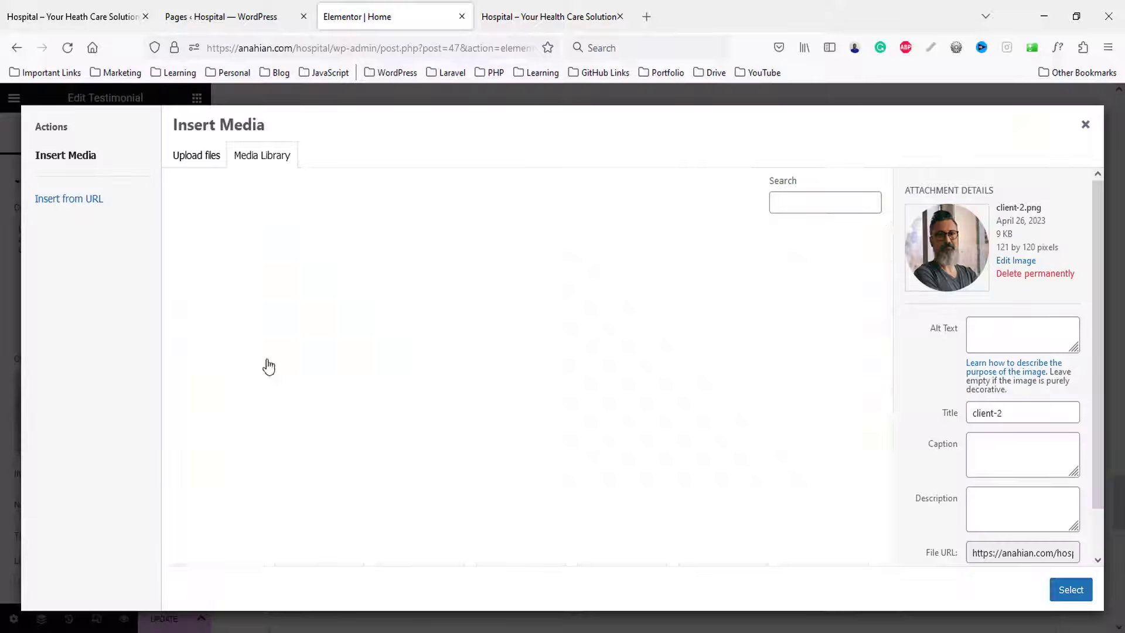
{"action": "scroll", "coordinate": [505, 238], "scroll_direction": "down", "scroll_amount": 1}
{"action": "left_click", "coordinate": [504, 238]}
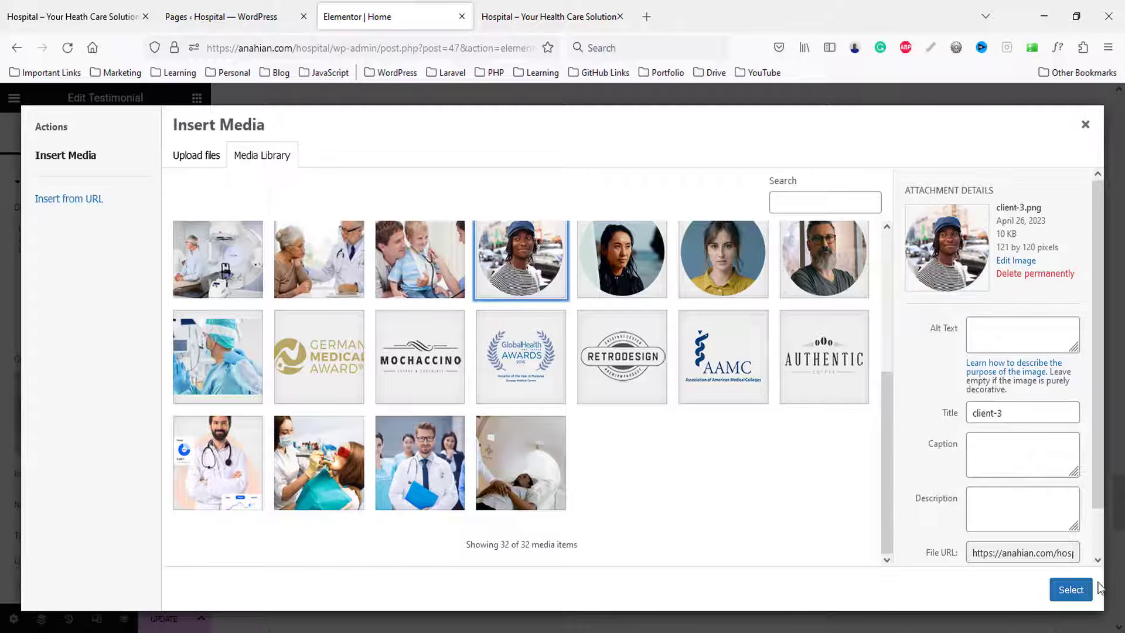
{"action": "left_click", "coordinate": [1071, 590]}
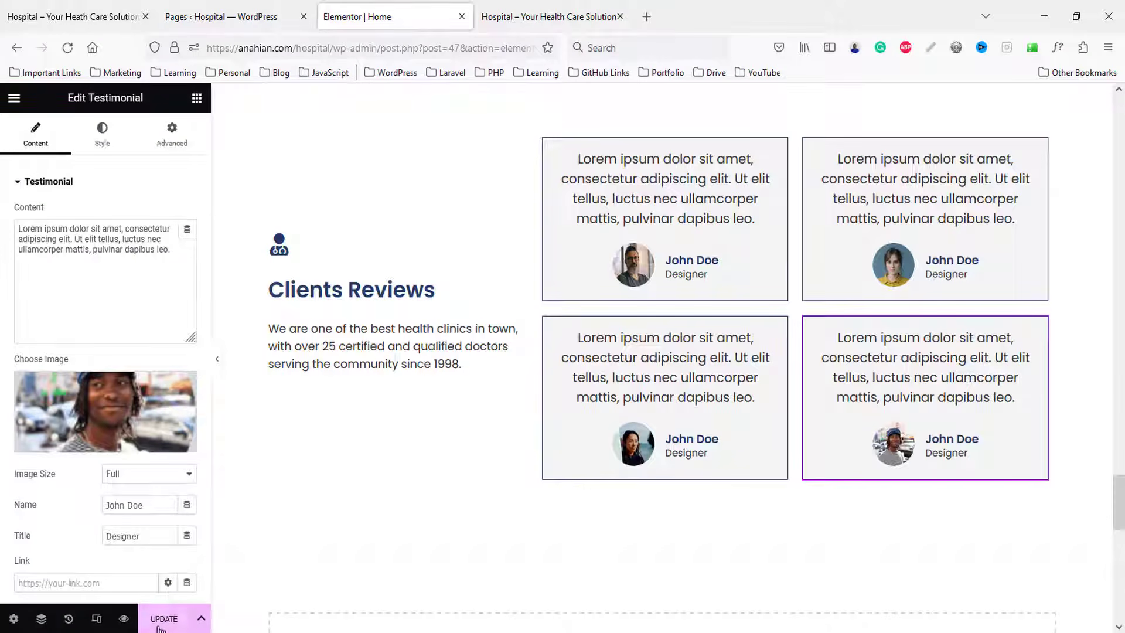
- Update the page and compare its previewed Clients Reviews section with the same section on the demo site
{"action": "left_click", "coordinate": [124, 618]}
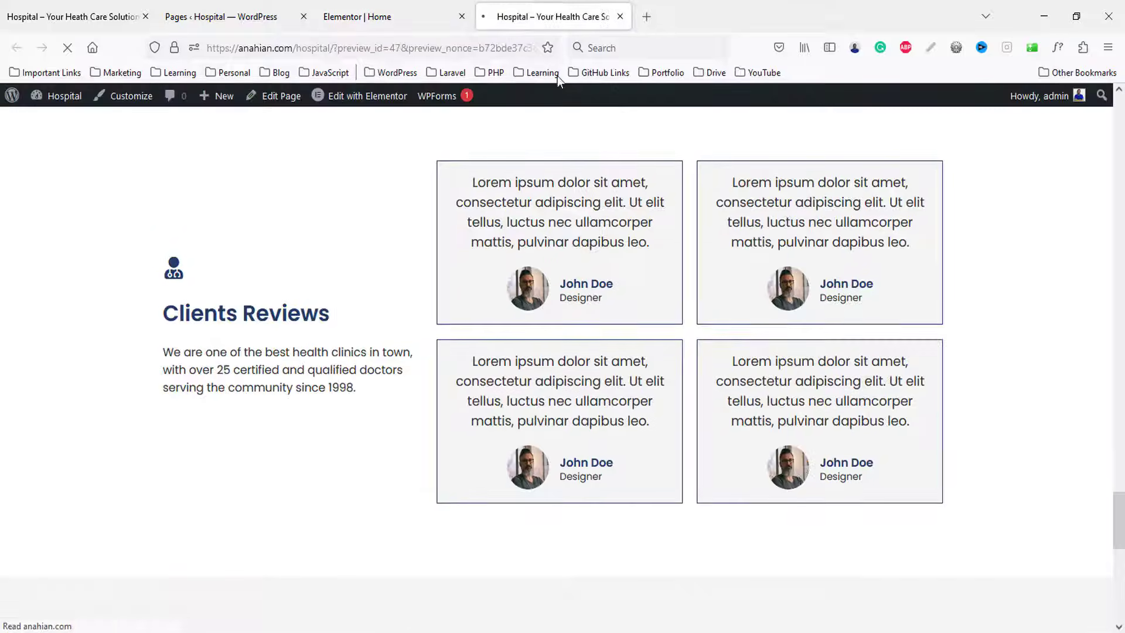
{"action": "mouse_move", "coordinate": [732, 208]}
{"action": "scroll", "coordinate": [328, 357], "scroll_direction": "down", "scroll_amount": 10}
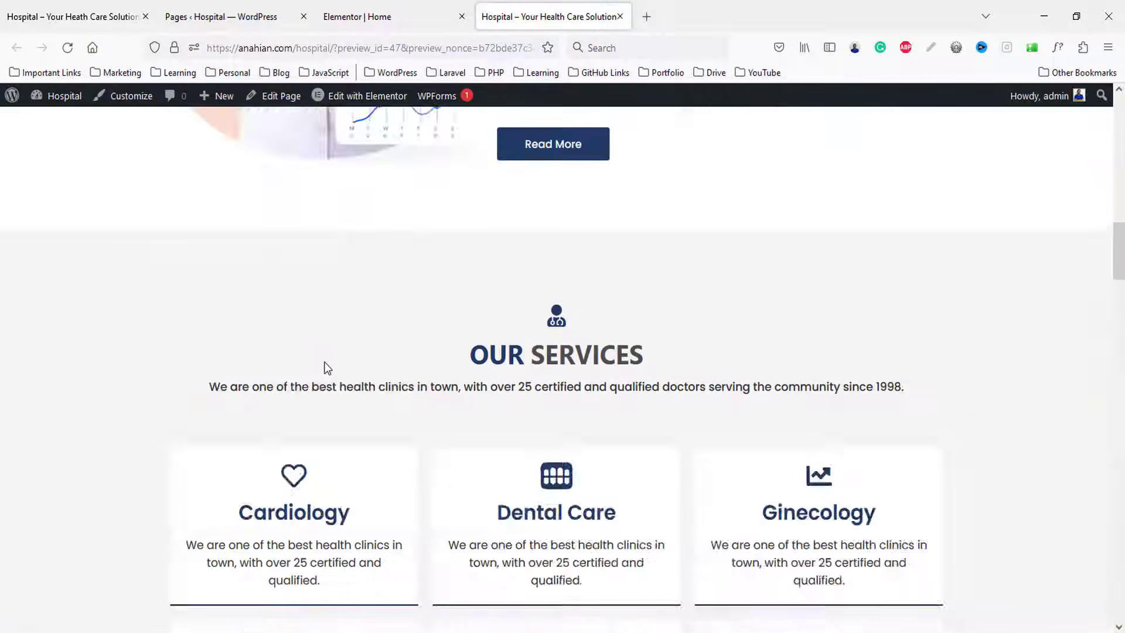
{"action": "scroll", "coordinate": [334, 352], "scroll_direction": "down", "scroll_amount": 15}
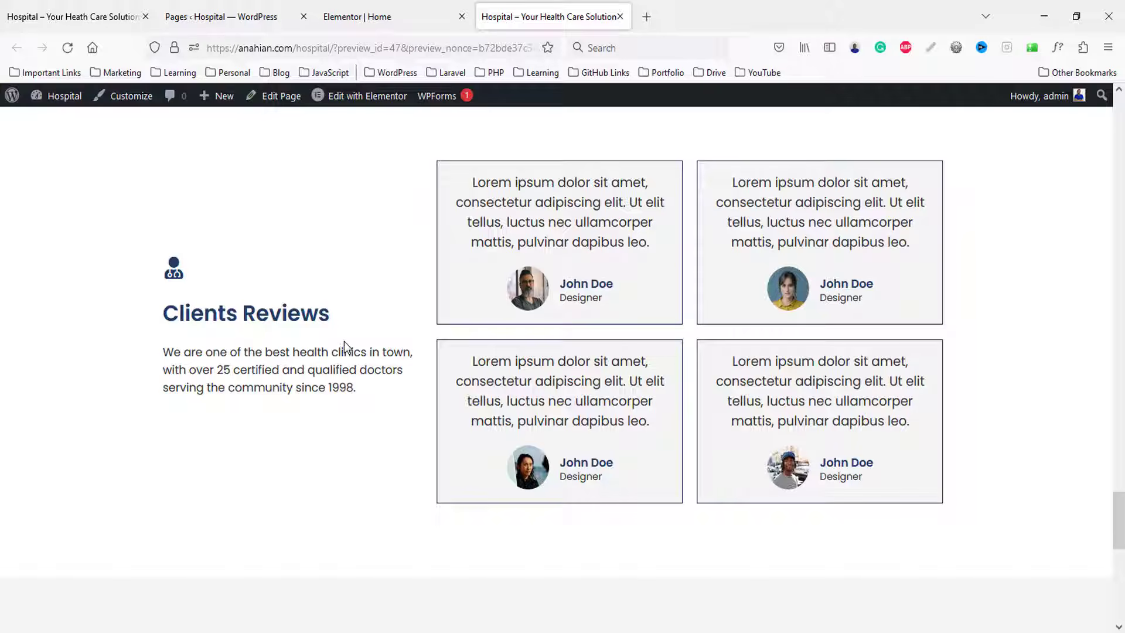
{"action": "left_click", "coordinate": [12, 15]}
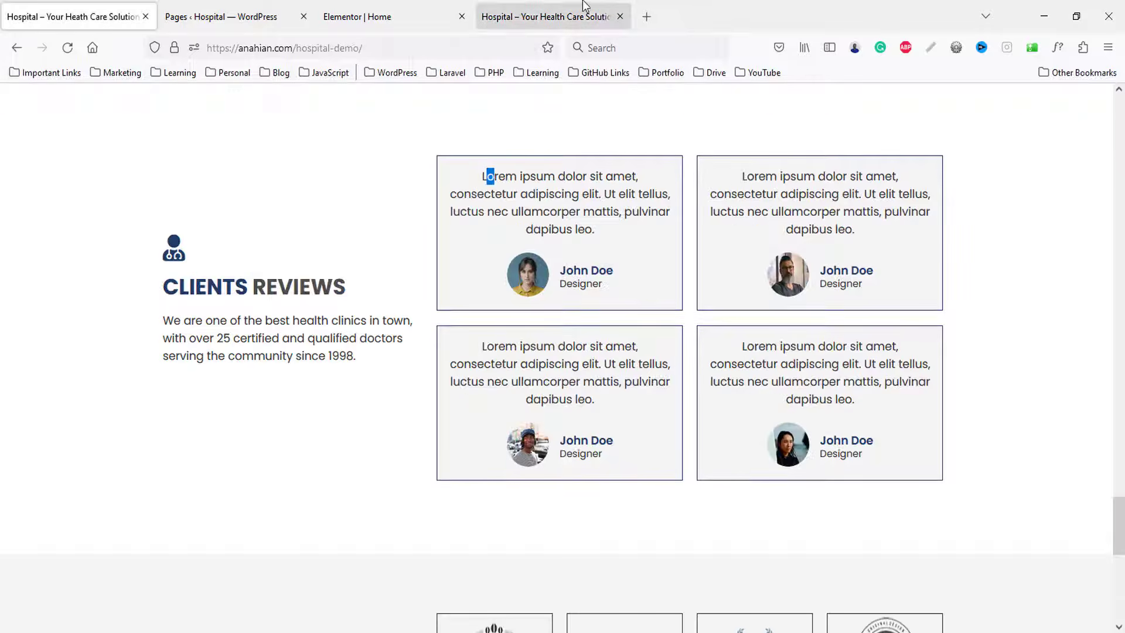
{"action": "left_click", "coordinate": [409, 7]}
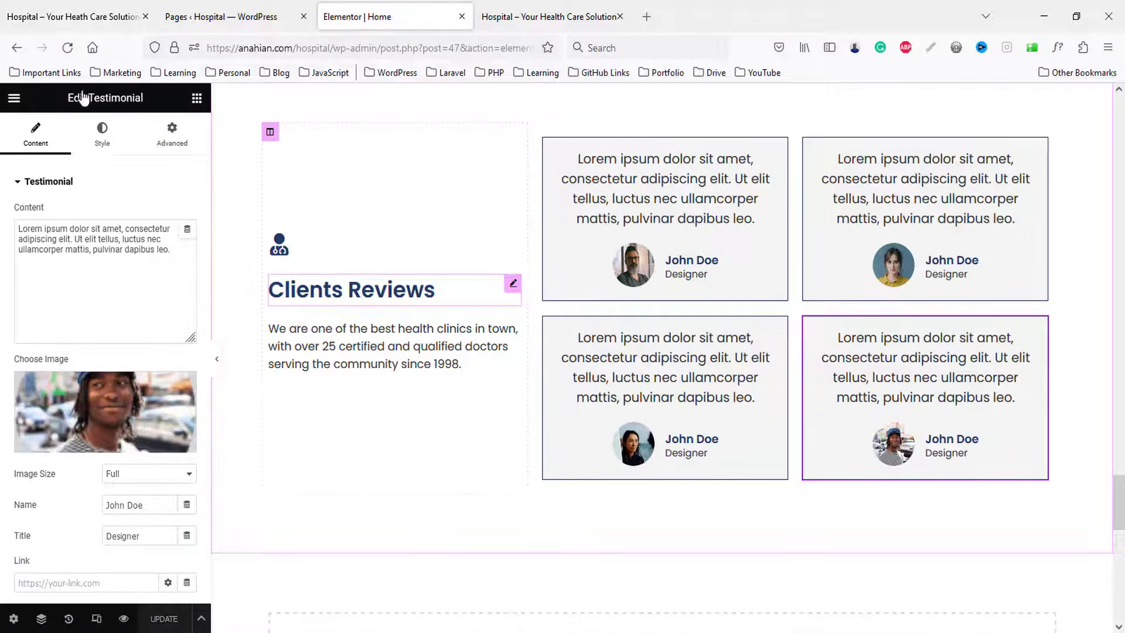
{"action": "left_click", "coordinate": [58, 16]}
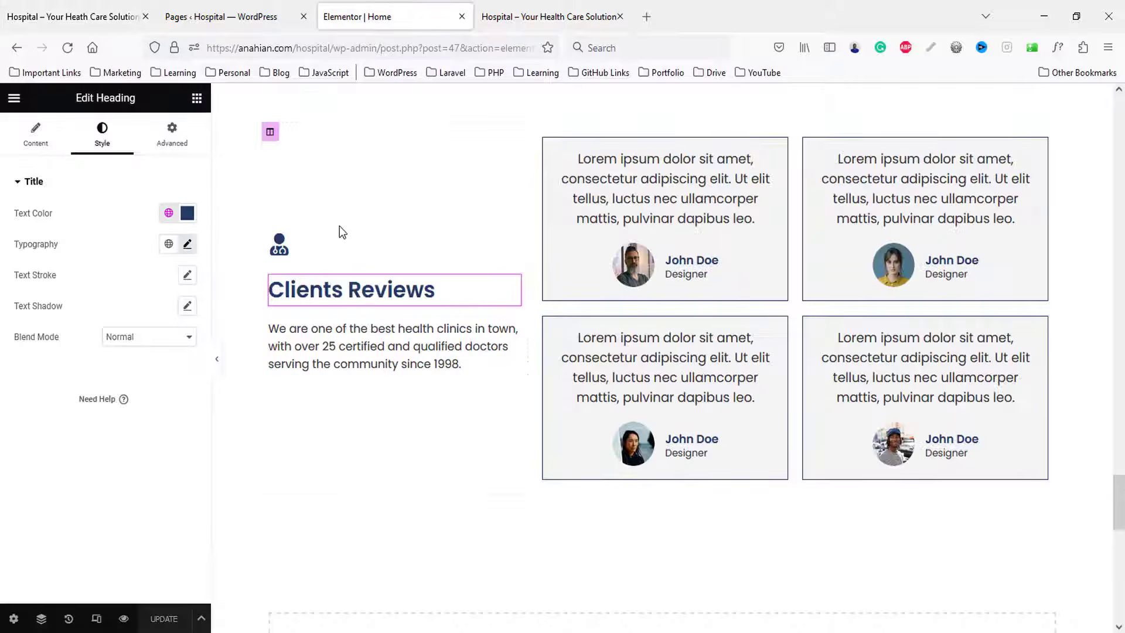
- Set the Clients Reviews heading's typography to uppercase, weight 700 (Bold) and size 35 px
{"action": "left_click", "coordinate": [350, 296]}
{"action": "left_click", "coordinate": [187, 244]}
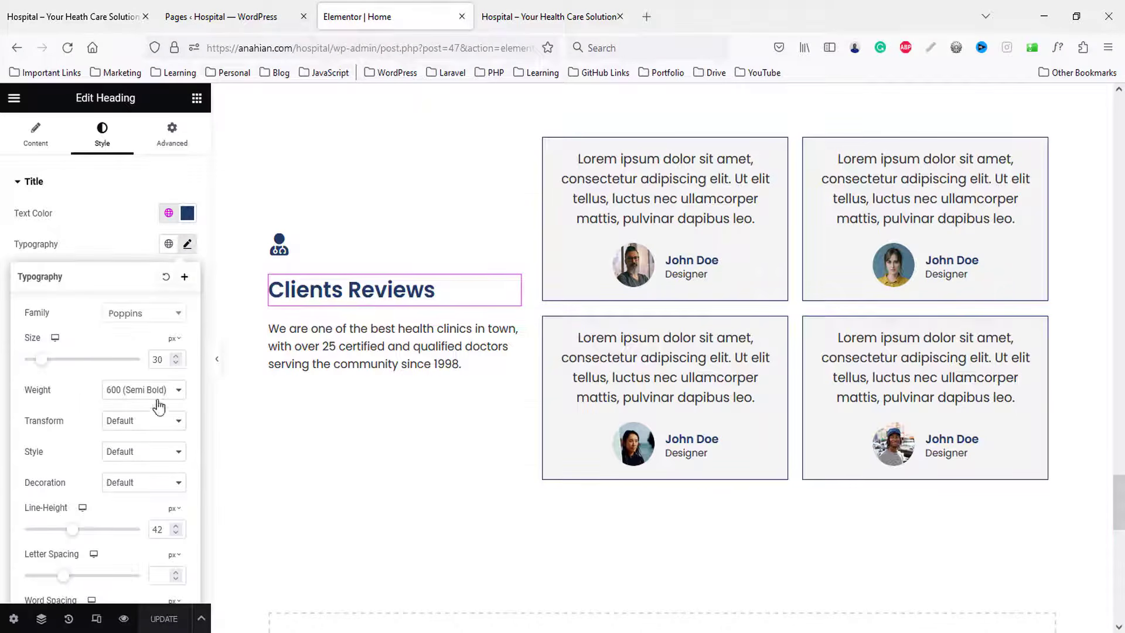
{"action": "left_click", "coordinate": [133, 430]}
{"action": "left_click", "coordinate": [132, 456]}
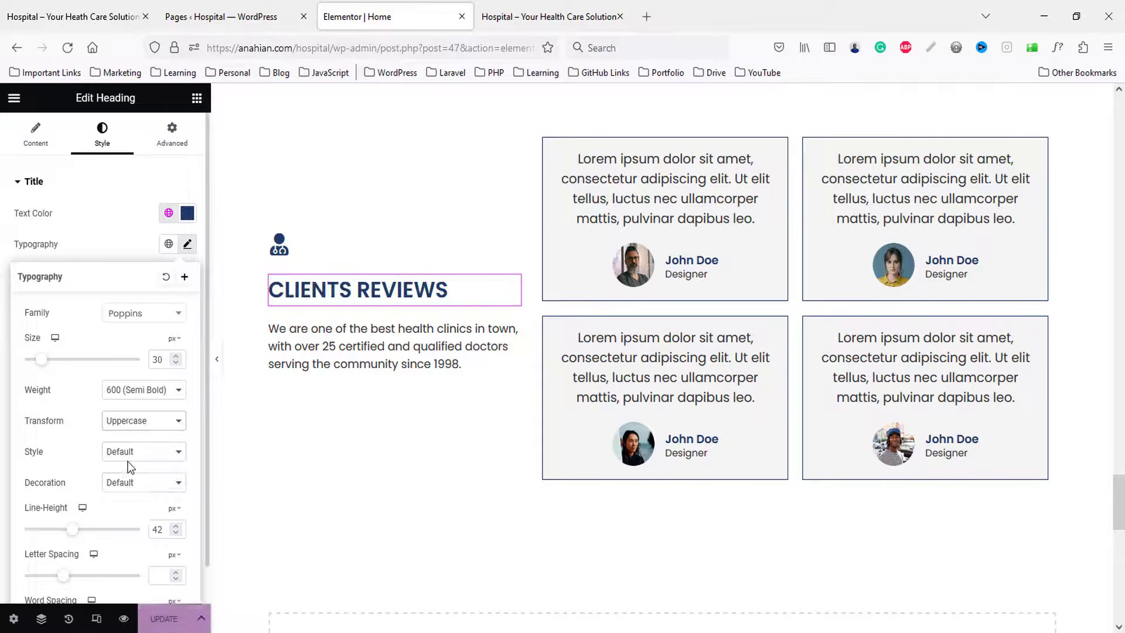
{"action": "left_click", "coordinate": [139, 391]}
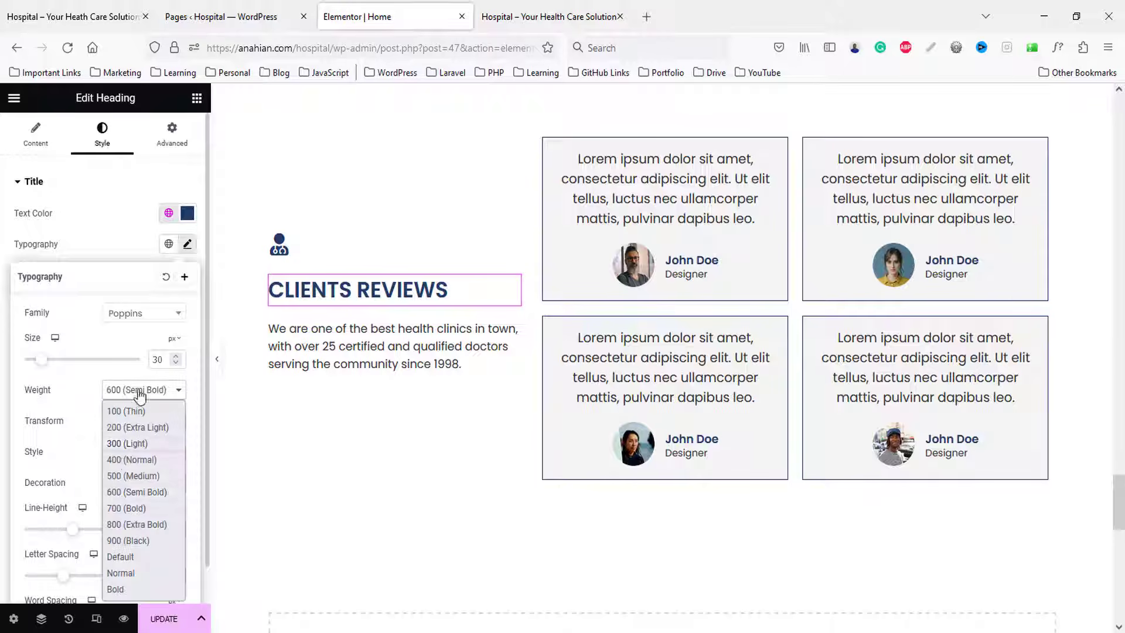
{"action": "left_click", "coordinate": [131, 508]}
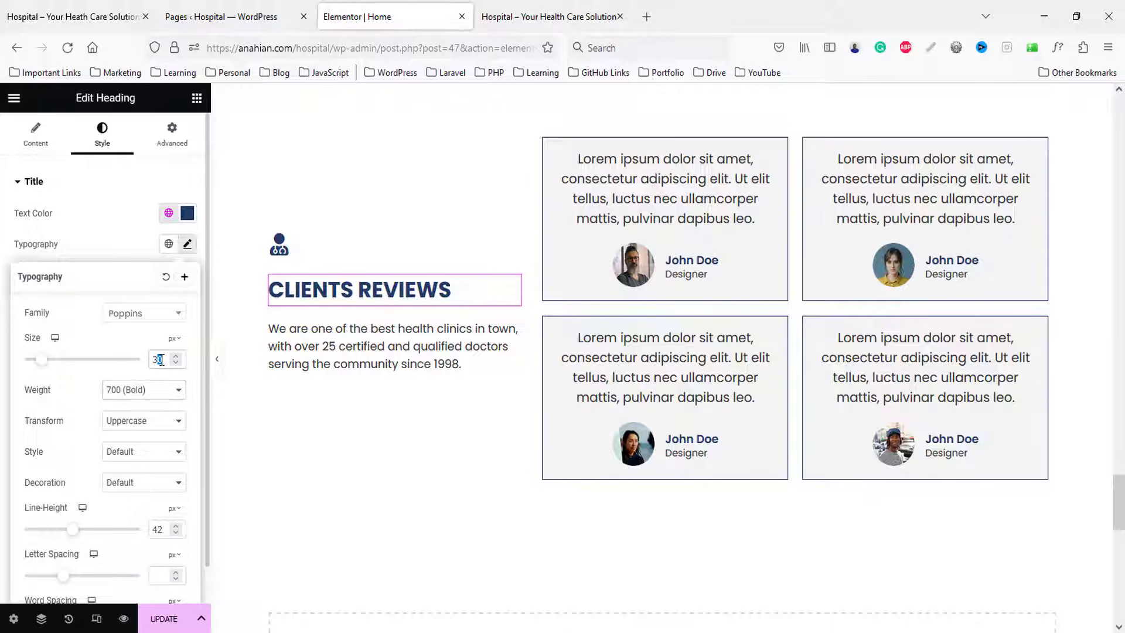
{"action": "key", "text": "Up"}
{"action": "key", "text": "Up"}
{"action": "key", "text": "Up"}
{"action": "key", "text": "Up"}
{"action": "key", "text": "Up"}
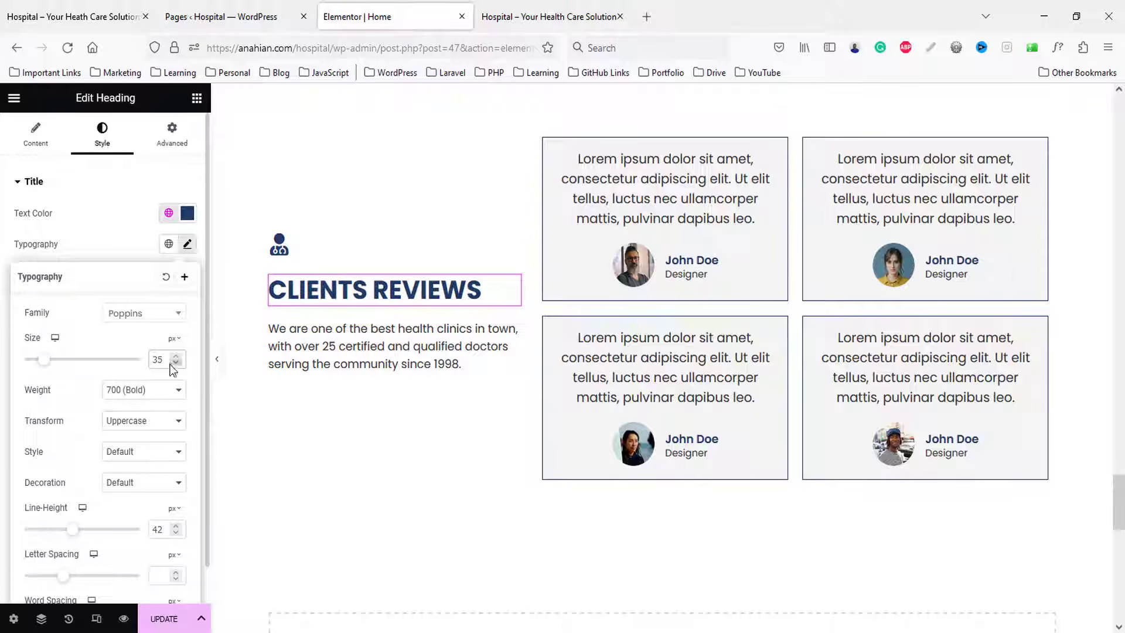
- Update the page, reload the preview and review it from the Clients Reviews section down to the footer
{"action": "left_click", "coordinate": [176, 620]}
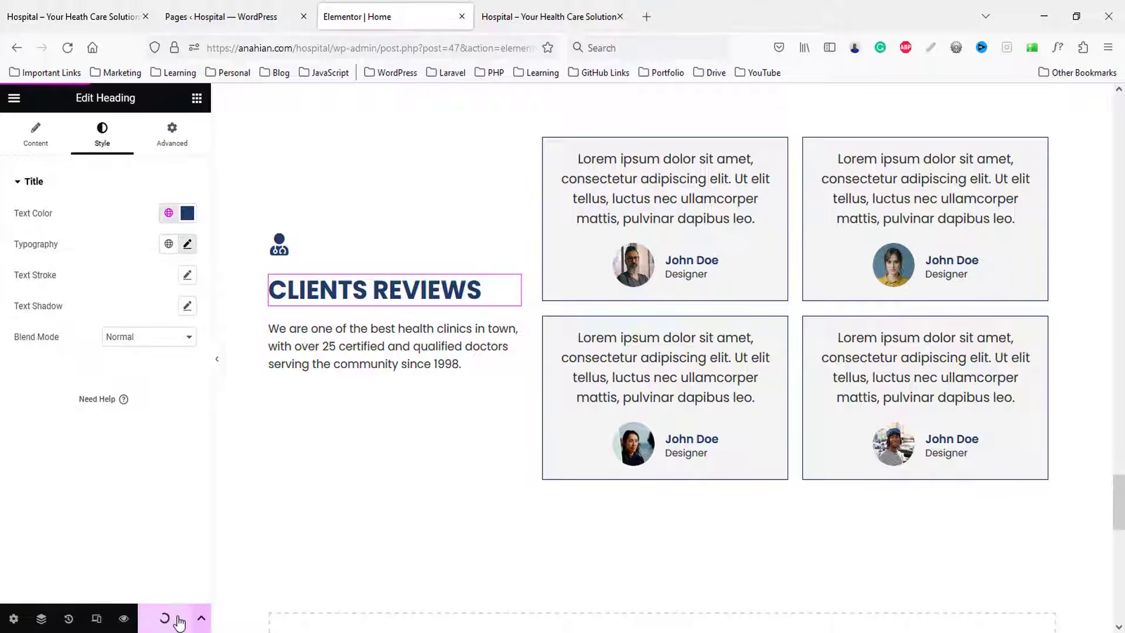
{"action": "left_click", "coordinate": [543, 16]}
{"action": "key", "text": "ctrl+r"}
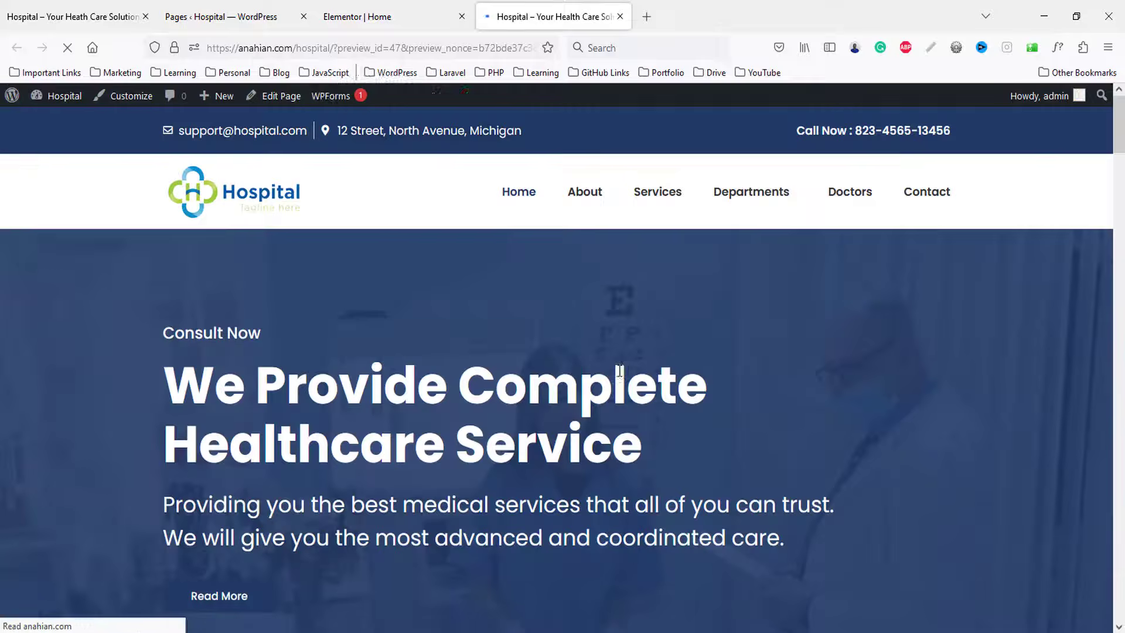
{"action": "scroll", "coordinate": [629, 364], "scroll_direction": "down", "scroll_amount": 15}
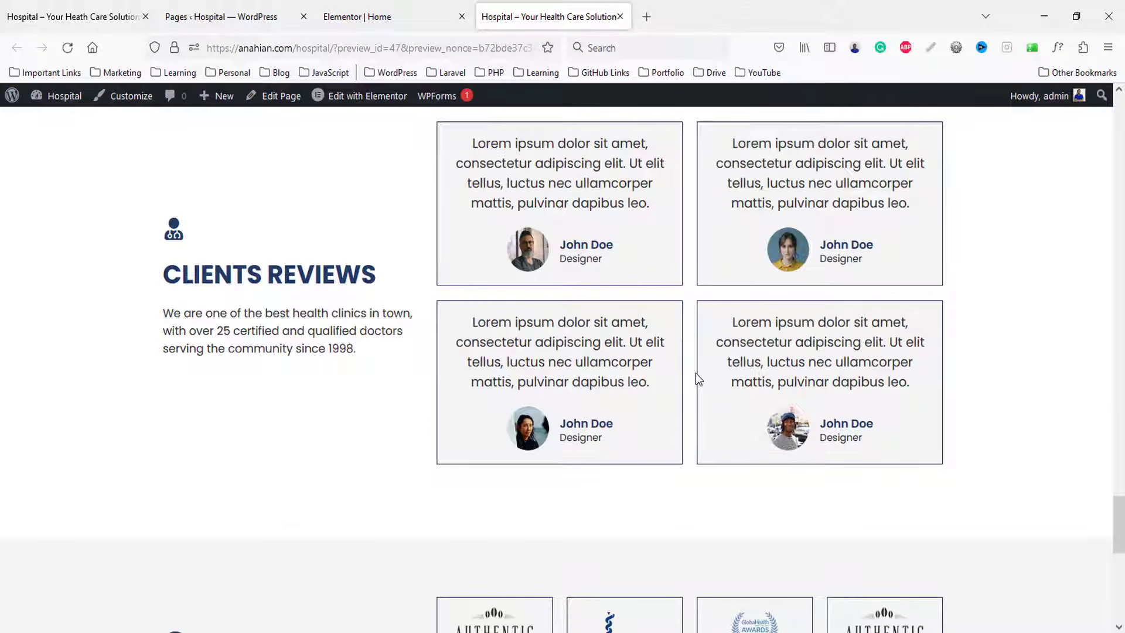
{"action": "scroll", "coordinate": [696, 373], "scroll_direction": "down", "scroll_amount": 5}
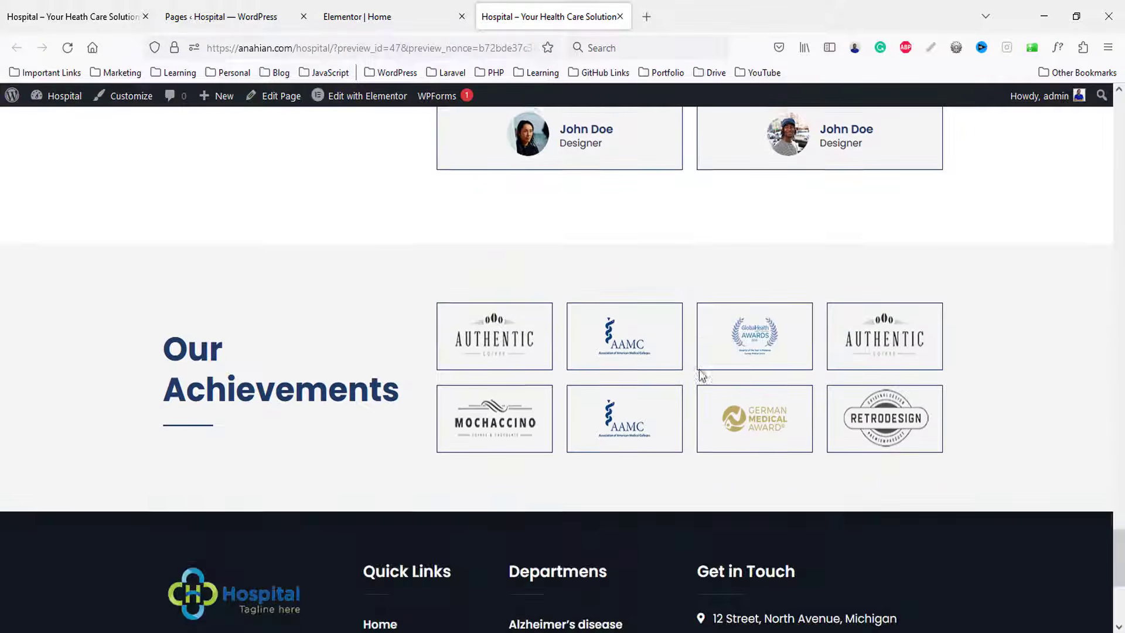
{"action": "scroll", "coordinate": [700, 374], "scroll_direction": "down", "scroll_amount": 5}
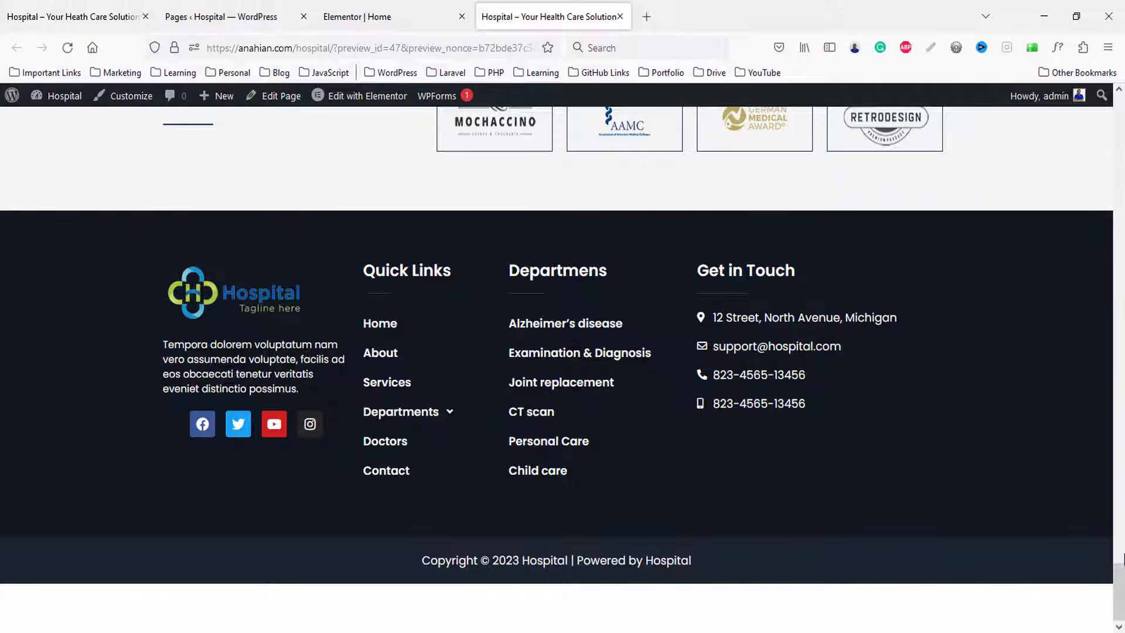
{"action": "mouse_move", "coordinate": [1121, 590]}
{"action": "left_mouse_down"}
{"action": "mouse_move", "coordinate": [1119, 471]}
{"action": "mouse_move", "coordinate": [1123, 600]}
{"action": "left_mouse_up"}
- Open the Elementor Header & Footer Builder template list in a new tab from the WordPress dashboard
{"action": "left_click", "coordinate": [181, 12]}
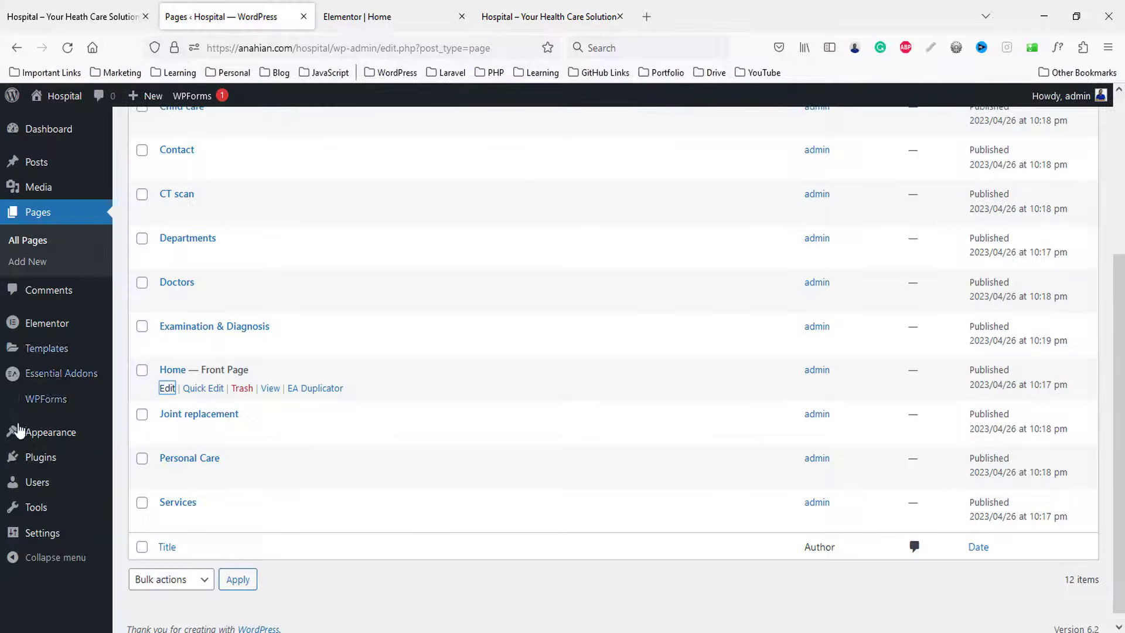
{"action": "mouse_move", "coordinate": [48, 438]}
{"action": "middle_click", "coordinate": [163, 505]}
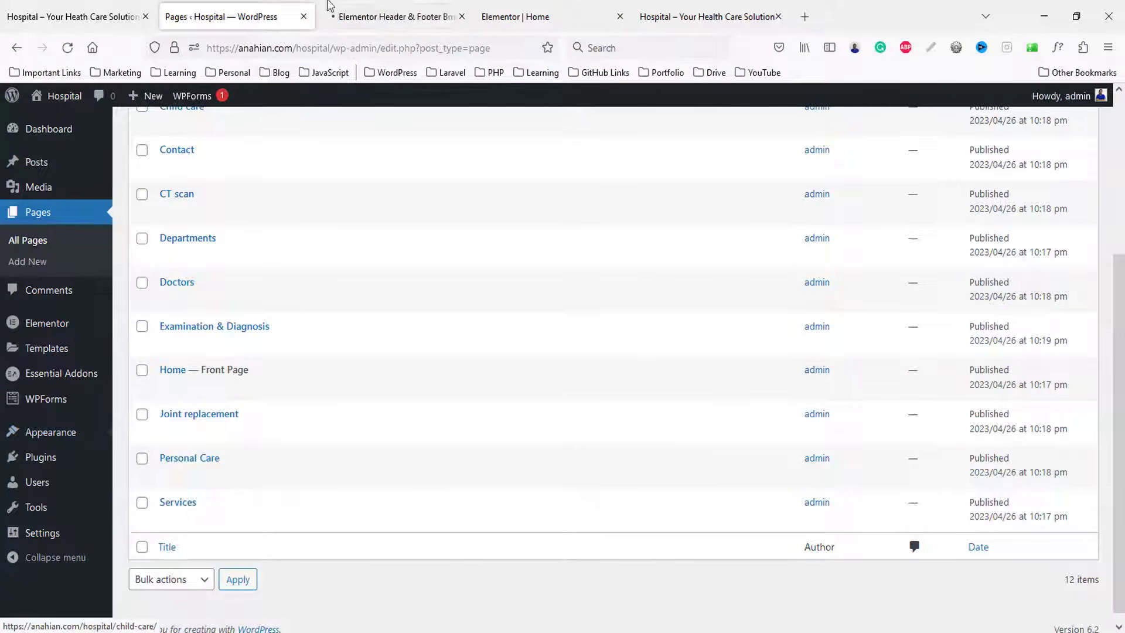
{"action": "left_click", "coordinate": [397, 13]}
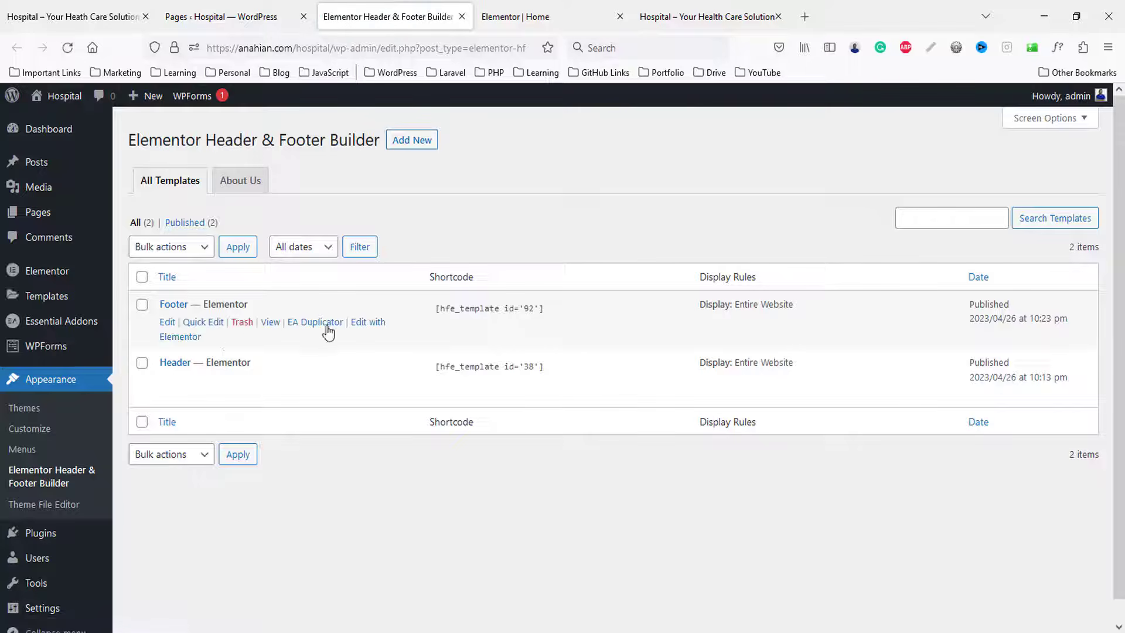
- Open the Footer template for editing in Elementor and bring up the main footer section's margin and padding settings
{"action": "left_click", "coordinate": [368, 322]}
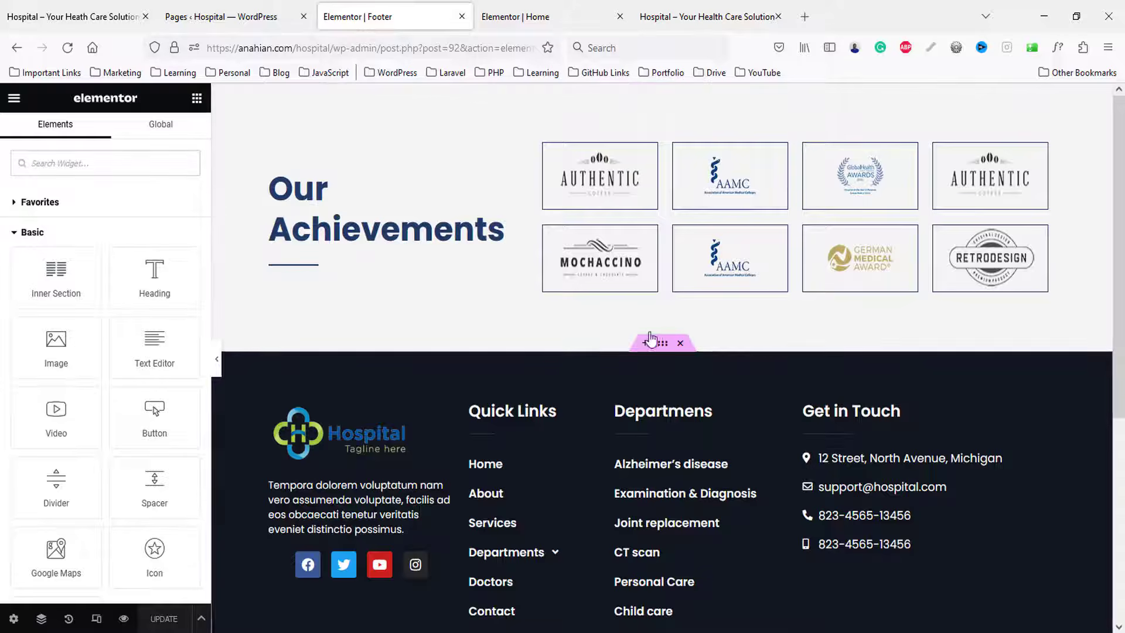
{"action": "scroll", "coordinate": [650, 340], "scroll_direction": "down", "scroll_amount": 5}
{"action": "scroll", "coordinate": [662, 152], "scroll_direction": "up", "scroll_amount": 1}
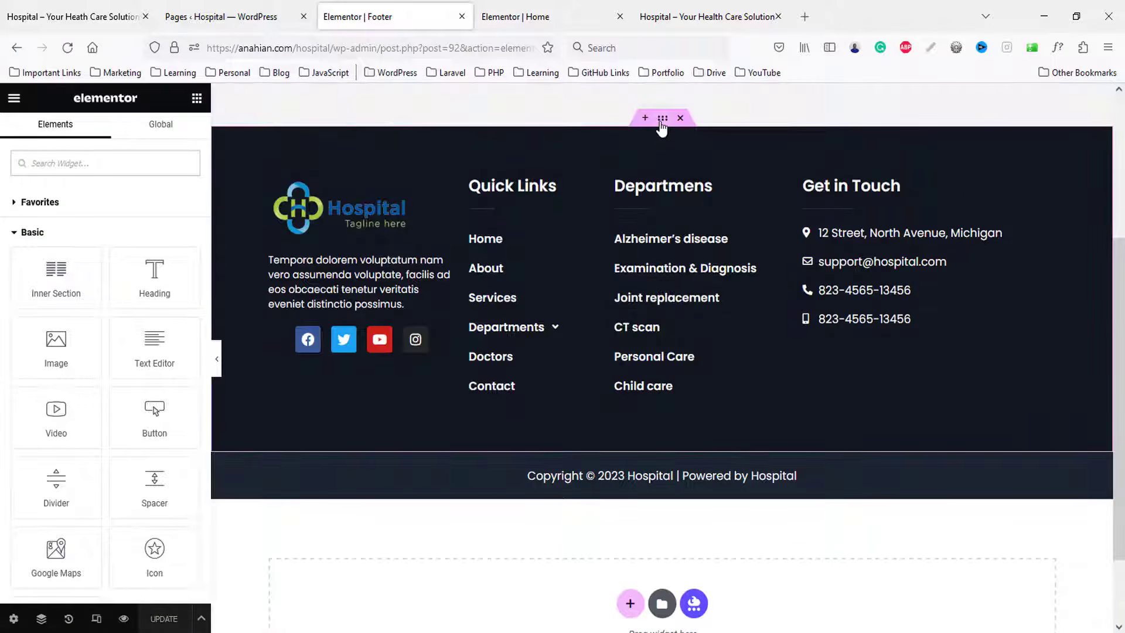
{"action": "left_click", "coordinate": [662, 119]}
{"action": "left_click", "coordinate": [171, 136]}
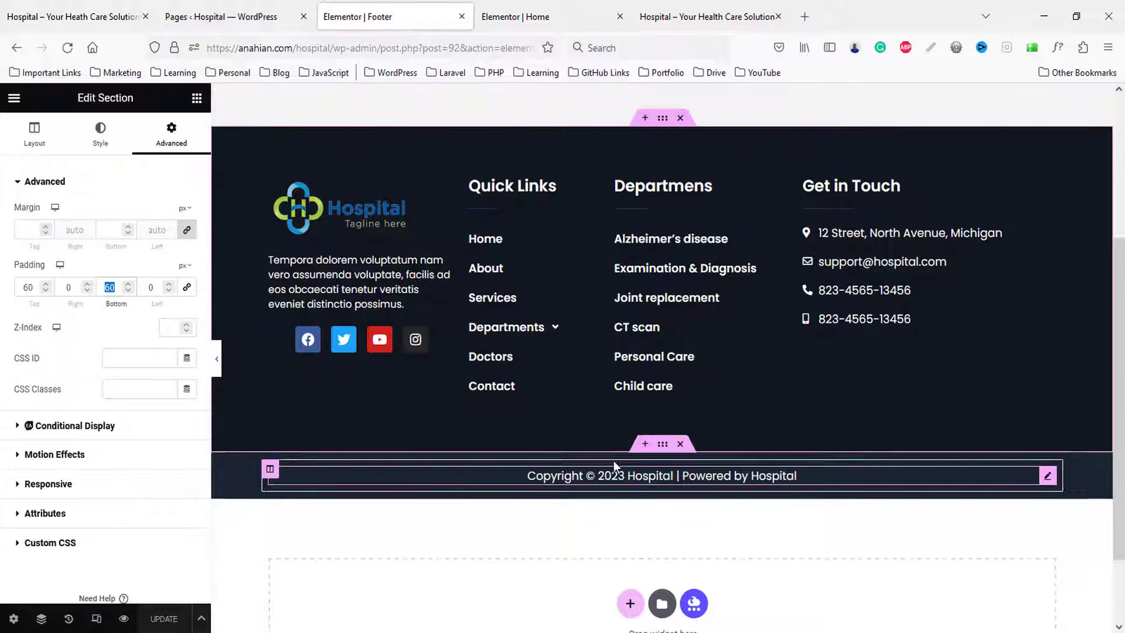
- Set the copyright section's top and bottom margins to 0 px, update the Footer template and look over the site preview
{"action": "left_click", "coordinate": [662, 443]}
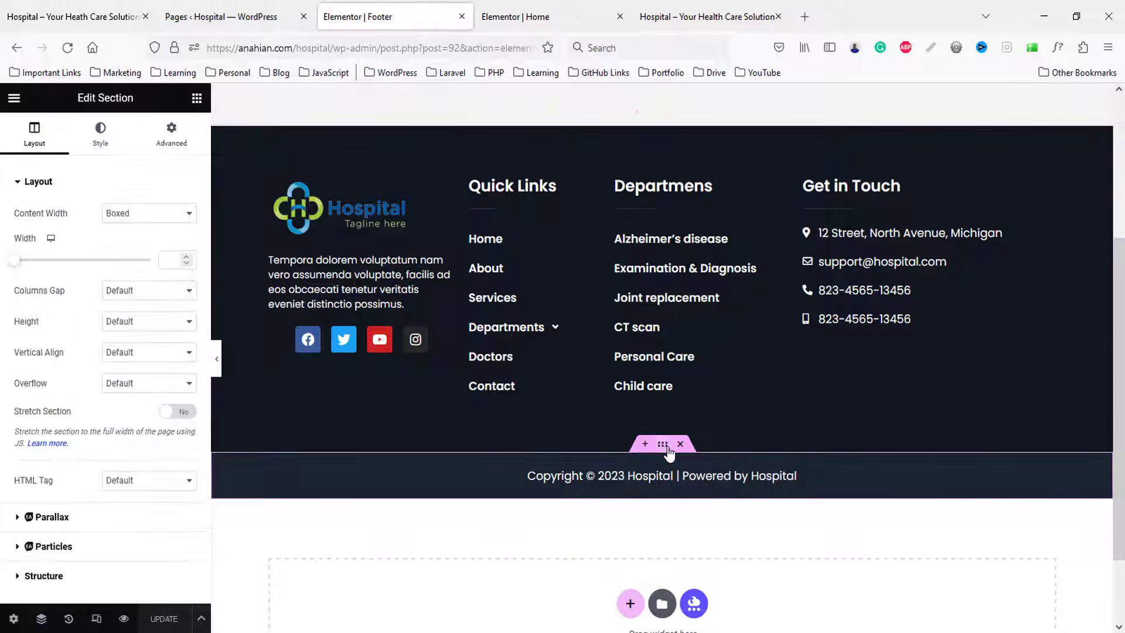
{"action": "left_click", "coordinate": [159, 148]}
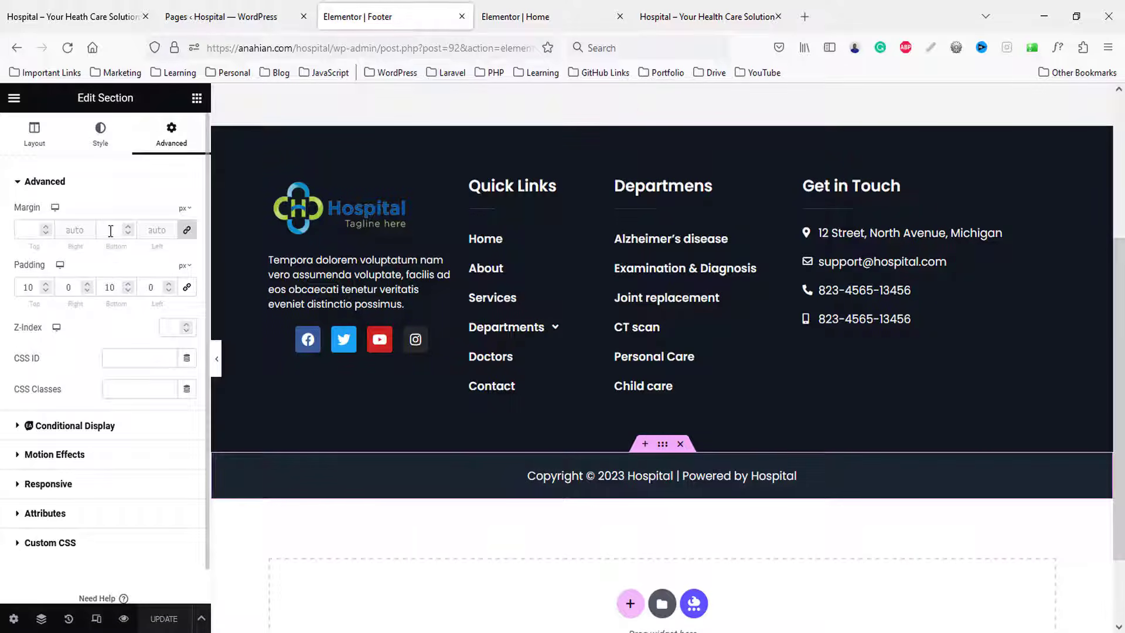
{"action": "type", "text": "0"}
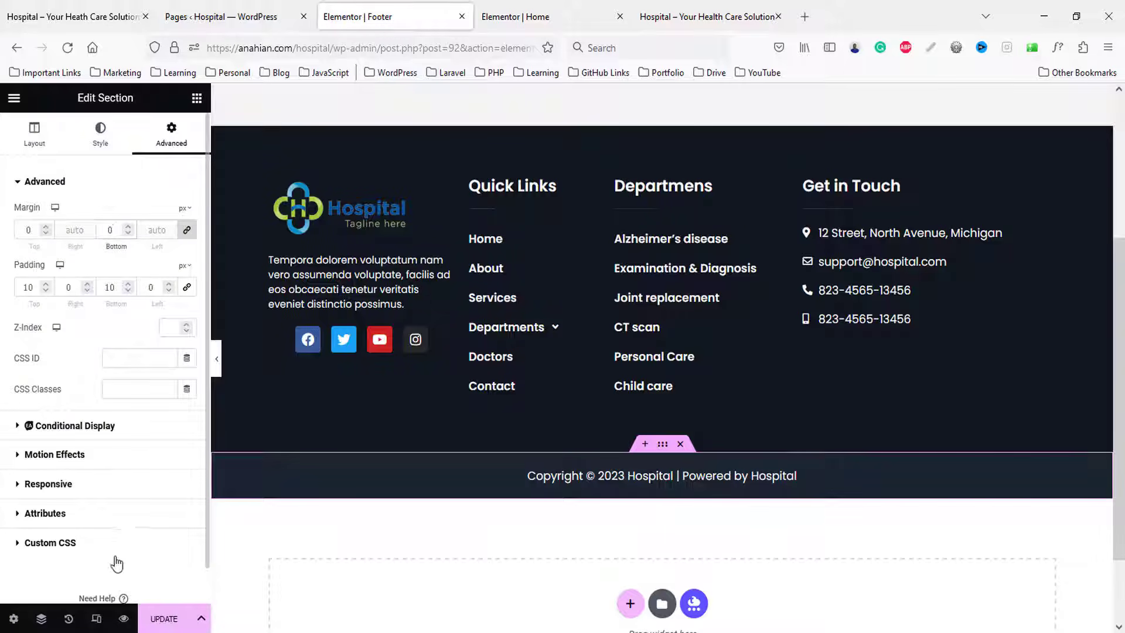
{"action": "left_click", "coordinate": [163, 617]}
{"action": "left_click", "coordinate": [709, 7]}
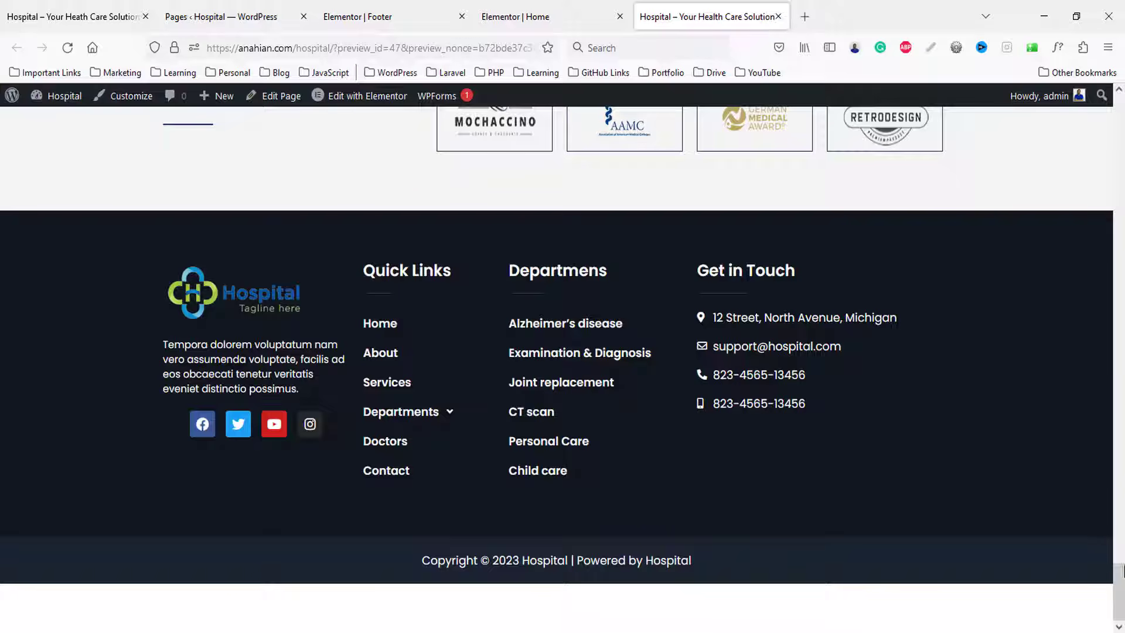
{"action": "left_click_drag", "start_coordinate": [1123, 577], "coordinate": [1118, 102]}
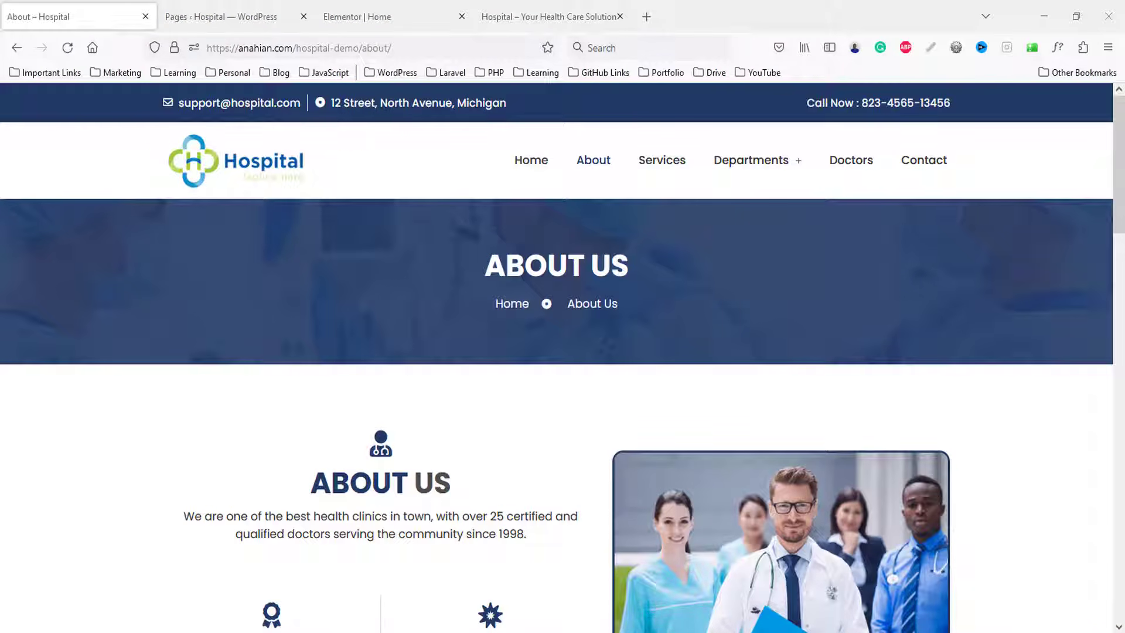
- Open the About page from the WordPress page list in Elementor and check the demo site's About page for reference
{"action": "left_click", "coordinate": [246, 11]}
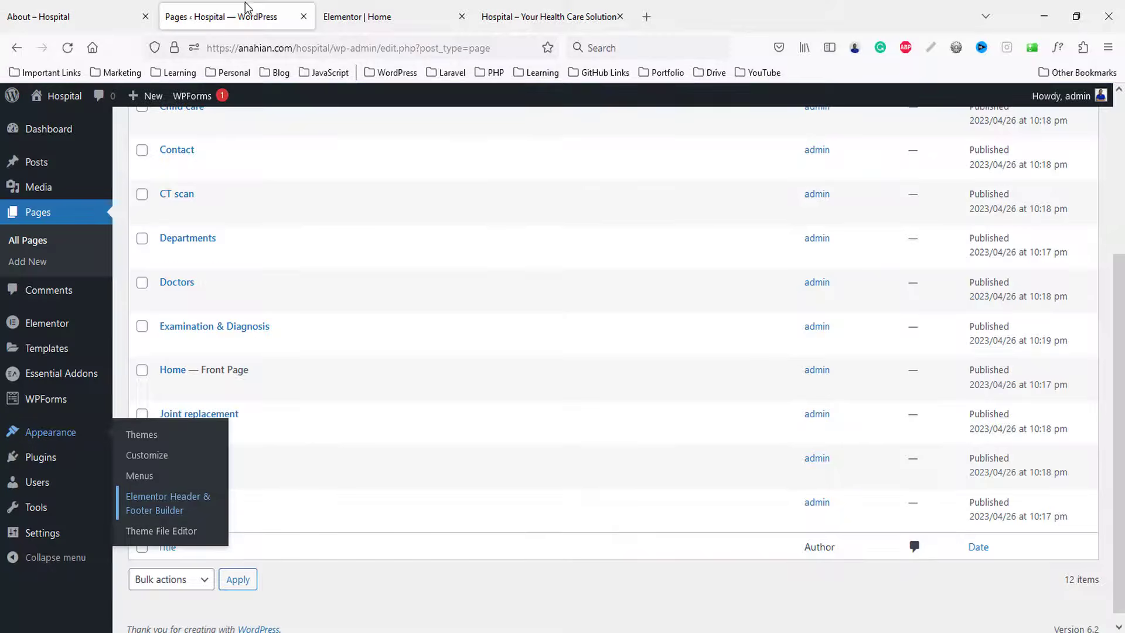
{"action": "scroll", "coordinate": [420, 246], "scroll_direction": "up", "scroll_amount": 5}
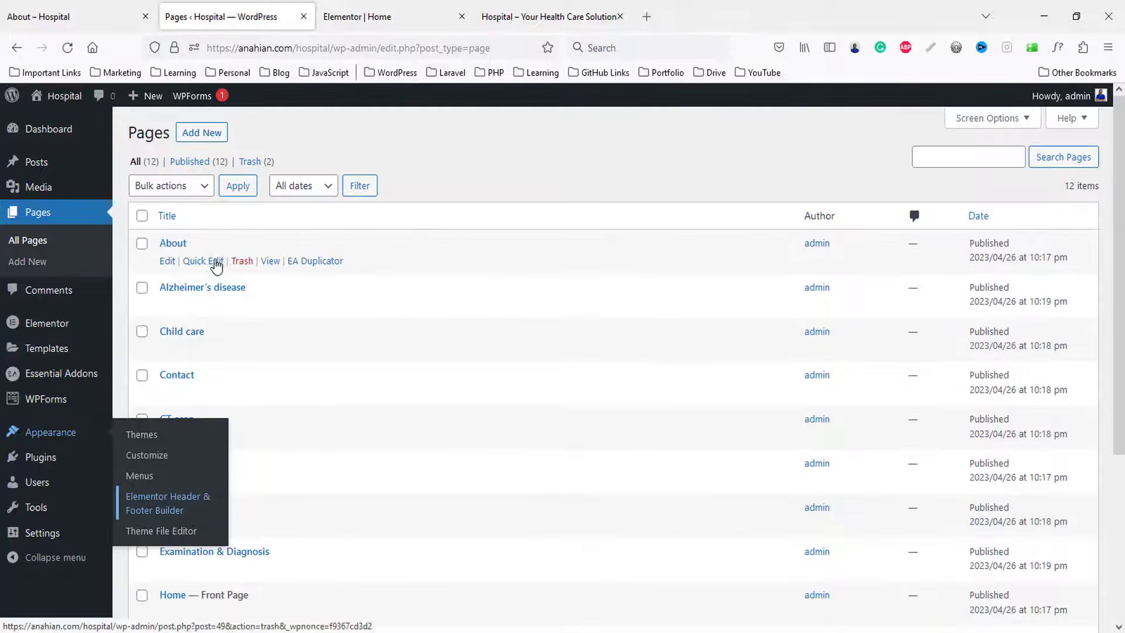
{"action": "middle_click", "coordinate": [170, 261]}
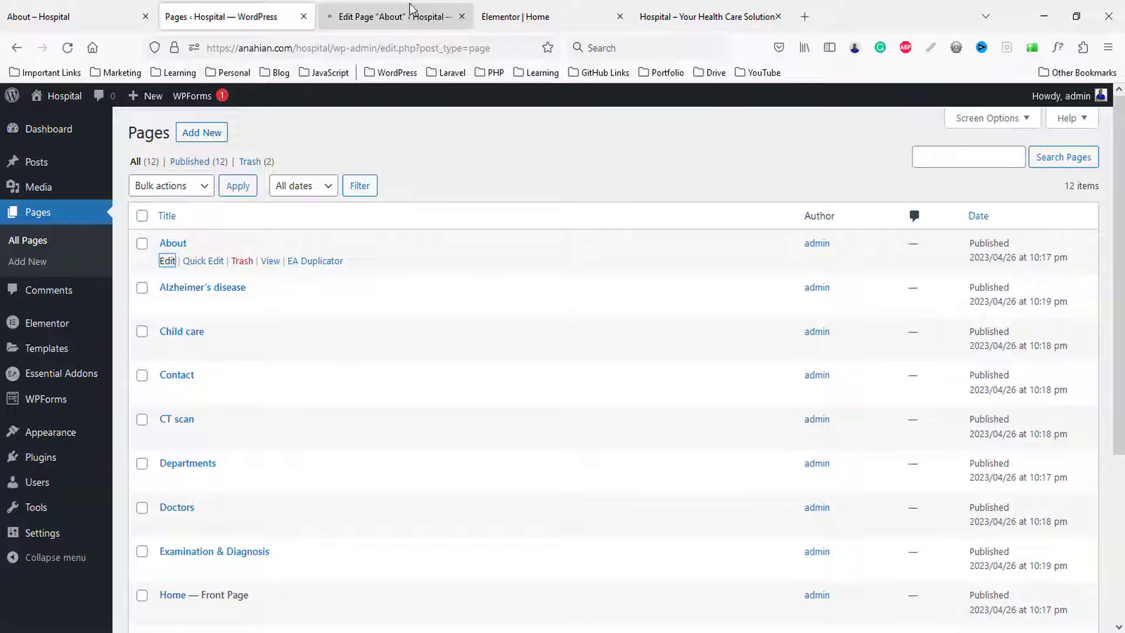
{"action": "left_click", "coordinate": [396, 19]}
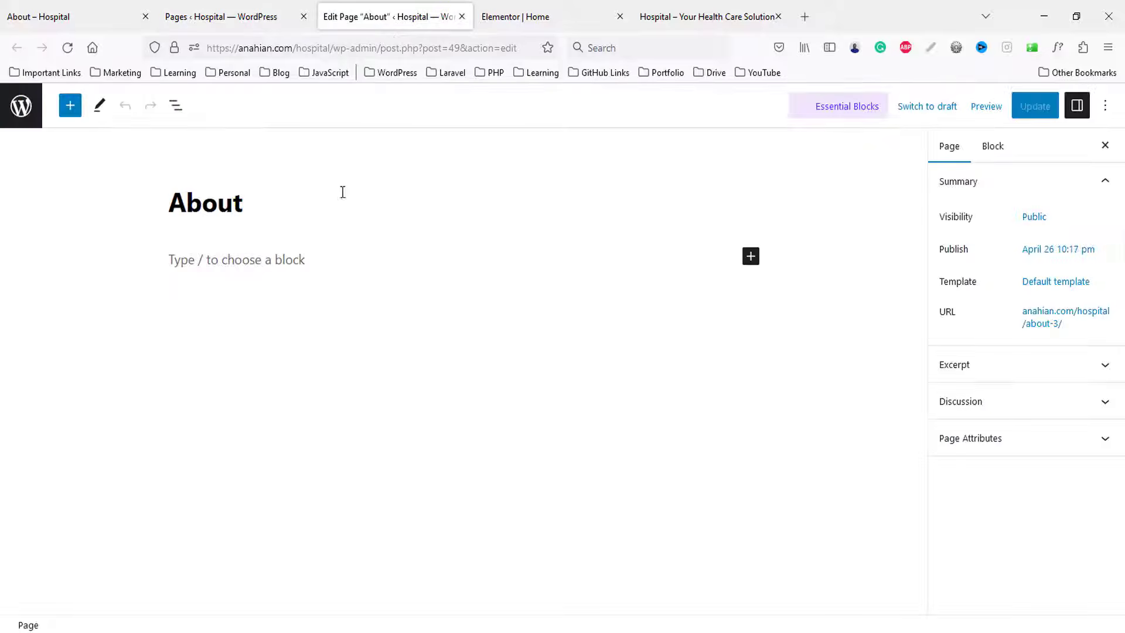
{"action": "left_click", "coordinate": [276, 115]}
{"action": "left_click", "coordinate": [98, 21]}
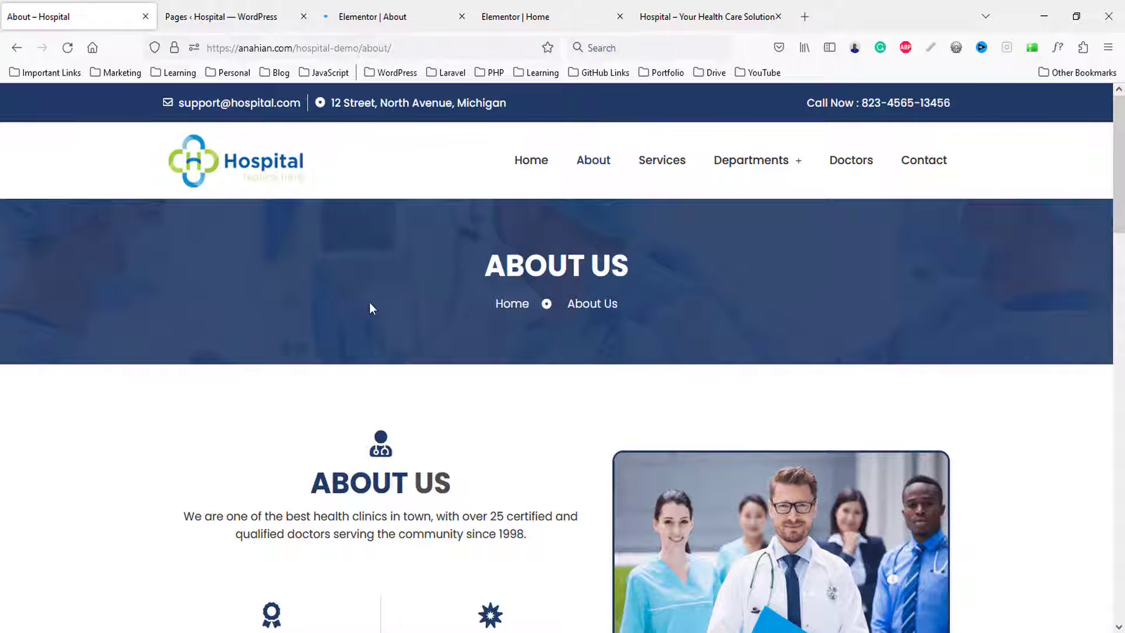
{"action": "left_click", "coordinate": [398, 7]}
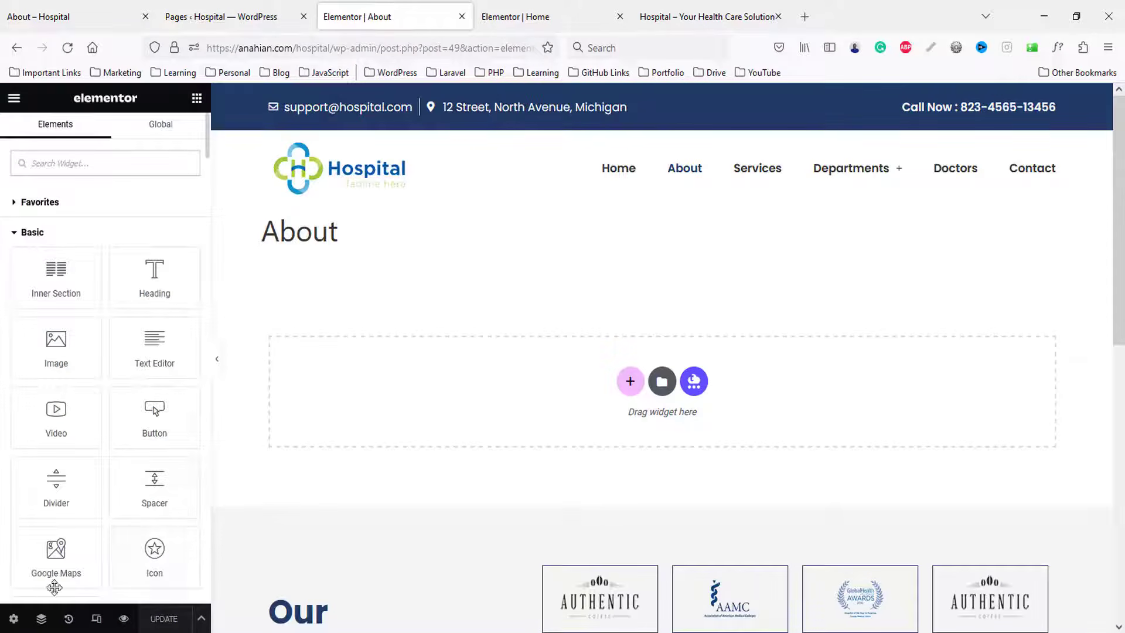
- Change the About page's layout to the one that keeps the site header but drops the page title
{"action": "left_click", "coordinate": [14, 618]}
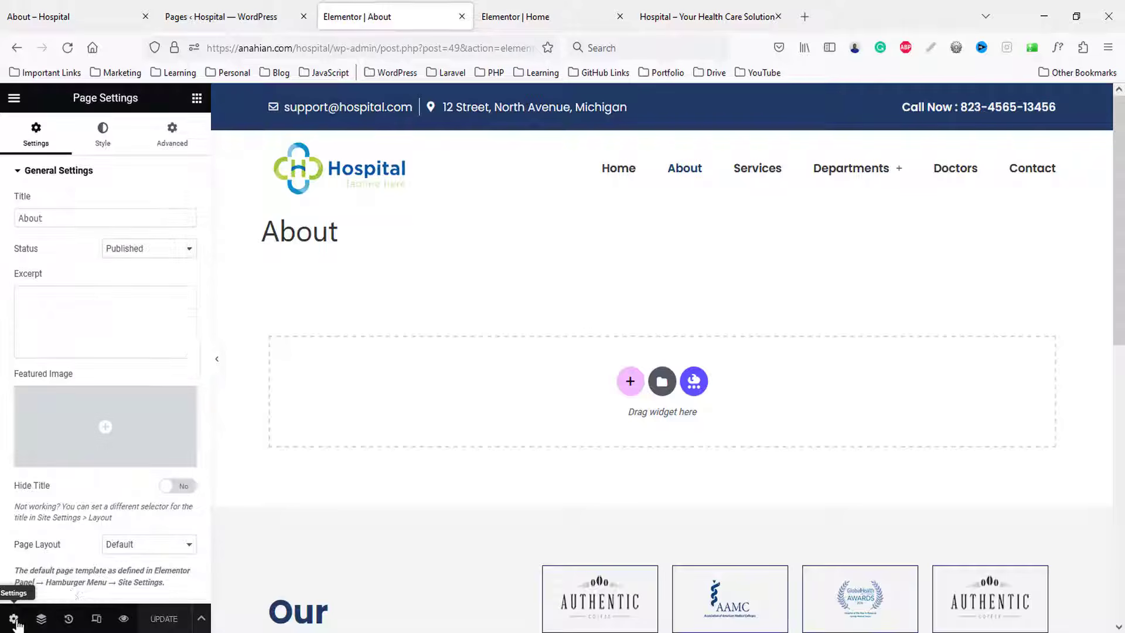
{"action": "left_click", "coordinate": [147, 548]}
{"action": "left_click", "coordinate": [149, 597]}
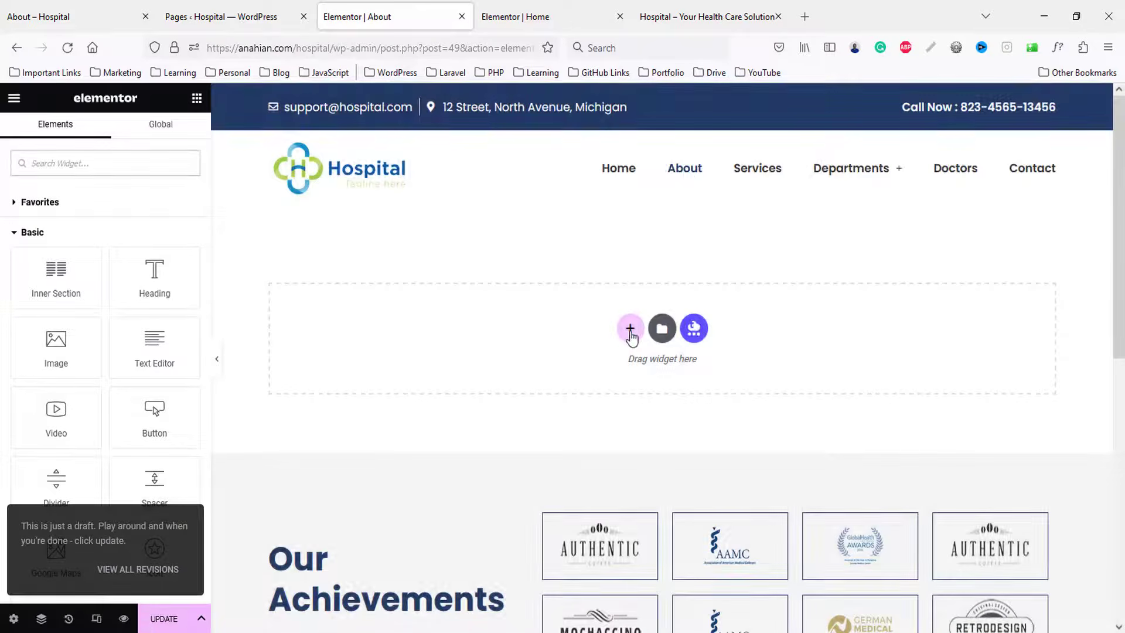
- Add a single-column section to the About page and give it breadcumb.jpg as a classic background image
{"action": "left_click", "coordinate": [631, 337]}
{"action": "left_click", "coordinate": [477, 364]}
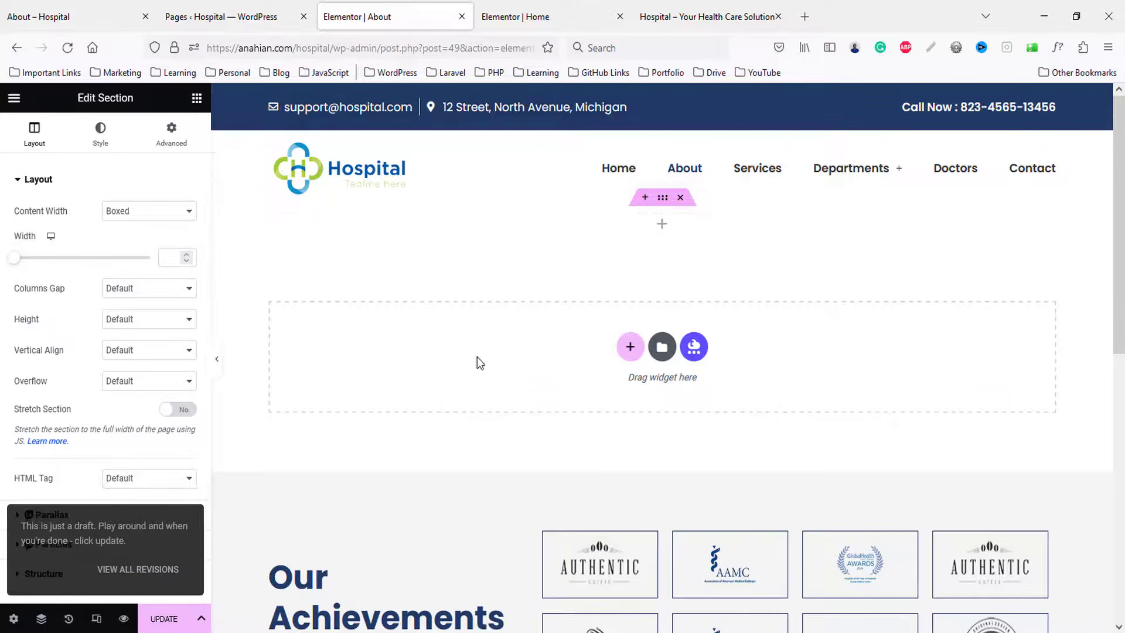
{"action": "left_click", "coordinate": [98, 141]}
{"action": "left_click", "coordinate": [131, 244]}
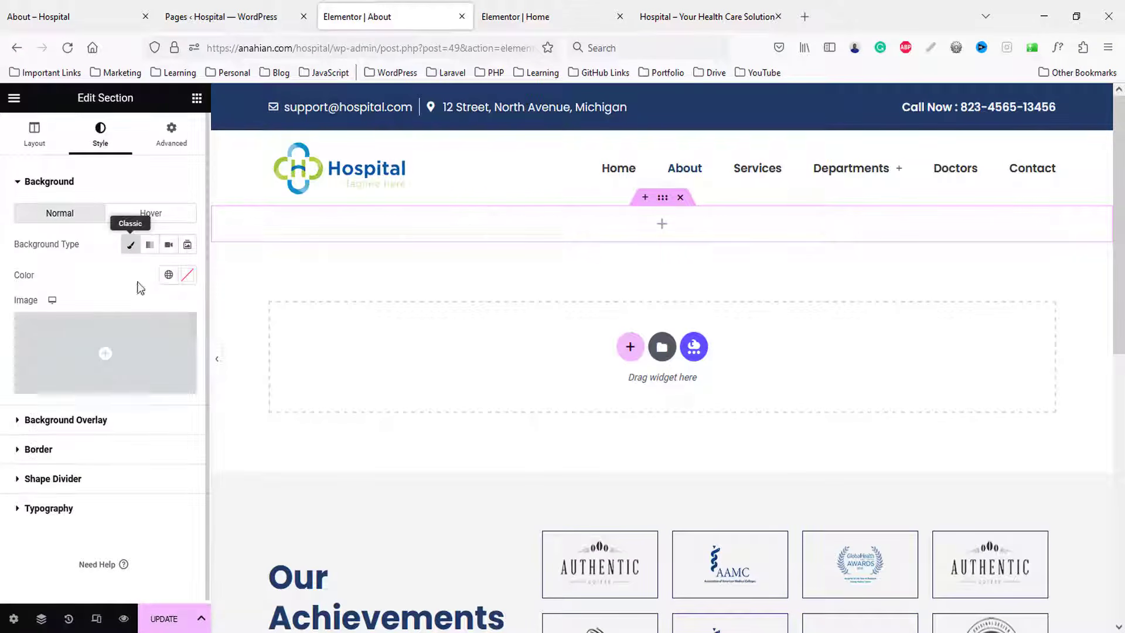
{"action": "left_click", "coordinate": [105, 353]}
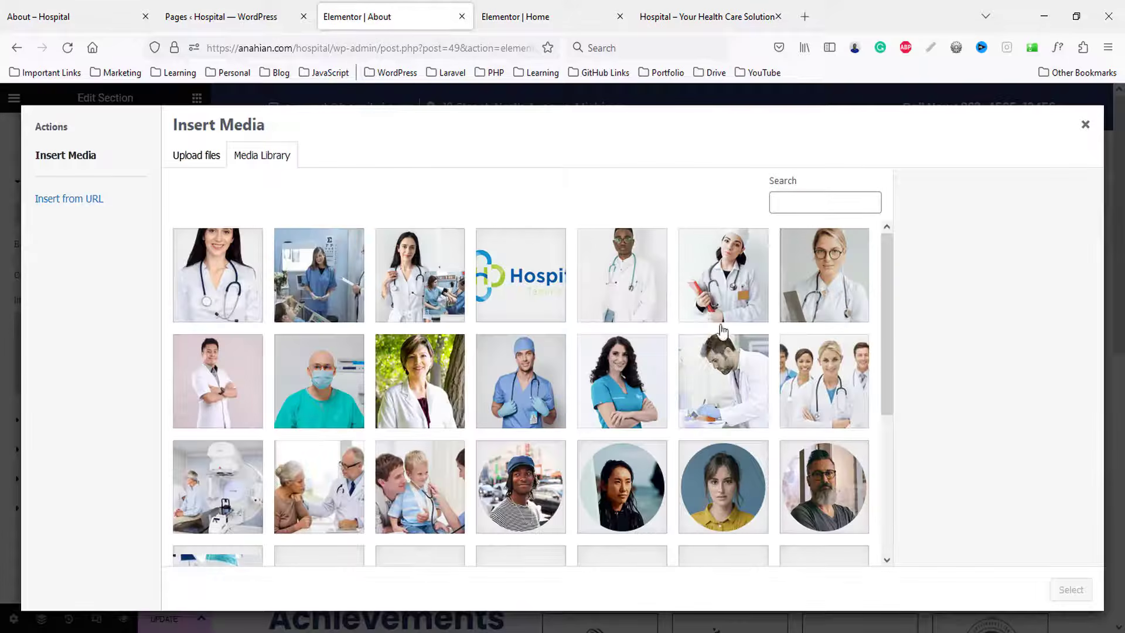
{"action": "scroll", "coordinate": [723, 329], "scroll_direction": "down", "scroll_amount": 4}
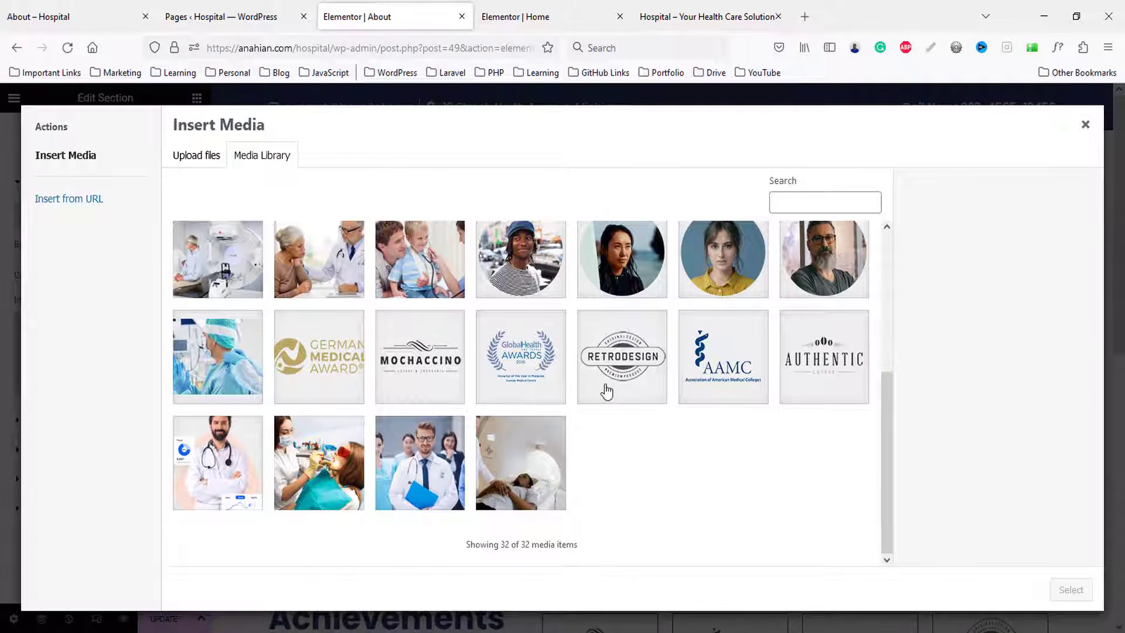
{"action": "left_click", "coordinate": [246, 358]}
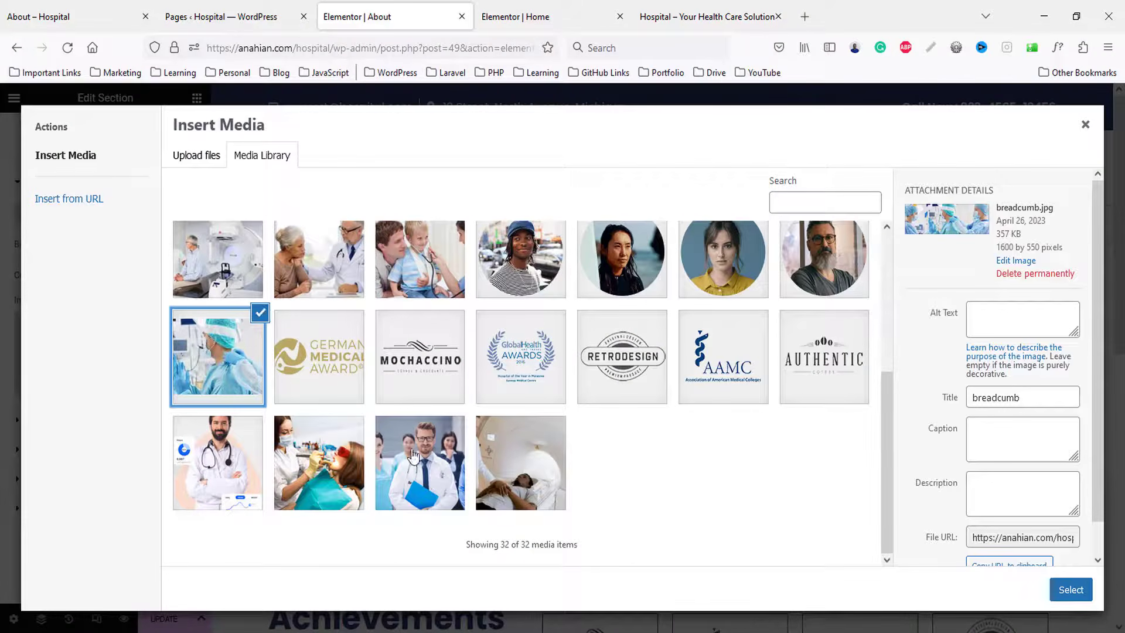
{"action": "left_click", "coordinate": [1070, 589]}
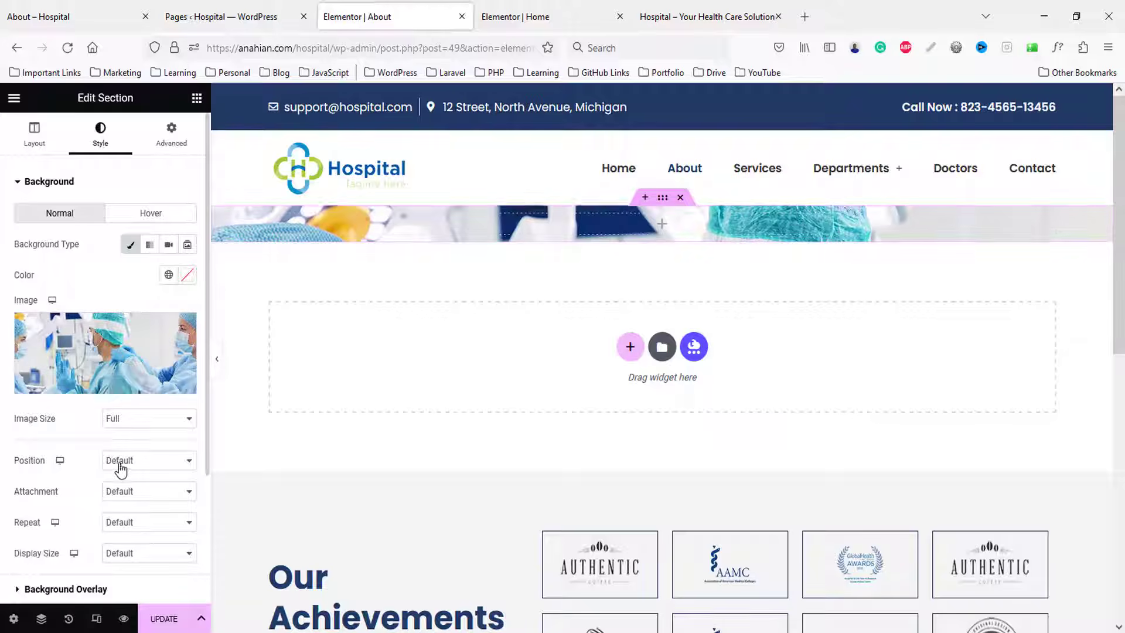
- Set the section's background image position to Center Center and its display size to Cover
{"action": "left_click", "coordinate": [120, 460]}
{"action": "left_click", "coordinate": [134, 293]}
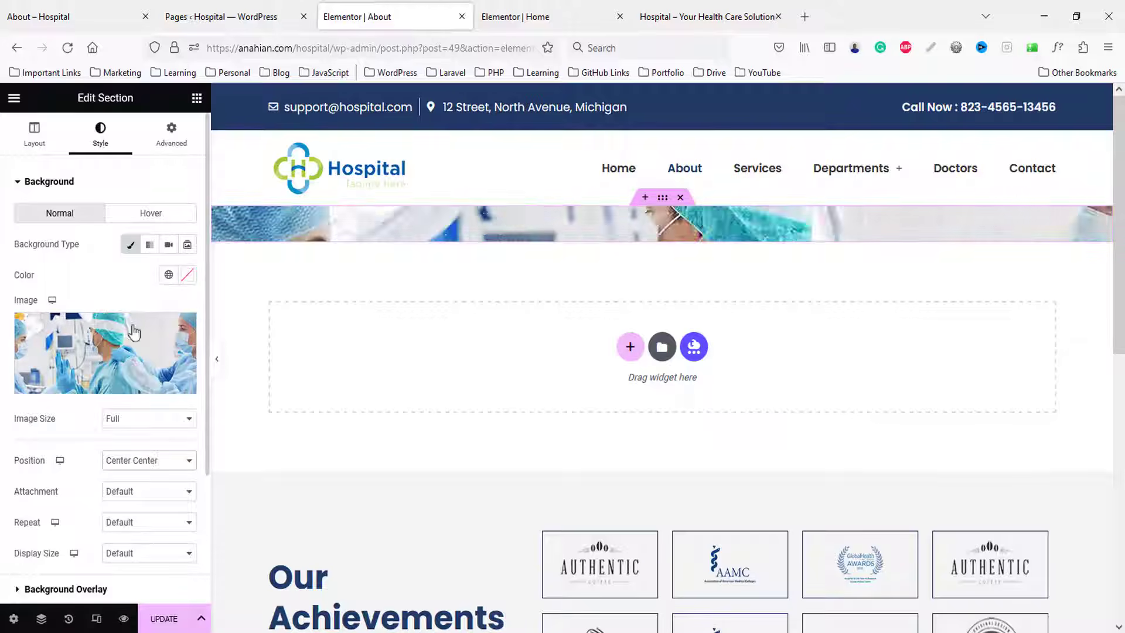
{"action": "scroll", "coordinate": [136, 403], "scroll_direction": "down", "scroll_amount": 3}
{"action": "left_click", "coordinate": [128, 383]}
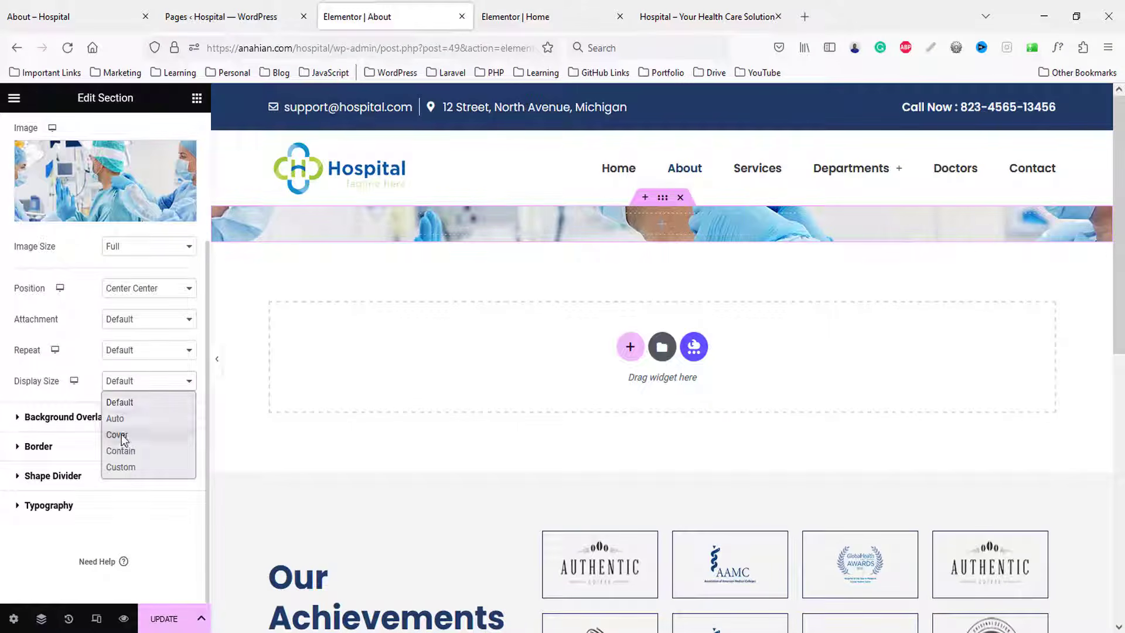
{"action": "left_click", "coordinate": [103, 432]}
- Give the section a classic background overlay in the global Primary color with an opacity of 0.9
{"action": "left_click", "coordinate": [108, 417]}
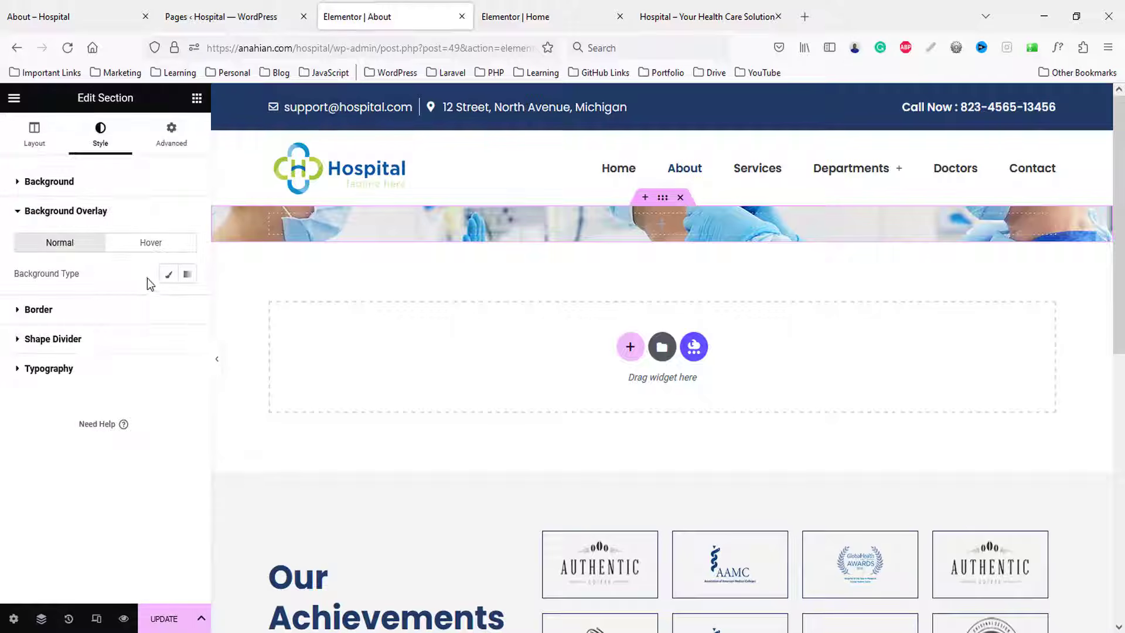
{"action": "left_click", "coordinate": [168, 275]}
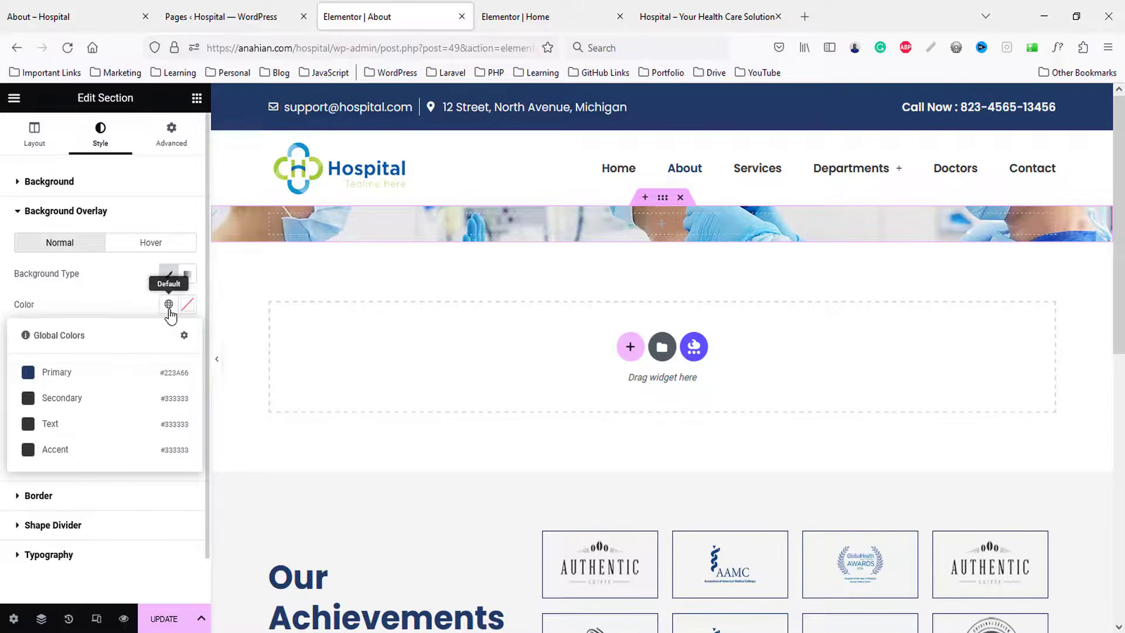
{"action": "left_click", "coordinate": [71, 378]}
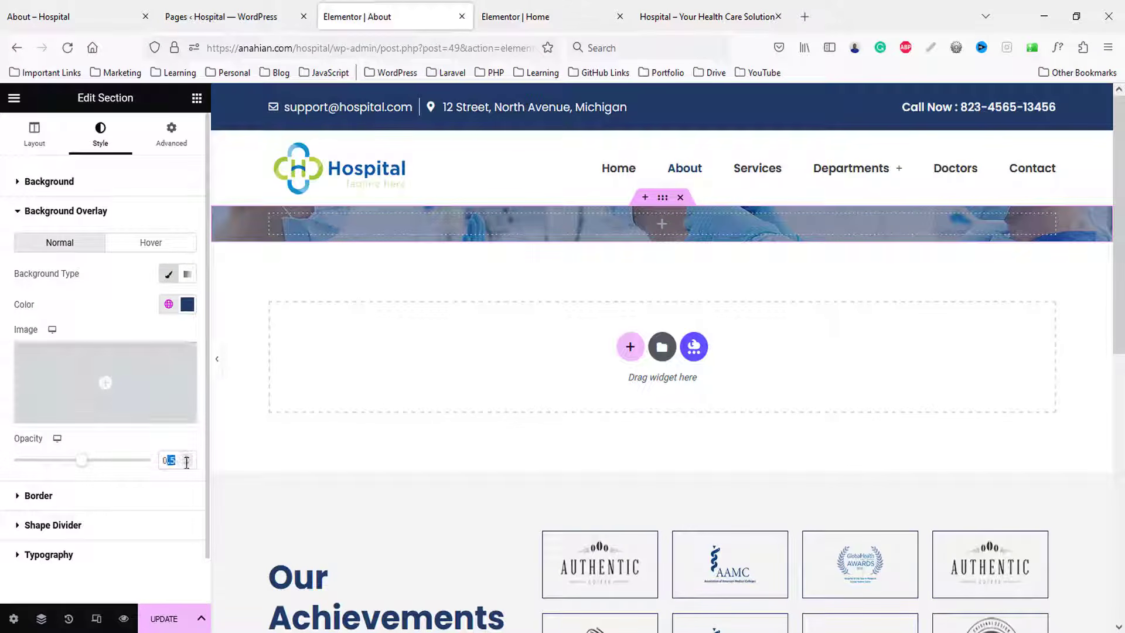
{"action": "type", "text": "9"}
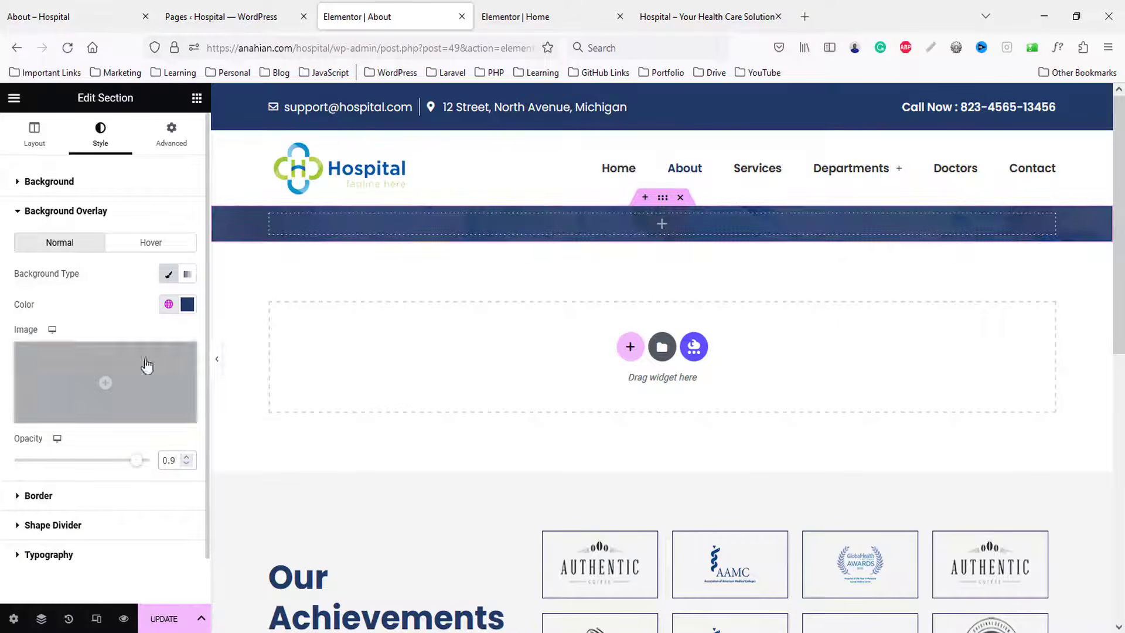
- Unlink the section's padding values and set the top and bottom padding to 60 px
{"action": "left_click", "coordinate": [174, 136]}
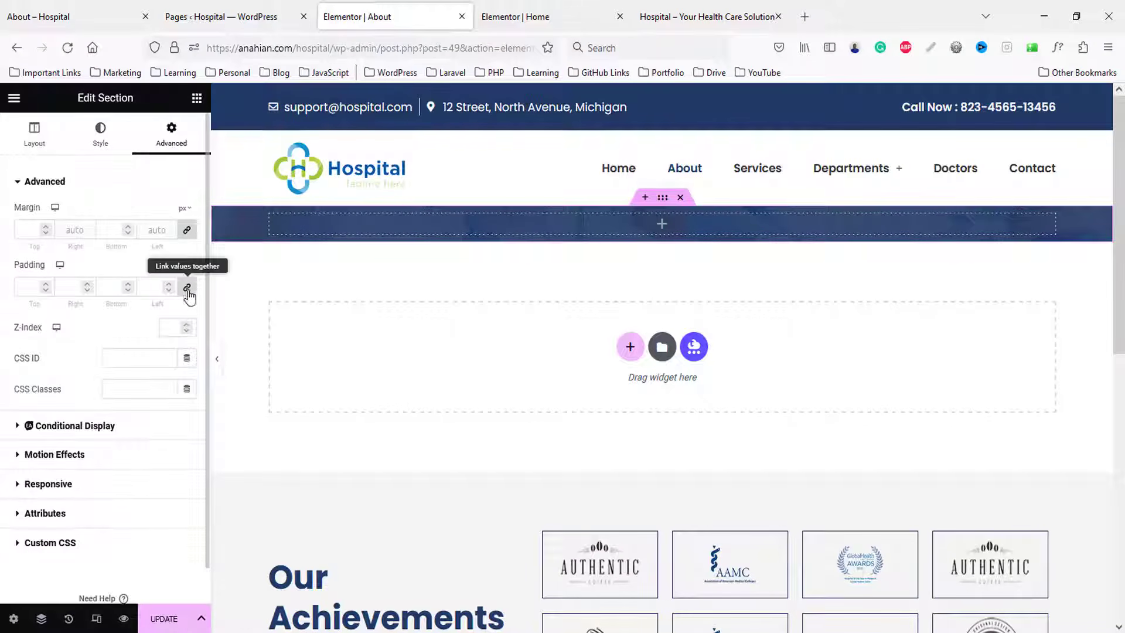
{"action": "type", "text": "60"}
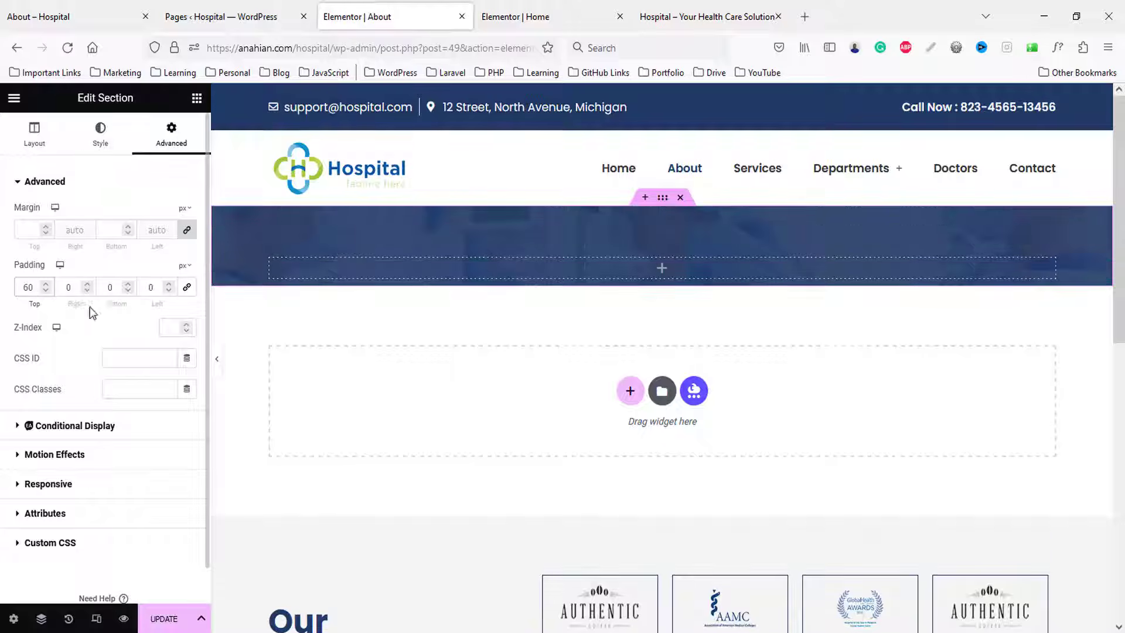
{"action": "left_click", "coordinate": [109, 287]}
{"action": "type", "text": "60"}
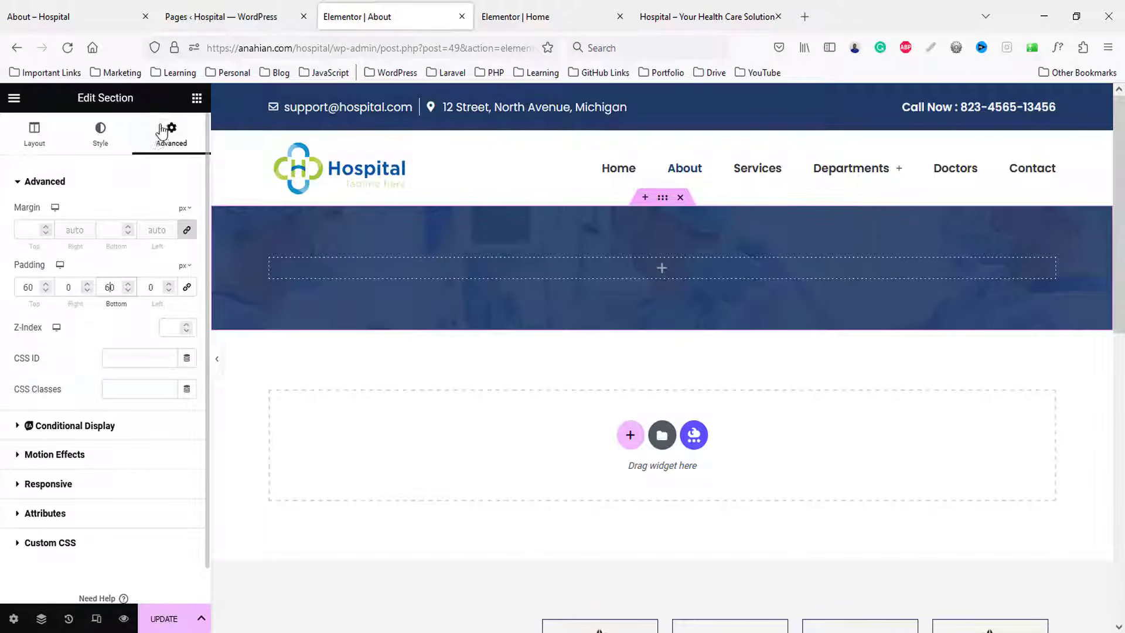
- Place a Heading widget in the banner section, title it "about us" and center-align it
{"action": "left_click", "coordinate": [197, 98]}
{"action": "left_click_drag", "start_coordinate": [154, 275], "coordinate": [585, 273]}
{"action": "left_click_drag", "start_coordinate": [141, 225], "coordinate": [69, 229]}
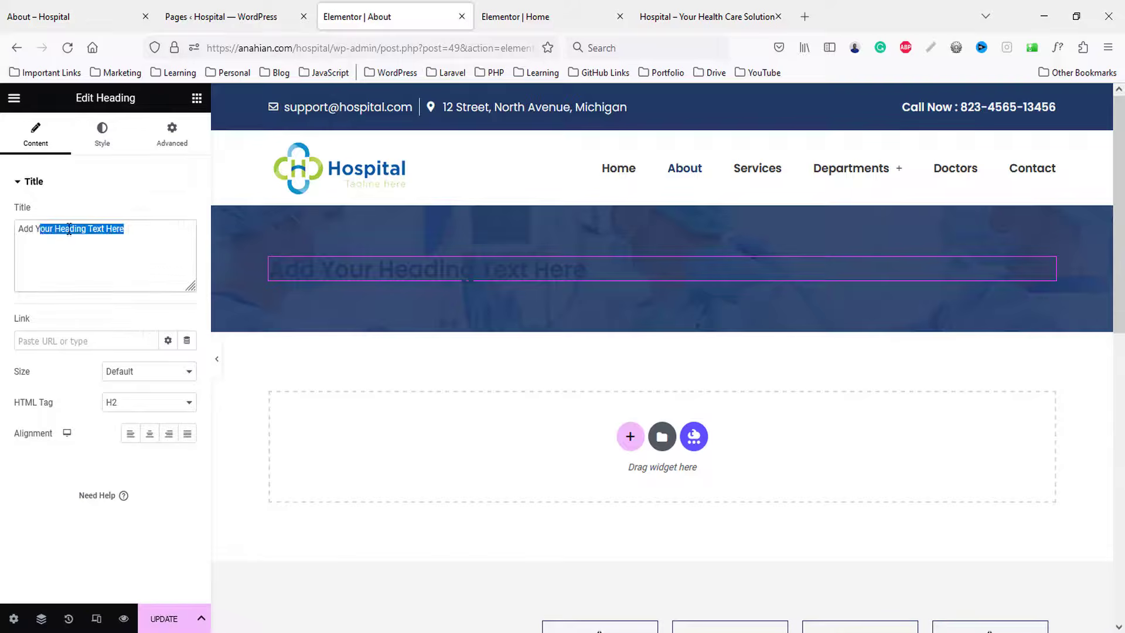
{"action": "key", "text": "ctrl+a"}
{"action": "type", "text": "a"}
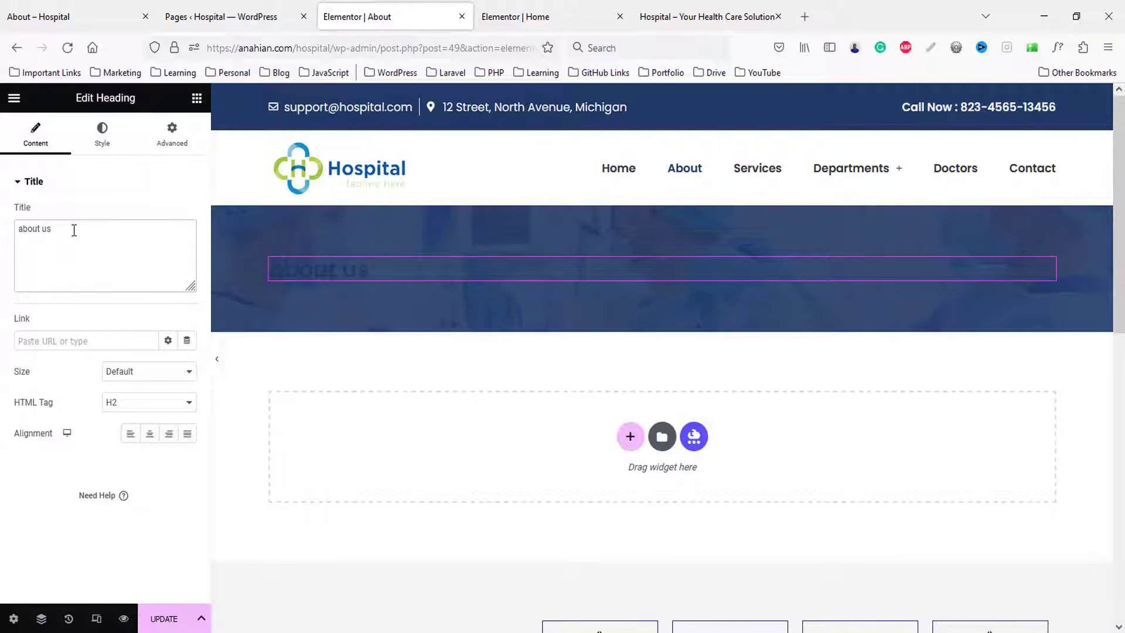
{"action": "left_click", "coordinate": [150, 433]}
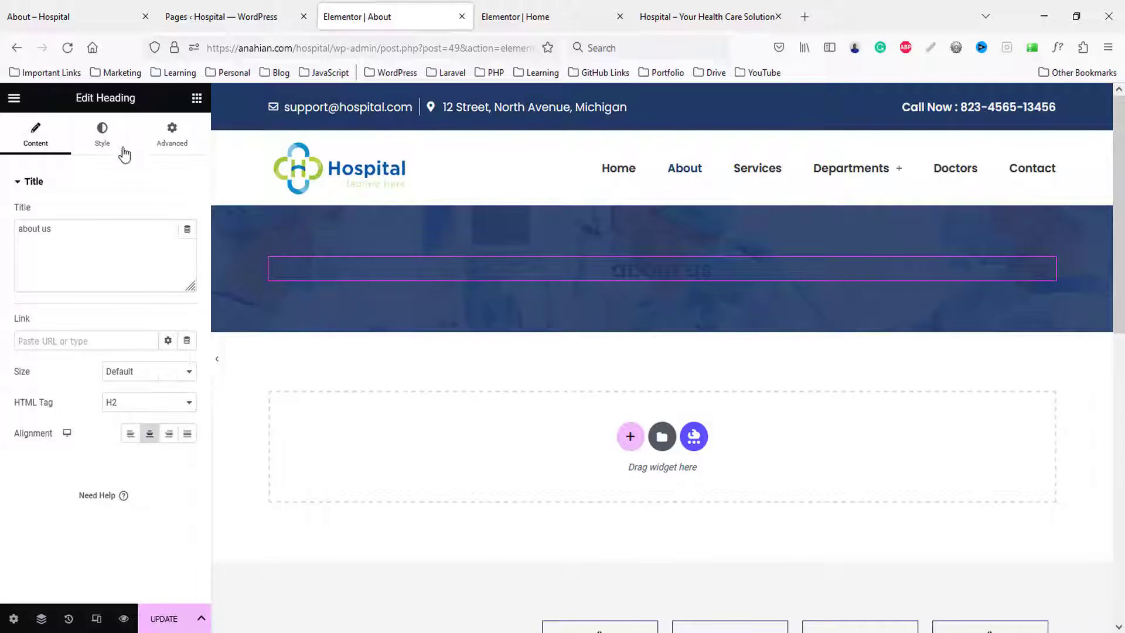
- Set the "about us" heading's text color to white (#FFFFFF)
{"action": "left_click", "coordinate": [104, 130]}
{"action": "left_click", "coordinate": [188, 212]}
{"action": "left_click", "coordinate": [28, 268]}
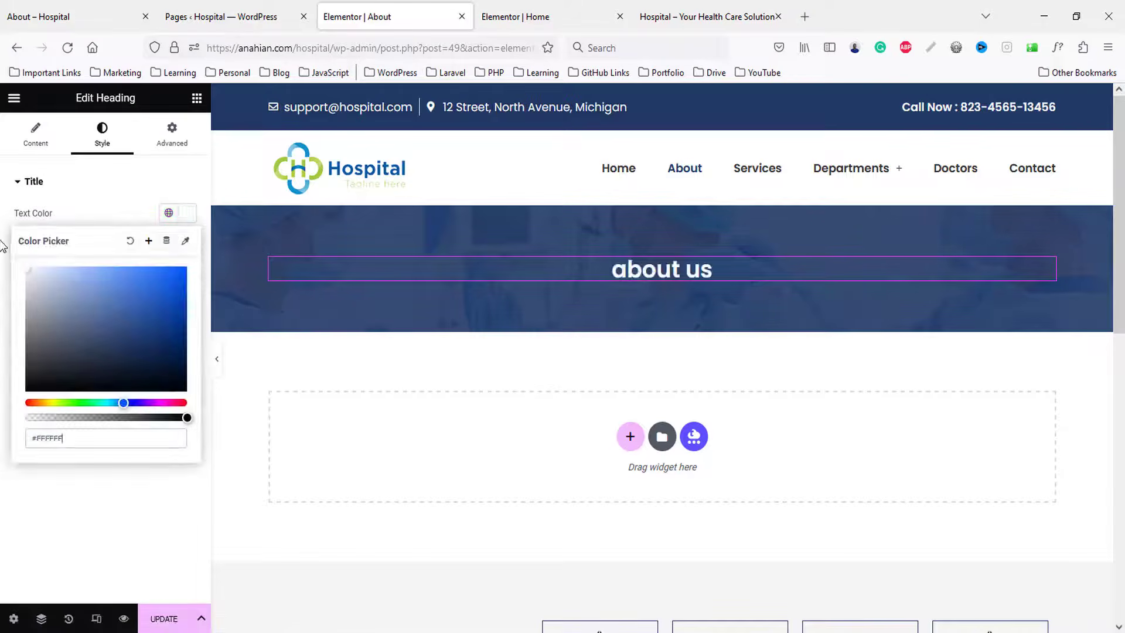
- Set the banner heading's typography to Uppercase with a 700 (Bold) weight
{"action": "left_click", "coordinate": [186, 213]}
{"action": "left_click", "coordinate": [187, 243]}
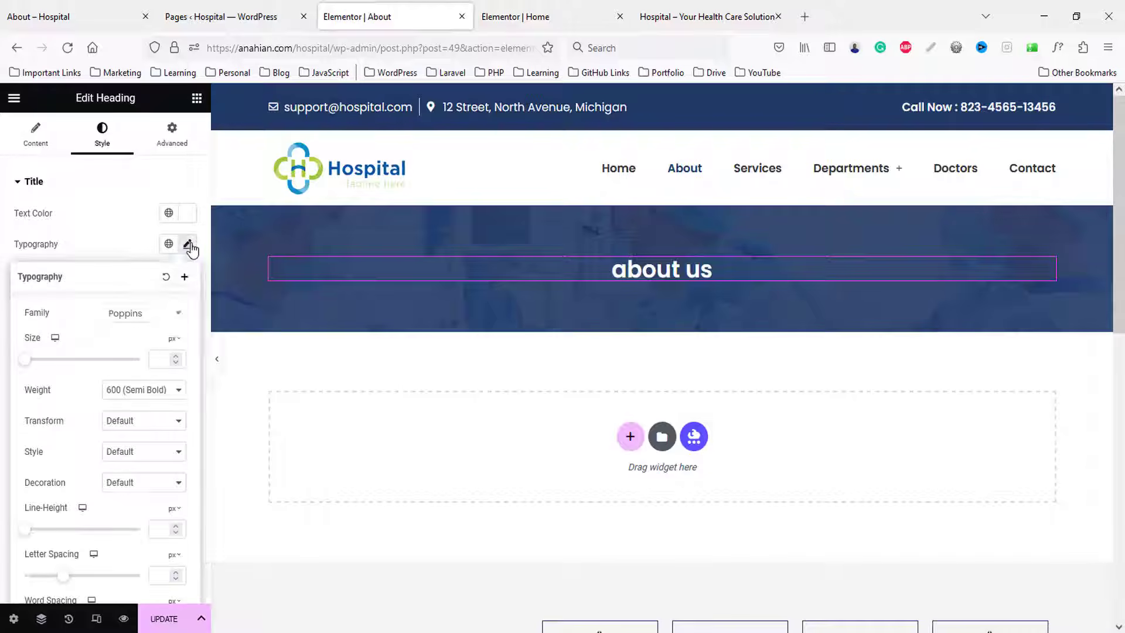
{"action": "left_click", "coordinate": [130, 428]}
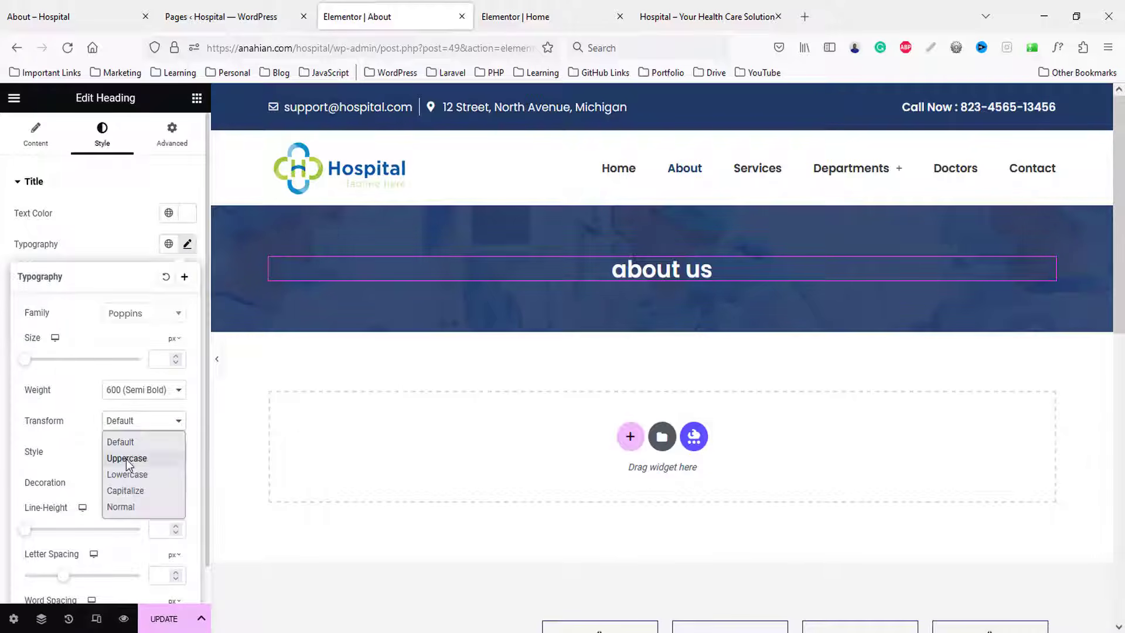
{"action": "left_click", "coordinate": [126, 458]}
{"action": "left_click", "coordinate": [146, 391]}
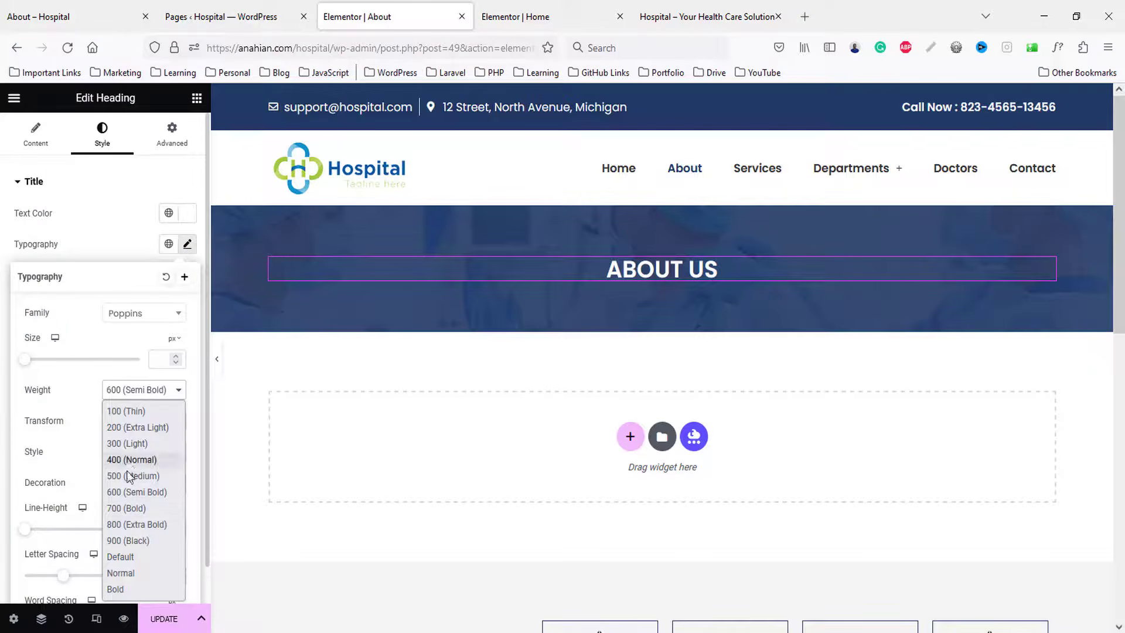
{"action": "left_click", "coordinate": [133, 507]}
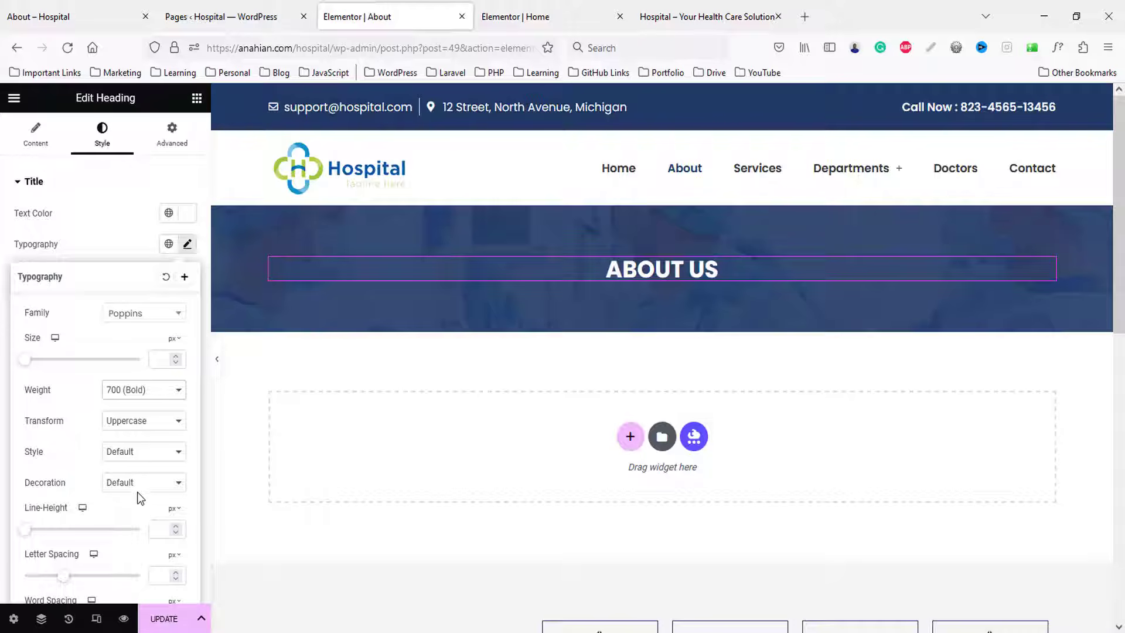
- Set the banner heading's font size to 40 px
{"action": "left_click", "coordinate": [164, 358]}
{"action": "type", "text": "30"}
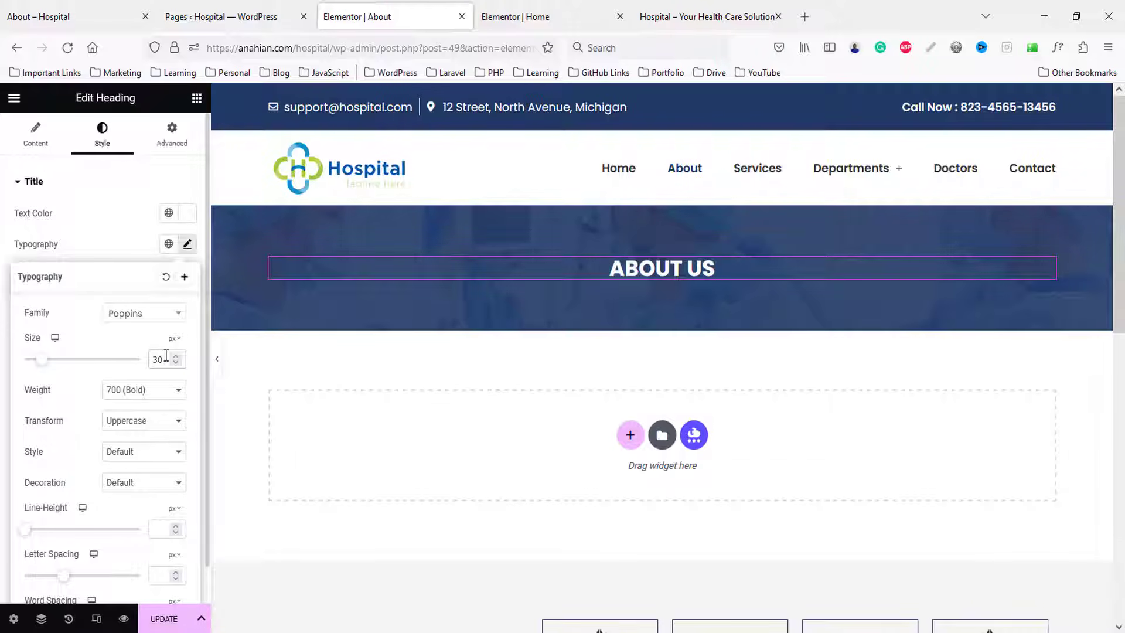
{"action": "key", "text": "Up"}
{"action": "key", "text": "Up"}
{"action": "key", "text": "Up"}
{"action": "key", "text": "Up"}
{"action": "key", "text": "Up"}
{"action": "key", "text": "Up"}
{"action": "key", "text": "Up"}
{"action": "key", "text": "Up"}
{"action": "key", "text": "Up"}
{"action": "key", "text": "Up"}
{"action": "key", "text": "Up"}
{"action": "key", "text": "Up"}
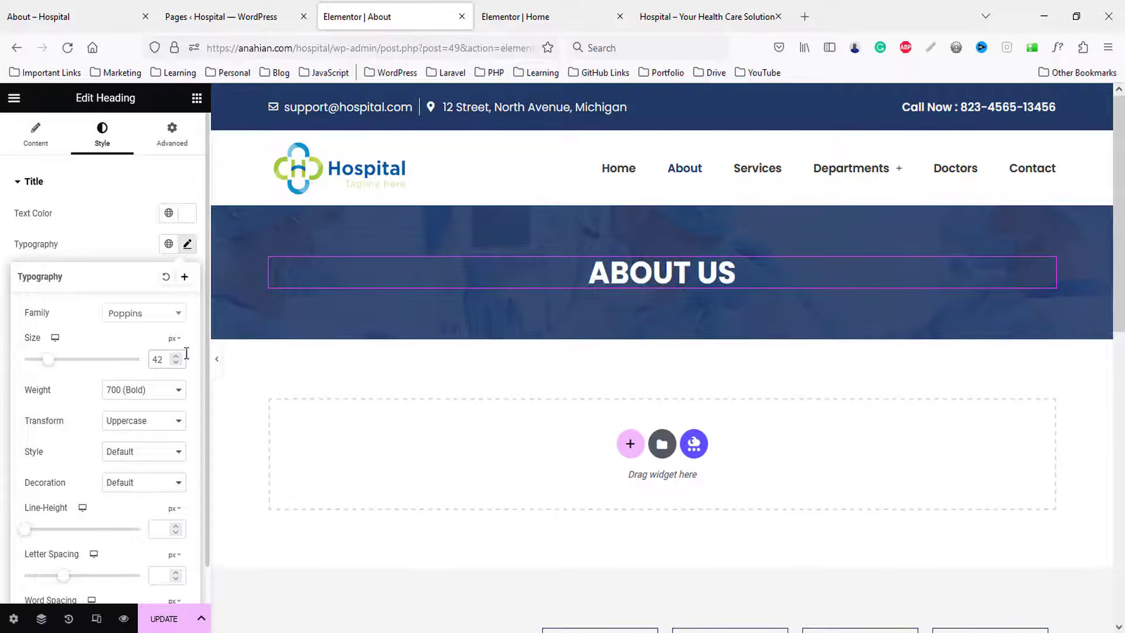
{"action": "key", "text": "Down"}
{"action": "key", "text": "Down"}
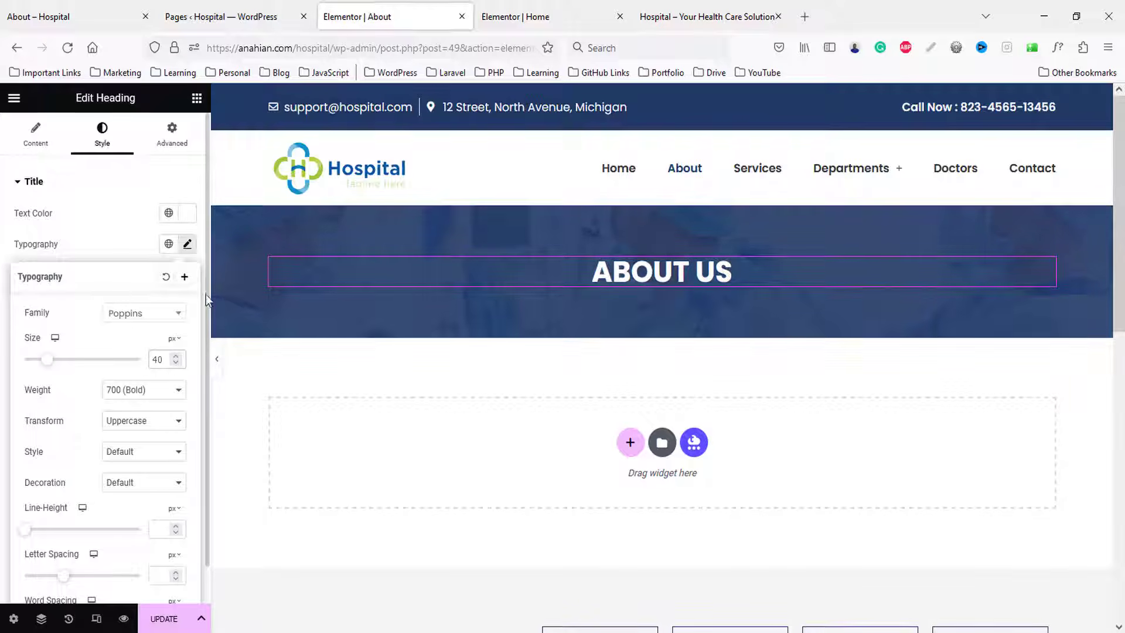
- Place an Icon List widget below the "about us" heading and switch its layout to inline
{"action": "left_click", "coordinate": [197, 98]}
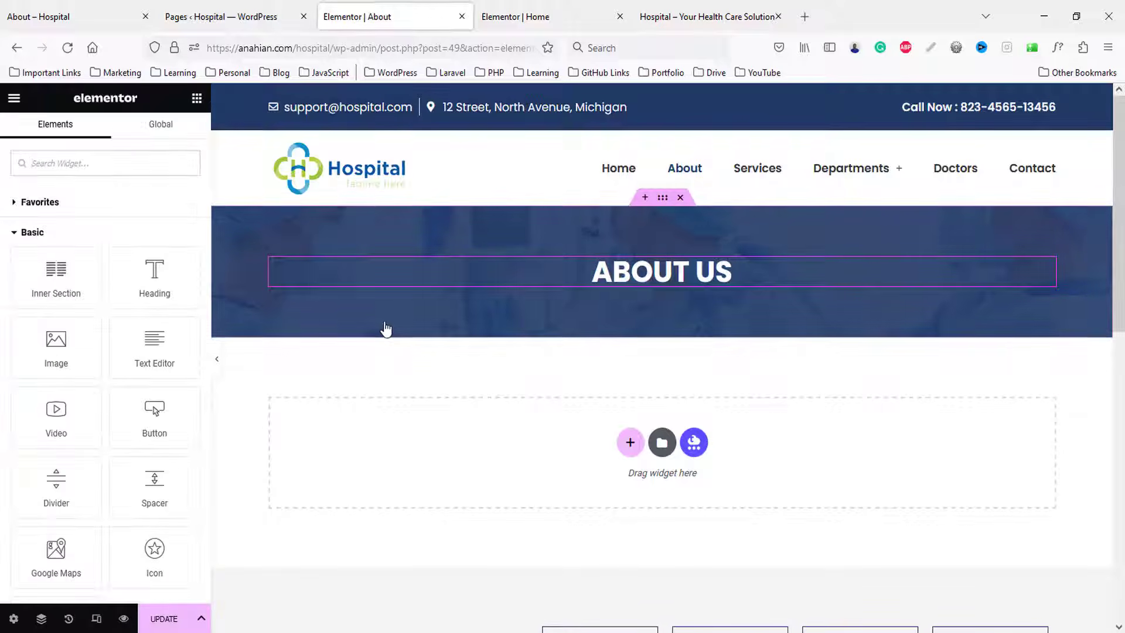
{"action": "type", "text": "list"}
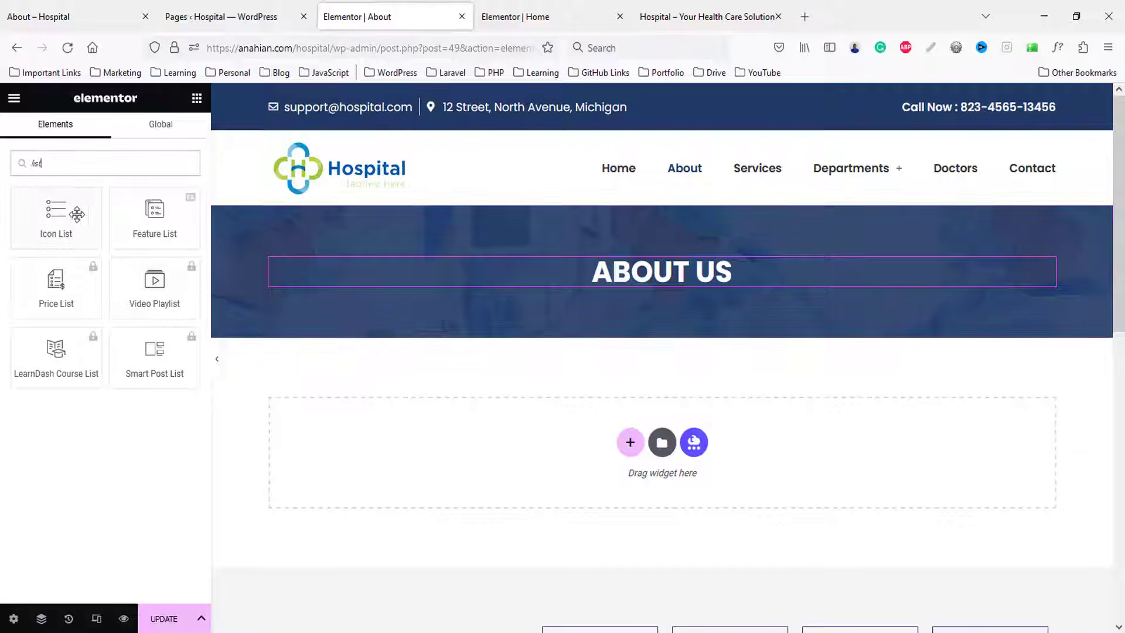
{"action": "left_click_drag", "start_coordinate": [56, 216], "coordinate": [686, 282]}
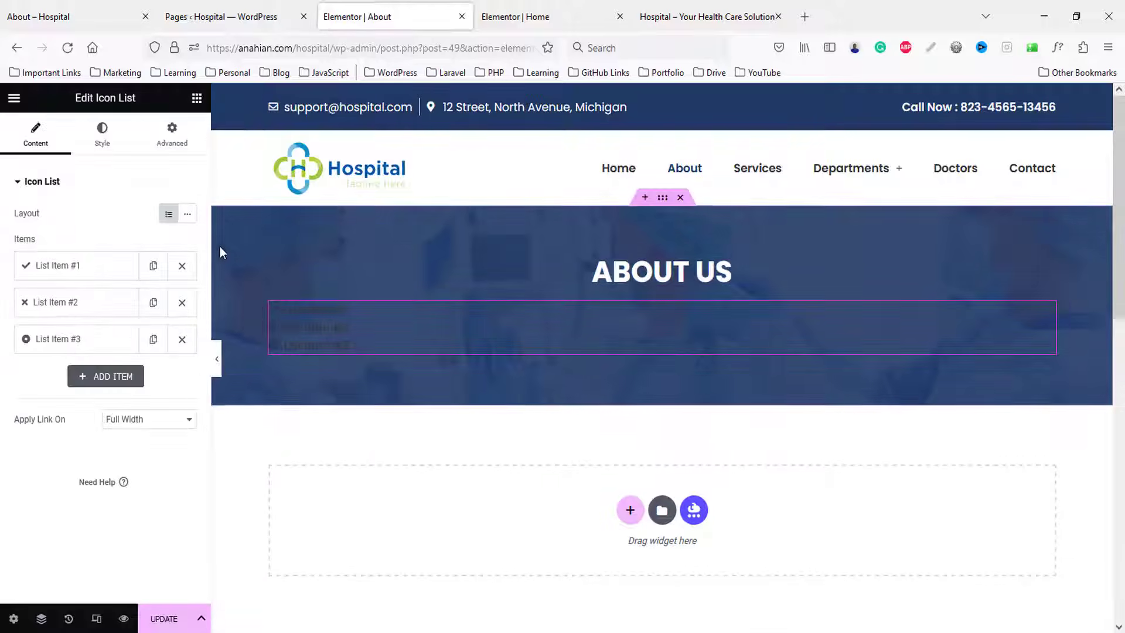
{"action": "left_click", "coordinate": [186, 215]}
- Change the first icon list item's text to "Home" and remove its check icon
{"action": "left_click", "coordinate": [82, 267]}
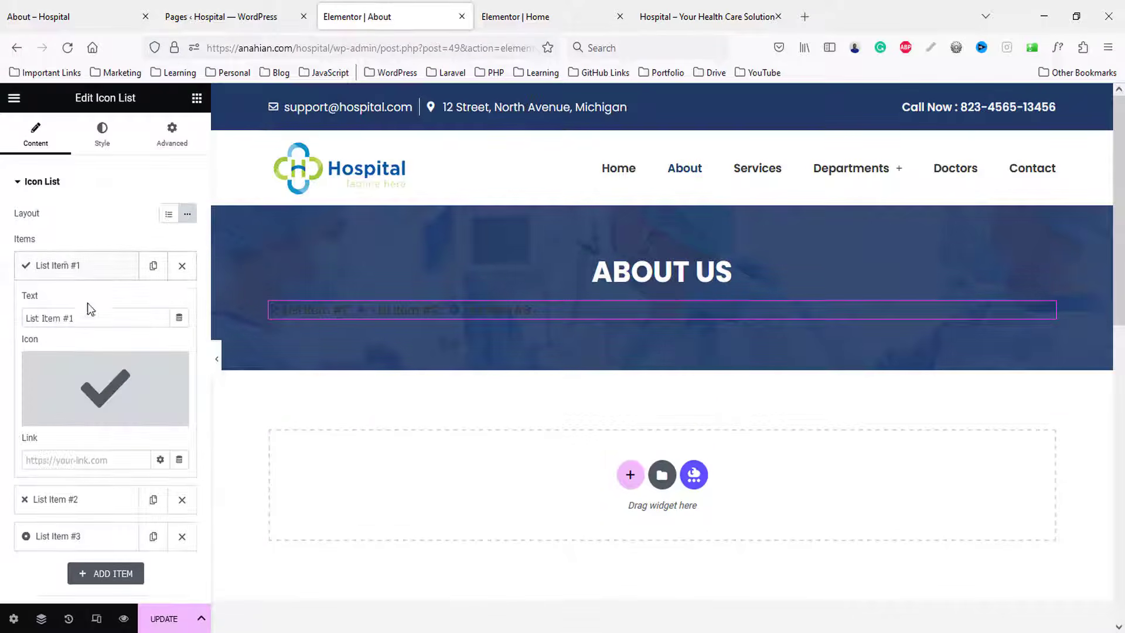
{"action": "left_click_drag", "start_coordinate": [1, 310], "coordinate": [12, 316]}
{"action": "type", "text": "Home"}
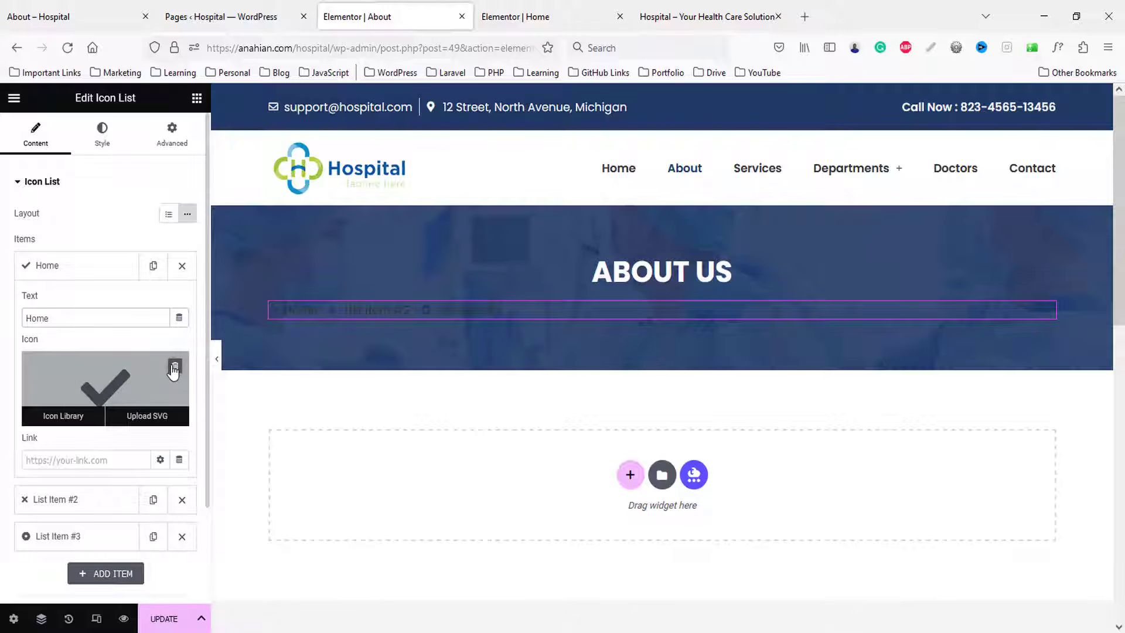
{"action": "left_click", "coordinate": [173, 370]}
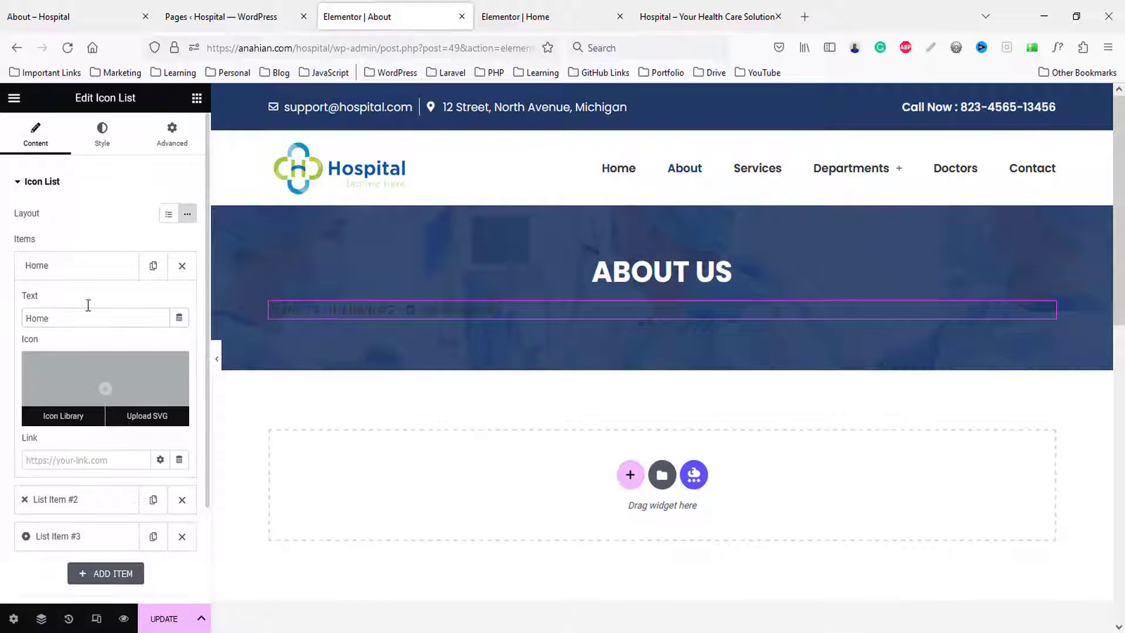
- Open the second icon list item for editing in place of the Home item
{"action": "left_click", "coordinate": [32, 266]}
{"action": "left_click", "coordinate": [75, 301]}
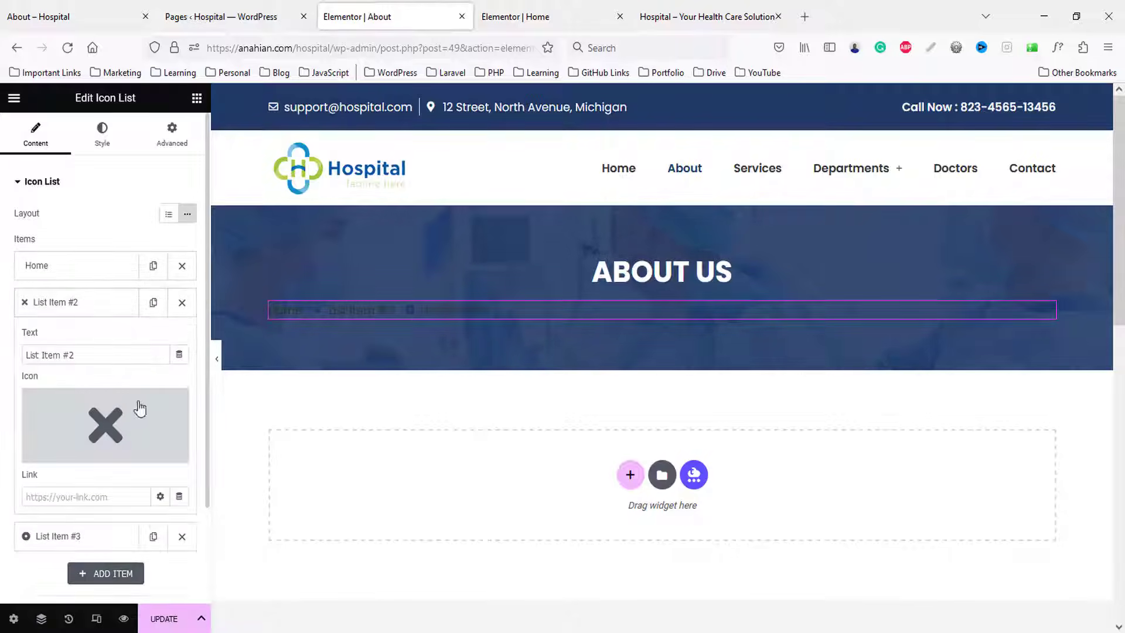
- Replace the second list item's icon with the solid Dot circle icon from the icon library
{"action": "left_click", "coordinate": [128, 424]}
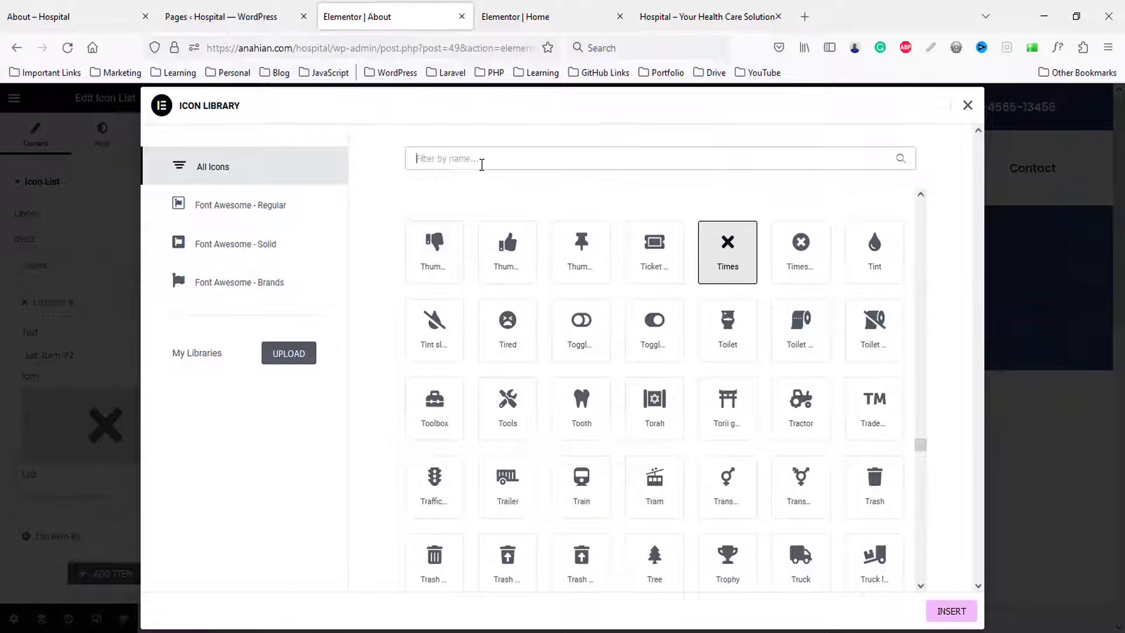
{"action": "type", "text": "dot"}
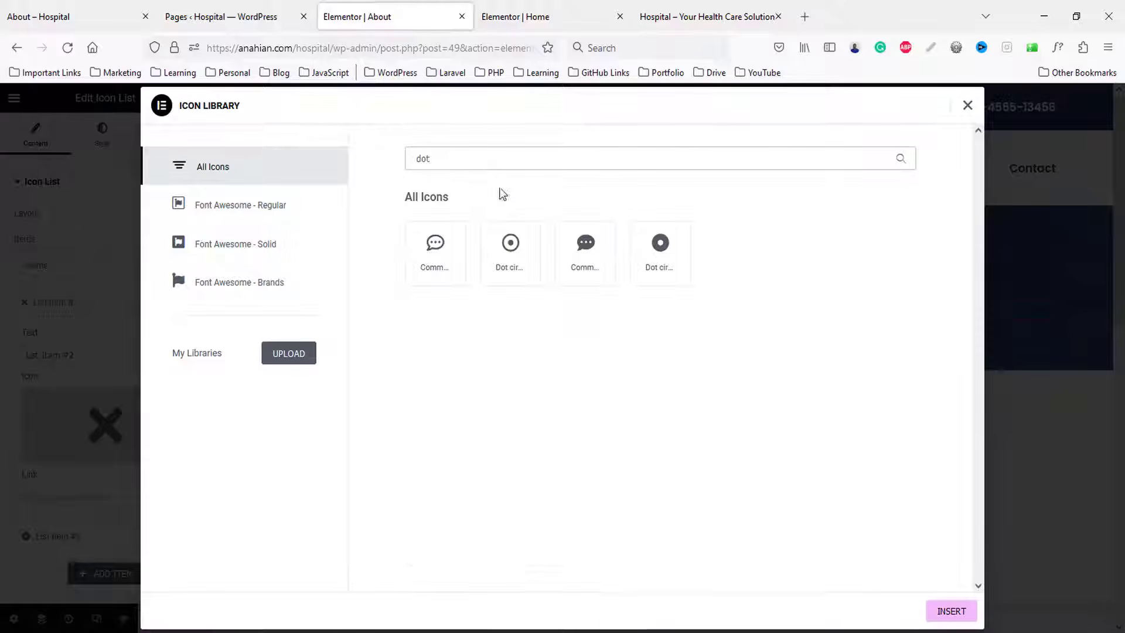
{"action": "type", "text": "s"}
{"action": "key", "text": "BackSpace"}
{"action": "left_click", "coordinate": [660, 245]}
{"action": "left_click", "coordinate": [954, 616]}
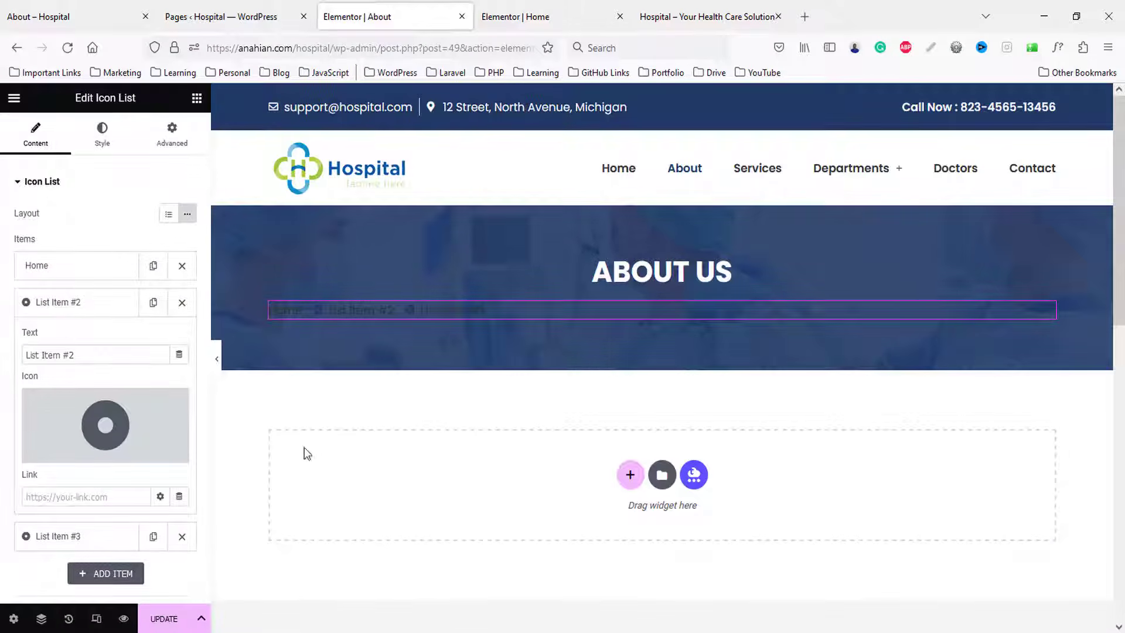
- Change the third list item's text to "About Us" and remove its icon
{"action": "scroll", "coordinate": [133, 474], "scroll_direction": "down", "scroll_amount": 2}
{"action": "left_click", "coordinate": [81, 423]}
{"action": "left_click", "coordinate": [69, 414]}
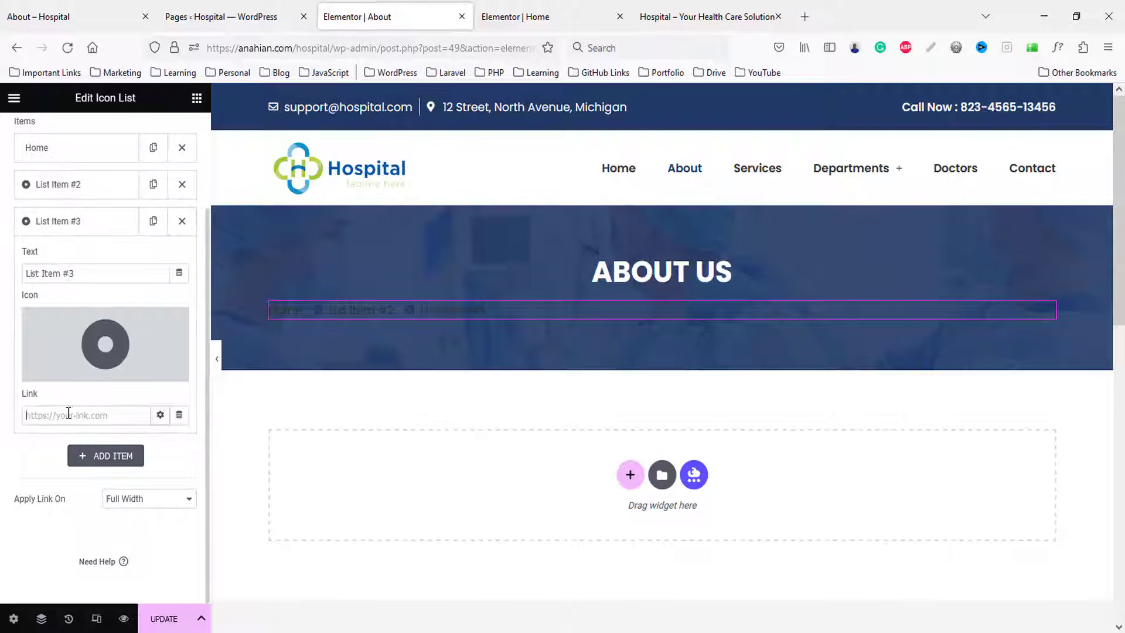
{"action": "left_click_drag", "start_coordinate": [75, 273], "coordinate": [3, 273]}
{"action": "type", "text": "About Us"}
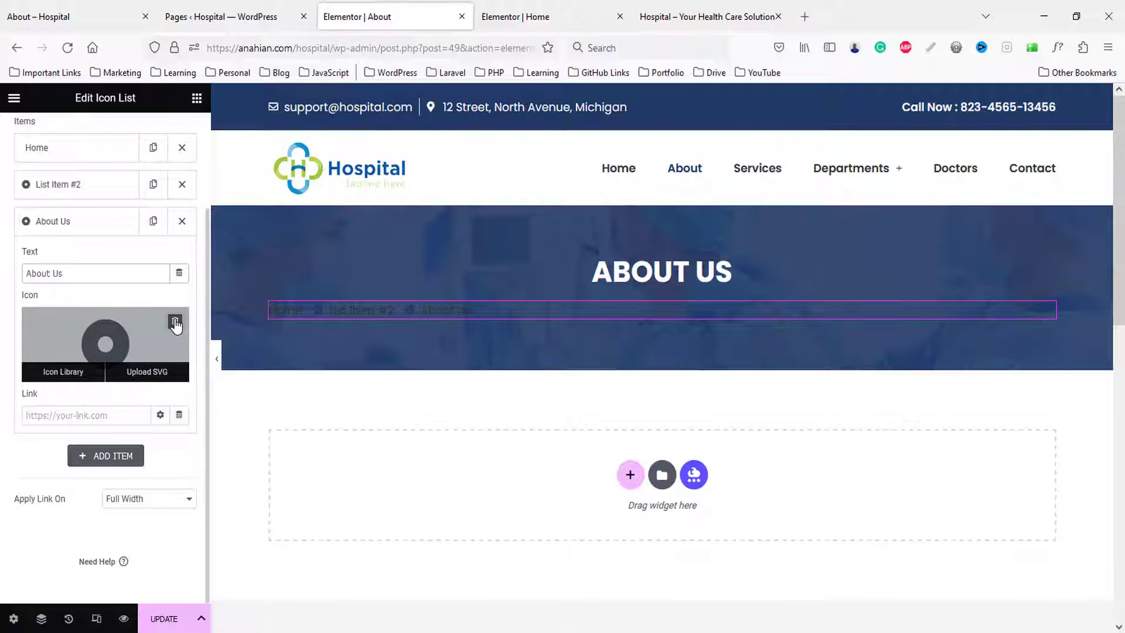
{"action": "left_click", "coordinate": [175, 320]}
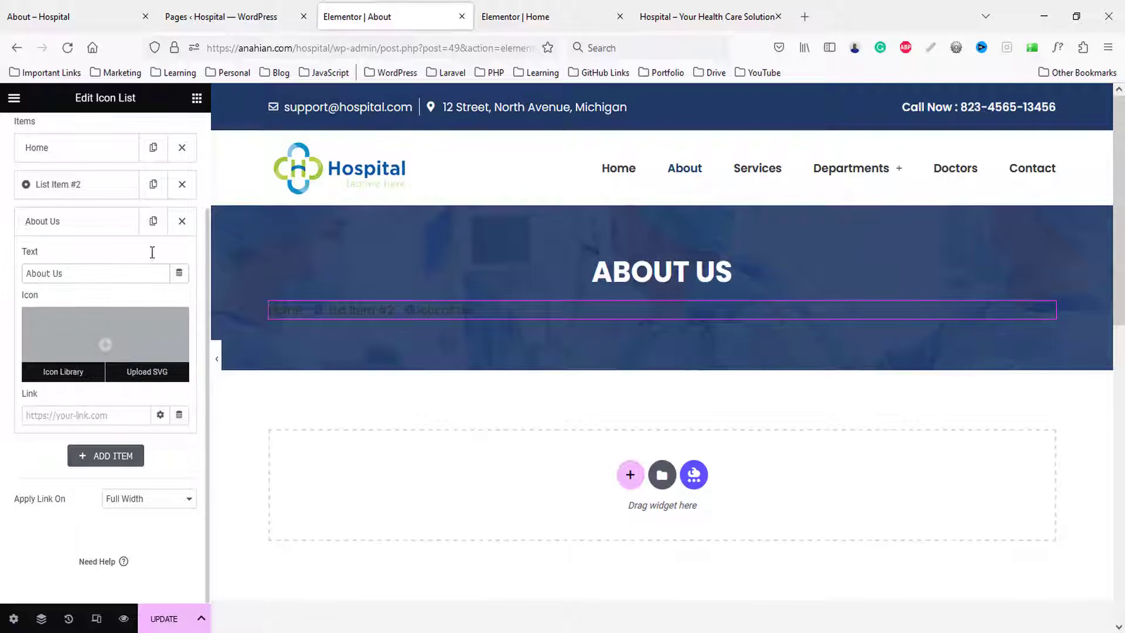
- Set the breadcrumb icon list's alignment to Center
{"action": "scroll", "coordinate": [115, 156], "scroll_direction": "up", "scroll_amount": 2}
{"action": "left_click", "coordinate": [105, 140]}
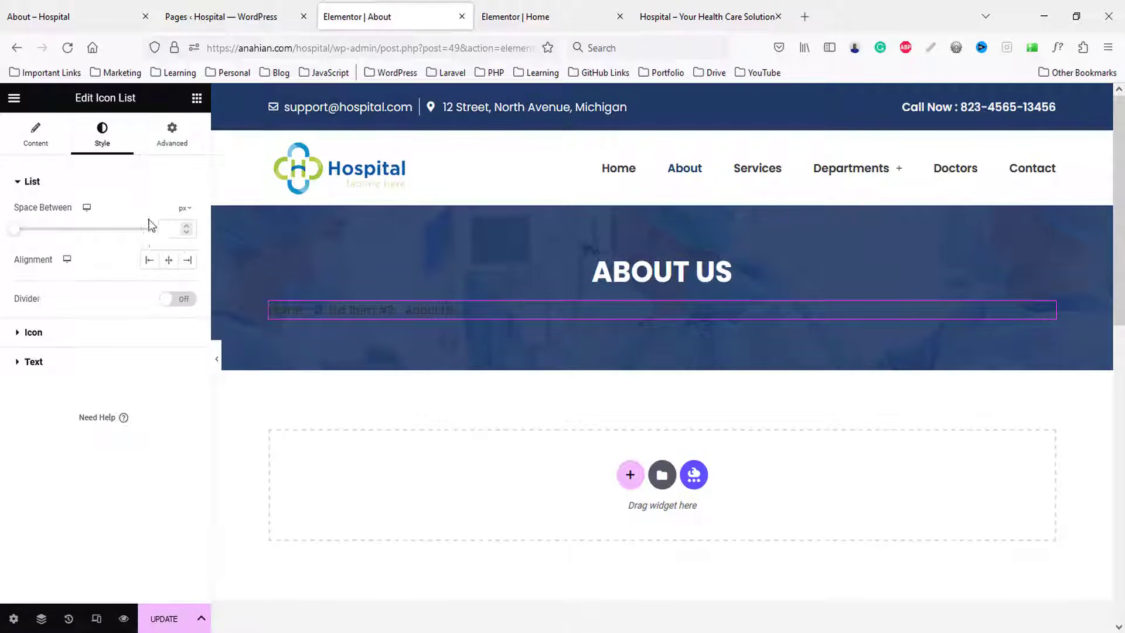
{"action": "left_click", "coordinate": [170, 259]}
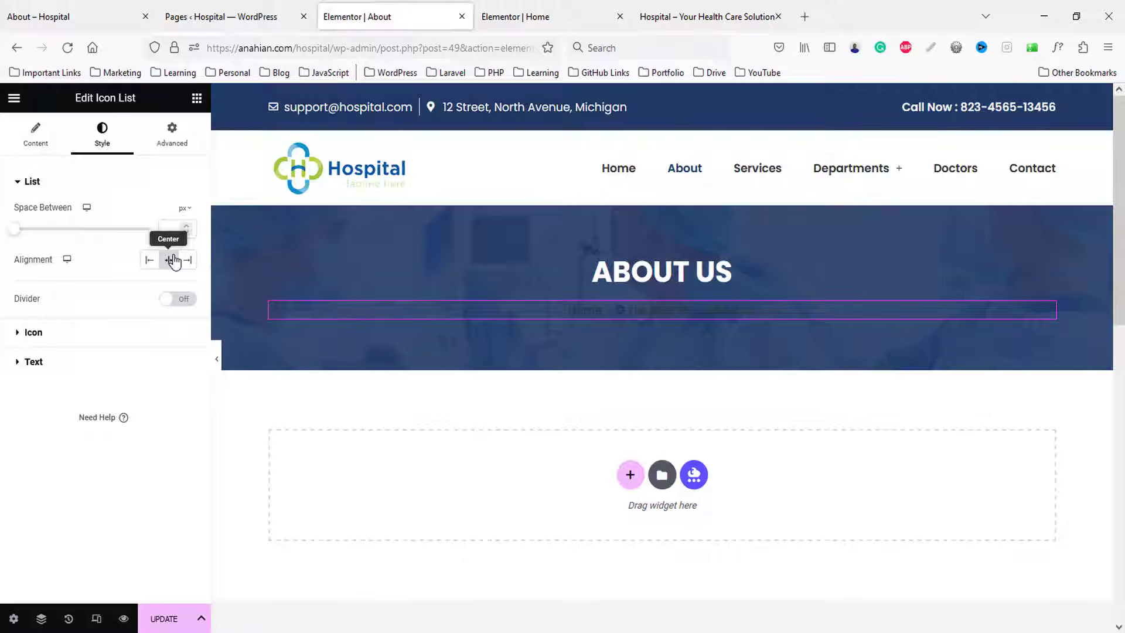
- Clear the text of the second list item so that only its icon remains
{"action": "left_click", "coordinate": [35, 136]}
{"action": "left_click", "coordinate": [69, 303]}
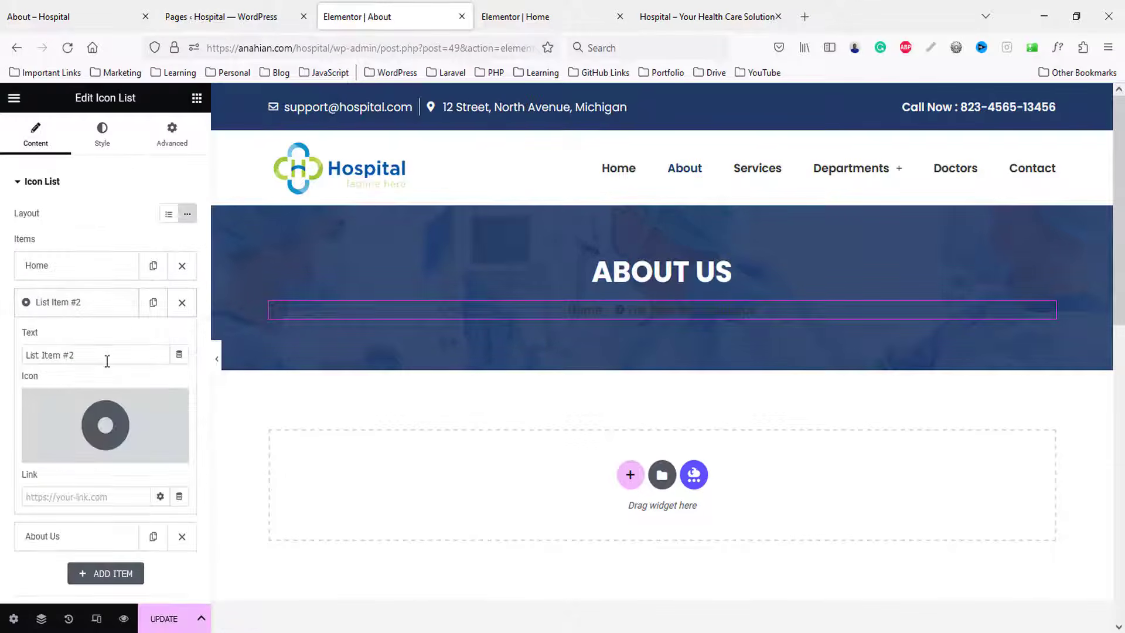
{"action": "left_click_drag", "start_coordinate": [107, 358], "coordinate": [2, 352]}
{"action": "key", "text": "BackSpace"}
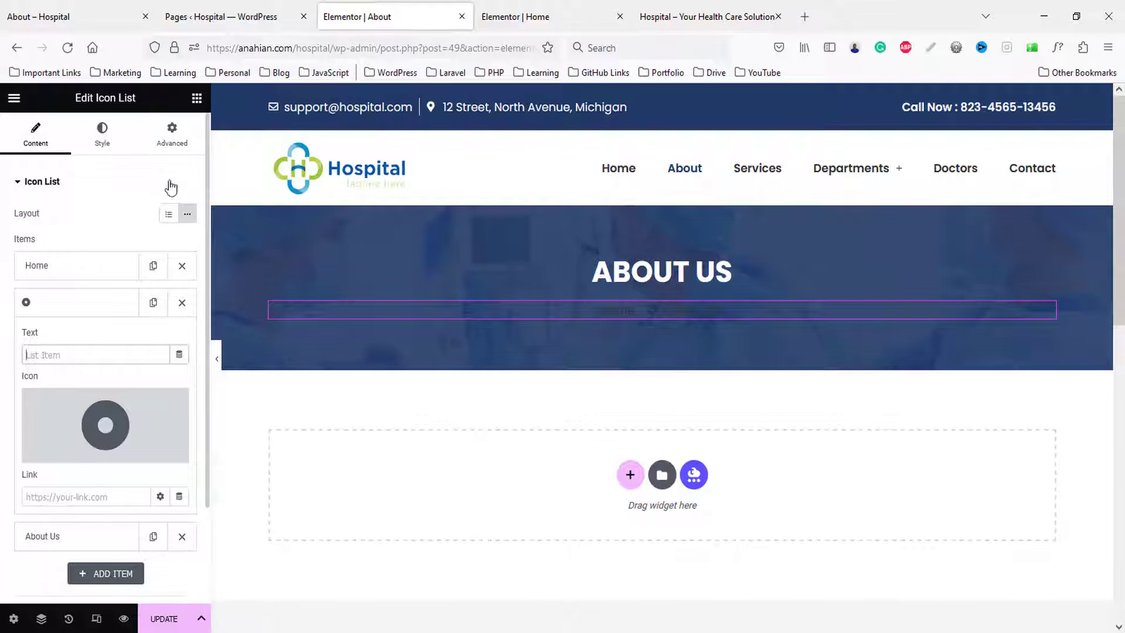
- Set both the icon color and the text color of the breadcrumb list to white
{"action": "left_click", "coordinate": [102, 136]}
{"action": "left_click", "coordinate": [41, 330]}
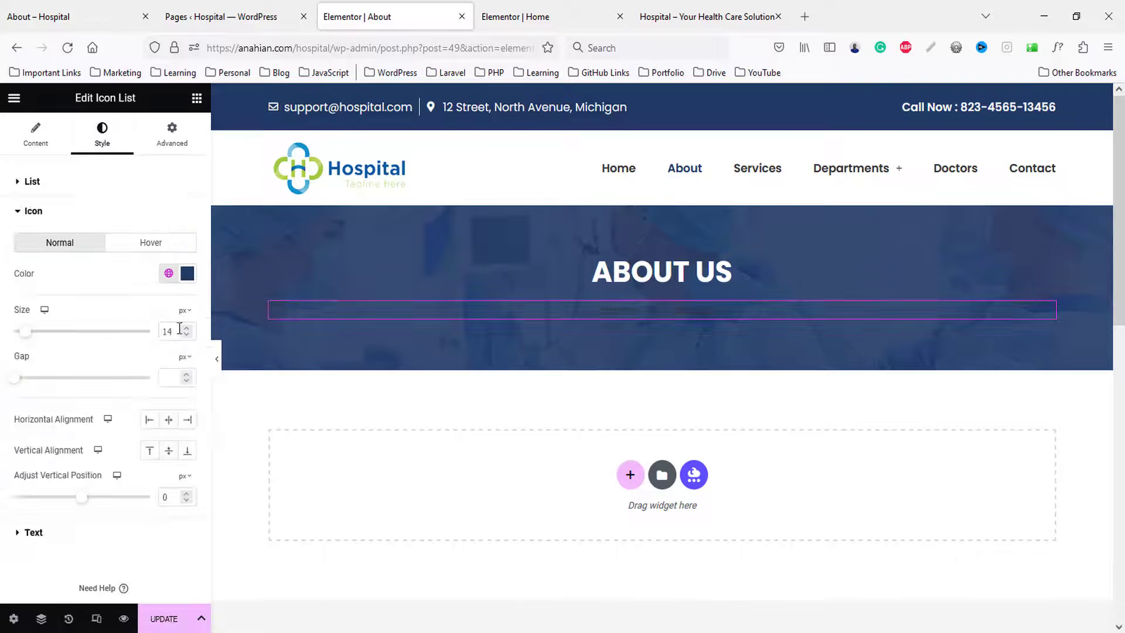
{"action": "left_click", "coordinate": [186, 273]}
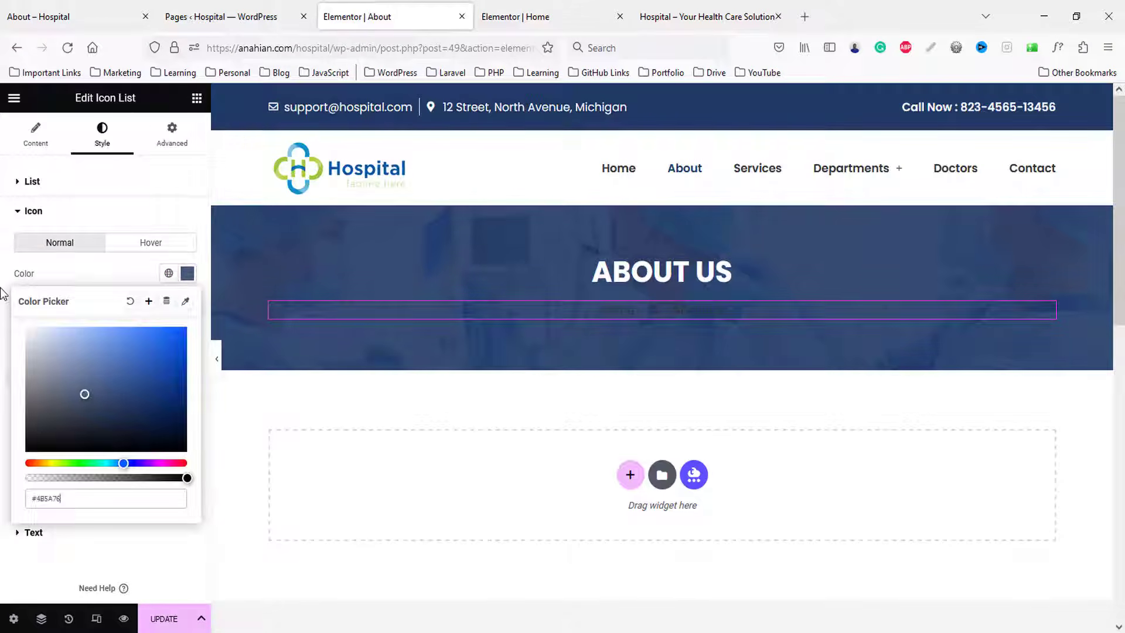
{"action": "left_click", "coordinate": [188, 275]}
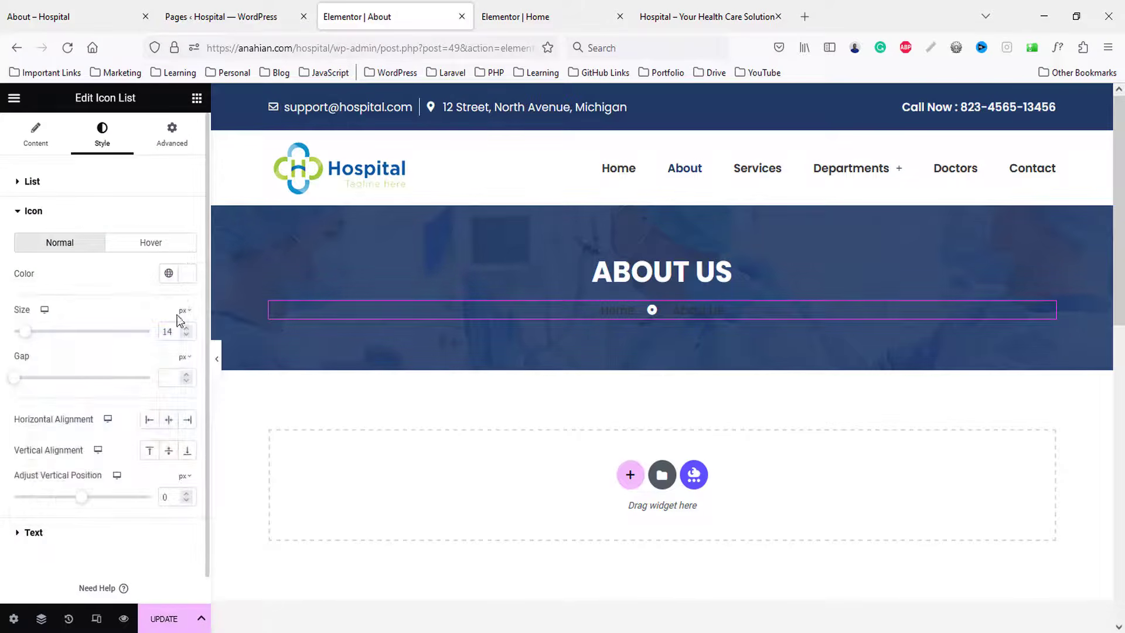
{"action": "left_click", "coordinate": [34, 533]}
{"action": "left_click", "coordinate": [187, 364]}
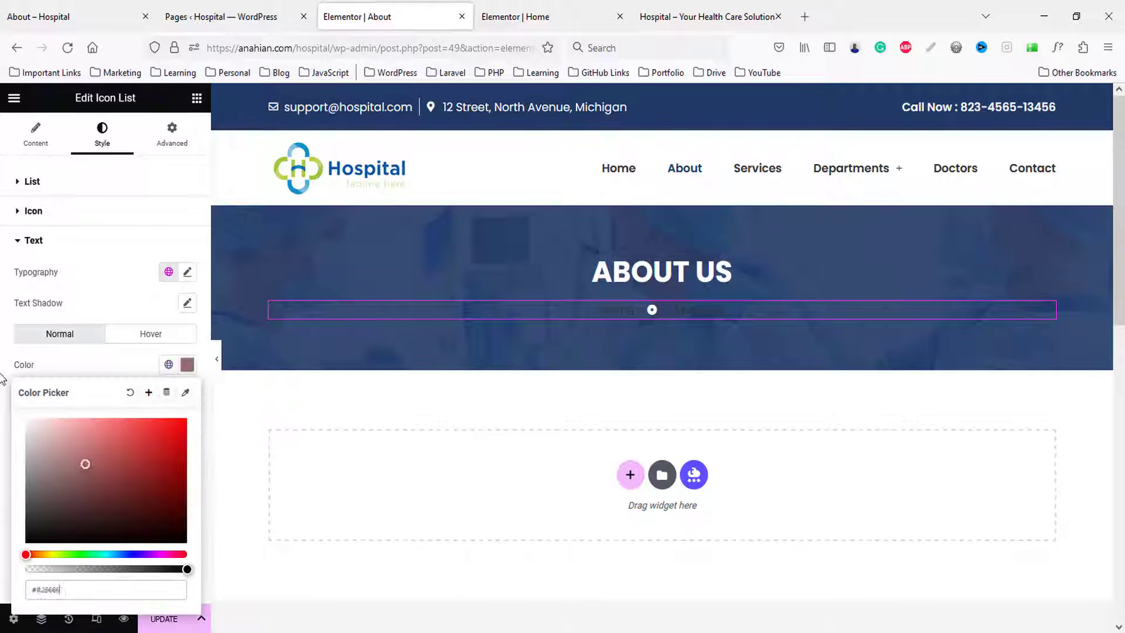
{"action": "left_click", "coordinate": [160, 370]}
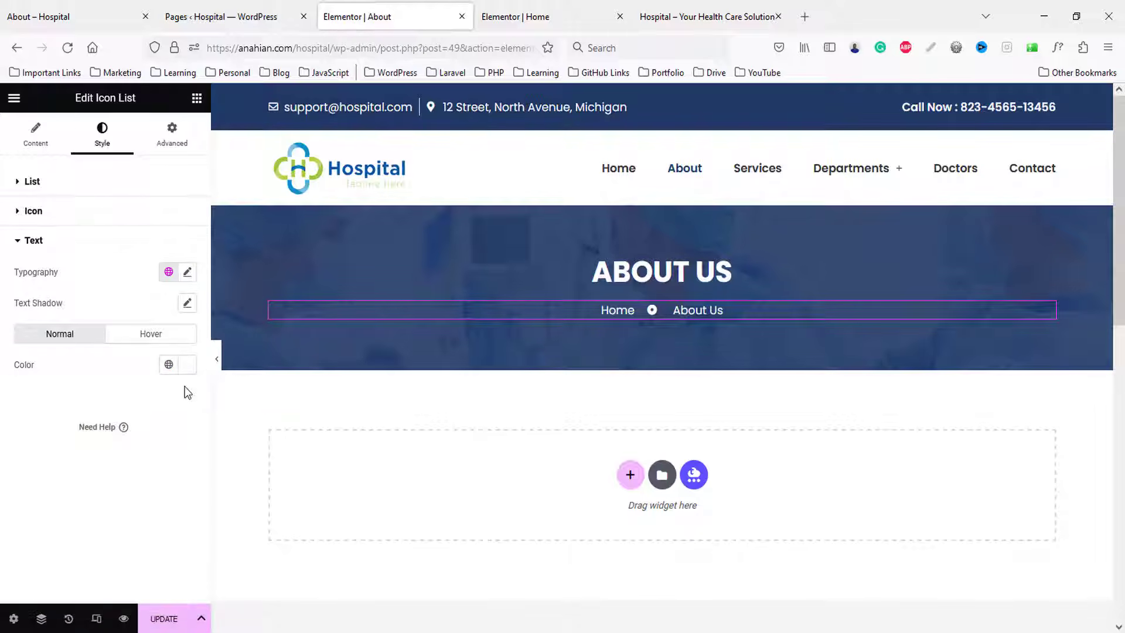
- Set the breadcrumb text's font weight to 500 (Medium) and update the page
{"action": "left_click", "coordinate": [186, 303]}
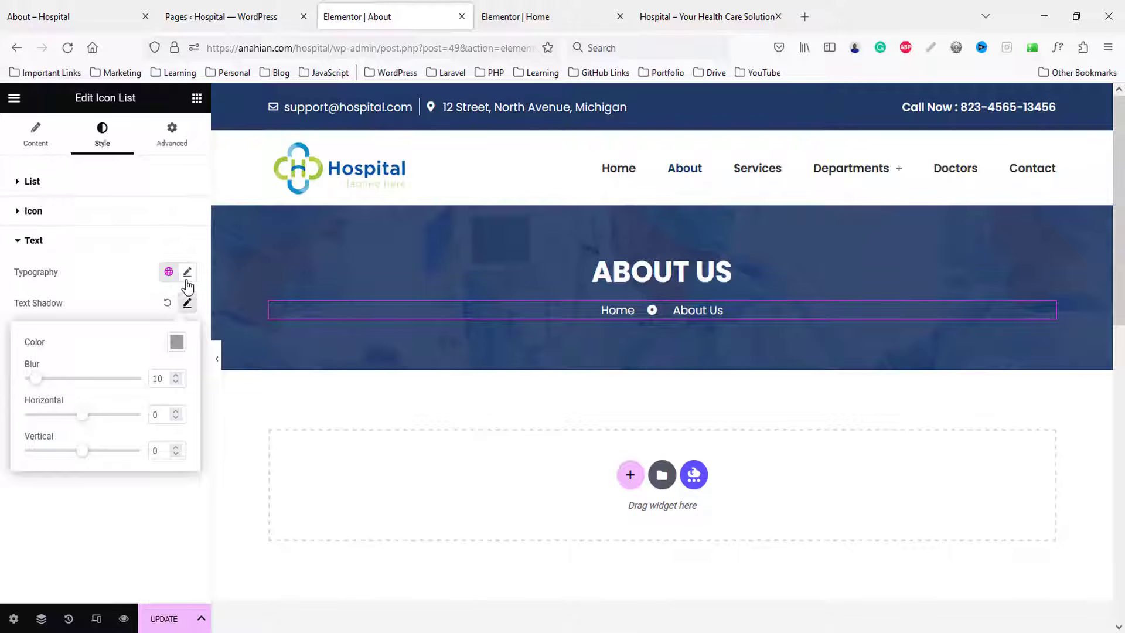
{"action": "left_click", "coordinate": [186, 273]}
{"action": "scroll", "coordinate": [183, 321], "scroll_direction": "down", "scroll_amount": 1}
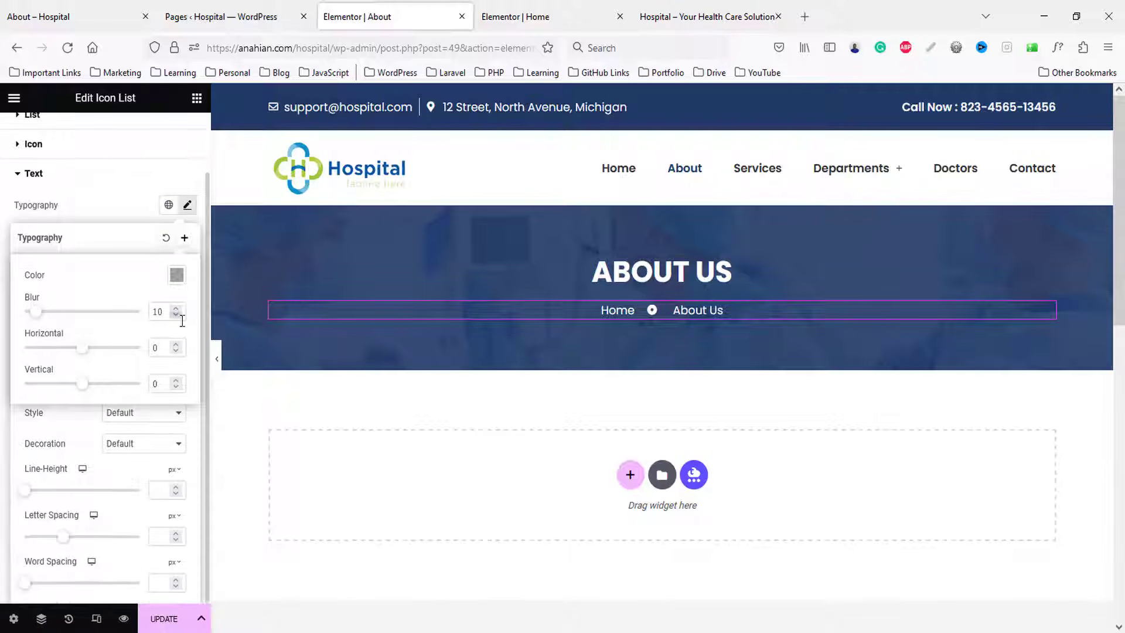
{"action": "left_click", "coordinate": [130, 203]}
{"action": "left_click", "coordinate": [187, 206]}
{"action": "left_click", "coordinate": [145, 346]}
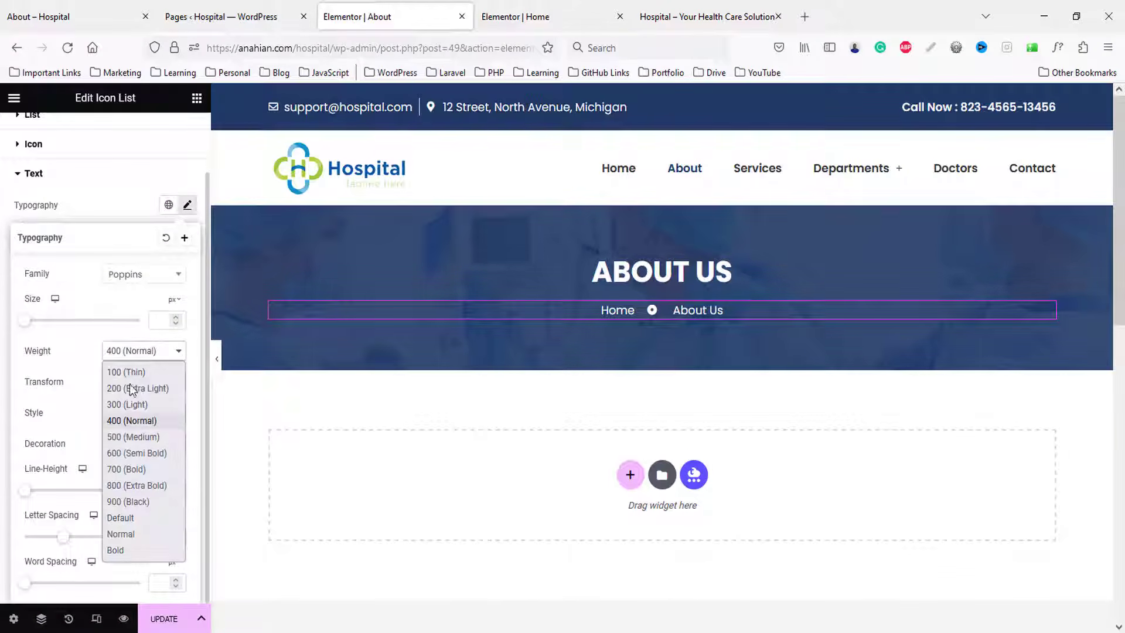
{"action": "left_click", "coordinate": [123, 435]}
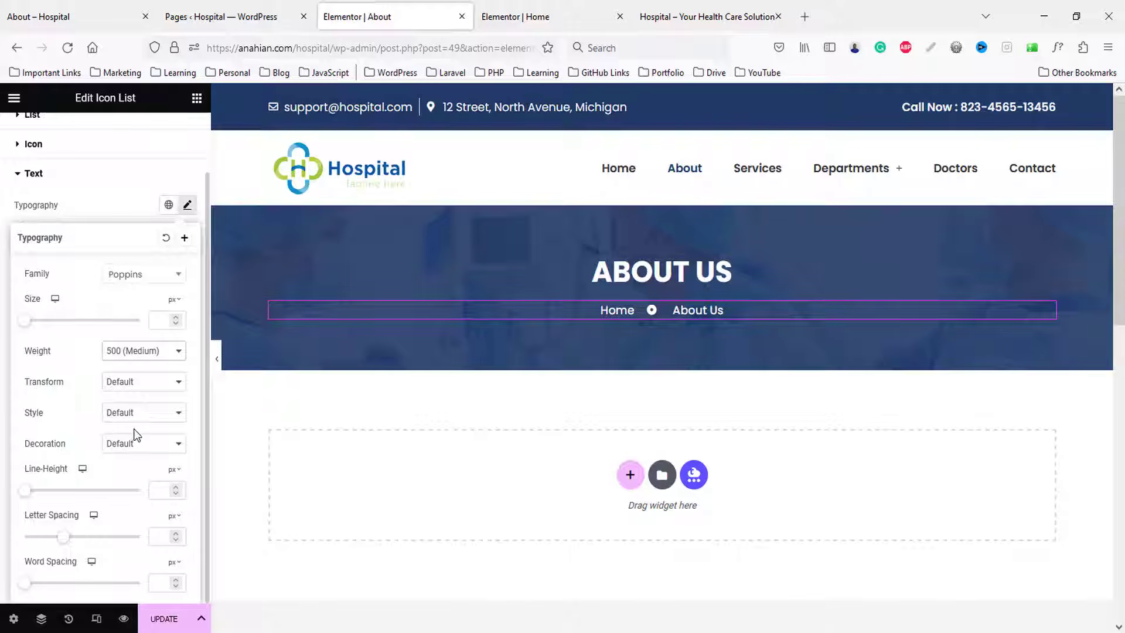
{"action": "left_click", "coordinate": [155, 616]}
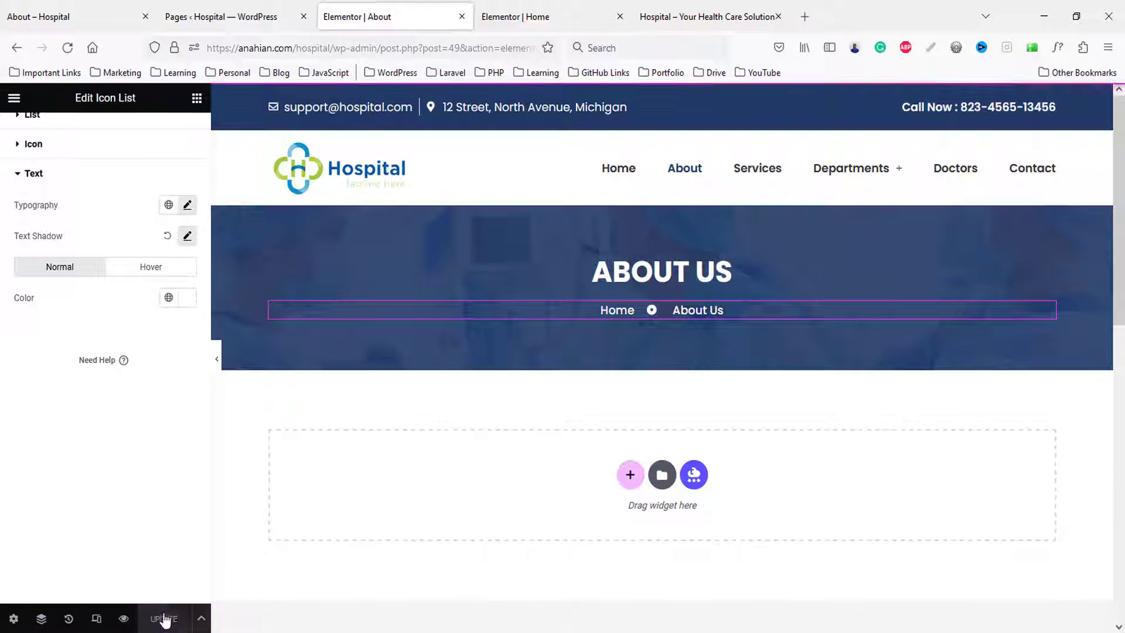
- Preview the About page, and examine the layout of the About Us section on the hospital demo page
{"action": "left_click", "coordinate": [123, 618]}
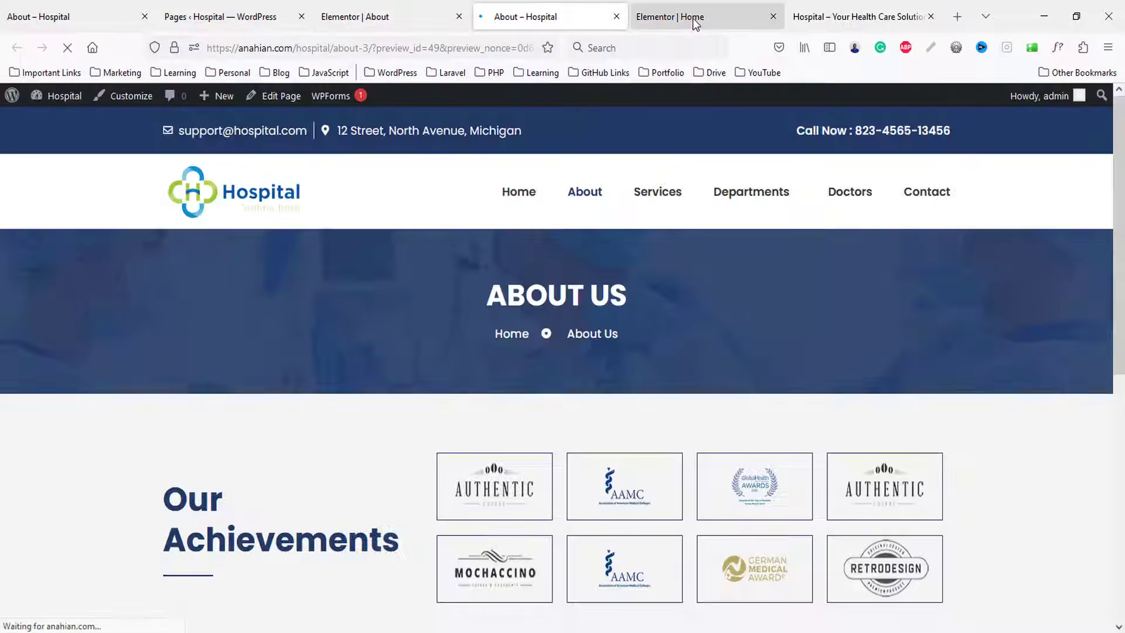
{"action": "left_click", "coordinate": [65, 13]}
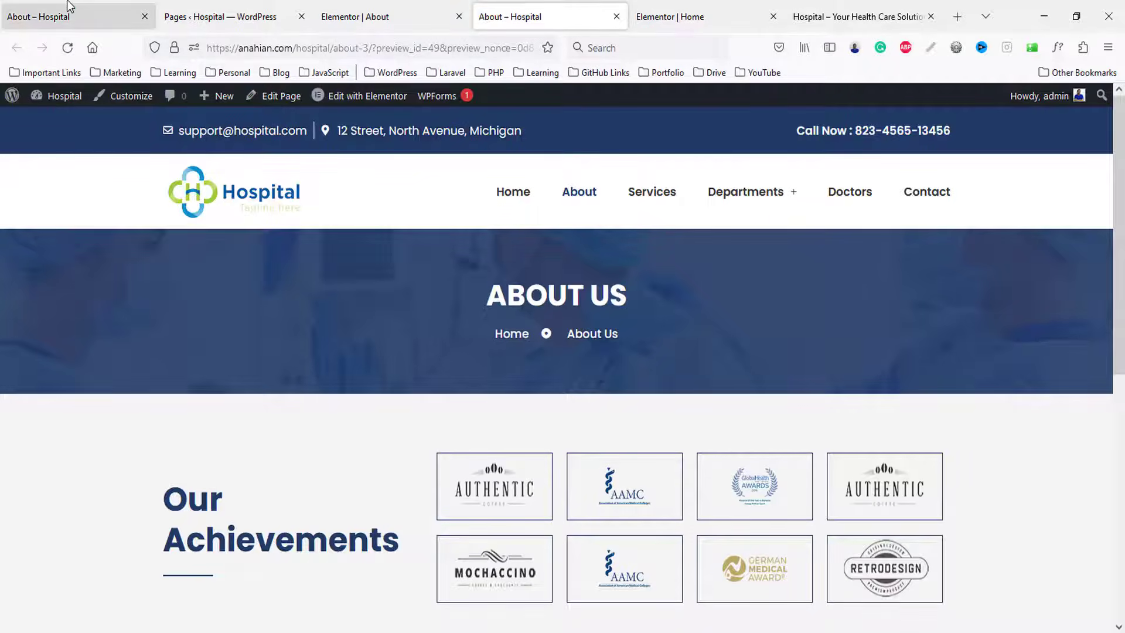
{"action": "scroll", "coordinate": [478, 361], "scroll_direction": "down", "scroll_amount": 4}
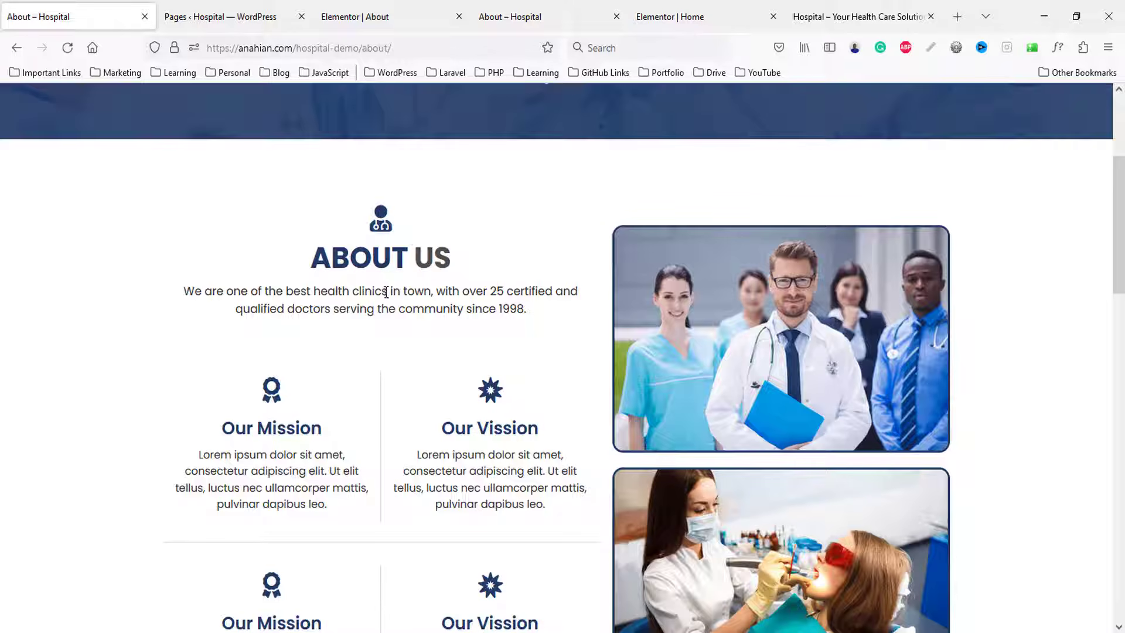
{"action": "scroll", "coordinate": [361, 317], "scroll_direction": "down", "scroll_amount": 3}
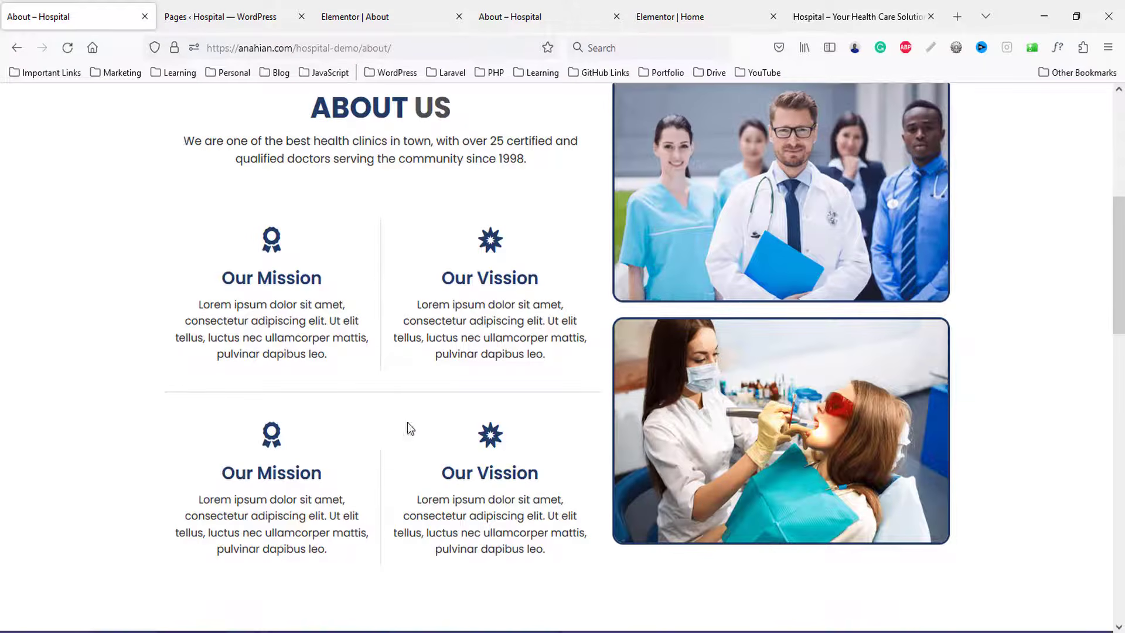
{"action": "scroll", "coordinate": [446, 429], "scroll_direction": "up", "scroll_amount": 3}
- In the Elementor About page, add a two-column section below the banner with its vertical alignment set to Middle
{"action": "left_click", "coordinate": [399, 13]}
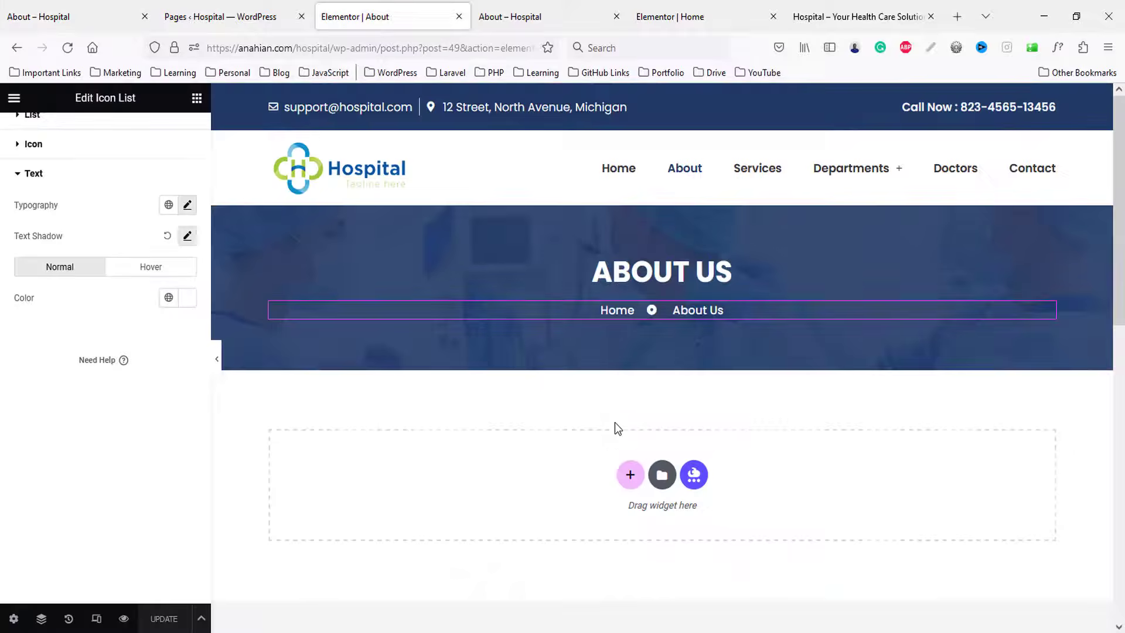
{"action": "left_click", "coordinate": [628, 326]}
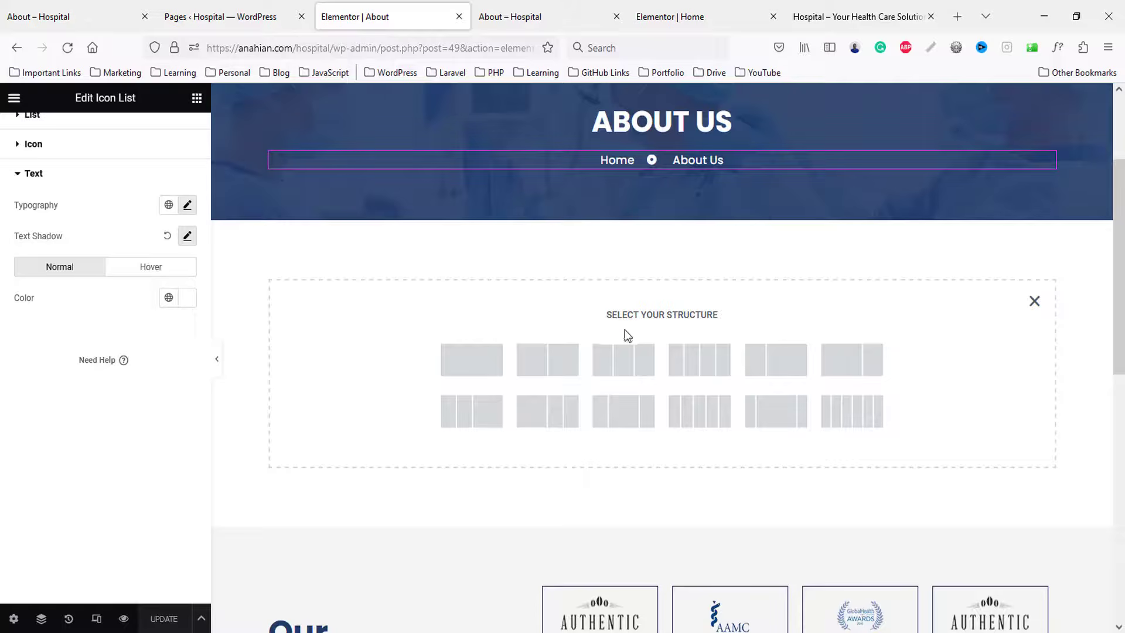
{"action": "left_click", "coordinate": [524, 372]}
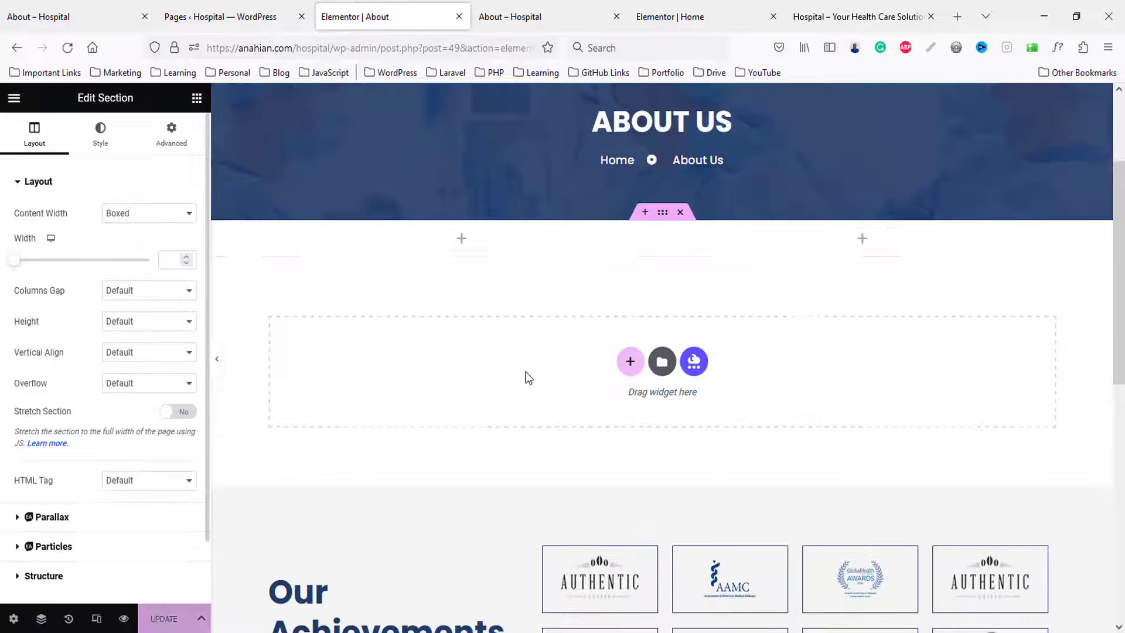
{"action": "left_click", "coordinate": [133, 352]}
{"action": "left_click", "coordinate": [125, 407]}
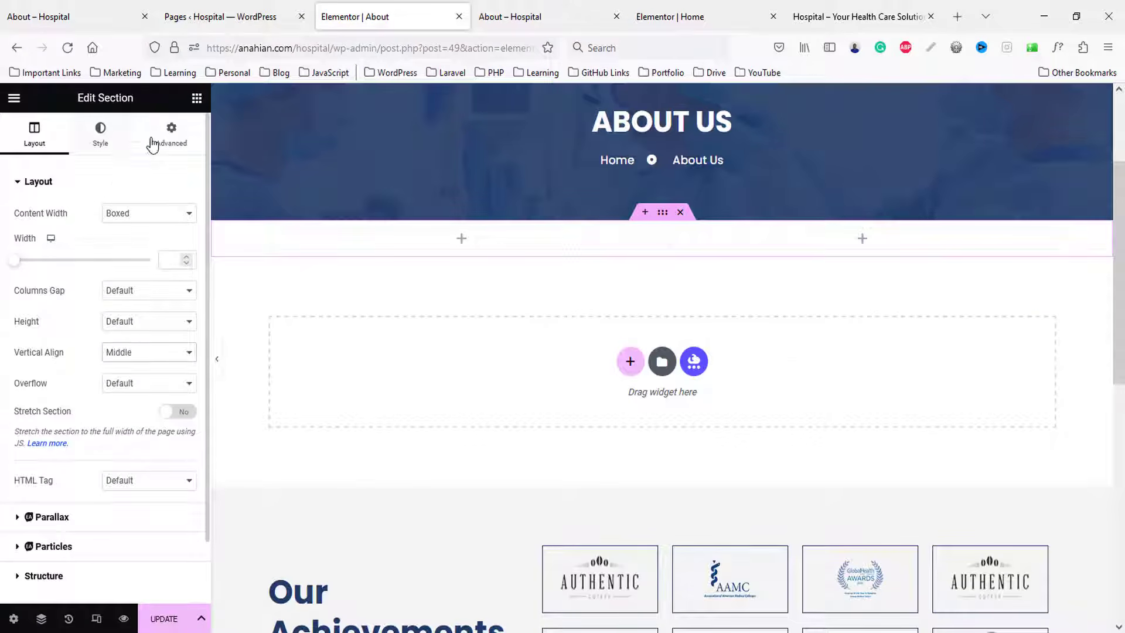
- Set the new section's top and bottom padding to 80 px
{"action": "left_click", "coordinate": [179, 138]}
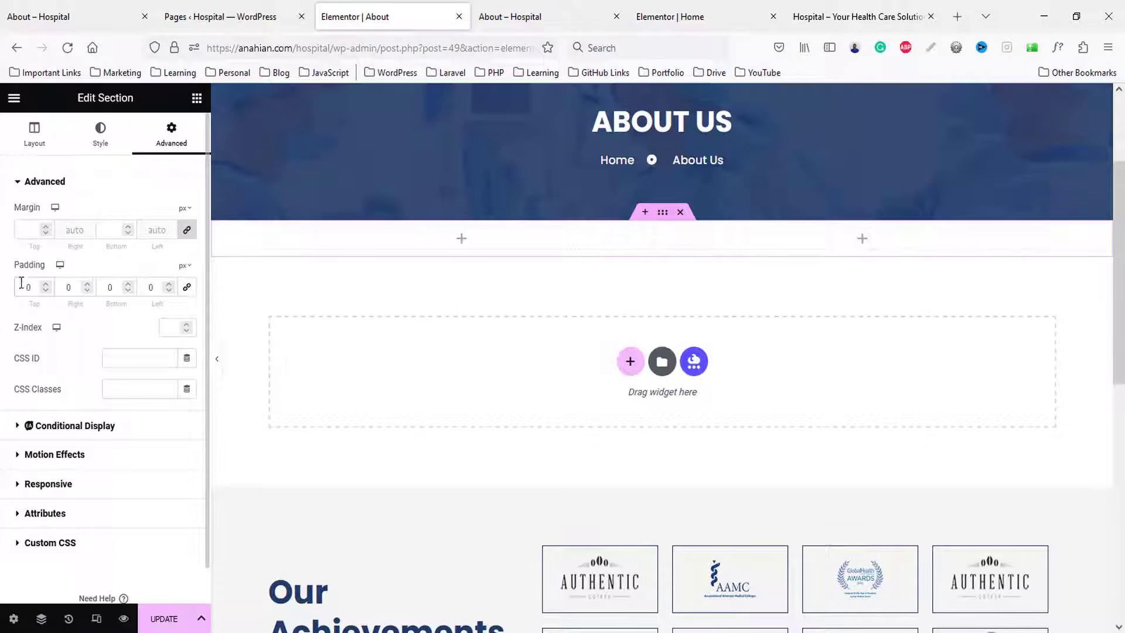
{"action": "type", "text": "80"}
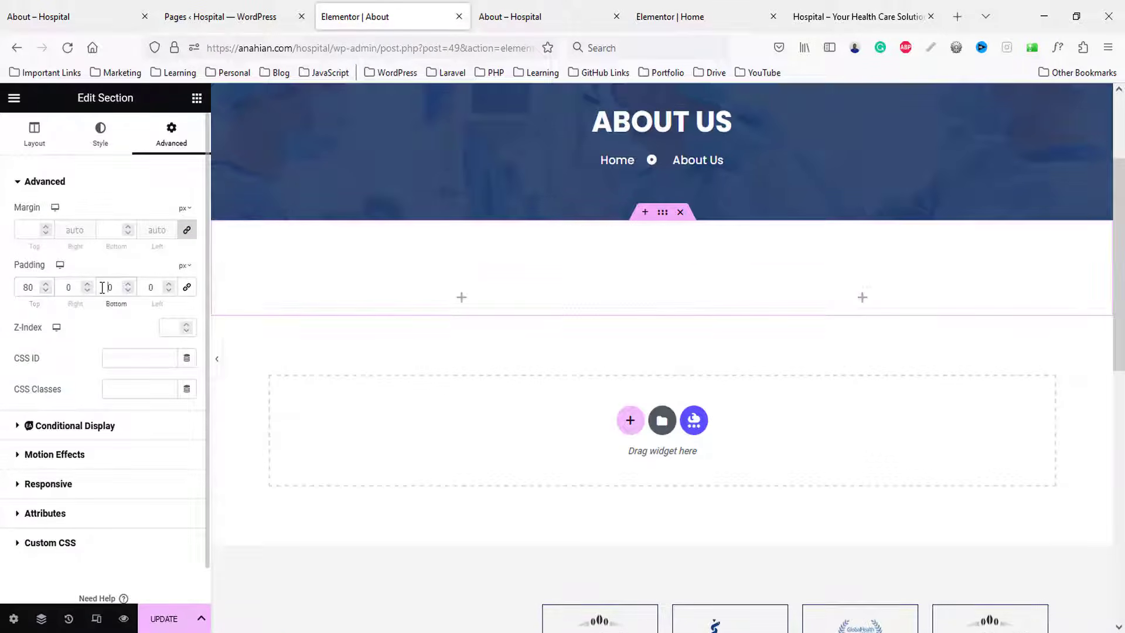
{"action": "type", "text": "80"}
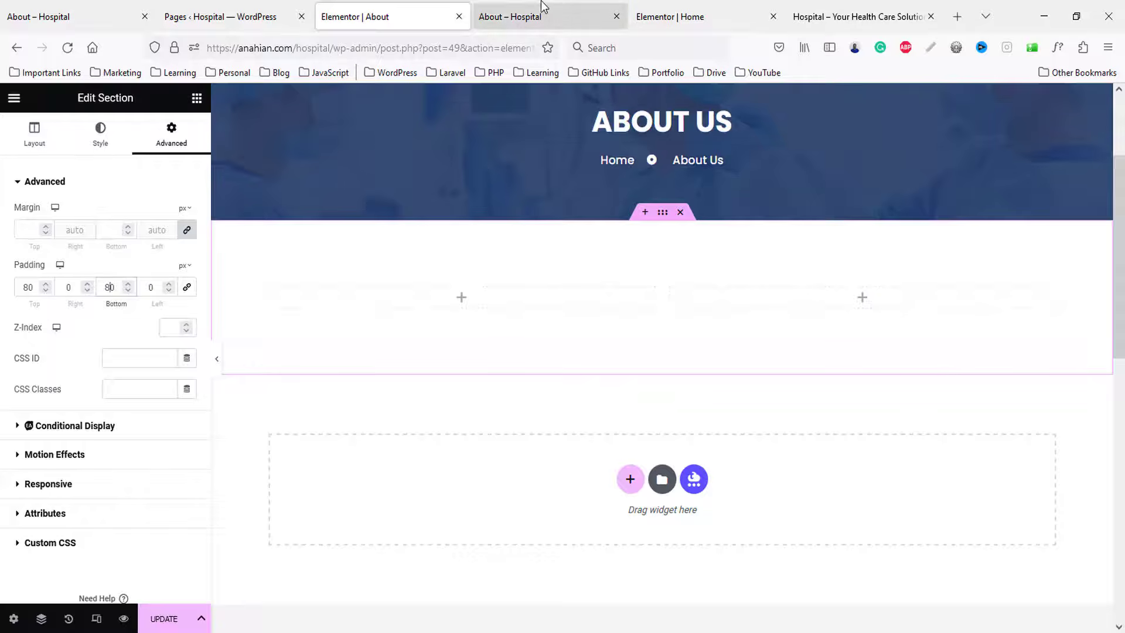
- Copy the "Experienced Doctors" dual color heading from the Home page and paste it into the first column of the About page's new section
{"action": "left_click", "coordinate": [709, 15]}
{"action": "scroll", "coordinate": [587, 311], "scroll_direction": "up", "scroll_amount": 10}
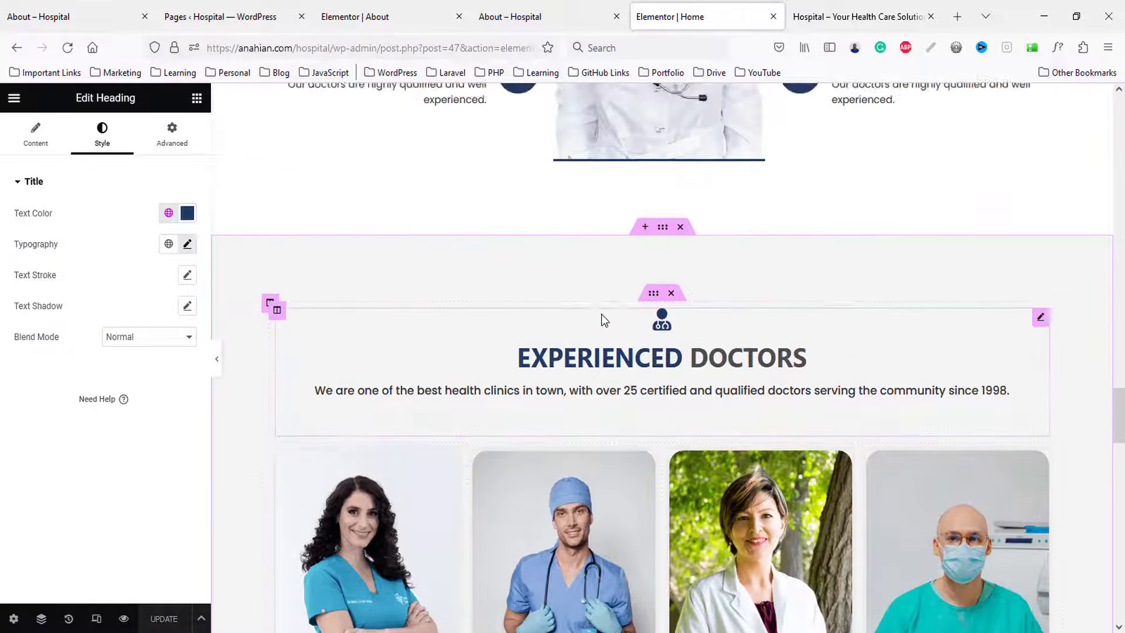
{"action": "scroll", "coordinate": [599, 318], "scroll_direction": "down", "scroll_amount": 2}
{"action": "right_click", "coordinate": [590, 229]}
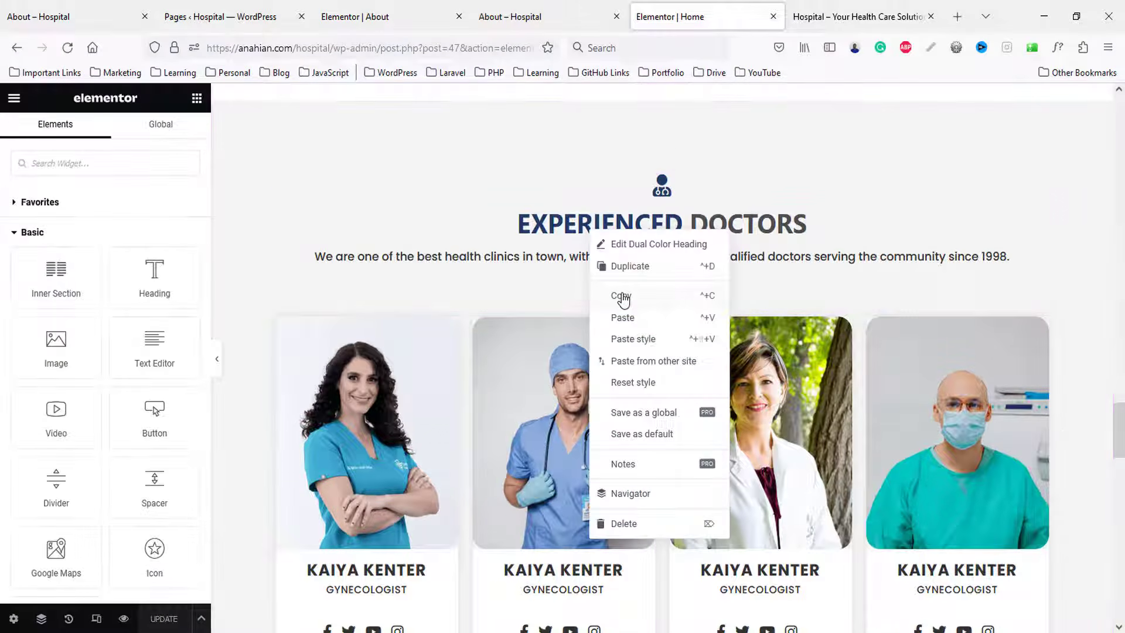
{"action": "left_click", "coordinate": [618, 294]}
{"action": "left_click", "coordinate": [394, 19]}
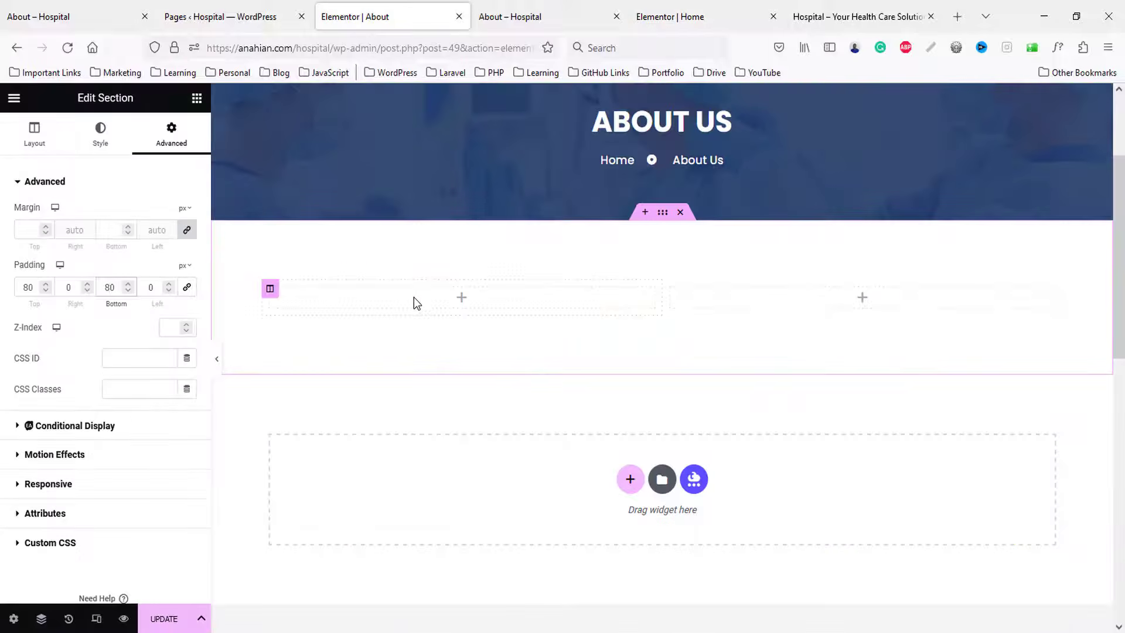
{"action": "right_click", "coordinate": [437, 359]}
{"action": "left_click", "coordinate": [453, 416]}
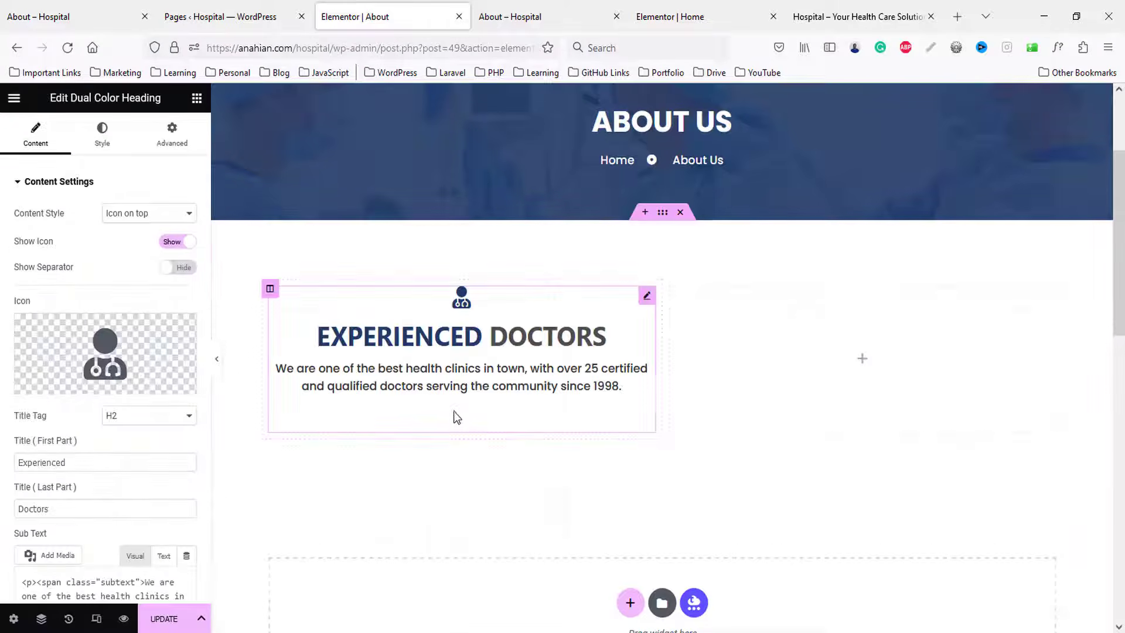
- Change the pasted dual color heading's title to "About" for the first part and "Us" for the last part, matching the demo
{"action": "left_click", "coordinate": [56, 8]}
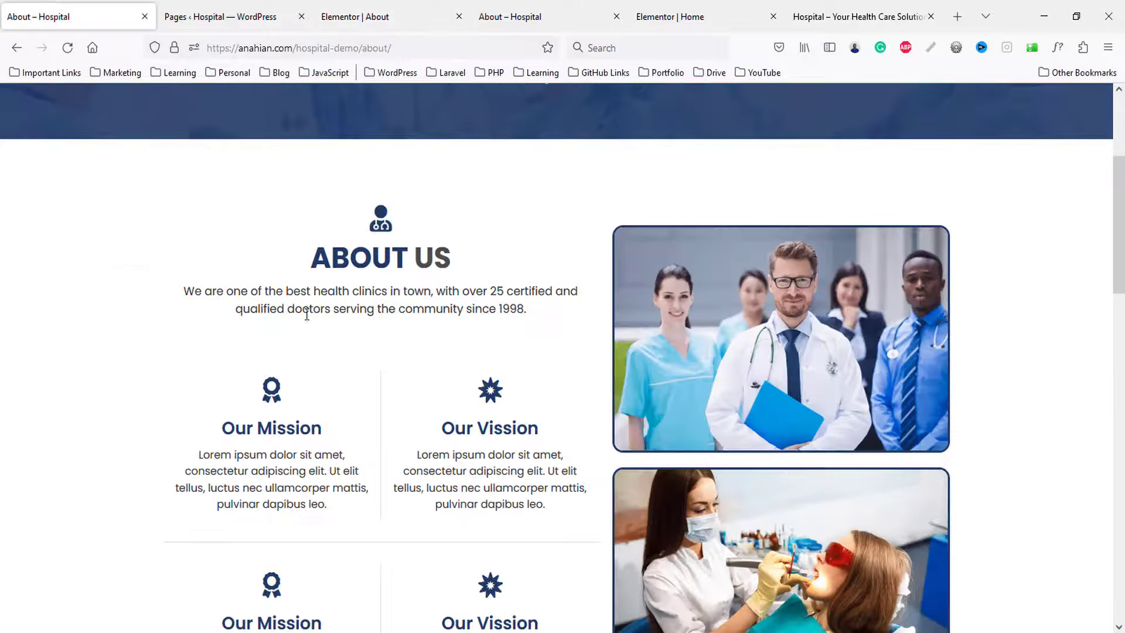
{"action": "left_click", "coordinate": [665, 6]}
{"action": "left_click", "coordinate": [439, 17]}
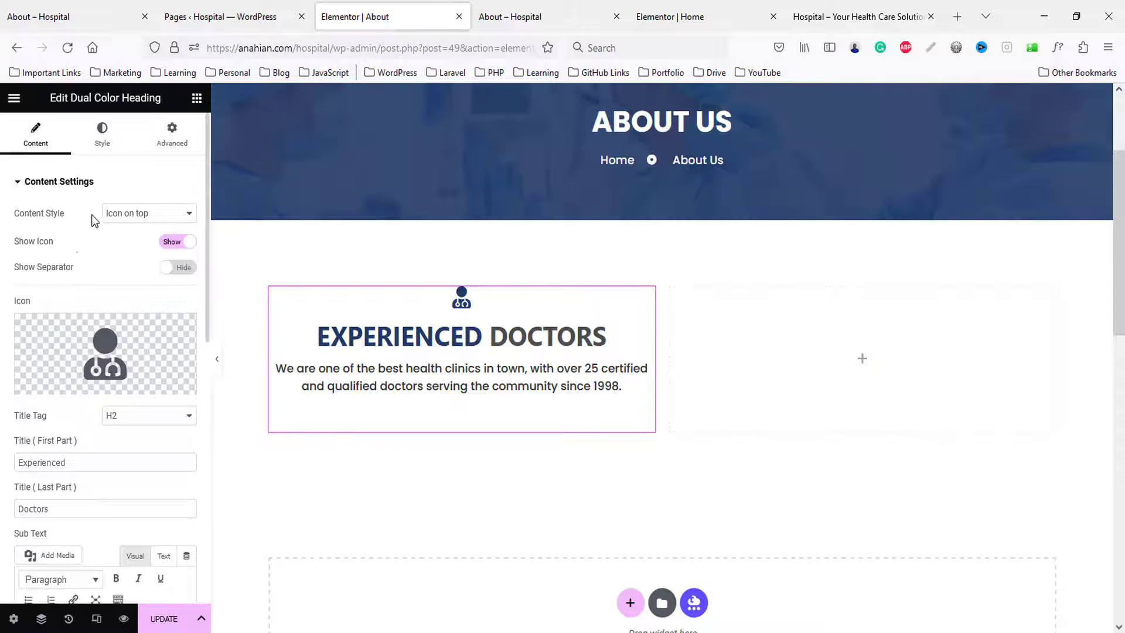
{"action": "left_click_drag", "start_coordinate": [88, 462], "coordinate": [14, 447]}
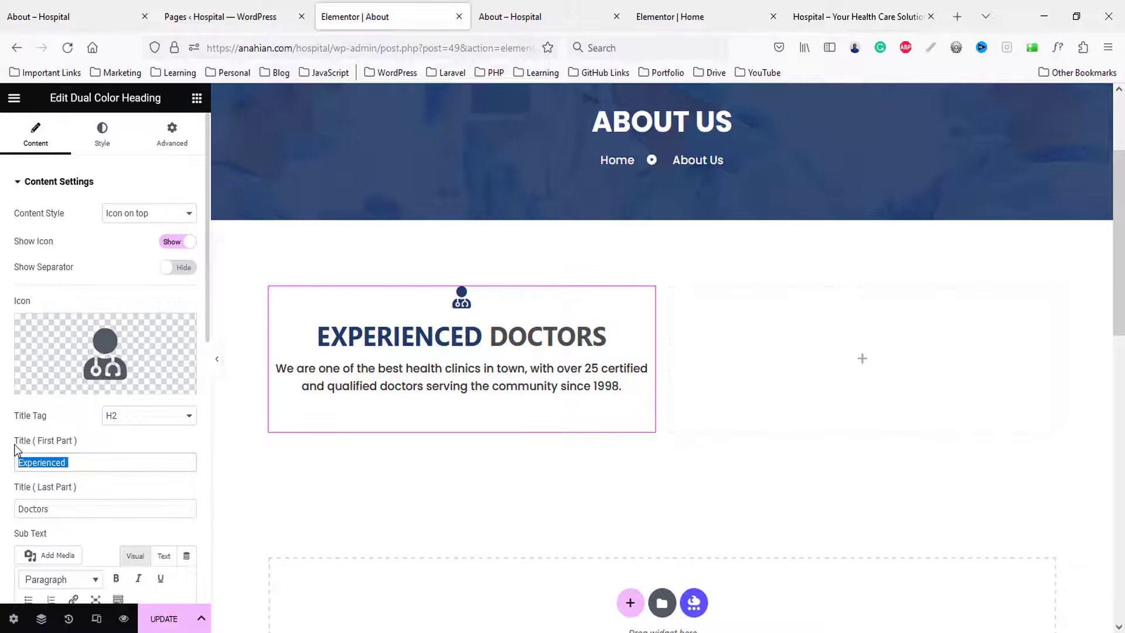
{"action": "type", "text": "About"}
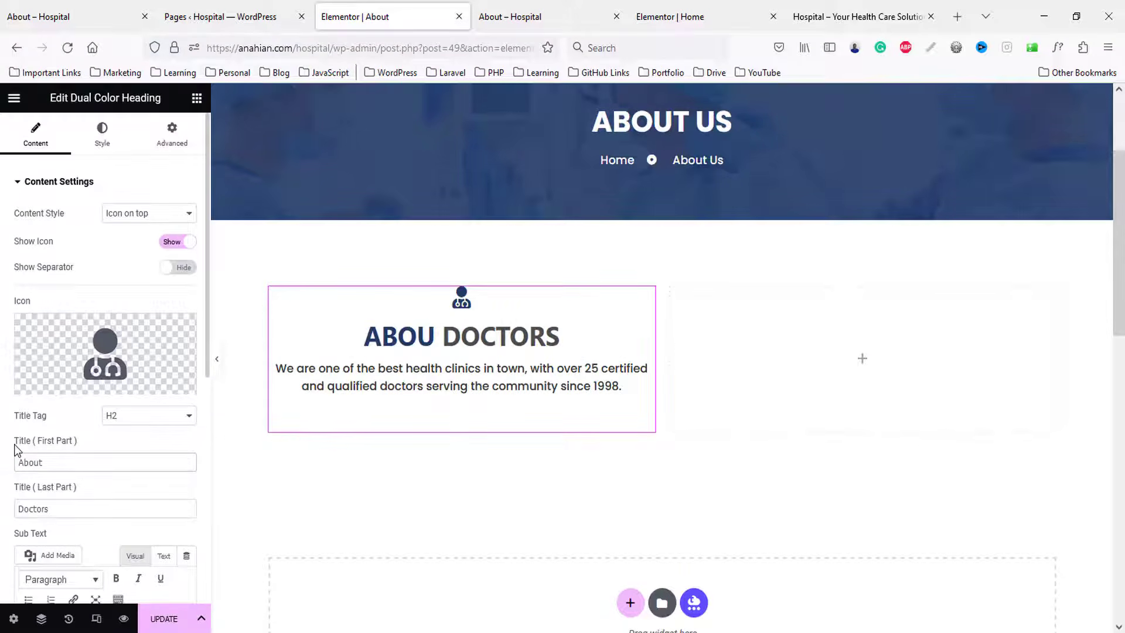
{"action": "key", "text": "Tab"}
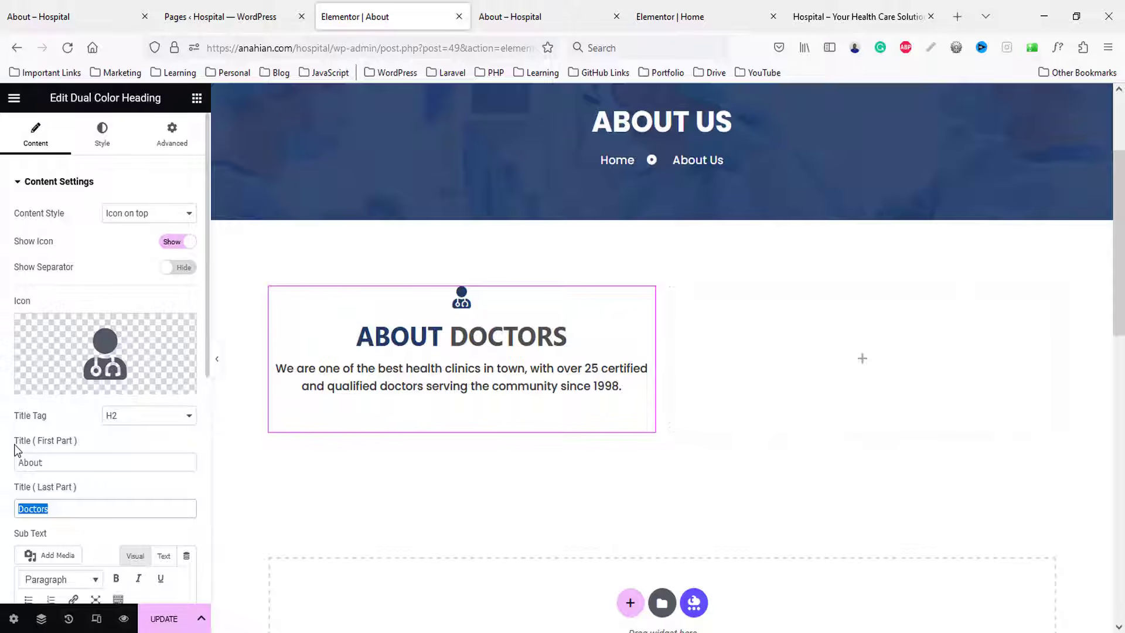
{"action": "type", "text": "Us"}
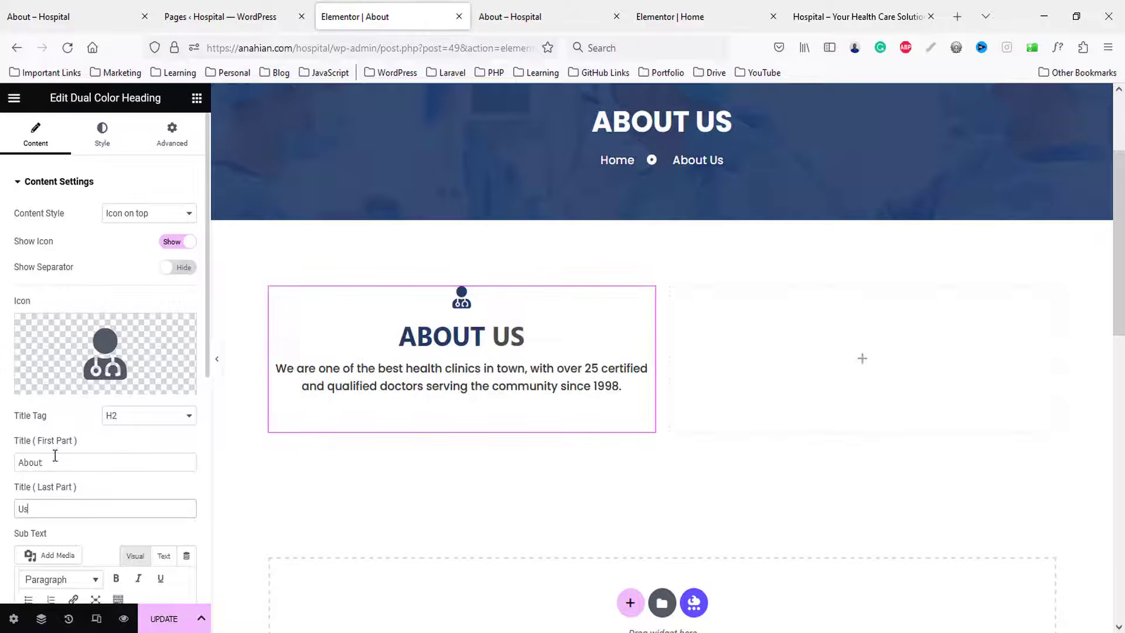
- Check the demo's mission and vision layout, and add an Inner Section below the About Us heading in the first column
{"action": "left_click", "coordinate": [76, 3]}
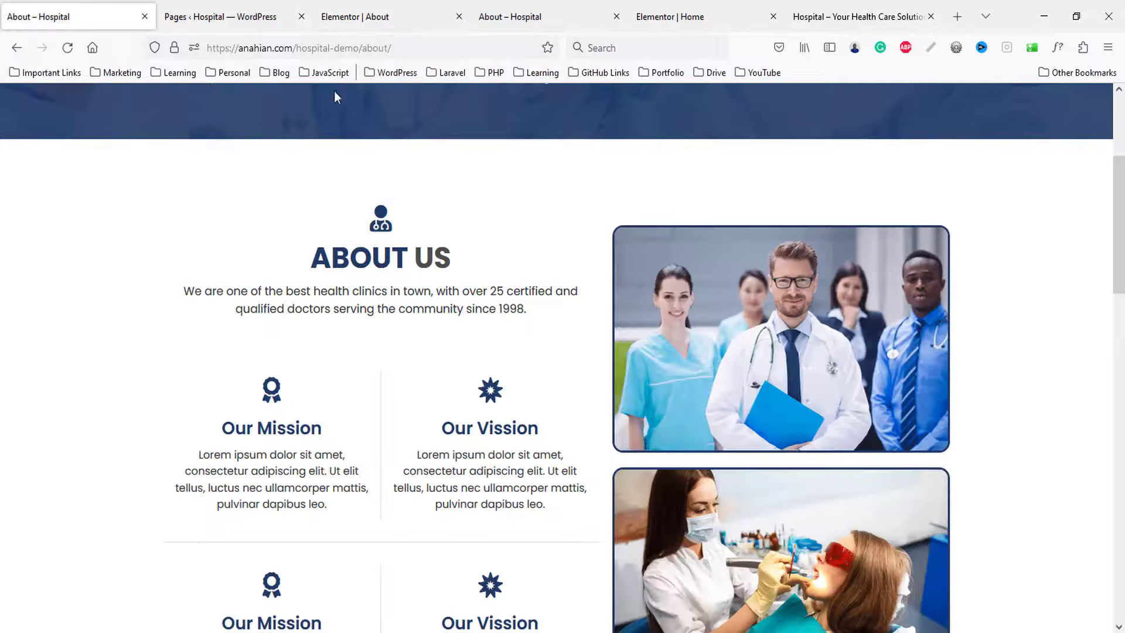
{"action": "scroll", "coordinate": [348, 240], "scroll_direction": "down", "scroll_amount": 4}
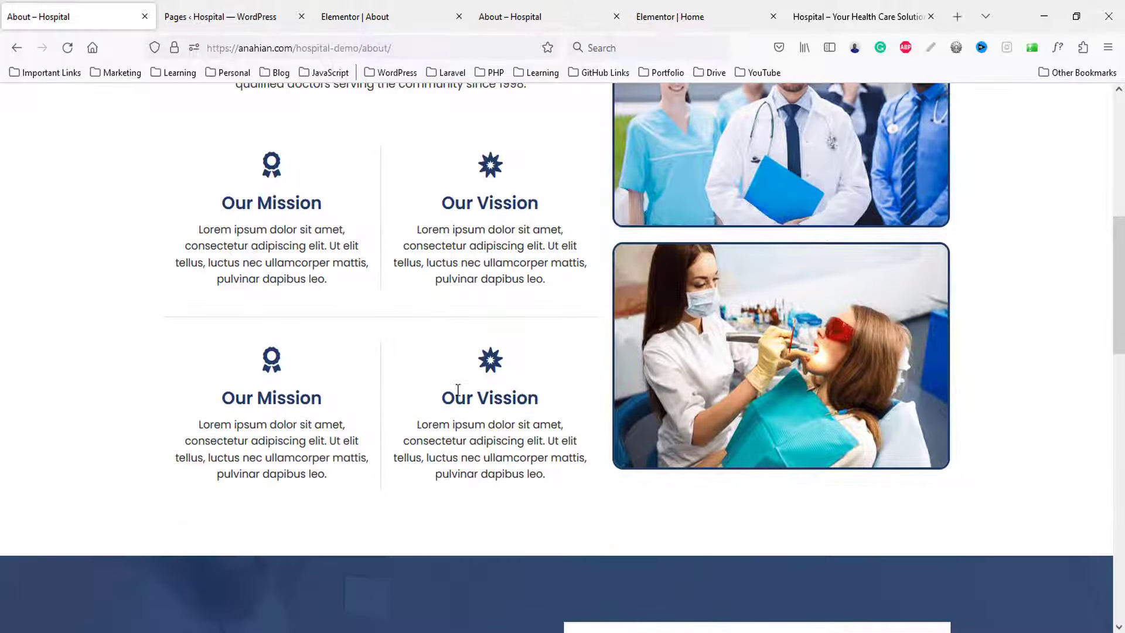
{"action": "left_click", "coordinate": [409, 6]}
{"action": "scroll", "coordinate": [408, 182], "scroll_direction": "down", "scroll_amount": 1}
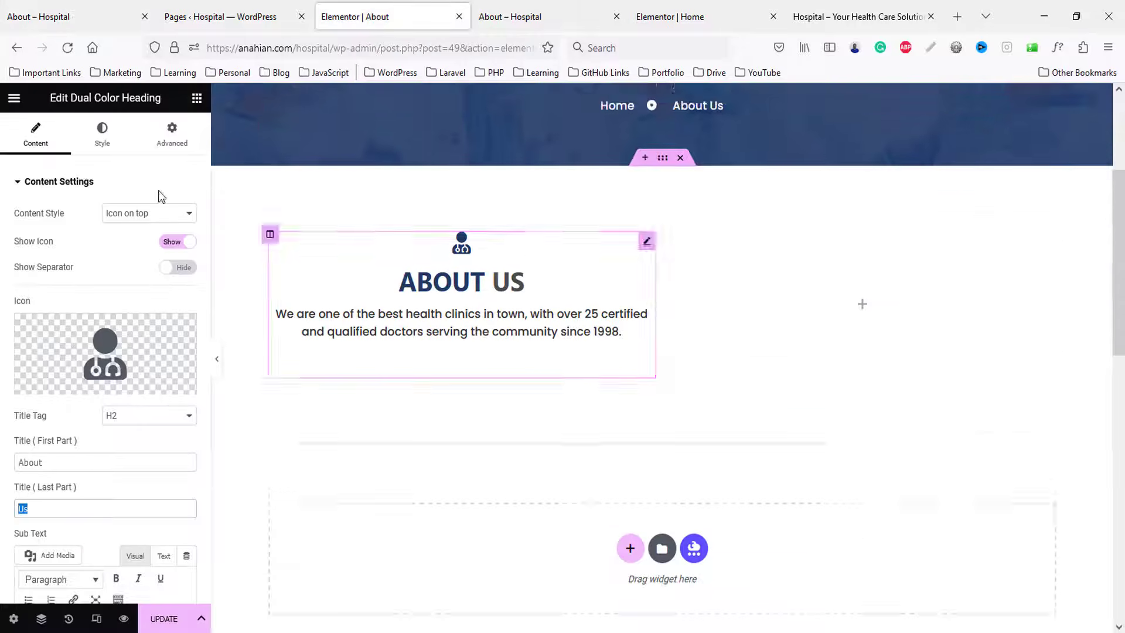
{"action": "left_click", "coordinate": [197, 98]}
{"action": "left_click_drag", "start_coordinate": [58, 281], "coordinate": [526, 346]}
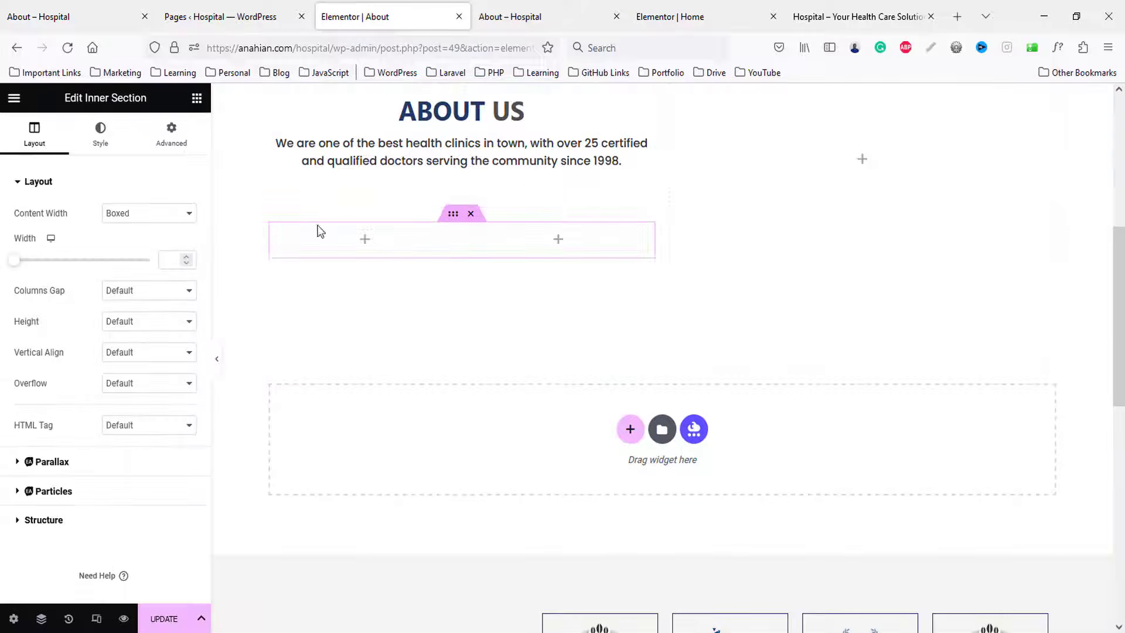
- Add an Icon Box widget to the first column of the inner section
{"action": "left_click", "coordinate": [196, 98]}
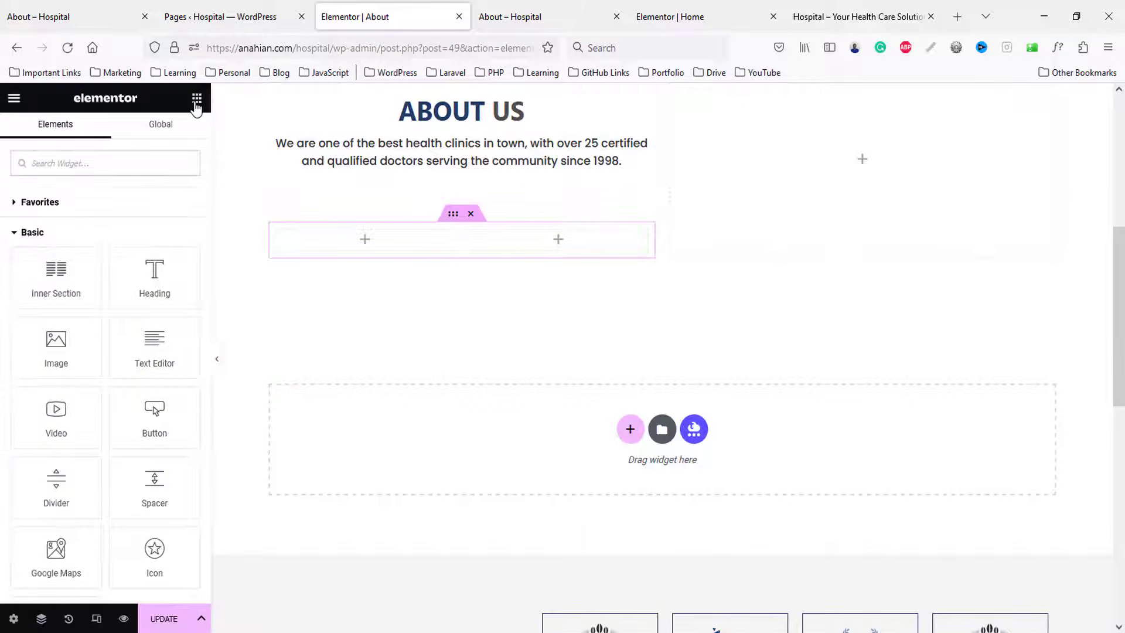
{"action": "type", "text": "icon"}
{"action": "left_click_drag", "start_coordinate": [169, 222], "coordinate": [371, 248]}
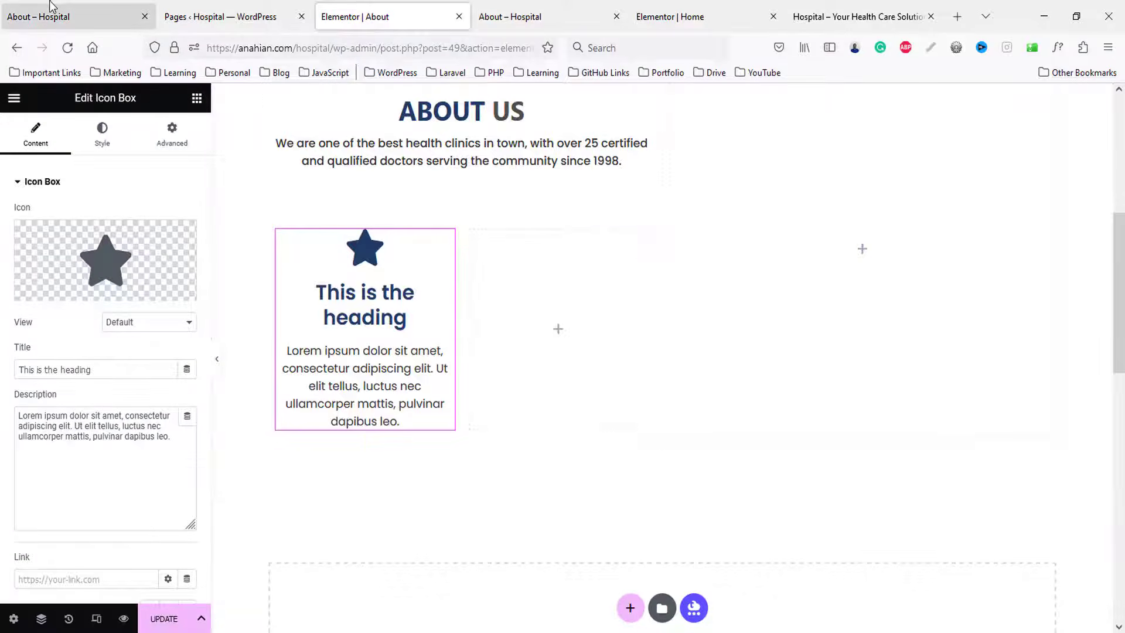
- Copy the "Our Mission" title from the demo About page and use it as the icon box's title
{"action": "left_click", "coordinate": [38, 17]}
{"action": "left_click_drag", "start_coordinate": [227, 212], "coordinate": [347, 201]}
{"action": "key", "text": "ctrl+c"}
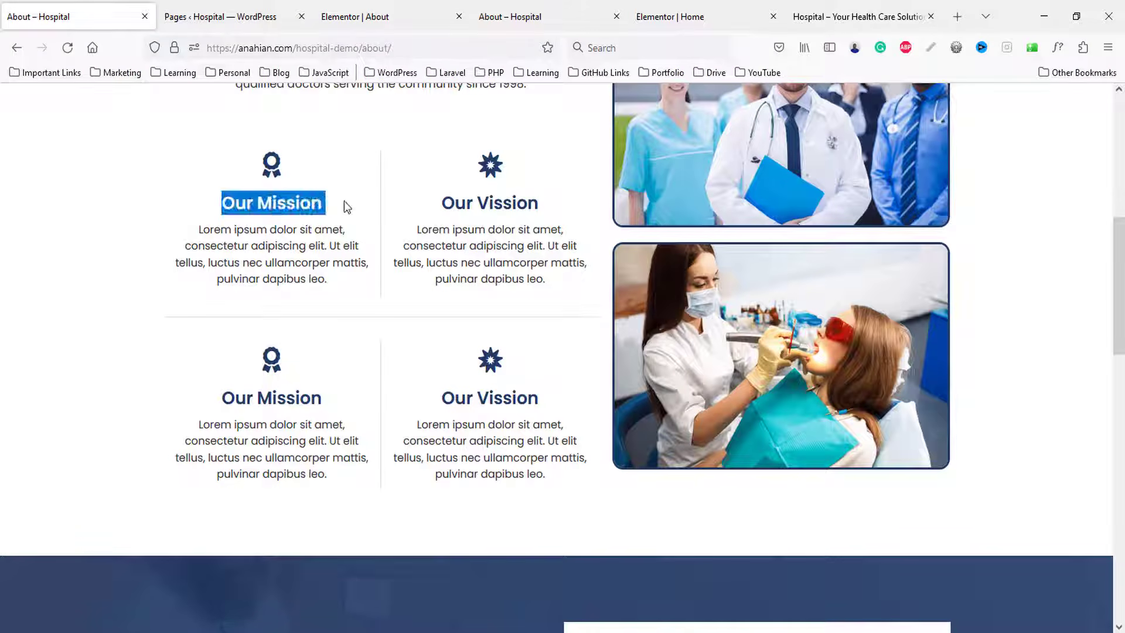
{"action": "left_click", "coordinate": [354, 16]}
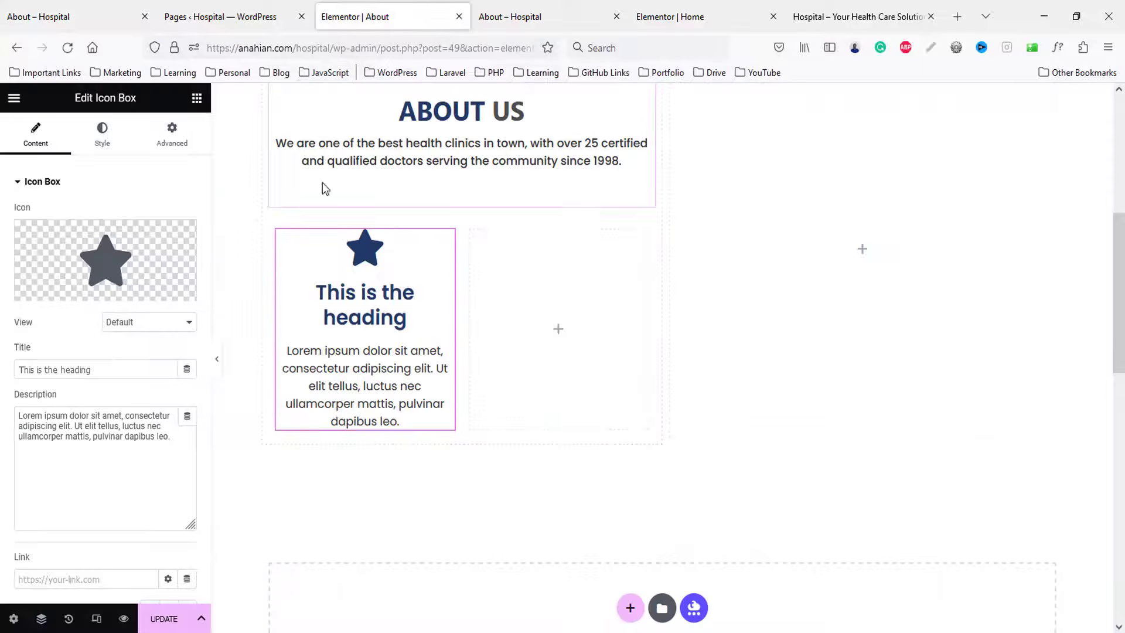
{"action": "left_click_drag", "start_coordinate": [133, 369], "coordinate": [50, 351]}
{"action": "key", "text": "ctrl+v"}
- Replace the icon box's star with the Award icon from the icon library
{"action": "left_click", "coordinate": [104, 253]}
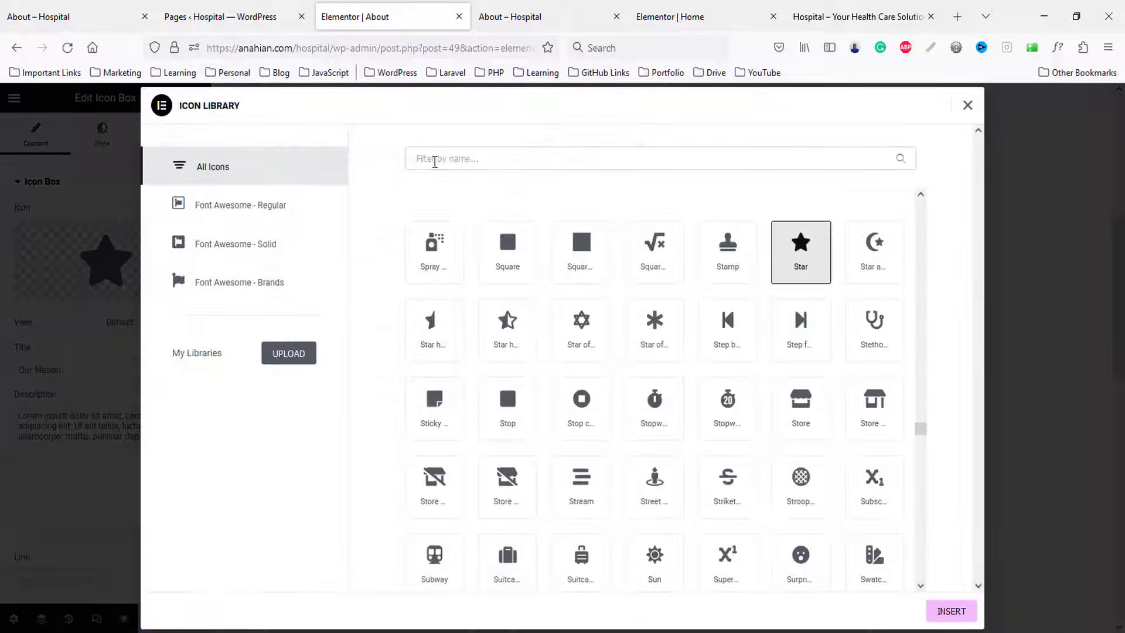
{"action": "left_click", "coordinate": [433, 159]}
{"action": "type", "text": "awar"}
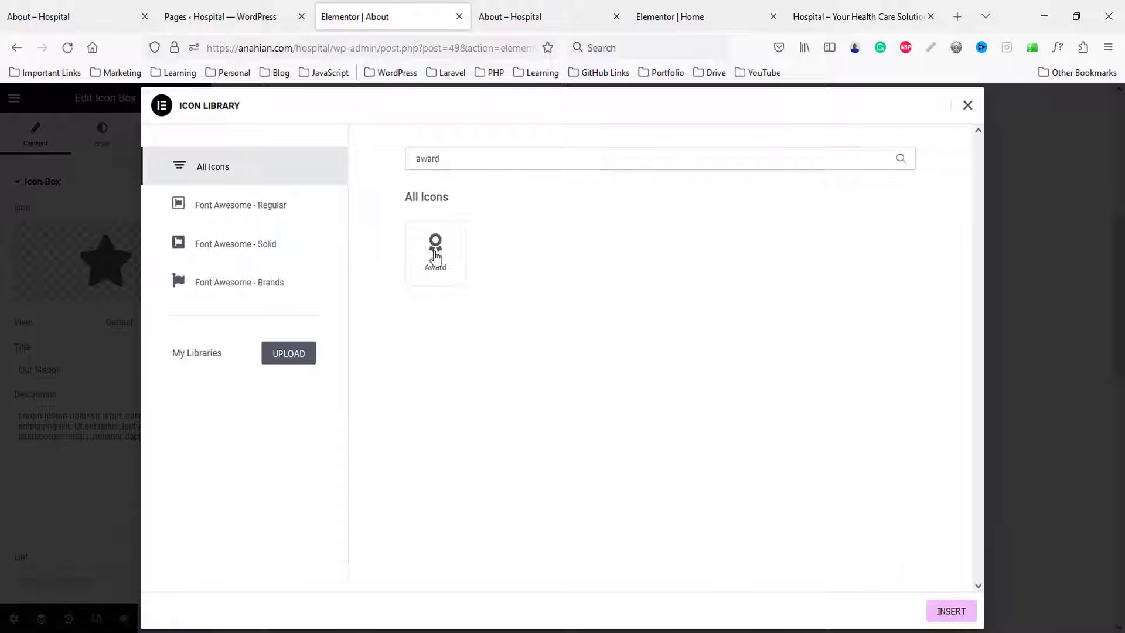
{"action": "type", "text": "d"}
{"action": "left_click", "coordinate": [434, 252]}
{"action": "left_click", "coordinate": [960, 613]}
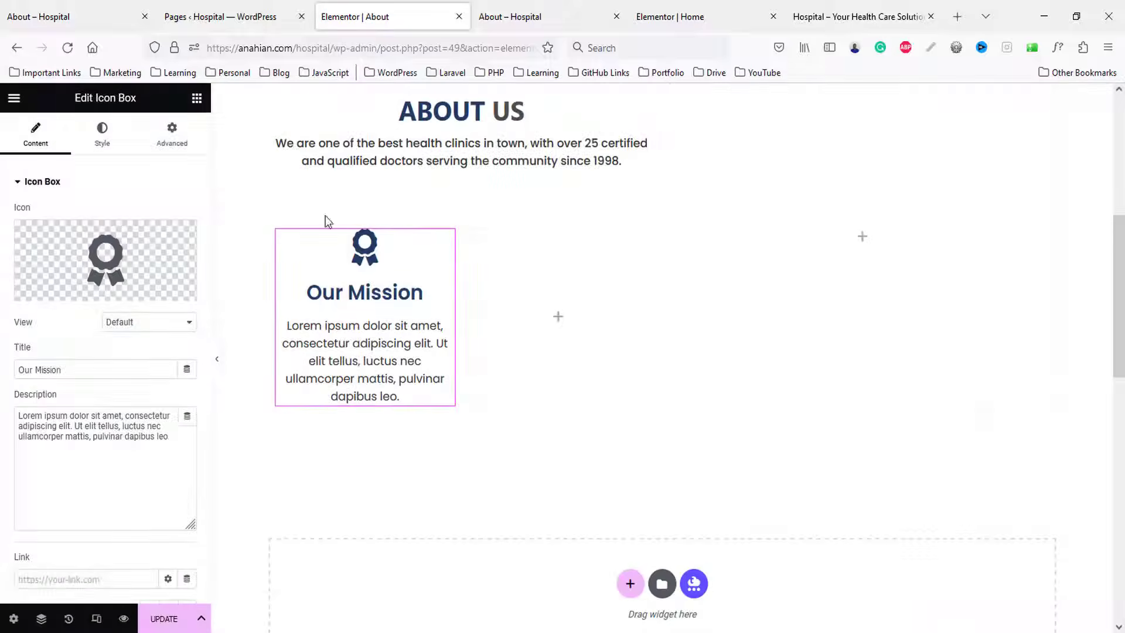
- Replace the icon box's description with the lorem ipsum text copied from Our Mission on the demo page
{"action": "left_click", "coordinate": [93, 16]}
{"action": "left_click_drag", "start_coordinate": [205, 236], "coordinate": [354, 282]}
{"action": "key", "text": "ctrl+c"}
{"action": "left_click", "coordinate": [341, 15]}
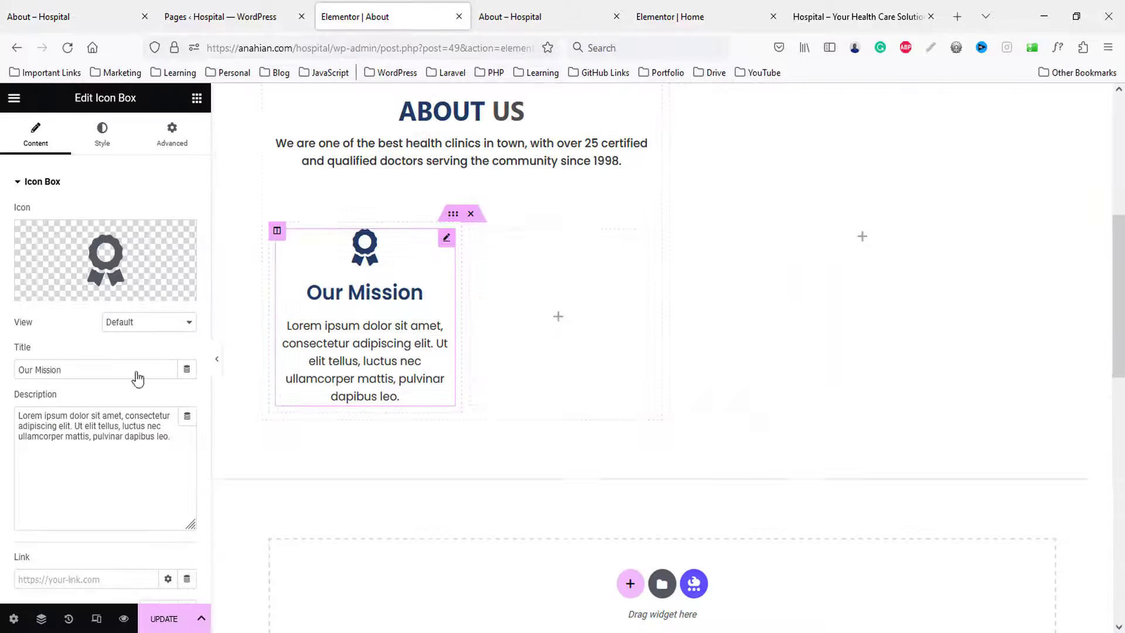
{"action": "left_click", "coordinate": [117, 436]}
{"action": "key", "text": "ctrl+a"}
{"action": "key", "text": "ctrl+v"}
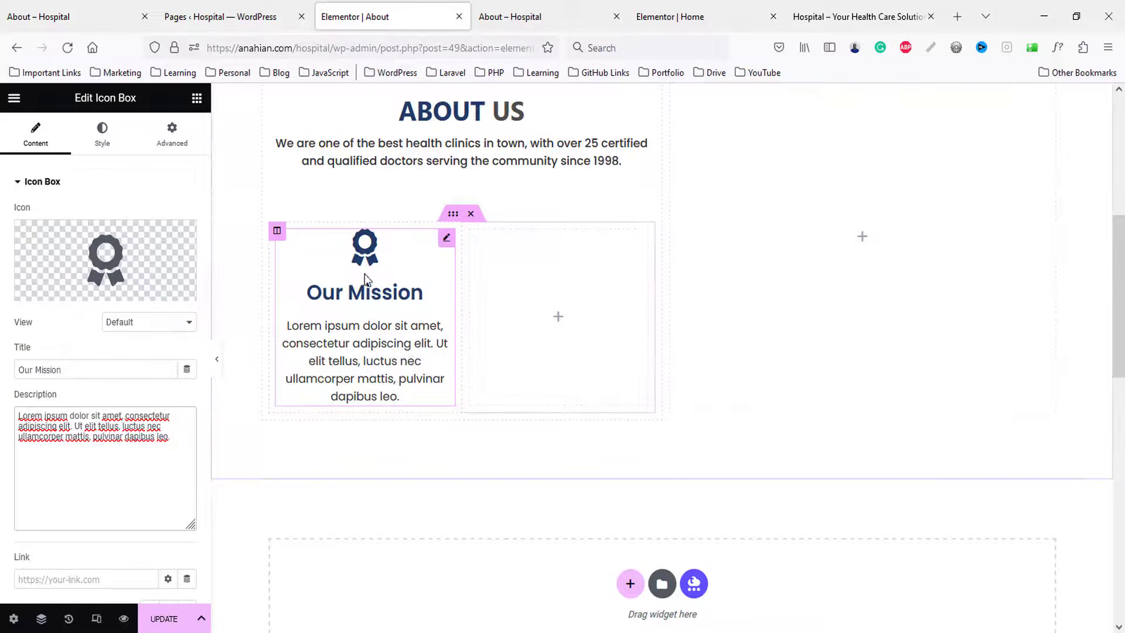
- Set the Our Mission icon's spacing to 10 px and its size to 35 px
{"action": "left_click", "coordinate": [105, 143]}
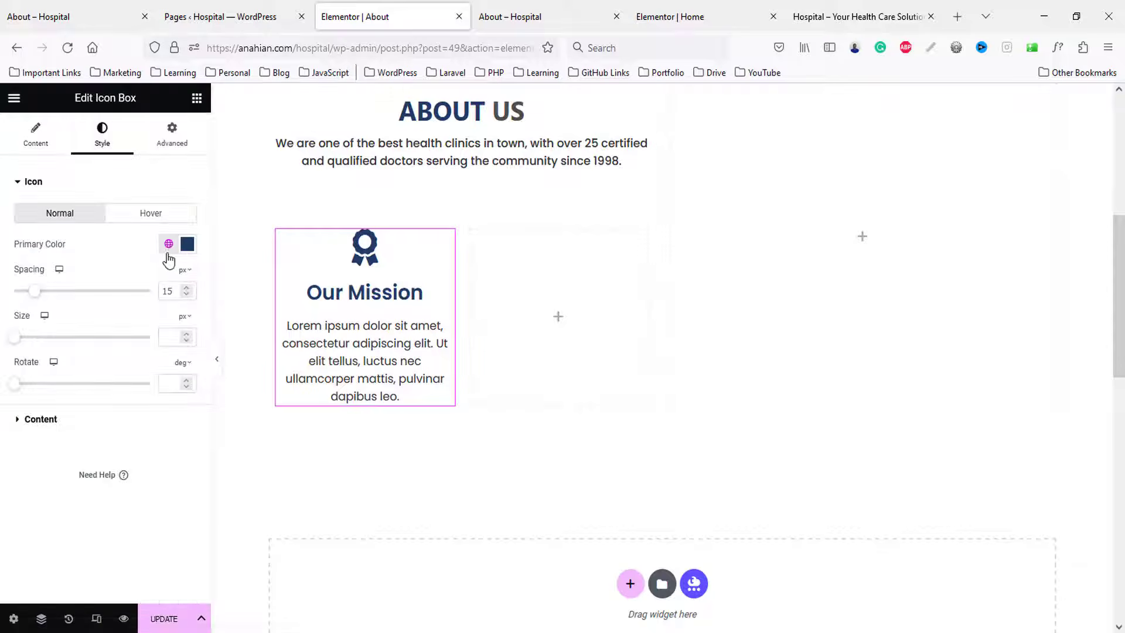
{"action": "key", "text": "Down"}
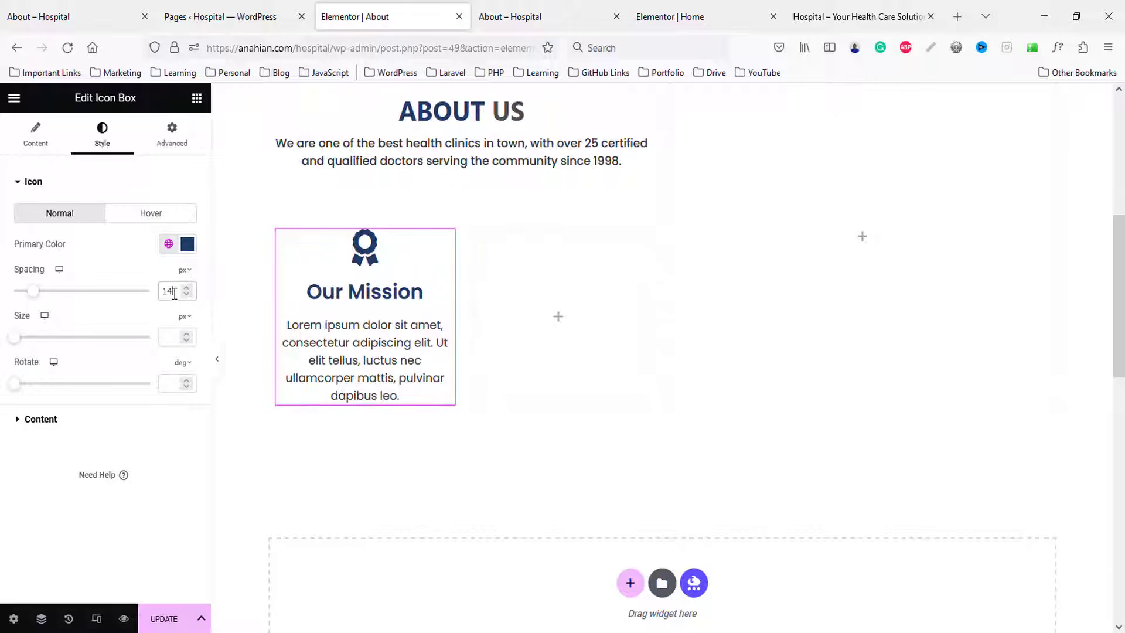
{"action": "key", "text": "Down"}
{"action": "key", "text": "Down"}
{"action": "key", "text": "Down"}
{"action": "key", "text": "Down"}
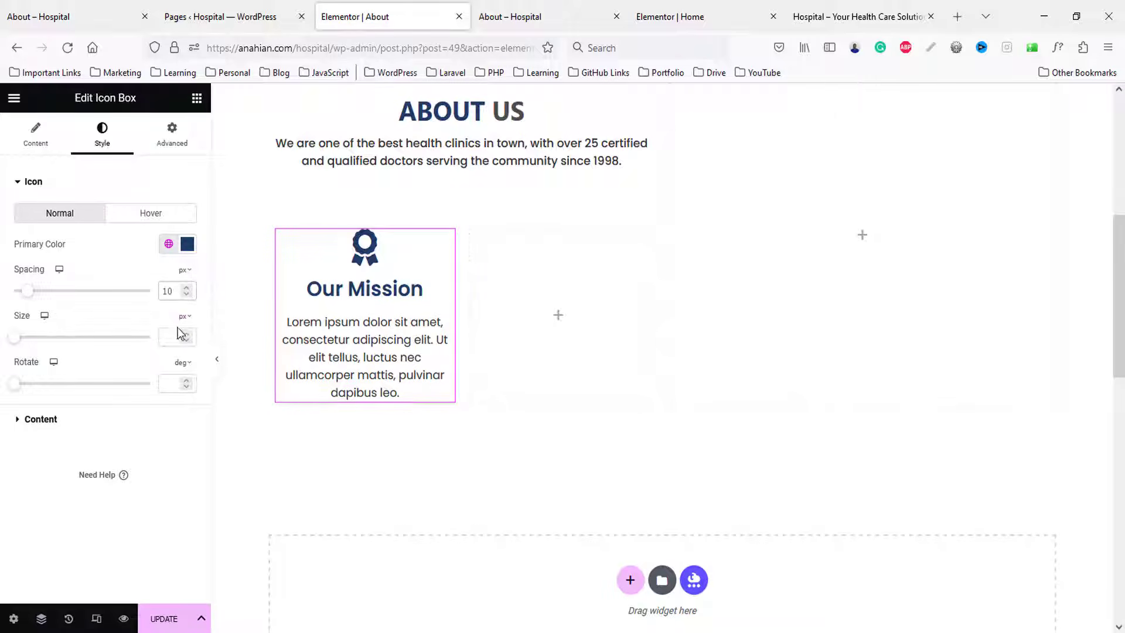
{"action": "type", "text": "30"}
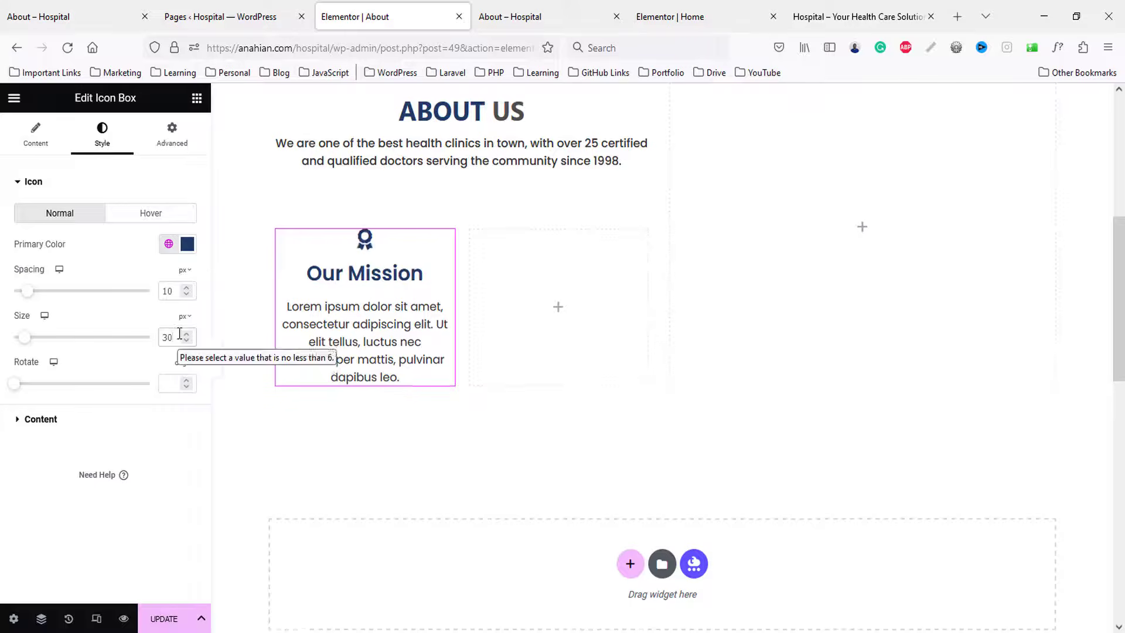
{"action": "left_click", "coordinate": [186, 334]}
{"action": "left_click", "coordinate": [185, 334]}
{"action": "left_click", "coordinate": [185, 334]}
{"action": "left_click", "coordinate": [186, 334]}
{"action": "left_click", "coordinate": [186, 334]}
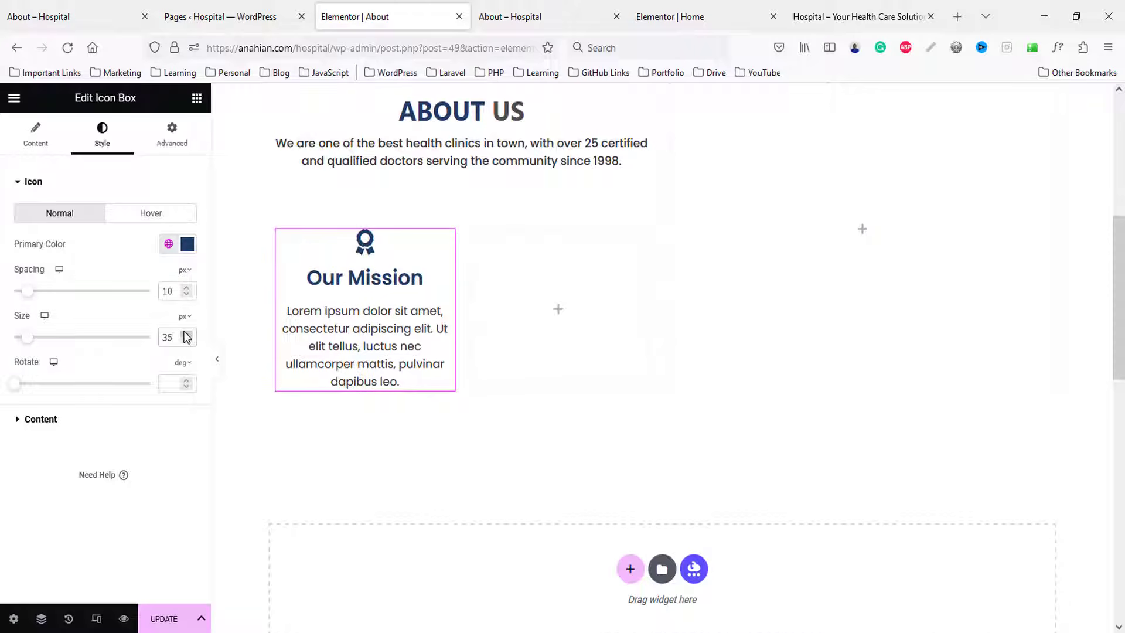
- Set the Our Mission title's typography to a size of 26 px and a weight of 600 (Semi Bold)
{"action": "left_click", "coordinate": [82, 424]}
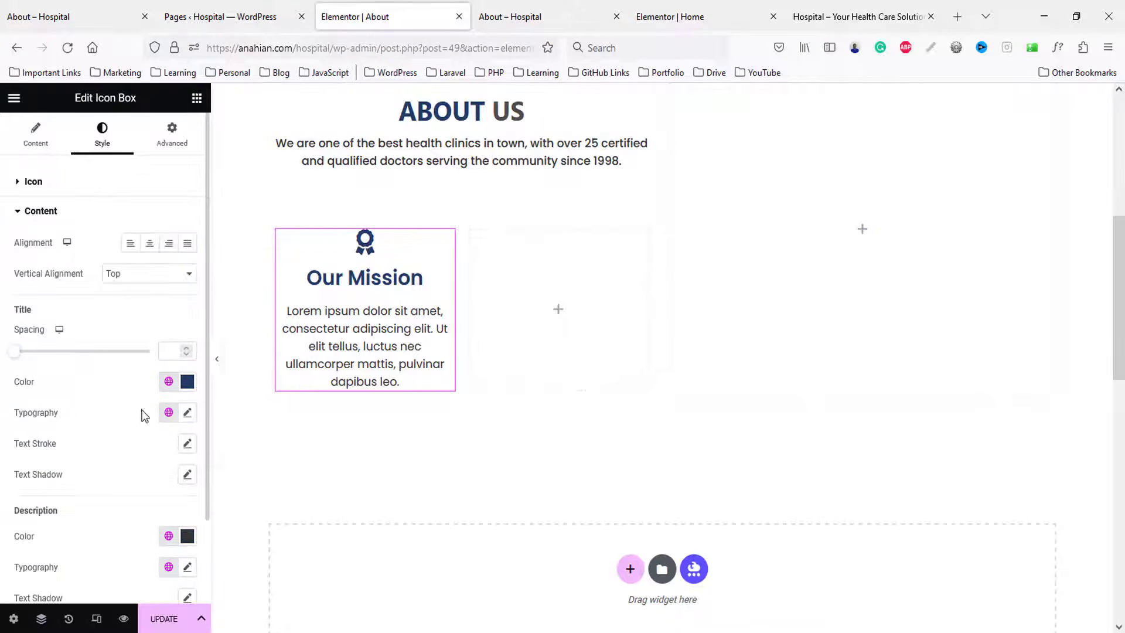
{"action": "scroll", "coordinate": [184, 339], "scroll_direction": "down", "scroll_amount": 2}
{"action": "left_click", "coordinate": [187, 312]}
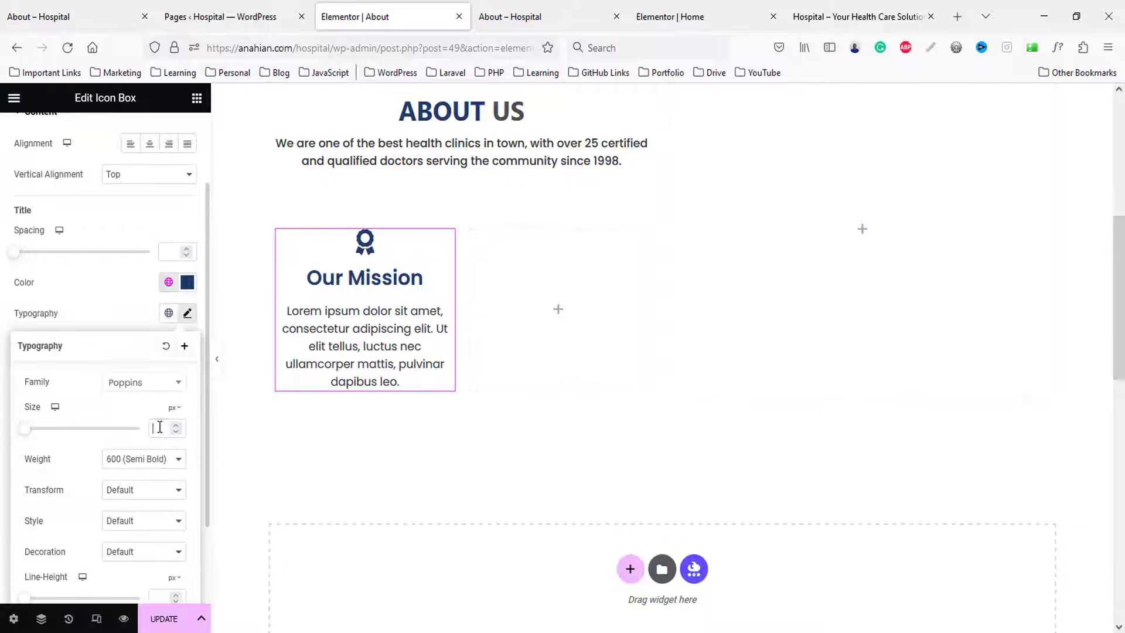
{"action": "type", "text": "30"}
{"action": "key", "text": "Down"}
{"action": "key", "text": "Down"}
{"action": "key", "text": "Down"}
{"action": "key", "text": "Down"}
{"action": "left_click", "coordinate": [167, 464]}
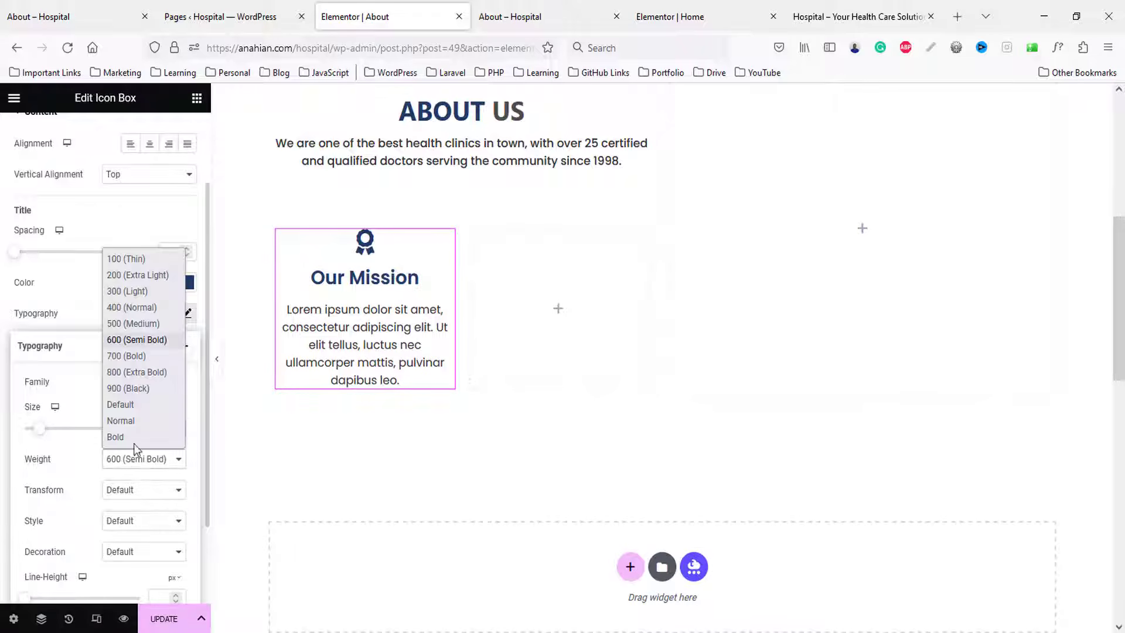
{"action": "left_click", "coordinate": [129, 359]}
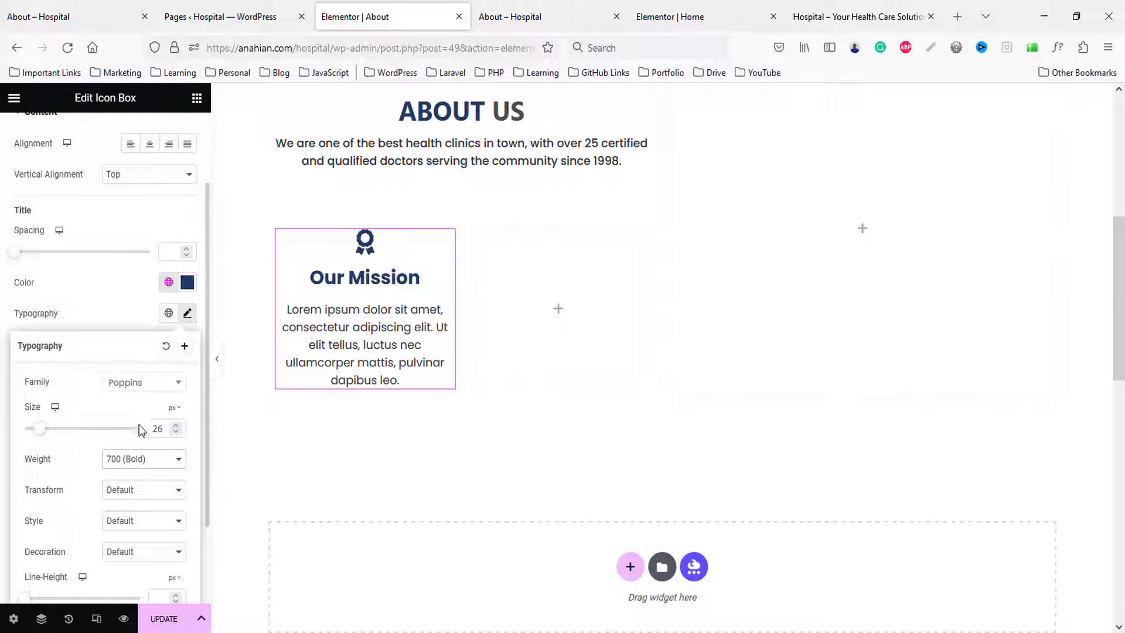
{"action": "left_click", "coordinate": [138, 465]}
{"action": "left_click", "coordinate": [127, 339]}
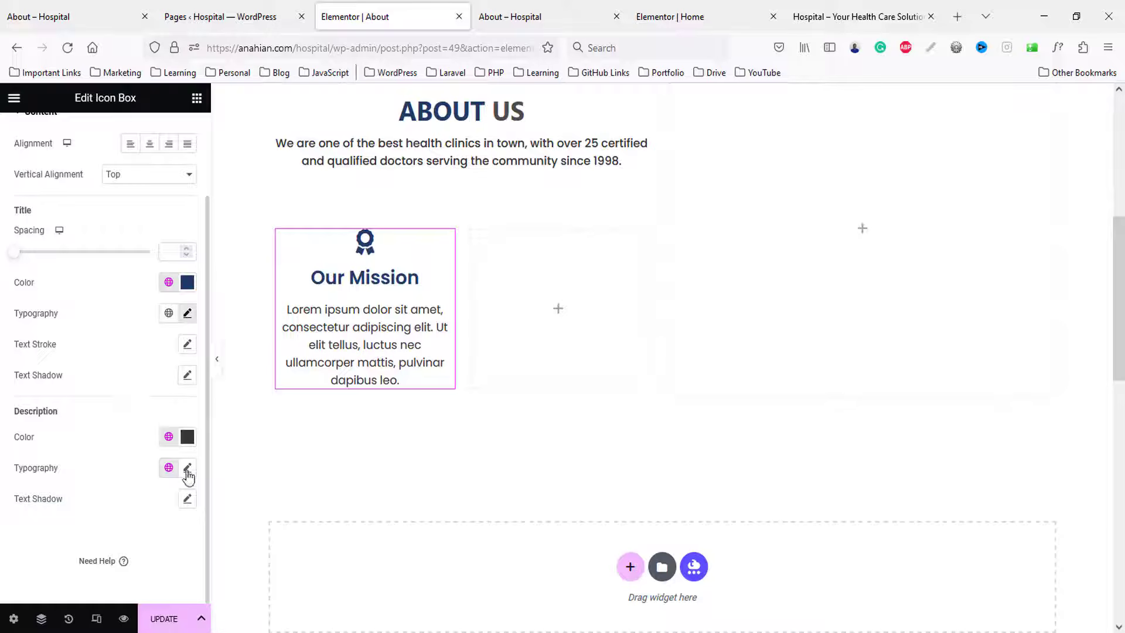
- Set the font size of the Our Mission description to 15 px
{"action": "left_click", "coordinate": [187, 472]}
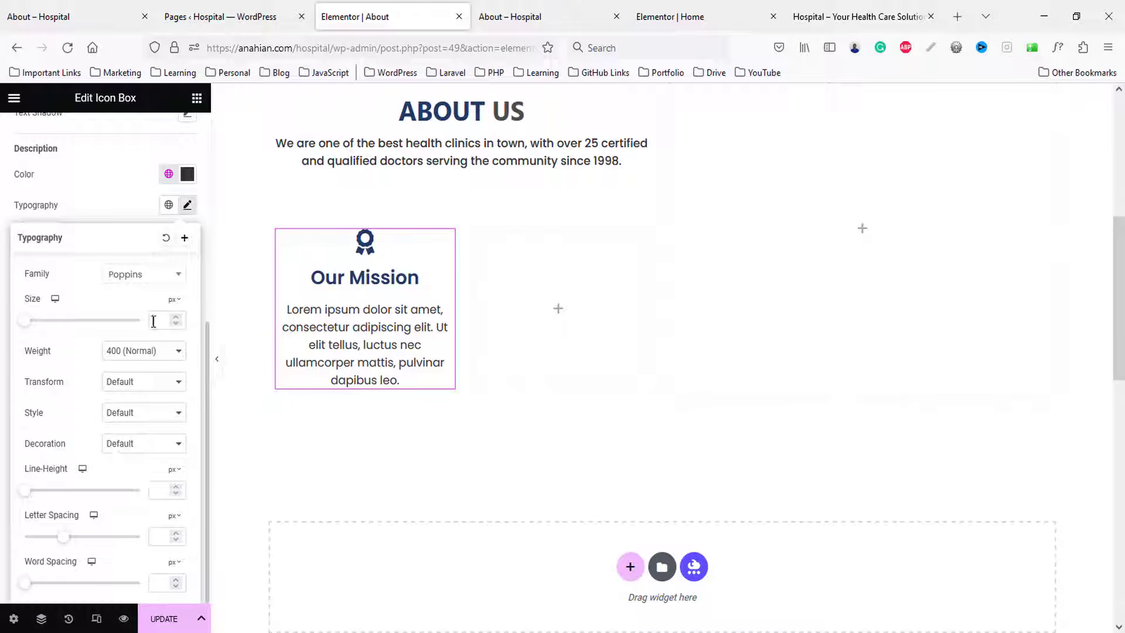
{"action": "left_click", "coordinate": [153, 321]}
{"action": "type", "text": "16"}
{"action": "key", "text": "Down"}
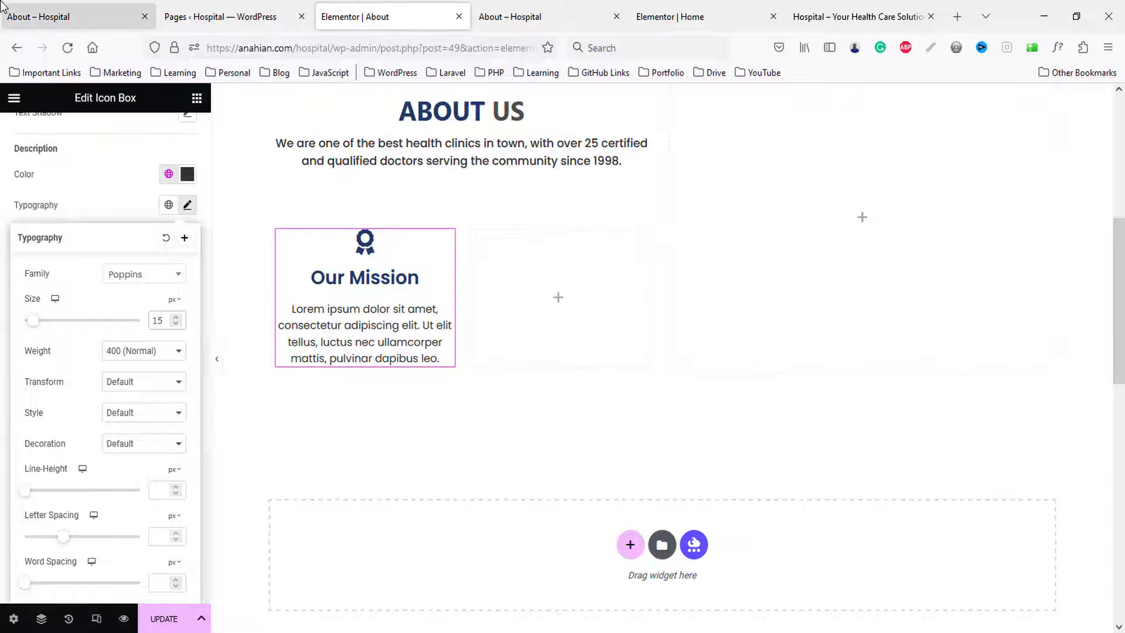
- Compare with the demo page, and copy the Our Mission icon box into the inner section's second column
{"action": "left_click", "coordinate": [38, 16]}
{"action": "left_click", "coordinate": [125, 362]}
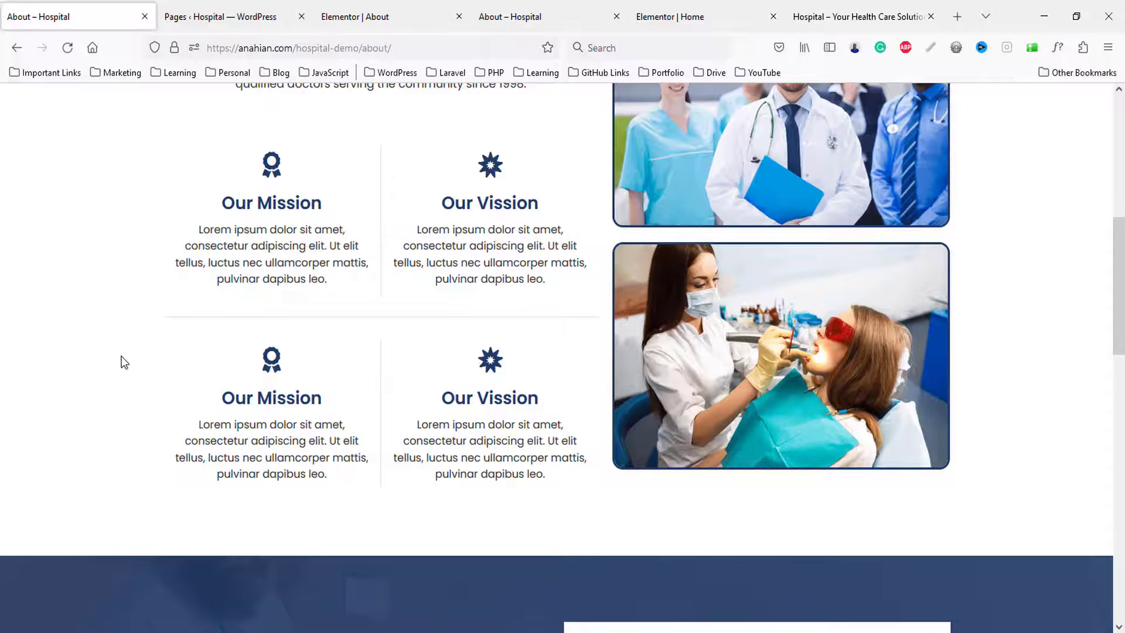
{"action": "left_click", "coordinate": [350, 8]}
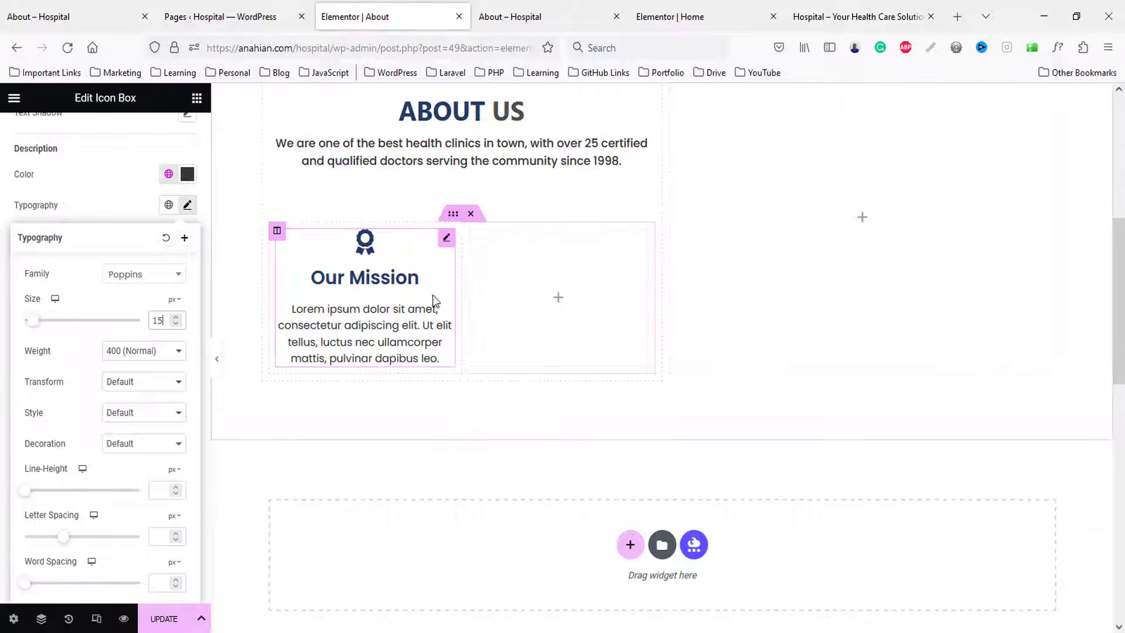
{"action": "right_click", "coordinate": [368, 283]}
{"action": "left_click", "coordinate": [407, 350]}
{"action": "right_click", "coordinate": [556, 294]}
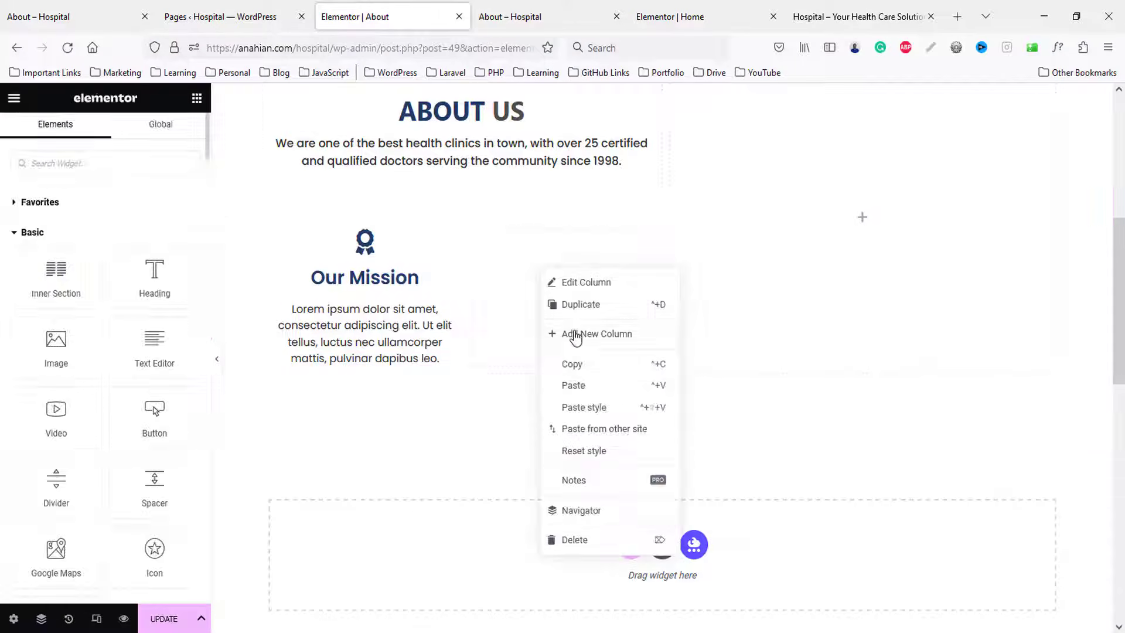
{"action": "left_click", "coordinate": [580, 386]}
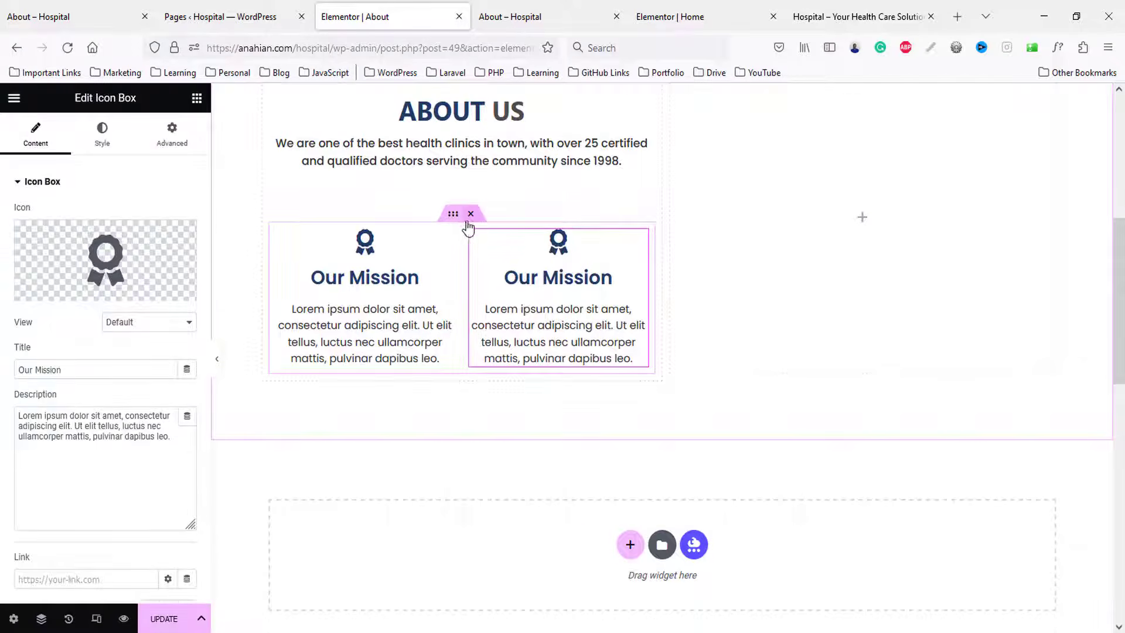
- Duplicate the inner section that holds the two Our Mission icon boxes
{"action": "right_click", "coordinate": [467, 222]}
{"action": "left_click", "coordinate": [492, 248]}
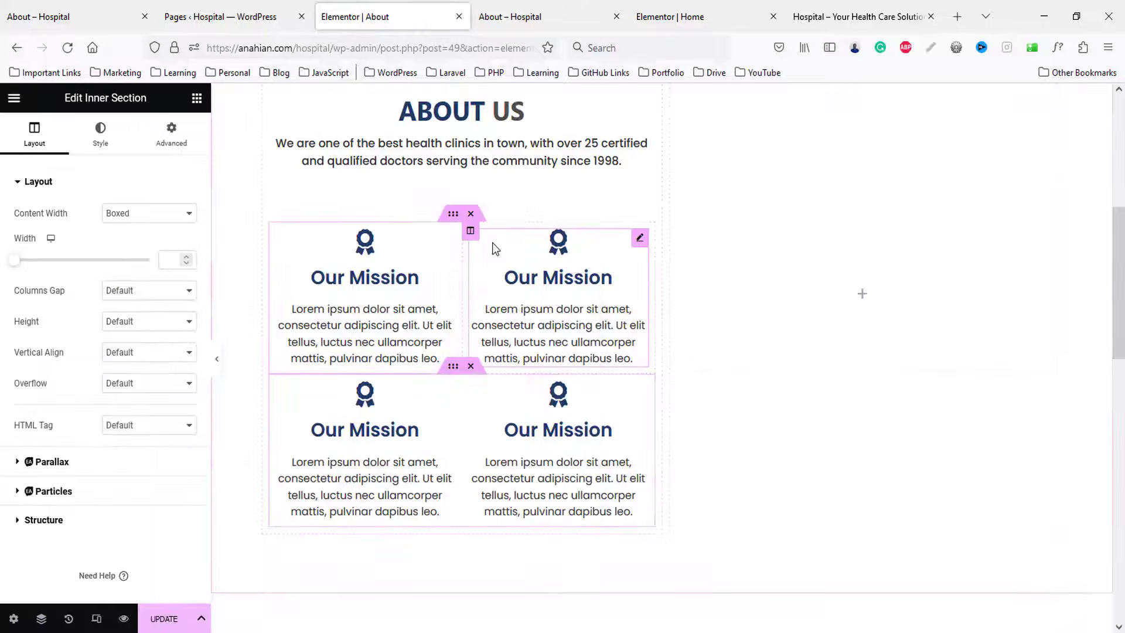
{"action": "scroll", "coordinate": [492, 245], "scroll_direction": "down", "scroll_amount": 2}
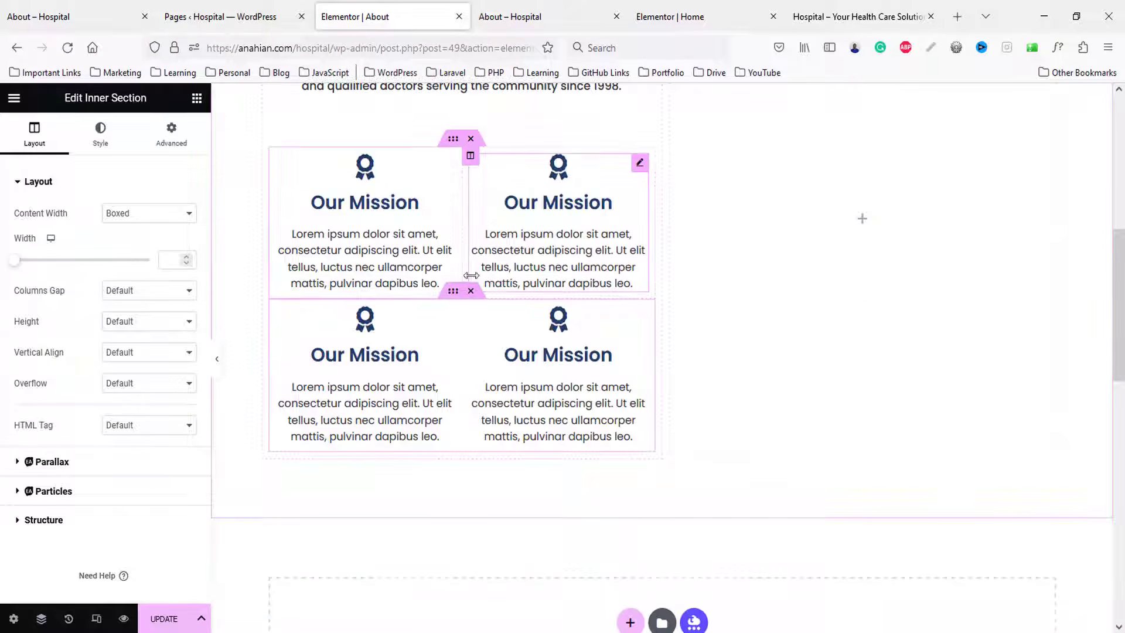
- Give the duplicated inner section a solid 1 px top border in color #ddd
{"action": "left_click", "coordinate": [100, 134]}
{"action": "left_click", "coordinate": [39, 311]}
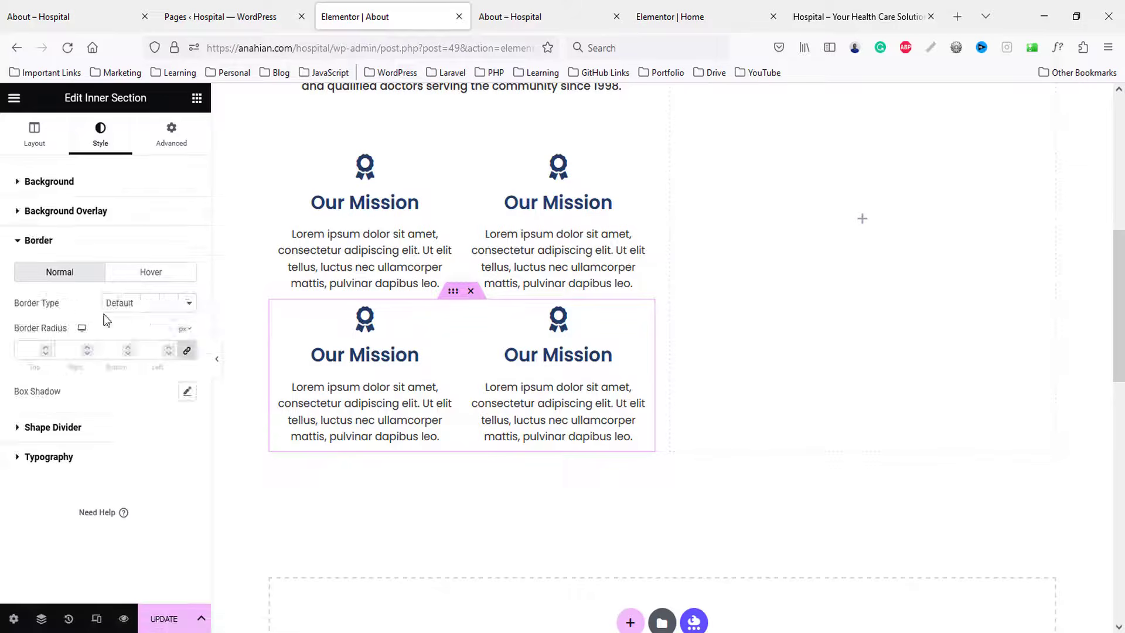
{"action": "left_click", "coordinate": [165, 303]}
{"action": "left_click", "coordinate": [111, 355]}
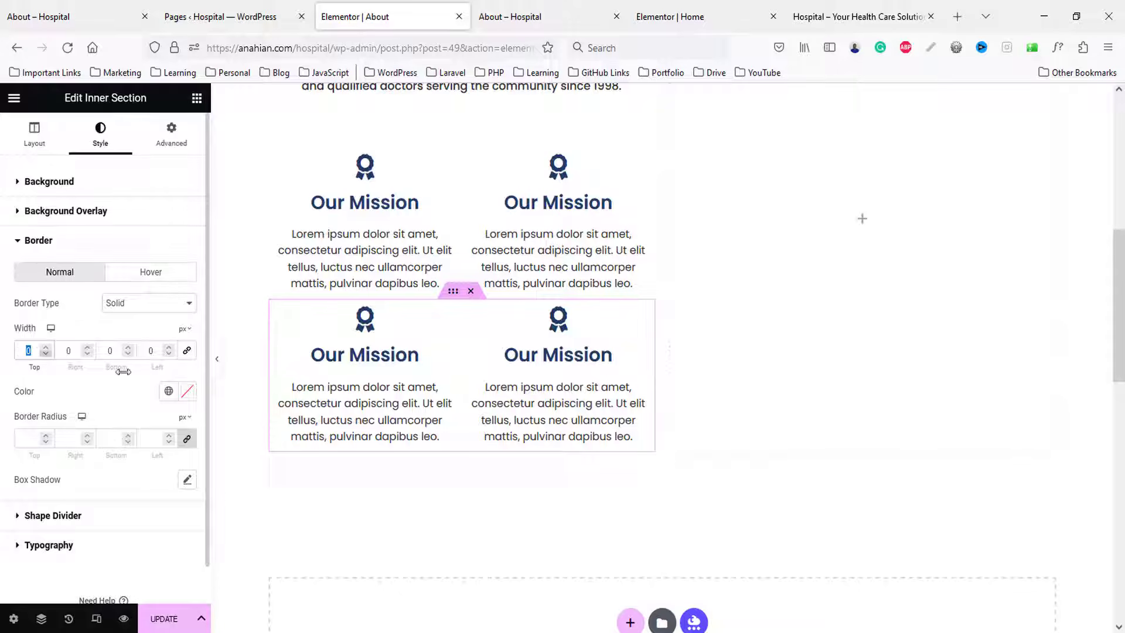
{"action": "left_click", "coordinate": [187, 391]}
{"action": "left_click", "coordinate": [101, 354]}
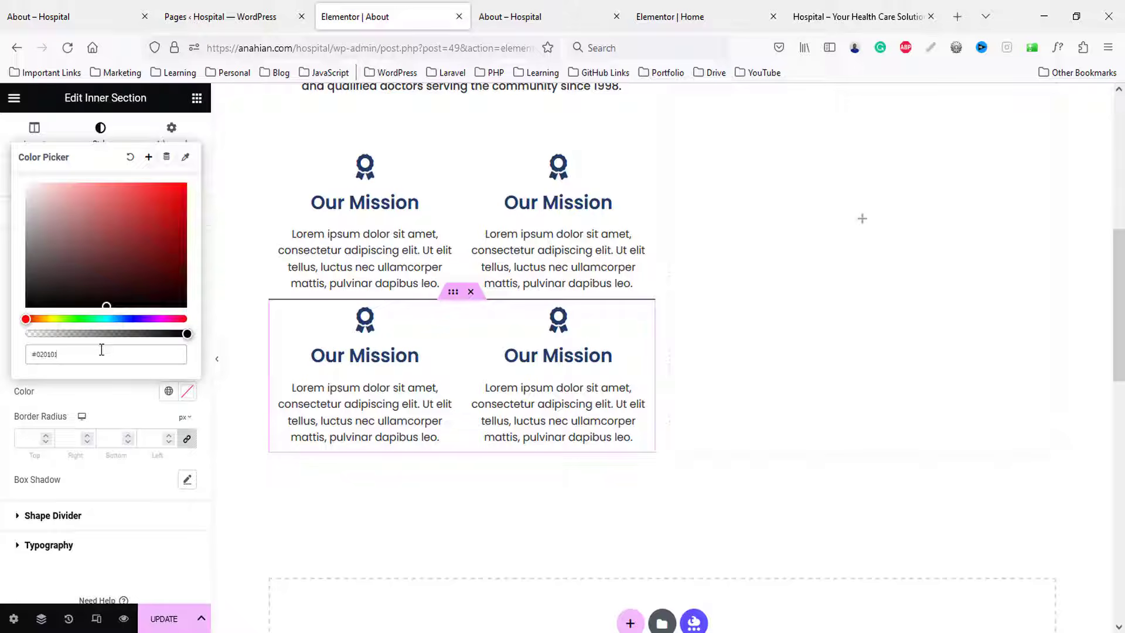
{"action": "type", "text": "dddd"}
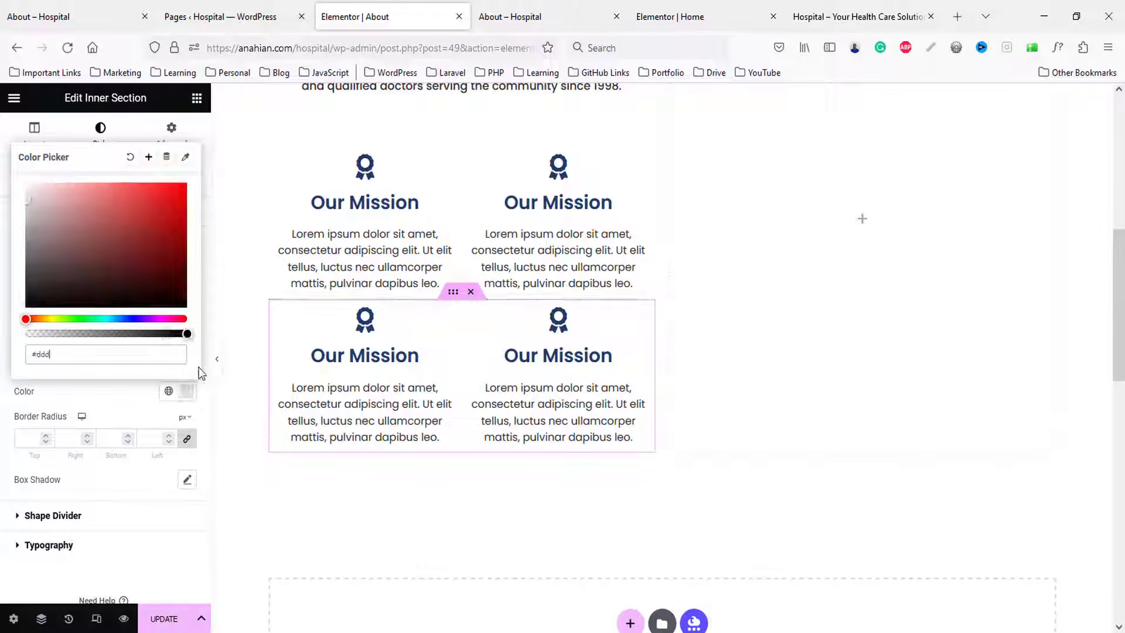
{"action": "left_click", "coordinate": [218, 360]}
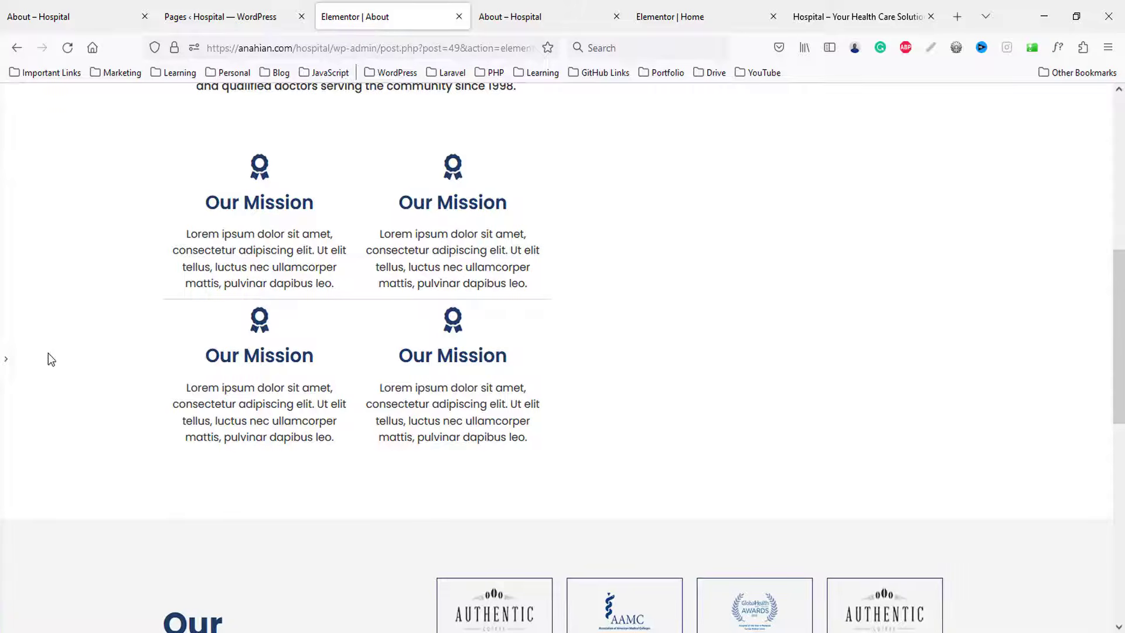
{"action": "left_click", "coordinate": [10, 361]}
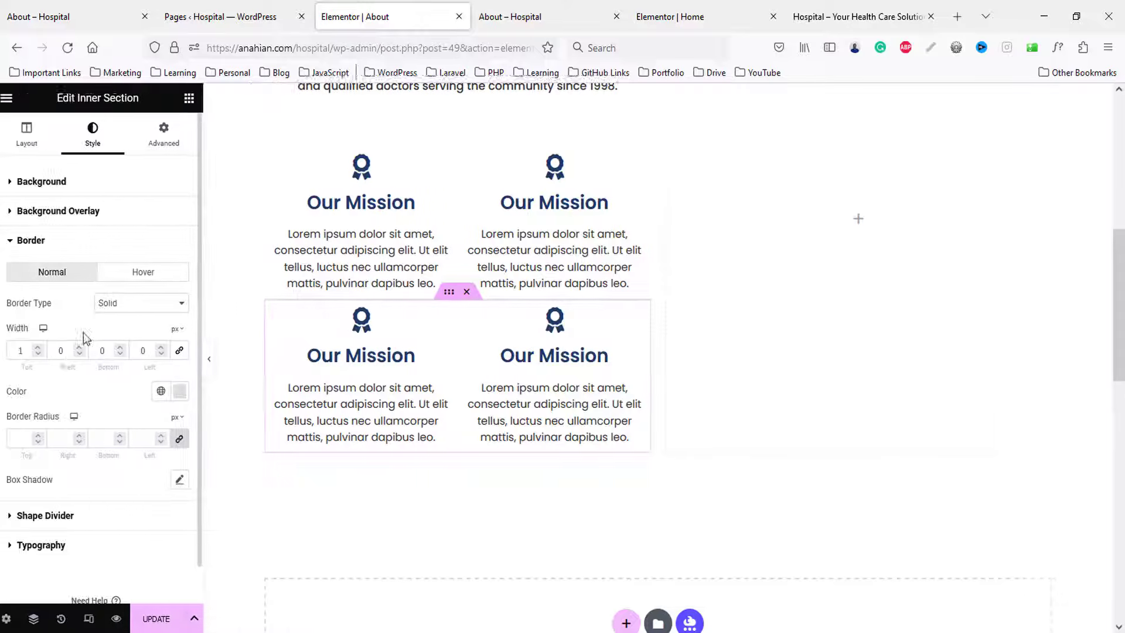
- Set both the top padding and the top margin of the duplicated inner section to 30 px
{"action": "left_click", "coordinate": [171, 134]}
{"action": "left_click", "coordinate": [186, 289]}
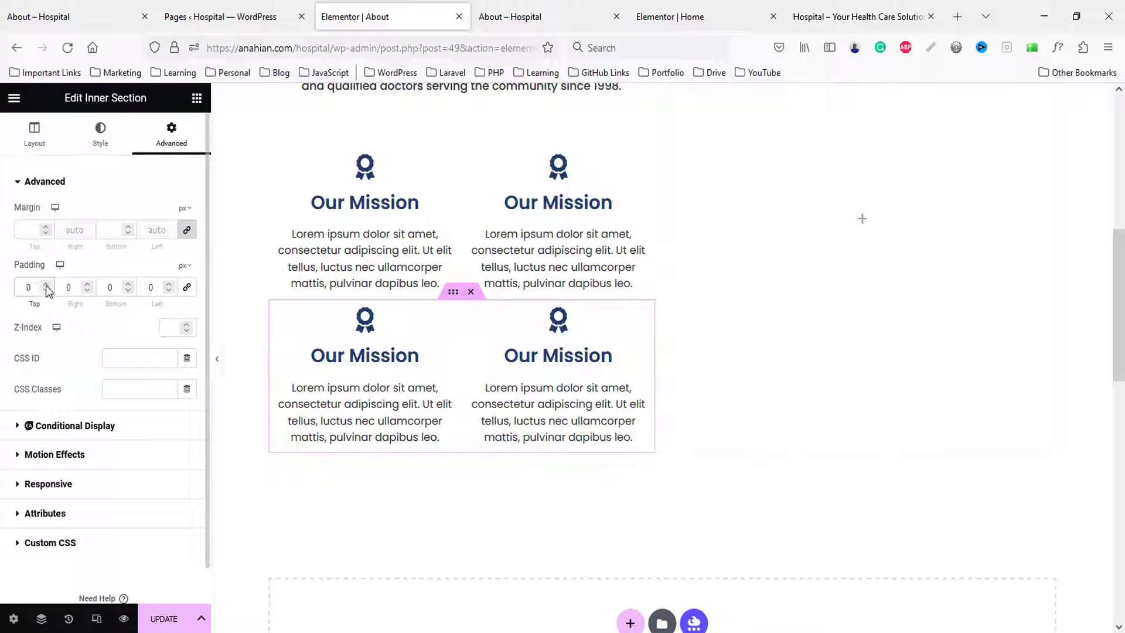
{"action": "type", "text": "3"}
{"action": "left_click", "coordinate": [187, 230]}
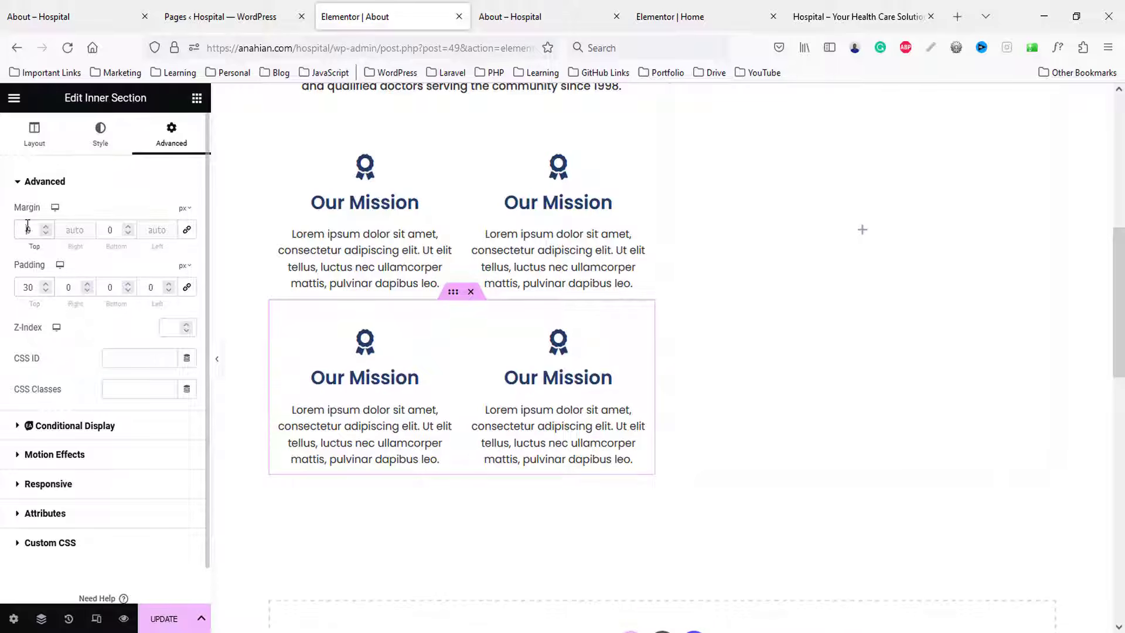
{"action": "left_click", "coordinate": [217, 359]}
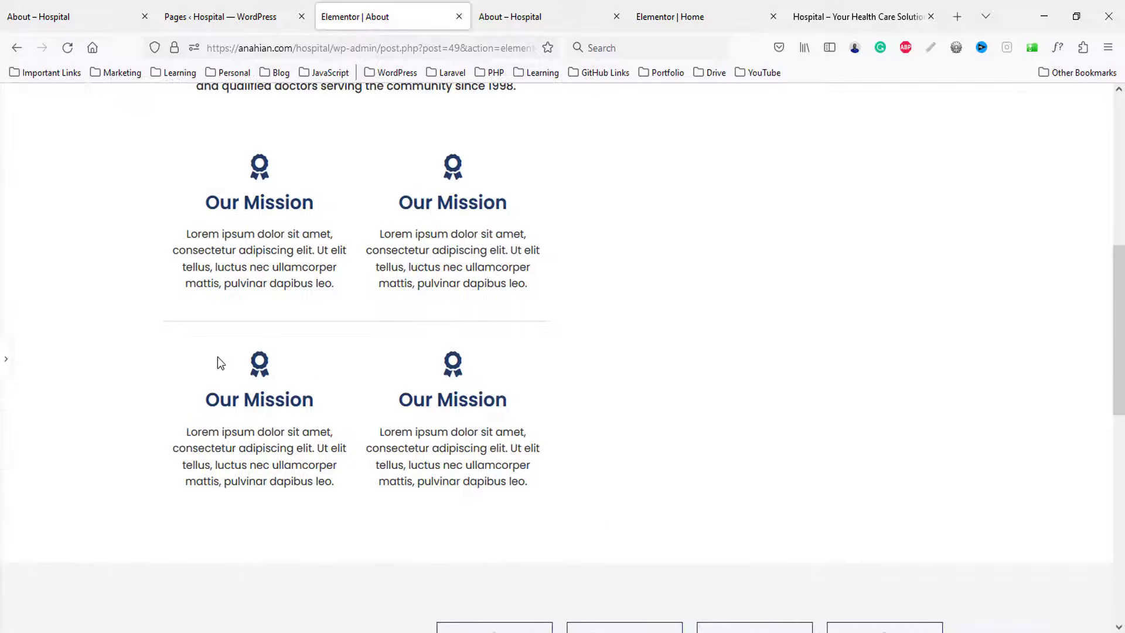
{"action": "left_click", "coordinate": [3, 353]}
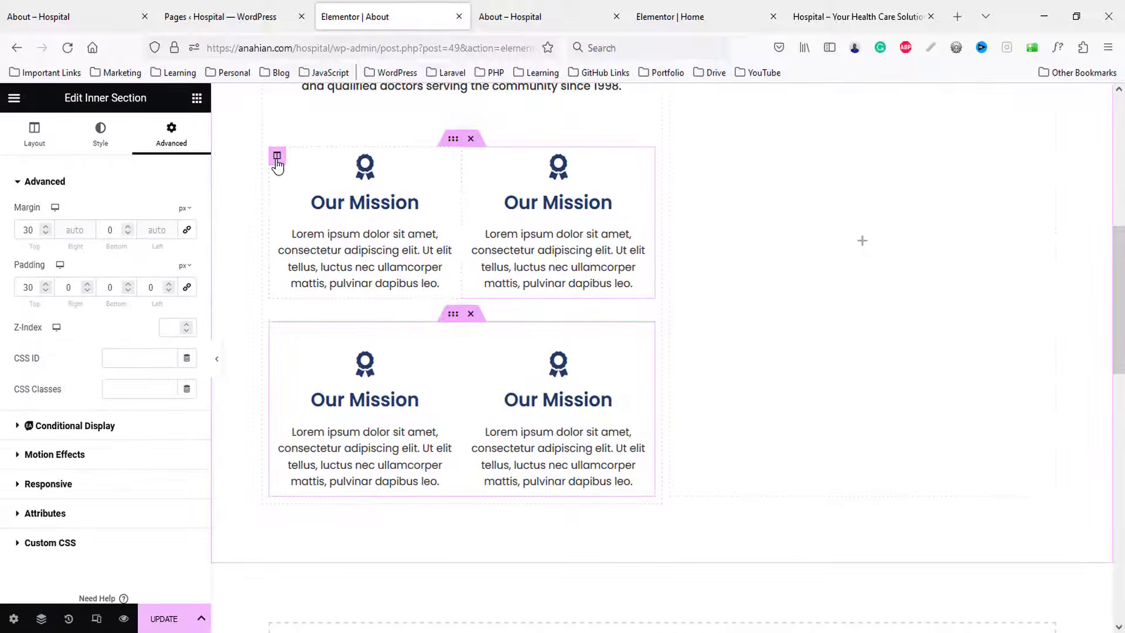
- Give the first column of the upper inner section a solid 1 px right border in color #ddd
{"action": "left_click", "coordinate": [277, 155]}
{"action": "left_click", "coordinate": [100, 142]}
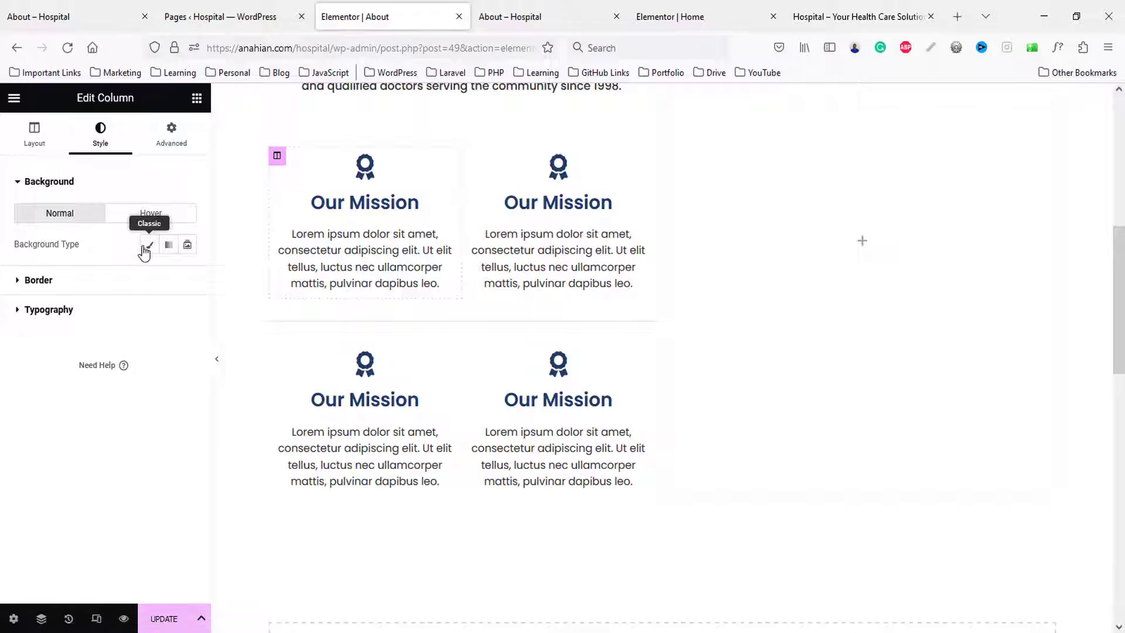
{"action": "left_click", "coordinate": [170, 280]}
{"action": "left_click", "coordinate": [188, 273]}
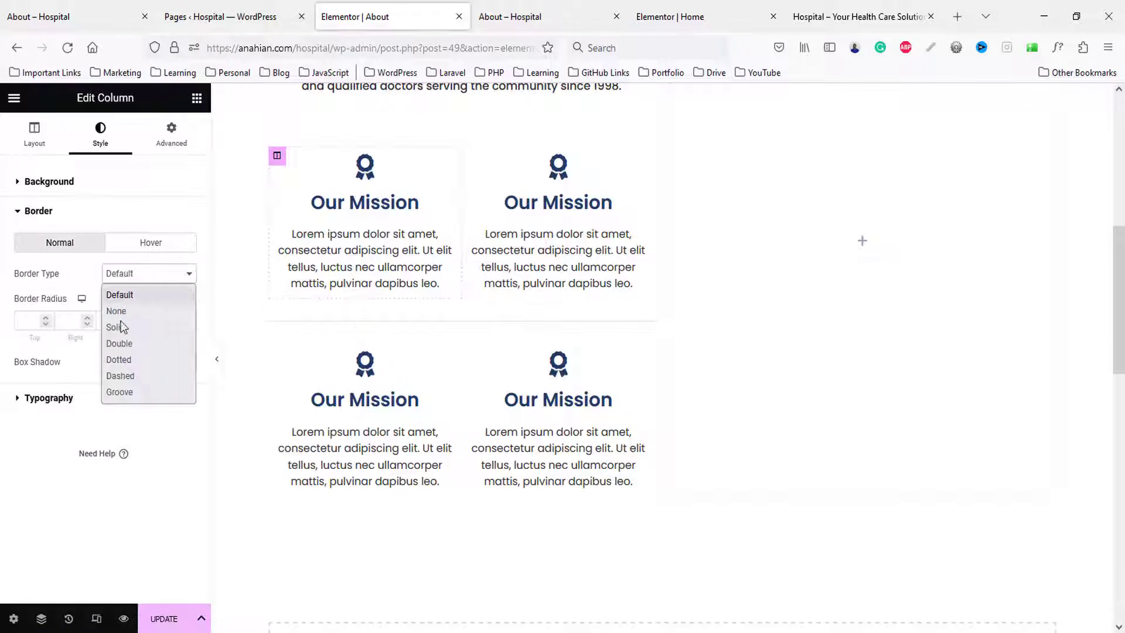
{"action": "left_click", "coordinate": [113, 323]}
{"action": "left_click", "coordinate": [186, 328]}
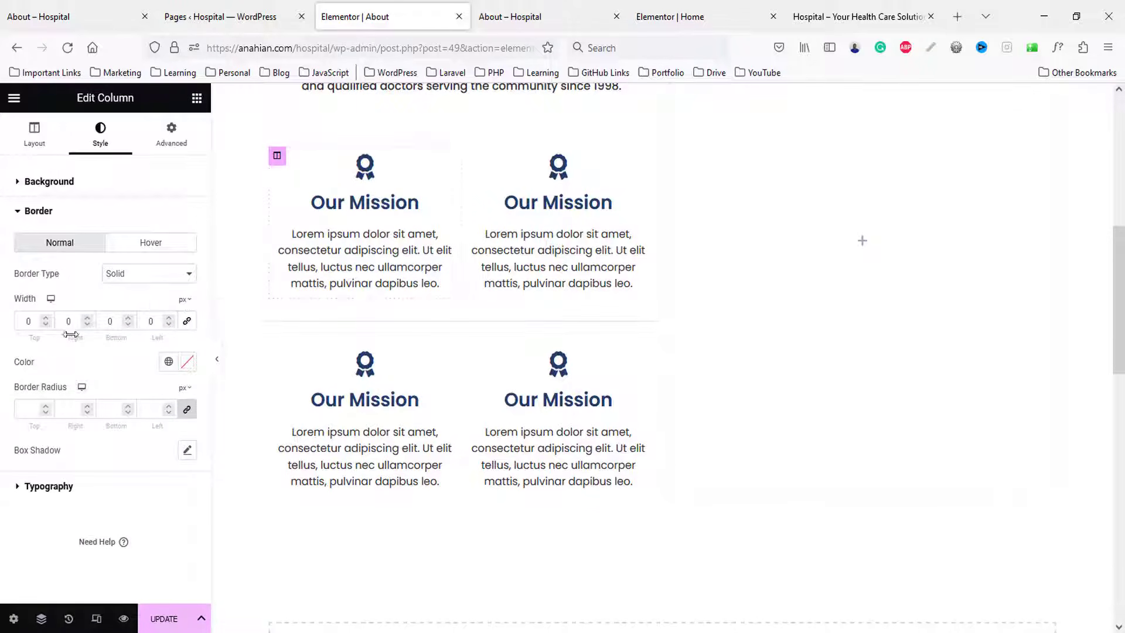
{"action": "type", "text": "1"}
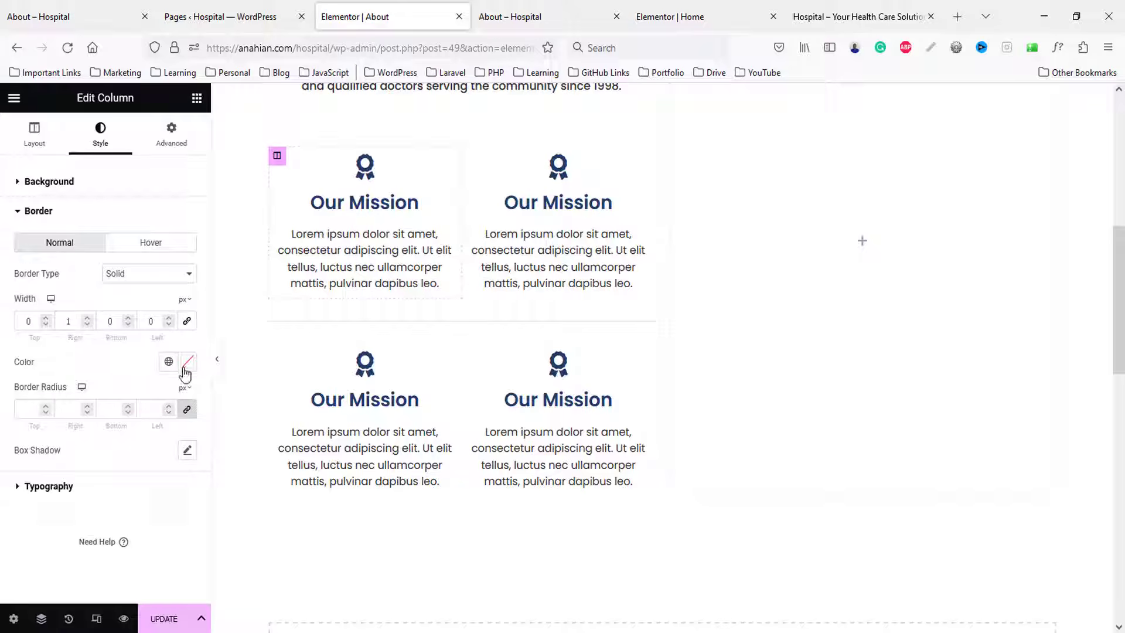
{"action": "left_click", "coordinate": [186, 361]}
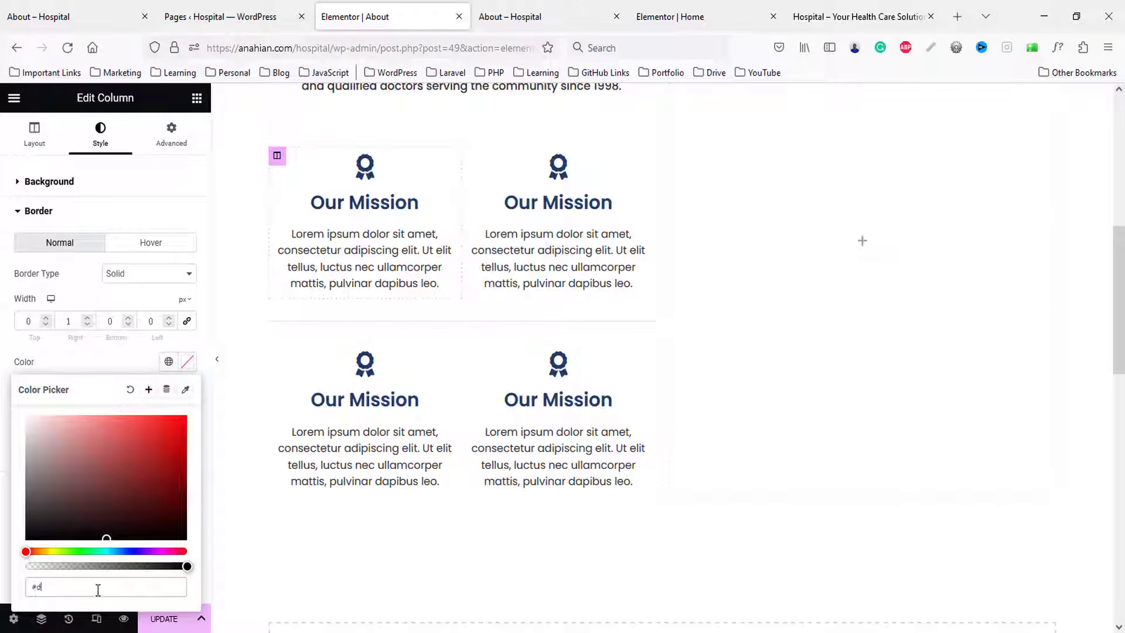
- Copy the upper inner section's first column and paste its style onto the first column of the lower inner section
{"action": "right_click", "coordinate": [277, 155]}
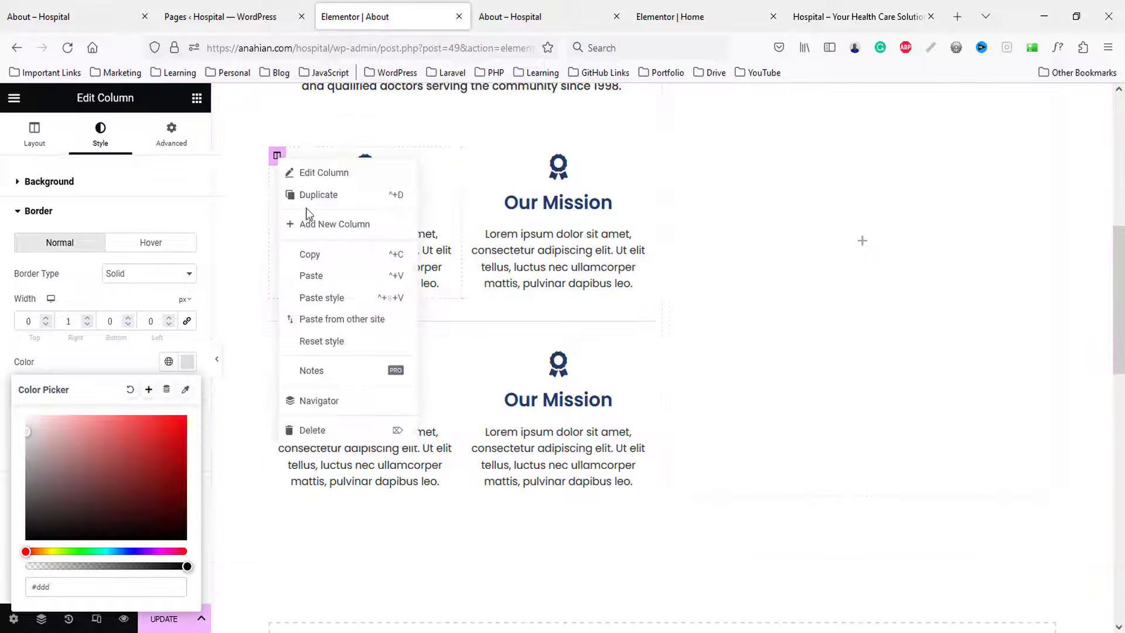
{"action": "left_click", "coordinate": [310, 257]}
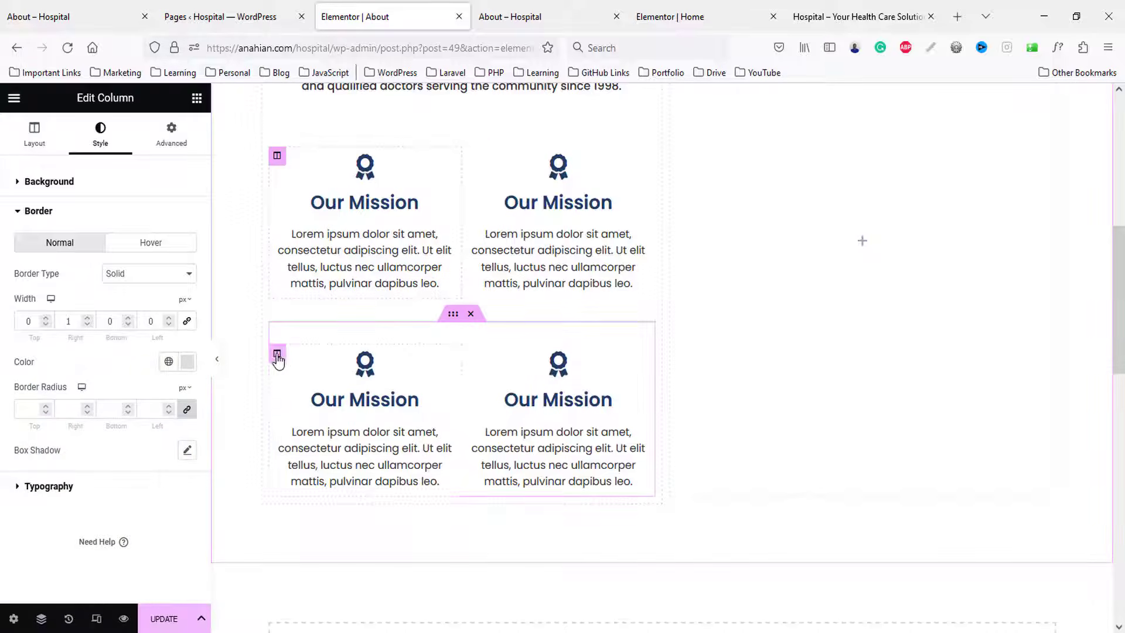
{"action": "right_click", "coordinate": [277, 359]}
{"action": "left_click", "coordinate": [310, 488]}
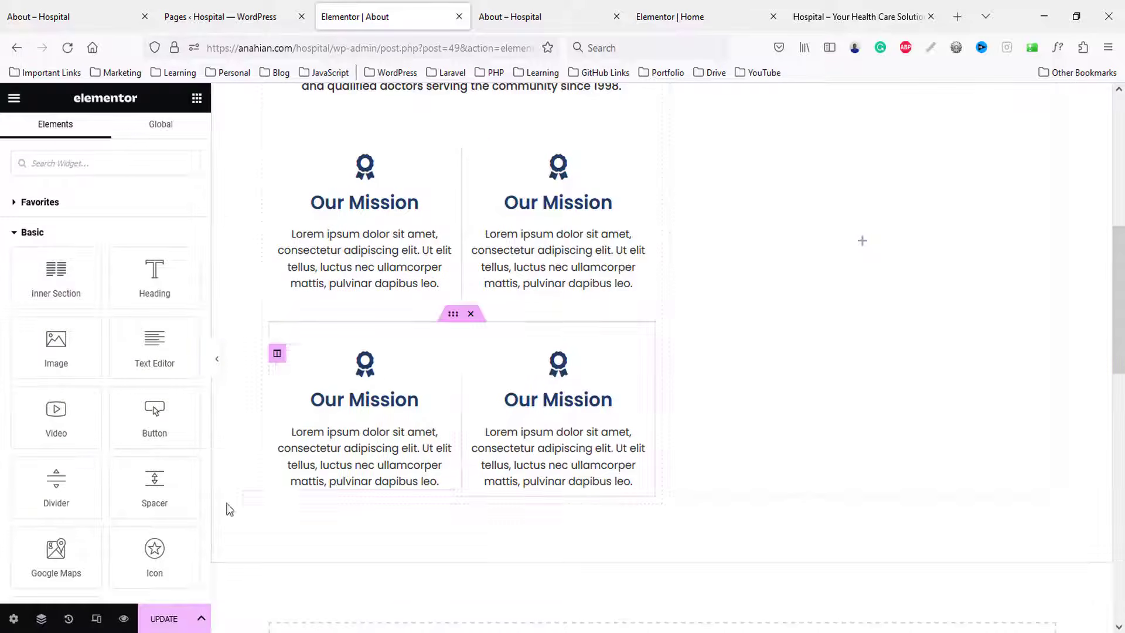
{"action": "left_click", "coordinate": [216, 358]}
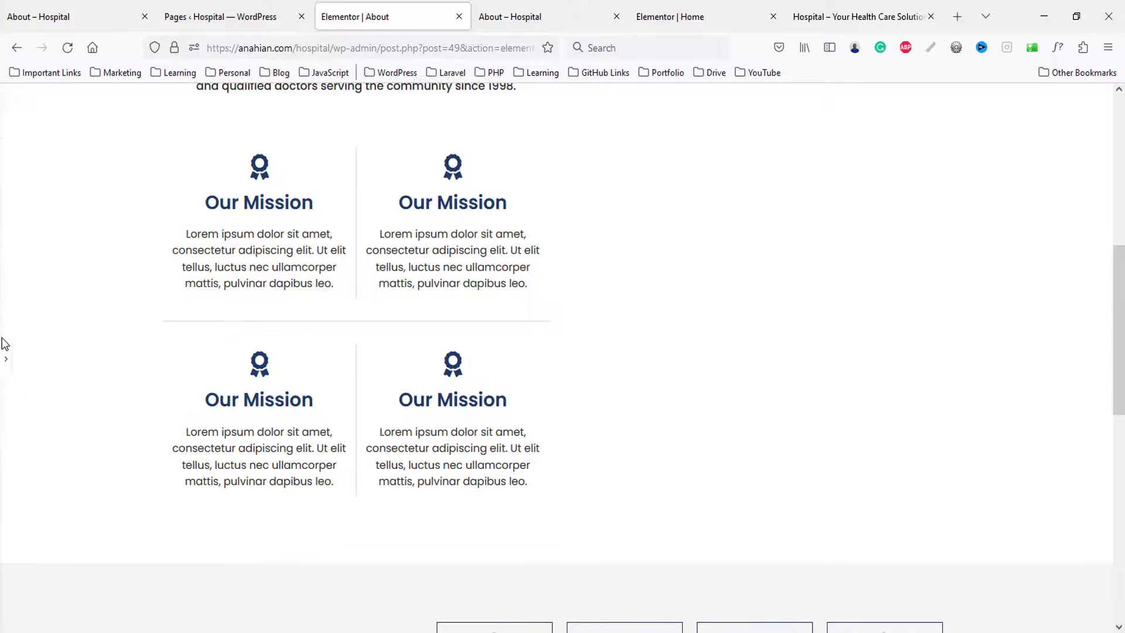
{"action": "scroll", "coordinate": [37, 332], "scroll_direction": "up", "scroll_amount": 3}
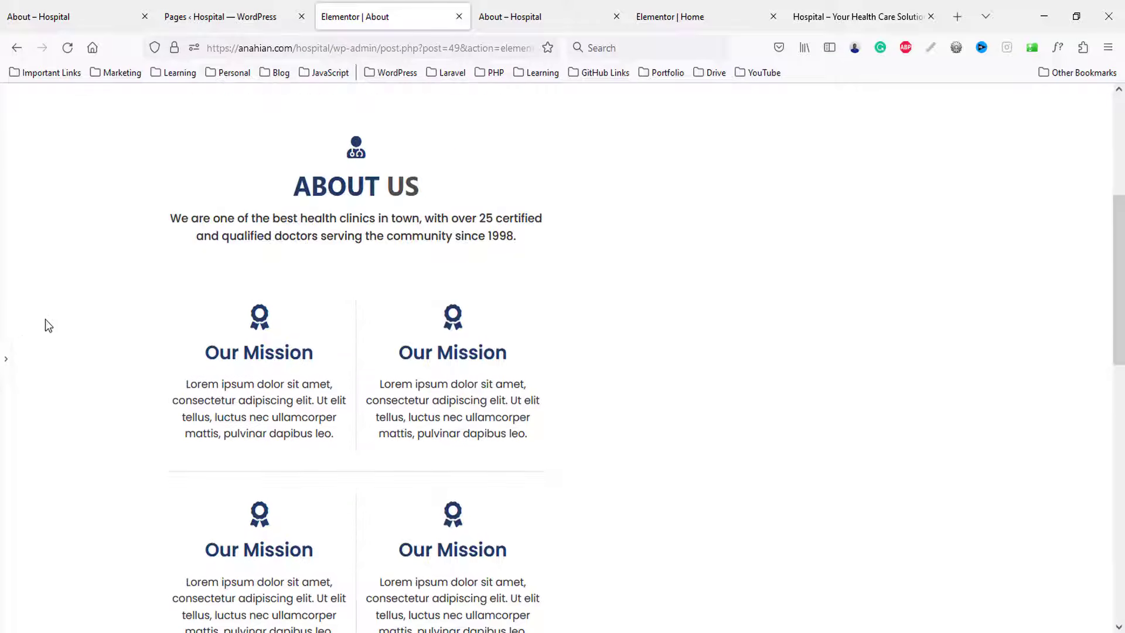
{"action": "left_click", "coordinate": [6, 357]}
- Compare with the demo page, and add an Image widget to the empty column using the doctors' team photo from an "about" media search
{"action": "left_click", "coordinate": [18, 7]}
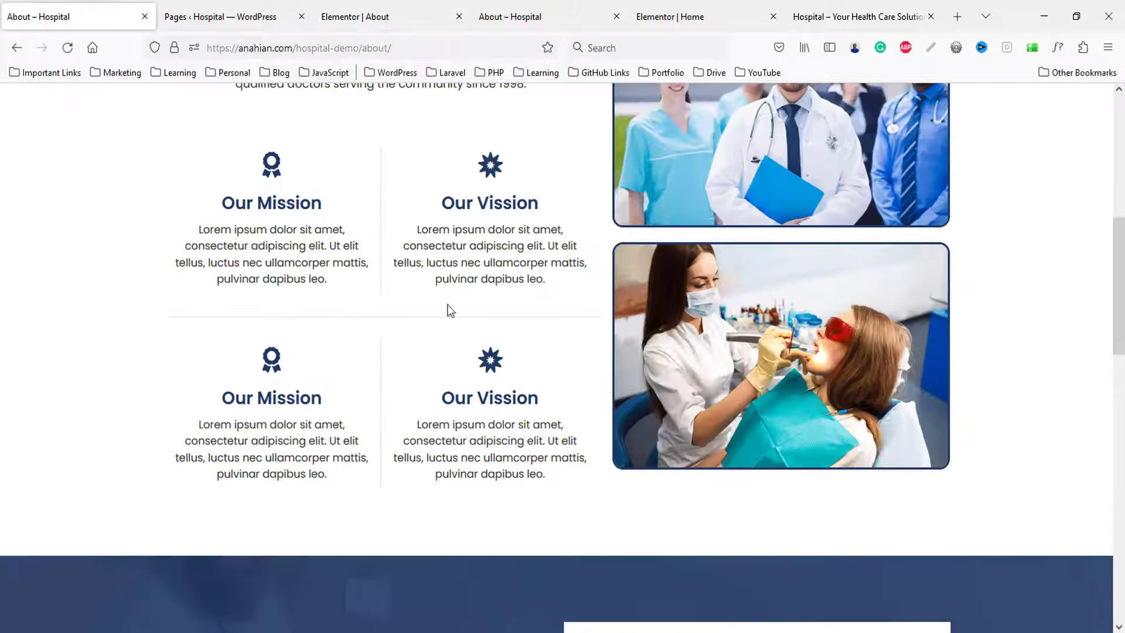
{"action": "scroll", "coordinate": [552, 351], "scroll_direction": "up", "scroll_amount": 4}
{"action": "left_click", "coordinate": [369, 8]}
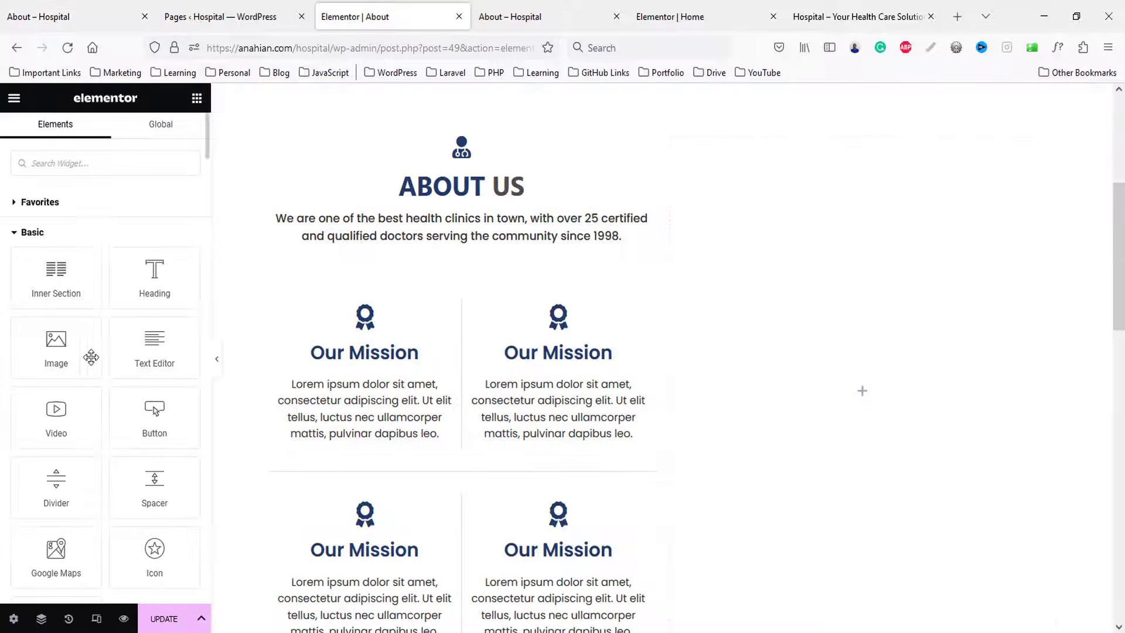
{"action": "left_click_drag", "start_coordinate": [60, 356], "coordinate": [916, 378]}
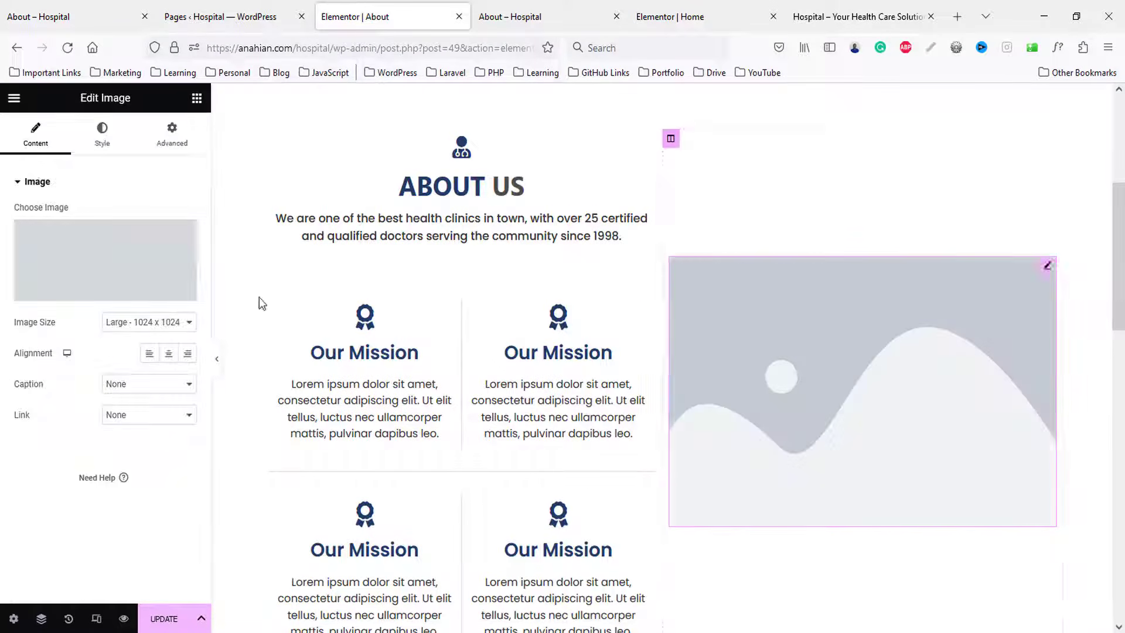
{"action": "left_click", "coordinate": [89, 270]}
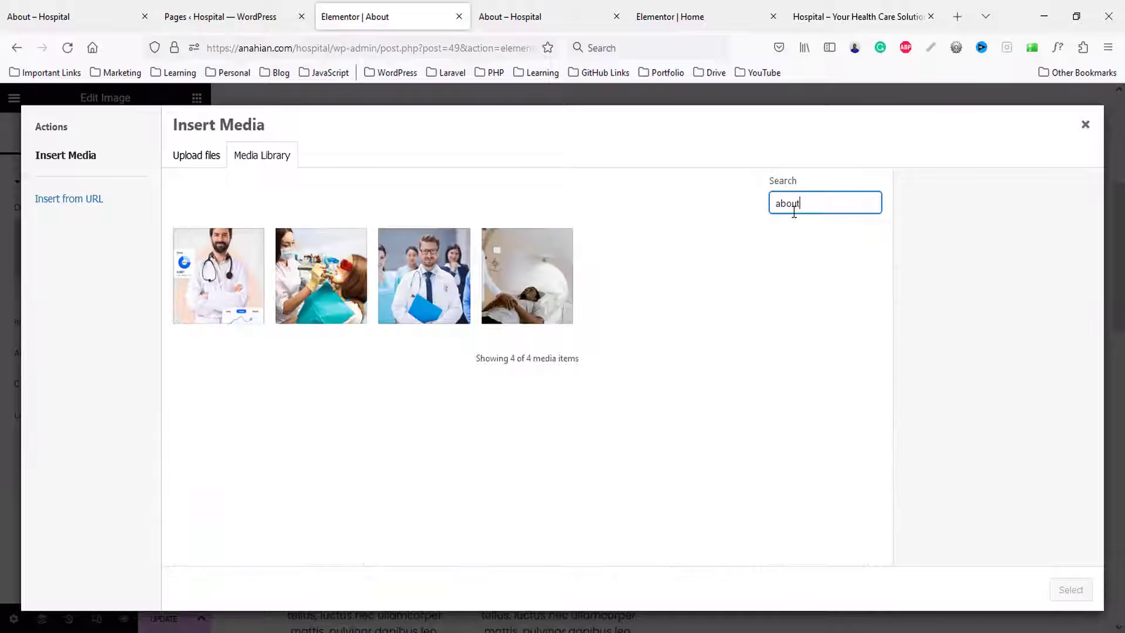
{"action": "left_click", "coordinate": [228, 288]}
{"action": "left_click", "coordinate": [303, 284]}
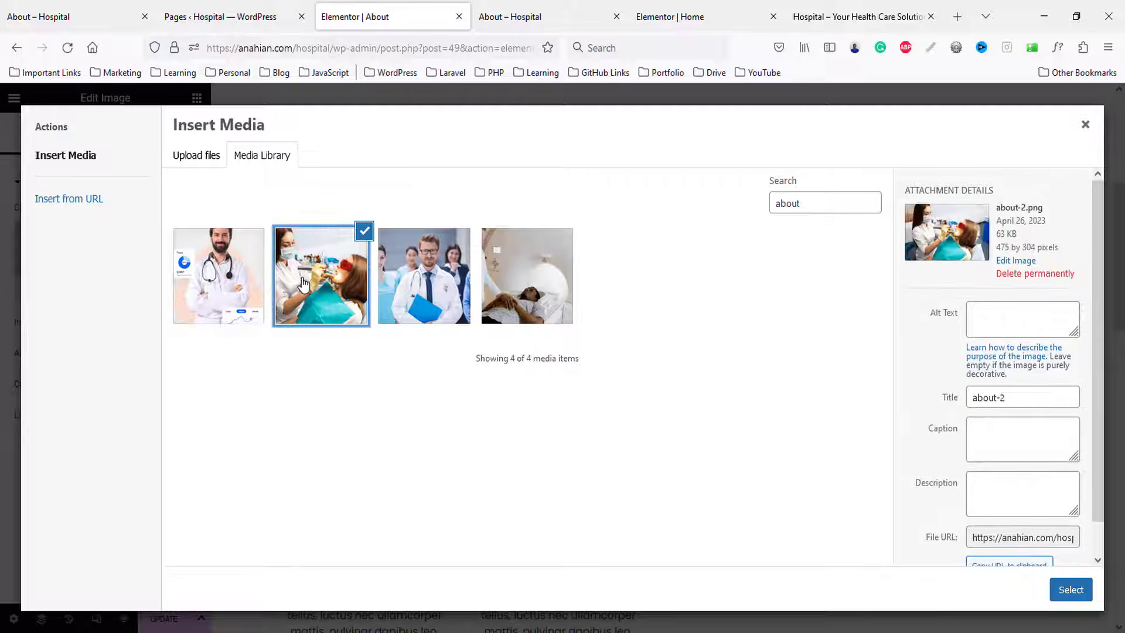
{"action": "left_click", "coordinate": [401, 284]}
{"action": "left_click", "coordinate": [1070, 590]}
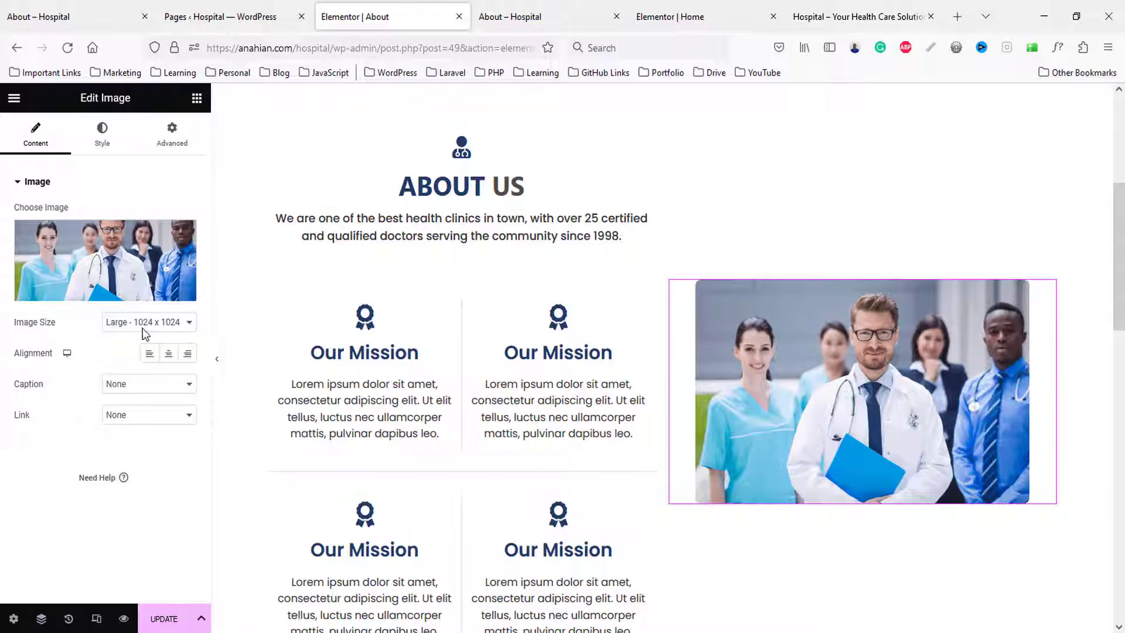
- Set the doctors image's width to 100% and give it a solid 2 px border in the global Primary color with a 20 px radius
{"action": "left_click", "coordinate": [104, 136]}
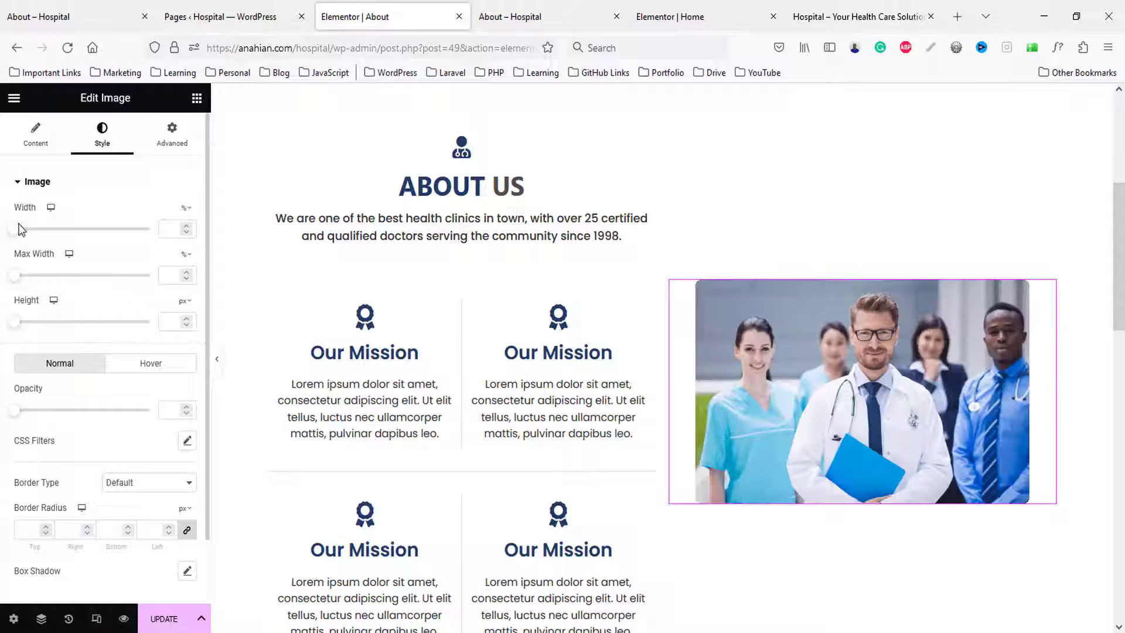
{"action": "left_click_drag", "start_coordinate": [88, 235], "coordinate": [176, 235]}
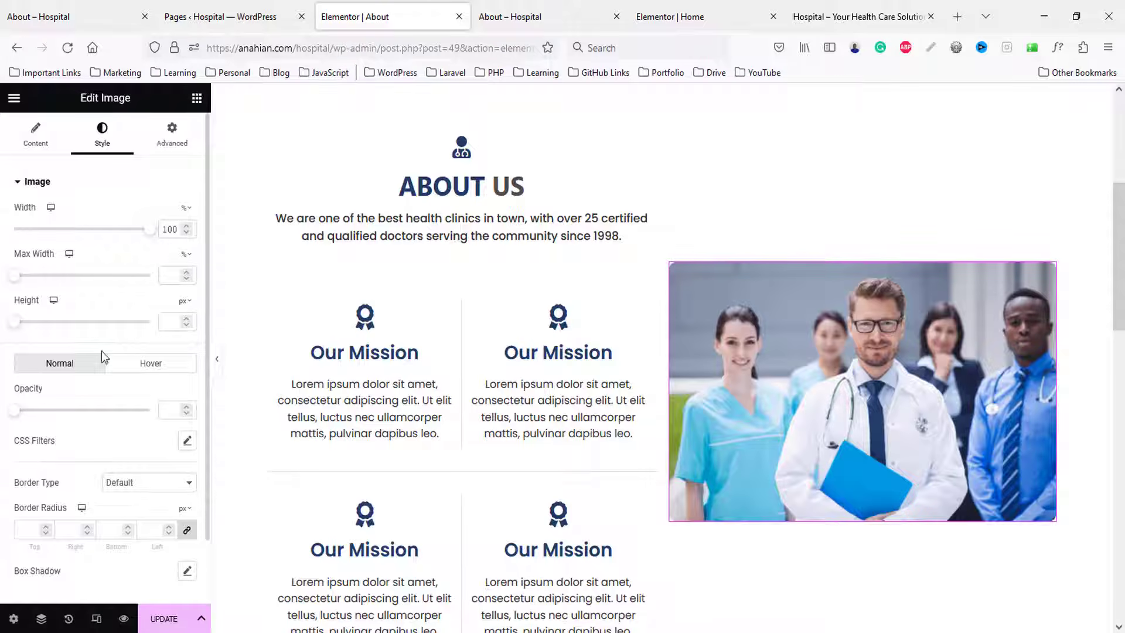
{"action": "scroll", "coordinate": [107, 414], "scroll_direction": "down", "scroll_amount": 2}
{"action": "left_click", "coordinate": [143, 411]}
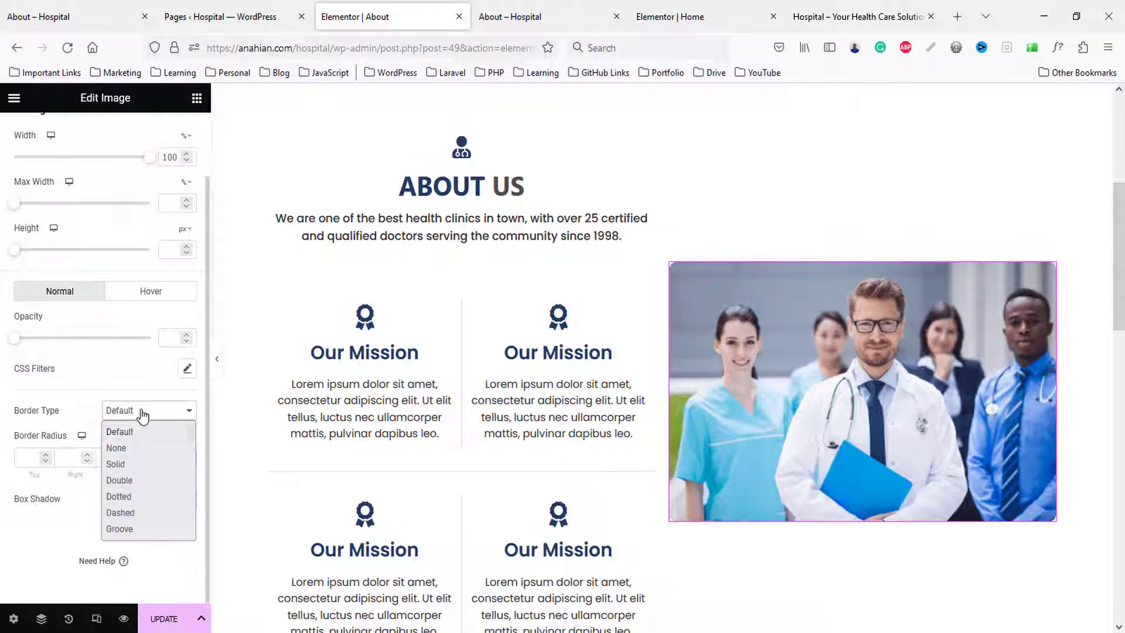
{"action": "left_click", "coordinate": [128, 467]}
{"action": "scroll", "coordinate": [29, 369], "scroll_direction": "down", "scroll_amount": 2}
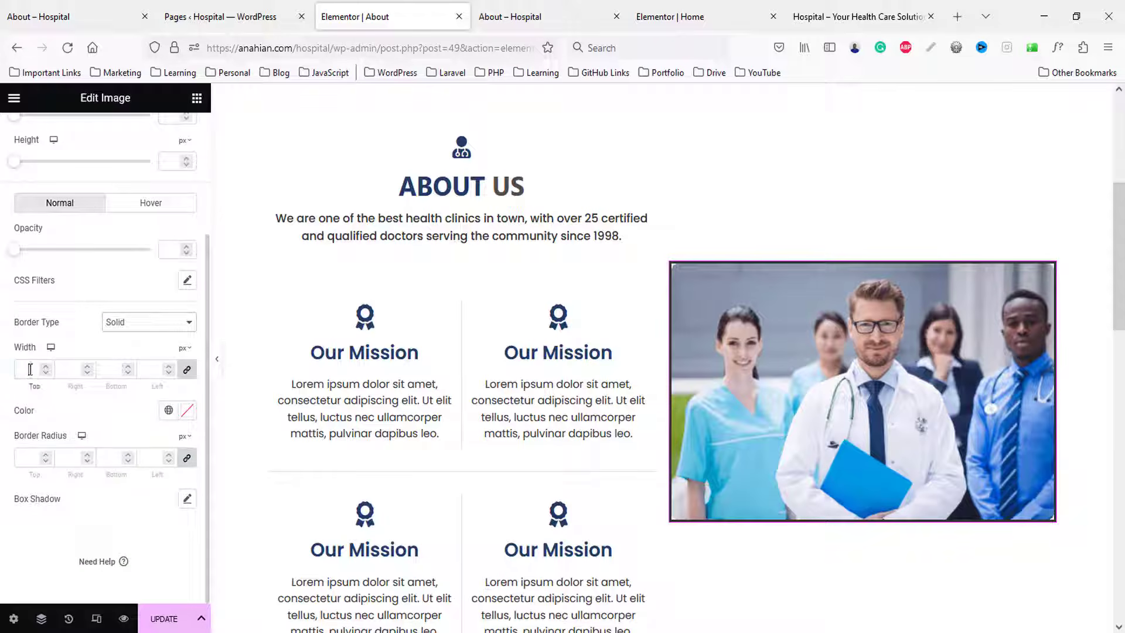
{"action": "left_click", "coordinate": [30, 369]}
{"action": "type", "text": "2"}
{"action": "left_click", "coordinate": [168, 410]}
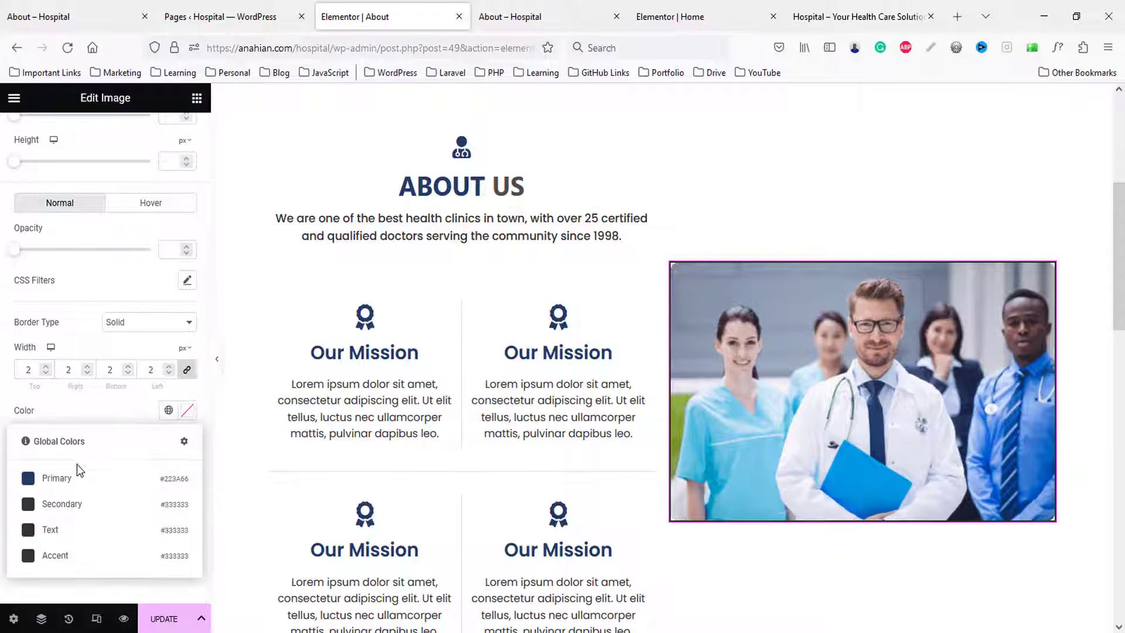
{"action": "left_click", "coordinate": [68, 483]}
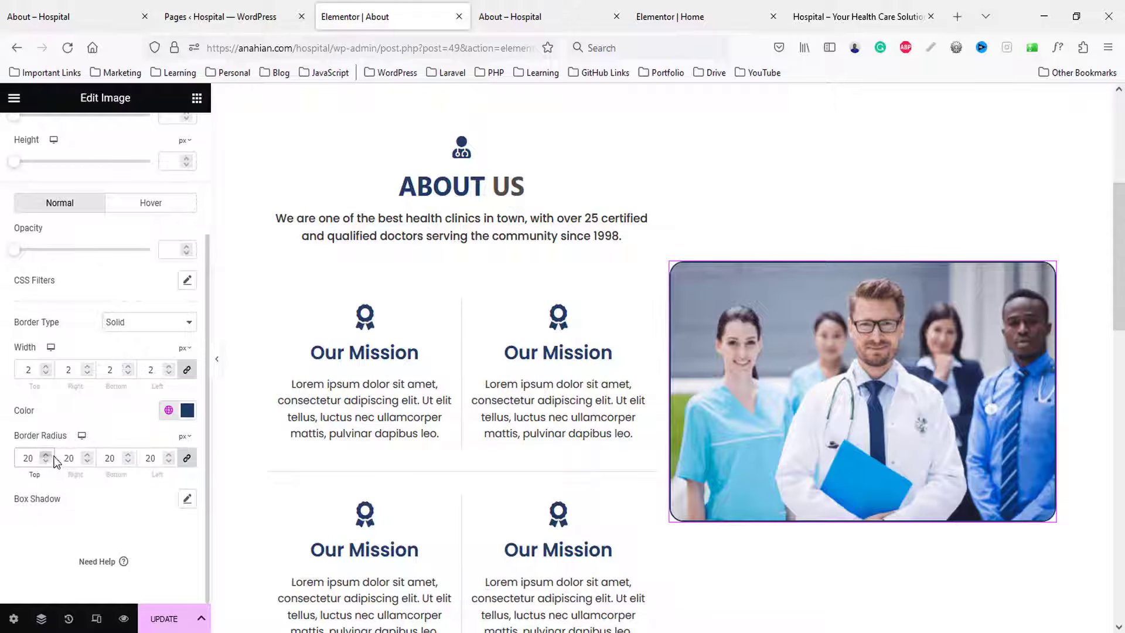
- Duplicate the doctors' team image below the original and replace the copy's photo with about-2.png from the media library
{"action": "scroll", "coordinate": [452, 293], "scroll_direction": "down", "scroll_amount": 3}
{"action": "right_click", "coordinate": [775, 275]}
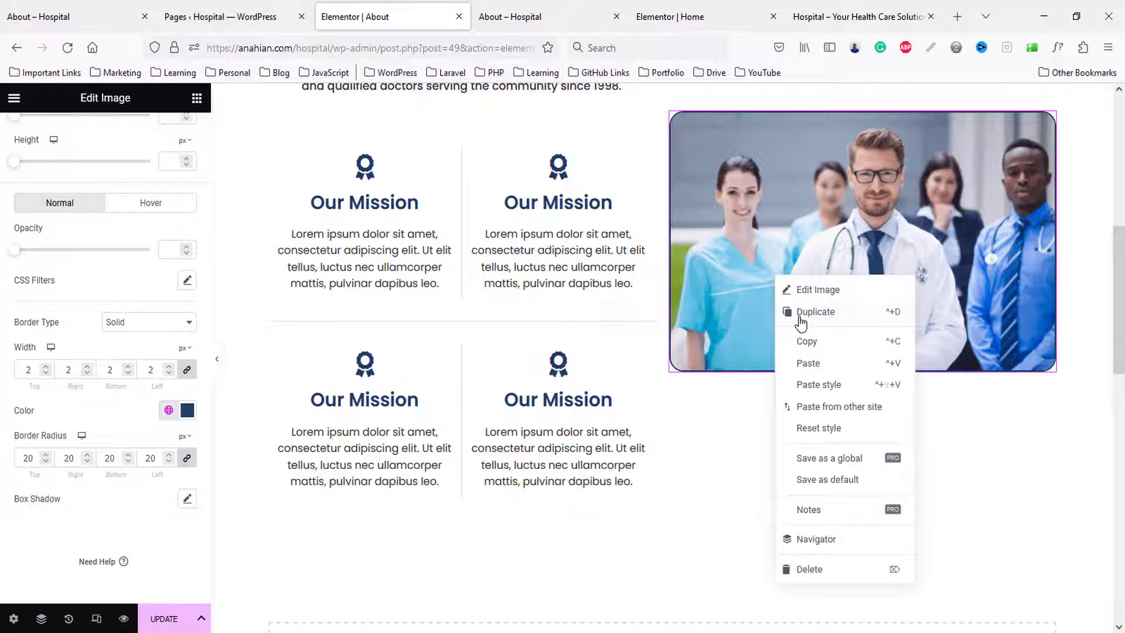
{"action": "left_click", "coordinate": [800, 319]}
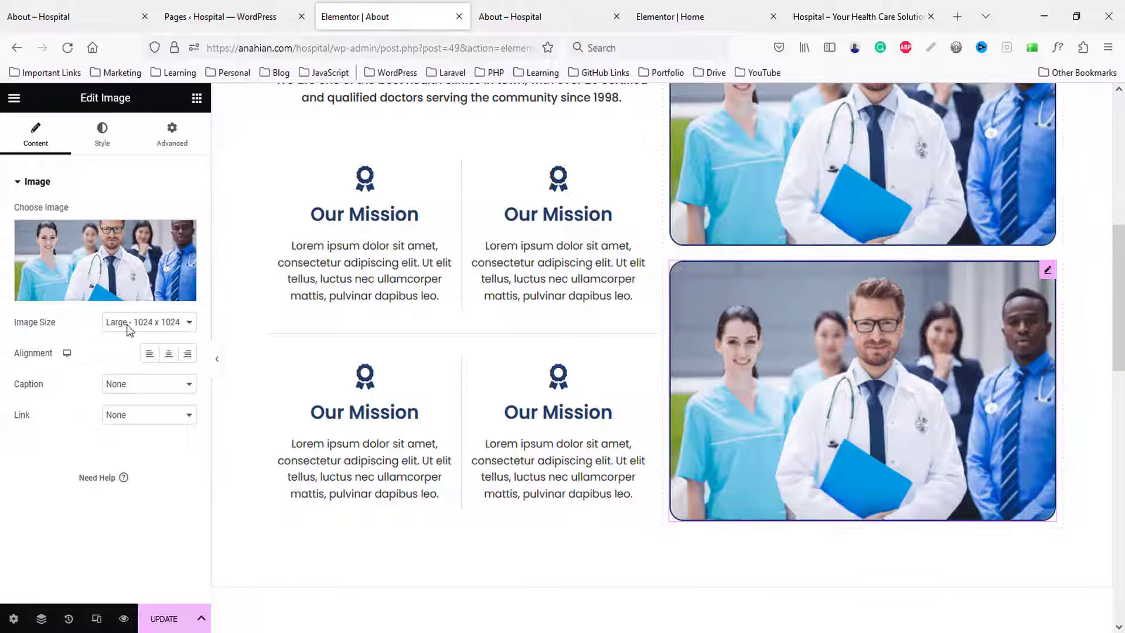
{"action": "left_click", "coordinate": [106, 290]}
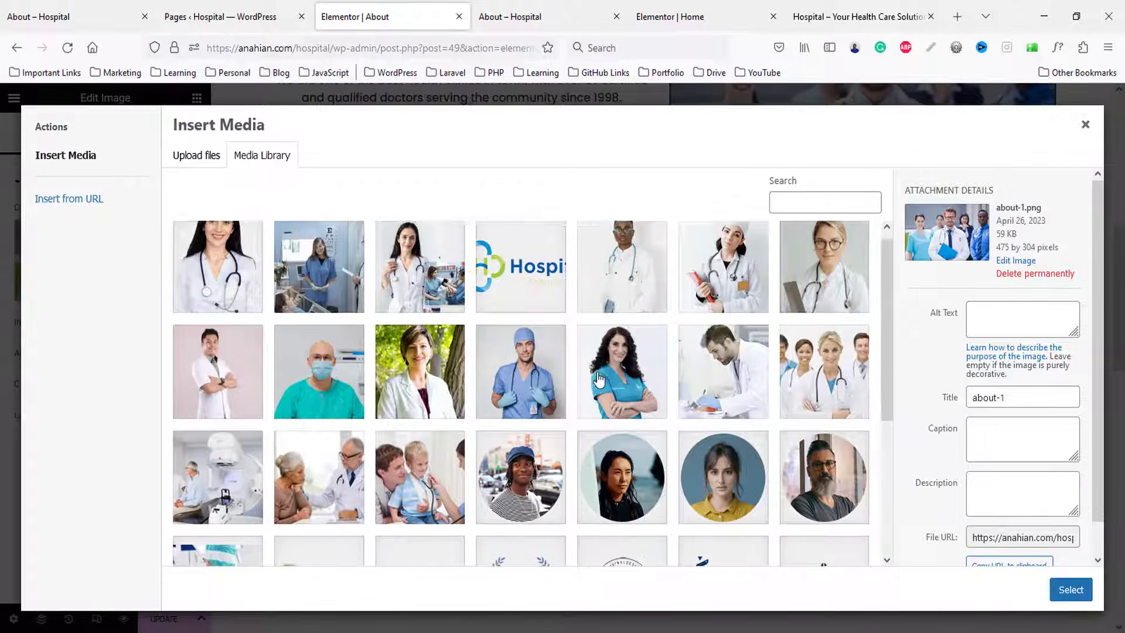
{"action": "scroll", "coordinate": [599, 379], "scroll_direction": "down", "scroll_amount": 4}
{"action": "left_click", "coordinate": [312, 481]}
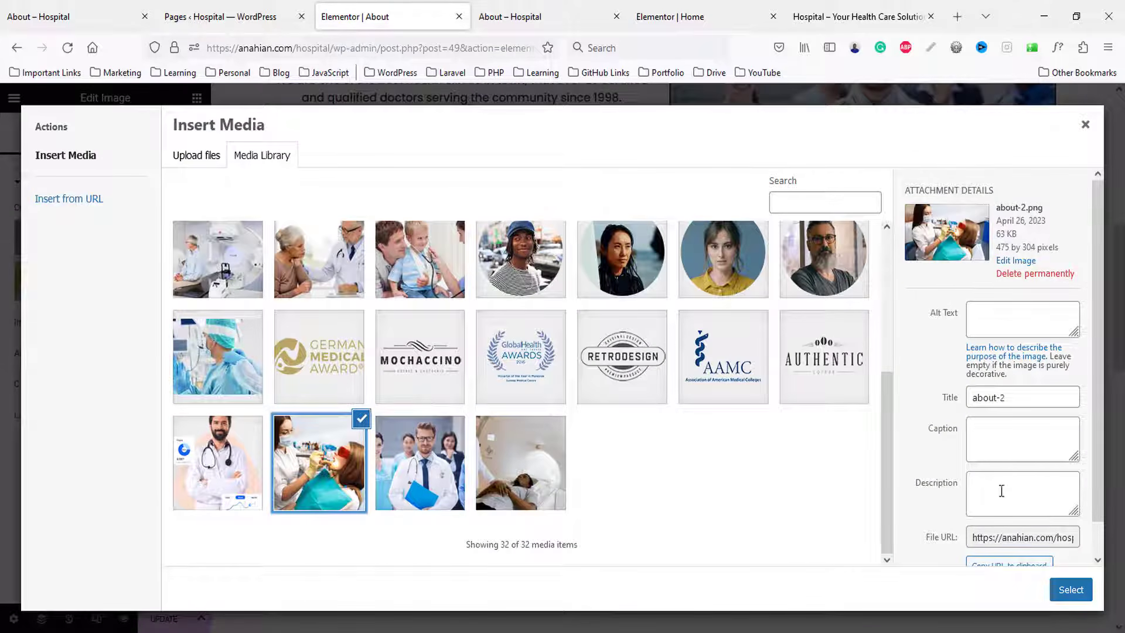
{"action": "left_click", "coordinate": [1070, 589]}
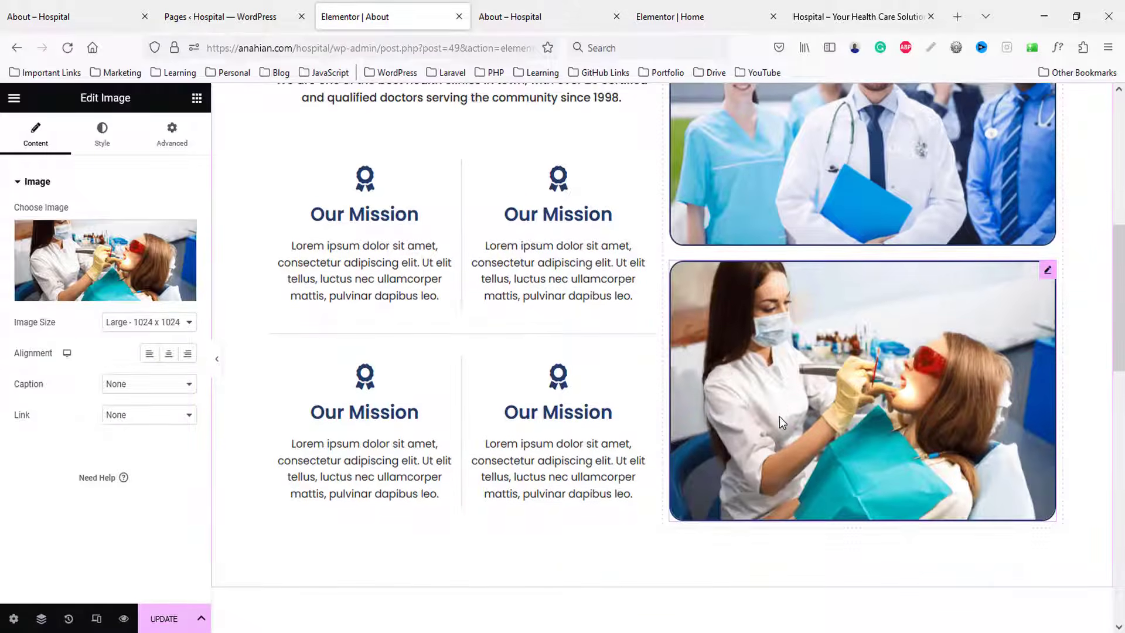
- Widen the About Us text column by narrowing the image column, and check the two-column layout on the page preview
{"action": "scroll", "coordinate": [779, 416], "scroll_direction": "up", "scroll_amount": 3}
{"action": "left_click_drag", "start_coordinate": [665, 362], "coordinate": [718, 369]}
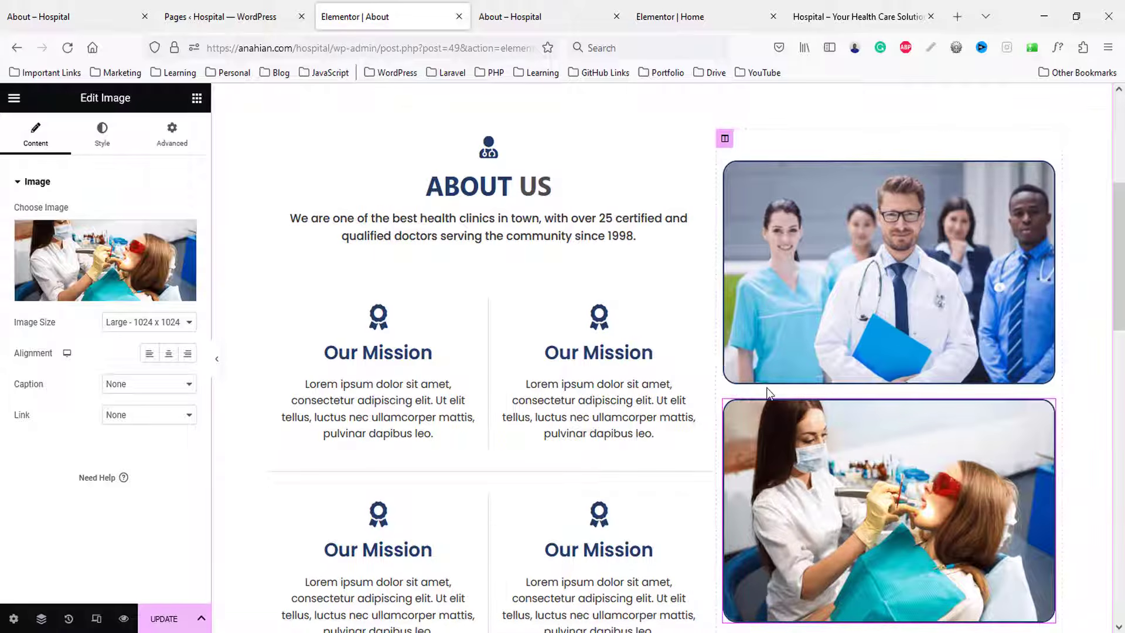
{"action": "scroll", "coordinate": [764, 390], "scroll_direction": "down", "scroll_amount": 1}
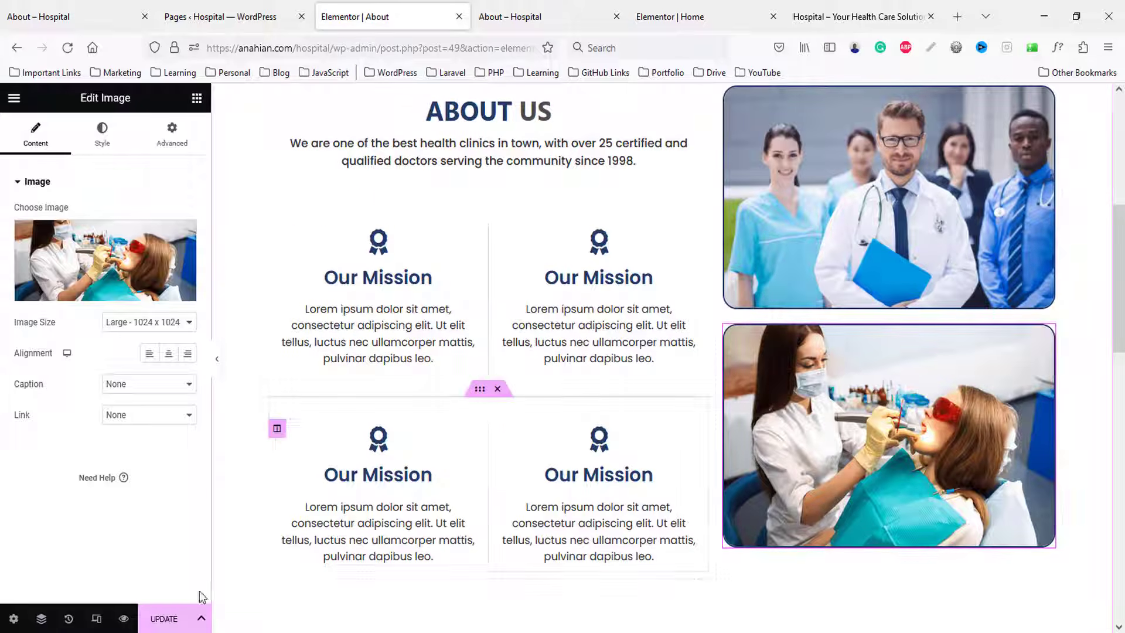
{"action": "left_click", "coordinate": [535, 17]}
{"action": "scroll", "coordinate": [710, 299], "scroll_direction": "down", "scroll_amount": 7}
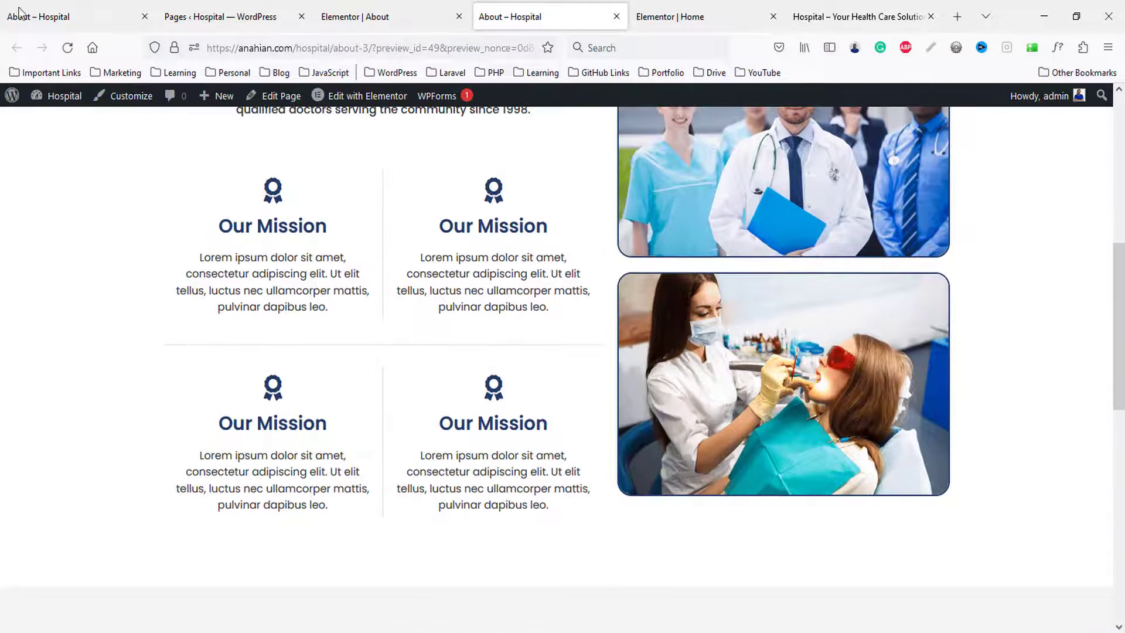
- Check the demo About page's next section, and copy the matching "What Make Us the Best Among Others?" section from the Home page editor
{"action": "left_click", "coordinate": [19, 12]}
{"action": "scroll", "coordinate": [730, 304], "scroll_direction": "down", "scroll_amount": 8}
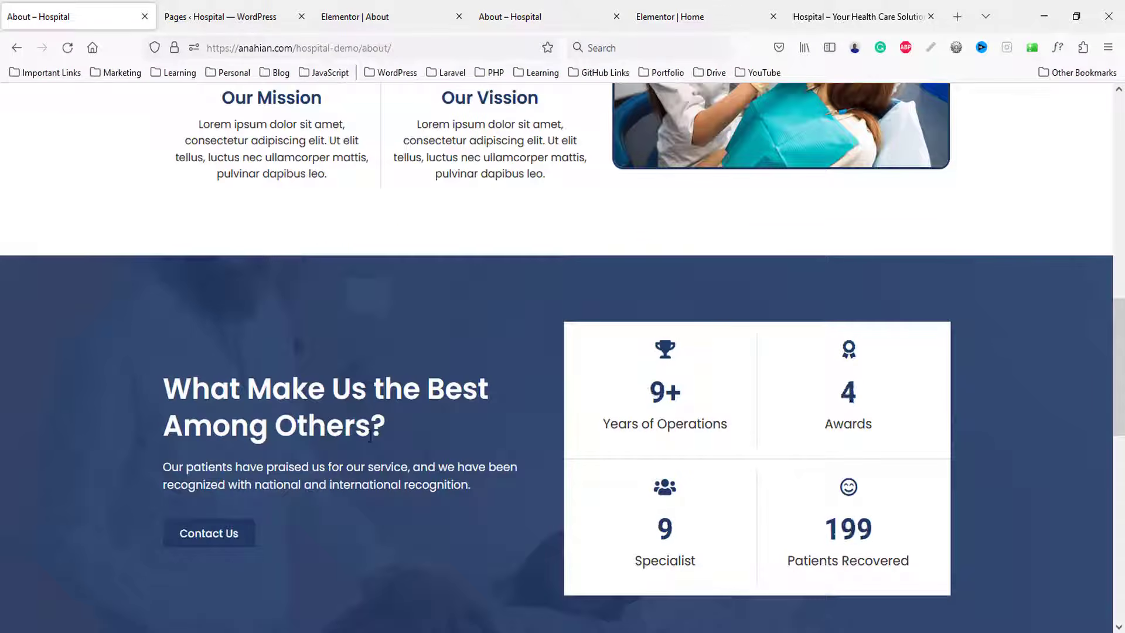
{"action": "scroll", "coordinate": [370, 437], "scroll_direction": "down", "scroll_amount": 3}
{"action": "left_click", "coordinate": [679, 17]}
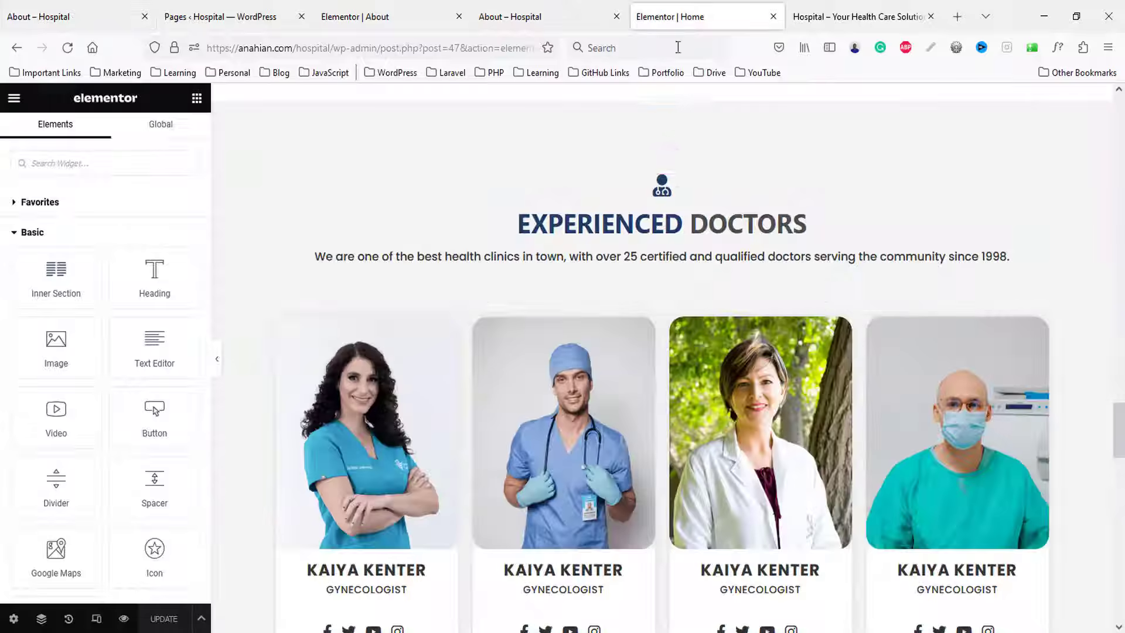
{"action": "scroll", "coordinate": [767, 314], "scroll_direction": "down", "scroll_amount": 7}
{"action": "scroll", "coordinate": [768, 314], "scroll_direction": "up", "scroll_amount": 20}
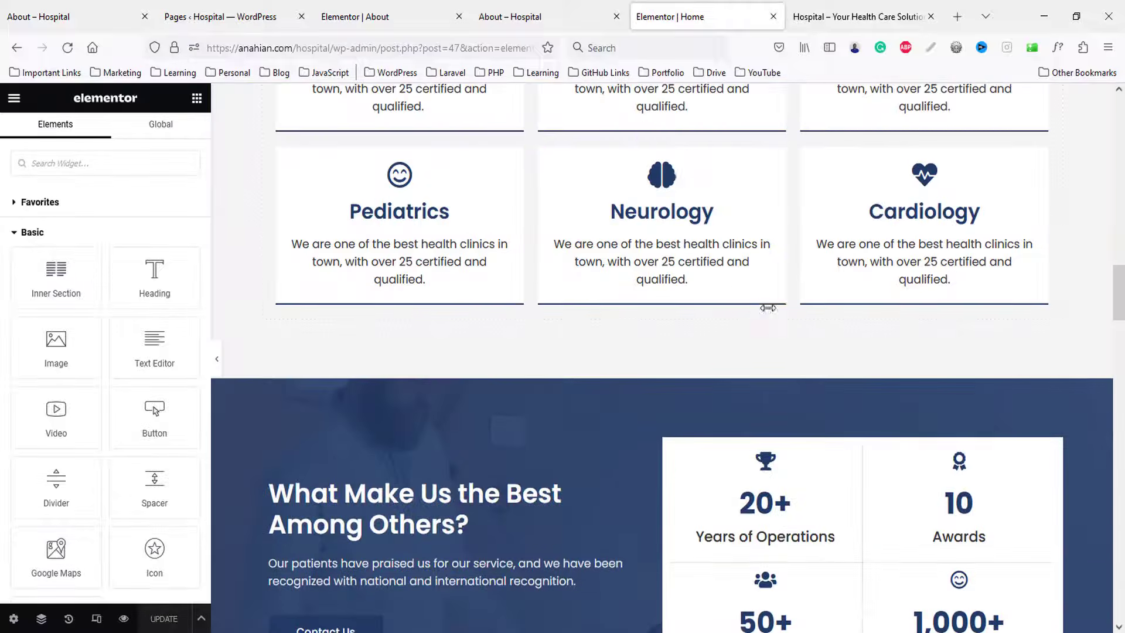
{"action": "scroll", "coordinate": [767, 307], "scroll_direction": "down", "scroll_amount": 2}
{"action": "right_click", "coordinate": [668, 229]}
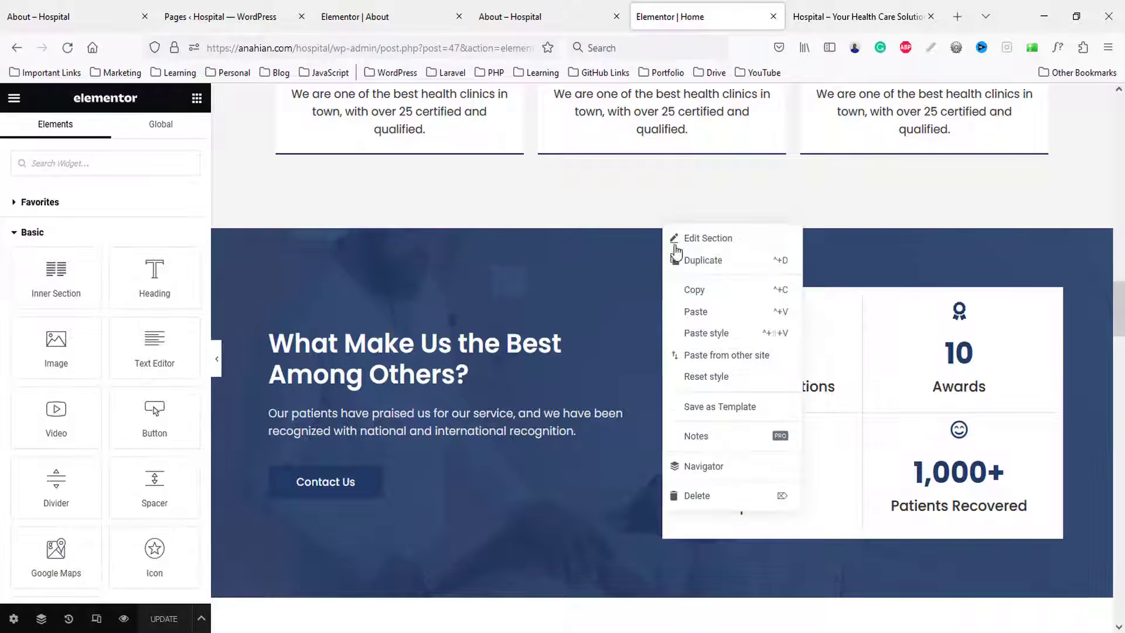
{"action": "left_click", "coordinate": [694, 289]}
- Paste the copied counter section at the end of the About page, beneath the mission boxes and images
{"action": "left_click", "coordinate": [355, 17]}
{"action": "scroll", "coordinate": [520, 308], "scroll_direction": "down", "scroll_amount": 8}
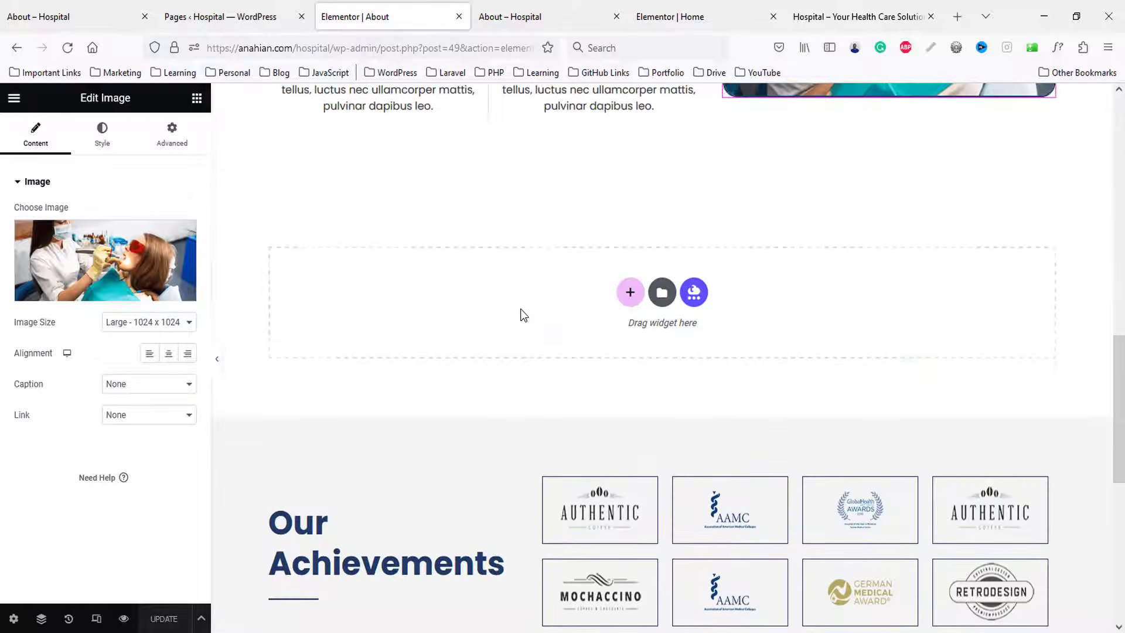
{"action": "right_click", "coordinate": [467, 173]}
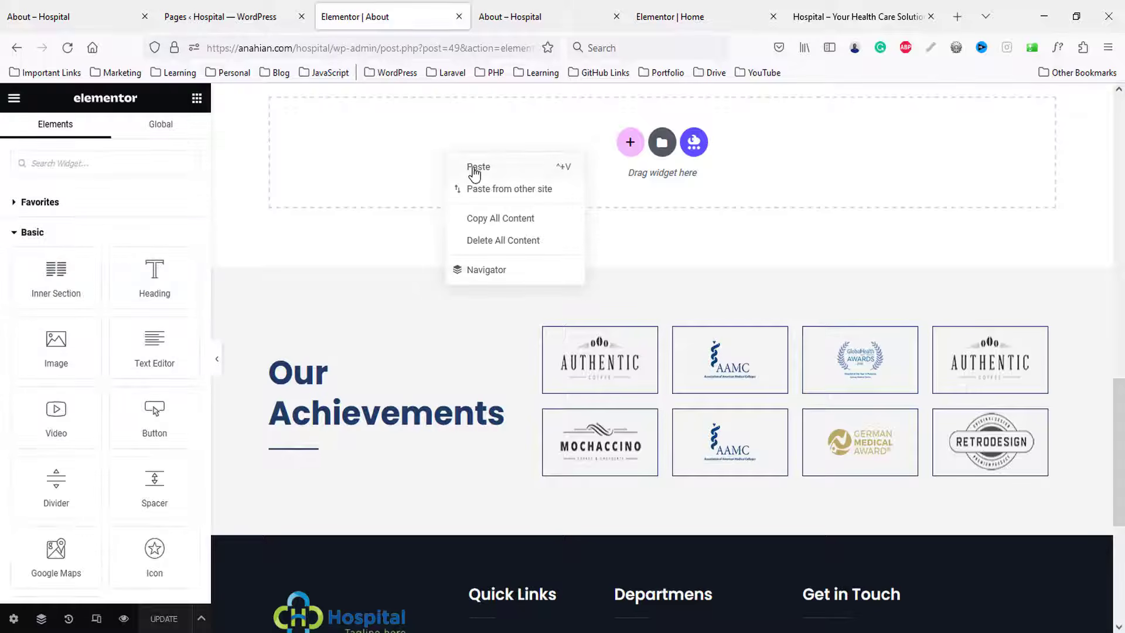
{"action": "left_click", "coordinate": [474, 171]}
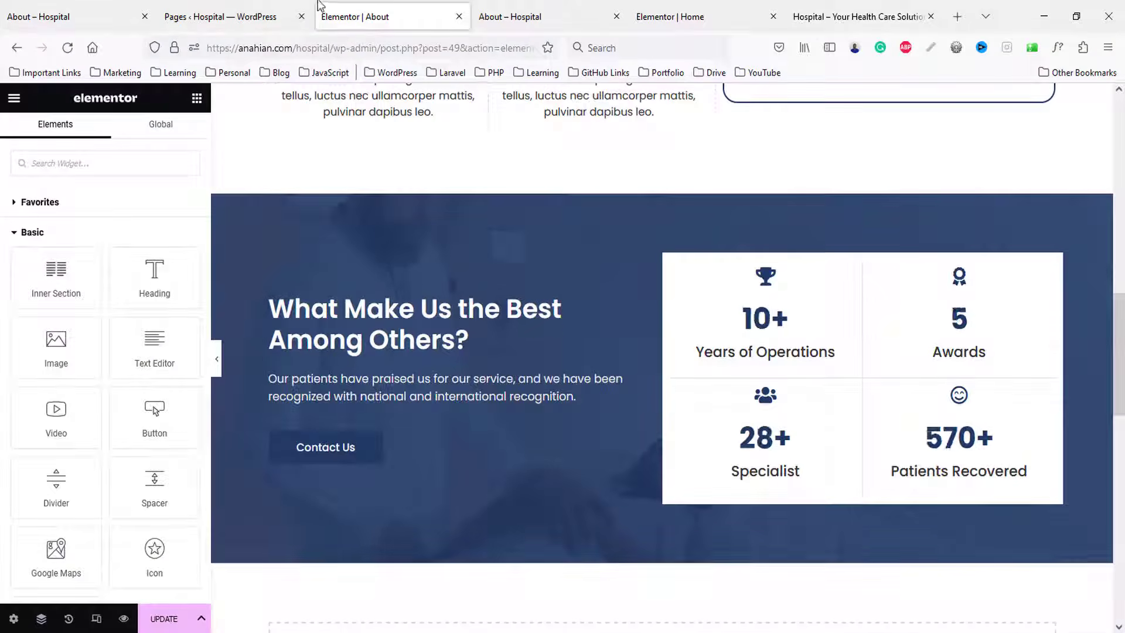
- Compare the remaining demo sections, update the About page, and reload its preview to review the counter and achievements sections
{"action": "left_click", "coordinate": [65, 16]}
{"action": "scroll", "coordinate": [547, 300], "scroll_direction": "down", "scroll_amount": 6}
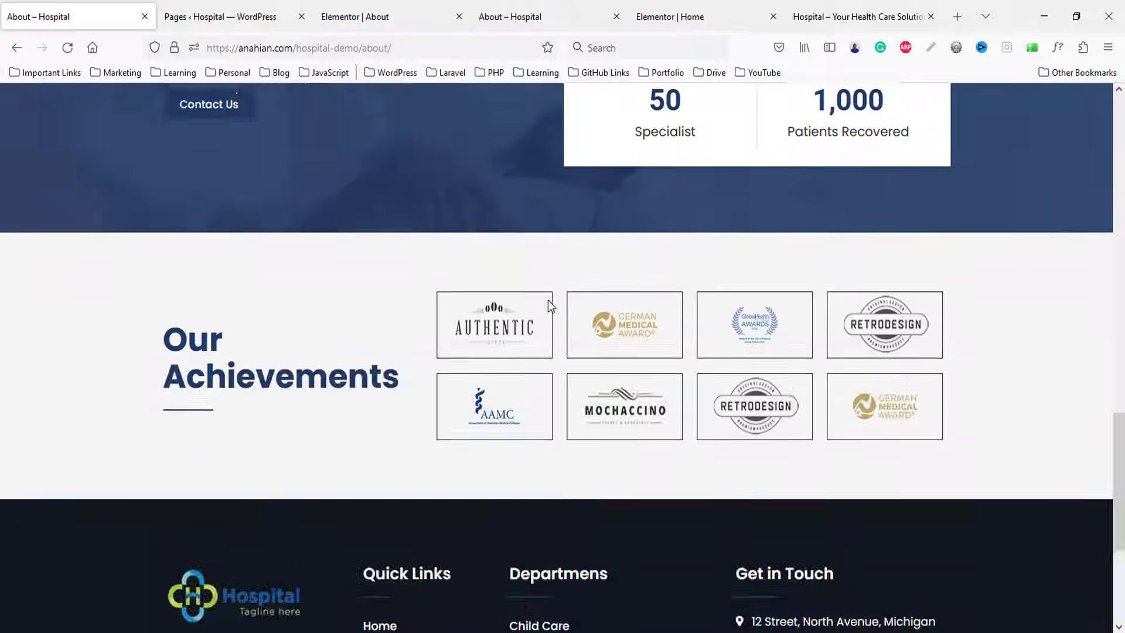
{"action": "left_click", "coordinate": [391, 26]}
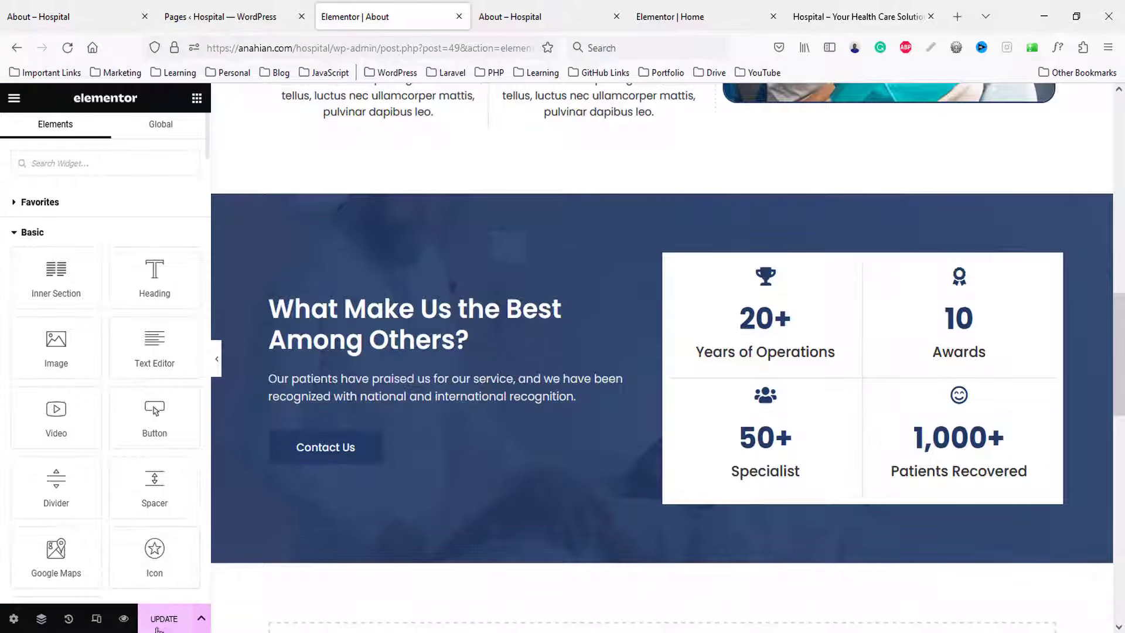
{"action": "left_click", "coordinate": [565, 12]}
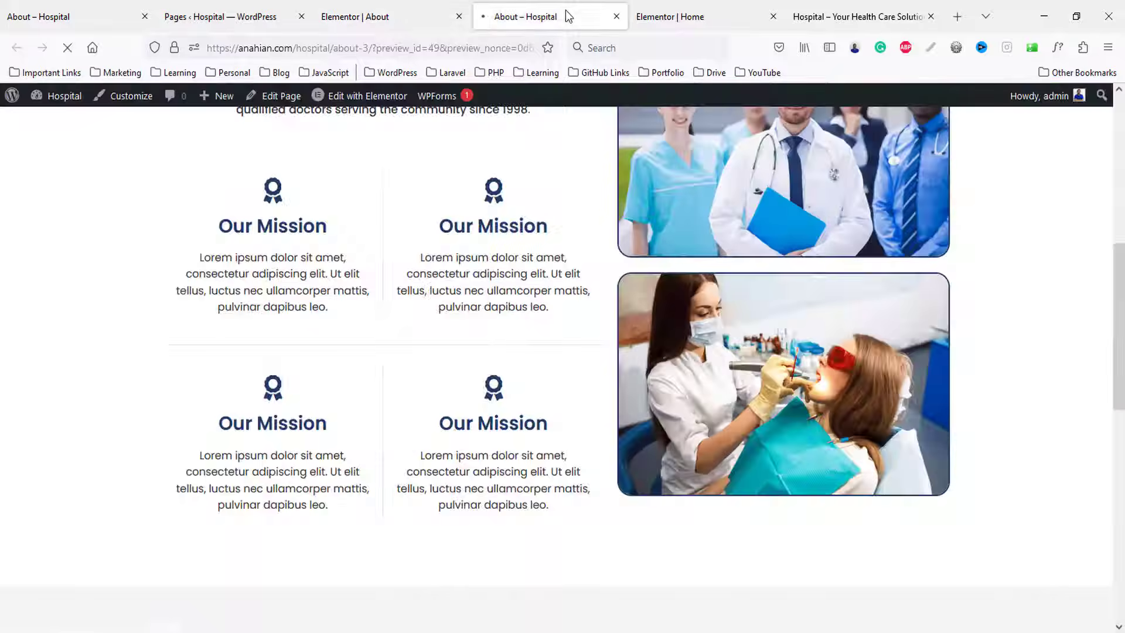
{"action": "key", "text": "F5"}
{"action": "scroll", "coordinate": [951, 359], "scroll_direction": "down", "scroll_amount": 15}
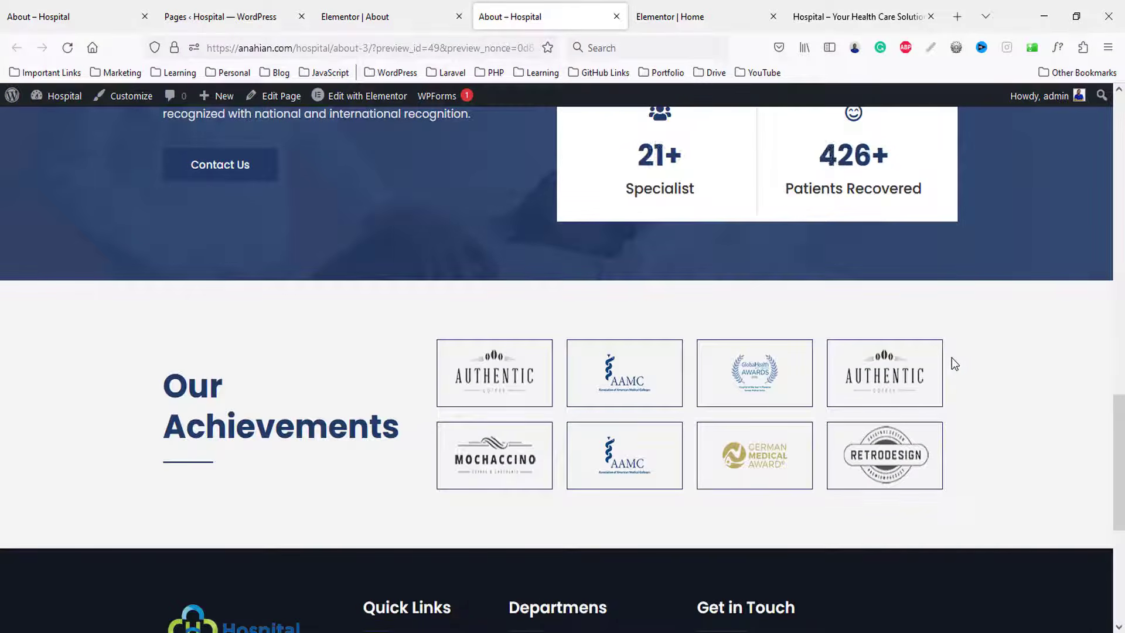
{"action": "scroll", "coordinate": [951, 359], "scroll_direction": "up", "scroll_amount": 8}
- Open the demo site's Services page and examine its banner, care section and Why Choose Us layout
{"action": "left_click", "coordinate": [74, 13]}
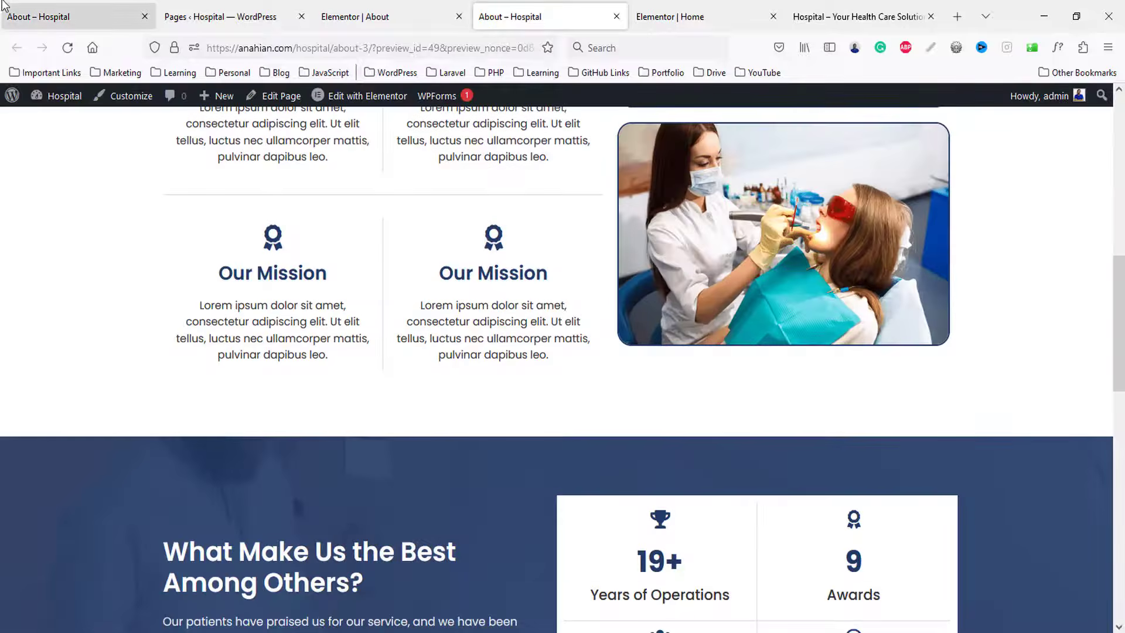
{"action": "scroll", "coordinate": [811, 378], "scroll_direction": "up", "scroll_amount": 8}
{"action": "scroll", "coordinate": [812, 378], "scroll_direction": "up", "scroll_amount": 12}
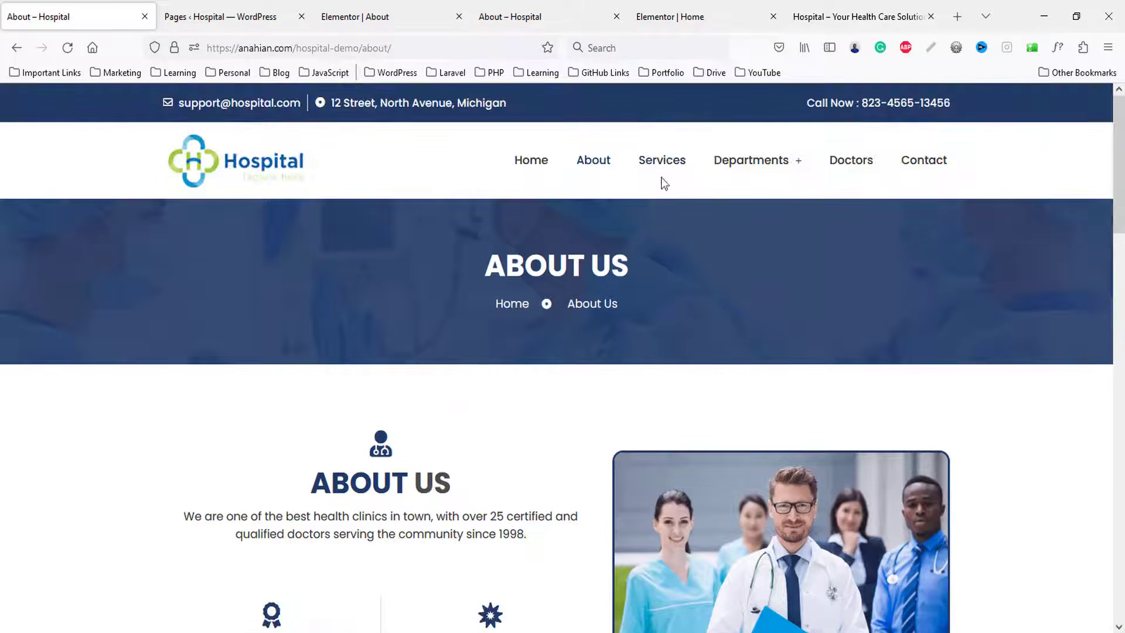
{"action": "left_click", "coordinate": [660, 166]}
{"action": "scroll", "coordinate": [161, 435], "scroll_direction": "down", "scroll_amount": 10}
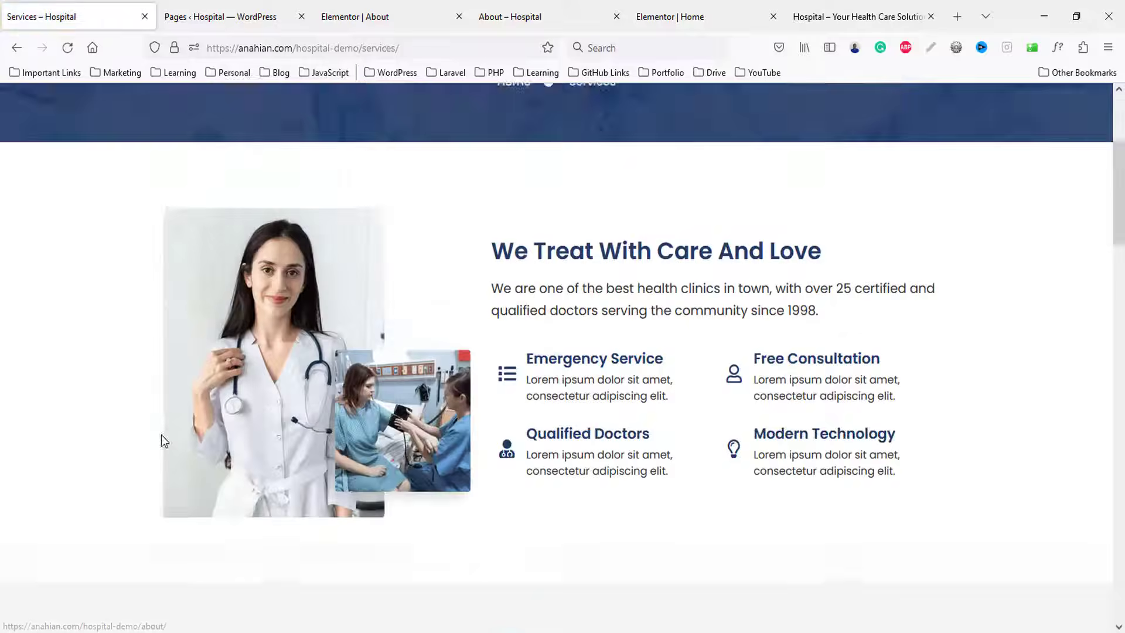
{"action": "scroll", "coordinate": [192, 435], "scroll_direction": "down", "scroll_amount": 12}
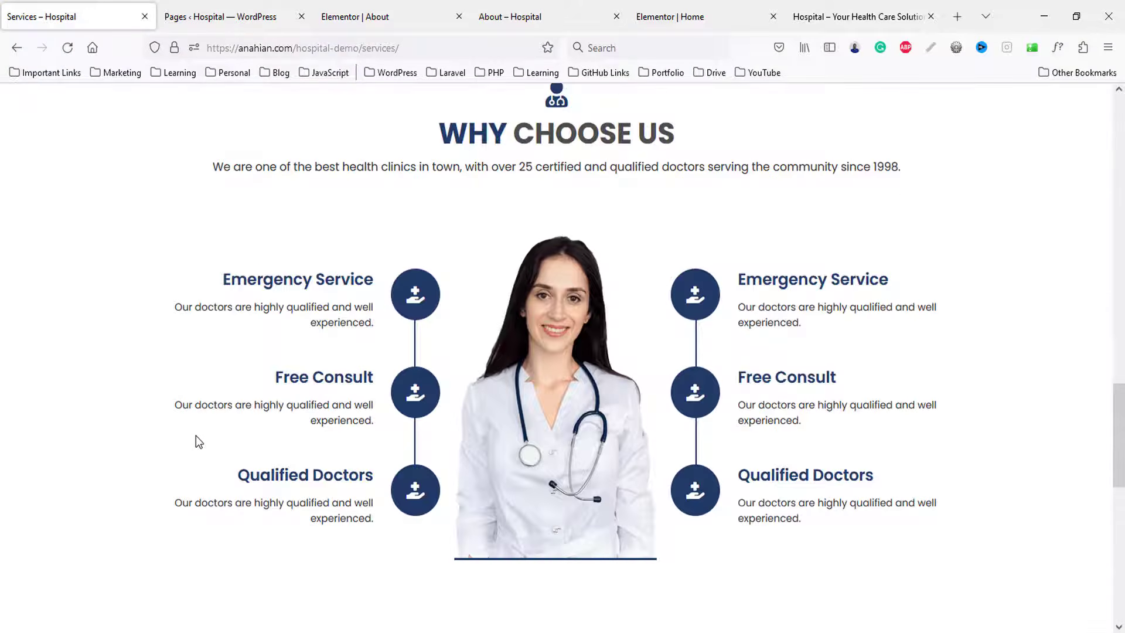
{"action": "scroll", "coordinate": [199, 434], "scroll_direction": "up", "scroll_amount": 10}
{"action": "scroll", "coordinate": [199, 435], "scroll_direction": "up", "scroll_amount": 10}
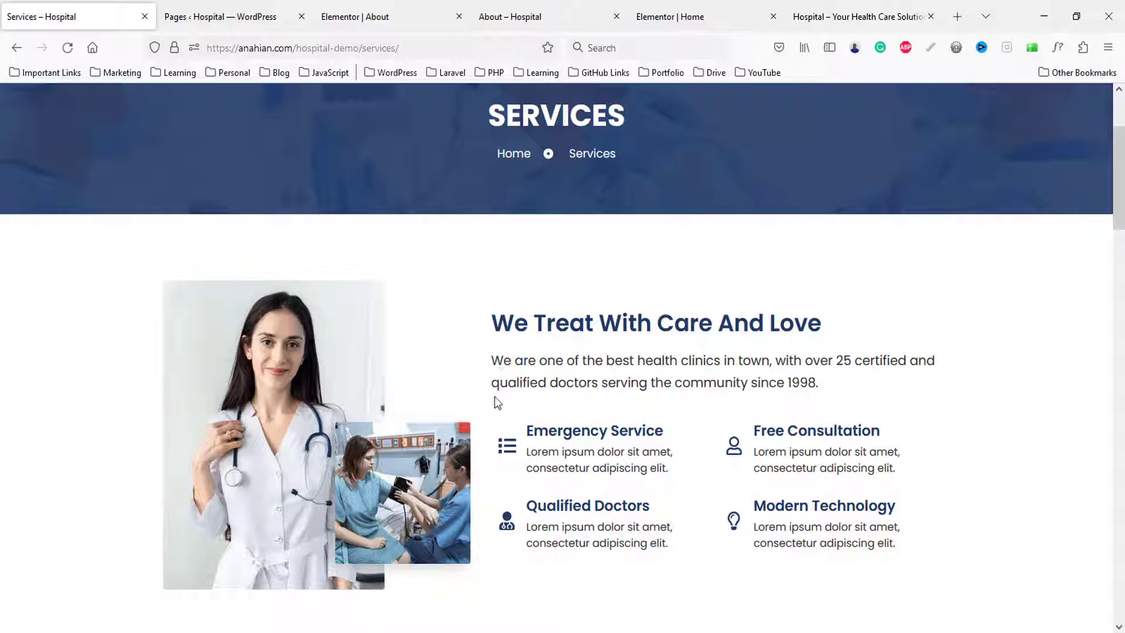
- Go to the Services page of the site being built and open it for editing in Elementor
{"action": "left_click", "coordinate": [372, 16]}
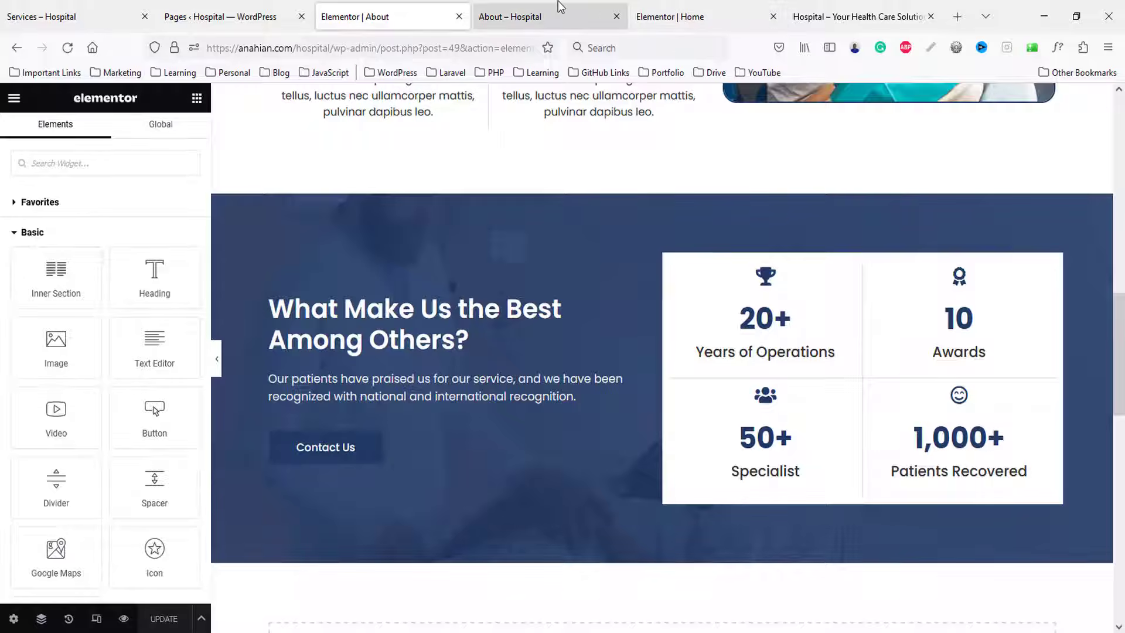
{"action": "left_click", "coordinate": [562, 18]}
{"action": "scroll", "coordinate": [492, 206], "scroll_direction": "up", "scroll_amount": 10}
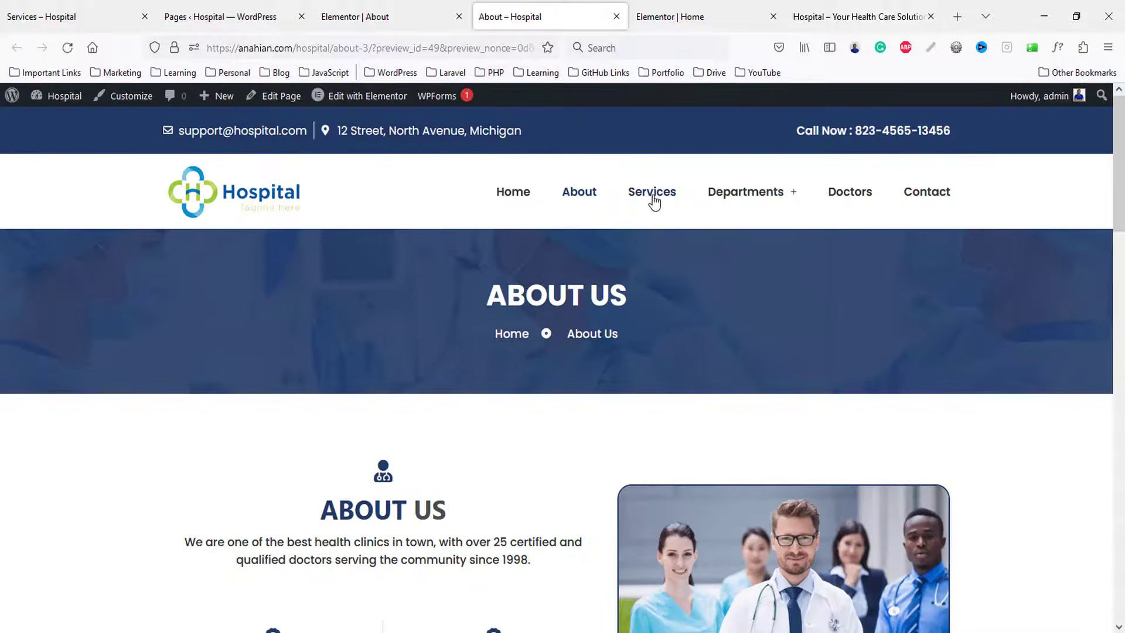
{"action": "left_click", "coordinate": [653, 198]}
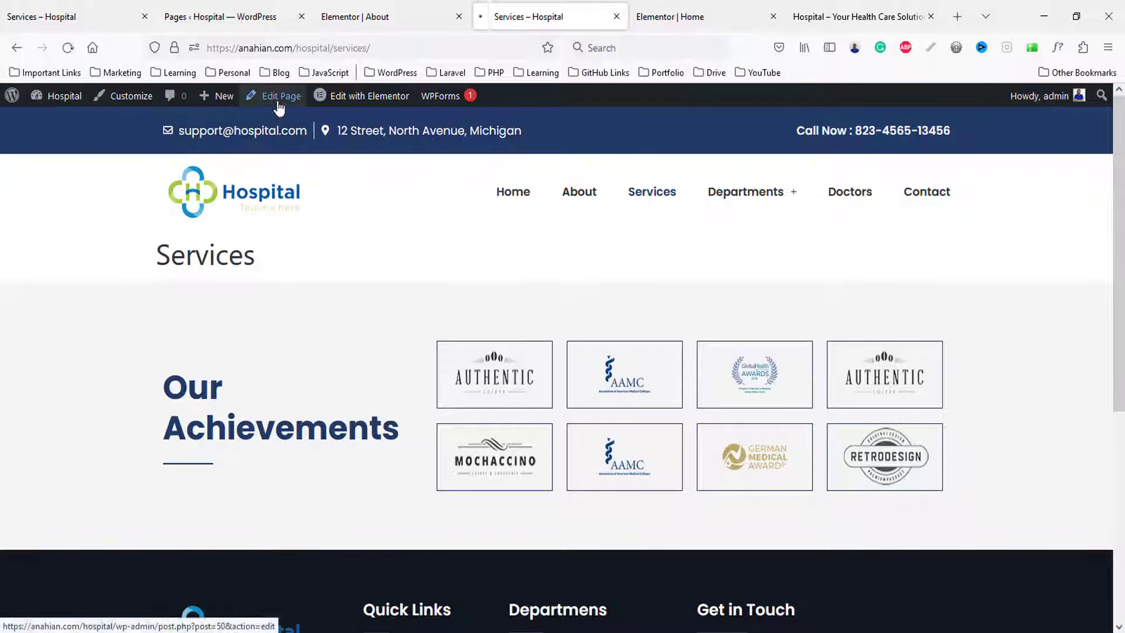
{"action": "left_click", "coordinate": [278, 101]}
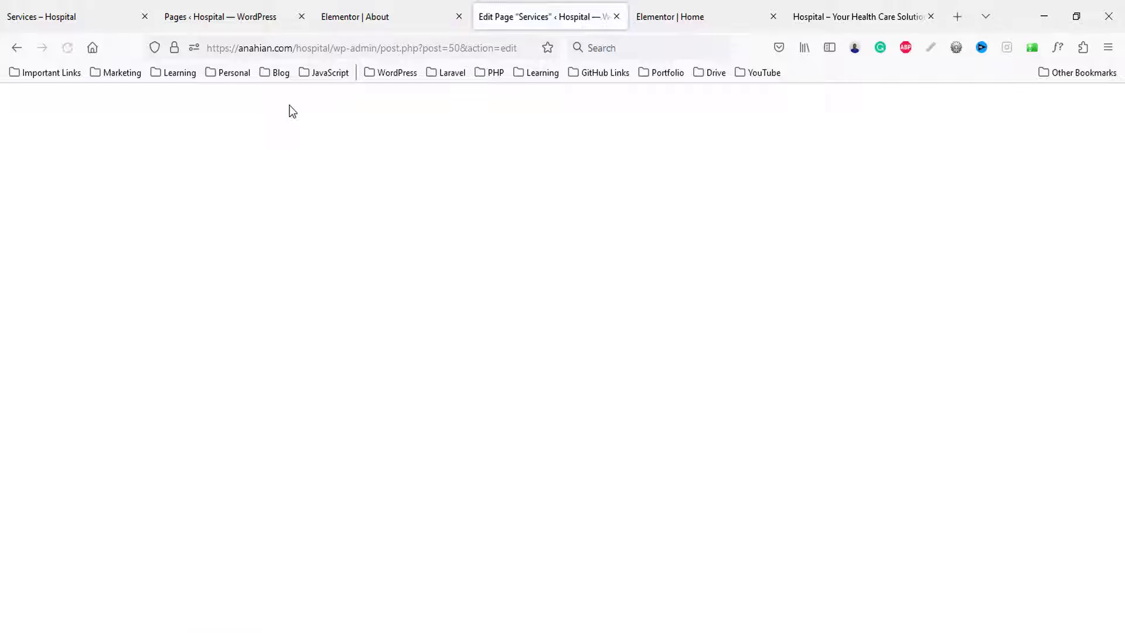
{"action": "left_click", "coordinate": [249, 105]}
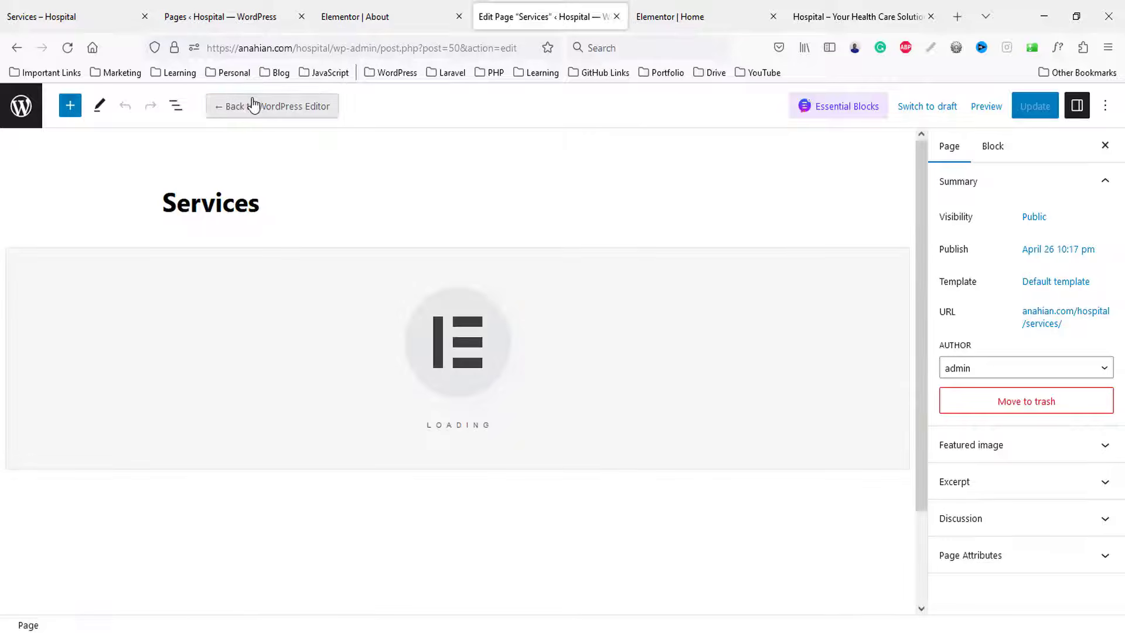
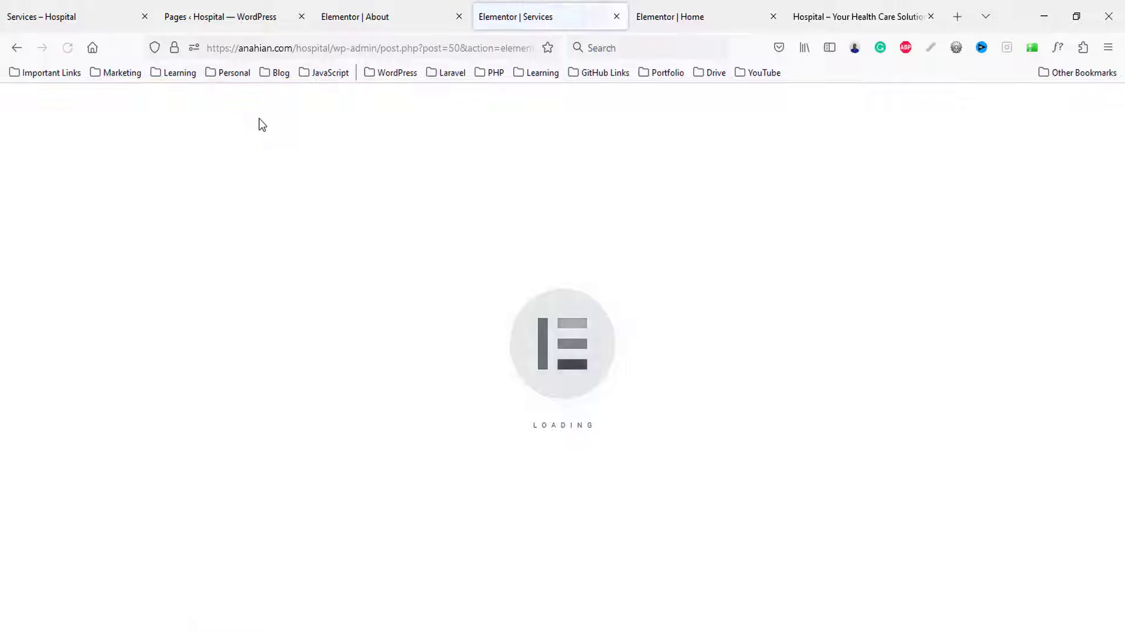
- Copy the "ABOUT US" banner section from the About page editor
{"action": "left_click", "coordinate": [377, 6]}
{"action": "scroll", "coordinate": [647, 422], "scroll_direction": "up", "scroll_amount": 10}
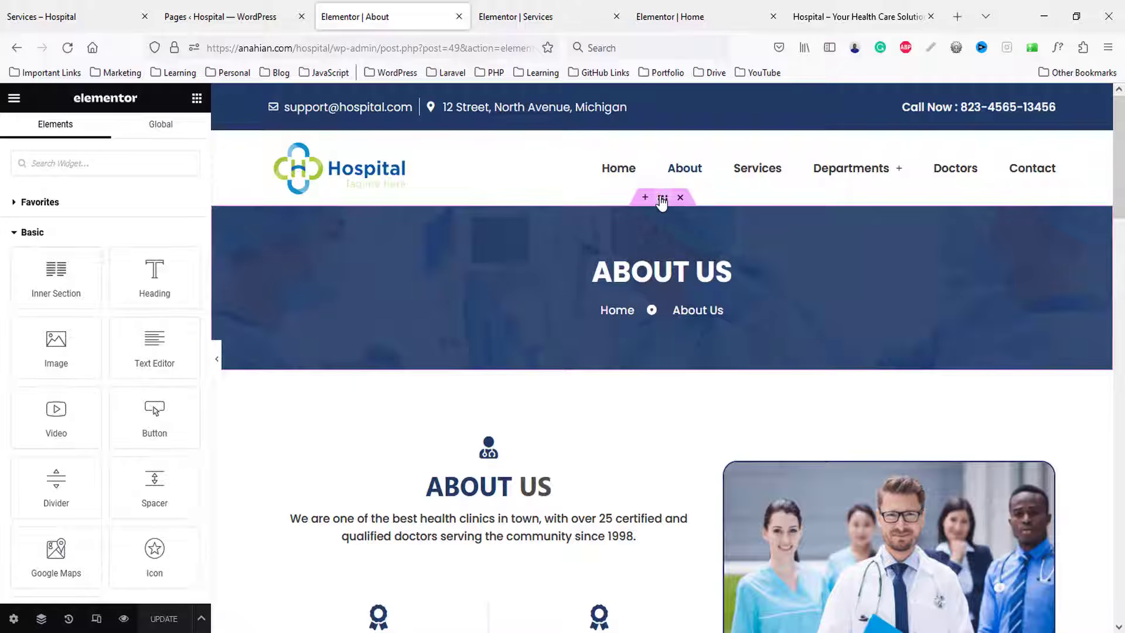
{"action": "right_click", "coordinate": [662, 199]}
{"action": "left_click", "coordinate": [692, 263]}
- Set the Services page's layout to Elementor Full Width in its page settings
{"action": "left_click", "coordinate": [510, 16]}
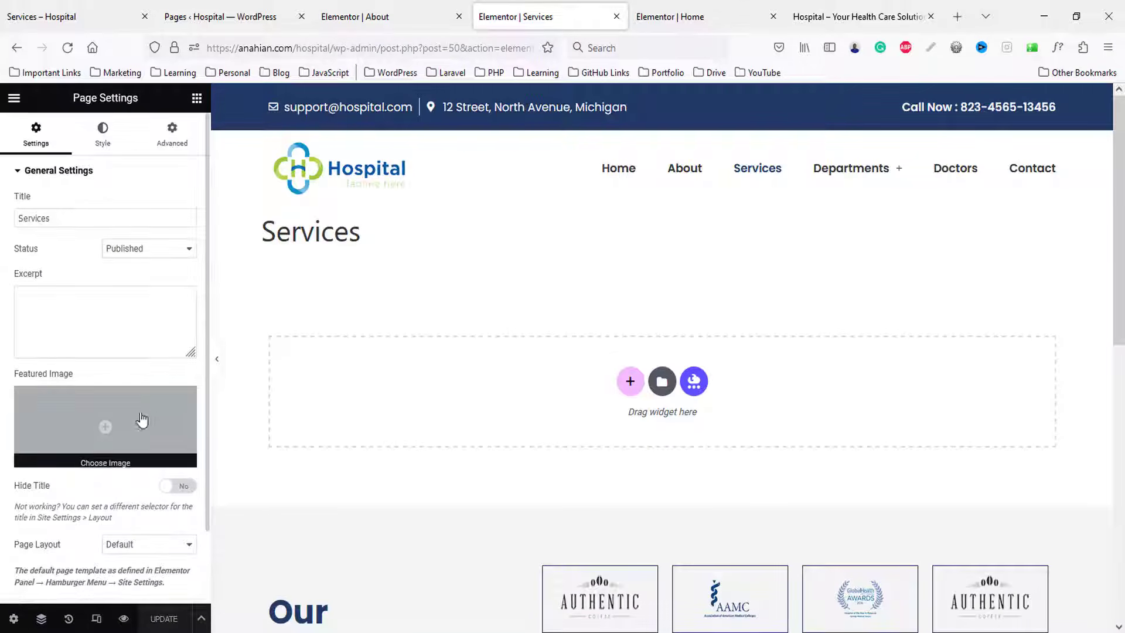
{"action": "left_click", "coordinate": [137, 553]}
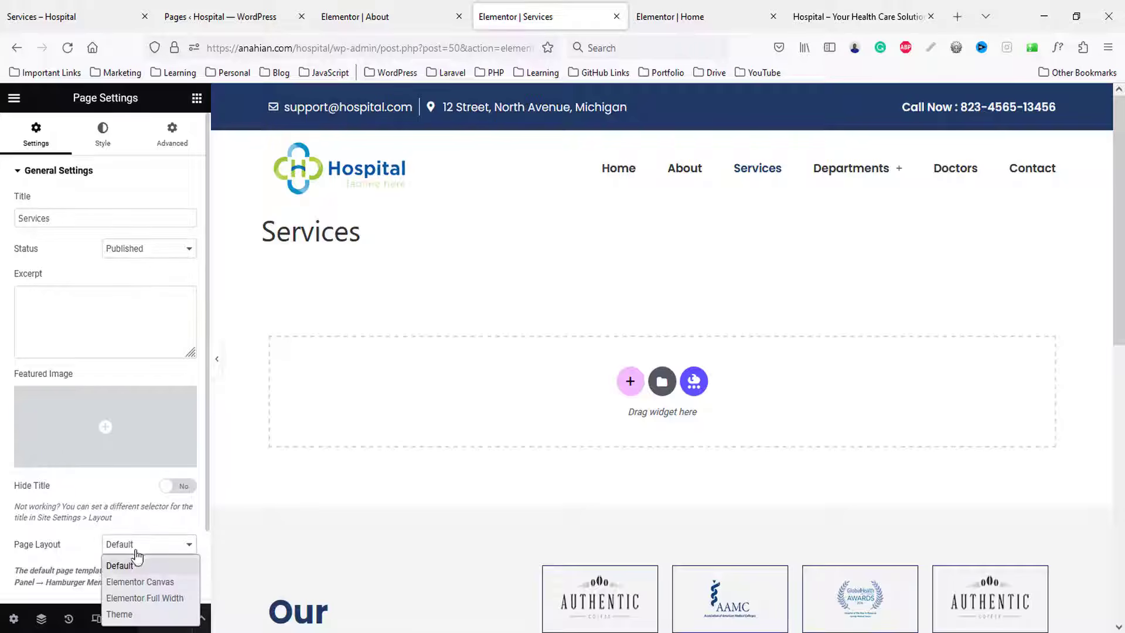
{"action": "left_click", "coordinate": [145, 584]}
{"action": "left_click", "coordinate": [132, 546]}
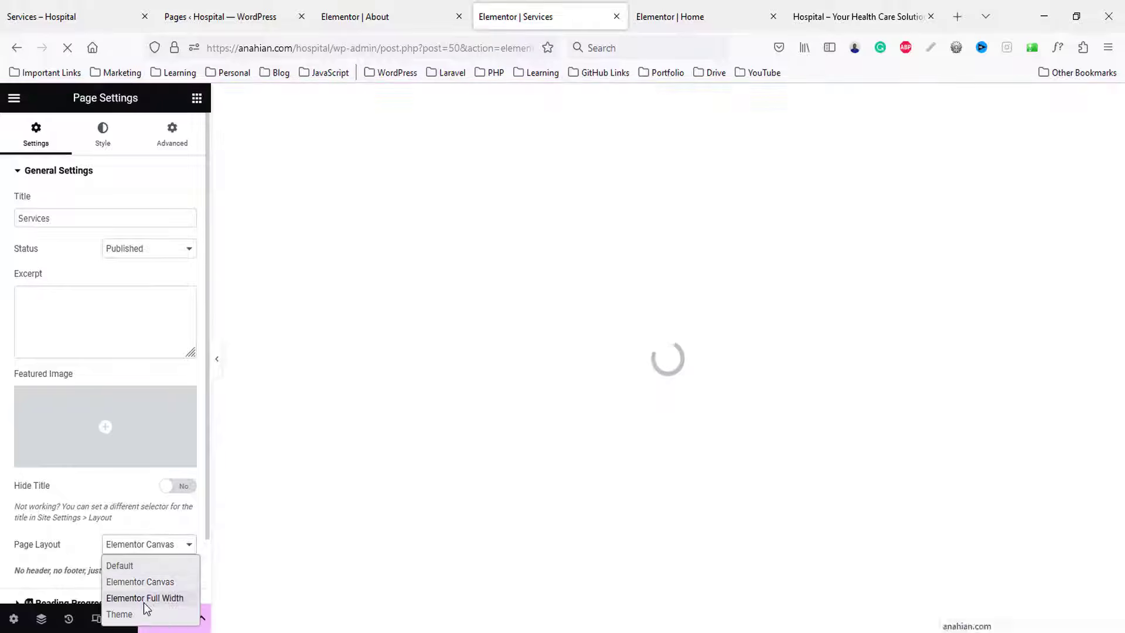
{"action": "left_click", "coordinate": [144, 599]}
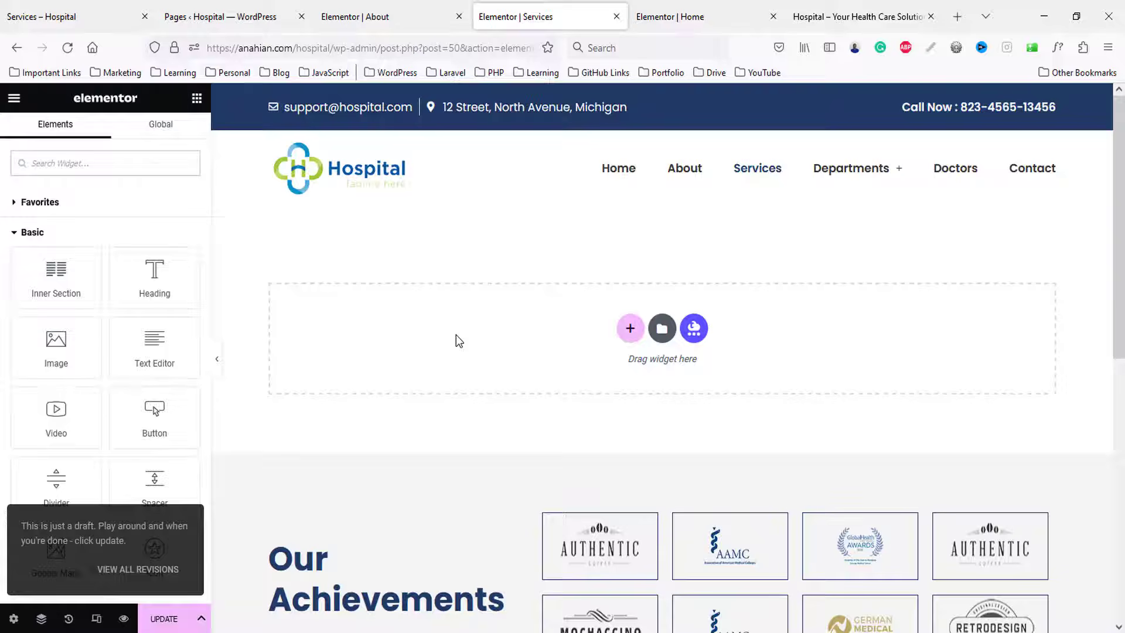
- Paste the copied banner section into the Services page and set its heading text to "our services"
{"action": "right_click", "coordinate": [458, 341]}
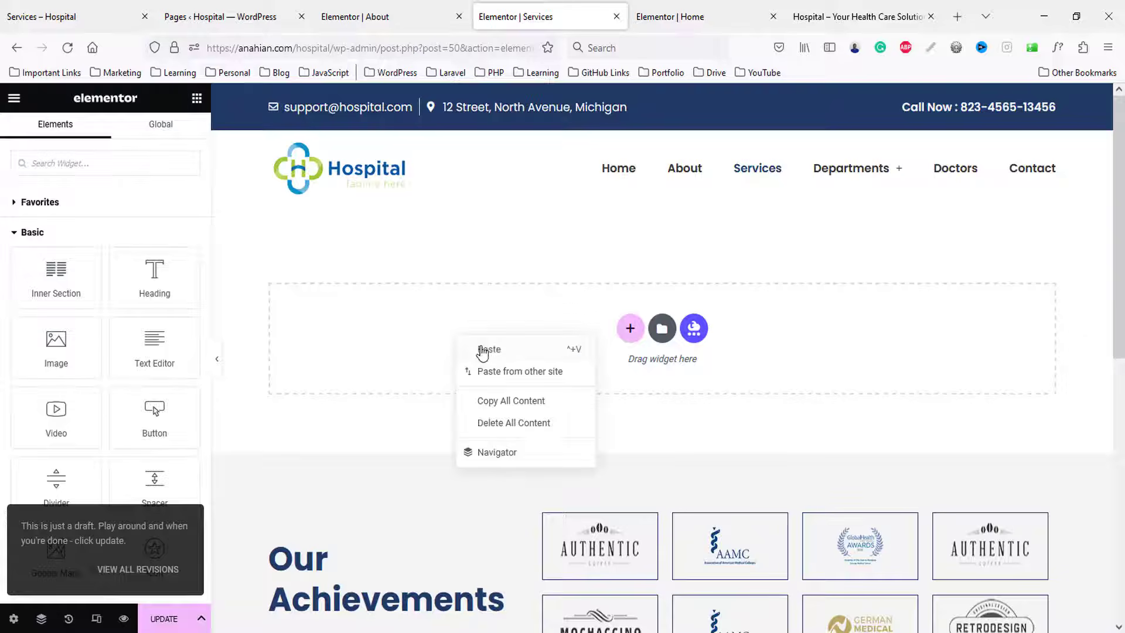
{"action": "left_click", "coordinate": [479, 350]}
{"action": "left_click", "coordinate": [596, 275]}
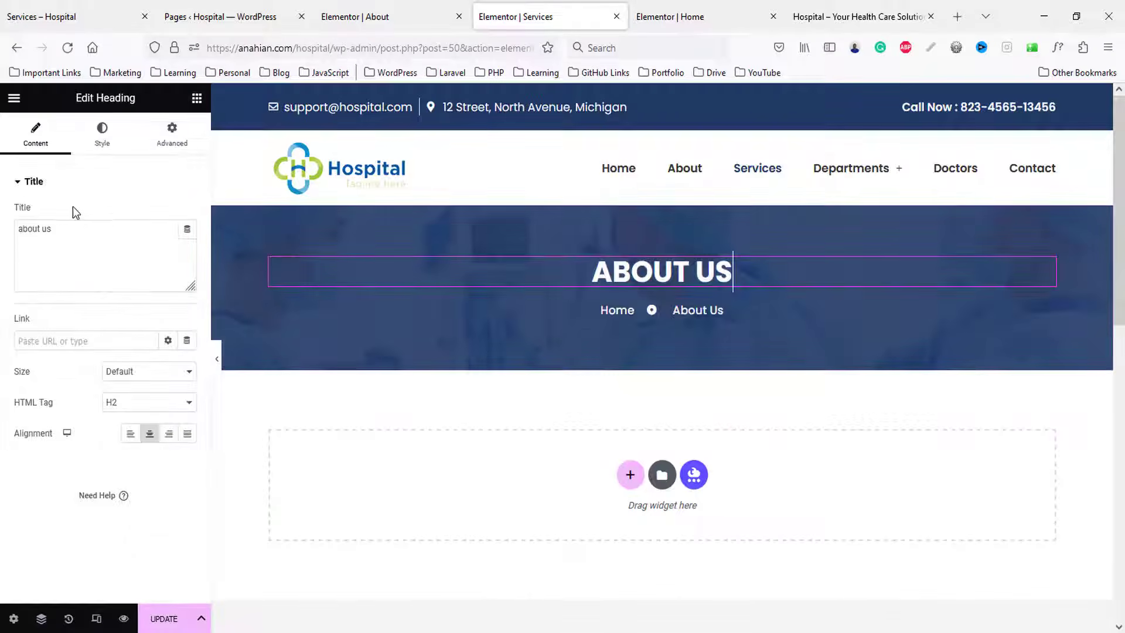
{"action": "type", "text": "our"}
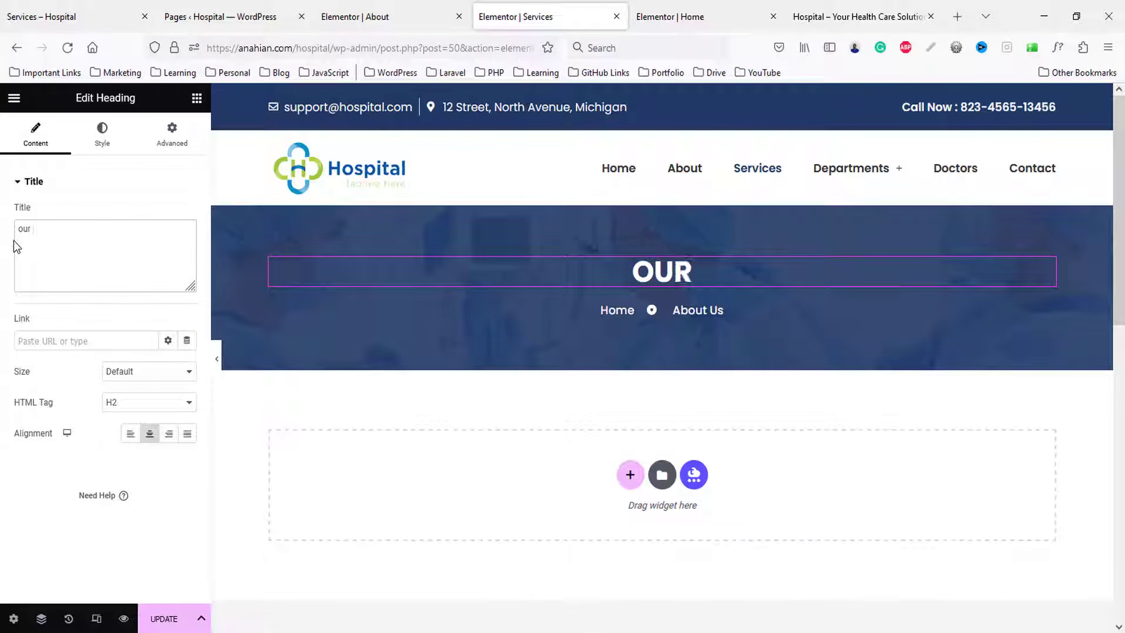
{"action": "type", "text": " services"}
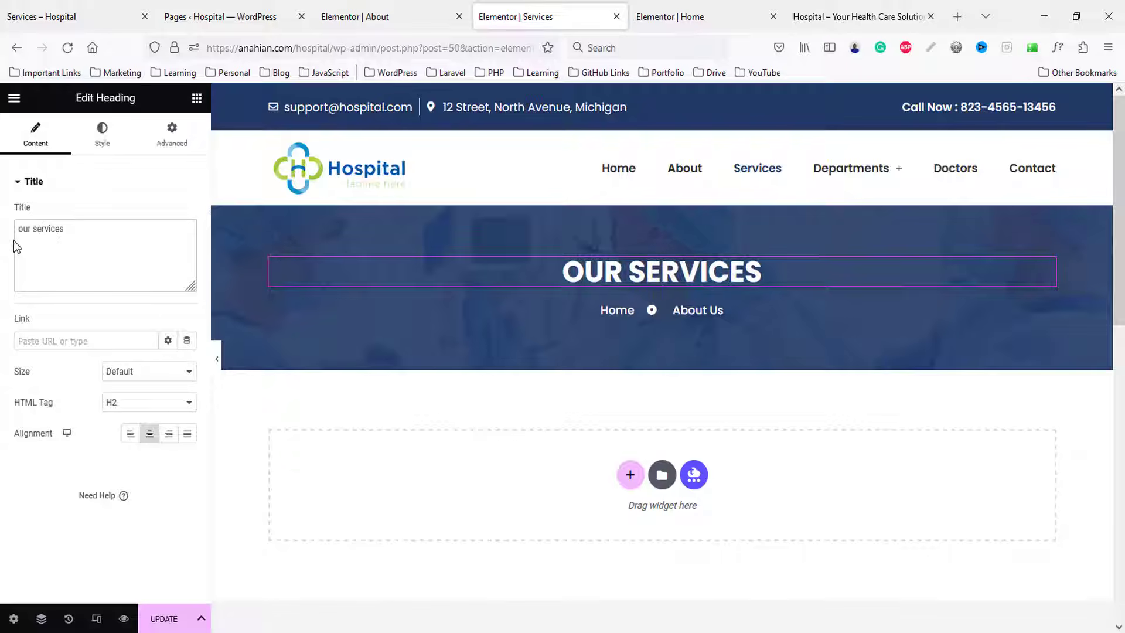
- Rename the "About Us" item in the banner's breadcrumb icon list to "Our Services"
{"action": "left_click", "coordinate": [614, 311]}
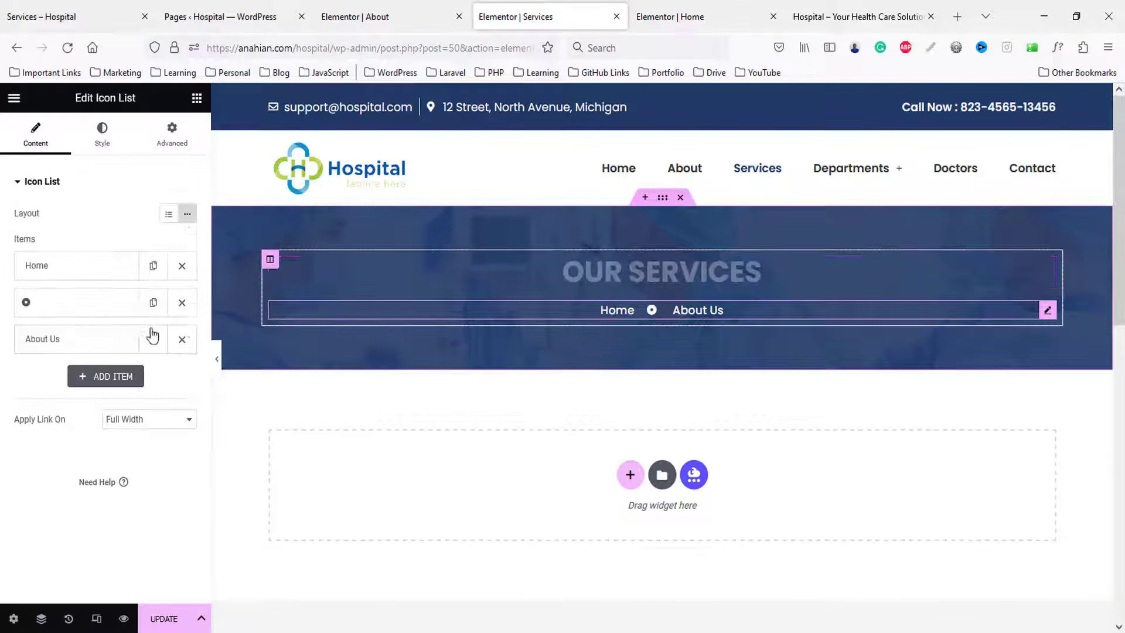
{"action": "left_click", "coordinate": [95, 345]}
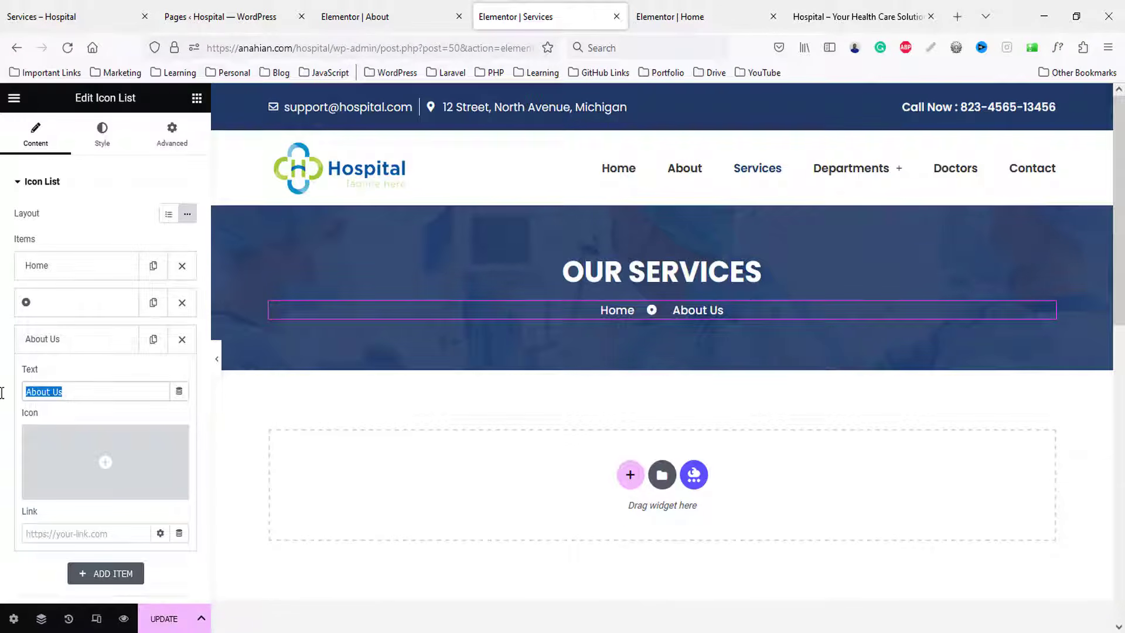
{"action": "type", "text": "Our Services"}
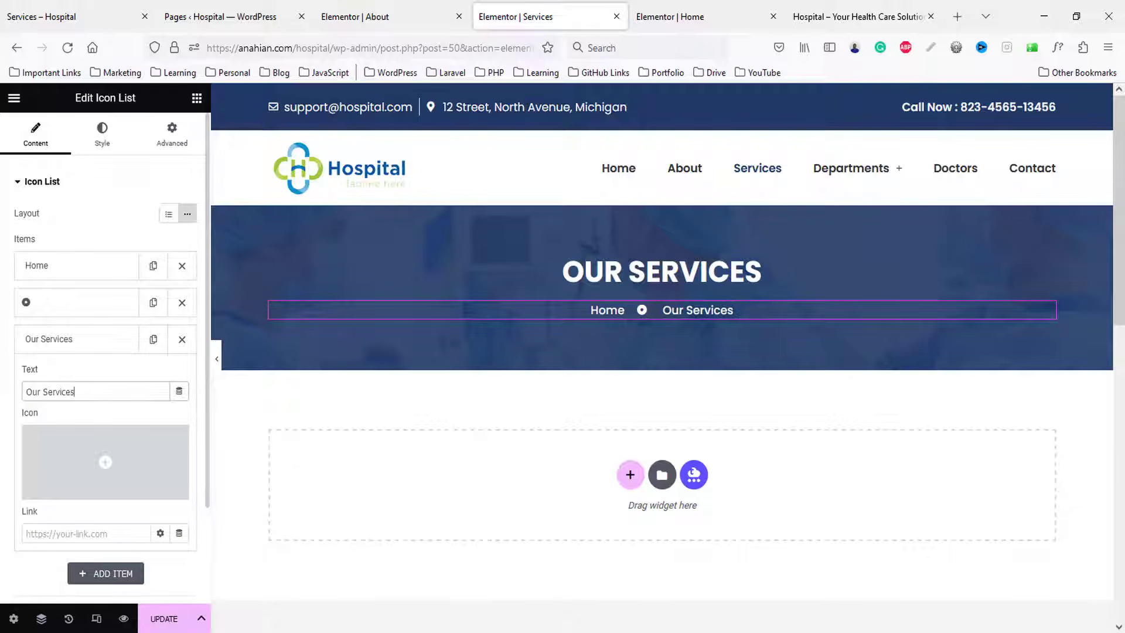
- Check the demo's care section and add a two-column section with a narrow first and wide second column below the banner
{"action": "left_click", "coordinate": [76, 17]}
{"action": "scroll", "coordinate": [402, 397], "scroll_direction": "down", "scroll_amount": 2}
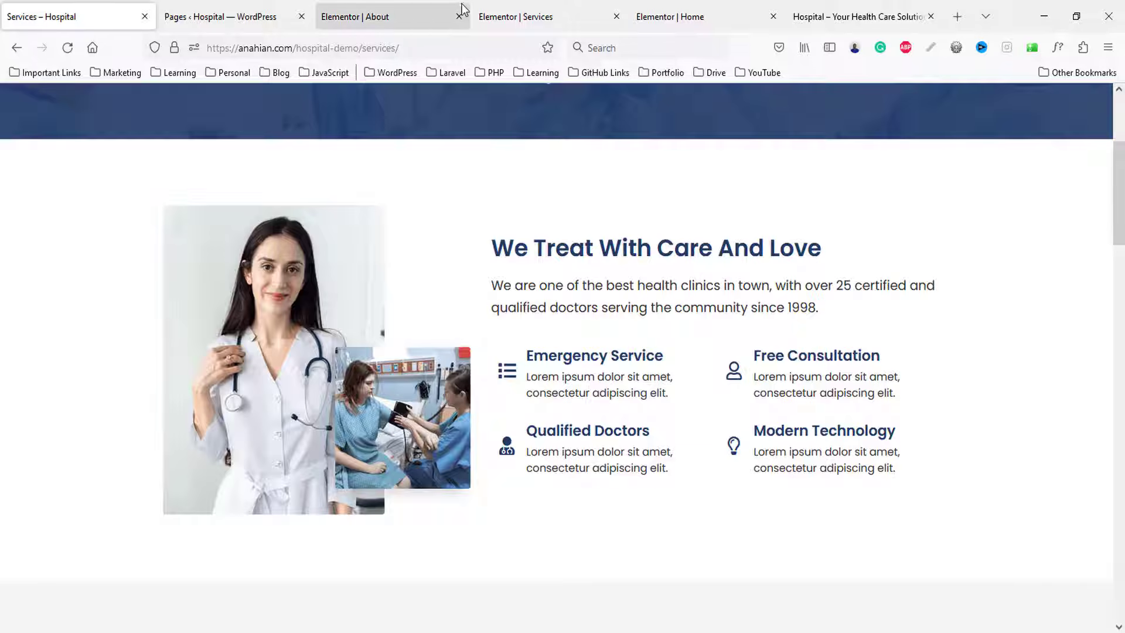
{"action": "left_click", "coordinate": [509, 16]}
{"action": "scroll", "coordinate": [557, 346], "scroll_direction": "down", "scroll_amount": 3}
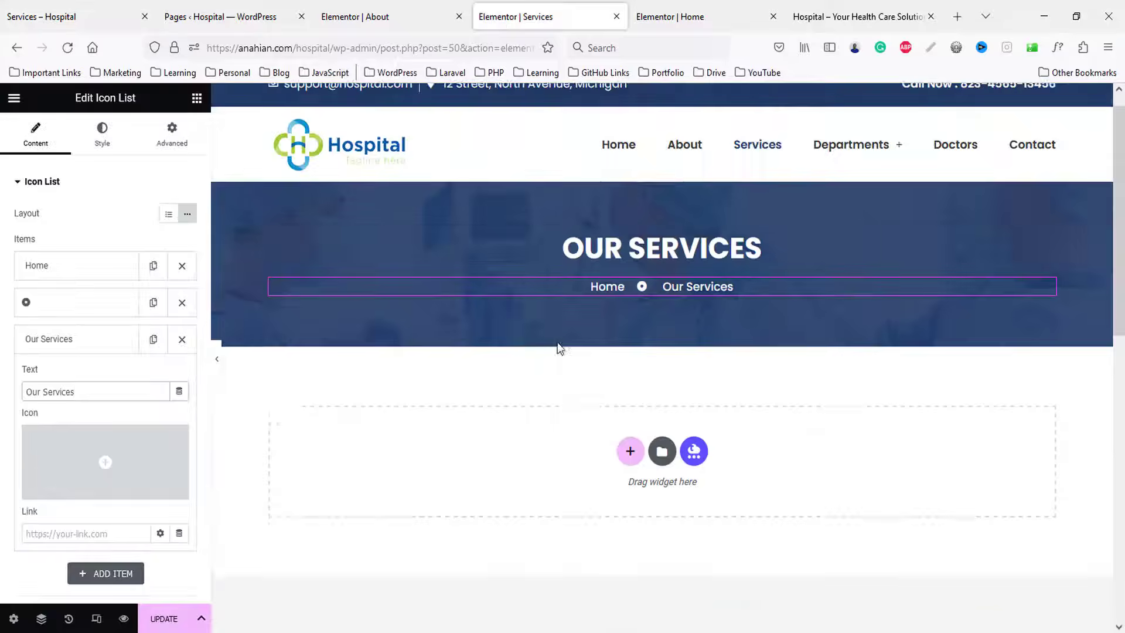
{"action": "left_click", "coordinate": [630, 325]}
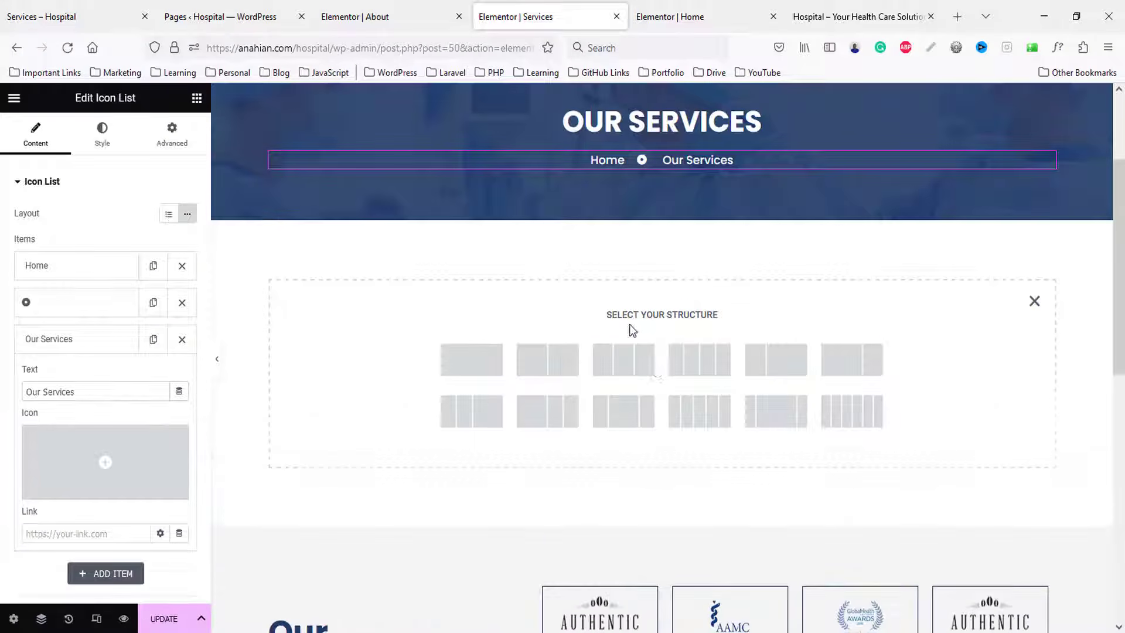
{"action": "left_click", "coordinate": [774, 361]}
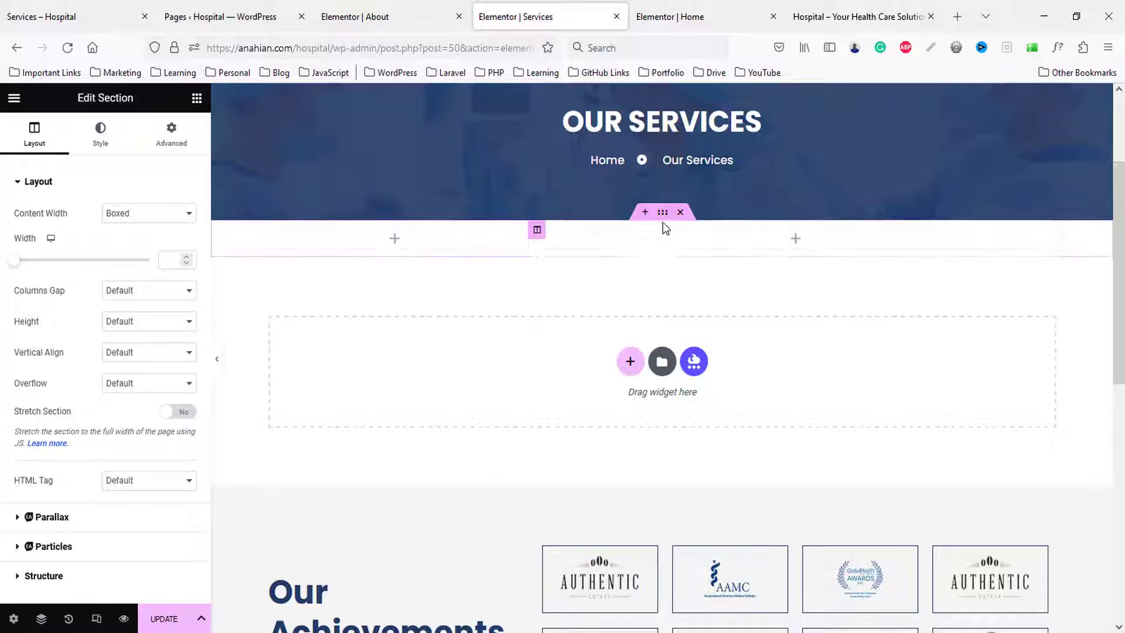
- Set the new two-column section's top and bottom padding to 80 px
{"action": "left_click", "coordinate": [171, 132]}
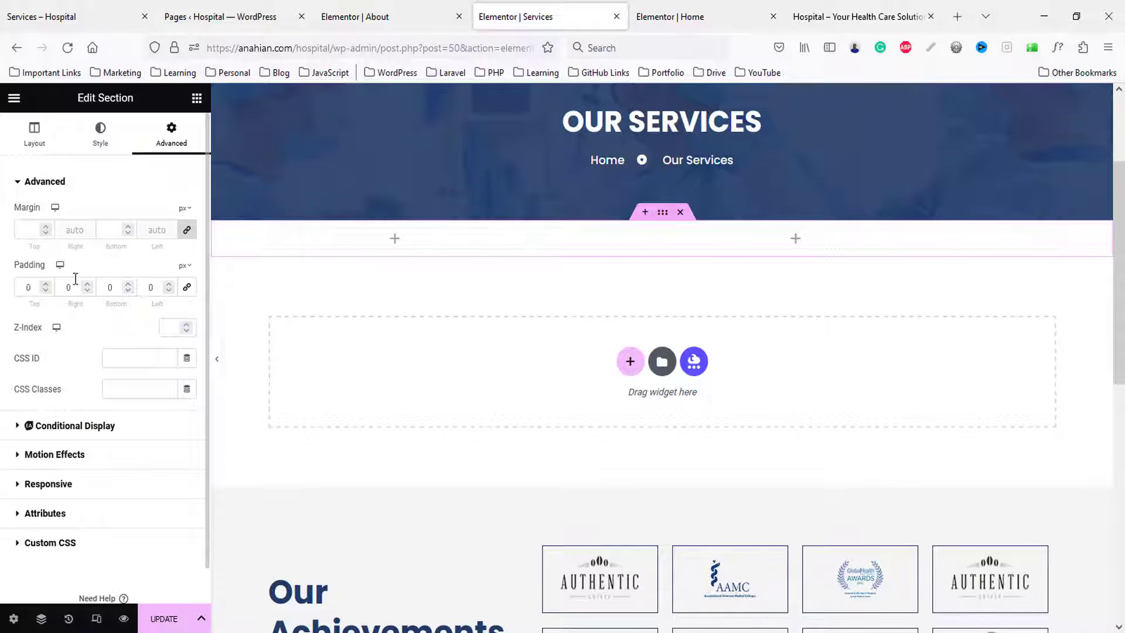
{"action": "type", "text": "80"}
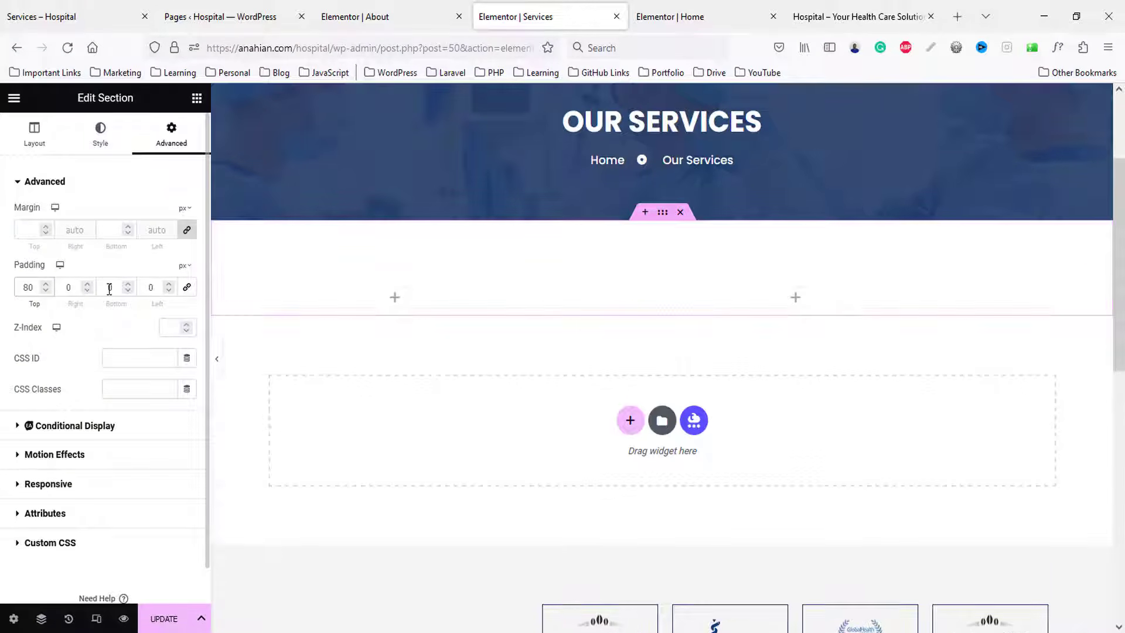
{"action": "left_click", "coordinate": [109, 288]}
{"action": "type", "text": "80"}
- Add an Image widget to the narrow column and assign the library picture of the doctor with the inset patient photo
{"action": "left_click", "coordinate": [197, 98]}
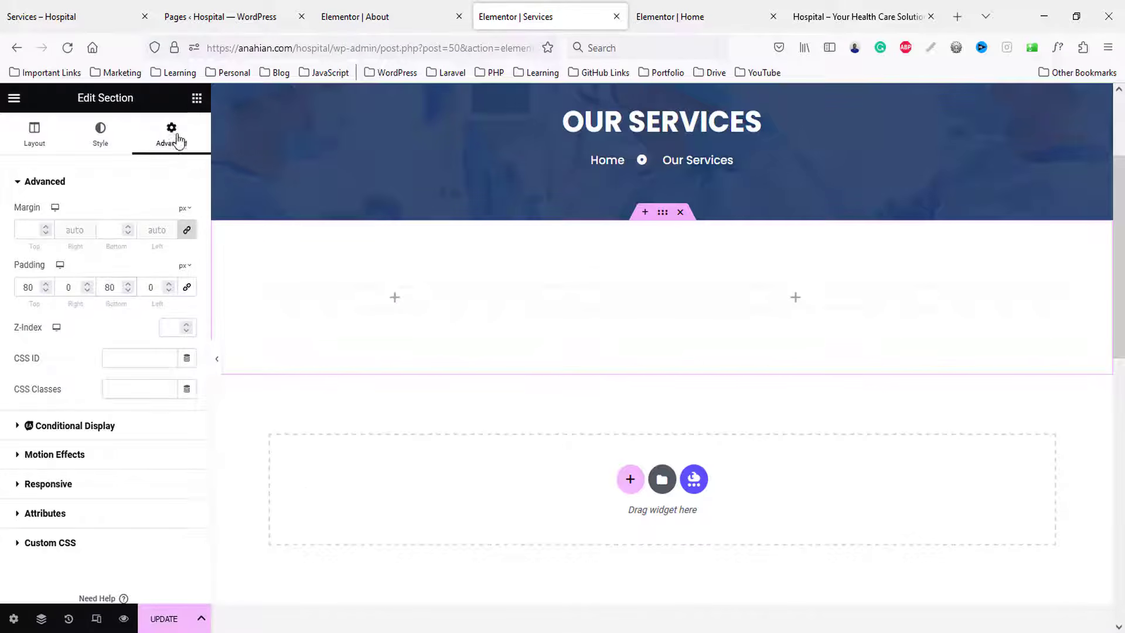
{"action": "left_click_drag", "start_coordinate": [92, 319], "coordinate": [407, 301]}
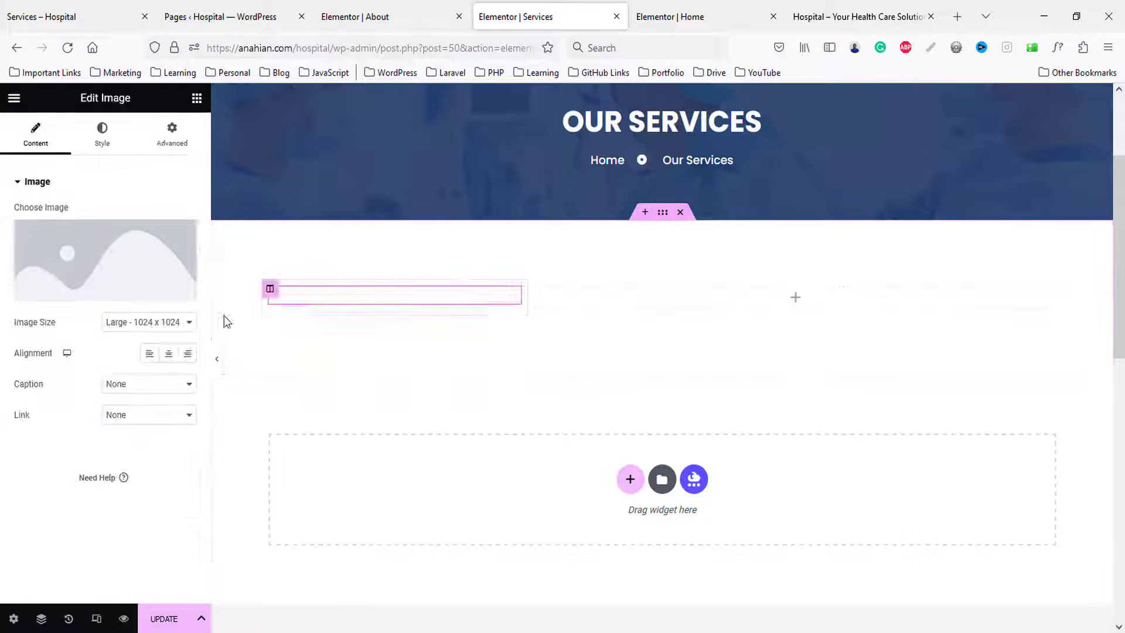
{"action": "left_click", "coordinate": [94, 258]}
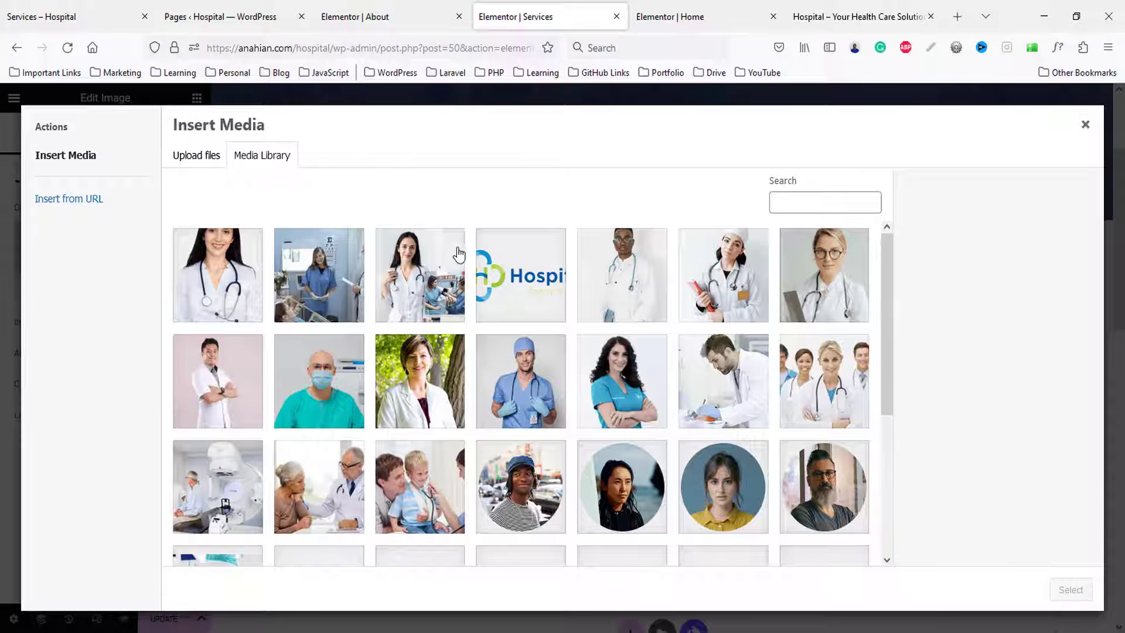
{"action": "left_click", "coordinate": [459, 255]}
{"action": "left_click", "coordinate": [1070, 589]}
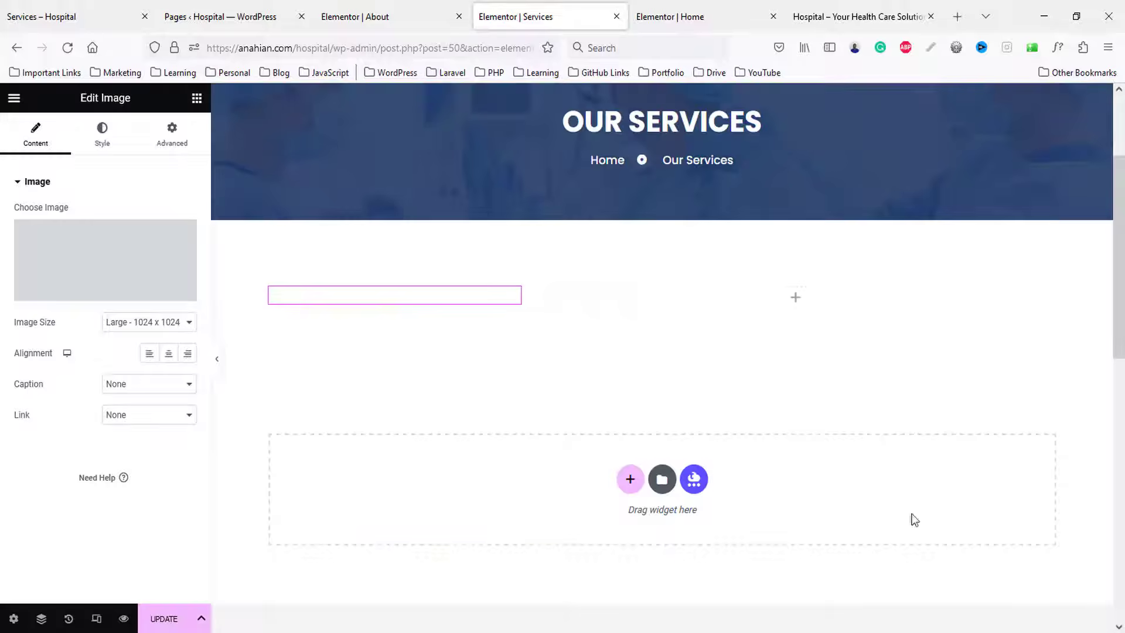
- Set the two-column section's vertical alignment to Middle
{"action": "left_click", "coordinate": [665, 213]}
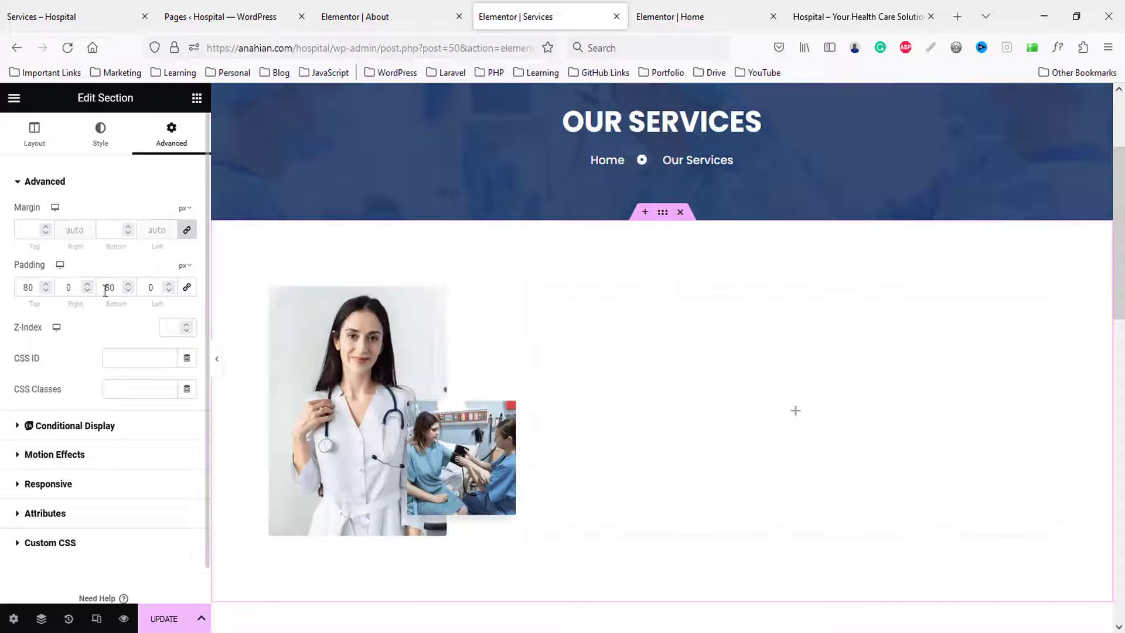
{"action": "left_click", "coordinate": [32, 146]}
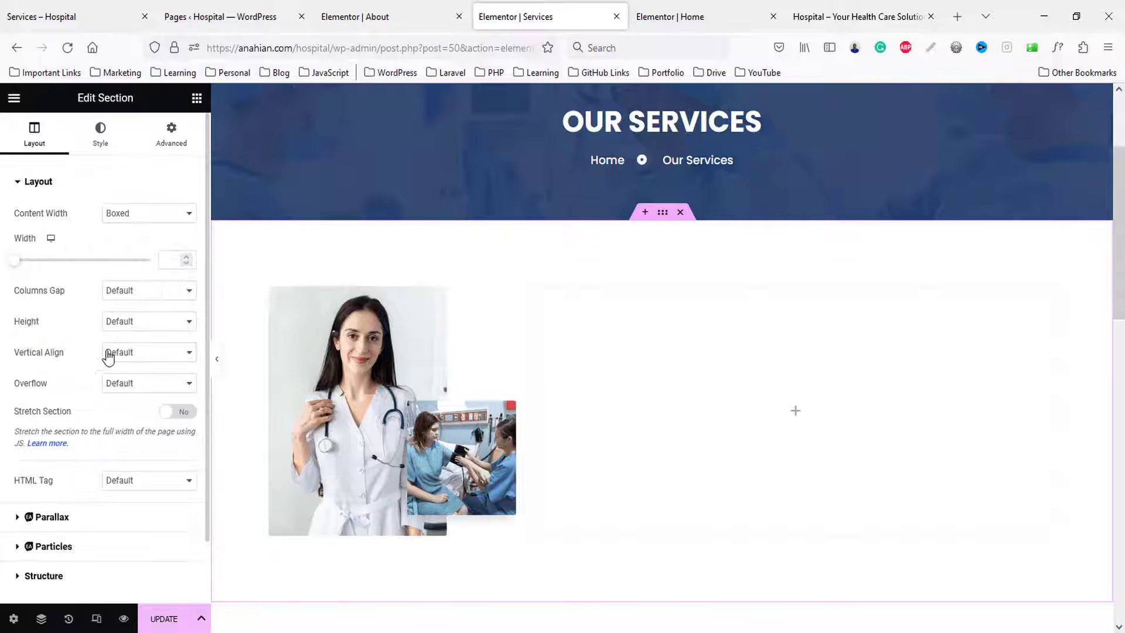
{"action": "left_click", "coordinate": [125, 353]}
{"action": "left_click", "coordinate": [120, 406]}
- Add a Heading widget to the wide column with the demo's title text "We treat with care and love"
{"action": "left_click", "coordinate": [64, 17]}
{"action": "left_click_drag", "start_coordinate": [493, 253], "coordinate": [874, 249]}
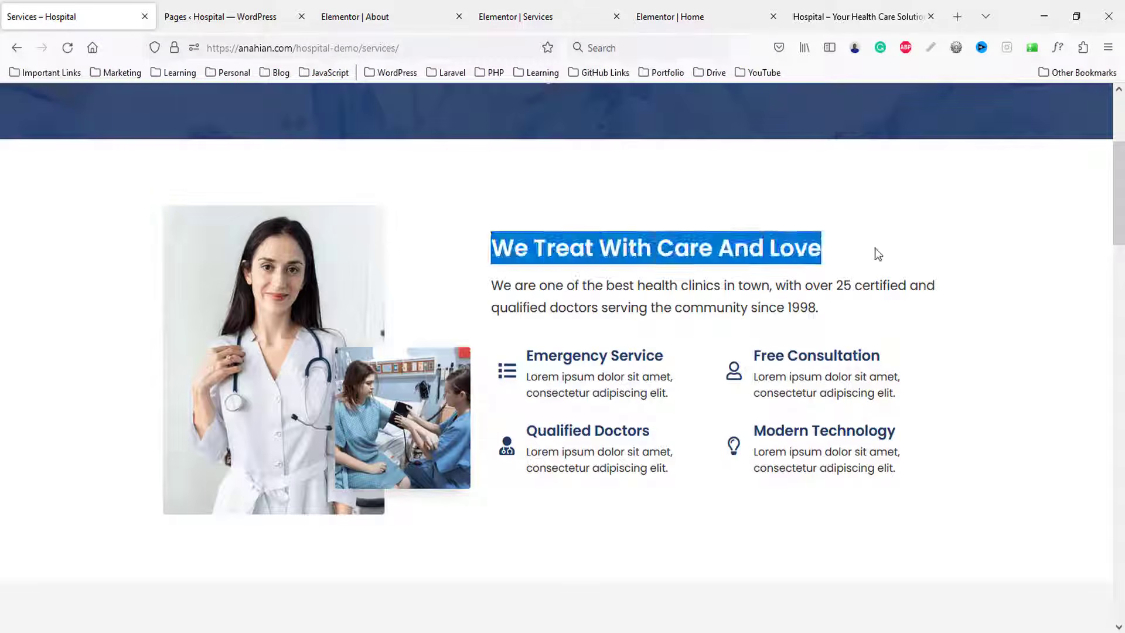
{"action": "left_click", "coordinate": [360, 17]}
{"action": "left_click", "coordinate": [492, 17]}
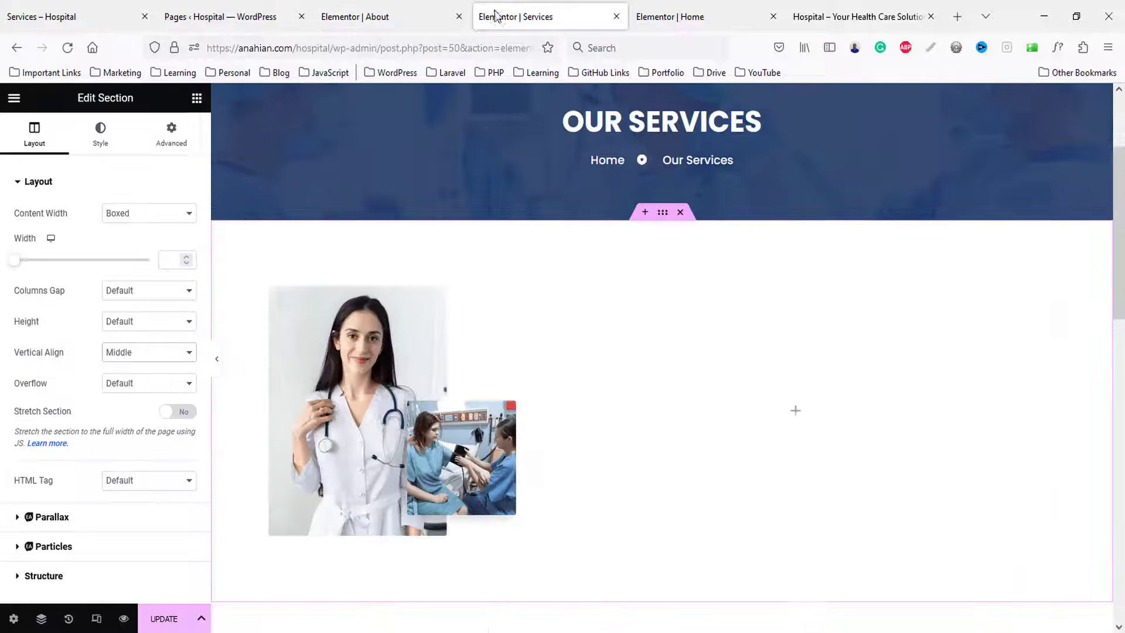
{"action": "left_click", "coordinate": [197, 98]}
{"action": "left_click_drag", "start_coordinate": [140, 300], "coordinate": [797, 410]}
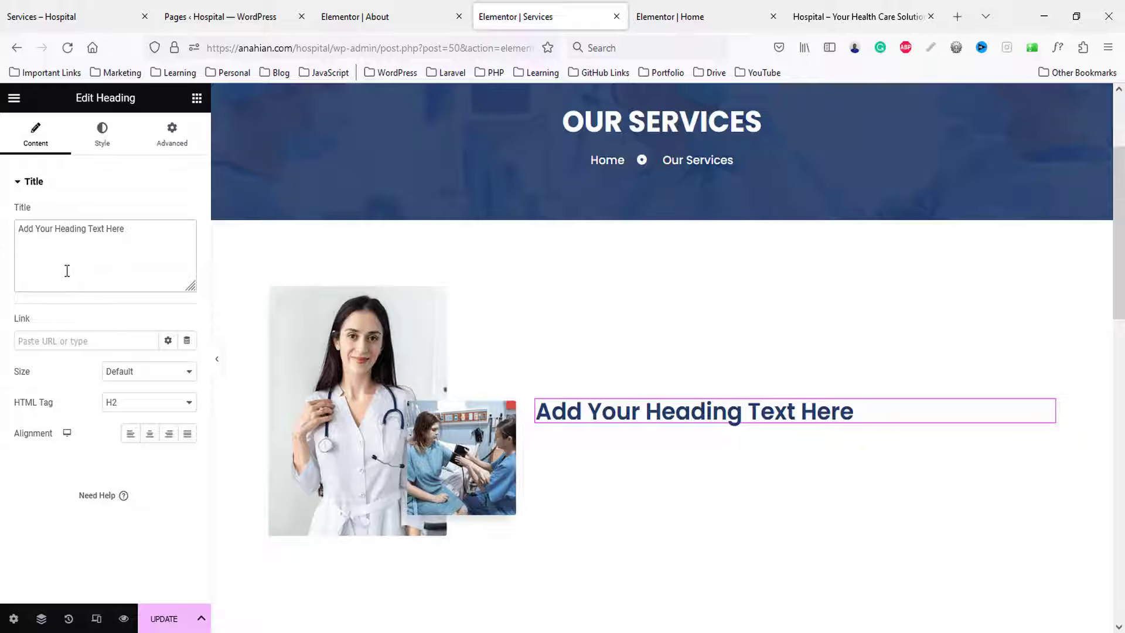
{"action": "left_click", "coordinate": [67, 270]}
{"action": "key", "text": "ctrl+a"}
{"action": "type", "text": "We treat with care and love"}
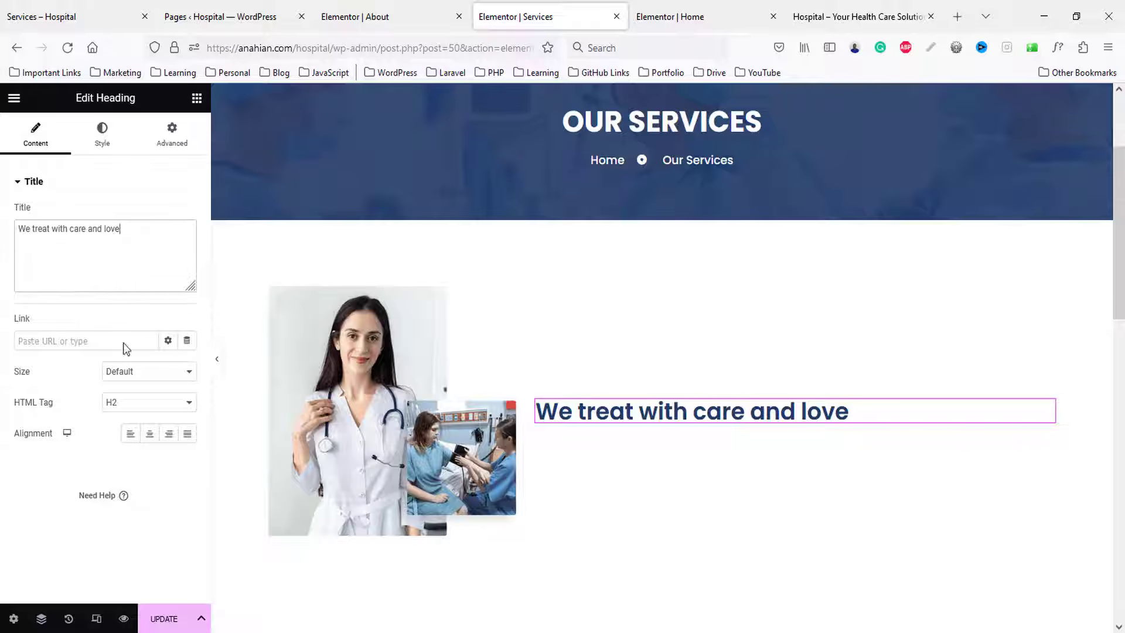
- Set the care heading's typography transform to Capitalize
{"action": "left_click", "coordinate": [103, 138]}
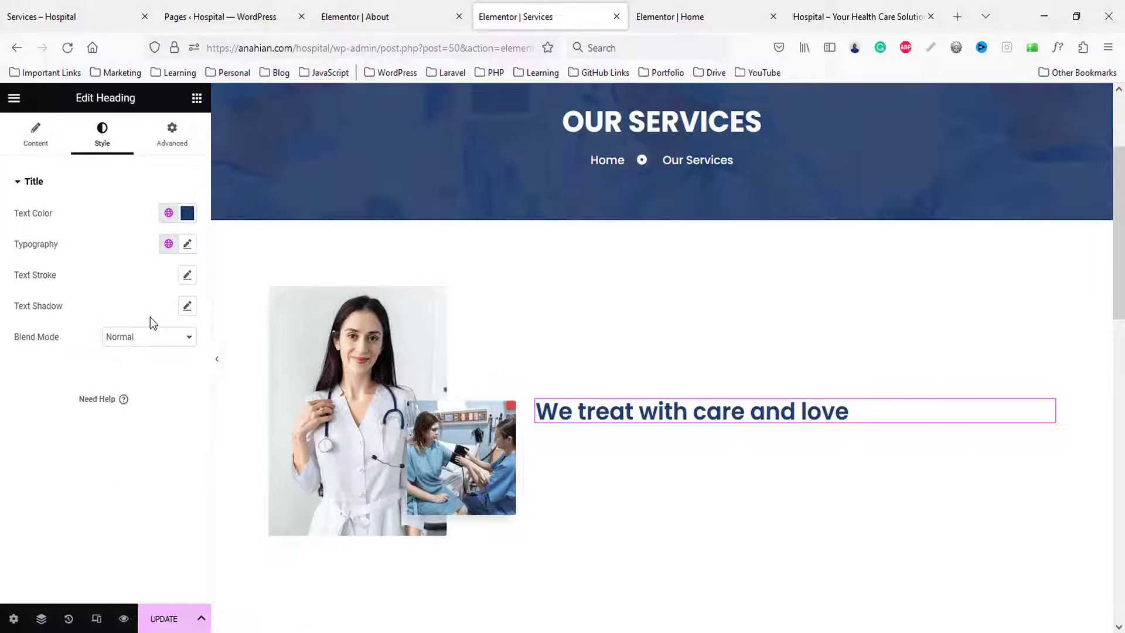
{"action": "left_click", "coordinate": [186, 244]}
{"action": "scroll", "coordinate": [143, 378], "scroll_direction": "down", "scroll_amount": 1}
{"action": "left_click", "coordinate": [135, 381]}
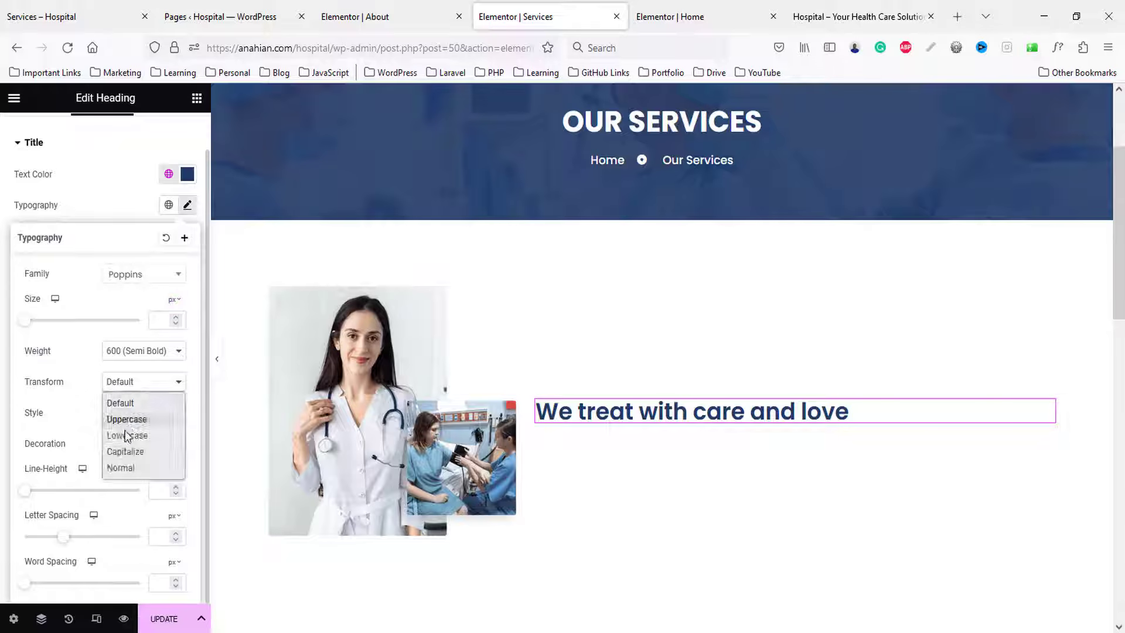
{"action": "left_click", "coordinate": [126, 451]}
- Copy the demo's "We are one of the best health clinics" paragraph into a new Text Editor widget below the care heading
{"action": "left_click", "coordinate": [73, 16]}
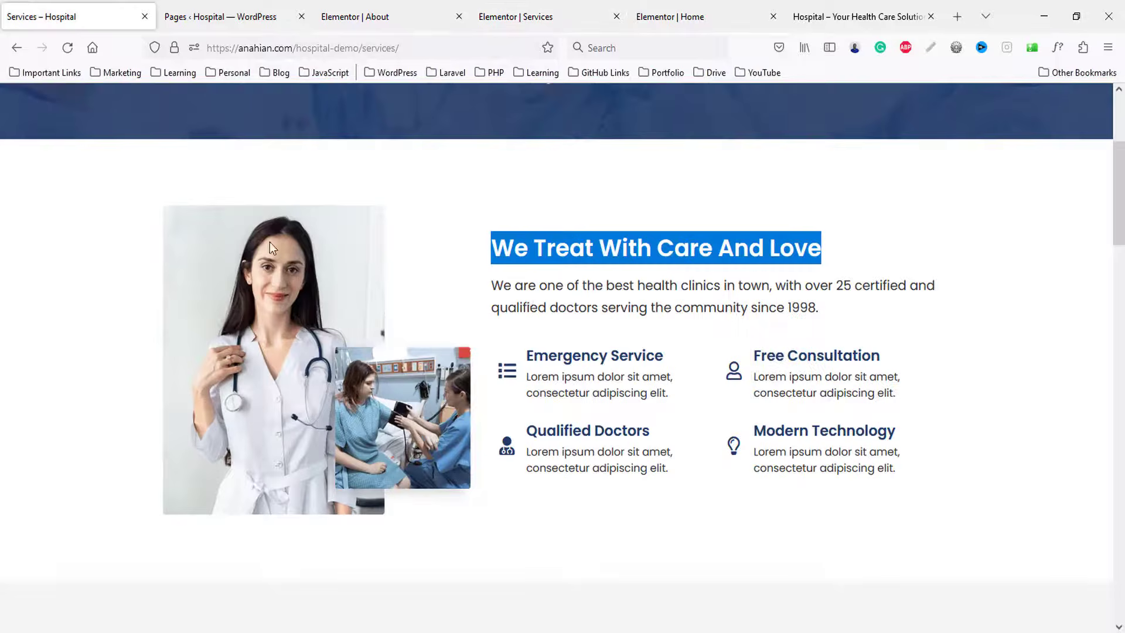
{"action": "left_click_drag", "start_coordinate": [493, 286], "coordinate": [942, 318]}
{"action": "key", "text": "ctrl+c"}
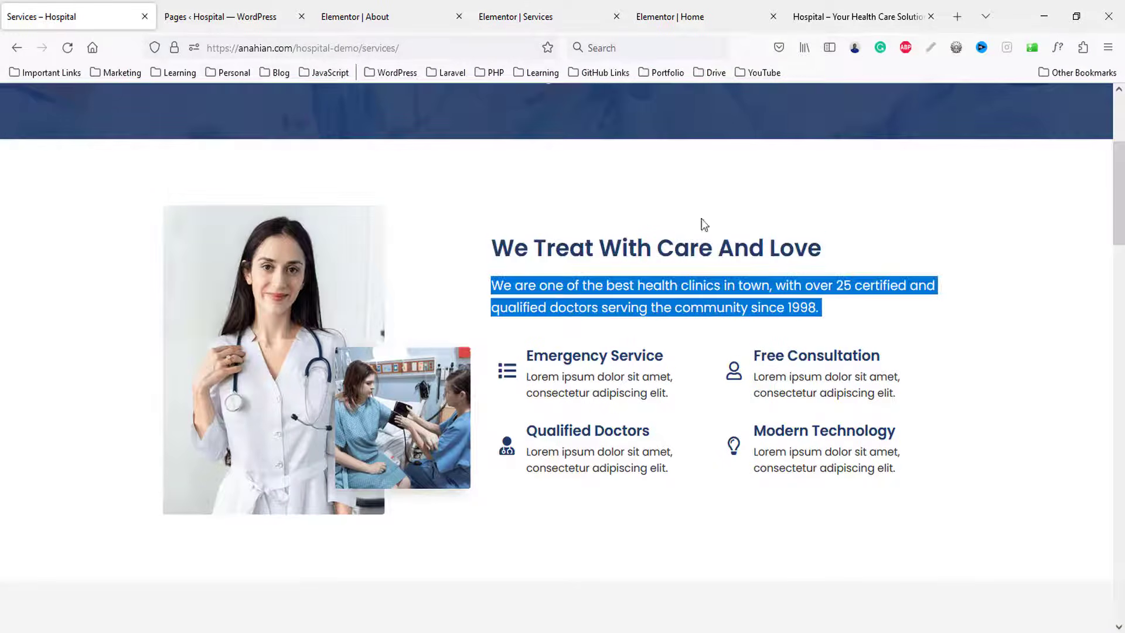
{"action": "left_click", "coordinate": [527, 16]}
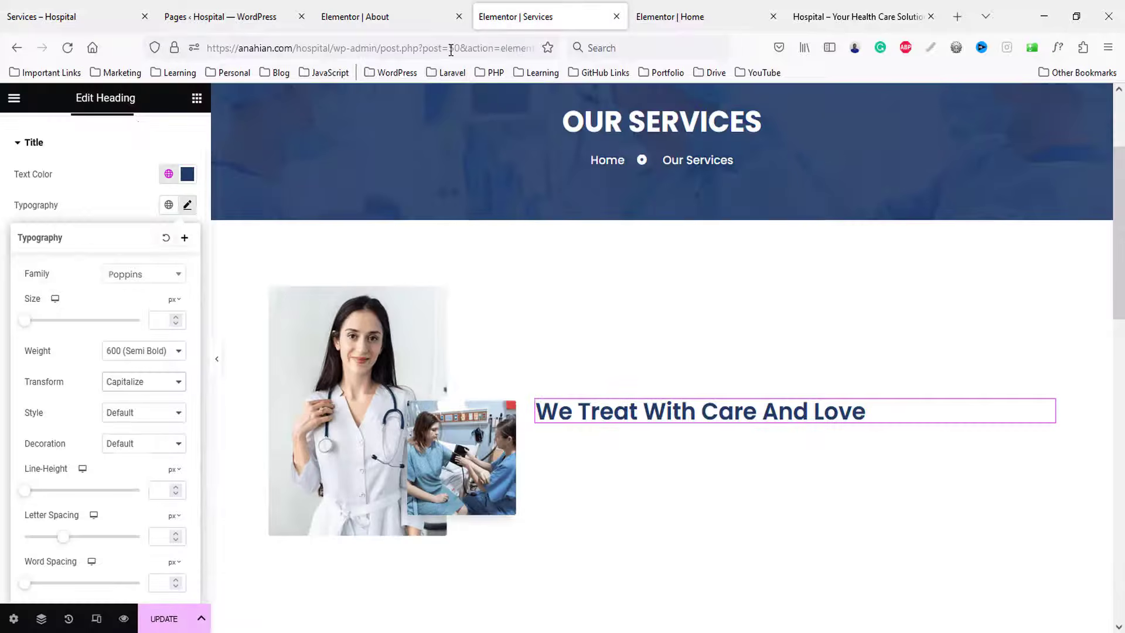
{"action": "left_click", "coordinate": [194, 105]}
{"action": "left_click_drag", "start_coordinate": [154, 348], "coordinate": [609, 423]}
{"action": "triple_click", "coordinate": [75, 323]}
{"action": "key", "text": "ctrl+v"}
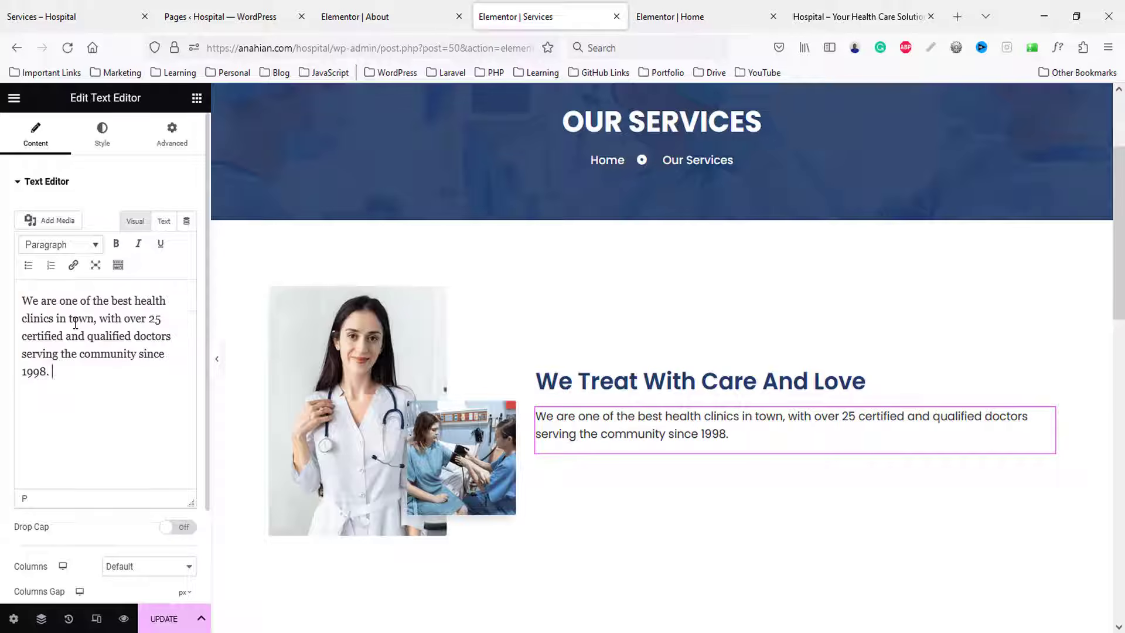
- Compare the paragraph with the demo and set its font size to 20 px
{"action": "left_click", "coordinate": [13, 18]}
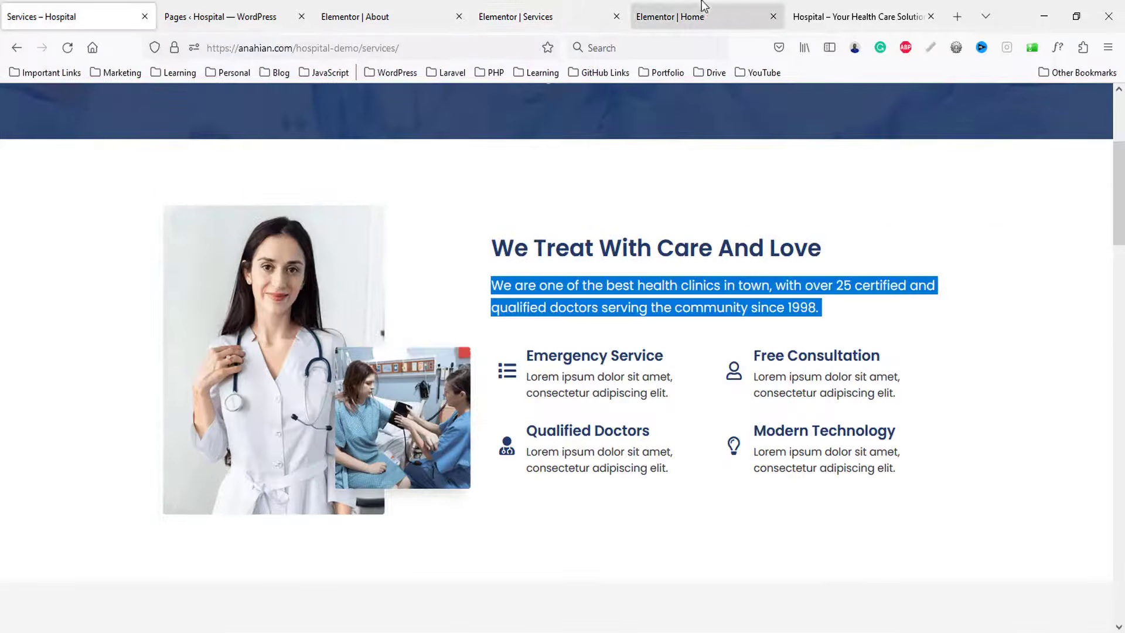
{"action": "left_click", "coordinate": [529, 6]}
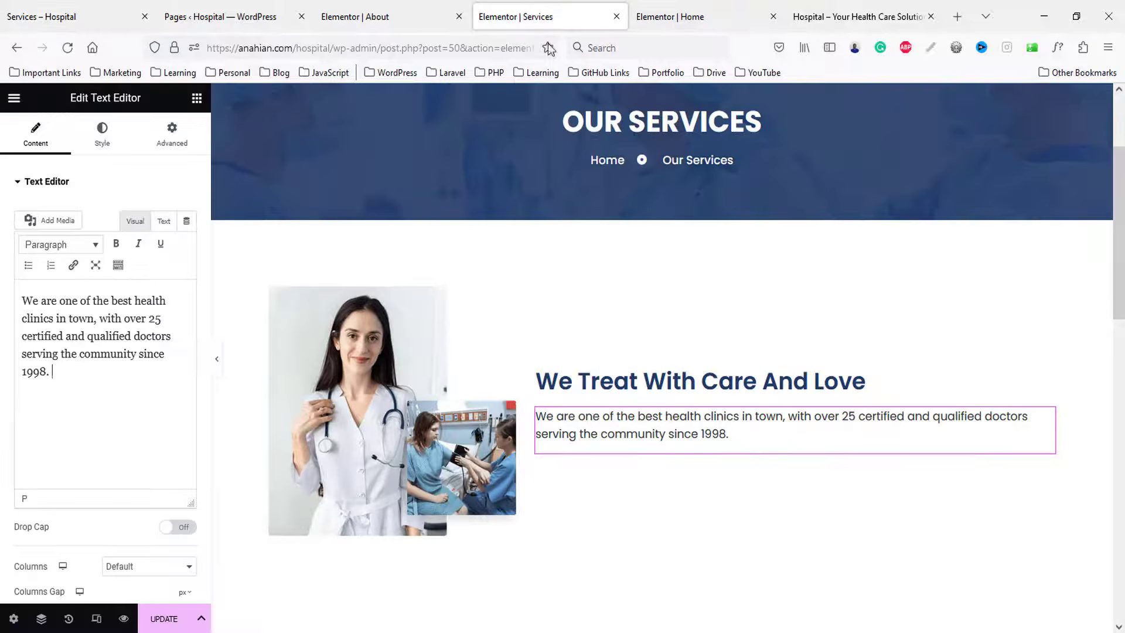
{"action": "left_click", "coordinate": [103, 139]}
{"action": "left_click", "coordinate": [188, 275]}
{"action": "left_click", "coordinate": [164, 396]}
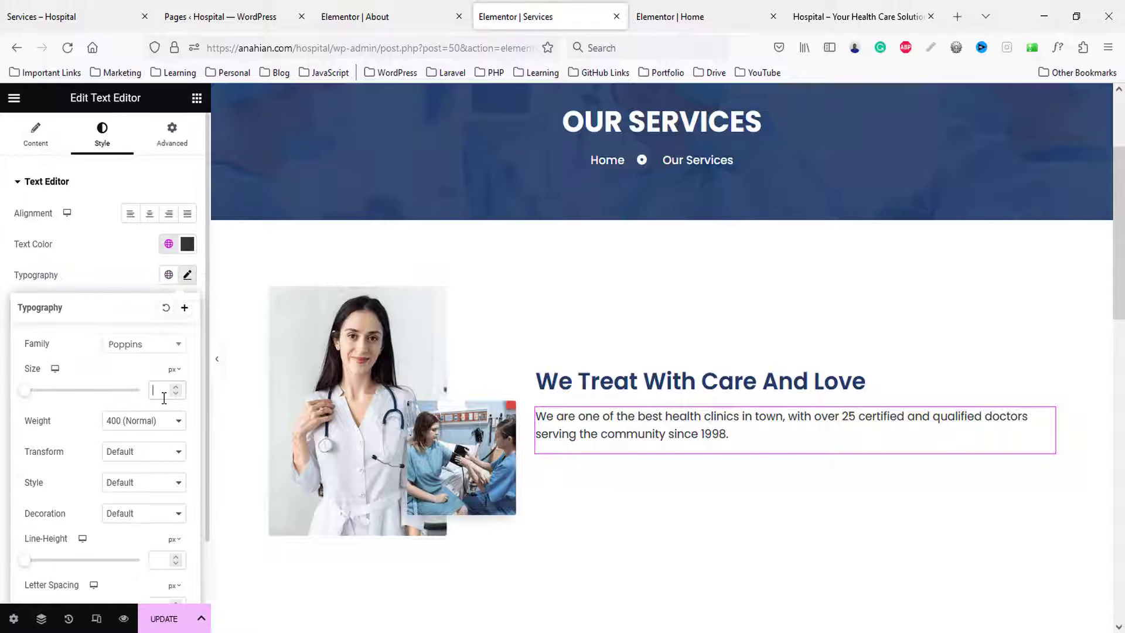
{"action": "type", "text": "22"}
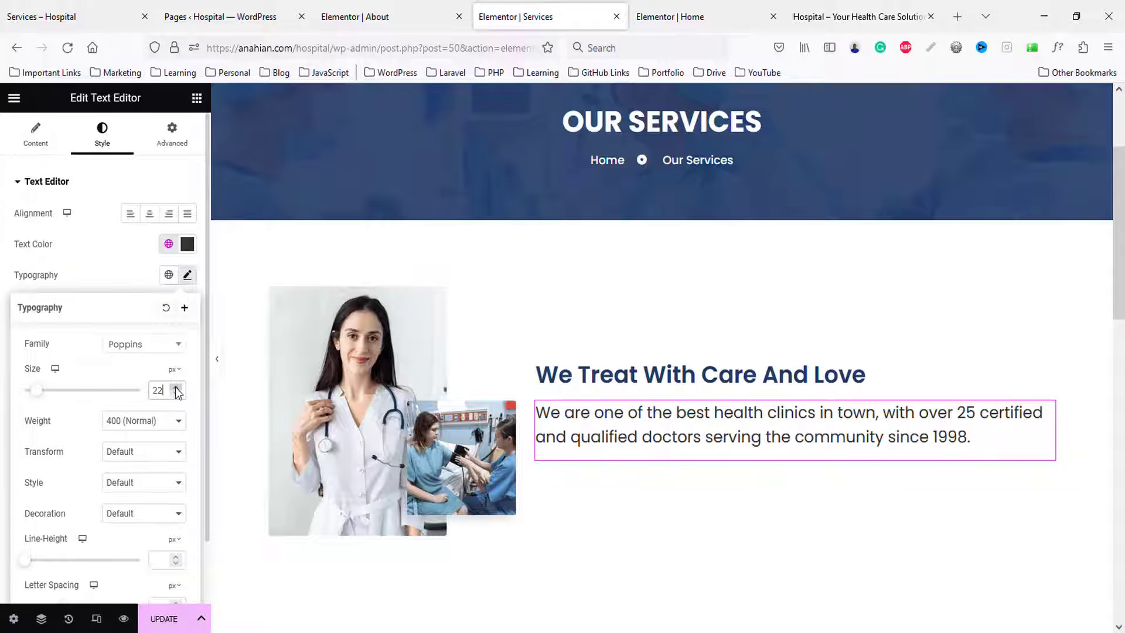
{"action": "key", "text": "Down"}
{"action": "key", "text": "Down"}
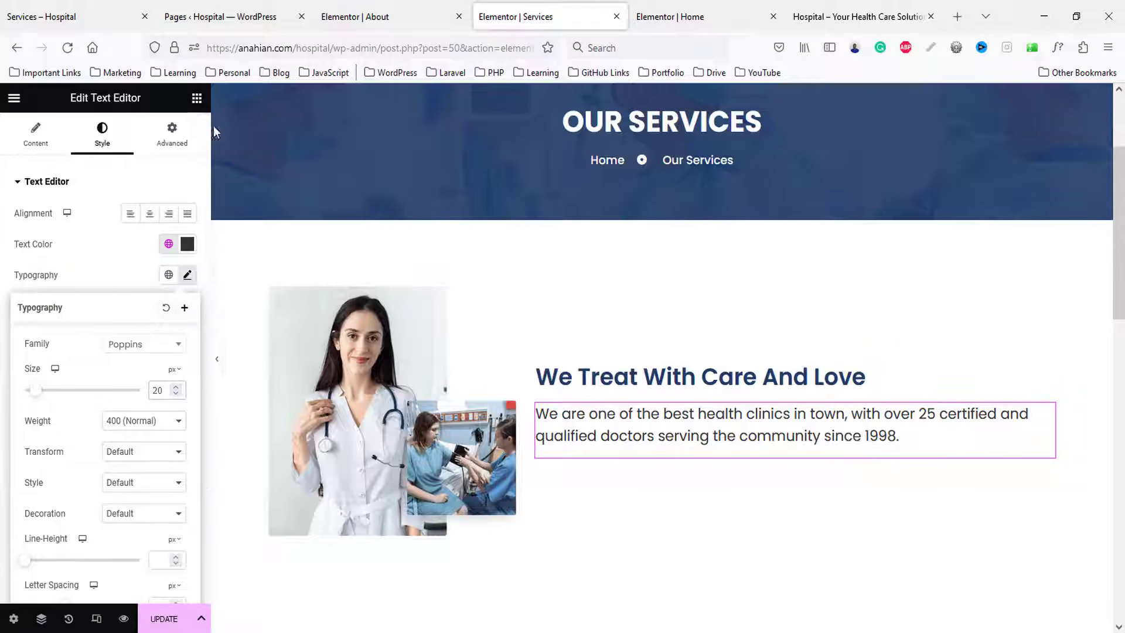
- Set the "We Treat With Care And Love" heading's font size to 32 px
{"action": "left_click", "coordinate": [553, 377]}
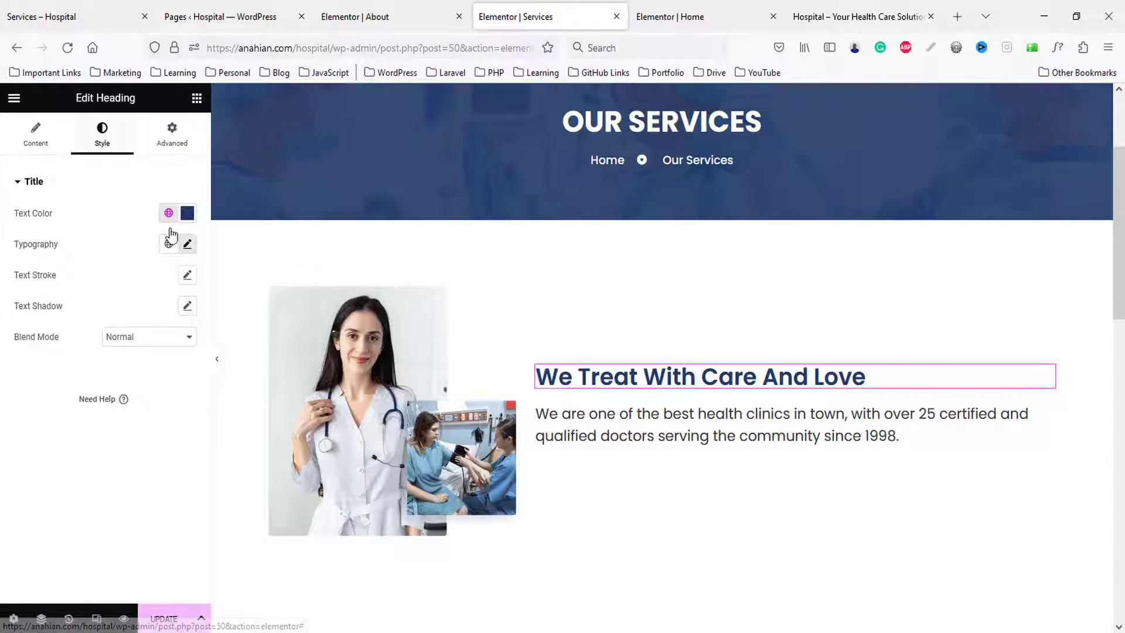
{"action": "left_click", "coordinate": [187, 244]}
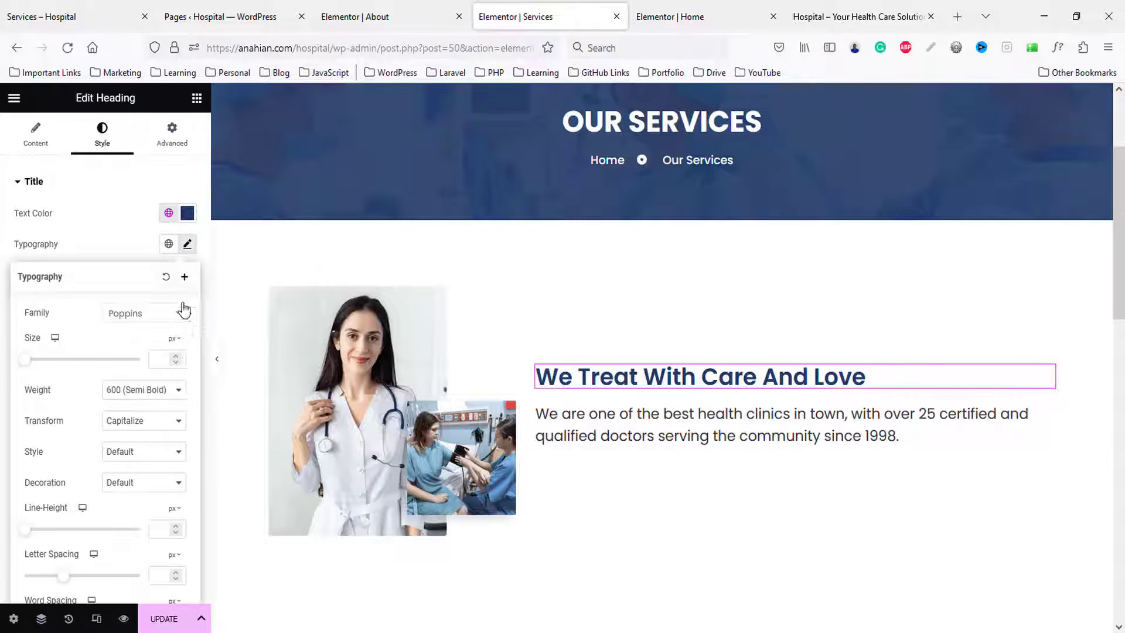
{"action": "left_click", "coordinate": [168, 360]}
{"action": "type", "text": "26"}
{"action": "key", "text": "Up"}
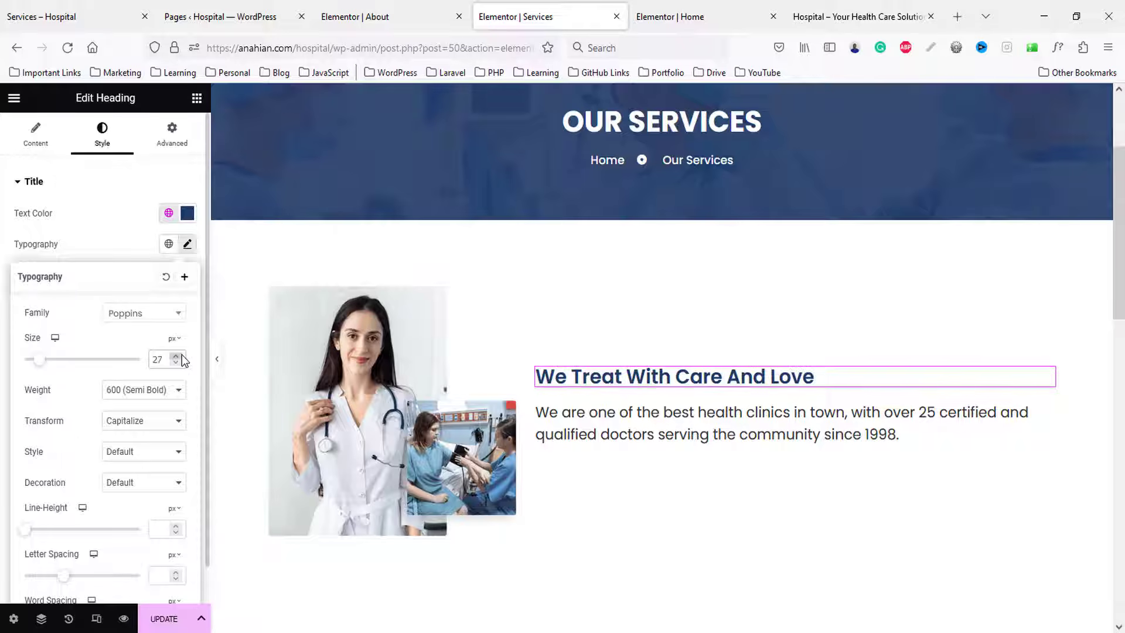
{"action": "key", "text": "Up"}
{"action": "key", "text": "Up"}
{"action": "key", "text": "Up"}
{"action": "key", "text": "Up"}
{"action": "key", "text": "Up"}
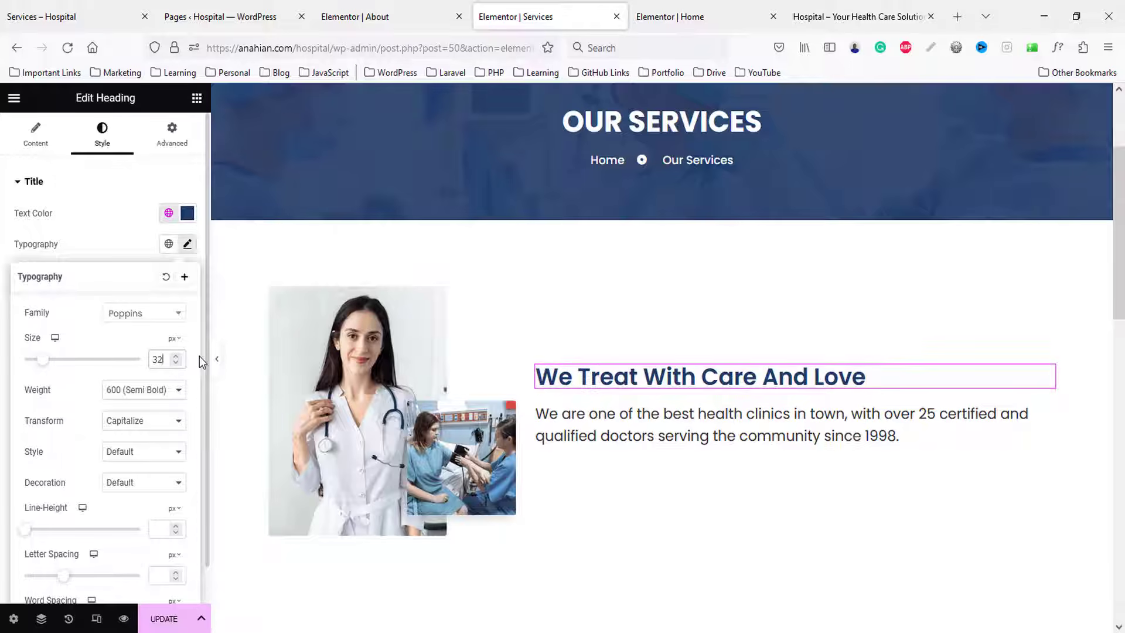
{"action": "left_click", "coordinate": [163, 390]}
{"action": "left_click", "coordinate": [125, 491]}
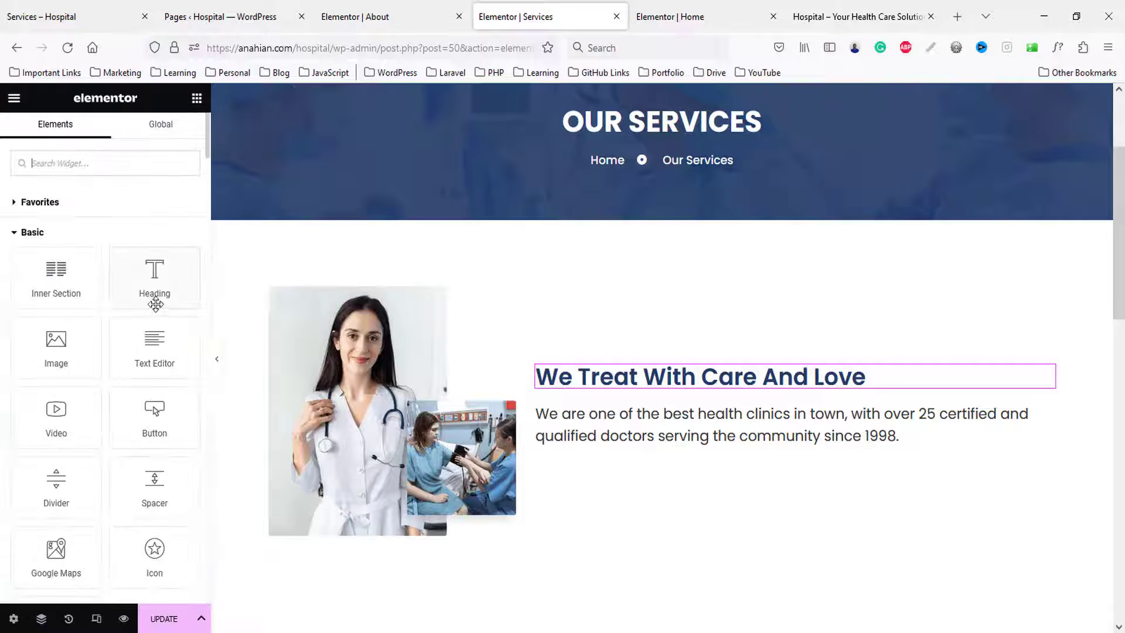
- Add a two-column Inner Section below the care paragraph and place an Icon Box widget in its first column
{"action": "left_click_drag", "start_coordinate": [55, 272], "coordinate": [705, 462]}
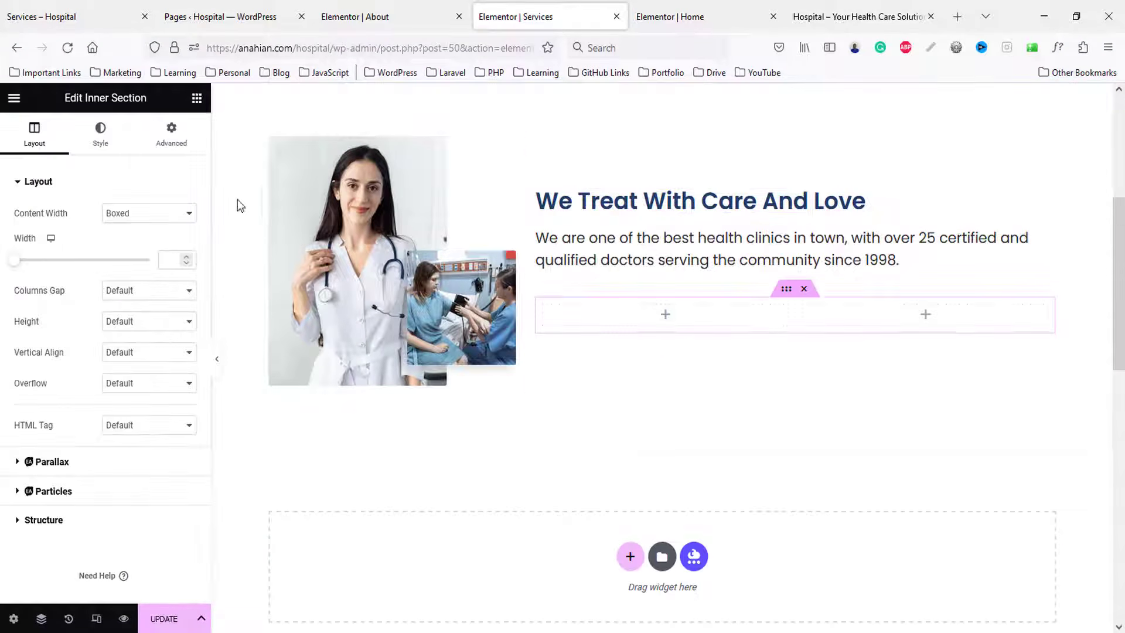
{"action": "left_click", "coordinate": [196, 97]}
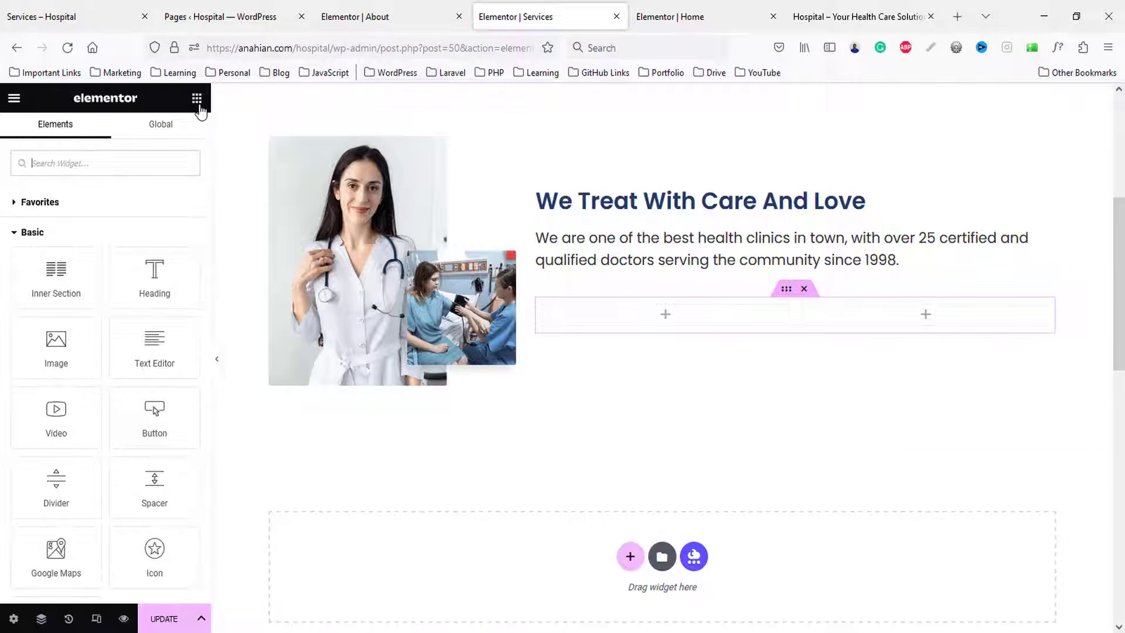
{"action": "left_click", "coordinate": [110, 168]}
{"action": "type", "text": "ico"}
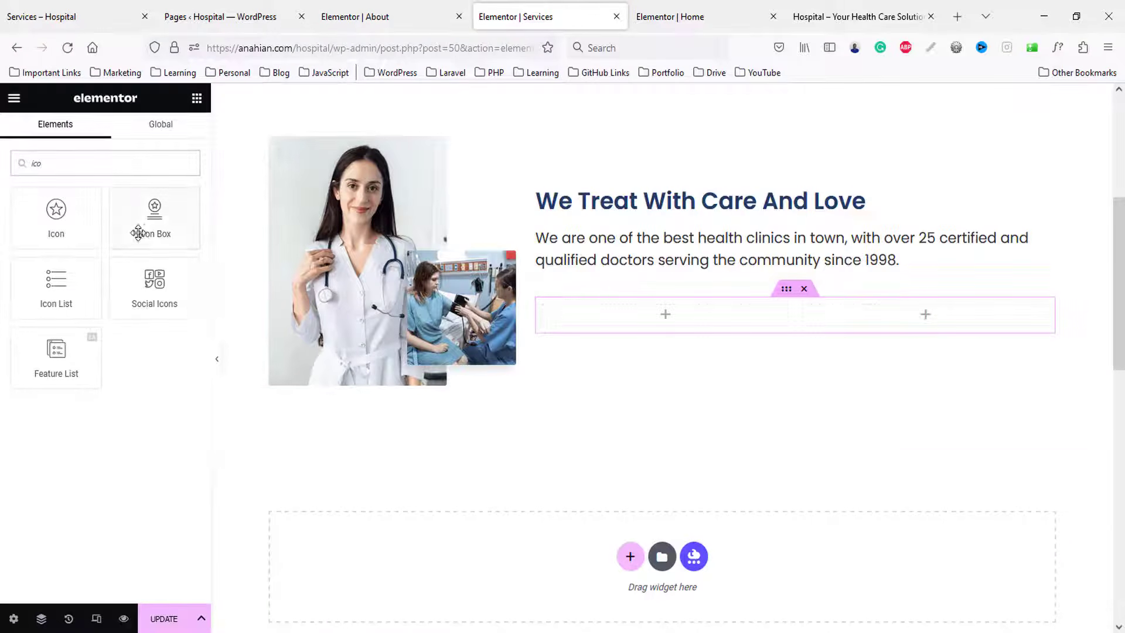
{"action": "left_click_drag", "start_coordinate": [146, 229], "coordinate": [691, 319]}
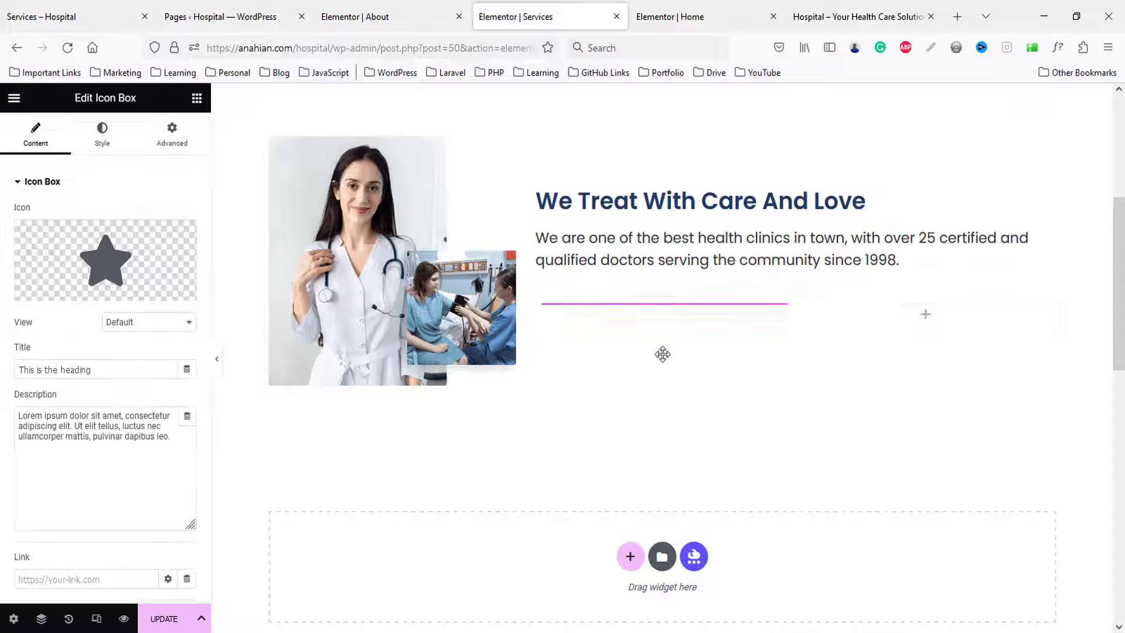
- Set the Icon Box's icon position to Left and its content's vertical alignment to Middle
{"action": "scroll", "coordinate": [77, 467], "scroll_direction": "down", "scroll_amount": 3}
{"action": "left_click", "coordinate": [148, 468]}
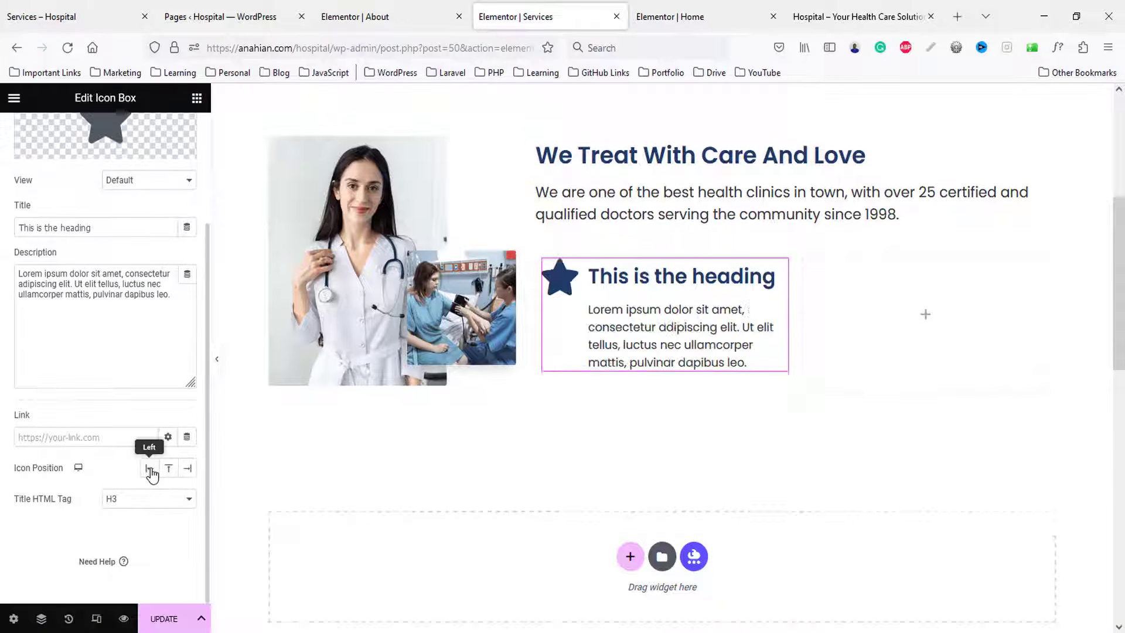
{"action": "scroll", "coordinate": [96, 380], "scroll_direction": "up", "scroll_amount": 3}
{"action": "left_click", "coordinate": [100, 143]}
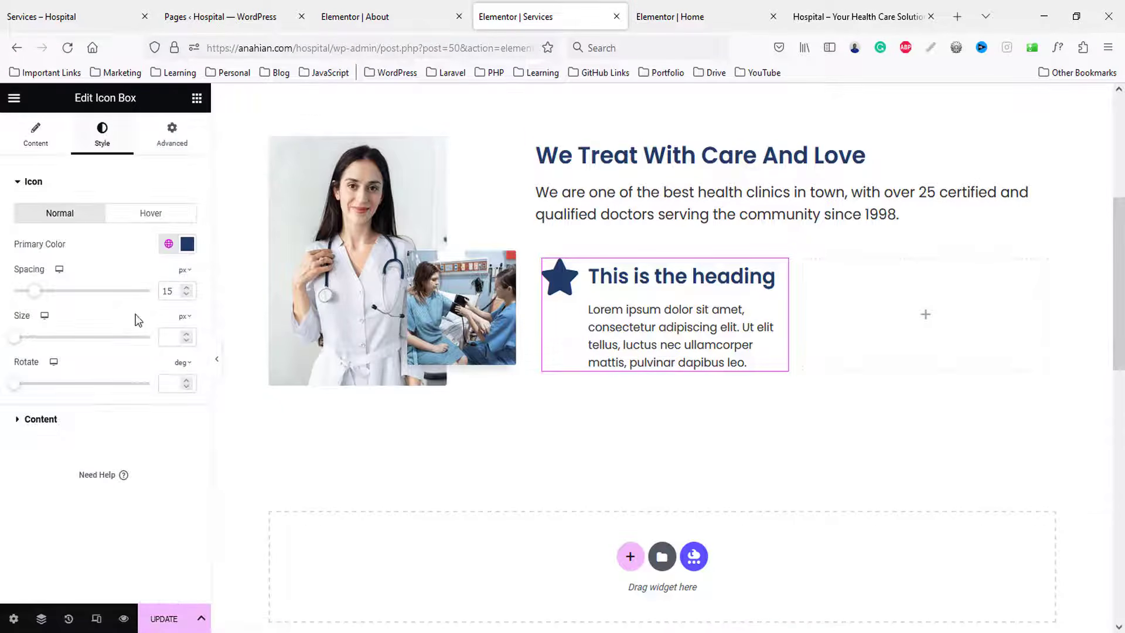
{"action": "left_click", "coordinate": [41, 419]}
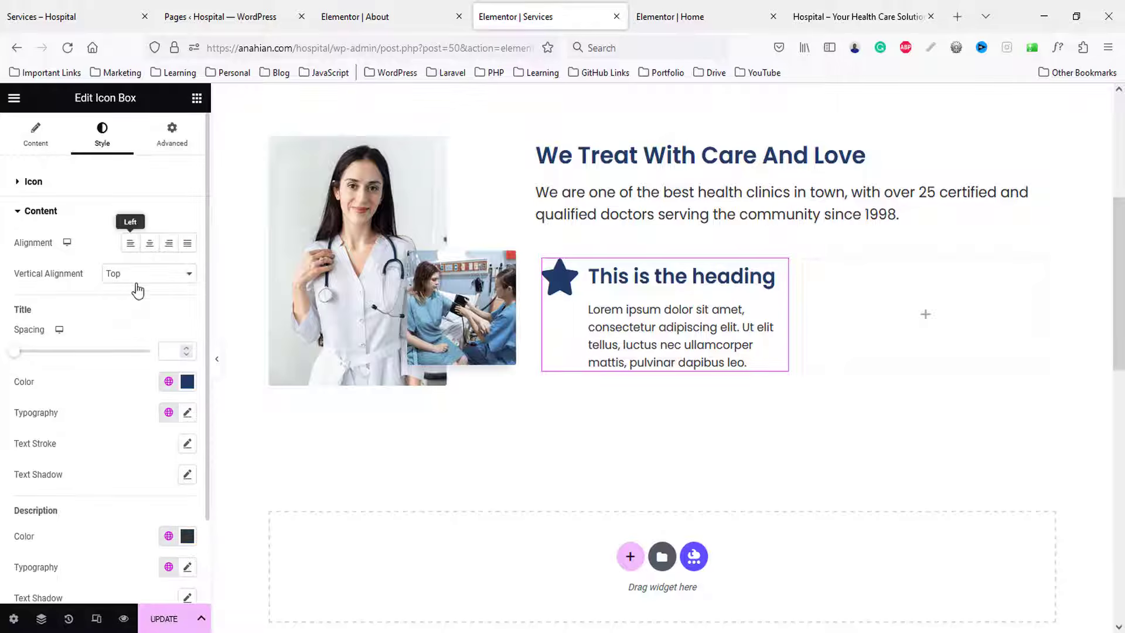
{"action": "left_click", "coordinate": [135, 274]}
{"action": "left_click", "coordinate": [133, 311]}
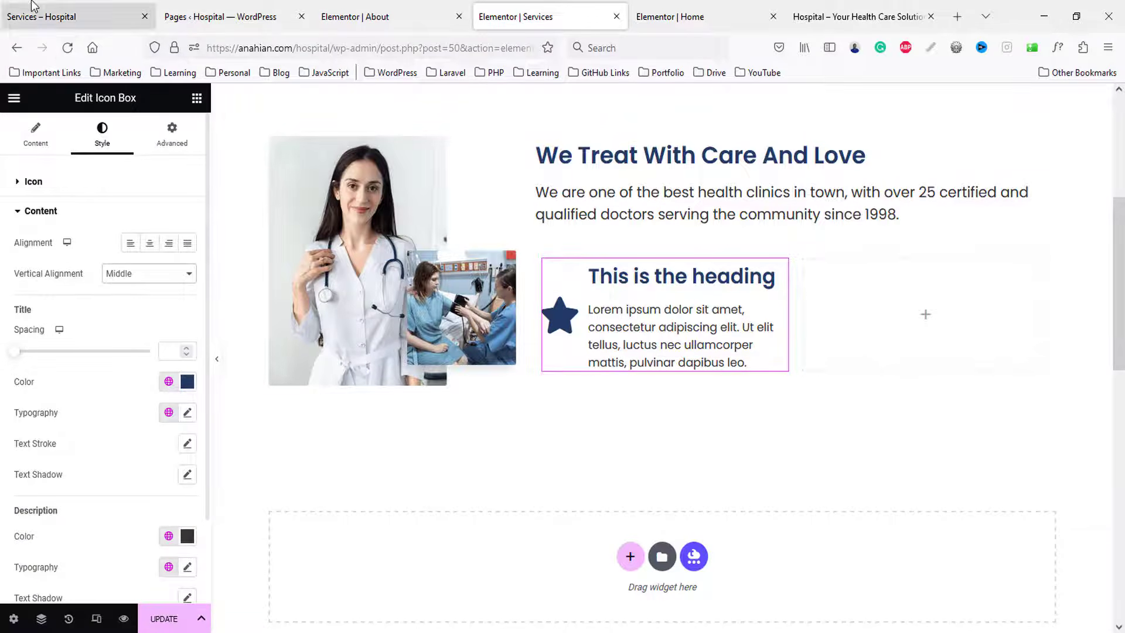
- Copy the "Emergency Service" title from the demo Services page and return to the Services page editor
{"action": "left_click", "coordinate": [41, 16]}
{"action": "left_click_drag", "start_coordinate": [523, 360], "coordinate": [667, 359]}
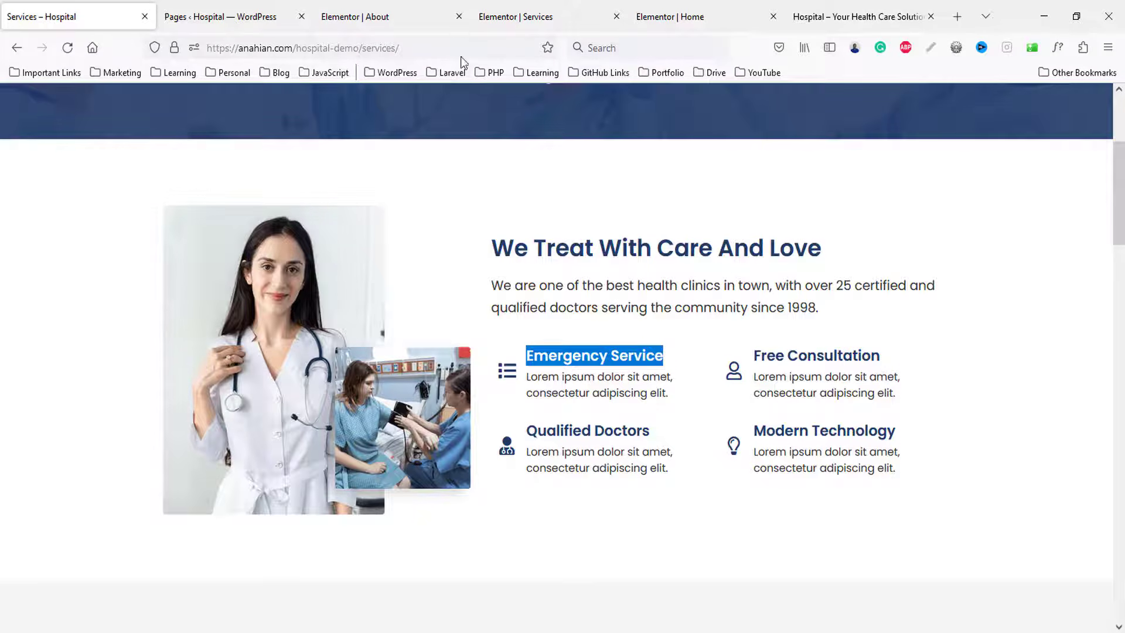
{"action": "left_click", "coordinate": [381, 16]}
{"action": "left_click", "coordinate": [504, 18]}
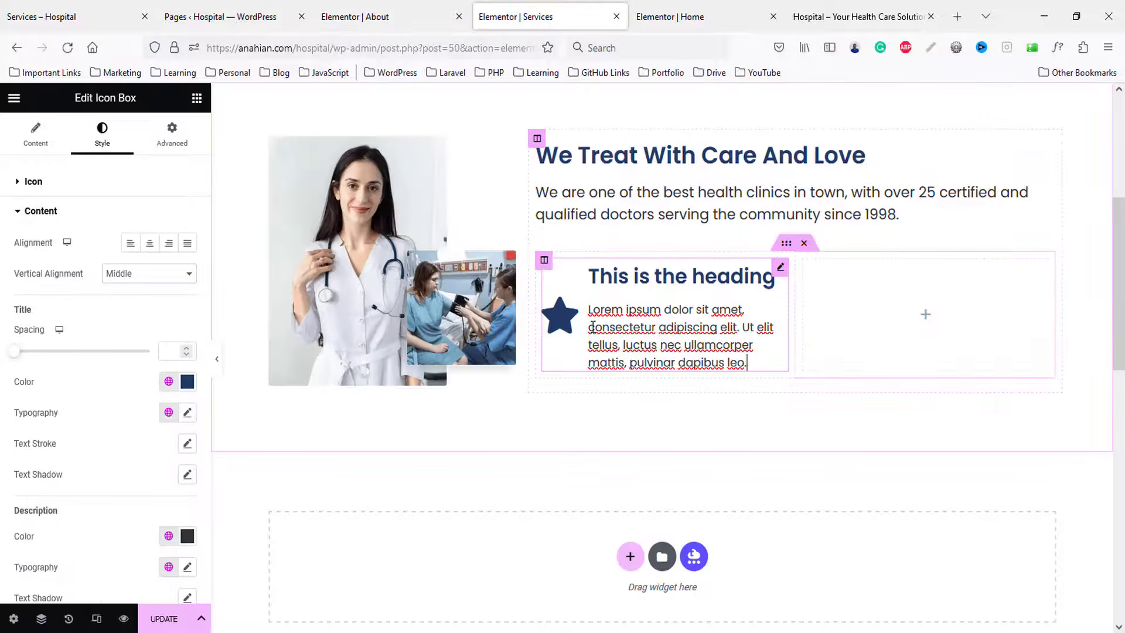
- Replace the Icon Box's star with the List icon from the icon library
{"action": "left_click", "coordinate": [30, 130]}
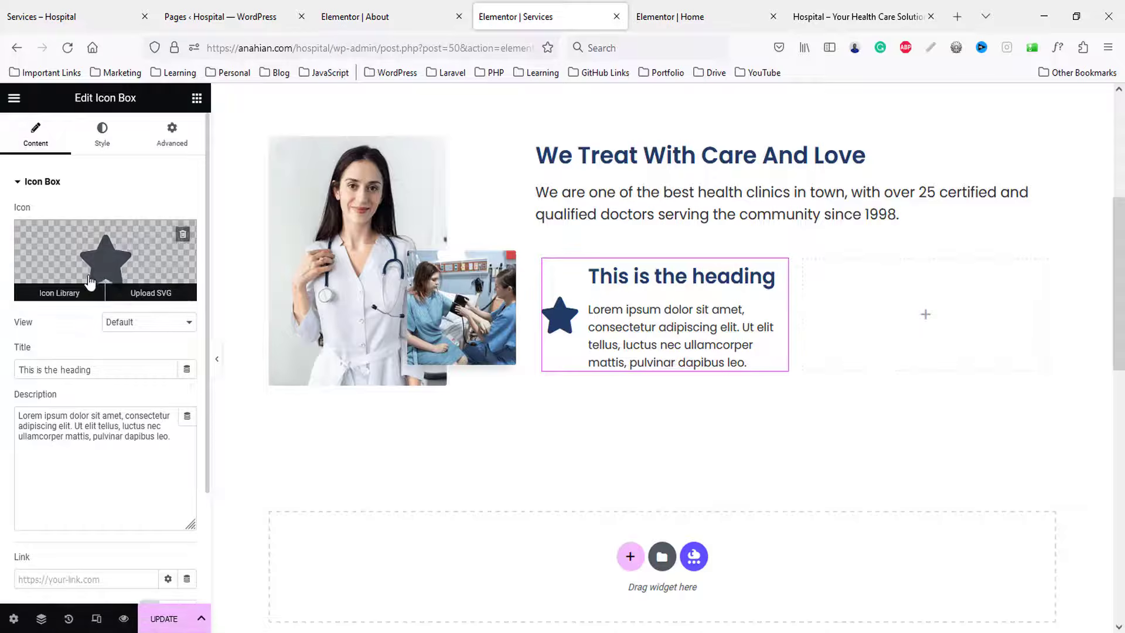
{"action": "left_click", "coordinate": [59, 292]}
{"action": "left_click", "coordinate": [585, 158]}
{"action": "type", "text": "list"}
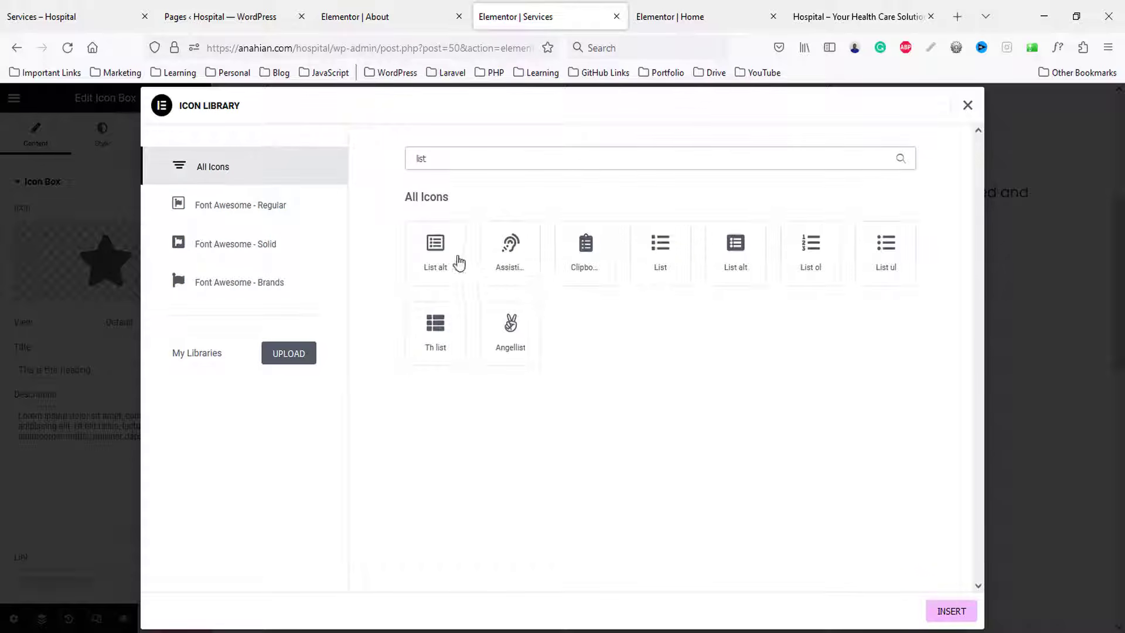
{"action": "left_click", "coordinate": [666, 285]}
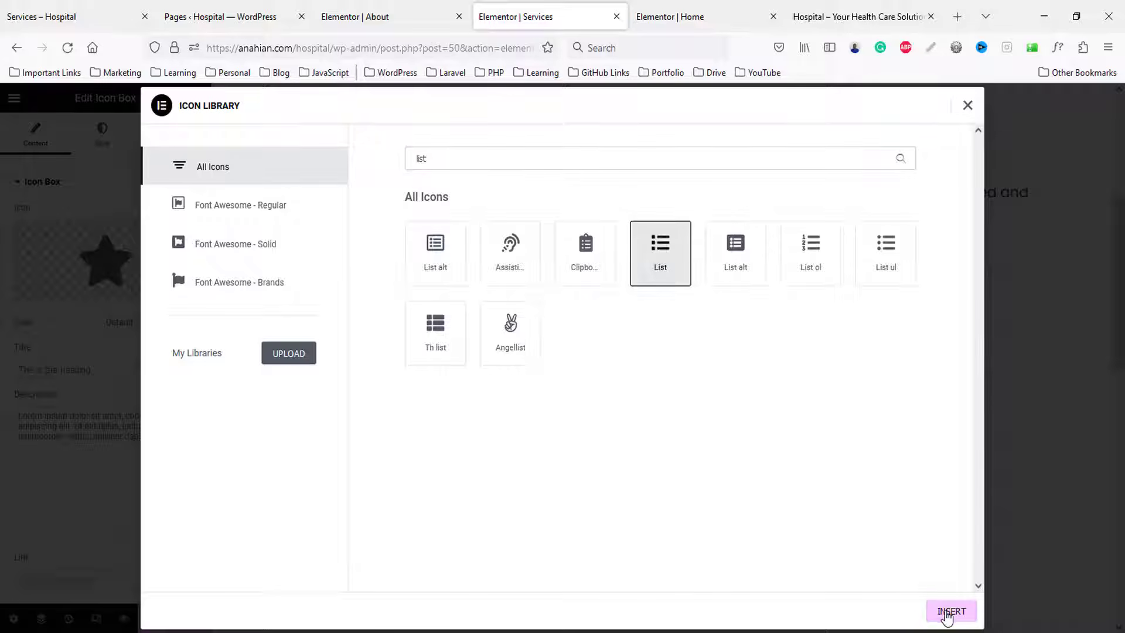
{"action": "left_click", "coordinate": [947, 609]}
- Set the Icon Box's title to "Emergency Service" and its description to the demo's "Lorem ipsum dolor sit amet, consectetur adipiscing elit."
{"action": "left_click_drag", "start_coordinate": [92, 369], "coordinate": [2, 351]}
{"action": "type", "text": "Emergency Service"}
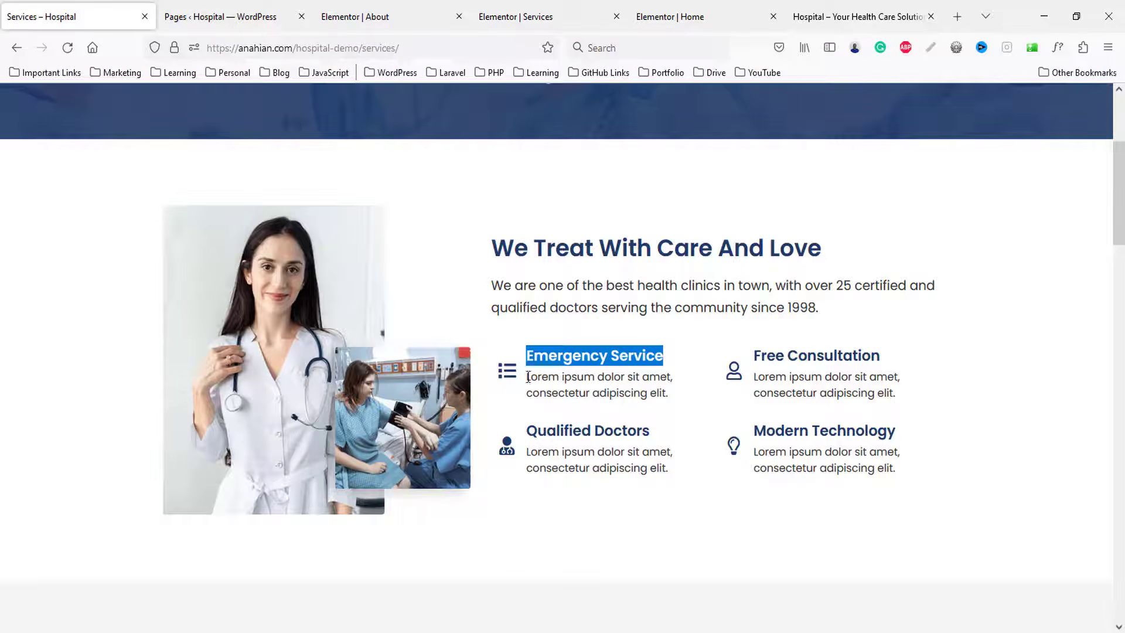
{"action": "left_click_drag", "start_coordinate": [527, 377], "coordinate": [675, 399]}
{"action": "key", "text": "ctrl+c"}
{"action": "left_click", "coordinate": [369, 21]}
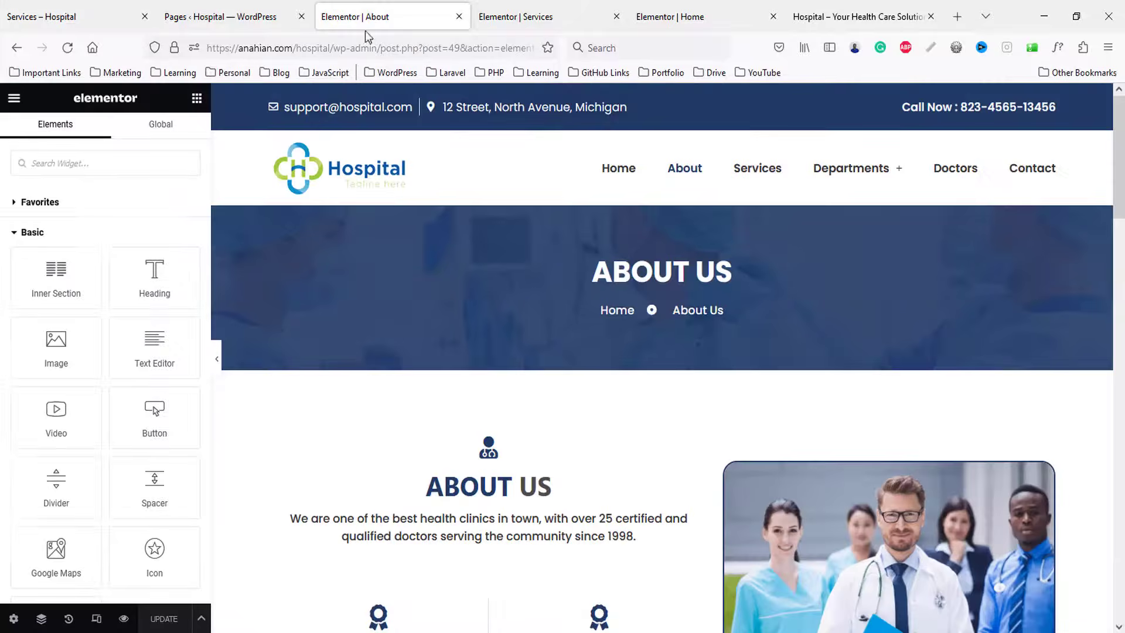
{"action": "left_click", "coordinate": [523, 7]}
{"action": "left_click", "coordinate": [96, 438]}
{"action": "key", "text": "ctrl+a"}
{"action": "key", "text": "ctrl+v"}
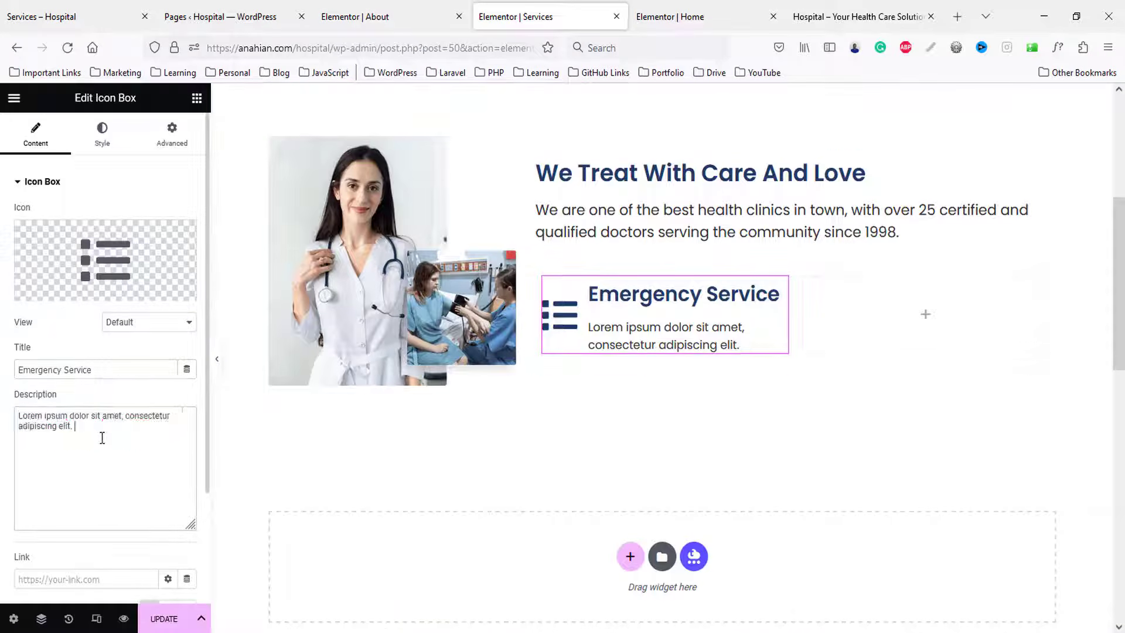
- Set the Emergency Service icon's spacing to 20 px and its size to 25 px
{"action": "left_click", "coordinate": [97, 131]}
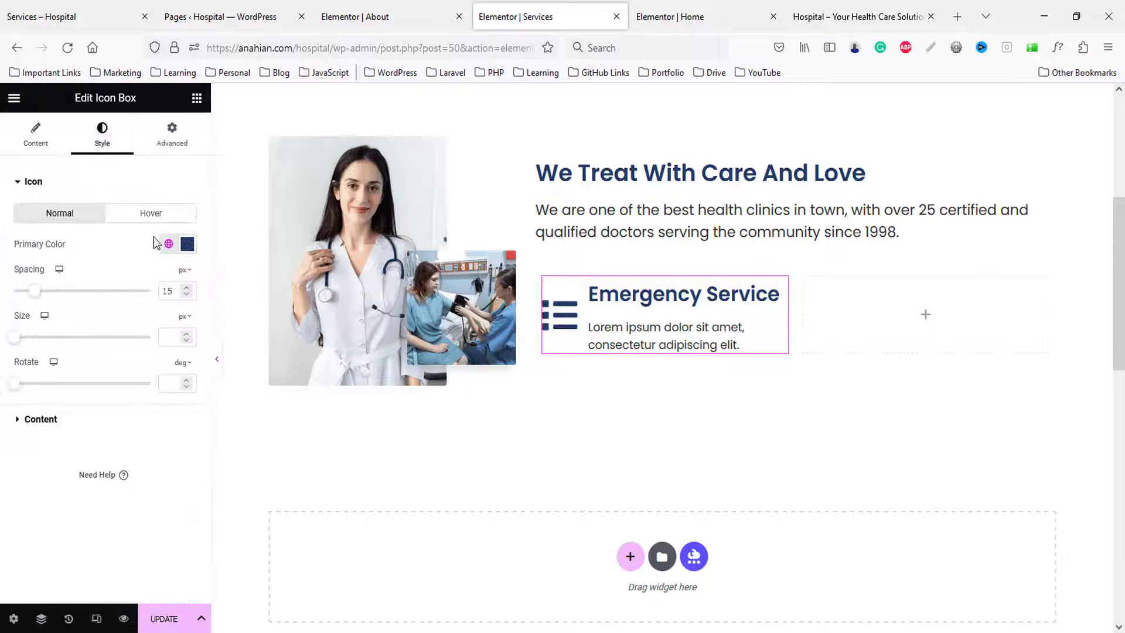
{"action": "key", "text": "Up"}
{"action": "key", "text": "Up"}
{"action": "key", "text": "Up"}
{"action": "key", "text": "Up"}
{"action": "key", "text": "Up"}
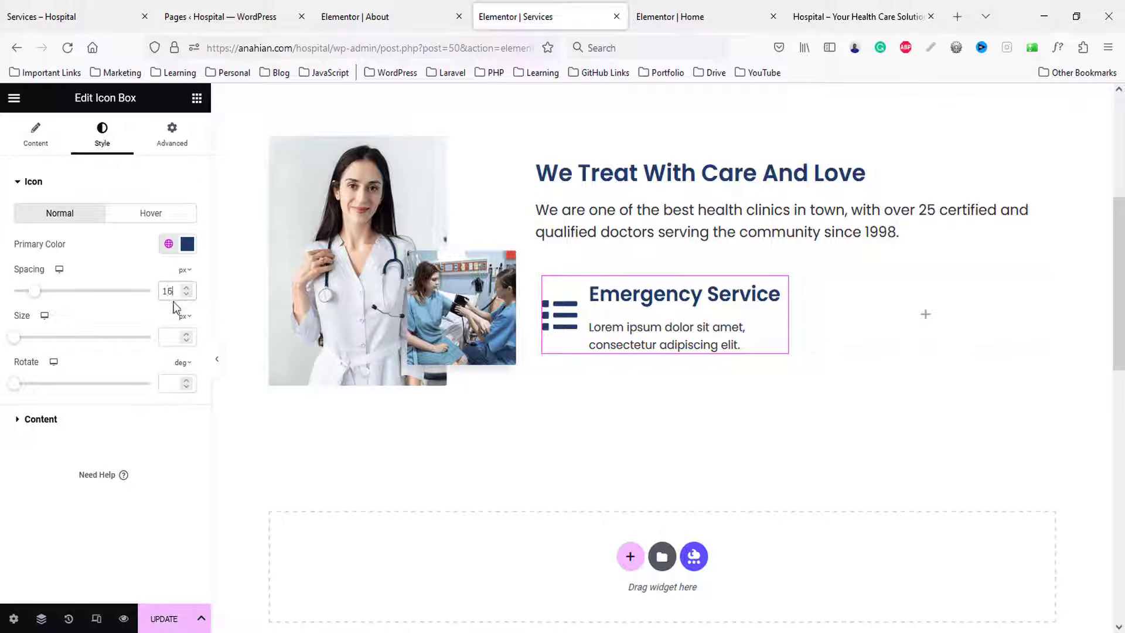
{"action": "left_click", "coordinate": [175, 338]}
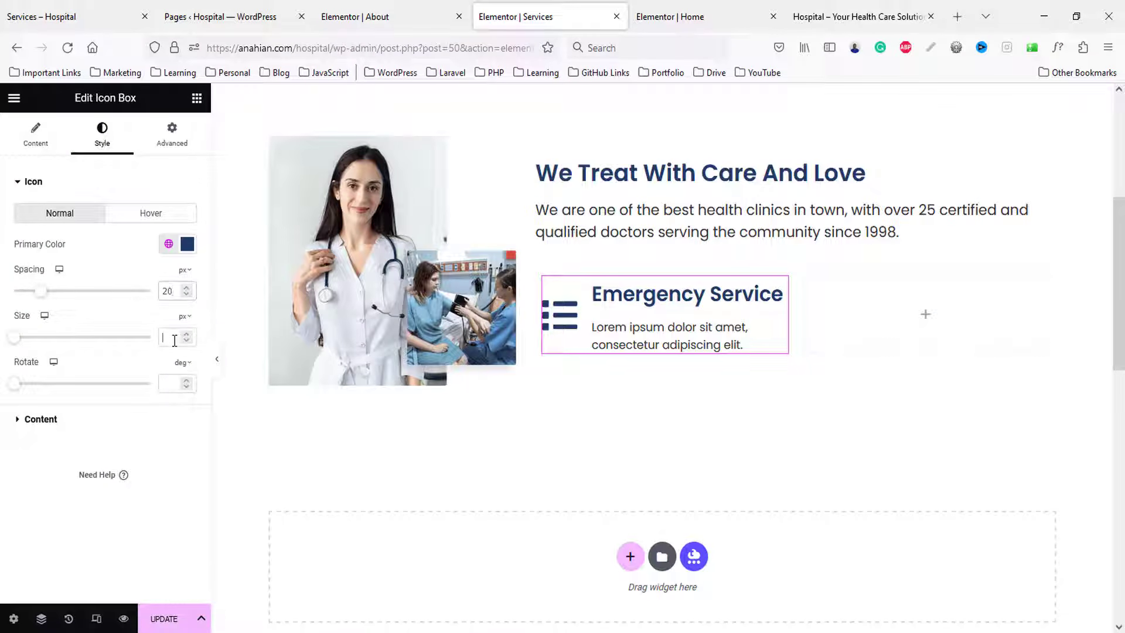
{"action": "type", "text": "25"}
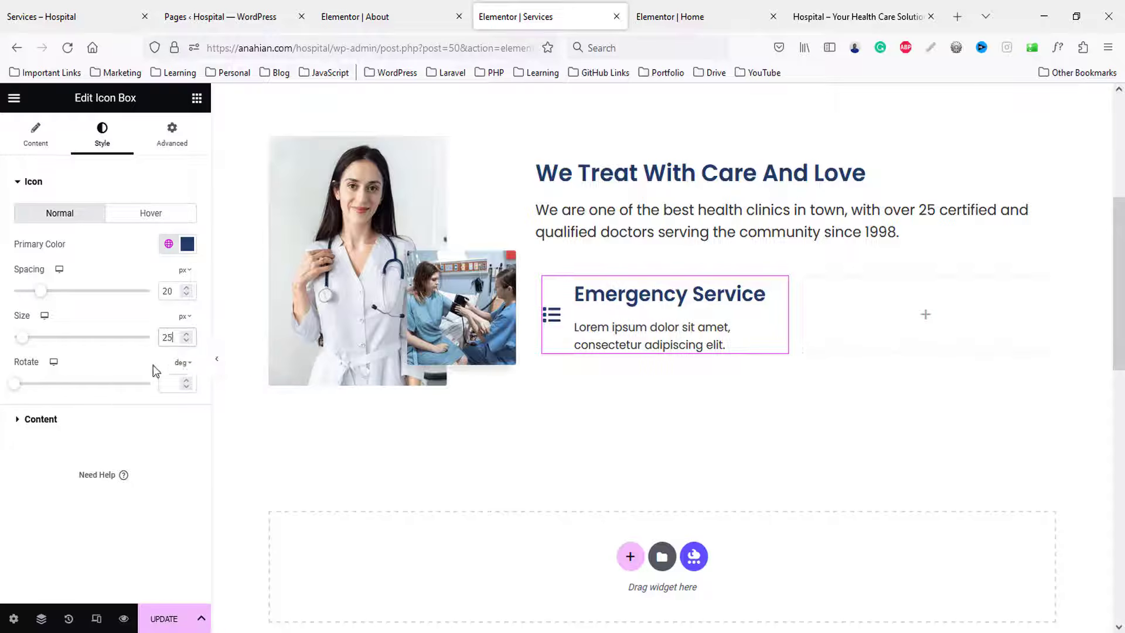
- Set the Emergency Service title's spacing to 10 px and its font size to 22 px
{"action": "left_click", "coordinate": [152, 410]}
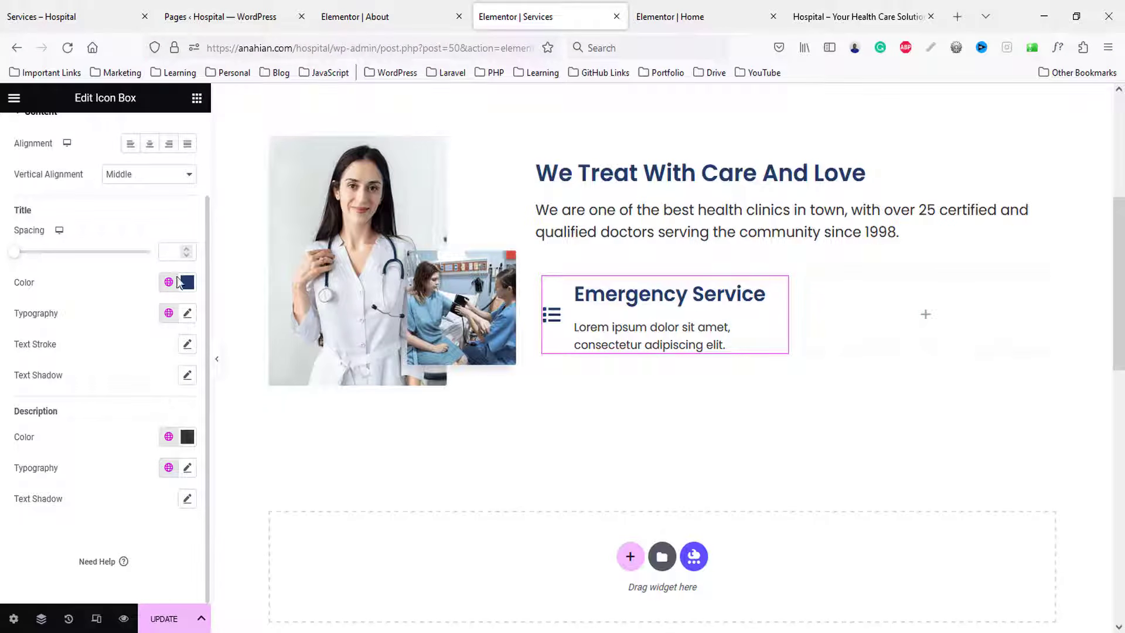
{"action": "left_click", "coordinate": [174, 252]}
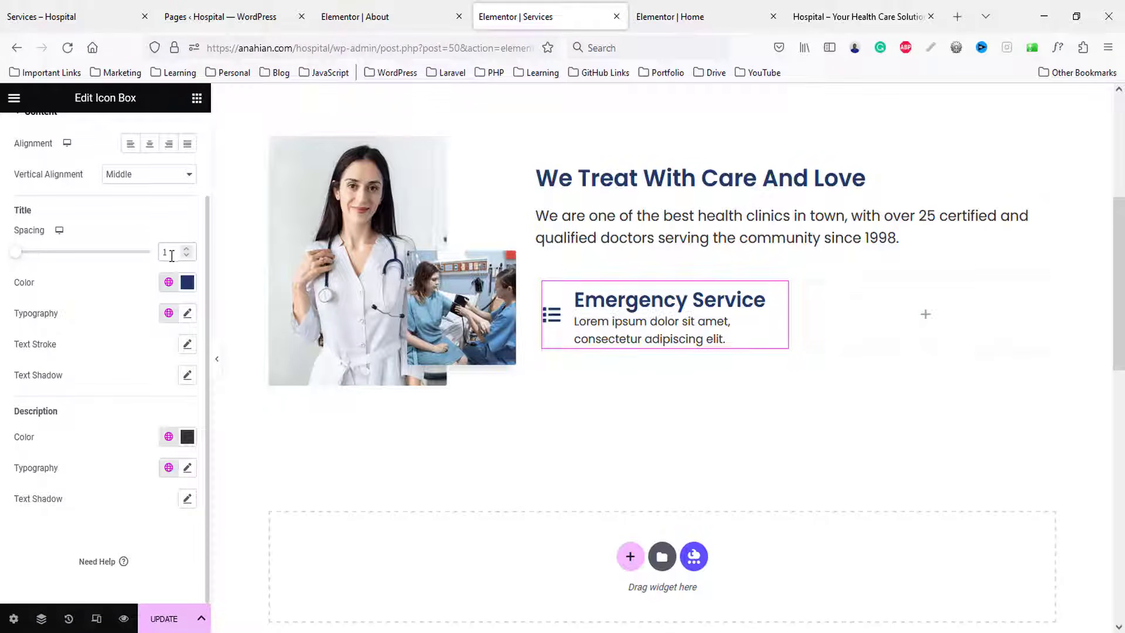
{"action": "type", "text": "6"}
{"action": "key", "text": "BackSpace"}
{"action": "type", "text": "10"}
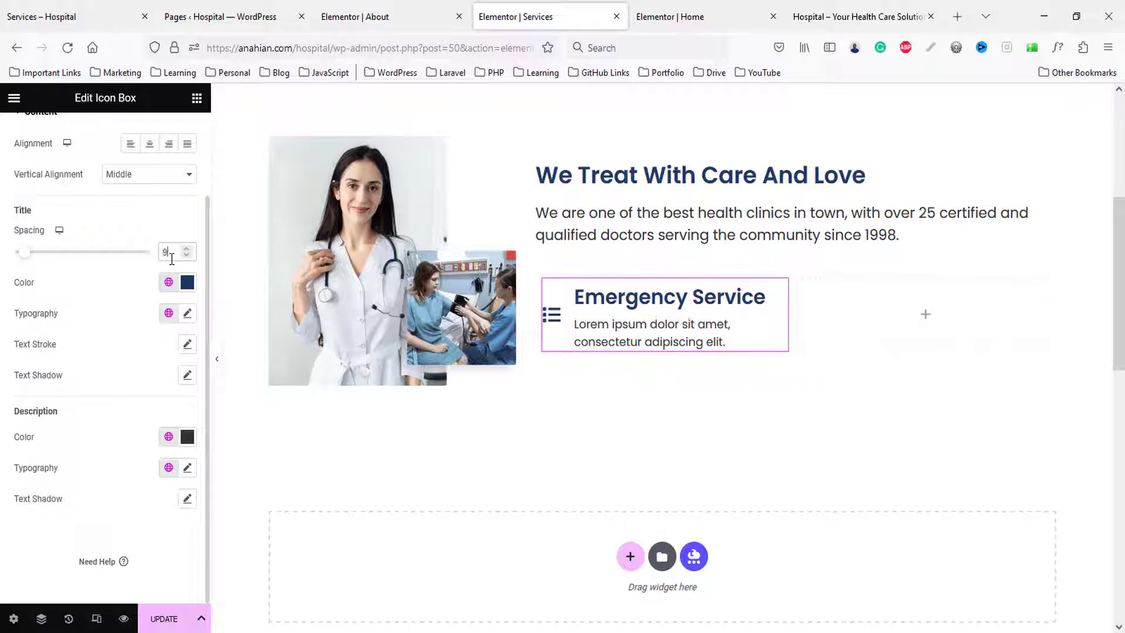
{"action": "left_click", "coordinate": [188, 315]}
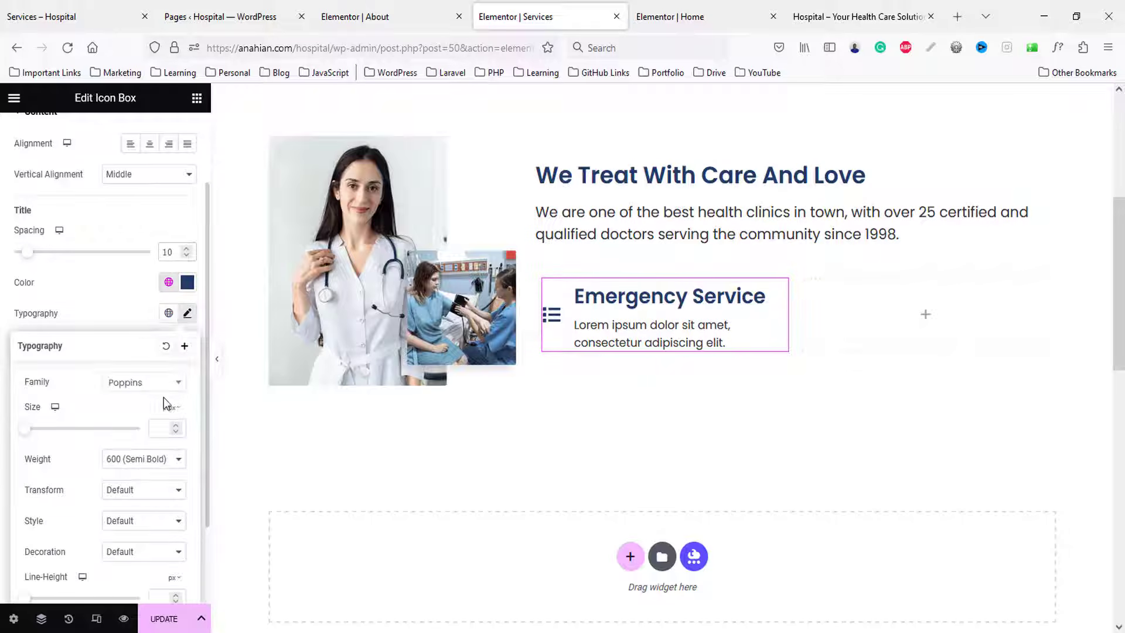
{"action": "left_click", "coordinate": [167, 427]}
{"action": "type", "text": "22"}
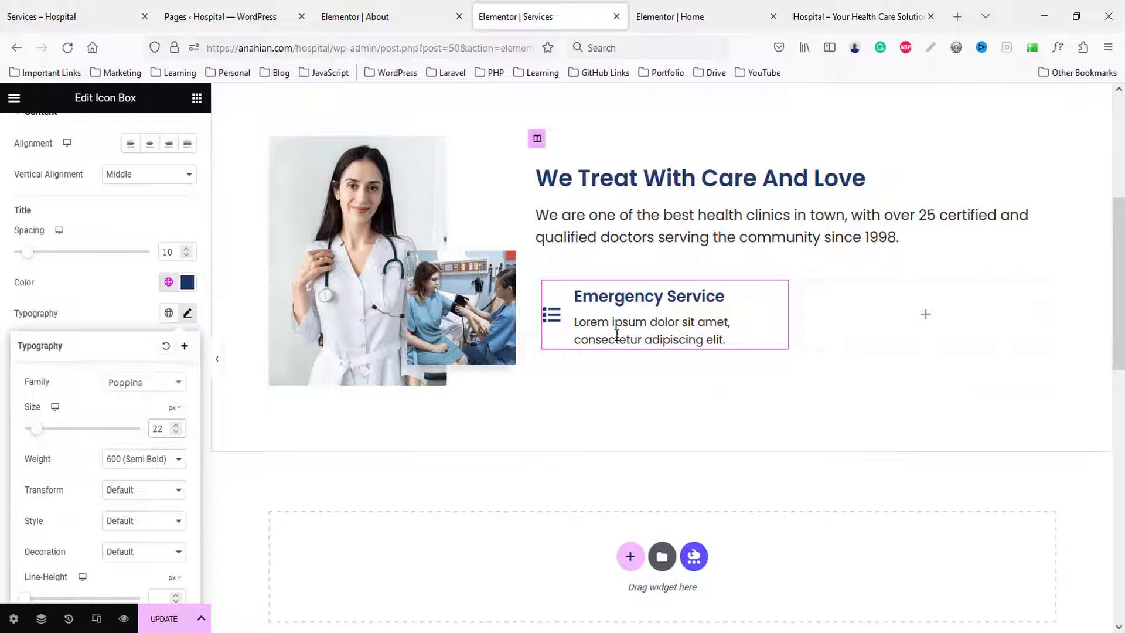
- Copy the Emergency Service Icon Box into the empty second column and duplicate the whole Inner Section
{"action": "right_click", "coordinate": [644, 346]}
{"action": "left_click", "coordinate": [883, 305]}
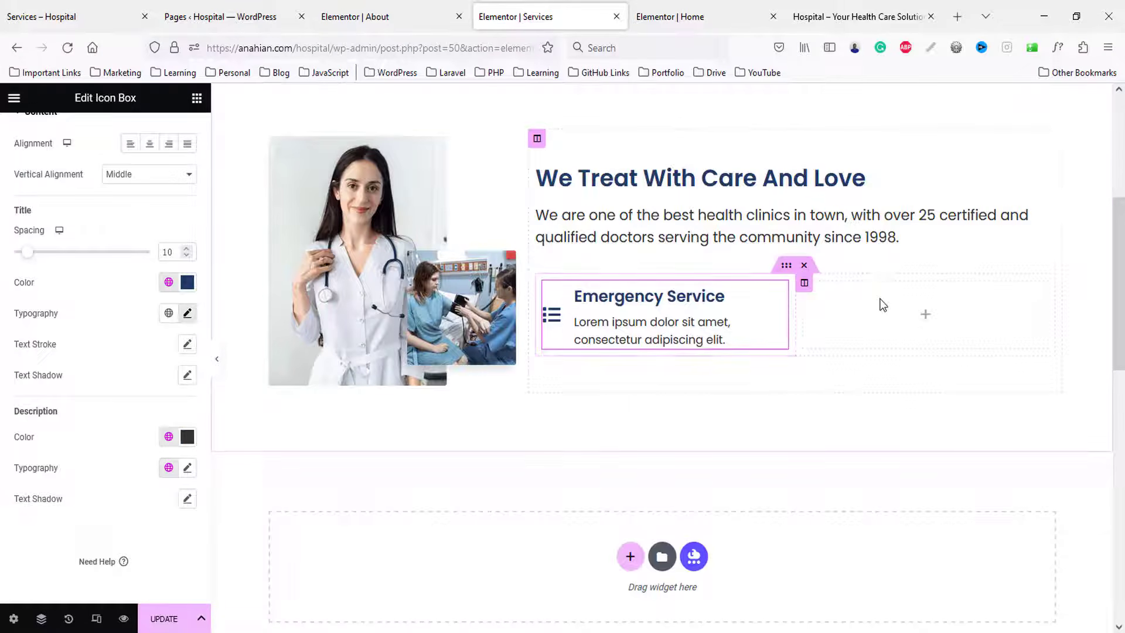
{"action": "right_click", "coordinate": [909, 333]}
{"action": "left_click", "coordinate": [926, 417]}
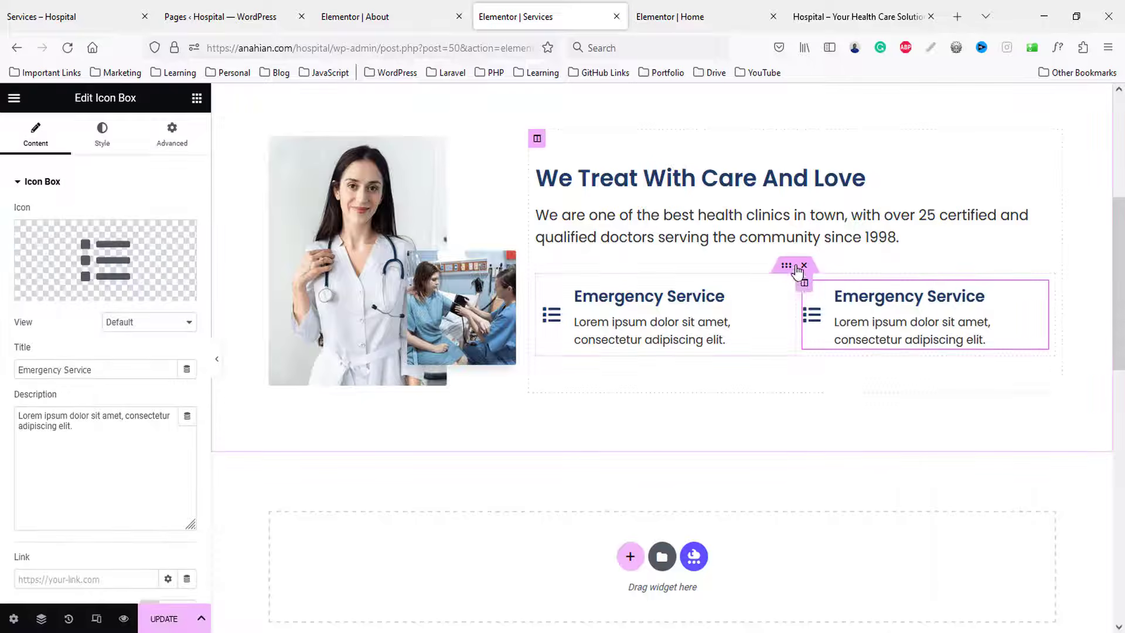
{"action": "right_click", "coordinate": [787, 273]}
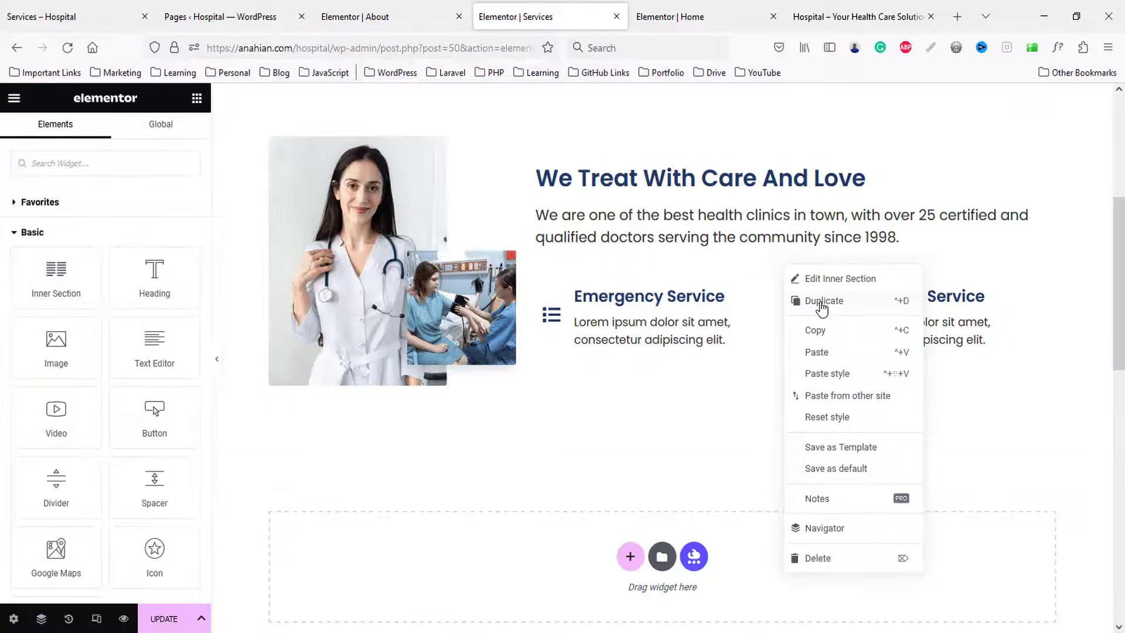
{"action": "left_click", "coordinate": [823, 301]}
- Copy the "Free Consultation" title from the demo Services page's care section
{"action": "left_click", "coordinate": [61, 16]}
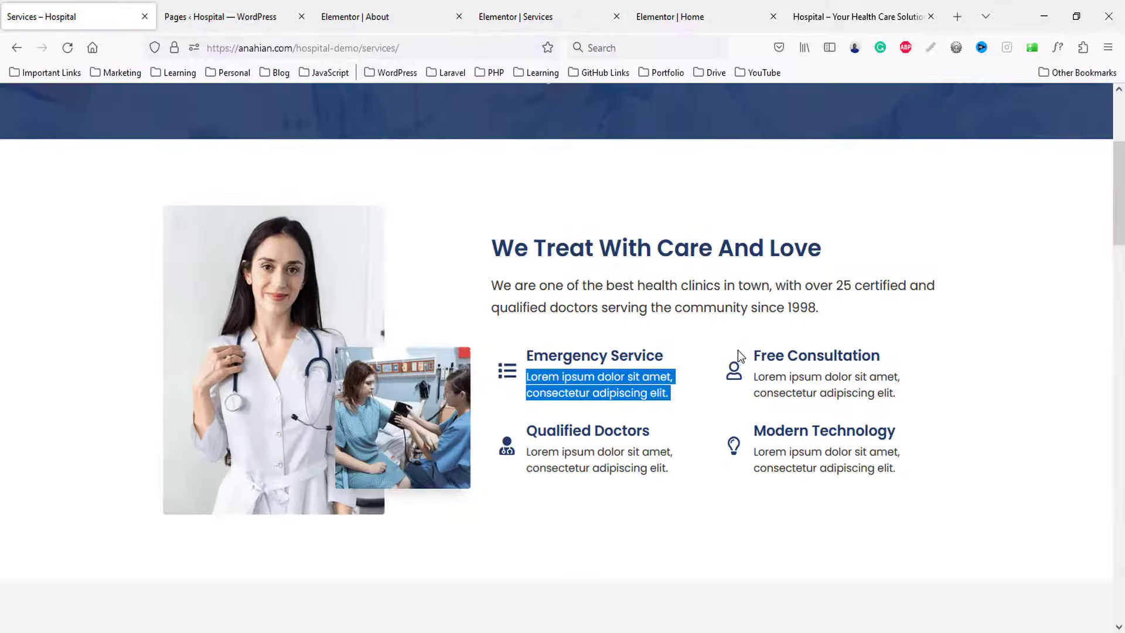
{"action": "scroll", "coordinate": [737, 350], "scroll_direction": "down", "scroll_amount": 3}
{"action": "left_click_drag", "start_coordinate": [759, 203], "coordinate": [900, 219]}
{"action": "key", "text": "ctrl+c"}
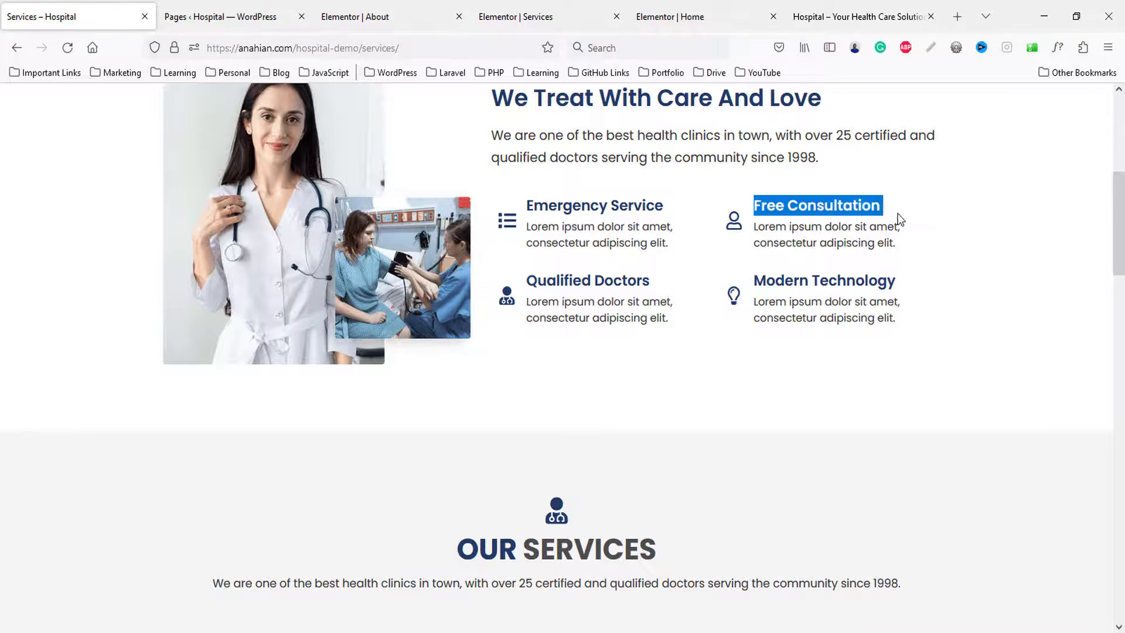
- Retitle the first row's second Icon Box on the Elementor Services page "Free Consultation" and give it the outlined User icon
{"action": "left_click", "coordinate": [387, 16]}
{"action": "left_click", "coordinate": [515, 16]}
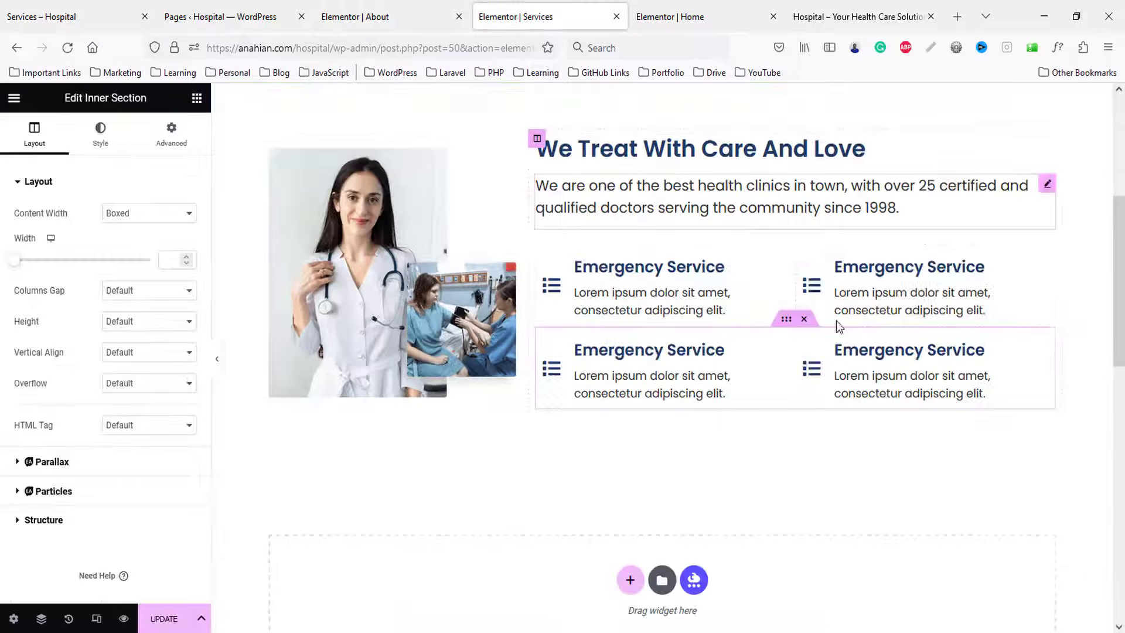
{"action": "left_click", "coordinate": [884, 264]}
{"action": "left_click_drag", "start_coordinate": [95, 370], "coordinate": [3, 367]}
{"action": "key", "text": "ctrl+v"}
{"action": "left_click", "coordinate": [83, 293]}
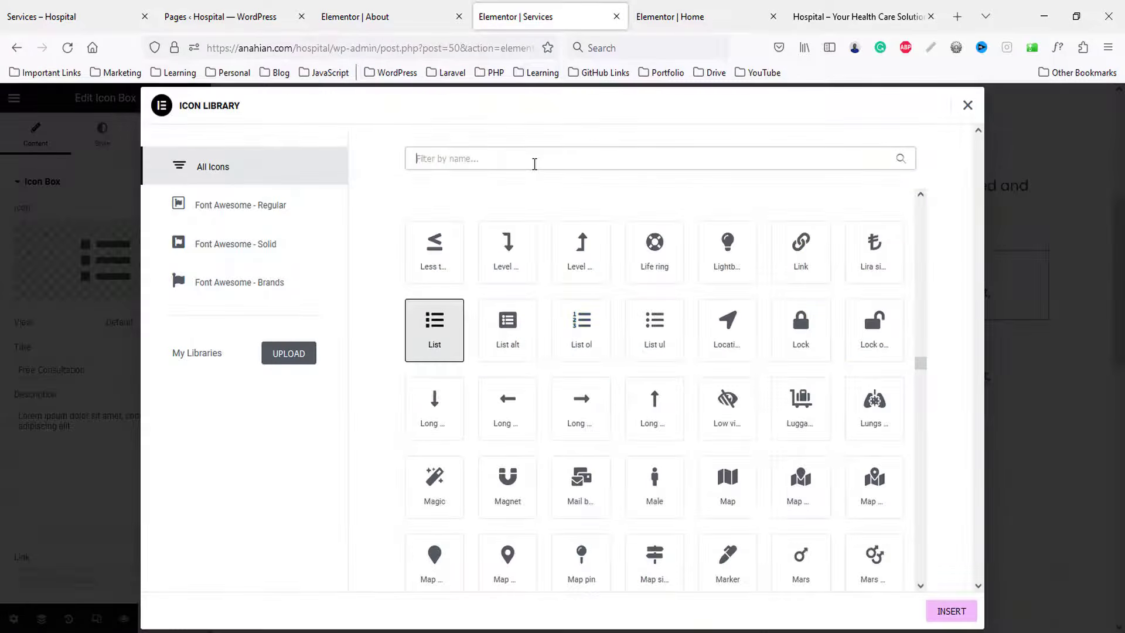
{"action": "type", "text": "user"}
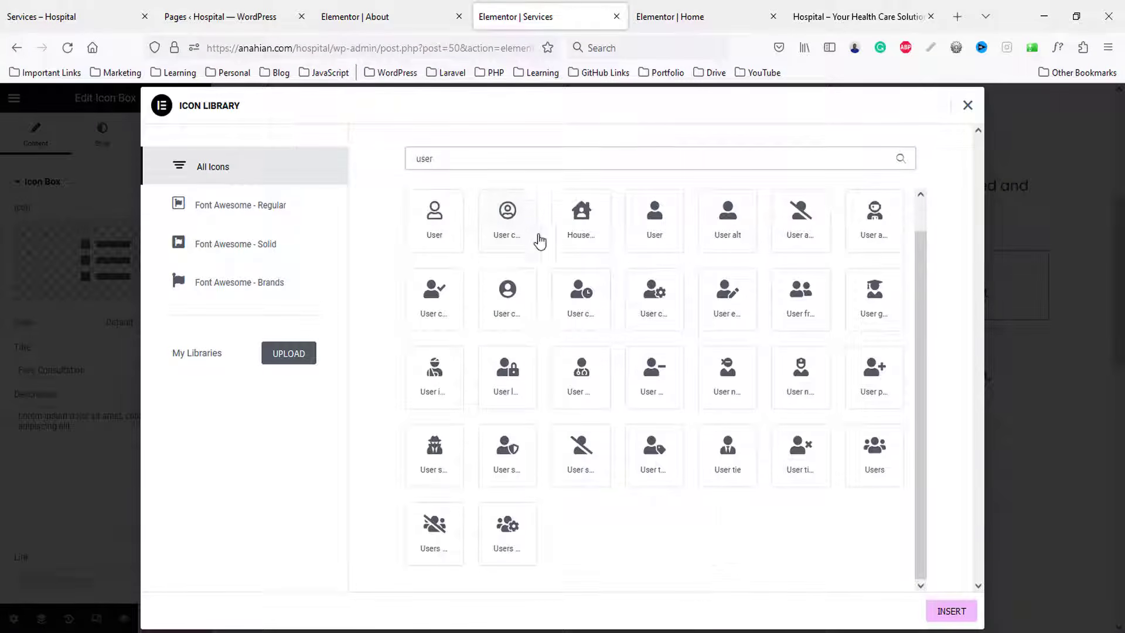
{"action": "left_click", "coordinate": [448, 218]}
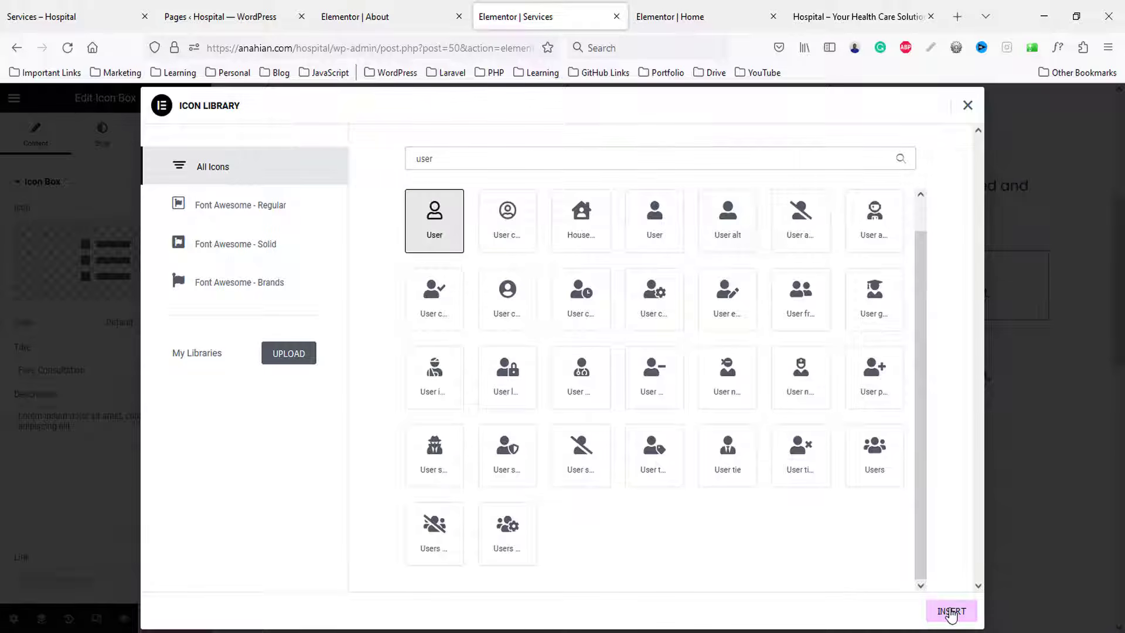
{"action": "left_click", "coordinate": [950, 610]}
- Copy the "Qualified Doctors" title from the demo Services page's care section and return to the Elementor Services page
{"action": "left_click", "coordinate": [69, 17]}
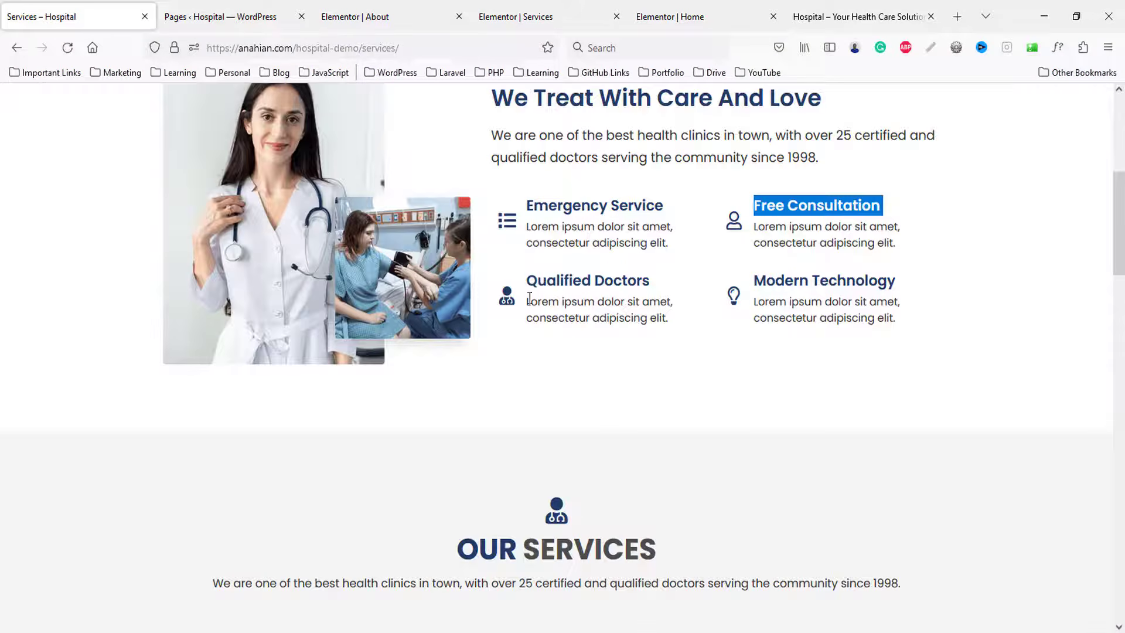
{"action": "left_click_drag", "start_coordinate": [527, 281], "coordinate": [662, 290]}
{"action": "key", "text": "ctrl+c"}
{"action": "left_click", "coordinate": [476, 17]}
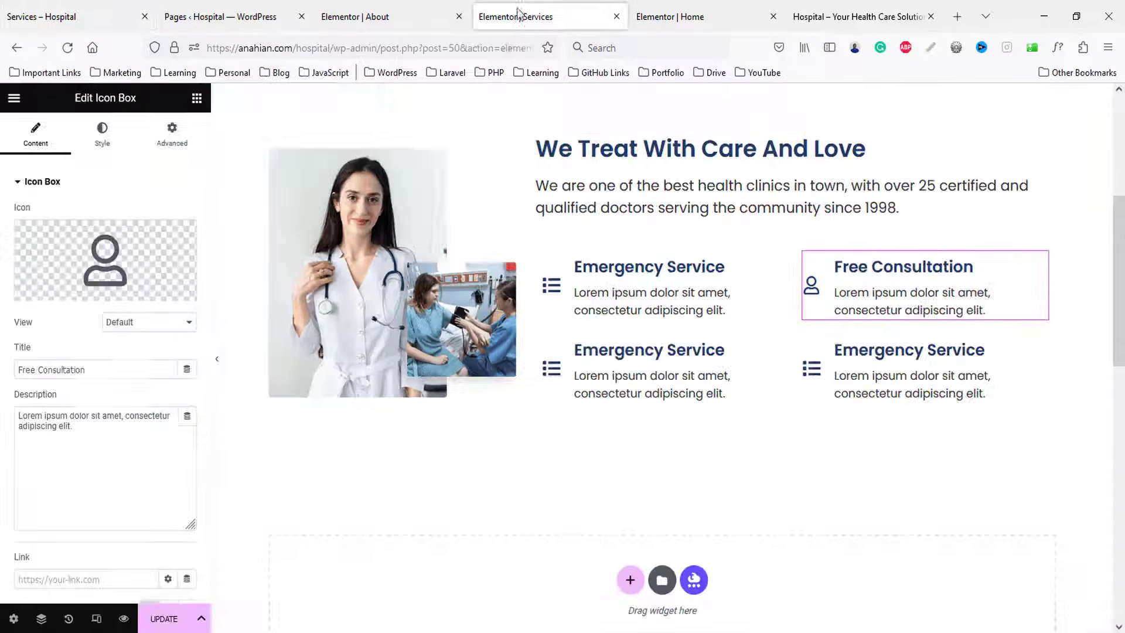
- Give the second row's first Icon Box the doctor user icon and retitle it "Qualified Doctors"
{"action": "left_click", "coordinate": [609, 350]}
{"action": "left_click", "coordinate": [74, 262]}
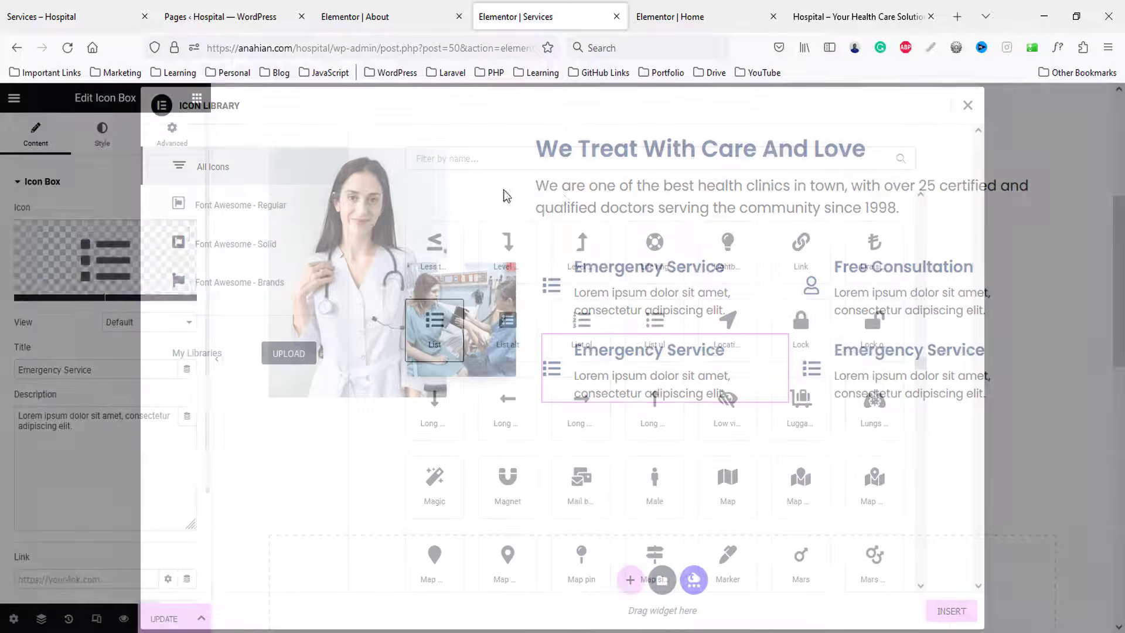
{"action": "left_click", "coordinate": [533, 158]}
{"action": "type", "text": "user"}
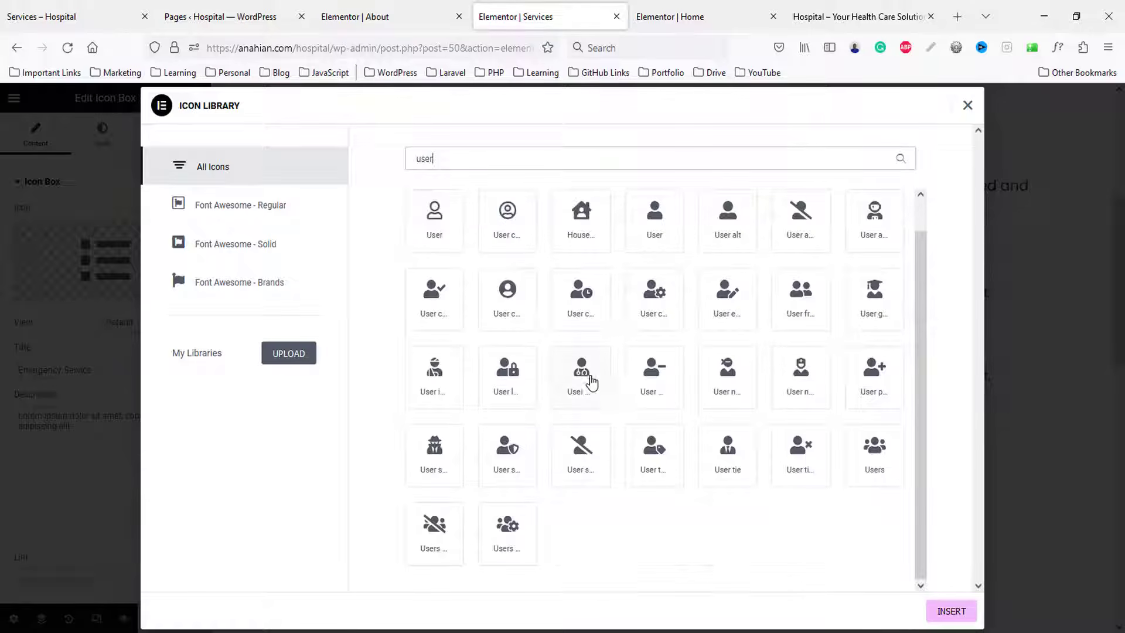
{"action": "left_click", "coordinate": [590, 377]}
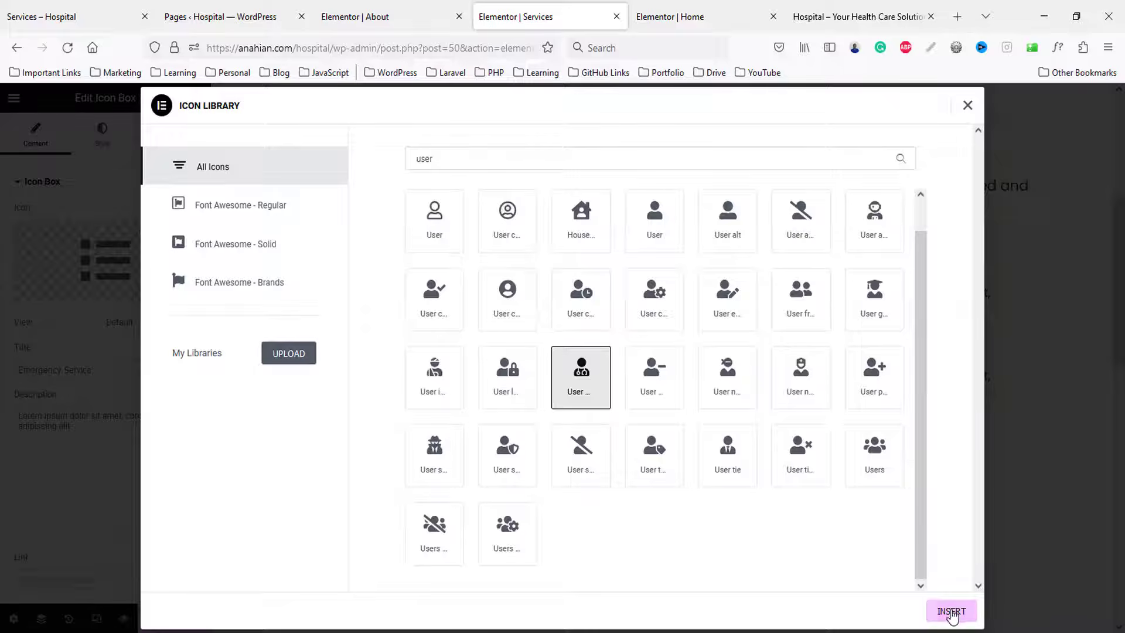
{"action": "left_click", "coordinate": [950, 611]}
{"action": "triple_click", "coordinate": [122, 365]}
{"action": "key", "text": "ctrl+v"}
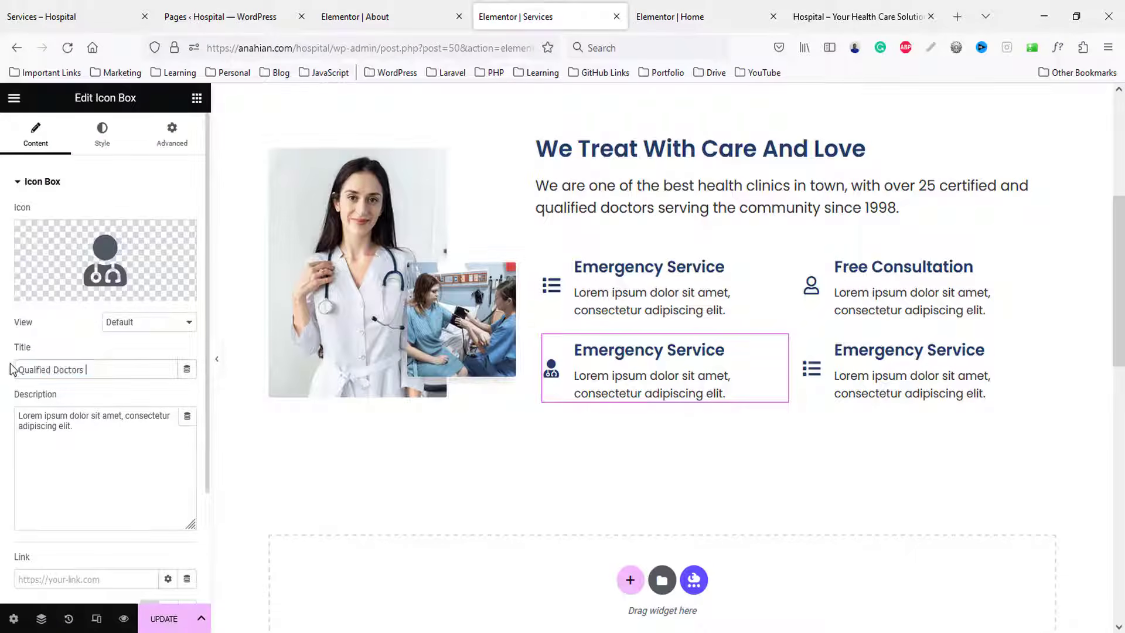
- Copy the "Modern Technology" title from the demo Services page's care section and return to the Elementor Services page
{"action": "key", "text": "ctrl+1"}
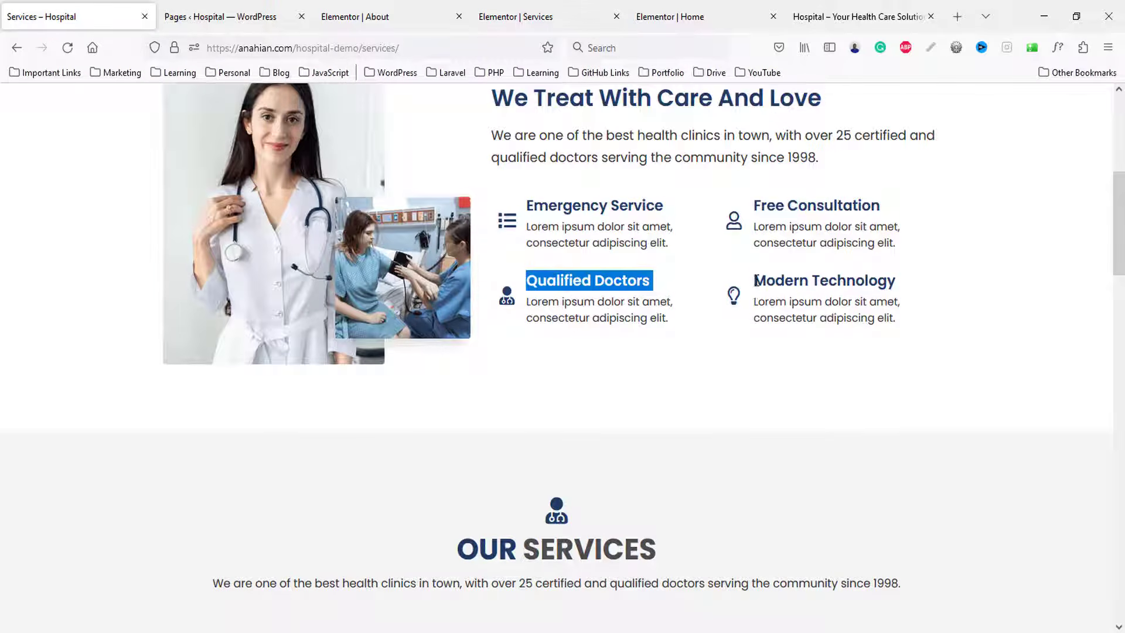
{"action": "left_click_drag", "start_coordinate": [755, 280], "coordinate": [908, 283]}
{"action": "key", "text": "ctrl+c"}
{"action": "left_click", "coordinate": [518, 16]}
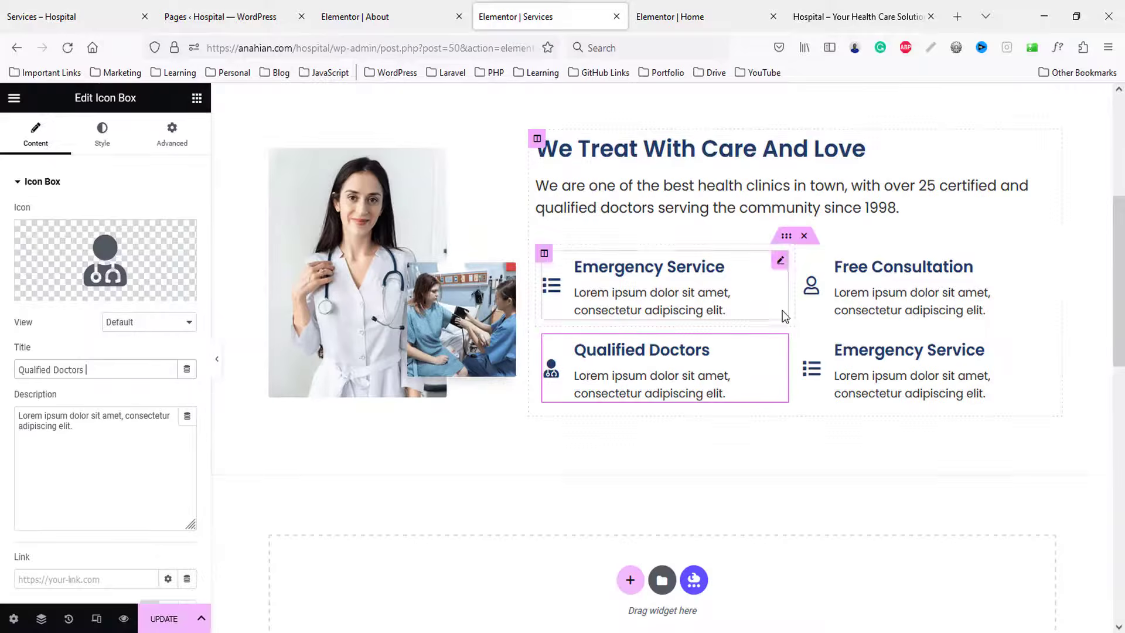
- Retitle the second row's second Icon Box "Modern Technology" and give it the outlined Lightbulb icon
{"action": "left_click", "coordinate": [849, 369]}
{"action": "triple_click", "coordinate": [82, 368]}
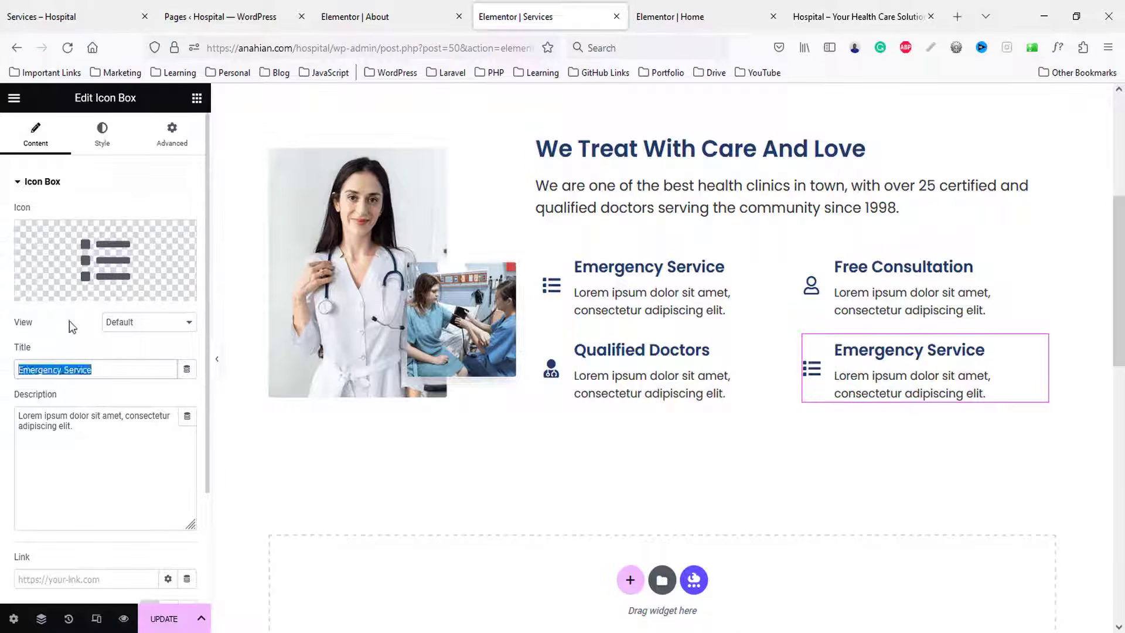
{"action": "key", "text": "ctrl+v"}
{"action": "left_click", "coordinate": [106, 261]}
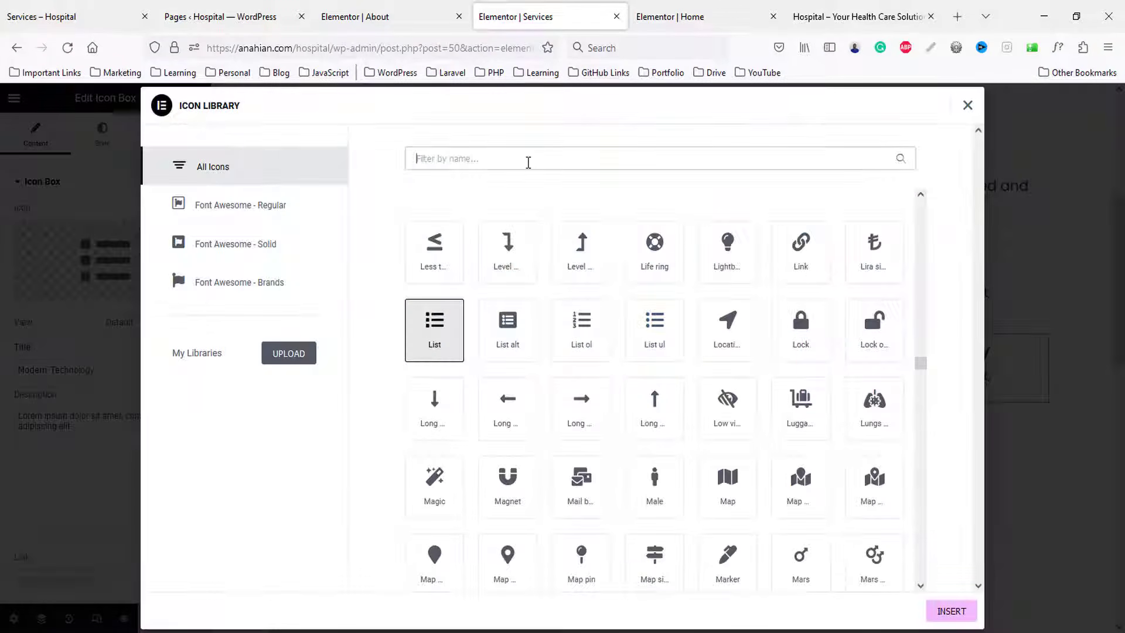
{"action": "type", "text": "bul"}
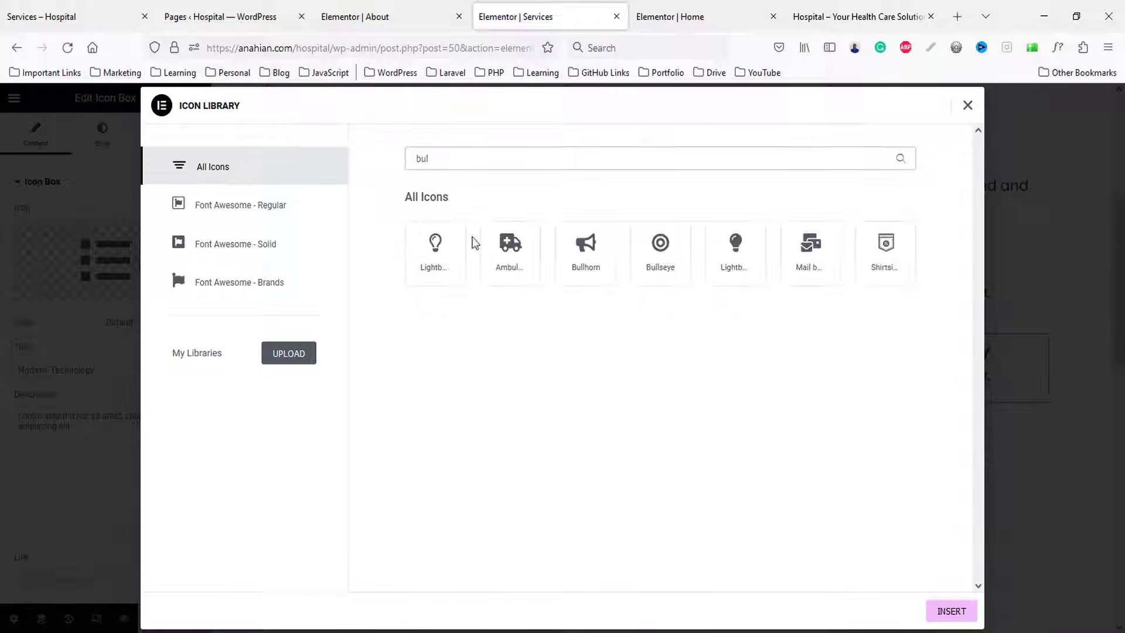
{"action": "left_click", "coordinate": [442, 245]}
{"action": "left_click", "coordinate": [950, 611]}
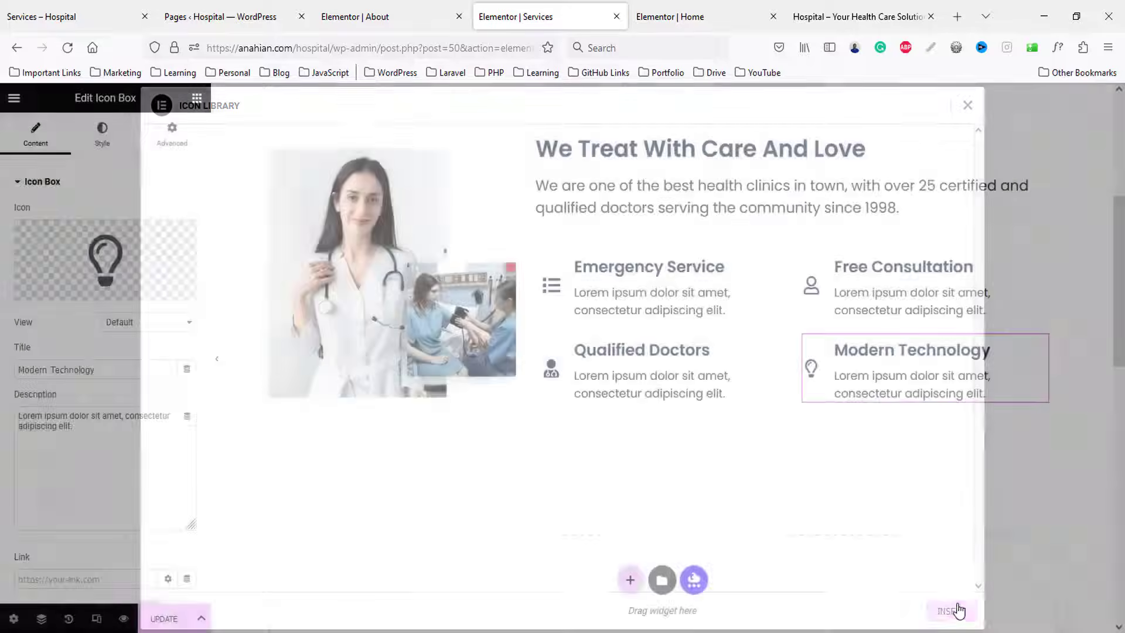
- Compare the care section with the demo and slightly widen its image column against the text column
{"action": "left_click", "coordinate": [41, 8]}
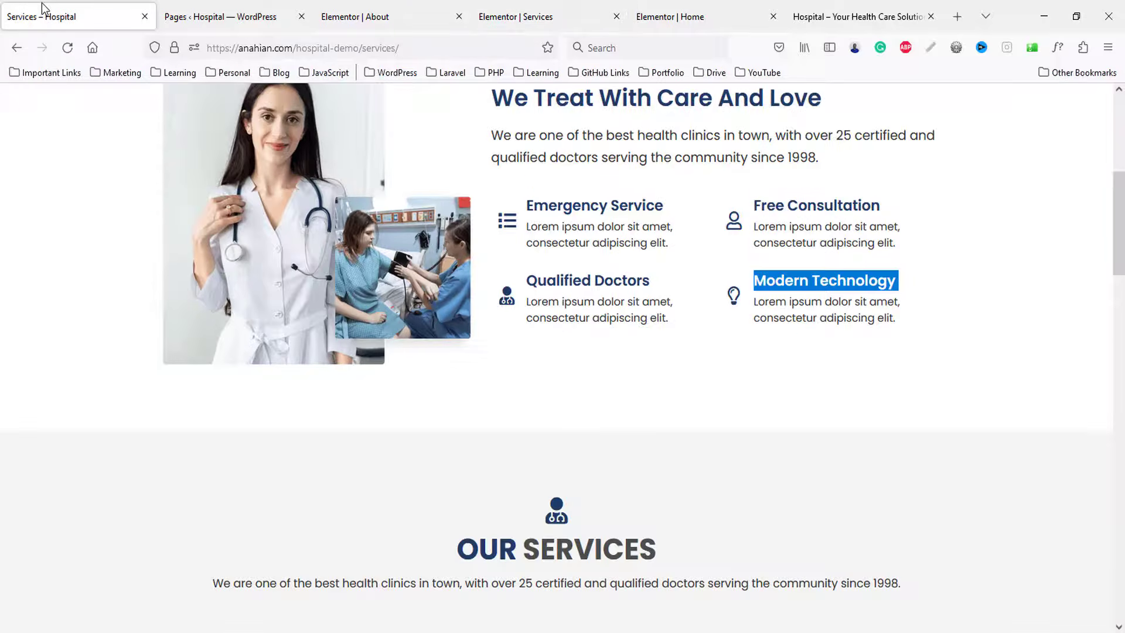
{"action": "left_click", "coordinate": [338, 18]}
{"action": "left_click", "coordinate": [505, 18]}
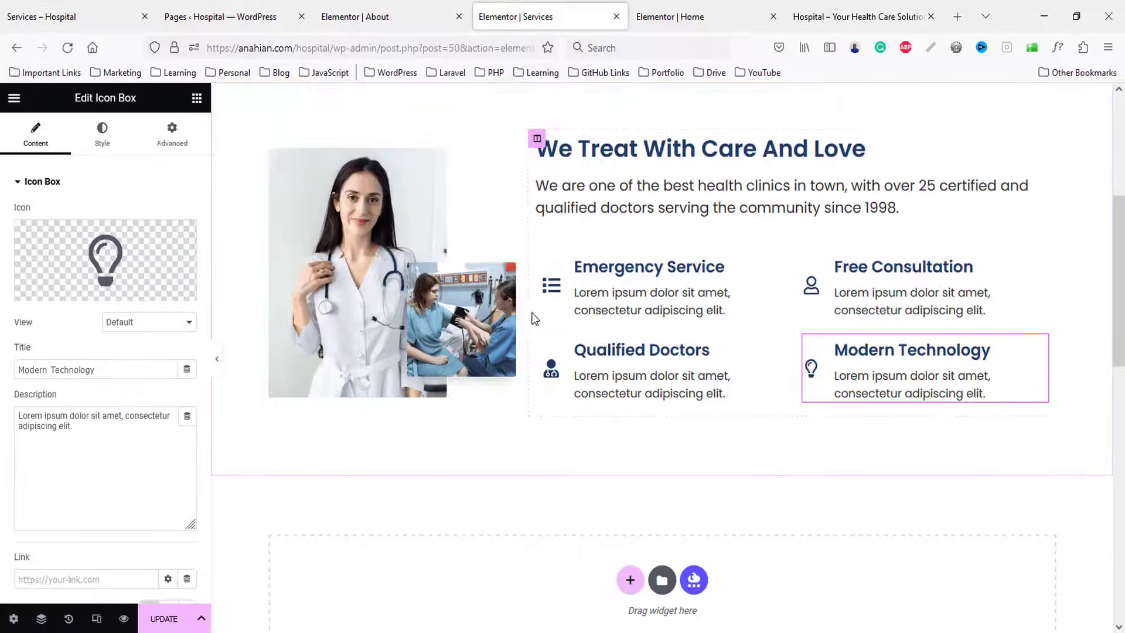
{"action": "left_click_drag", "start_coordinate": [529, 307], "coordinate": [553, 308]}
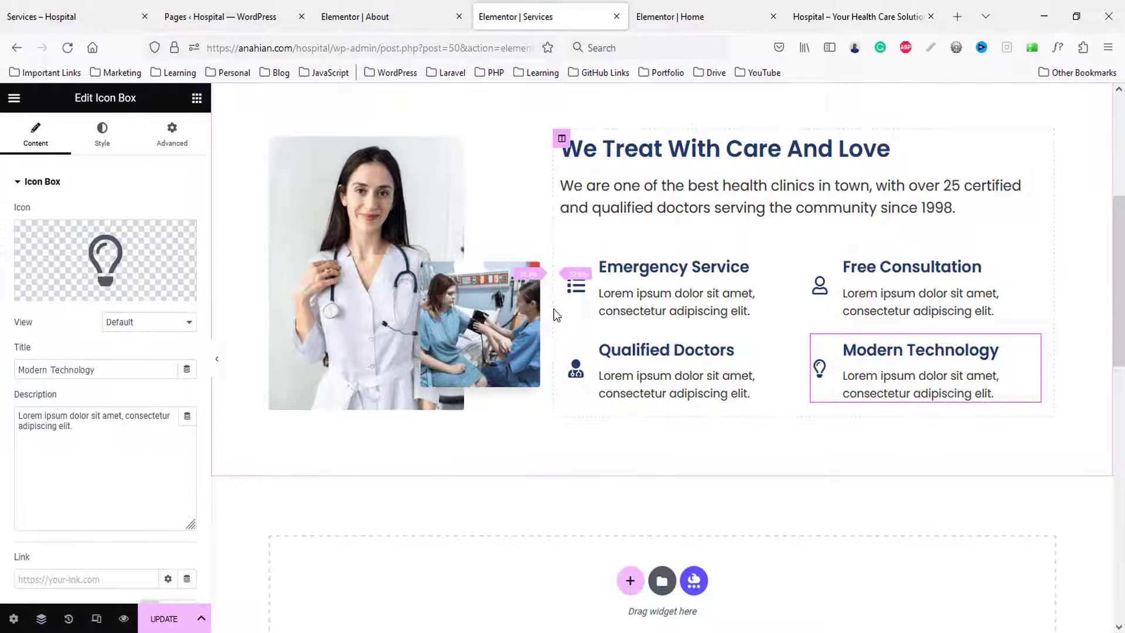
- Copy the "Our Services" section from the Elementor Home page and paste it below the Services page's care section
{"action": "left_click", "coordinate": [65, 15]}
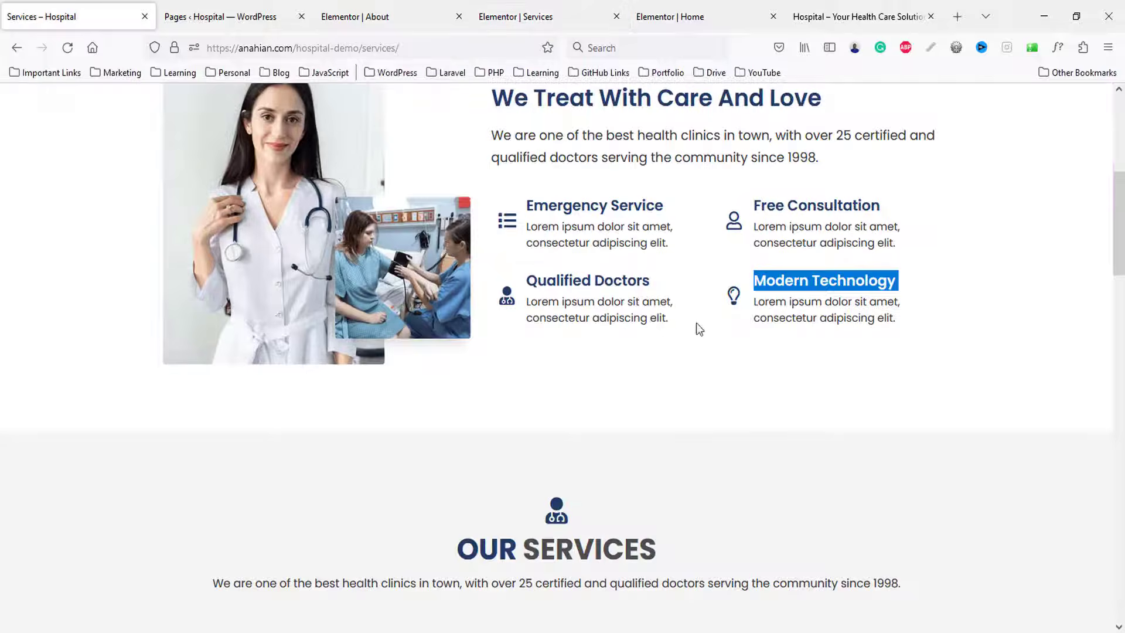
{"action": "scroll", "coordinate": [689, 350], "scroll_direction": "down", "scroll_amount": 3}
{"action": "left_click", "coordinate": [662, 18]}
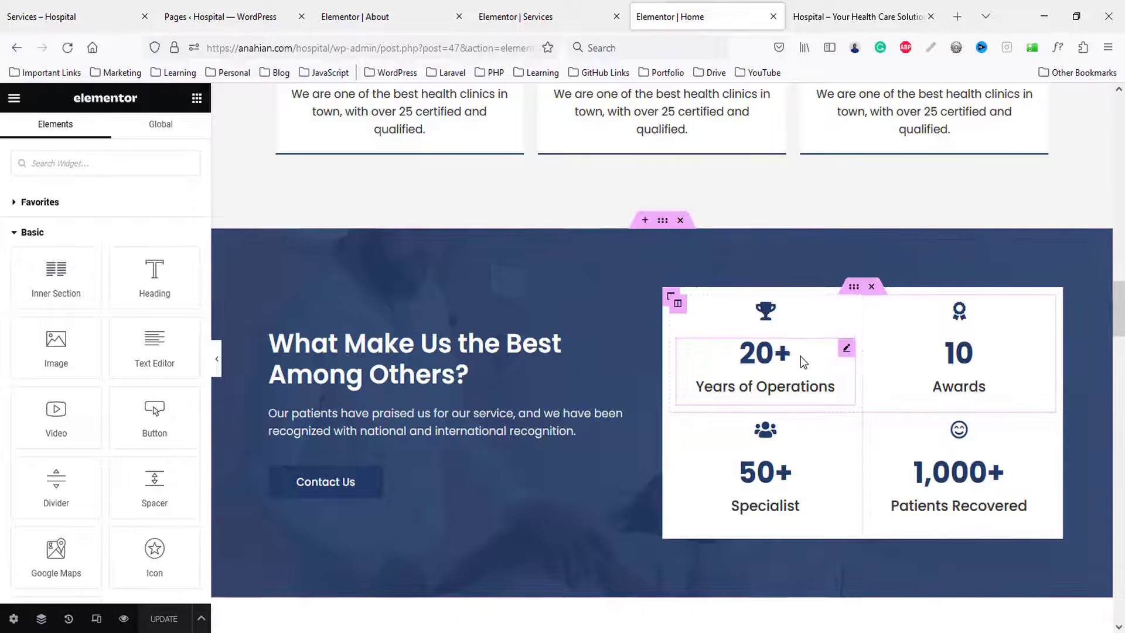
{"action": "scroll", "coordinate": [804, 358], "scroll_direction": "up", "scroll_amount": 3}
{"action": "scroll", "coordinate": [804, 358], "scroll_direction": "down", "scroll_amount": 4}
{"action": "scroll", "coordinate": [805, 358], "scroll_direction": "down", "scroll_amount": 5}
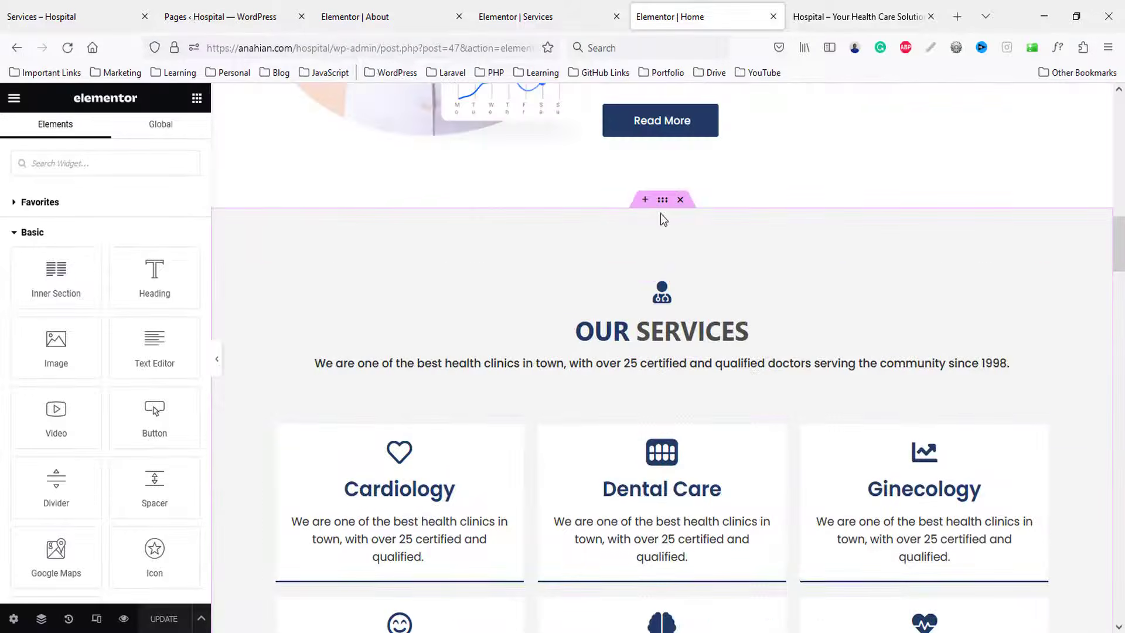
{"action": "right_click", "coordinate": [658, 199]}
{"action": "left_click", "coordinate": [331, 109]}
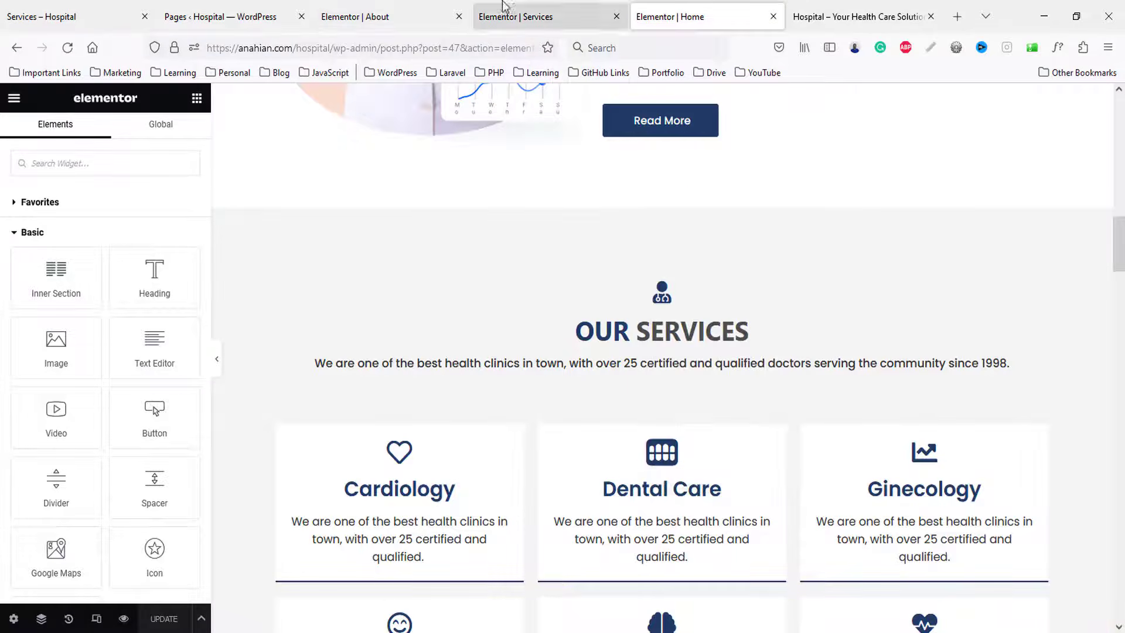
{"action": "left_click", "coordinate": [515, 16]}
{"action": "scroll", "coordinate": [391, 282], "scroll_direction": "down", "scroll_amount": 4}
{"action": "right_click", "coordinate": [417, 314]}
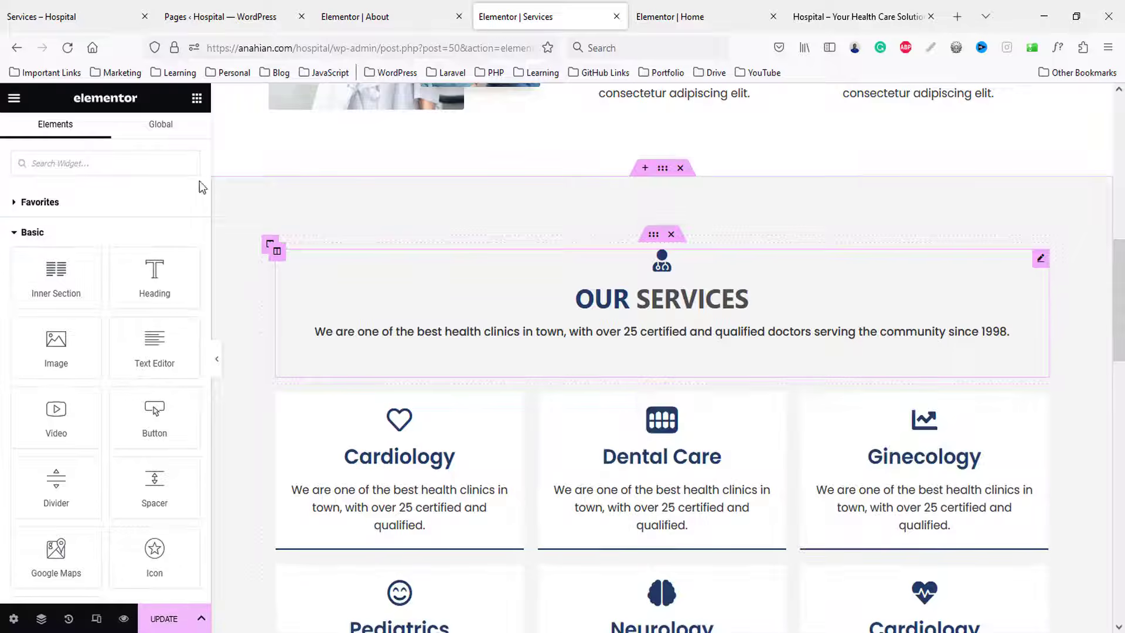
- Check the demo's remaining sections, copy the Home page's "Why Choose Us" section and paste it below the Services page's service cards
{"action": "left_click", "coordinate": [41, 16]}
{"action": "scroll", "coordinate": [673, 414], "scroll_direction": "down", "scroll_amount": 6}
{"action": "scroll", "coordinate": [680, 421], "scroll_direction": "down", "scroll_amount": 10}
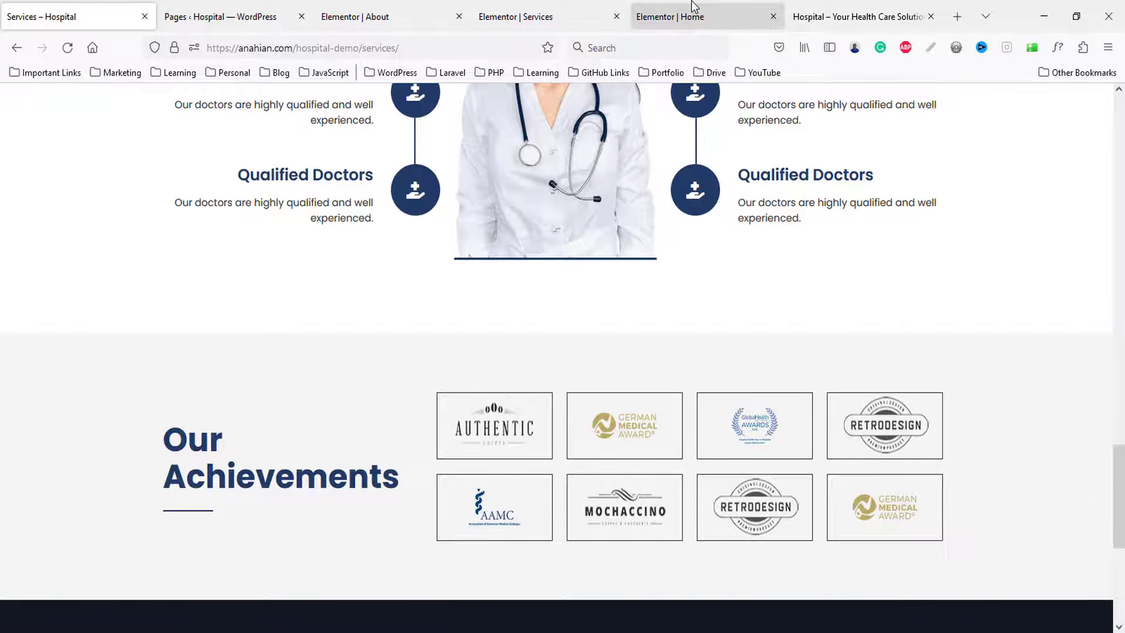
{"action": "left_click", "coordinate": [693, 8]}
{"action": "scroll", "coordinate": [667, 365], "scroll_direction": "down", "scroll_amount": 10}
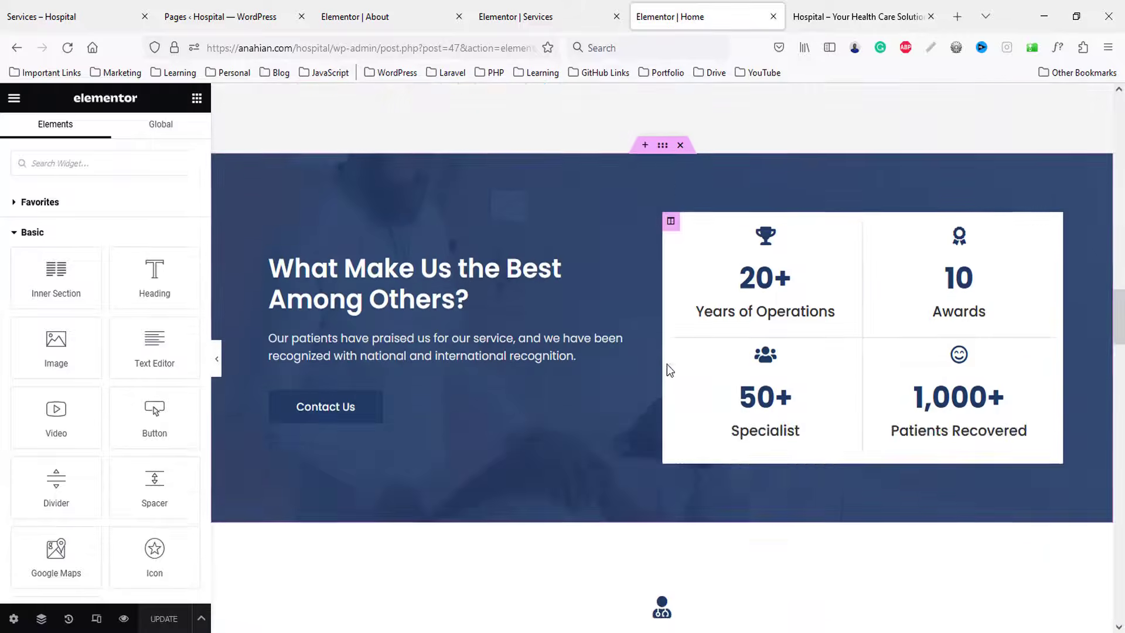
{"action": "scroll", "coordinate": [670, 370], "scroll_direction": "down", "scroll_amount": 5}
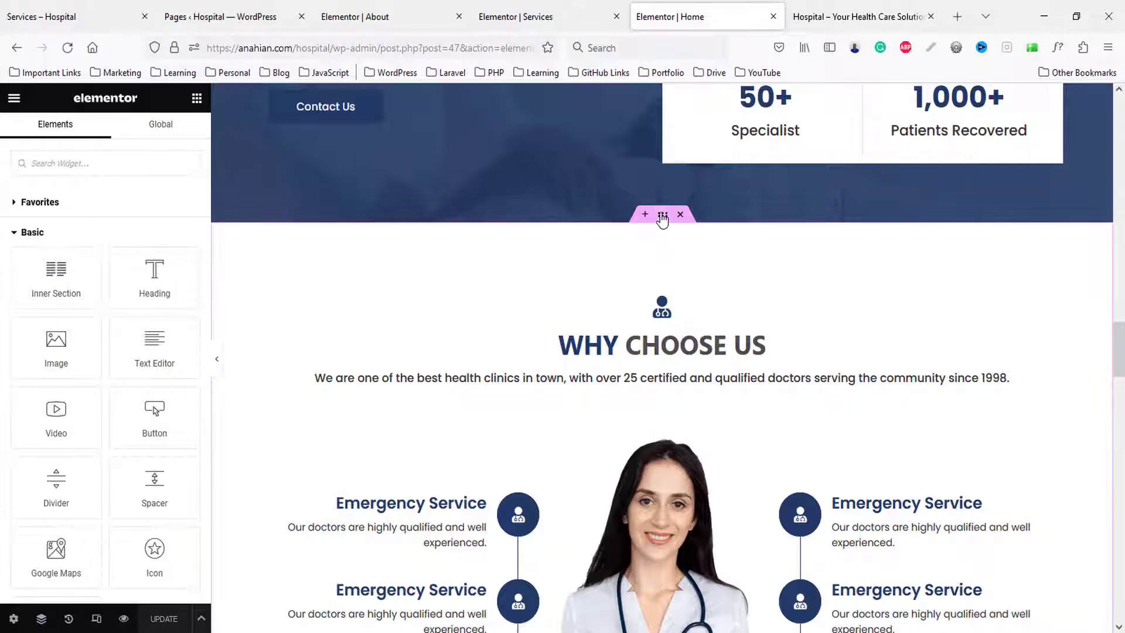
{"action": "right_click", "coordinate": [663, 219]}
{"action": "left_click", "coordinate": [693, 276]}
{"action": "left_click", "coordinate": [515, 17]}
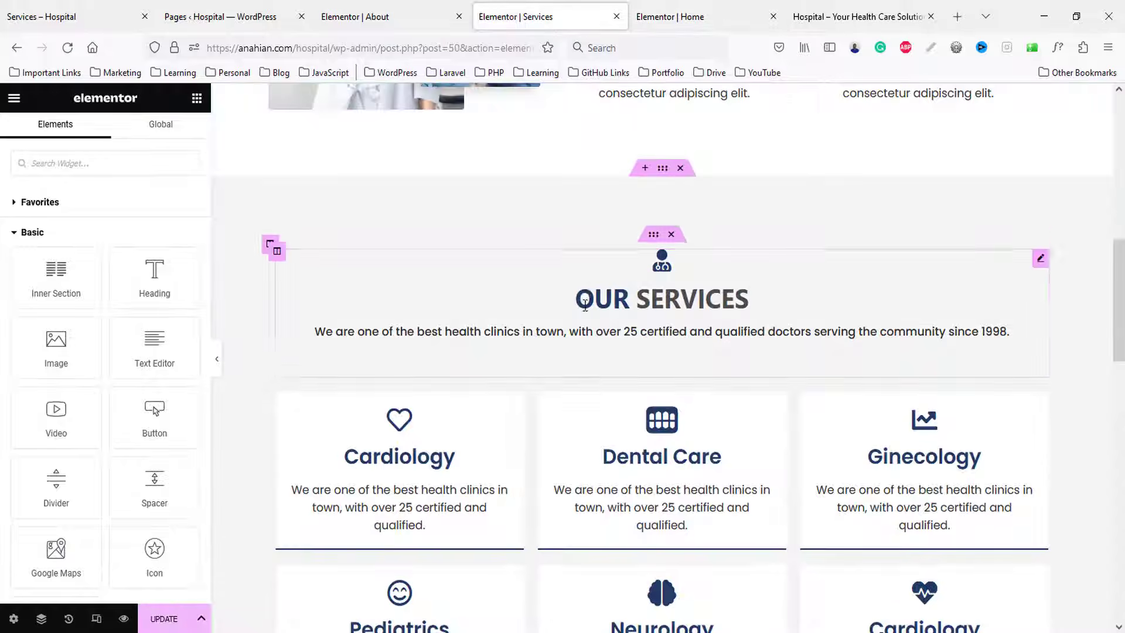
{"action": "scroll", "coordinate": [584, 303], "scroll_direction": "down", "scroll_amount": 10}
{"action": "right_click", "coordinate": [416, 161]}
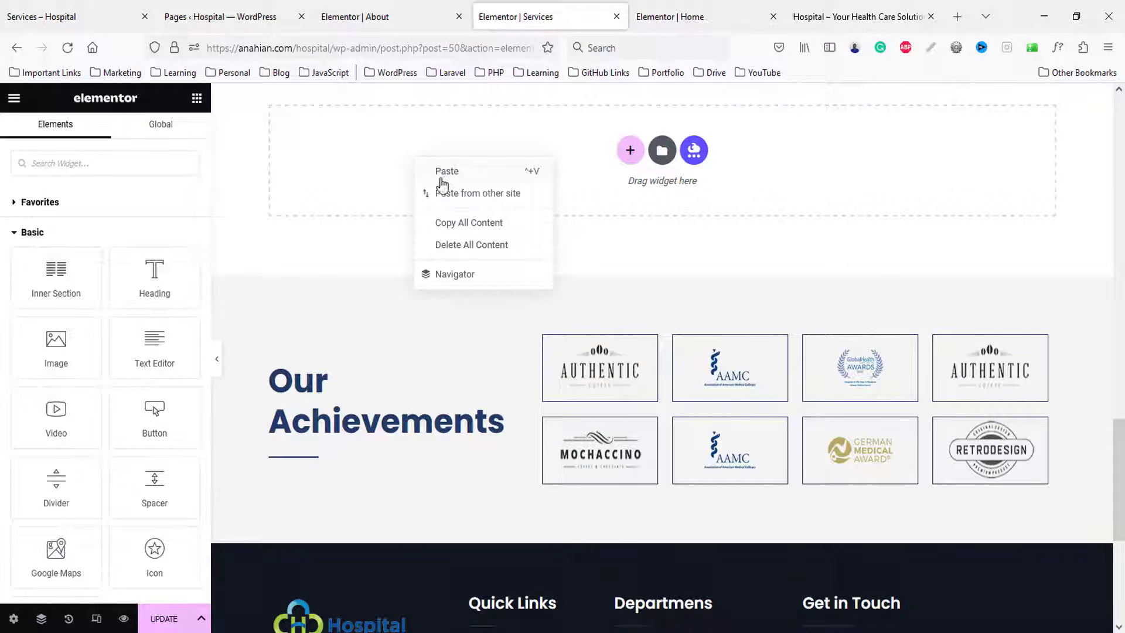
{"action": "left_click", "coordinate": [364, 488]}
{"action": "scroll", "coordinate": [521, 343], "scroll_direction": "up", "scroll_amount": 6}
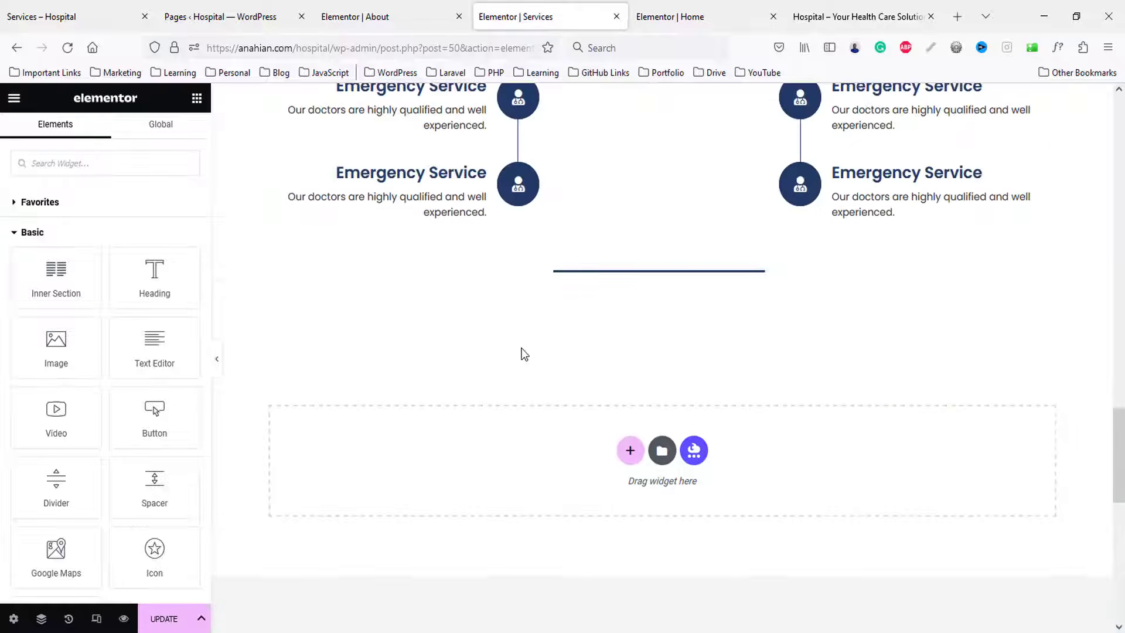
- Update the Services page and preview it from the banner down to the footer
{"action": "left_click", "coordinate": [178, 620]}
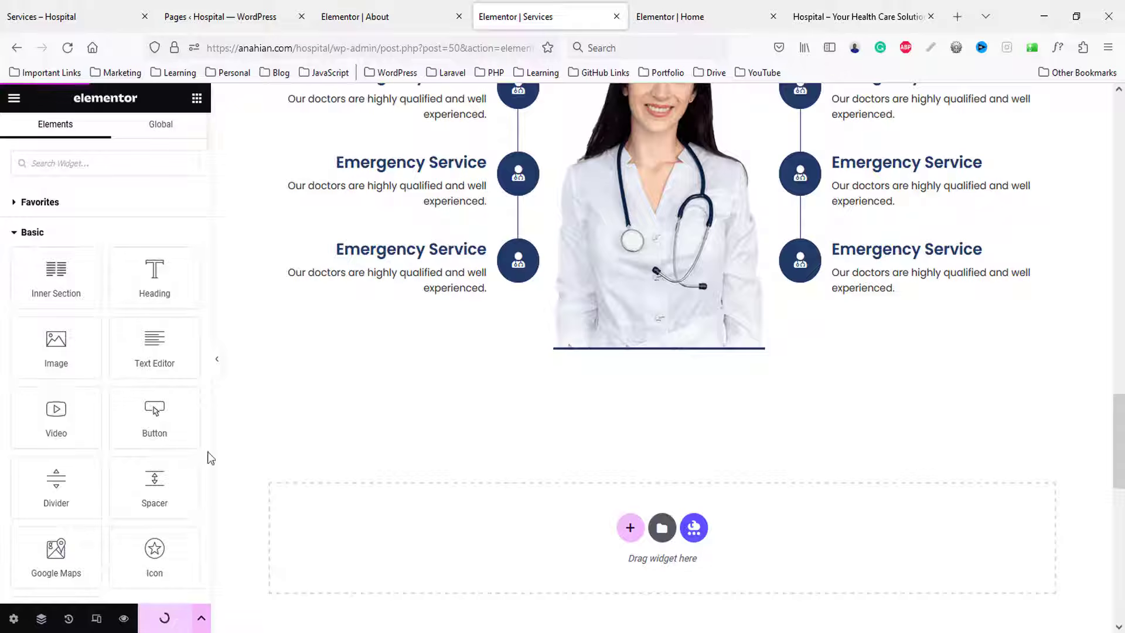
{"action": "left_click", "coordinate": [123, 617]}
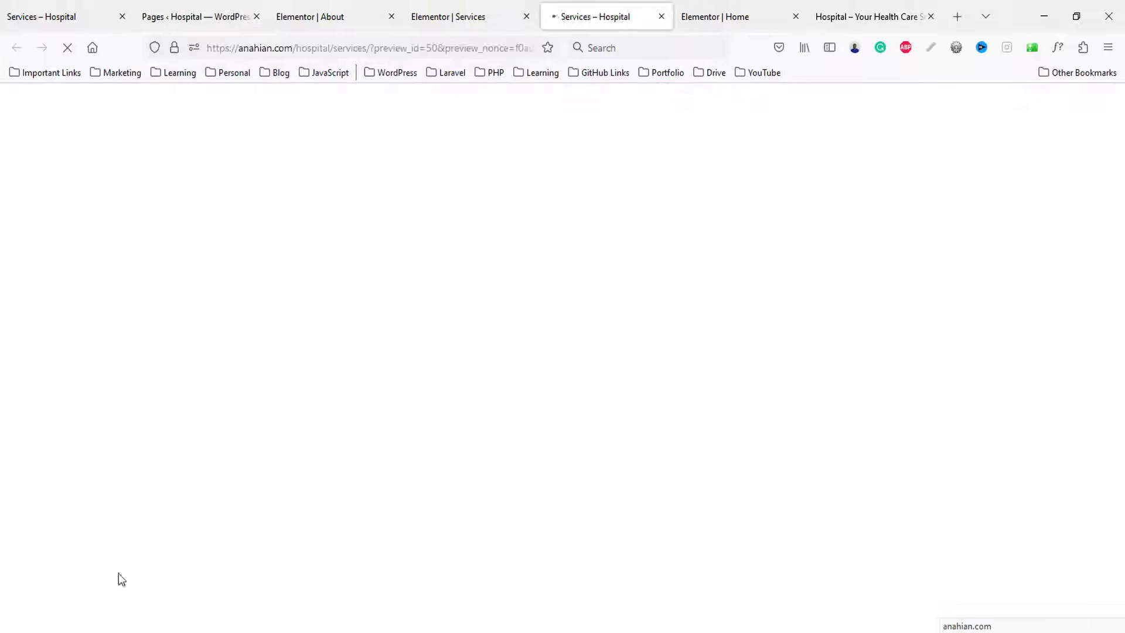
{"action": "scroll", "coordinate": [687, 234], "scroll_direction": "down", "scroll_amount": 3}
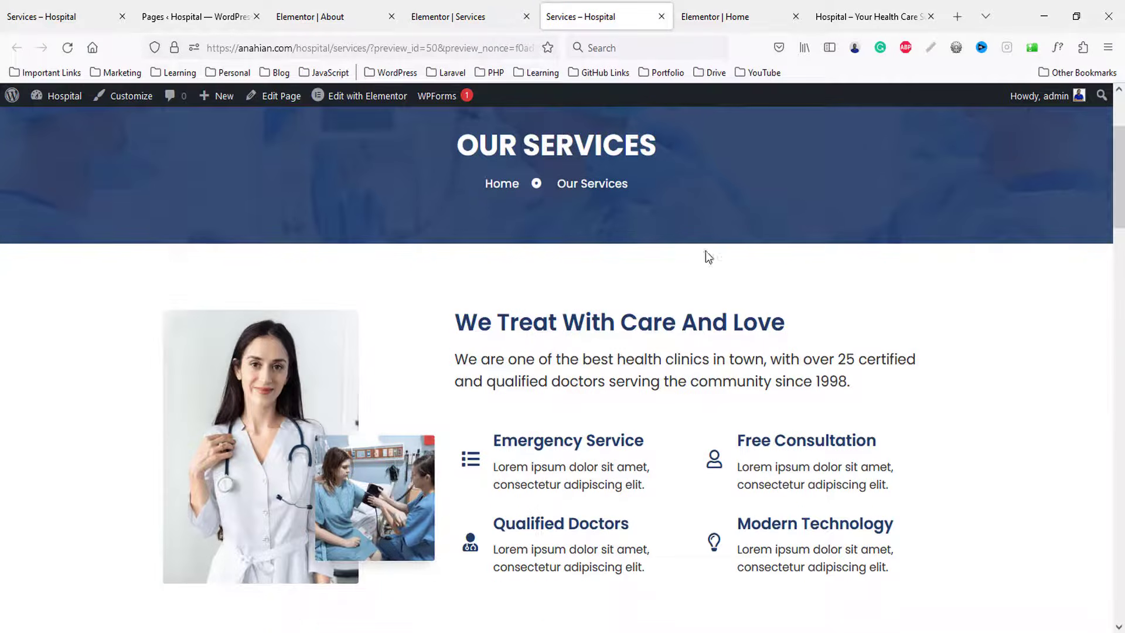
{"action": "scroll", "coordinate": [725, 296], "scroll_direction": "down", "scroll_amount": 10}
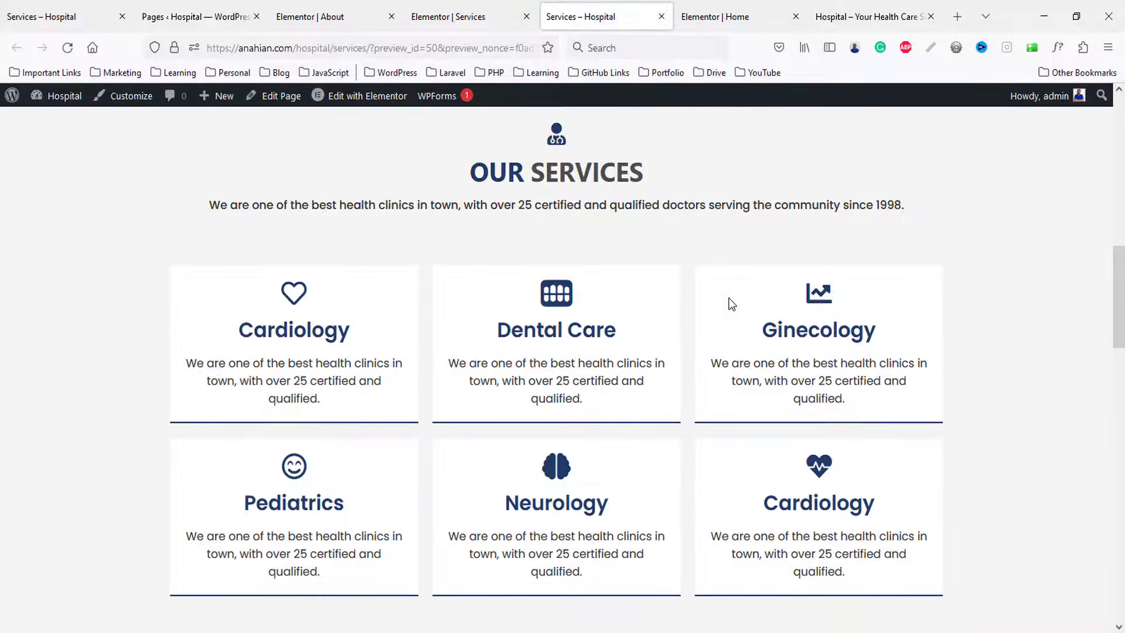
{"action": "scroll", "coordinate": [731, 305], "scroll_direction": "down", "scroll_amount": 15}
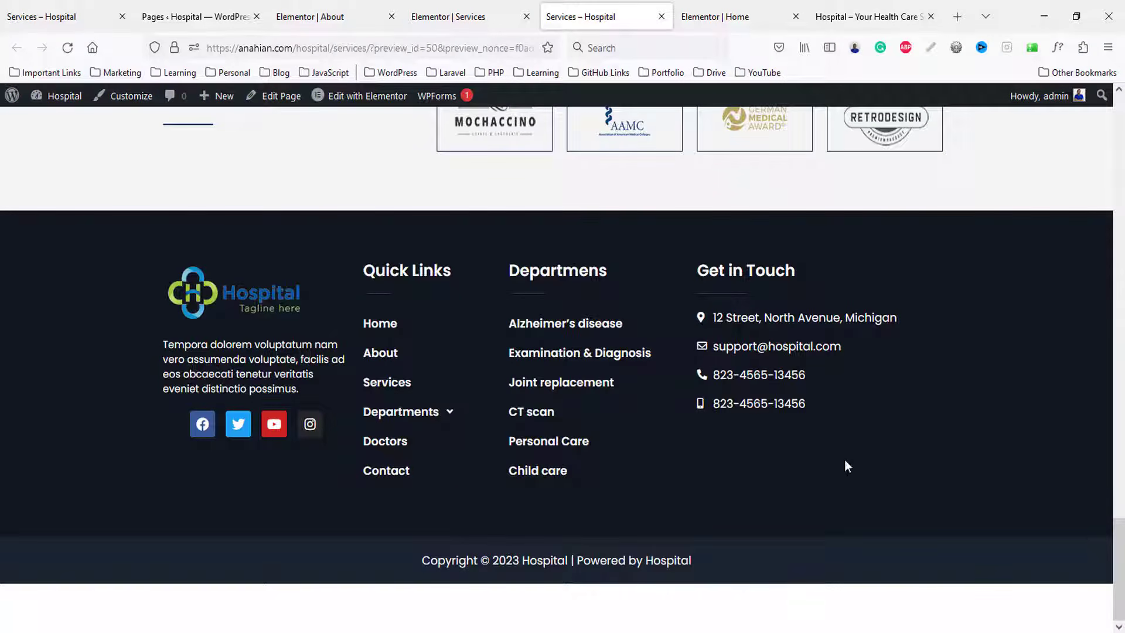
- Finish reviewing the Services preview and examine the demo Departments page's banner, department cards and achievements section
{"action": "left_click_drag", "start_coordinate": [1119, 543], "coordinate": [1035, 134]}
{"action": "scroll", "coordinate": [965, 340], "scroll_direction": "up", "scroll_amount": 20}
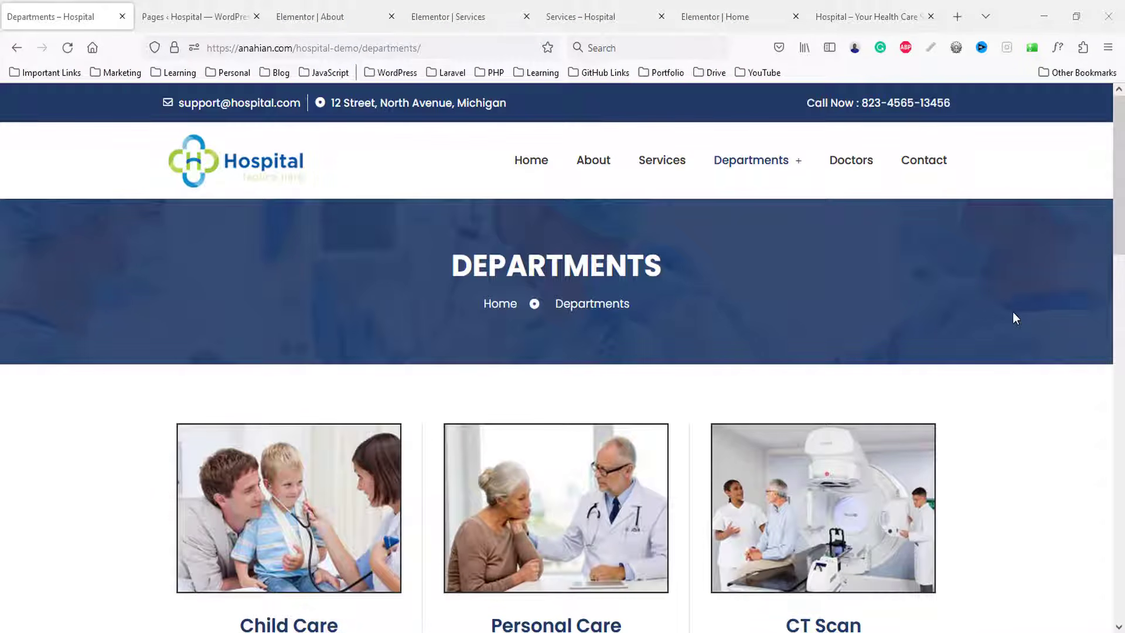
{"action": "scroll", "coordinate": [1003, 403], "scroll_direction": "down", "scroll_amount": 3}
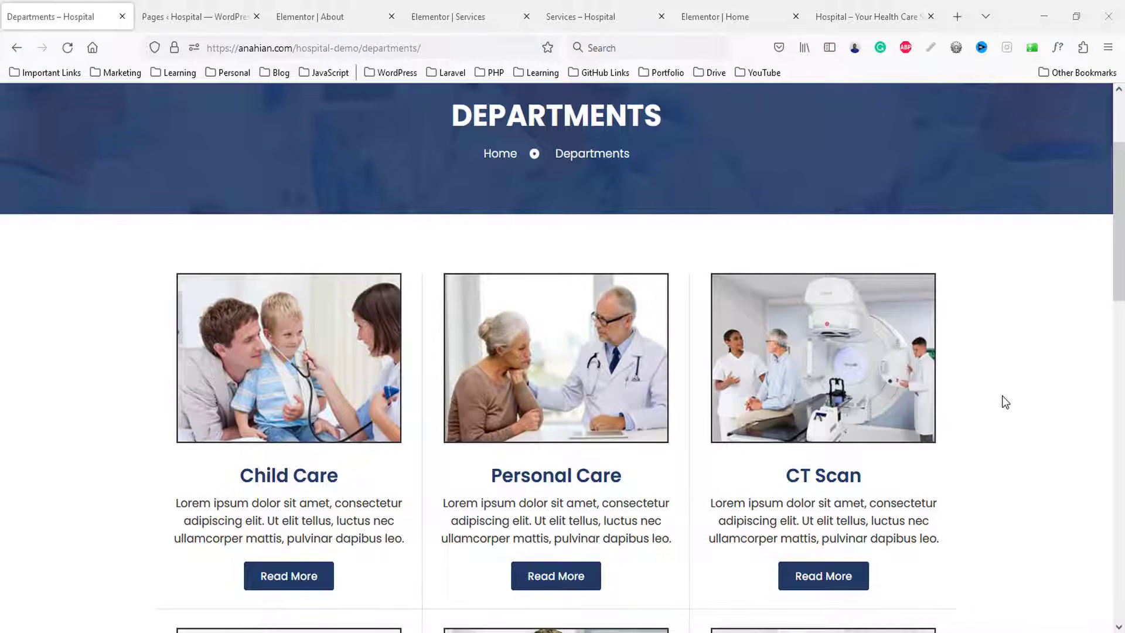
{"action": "scroll", "coordinate": [1001, 396], "scroll_direction": "down", "scroll_amount": 3}
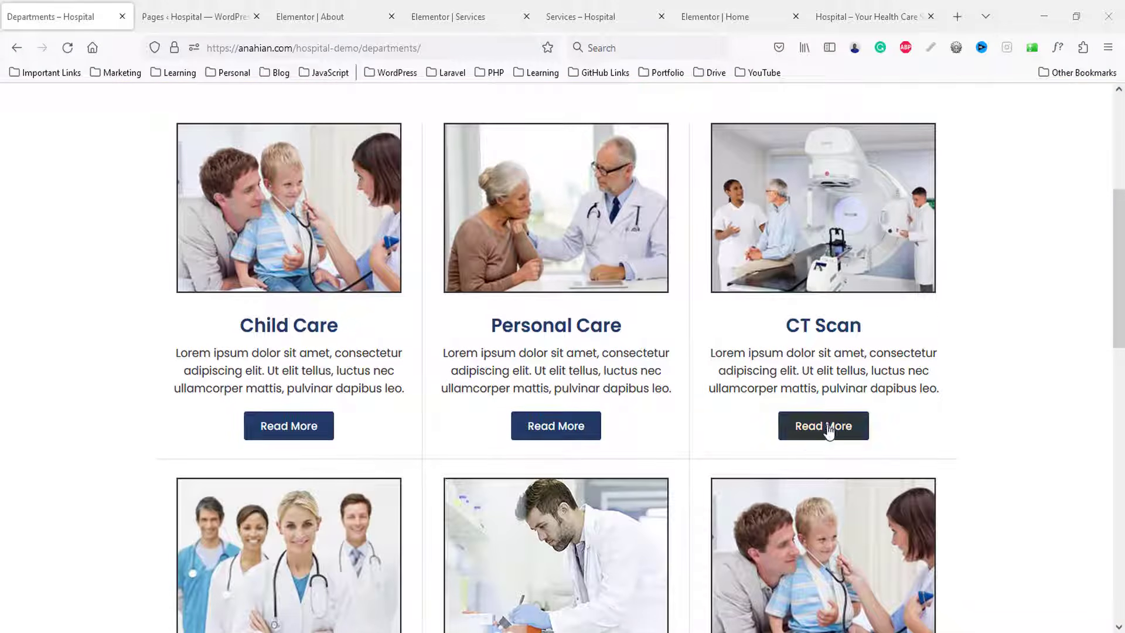
{"action": "scroll", "coordinate": [944, 459], "scroll_direction": "down", "scroll_amount": 9}
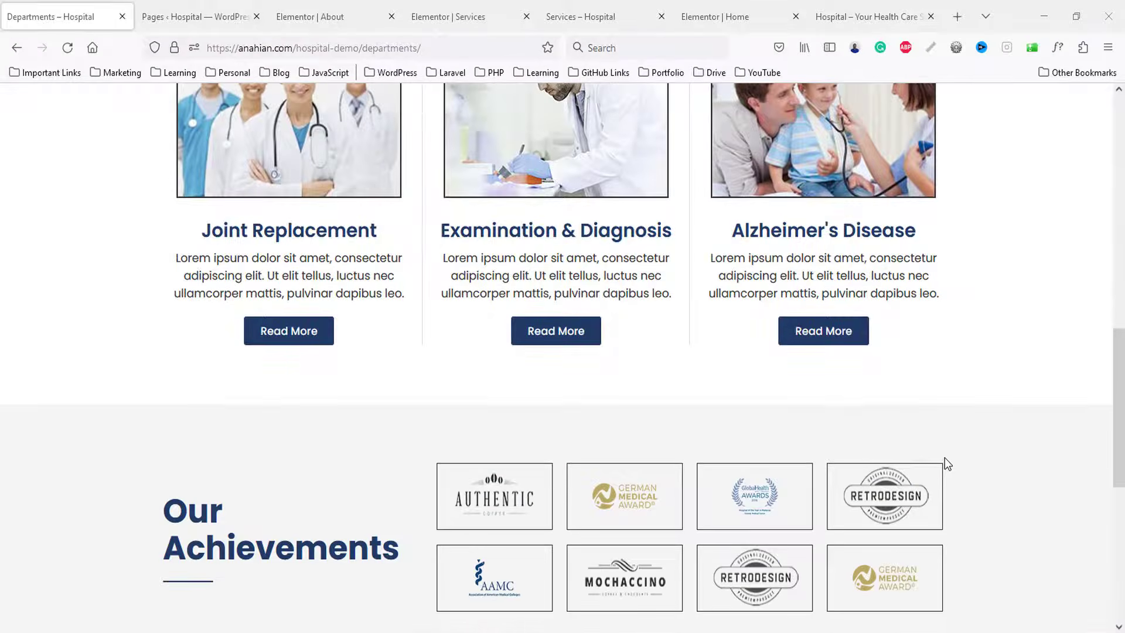
{"action": "scroll", "coordinate": [944, 458], "scroll_direction": "up", "scroll_amount": 7}
{"action": "scroll", "coordinate": [941, 459], "scroll_direction": "up", "scroll_amount": 3}
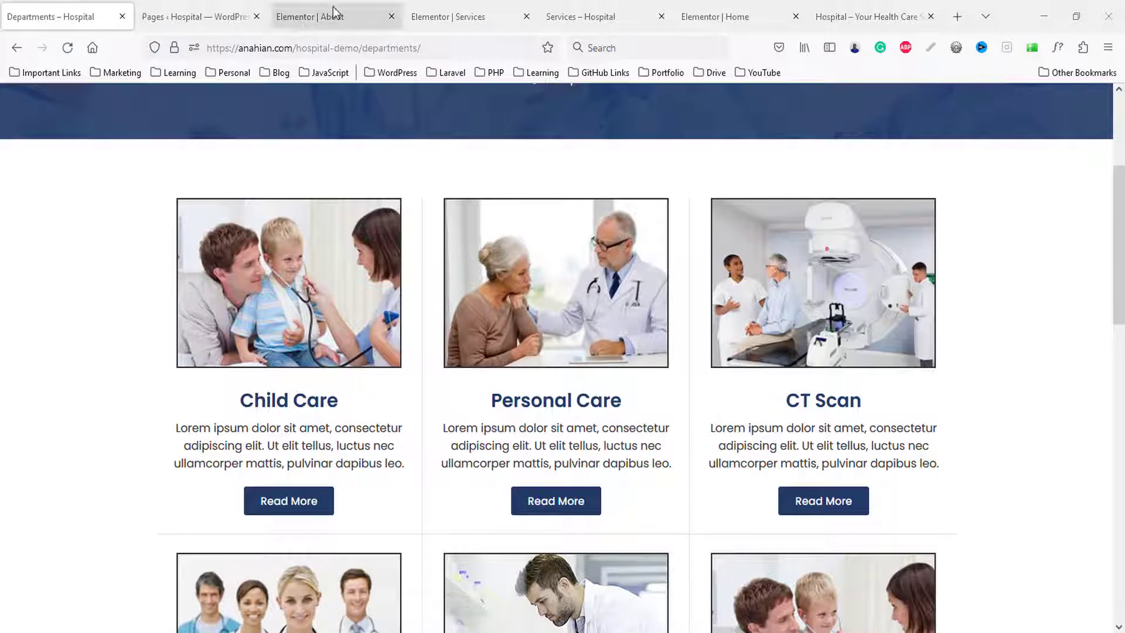
- Close the Services editor, Services preview, Home editor and demo home page, and return to the WordPress Pages list
{"action": "middle_click", "coordinate": [455, 15]}
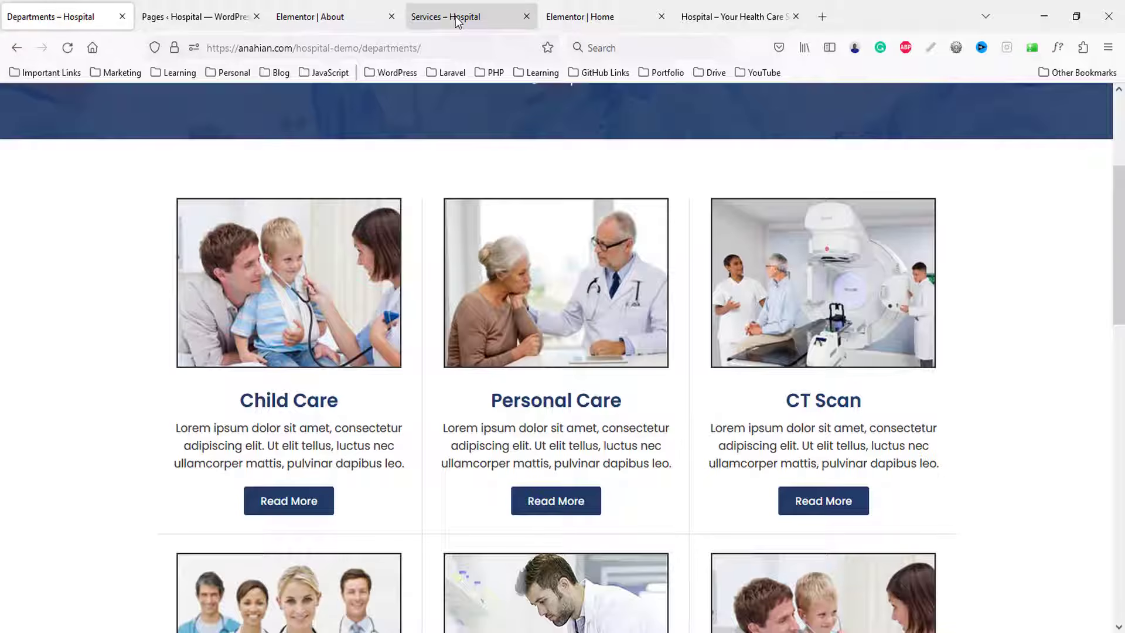
{"action": "middle_click", "coordinate": [455, 16]}
{"action": "middle_click", "coordinate": [455, 16]}
{"action": "middle_click", "coordinate": [455, 15]}
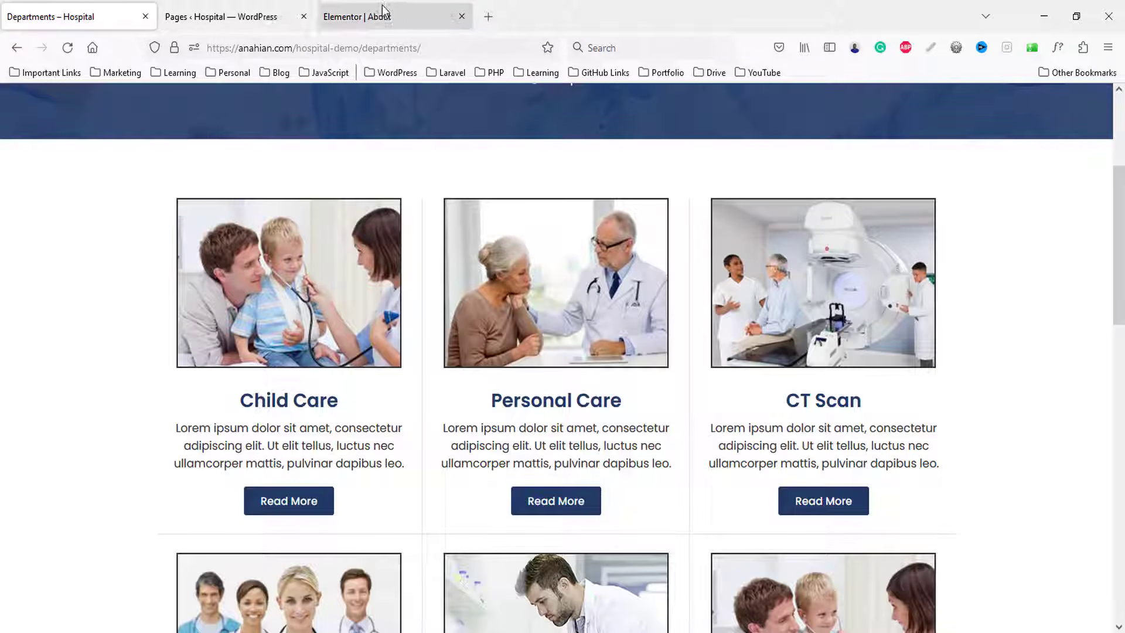
{"action": "left_click", "coordinate": [225, 16]}
{"action": "scroll", "coordinate": [281, 387], "scroll_direction": "down", "scroll_amount": 2}
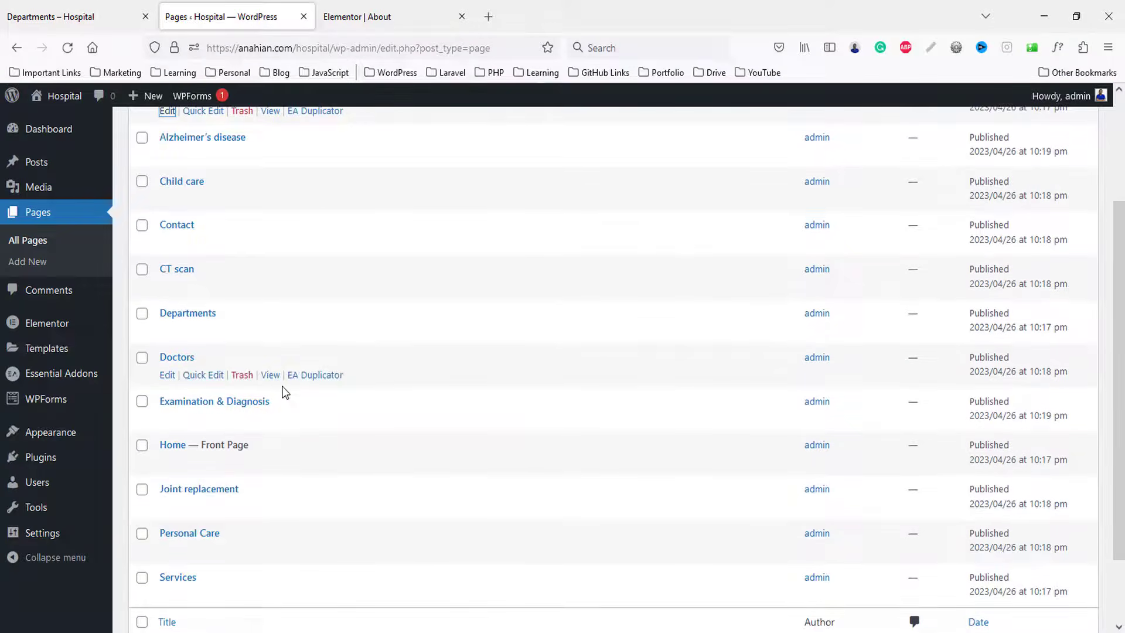
{"action": "scroll", "coordinate": [284, 389], "scroll_direction": "down", "scroll_amount": 2}
{"action": "middle_click", "coordinate": [167, 510]}
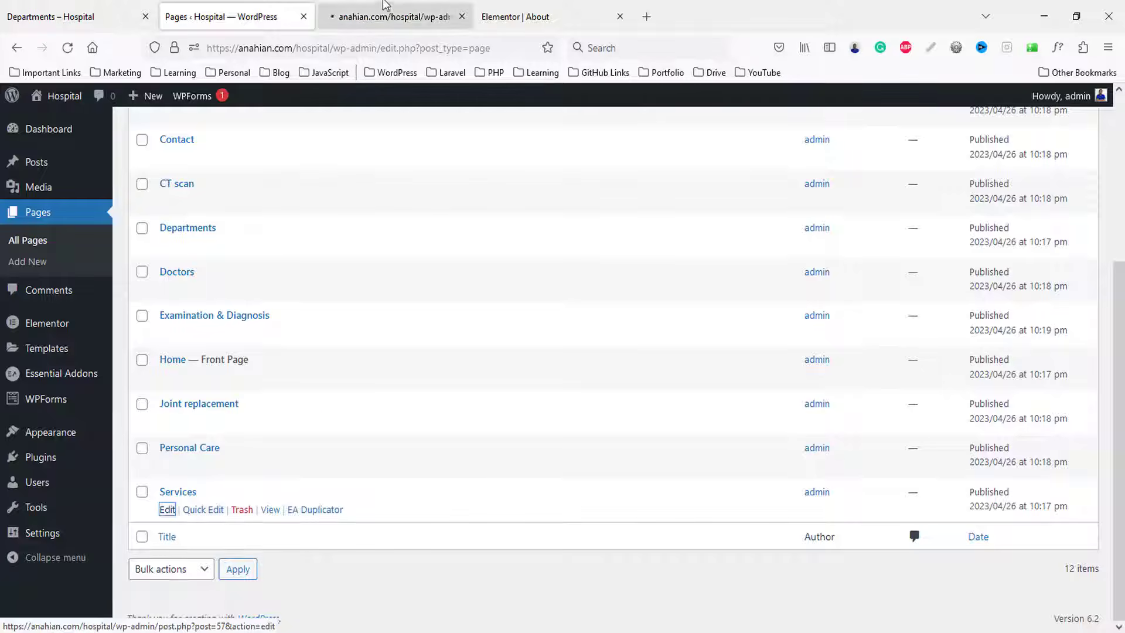
{"action": "left_click", "coordinate": [390, 11]}
{"action": "middle_click", "coordinate": [378, 17]}
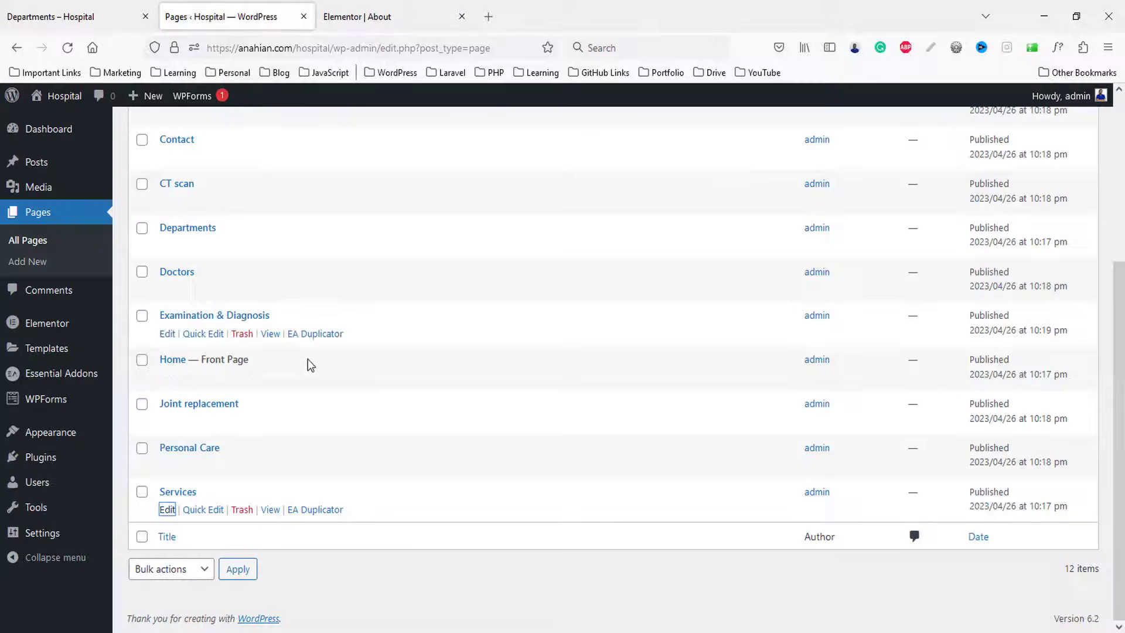
- Open the Departments page from the Pages list for editing in Elementor
{"action": "scroll", "coordinate": [208, 356], "scroll_direction": "up", "scroll_amount": 2}
{"action": "middle_click", "coordinate": [168, 396]}
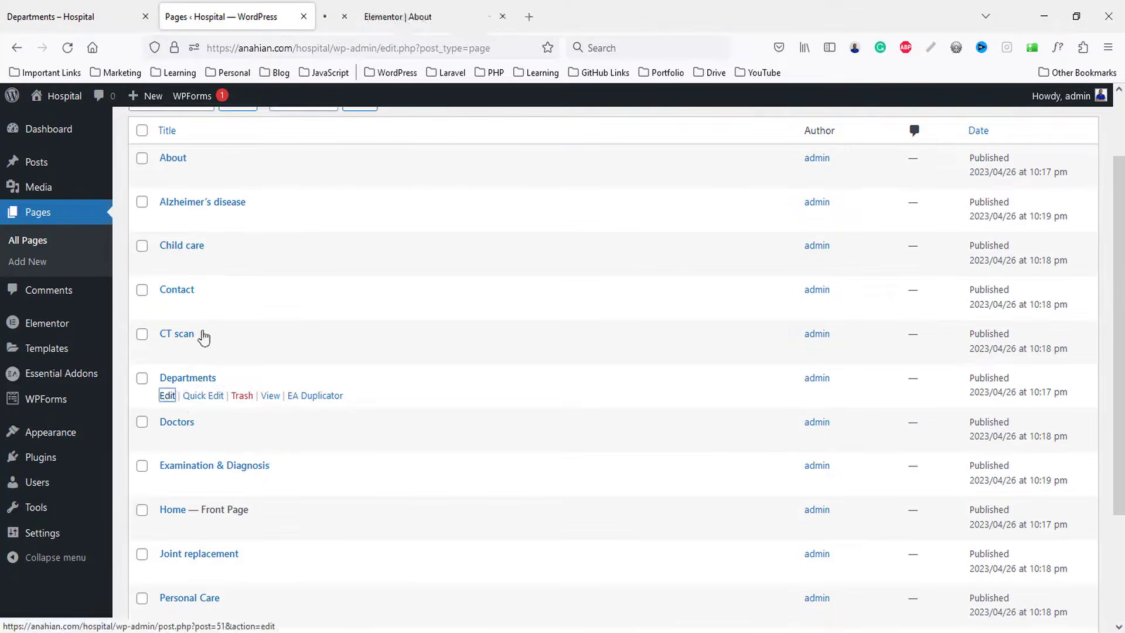
{"action": "left_click", "coordinate": [423, 8]}
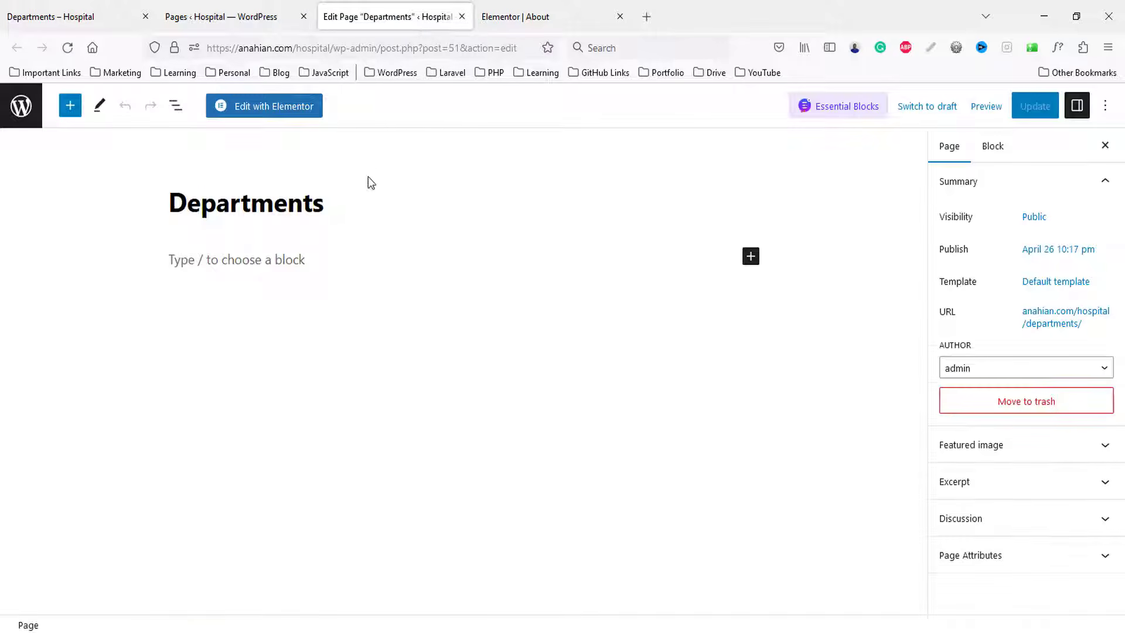
{"action": "left_click", "coordinate": [281, 108]}
- Copy the banner section of the Elementor About page and return to the Departments editor
{"action": "left_click", "coordinate": [501, 7]}
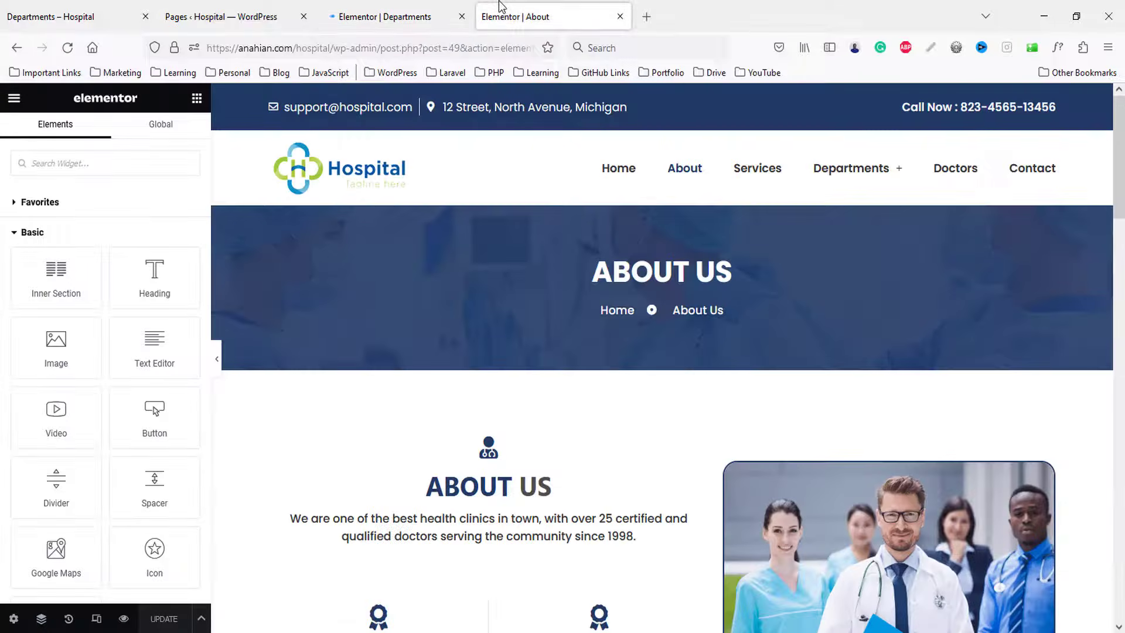
{"action": "right_click", "coordinate": [666, 202]}
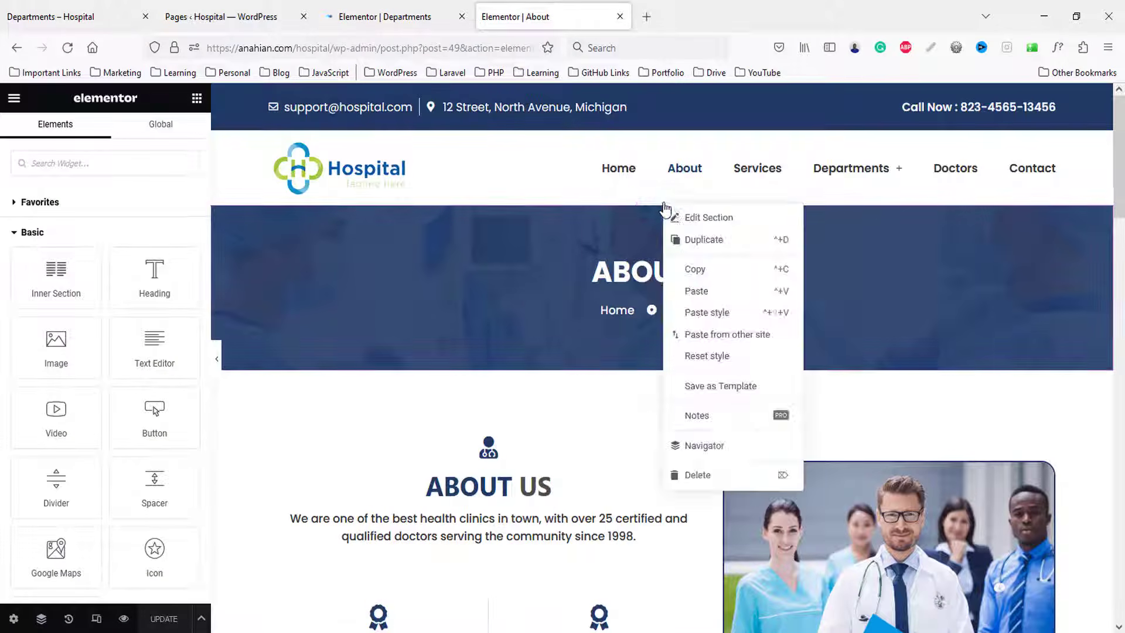
{"action": "left_click", "coordinate": [429, 12]}
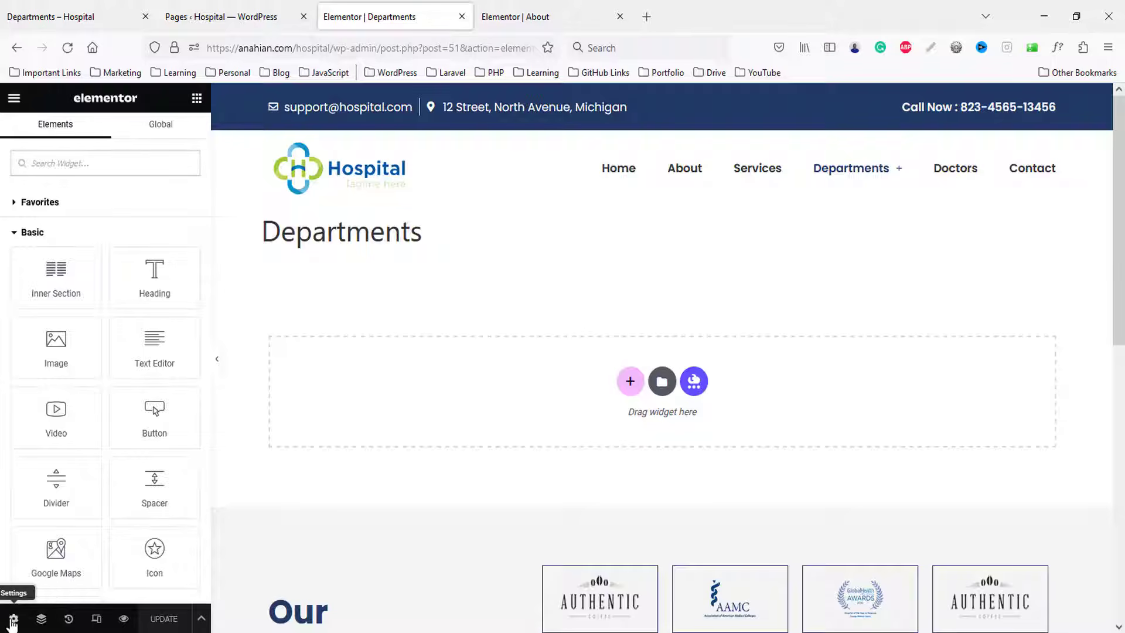
- Set the Departments page layout to Elementor Full Width in the page settings
{"action": "left_click", "coordinate": [14, 619]}
{"action": "left_click", "coordinate": [122, 550]}
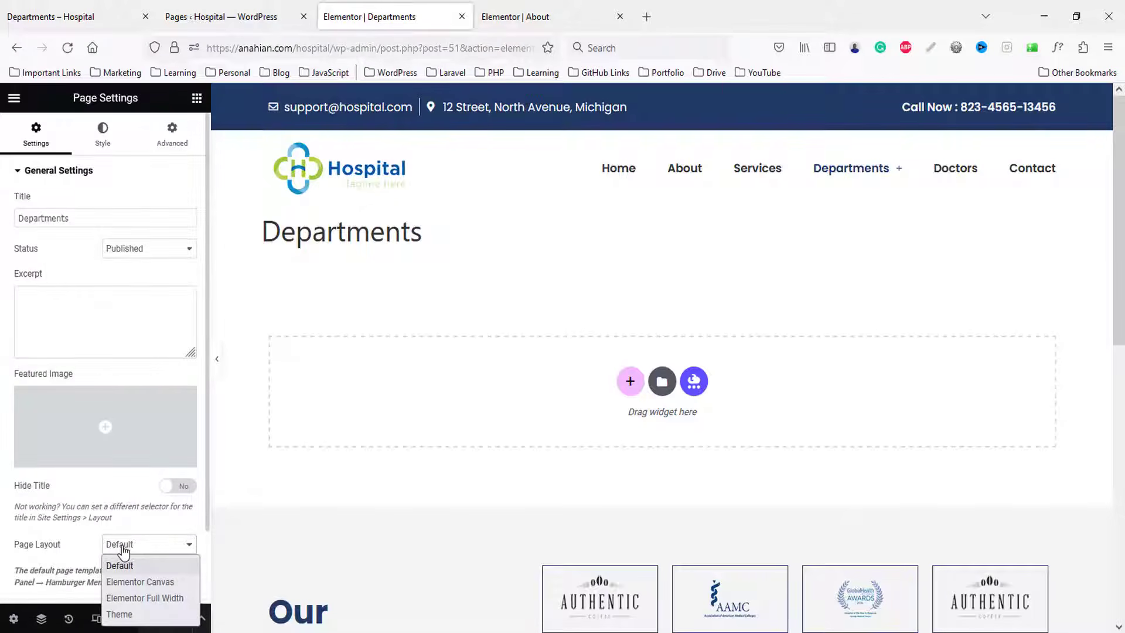
{"action": "left_click", "coordinate": [143, 598]}
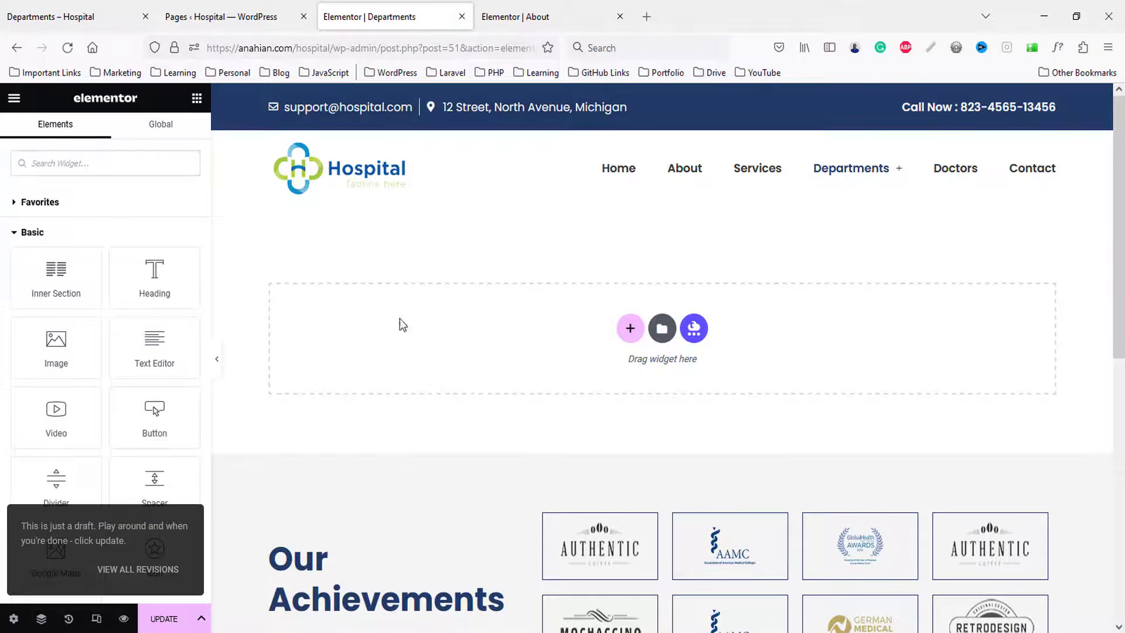
- Paste the copied banner section into the Departments page and change its heading to "departments"
{"action": "right_click", "coordinate": [419, 331]}
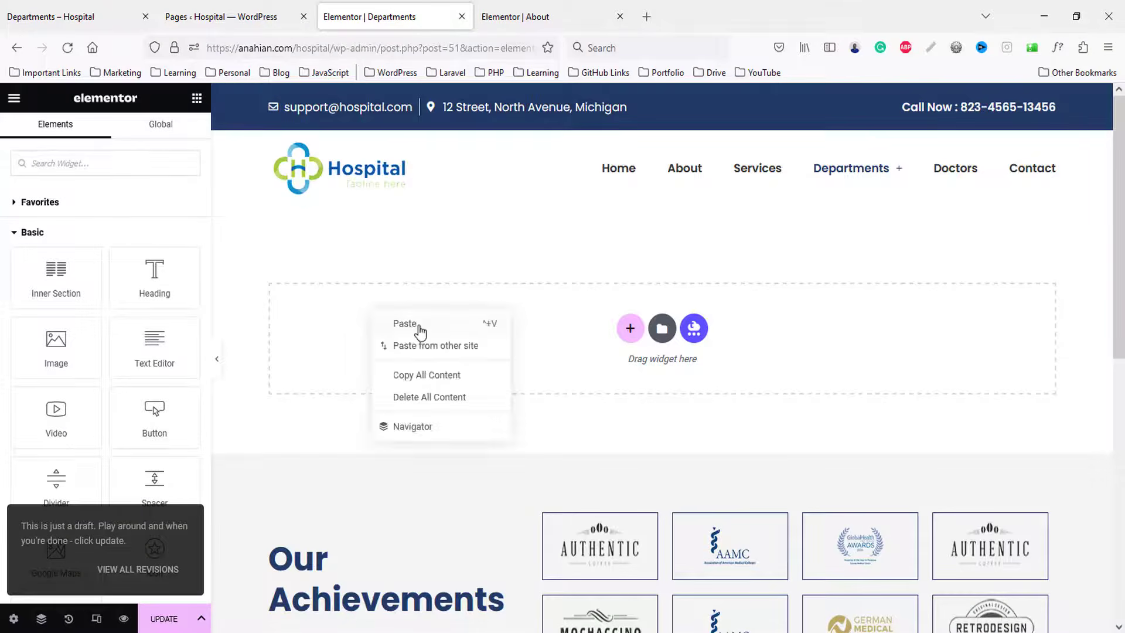
{"action": "left_click", "coordinate": [418, 324]}
{"action": "left_click", "coordinate": [661, 271]}
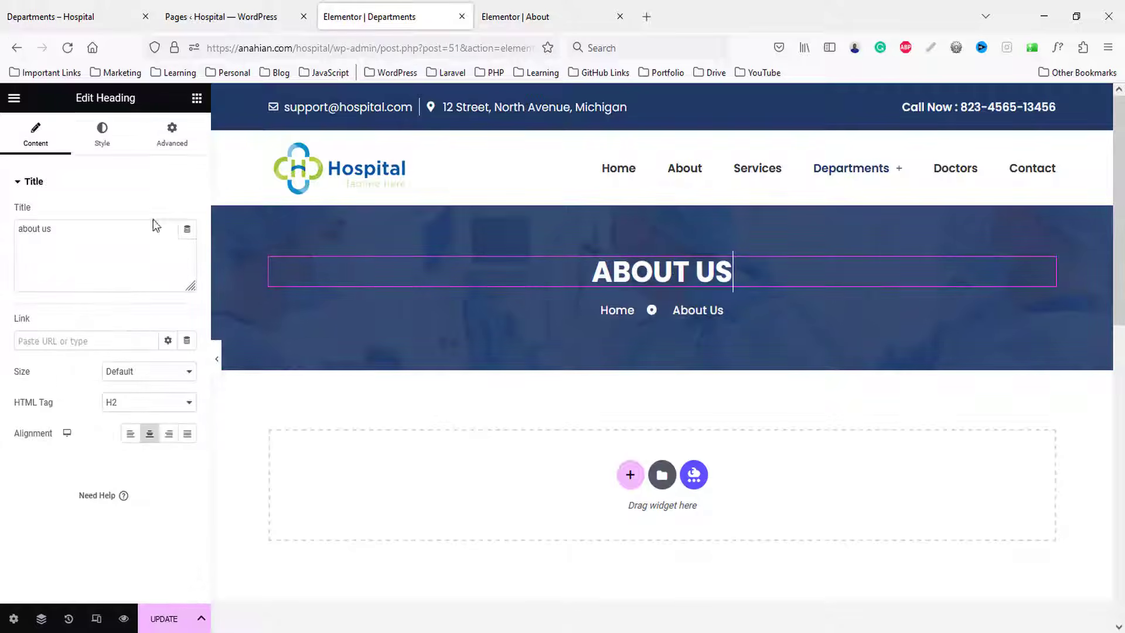
{"action": "triple_click", "coordinate": [36, 229]}
{"action": "type", "text": "depa"}
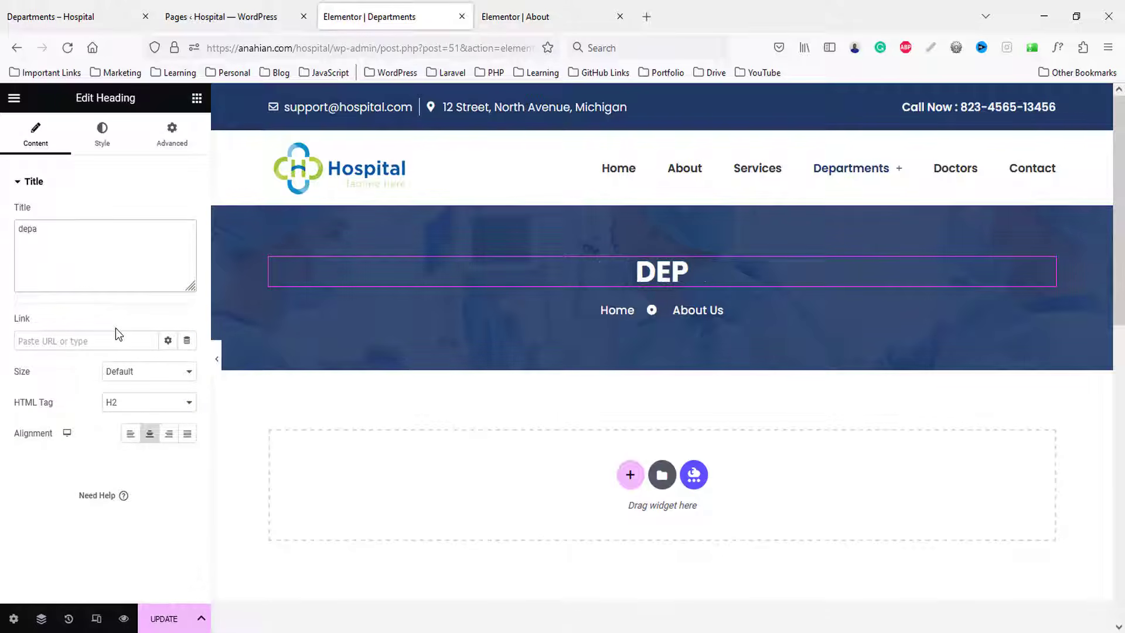
{"action": "type", "text": "rtments"}
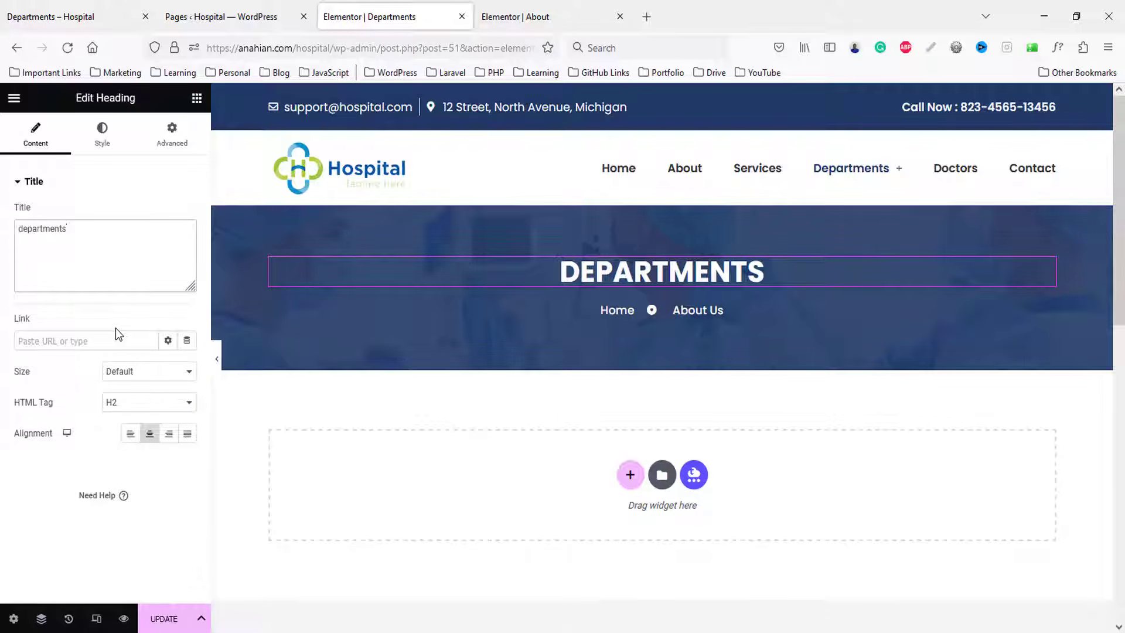
- Change the banner breadcrumb's "About Us" item text to "Departments"
{"action": "left_click", "coordinate": [703, 311]}
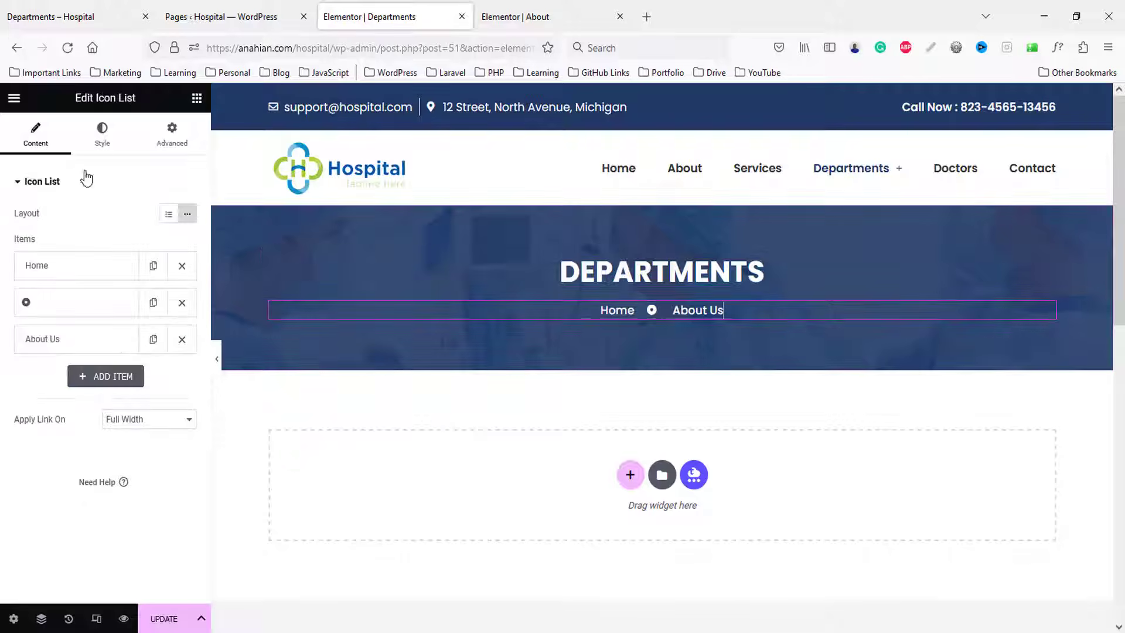
{"action": "left_click", "coordinate": [75, 346]}
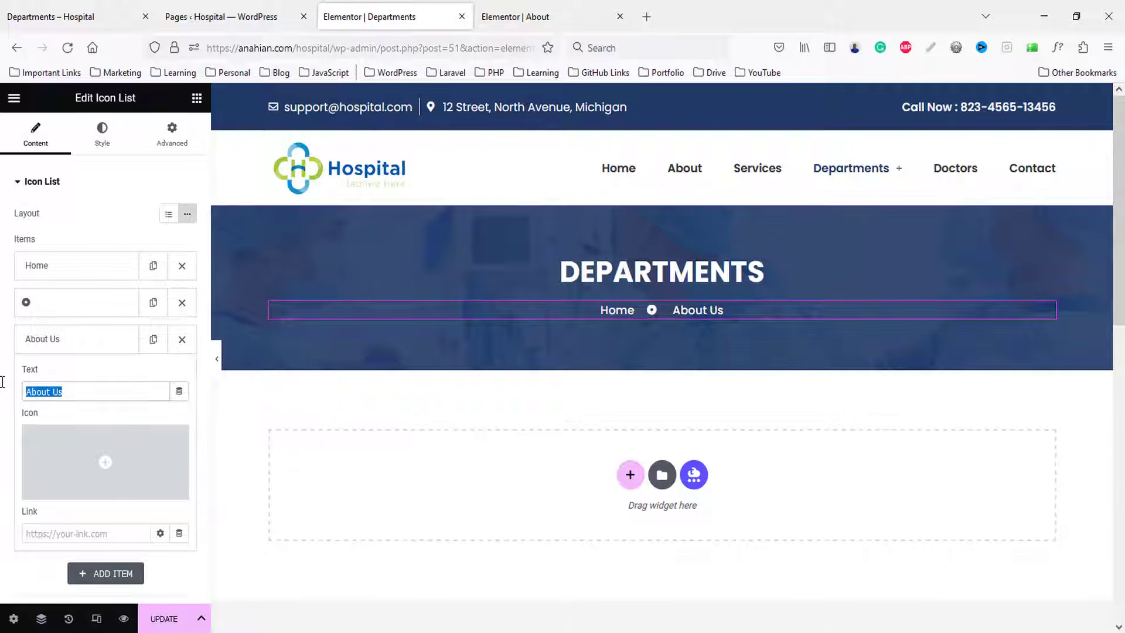
{"action": "type", "text": "Departme"}
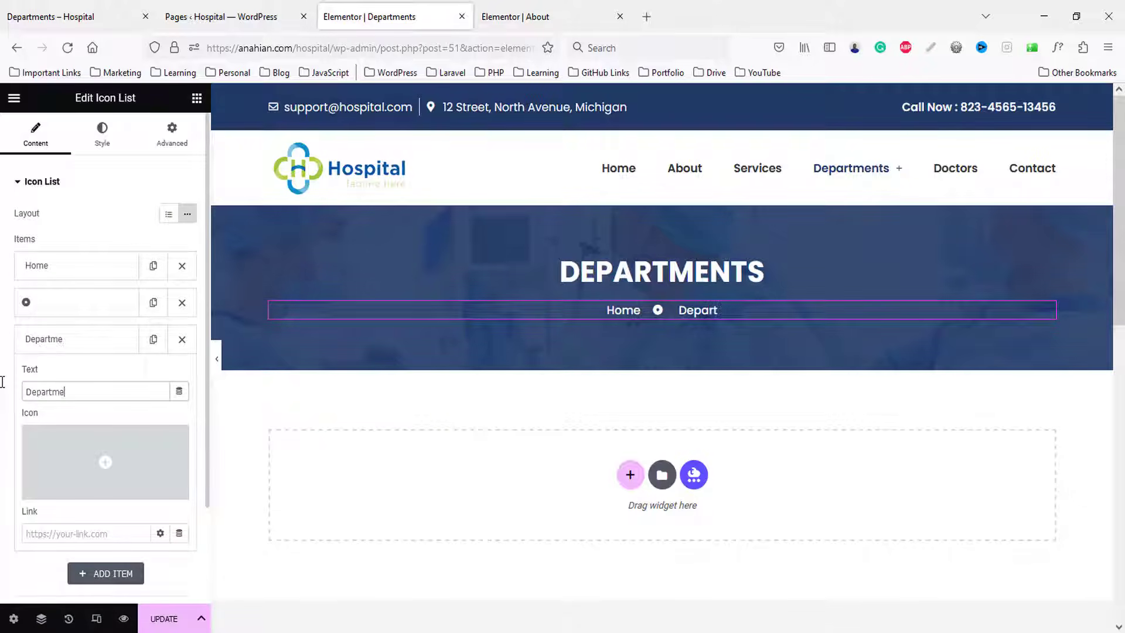
{"action": "type", "text": "nts"}
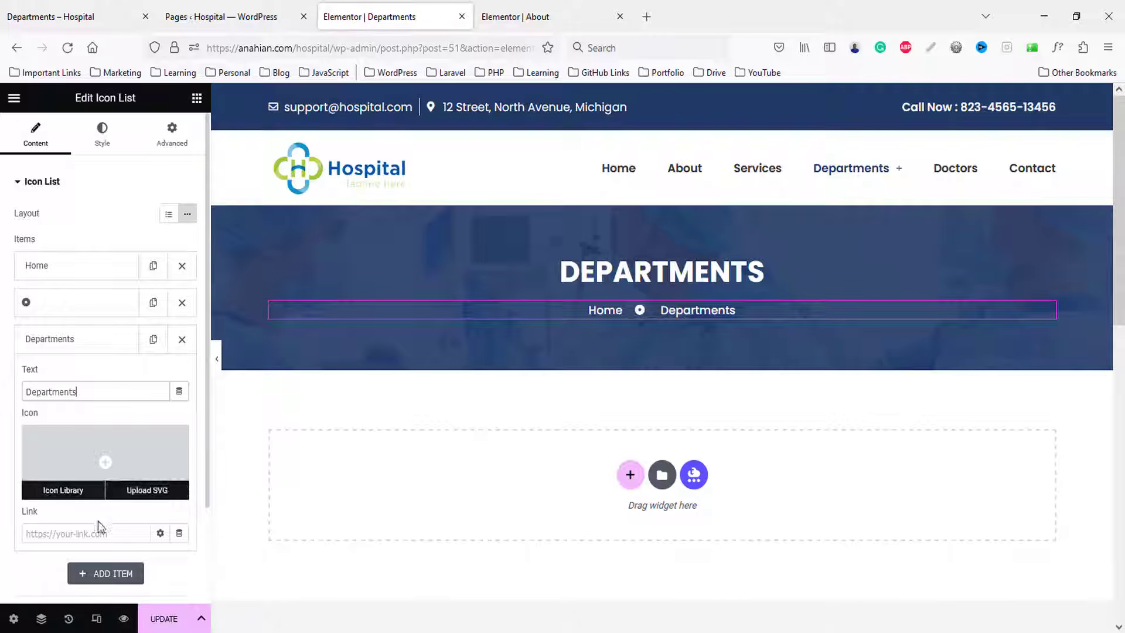
{"action": "left_click", "coordinate": [160, 533]}
{"action": "scroll", "coordinate": [162, 534], "scroll_direction": "down", "scroll_amount": 2}
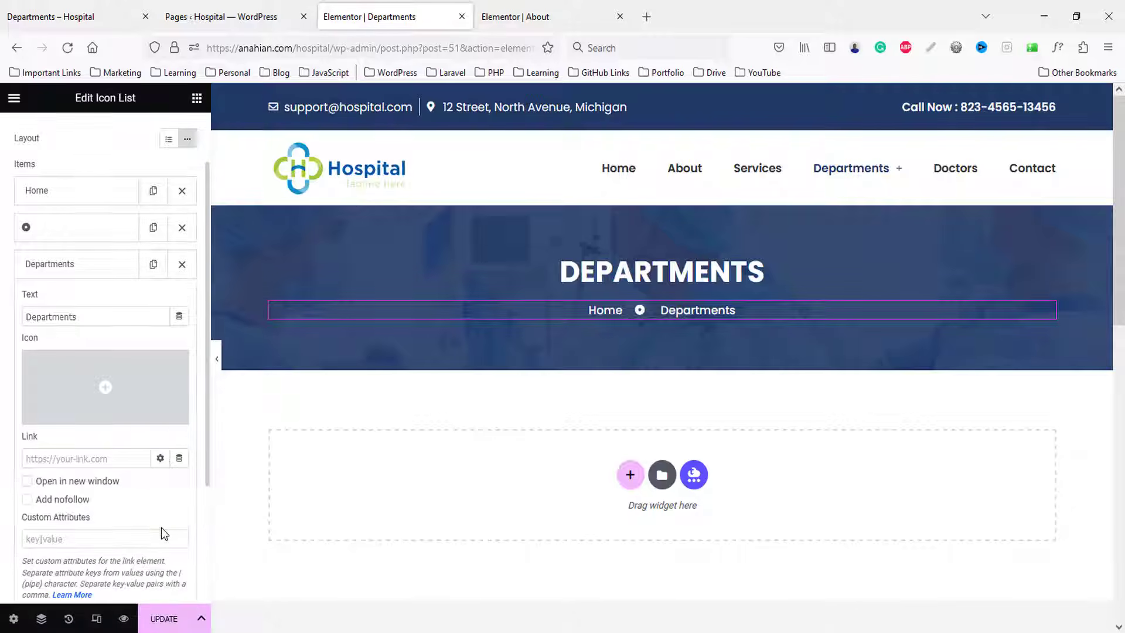
{"action": "scroll", "coordinate": [173, 523], "scroll_direction": "down", "scroll_amount": 2}
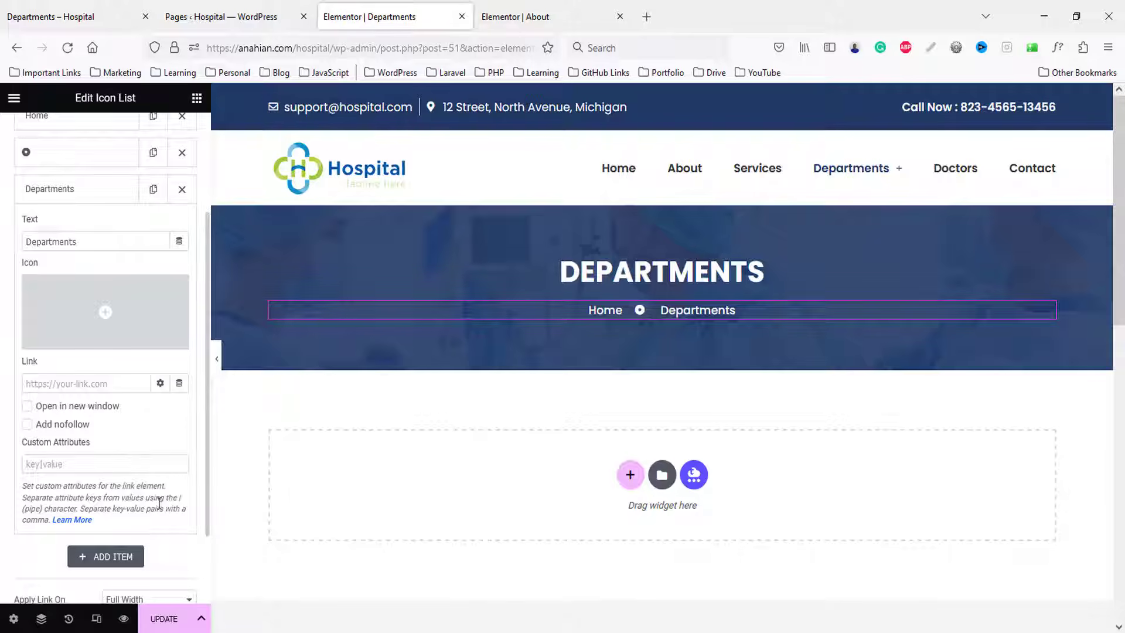
{"action": "left_click", "coordinate": [180, 383]}
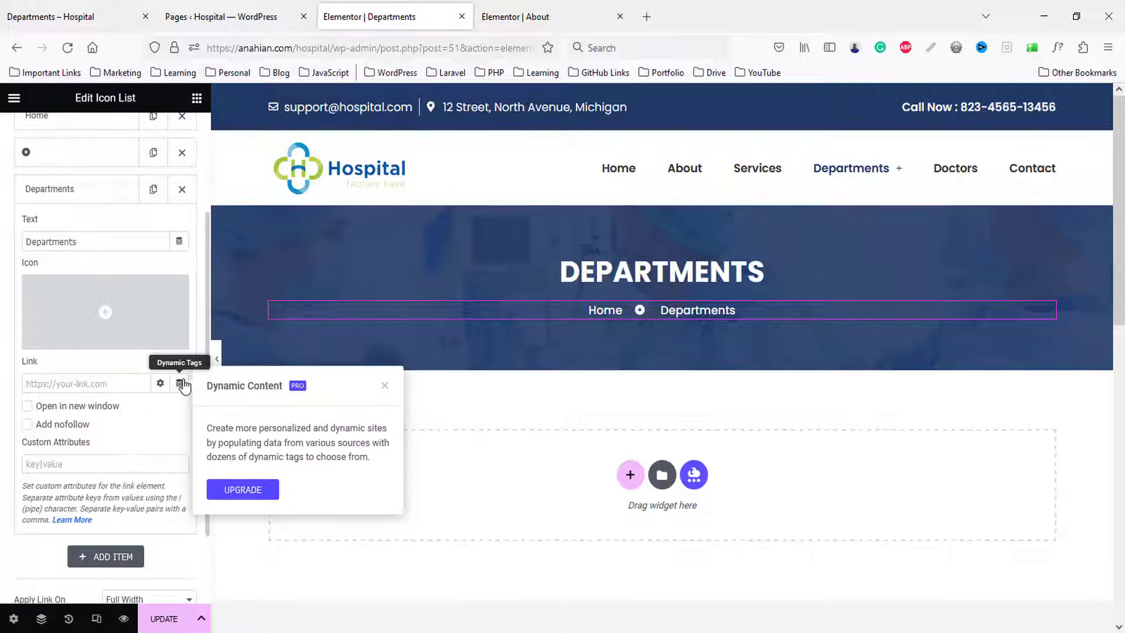
{"action": "left_click", "coordinate": [140, 220]}
- Update the Departments page, preview it, and close the About page's editor
{"action": "left_click", "coordinate": [176, 626]}
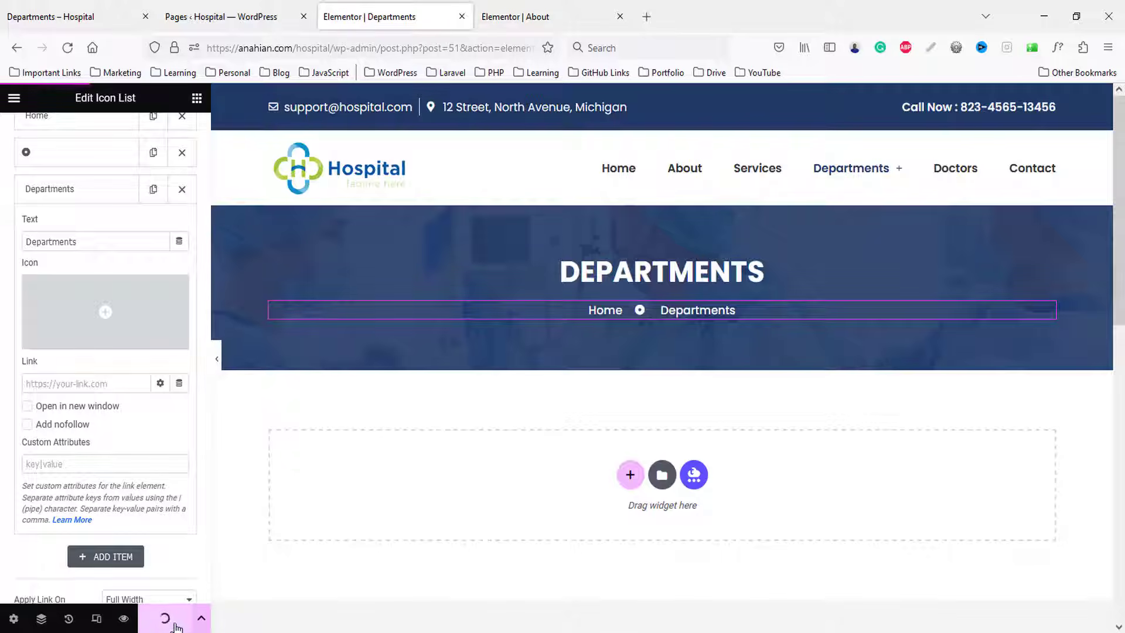
{"action": "left_click", "coordinate": [123, 618]}
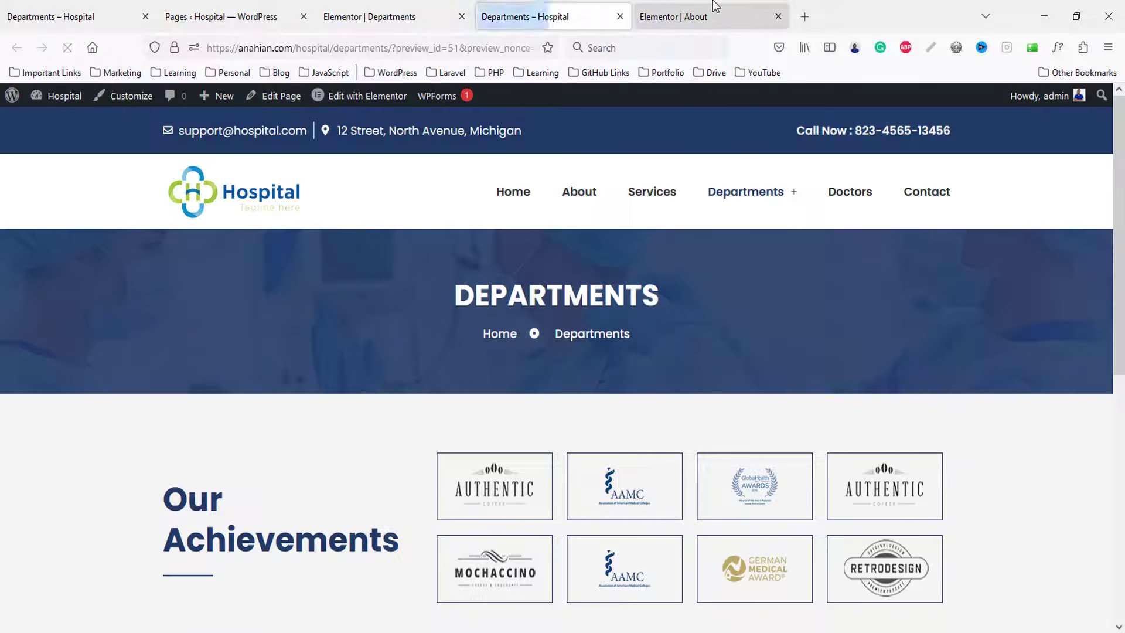
{"action": "middle_click", "coordinate": [706, 12]}
- Check the demo's department cards and add a three-column section below the Departments page's banner
{"action": "left_click", "coordinate": [73, 17]}
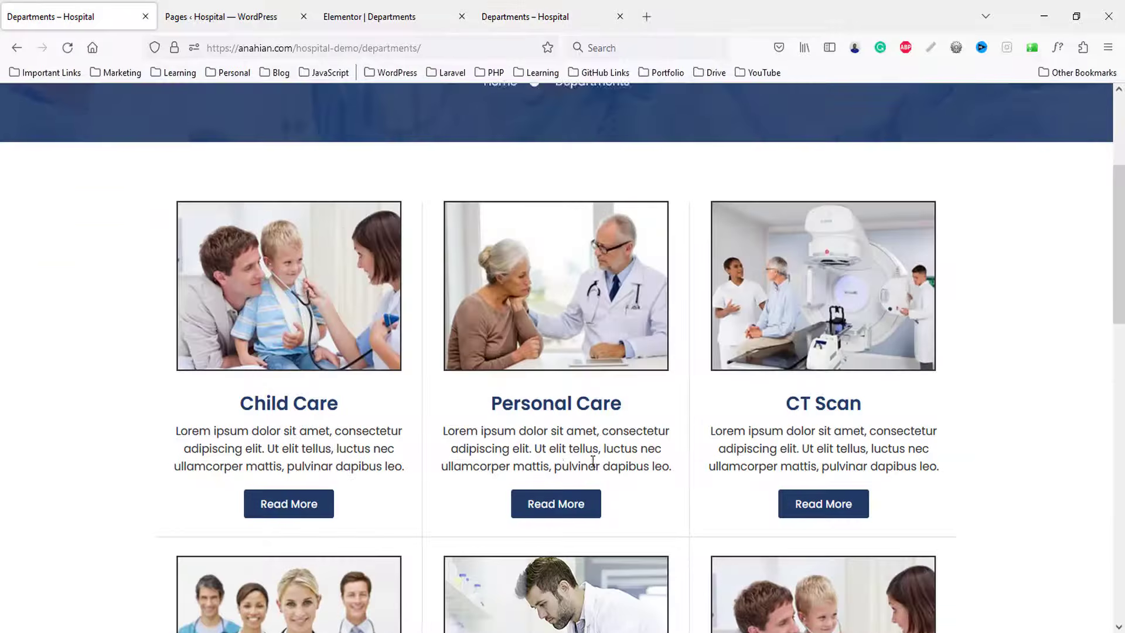
{"action": "scroll", "coordinate": [610, 415], "scroll_direction": "up", "scroll_amount": 2}
{"action": "scroll", "coordinate": [954, 414], "scroll_direction": "down", "scroll_amount": 2}
{"action": "scroll", "coordinate": [946, 468], "scroll_direction": "down", "scroll_amount": 4}
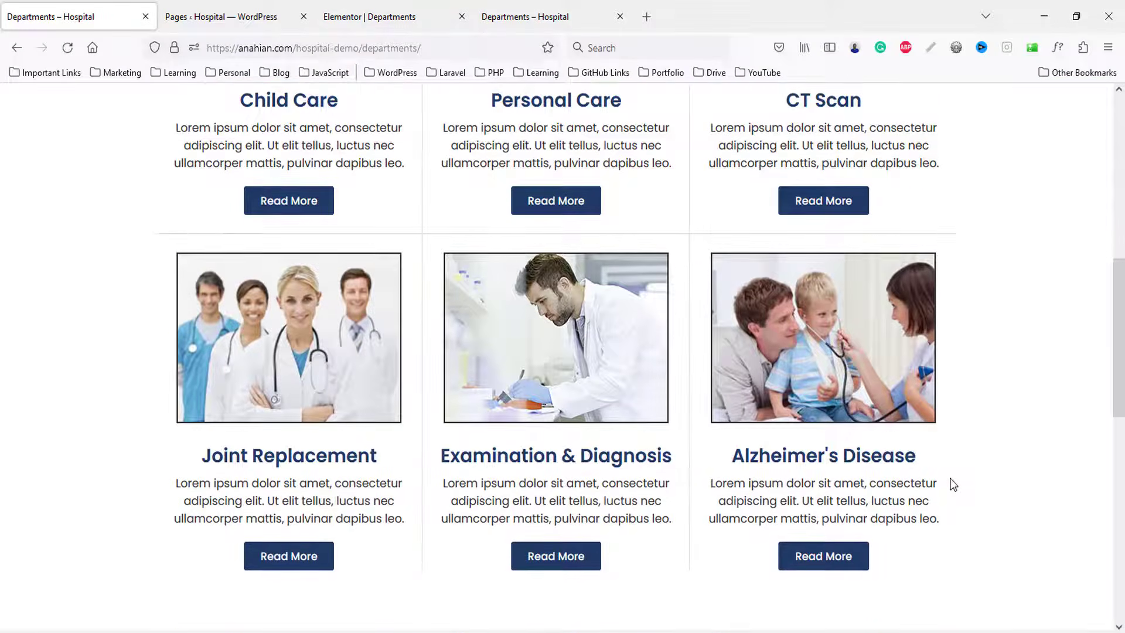
{"action": "scroll", "coordinate": [952, 478], "scroll_direction": "up", "scroll_amount": 2}
{"action": "left_click", "coordinate": [417, 5]}
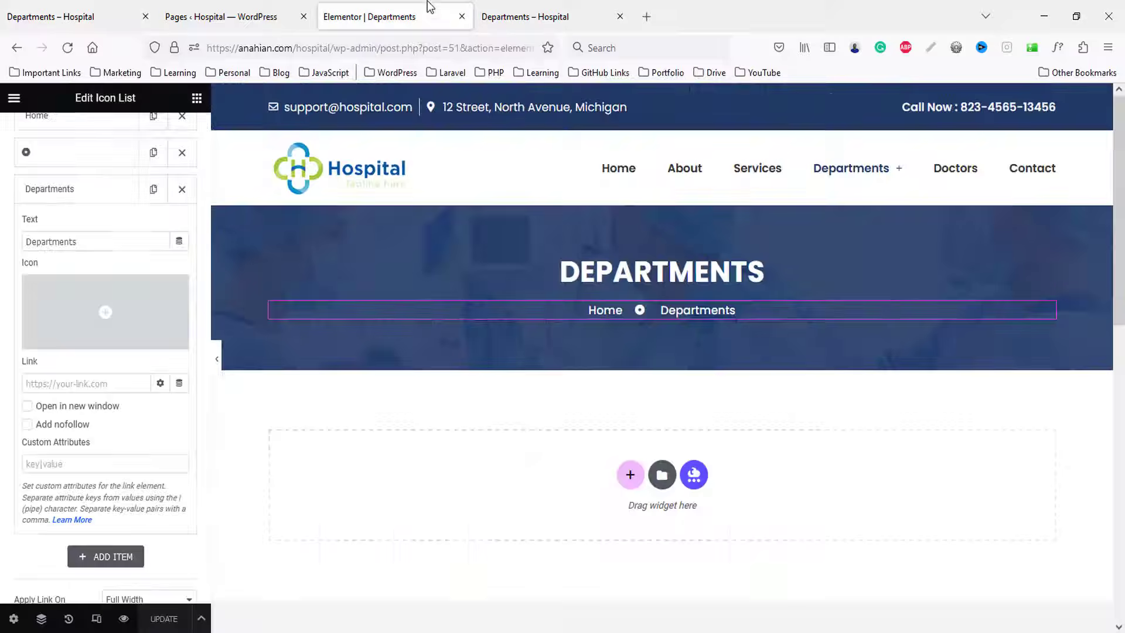
{"action": "left_click", "coordinate": [631, 473]}
{"action": "scroll", "coordinate": [645, 492], "scroll_direction": "down", "scroll_amount": 2}
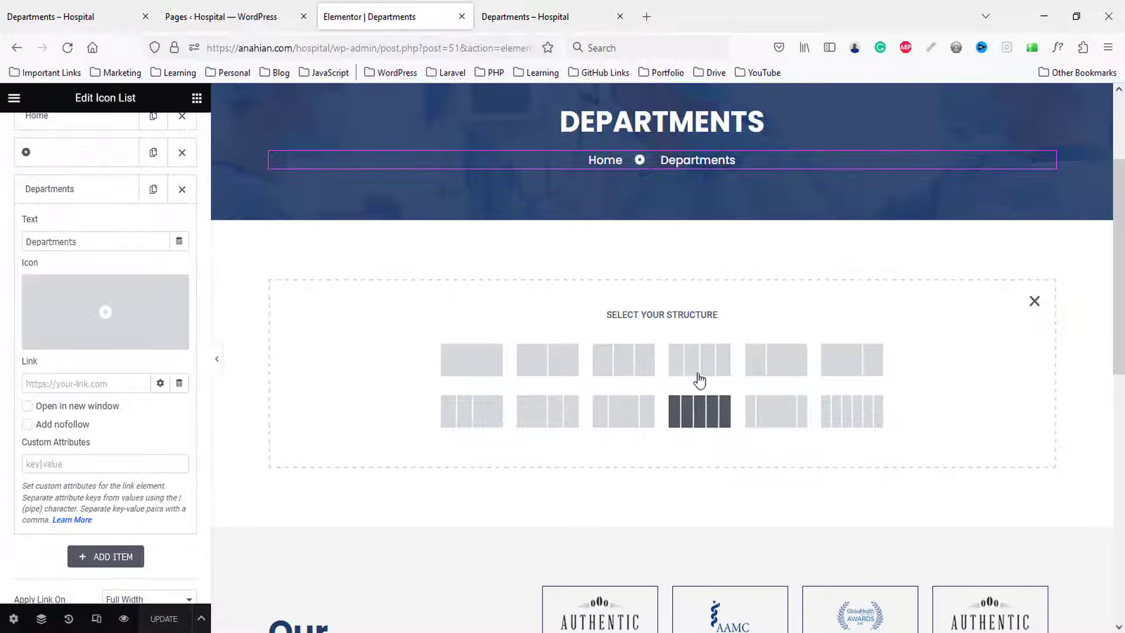
{"action": "left_click", "coordinate": [643, 361]}
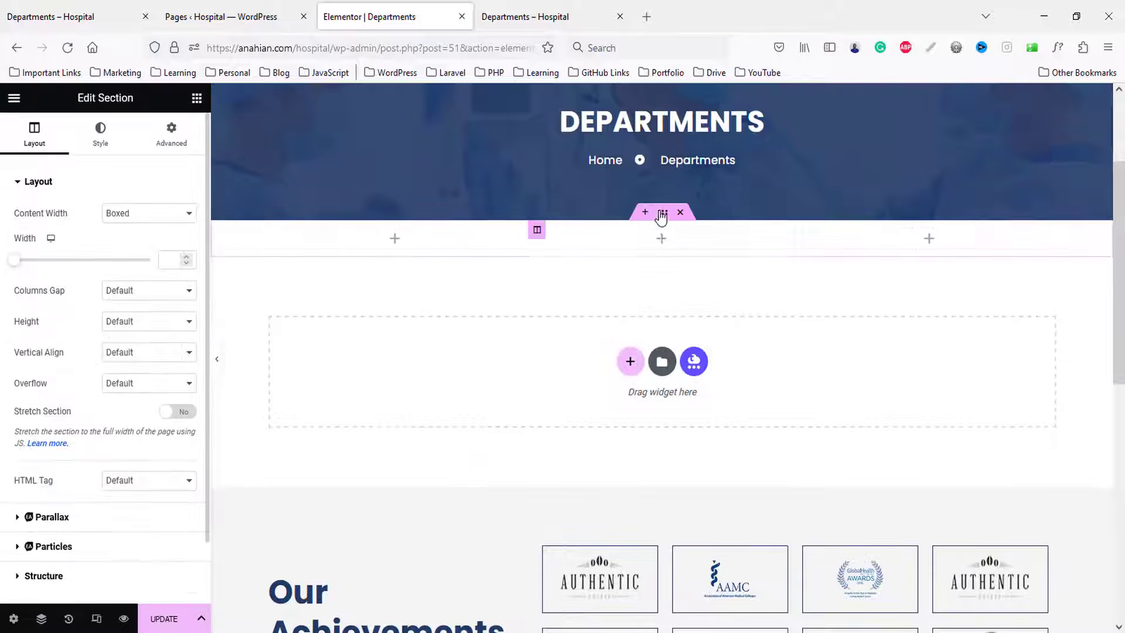
- Set the three-column section's top margin to 80 px and add an Image Box widget to its first column
{"action": "left_click", "coordinate": [169, 140]}
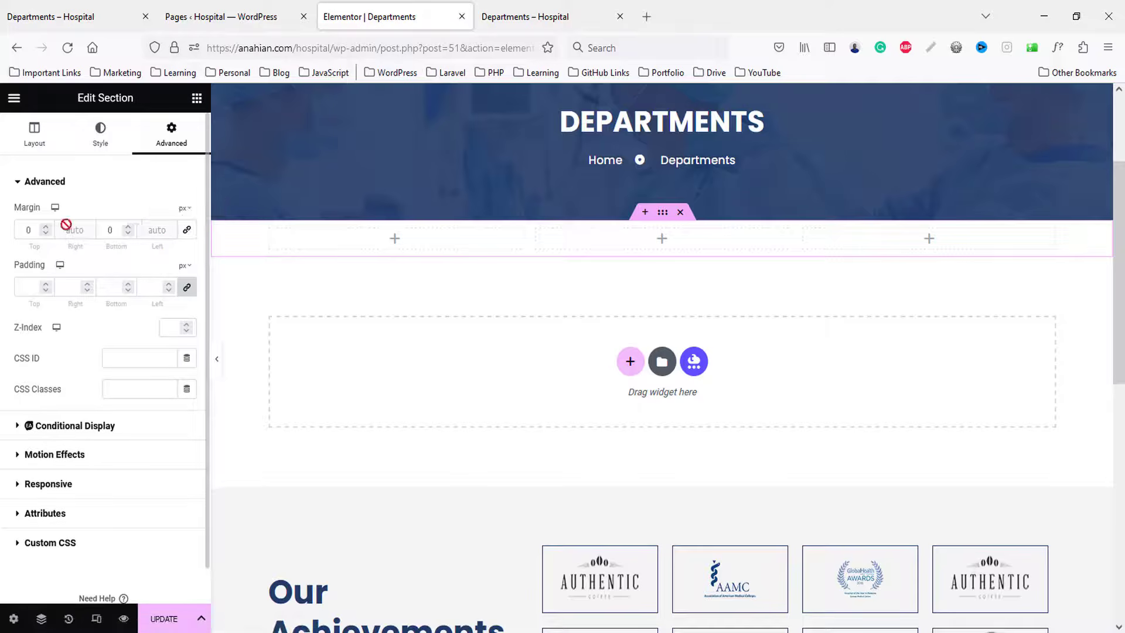
{"action": "type", "text": "80"}
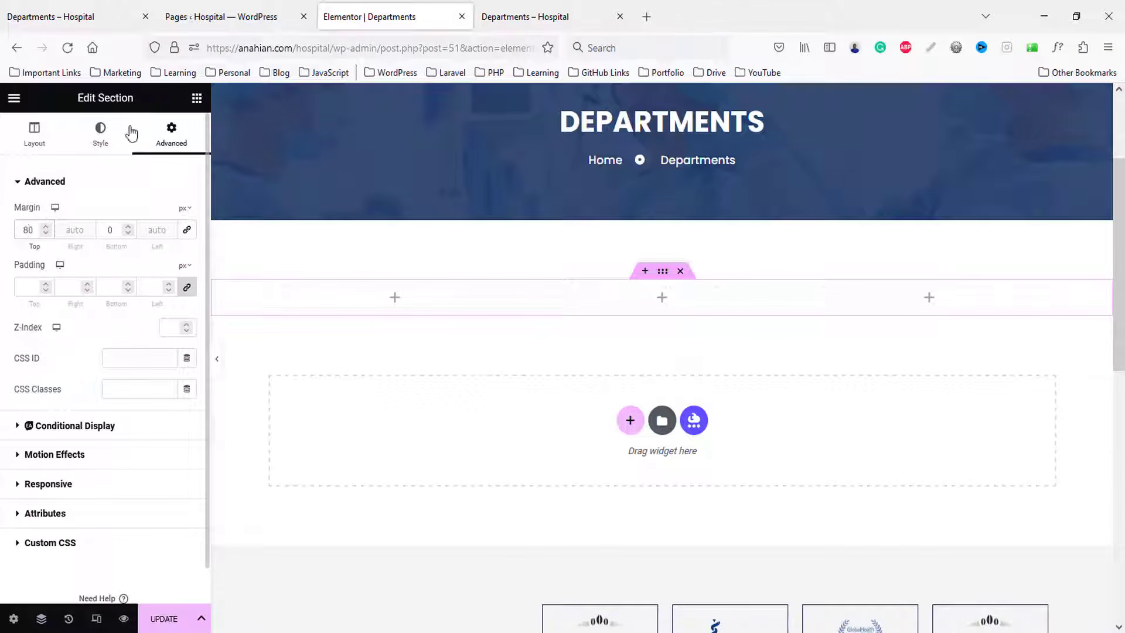
{"action": "left_click", "coordinate": [197, 98]}
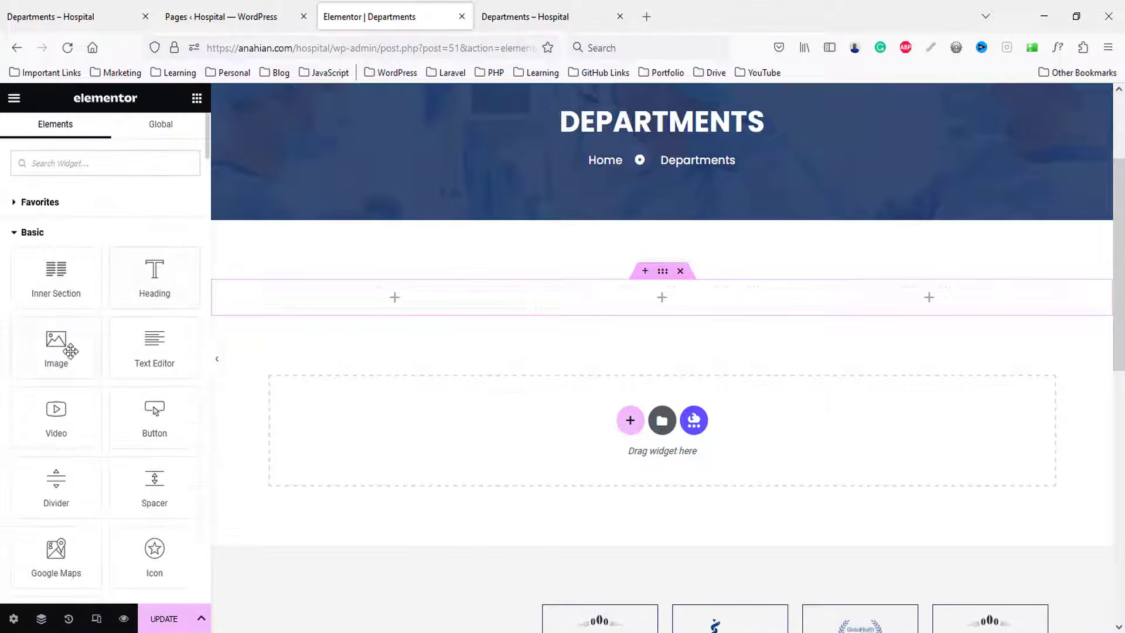
{"action": "left_click_drag", "start_coordinate": [56, 344], "coordinate": [118, 304]}
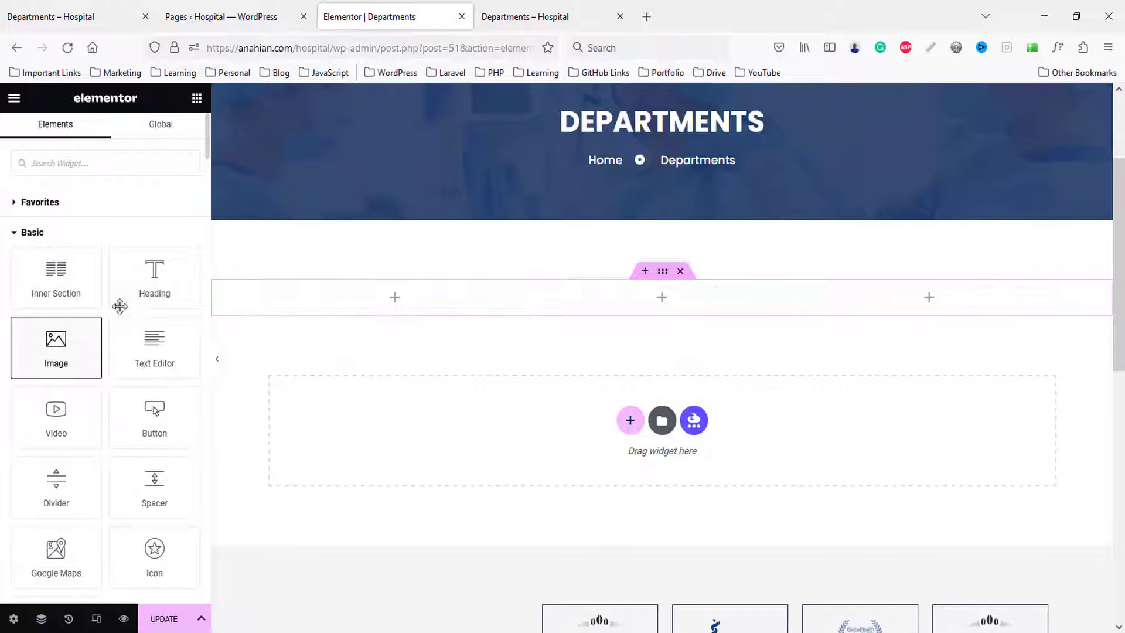
{"action": "left_click", "coordinate": [92, 167]}
{"action": "type", "text": "image"}
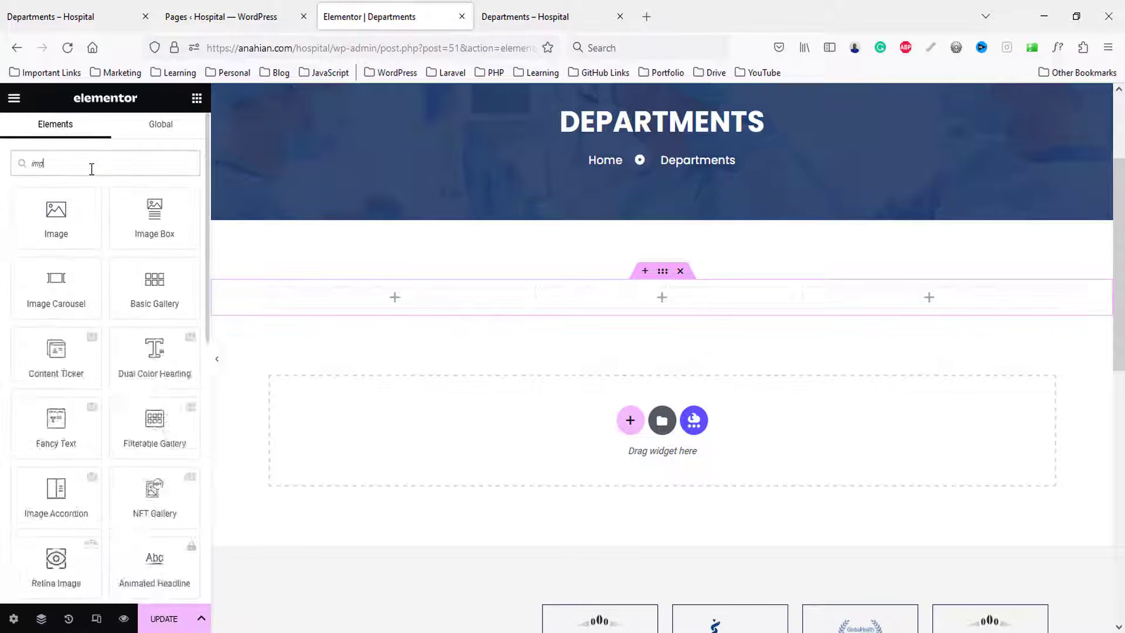
{"action": "left_click_drag", "start_coordinate": [116, 239], "coordinate": [455, 486]}
- Check the demo's first department card and set the image box's picture to department-1.jpg from the media library
{"action": "left_click", "coordinate": [23, 14]}
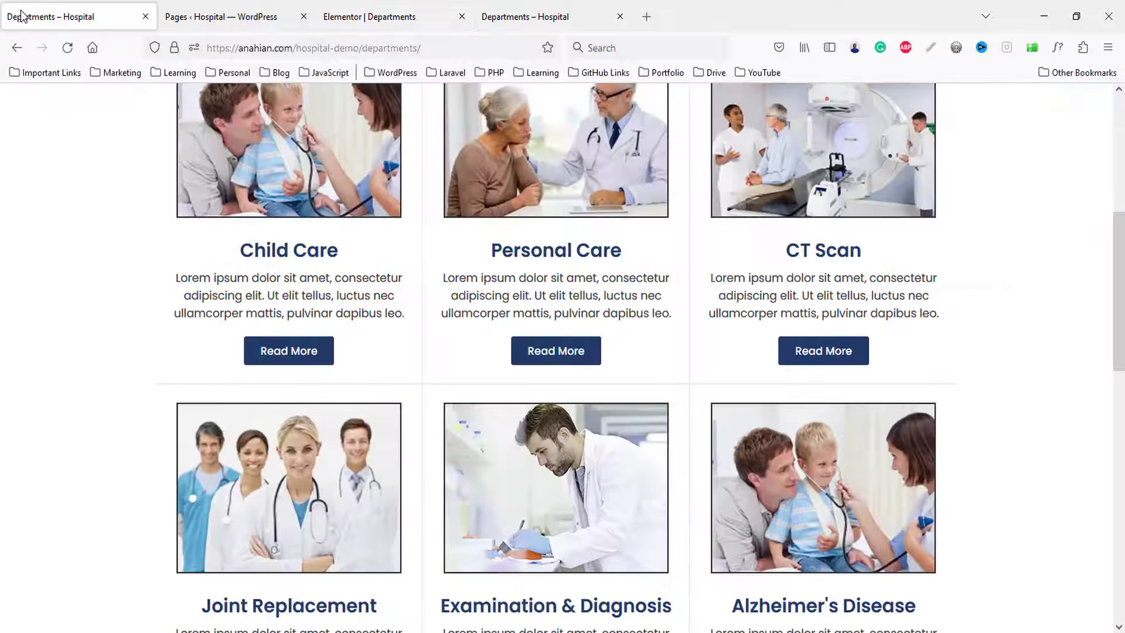
{"action": "left_click_drag", "start_coordinate": [253, 253], "coordinate": [360, 256]}
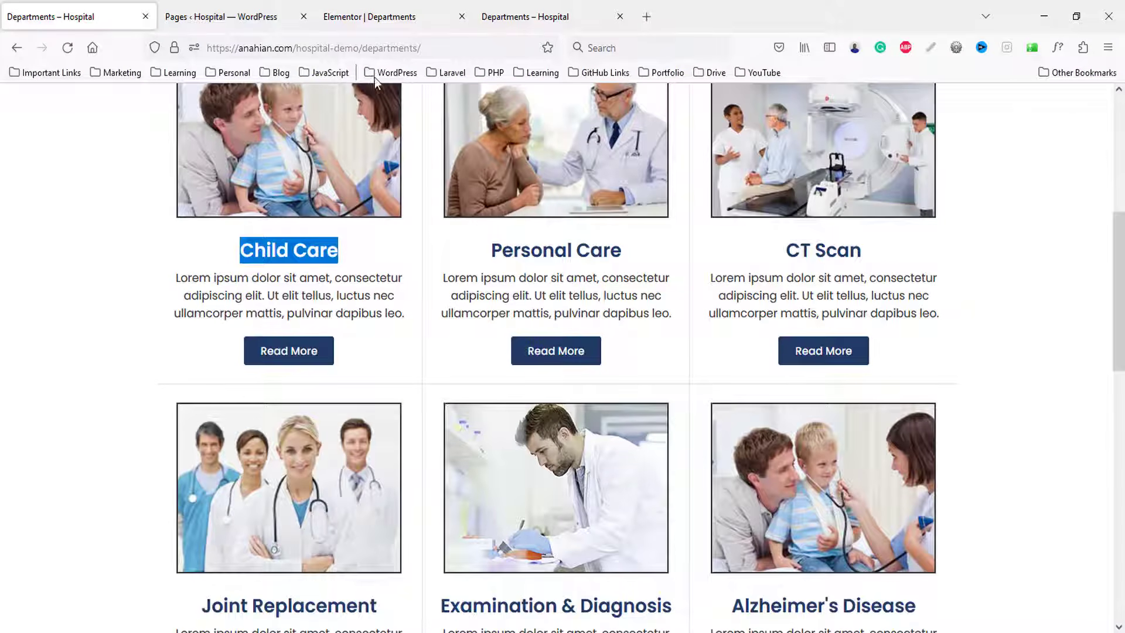
{"action": "left_click", "coordinate": [366, 18]}
{"action": "left_click", "coordinate": [103, 285]}
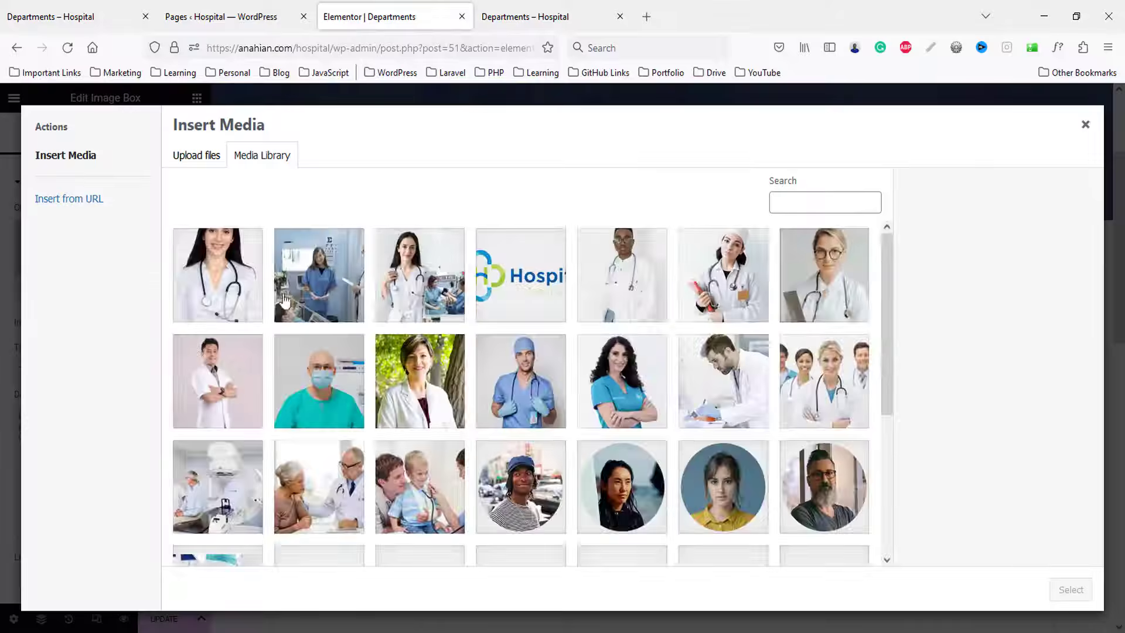
{"action": "scroll", "coordinate": [613, 390], "scroll_direction": "down", "scroll_amount": 3}
{"action": "scroll", "coordinate": [562, 466], "scroll_direction": "up", "scroll_amount": 2}
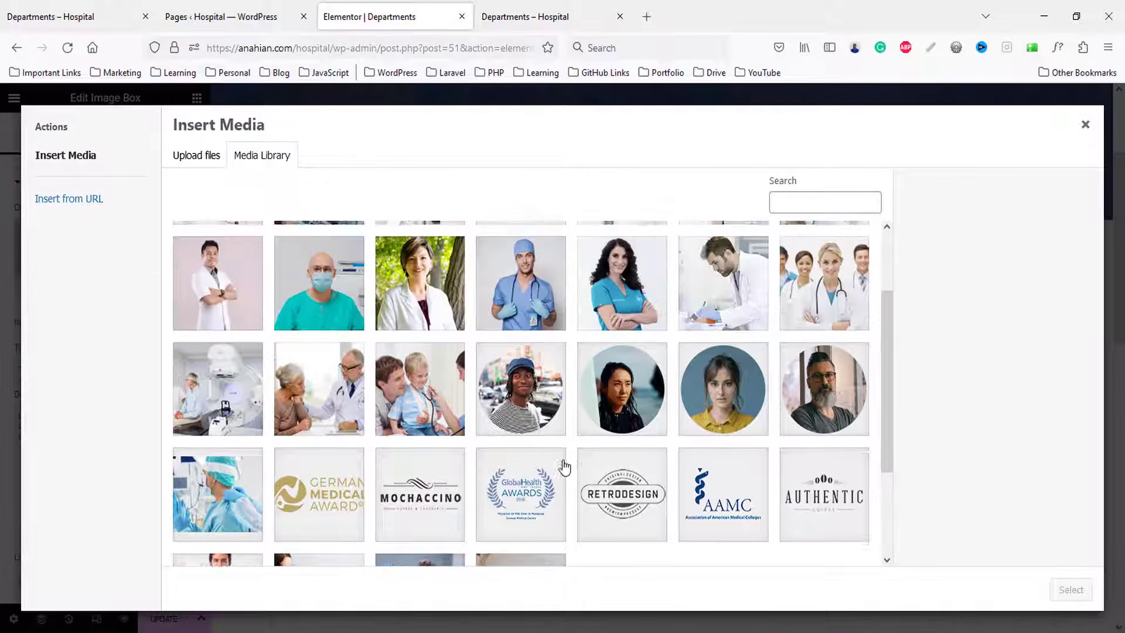
{"action": "left_click", "coordinate": [448, 392]}
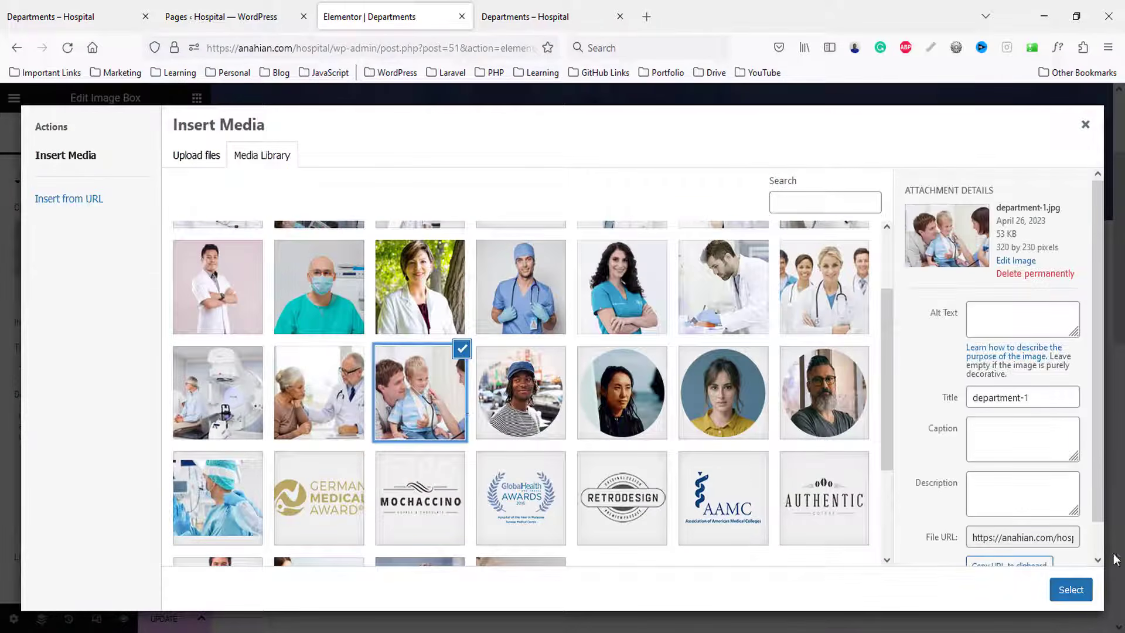
{"action": "left_click", "coordinate": [1072, 590]}
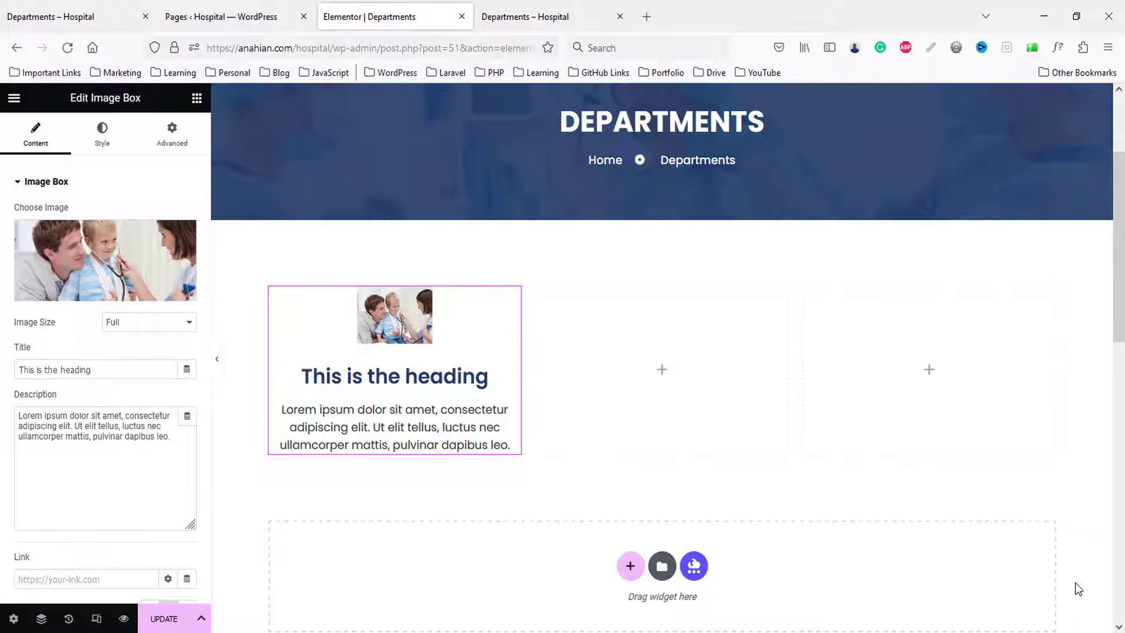
- Title the image box "Child care" and replace its description with the text copied from the demo's Child Care card
{"action": "triple_click", "coordinate": [87, 374]}
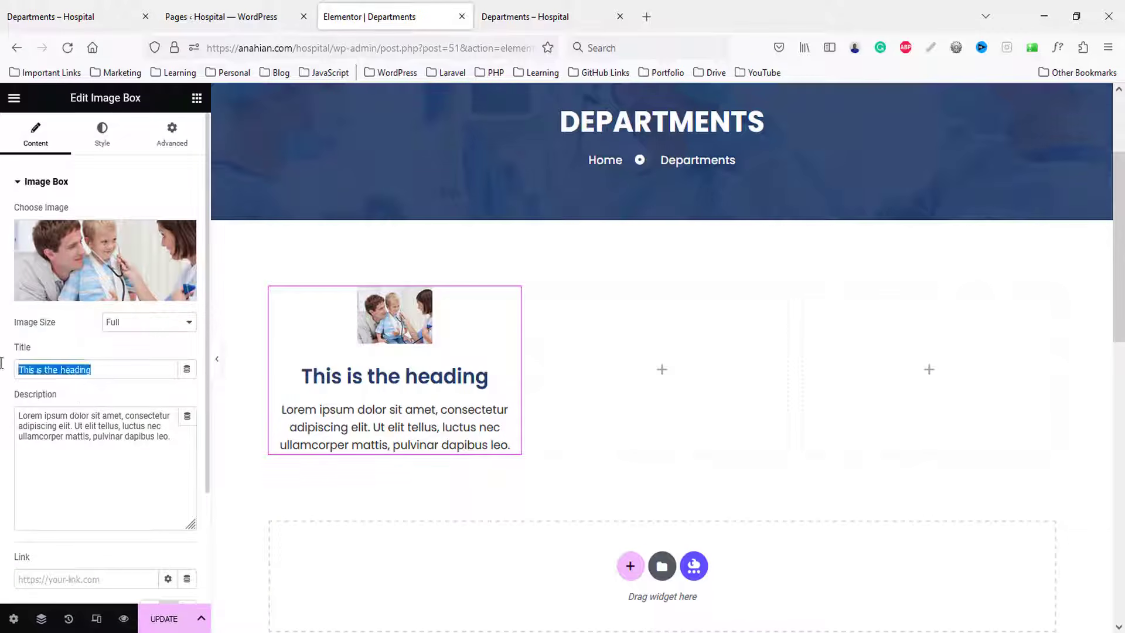
{"action": "type", "text": "Child care"}
{"action": "left_click", "coordinate": [6, 7]}
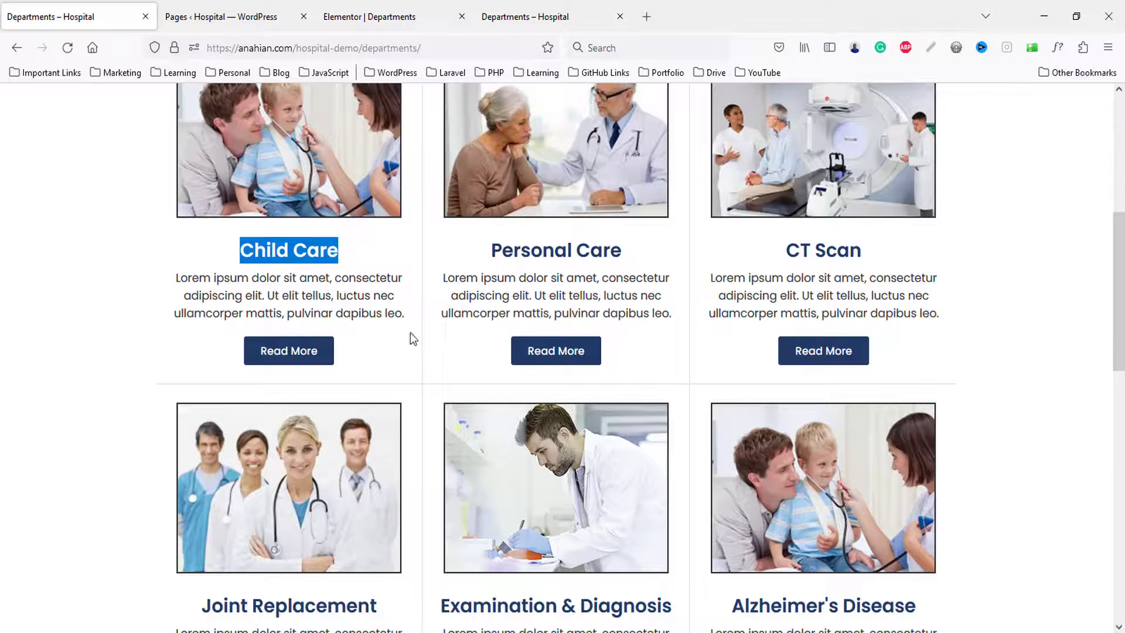
{"action": "left_click_drag", "start_coordinate": [178, 277], "coordinate": [414, 316]}
{"action": "key", "text": "ctrl+c"}
{"action": "left_click", "coordinate": [369, 16]}
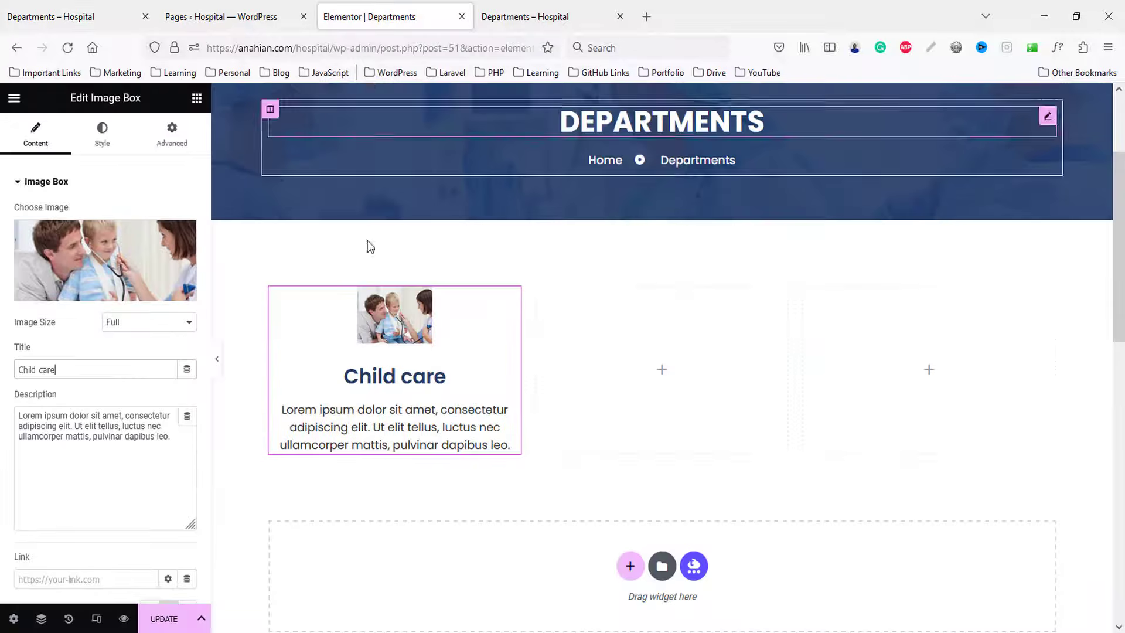
{"action": "left_click", "coordinate": [133, 430]}
{"action": "key", "text": "ctrl+a"}
{"action": "key", "text": "ctrl+v"}
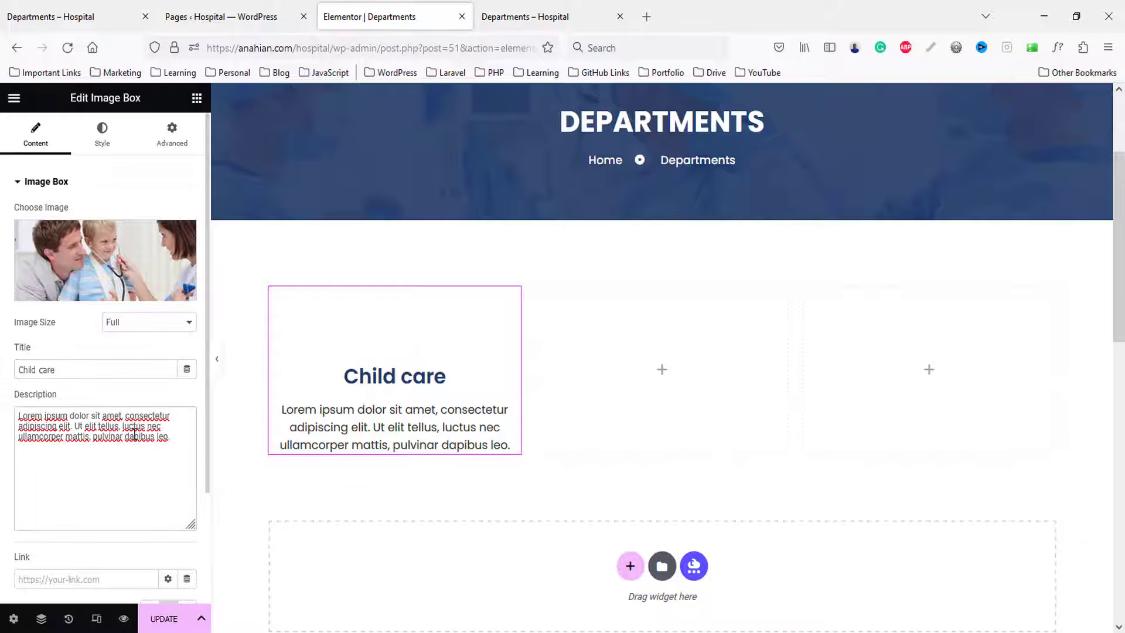
- Add a centered "Read More" button below the Child care image box, with the Primary global color as its background
{"action": "left_click", "coordinate": [102, 134]}
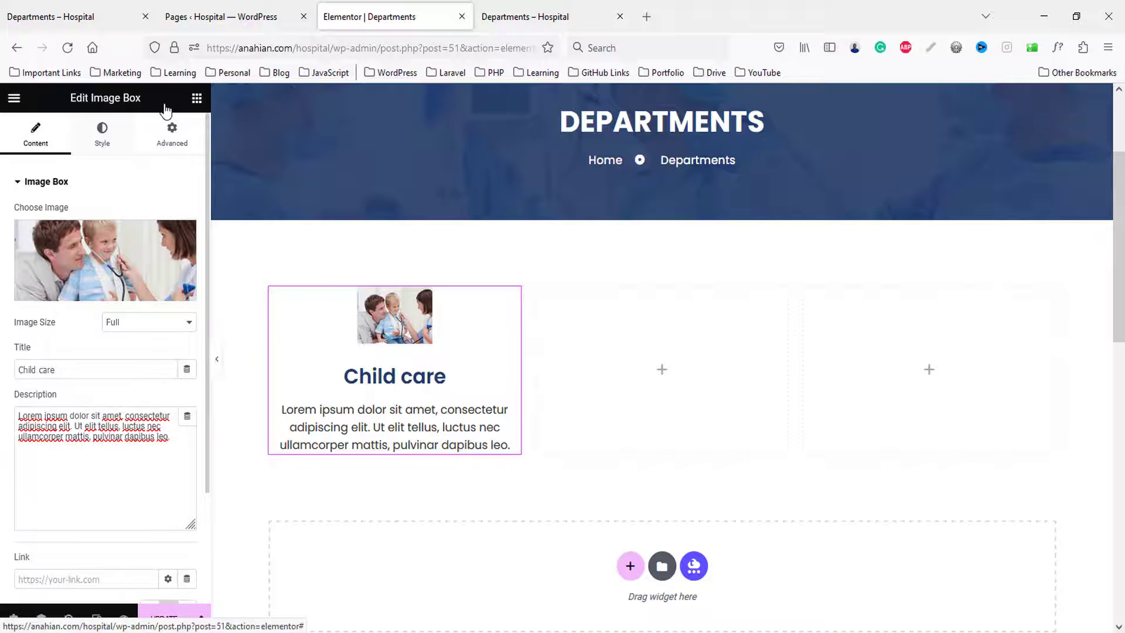
{"action": "left_click", "coordinate": [196, 99]}
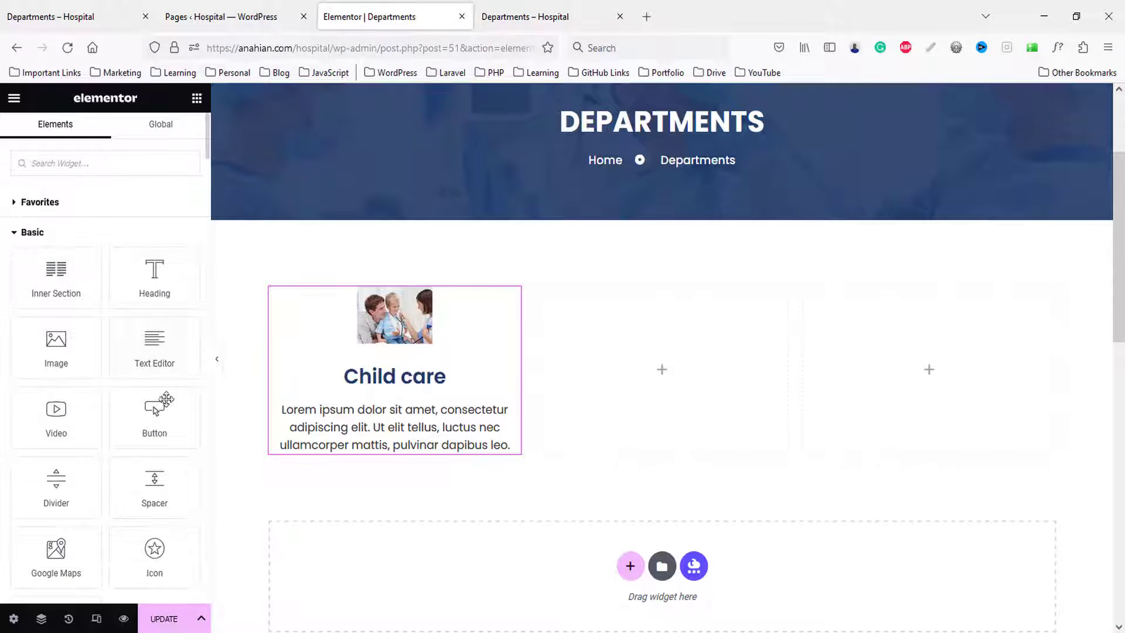
{"action": "left_click_drag", "start_coordinate": [154, 413], "coordinate": [443, 426]}
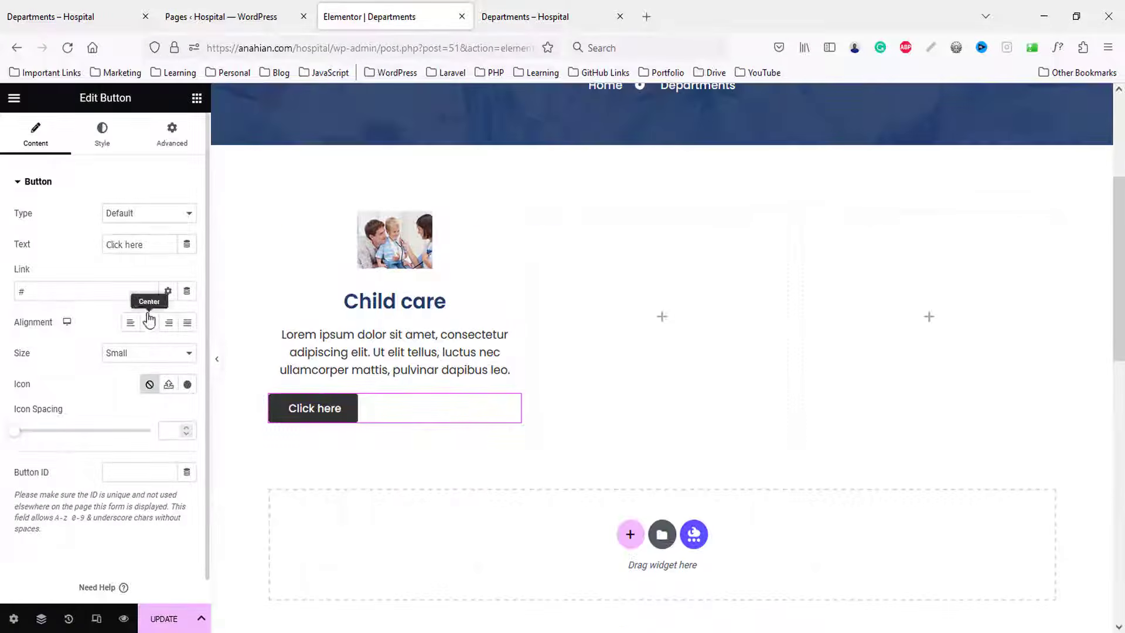
{"action": "type", "text": "Read More"}
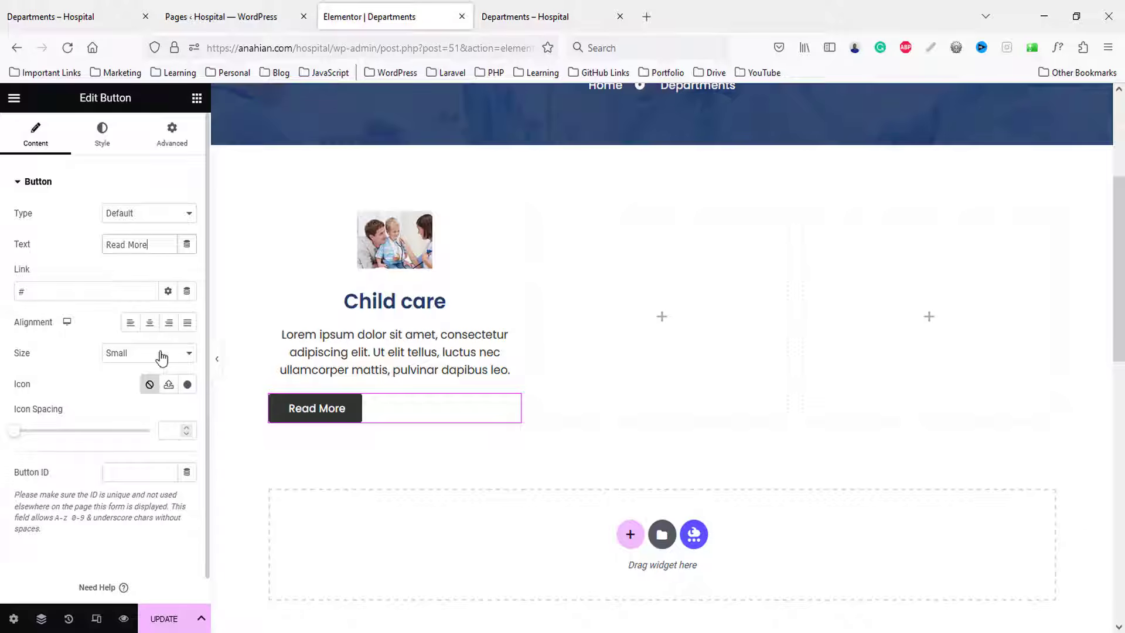
{"action": "left_click", "coordinate": [150, 322]}
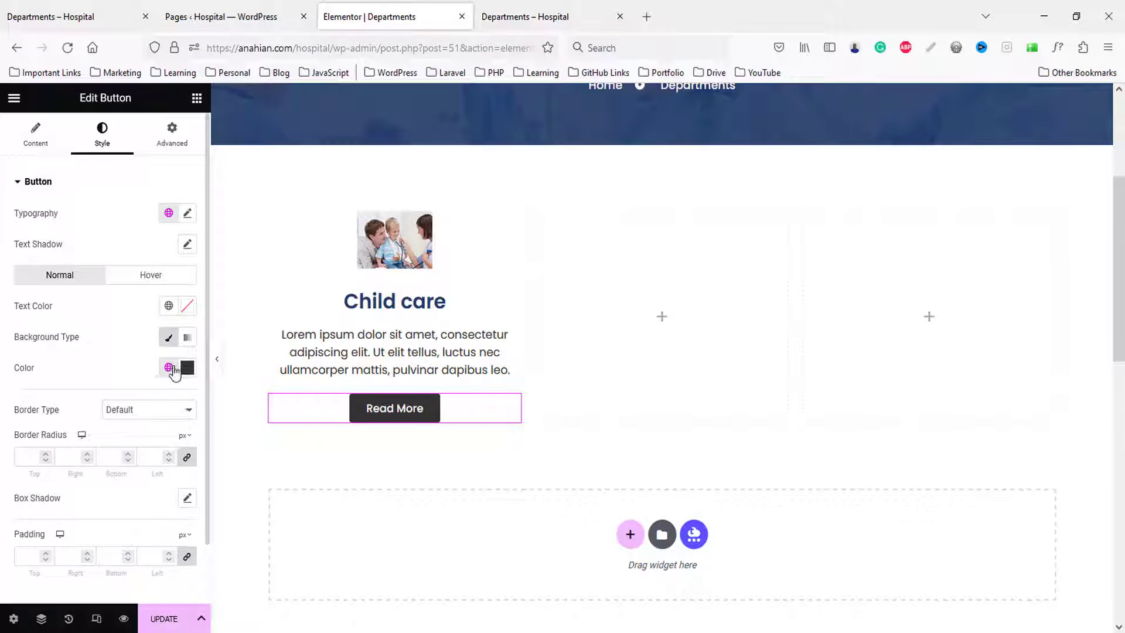
{"action": "left_click", "coordinate": [169, 368]}
{"action": "left_click", "coordinate": [26, 437]}
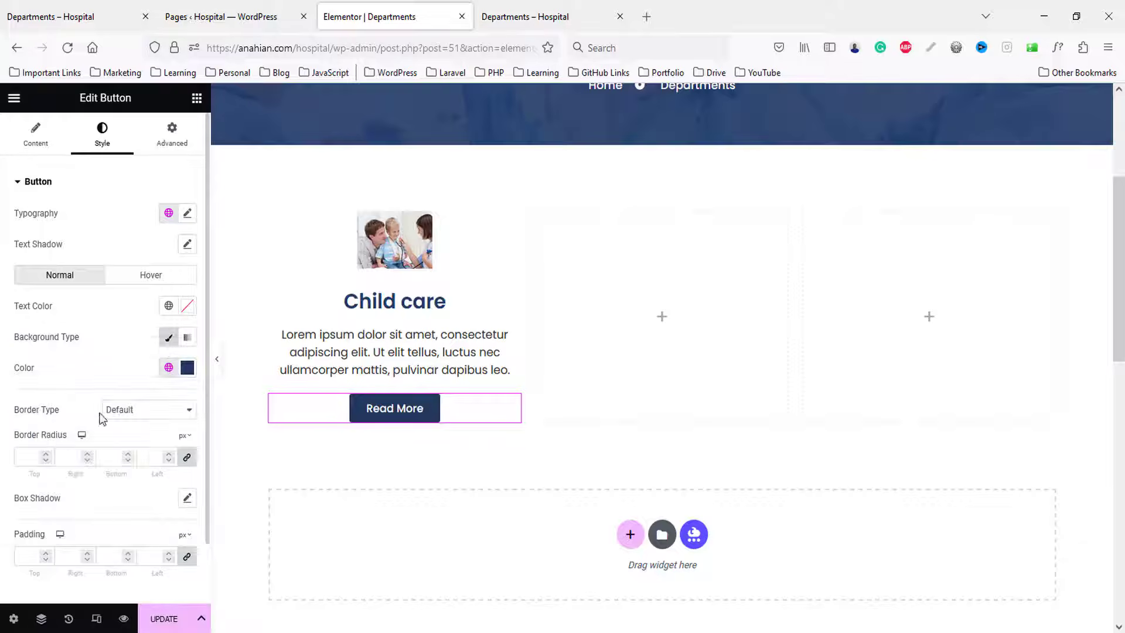
- Set the Read More button's padding to 15 px top and bottom and 40 px right and left, with the sides unlinked
{"action": "scroll", "coordinate": [165, 397], "scroll_direction": "down", "scroll_amount": 2}
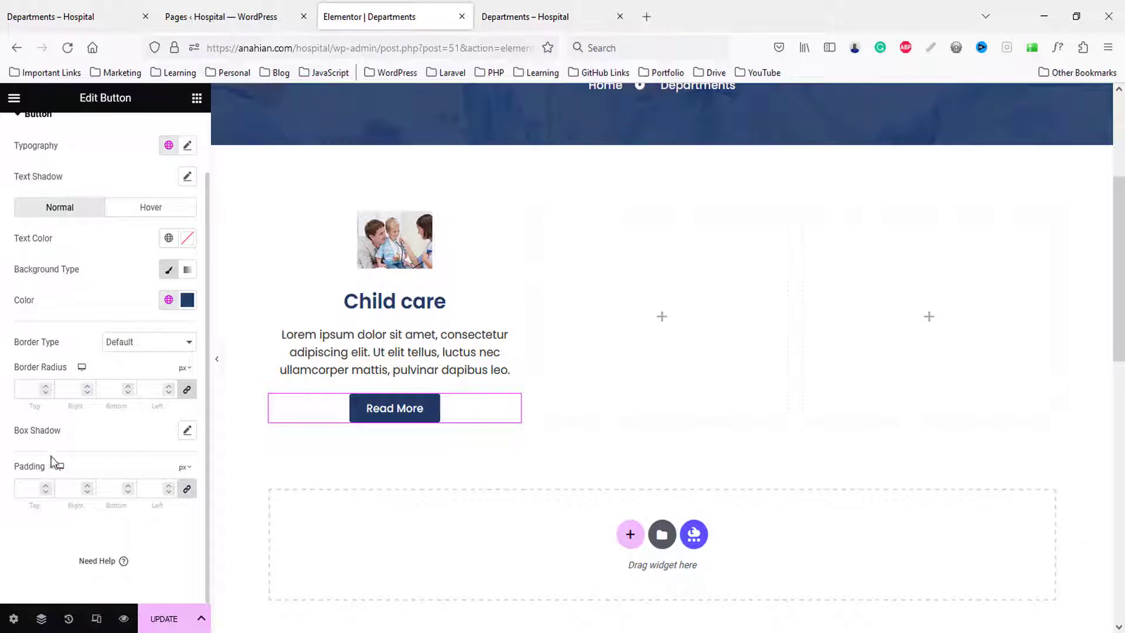
{"action": "left_click", "coordinate": [18, 490]}
{"action": "type", "text": "0"}
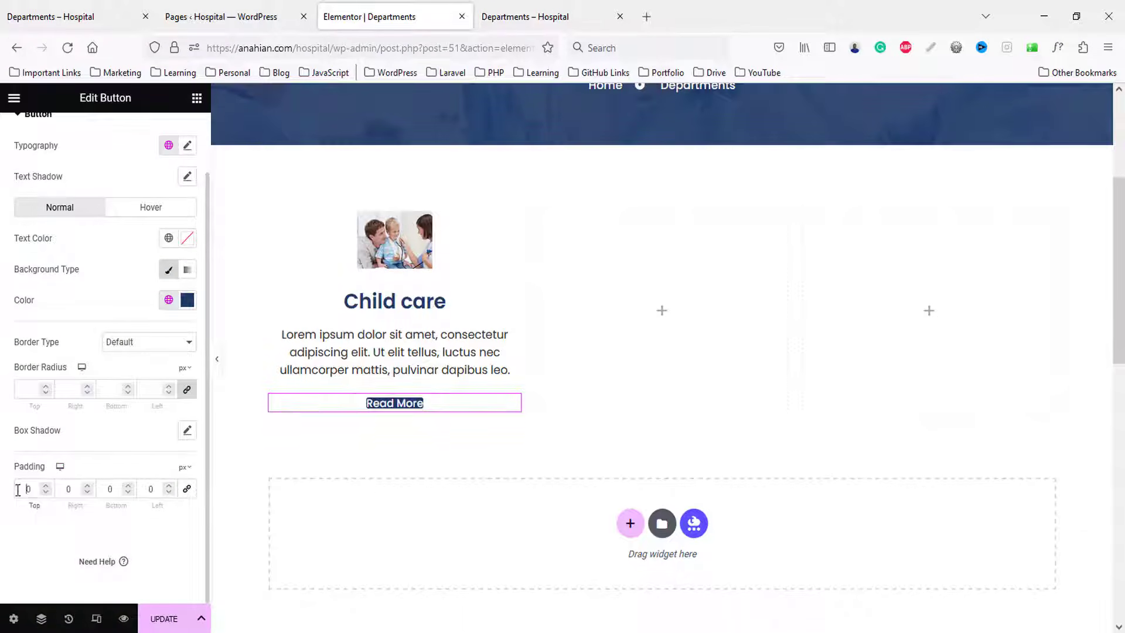
{"action": "type", "text": "5"}
{"action": "left_click", "coordinate": [113, 489]}
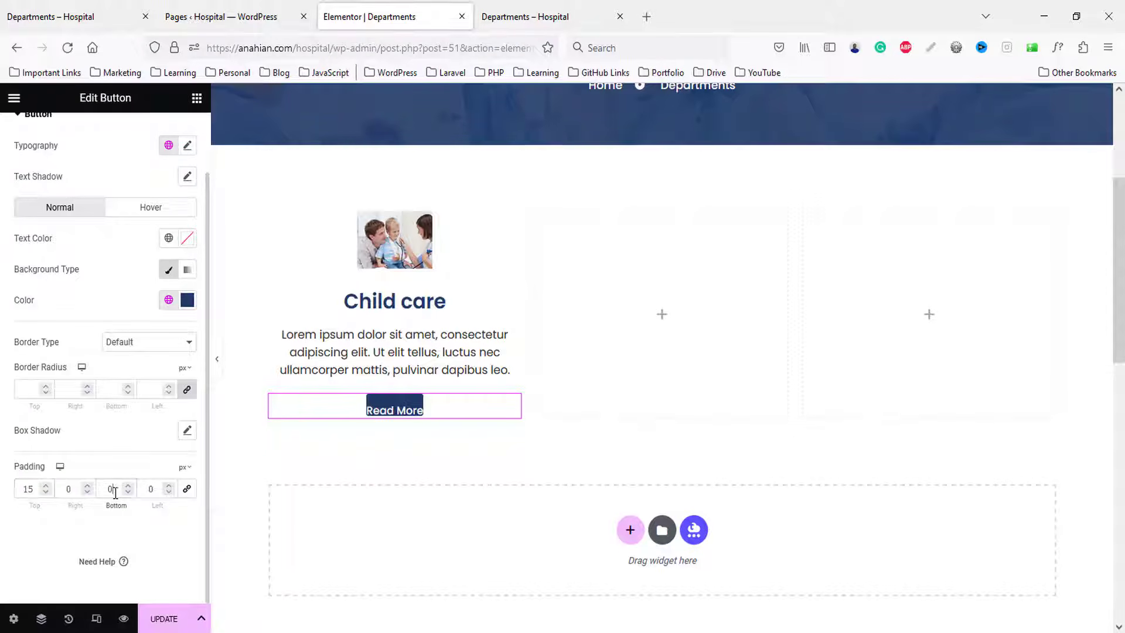
{"action": "type", "text": "15"}
{"action": "left_click", "coordinate": [64, 489]}
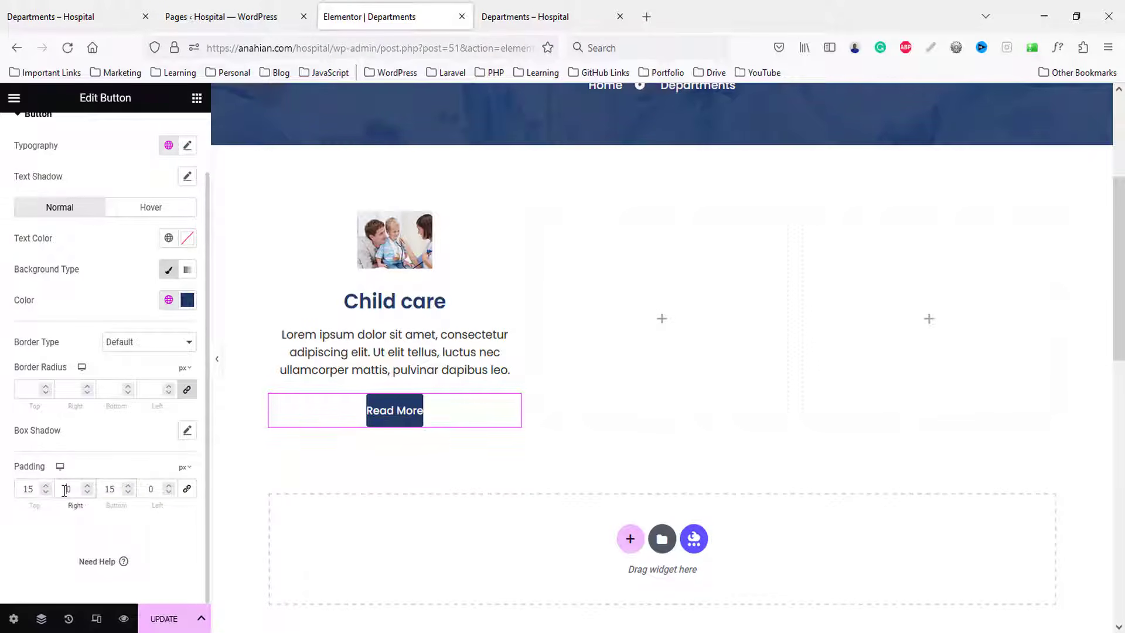
{"action": "type", "text": "4"}
{"action": "left_click", "coordinate": [147, 490]}
{"action": "type", "text": "4"}
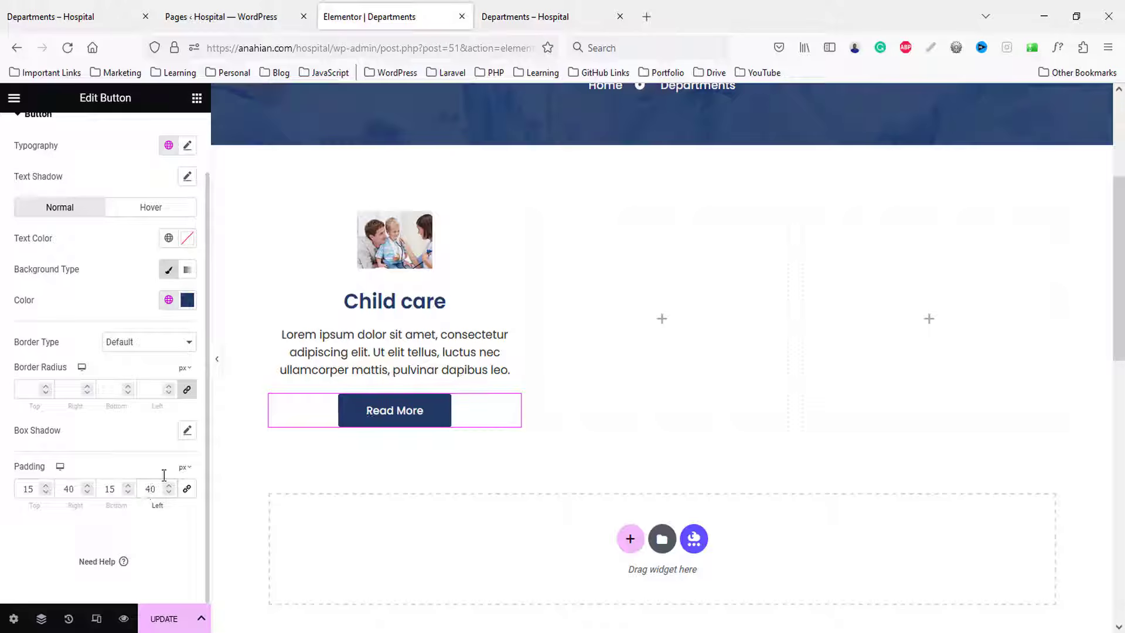
- Set the Read More button's hover background to the Text global color
{"action": "left_click", "coordinate": [164, 216]}
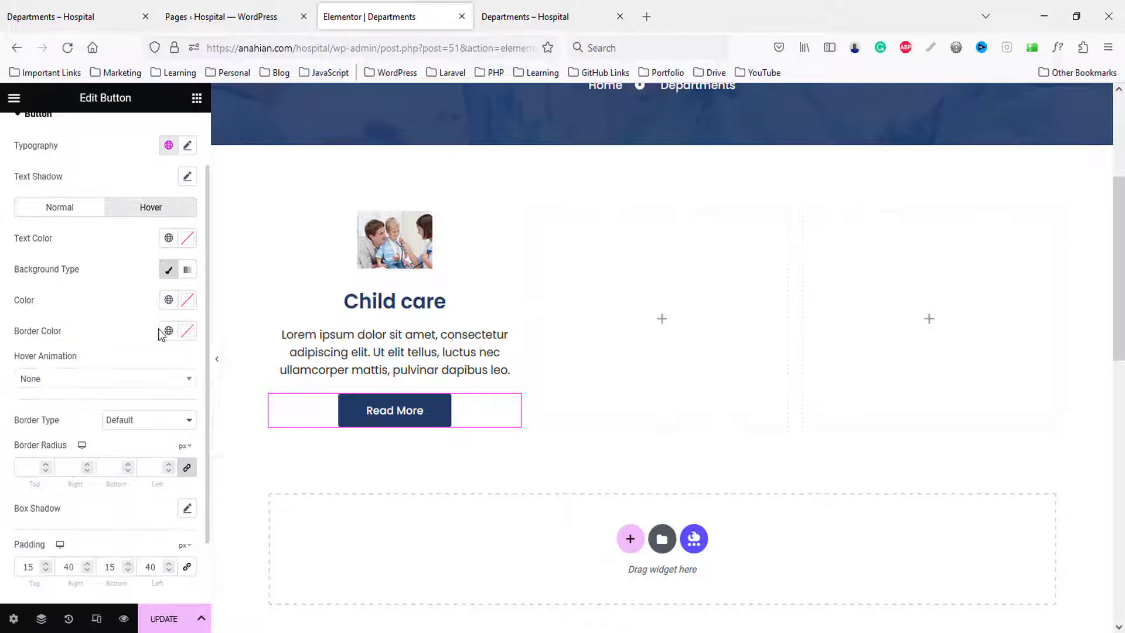
{"action": "left_click", "coordinate": [168, 300]}
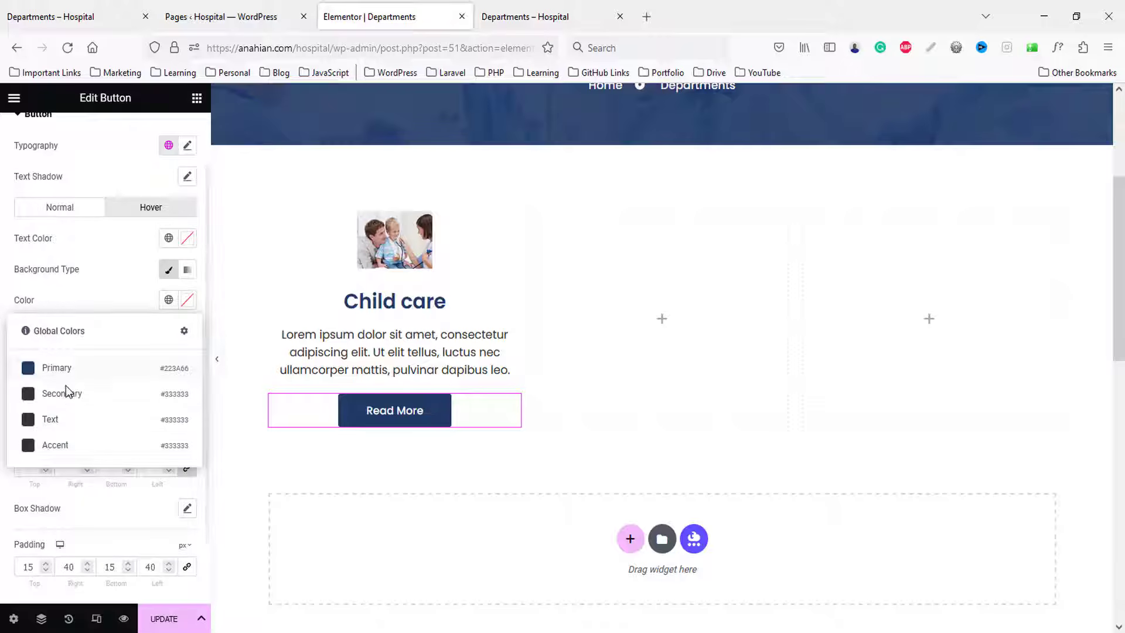
{"action": "left_click", "coordinate": [51, 421]}
- Set the Child care image box's image spacing to 10 px and its image width to 100%
{"action": "left_click", "coordinate": [415, 302]}
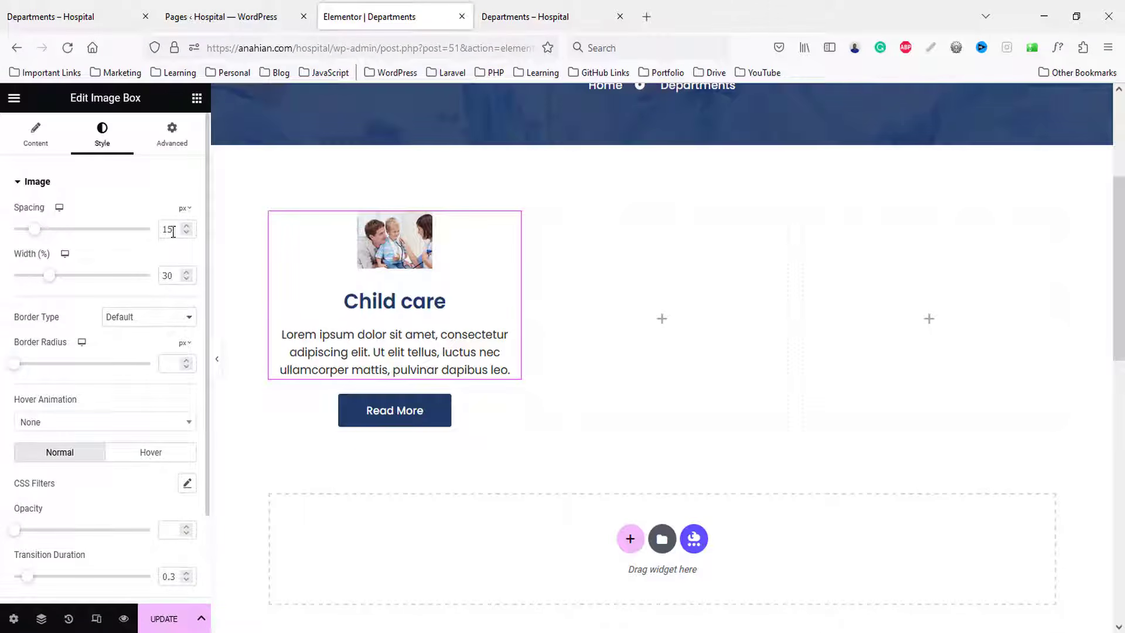
{"action": "left_click", "coordinate": [171, 231]}
{"action": "key", "text": "Down"}
{"action": "key", "text": "Down"}
{"action": "key", "text": "Down"}
{"action": "key", "text": "Down"}
{"action": "key", "text": "Down"}
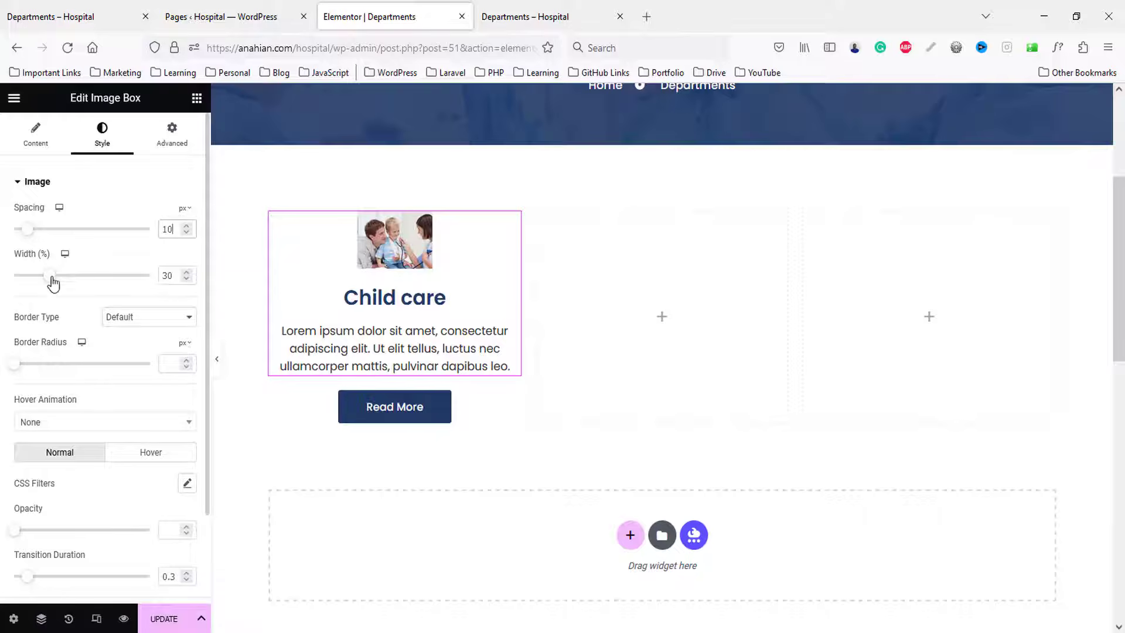
{"action": "left_click_drag", "start_coordinate": [51, 279], "coordinate": [179, 297]}
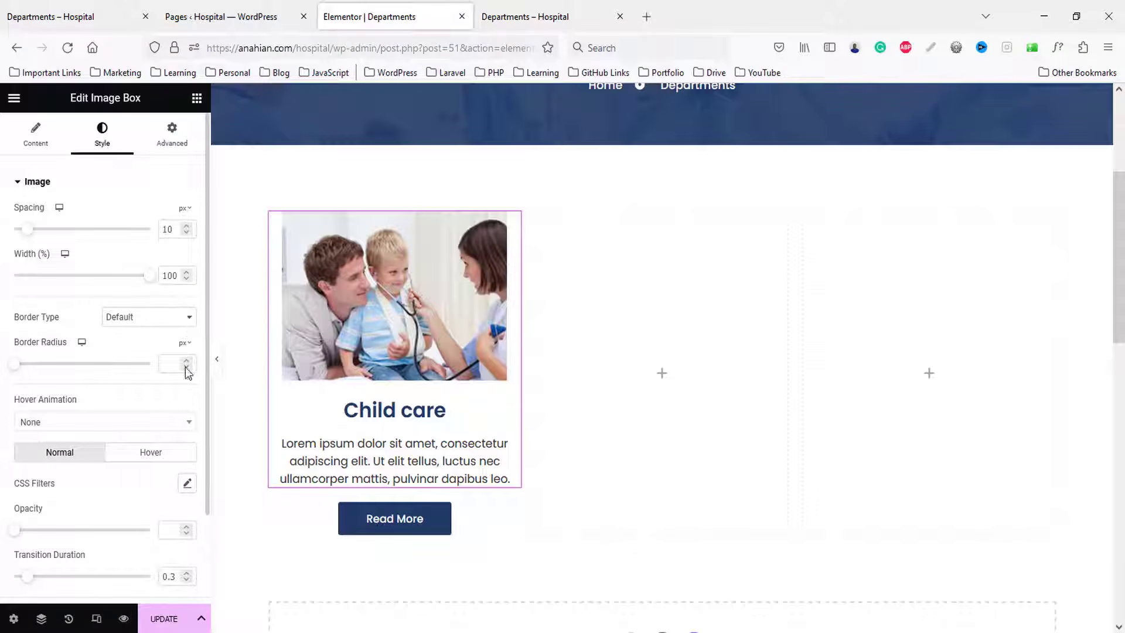
- Give the Child care card's image a solid 2 px border on all sides in the Primary global color
{"action": "scroll", "coordinate": [102, 391], "scroll_direction": "down", "scroll_amount": 2}
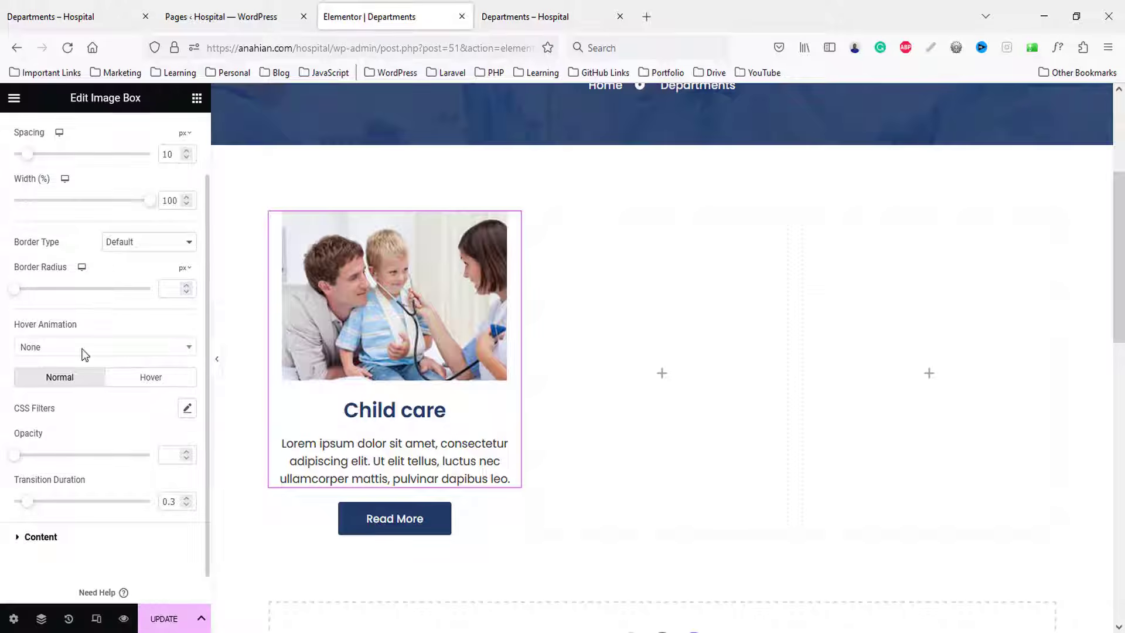
{"action": "left_click", "coordinate": [124, 242]}
{"action": "left_click", "coordinate": [122, 297]}
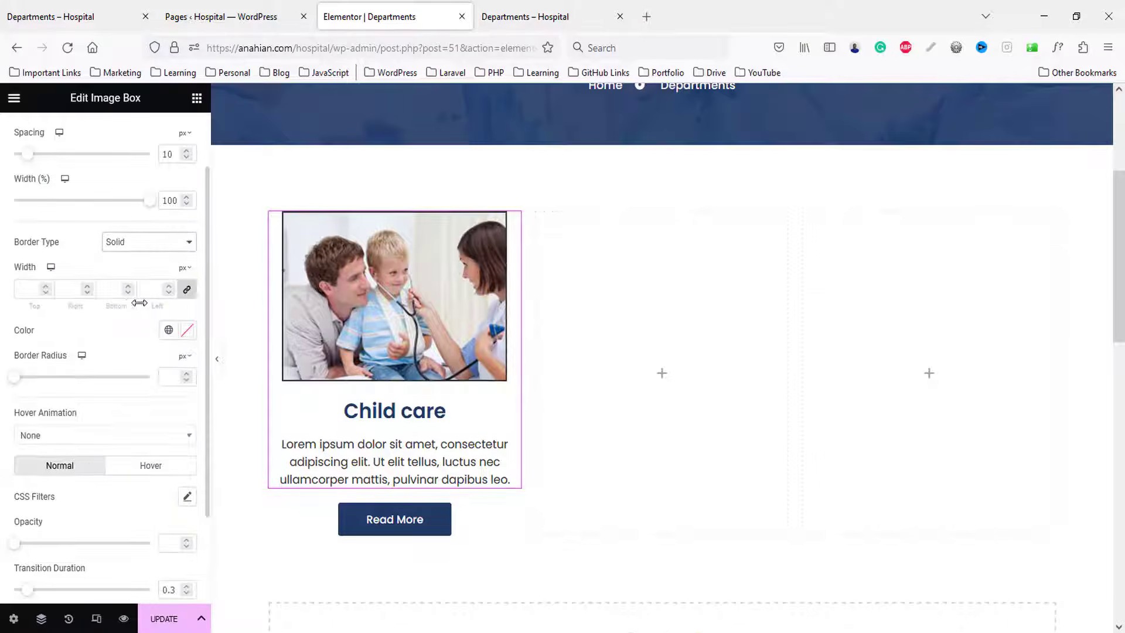
{"action": "left_click", "coordinate": [168, 332]}
{"action": "left_click", "coordinate": [70, 398]}
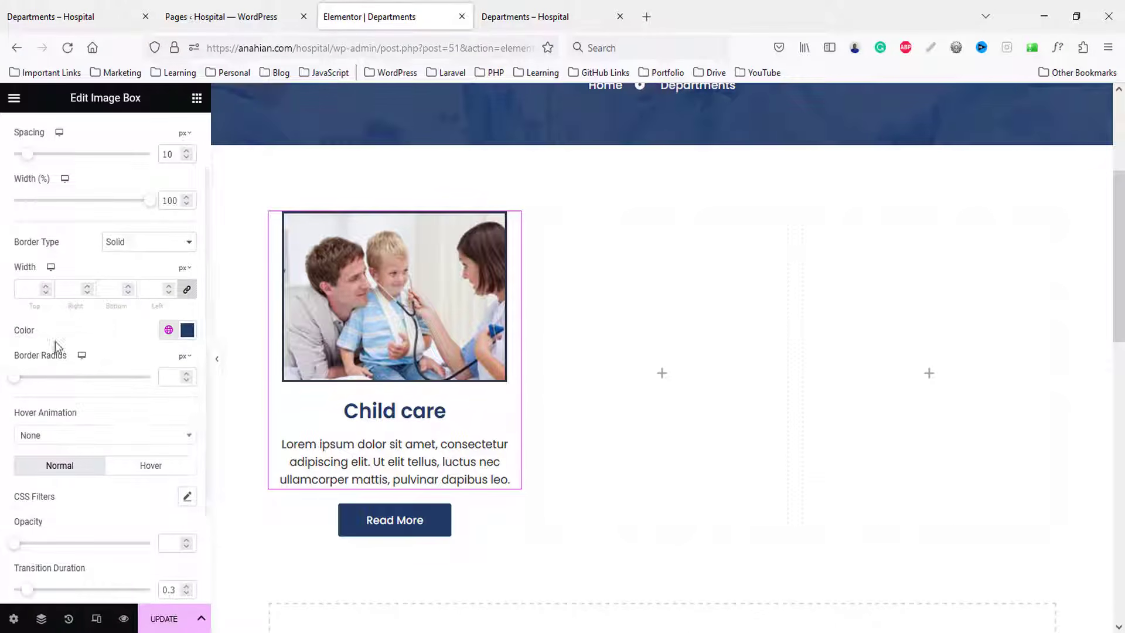
{"action": "left_click", "coordinate": [31, 290]}
{"action": "type", "text": "2"}
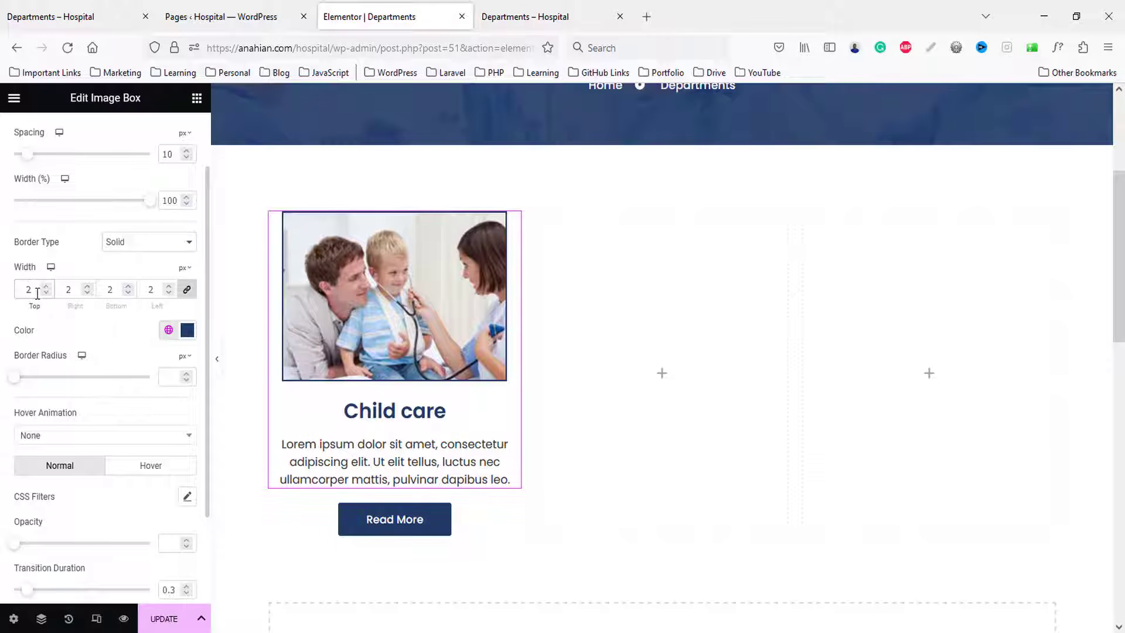
- Set the Child care image box's title typography to the Capitalize text transform
{"action": "scroll", "coordinate": [133, 460], "scroll_direction": "down", "scroll_amount": 2}
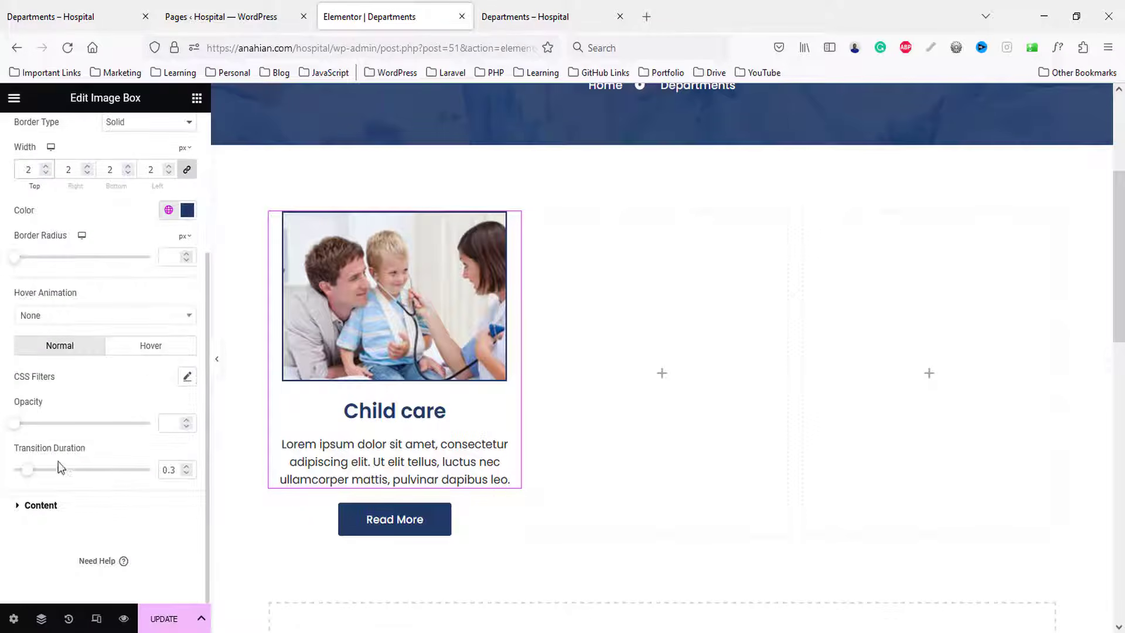
{"action": "left_click", "coordinate": [37, 506]}
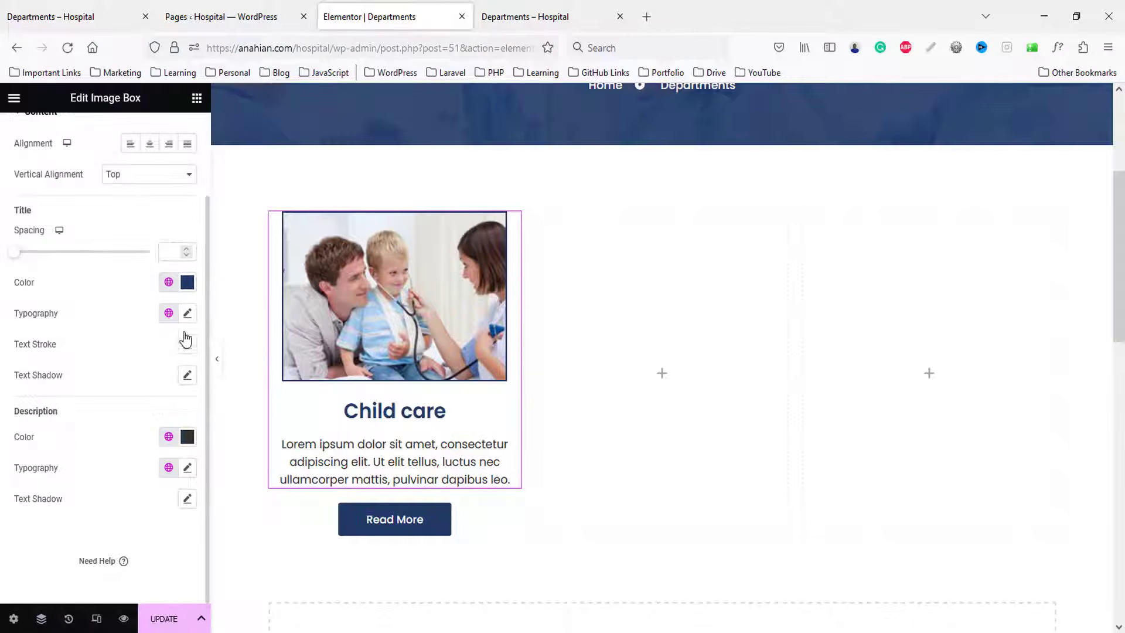
{"action": "left_click", "coordinate": [187, 313]}
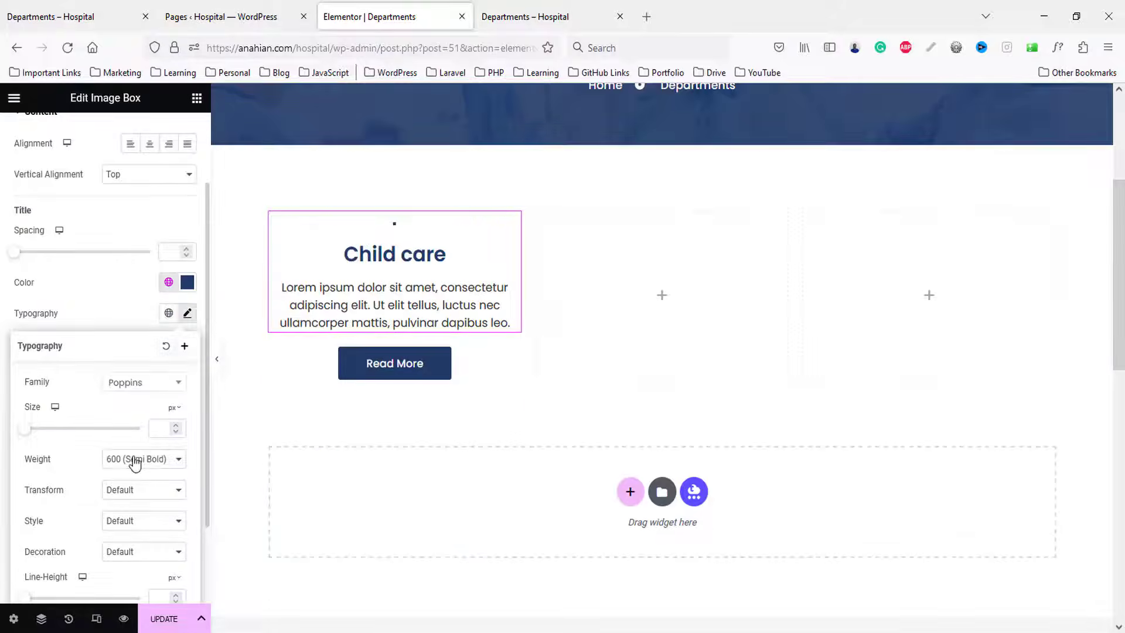
{"action": "left_click", "coordinate": [131, 491]}
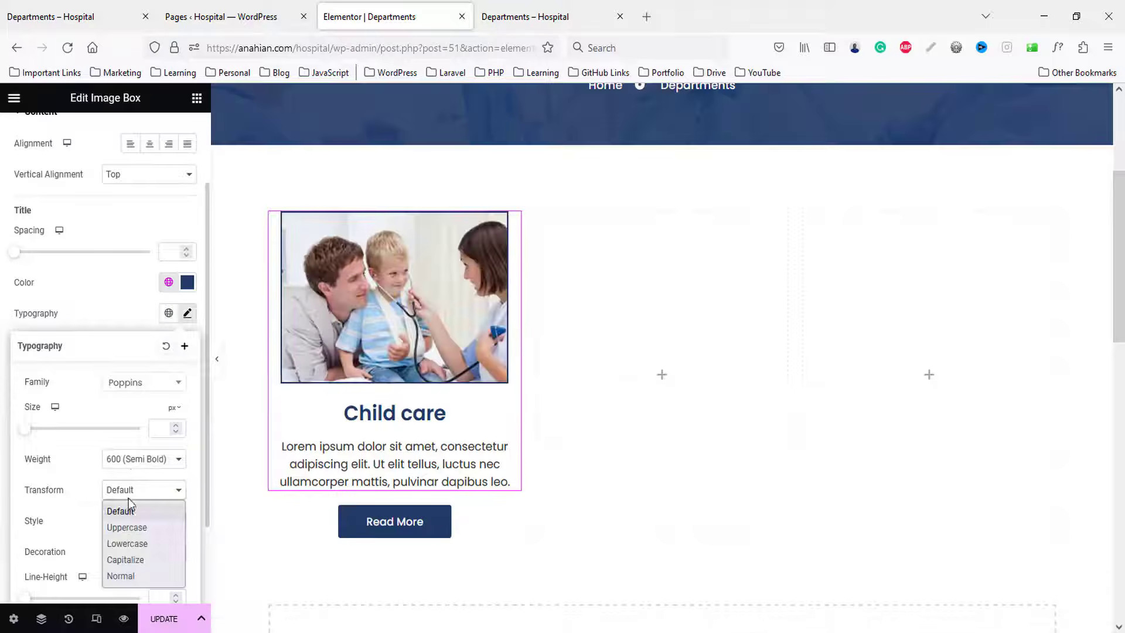
{"action": "left_click", "coordinate": [131, 559]}
{"action": "left_click", "coordinate": [136, 279]}
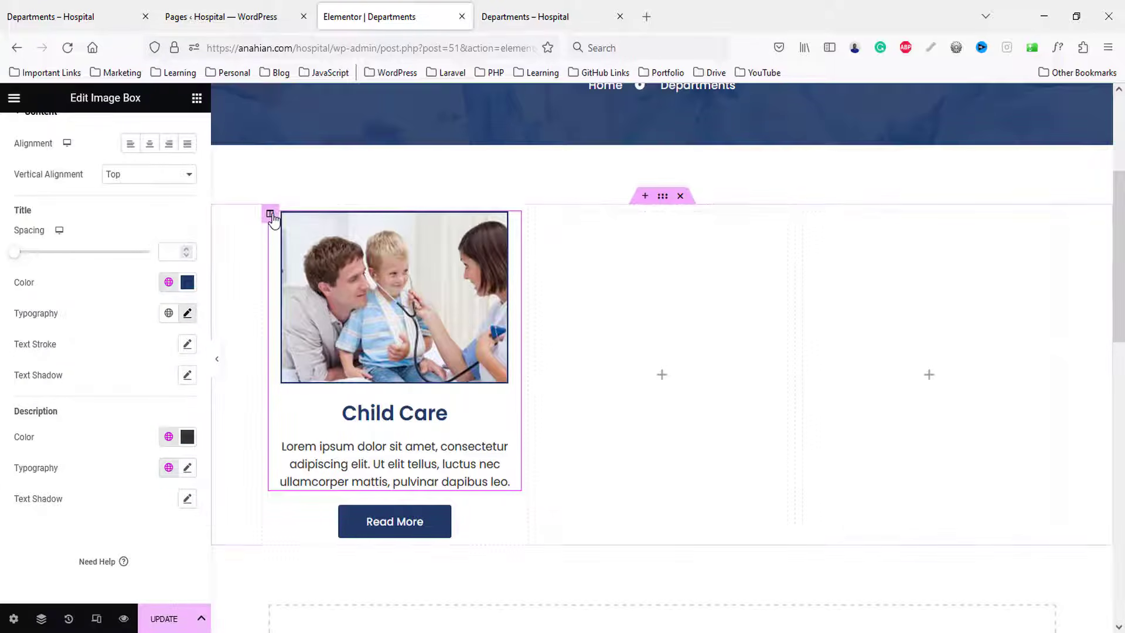
- Give the Child Care card's column a solid border with 1 px on the right side only, in color #ddd
{"action": "left_click", "coordinate": [269, 215]}
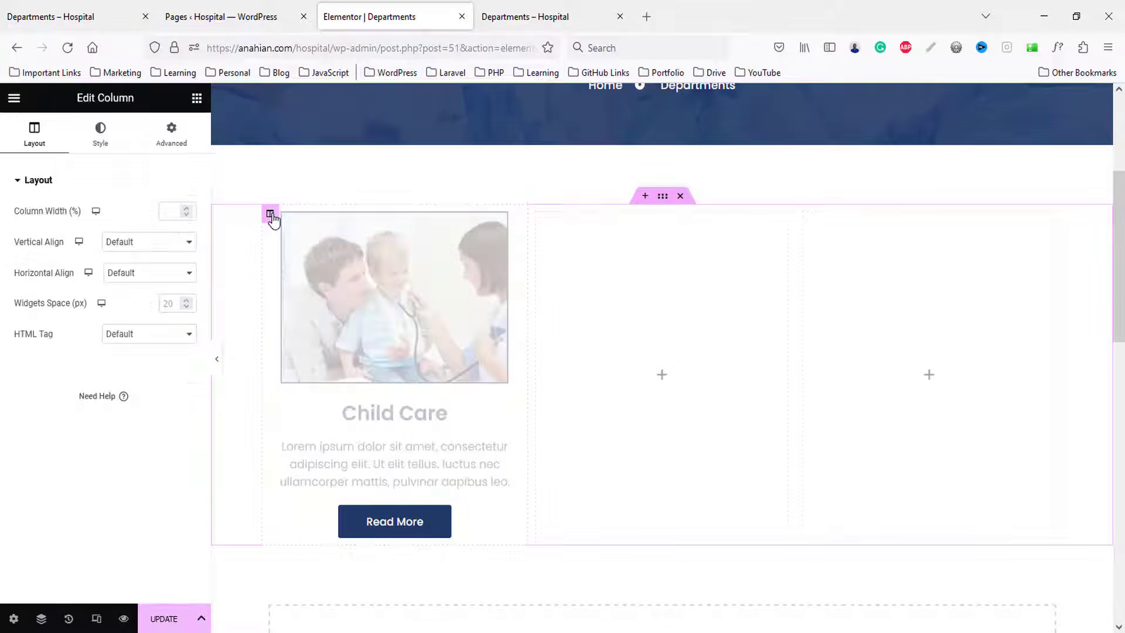
{"action": "left_click", "coordinate": [100, 141]}
{"action": "left_click", "coordinate": [39, 280]}
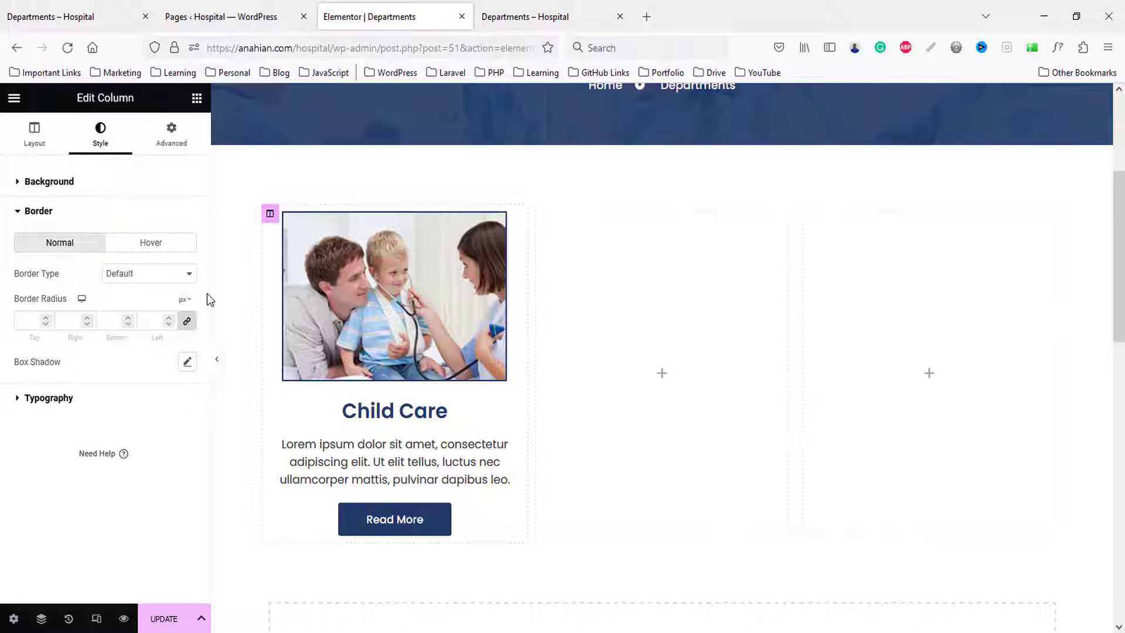
{"action": "left_click", "coordinate": [140, 275]}
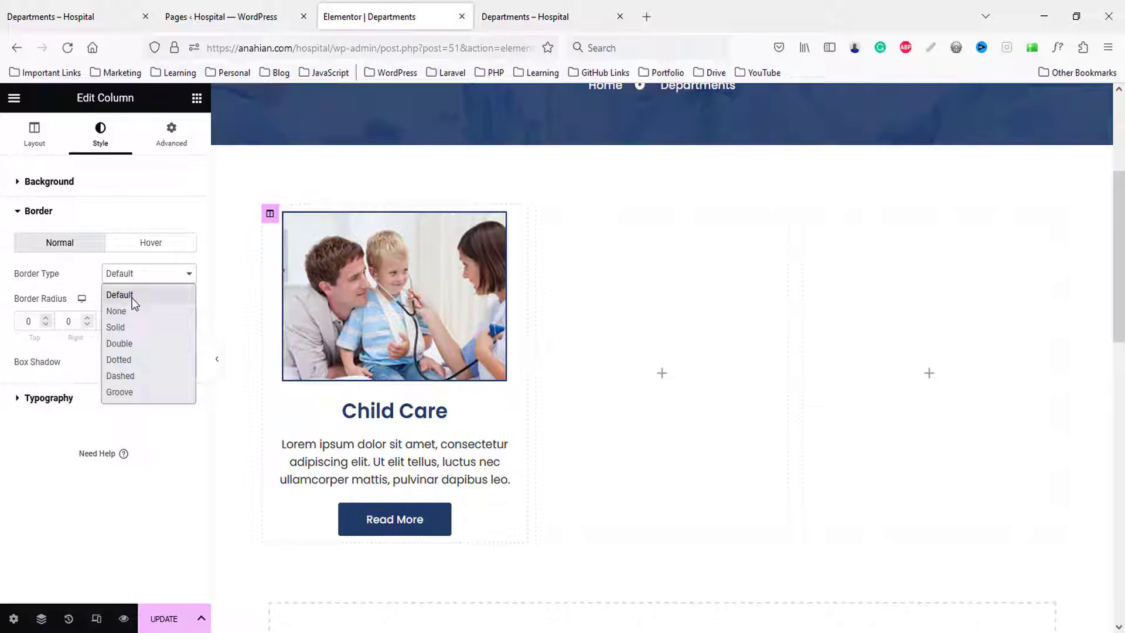
{"action": "left_click", "coordinate": [125, 326]}
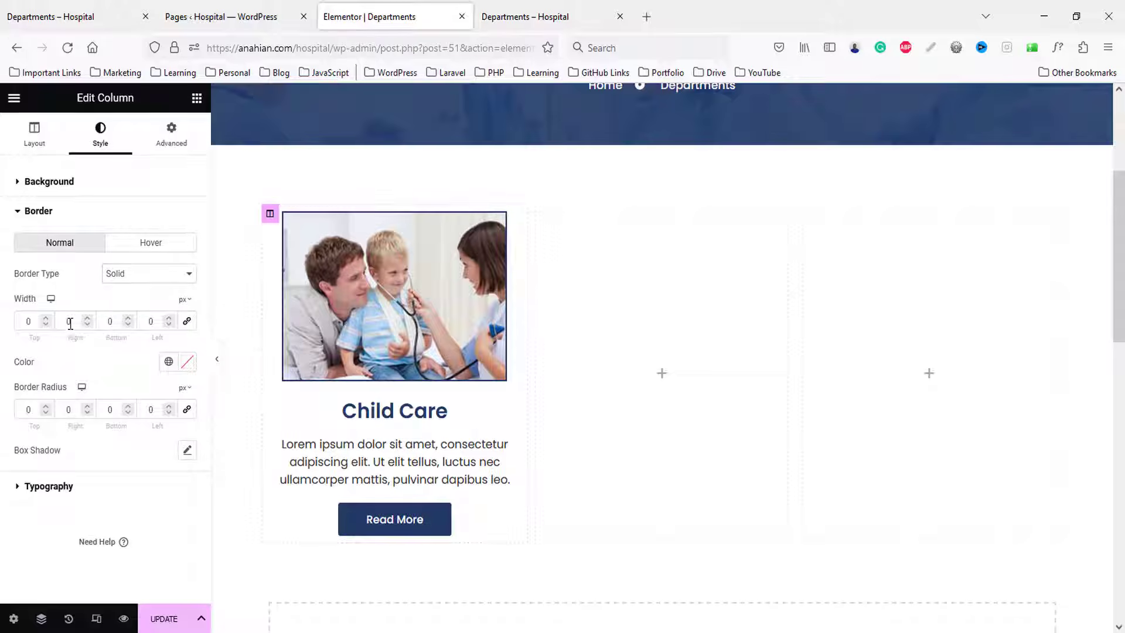
{"action": "left_click", "coordinate": [89, 320]}
{"action": "left_click", "coordinate": [184, 359]}
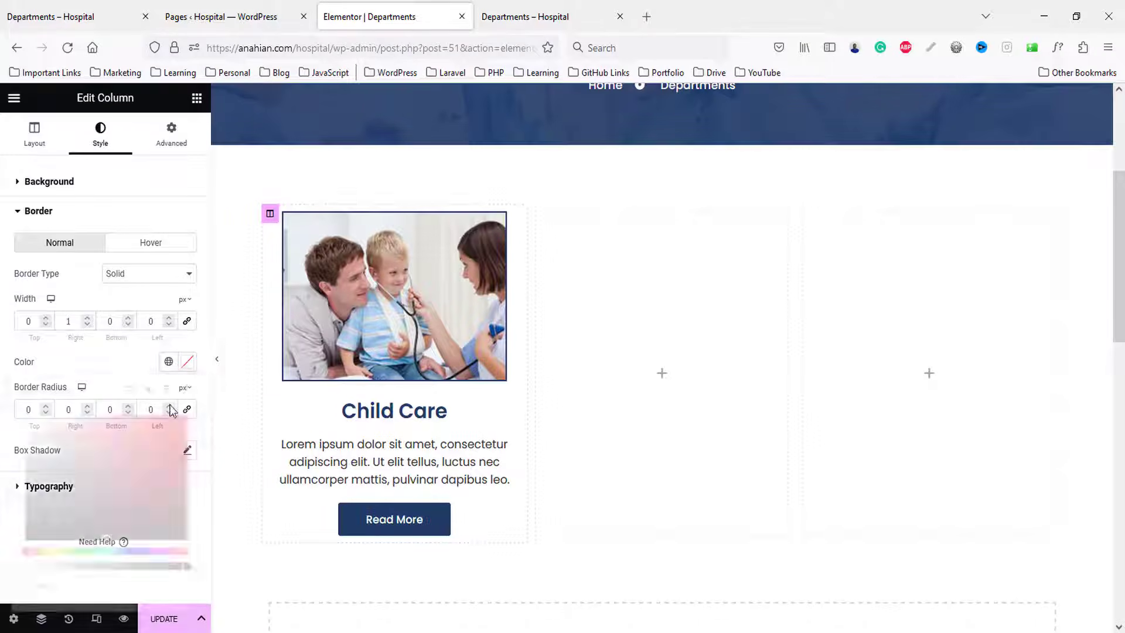
{"action": "left_click", "coordinate": [92, 592]}
{"action": "type", "text": "#dd"}
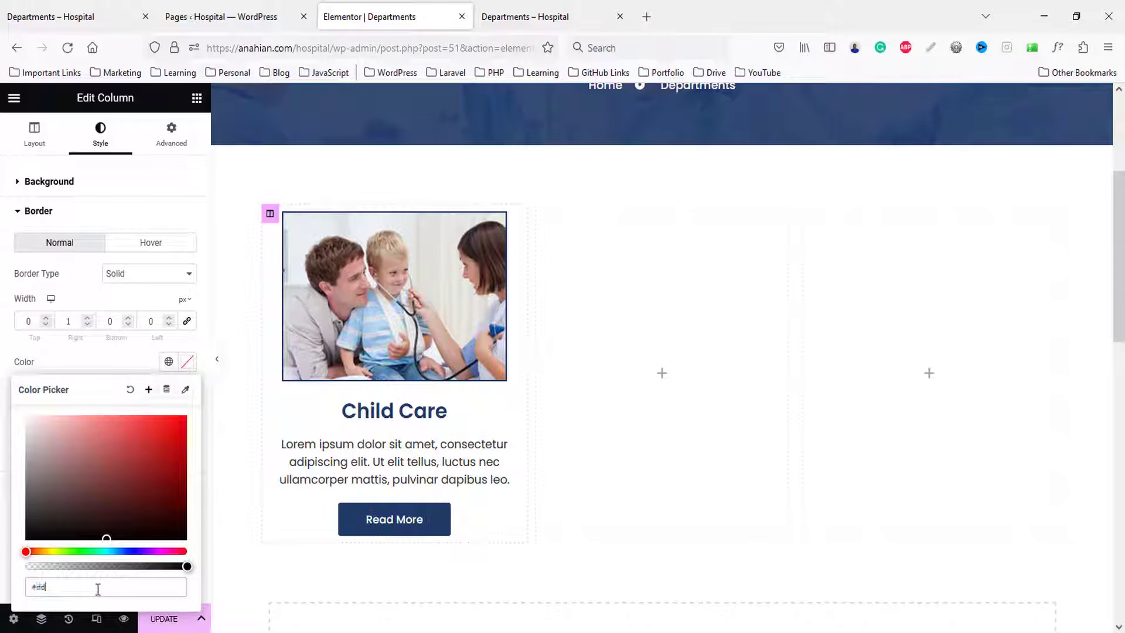
{"action": "type", "text": "d"}
- Duplicate the Child Care column twice to make three identical department cards
{"action": "right_click", "coordinate": [269, 213]}
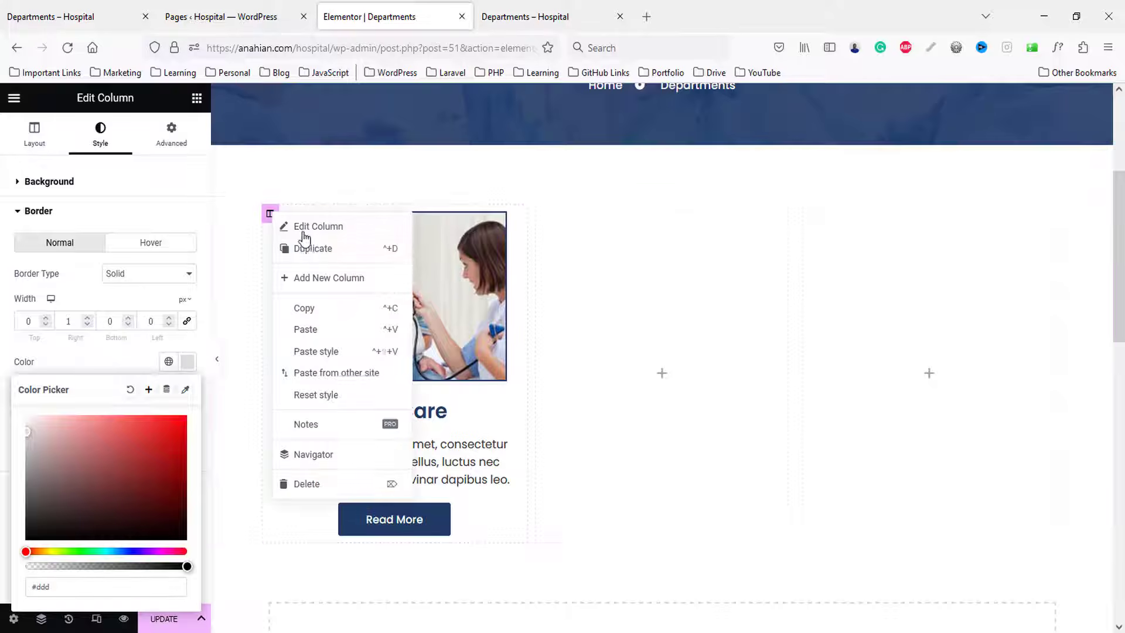
{"action": "left_click", "coordinate": [303, 249]}
{"action": "right_click", "coordinate": [269, 213]}
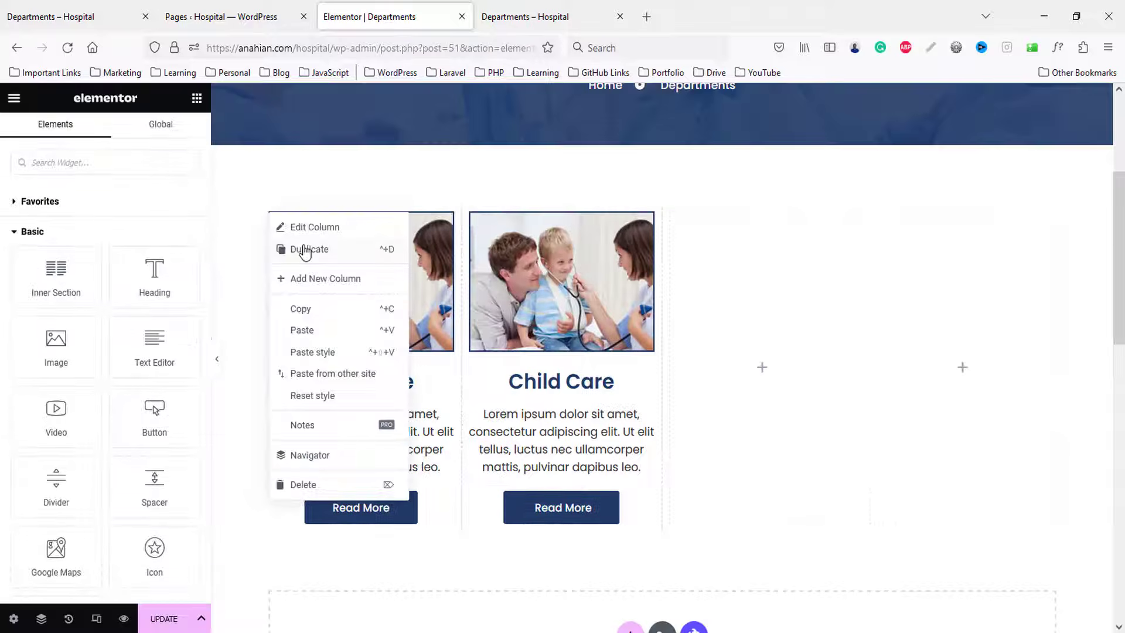
{"action": "left_click", "coordinate": [304, 251]}
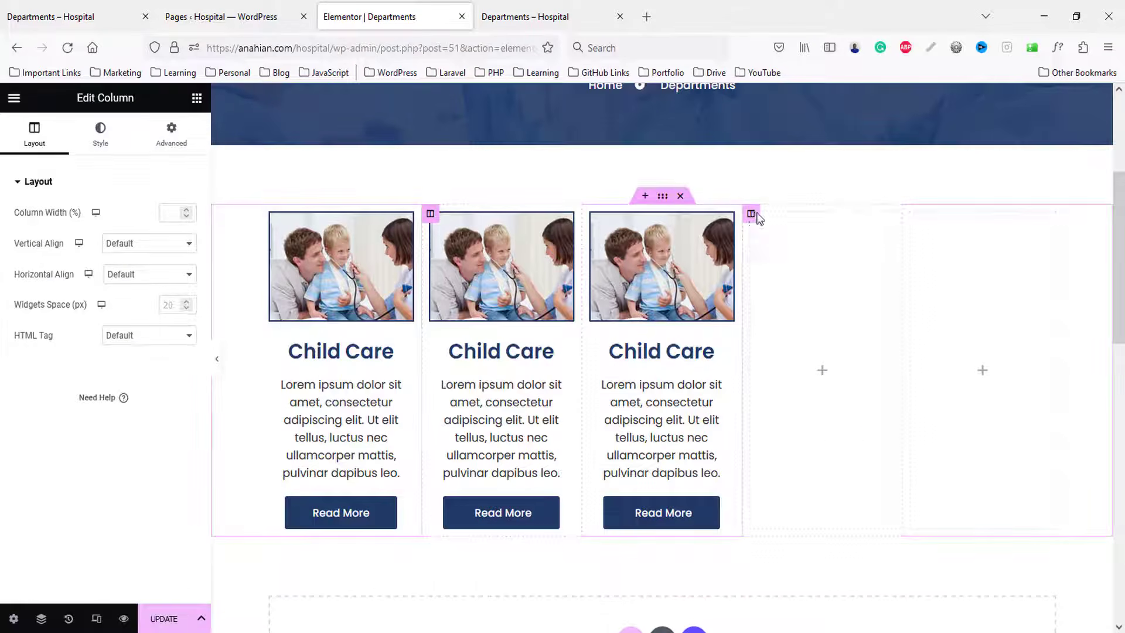
- Delete the two empty columns beside the three Child Care cards
{"action": "right_click", "coordinate": [759, 218]}
{"action": "left_click", "coordinate": [792, 486]}
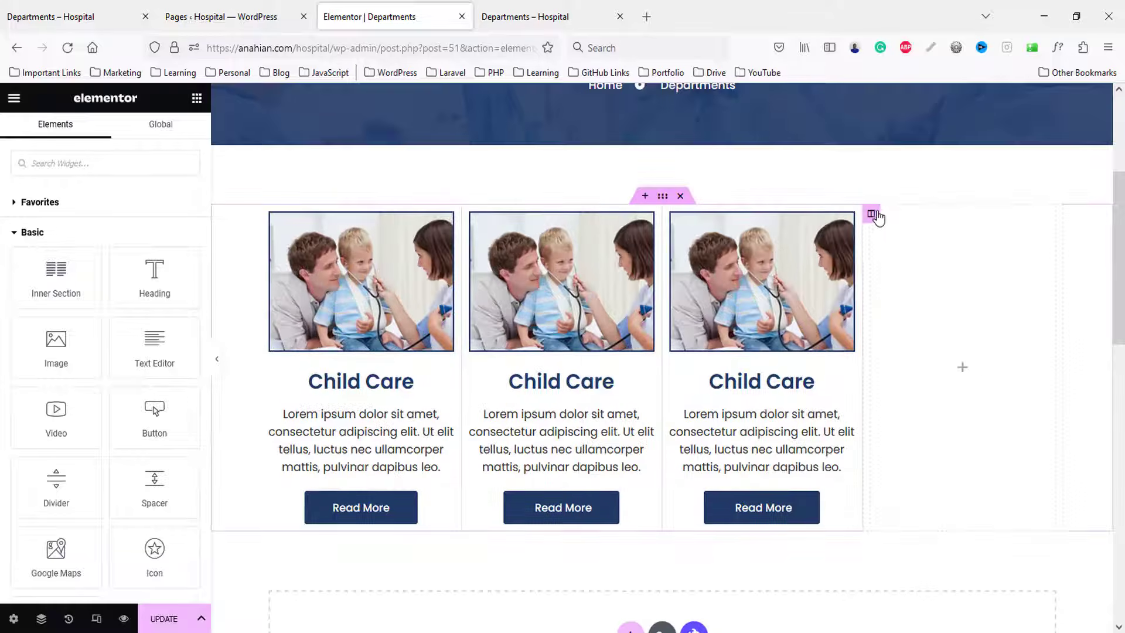
{"action": "right_click", "coordinate": [874, 216]}
{"action": "left_click", "coordinate": [922, 491]}
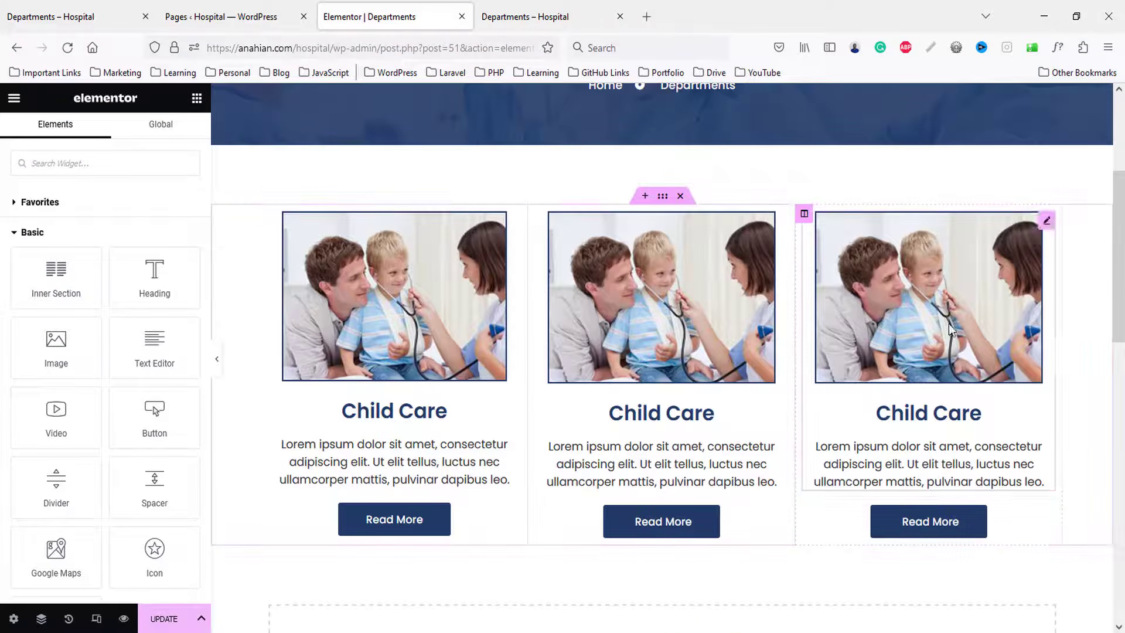
- Preview the row without the editing panel and reset the third card column's border type to Default
{"action": "left_click", "coordinate": [218, 361]}
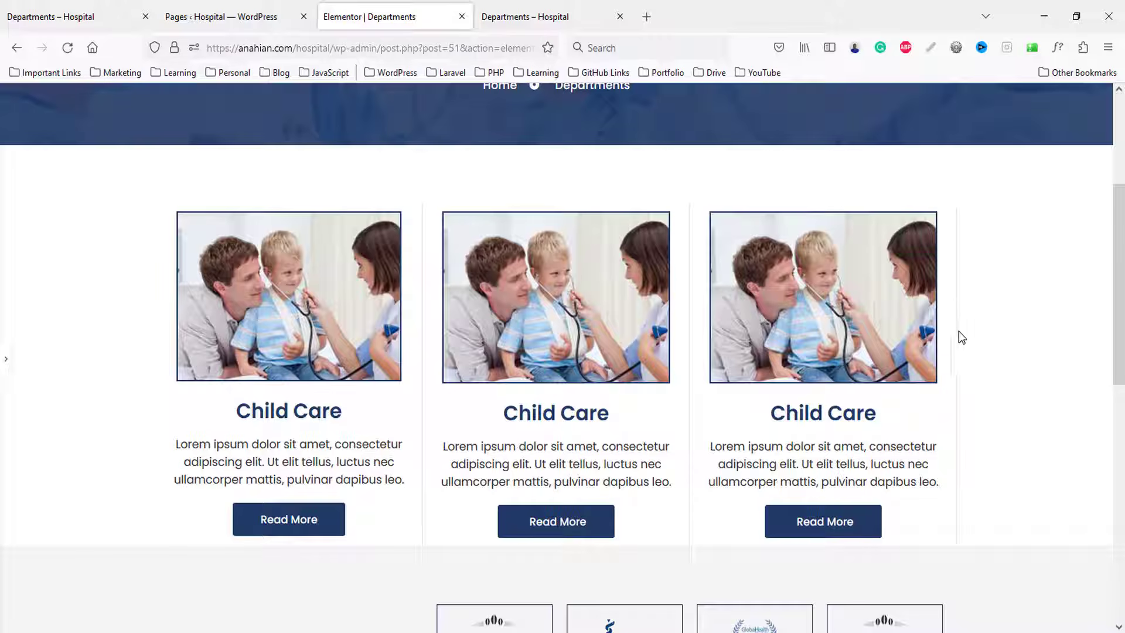
{"action": "left_click", "coordinate": [6, 363]}
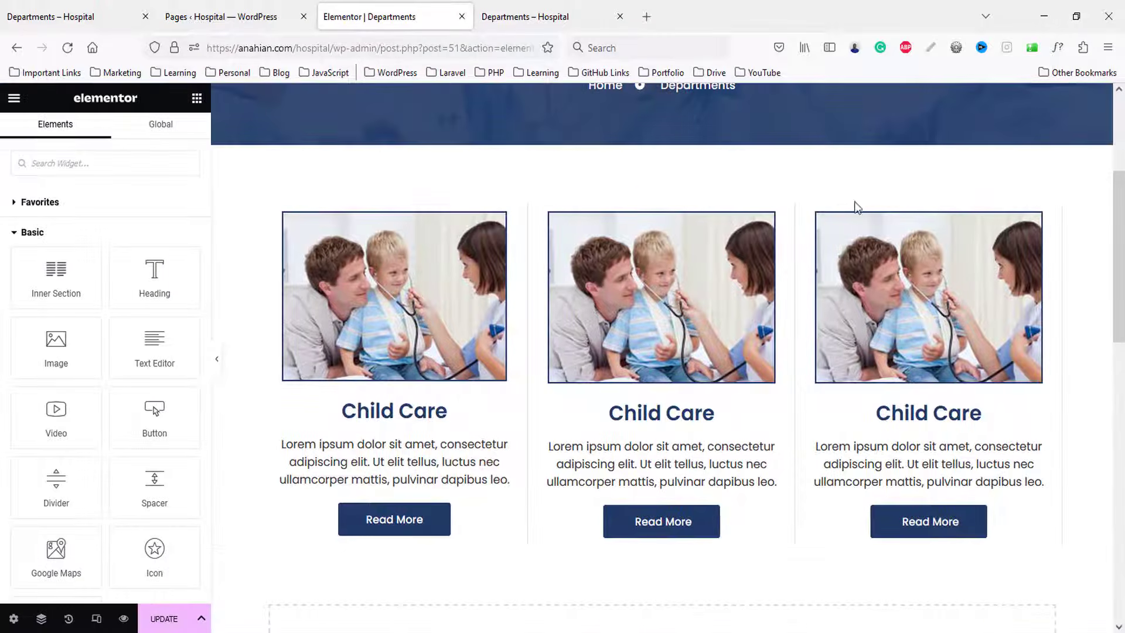
{"action": "left_click", "coordinate": [803, 214]}
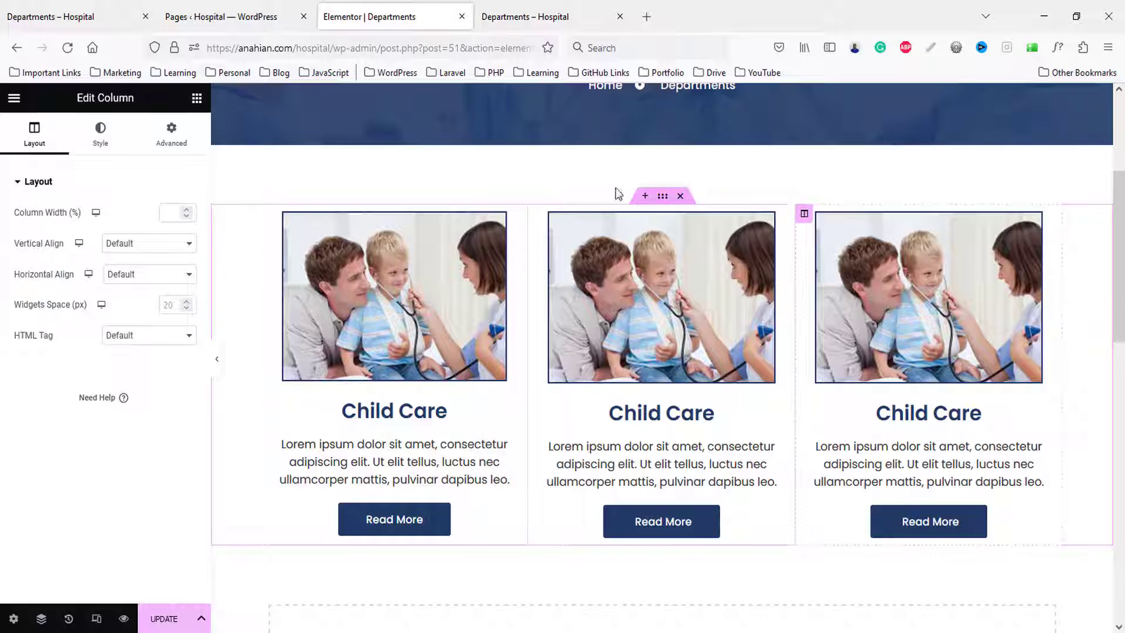
{"action": "left_click", "coordinate": [100, 132]}
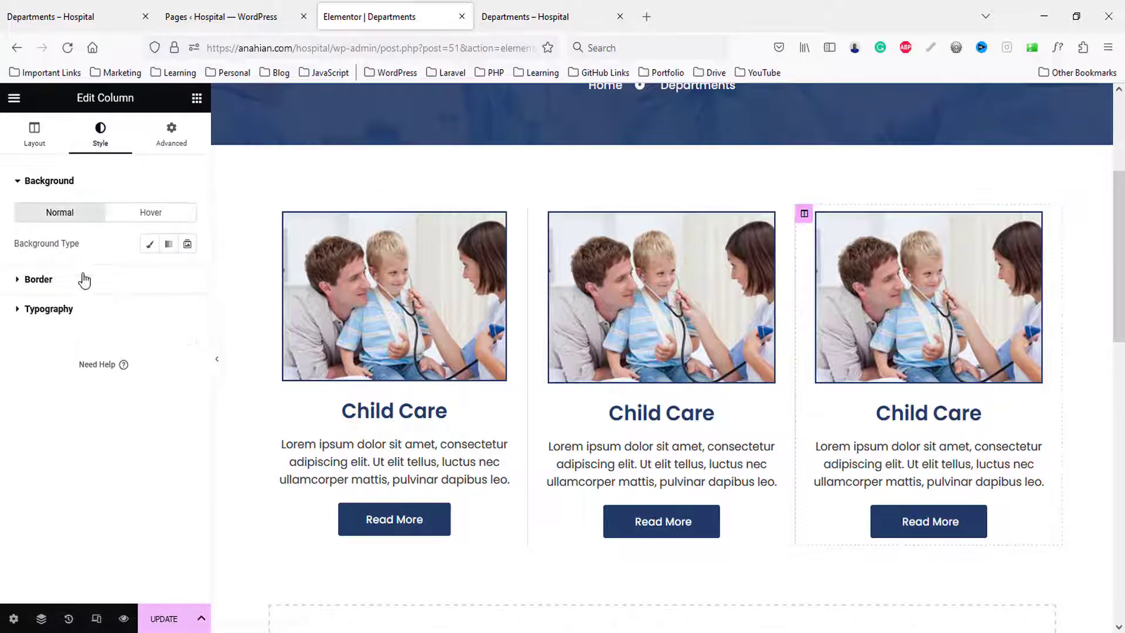
{"action": "left_click", "coordinate": [68, 281]}
{"action": "left_click", "coordinate": [112, 274]}
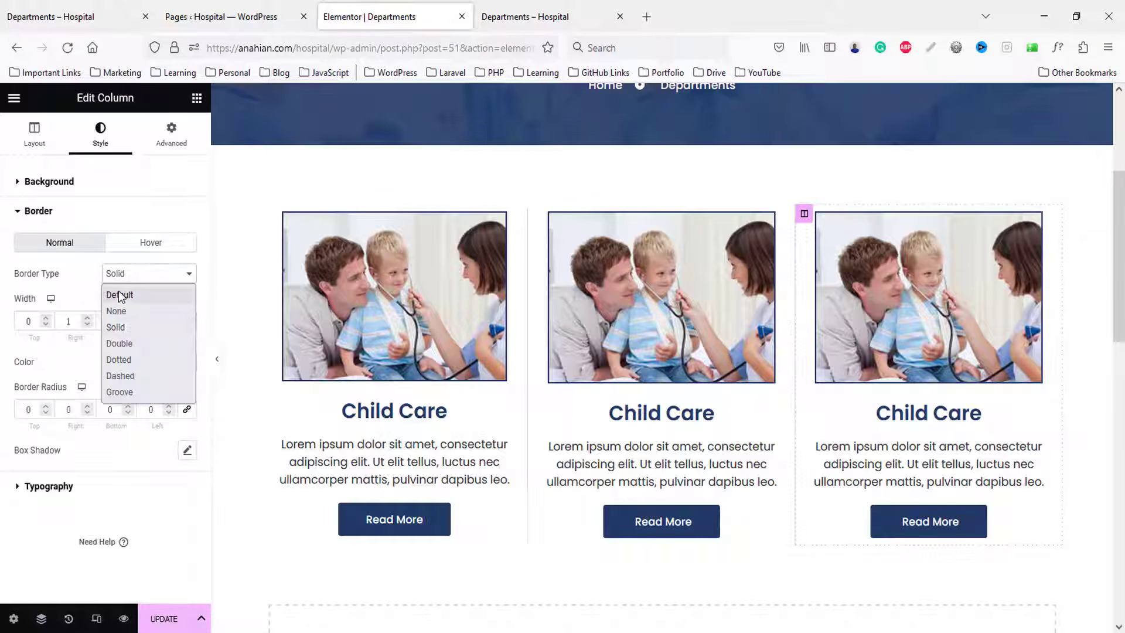
{"action": "left_click", "coordinate": [119, 294]}
- Replace the middle card's image with department-2.jpg from the media library
{"action": "left_click", "coordinate": [733, 321]}
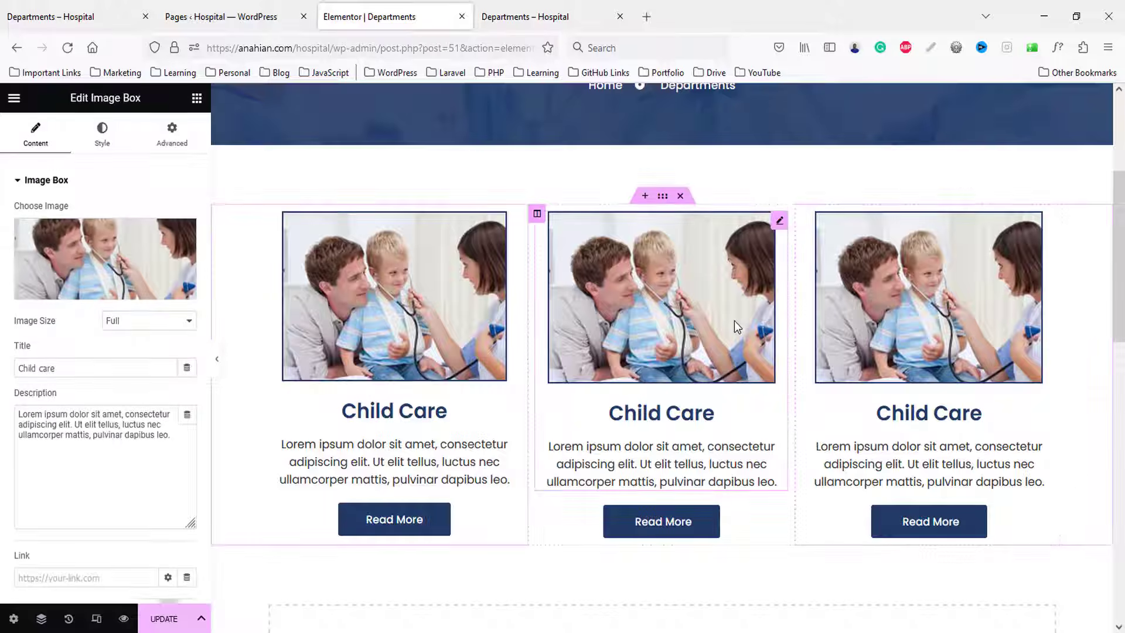
{"action": "left_click", "coordinate": [105, 290]}
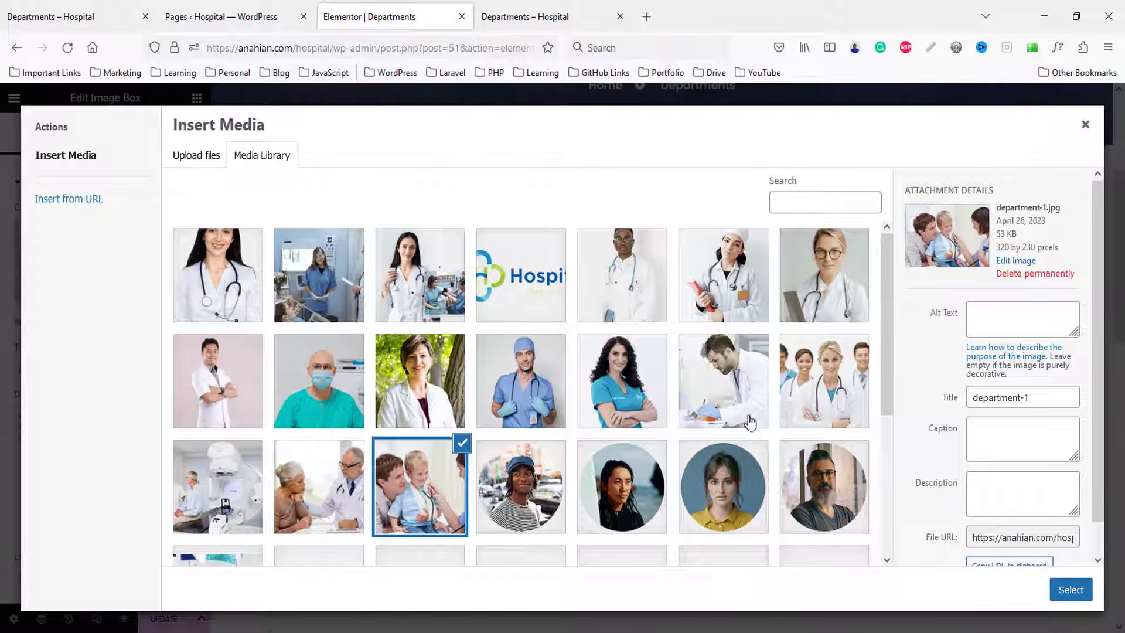
{"action": "left_click", "coordinate": [340, 487]}
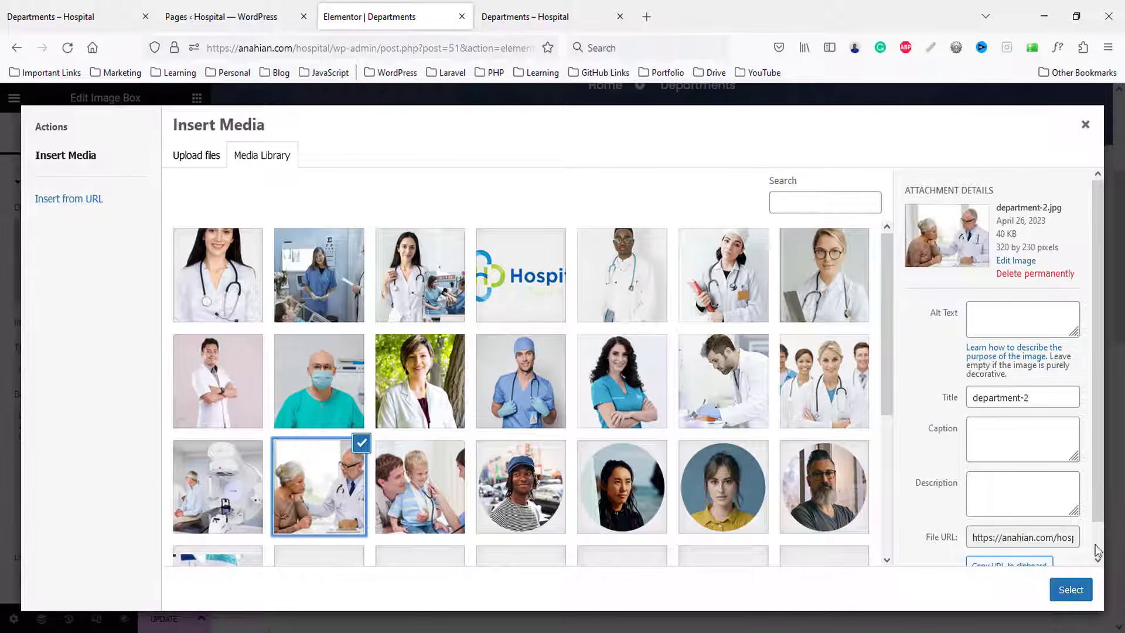
{"action": "left_click", "coordinate": [1071, 591]}
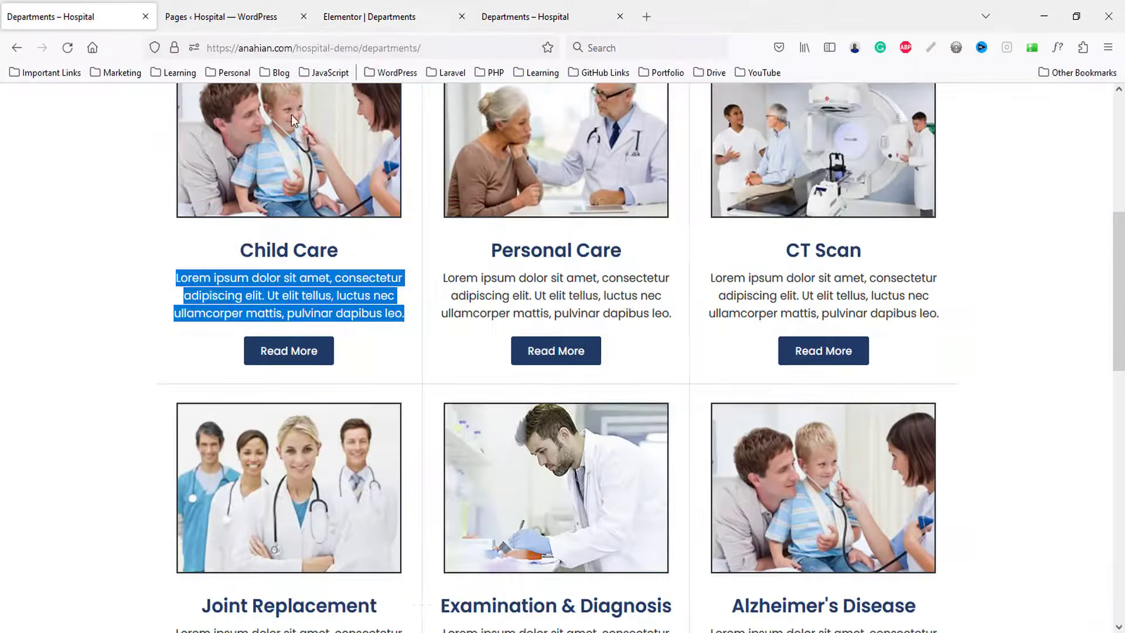
- Copy the title Personal Care from the demo Departments page and use it as the middle card's title
{"action": "left_click_drag", "start_coordinate": [491, 250], "coordinate": [620, 262]}
{"action": "key", "text": "ctrl+c"}
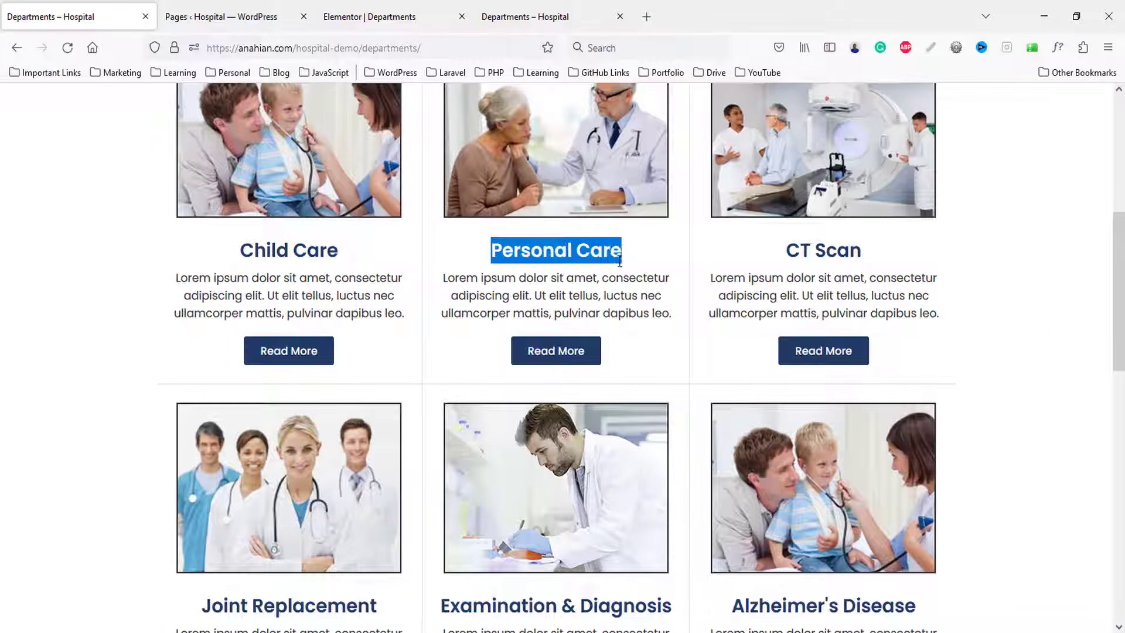
{"action": "left_click", "coordinate": [375, 17]}
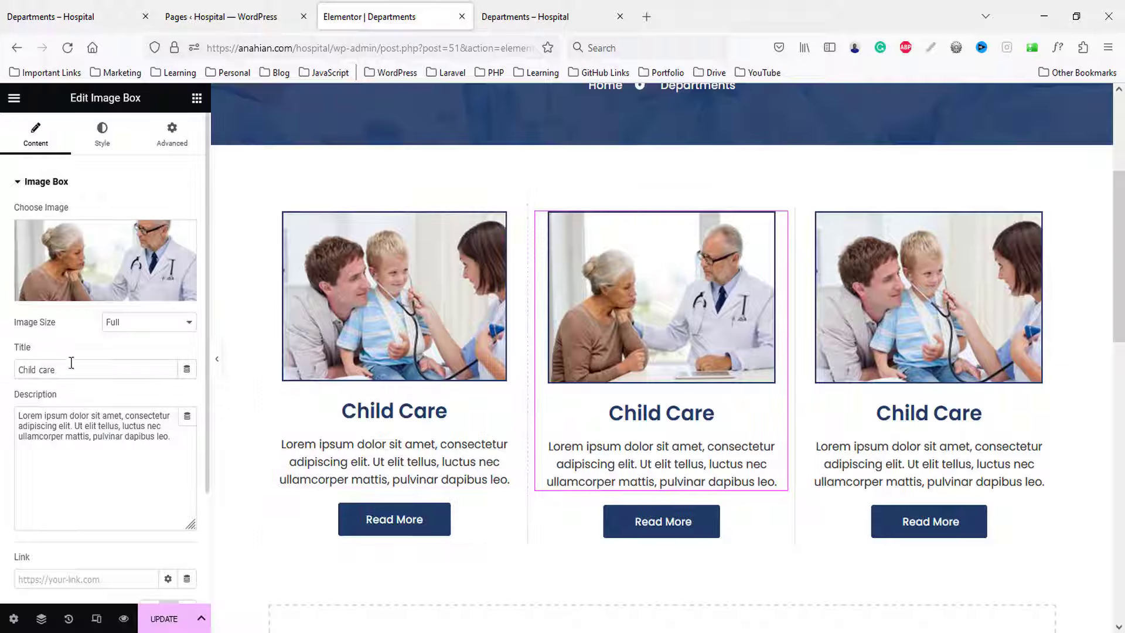
{"action": "left_click_drag", "start_coordinate": [70, 369], "coordinate": [1, 368]}
{"action": "key", "text": "ctrl+v"}
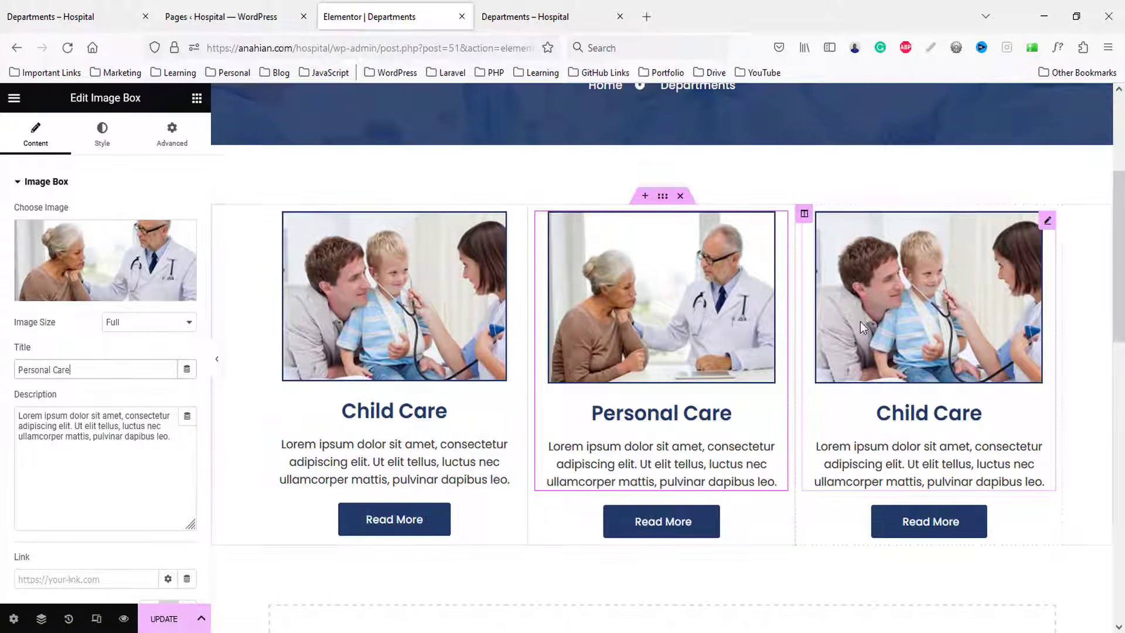
- Replace the third card's image with the CT scanner photo from the media library
{"action": "left_click", "coordinate": [149, 287]}
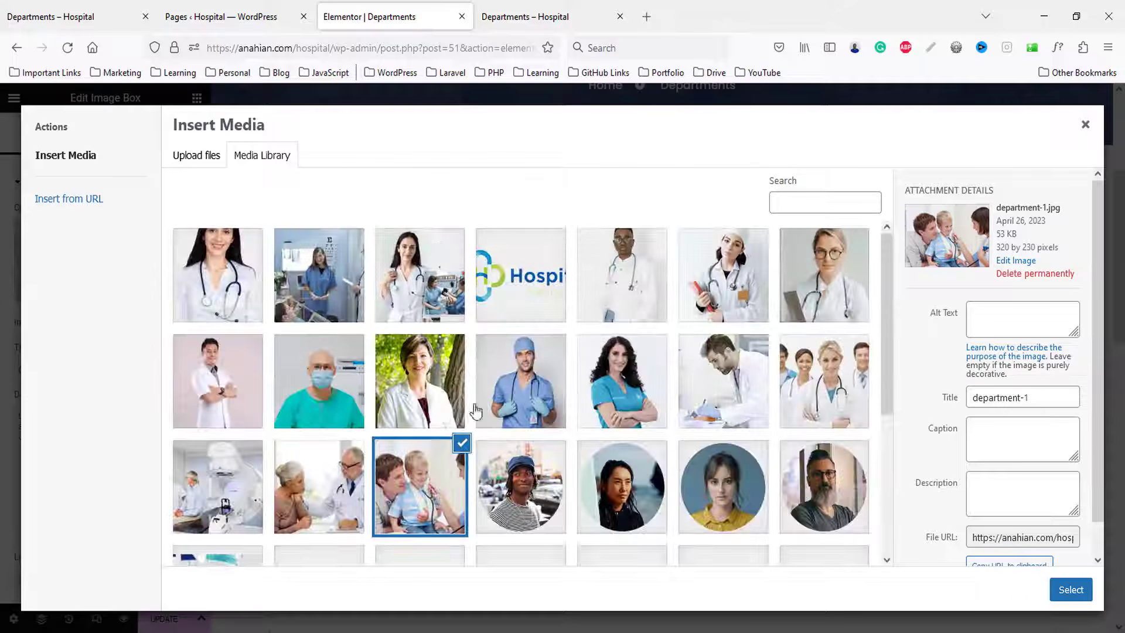
{"action": "left_click", "coordinate": [342, 505]}
{"action": "left_click", "coordinate": [202, 504]}
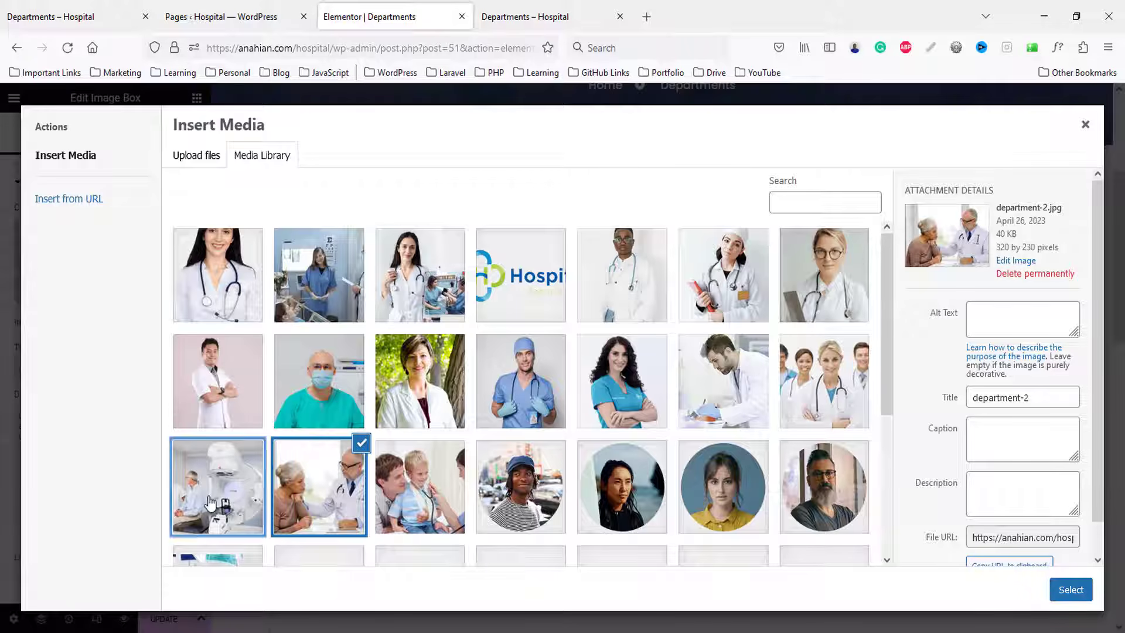
{"action": "left_click", "coordinate": [1070, 589]}
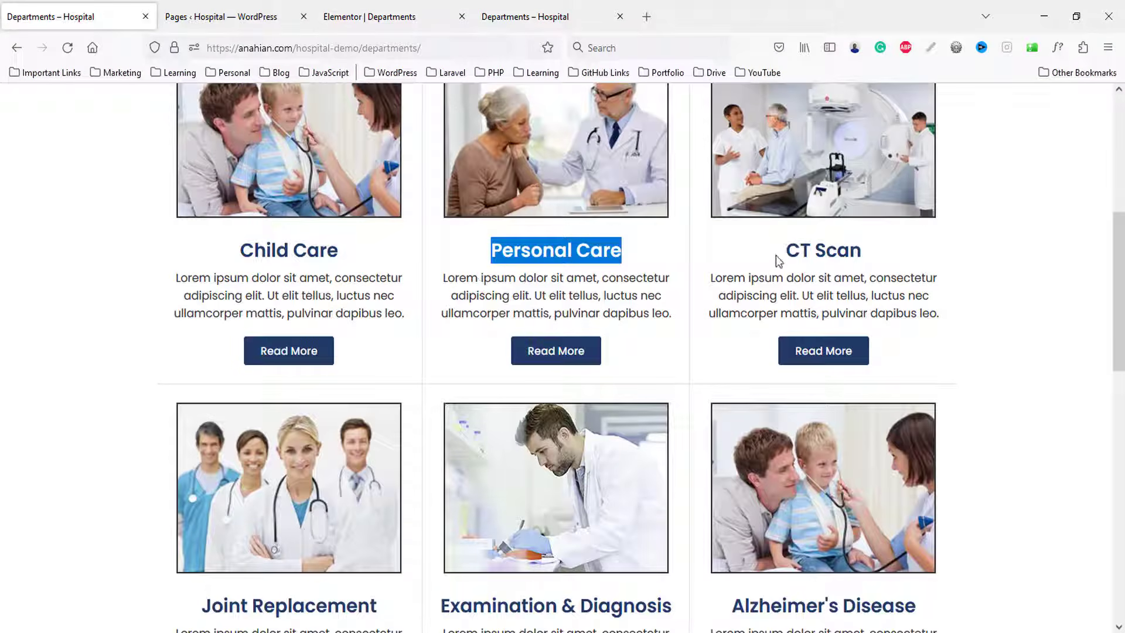
- Check the third department's title on the demo page and retitle the third card CT scan
{"action": "left_click_drag", "start_coordinate": [782, 252], "coordinate": [902, 257]}
{"action": "scroll", "coordinate": [915, 293], "scroll_direction": "up", "scroll_amount": 2}
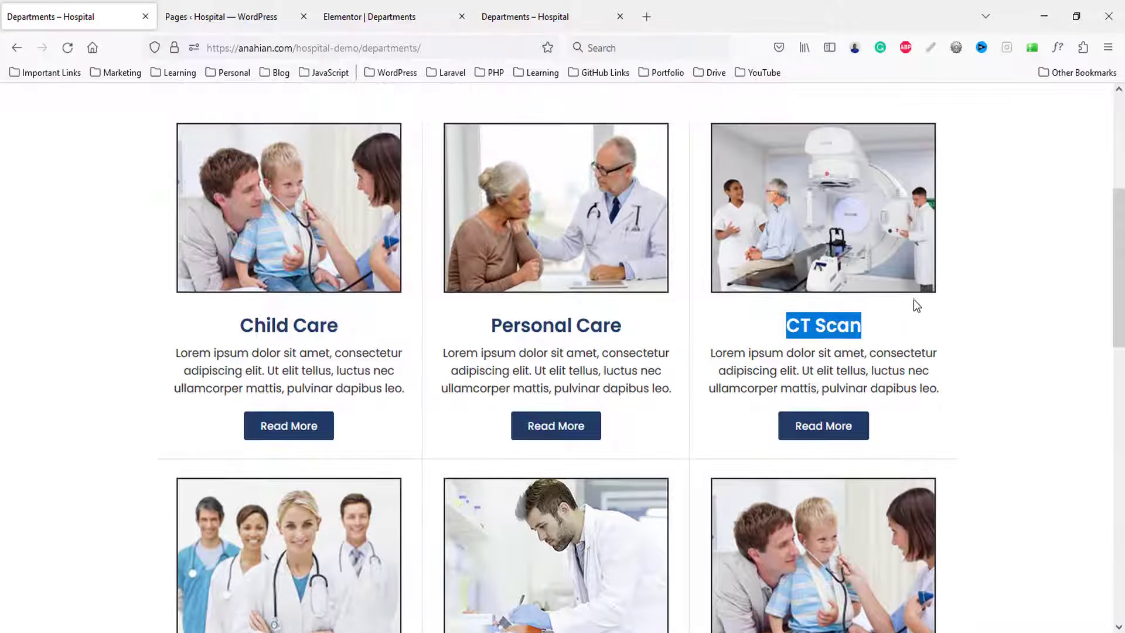
{"action": "left_click", "coordinate": [472, 6]}
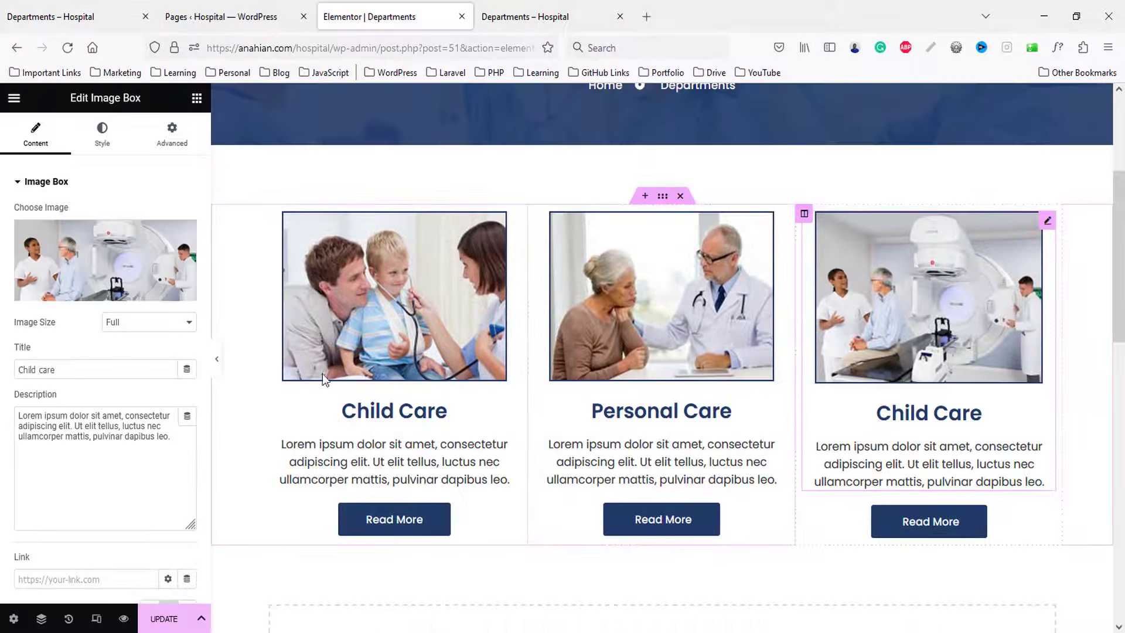
{"action": "left_click_drag", "start_coordinate": [64, 369], "coordinate": [2, 364]}
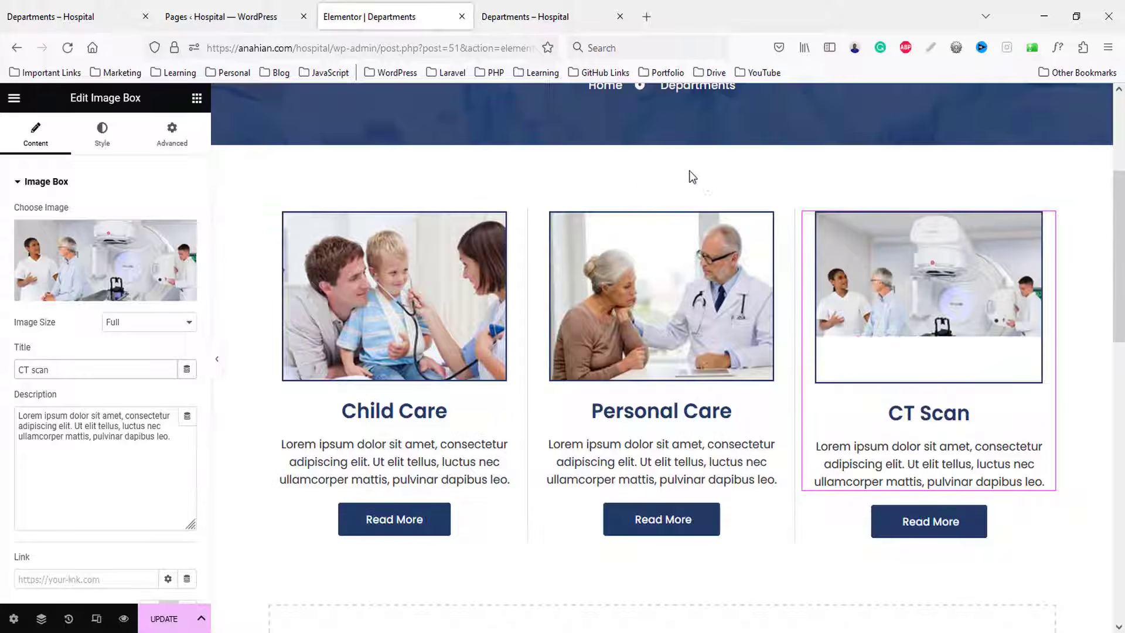
- Duplicate the department cards section and set the copy's top margin to 30 px, top padding to 30 px and bottom padding to 80 px
{"action": "right_click", "coordinate": [703, 237]}
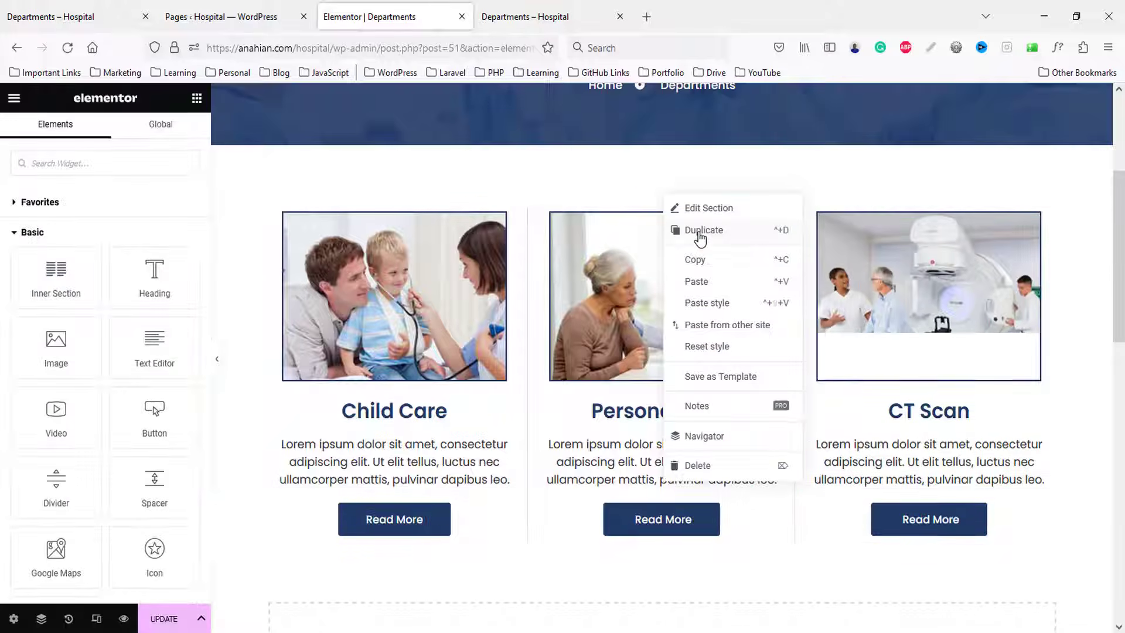
{"action": "left_click", "coordinate": [699, 234]}
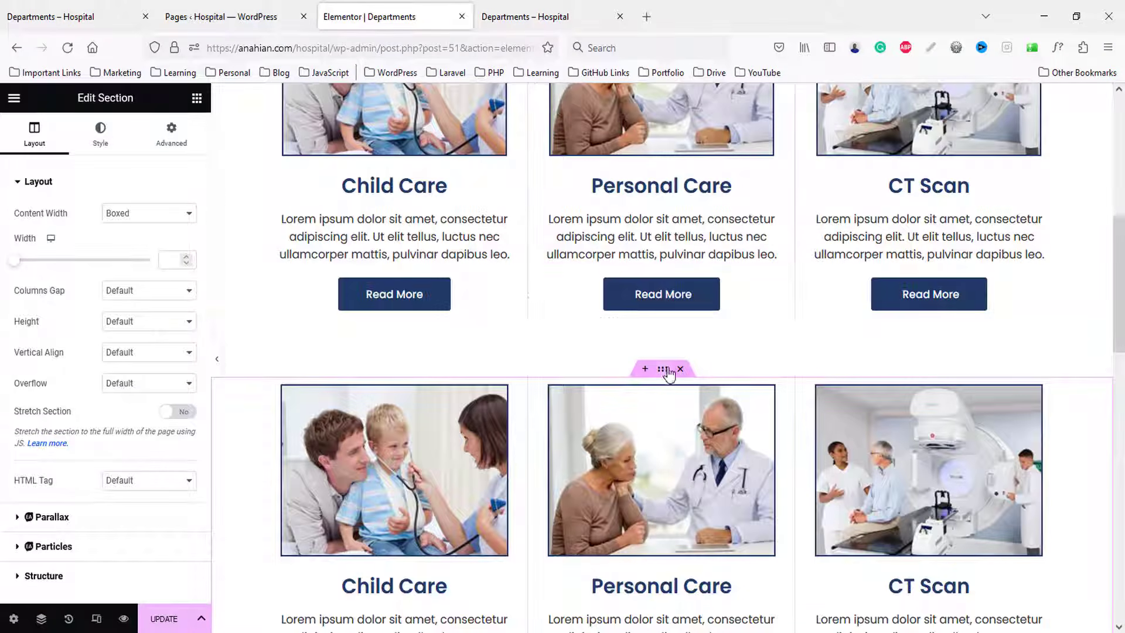
{"action": "left_click", "coordinate": [172, 135]}
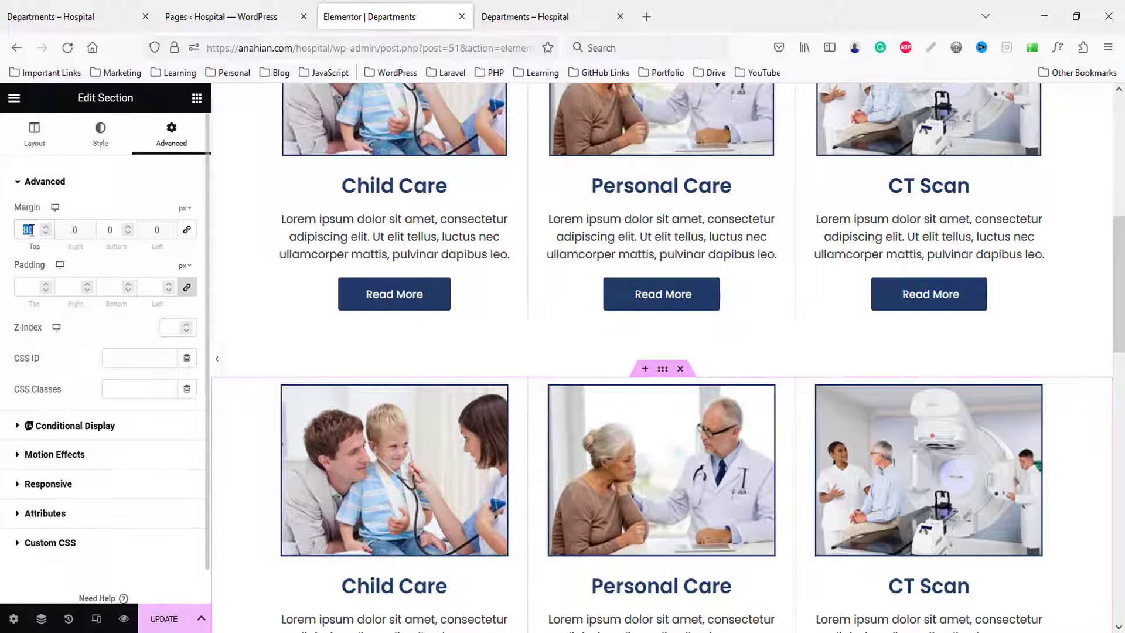
{"action": "type", "text": "0"}
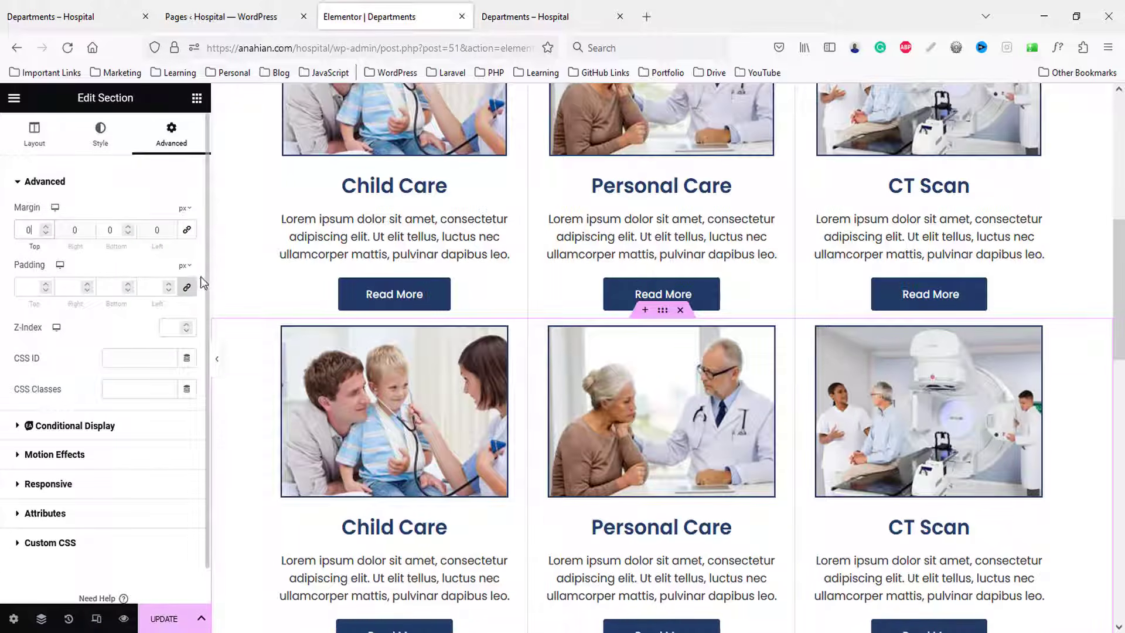
{"action": "left_click", "coordinate": [22, 229]}
{"action": "type", "text": "3"}
{"action": "left_click", "coordinate": [187, 287]}
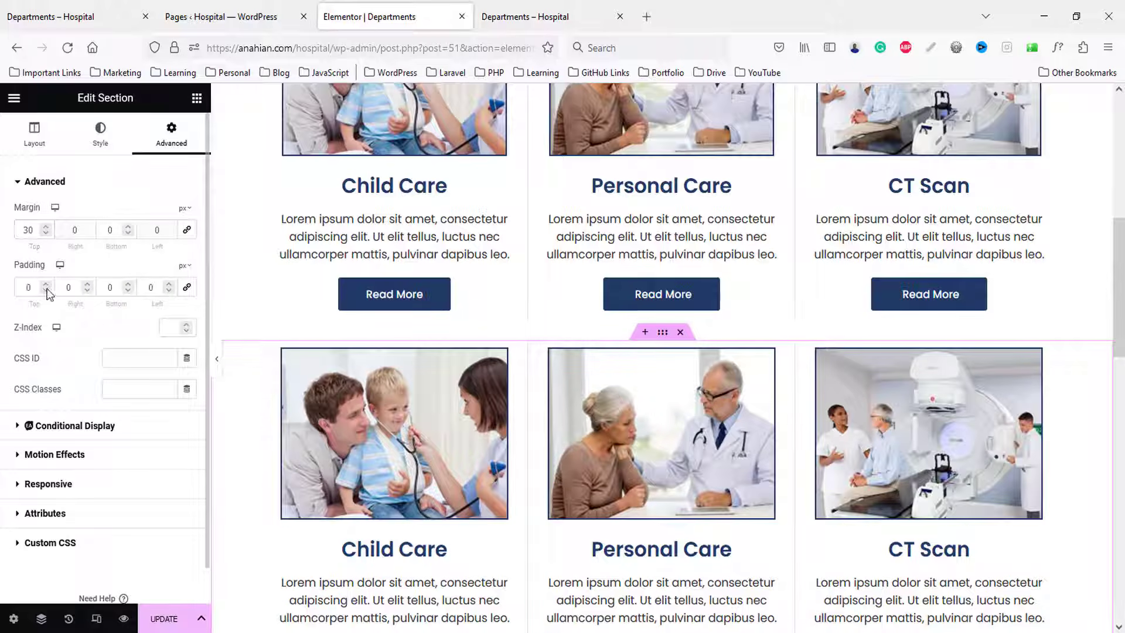
{"action": "type", "text": "30"}
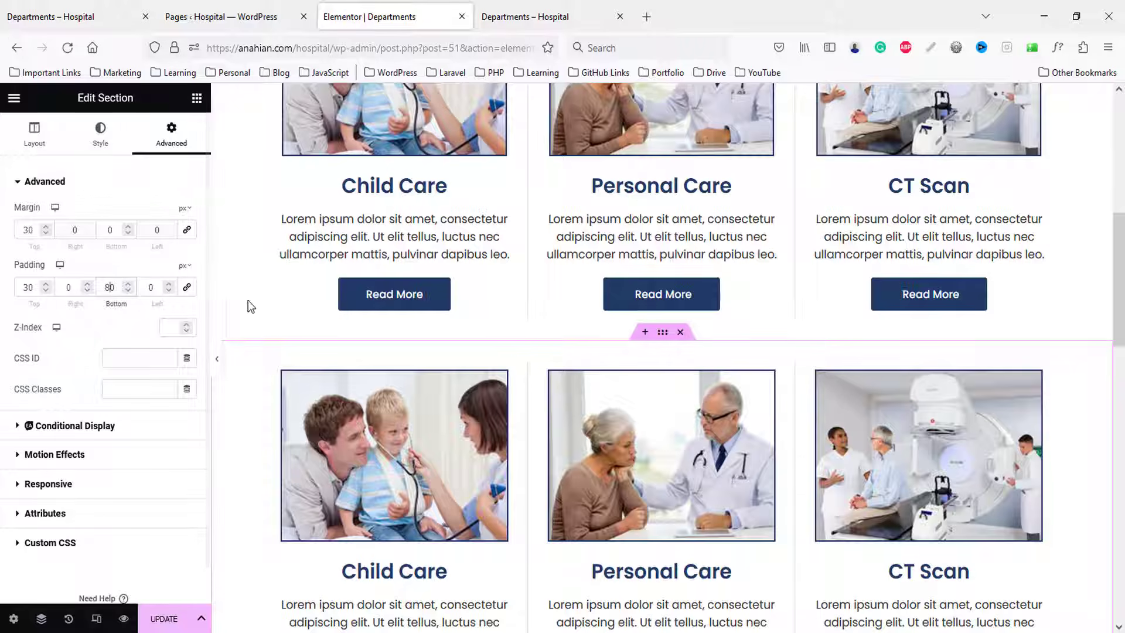
- Give the duplicated section a solid border with a 1 px top width only, coloured #ddd
{"action": "left_click", "coordinate": [102, 143]}
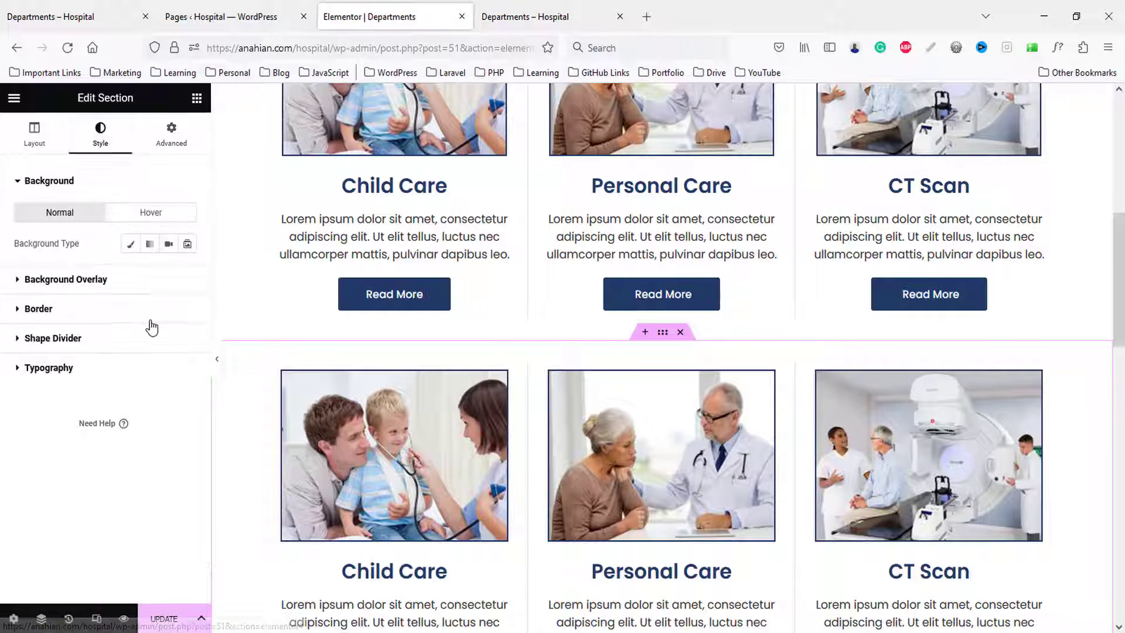
{"action": "left_click", "coordinate": [49, 311]}
{"action": "left_click", "coordinate": [128, 304]}
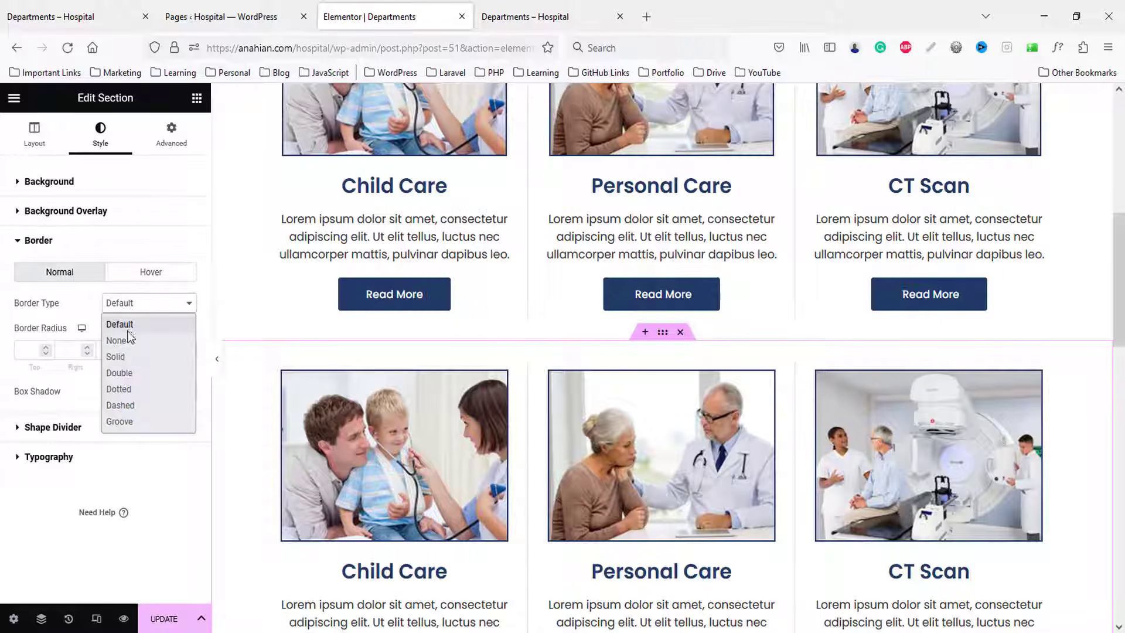
{"action": "left_click", "coordinate": [120, 354]}
{"action": "left_click", "coordinate": [36, 351]}
{"action": "type", "text": "0"}
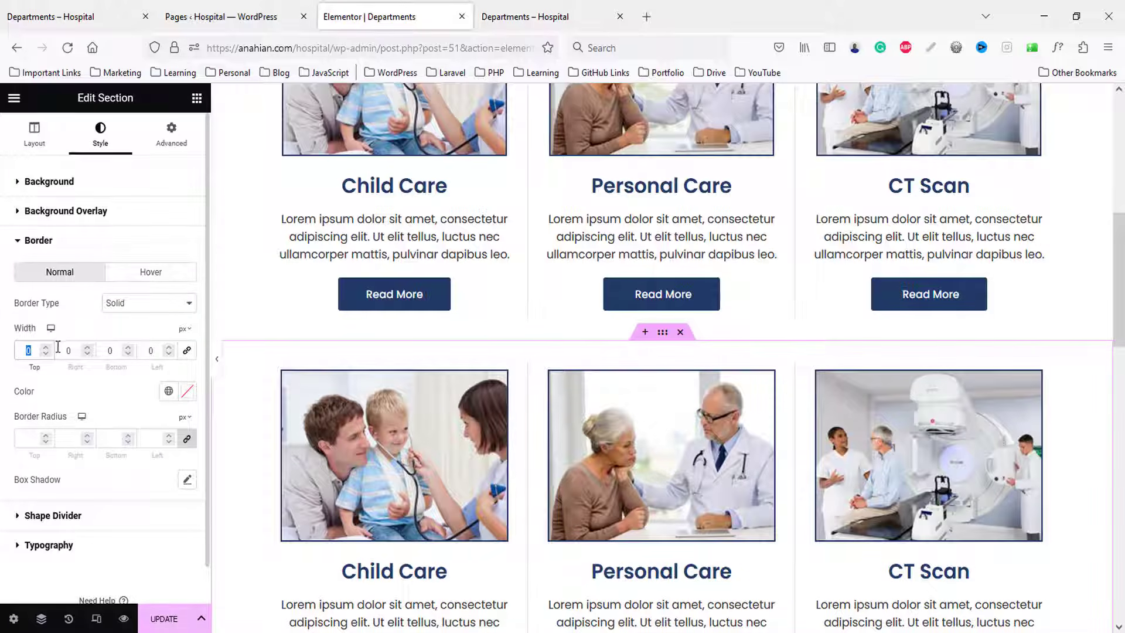
{"action": "type", "text": "1"}
{"action": "left_click", "coordinate": [186, 392]}
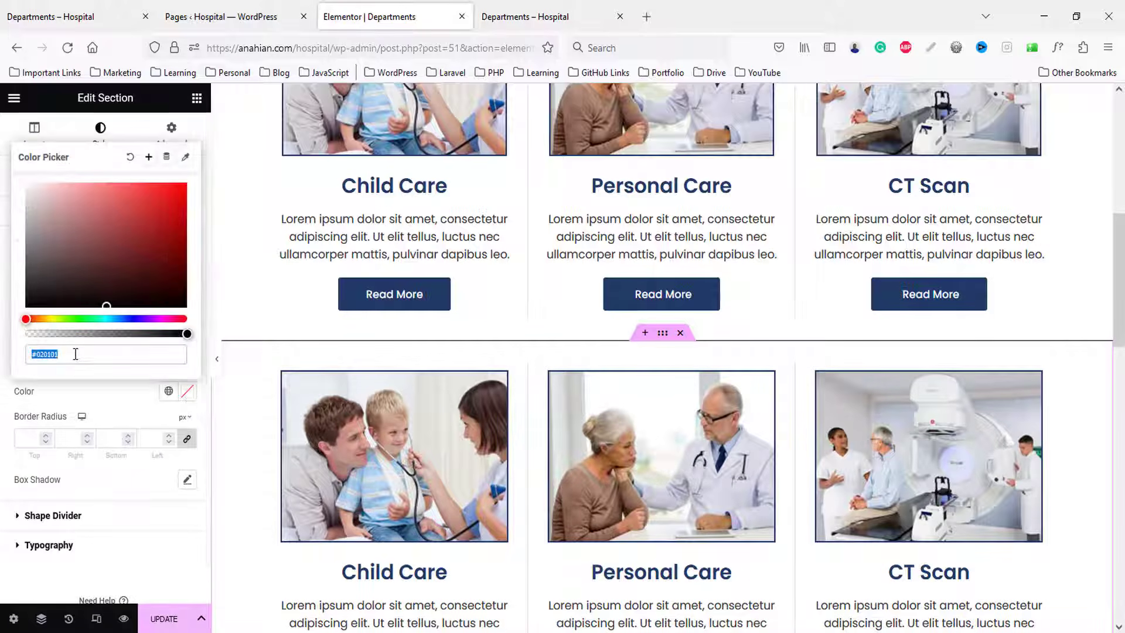
{"action": "type", "text": "eee"}
- Replace the first card's image in the duplicated row with the photo of the four-person medical team from the media library
{"action": "scroll", "coordinate": [449, 382], "scroll_direction": "down", "scroll_amount": 3}
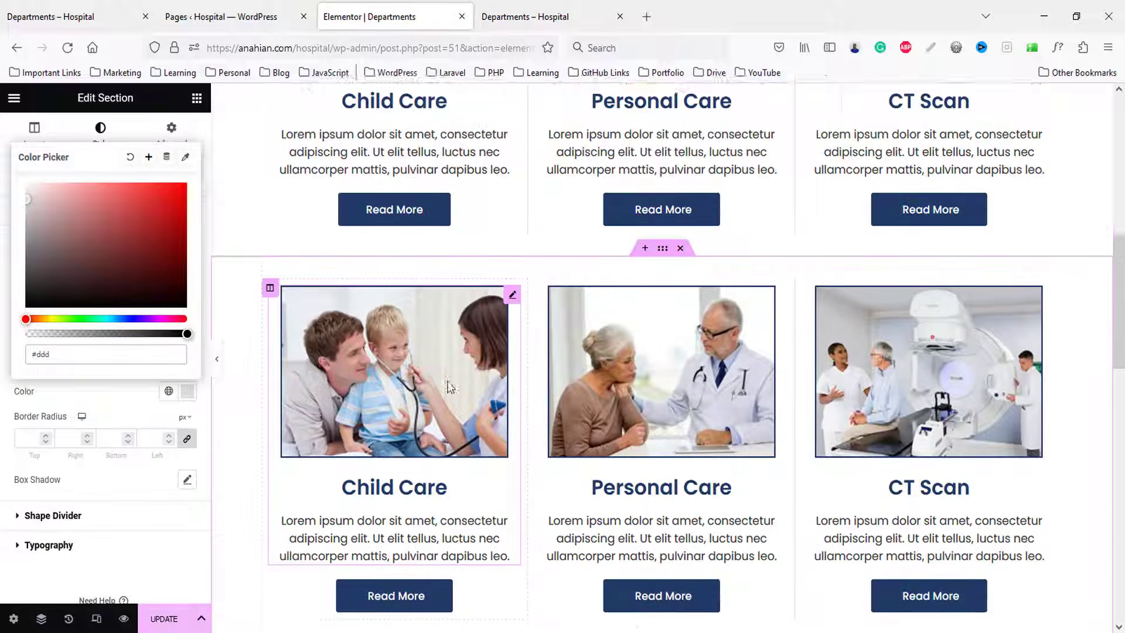
{"action": "left_click", "coordinate": [382, 290]}
{"action": "left_click", "coordinate": [106, 280]}
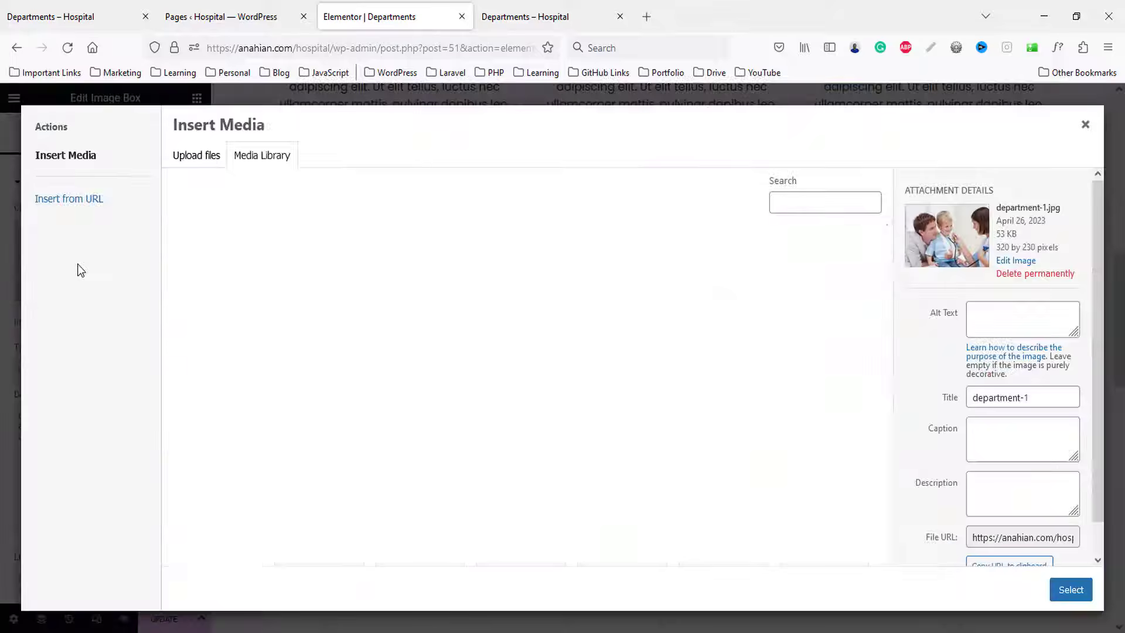
{"action": "left_click", "coordinate": [835, 389]}
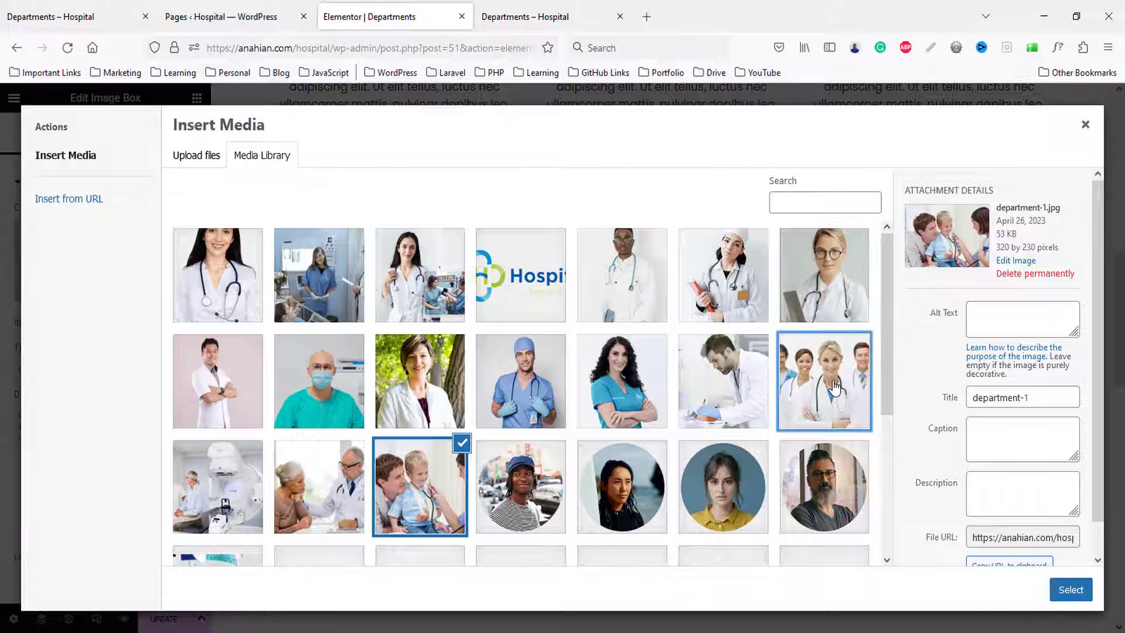
{"action": "left_click", "coordinate": [1070, 589]}
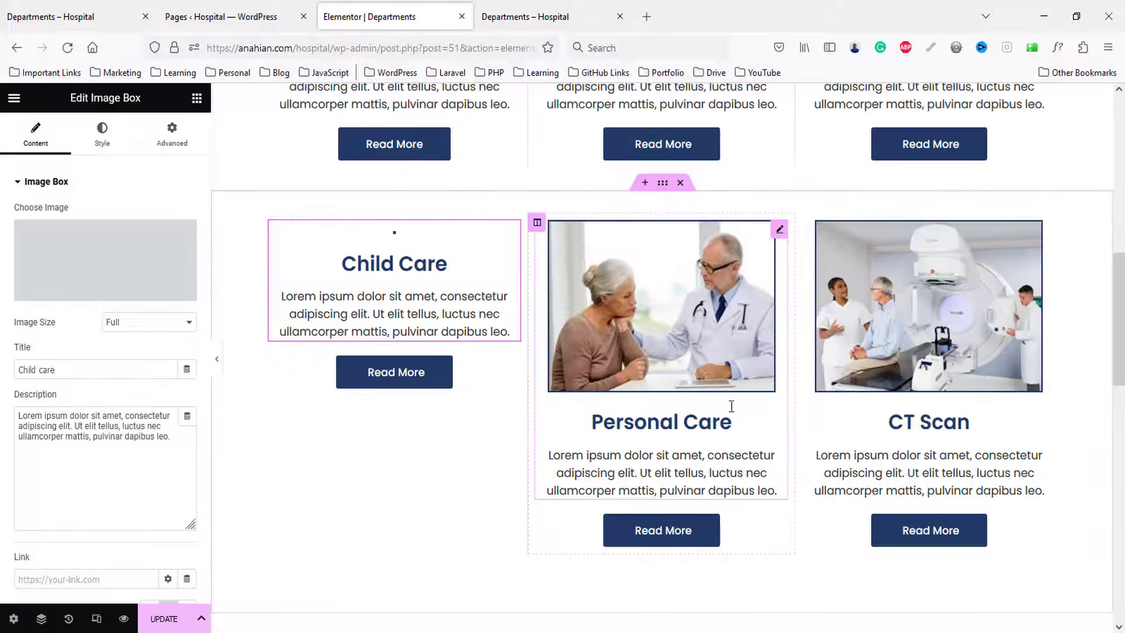
- Replace the middle card's image in the duplicated row with department-6.jpg from the media library
{"action": "left_click", "coordinate": [655, 327]}
{"action": "left_click", "coordinate": [116, 266]}
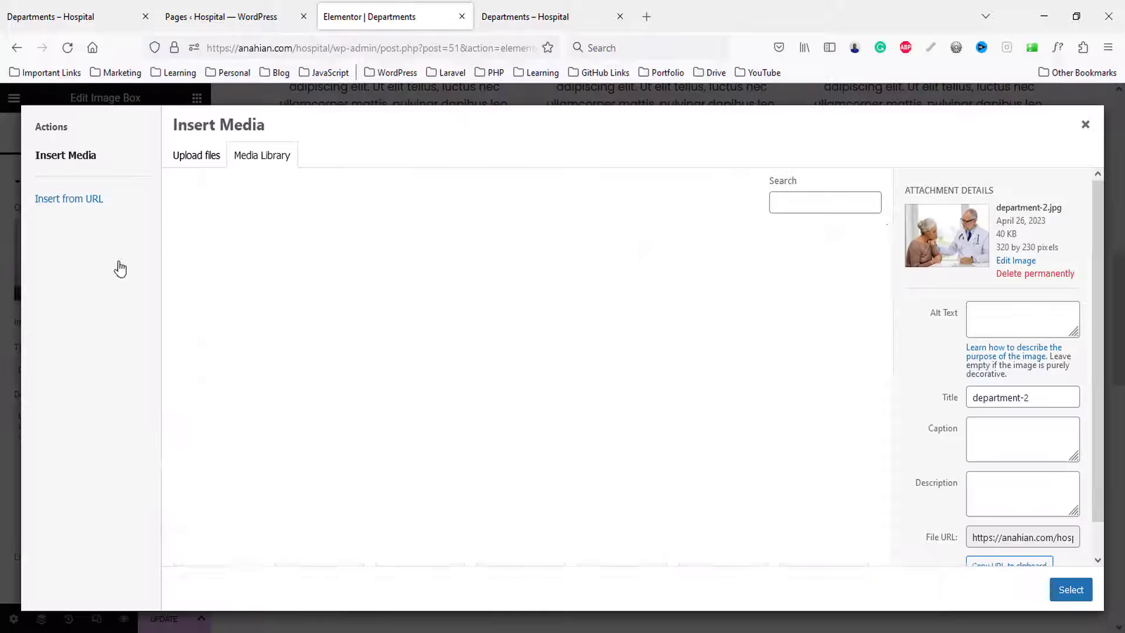
{"action": "left_click", "coordinate": [730, 385]}
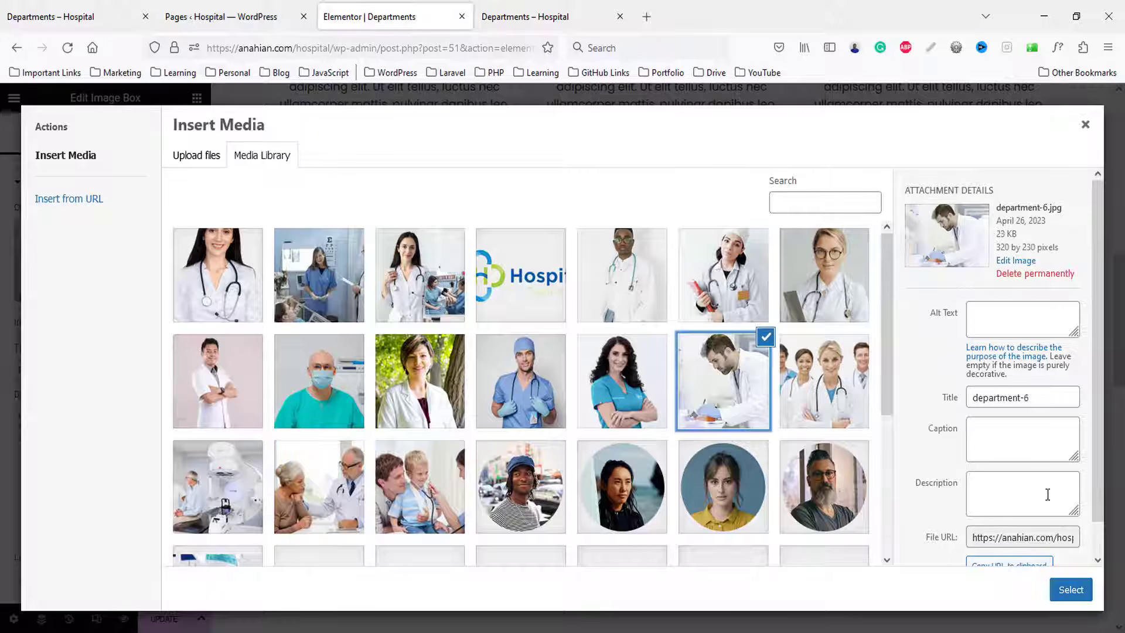
{"action": "left_click", "coordinate": [243, 472]}
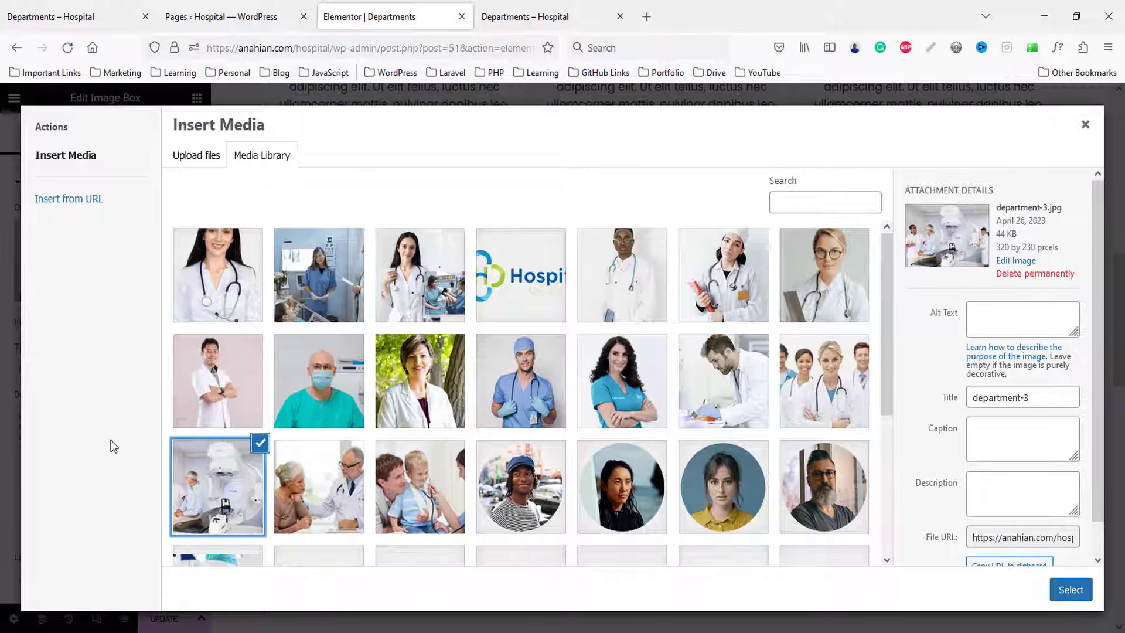
{"action": "left_click", "coordinate": [329, 457]}
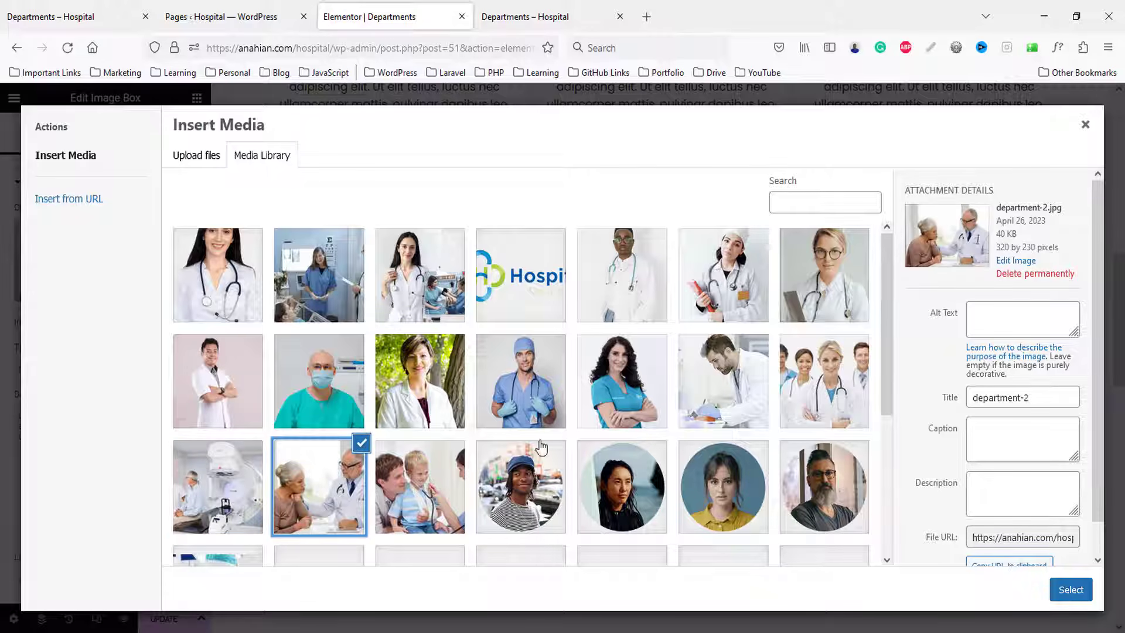
{"action": "left_click", "coordinate": [720, 383]}
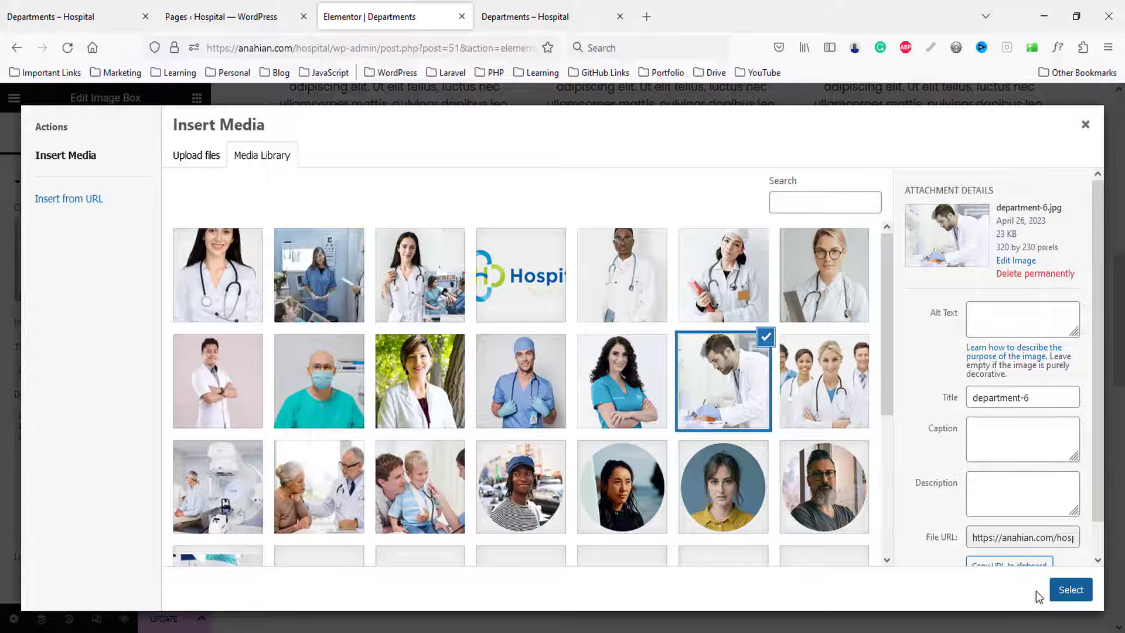
{"action": "left_click", "coordinate": [1055, 591]}
- Browse the media library for the duplicated row's third card and replace its image with department-2.jpg
{"action": "left_click", "coordinate": [830, 327]}
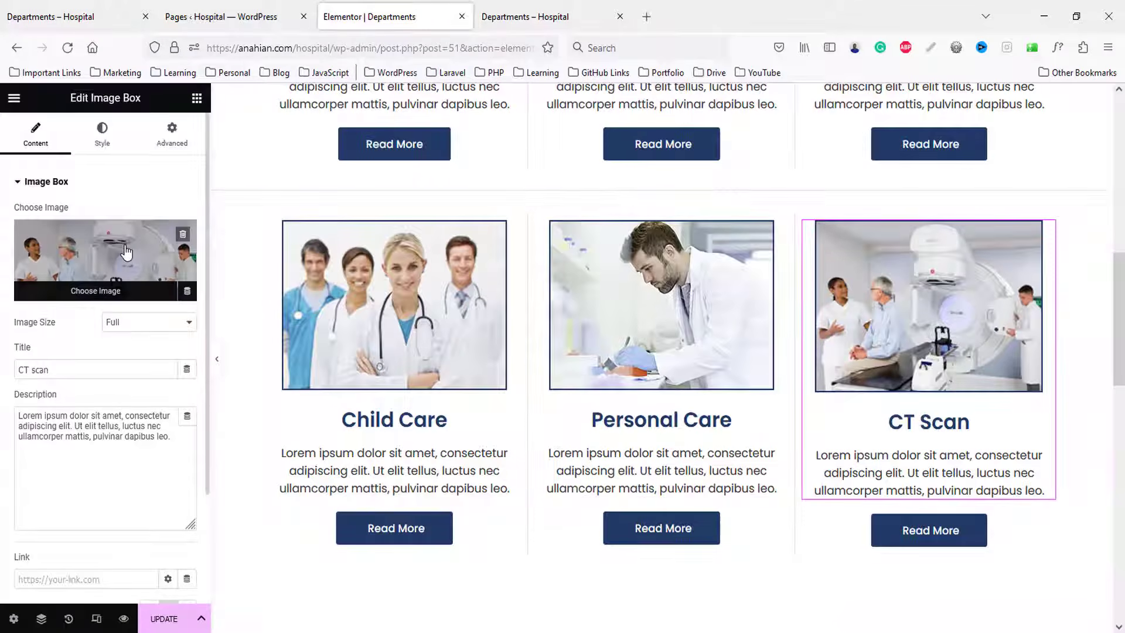
{"action": "left_click", "coordinate": [126, 252]}
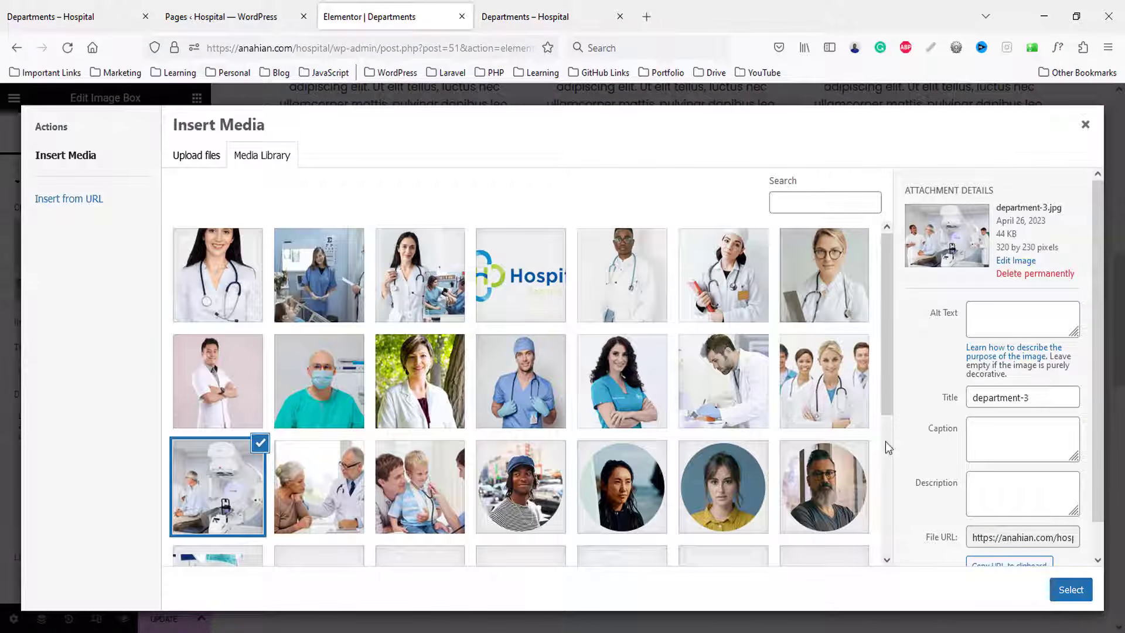
{"action": "left_click_drag", "start_coordinate": [891, 371], "coordinate": [895, 505]}
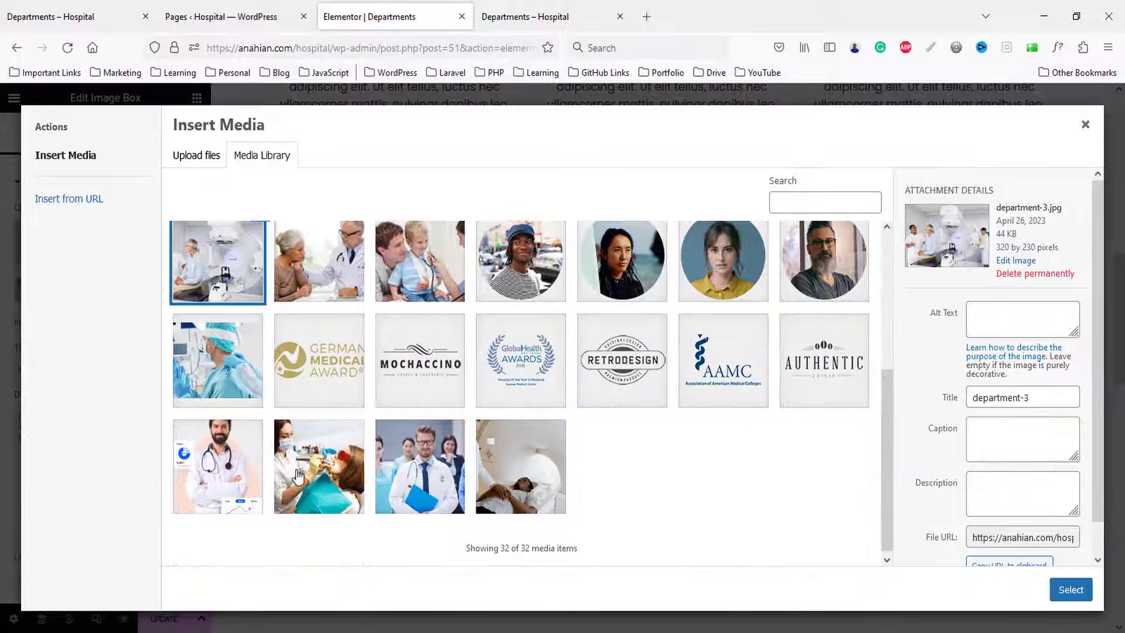
{"action": "left_click", "coordinate": [201, 369]}
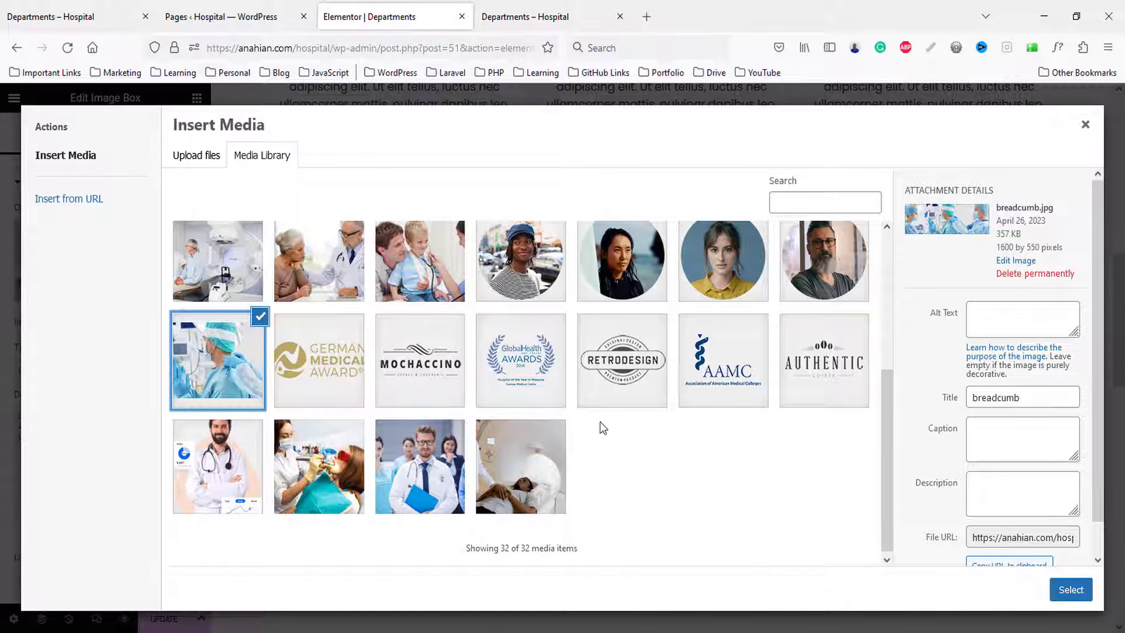
{"action": "left_click", "coordinate": [416, 300]}
{"action": "left_click", "coordinate": [310, 266]}
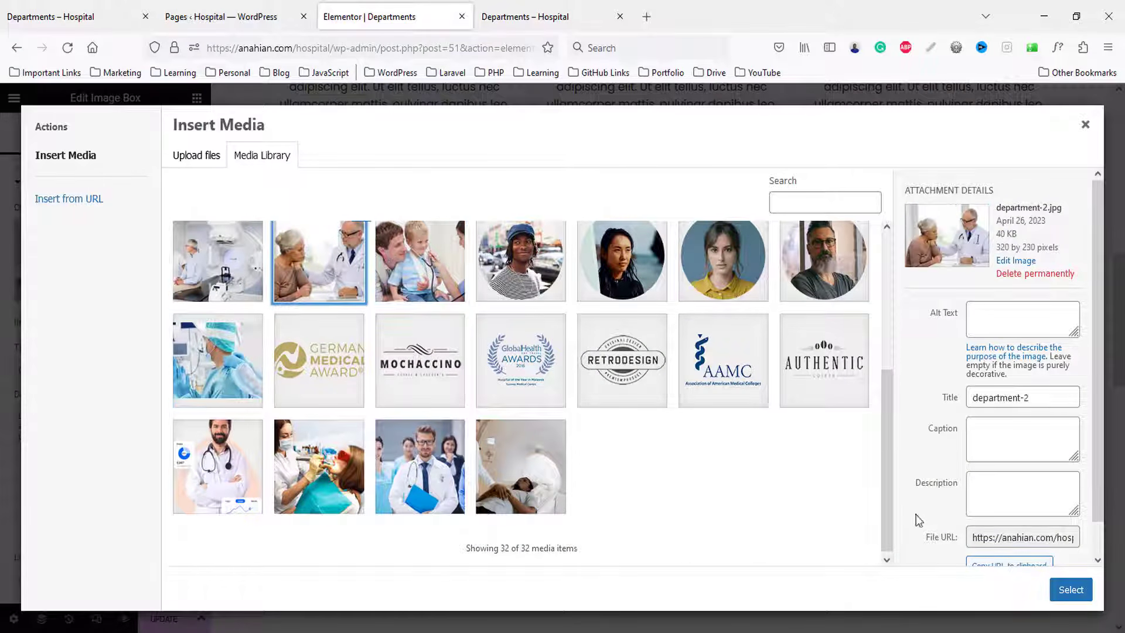
{"action": "scroll", "coordinate": [887, 488], "scroll_direction": "up", "scroll_amount": 3}
{"action": "left_click", "coordinate": [240, 404]}
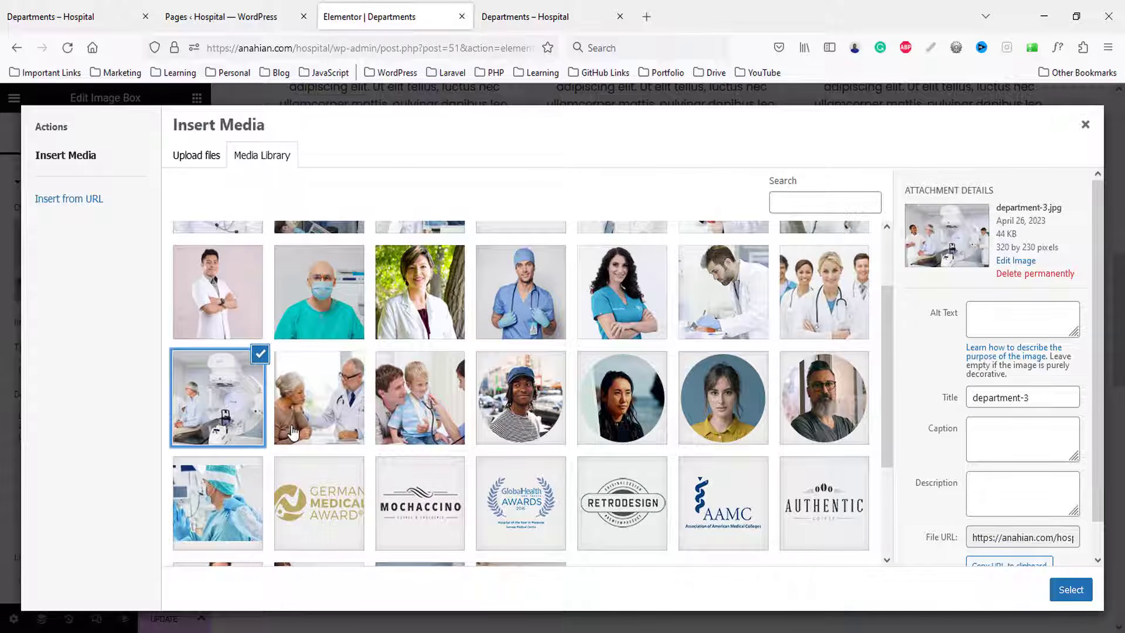
{"action": "left_click", "coordinate": [832, 293]}
{"action": "left_click", "coordinate": [720, 281]}
{"action": "left_click", "coordinate": [582, 287]}
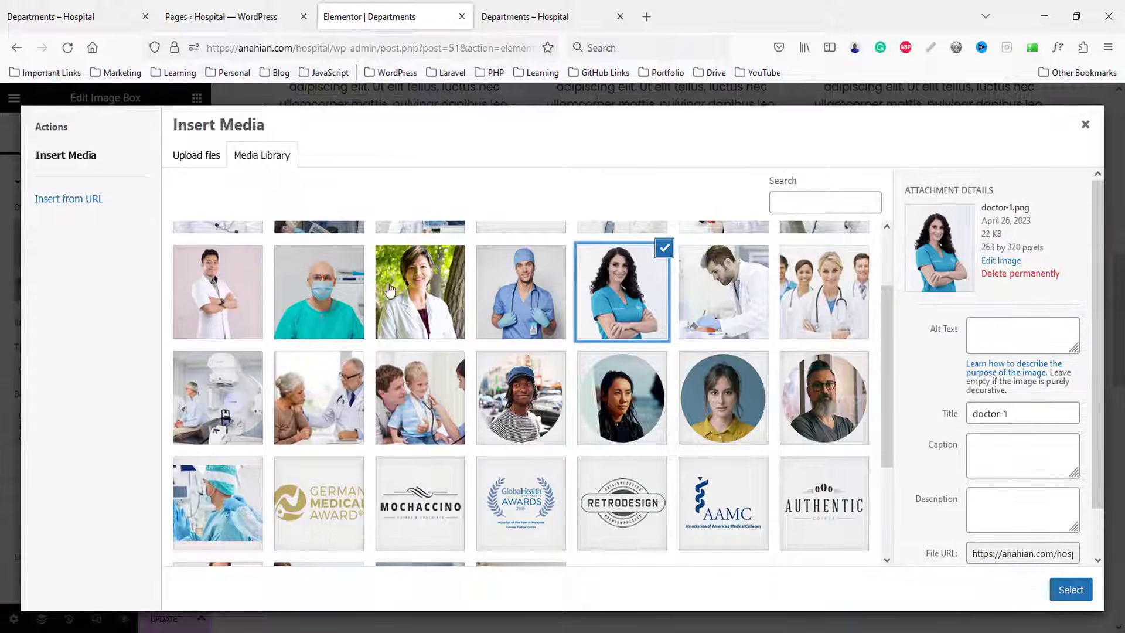
{"action": "left_click", "coordinate": [314, 295]}
{"action": "scroll", "coordinate": [884, 438], "scroll_direction": "up", "scroll_amount": 2}
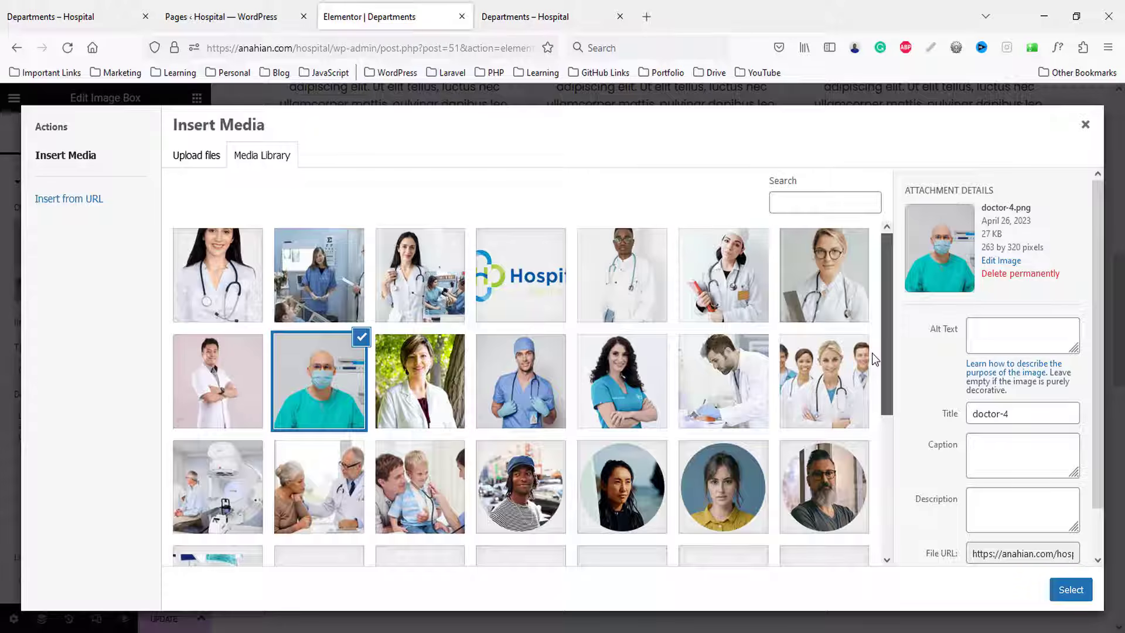
{"action": "left_click", "coordinate": [359, 283]}
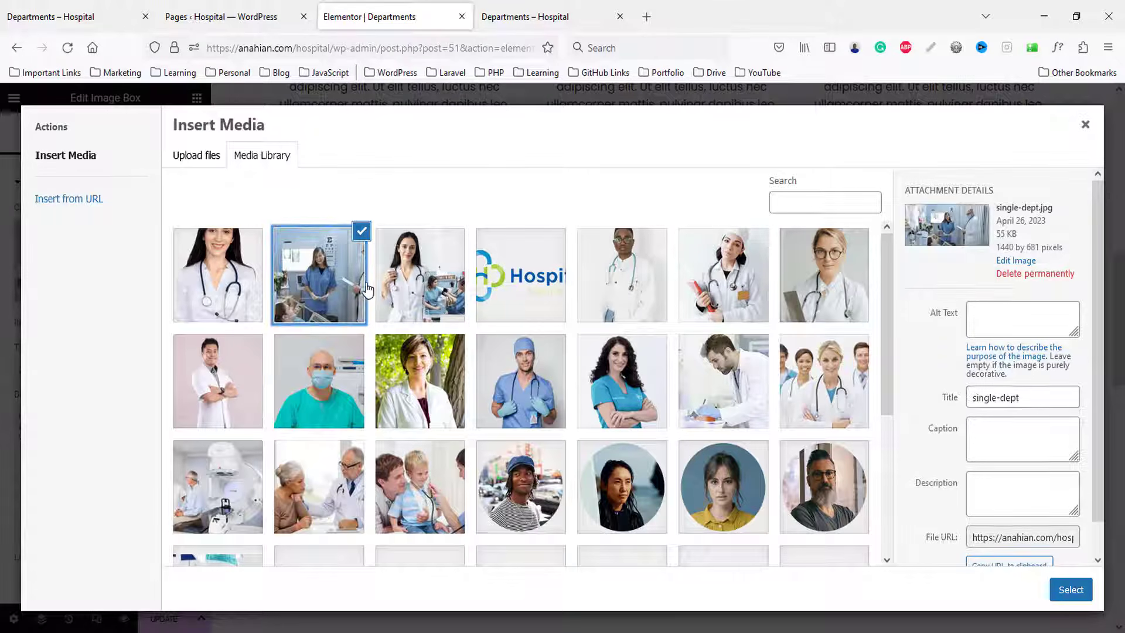
{"action": "left_click", "coordinate": [861, 257]}
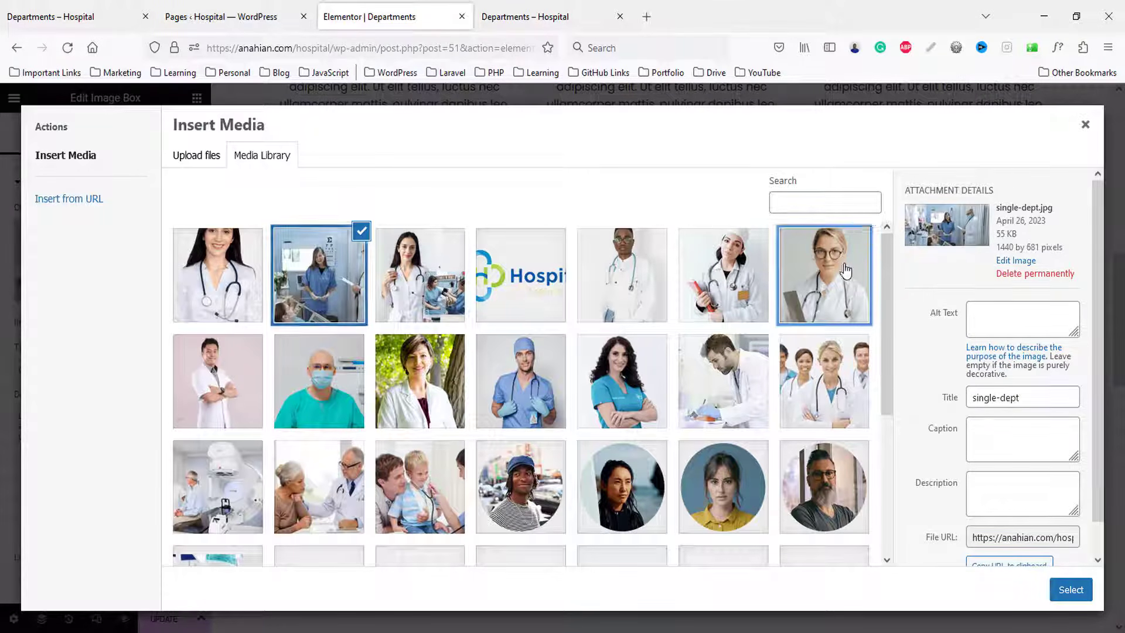
{"action": "left_click", "coordinate": [293, 496]}
{"action": "left_click", "coordinate": [1078, 590]}
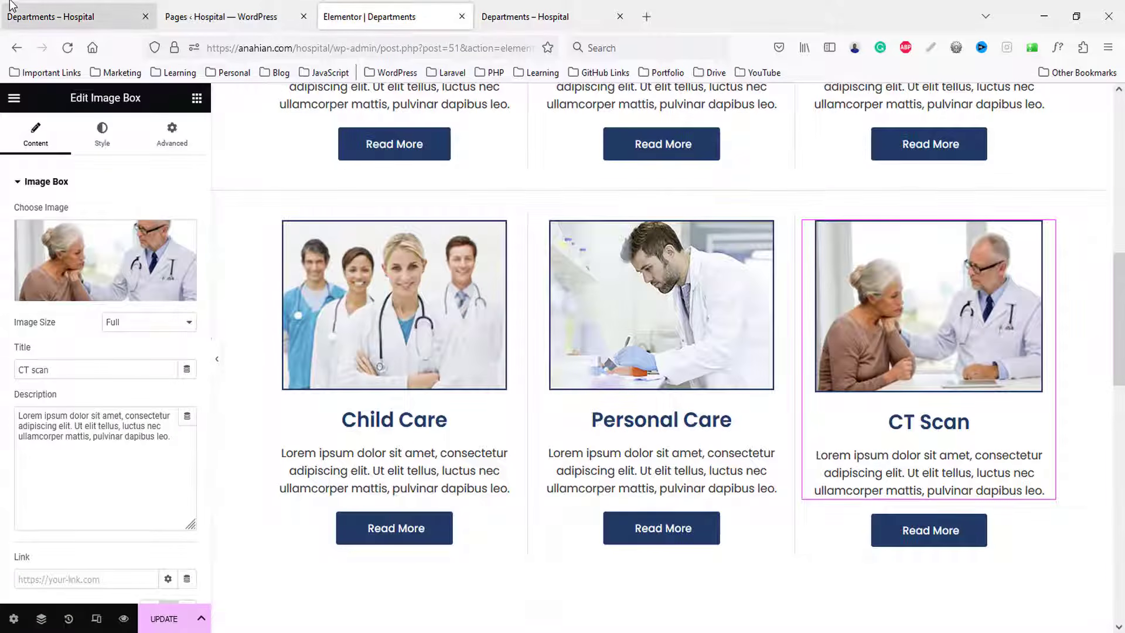
- Copy the title Joint replacement from the demo Departments page and use it as the second row's first card title
{"action": "left_click", "coordinate": [50, 16]}
{"action": "scroll", "coordinate": [327, 423], "scroll_direction": "down", "scroll_amount": 5}
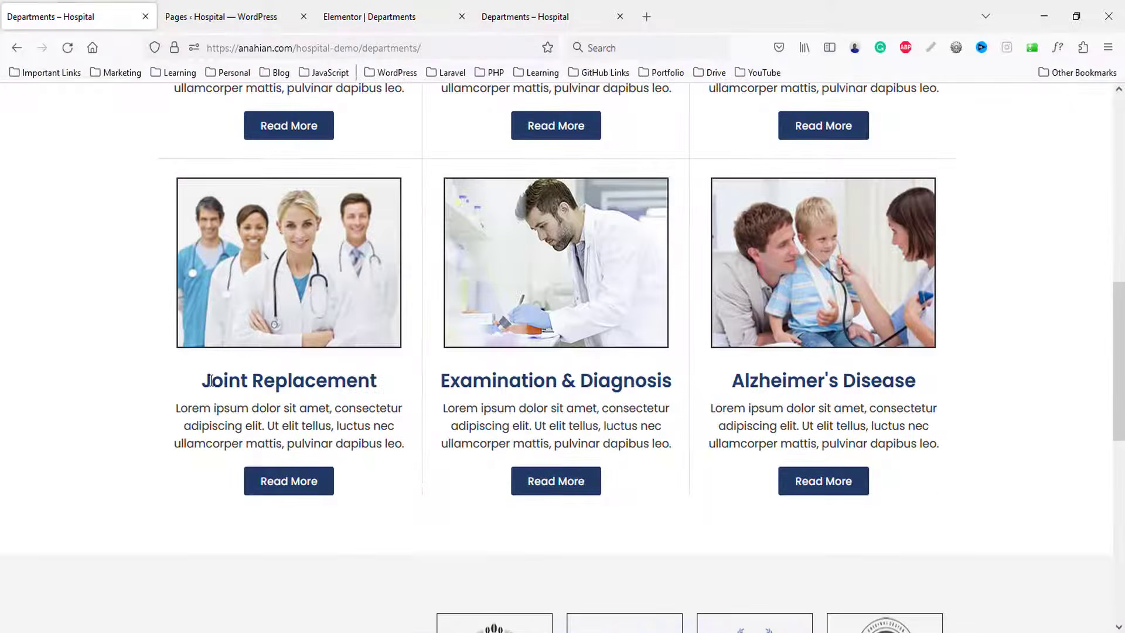
{"action": "left_click_drag", "start_coordinate": [202, 380], "coordinate": [390, 372]}
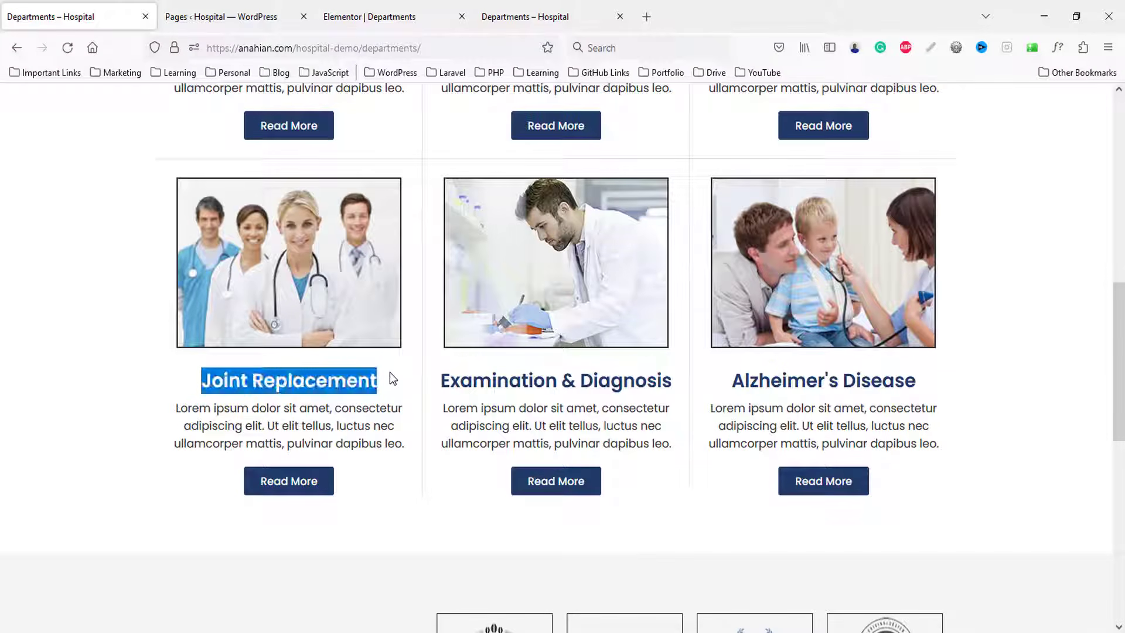
{"action": "left_click", "coordinate": [369, 17]}
{"action": "left_click", "coordinate": [378, 423]}
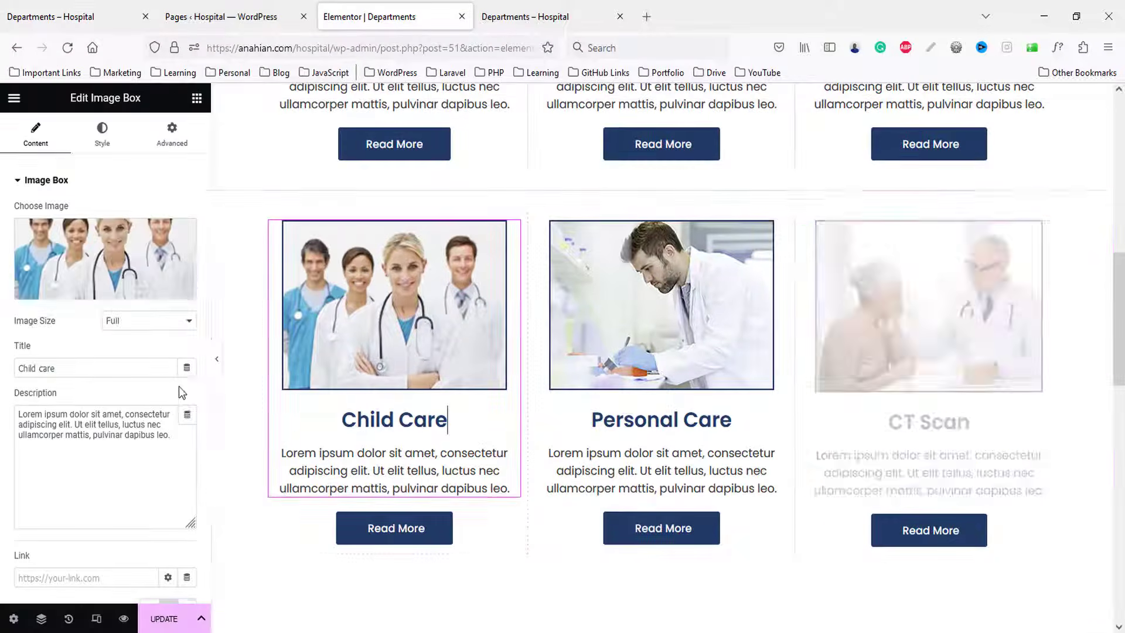
{"action": "triple_click", "coordinate": [93, 368]}
{"action": "type", "text": "Joint replacement"}
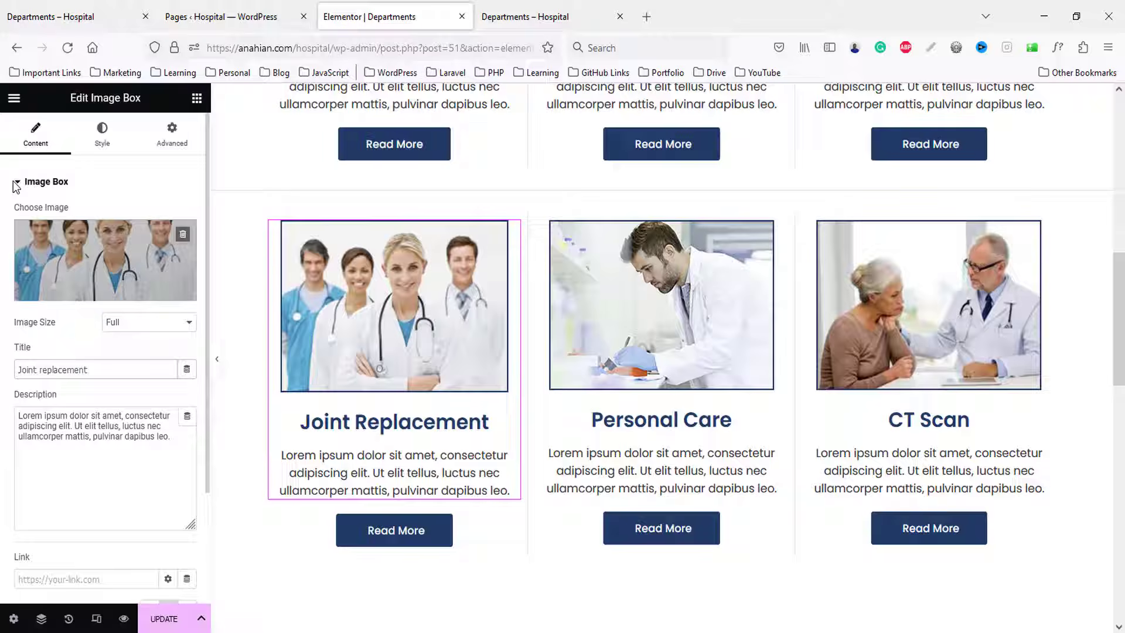
- Copy the title Examination & Diagnosis from the demo page and use it as the second row's middle card title
{"action": "left_click", "coordinate": [23, 5]}
{"action": "left_click_drag", "start_coordinate": [441, 380], "coordinate": [675, 381]}
{"action": "key", "text": "ctrl+c"}
{"action": "left_click", "coordinate": [465, 6]}
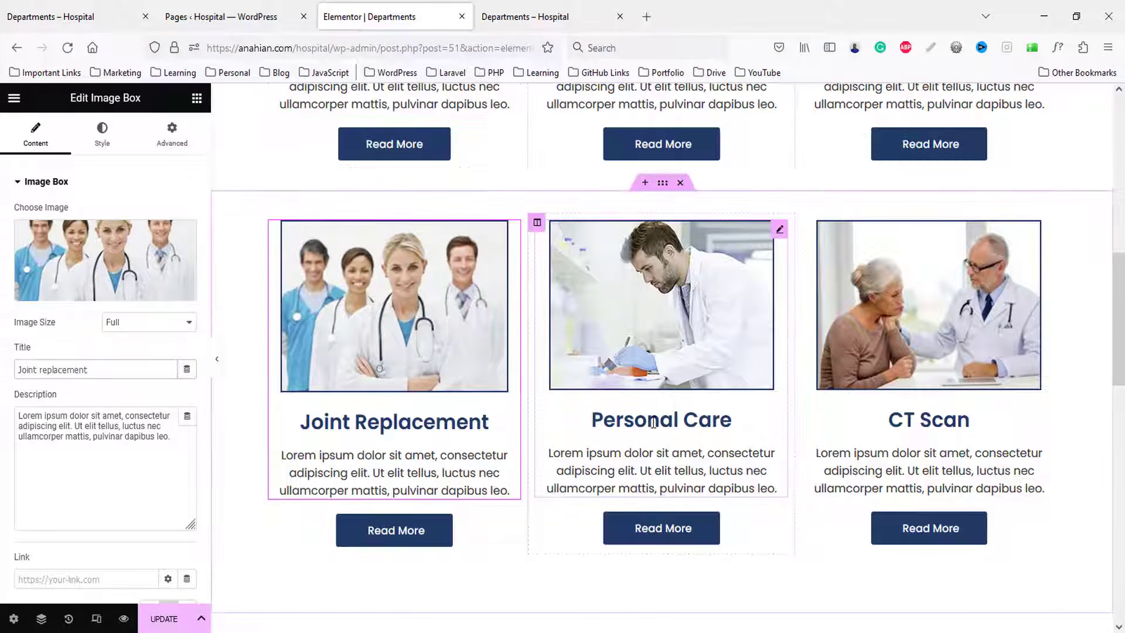
{"action": "left_click", "coordinate": [730, 419]}
{"action": "left_click_drag", "start_coordinate": [80, 371], "coordinate": [16, 373]}
{"action": "key", "text": "ctrl+v"}
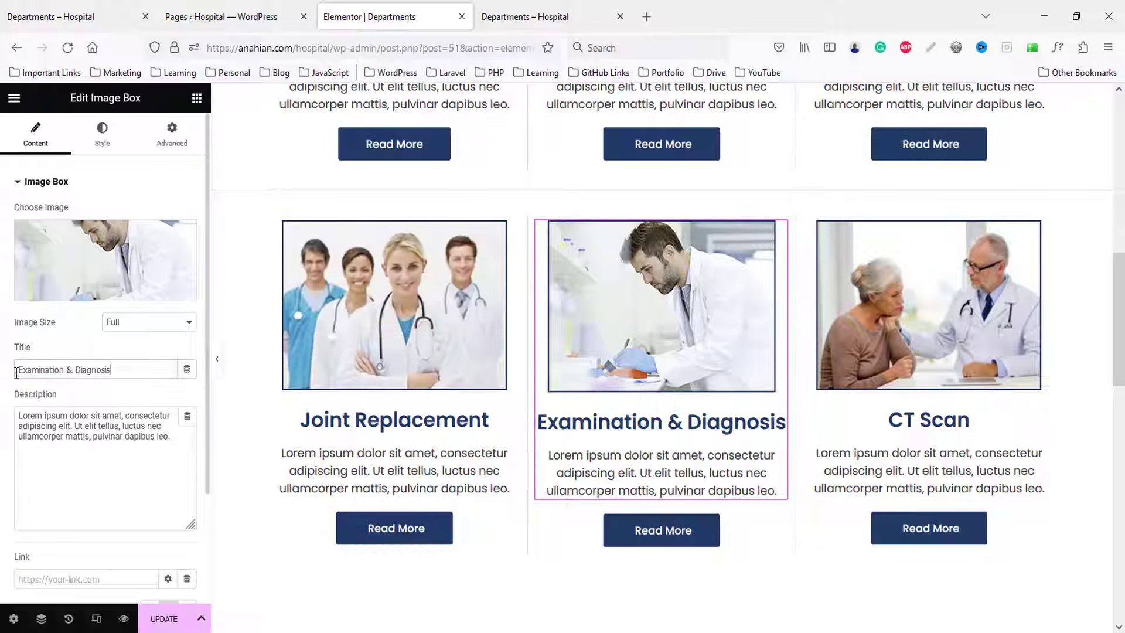
- Return to the demo Departments page to get the title for the second row's third card
{"action": "left_click", "coordinate": [2, 23]}
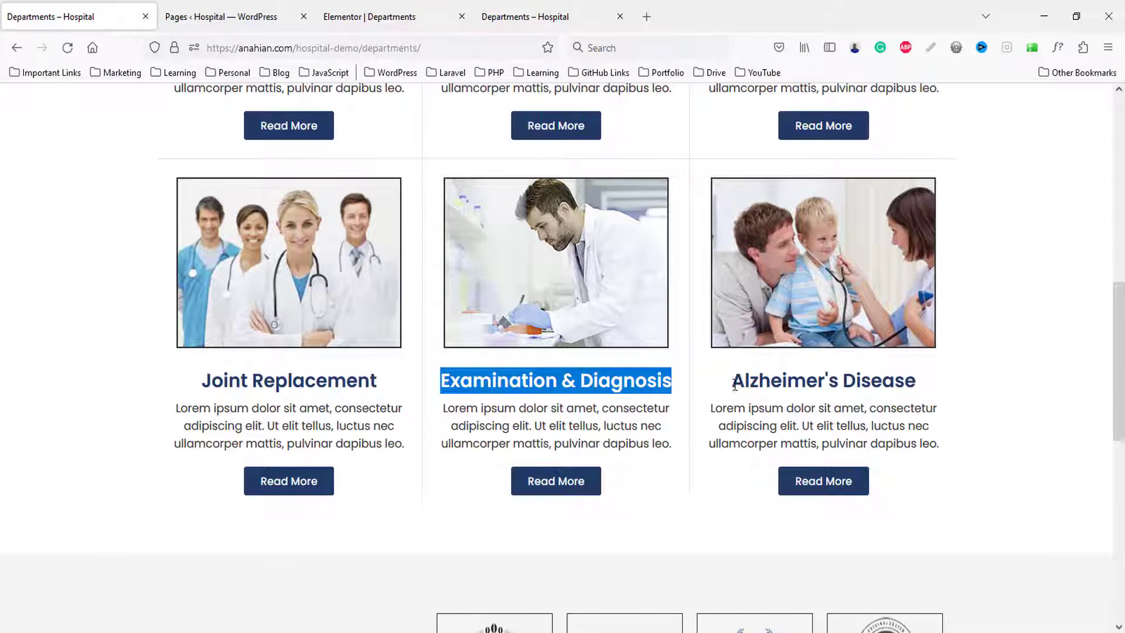
- Title the third image box in the second row "Alzheimer's disease" to match the demo page
{"action": "left_click_drag", "start_coordinate": [734, 385], "coordinate": [933, 384]}
{"action": "left_click", "coordinate": [409, 9]}
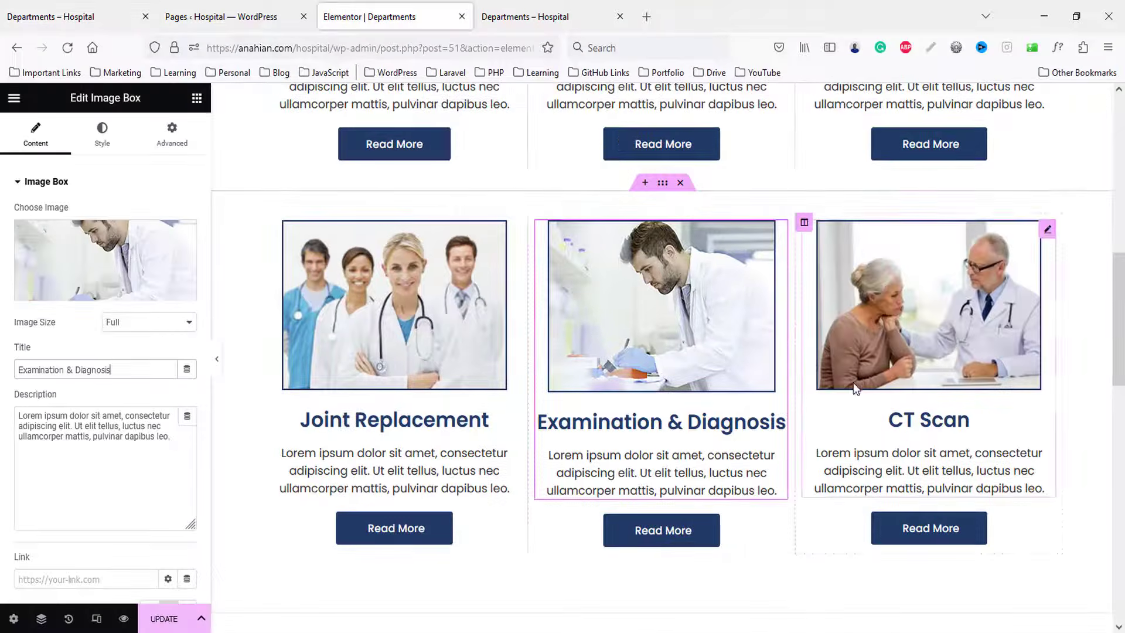
{"action": "left_click", "coordinate": [939, 423]}
{"action": "triple_click", "coordinate": [55, 369]}
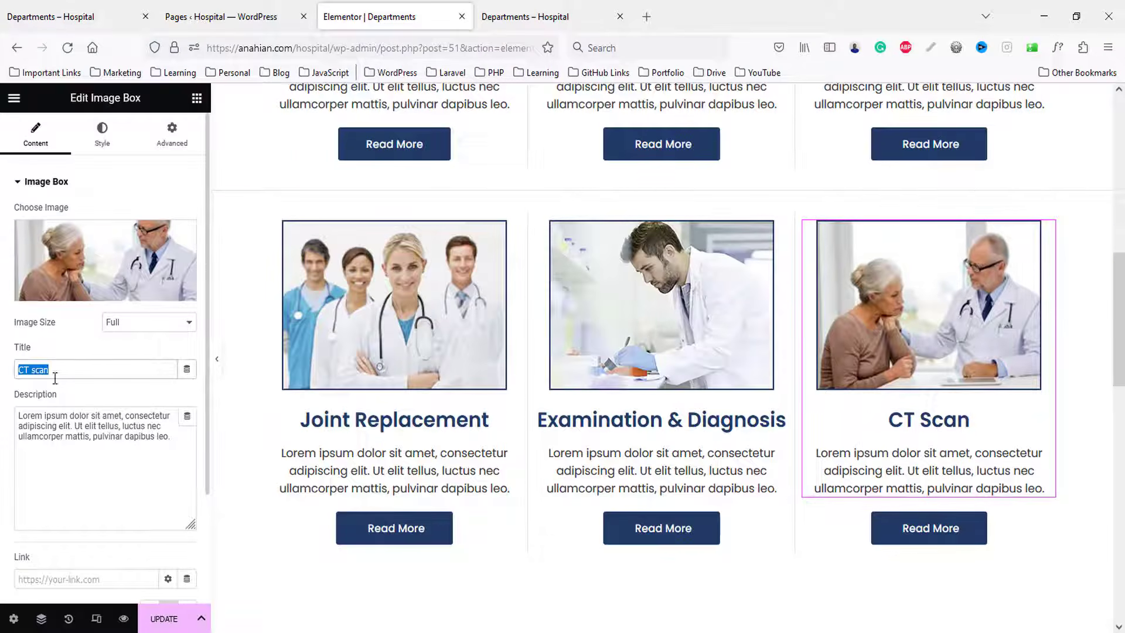
{"action": "type", "text": "Alzheimer's disease"}
- Set the title typography size of the Child Care image box to 26 px
{"action": "scroll", "coordinate": [375, 211], "scroll_direction": "up", "scroll_amount": 3}
{"action": "left_click", "coordinate": [98, 133]}
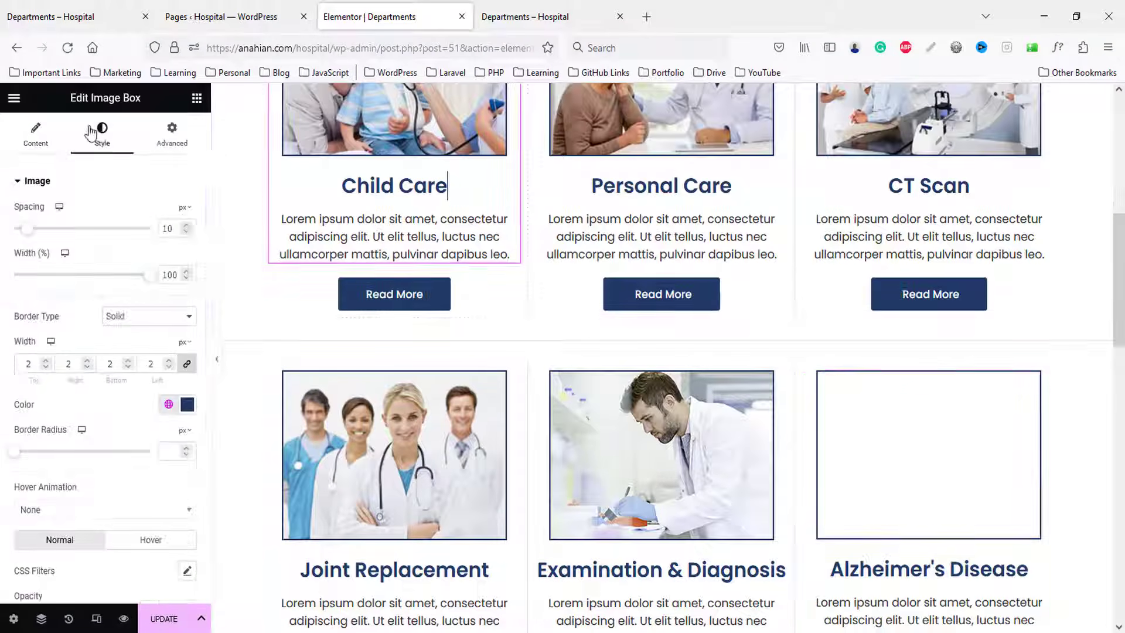
{"action": "scroll", "coordinate": [47, 548], "scroll_direction": "down", "scroll_amount": 3}
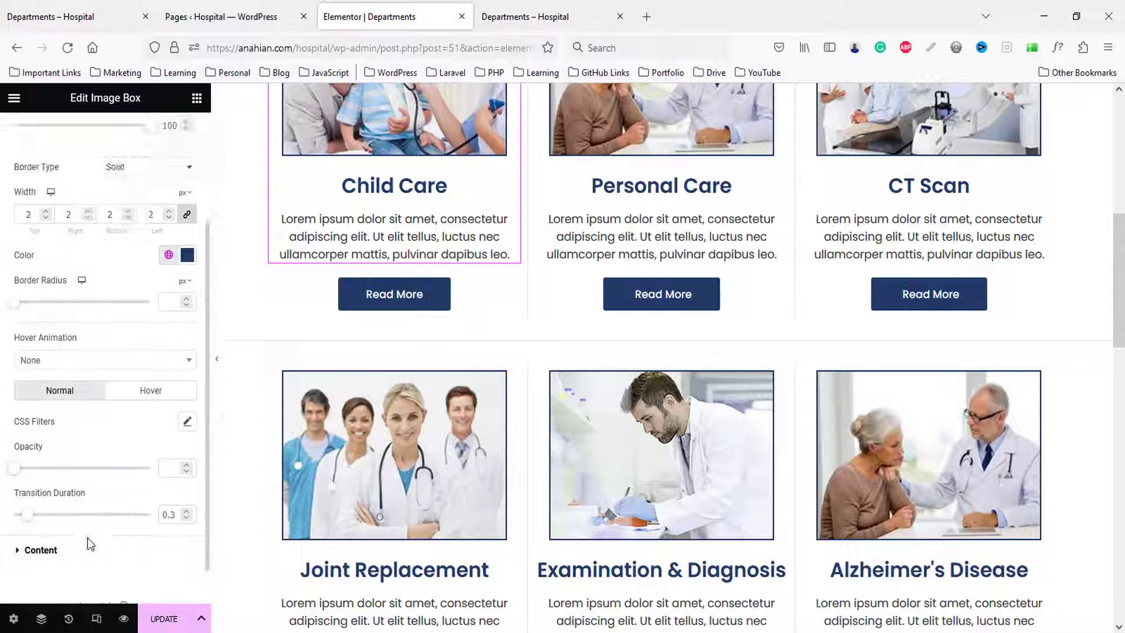
{"action": "left_click", "coordinate": [167, 504]}
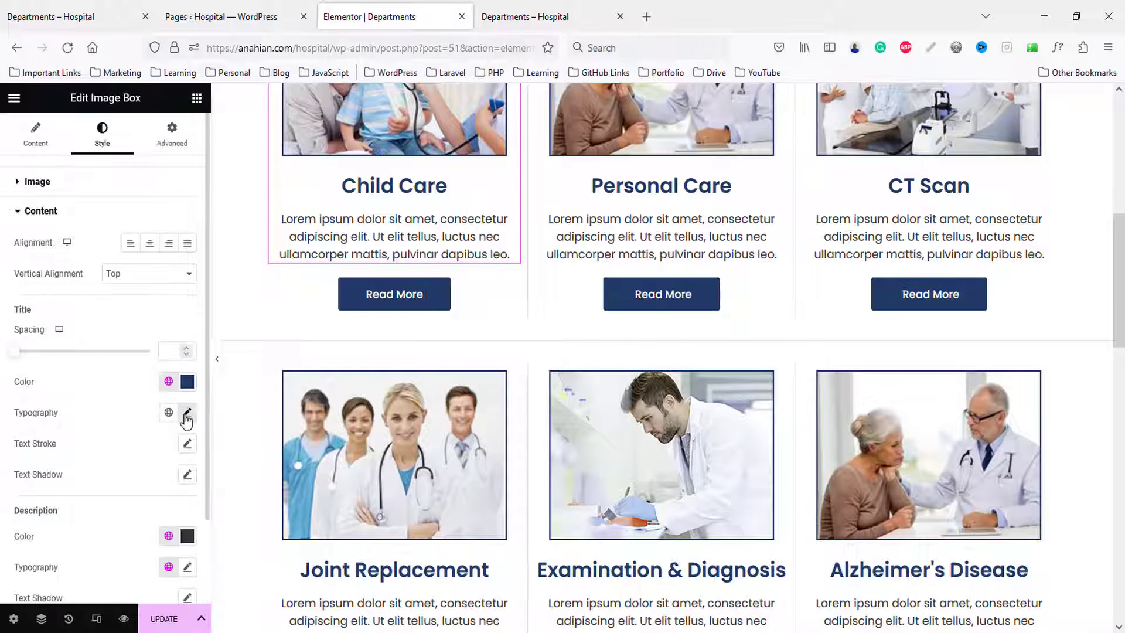
{"action": "left_click", "coordinate": [187, 413]}
{"action": "type", "text": "26"}
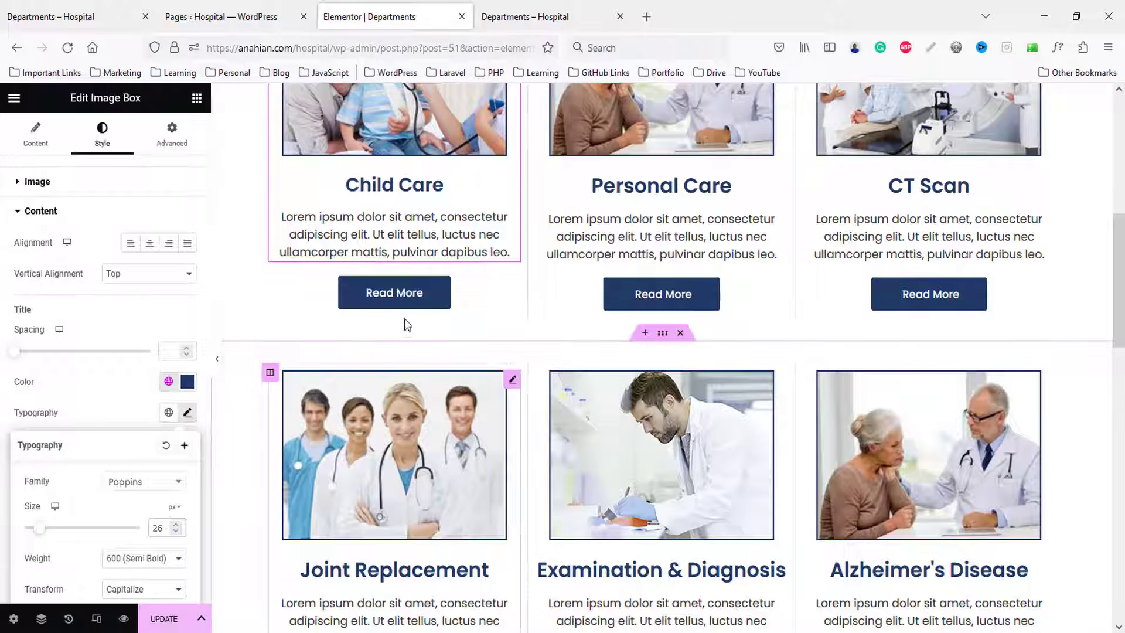
- Copy the Child Care image box and paste its style onto the Personal Care and CT Scan boxes
{"action": "right_click", "coordinate": [417, 211]}
{"action": "left_click", "coordinate": [443, 249]}
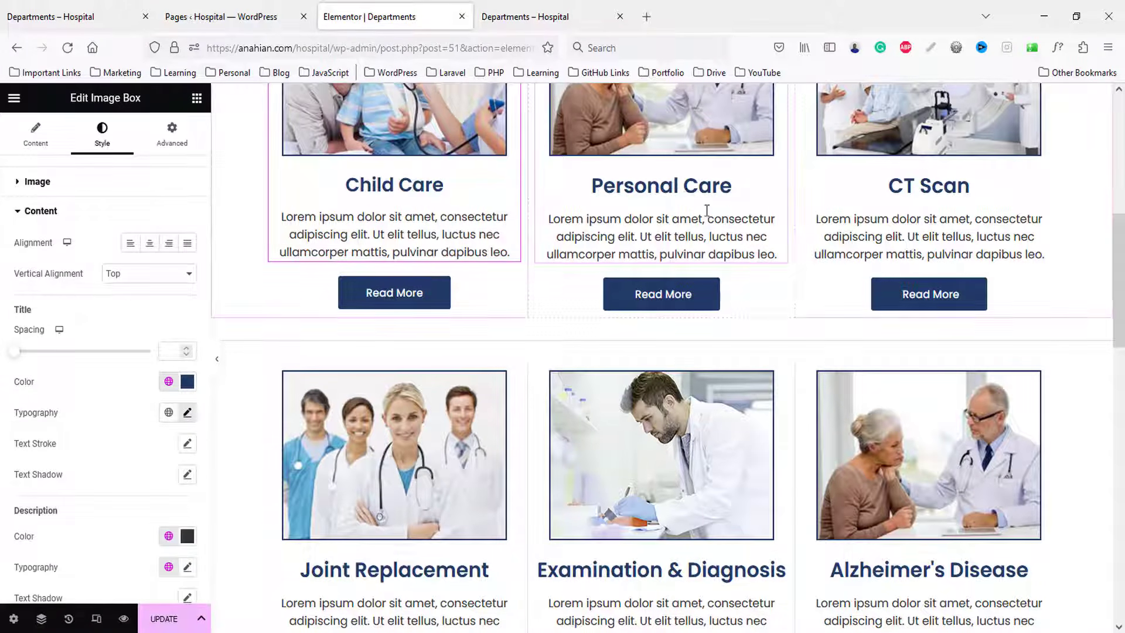
{"action": "right_click", "coordinate": [677, 181]}
{"action": "left_click", "coordinate": [722, 286]}
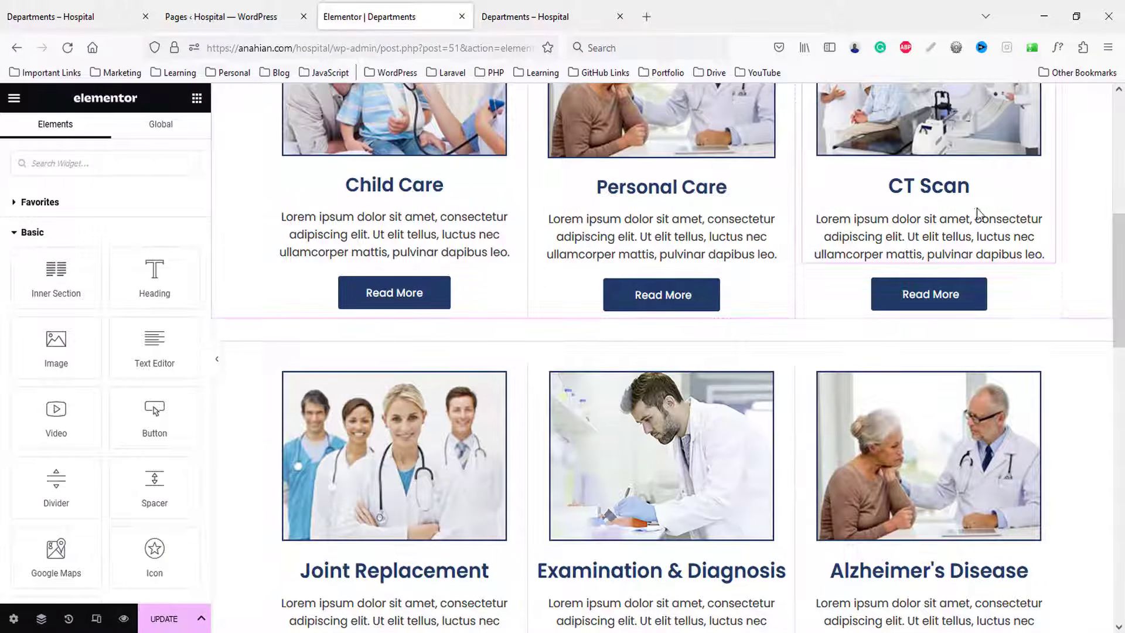
{"action": "right_click", "coordinate": [948, 189]}
{"action": "left_click", "coordinate": [989, 299]}
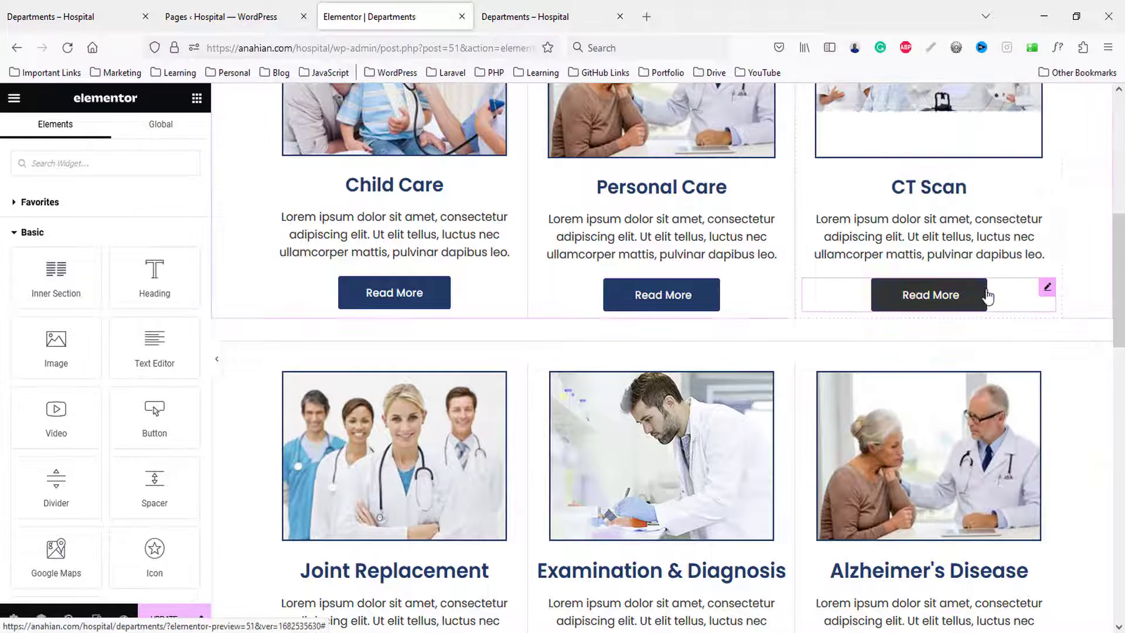
- Paste the copied style onto the Joint Replacement, Examination & Diagnosis and Alzheimer's Disease image boxes
{"action": "scroll", "coordinate": [645, 363], "scroll_direction": "down", "scroll_amount": 3}
{"action": "right_click", "coordinate": [378, 425]}
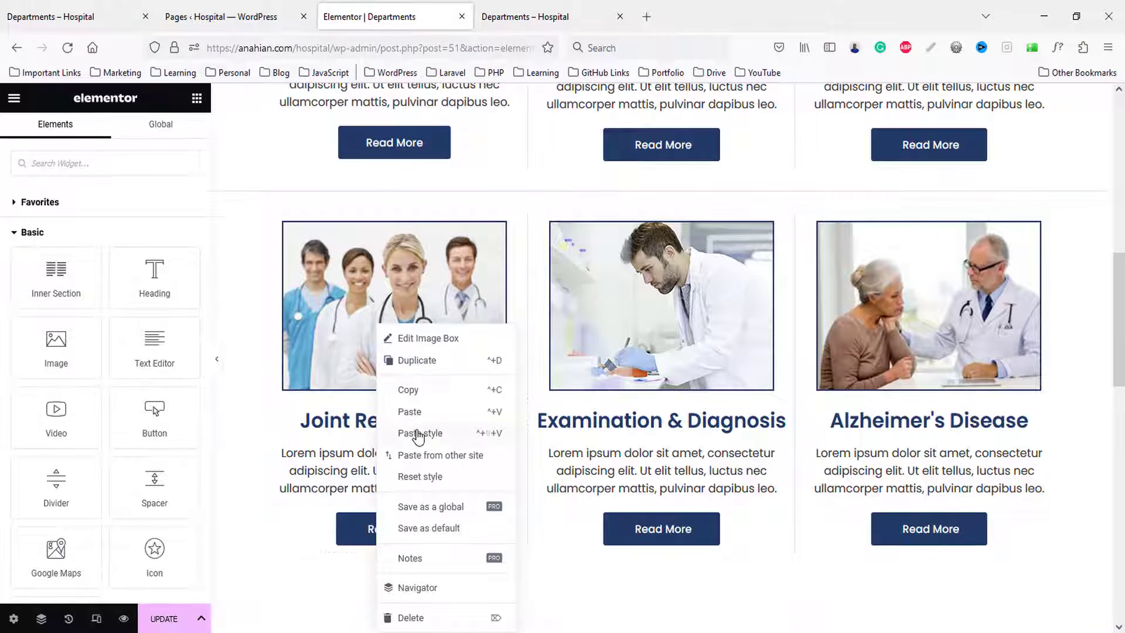
{"action": "left_click", "coordinate": [426, 432]}
{"action": "right_click", "coordinate": [629, 423]}
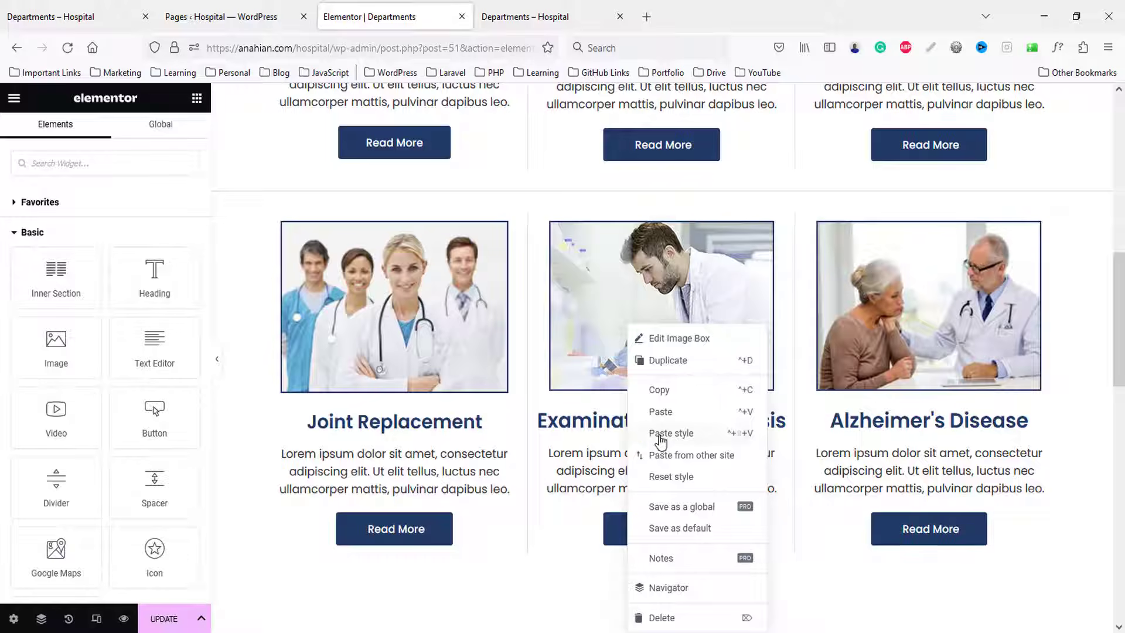
{"action": "left_click", "coordinate": [660, 434]}
{"action": "right_click", "coordinate": [882, 424]}
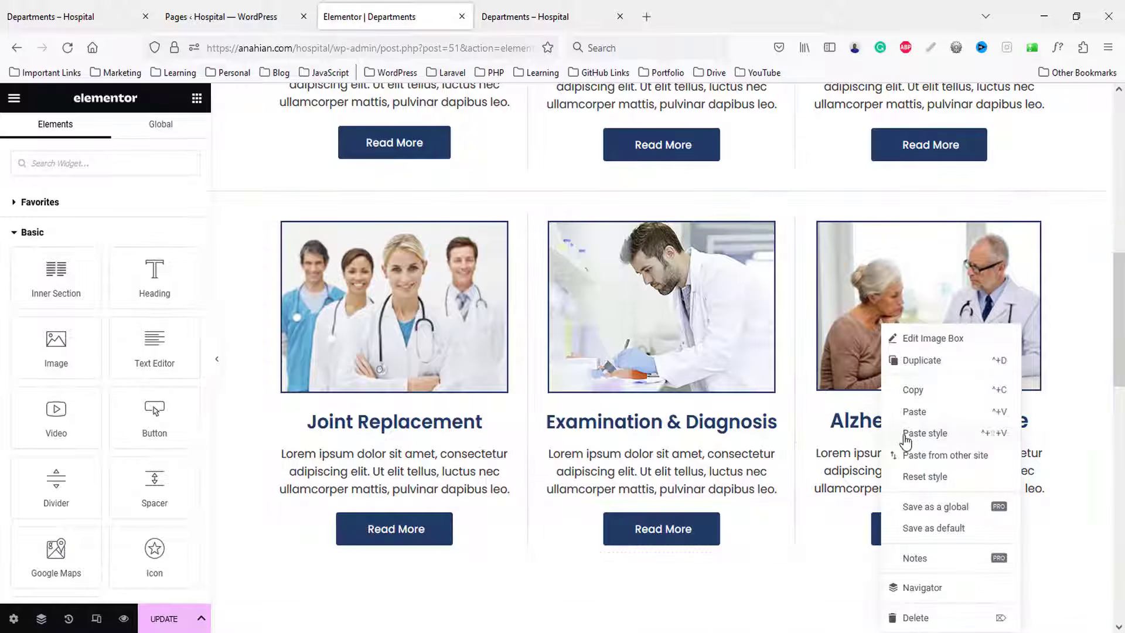
{"action": "left_click", "coordinate": [913, 435]}
- Update the Departments page and review its department cards in the preview
{"action": "scroll", "coordinate": [911, 439], "scroll_direction": "down", "scroll_amount": 3}
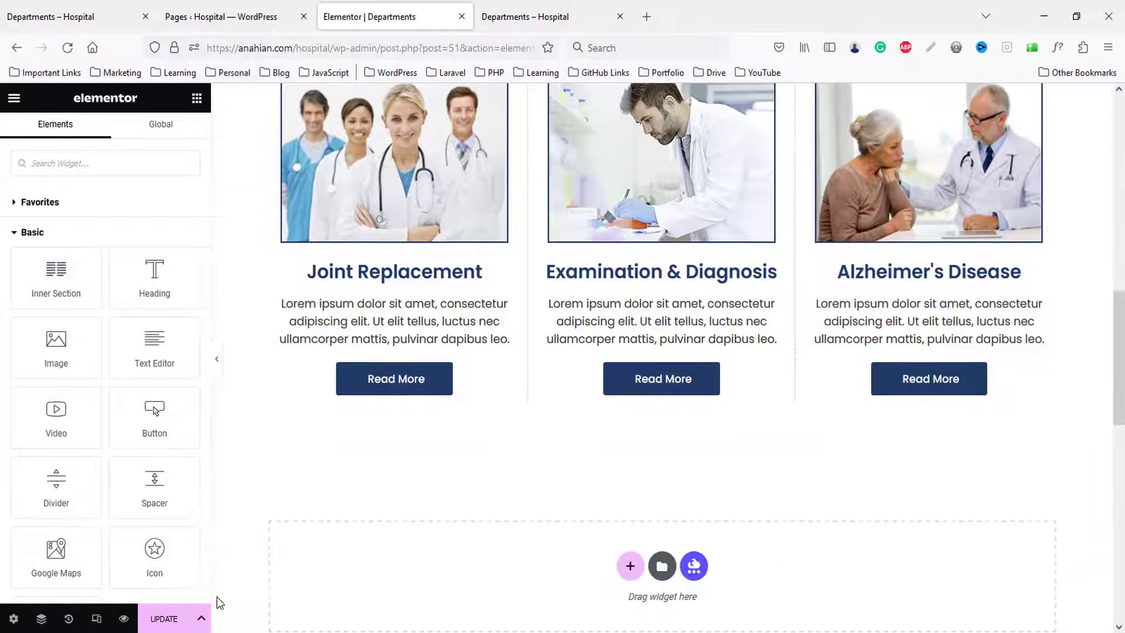
{"action": "left_click", "coordinate": [174, 620]}
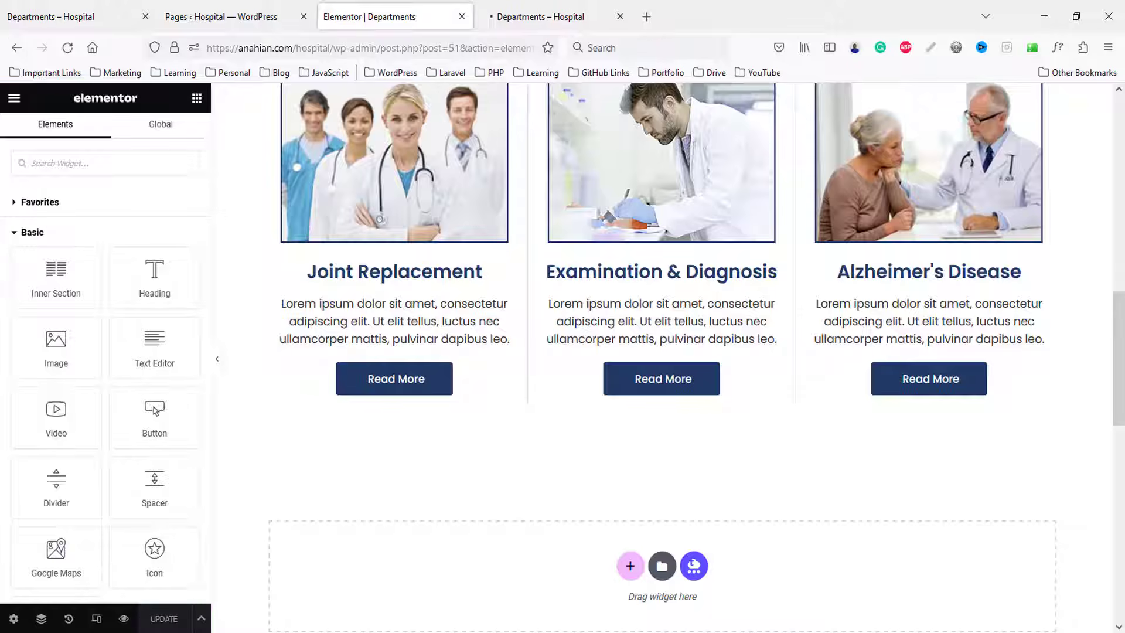
{"action": "left_click", "coordinate": [613, 6]}
{"action": "scroll", "coordinate": [917, 301], "scroll_direction": "down", "scroll_amount": 2}
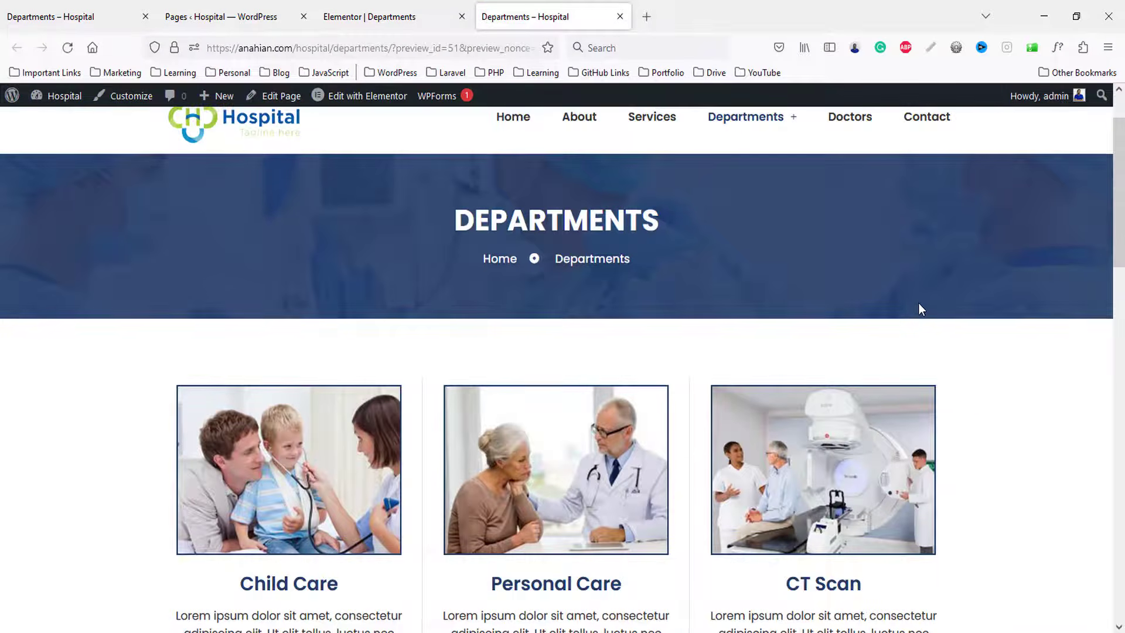
{"action": "scroll", "coordinate": [918, 302], "scroll_direction": "down", "scroll_amount": 8}
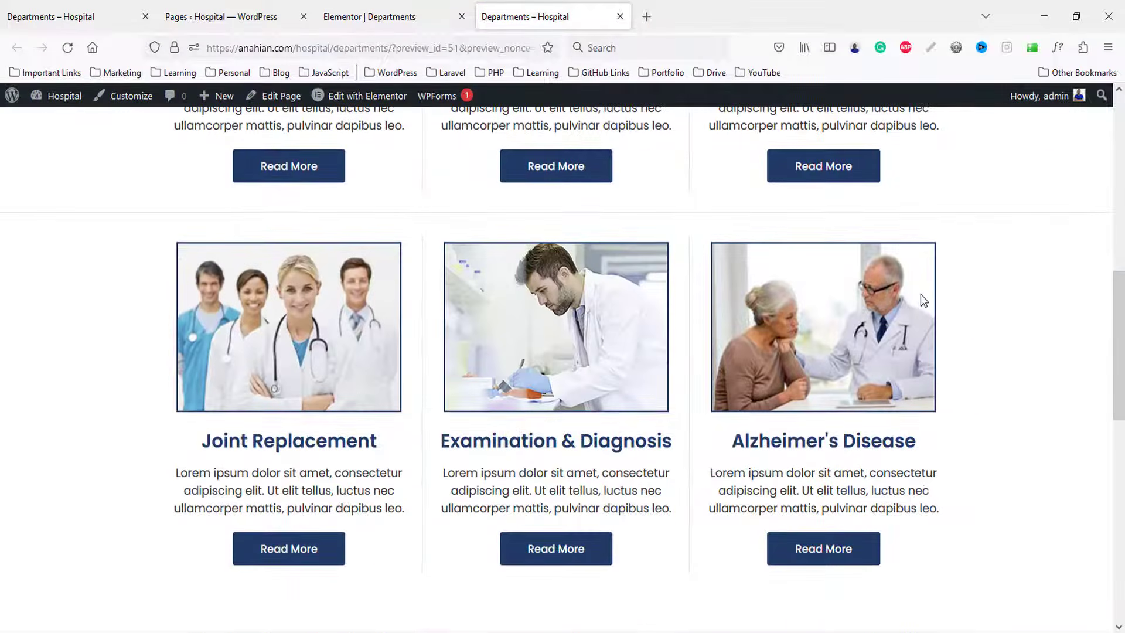
{"action": "scroll", "coordinate": [920, 296], "scroll_direction": "up", "scroll_amount": 7}
{"action": "scroll", "coordinate": [921, 291], "scroll_direction": "up", "scroll_amount": 3}
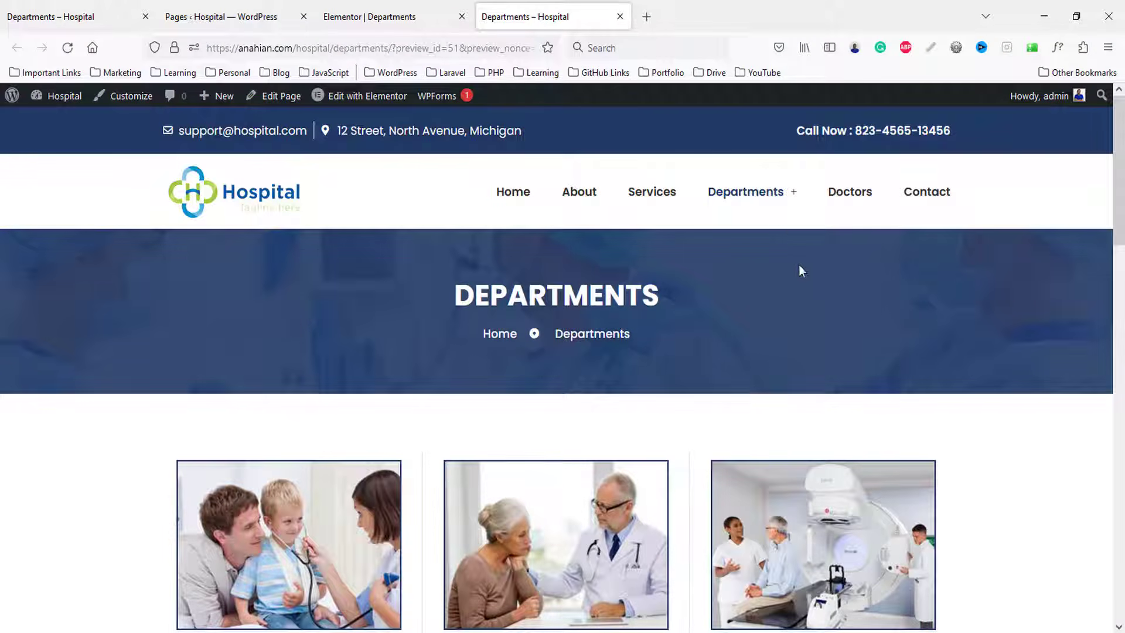
- Compare the demo site's Departments page with the preview of the rebuilt page
{"action": "mouse_move", "coordinate": [754, 196]}
{"action": "left_click", "coordinate": [2, 3]}
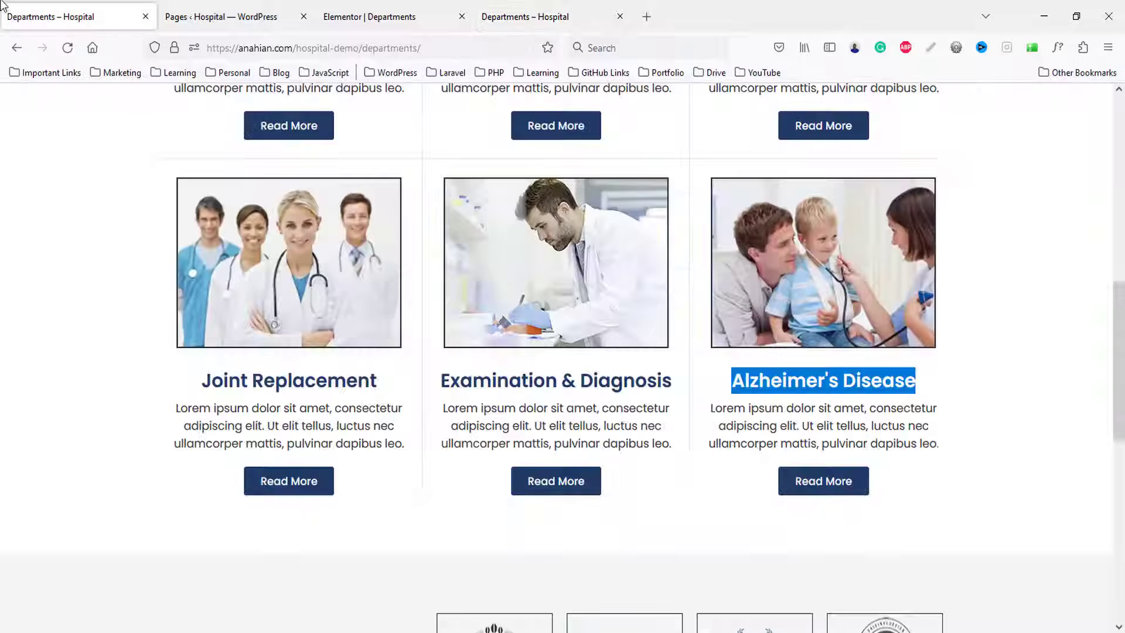
{"action": "scroll", "coordinate": [943, 319], "scroll_direction": "up", "scroll_amount": 7}
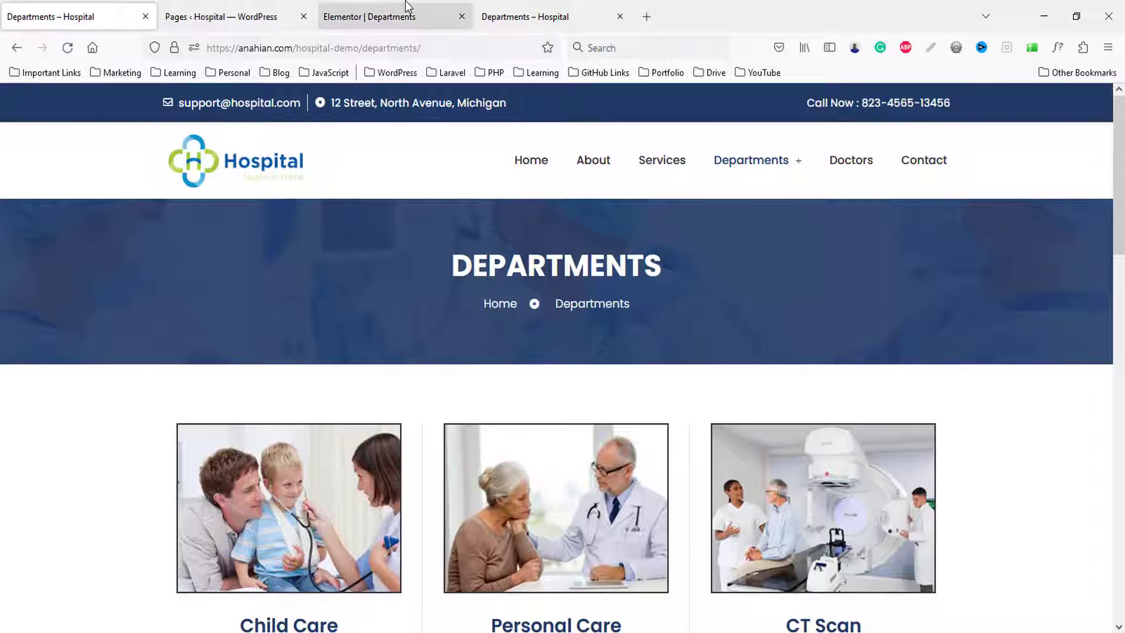
{"action": "left_click", "coordinate": [527, 16]}
{"action": "scroll", "coordinate": [469, 399], "scroll_direction": "down", "scroll_amount": 4}
{"action": "scroll", "coordinate": [489, 501], "scroll_direction": "down", "scroll_amount": 4}
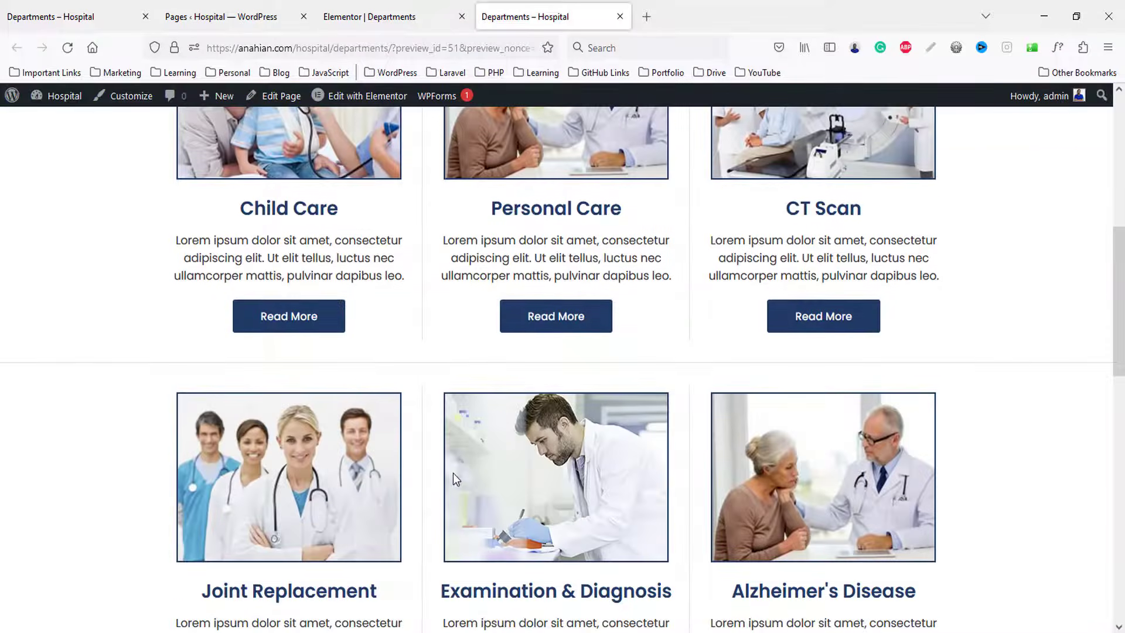
- Open the demo site's Alzheimer's disease page from the Departments navigation and examine its layout
{"action": "left_click", "coordinate": [118, 17]}
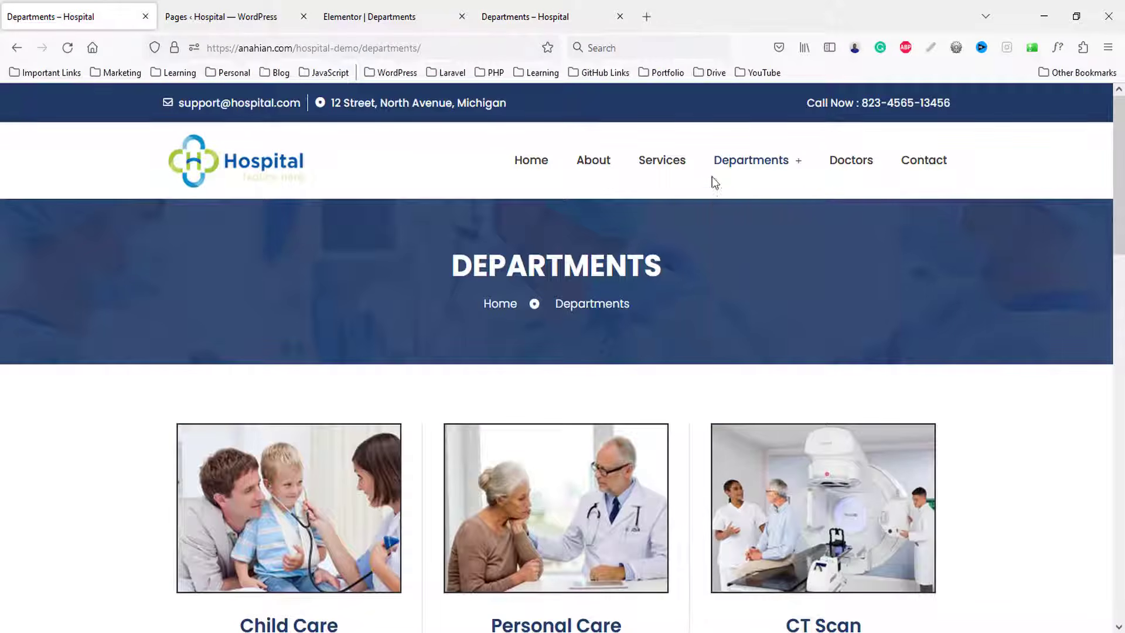
{"action": "left_click", "coordinate": [754, 197]}
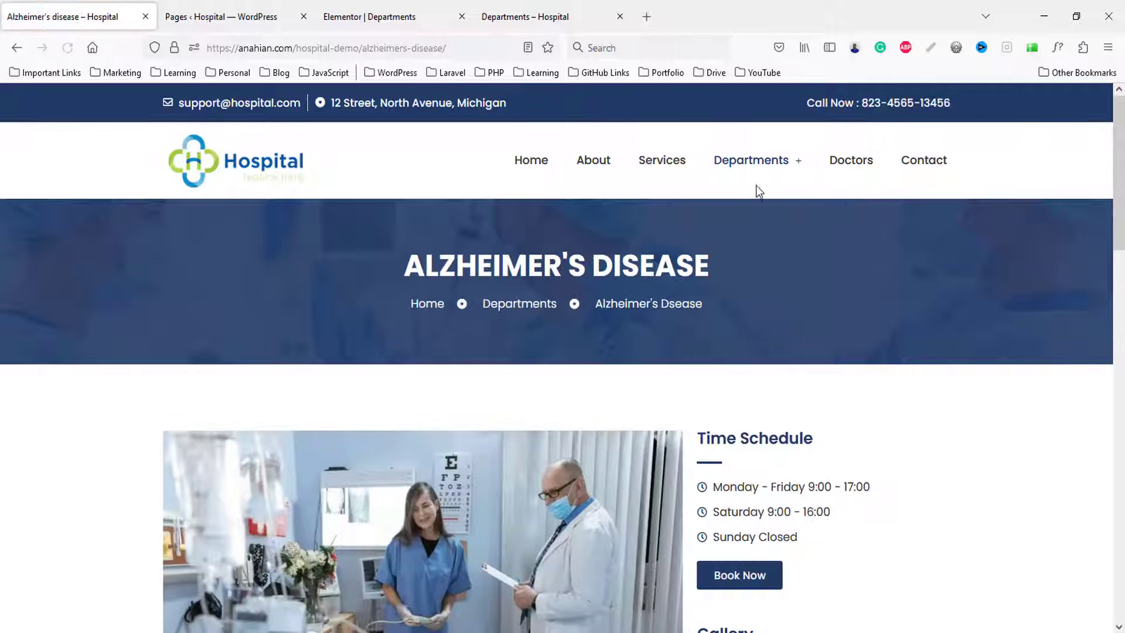
{"action": "scroll", "coordinate": [761, 404], "scroll_direction": "down", "scroll_amount": 3}
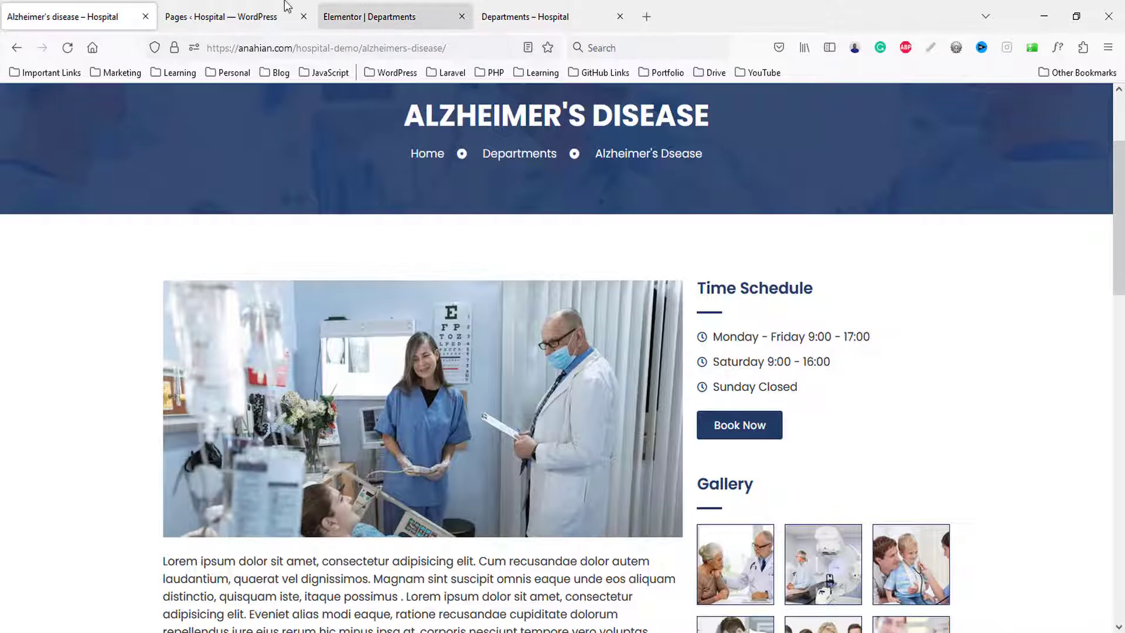
- Open the Alzheimer's disease page from the WordPress page list for editing with Elementor
{"action": "left_click", "coordinate": [221, 10]}
{"action": "scroll", "coordinate": [321, 334], "scroll_direction": "up", "scroll_amount": 2}
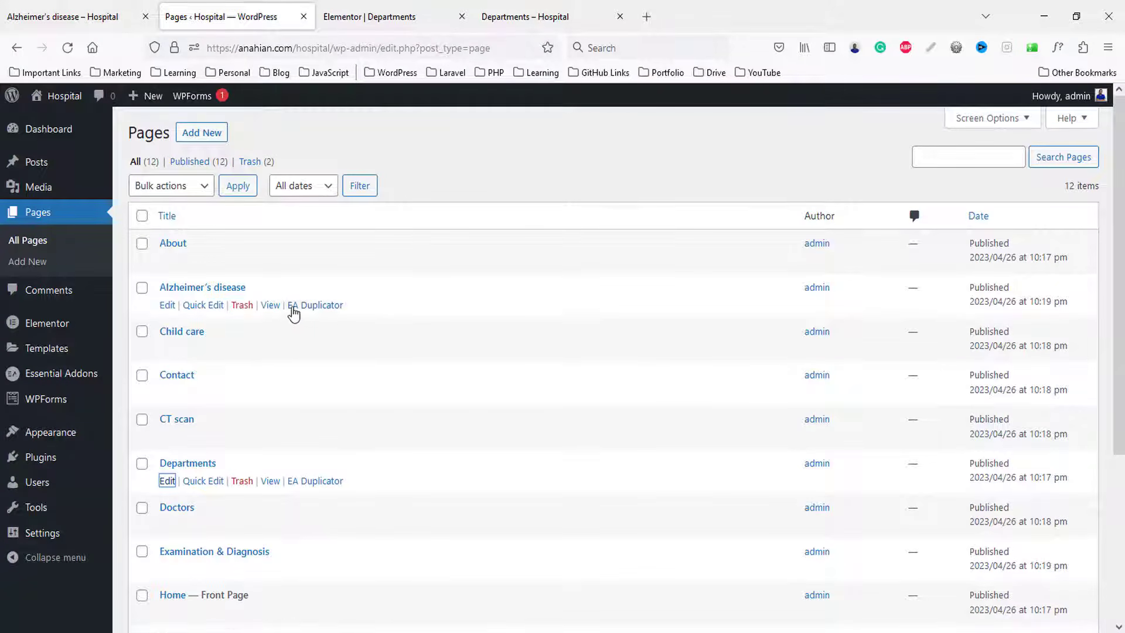
{"action": "middle_click", "coordinate": [166, 305]}
{"action": "left_click", "coordinate": [386, 12]}
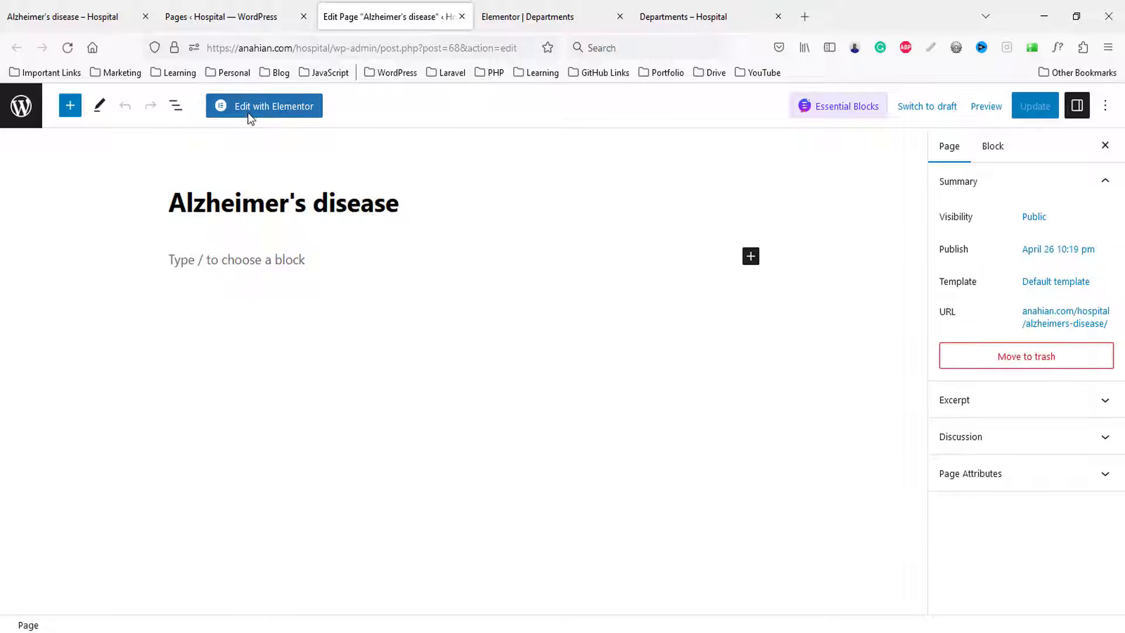
{"action": "left_click", "coordinate": [250, 112]}
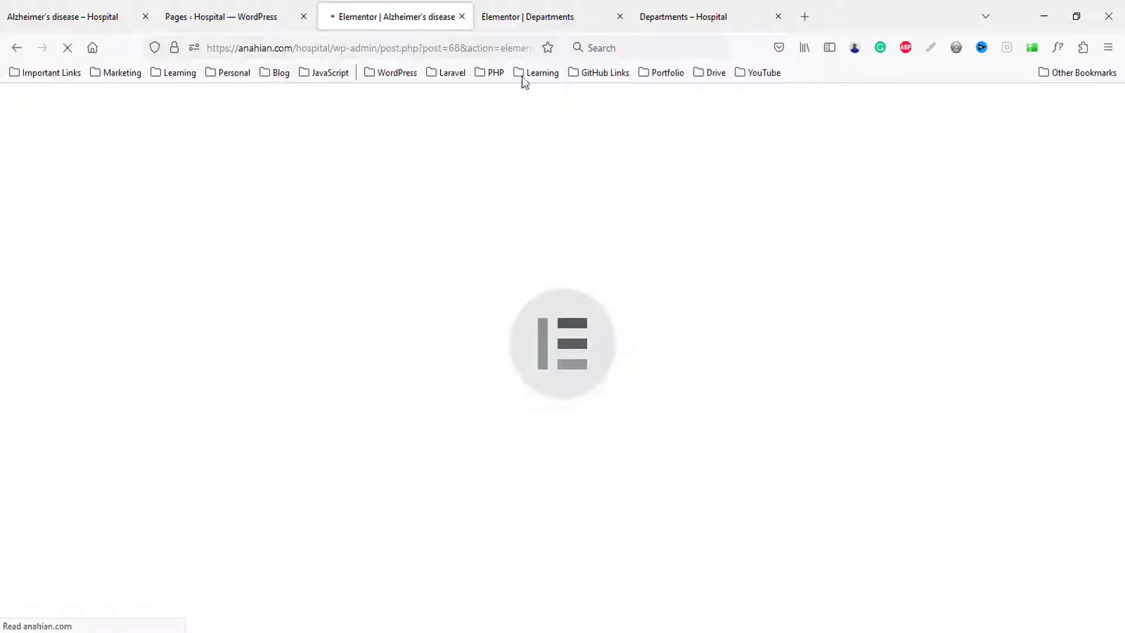
- Copy the banner section with the heading and breadcrumb from the Departments page in Elementor
{"action": "left_click", "coordinate": [524, 17]}
{"action": "scroll", "coordinate": [637, 257], "scroll_direction": "up", "scroll_amount": 10}
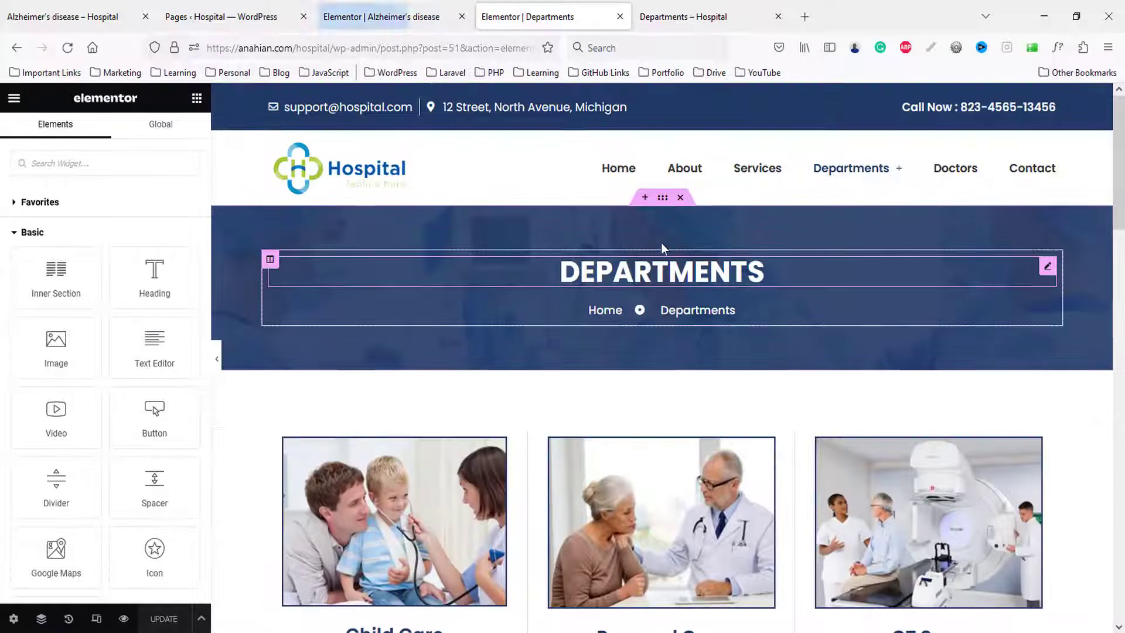
{"action": "right_click", "coordinate": [663, 197]}
{"action": "left_click", "coordinate": [687, 265]}
- Set the Alzheimer's disease page layout to Elementor Full Width and paste the copied banner section into it
{"action": "left_click", "coordinate": [387, 16]}
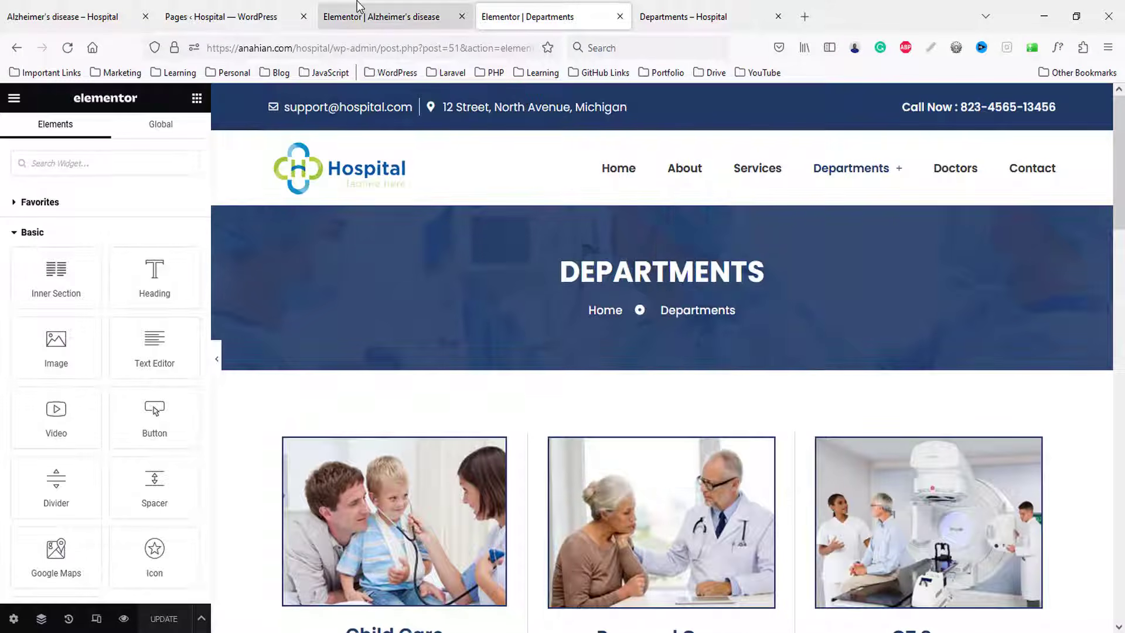
{"action": "left_click", "coordinate": [14, 619]}
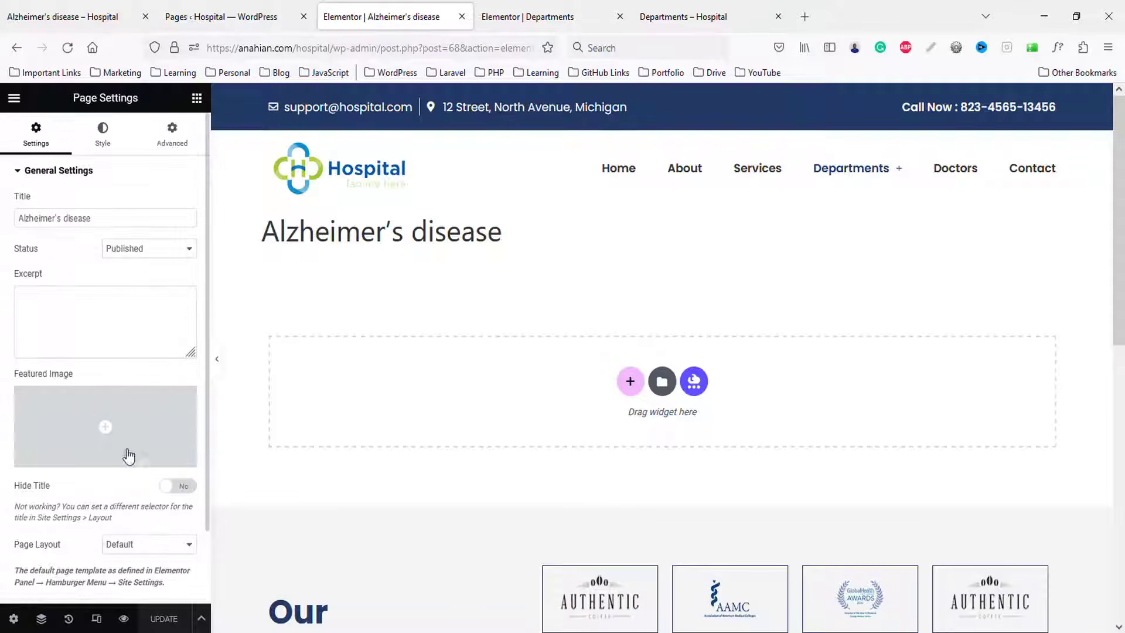
{"action": "left_click", "coordinate": [140, 543]}
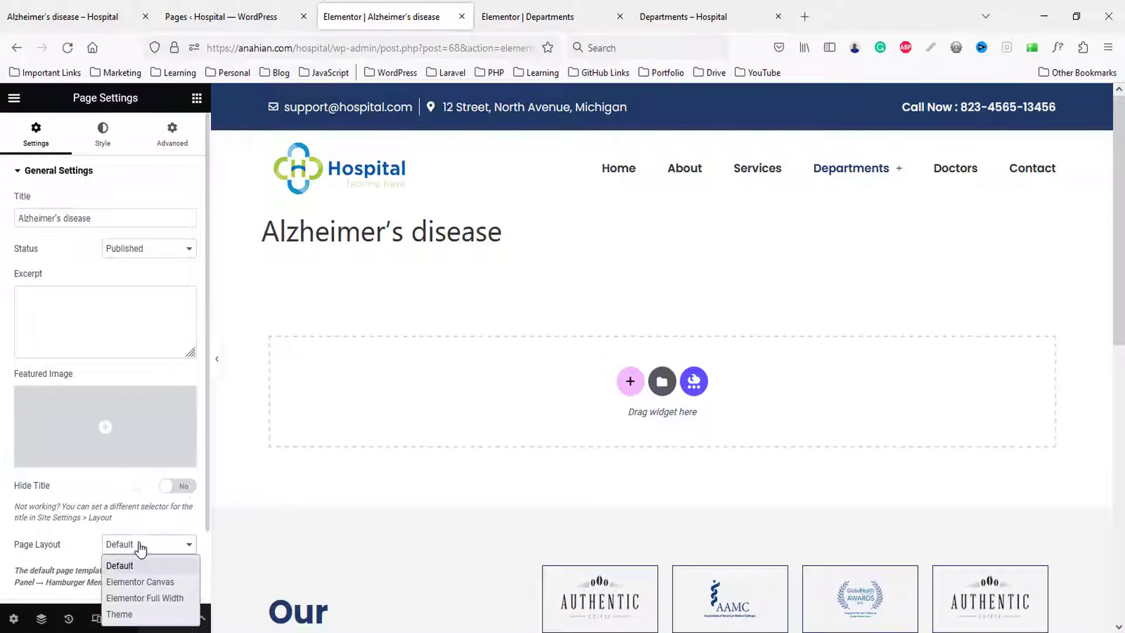
{"action": "left_click", "coordinate": [143, 599]}
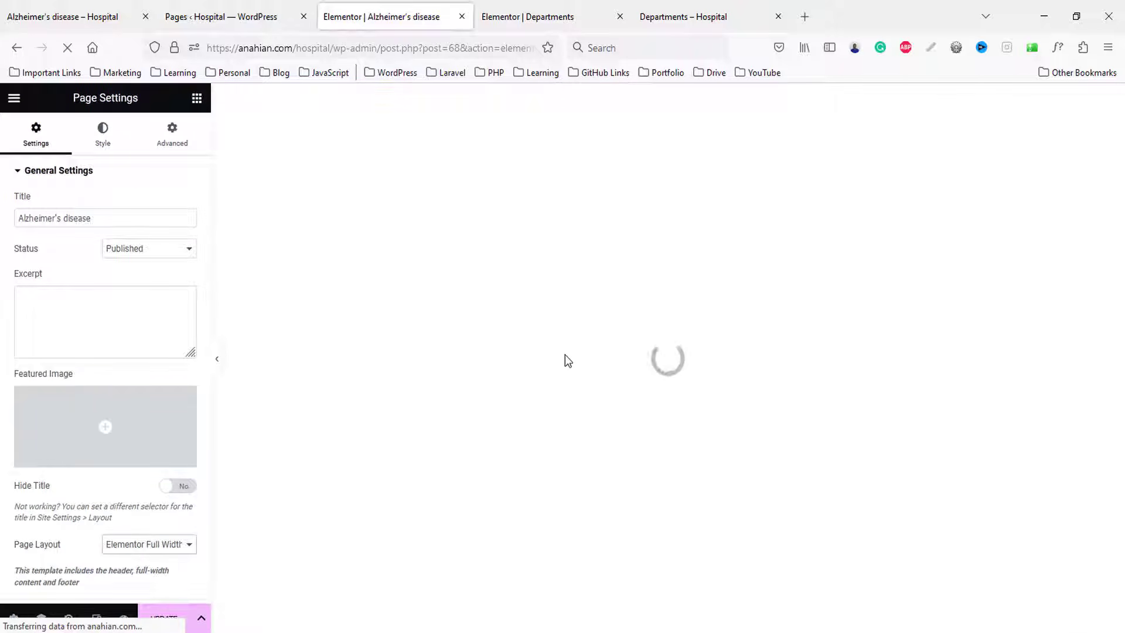
{"action": "right_click", "coordinate": [486, 320]}
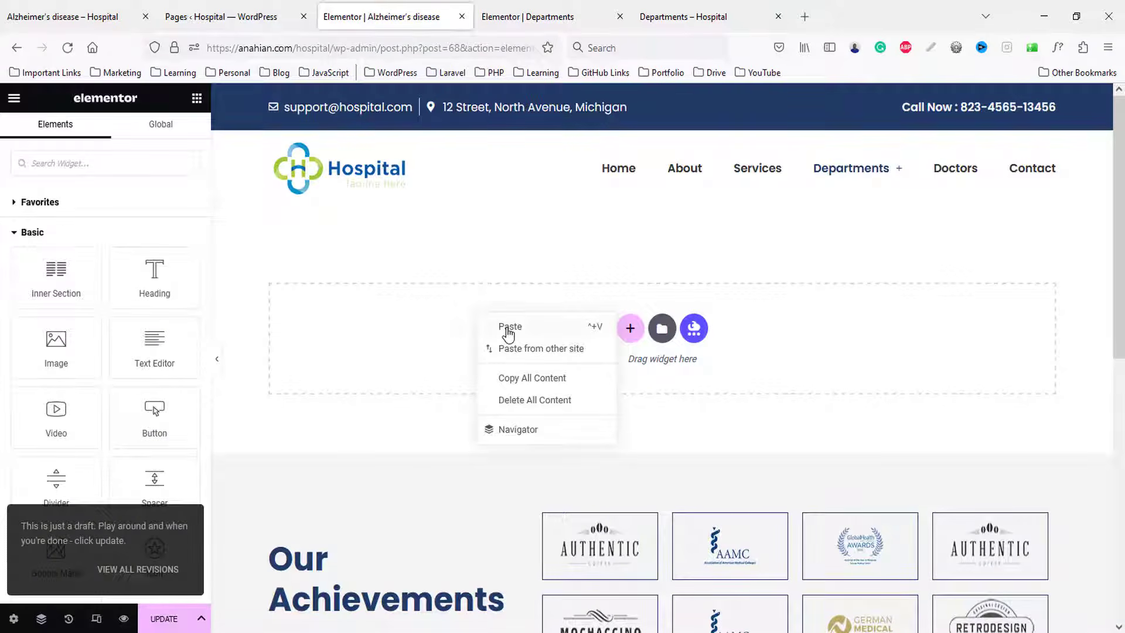
{"action": "left_click", "coordinate": [507, 327]}
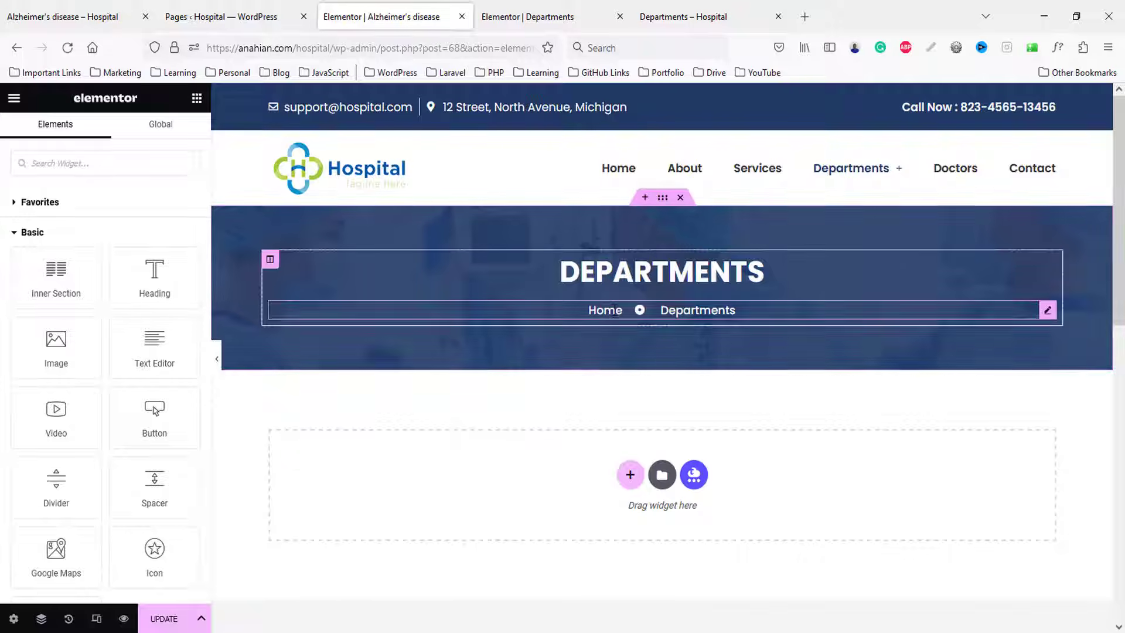
- Duplicate the Departments item and the separator icon item in the banner's breadcrumb icon list
{"action": "left_click", "coordinate": [616, 310]}
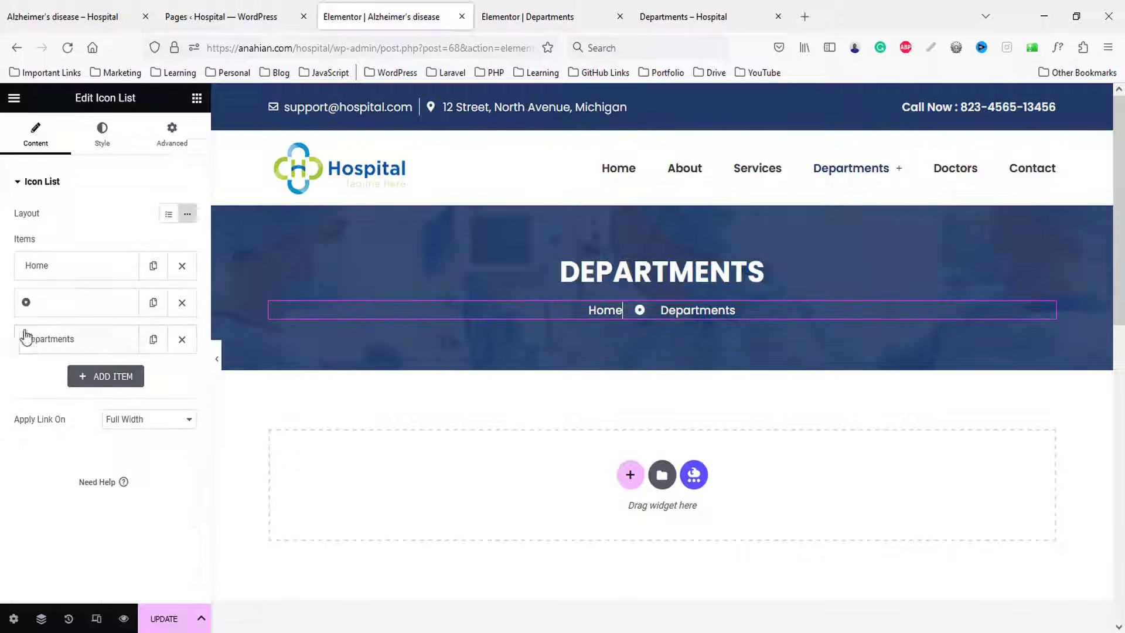
{"action": "left_click", "coordinate": [153, 340]}
{"action": "left_click", "coordinate": [153, 303]}
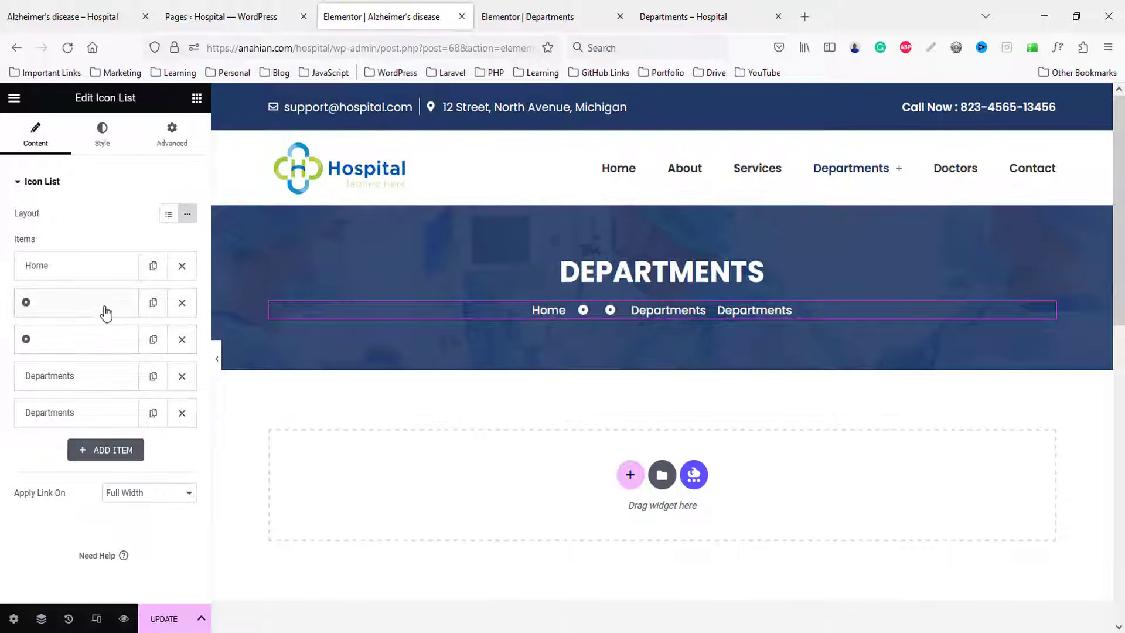
- Move the second separator icon between the two Departments breadcrumb items and paste the clipboard over the last item's text
{"action": "left_click_drag", "start_coordinate": [103, 311], "coordinate": [129, 389]}
{"action": "left_click", "coordinate": [95, 420]}
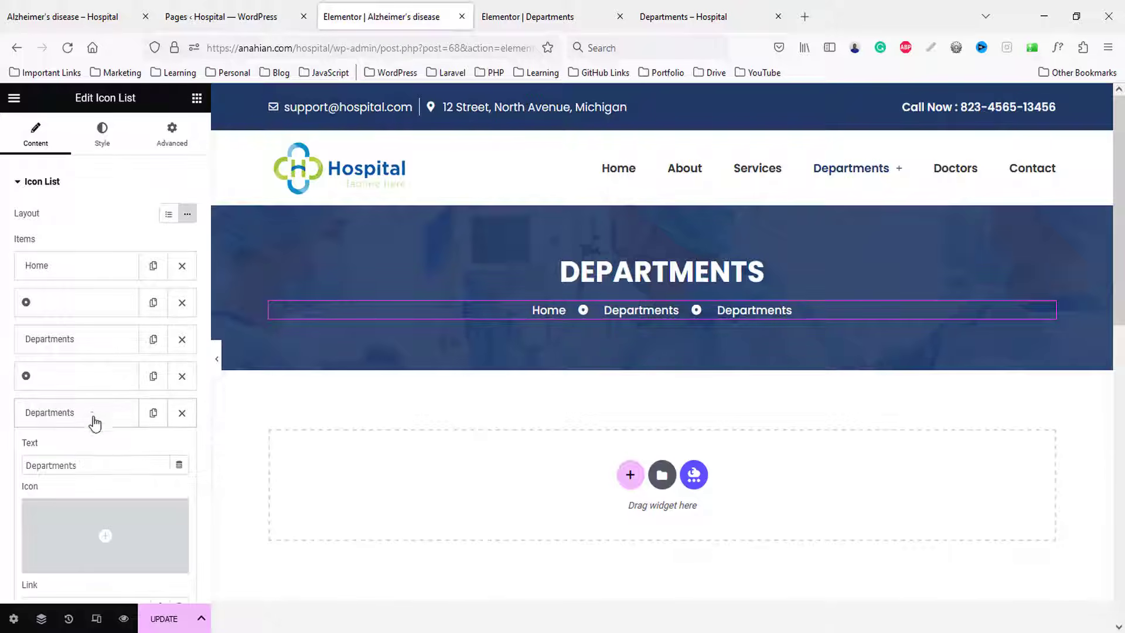
{"action": "left_click_drag", "start_coordinate": [90, 464], "coordinate": [2, 465]}
{"action": "key", "text": "ctrl+v"}
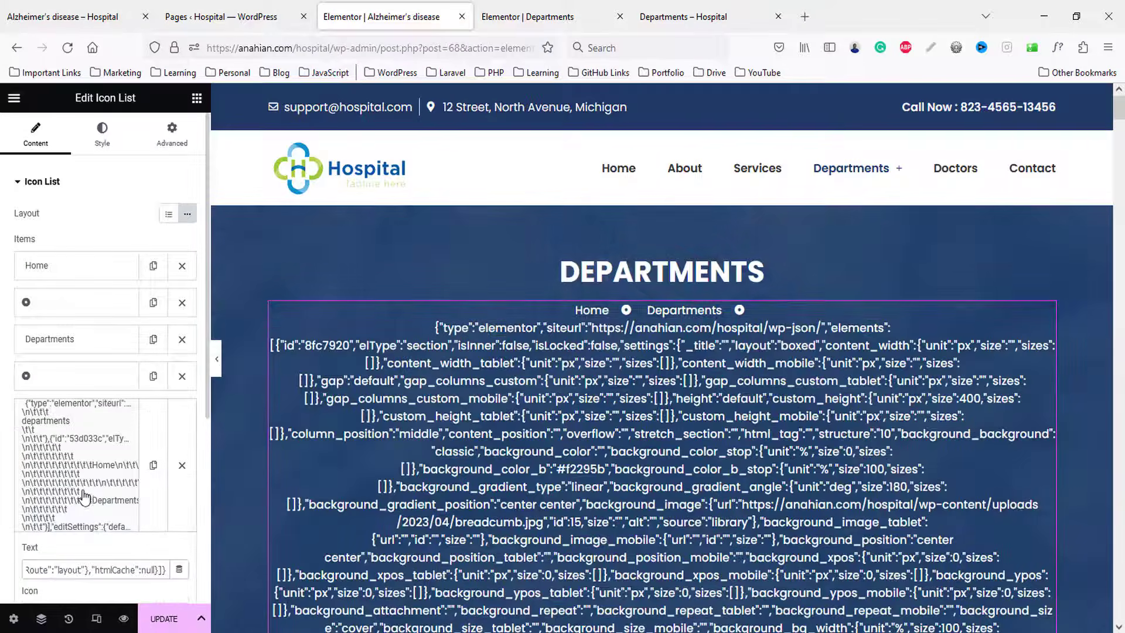
- Check the breadcrumb wording on the demo Alzheimer's disease page and return to the last breadcrumb item's text in Elementor
{"action": "left_click", "coordinate": [88, 16]}
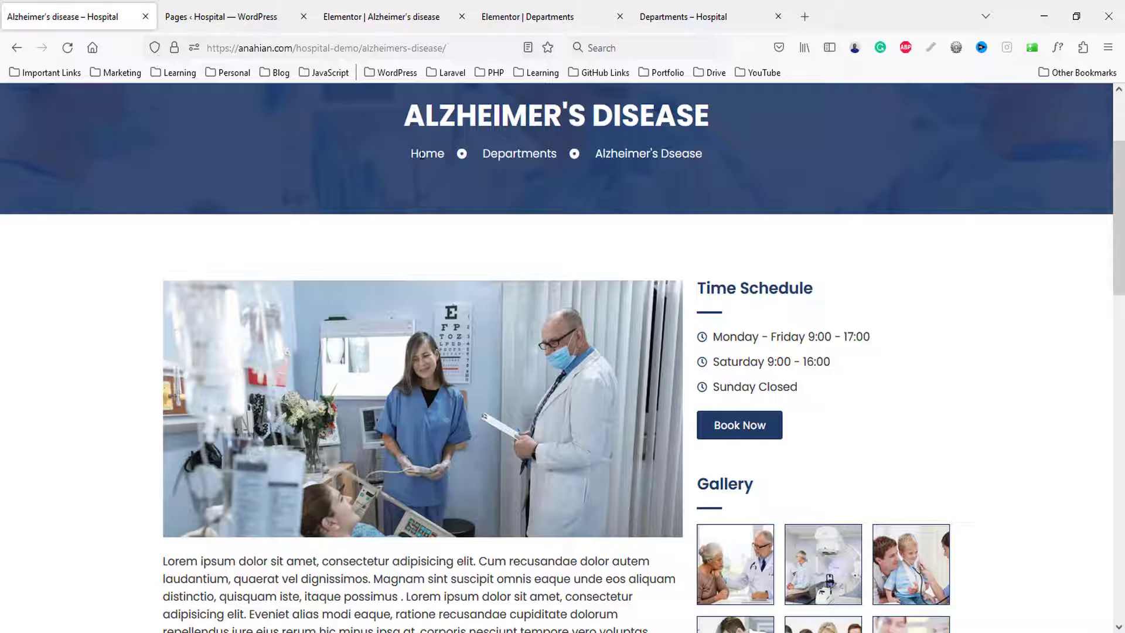
{"action": "left_click", "coordinate": [577, 13]}
{"action": "left_click", "coordinate": [380, 17]}
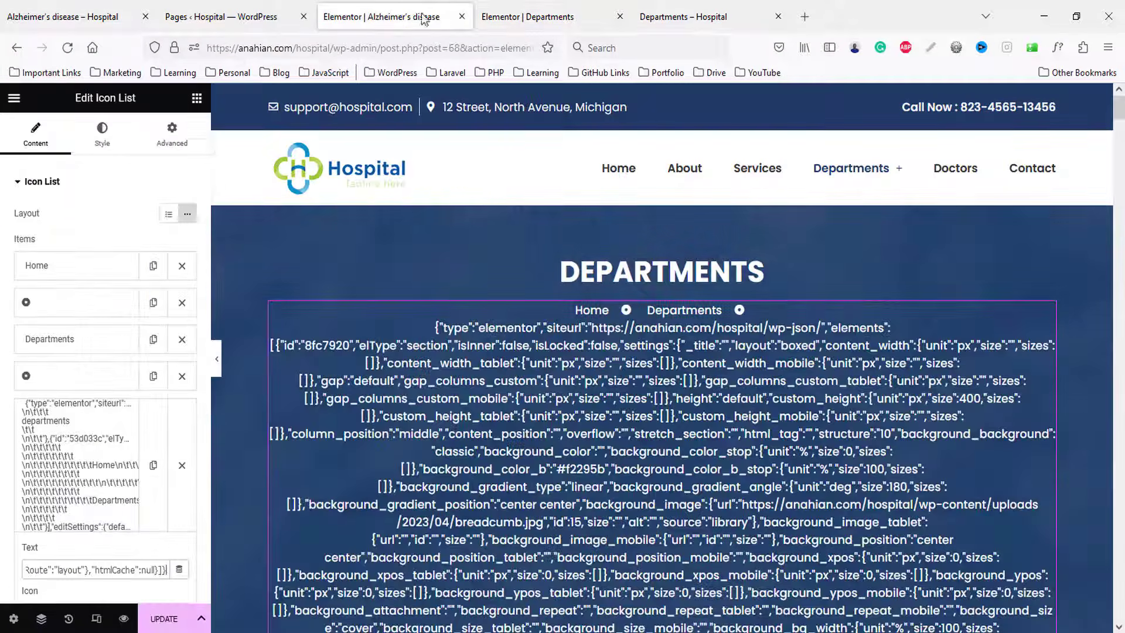
{"action": "left_click", "coordinate": [100, 467]}
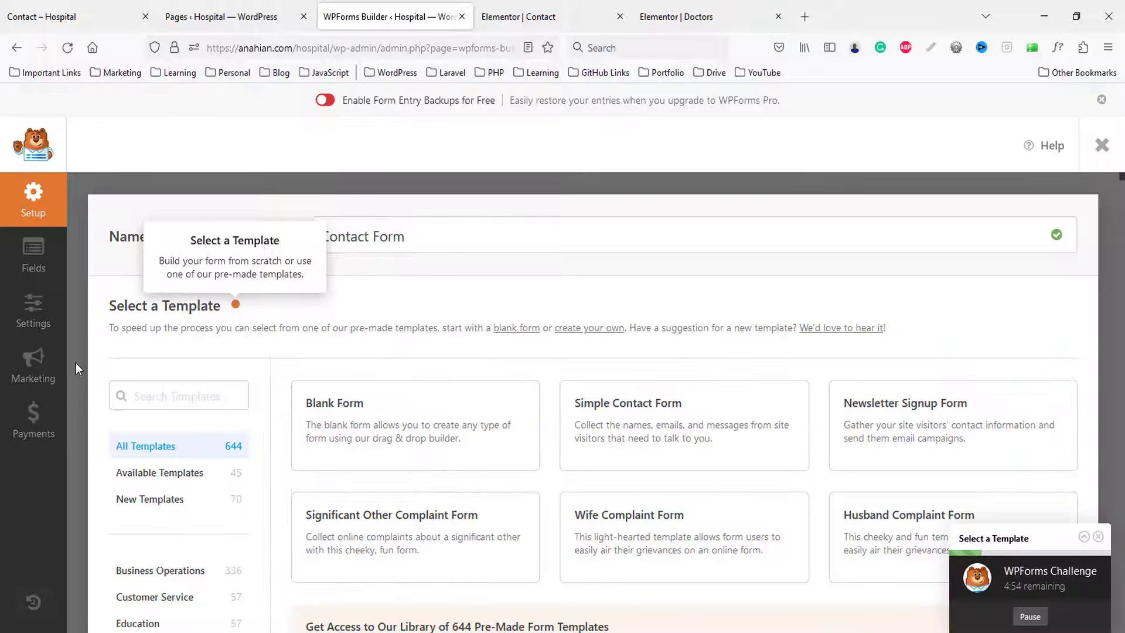
{"action": "key", "text": "alt+Tab"}
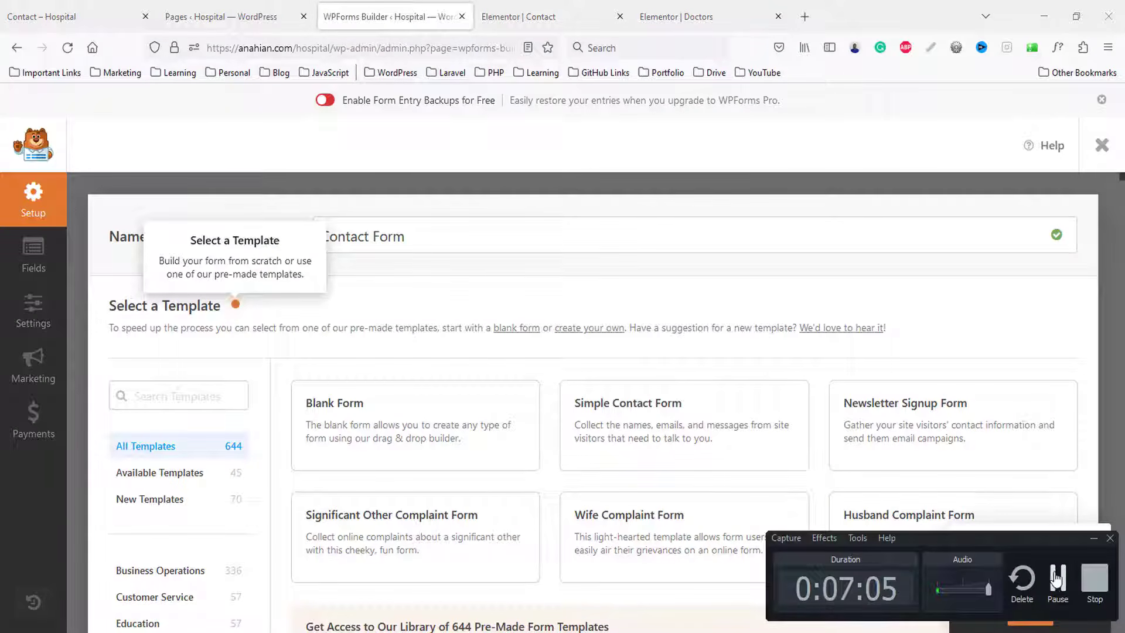
{"action": "left_click", "coordinate": [1093, 537]}
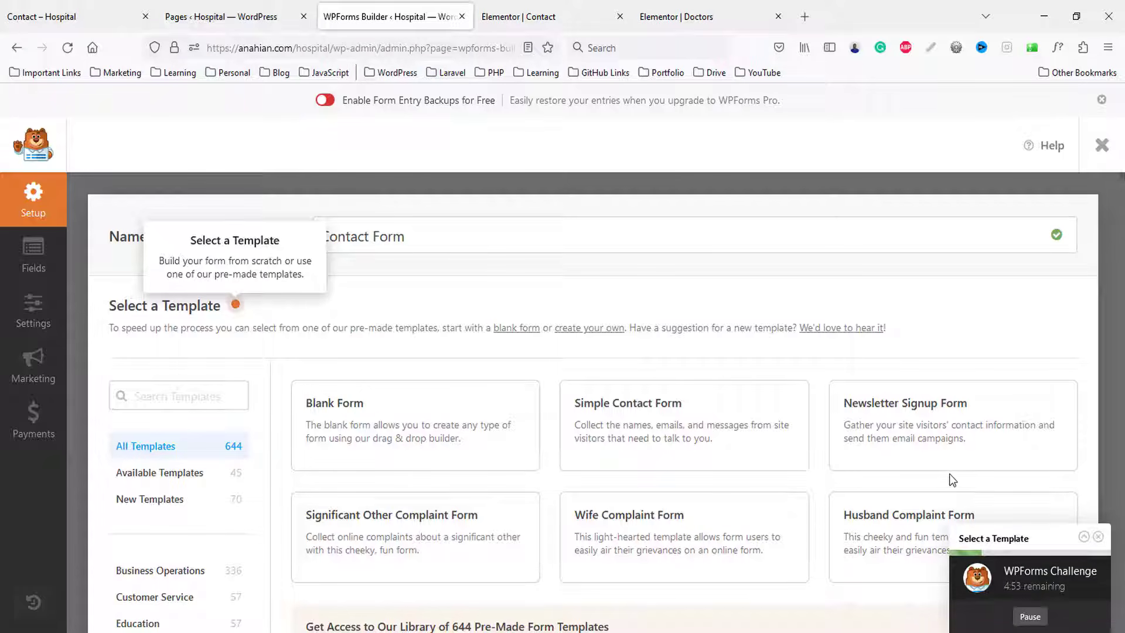
- Create the contact form from the Simple Contact Form template in WPForms
{"action": "mouse_move", "coordinate": [497, 407]}
{"action": "scroll", "coordinate": [531, 350], "scroll_direction": "down", "scroll_amount": 3}
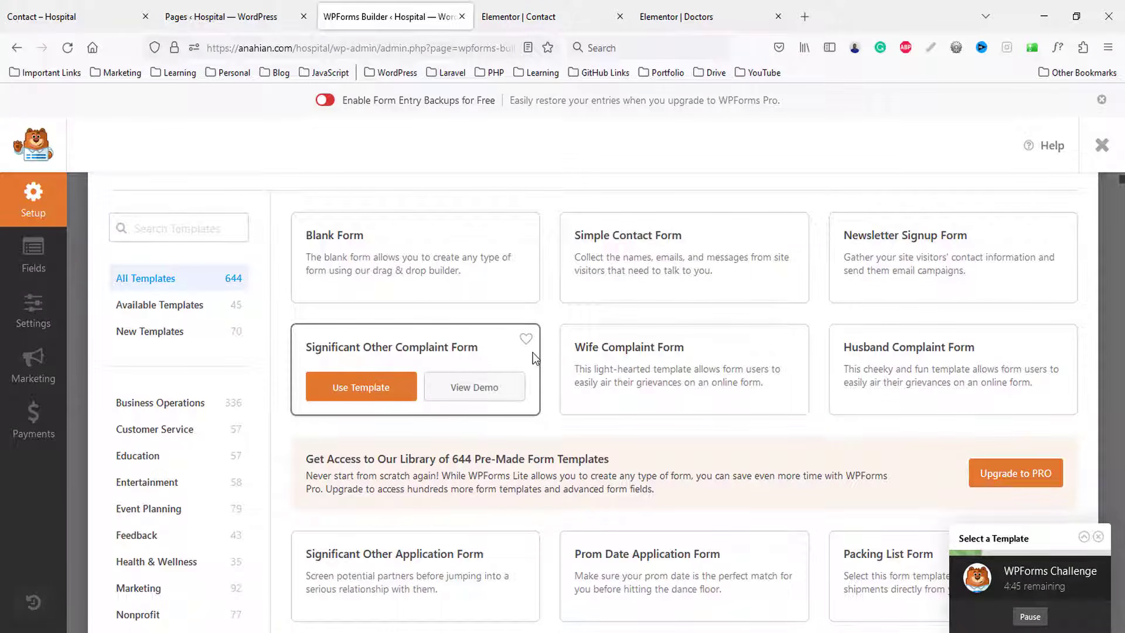
{"action": "scroll", "coordinate": [644, 374], "scroll_direction": "up", "scroll_amount": 2}
{"action": "left_click", "coordinate": [649, 361]}
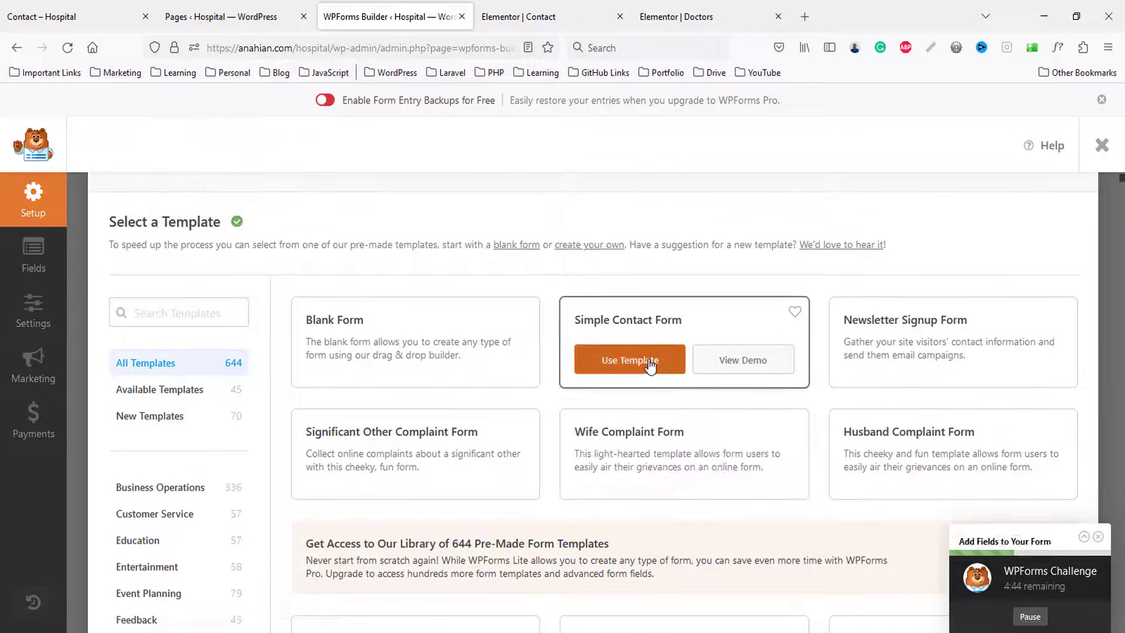
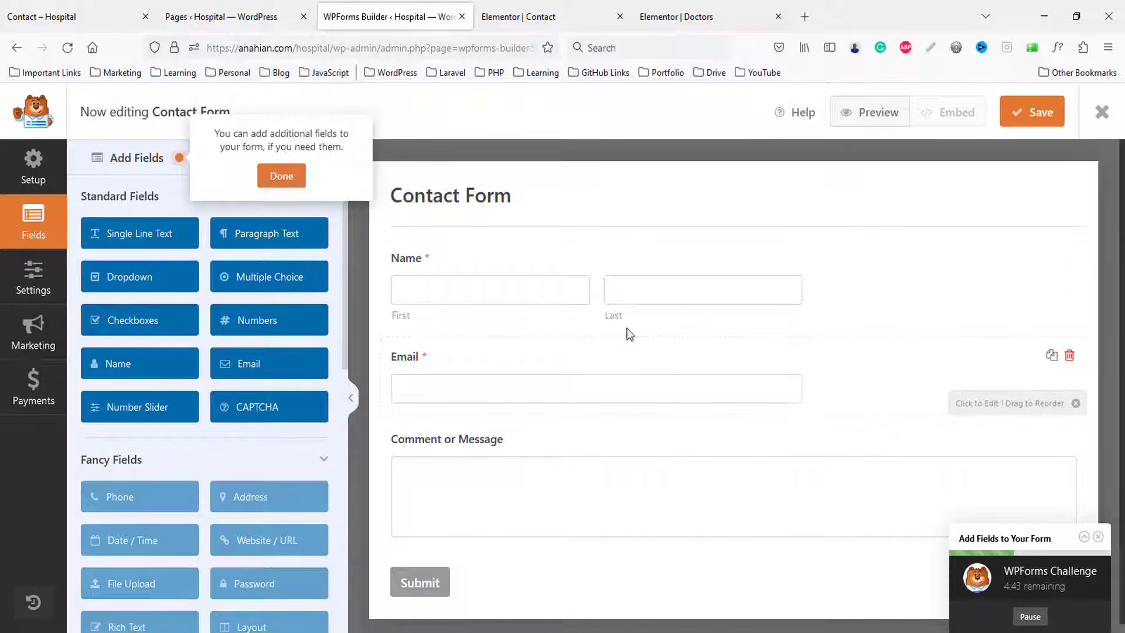
- Set the contact form's Name field size to Large
{"action": "left_click", "coordinate": [565, 297]}
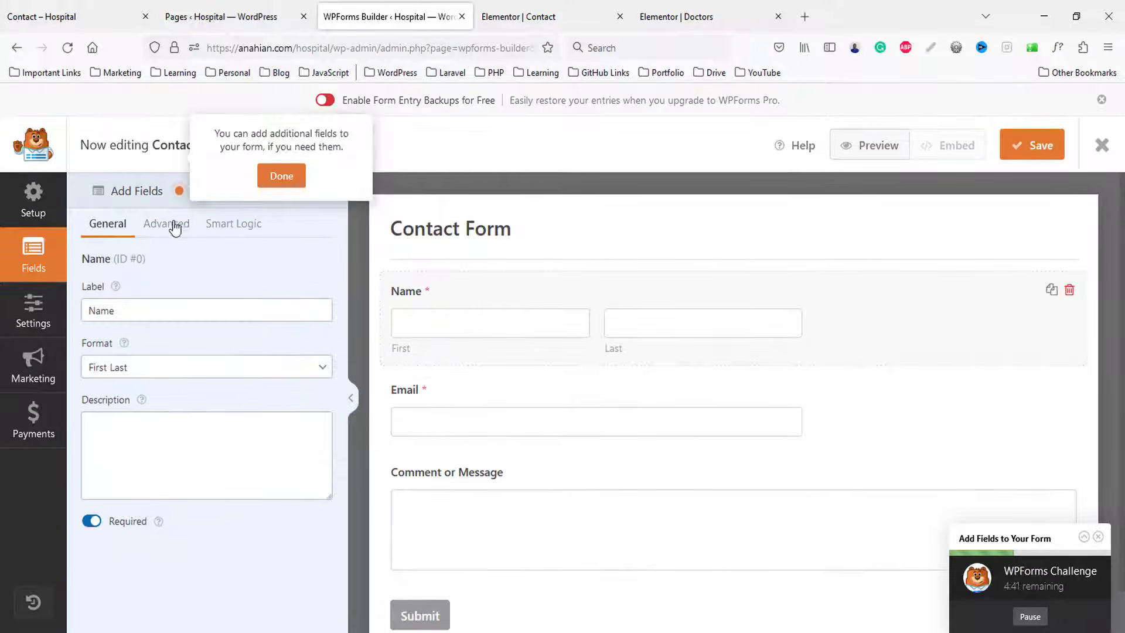
{"action": "left_click", "coordinate": [174, 227]}
{"action": "left_click", "coordinate": [140, 316]}
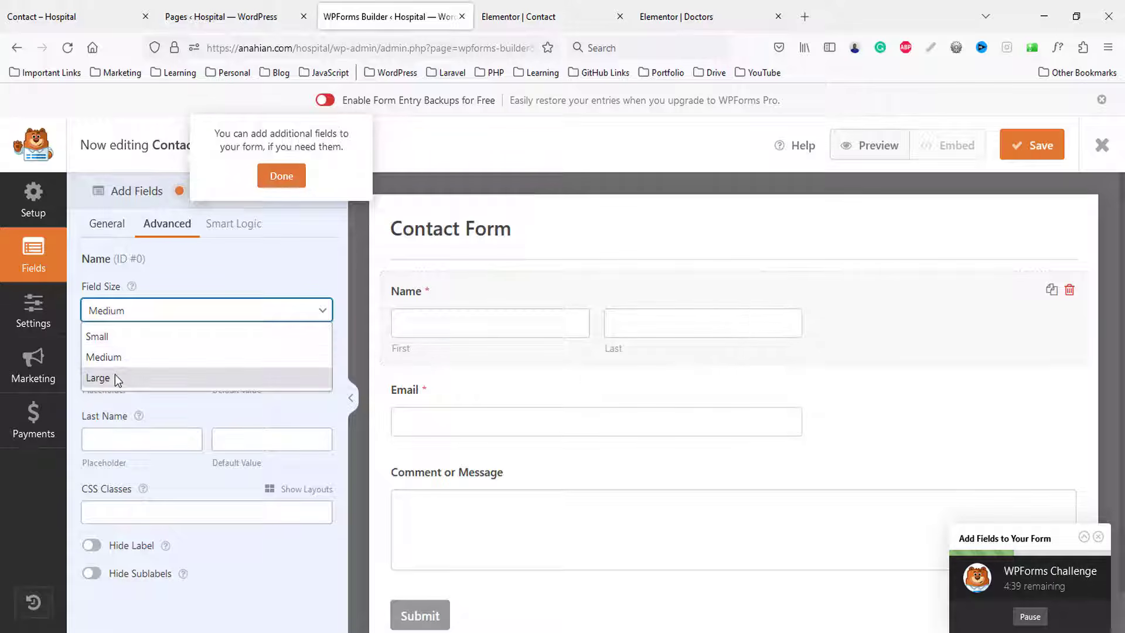
{"action": "left_click", "coordinate": [117, 377]}
- Shorten the comment field's label to Message, dismiss the add-fields hint and save the form
{"action": "scroll", "coordinate": [504, 393], "scroll_direction": "down", "scroll_amount": 1}
{"action": "left_click", "coordinate": [396, 436]}
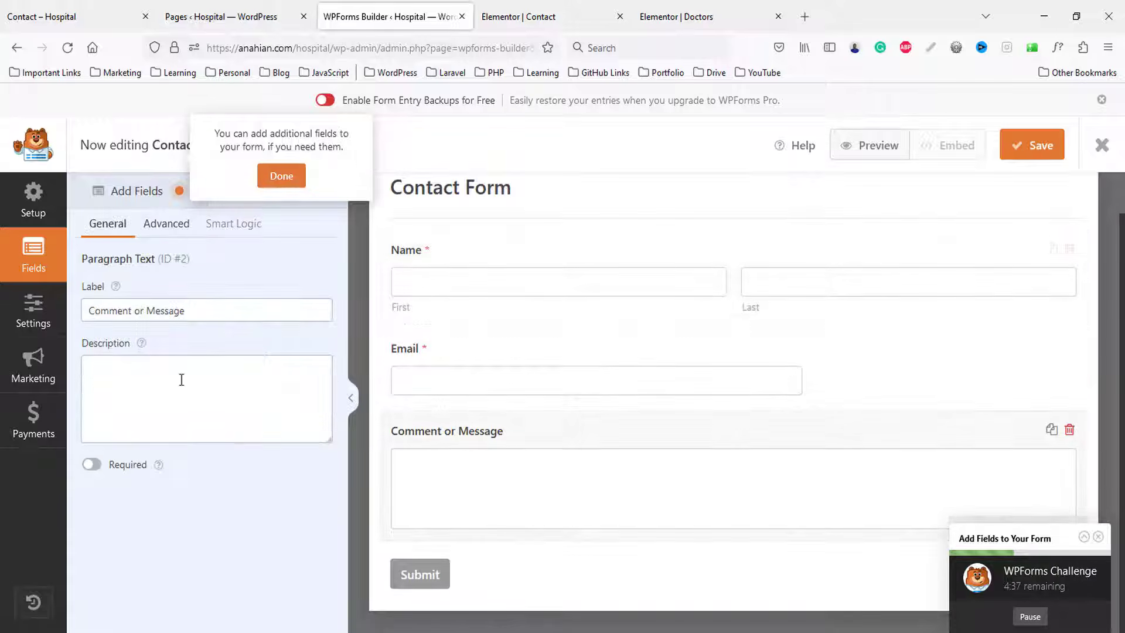
{"action": "double_click", "coordinate": [109, 312]}
{"action": "key", "text": "Delete"}
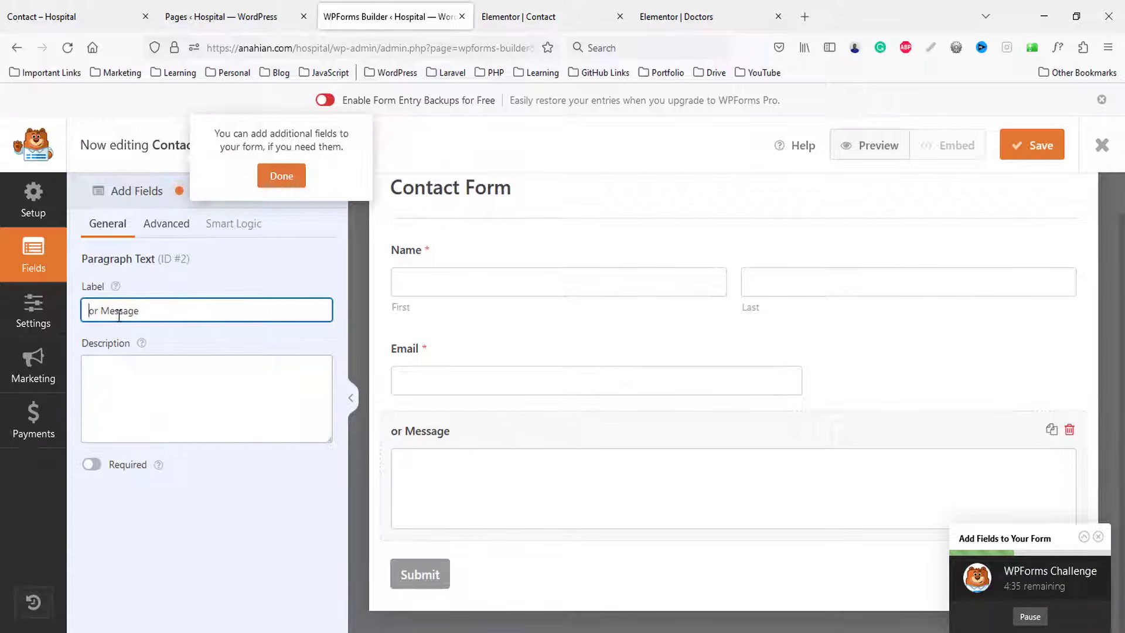
{"action": "key", "text": "Delete"}
{"action": "key", "text": "Delete"}
{"action": "key", "text": "Delete"}
{"action": "left_click", "coordinate": [281, 176]}
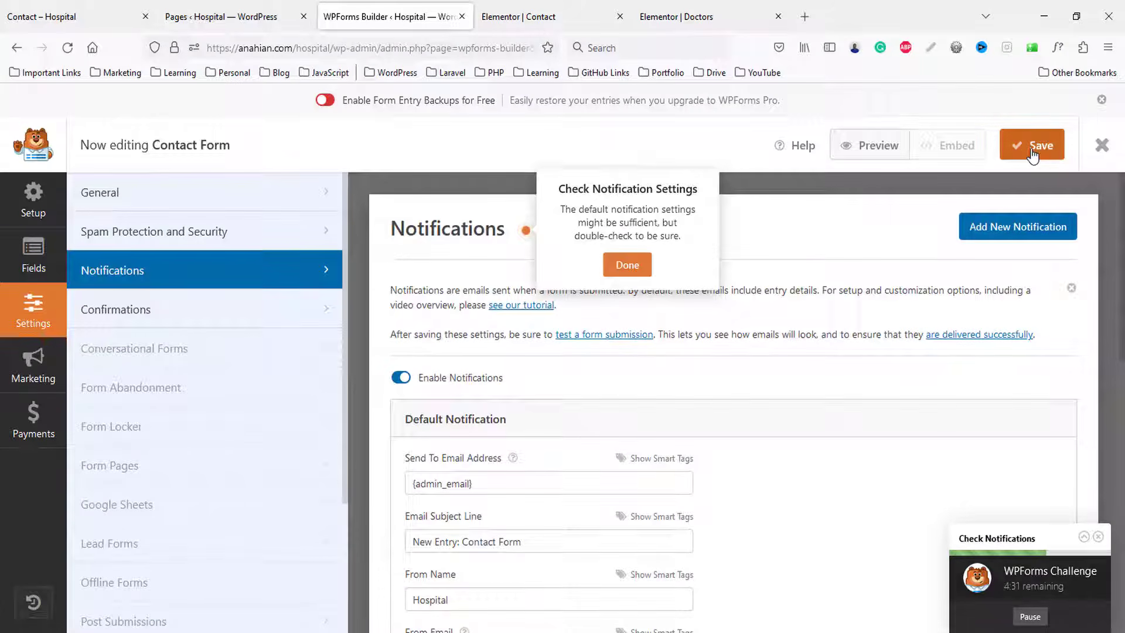
- Reload the Contact page in Elementor and add a section with a narrow first and a wide second column below the banner
{"action": "left_click", "coordinate": [517, 17]}
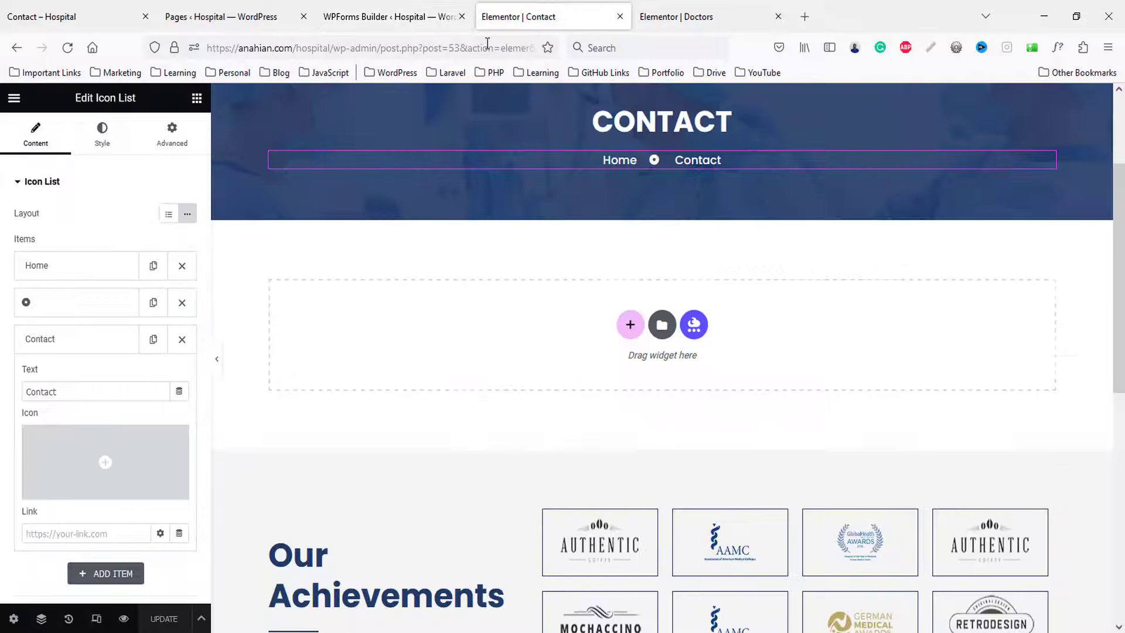
{"action": "left_click", "coordinate": [66, 48]}
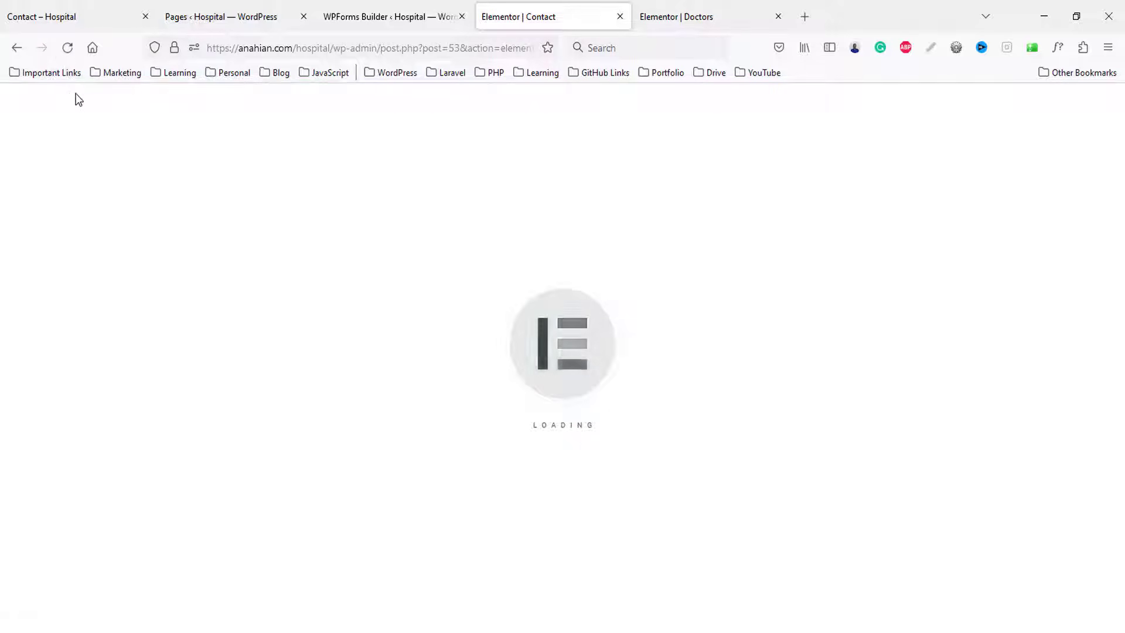
{"action": "scroll", "coordinate": [603, 343], "scroll_direction": "down", "scroll_amount": 3}
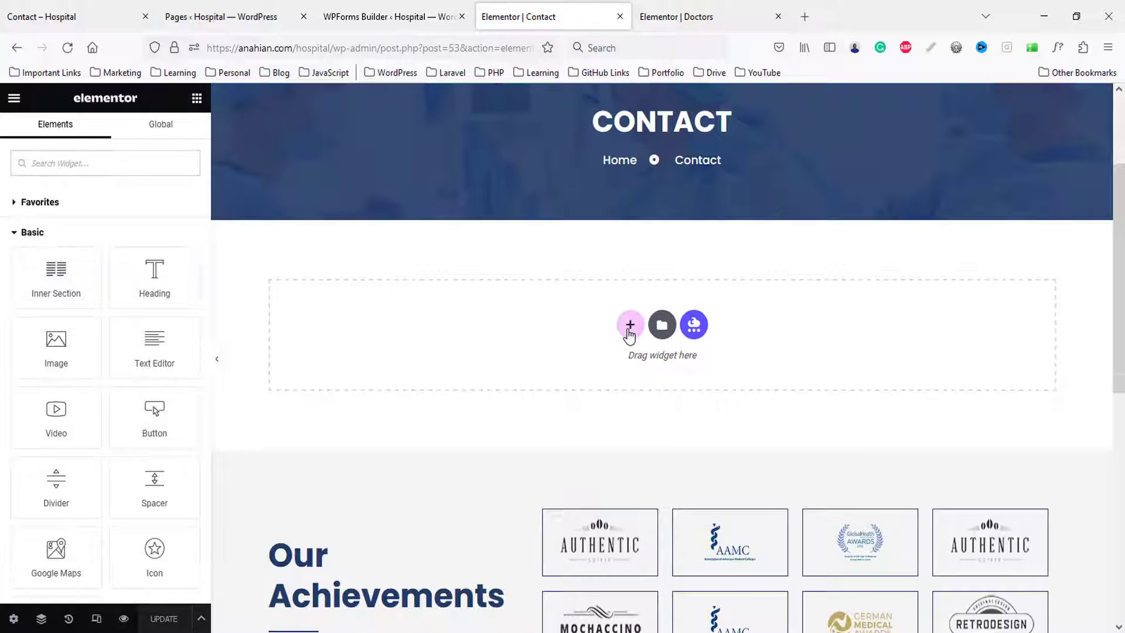
{"action": "left_click", "coordinate": [629, 325]}
{"action": "left_click", "coordinate": [776, 362]}
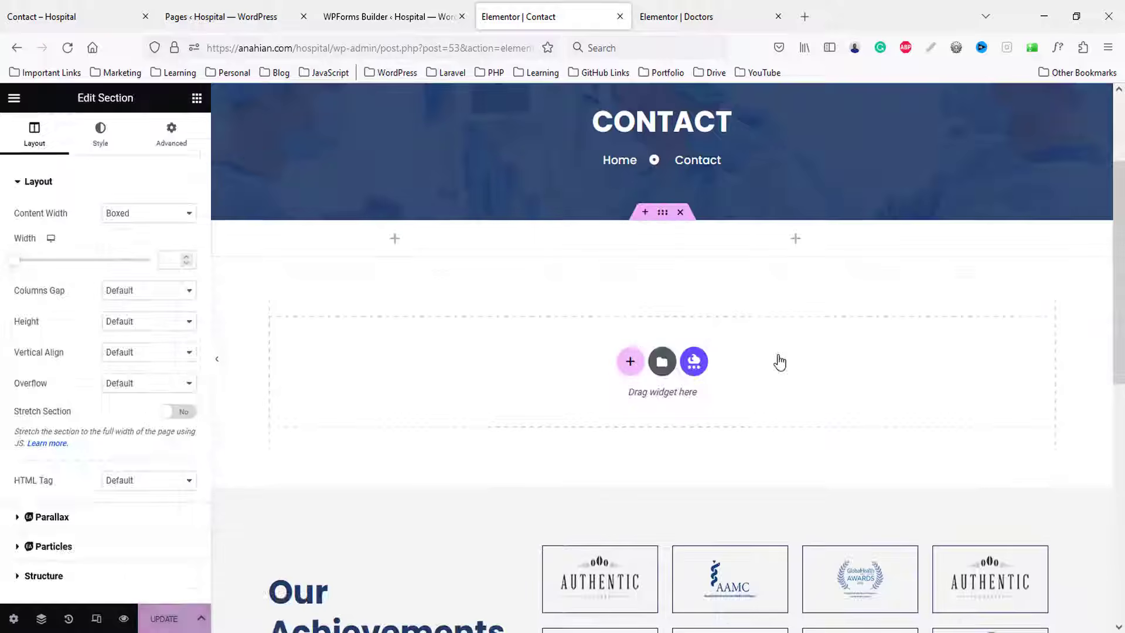
- Set the new section's top and bottom padding to 80 px and its vertical alignment to Middle
{"action": "left_click", "coordinate": [167, 126]}
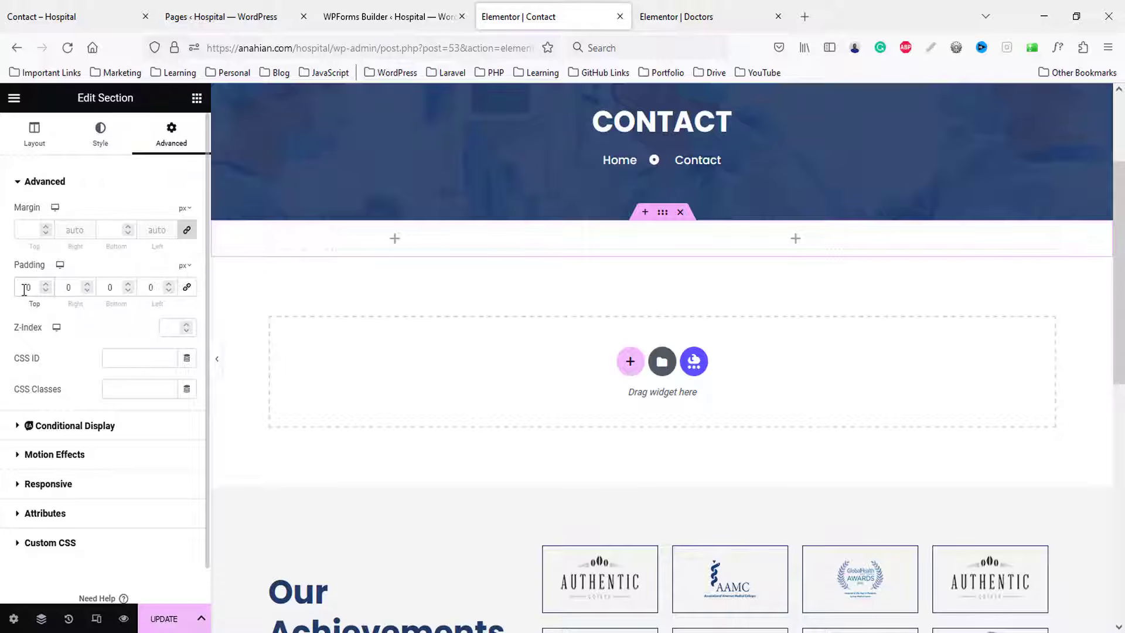
{"action": "type", "text": "8"}
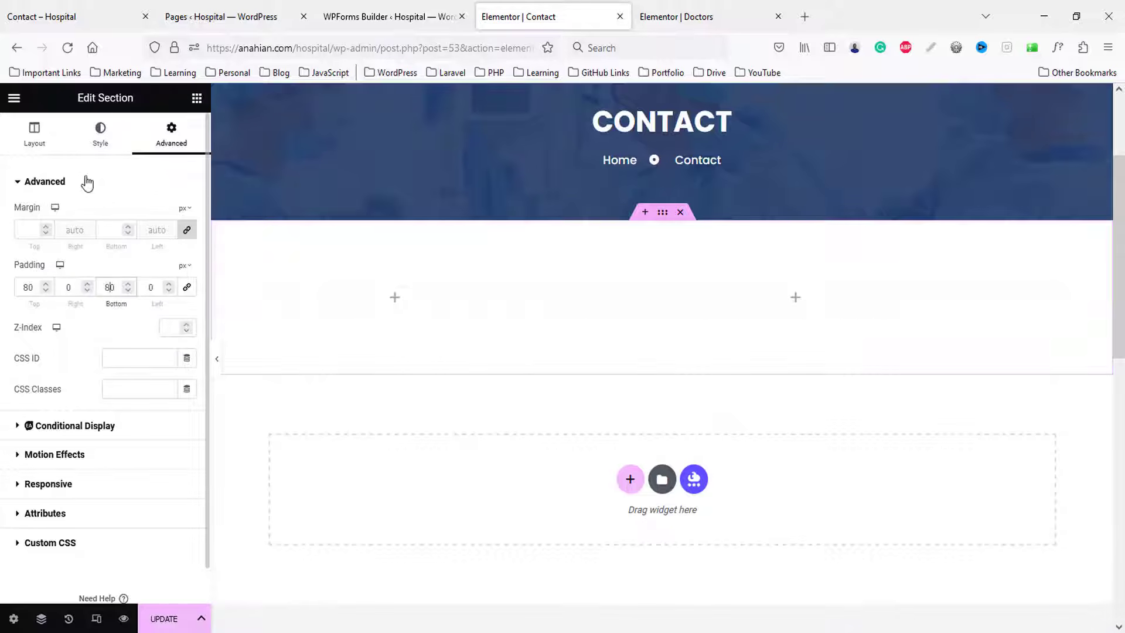
{"action": "left_click", "coordinate": [36, 138]}
{"action": "left_click", "coordinate": [119, 352]}
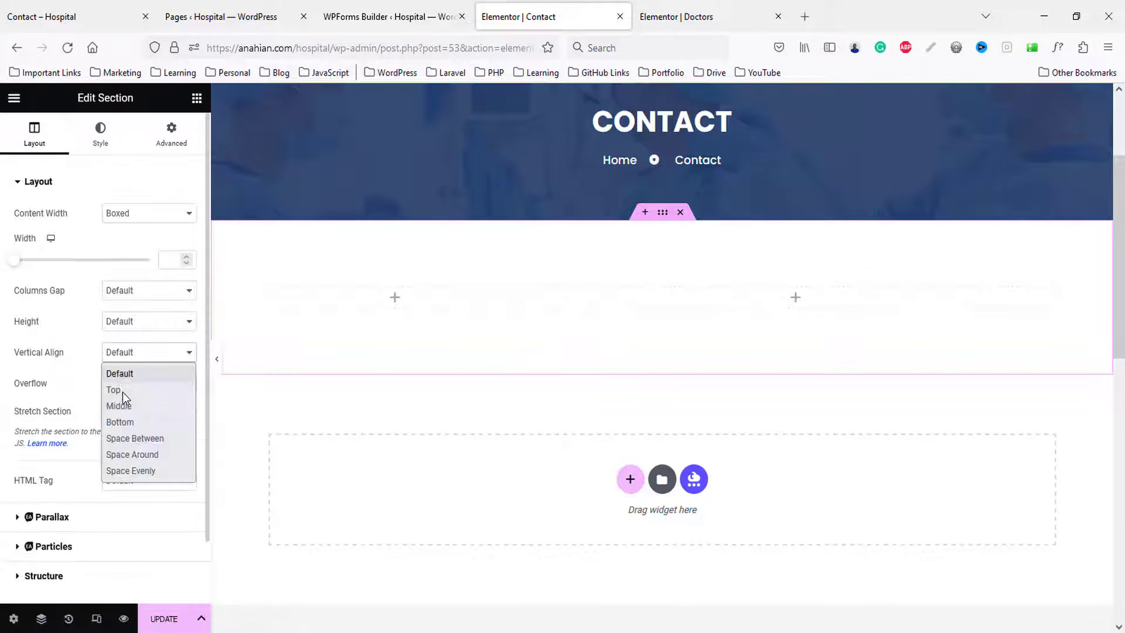
{"action": "left_click", "coordinate": [125, 406]}
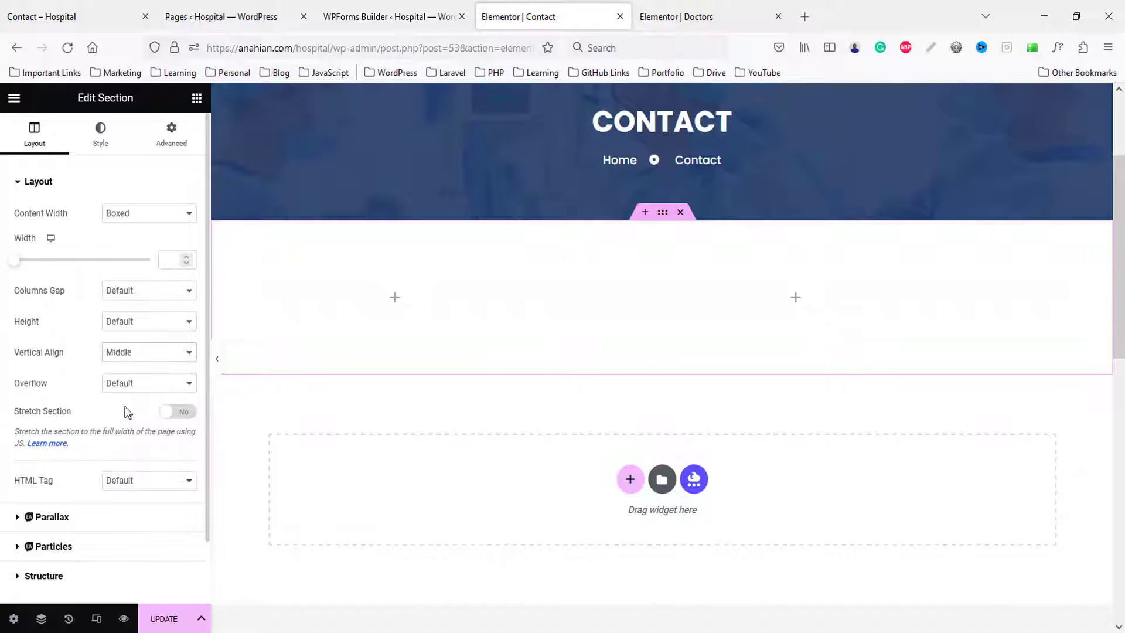
- Add a WPForms widget to the wide column, select Contact Form for it and hide the form title
{"action": "left_click", "coordinate": [196, 98]}
{"action": "type", "text": "wpf"}
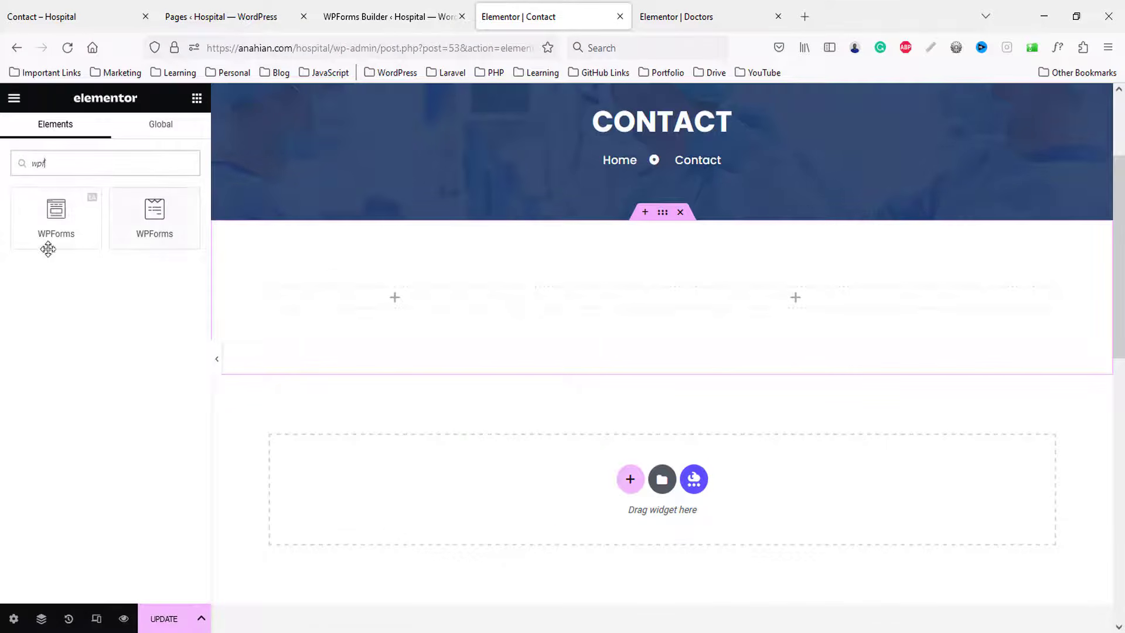
{"action": "left_click_drag", "start_coordinate": [45, 223], "coordinate": [695, 354]}
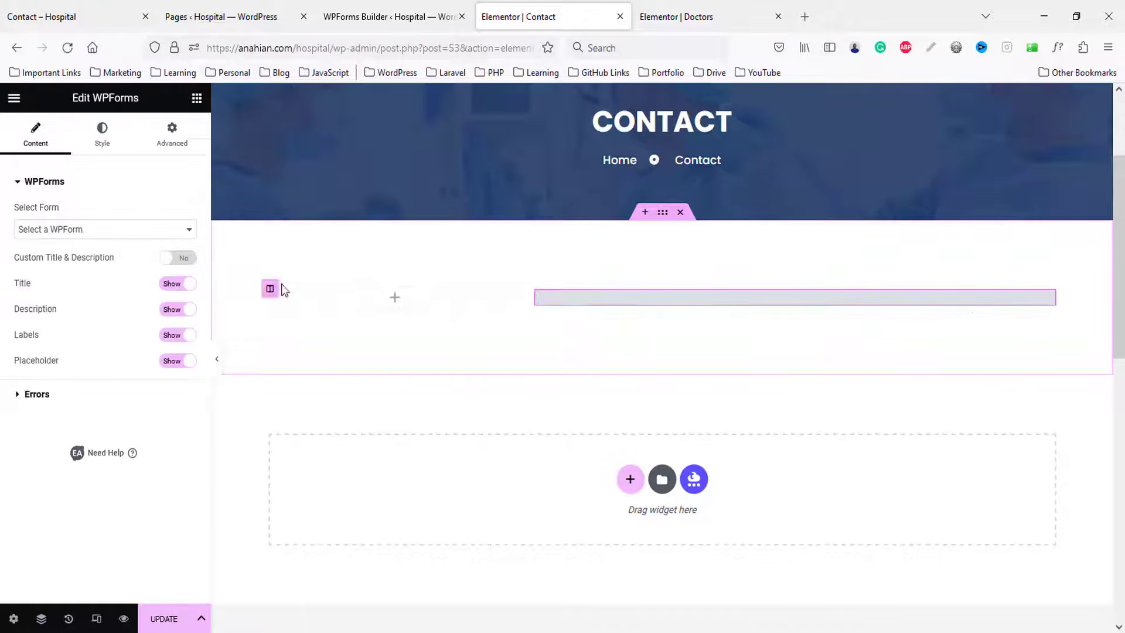
{"action": "left_click", "coordinate": [78, 229]}
{"action": "left_click", "coordinate": [65, 264]}
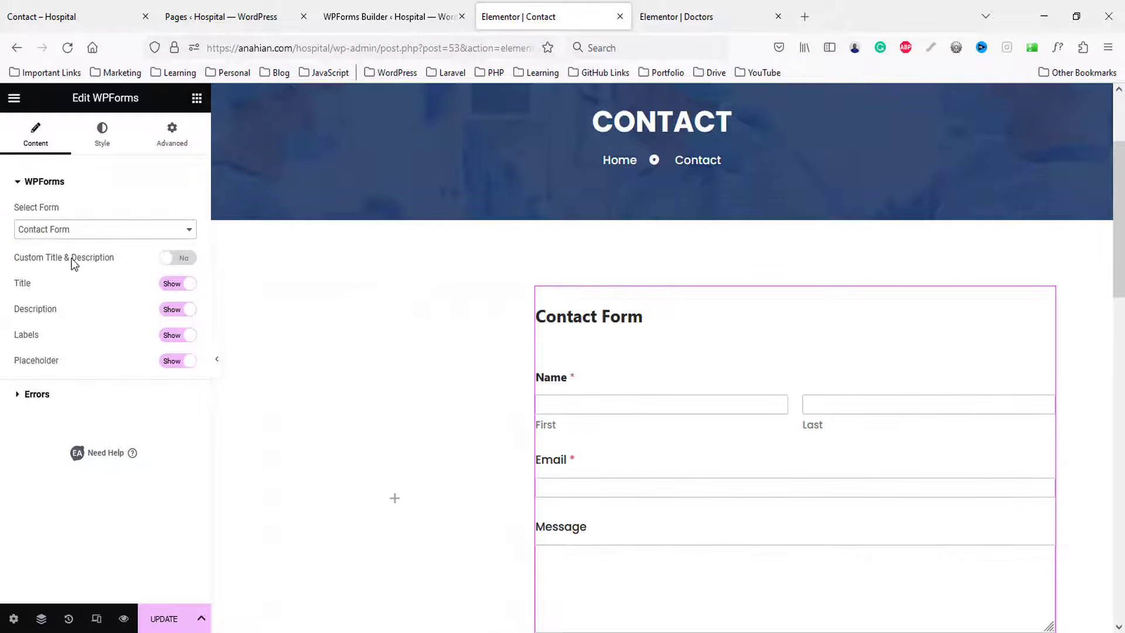
{"action": "left_click", "coordinate": [172, 284]}
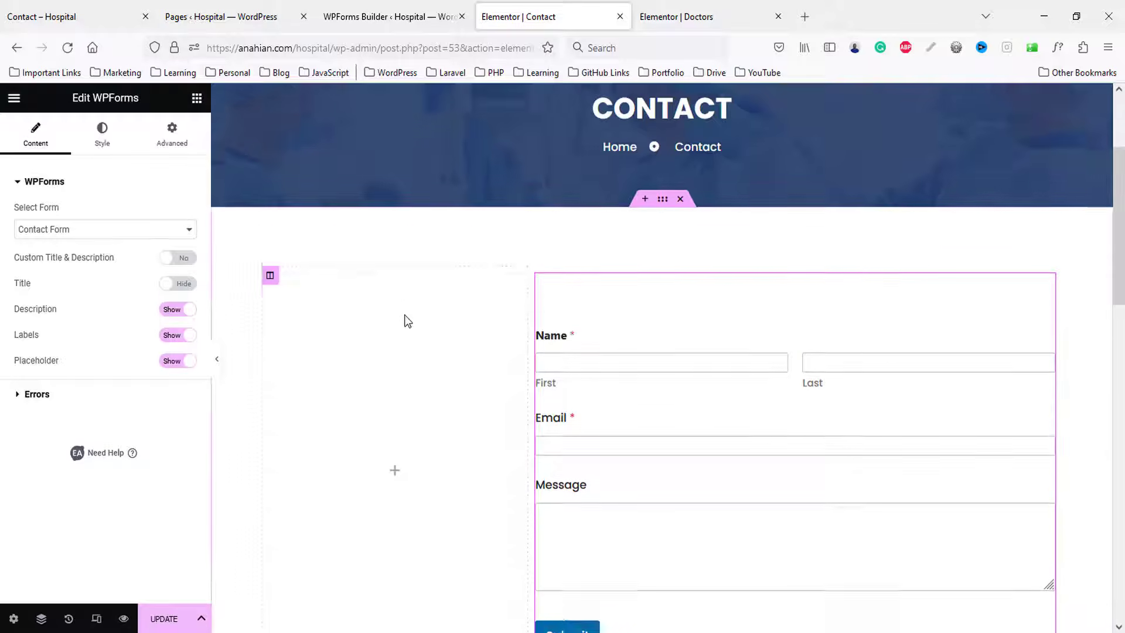
- Set the input height of the contact form's fields to 40 px in the widget's input and textarea style
{"action": "scroll", "coordinate": [404, 314], "scroll_direction": "down", "scroll_amount": 1}
{"action": "left_click", "coordinate": [100, 132]}
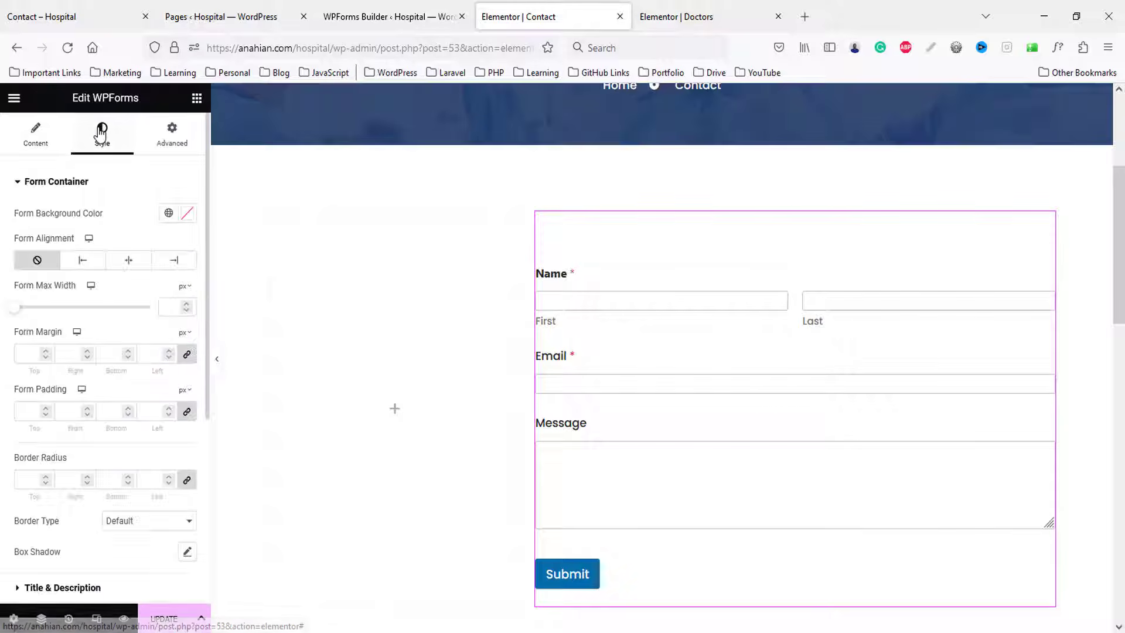
{"action": "scroll", "coordinate": [122, 422], "scroll_direction": "down", "scroll_amount": 4}
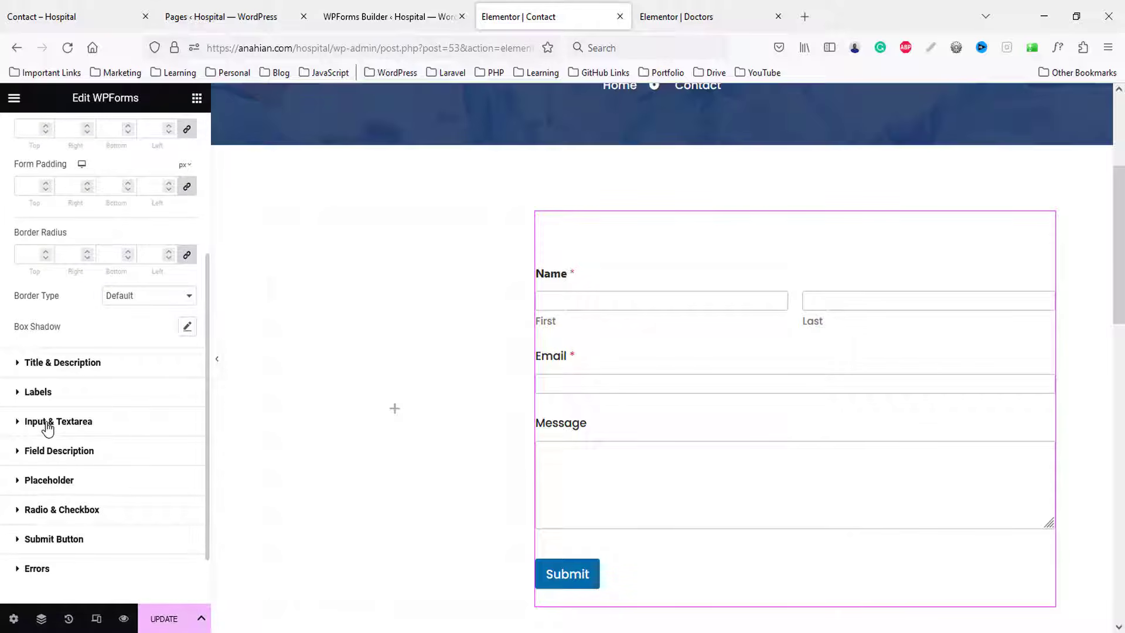
{"action": "left_click", "coordinate": [104, 419]}
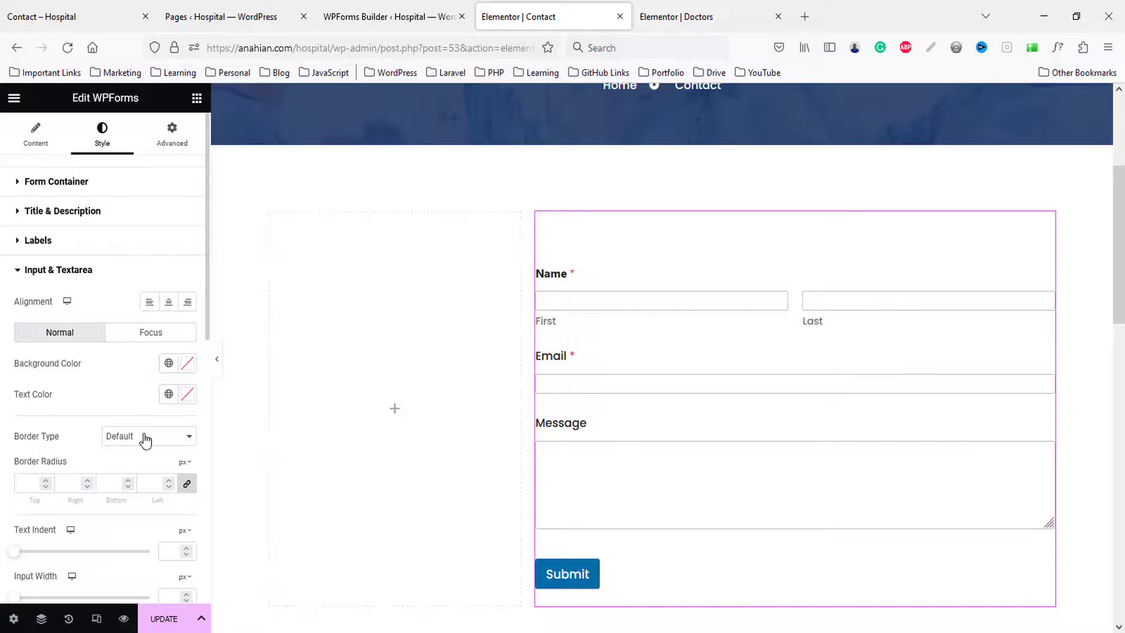
{"action": "scroll", "coordinate": [144, 439], "scroll_direction": "down", "scroll_amount": 3}
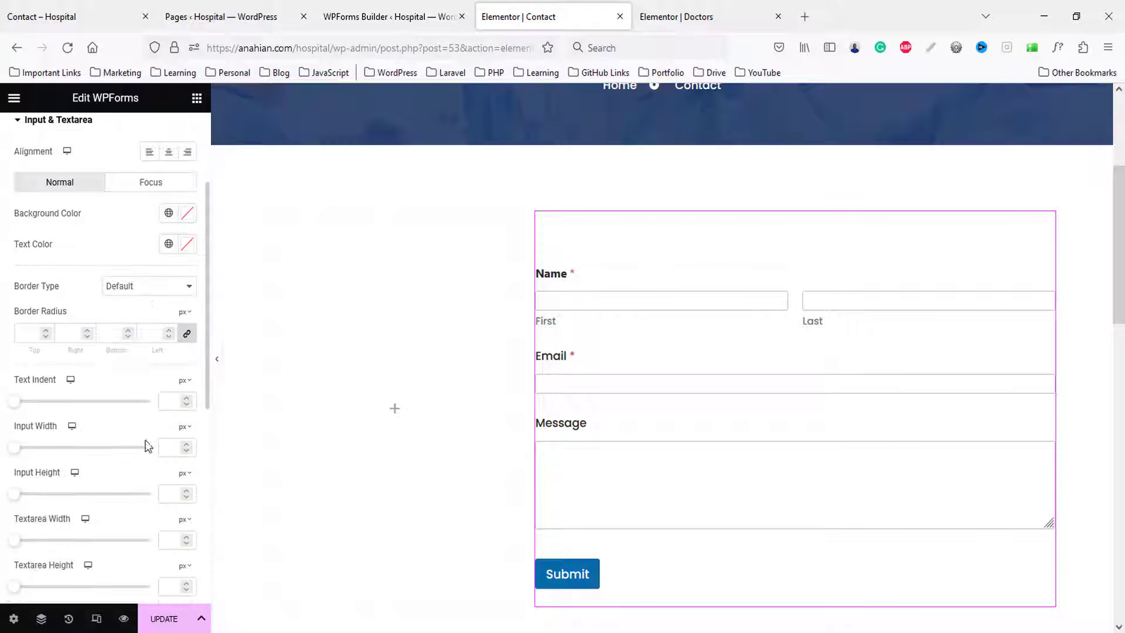
{"action": "left_click", "coordinate": [170, 492]}
{"action": "type", "text": "10"}
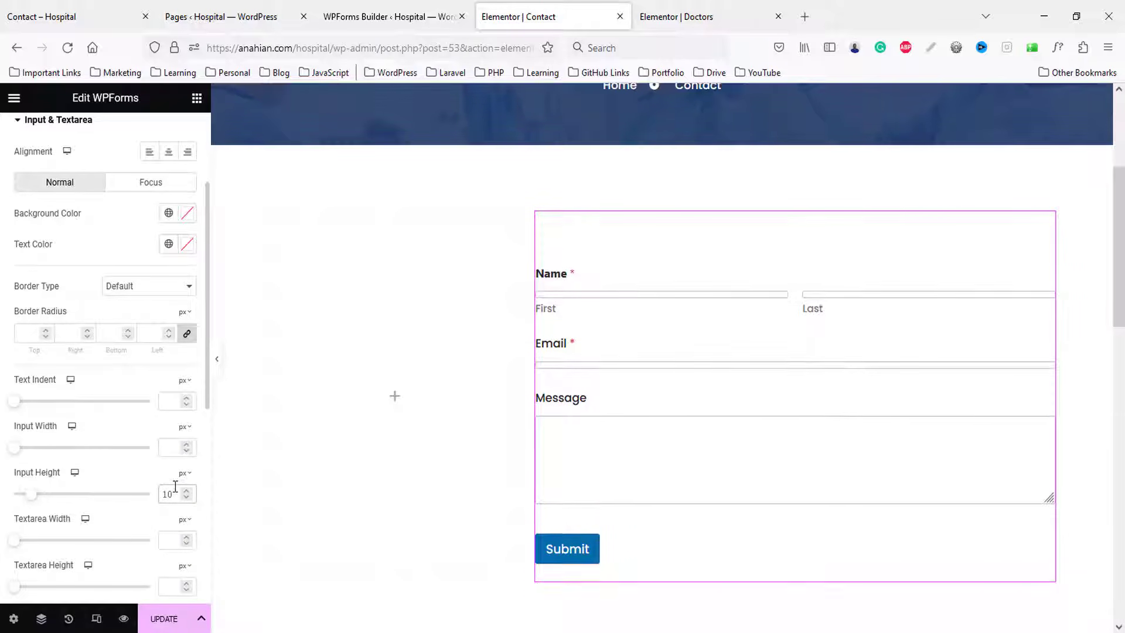
{"action": "key", "text": "BackSpace"}
{"action": "type", "text": "20"}
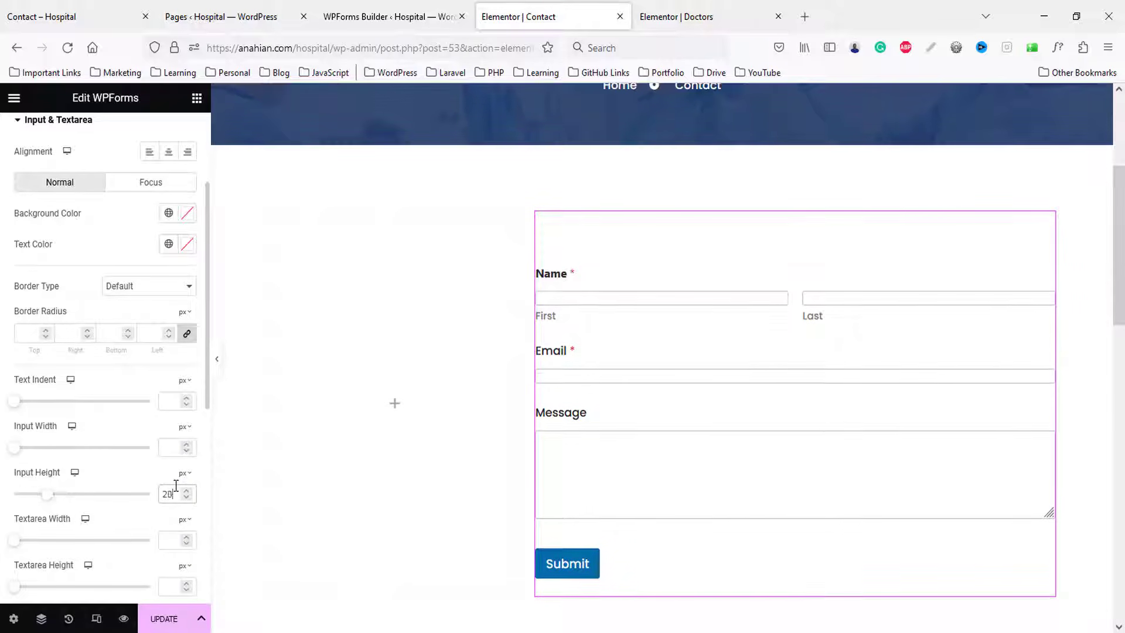
{"action": "key", "text": "Up"}
{"action": "key", "text": "Up"}
{"action": "key", "text": "Up"}
{"action": "key", "text": "Up"}
{"action": "key", "text": "Up"}
{"action": "key", "text": "Up"}
{"action": "key", "text": "Up"}
{"action": "key", "text": "Up"}
{"action": "key", "text": "Up"}
{"action": "key", "text": "Up"}
{"action": "key", "text": "Up"}
{"action": "key", "text": "Up"}
{"action": "key", "text": "Up"}
{"action": "key", "text": "Up"}
{"action": "key", "text": "Up"}
{"action": "key", "text": "Up"}
{"action": "key", "text": "Up"}
{"action": "key", "text": "Up"}
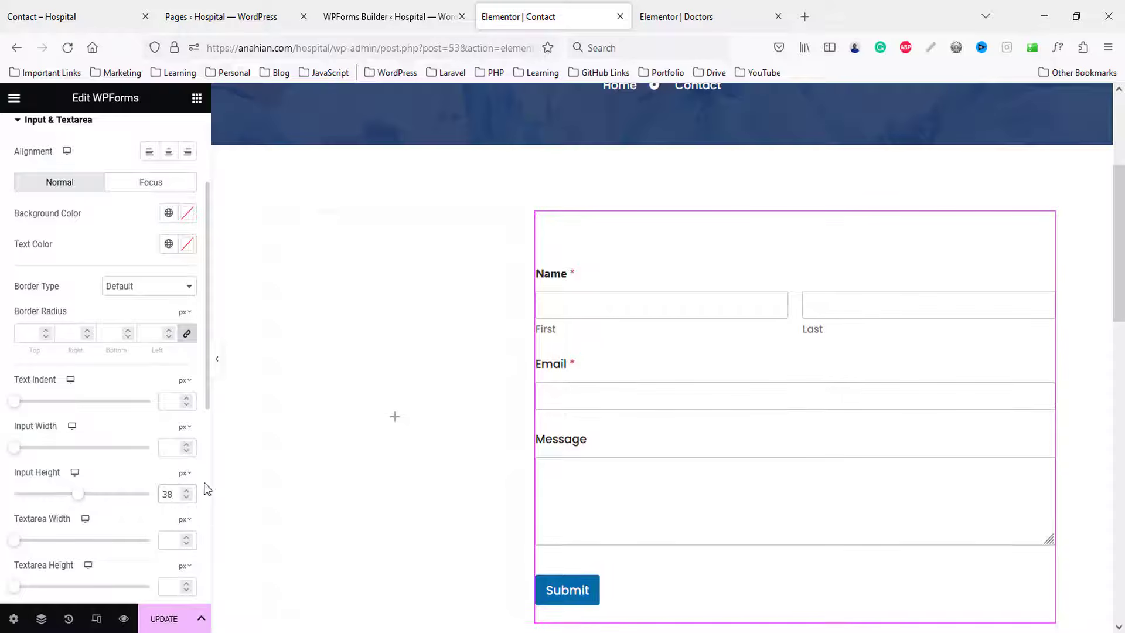
{"action": "key", "text": "Up"}
{"action": "key", "text": "Up"}
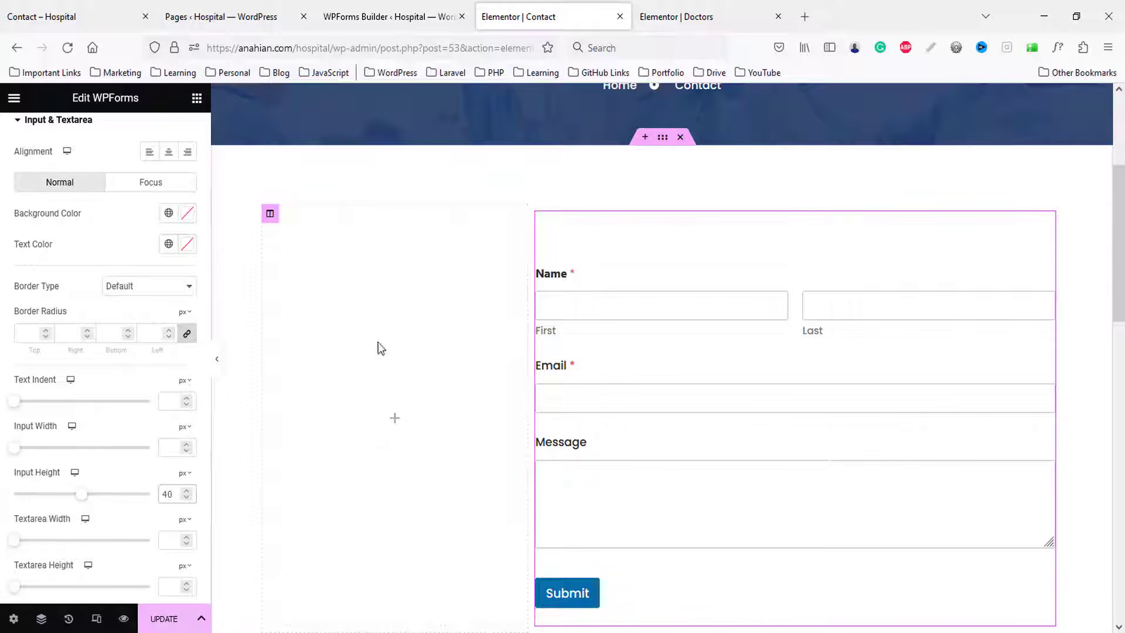
- Give the column holding the contact form a classic background color of #f4f4f4
{"action": "left_click", "coordinate": [537, 214]}
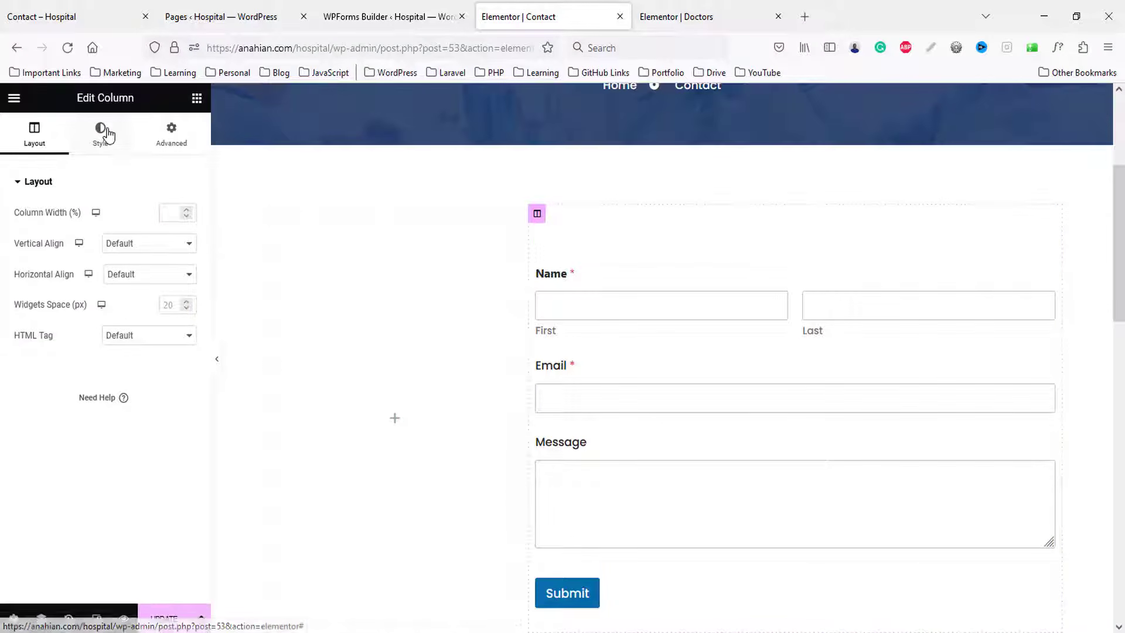
{"action": "left_click", "coordinate": [114, 140]}
{"action": "left_click", "coordinate": [152, 244]}
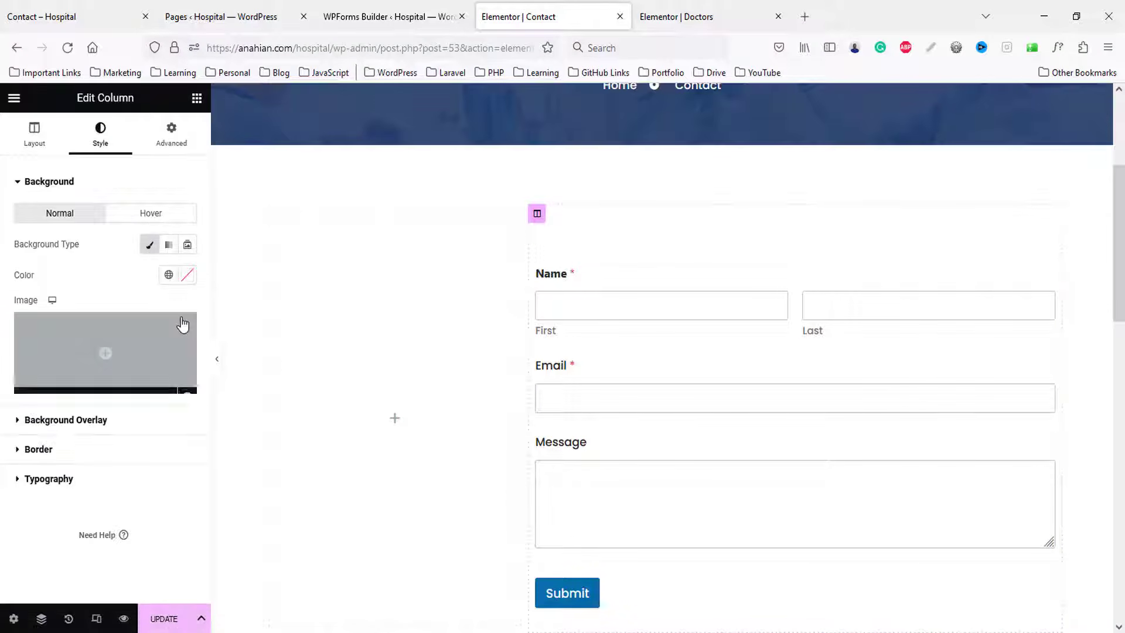
{"action": "left_click", "coordinate": [187, 274]}
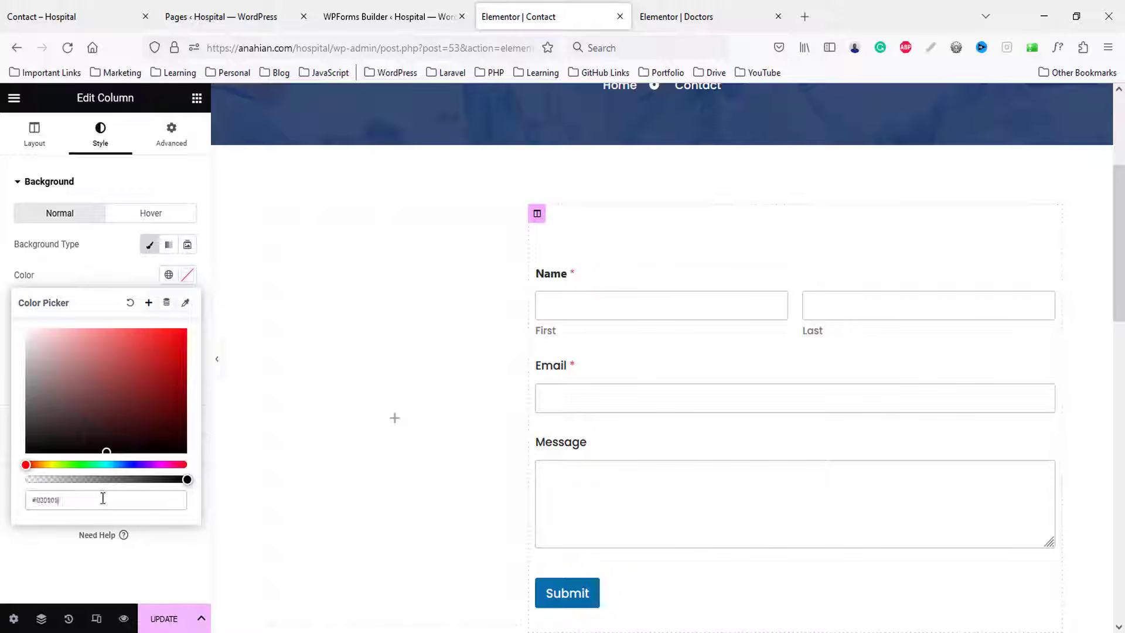
{"action": "type", "text": "#f4f4f4"}
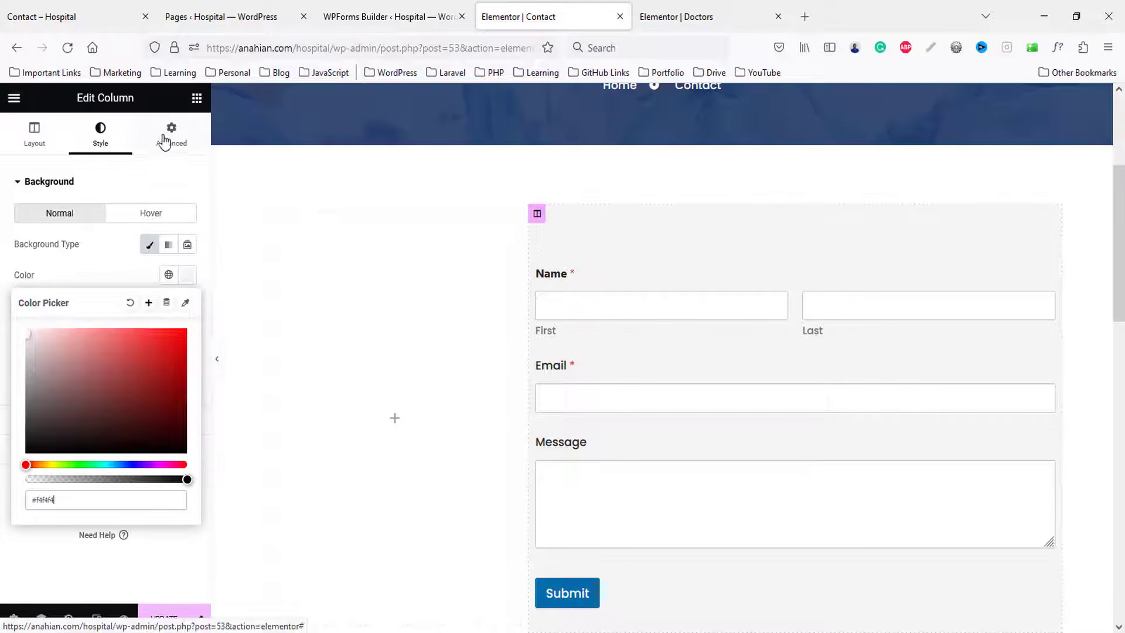
- Set the form column's padding to 50 px on the right and left and 0 on the top and bottom
{"action": "left_click", "coordinate": [170, 133]}
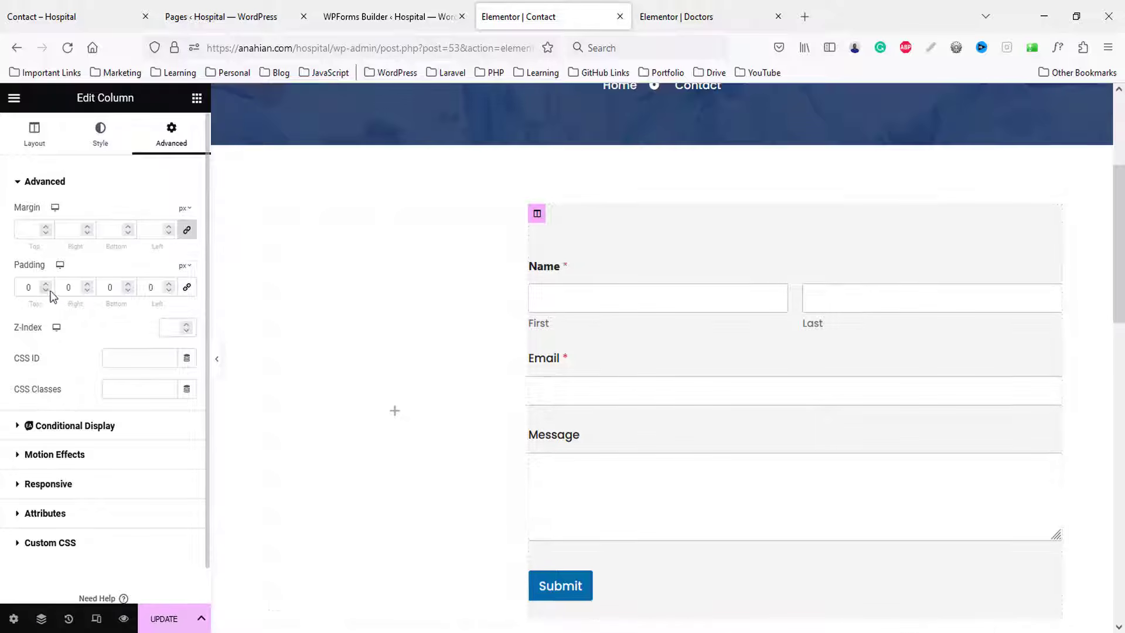
{"action": "left_click_drag", "start_coordinate": [74, 294], "coordinate": [133, 299]}
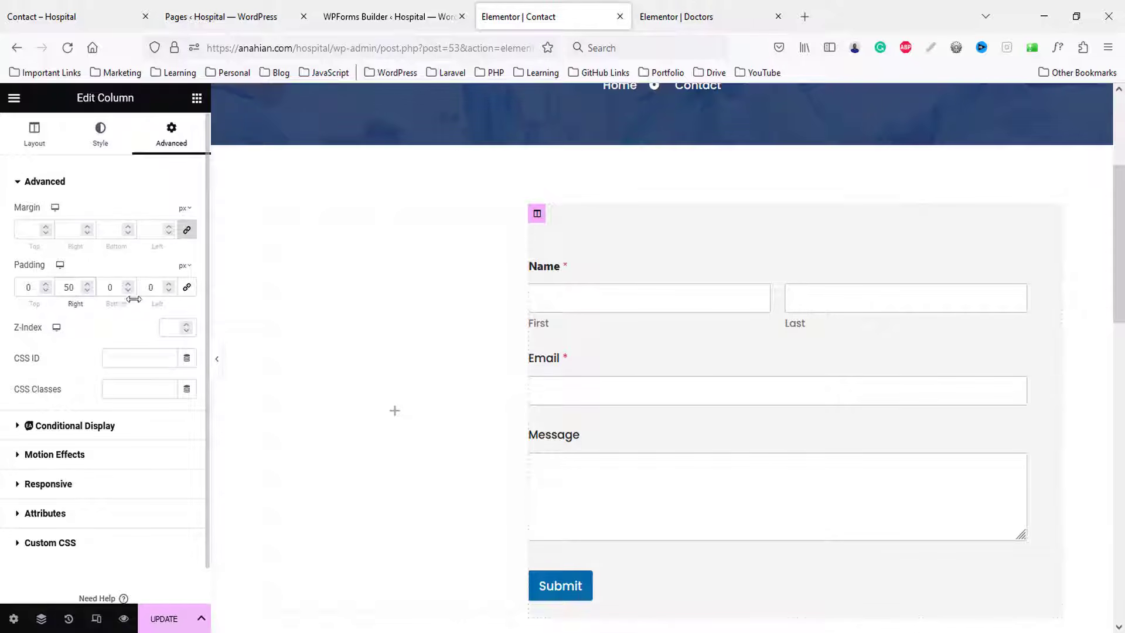
{"action": "left_click", "coordinate": [147, 287]}
{"action": "type", "text": "5"}
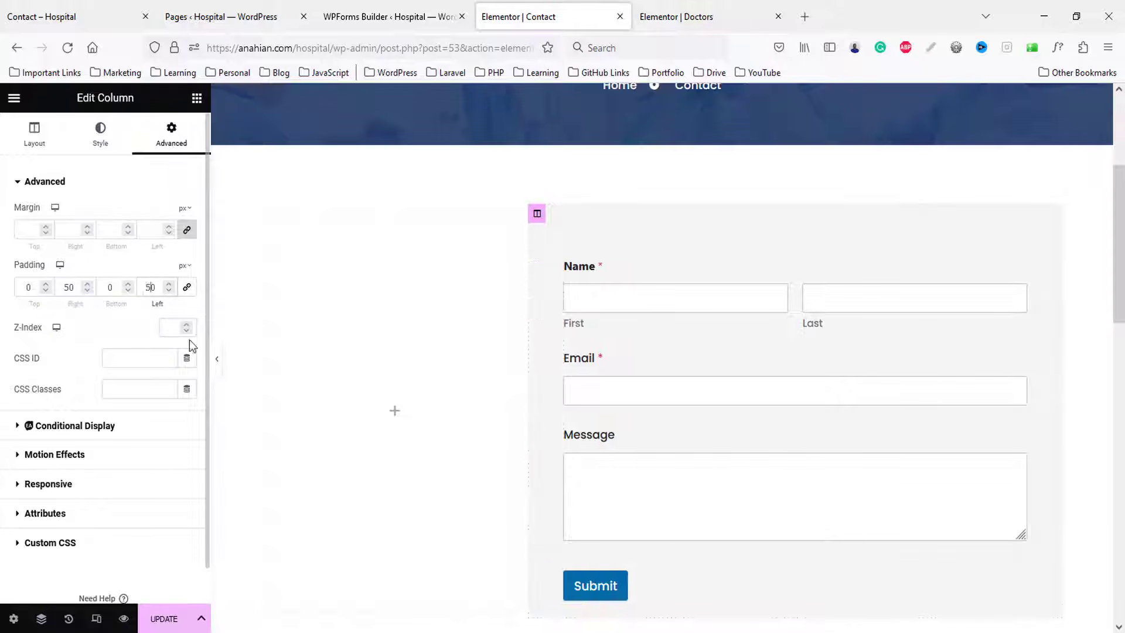
{"action": "scroll", "coordinate": [944, 358], "scroll_direction": "down", "scroll_amount": 5}
{"action": "scroll", "coordinate": [945, 357], "scroll_direction": "up", "scroll_amount": 5}
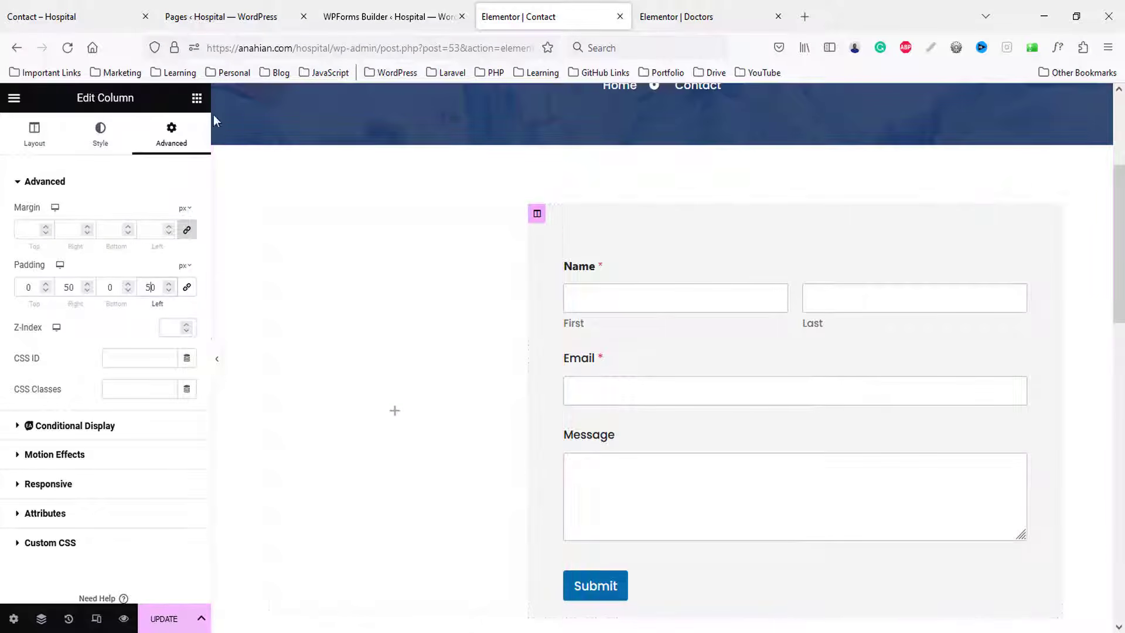
- Add an Icon Box widget to the empty narrow column and position its icon to the left of the text
{"action": "left_click", "coordinate": [197, 98]}
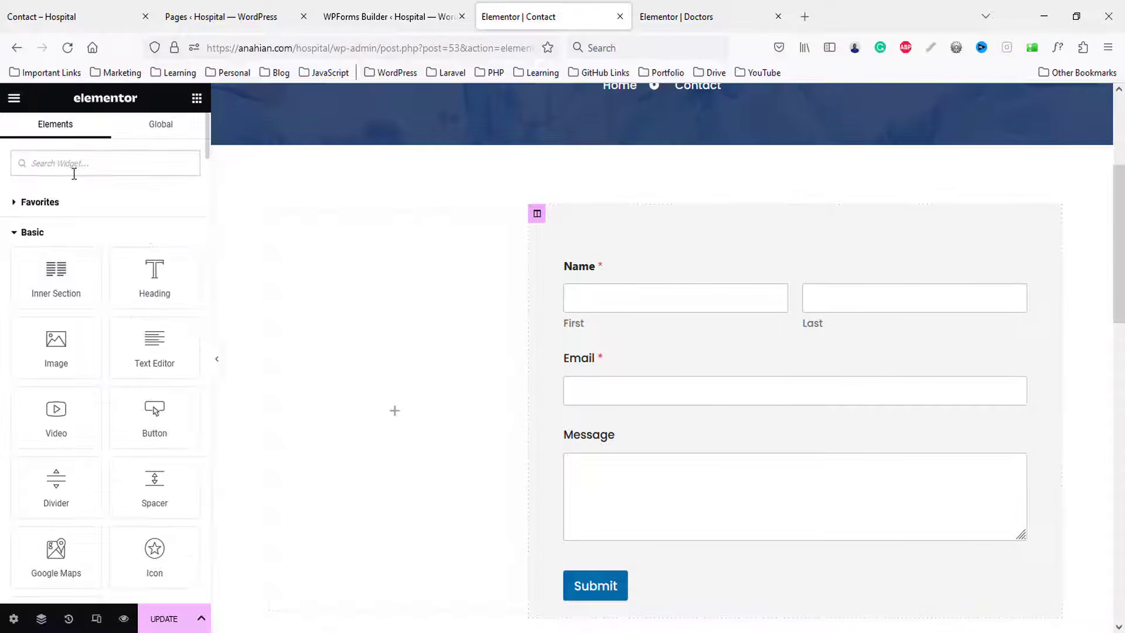
{"action": "left_click", "coordinate": [79, 174]}
{"action": "type", "text": "ico"}
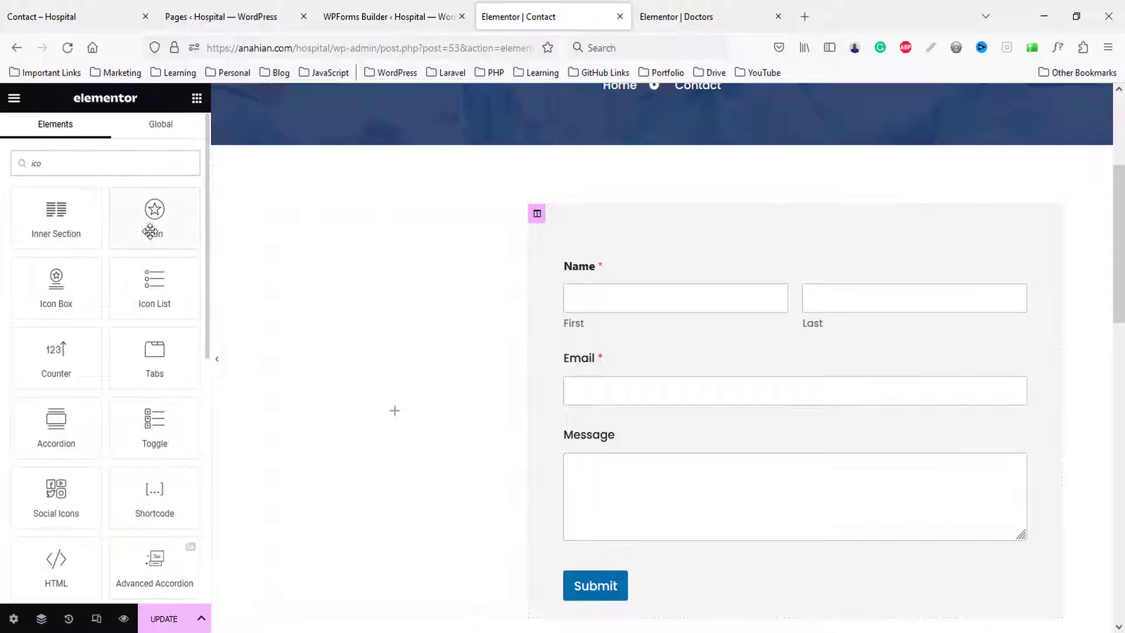
{"action": "left_click_drag", "start_coordinate": [60, 291], "coordinate": [452, 334]}
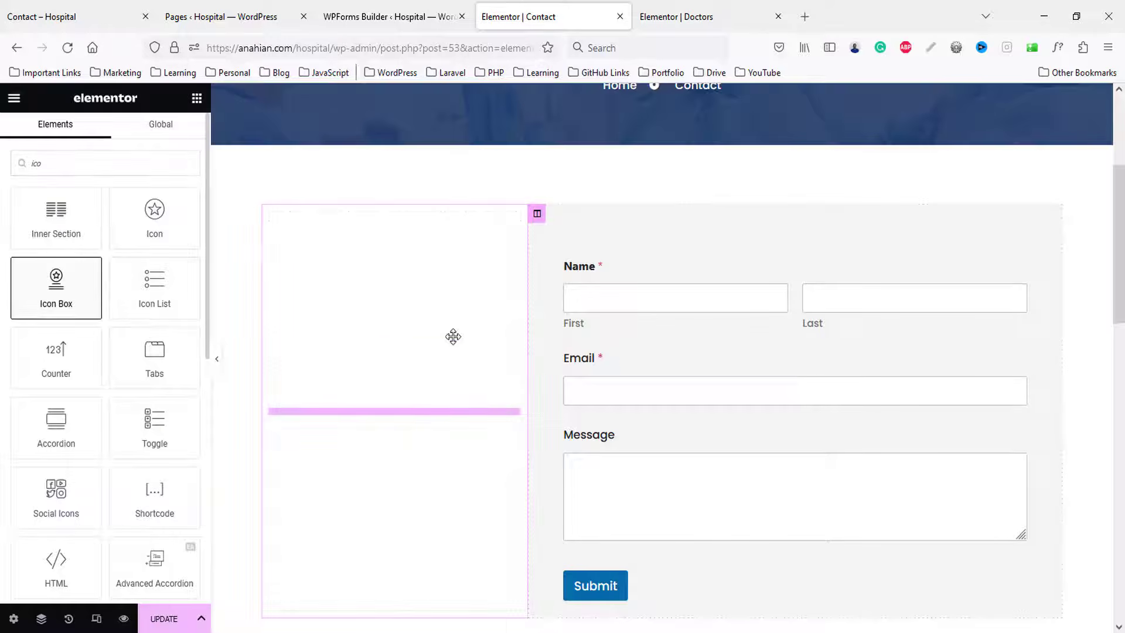
{"action": "scroll", "coordinate": [144, 565], "scroll_direction": "down", "scroll_amount": 3}
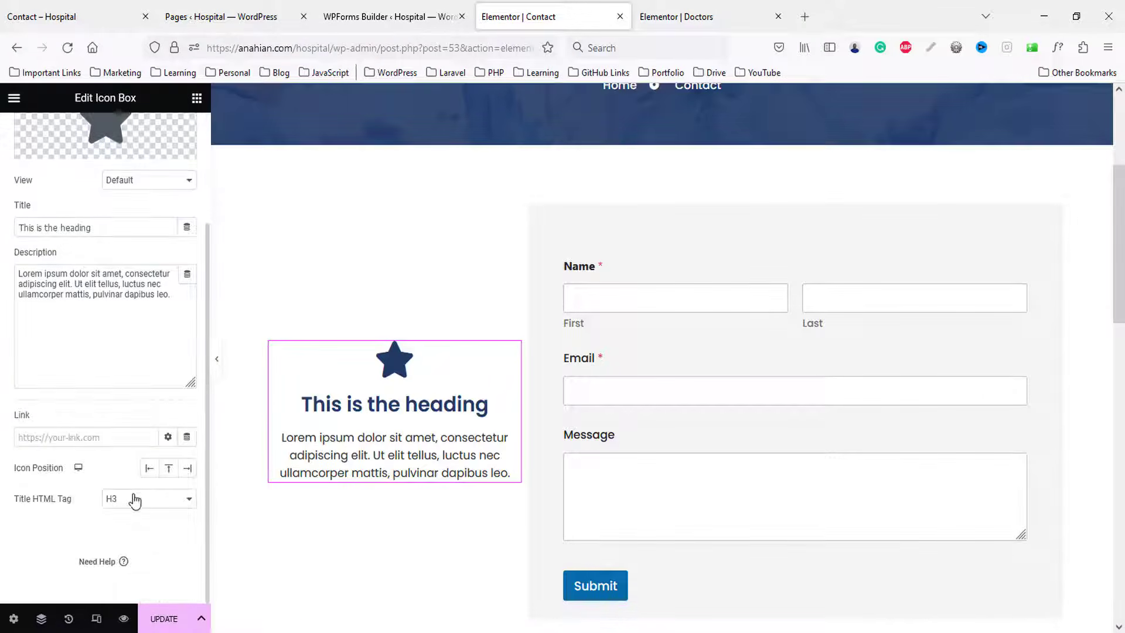
{"action": "left_click", "coordinate": [148, 468]}
{"action": "scroll", "coordinate": [116, 284], "scroll_direction": "up", "scroll_amount": 5}
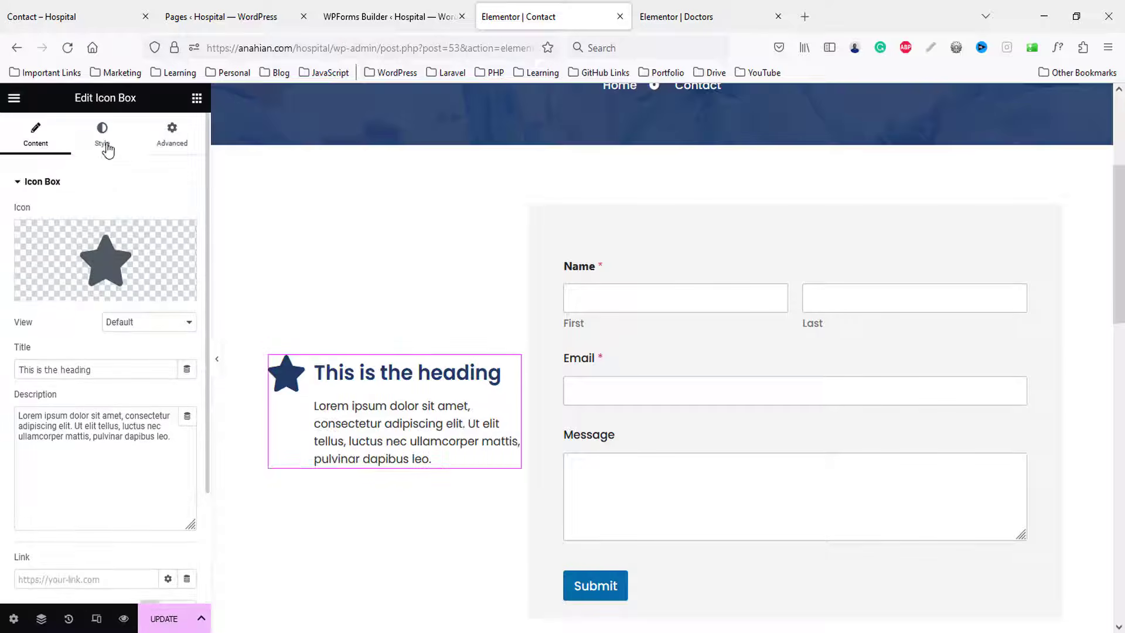
- Set the vertical alignment of the icon box's content to Middle
{"action": "left_click", "coordinate": [103, 134]}
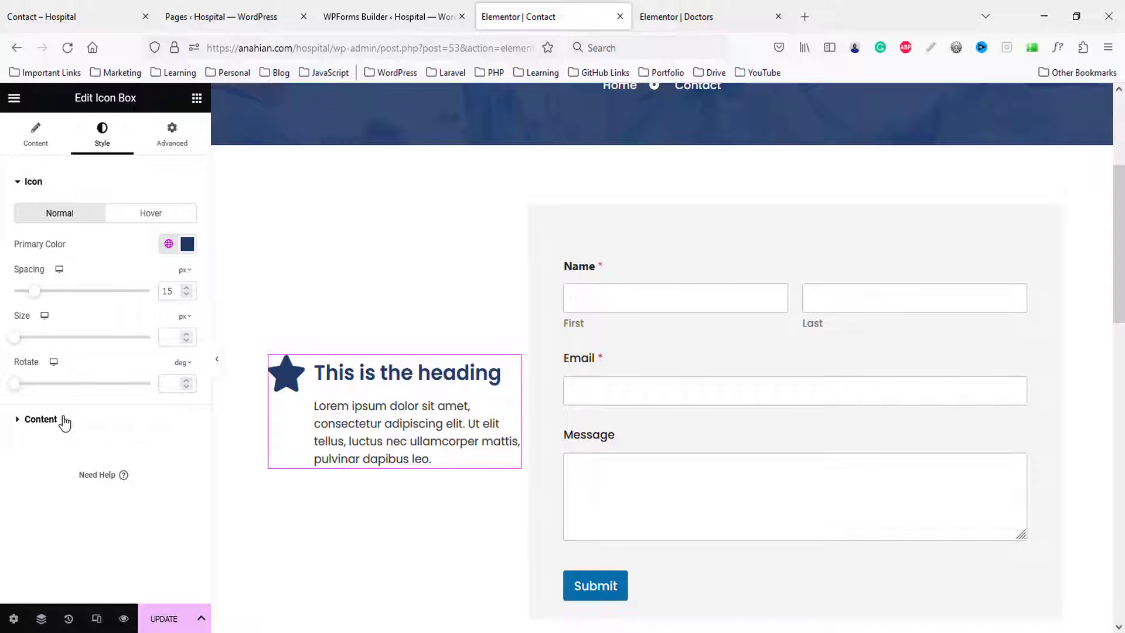
{"action": "left_click", "coordinate": [96, 410]}
{"action": "left_click", "coordinate": [119, 277]}
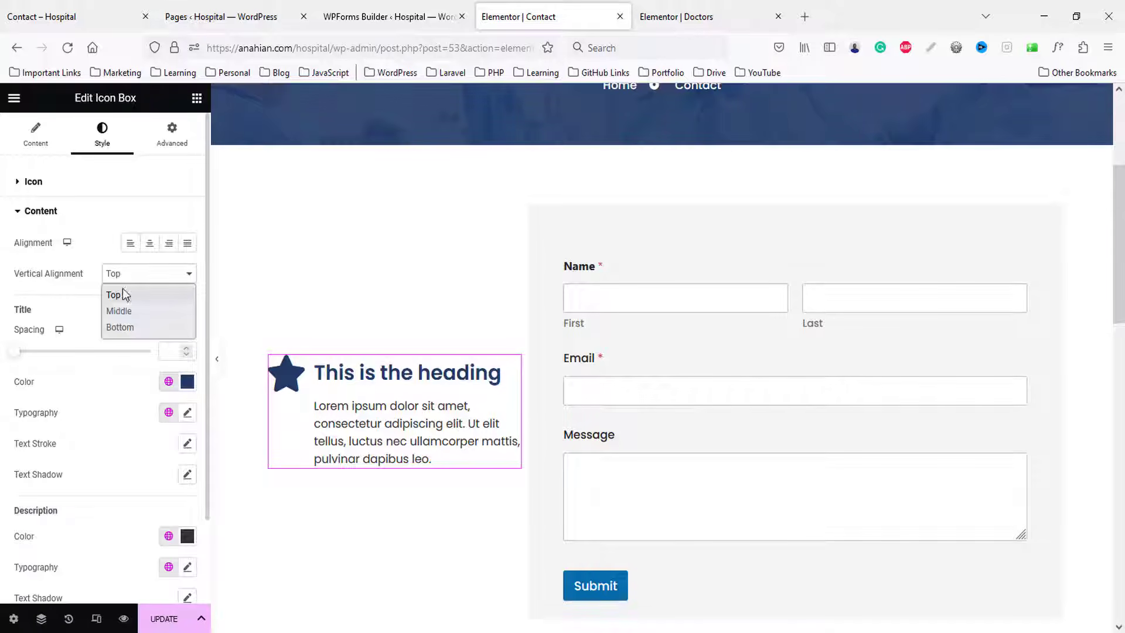
{"action": "left_click", "coordinate": [123, 309]}
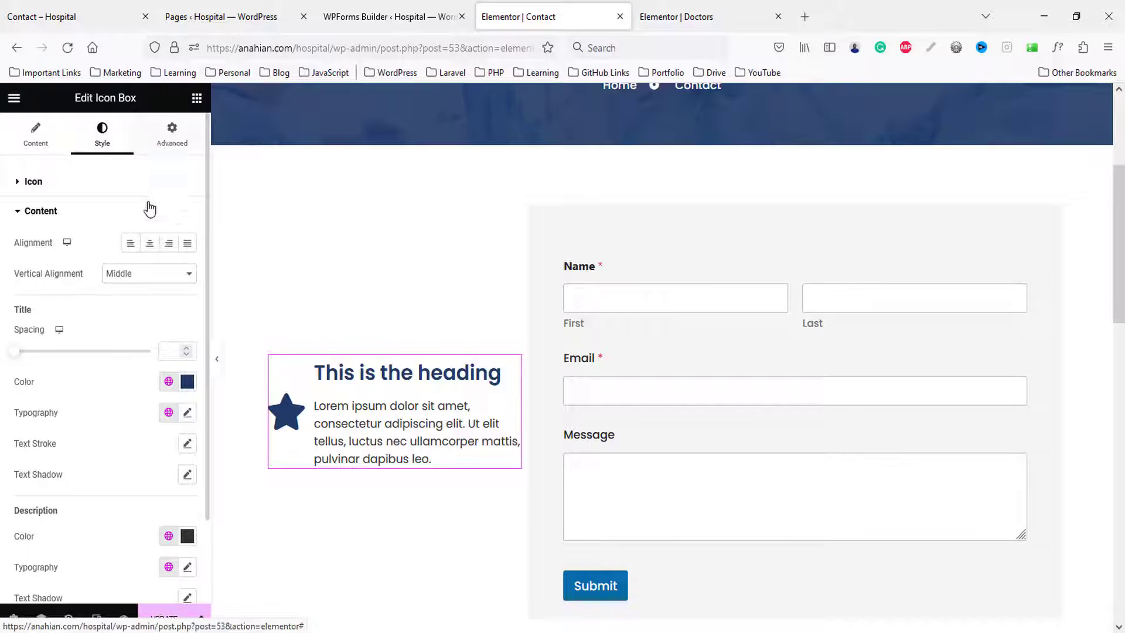
- Give the icon box a classic background in the global Primary color
{"action": "left_click", "coordinate": [171, 134]}
{"action": "scroll", "coordinate": [67, 438], "scroll_direction": "down", "scroll_amount": 5}
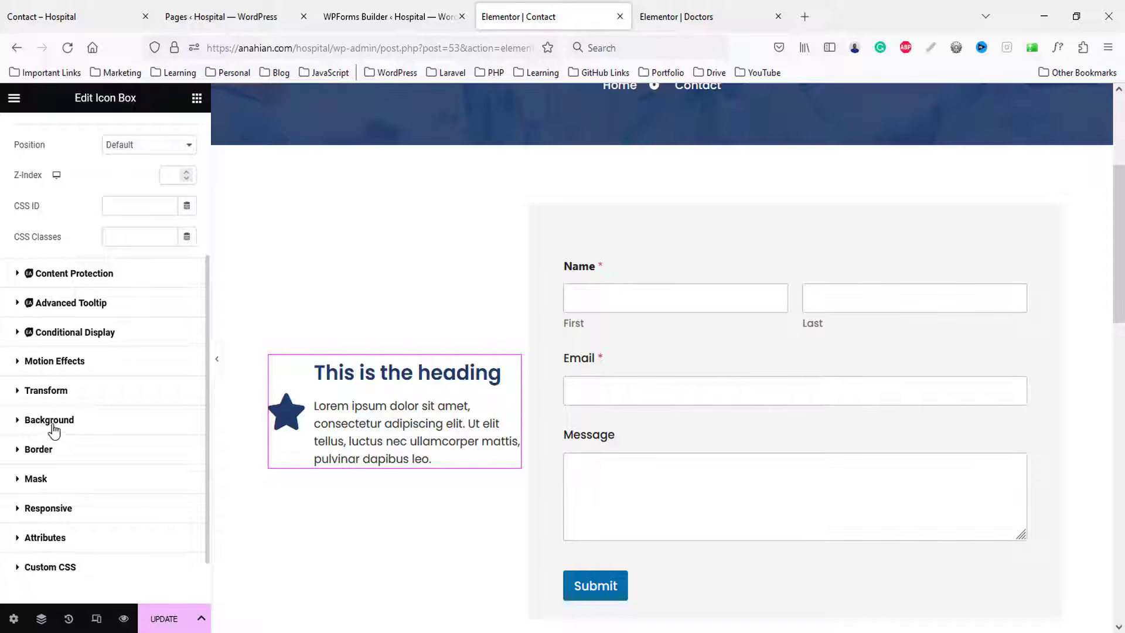
{"action": "left_click", "coordinate": [50, 420]}
{"action": "scroll", "coordinate": [94, 319], "scroll_direction": "down", "scroll_amount": 1}
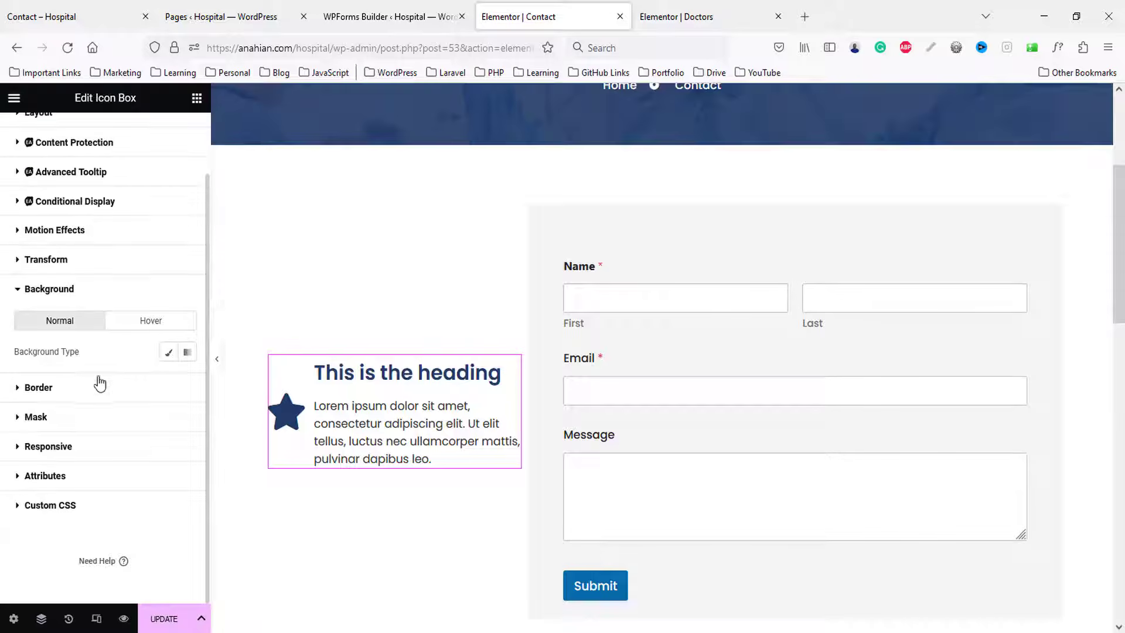
{"action": "left_click", "coordinate": [168, 353]}
{"action": "left_click", "coordinate": [169, 383]}
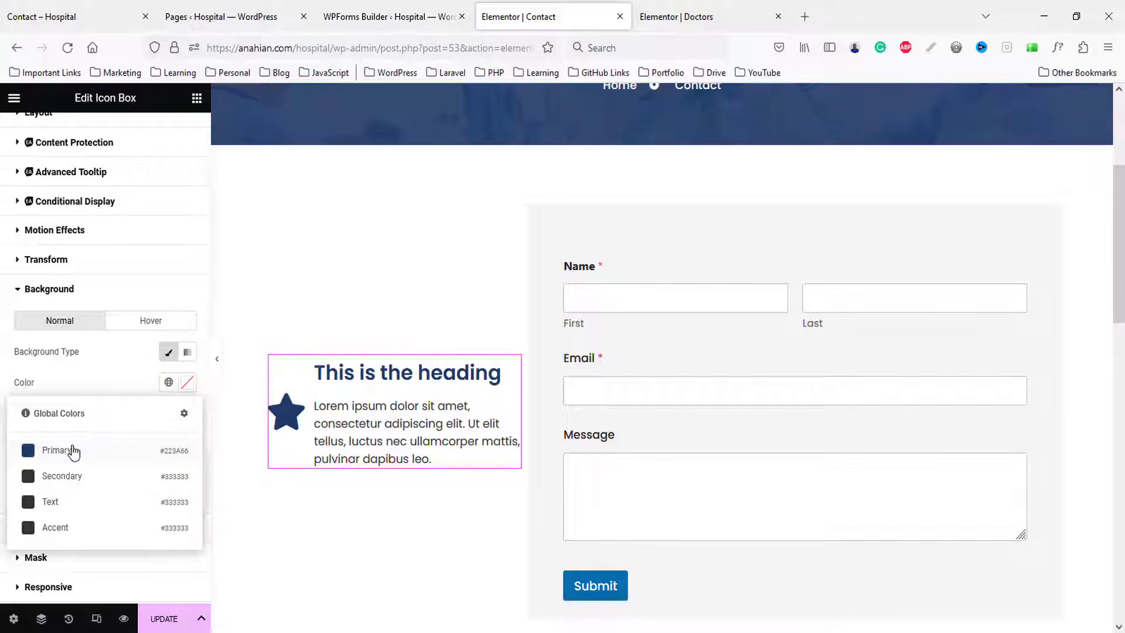
{"action": "left_click", "coordinate": [72, 451]}
{"action": "scroll", "coordinate": [145, 259], "scroll_direction": "up", "scroll_amount": 1}
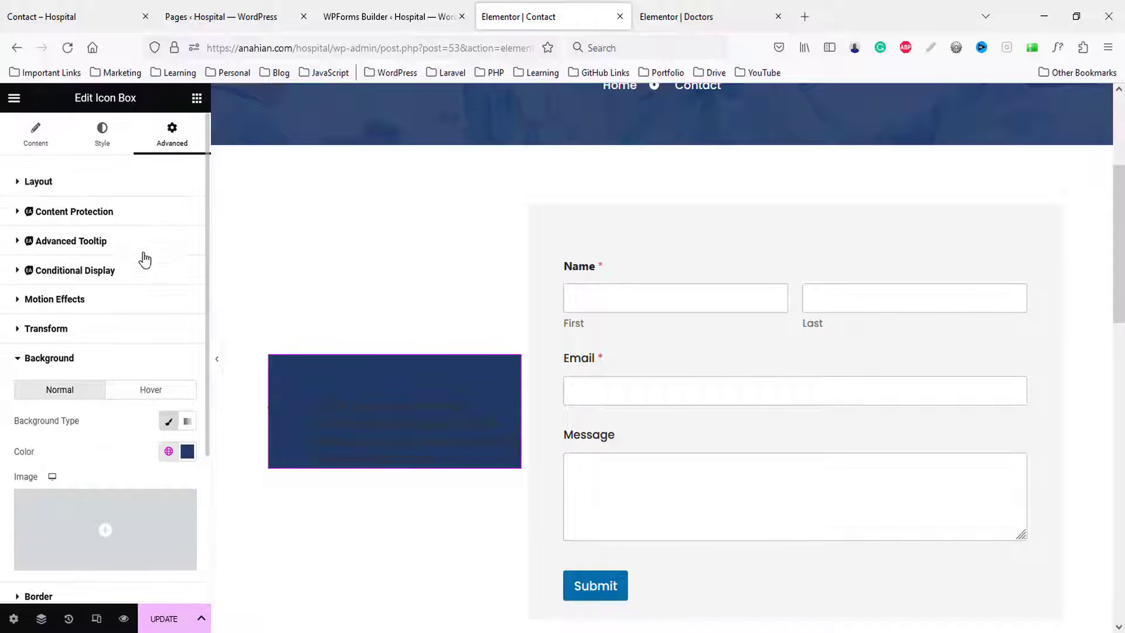
- Set the icon box's padding to 15 px on all sides
{"action": "left_click", "coordinate": [42, 182]}
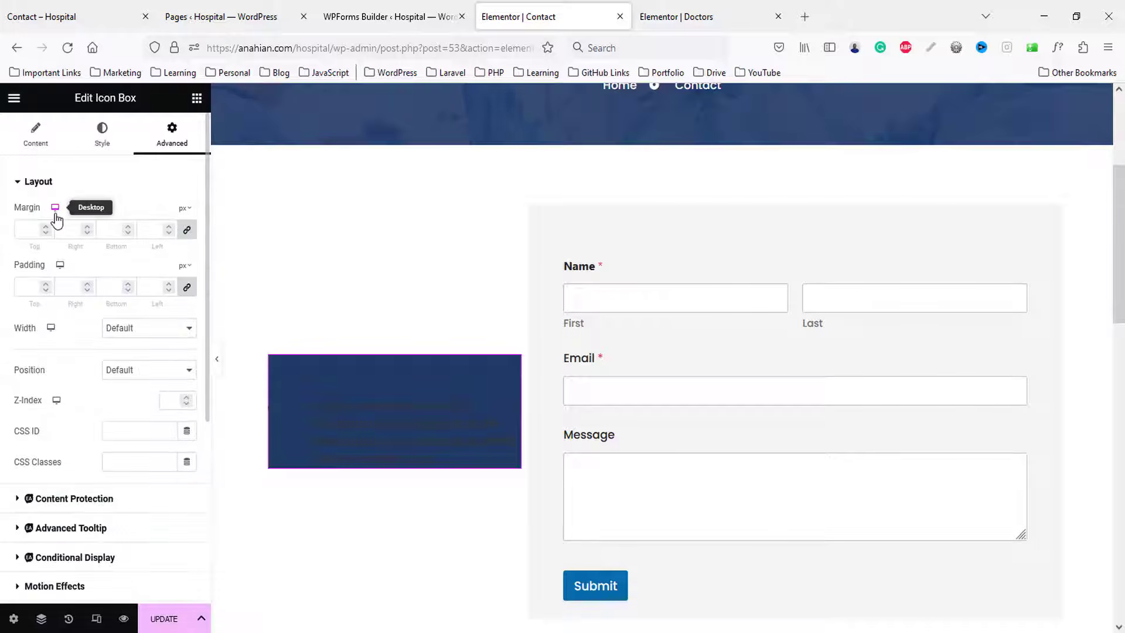
{"action": "left_click", "coordinate": [28, 288]}
{"action": "type", "text": "15"}
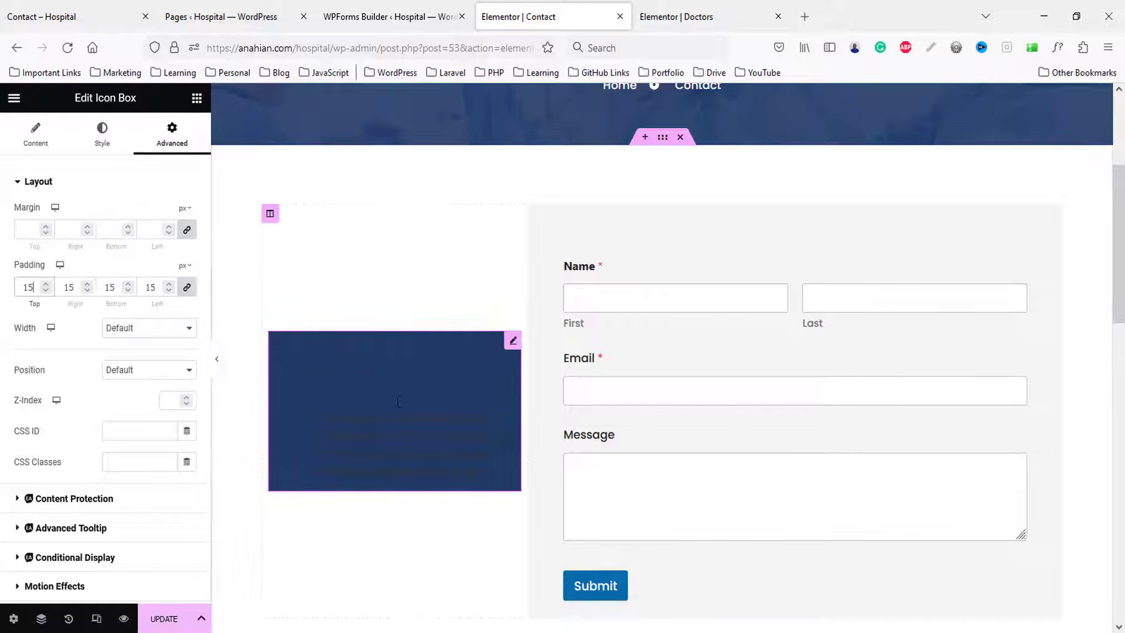
- Replace the icon box's star with the map marker icon that has a hole, found by filtering the library for "map"
{"action": "left_click", "coordinate": [35, 138]}
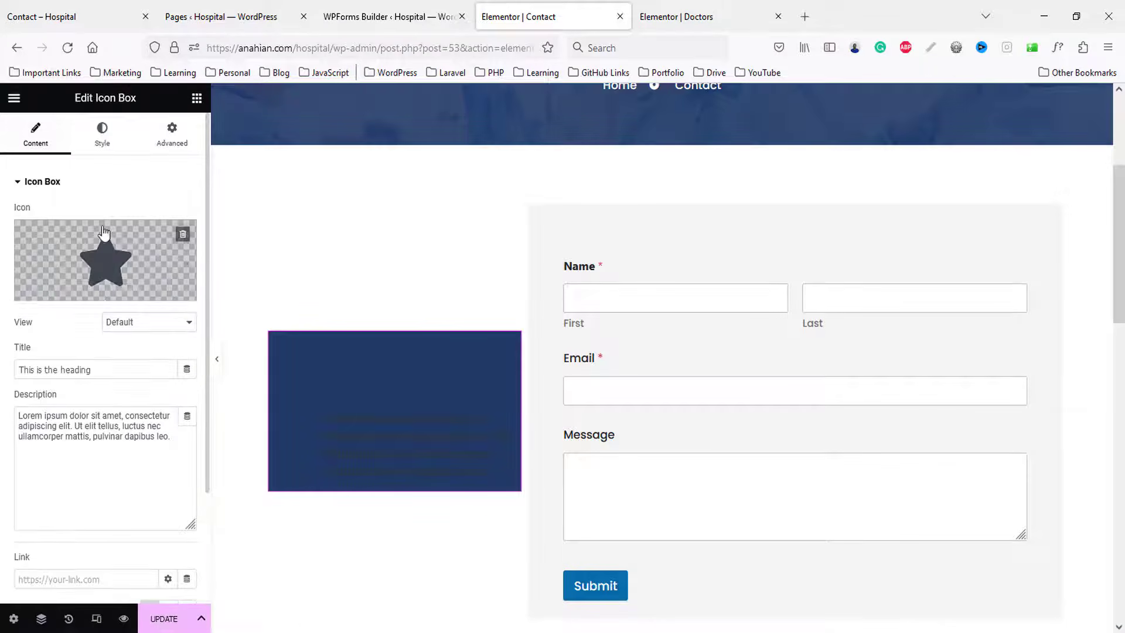
{"action": "left_click", "coordinate": [118, 262]}
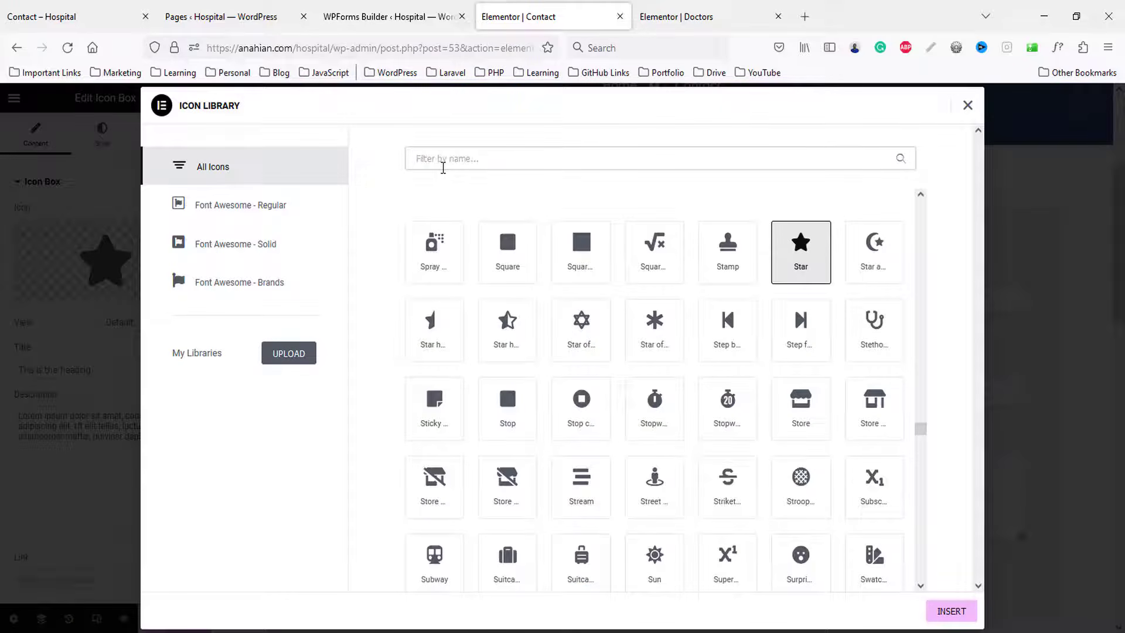
{"action": "left_click", "coordinate": [443, 168]}
{"action": "type", "text": "map"}
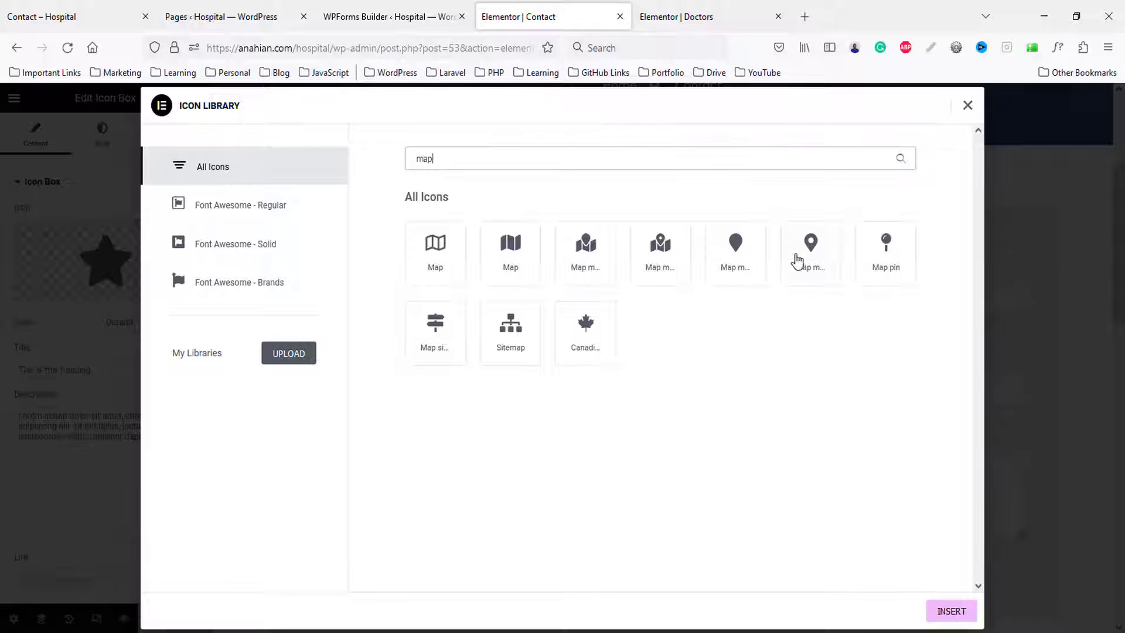
{"action": "left_click", "coordinate": [819, 267]}
{"action": "left_click", "coordinate": [951, 609]}
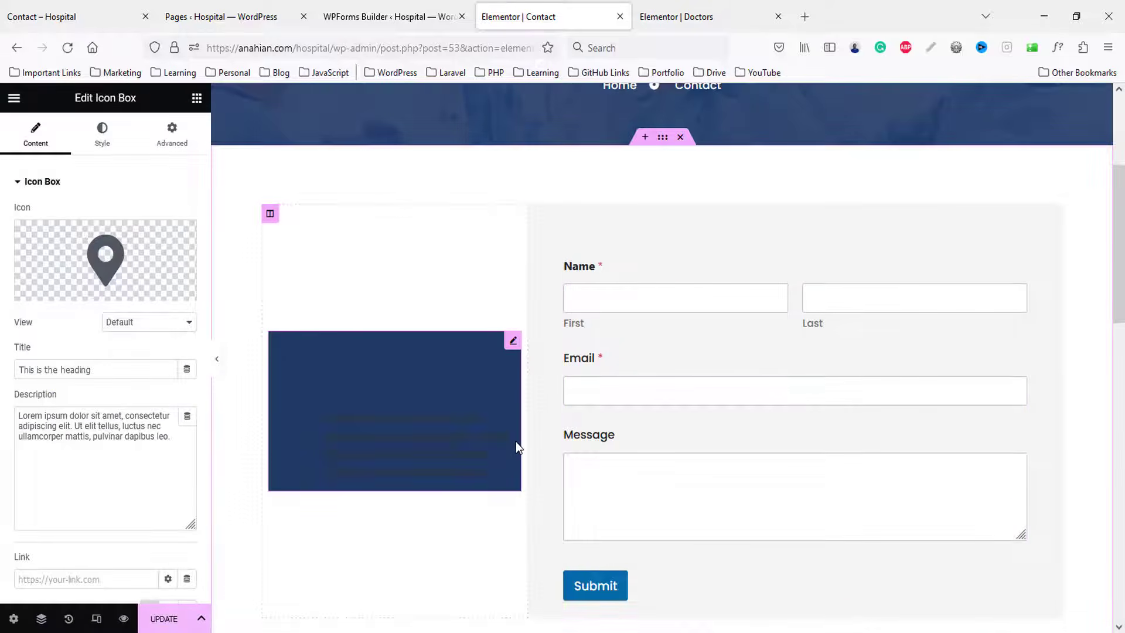
- Title the icon box "Address" and replace its description with the street address copied from the page's header bar
{"action": "scroll", "coordinate": [392, 202], "scroll_direction": "up", "scroll_amount": 5}
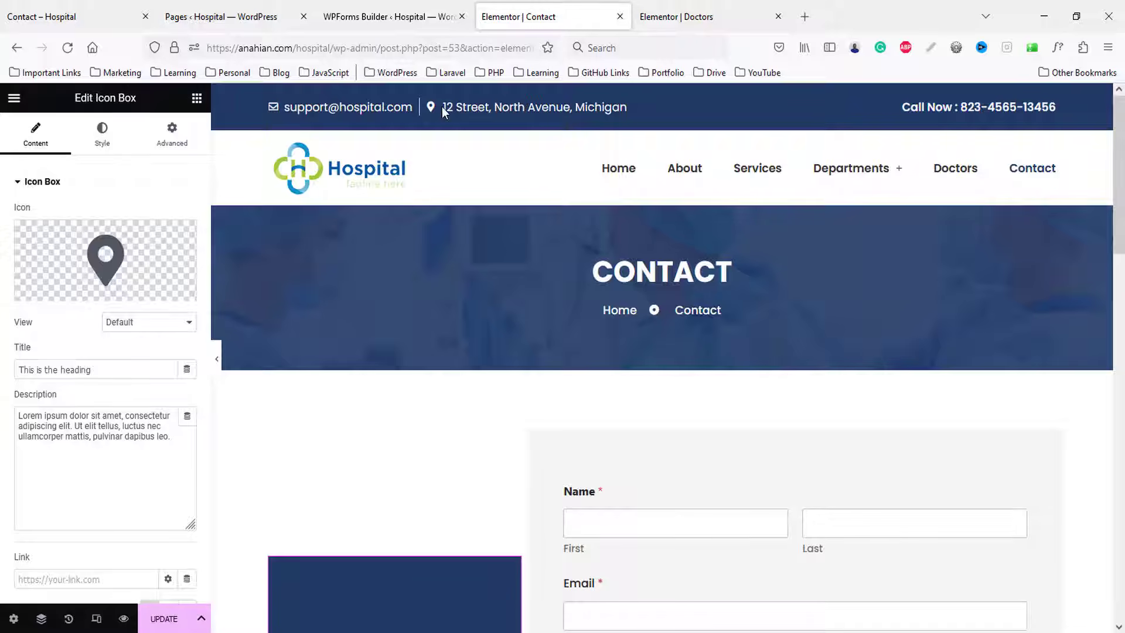
{"action": "left_click_drag", "start_coordinate": [442, 107], "coordinate": [626, 113]}
{"action": "key", "text": "ctrl+c"}
{"action": "scroll", "coordinate": [439, 332], "scroll_direction": "down", "scroll_amount": 3}
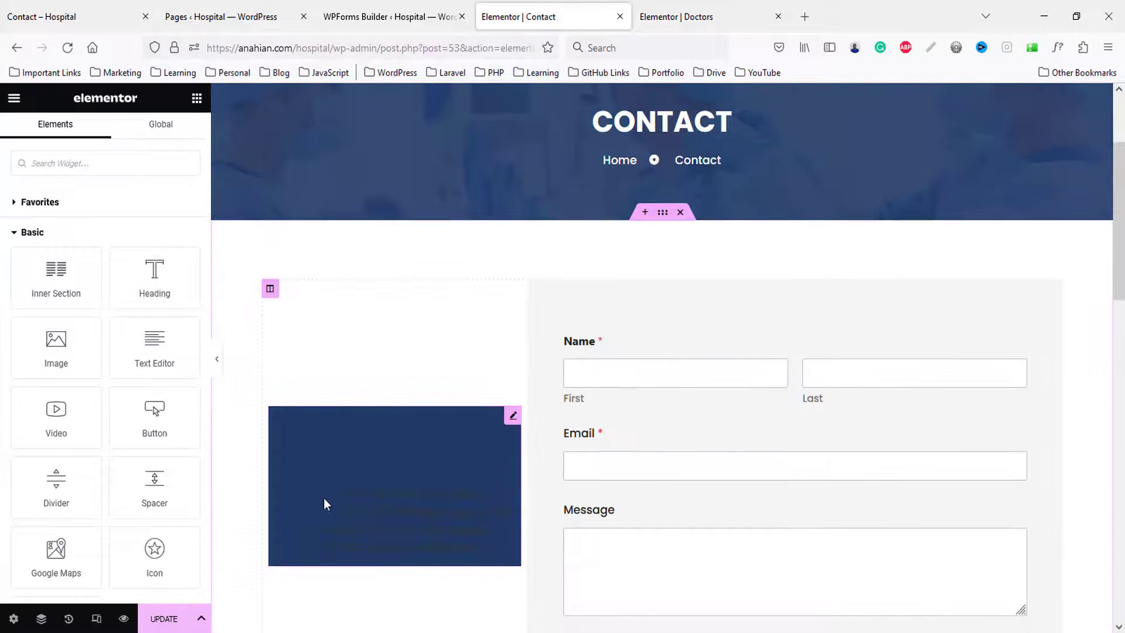
{"action": "left_click", "coordinate": [344, 489]}
{"action": "left_click_drag", "start_coordinate": [100, 369], "coordinate": [17, 366]}
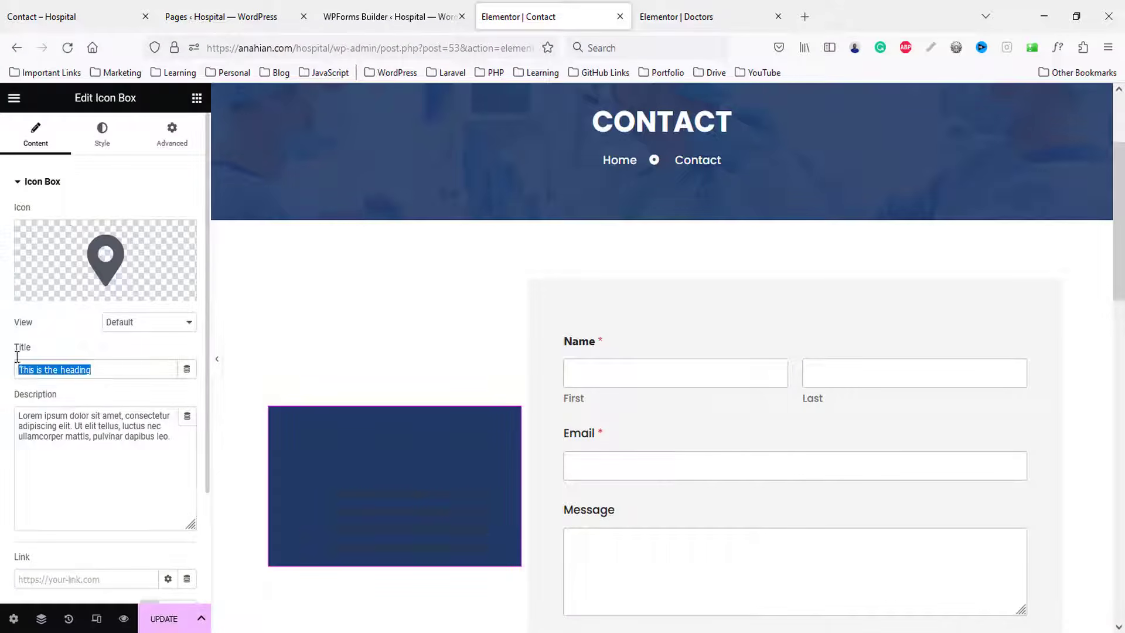
{"action": "type", "text": "Address"}
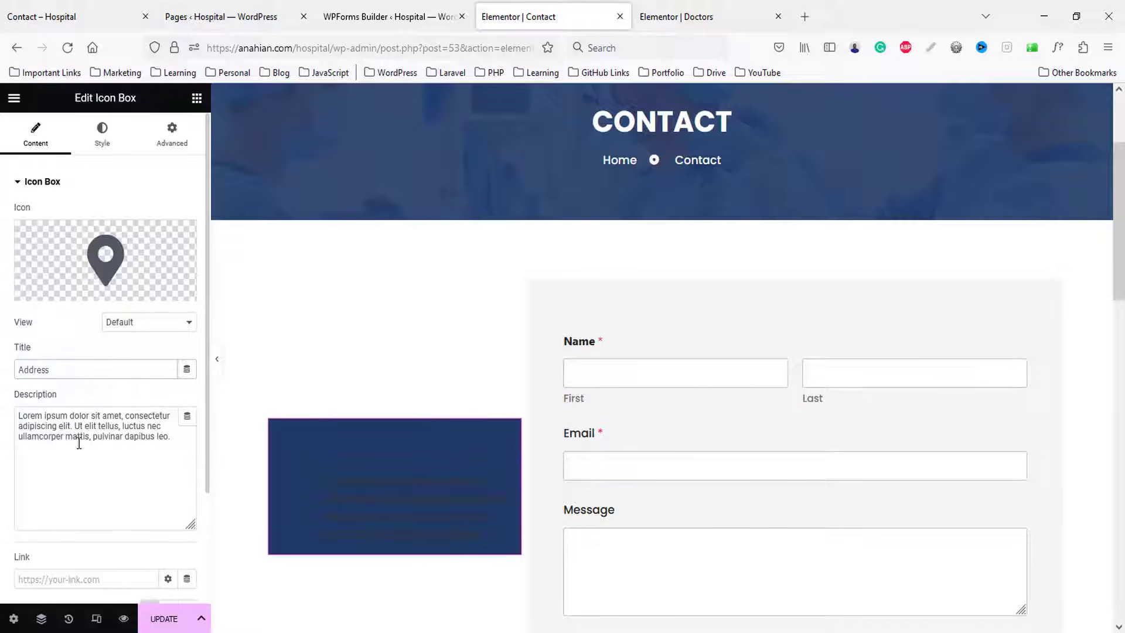
{"action": "triple_click", "coordinate": [95, 443]}
{"action": "key", "text": "ctrl+v"}
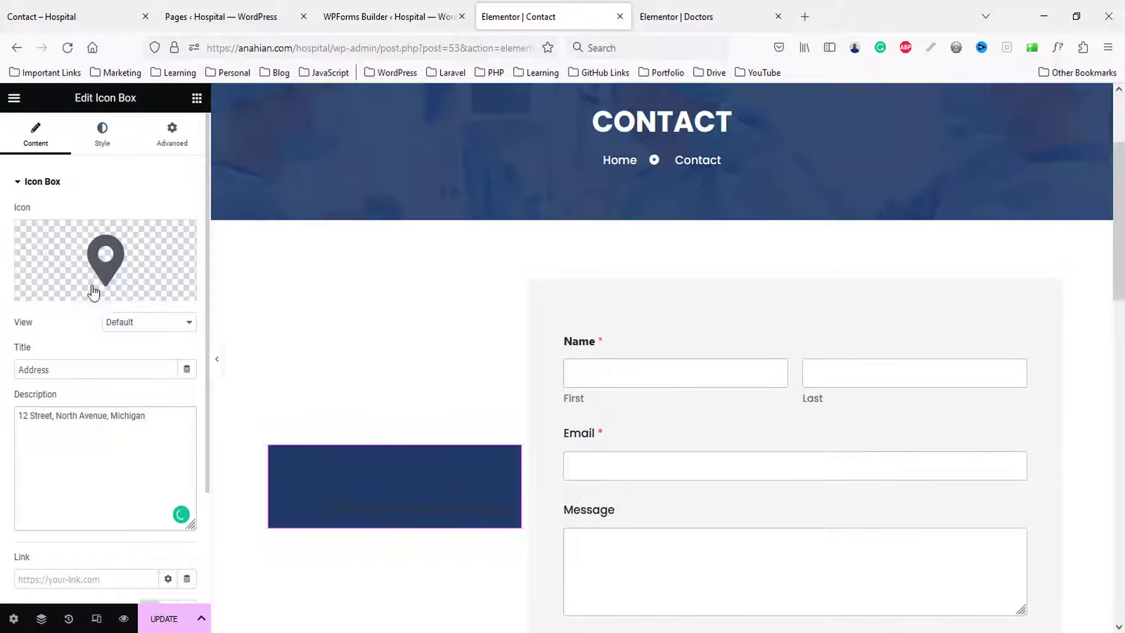
- Set the icon's primary color to white (#FFFFFF) and open the icon box's content style settings
{"action": "left_click", "coordinate": [100, 136]}
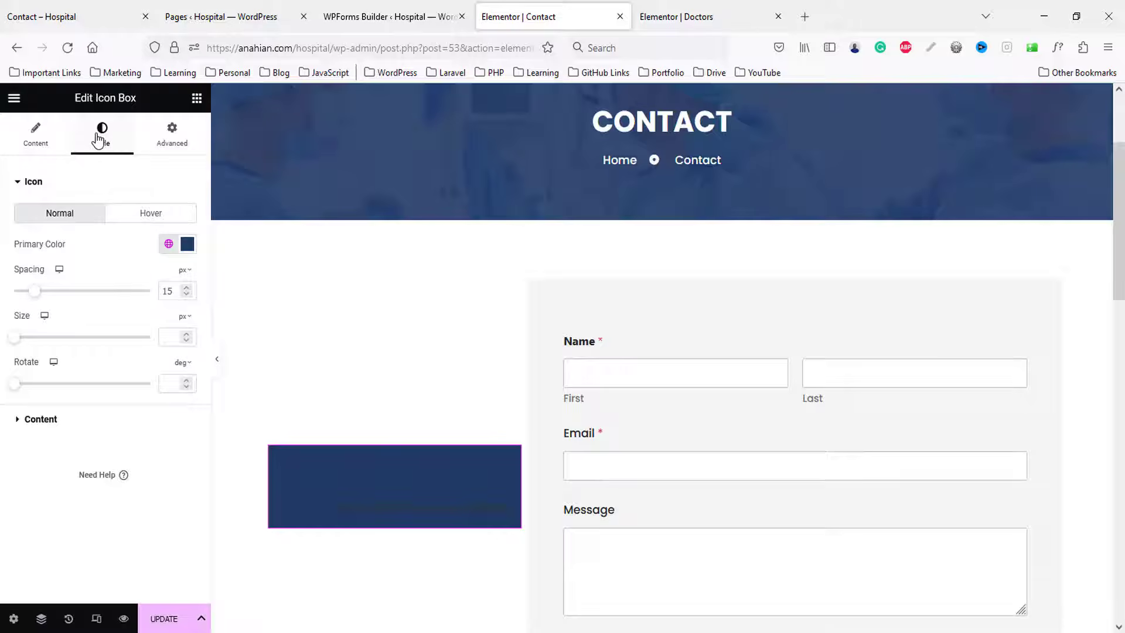
{"action": "left_click", "coordinate": [187, 243]}
{"action": "left_click_drag", "start_coordinate": [109, 377], "coordinate": [8, 301]}
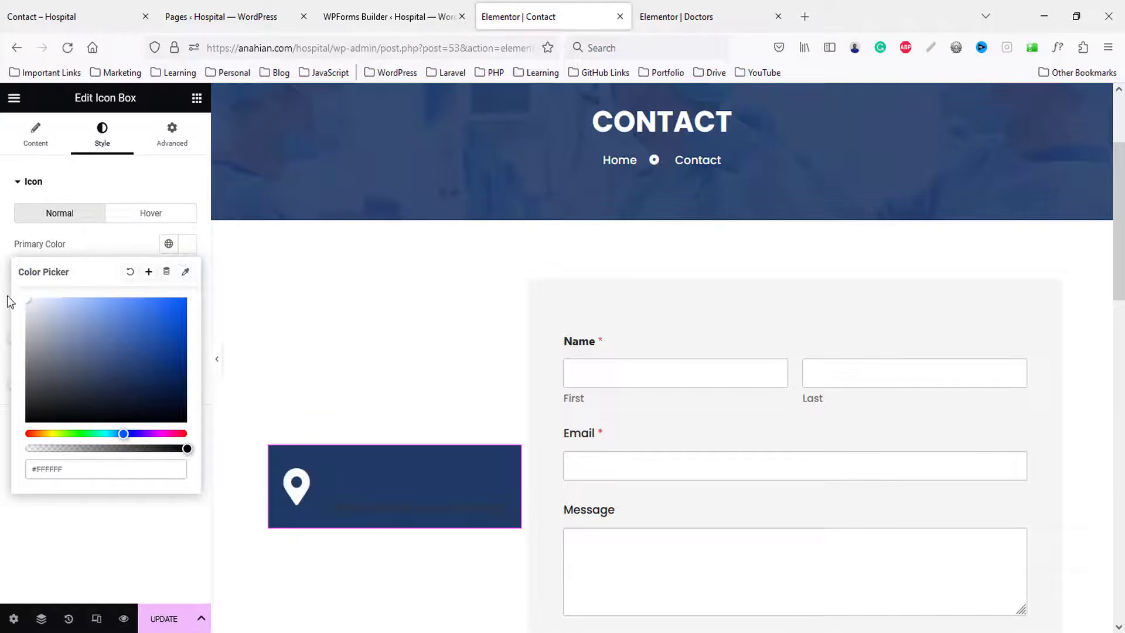
{"action": "left_click", "coordinate": [66, 548]}
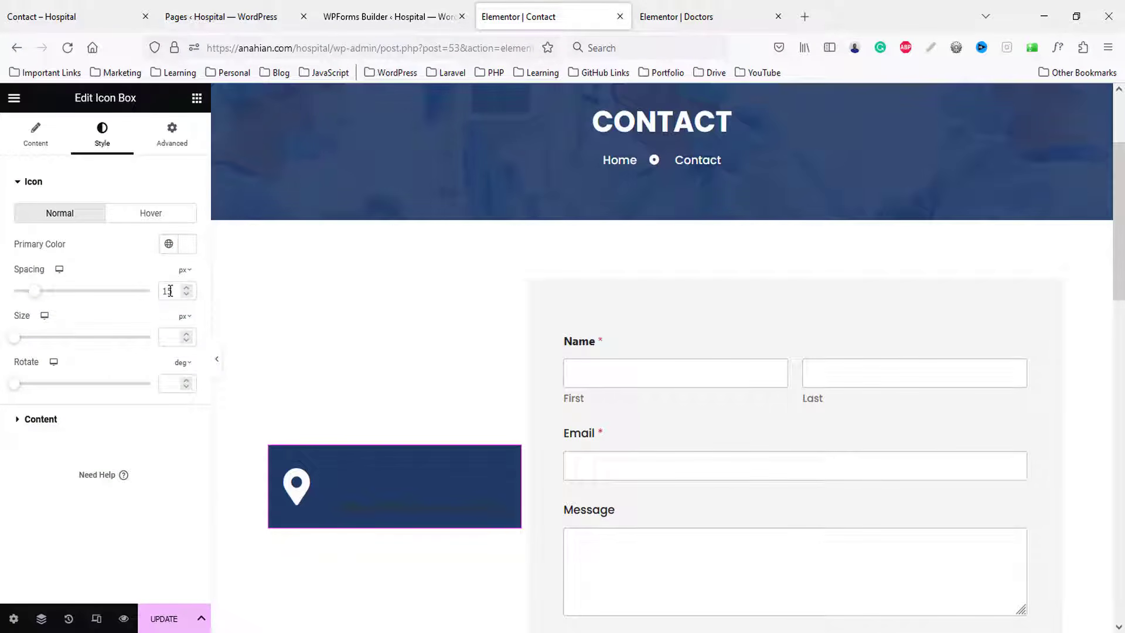
{"action": "left_click", "coordinate": [98, 417]}
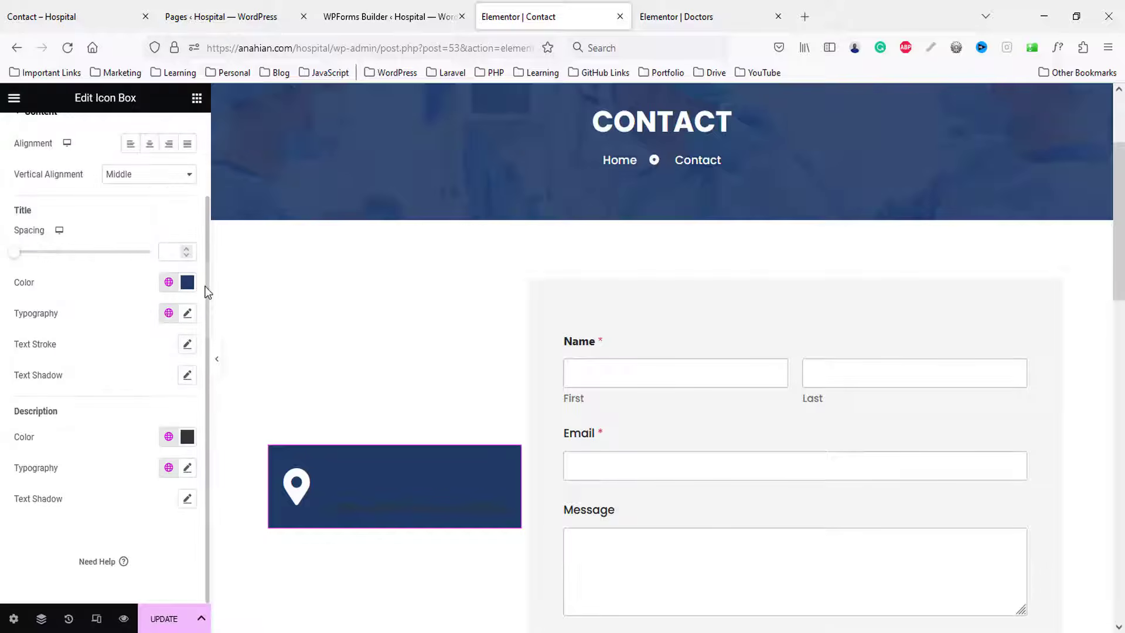
- Set the icon box's title and description colors to white (#FFFFFF)
{"action": "left_click", "coordinate": [187, 282]}
{"action": "left_click_drag", "start_coordinate": [27, 348], "coordinate": [25, 337]}
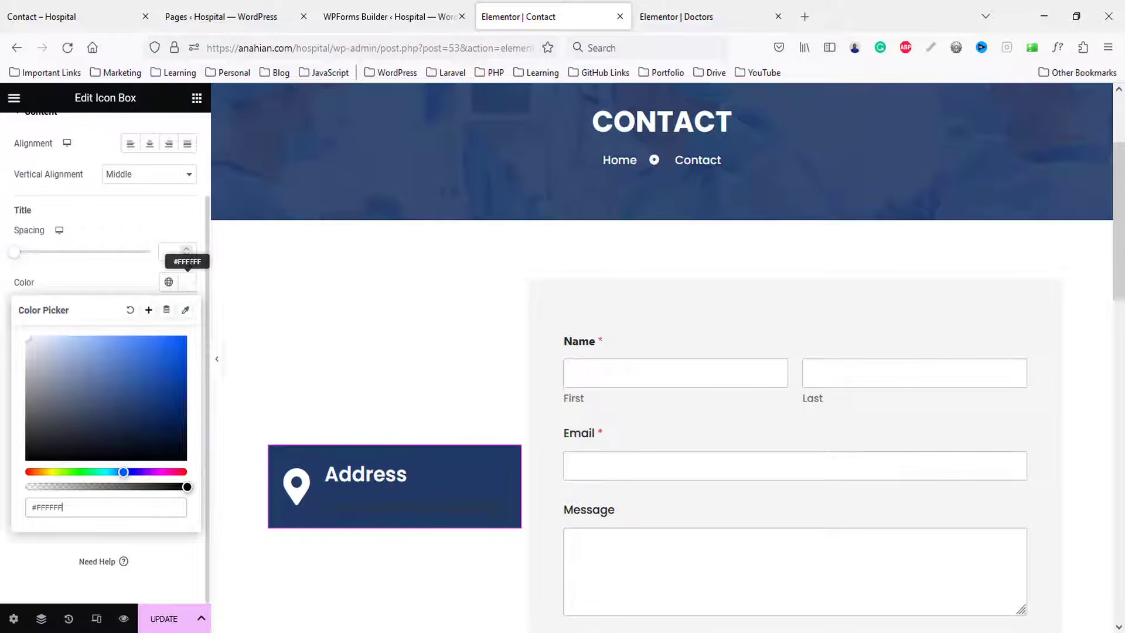
{"action": "left_click", "coordinate": [187, 282]}
{"action": "left_click", "coordinate": [187, 436]}
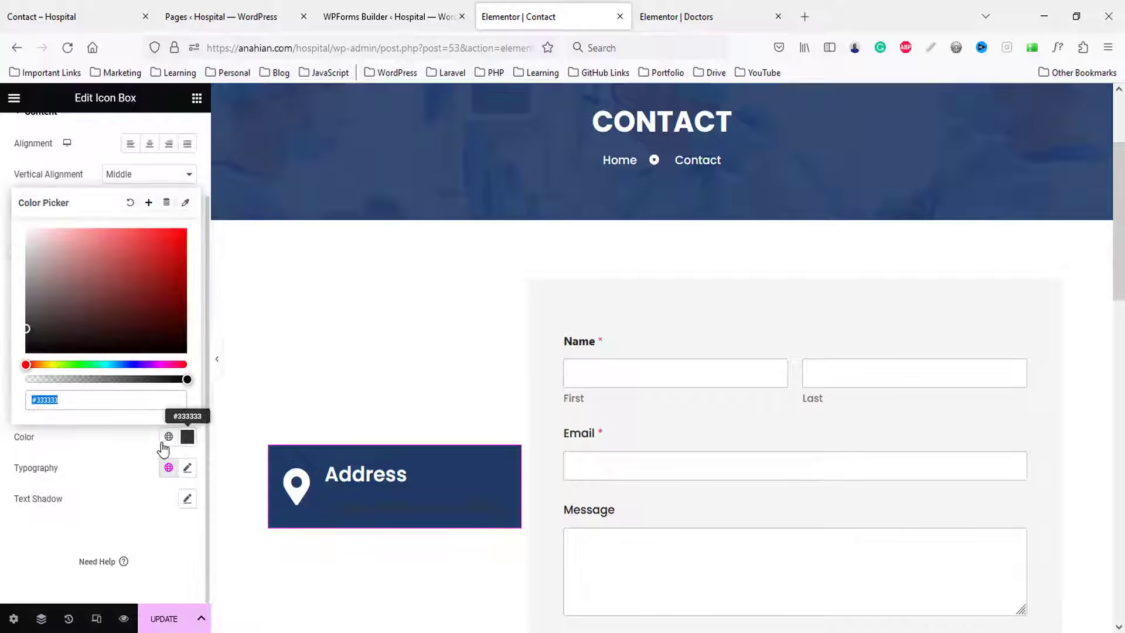
{"action": "left_click_drag", "start_coordinate": [26, 343], "coordinate": [28, 231]}
{"action": "left_click", "coordinate": [69, 538]}
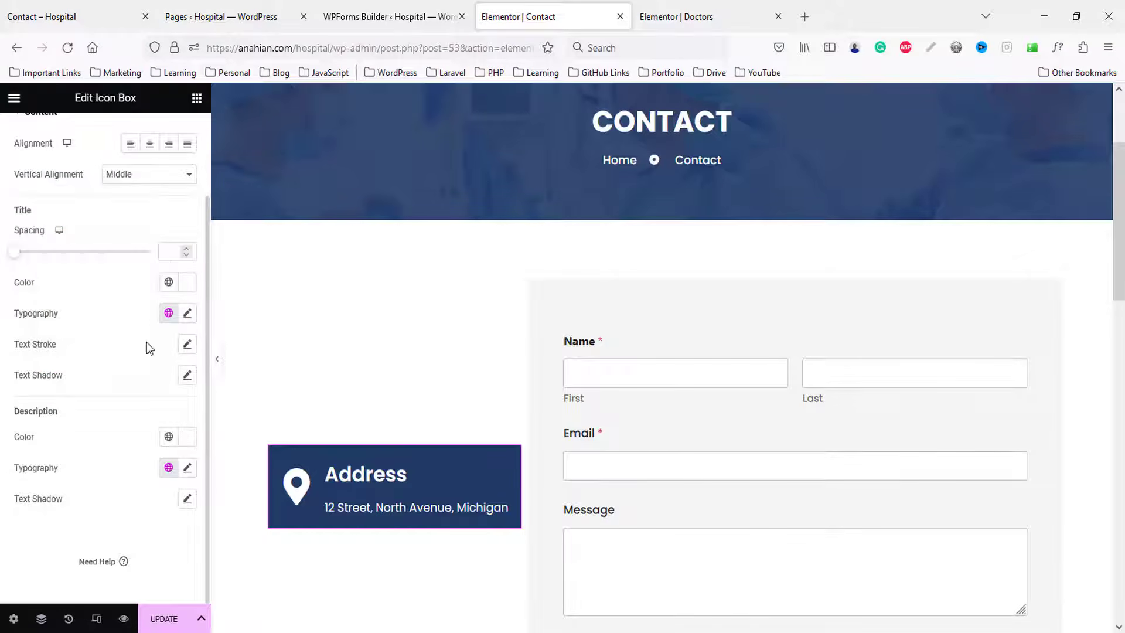
- Set the icon box's title spacing to 10 and open its icon style settings
{"action": "type", "text": "1"}
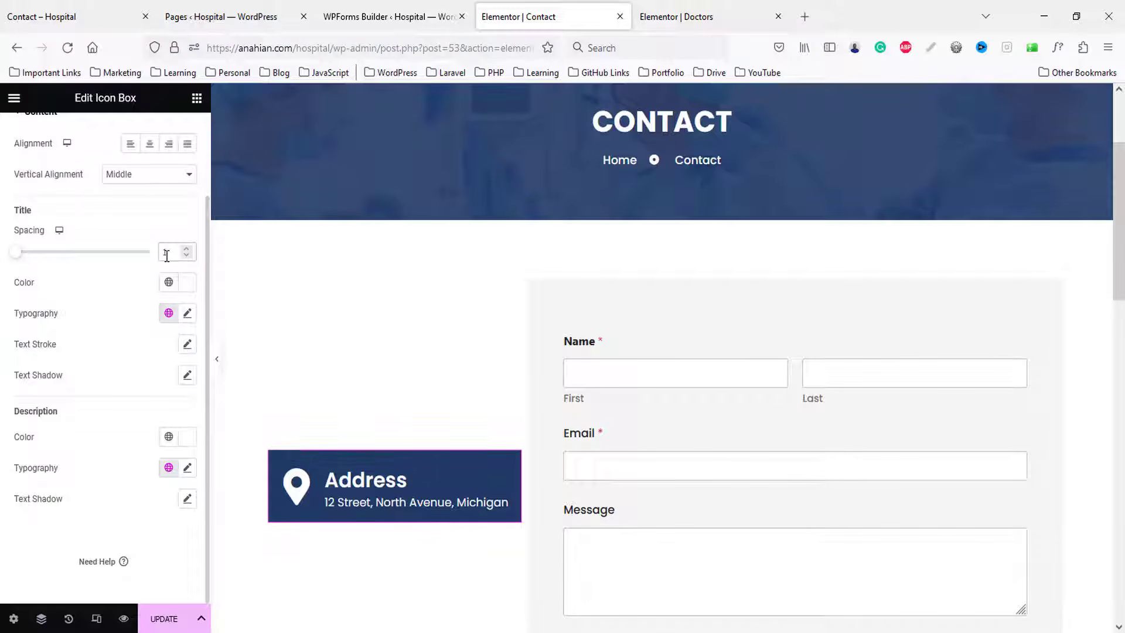
{"action": "key", "text": "Up"}
{"action": "key", "text": "Up"}
{"action": "key", "text": "Up"}
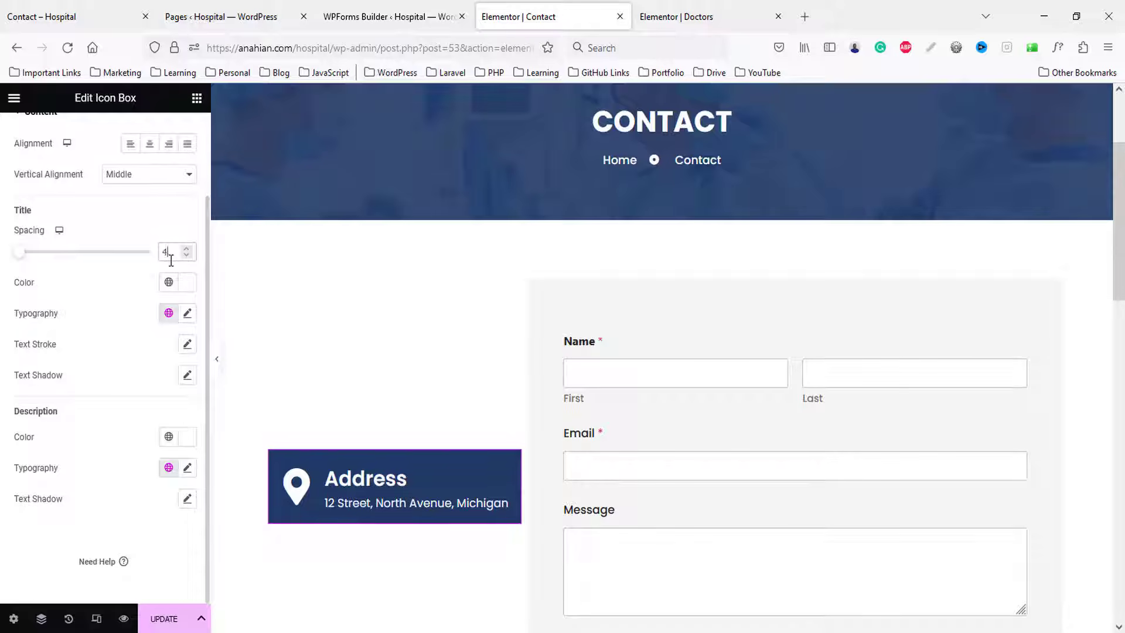
{"action": "key", "text": "Up"}
{"action": "key", "text": "Up"}
{"action": "key", "text": "Up"}
{"action": "key", "text": "Up"}
{"action": "key", "text": "Up"}
{"action": "key", "text": "Up"}
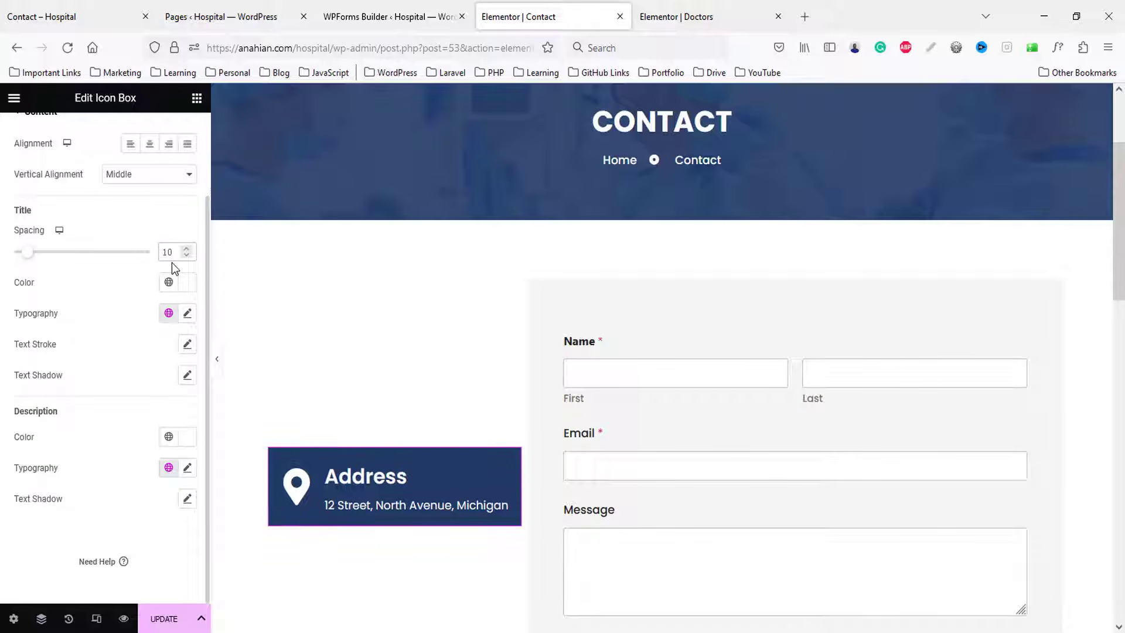
{"action": "scroll", "coordinate": [141, 257], "scroll_direction": "up", "scroll_amount": 2}
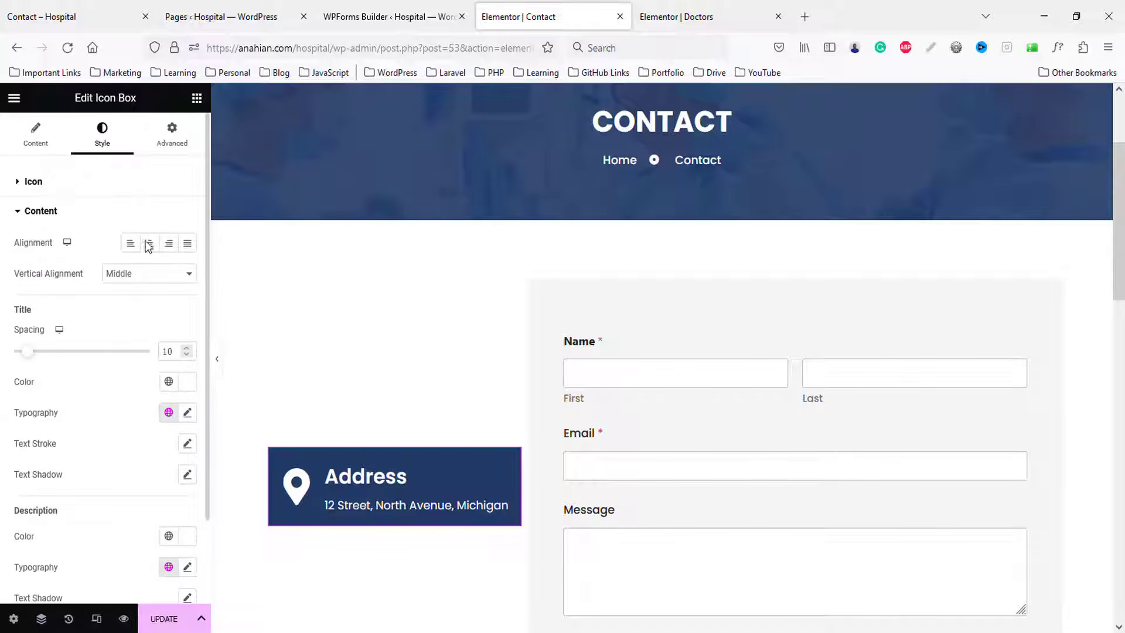
{"action": "left_click", "coordinate": [132, 184]}
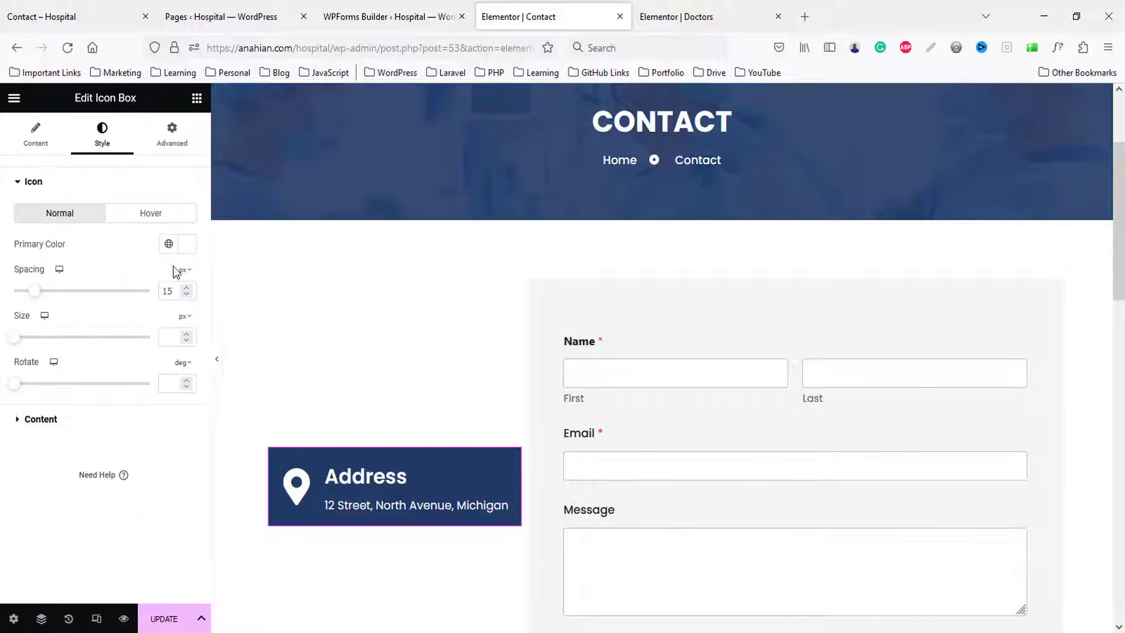
{"action": "left_click", "coordinate": [173, 382]}
{"action": "type", "text": "25"}
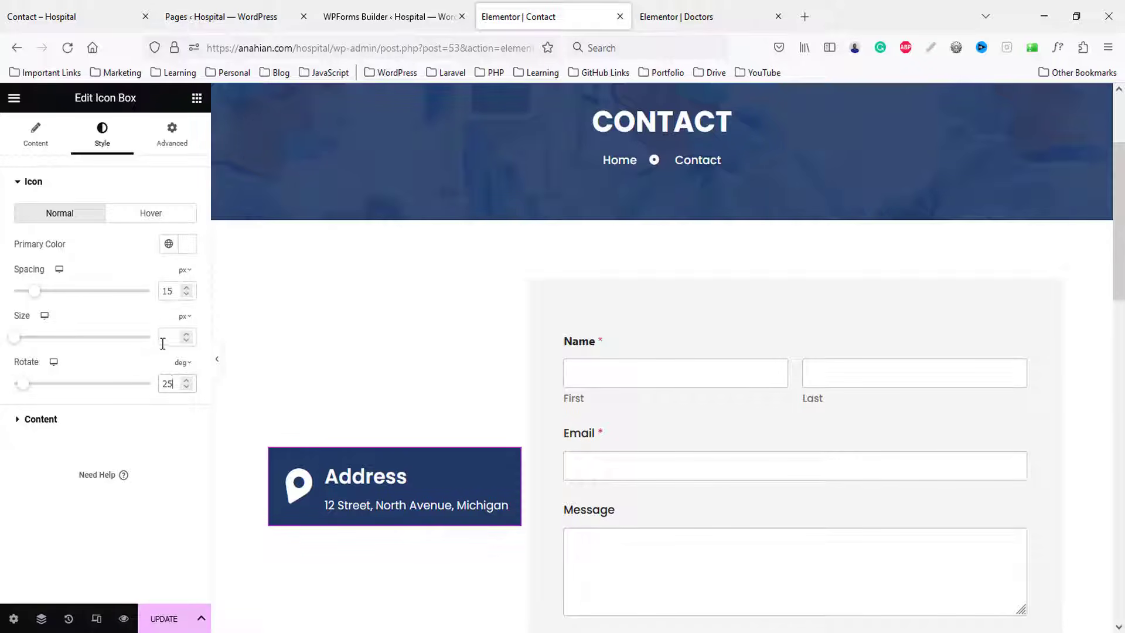
{"action": "key", "text": "BackSpace"}
{"action": "key", "text": "BackSpace"}
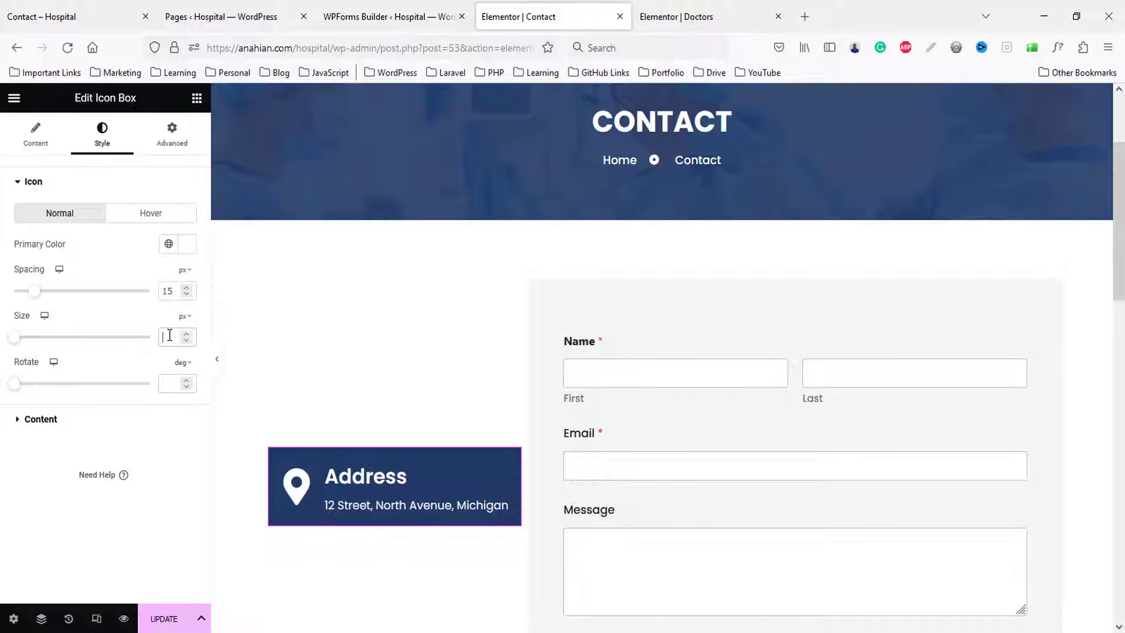
- Set the size of the icon box's map marker to 30 px
{"action": "type", "text": "25"}
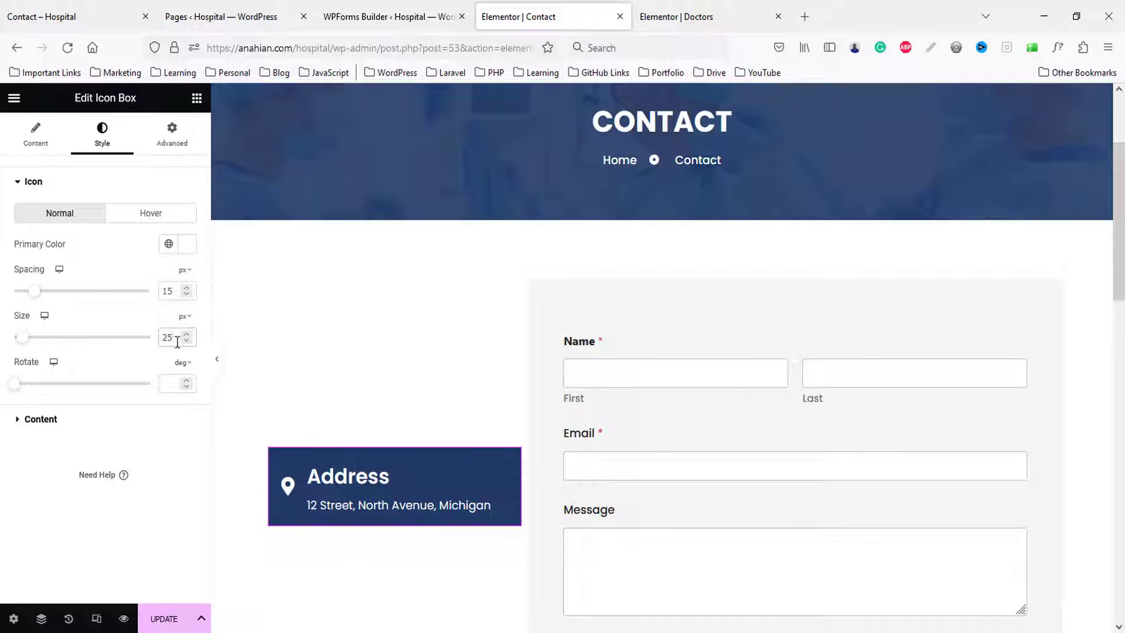
{"action": "key", "text": "Up"}
{"action": "key", "text": "Up"}
{"action": "key", "text": "Up"}
{"action": "key", "text": "Up"}
{"action": "key", "text": "Up"}
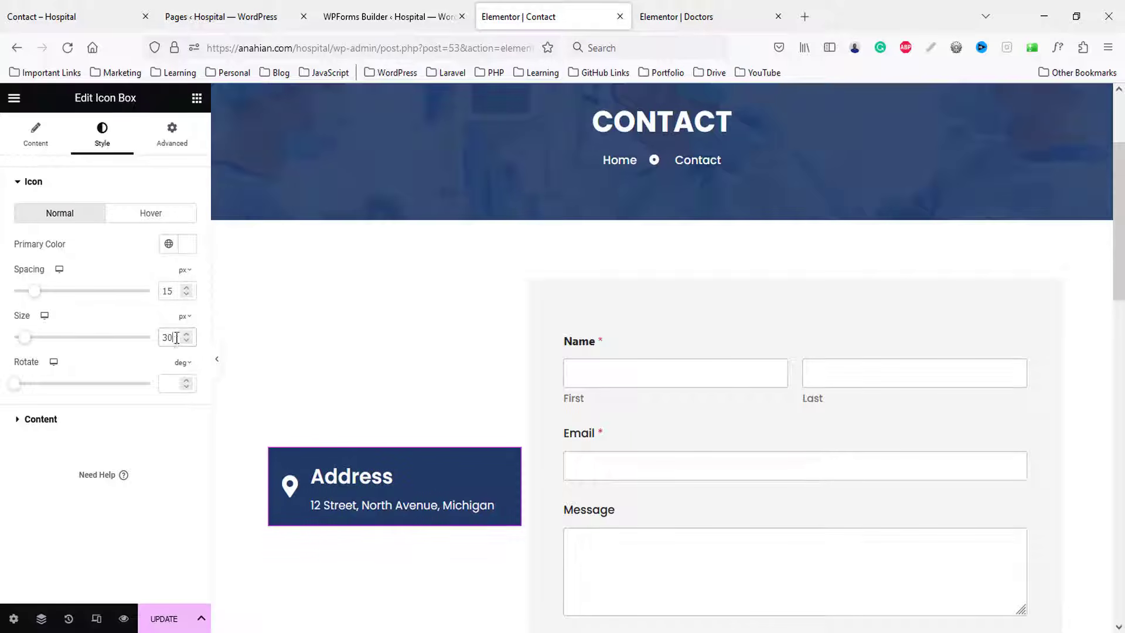
- Set the icon box title's typography to uppercase with a font size of 22 px
{"action": "left_click", "coordinate": [120, 418]}
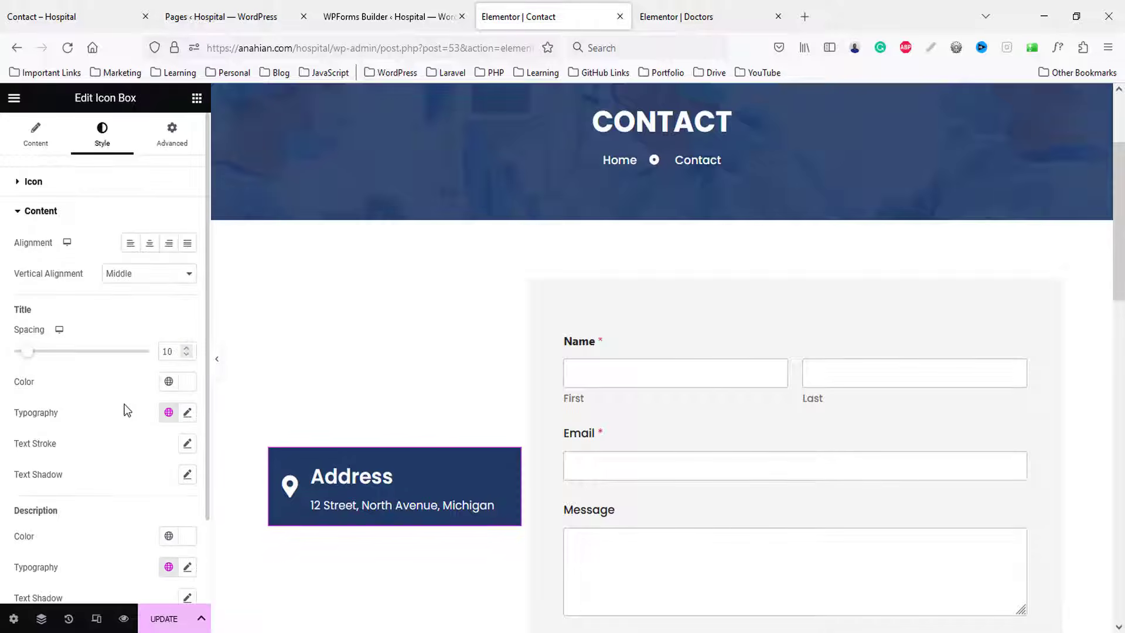
{"action": "scroll", "coordinate": [129, 404], "scroll_direction": "down", "scroll_amount": 2}
{"action": "left_click", "coordinate": [187, 314]}
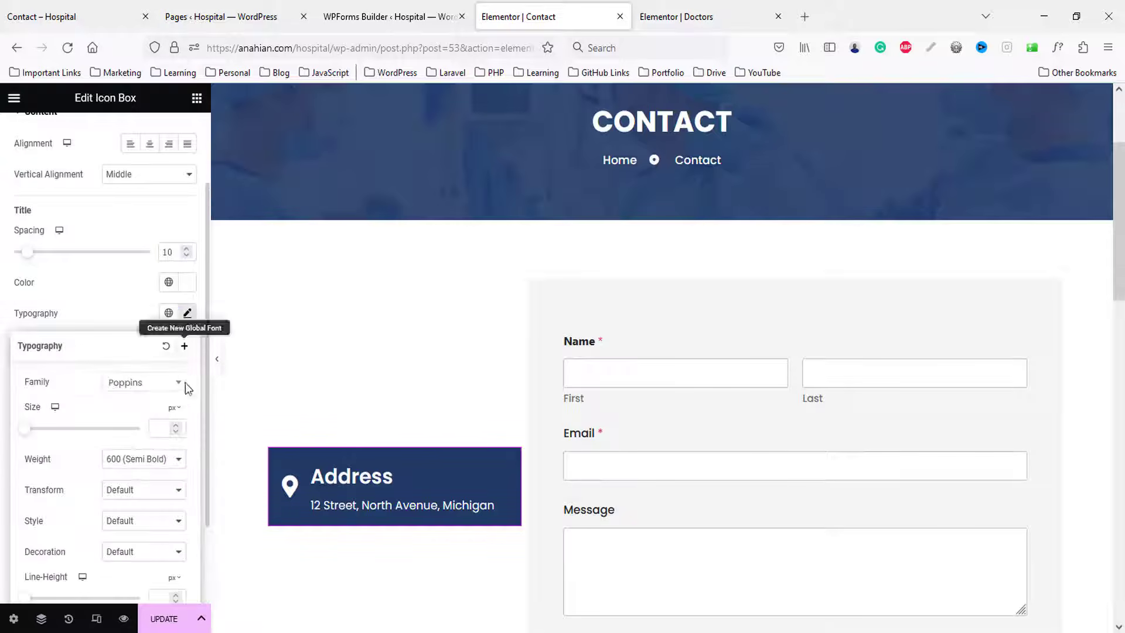
{"action": "scroll", "coordinate": [139, 382], "scroll_direction": "down", "scroll_amount": 2}
{"action": "left_click", "coordinate": [129, 386]}
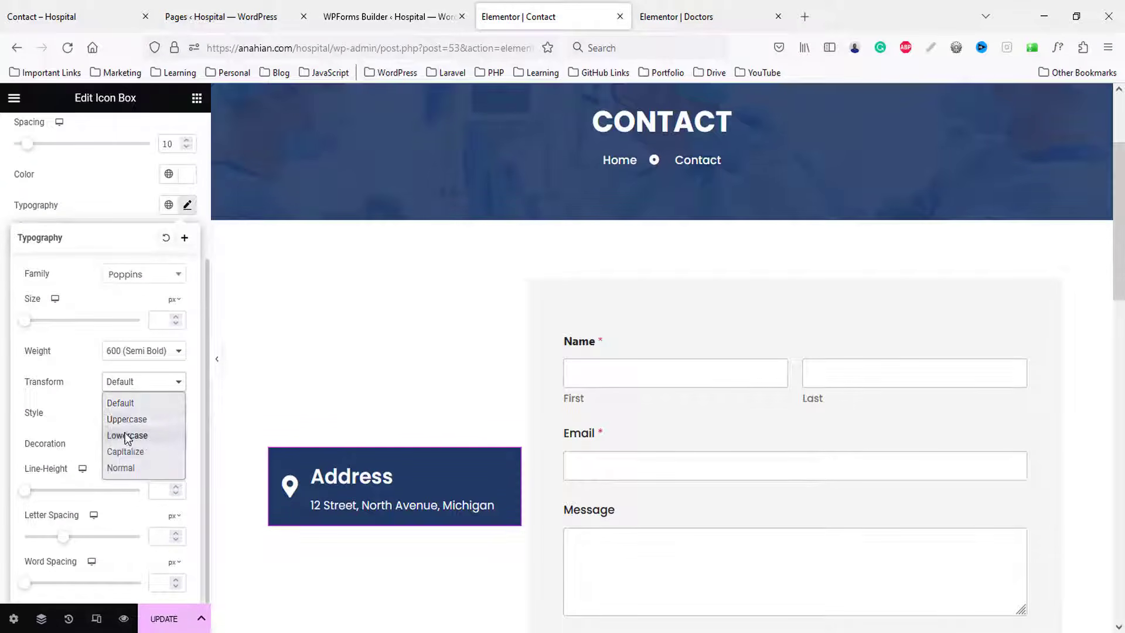
{"action": "left_click", "coordinate": [124, 414]}
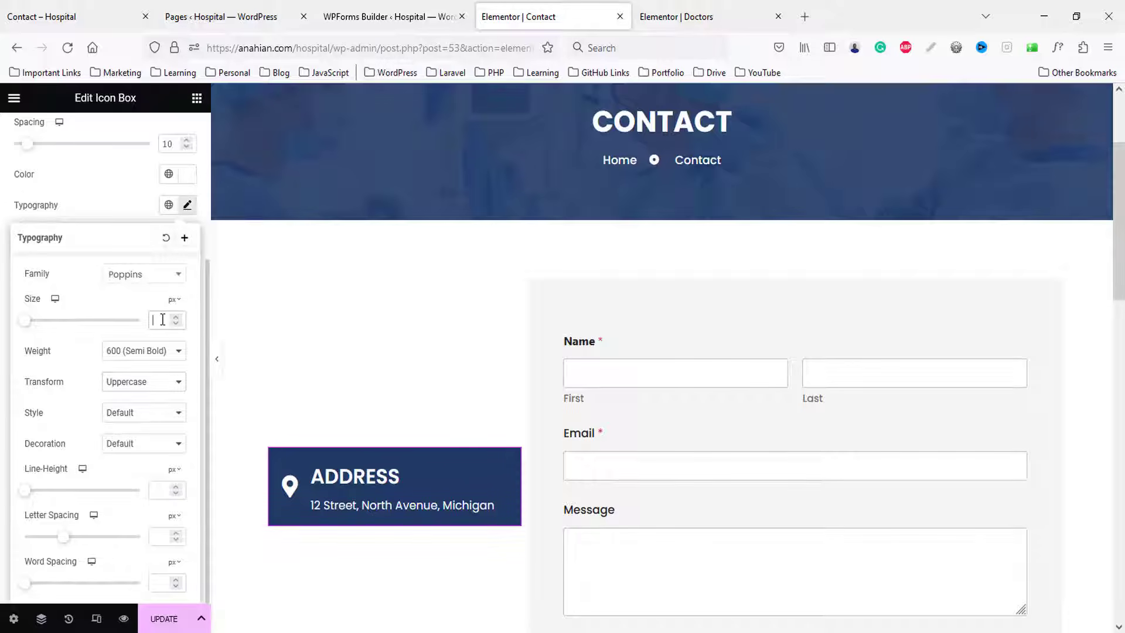
{"action": "type", "text": "22"}
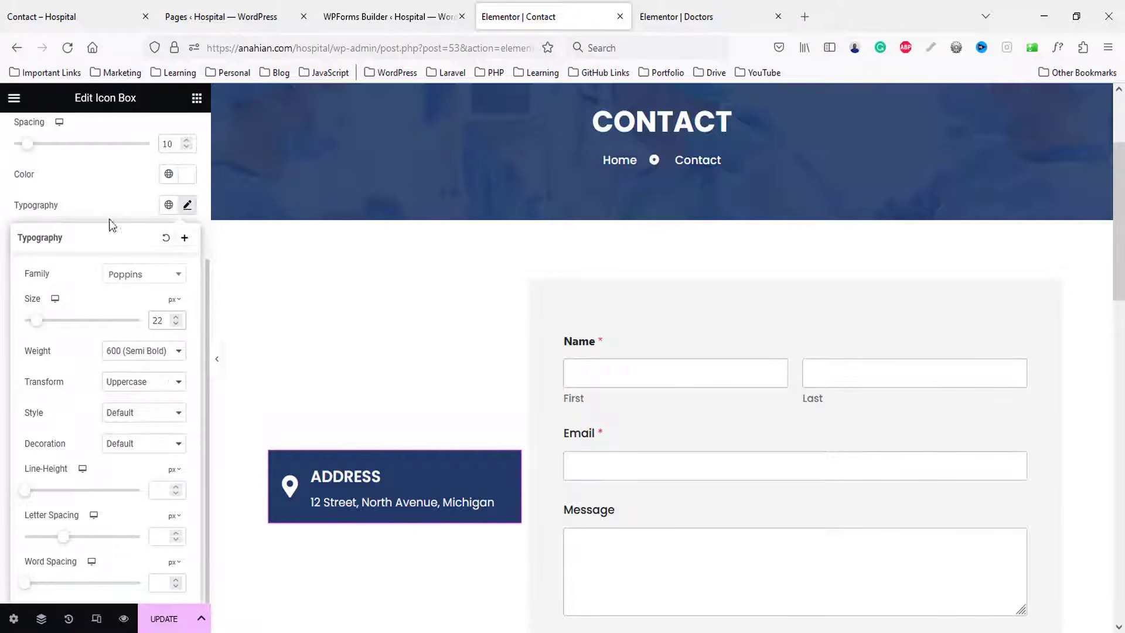
{"action": "left_click", "coordinate": [111, 219]}
- Set the icon box description's font weight to 500 (Medium)
{"action": "left_click", "coordinate": [188, 359]}
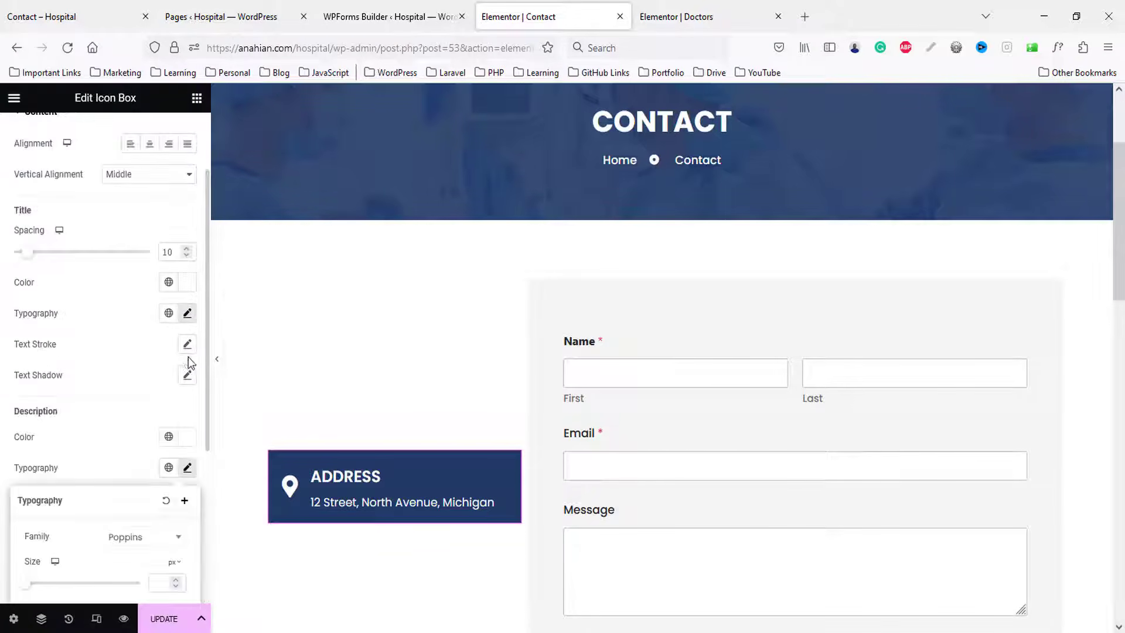
{"action": "left_click", "coordinate": [149, 351]}
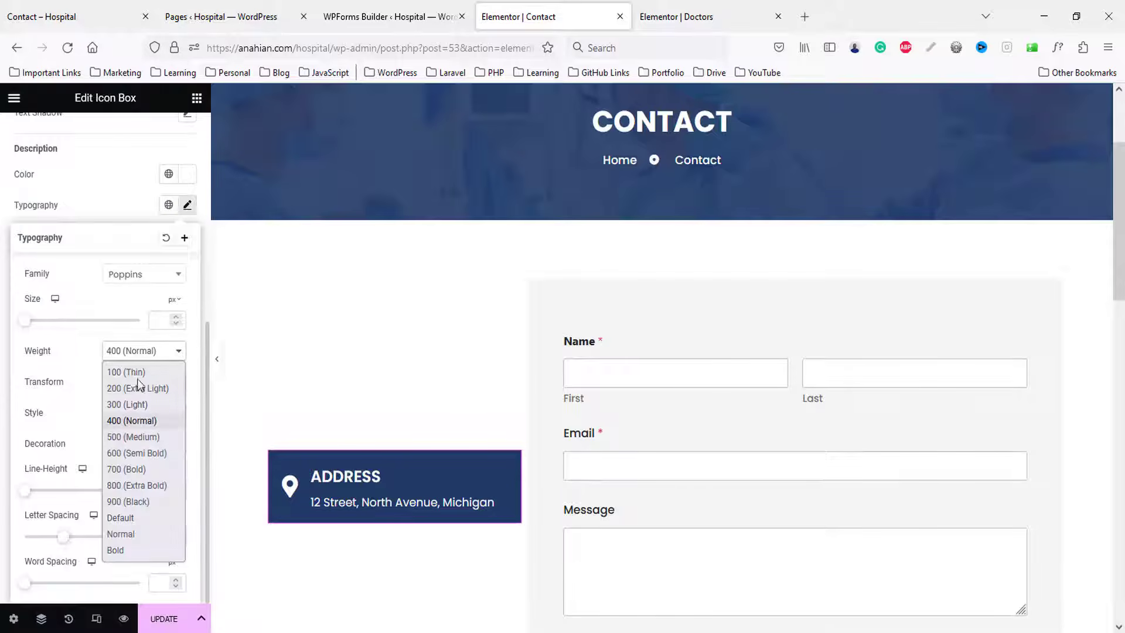
{"action": "left_click", "coordinate": [125, 438]}
- Duplicate the Address icon box three times to make a column of four identical boxes
{"action": "scroll", "coordinate": [414, 440], "scroll_direction": "down", "scroll_amount": 5}
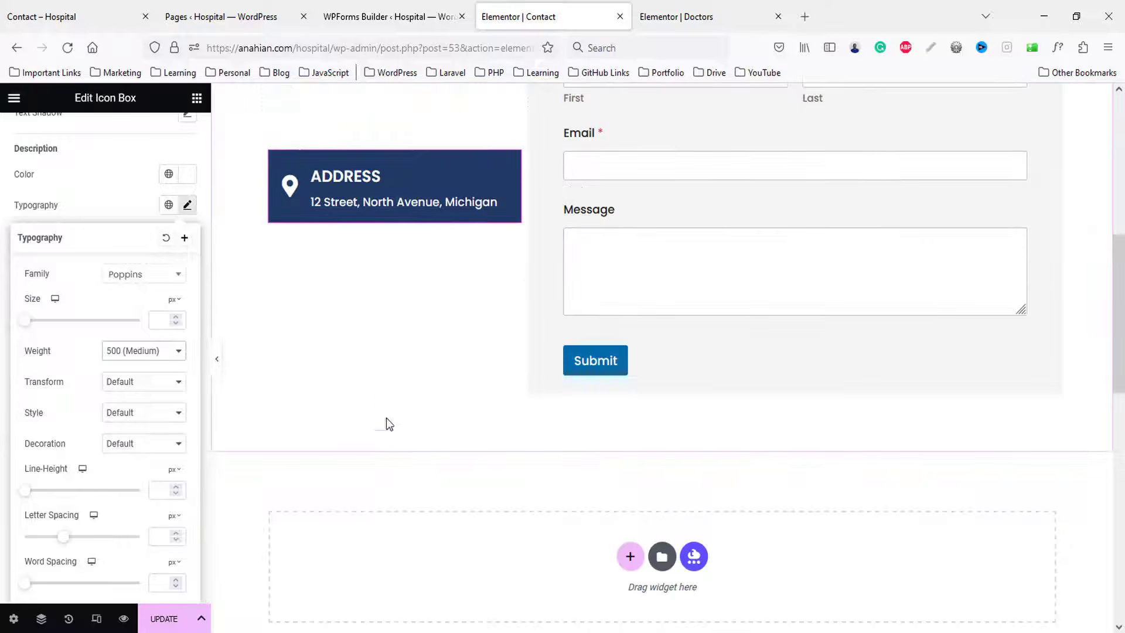
{"action": "right_click", "coordinate": [350, 194]}
{"action": "left_click", "coordinate": [367, 228]}
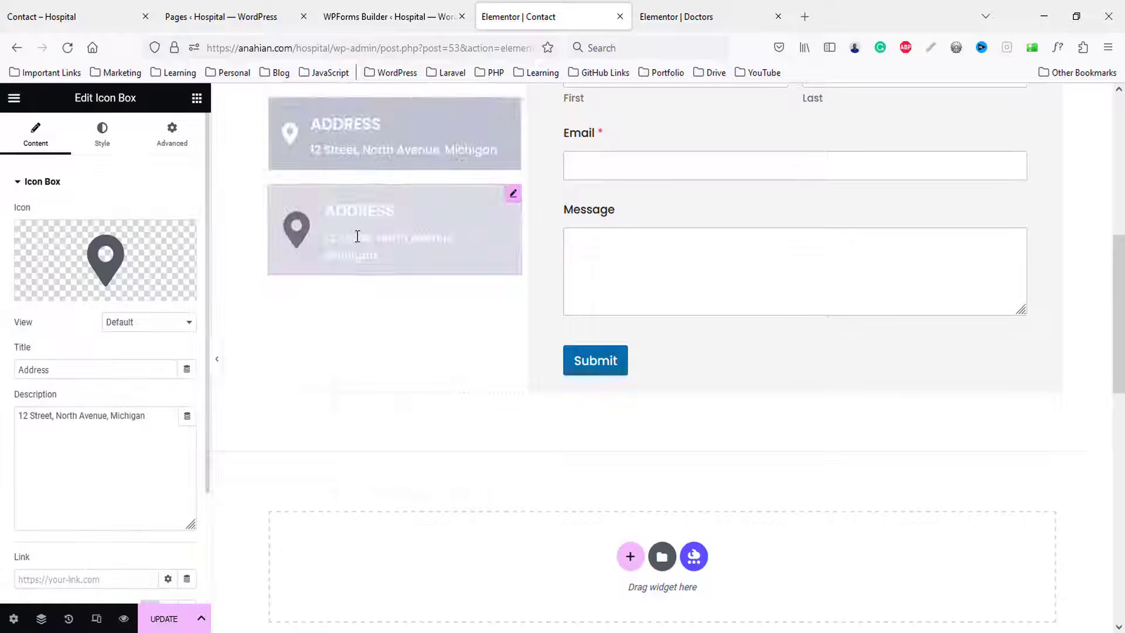
{"action": "right_click", "coordinate": [356, 226]}
{"action": "left_click", "coordinate": [377, 253]}
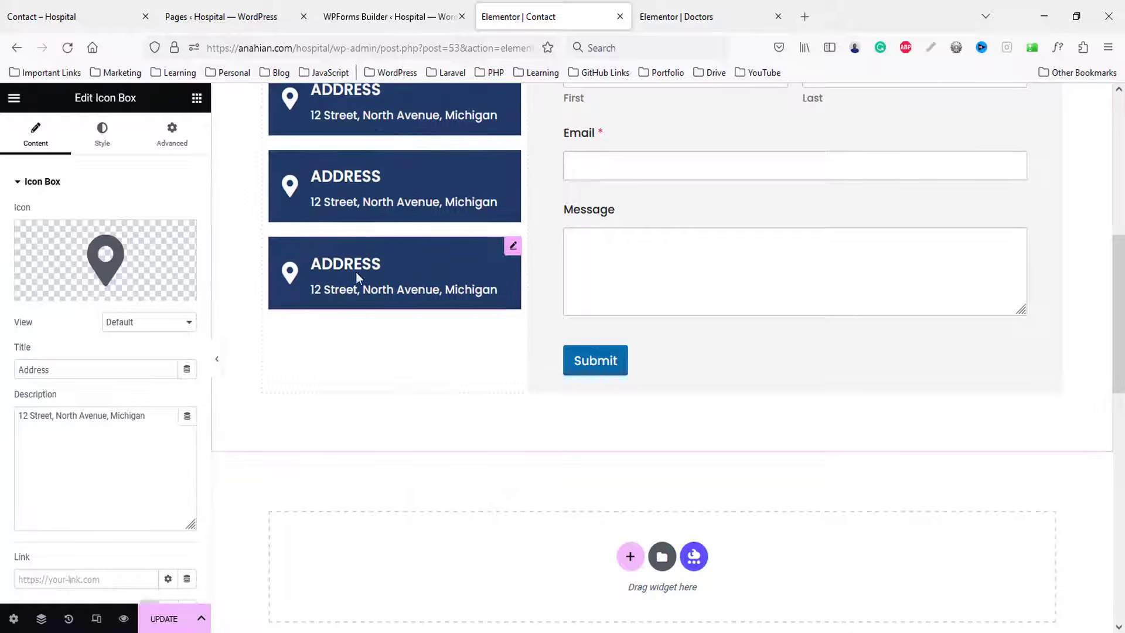
{"action": "right_click", "coordinate": [356, 271]}
{"action": "left_click", "coordinate": [385, 303]}
- Replace the second icon box's map marker with the outlined envelope icon, found by filtering the library for "enve"
{"action": "scroll", "coordinate": [383, 307], "scroll_direction": "up", "scroll_amount": 3}
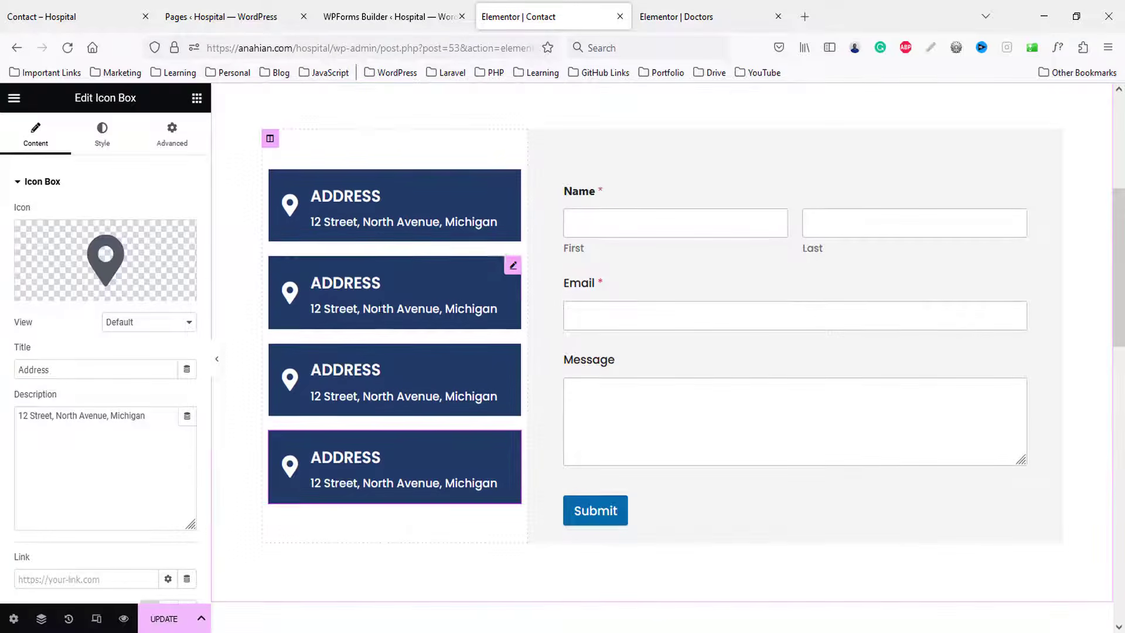
{"action": "left_click", "coordinate": [59, 292]}
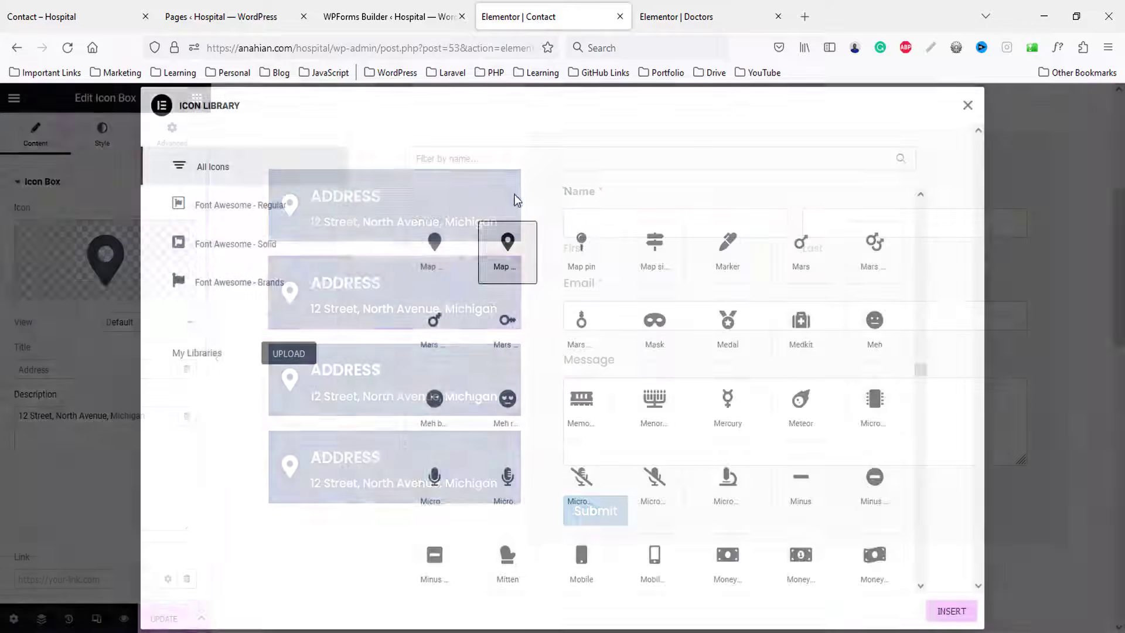
{"action": "type", "text": "enve"}
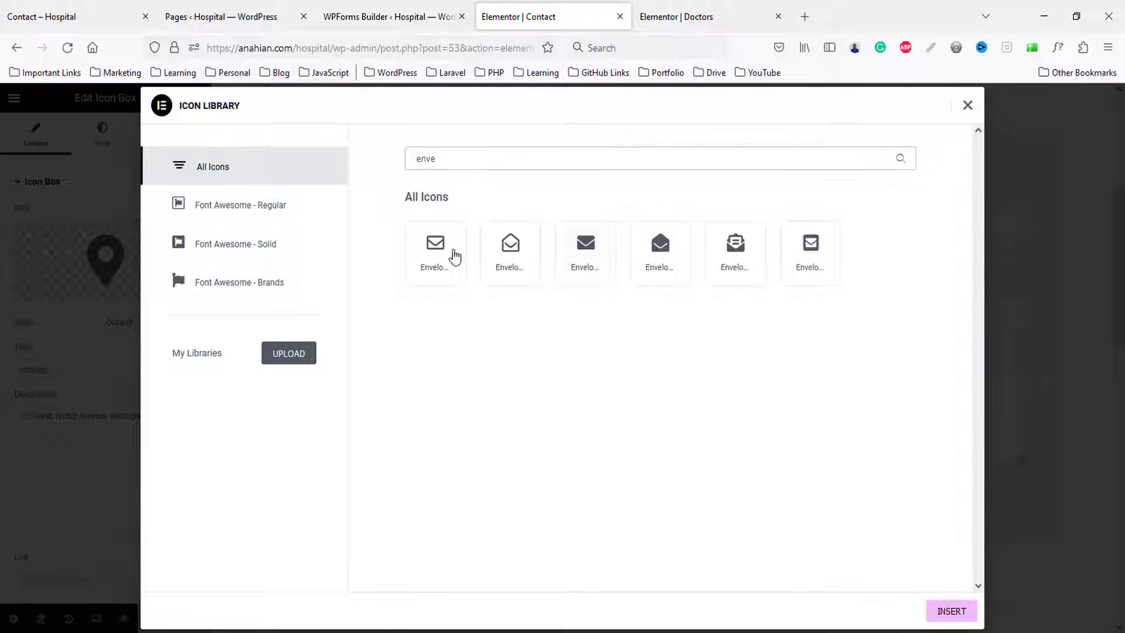
{"action": "left_click", "coordinate": [455, 256]}
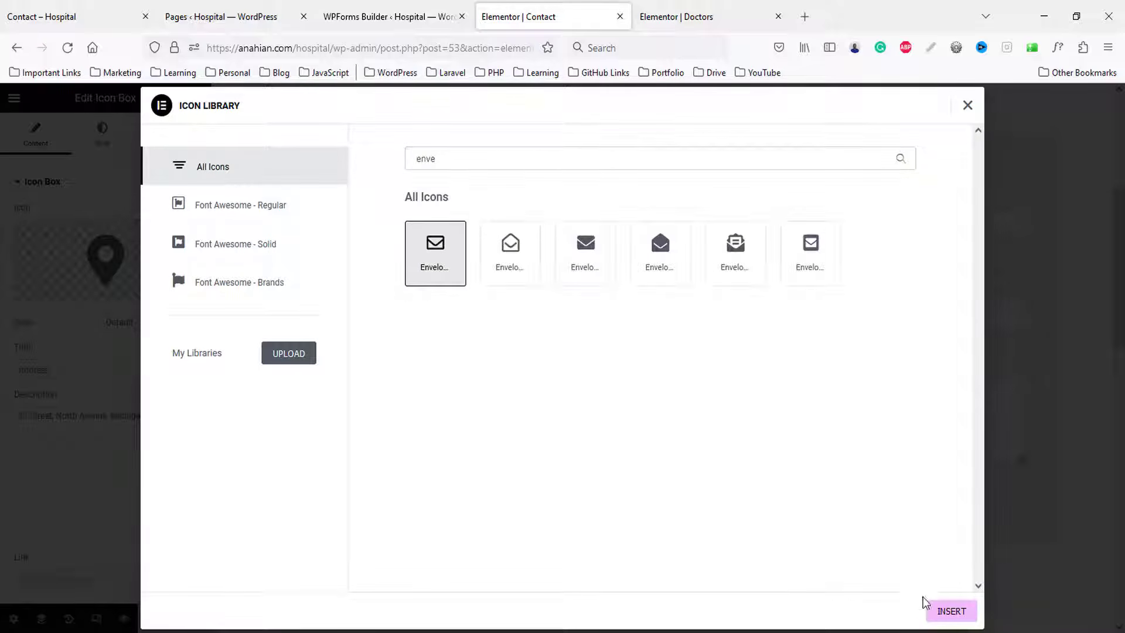
{"action": "left_click", "coordinate": [937, 609]}
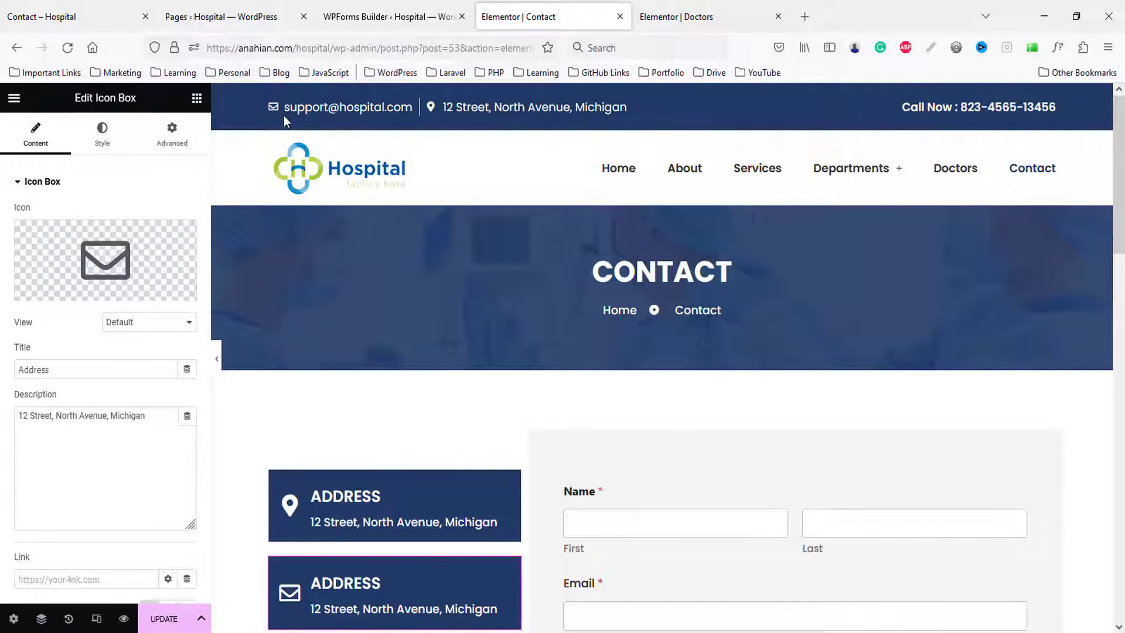
- Title the second icon box "Email" and replace its description with the e-mail address copied from the page's header bar
{"action": "left_click_drag", "start_coordinate": [291, 109], "coordinate": [403, 108]}
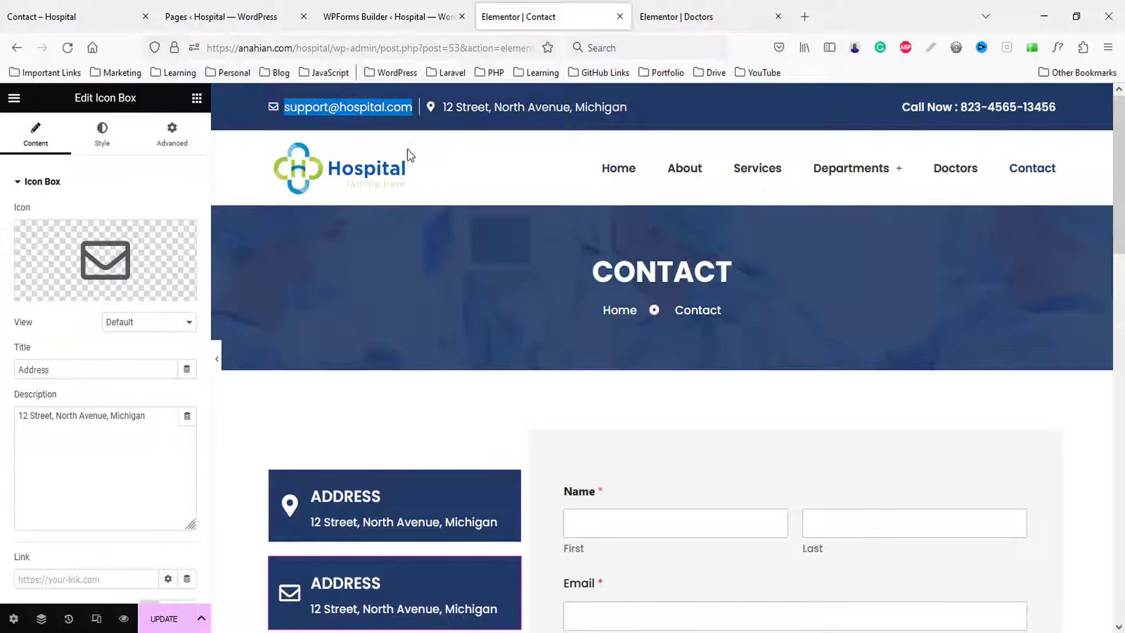
{"action": "left_click", "coordinate": [408, 149]}
{"action": "scroll", "coordinate": [389, 366], "scroll_direction": "down", "scroll_amount": 4}
{"action": "left_click", "coordinate": [389, 375]}
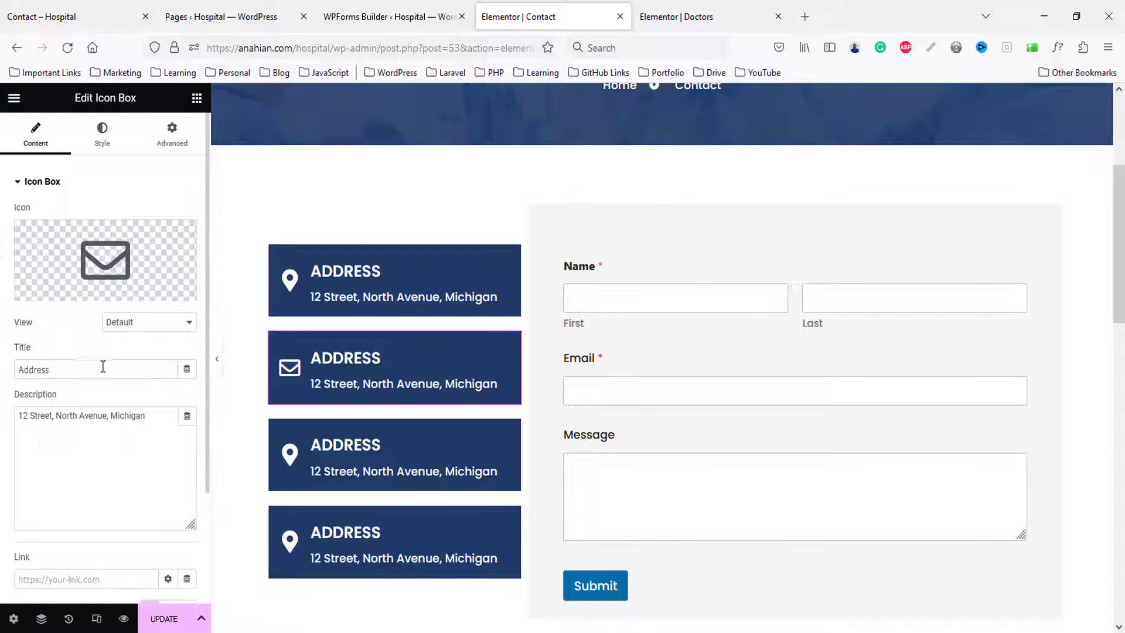
{"action": "type", "text": "Email"}
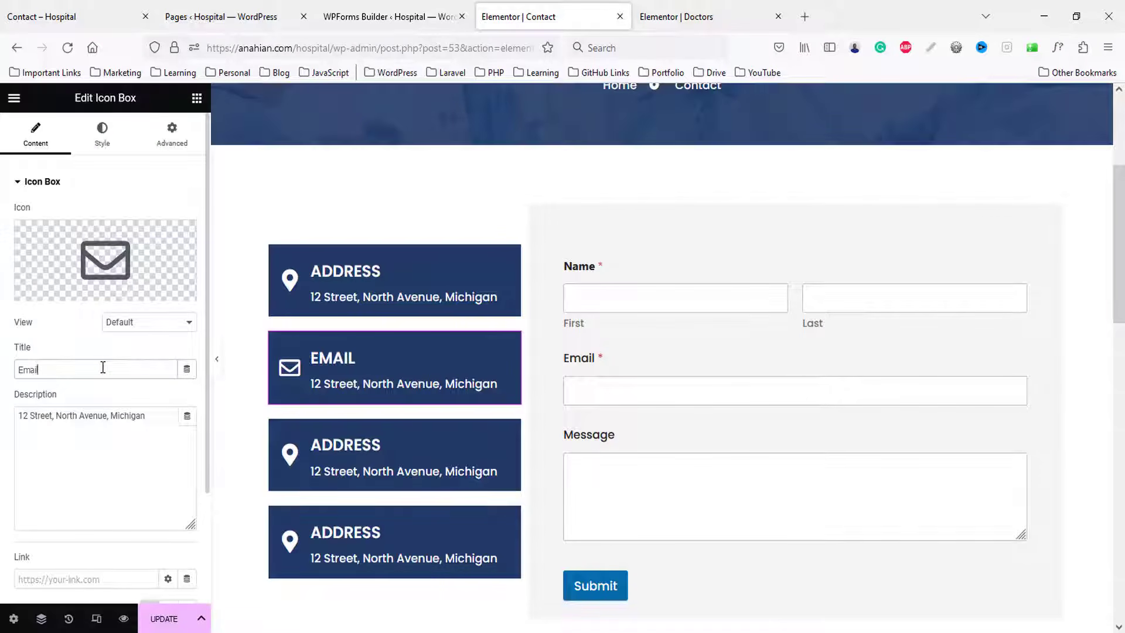
{"action": "left_click", "coordinate": [127, 421]}
{"action": "key", "text": "ctrl+a"}
{"action": "key", "text": "ctrl+v"}
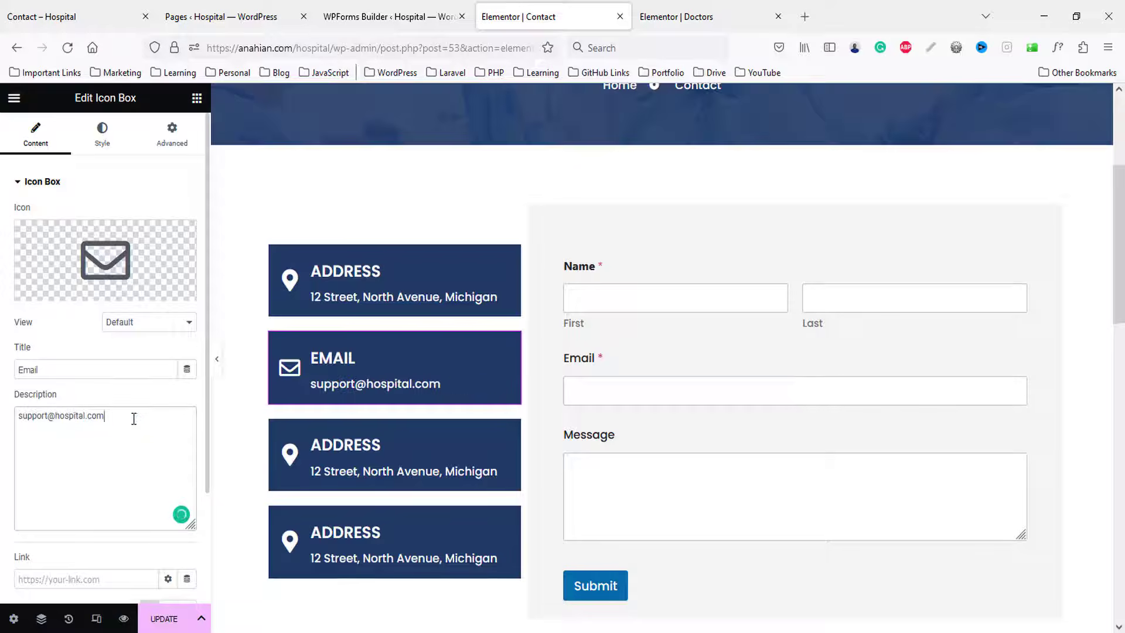
- Copy the phone number from the page's header bar and open the third icon box for editing
{"action": "scroll", "coordinate": [450, 362], "scroll_direction": "up", "scroll_amount": 4}
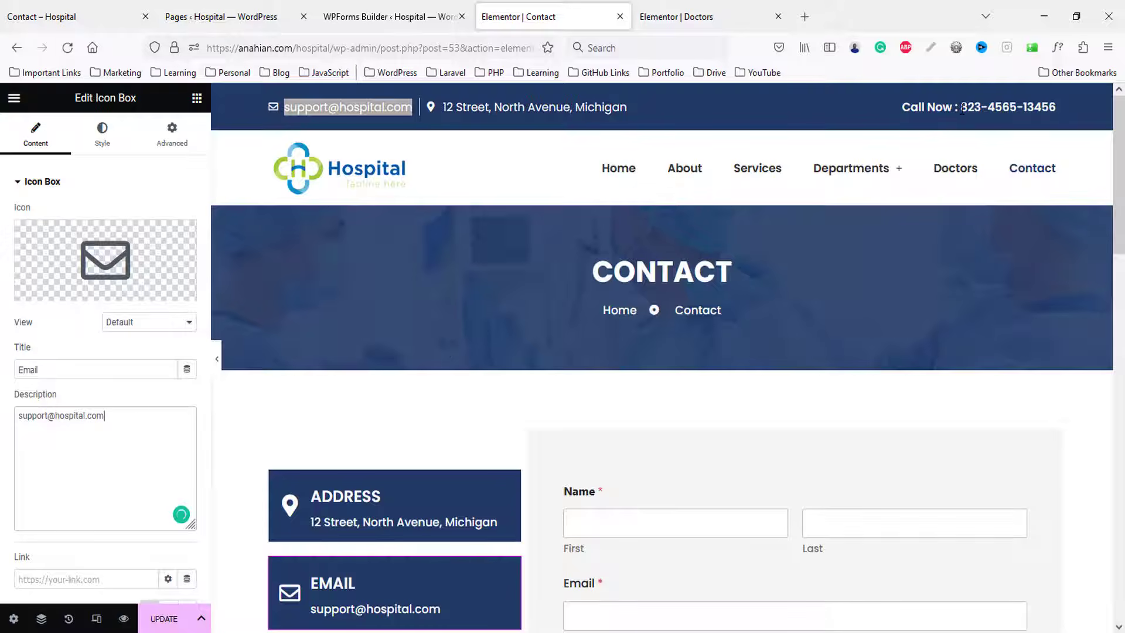
{"action": "left_click_drag", "start_coordinate": [961, 107], "coordinate": [1084, 115]}
{"action": "key", "text": "ctrl+c"}
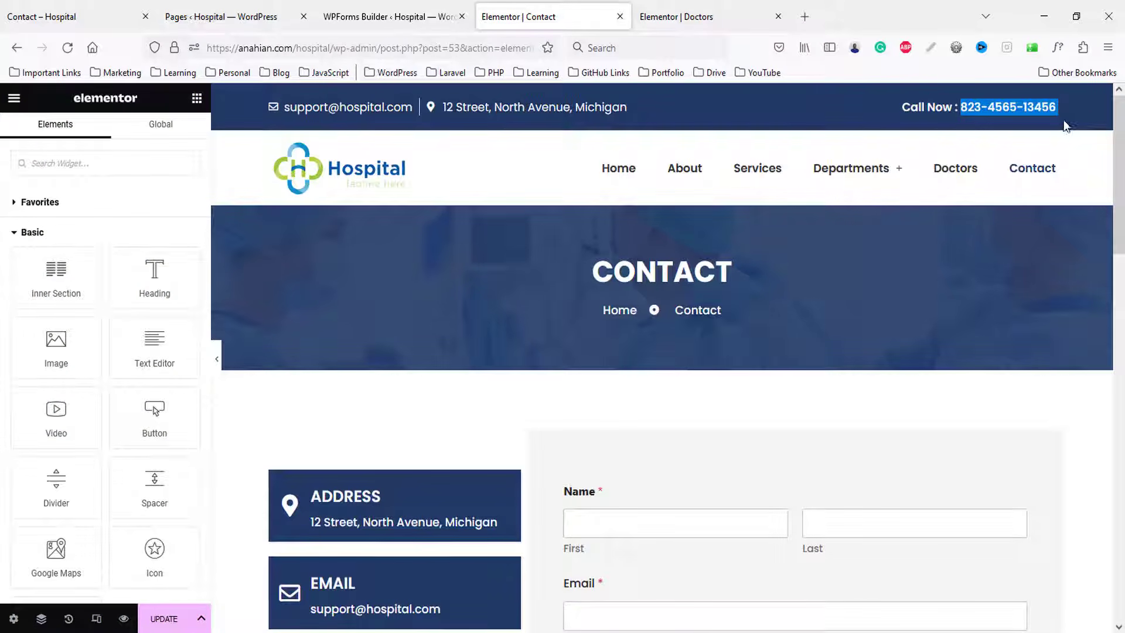
{"action": "left_click", "coordinate": [410, 15]}
{"action": "left_click", "coordinate": [543, 7]}
{"action": "scroll", "coordinate": [251, 351], "scroll_direction": "down", "scroll_amount": 4}
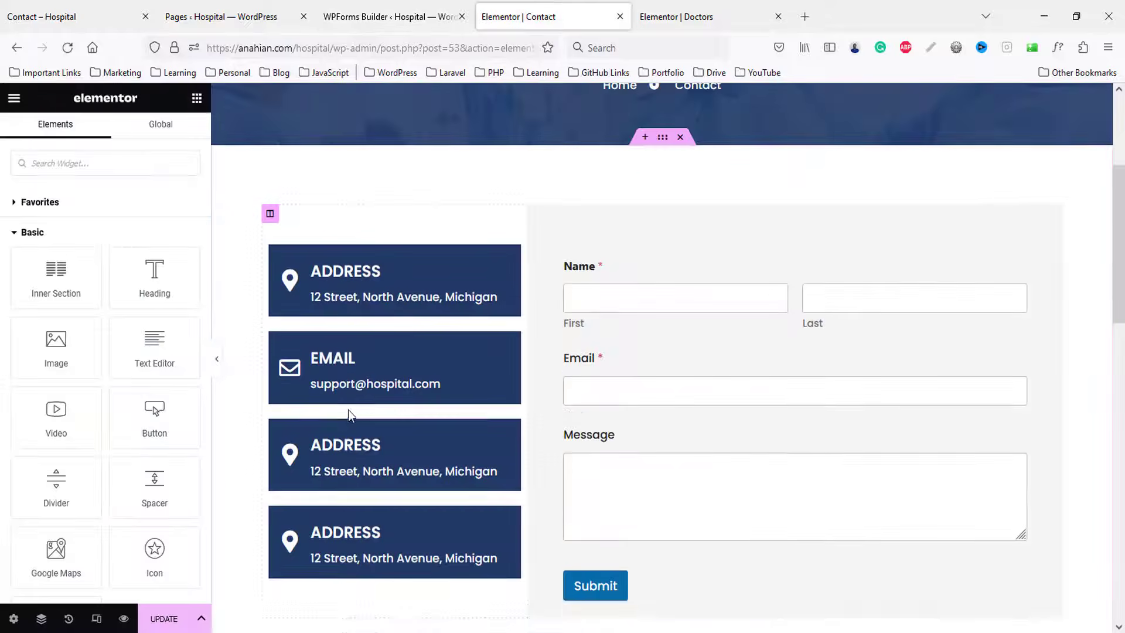
{"action": "left_click", "coordinate": [351, 444]}
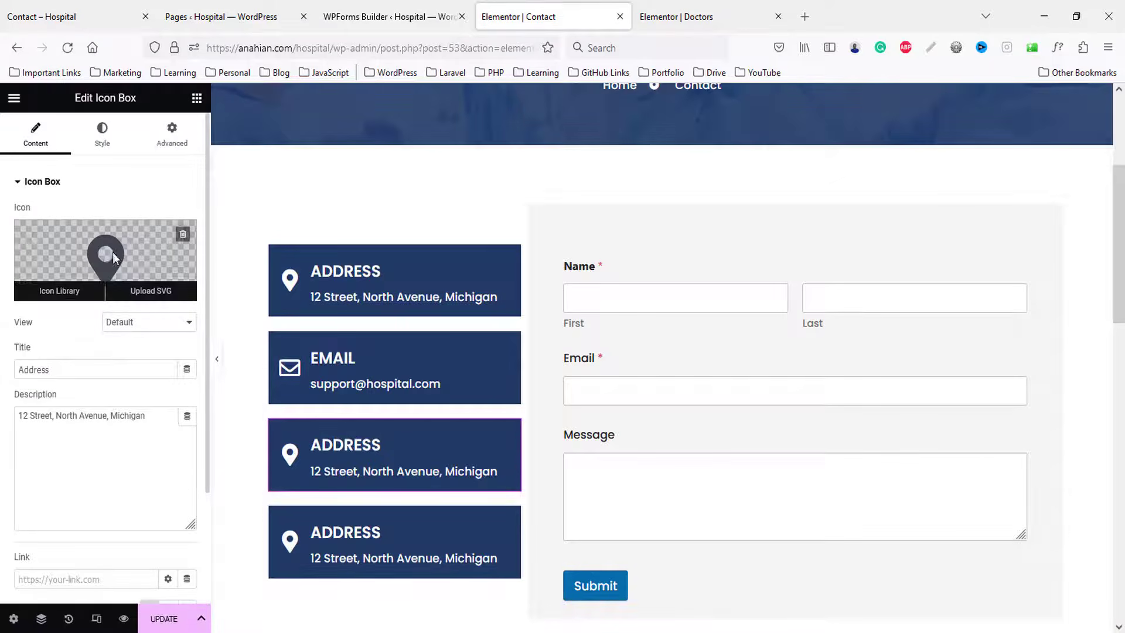
- Replace the third icon box's map marker with the second plain phone handset icon, filtering the icon library for "phone"
{"action": "left_click", "coordinate": [94, 291]}
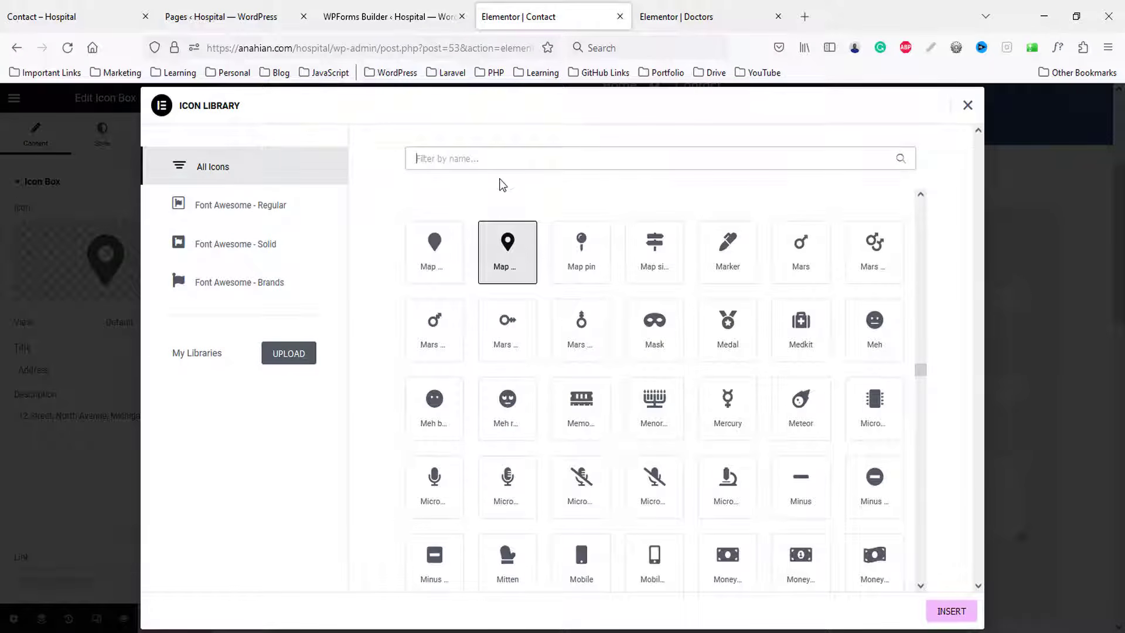
{"action": "type", "text": "phone"}
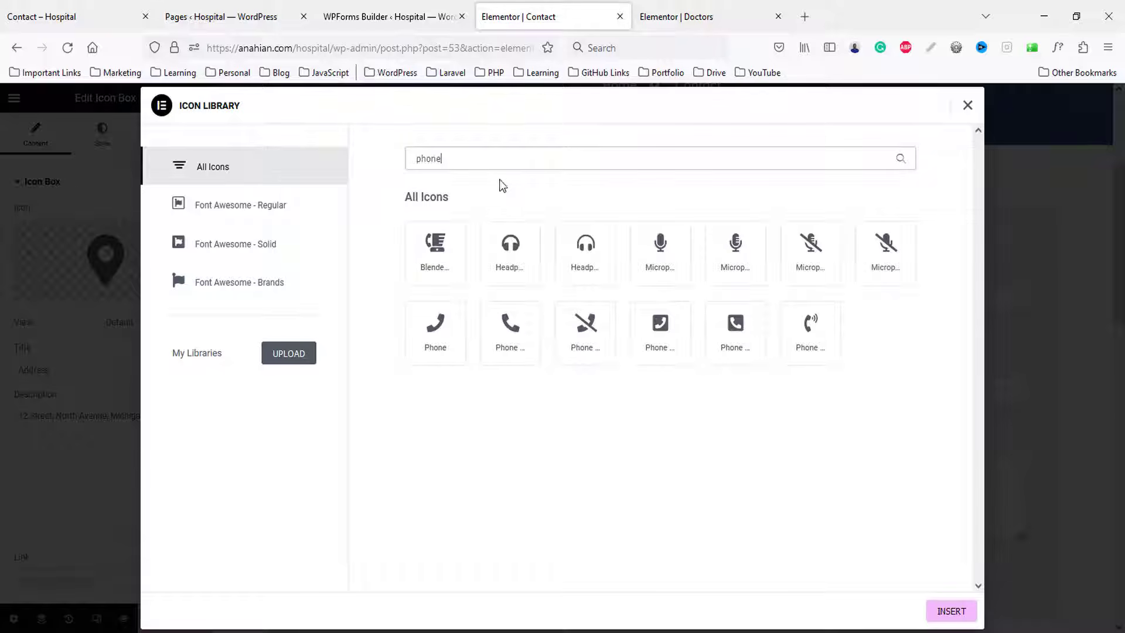
{"action": "left_click", "coordinate": [515, 327]}
{"action": "left_click", "coordinate": [947, 611]}
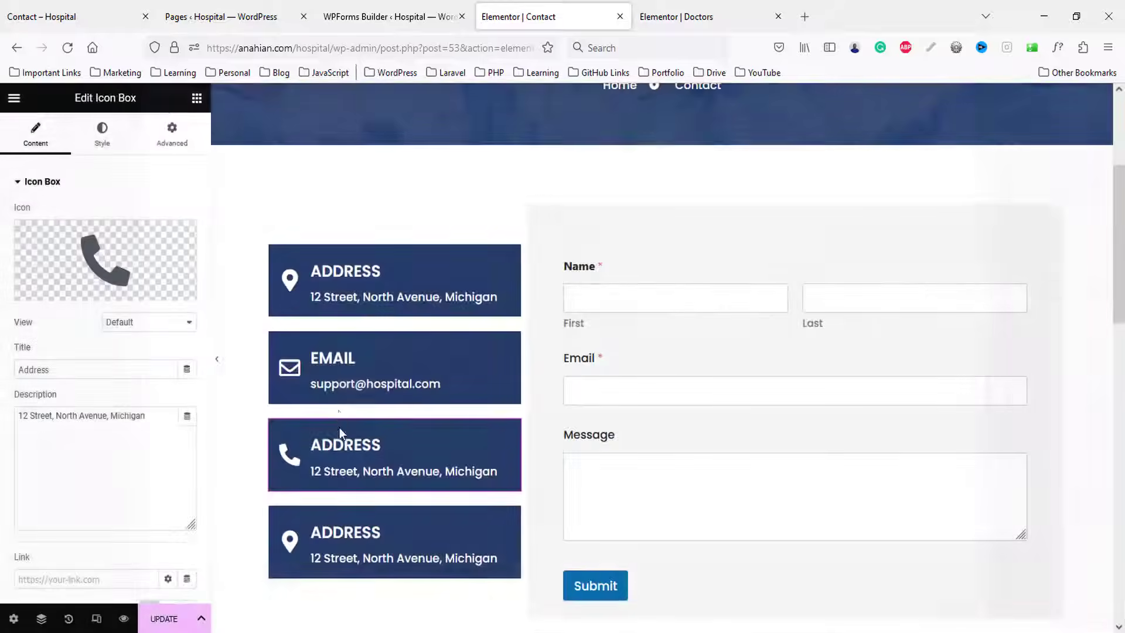
- Replace the third icon box's description with the copied phone number and title the box "Phone"
{"action": "left_click_drag", "start_coordinate": [145, 415], "coordinate": [11, 410]}
{"action": "key", "text": "ctrl+v"}
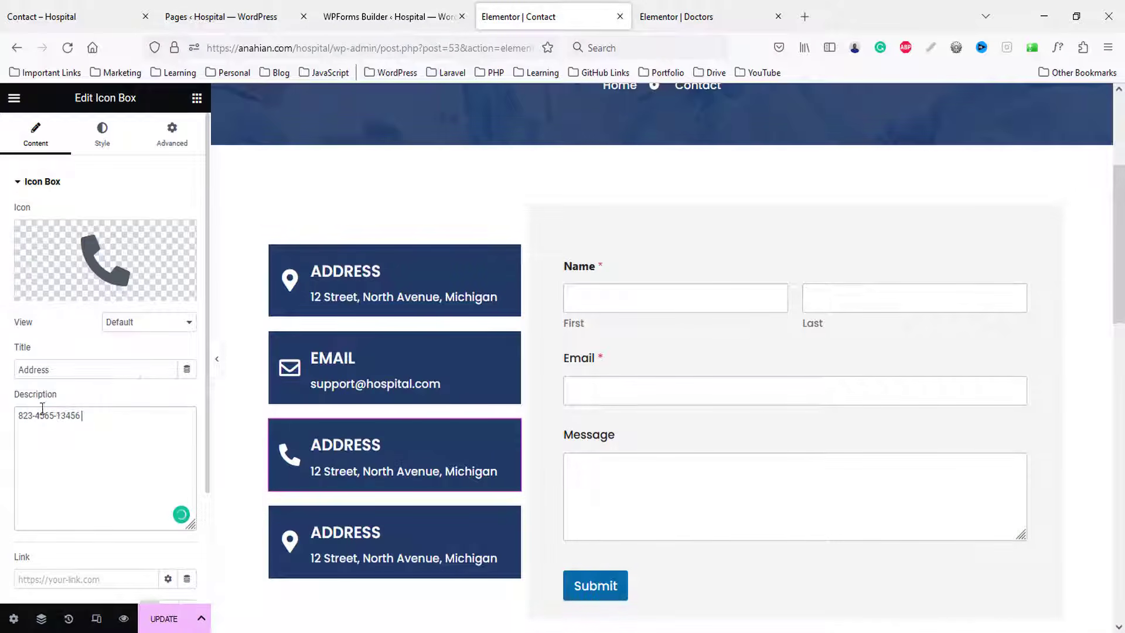
{"action": "double_click", "coordinate": [103, 363]}
{"action": "type", "text": "Phone"}
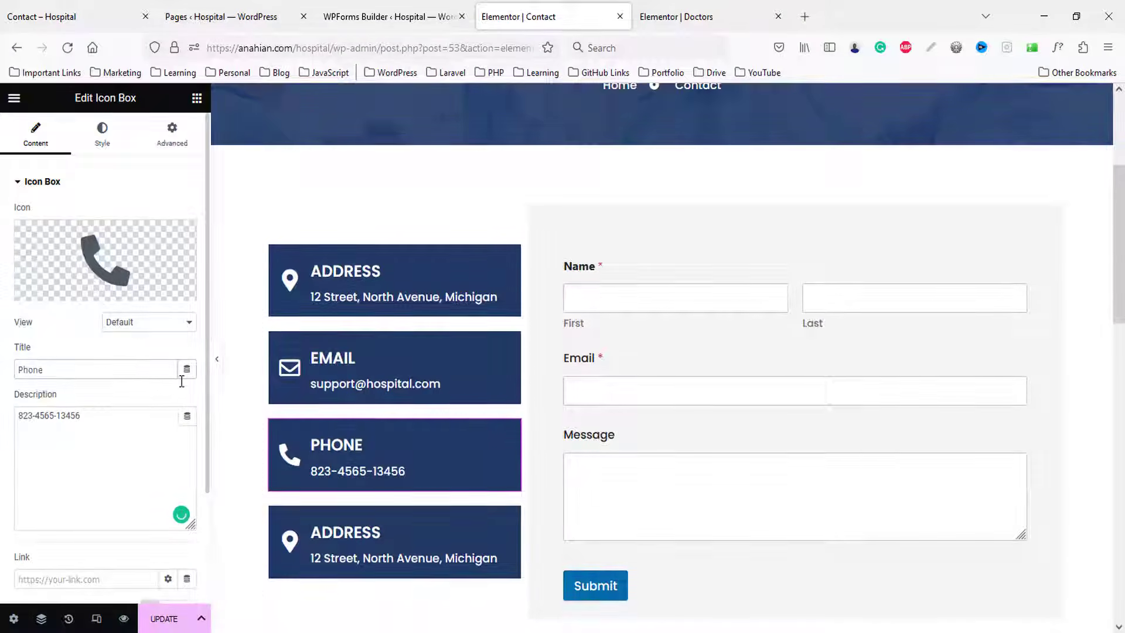
- Replace the fourth icon box's map marker with the outlined-screen mobile icon, filtering the icon library for "mobile"
{"action": "scroll", "coordinate": [340, 444], "scroll_direction": "down", "scroll_amount": 2}
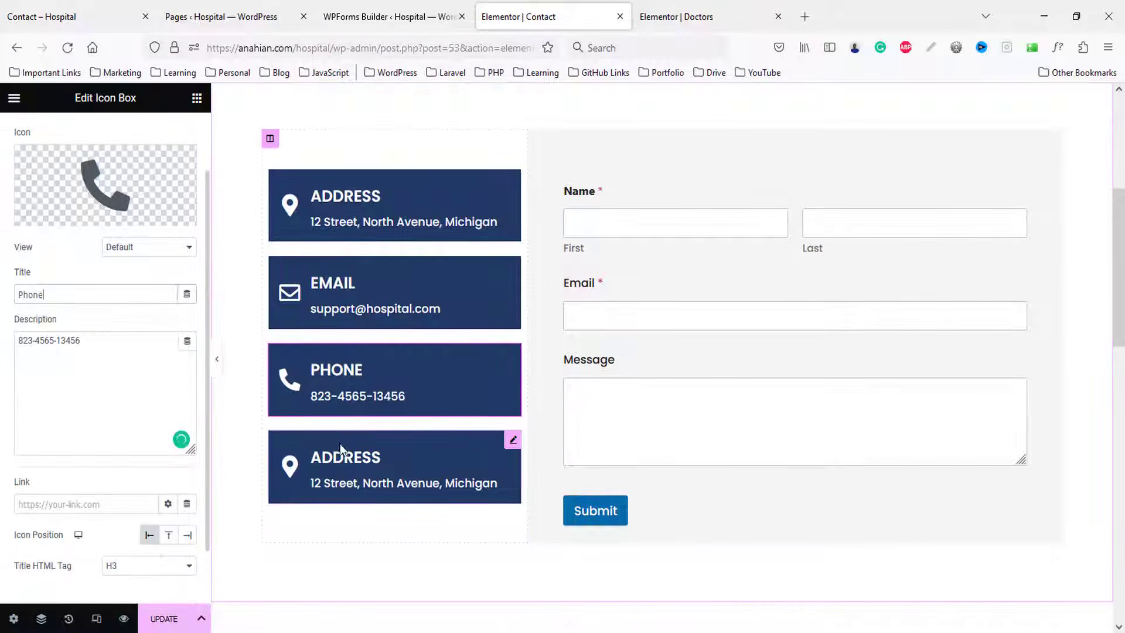
{"action": "left_click", "coordinate": [340, 454]}
{"action": "left_click", "coordinate": [111, 276]}
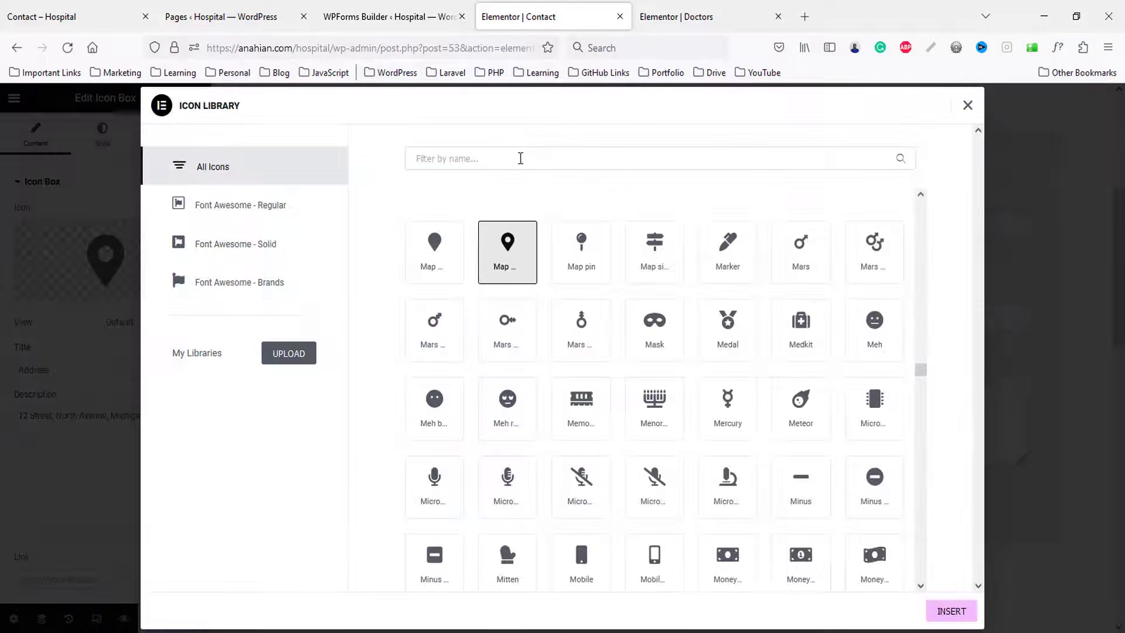
{"action": "left_click", "coordinate": [522, 159]}
{"action": "type", "text": "mobile"}
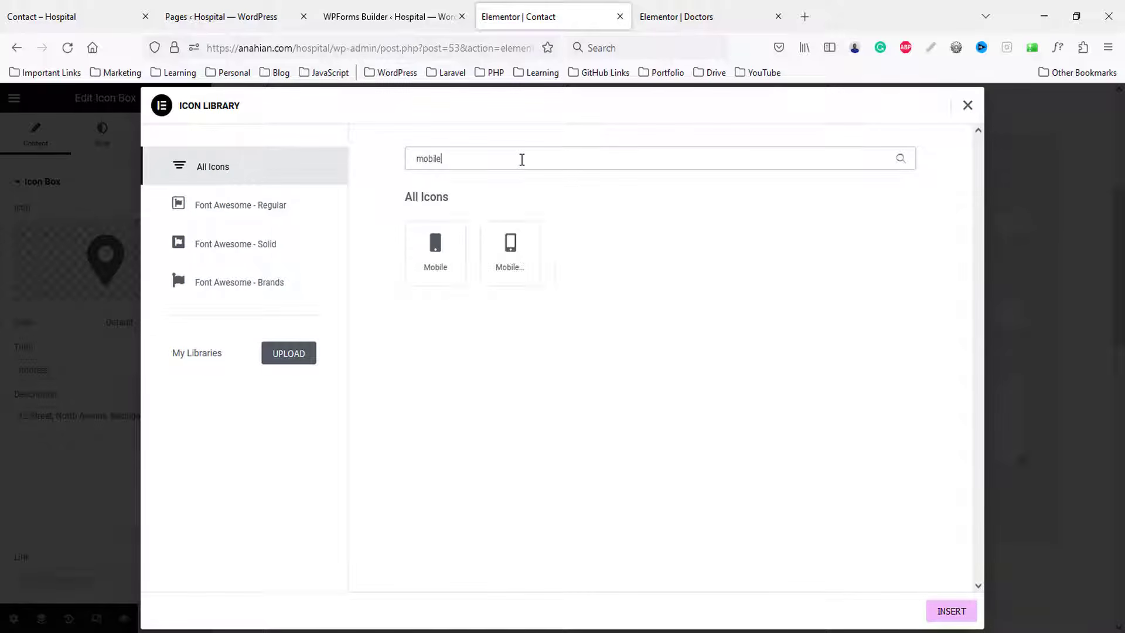
{"action": "left_click", "coordinate": [518, 253]}
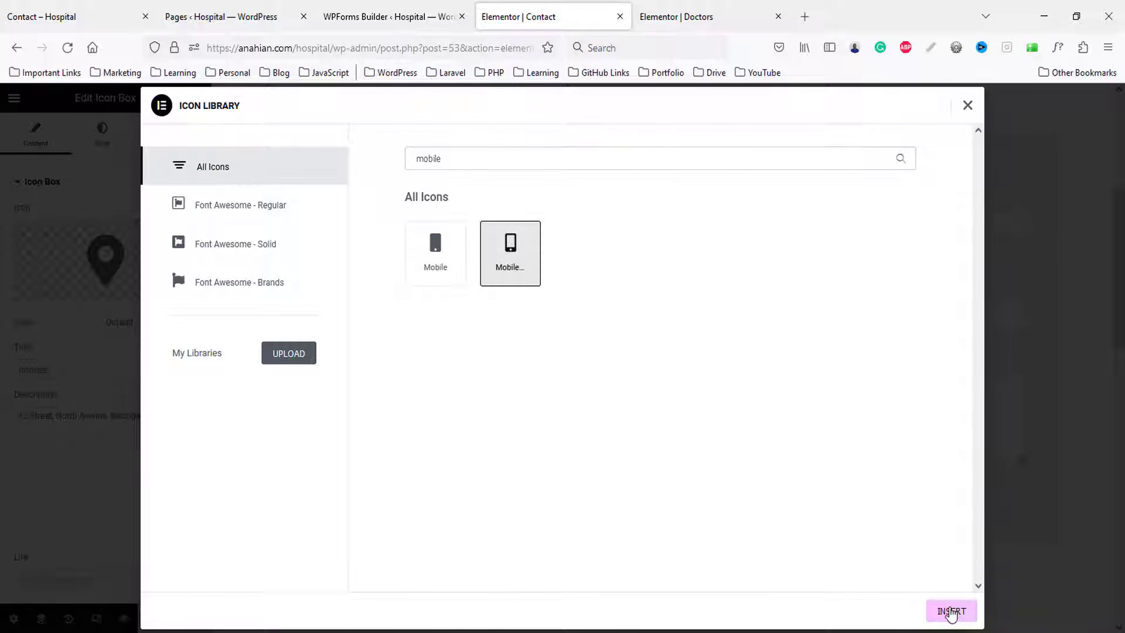
{"action": "left_click", "coordinate": [950, 610]}
- Title the fourth icon box "Mobile" and replace its description with the copied phone number
{"action": "double_click", "coordinate": [65, 373]}
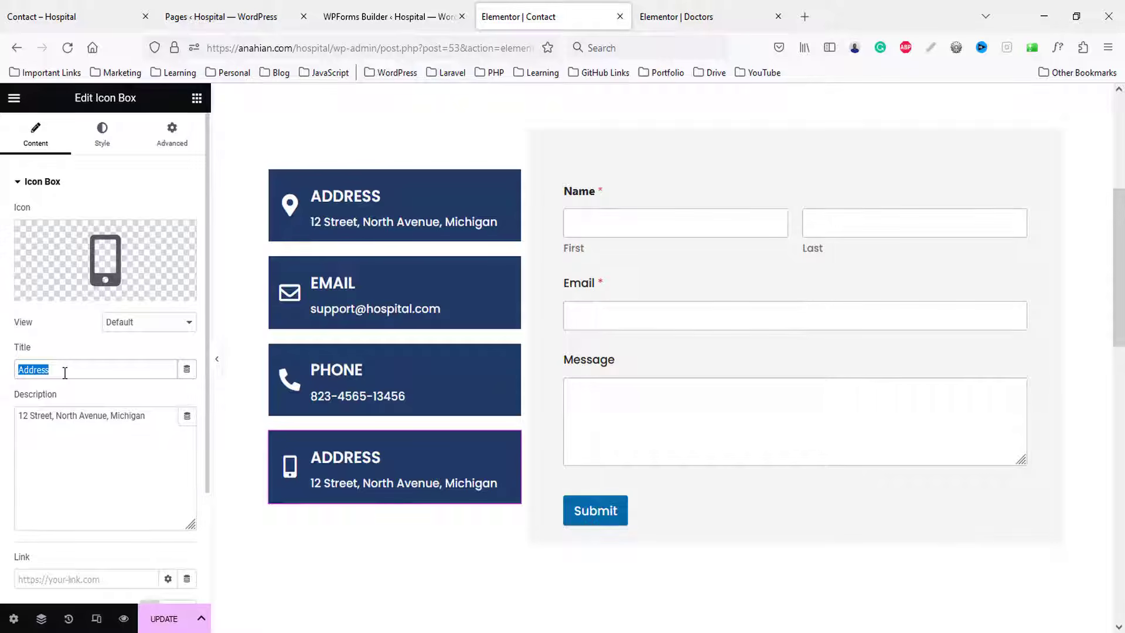
{"action": "type", "text": "Mobile"}
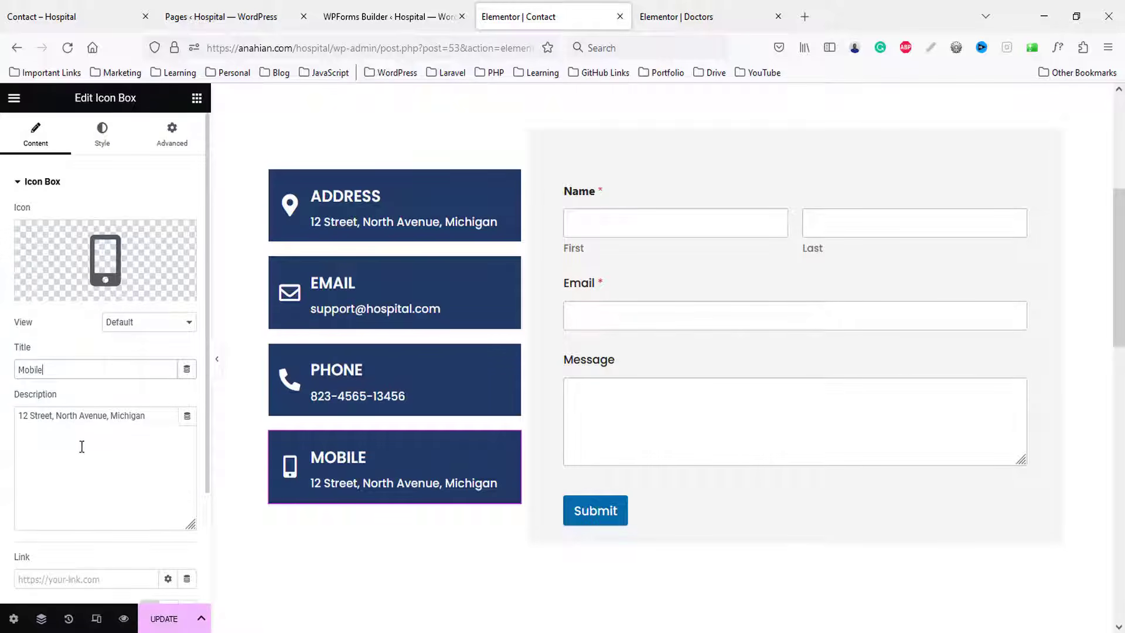
{"action": "left_click", "coordinate": [82, 446]}
{"action": "key", "text": "ctrl+a"}
{"action": "key", "text": "ctrl+v"}
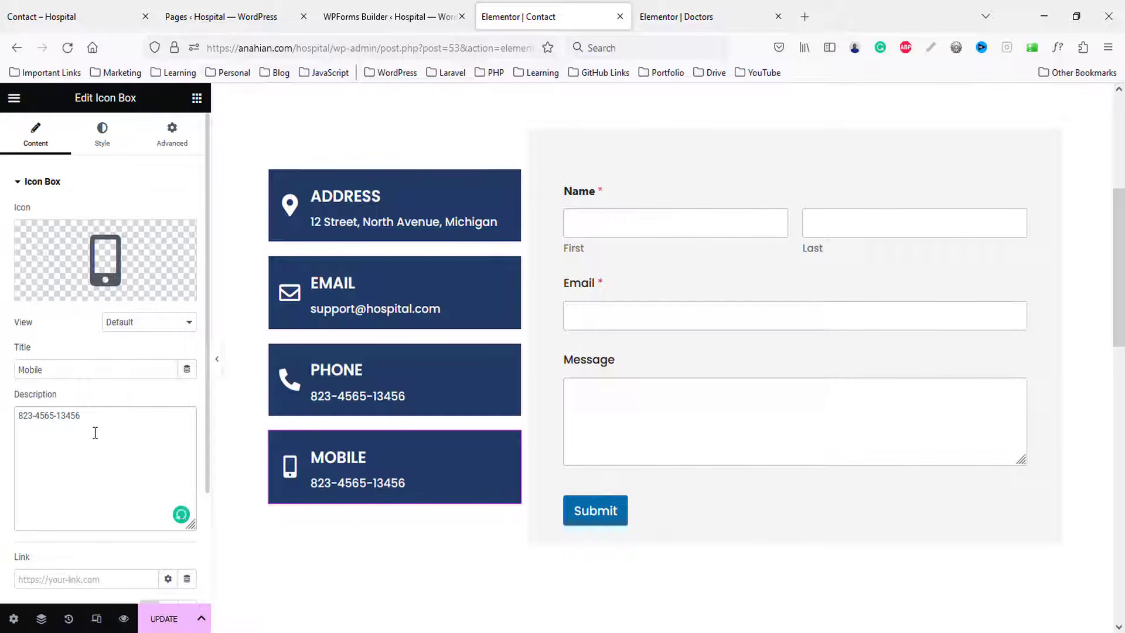
- Add a single-column section below the contact form section and place a Google Maps widget in it
{"action": "scroll", "coordinate": [886, 505], "scroll_direction": "down", "scroll_amount": 5}
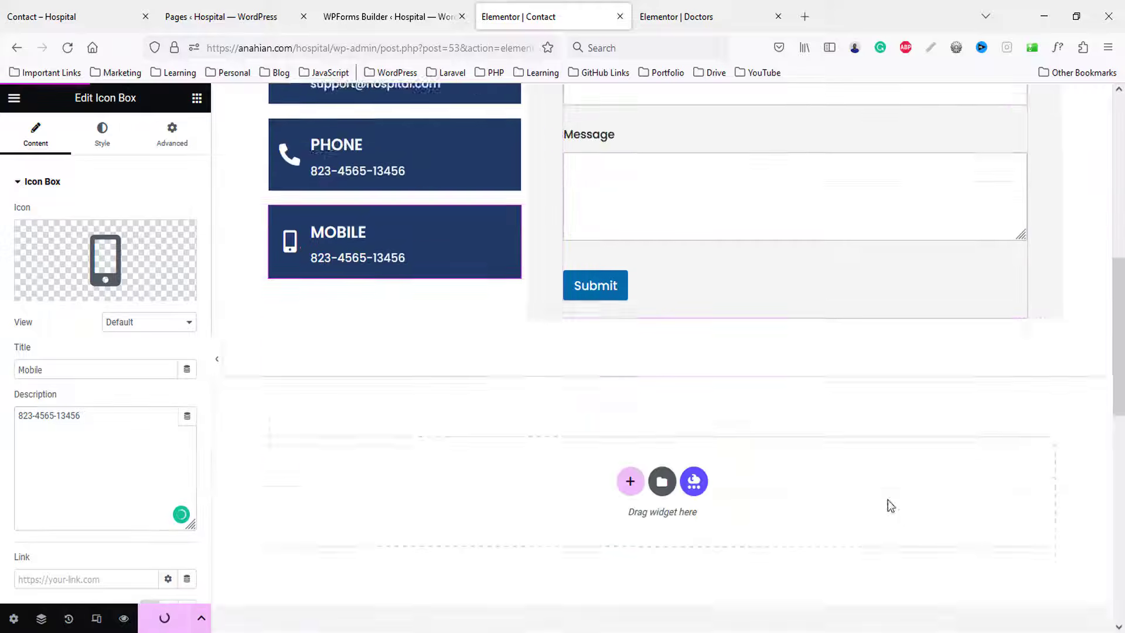
{"action": "left_click", "coordinate": [630, 406]}
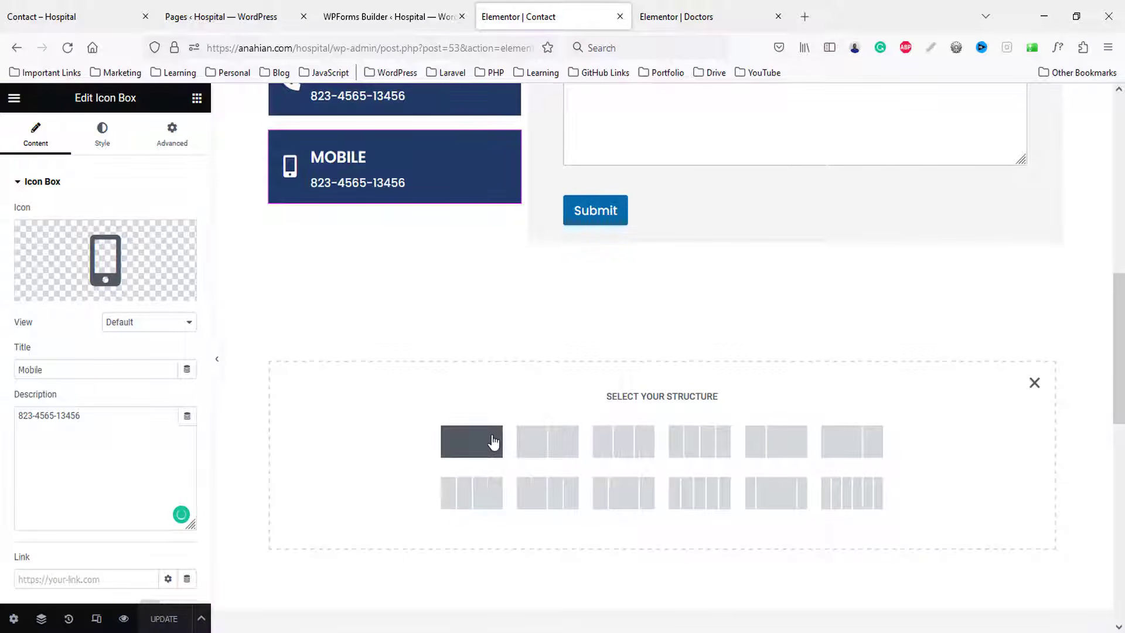
{"action": "left_click", "coordinate": [495, 433]}
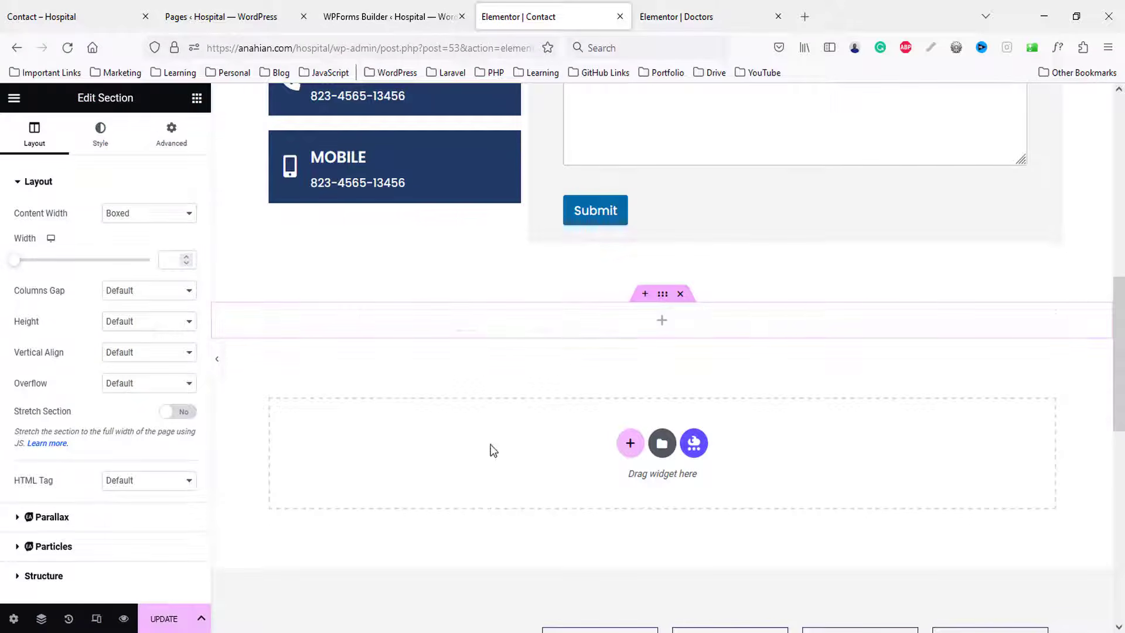
{"action": "left_click", "coordinate": [196, 98]}
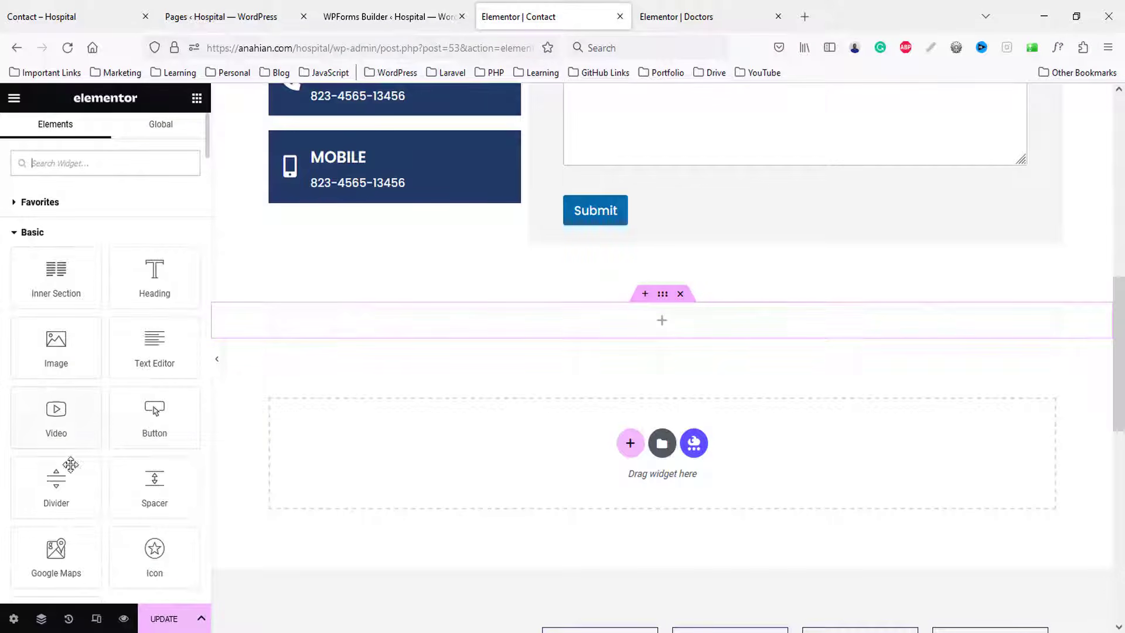
{"action": "left_click_drag", "start_coordinate": [56, 551], "coordinate": [608, 325]}
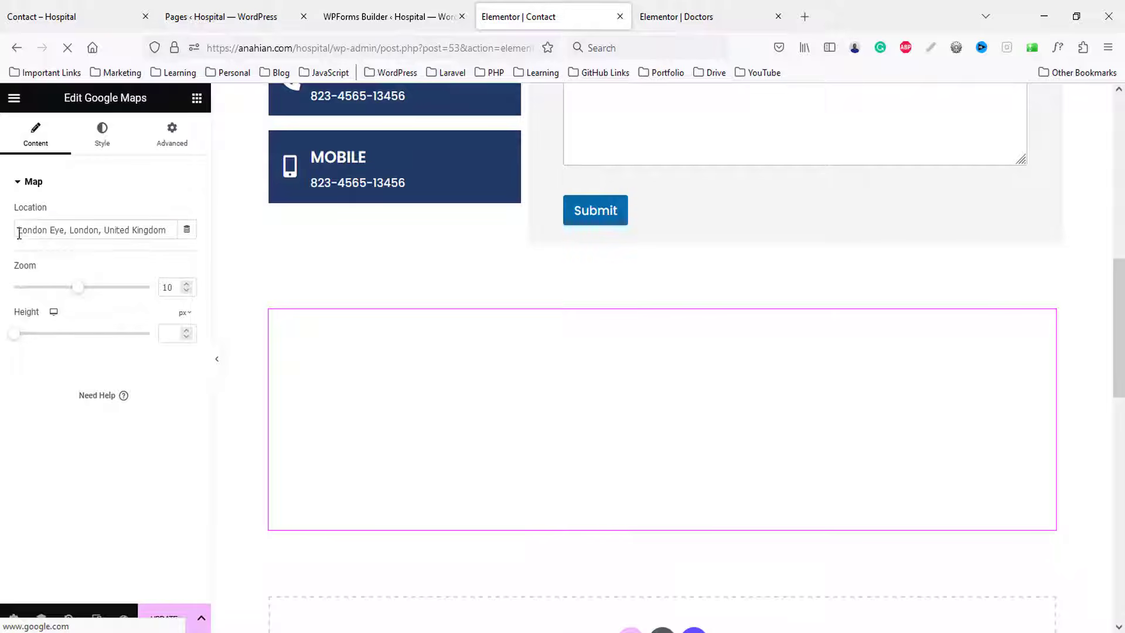
- Set the Google Maps widget's location to "Michigan", taken from the address in the page's header bar
{"action": "left_click_drag", "start_coordinate": [20, 233], "coordinate": [215, 239]}
{"action": "scroll", "coordinate": [500, 301], "scroll_direction": "up", "scroll_amount": 10}
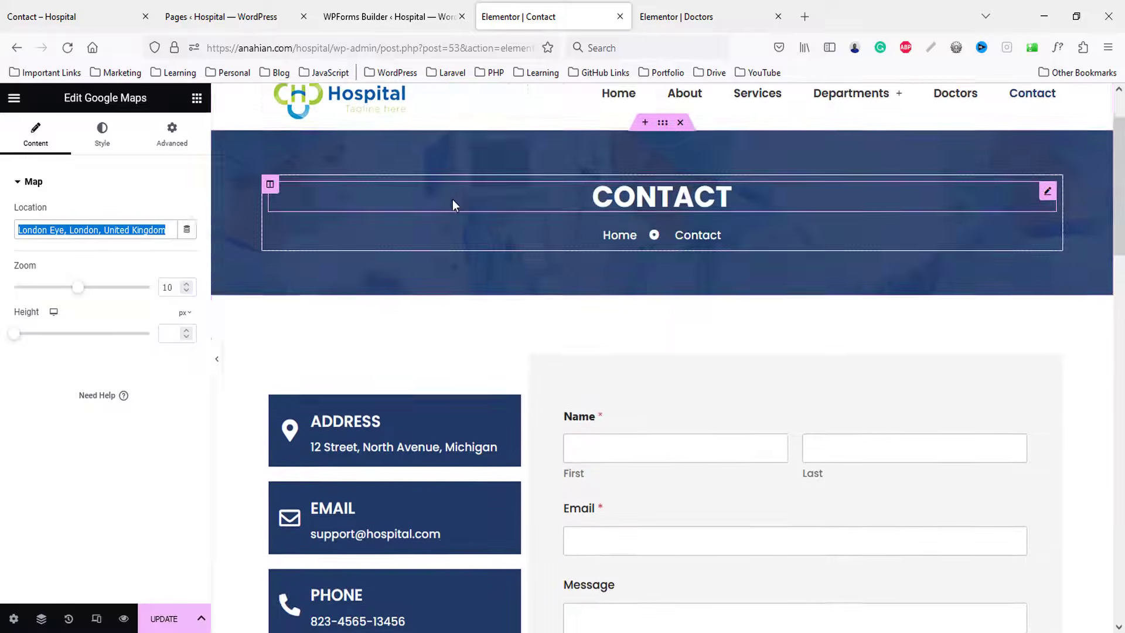
{"action": "scroll", "coordinate": [452, 199], "scroll_direction": "up", "scroll_amount": 2}
{"action": "left_click_drag", "start_coordinate": [443, 106], "coordinate": [532, 123]}
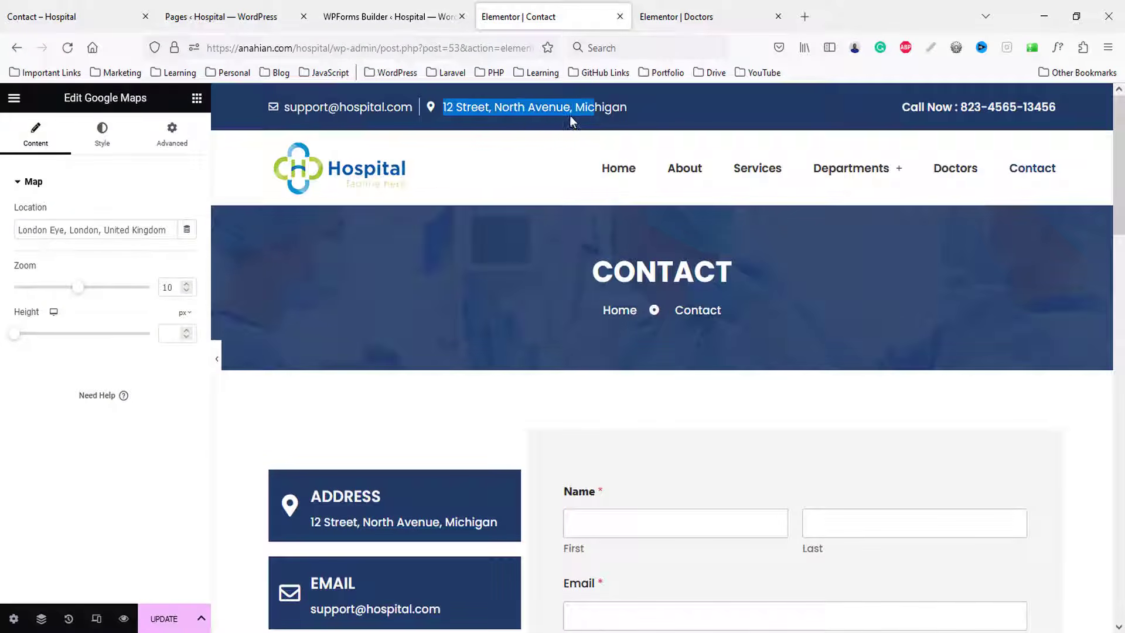
{"action": "double_click", "coordinate": [603, 107]}
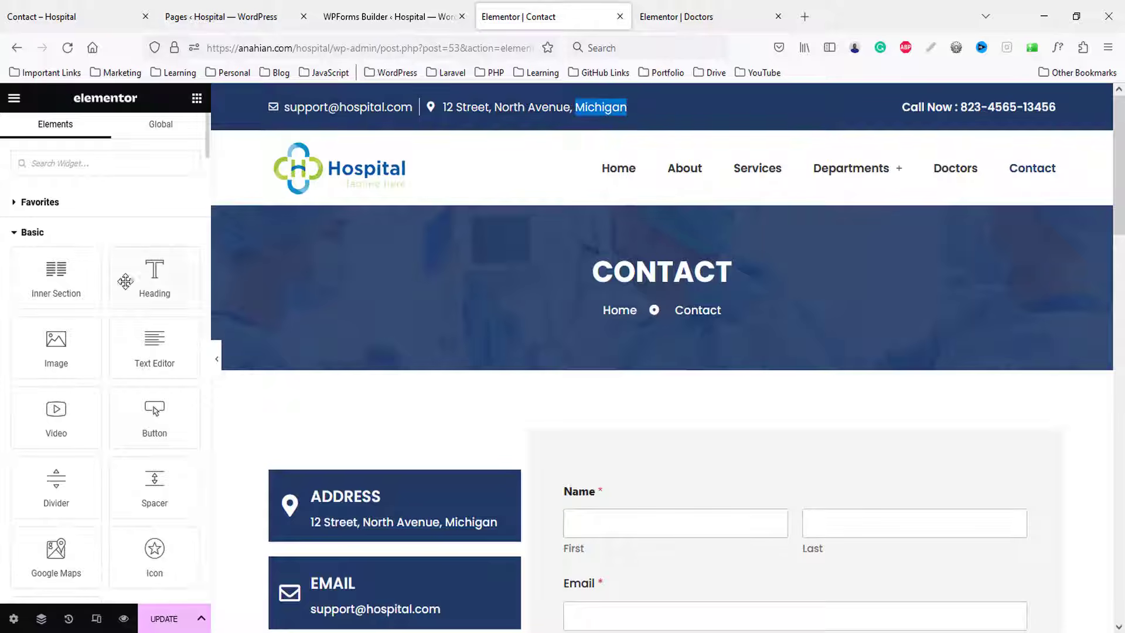
{"action": "scroll", "coordinate": [387, 387], "scroll_direction": "down", "scroll_amount": 10}
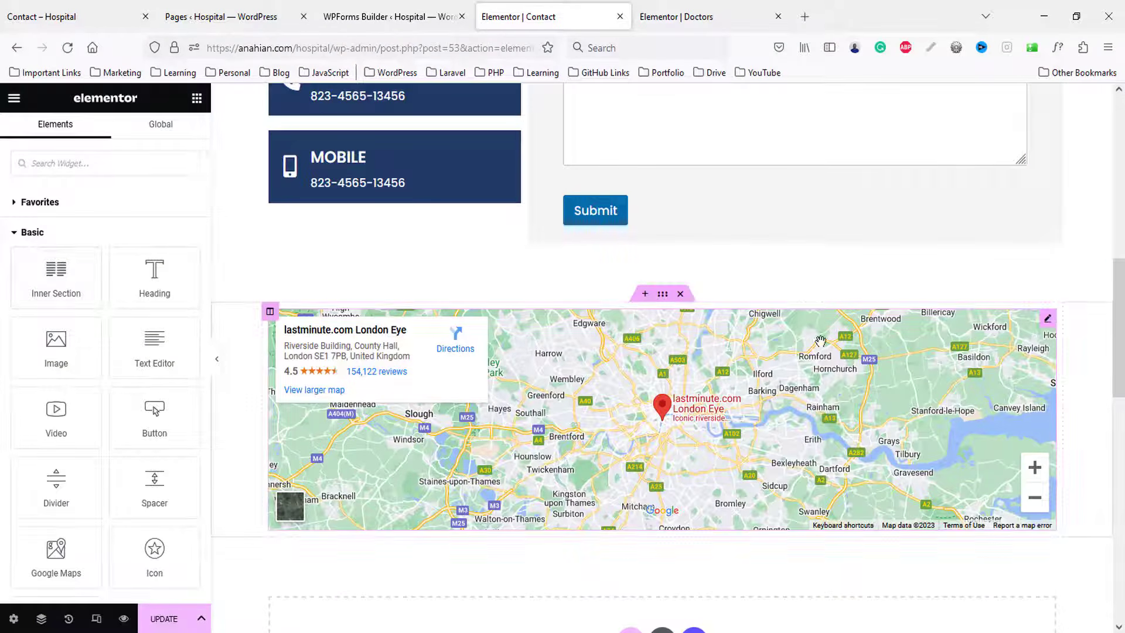
{"action": "left_click", "coordinate": [1047, 319]}
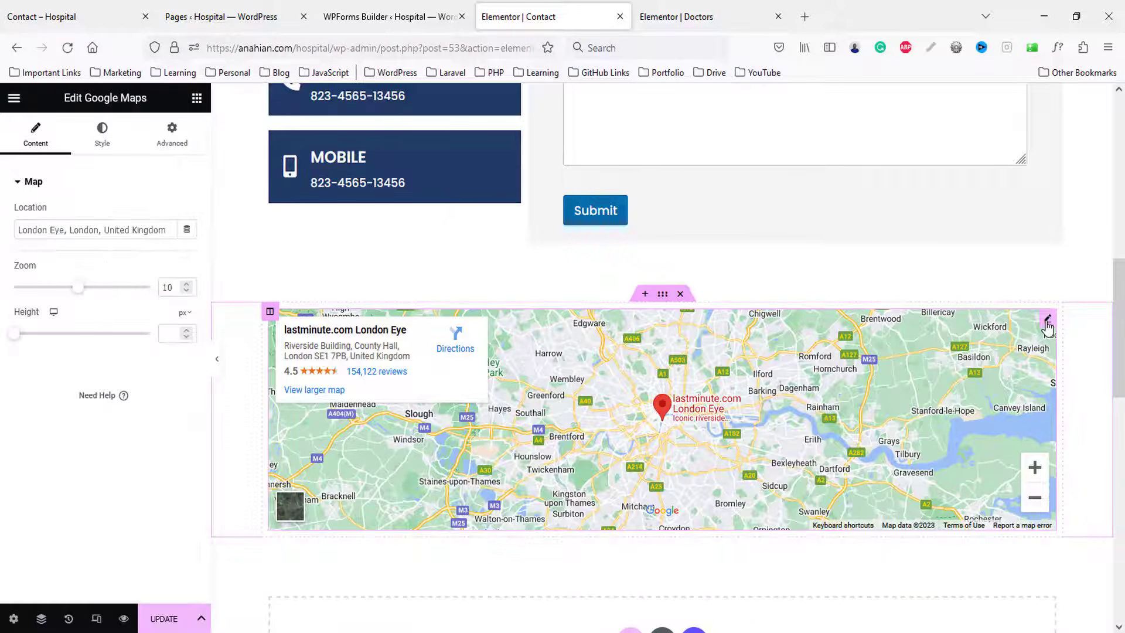
{"action": "triple_click", "coordinate": [116, 231]}
{"action": "type", "text": "Michigan"}
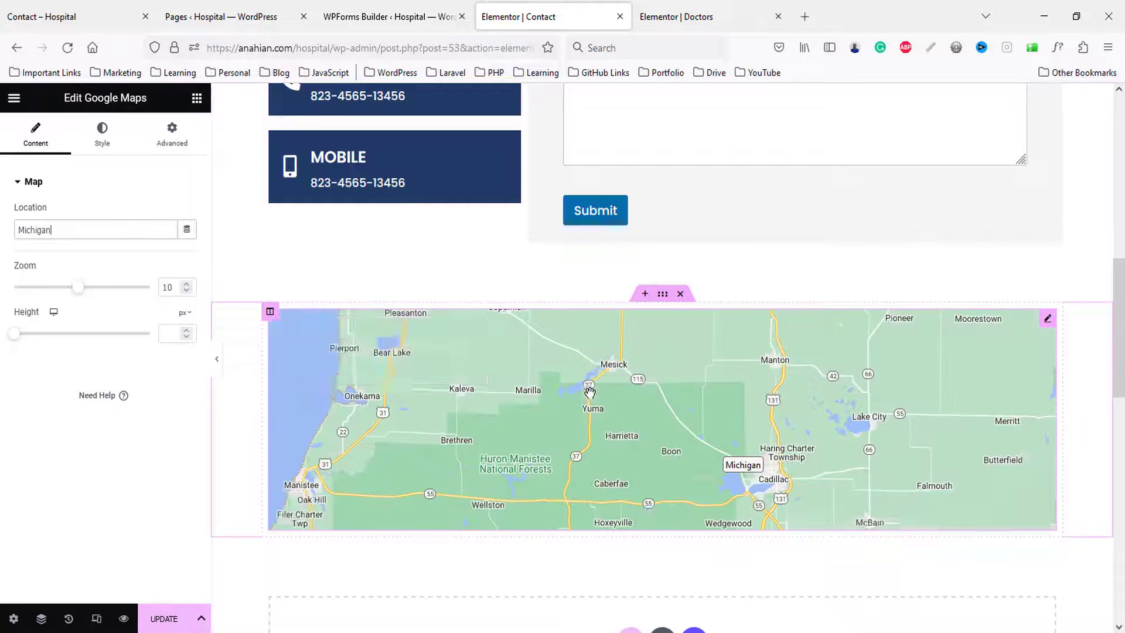
- Set the map section's content width to Full Width and turn on Stretch Section
{"action": "left_click", "coordinate": [662, 294]}
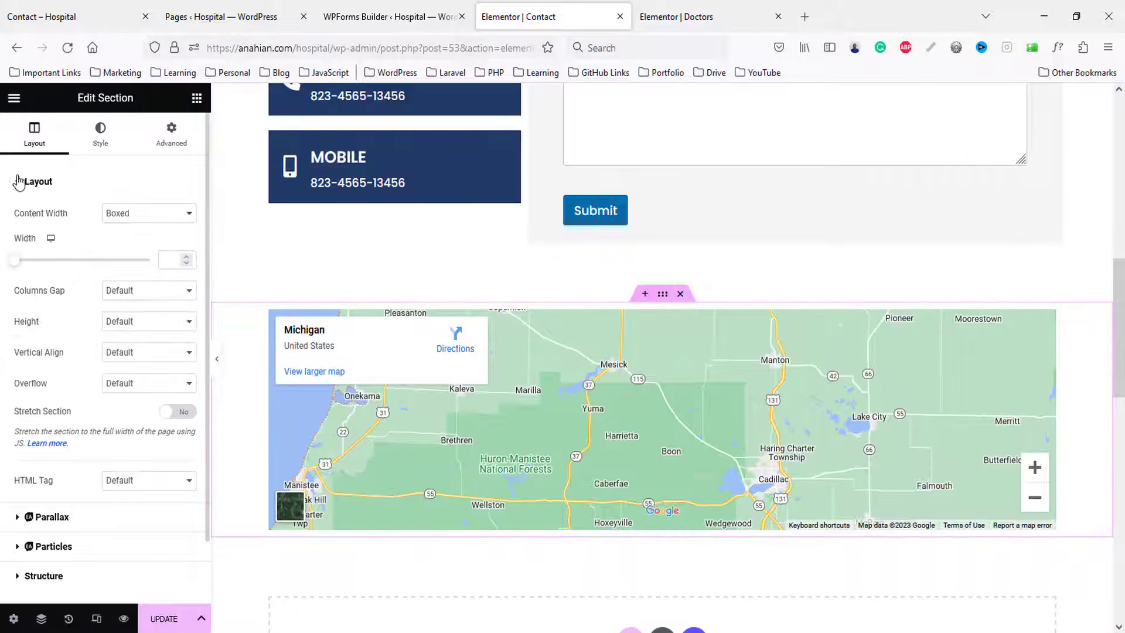
{"action": "left_click", "coordinate": [117, 214]}
{"action": "left_click", "coordinate": [121, 247]}
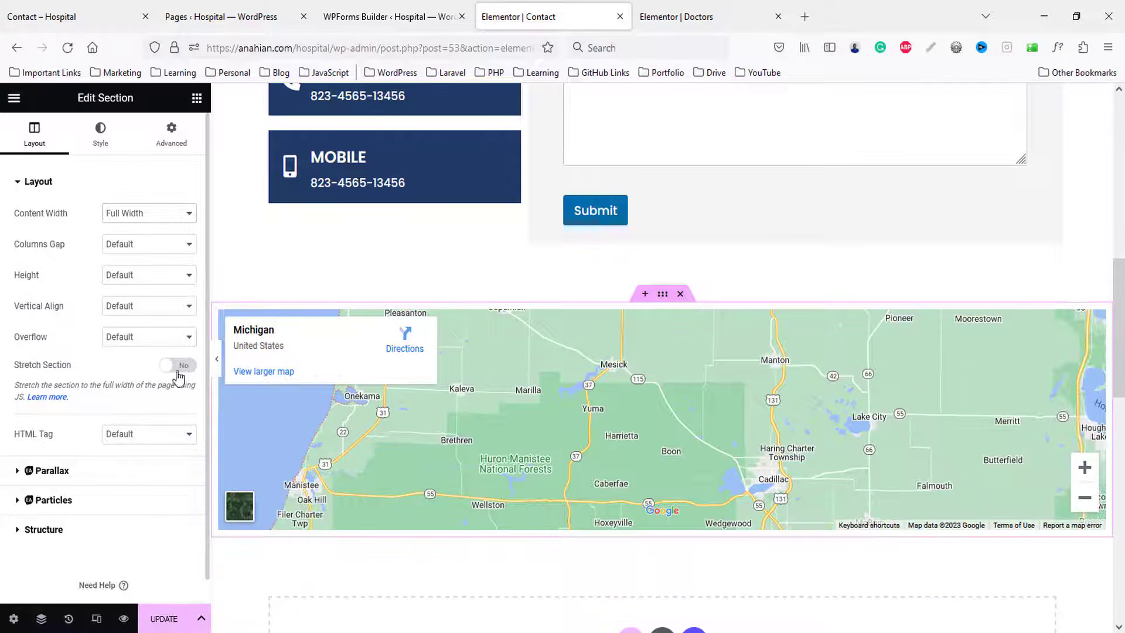
{"action": "left_click", "coordinate": [186, 365]}
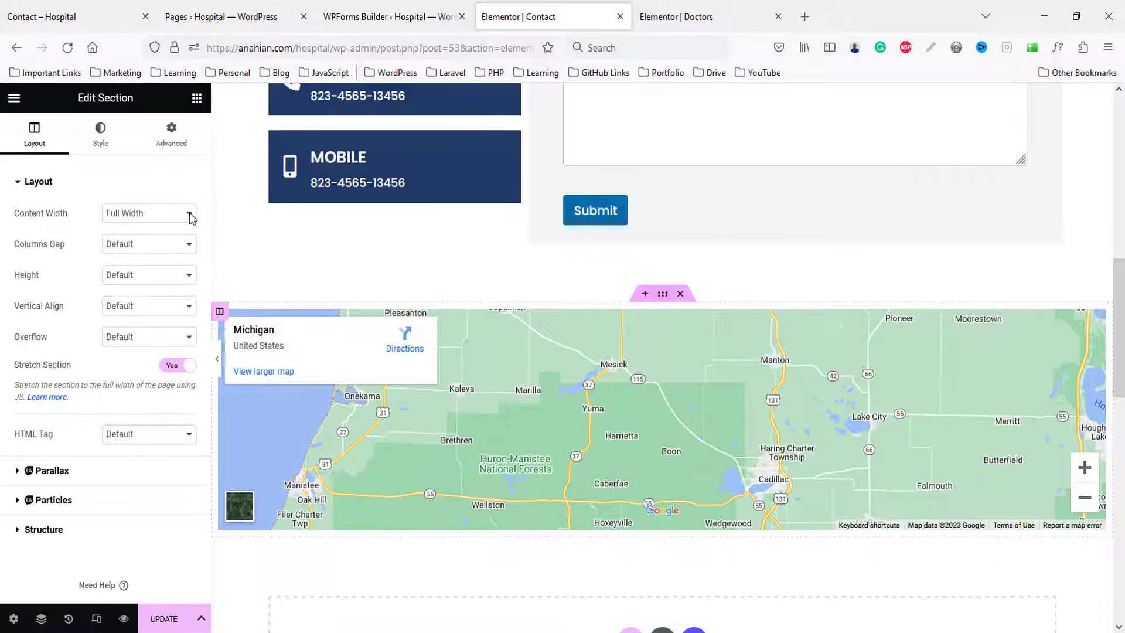
- Set the map column's padding to 0 px on all sides and update the page
{"action": "left_click", "coordinate": [219, 311]}
{"action": "left_click", "coordinate": [171, 136]}
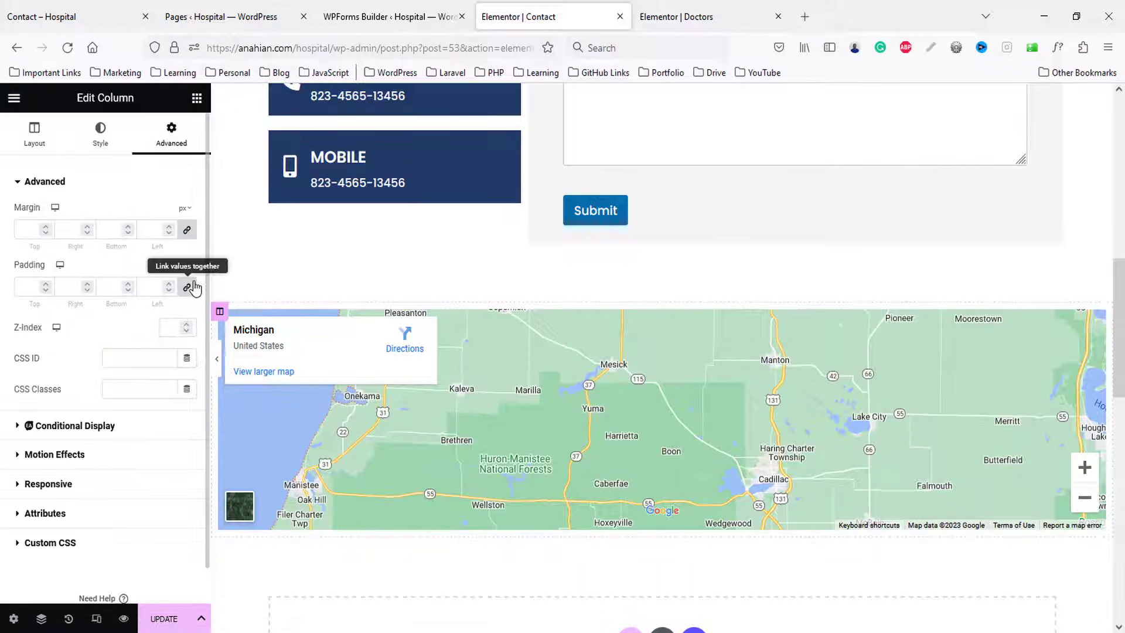
{"action": "left_click", "coordinate": [186, 286]}
{"action": "left_click", "coordinate": [160, 619]}
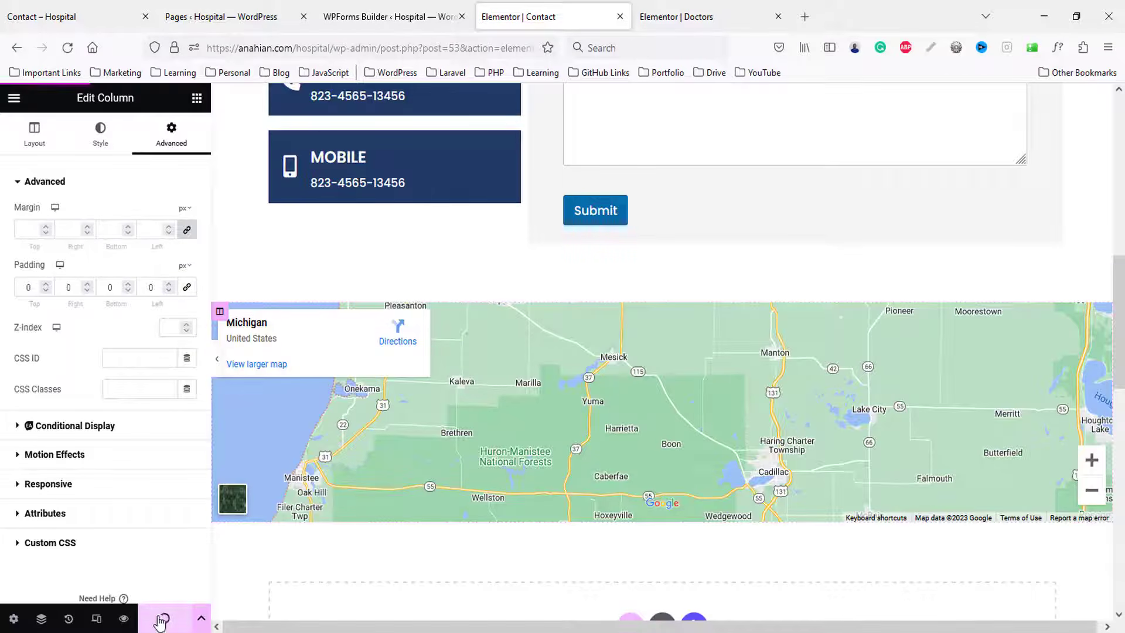
- Preview the Contact page in a new tab, close the Doctors editor tab, and review the contact section layout
{"action": "left_click", "coordinate": [123, 618]}
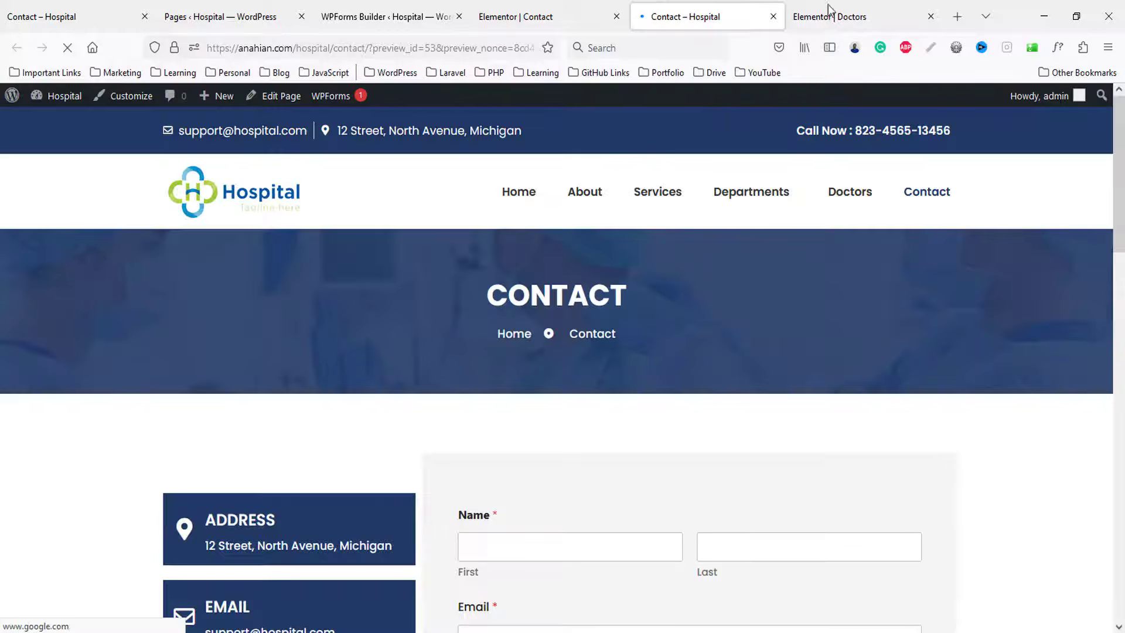
{"action": "left_click", "coordinate": [930, 16]}
{"action": "scroll", "coordinate": [1012, 318], "scroll_direction": "down", "scroll_amount": 5}
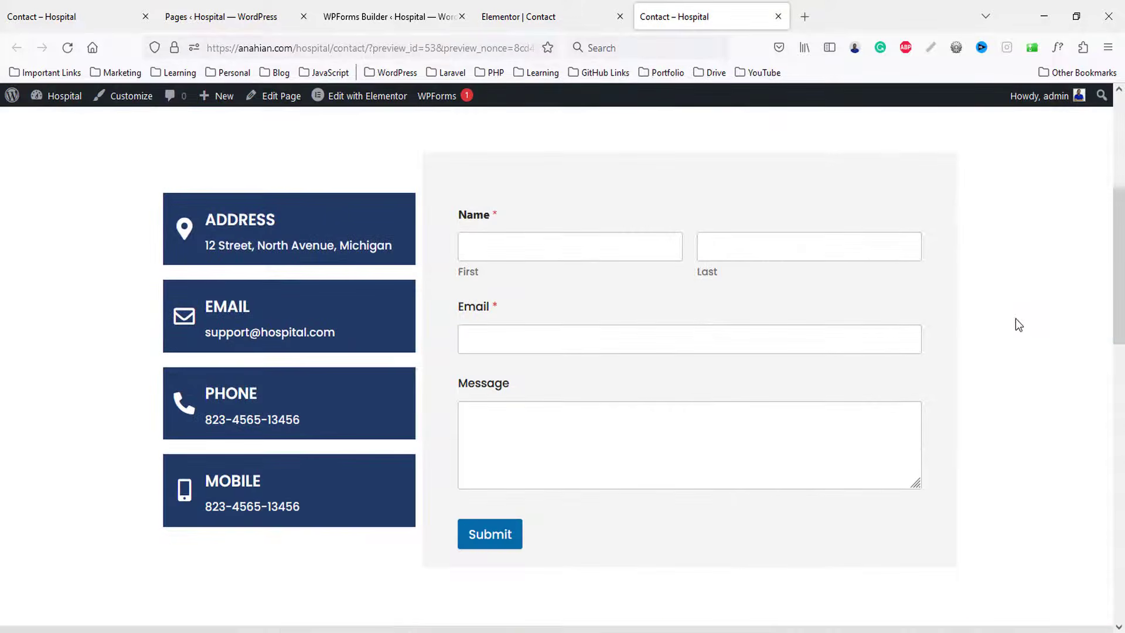
{"action": "scroll", "coordinate": [1017, 319], "scroll_direction": "down", "scroll_amount": 5}
{"action": "scroll", "coordinate": [1017, 319], "scroll_direction": "up", "scroll_amount": 8}
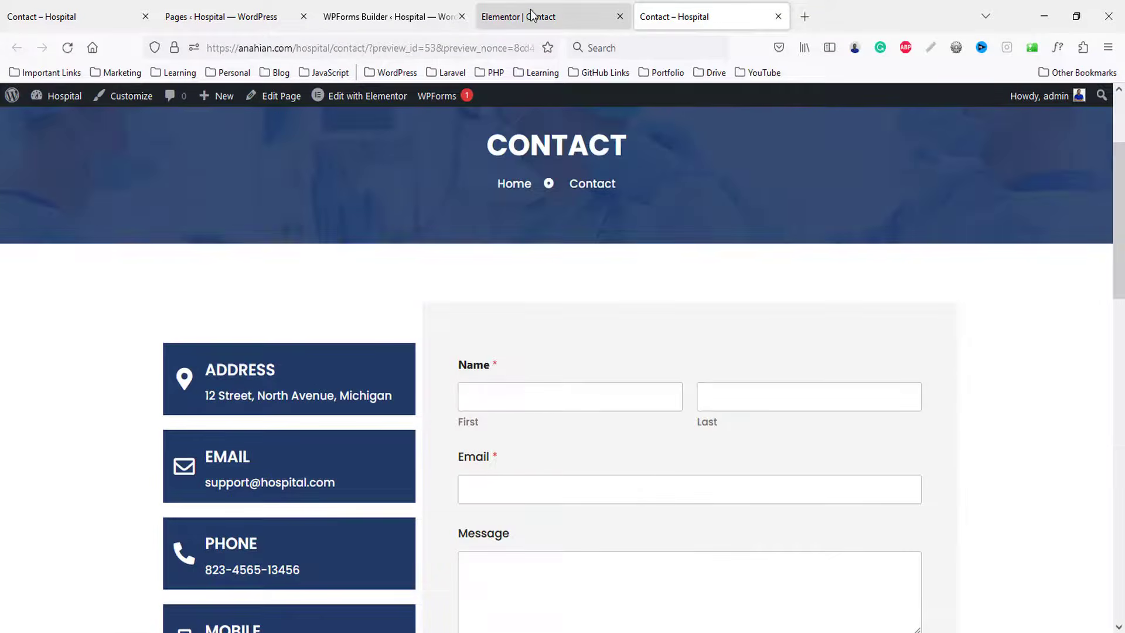
- Return to the Contact page editor, set the columns gap of the contact-info and form section to Wider, and update the page
{"action": "left_click", "coordinate": [531, 14]}
{"action": "scroll", "coordinate": [651, 375], "scroll_direction": "up", "scroll_amount": 8}
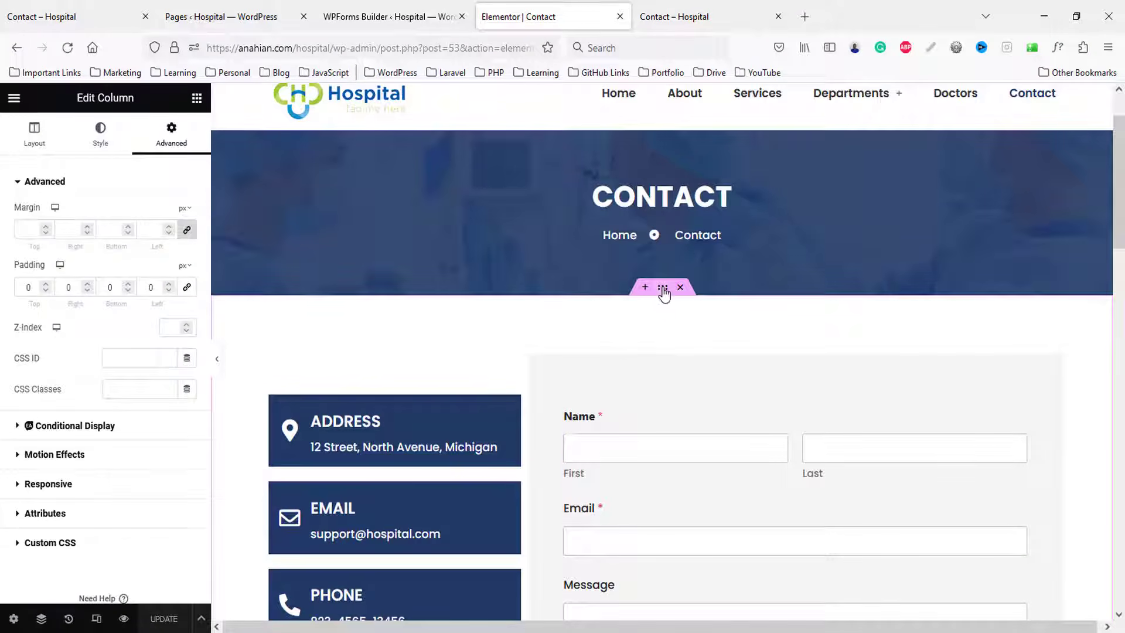
{"action": "left_click", "coordinate": [662, 288]}
{"action": "left_click", "coordinate": [128, 292]}
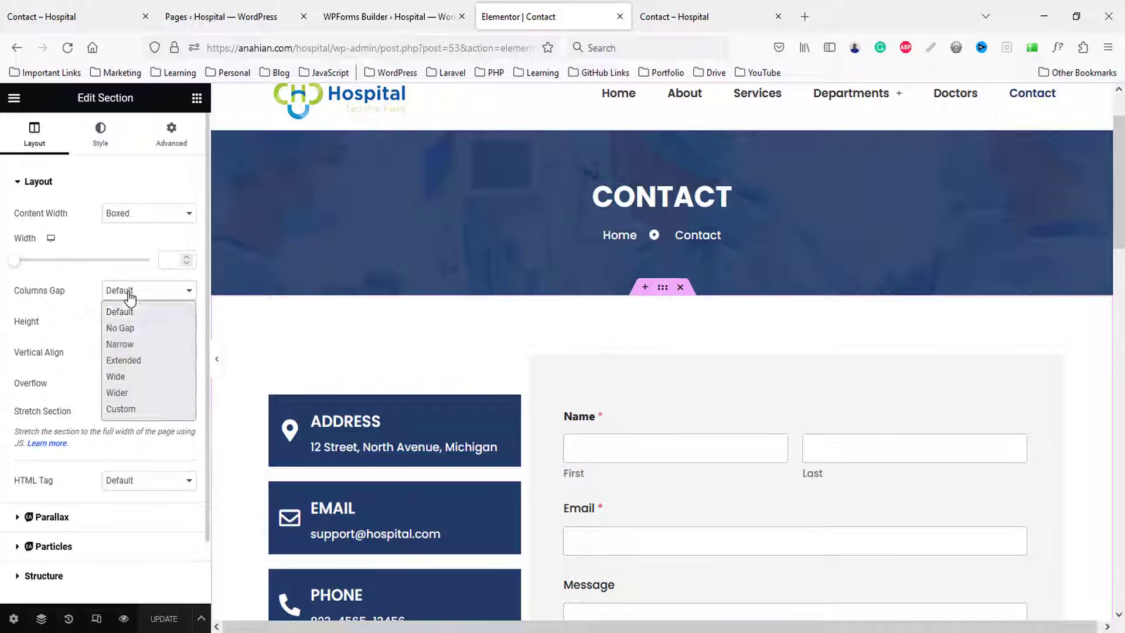
{"action": "left_click", "coordinate": [130, 393]}
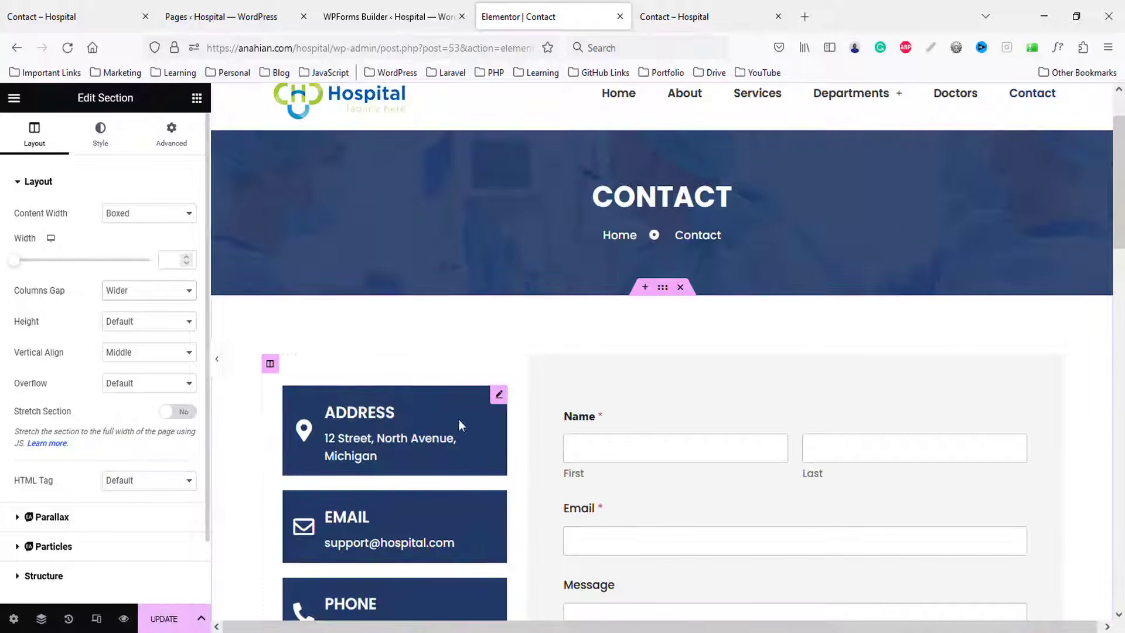
{"action": "left_click", "coordinate": [163, 619]}
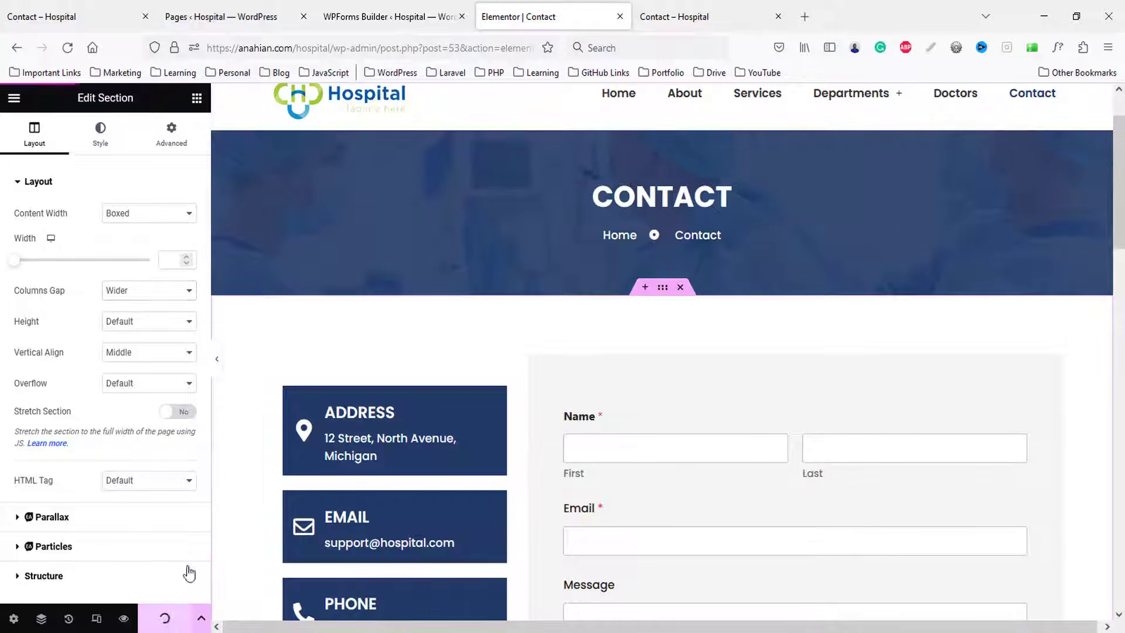
- Review the Contact page preview from banner to footer, and open the Home page from the site menu
{"action": "left_click", "coordinate": [716, 18]}
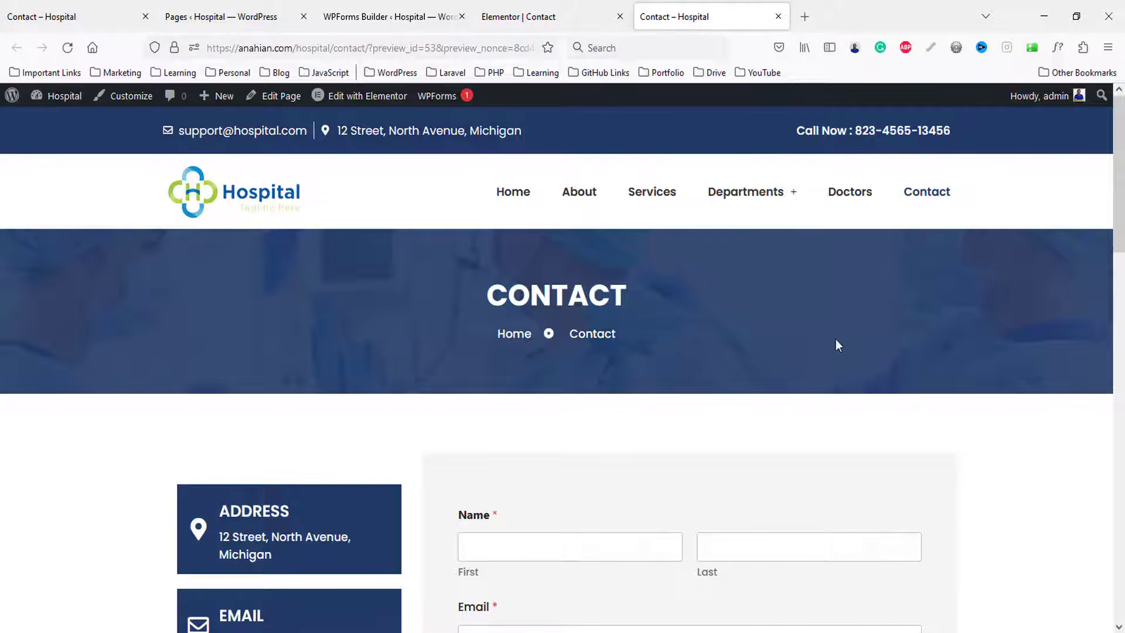
{"action": "scroll", "coordinate": [837, 343], "scroll_direction": "down", "scroll_amount": 10}
{"action": "scroll", "coordinate": [846, 355], "scroll_direction": "up", "scroll_amount": 10}
{"action": "left_click", "coordinate": [519, 207]}
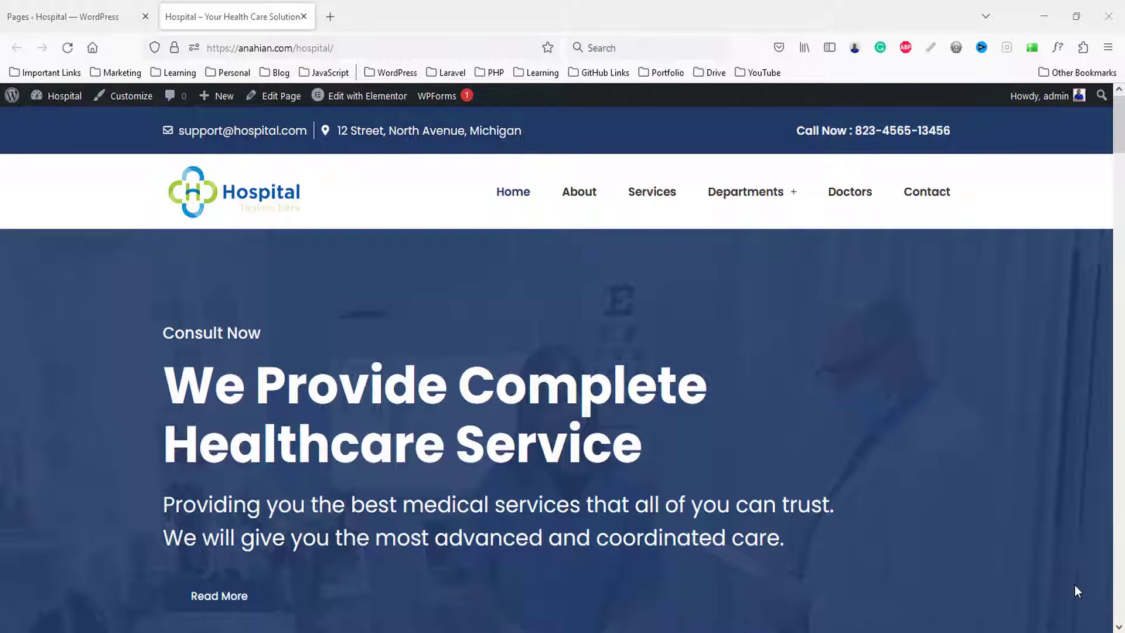
- Open the Elementor Header & Footer Builder template list and open the Header template for editing with Elementor in a new tab
{"action": "left_click", "coordinate": [71, 16]}
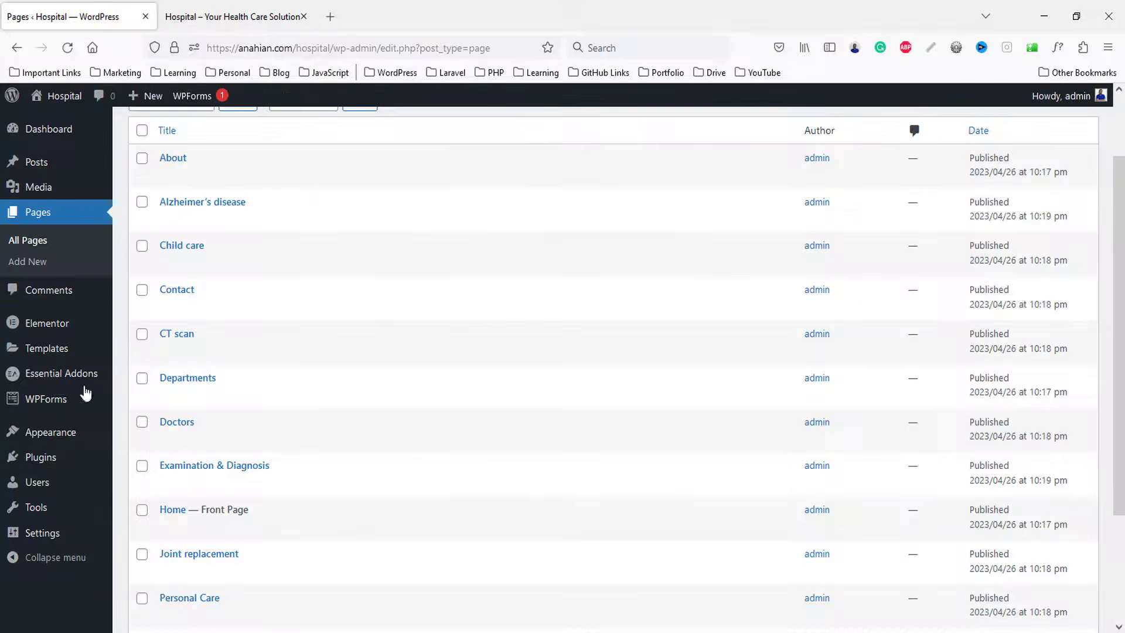
{"action": "mouse_move", "coordinate": [112, 437]}
{"action": "middle_click", "coordinate": [156, 503]}
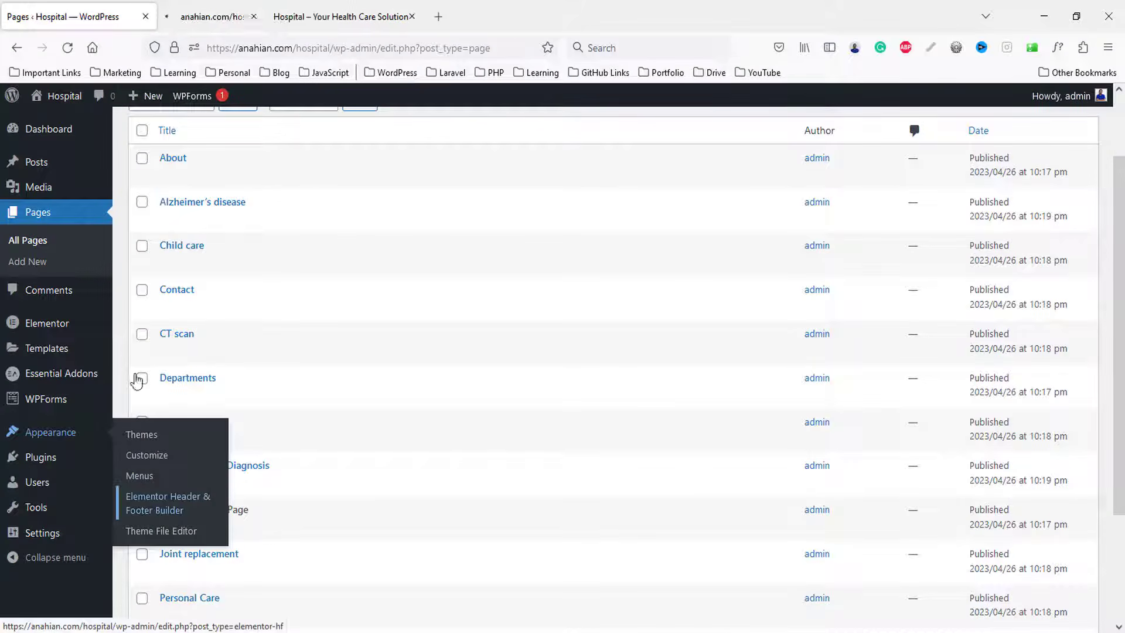
{"action": "left_click", "coordinate": [228, 17]}
{"action": "mouse_move", "coordinate": [277, 386]}
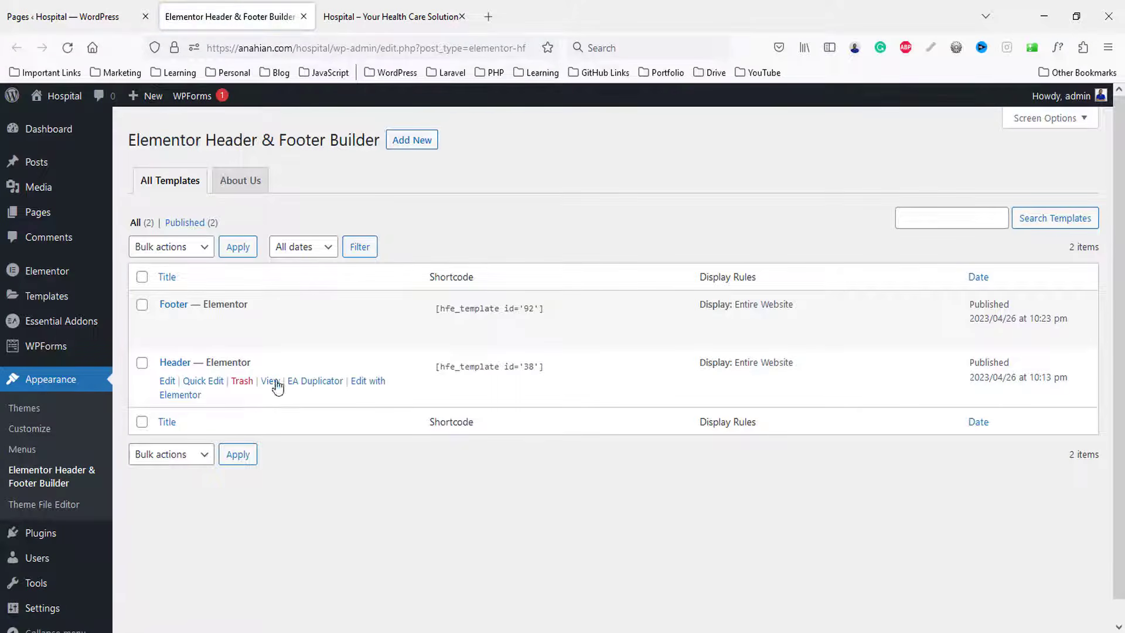
{"action": "middle_click", "coordinate": [371, 381]}
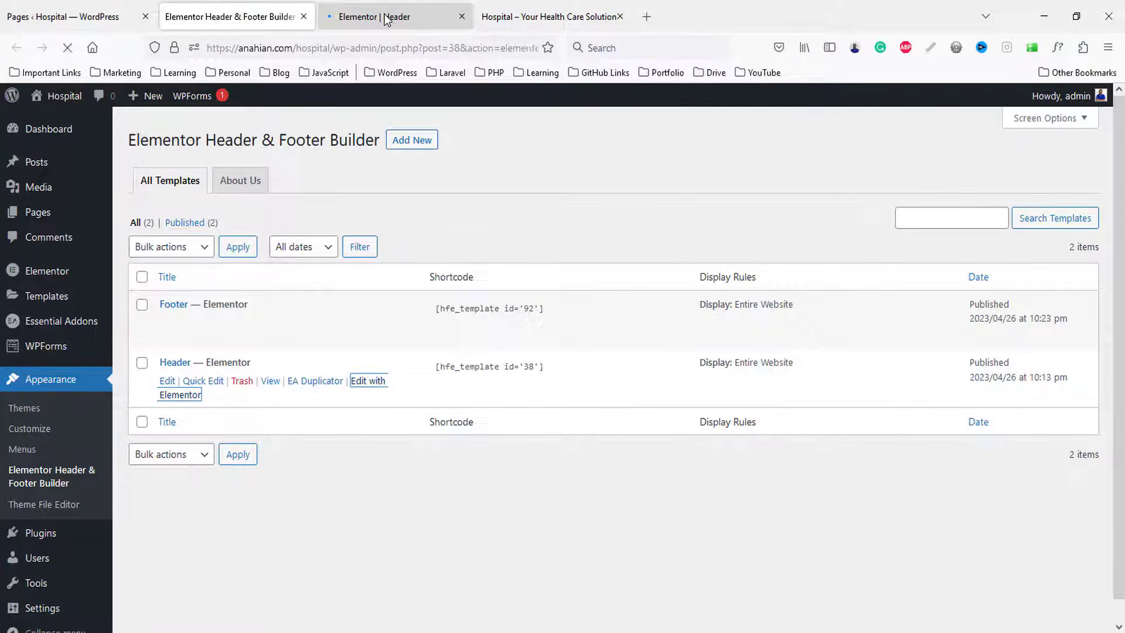
{"action": "left_click", "coordinate": [385, 18]}
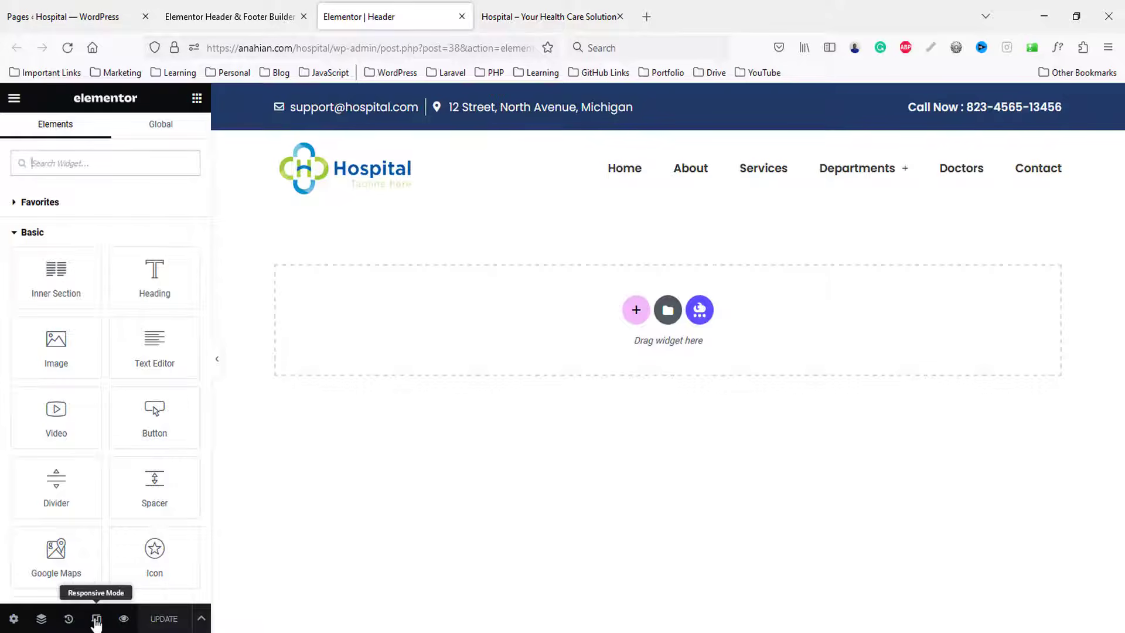
- Switch the header editor to the Tablet Portrait view and right-align the navigation menu's responsive icon
{"action": "left_click", "coordinate": [97, 619]}
{"action": "left_click", "coordinate": [606, 98]}
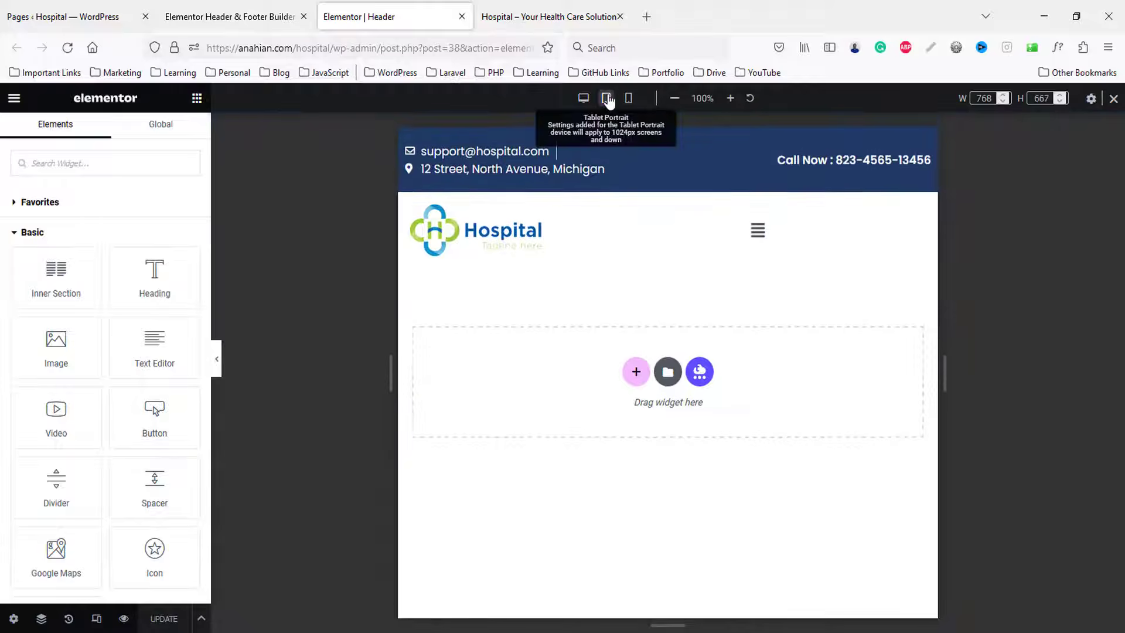
{"action": "left_click", "coordinate": [689, 237]}
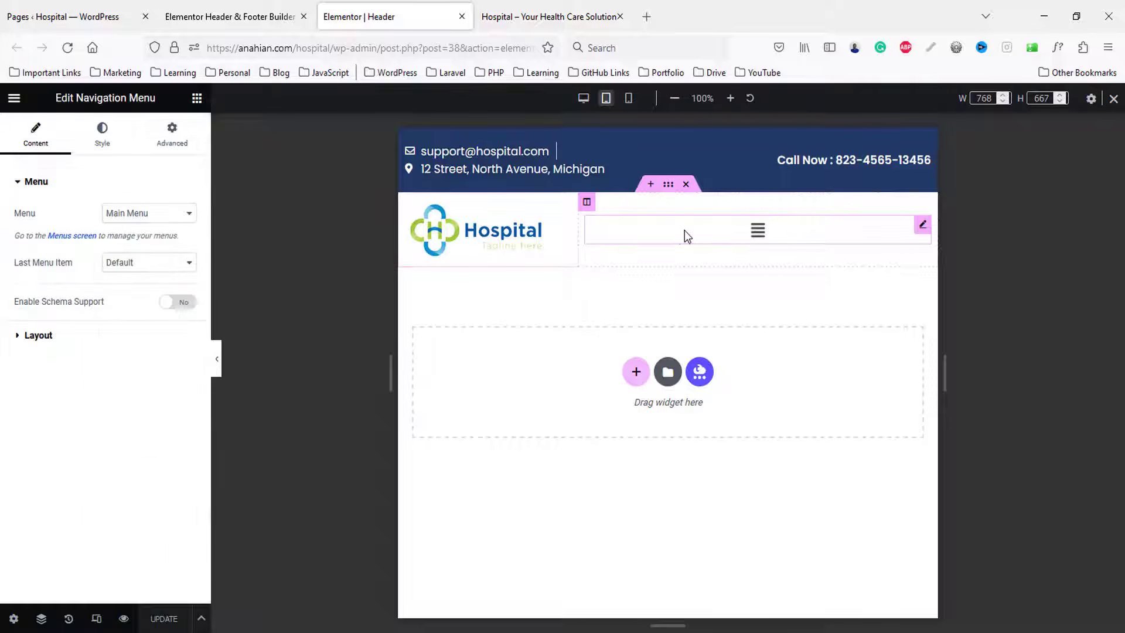
{"action": "left_click", "coordinate": [51, 338]}
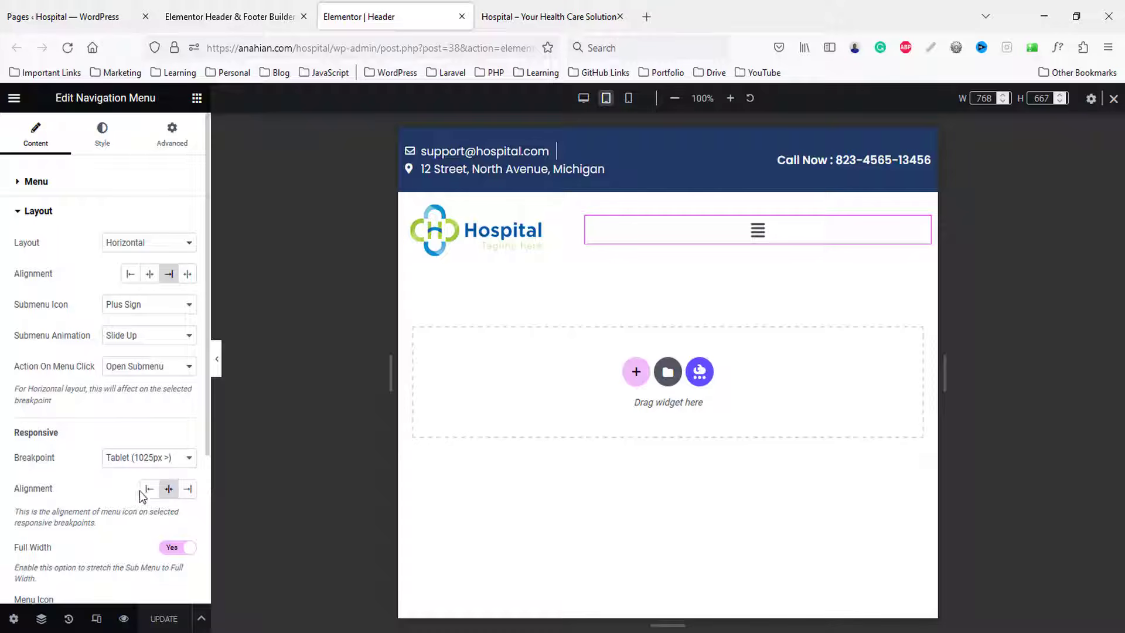
{"action": "left_click", "coordinate": [187, 489]}
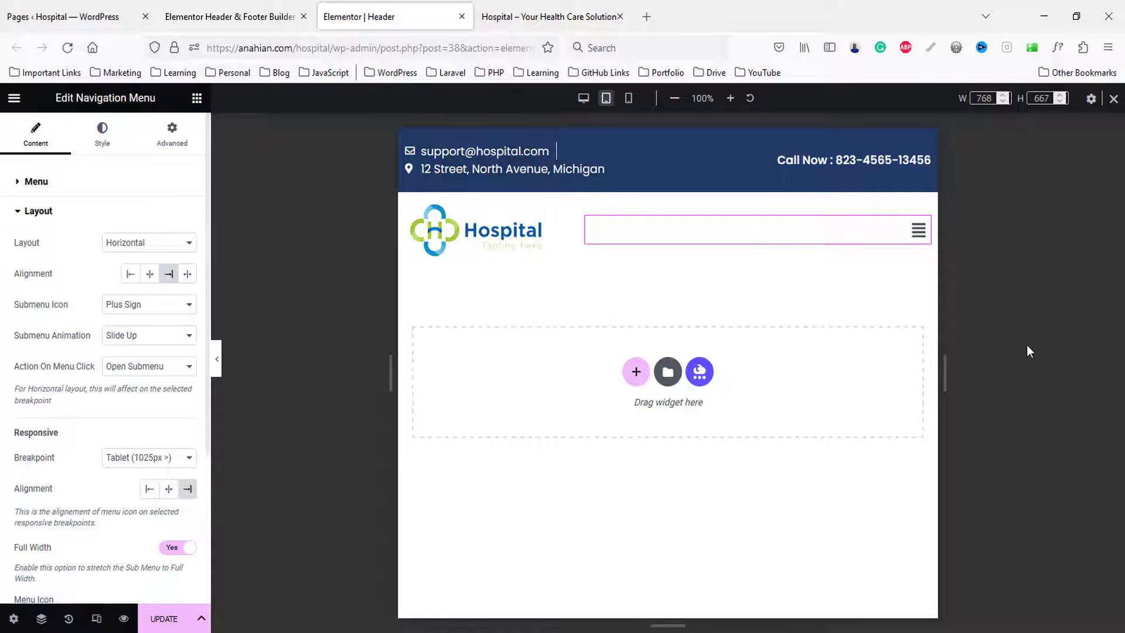
- Expand the tablet navigation menu, set its main menu horizontal padding to 15 px, and update the header
{"action": "left_click", "coordinate": [917, 232]}
{"action": "left_click", "coordinate": [916, 237]}
{"action": "left_click", "coordinate": [916, 237]}
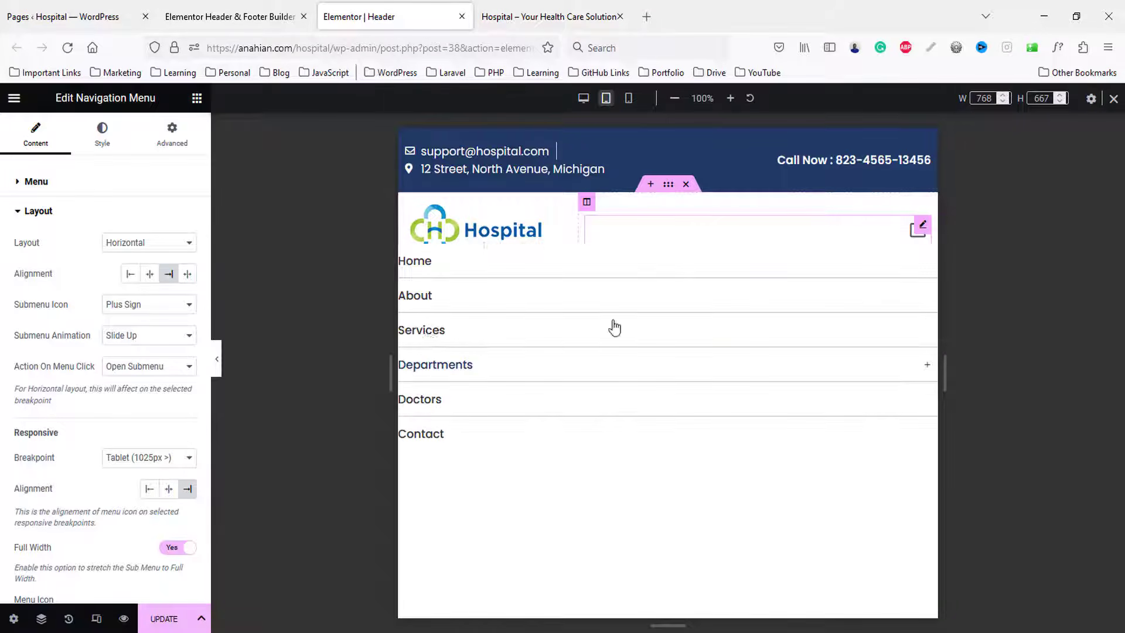
{"action": "scroll", "coordinate": [96, 351], "scroll_direction": "down", "scroll_amount": 2}
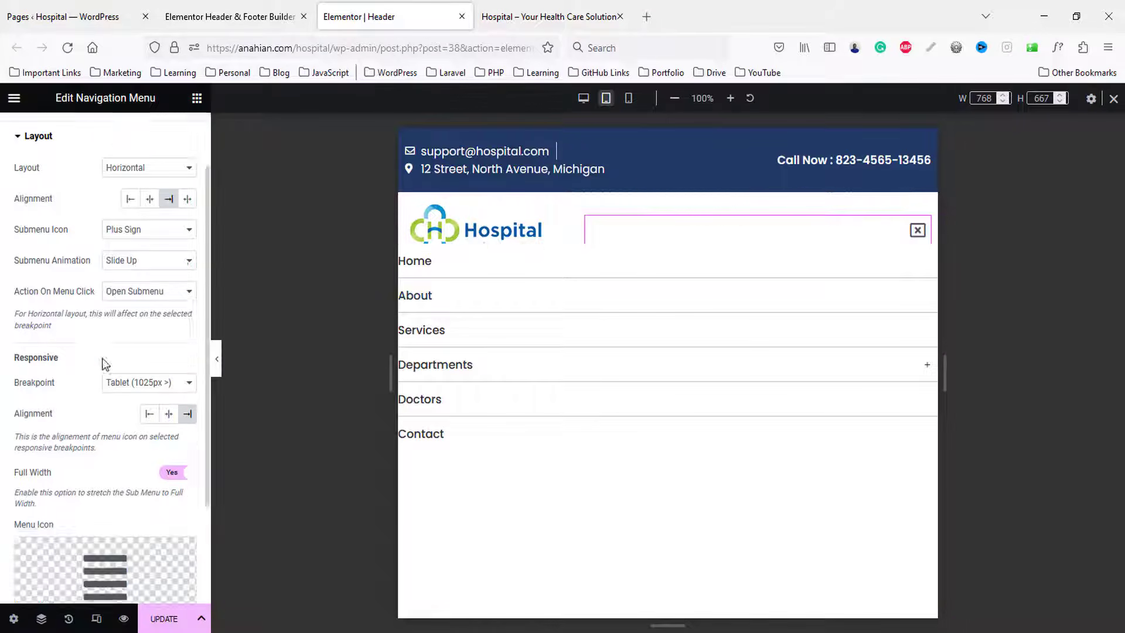
{"action": "scroll", "coordinate": [115, 320], "scroll_direction": "up", "scroll_amount": 2}
{"action": "left_click", "coordinate": [102, 144]}
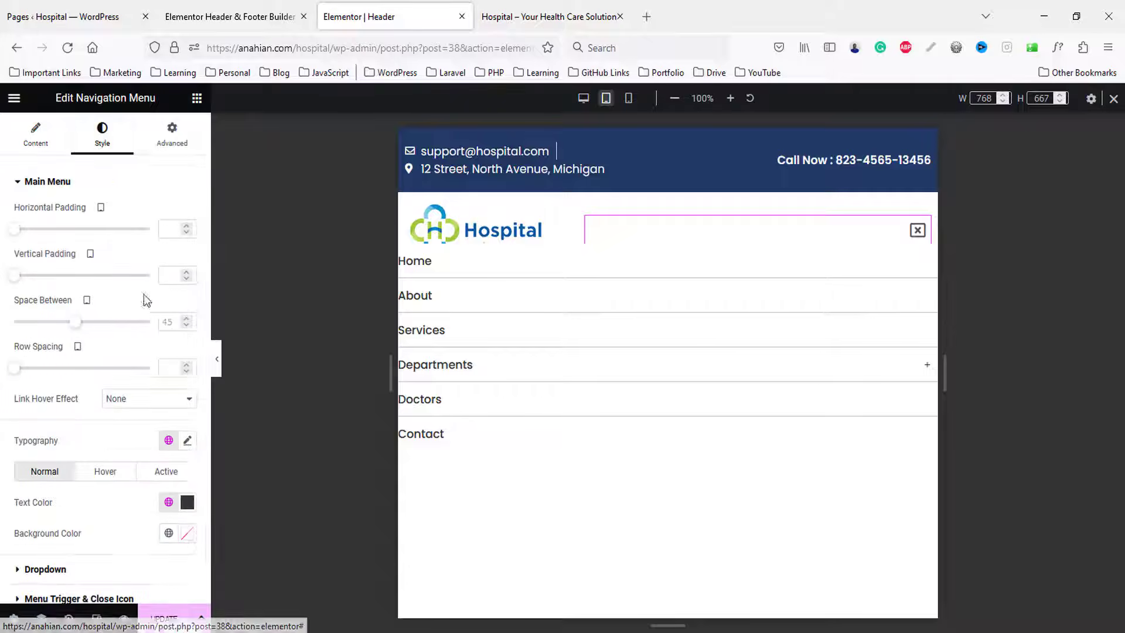
{"action": "left_click", "coordinate": [187, 226]}
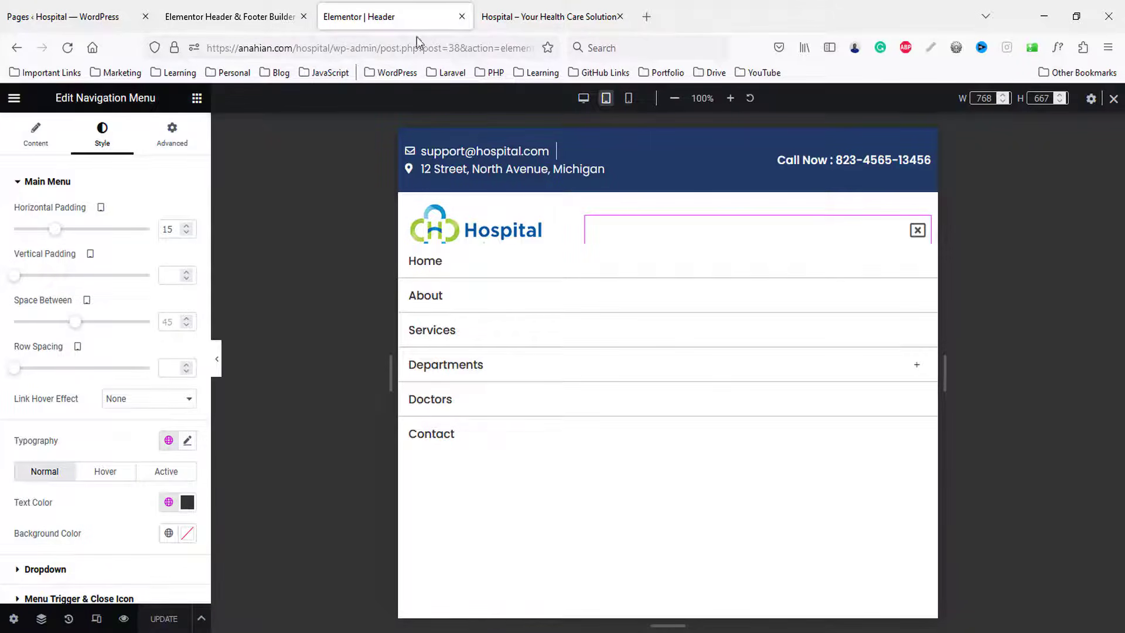
- Preview the header in a new tab, close the Home page and header editor tabs, and return to the template list
{"action": "left_click", "coordinate": [124, 619]}
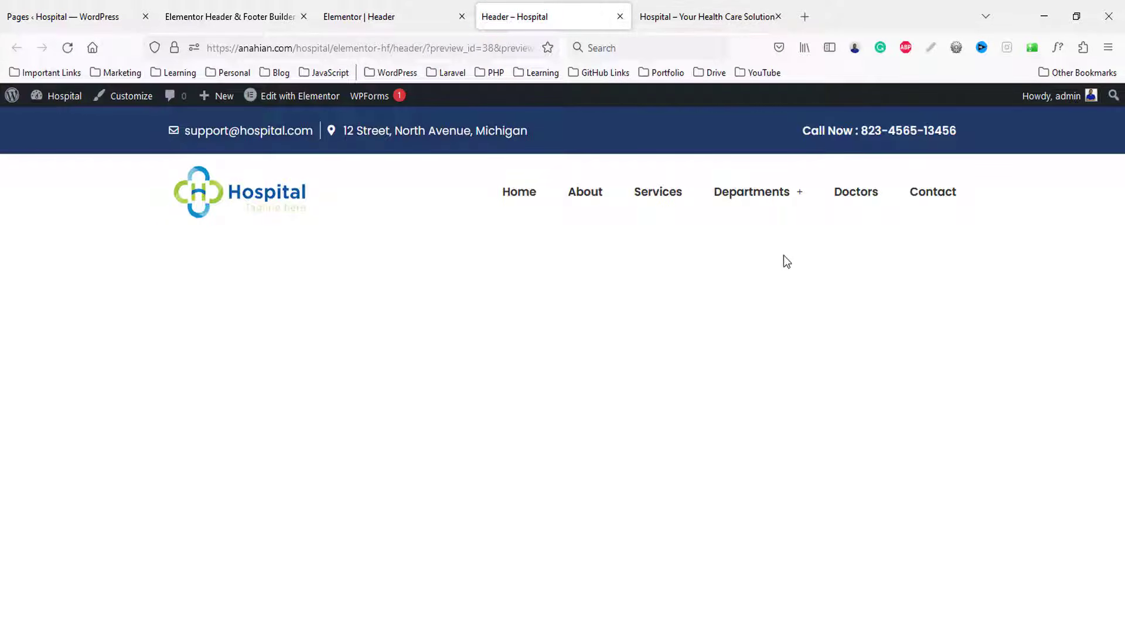
{"action": "middle_click", "coordinate": [681, 5]}
{"action": "left_click", "coordinate": [396, 6]}
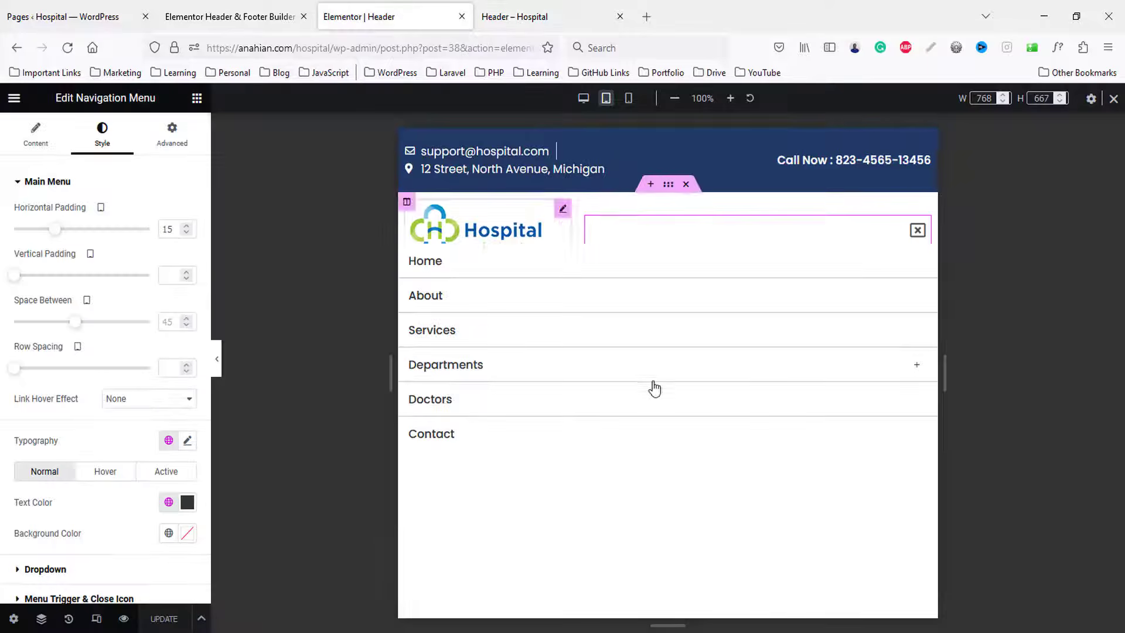
{"action": "left_click", "coordinate": [913, 232]}
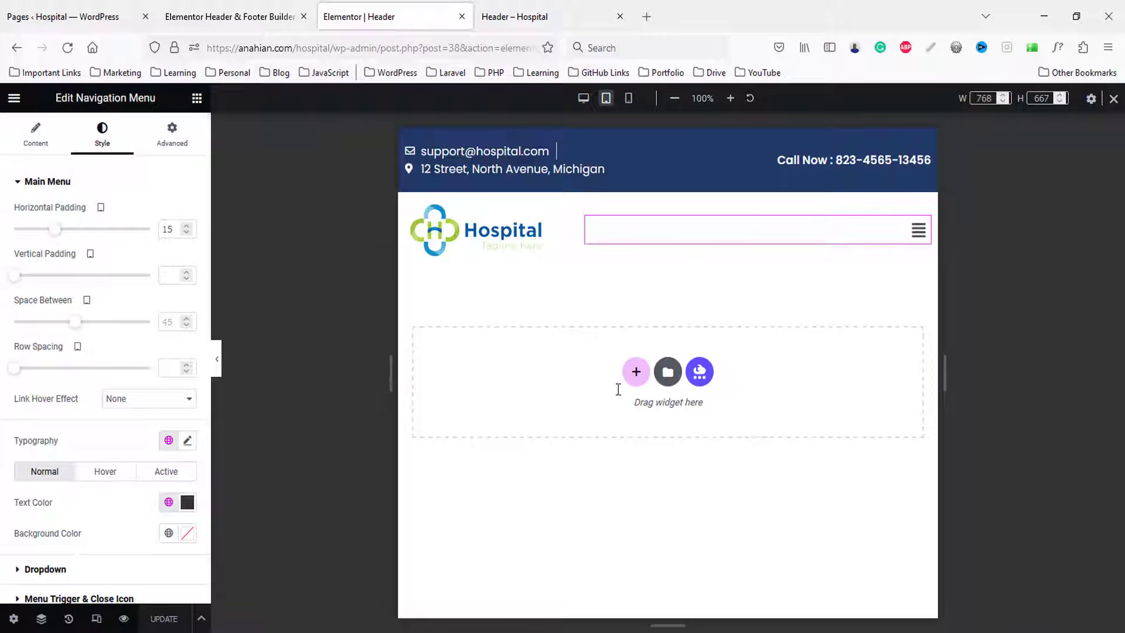
{"action": "middle_click", "coordinate": [407, 6]}
{"action": "left_click", "coordinate": [264, 6]}
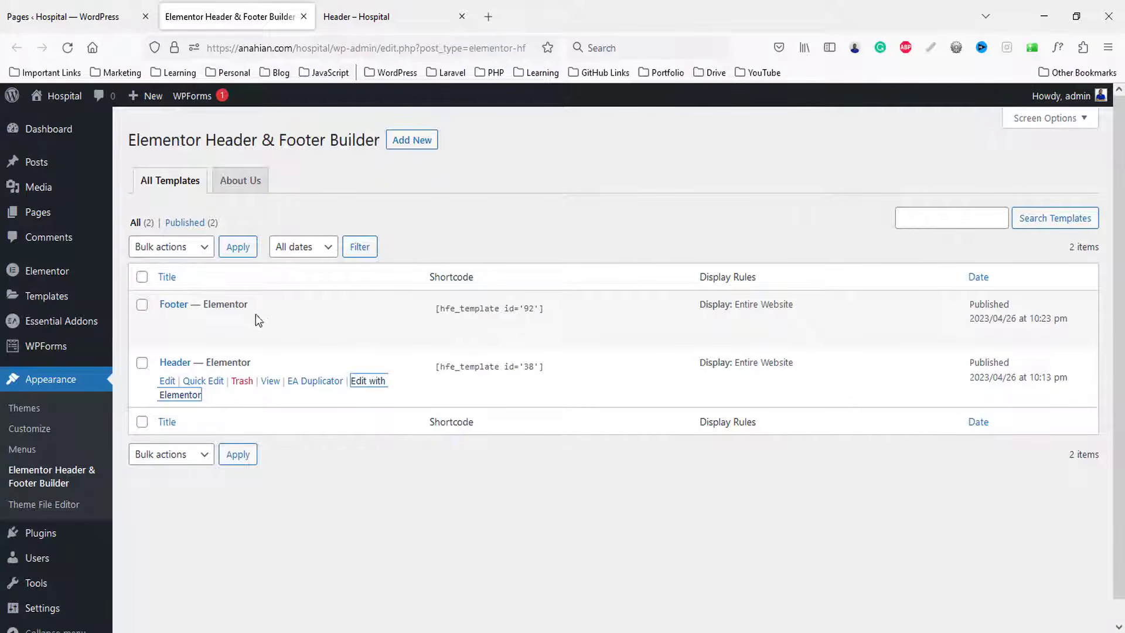
- Open the Header and Footer templates for editing with Elementor in separate tabs and show the Header editor
{"action": "middle_click", "coordinate": [190, 396]}
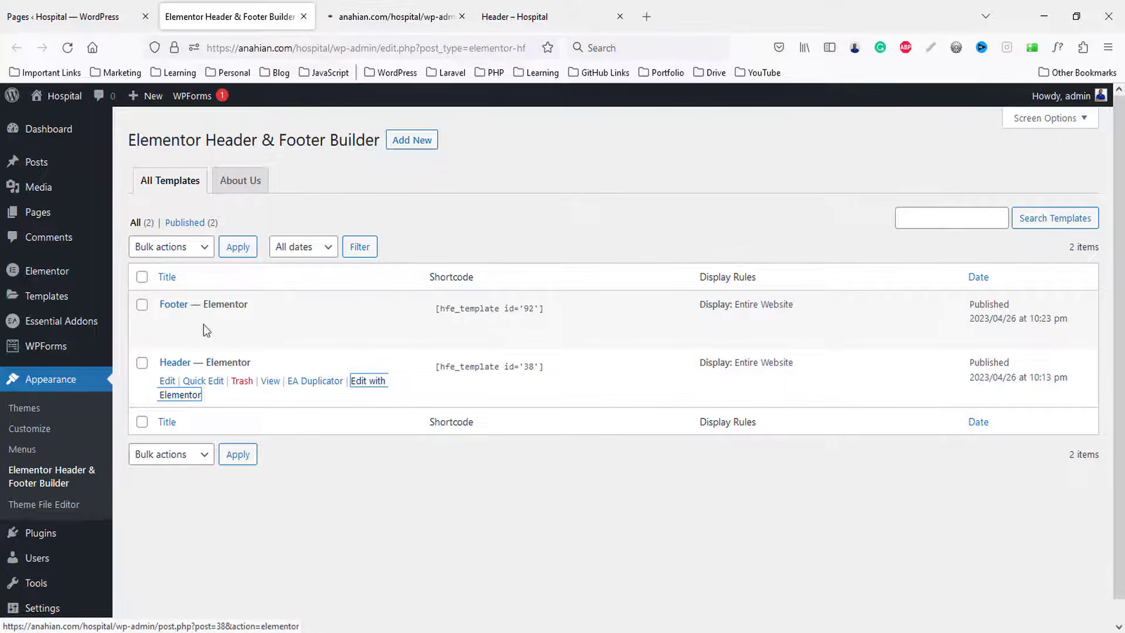
{"action": "left_click", "coordinate": [410, 10]}
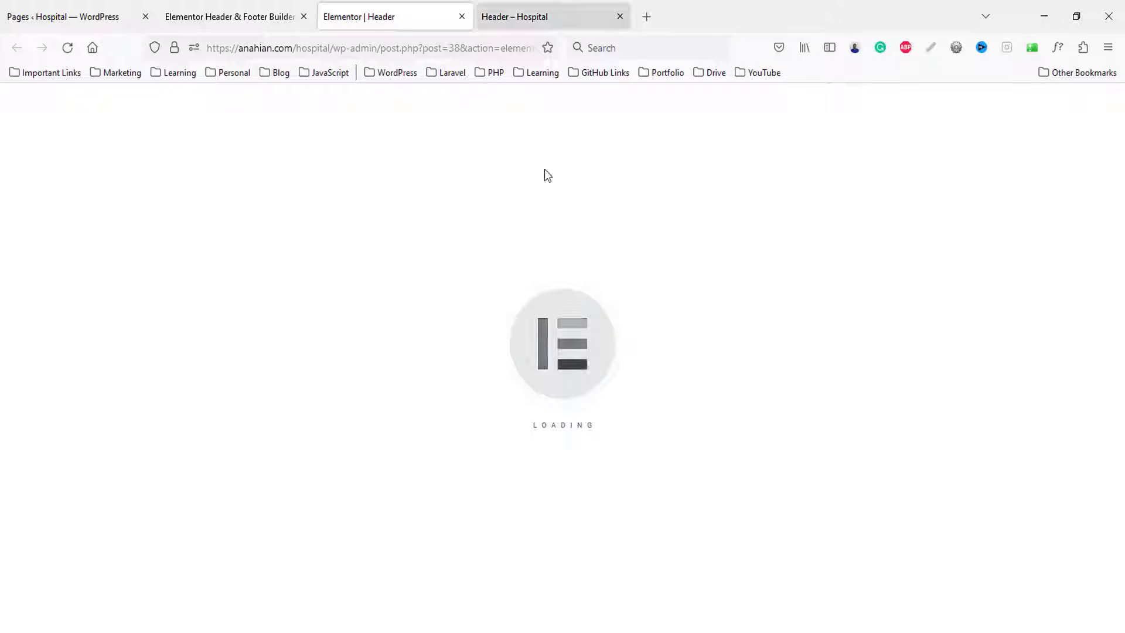
{"action": "left_click", "coordinate": [217, 12]}
{"action": "left_click", "coordinate": [392, 3]}
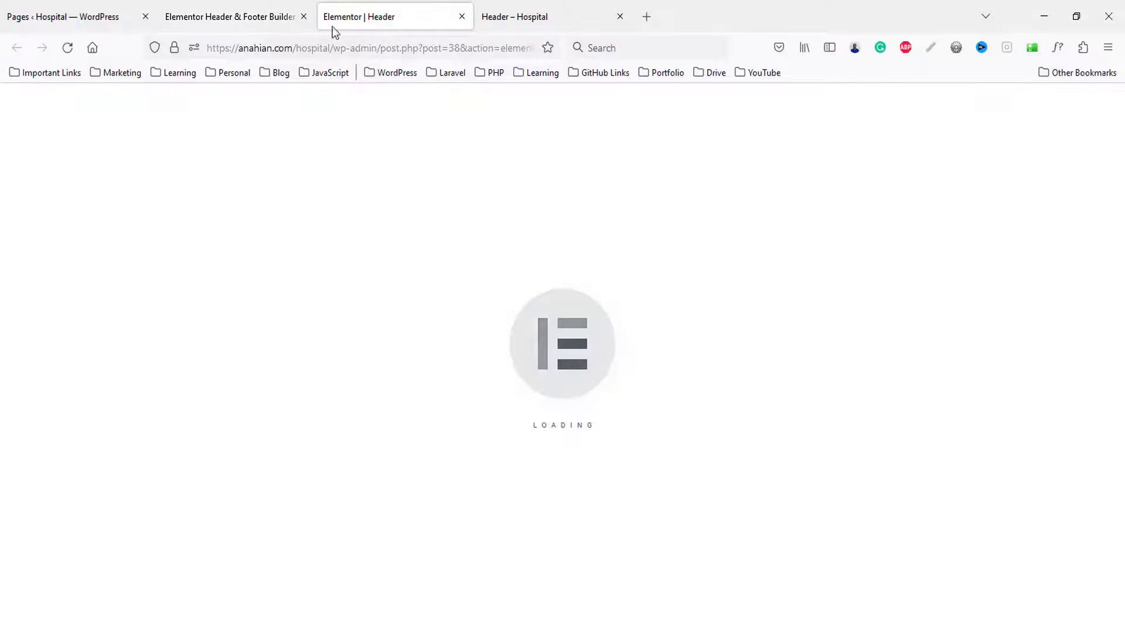
{"action": "left_click", "coordinate": [206, 12]}
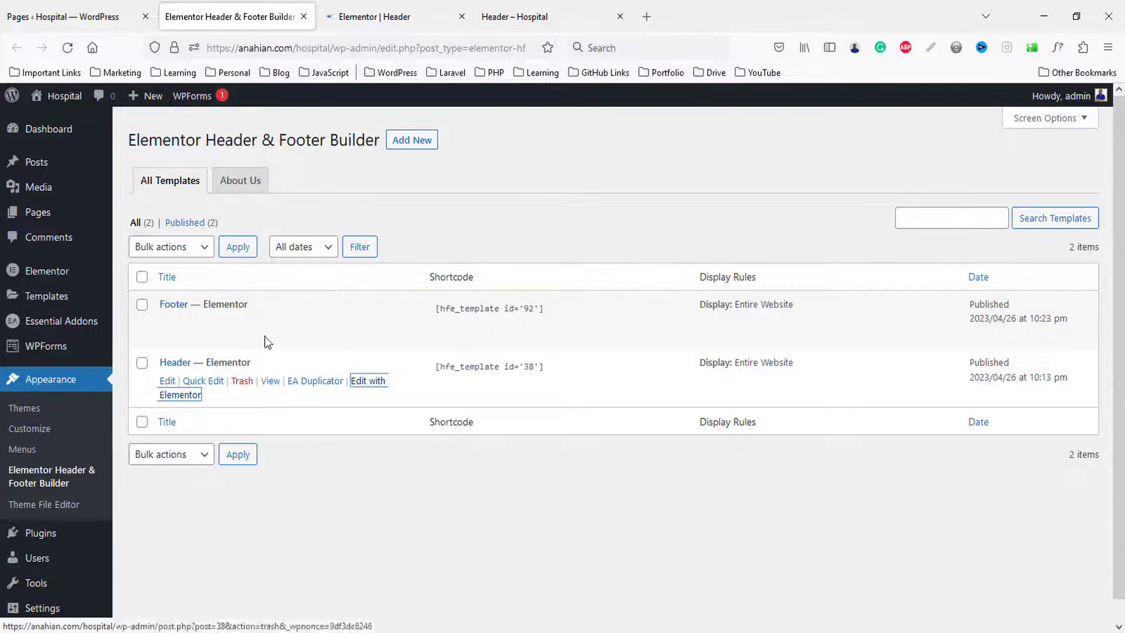
{"action": "middle_click", "coordinate": [352, 323]}
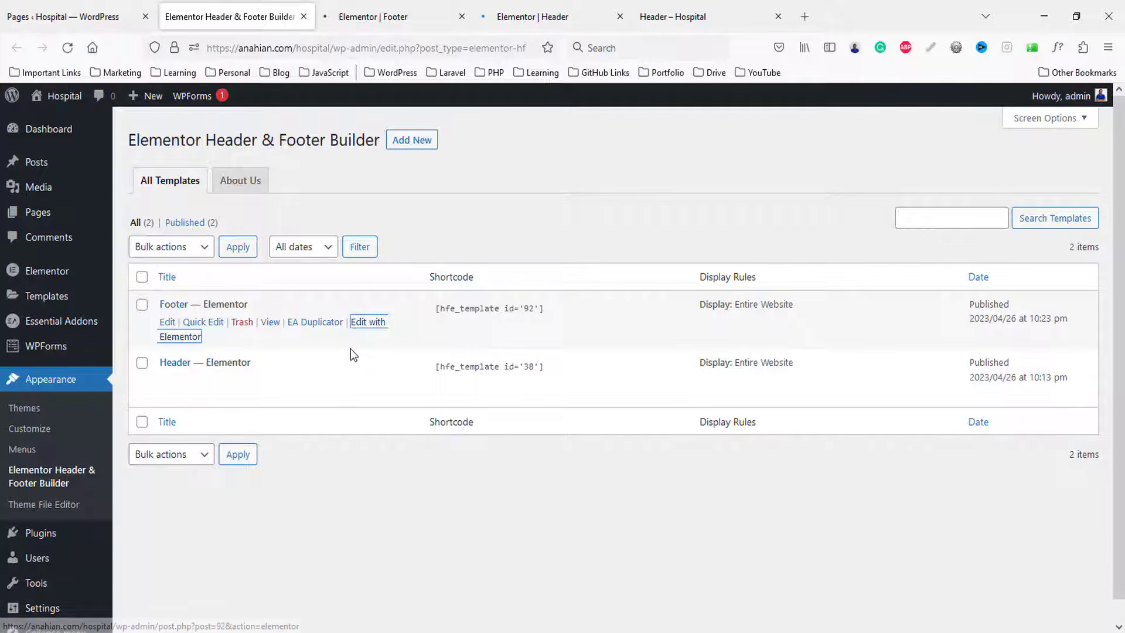
{"action": "left_click", "coordinate": [519, 9]}
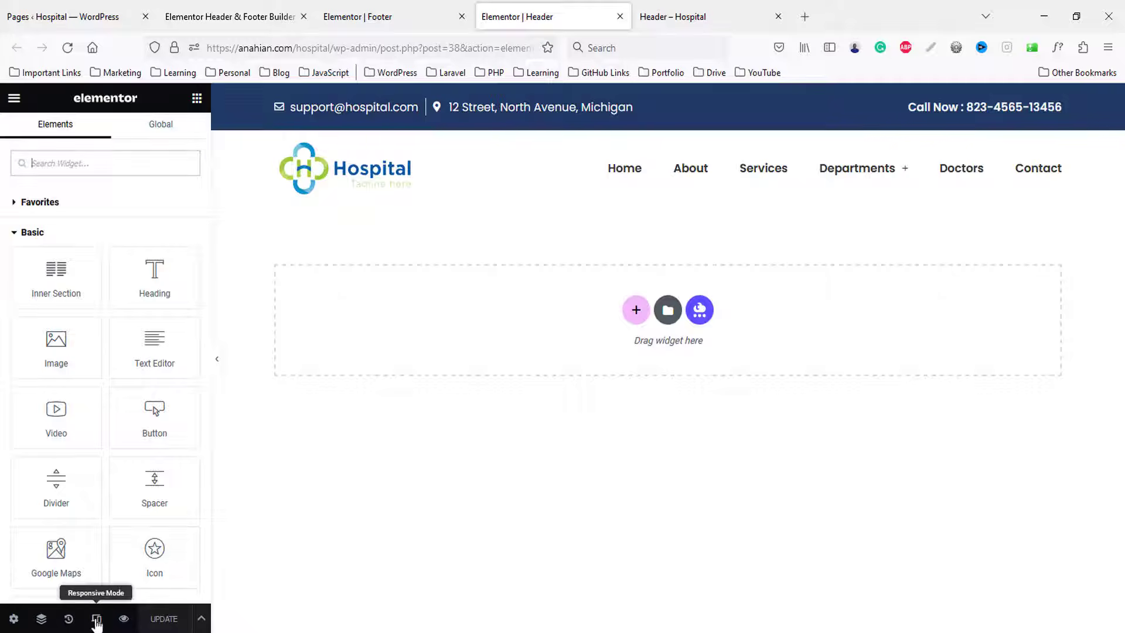
- In the Mobile Portrait view, center the top bar's e-mail and address icon list and the Call Now heading
{"action": "left_click", "coordinate": [96, 618]}
{"action": "left_click", "coordinate": [628, 98]}
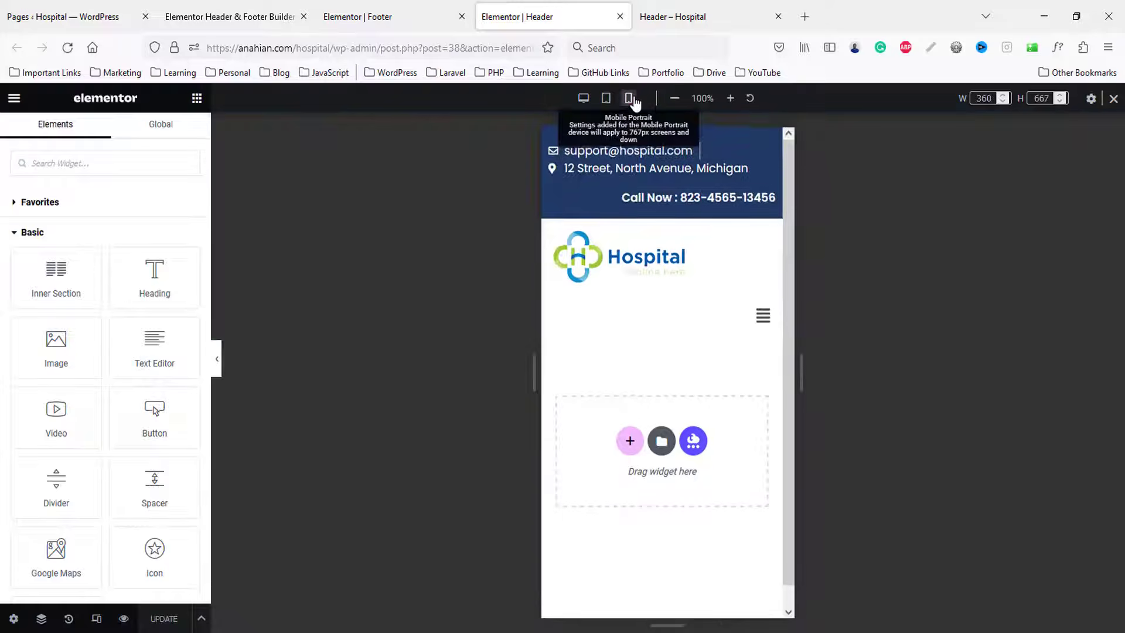
{"action": "left_click", "coordinate": [632, 161]}
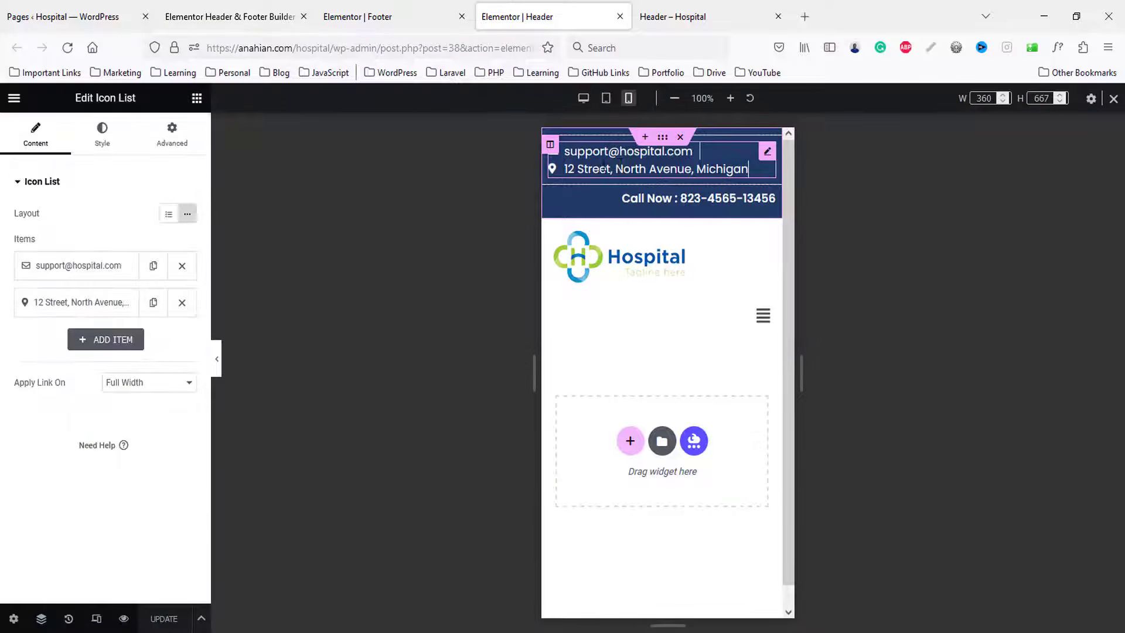
{"action": "left_click", "coordinate": [96, 140]}
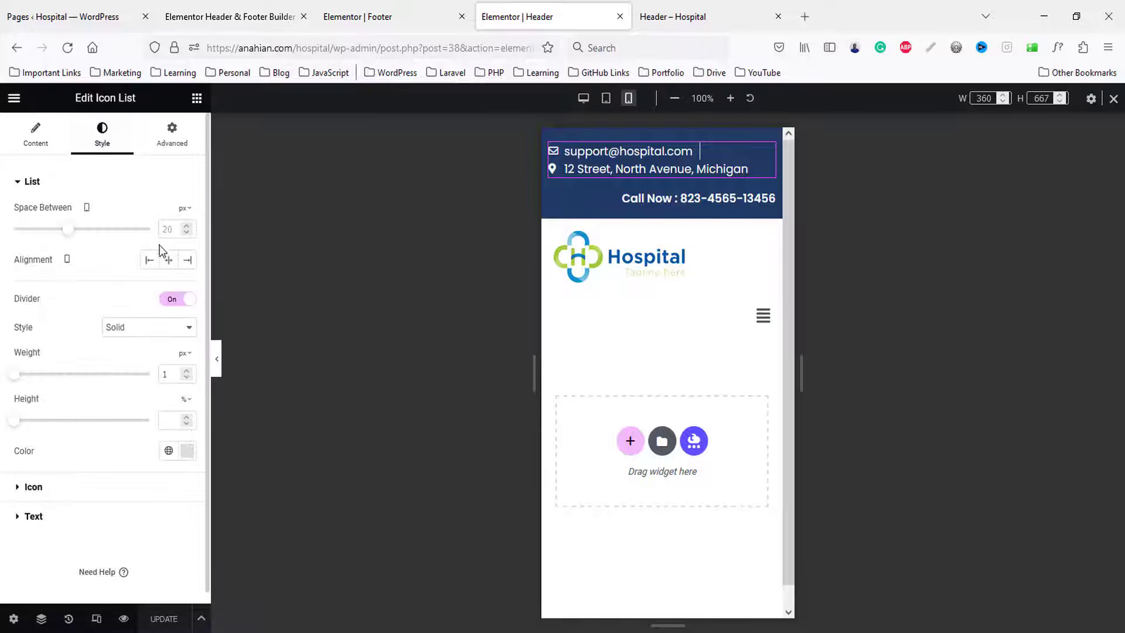
{"action": "left_click", "coordinate": [168, 261]}
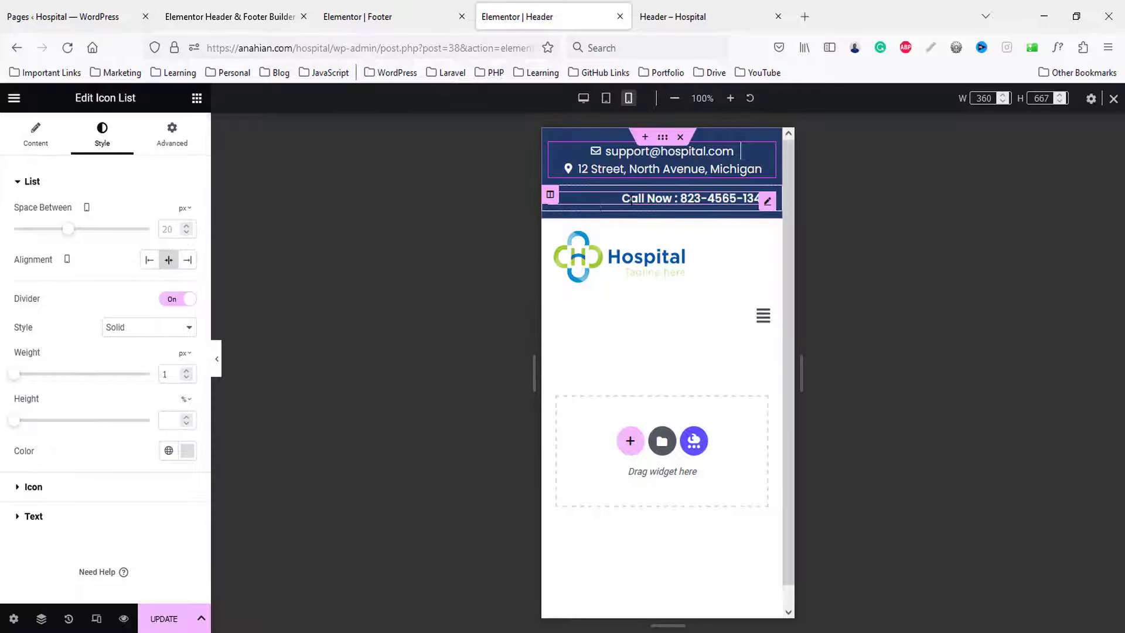
{"action": "left_click", "coordinate": [656, 198]}
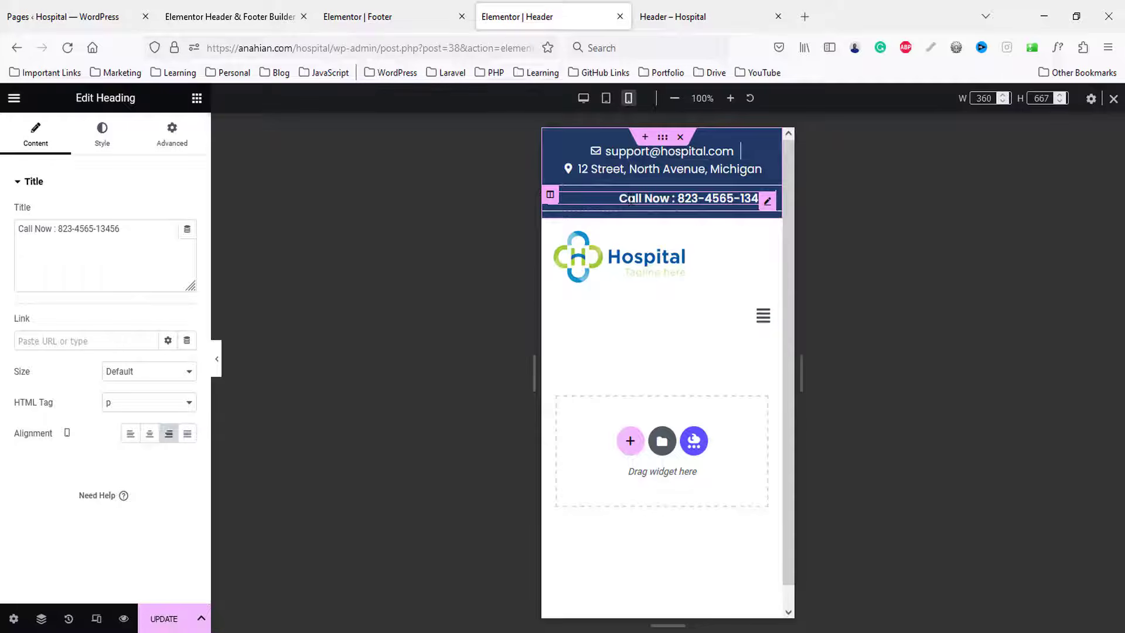
{"action": "left_click", "coordinate": [150, 434]}
- Center the logo image and the navigation menu's responsive icon in the mobile view, and update the header
{"action": "left_click", "coordinate": [635, 244]}
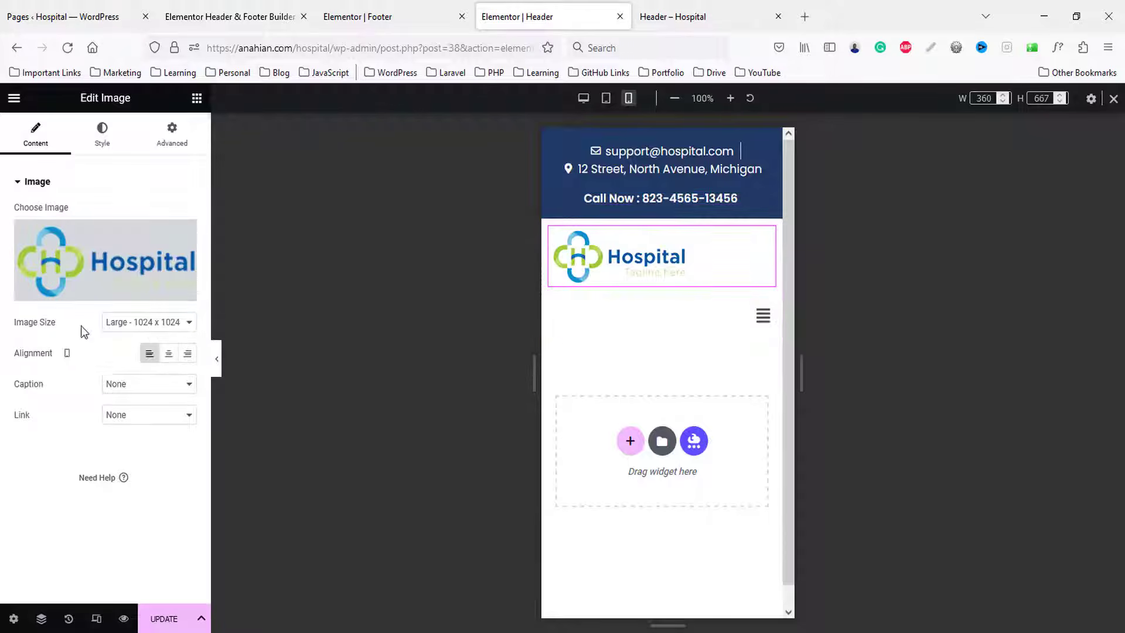
{"action": "left_click", "coordinate": [168, 353]}
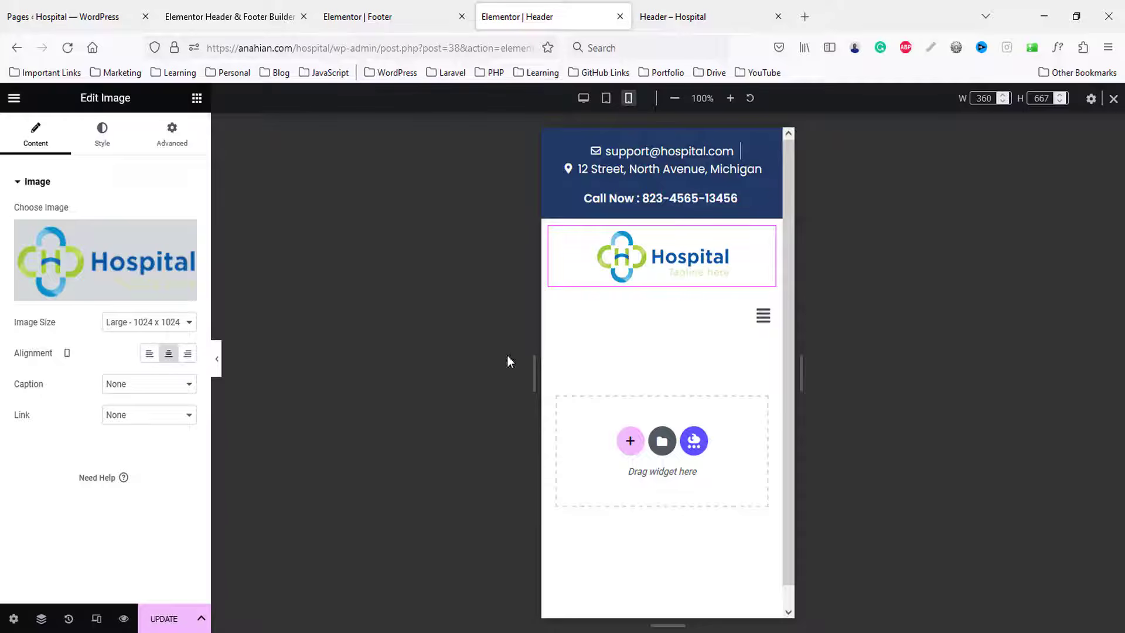
{"action": "left_click", "coordinate": [740, 323]}
{"action": "left_click", "coordinate": [38, 335]}
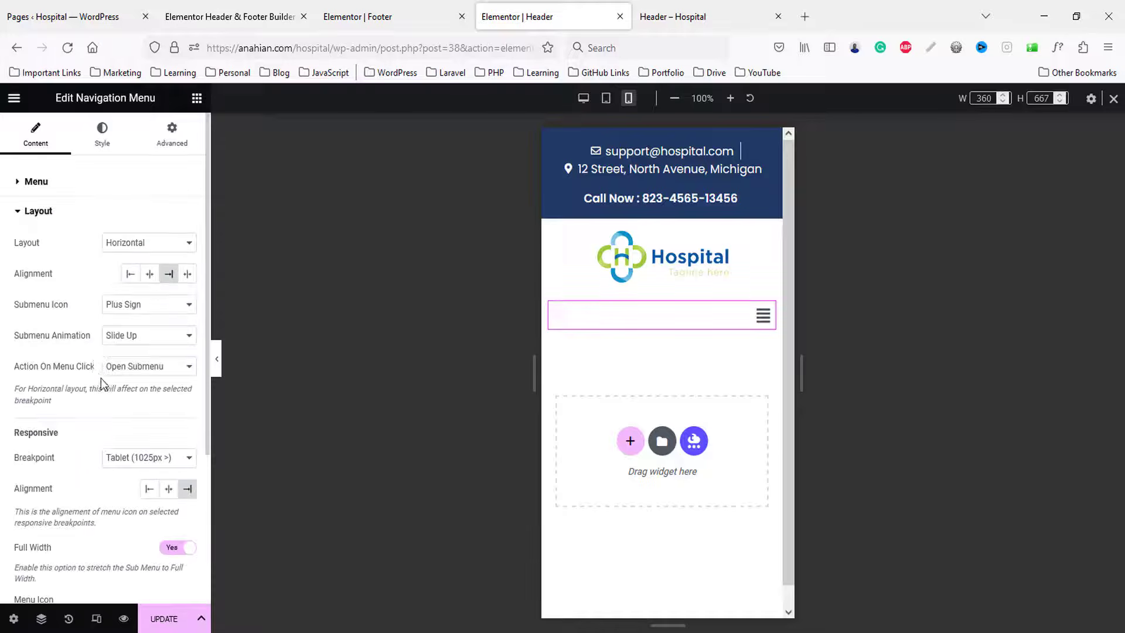
{"action": "scroll", "coordinate": [106, 375], "scroll_direction": "down", "scroll_amount": 4}
{"action": "left_click", "coordinate": [168, 280]}
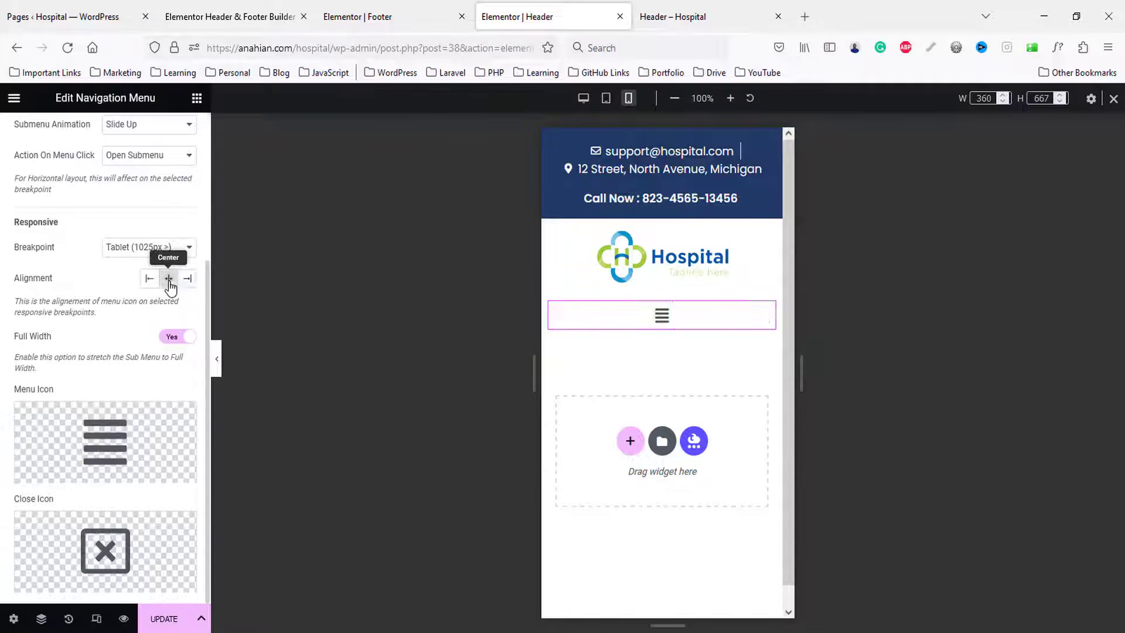
{"action": "left_click", "coordinate": [159, 621]}
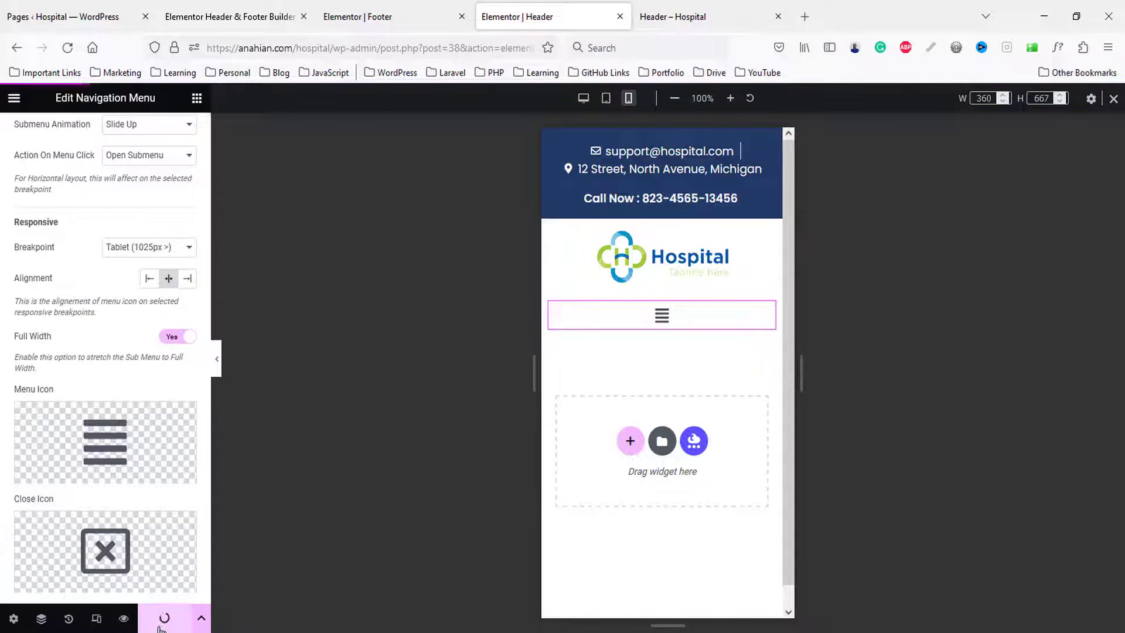
- Check the header in the Tablet Portrait and Mobile Portrait views and reload its preview page
{"action": "left_click", "coordinate": [607, 100]}
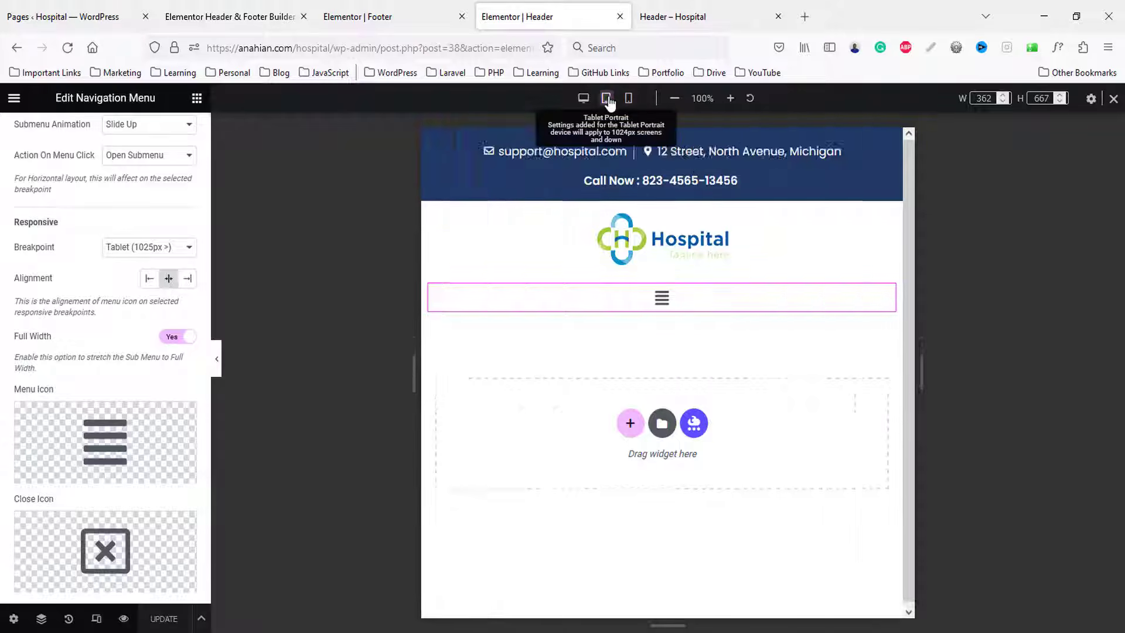
{"action": "left_click", "coordinate": [632, 99]}
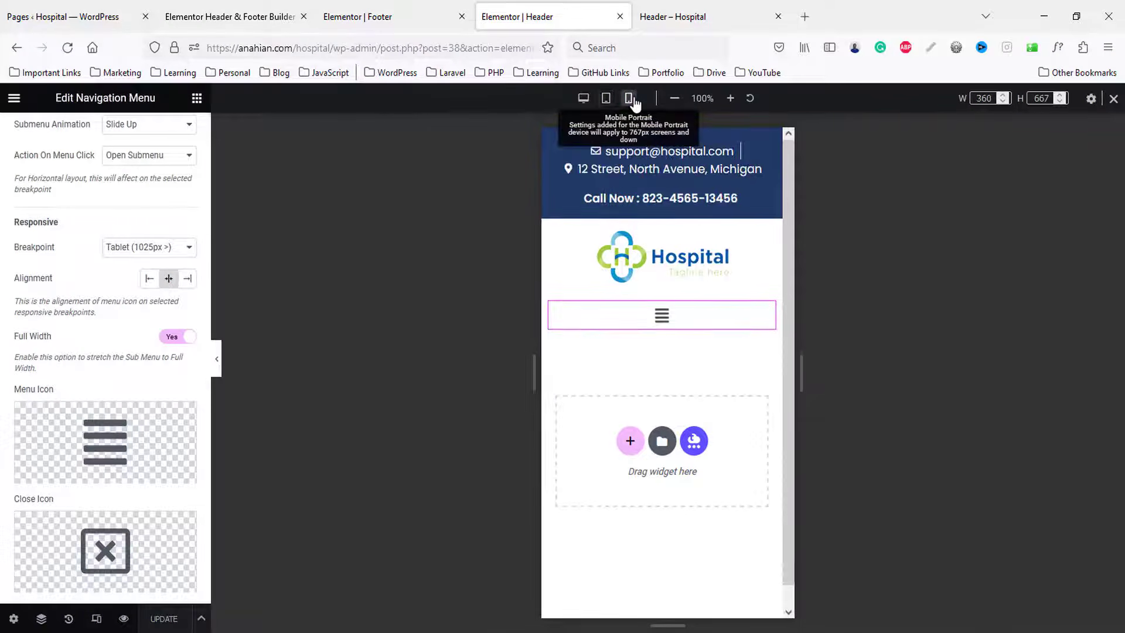
{"action": "left_click", "coordinate": [672, 17]}
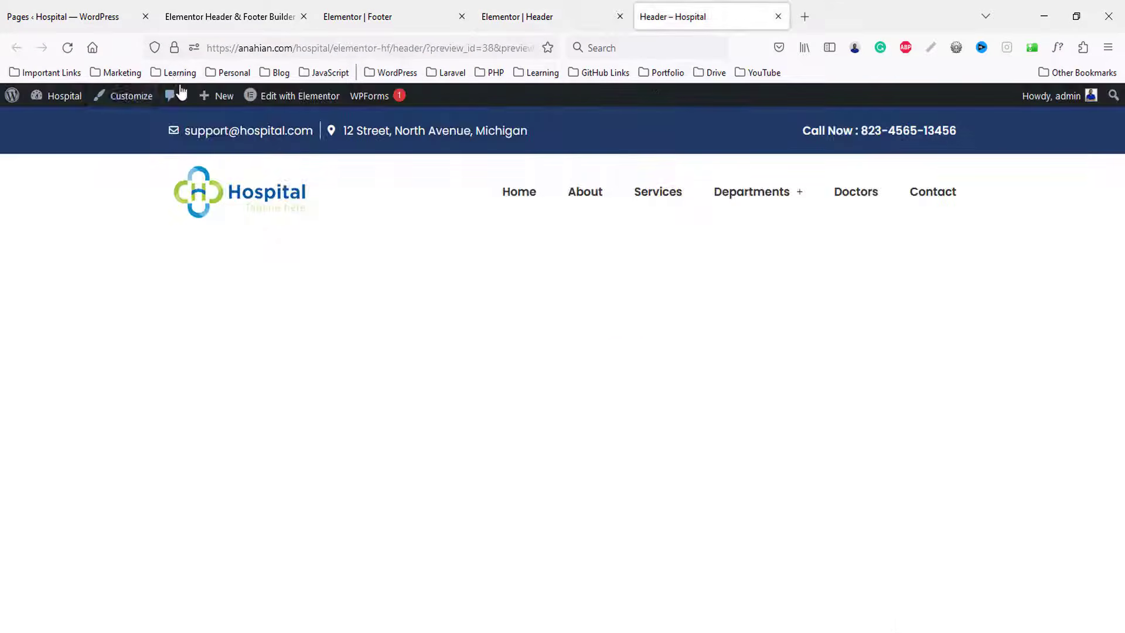
{"action": "left_click", "coordinate": [66, 49]}
- Close the Header editor tab and show the Footer template's editor
{"action": "left_click", "coordinate": [542, 16]}
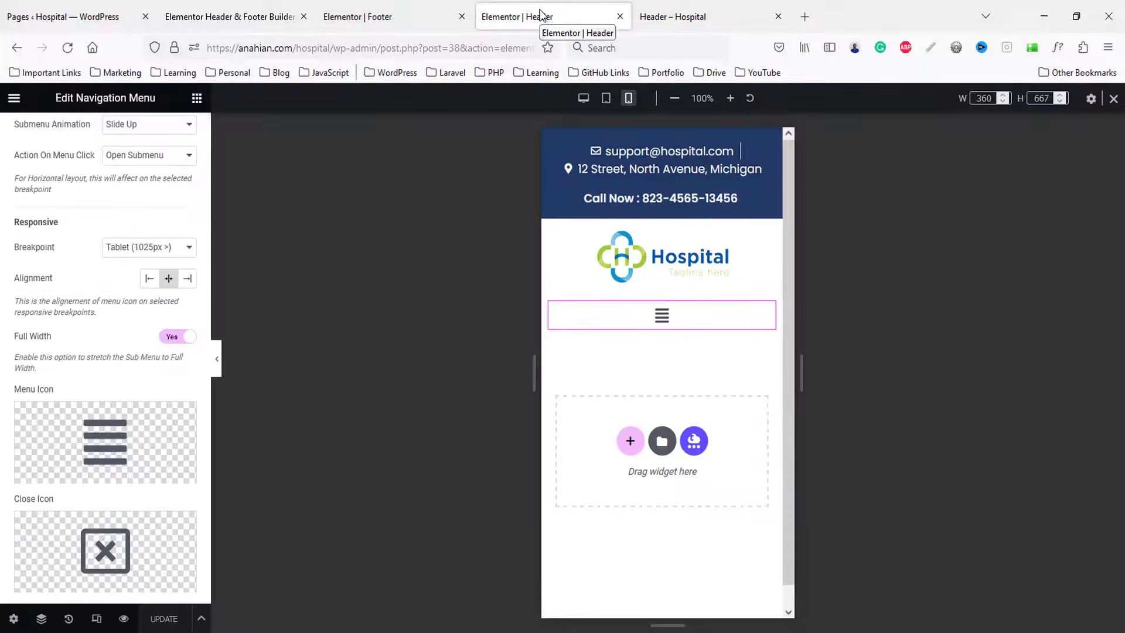
{"action": "middle_click", "coordinate": [542, 17]}
{"action": "left_click", "coordinate": [410, 12]}
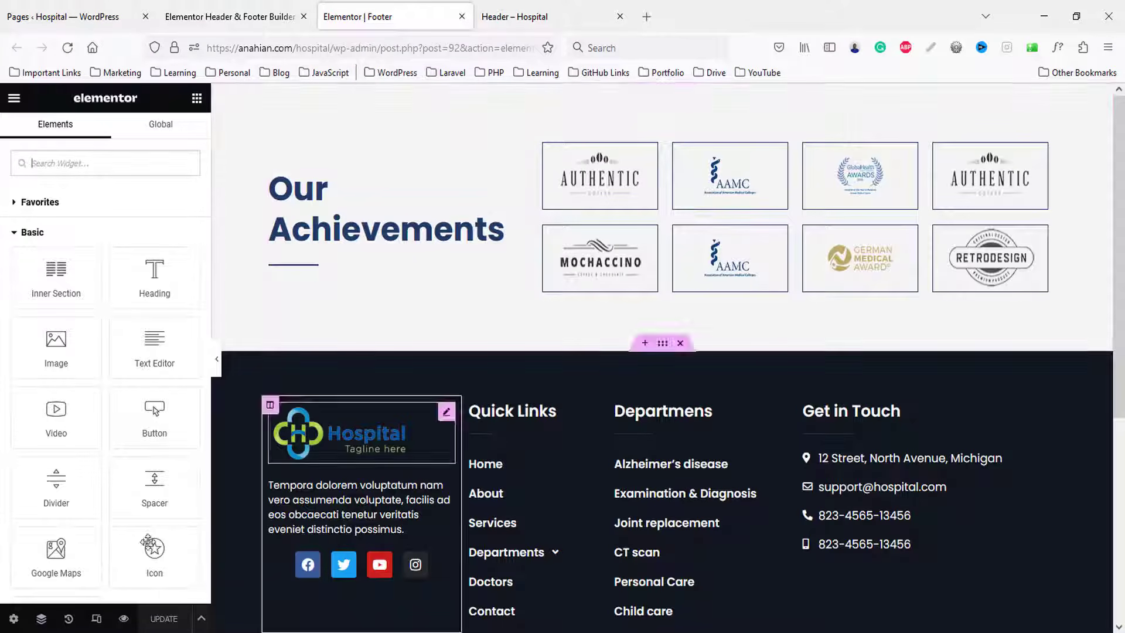
- In the footer's Tablet Portrait view, set the Our Achievements heading's font size to 30 px
{"action": "left_click", "coordinate": [97, 619]}
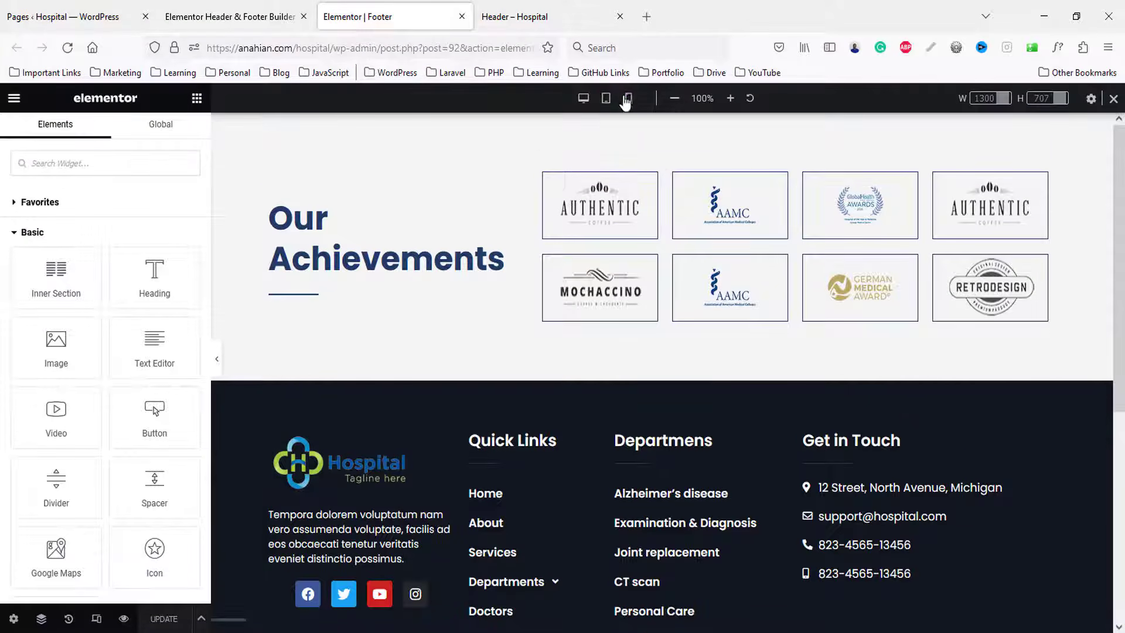
{"action": "left_click", "coordinate": [606, 99]}
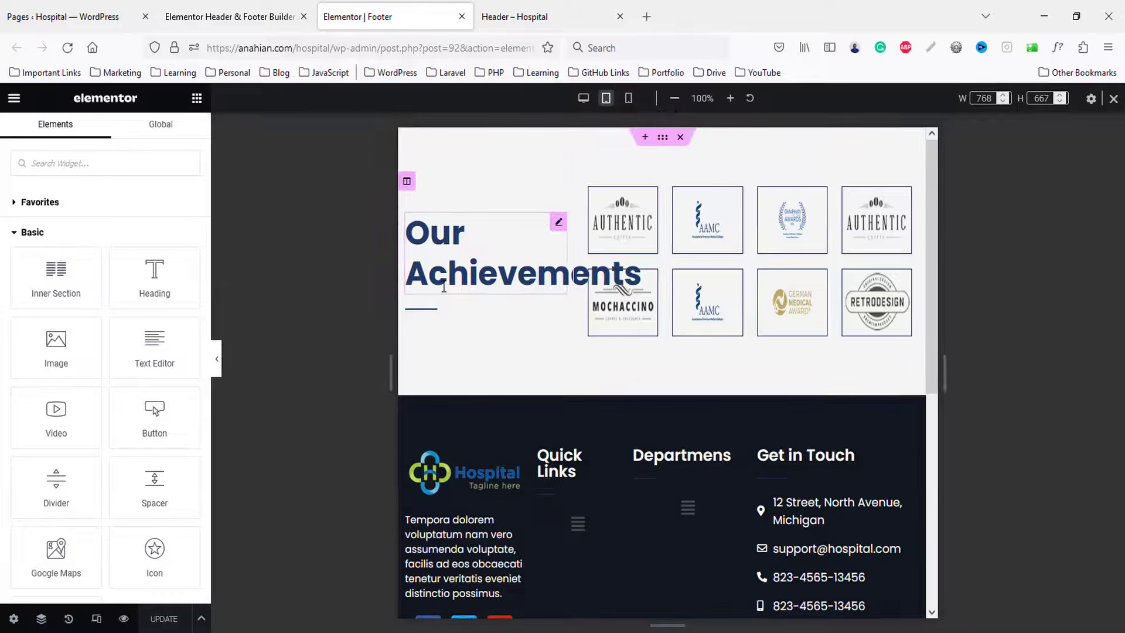
{"action": "left_click", "coordinate": [443, 286]}
{"action": "left_click", "coordinate": [105, 135]}
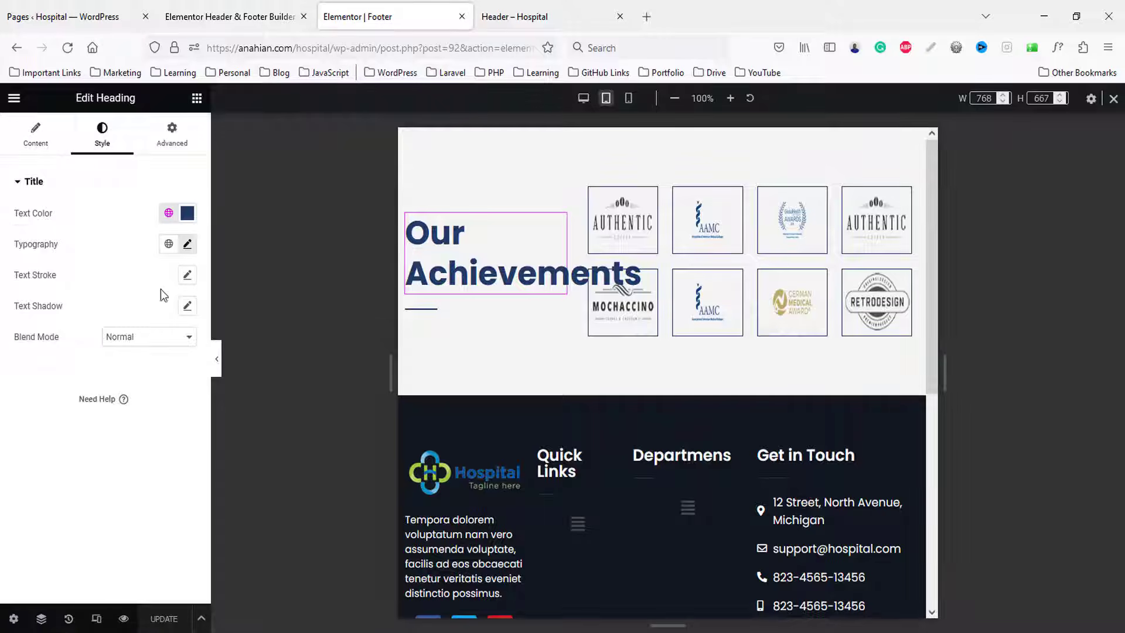
{"action": "left_click", "coordinate": [188, 244]}
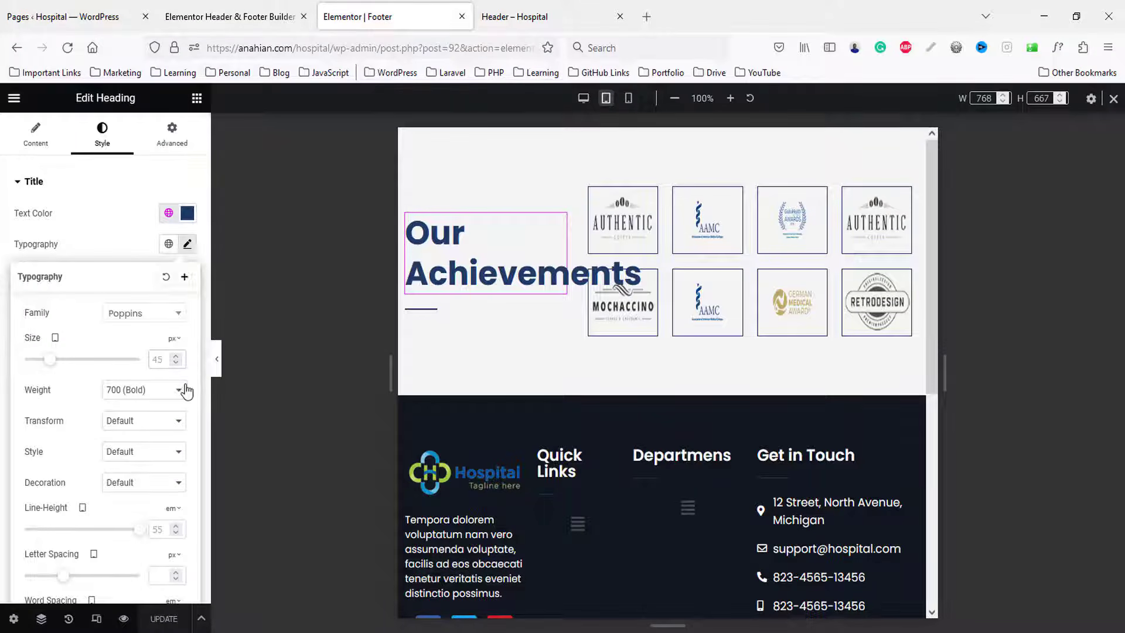
{"action": "type", "text": "35"}
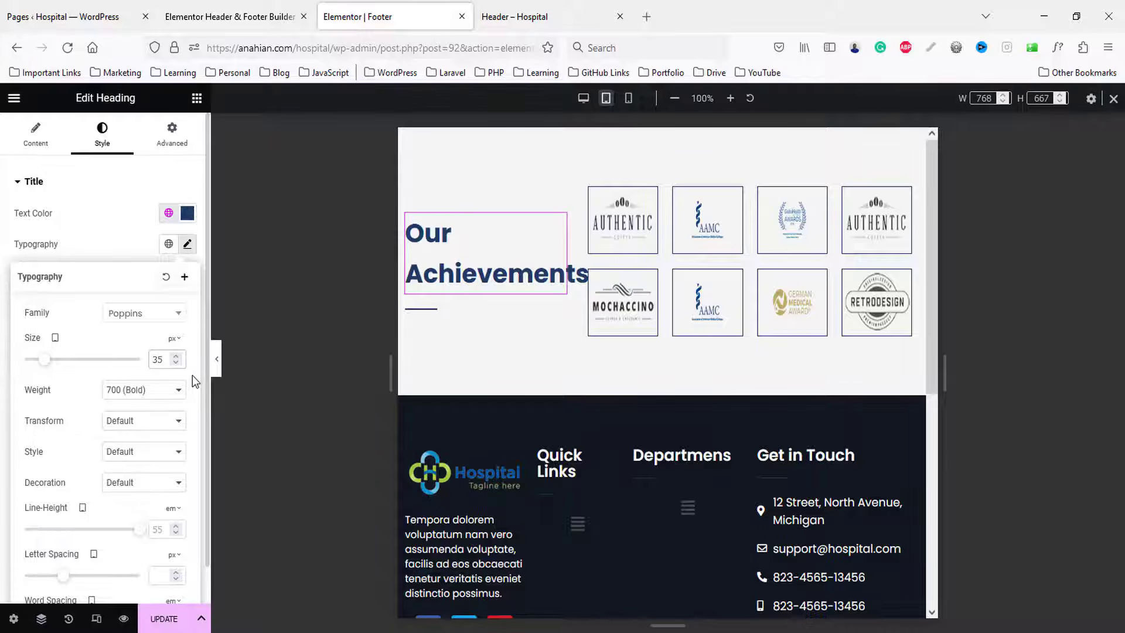
{"action": "key", "text": "Down"}
{"action": "key", "text": "Down"}
{"action": "key", "text": "Down"}
{"action": "key", "text": "Down"}
{"action": "key", "text": "Down"}
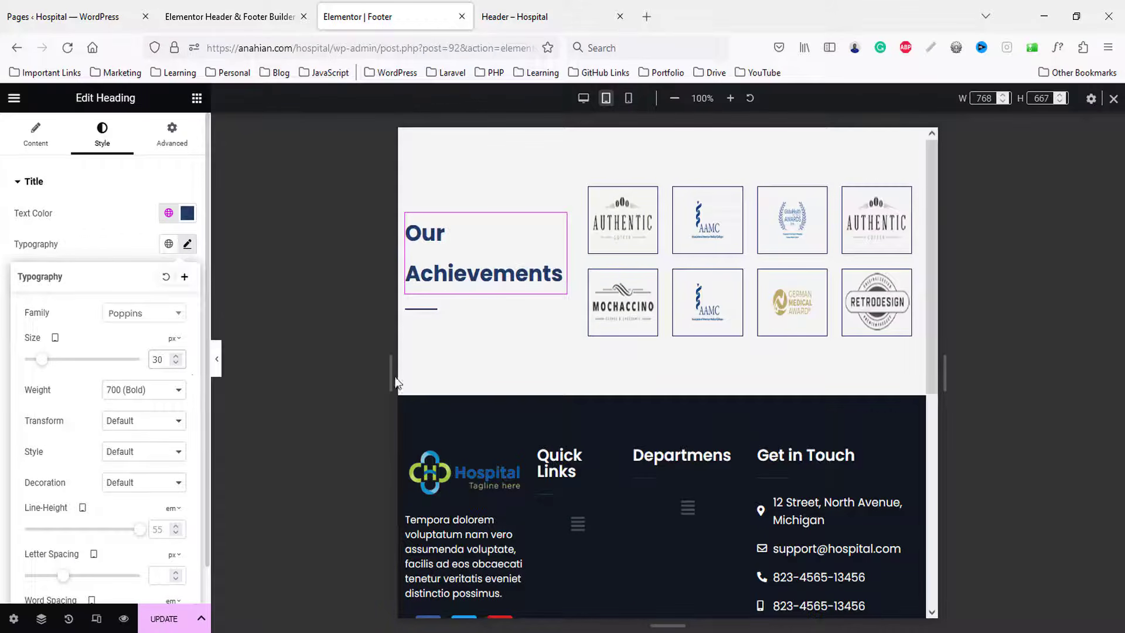
- Set the tablet column width of the footer's logo column and Quick Links column to 50%
{"action": "scroll", "coordinate": [640, 363], "scroll_direction": "down", "scroll_amount": 4}
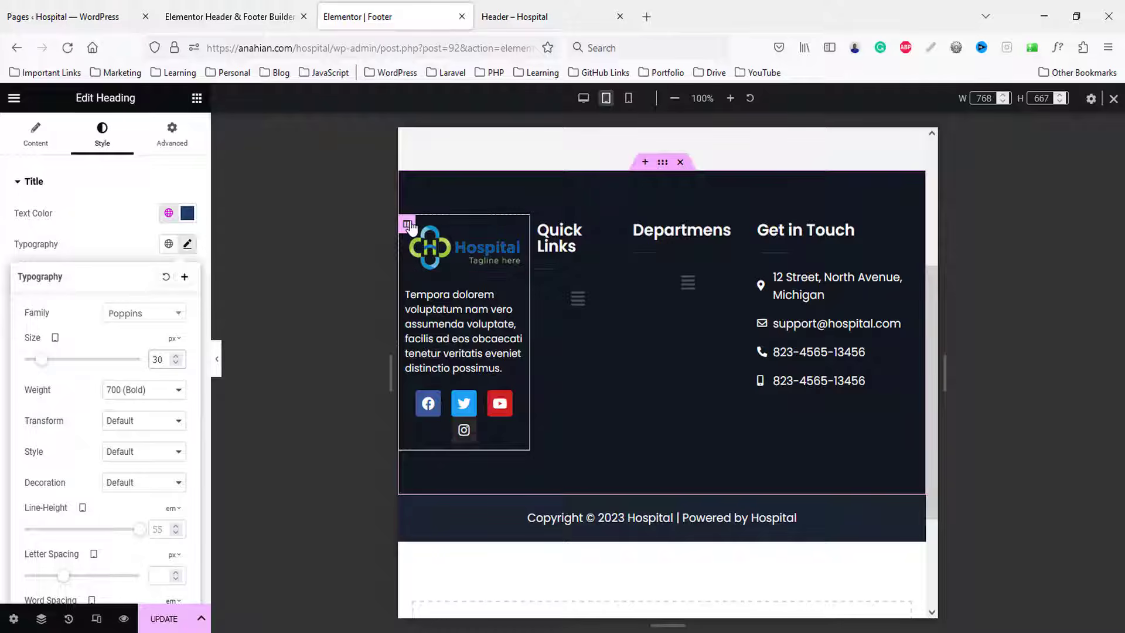
{"action": "left_click", "coordinate": [407, 224]}
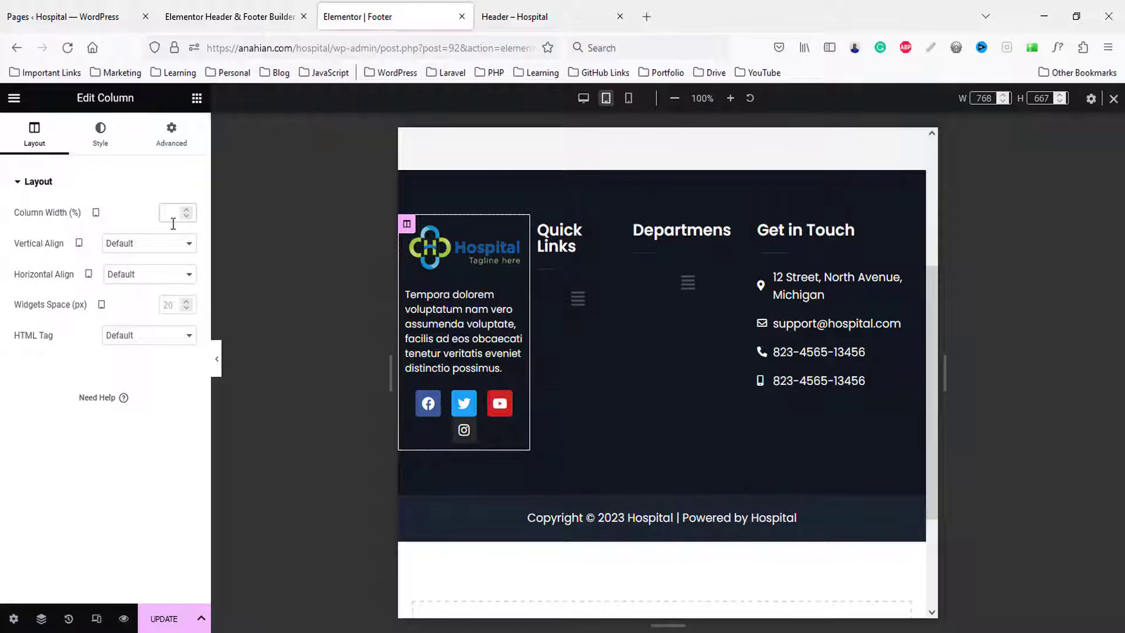
{"action": "type", "text": "50"}
{"action": "left_click", "coordinate": [671, 225]}
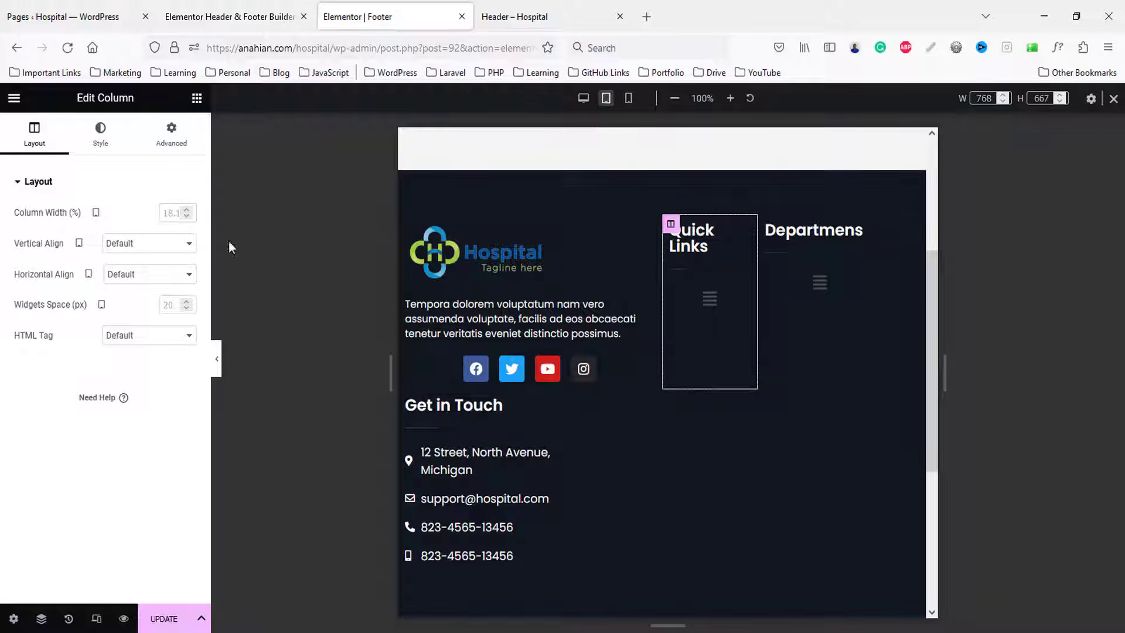
{"action": "left_click", "coordinate": [178, 213]}
{"action": "type", "text": "50"}
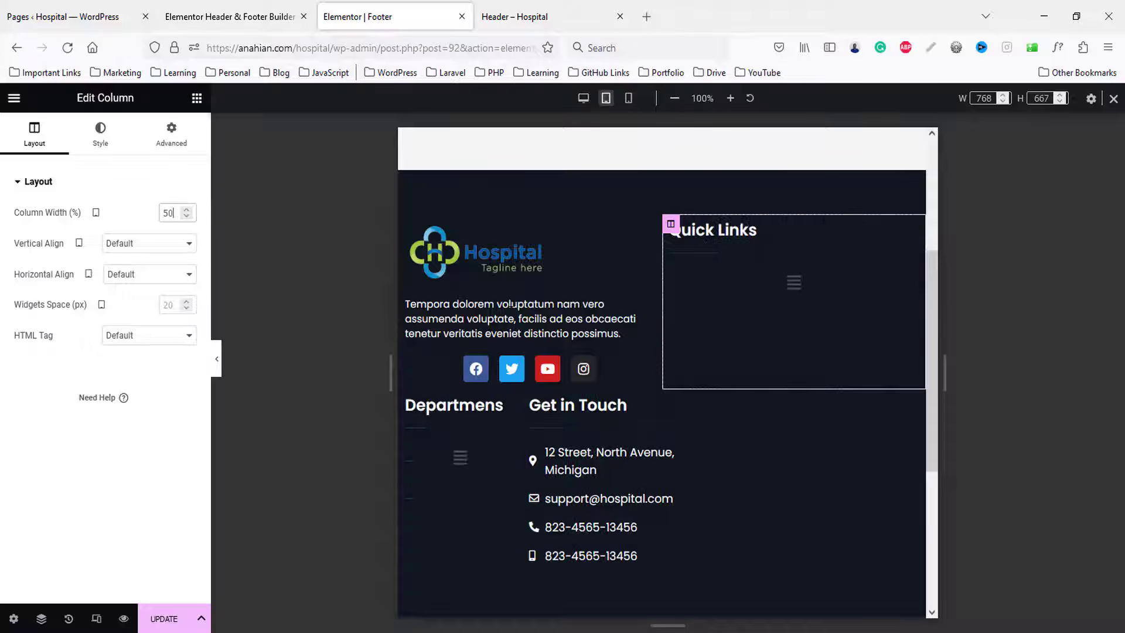
- Set the tablet column width of the footer's Departmens and Get in Touch columns to 50%
{"action": "left_click", "coordinate": [407, 400]}
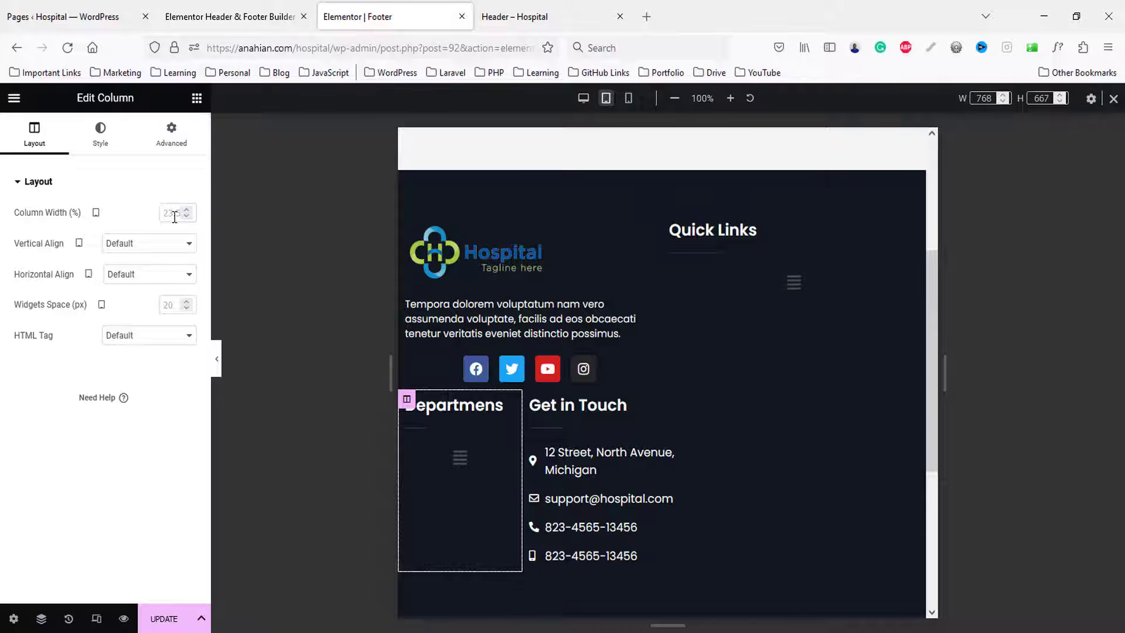
{"action": "type", "text": "50"}
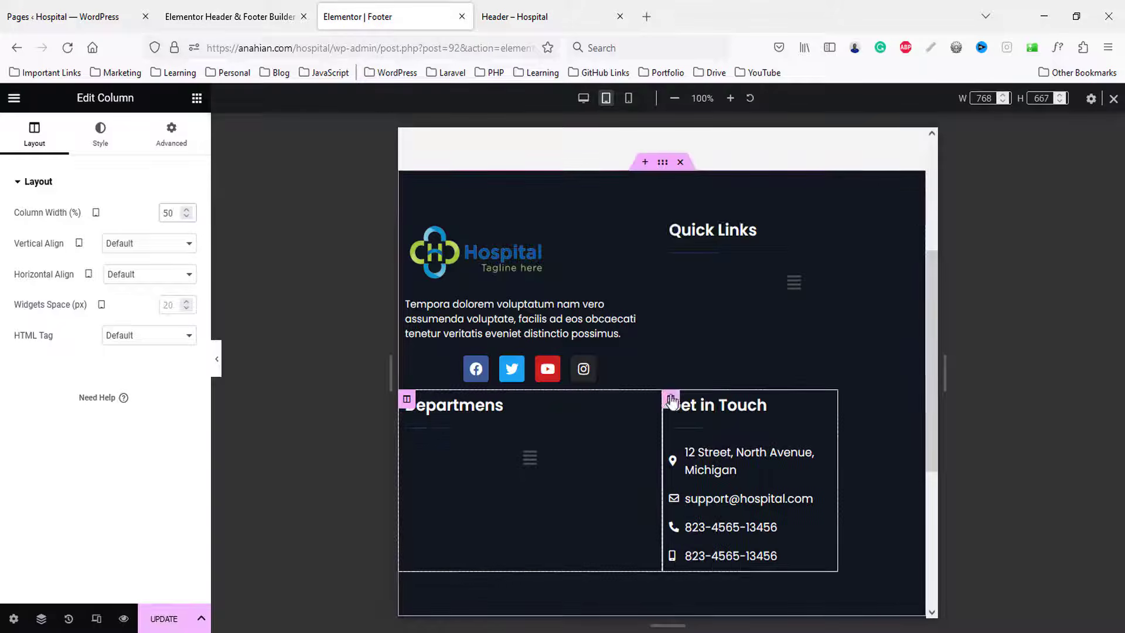
{"action": "left_click", "coordinate": [671, 404]}
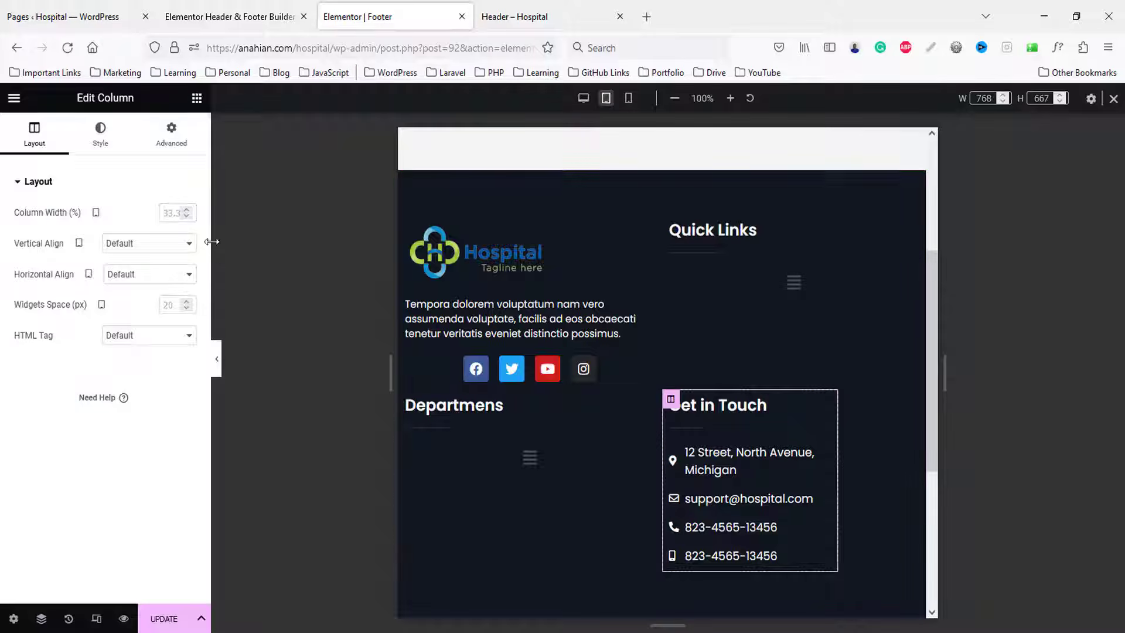
{"action": "left_click", "coordinate": [169, 213]}
{"action": "type", "text": "50"}
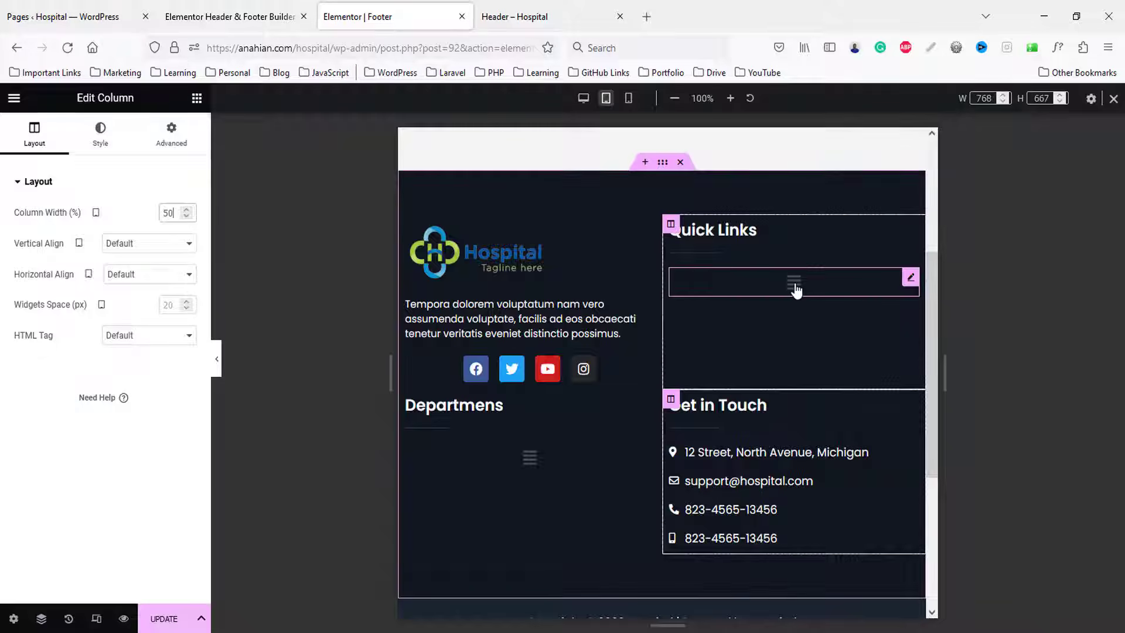
- Set the responsive breakpoint of the Quick Links navigation menu to None
{"action": "left_click", "coordinate": [795, 289]}
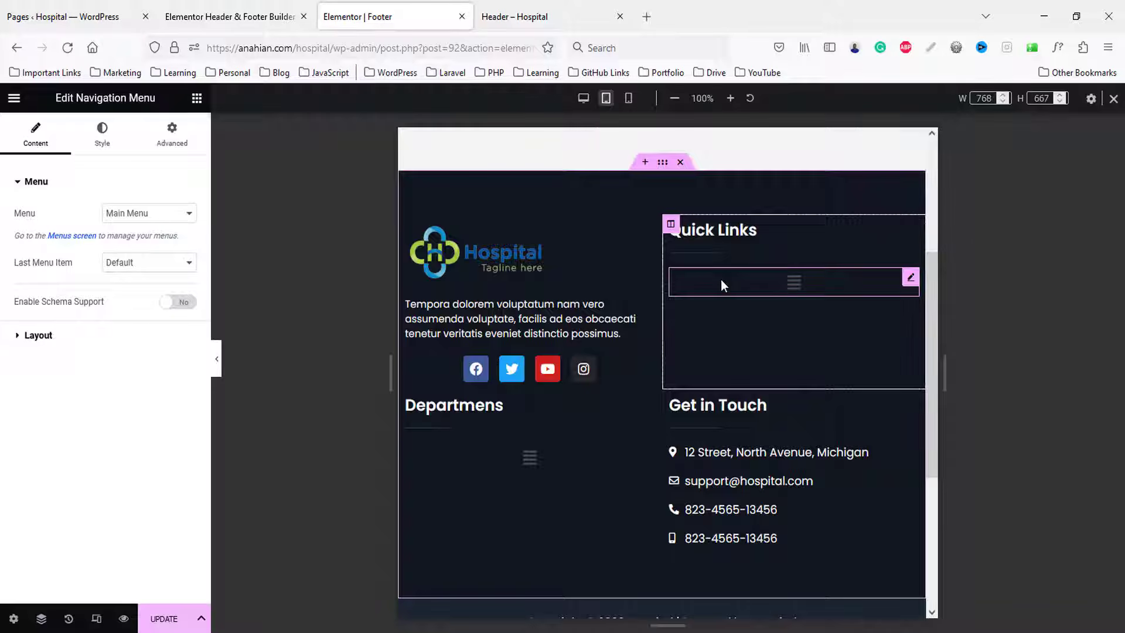
{"action": "left_click", "coordinate": [38, 335]}
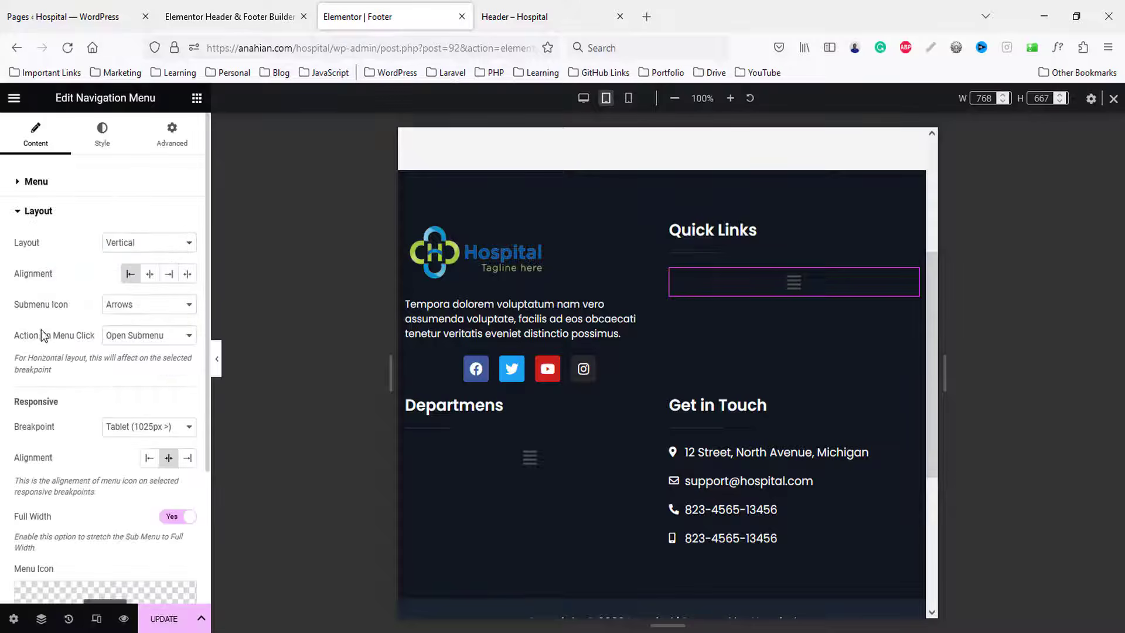
{"action": "scroll", "coordinate": [81, 388], "scroll_direction": "down", "scroll_amount": 3}
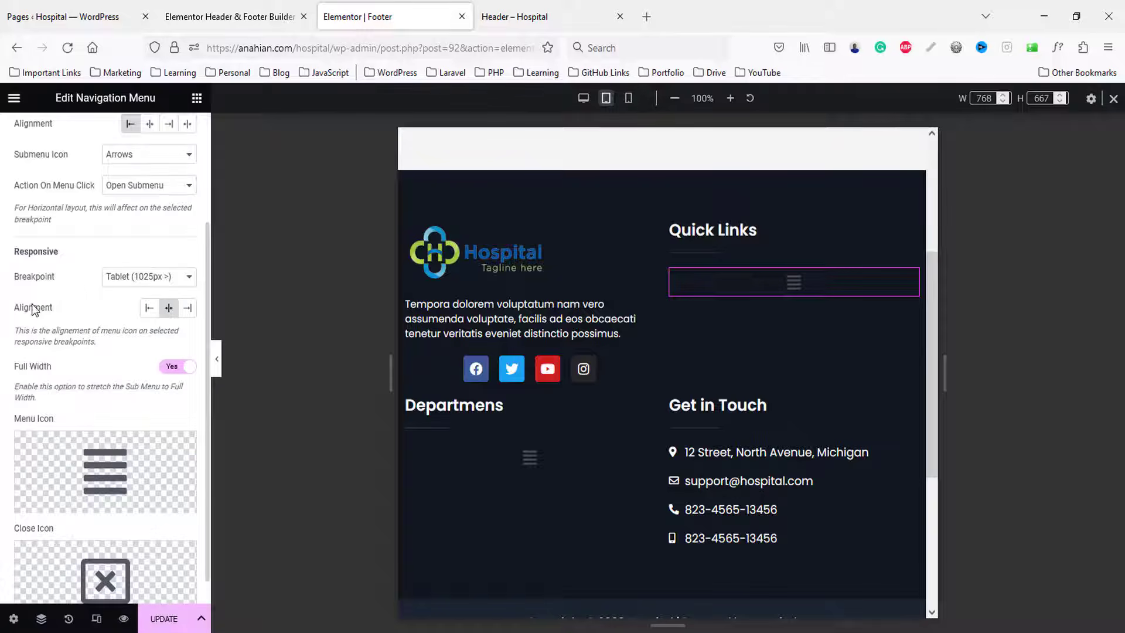
{"action": "left_click", "coordinate": [150, 277]}
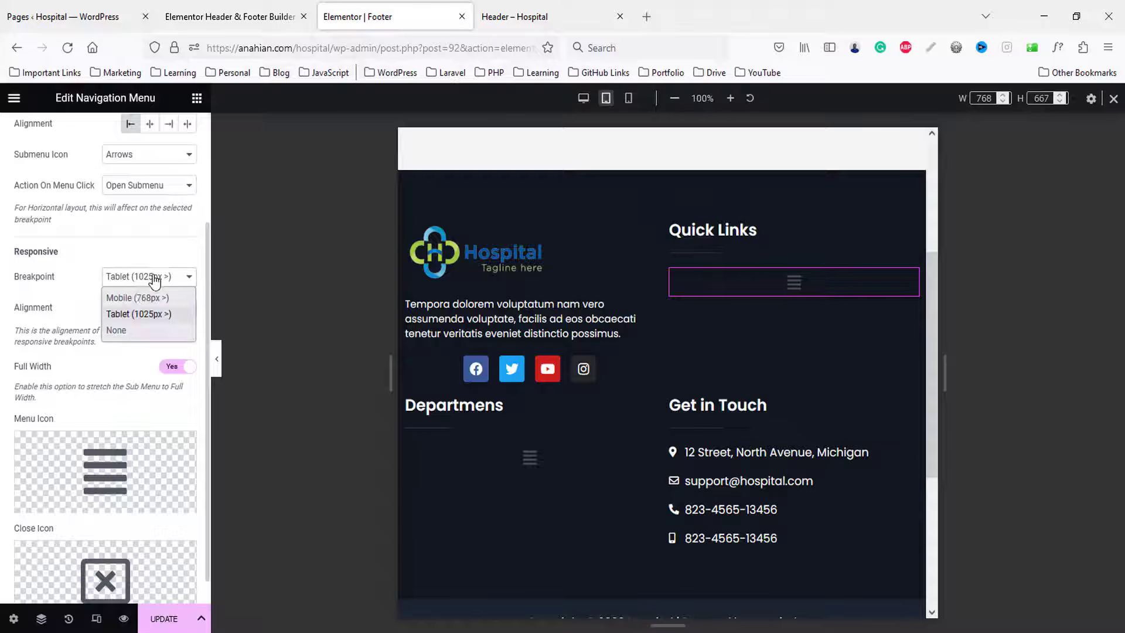
{"action": "left_click", "coordinate": [122, 325]}
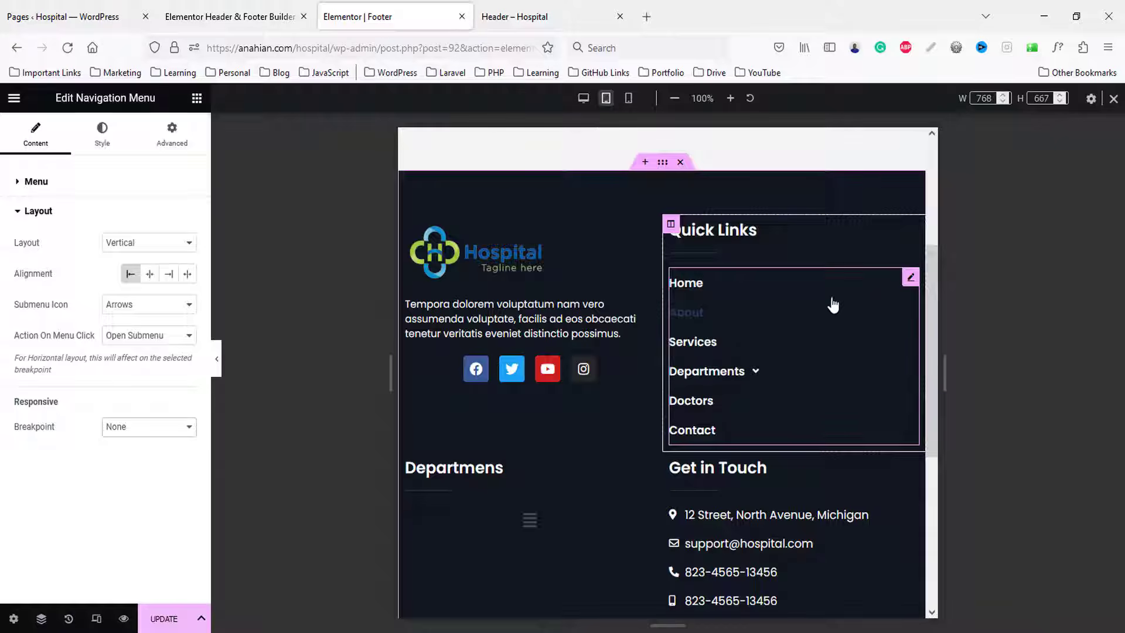
- Set the responsive breakpoint of the navigation menu under the Departmens heading to None
{"action": "scroll", "coordinate": [540, 468], "scroll_direction": "down", "scroll_amount": 3}
{"action": "left_click", "coordinate": [466, 379]}
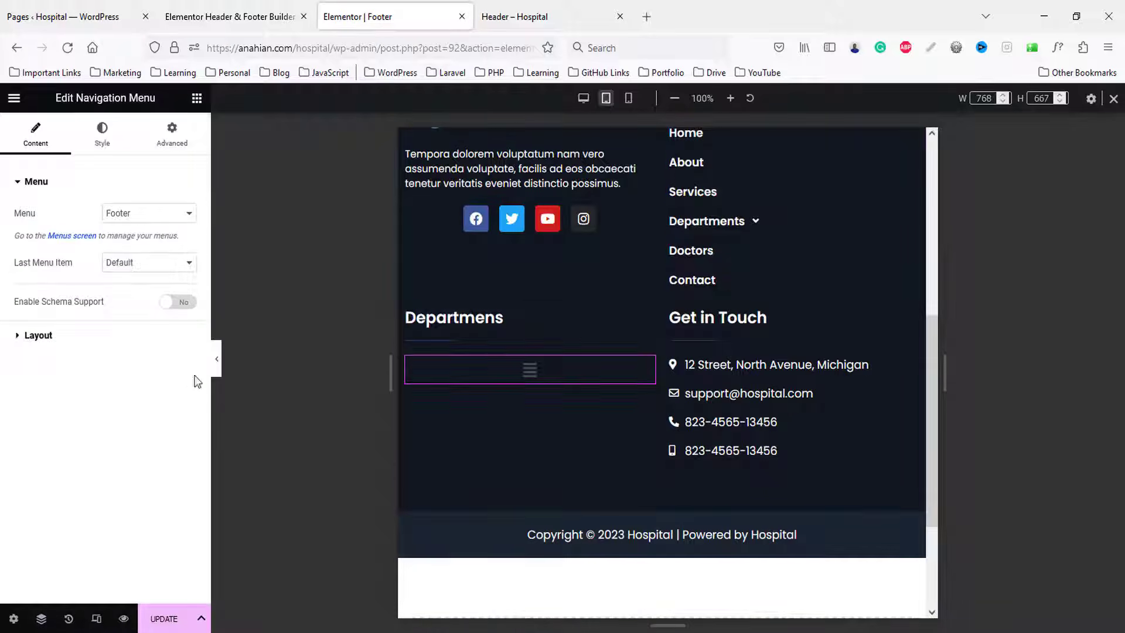
{"action": "left_click", "coordinate": [38, 335]}
{"action": "scroll", "coordinate": [117, 292], "scroll_direction": "down", "scroll_amount": 3}
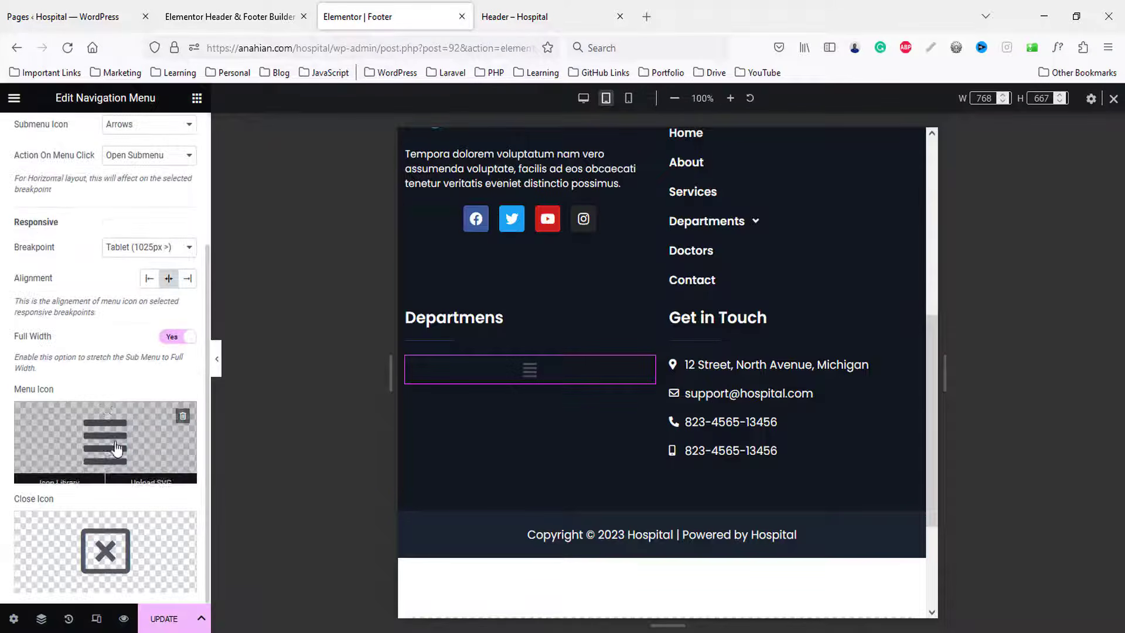
{"action": "left_click", "coordinate": [130, 258]}
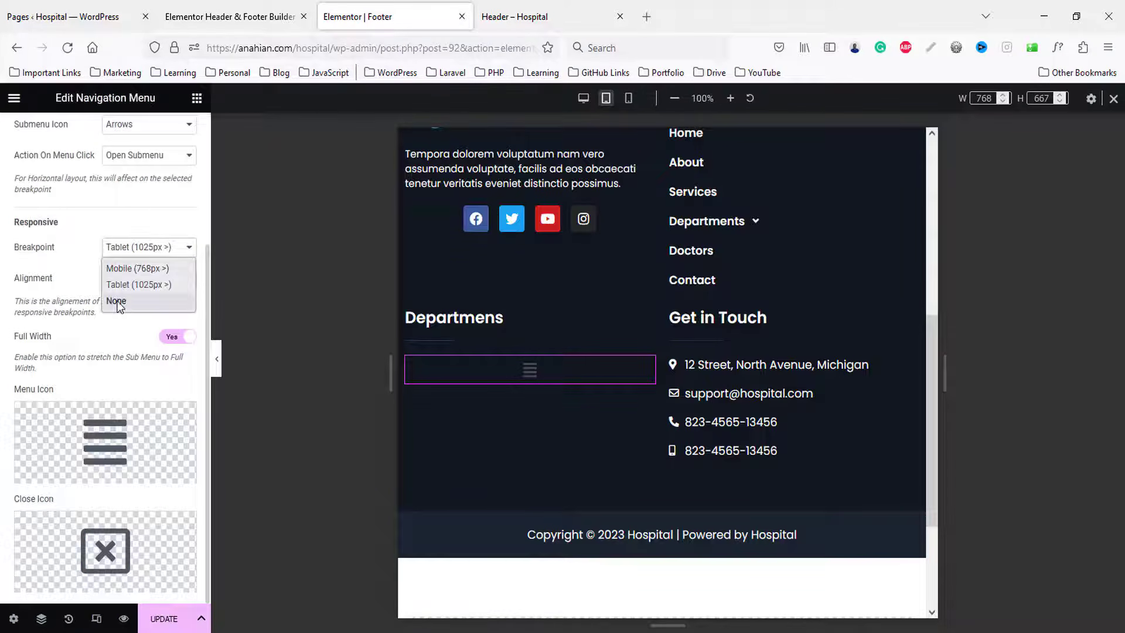
{"action": "left_click", "coordinate": [126, 306]}
- Review the whole footer in the Mobile Portrait view and update the template
{"action": "scroll", "coordinate": [684, 383], "scroll_direction": "up", "scroll_amount": 4}
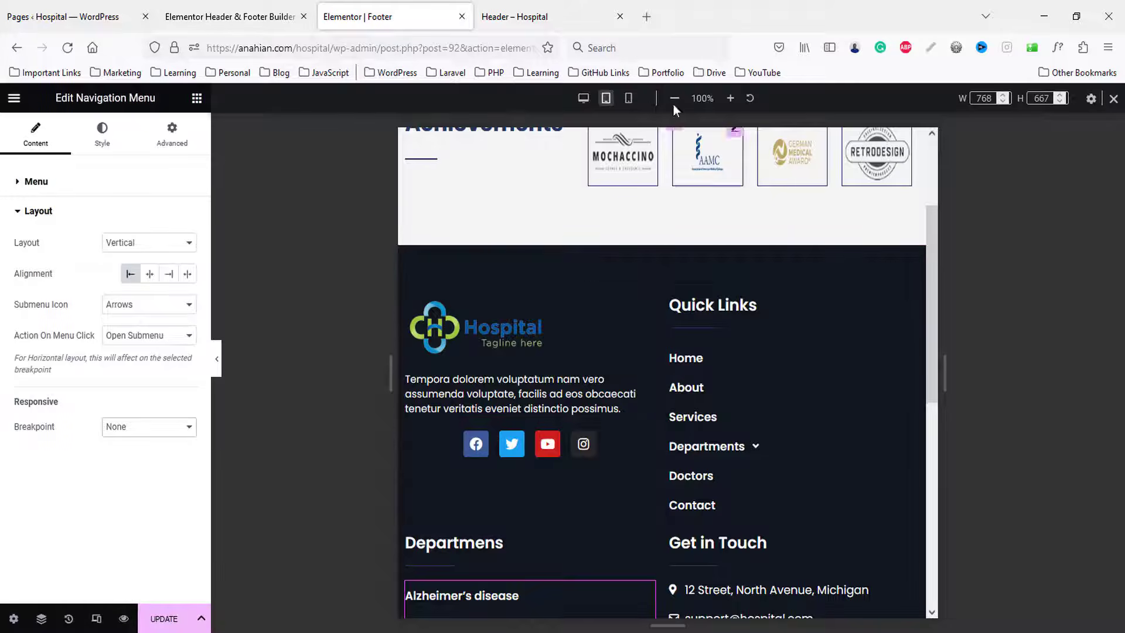
{"action": "left_click", "coordinate": [629, 98]}
{"action": "scroll", "coordinate": [728, 272], "scroll_direction": "down", "scroll_amount": 10}
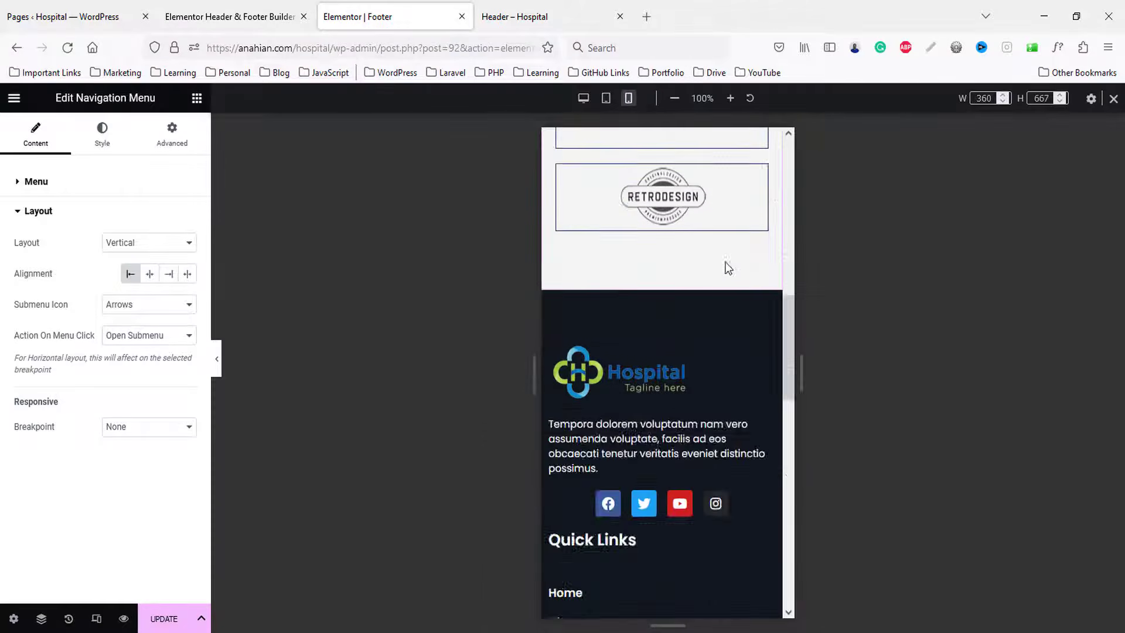
{"action": "left_click_drag", "start_coordinate": [789, 427], "coordinate": [755, 113]}
{"action": "left_click_drag", "start_coordinate": [784, 180], "coordinate": [821, 549]}
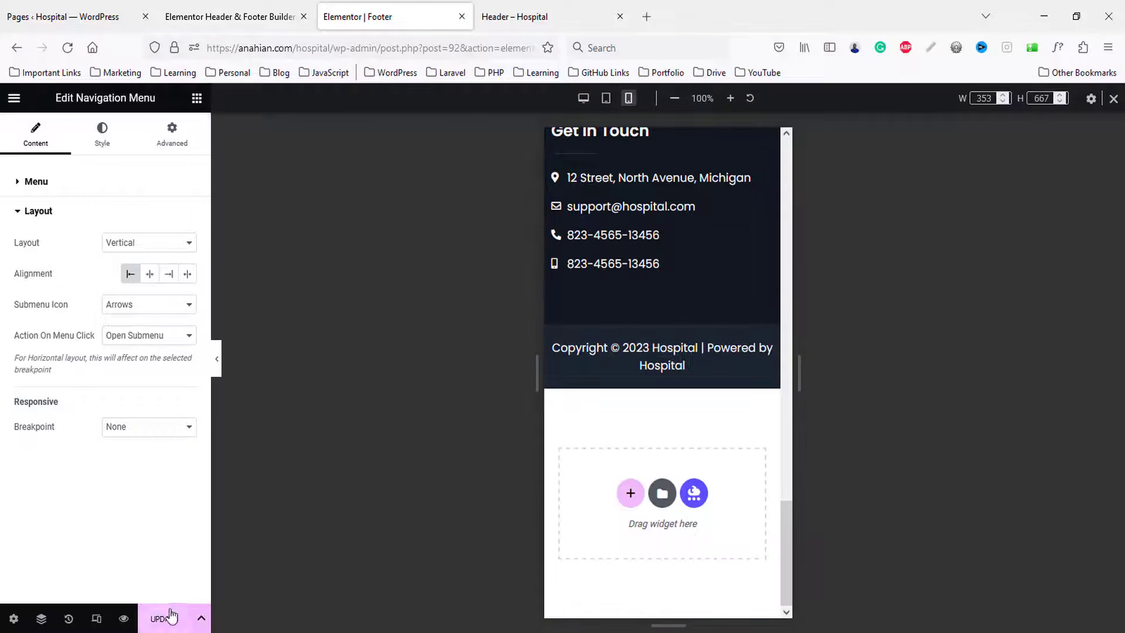
- Open the live Home page from the header preview and examine the footer at its end
{"action": "left_click", "coordinate": [597, 7]}
{"action": "left_click", "coordinate": [528, 199]}
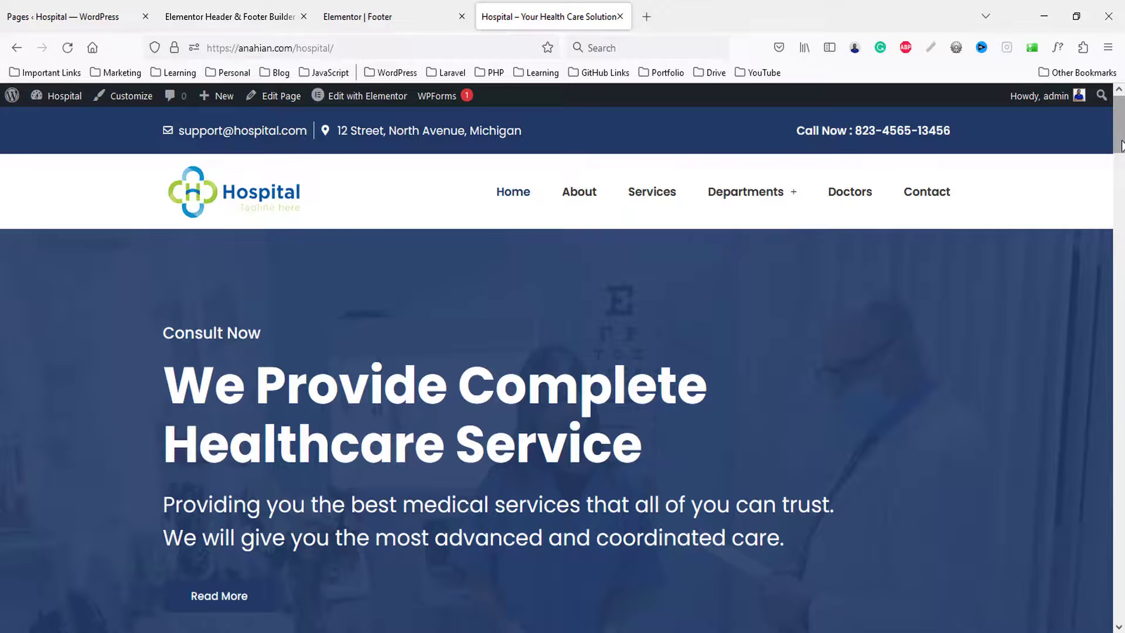
{"action": "key", "text": "End"}
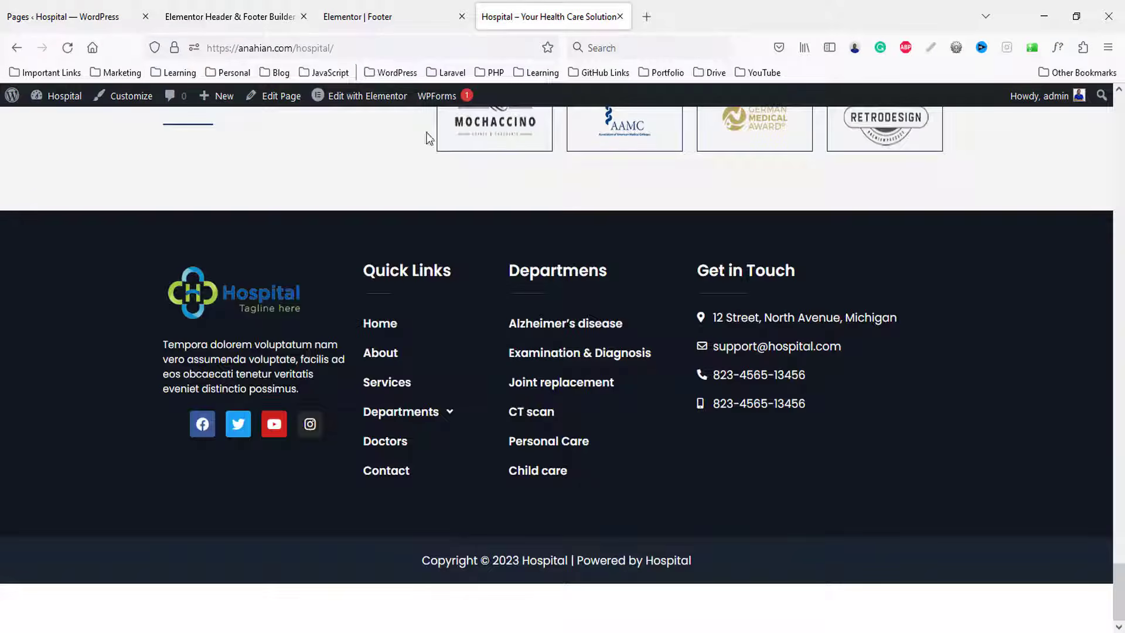
- Close the Footer editor tab, go to the Pages list, and open the About page with Elementor in a new tab
{"action": "left_click", "coordinate": [361, 5]}
{"action": "key", "text": "ctrl+w"}
{"action": "left_click", "coordinate": [271, 7]}
{"action": "left_click", "coordinate": [34, 214]}
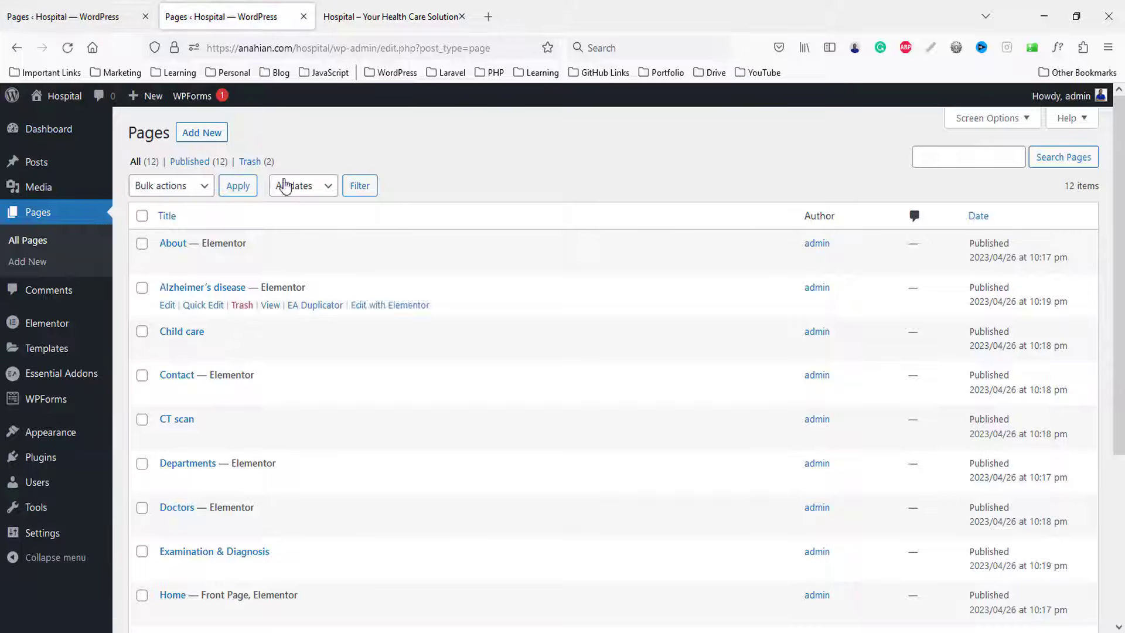
{"action": "middle_click", "coordinate": [369, 264]}
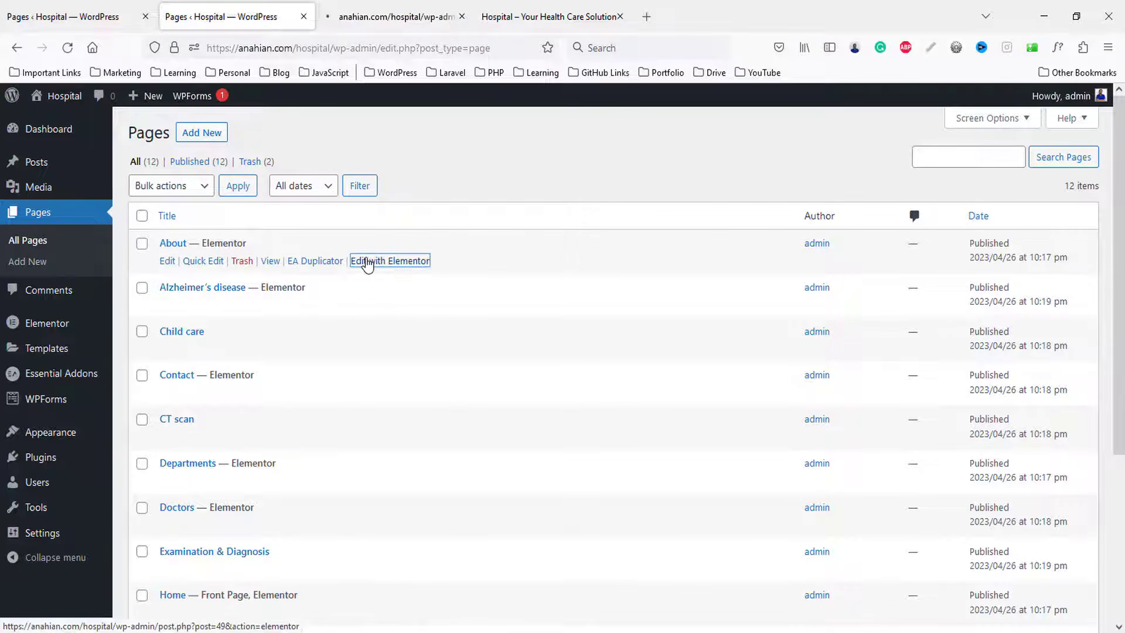
{"action": "left_click", "coordinate": [379, 9]}
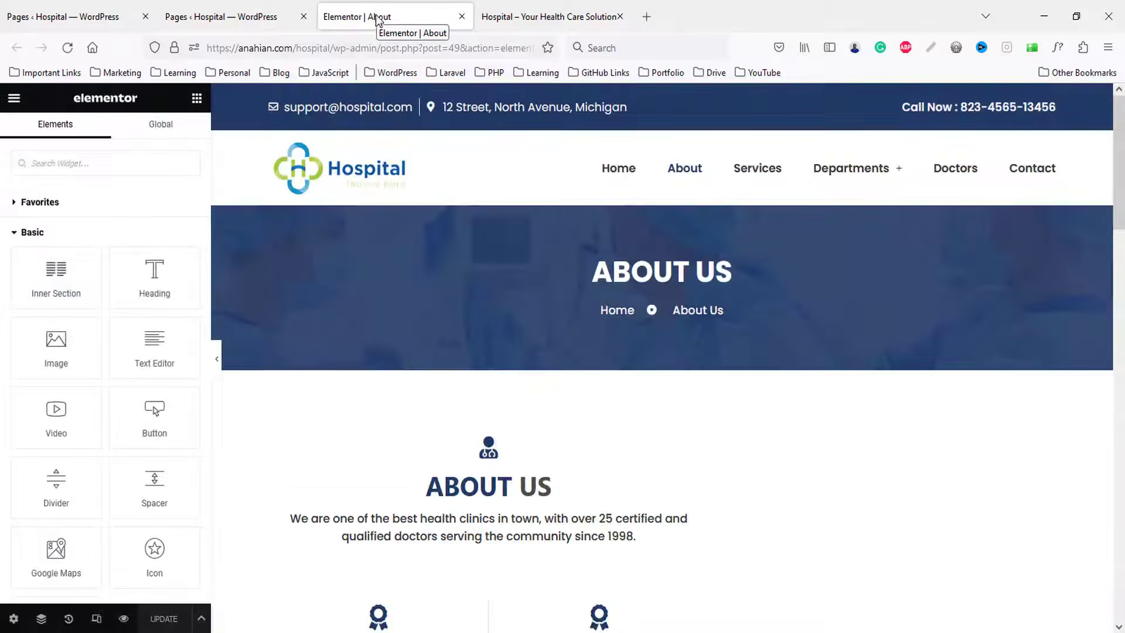
- Switch the About page to the tablet preview and review its sections as far as the counters
{"action": "left_click", "coordinate": [96, 619]}
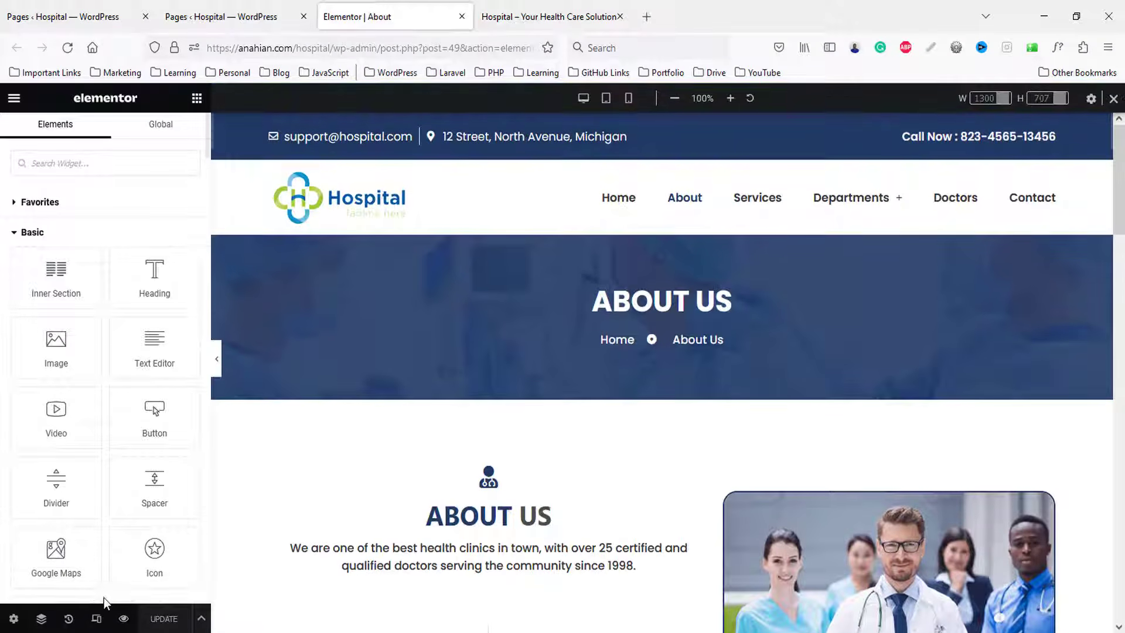
{"action": "left_click", "coordinate": [605, 101]}
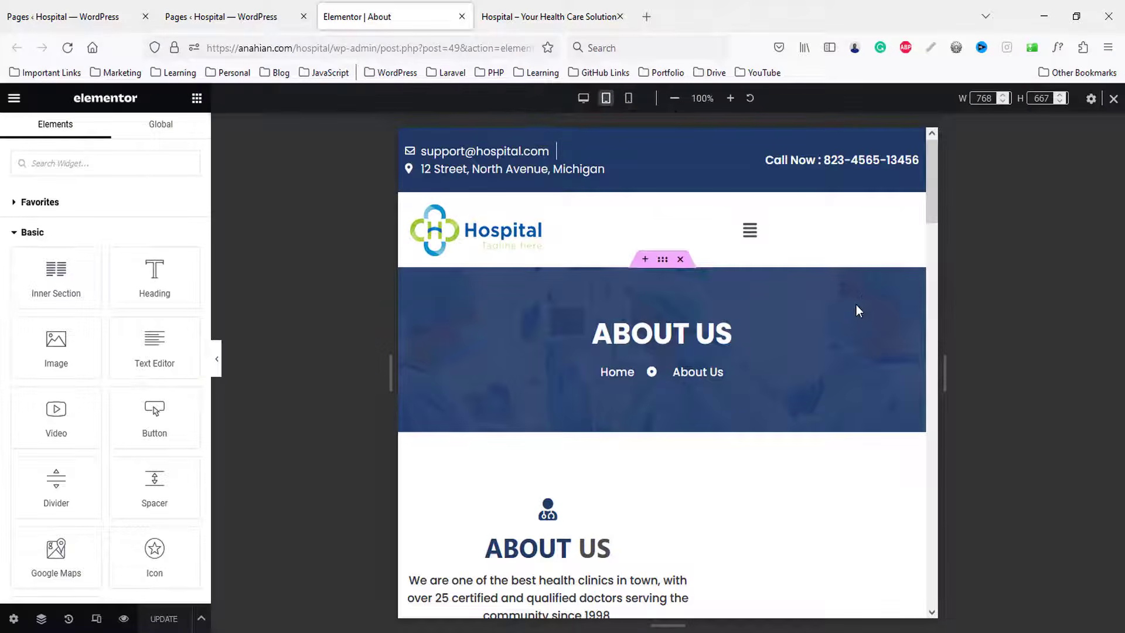
{"action": "scroll", "coordinate": [852, 314], "scroll_direction": "down", "scroll_amount": 5}
{"action": "scroll", "coordinate": [850, 321], "scroll_direction": "down", "scroll_amount": 1}
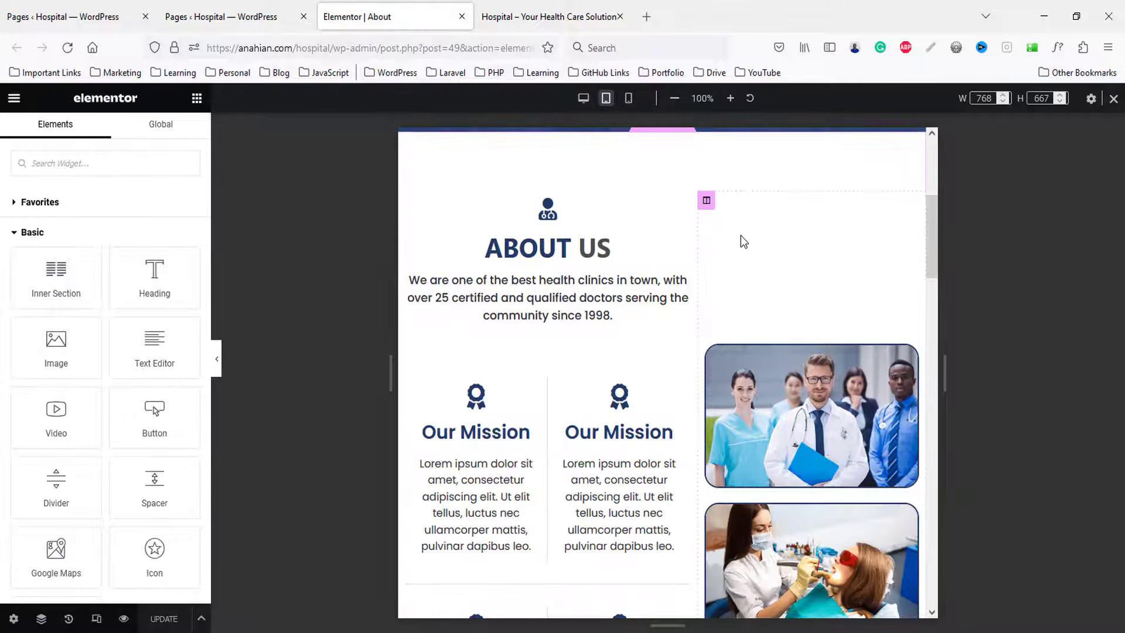
{"action": "scroll", "coordinate": [764, 267], "scroll_direction": "down", "scroll_amount": 12}
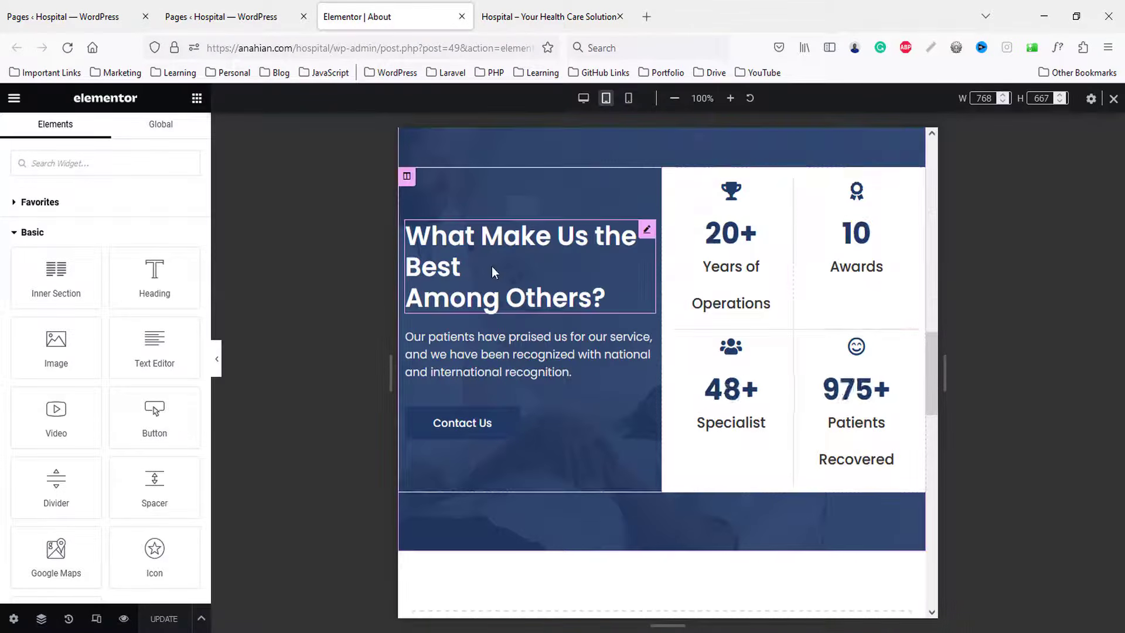
- Set the tablet font size of the "What Make Us the Best Among Others?" heading to 26 px
{"action": "left_click", "coordinate": [492, 269]}
{"action": "left_click", "coordinate": [101, 147]}
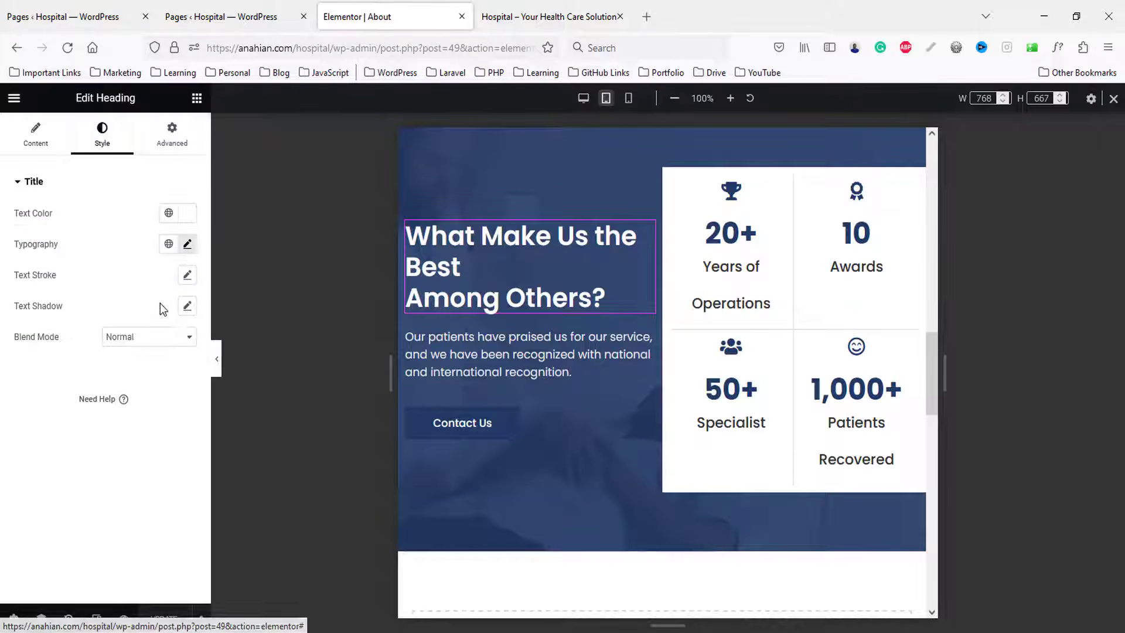
{"action": "left_click", "coordinate": [187, 243]}
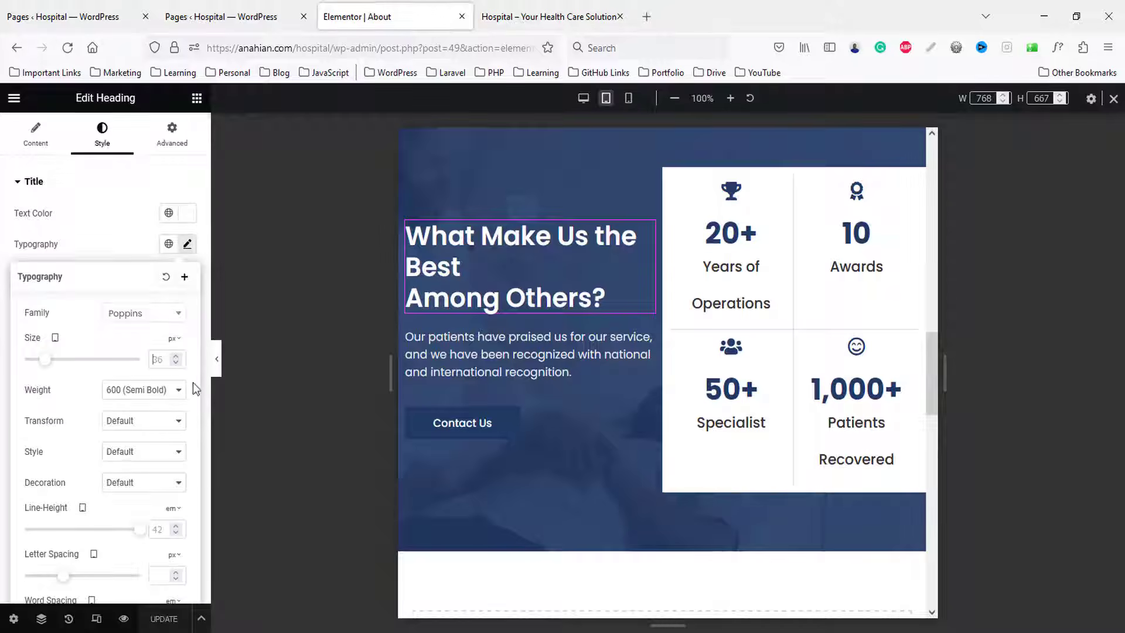
{"action": "type", "text": "25"}
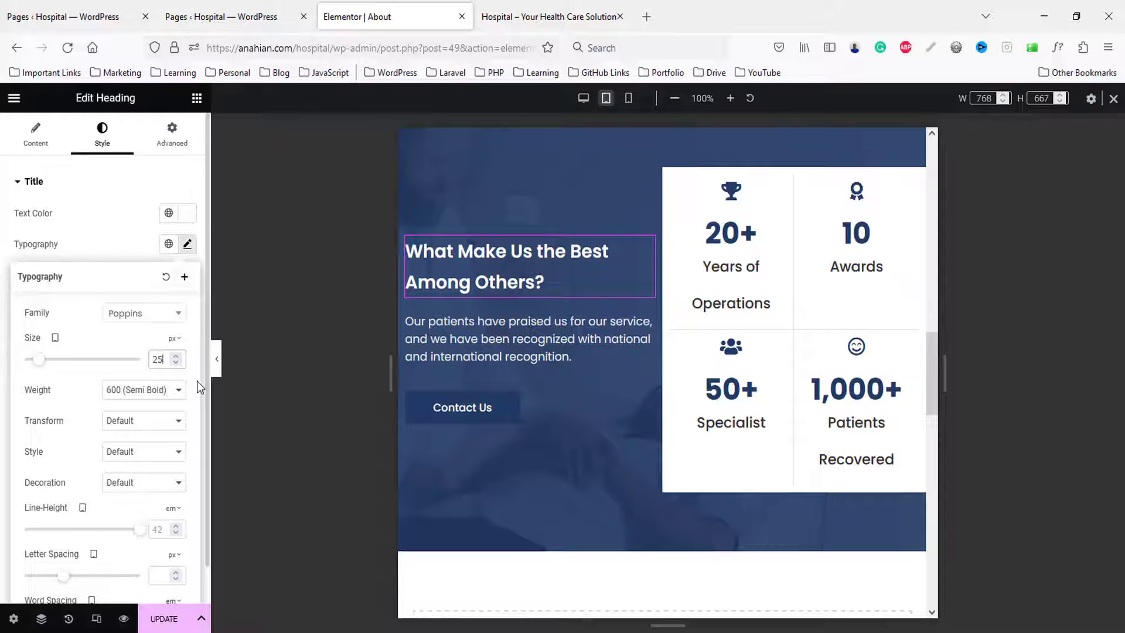
{"action": "key", "text": "Up"}
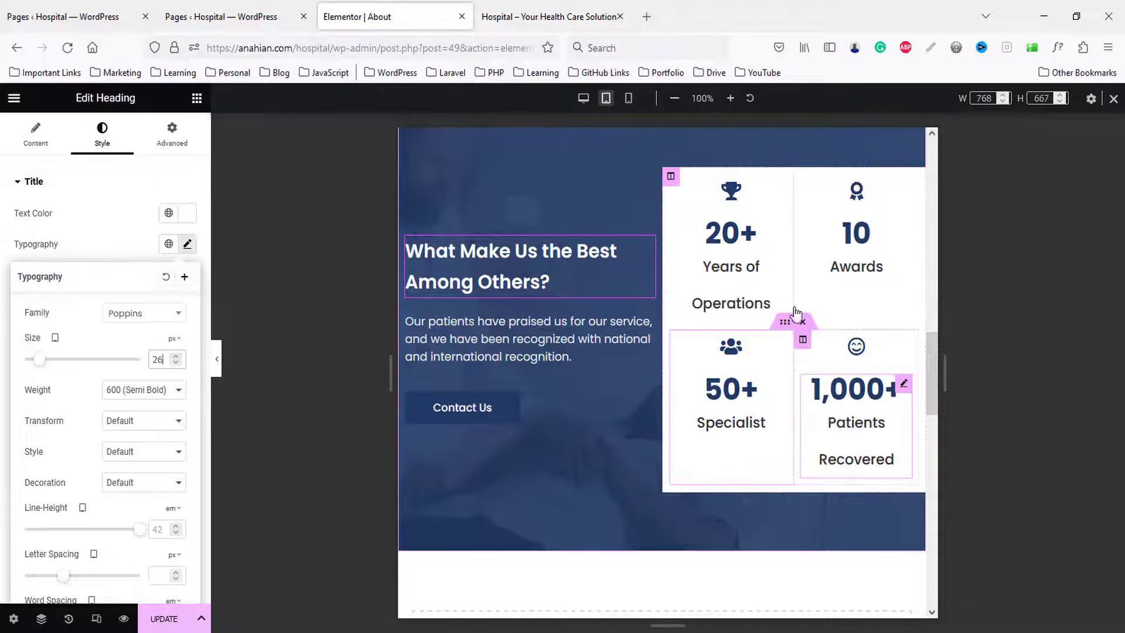
- Try title font sizes of 12, 23 and 28 px on the Years of Operations counter in the tablet preview
{"action": "left_click", "coordinate": [738, 271]}
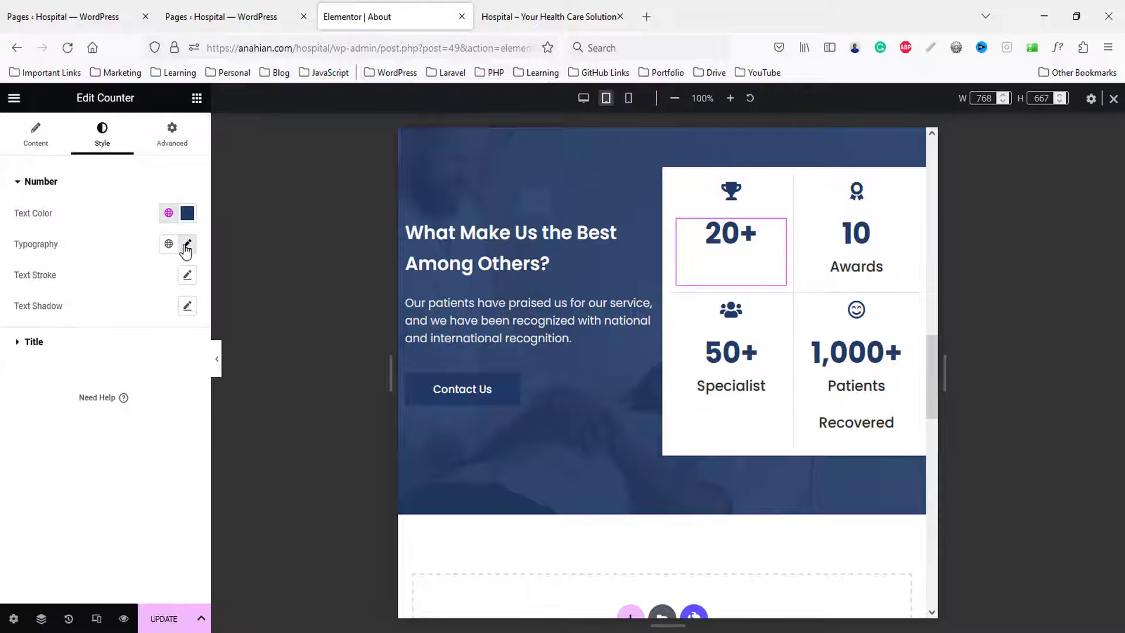
{"action": "left_click", "coordinate": [187, 245]}
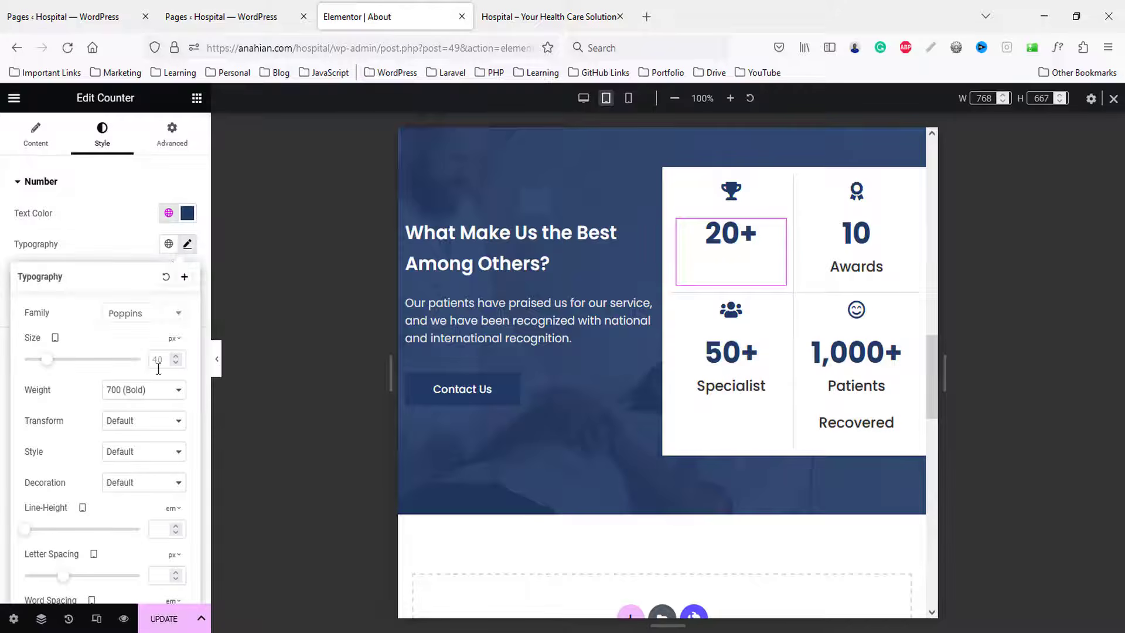
{"action": "left_click", "coordinate": [131, 234]}
{"action": "left_click", "coordinate": [51, 346]}
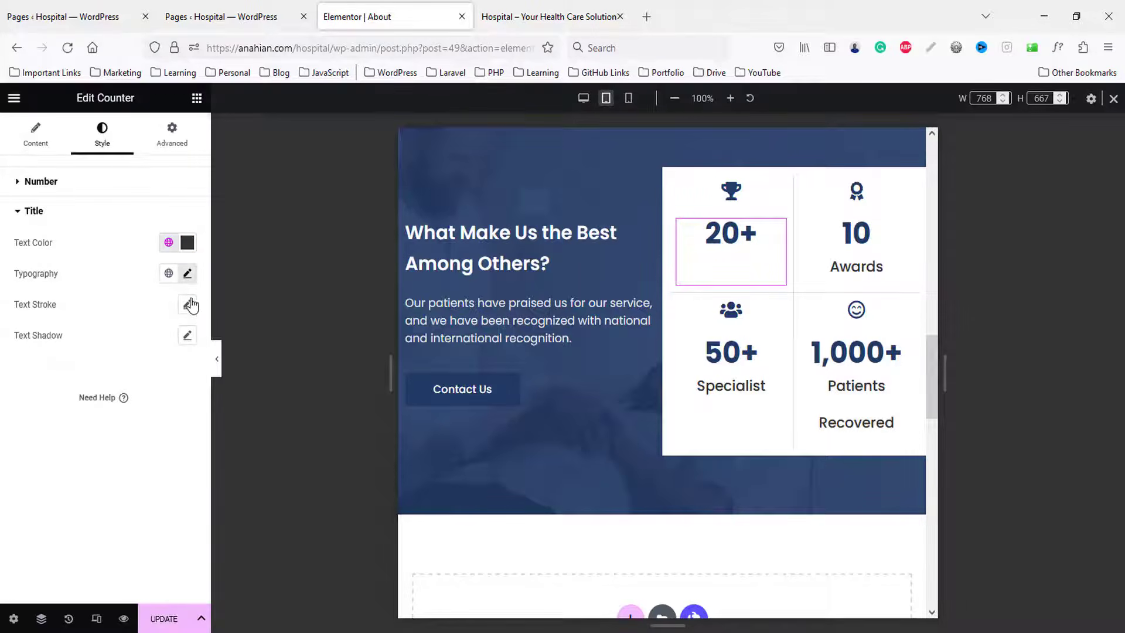
{"action": "left_click", "coordinate": [187, 273]}
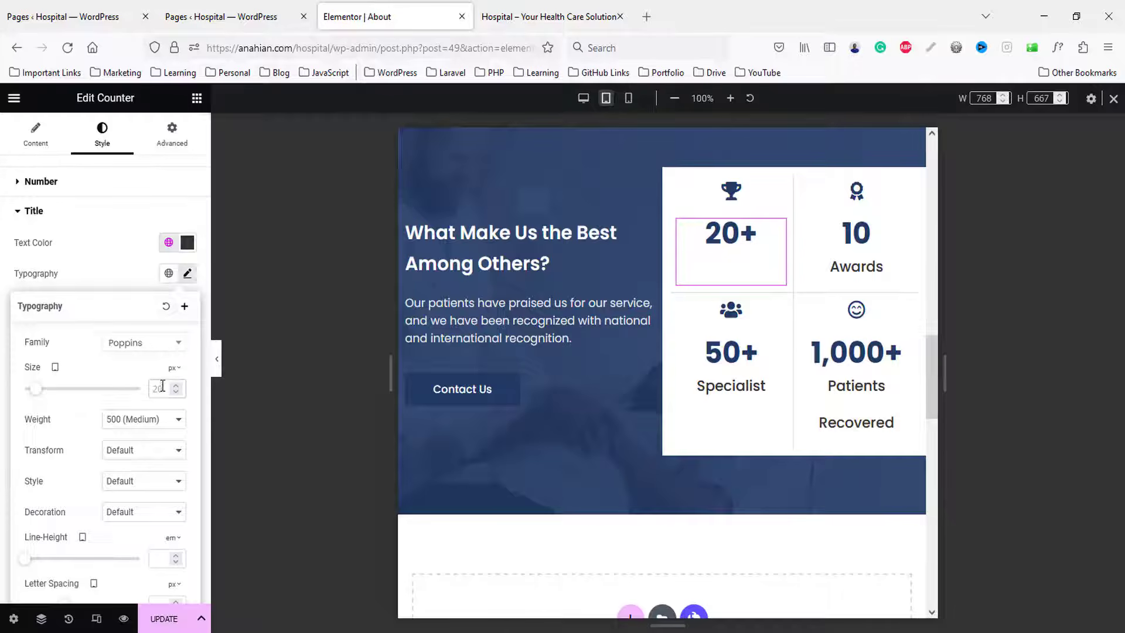
{"action": "type", "text": "12"}
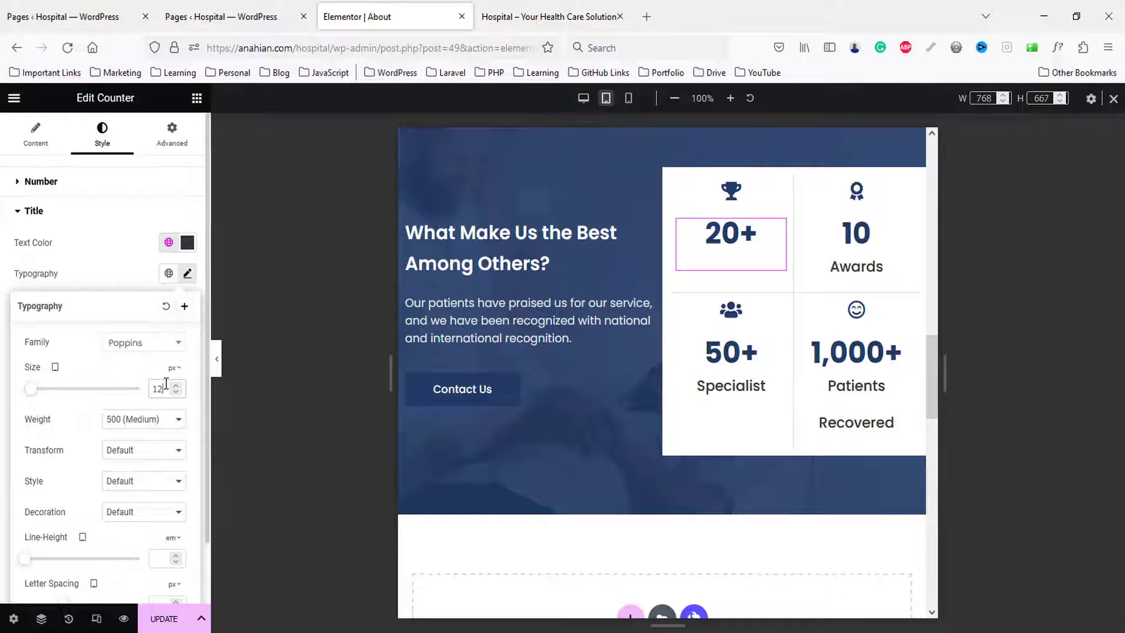
{"action": "key", "text": "BackSpace"}
{"action": "key", "text": "BackSpace"}
{"action": "type", "text": "25"}
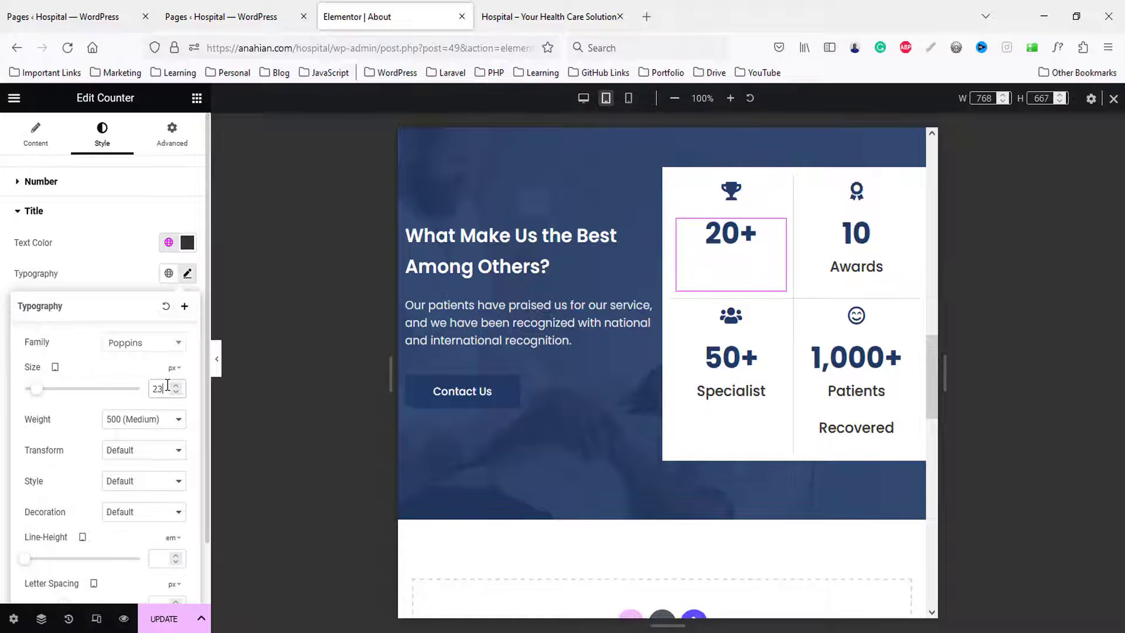
{"action": "key", "text": "Up"}
{"action": "key", "text": "Up"}
{"action": "key", "text": "Up"}
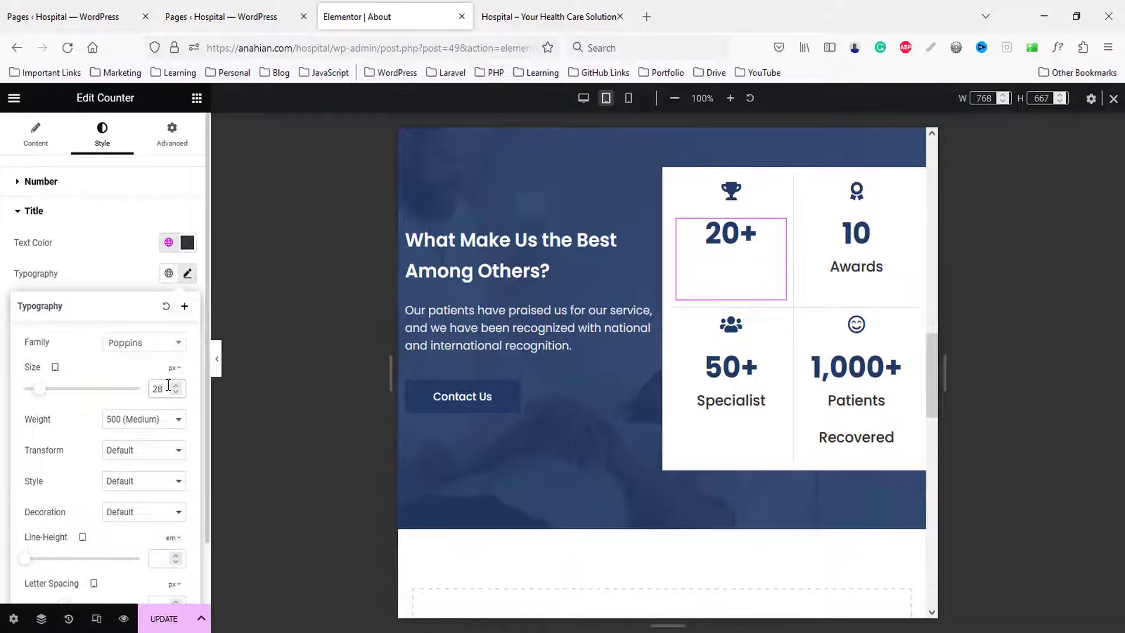
{"action": "key", "text": "BackSpace"}
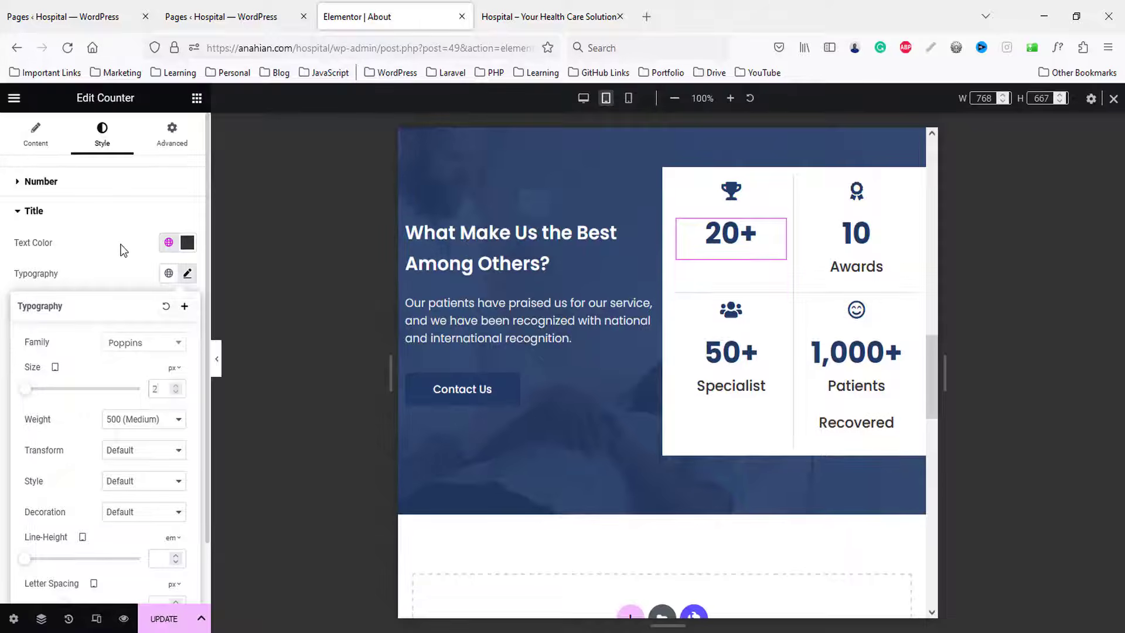
- Update the About page and reload the editor, returning to the counters in the tablet preview
{"action": "left_click", "coordinate": [35, 135]}
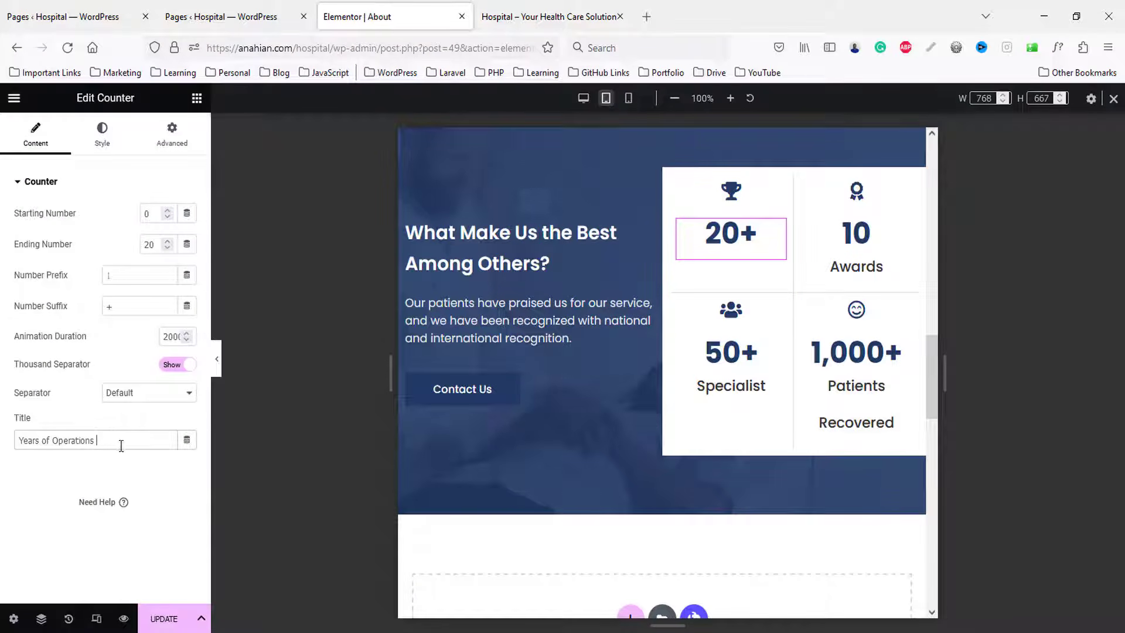
{"action": "left_click", "coordinate": [102, 140]}
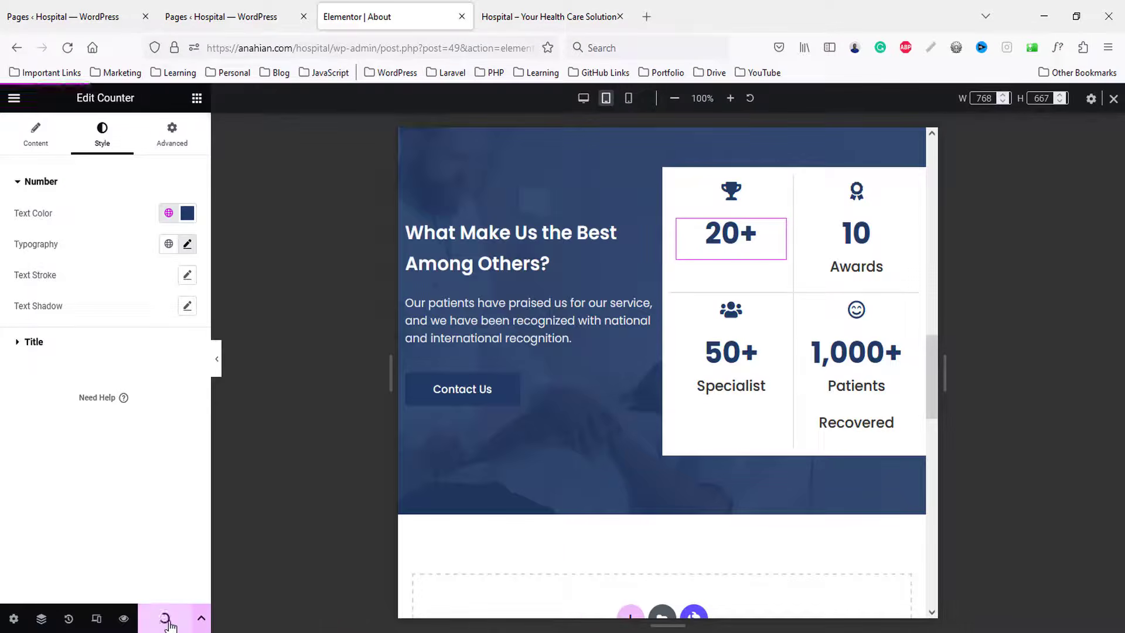
{"action": "key", "text": "F5"}
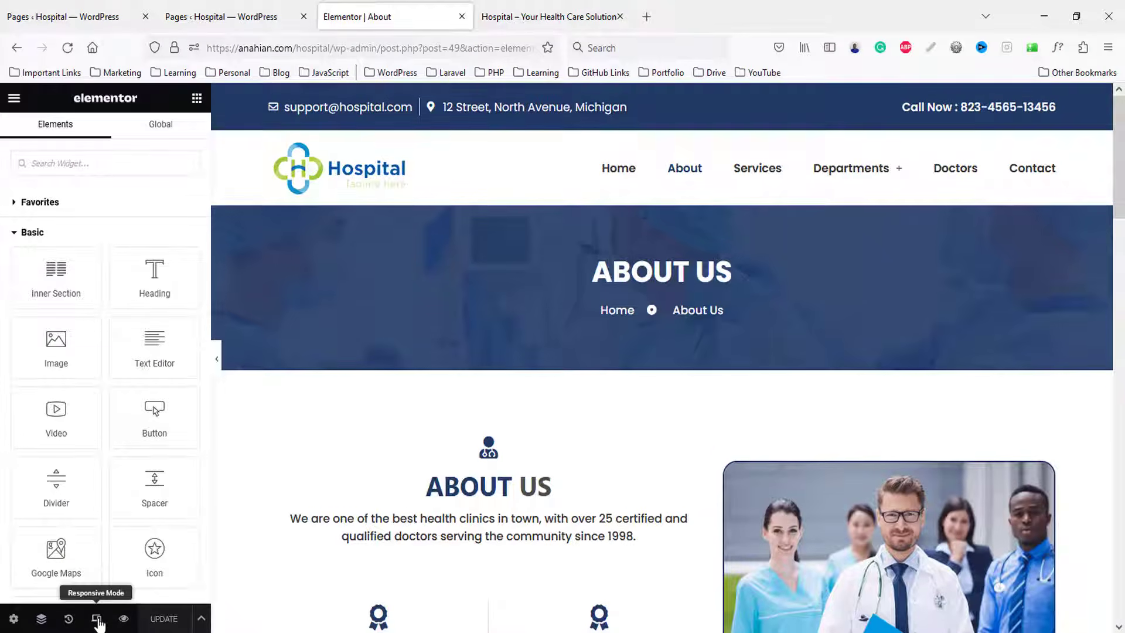
{"action": "left_click", "coordinate": [97, 618]}
{"action": "left_click", "coordinate": [605, 97]}
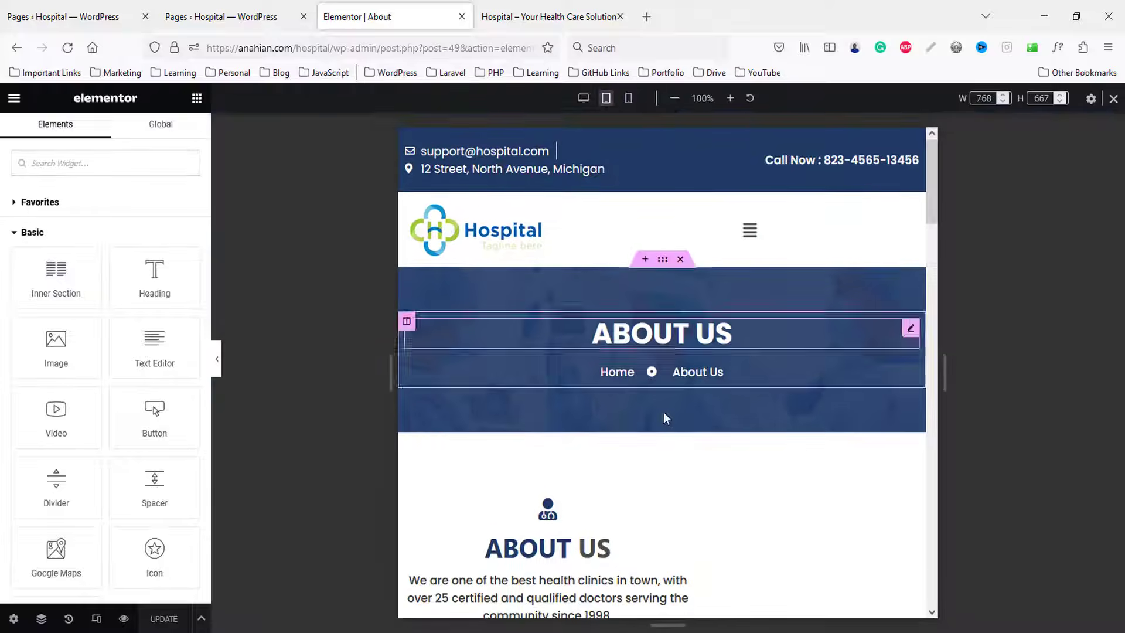
{"action": "scroll", "coordinate": [680, 439], "scroll_direction": "down", "scroll_amount": 10}
{"action": "scroll", "coordinate": [685, 451], "scroll_direction": "down", "scroll_amount": 5}
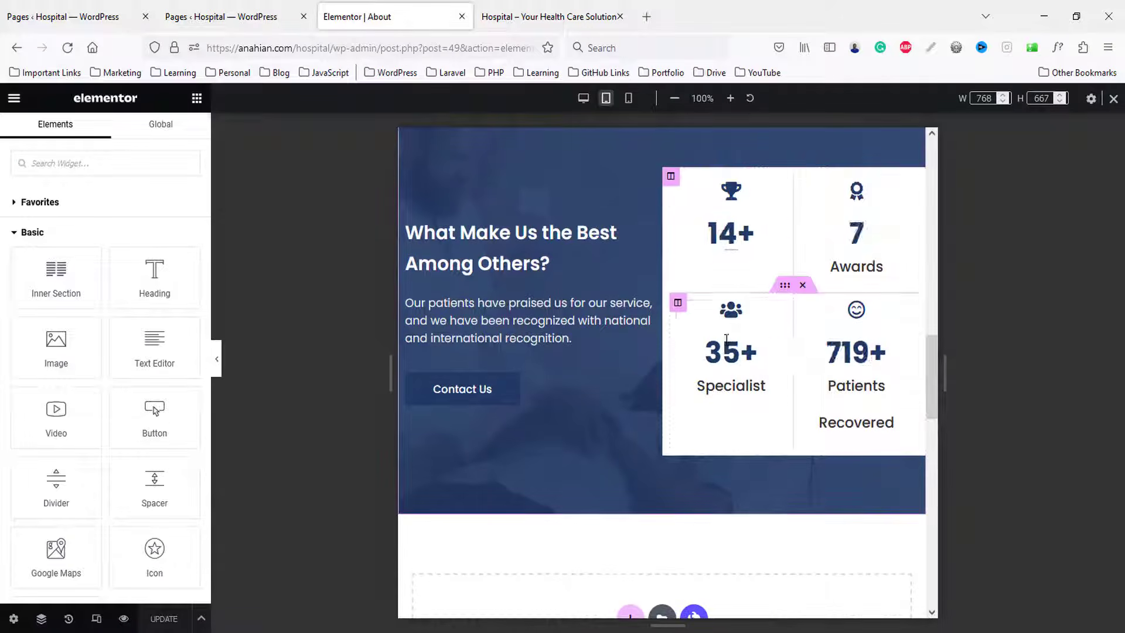
- Set the tablet font size of the Years of Operations counter's title to 14 px
{"action": "left_click", "coordinate": [728, 241]}
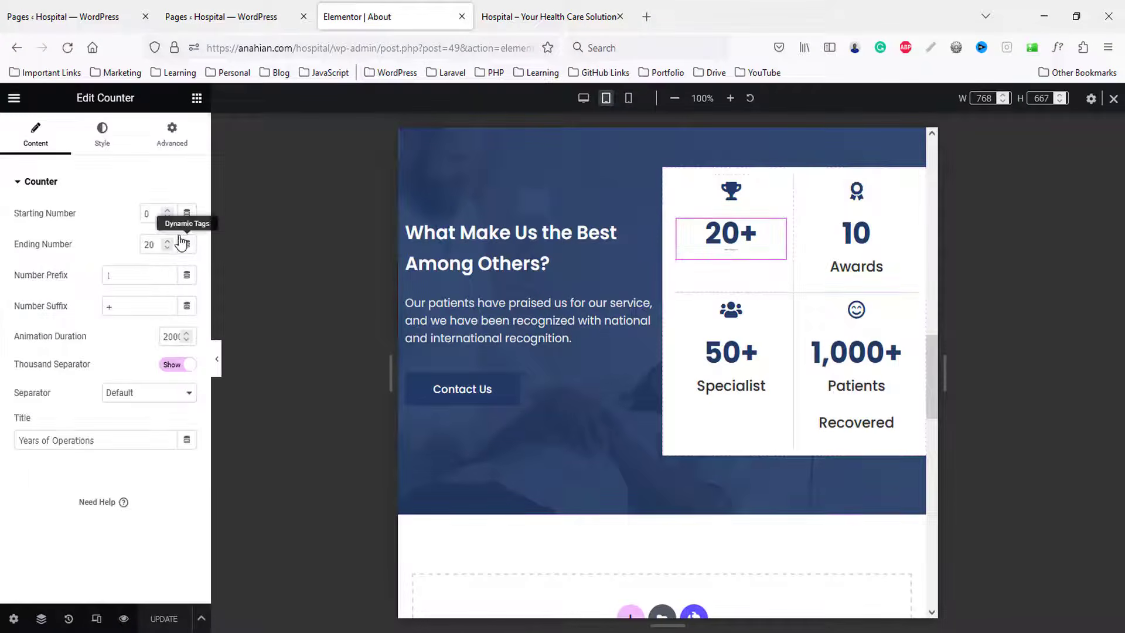
{"action": "left_click", "coordinate": [145, 246]}
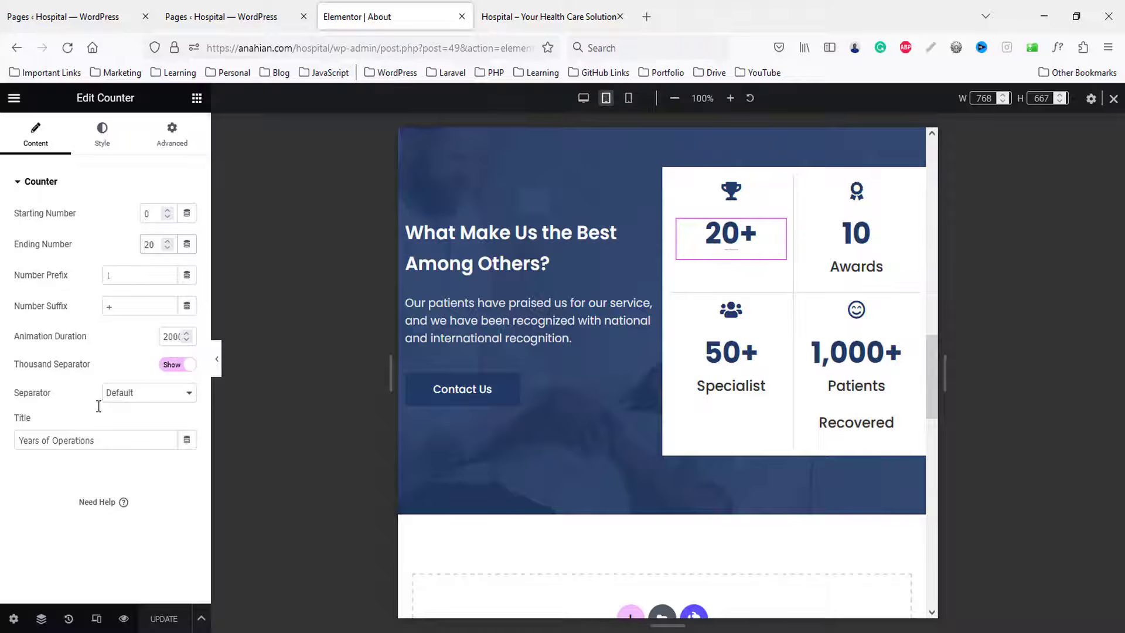
{"action": "left_click", "coordinate": [103, 132]}
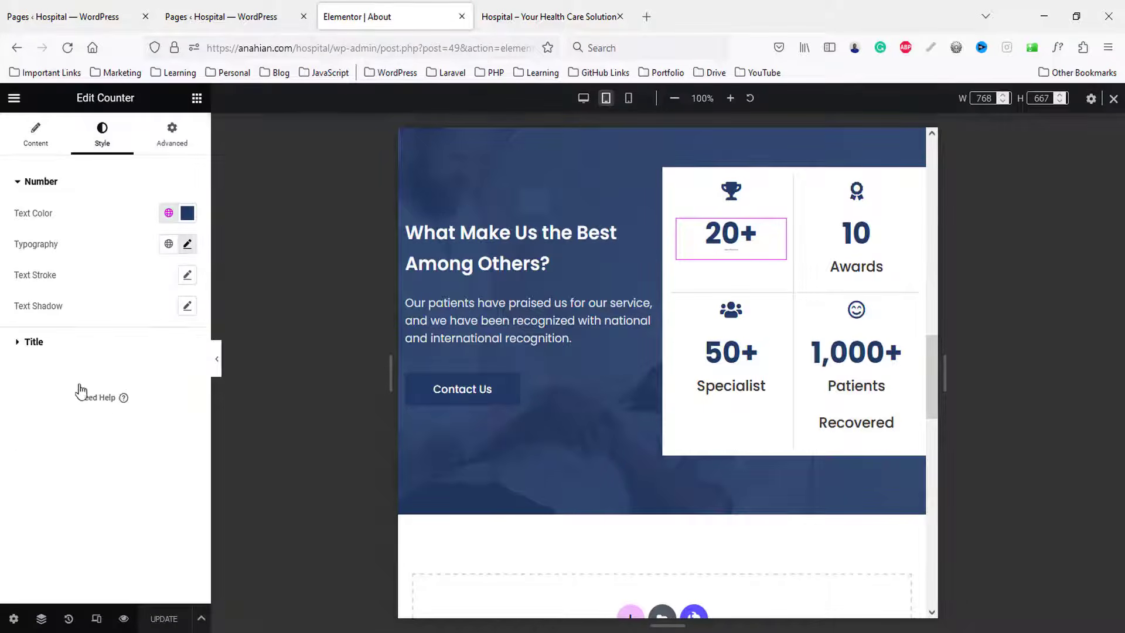
{"action": "left_click", "coordinate": [176, 348]}
{"action": "left_click", "coordinate": [187, 274]}
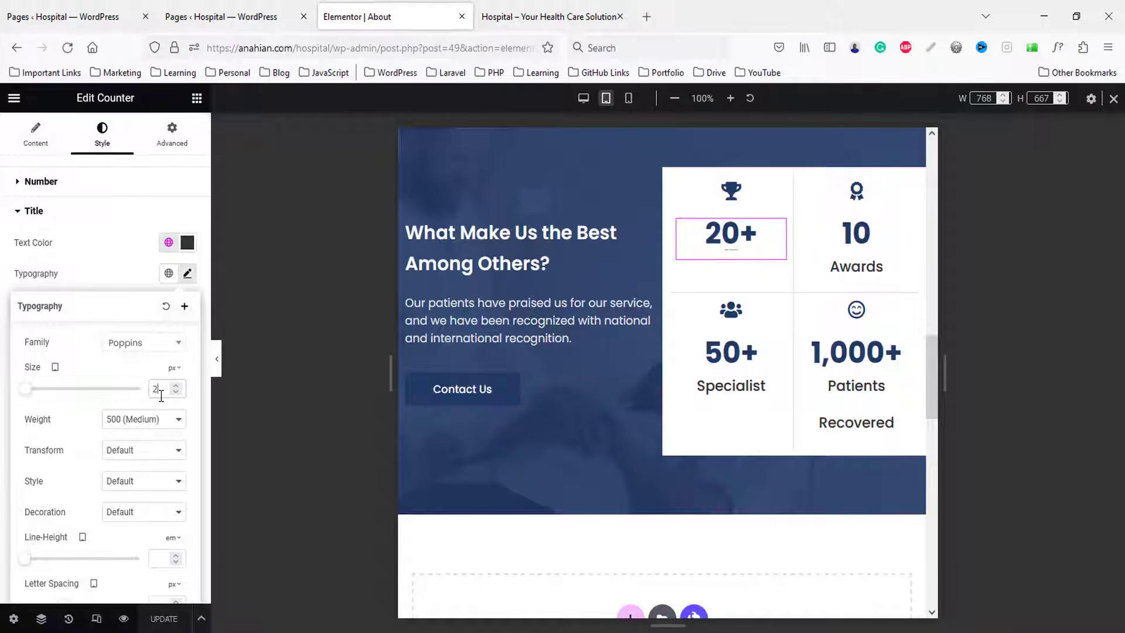
{"action": "key", "text": "Up"}
{"action": "key", "text": "Up"}
{"action": "key", "text": "Up"}
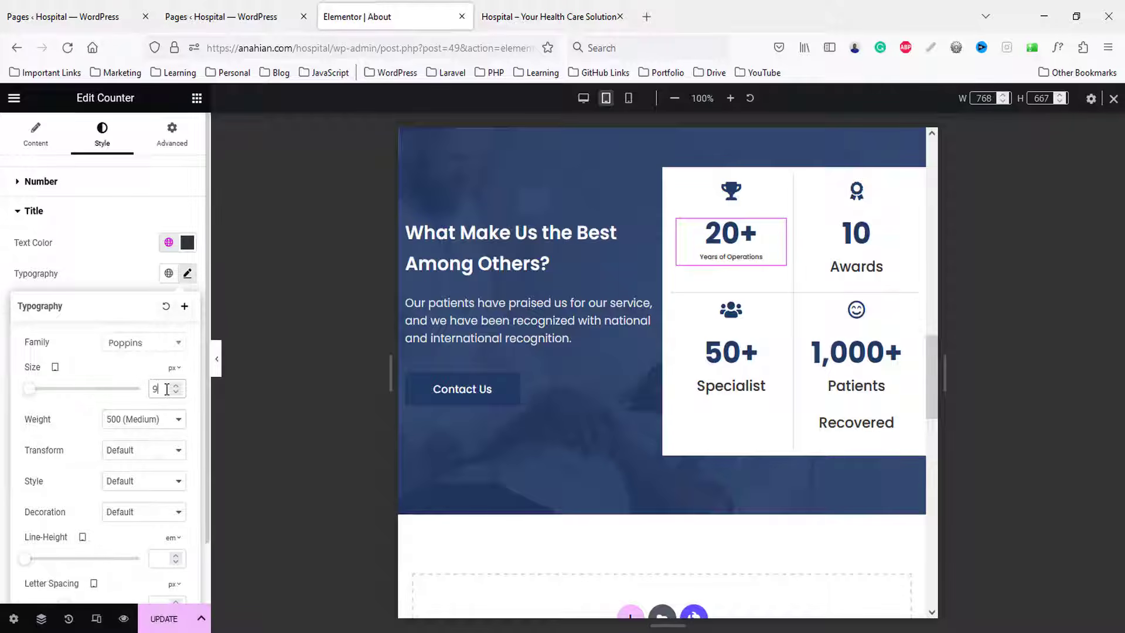
{"action": "key", "text": "Up"}
{"action": "key", "text": "Up"}
{"action": "key", "text": "Up"}
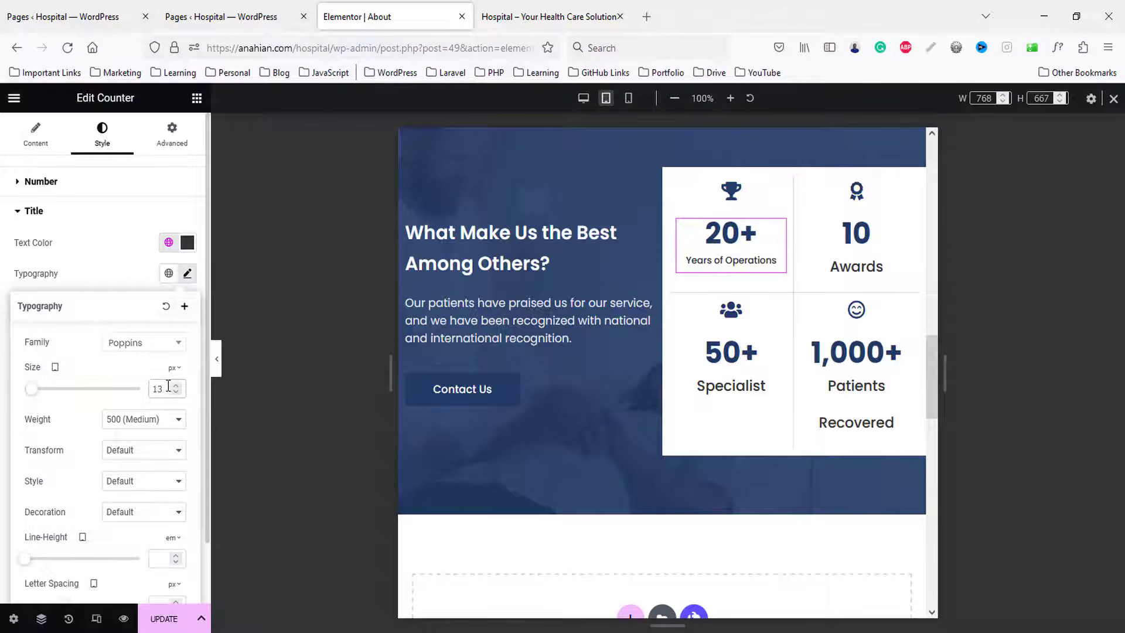
- Copy the Years of Operations counter and paste its style onto the Awards, Specialist and Patients Recovered counters
{"action": "right_click", "coordinate": [727, 254]}
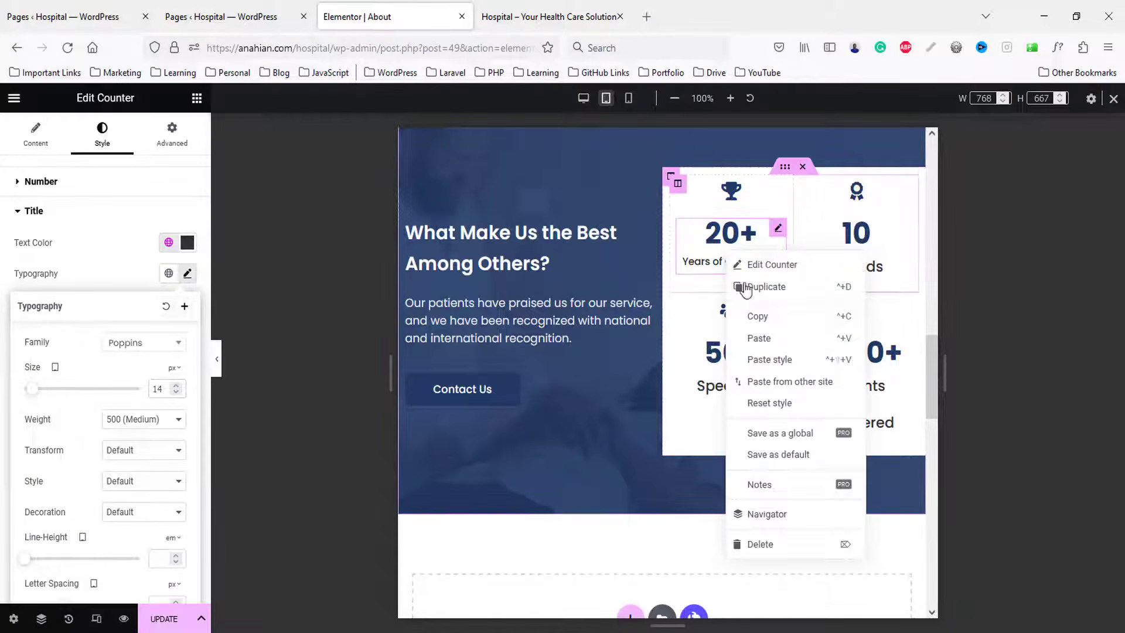
{"action": "left_click", "coordinate": [757, 317]}
{"action": "right_click", "coordinate": [878, 235]}
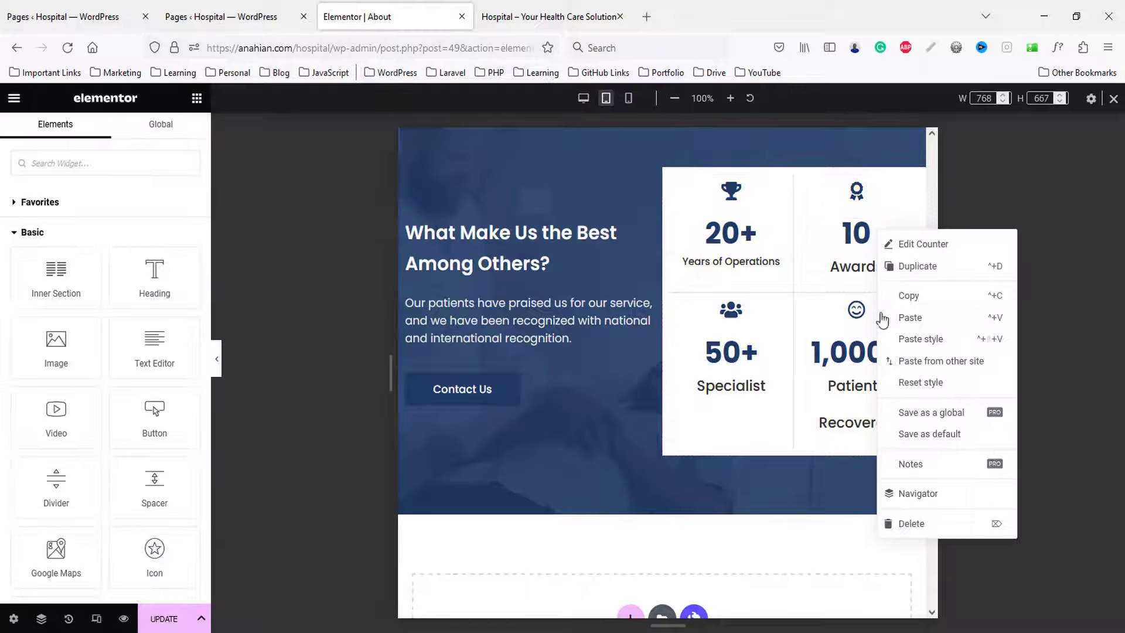
{"action": "left_click", "coordinate": [915, 344]}
{"action": "right_click", "coordinate": [725, 356]}
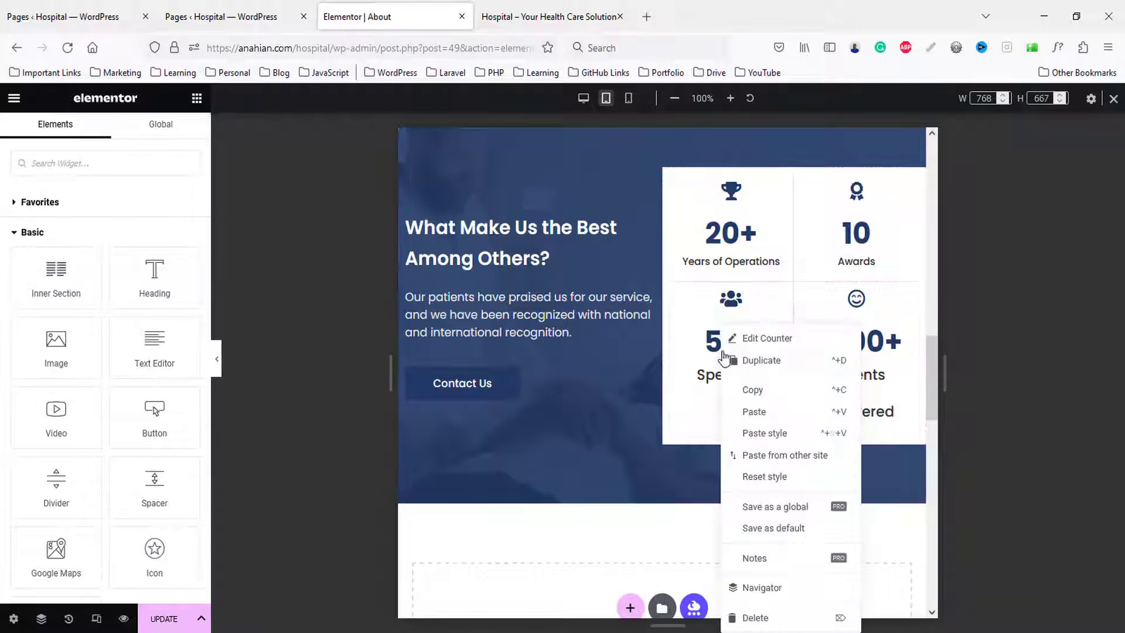
{"action": "left_click", "coordinate": [764, 433]}
{"action": "right_click", "coordinate": [855, 404]}
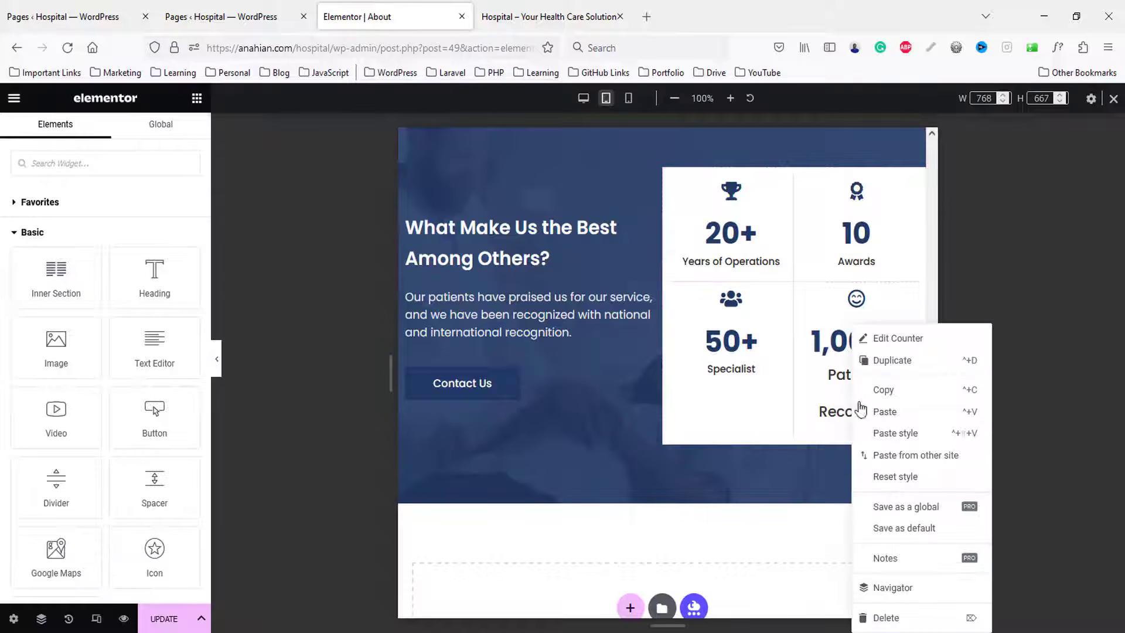
{"action": "left_click", "coordinate": [892, 435]}
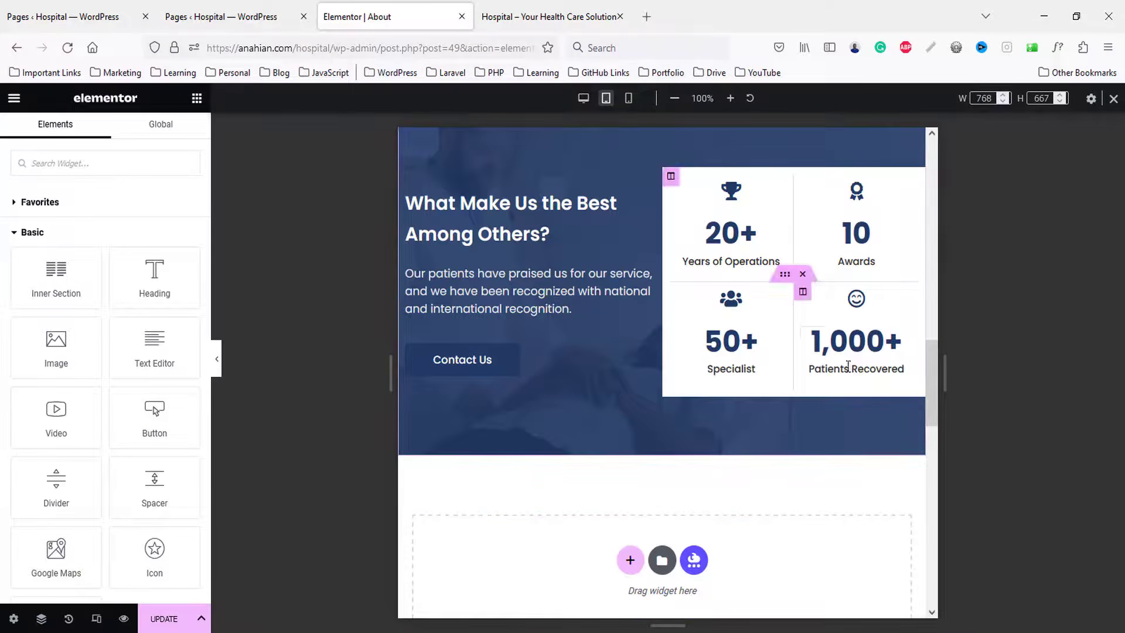
- Review the rest of the About page in the tablet and mobile previews, update it and close its editor
{"action": "scroll", "coordinate": [826, 344], "scroll_direction": "down", "scroll_amount": 4}
{"action": "scroll", "coordinate": [826, 343], "scroll_direction": "down", "scroll_amount": 5}
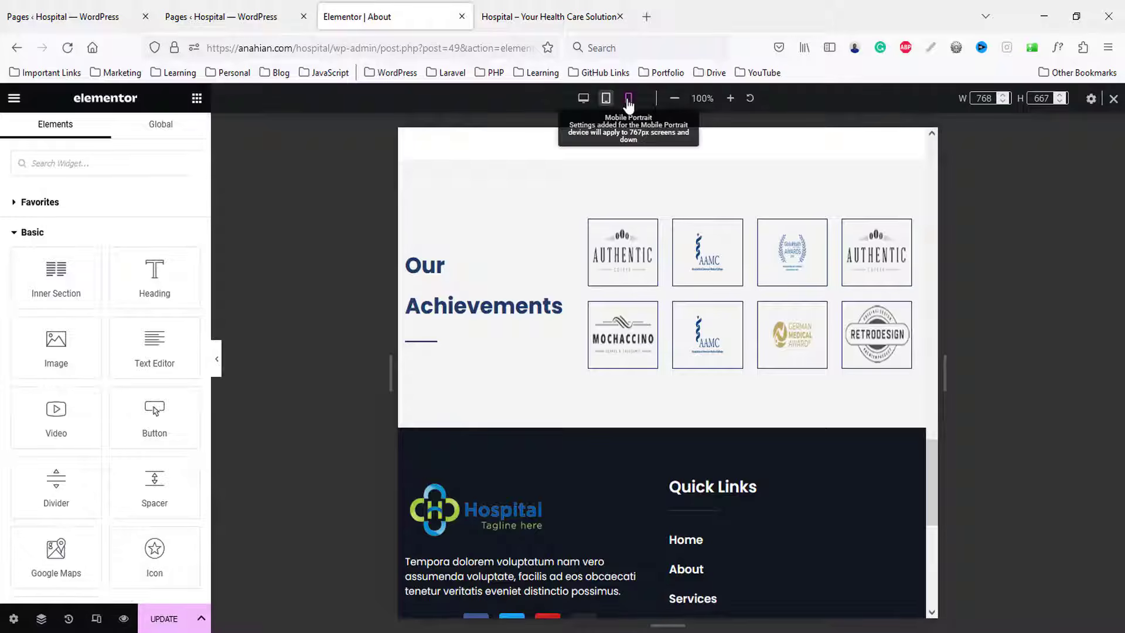
{"action": "left_click", "coordinate": [628, 98]}
{"action": "scroll", "coordinate": [680, 269], "scroll_direction": "up", "scroll_amount": 10}
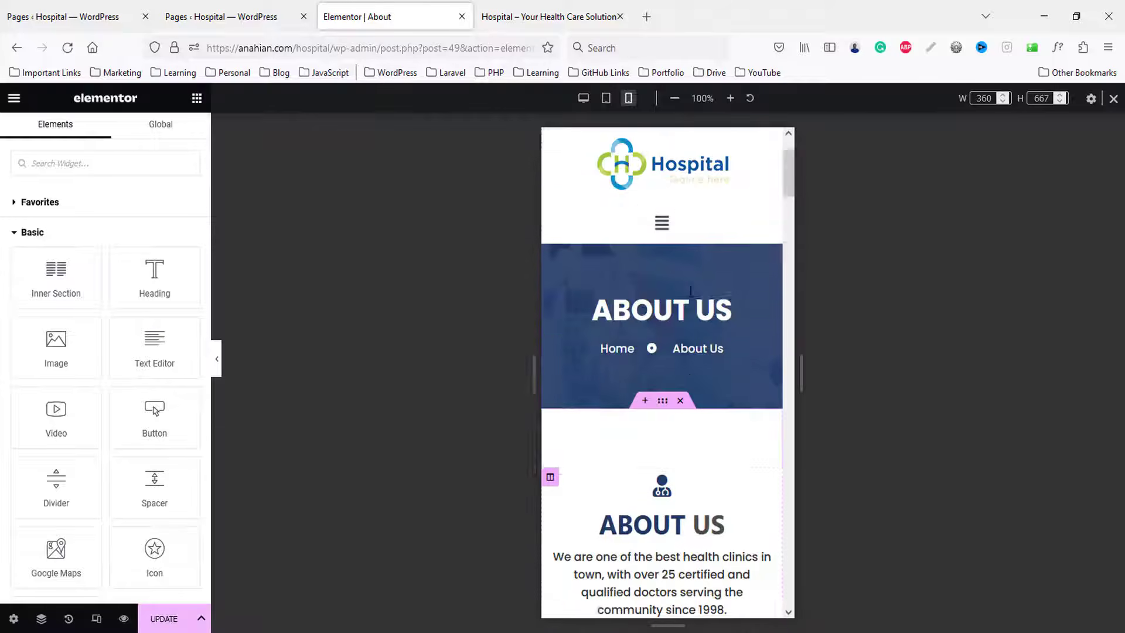
{"action": "scroll", "coordinate": [691, 291], "scroll_direction": "down", "scroll_amount": 4}
{"action": "scroll", "coordinate": [690, 297], "scroll_direction": "down", "scroll_amount": 20}
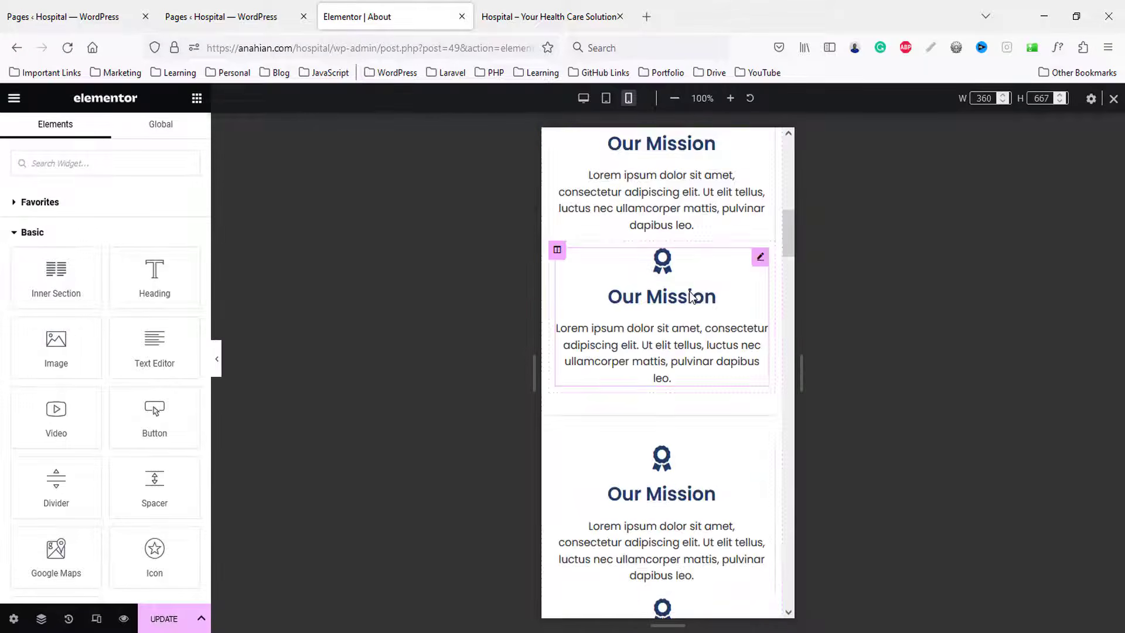
{"action": "scroll", "coordinate": [691, 297], "scroll_direction": "down", "scroll_amount": 20}
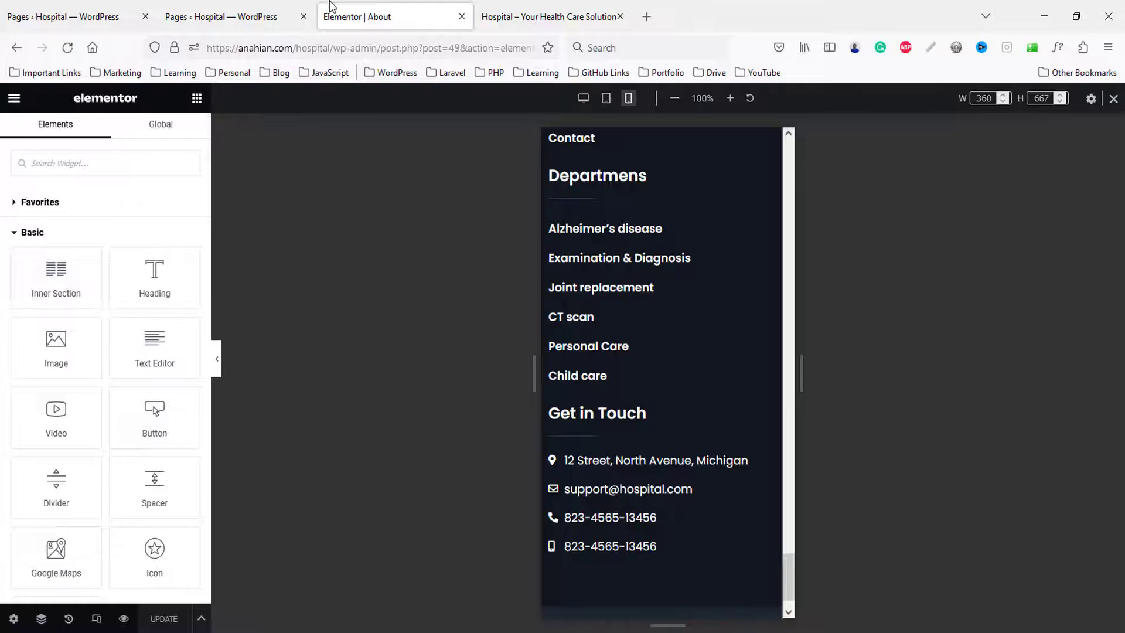
{"action": "key", "text": "ctrl+w"}
{"action": "left_click", "coordinate": [396, 306], "text": "ctrl"}
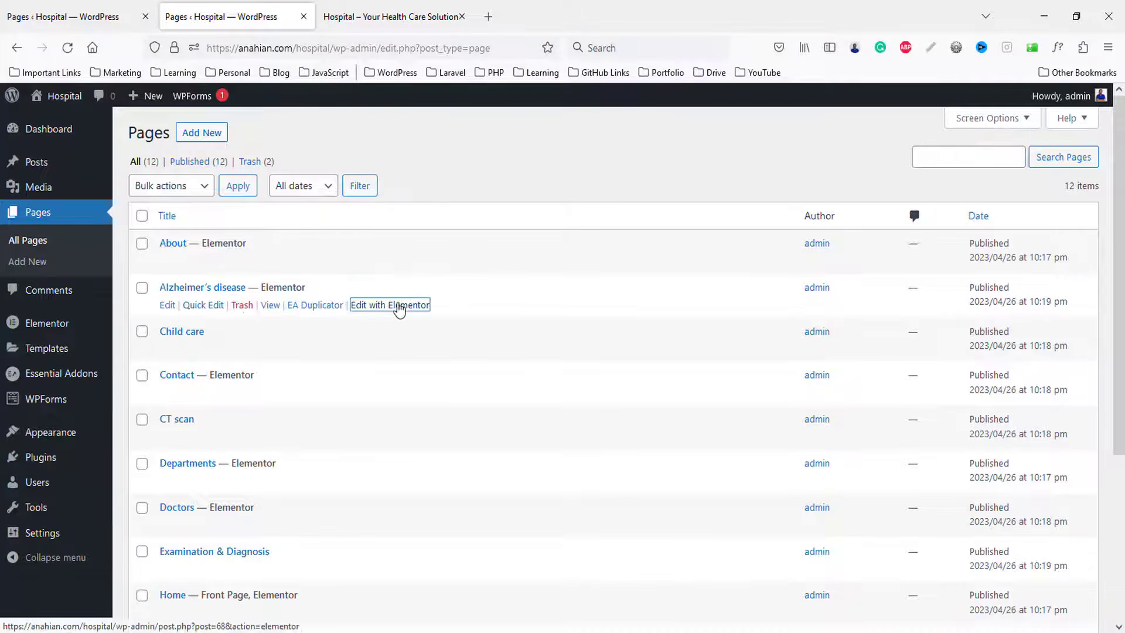
{"action": "left_click", "coordinate": [323, 351], "text": "ctrl"}
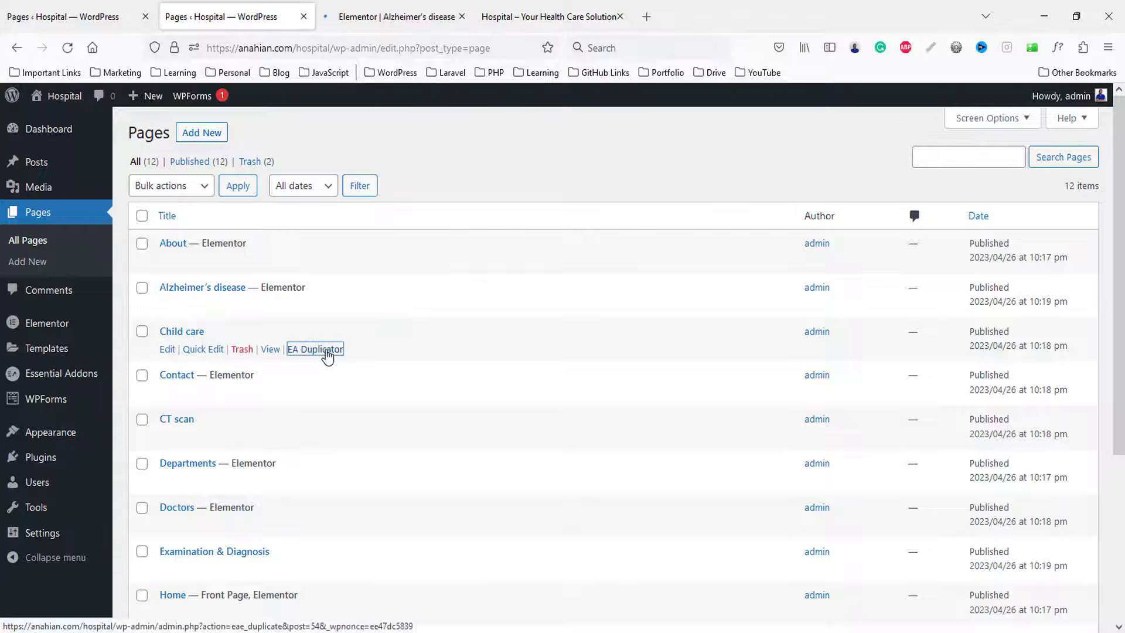
{"action": "middle_click", "coordinate": [521, 8]}
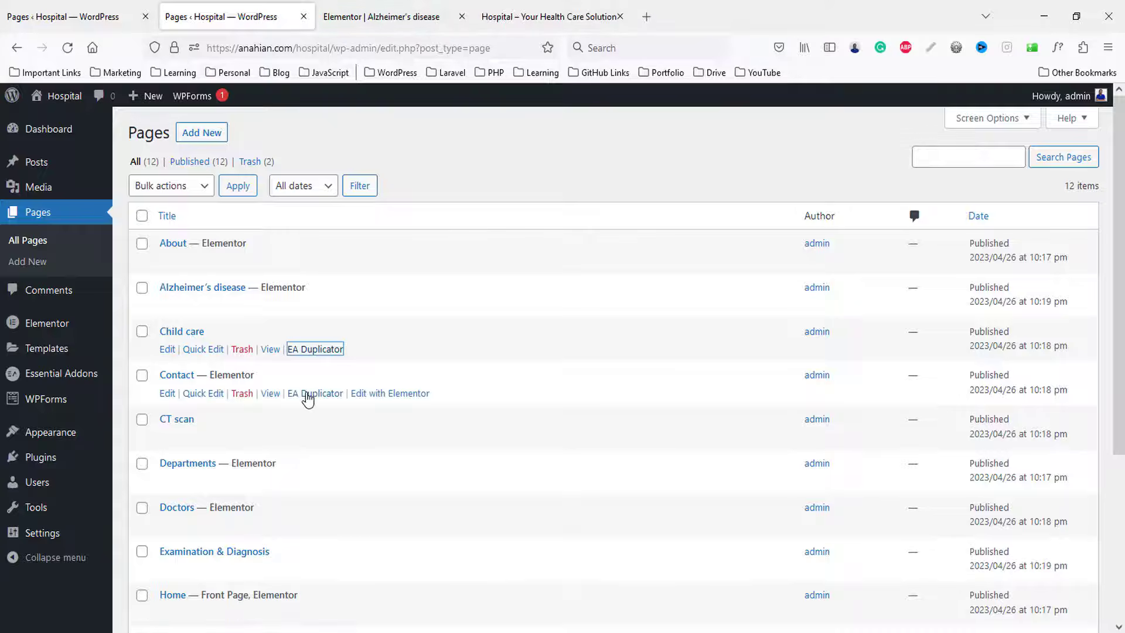
{"action": "left_click", "coordinate": [361, 306]}
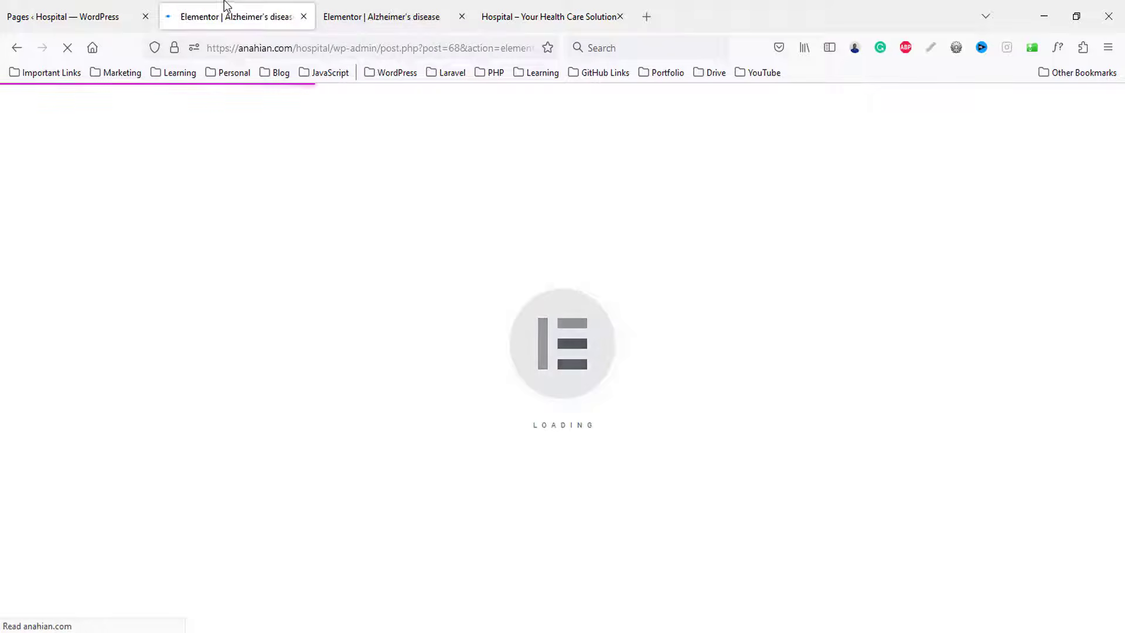
{"action": "middle_click", "coordinate": [226, 13]}
{"action": "middle_click", "coordinate": [224, 9]}
{"action": "middle_click", "coordinate": [225, 9]}
- Refresh the WordPress pages list and open the Services page in the Elementor editor
{"action": "scroll", "coordinate": [318, 429], "scroll_direction": "down", "scroll_amount": 2}
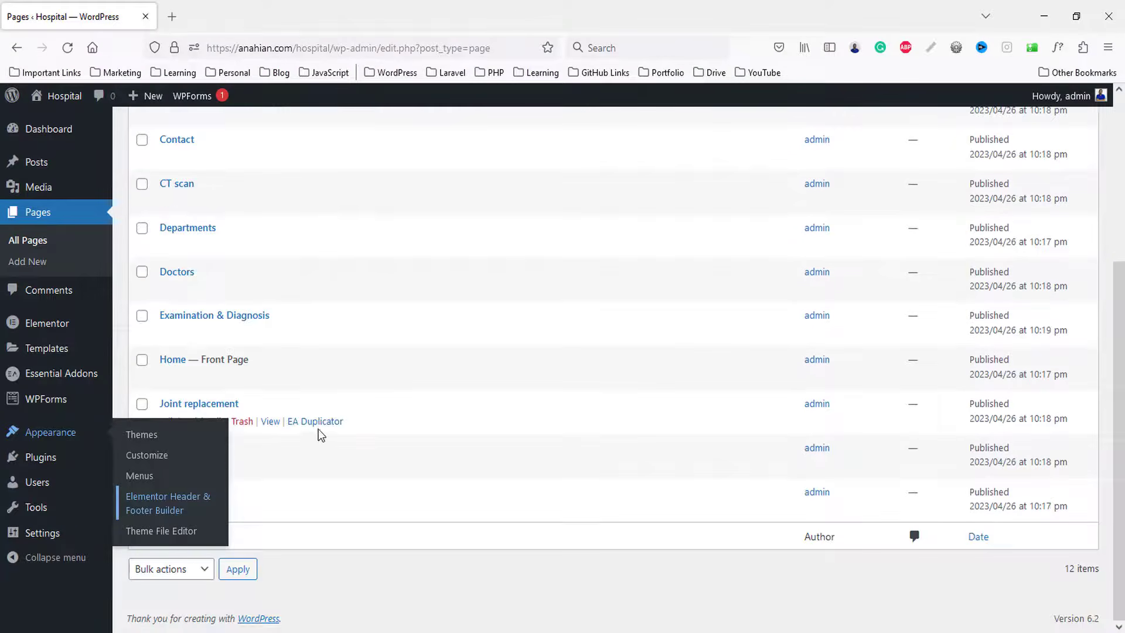
{"action": "scroll", "coordinate": [346, 233], "scroll_direction": "up", "scroll_amount": 3}
{"action": "scroll", "coordinate": [346, 233], "scroll_direction": "down", "scroll_amount": 3}
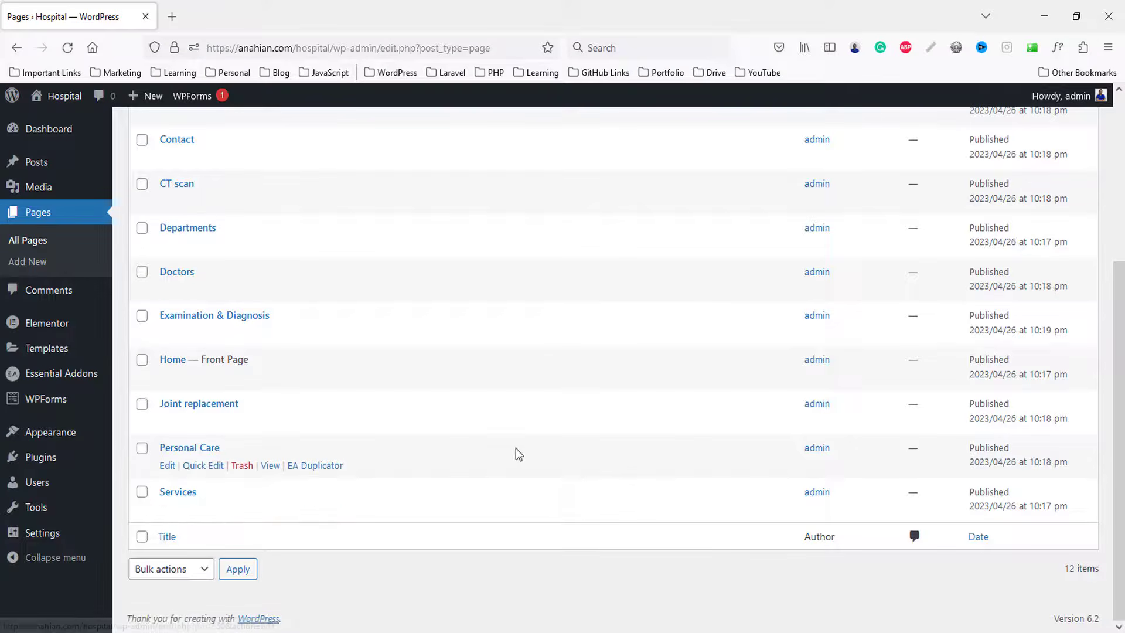
{"action": "key", "text": "F5"}
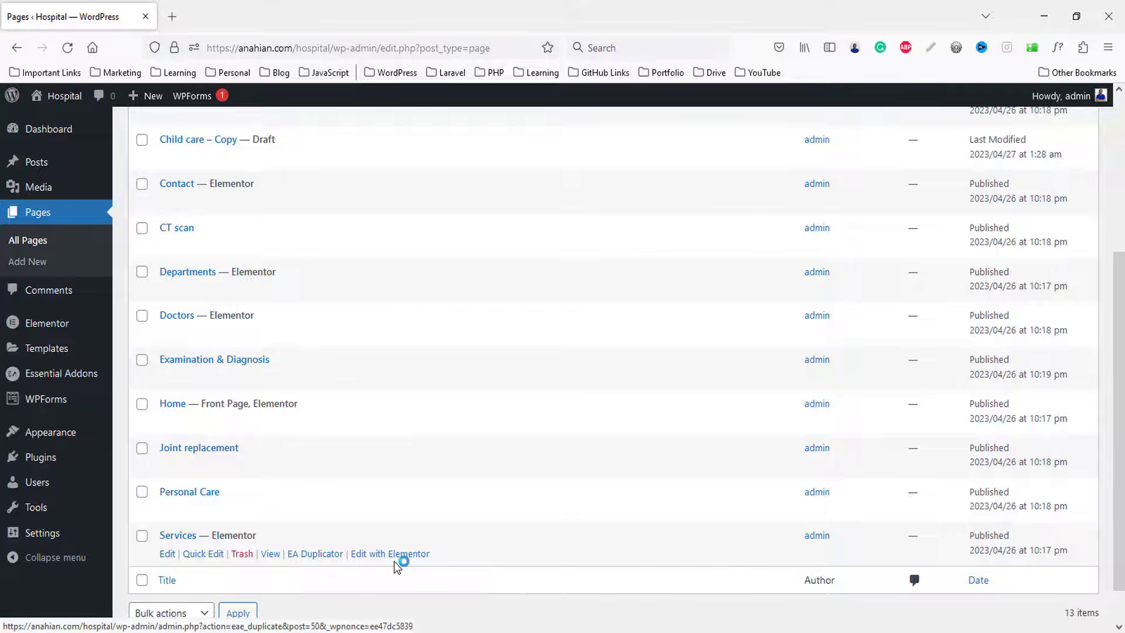
{"action": "scroll", "coordinate": [393, 559], "scroll_direction": "up", "scroll_amount": 1}
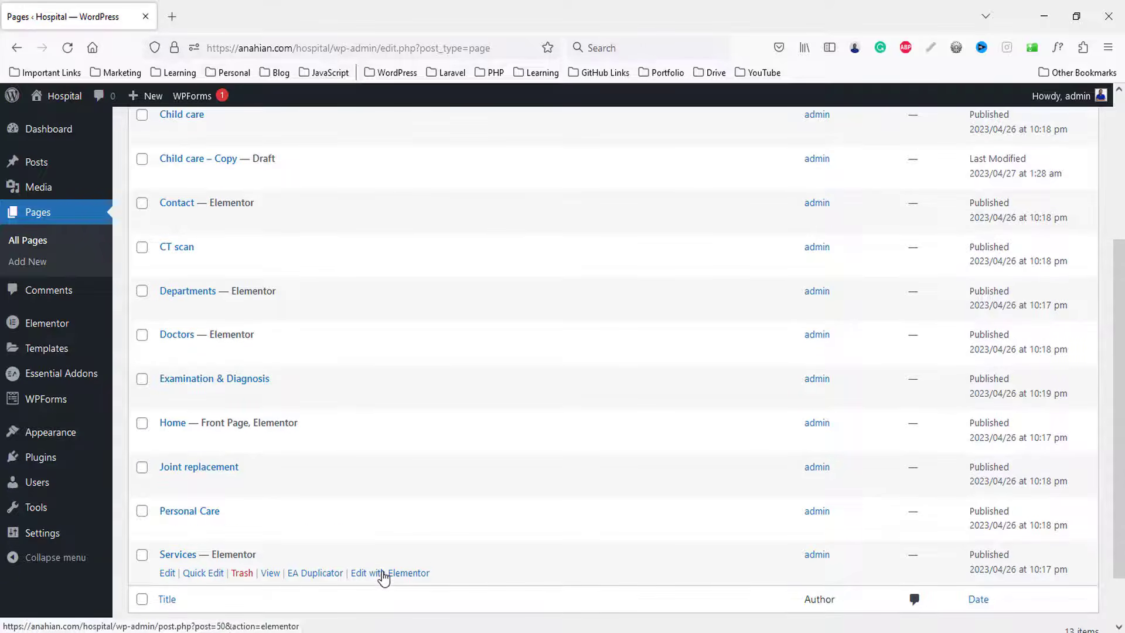
{"action": "left_click", "coordinate": [391, 573], "text": "ctrl"}
{"action": "left_click", "coordinate": [278, 19]}
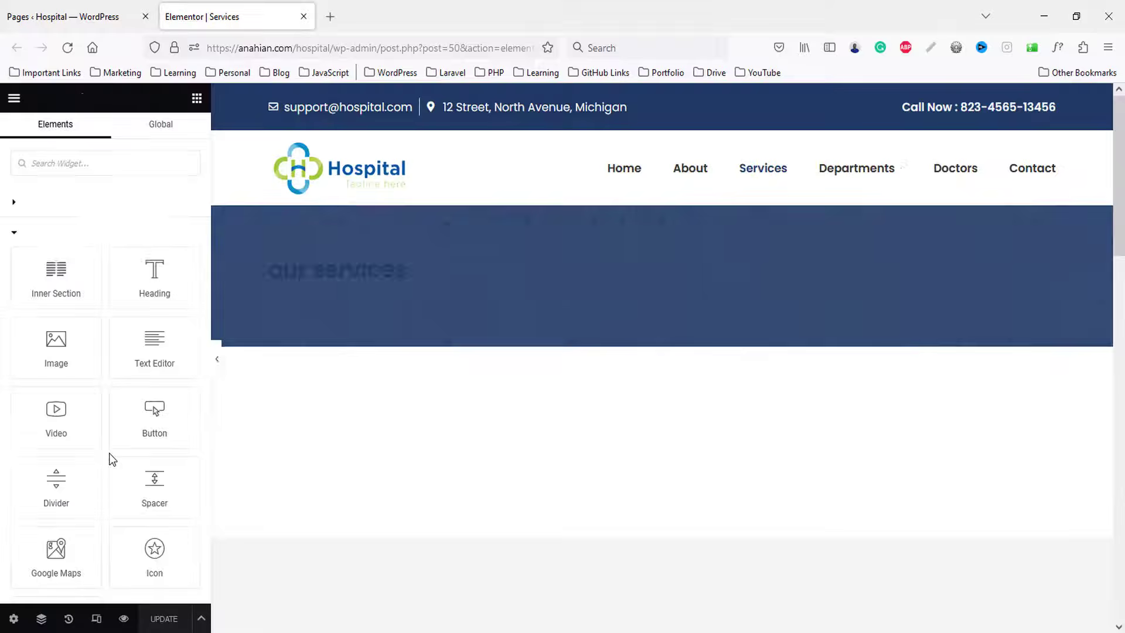
- Set the width of the Services page's doctor image column to 100% for tablet
{"action": "left_click", "coordinate": [98, 620]}
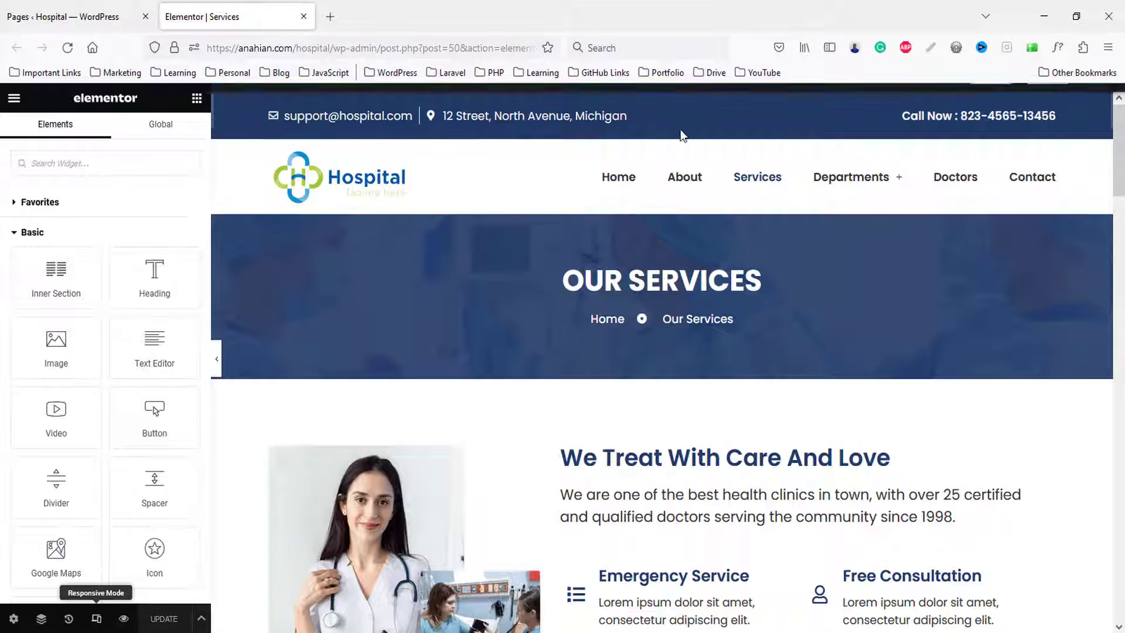
{"action": "left_click", "coordinate": [605, 100]}
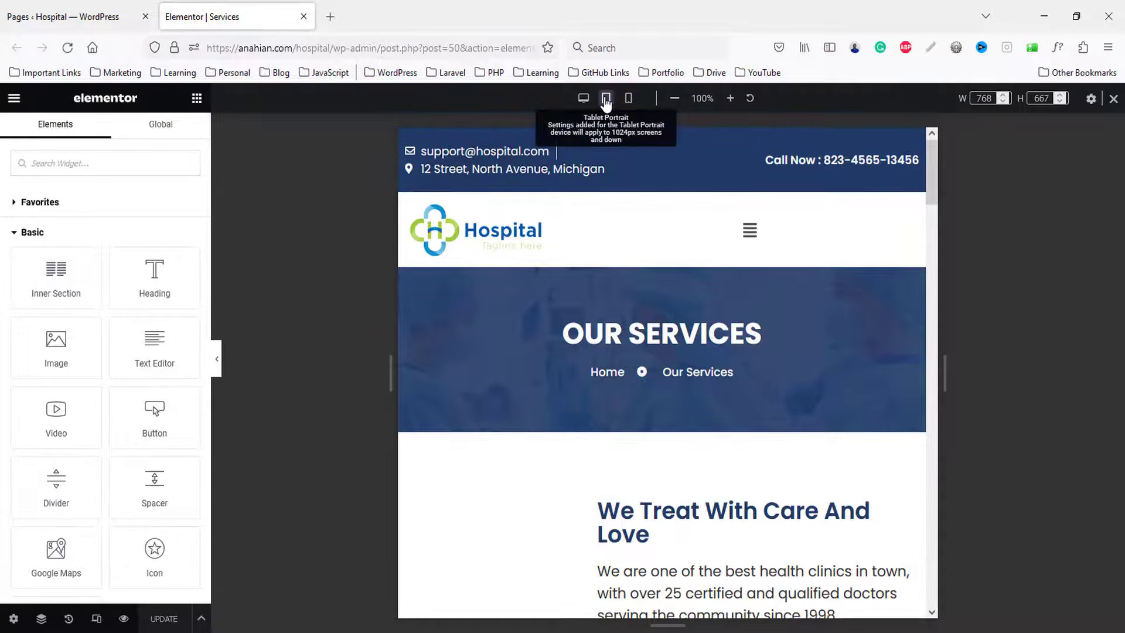
{"action": "scroll", "coordinate": [748, 334], "scroll_direction": "down", "scroll_amount": 5}
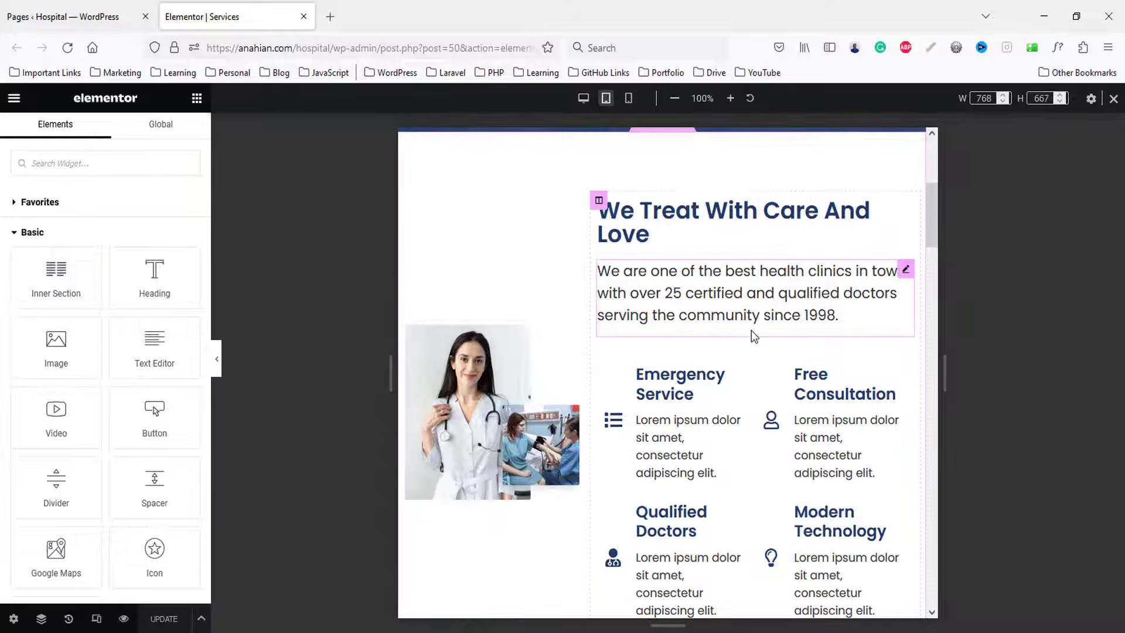
{"action": "scroll", "coordinate": [751, 262], "scroll_direction": "up", "scroll_amount": 3}
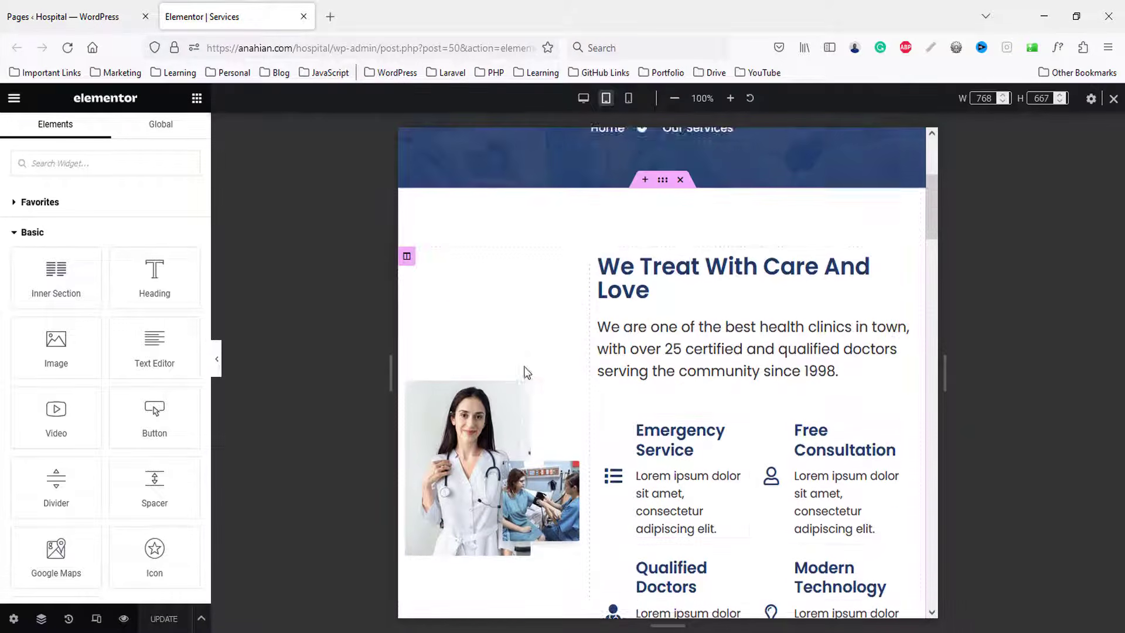
{"action": "left_click", "coordinate": [408, 276]}
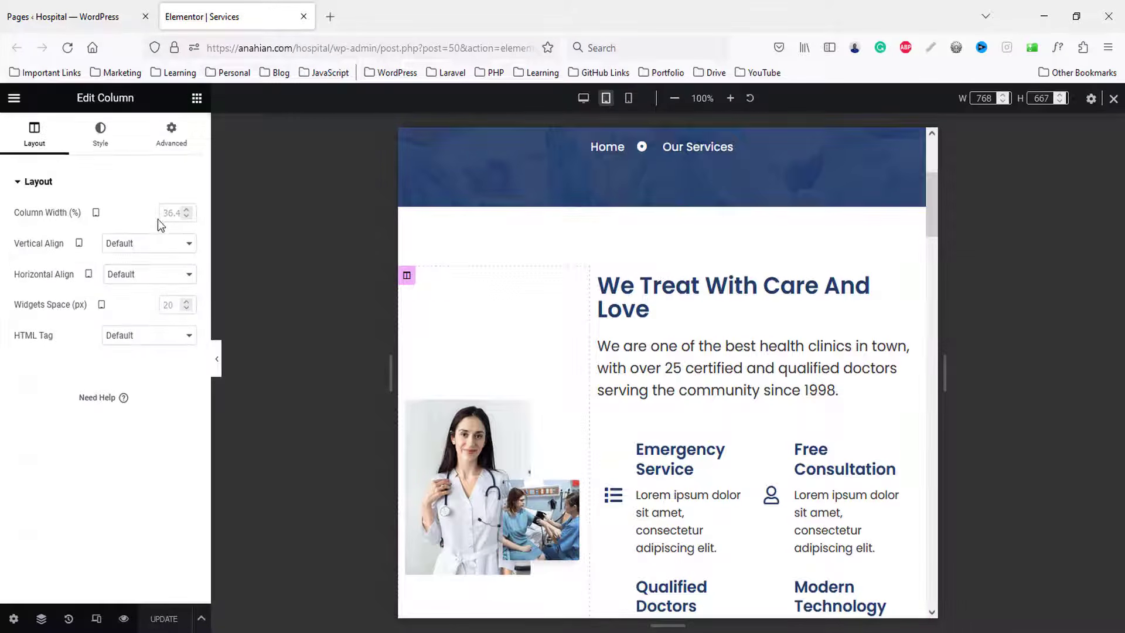
{"action": "type", "text": "10"}
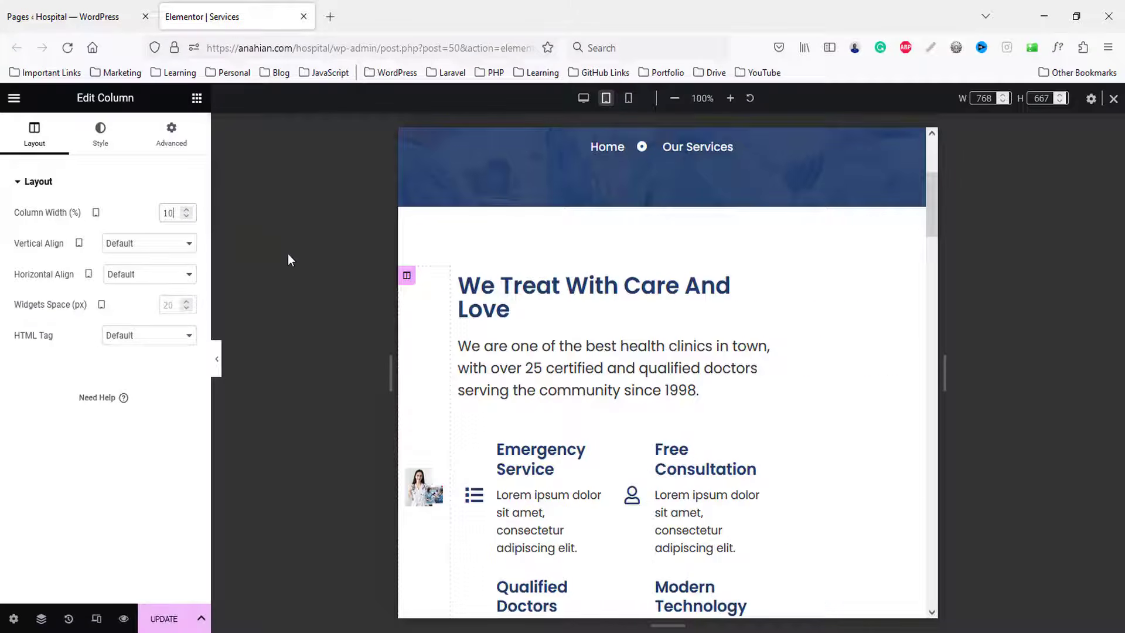
{"action": "type", "text": "0"}
{"action": "scroll", "coordinate": [729, 269], "scroll_direction": "down", "scroll_amount": 5}
{"action": "scroll", "coordinate": [729, 269], "scroll_direction": "down", "scroll_amount": 4}
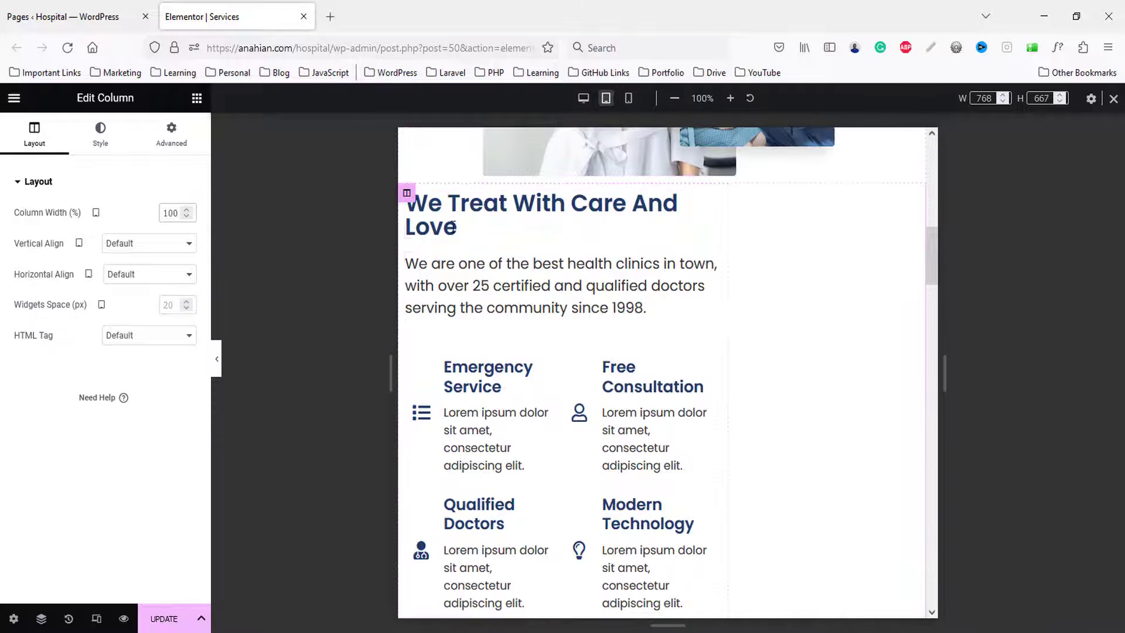
- Give the "We Treat With Care And Love" column a tablet width of 100% and a top margin of 50 px
{"action": "left_click", "coordinate": [408, 194]}
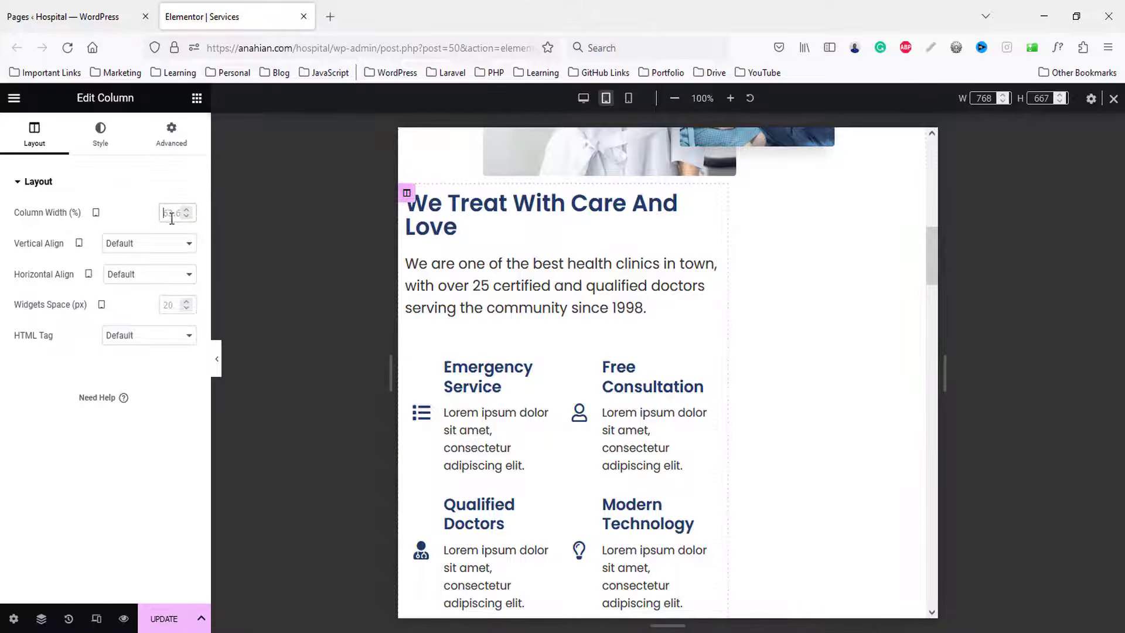
{"action": "type", "text": "100"}
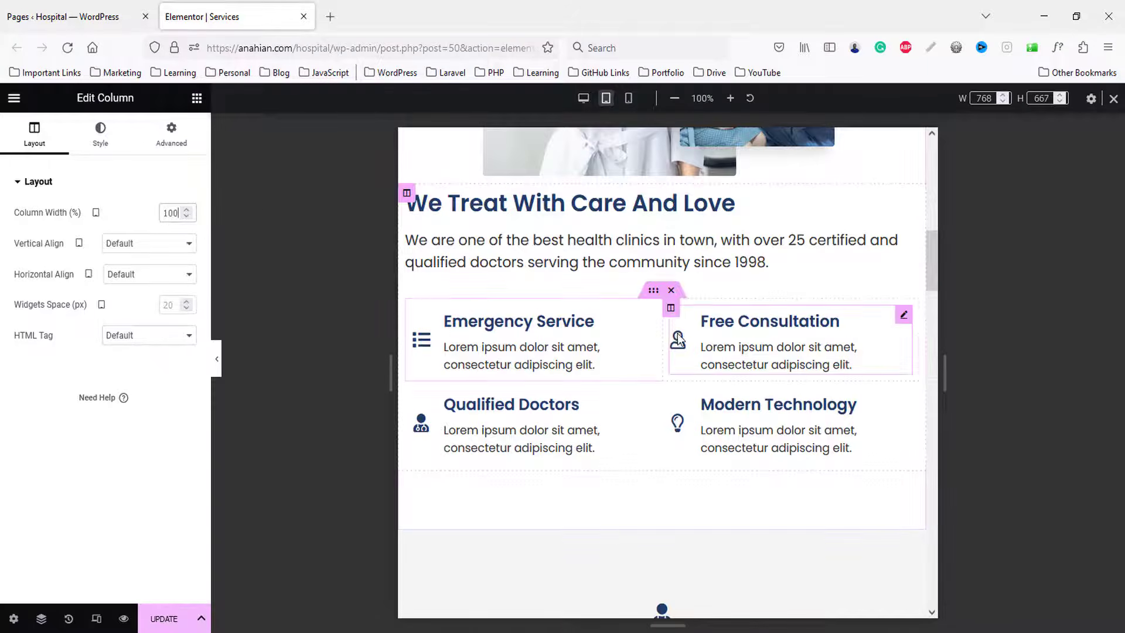
{"action": "left_click", "coordinate": [176, 139]}
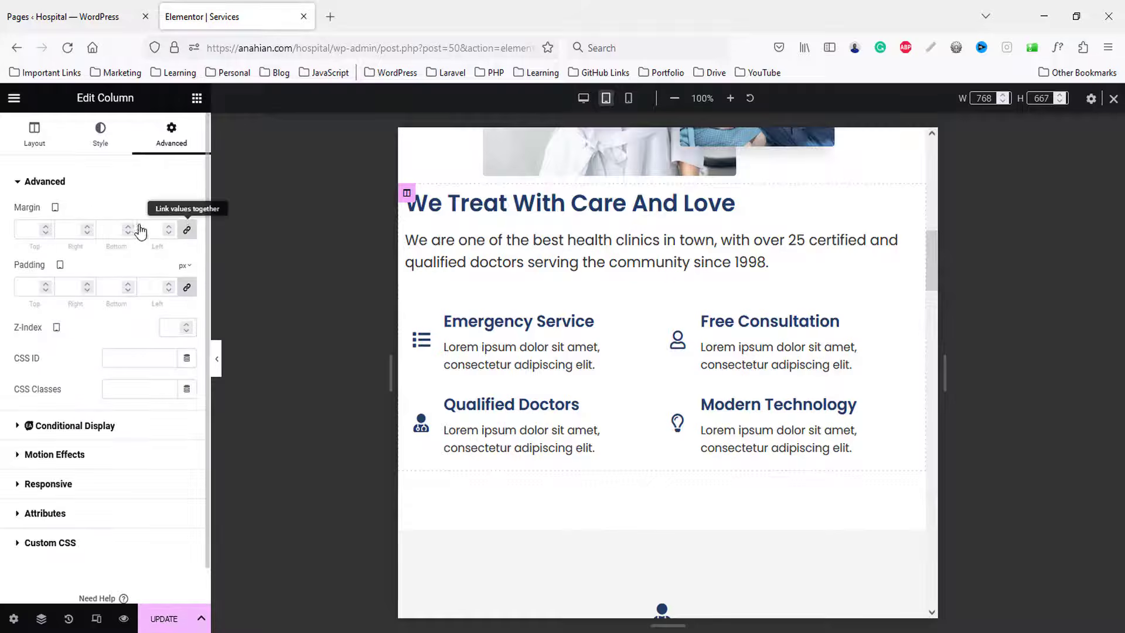
{"action": "left_click", "coordinate": [17, 230]}
{"action": "type", "text": "50"}
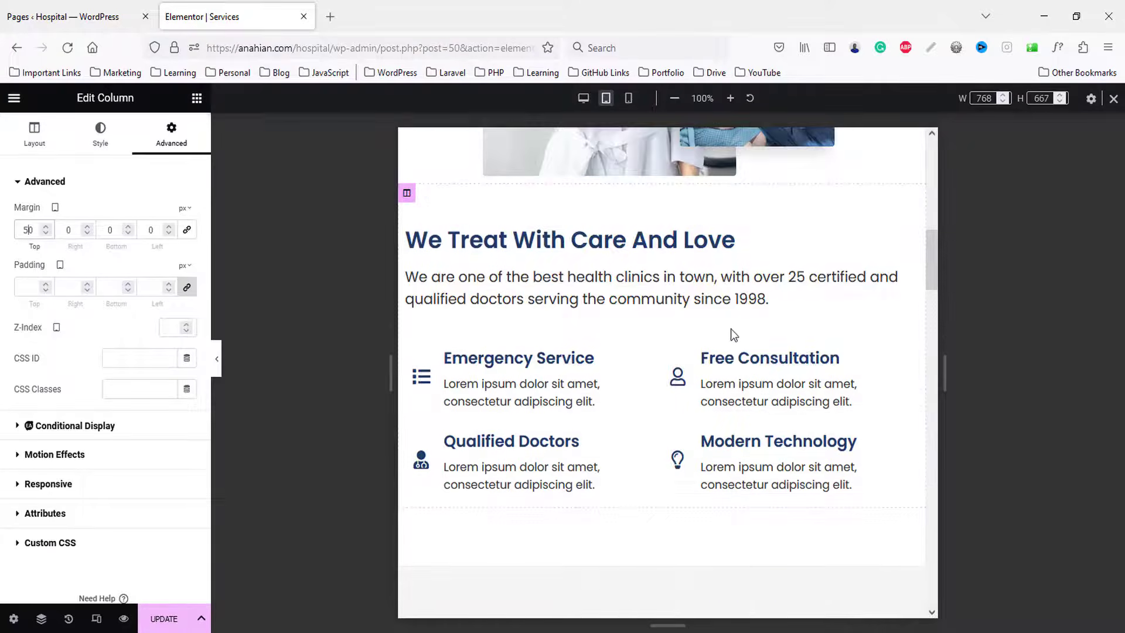
- Review the rest of the Services page in the tablet and mobile previews, update it and close its editor
{"action": "scroll", "coordinate": [732, 330], "scroll_direction": "down", "scroll_amount": 8}
{"action": "scroll", "coordinate": [737, 332], "scroll_direction": "down", "scroll_amount": 12}
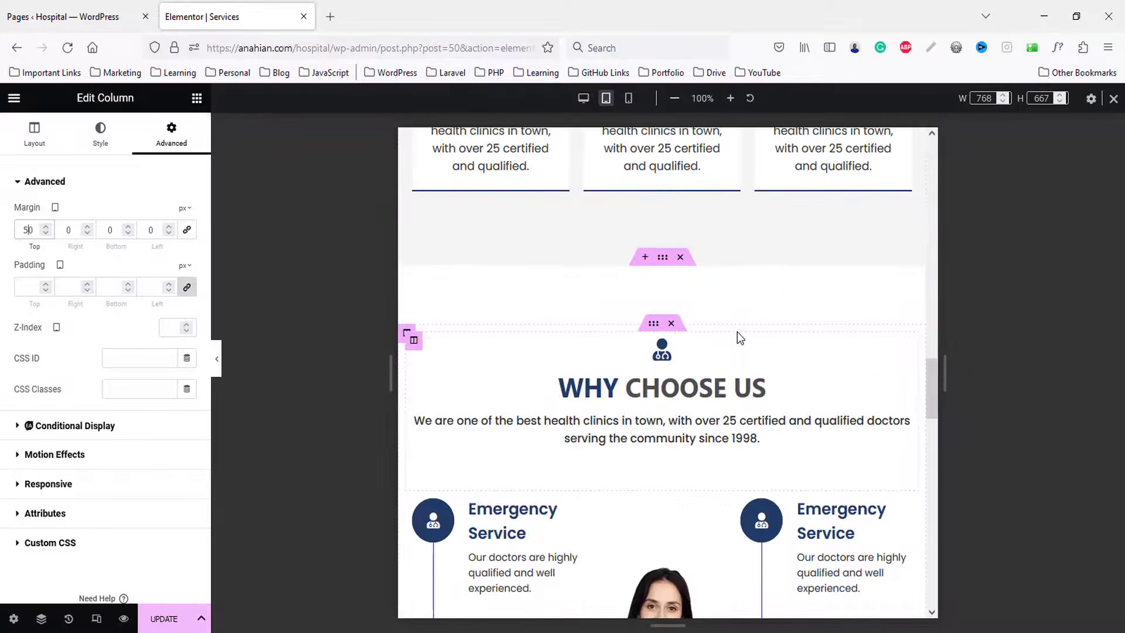
{"action": "scroll", "coordinate": [737, 332], "scroll_direction": "down", "scroll_amount": 10}
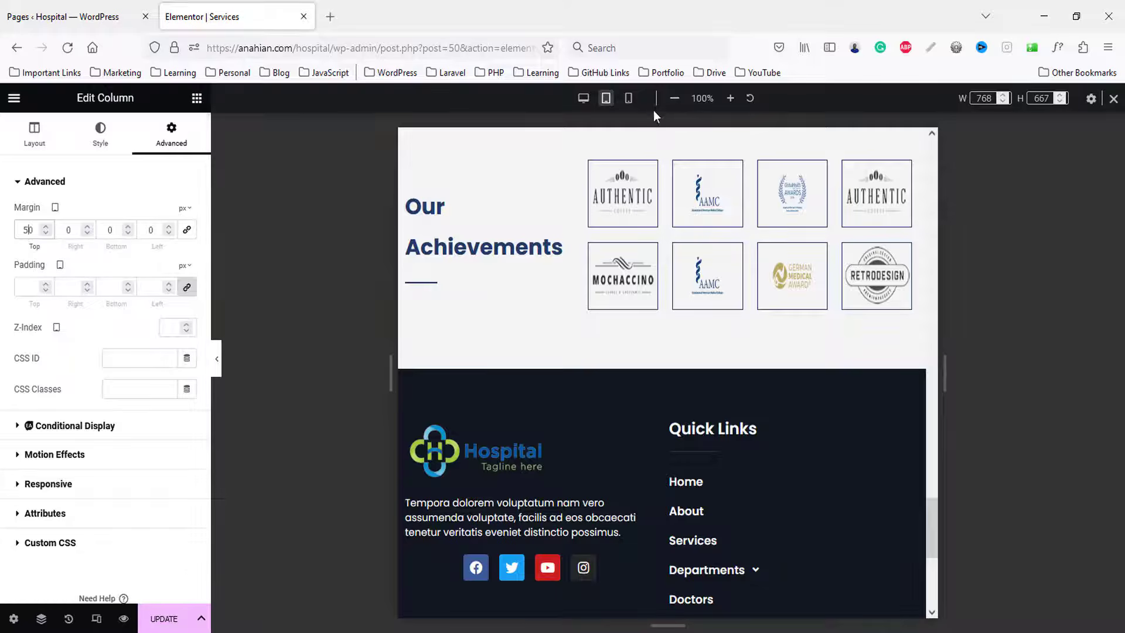
{"action": "left_click", "coordinate": [627, 99]}
{"action": "scroll", "coordinate": [673, 258], "scroll_direction": "up", "scroll_amount": 15}
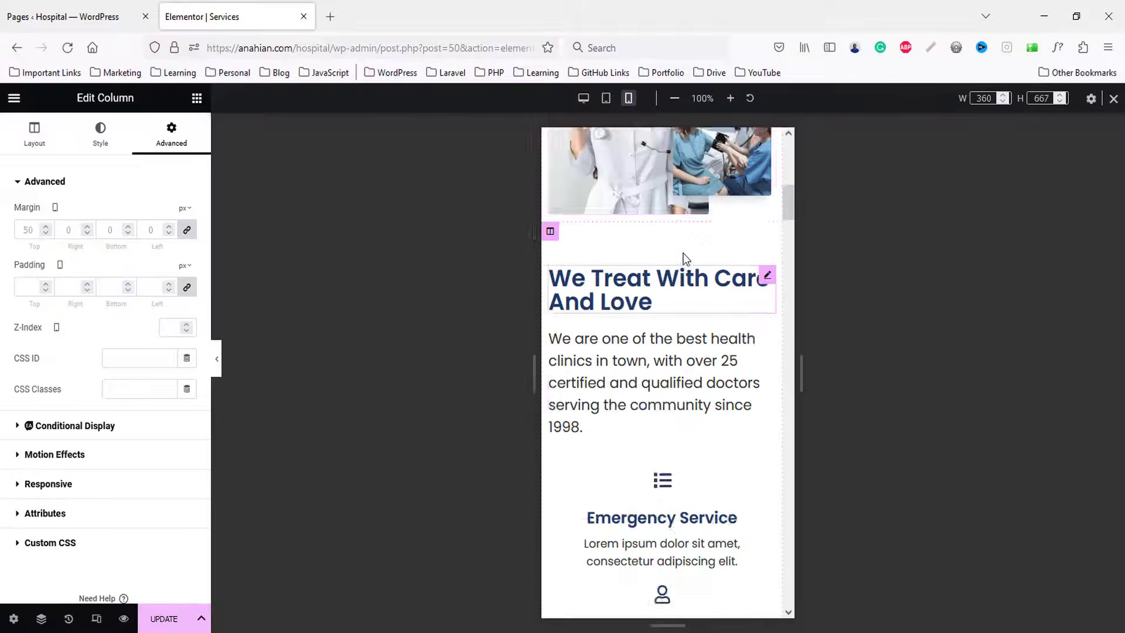
{"action": "left_click_drag", "start_coordinate": [790, 188], "coordinate": [784, 596]}
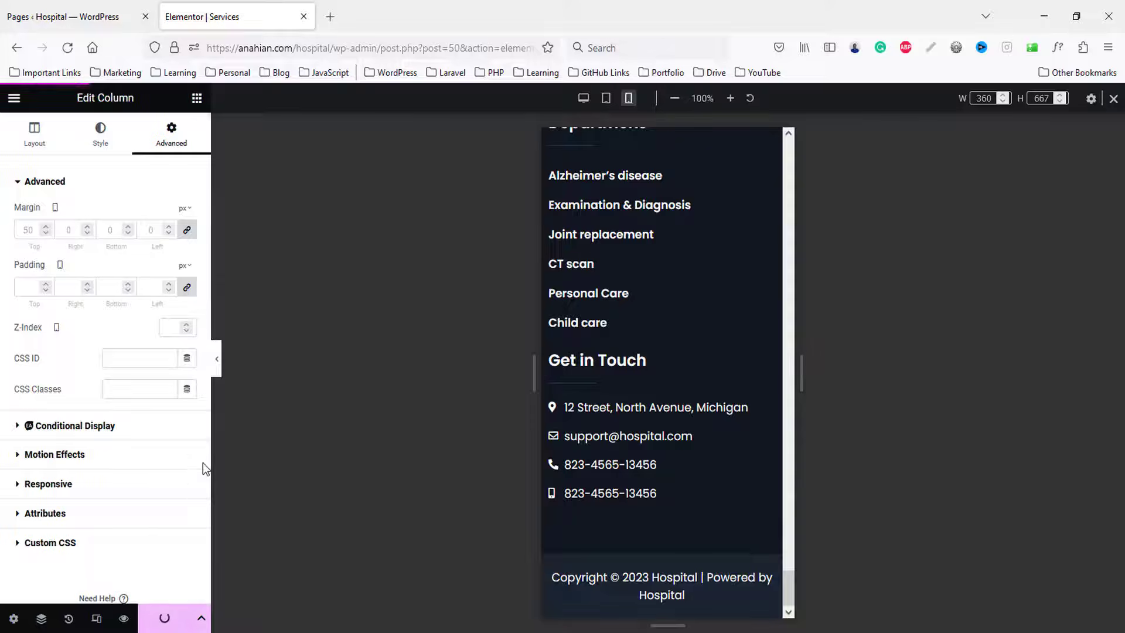
{"action": "middle_click", "coordinate": [220, 5]}
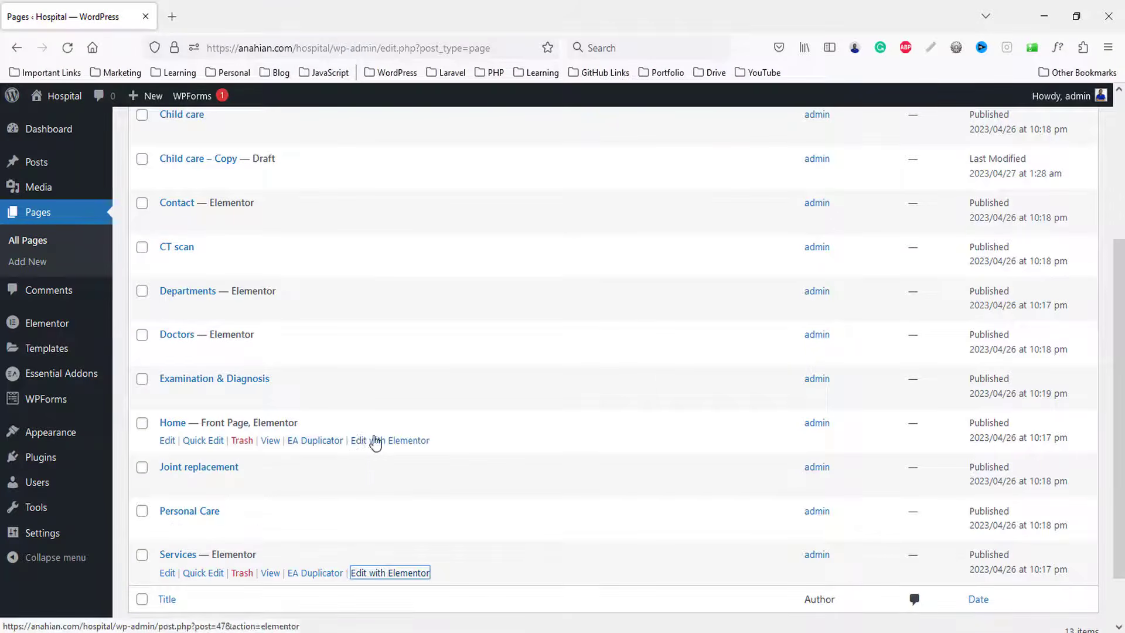
- Open the Home page in the Elementor editor and switch to the tablet preview
{"action": "middle_click", "coordinate": [391, 440]}
{"action": "left_click", "coordinate": [283, 6]}
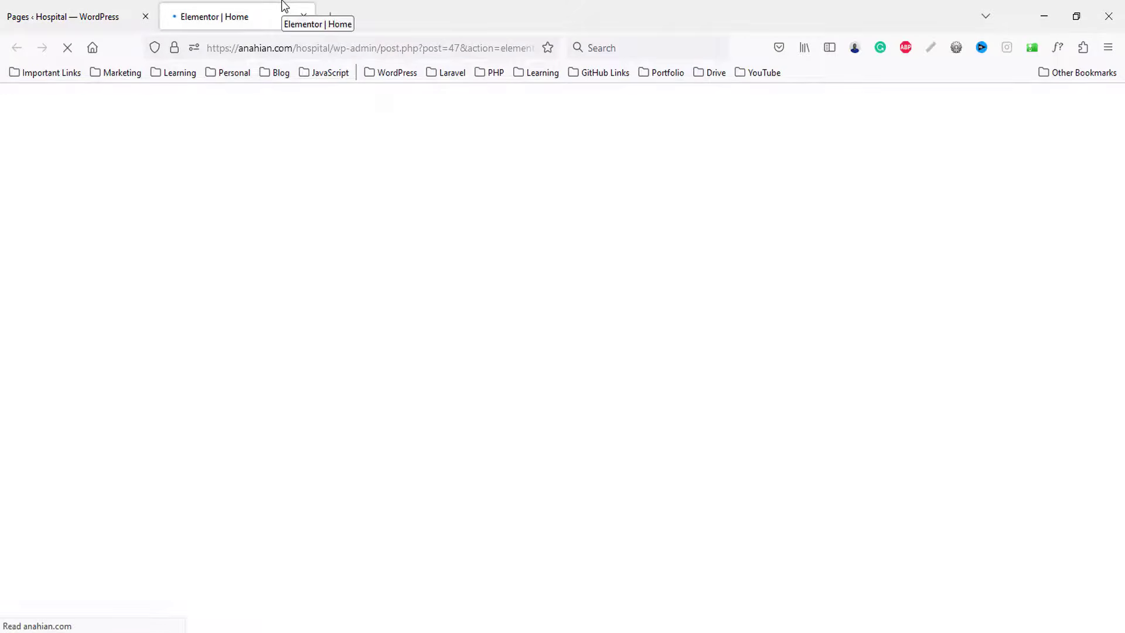
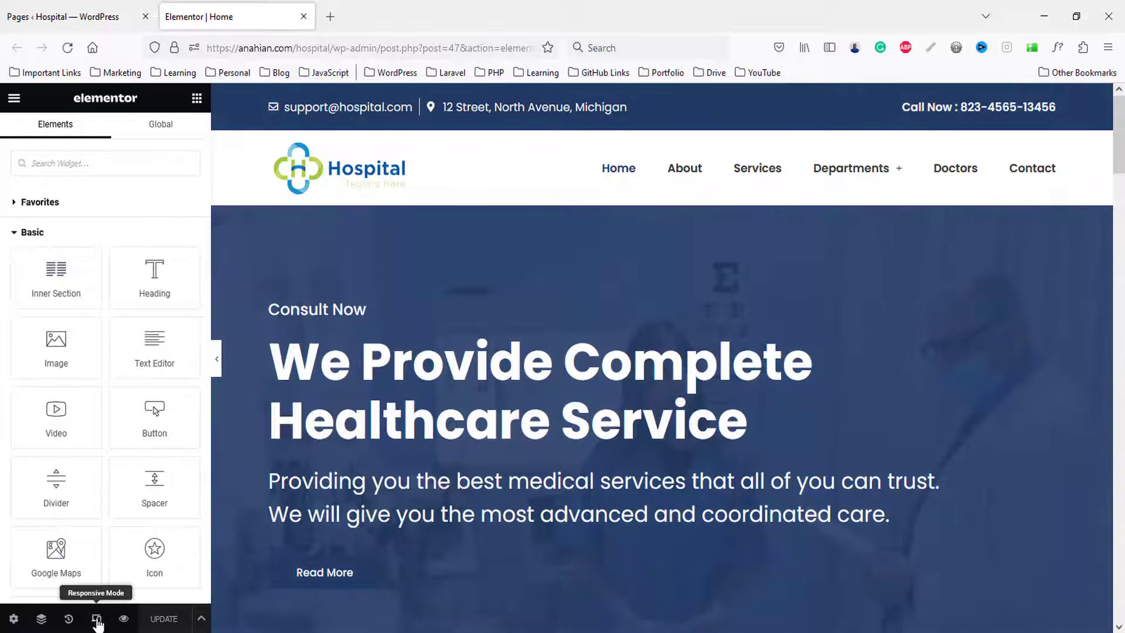
{"action": "left_click", "coordinate": [96, 620]}
{"action": "left_click", "coordinate": [605, 99]}
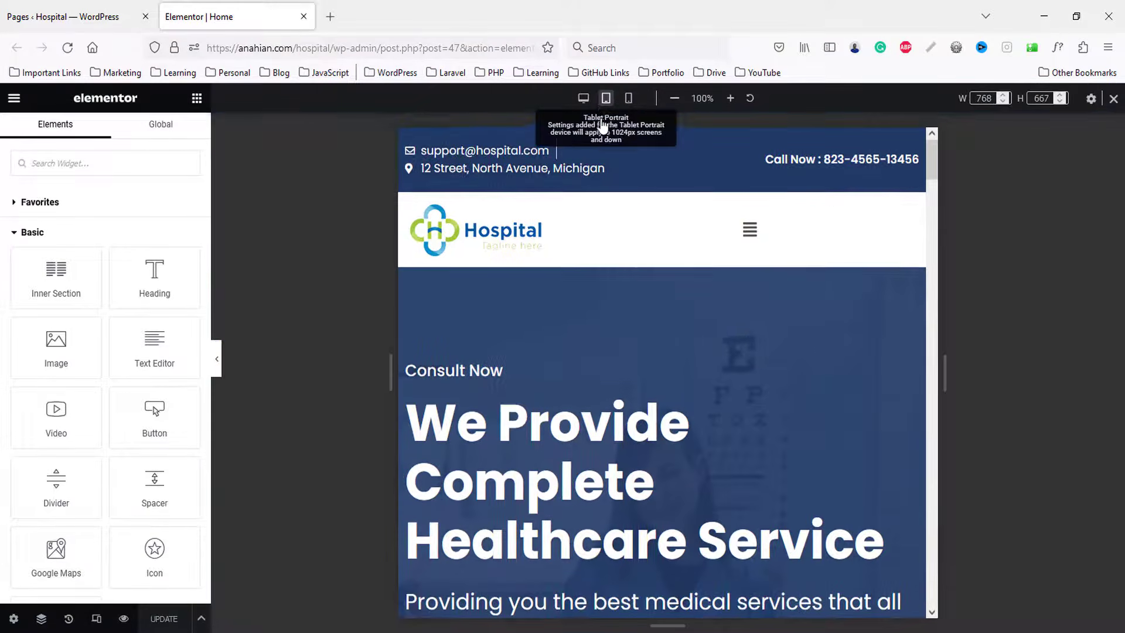
- Set the tablet font size of the hero heading "We Provide Complete Healthcare Service" to 50 px and its line height to 60 px
{"action": "scroll", "coordinate": [702, 328], "scroll_direction": "down", "scroll_amount": 3}
{"action": "scroll", "coordinate": [679, 333], "scroll_direction": "up", "scroll_amount": 3}
{"action": "left_click", "coordinate": [548, 363]}
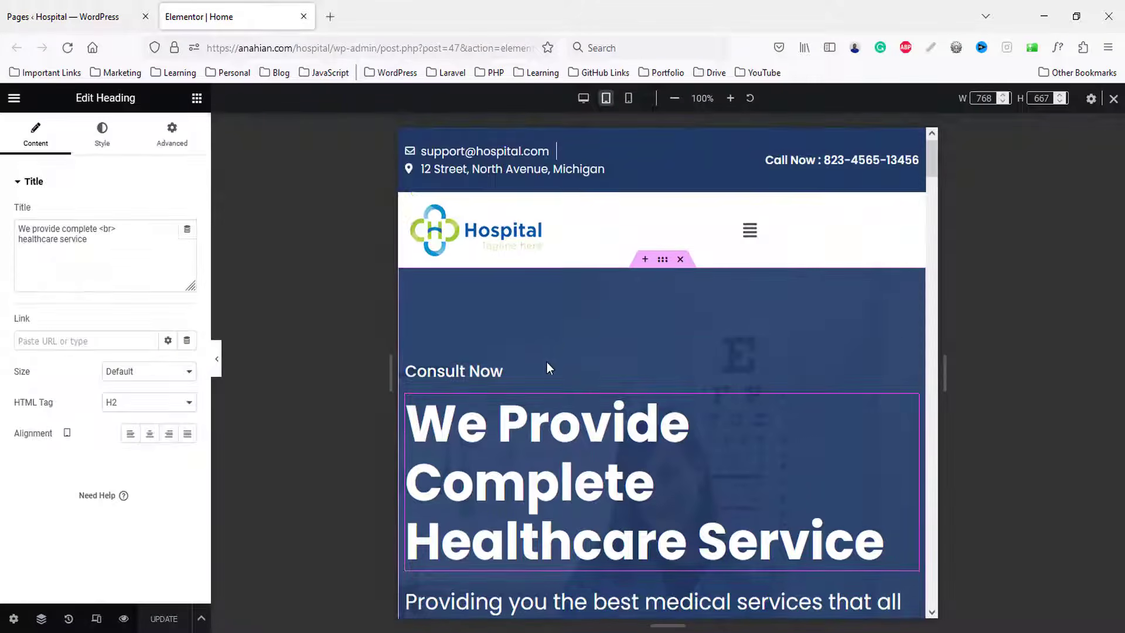
{"action": "scroll", "coordinate": [552, 361], "scroll_direction": "down", "scroll_amount": 2}
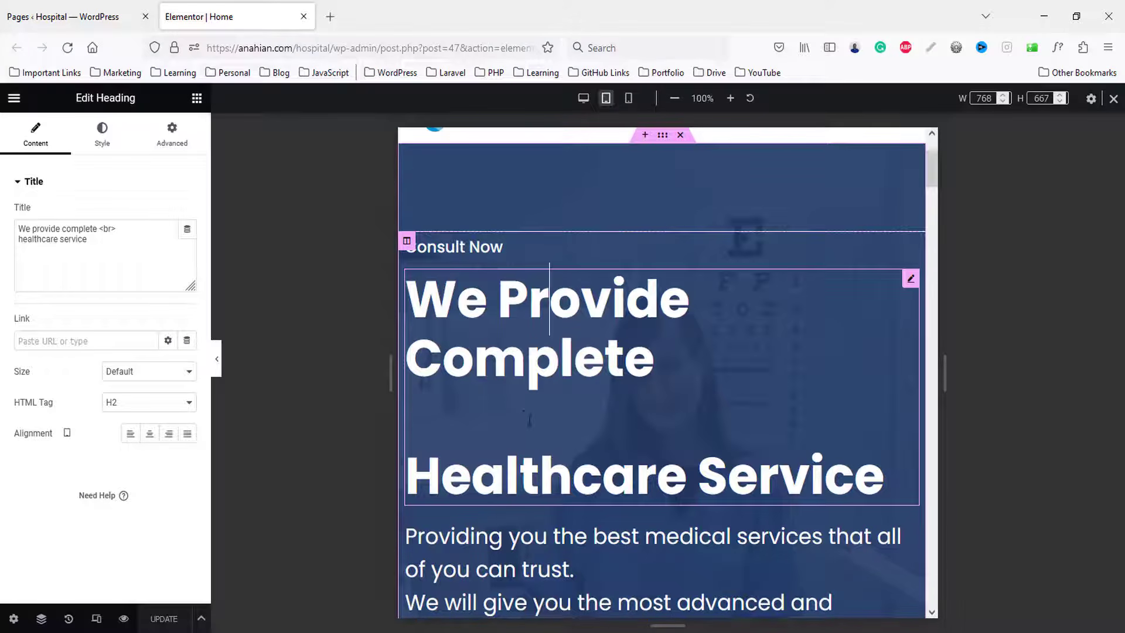
{"action": "key", "text": "BackSpace"}
{"action": "left_click", "coordinate": [103, 141]}
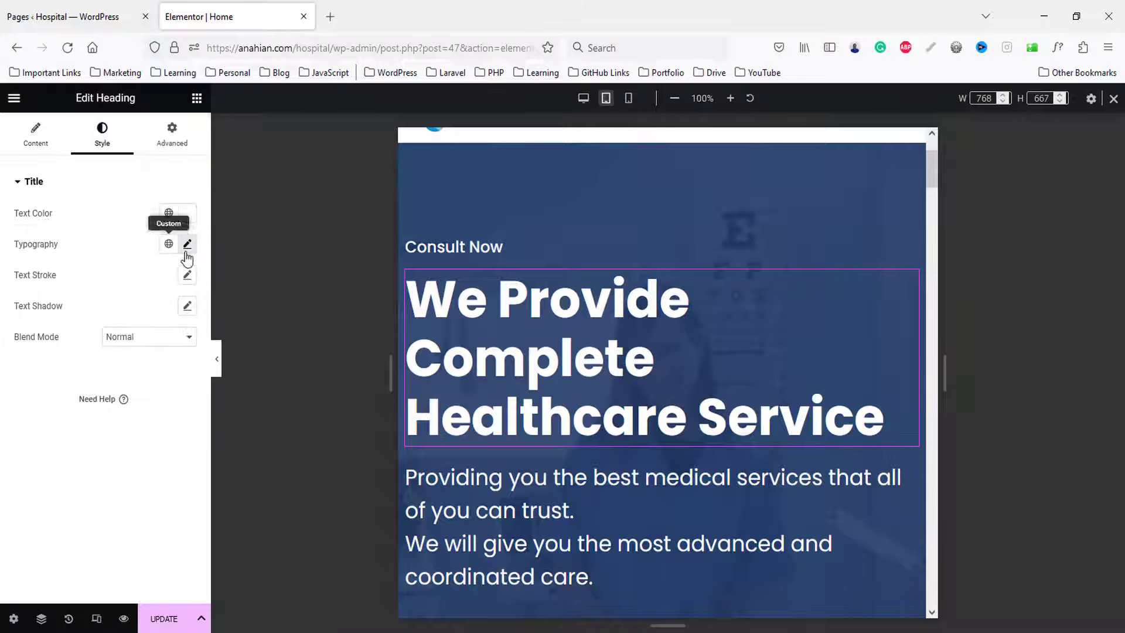
{"action": "left_click", "coordinate": [188, 245]}
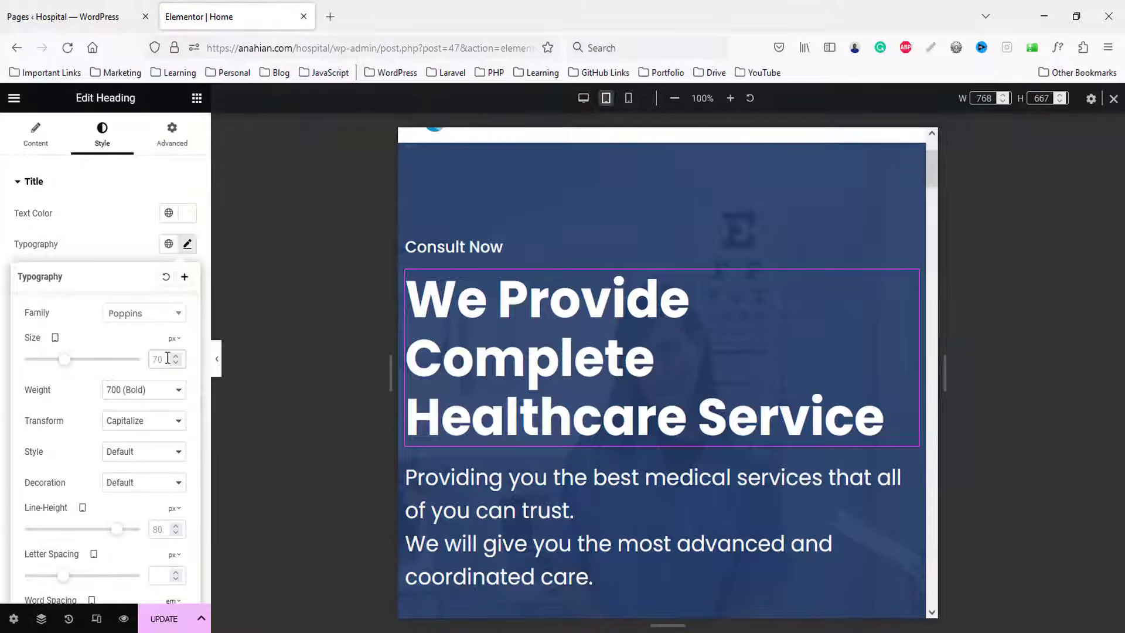
{"action": "left_click", "coordinate": [158, 358]}
{"action": "type", "text": "50"}
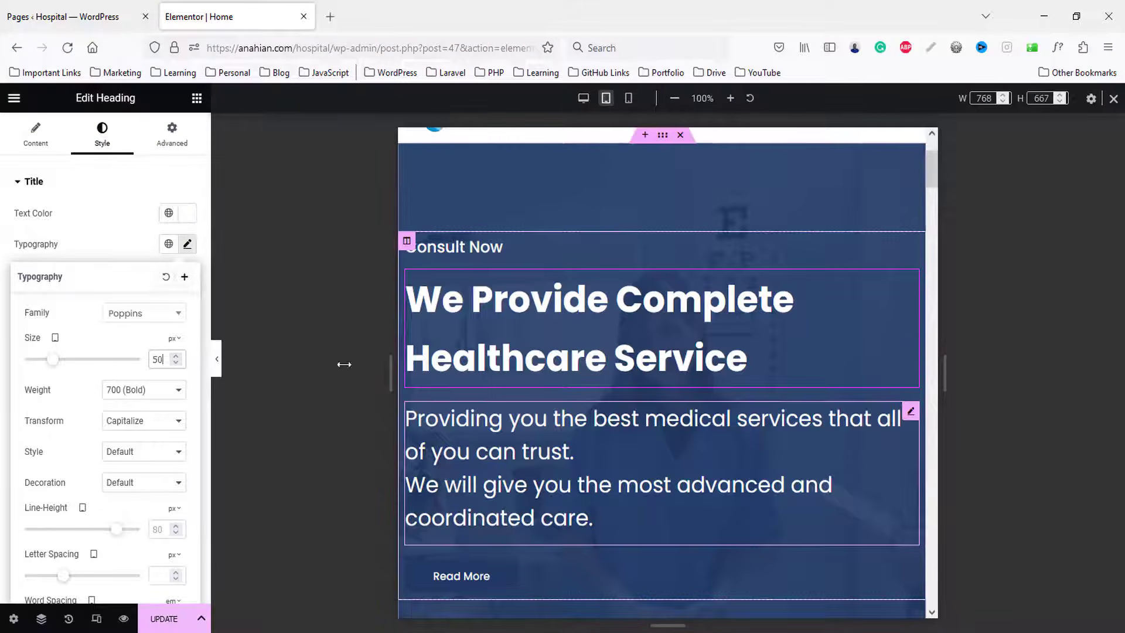
{"action": "left_click", "coordinate": [162, 529]}
{"action": "type", "text": "60"}
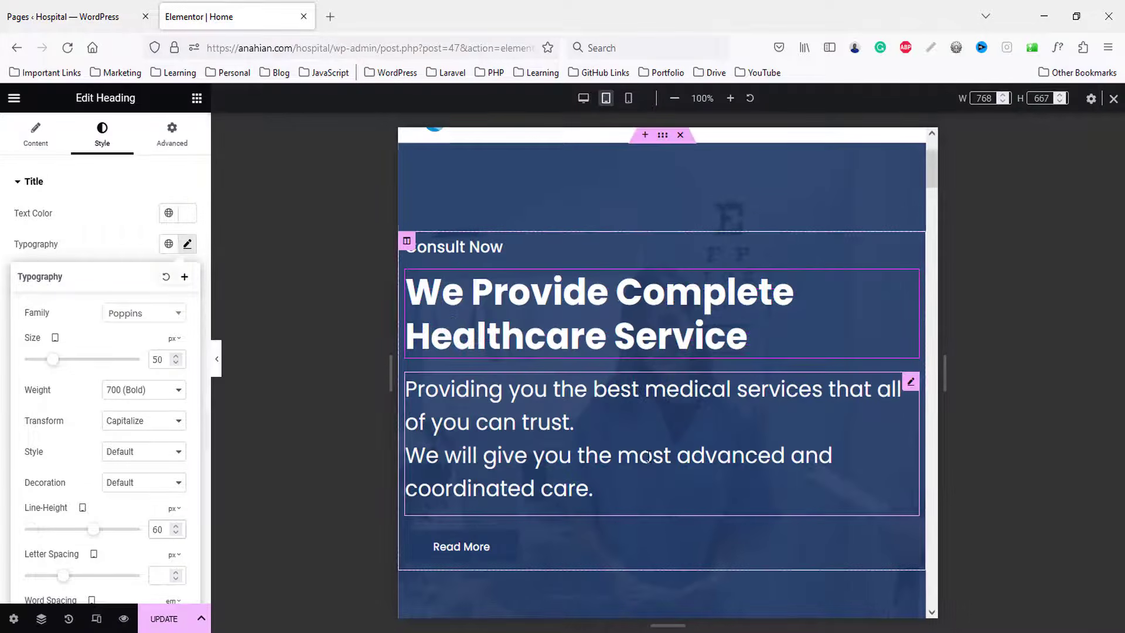
- Give the "Welcome To Hospital" heading a tablet font size of 35 px and a line height of 40 px
{"action": "scroll", "coordinate": [647, 448], "scroll_direction": "down", "scroll_amount": 4}
{"action": "scroll", "coordinate": [645, 441], "scroll_direction": "down", "scroll_amount": 10}
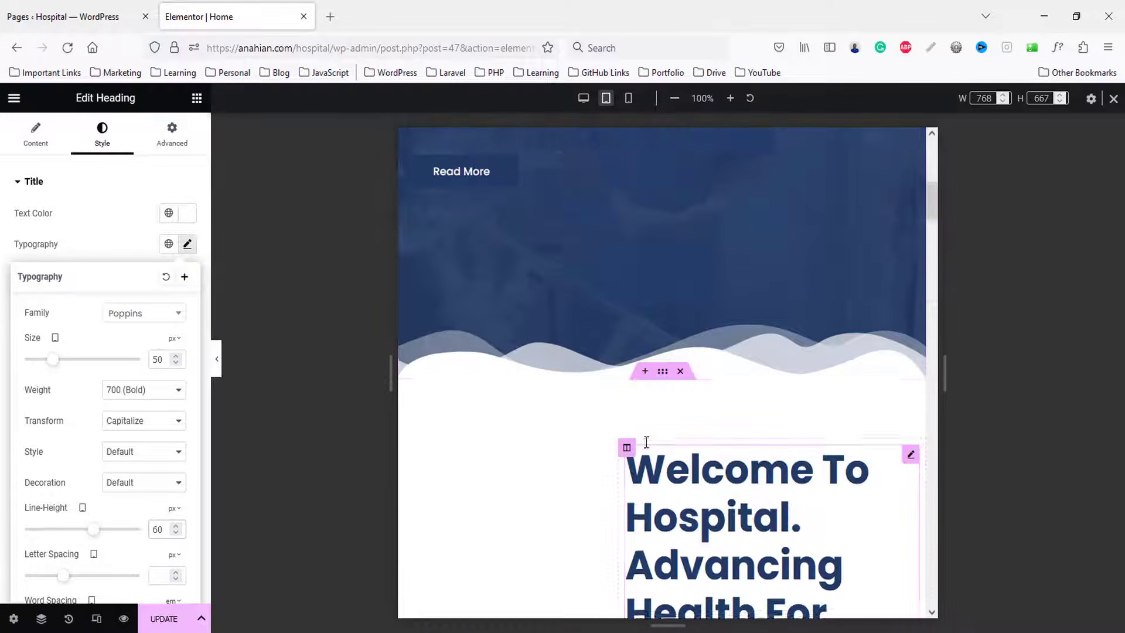
{"action": "scroll", "coordinate": [648, 438], "scroll_direction": "up", "scroll_amount": 1}
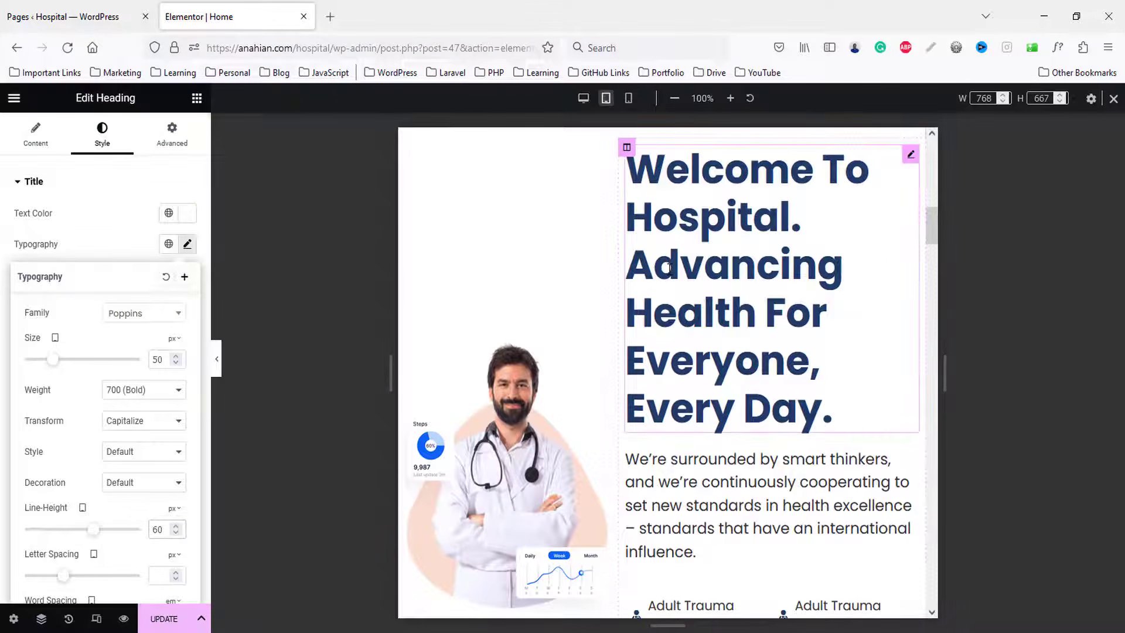
{"action": "left_click", "coordinate": [666, 263]}
{"action": "left_click", "coordinate": [103, 137]}
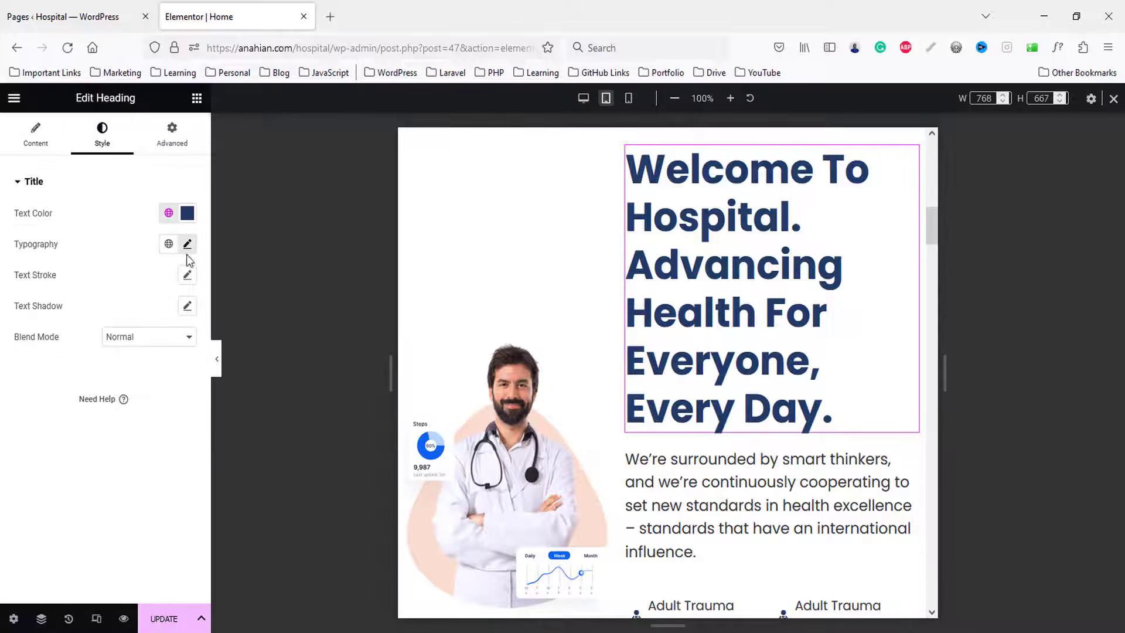
{"action": "left_click", "coordinate": [186, 243]}
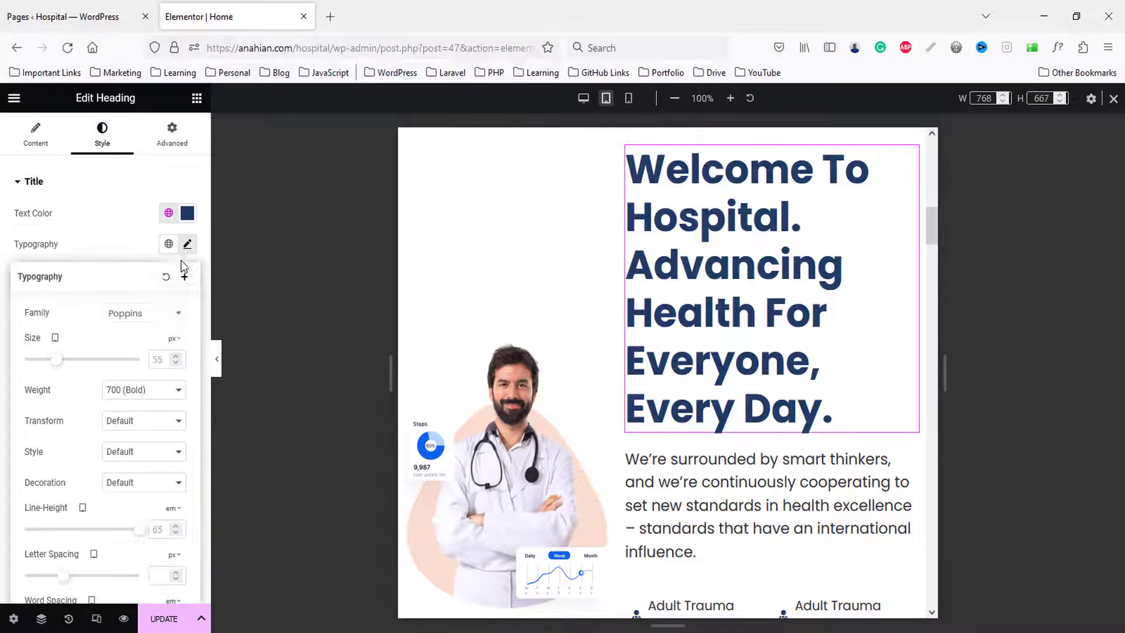
{"action": "left_click", "coordinate": [171, 358]}
{"action": "type", "text": "35"}
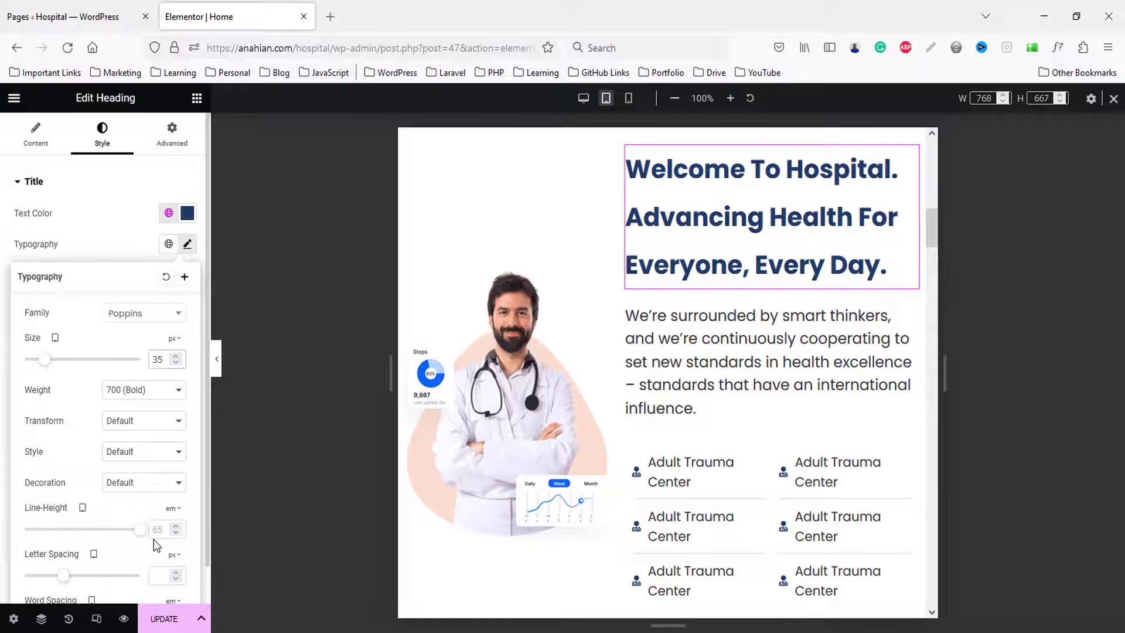
{"action": "left_click", "coordinate": [164, 528]}
{"action": "type", "text": "40"}
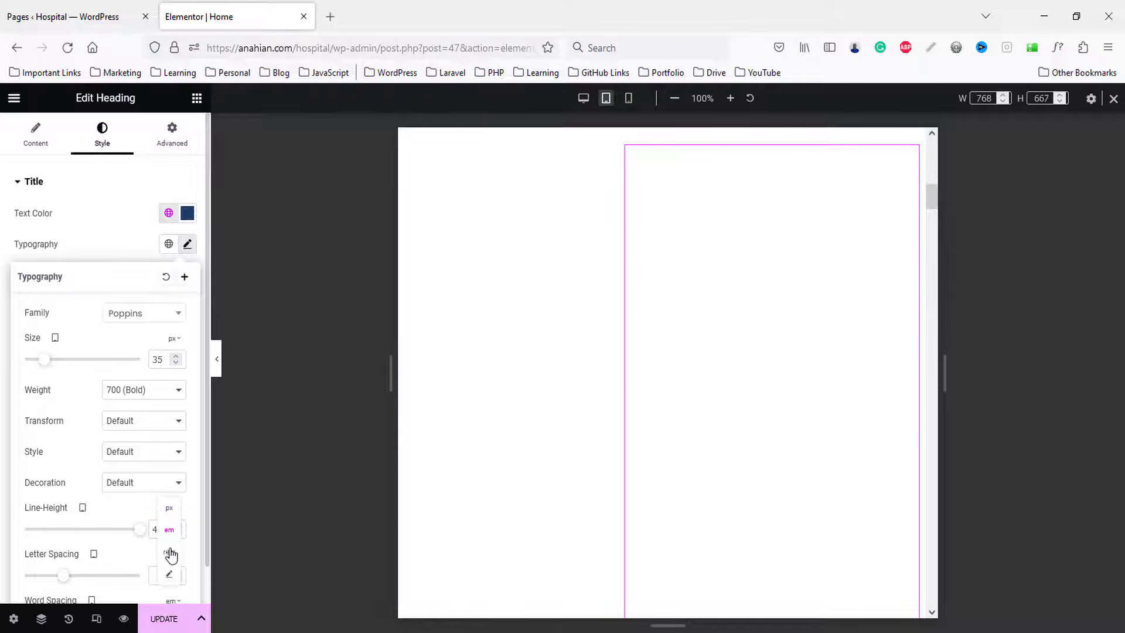
{"action": "left_click", "coordinate": [169, 510]}
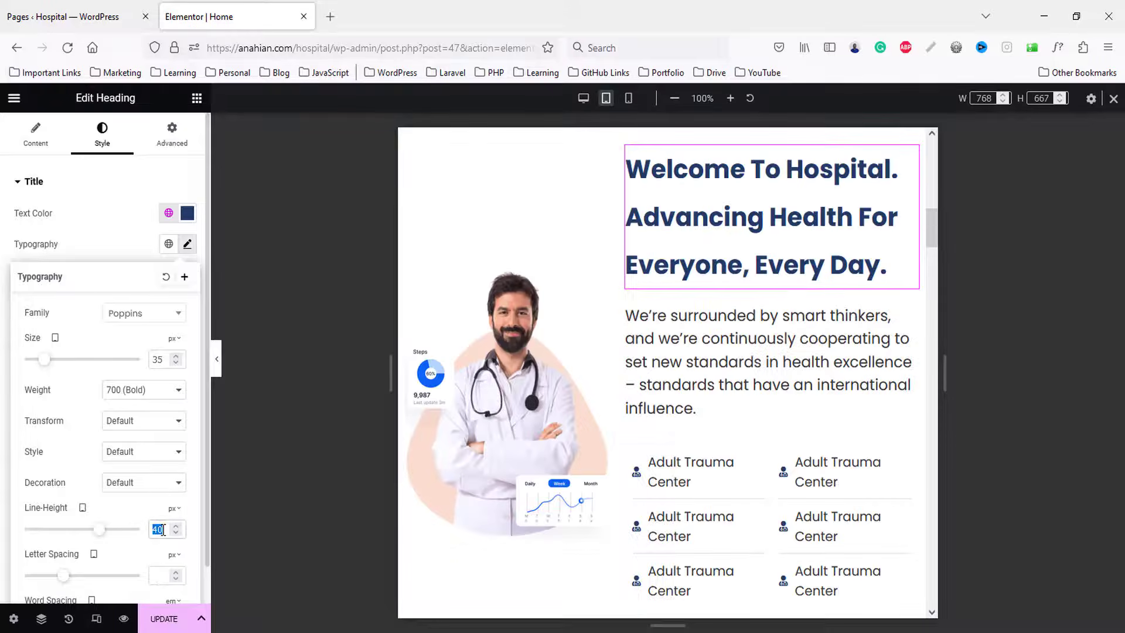
{"action": "type", "text": "41"}
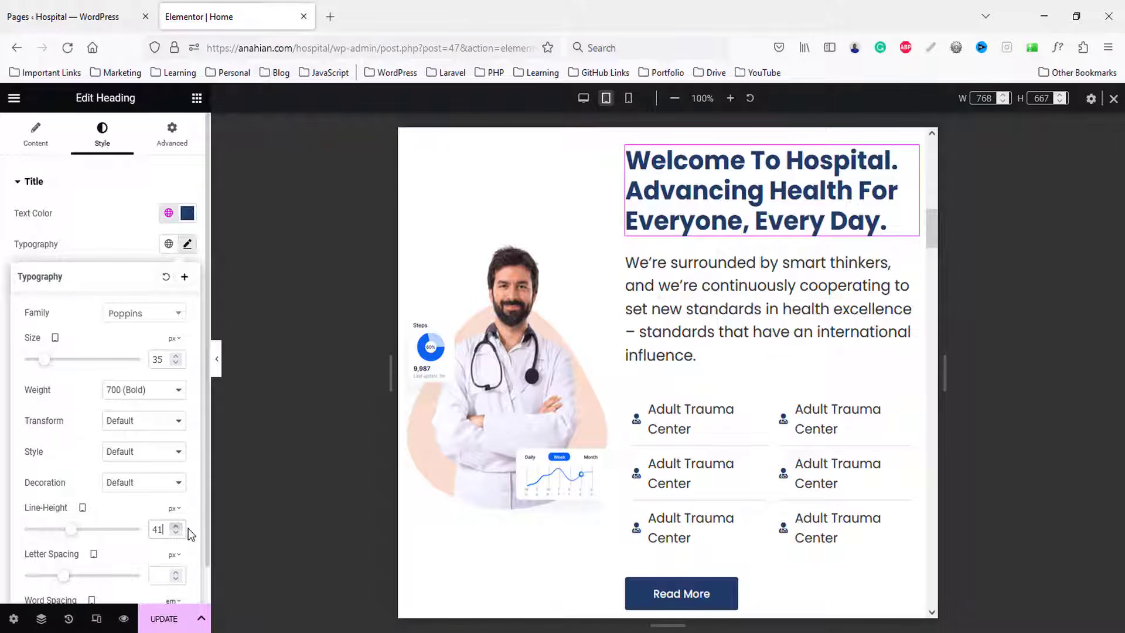
{"action": "key", "text": "Down"}
- Set the tablet font size of the "What Make Us the Best Among Others?" heading to 25 px
{"action": "scroll", "coordinate": [752, 329], "scroll_direction": "down", "scroll_amount": 6}
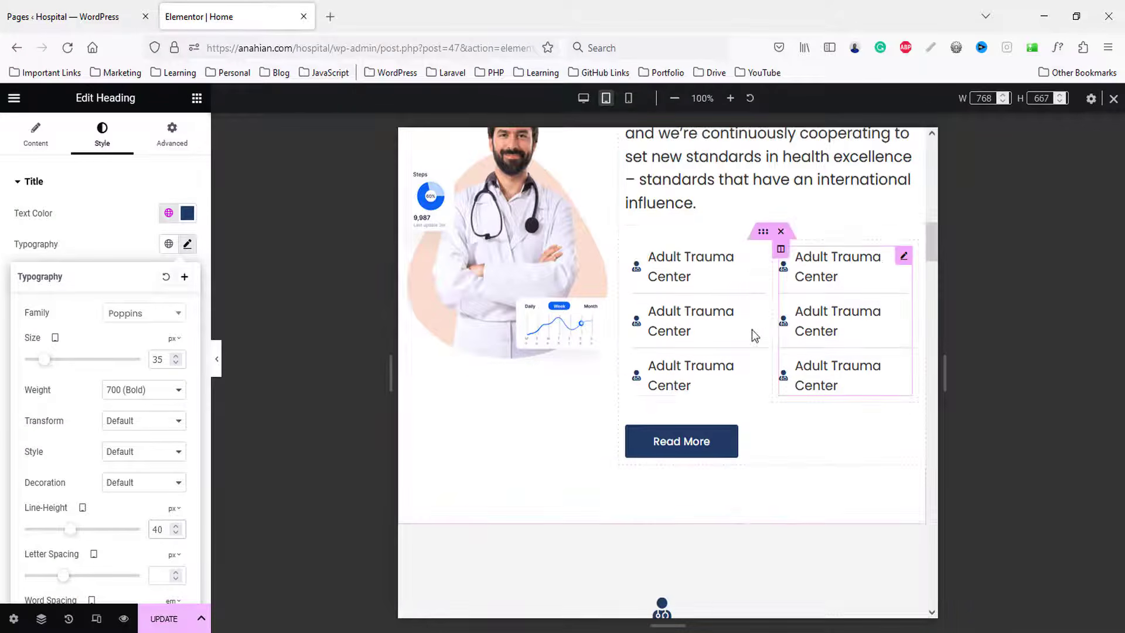
{"action": "scroll", "coordinate": [754, 325], "scroll_direction": "down", "scroll_amount": 10}
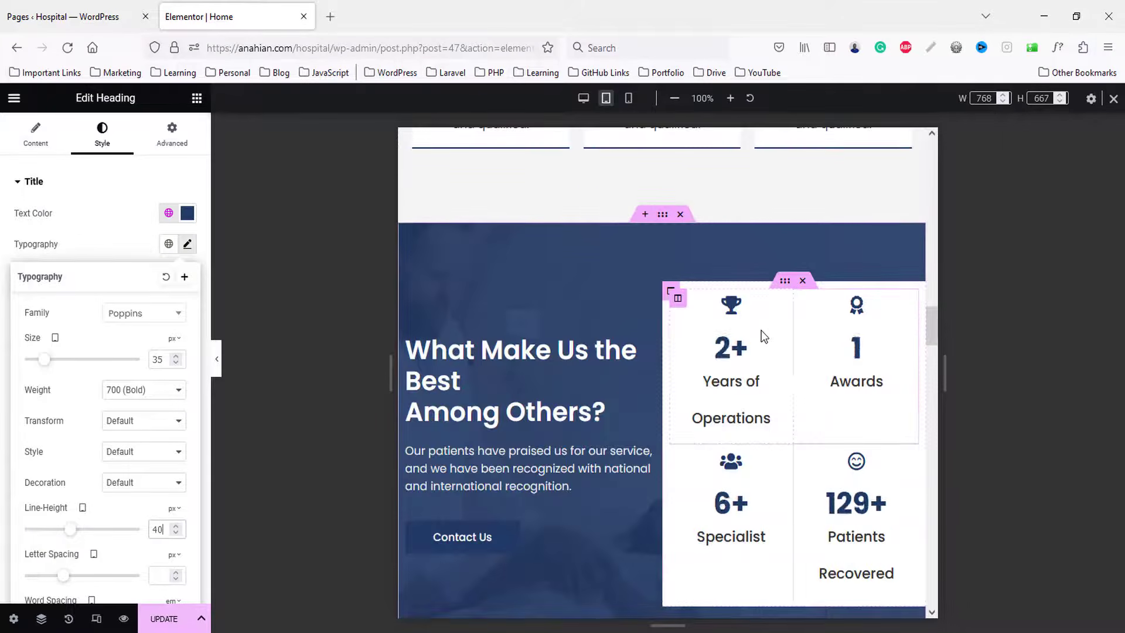
{"action": "scroll", "coordinate": [762, 336], "scroll_direction": "up", "scroll_amount": 4}
{"action": "left_click", "coordinate": [576, 375]}
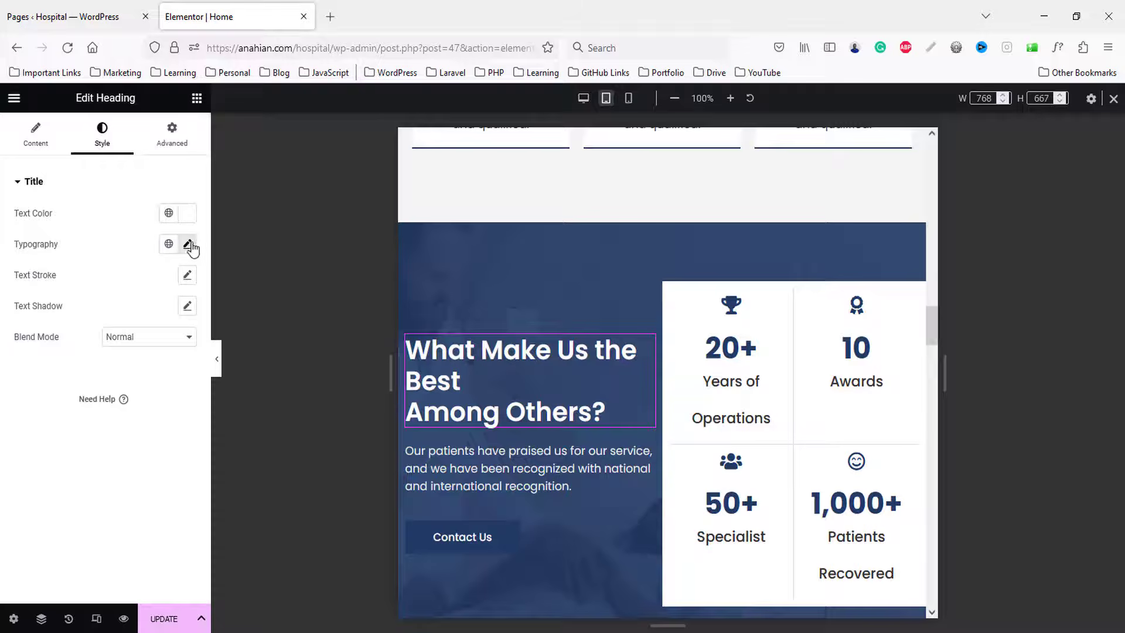
{"action": "left_click", "coordinate": [188, 245]}
{"action": "type", "text": "25"}
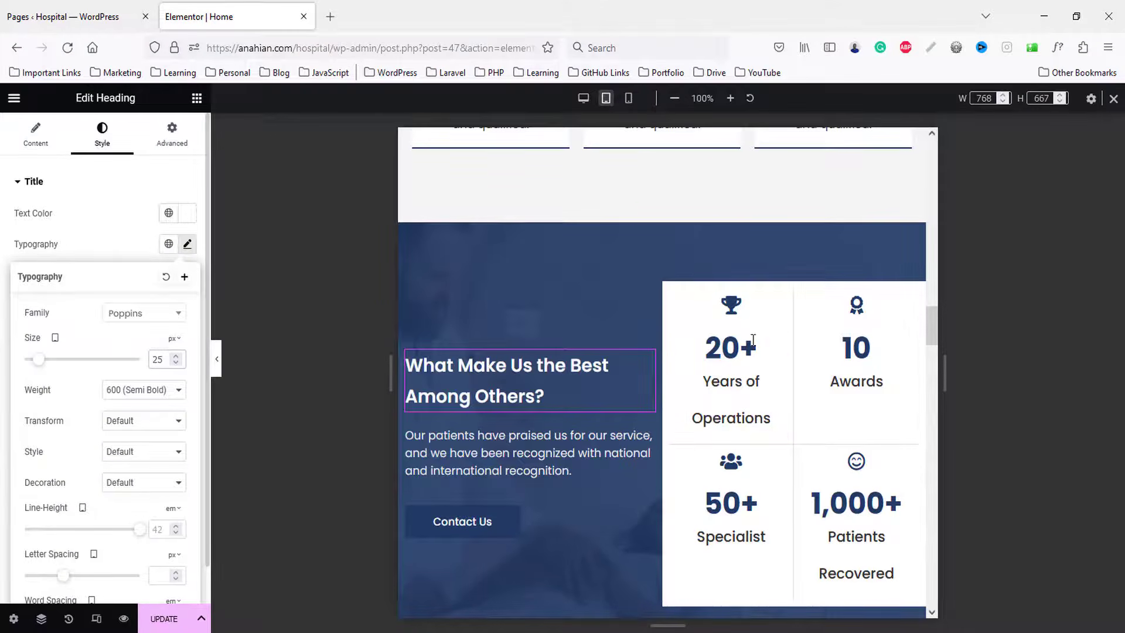
- Set the tablet column width of all four doctor cards in the team section to 50%
{"action": "scroll", "coordinate": [753, 340], "scroll_direction": "down", "scroll_amount": 10}
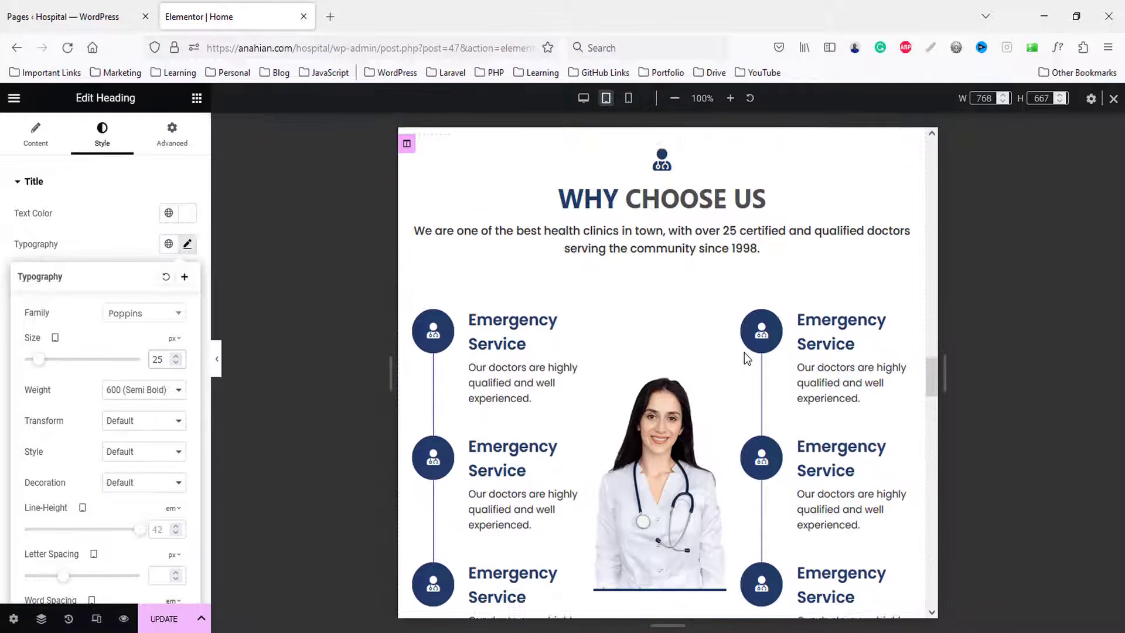
{"action": "scroll", "coordinate": [743, 348], "scroll_direction": "down", "scroll_amount": 8}
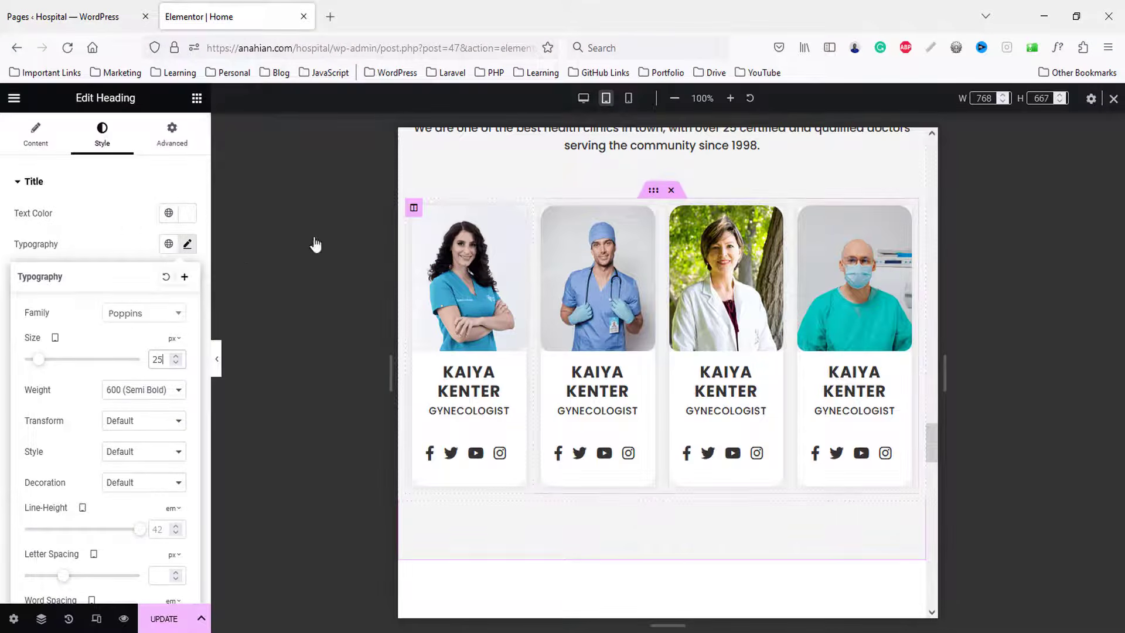
{"action": "left_click", "coordinate": [170, 211]}
{"action": "type", "text": "50"}
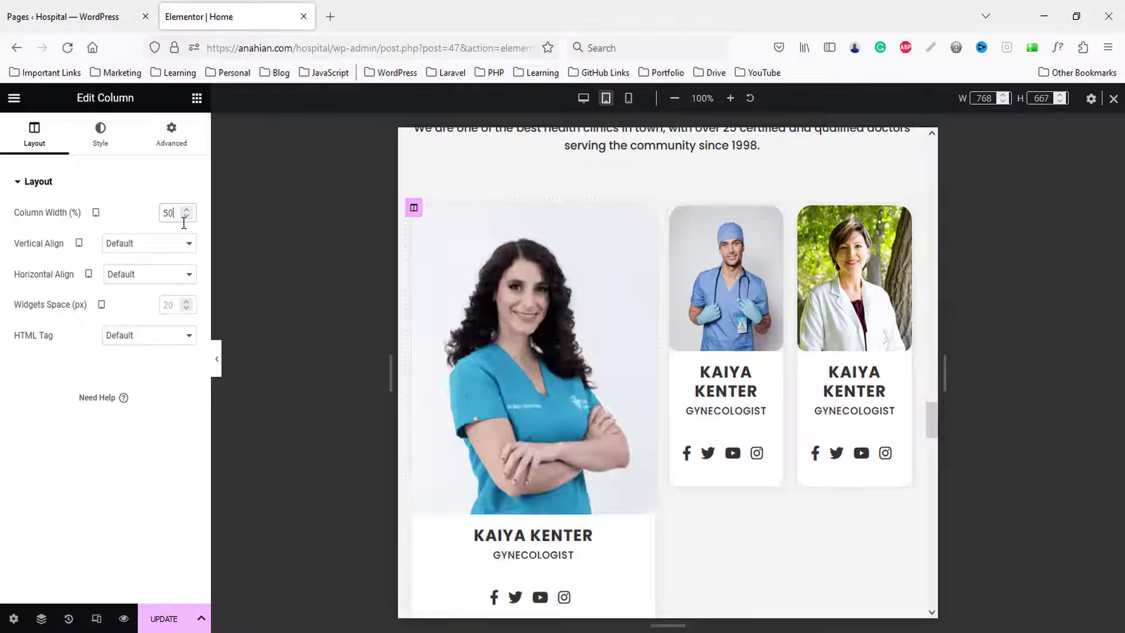
{"action": "left_click", "coordinate": [671, 208]}
{"action": "type", "text": "50"}
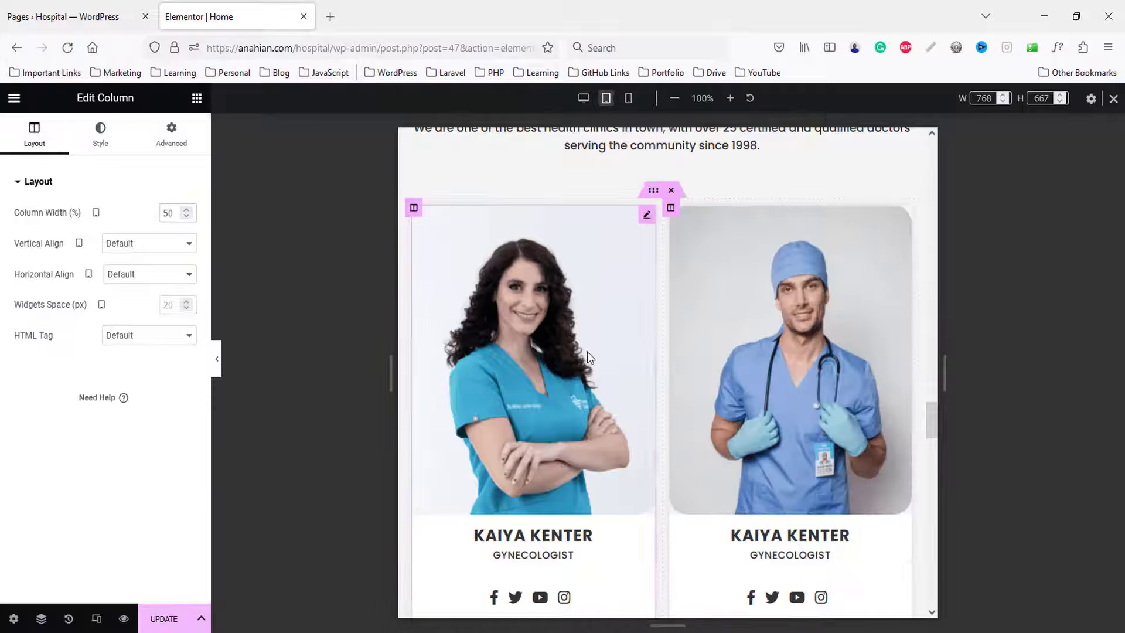
{"action": "scroll", "coordinate": [678, 374], "scroll_direction": "down", "scroll_amount": 4}
{"action": "scroll", "coordinate": [505, 395], "scroll_direction": "down", "scroll_amount": 3}
{"action": "left_click", "coordinate": [421, 300]}
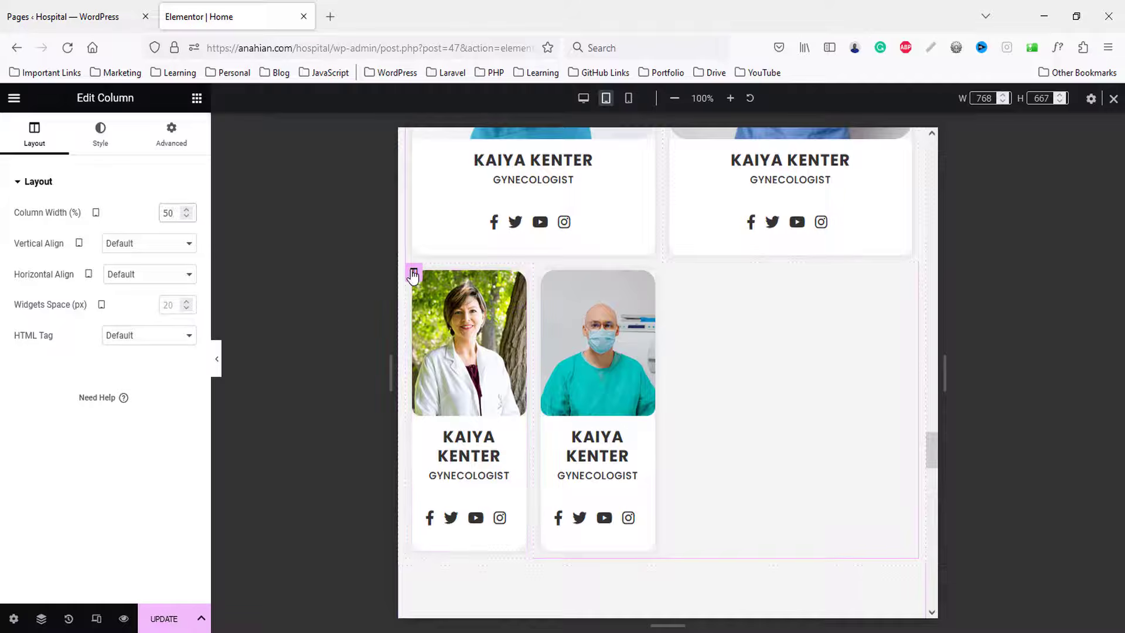
{"action": "type", "text": "50"}
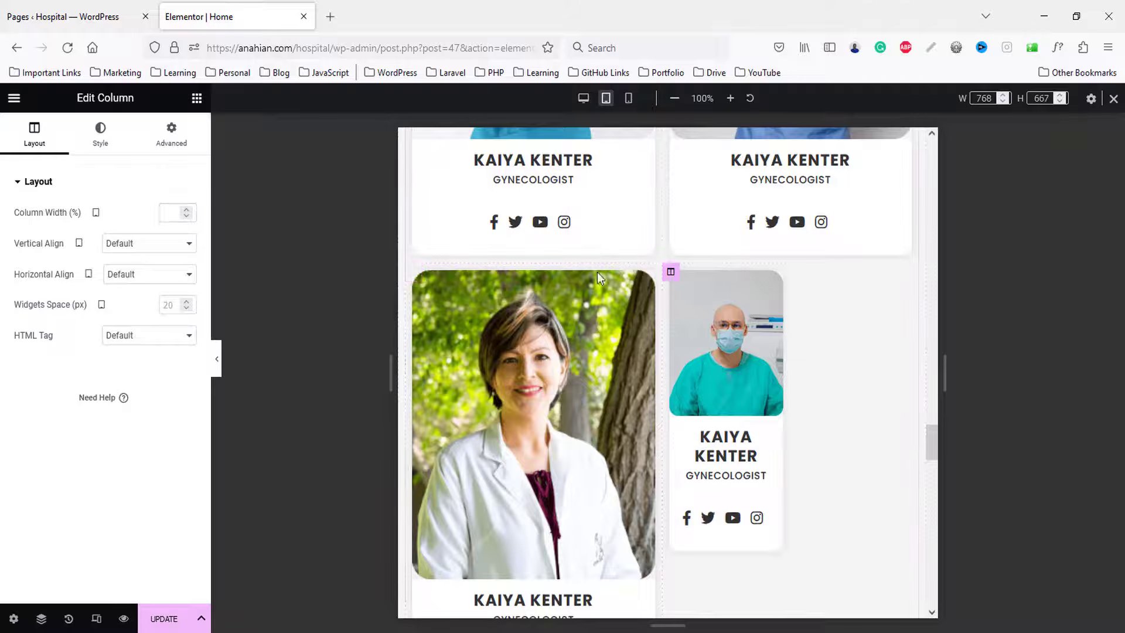
{"action": "type", "text": "50"}
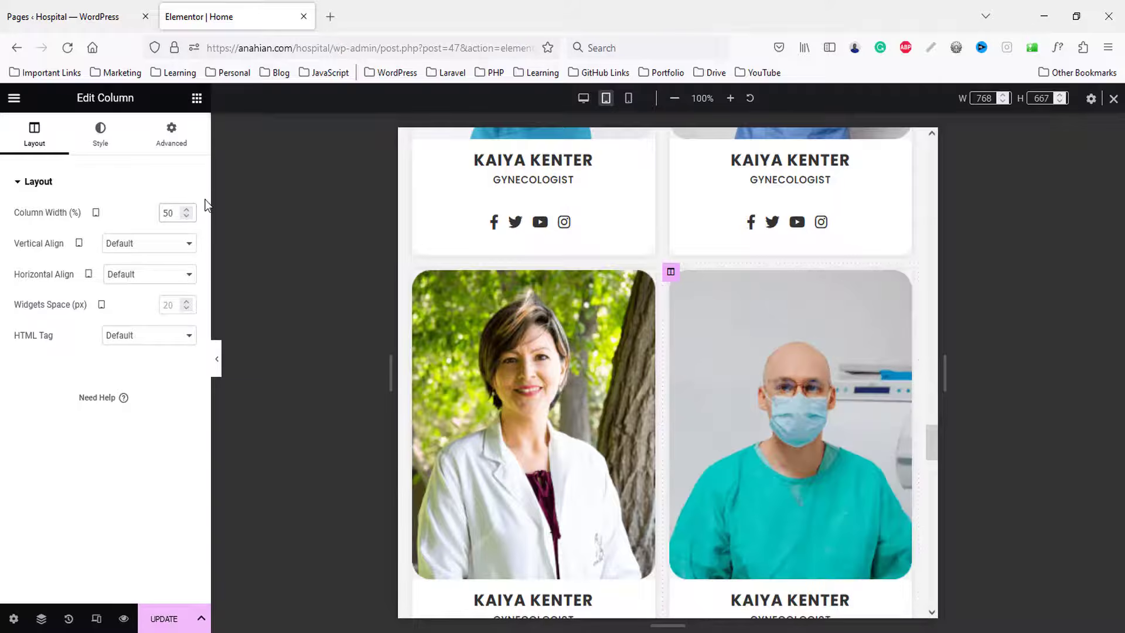
- Set the tablet width of the column holding the "Clients Reviews" title and text to 100%
{"action": "scroll", "coordinate": [585, 392], "scroll_direction": "down", "scroll_amount": 10}
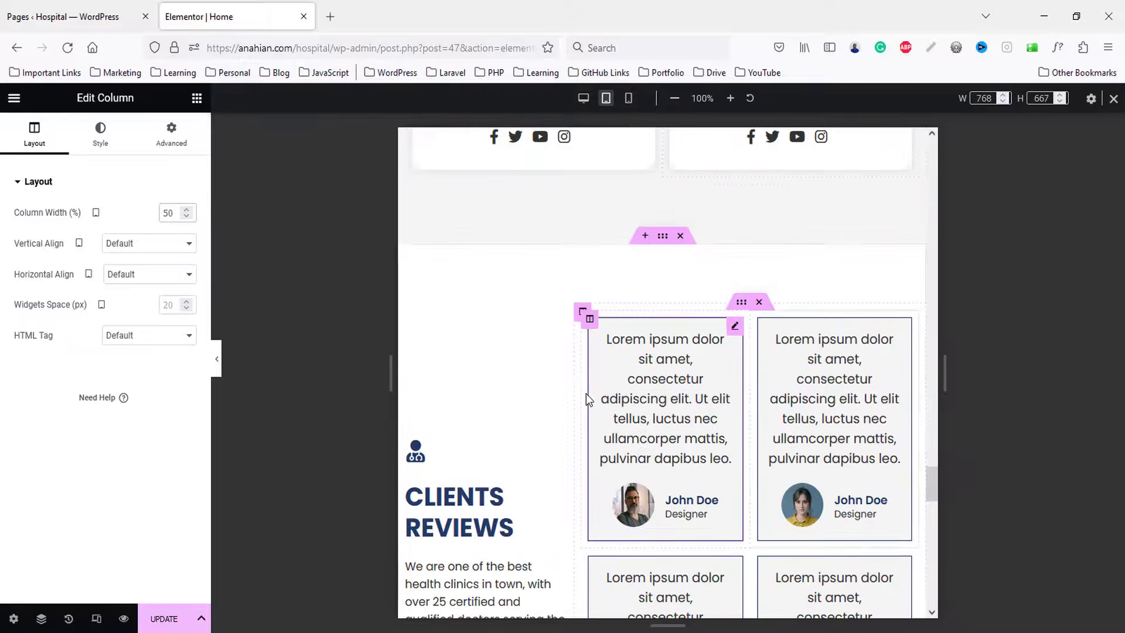
{"action": "scroll", "coordinate": [586, 392], "scroll_direction": "down", "scroll_amount": 2}
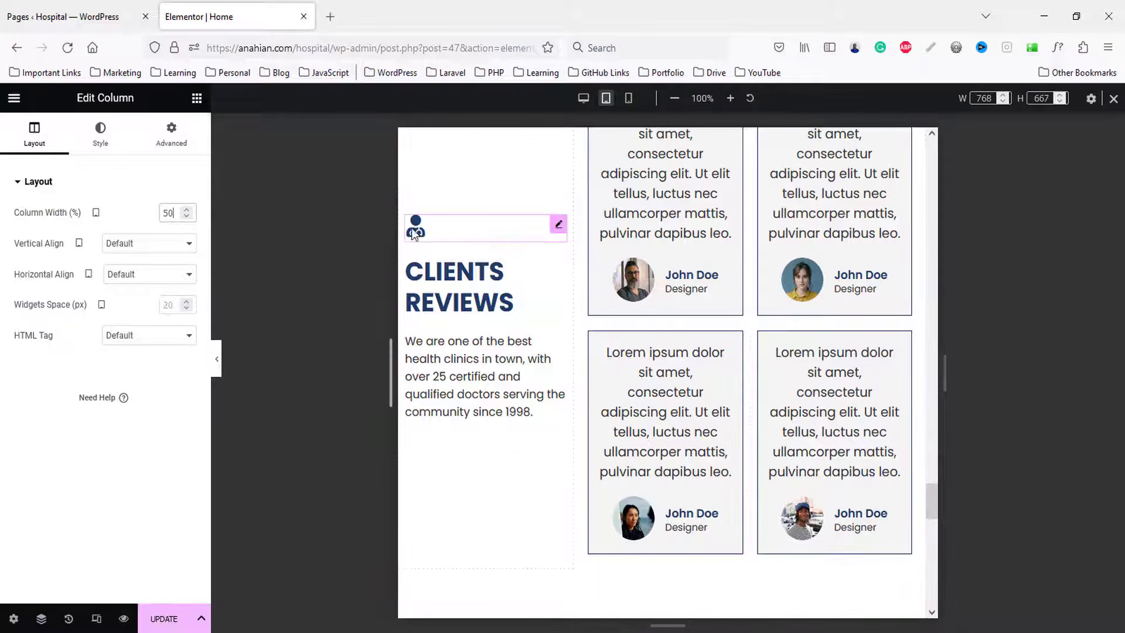
{"action": "scroll", "coordinate": [481, 301], "scroll_direction": "up", "scroll_amount": 3}
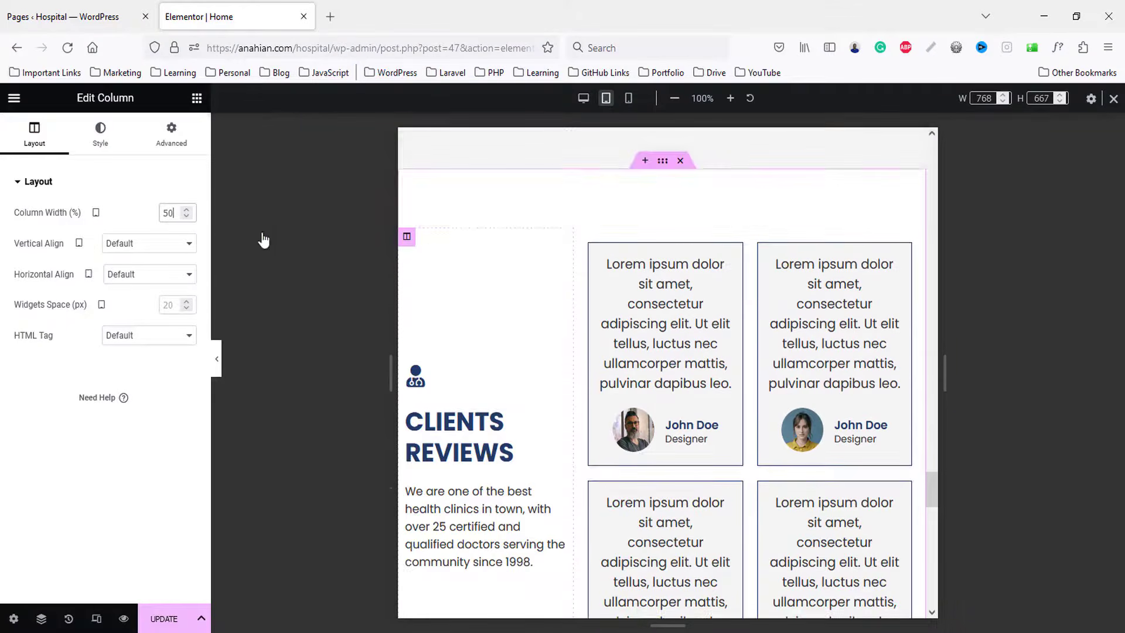
{"action": "left_click", "coordinate": [176, 213]}
{"action": "type", "text": "199"}
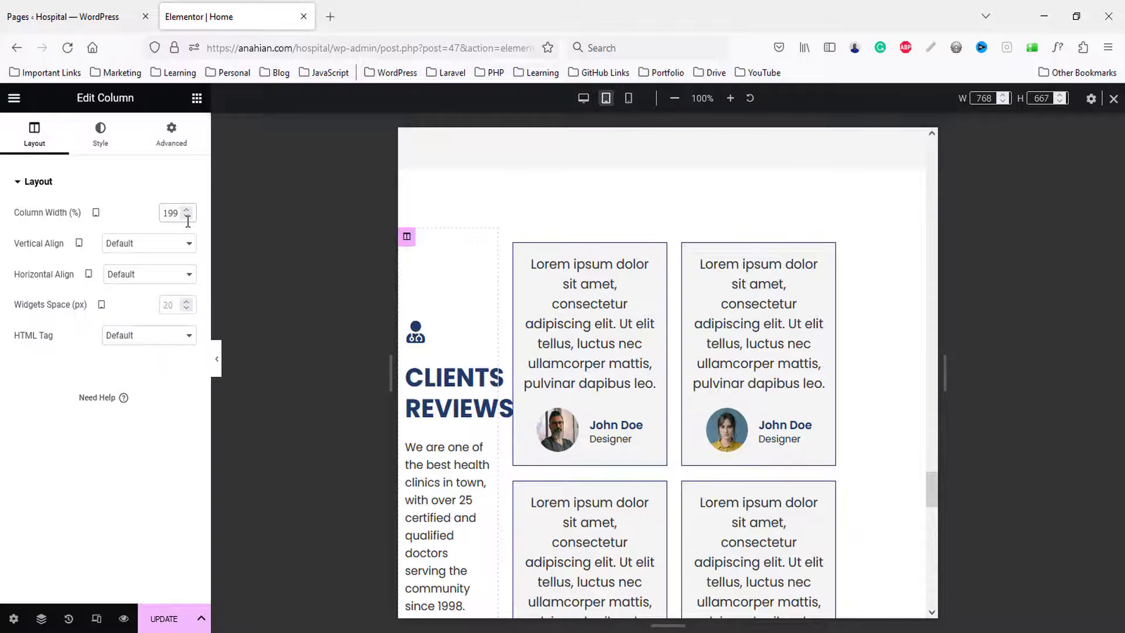
{"action": "key", "text": "BackSpace"}
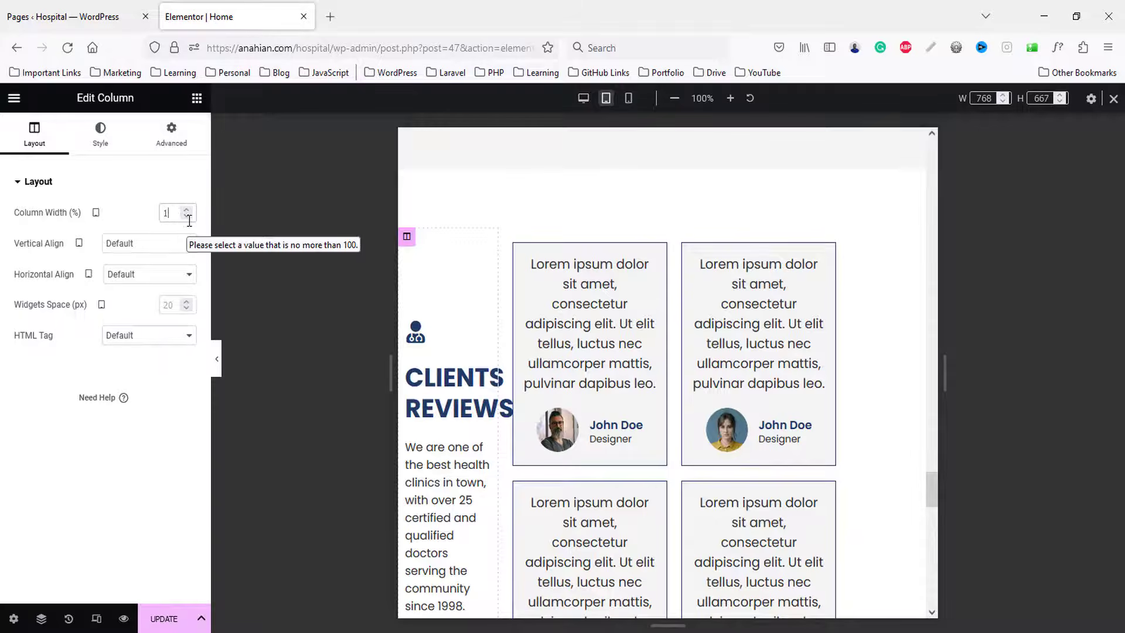
{"action": "type", "text": "00"}
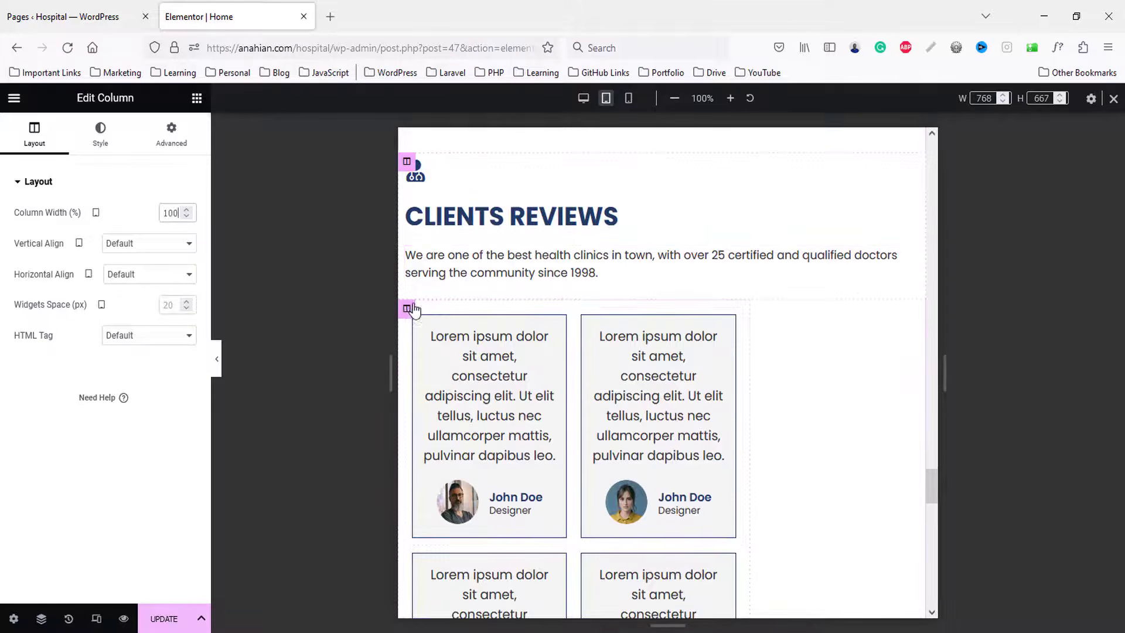
- Set the tablet width of the column containing the client testimonial cards to 100%
{"action": "left_click", "coordinate": [409, 309]}
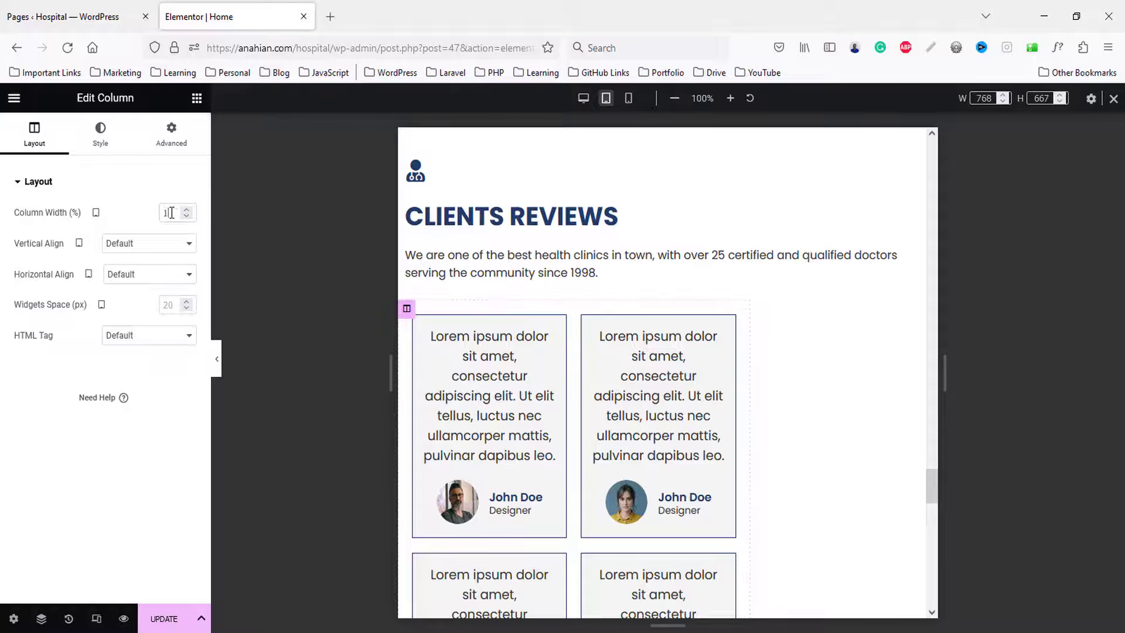
{"action": "left_click", "coordinate": [172, 220]}
{"action": "type", "text": "100"}
- Check the rest of the Home page down to the Our Achievements section and open the page's front-end preview
{"action": "scroll", "coordinate": [755, 427], "scroll_direction": "down", "scroll_amount": 6}
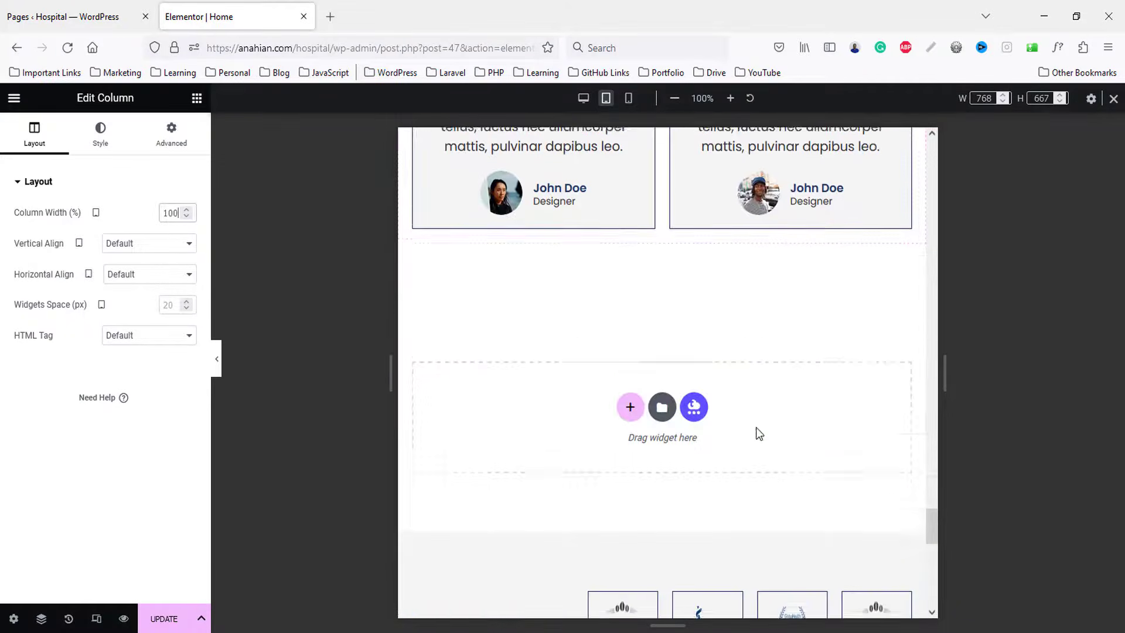
{"action": "scroll", "coordinate": [645, 477], "scroll_direction": "down", "scroll_amount": 3}
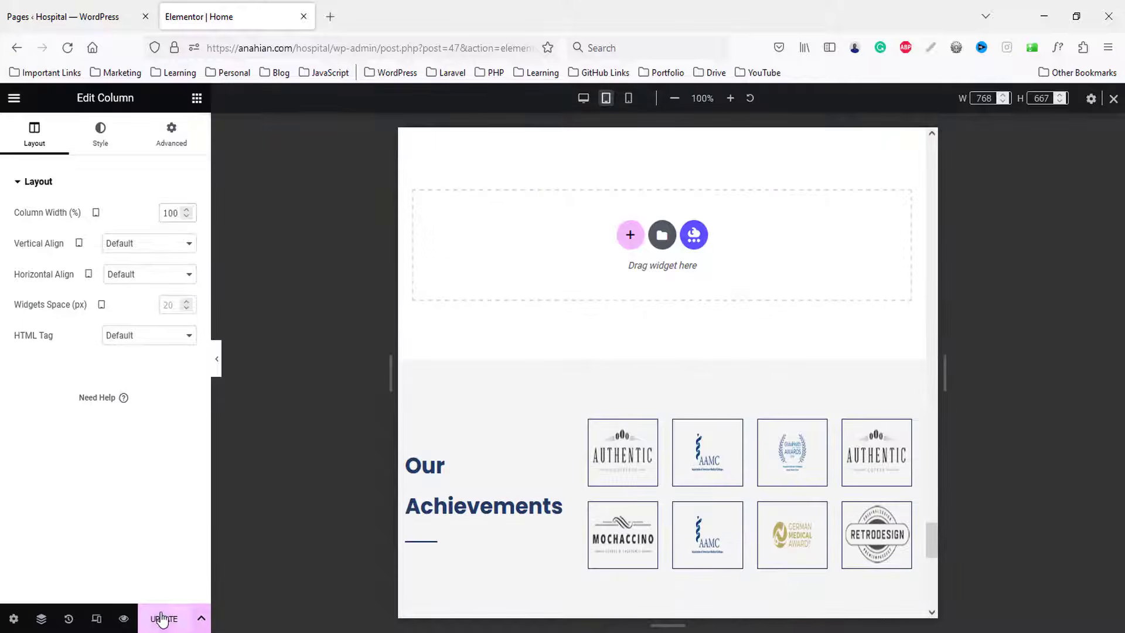
{"action": "left_click", "coordinate": [123, 618]}
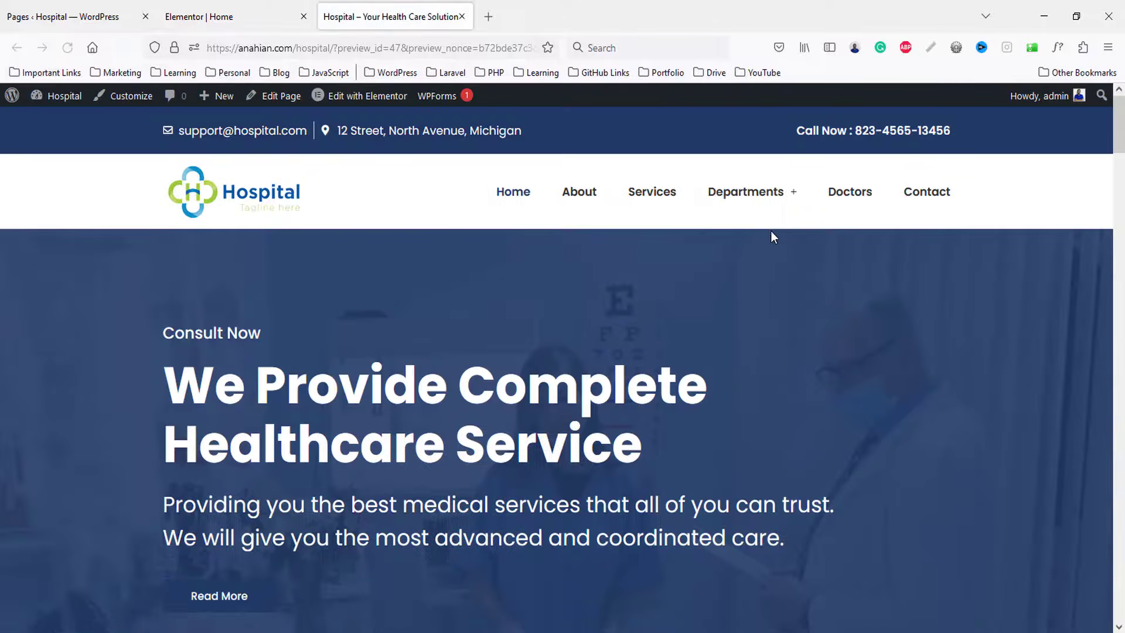
- Review the Home page's front-end preview down to the Our Achievements section and close the Home page editor
{"action": "scroll", "coordinate": [770, 231], "scroll_direction": "down", "scroll_amount": 7}
{"action": "scroll", "coordinate": [772, 234], "scroll_direction": "down", "scroll_amount": 15}
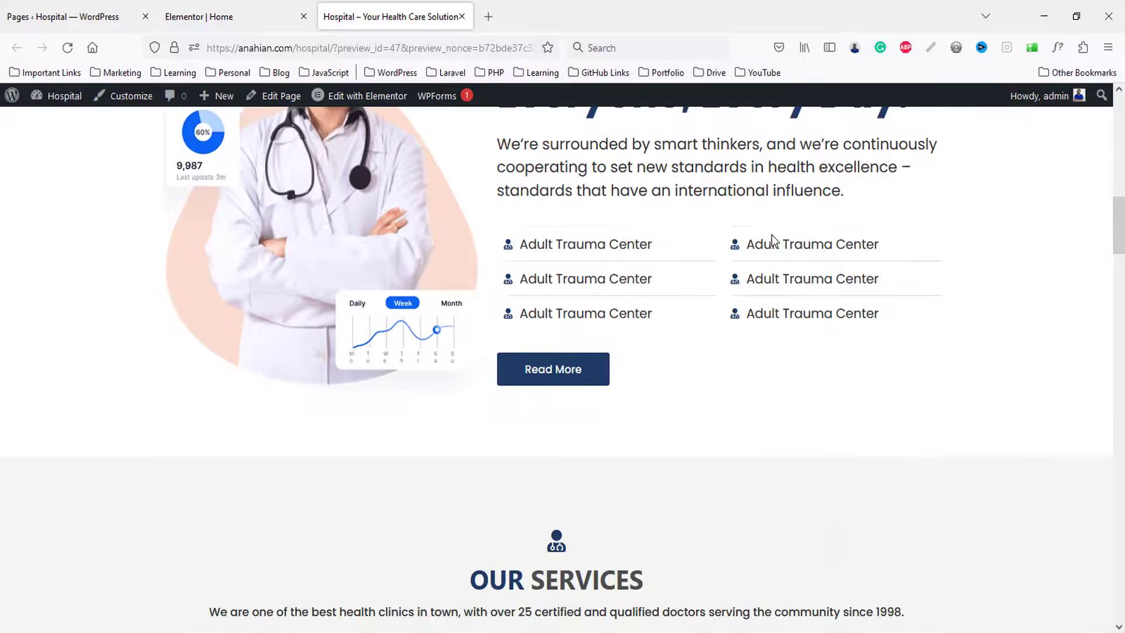
{"action": "scroll", "coordinate": [772, 234], "scroll_direction": "down", "scroll_amount": 15}
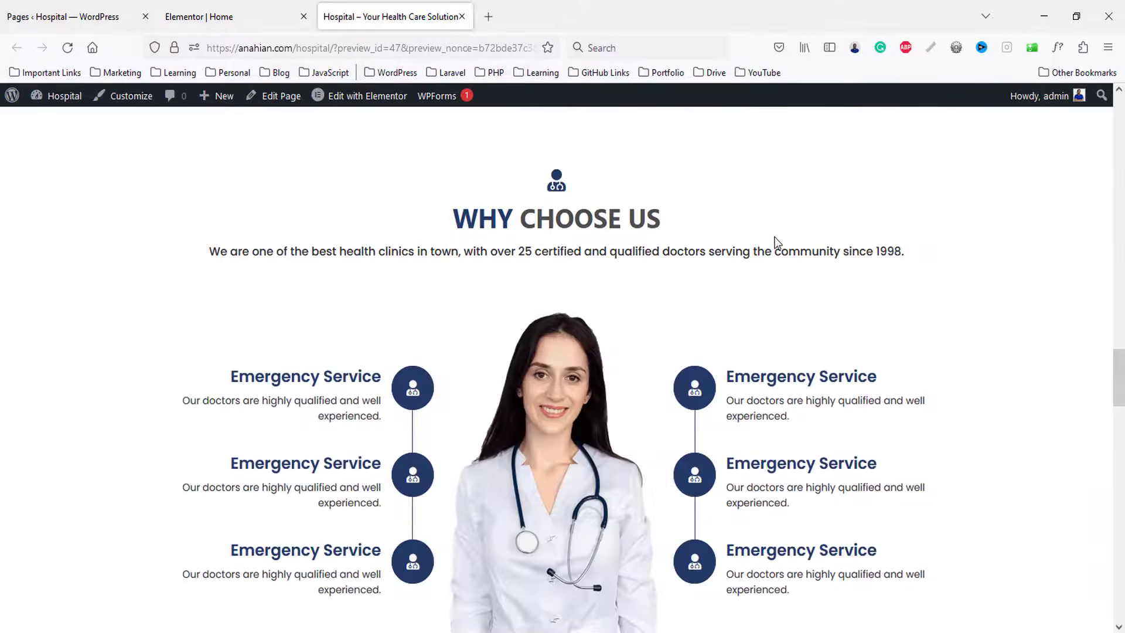
{"action": "scroll", "coordinate": [775, 238], "scroll_direction": "down", "scroll_amount": 11}
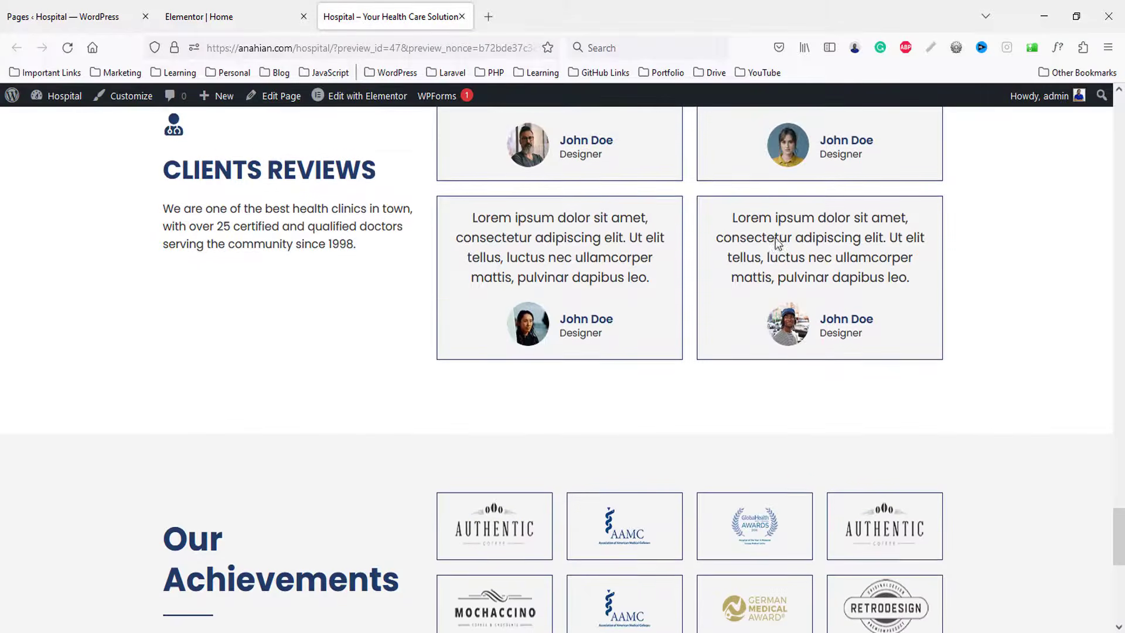
{"action": "middle_click", "coordinate": [215, 4]}
- Open the Departments page from the WordPress page list in the Elementor editor
{"action": "left_click", "coordinate": [56, 9]}
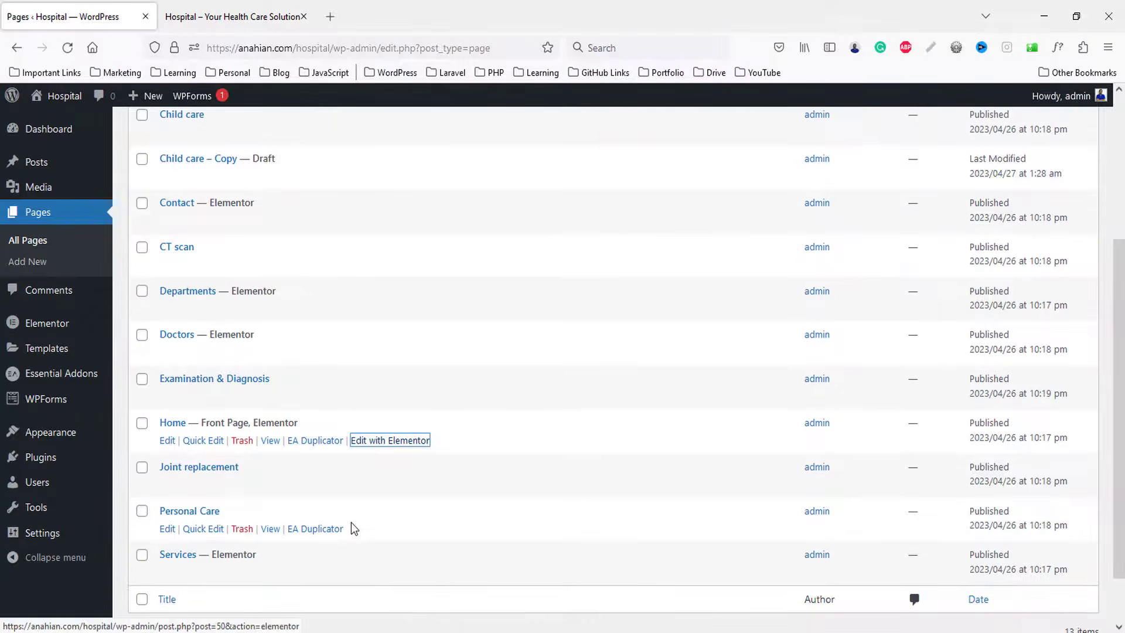
{"action": "scroll", "coordinate": [351, 523], "scroll_direction": "up", "scroll_amount": 1}
{"action": "scroll", "coordinate": [350, 521], "scroll_direction": "up", "scroll_amount": 2}
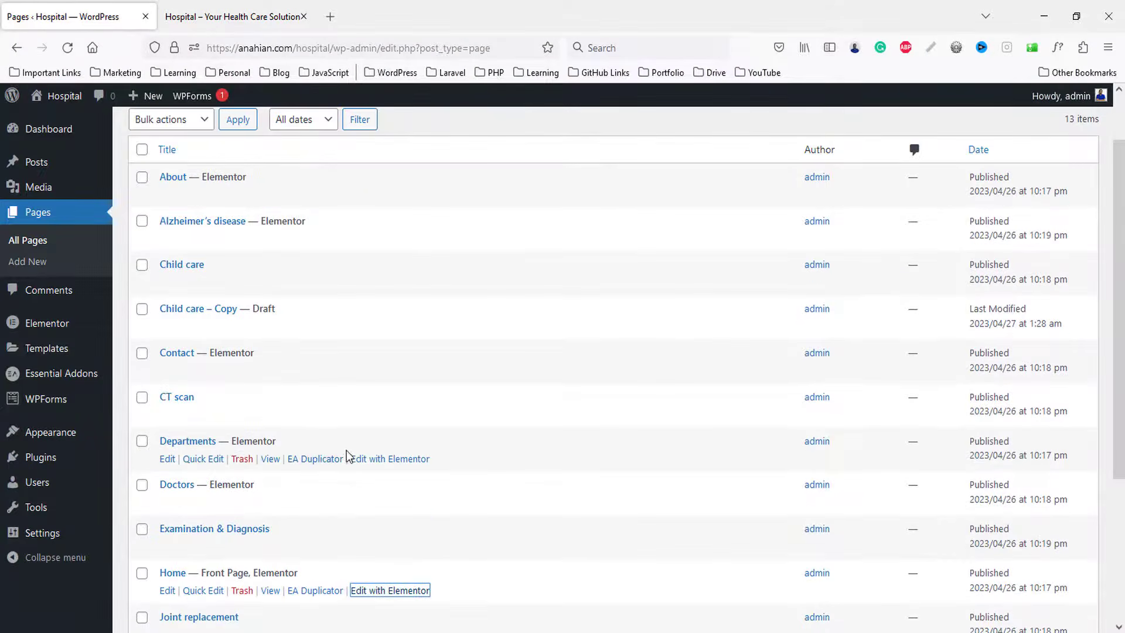
{"action": "middle_click", "coordinate": [379, 461]}
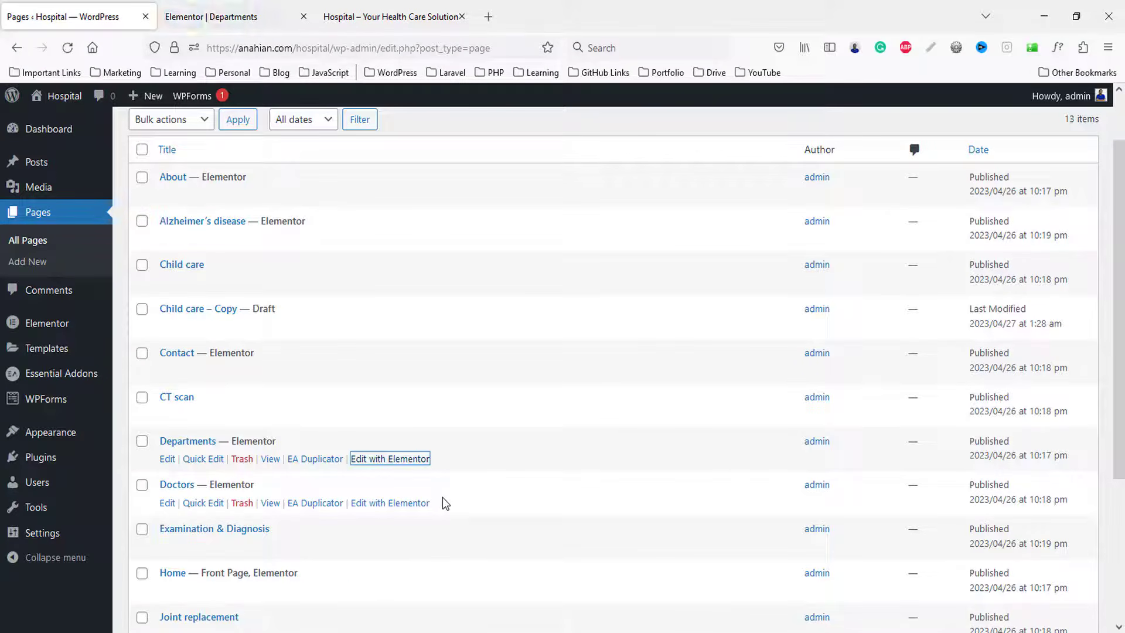
{"action": "left_click", "coordinate": [376, 10]}
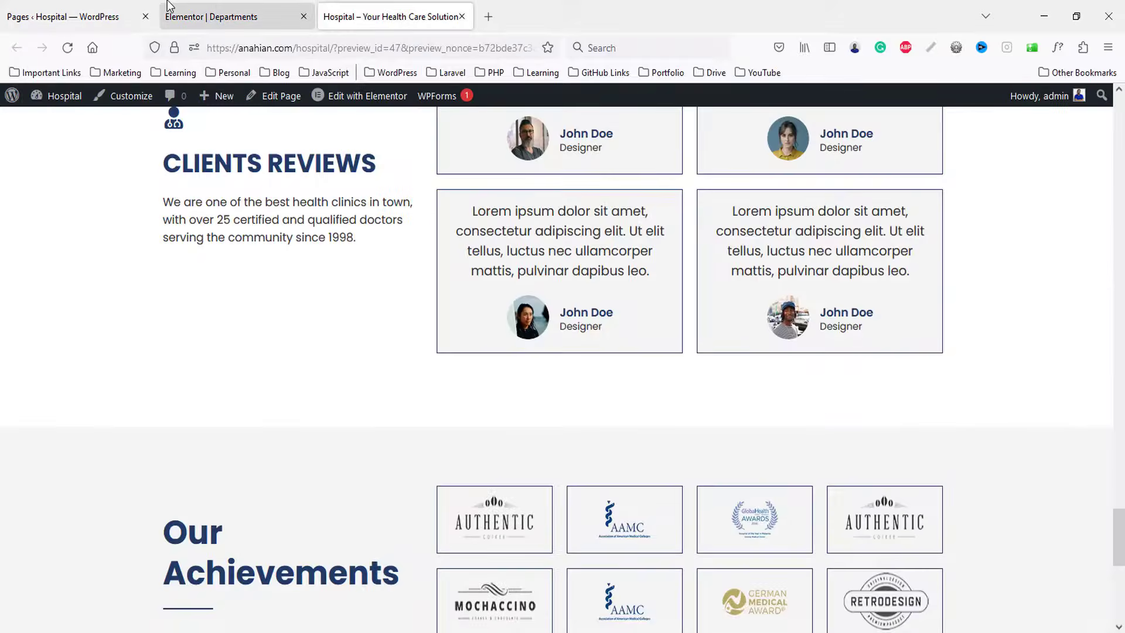
{"action": "left_click", "coordinate": [179, 21]}
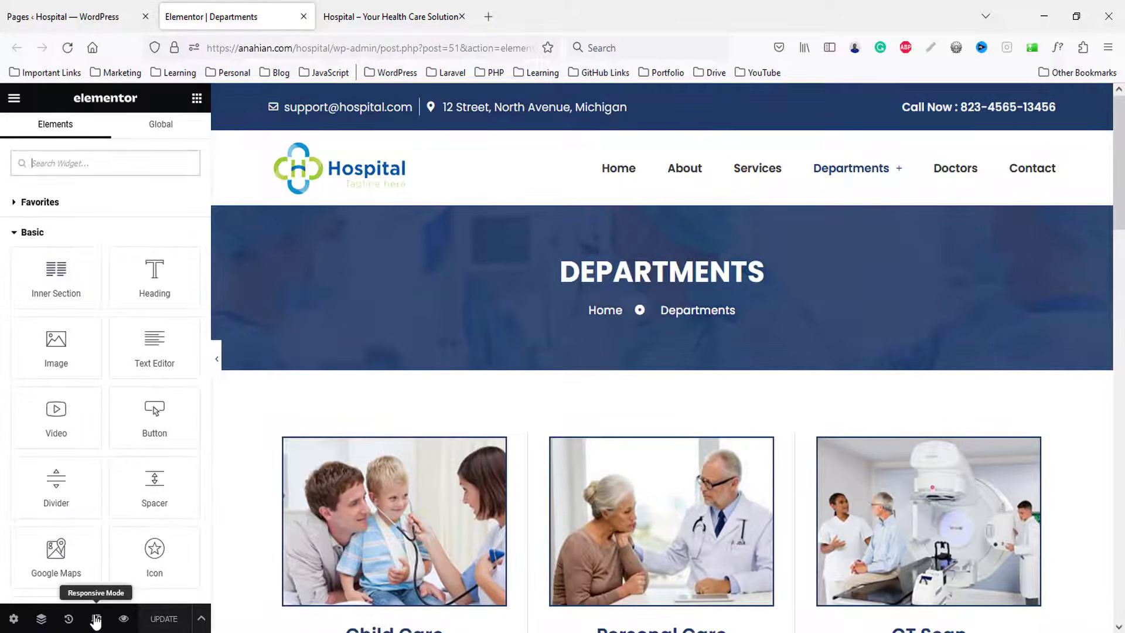
- Check the Departments page's department cards in the tablet and mobile previews, and close its editor
{"action": "left_click", "coordinate": [96, 620]}
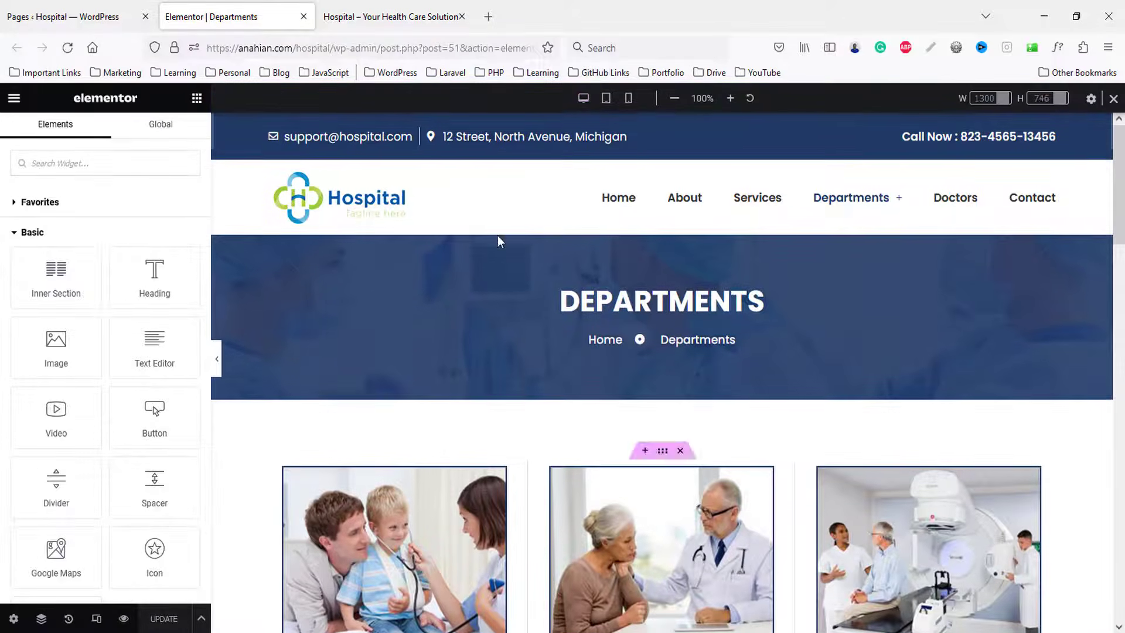
{"action": "left_click", "coordinate": [606, 98]}
{"action": "scroll", "coordinate": [616, 154], "scroll_direction": "down", "scroll_amount": 15}
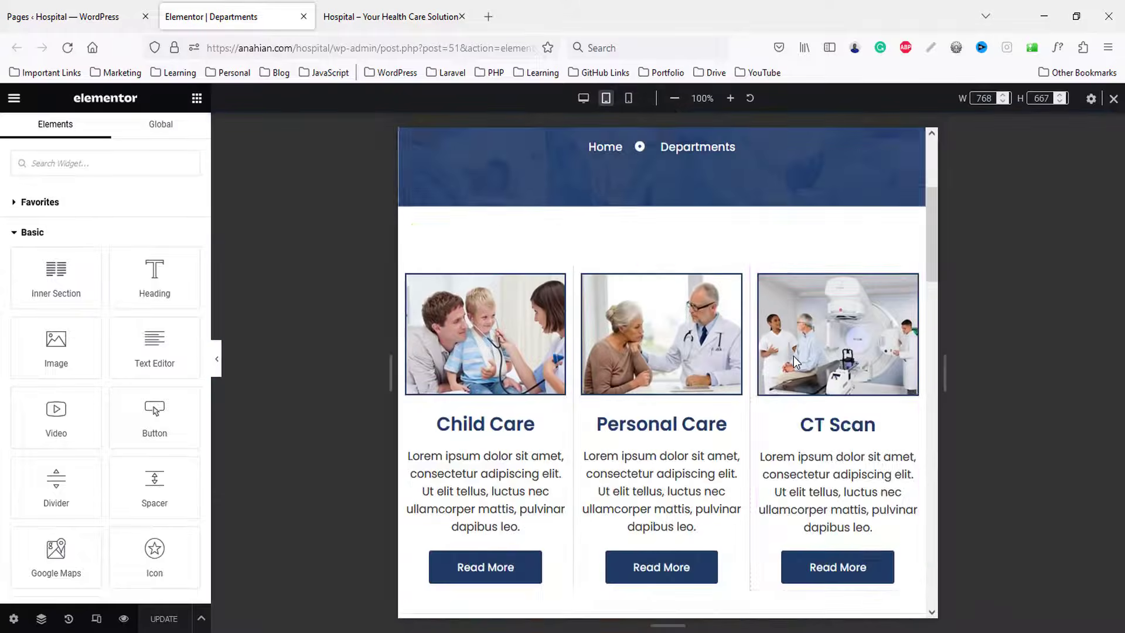
{"action": "scroll", "coordinate": [793, 359], "scroll_direction": "up", "scroll_amount": 5}
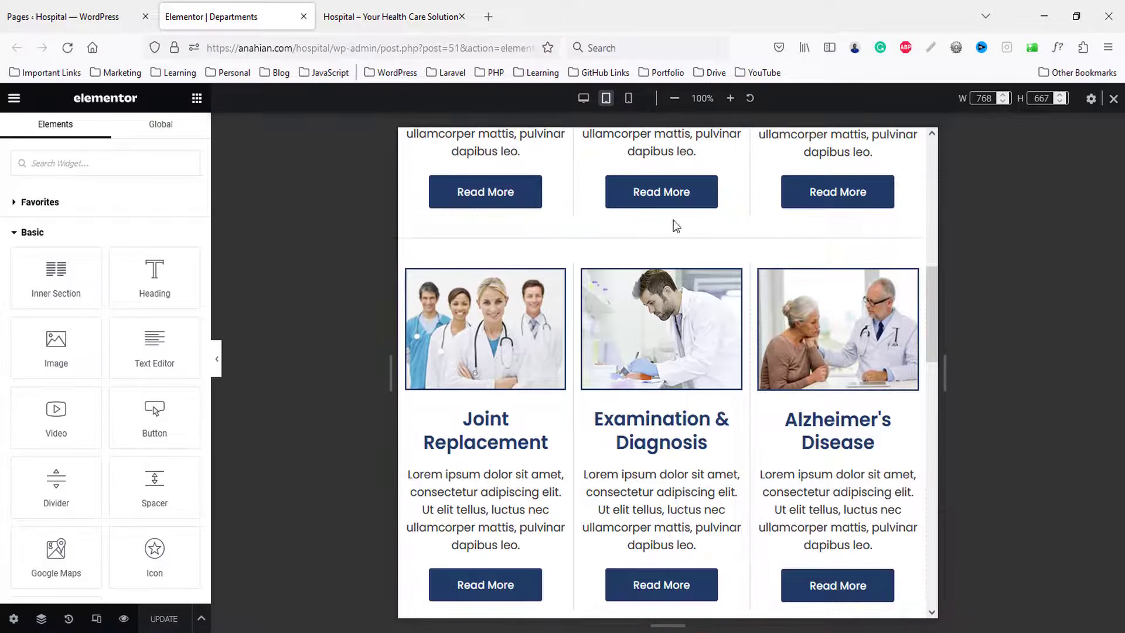
{"action": "scroll", "coordinate": [672, 223], "scroll_direction": "up", "scroll_amount": 1}
{"action": "left_click", "coordinate": [628, 97]}
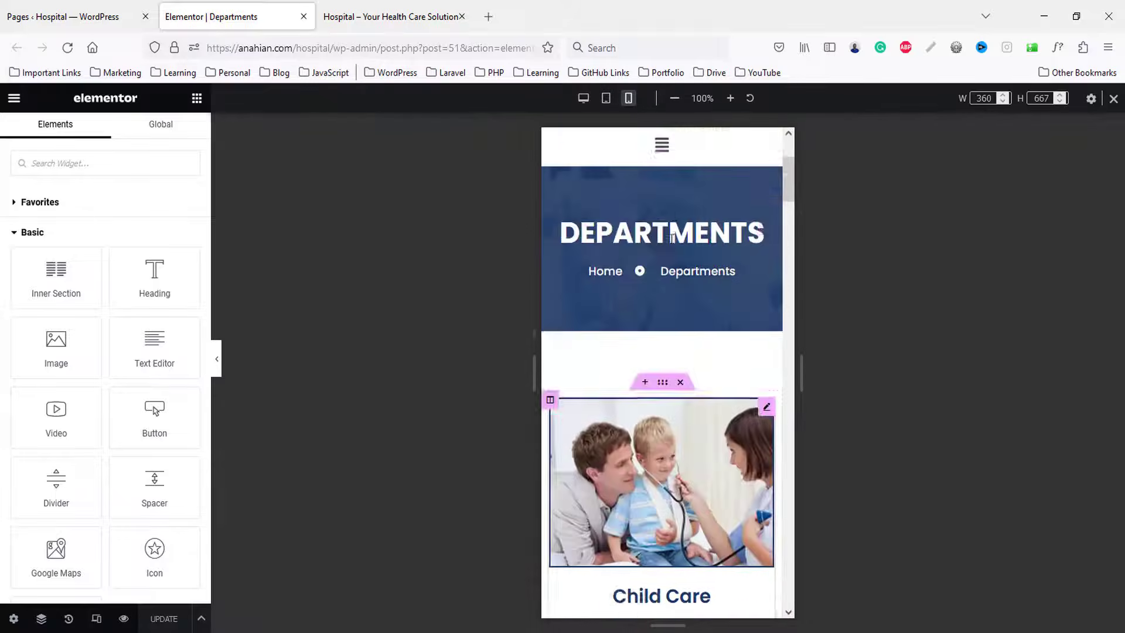
{"action": "scroll", "coordinate": [672, 241], "scroll_direction": "down", "scroll_amount": 10}
{"action": "scroll", "coordinate": [679, 287], "scroll_direction": "down", "scroll_amount": 15}
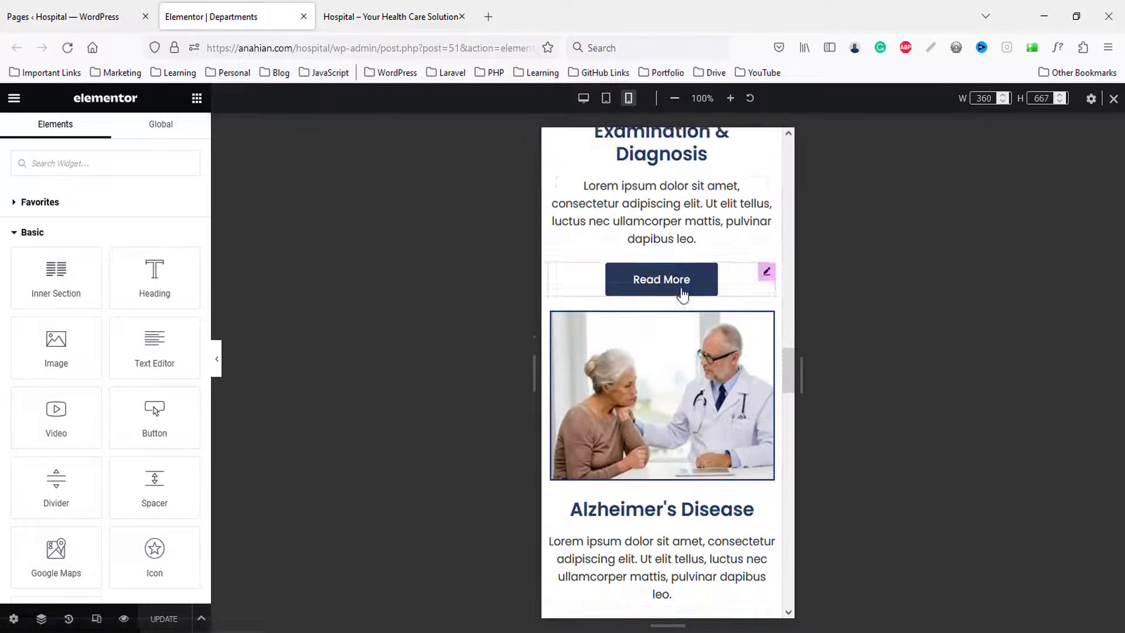
{"action": "left_click", "coordinate": [303, 17]}
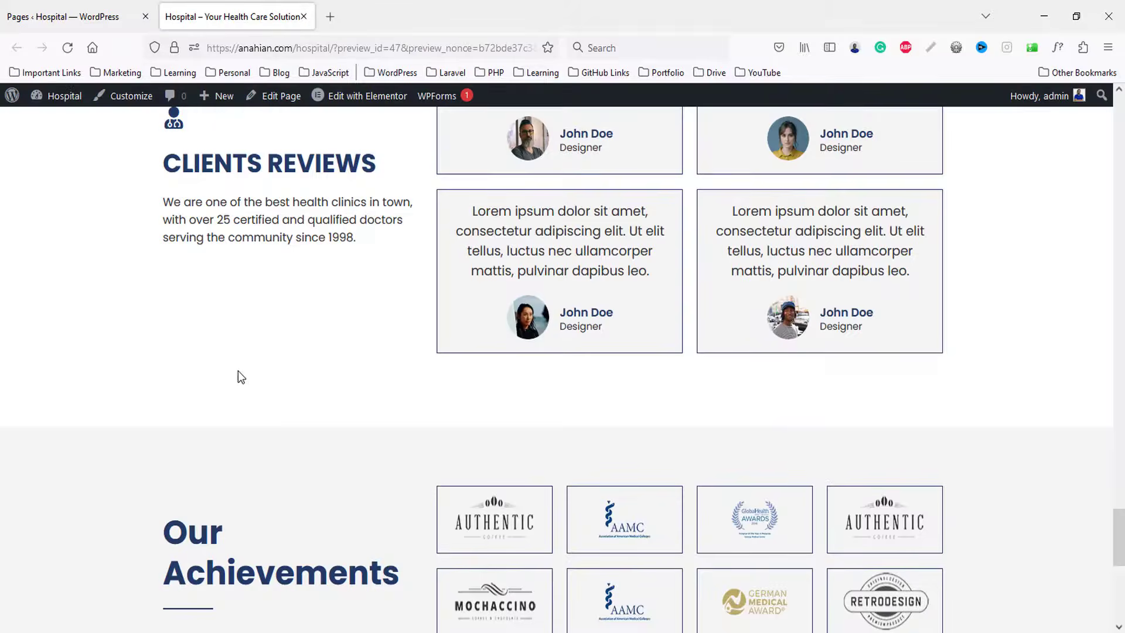
- Open the Contact page in the Elementor editor and switch it to the tablet portrait preview
{"action": "left_click", "coordinate": [64, 16]}
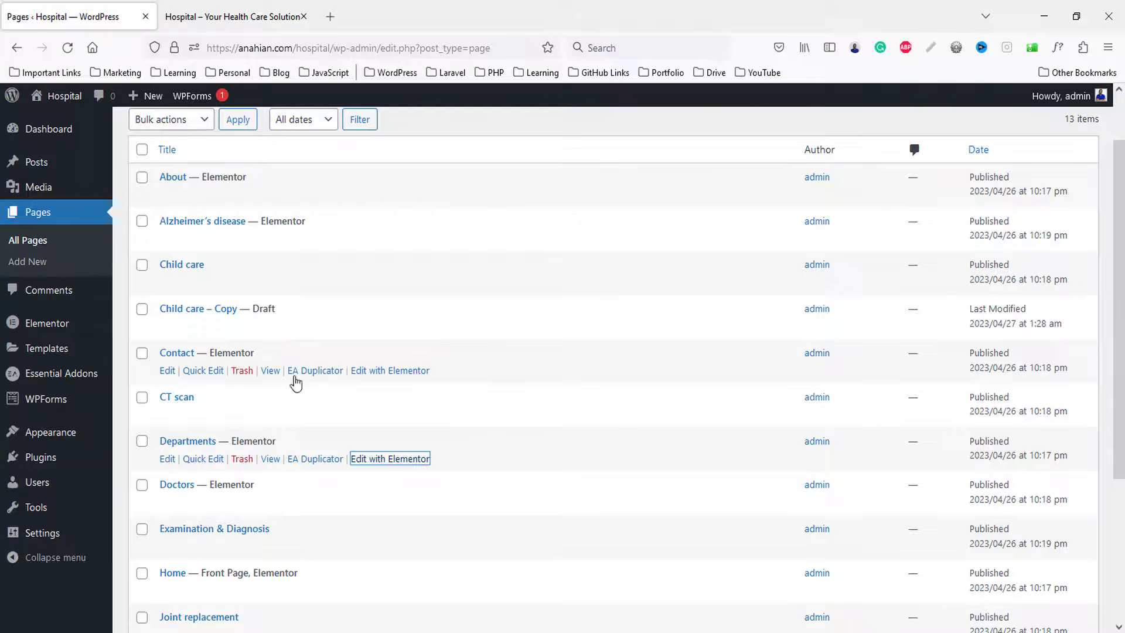
{"action": "middle_click", "coordinate": [390, 370]}
{"action": "left_click", "coordinate": [209, 4]}
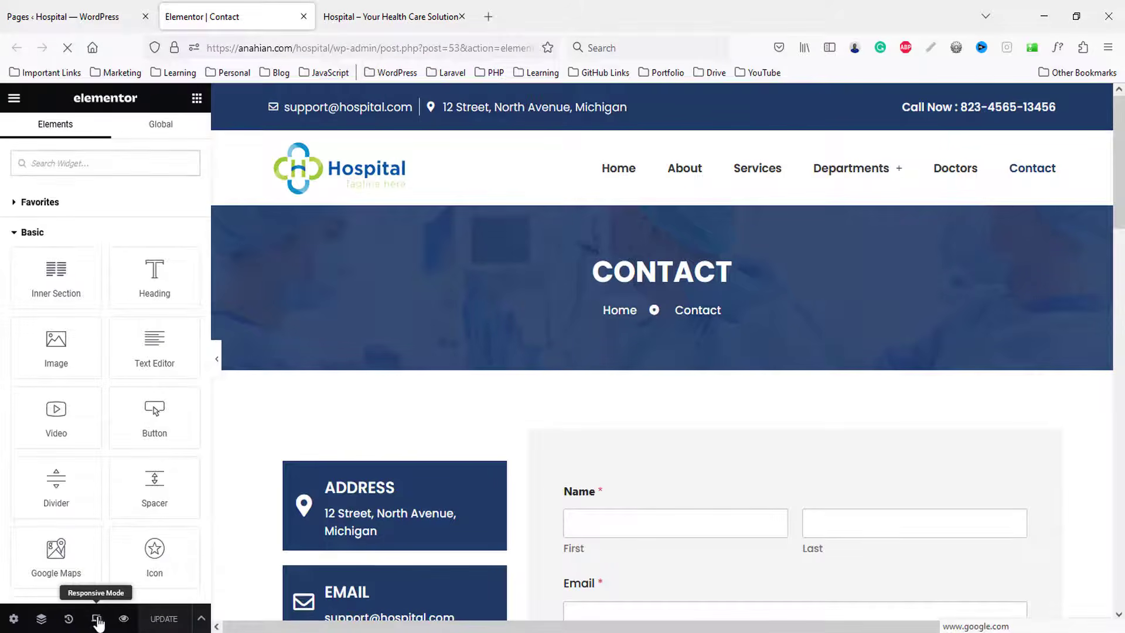
{"action": "left_click", "coordinate": [98, 621]}
{"action": "left_click", "coordinate": [605, 104]}
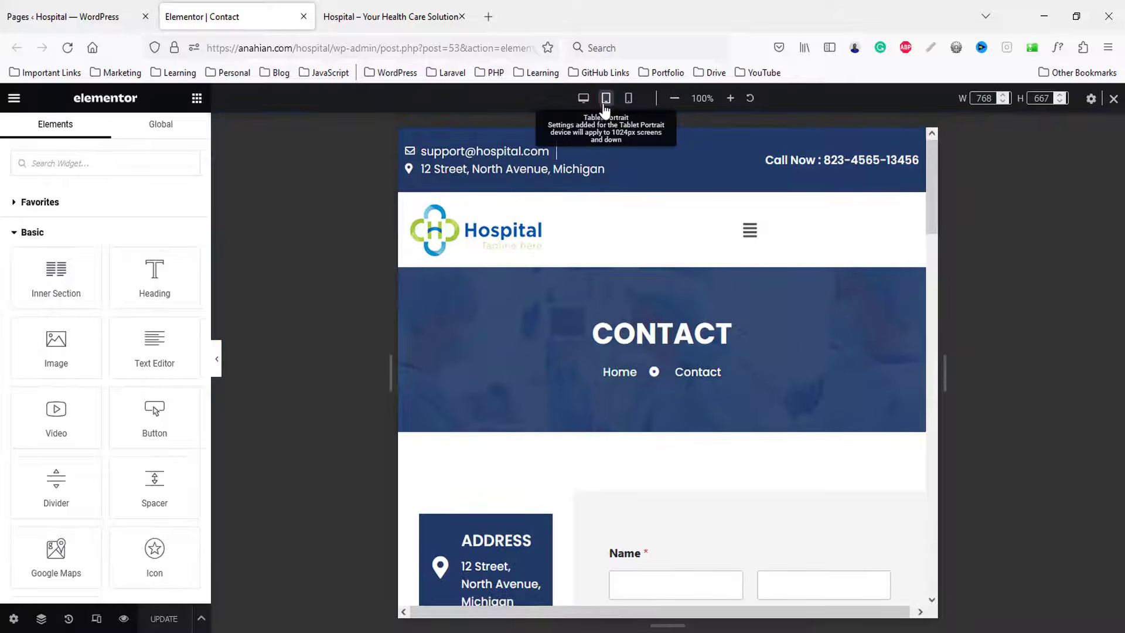
- Set the tablet width of the column holding the address, email, phone and mobile boxes to 40%
{"action": "scroll", "coordinate": [755, 307], "scroll_direction": "down", "scroll_amount": 5}
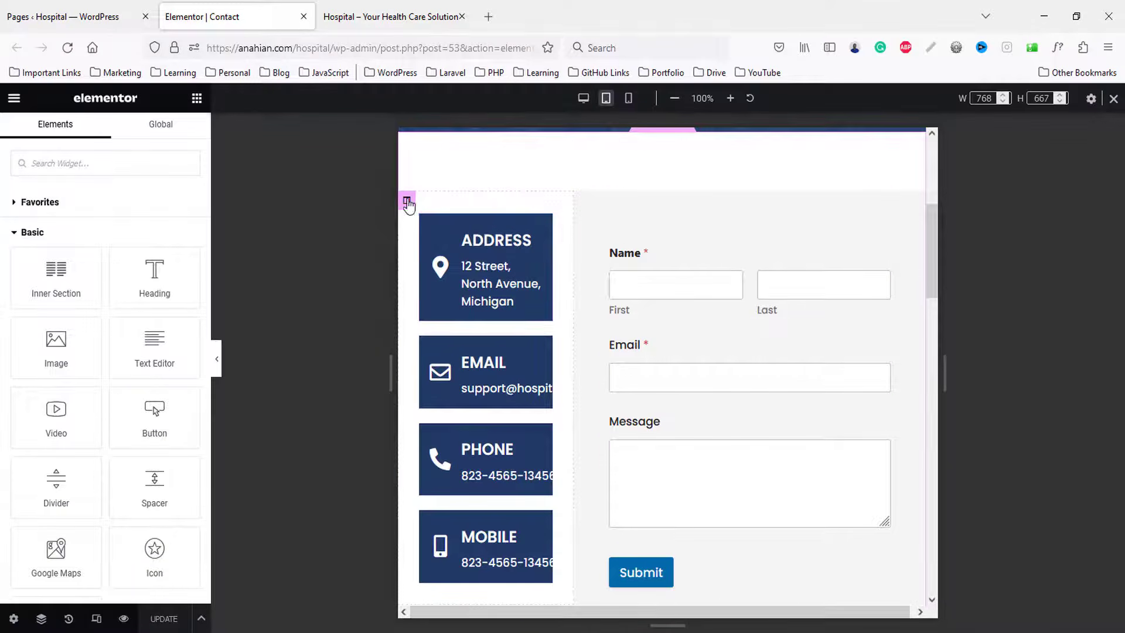
{"action": "left_click", "coordinate": [407, 201]}
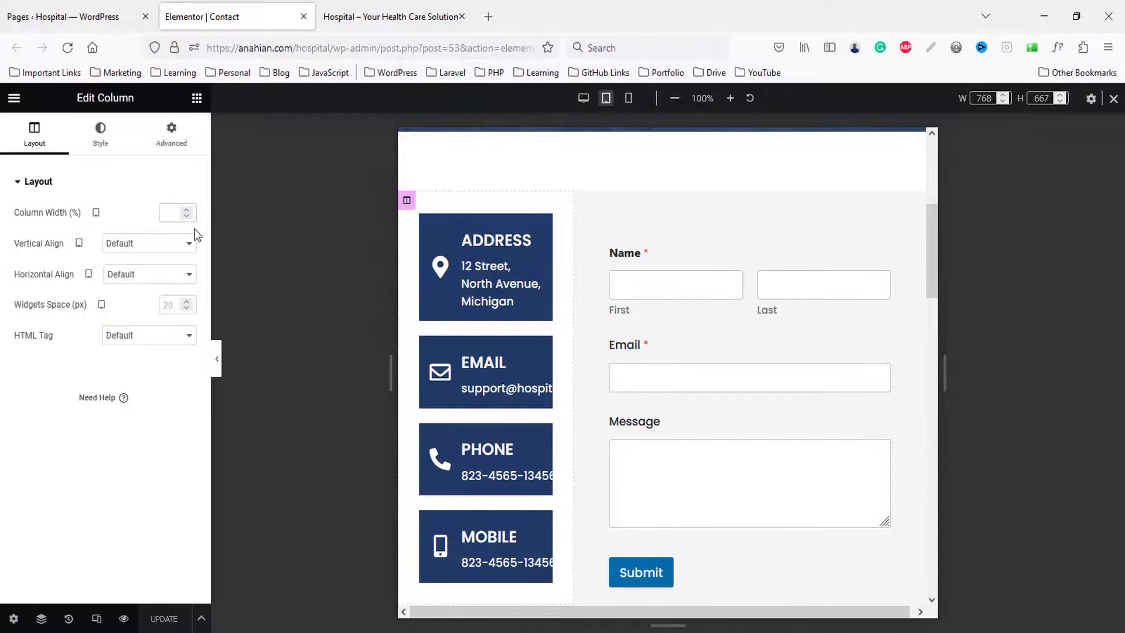
{"action": "type", "text": "40"}
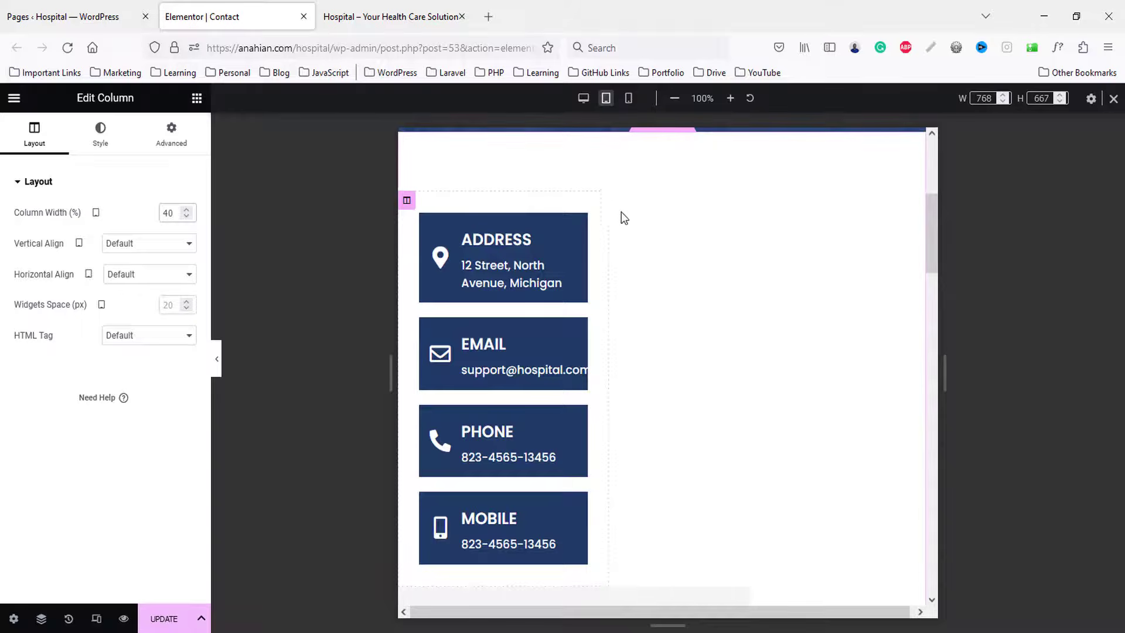
- Set the tablet width of the contact form column to 60% and check the layout down to the map
{"action": "scroll", "coordinate": [488, 427], "scroll_direction": "down", "scroll_amount": 3}
{"action": "scroll", "coordinate": [412, 479], "scroll_direction": "up", "scroll_amount": 1}
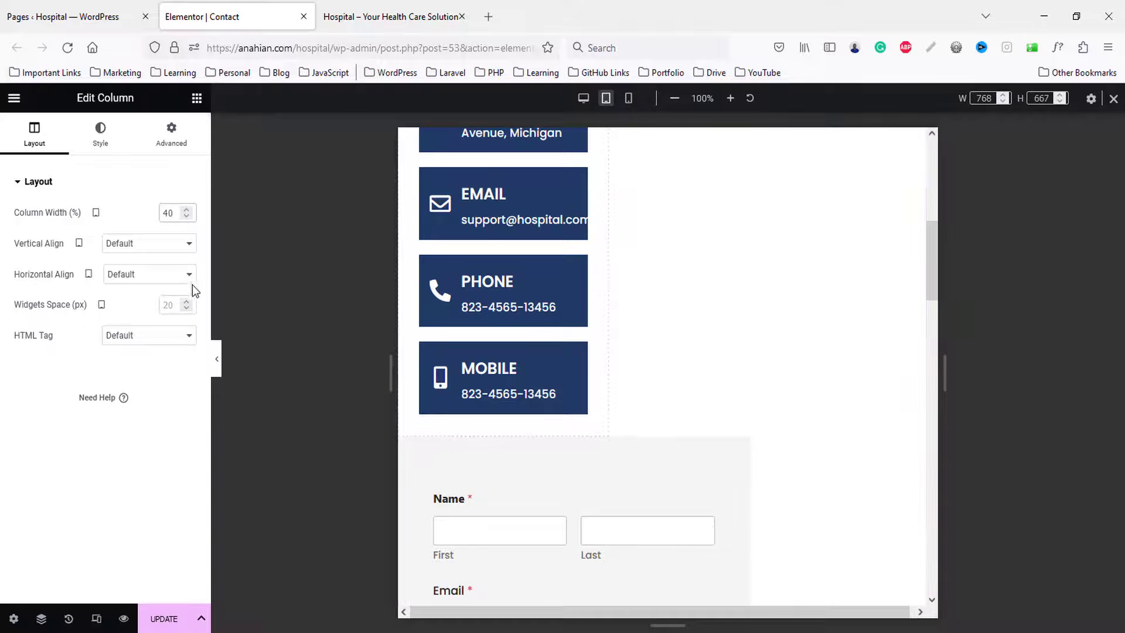
{"action": "left_click", "coordinate": [407, 446]}
{"action": "type", "text": "60"}
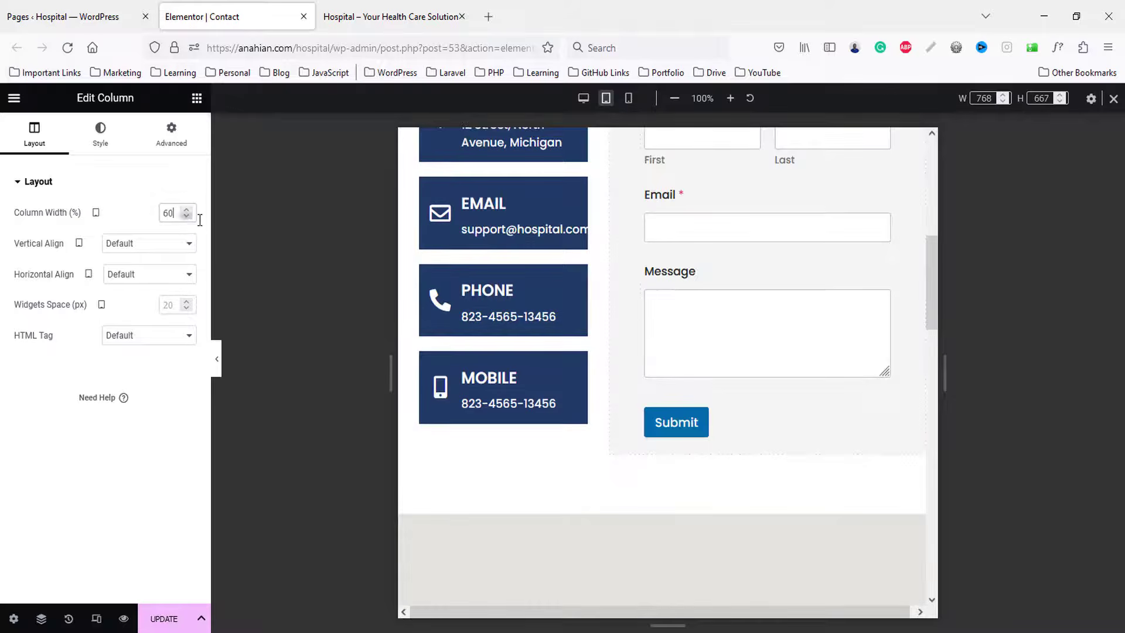
{"action": "scroll", "coordinate": [750, 363], "scroll_direction": "down", "scroll_amount": 5}
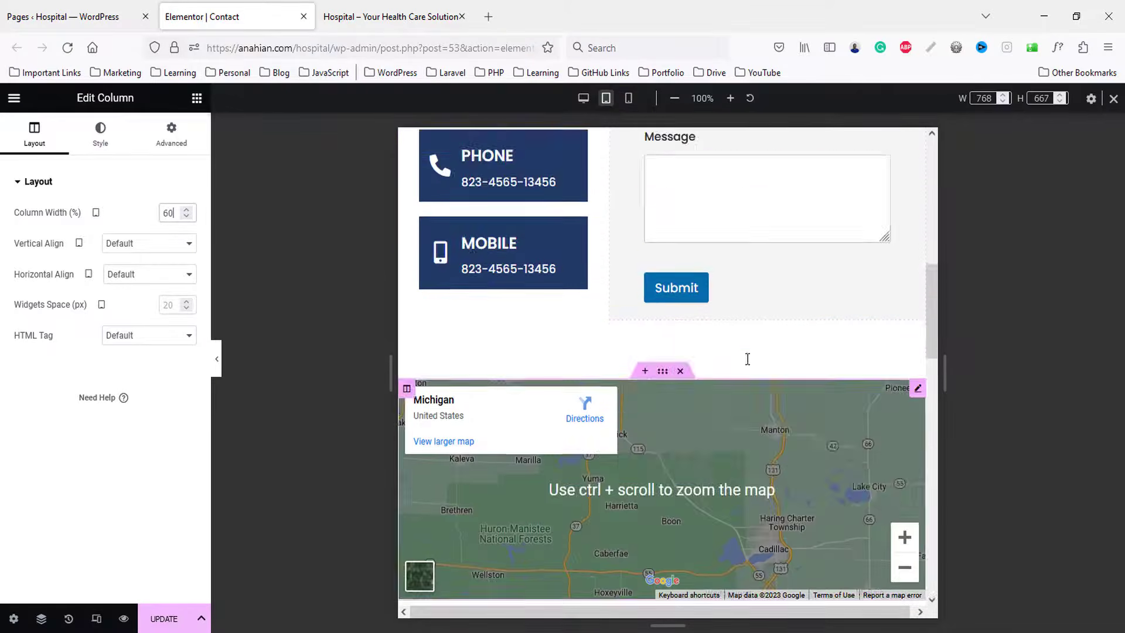
{"action": "scroll", "coordinate": [747, 360], "scroll_direction": "up", "scroll_amount": 4}
- Check the Contact page in the mobile preview down to the map and save the page
{"action": "left_click", "coordinate": [627, 100]}
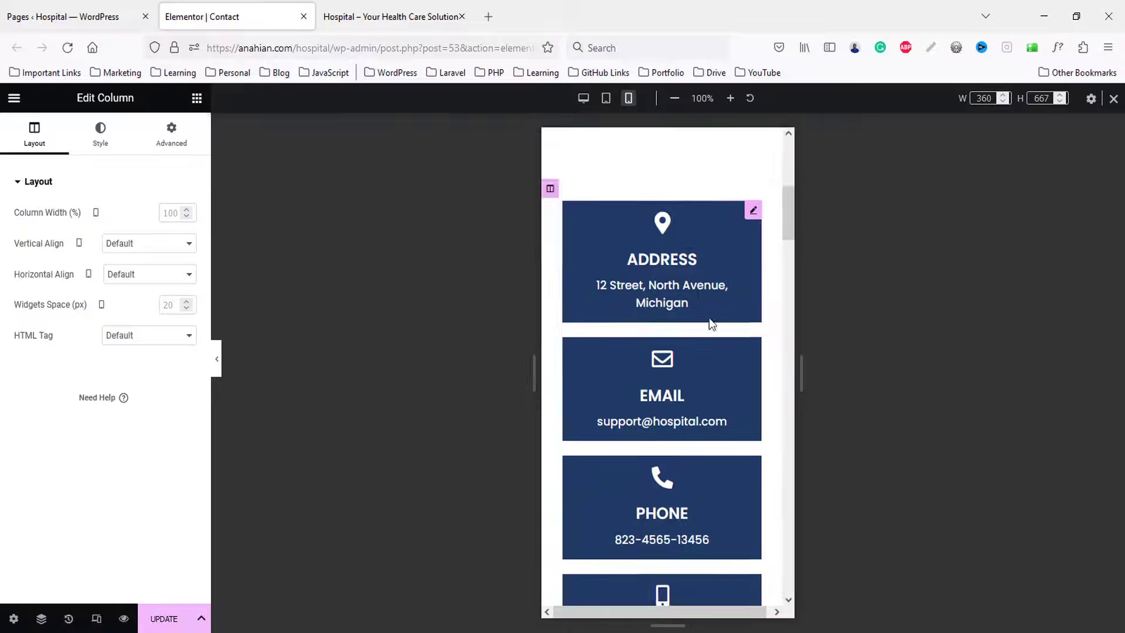
{"action": "scroll", "coordinate": [710, 322], "scroll_direction": "down", "scroll_amount": 6}
{"action": "scroll", "coordinate": [715, 345], "scroll_direction": "down", "scroll_amount": 10}
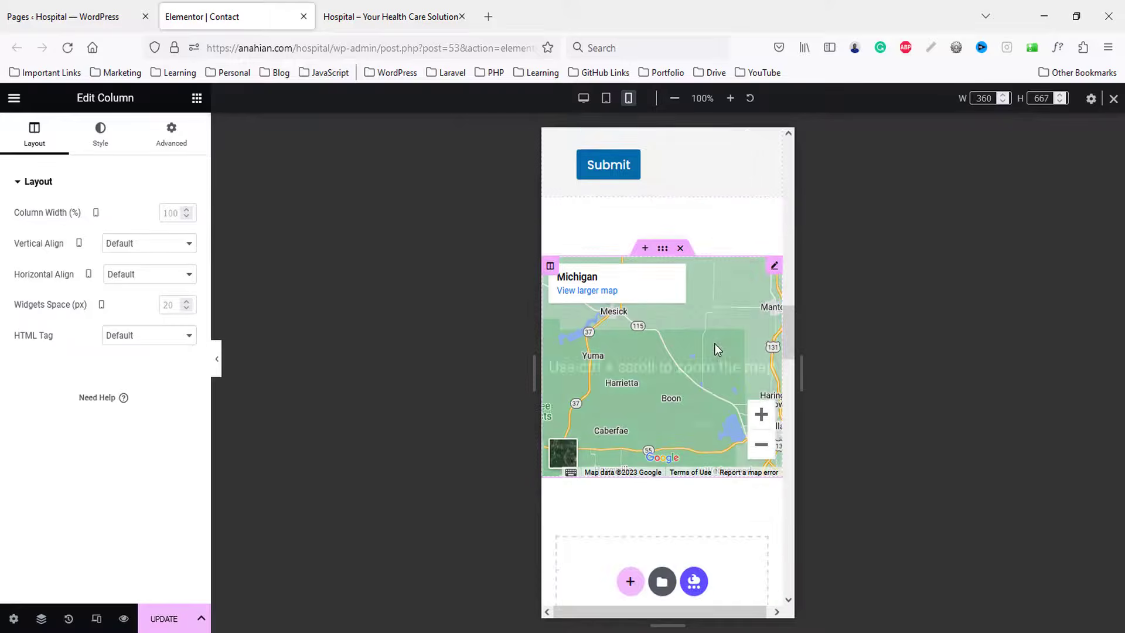
{"action": "left_click", "coordinate": [176, 620]}
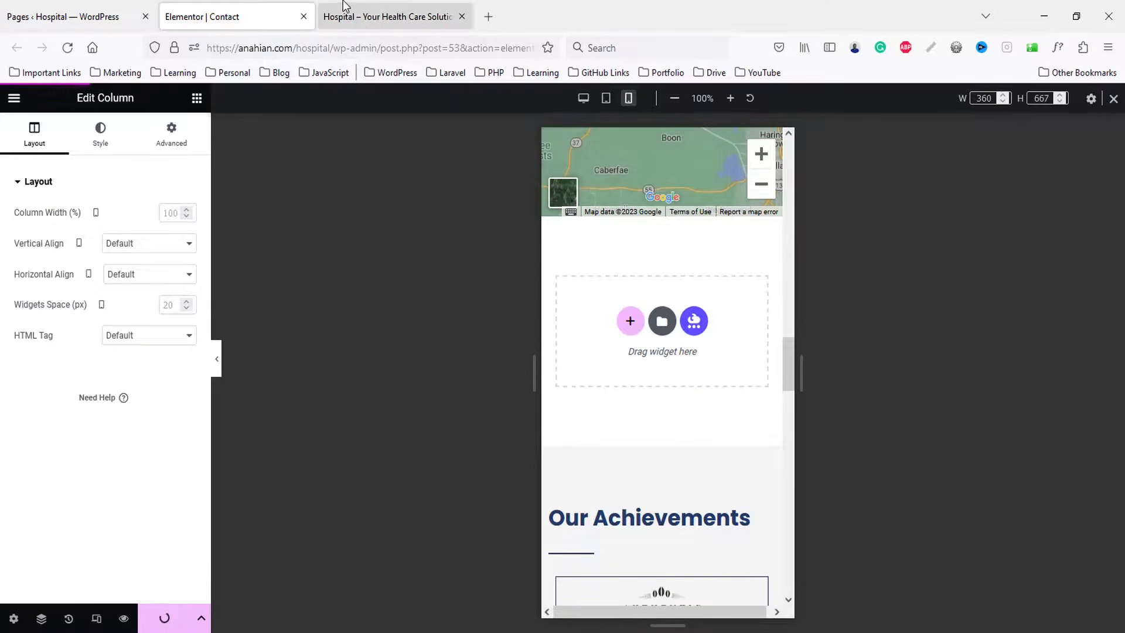
- Open the Contact page on the live site and review its contact boxes, form and map
{"action": "left_click", "coordinate": [346, 11]}
{"action": "left_click", "coordinate": [221, 6]}
{"action": "left_click", "coordinate": [387, 12]}
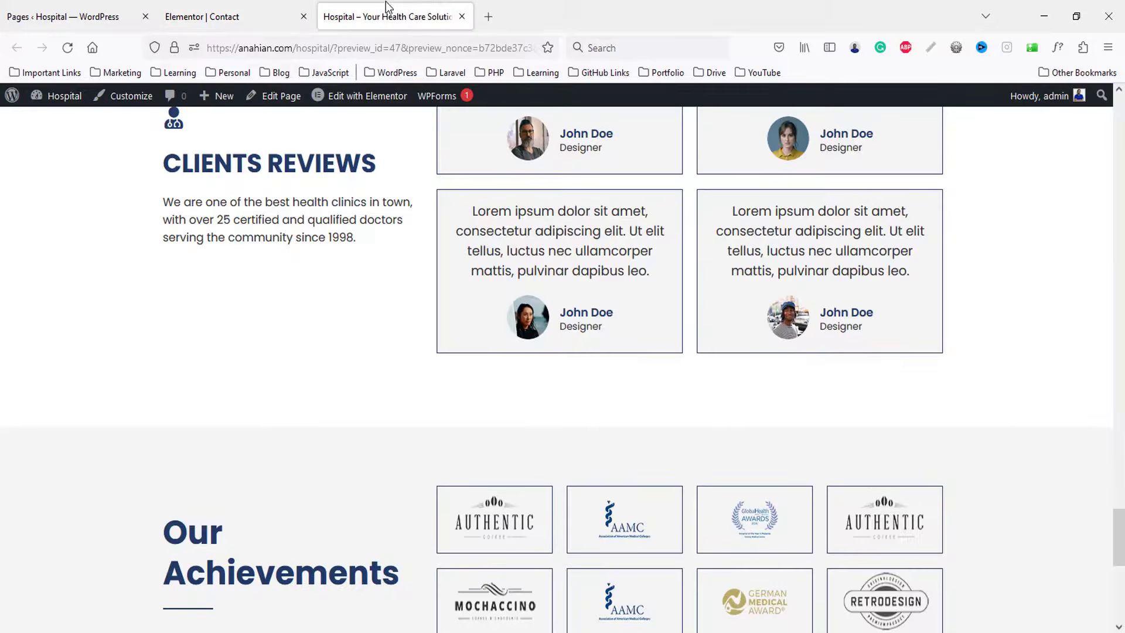
{"action": "scroll", "coordinate": [1040, 369], "scroll_direction": "up", "scroll_amount": 20}
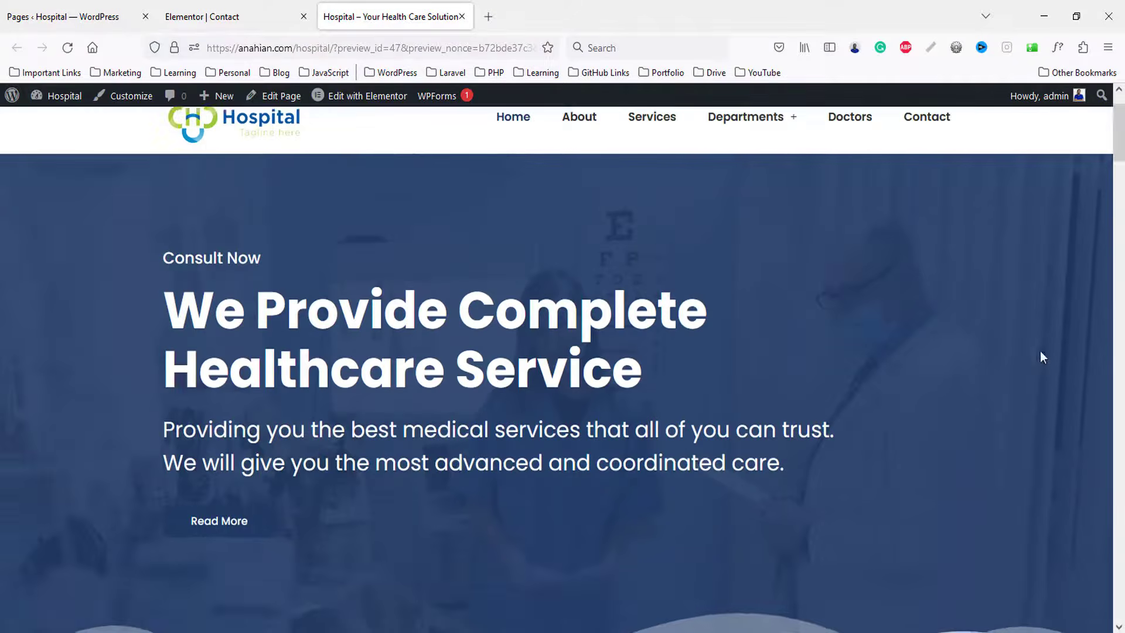
{"action": "scroll", "coordinate": [1039, 350], "scroll_direction": "up", "scroll_amount": 2}
{"action": "left_click", "coordinate": [934, 201]}
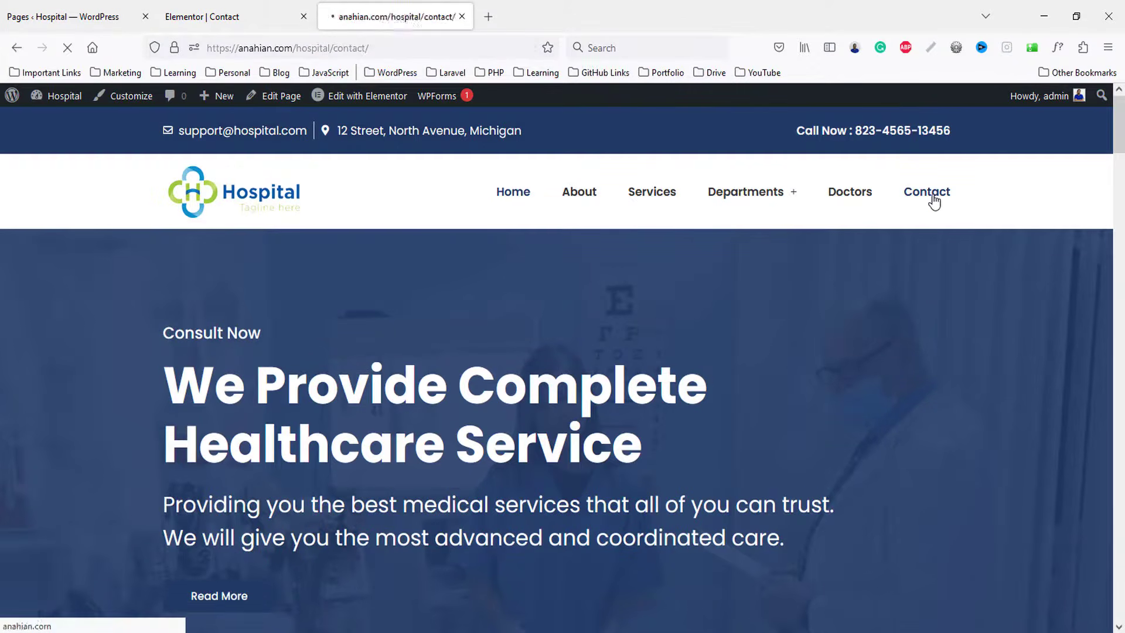
{"action": "scroll", "coordinate": [969, 238], "scroll_direction": "down", "scroll_amount": 8}
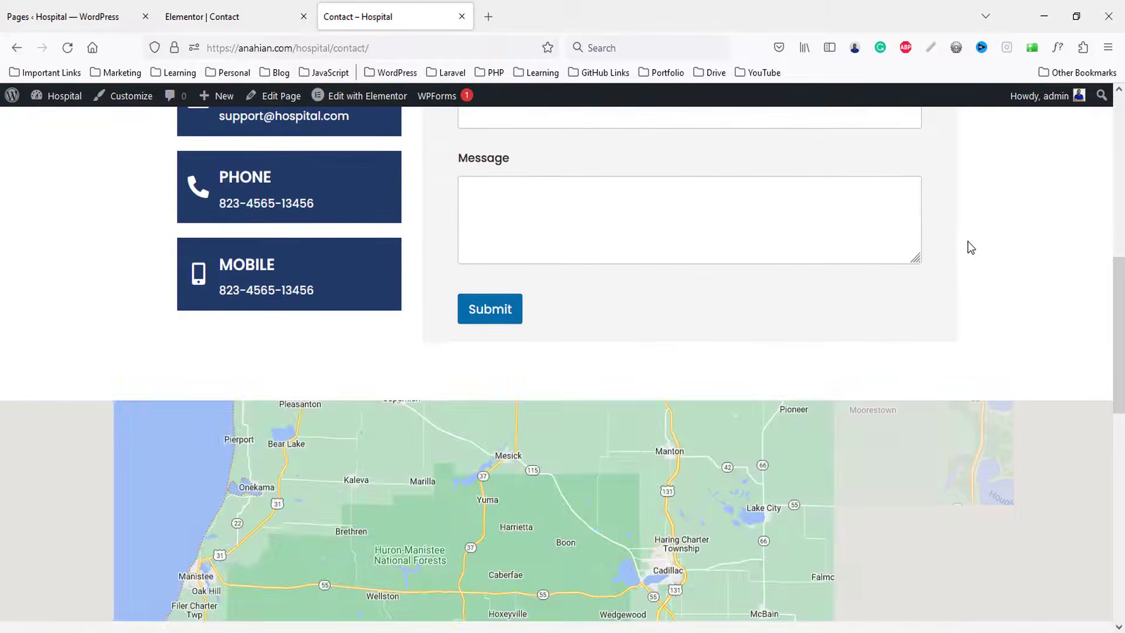
{"action": "scroll", "coordinate": [968, 246], "scroll_direction": "up", "scroll_amount": 8}
- Open the Doctors page on the live site and look over its doctor cards
{"action": "left_click", "coordinate": [865, 201]}
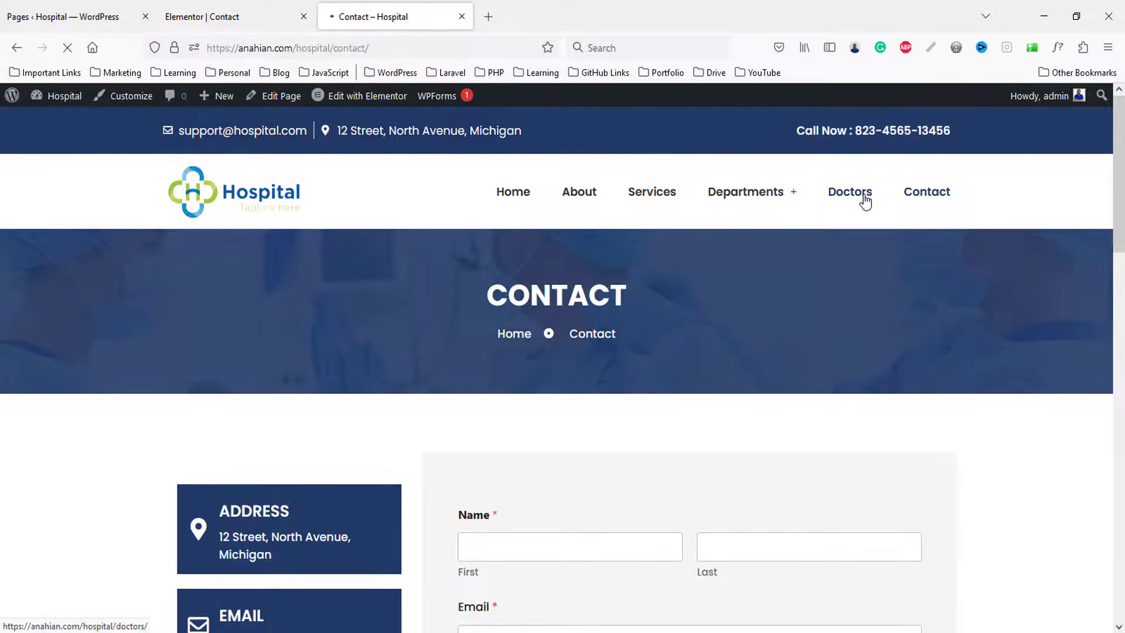
{"action": "scroll", "coordinate": [1008, 304], "scroll_direction": "down", "scroll_amount": 6}
{"action": "scroll", "coordinate": [1007, 308], "scroll_direction": "up", "scroll_amount": 6}
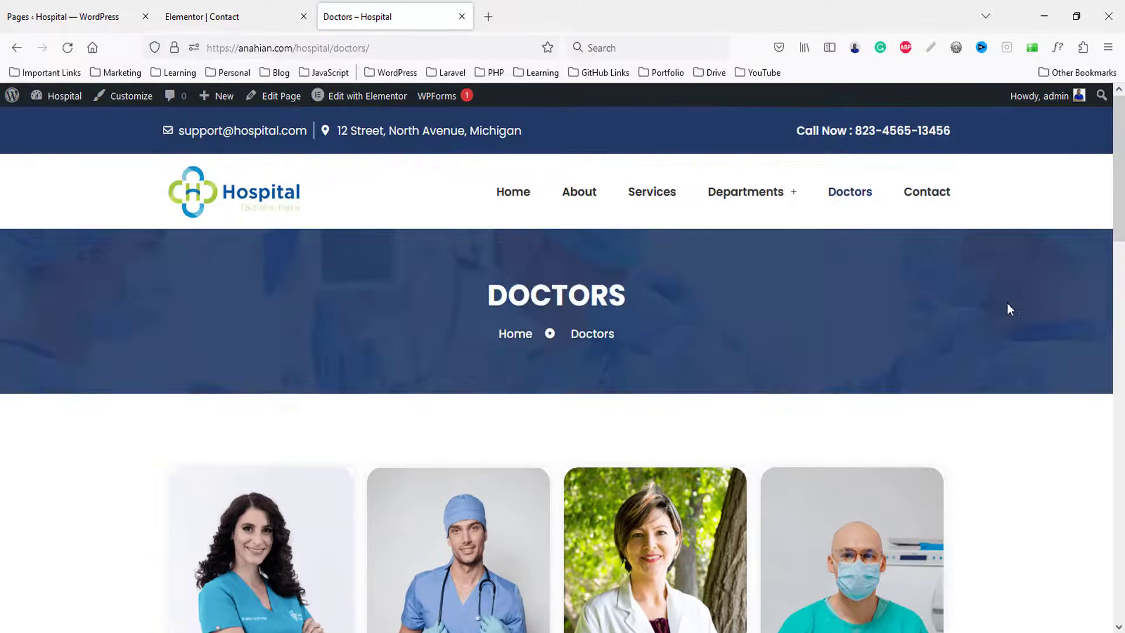
- Open the Doctors page in the Elementor editor and close the Contact page editor
{"action": "left_click", "coordinate": [64, 7]}
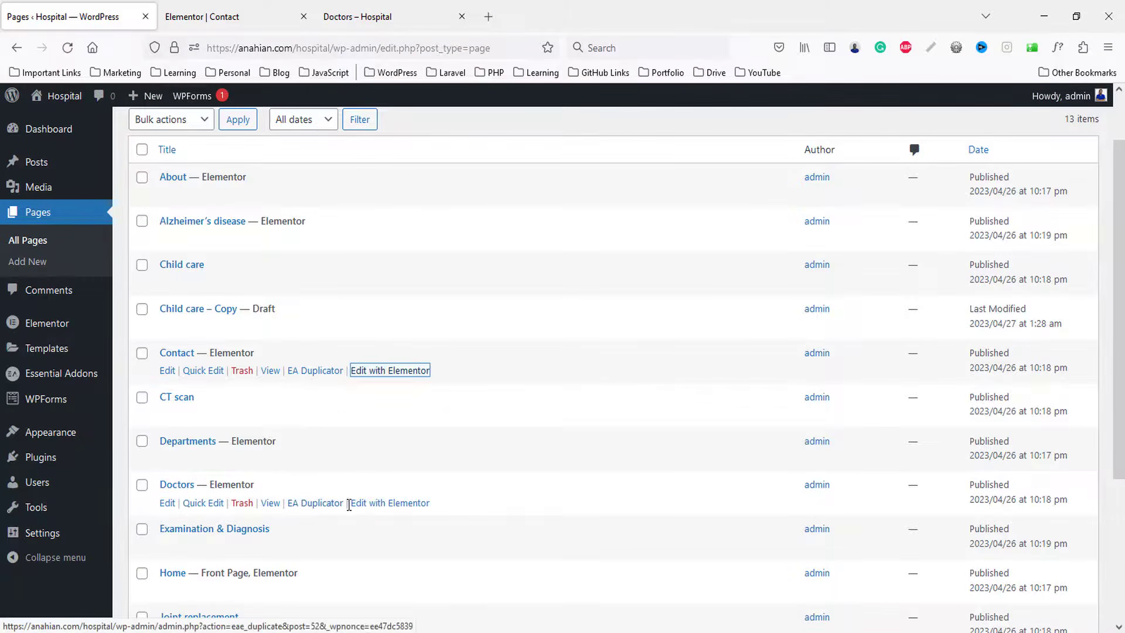
{"action": "left_click", "coordinate": [385, 507]}
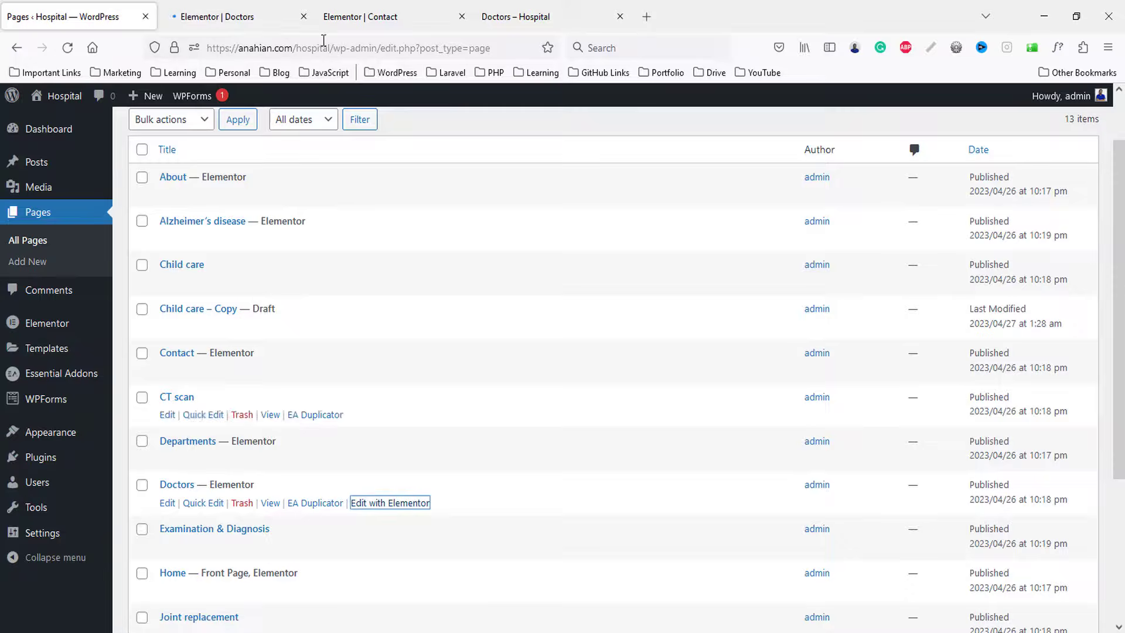
{"action": "left_click", "coordinate": [246, 16]}
{"action": "middle_click", "coordinate": [379, 20]}
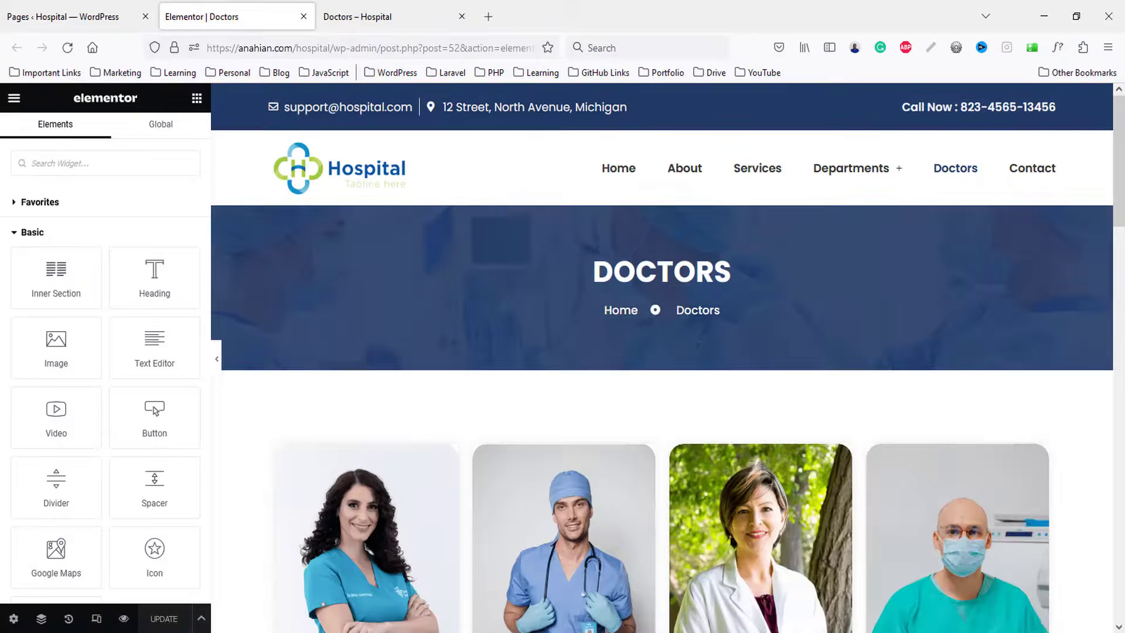
- Check the Doctors page's cards in the tablet and mobile previews and return to the live site's Home page
{"action": "left_click", "coordinate": [96, 619]}
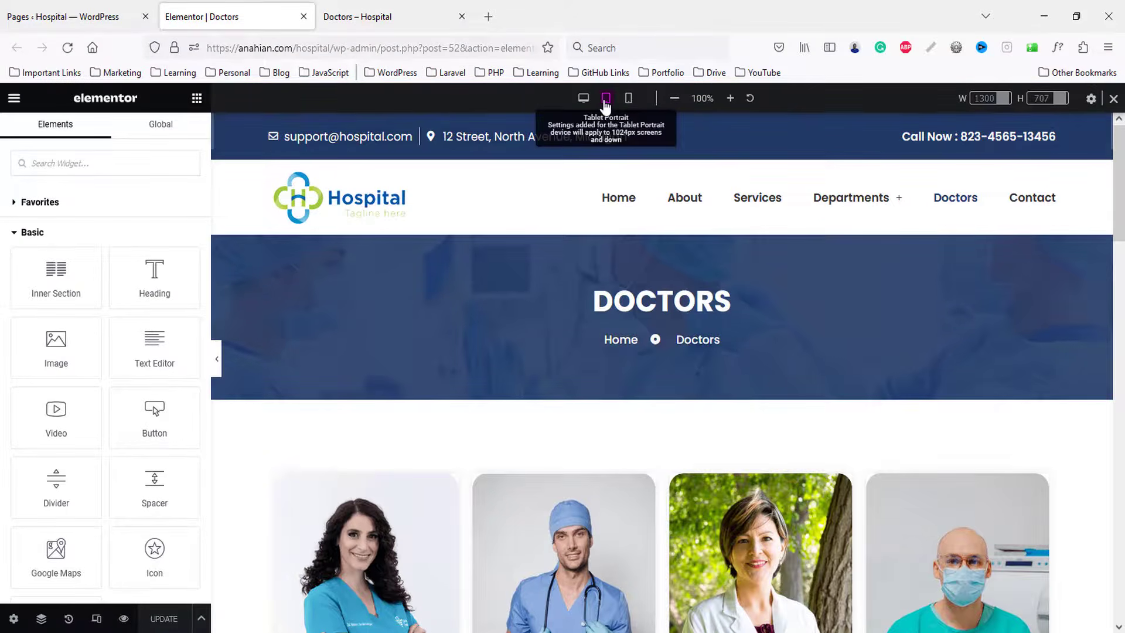
{"action": "left_click", "coordinate": [606, 98]}
{"action": "scroll", "coordinate": [731, 370], "scroll_direction": "down", "scroll_amount": 3}
{"action": "scroll", "coordinate": [731, 370], "scroll_direction": "down", "scroll_amount": 3}
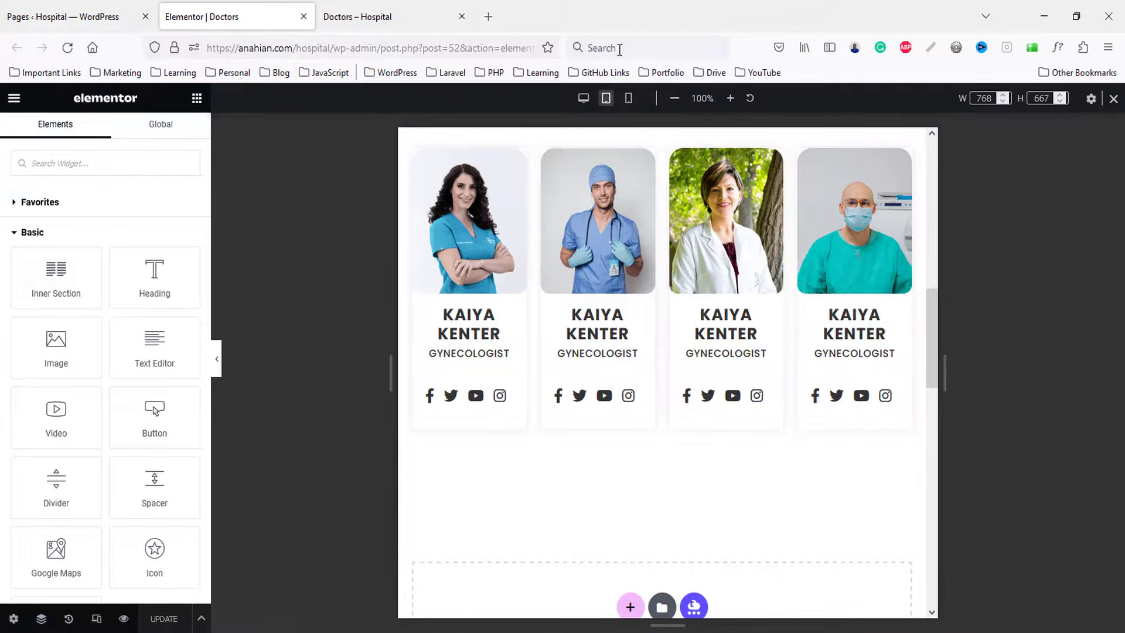
{"action": "left_click", "coordinate": [628, 97]}
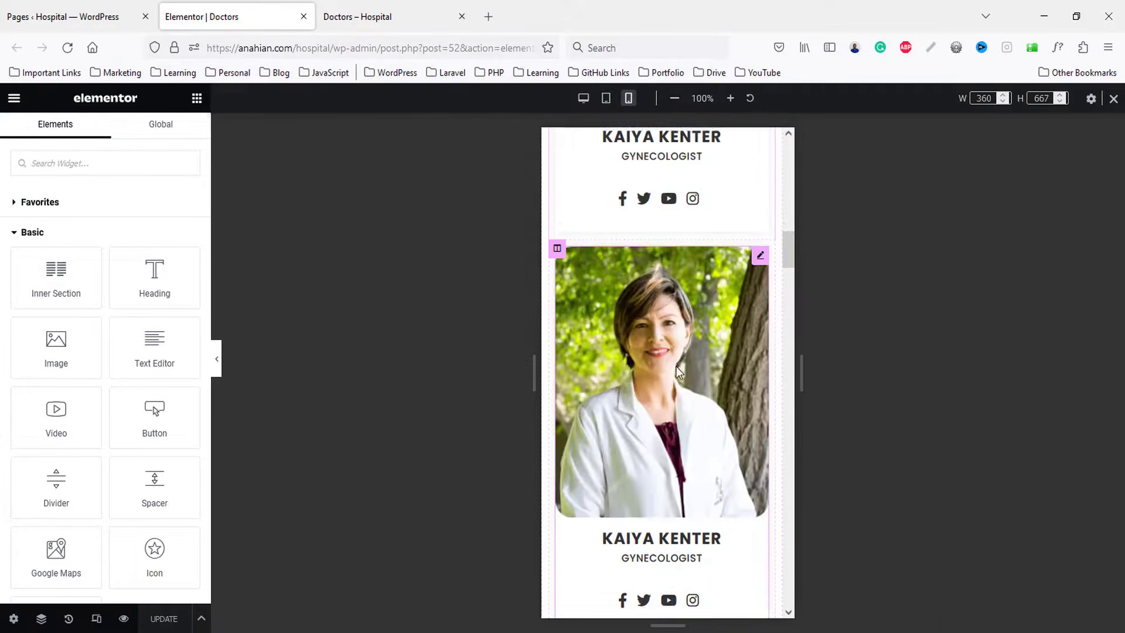
{"action": "left_click", "coordinate": [377, 7]}
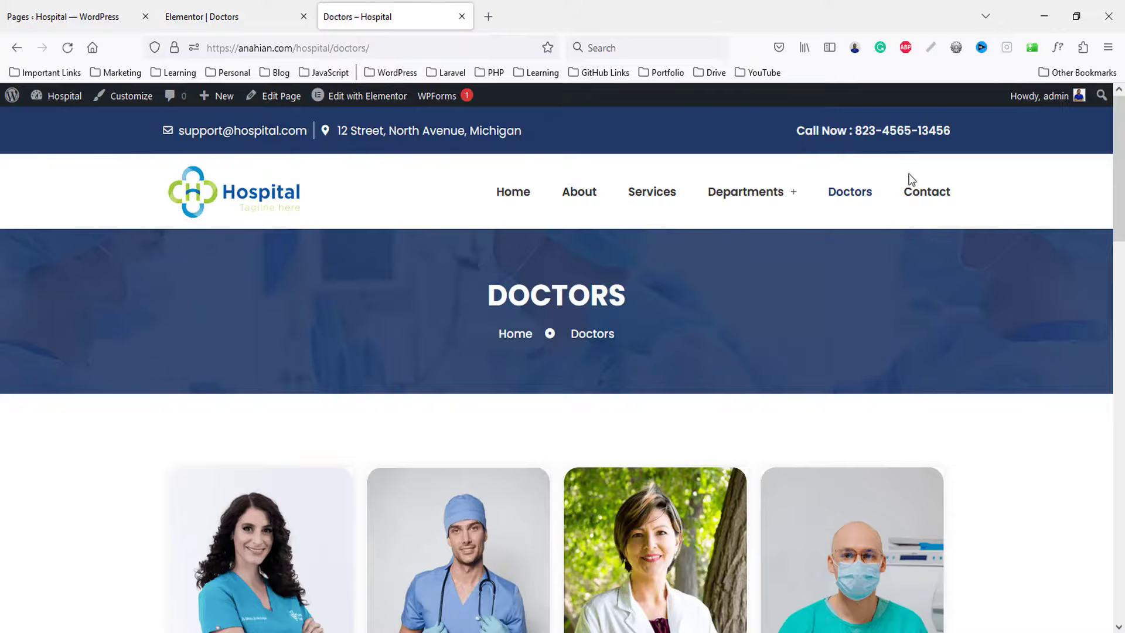
{"action": "left_click", "coordinate": [525, 199]}
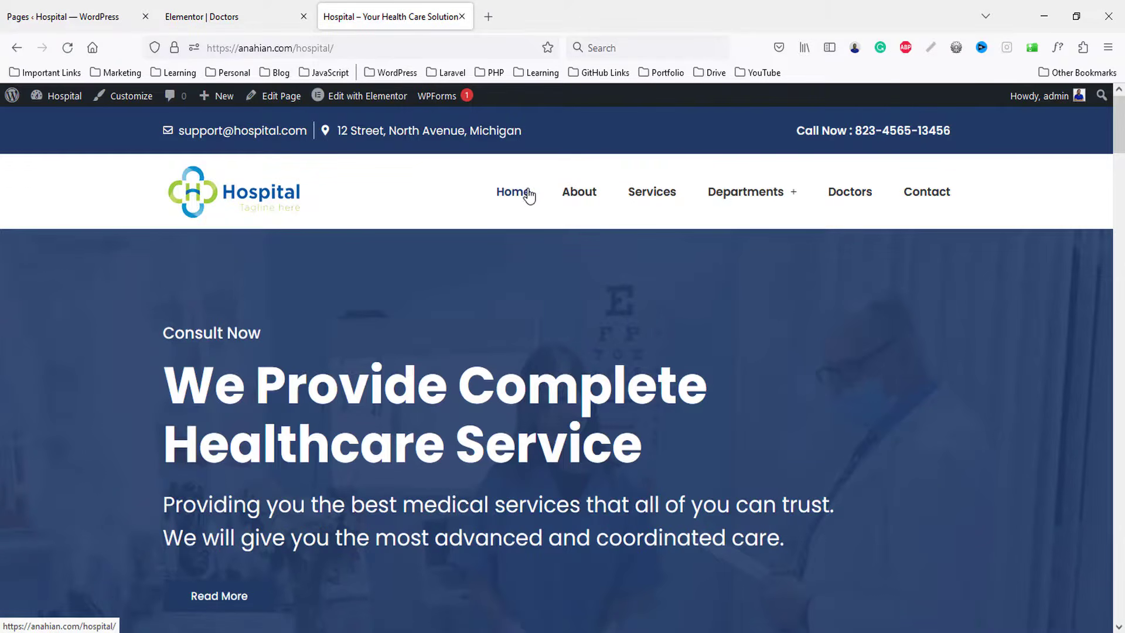